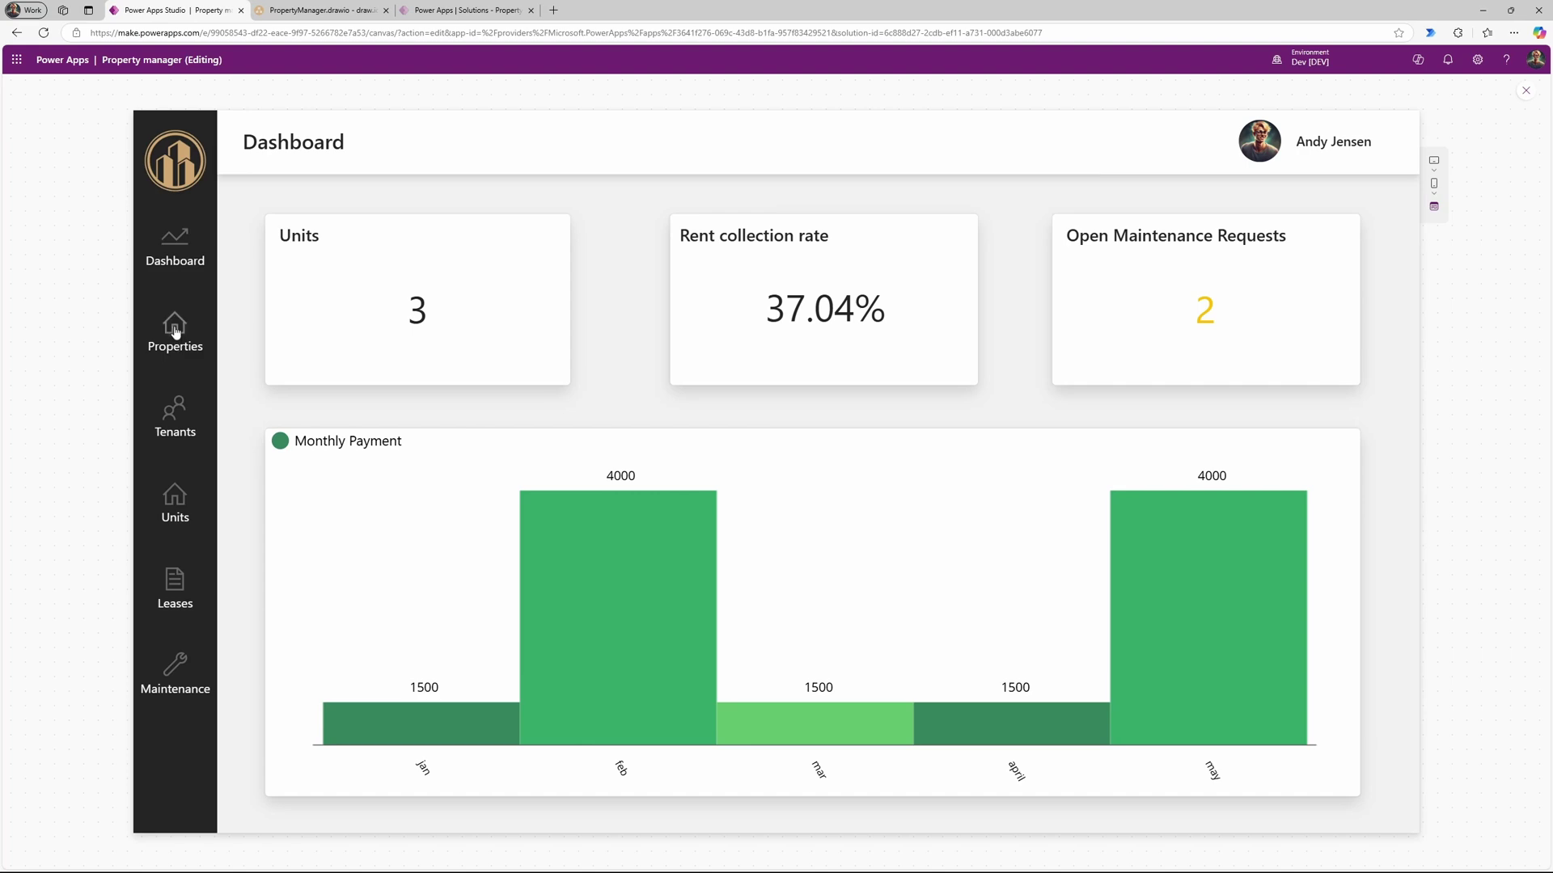
pyautogui.click(445, 297)
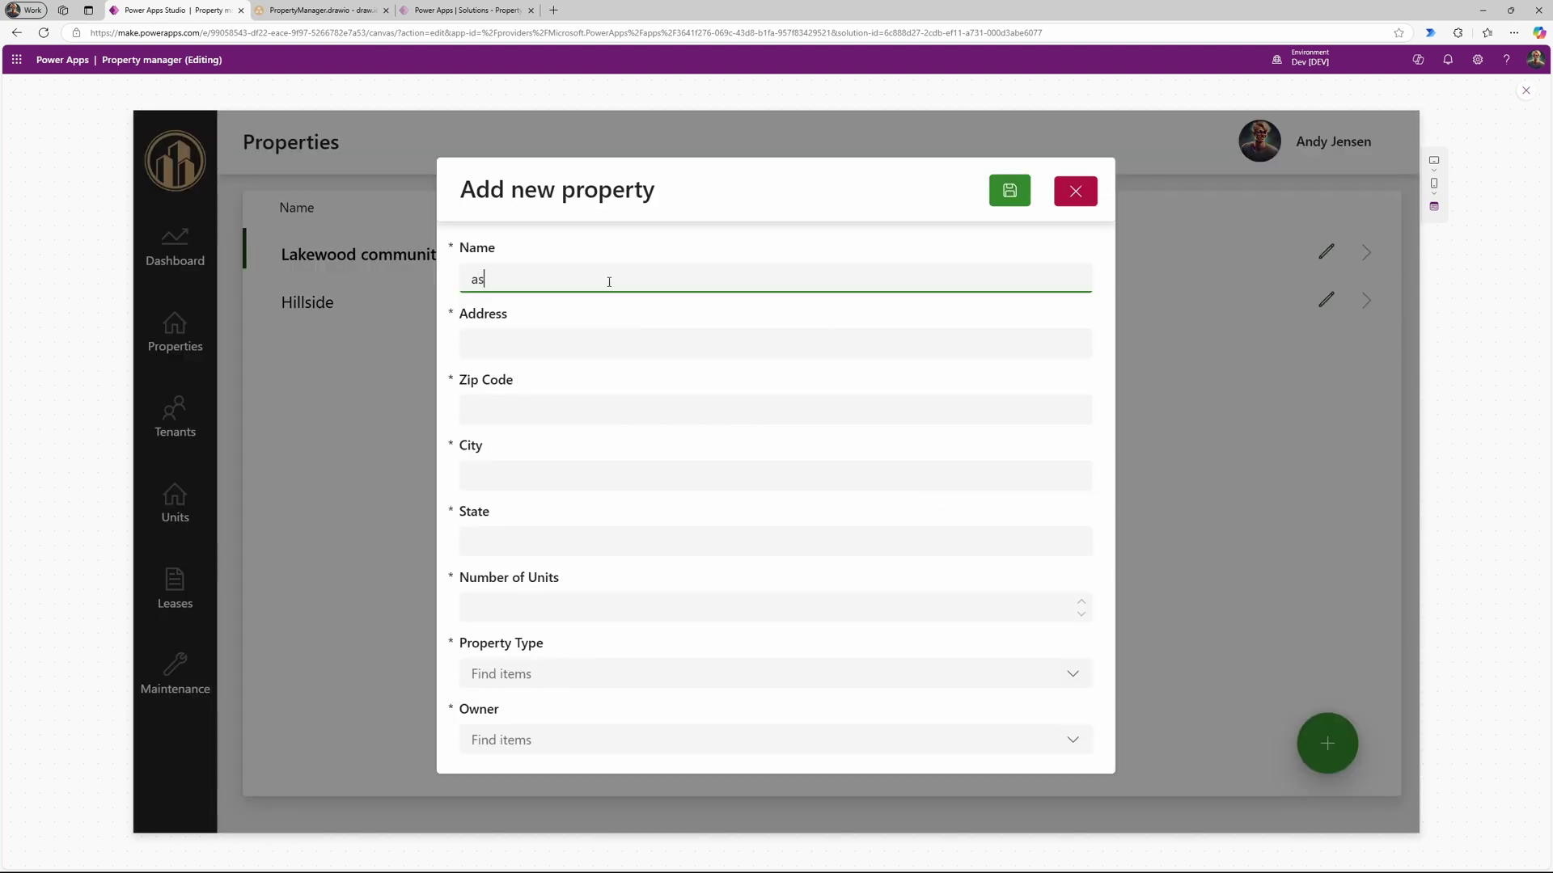
pyautogui.write('unbel')
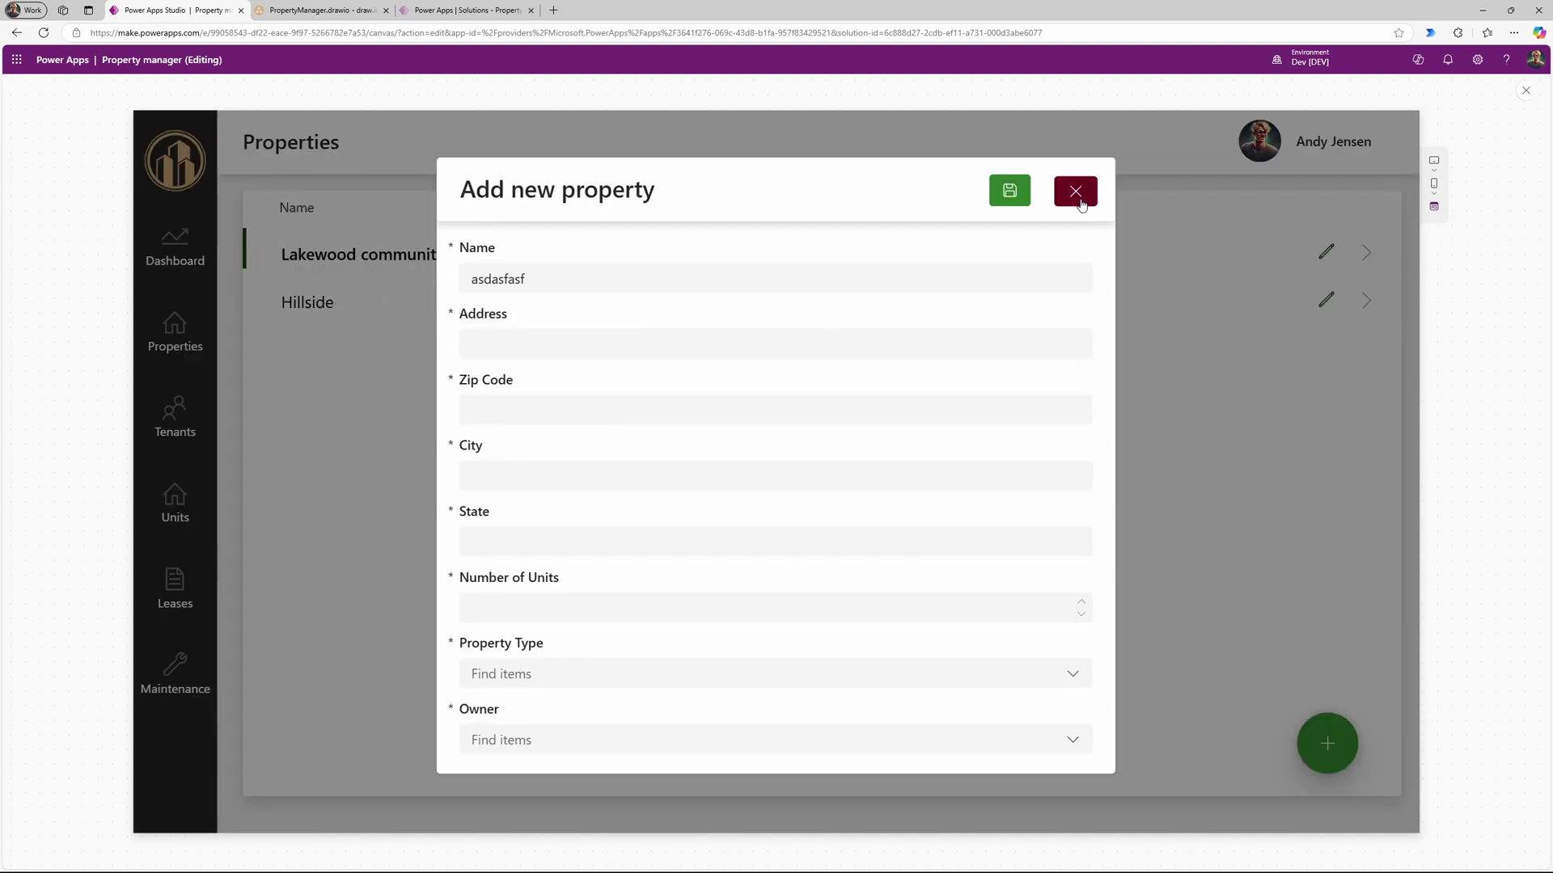
pyautogui.click(1075, 192)
pyautogui.press('Escape')
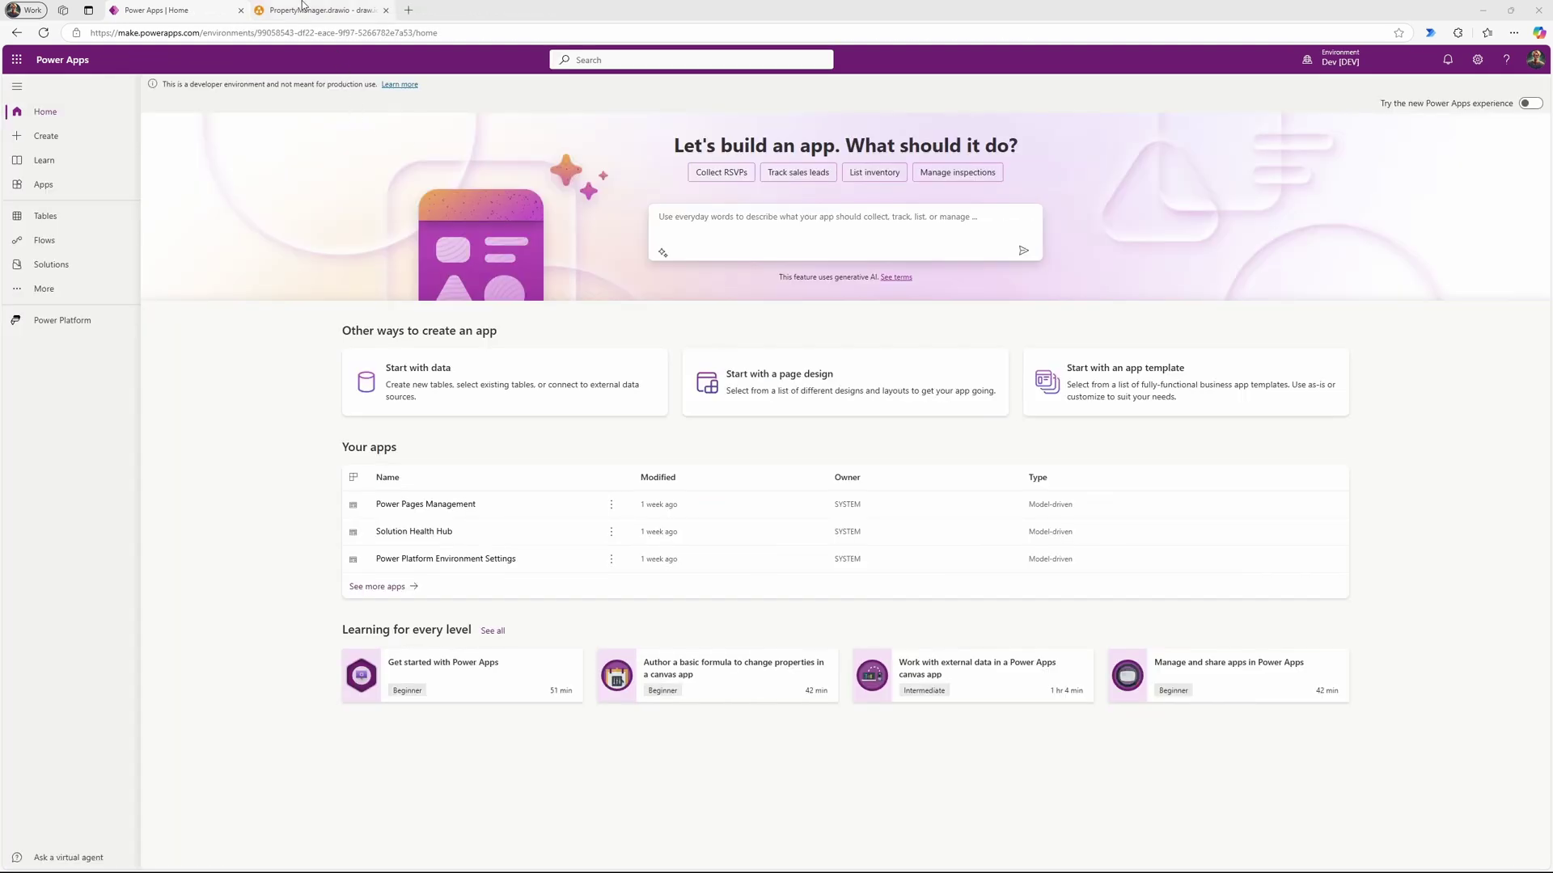
# Step: Switch to the PropertyManager.drawio diagram in draw.io and show the ERD layer
pyautogui.click(316, 10)
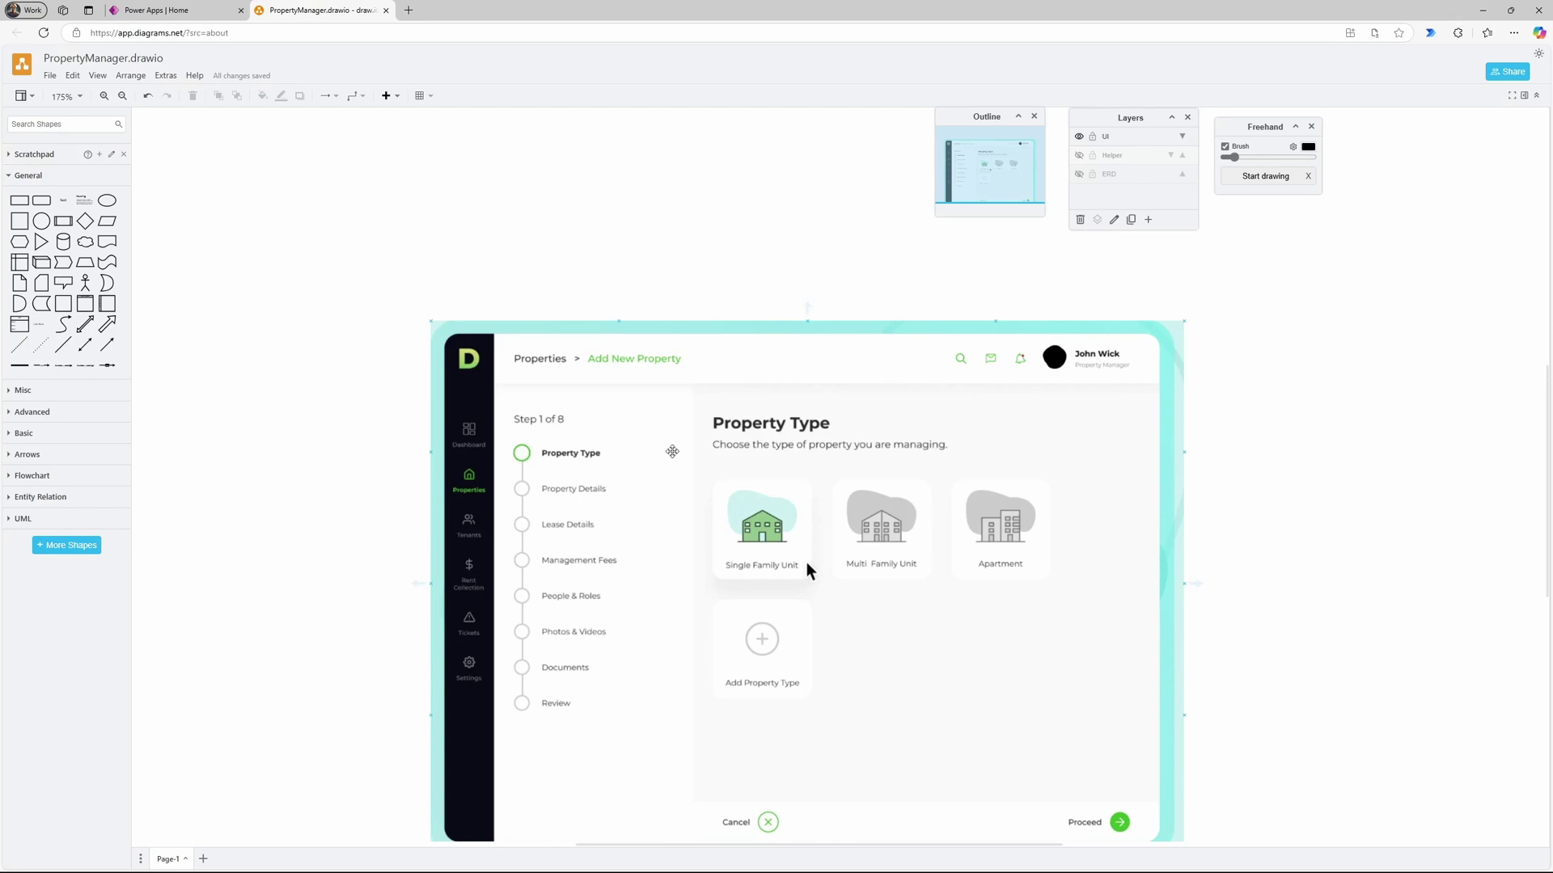
pyautogui.scroll(-2, 858, 418)
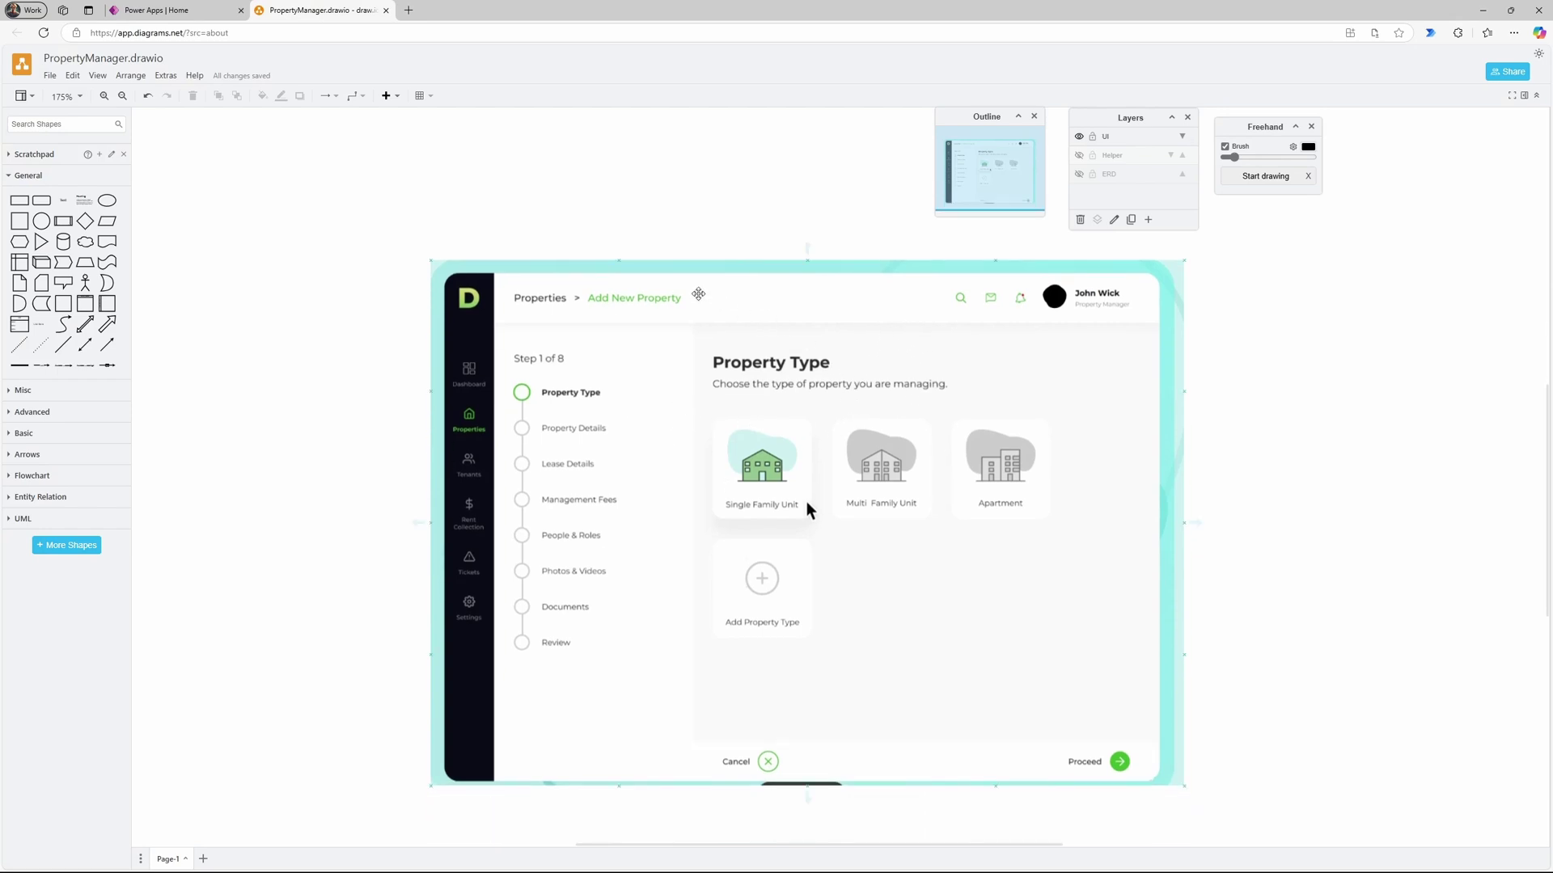
pyautogui.click(983, 403)
pyautogui.click(1079, 174)
# Step: Examine the entity-relationship diagram's tables, fields and relationships together with the property manager UI mockup below it
pyautogui.scroll(5, 859, 411)
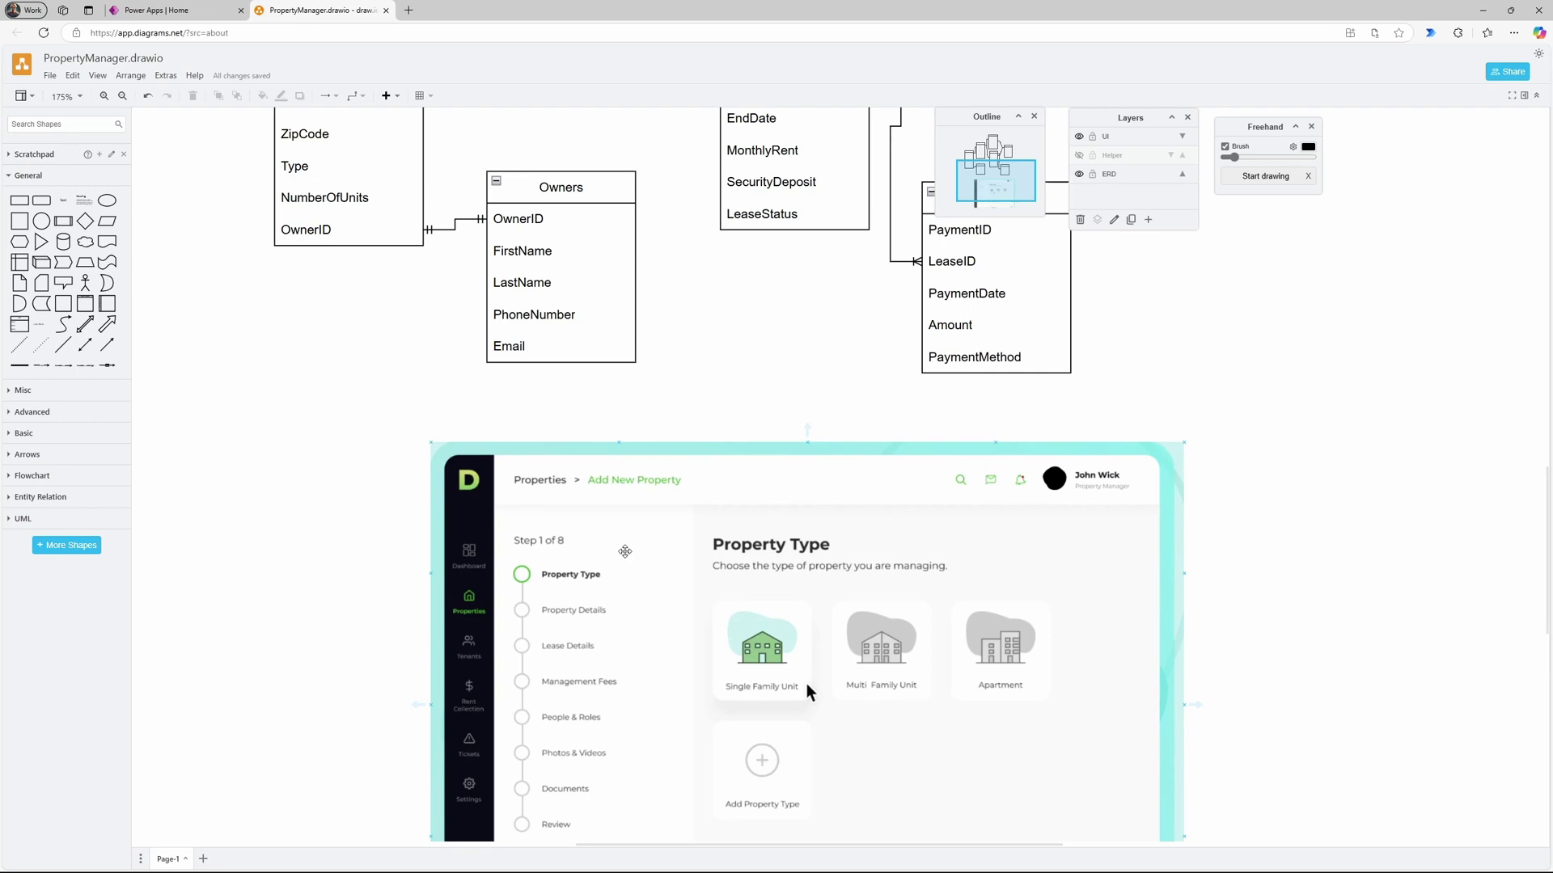
pyautogui.scroll(8, 807, 695)
pyautogui.scroll(-2, 685, 577)
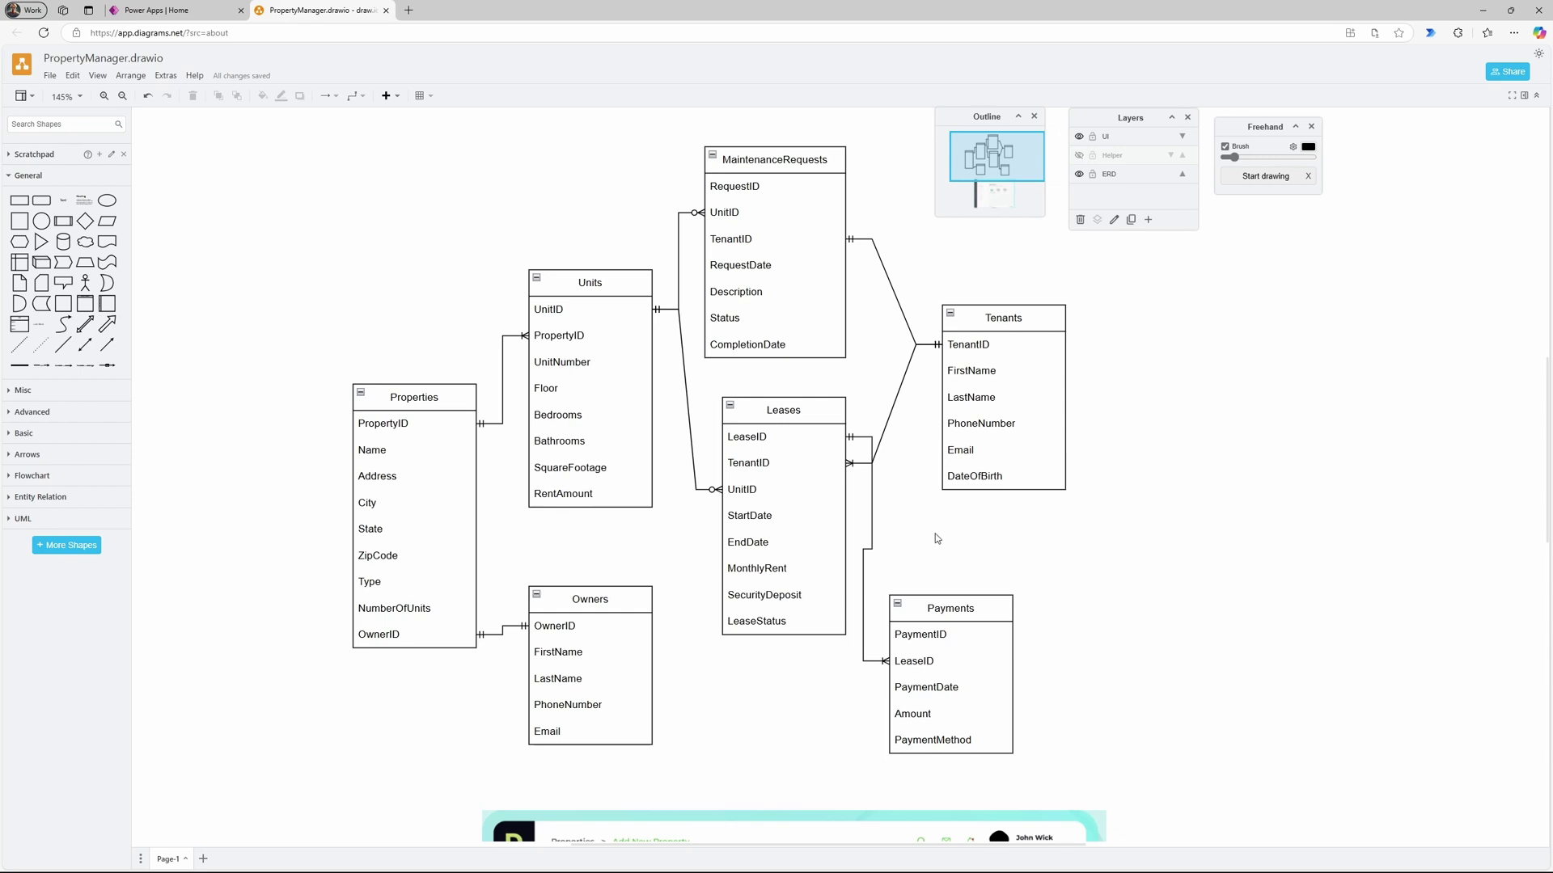
pyautogui.scroll(-3, 906, 420)
pyautogui.scroll(1, 890, 340)
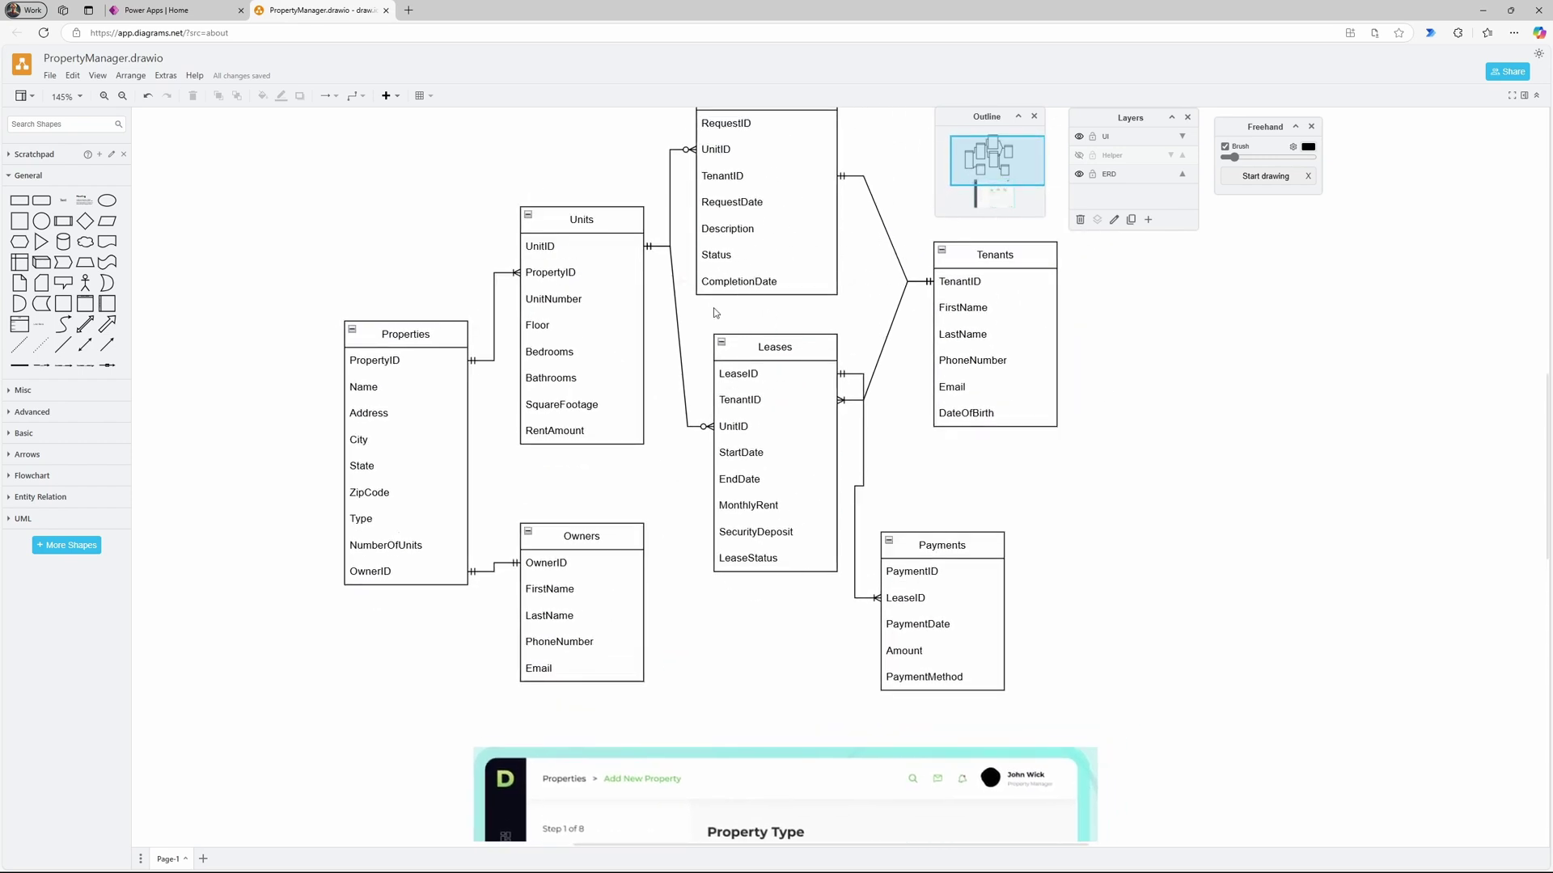
pyautogui.scroll(-6, 728, 319)
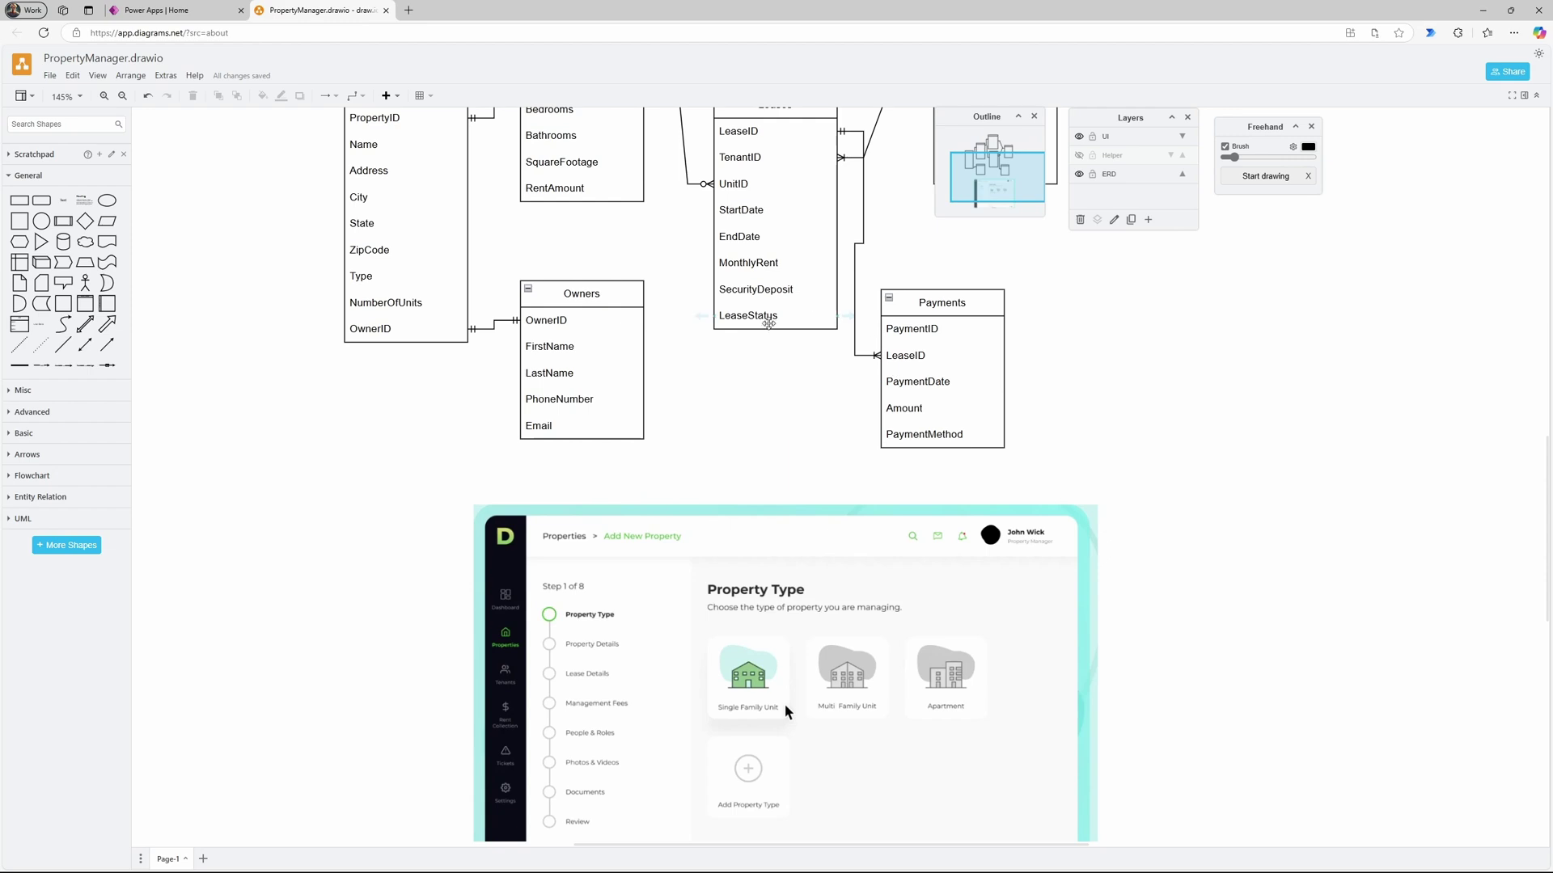
pyautogui.scroll(3, 782, 479)
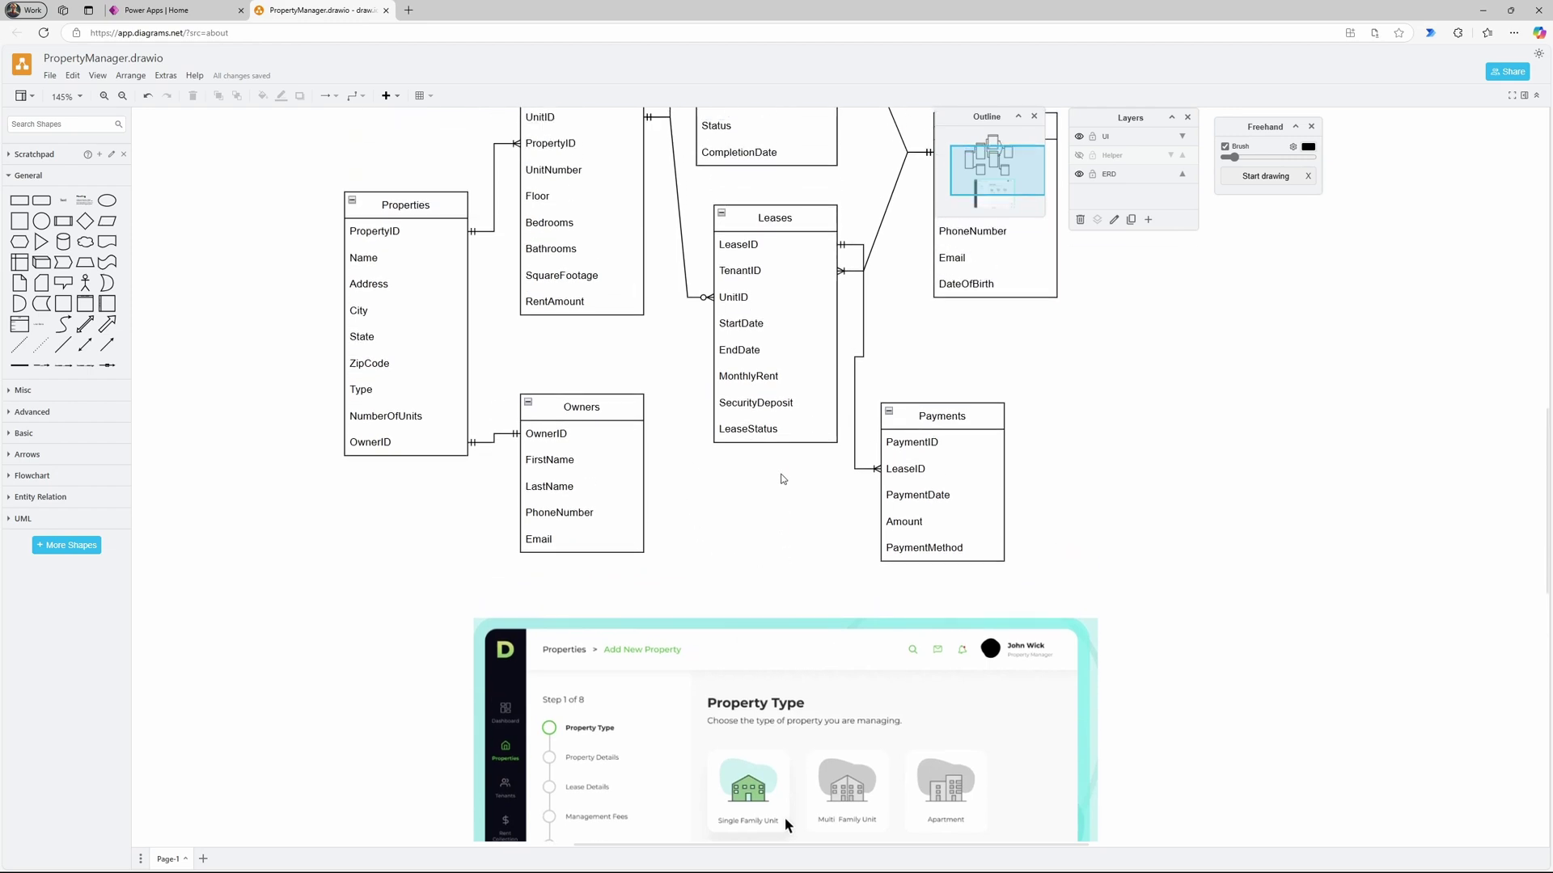
pyautogui.scroll(3, 783, 478)
# Step: Switch to Power Apps and create a solution with the display name Property Manager and the CDS Default Publisher
pyautogui.click(138, 11)
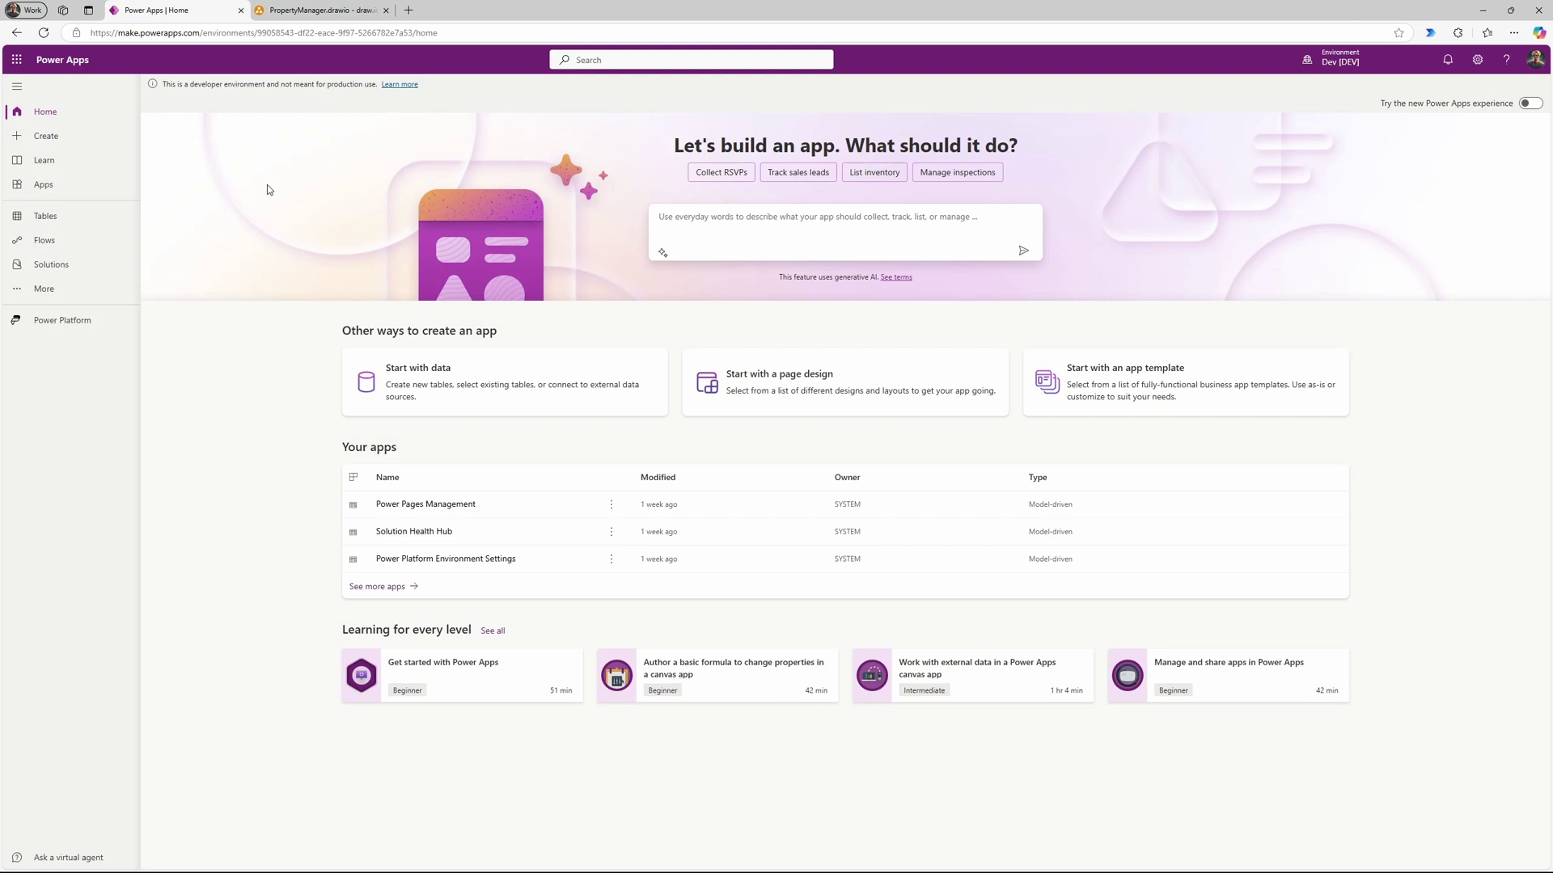
pyautogui.click(50, 265)
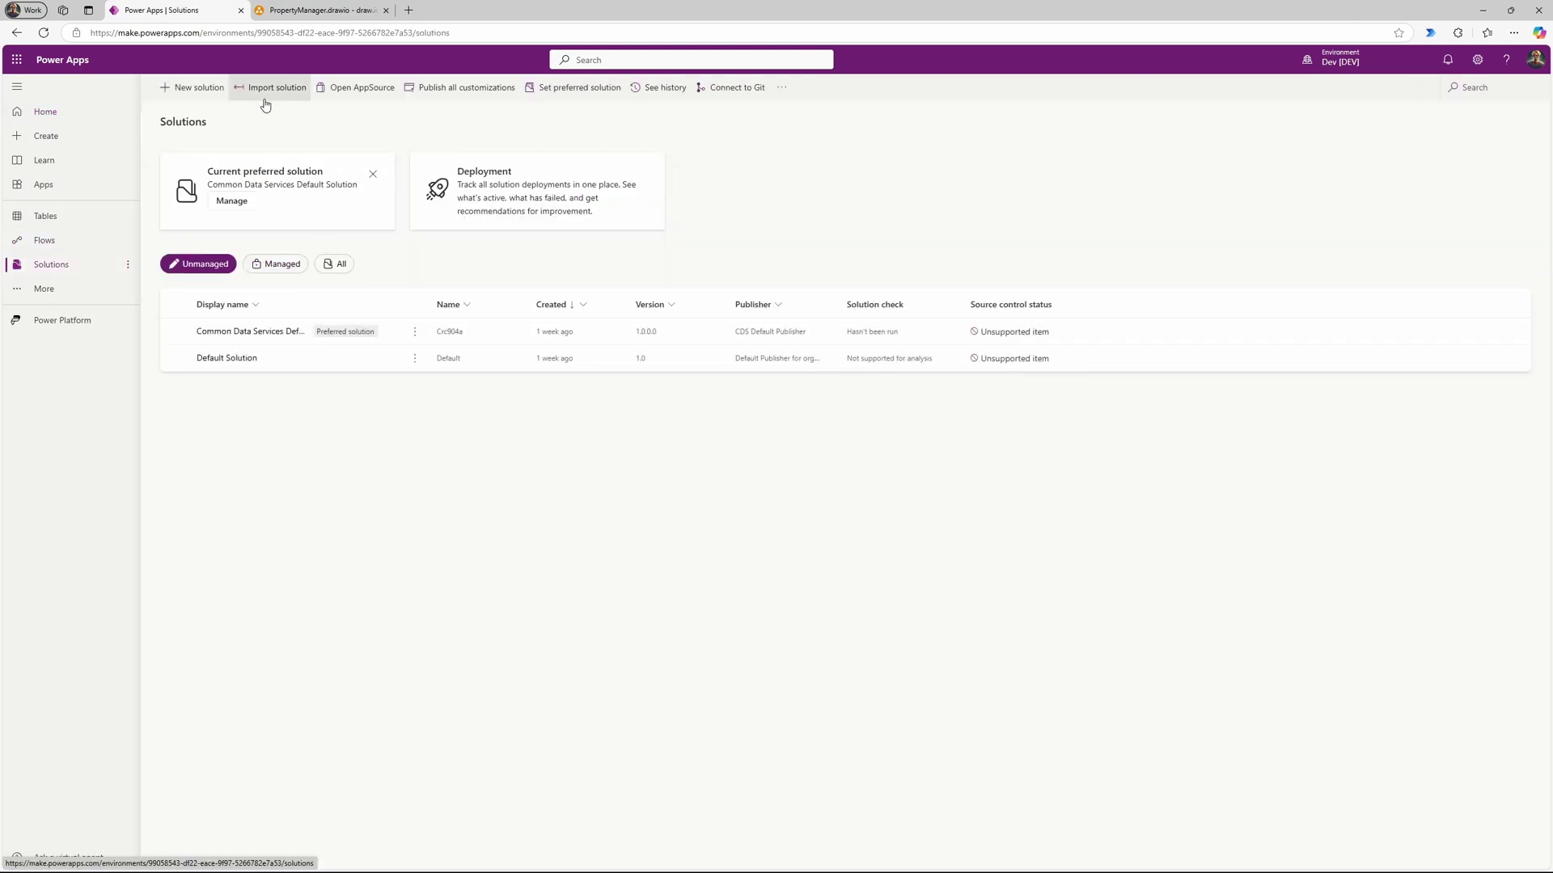
pyautogui.click(202, 91)
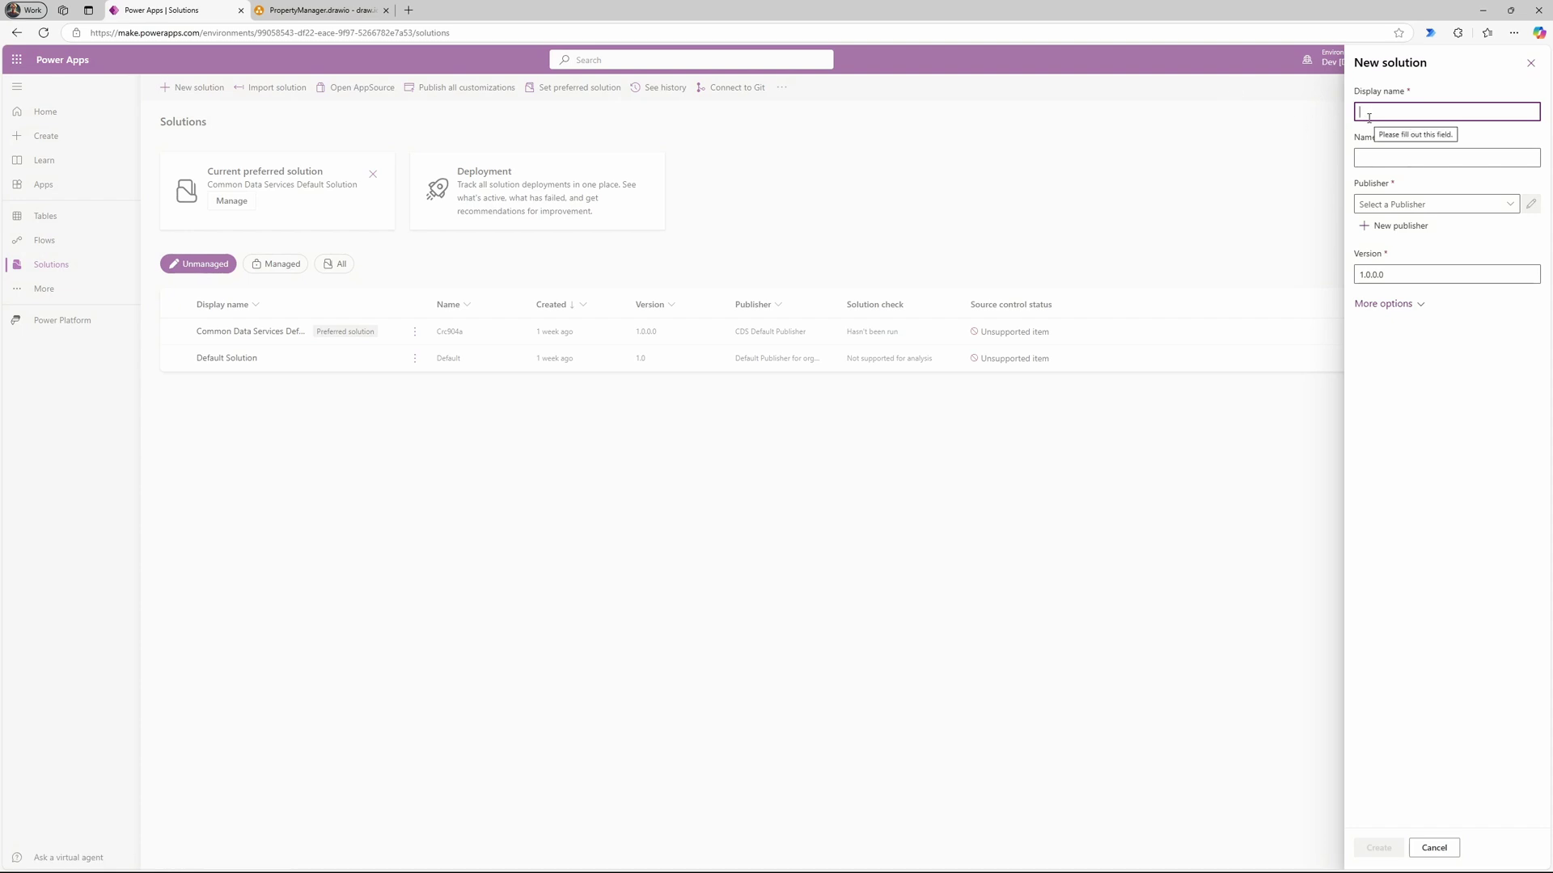
pyautogui.write('Property Manager')
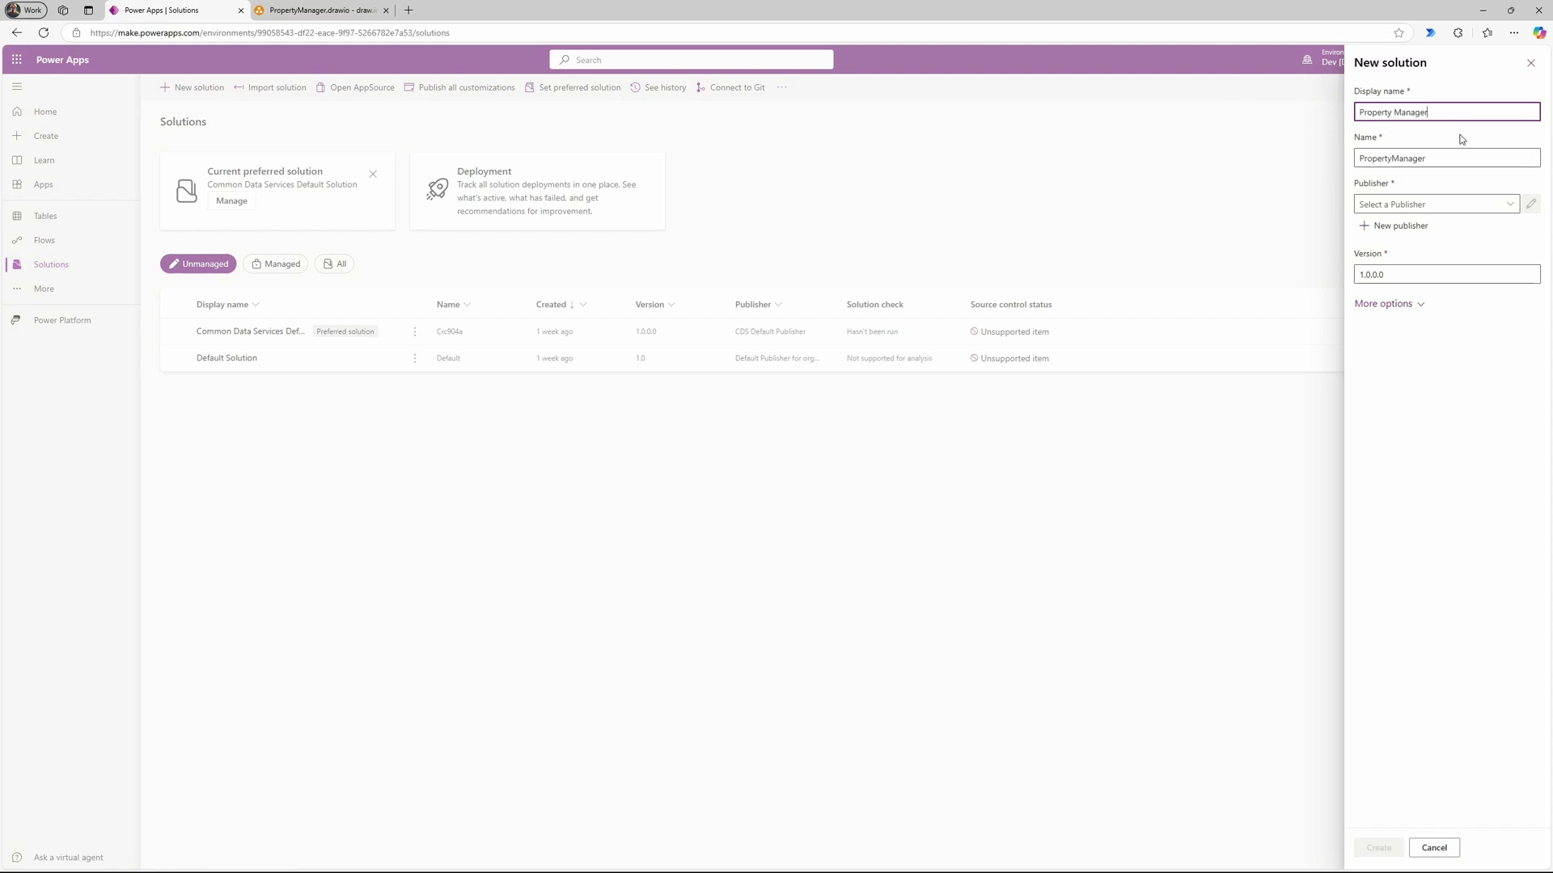
pyautogui.click(1398, 204)
pyautogui.click(1509, 204)
pyautogui.click(1446, 225)
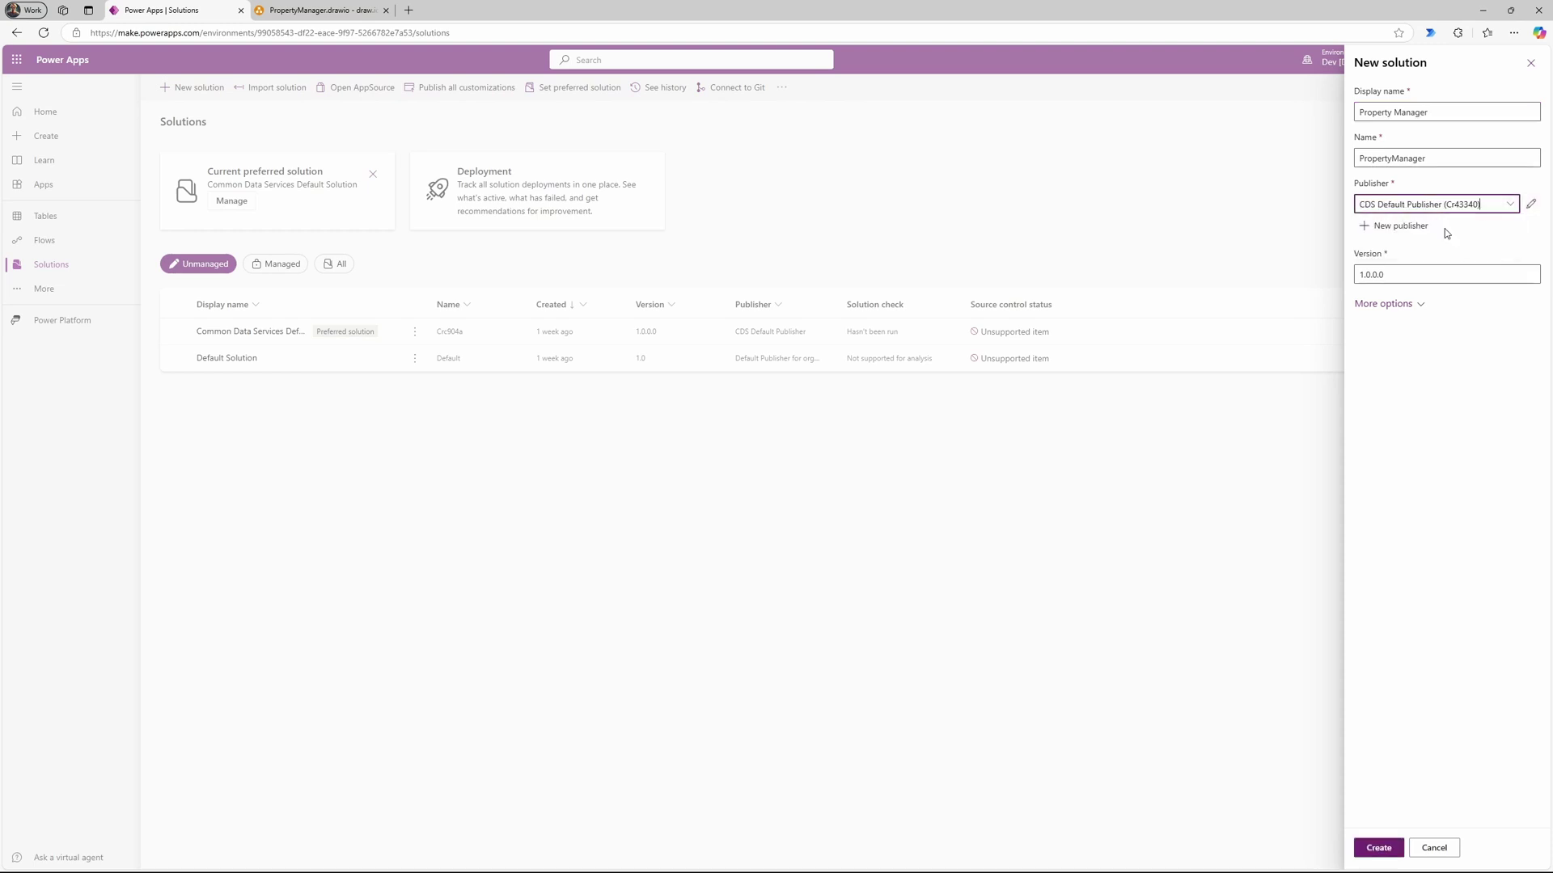
pyautogui.click(1377, 849)
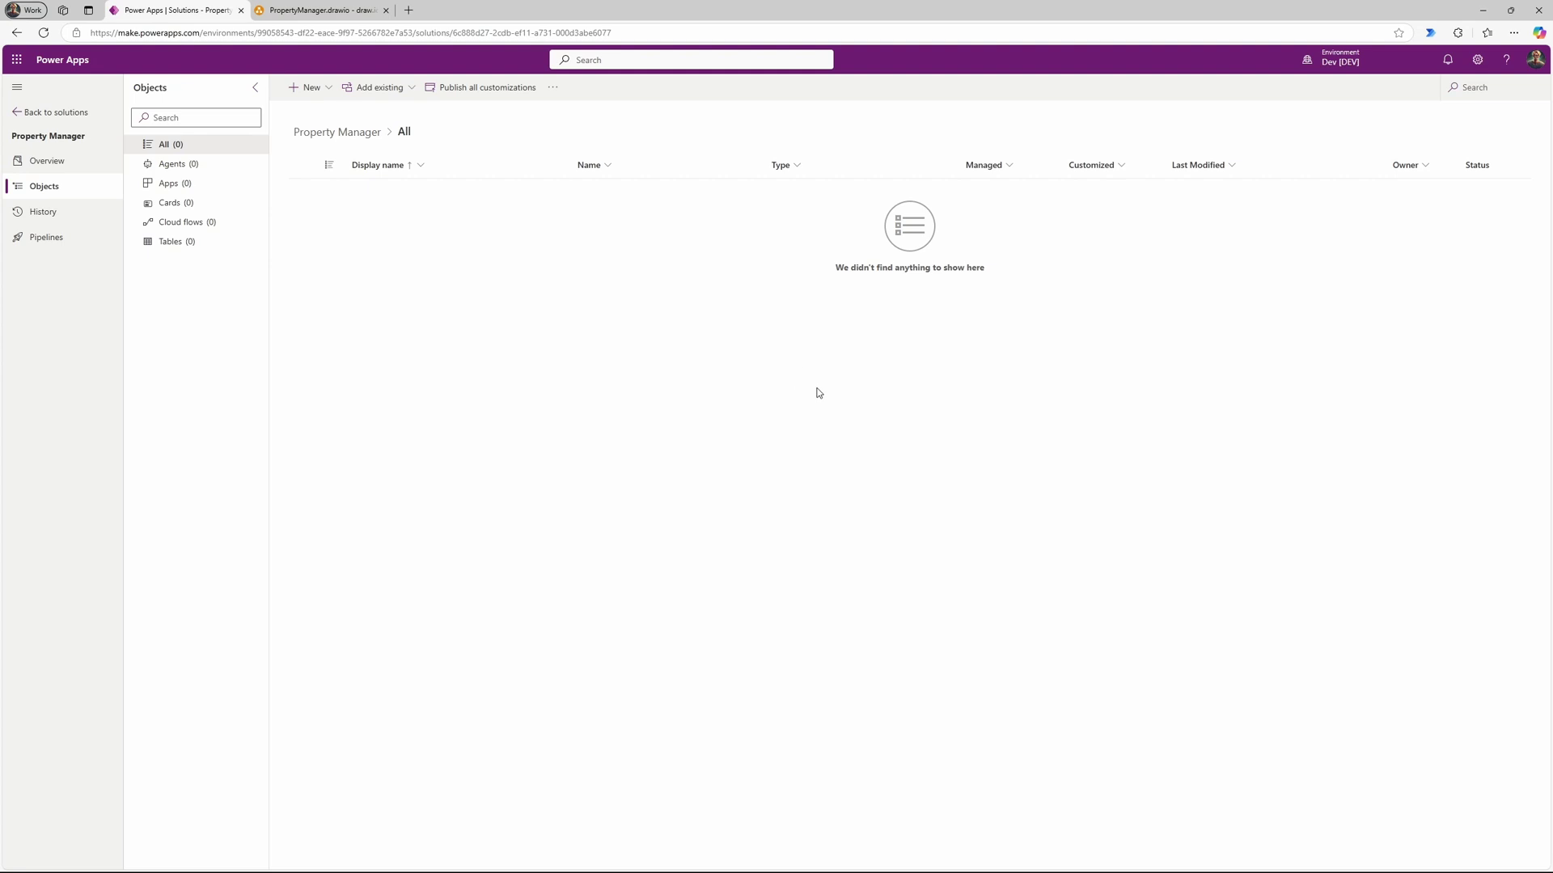
# Step: Consult the ERD in draw.io and start a new table with advanced properties in the Property Manager solution, with the display name Property
pyautogui.click(322, 11)
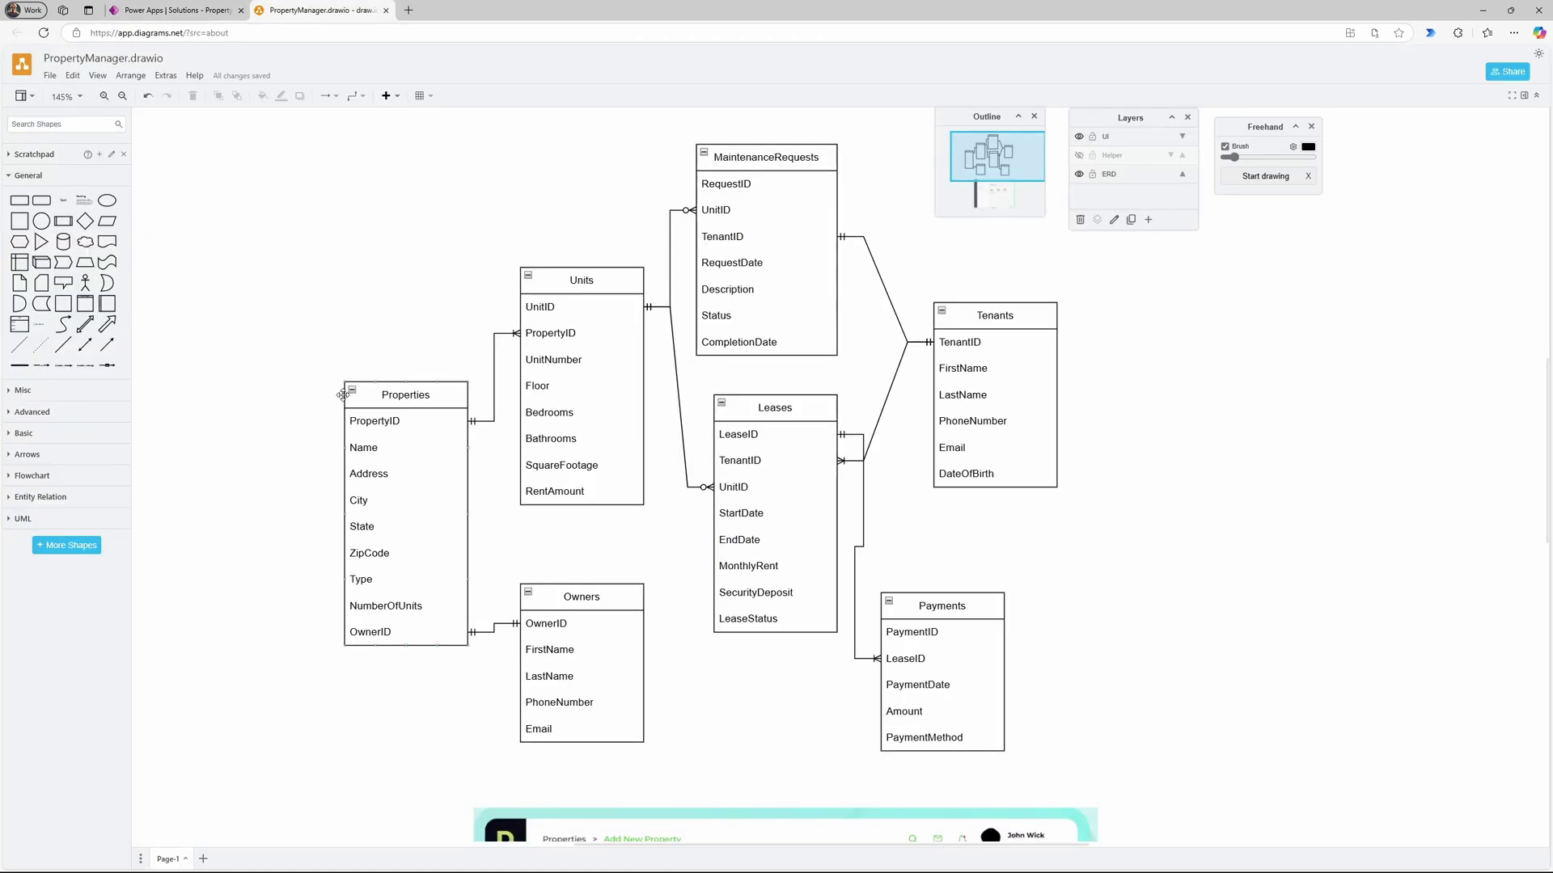
pyautogui.click(191, 13)
pyautogui.click(327, 91)
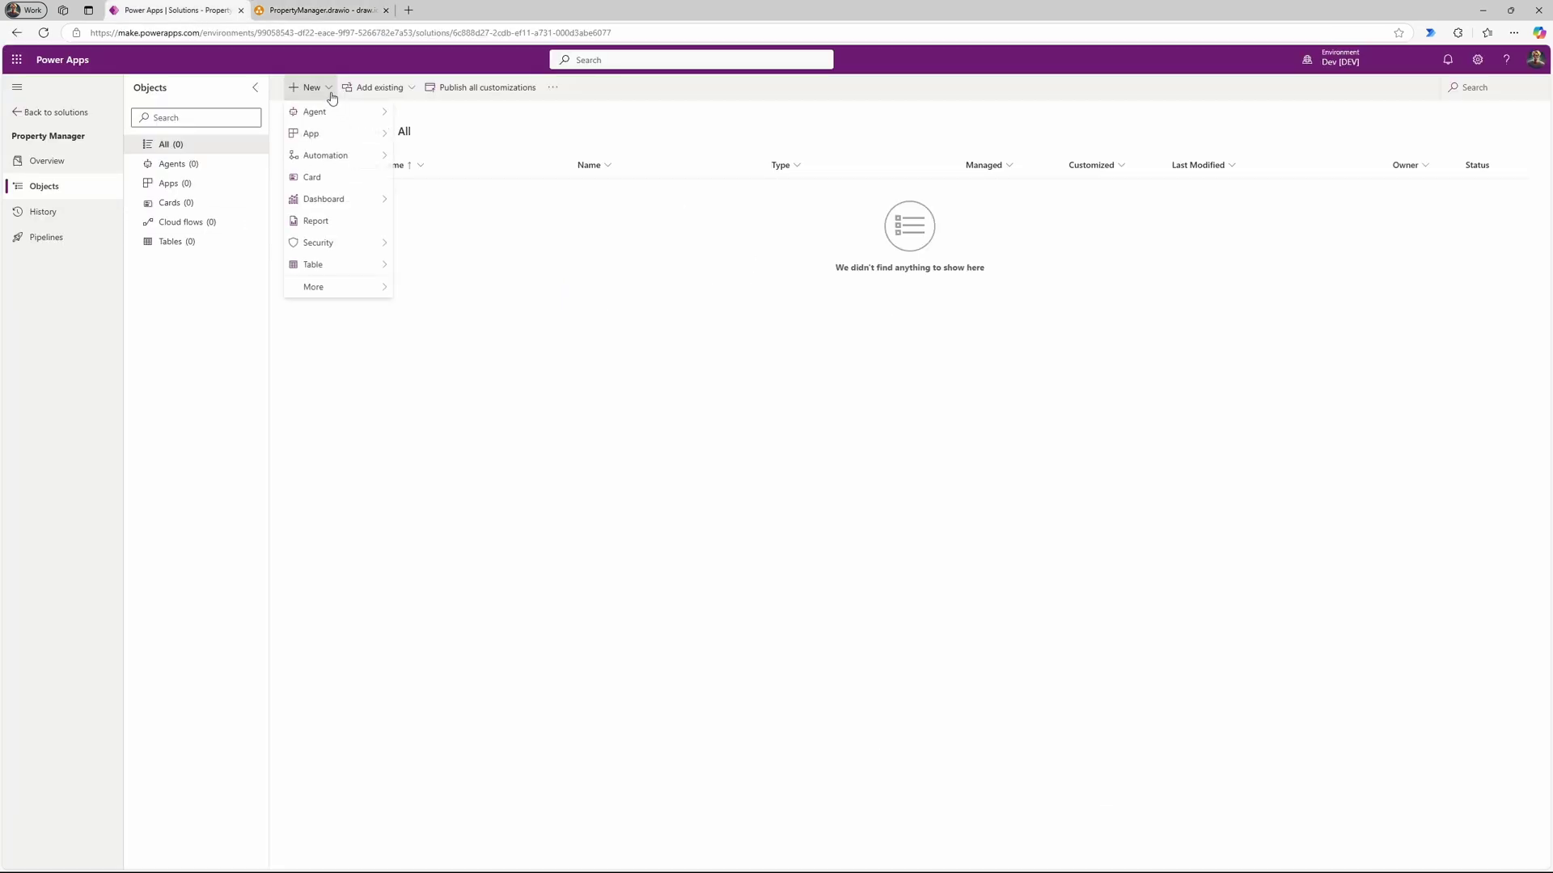
pyautogui.moveTo(375, 265)
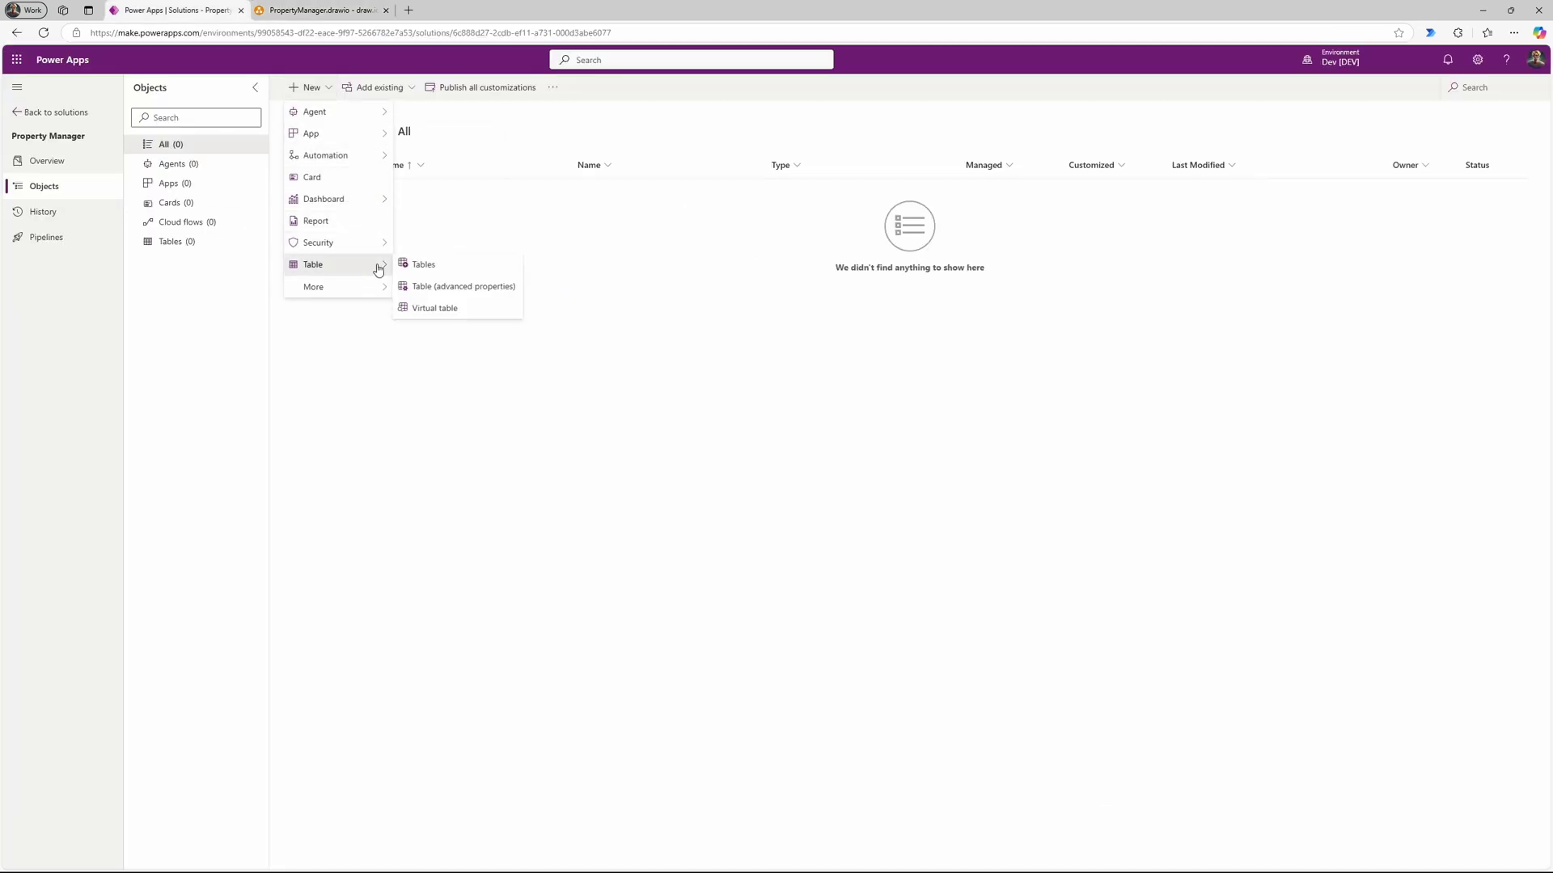
pyautogui.click(488, 291)
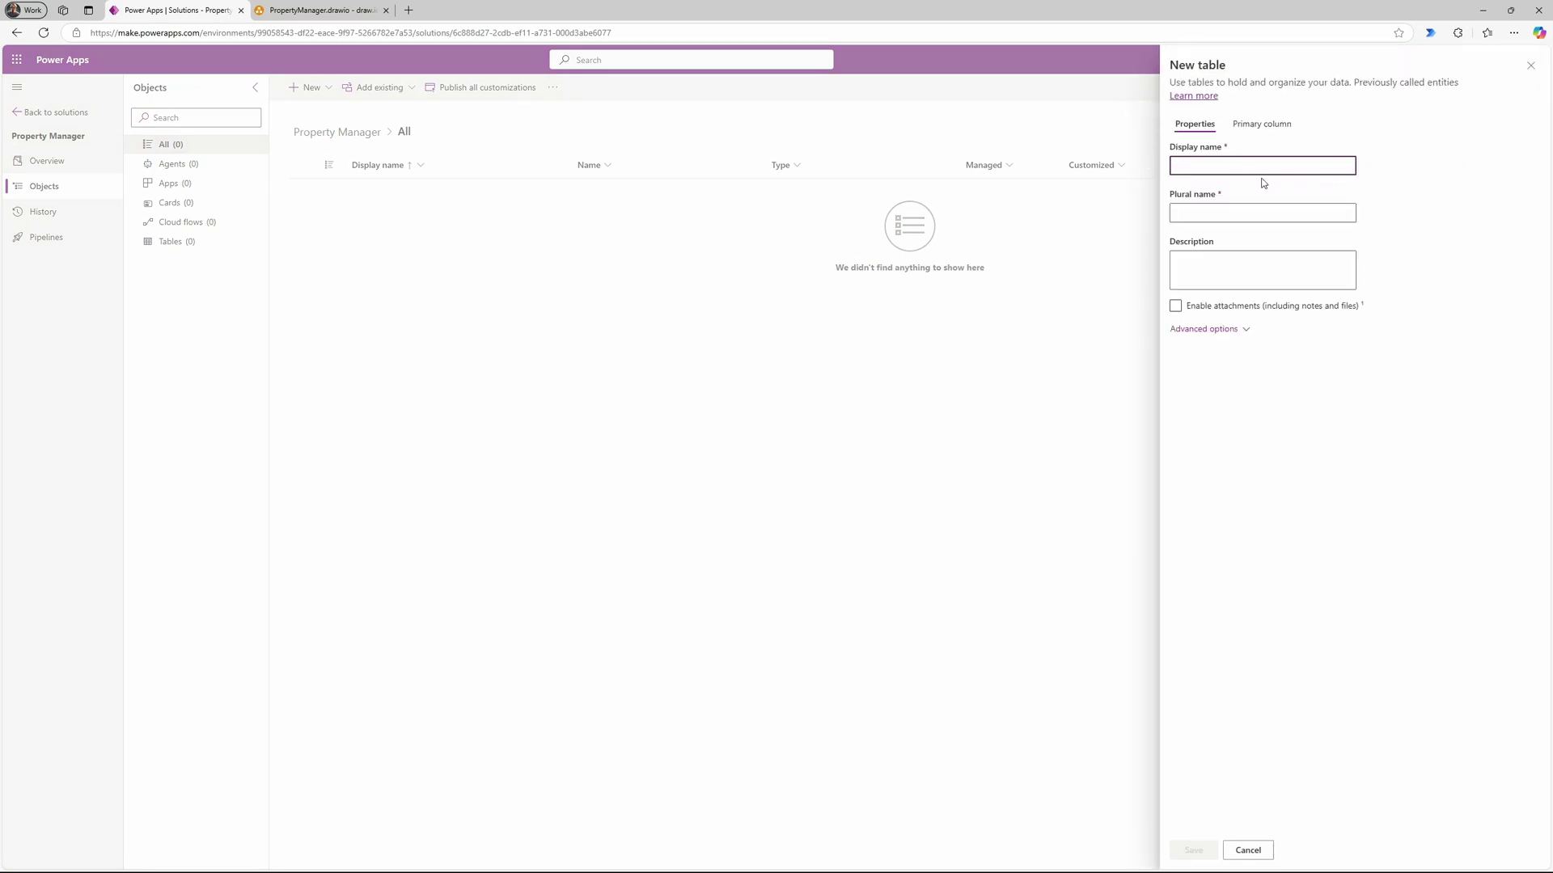
pyautogui.click(313, 10)
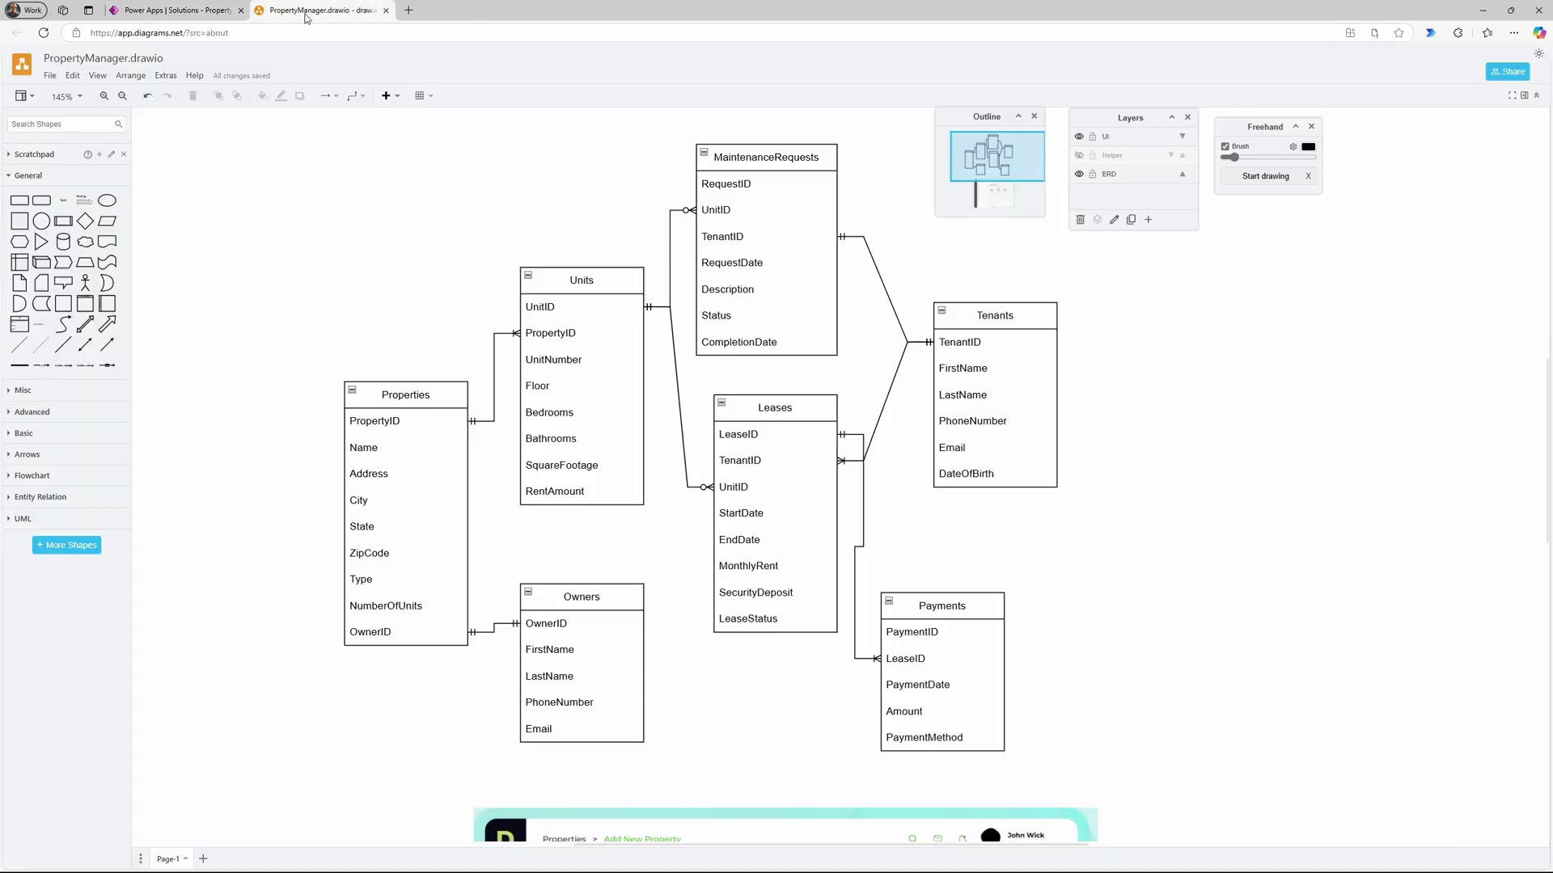
pyautogui.click(192, 11)
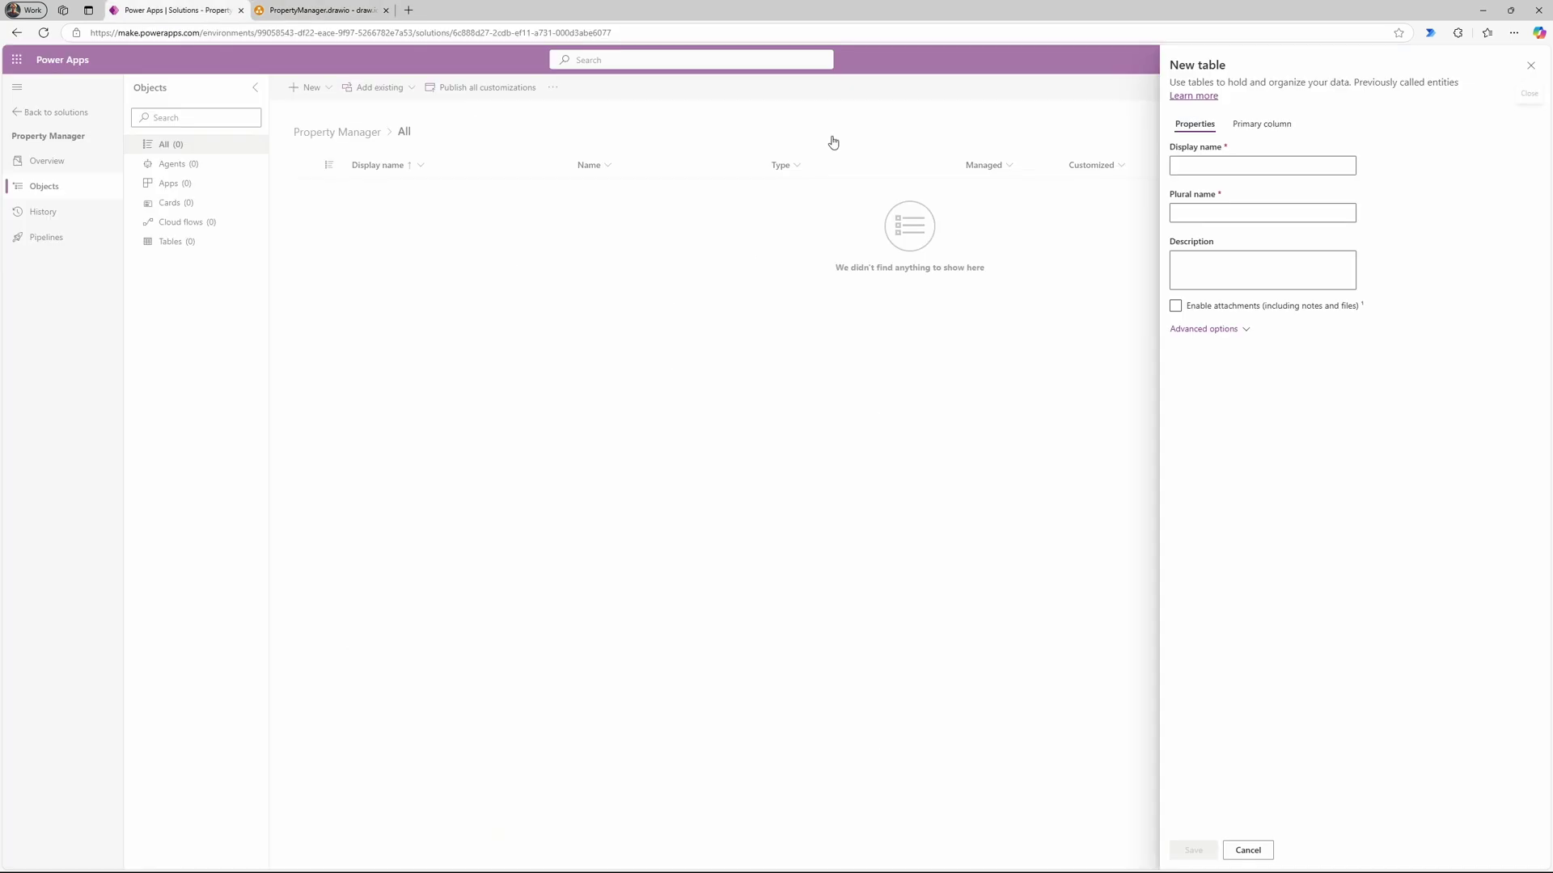
pyautogui.click(1201, 165)
pyautogui.write('Property')
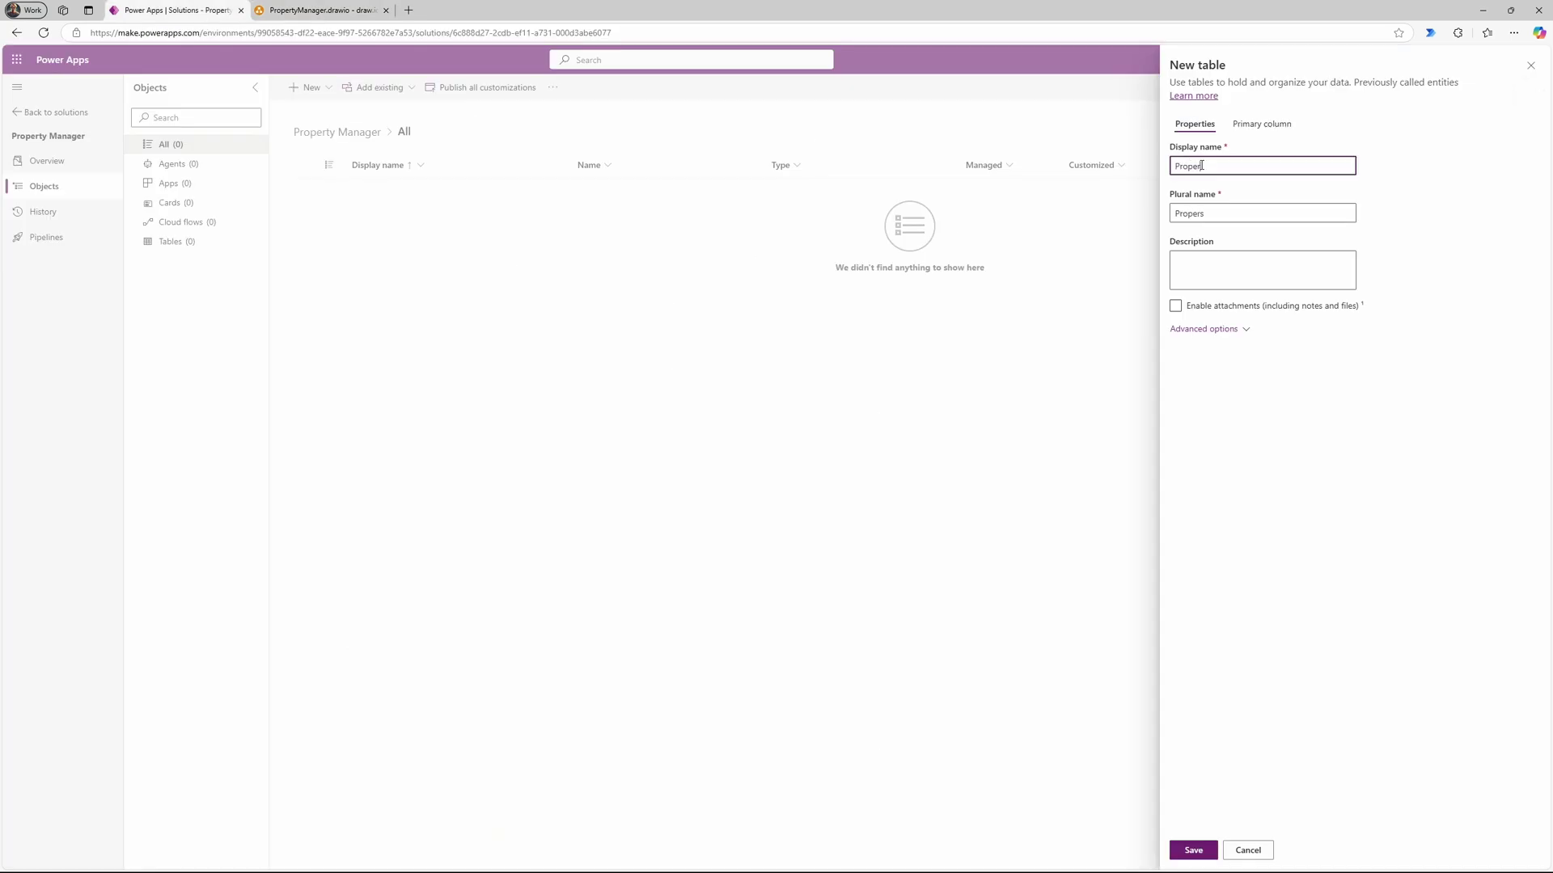
# Step: Review the new Property table's advanced options and save the table with its default settings
pyautogui.click(1243, 331)
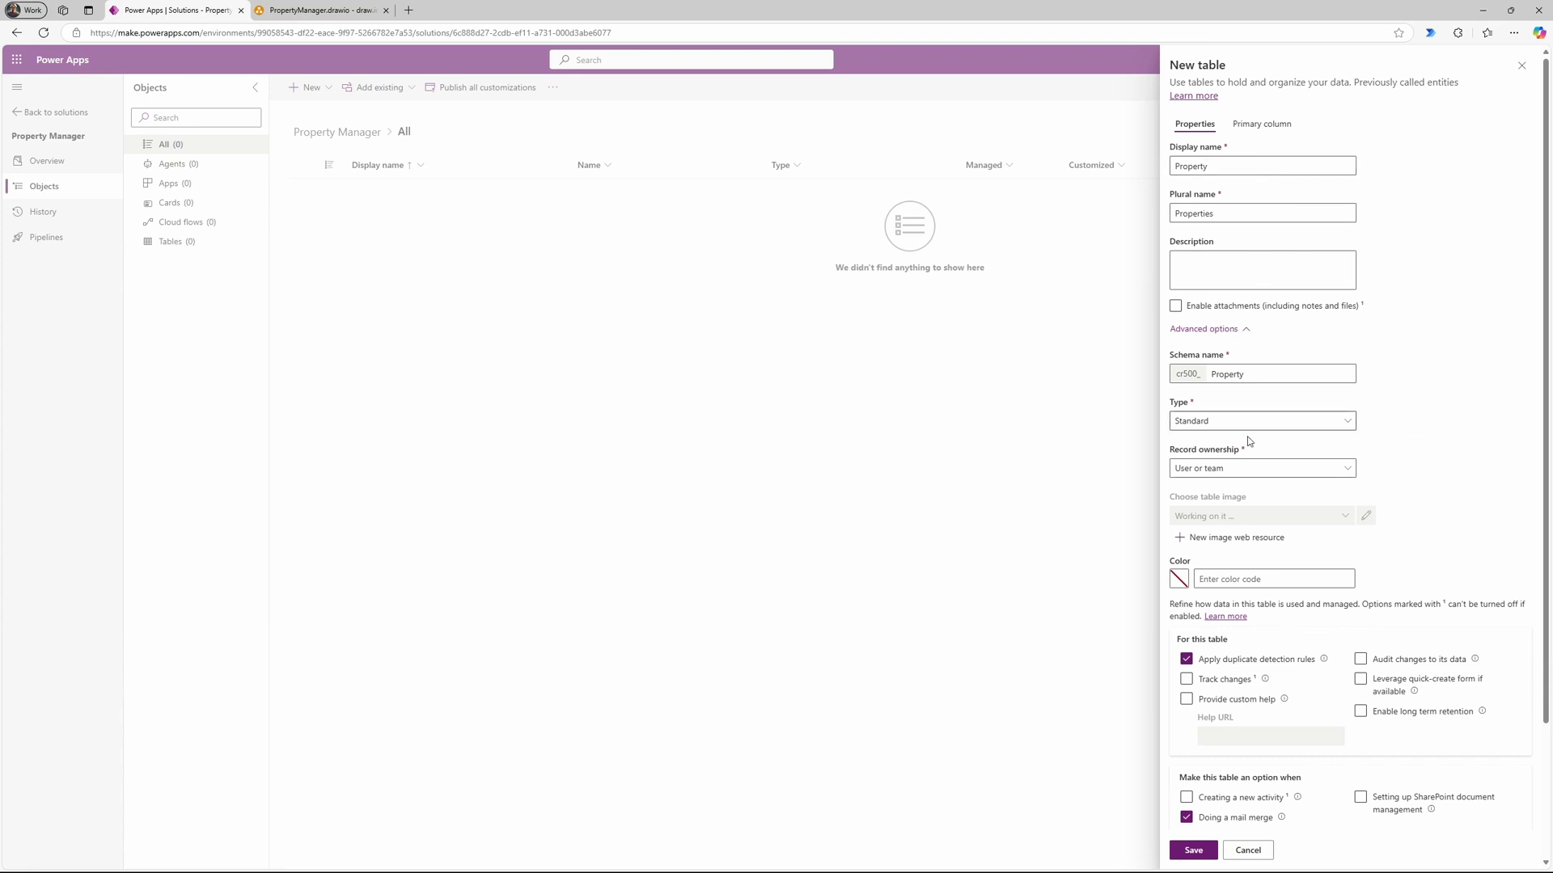
pyautogui.scroll(-1, 1358, 374)
pyautogui.scroll(-2, 1359, 374)
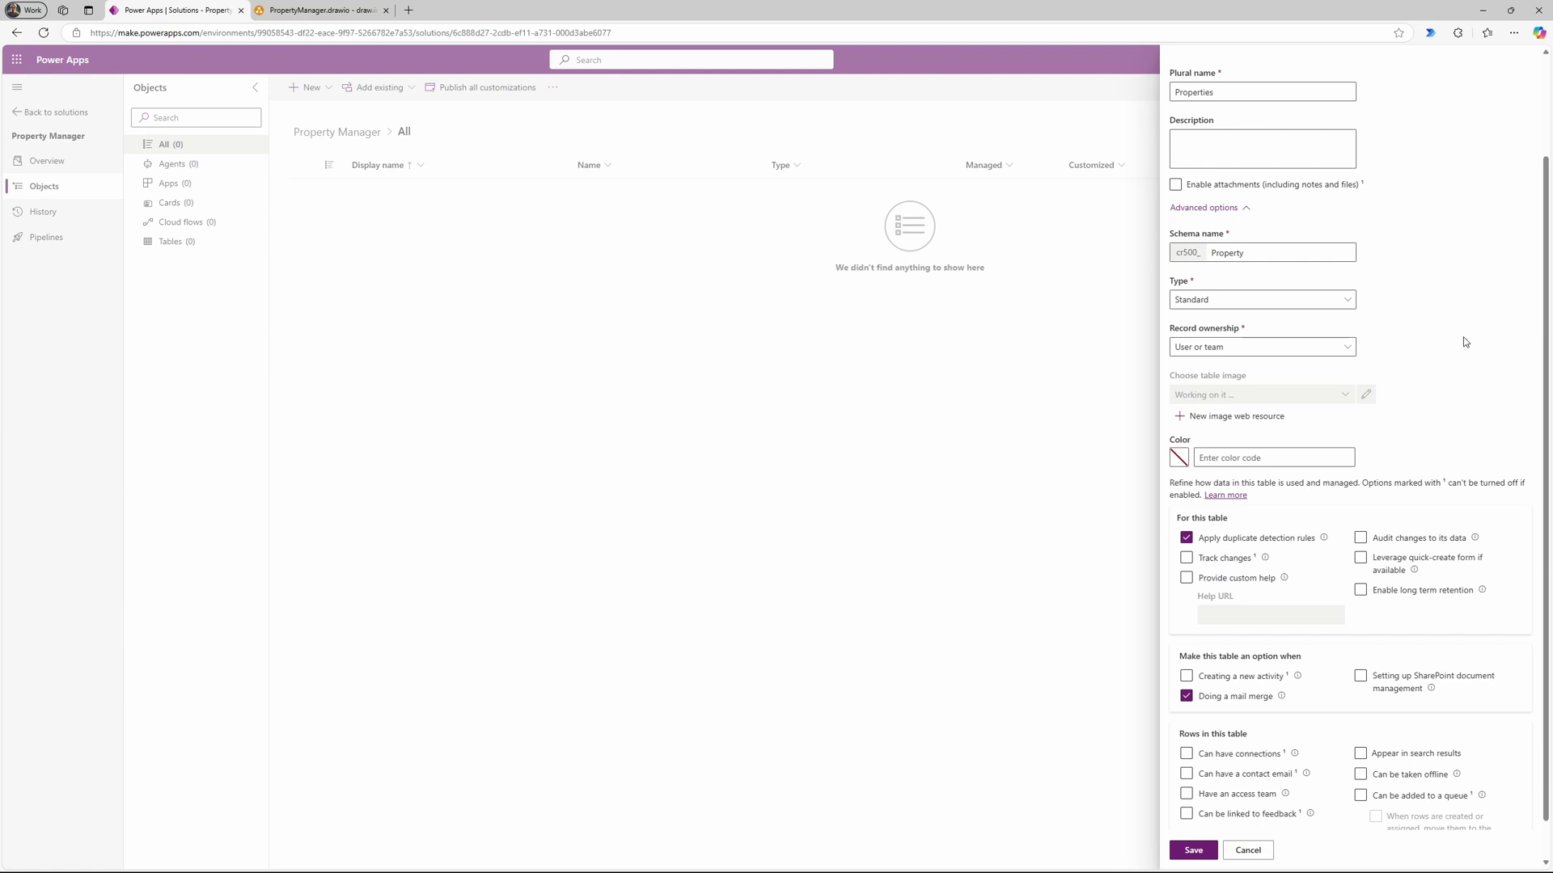
pyautogui.scroll(-1, 1455, 356)
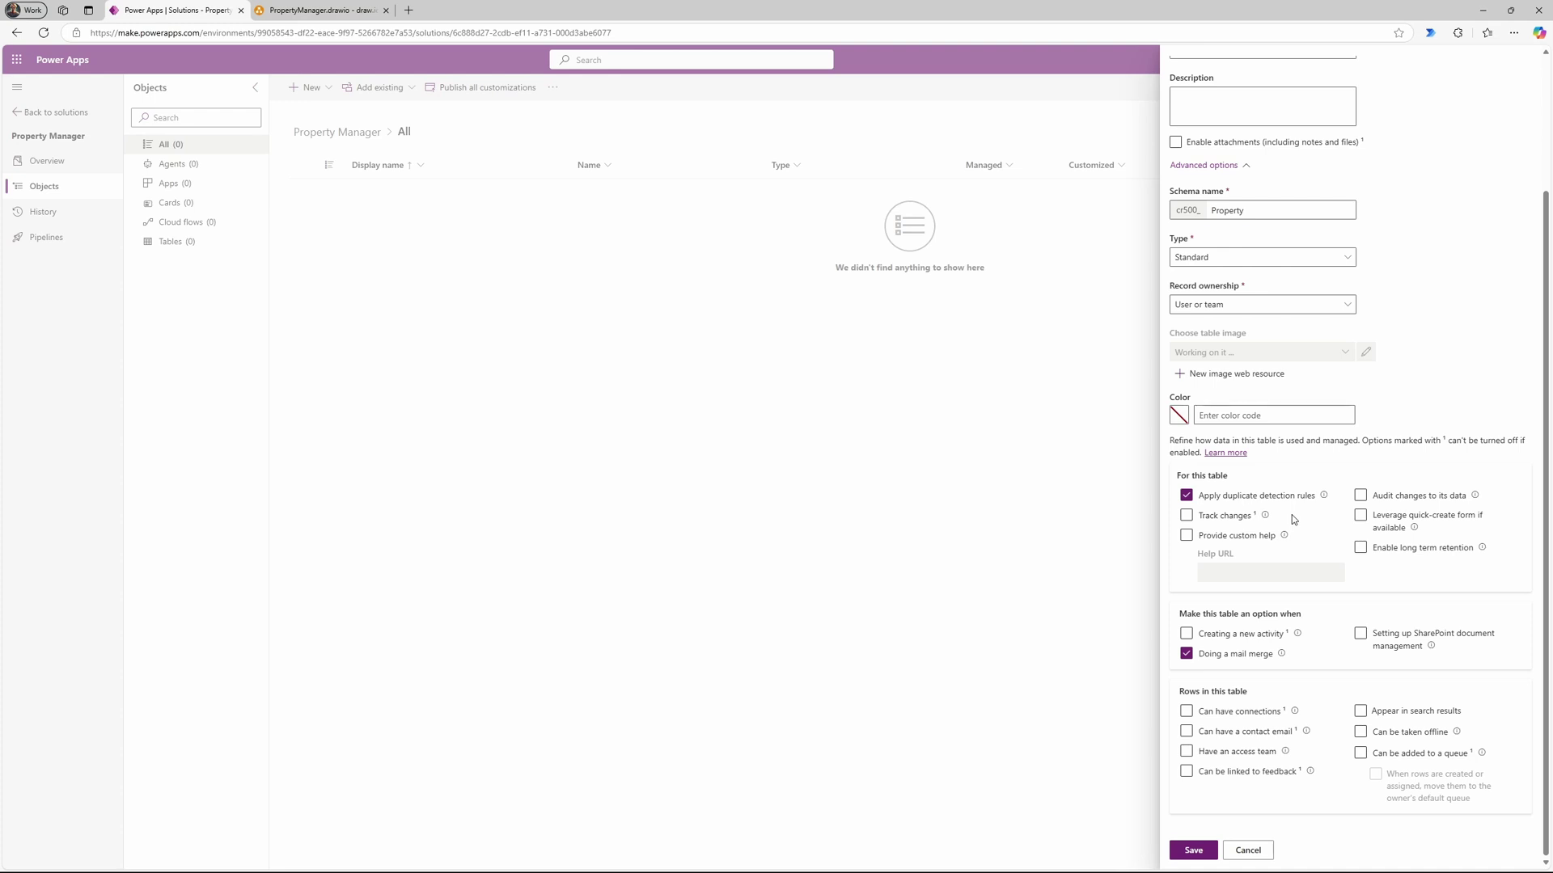
pyautogui.click(1194, 850)
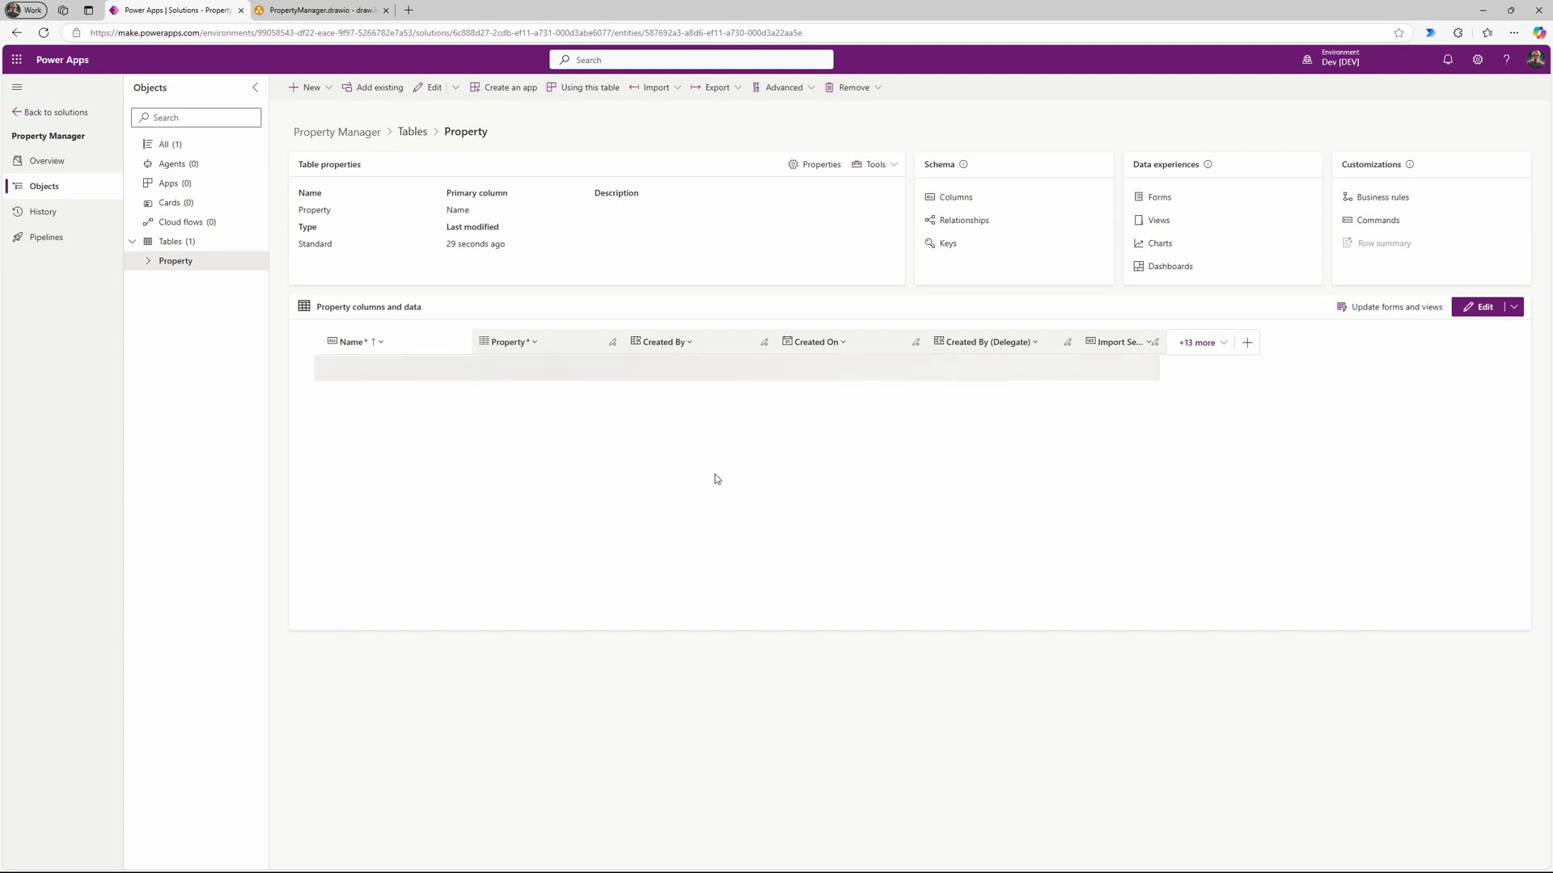
# Step: Examine the Property table's existing columns and compare them with the Properties entity's fields in the draw.io ERD
pyautogui.click(1218, 349)
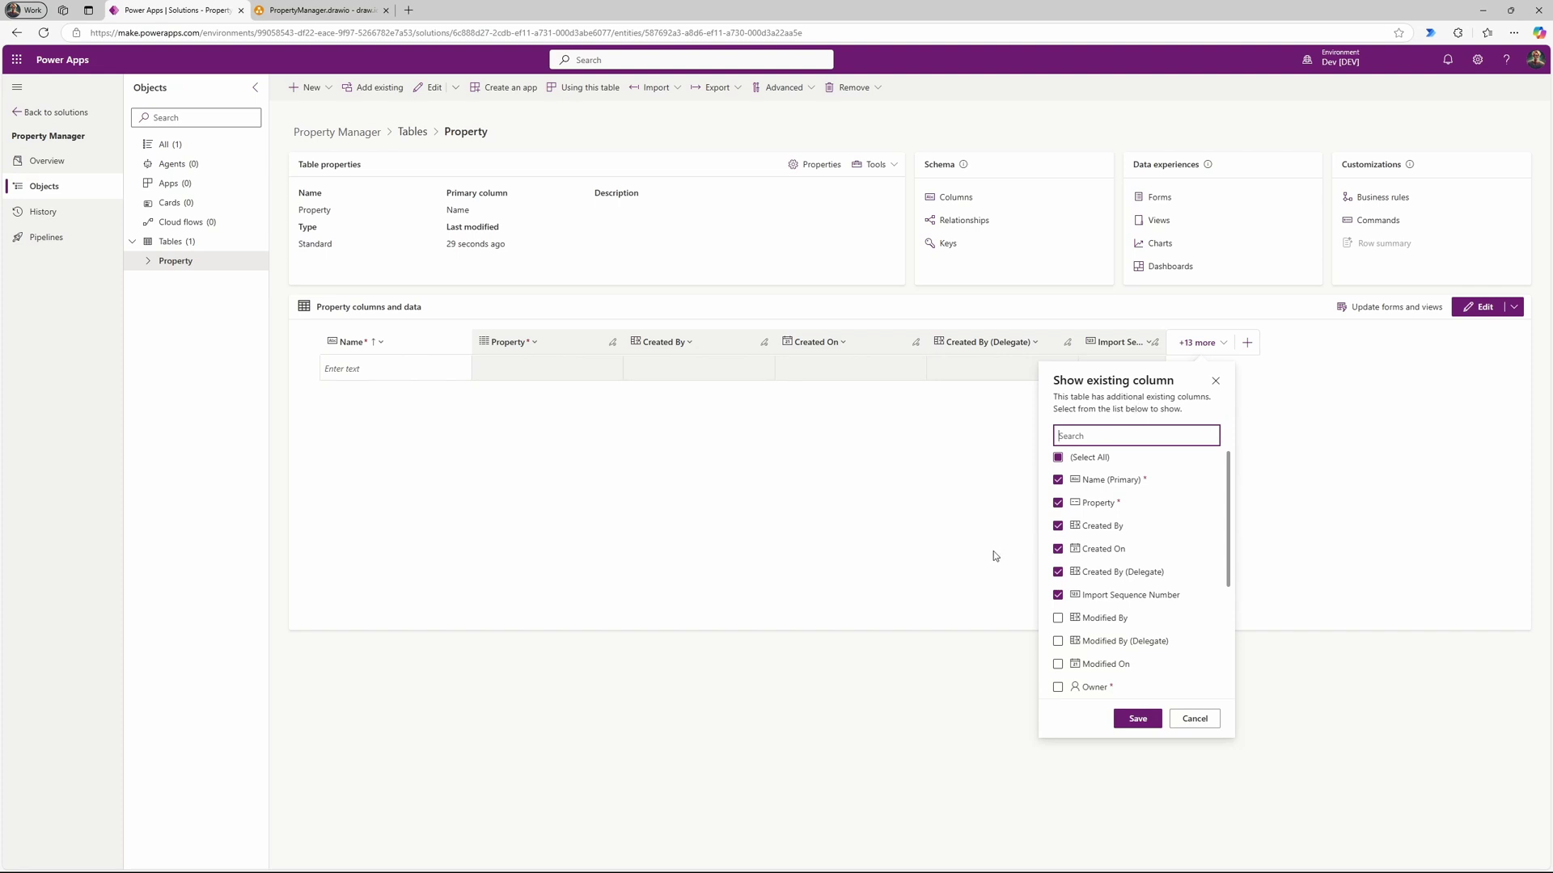
pyautogui.scroll(-3, 1115, 647)
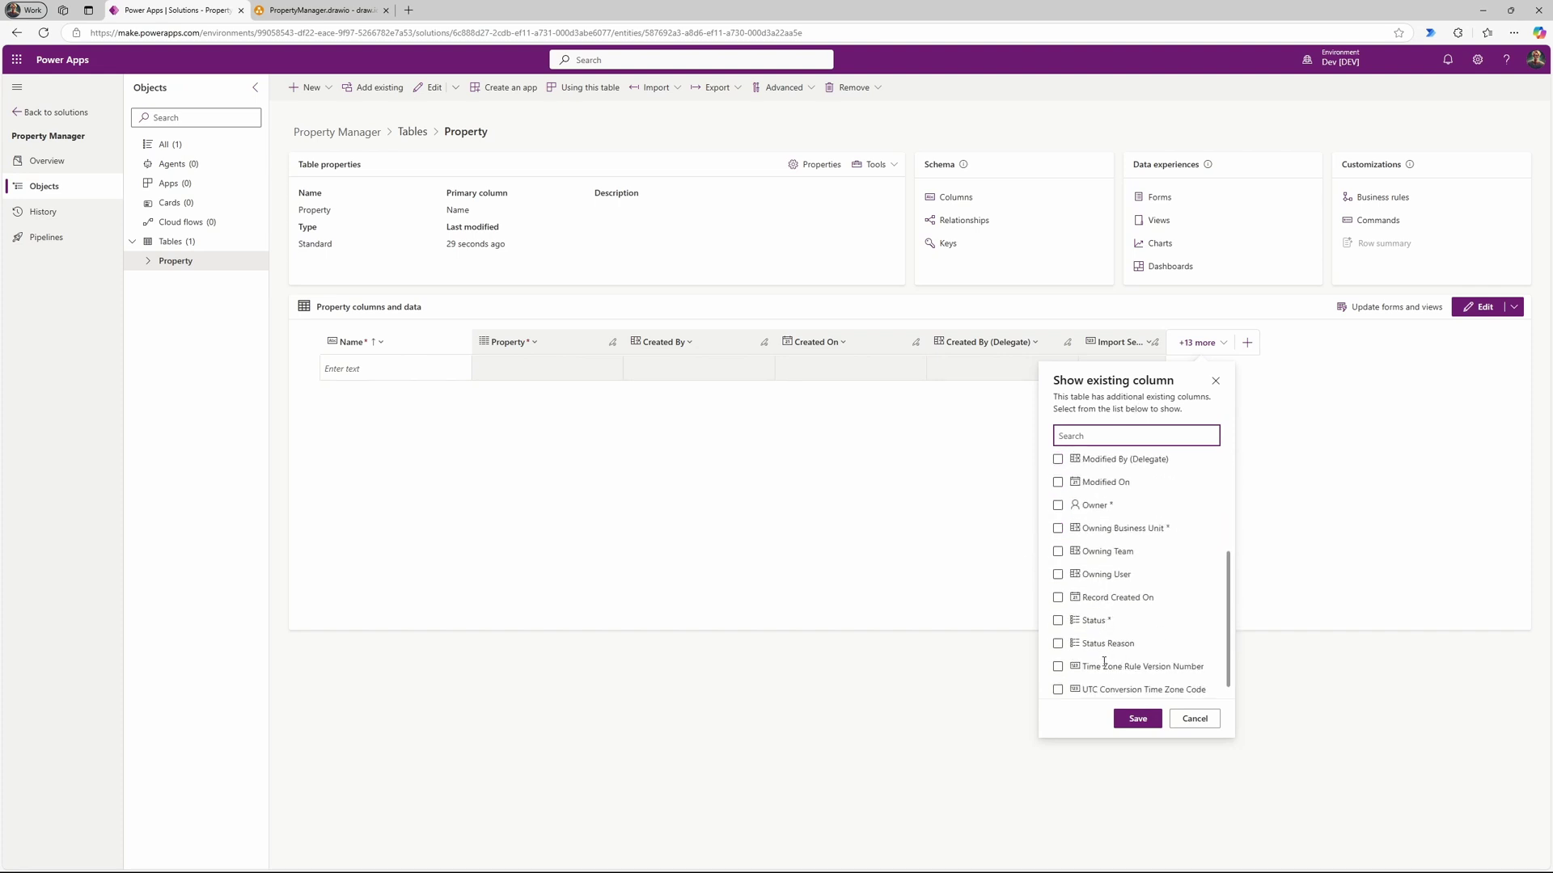
pyautogui.scroll(3, 1114, 561)
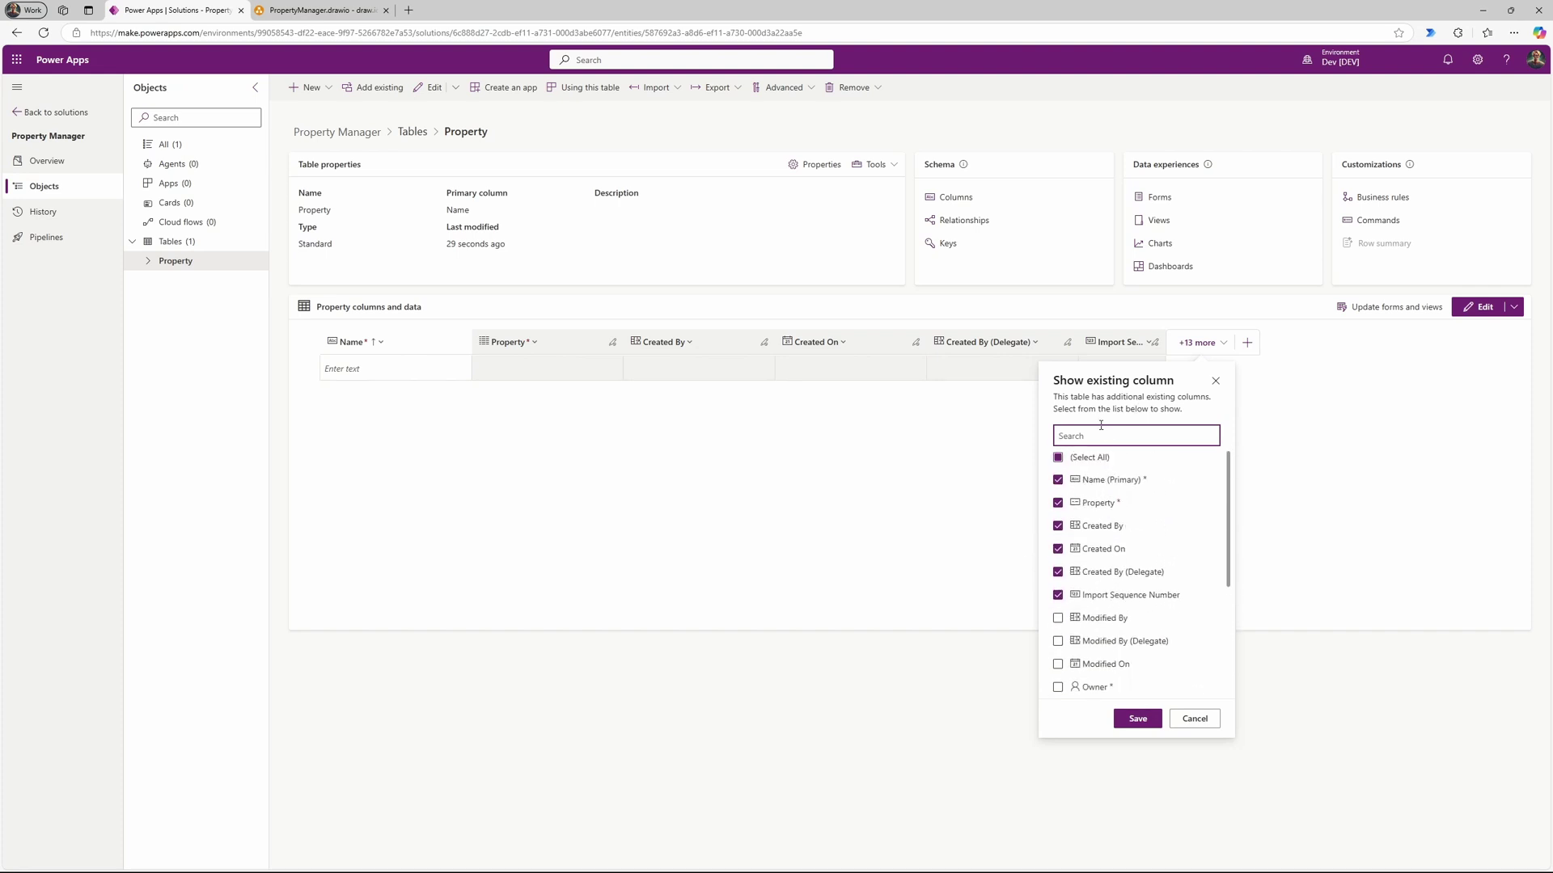
pyautogui.click(1138, 719)
pyautogui.click(322, 10)
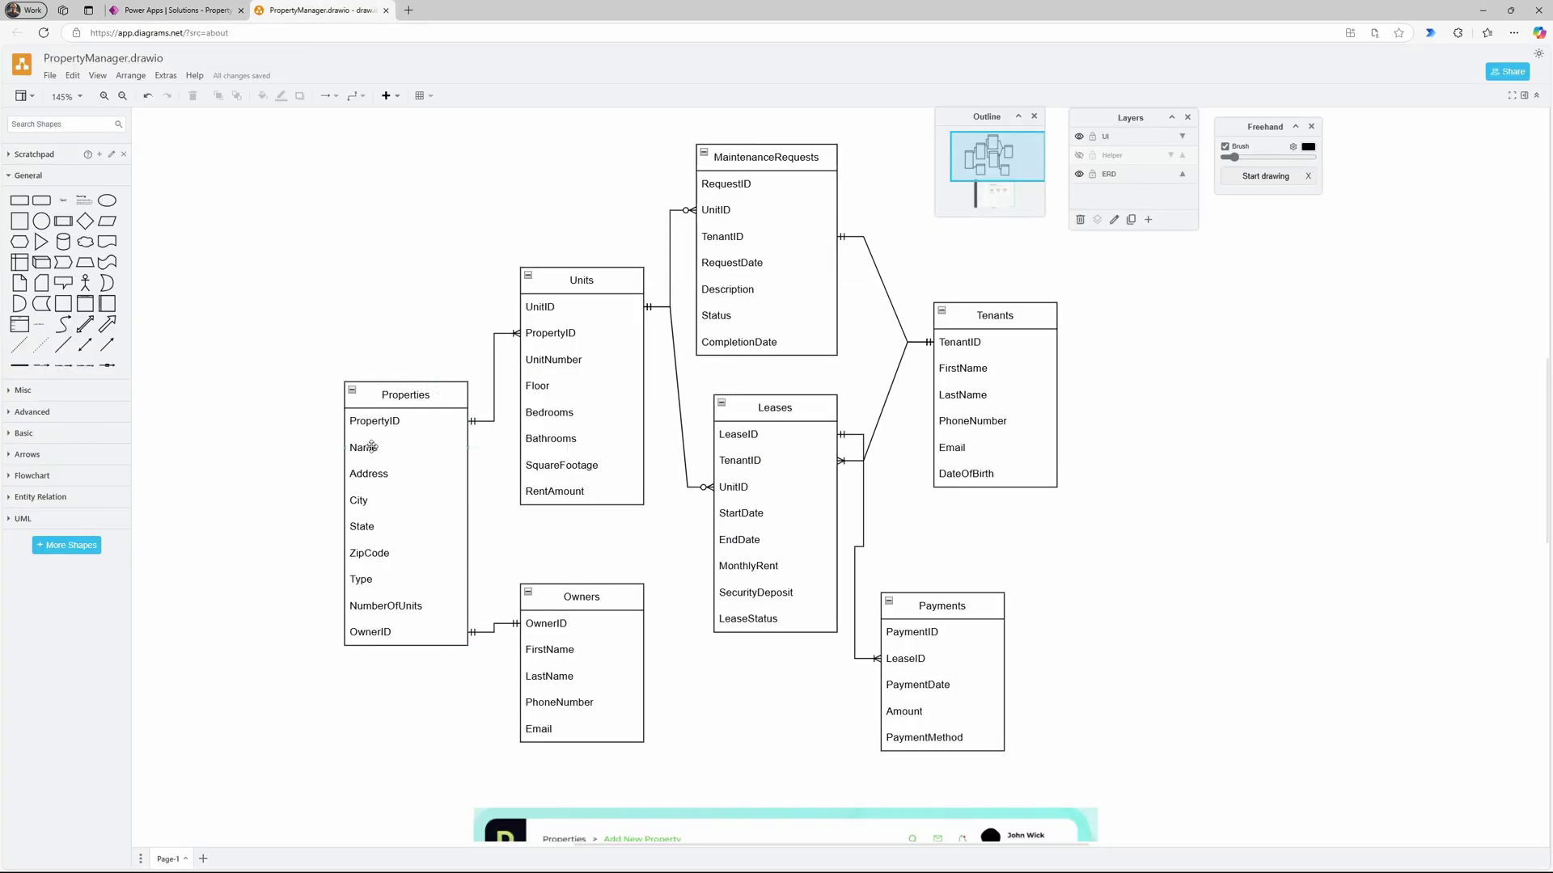
pyautogui.click(174, 15)
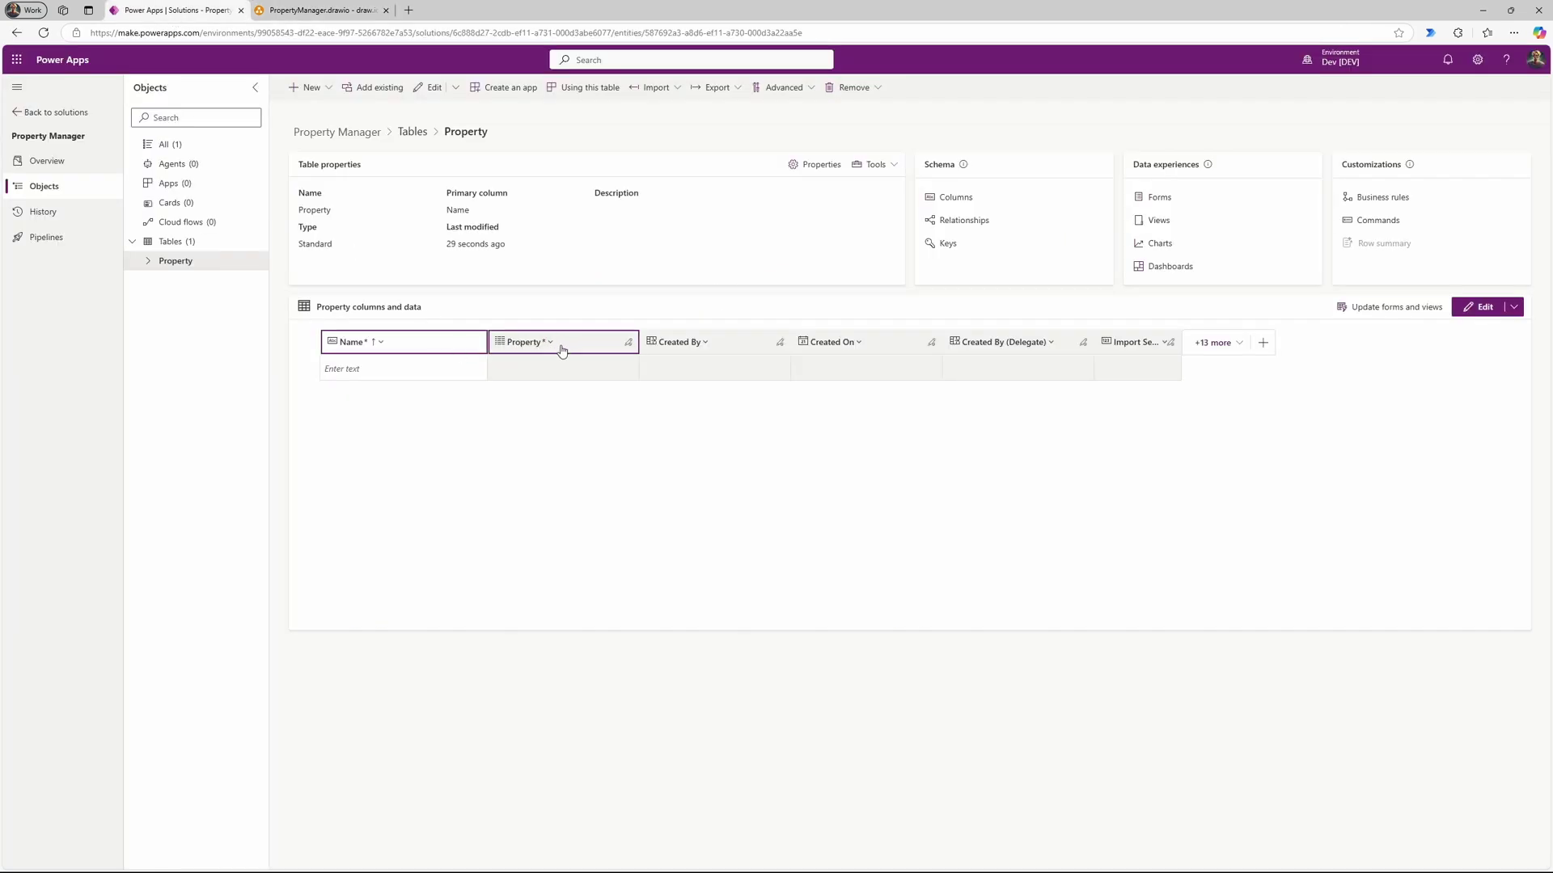
# Step: Consult the Properties entity in the draw.io ERD and start a new column in the Power Apps Property table with the display name Address
pyautogui.click(311, 9)
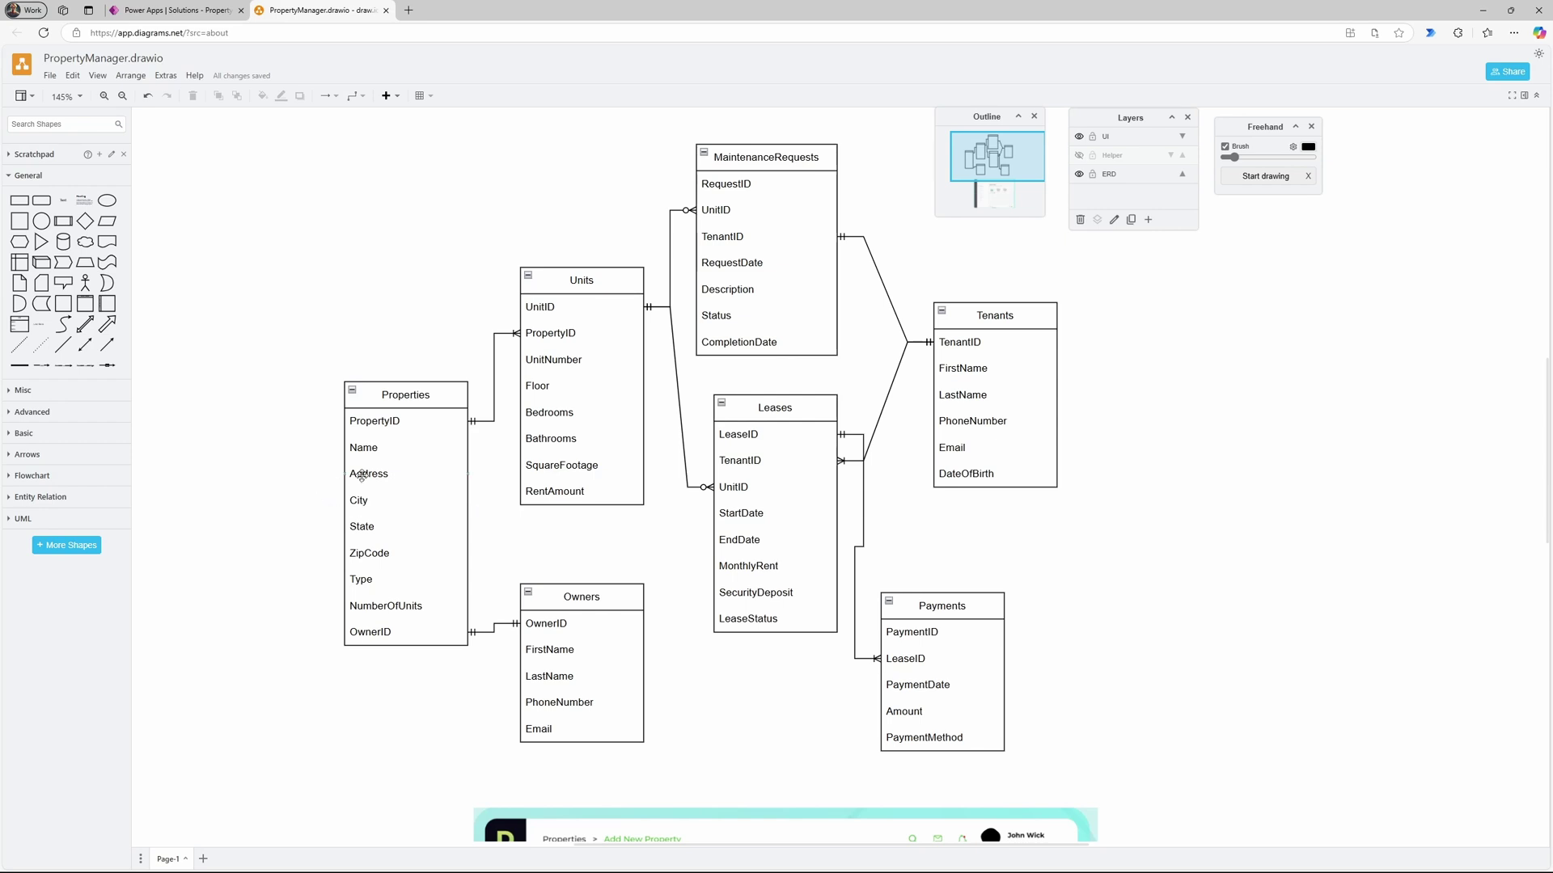
pyautogui.click(164, 14)
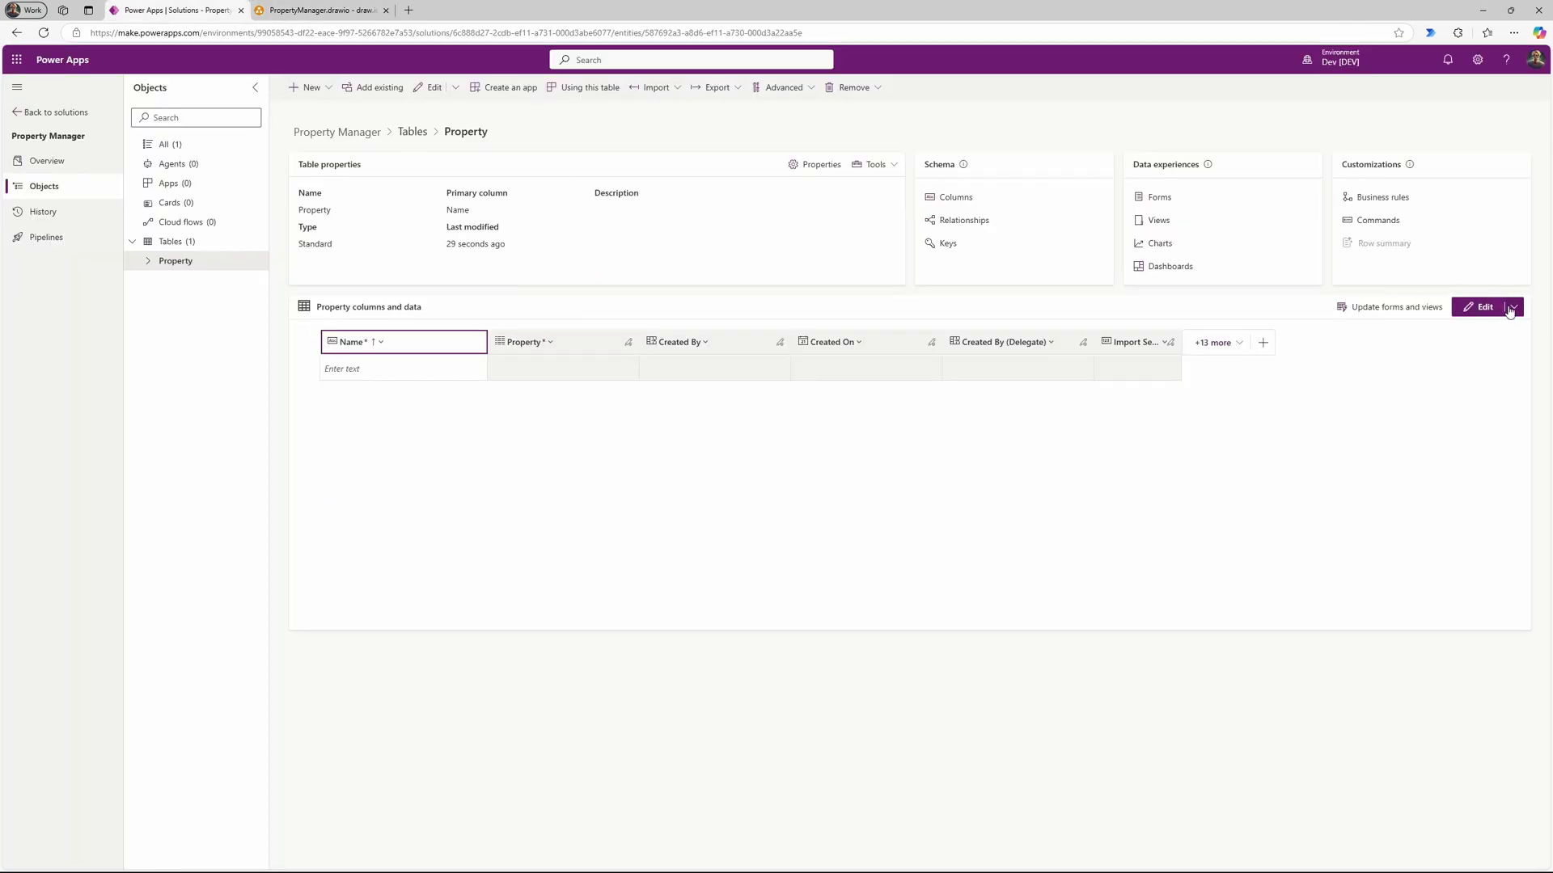
pyautogui.click(327, 92)
pyautogui.click(341, 134)
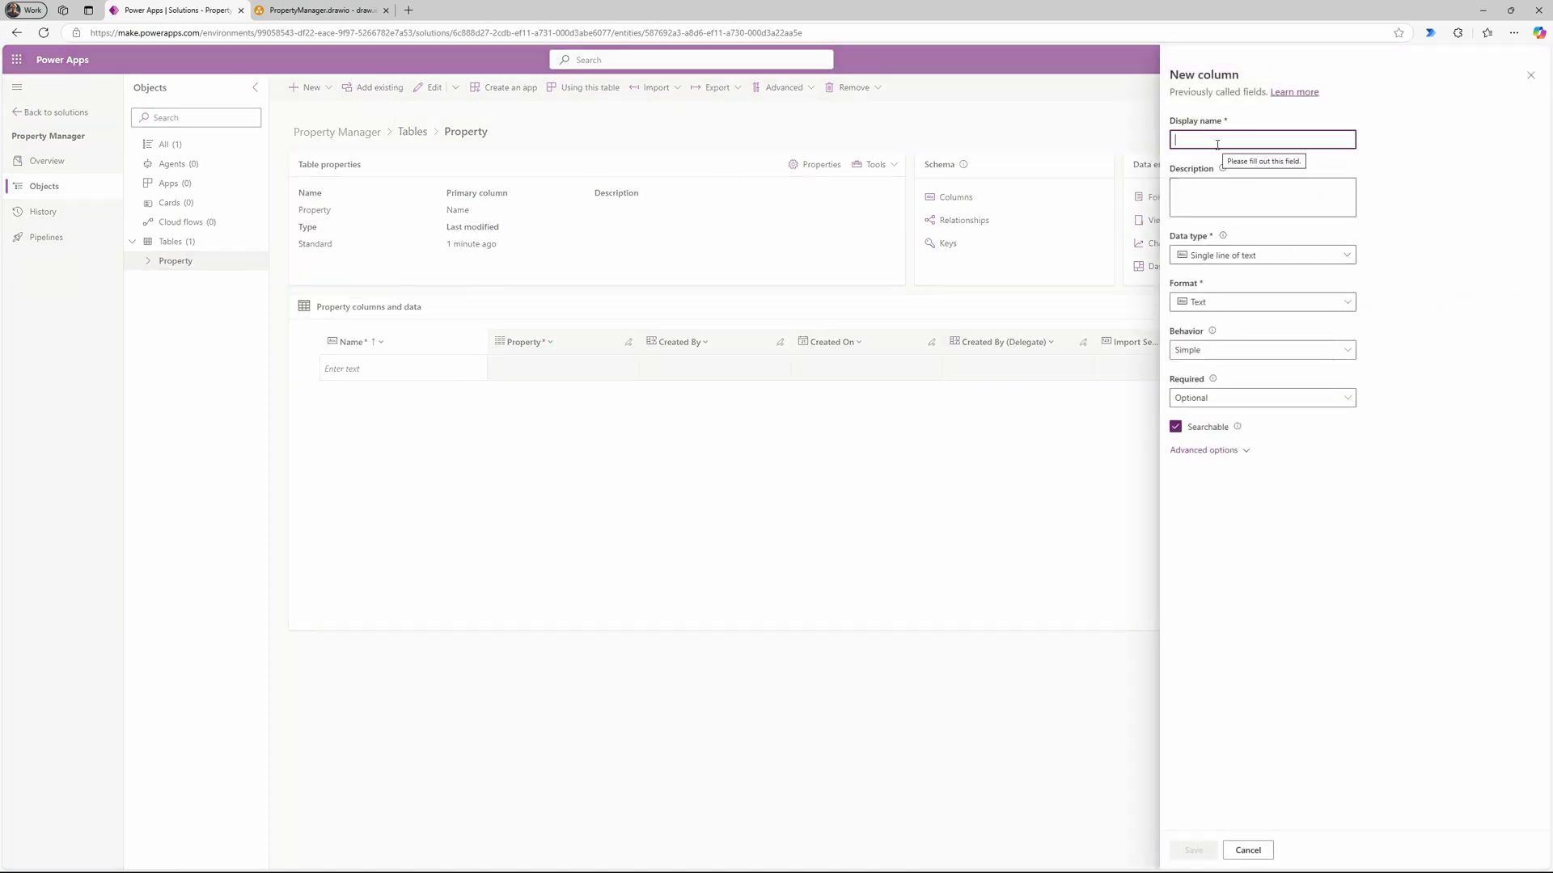
pyautogui.write('Ad')
pyautogui.write('dress')
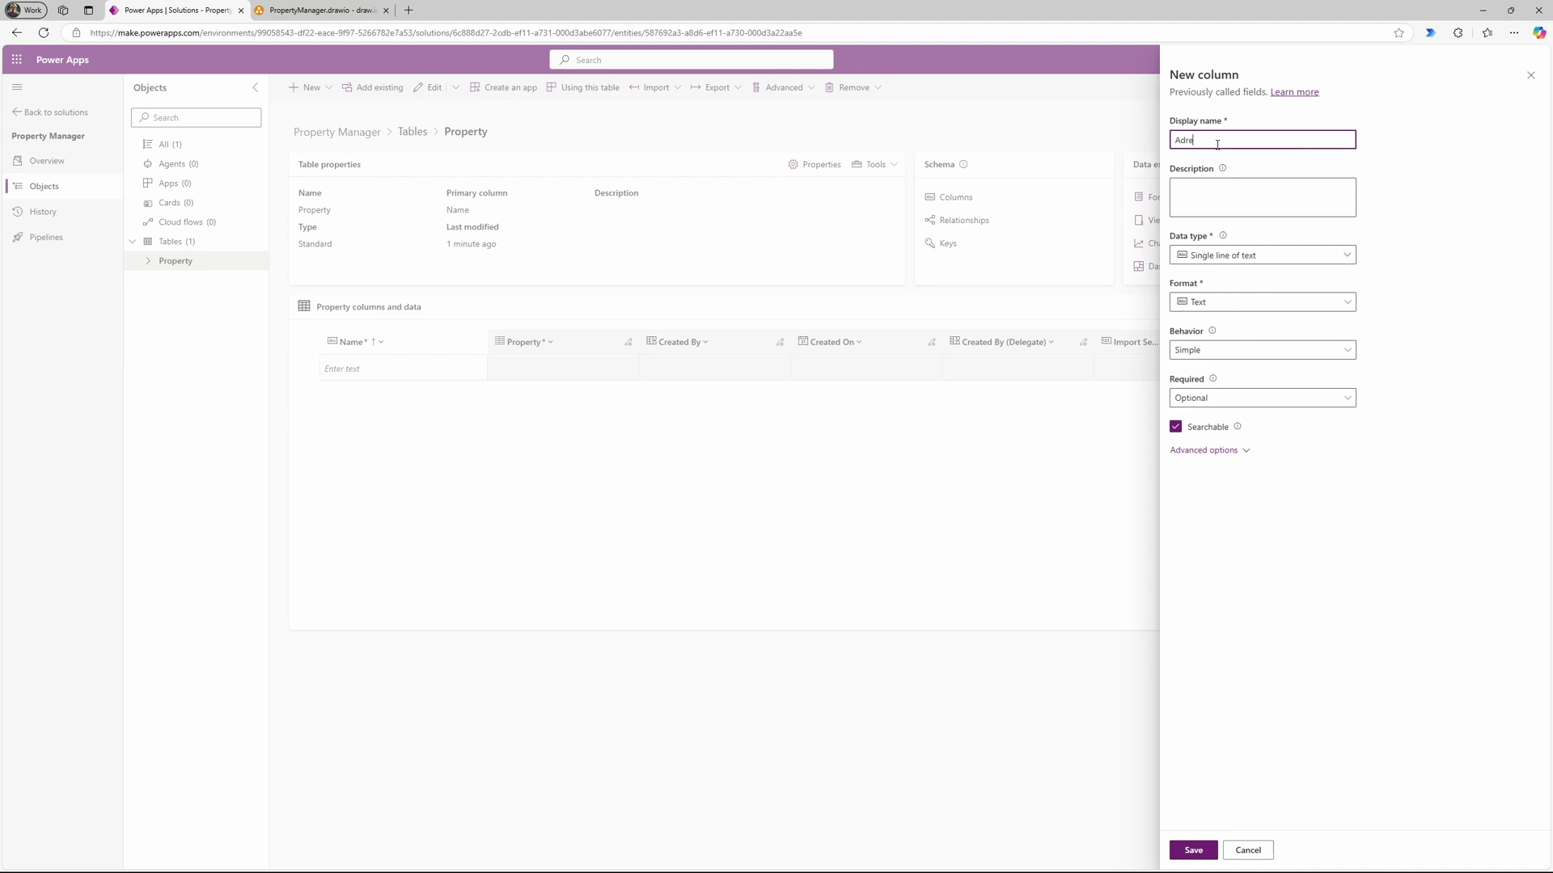
pyautogui.click(313, 12)
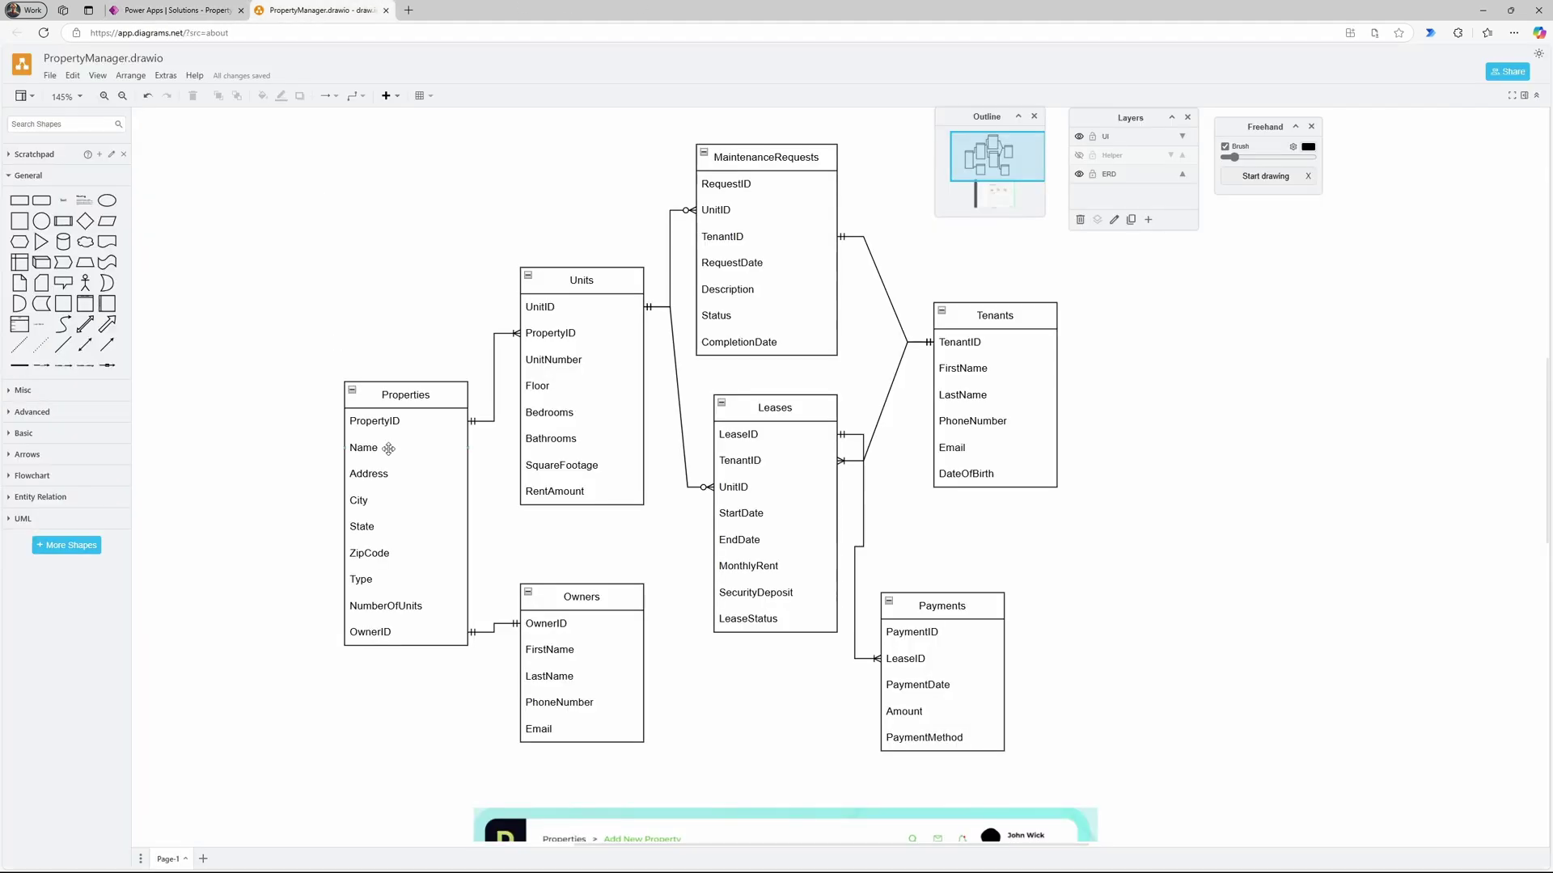
pyautogui.click(176, 11)
pyautogui.doubleClick(1214, 142)
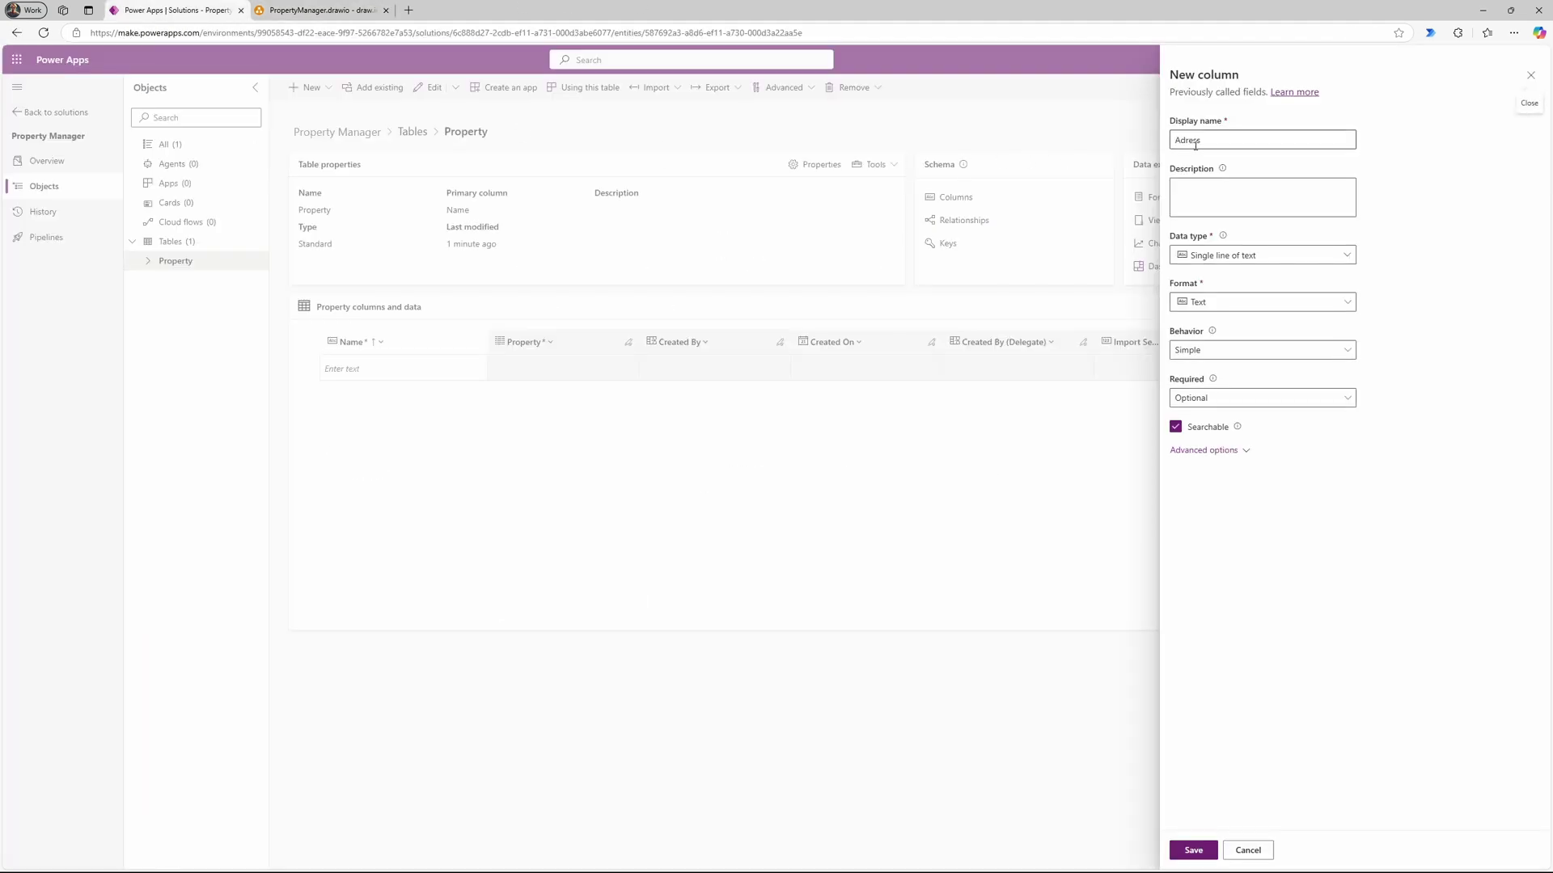
pyautogui.write('Address')
# Step: Set the Address column's data type to single-line plain text with the Text format
pyautogui.click(1342, 257)
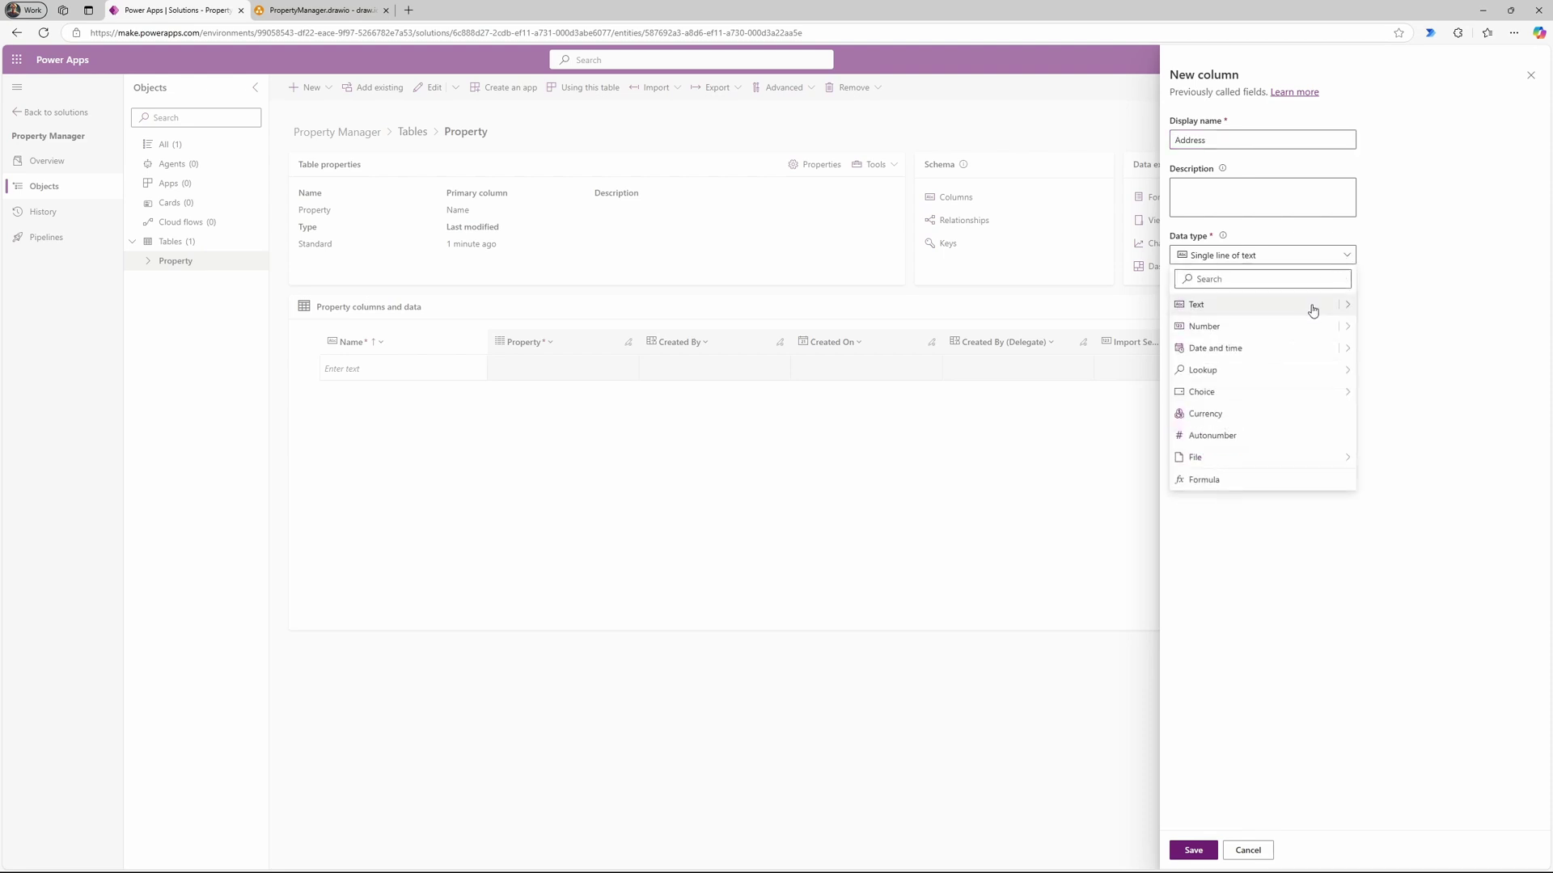
pyautogui.click(1345, 304)
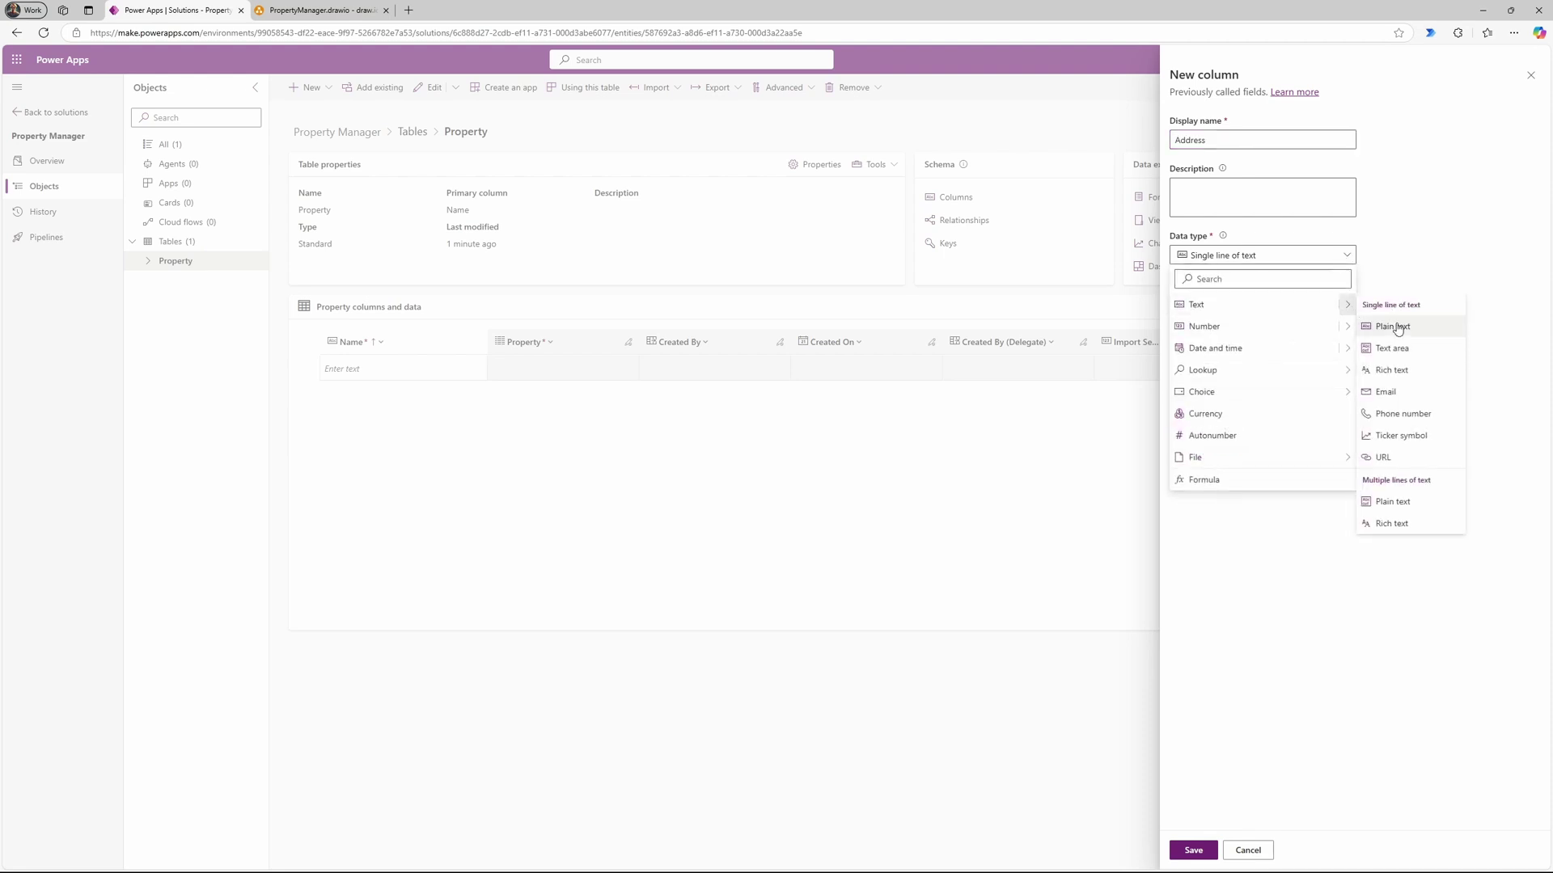
pyautogui.click(1394, 328)
pyautogui.click(1322, 308)
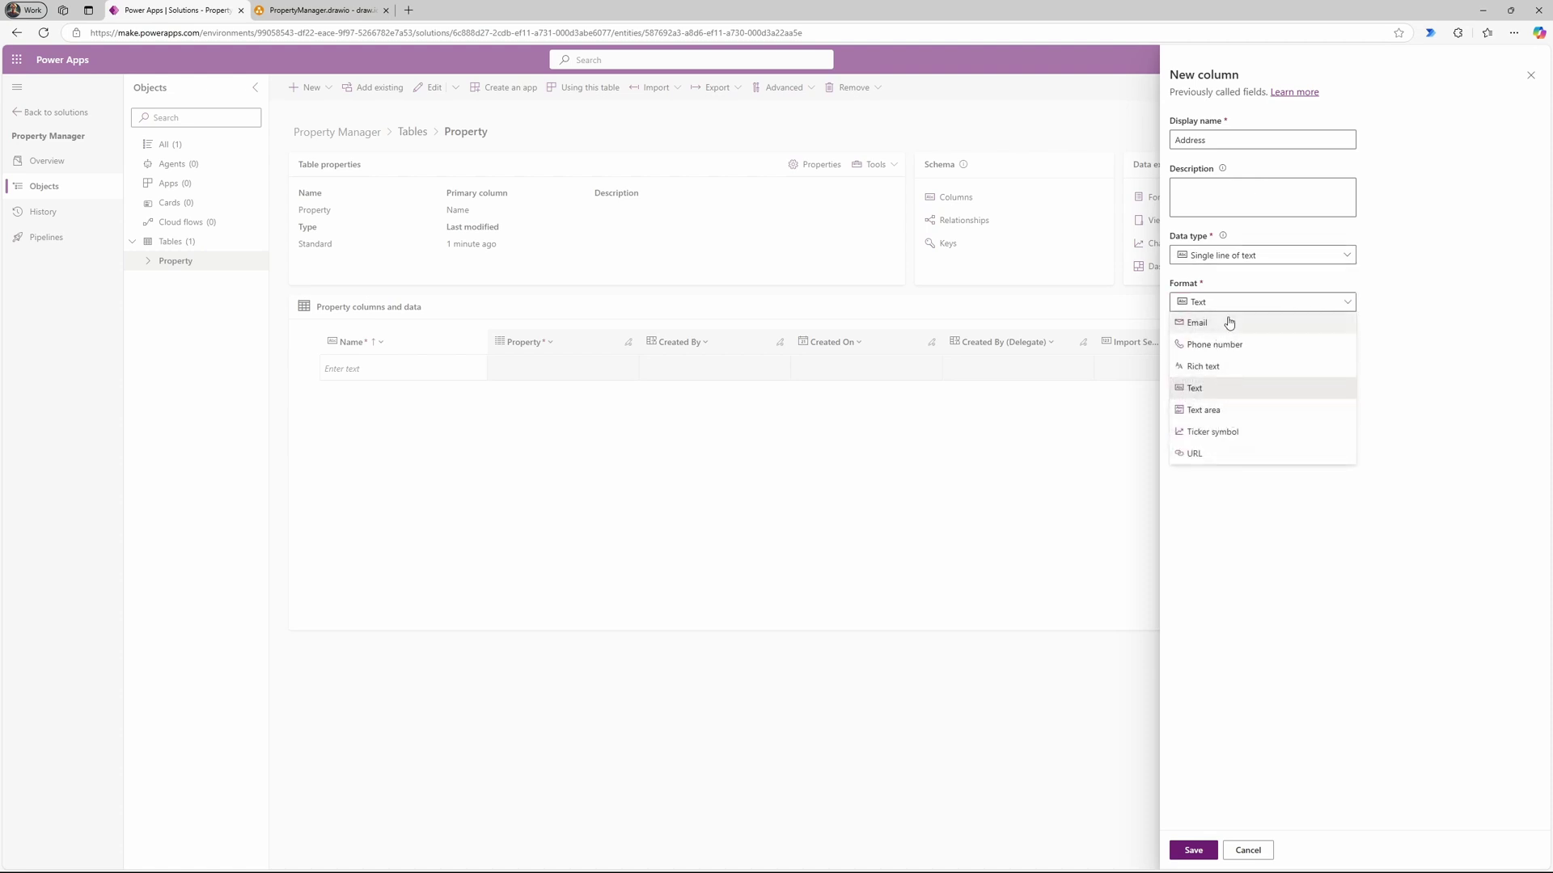
pyautogui.click(1216, 387)
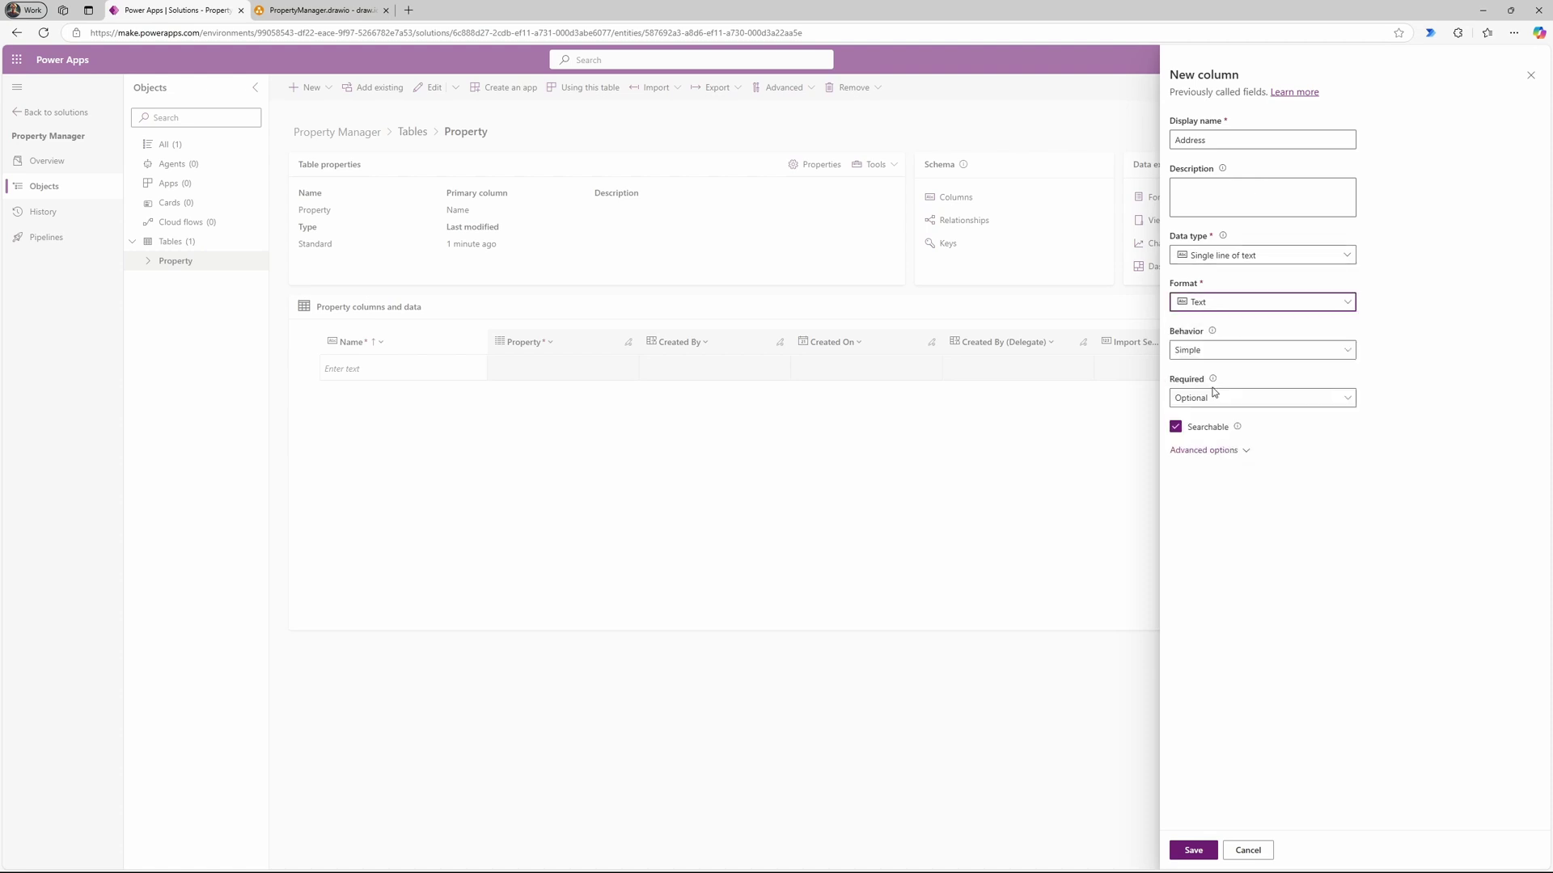
# Step: Save the Address column as business required with Simple behavior, and move it directly after the Name column
pyautogui.click(1349, 355)
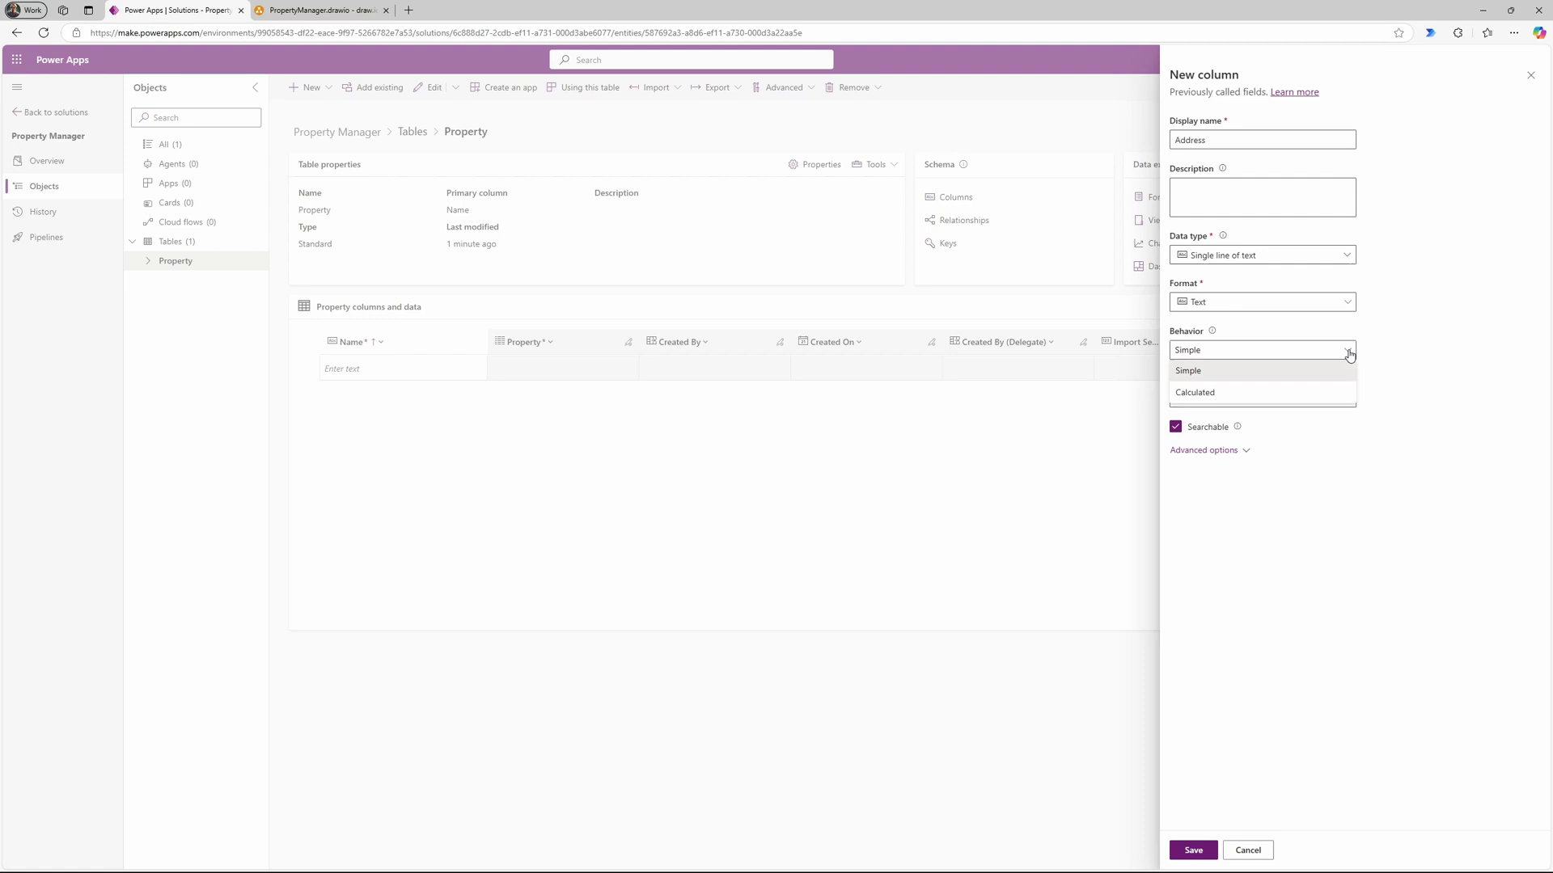
pyautogui.click(1293, 356)
pyautogui.click(1211, 402)
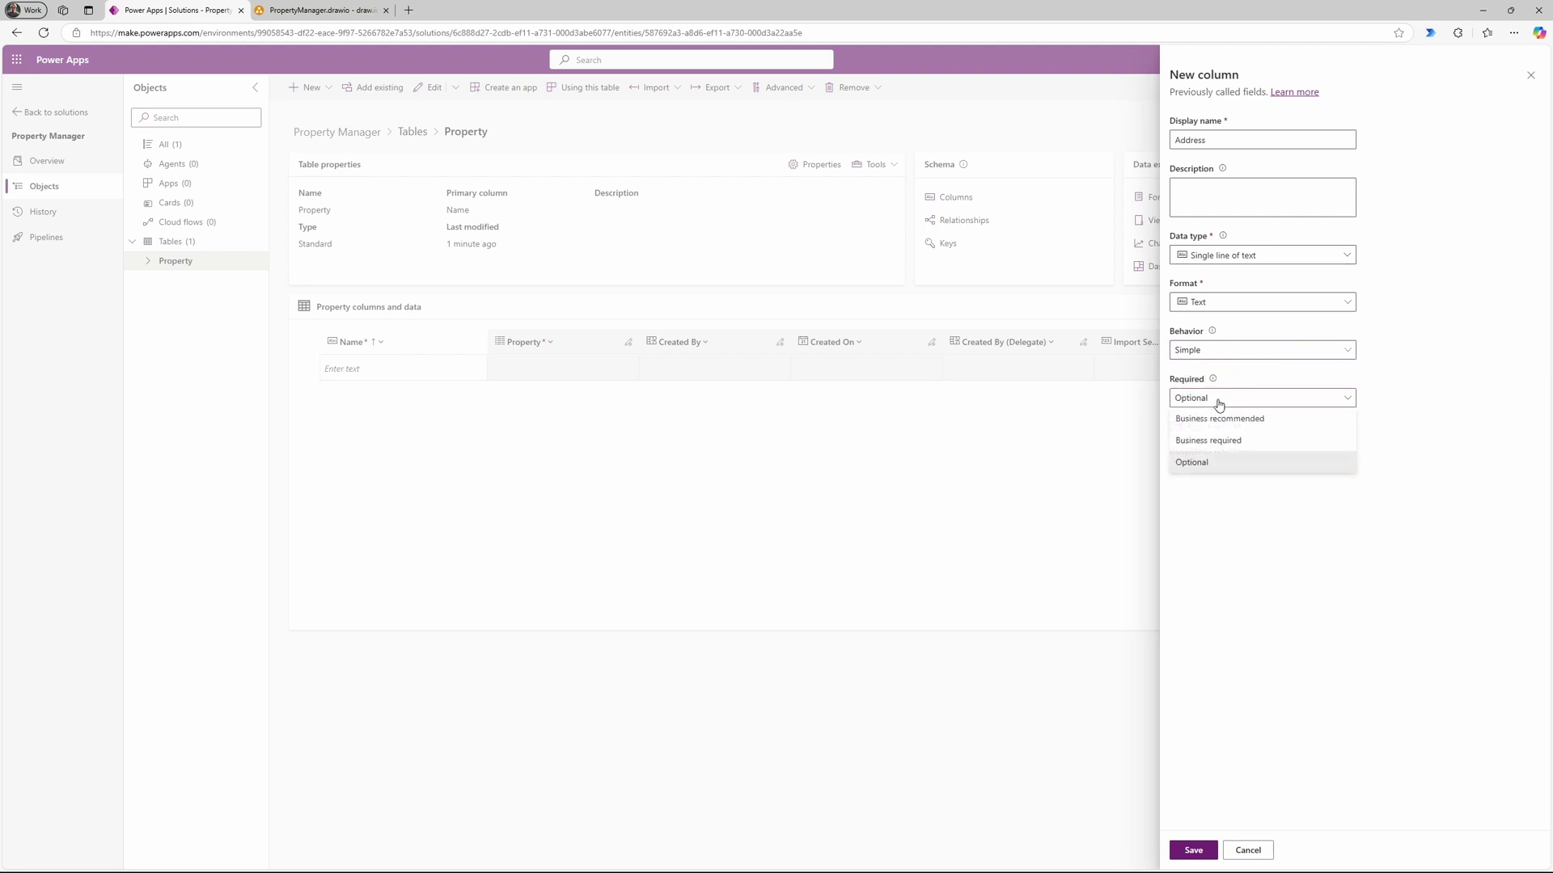
pyautogui.click(1253, 440)
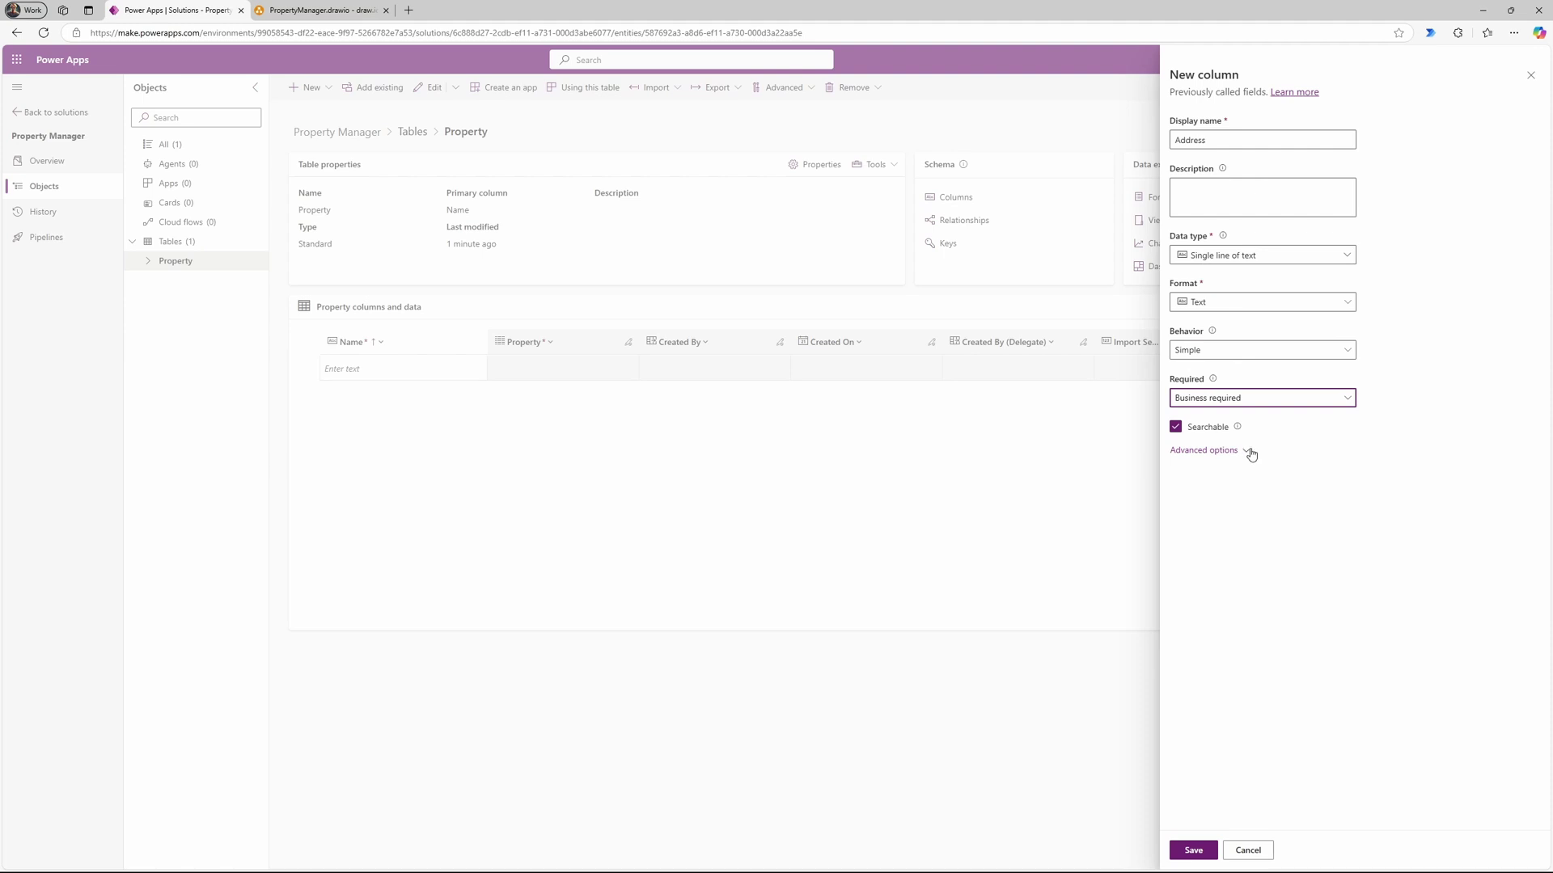
pyautogui.click(1221, 455)
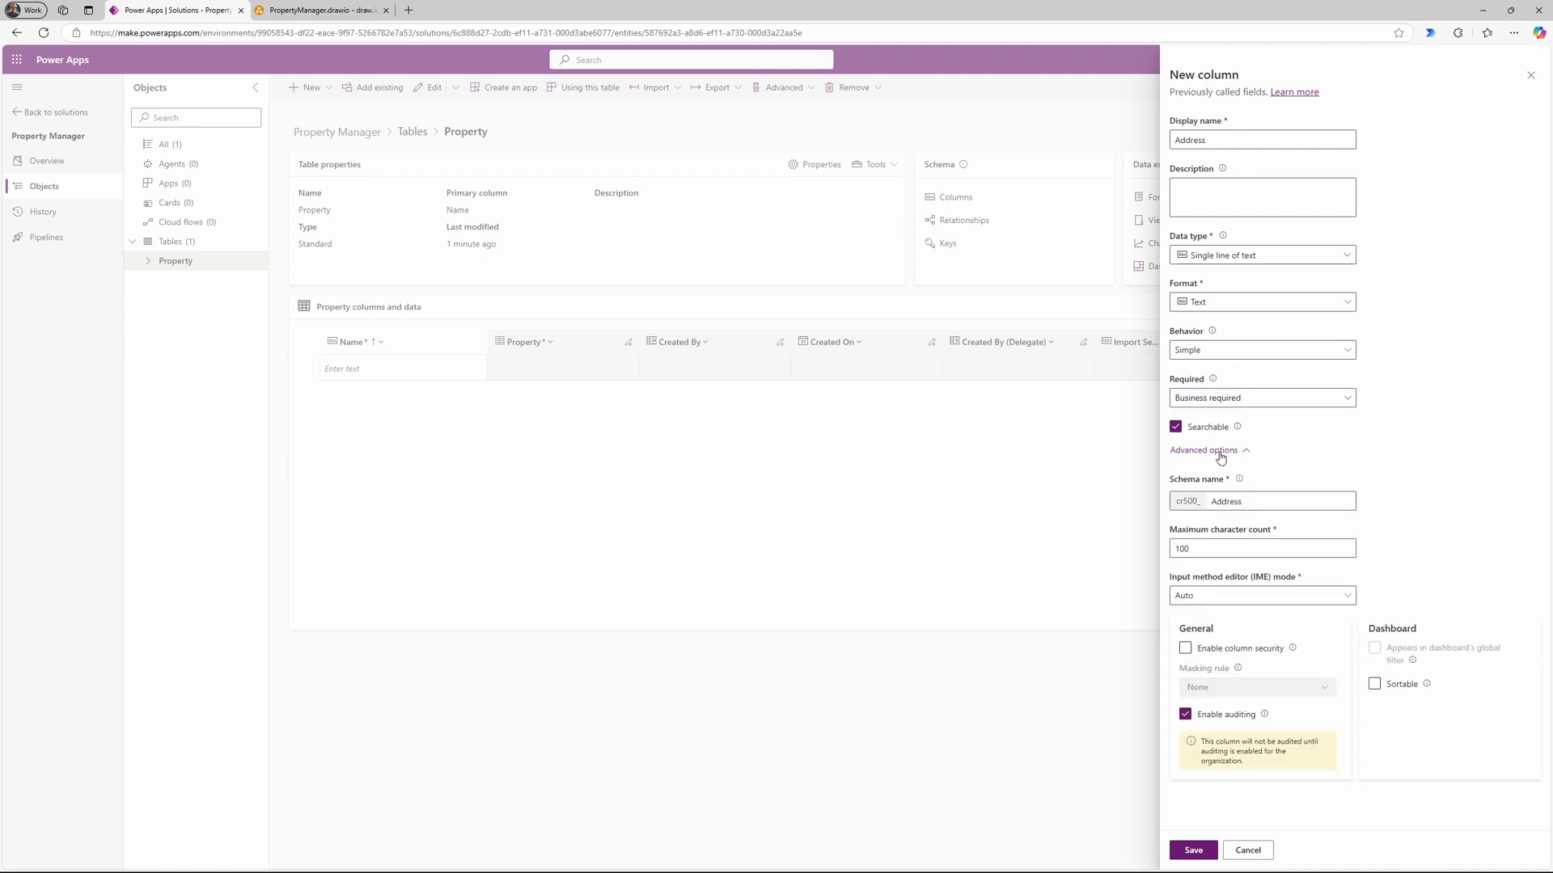
pyautogui.click(1197, 548)
pyautogui.click(1196, 853)
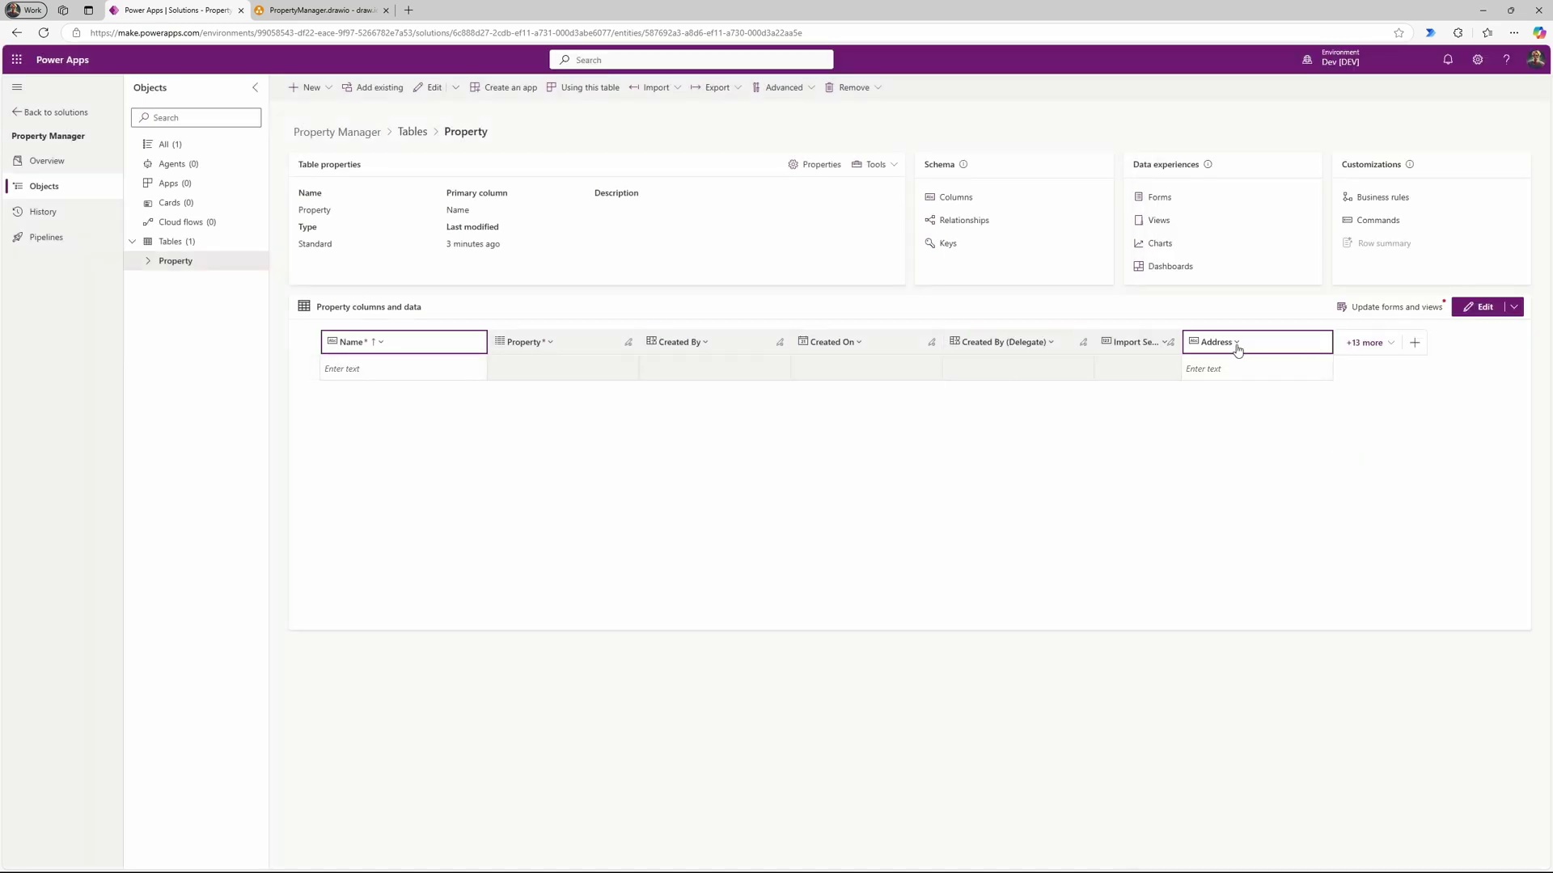
pyautogui.moveTo(1254, 344); pyautogui.dragTo(597, 342)
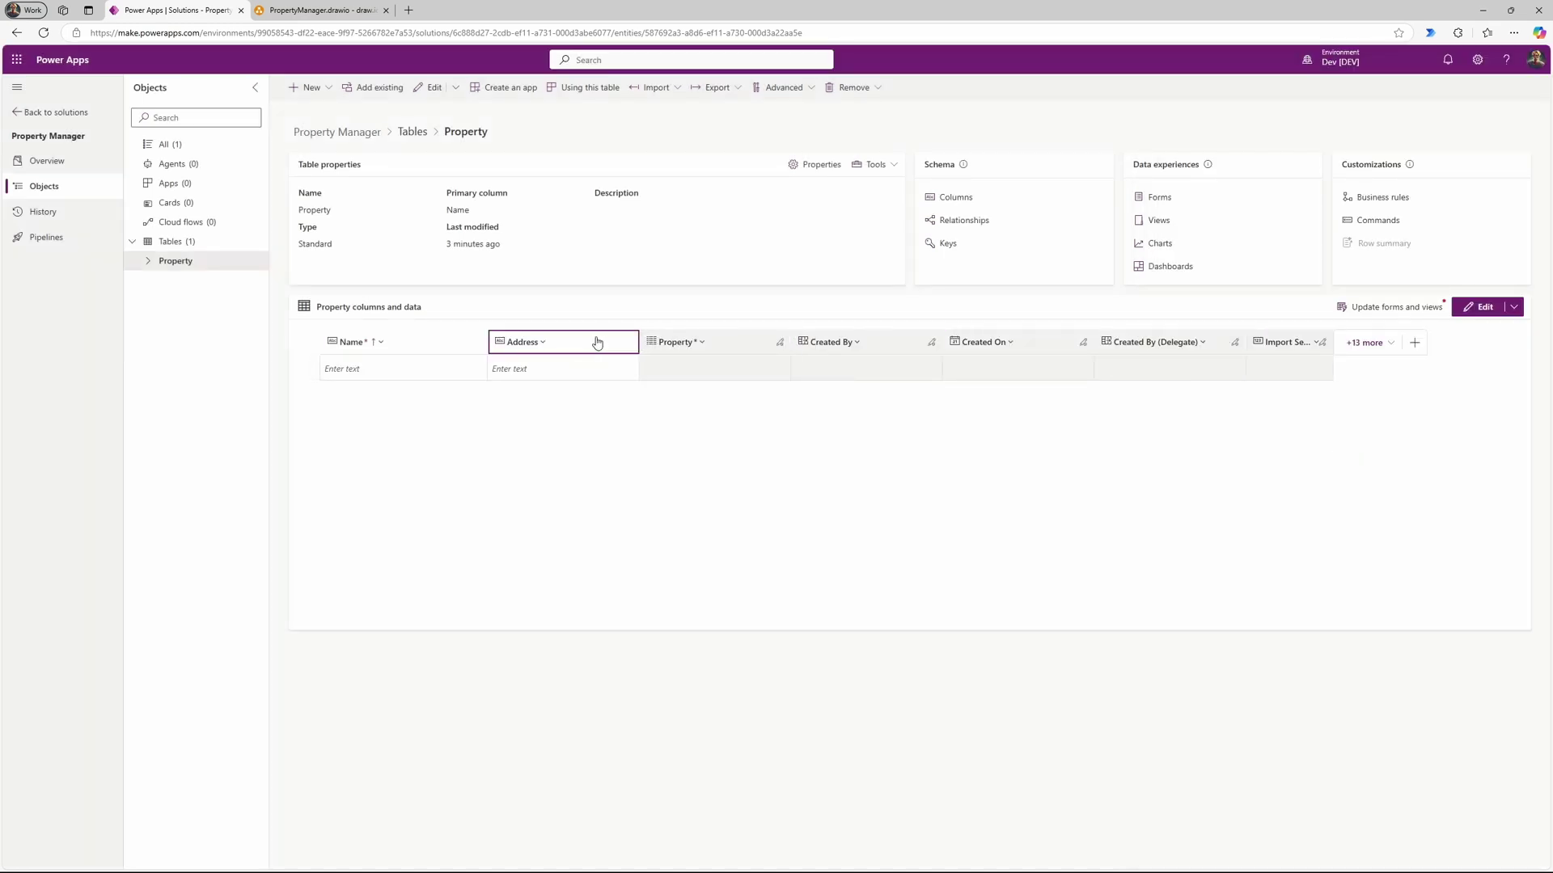
# Step: Check the next field in the draw.io ERD and add a business required single-line text column named City to the Property table
pyautogui.click(323, 10)
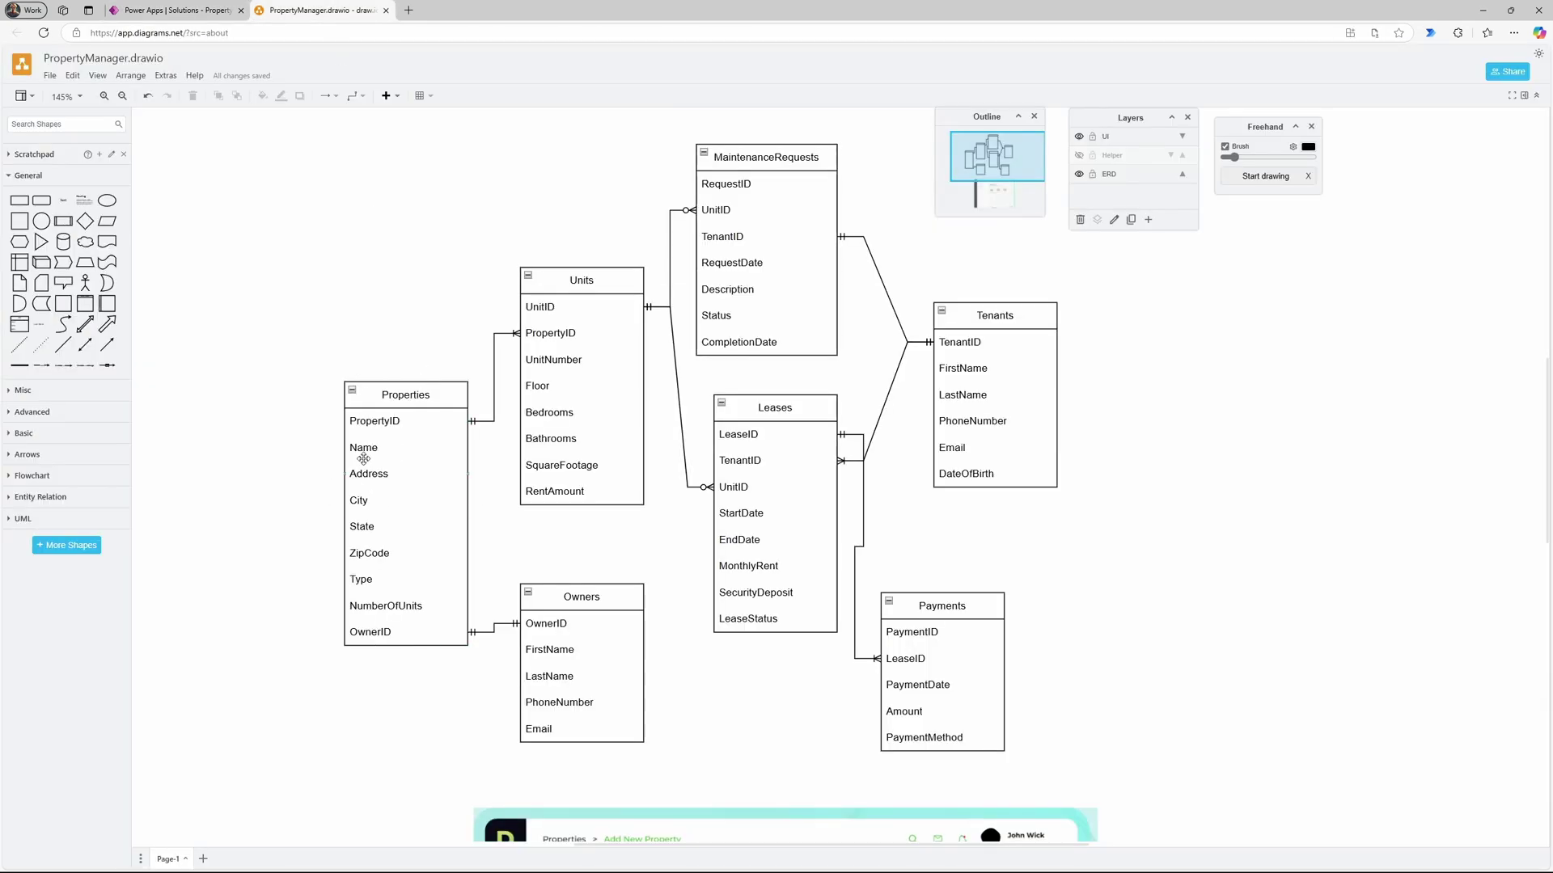
pyautogui.click(161, 10)
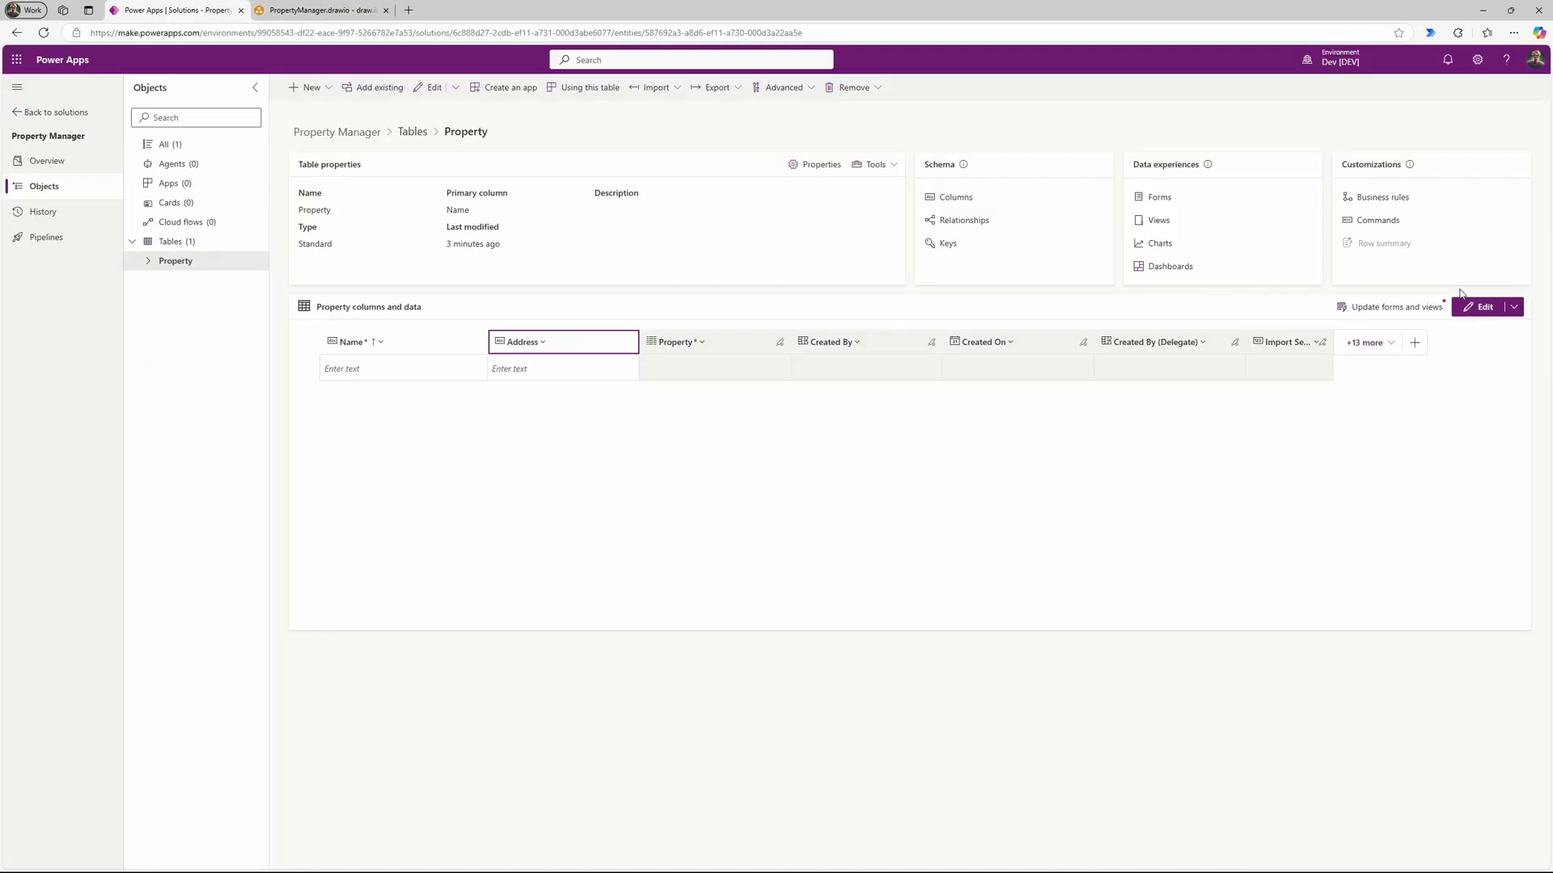
pyautogui.click(1413, 342)
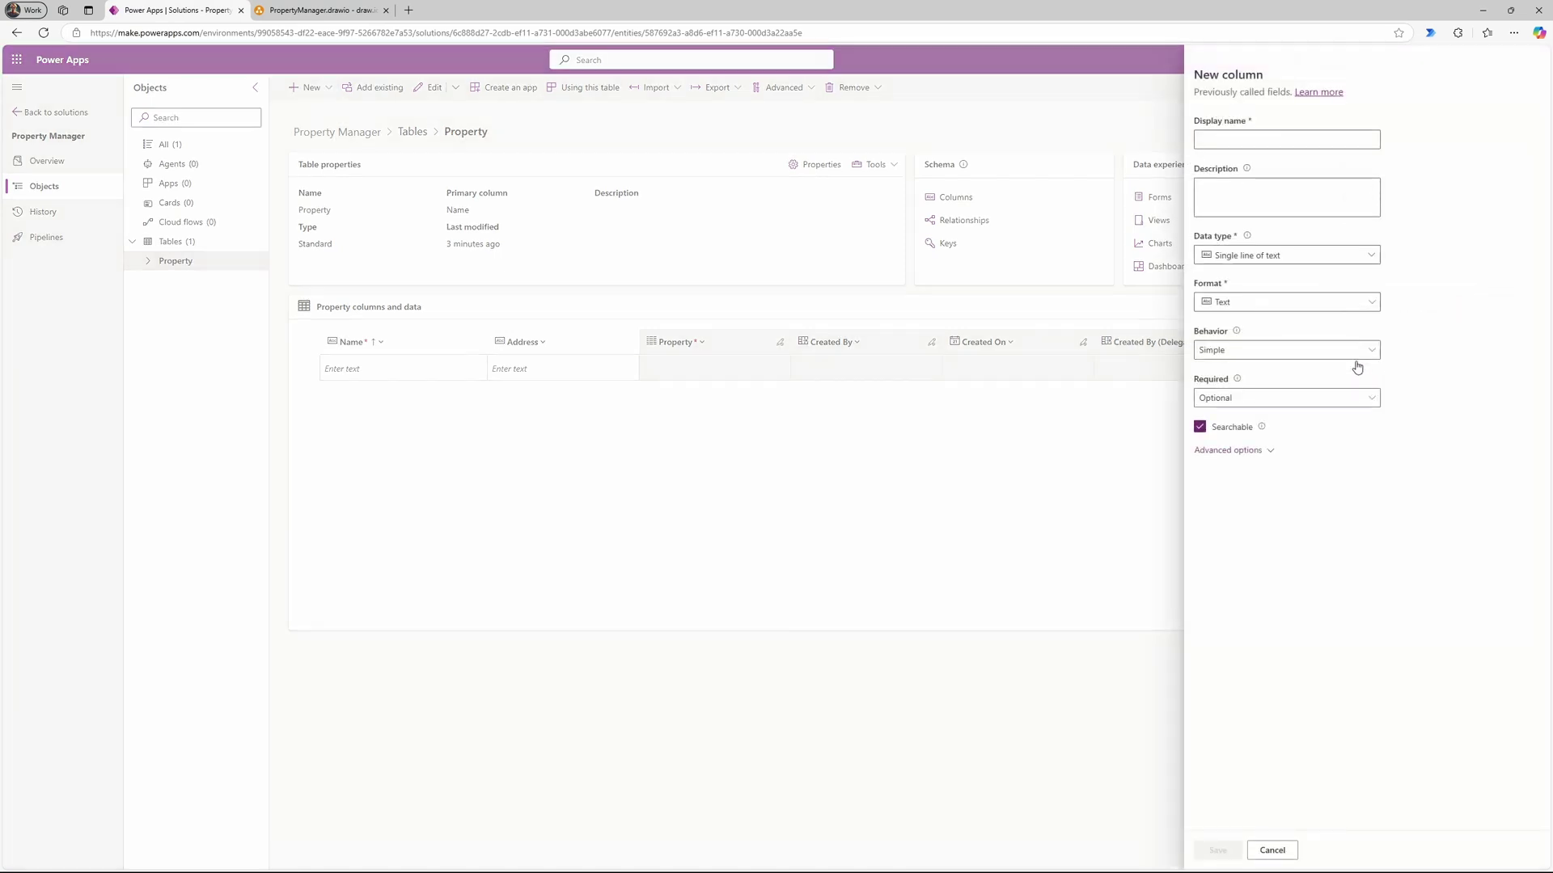
pyautogui.write('City')
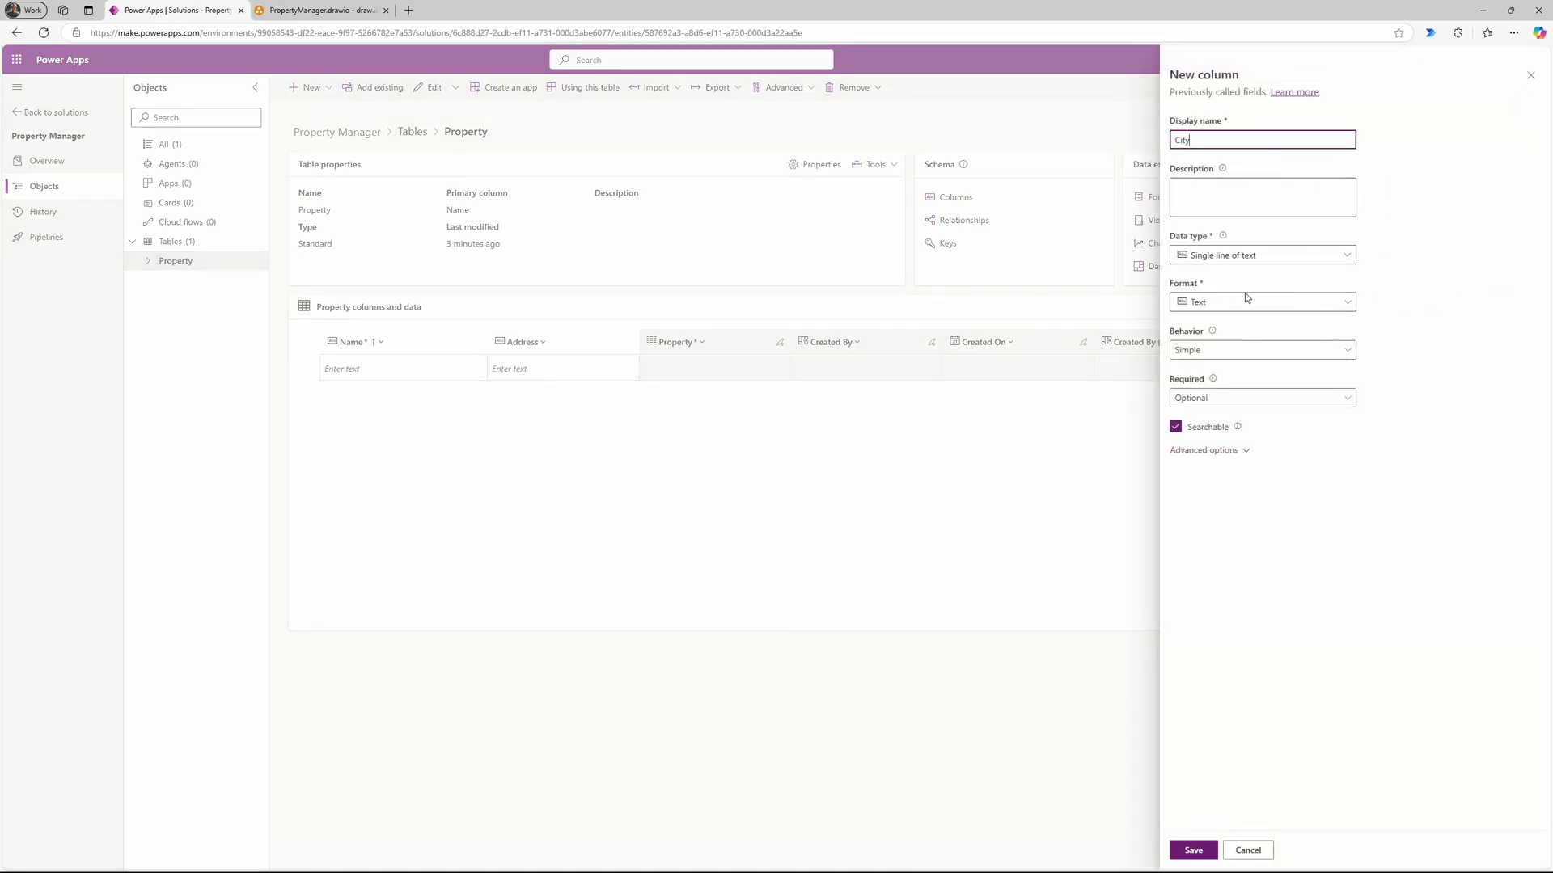
pyautogui.click(1218, 399)
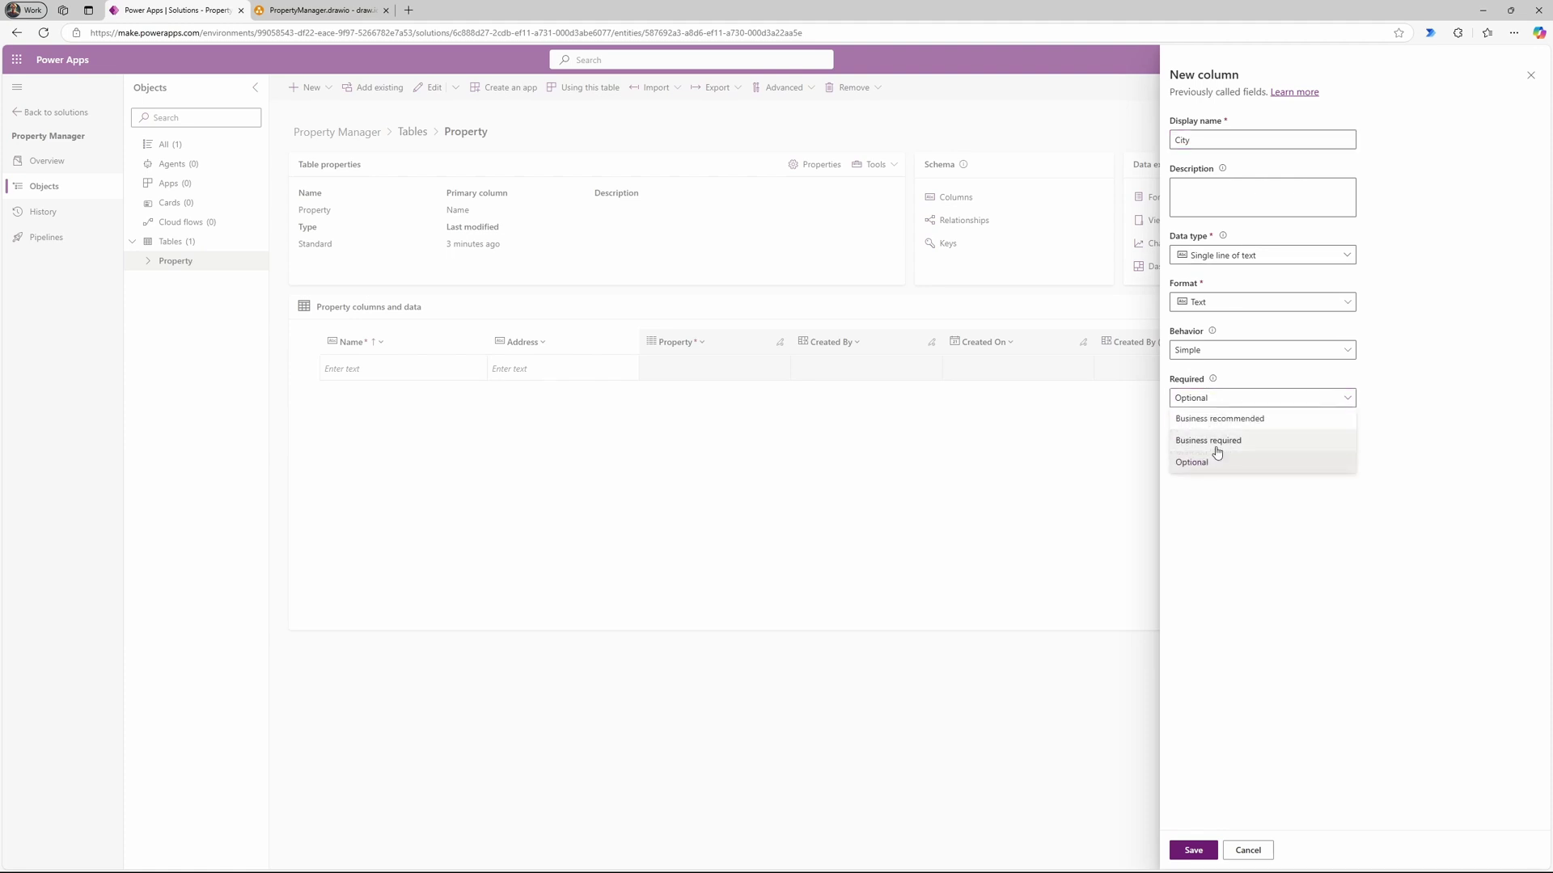
pyautogui.click(1216, 445)
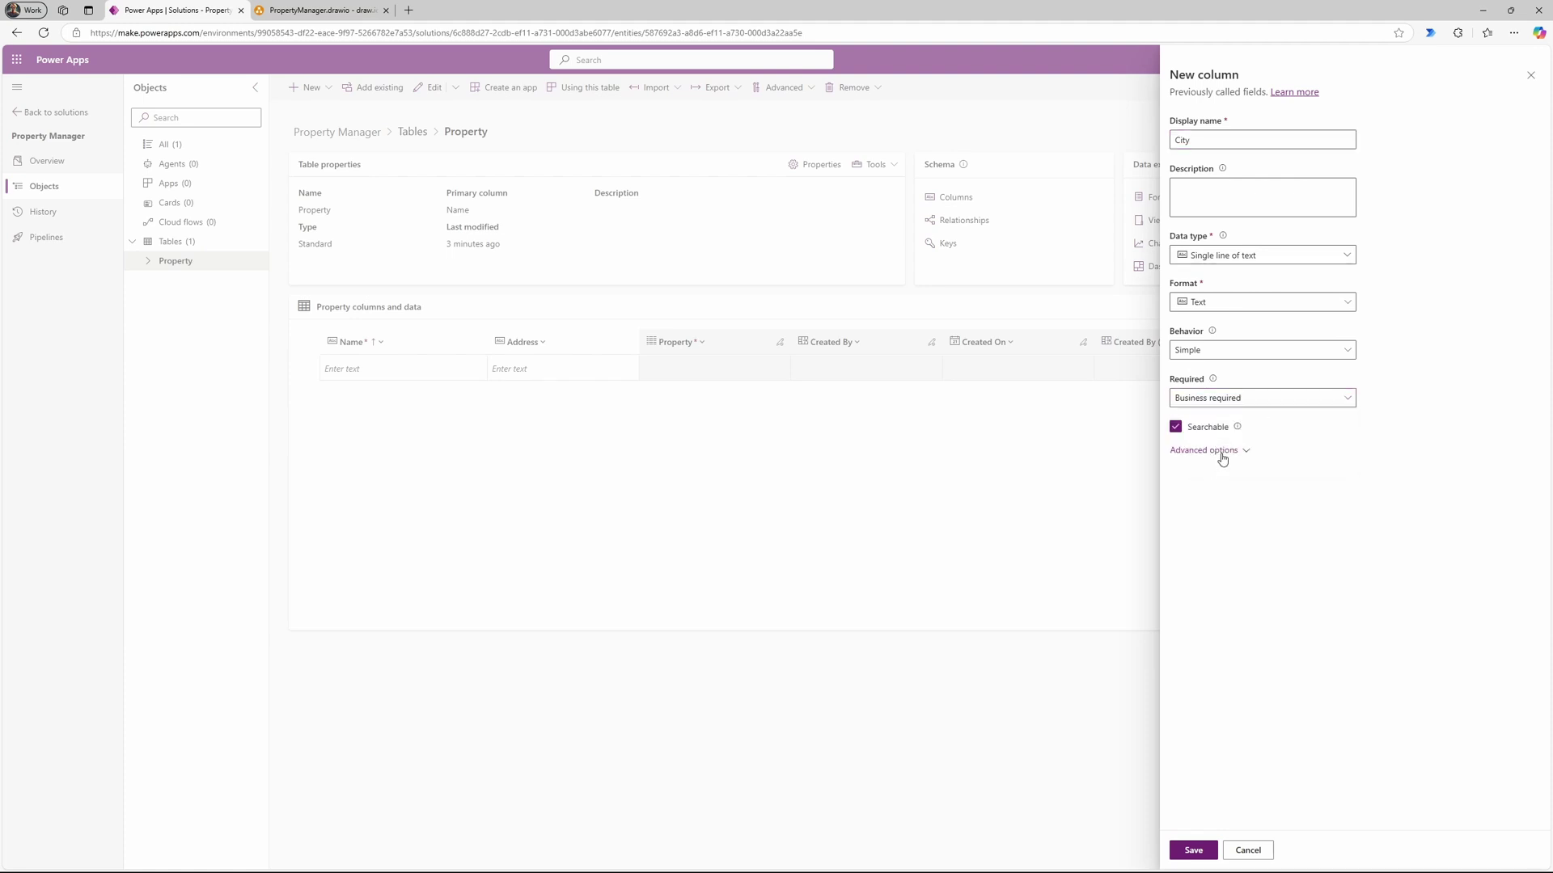
pyautogui.click(1218, 451)
pyautogui.click(1218, 451)
pyautogui.click(1192, 850)
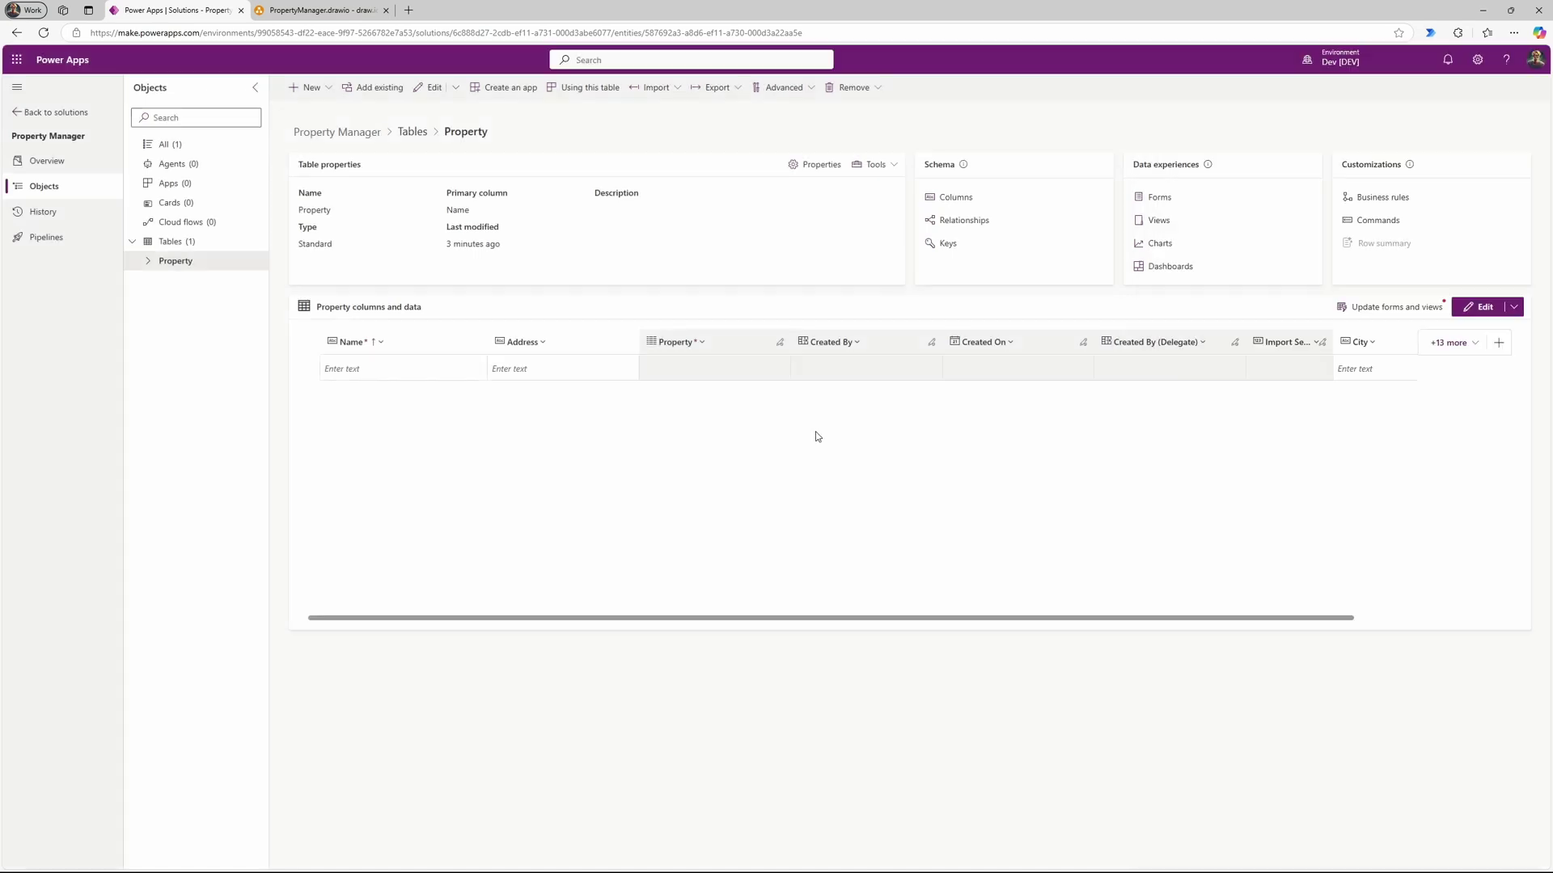
# Step: Check the draw.io ERD again and add a business required single-line text column named State to the Property table
pyautogui.click(321, 10)
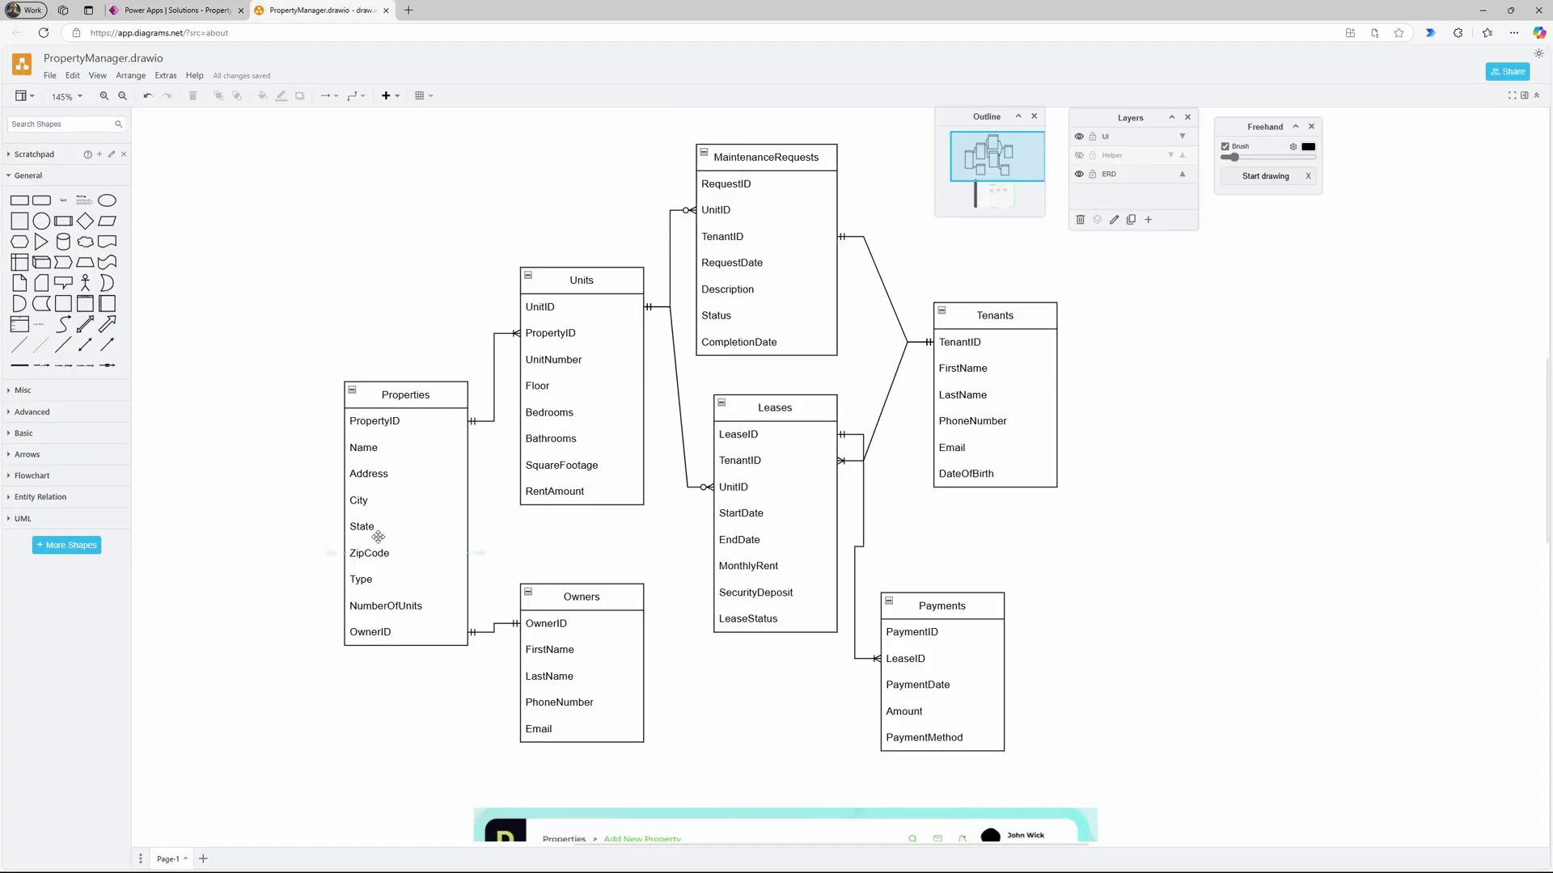
pyautogui.click(169, 12)
pyautogui.click(1474, 343)
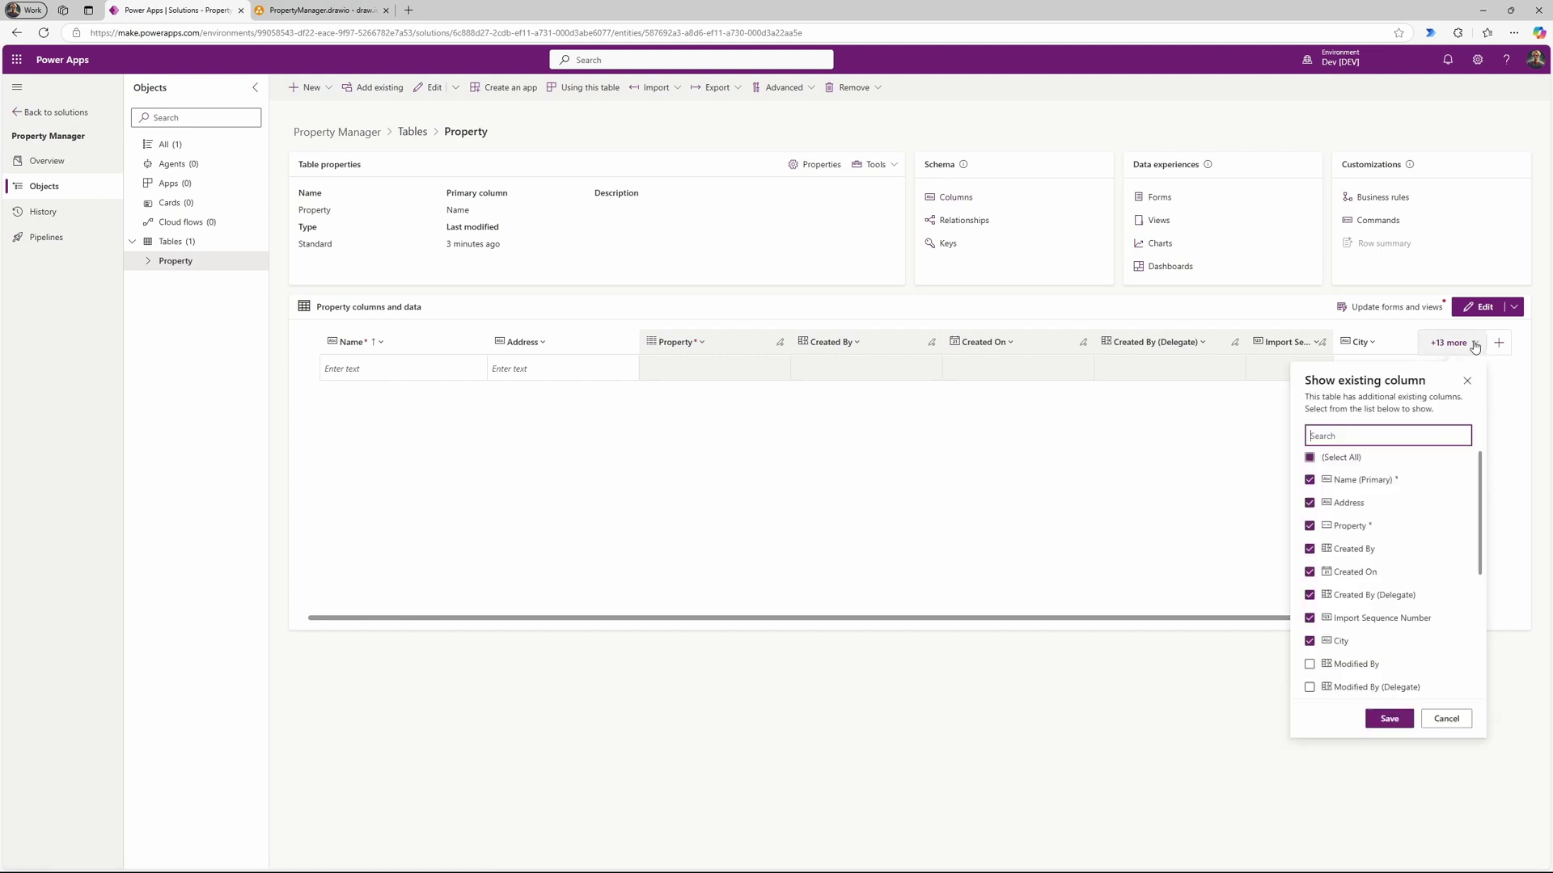
pyautogui.click(1499, 343)
pyautogui.write('State')
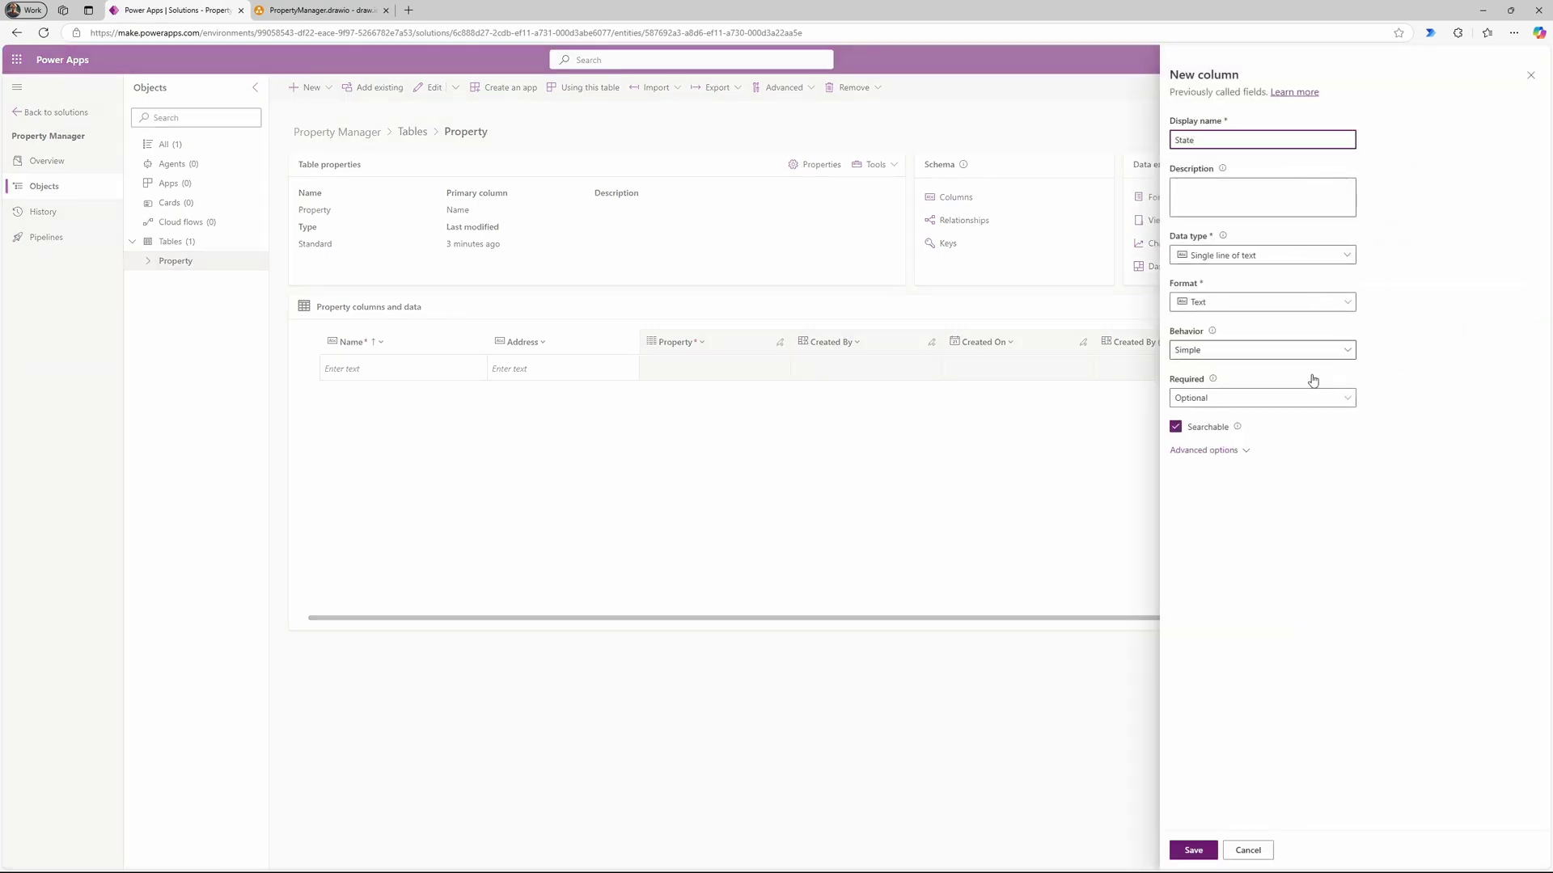
pyautogui.click(1220, 398)
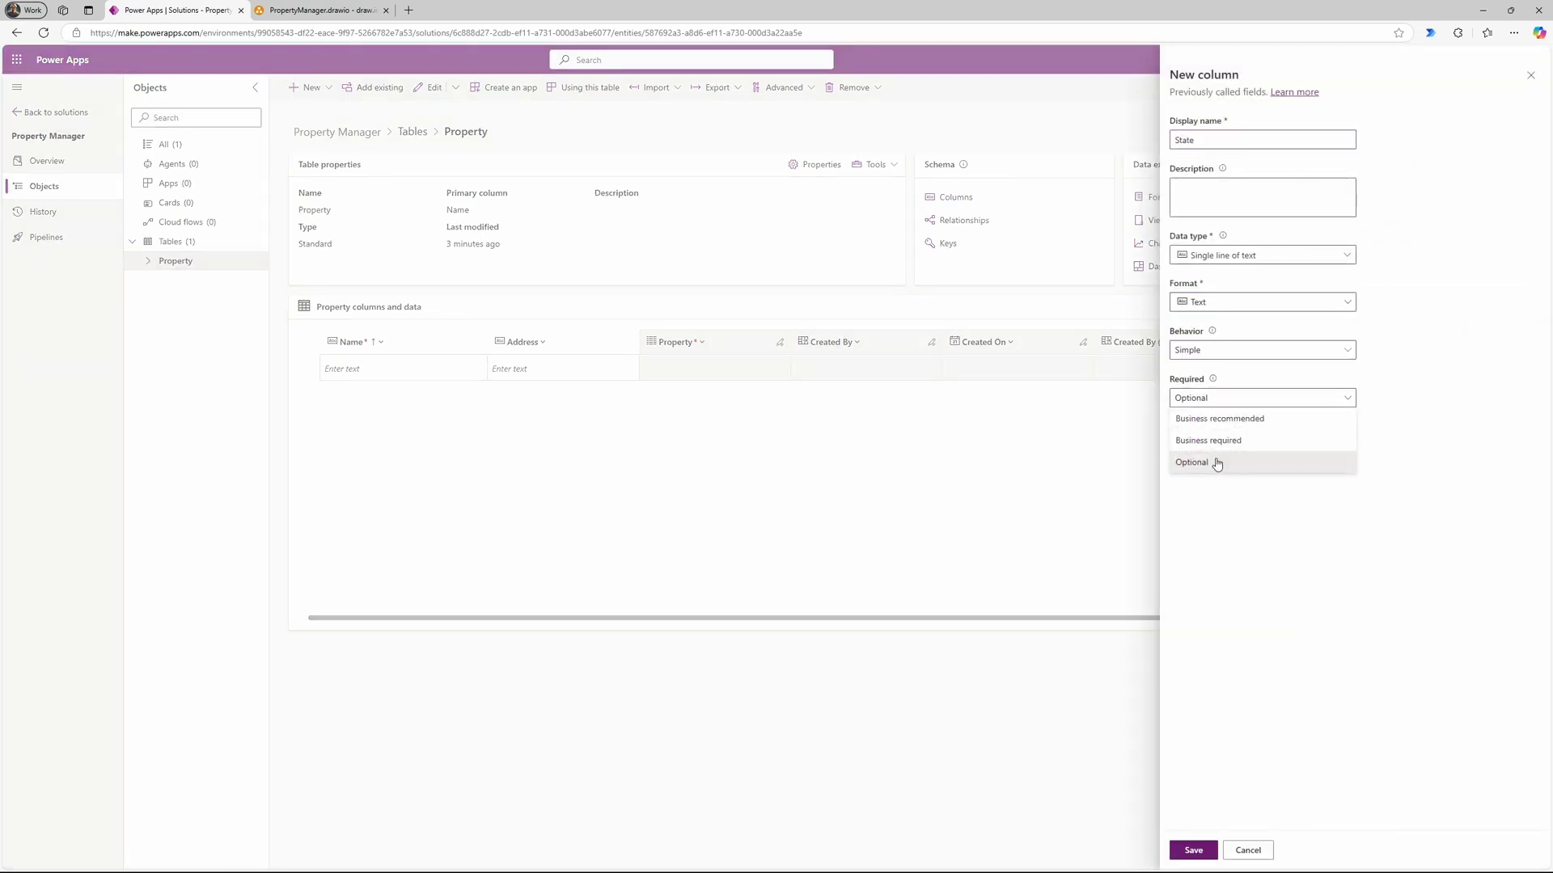
pyautogui.click(1218, 440)
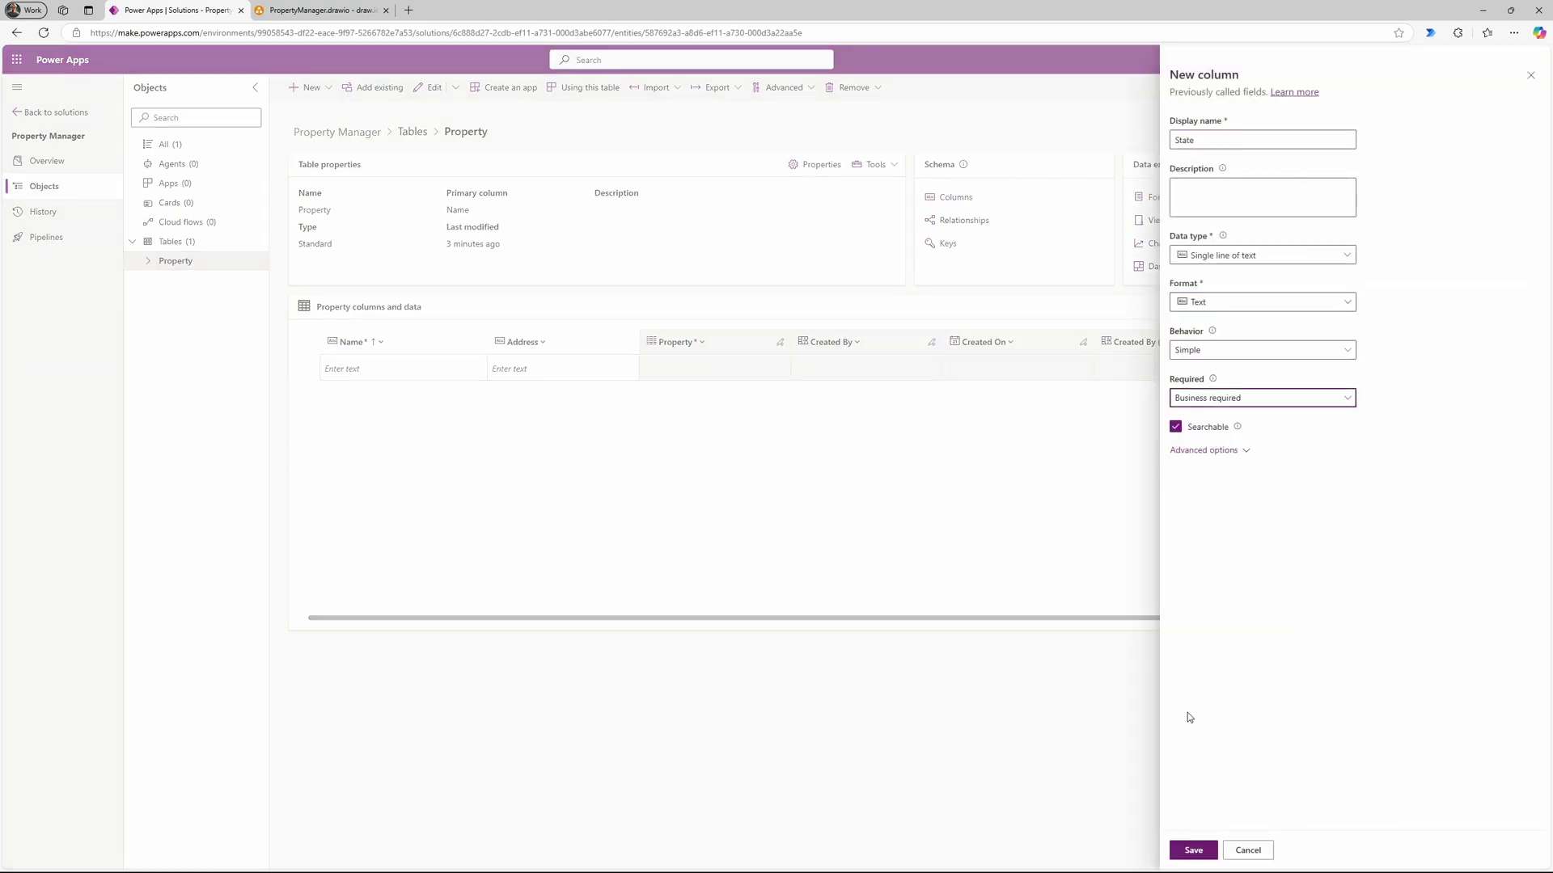
pyautogui.click(1193, 853)
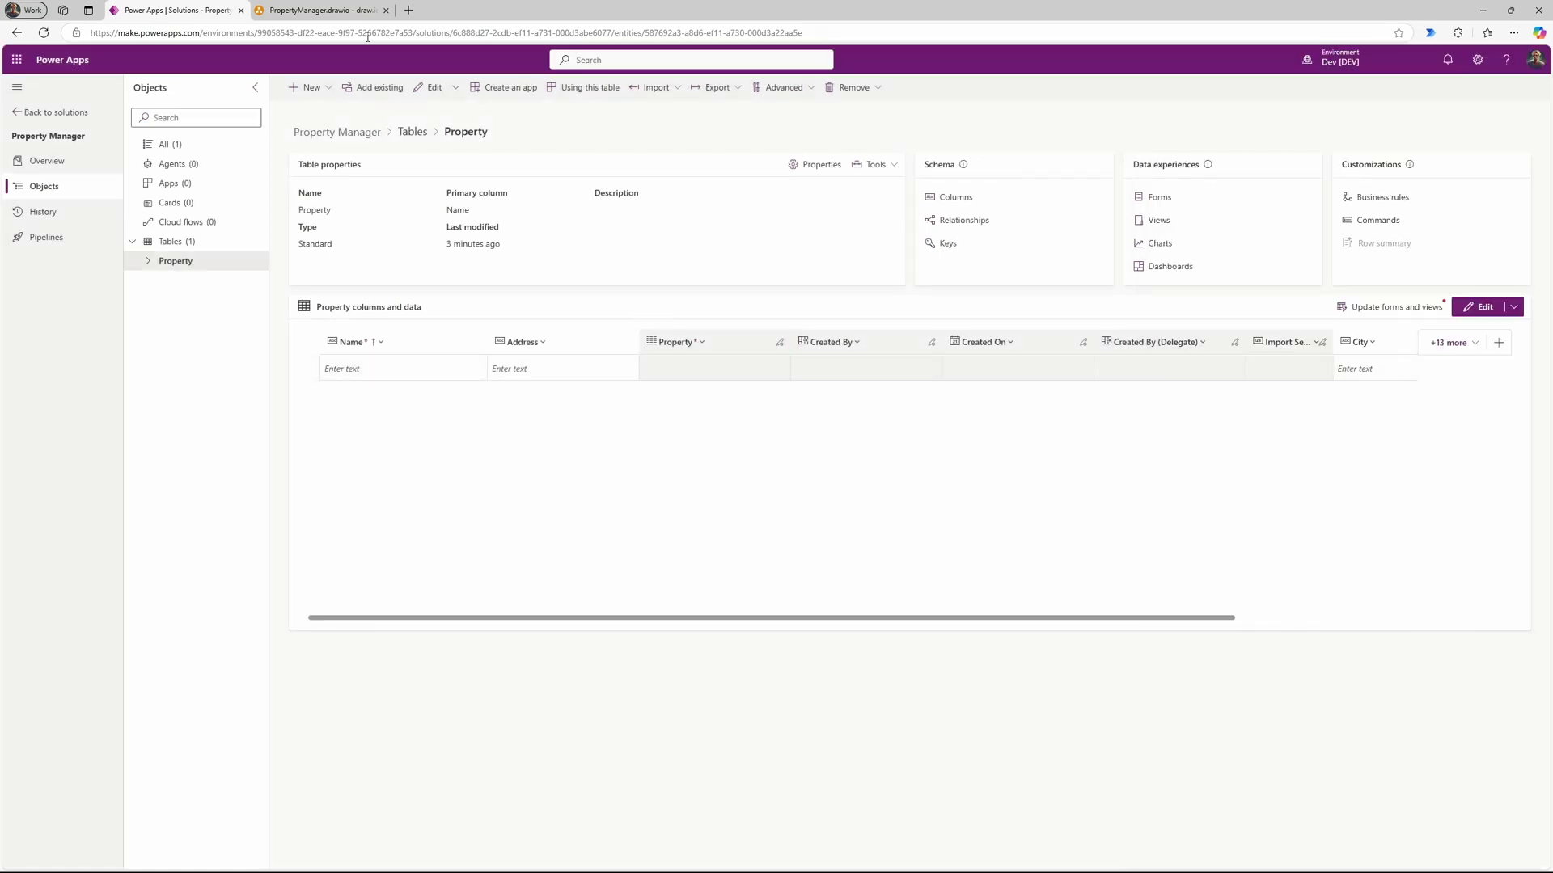
# Step: Check the next field in the draw.io ERD and add a business required single-line text column named Zip Code to the Property table
pyautogui.click(324, 10)
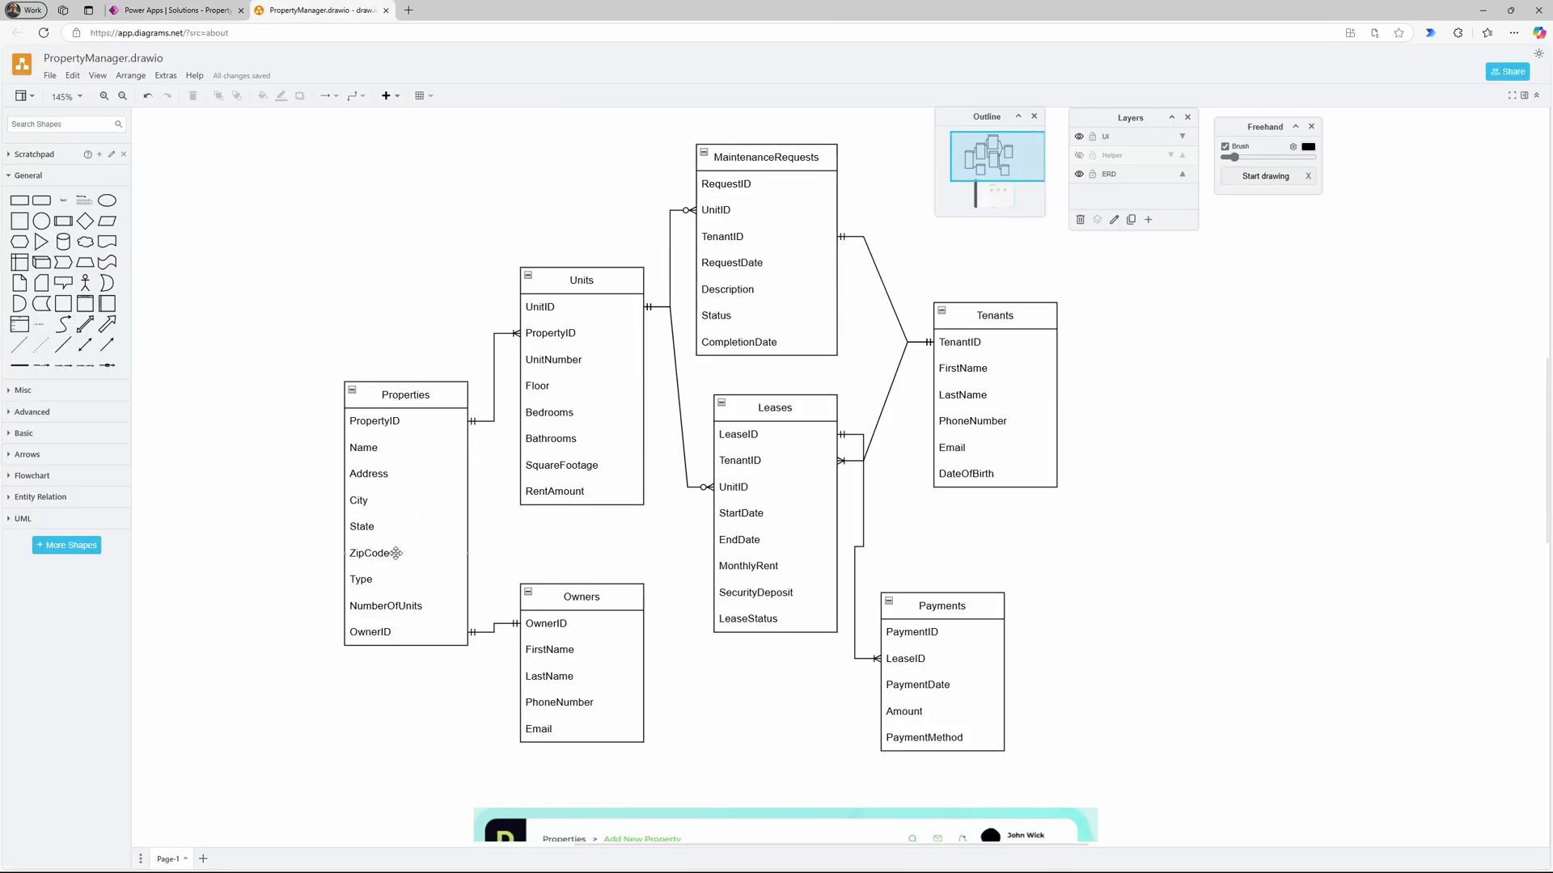
pyautogui.click(186, 13)
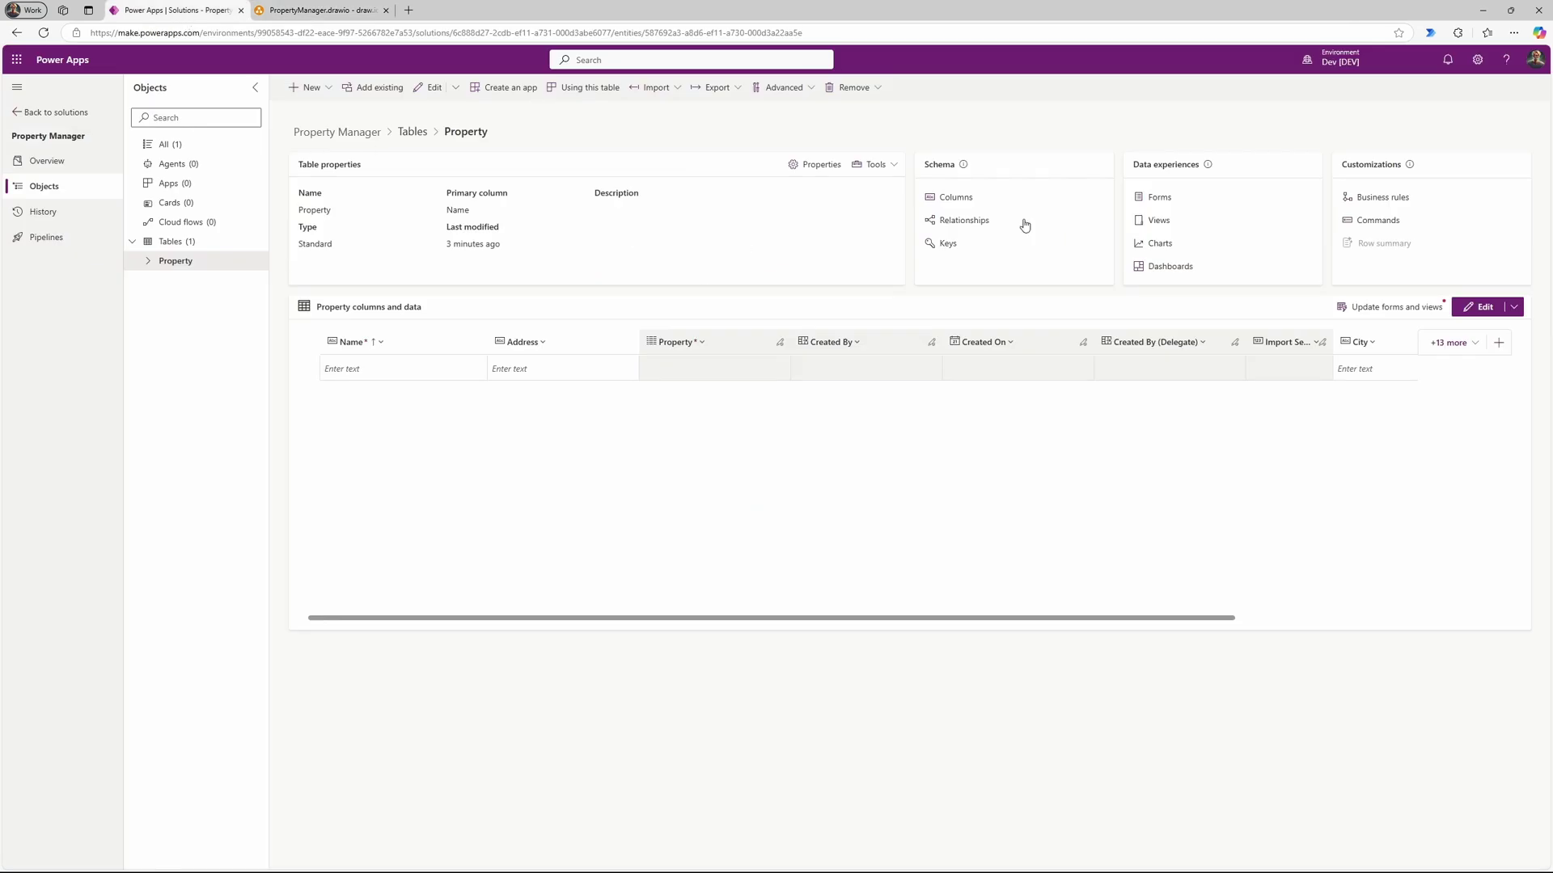
pyautogui.click(1499, 342)
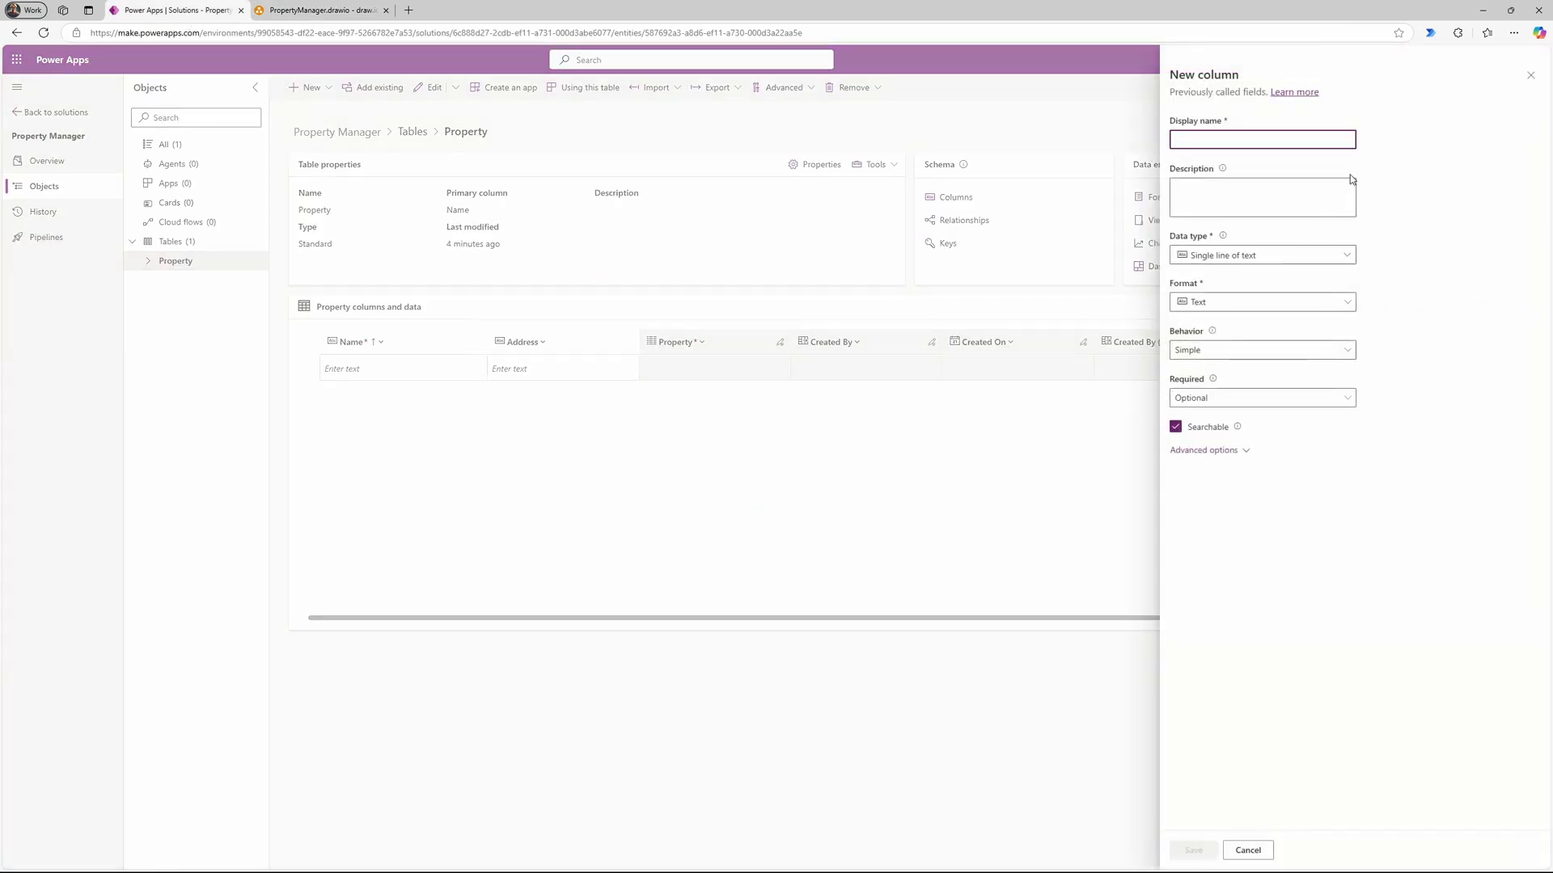
pyautogui.write('Zip Code')
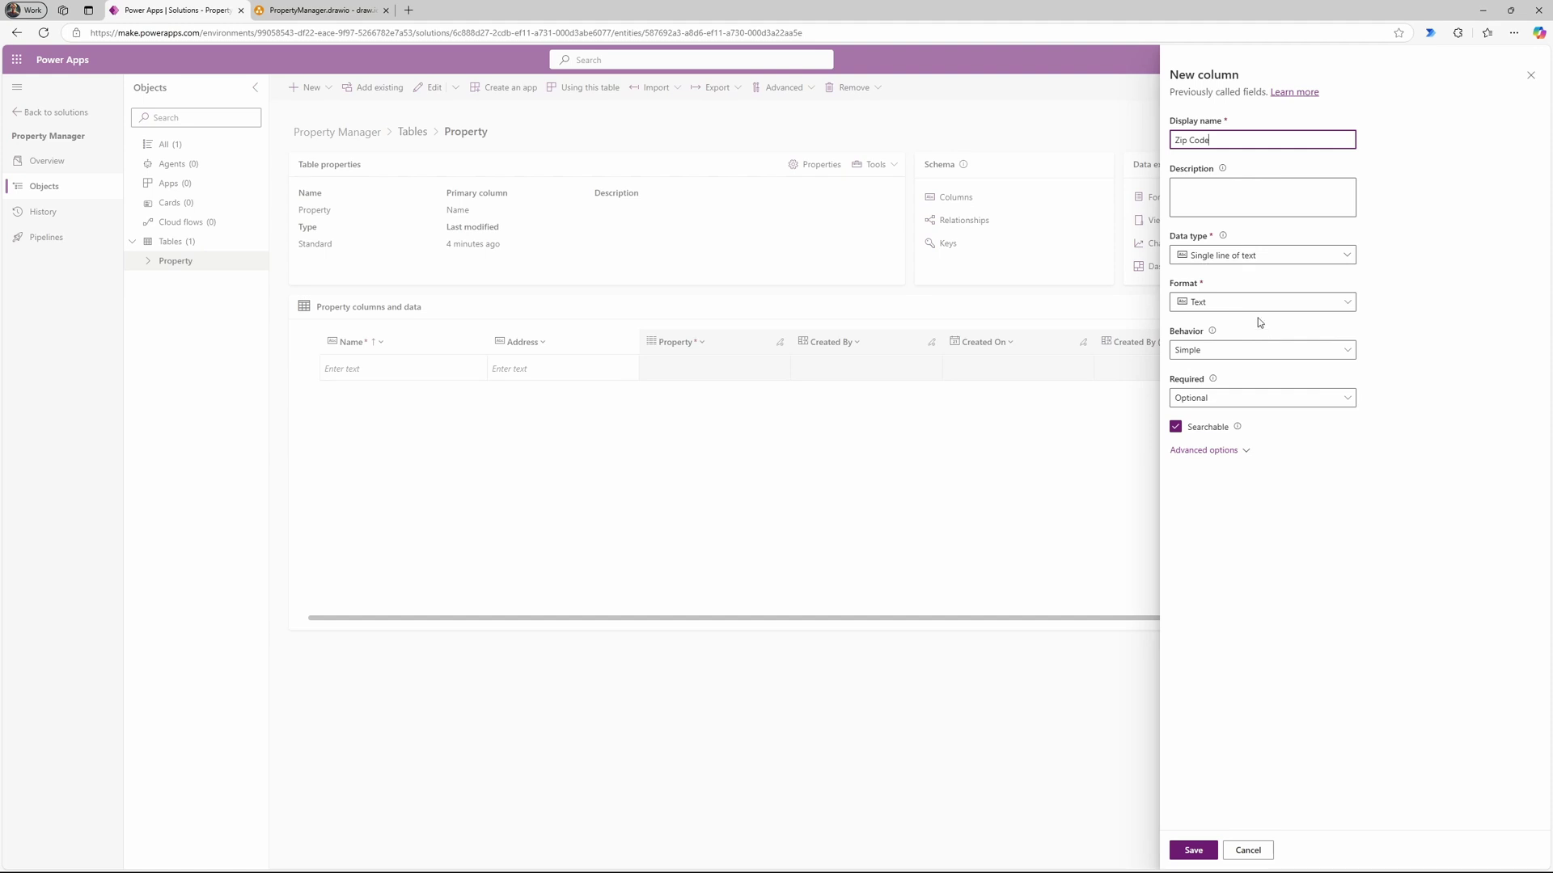
pyautogui.click(1217, 398)
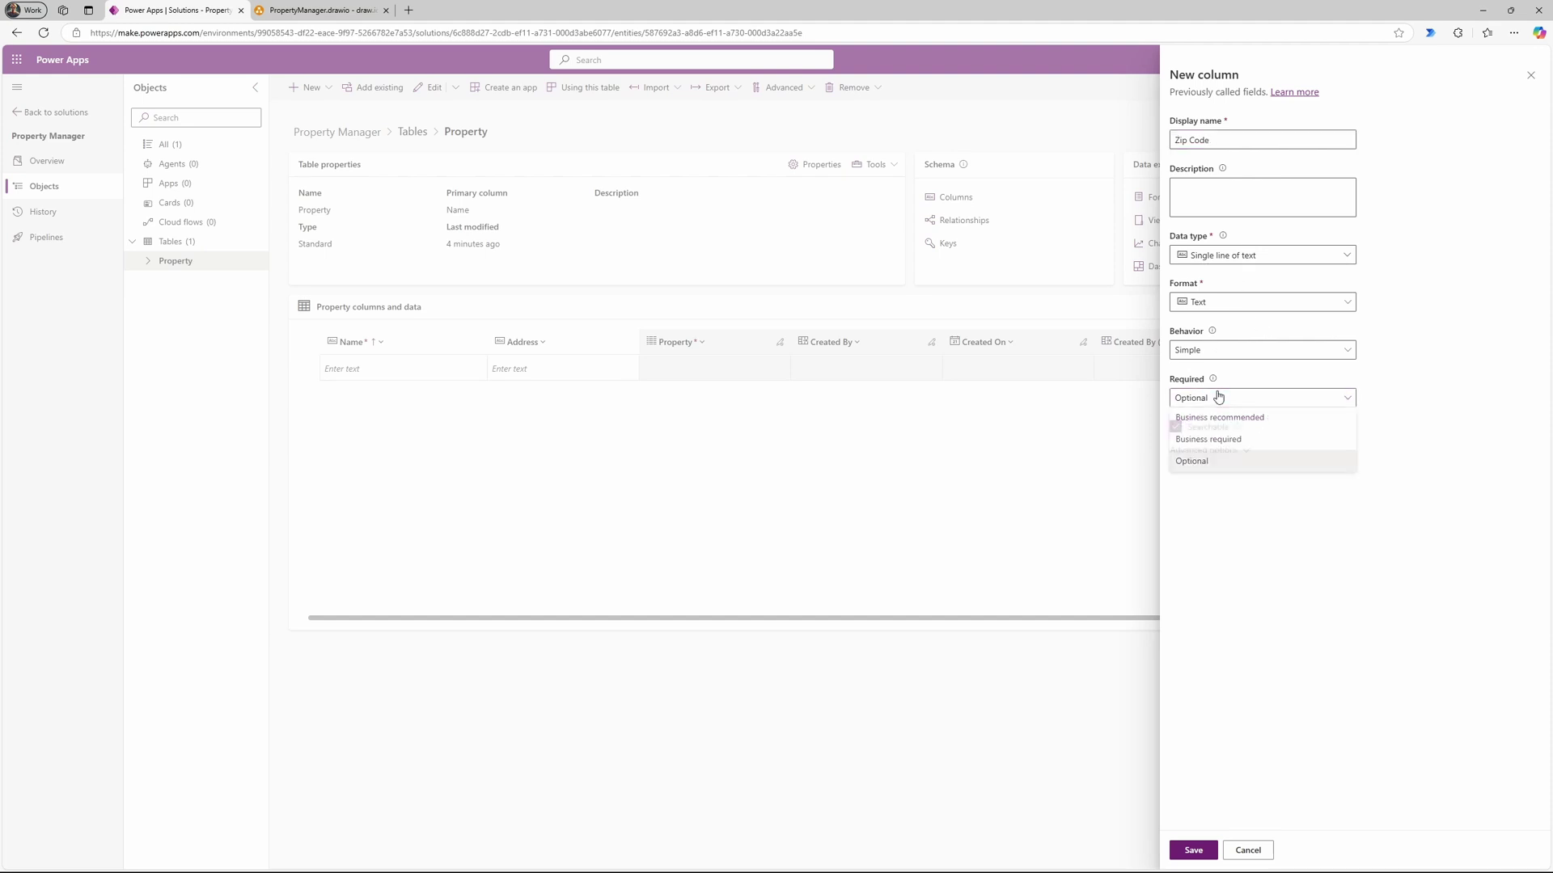
pyautogui.click(1210, 442)
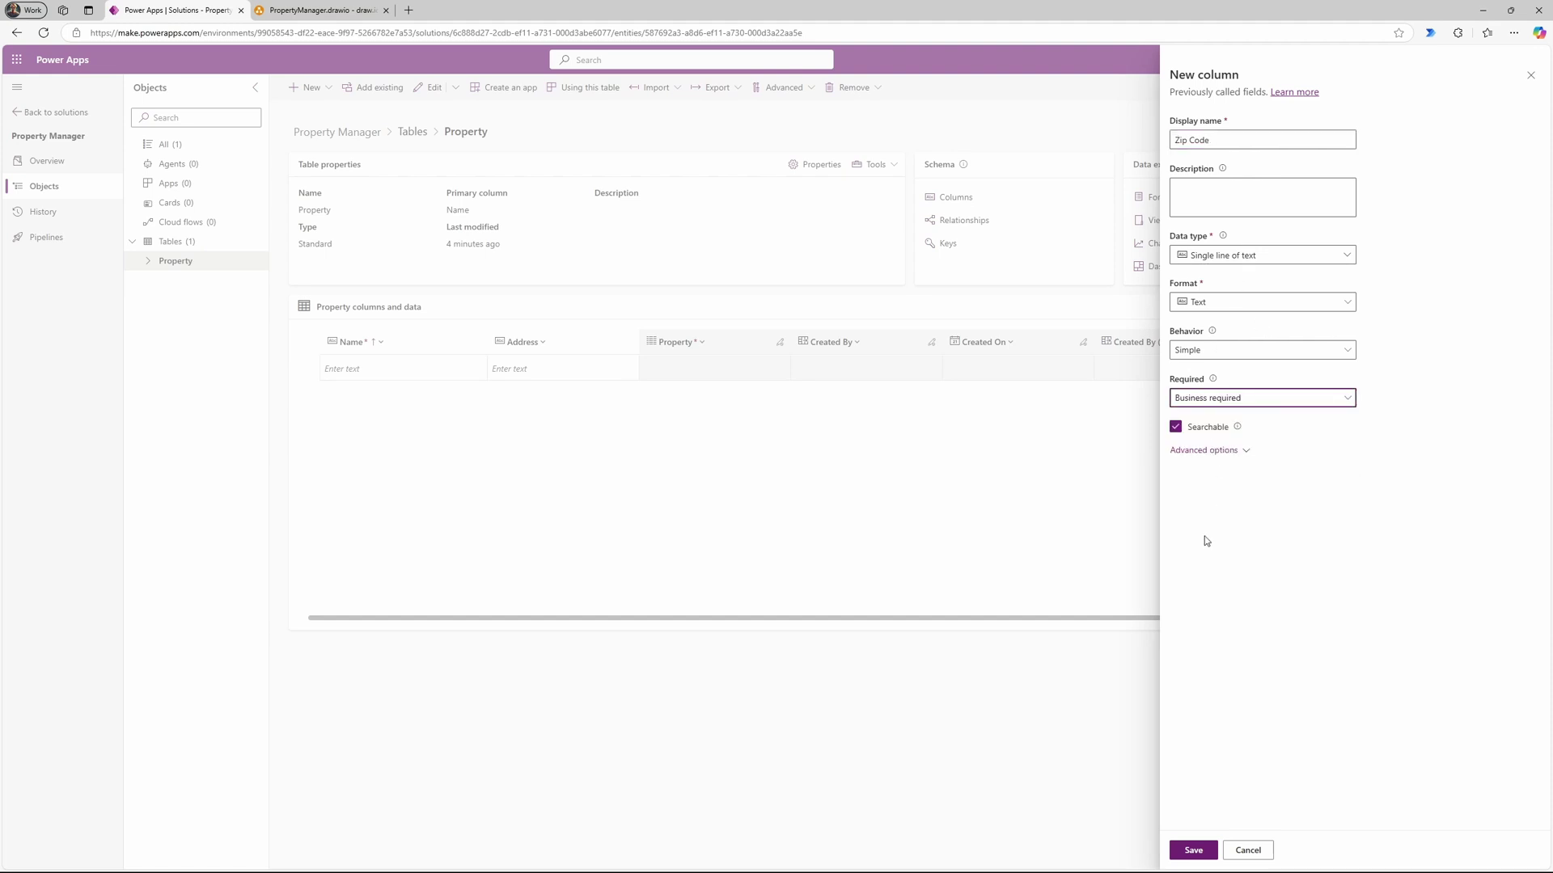
pyautogui.click(1193, 849)
# Step: Switch to the draw.io diagram, show the Helper layer and examine its Property type list for the Type field's options
pyautogui.click(320, 10)
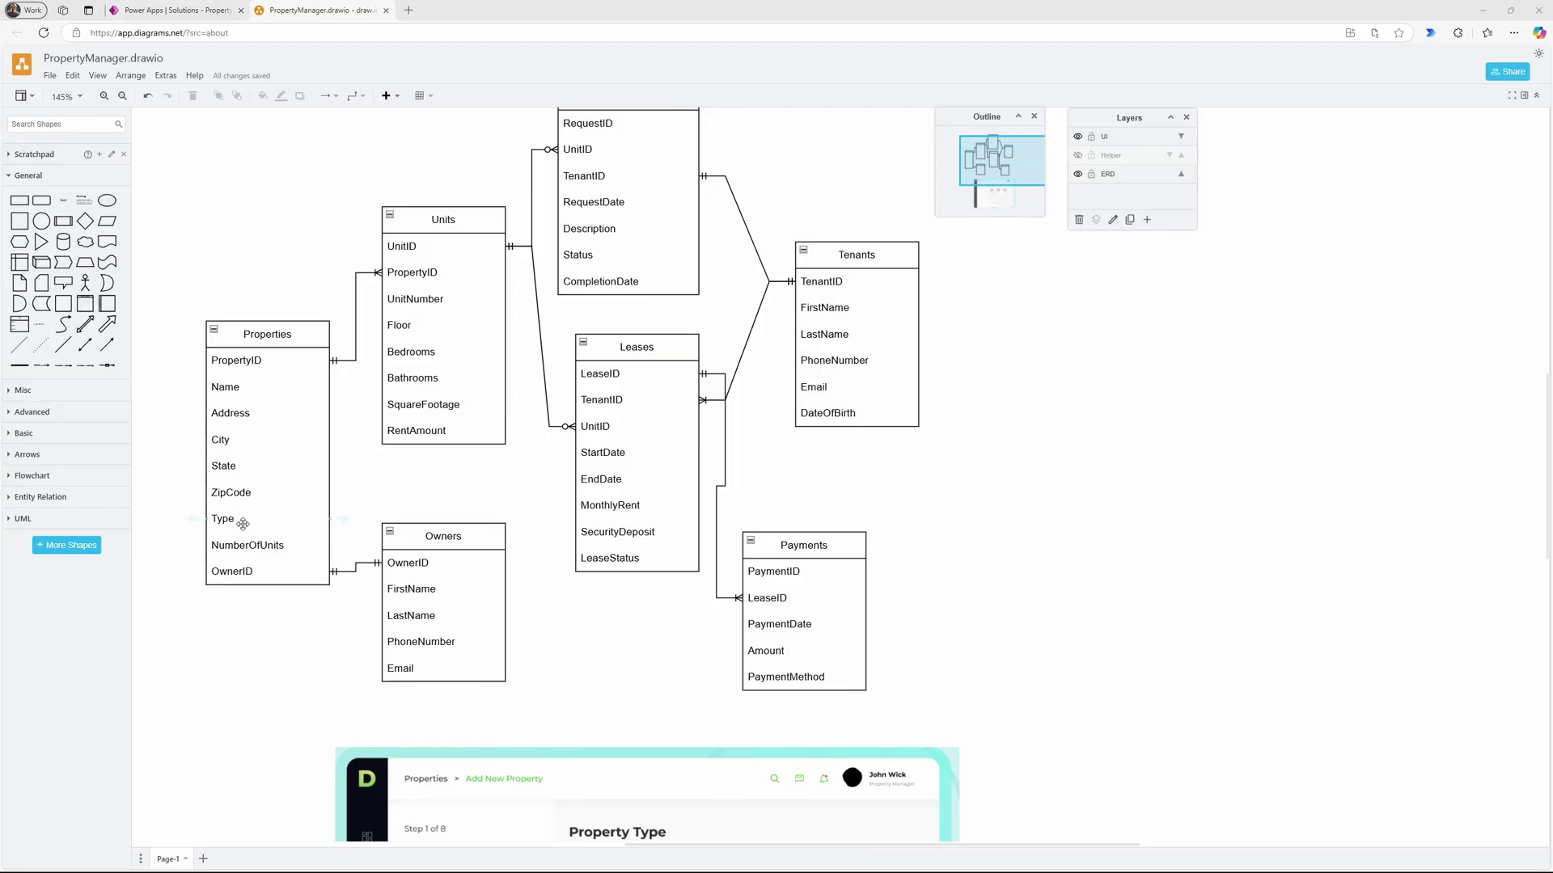
pyautogui.click(1078, 157)
pyautogui.scroll(-3, 996, 429)
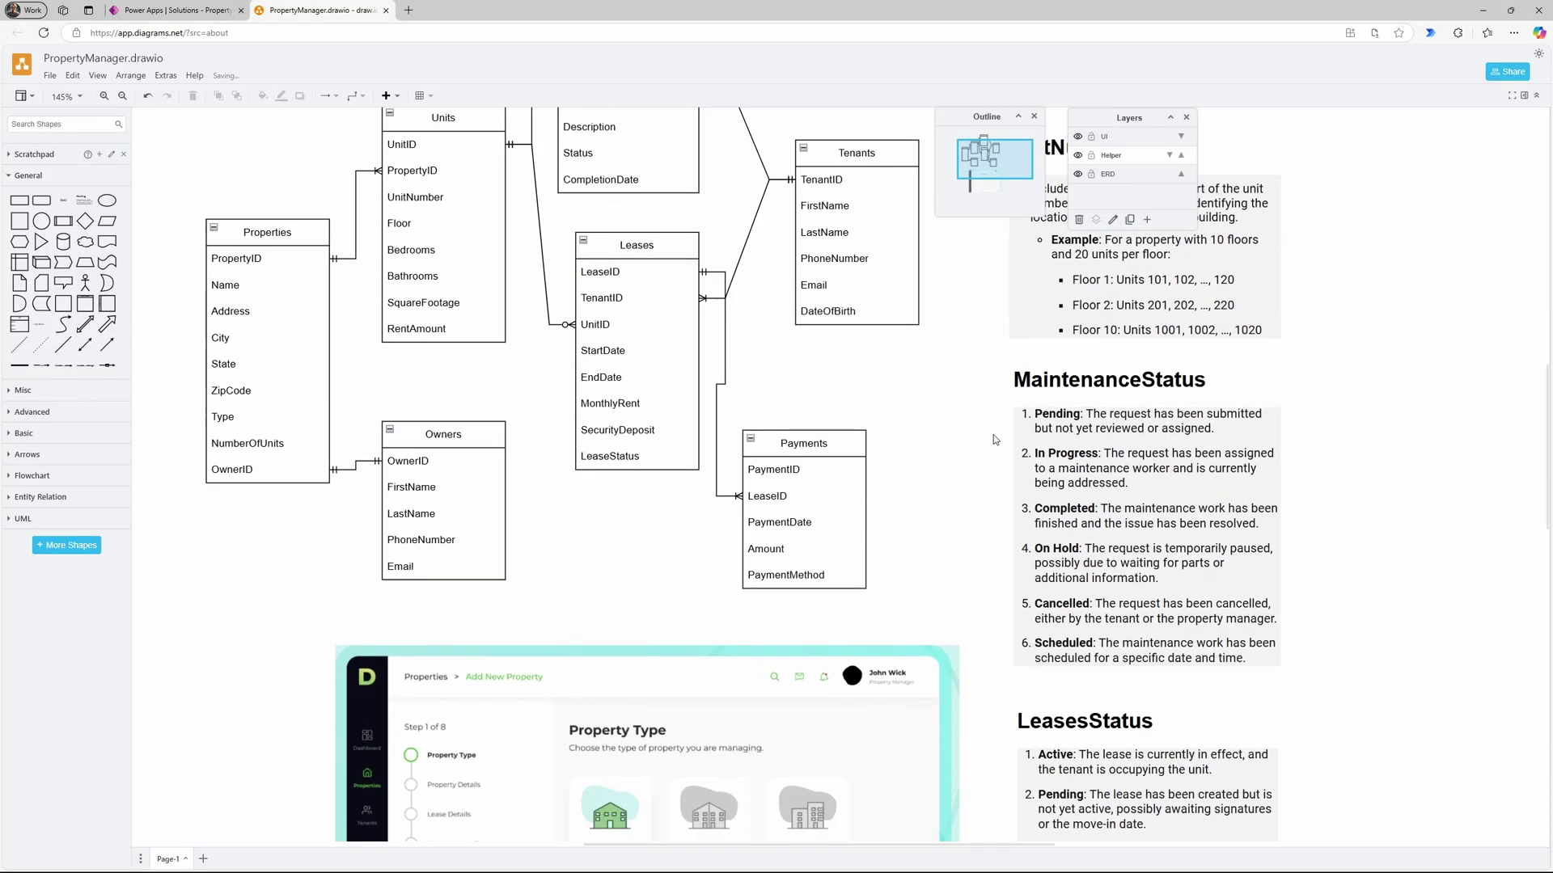
pyautogui.scroll(-9, 1002, 429)
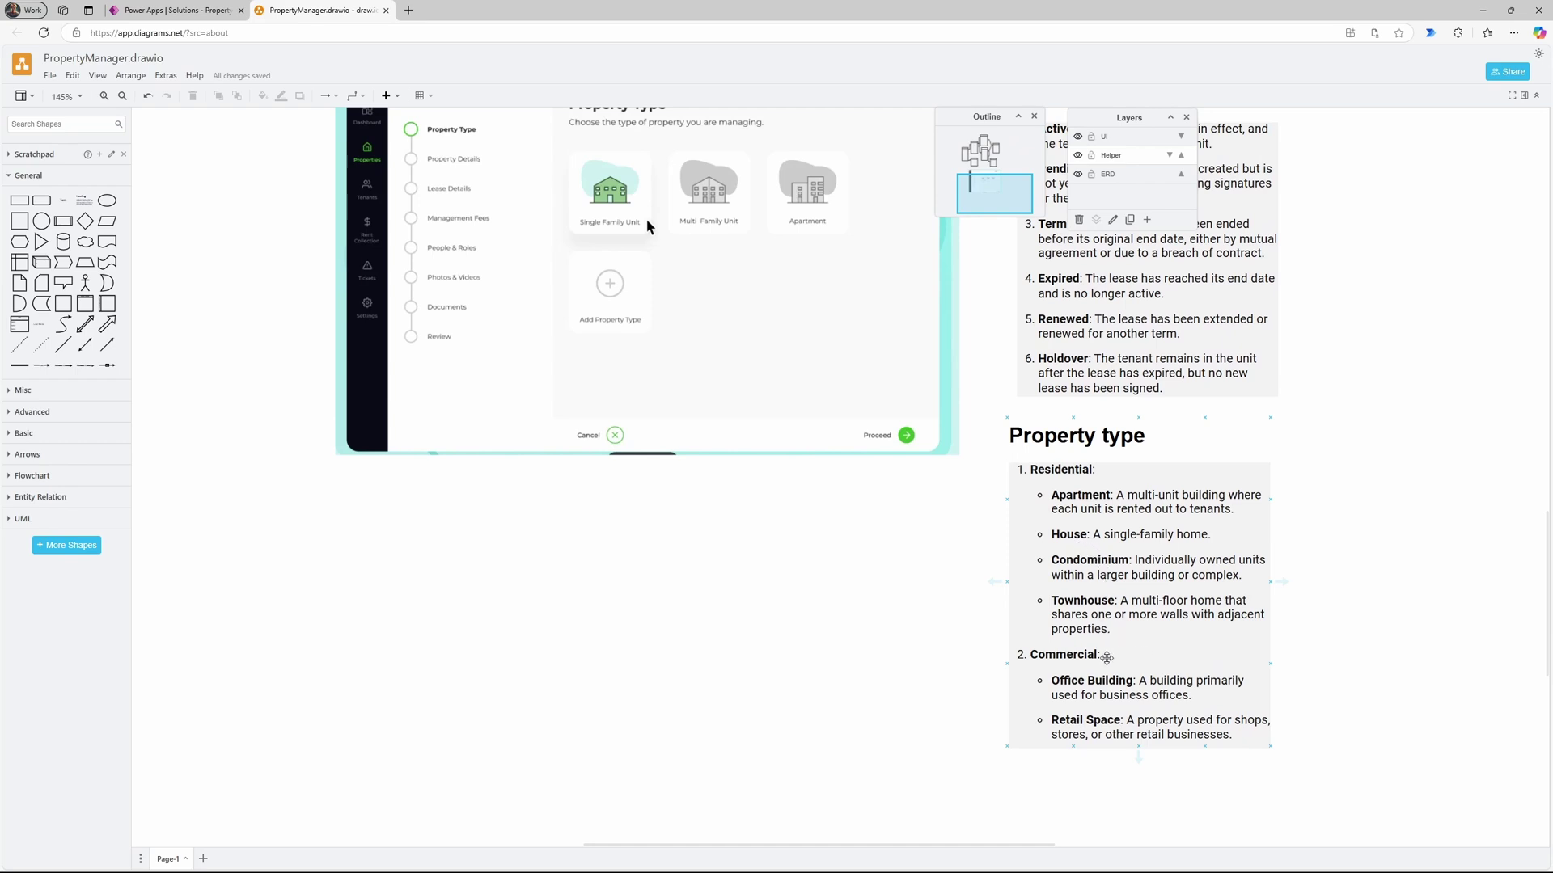
pyautogui.scroll(3, 1141, 653)
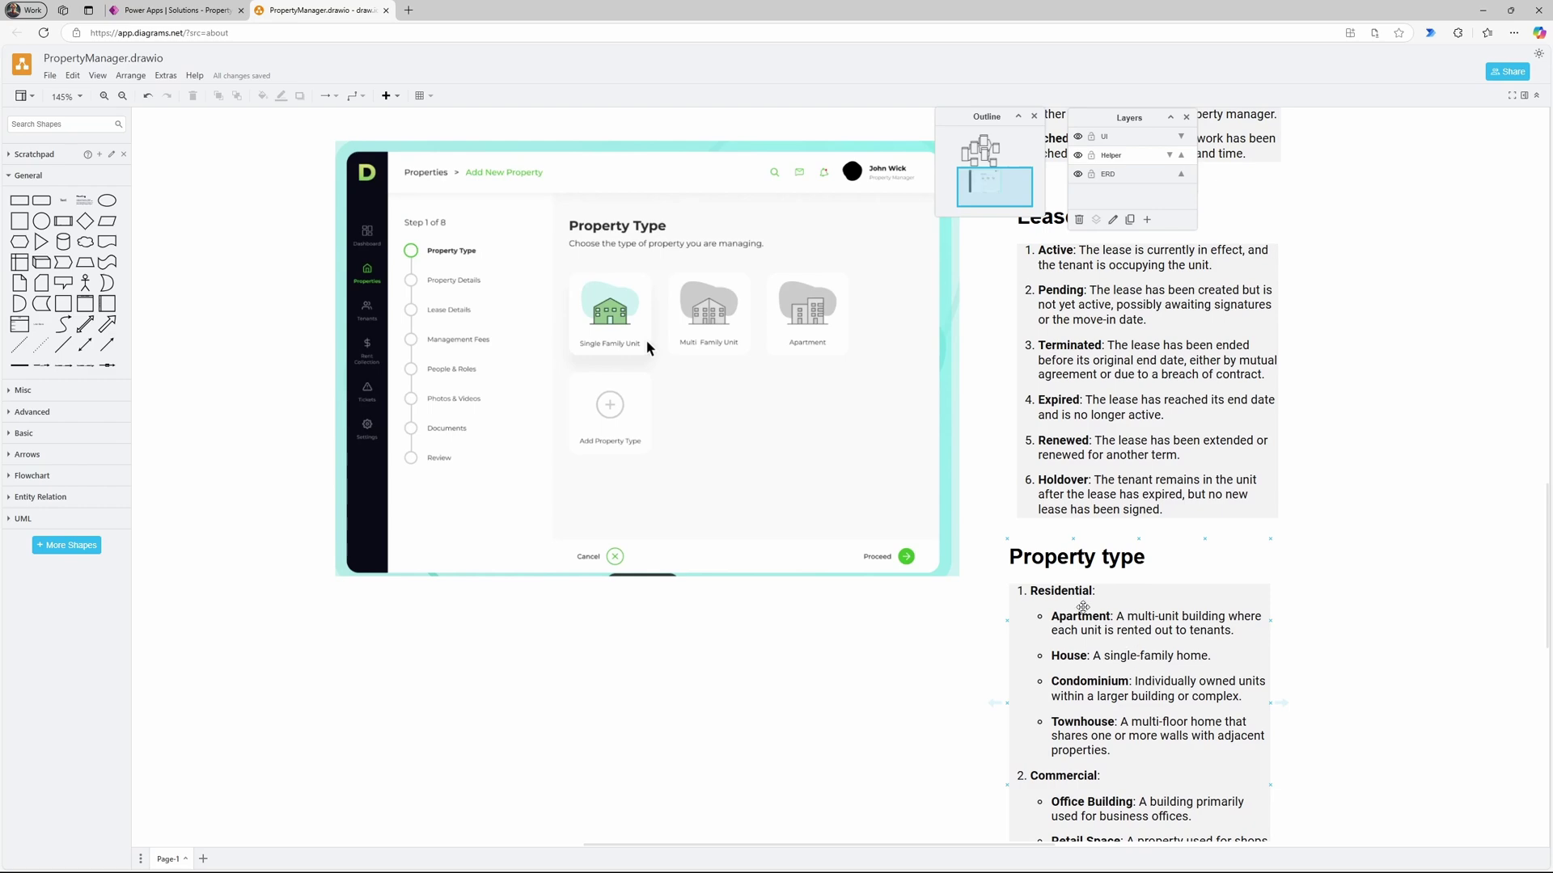
pyautogui.scroll(8, 1153, 639)
pyautogui.scroll(4, 1154, 639)
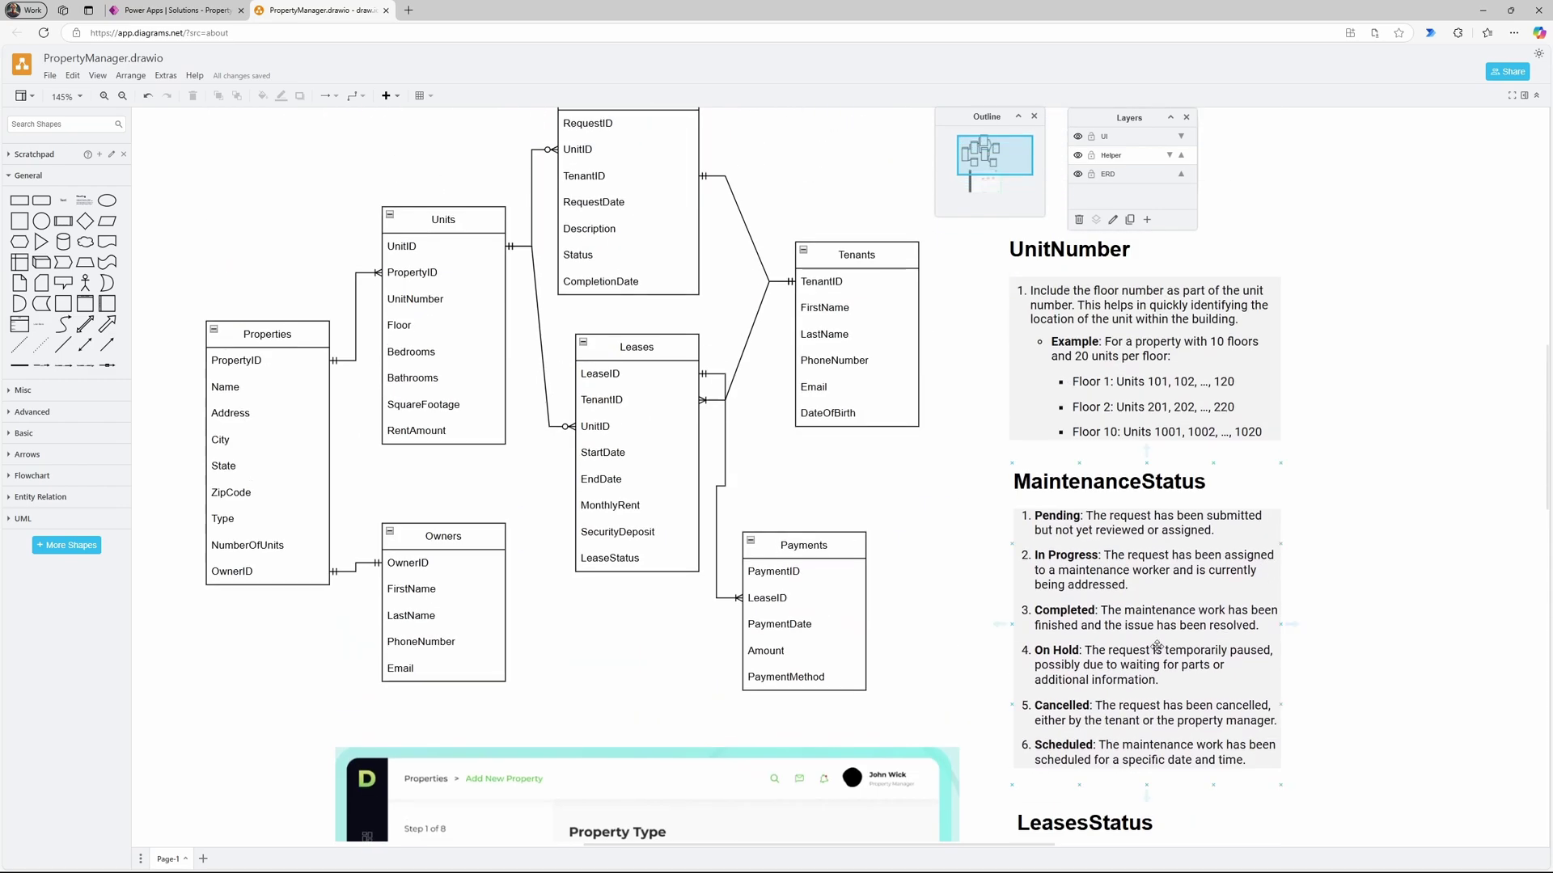
pyautogui.scroll(-1, 1154, 639)
# Step: Back in Power Apps, start a new Property table column named Property Type with the Choice data type, and make it business required
pyautogui.click(152, 10)
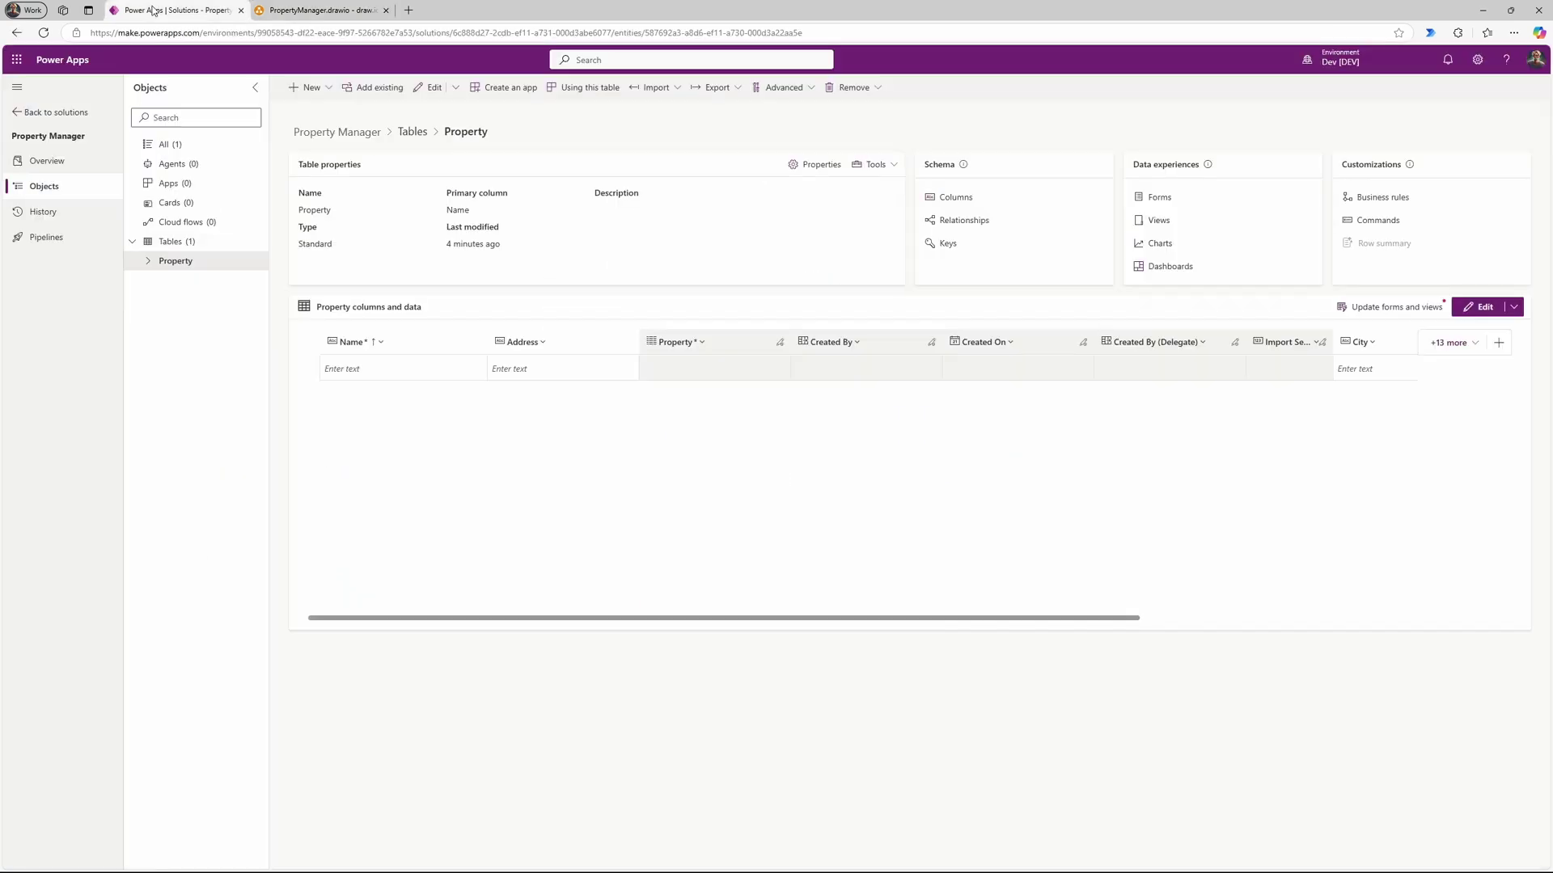
pyautogui.click(1498, 342)
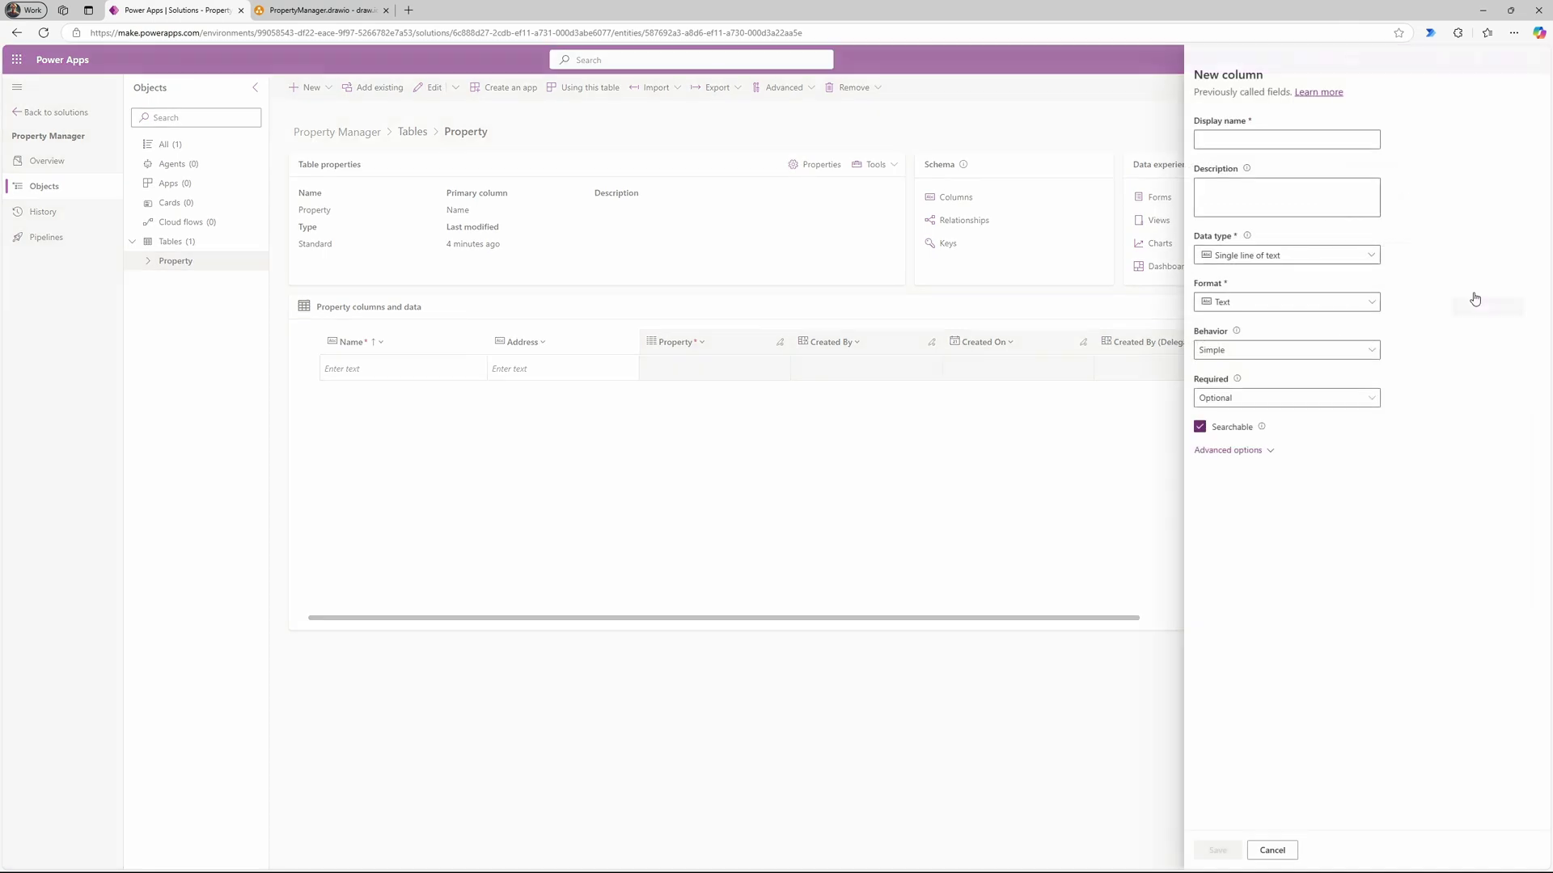
pyautogui.write('Property Type')
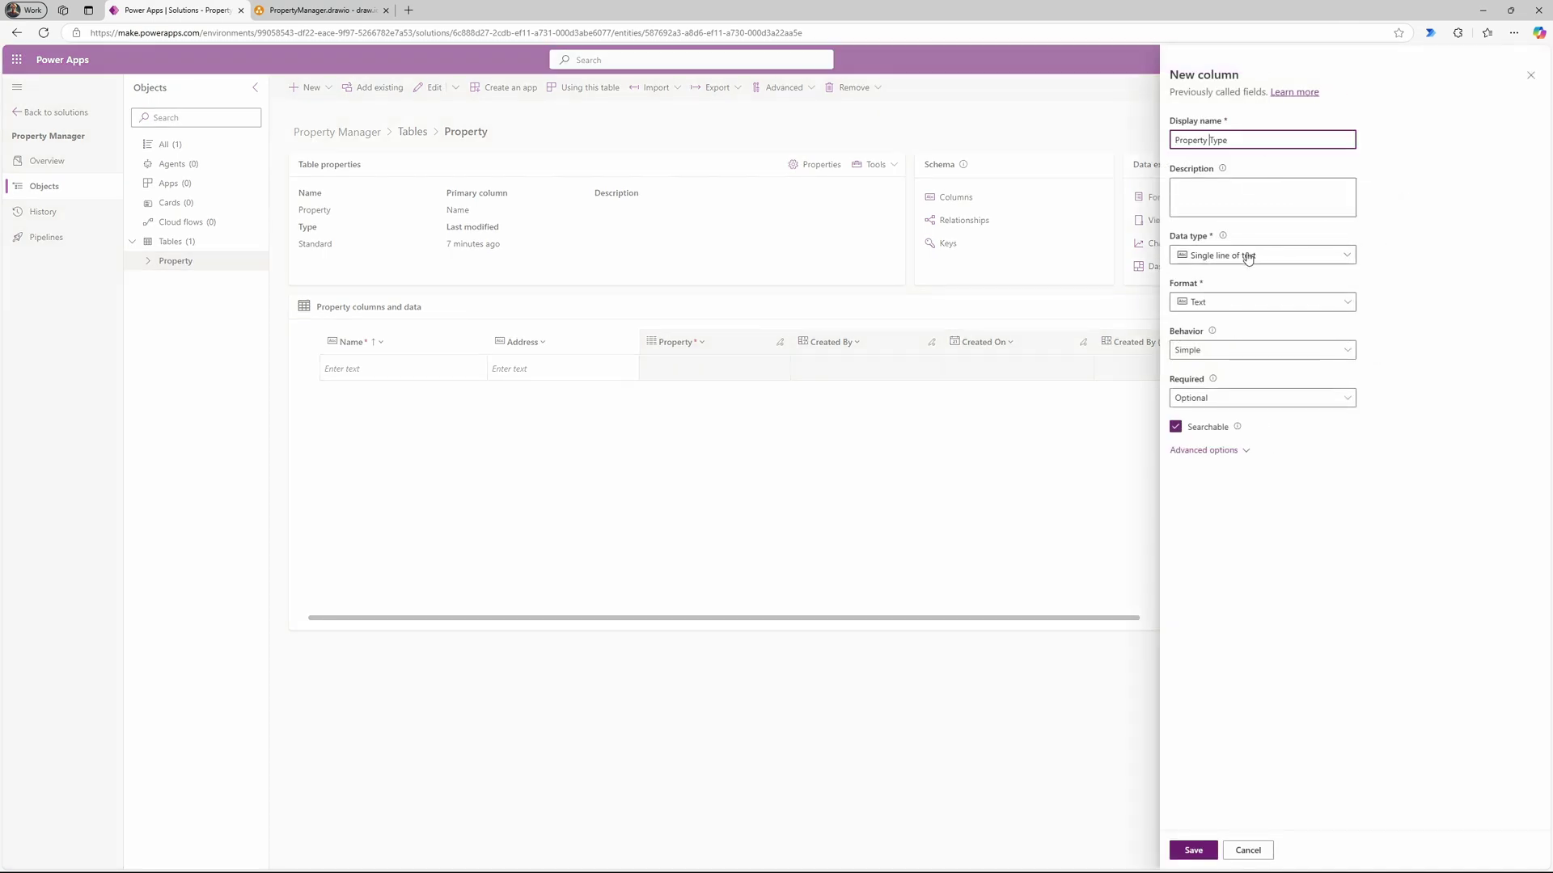
pyautogui.click(1247, 257)
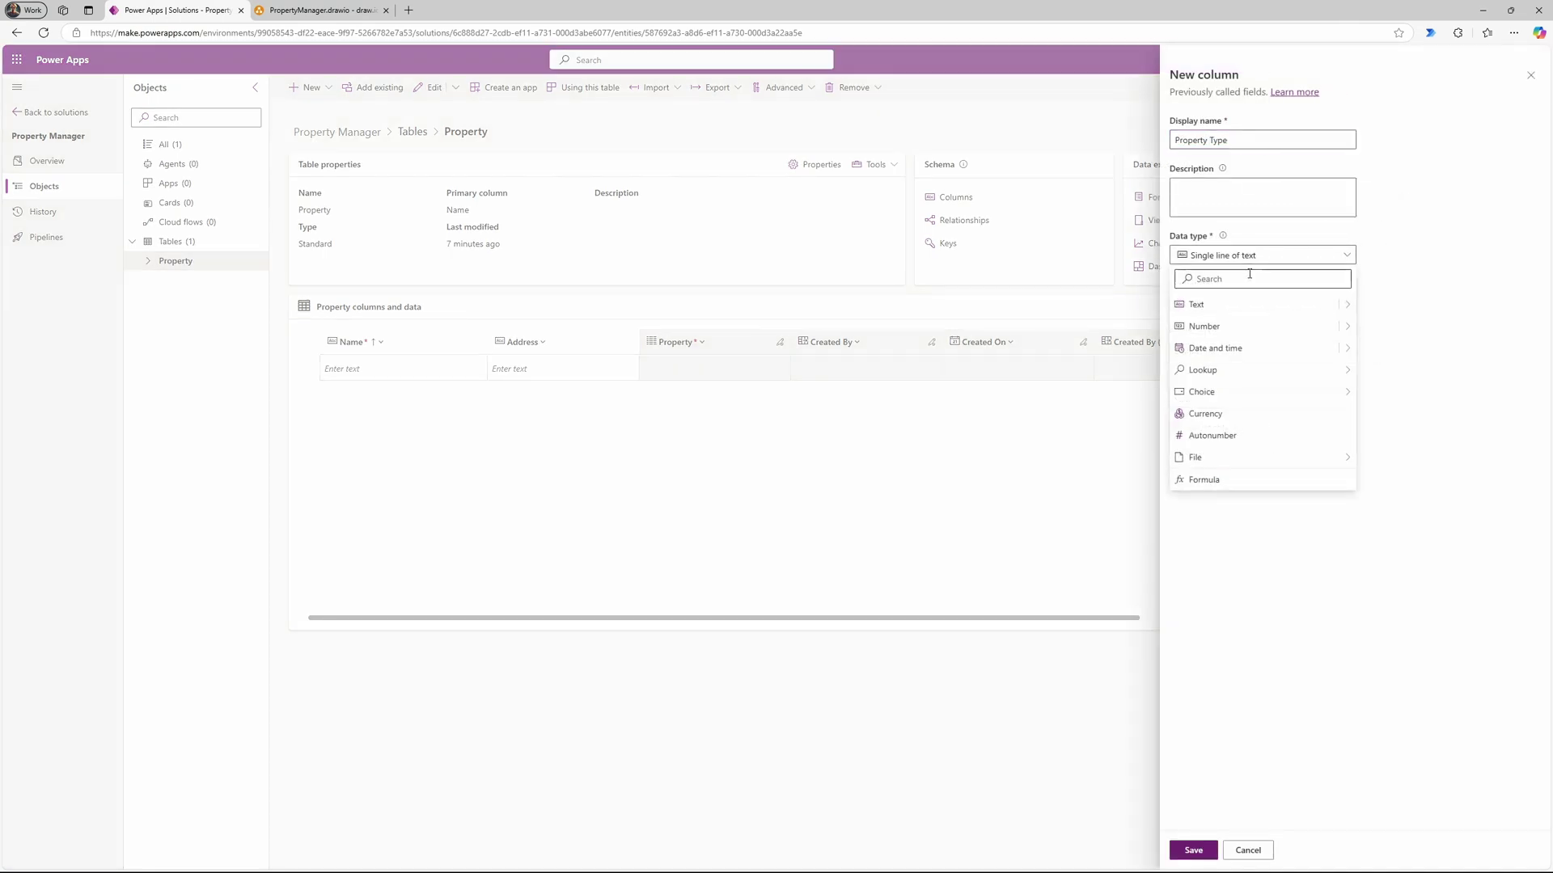
pyautogui.moveTo(1294, 393)
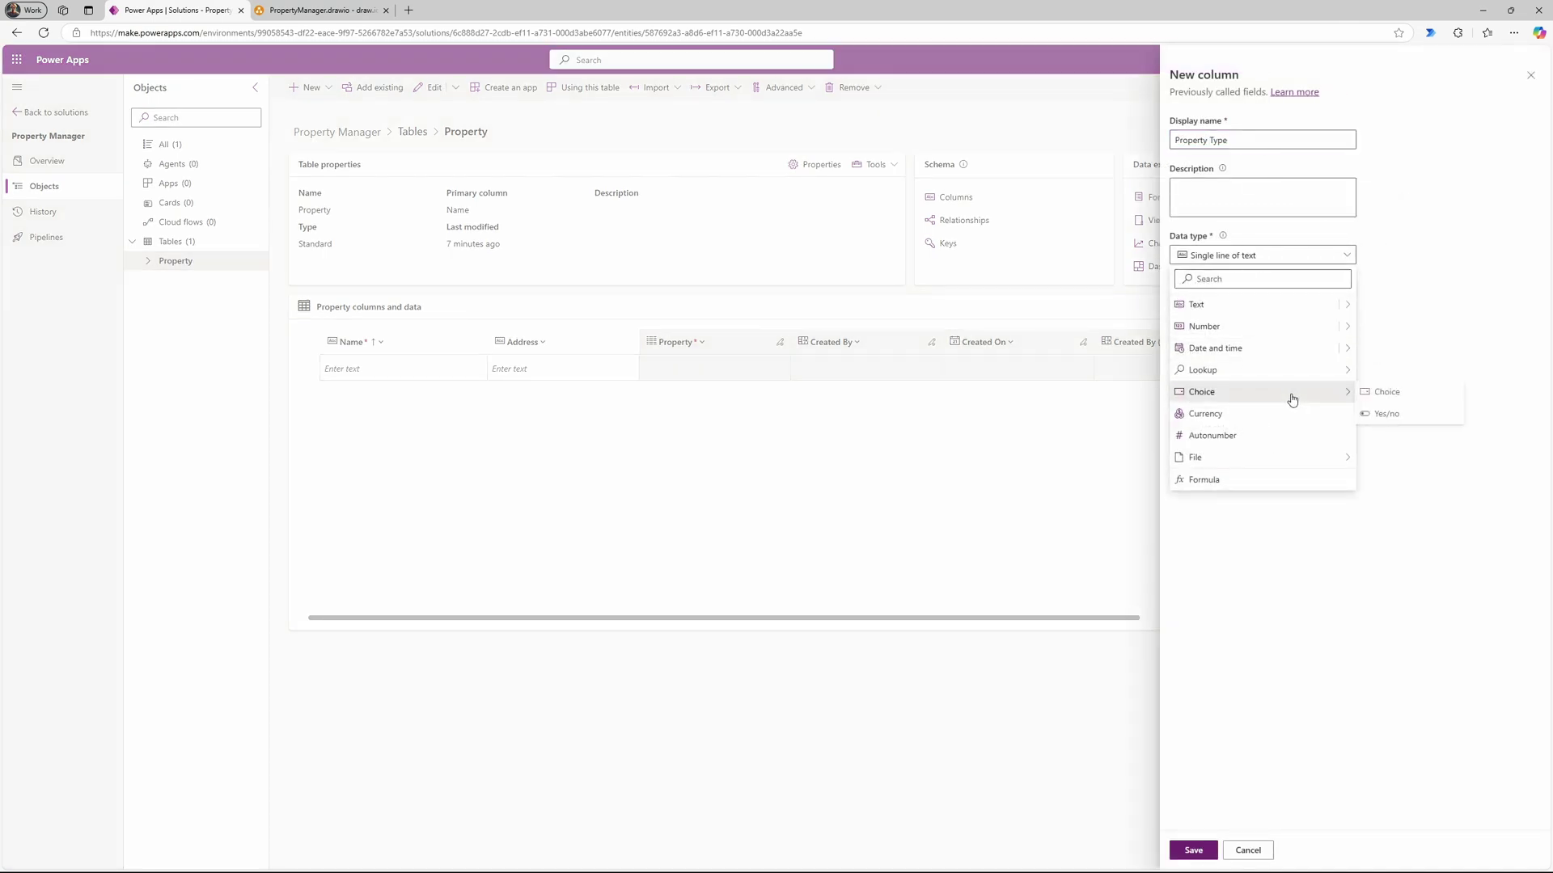
pyautogui.click(1415, 396)
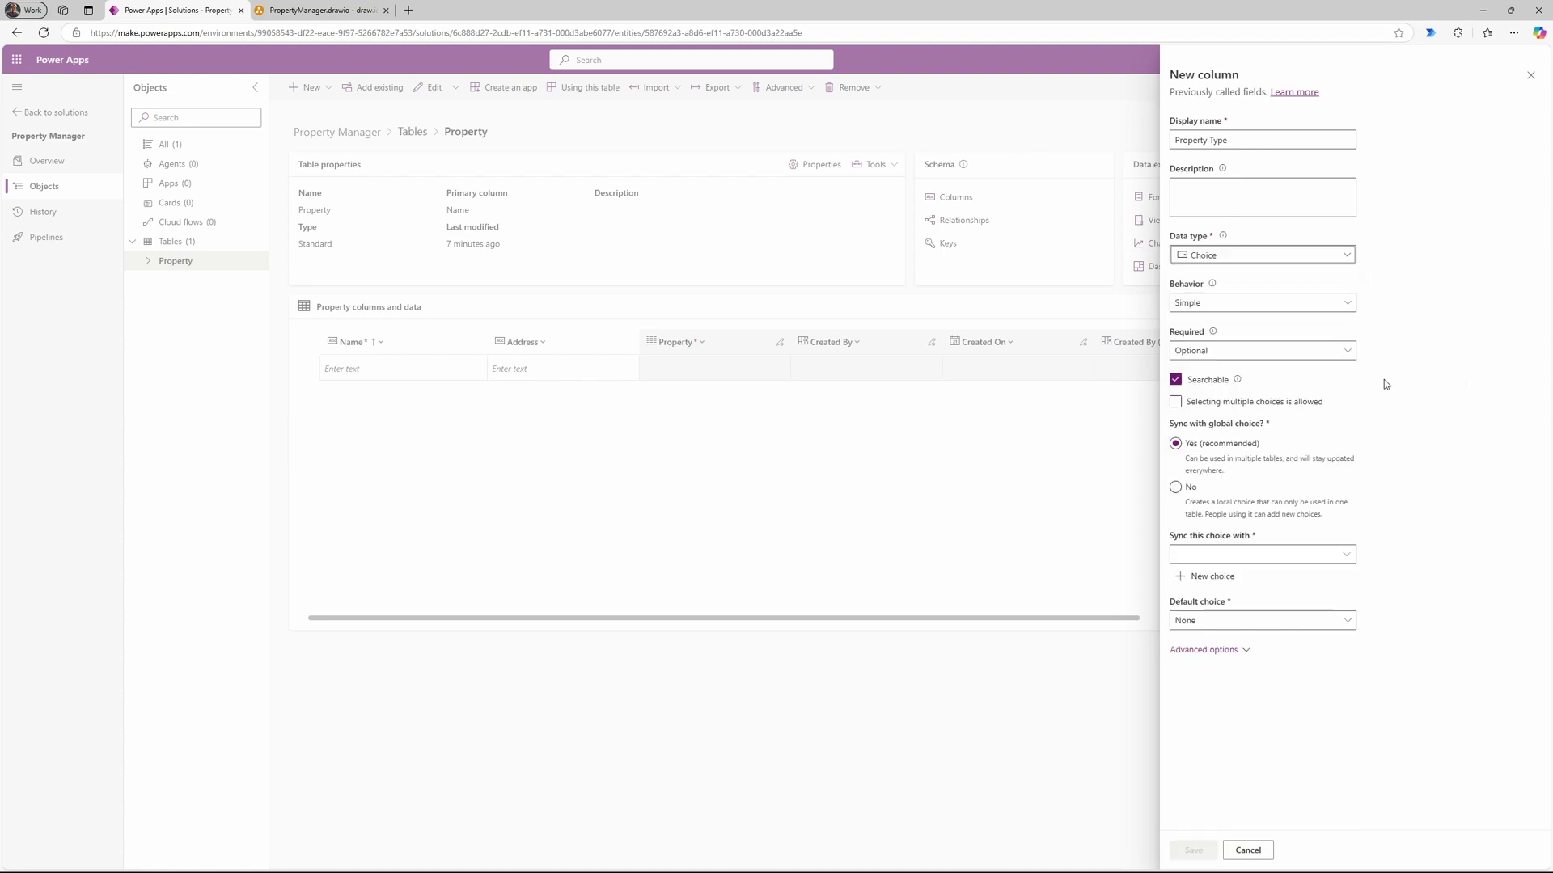
pyautogui.click(1274, 351)
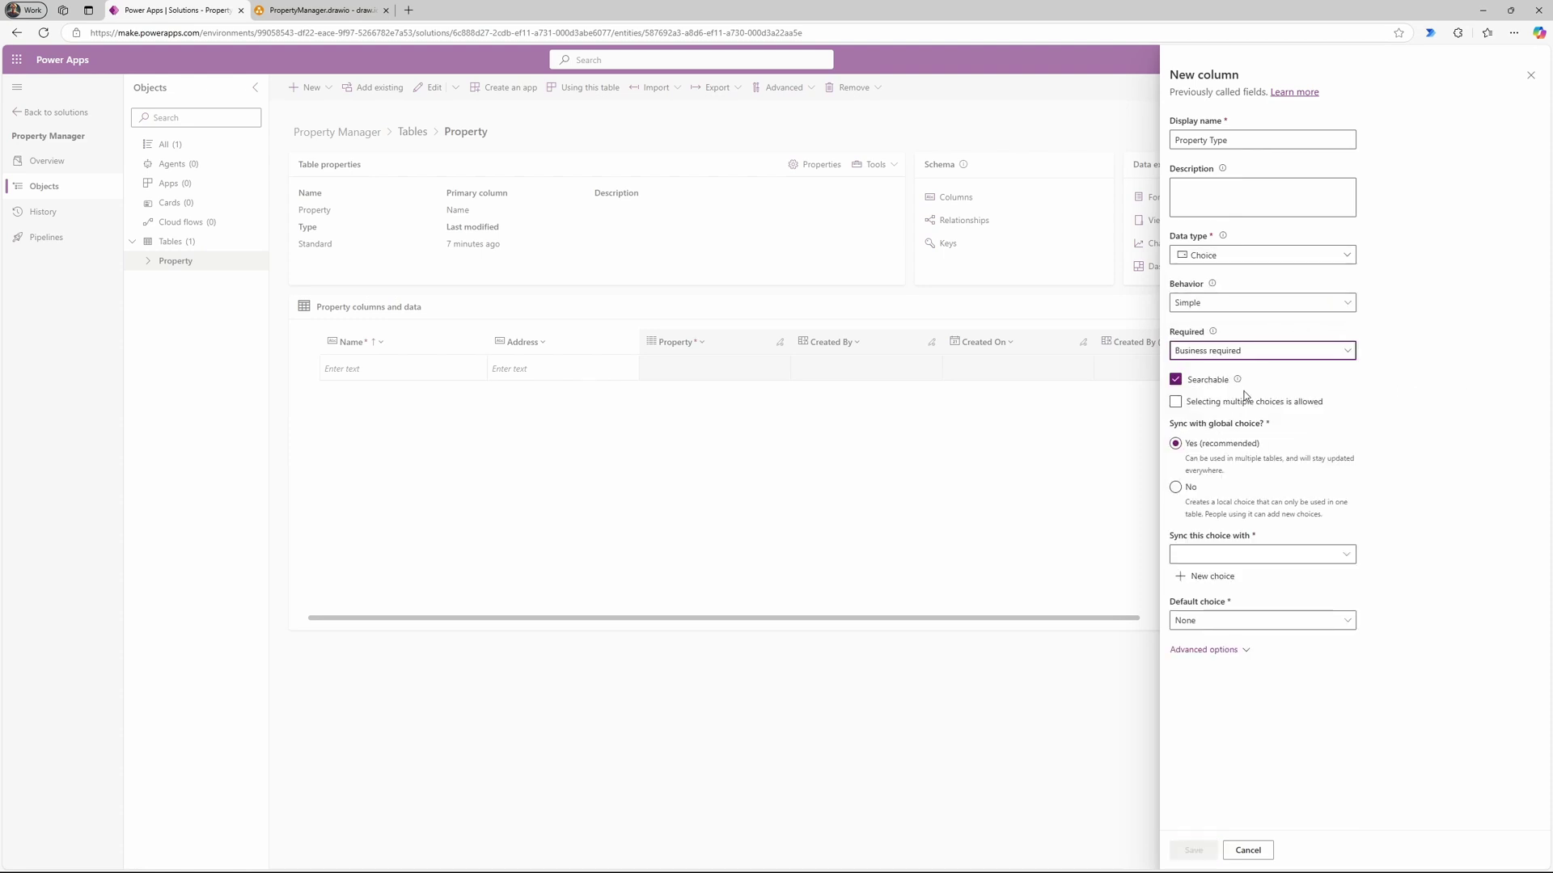
pyautogui.click(1244, 396)
# Step: Make Property Type a local choice with Condominium, Apartment, House and Office Building from the draw.io Property type list, and save the column
pyautogui.click(1189, 488)
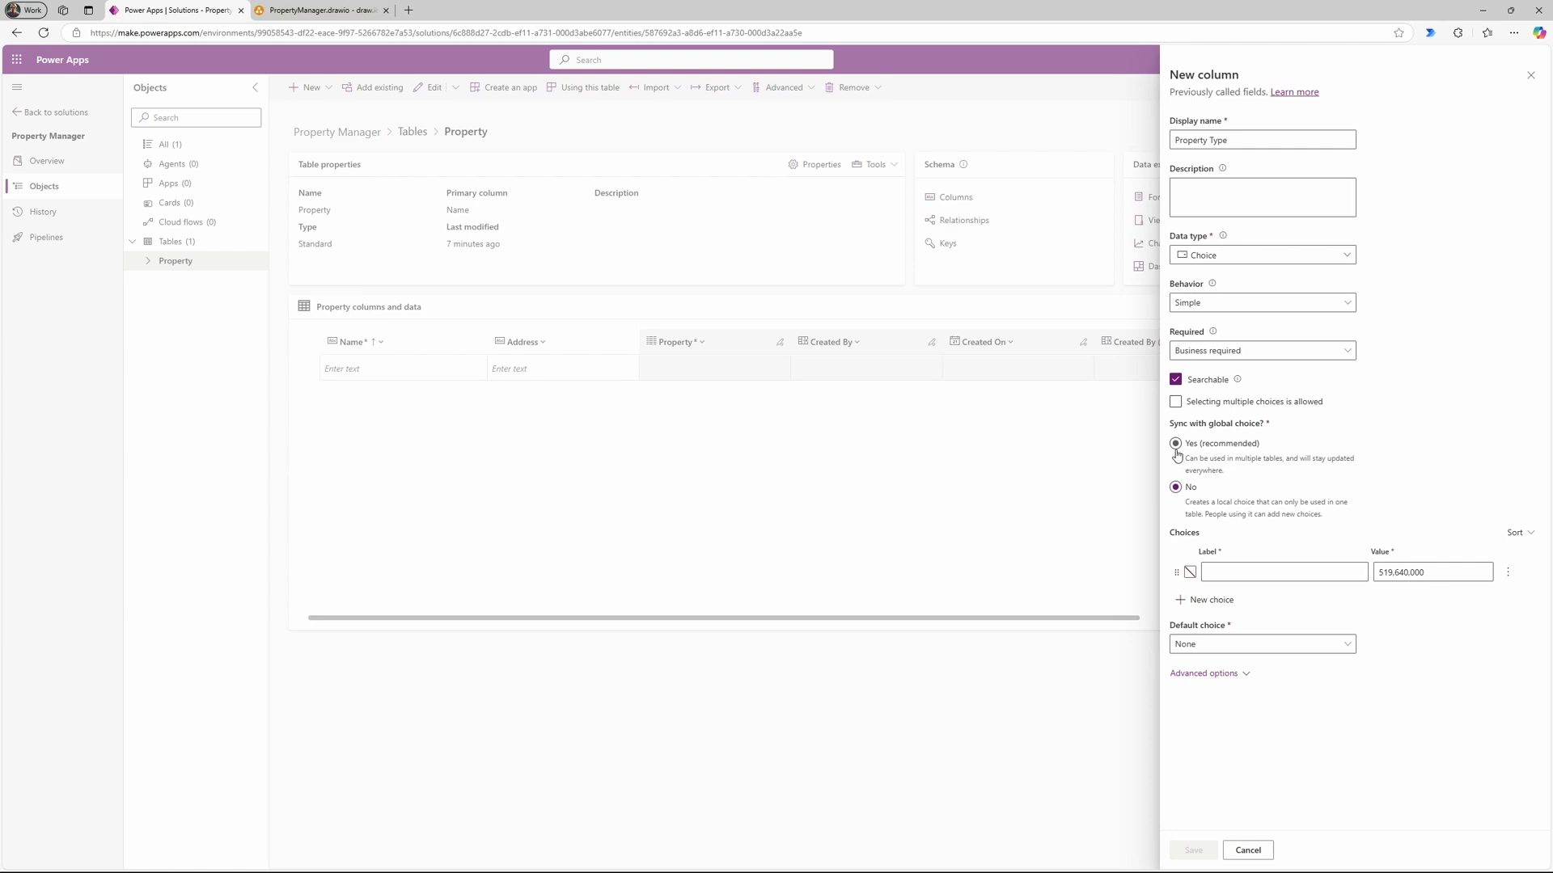
pyautogui.click(1259, 574)
pyautogui.click(322, 11)
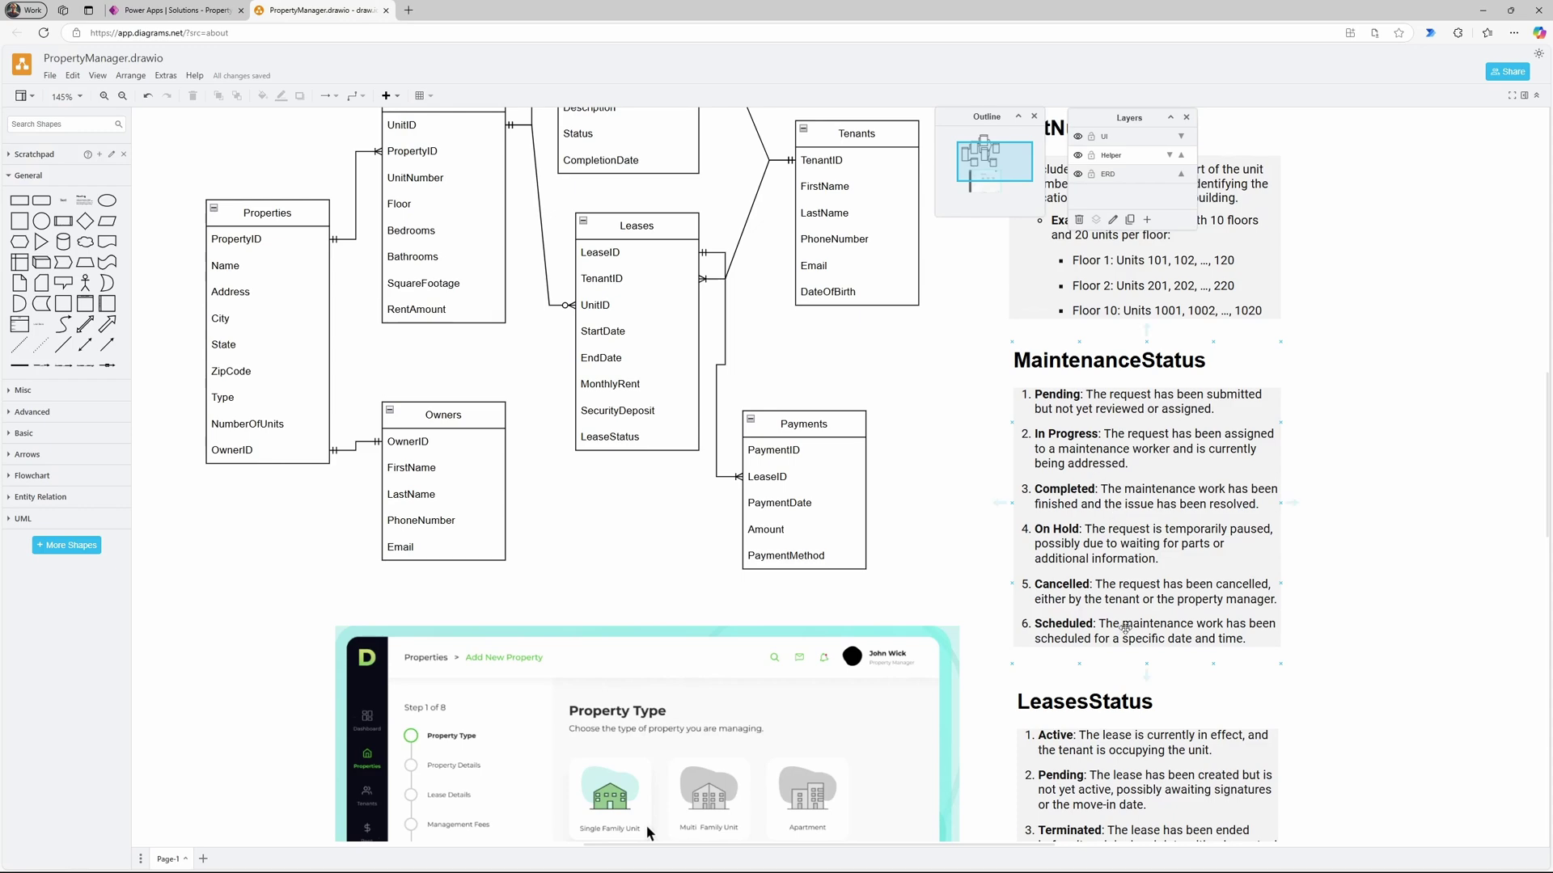
pyautogui.scroll(-8, 1125, 629)
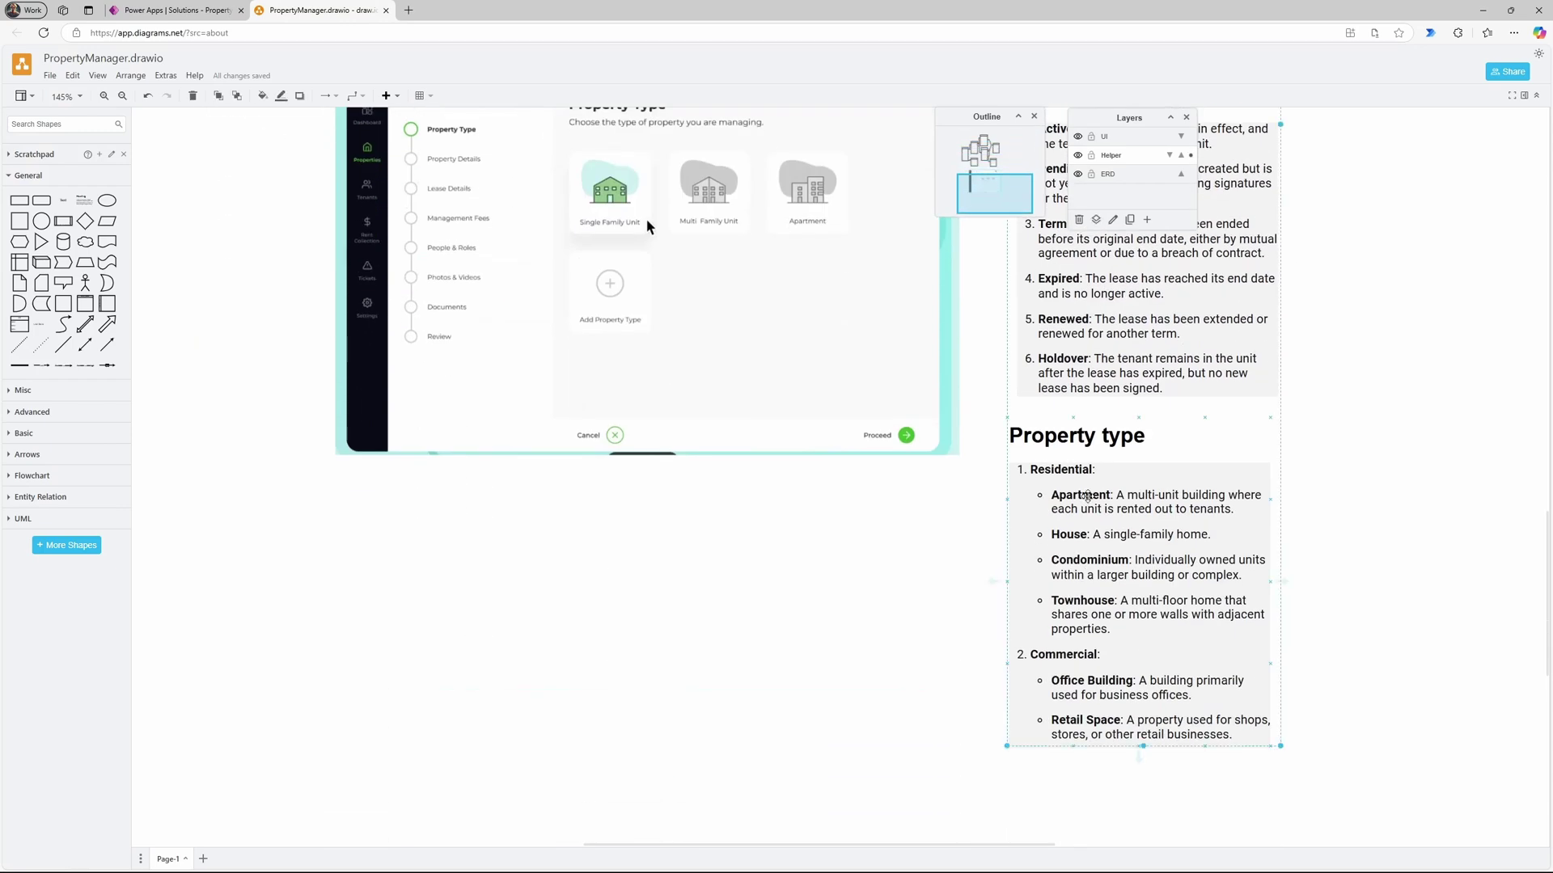
pyautogui.doubleClick(1087, 496)
pyautogui.moveTo(1111, 495); pyautogui.dragTo(1052, 498)
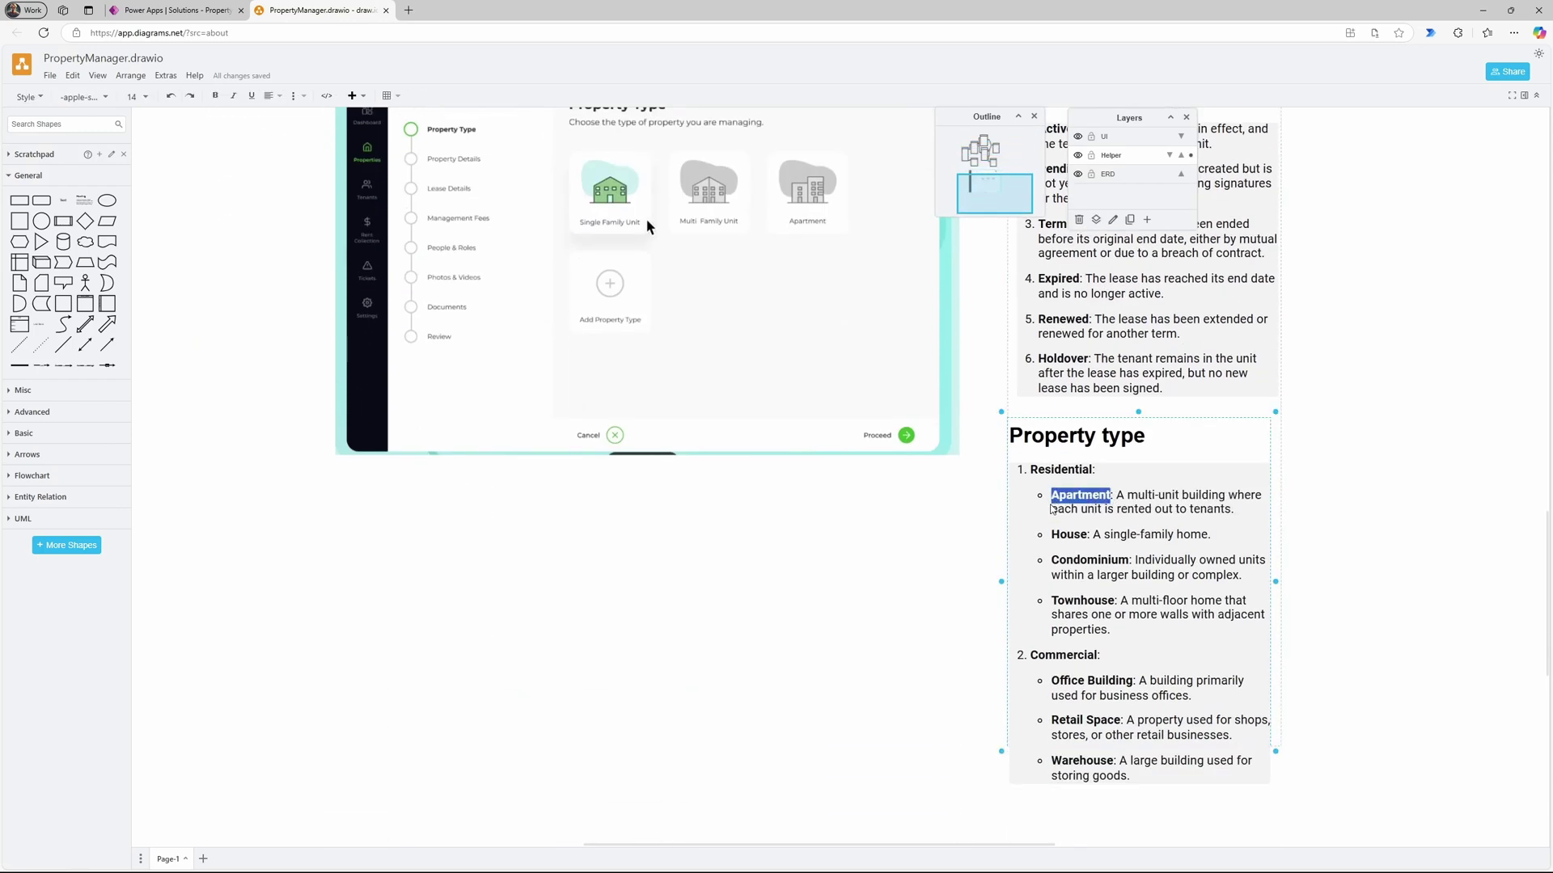
pyautogui.moveTo(1130, 561); pyautogui.dragTo(1053, 569)
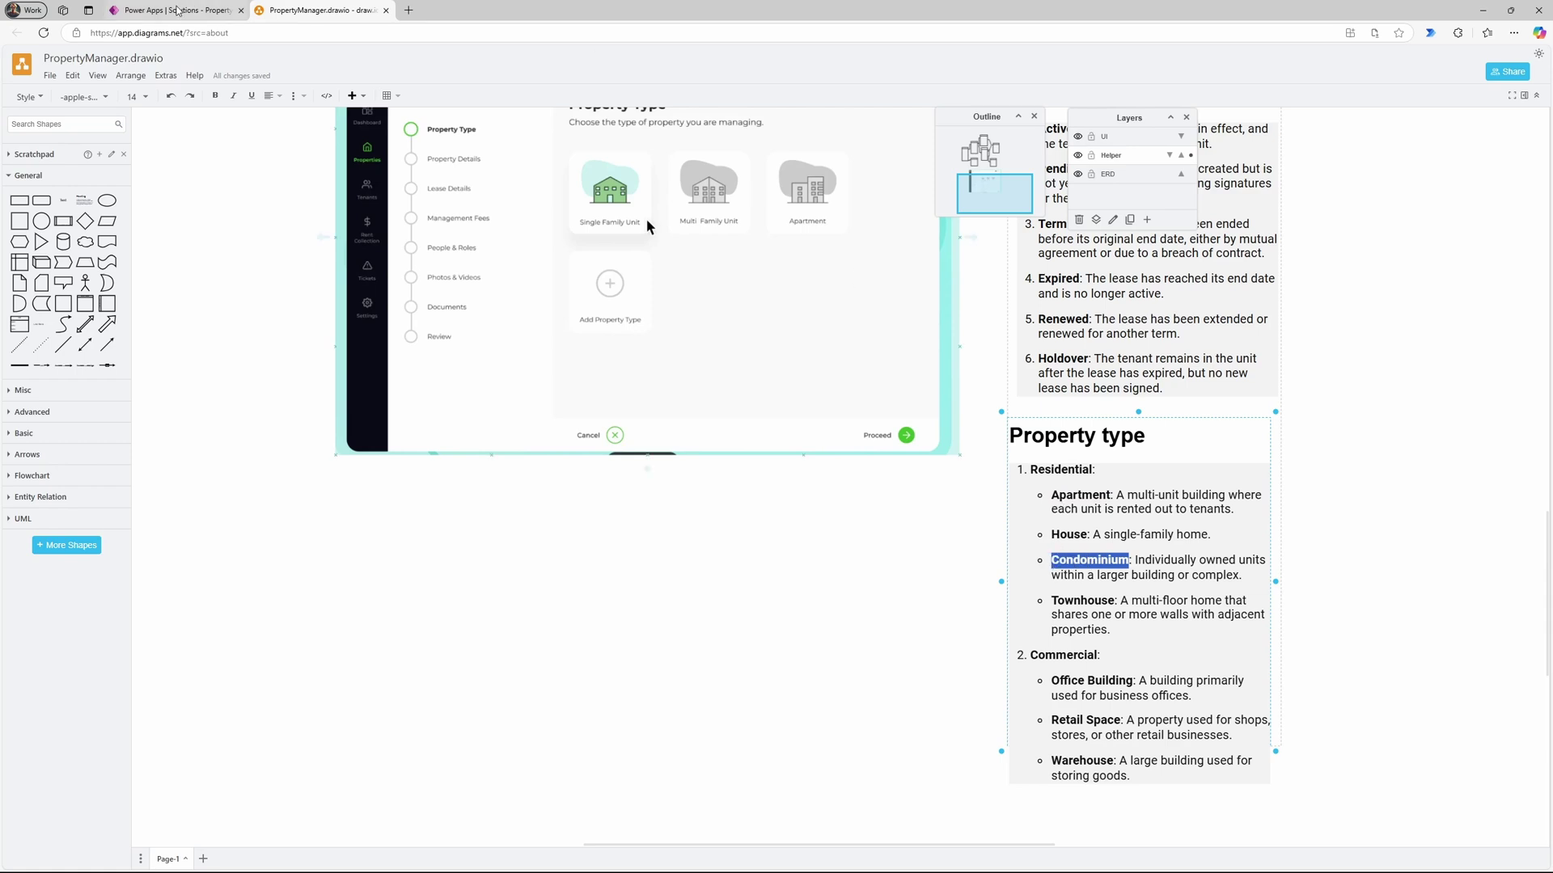
pyautogui.click(178, 10)
pyautogui.click(1241, 570)
pyautogui.write('Condominium Apartment House Office Building')
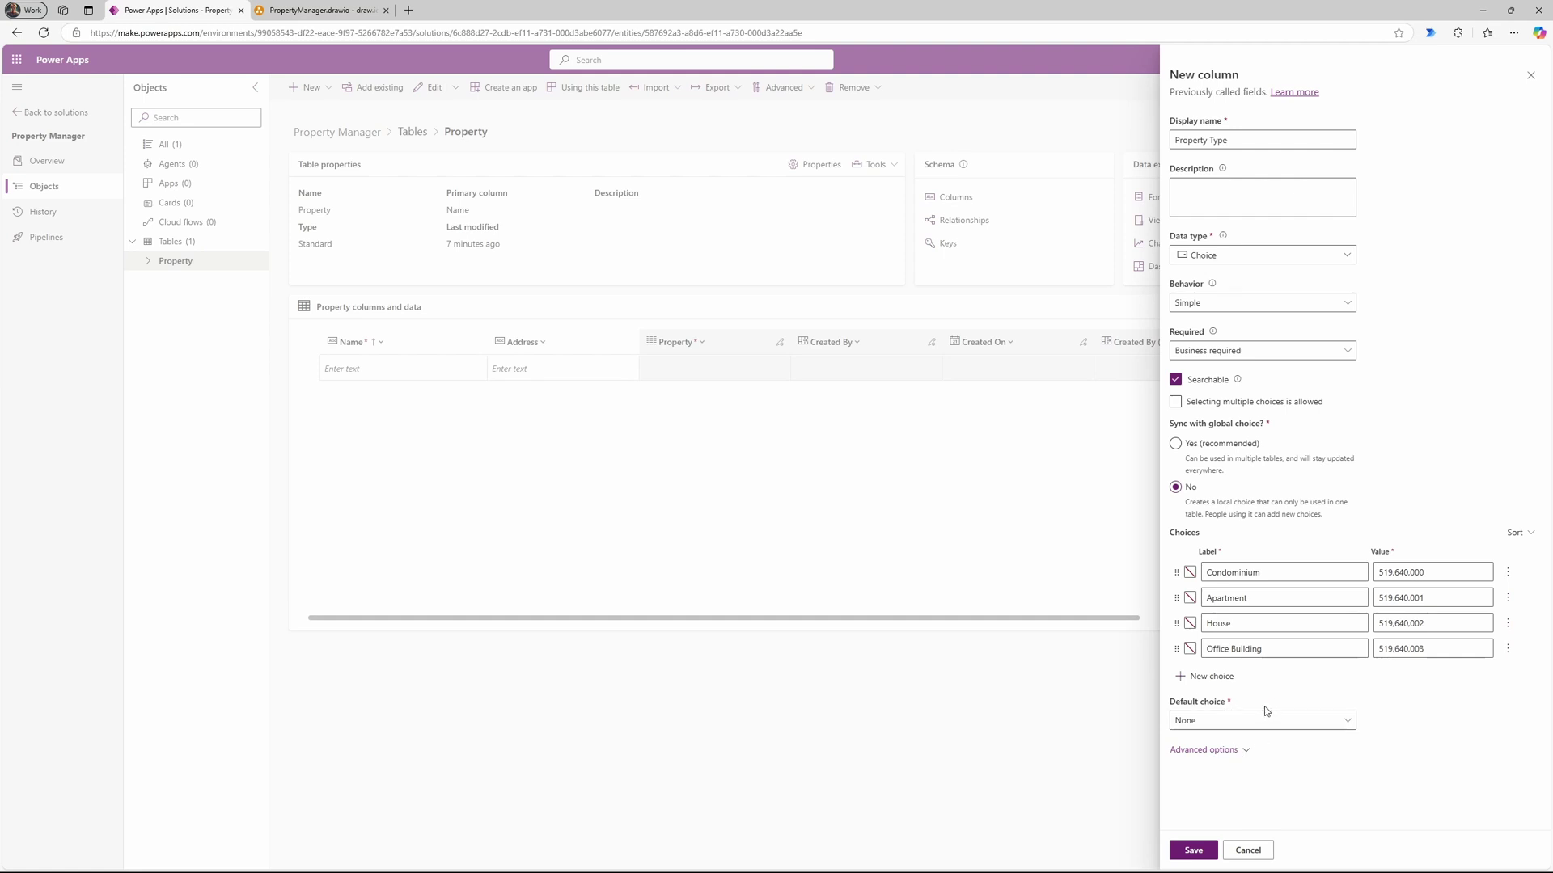
pyautogui.click(1194, 850)
# Step: Return to the draw.io diagram, hide the Helper layer and check the field following Type in the Properties entity
pyautogui.click(329, 12)
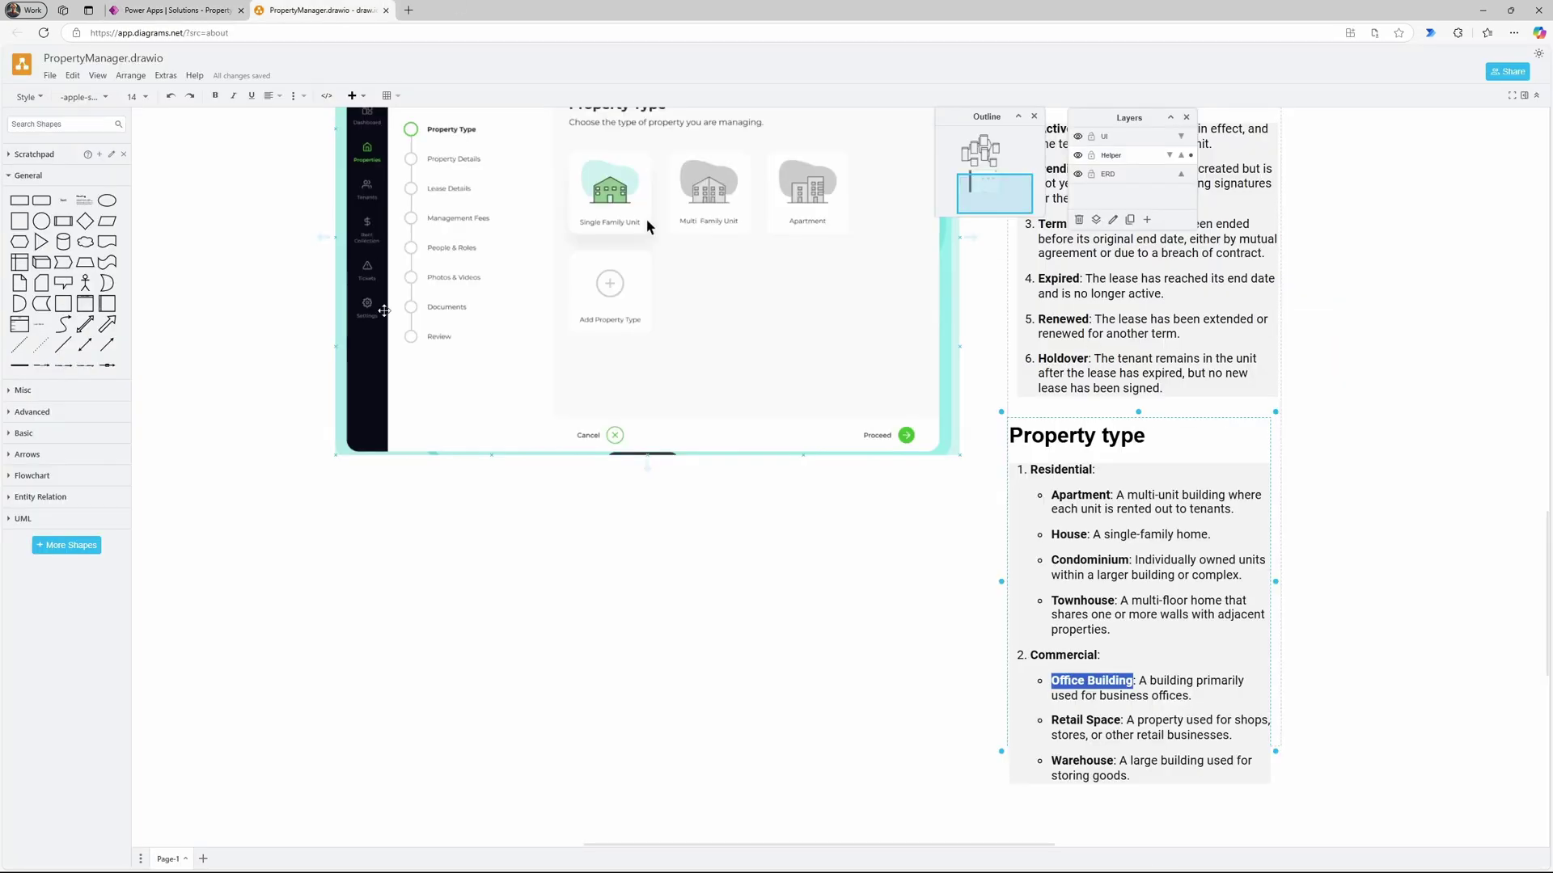
pyautogui.scroll(3, 647, 497)
pyautogui.scroll(3, 566, 365)
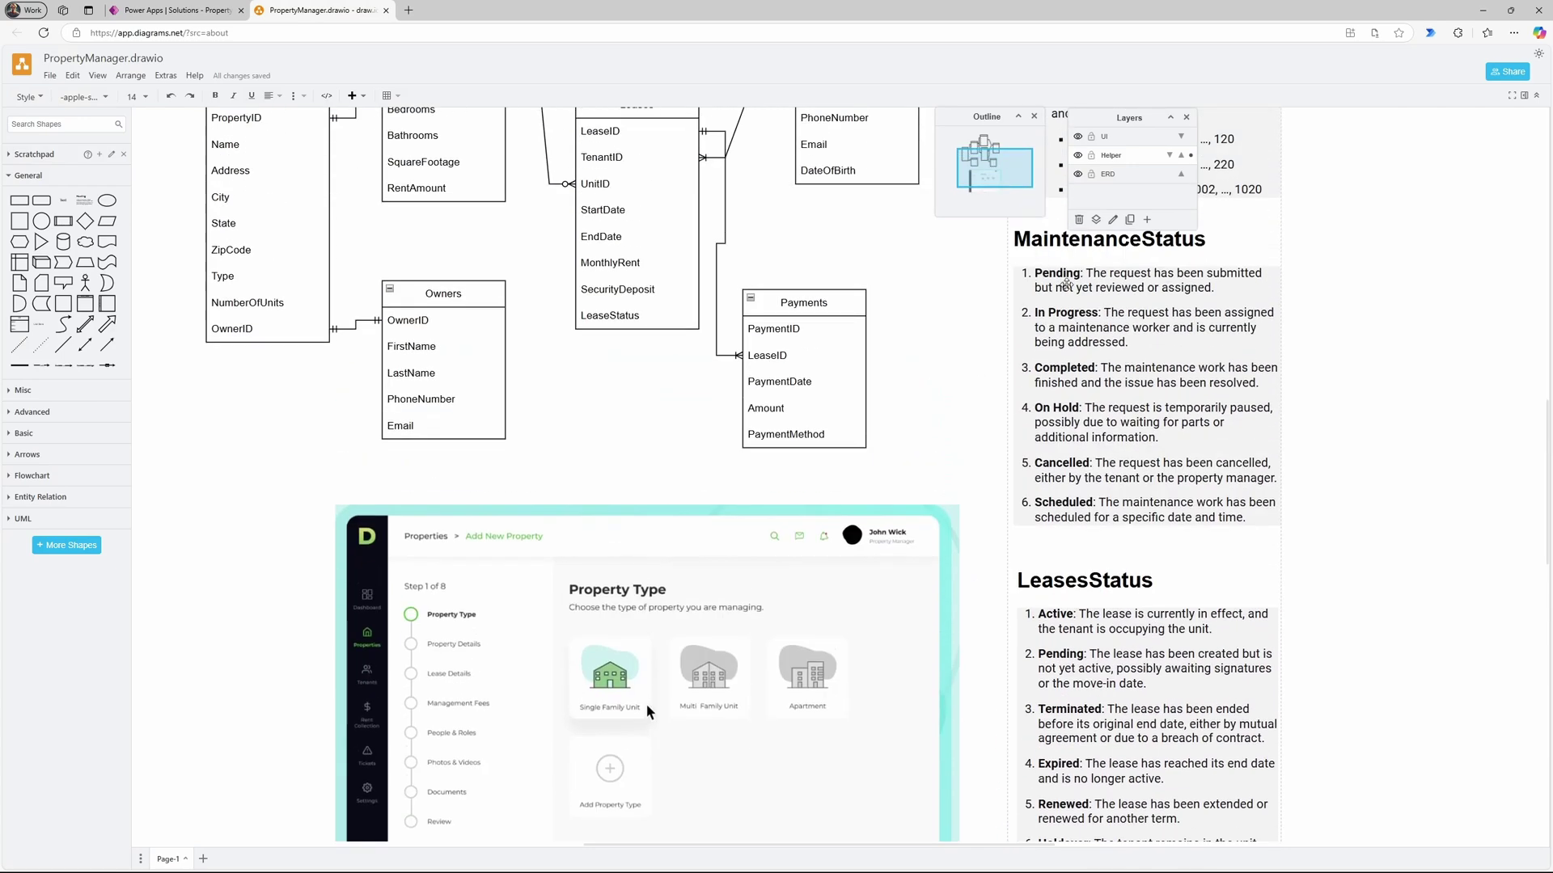
pyautogui.click(1077, 155)
pyautogui.scroll(3, 796, 330)
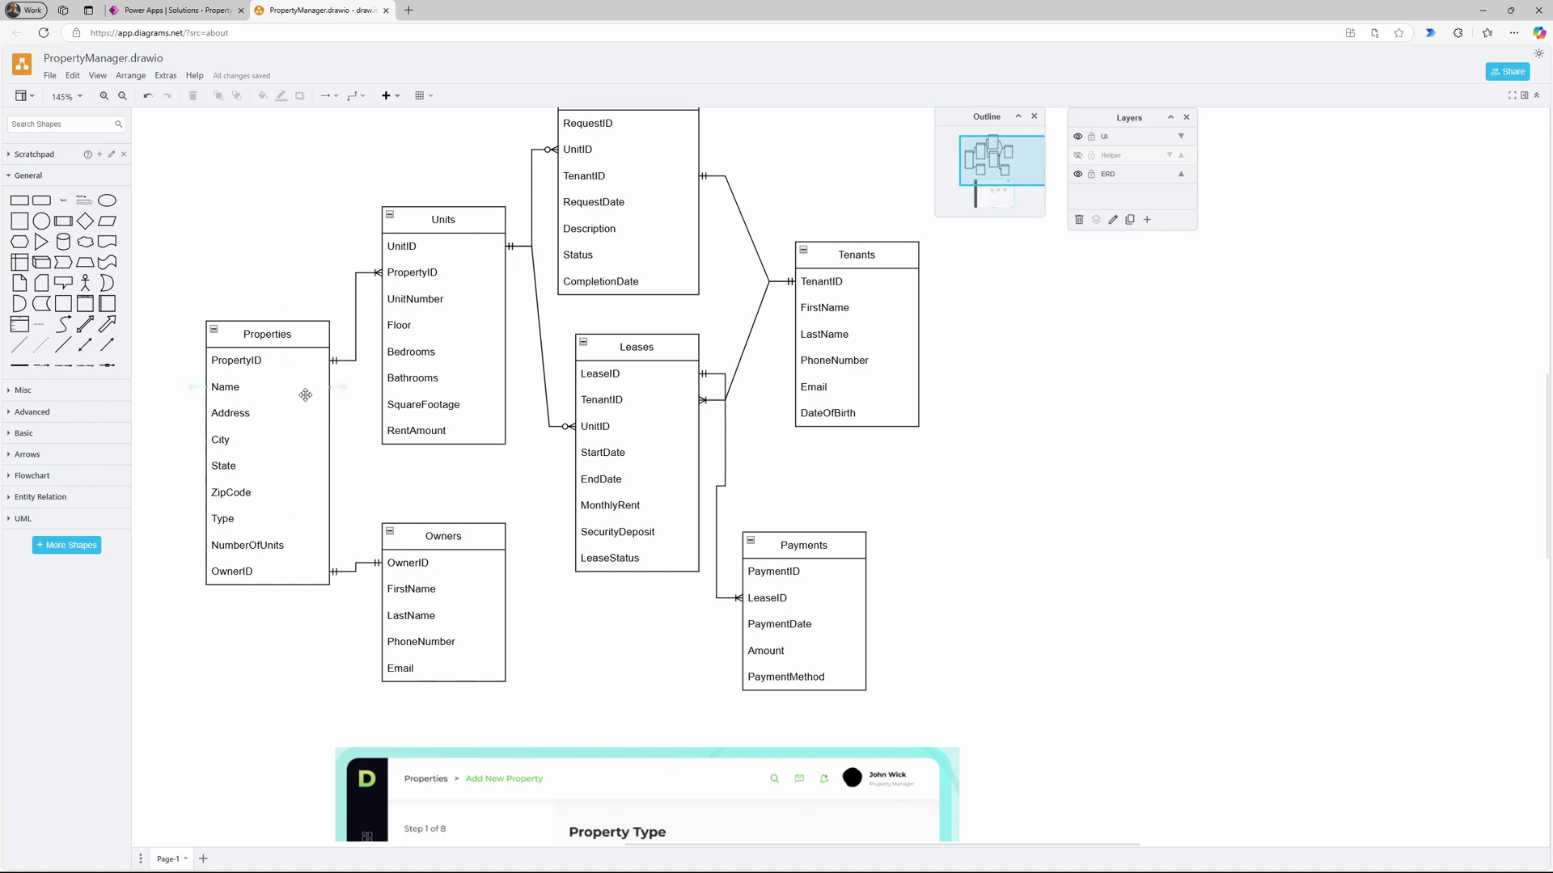
# Step: Back in Power Apps, start a new Property table column named Number of Units with the Whole number data type
pyautogui.click(174, 11)
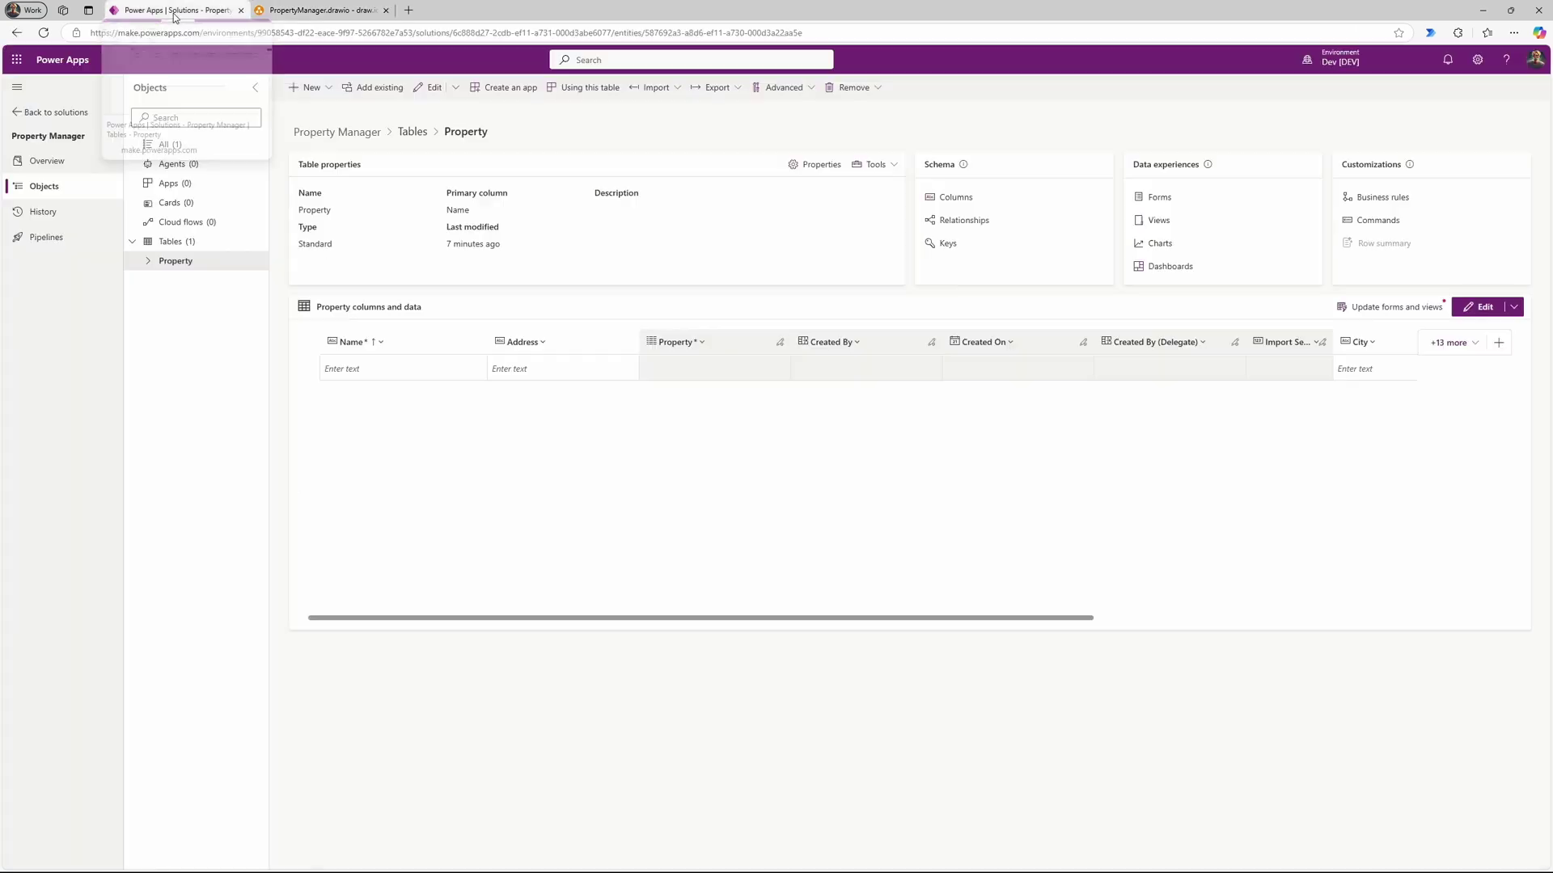
pyautogui.click(1498, 344)
pyautogui.write('Number of ')
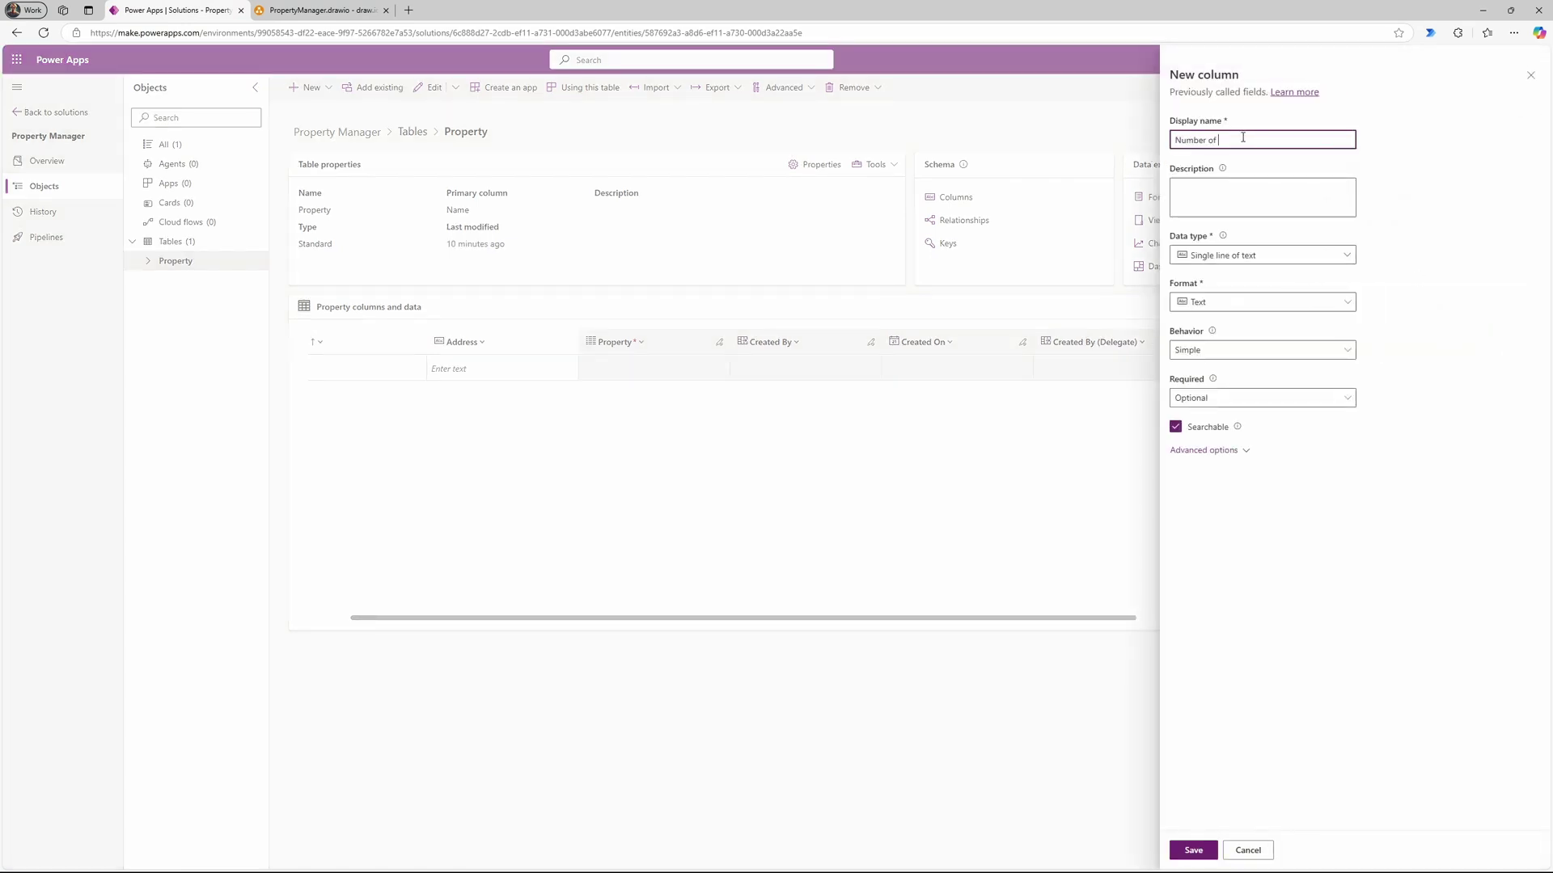
pyautogui.write('Units')
pyautogui.click(1241, 255)
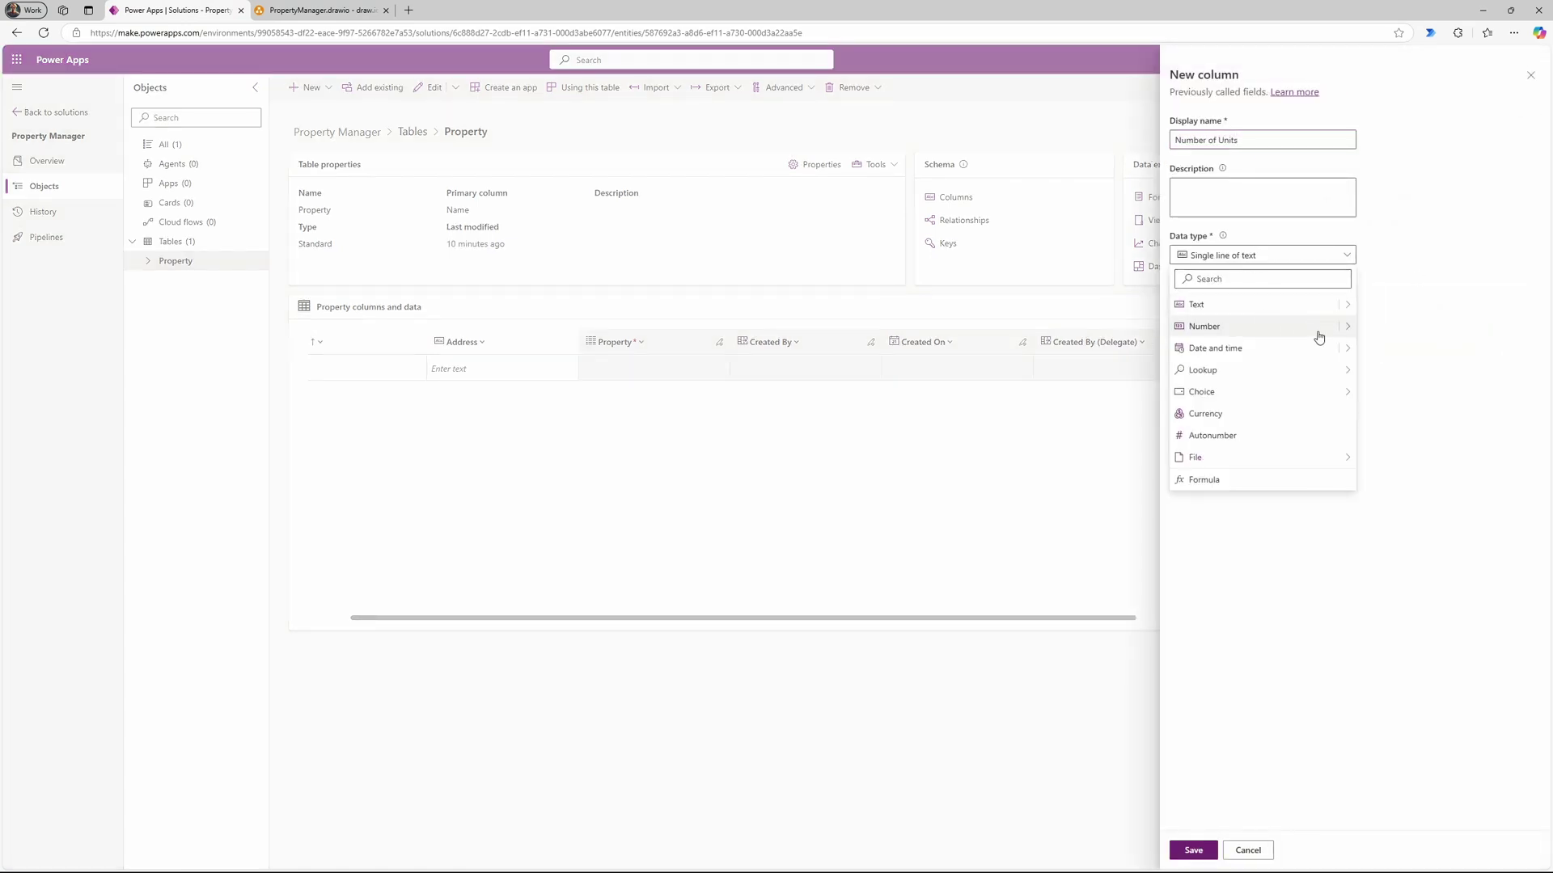
pyautogui.moveTo(1346, 330)
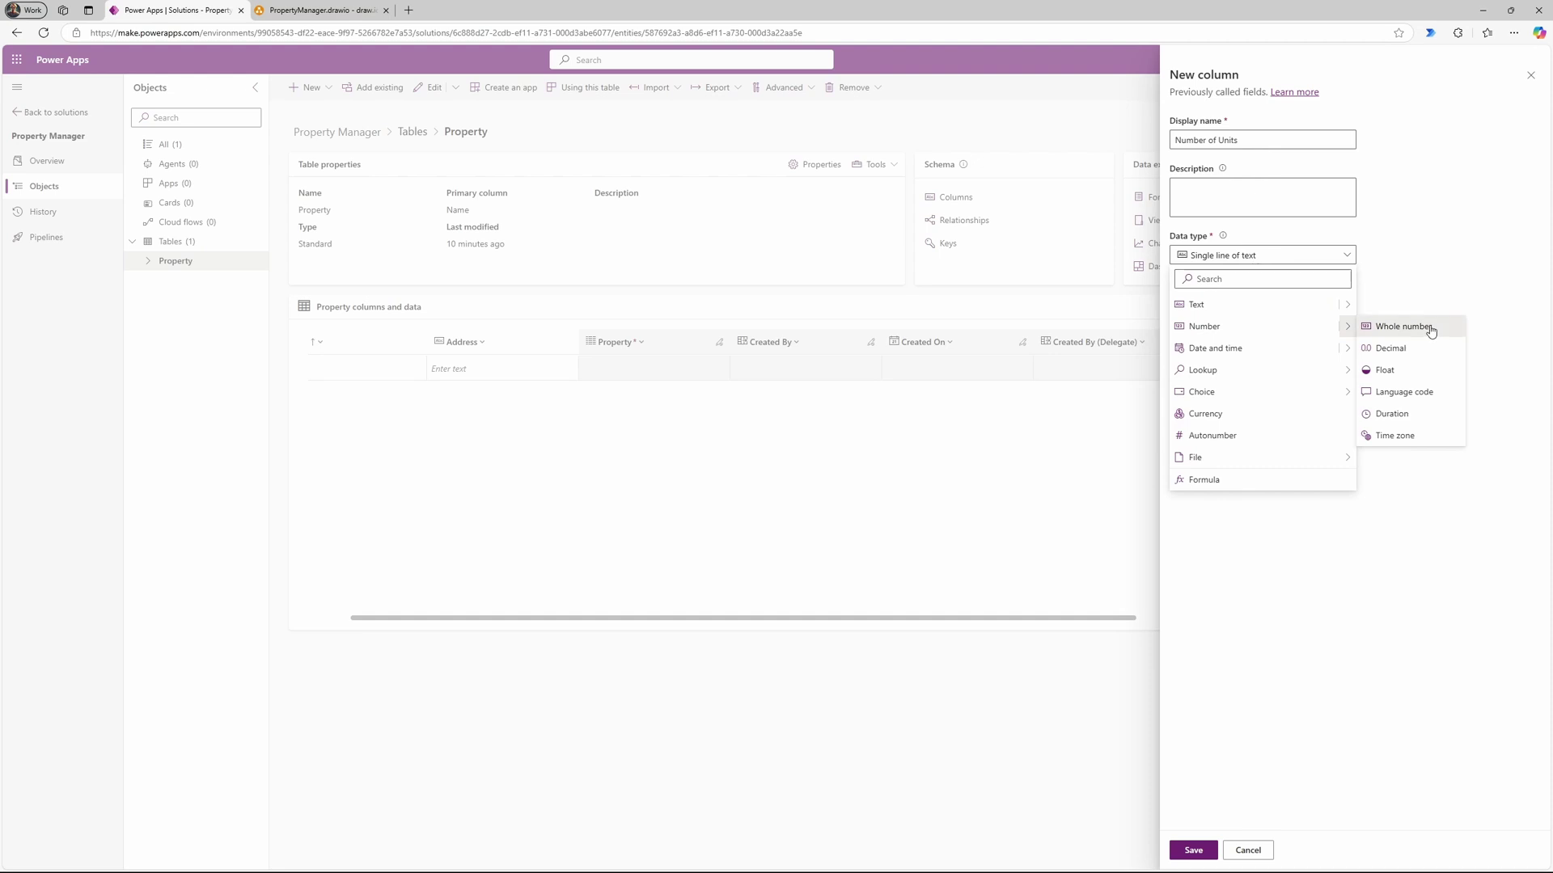
pyautogui.click(1431, 328)
# Step: Keep the Number of Units column's format at None and behavior at Simple, and make it business required
pyautogui.click(1345, 302)
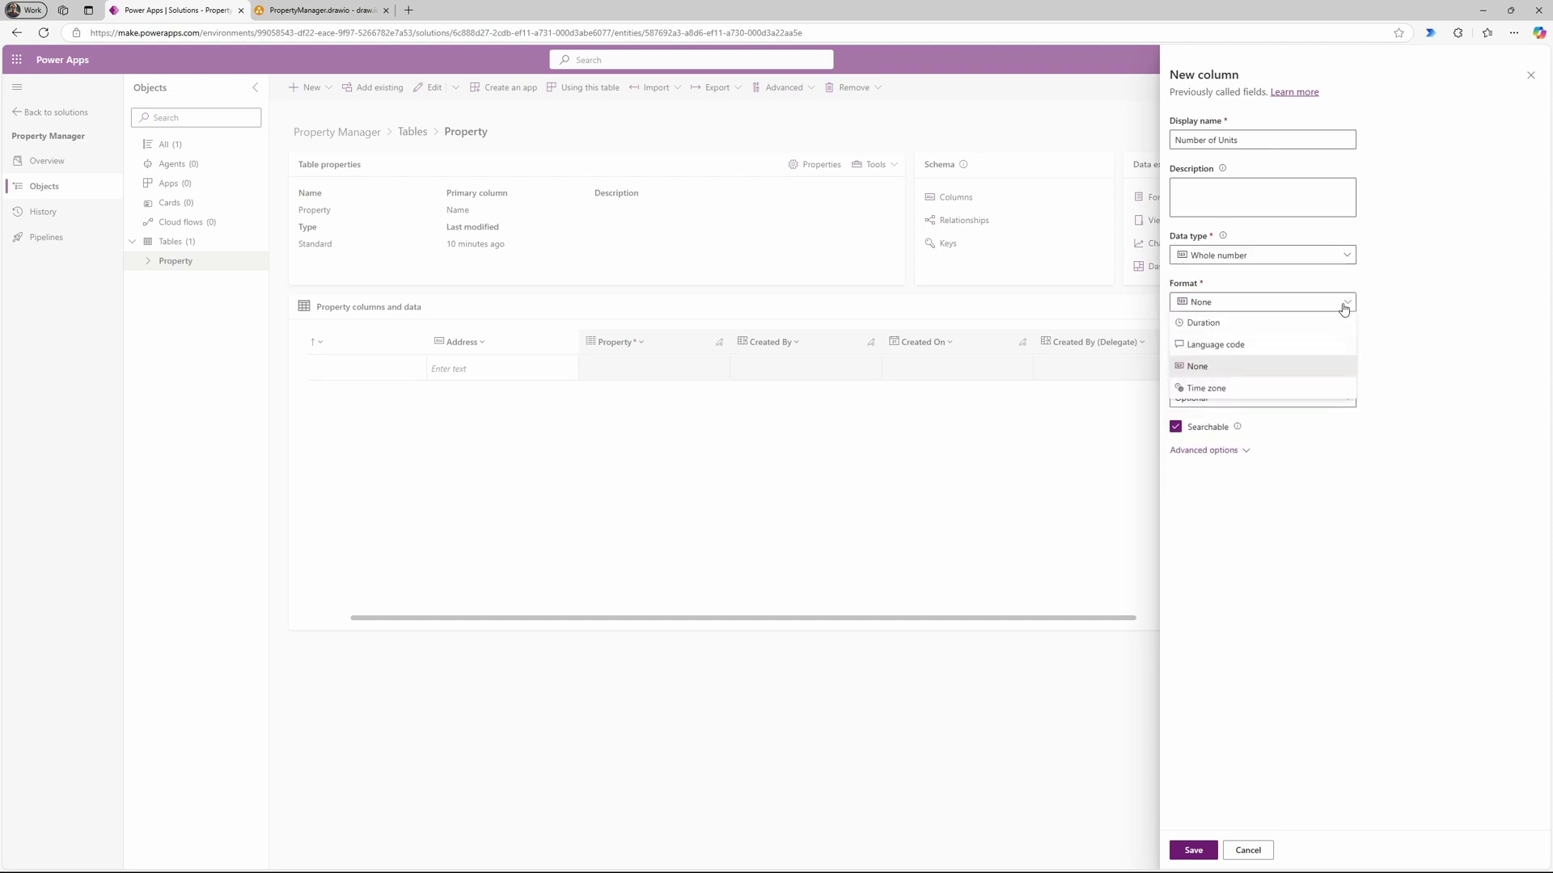
pyautogui.click(1343, 307)
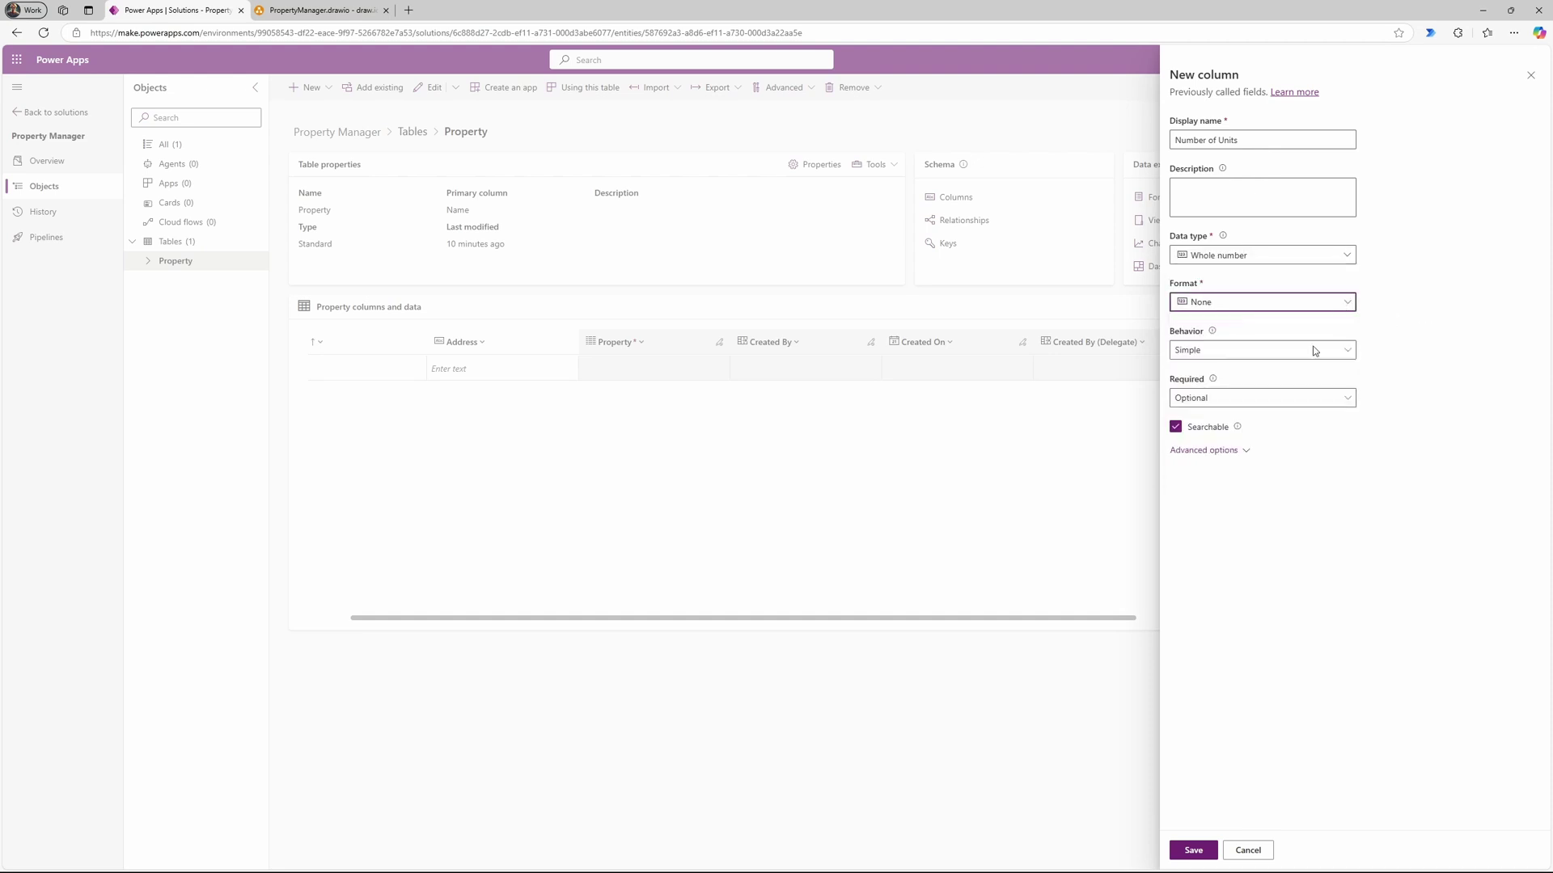
pyautogui.click(1292, 356)
pyautogui.click(1281, 354)
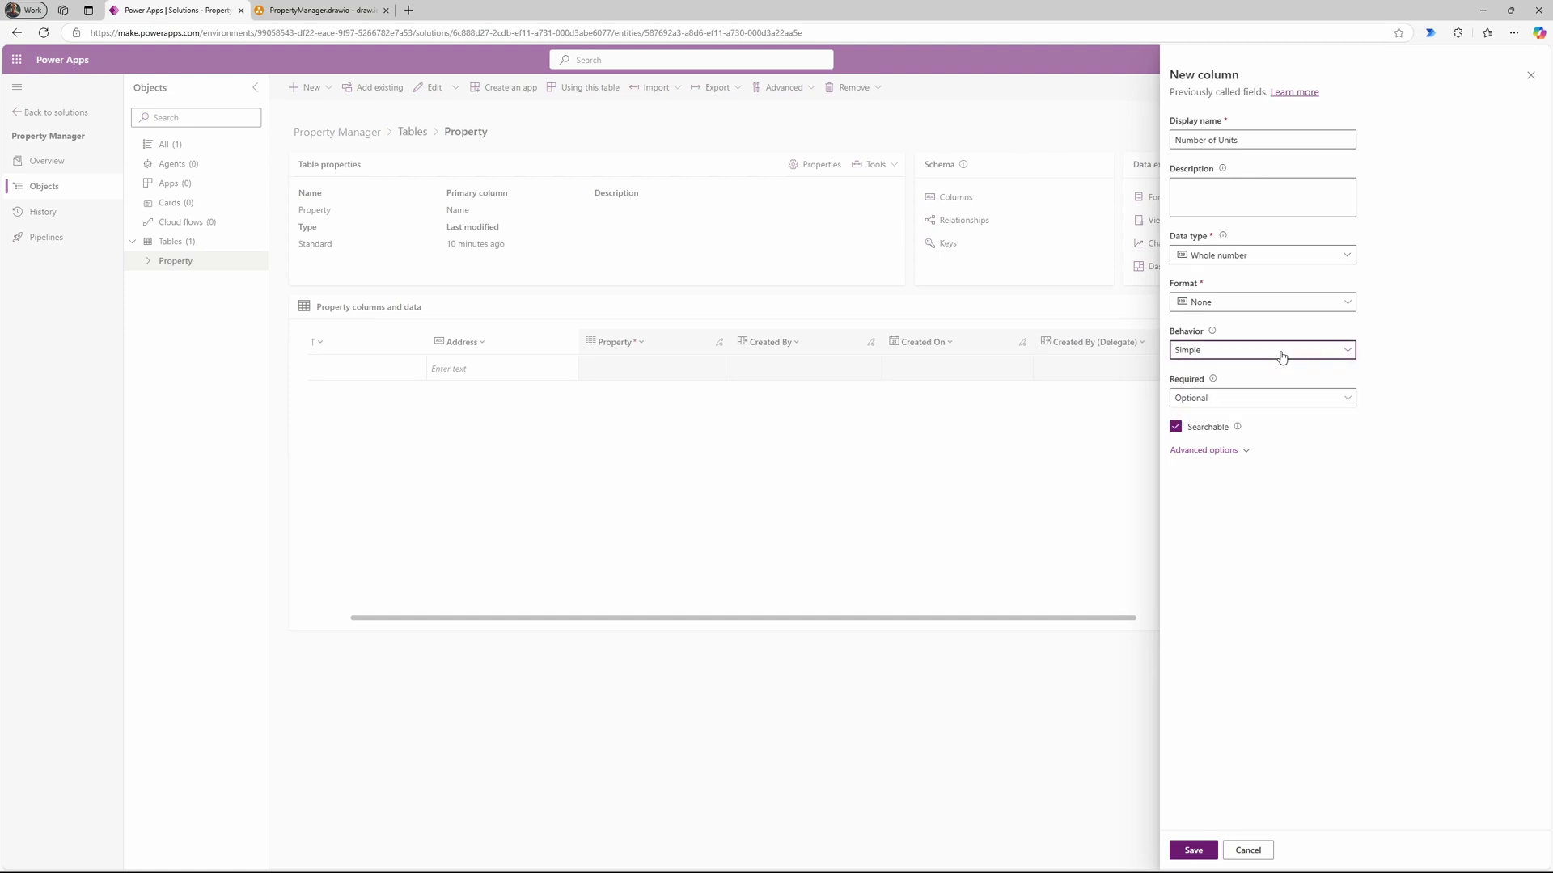
pyautogui.click(1224, 403)
pyautogui.click(1224, 448)
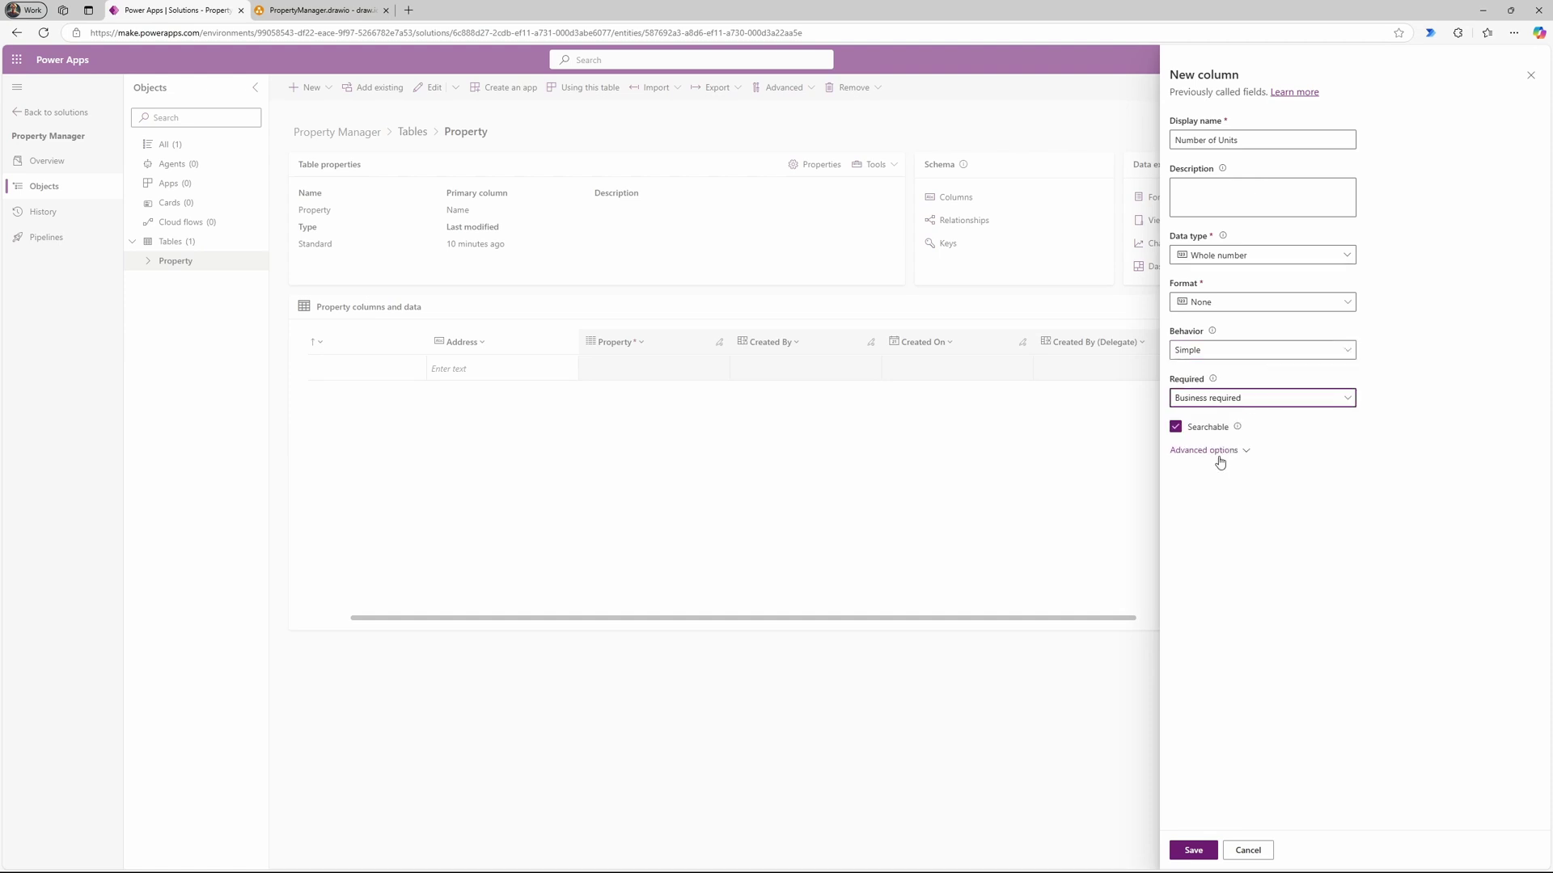
# Step: Save the Number of Units column and check the draw.io diagram for the remaining field in the Properties entity
pyautogui.click(1193, 855)
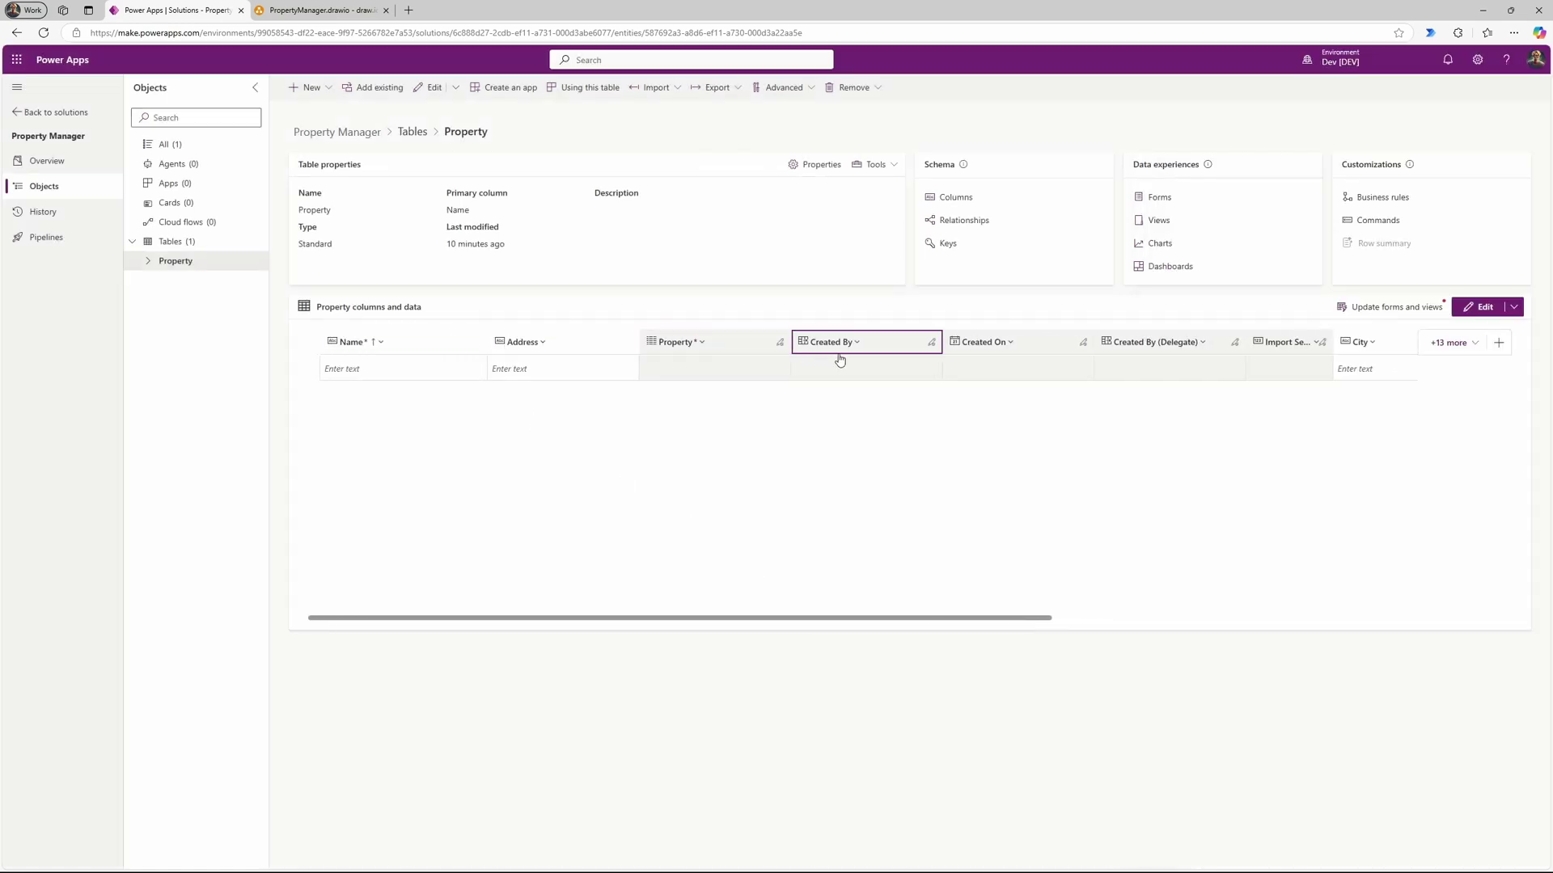
pyautogui.click(312, 14)
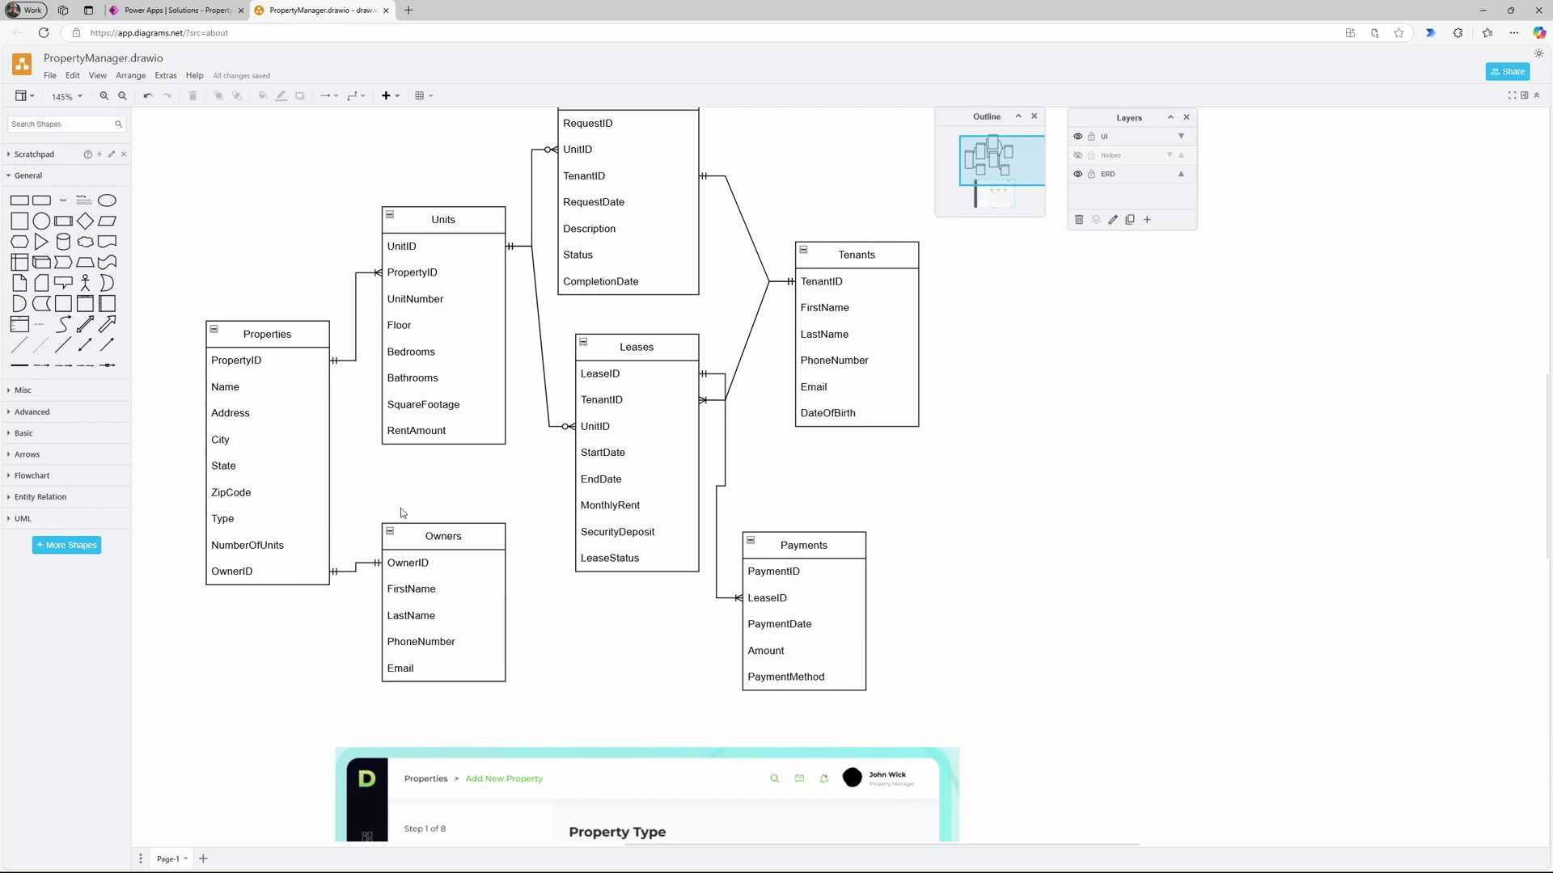
pyautogui.click(167, 17)
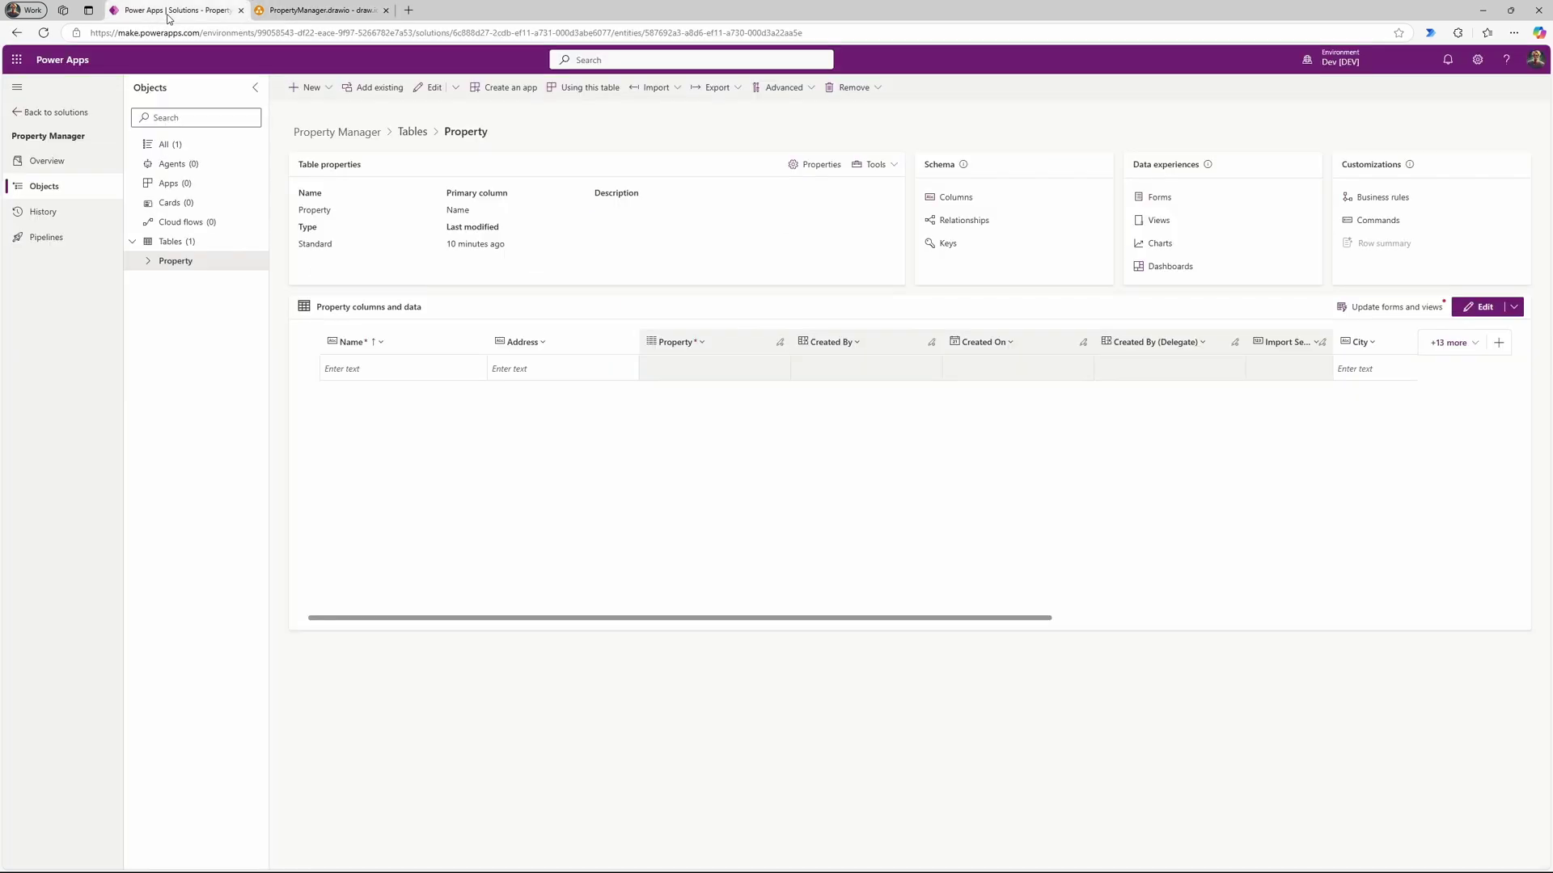
# Step: Add a new column named Owner to the Property table in Power Apps, using the Lookup data type
pyautogui.moveTo(783, 618); pyautogui.dragTo(1231, 616)
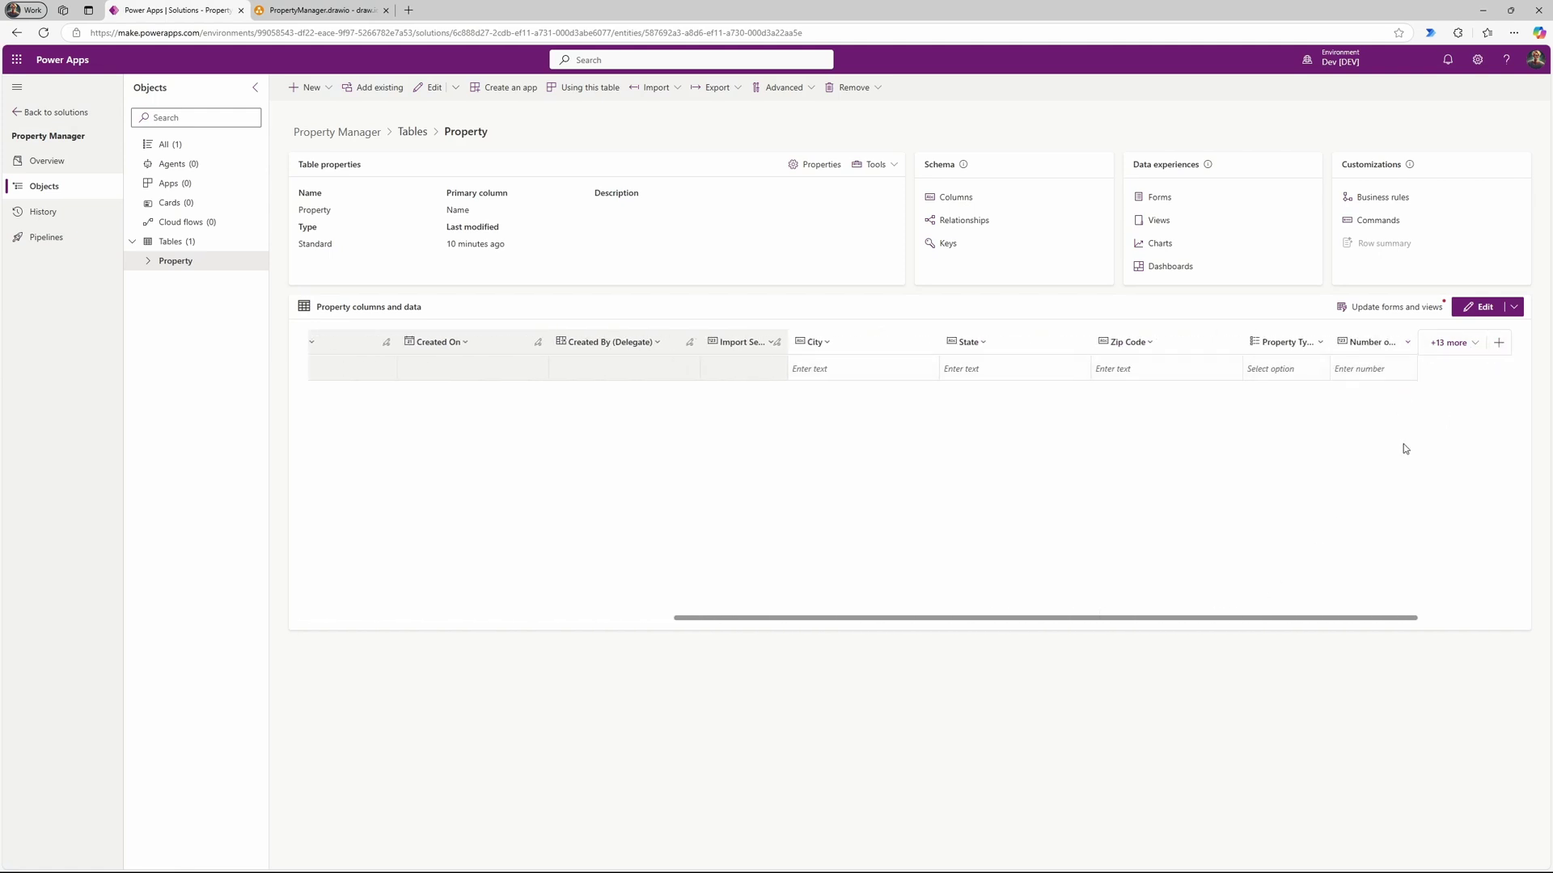
pyautogui.click(1498, 343)
pyautogui.write('Owner')
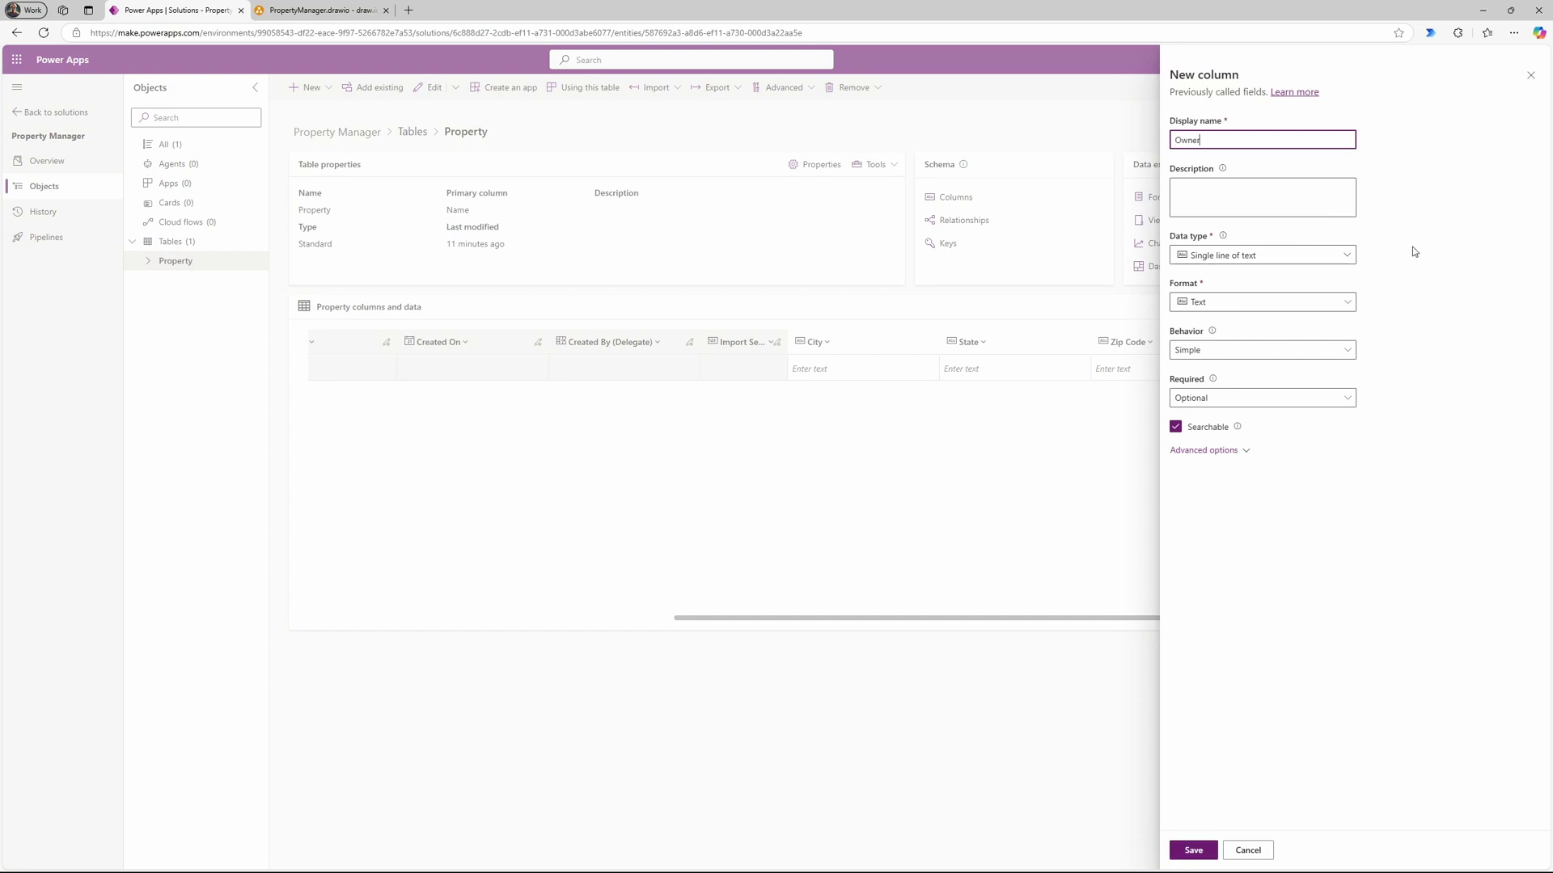
pyautogui.click(1349, 256)
pyautogui.moveTo(1339, 377)
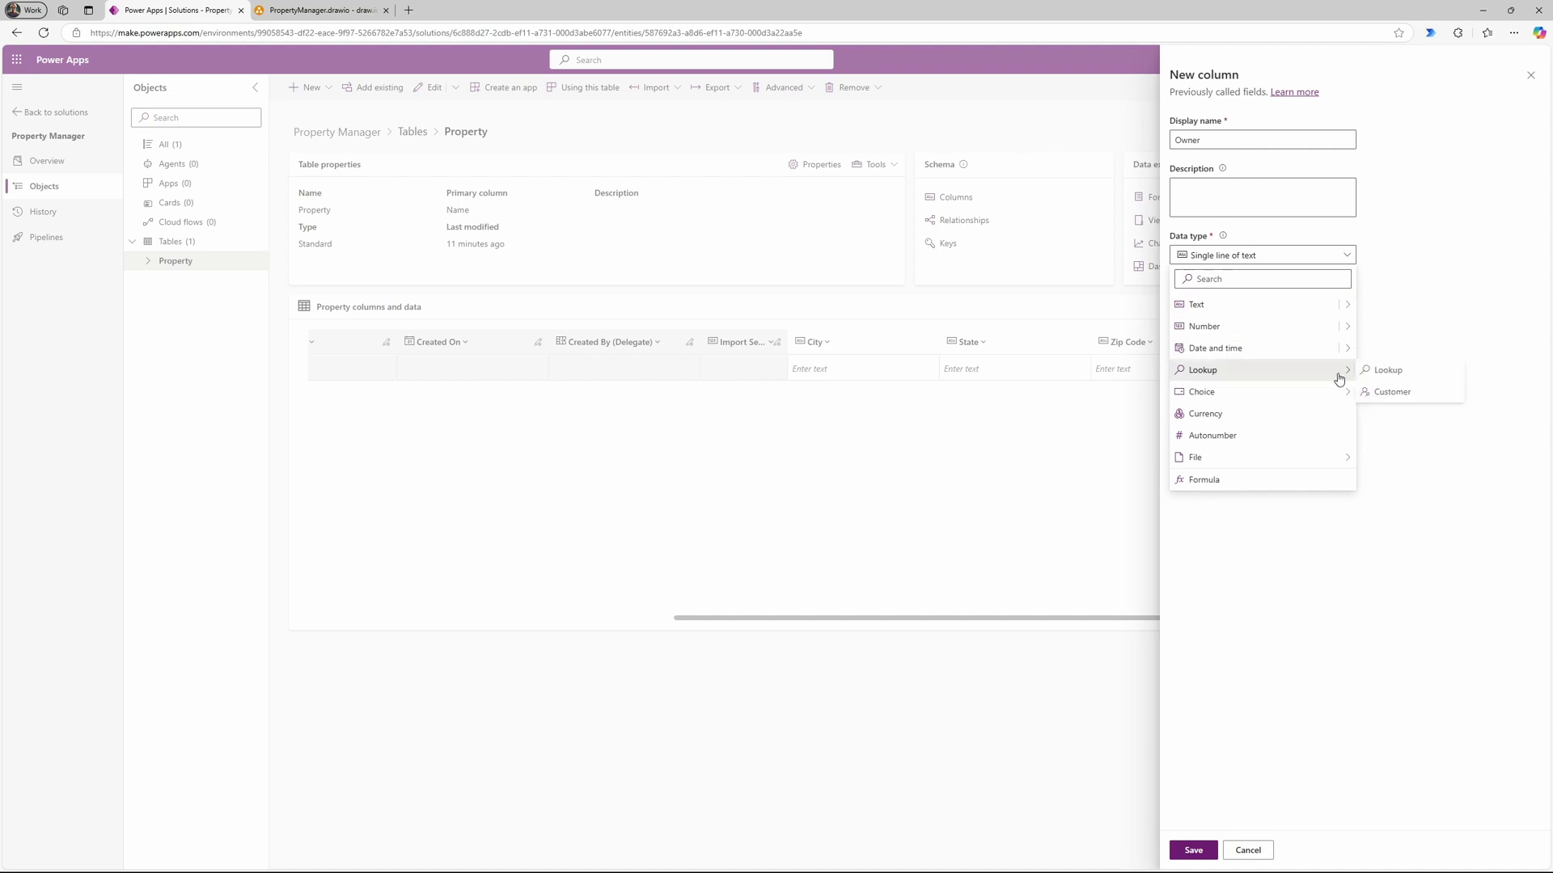
pyautogui.click(1386, 371)
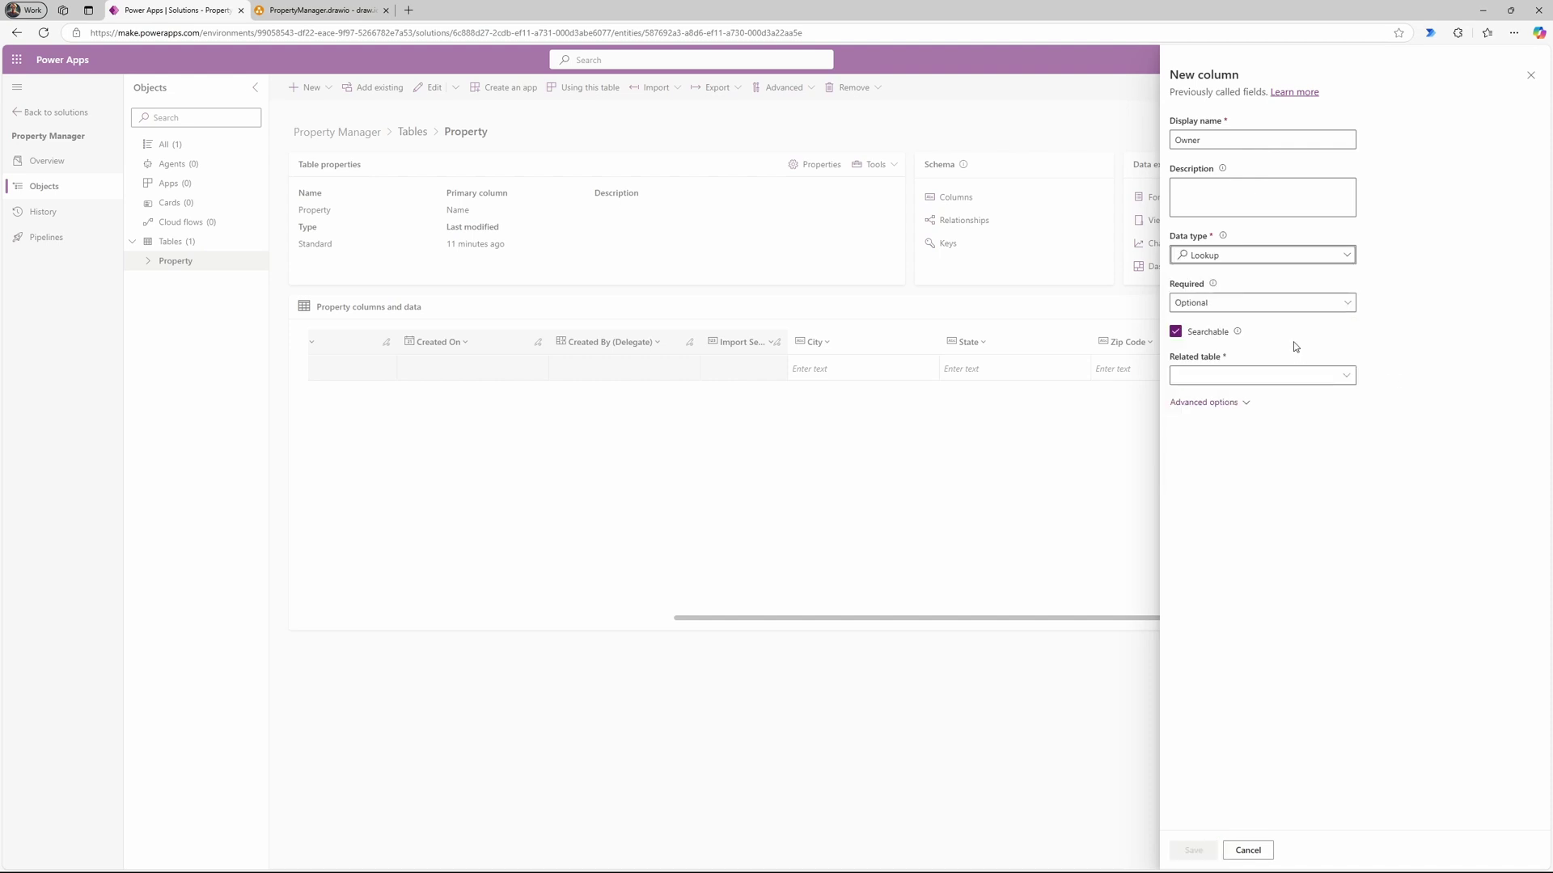
# Step: Set the Owner lookup column's related table to User
pyautogui.click(1347, 376)
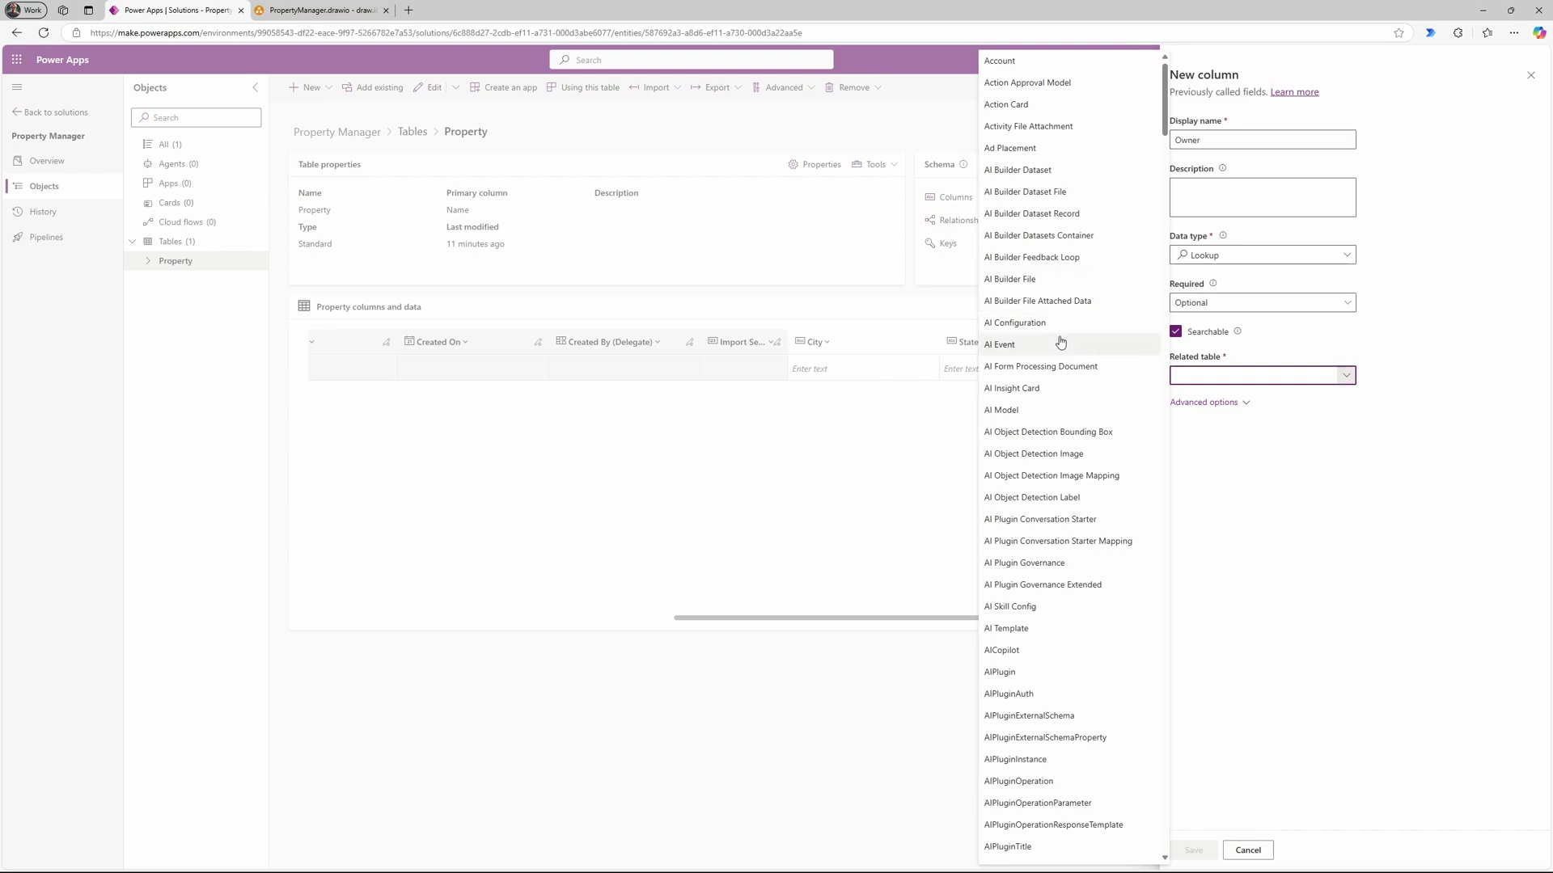
pyautogui.scroll(-10, 1057, 371)
pyautogui.scroll(-20, 1043, 477)
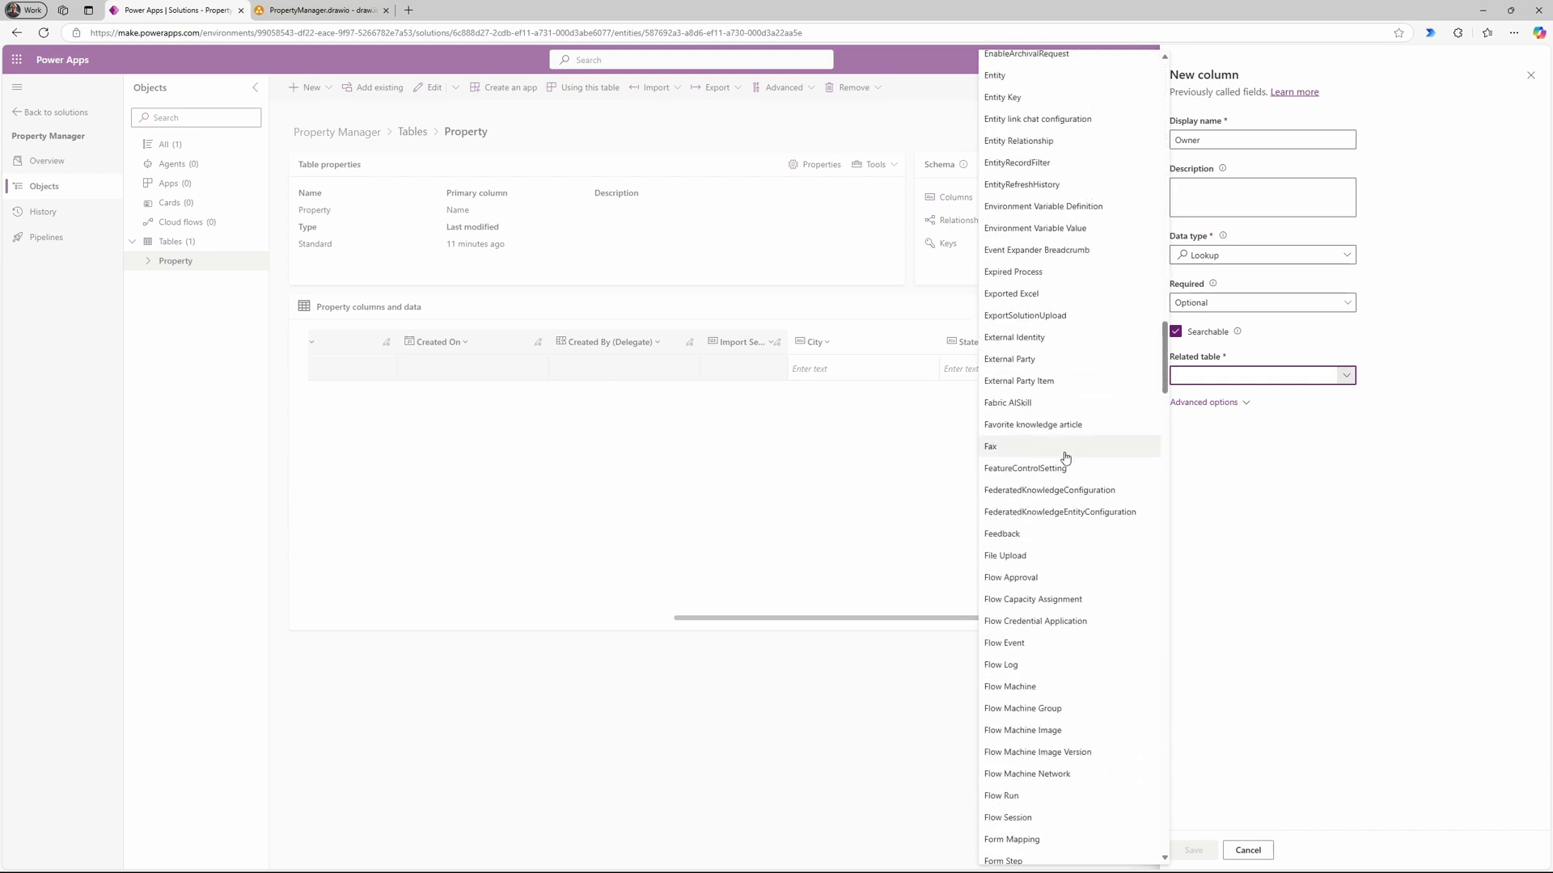
pyautogui.scroll(-20, 1076, 461)
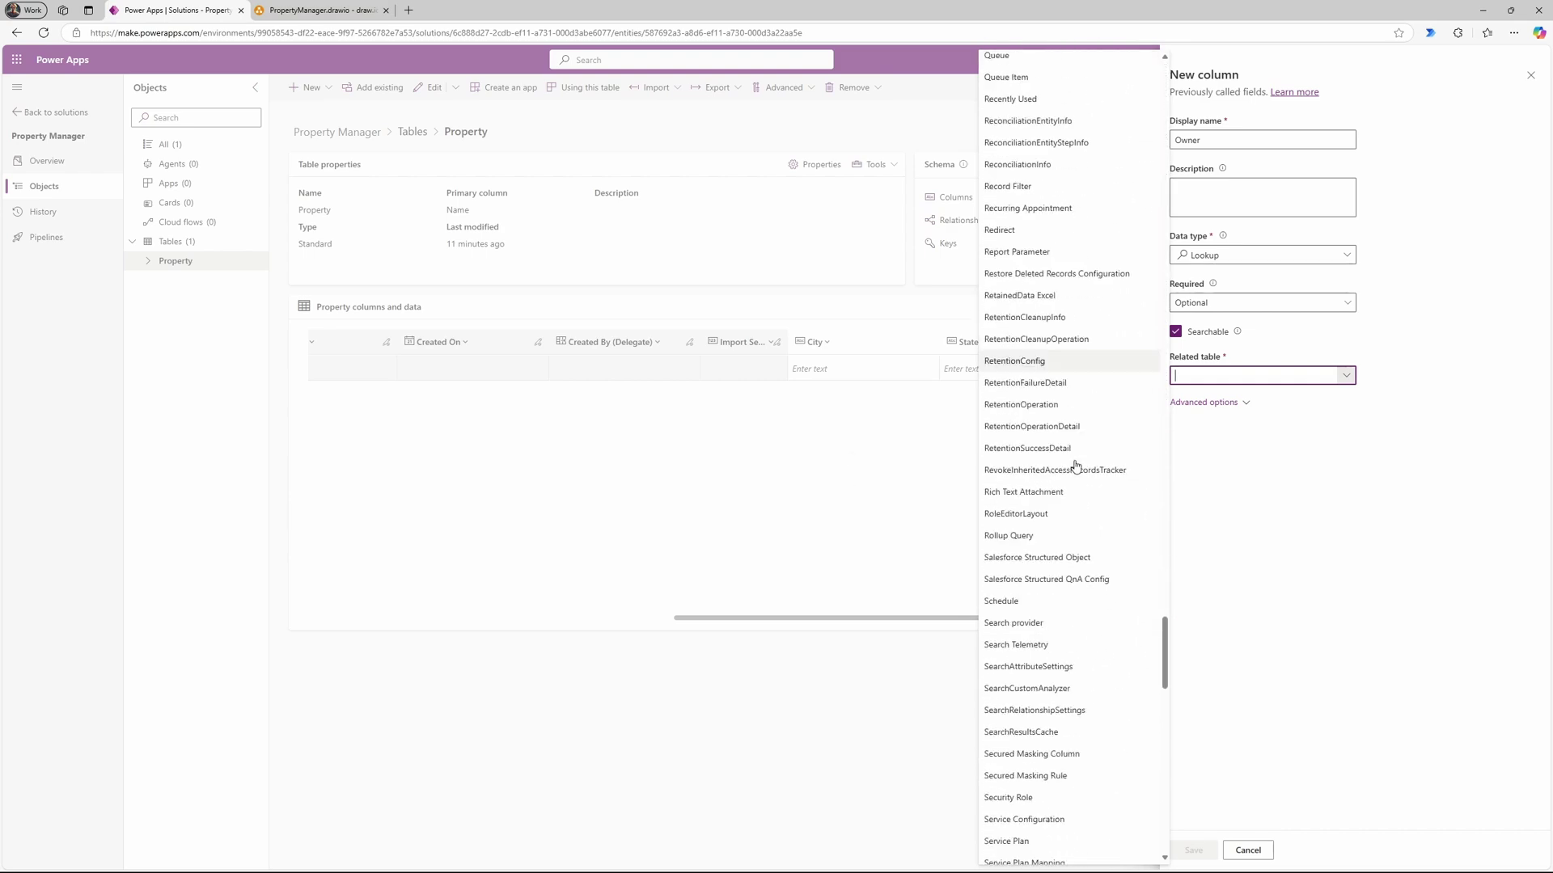
pyautogui.click(1031, 665)
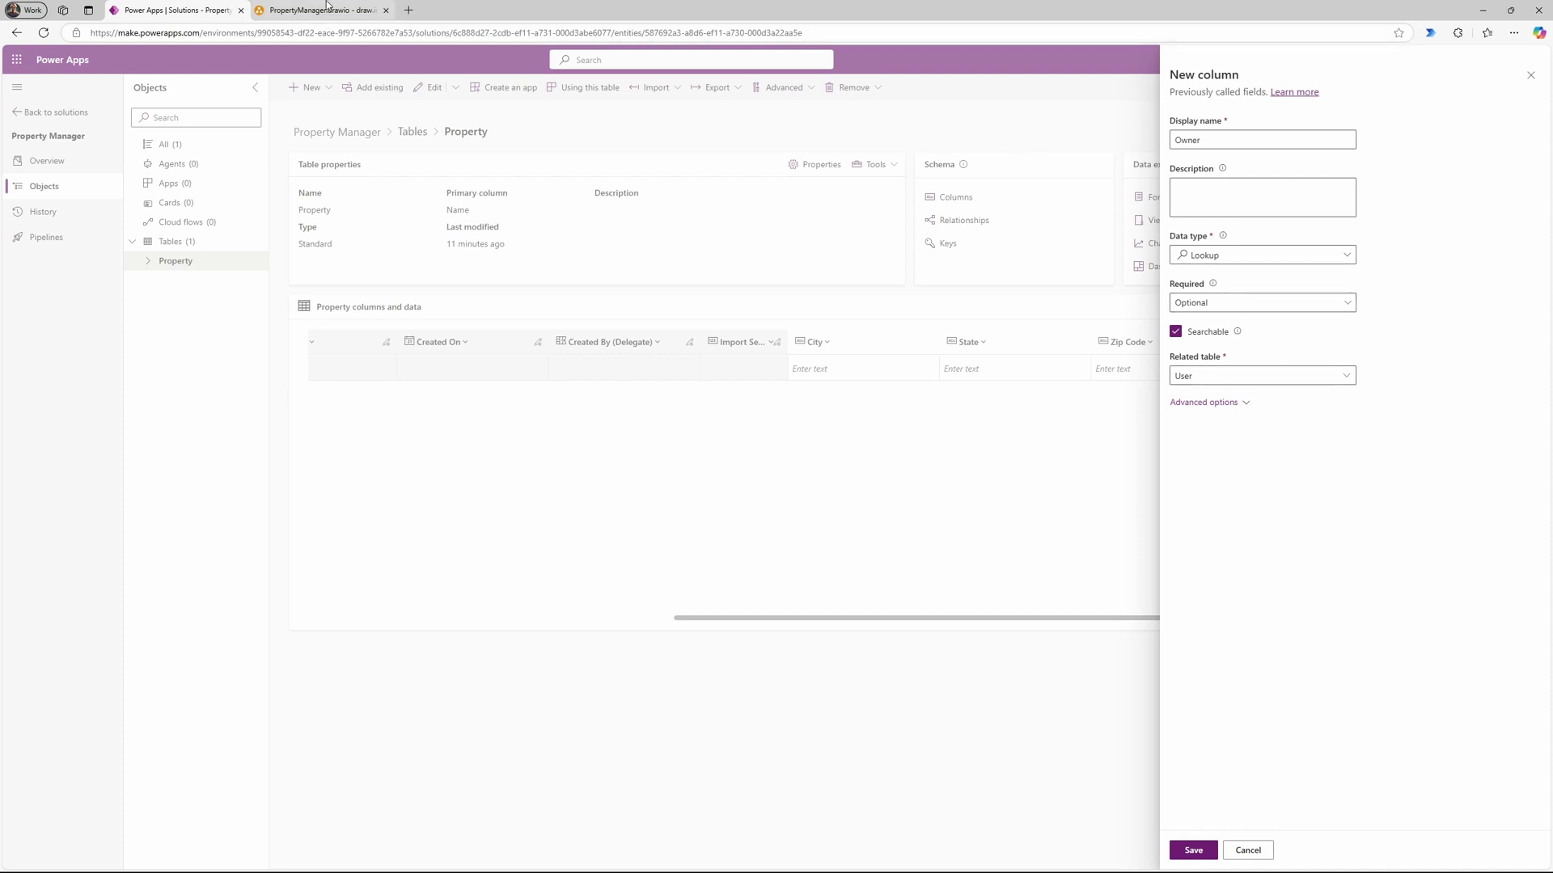
# Step: Check the Owners entity in the draw.io diagram and save the Owner column back in Power Apps
pyautogui.click(329, 12)
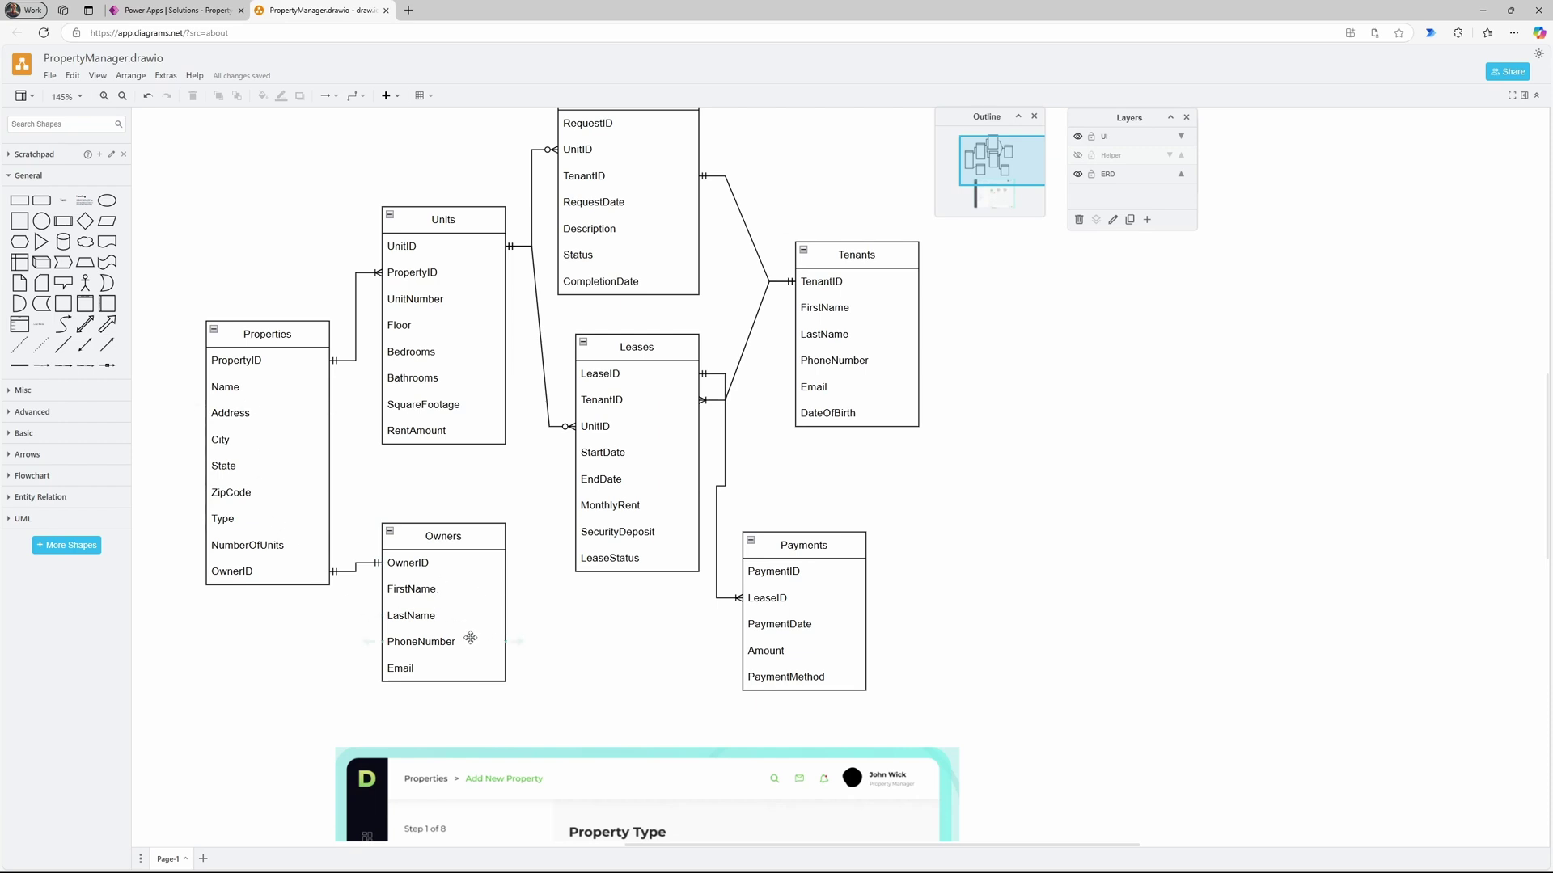
pyautogui.click(191, 12)
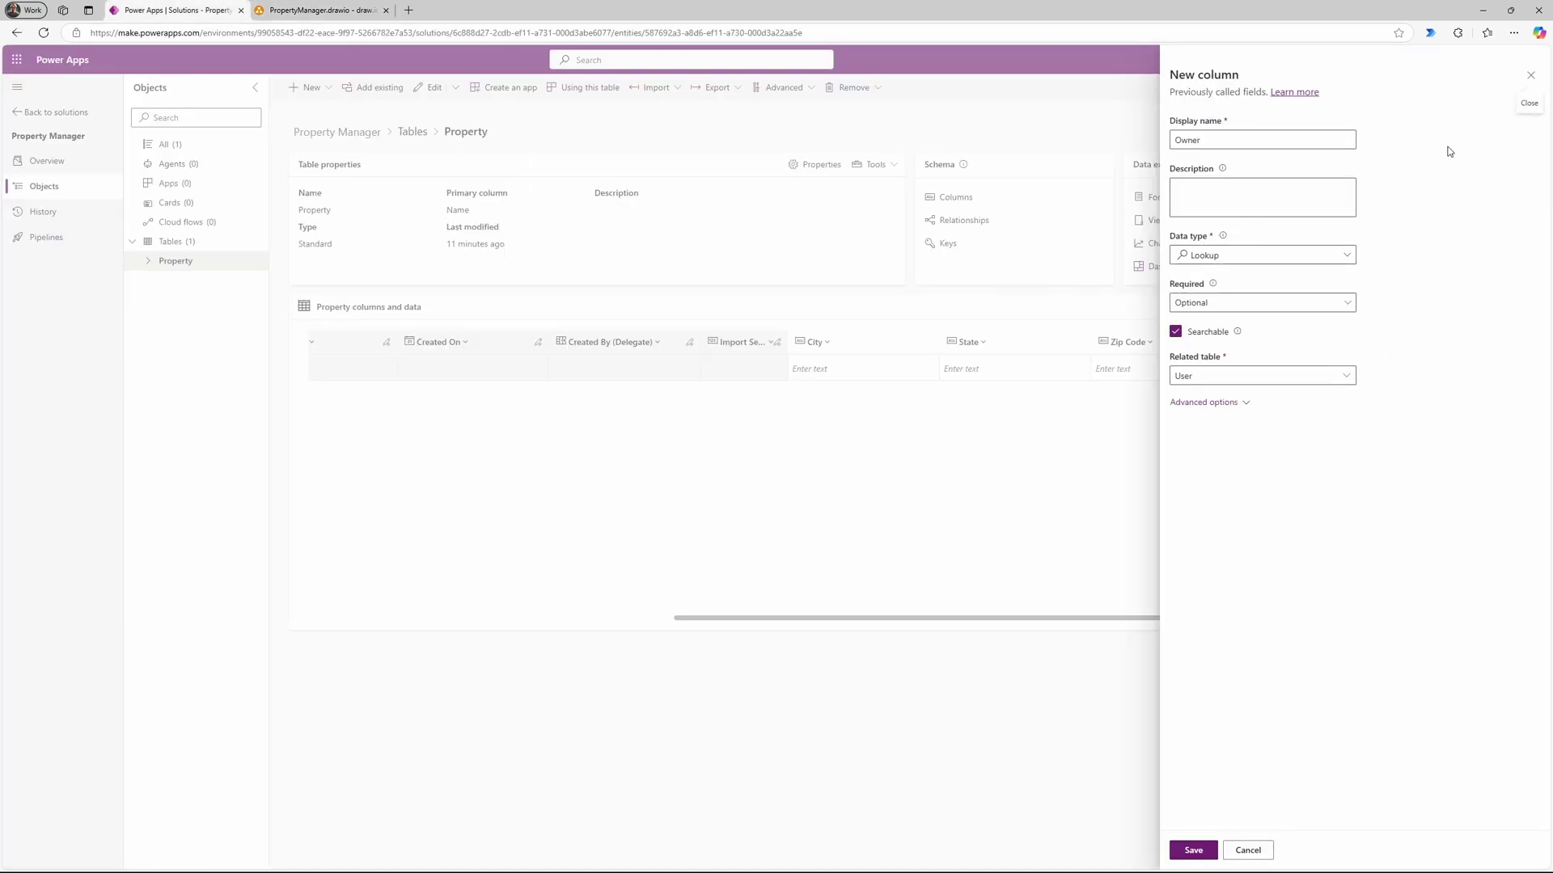
pyautogui.click(1194, 851)
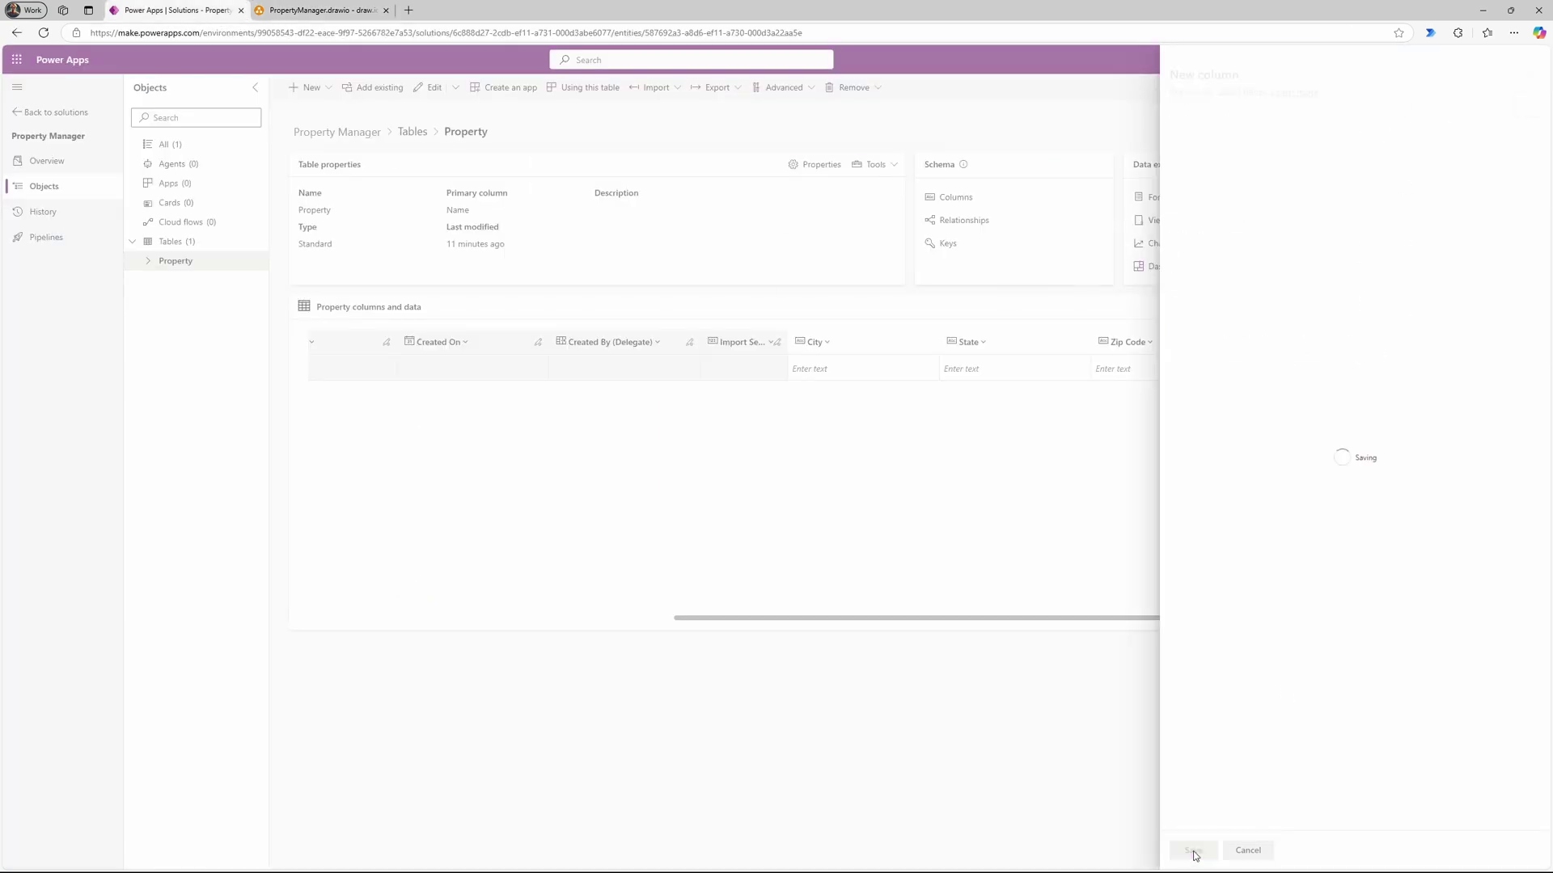
# Step: Edit the Property table's Owner column to make it business required and save the change
pyautogui.moveTo(1195, 619); pyautogui.dragTo(1301, 619)
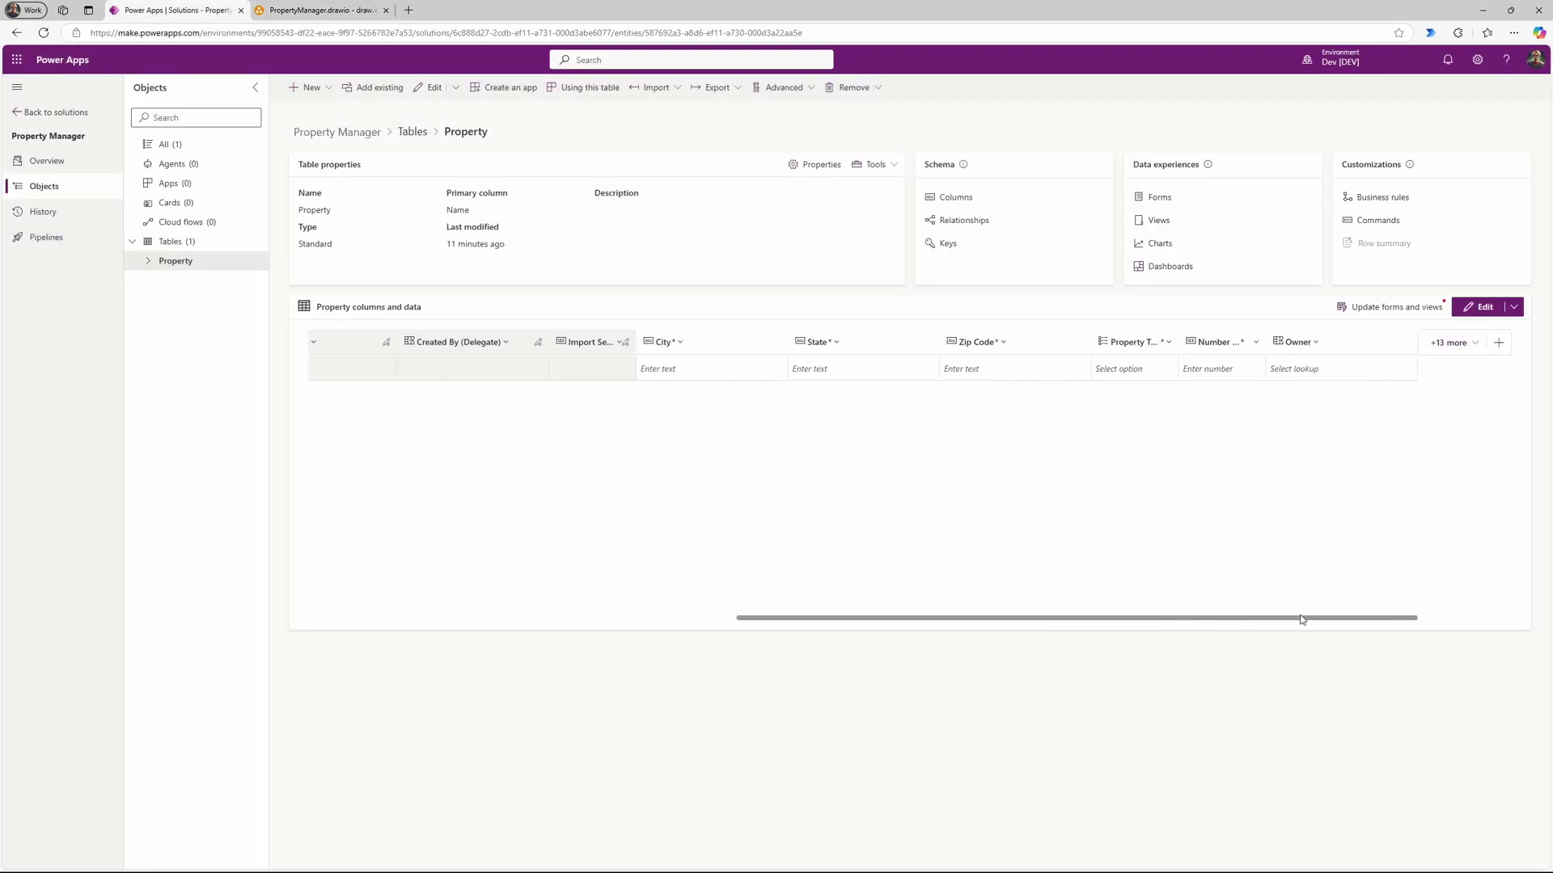
pyautogui.click(1297, 341)
pyautogui.click(1323, 365)
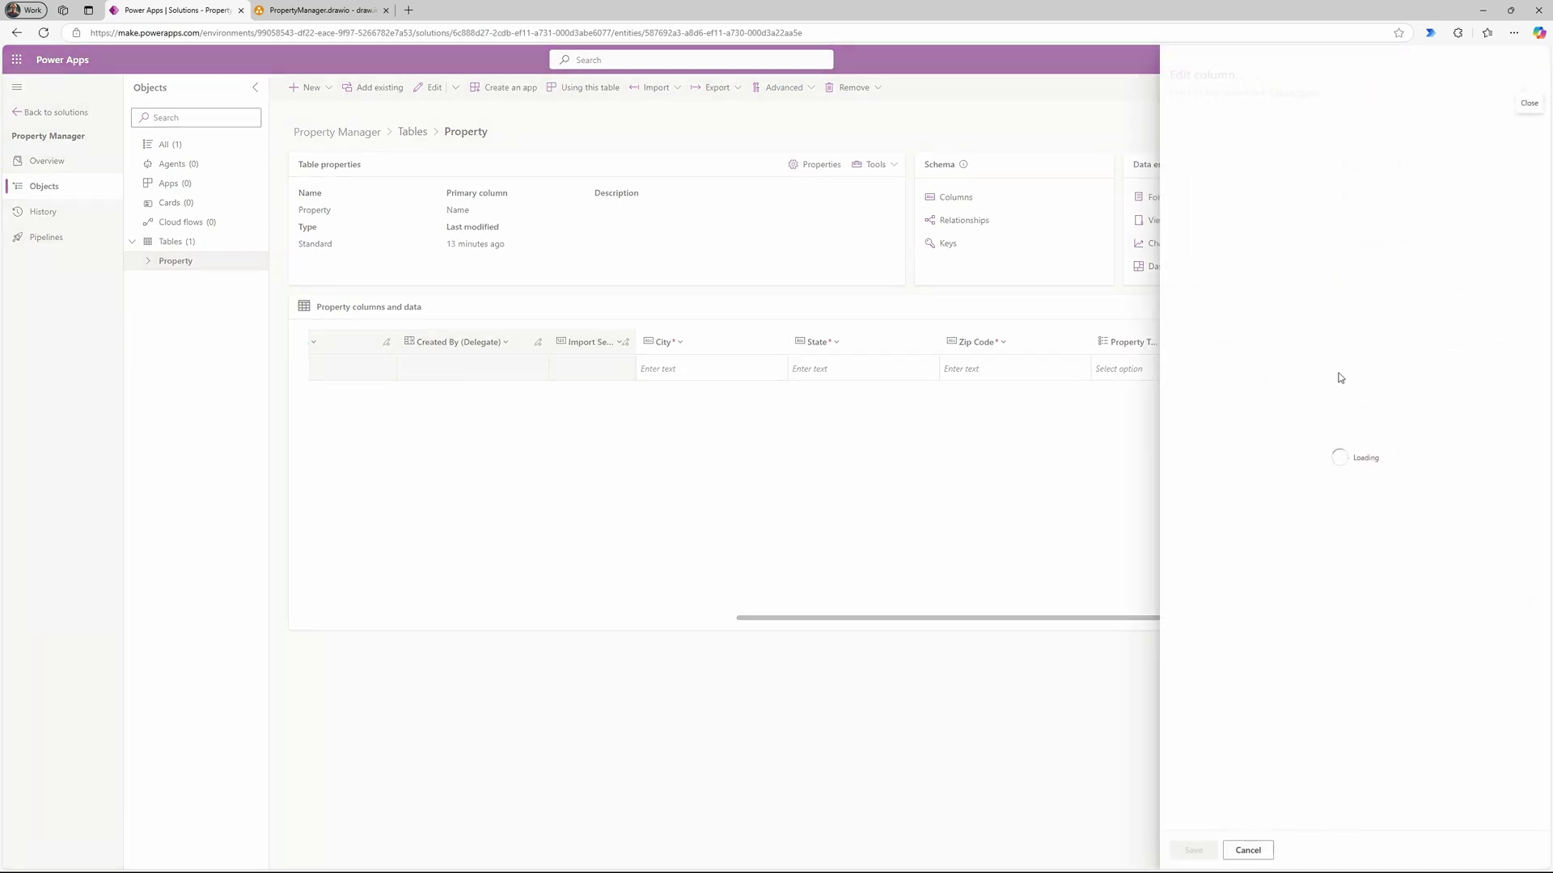
pyautogui.click(1224, 404)
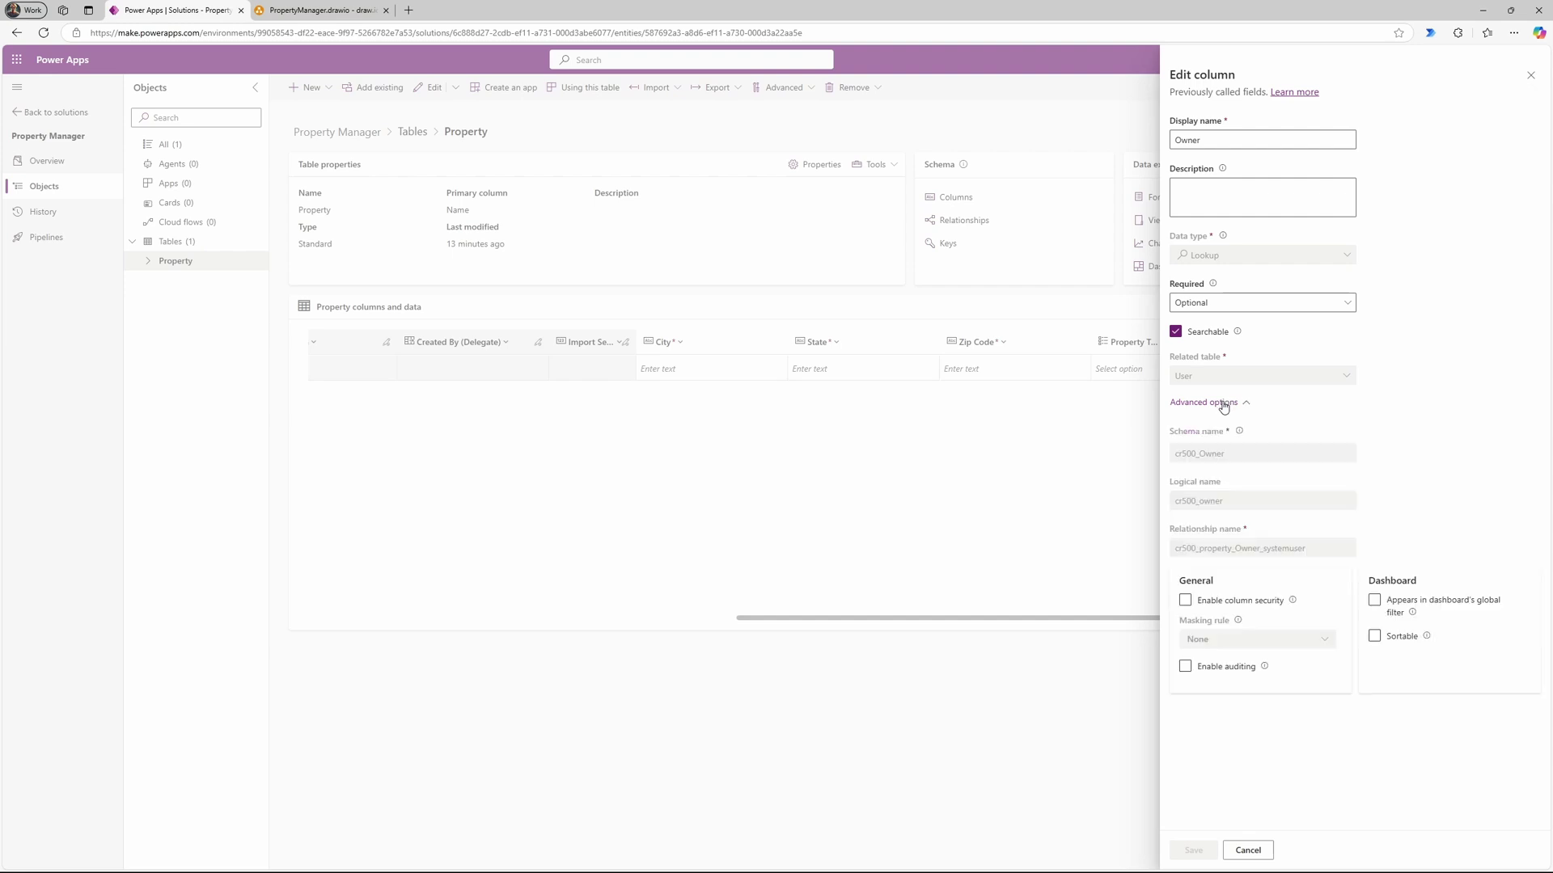
pyautogui.click(1245, 304)
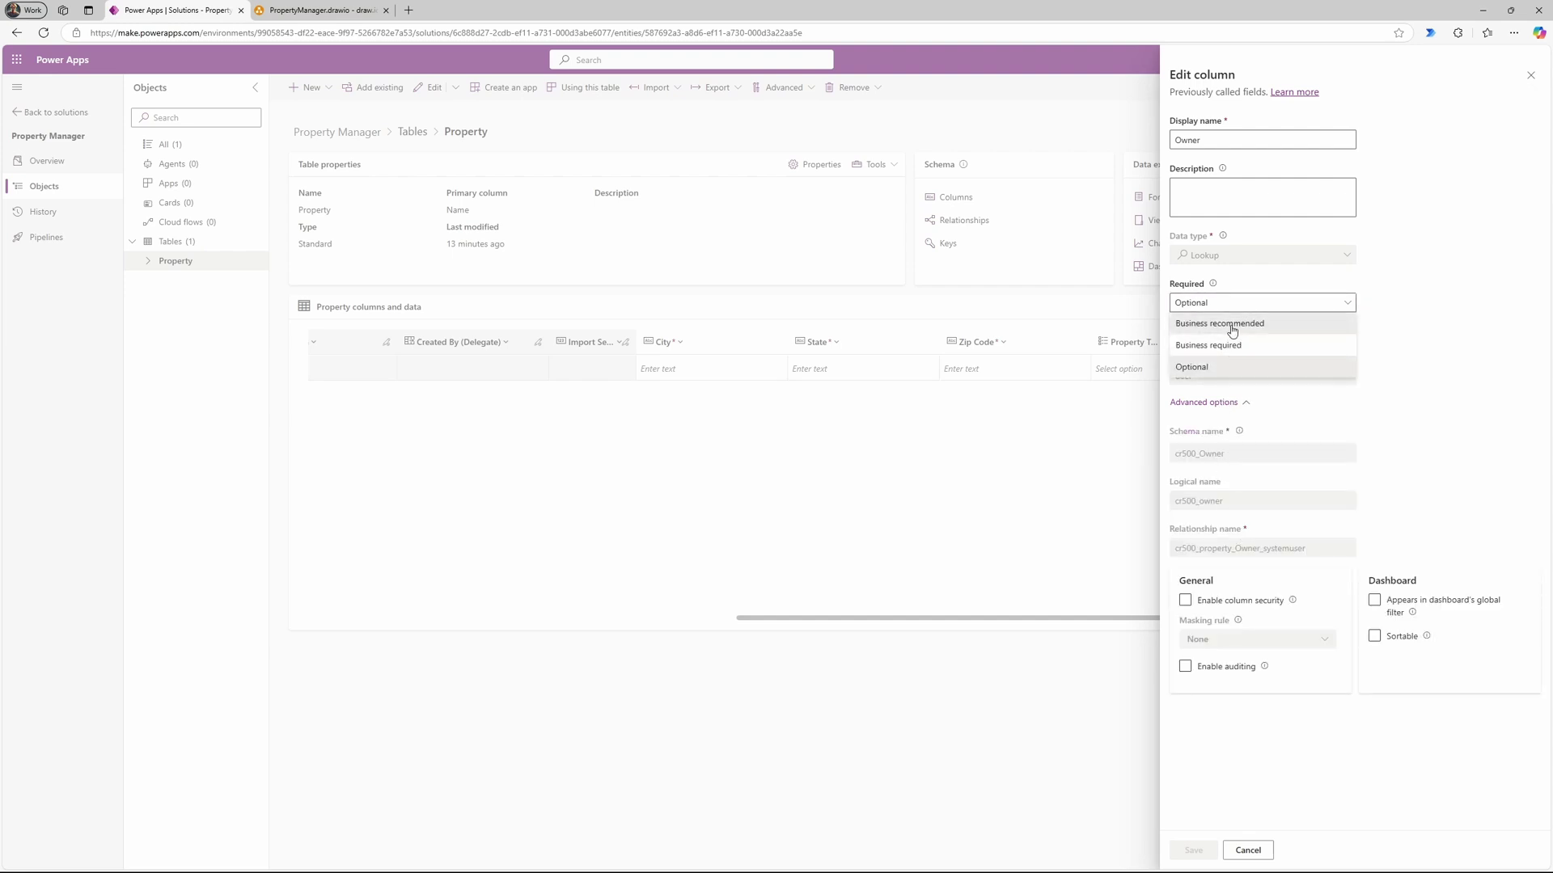
pyautogui.click(1251, 322)
pyautogui.click(1250, 343)
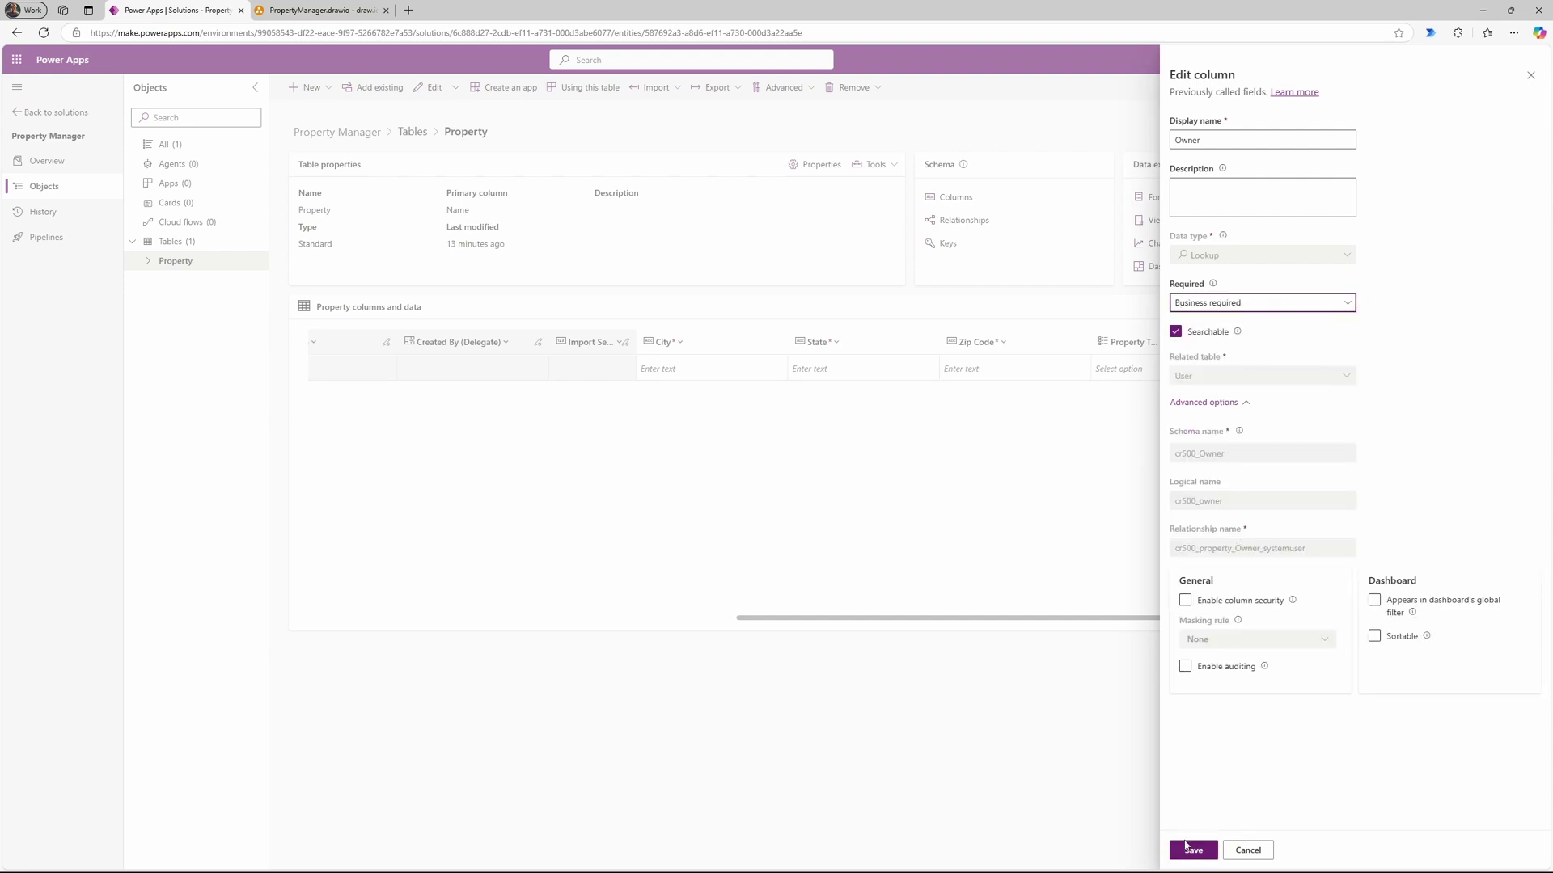
pyautogui.click(1186, 847)
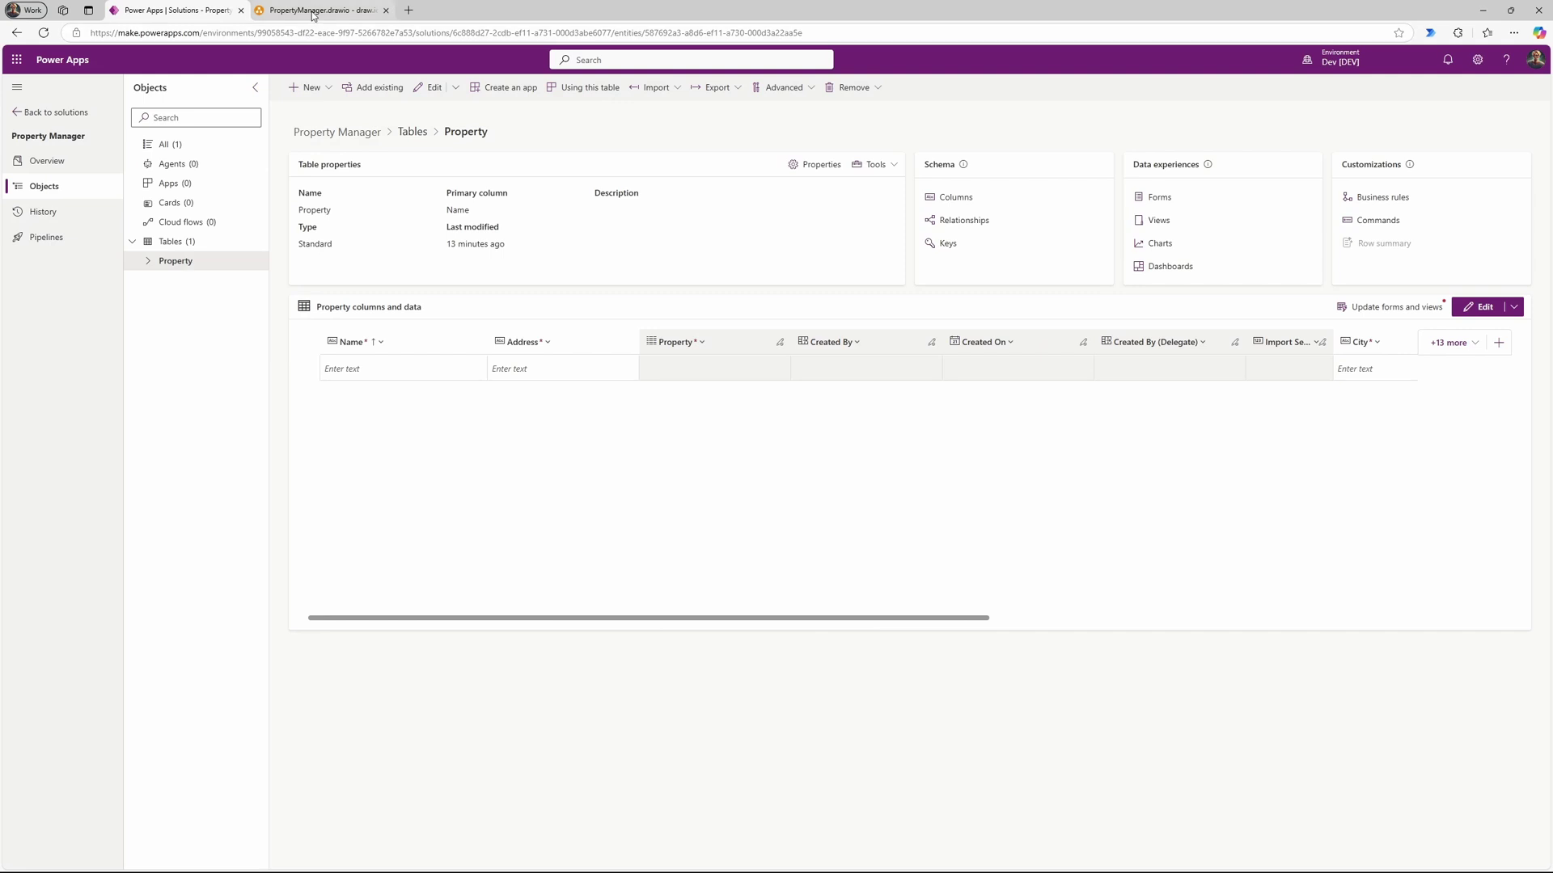
# Step: Review the draw.io ERD to identify the entity to build after Properties, and return to Power Apps
pyautogui.click(313, 11)
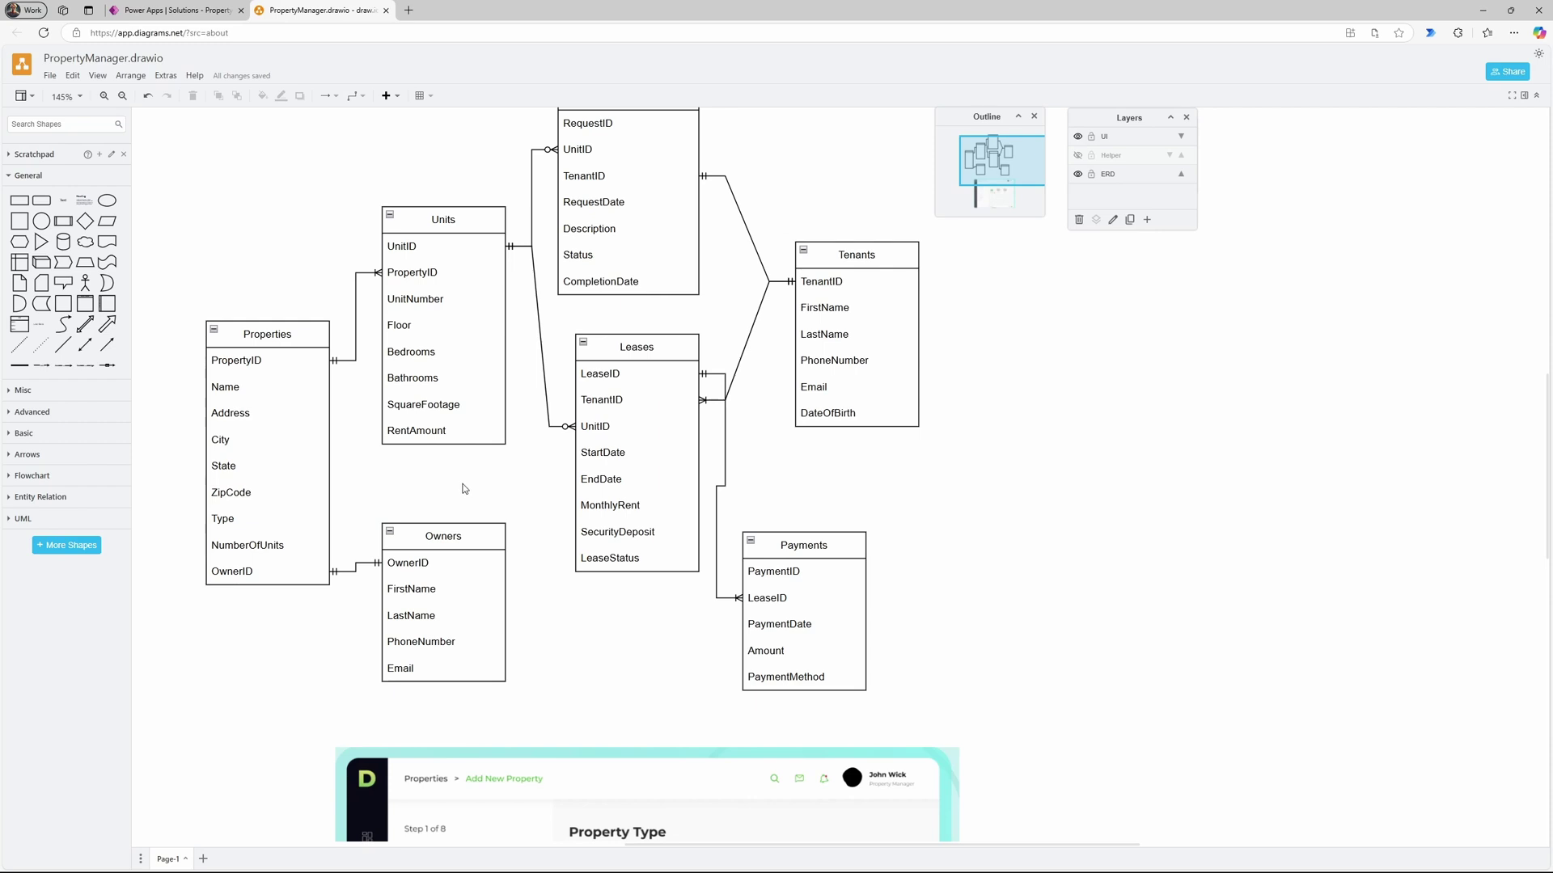
pyautogui.scroll(1, 485, 481)
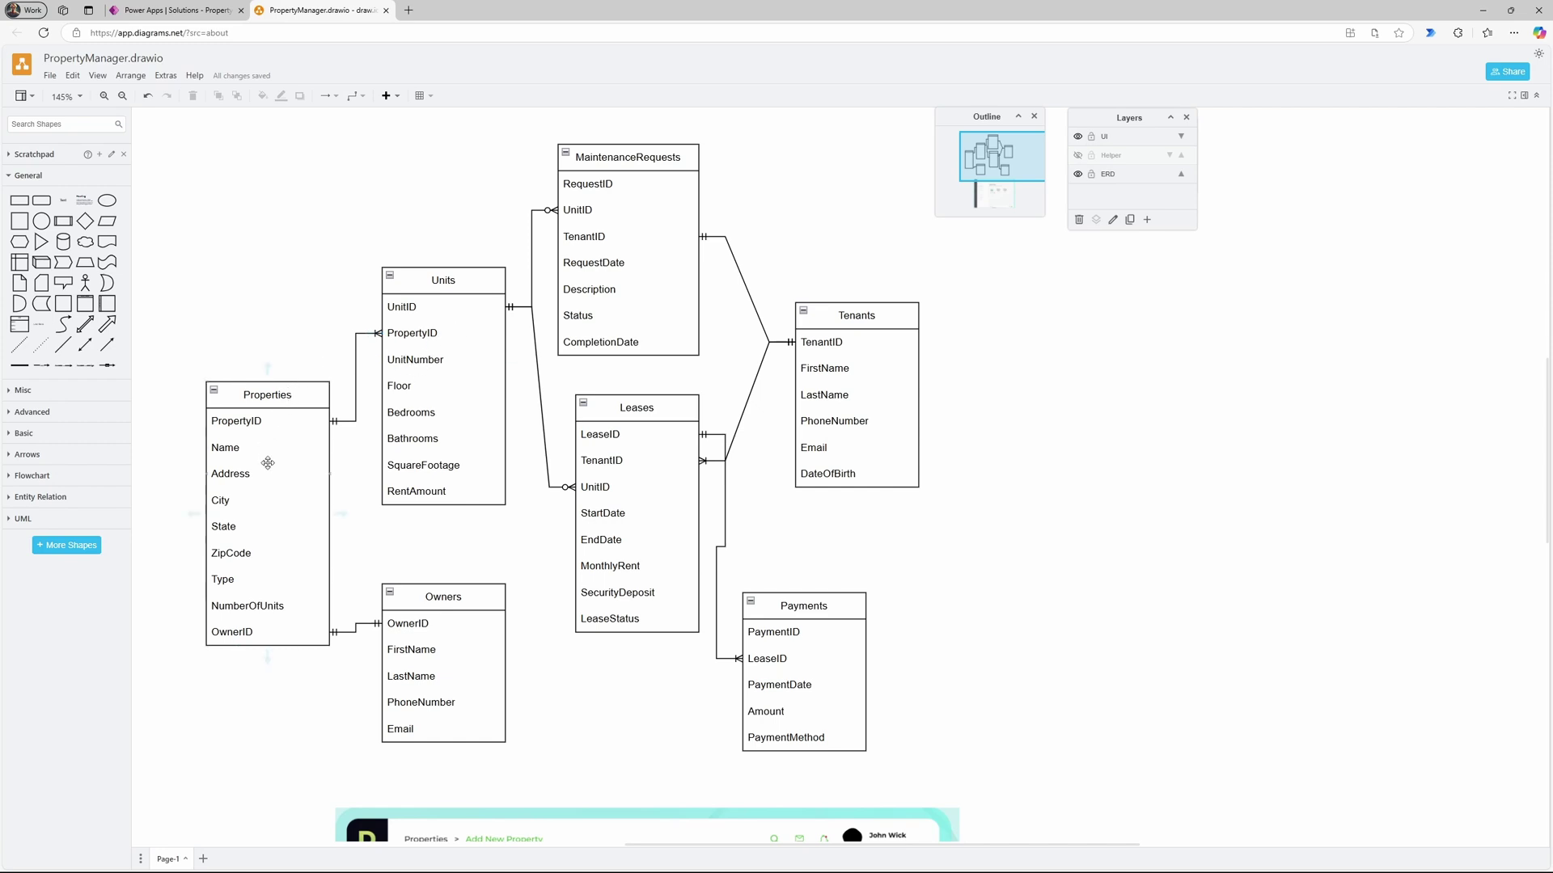
pyautogui.click(170, 15)
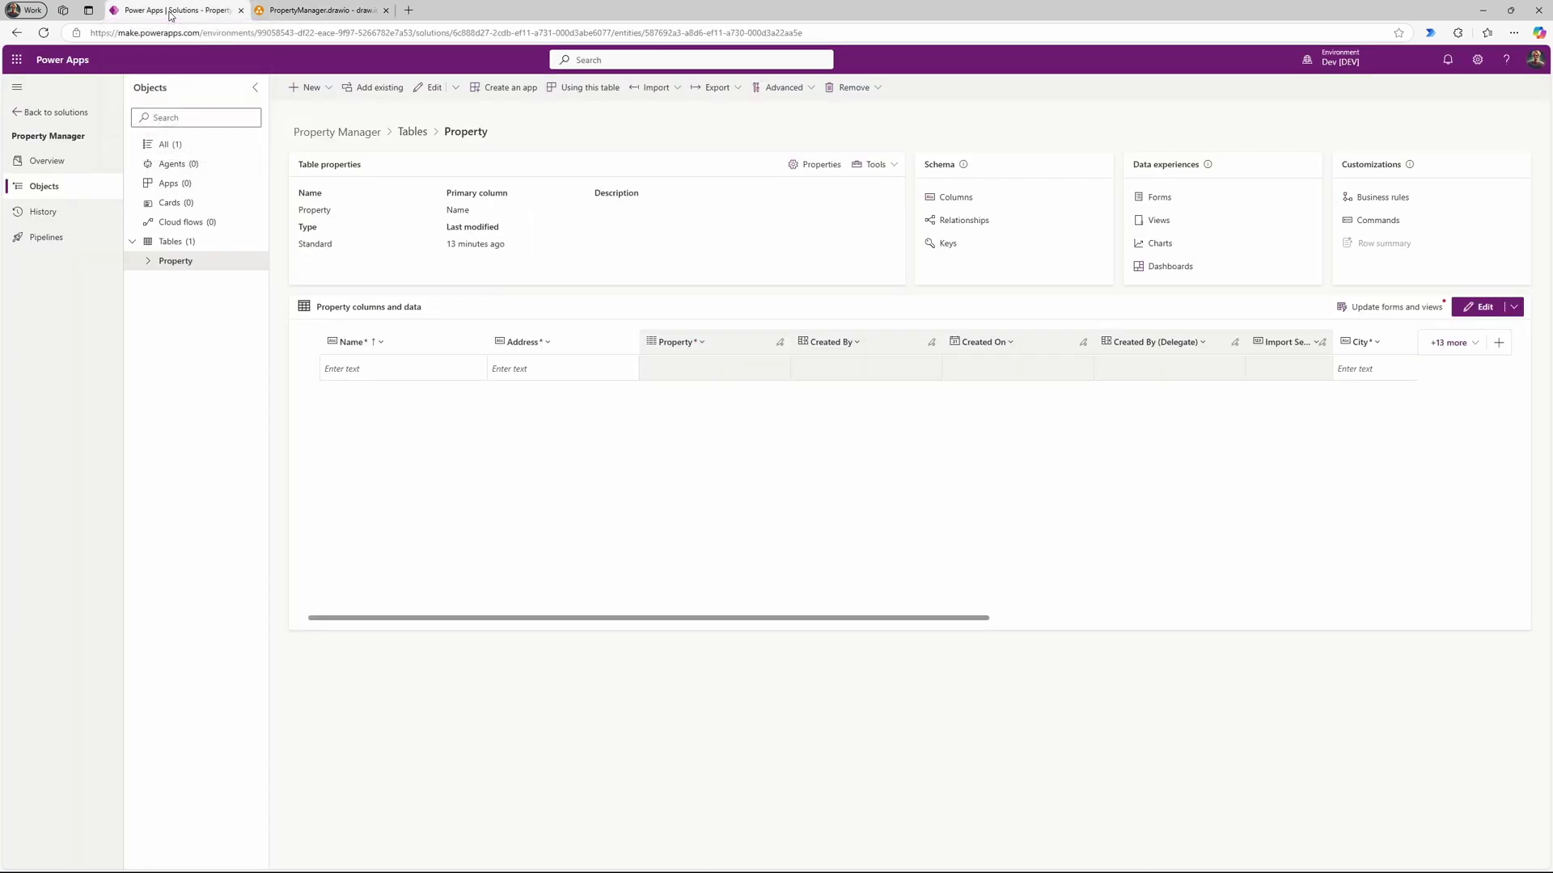
# Step: From the solution's table list, start a new table with the display name Unit, matching the ERD's Units entity
pyautogui.click(412, 133)
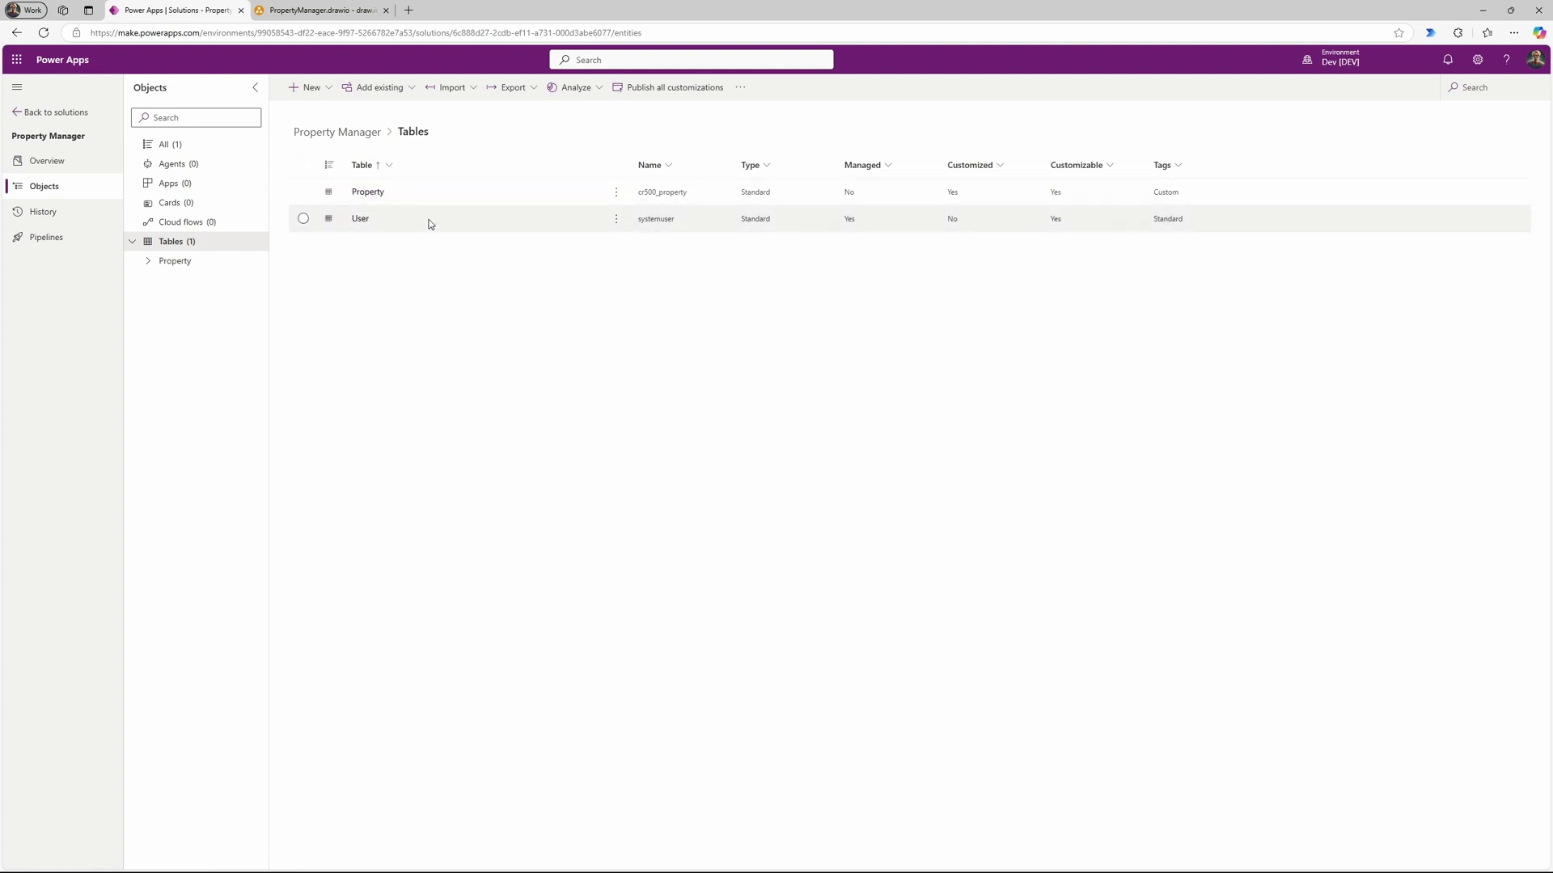
pyautogui.click(331, 95)
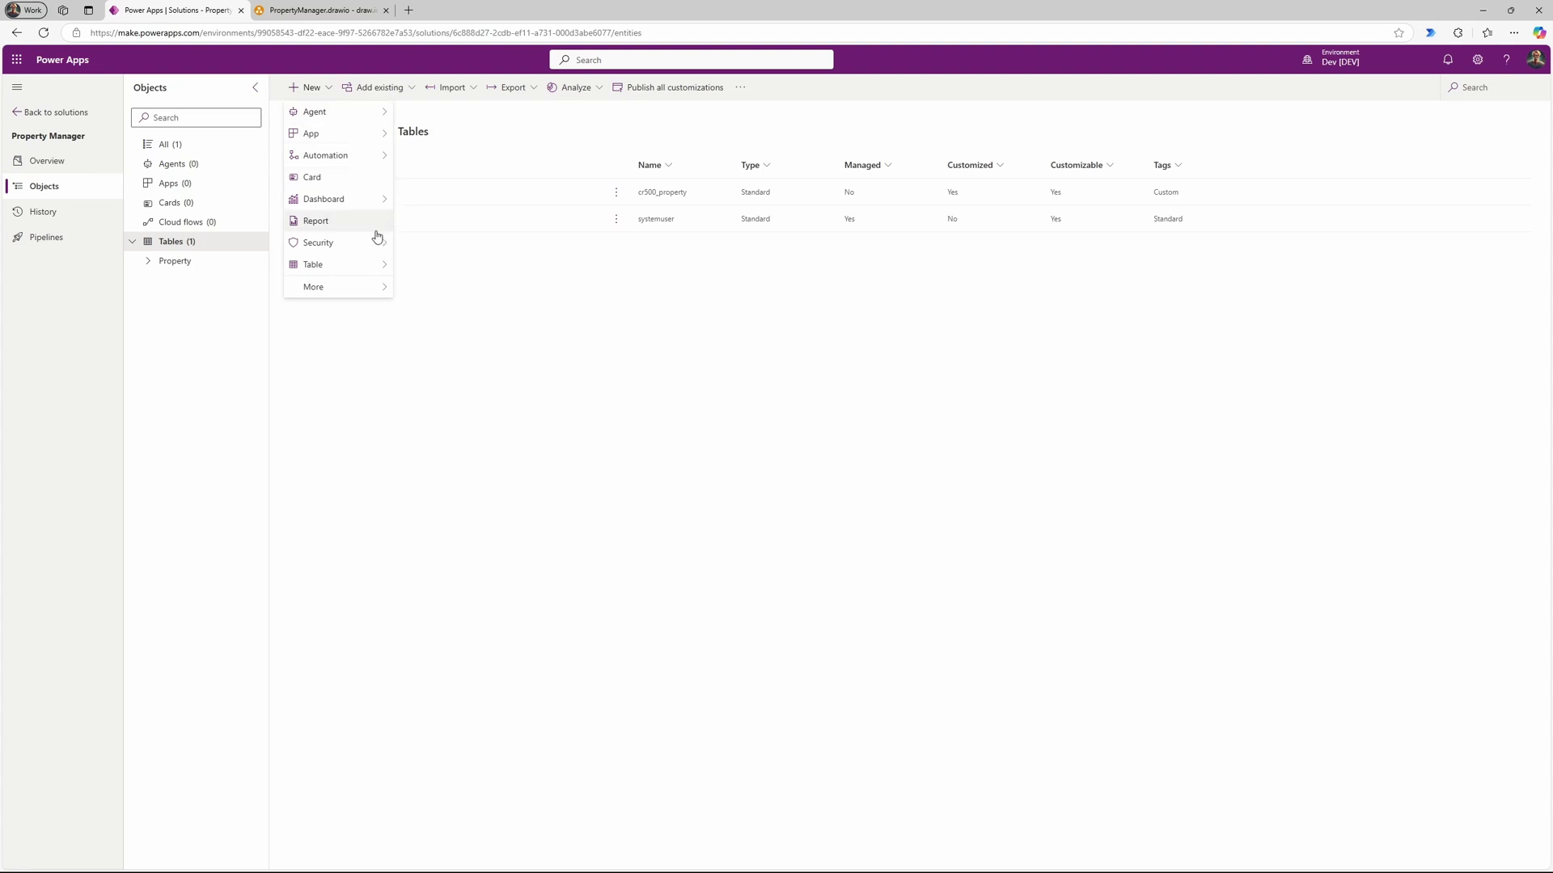
pyautogui.moveTo(376, 243)
pyautogui.click(465, 290)
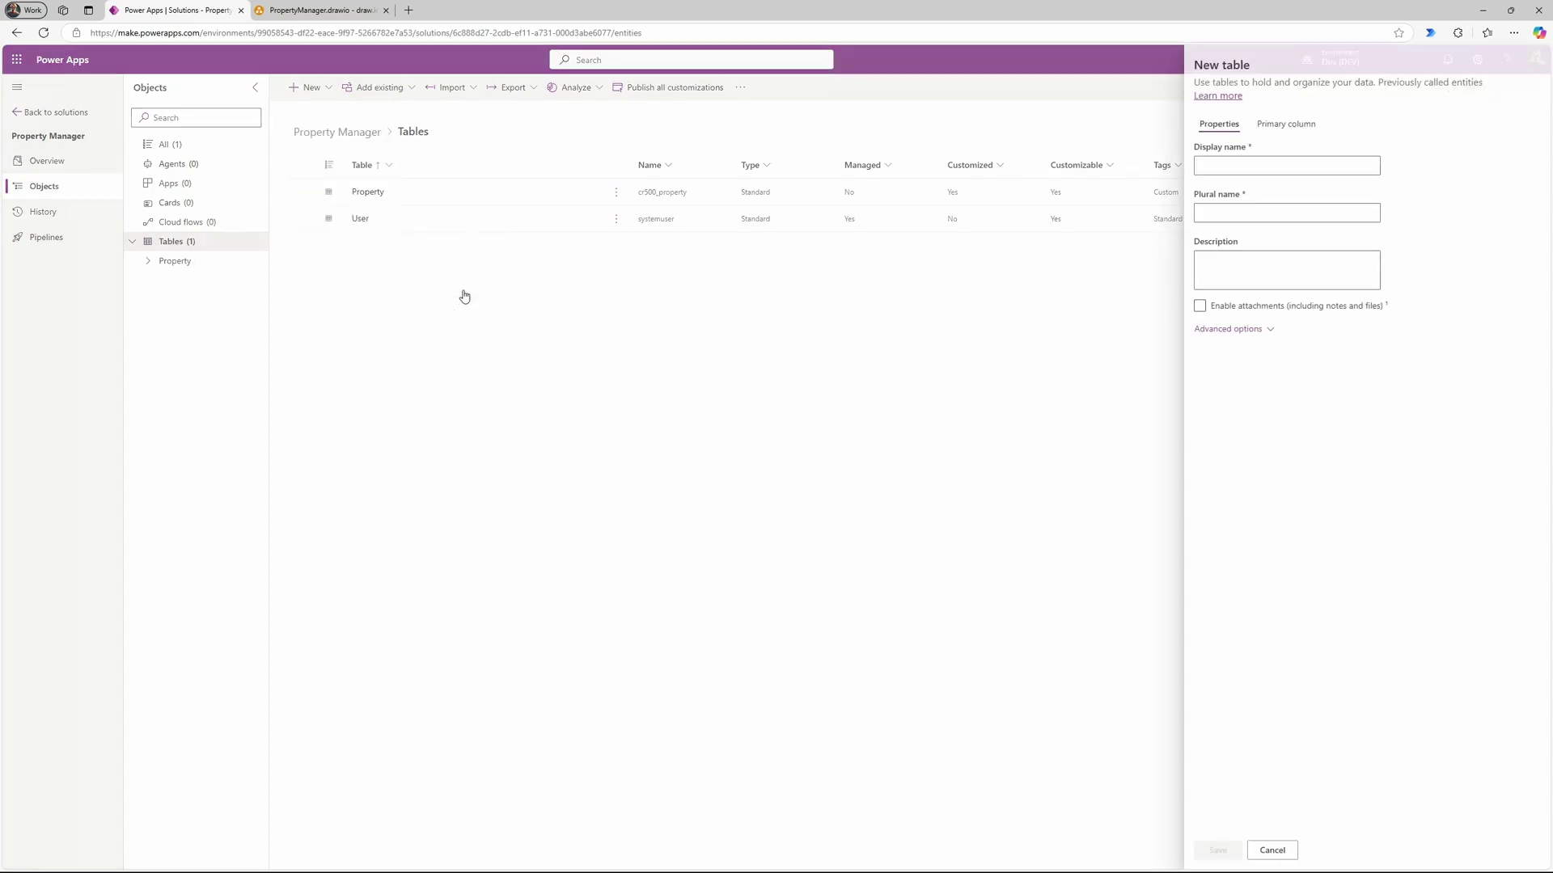
pyautogui.click(315, 12)
pyautogui.click(206, 15)
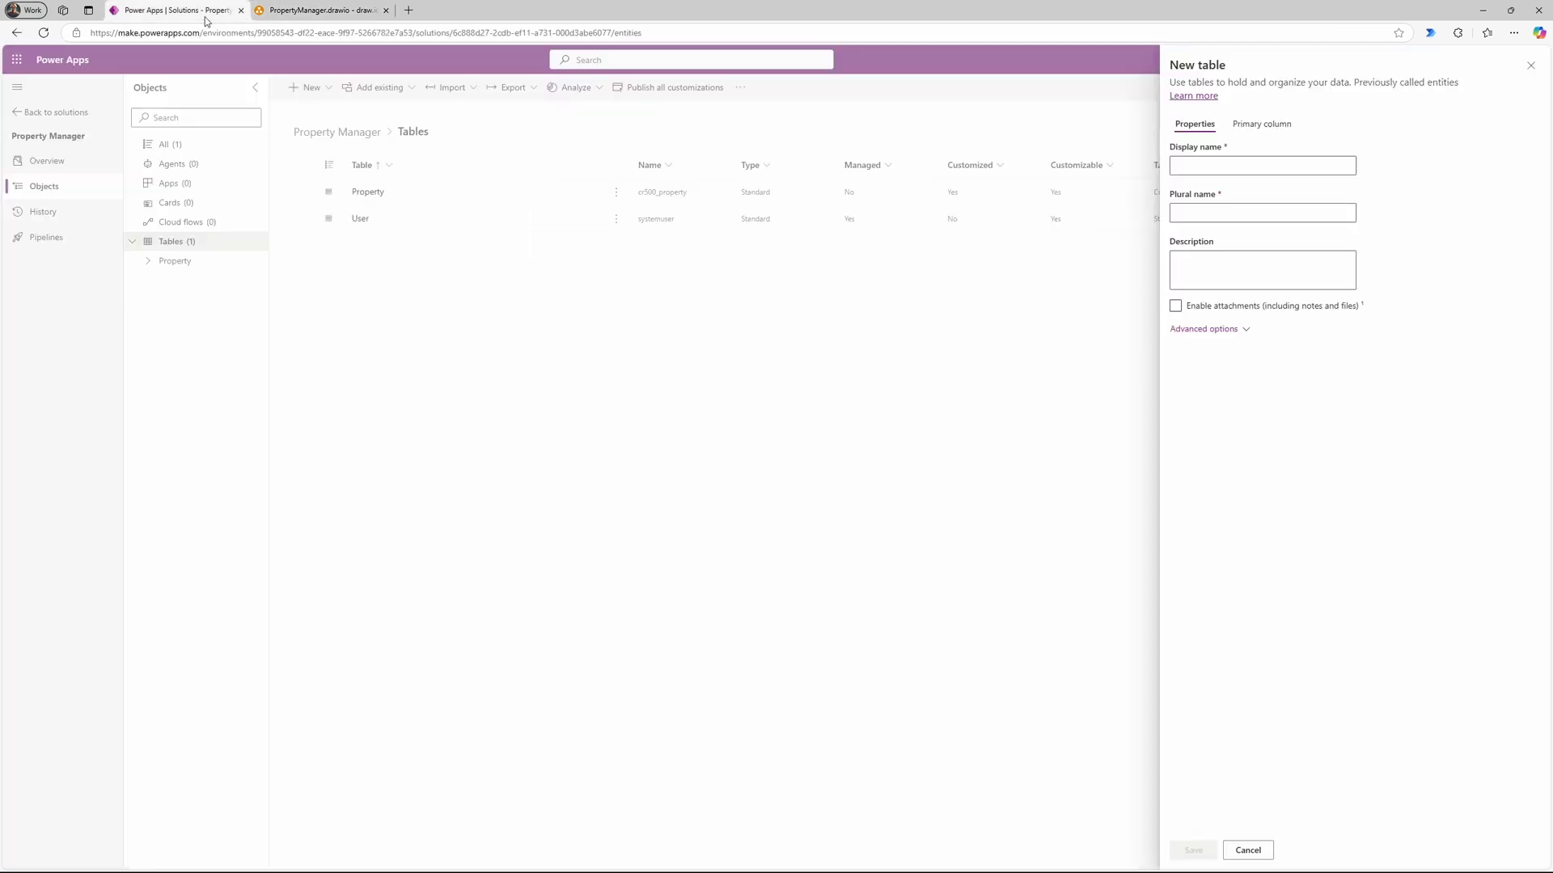
pyautogui.click(1204, 166)
pyautogui.write('Unit')
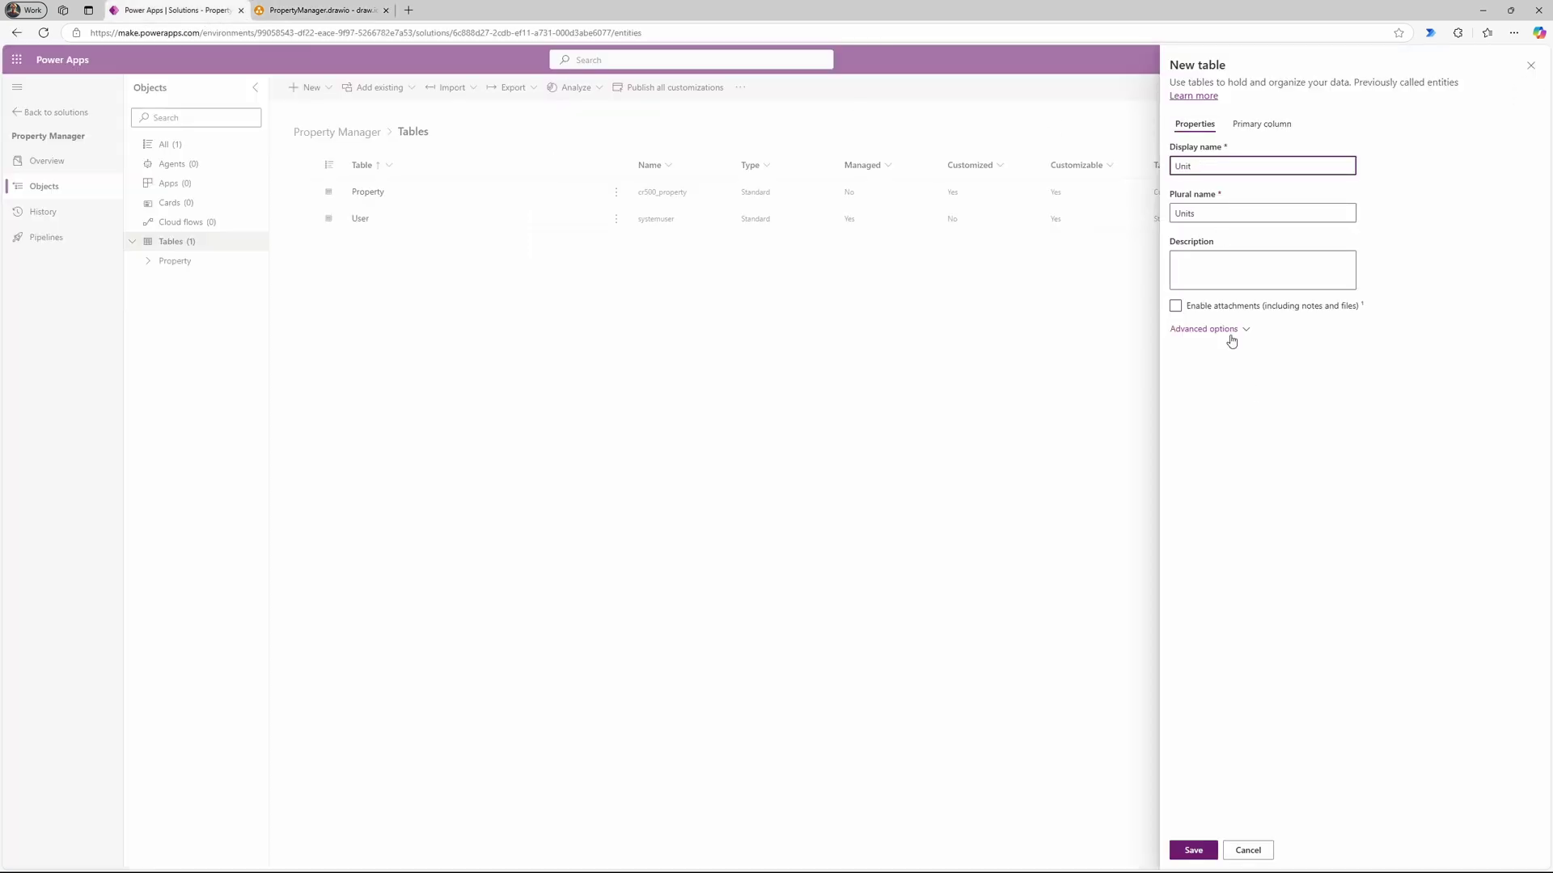
# Step: Review the new Unit table's advanced options and primary column settings against the Units entity in the draw.io ERD
pyautogui.click(1229, 330)
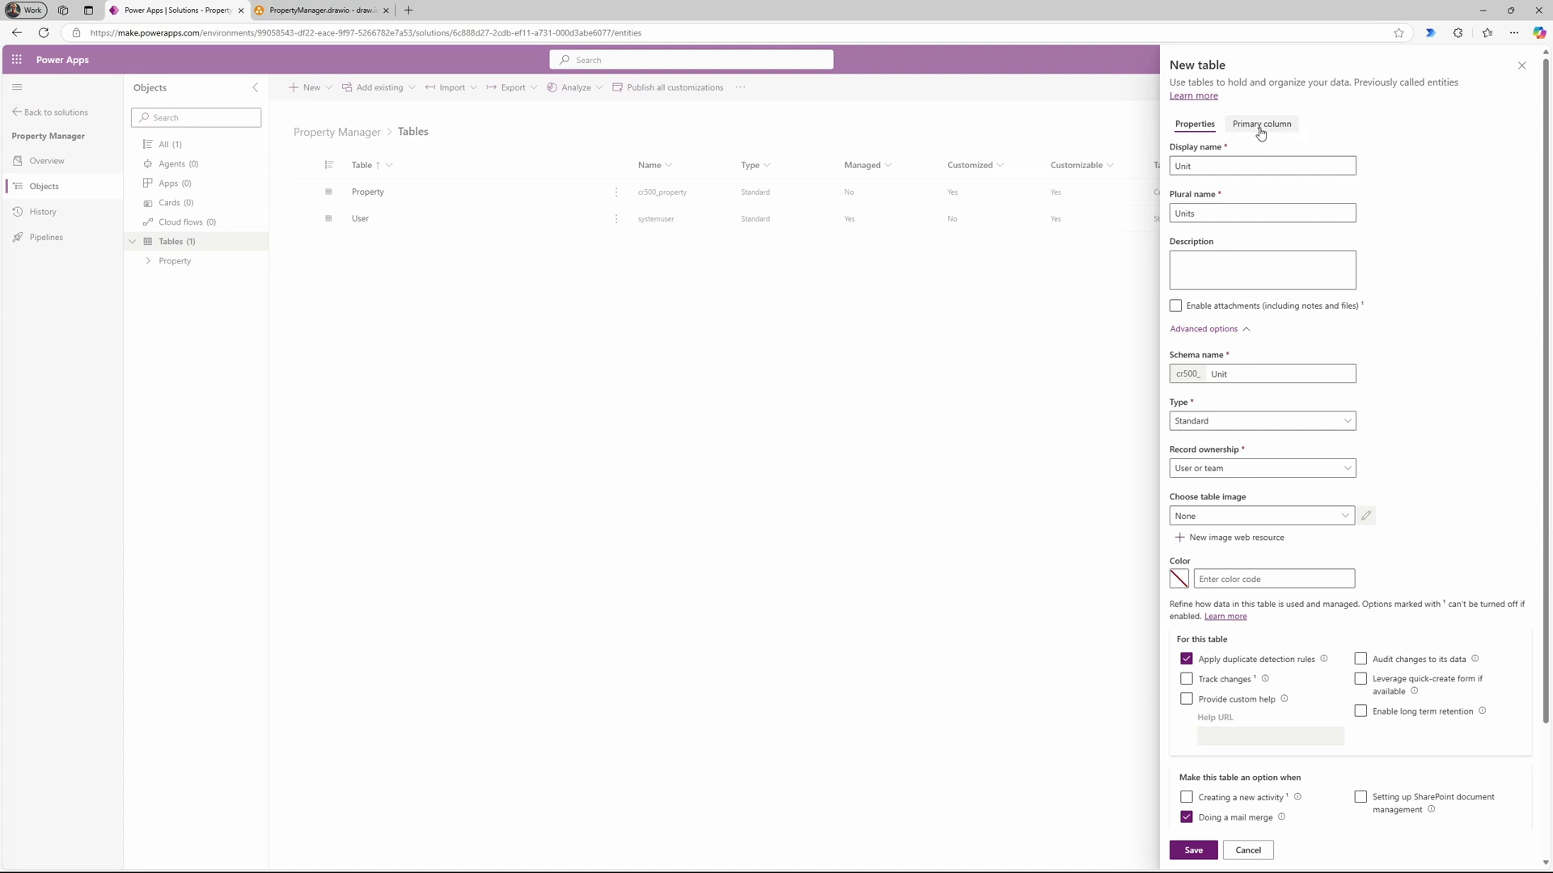
pyautogui.click(356, 11)
pyautogui.click(162, 12)
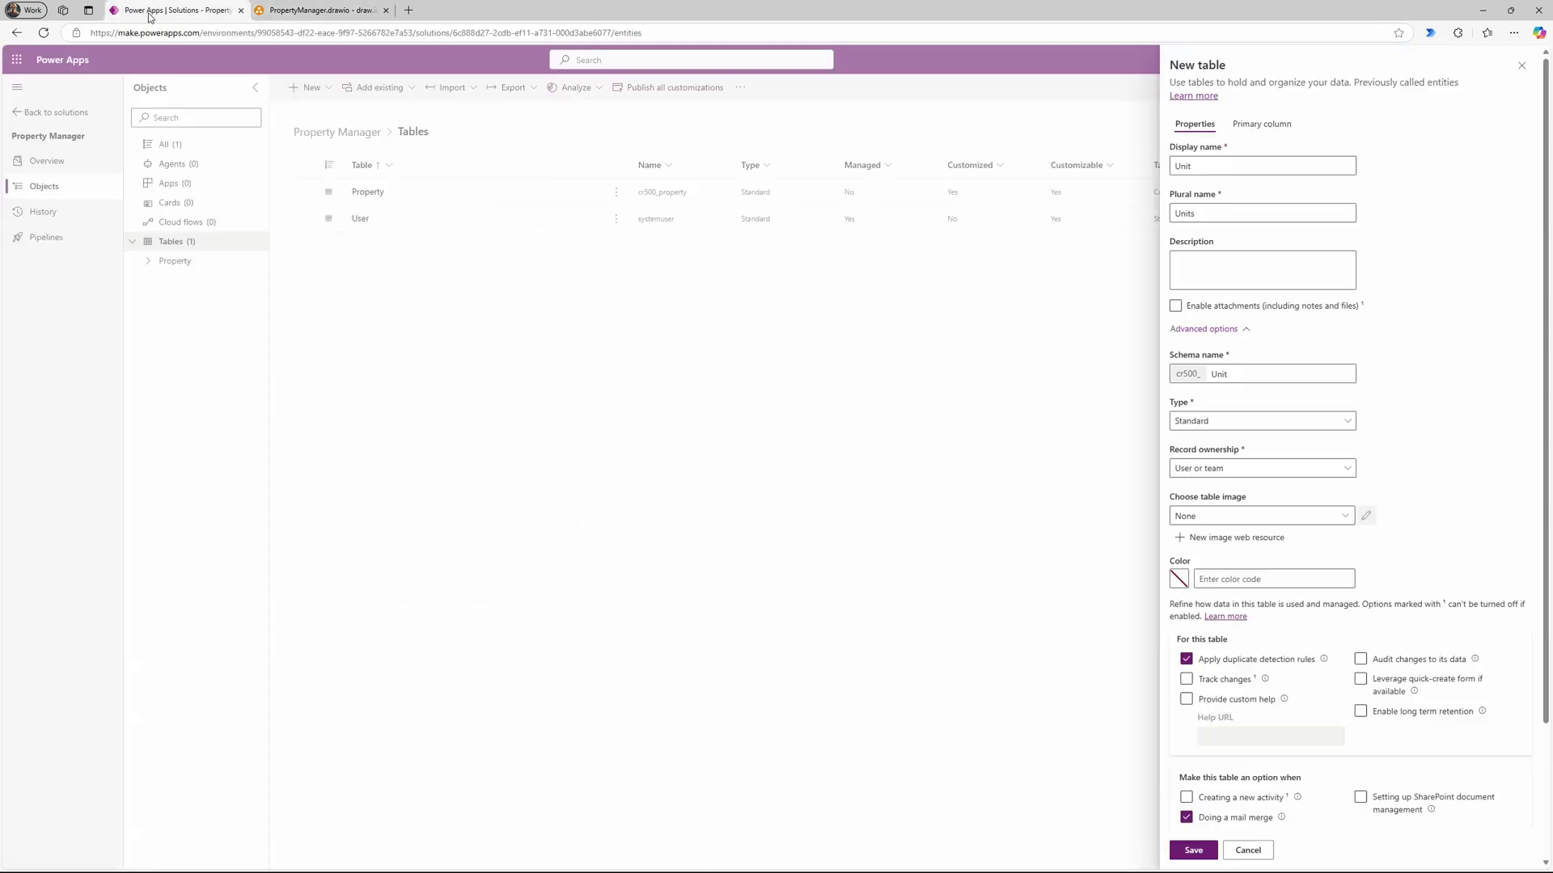
pyautogui.click(1268, 127)
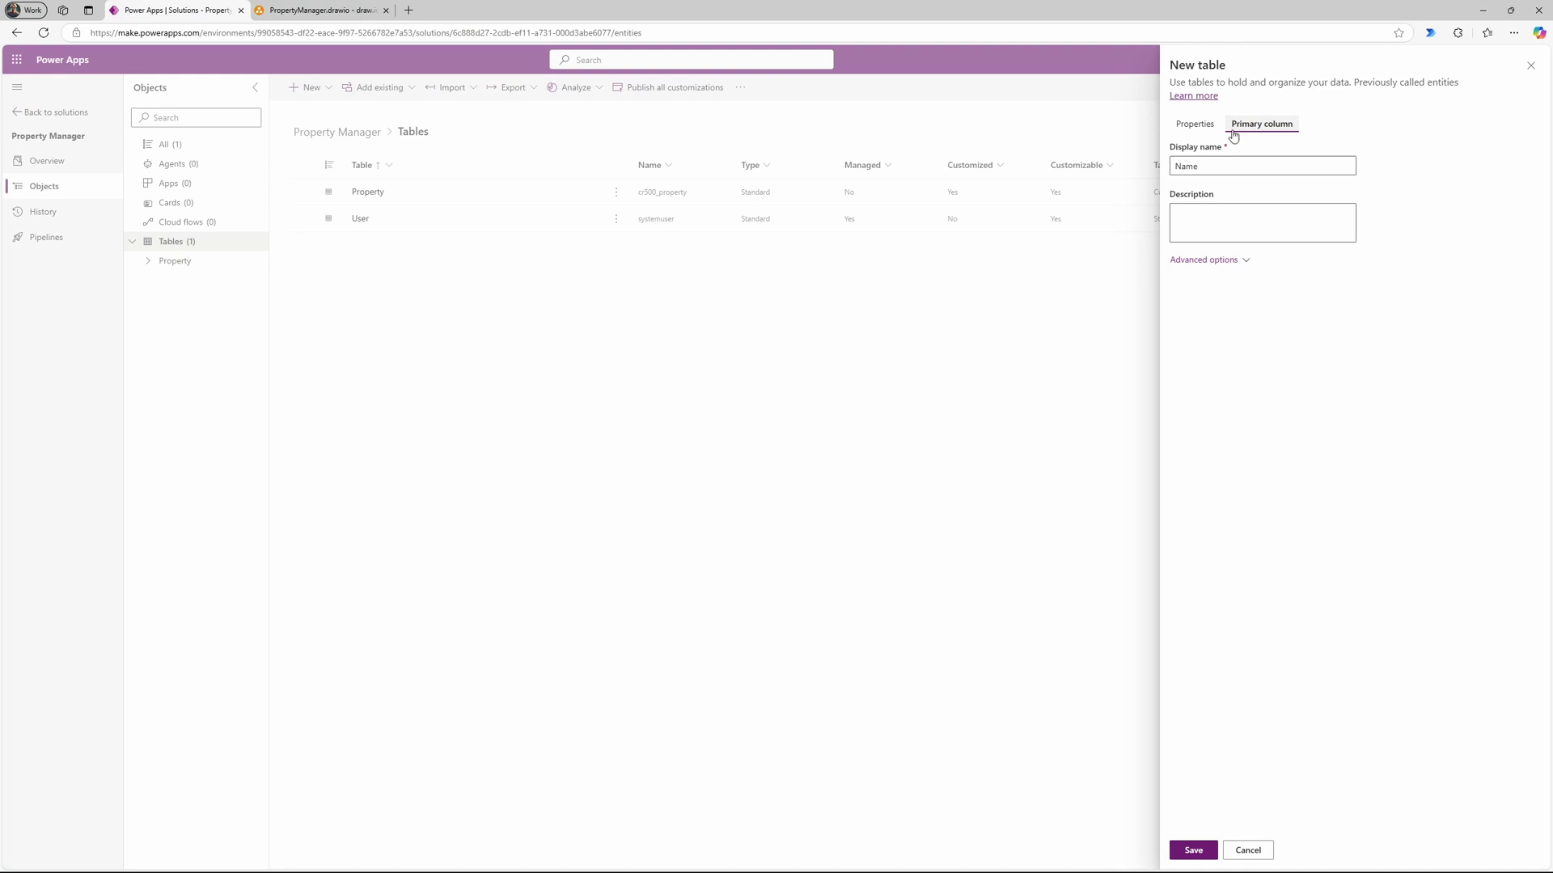
pyautogui.click(307, 12)
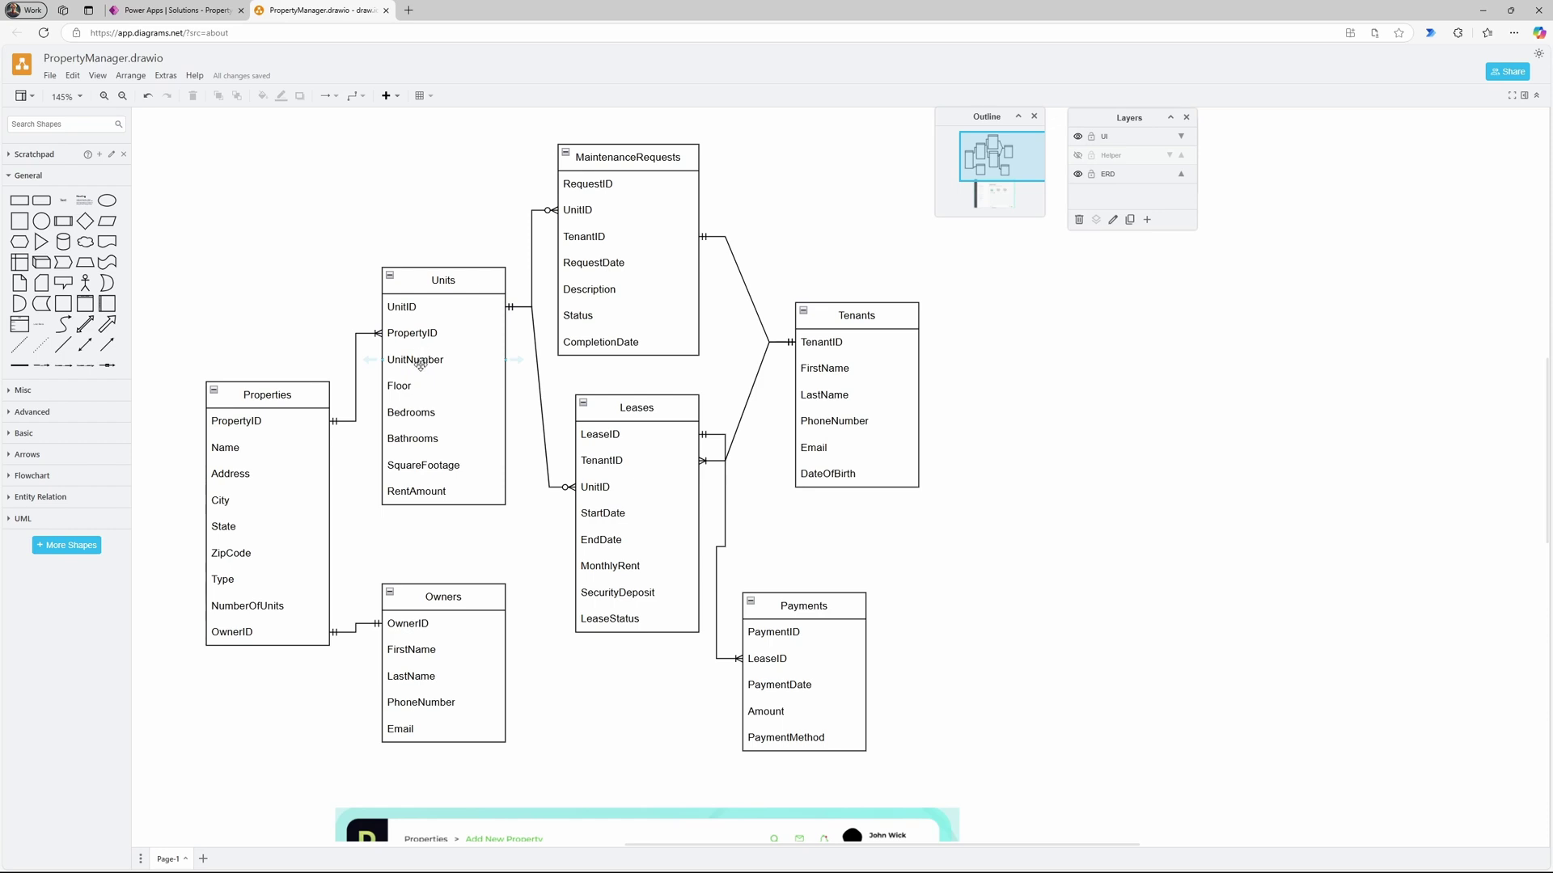
pyautogui.click(171, 10)
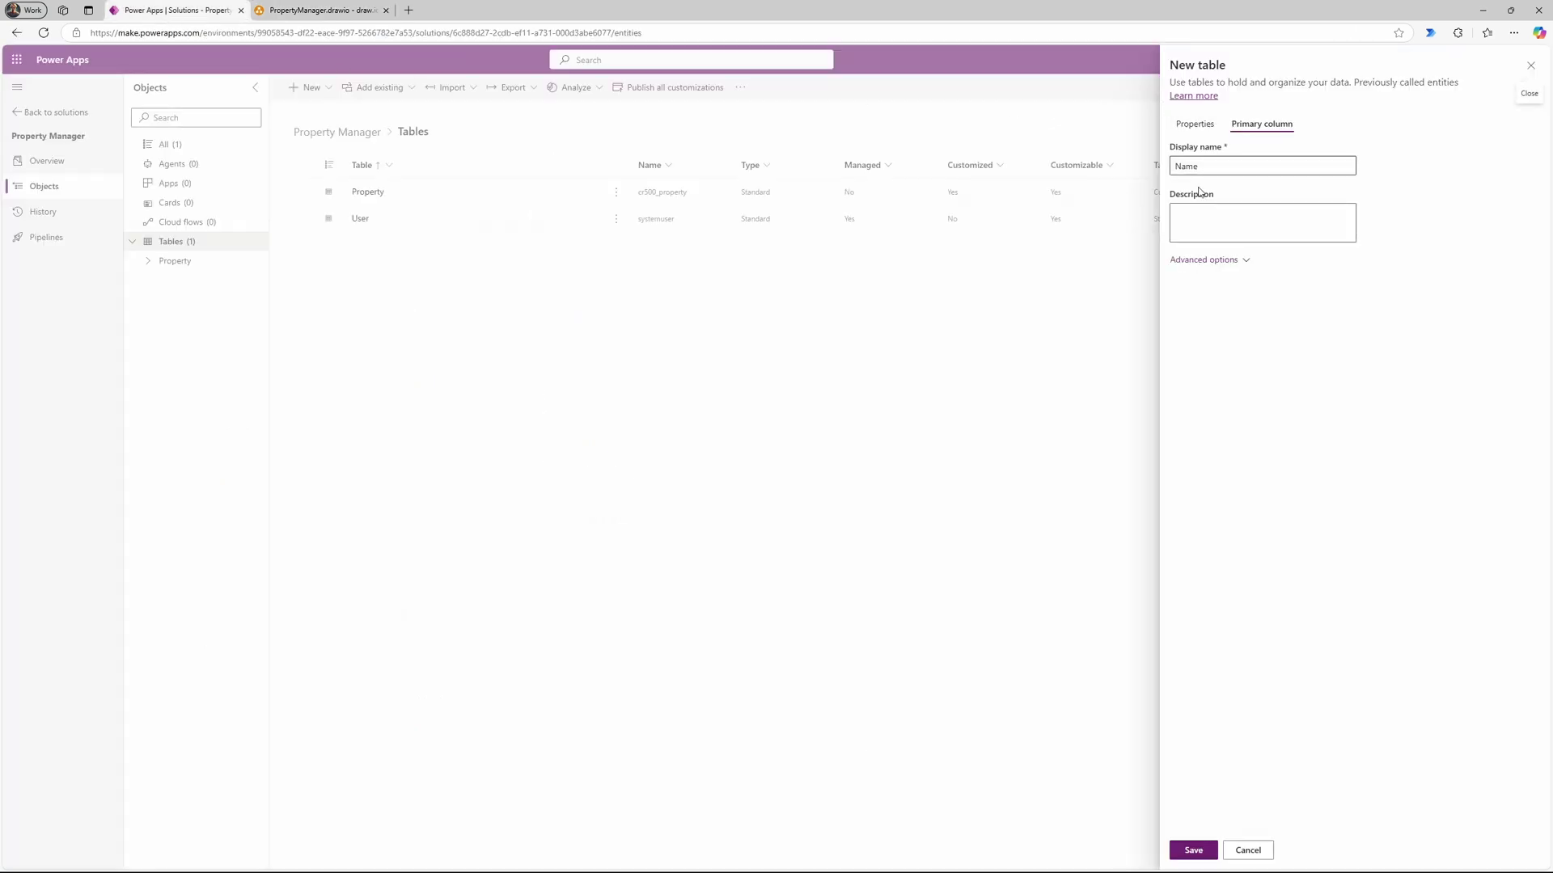
pyautogui.click(1234, 269)
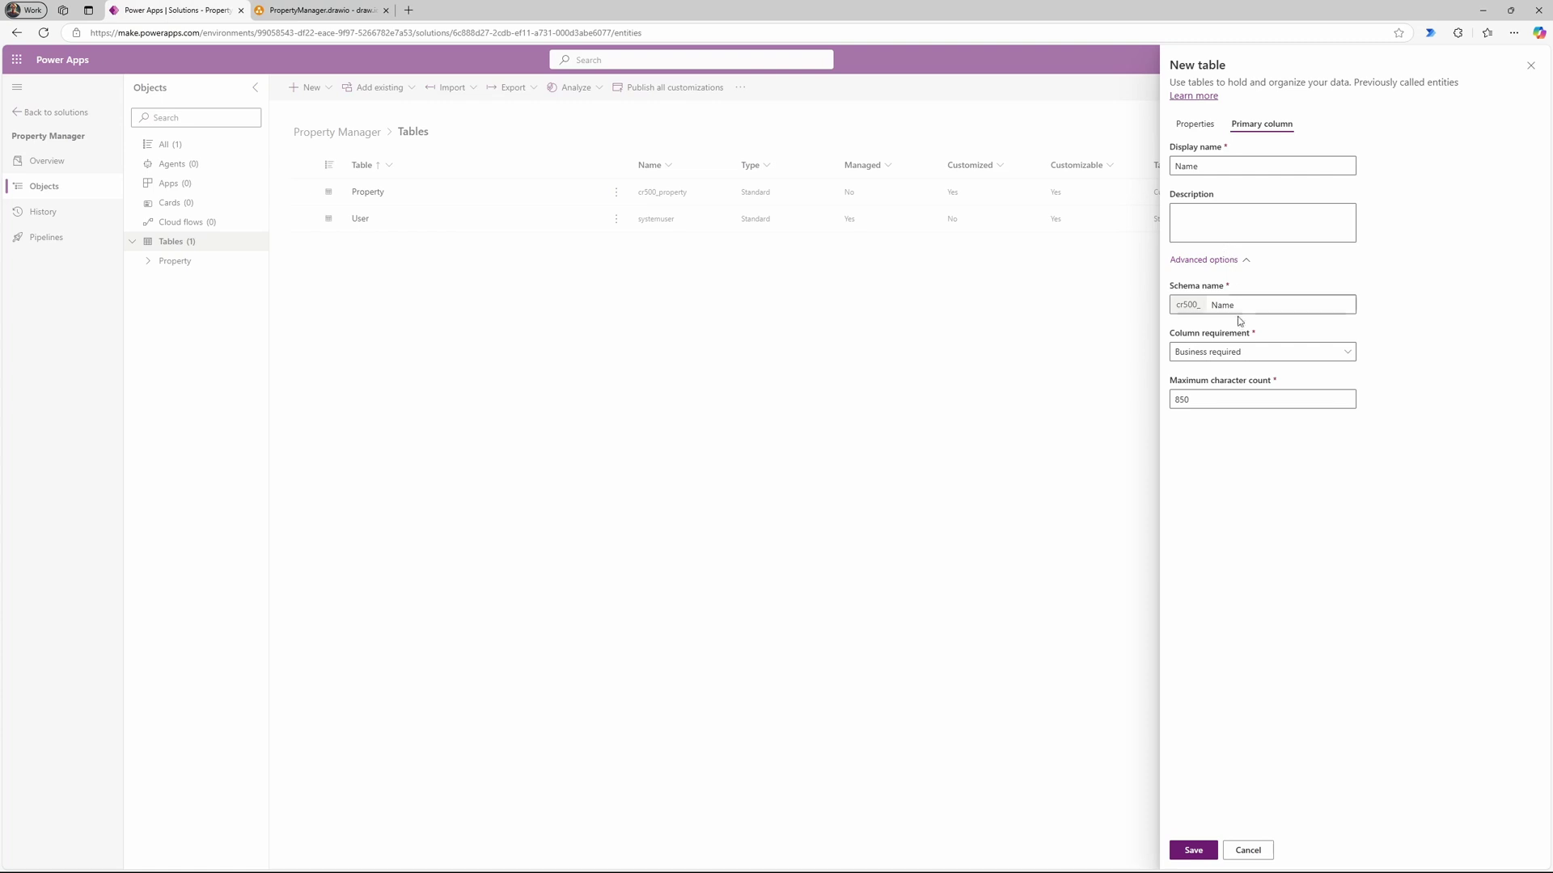
pyautogui.click(1201, 129)
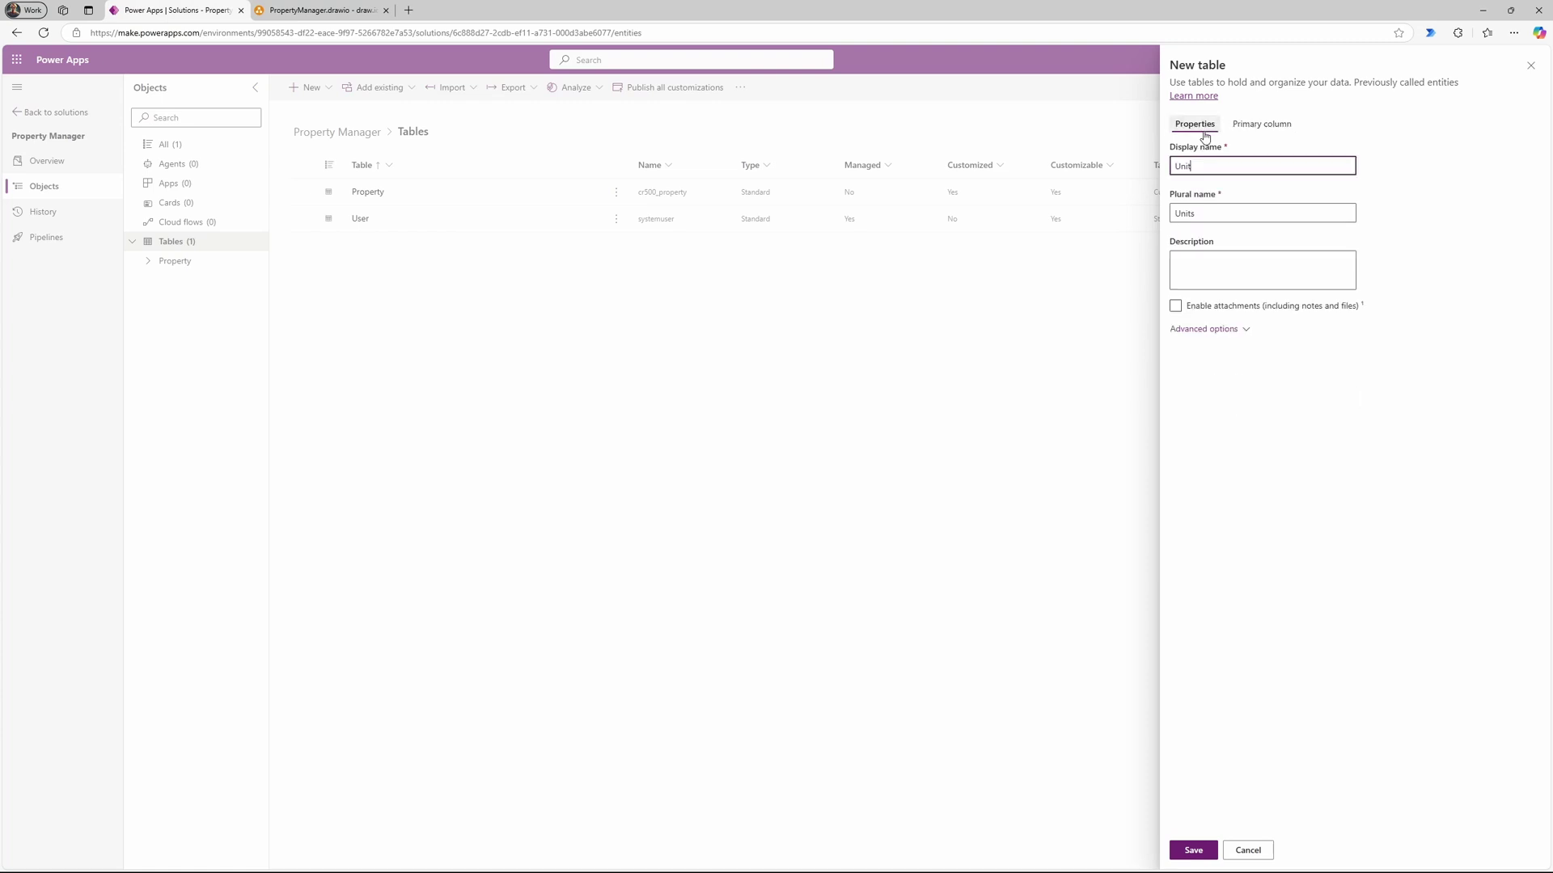
# Step: Review the new table's advanced options, then switch to the draw.io ERD and show the Helper layer with the UnitNumber notes
pyautogui.click(1210, 333)
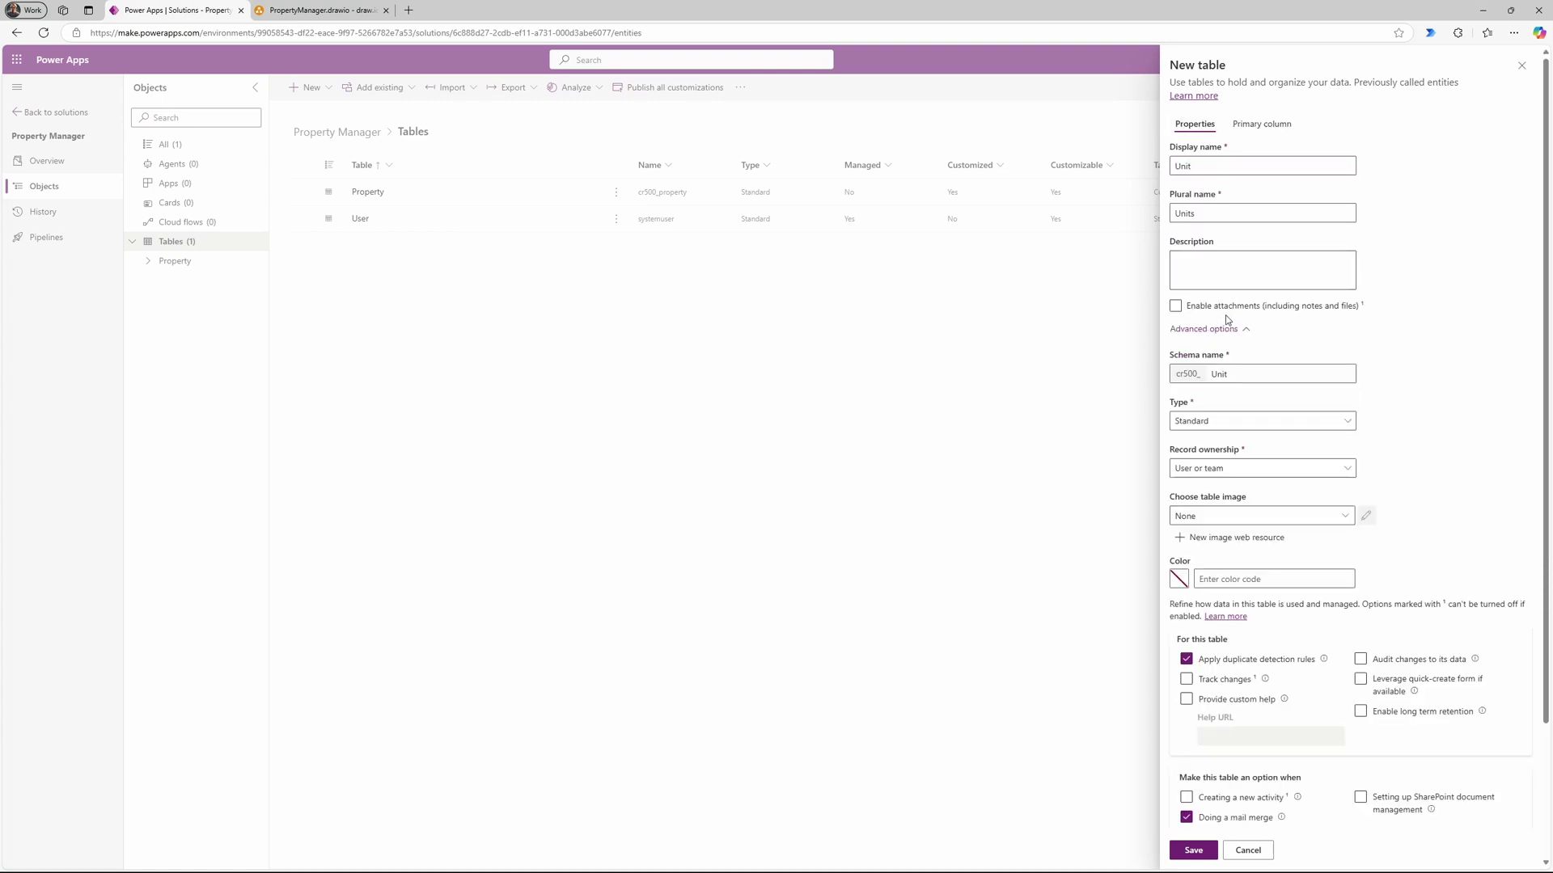
pyautogui.scroll(-2, 1266, 489)
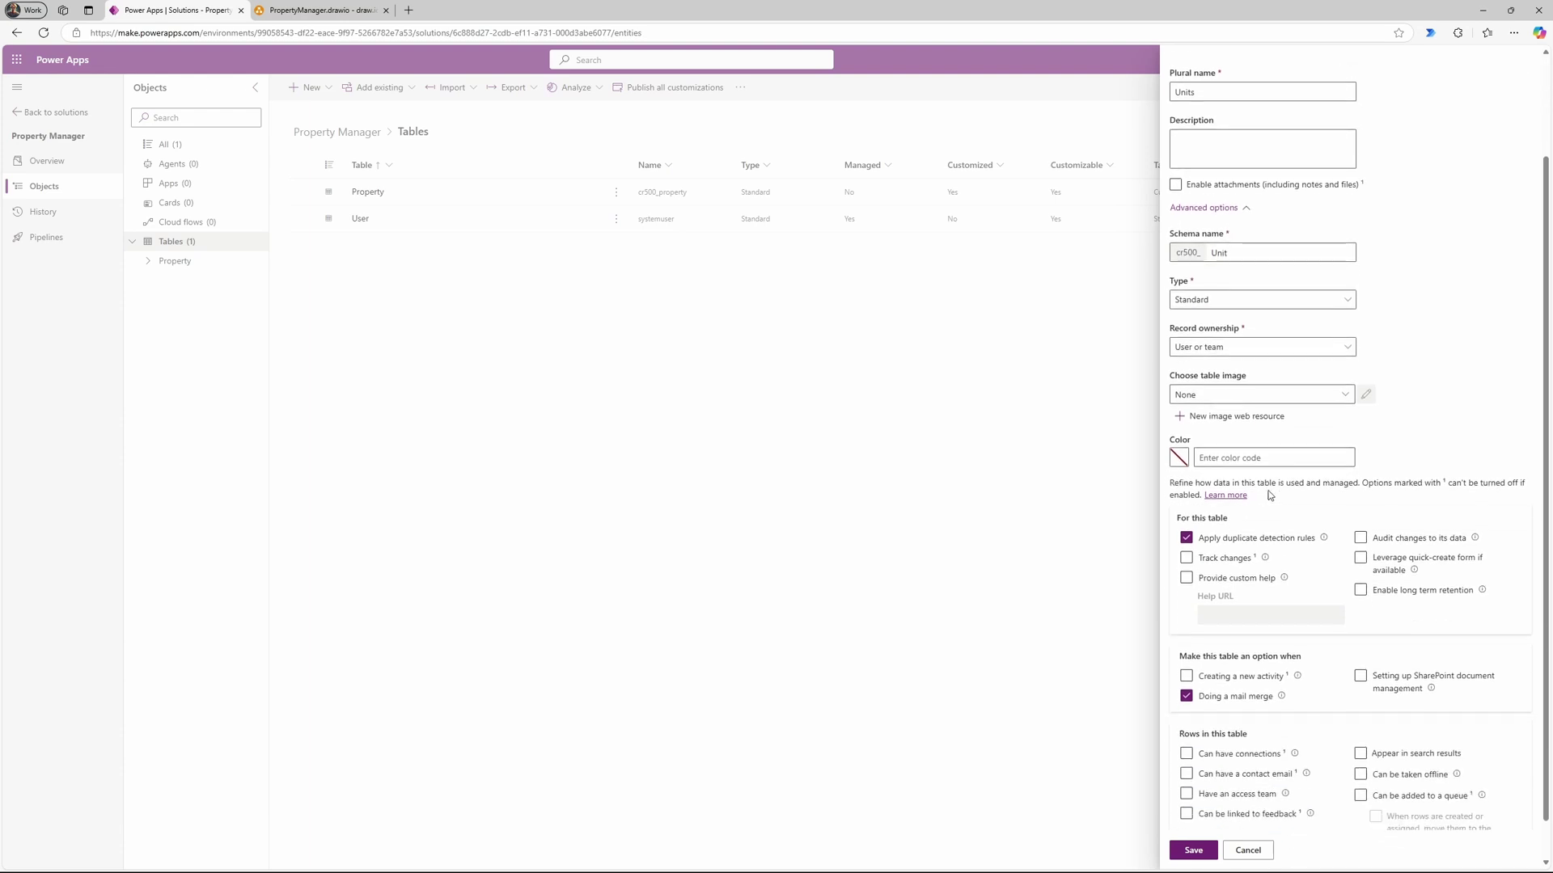
pyautogui.click(315, 10)
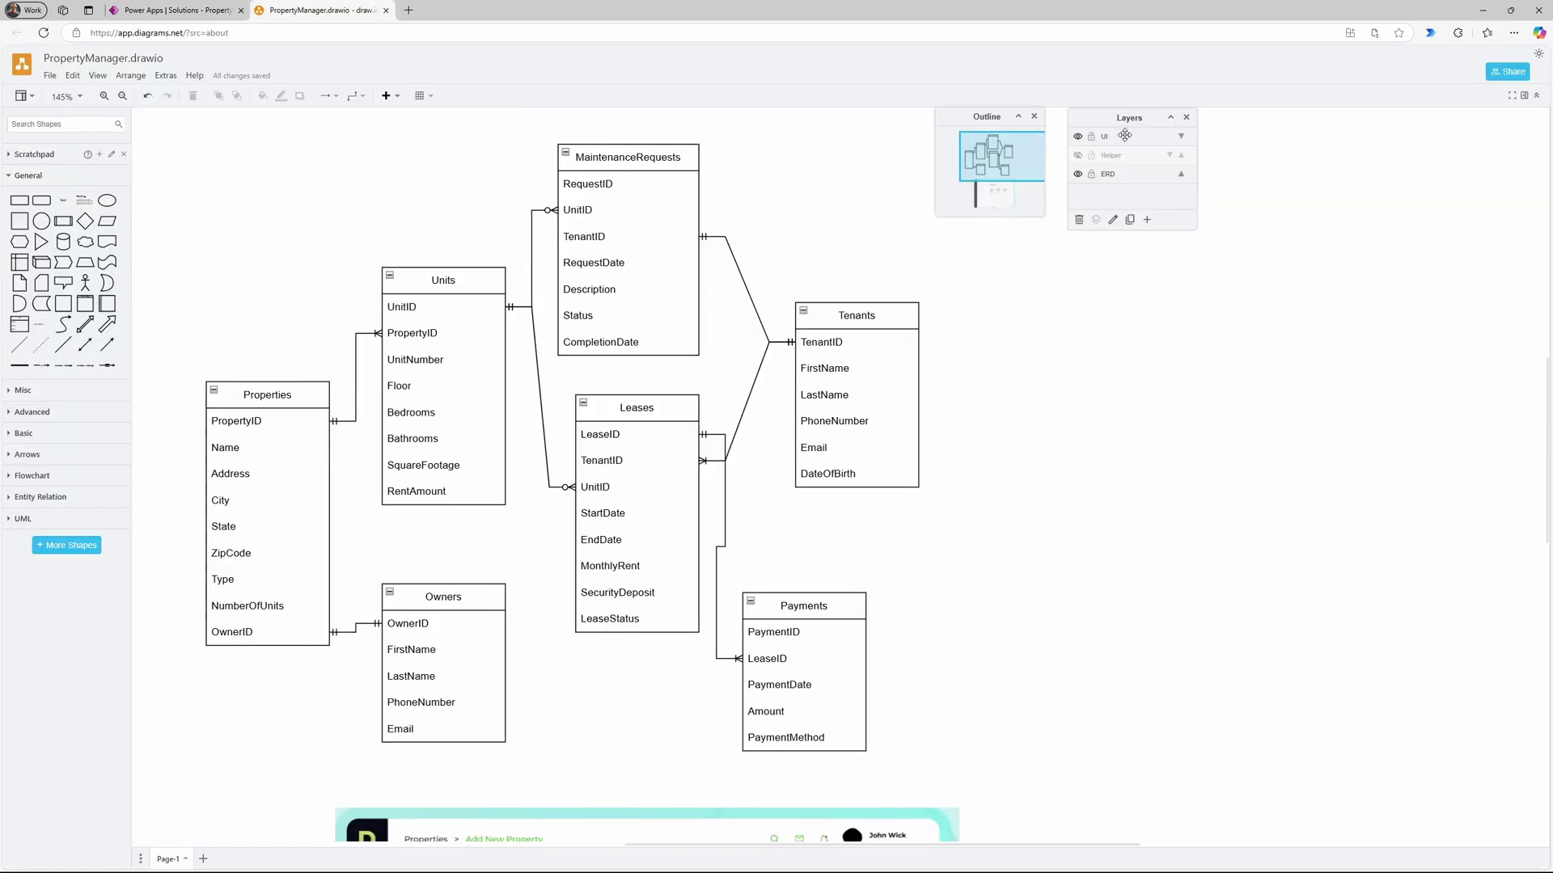
pyautogui.click(1077, 155)
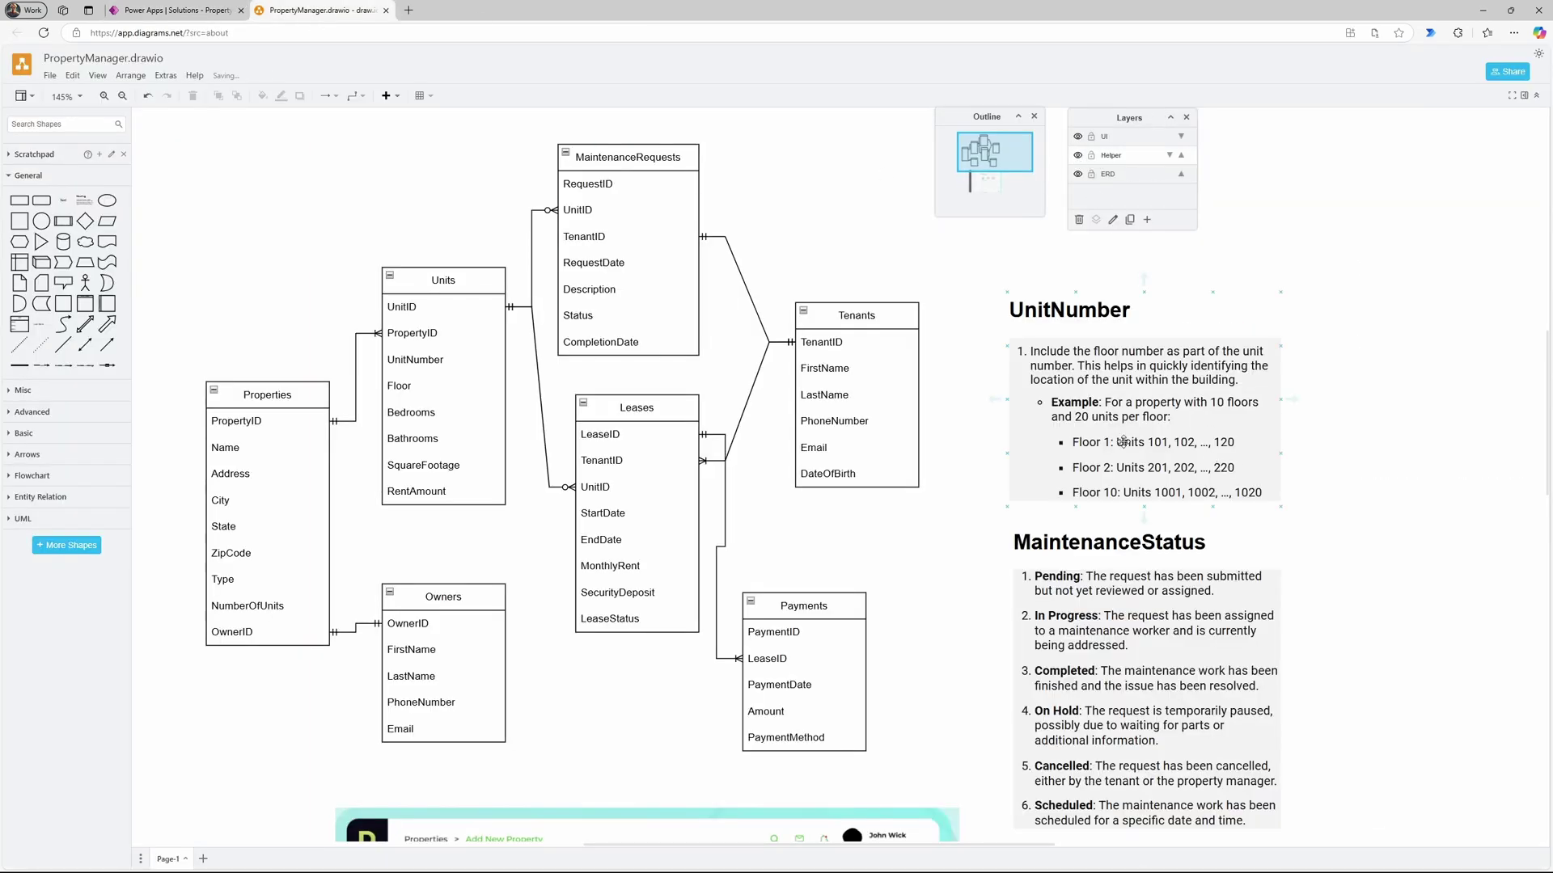
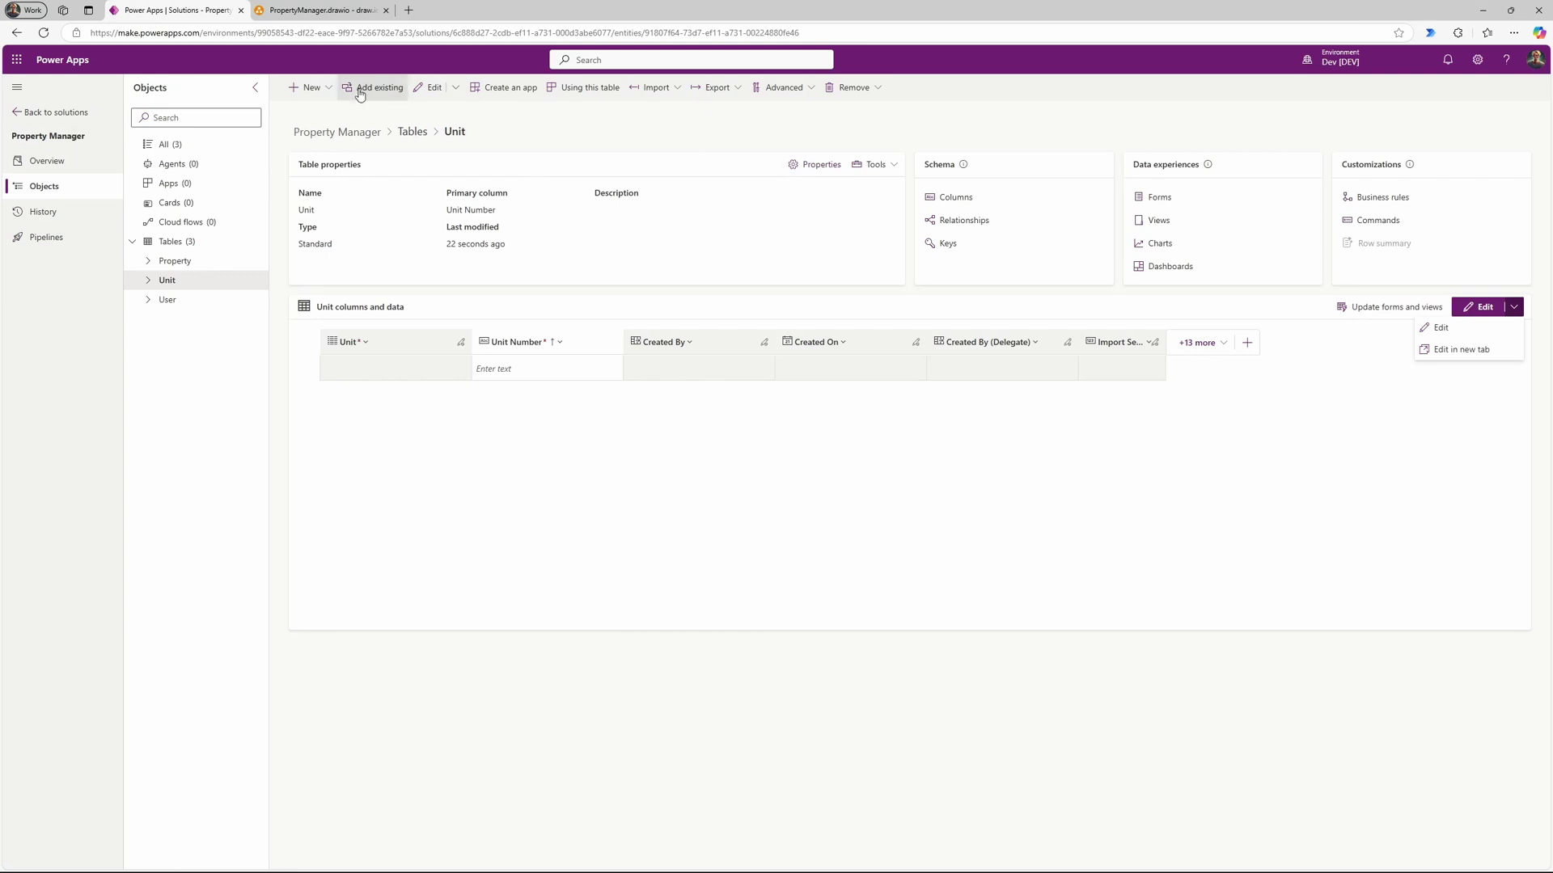
# Step: Start a new column in the Unit table with the Lookup data type and Property as the related table
pyautogui.click(314, 89)
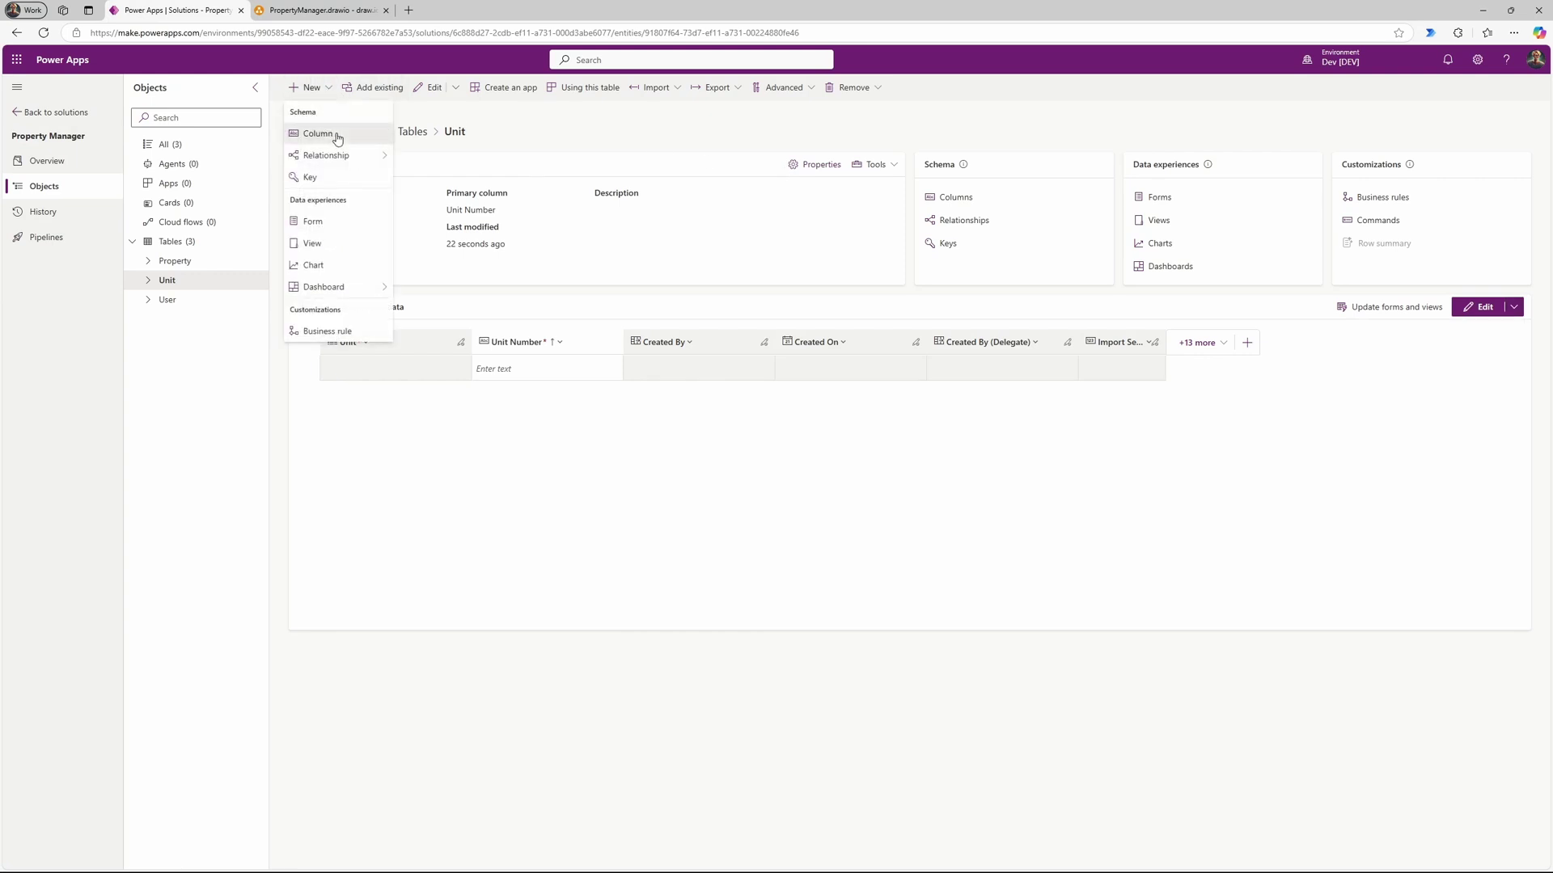
pyautogui.click(337, 138)
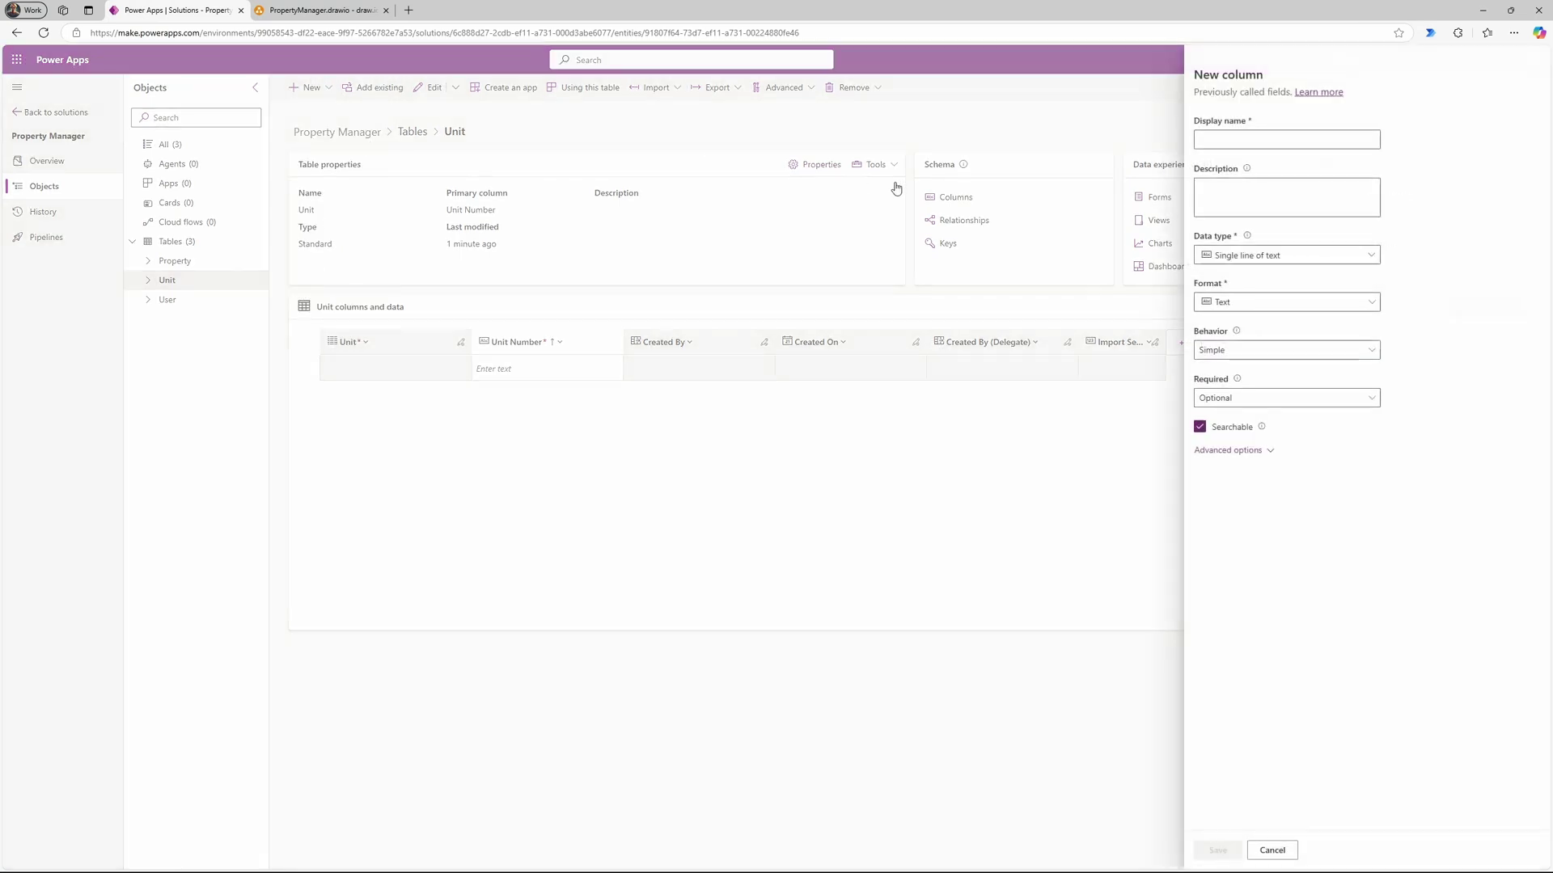
pyautogui.click(1342, 257)
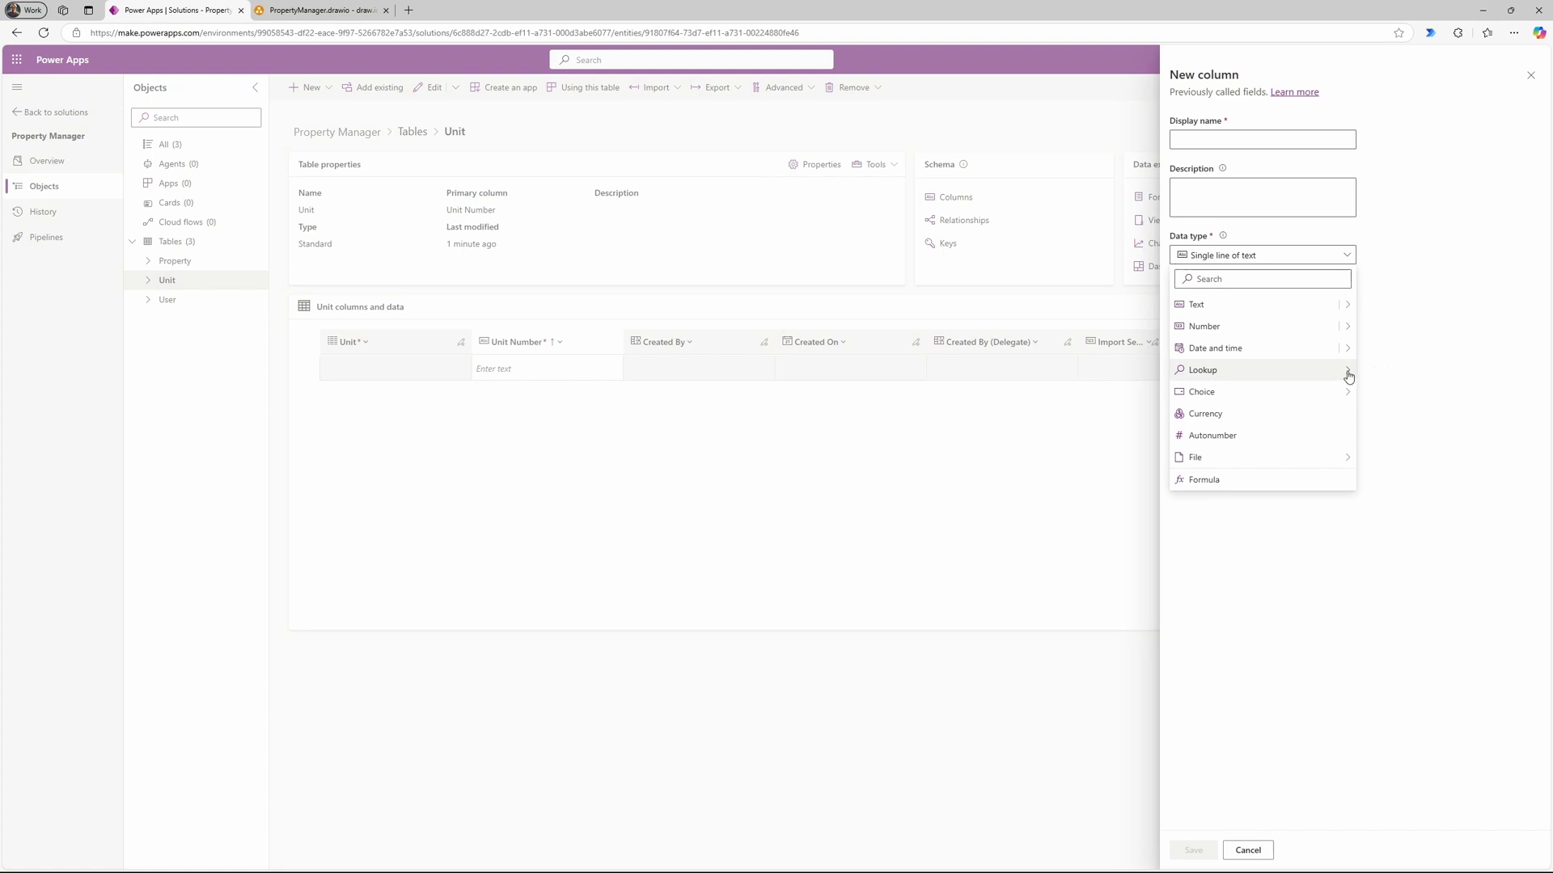
pyautogui.click(1382, 377)
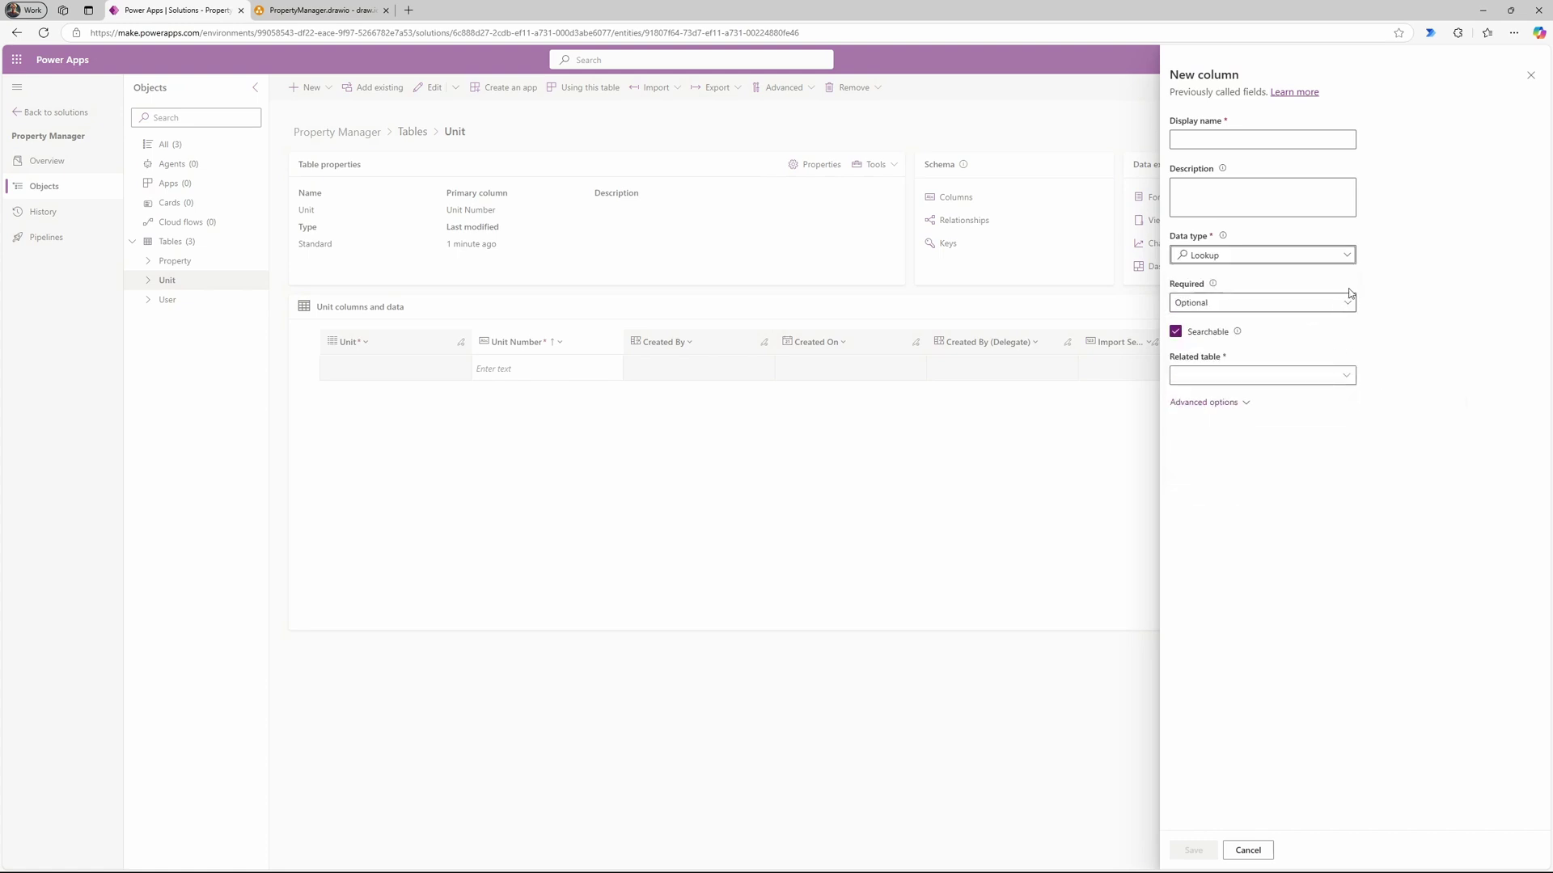
pyautogui.click(1344, 374)
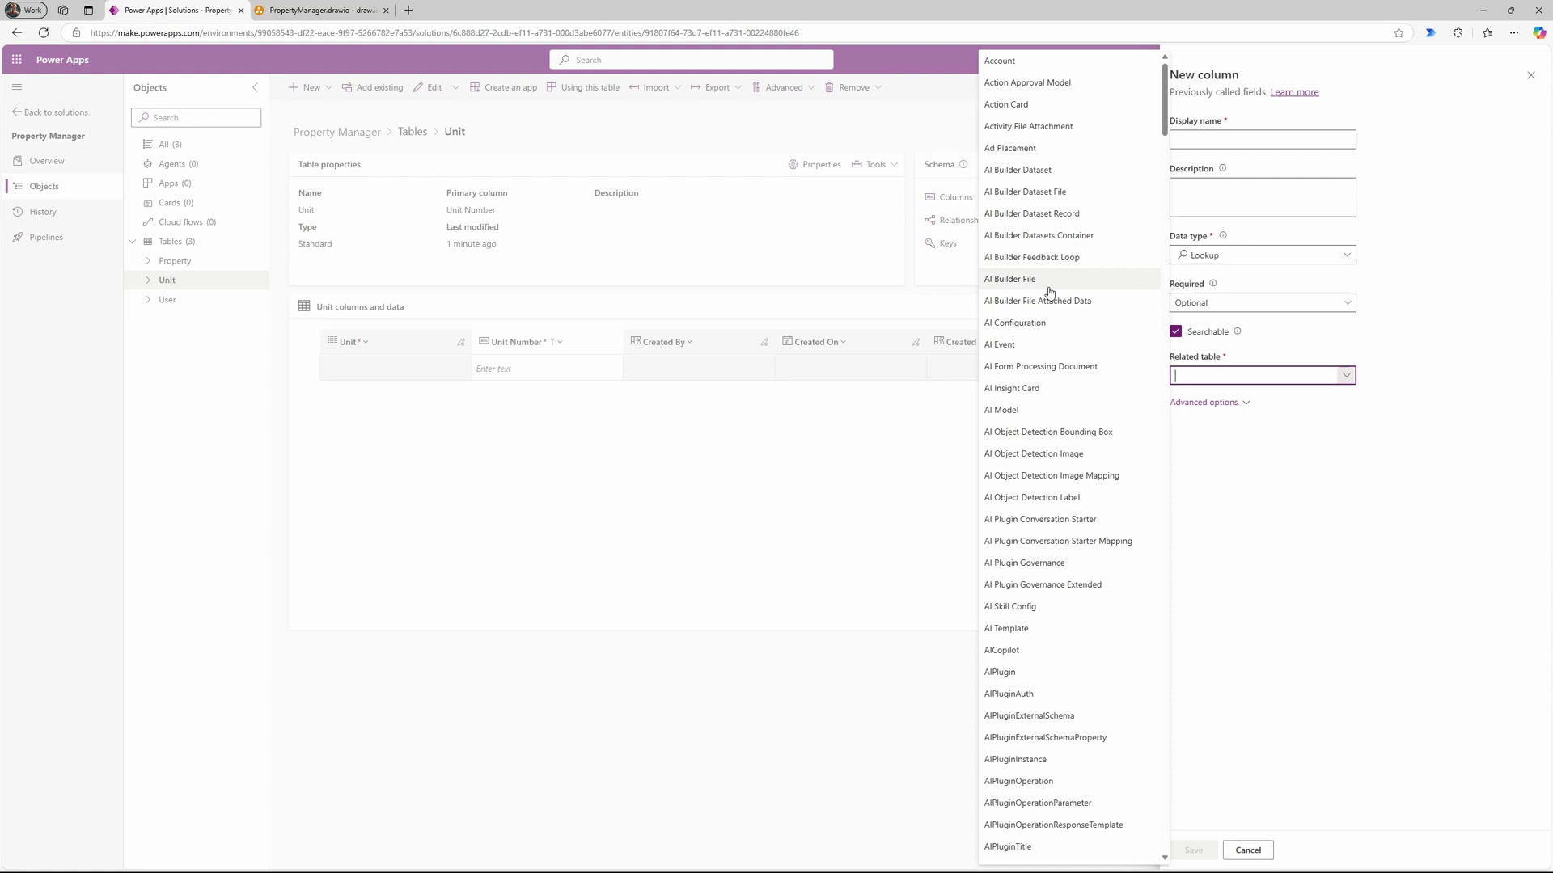
pyautogui.write('p')
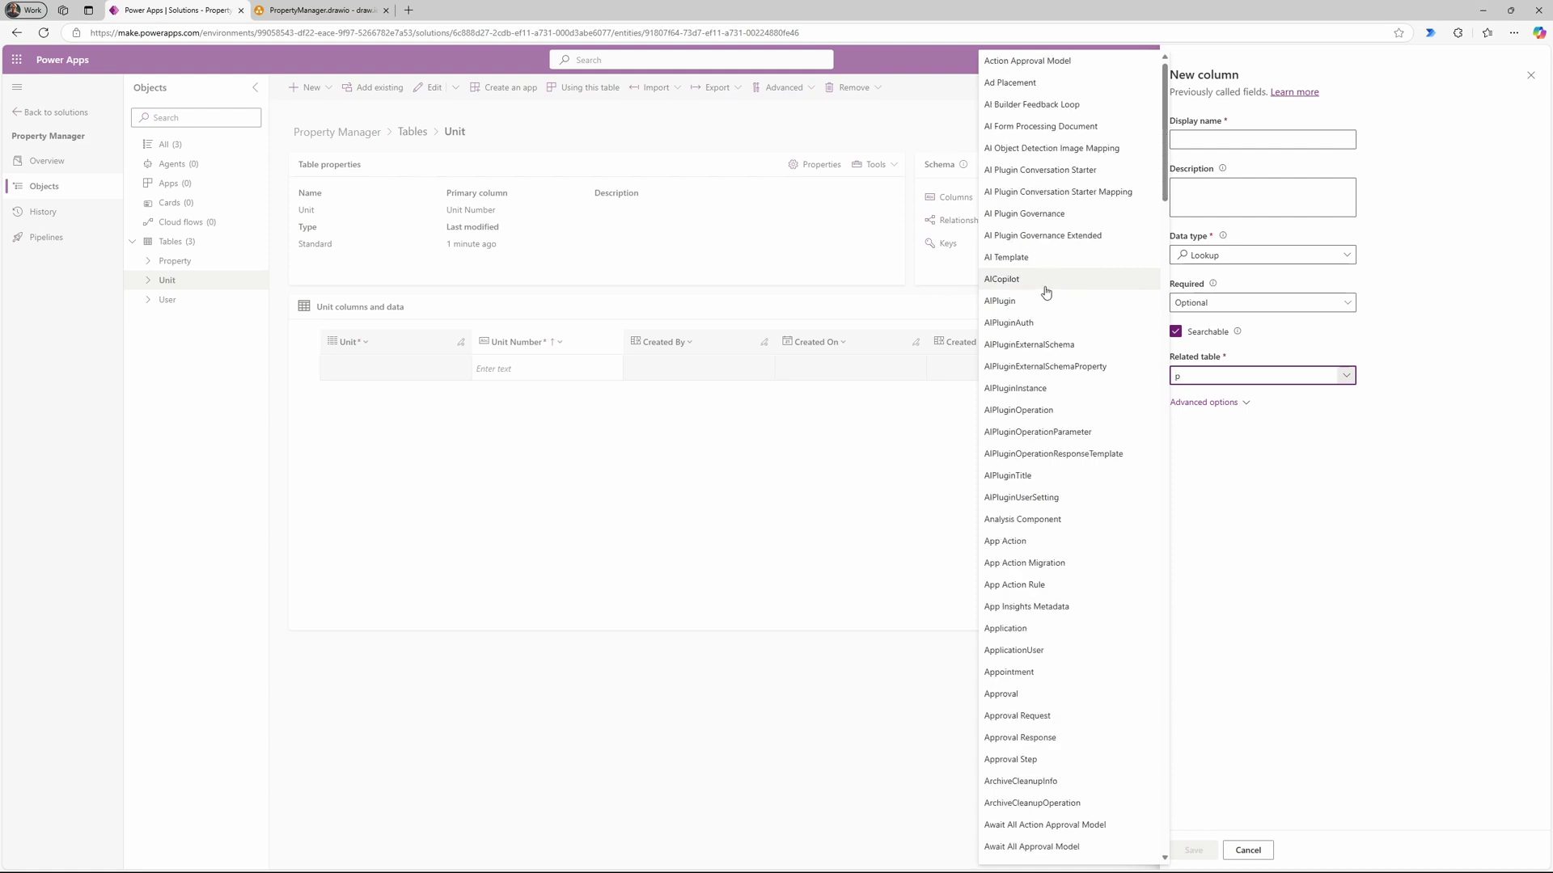
pyautogui.write('r')
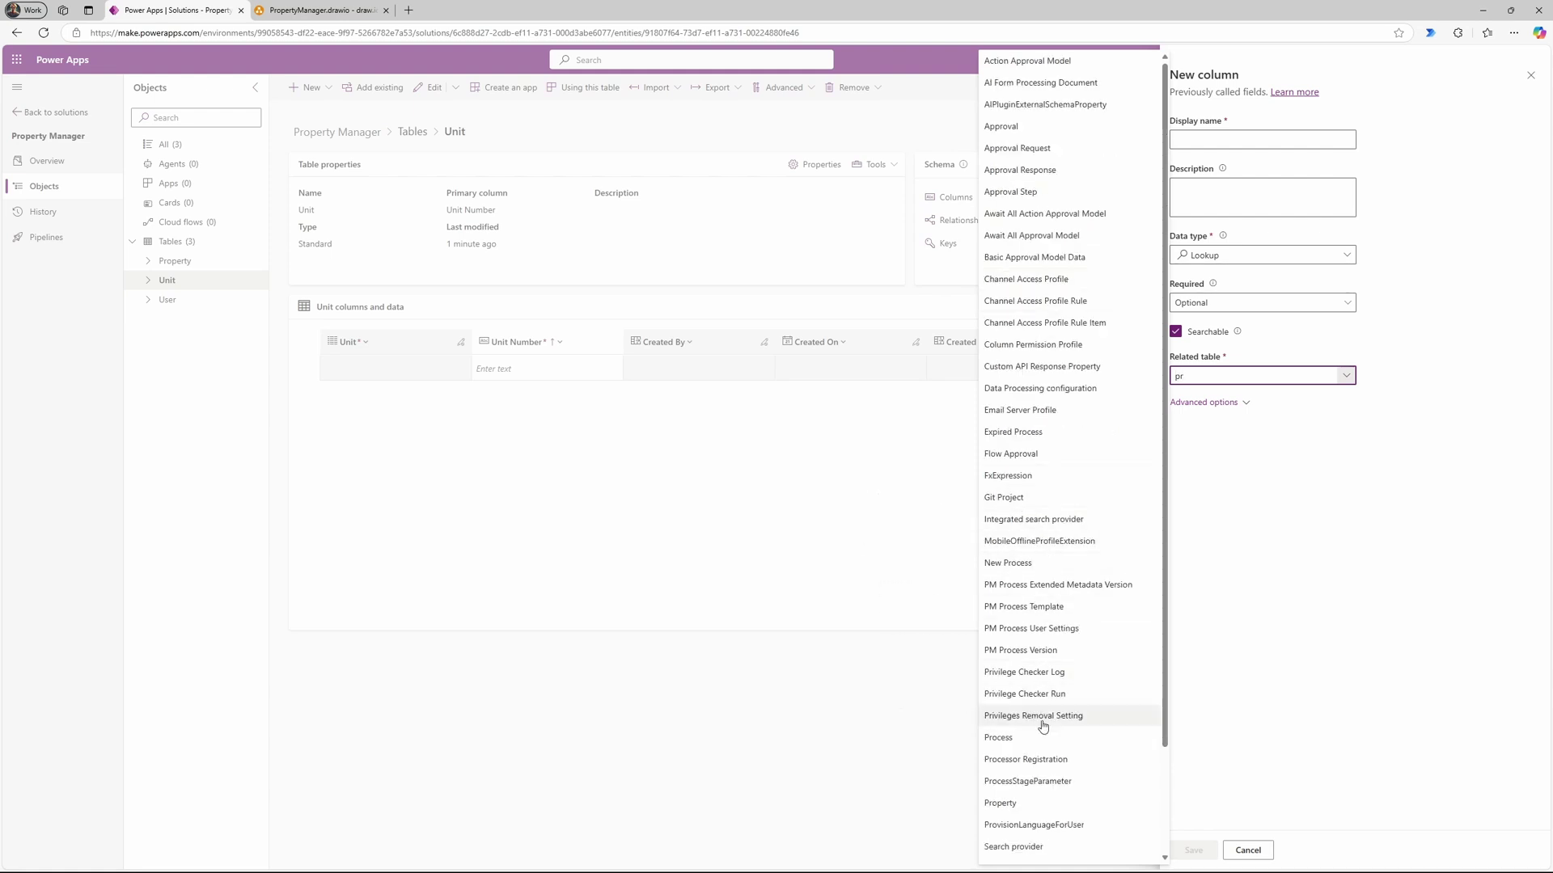
pyautogui.click(1040, 805)
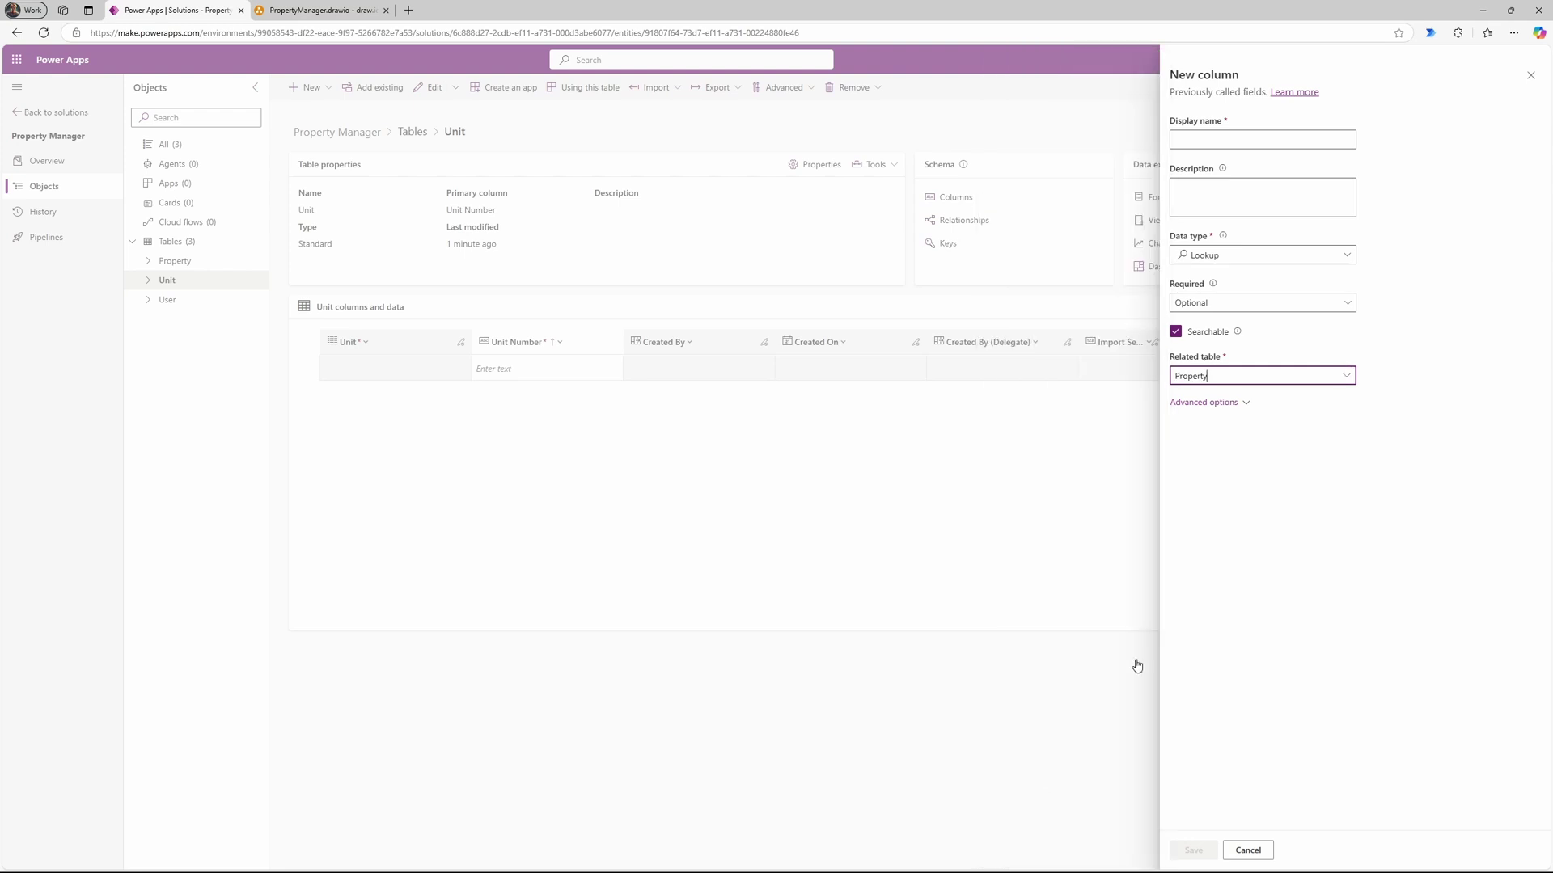
# Step: Name the lookup column Property, make it business required and save it
pyautogui.click(1219, 140)
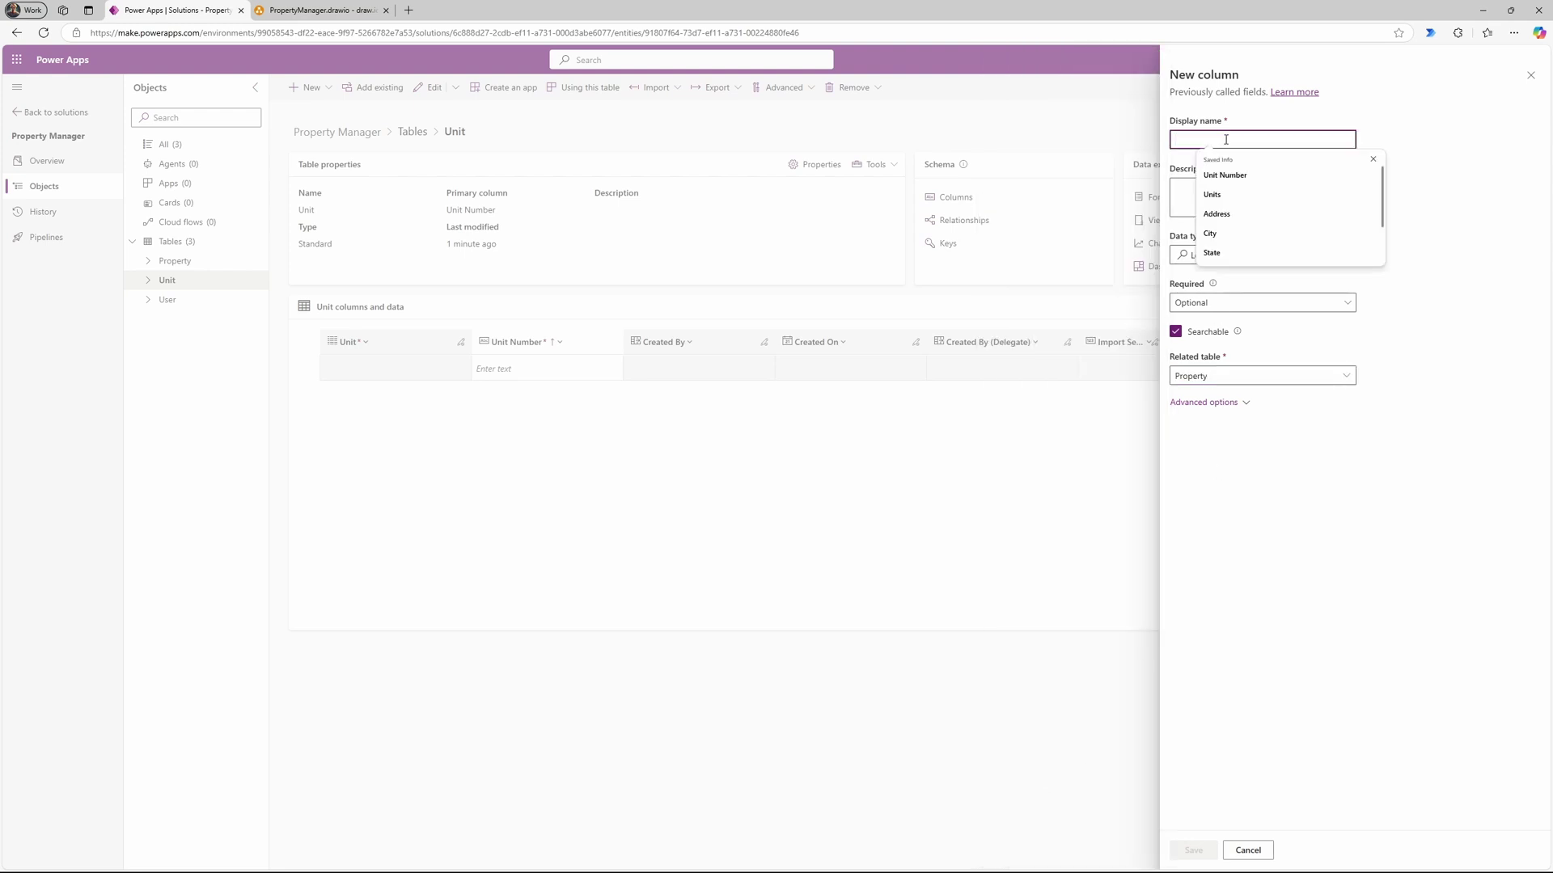
pyautogui.write('Property')
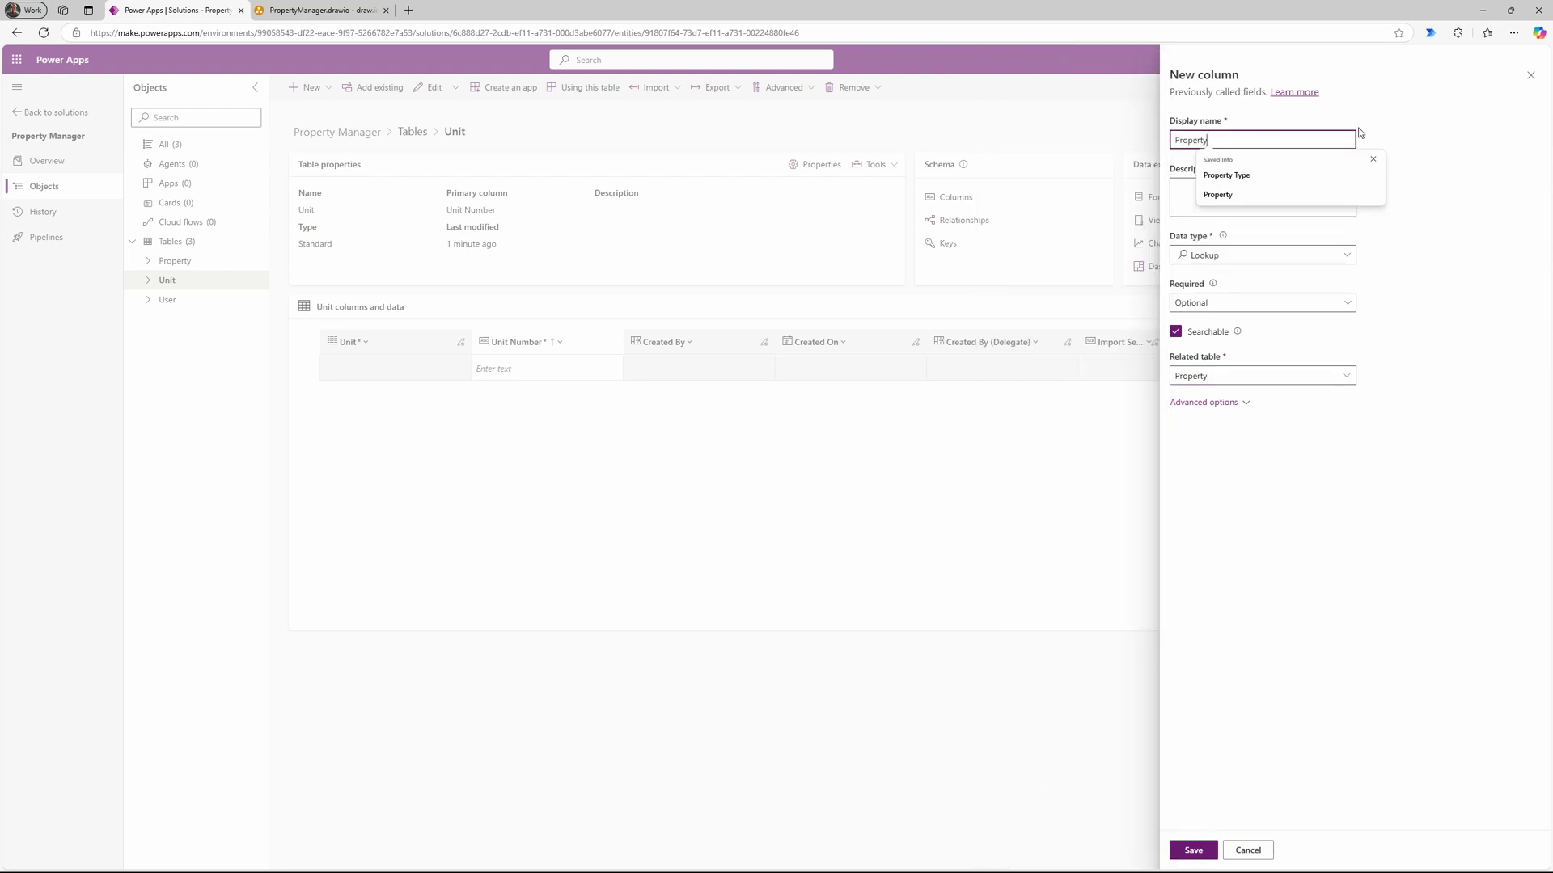
pyautogui.click(1421, 125)
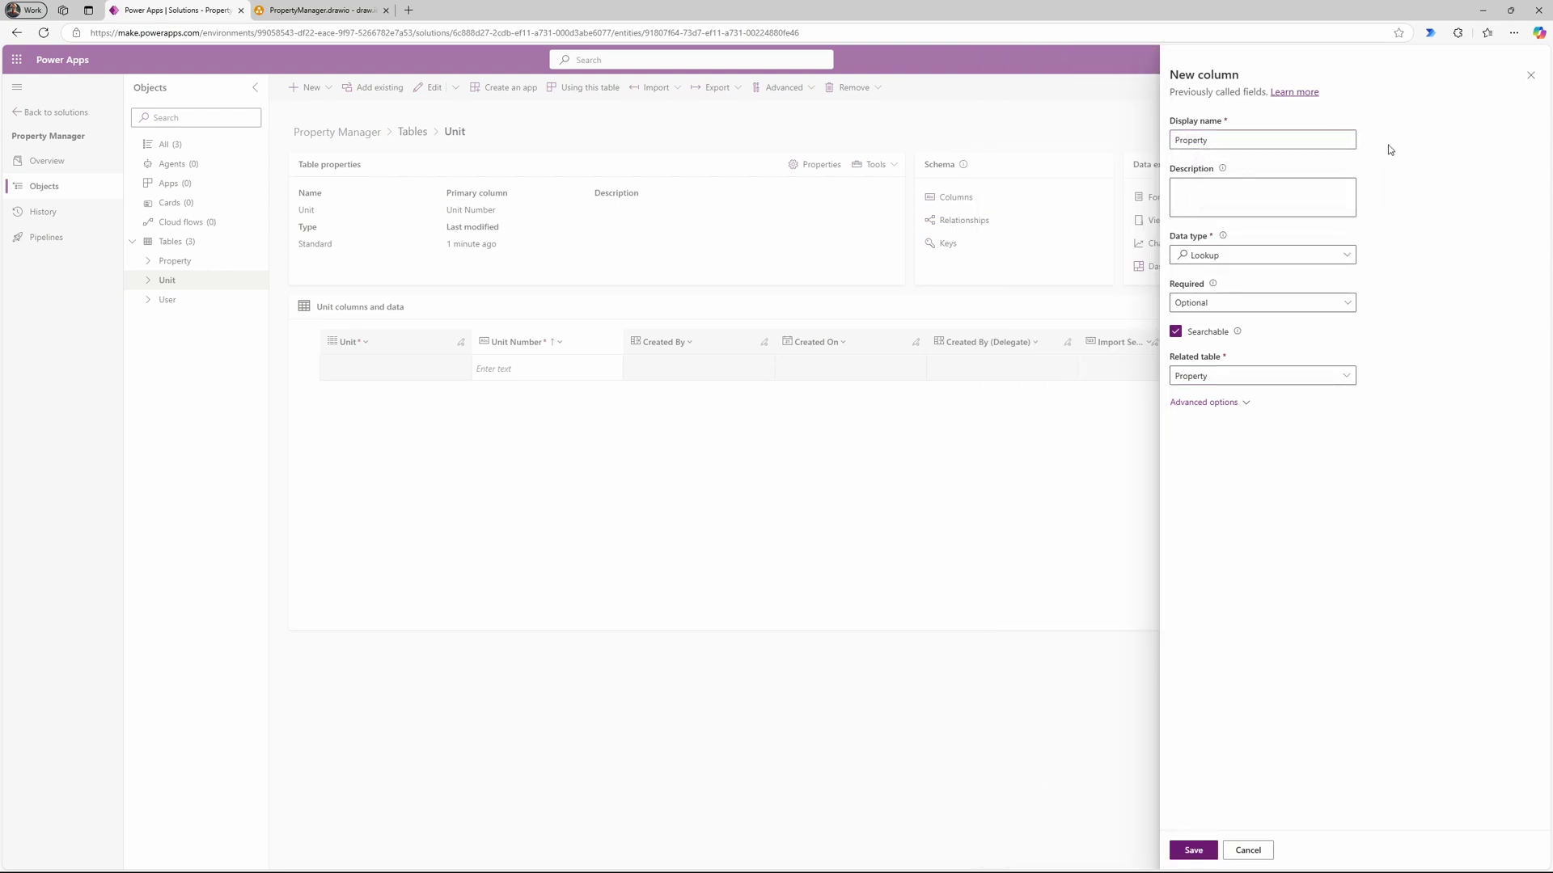
pyautogui.click(1245, 307)
pyautogui.click(1233, 342)
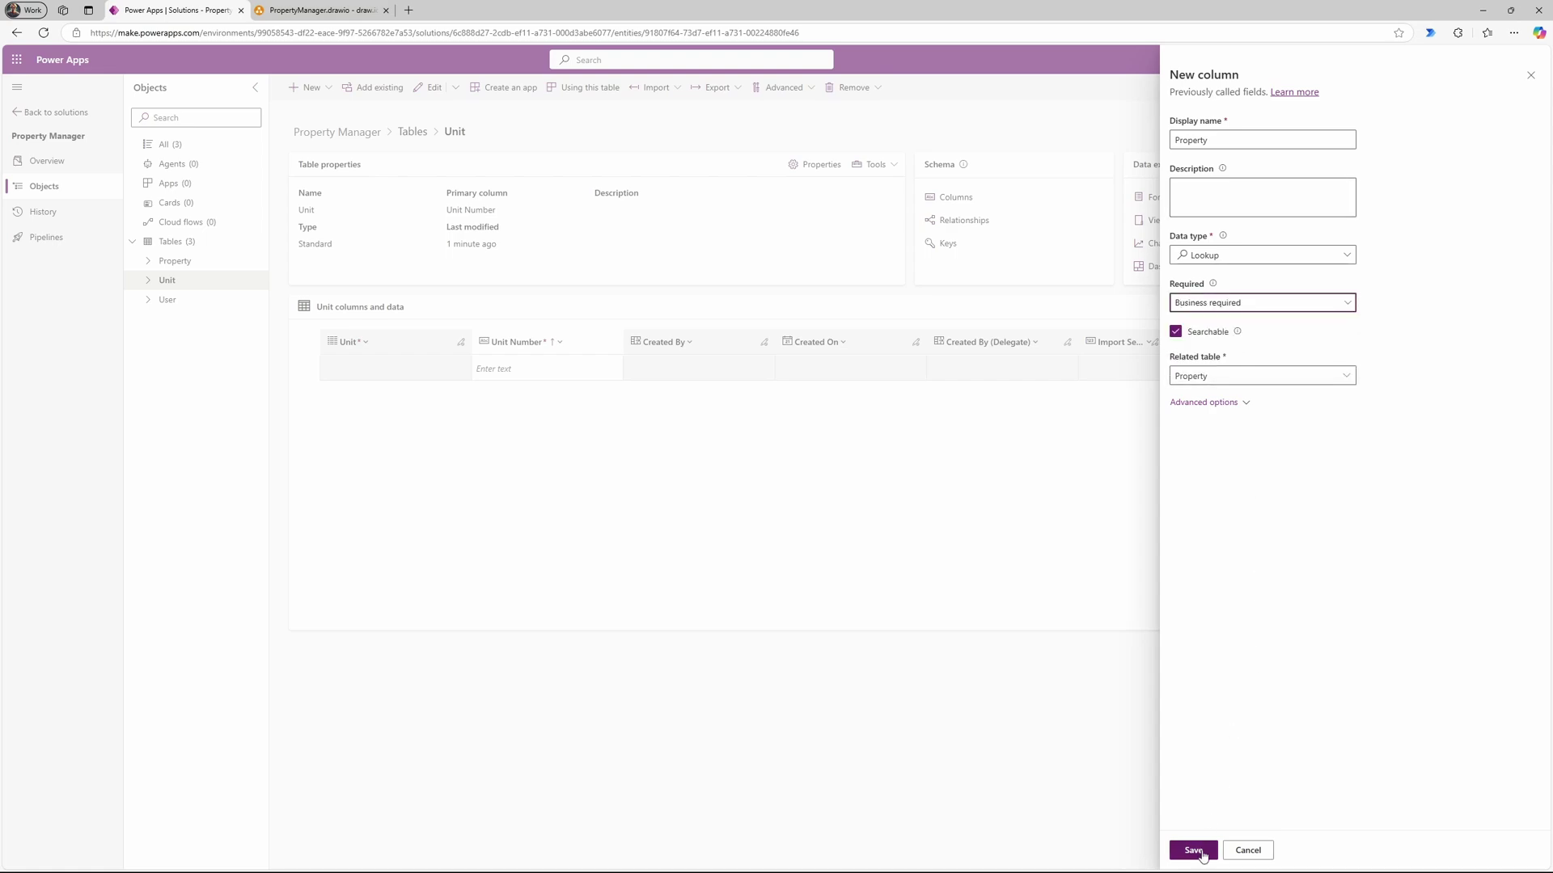
pyautogui.click(1193, 851)
# Step: Check the Units entity in the draw.io ERD and add an optional whole number column named Floor to the Unit table
pyautogui.click(331, 11)
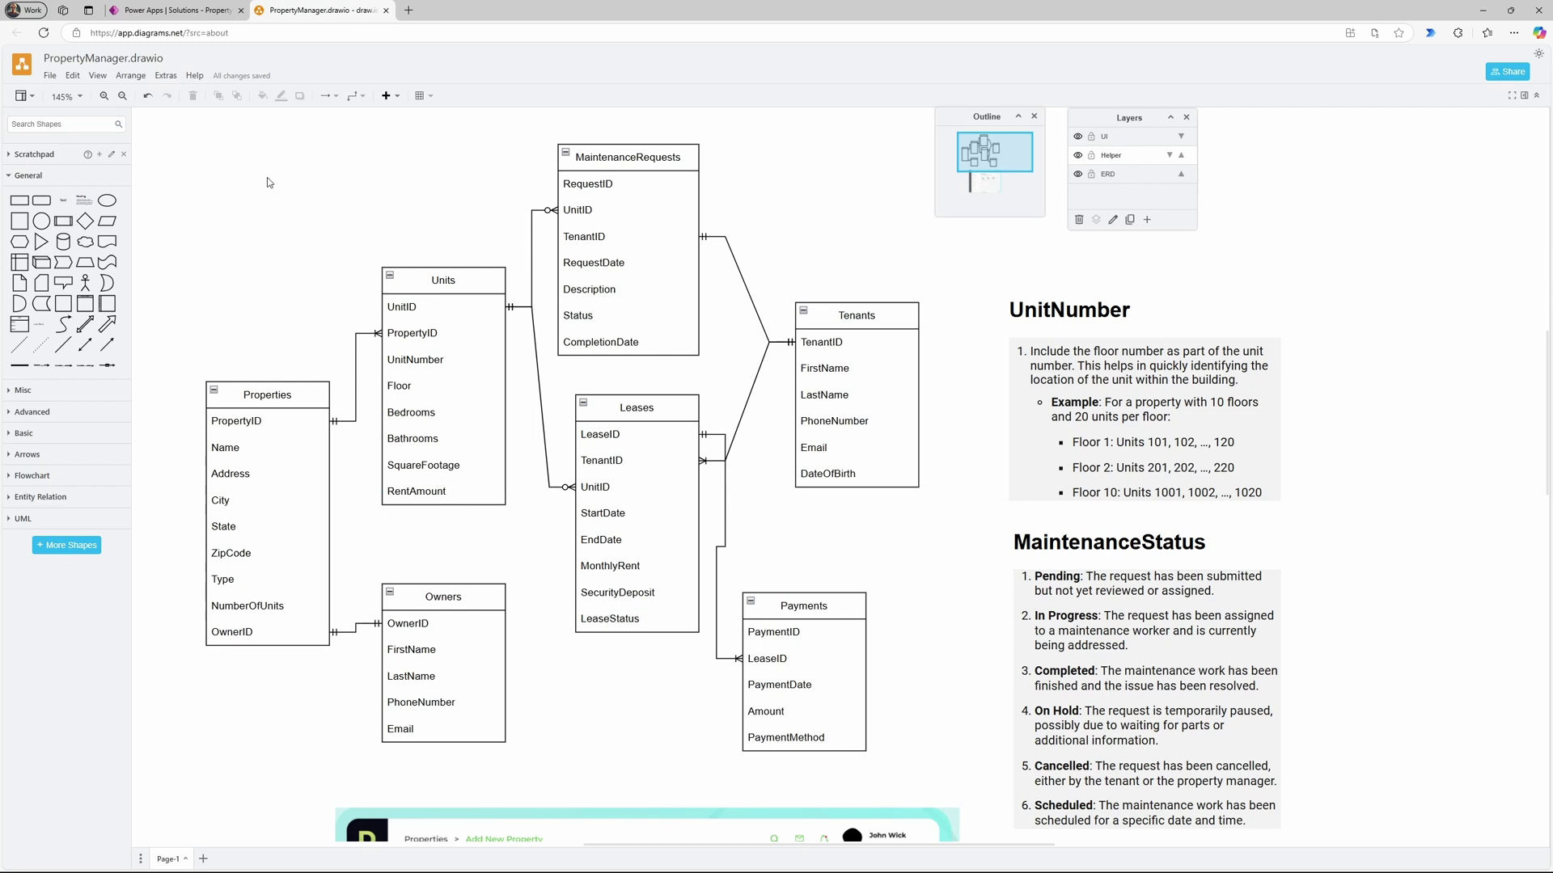
pyautogui.click(166, 11)
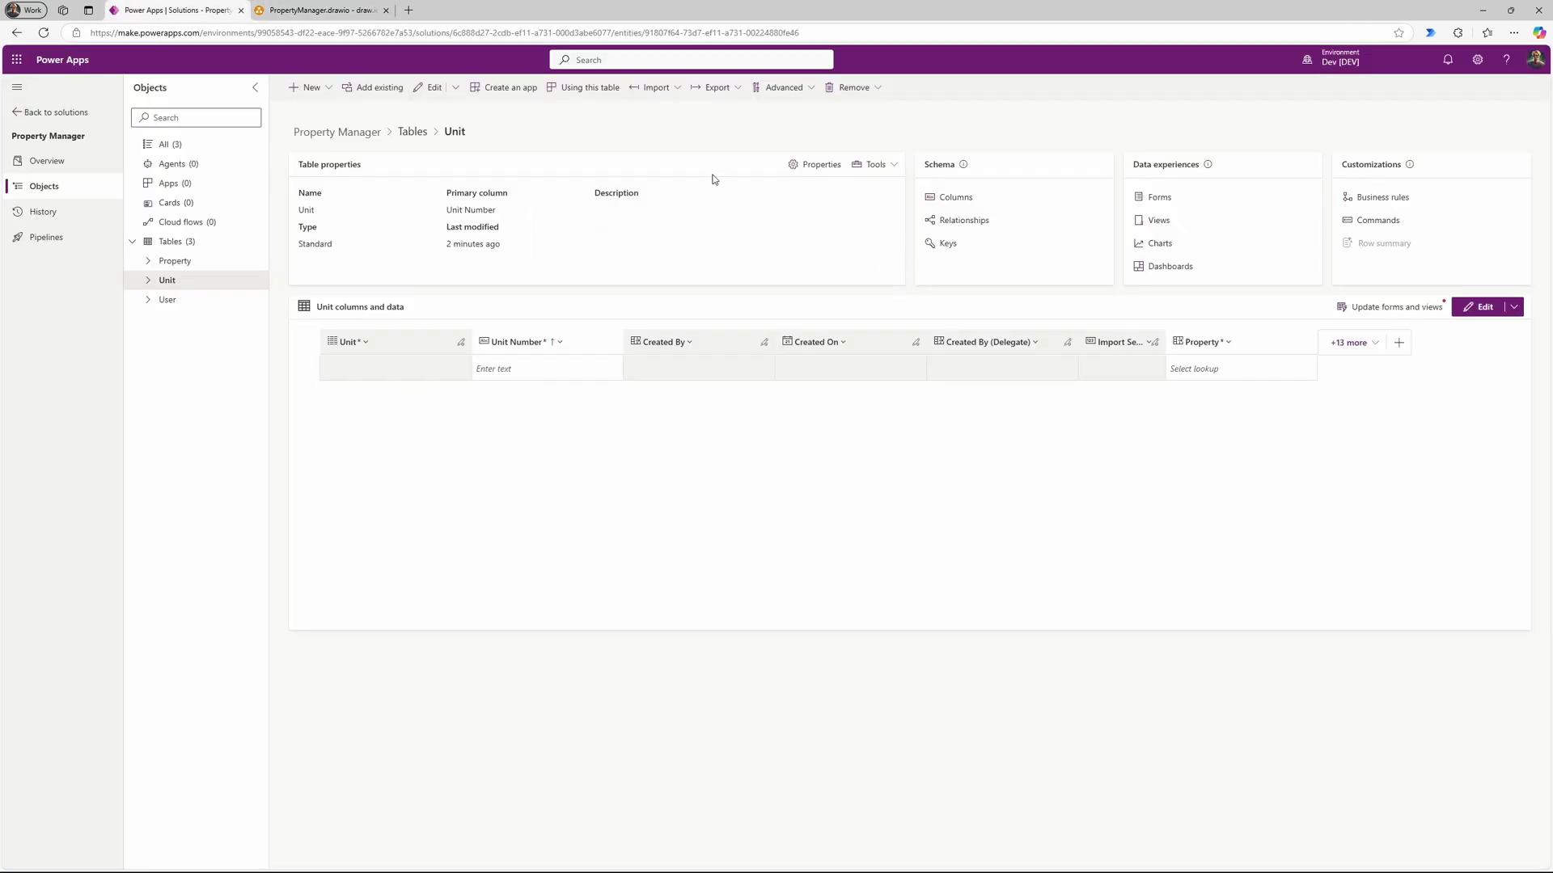
pyautogui.click(308, 87)
pyautogui.click(322, 133)
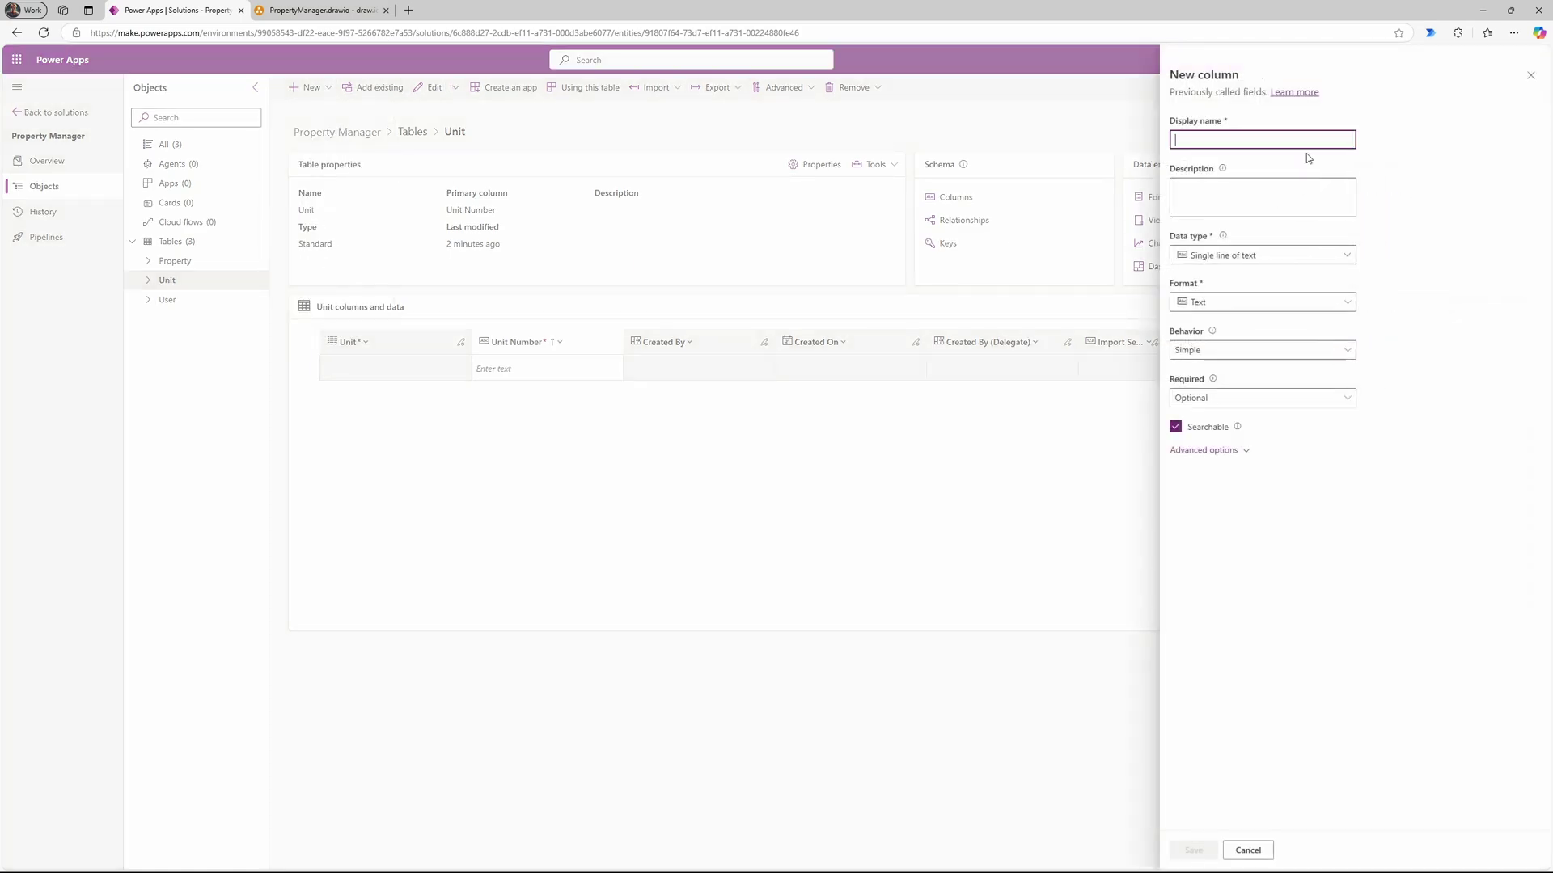
pyautogui.write('Floor')
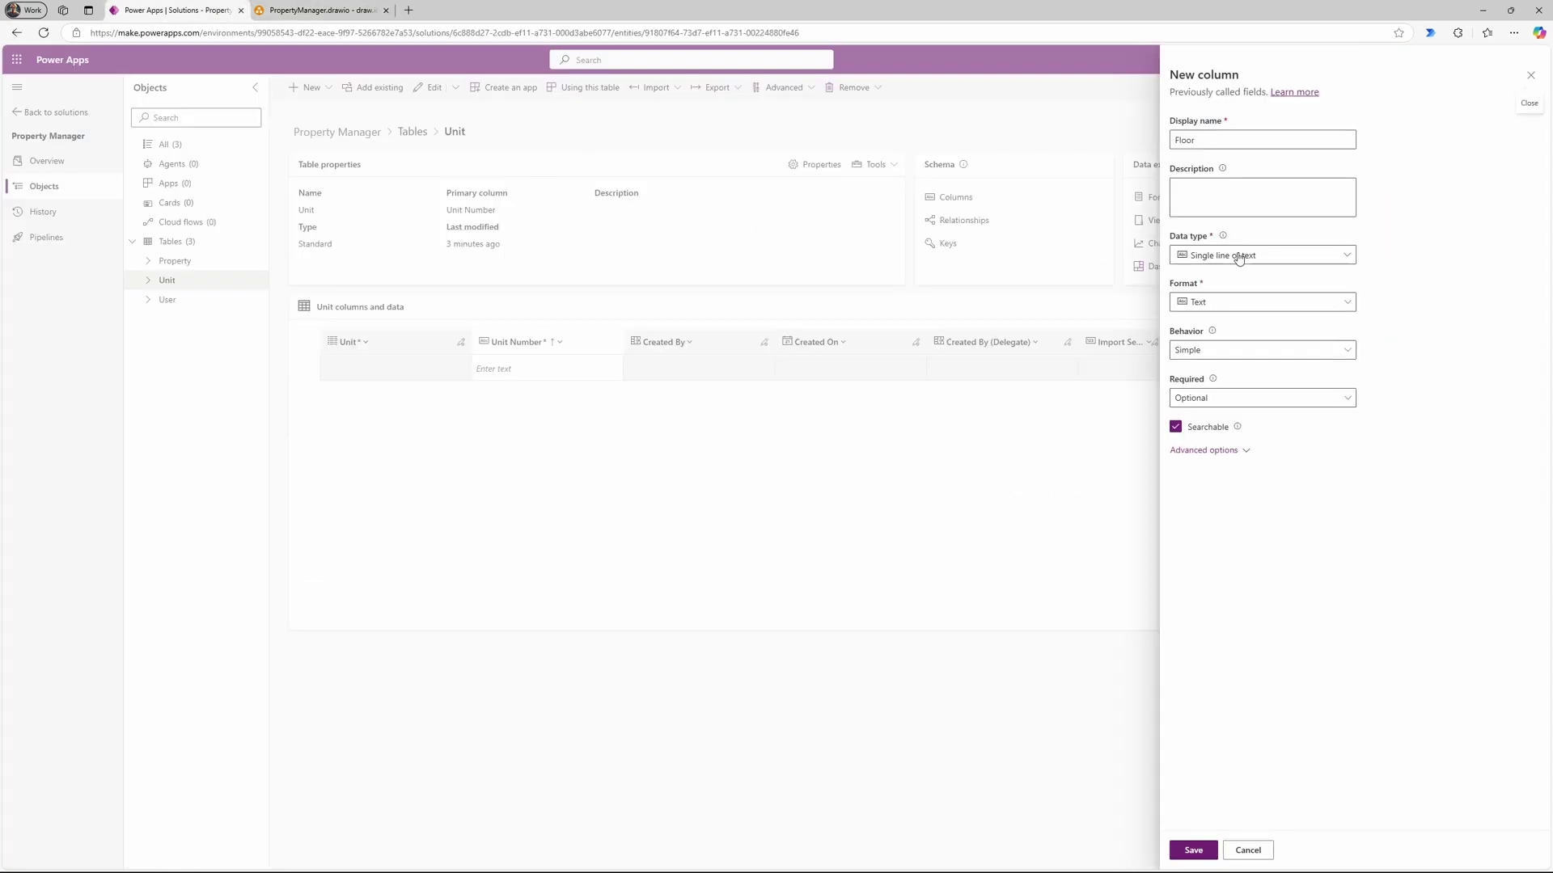
pyautogui.click(1261, 255)
pyautogui.moveTo(1346, 326)
pyautogui.click(1402, 327)
pyautogui.click(1272, 400)
pyautogui.click(1251, 460)
pyautogui.click(1191, 854)
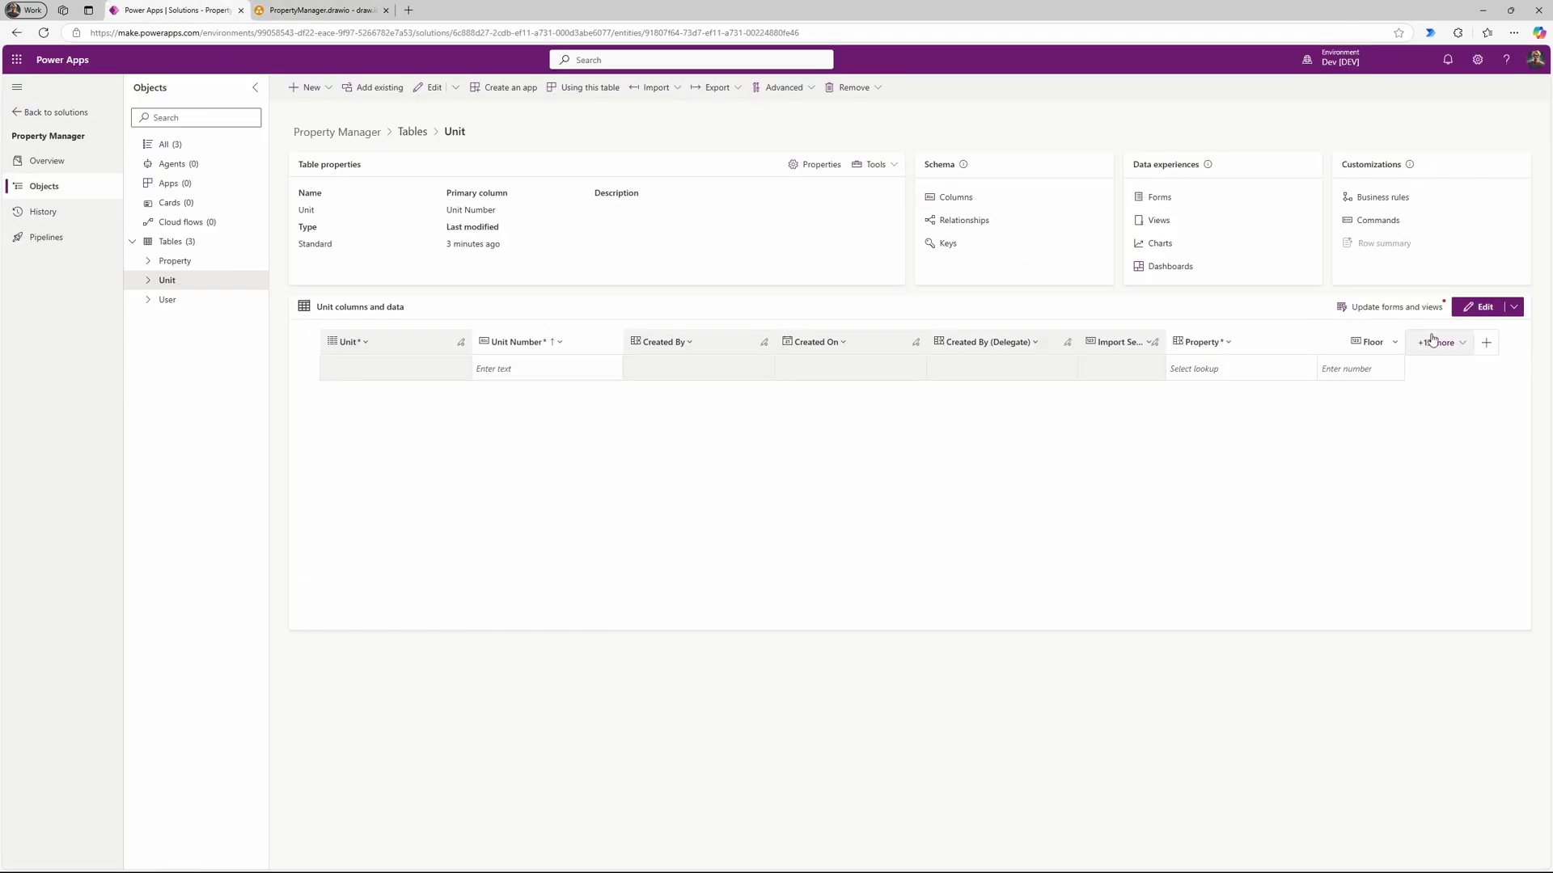
# Step: Add a whole number column named Beedroms to the Unit table, set it to business recommended and save it
pyautogui.click(308, 88)
pyautogui.click(332, 123)
pyautogui.write('Be')
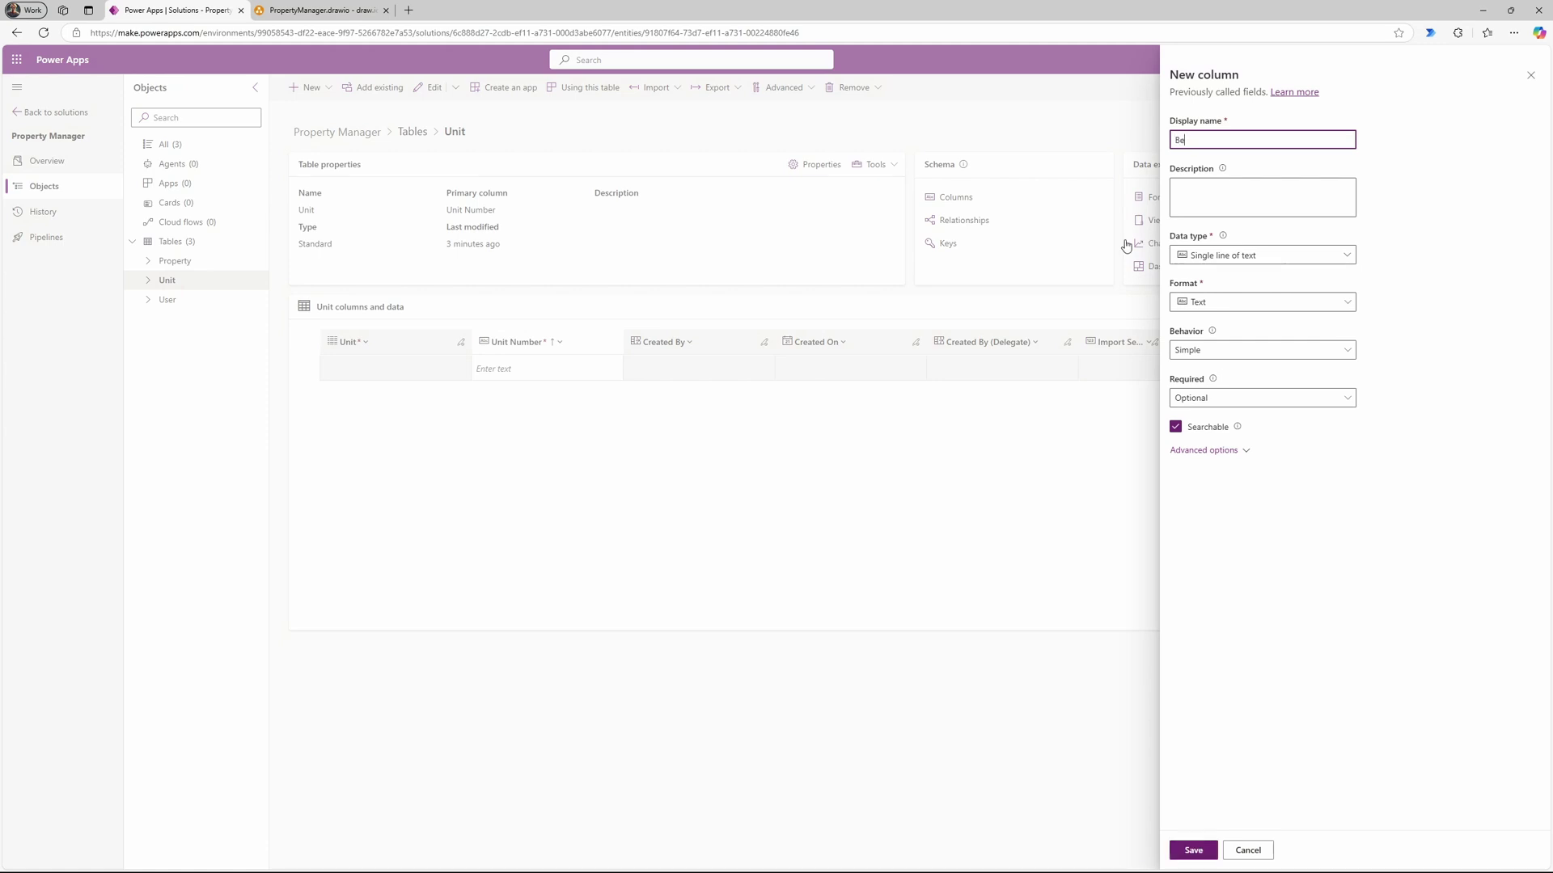
pyautogui.write('edroms')
pyautogui.click(1255, 255)
pyautogui.click(1384, 329)
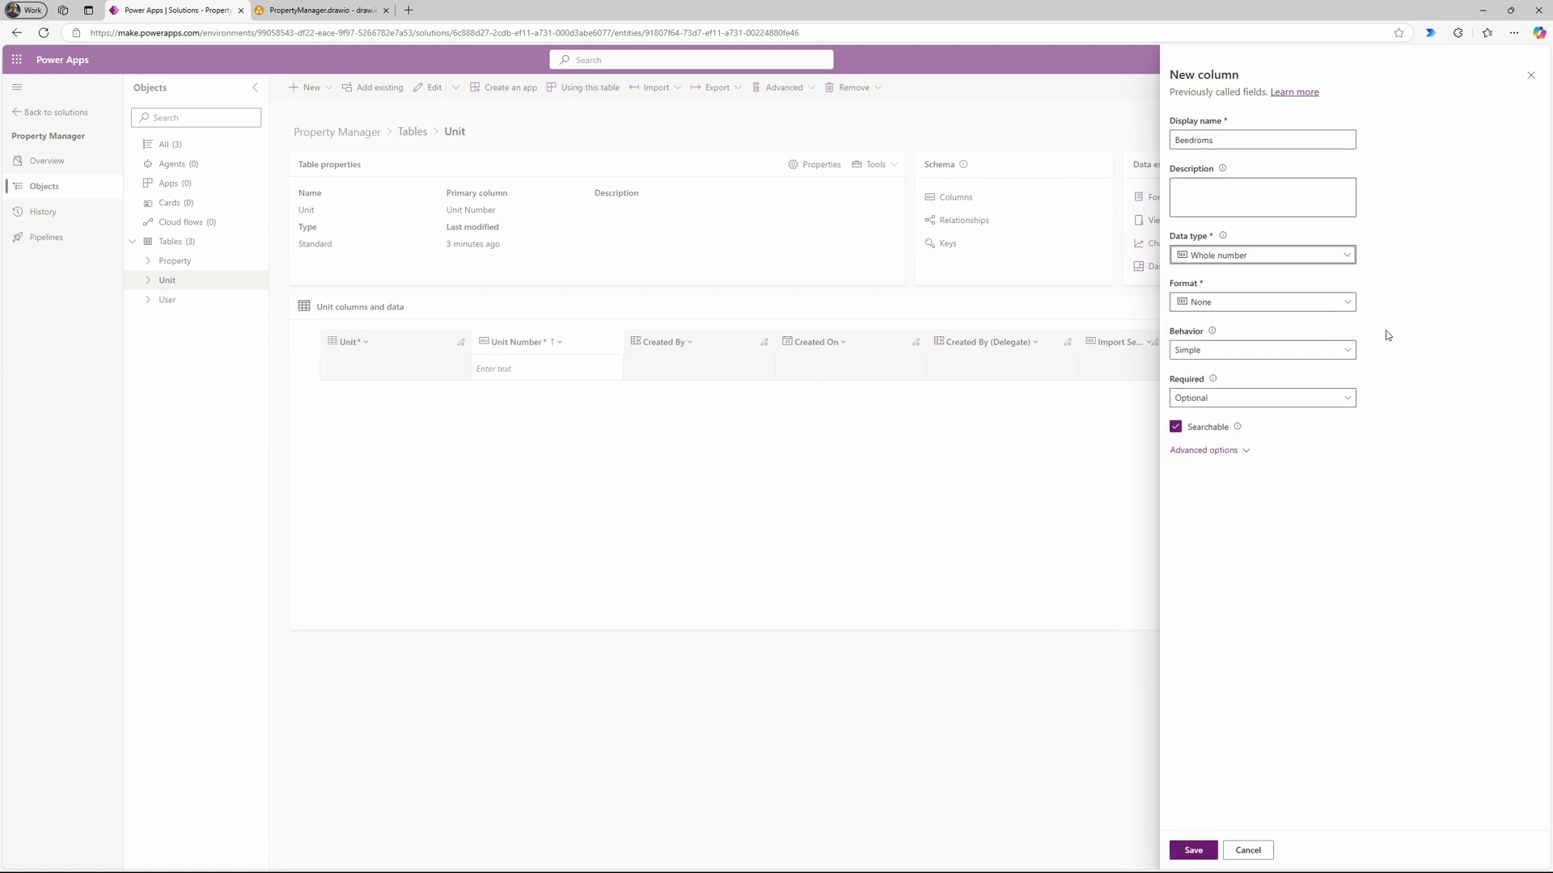
pyautogui.click(1238, 304)
pyautogui.click(1238, 307)
pyautogui.click(1236, 398)
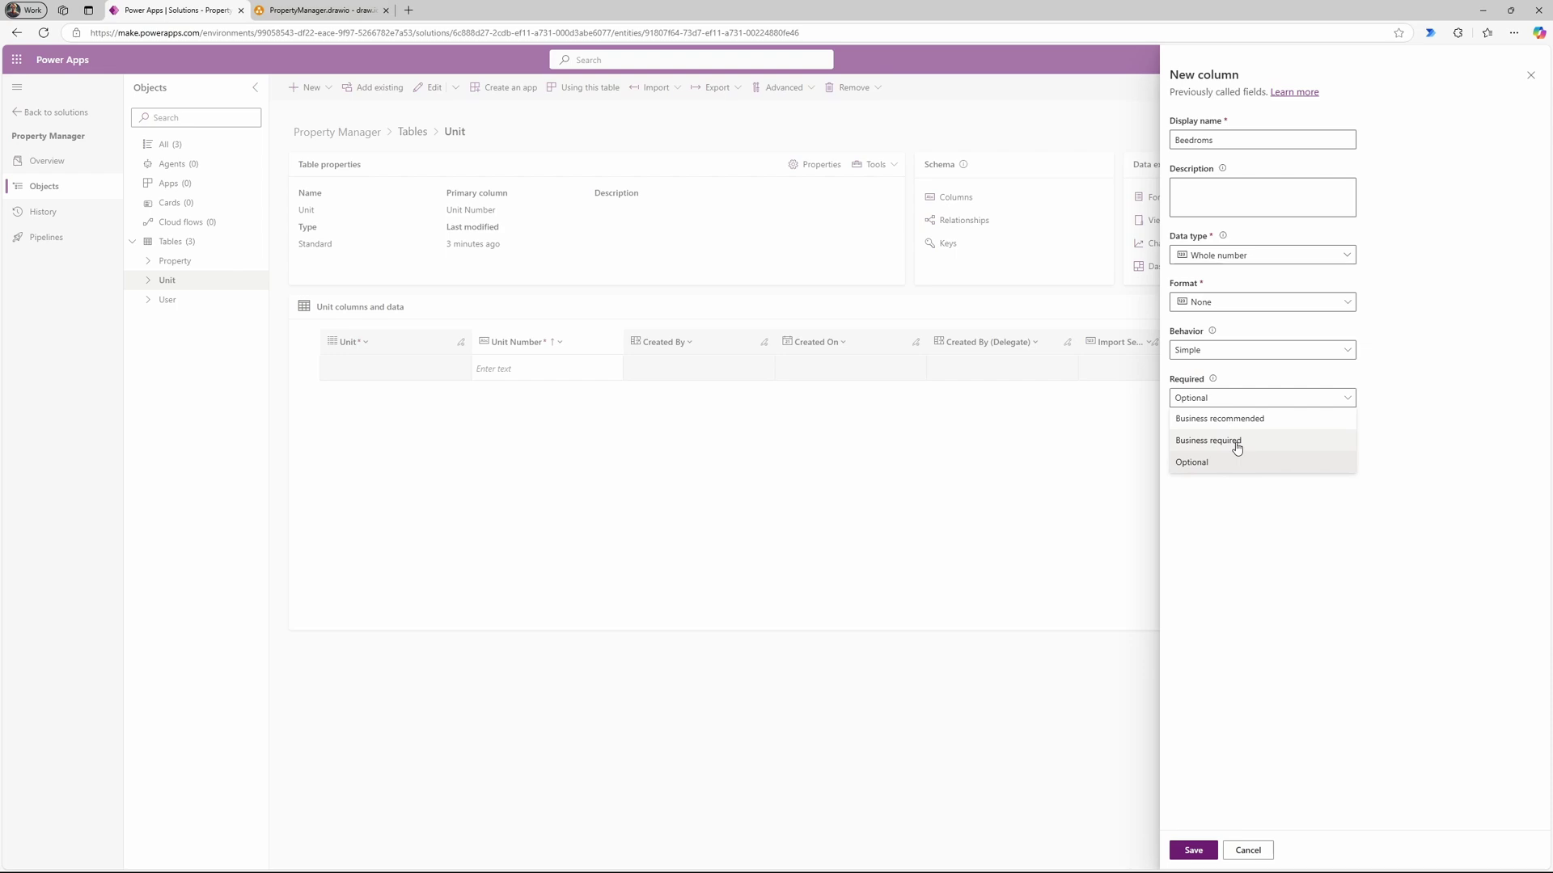
pyautogui.click(1219, 418)
pyautogui.click(1193, 850)
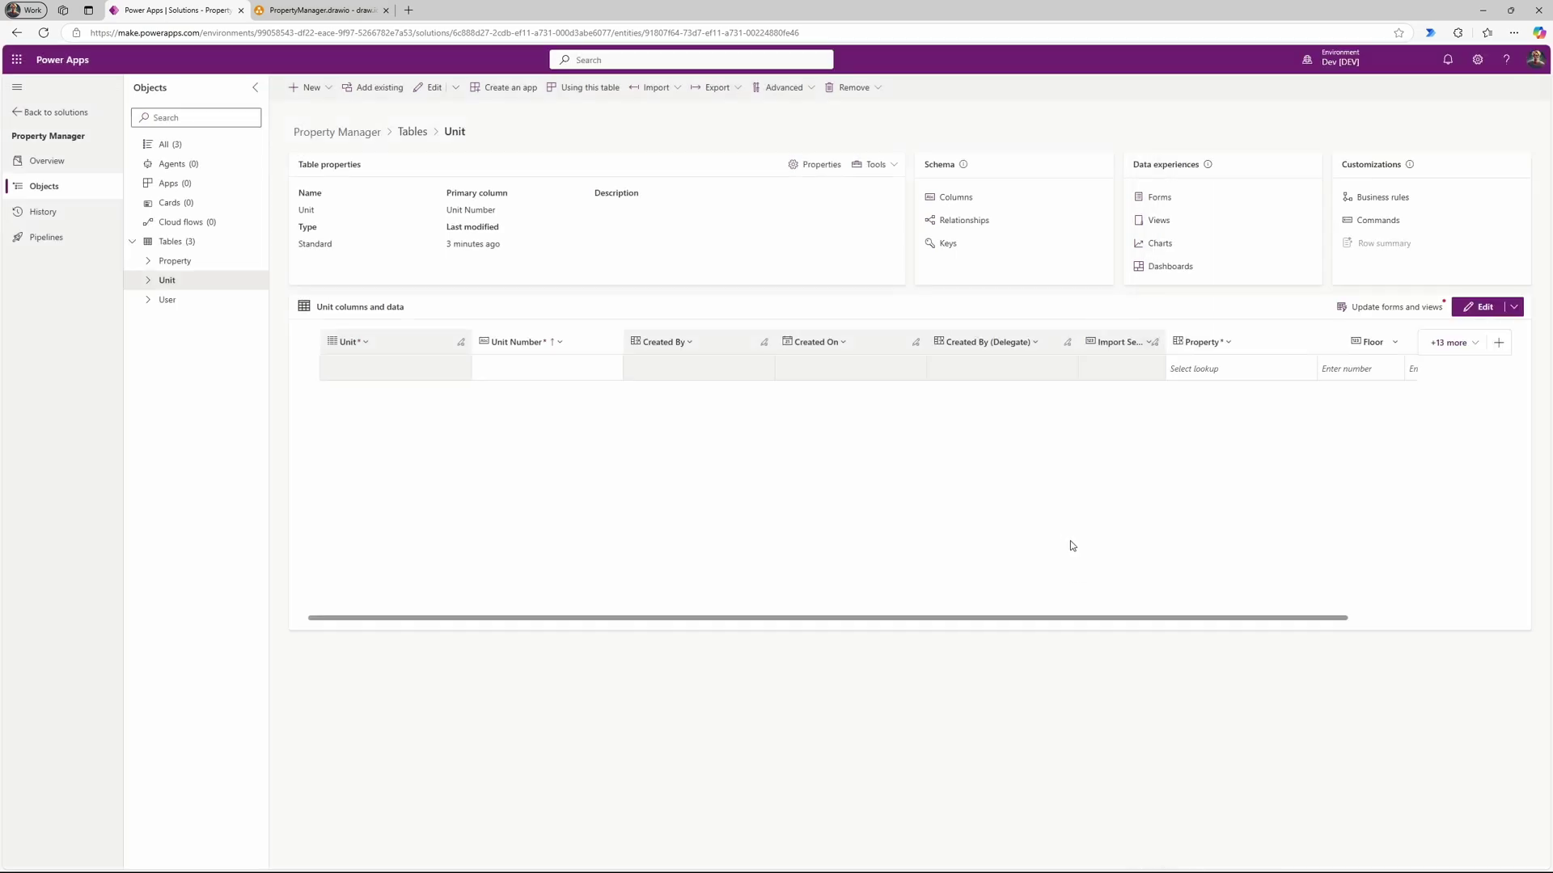
# Step: Check the ERD again and add a business recommended whole number column named Bathrooms to the Unit table
pyautogui.click(319, 10)
pyautogui.click(177, 10)
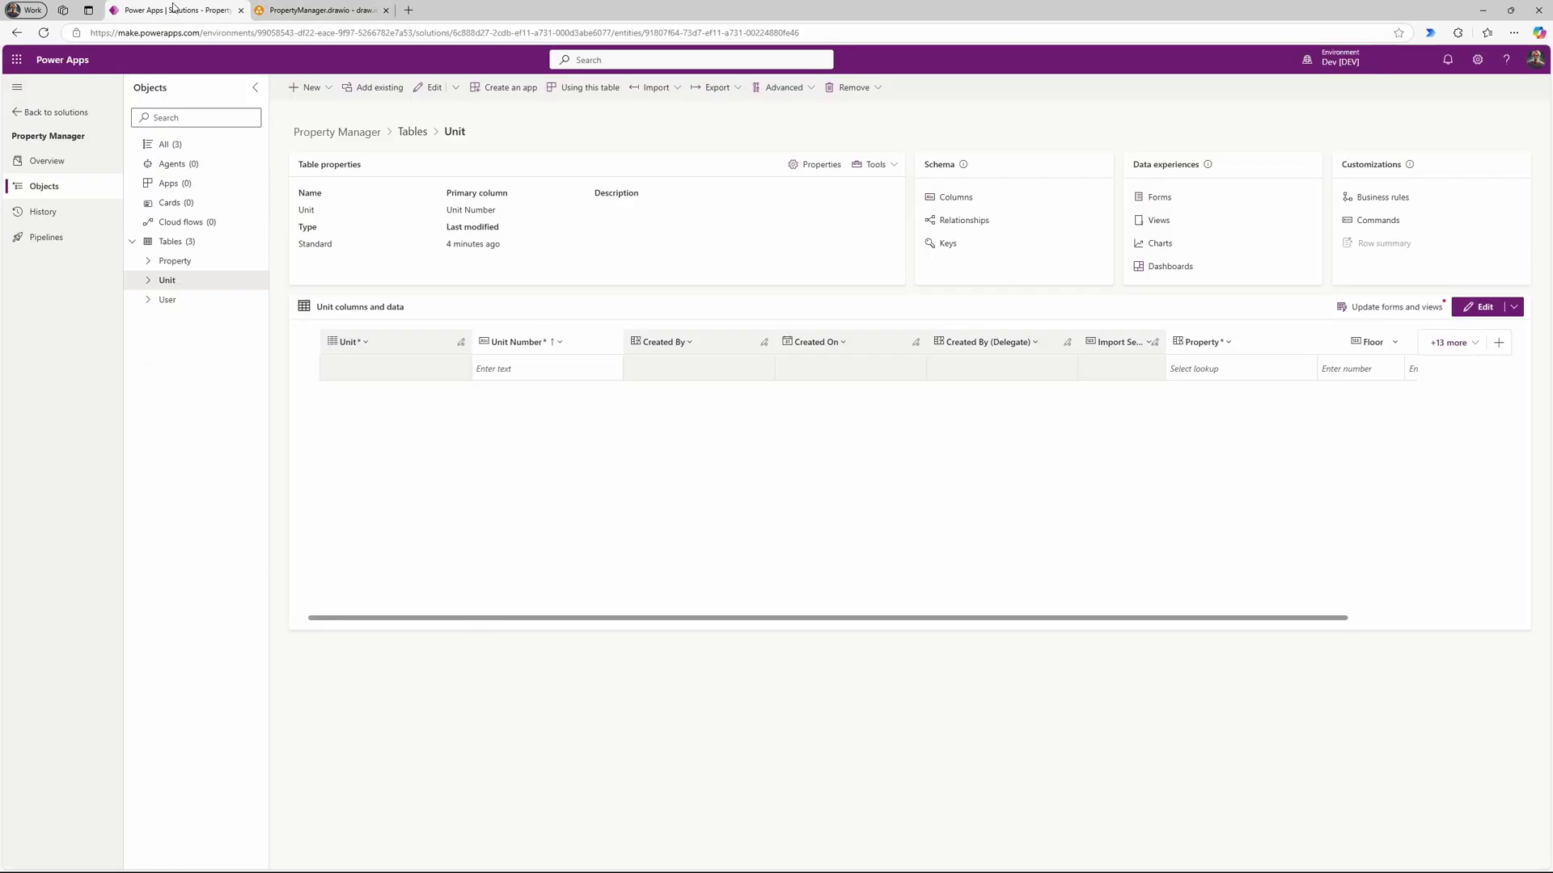
pyautogui.click(1499, 345)
pyautogui.write('Bathrooms')
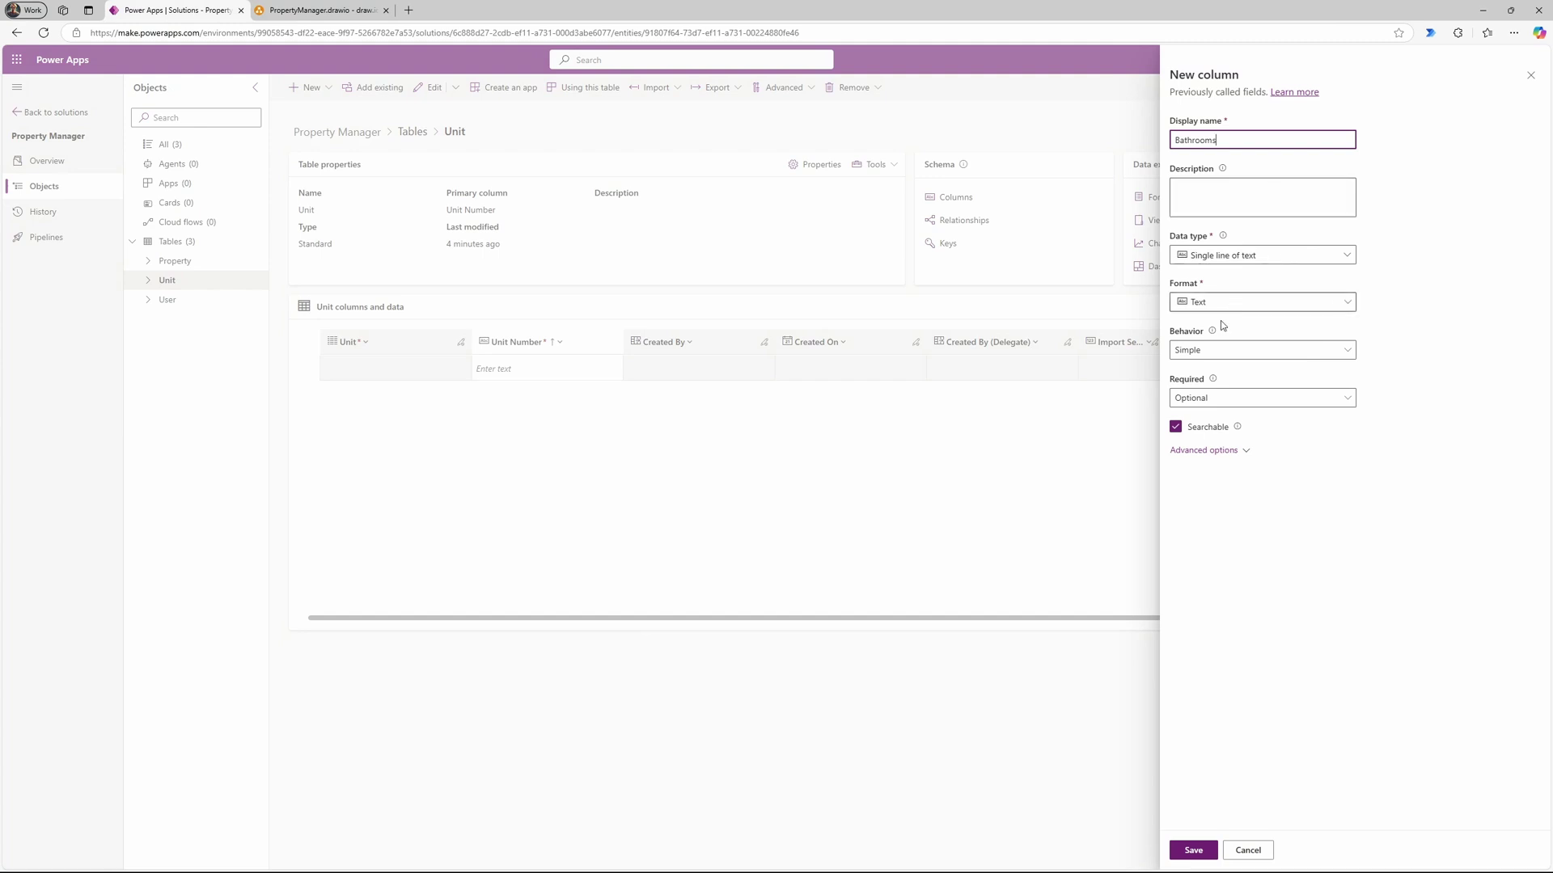
pyautogui.click(1221, 398)
pyautogui.click(1219, 418)
pyautogui.click(1261, 303)
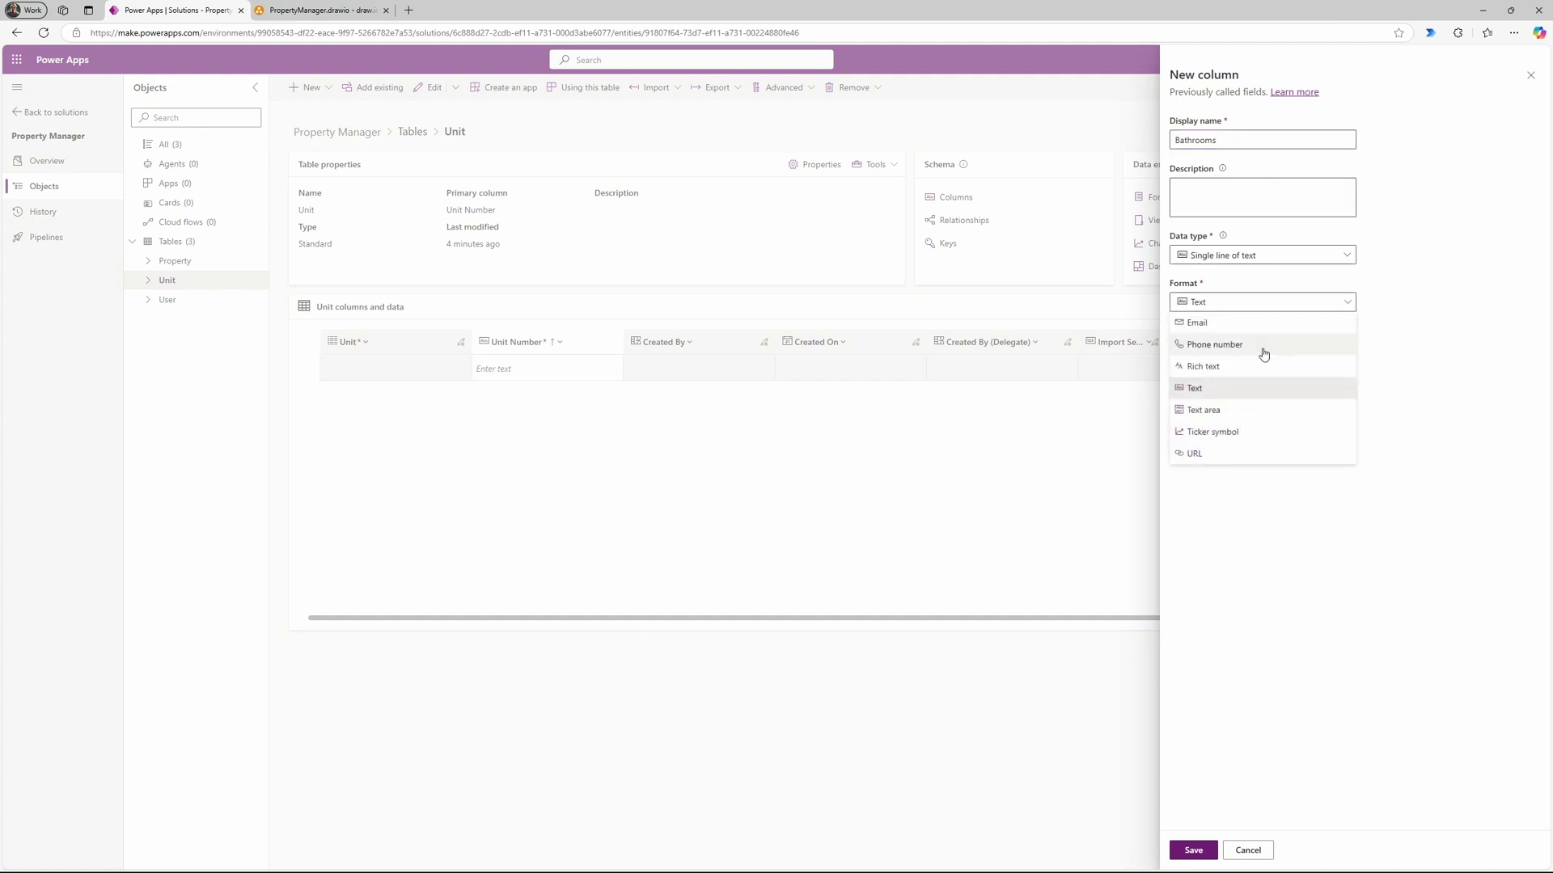
pyautogui.click(1238, 258)
pyautogui.moveTo(1345, 327)
pyautogui.click(1397, 329)
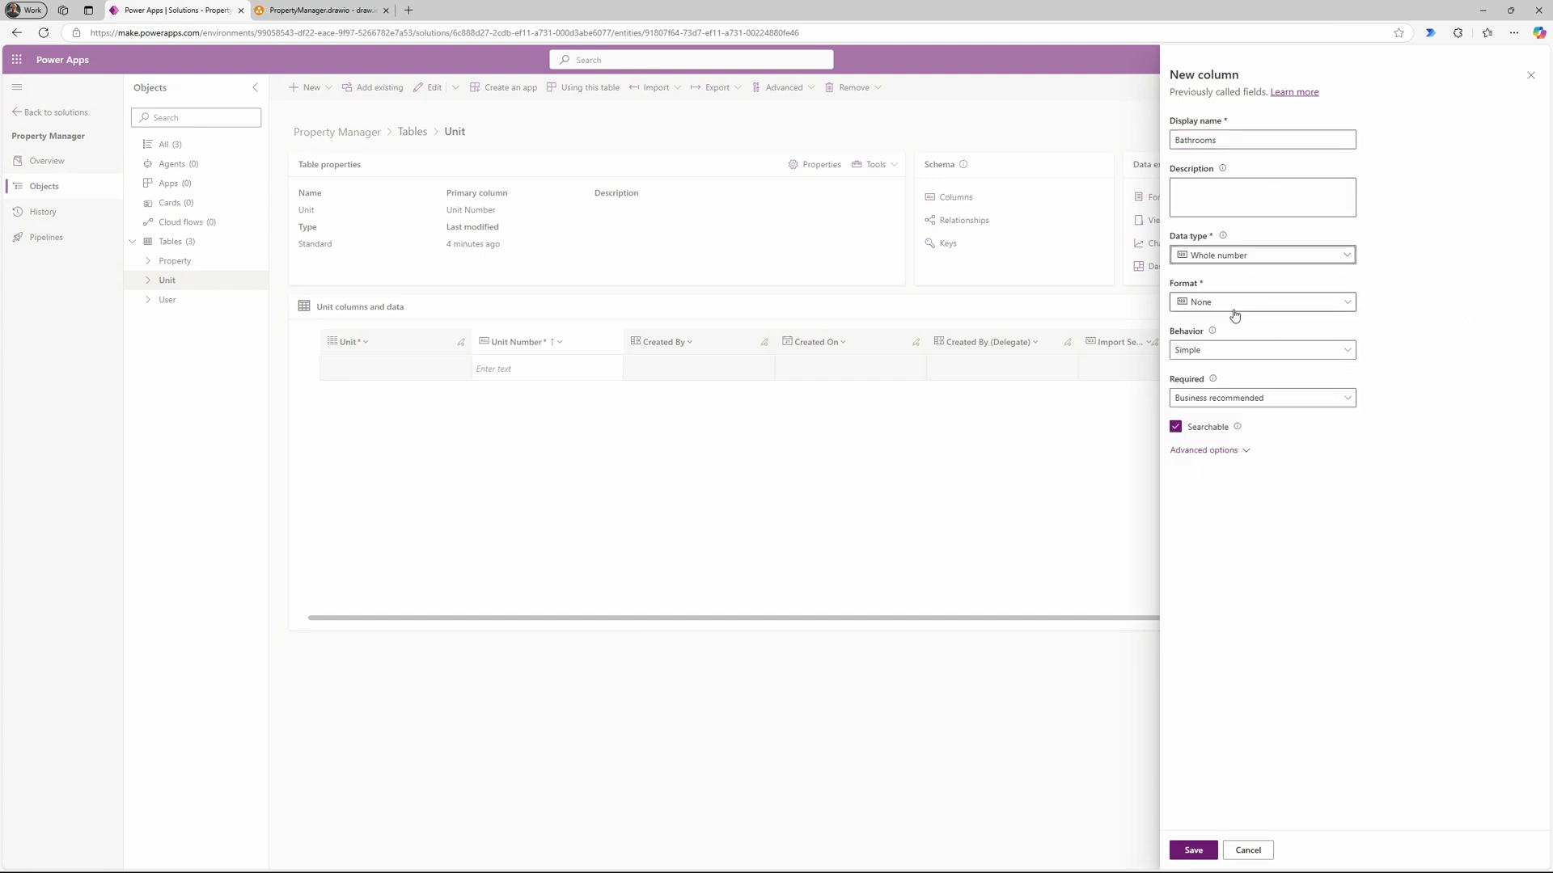
pyautogui.click(1194, 850)
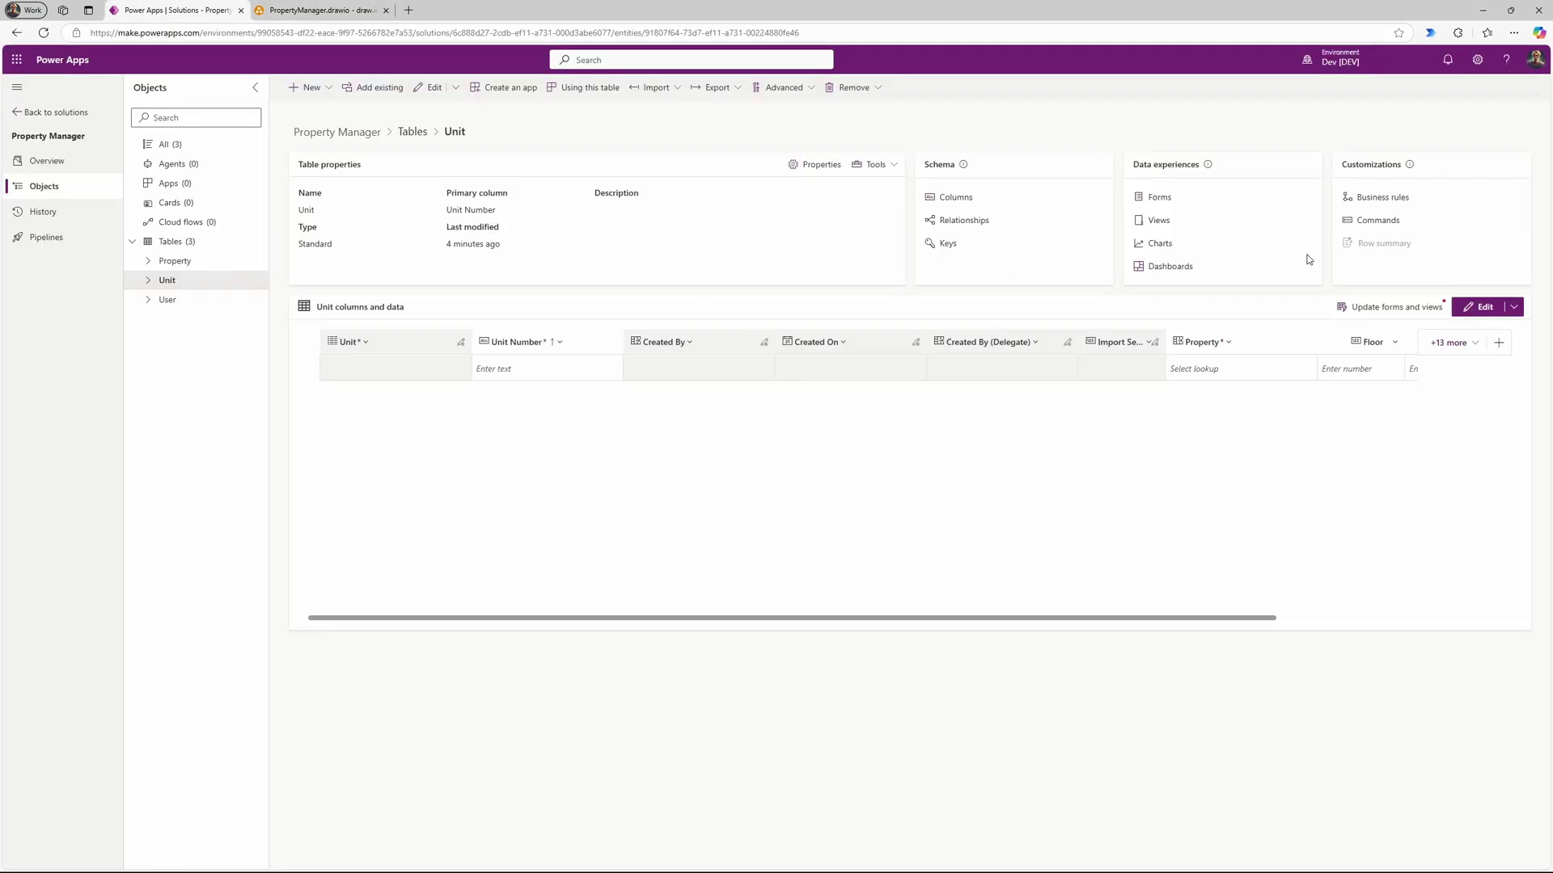
# Step: Start a new column in the Unit table named Square Footage with the Whole number data type
pyautogui.click(309, 87)
pyautogui.click(364, 137)
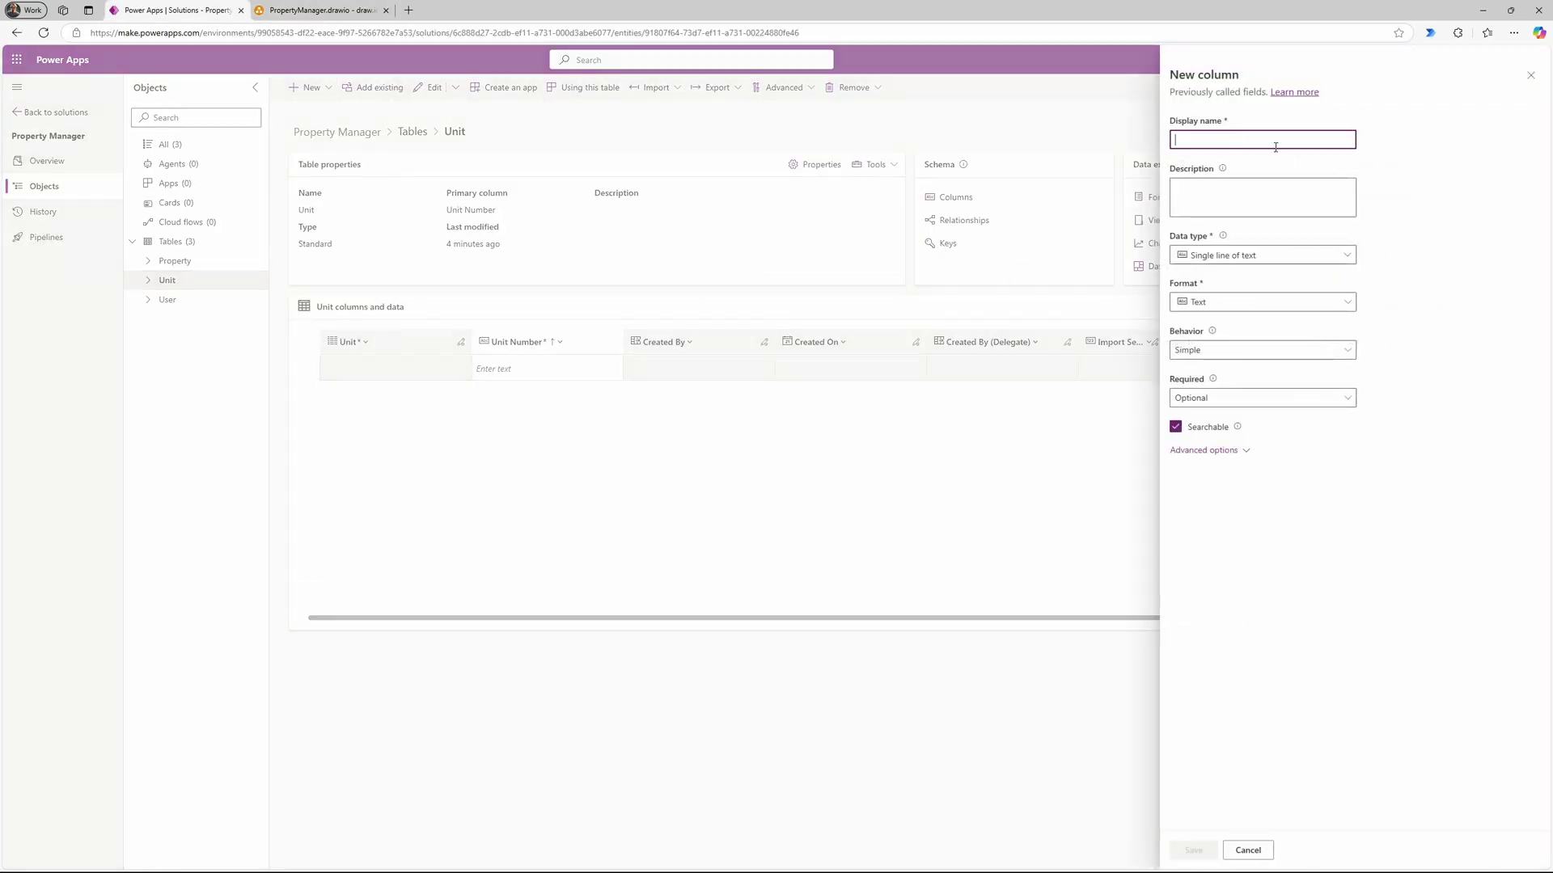
pyautogui.write('Square')
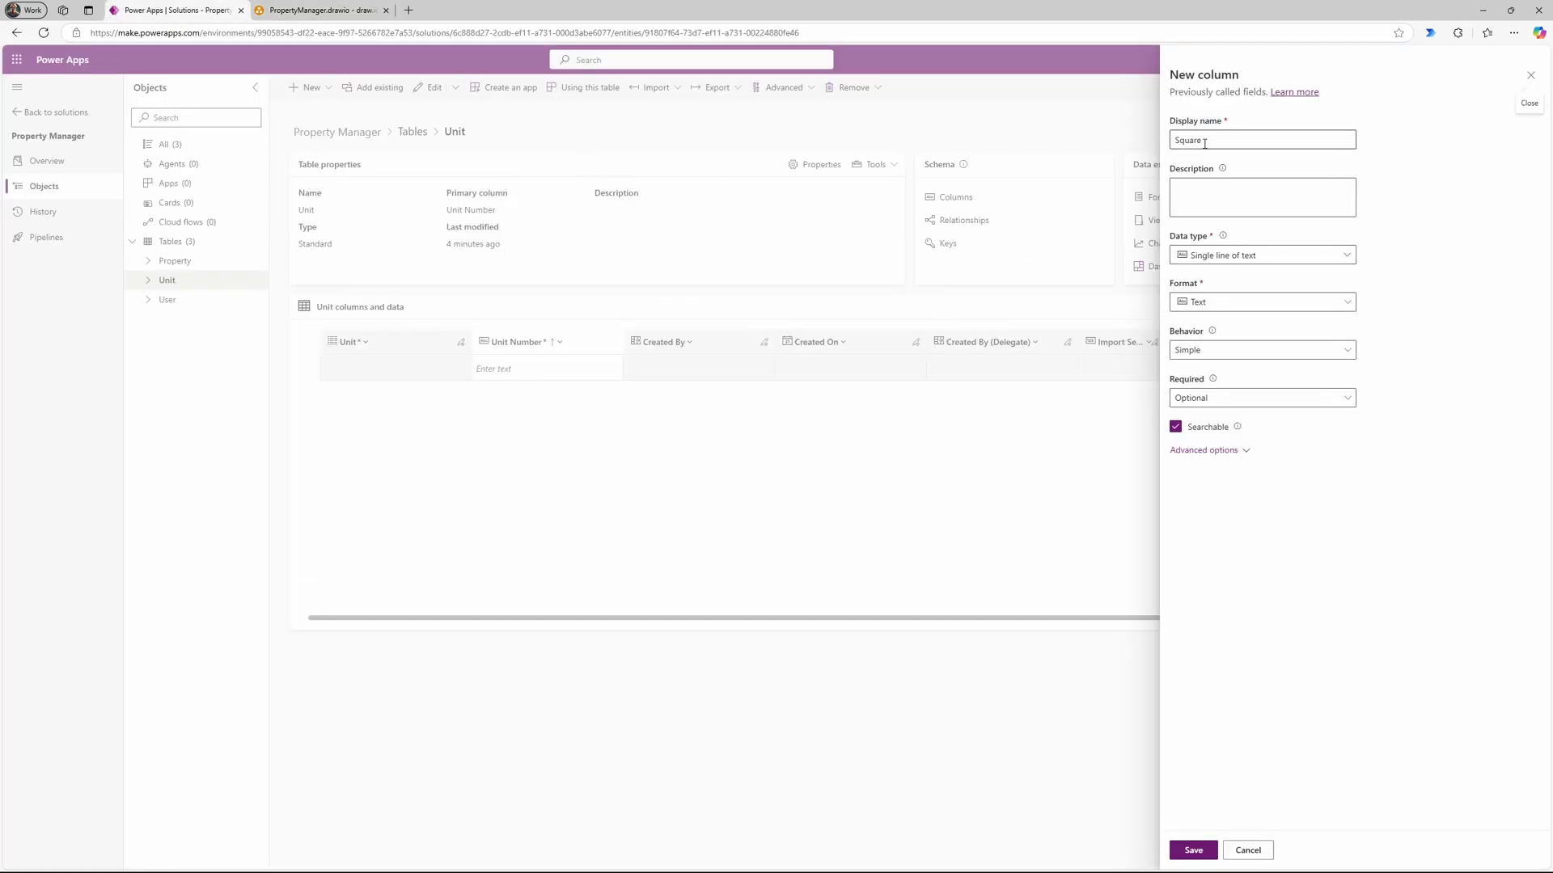
pyautogui.write('Footage')
pyautogui.click(1239, 255)
pyautogui.click(1385, 325)
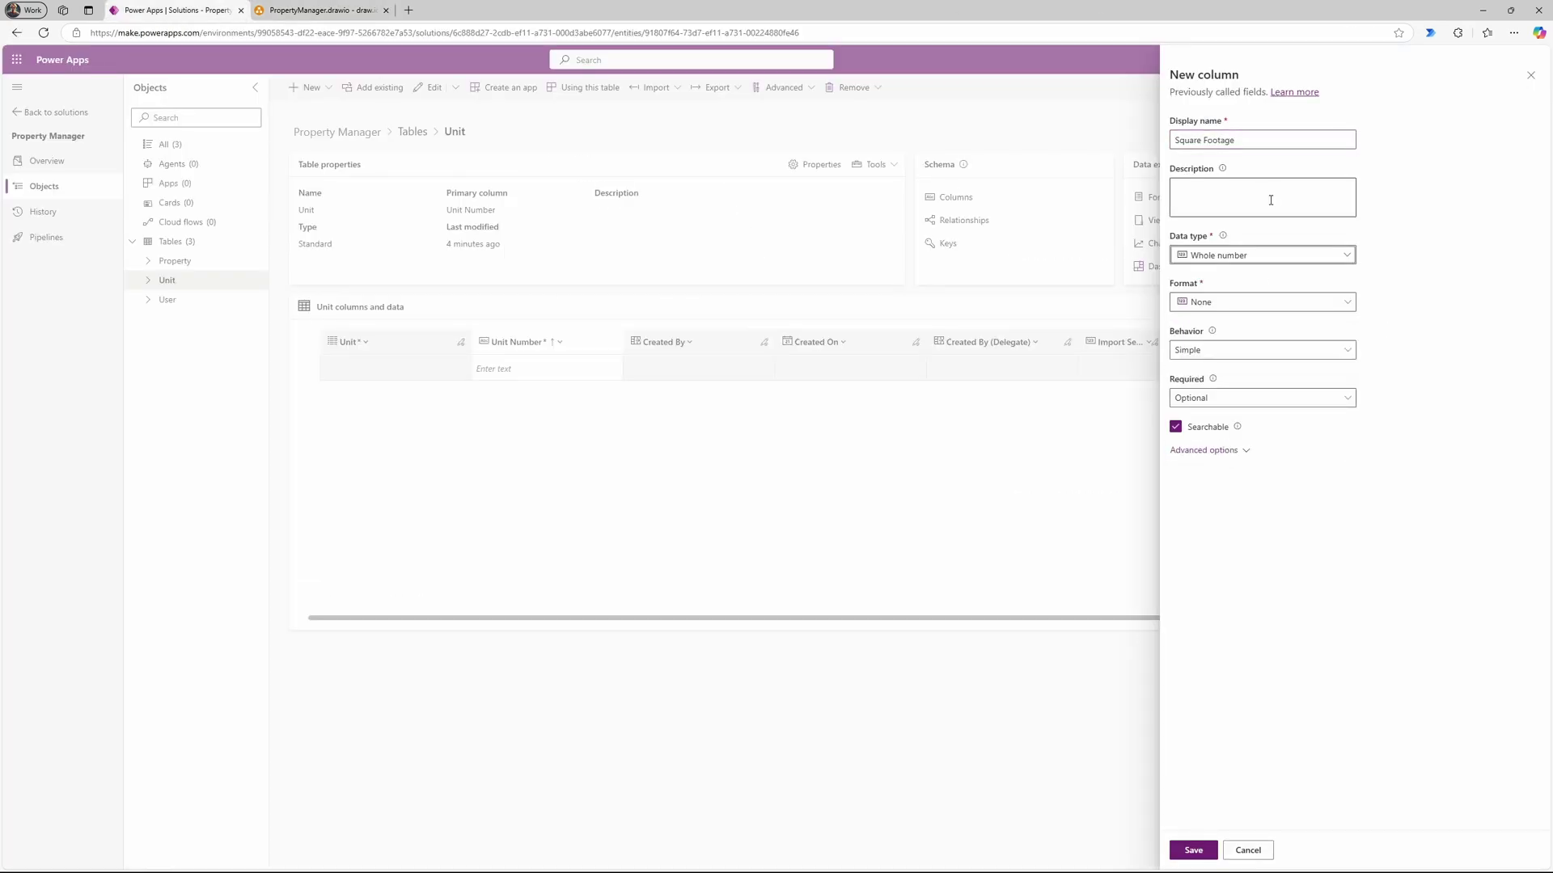
# Step: Make the Square Footage column business required, save it and check the Unit table's columns
pyautogui.click(1235, 304)
pyautogui.click(1235, 305)
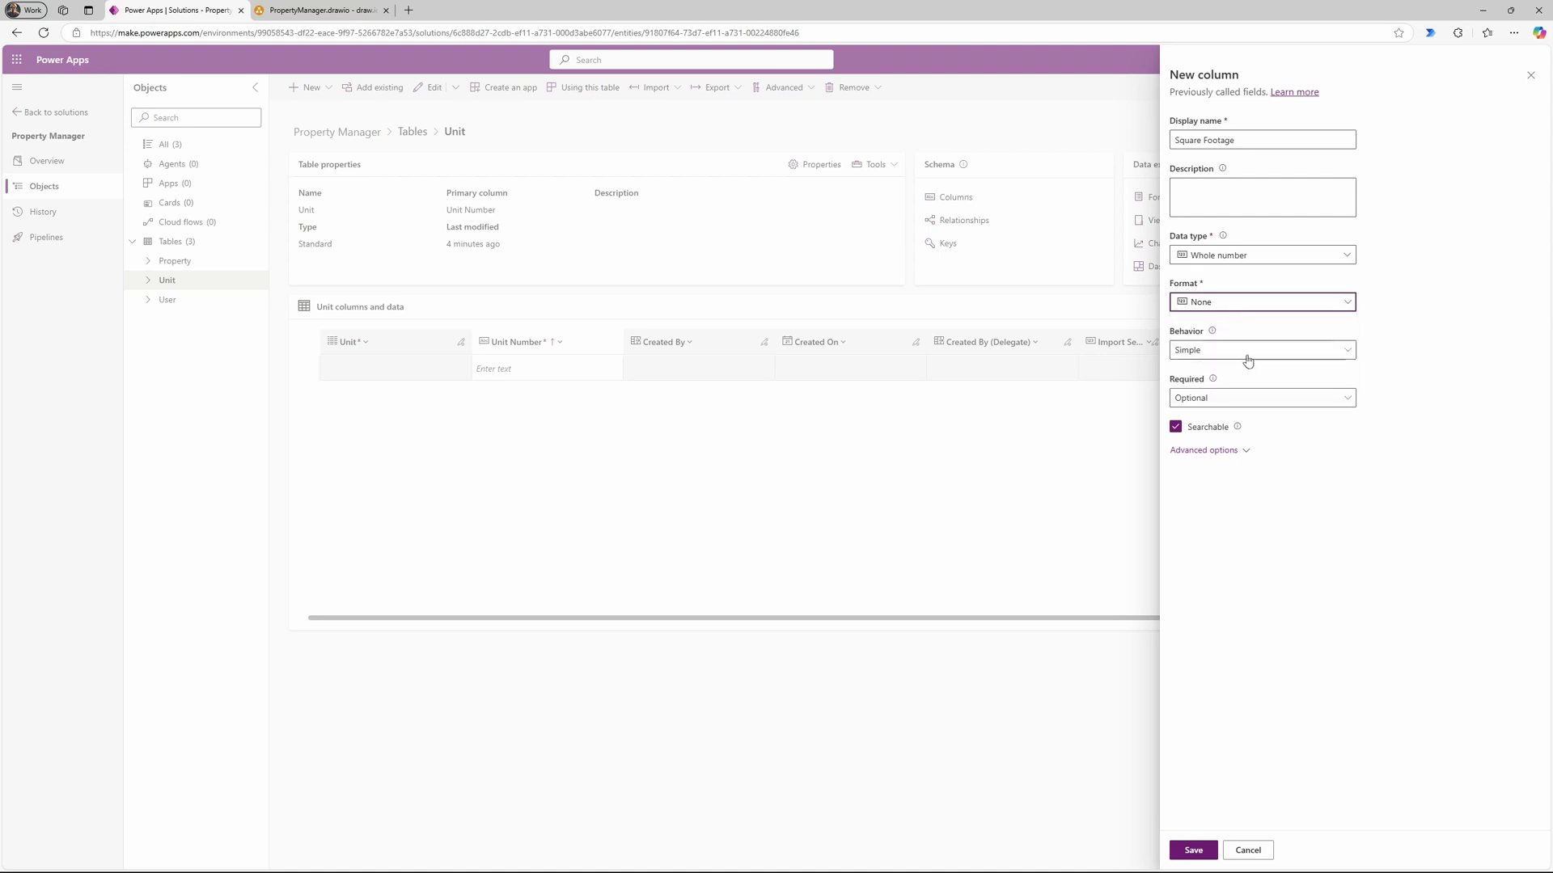
pyautogui.click(1233, 398)
pyautogui.click(1231, 440)
pyautogui.click(1202, 450)
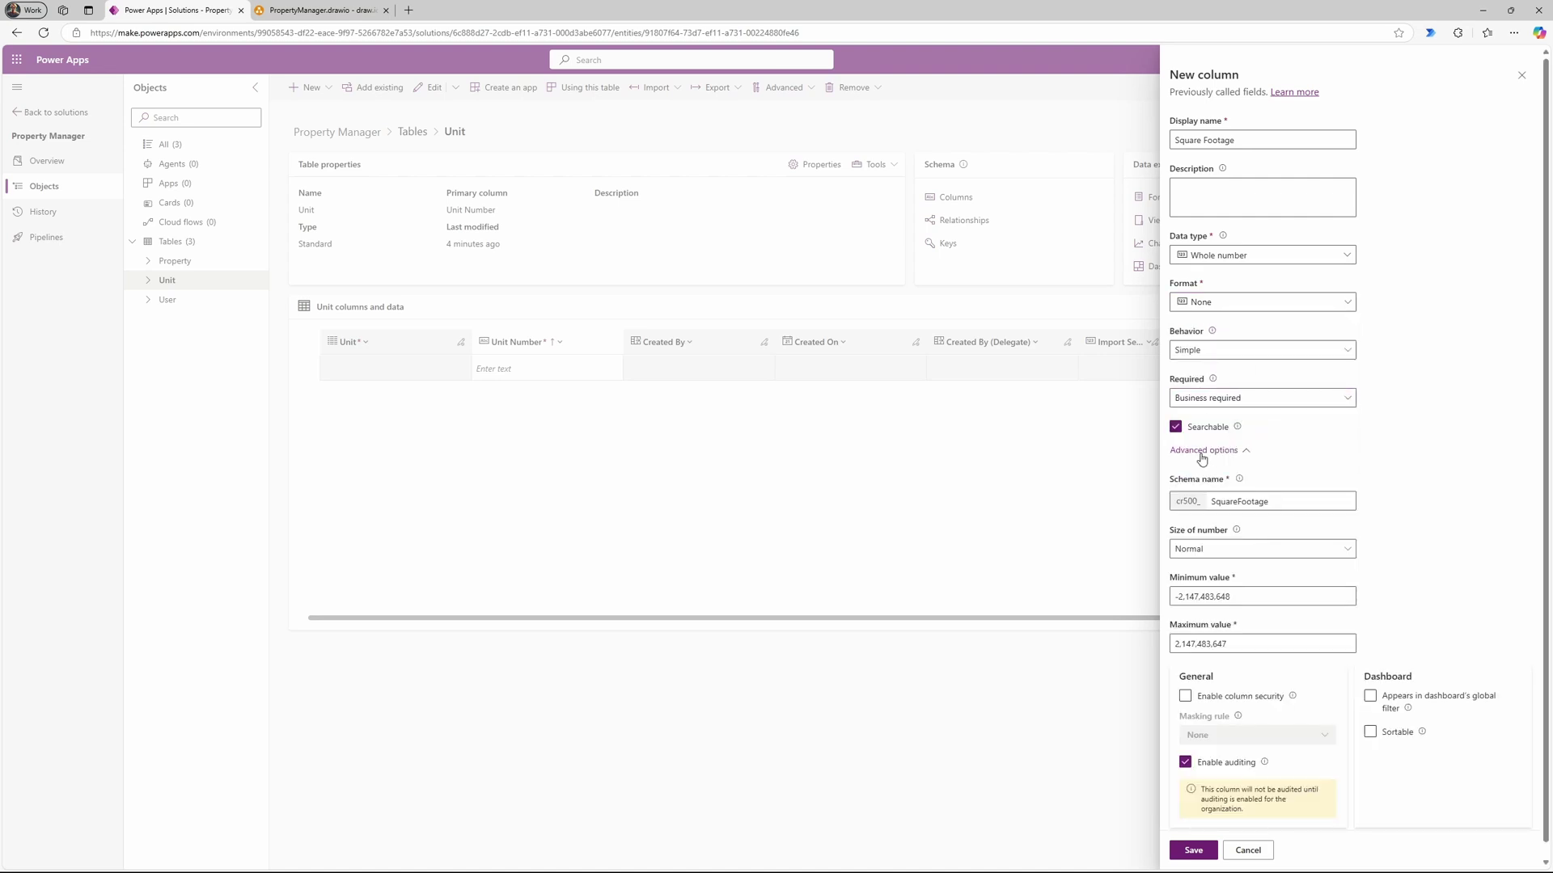
pyautogui.click(1202, 452)
pyautogui.click(1189, 850)
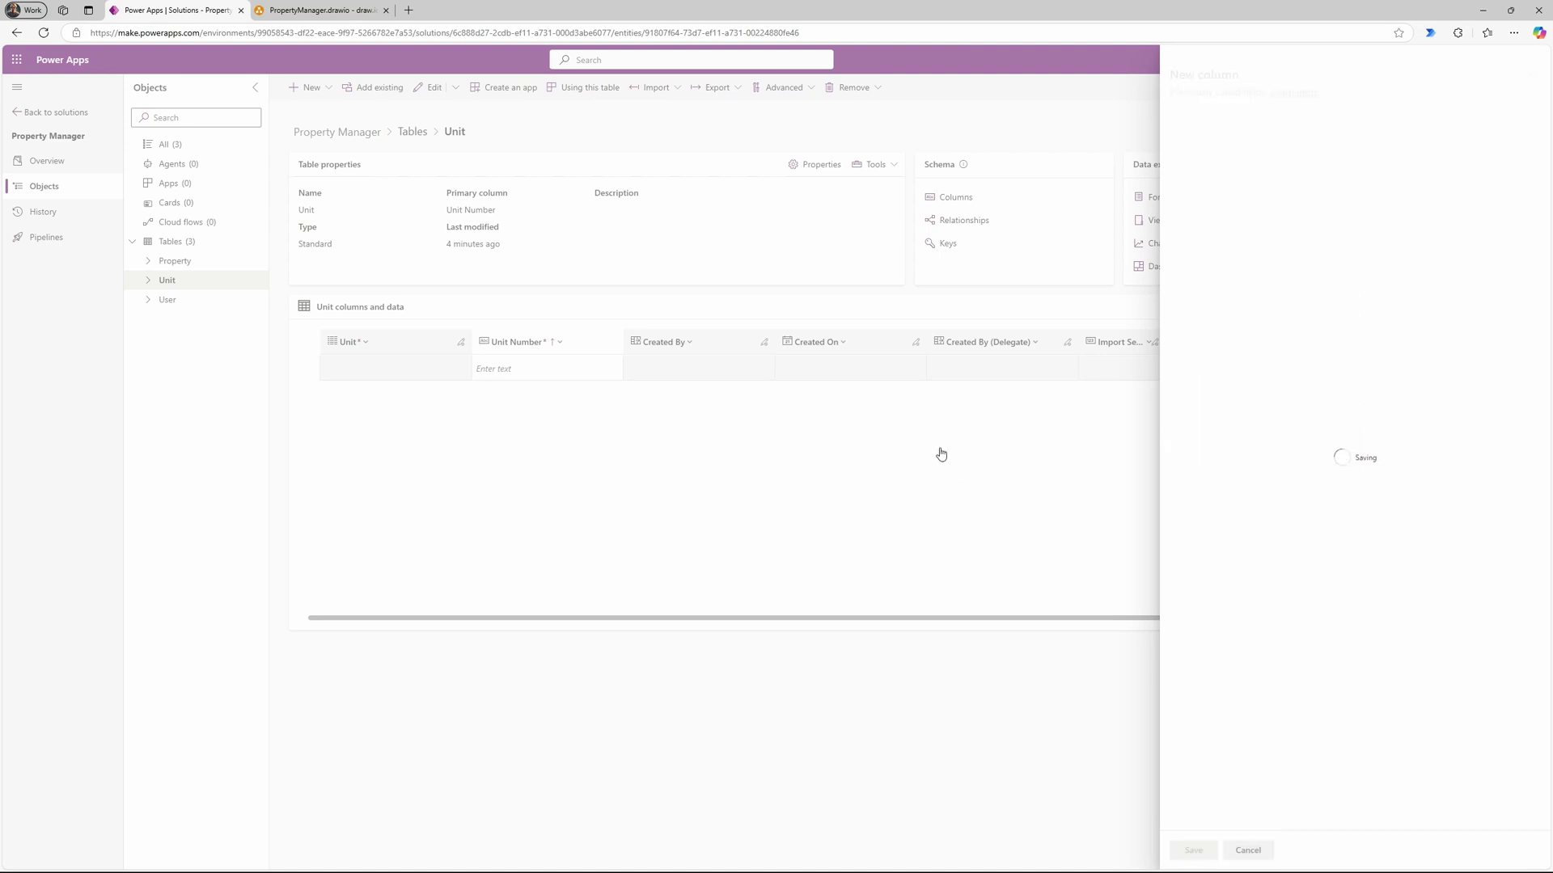
pyautogui.moveTo(901, 620); pyautogui.dragTo(1105, 619)
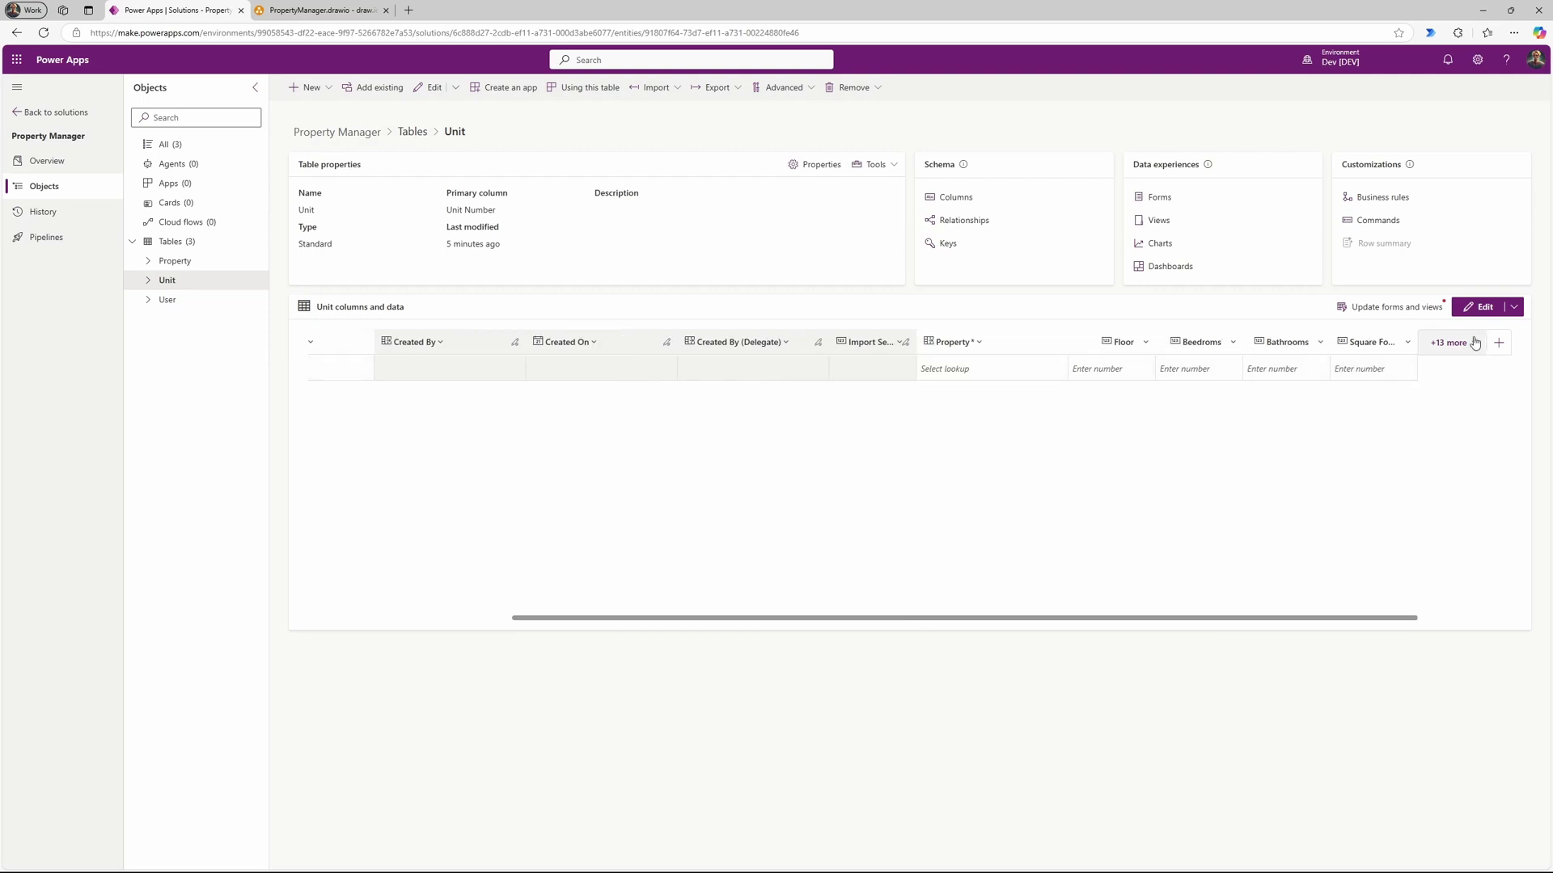
pyautogui.click(1475, 343)
pyautogui.click(1103, 487)
# Step: Start another Unit column named Rent Amount with the Decimal data type
pyautogui.click(311, 88)
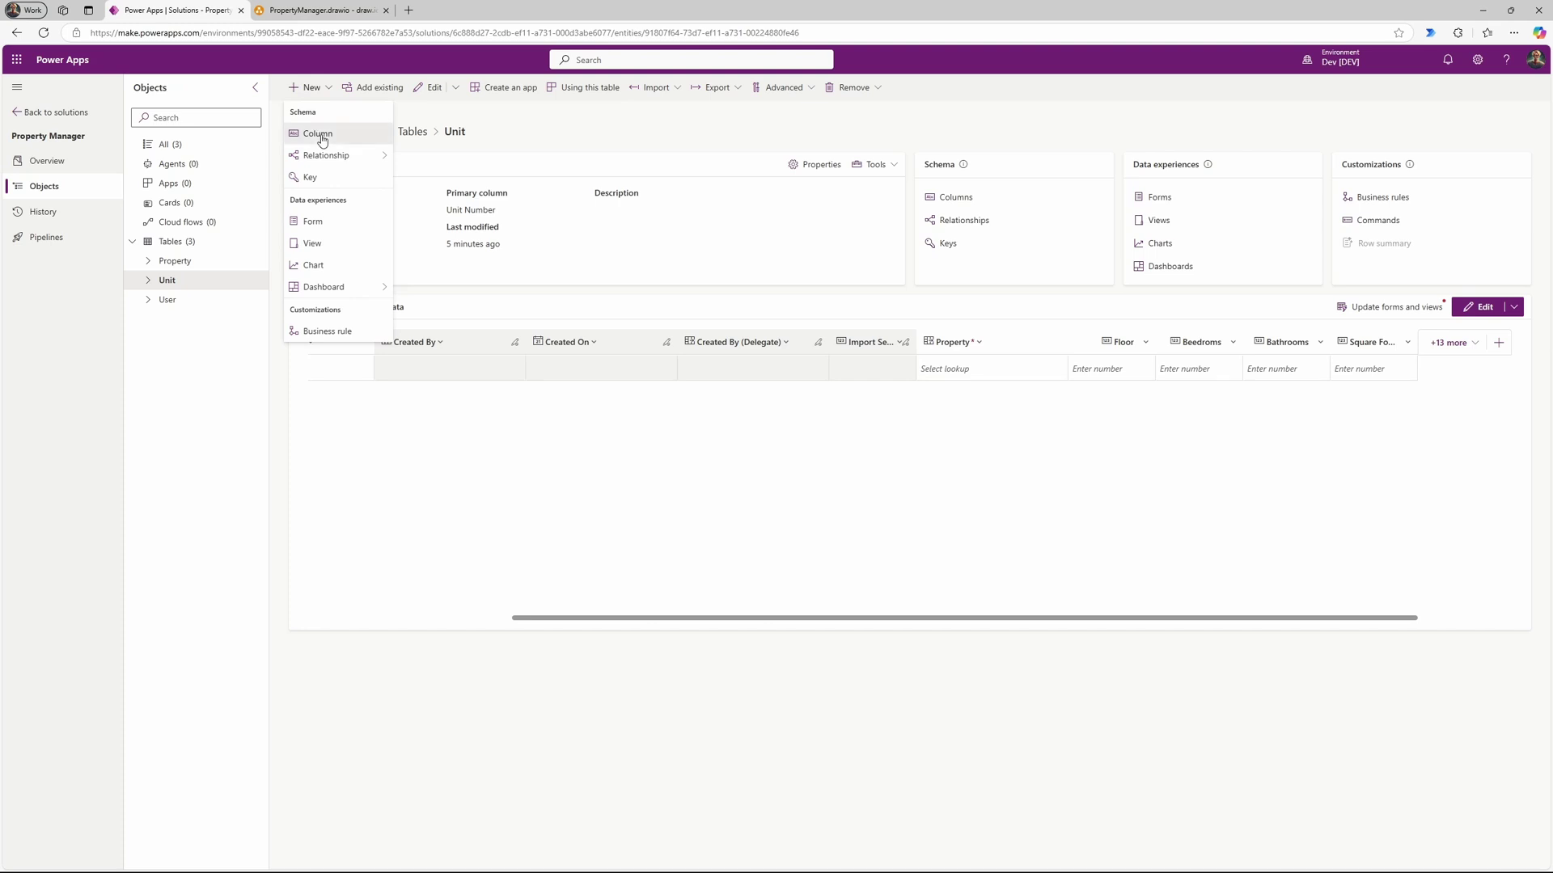
pyautogui.click(319, 132)
pyautogui.write('Rea')
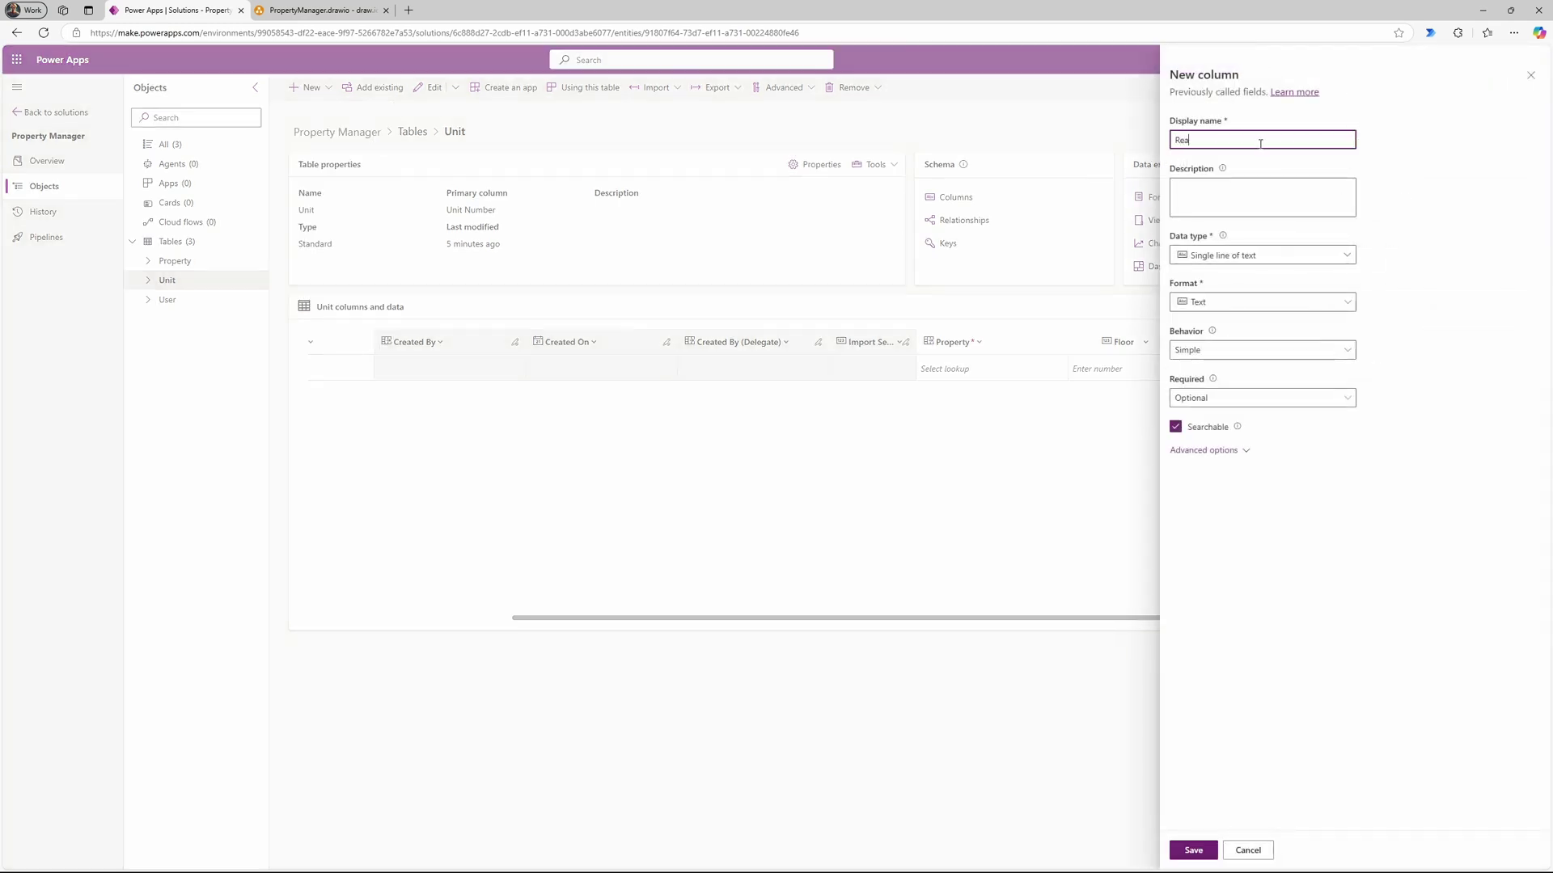
pyautogui.write('nt Ant Amount')
pyautogui.click(1269, 257)
pyautogui.moveTo(1346, 326)
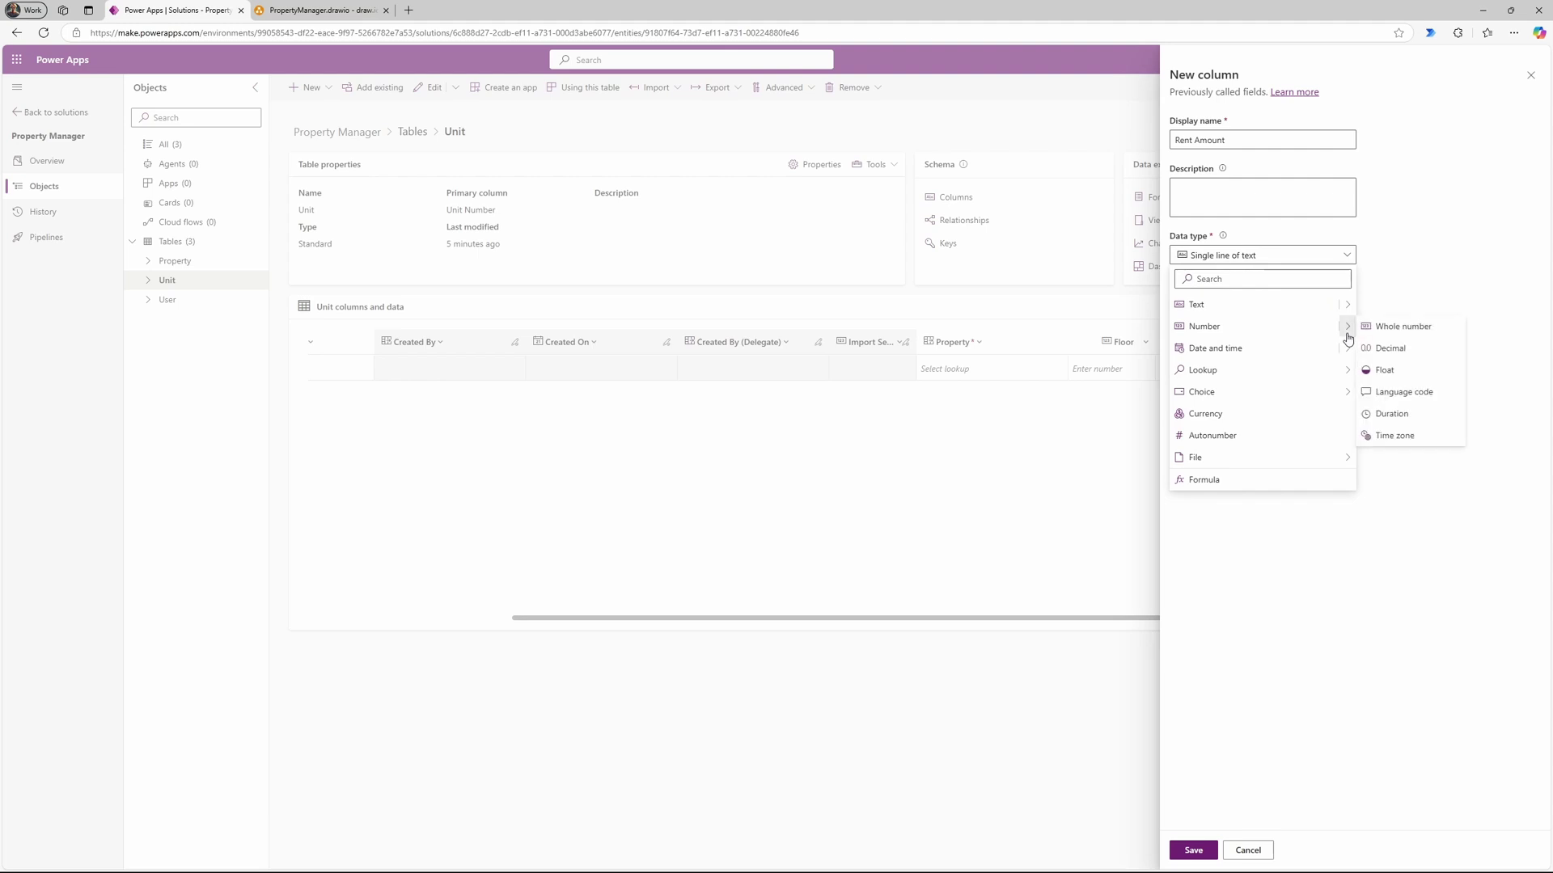
pyautogui.click(1429, 356)
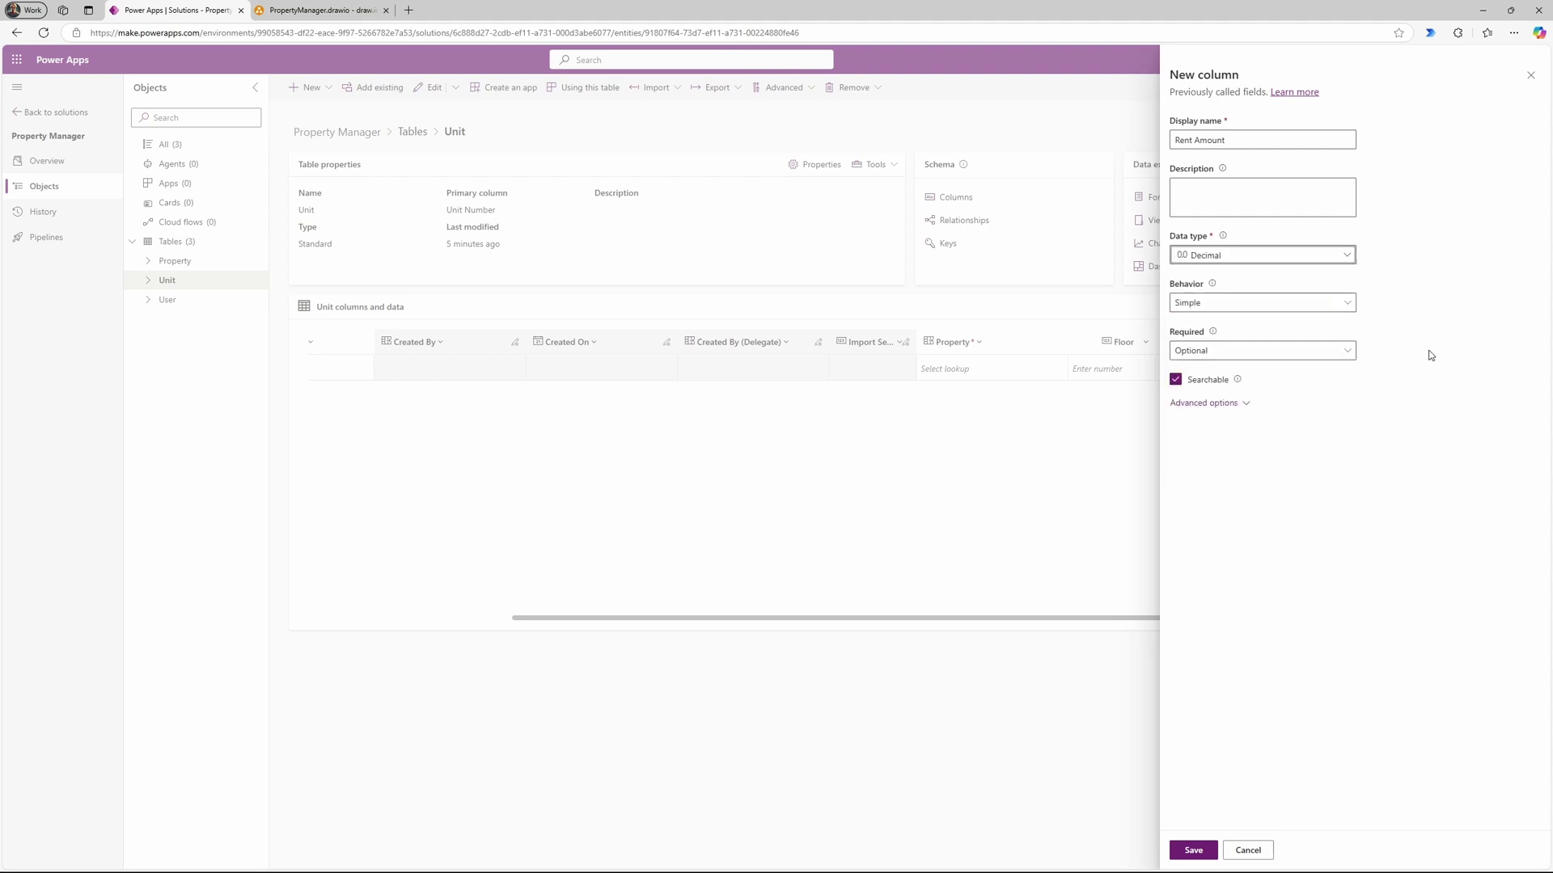
# Step: Keep the Rent Amount column's behavior as Simple, make it business required and save it
pyautogui.click(1347, 305)
pyautogui.click(1348, 306)
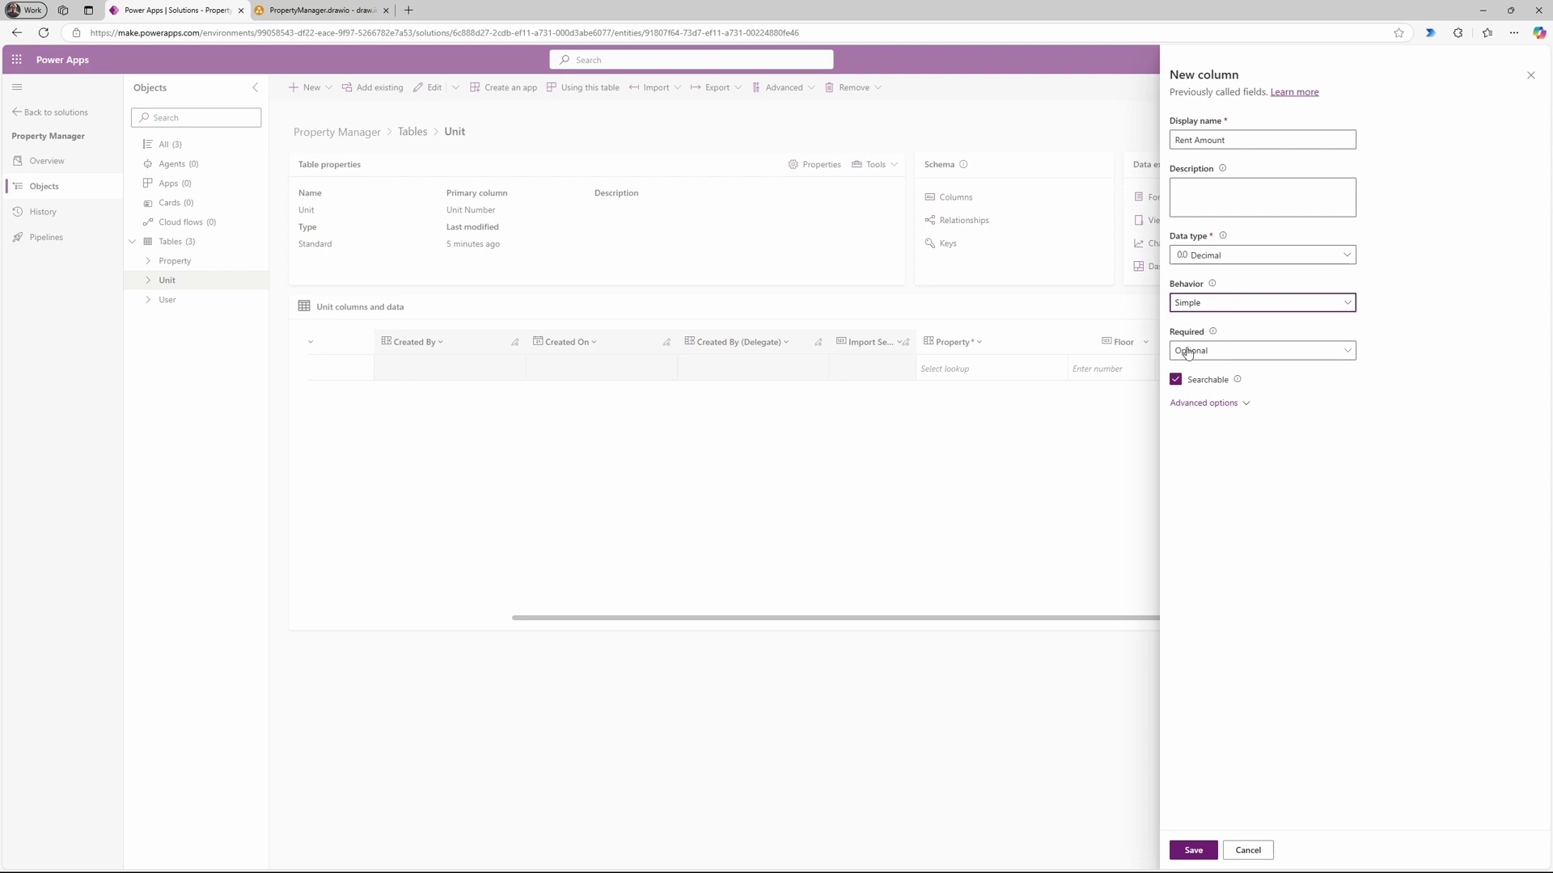
pyautogui.click(1232, 362)
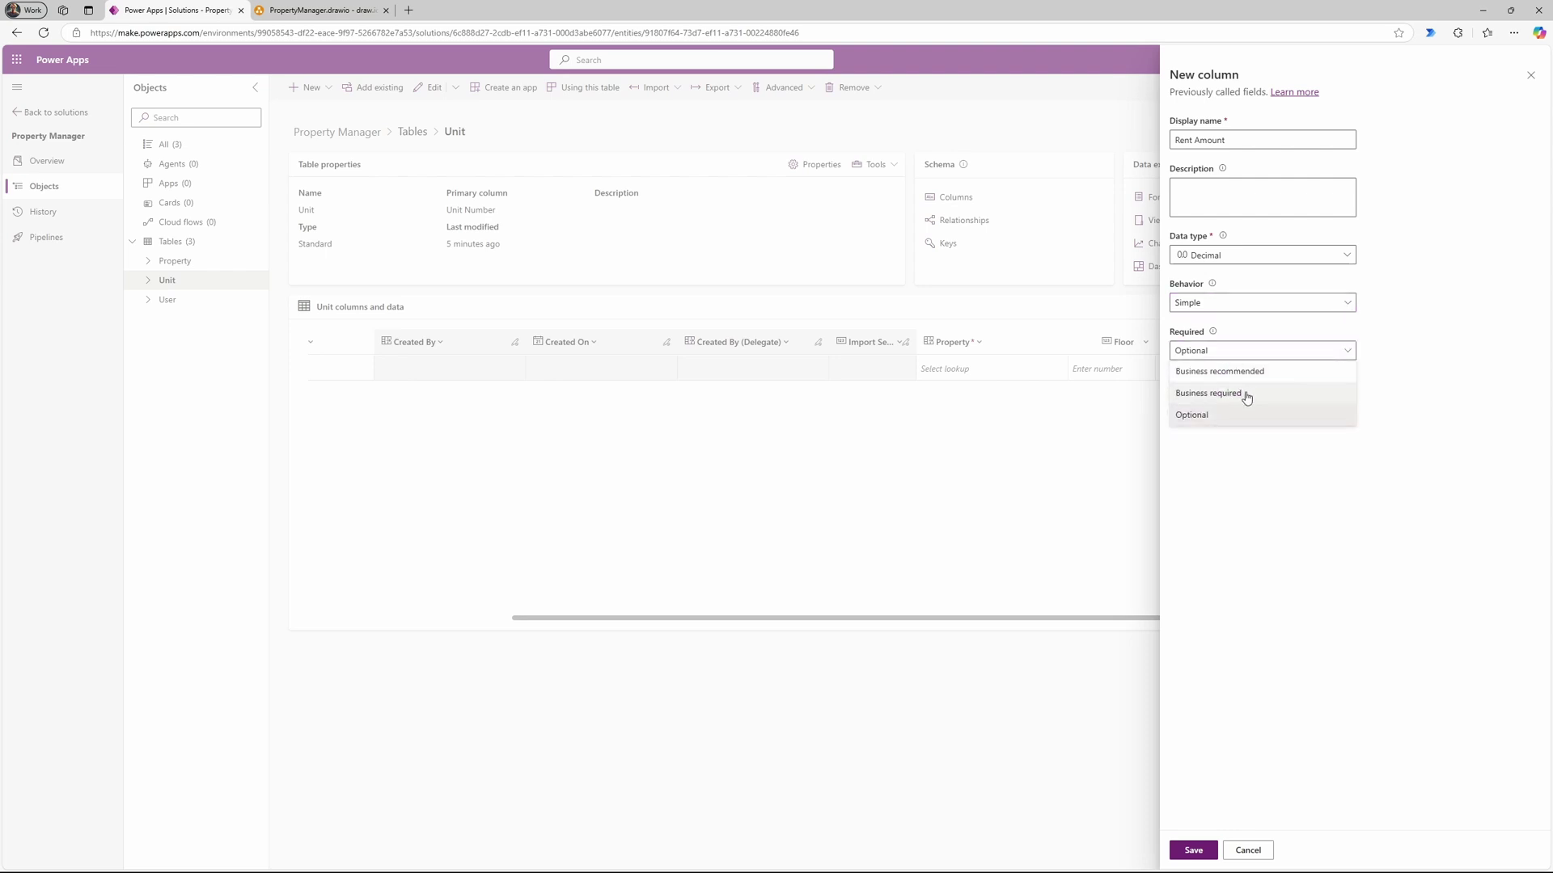
pyautogui.click(1242, 392)
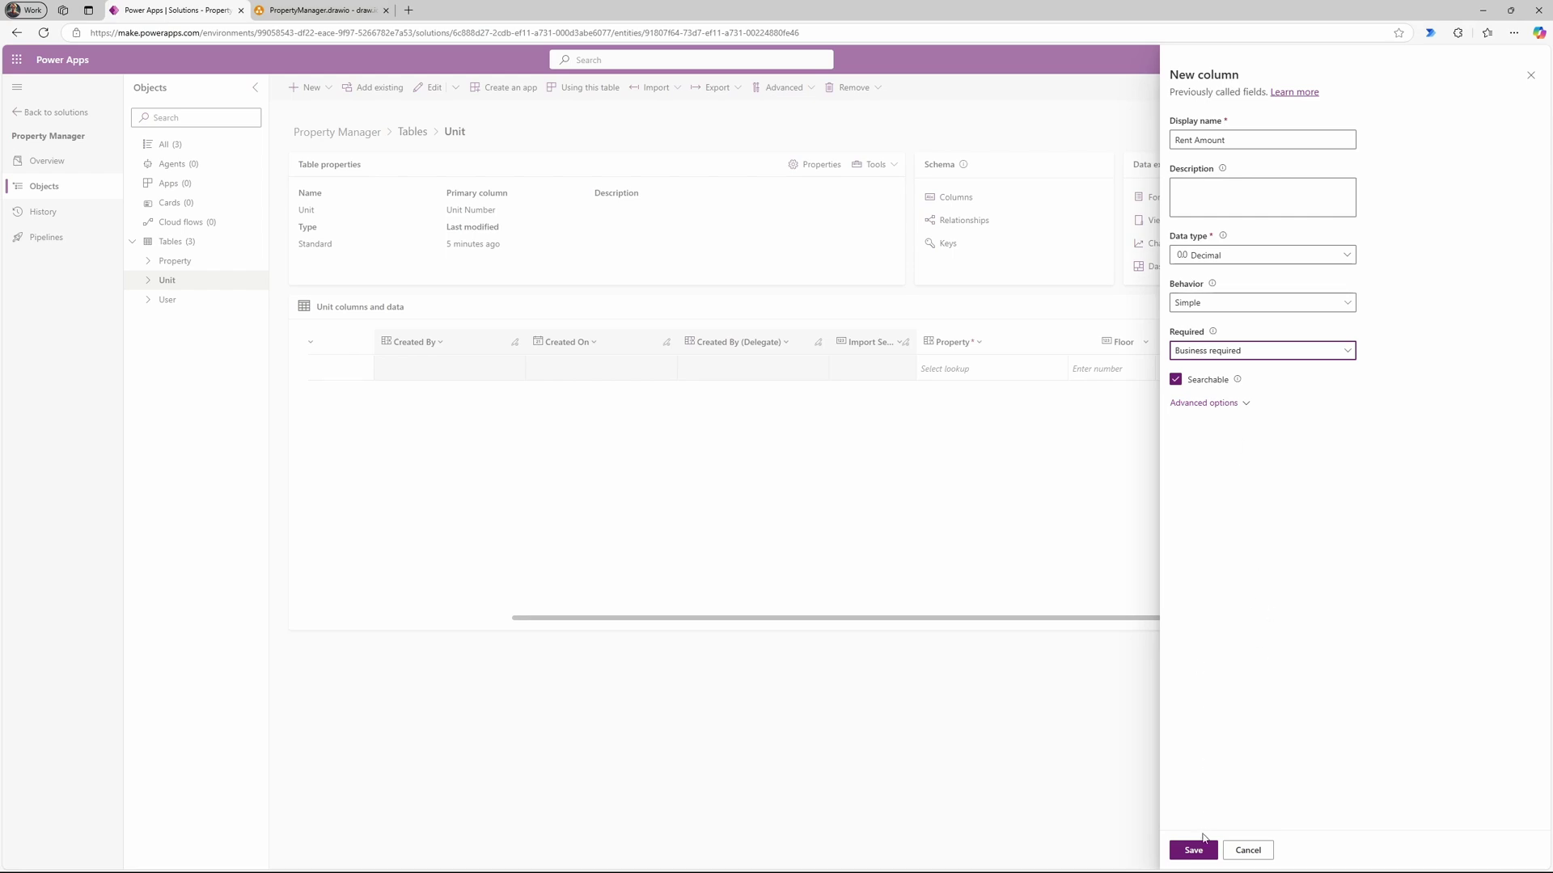
pyautogui.click(1194, 851)
# Step: Check the entities in the draw.io ERD, return to the solution's table list in Power Apps and start a new table with advanced properties
pyautogui.click(320, 10)
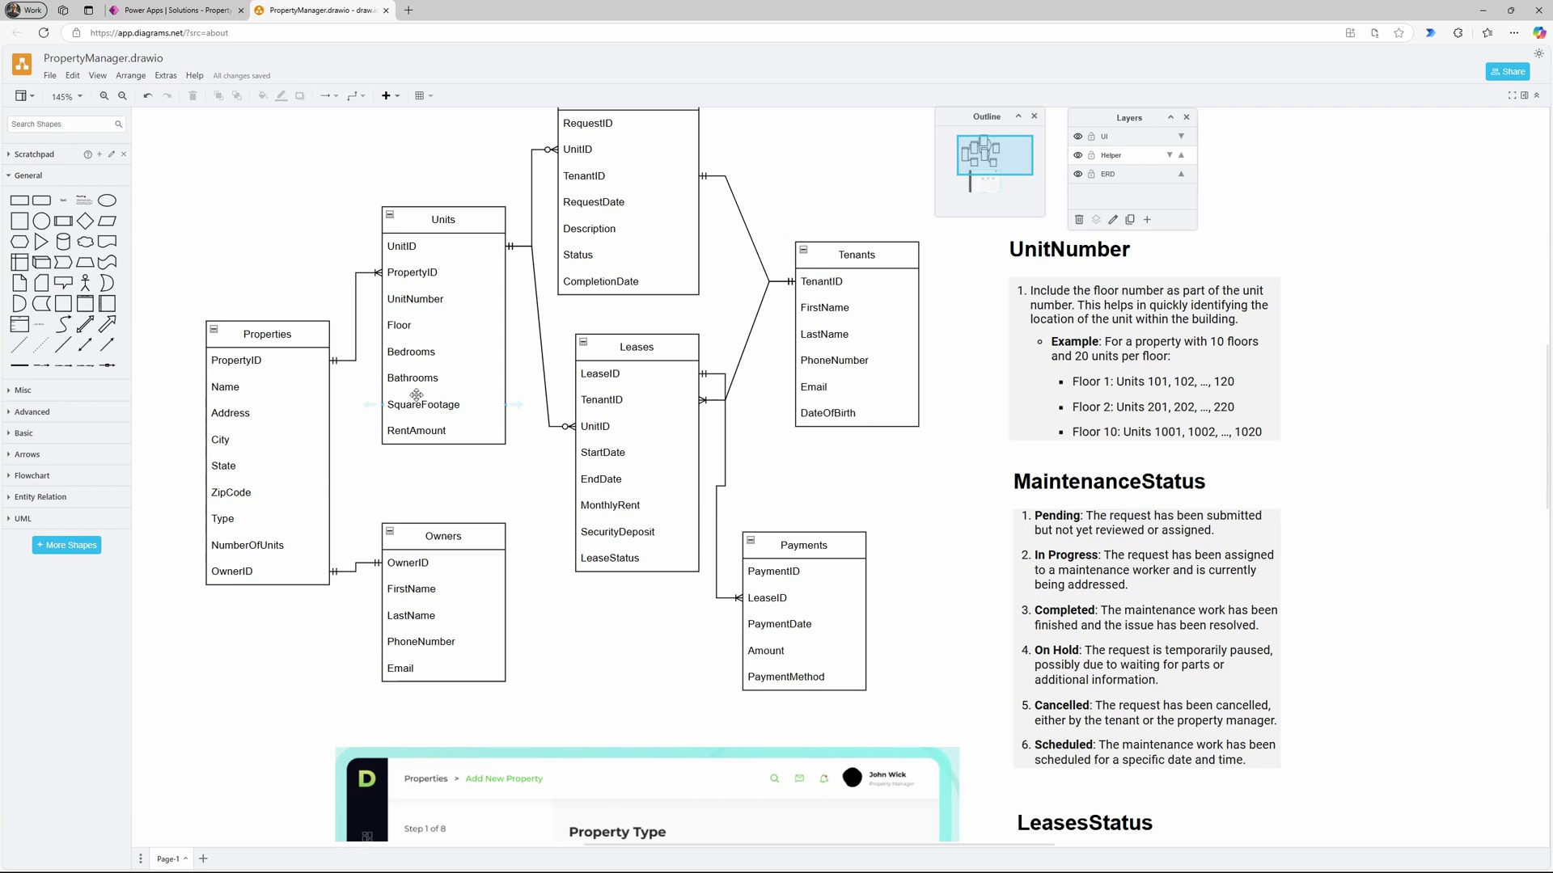
pyautogui.scroll(1, 440, 431)
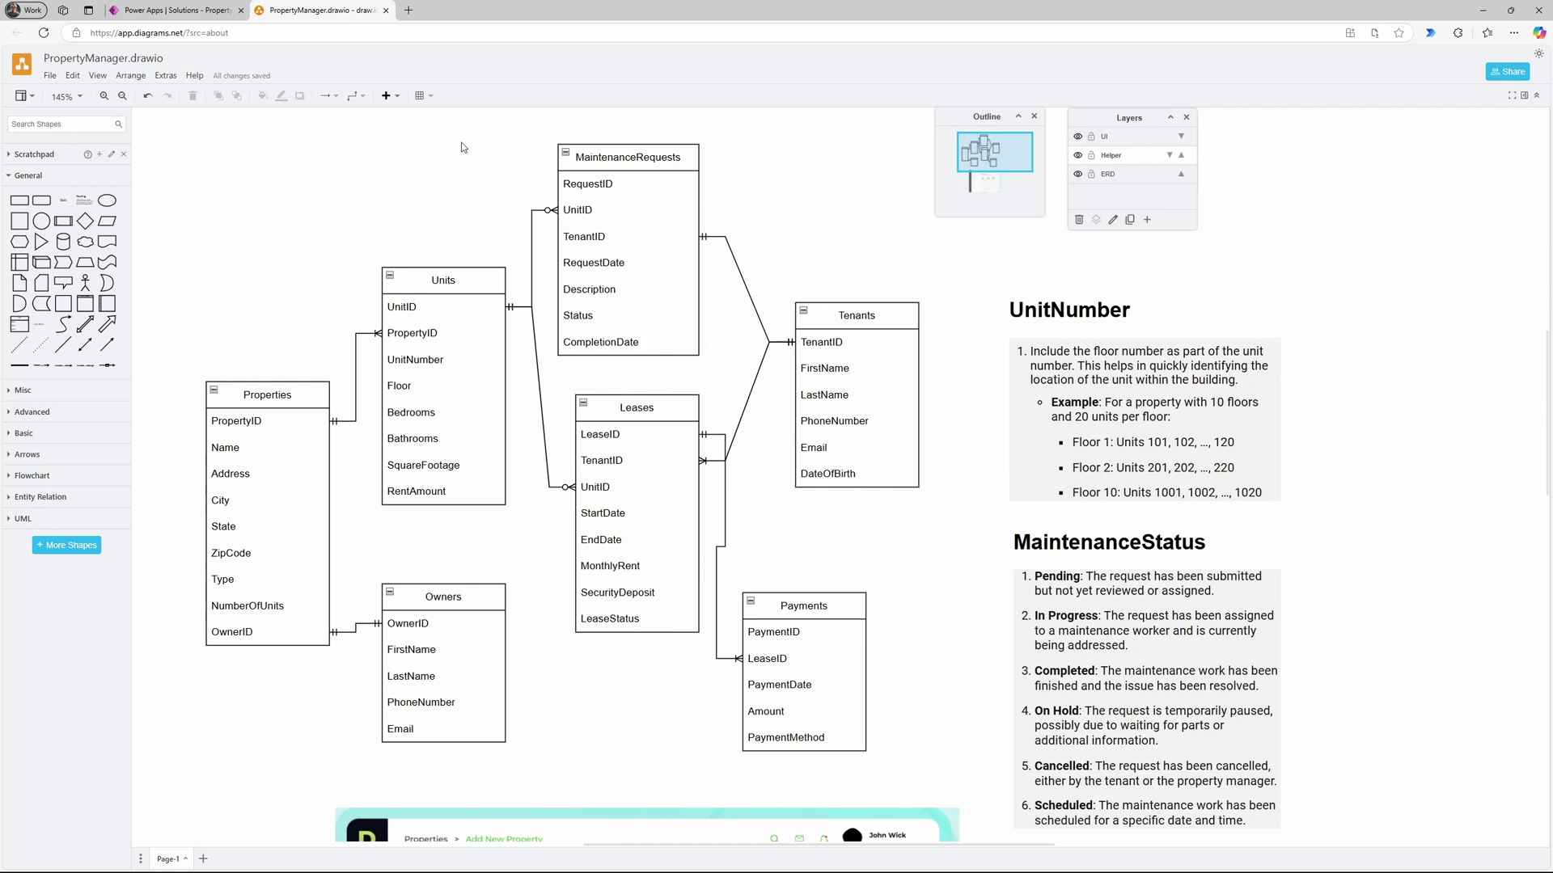
pyautogui.click(159, 17)
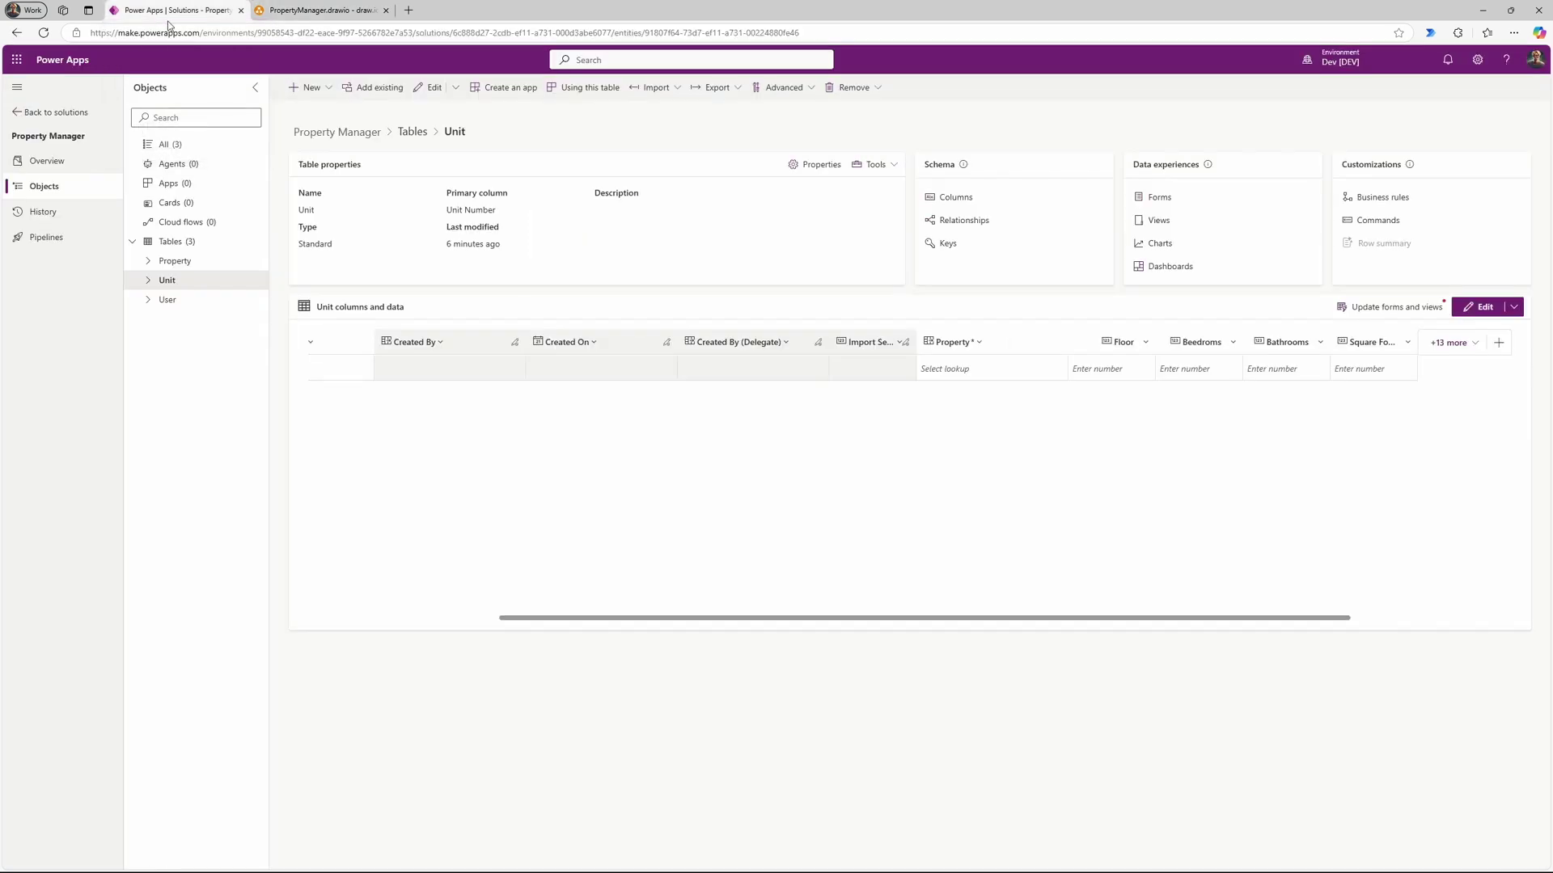
pyautogui.click(414, 133)
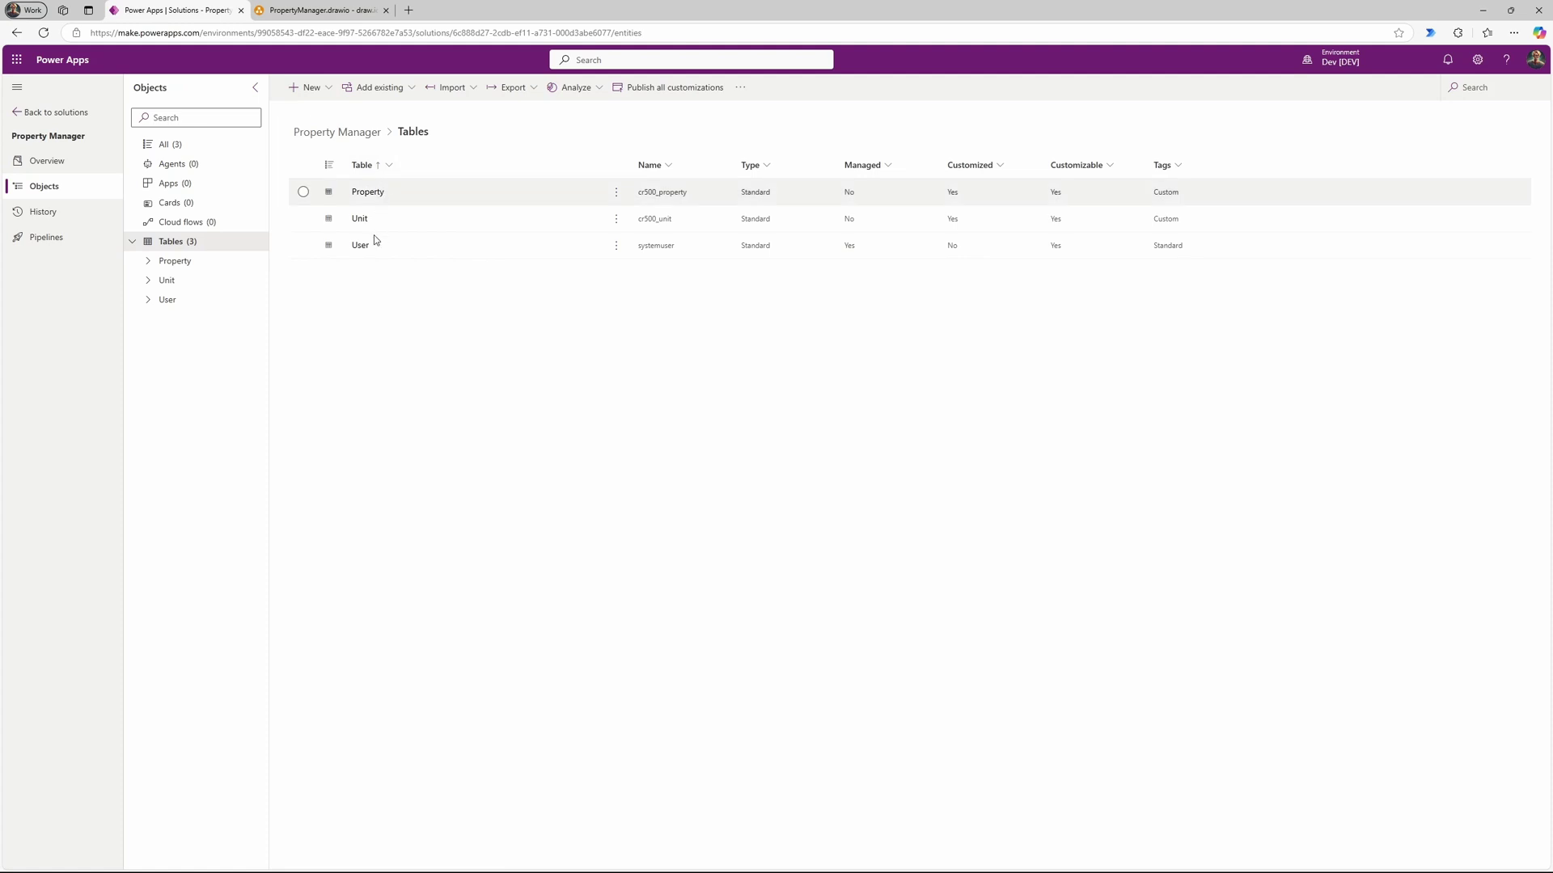
pyautogui.click(327, 95)
pyautogui.moveTo(378, 267)
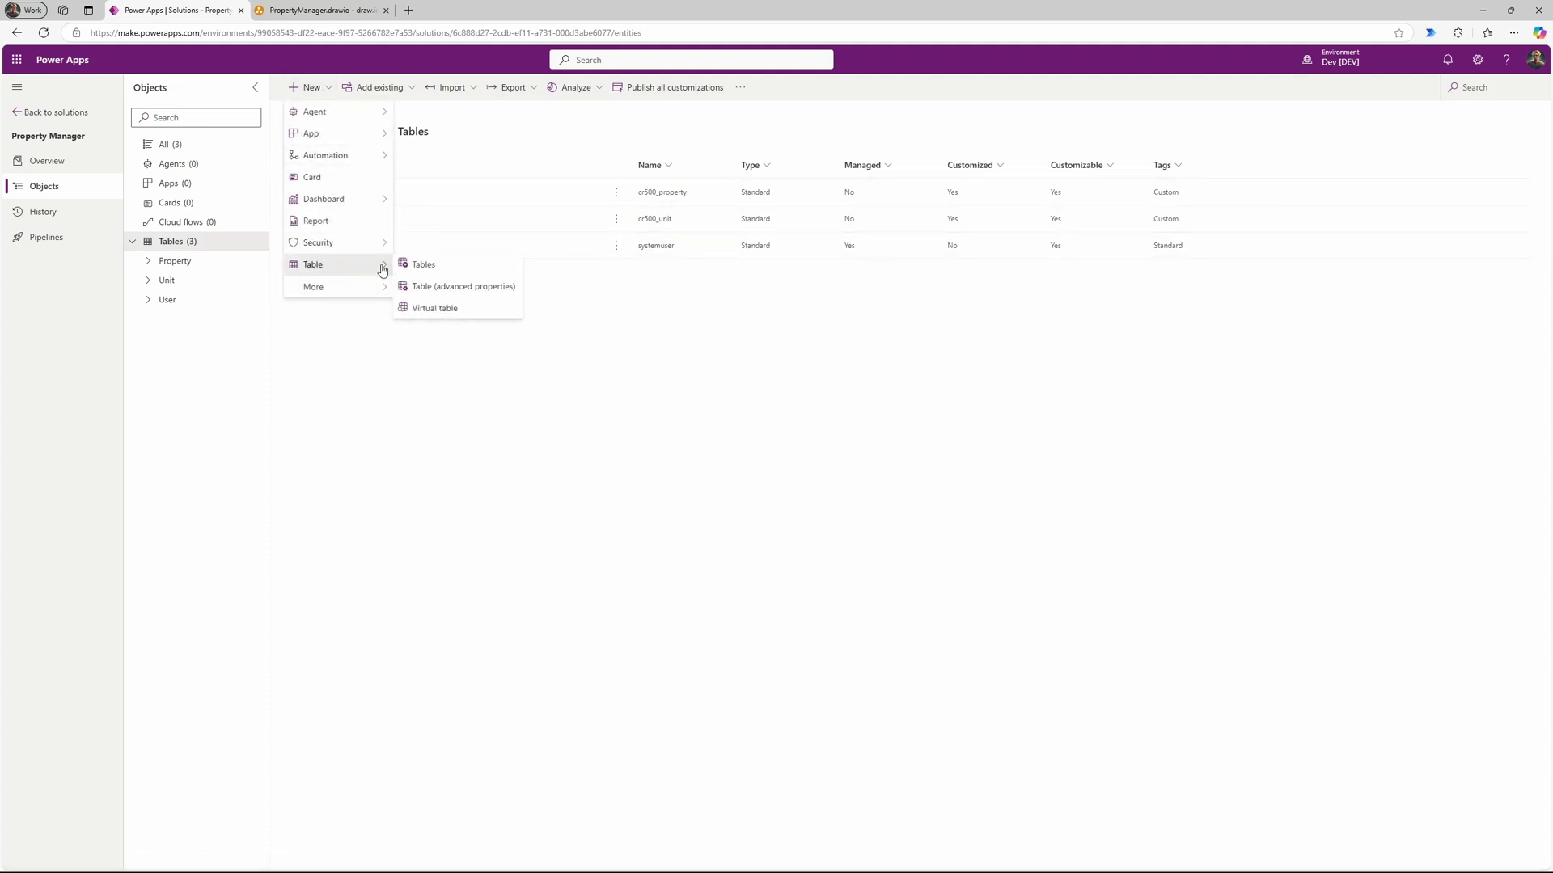
pyautogui.click(439, 288)
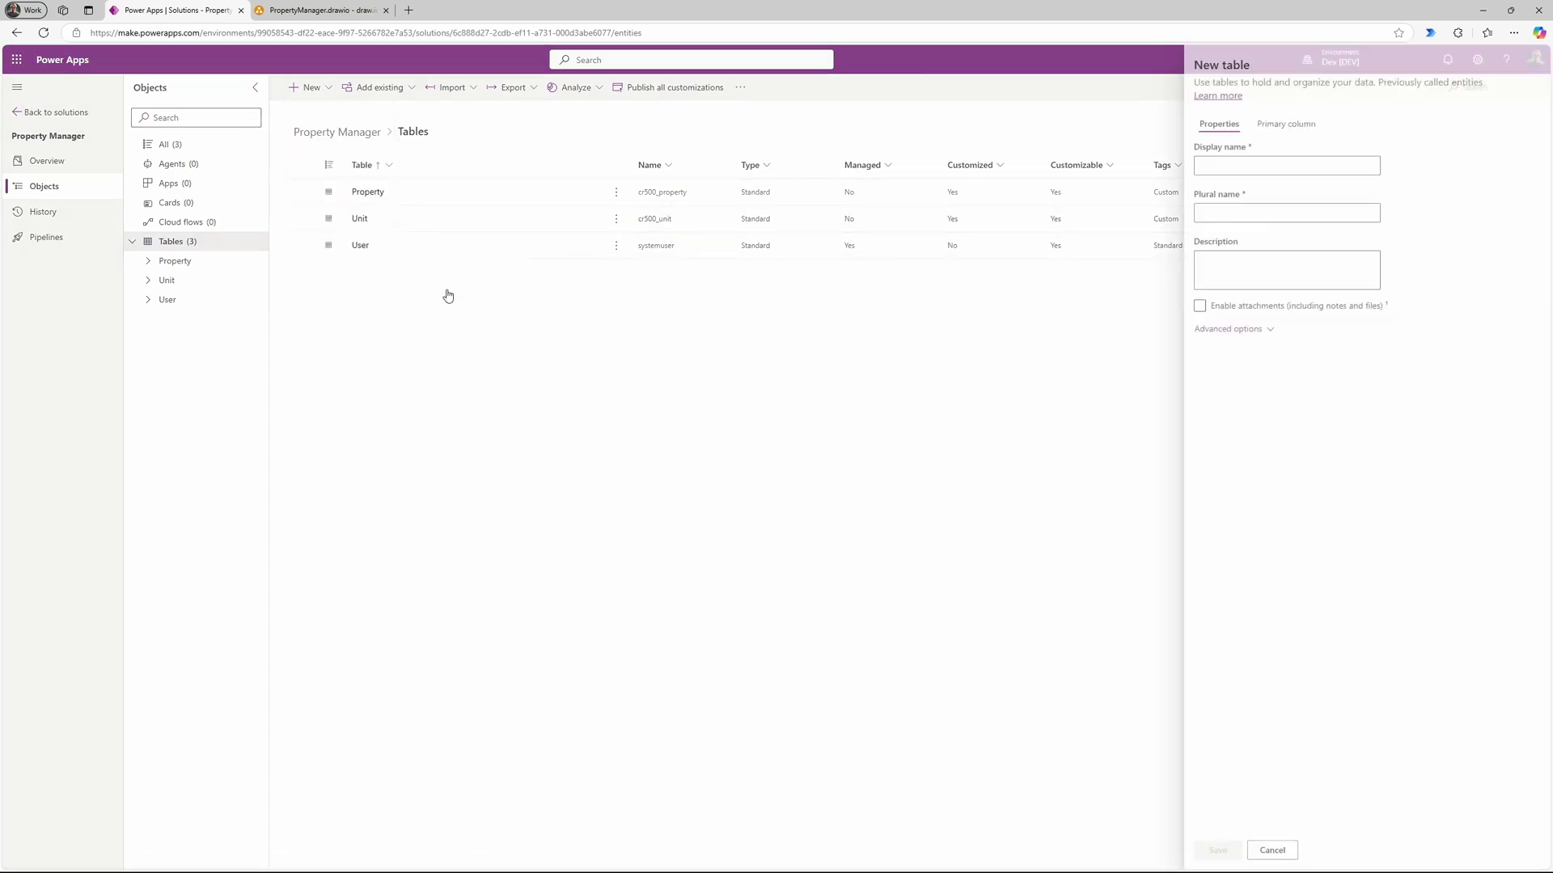
# Step: Name the new table Tenant after checking the ERD, keep the Standard type in its advanced options and save it
pyautogui.click(313, 14)
pyautogui.click(182, 11)
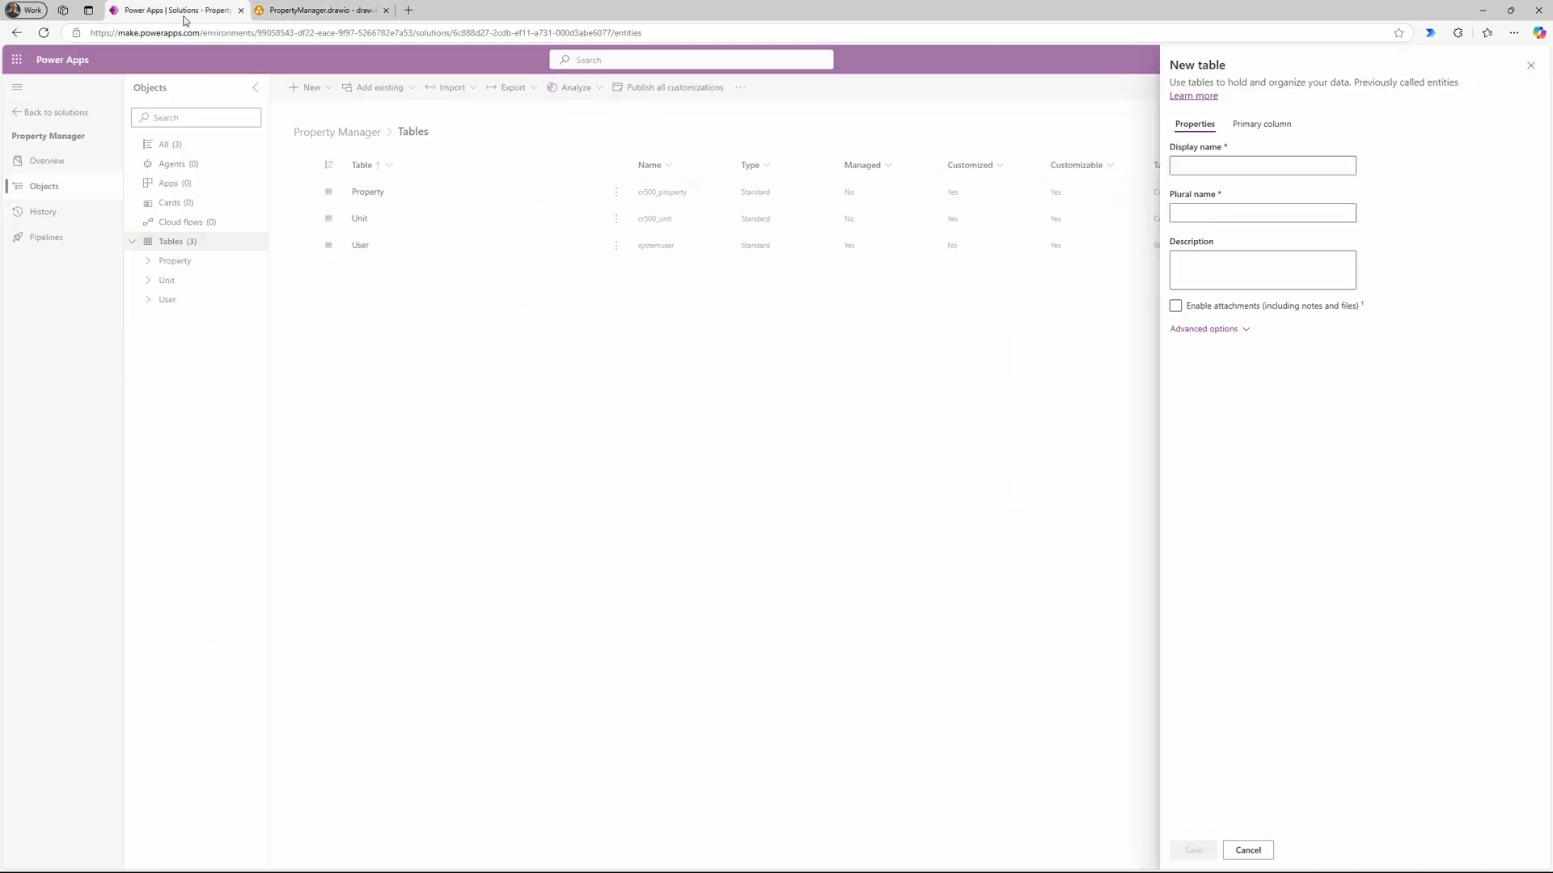
pyautogui.click(1234, 166)
pyautogui.write('Tenant')
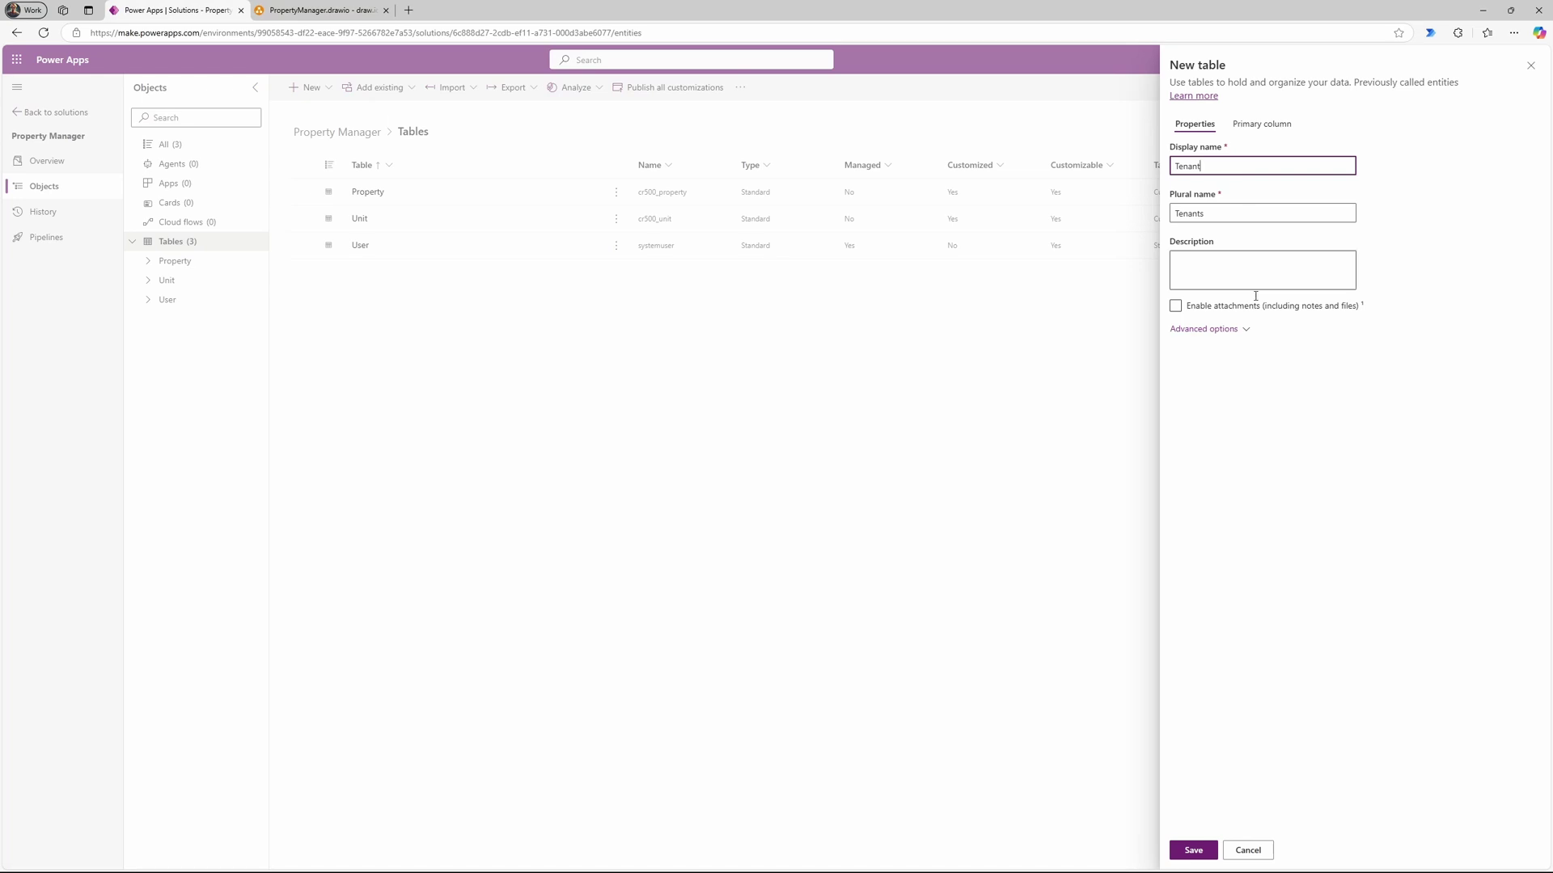
pyautogui.click(1239, 331)
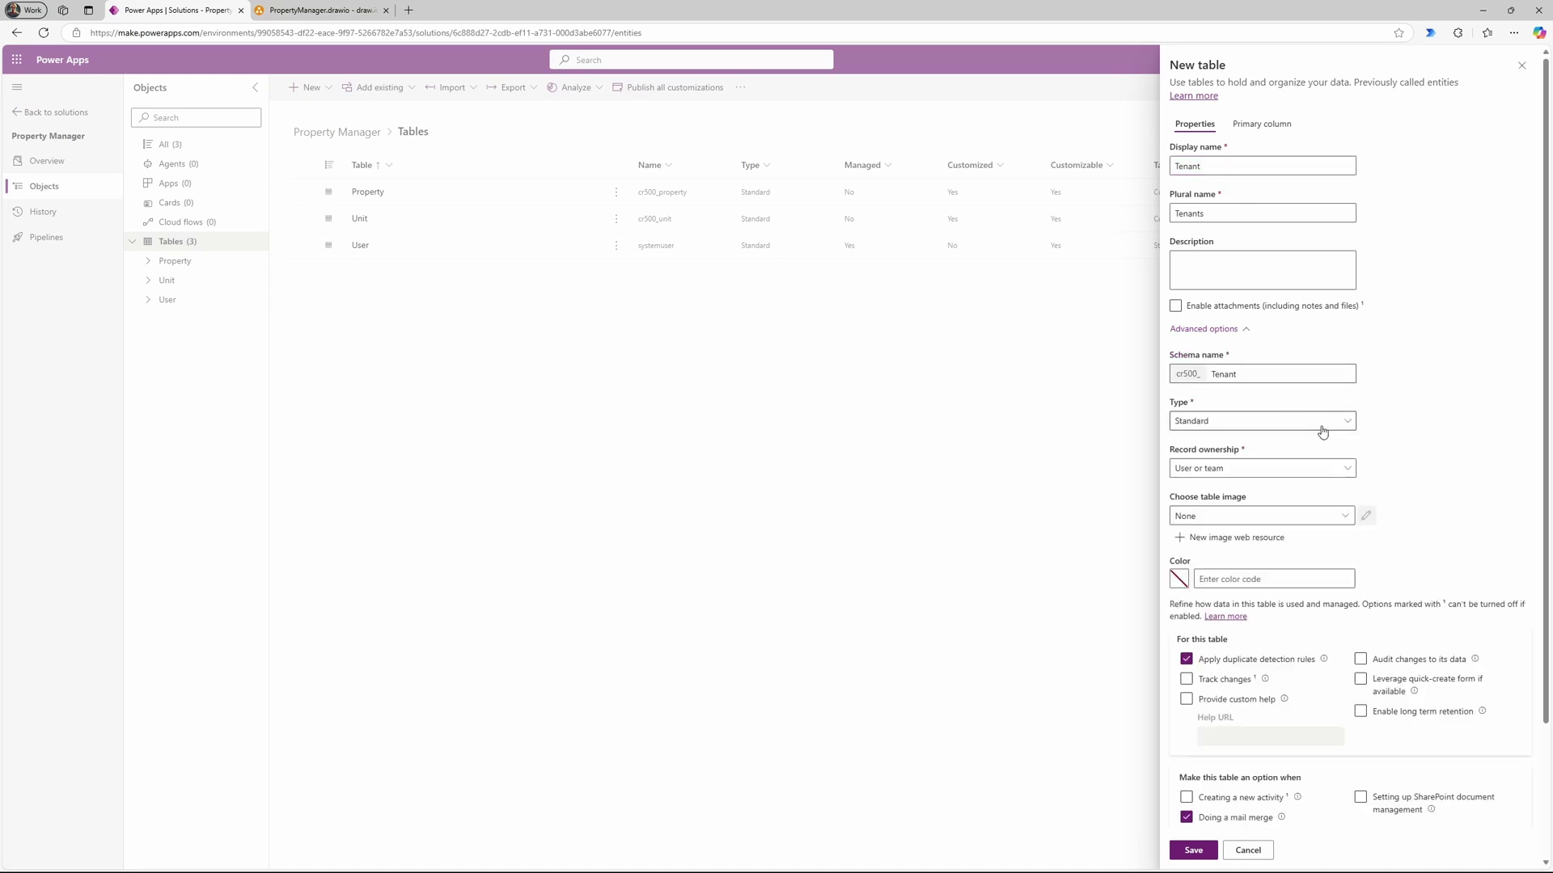
pyautogui.scroll(-1, 1321, 428)
pyautogui.click(1347, 359)
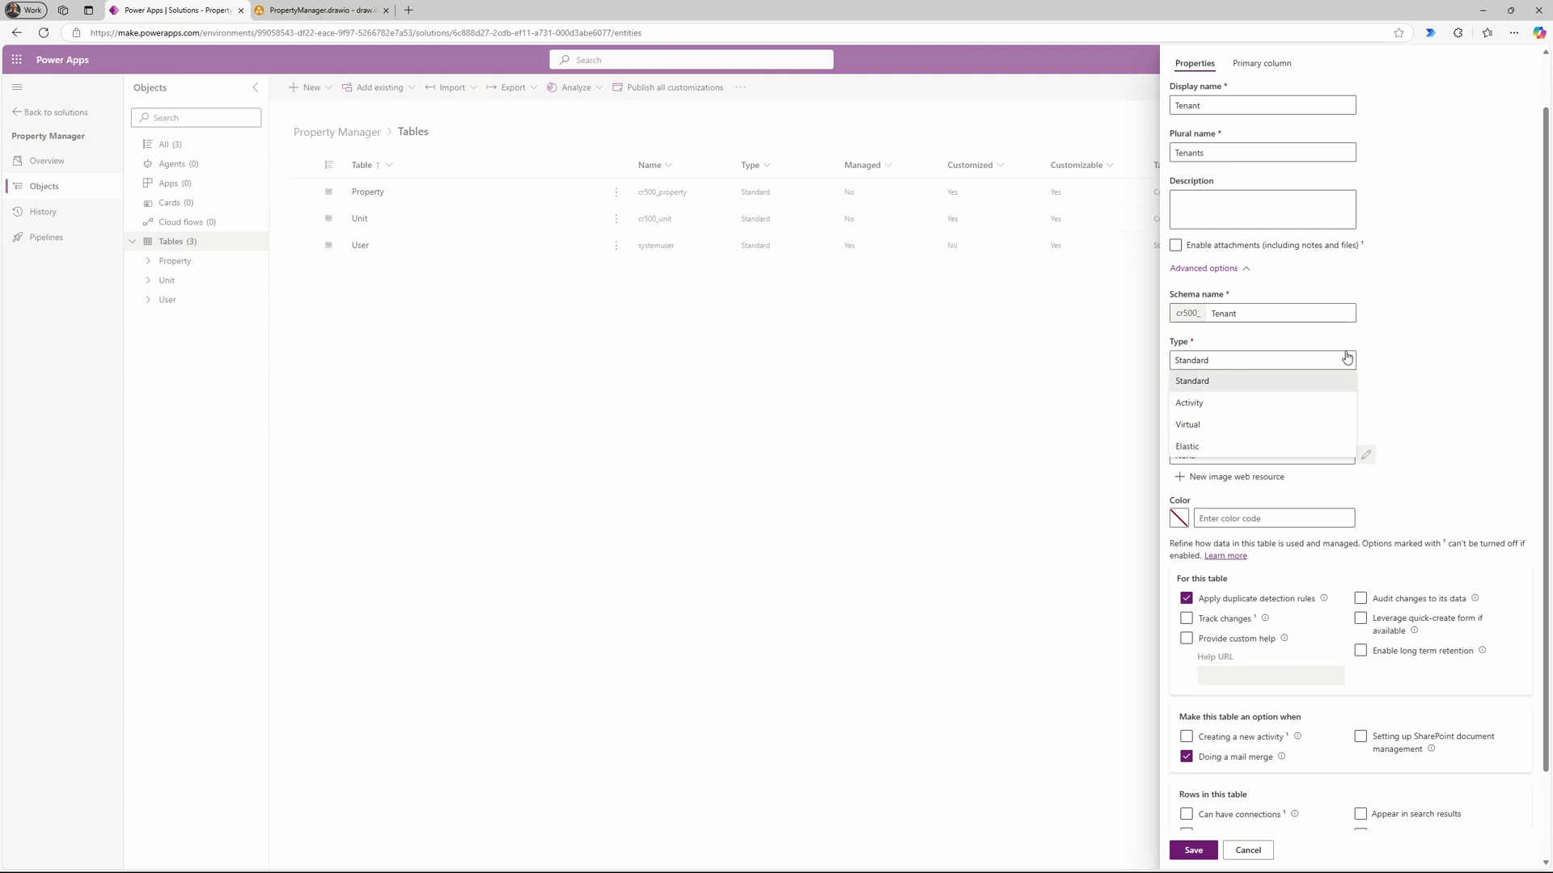
pyautogui.click(1346, 359)
pyautogui.scroll(-2, 1294, 396)
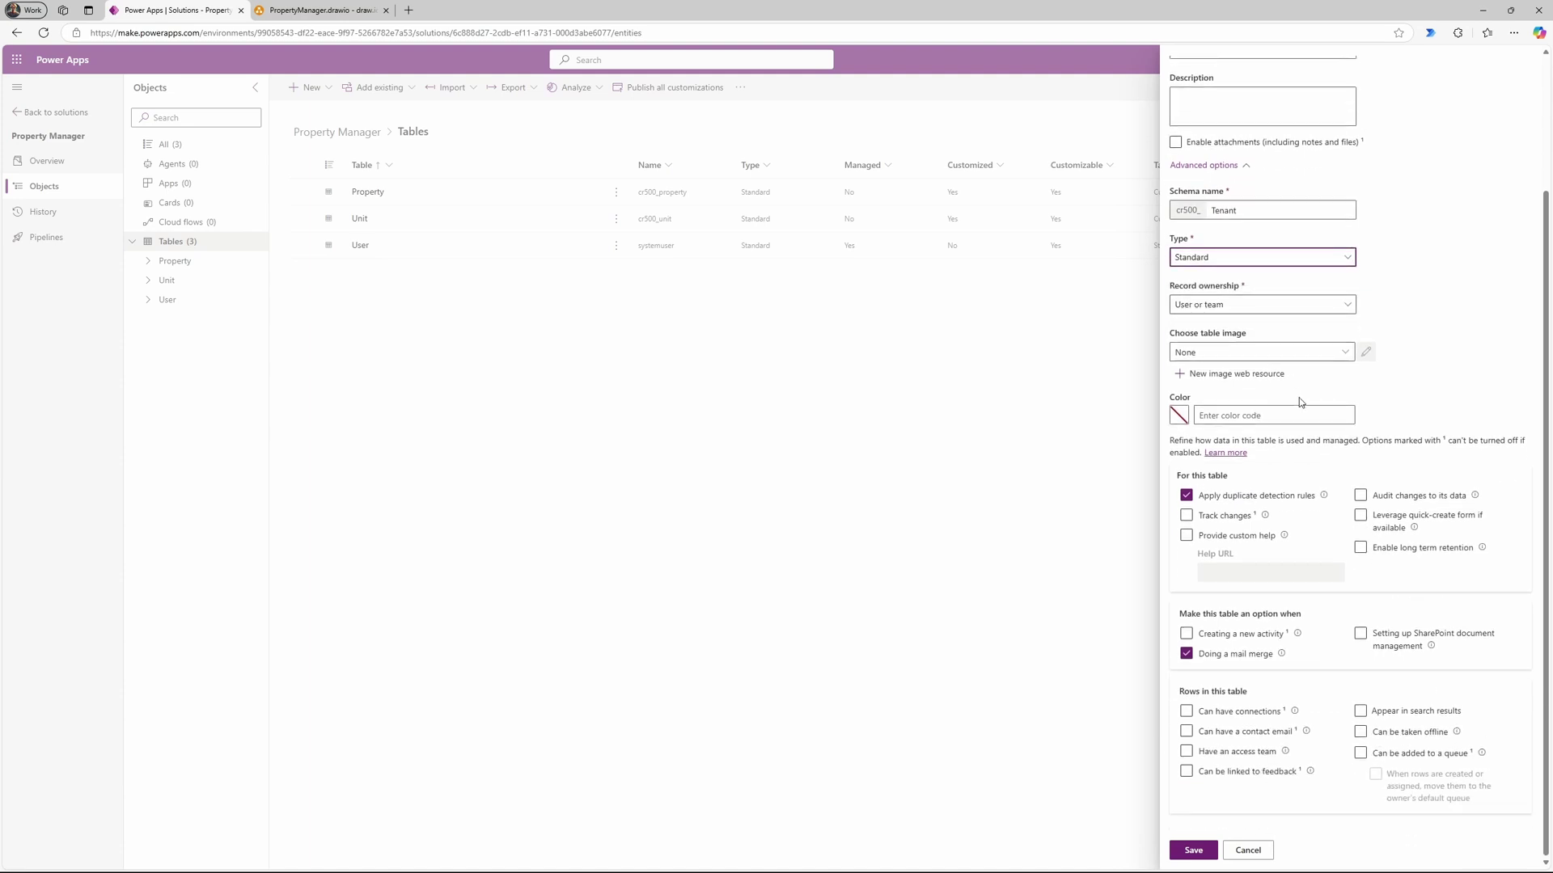
pyautogui.click(1193, 850)
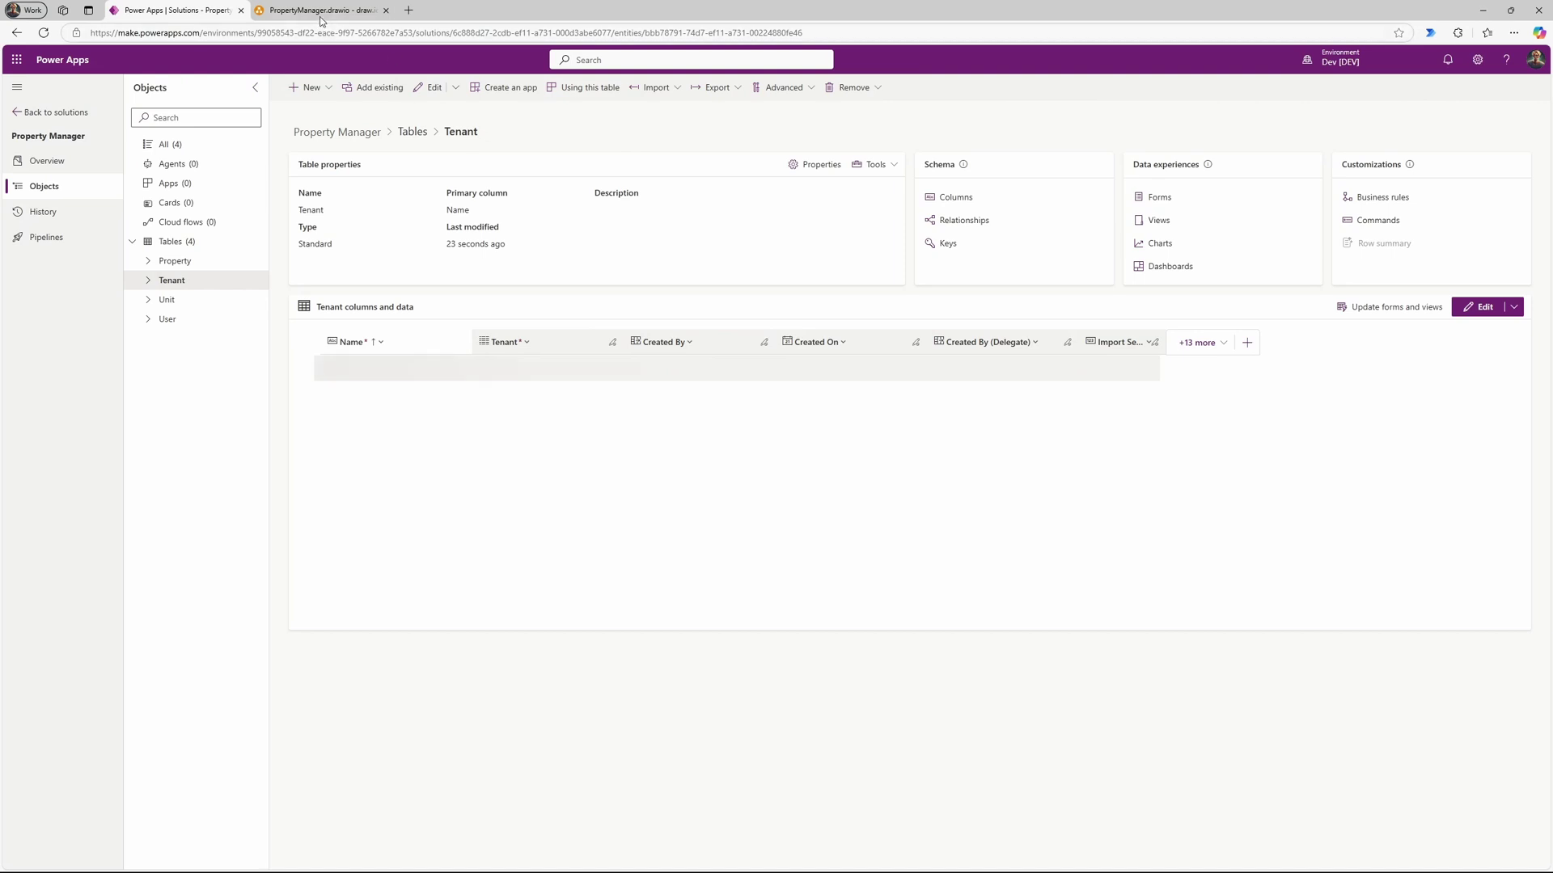
# Step: Compare the Tenants entity in the draw.io ERD with the Tenant table's primary column settings, leaving them as they are
pyautogui.click(321, 12)
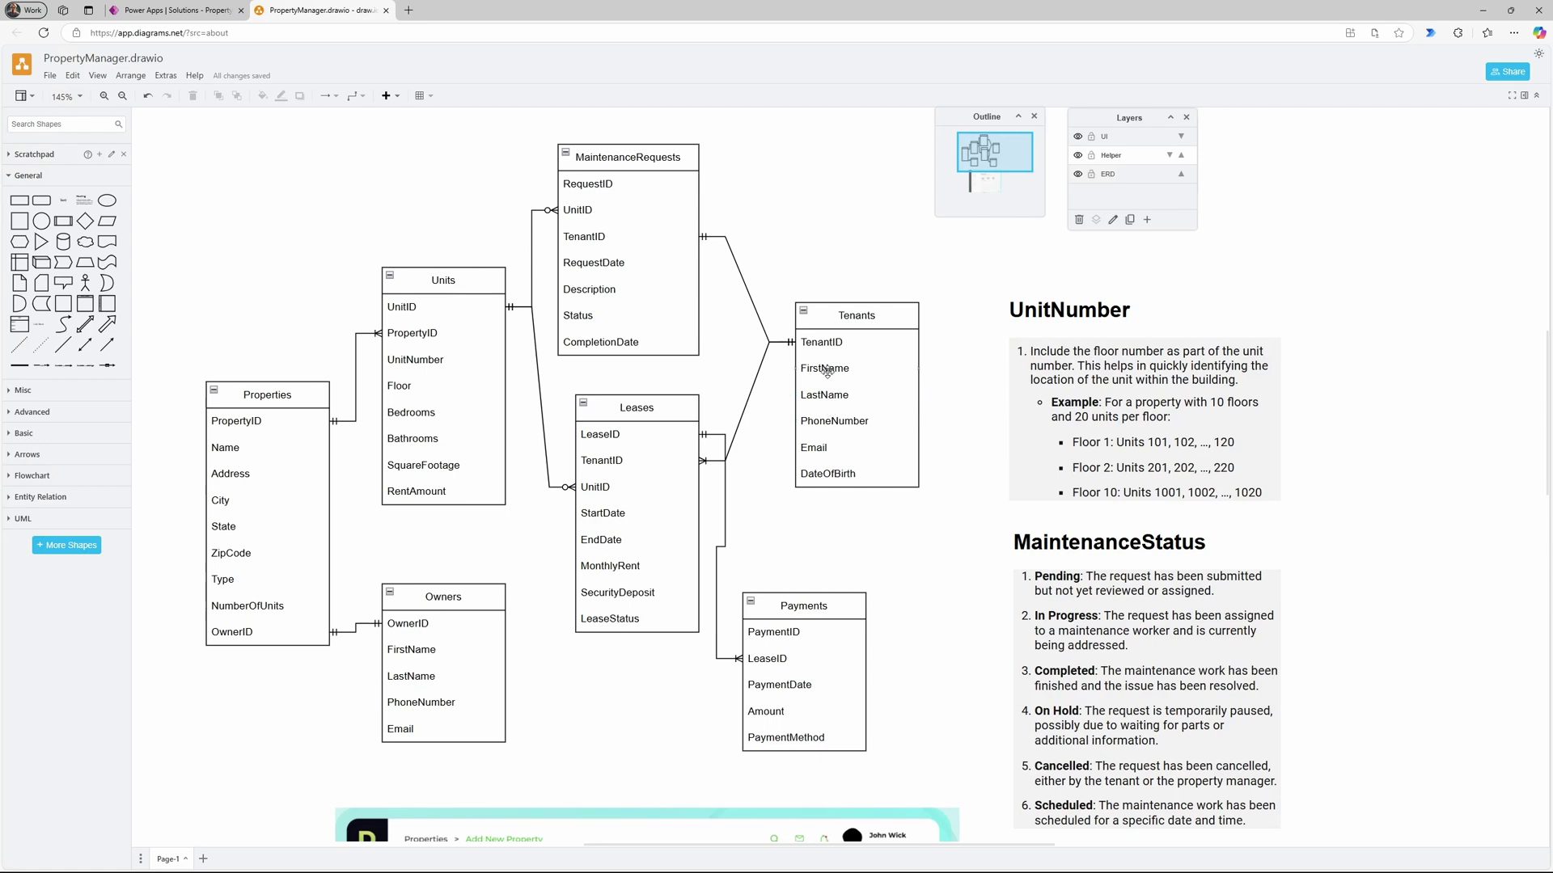
pyautogui.click(165, 12)
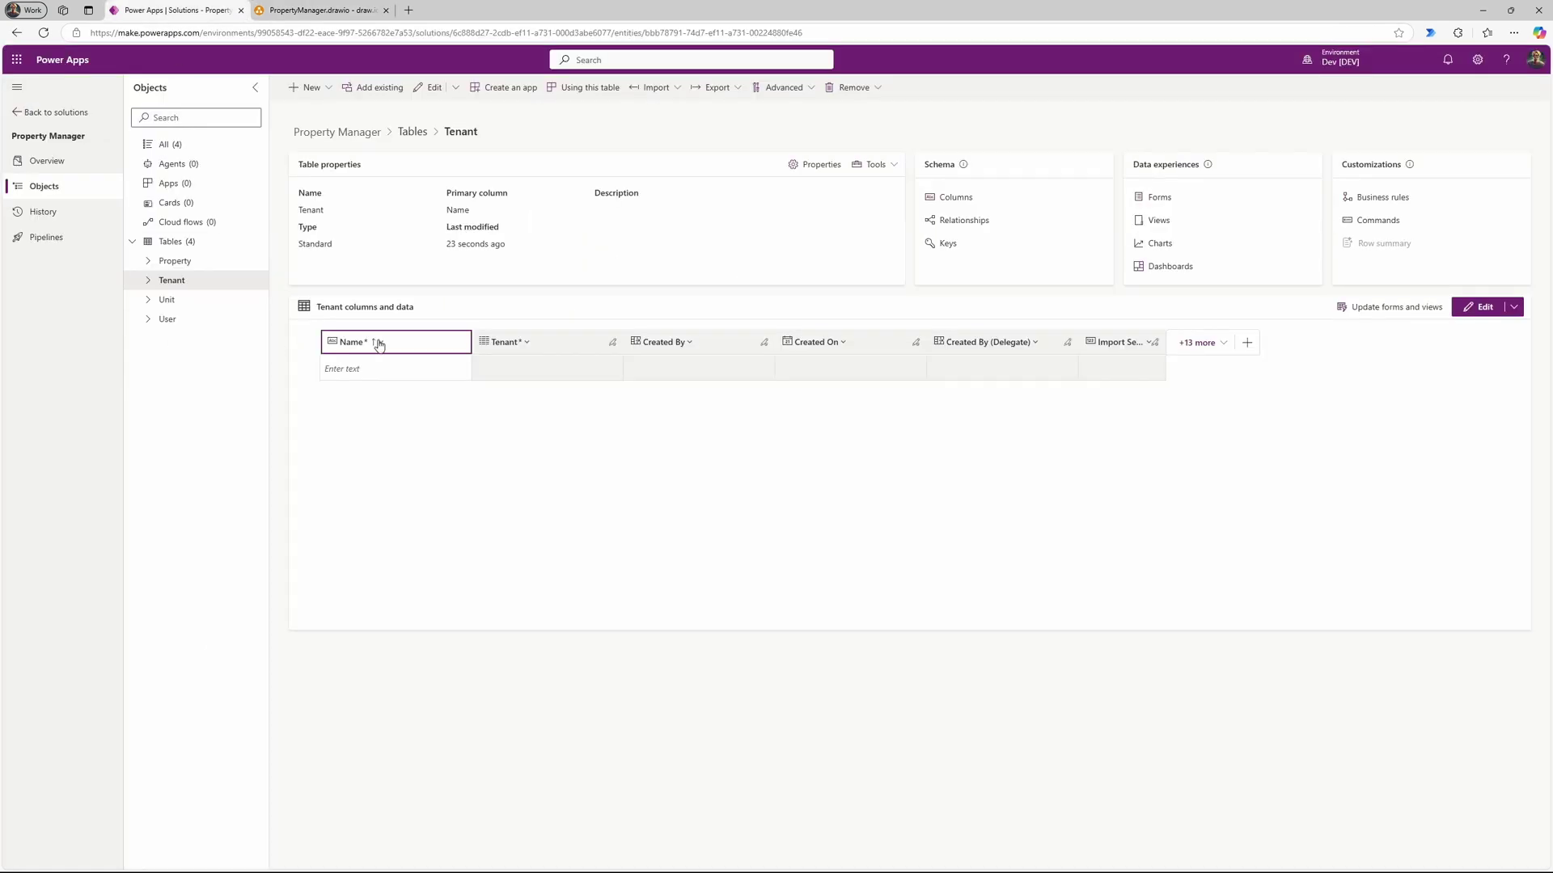
pyautogui.click(817, 165)
pyautogui.click(1261, 123)
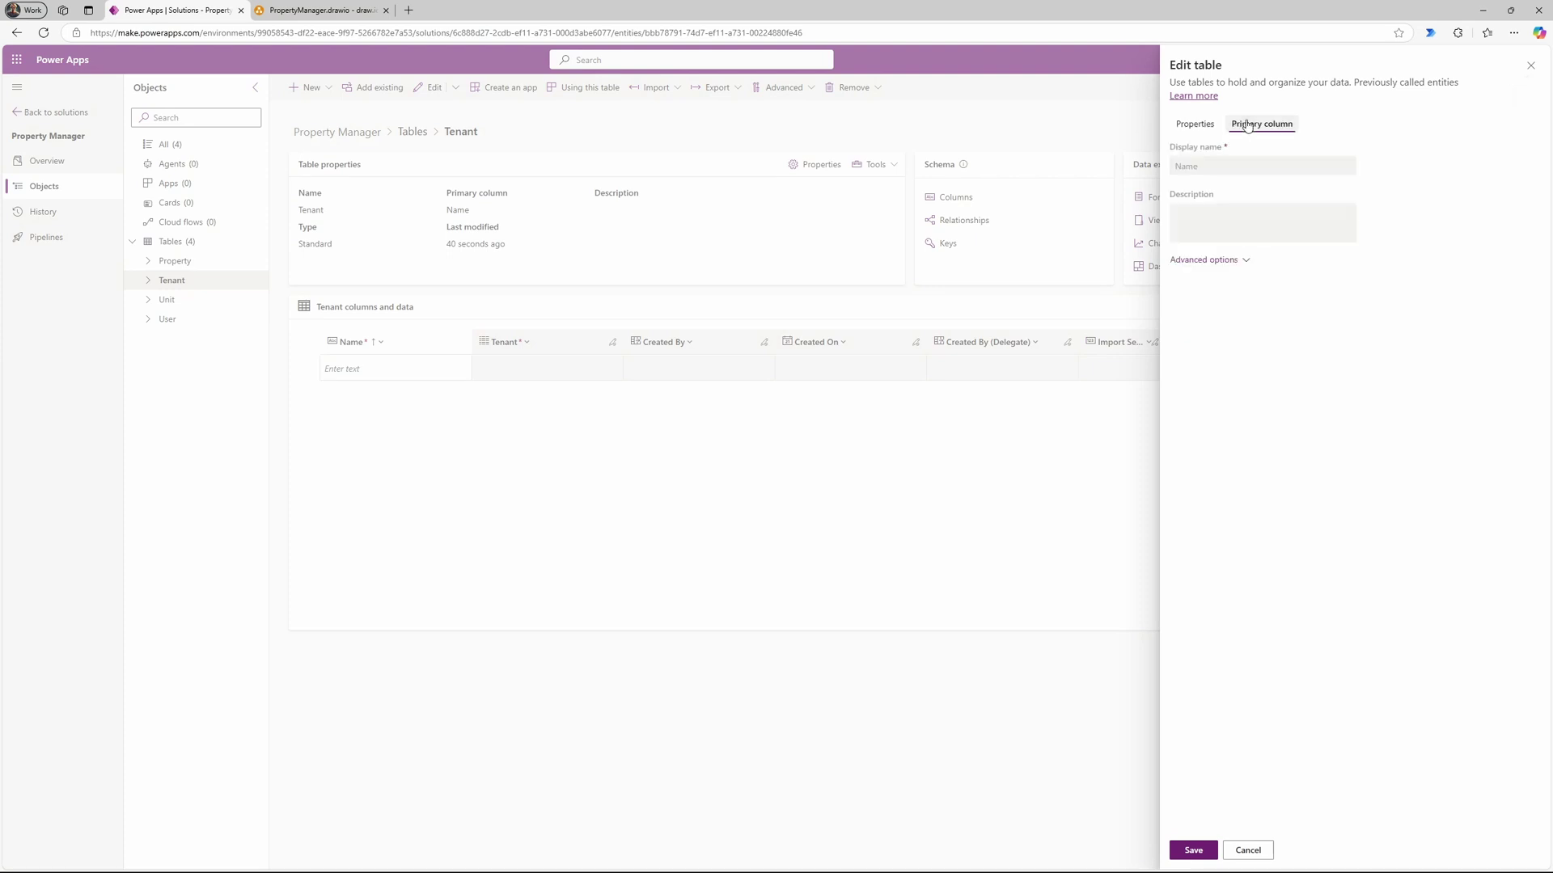
pyautogui.click(1205, 260)
pyautogui.click(1530, 65)
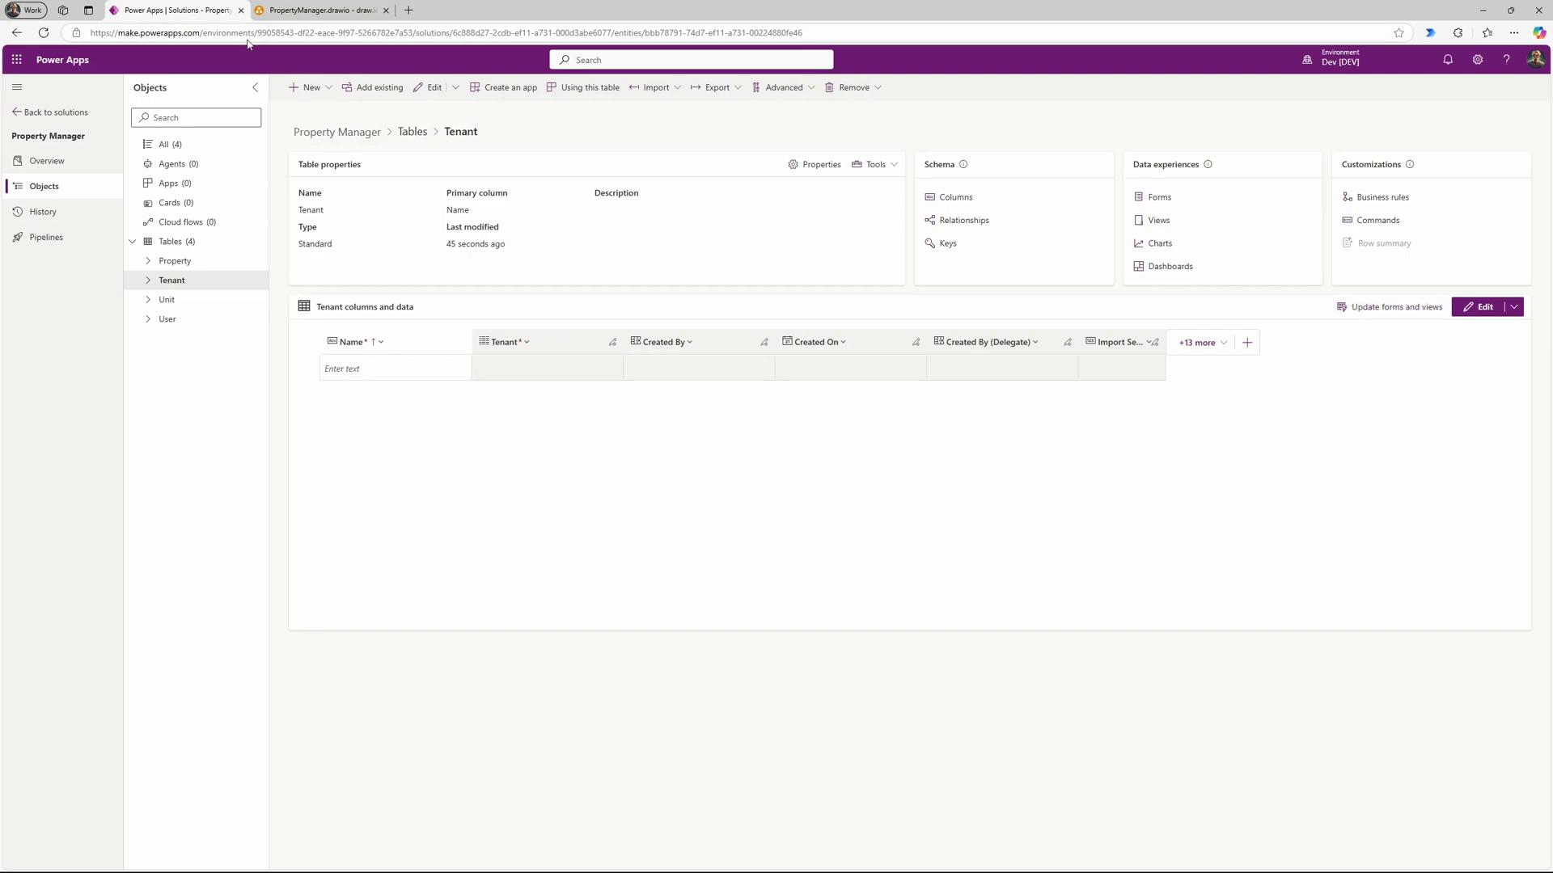
# Step: Add a business-required text column named Last Name to the Tenant table, checking the Tenants entity in the draw.io ERD before and after
pyautogui.click(307, 18)
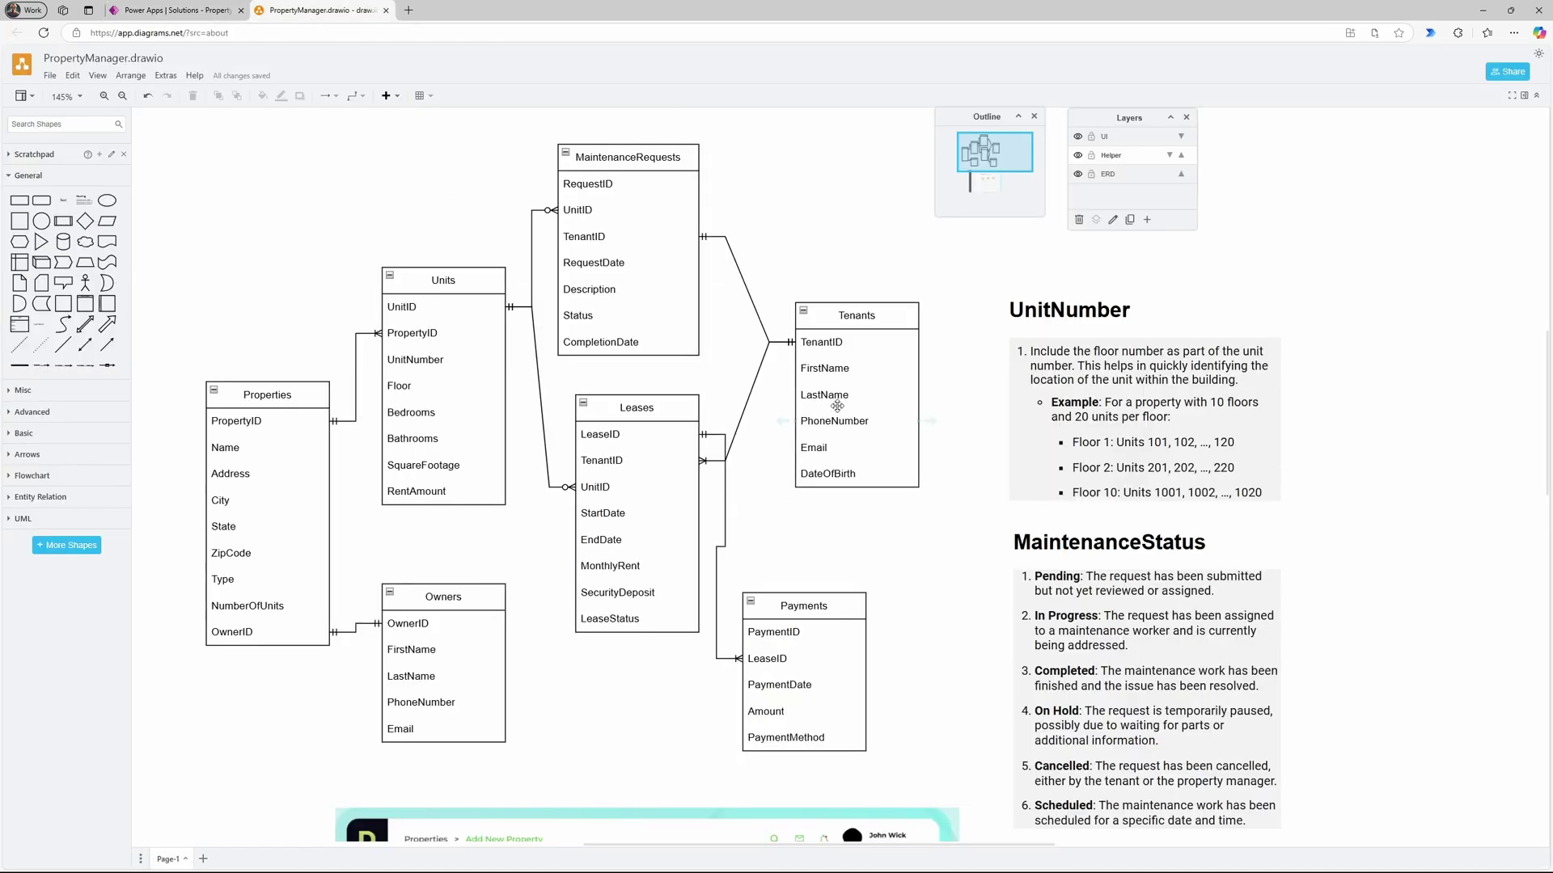
pyautogui.click(176, 10)
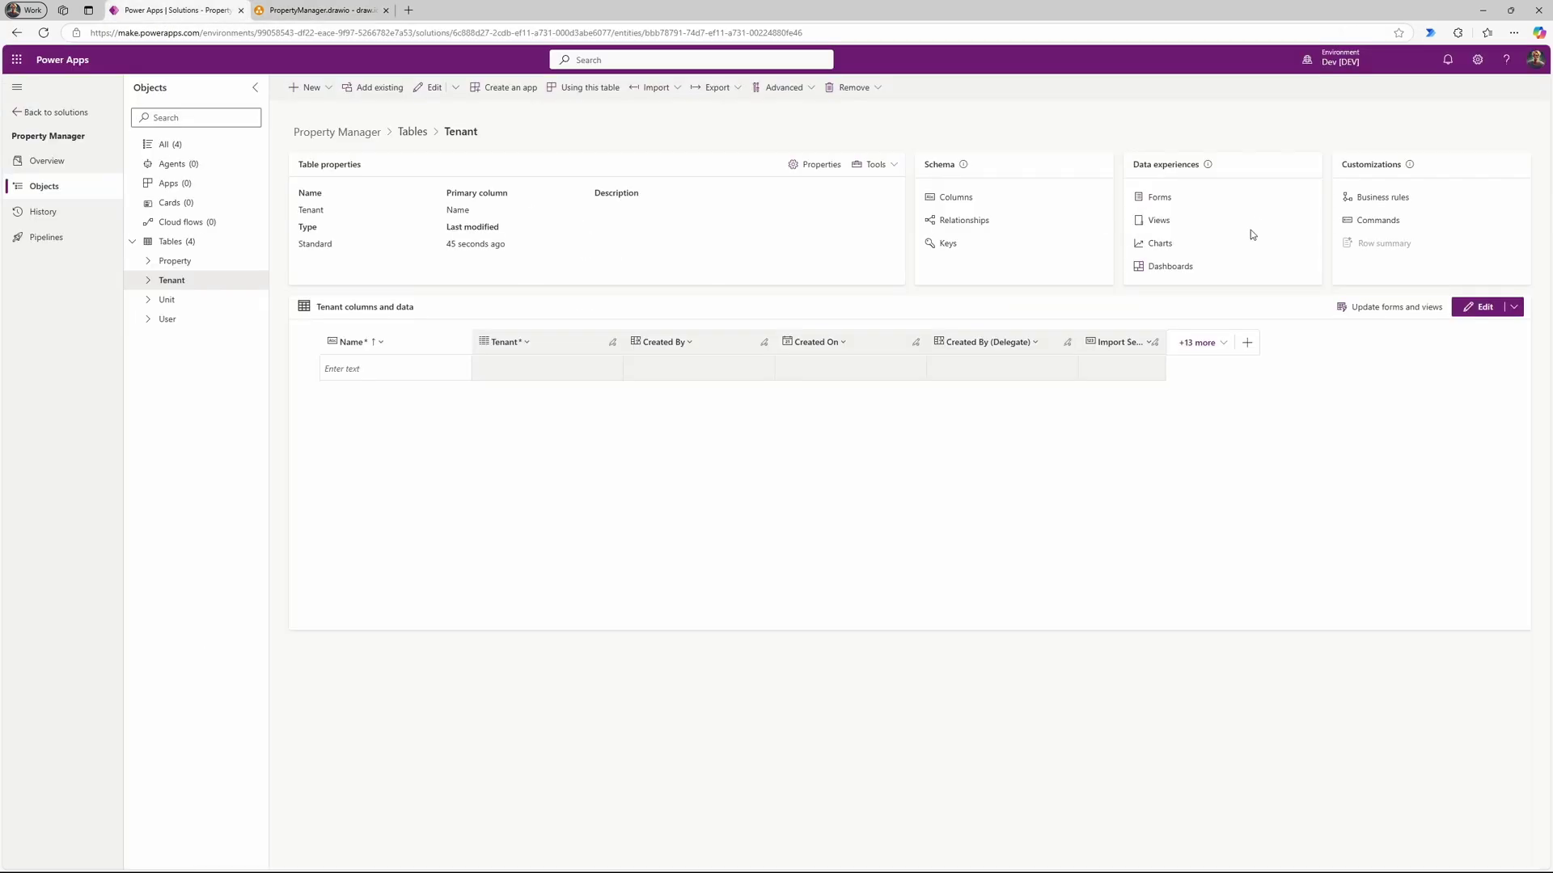
pyautogui.click(1247, 342)
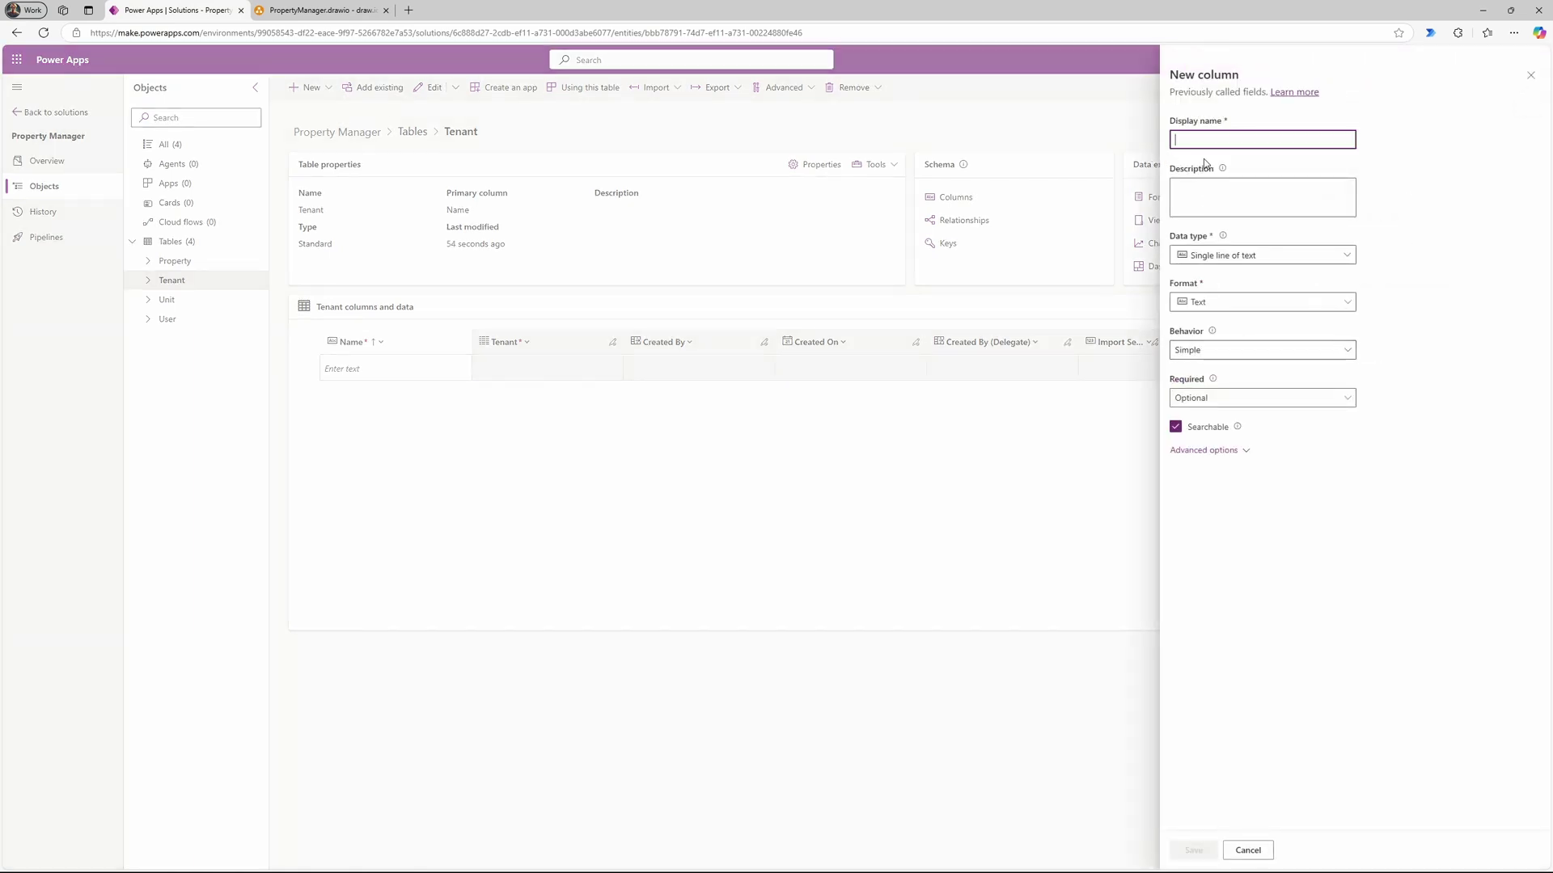
pyautogui.write('Last Name')
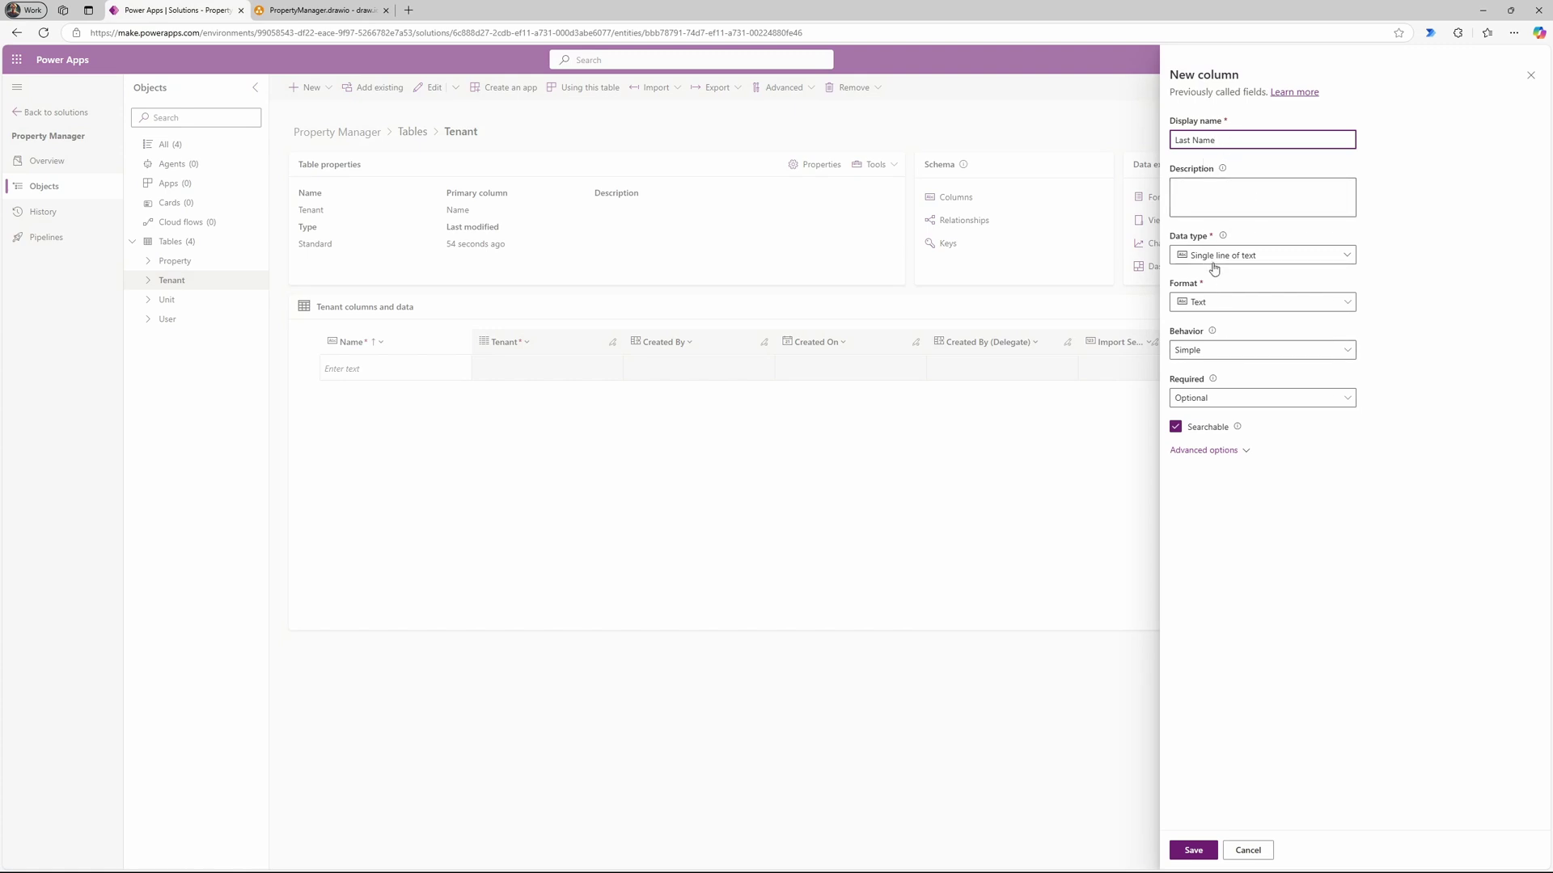
pyautogui.click(1207, 401)
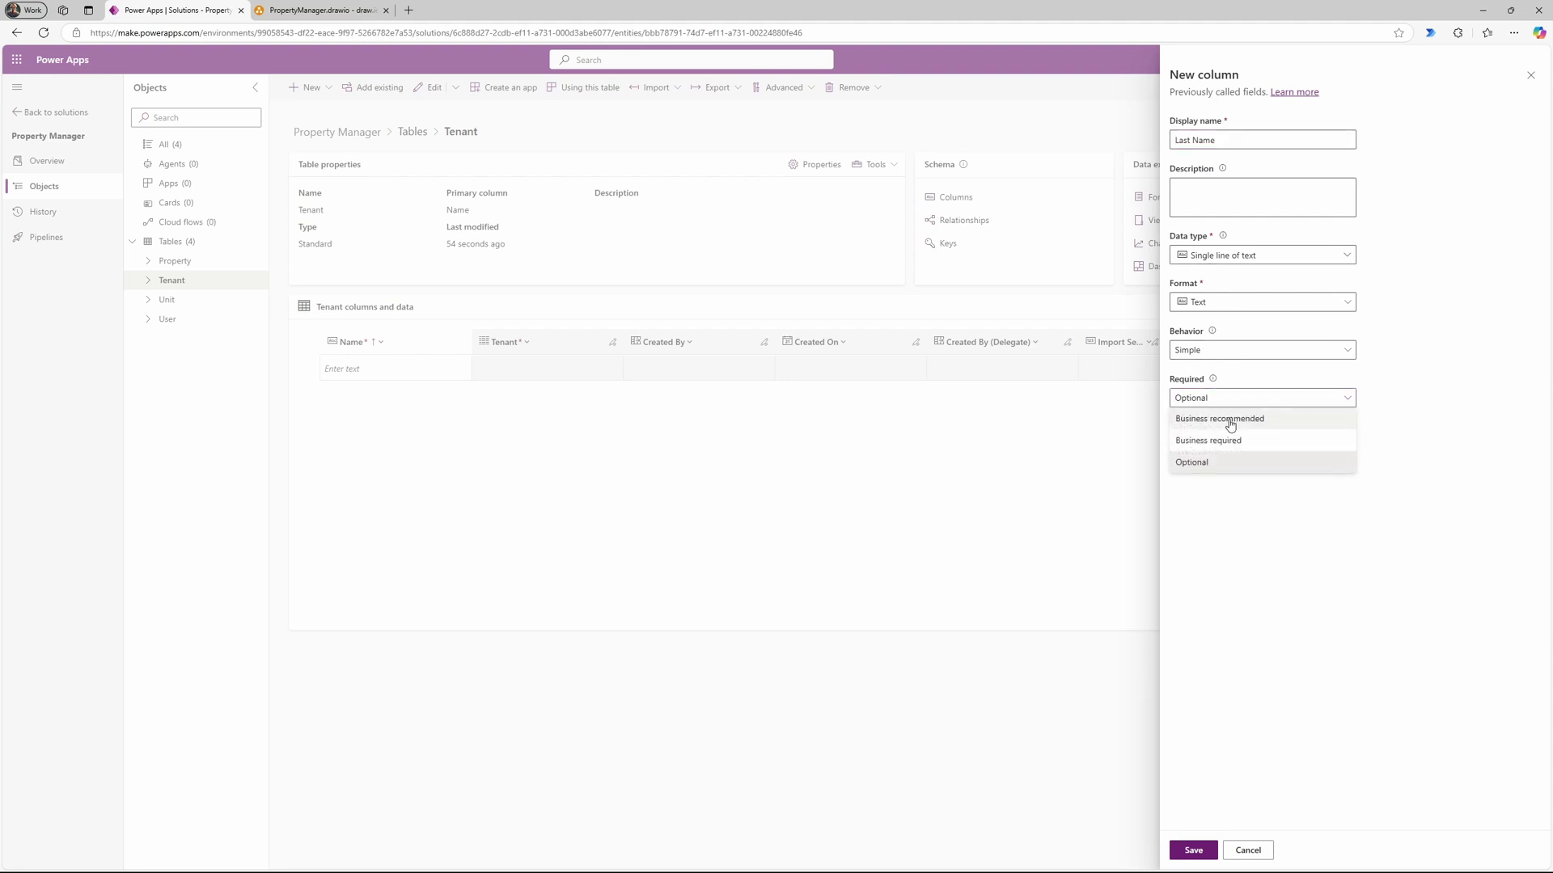
pyautogui.click(1225, 440)
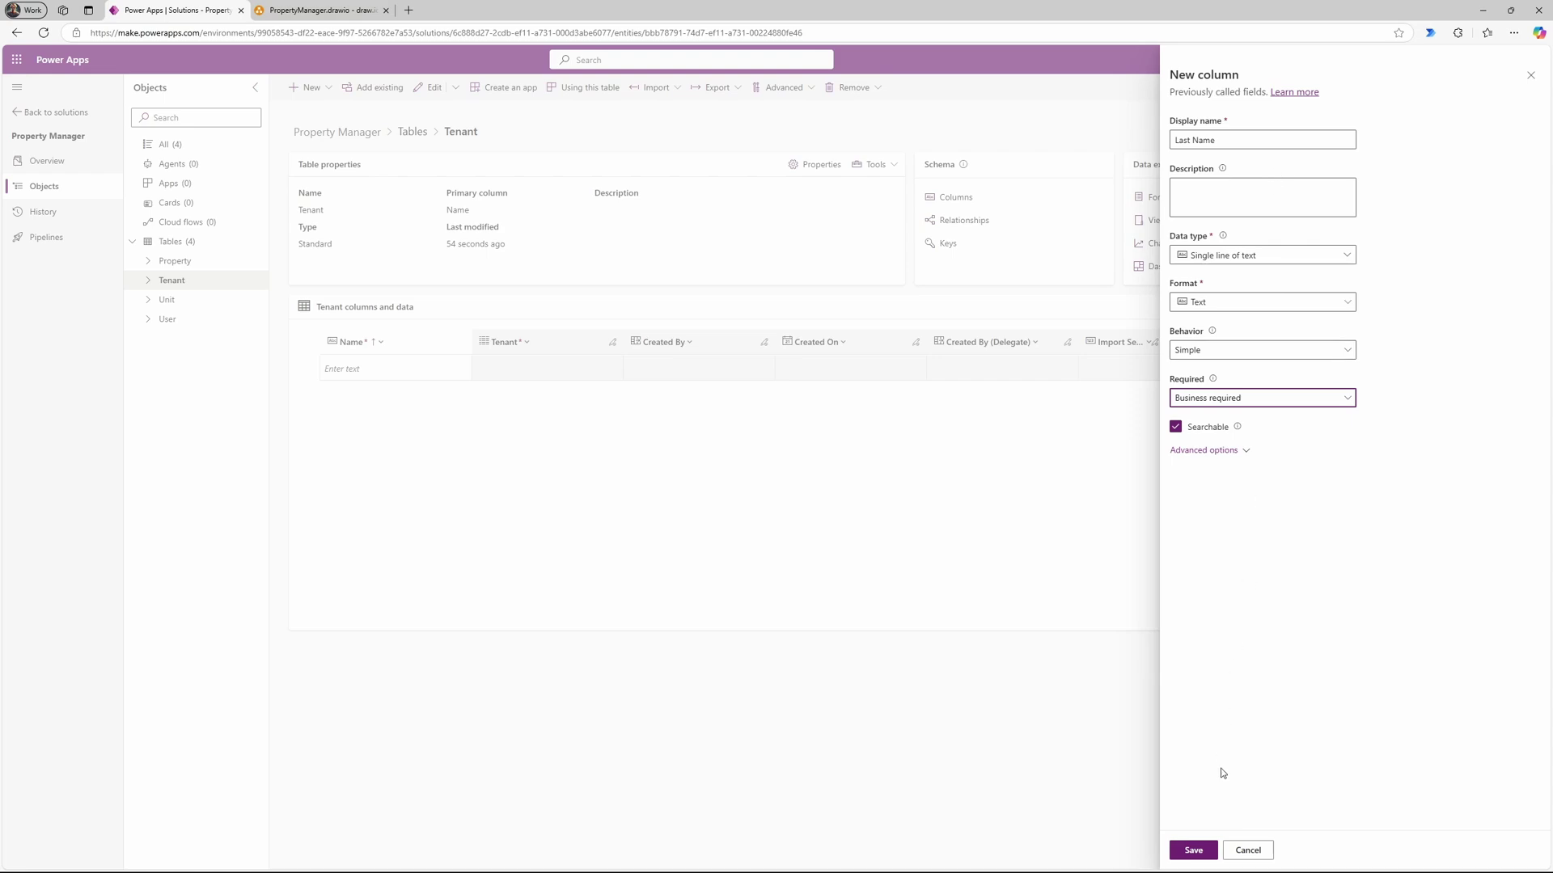
pyautogui.click(1197, 853)
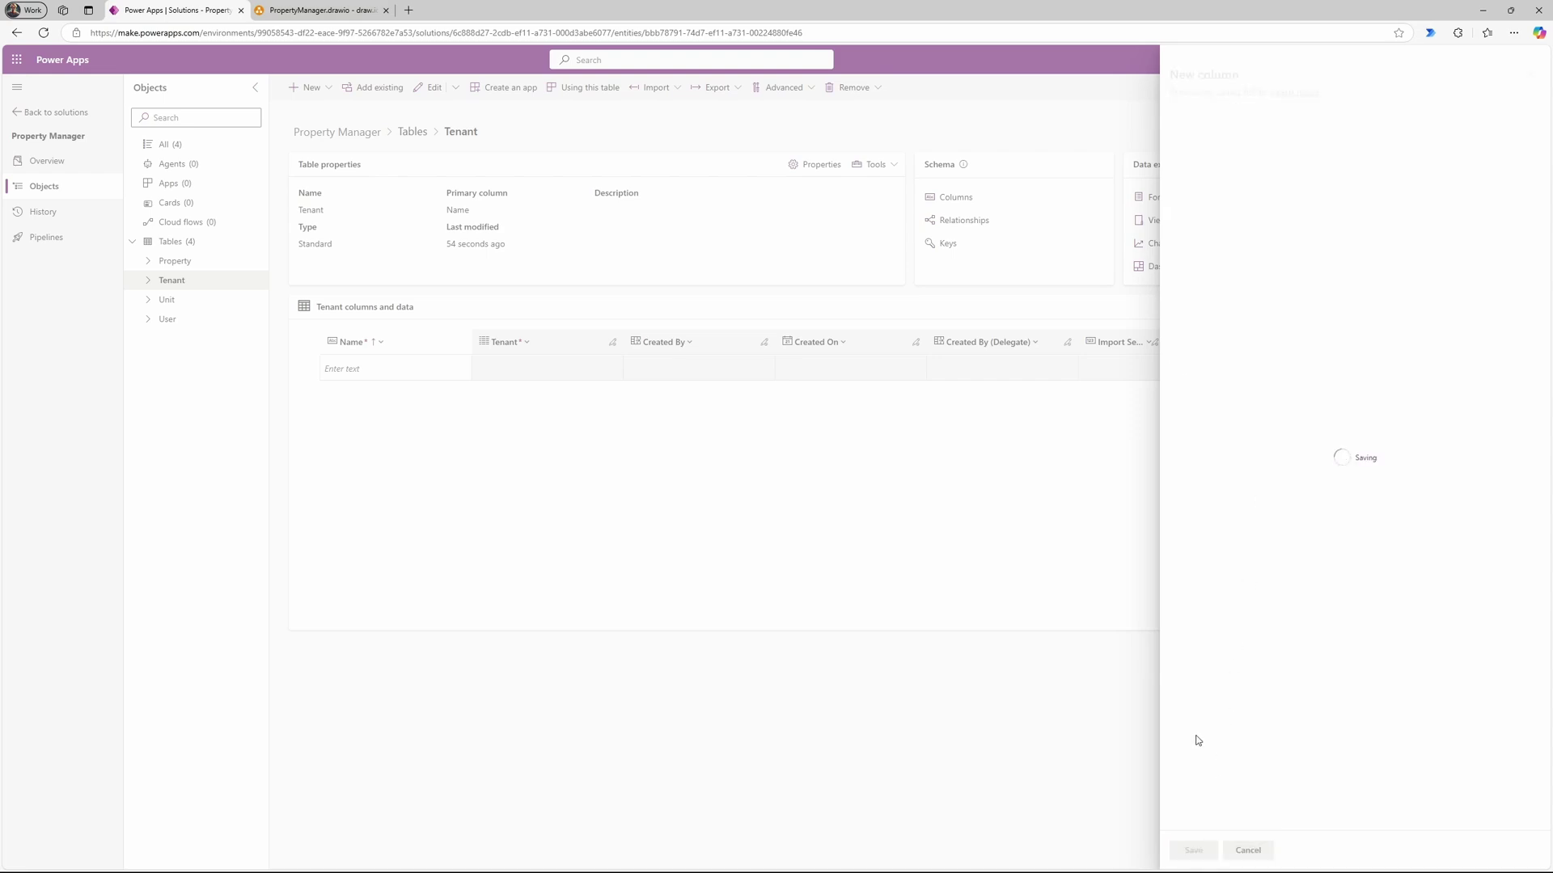
pyautogui.click(321, 13)
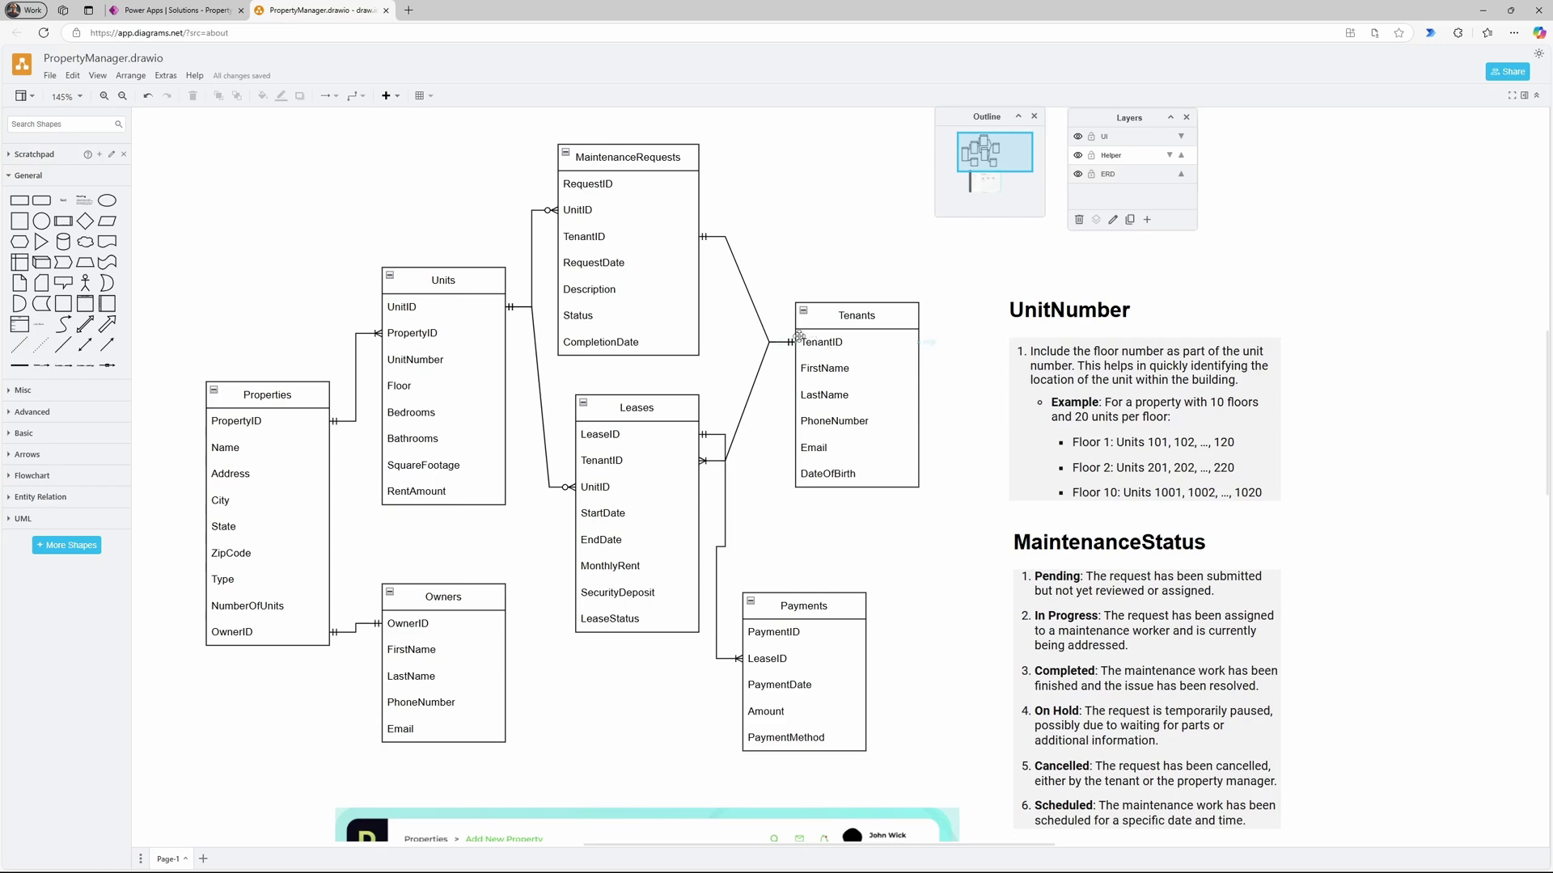
pyautogui.click(160, 16)
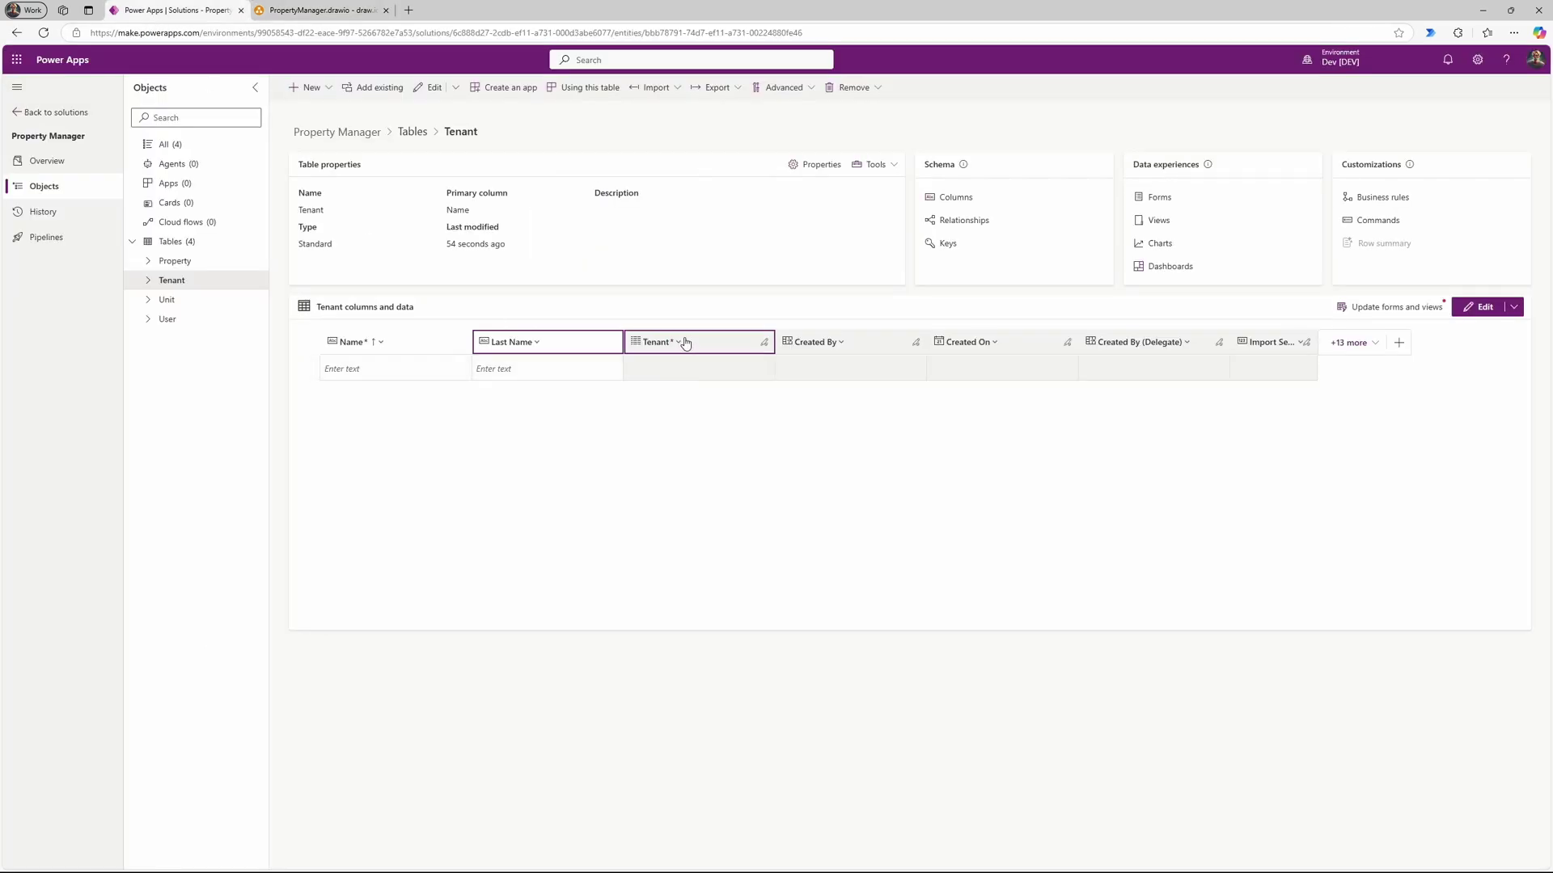
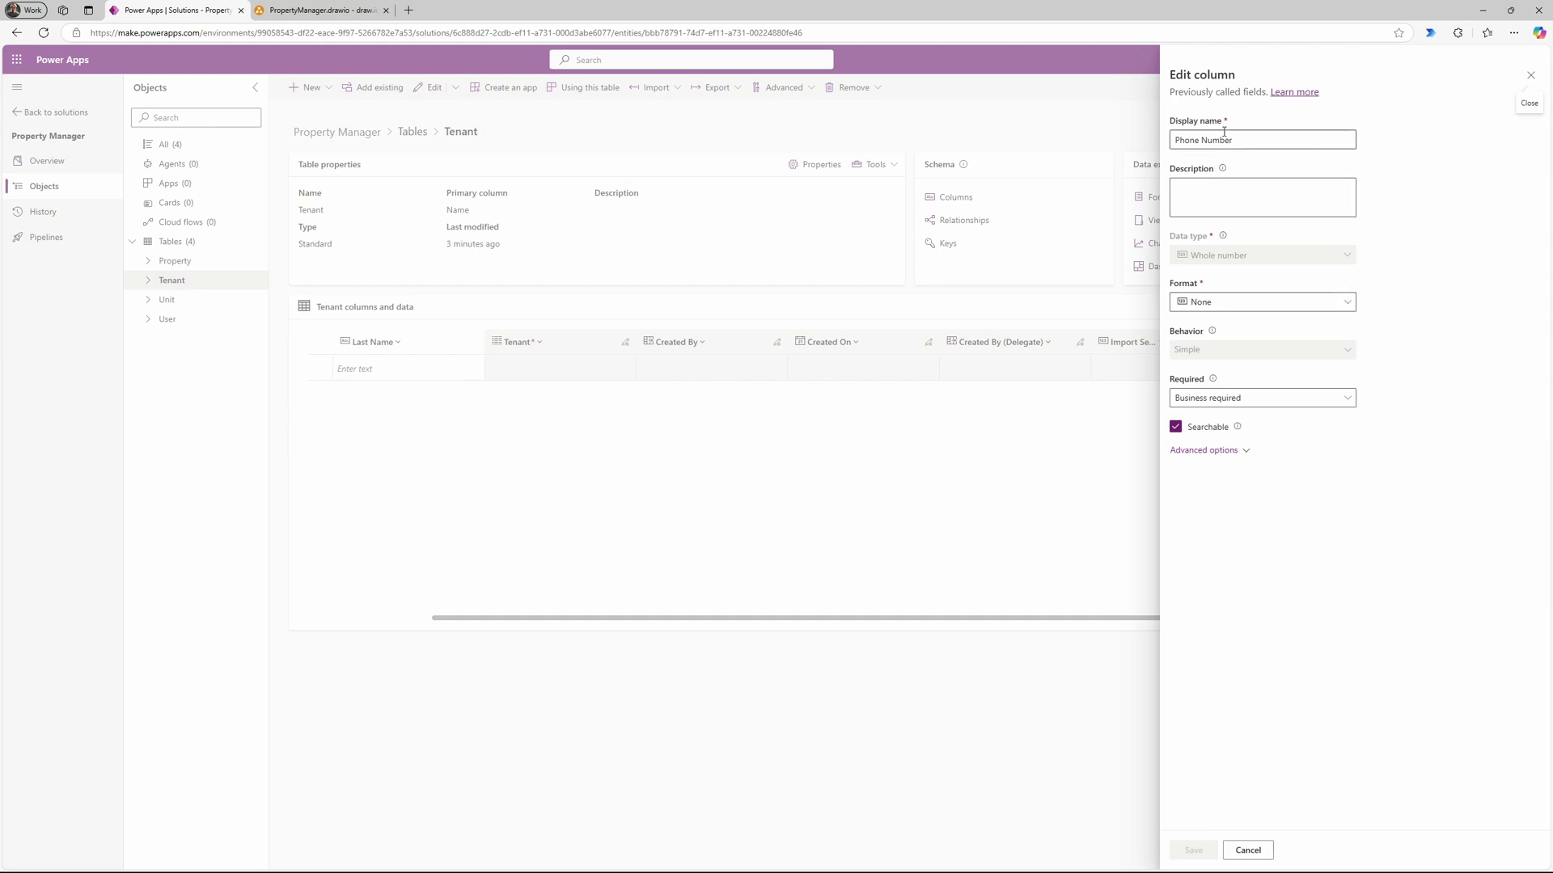
# Step: Close the whole-number Phone Number column's settings unchanged and delete that column from the Tenant table
pyautogui.moveTo(1251, 133); pyautogui.dragTo(1168, 144)
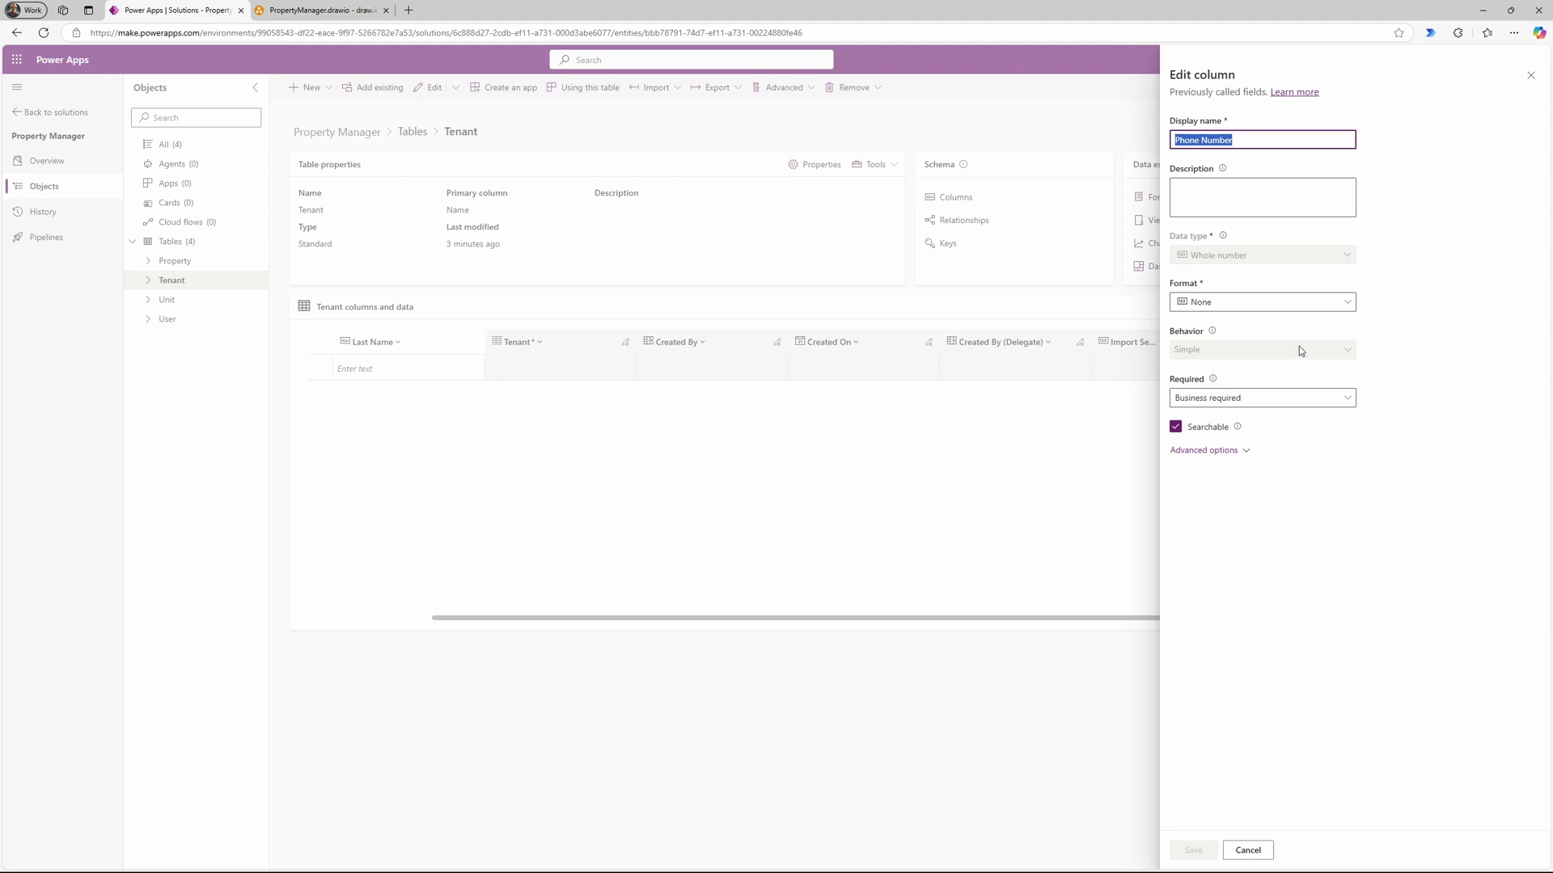
pyautogui.click(1531, 78)
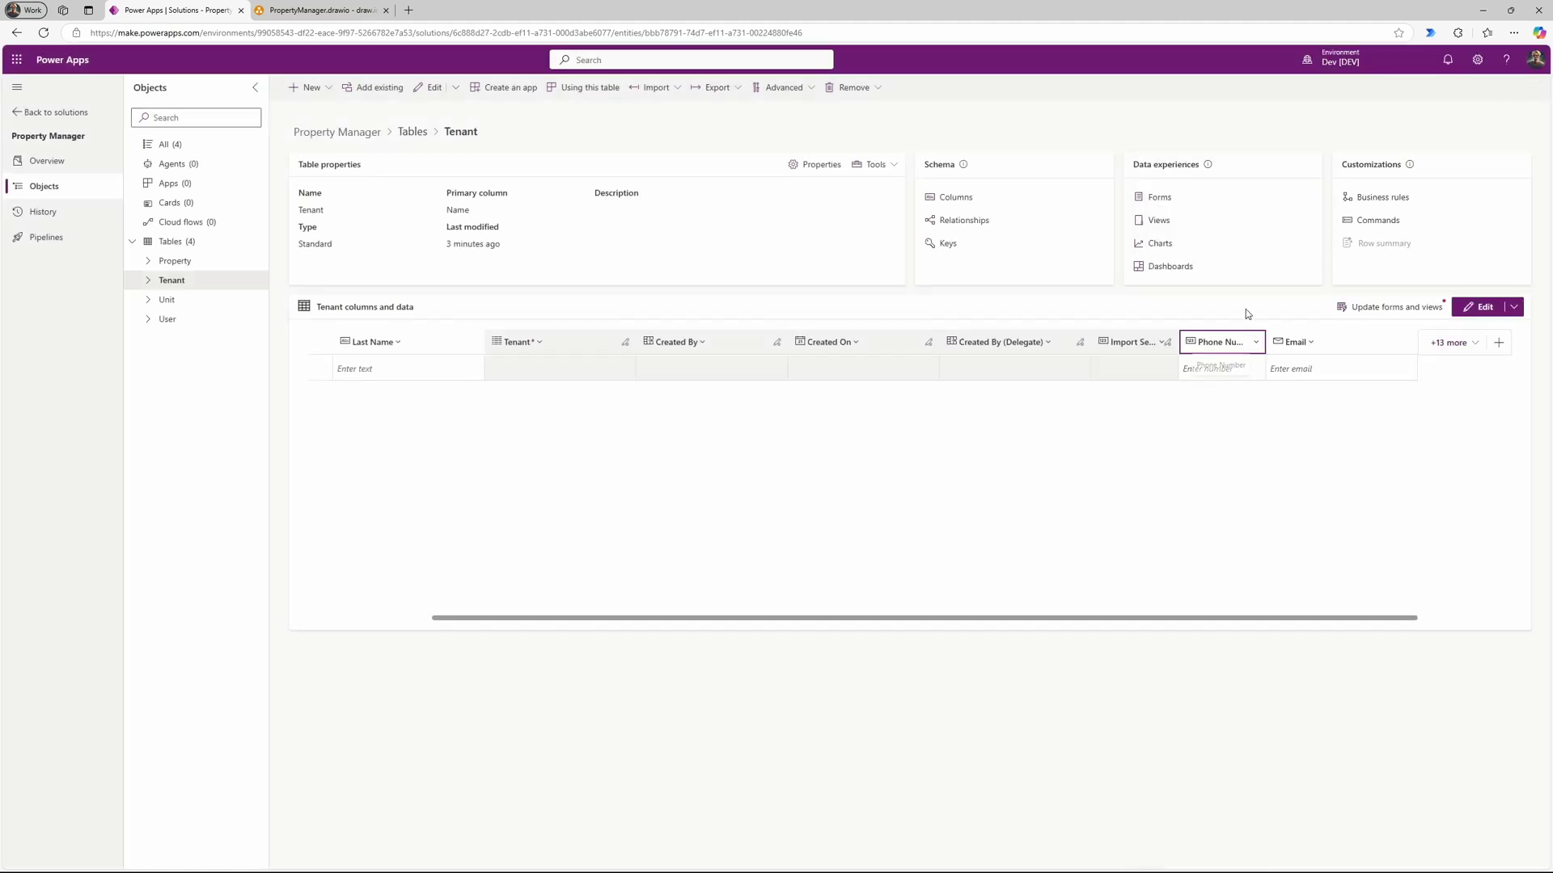
pyautogui.click(1254, 342)
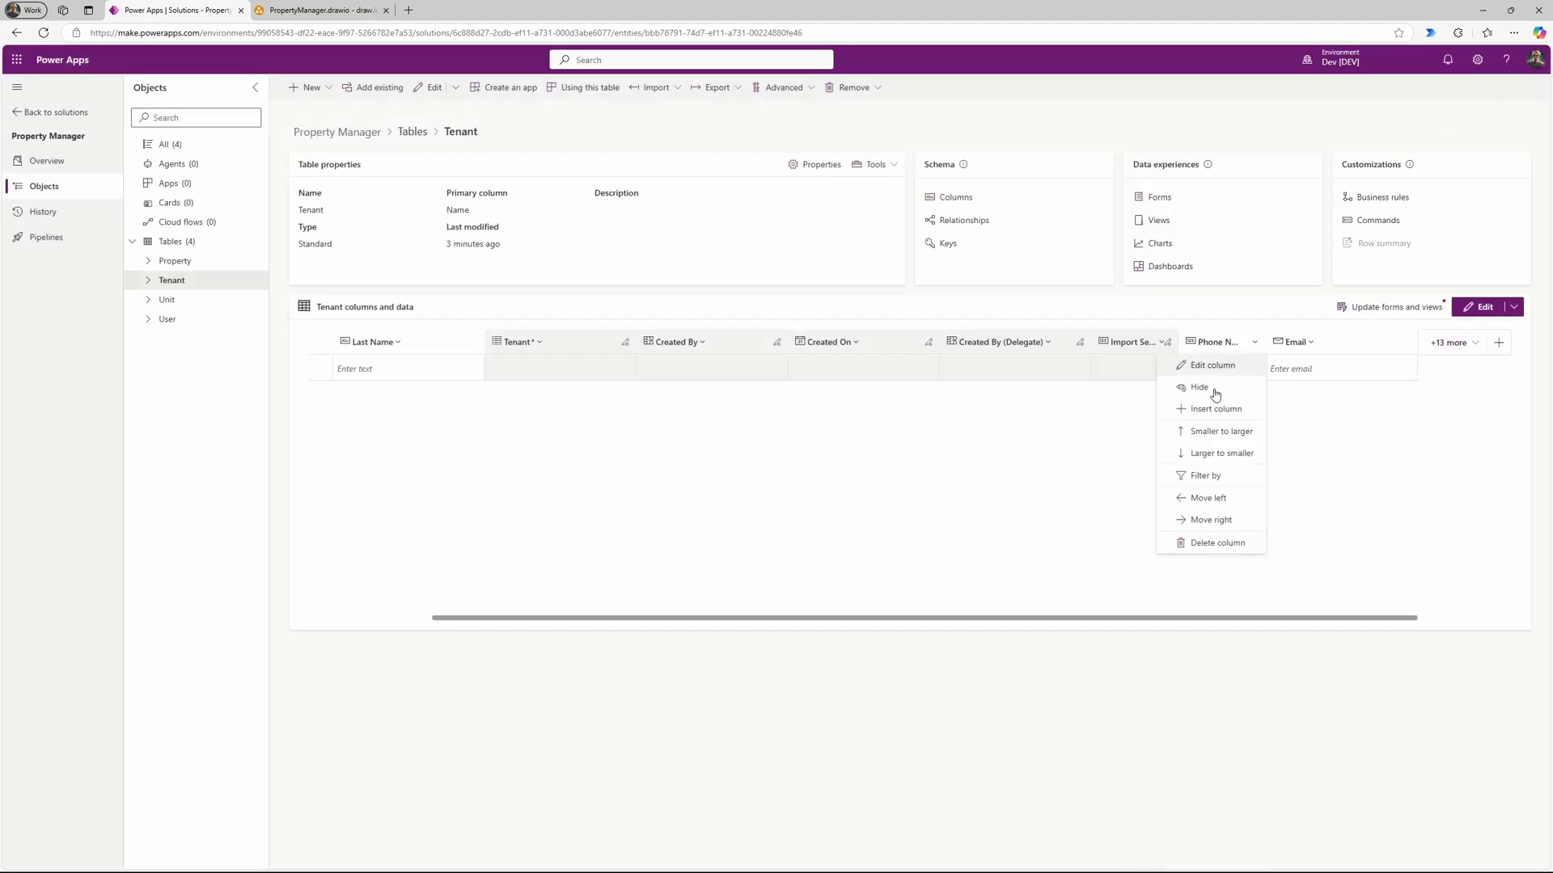
pyautogui.click(1197, 542)
pyautogui.click(812, 489)
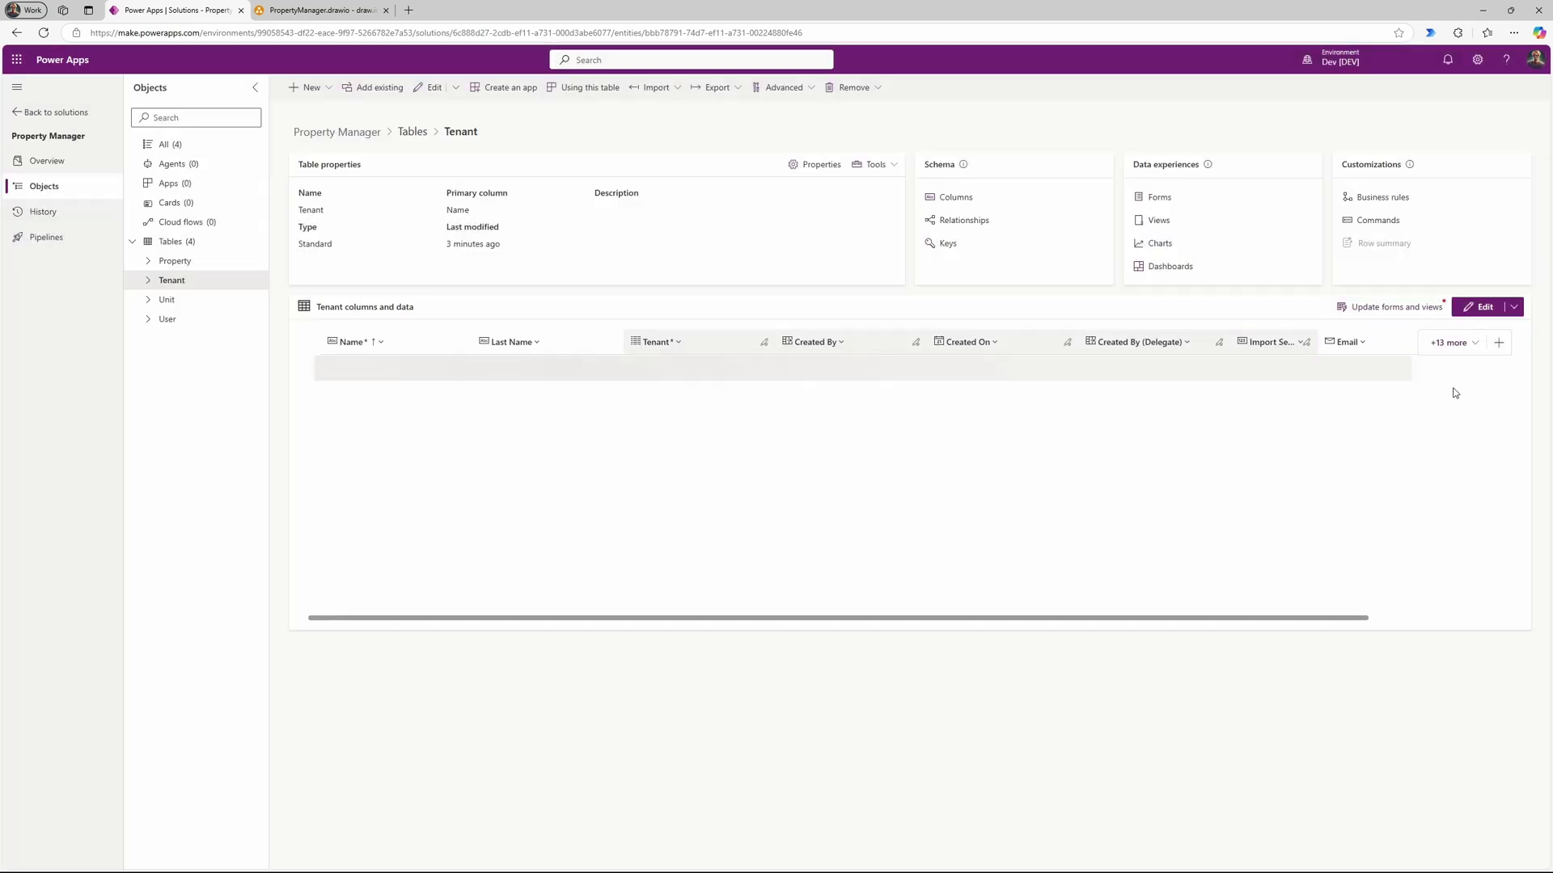
# Step: Add a business-required Phone Number column to the Tenant table as a single line of text in Phone number format and save it
pyautogui.click(1498, 343)
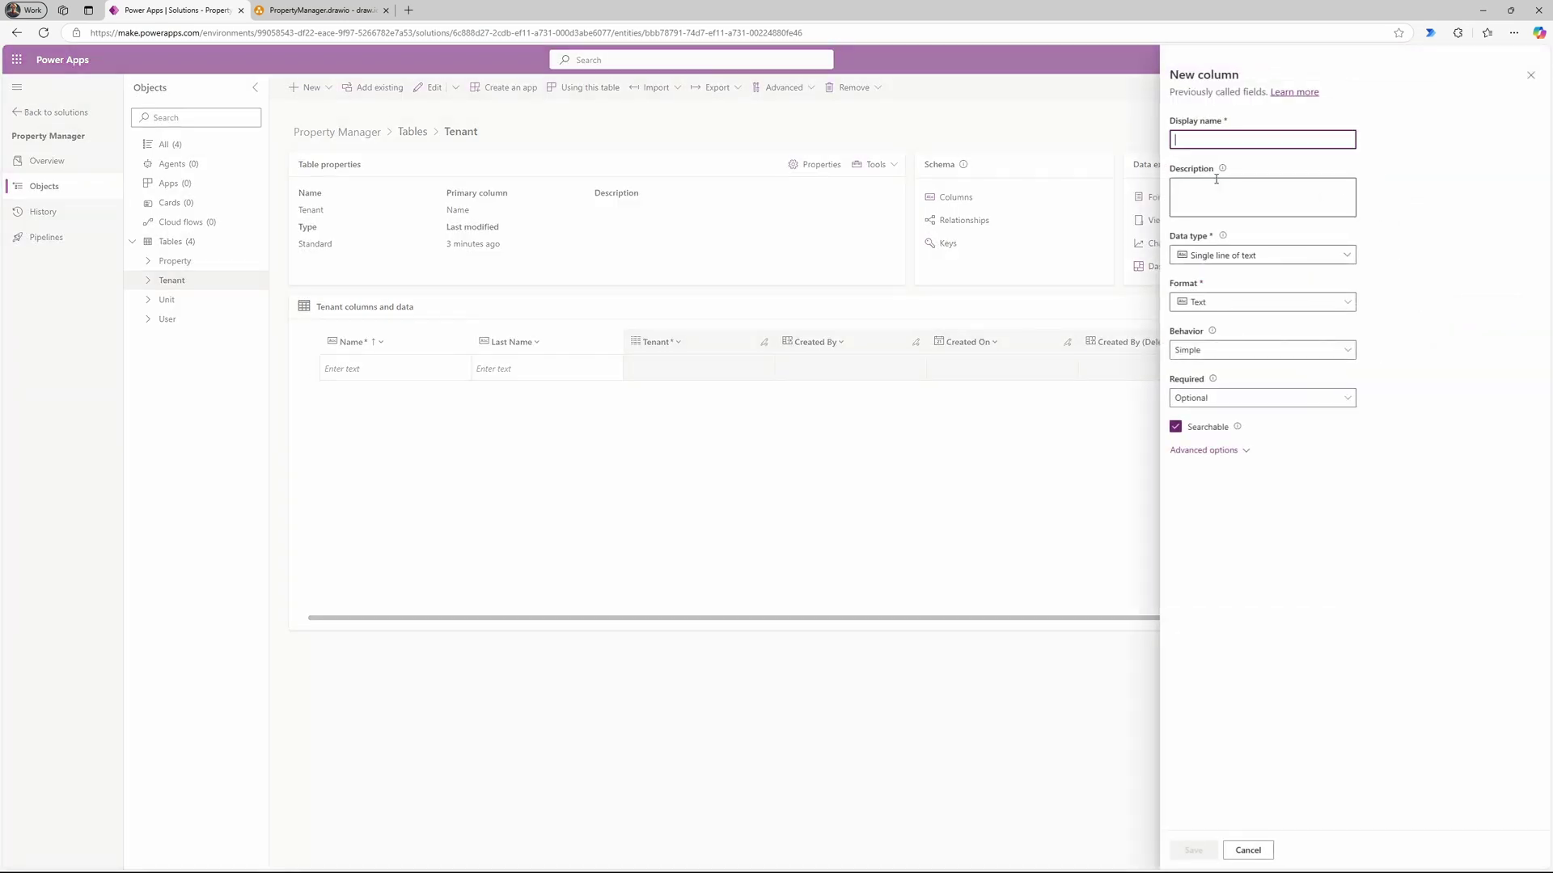
pyautogui.write('Phone Number')
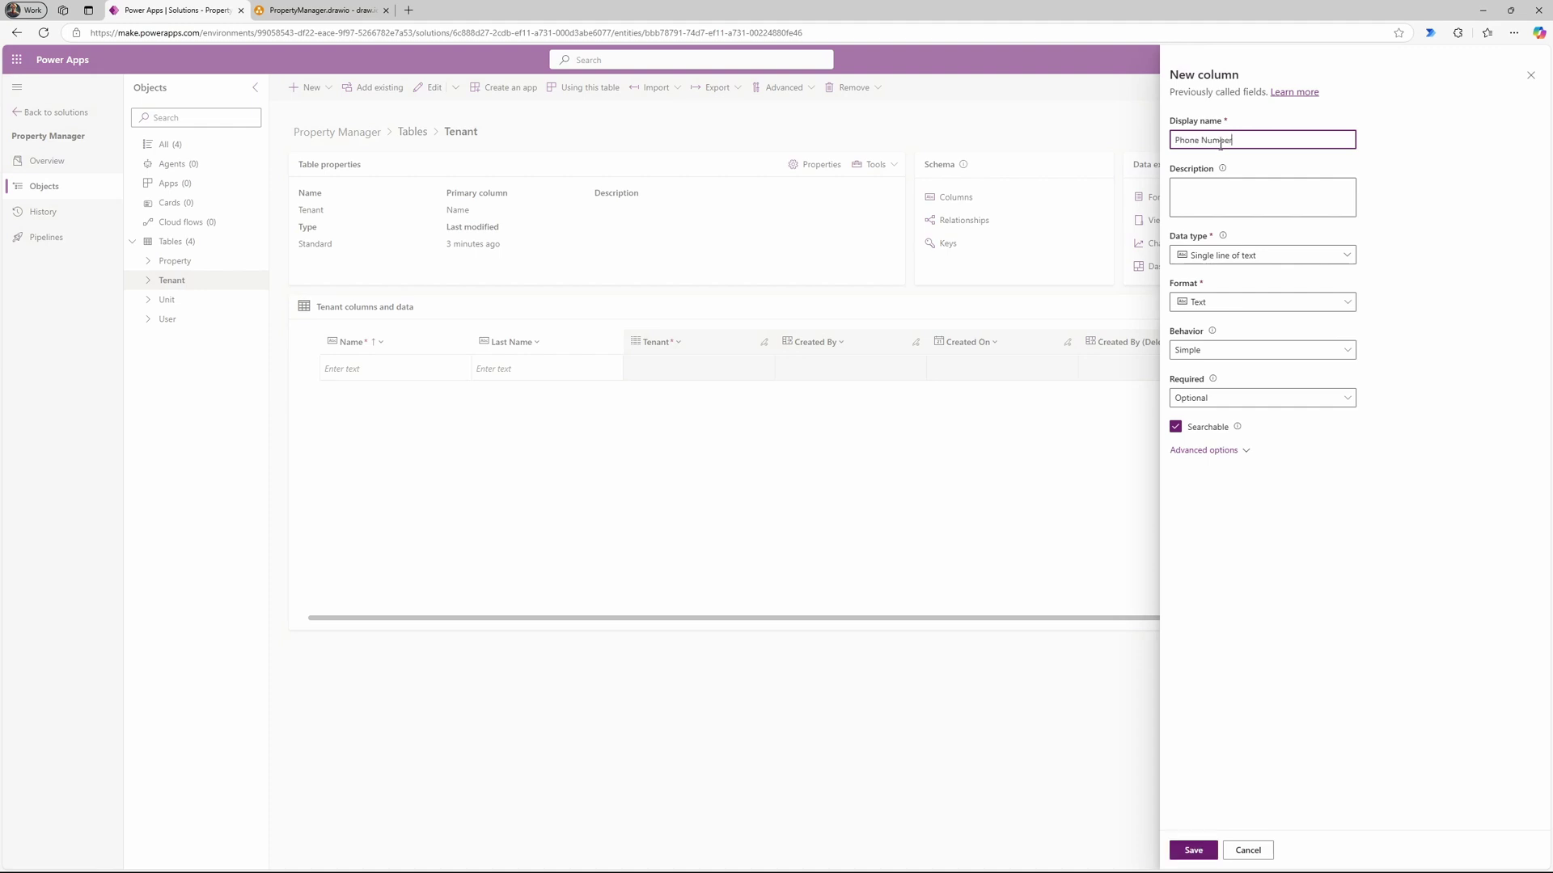
pyautogui.click(1275, 255)
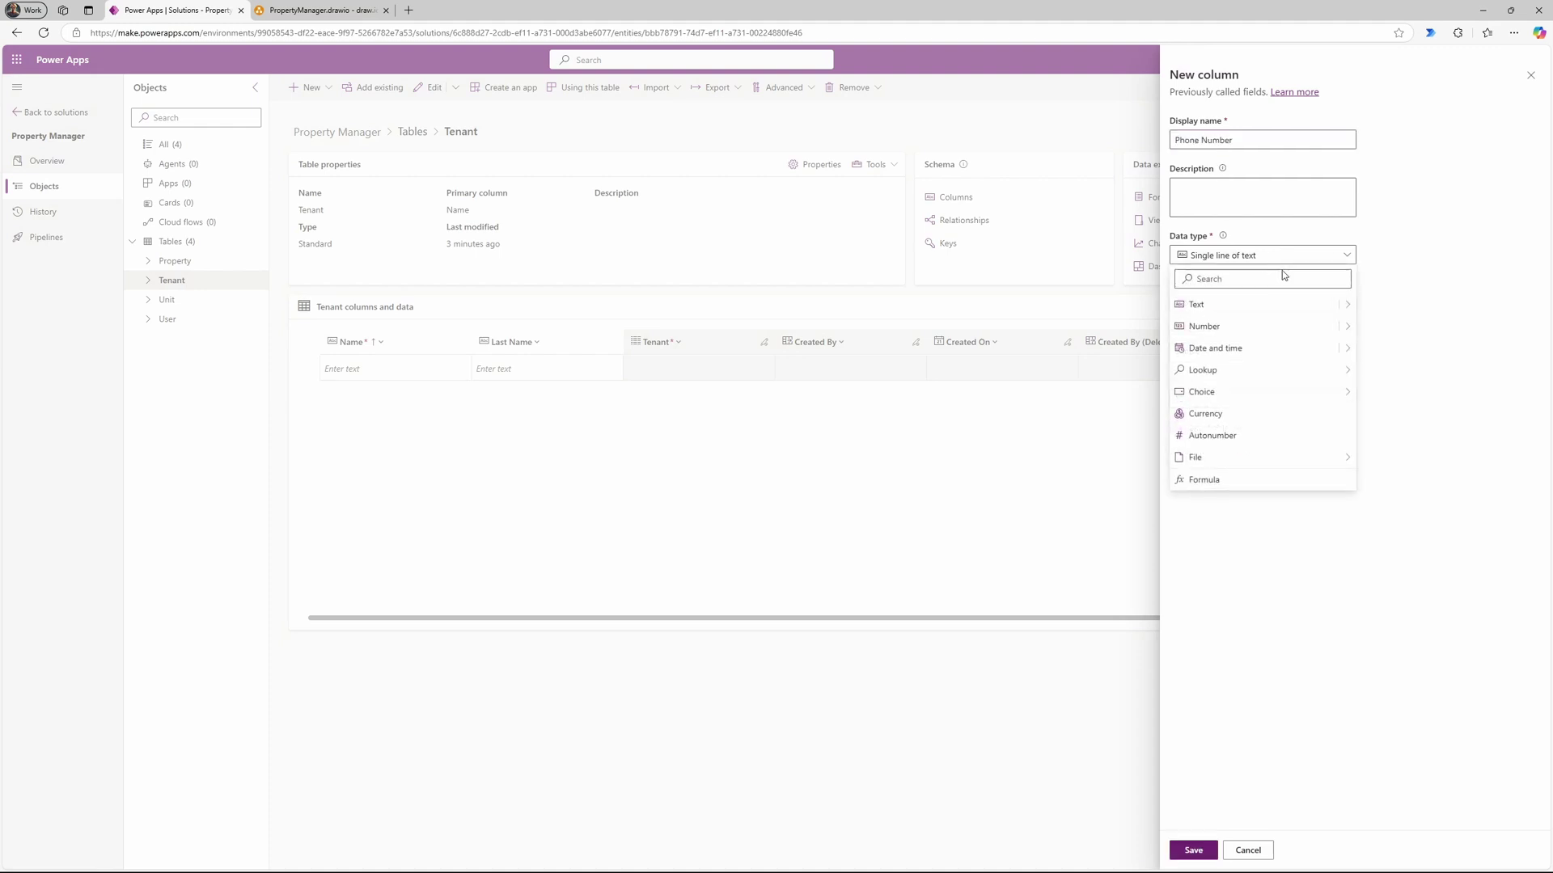
pyautogui.moveTo(1344, 316)
pyautogui.click(1407, 414)
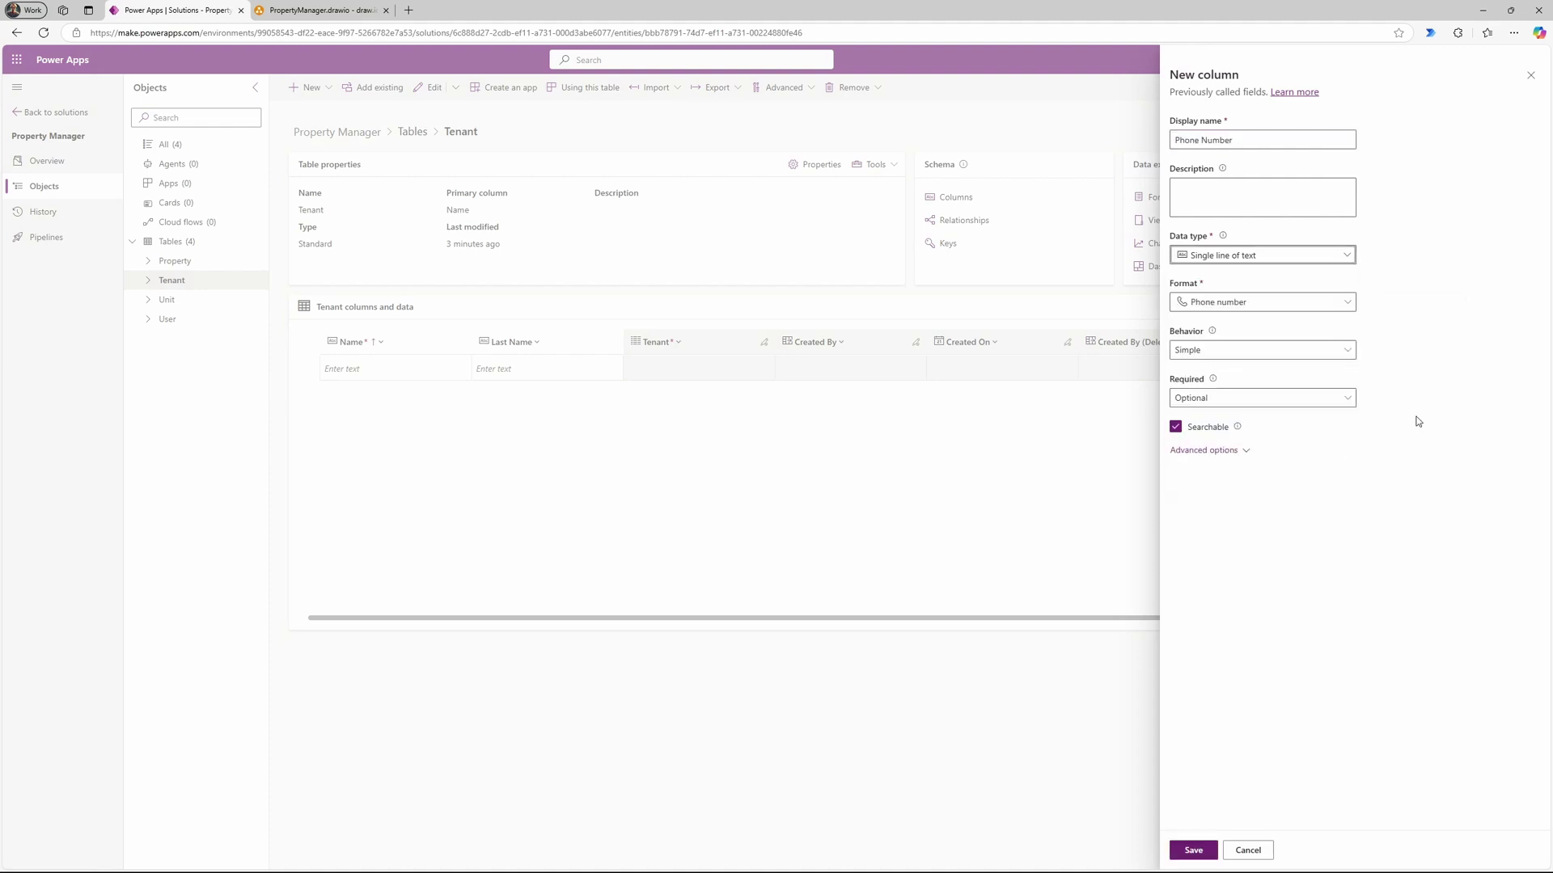
pyautogui.click(1346, 303)
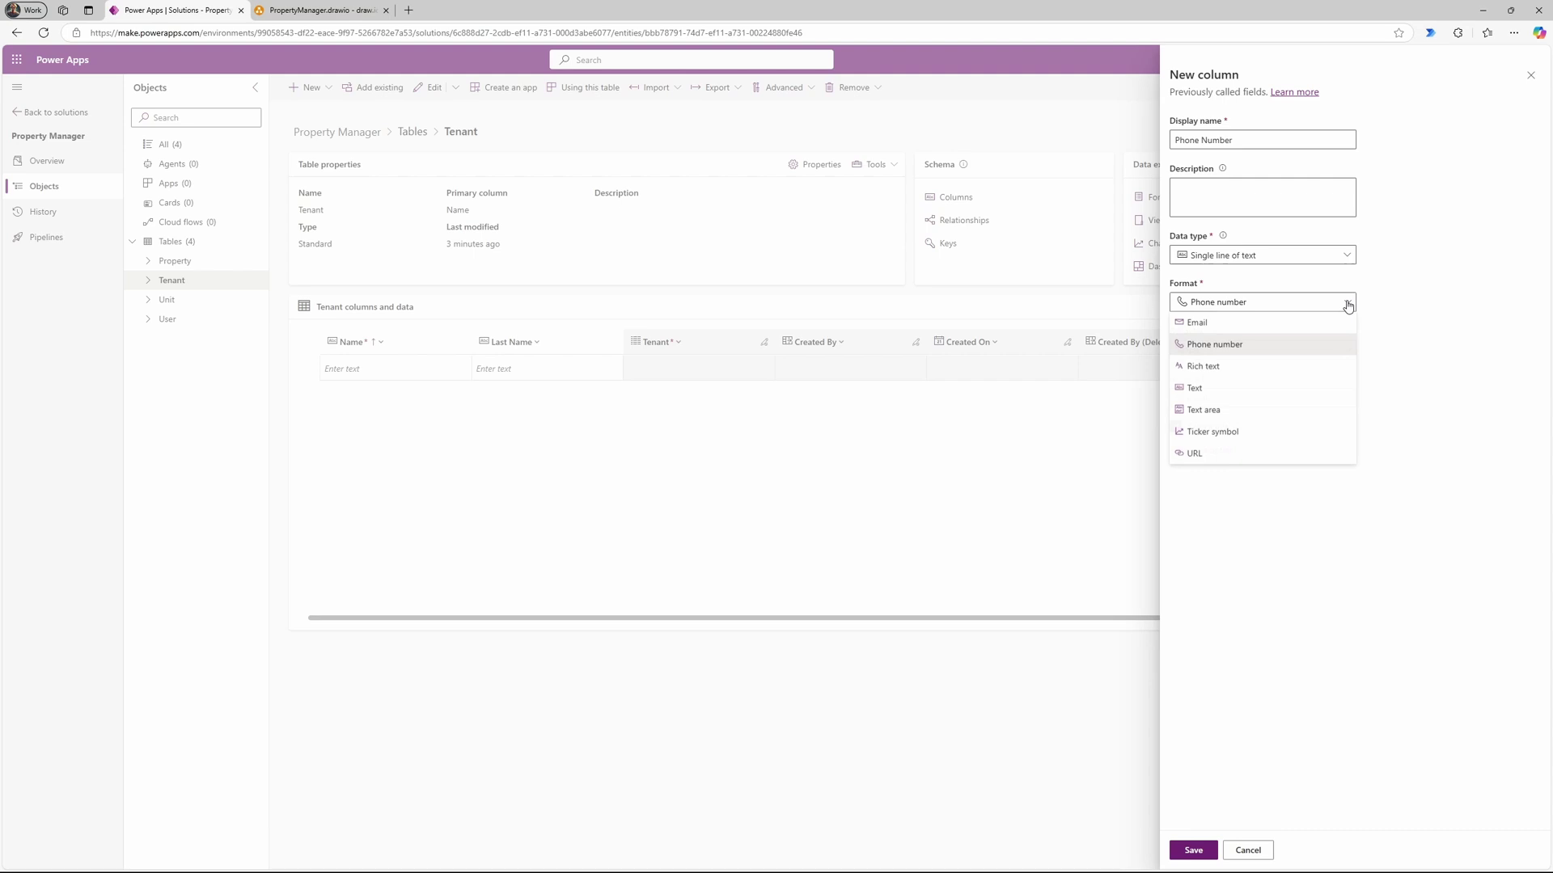
pyautogui.click(1214, 352)
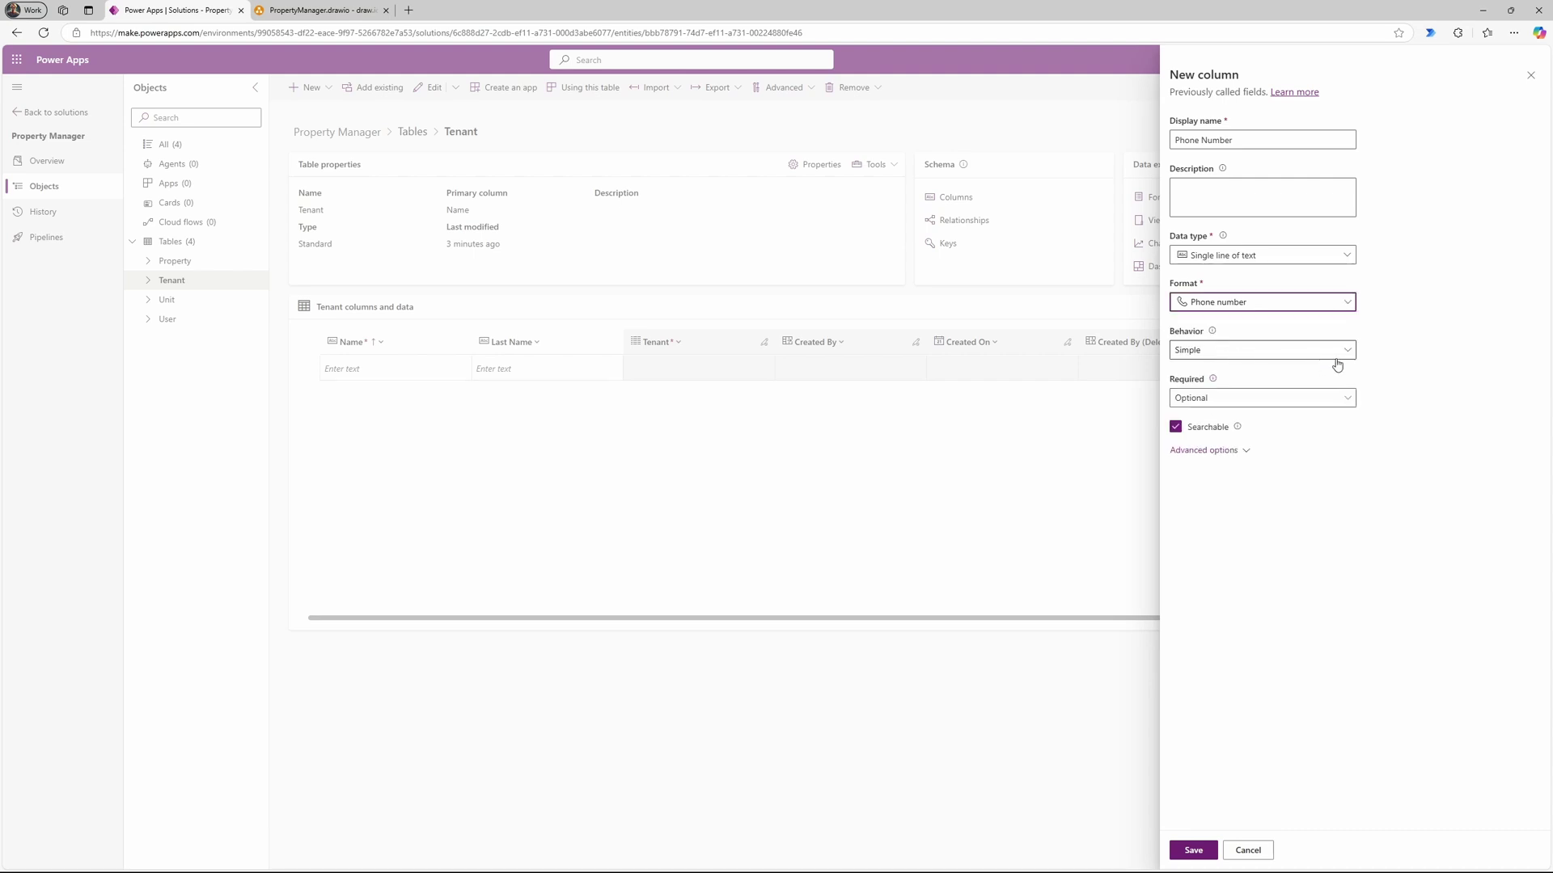
pyautogui.click(1334, 398)
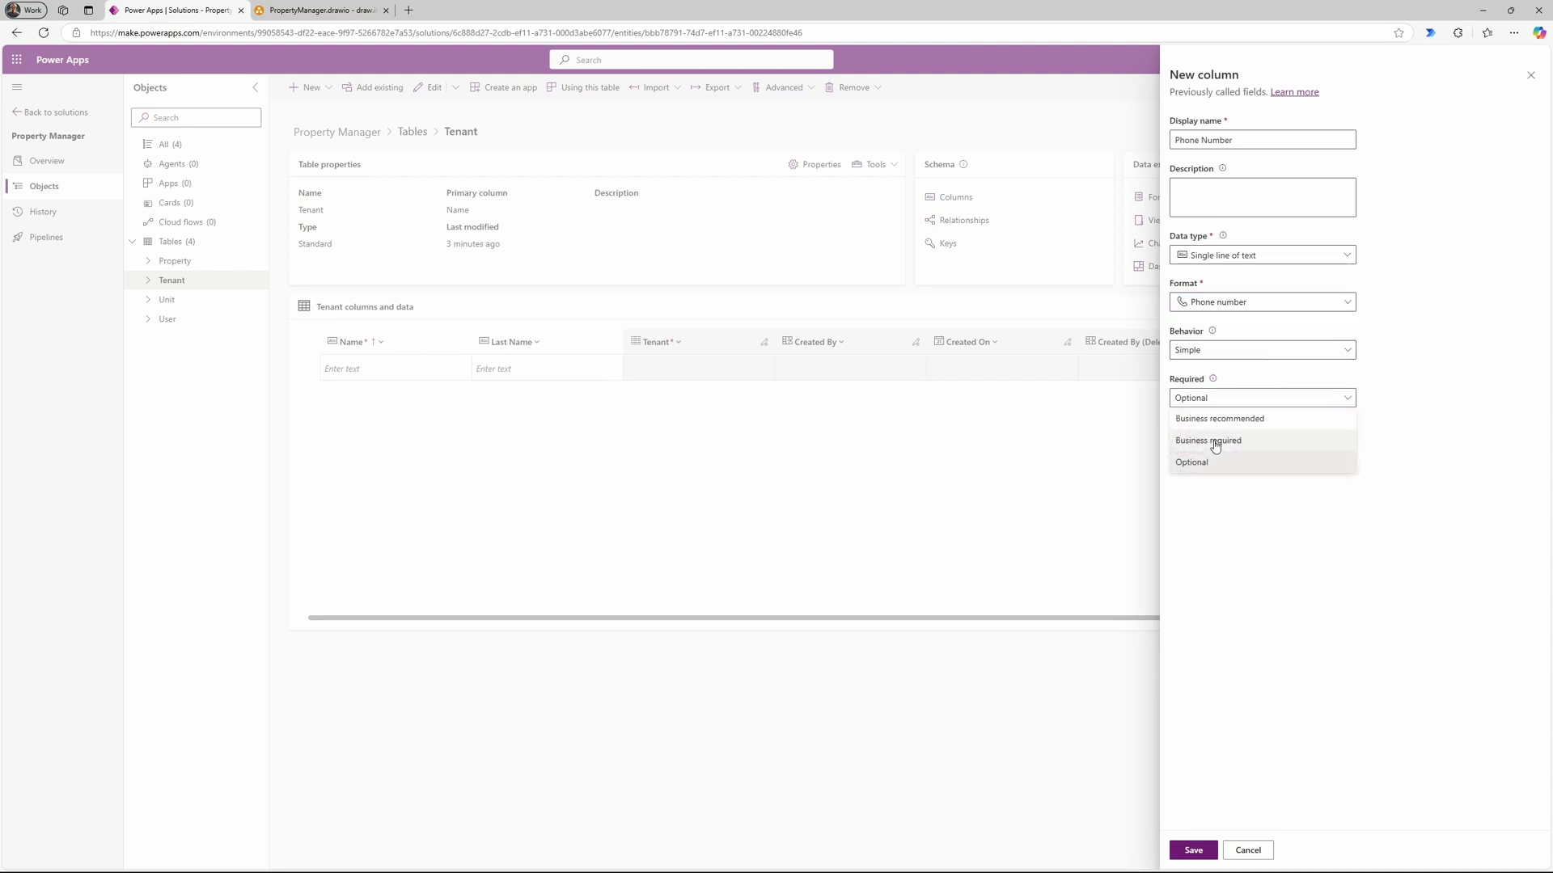
pyautogui.click(1215, 443)
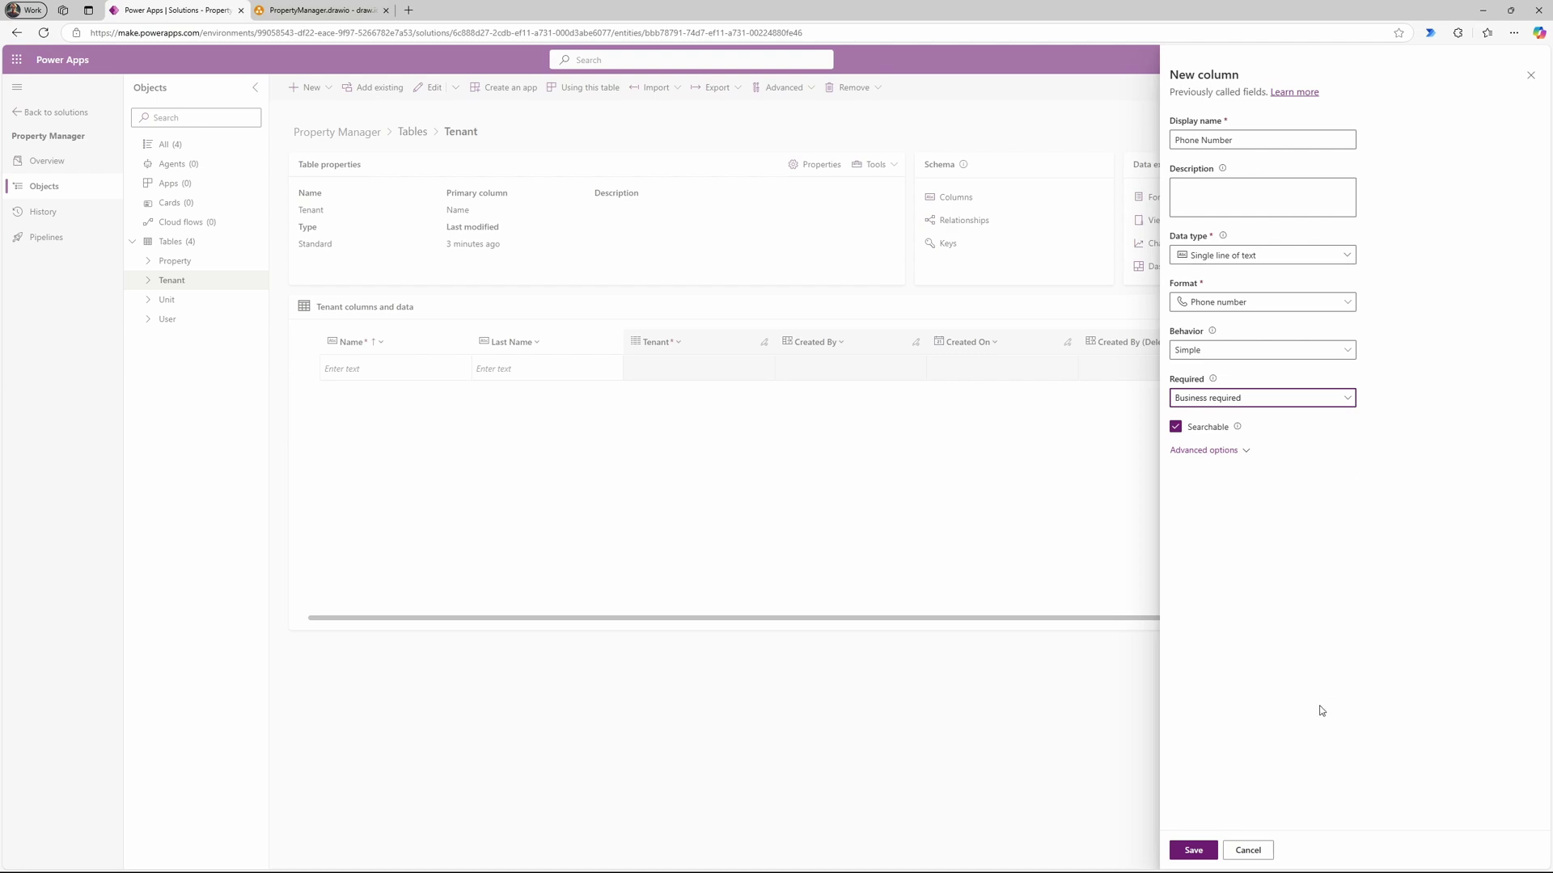
pyautogui.click(1185, 859)
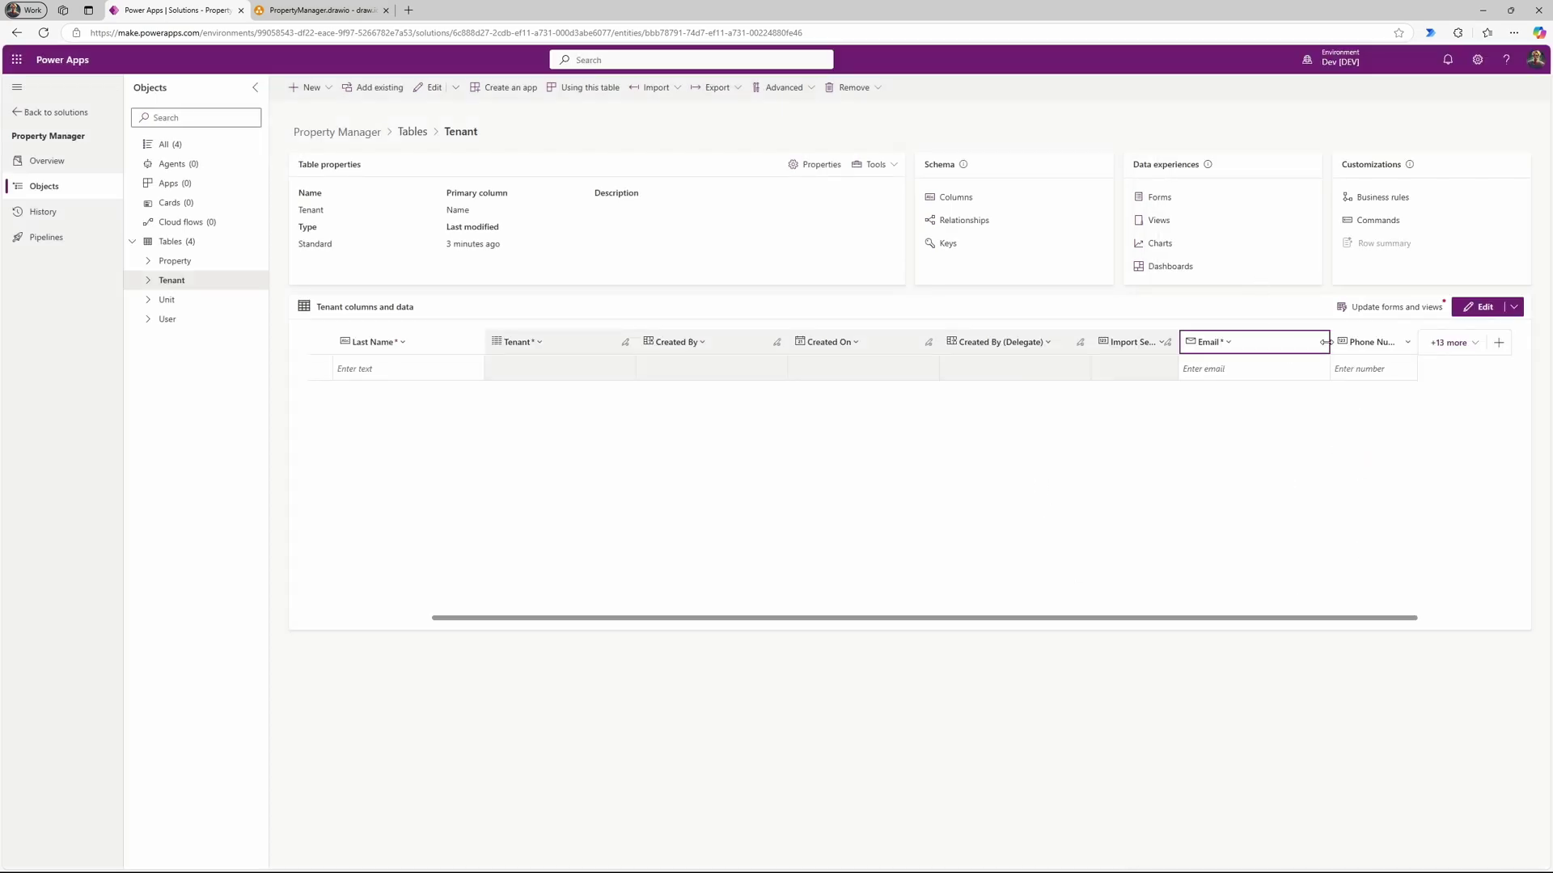
# Step: Check the Tenants entity in the draw.io ERD and start a Tenant column named Date of birth with the Date only format
pyautogui.click(308, 10)
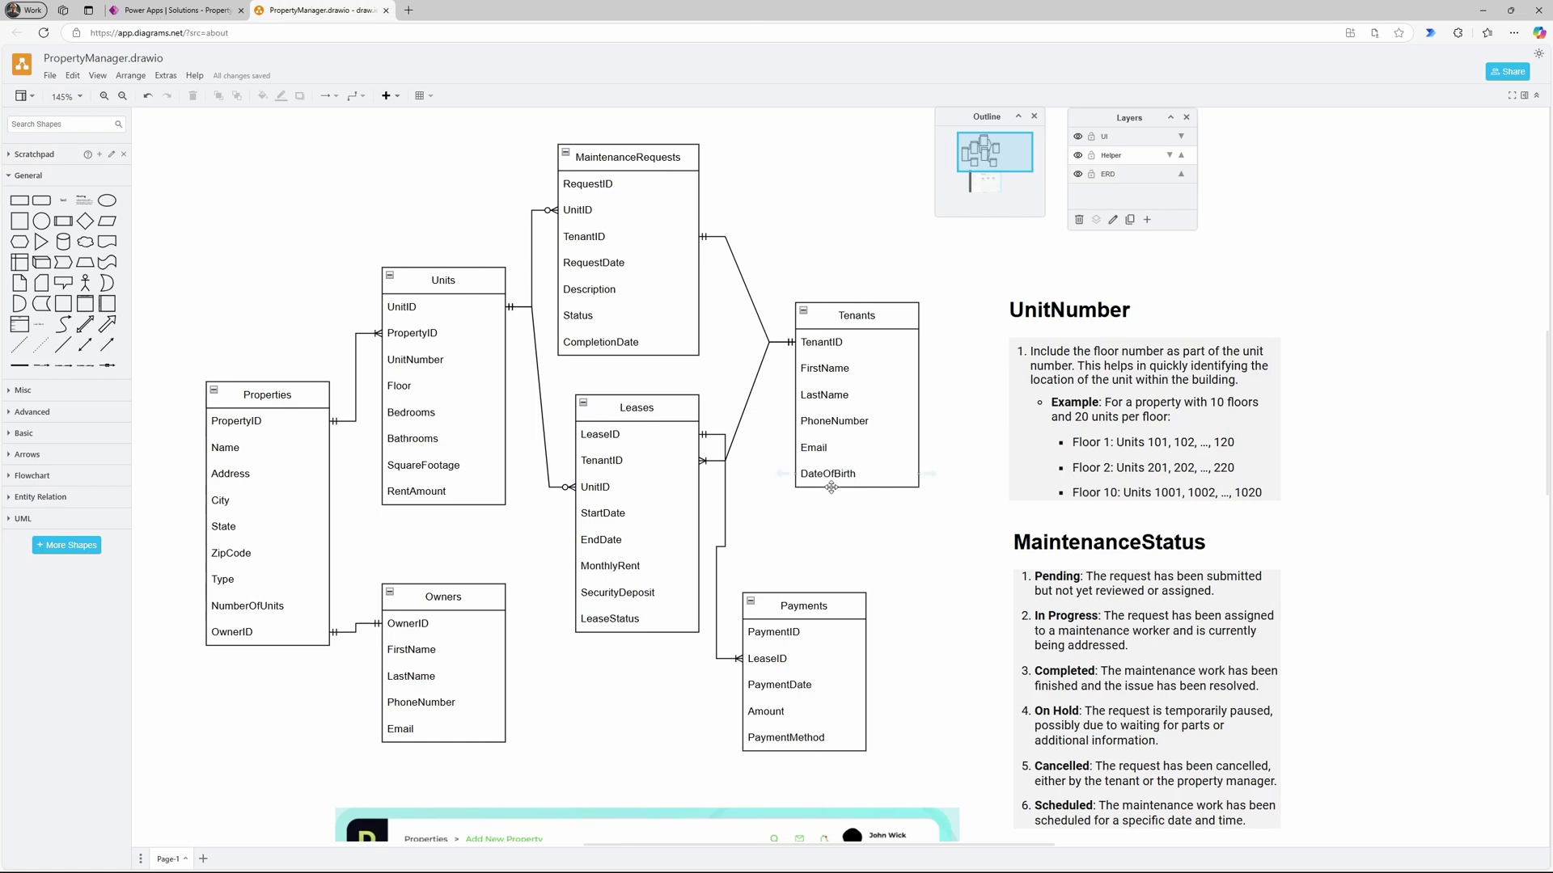
pyautogui.click(175, 12)
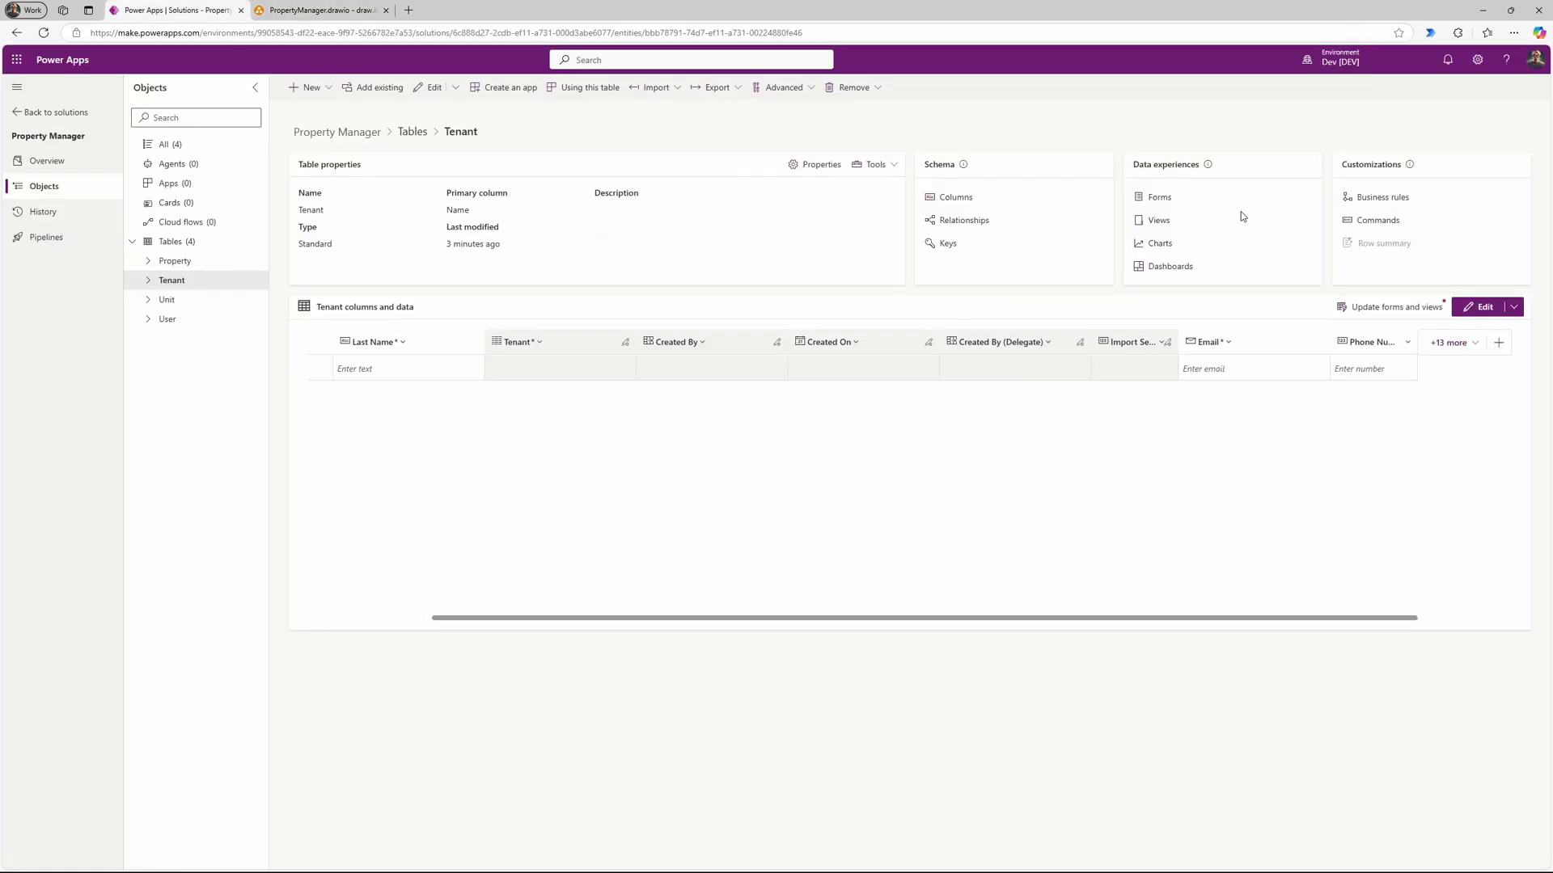
pyautogui.click(1508, 346)
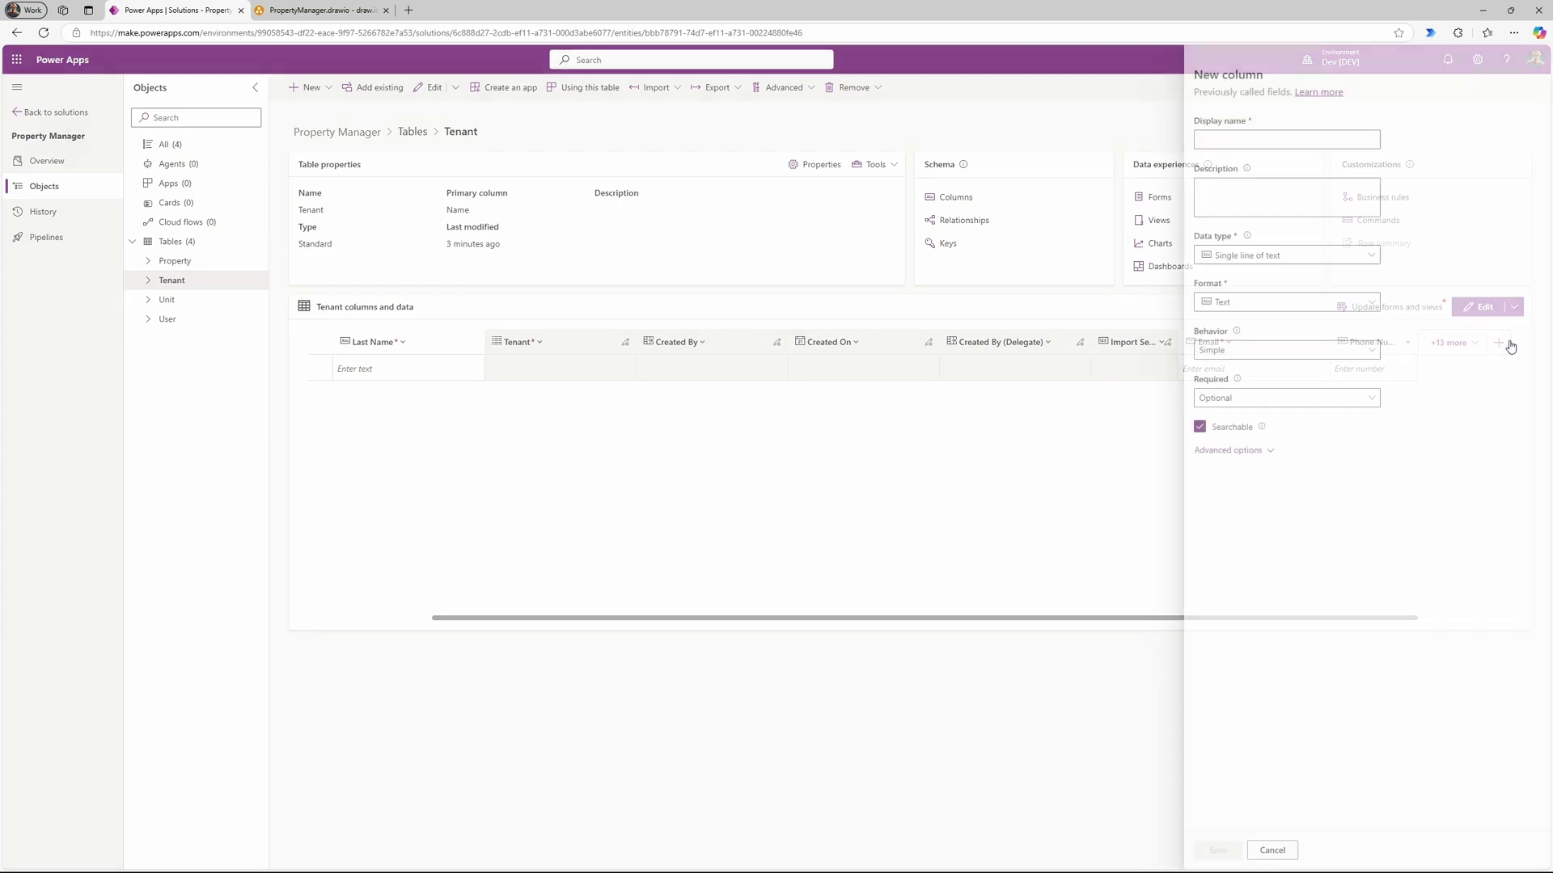
pyautogui.write('Date of birth')
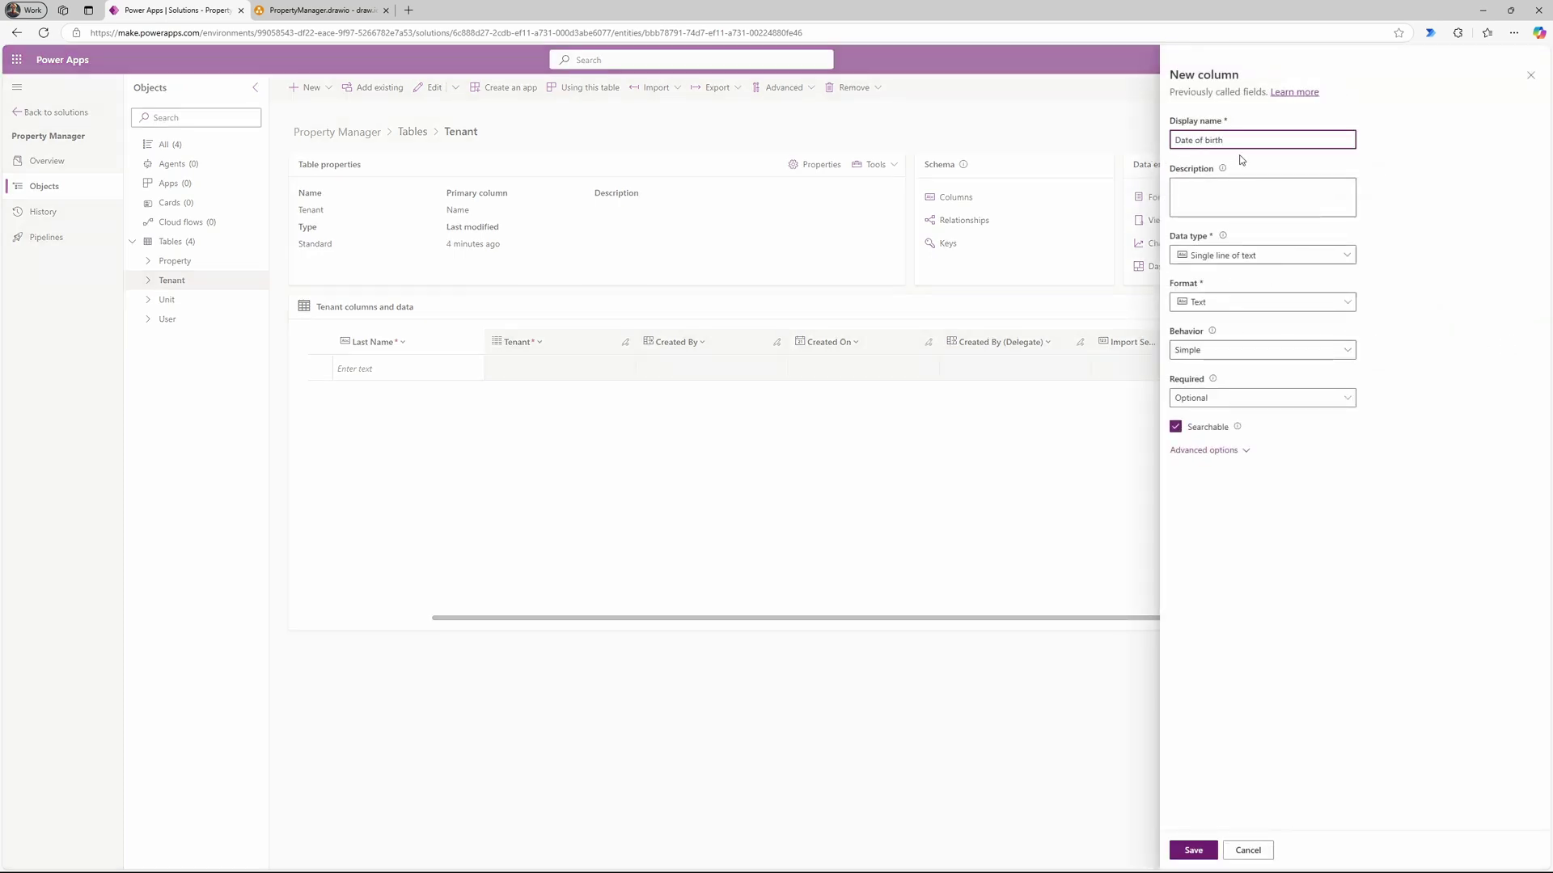
pyautogui.click(1268, 257)
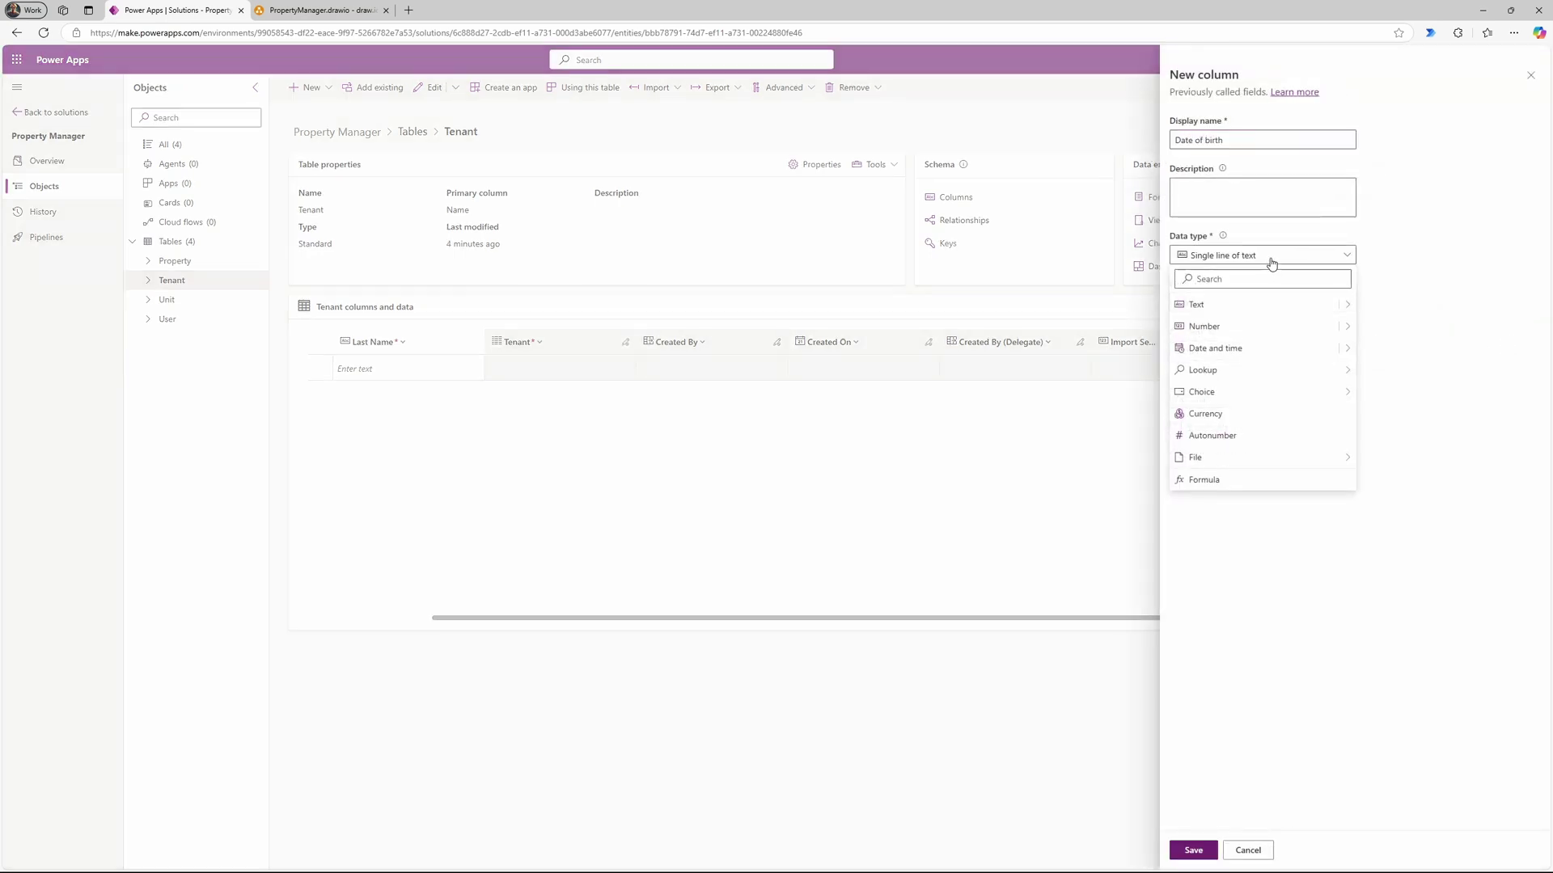
pyautogui.moveTo(1347, 350)
pyautogui.click(1394, 371)
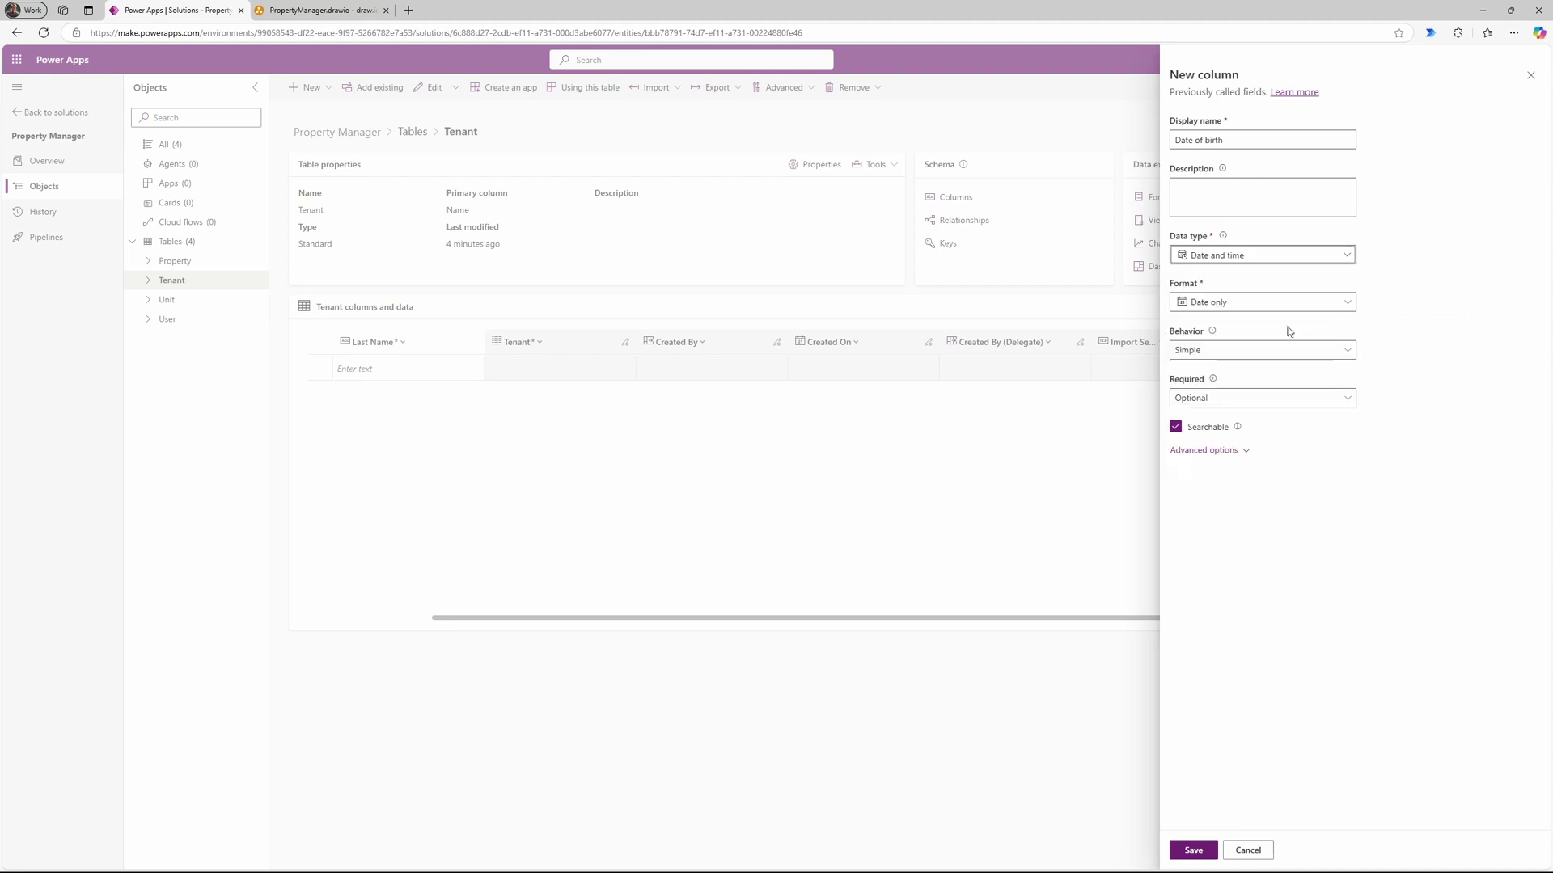
# Step: Make the Date of birth column business recommended, view its advanced options without changing them and save it
pyautogui.click(1230, 402)
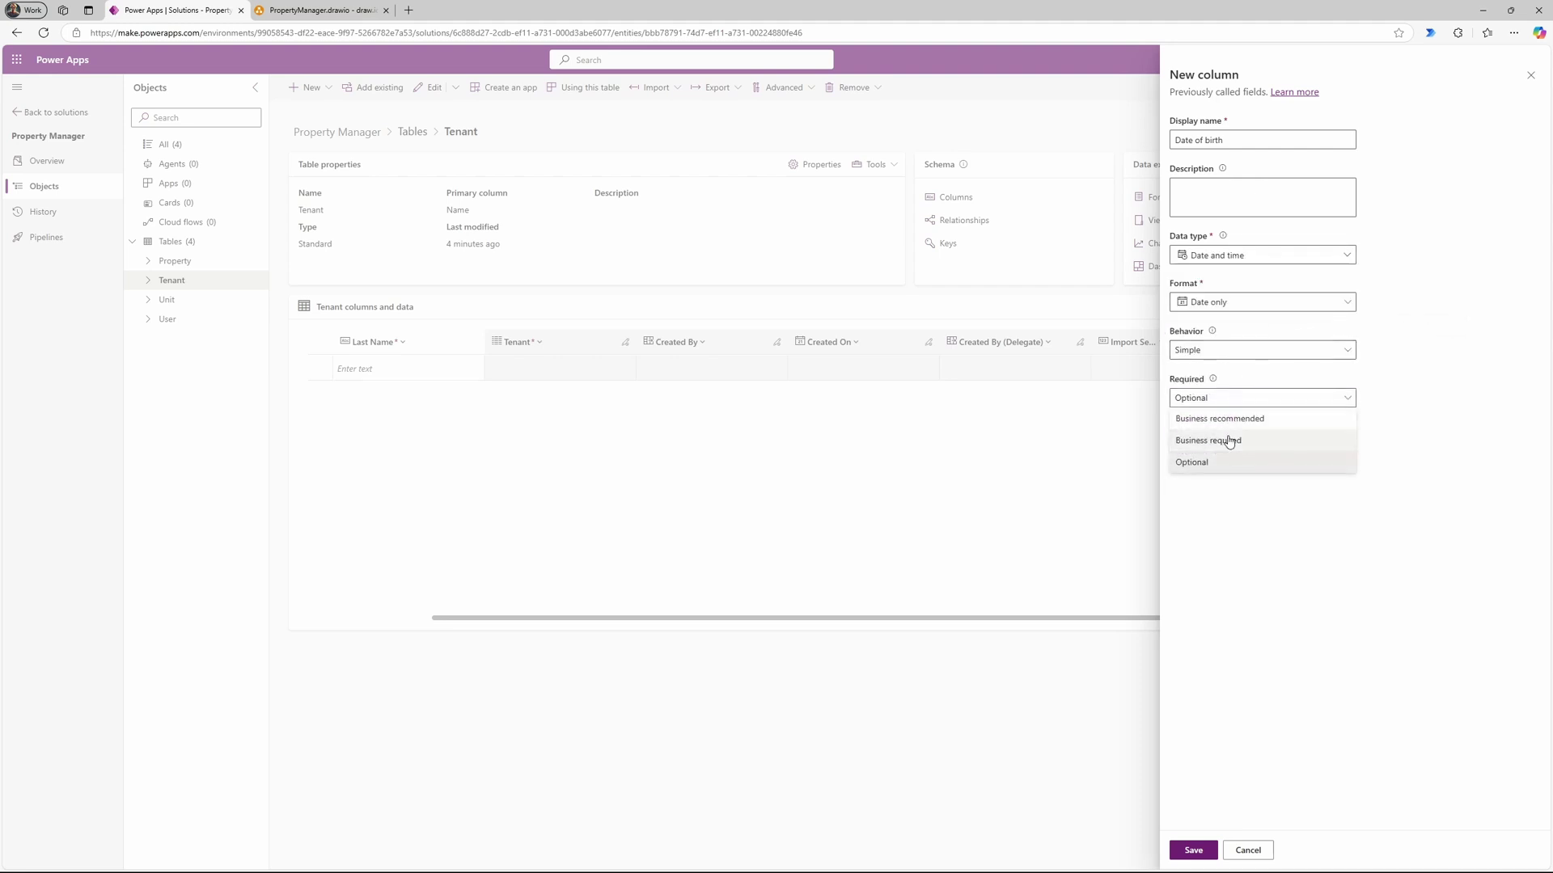
pyautogui.click(1253, 420)
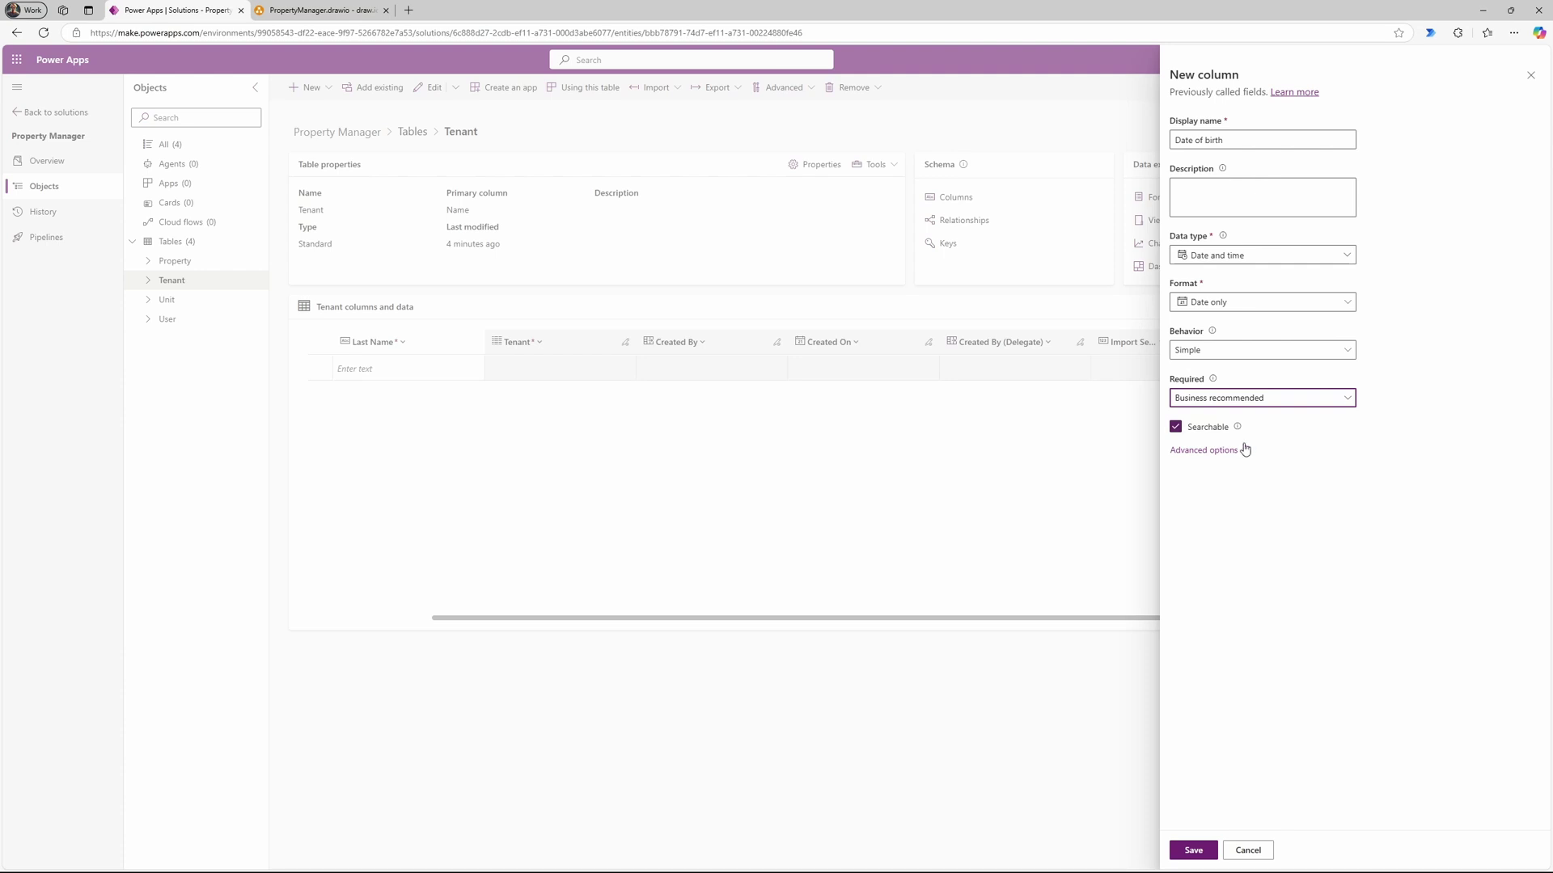
pyautogui.click(1243, 457)
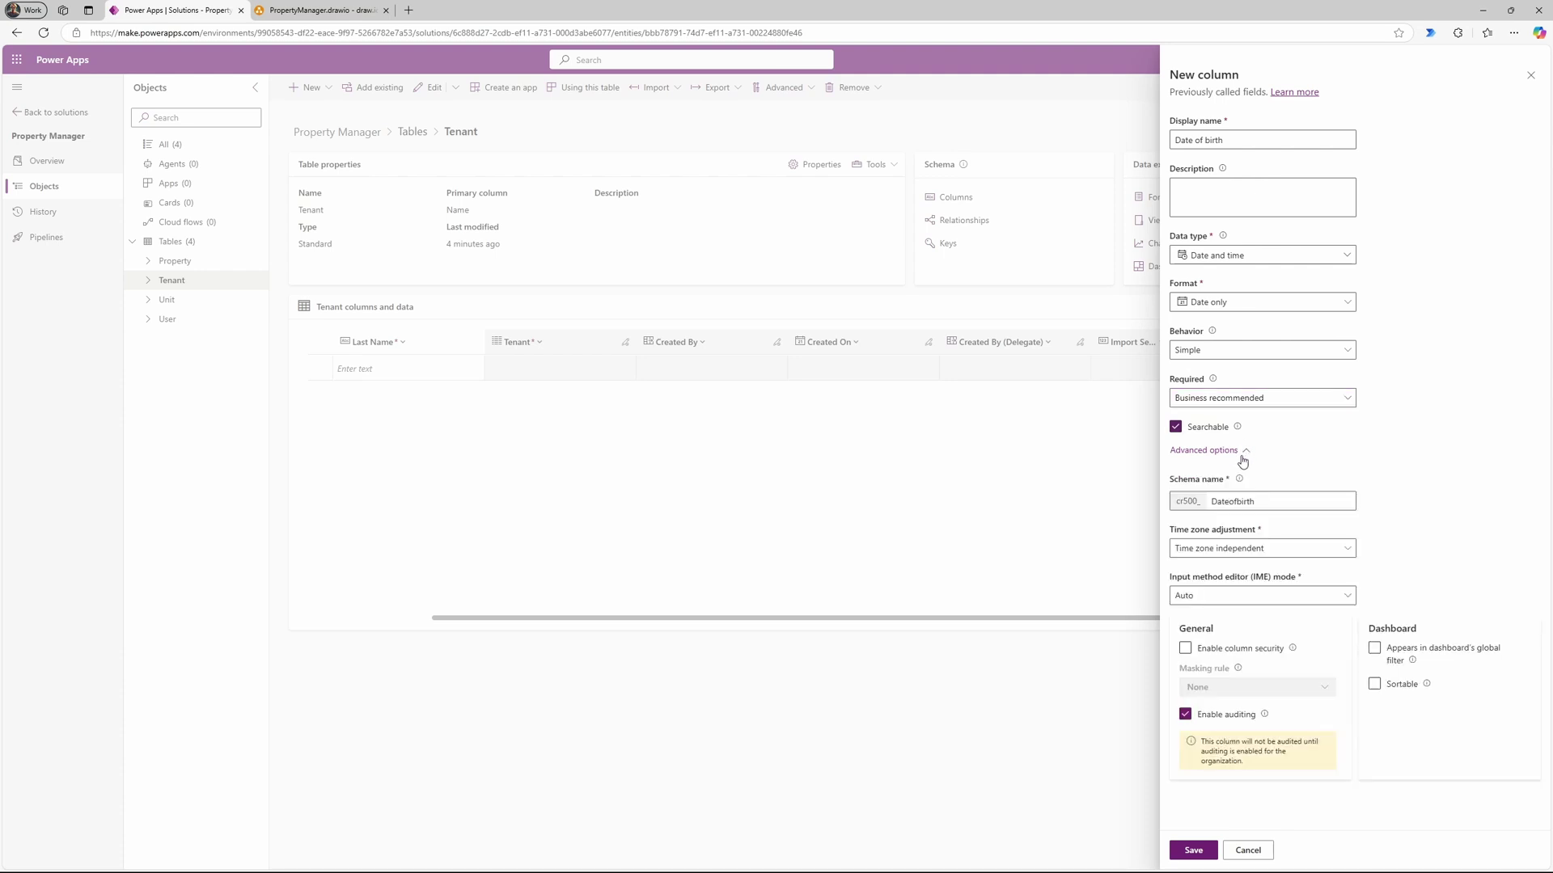
pyautogui.click(1243, 458)
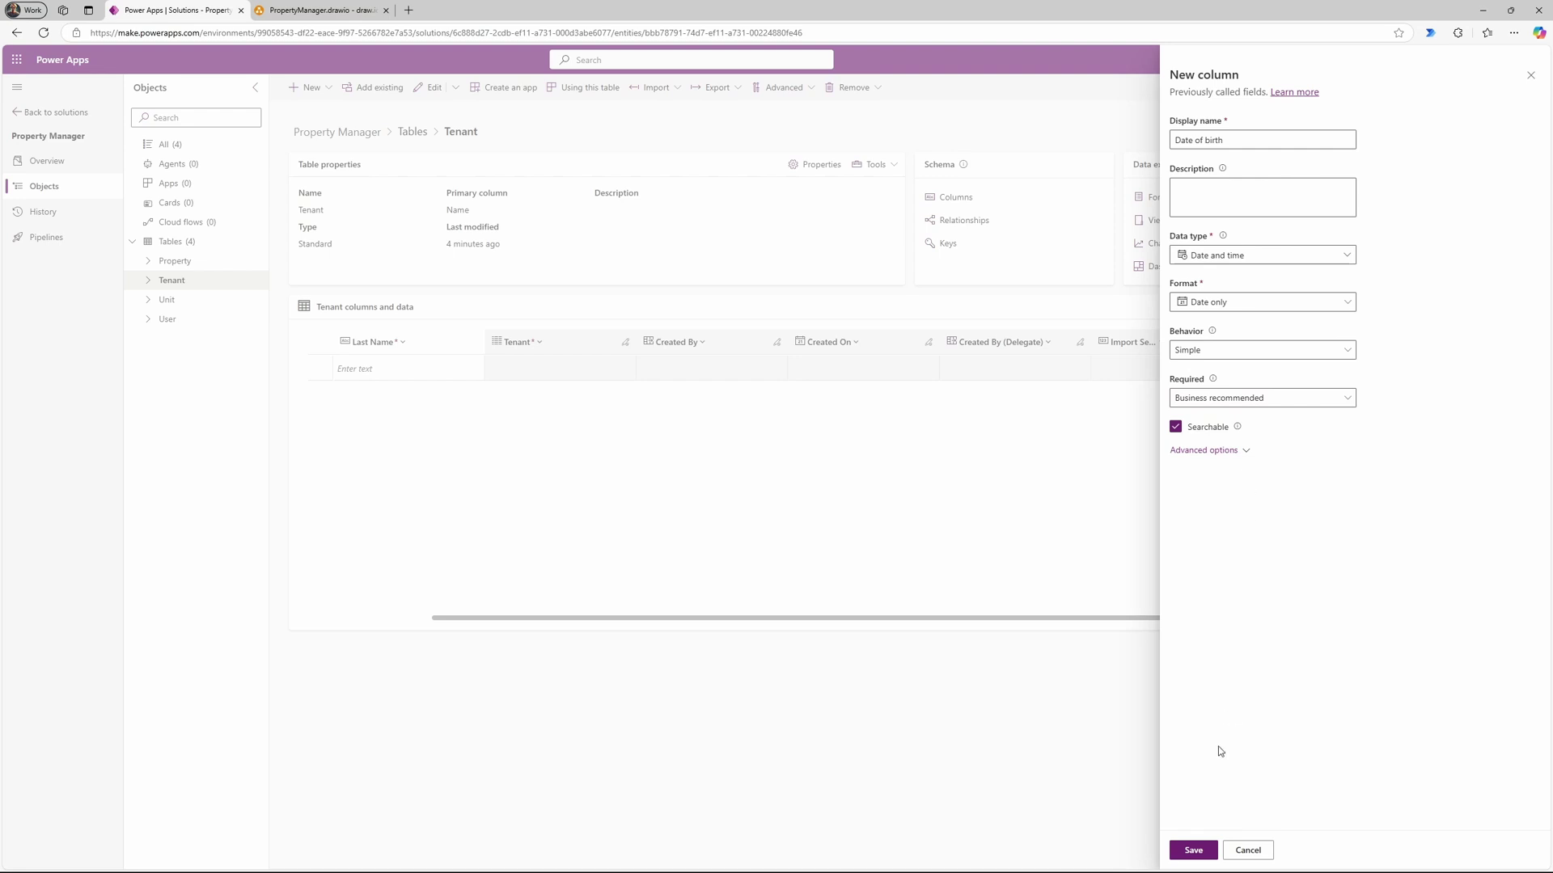
pyautogui.click(1192, 850)
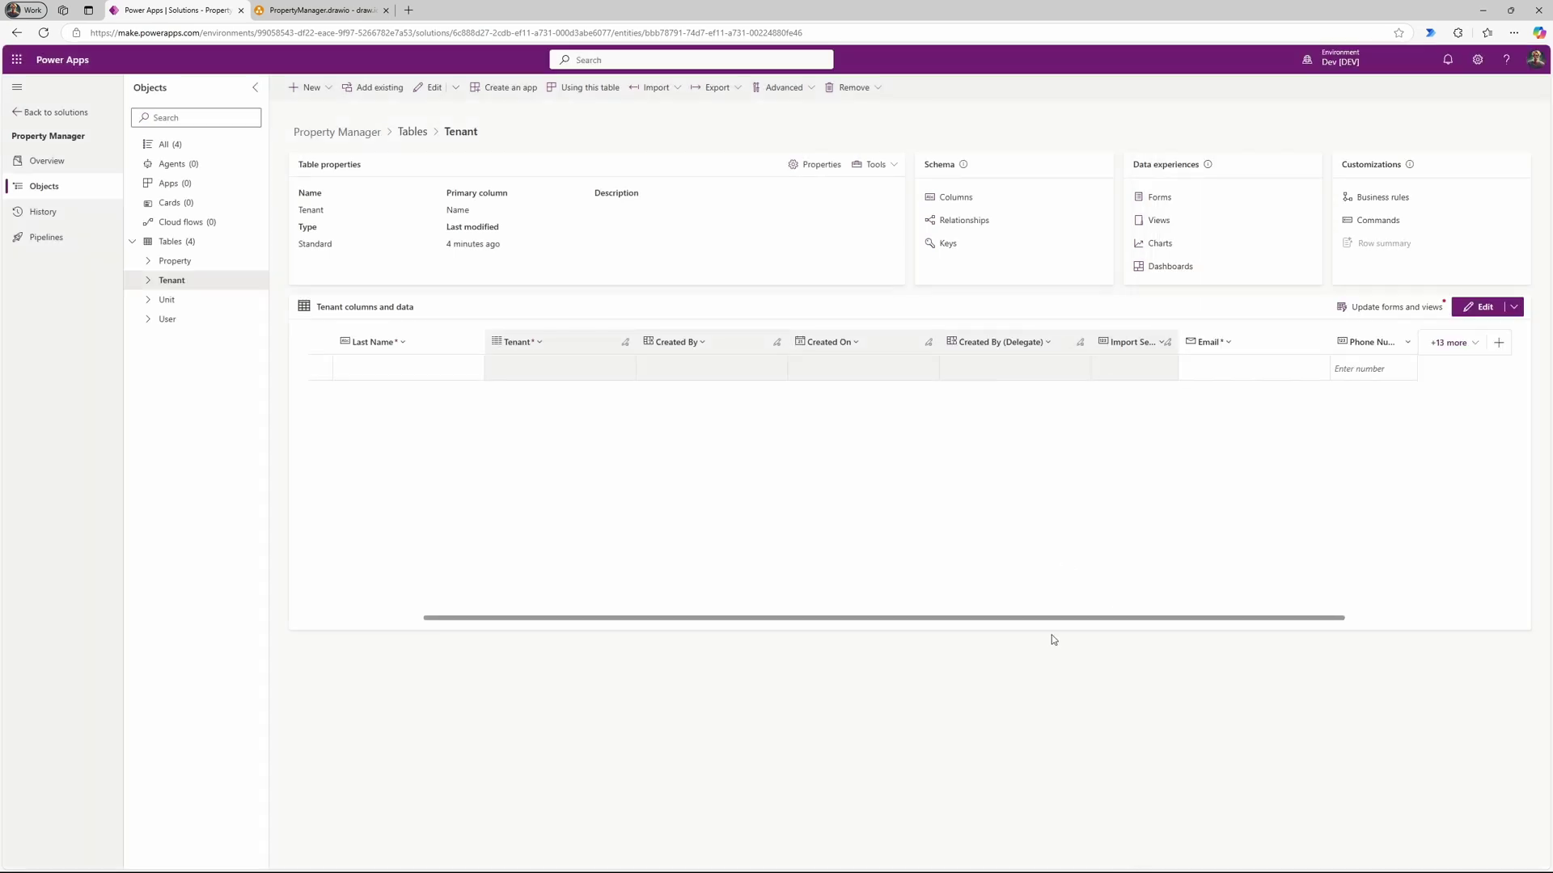
# Step: Switch to draw.io and review the MaintenanceRequests and Leases entities in the property manager ERD
pyautogui.moveTo(1032, 623); pyautogui.dragTo(897, 624)
pyautogui.click(340, 16)
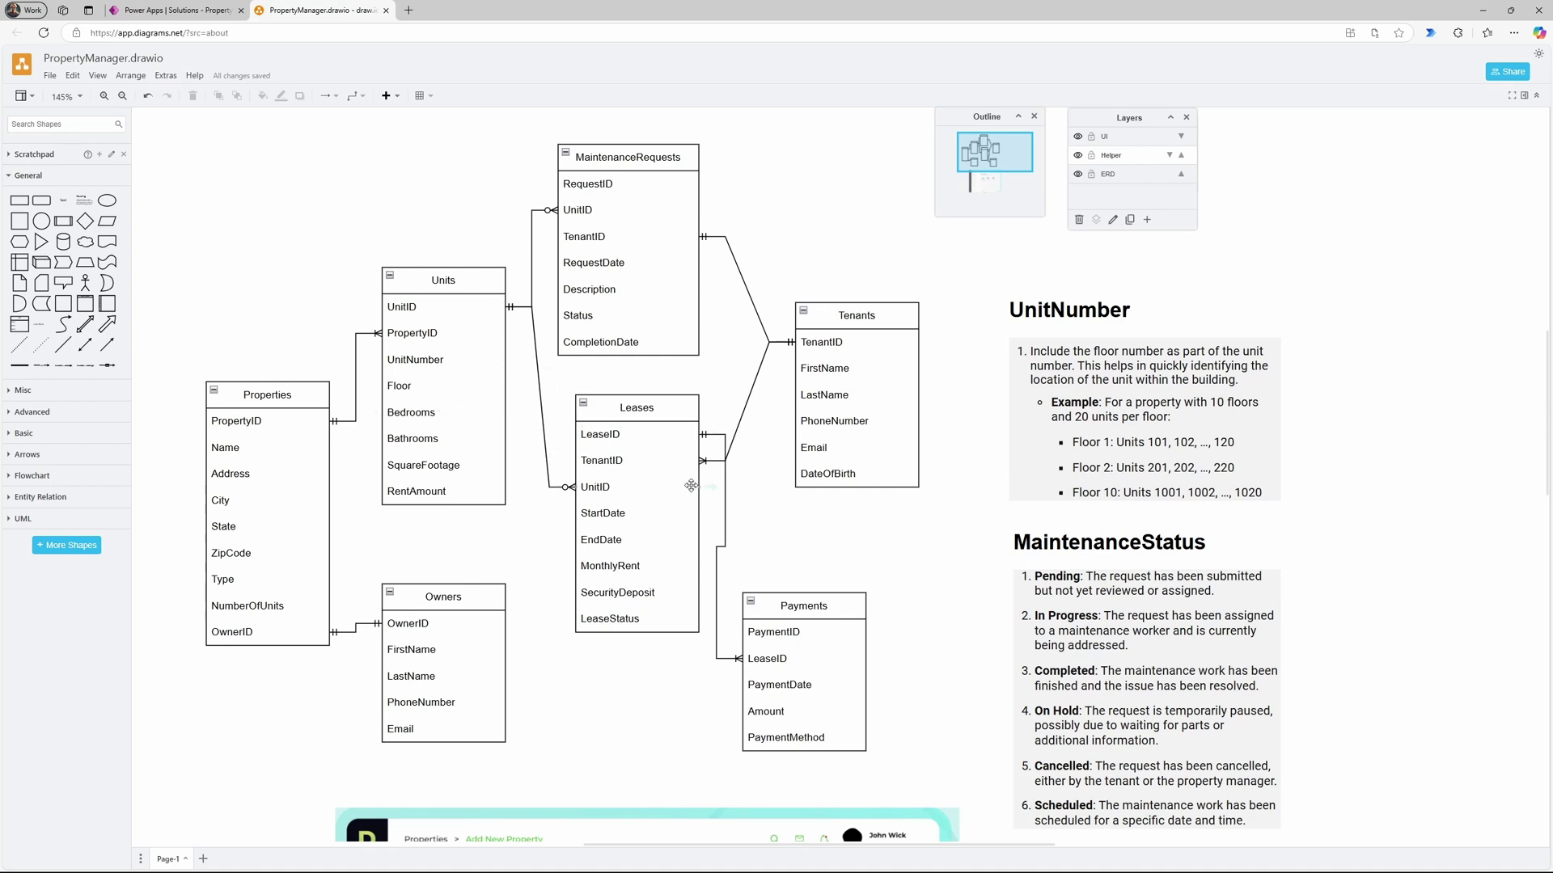
pyautogui.scroll(-1, 691, 486)
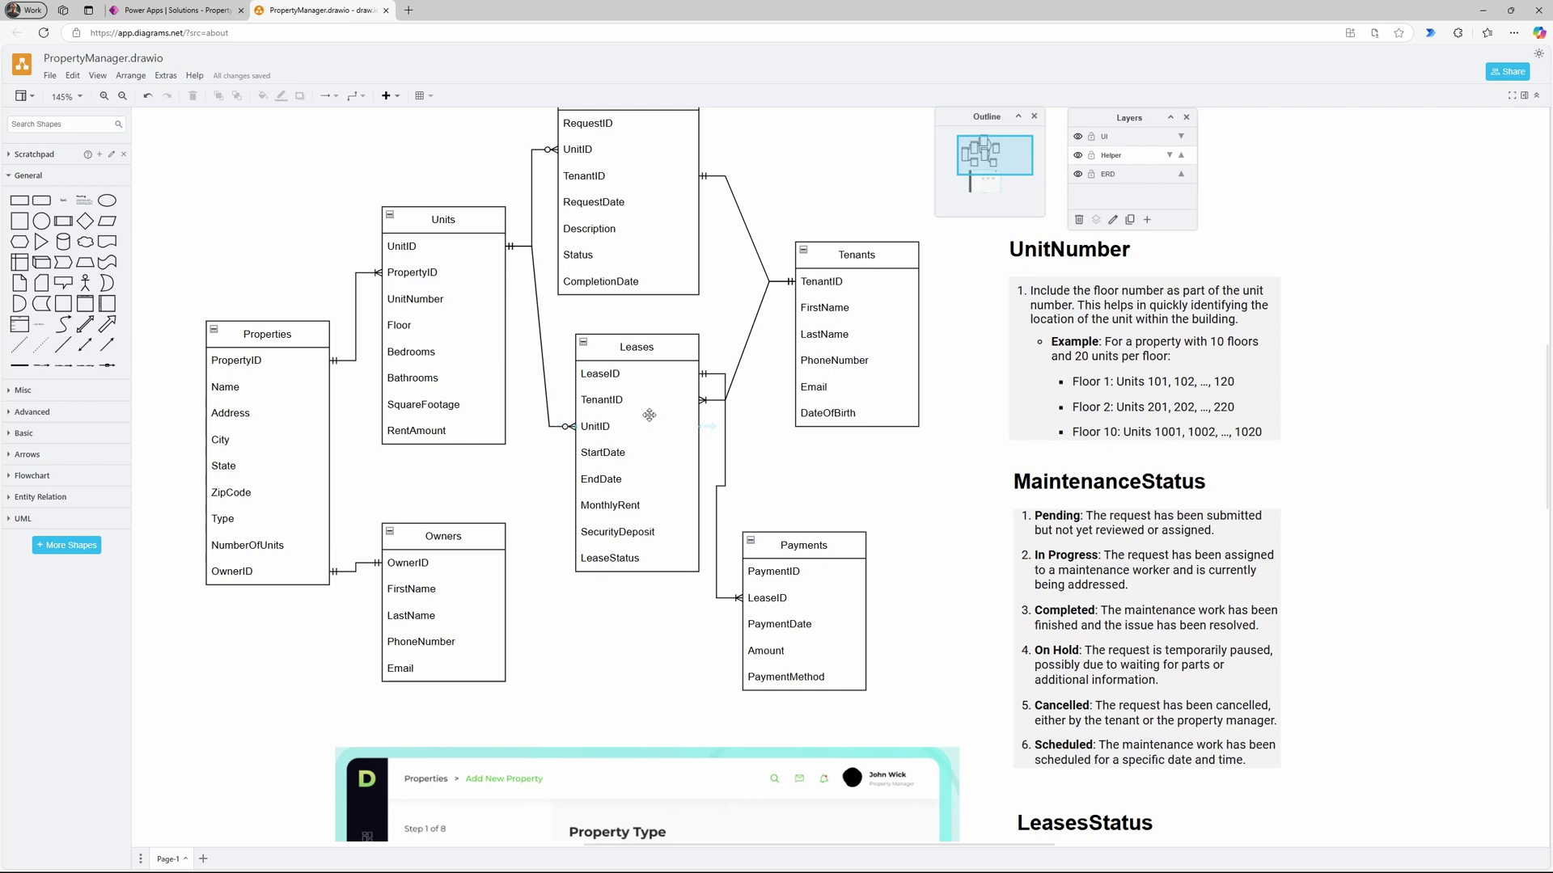
pyautogui.scroll(2, 636, 380)
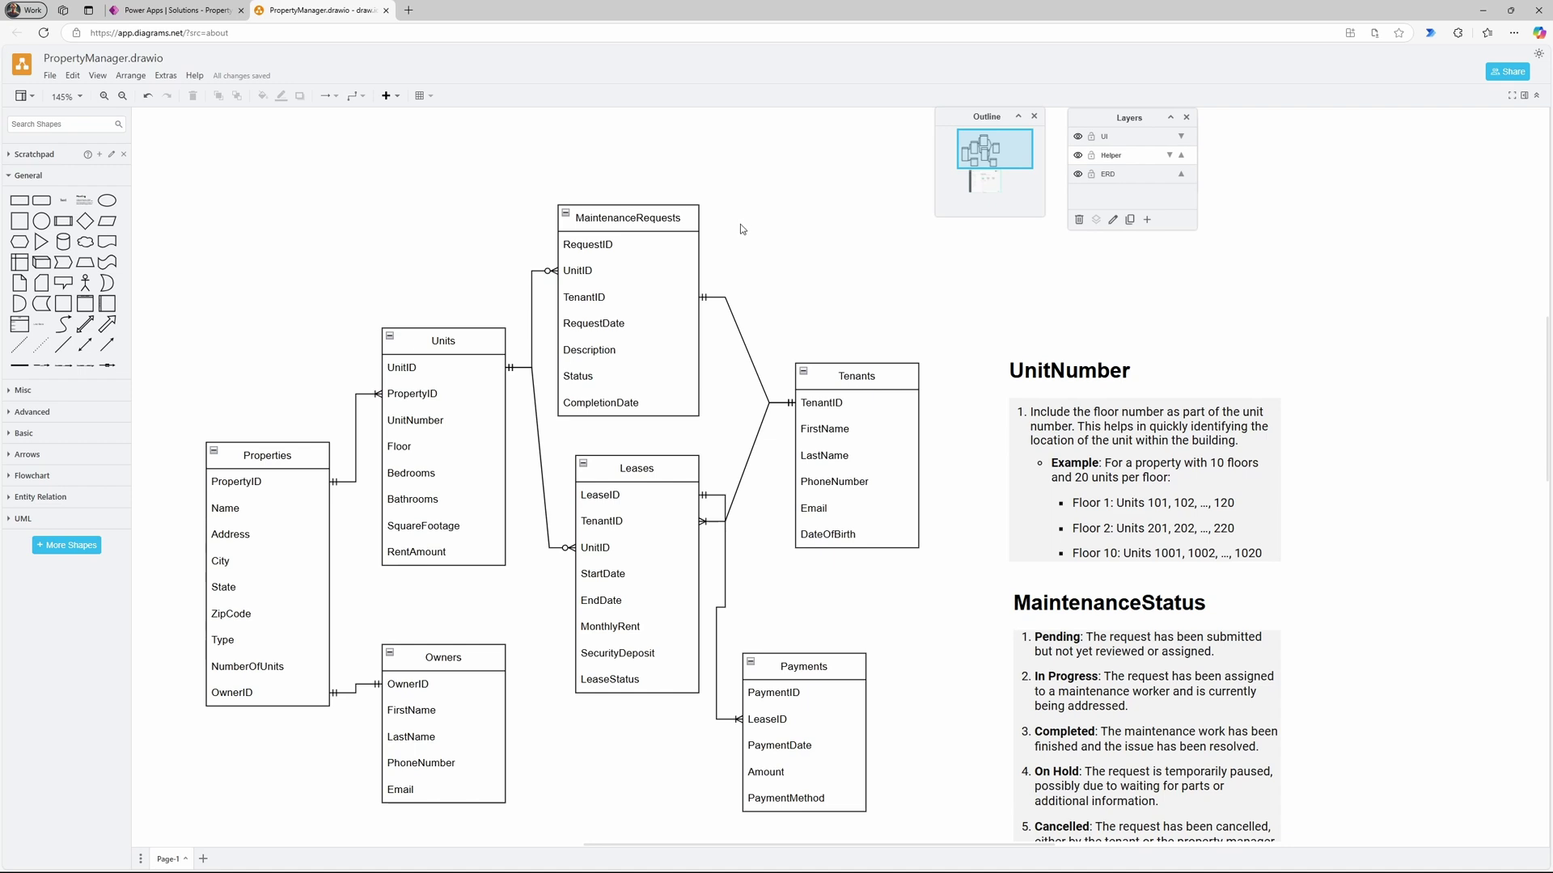
pyautogui.click(178, 10)
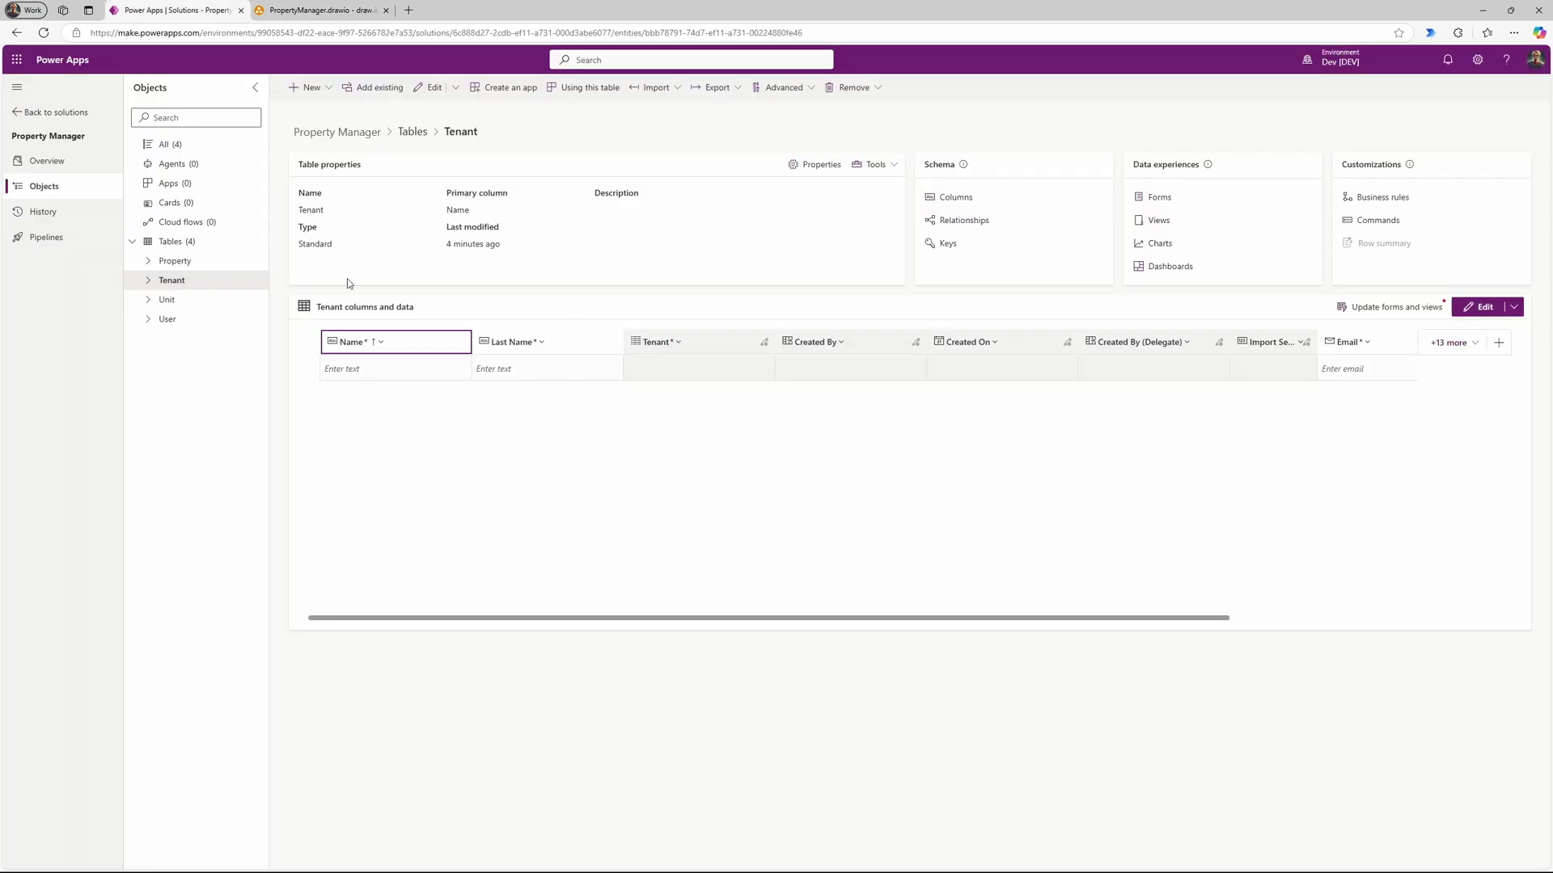
# Step: Start a new table in the Property Manager solution with the display name Maintenance Request and check its entity in the draw.io ERD
pyautogui.click(412, 132)
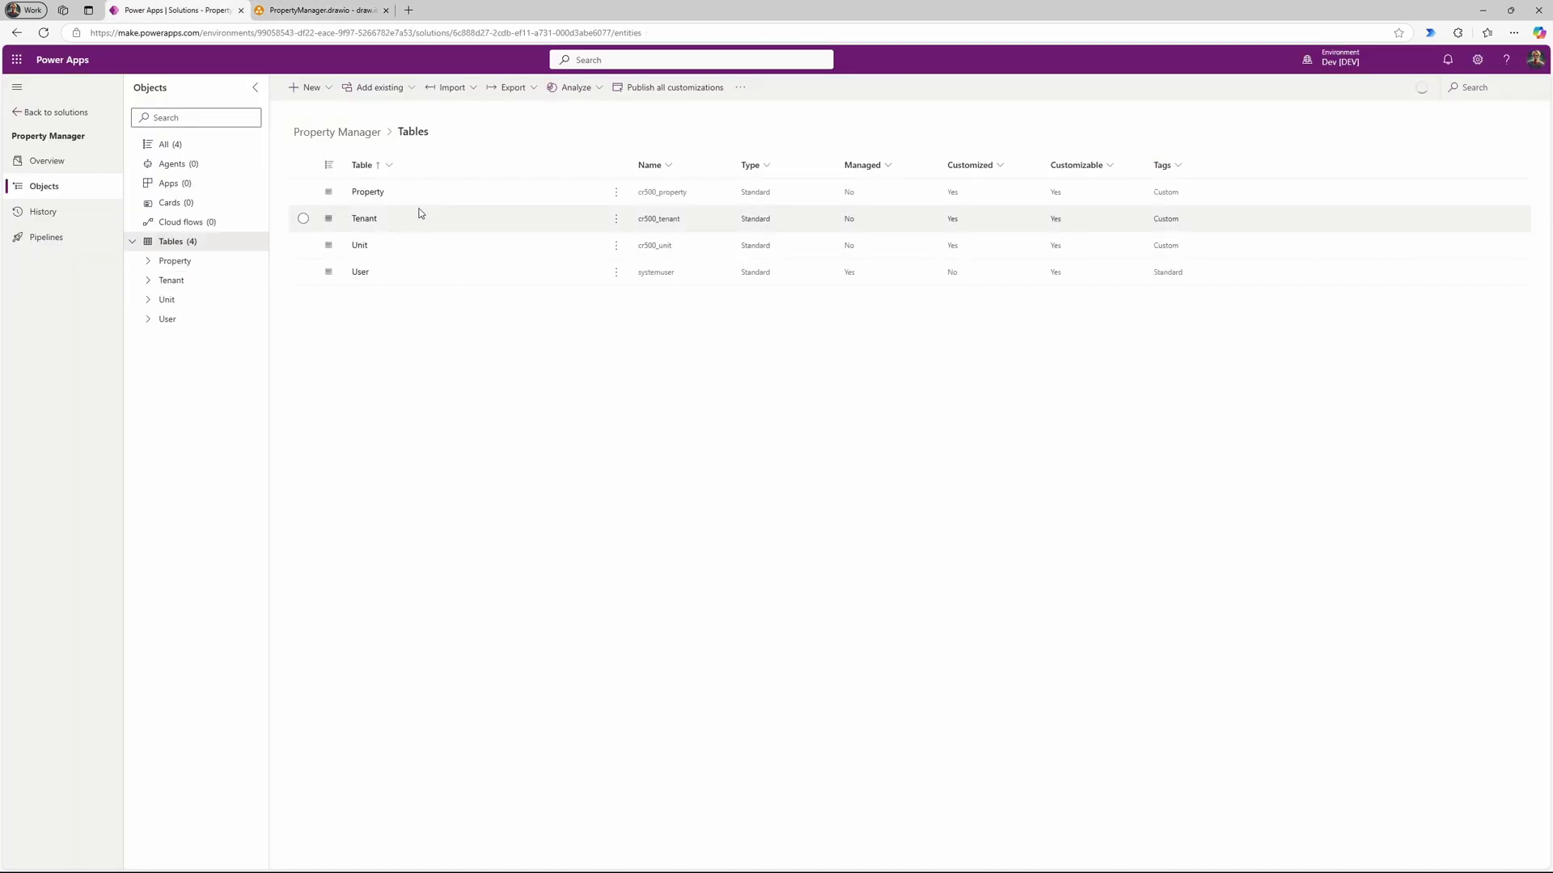
pyautogui.click(330, 90)
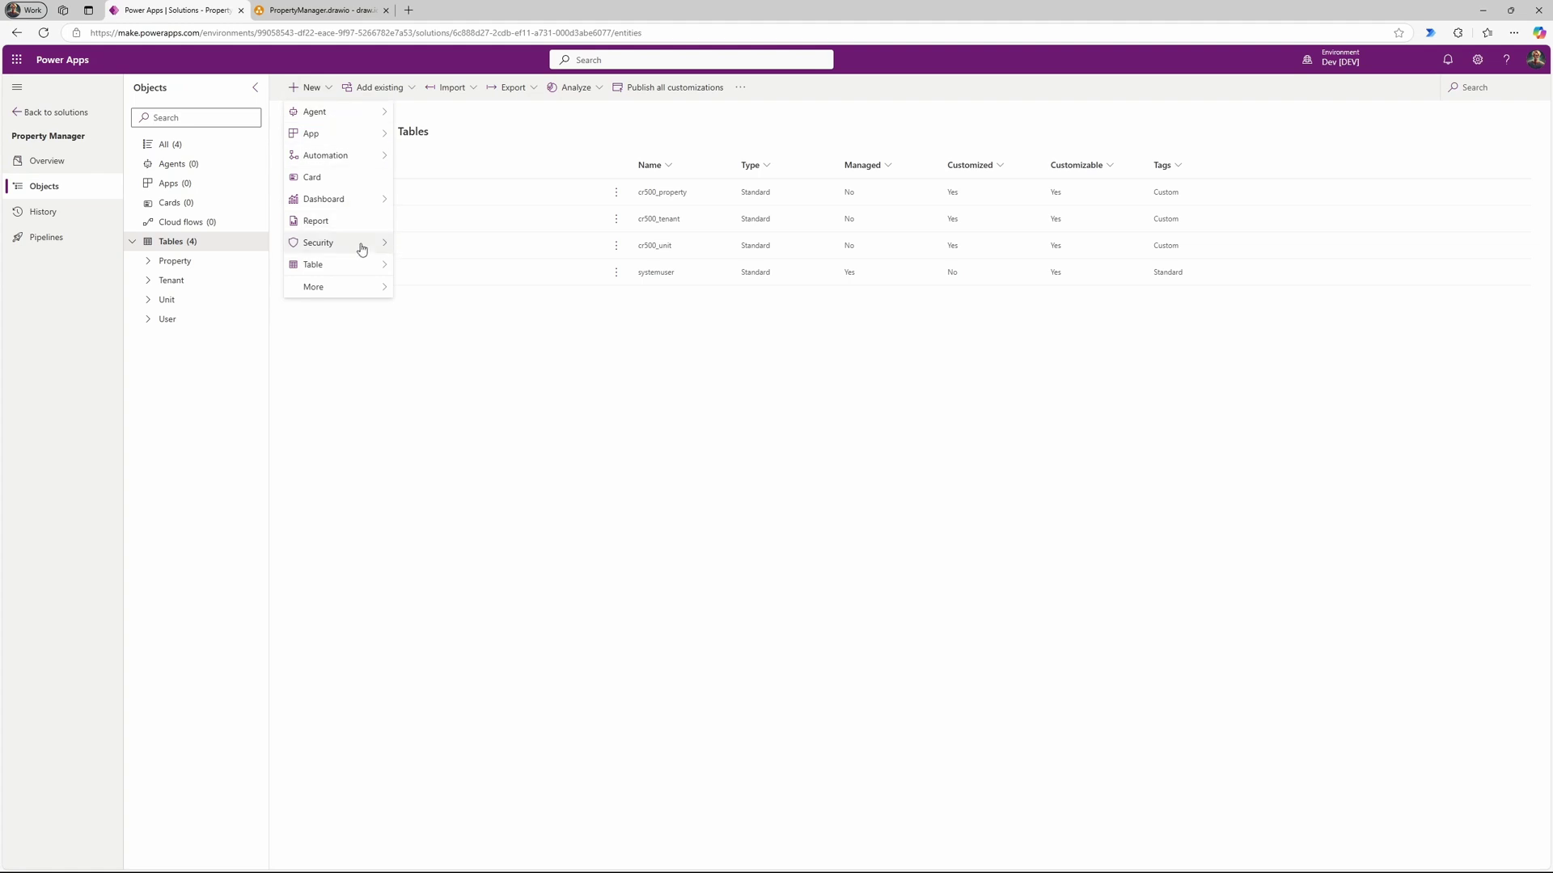
pyautogui.moveTo(385, 264)
pyautogui.click(478, 294)
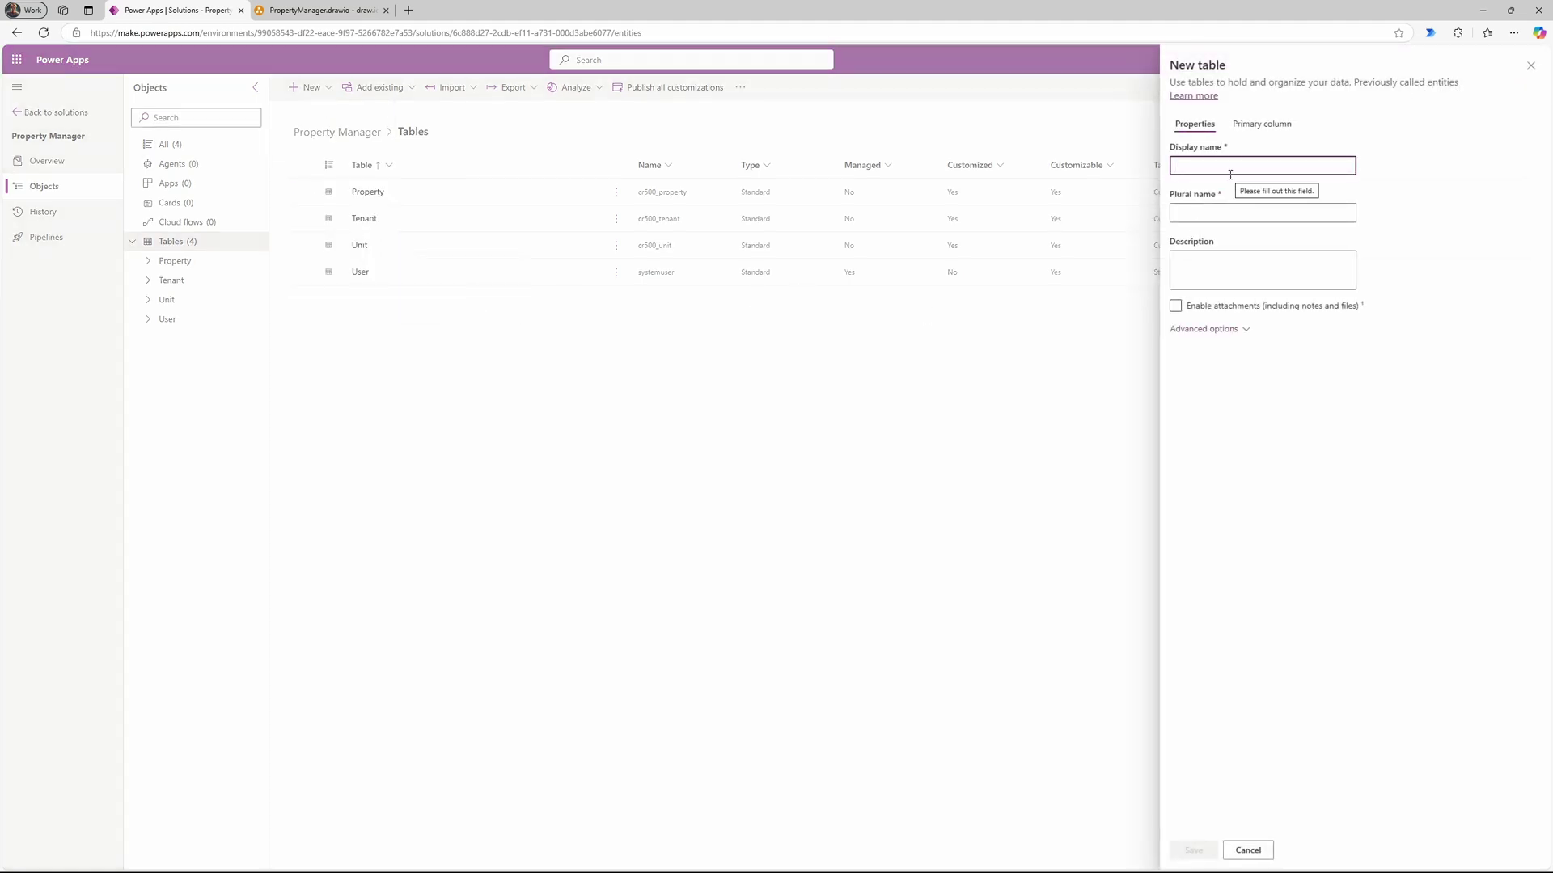
pyautogui.write('Maintenance Requests')
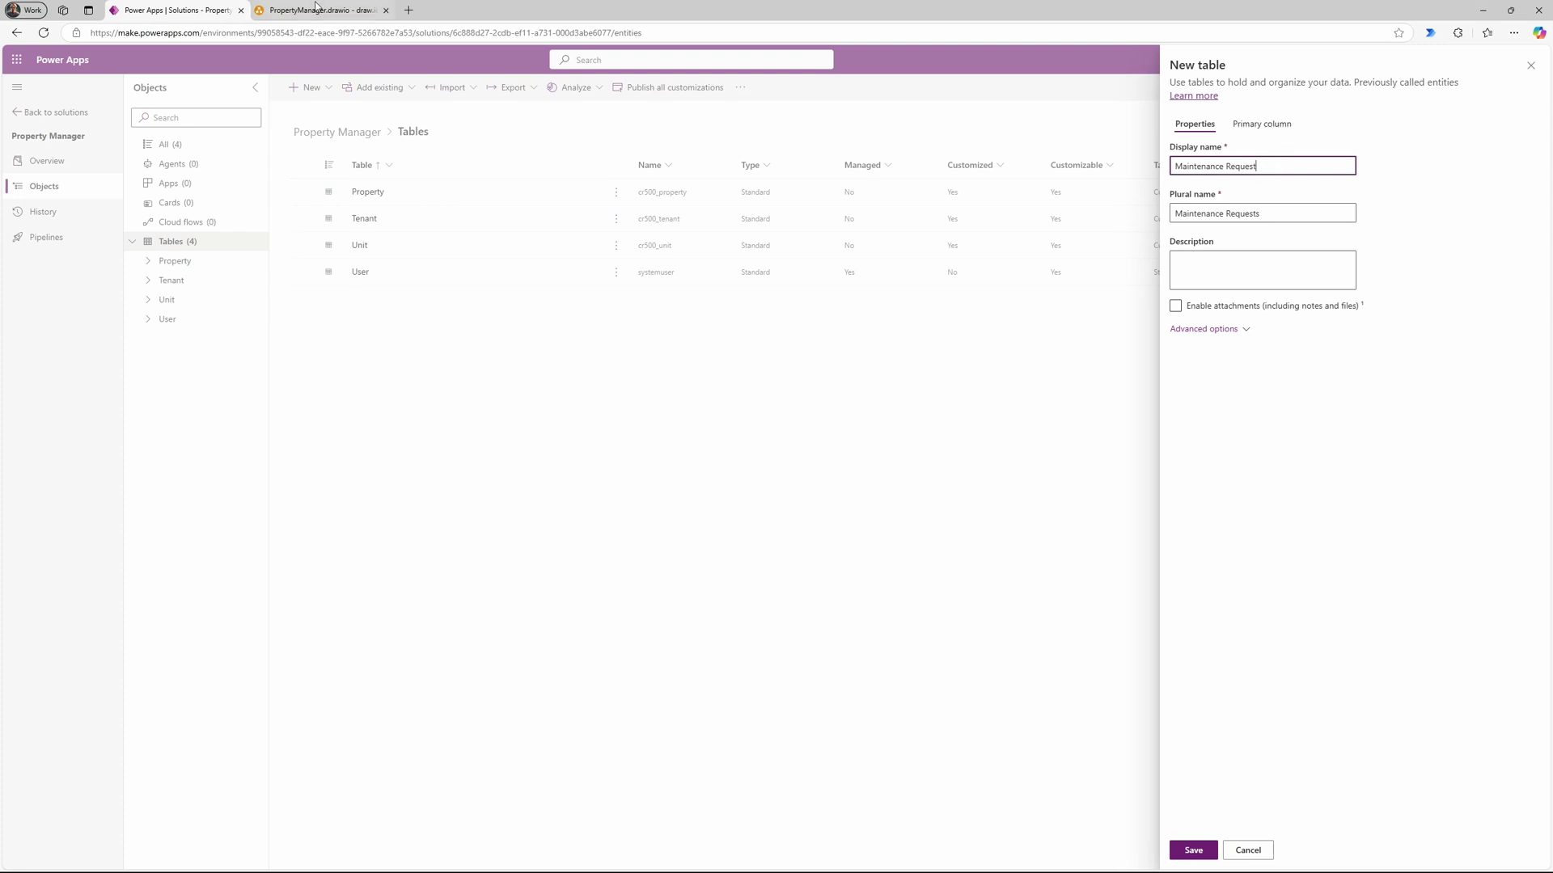
pyautogui.click(356, 9)
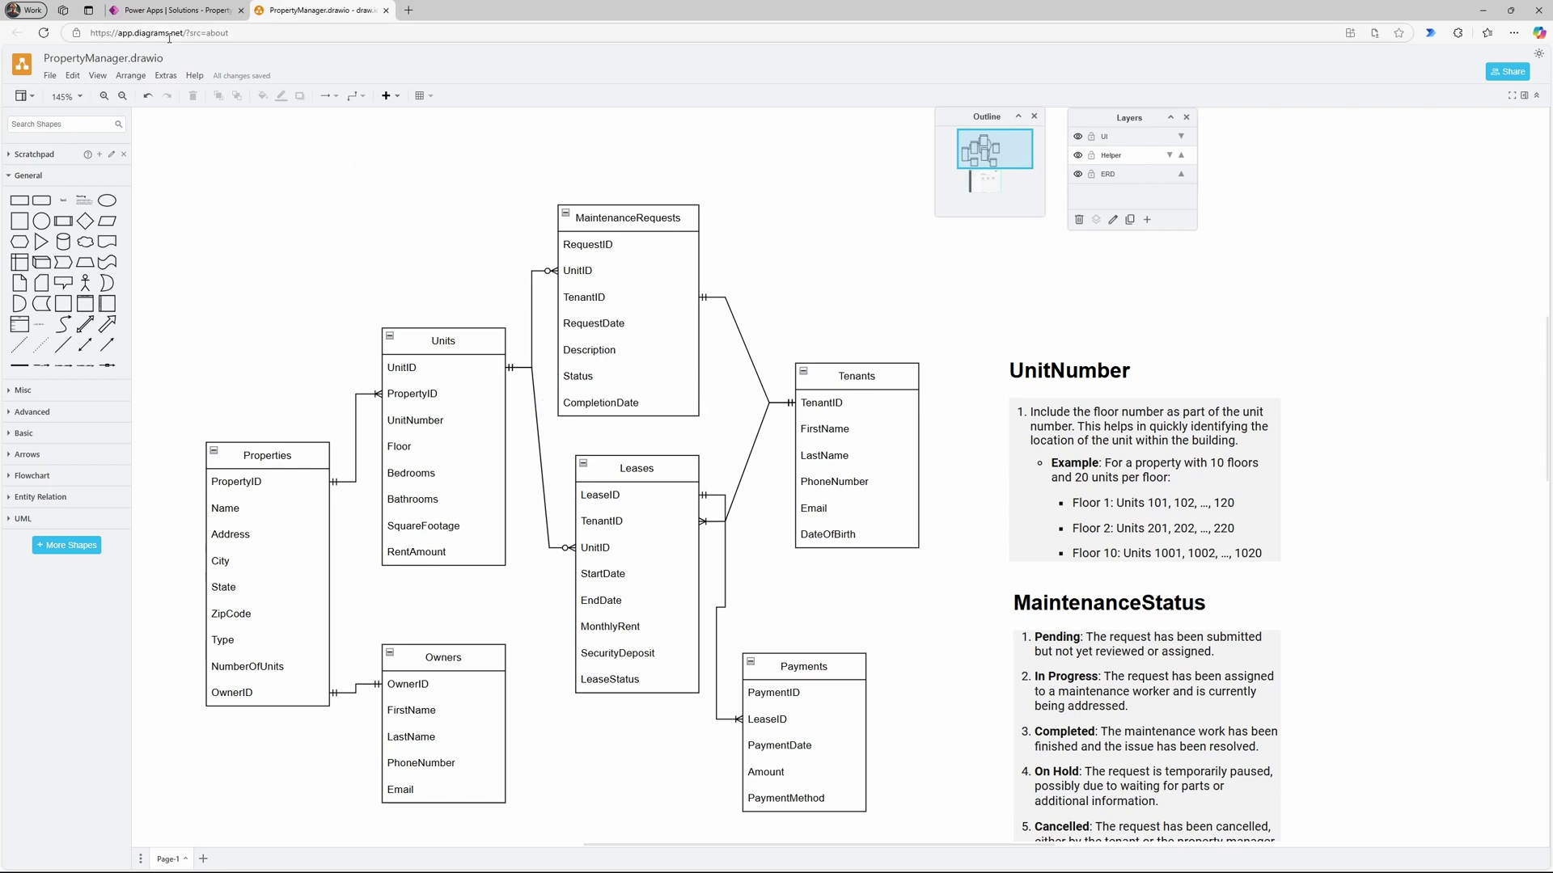
pyautogui.click(172, 10)
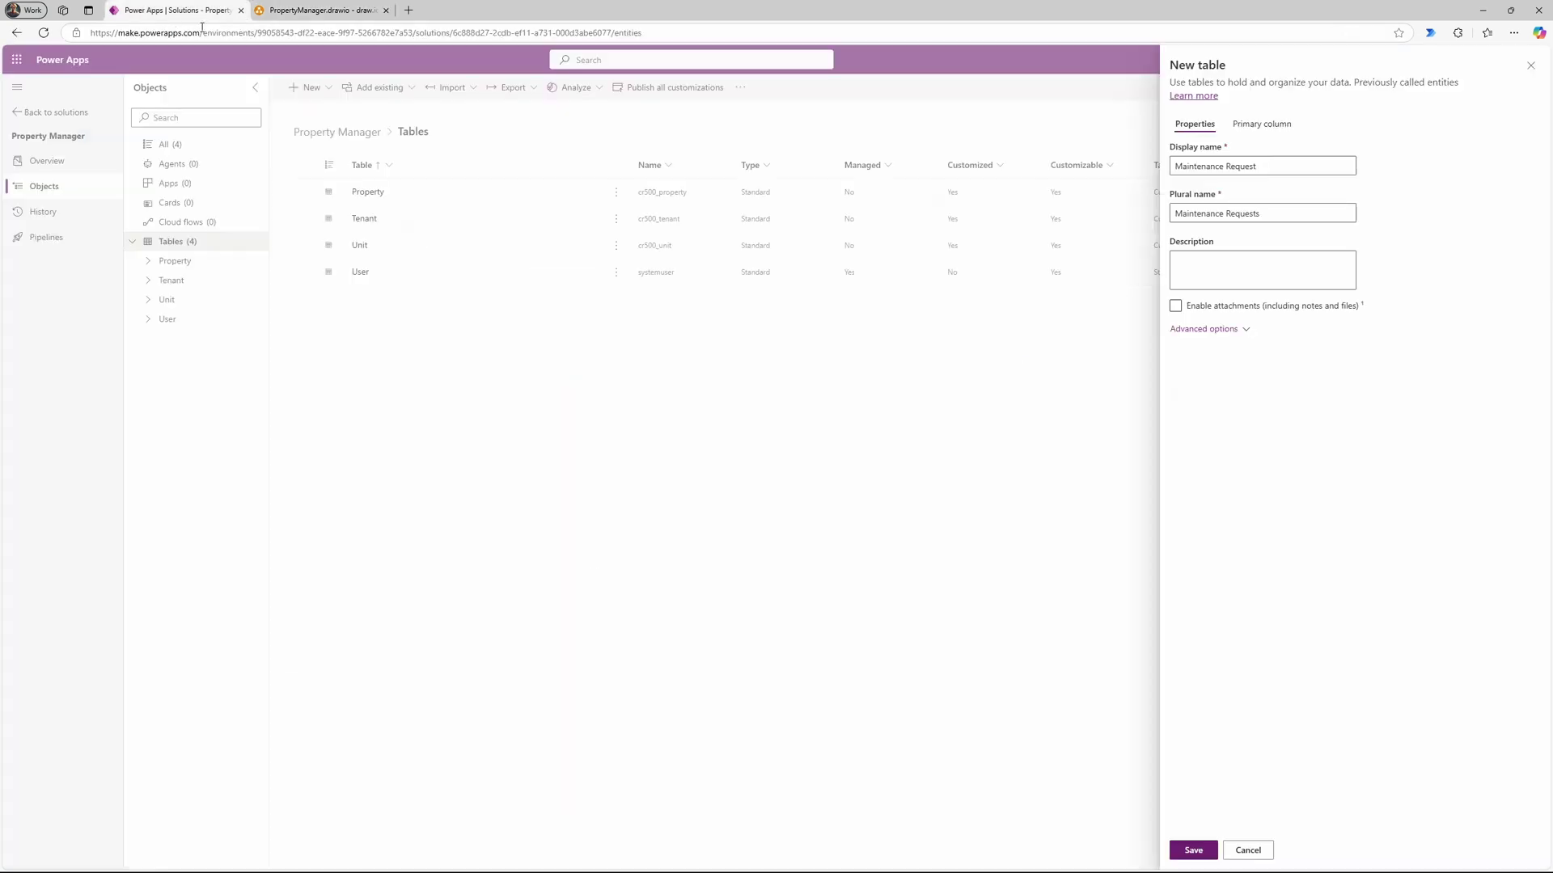
# Step: Name the new table's primary column Title, view its advanced options without changing them and save the table
pyautogui.click(1244, 134)
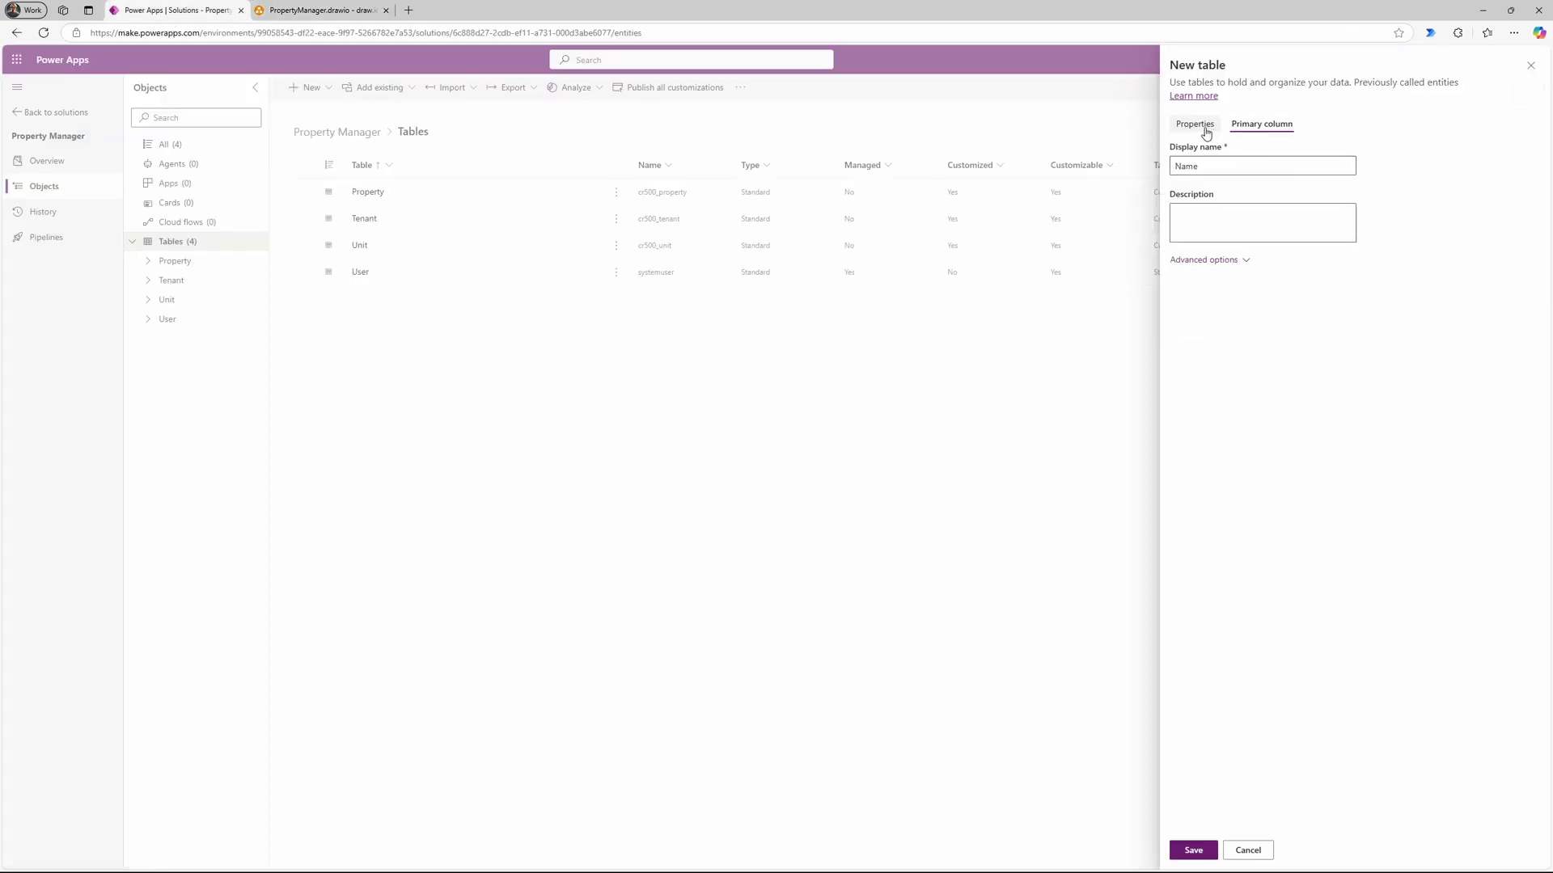
pyautogui.moveTo(1213, 167); pyautogui.dragTo(1158, 166)
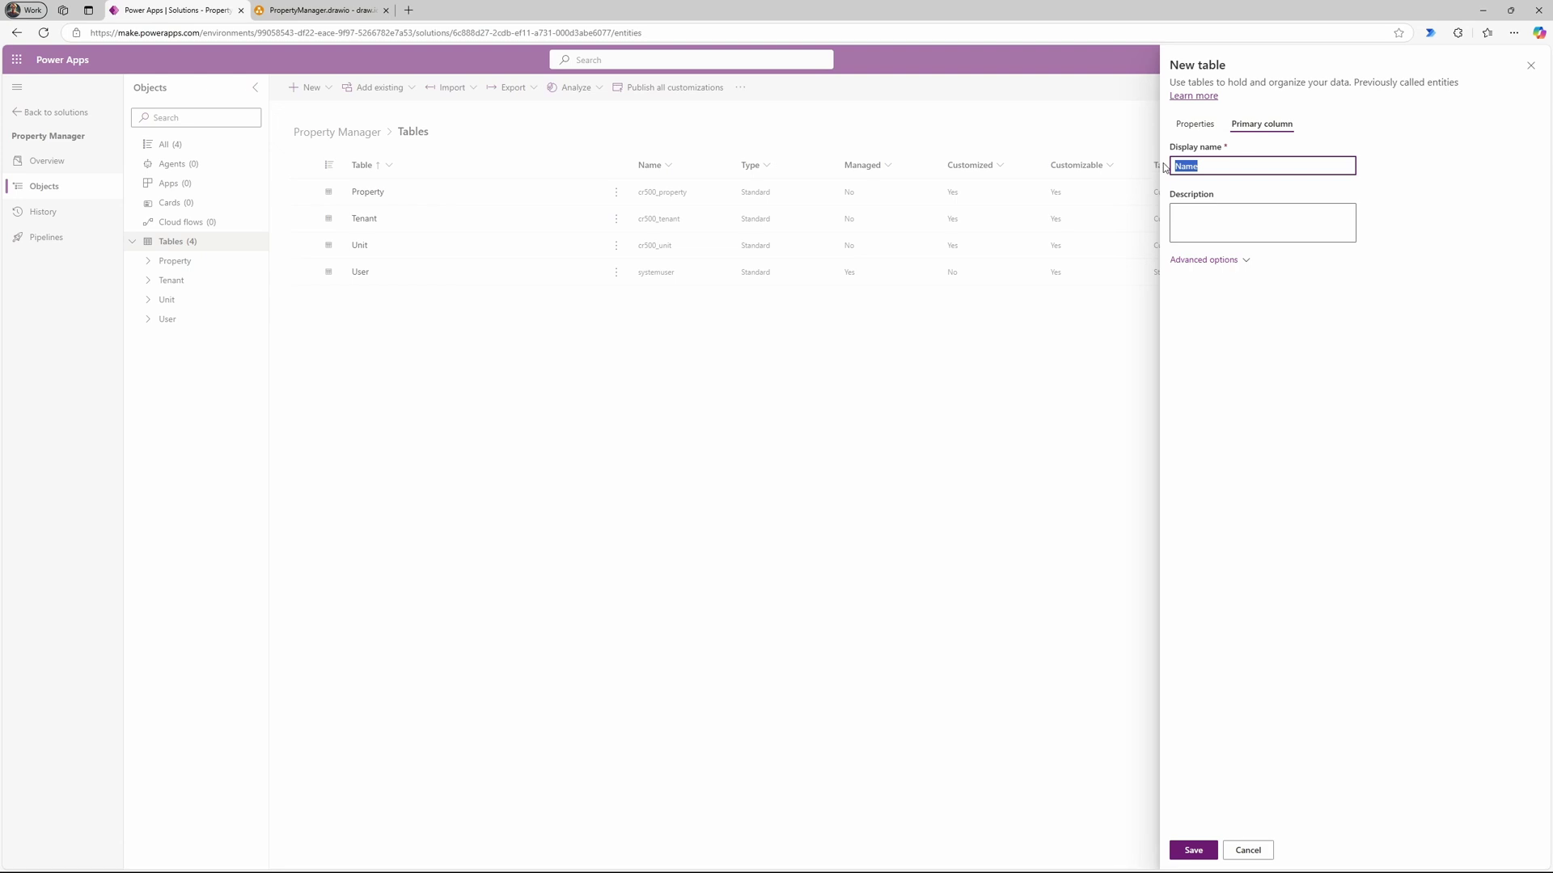
pyautogui.write('Title')
pyautogui.click(1215, 260)
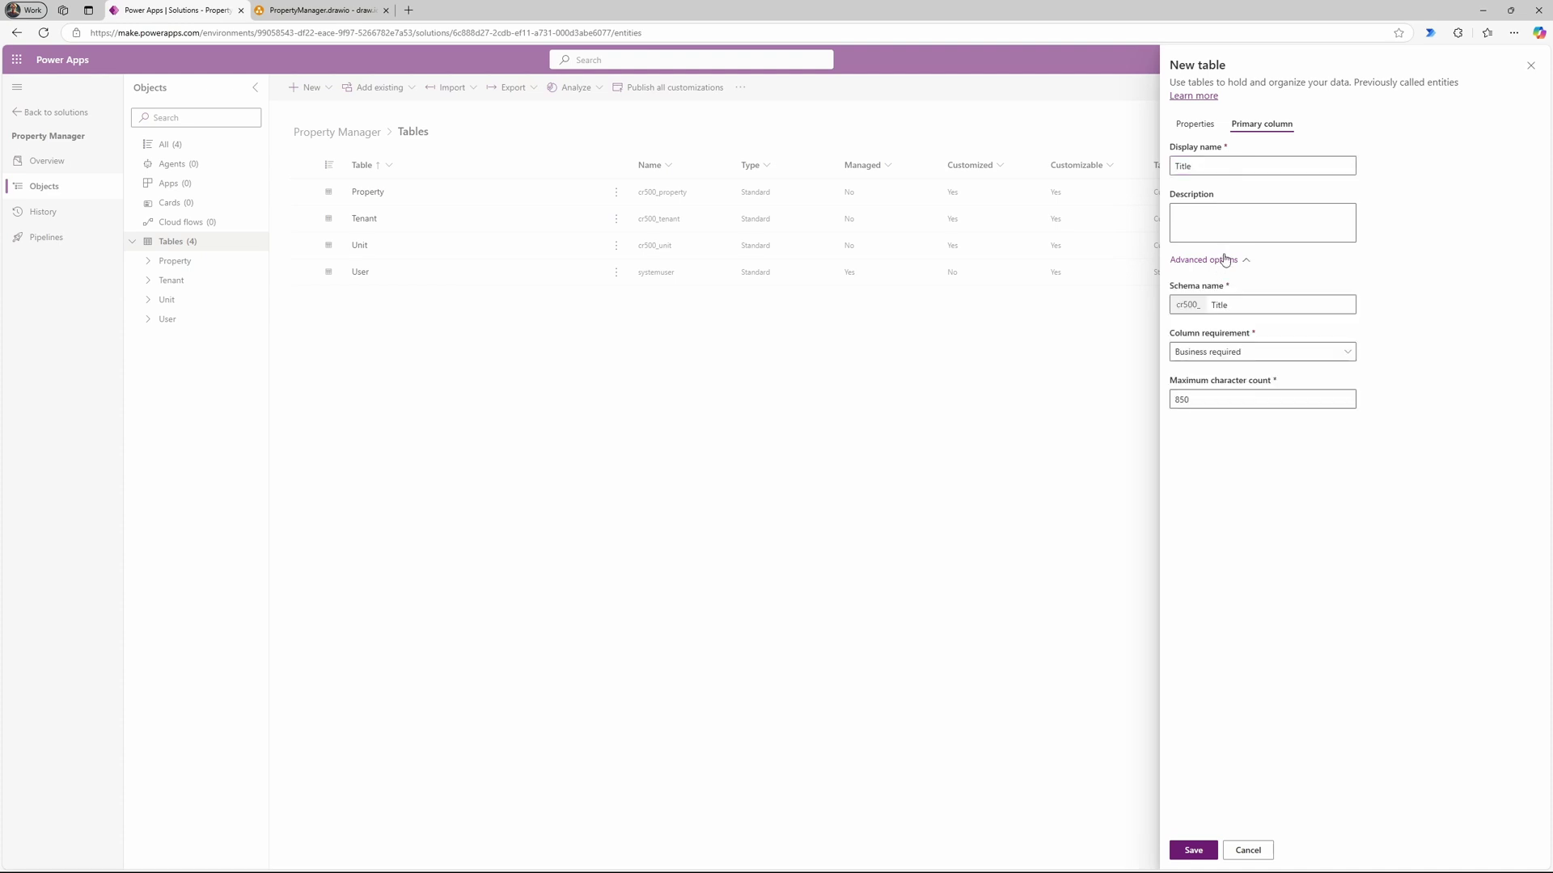
pyautogui.click(1225, 259)
pyautogui.click(1193, 850)
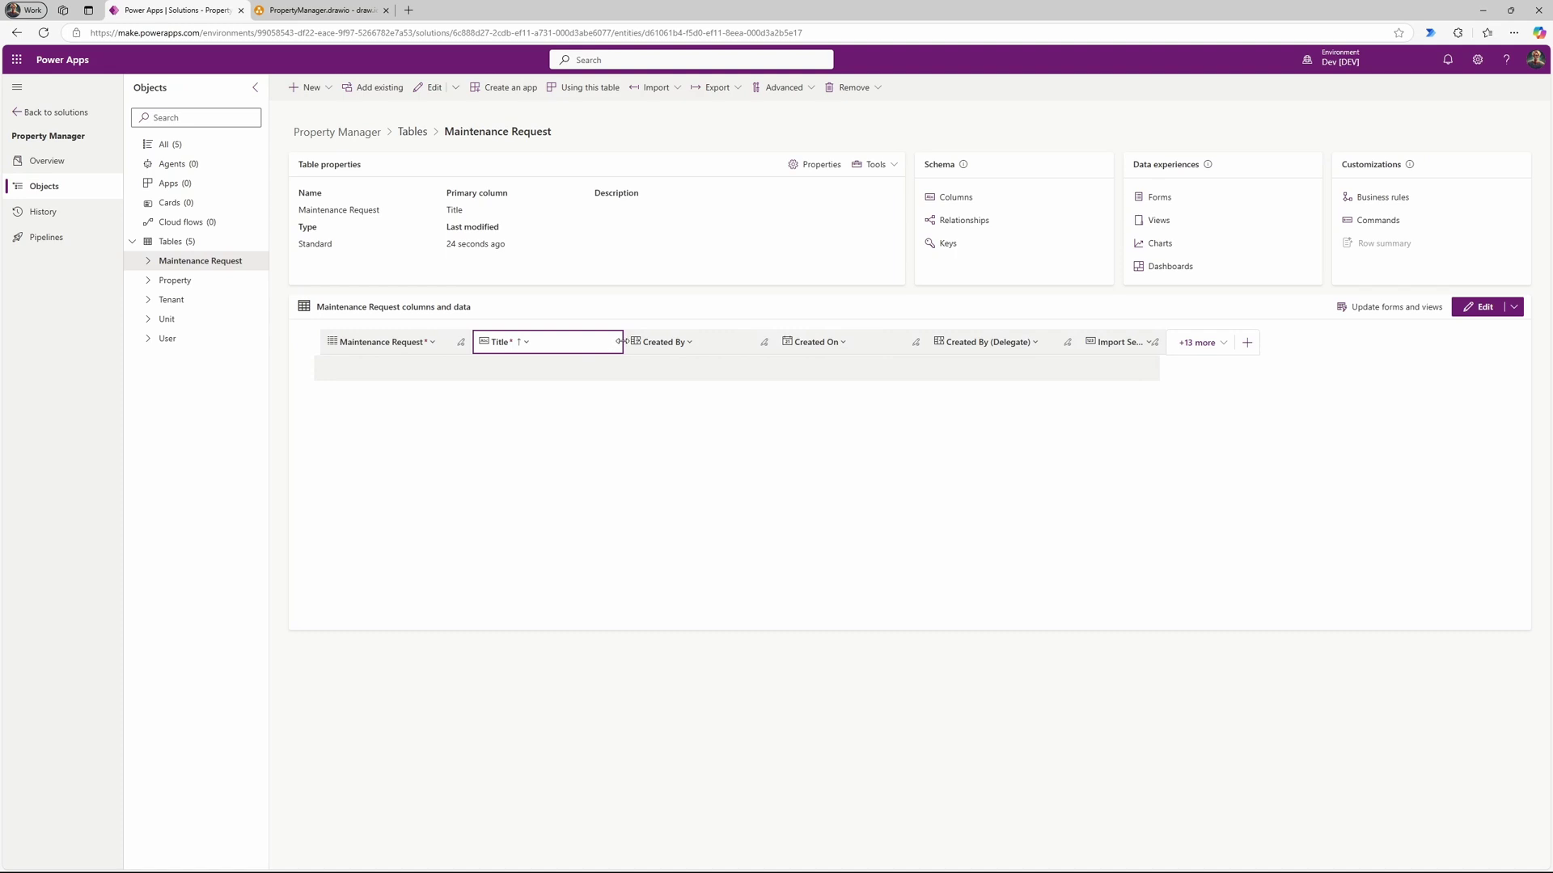
# Step: Narrow the Title column, check the MaintenanceRequests entity in the draw.io ERD and start a new Maintenance Request column with the Lookup data type
pyautogui.moveTo(618, 341); pyautogui.dragTo(597, 341)
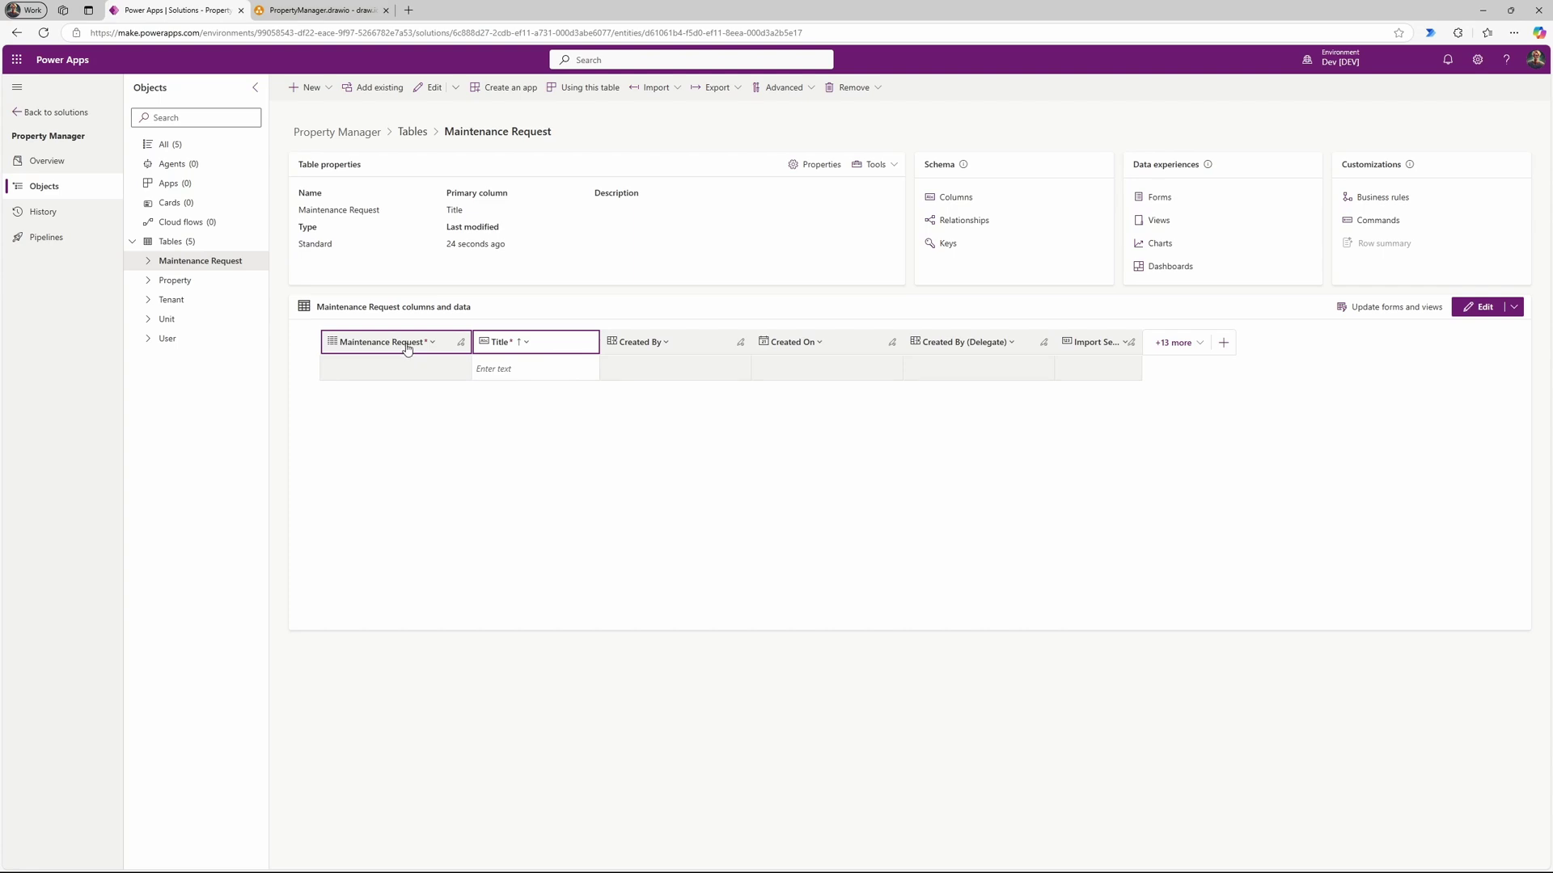
pyautogui.click(310, 11)
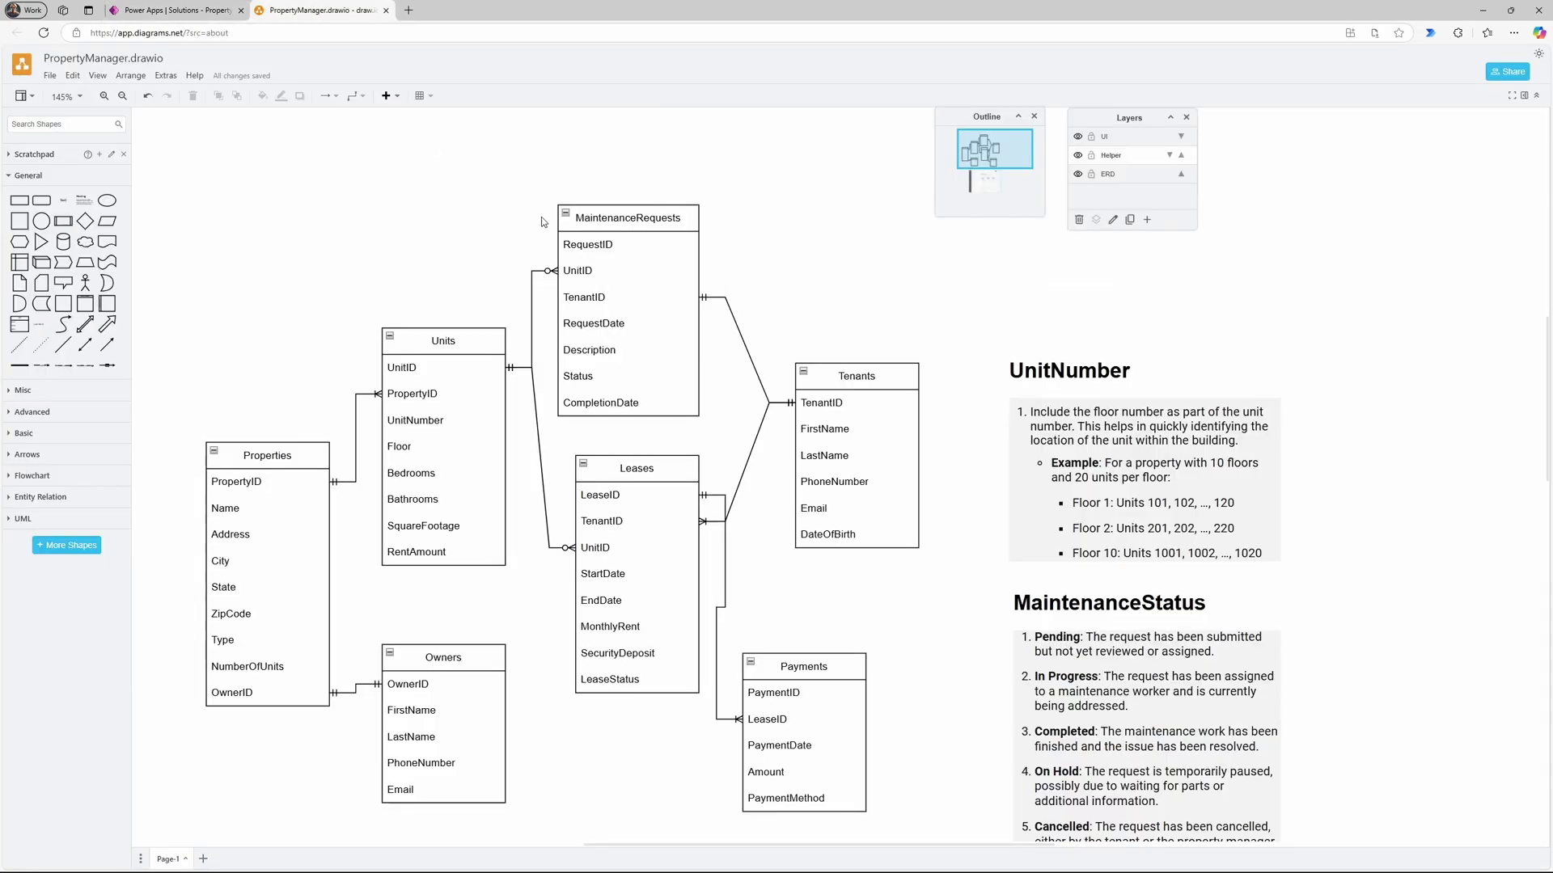
pyautogui.click(200, 11)
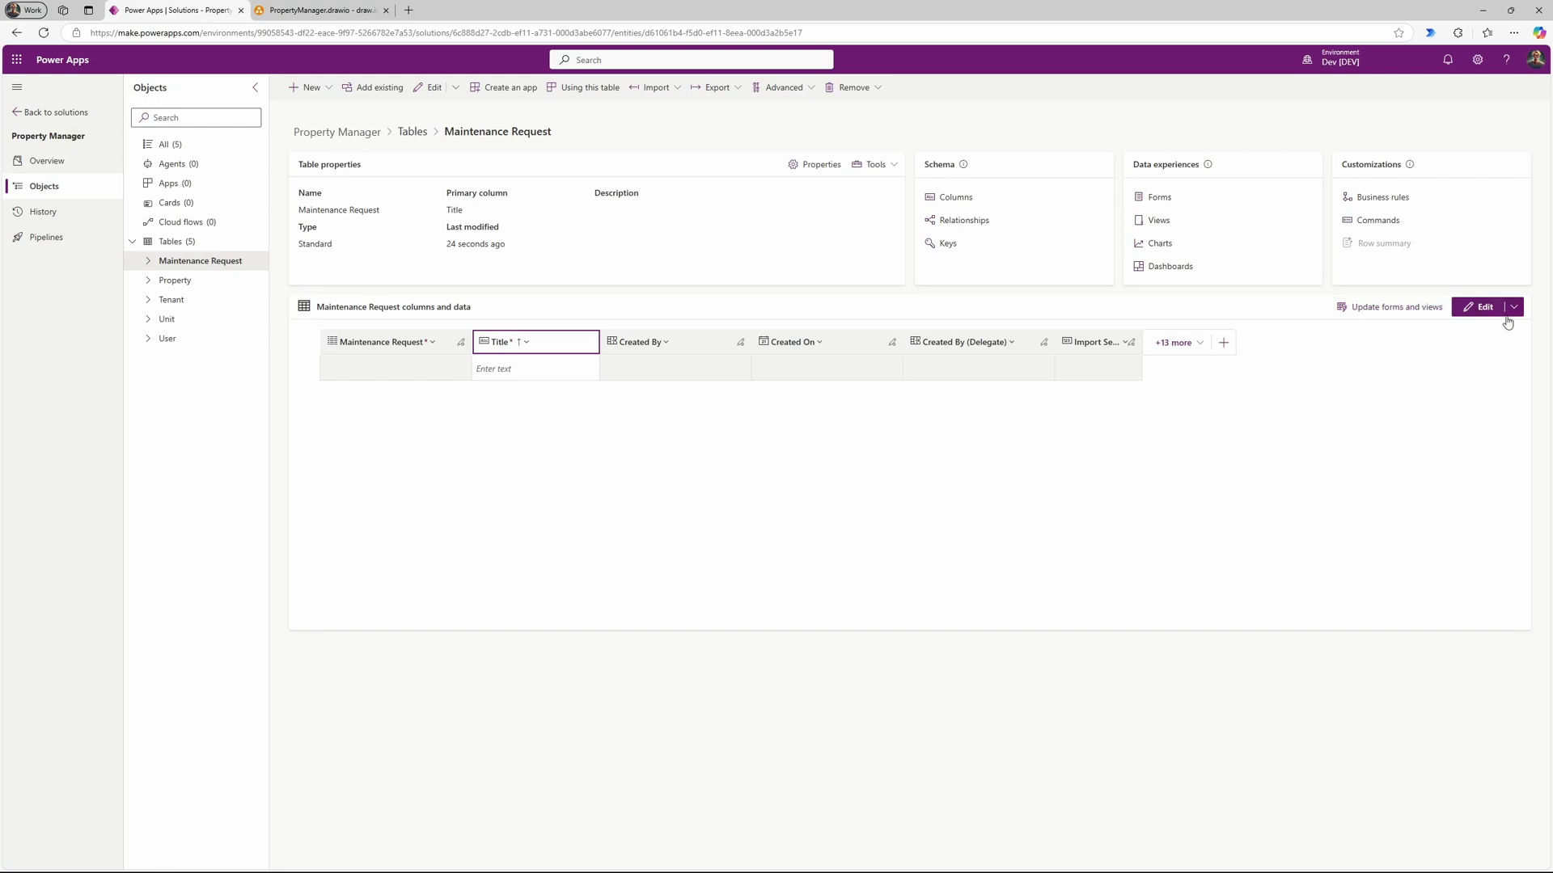
pyautogui.click(310, 87)
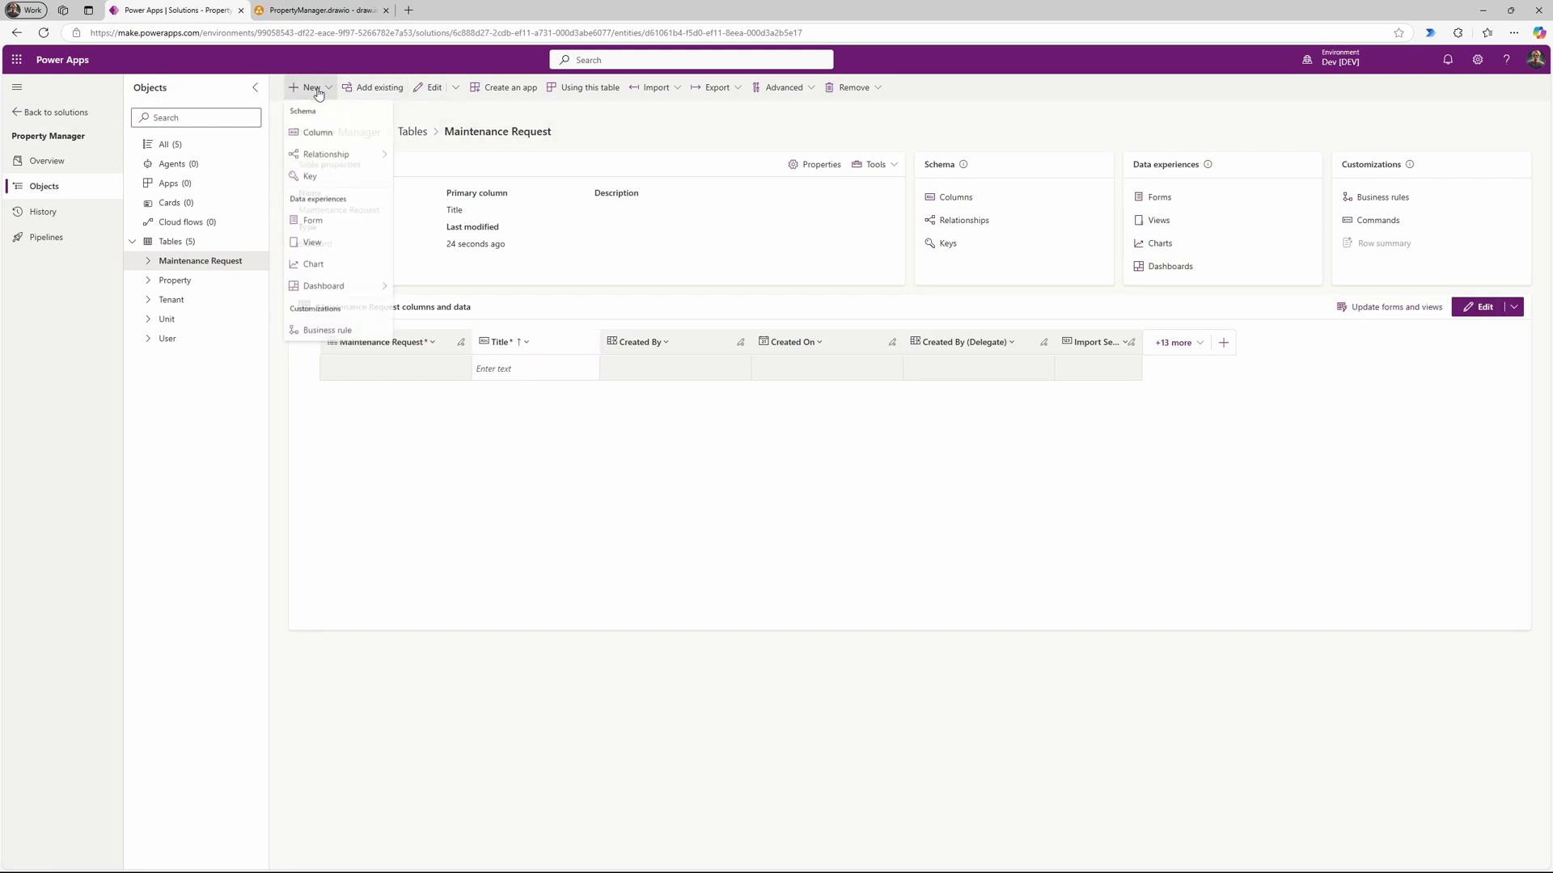
pyautogui.click(356, 136)
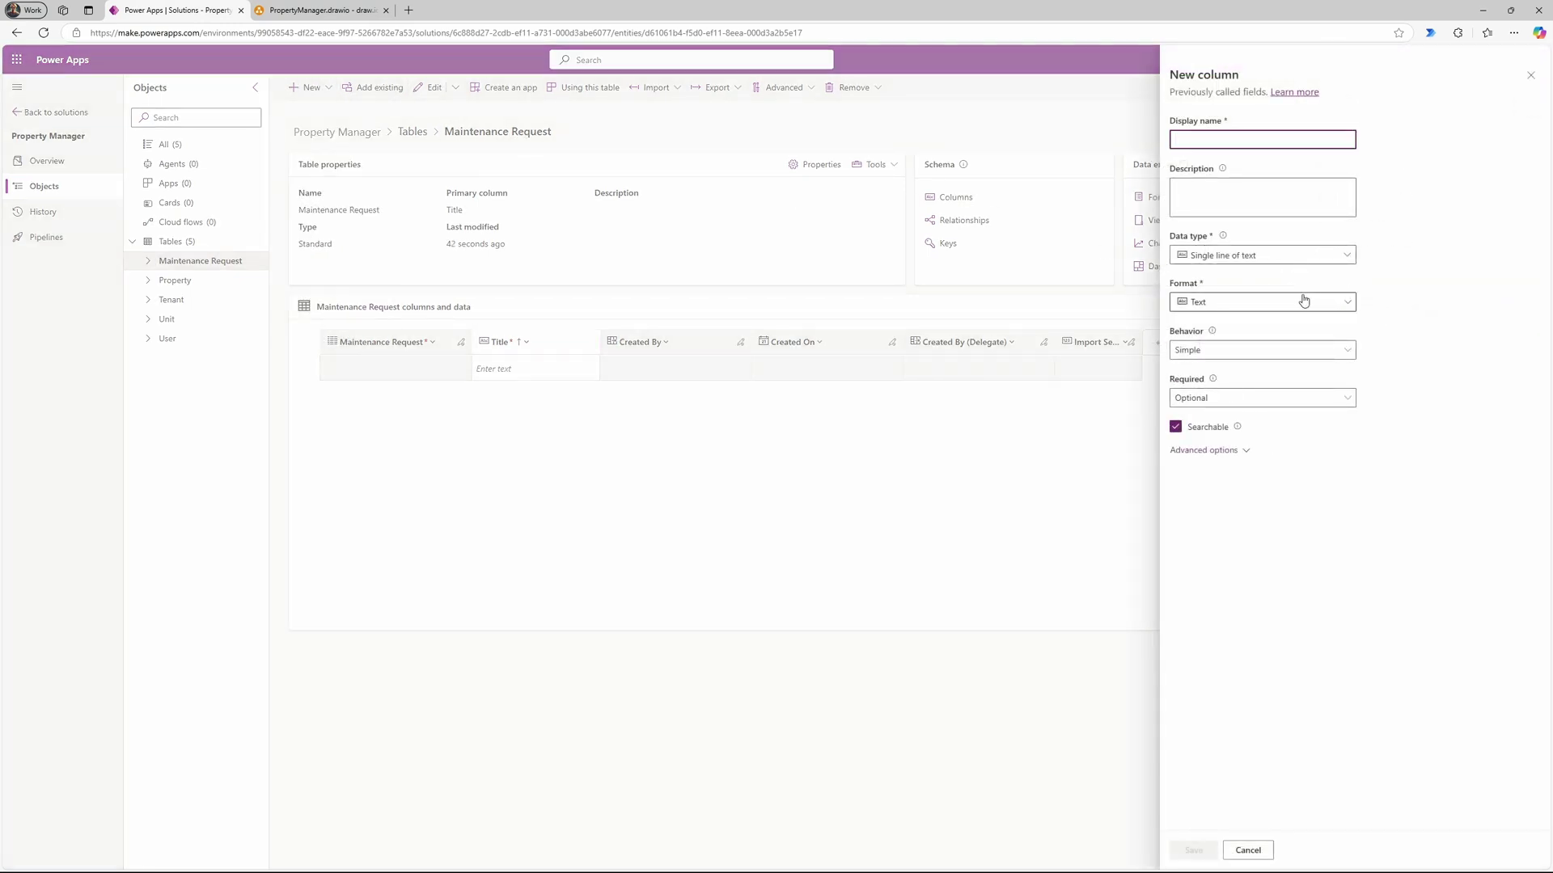
pyautogui.click(1305, 257)
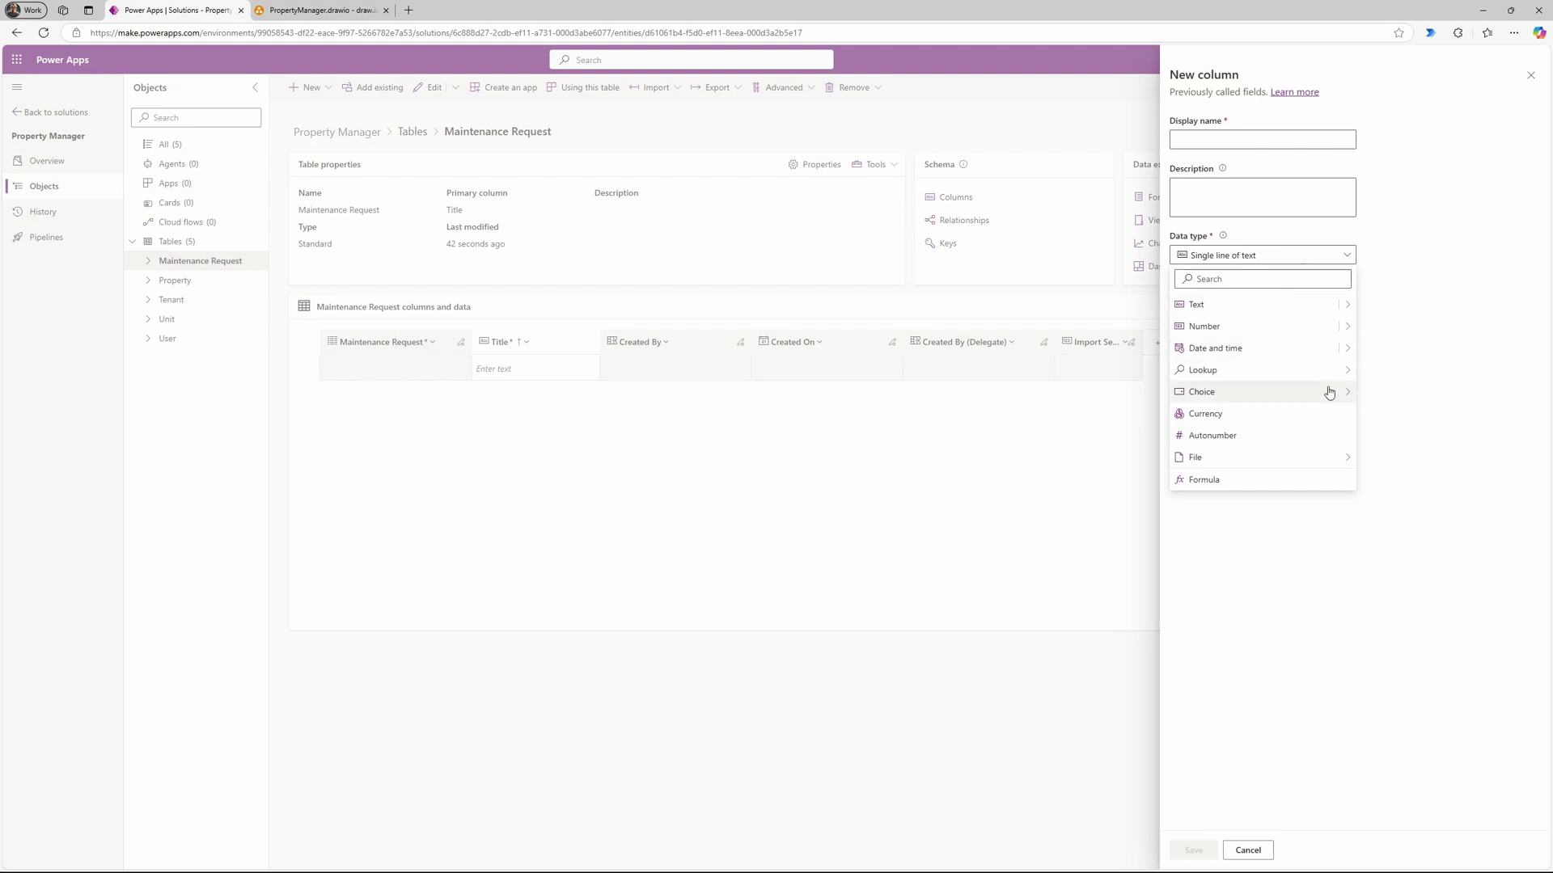
pyautogui.click(1368, 370)
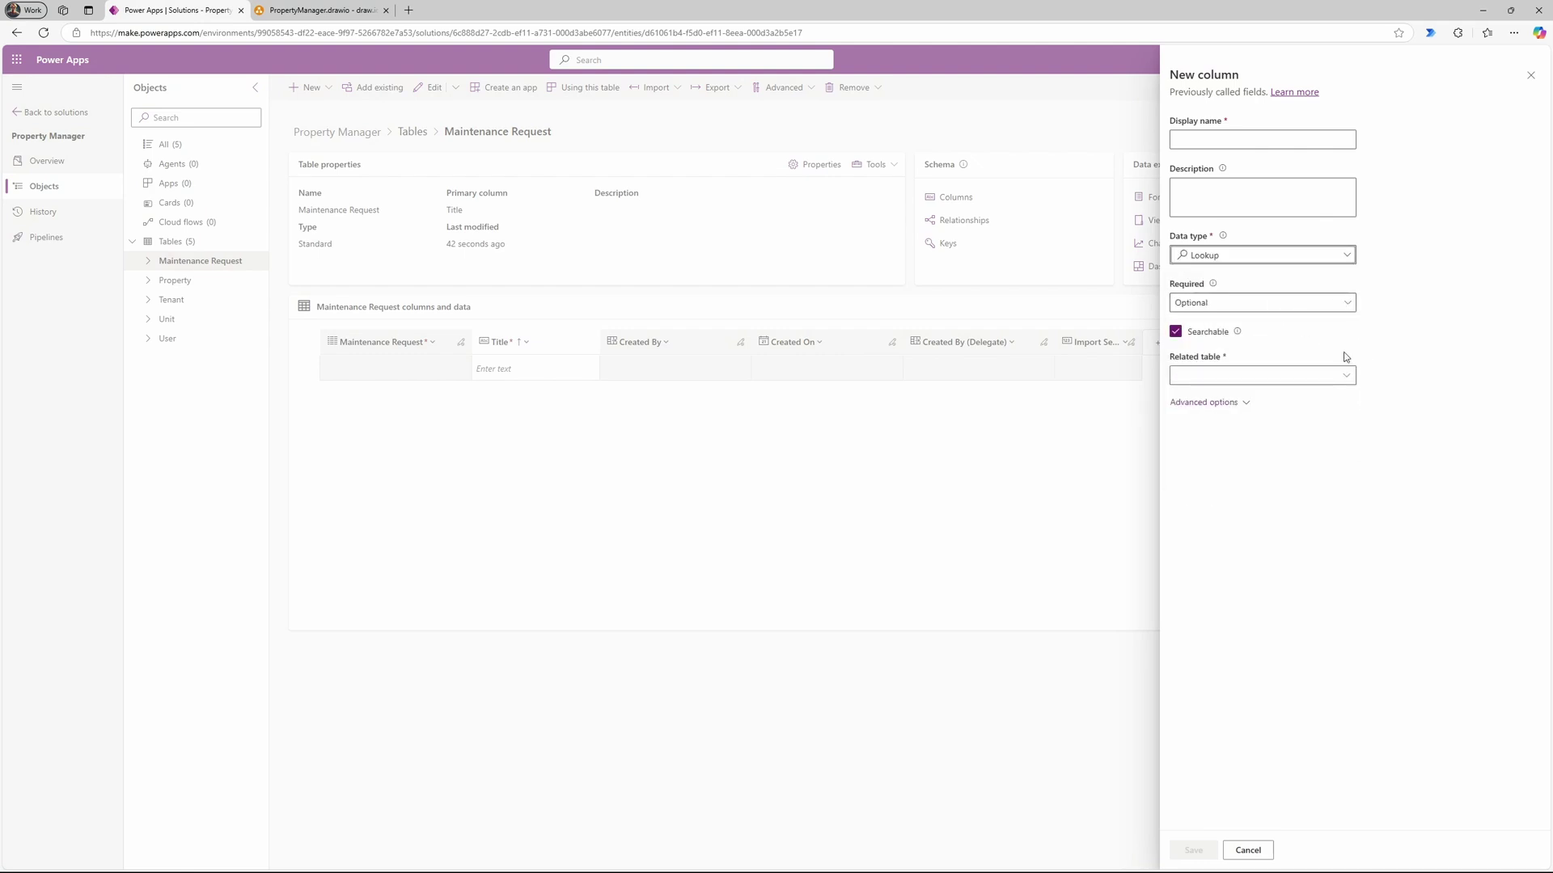
# Step: Make the lookup column business required, relate it to the Unit table, name it Unit and save it
pyautogui.click(1342, 307)
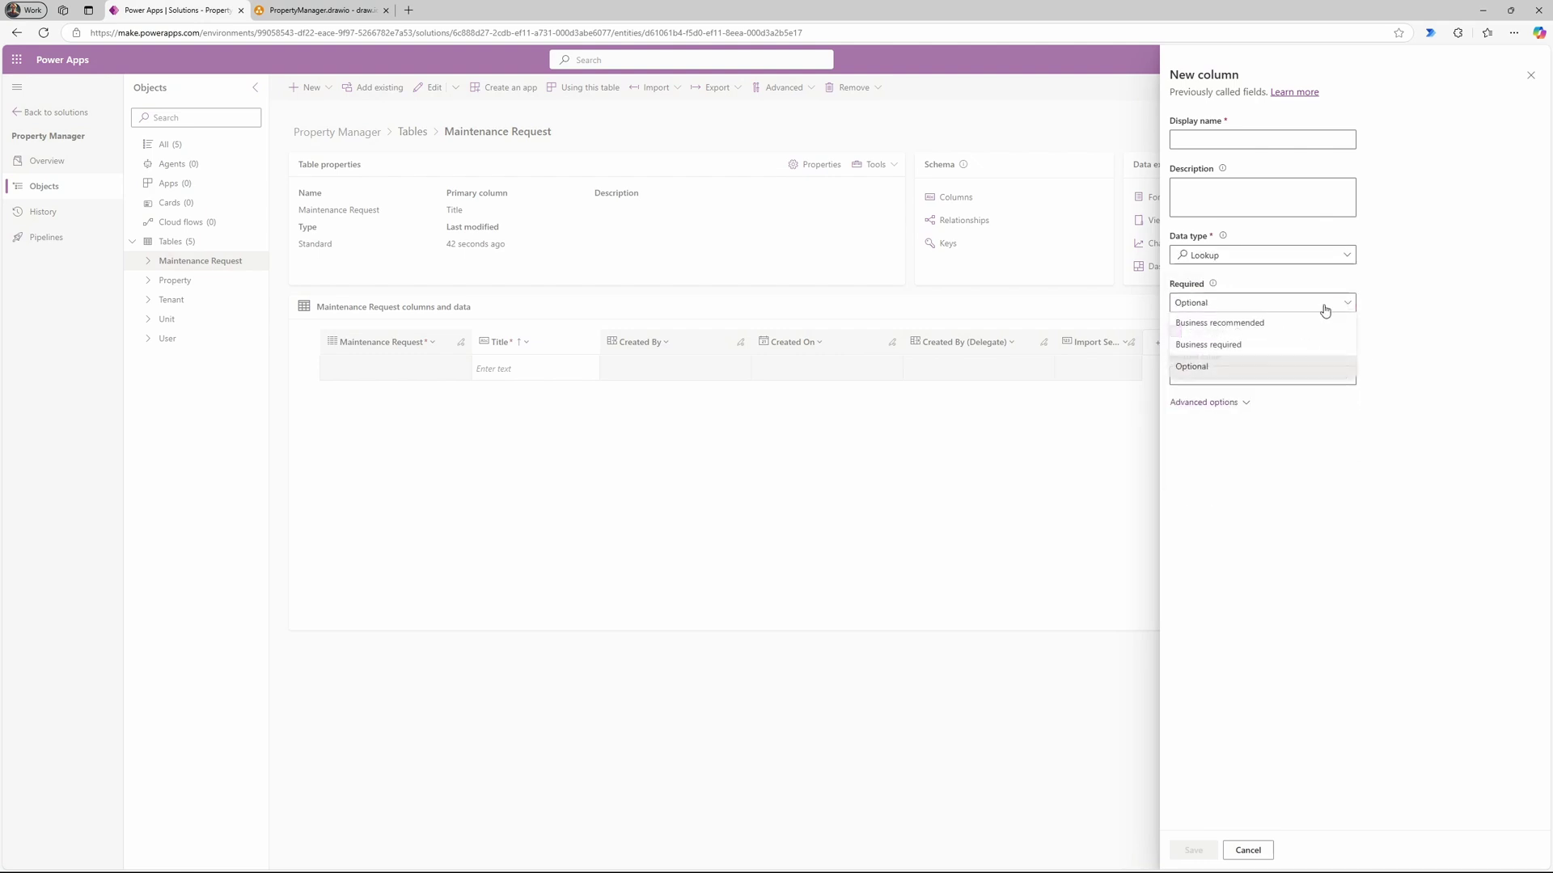
pyautogui.click(1253, 346)
pyautogui.click(1347, 377)
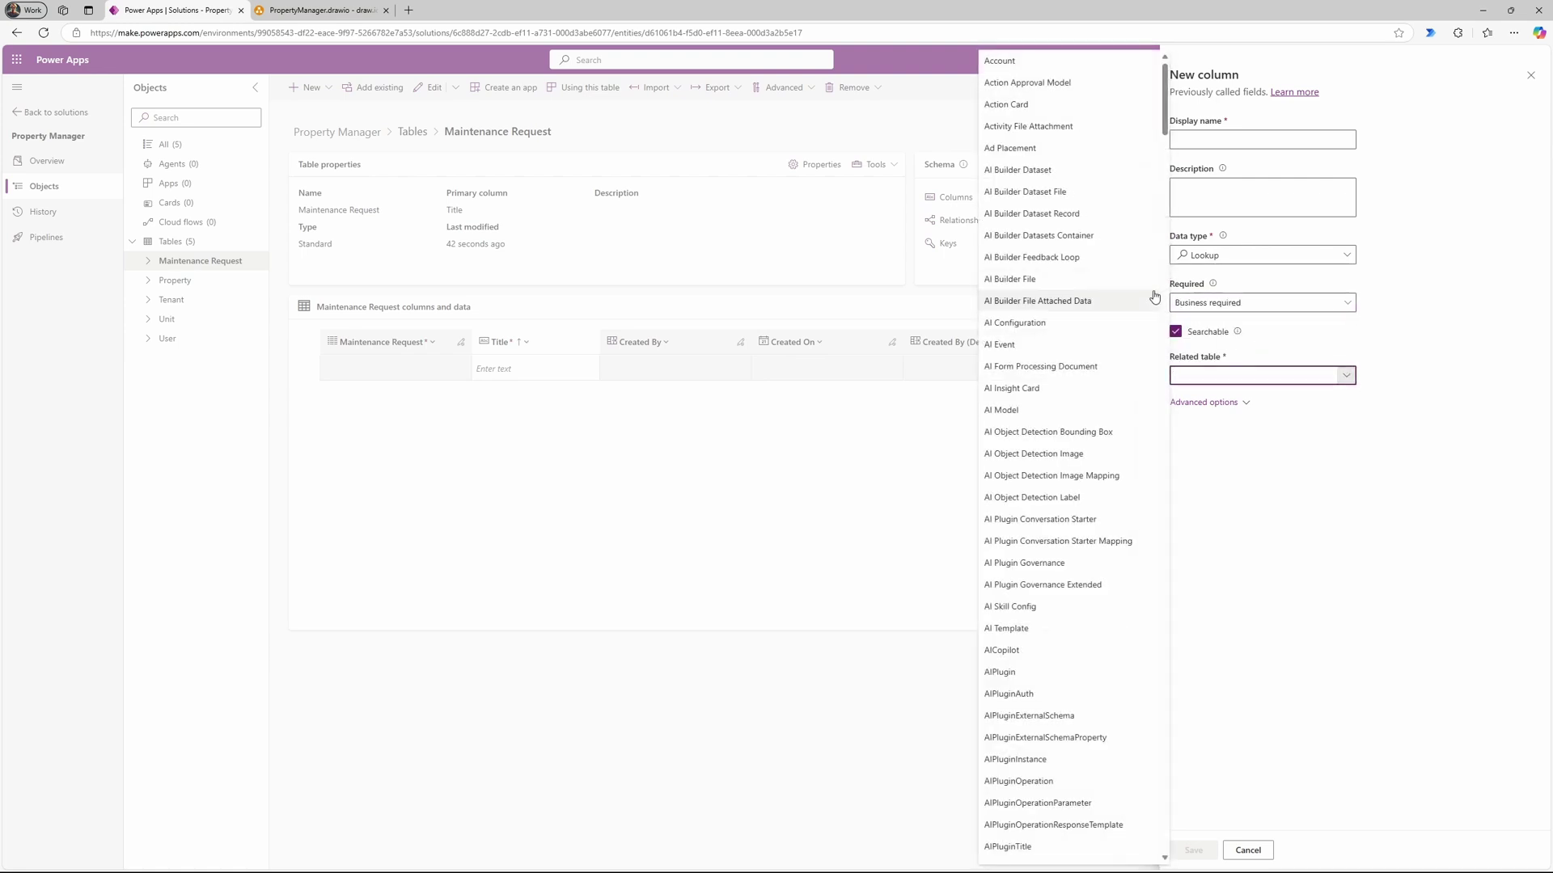
pyautogui.write('unit')
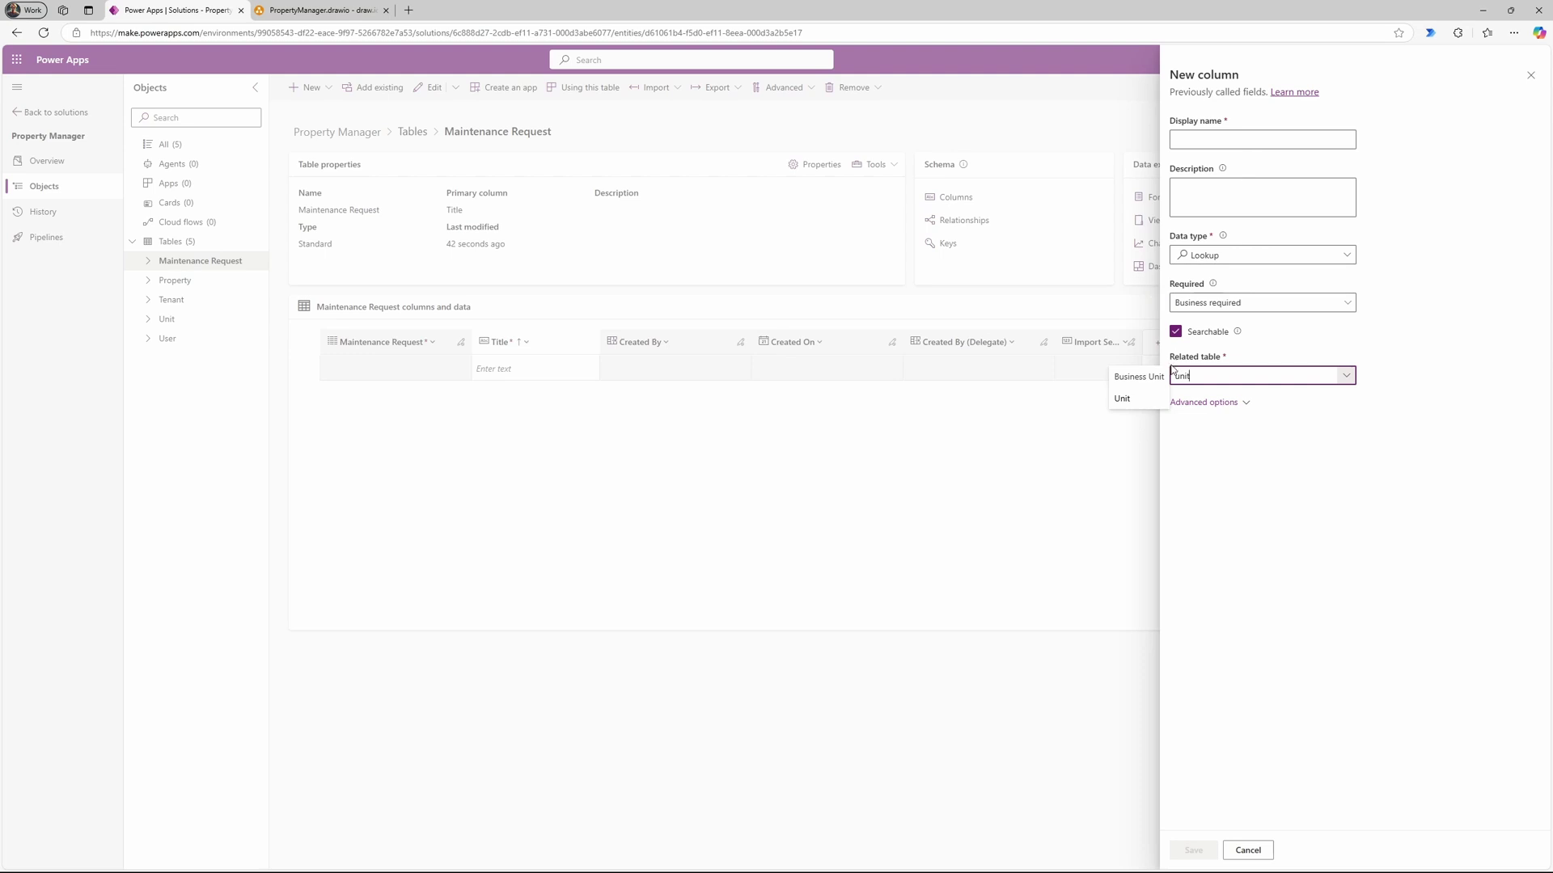
pyautogui.click(1144, 399)
pyautogui.click(1223, 140)
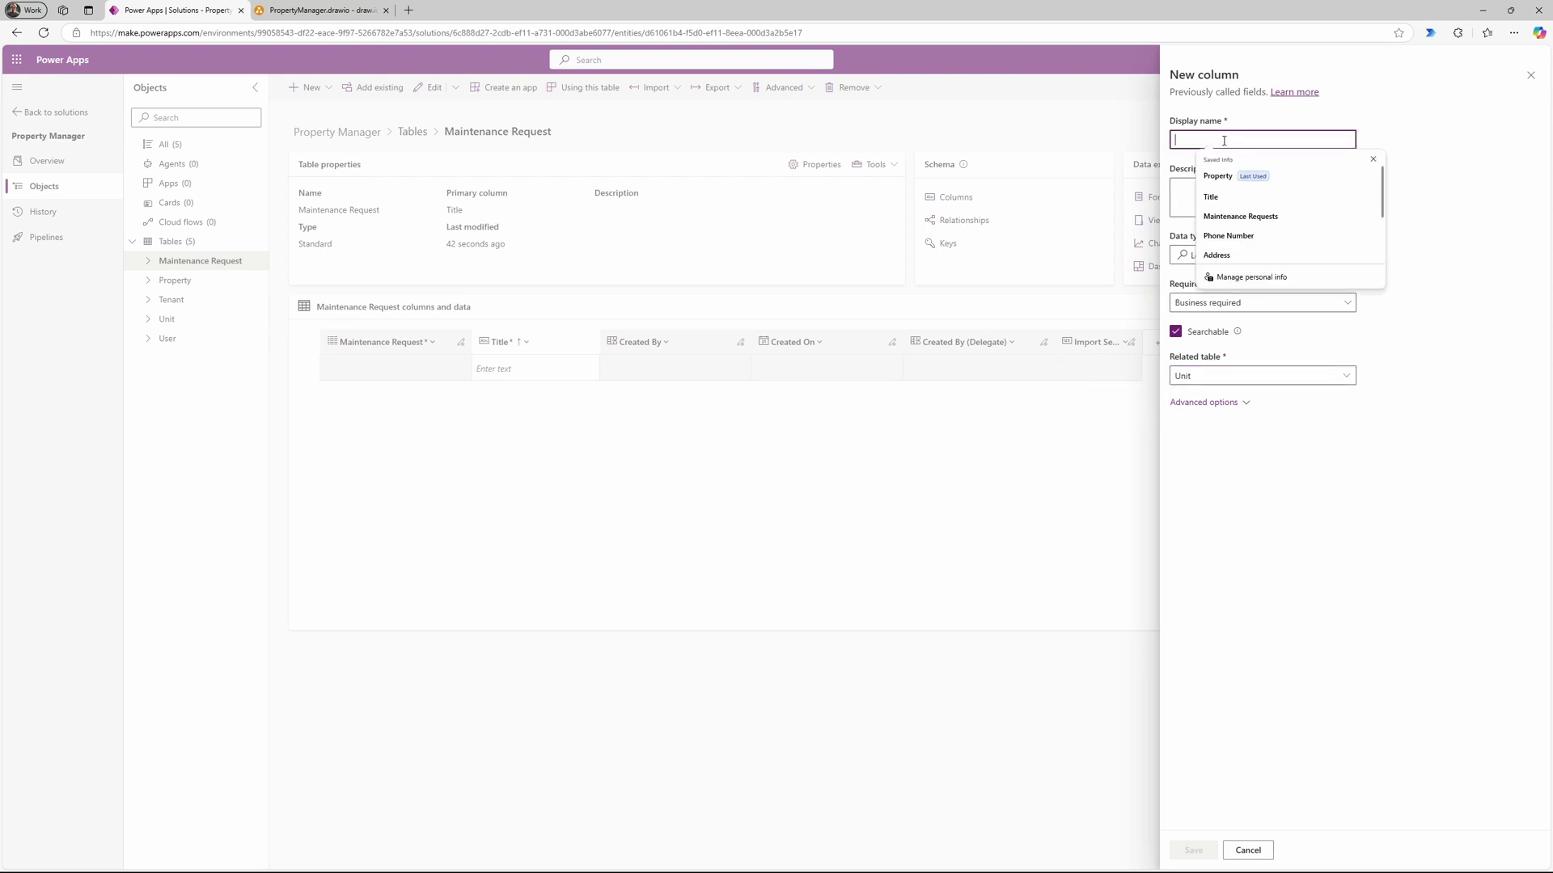
pyautogui.write('Unit')
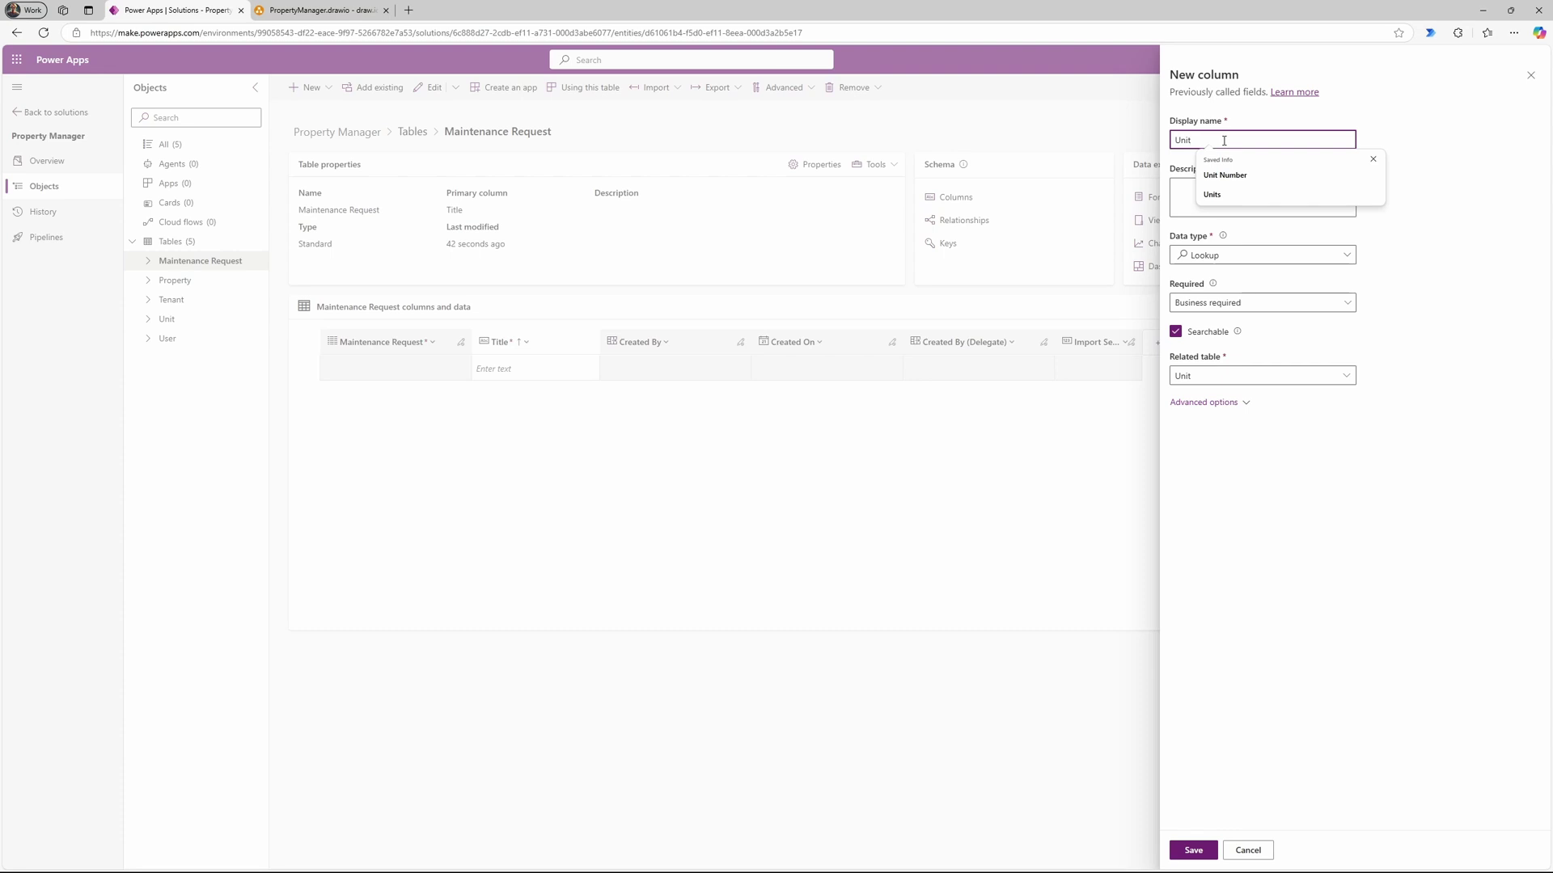
pyautogui.click(1416, 113)
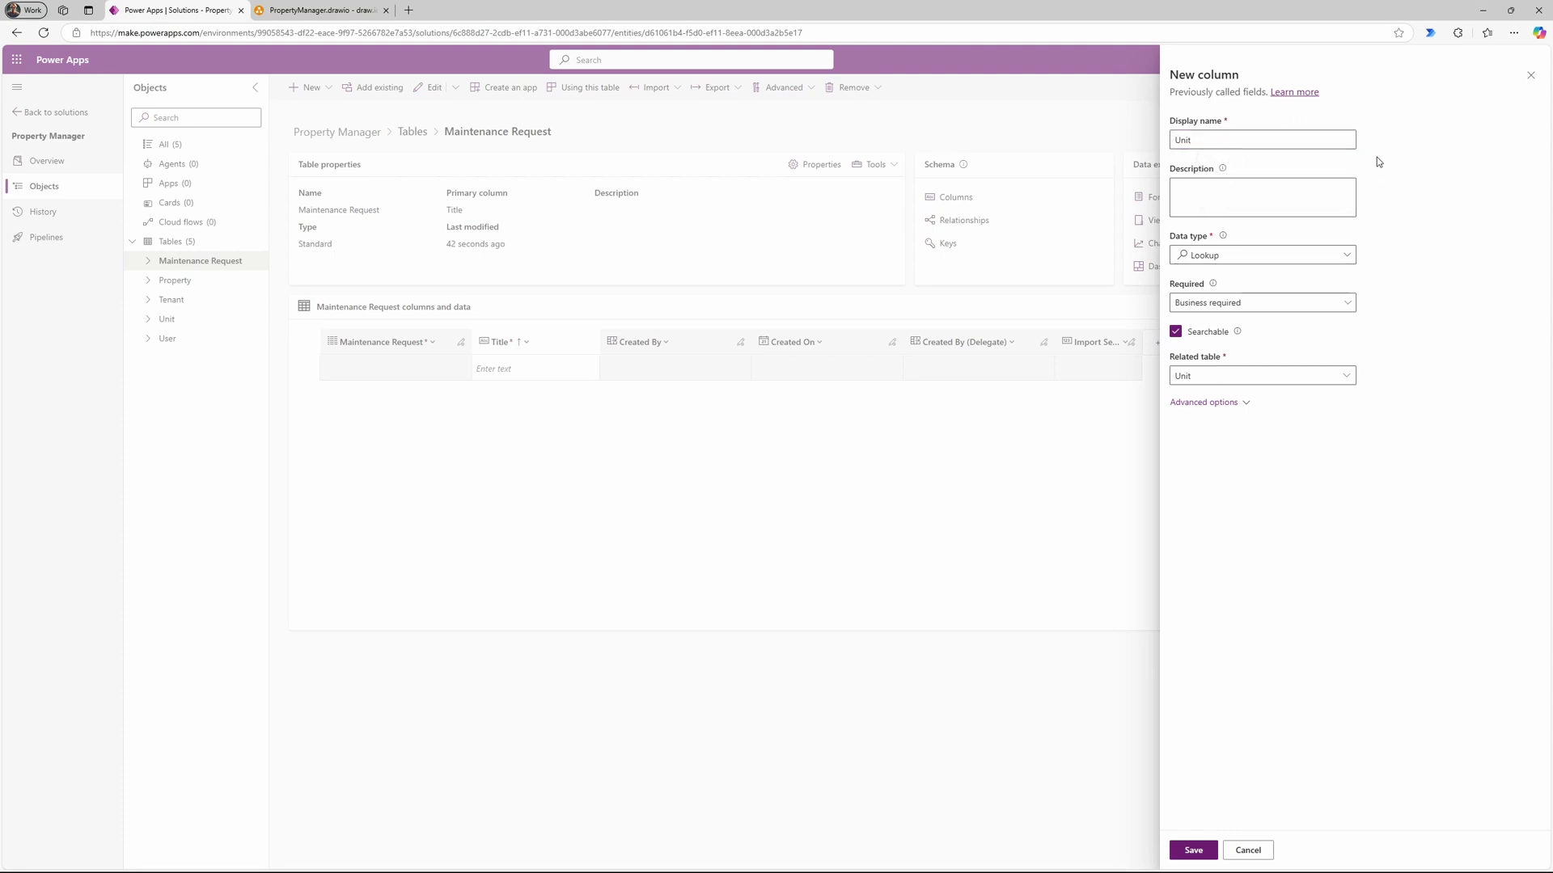
pyautogui.click(1193, 851)
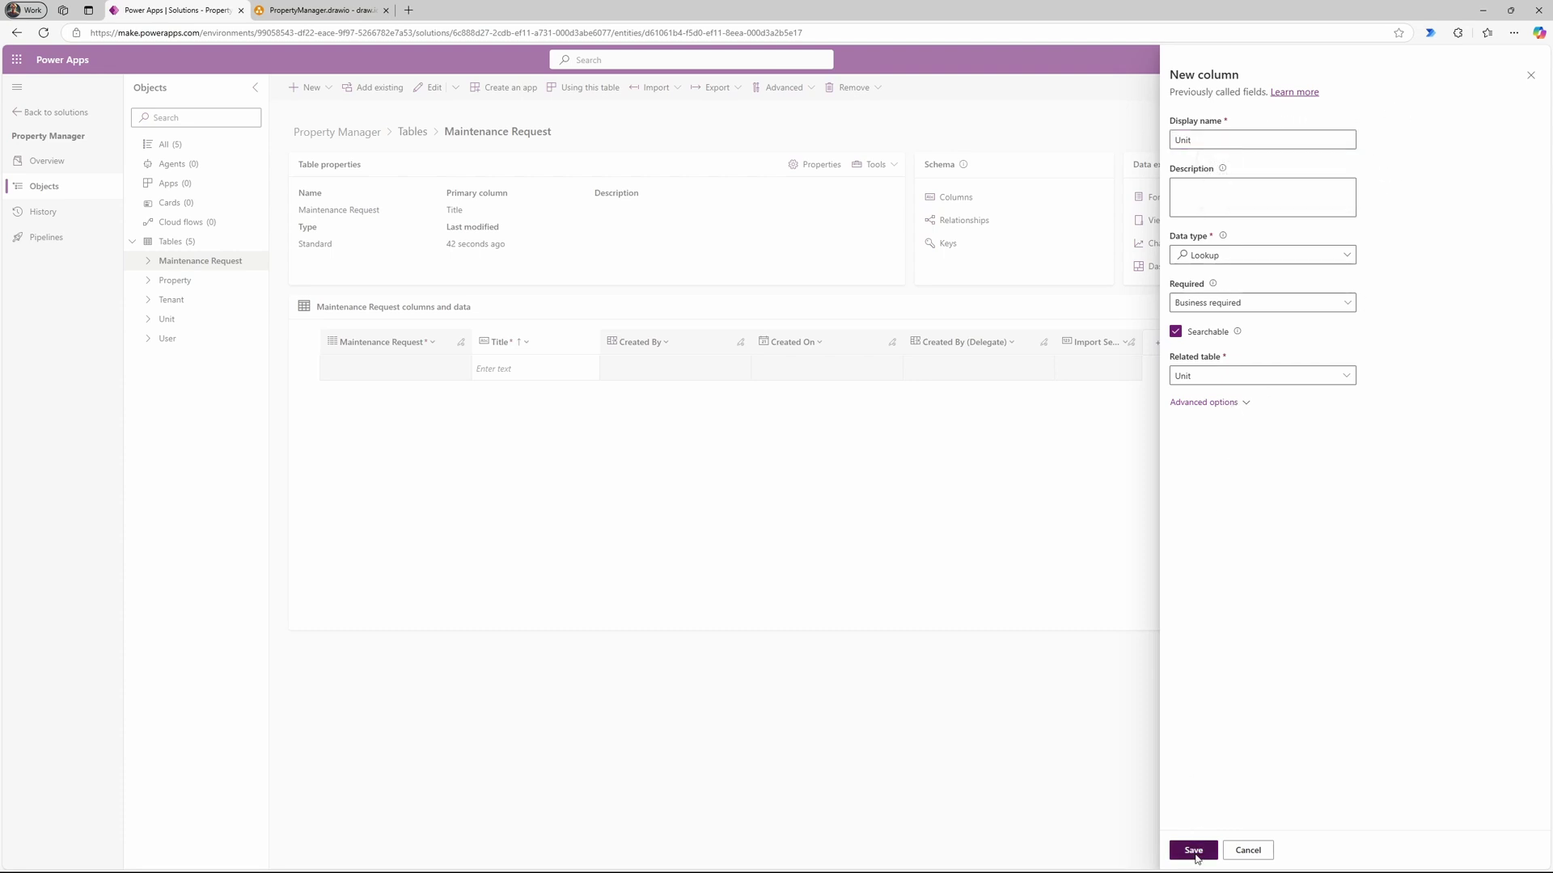
# Step: Check the MaintenanceRequests entity in the draw.io ERD and start a business required Lookup column named Tenant in the Maintenance Request table
pyautogui.click(296, 11)
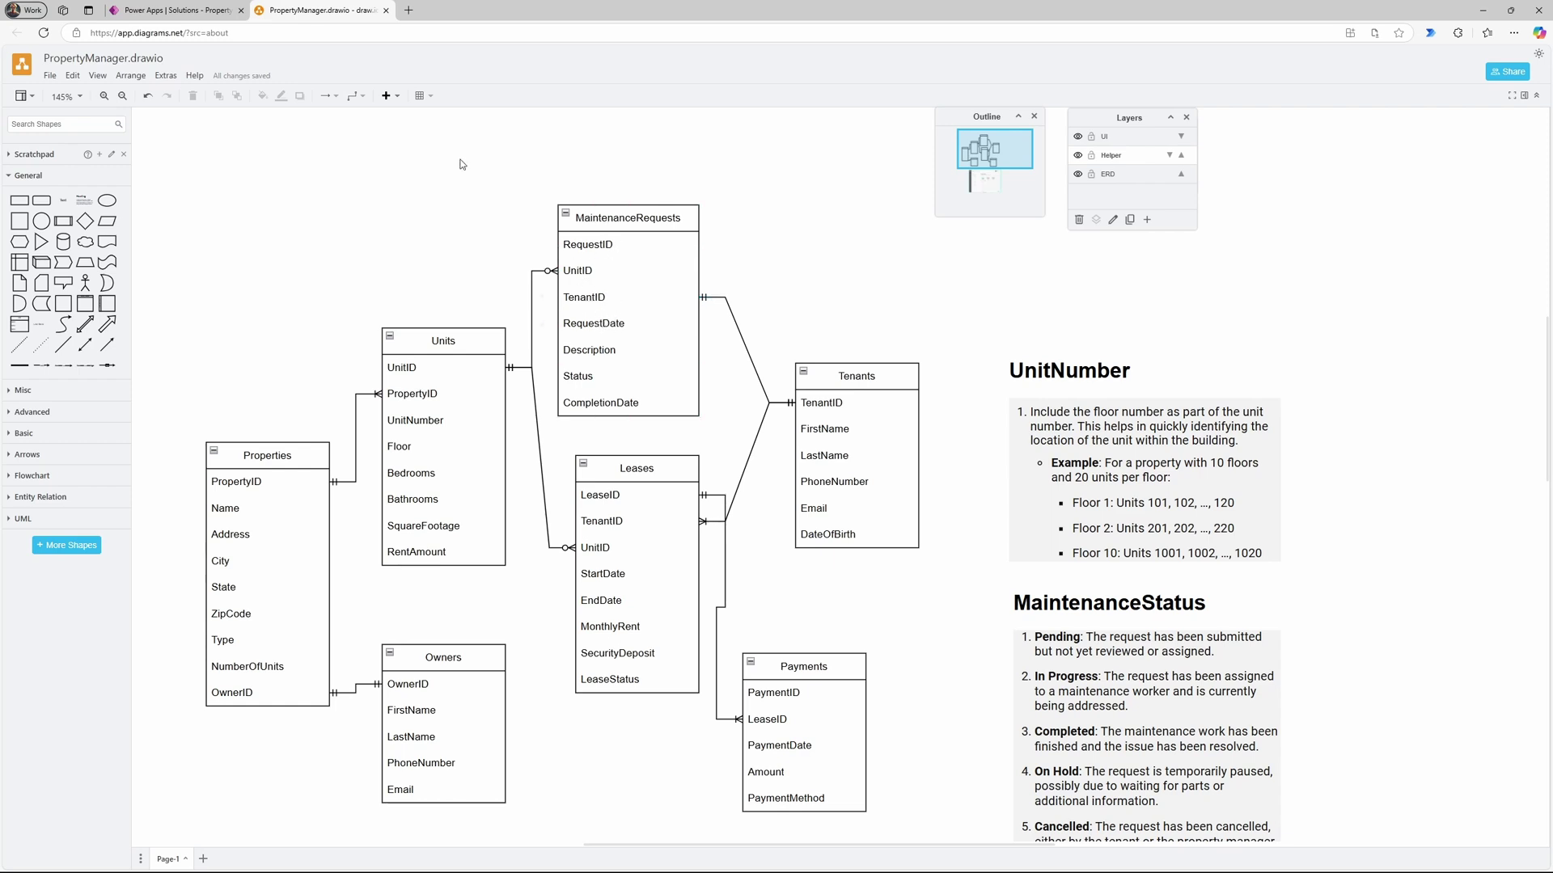
pyautogui.click(175, 16)
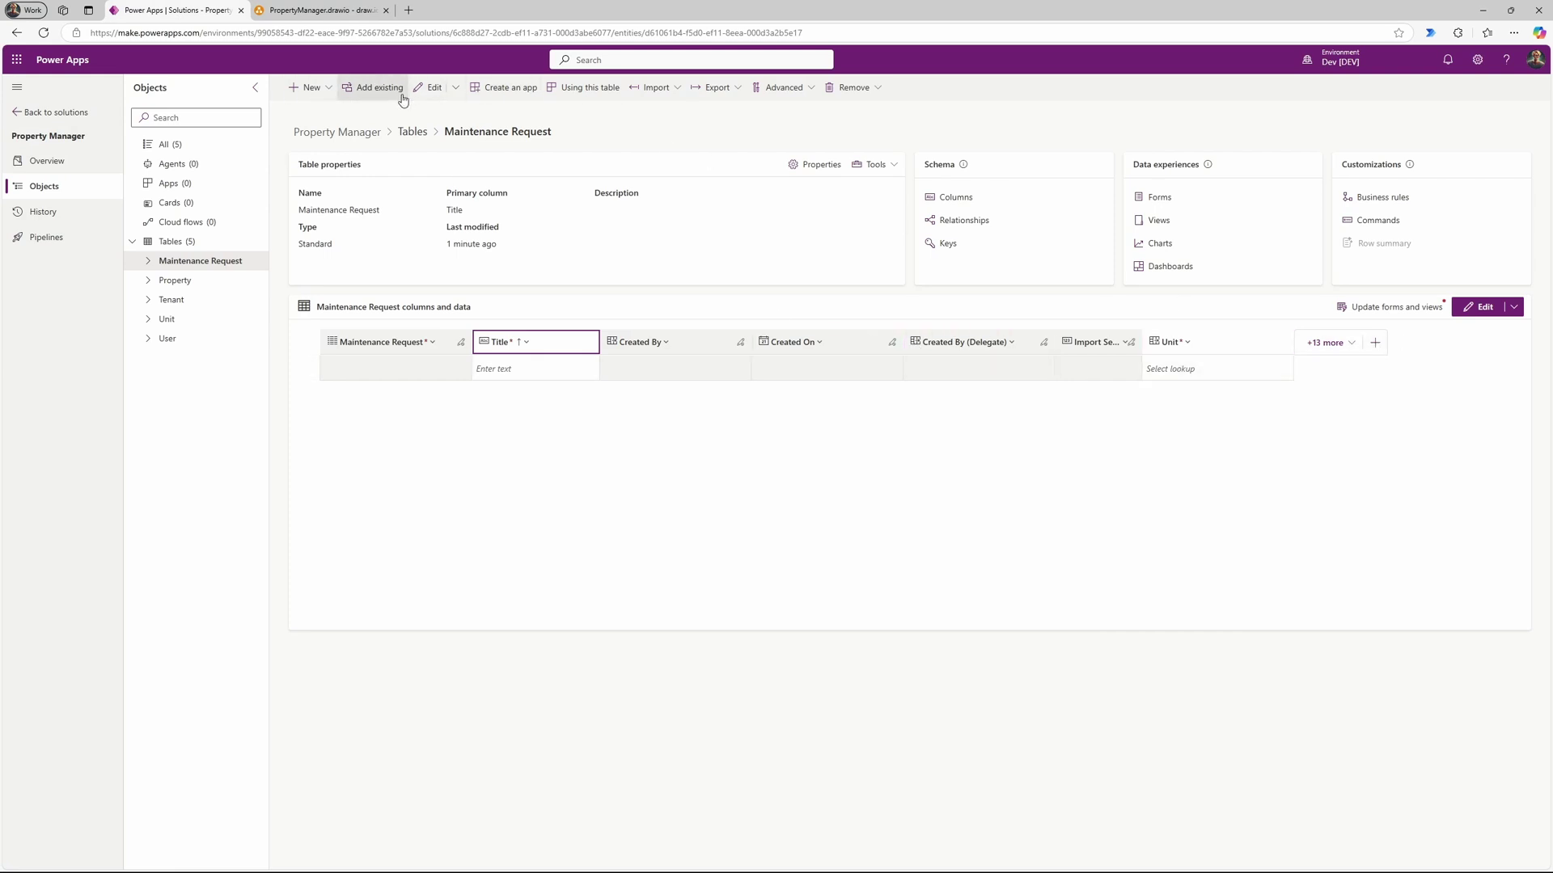
pyautogui.click(315, 87)
pyautogui.click(320, 132)
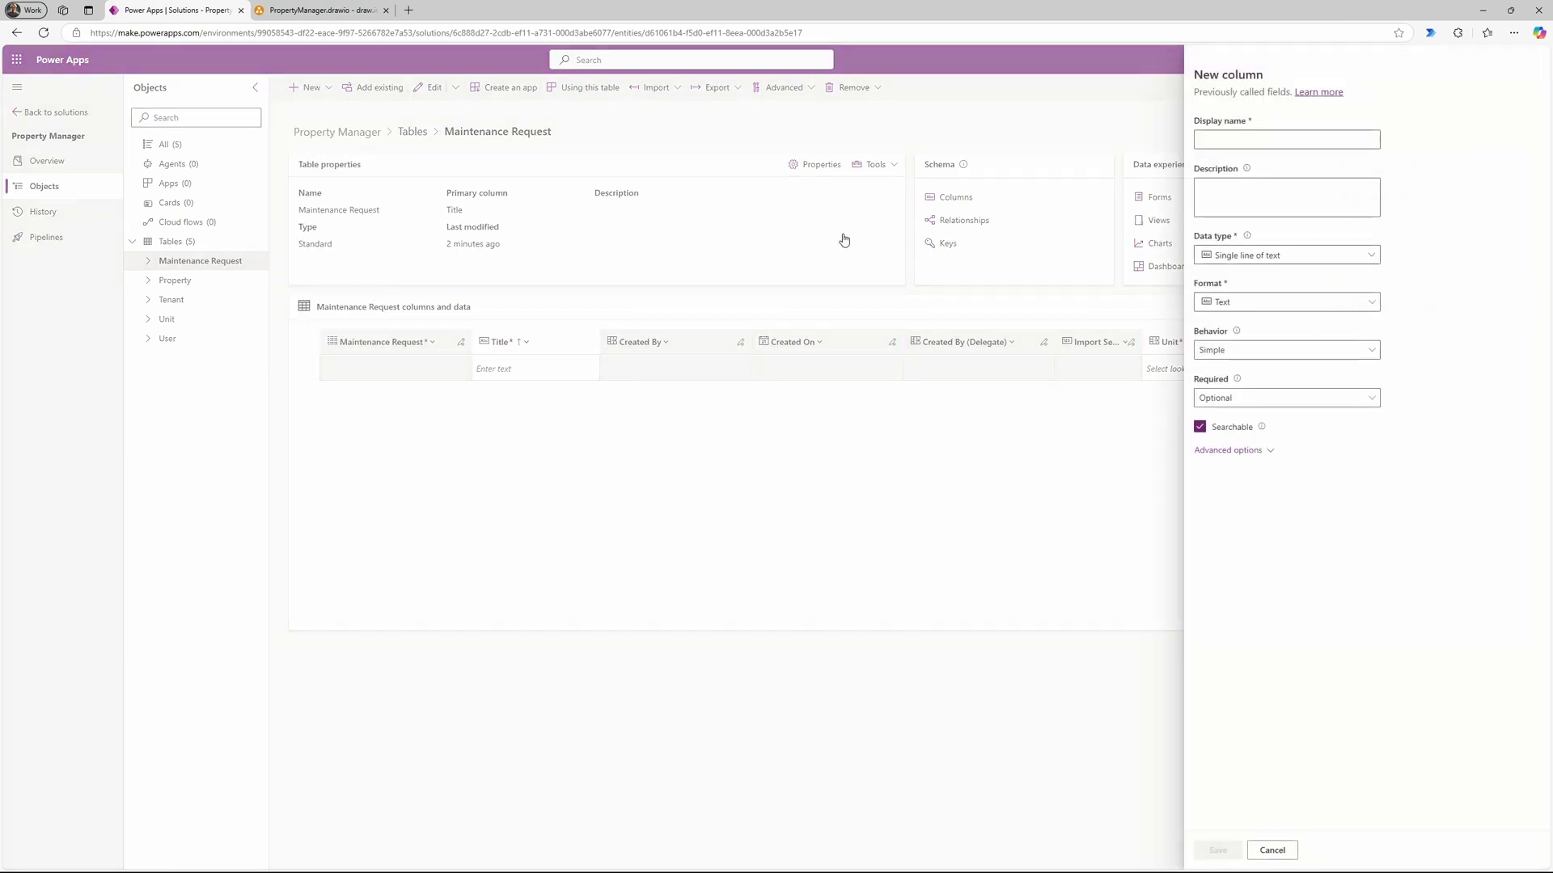
pyautogui.write('Tenant')
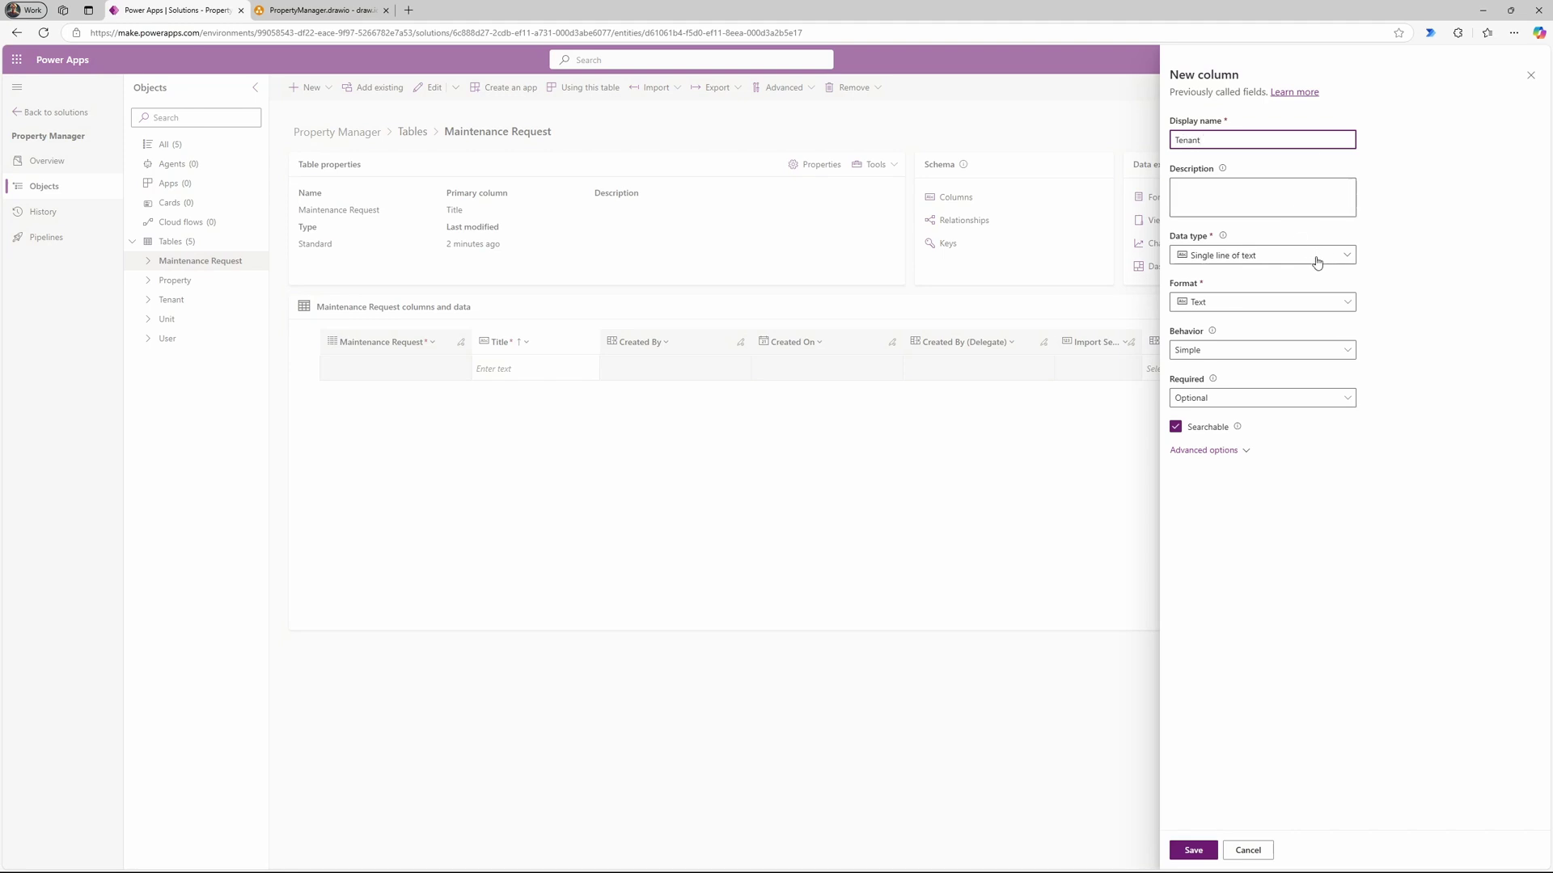
pyautogui.click(1338, 259)
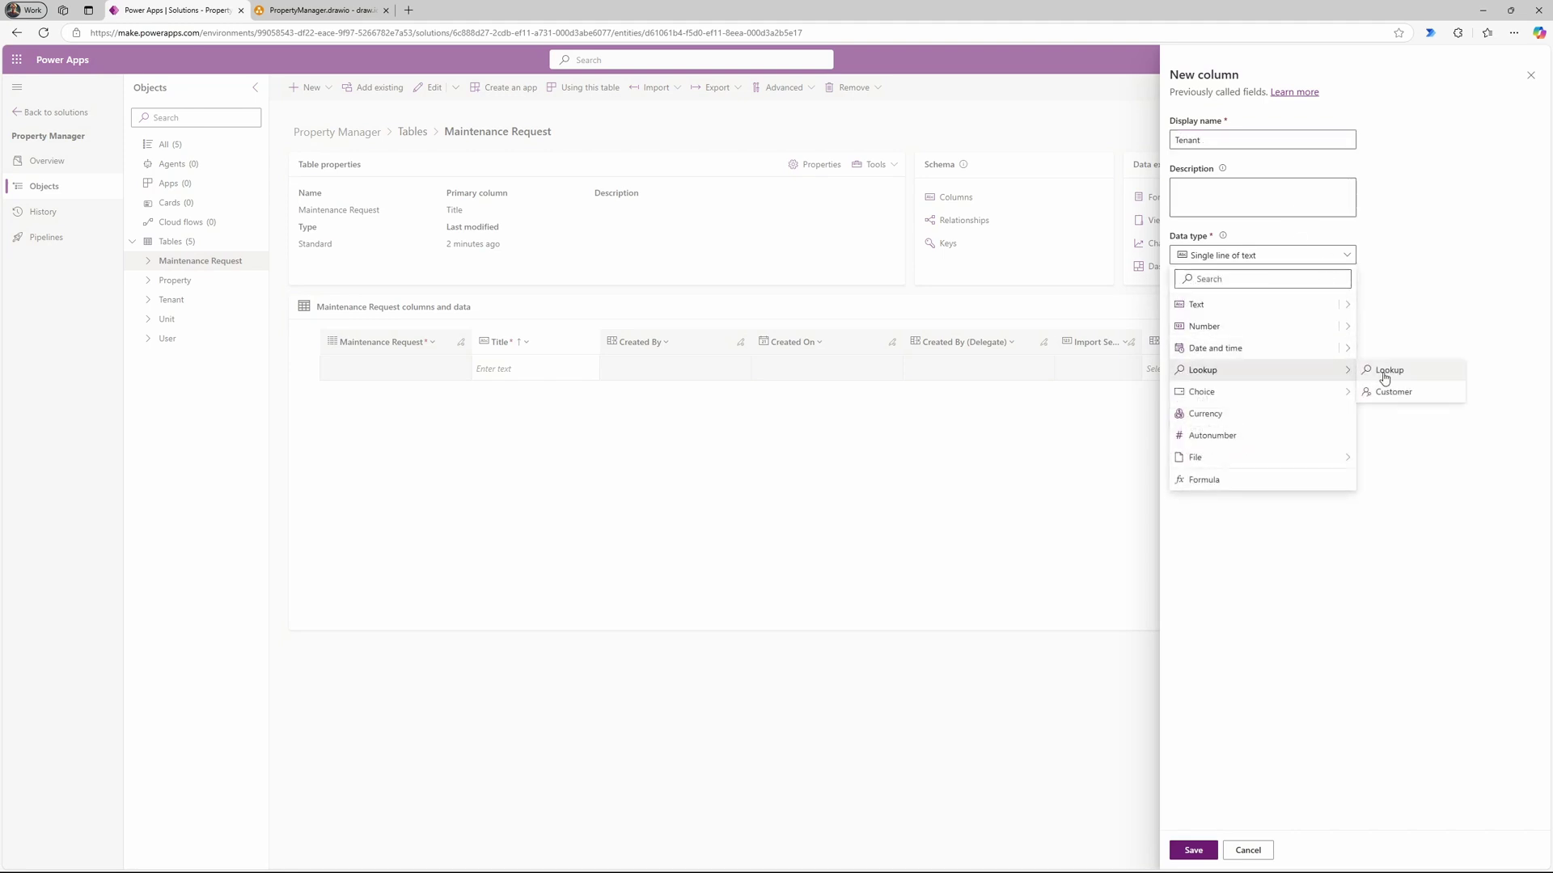
pyautogui.click(1388, 370)
pyautogui.click(1228, 311)
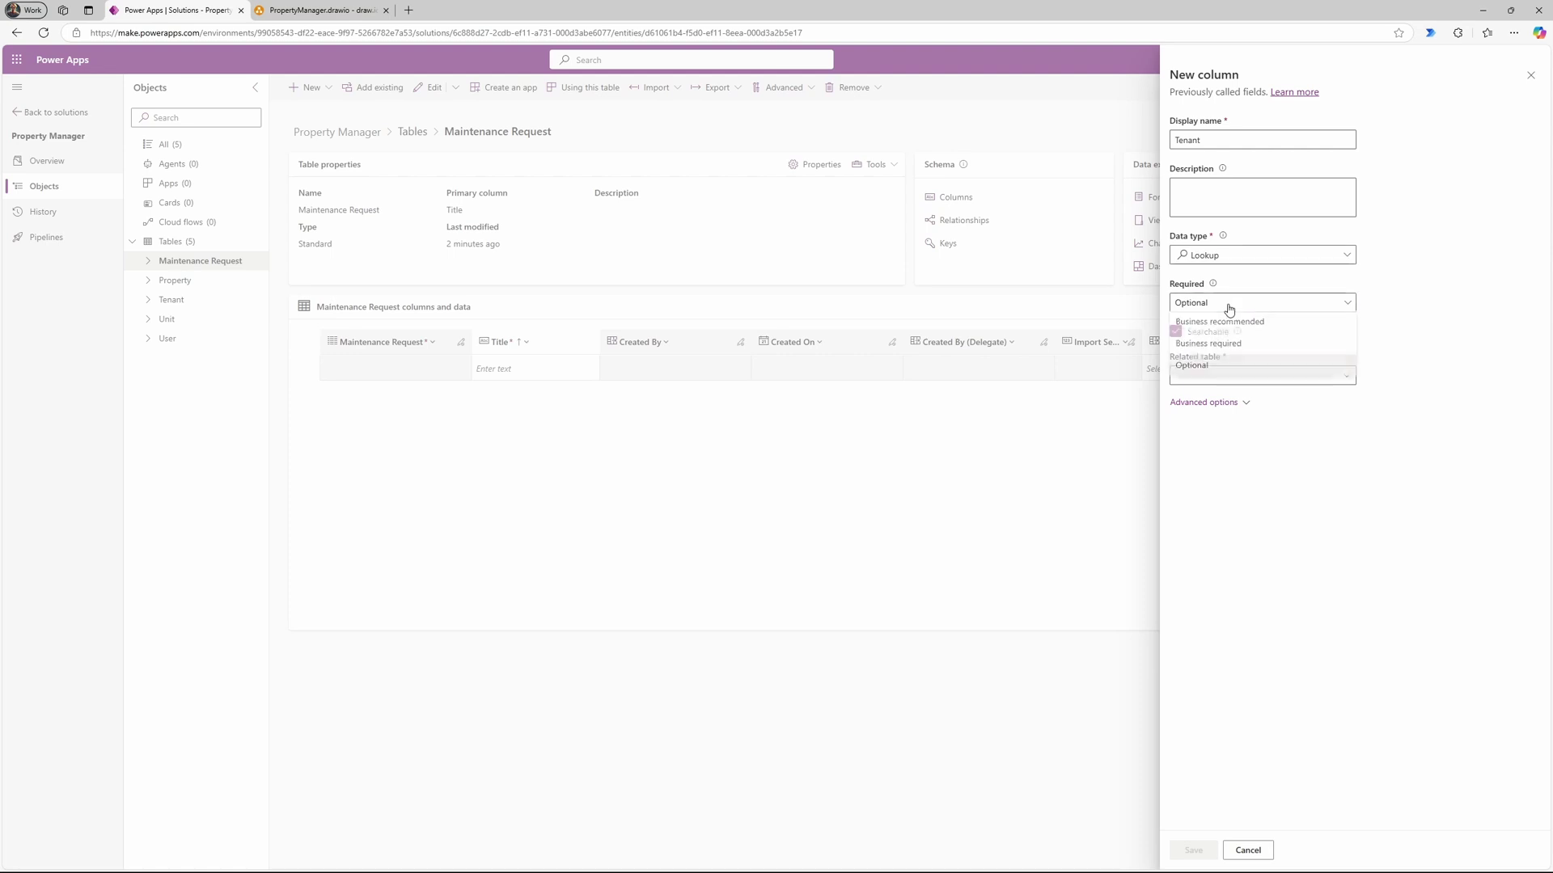
pyautogui.click(1231, 349)
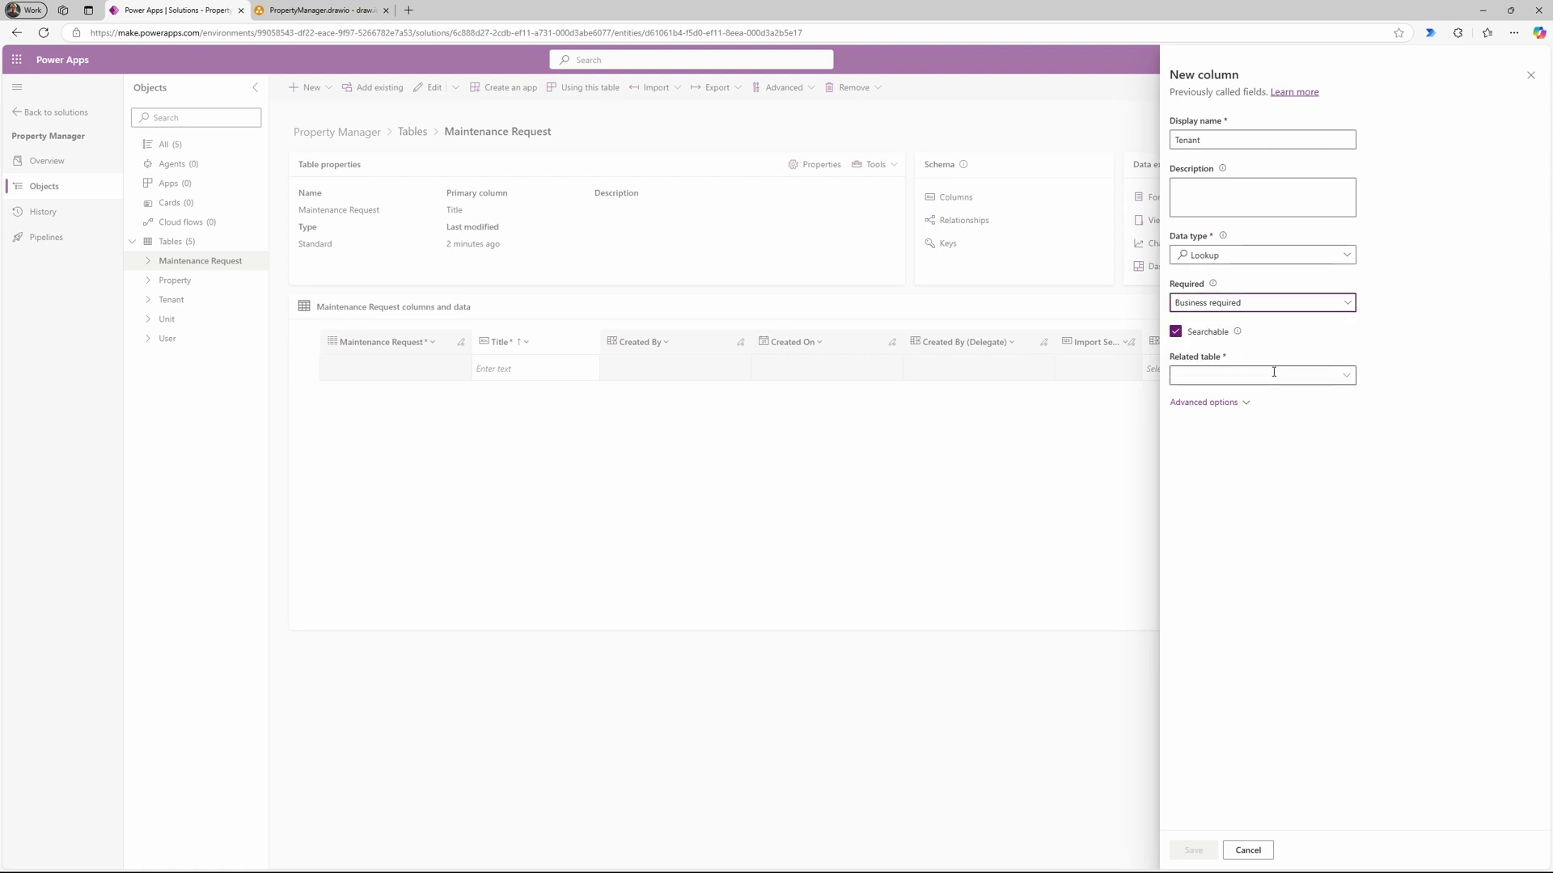
# Step: Relate the new lookup column to the Tenant table and save the column
pyautogui.click(1348, 377)
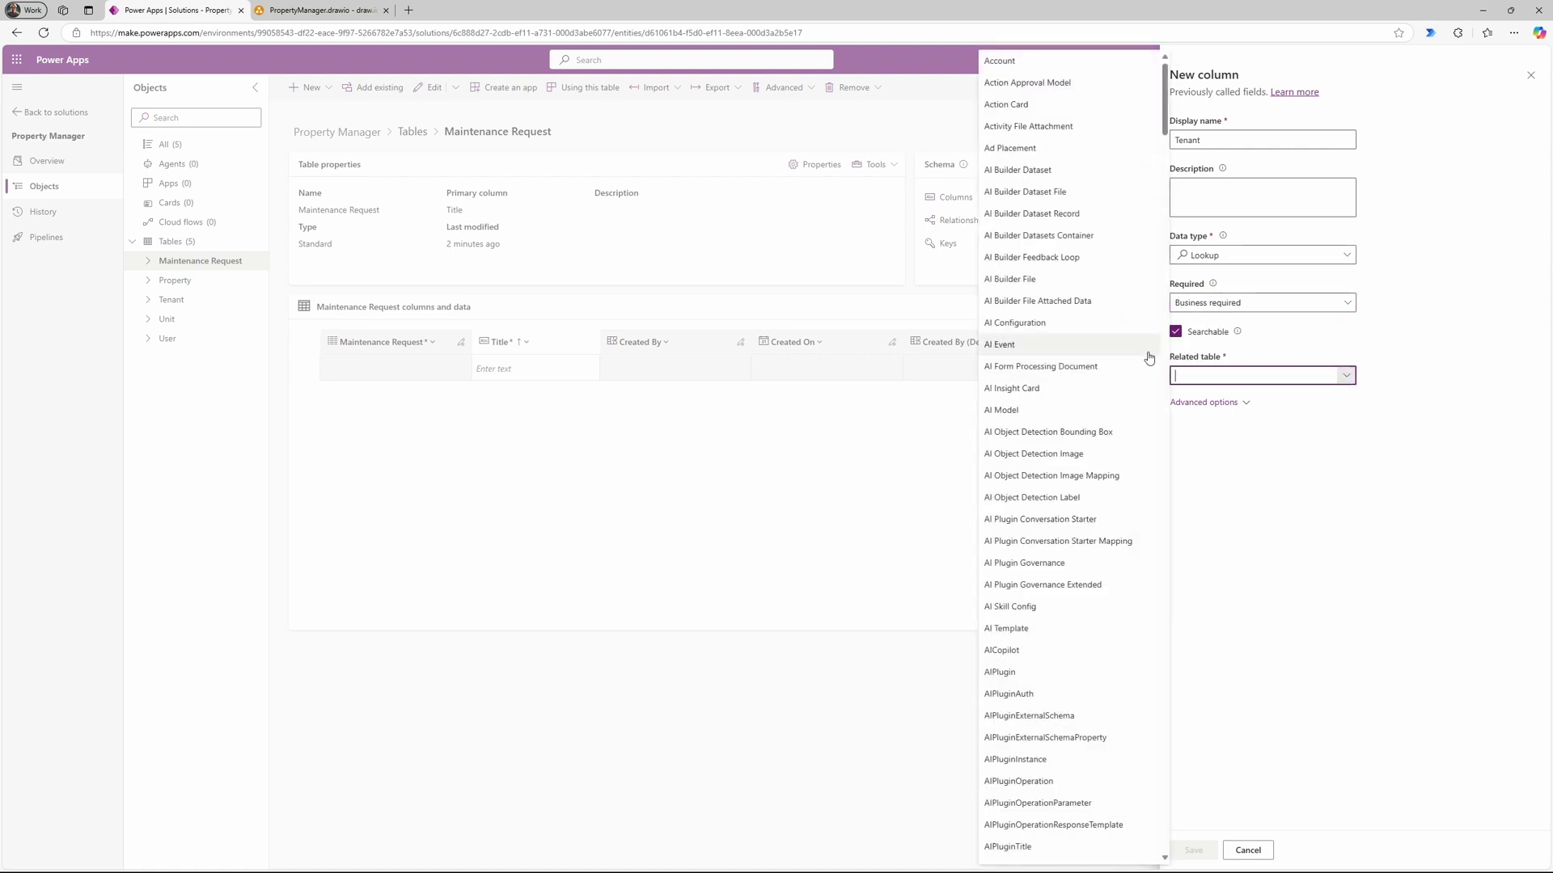
pyautogui.write('Tean')
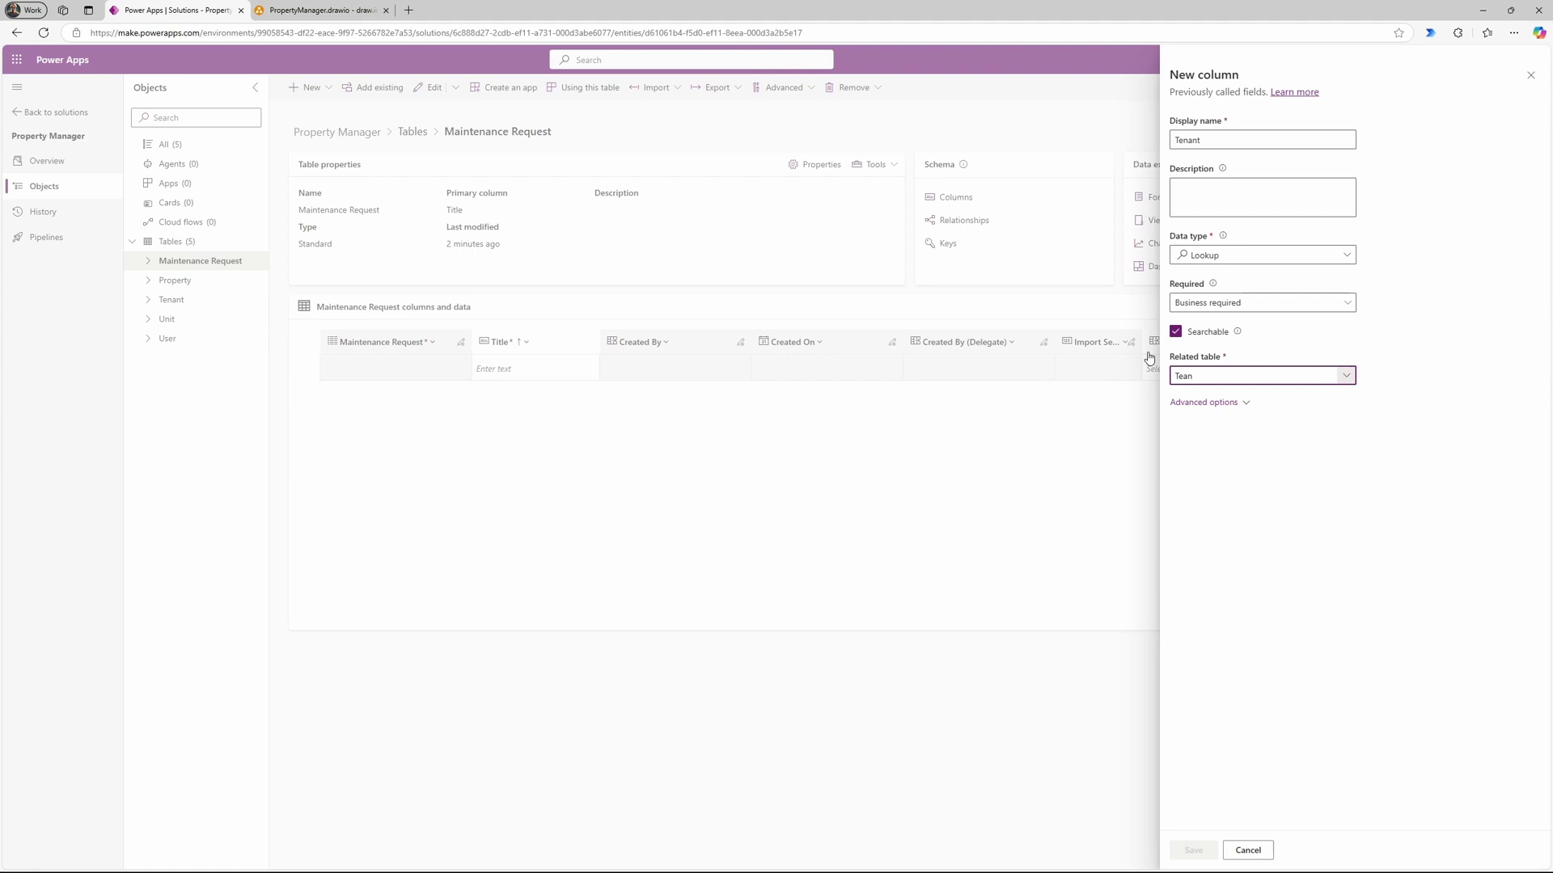
pyautogui.press('BackSpace')
pyautogui.press('BackSpace')
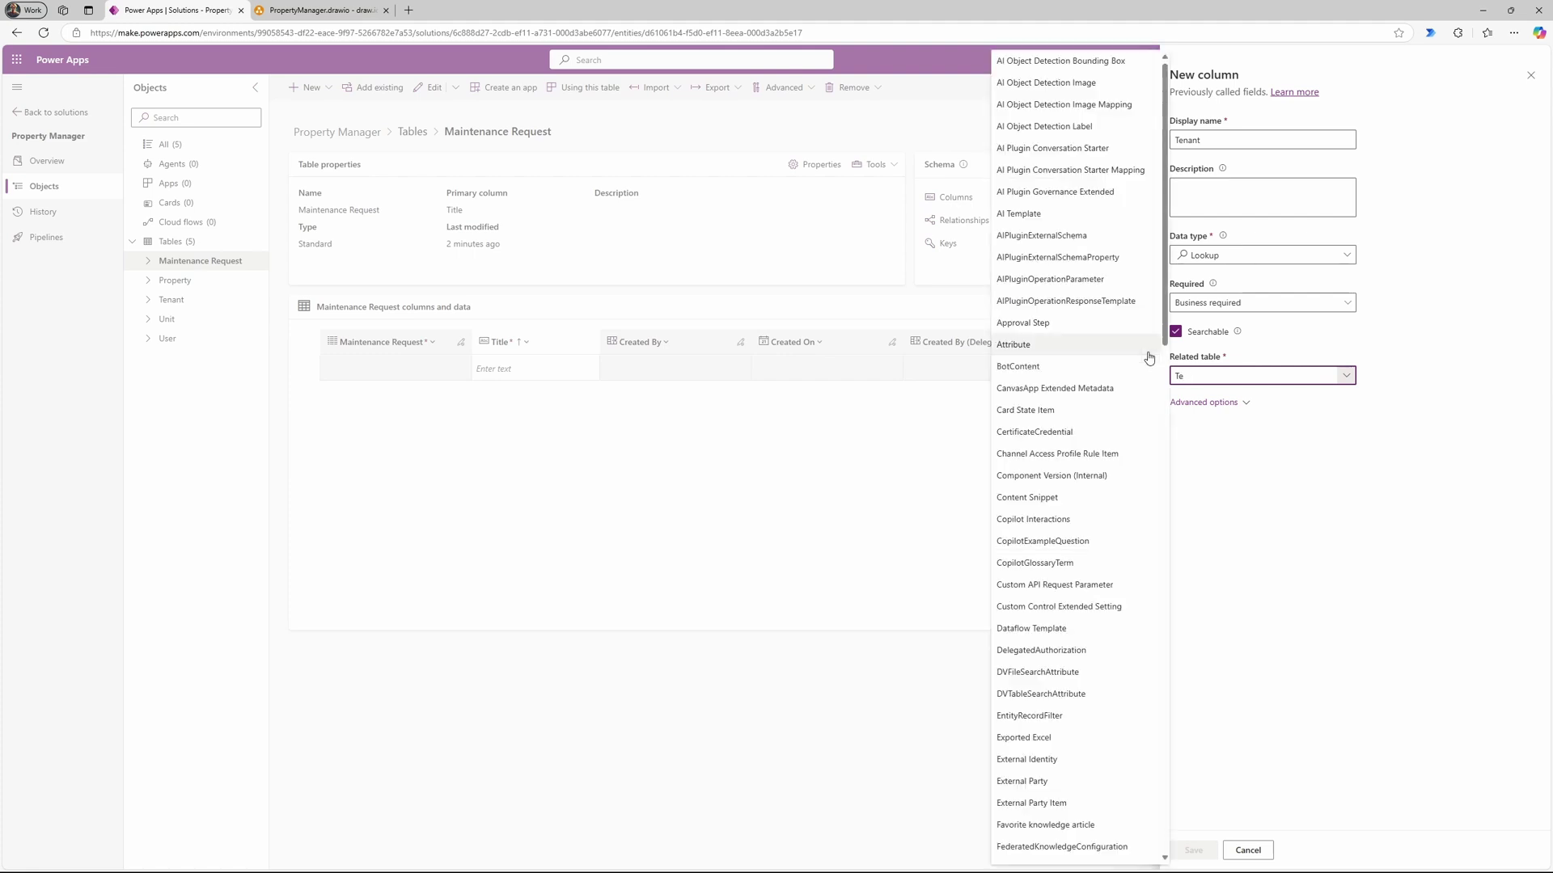
pyautogui.write('n')
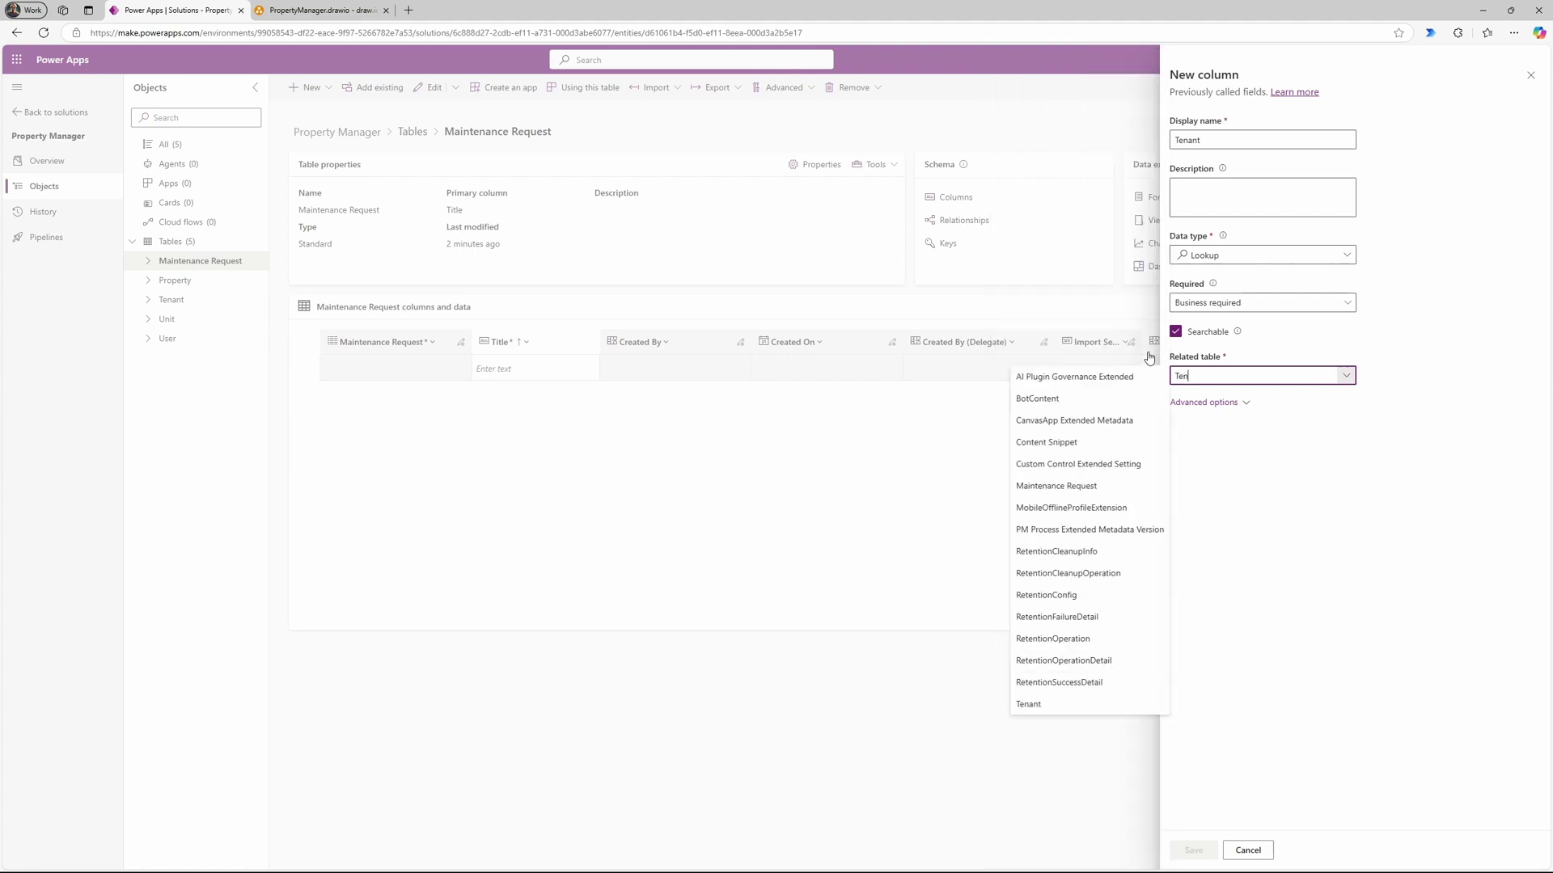
pyautogui.click(1071, 714)
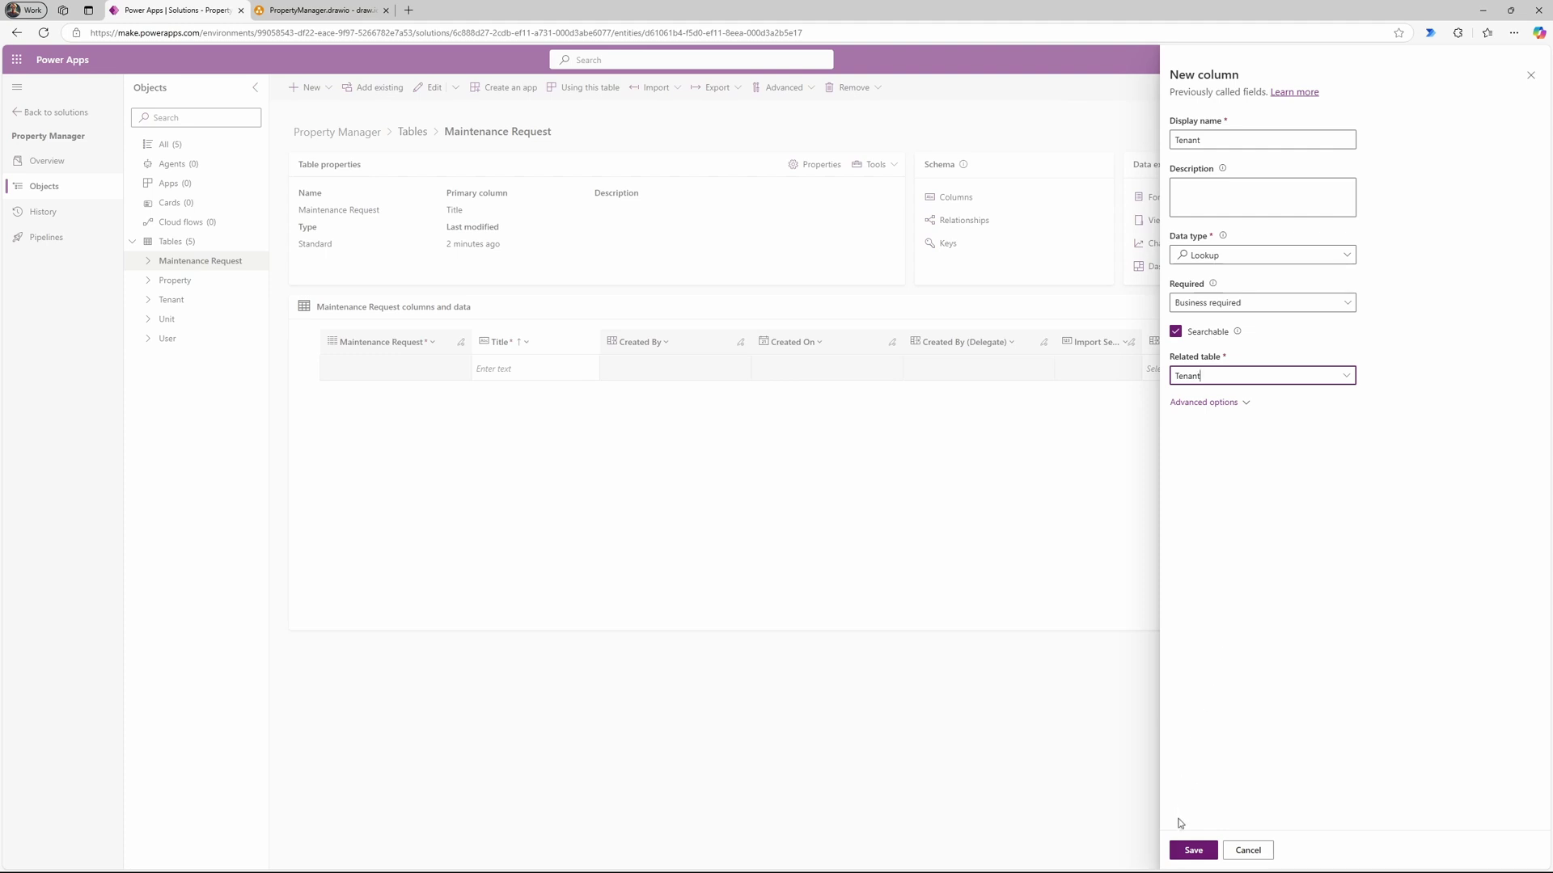
pyautogui.click(1193, 851)
# Step: Check the Leases entity in the draw.io ERD and start a new column named Monthly rent in the Lease table
pyautogui.click(320, 10)
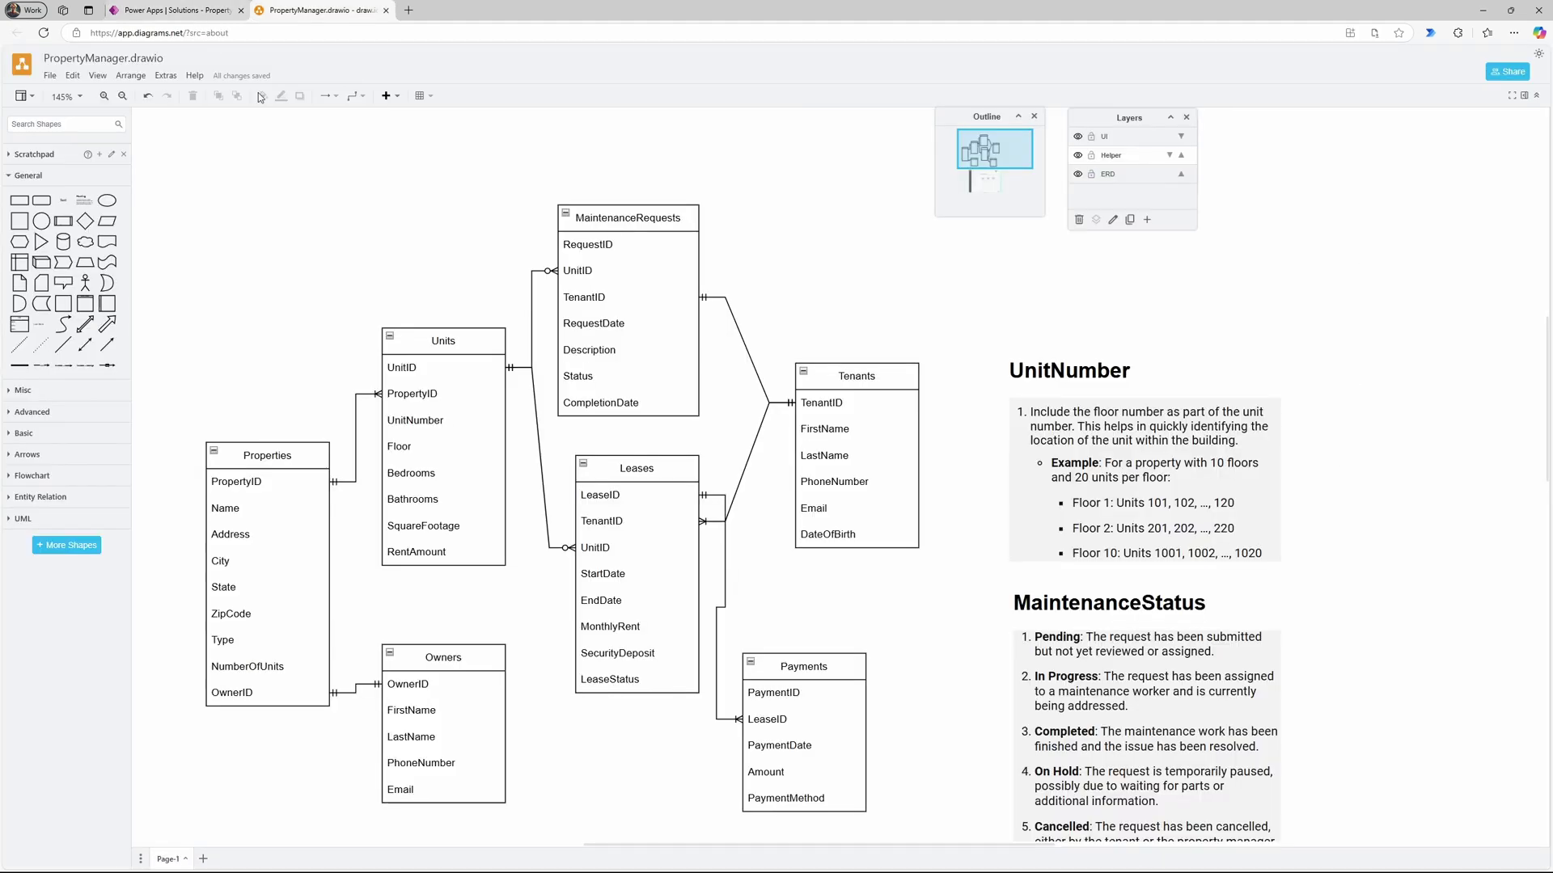
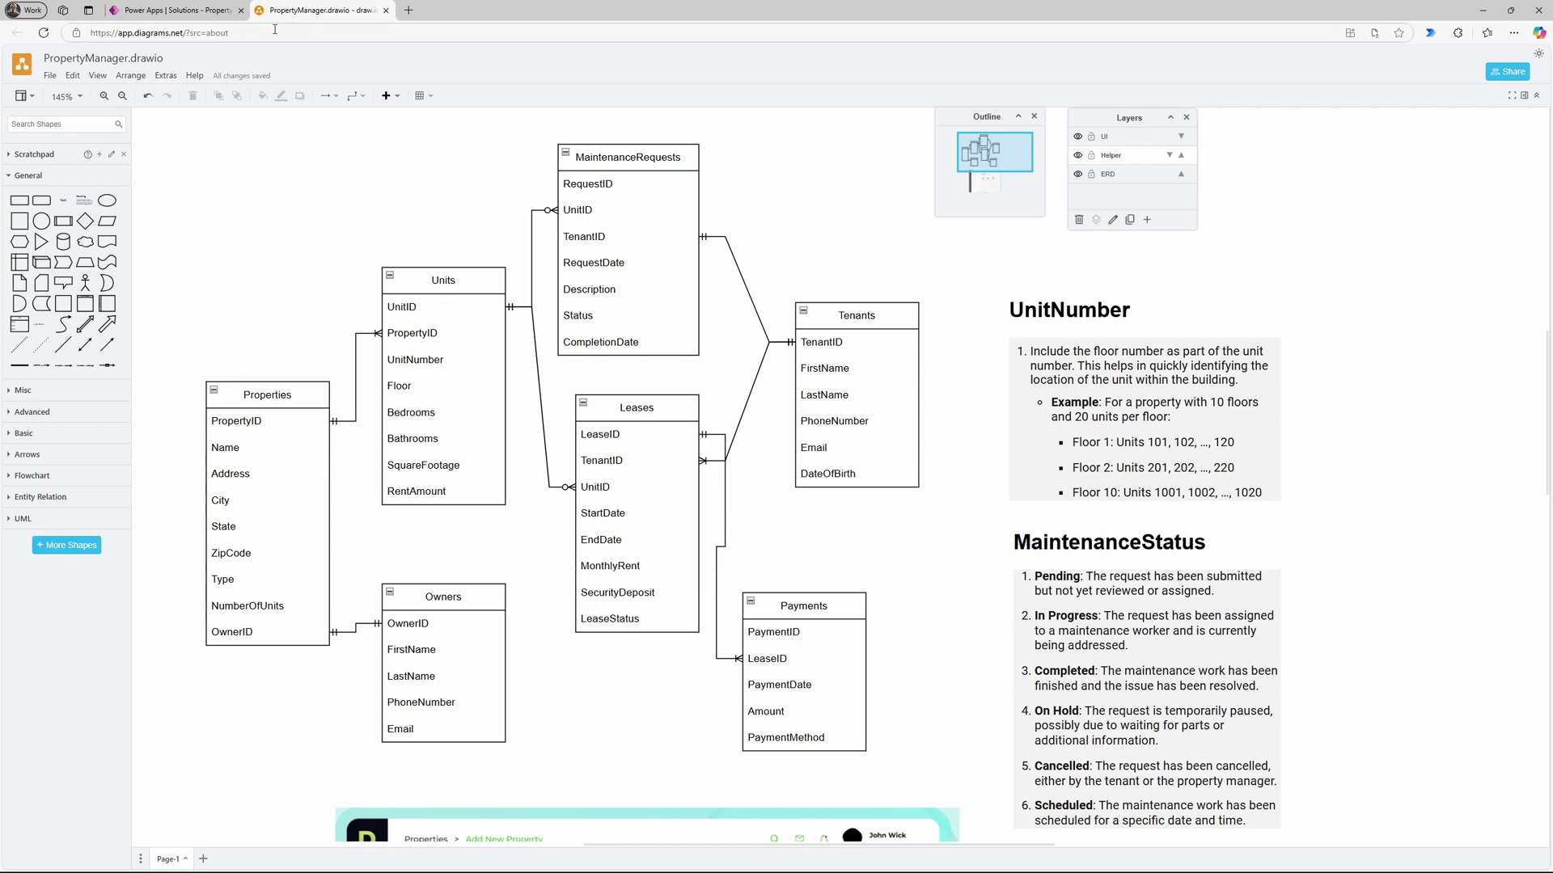
pyautogui.click(174, 11)
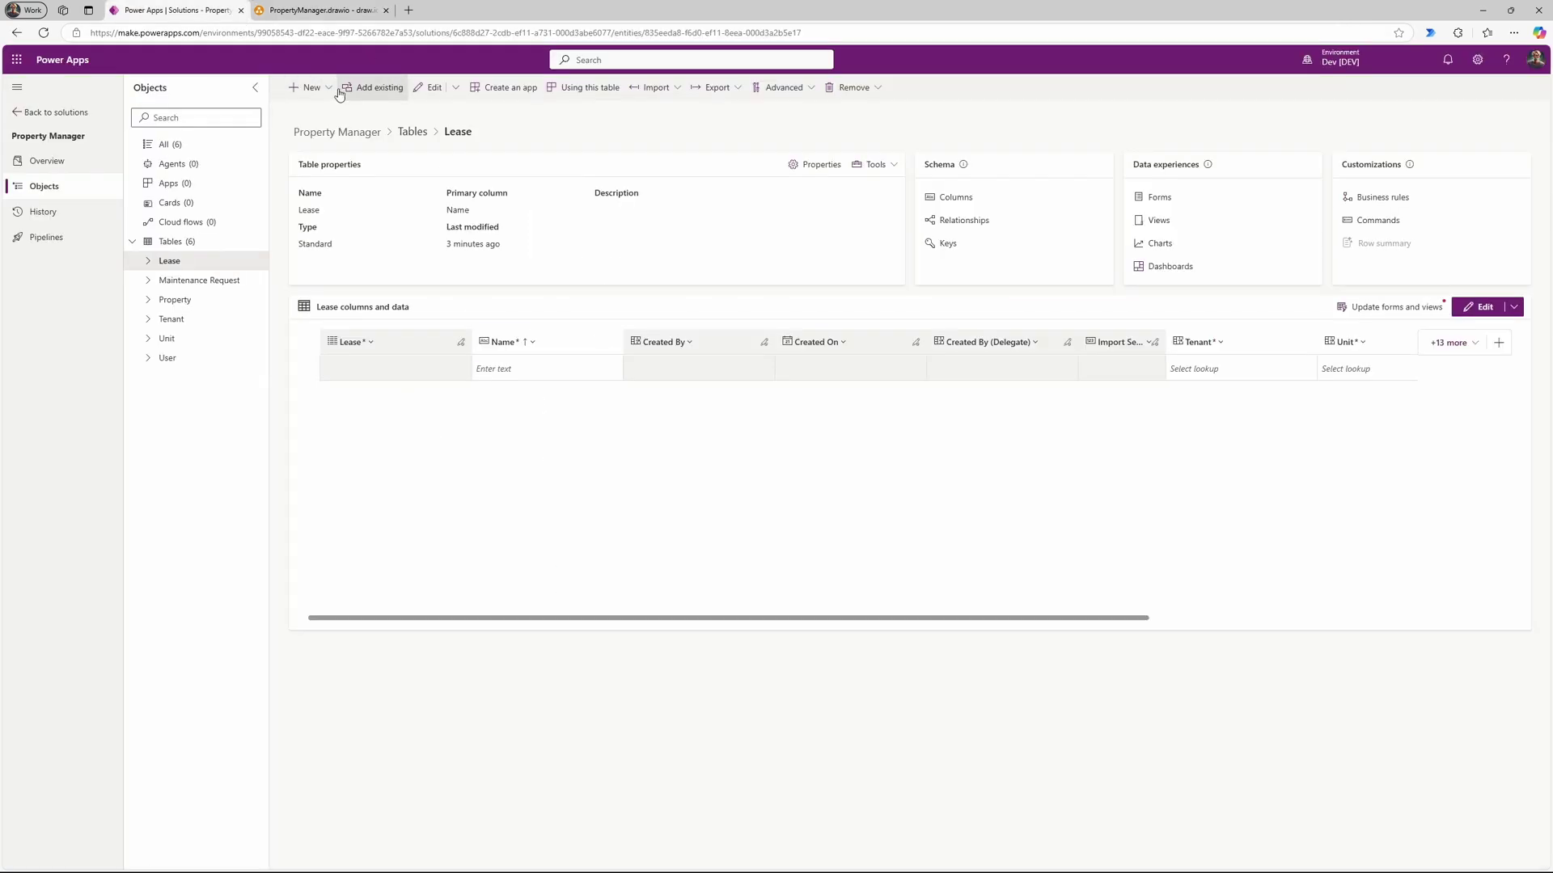
pyautogui.click(308, 88)
pyautogui.click(336, 134)
pyautogui.write('Monthly rent')
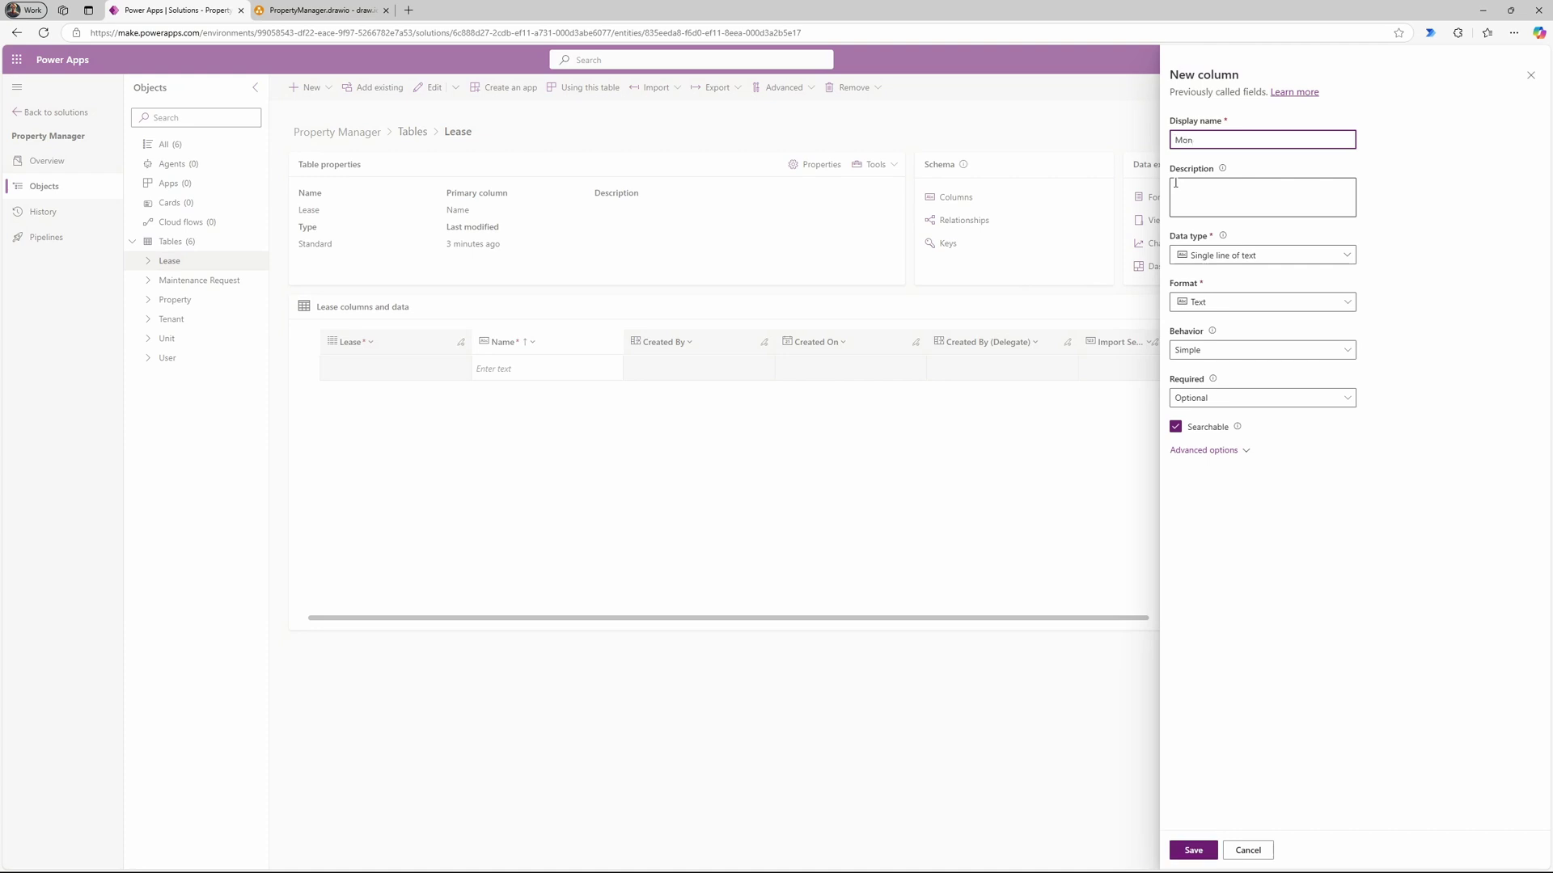
# Step: Give the Monthly rent column the Decimal data type, make it business required and save it
pyautogui.click(1269, 256)
pyautogui.moveTo(1346, 327)
pyautogui.click(1403, 353)
pyautogui.click(1261, 350)
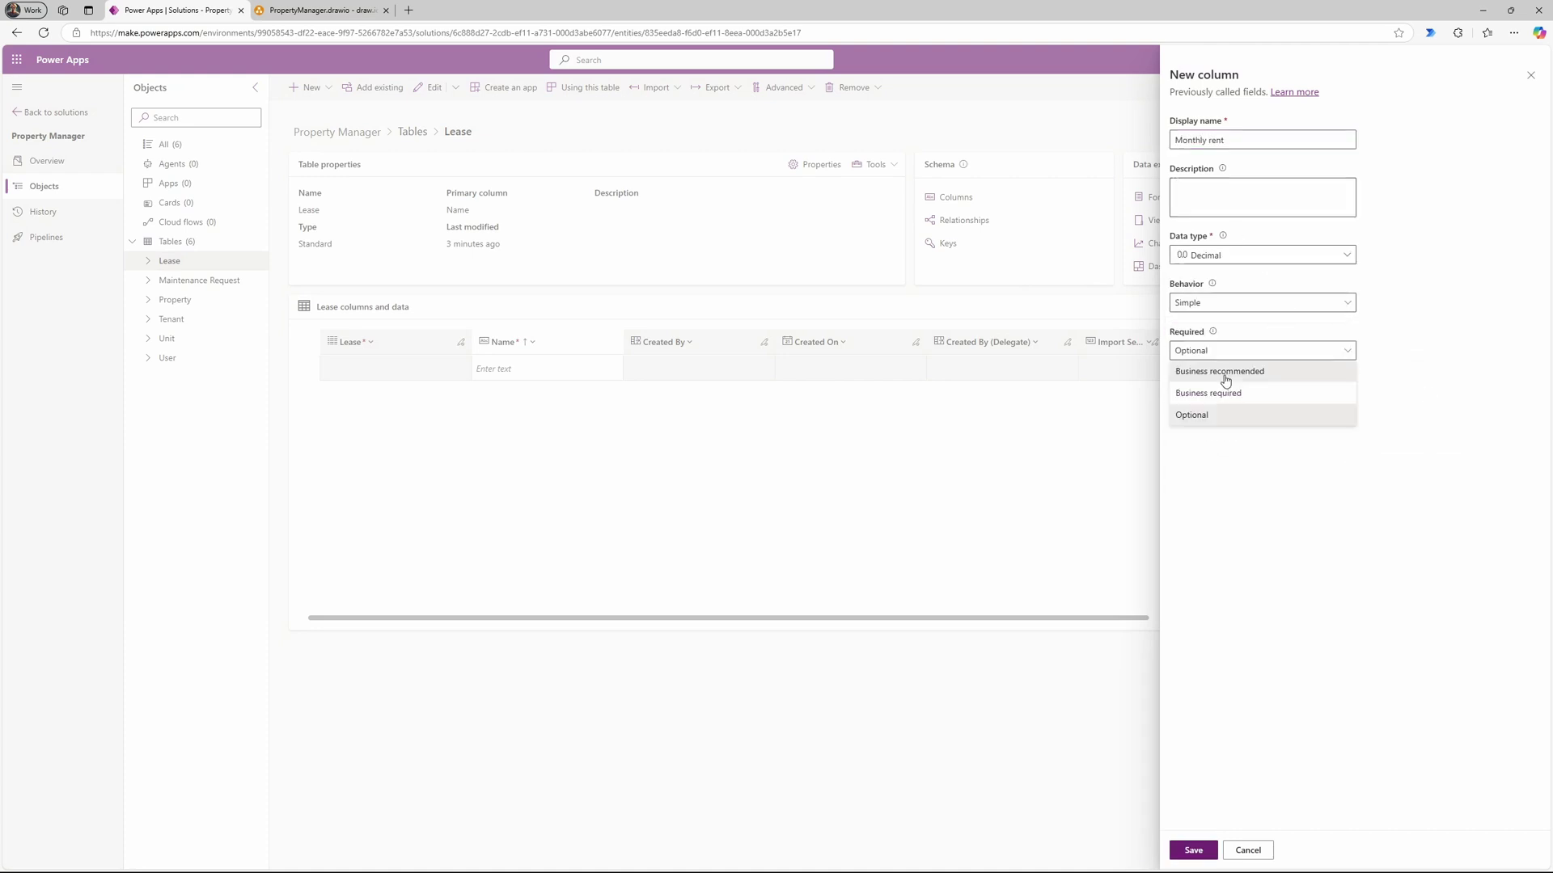
pyautogui.click(1223, 374)
pyautogui.click(1223, 350)
pyautogui.click(1224, 389)
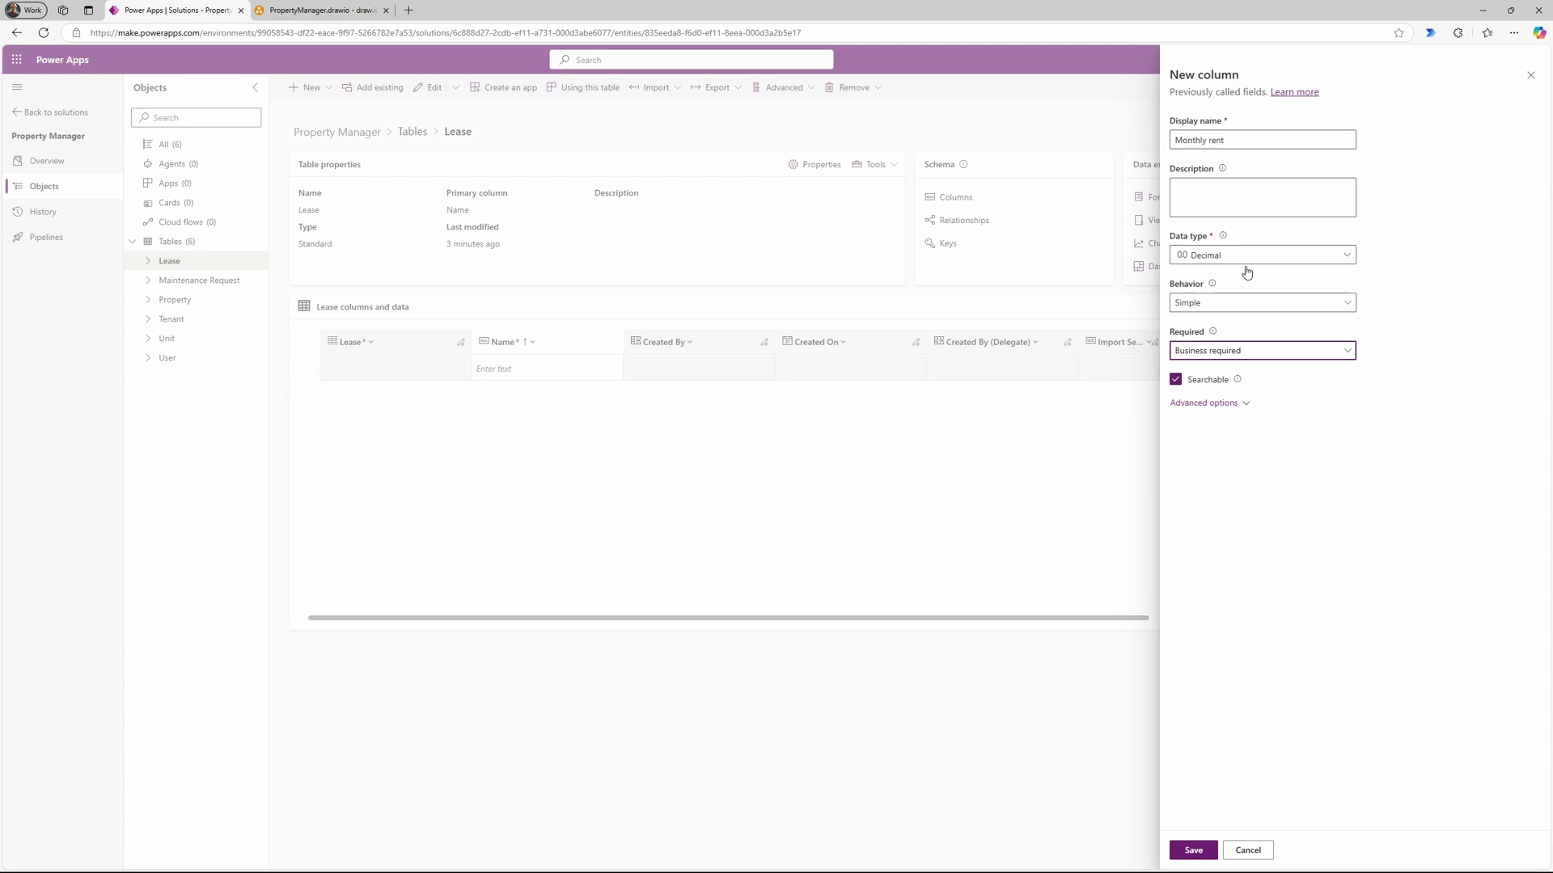
pyautogui.click(1193, 850)
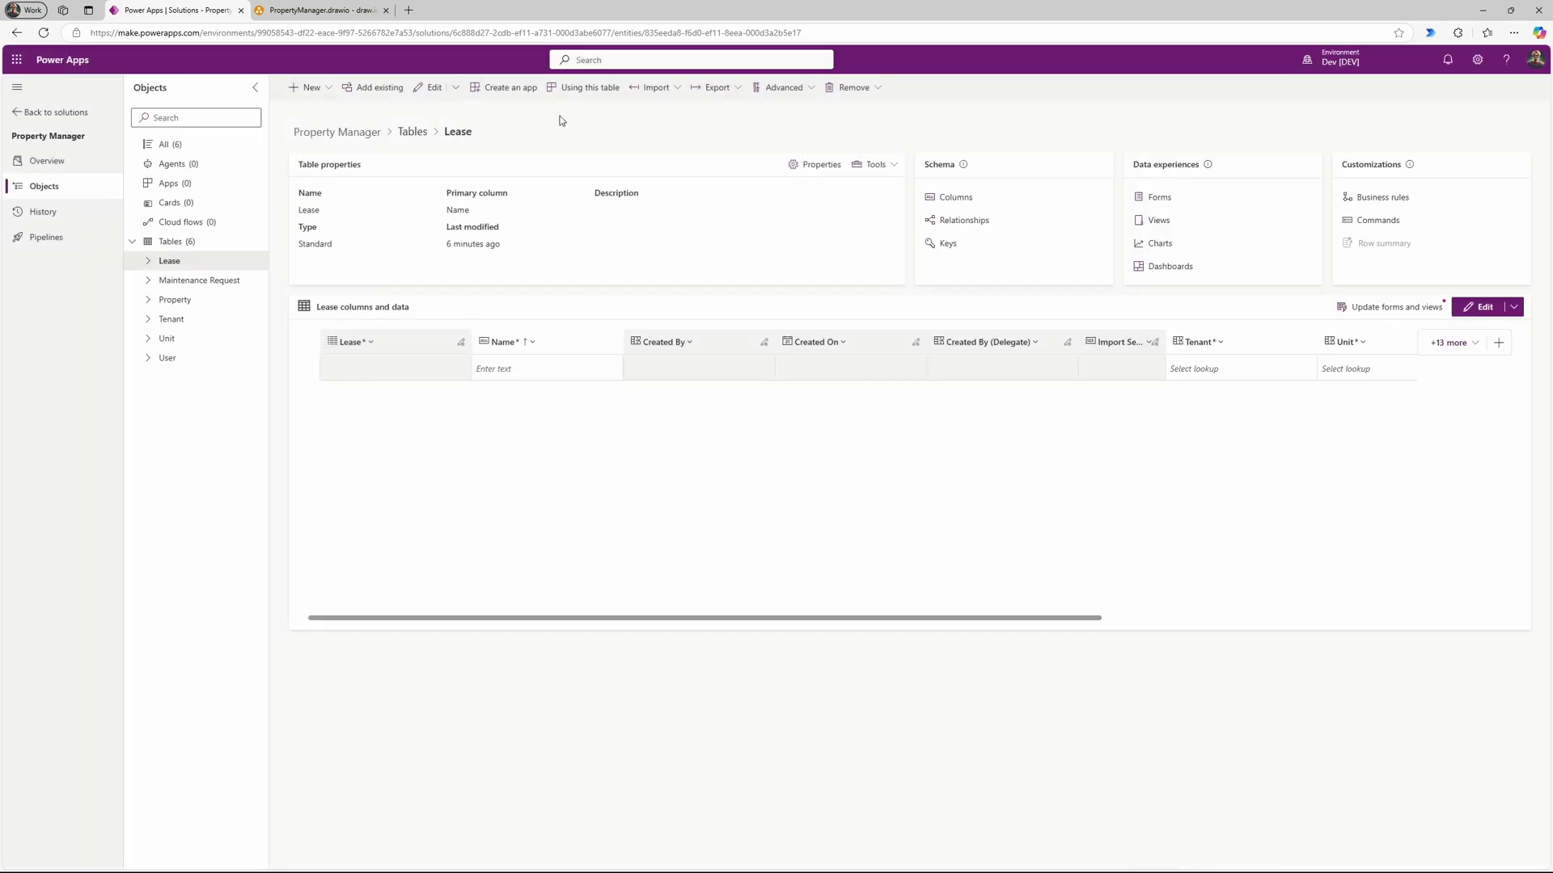
# Step: Add a business required Decimal column named Security Deposit to the Lease table and save it
pyautogui.click(321, 89)
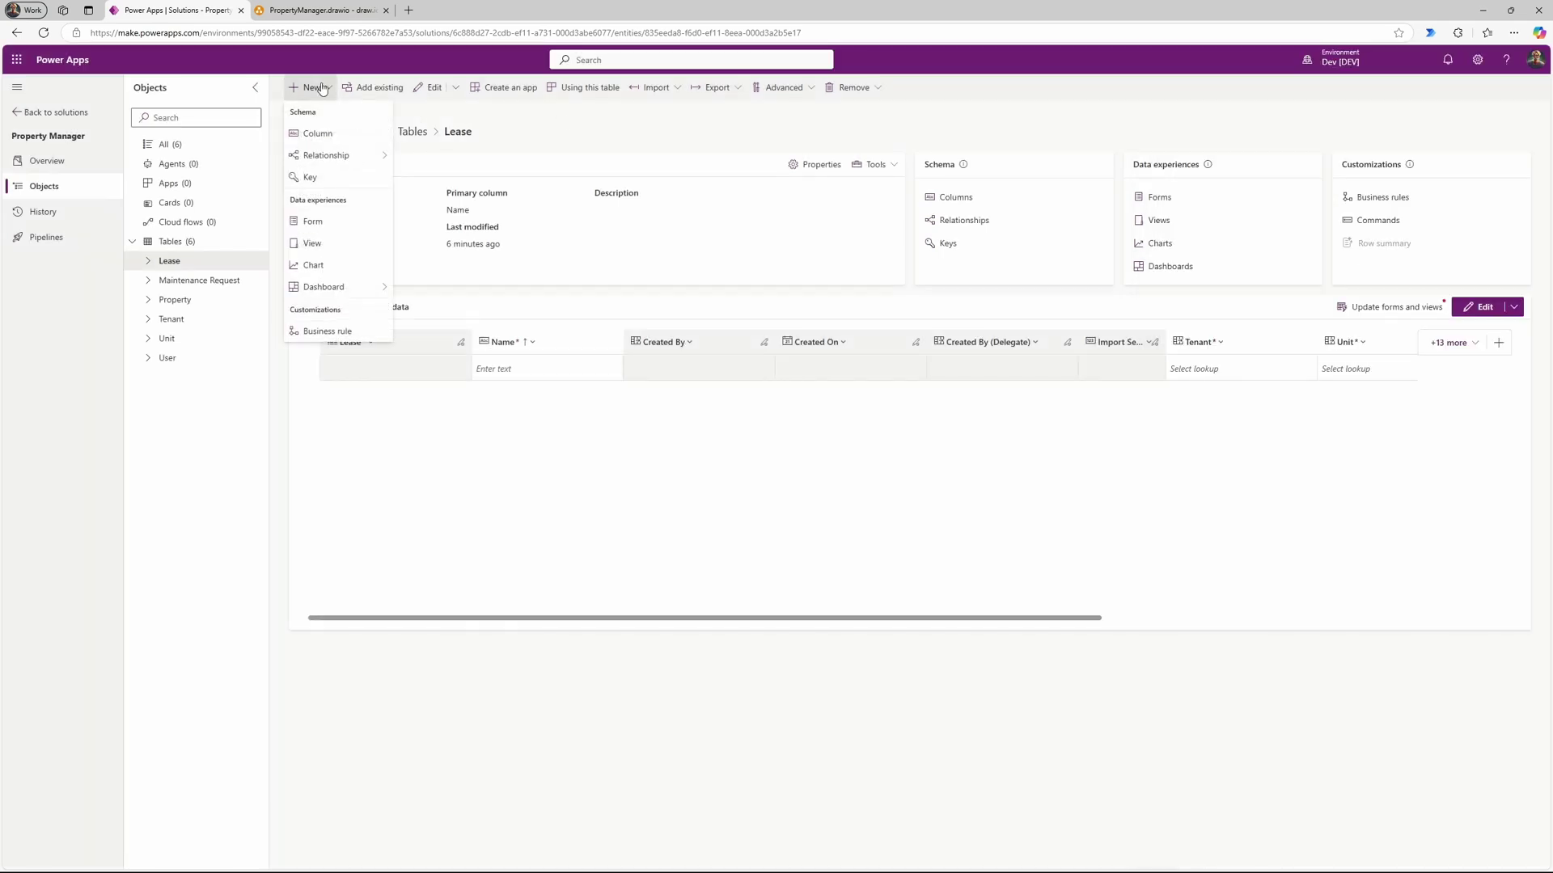
pyautogui.click(329, 136)
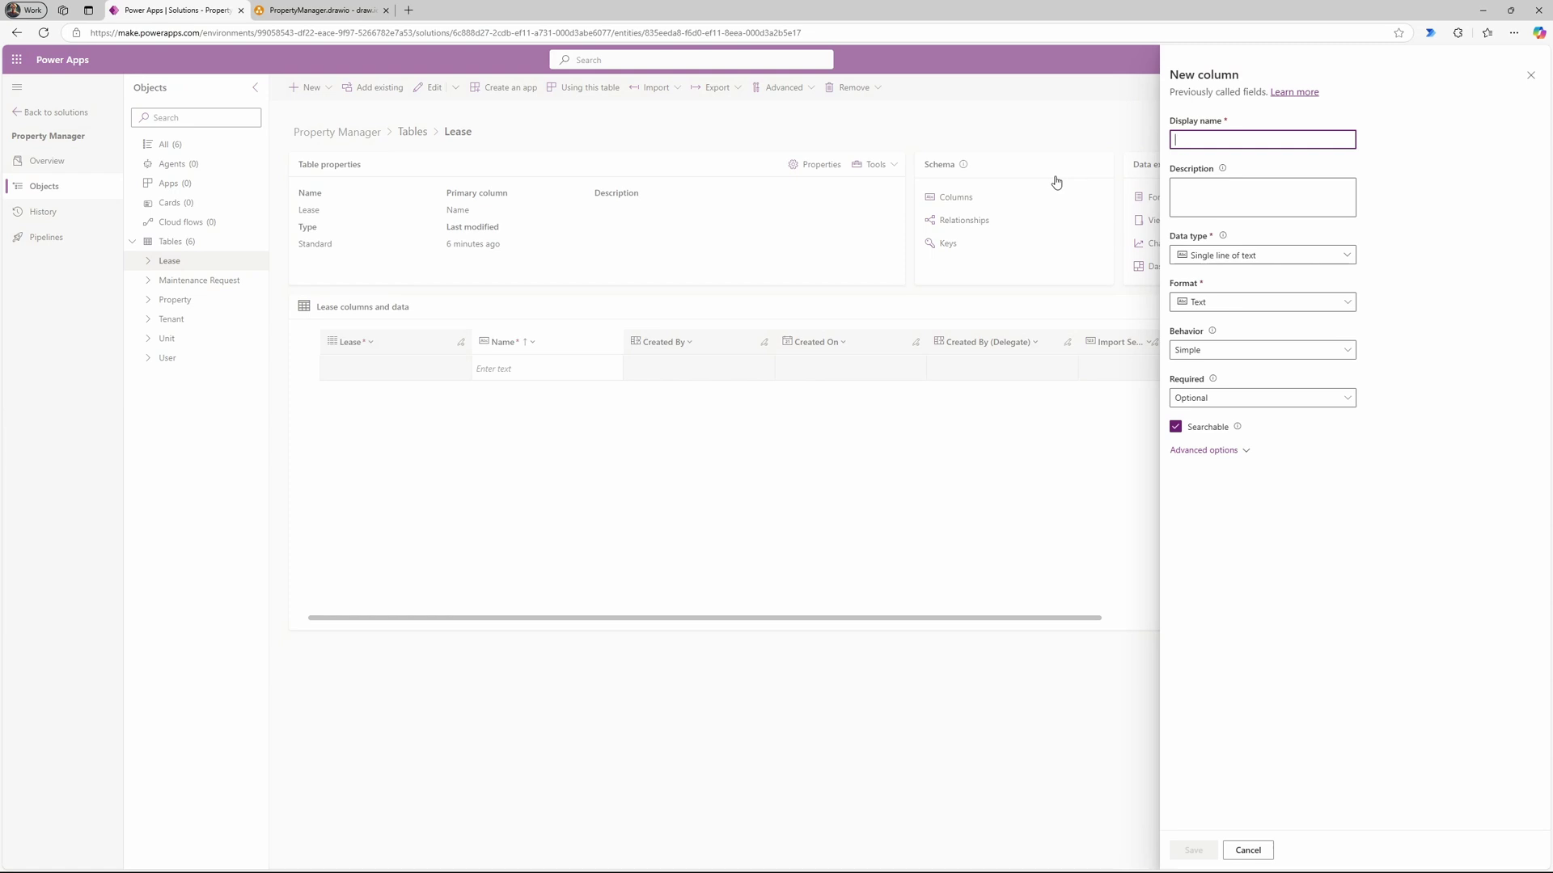
pyautogui.write('Security Deposit')
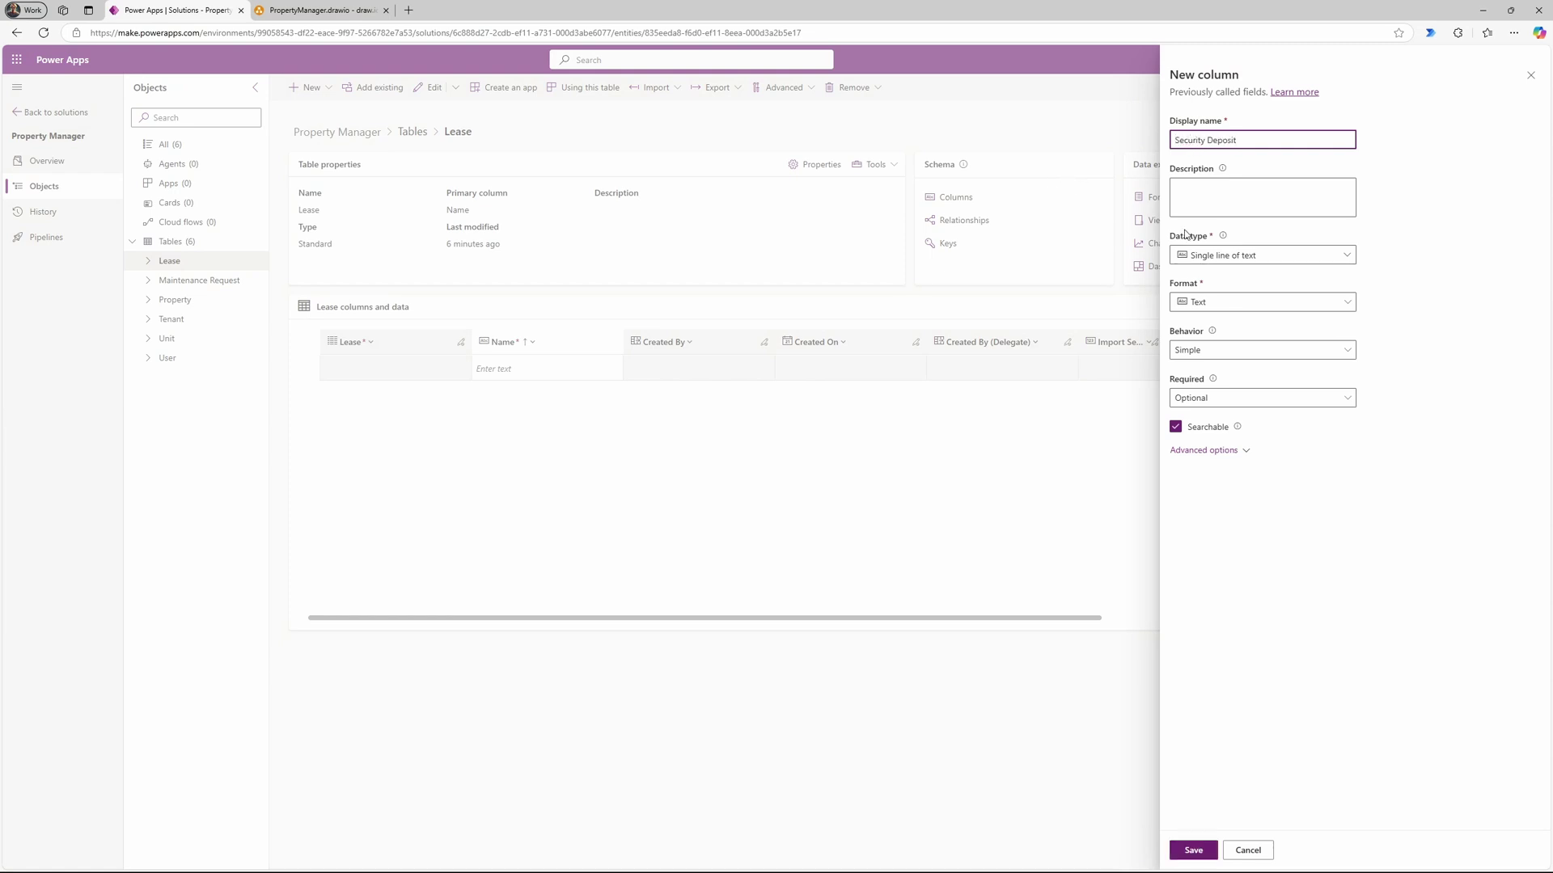
pyautogui.click(1294, 255)
pyautogui.moveTo(1326, 323)
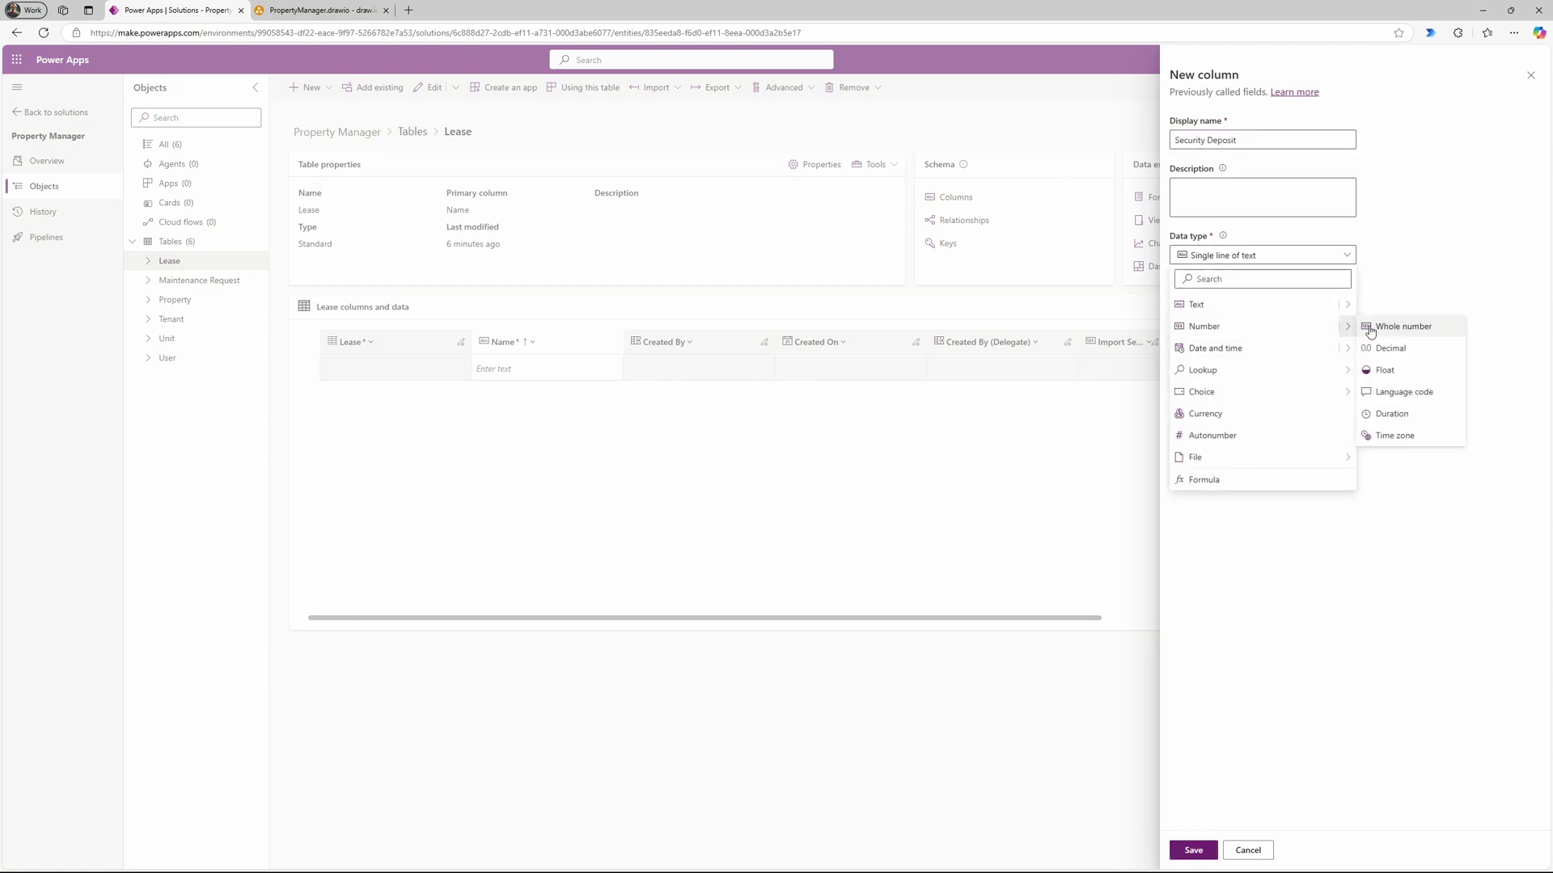
pyautogui.click(1379, 346)
pyautogui.click(1326, 350)
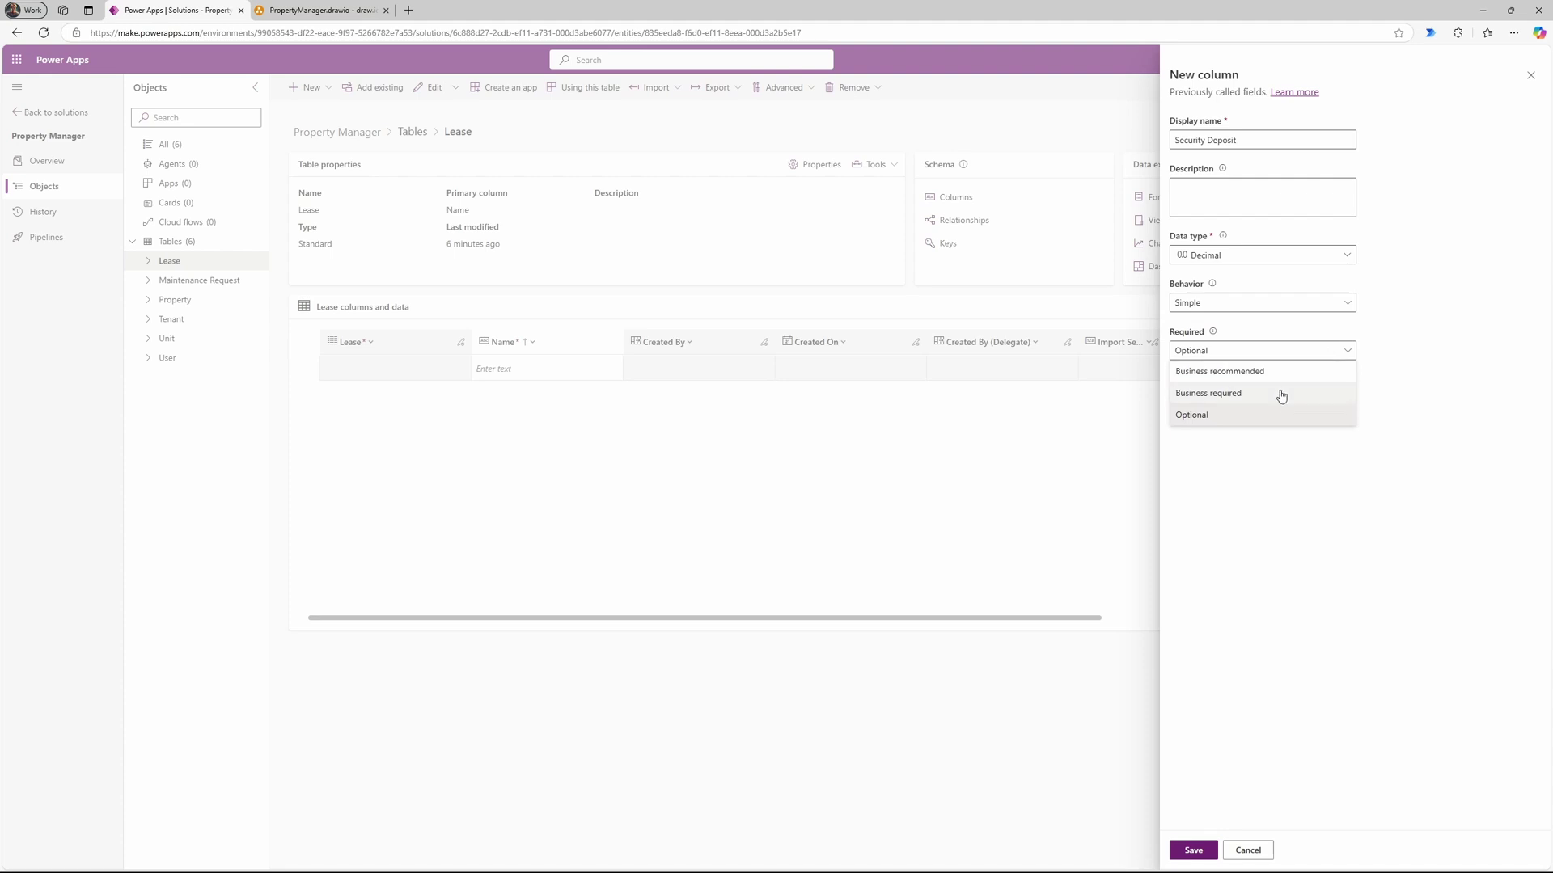
pyautogui.click(1282, 391)
pyautogui.click(1191, 850)
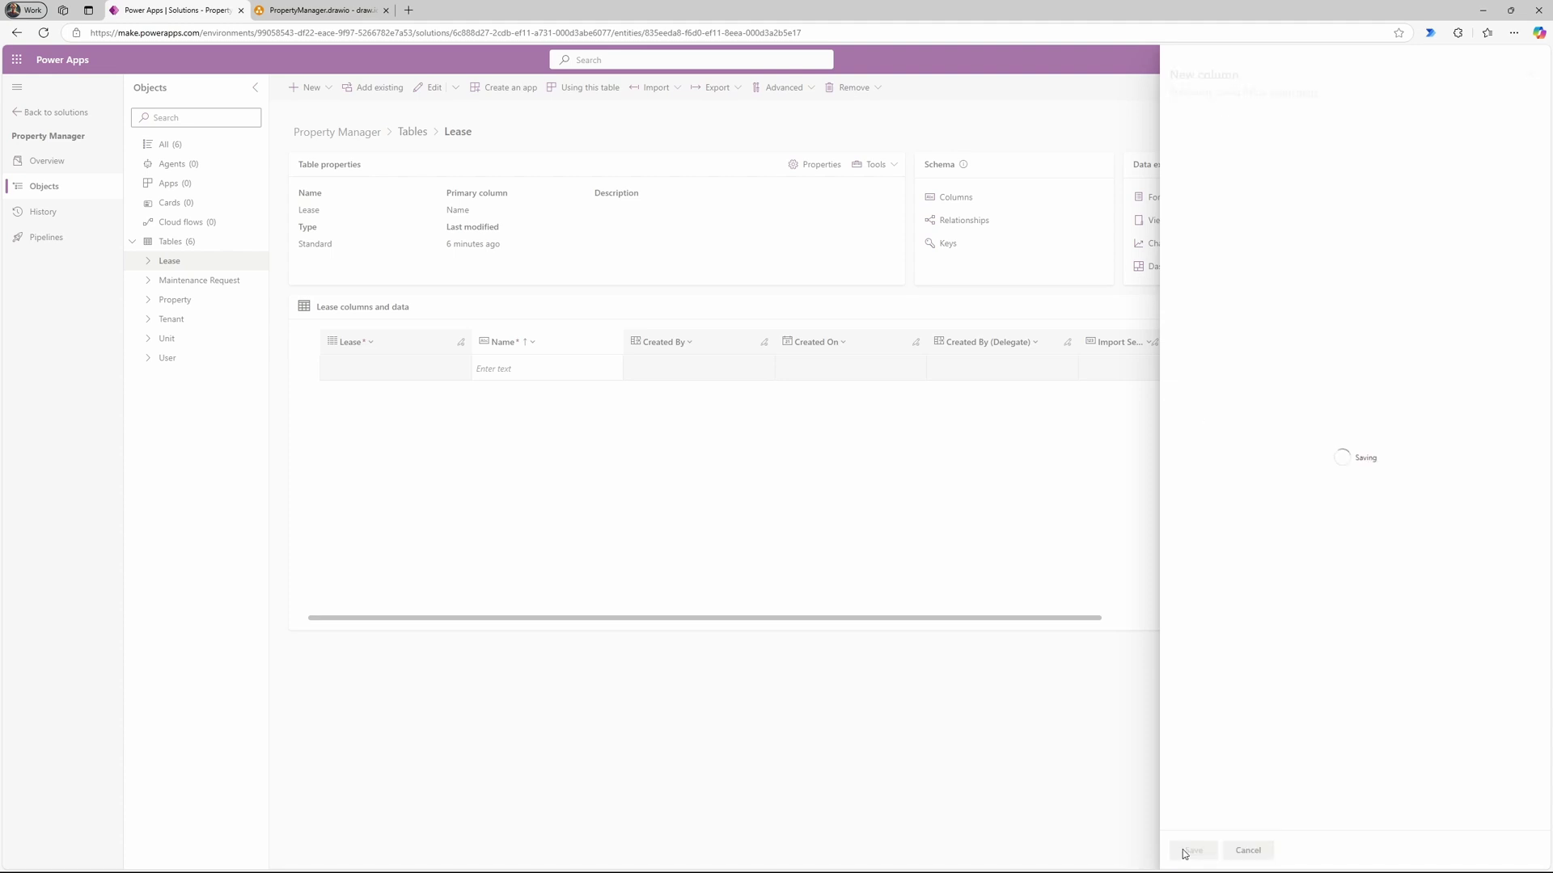
# Step: Review the LeasesStatus values in the draw.io diagram and start a new Lease column in Power Apps with the Choice data type
pyautogui.hotkey('ctrl', 'Tab')
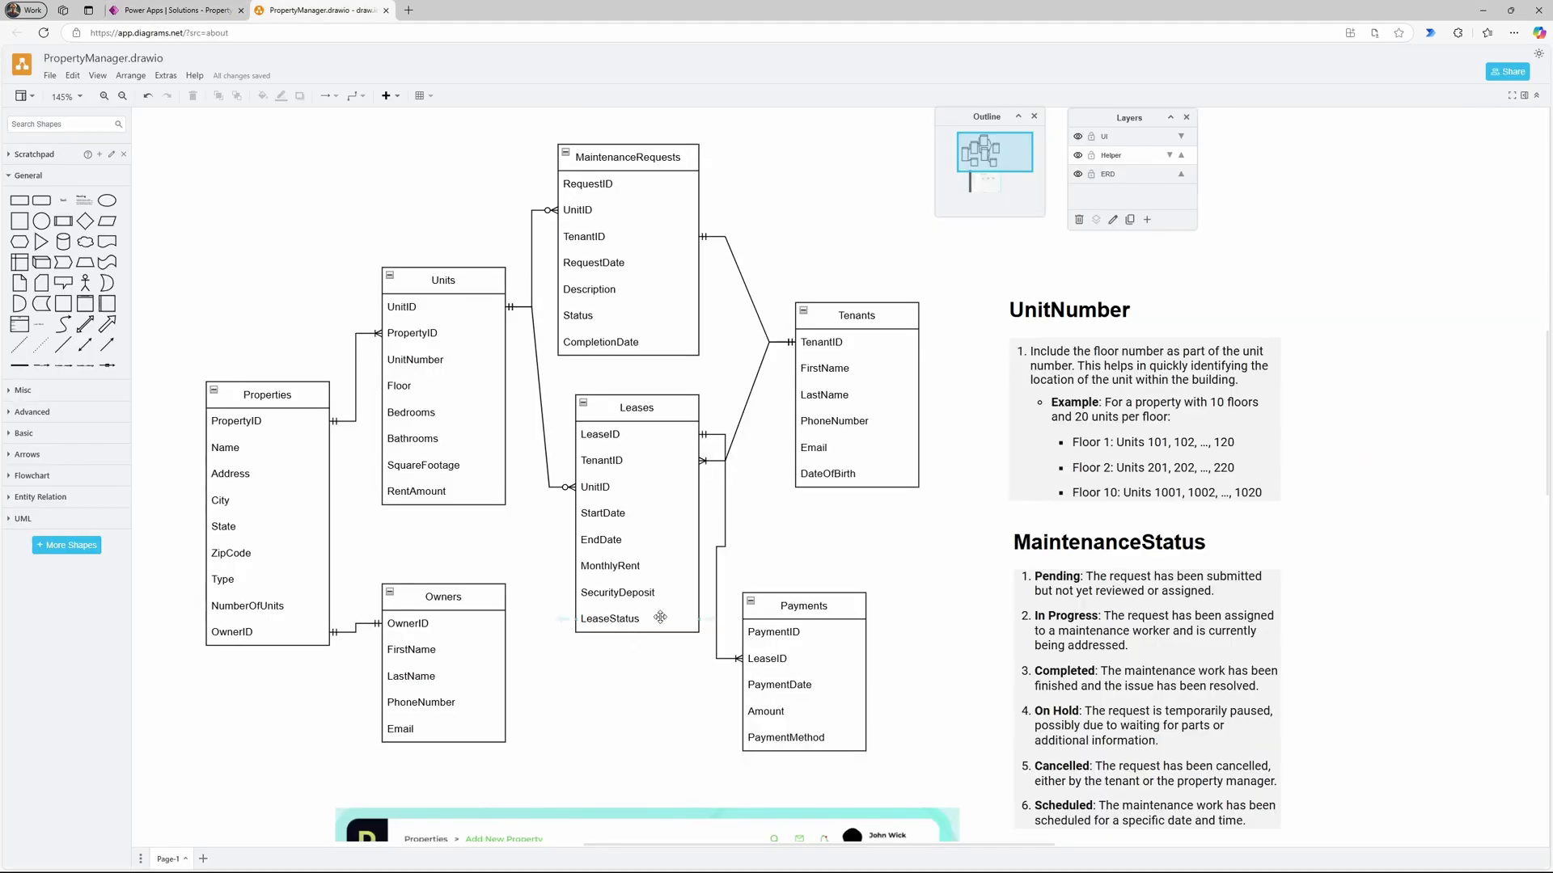
pyautogui.scroll(-7, 655, 623)
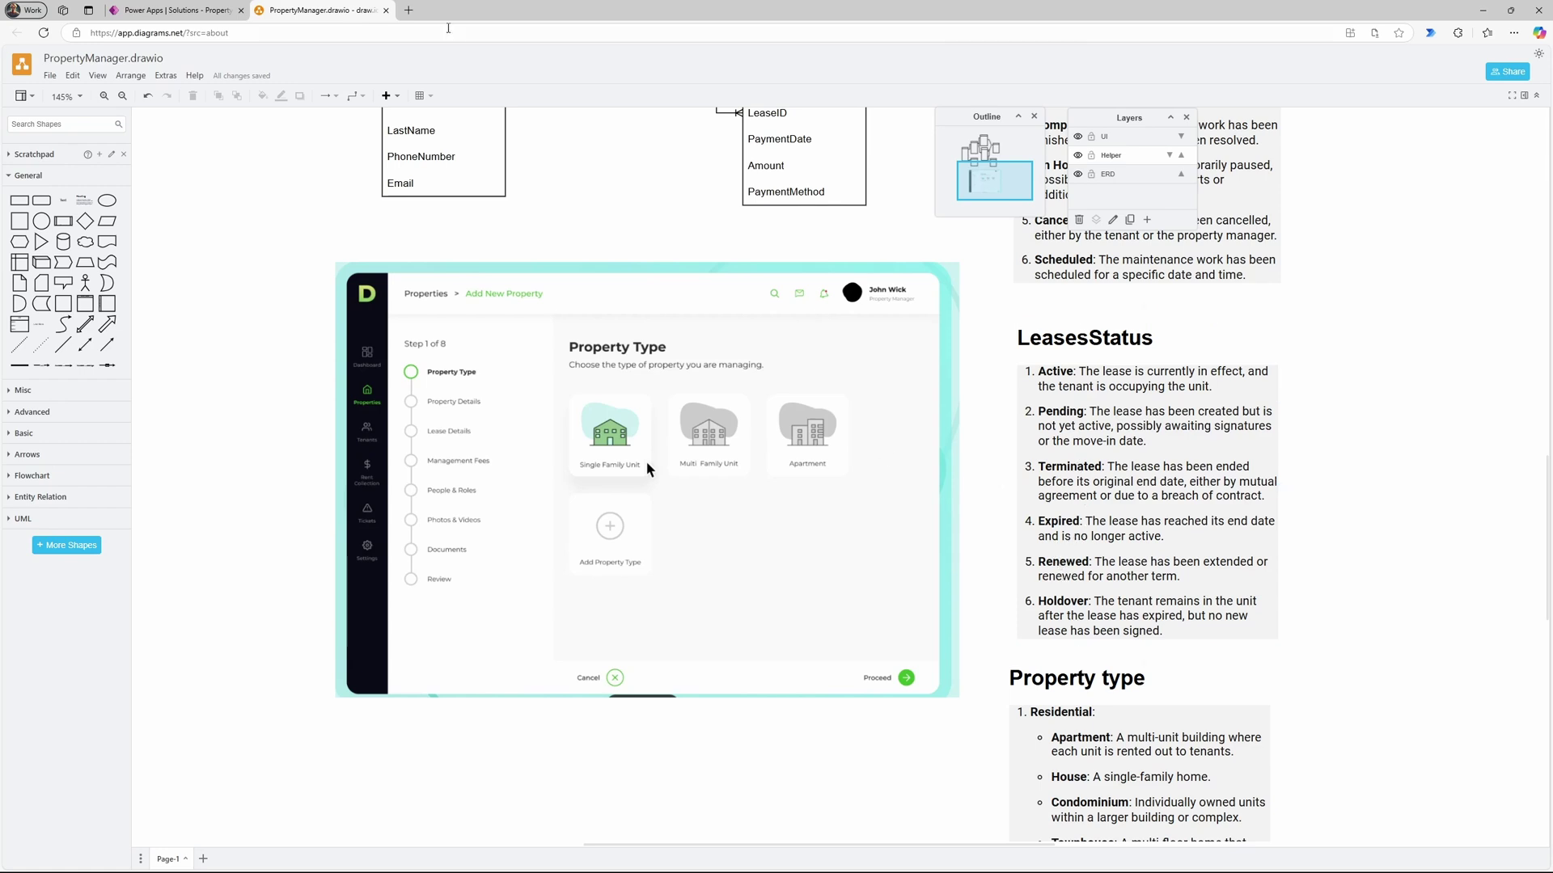
pyautogui.click(137, 11)
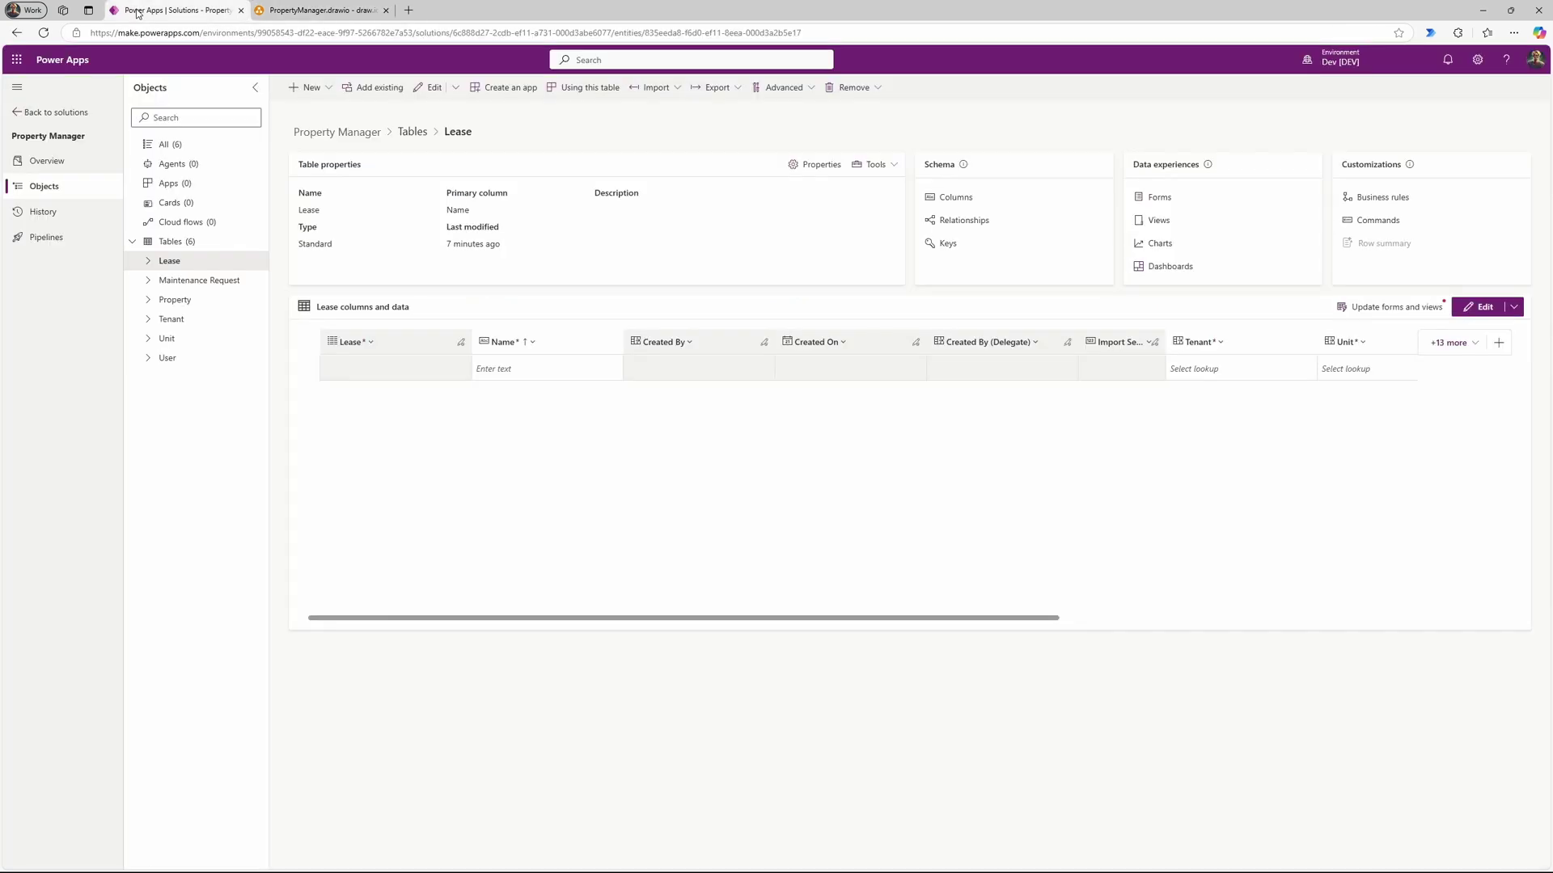
pyautogui.click(308, 88)
pyautogui.click(320, 127)
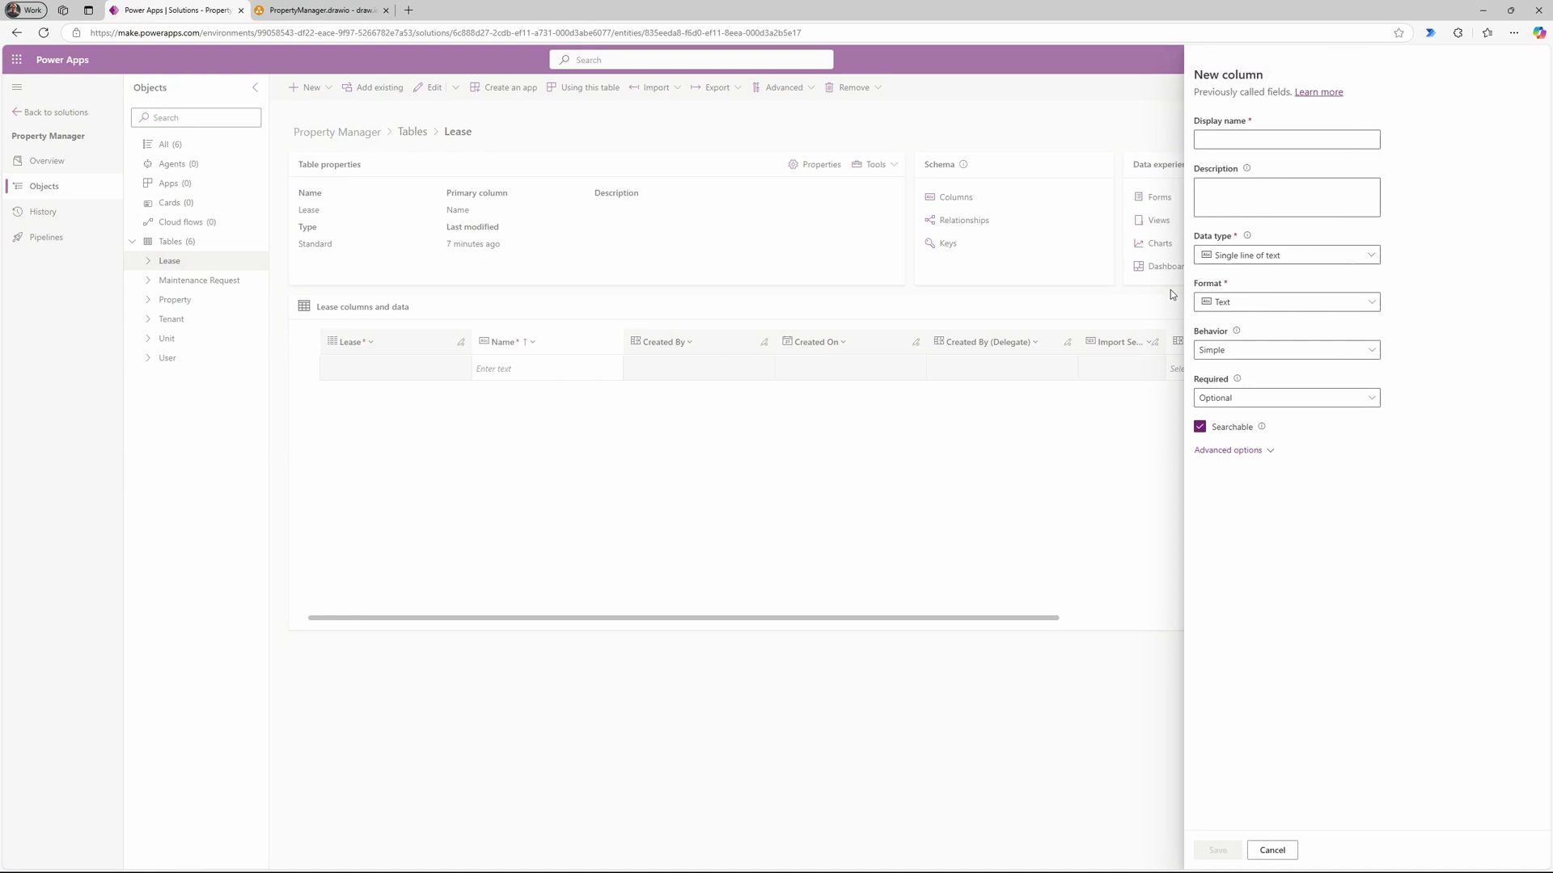
pyautogui.click(1248, 254)
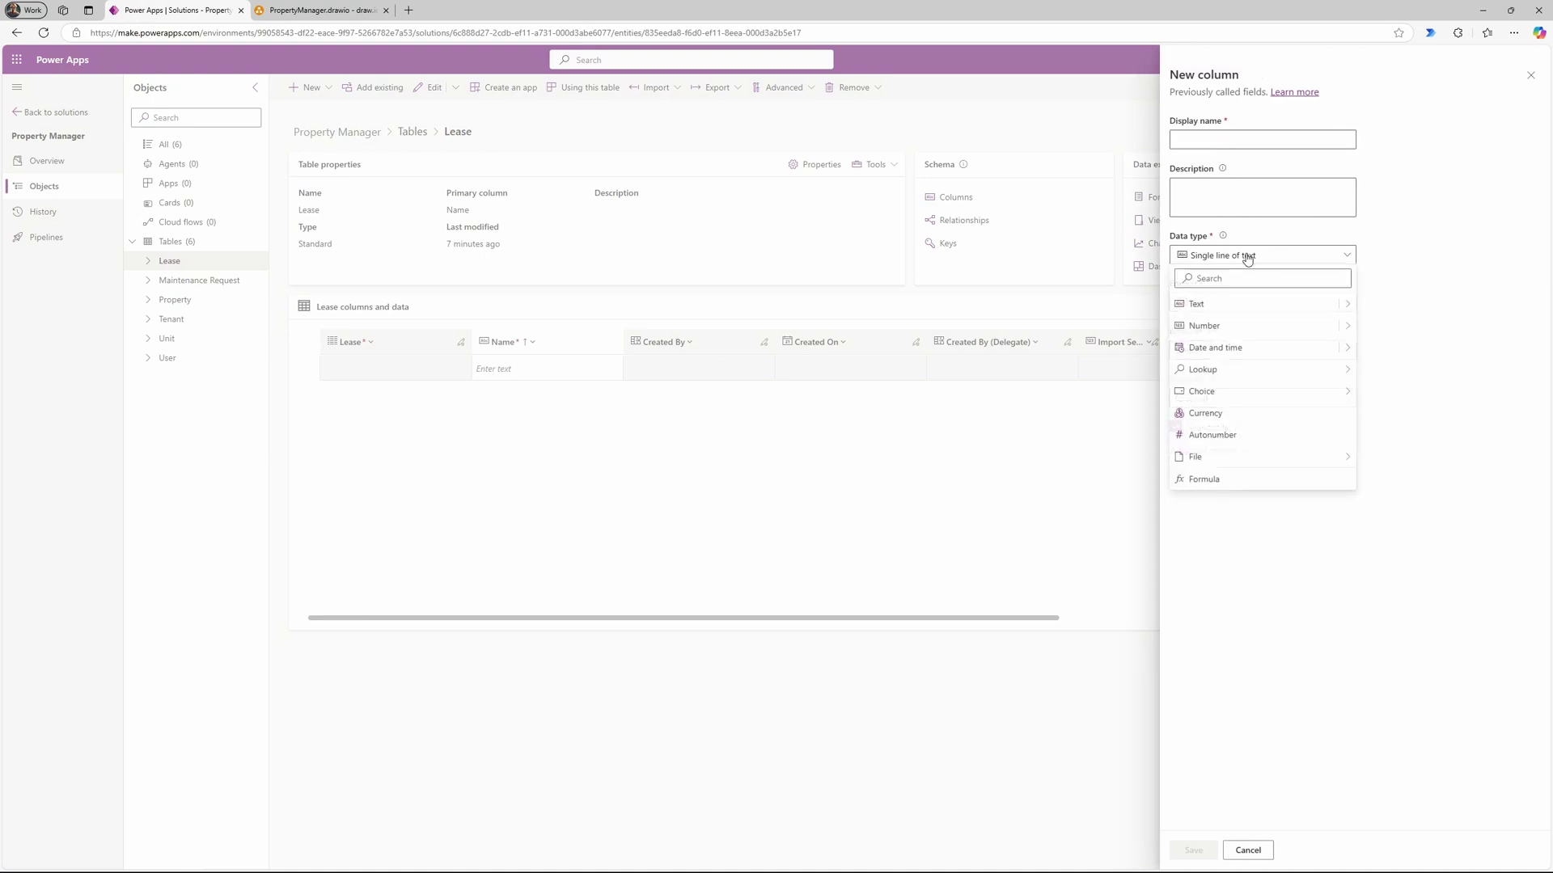
pyautogui.click(1343, 392)
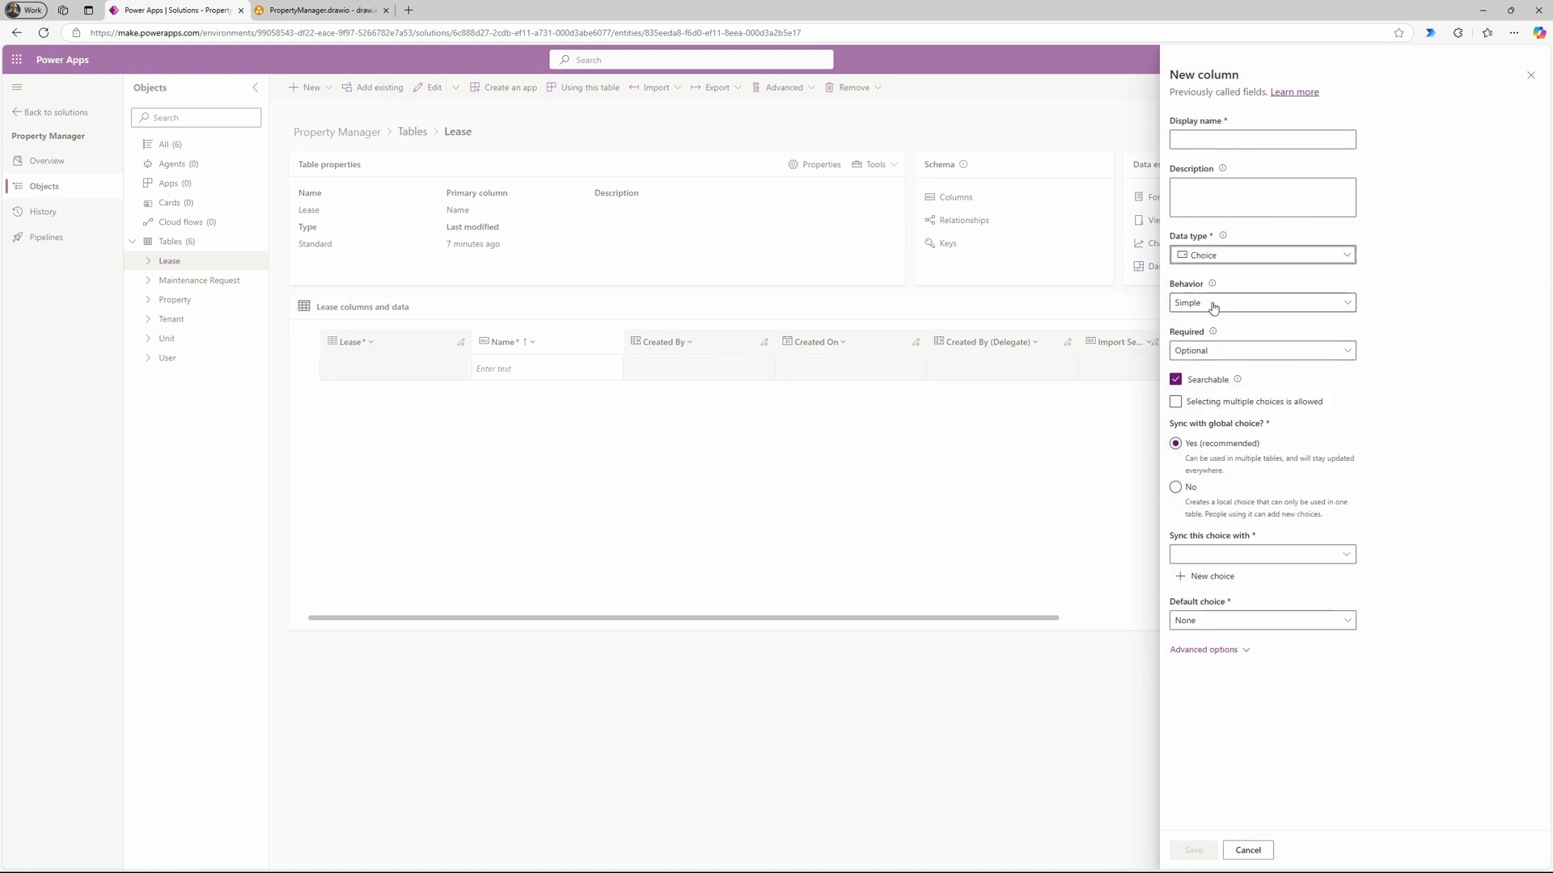
# Step: Make the choice column business required, name it Lease Status and turn off syncing with a global choice
pyautogui.click(1228, 355)
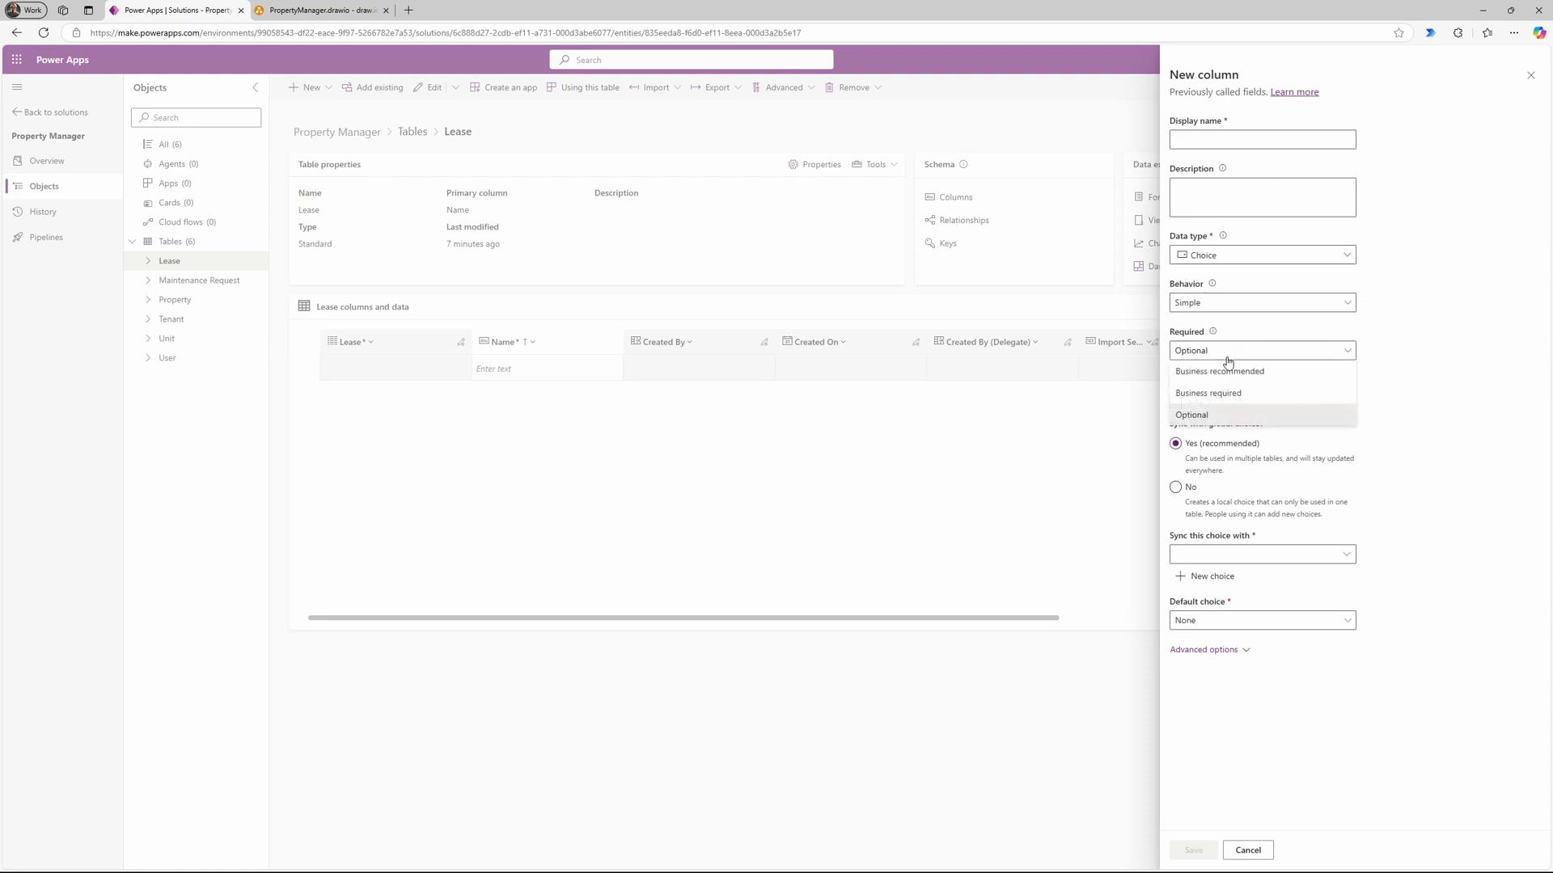
pyautogui.click(1230, 394)
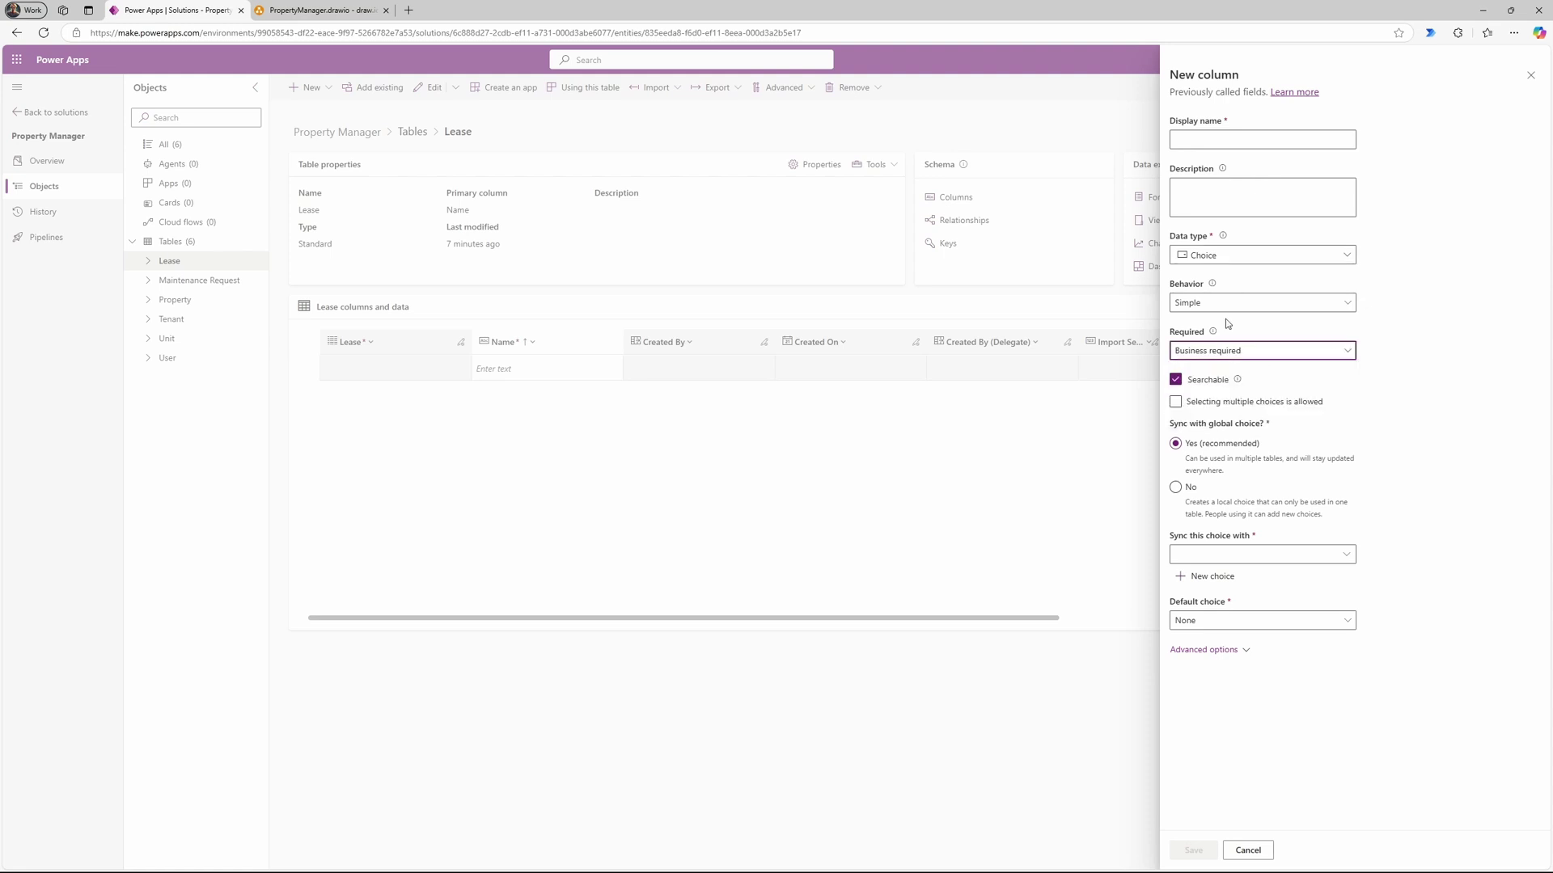
pyautogui.click(1205, 140)
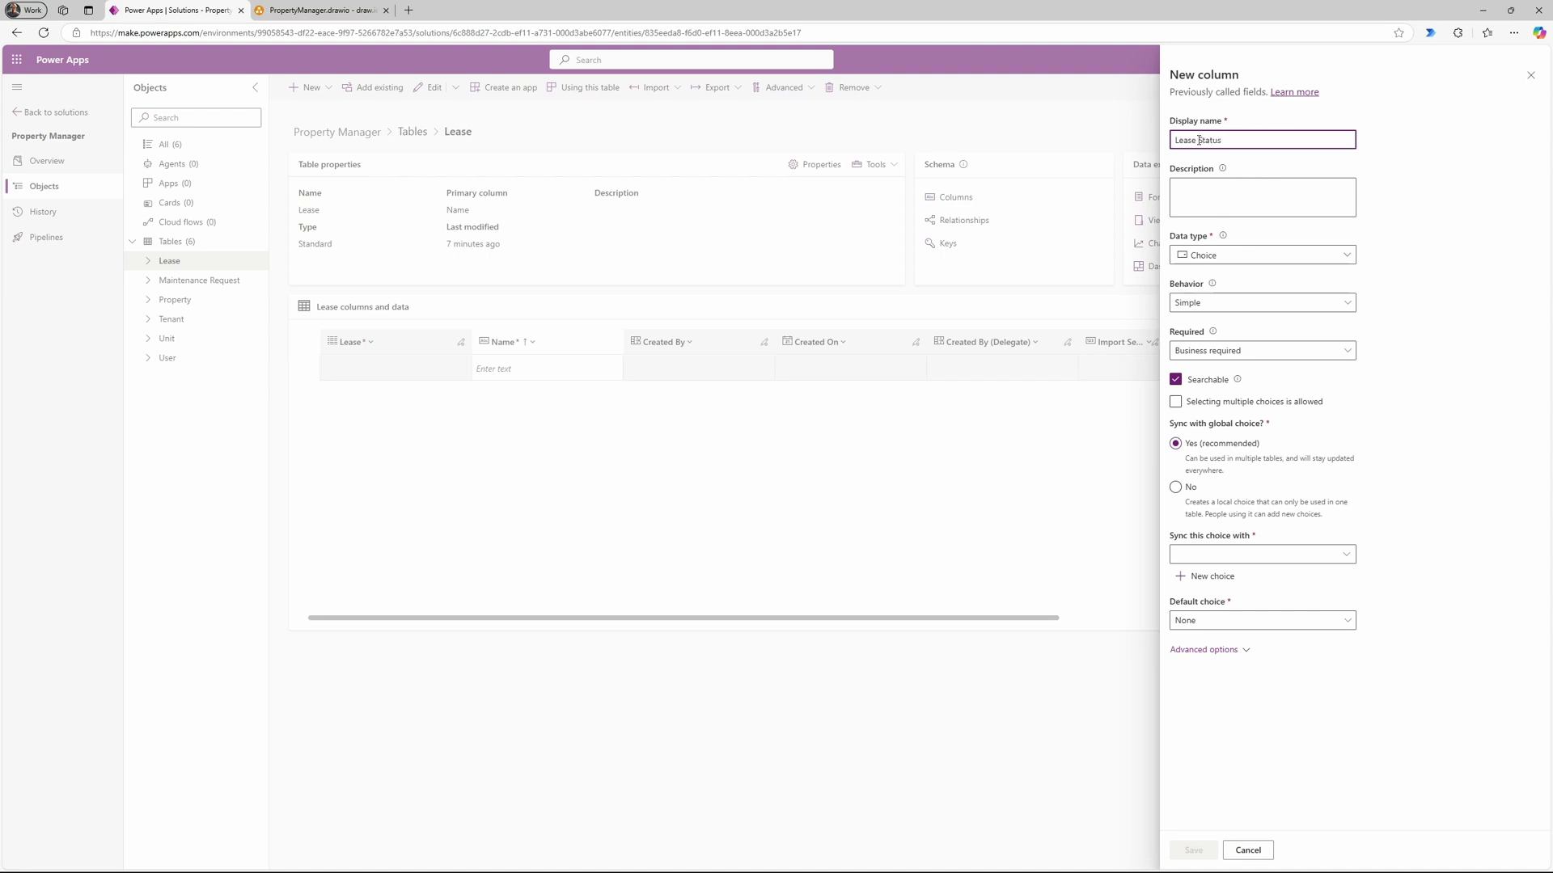
pyautogui.click(1181, 489)
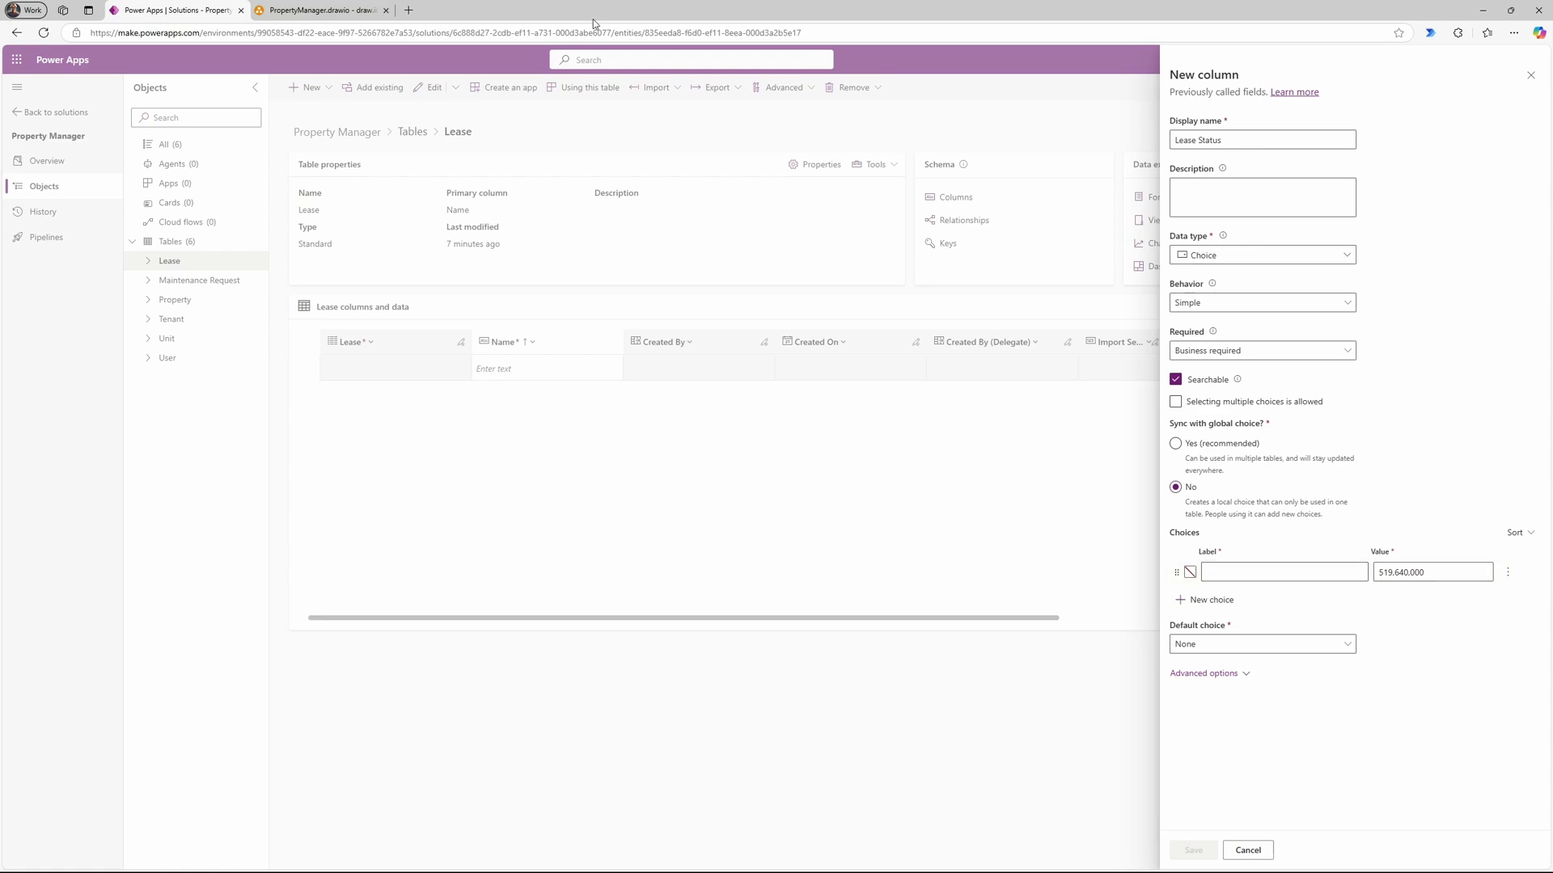
# Step: Check the LeasesStatus list in draw.io and add the Lease Status choices Active, Pending, Treminated, Expired, Renewed and Holdover
pyautogui.click(322, 10)
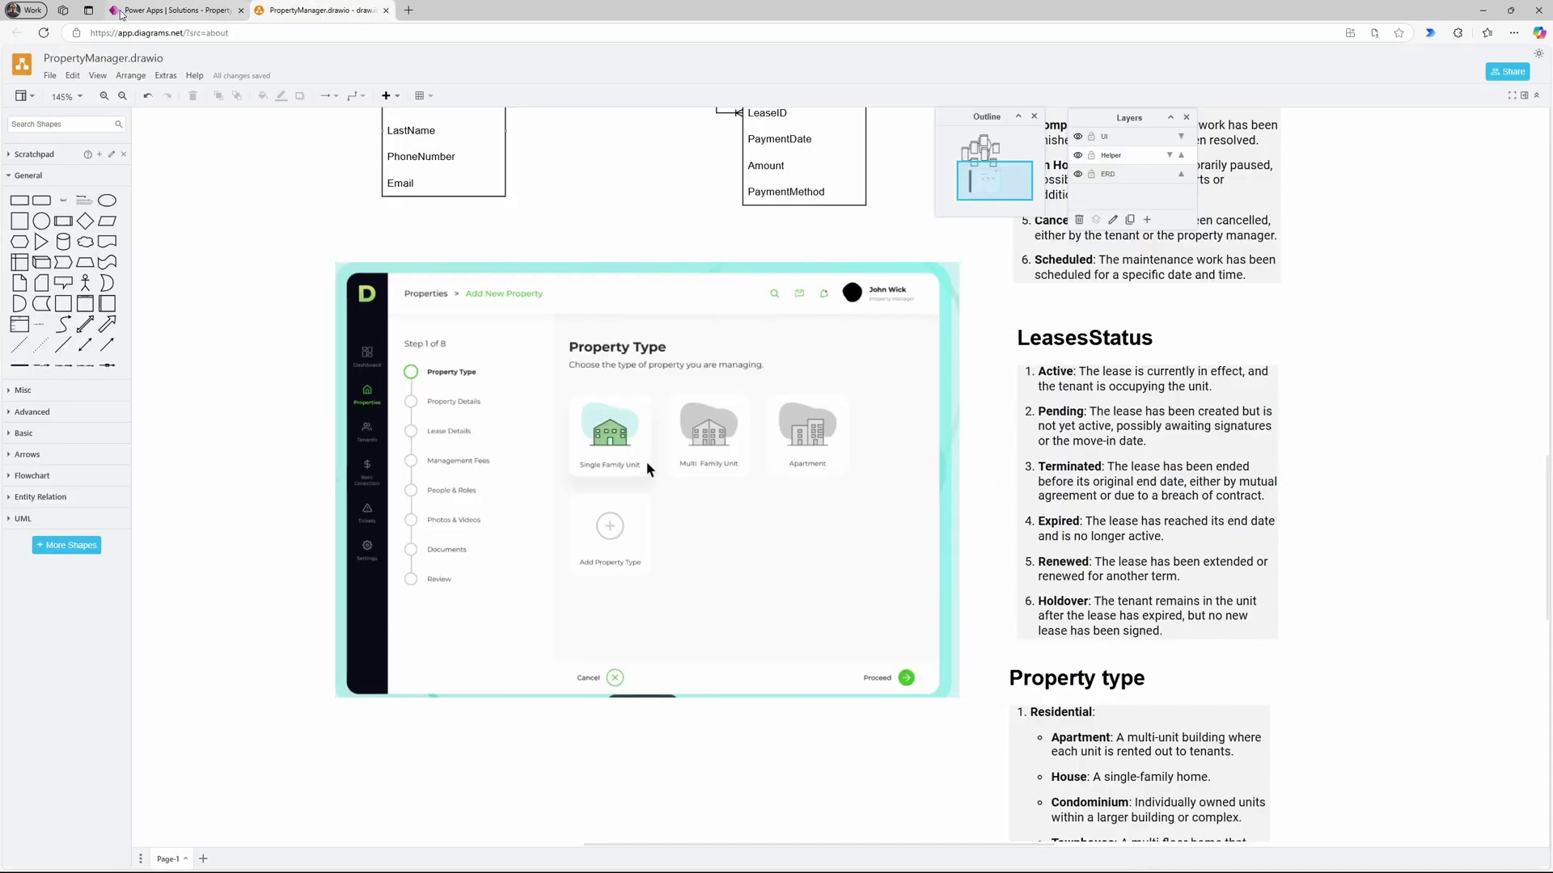
pyautogui.hotkey('ctrl', 'shift', 'Tab')
pyautogui.click(1235, 572)
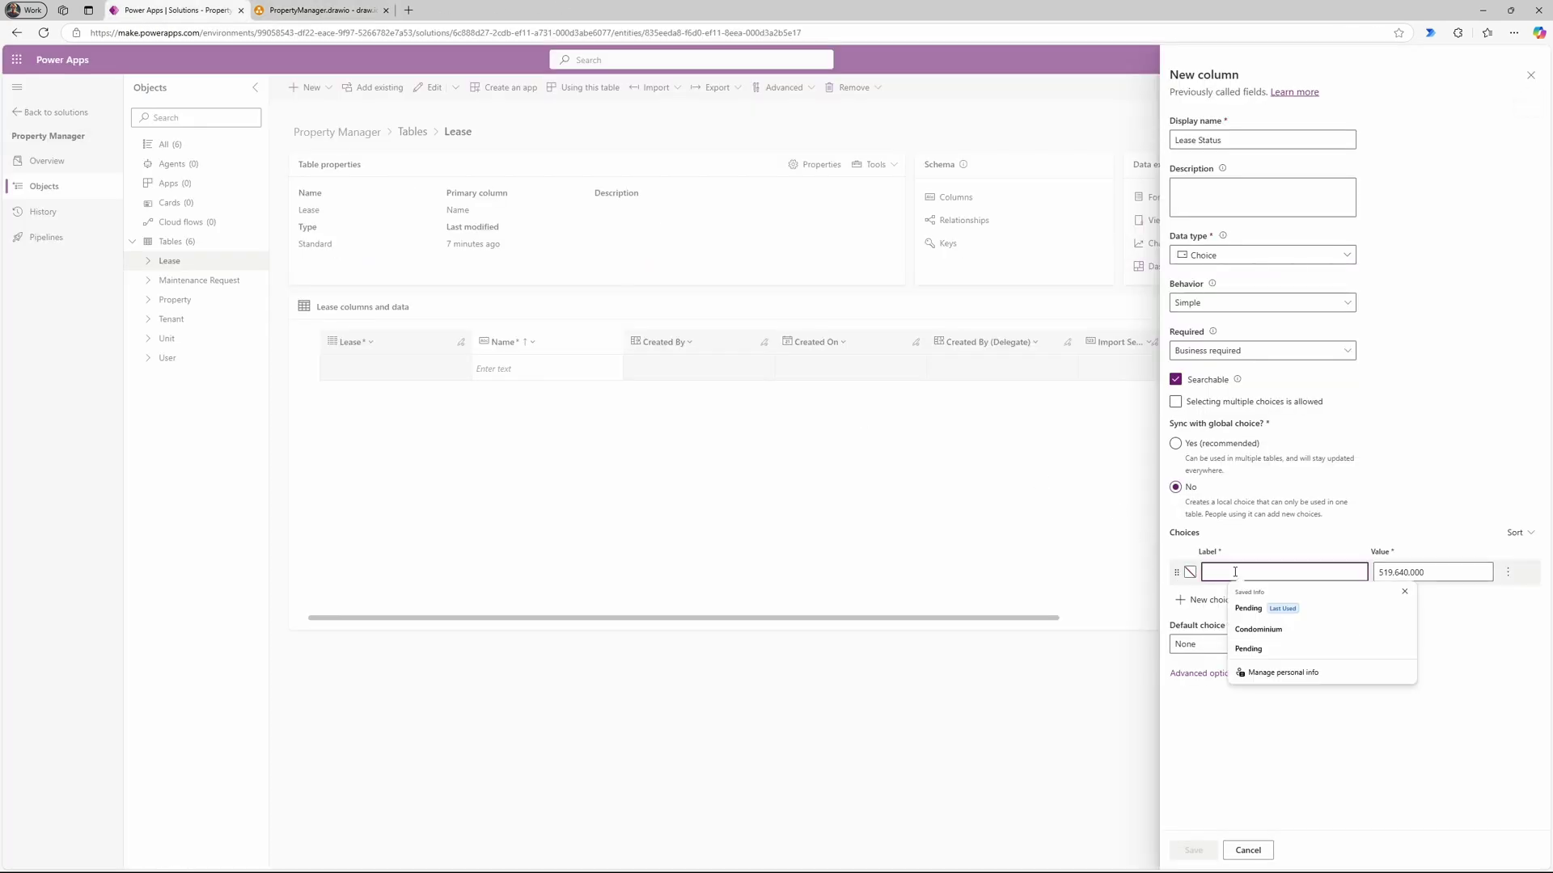
pyautogui.write('Active')
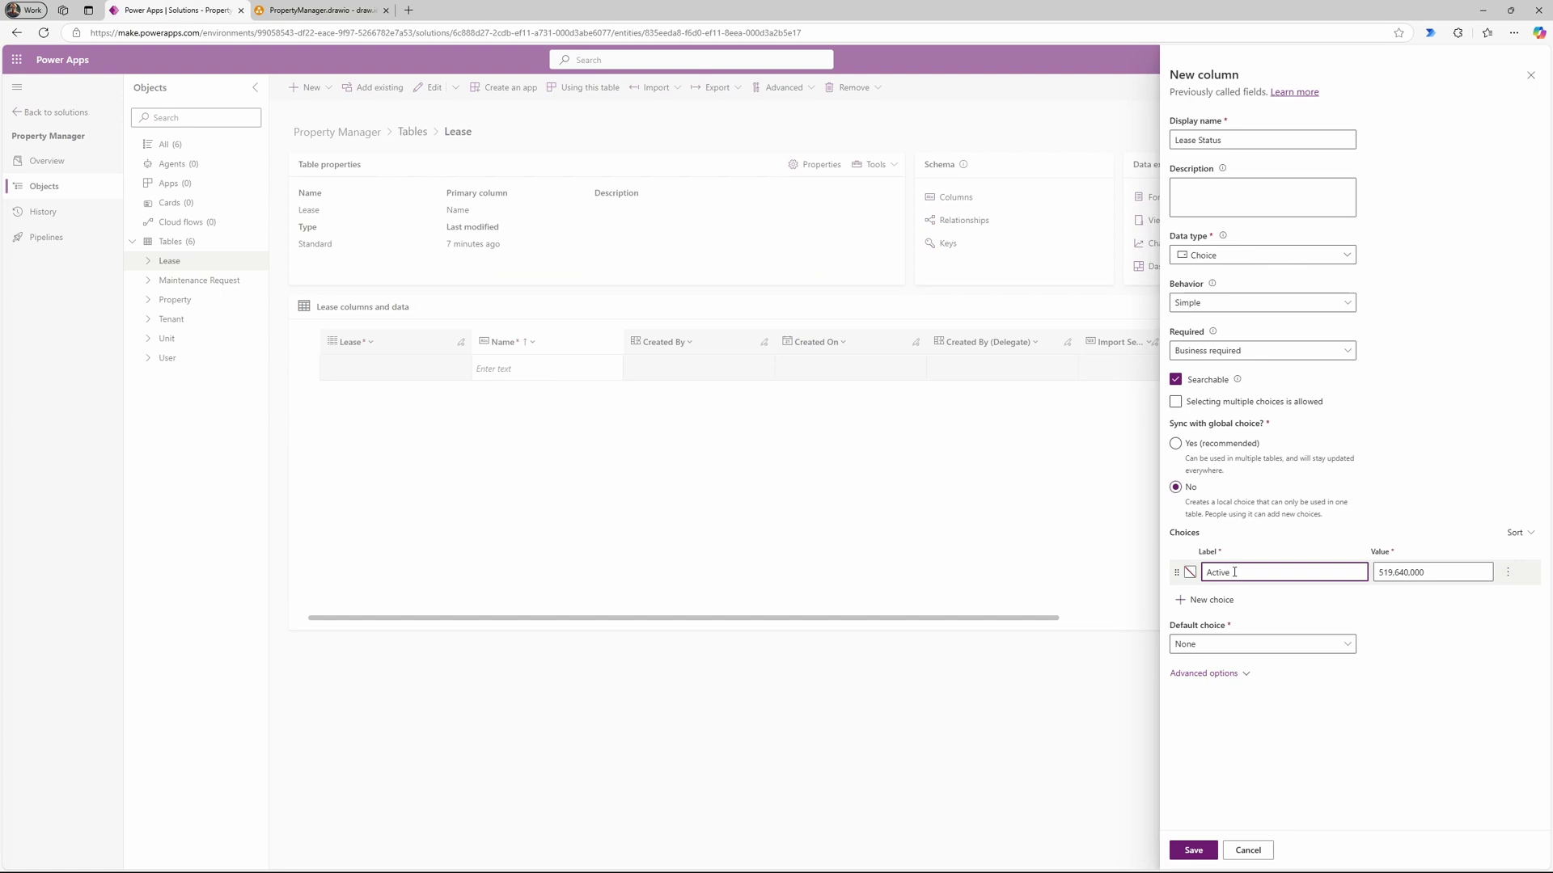
pyautogui.click(1217, 600)
pyautogui.write('Pending')
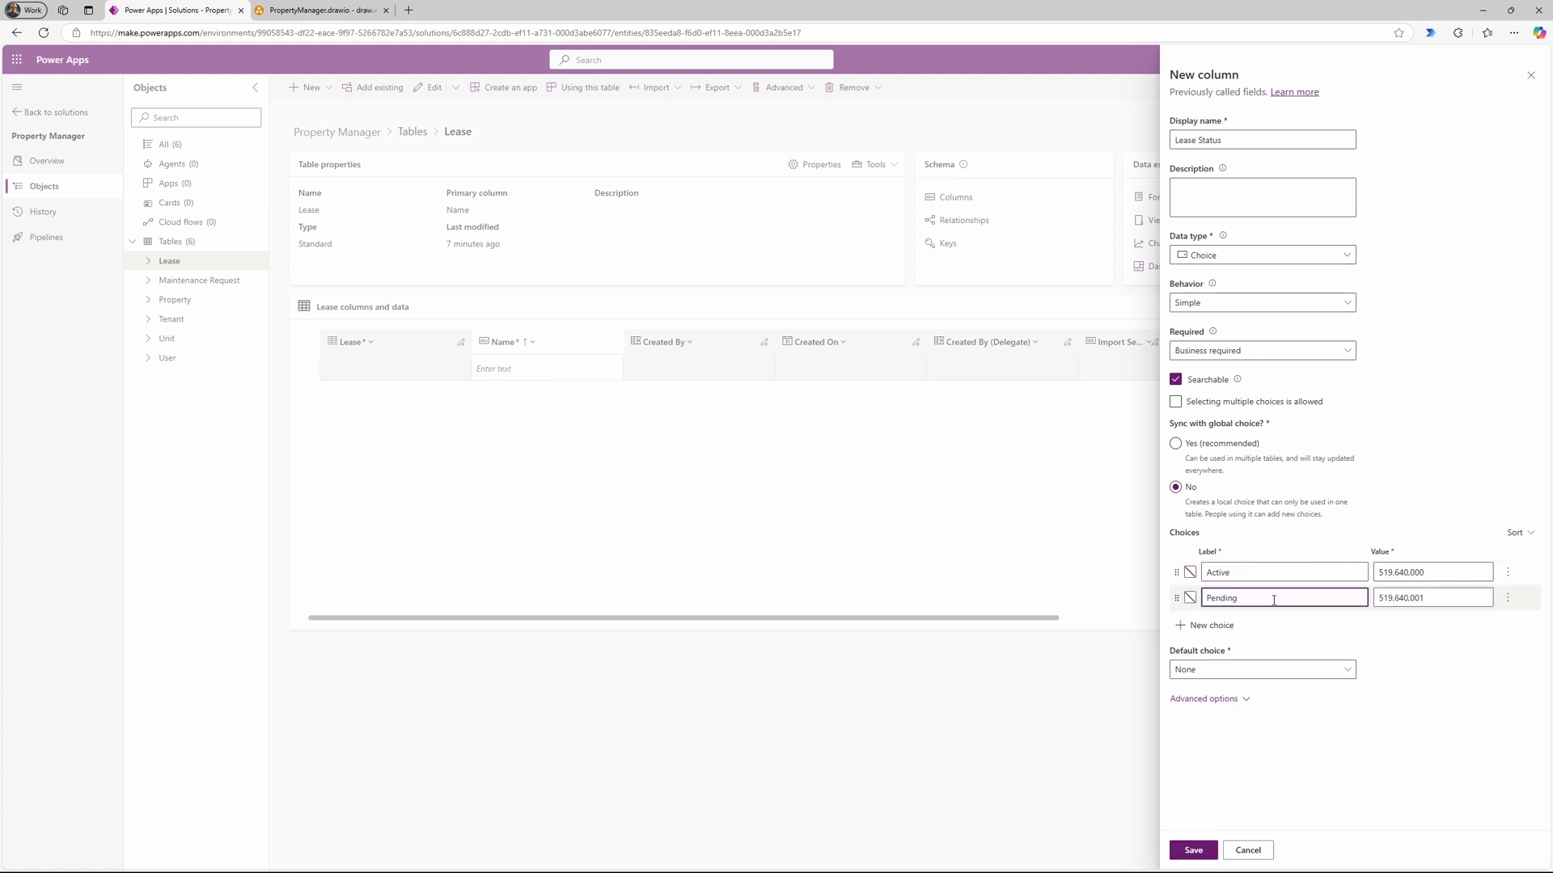
pyautogui.click(1231, 625)
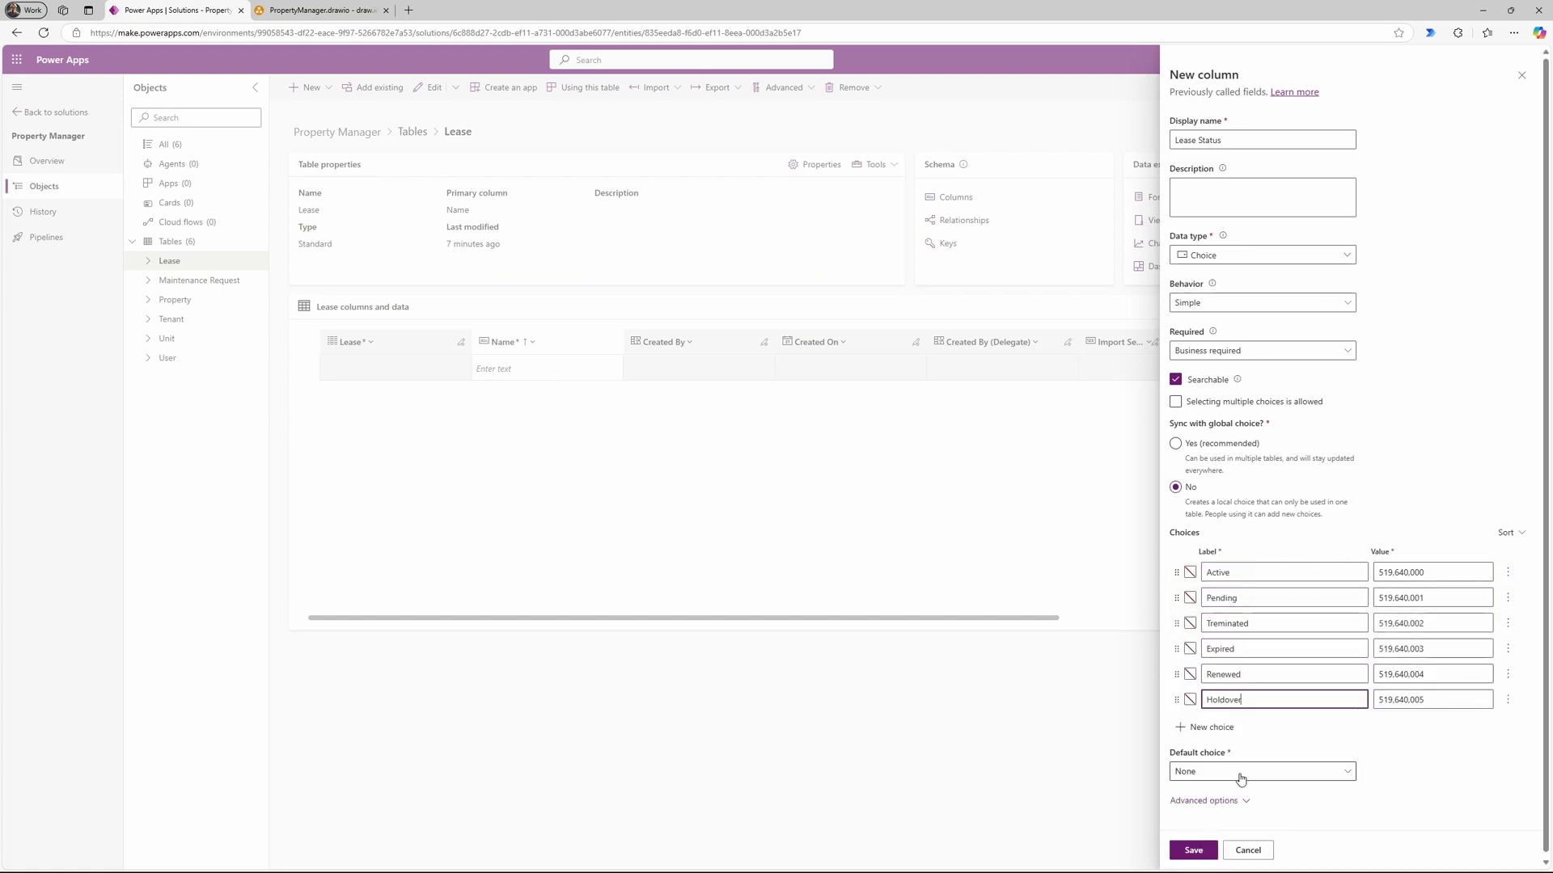
# Step: Set the default choice of the Lease Status column to Pending and save the column
pyautogui.click(1242, 776)
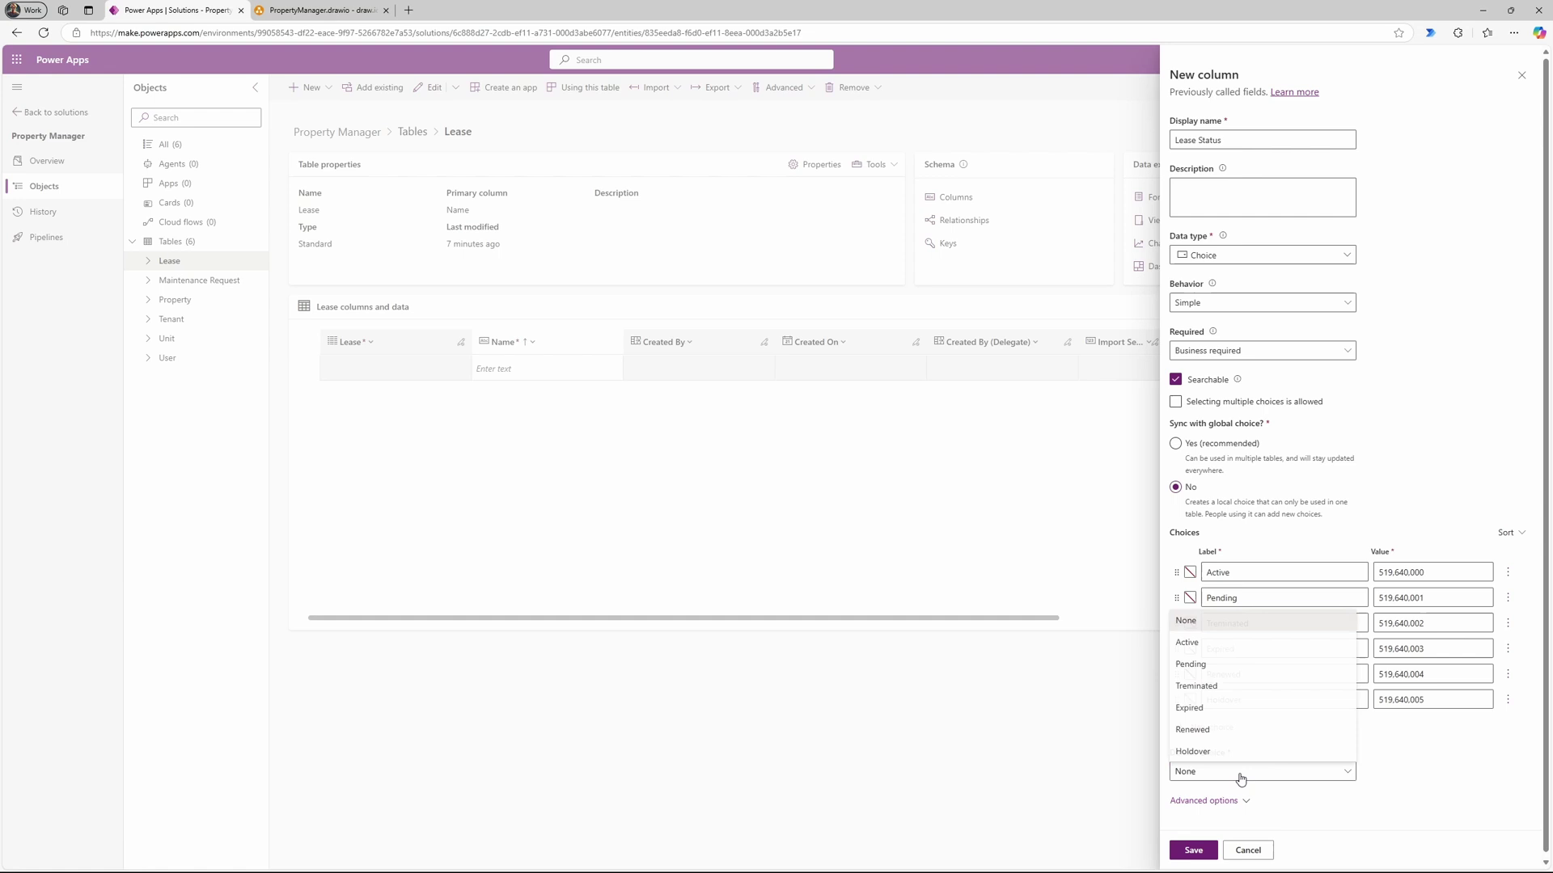
pyautogui.click(1211, 673)
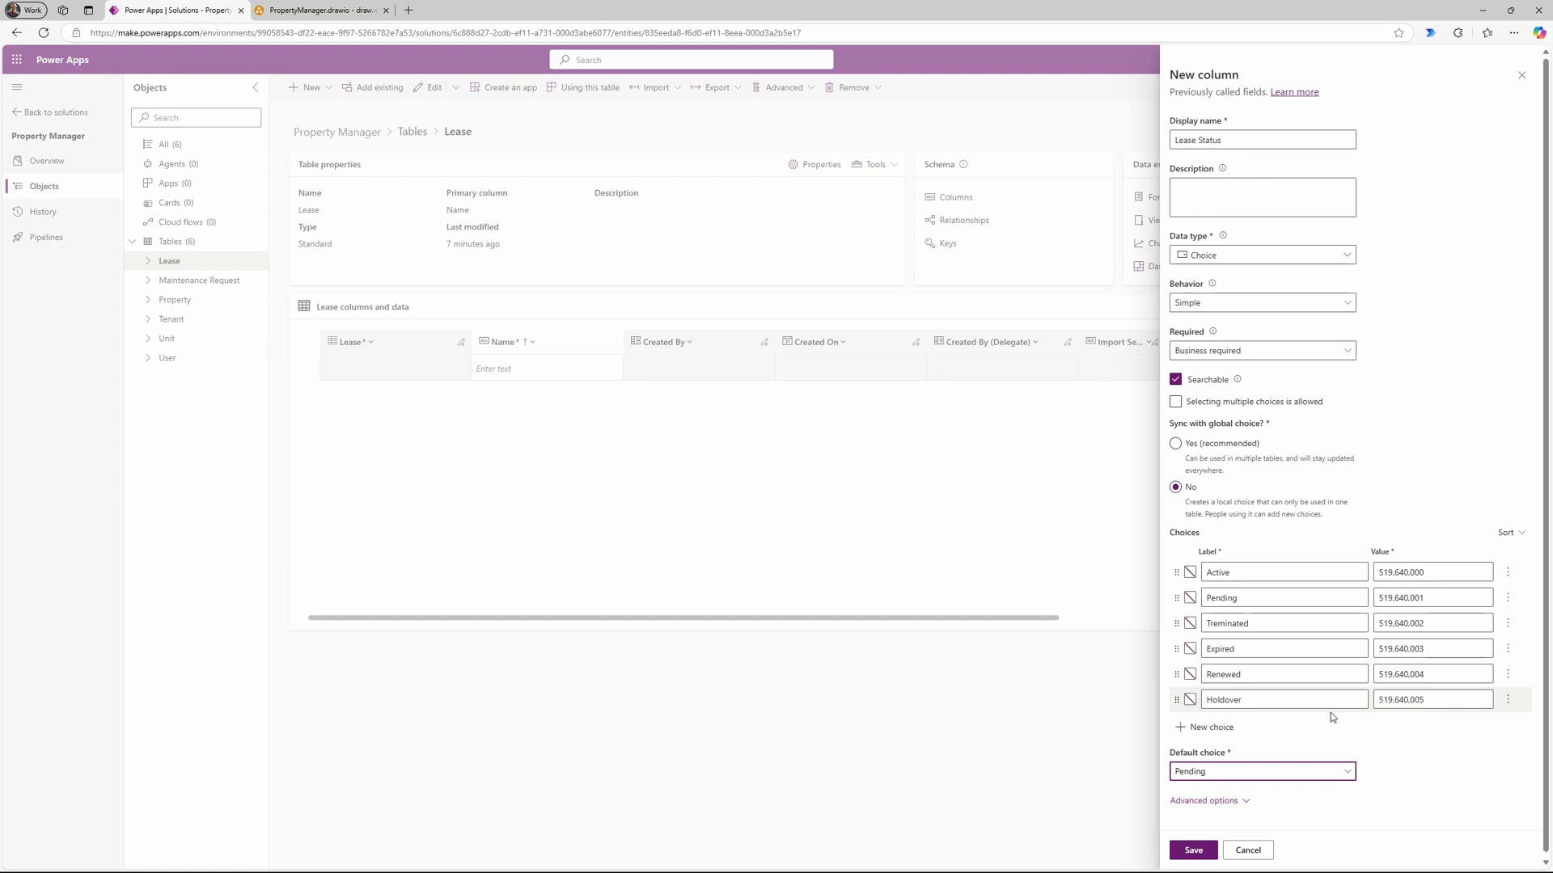
pyautogui.click(1192, 850)
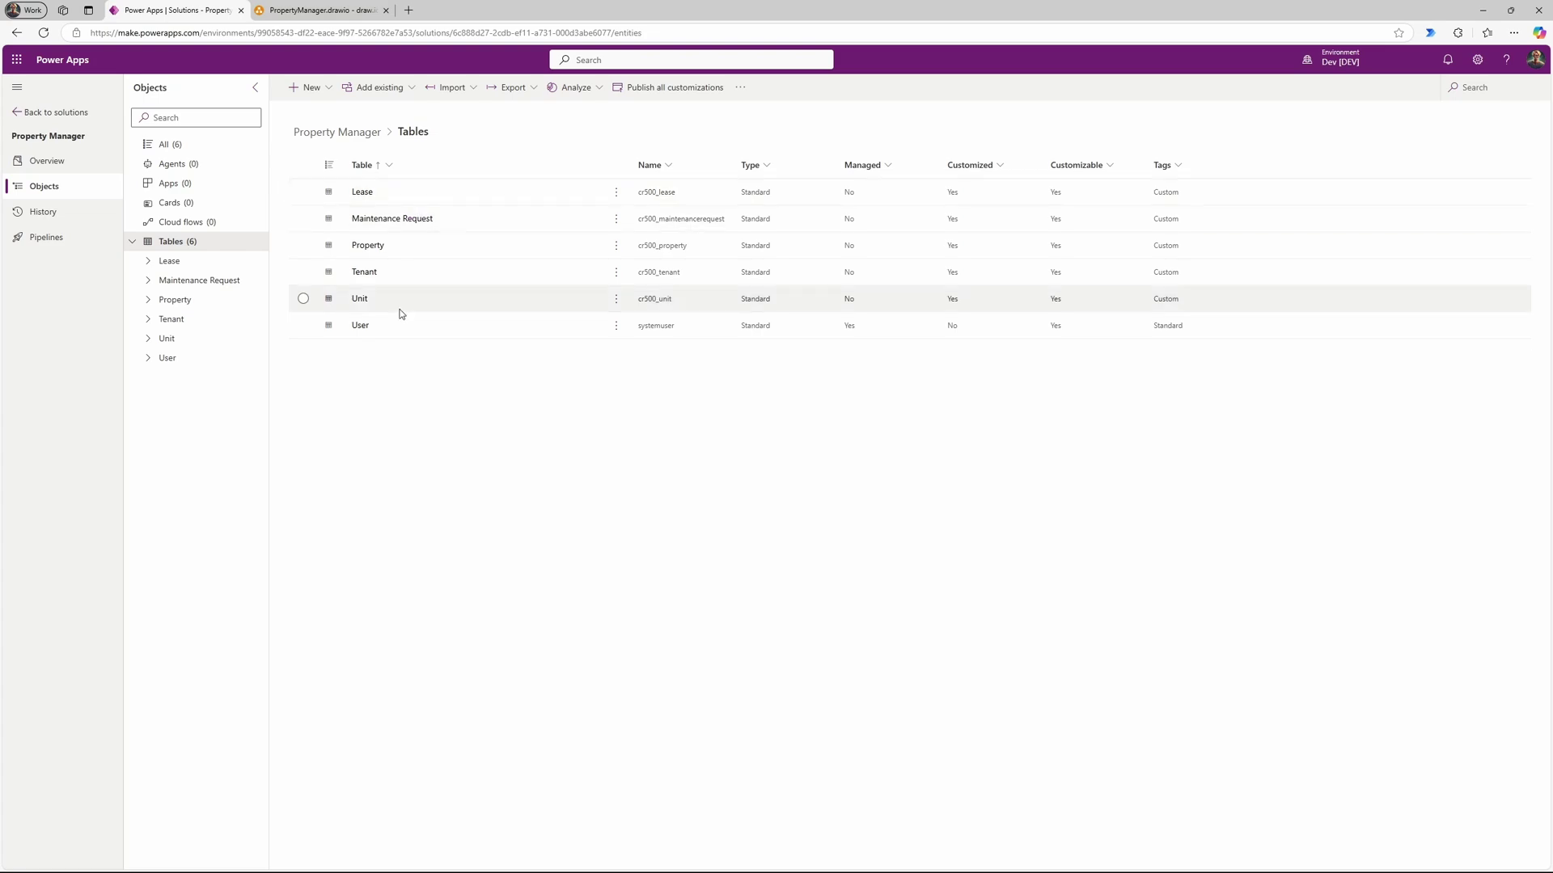
# Step: Check the ERD in draw.io and create a blank tablet-format canvas app named Property manager in the Power Apps solution
pyautogui.click(300, 16)
pyautogui.scroll(10, 647, 469)
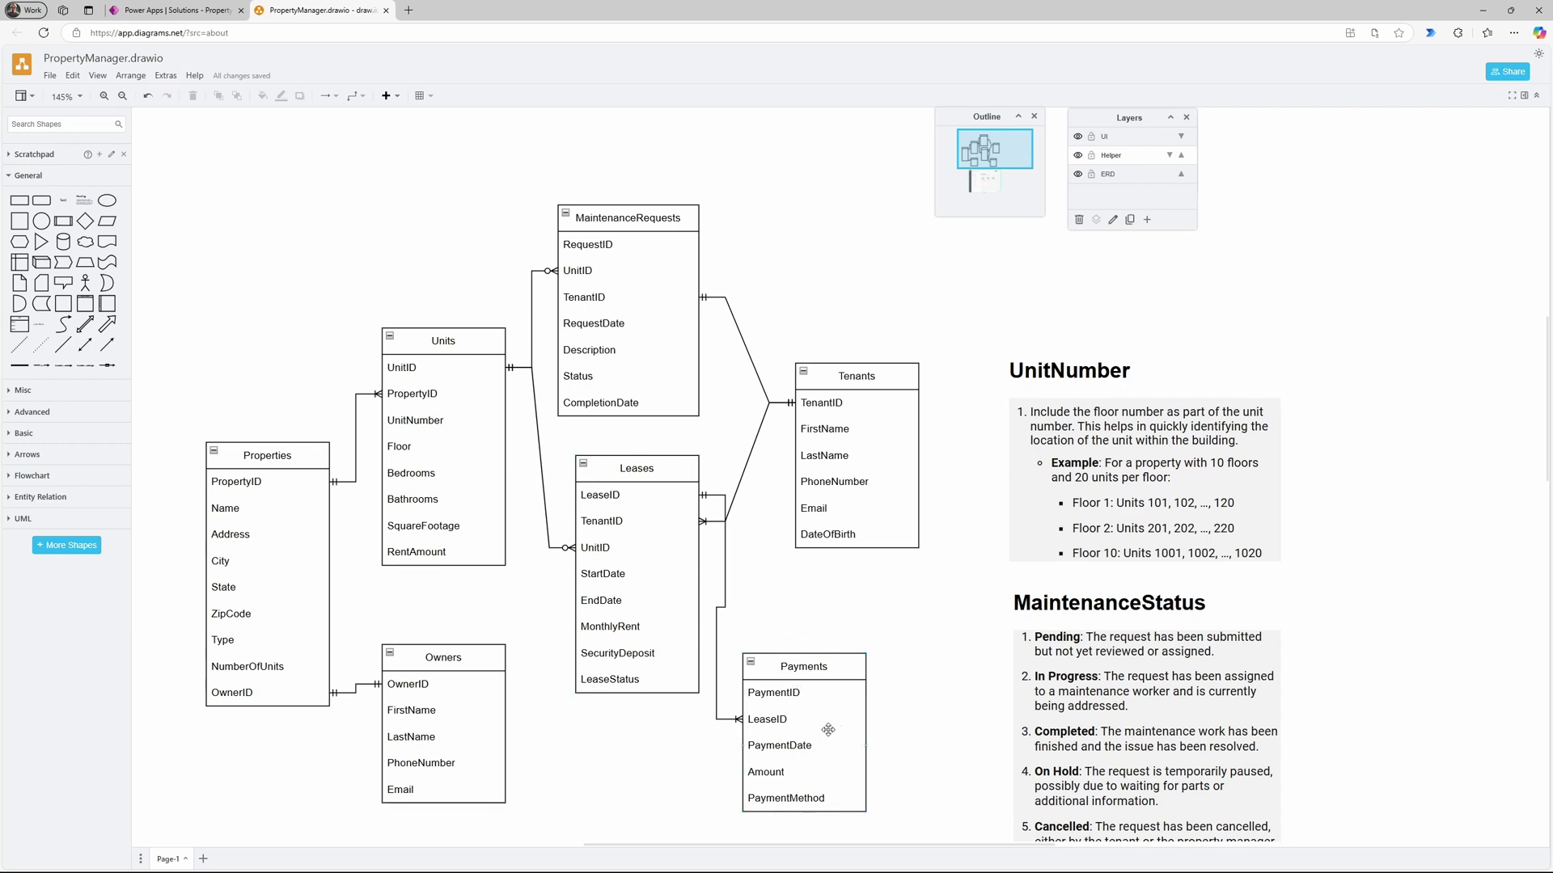
pyautogui.click(154, 12)
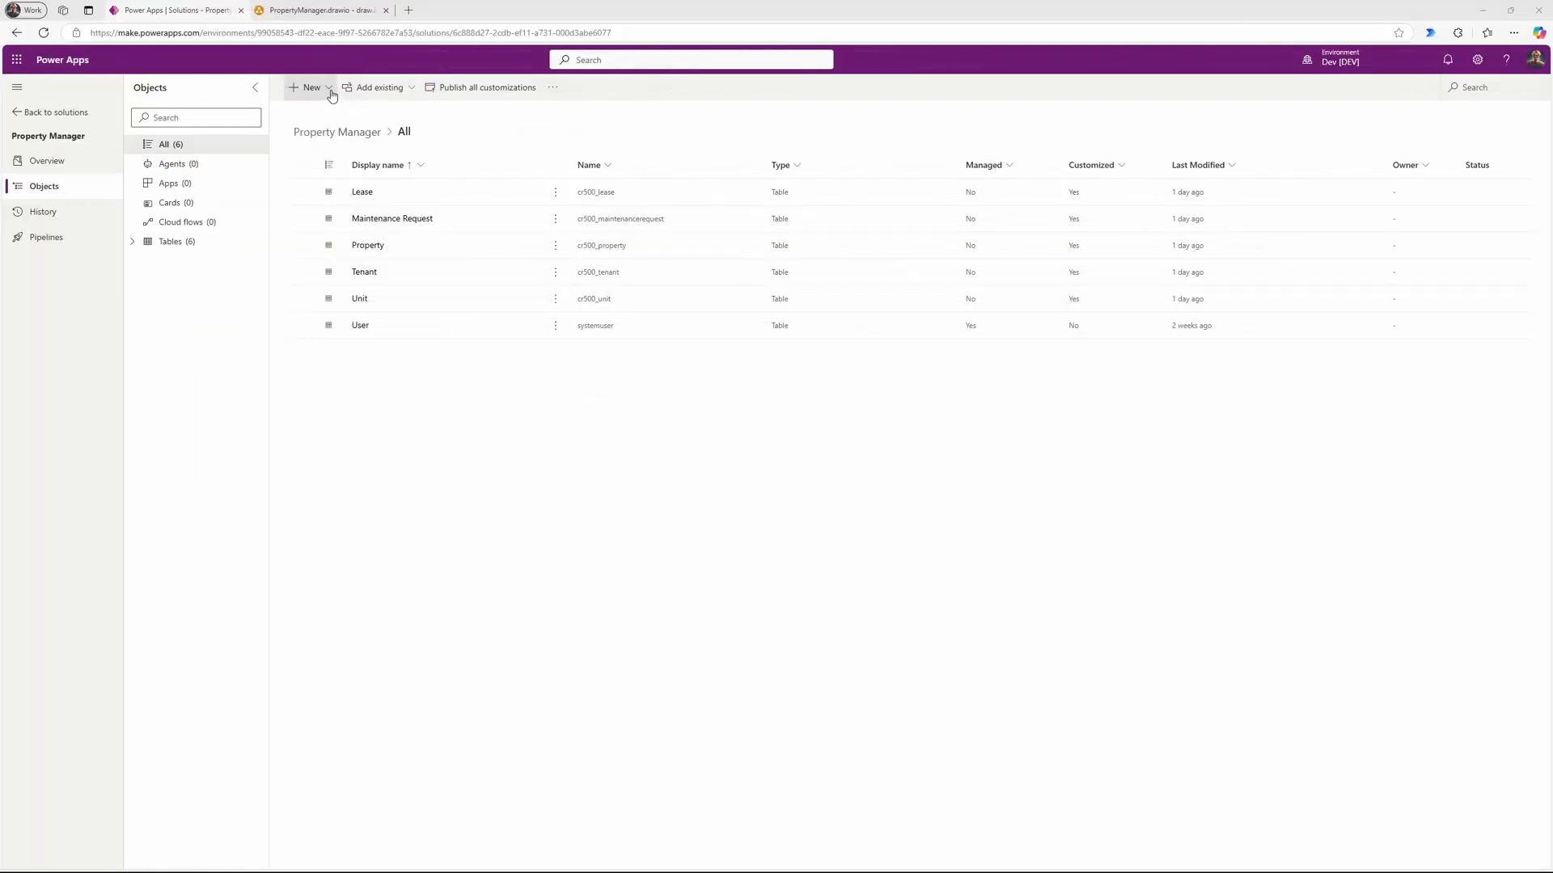
pyautogui.click(328, 87)
pyautogui.moveTo(377, 136)
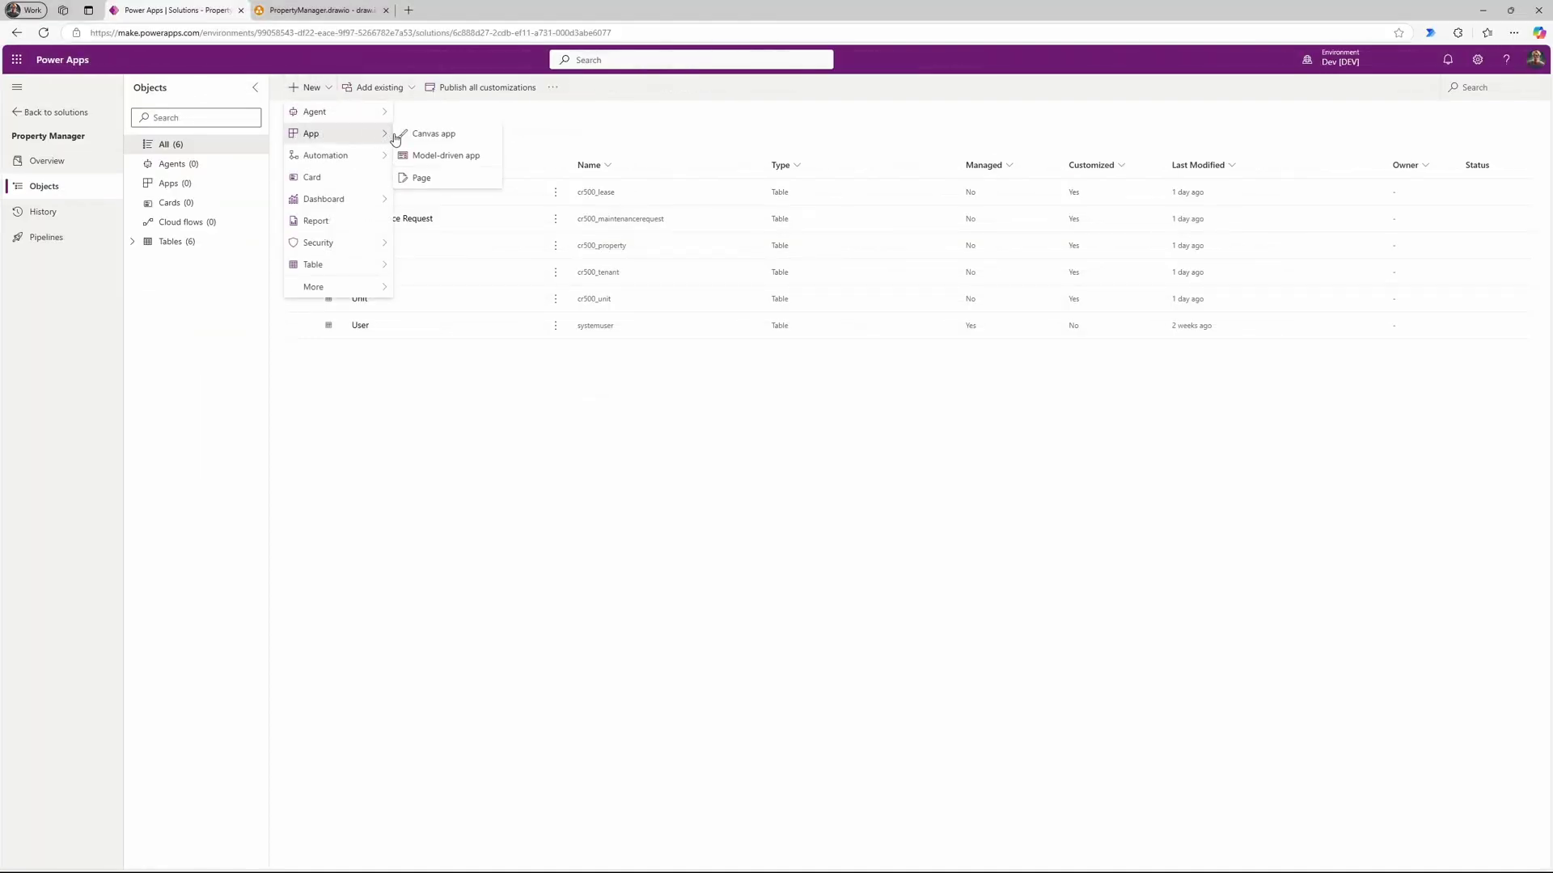
pyautogui.click(454, 142)
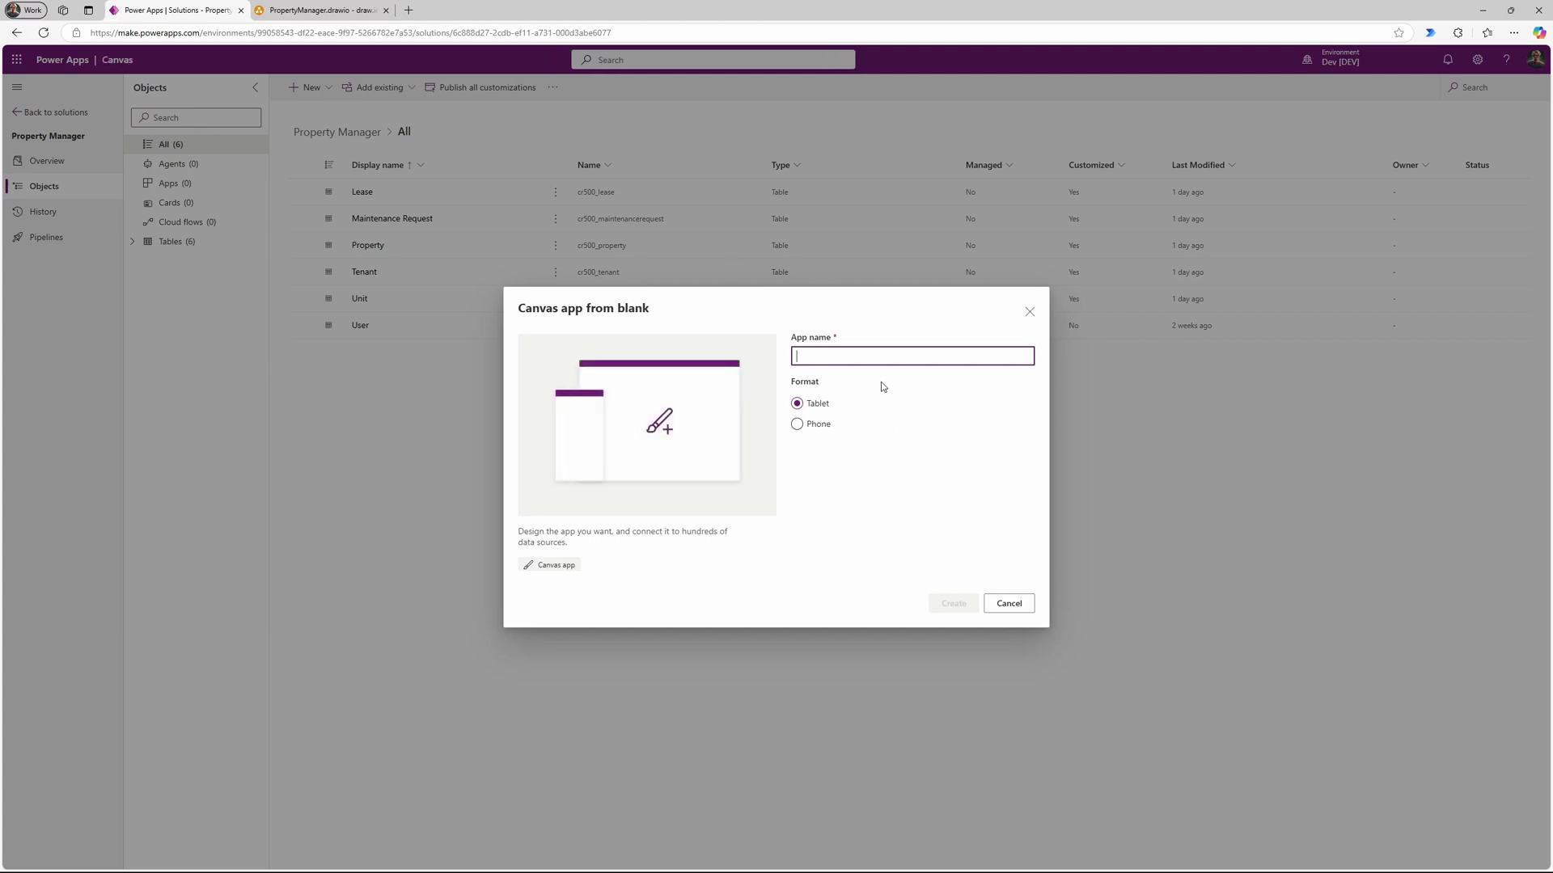
pyautogui.write('Property manager')
pyautogui.click(951, 605)
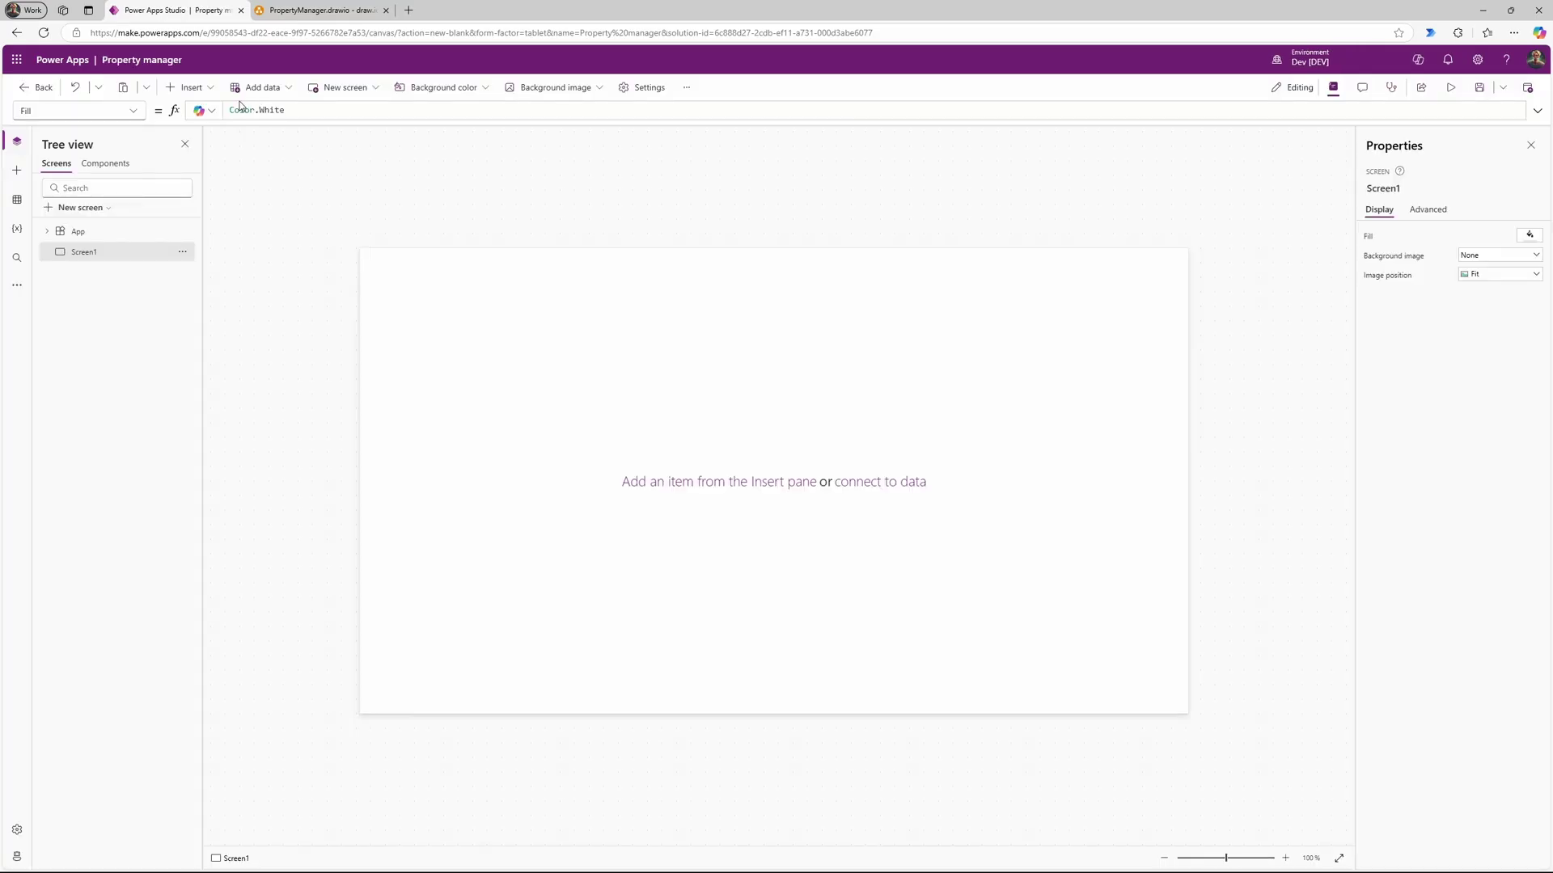
# Step: Following the draw.io UI mockup, insert a container on Screen1 and size it as a full-height left sidebar about 93 wide and 768 high
pyautogui.click(322, 9)
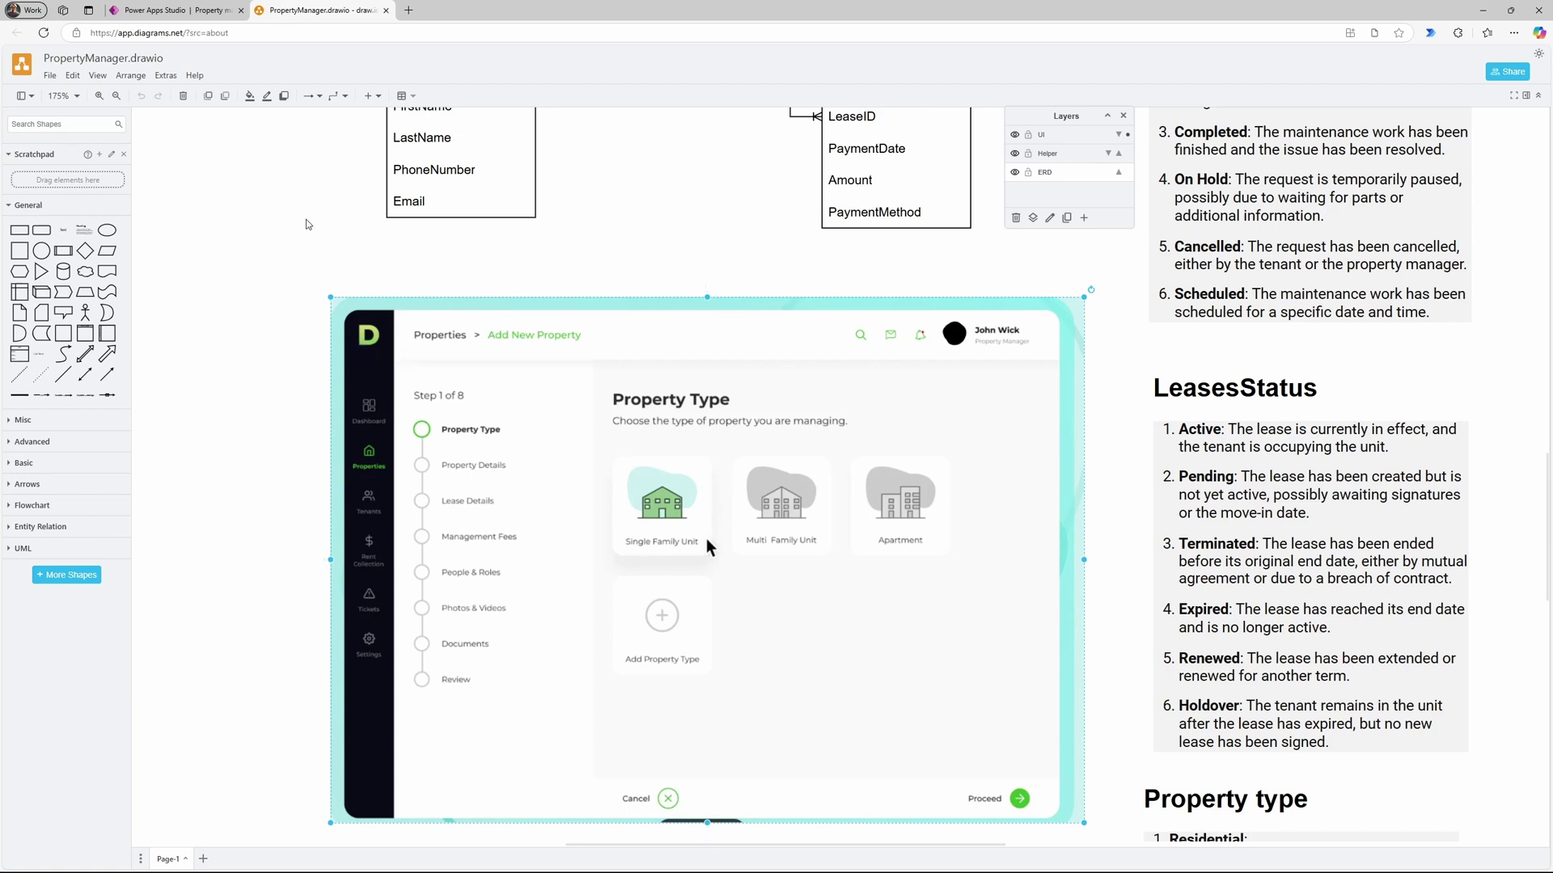
pyautogui.click(182, 13)
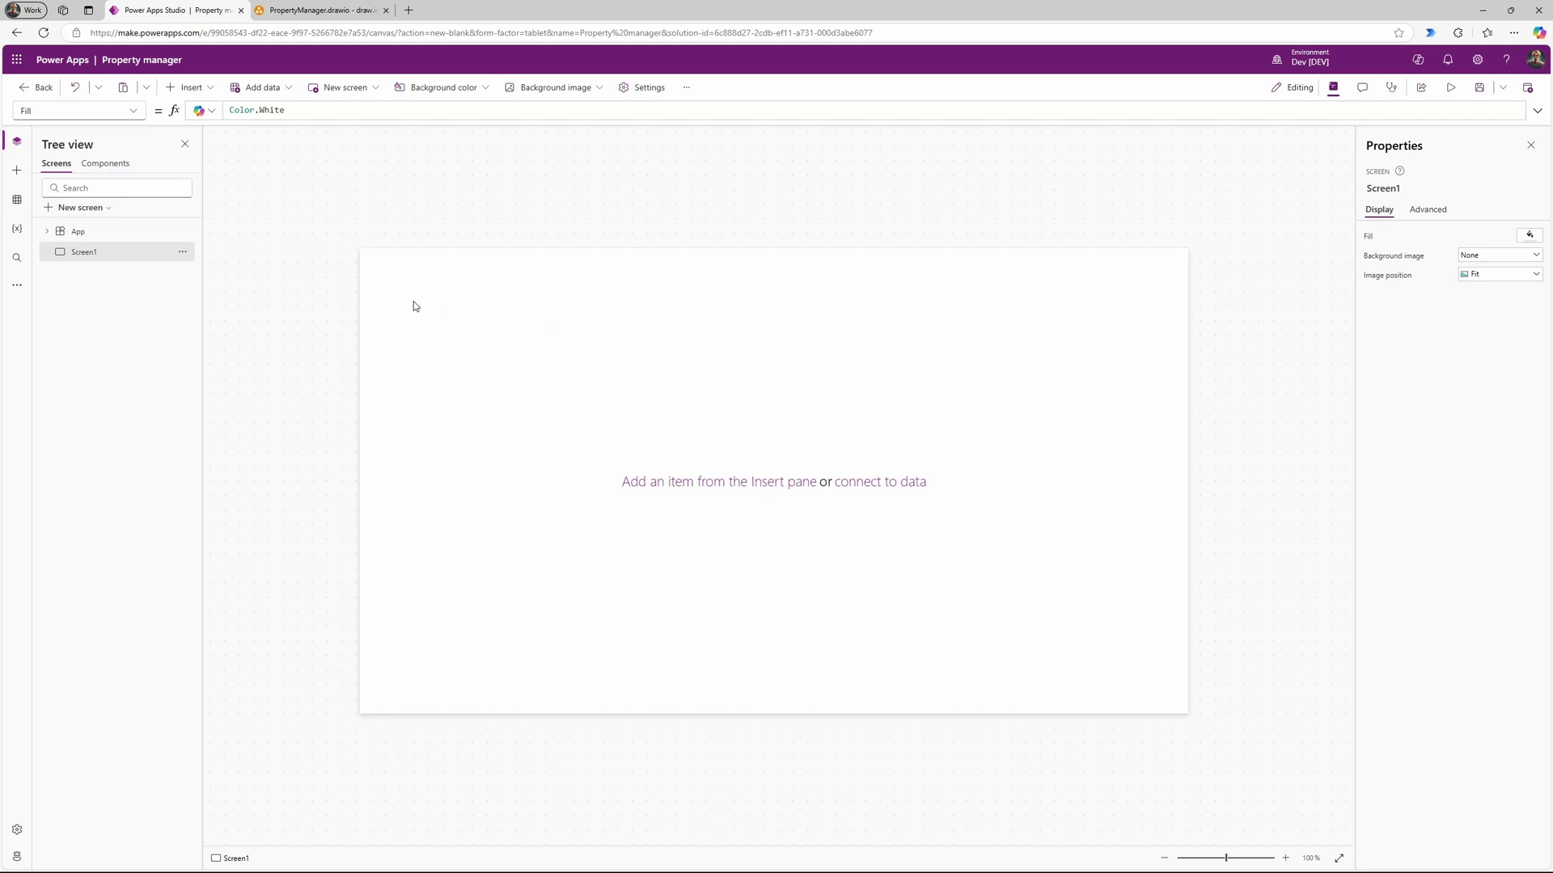
pyautogui.click(190, 87)
pyautogui.click(217, 201)
pyautogui.moveTo(688, 336); pyautogui.dragTo(442, 337)
pyautogui.moveTo(412, 394); pyautogui.dragTo(413, 713)
pyautogui.moveTo(412, 272); pyautogui.dragTo(413, 248)
pyautogui.moveTo(383, 480); pyautogui.dragTo(416, 483)
pyautogui.click(389, 392)
pyautogui.click(392, 391)
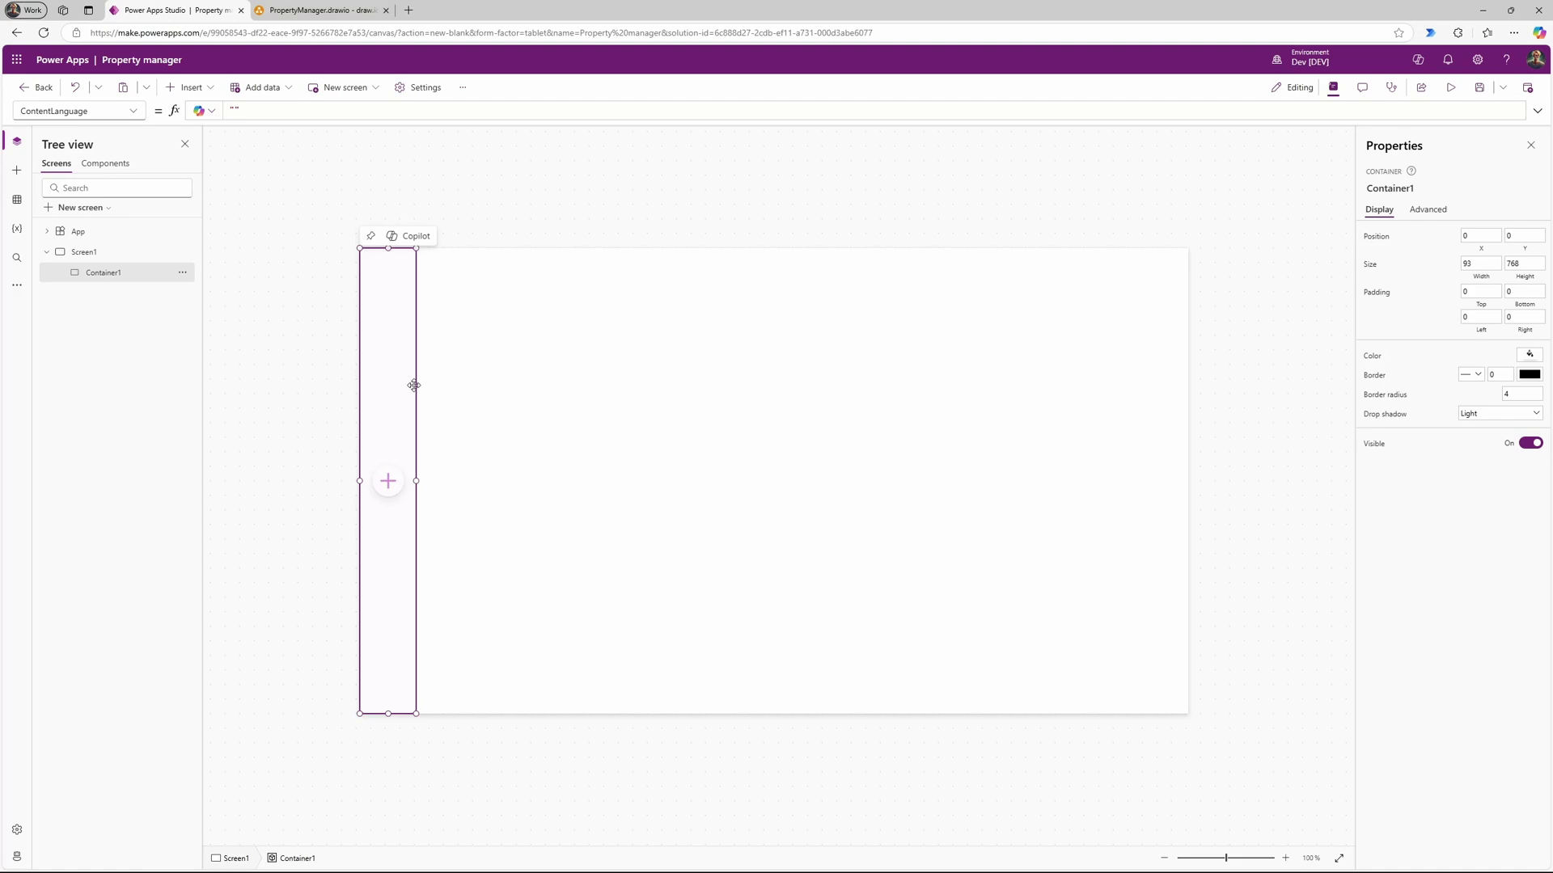
# Step: Compare with the mockup's sidebar and set the container's border radius to 0 and its drop shadow to None
pyautogui.click(319, 10)
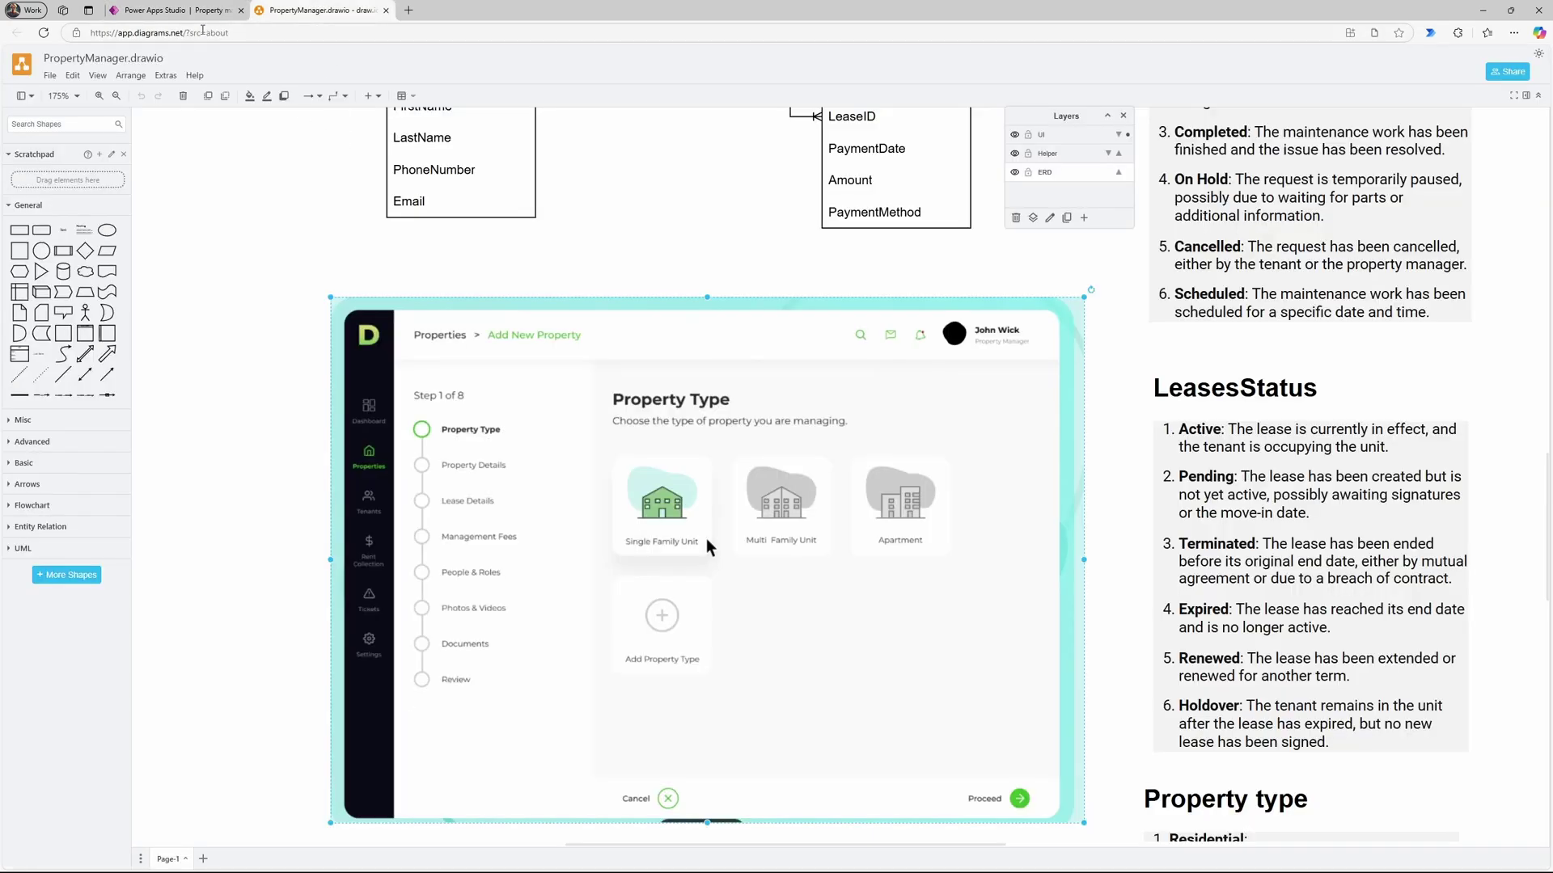
pyautogui.click(182, 10)
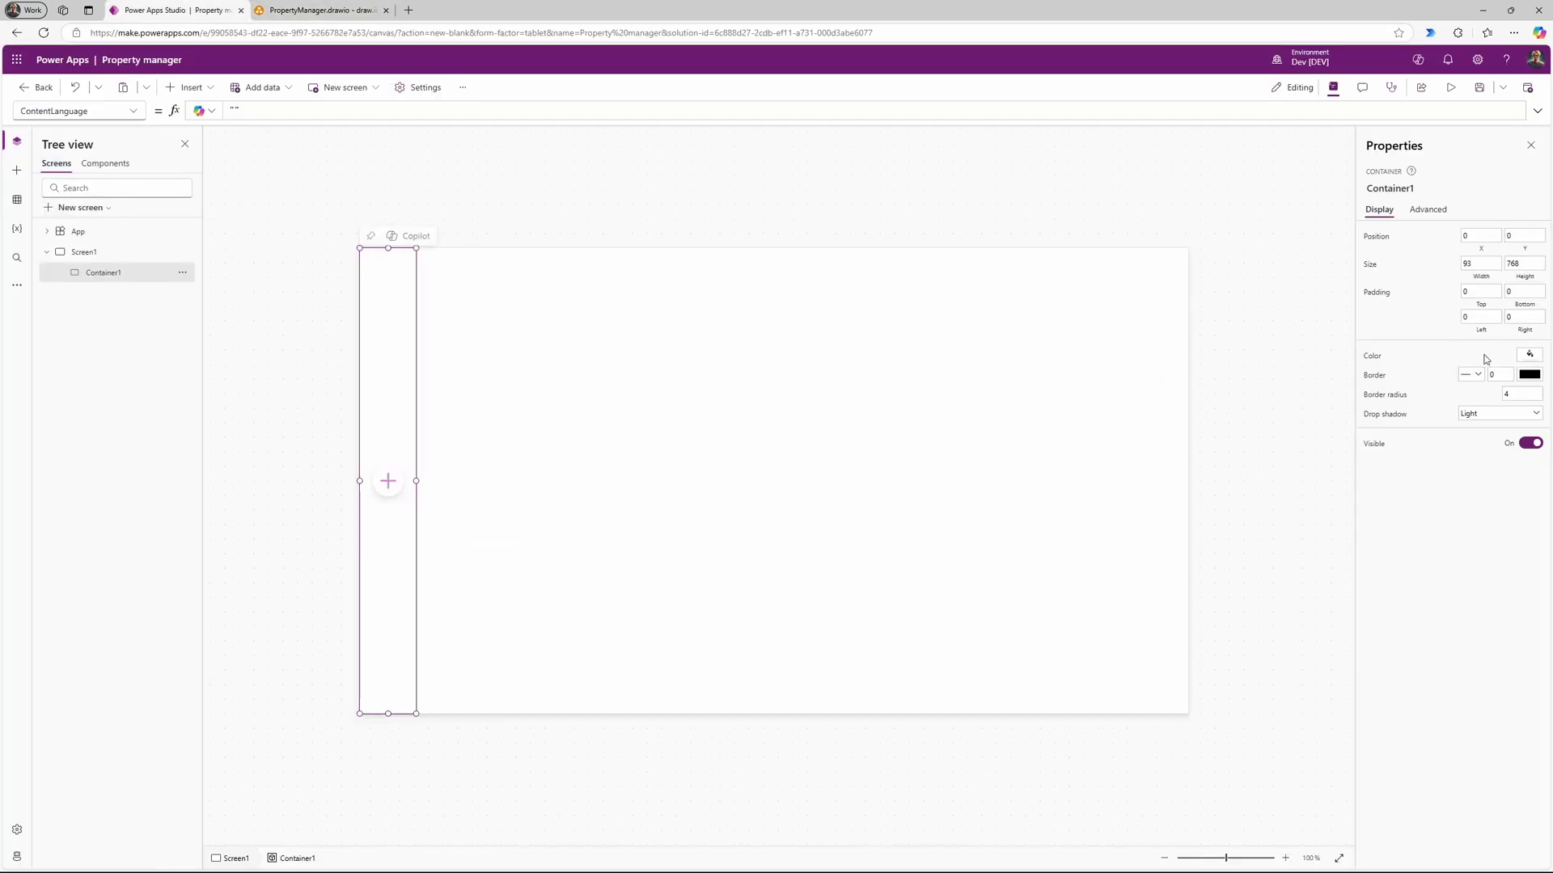
pyautogui.click(1504, 398)
pyautogui.click(1476, 413)
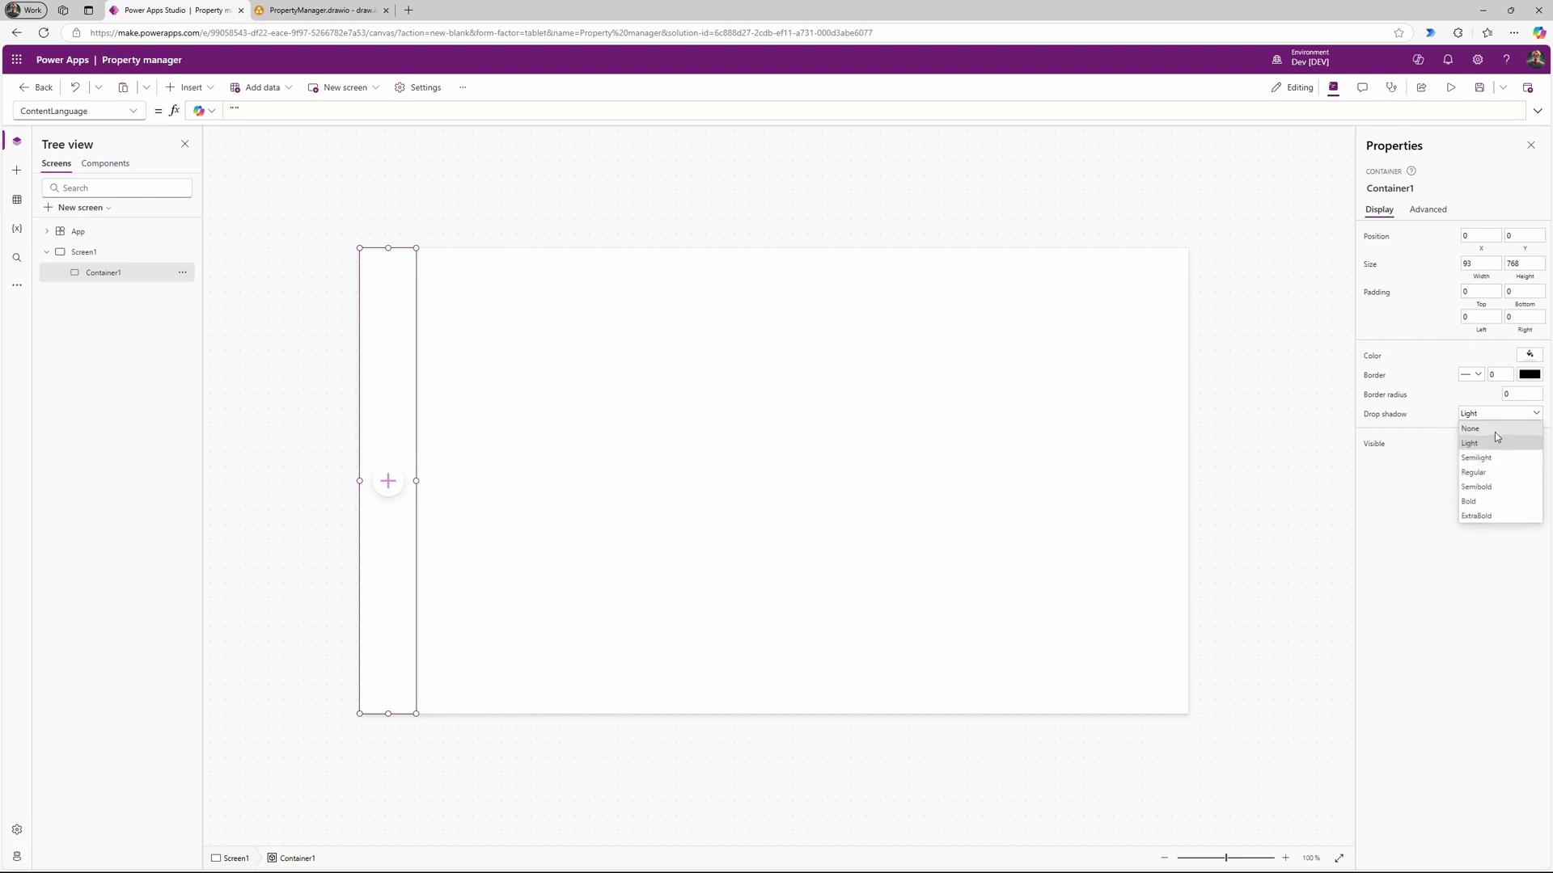
pyautogui.click(1494, 429)
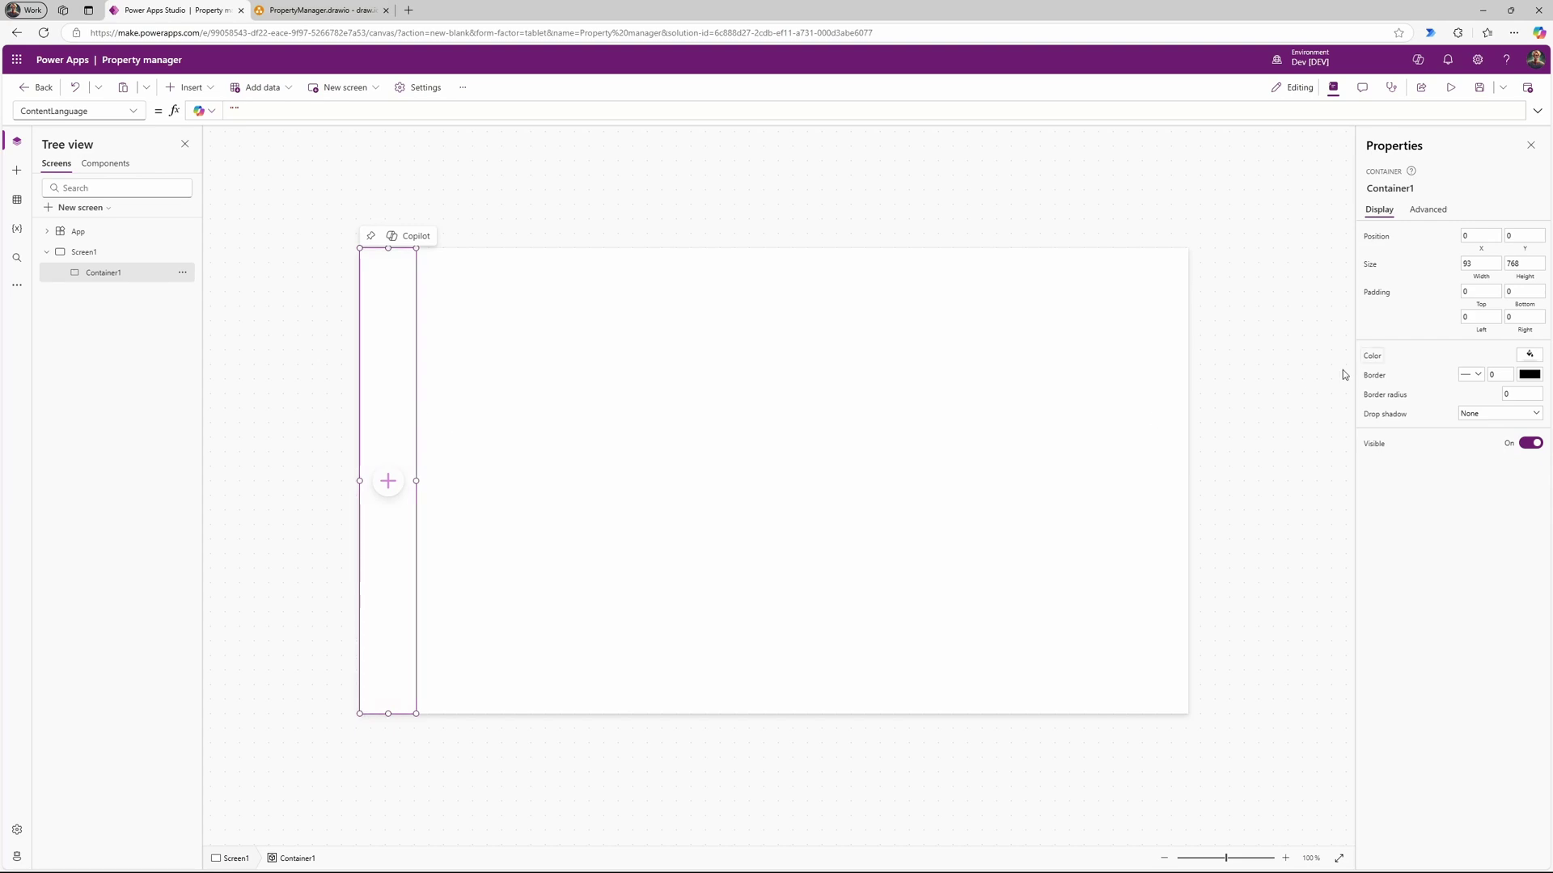
# Step: Fill the sidebar container with a custom near-black grey at 100 alpha, matching the sidebar in the draw.io mockup
pyautogui.click(1529, 356)
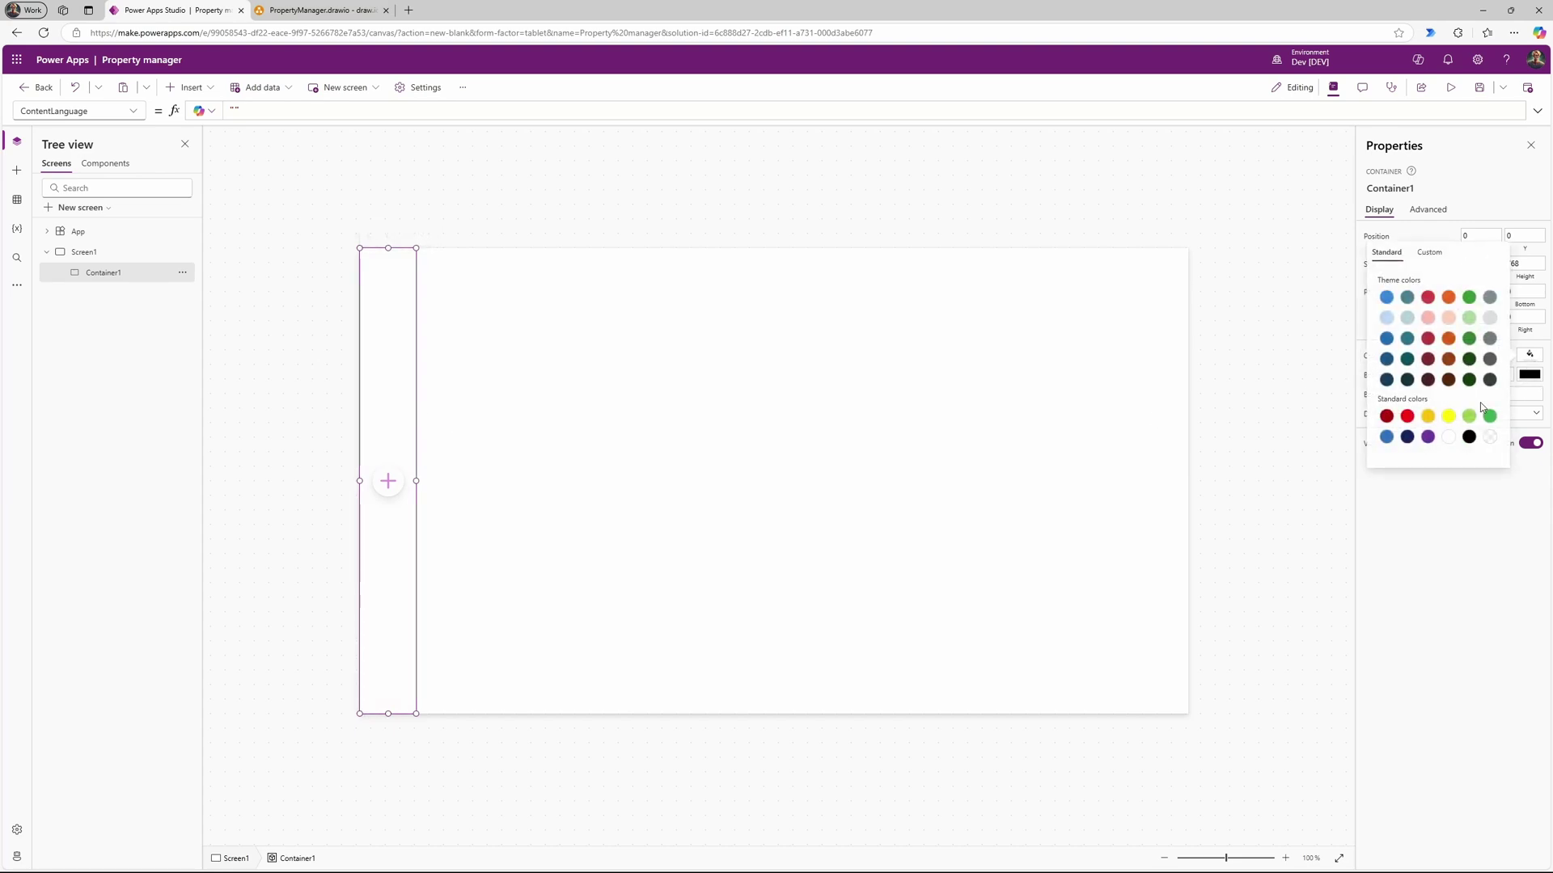
pyautogui.click(1427, 253)
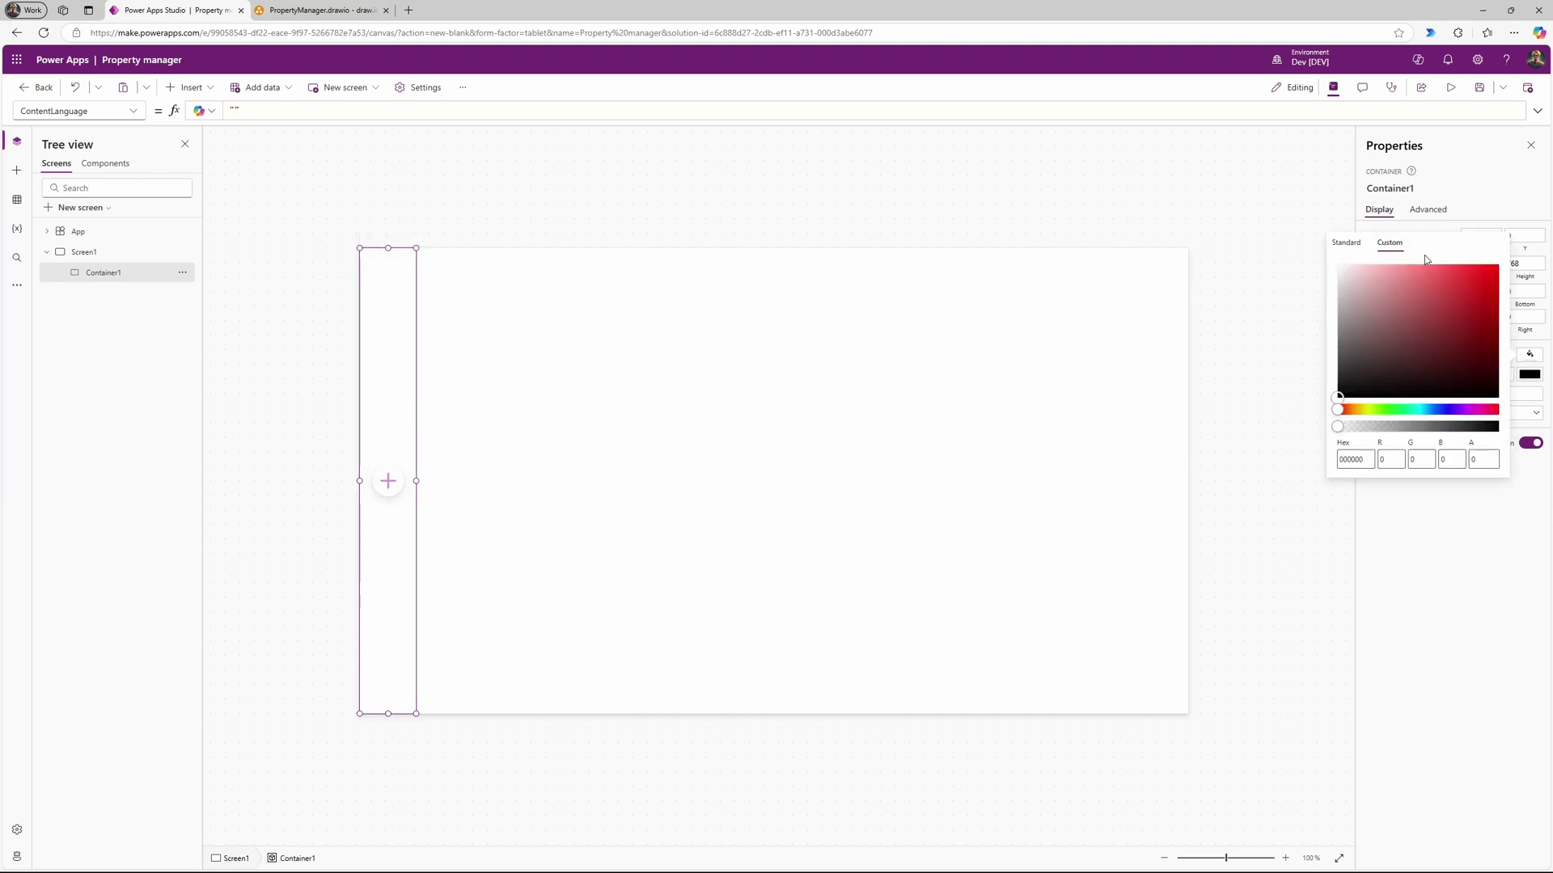
pyautogui.moveTo(1336, 426); pyautogui.dragTo(1507, 429)
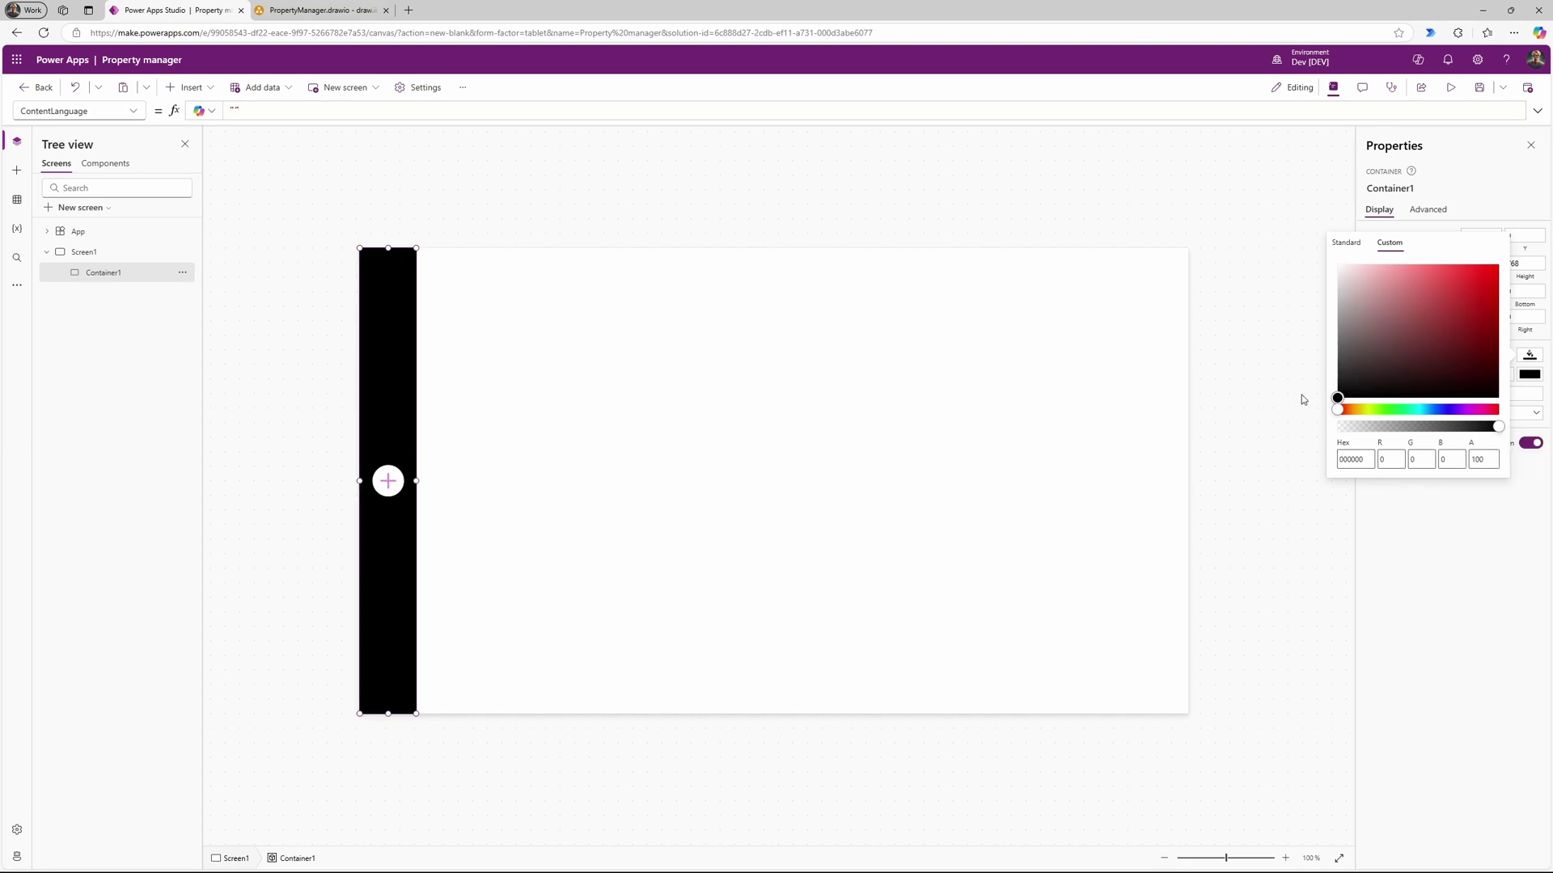
pyautogui.moveTo(1336, 400); pyautogui.dragTo(1337, 372)
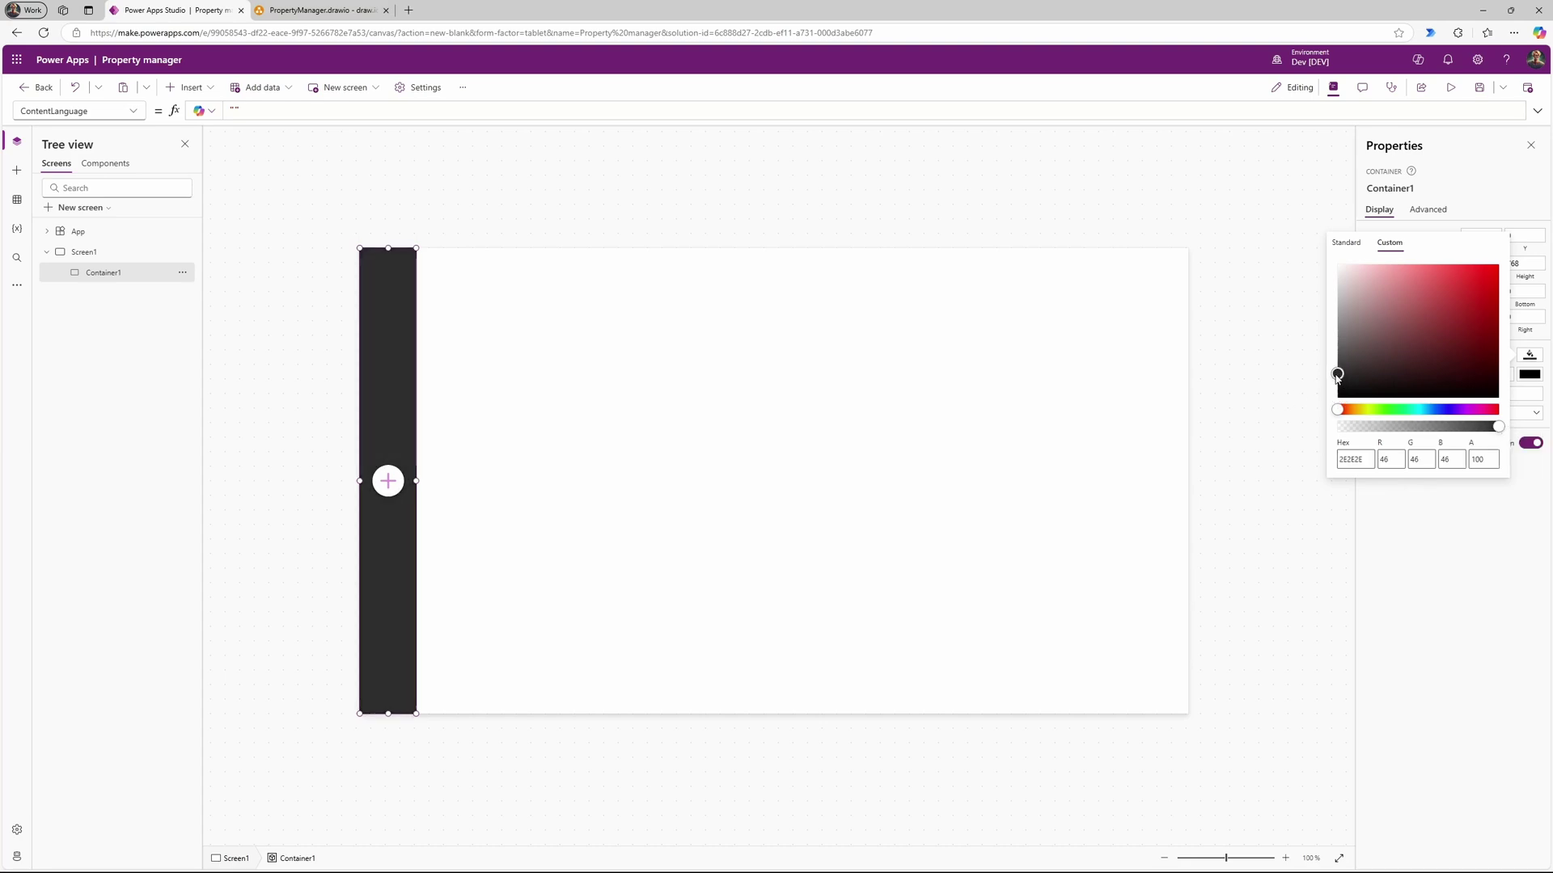
pyautogui.click(299, 11)
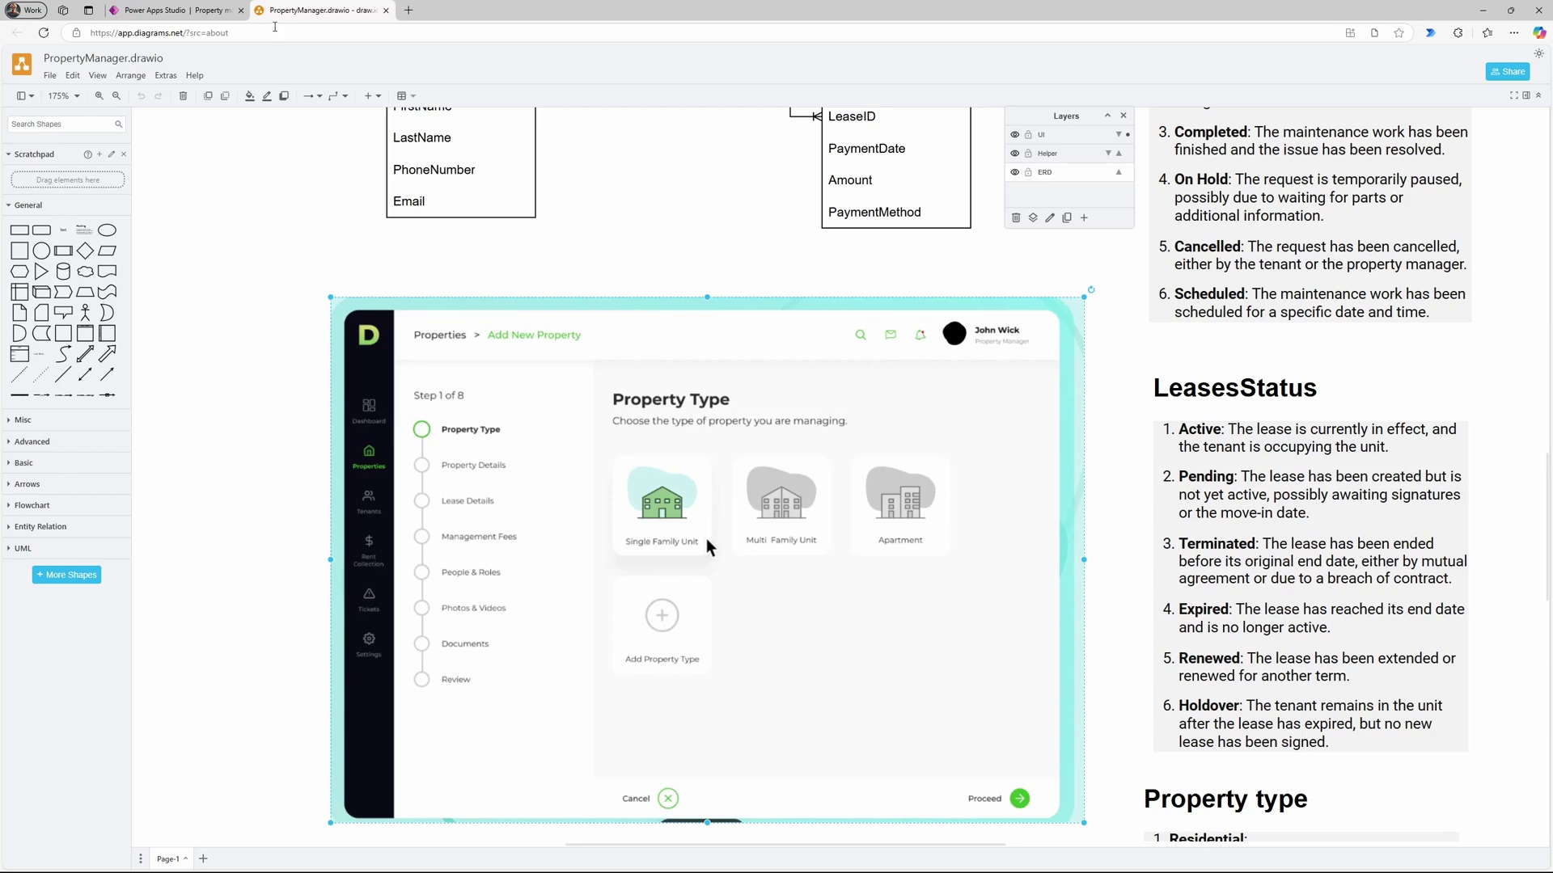
pyautogui.hotkey('ctrl', 'shift', 'Tab')
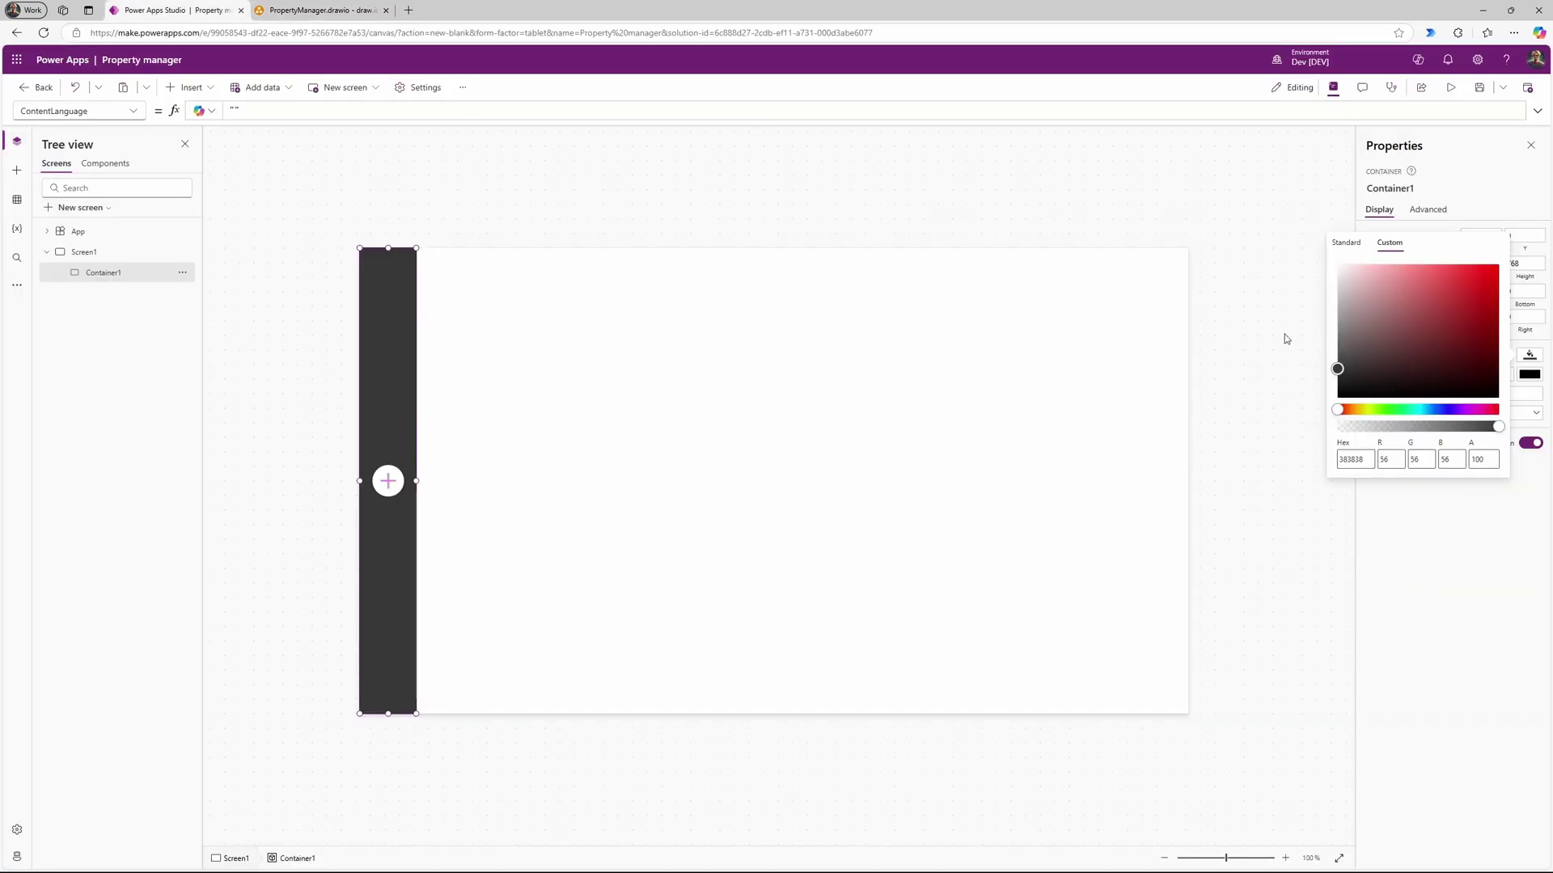
pyautogui.moveTo(1339, 371); pyautogui.dragTo(1338, 376)
pyautogui.click(503, 351)
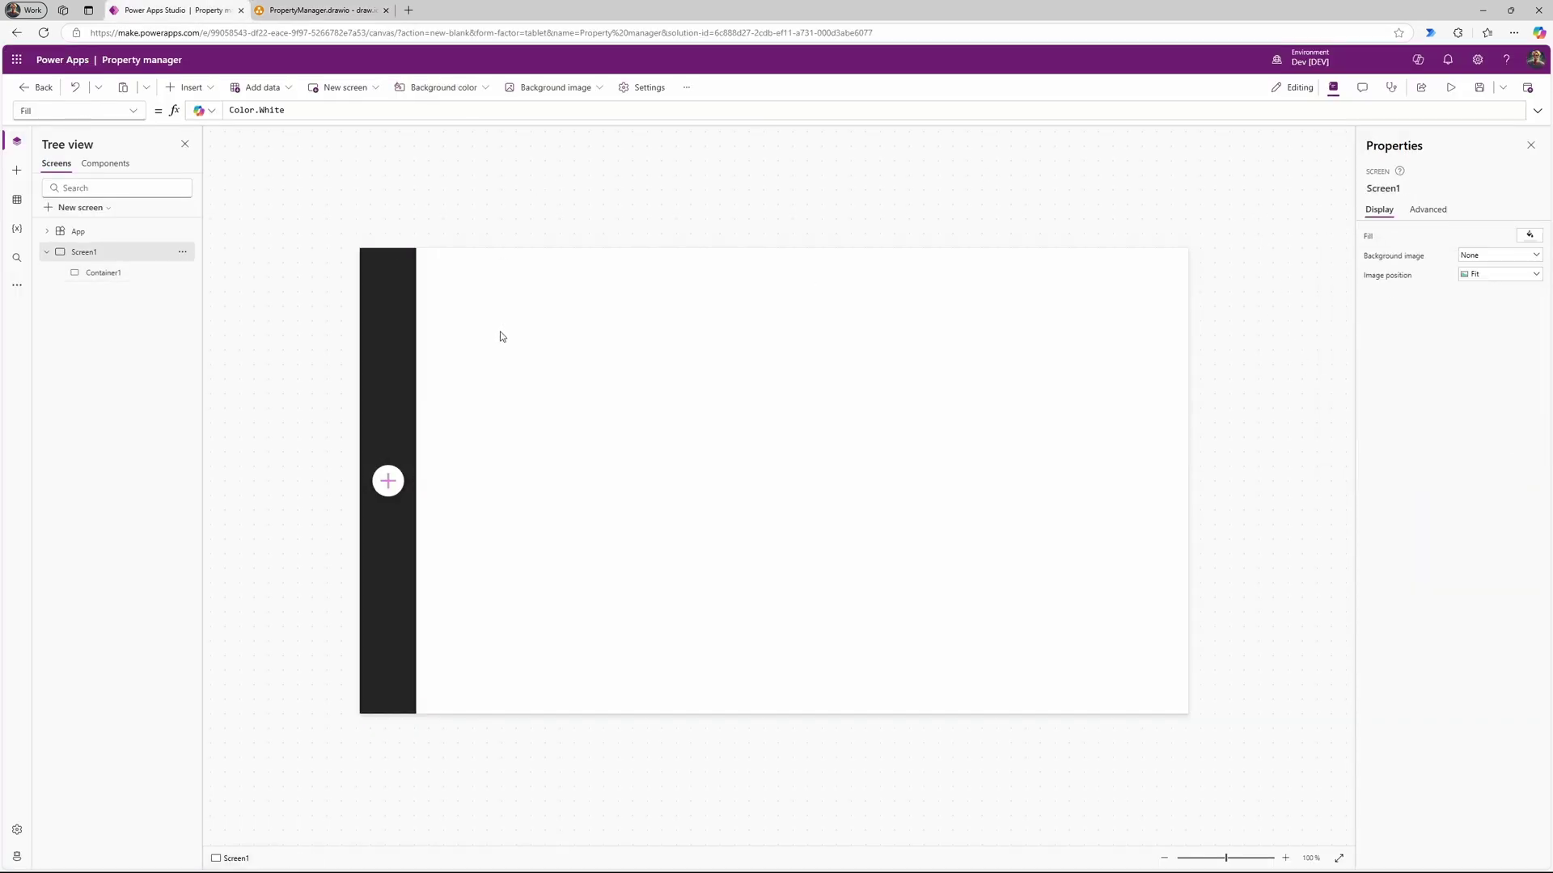
# Step: Narrow the sidebar container to a width of about 81, using the draw.io mockup as reference
pyautogui.click(399, 345)
pyautogui.moveTo(415, 481); pyautogui.dragTo(405, 483)
pyautogui.click(477, 385)
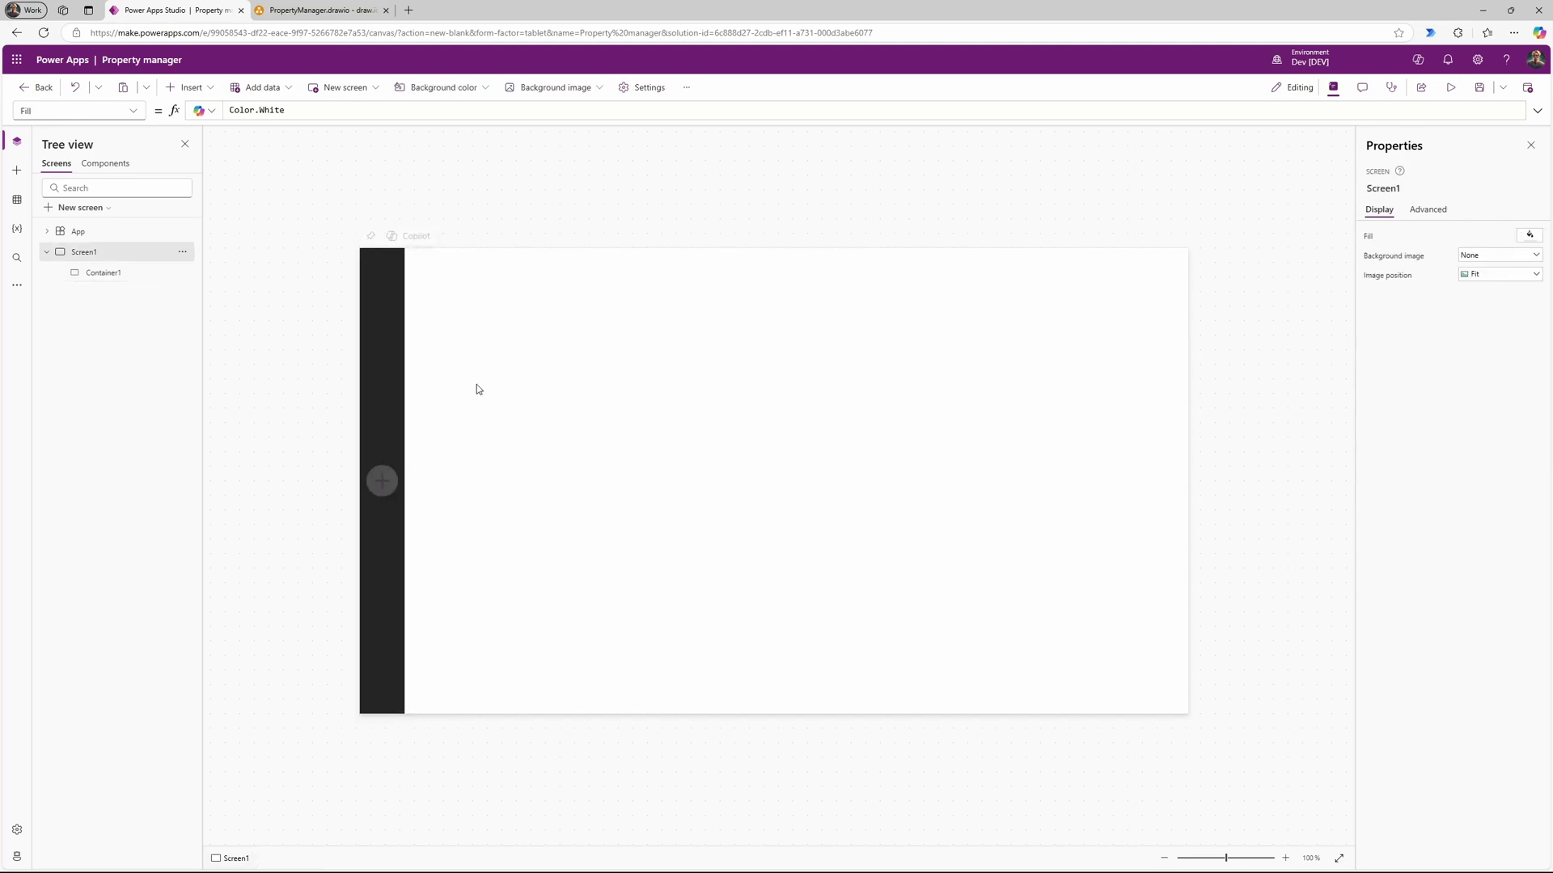
pyautogui.click(289, 10)
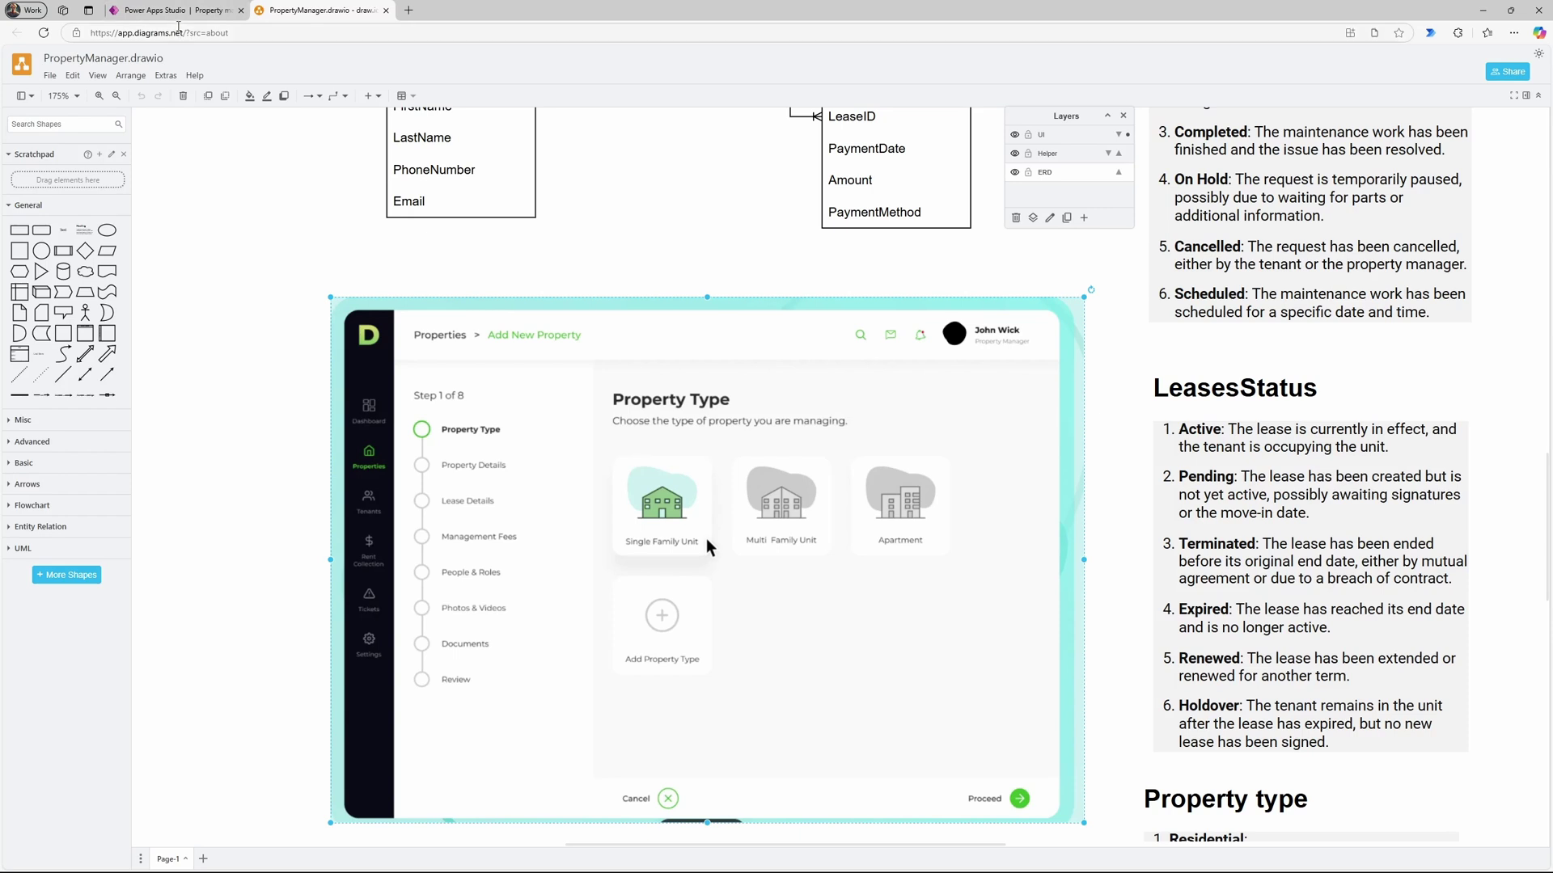
pyautogui.hotkey('ctrl', 'shift', 'Tab')
pyautogui.click(401, 495)
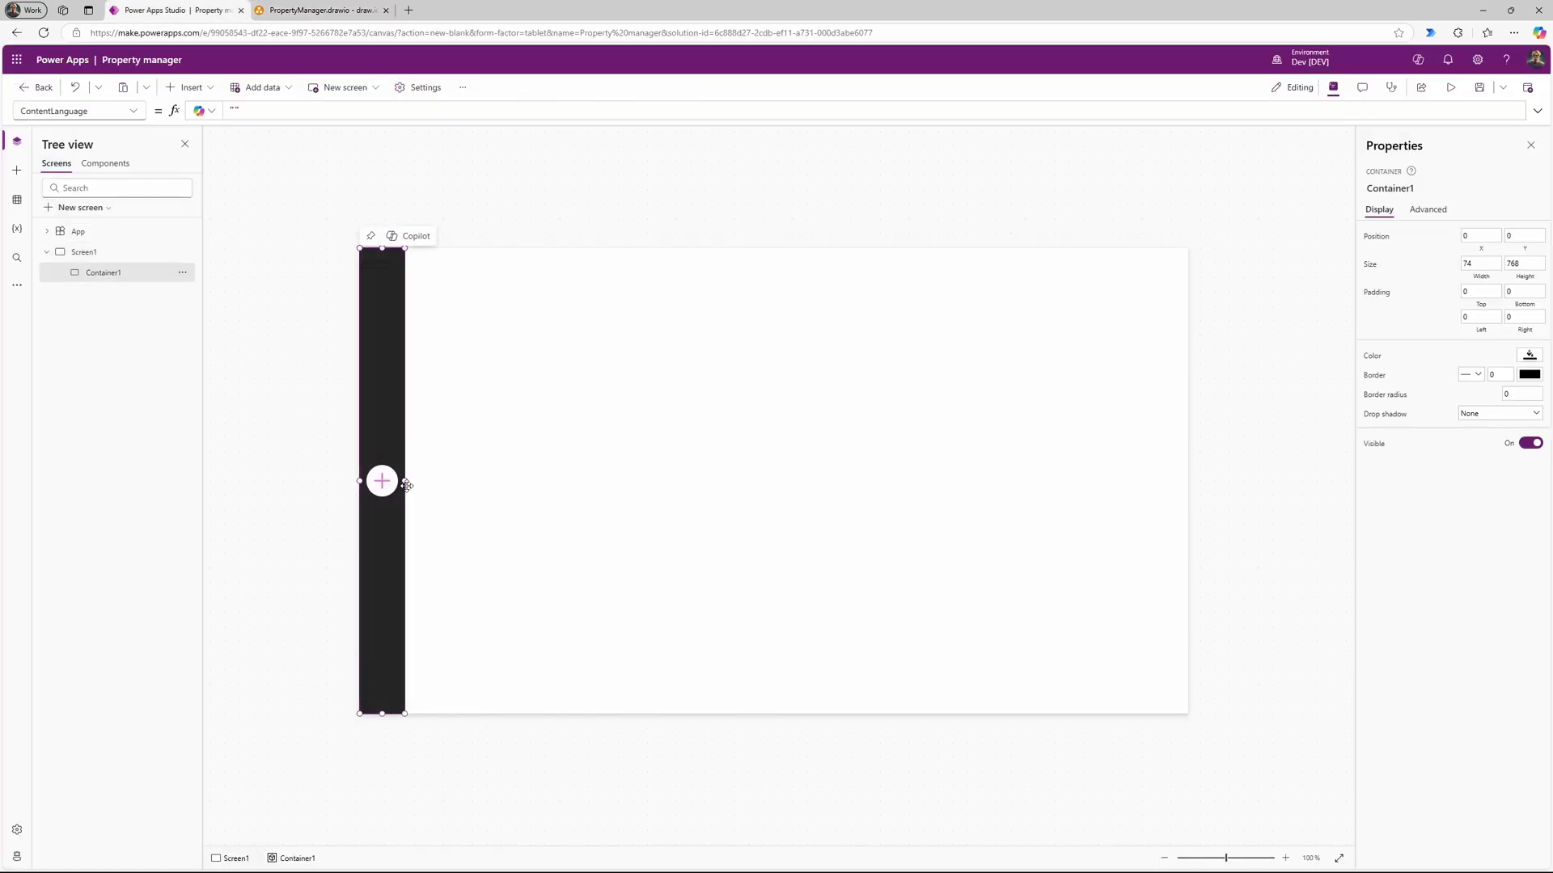
pyautogui.moveTo(405, 481); pyautogui.dragTo(410, 481)
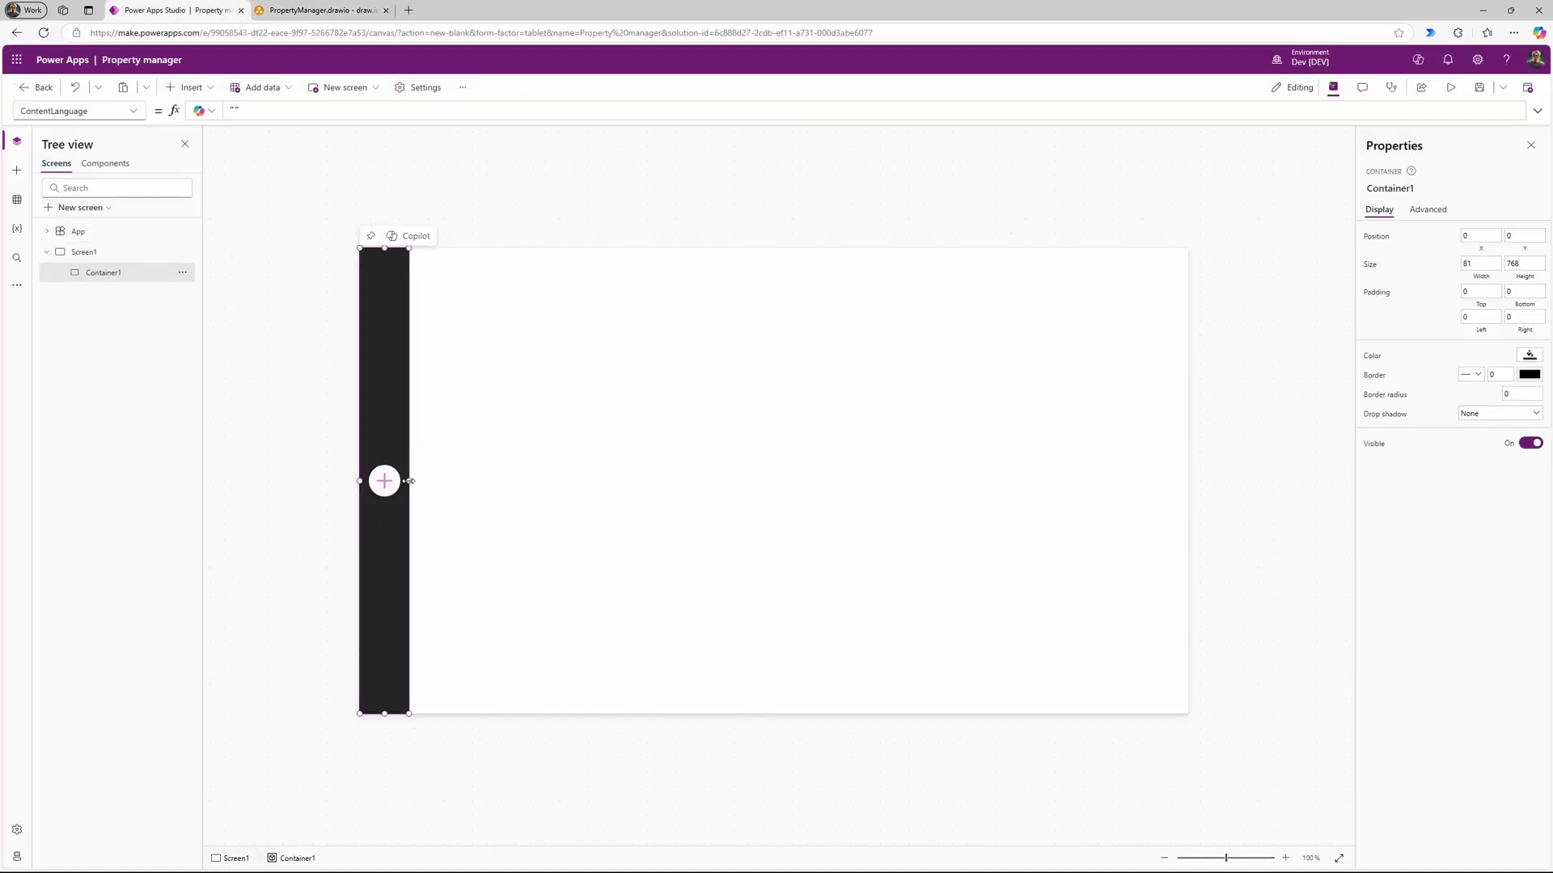
# Step: Insert a Home icon into the sidebar container and shrink it to about 35 wide and 39 high near the container's upper end
pyautogui.click(191, 87)
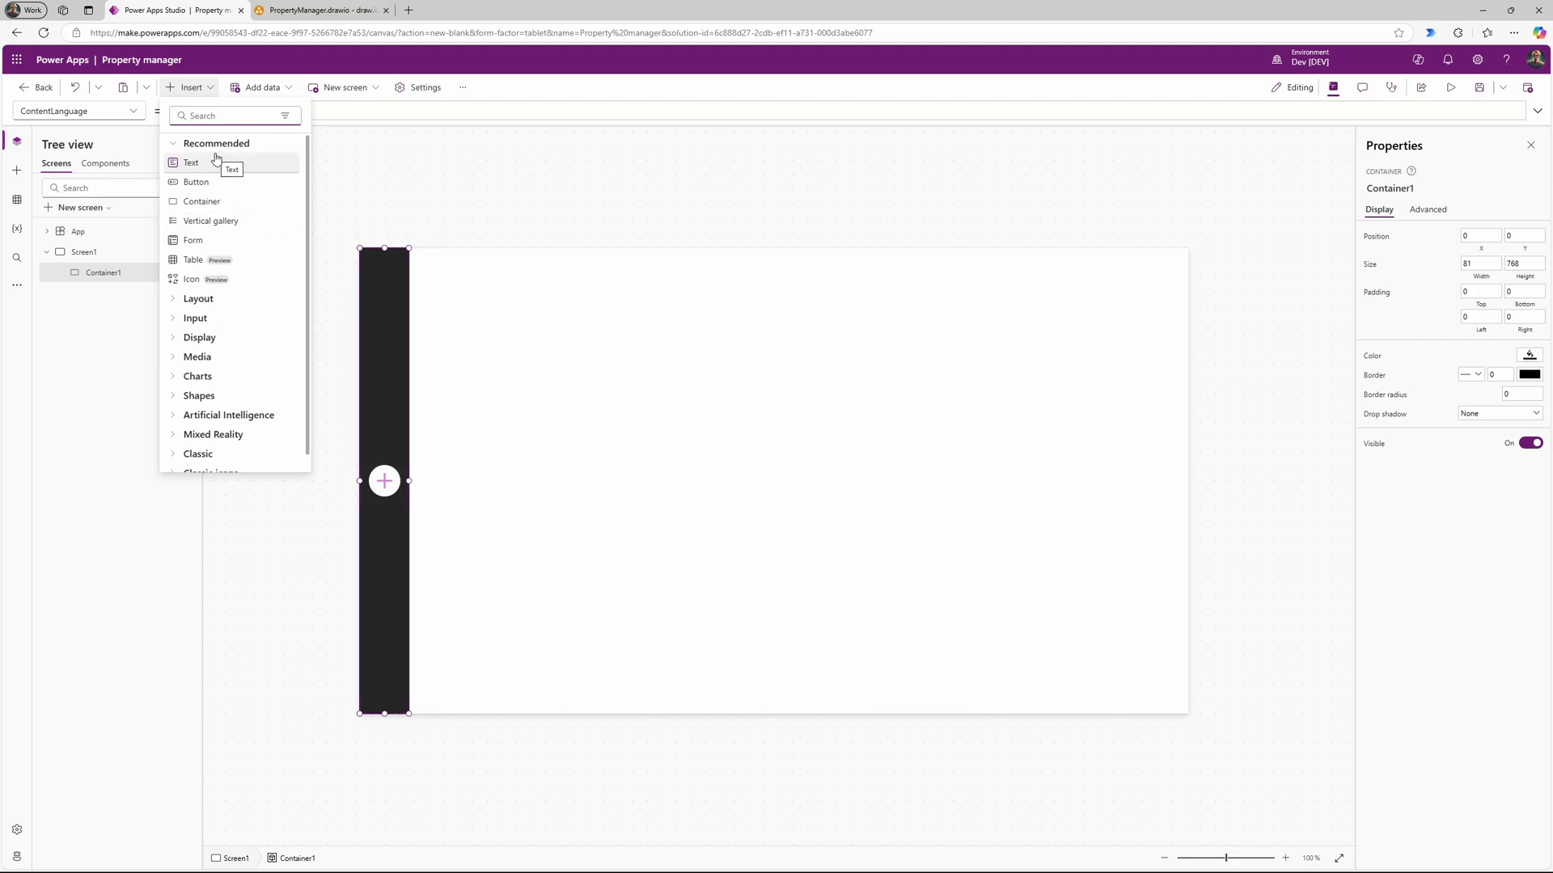
pyautogui.write('icon')
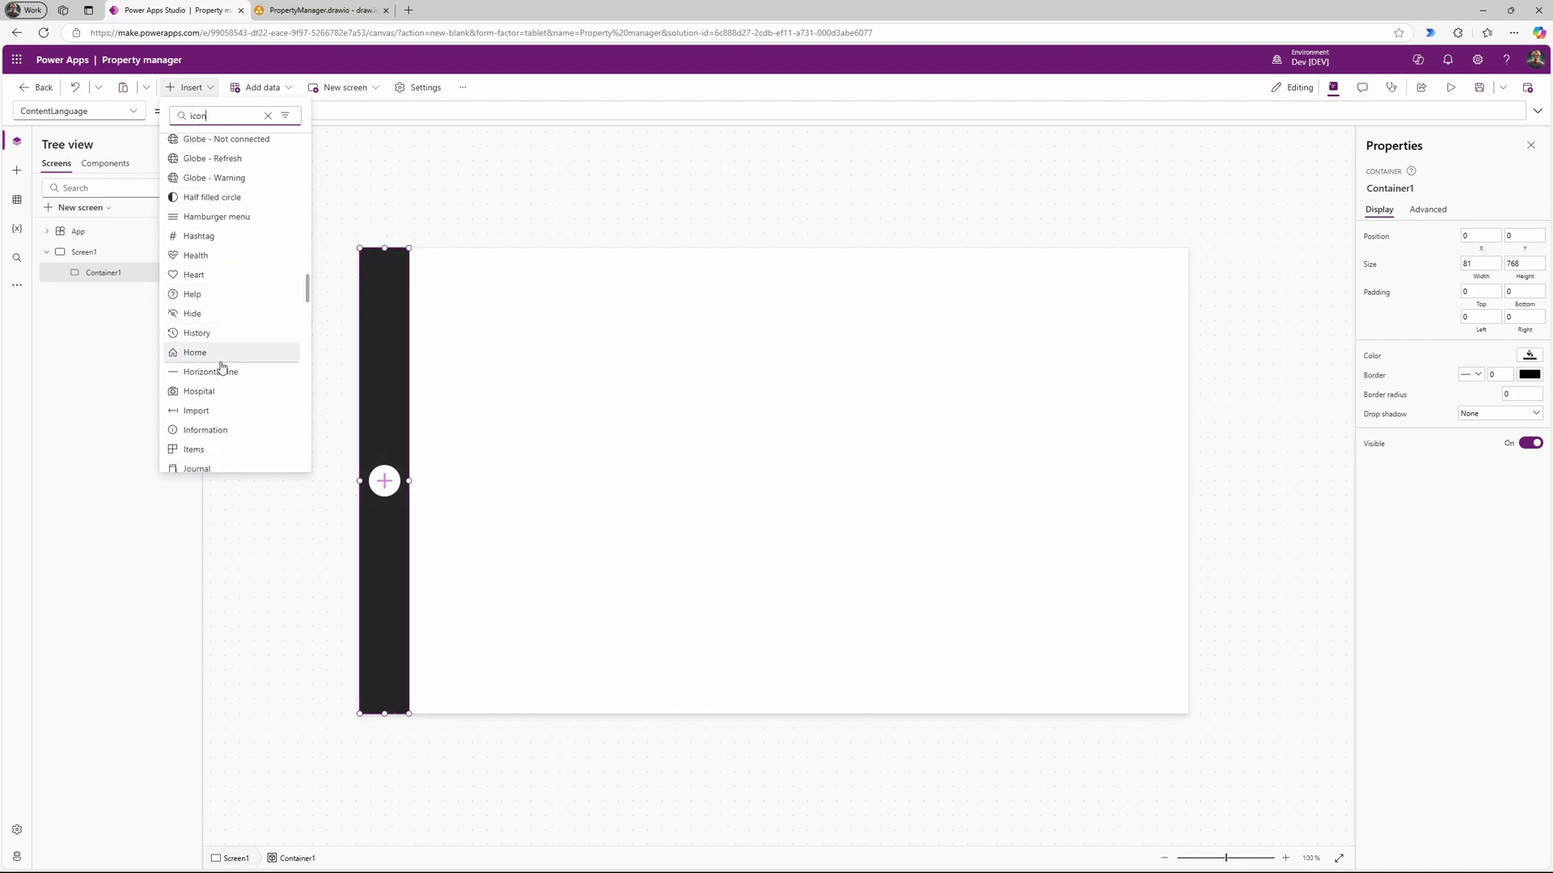
pyautogui.scroll(-3, 243, 380)
pyautogui.press('Escape')
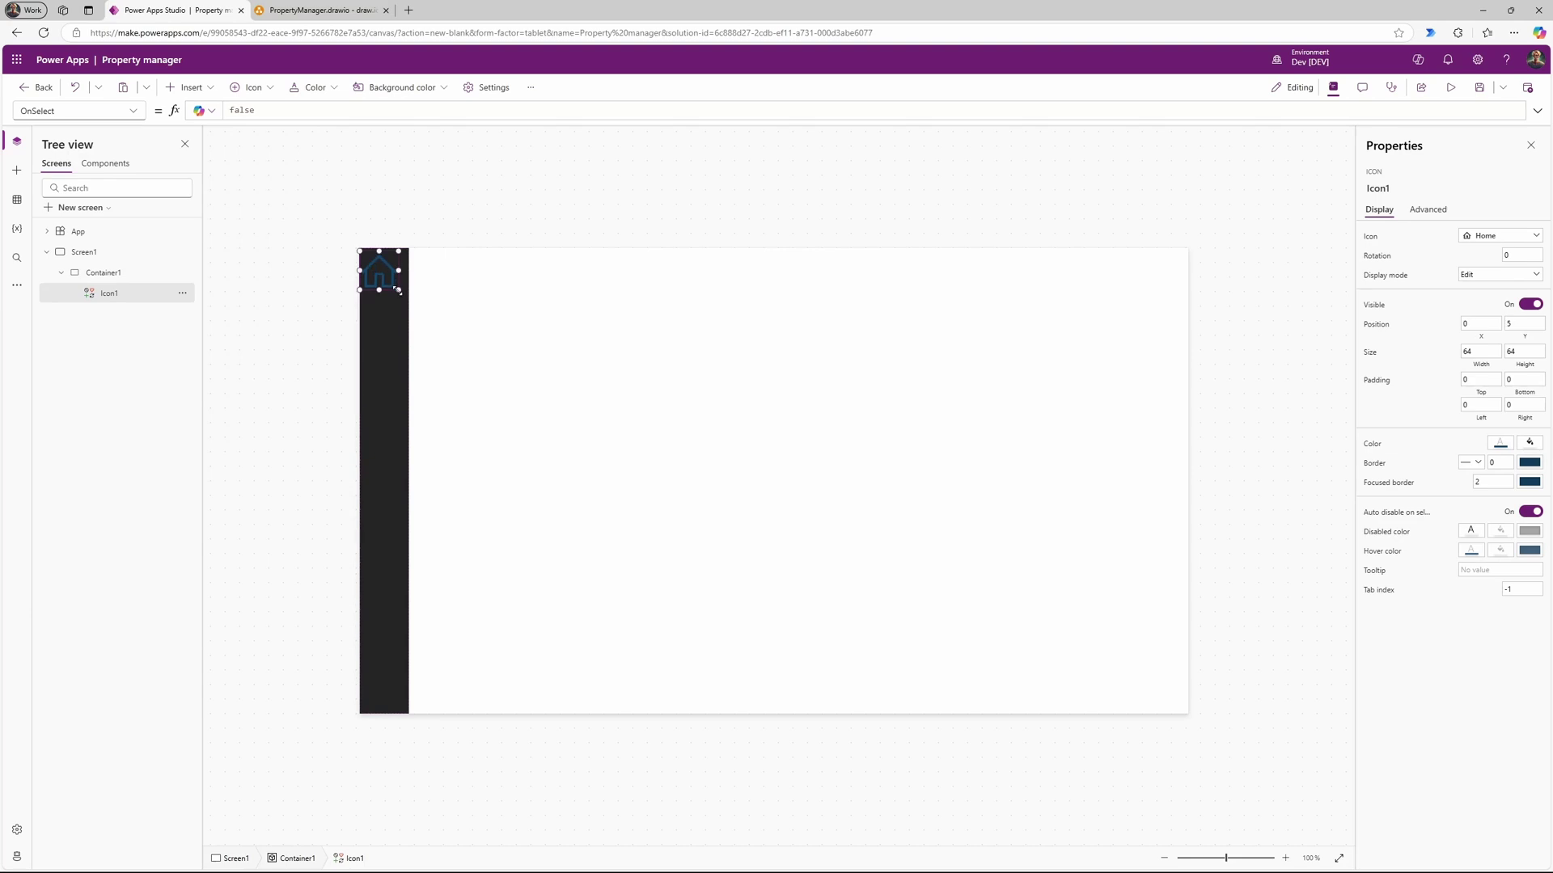
# Step: Insert a Journal icon into the sidebar container near the Home icon, about 31 wide and 35 high
pyautogui.click(186, 87)
pyautogui.write('jo')
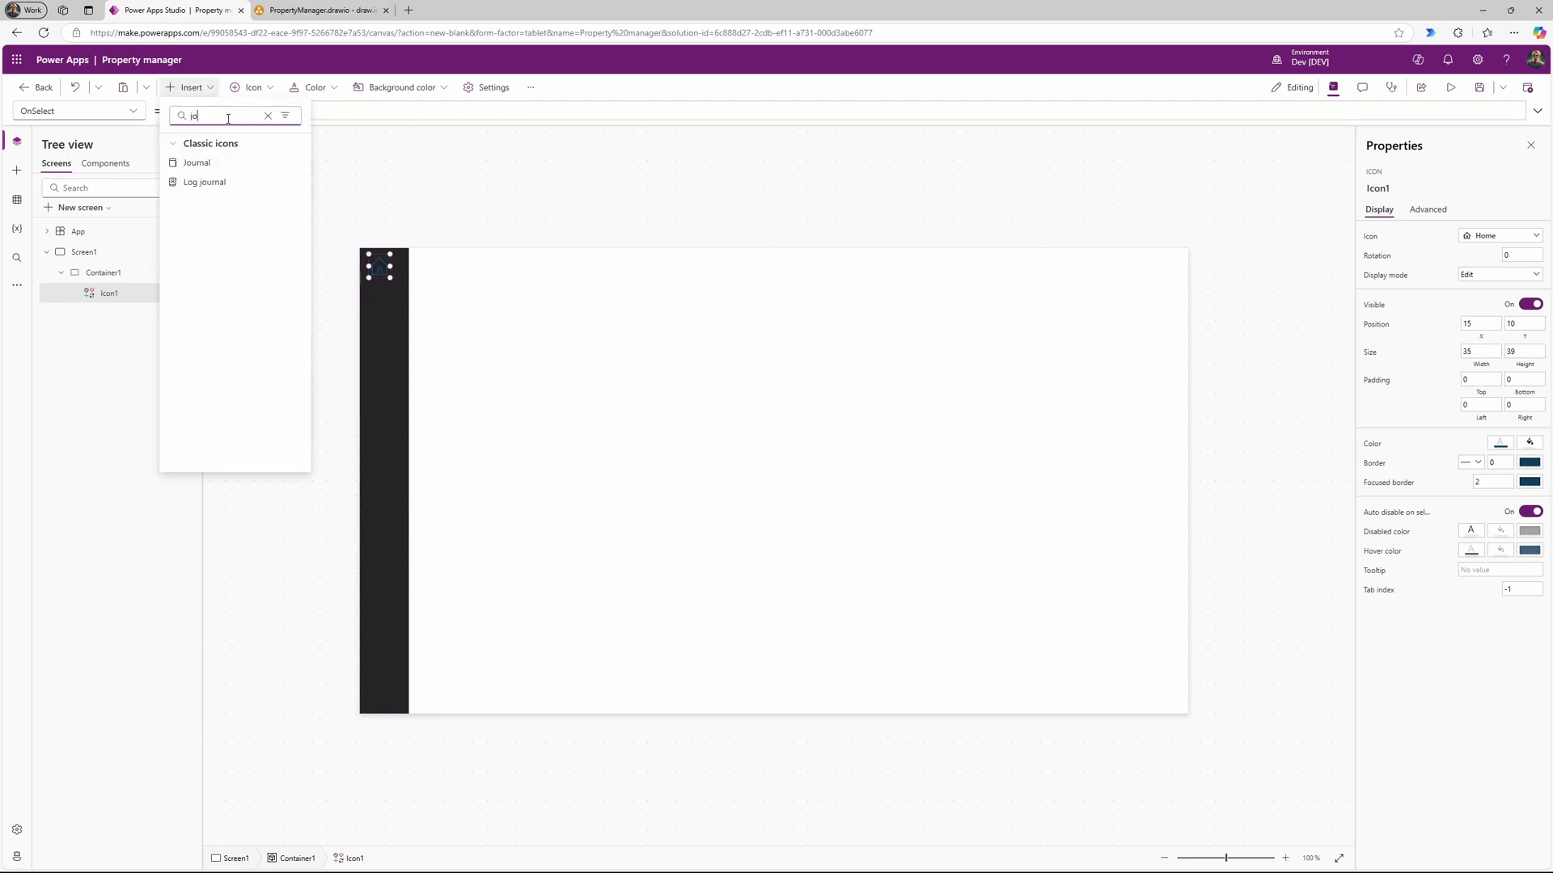
pyautogui.moveTo(198, 162); pyautogui.dragTo(388, 270)
pyautogui.click(382, 267)
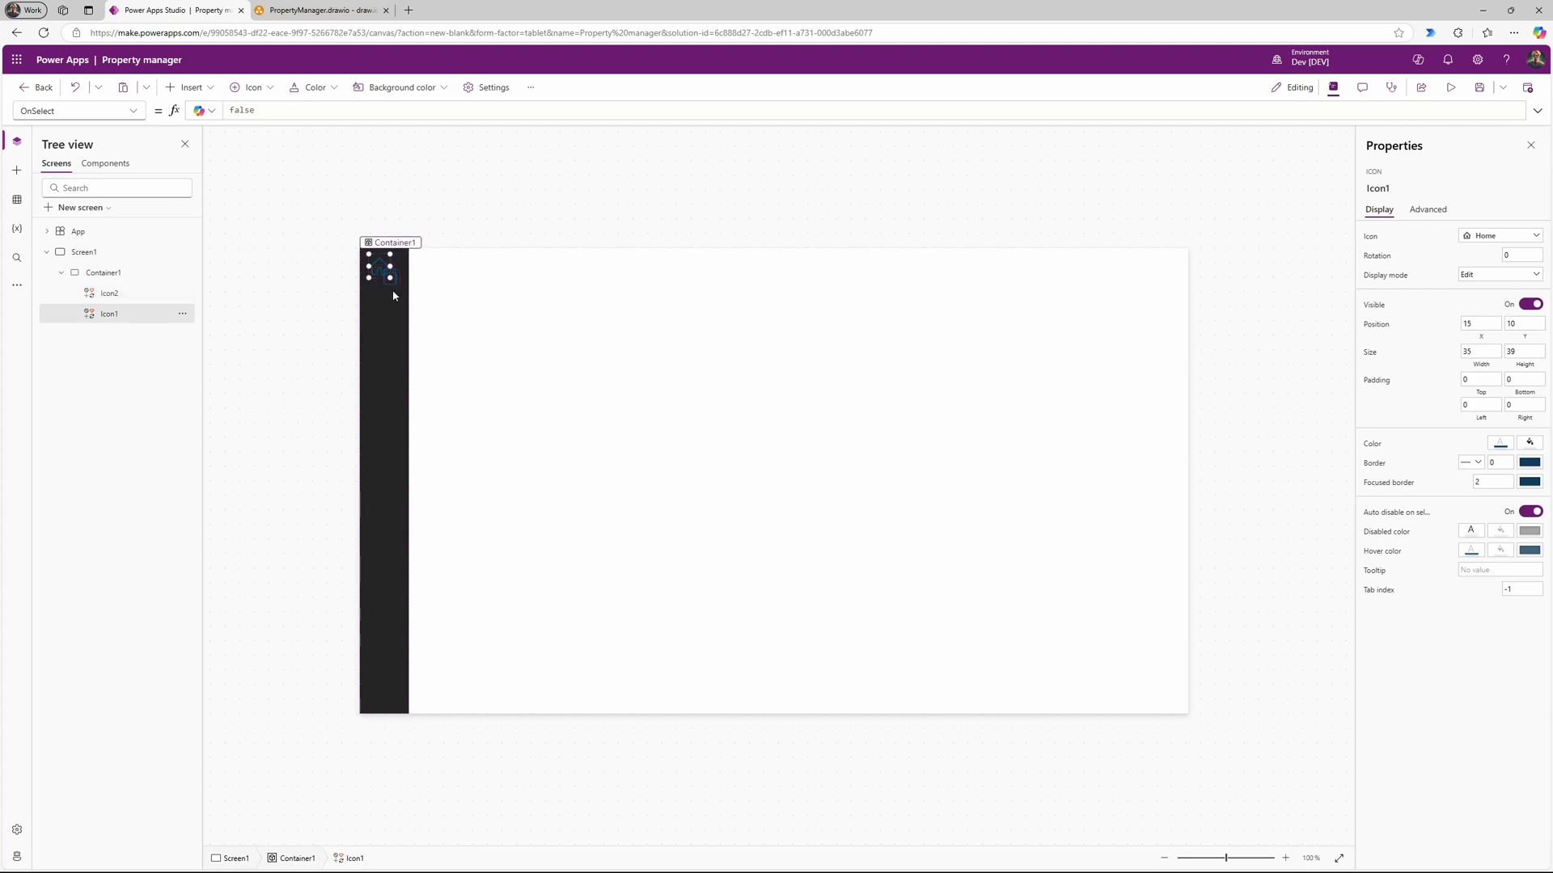
pyautogui.click(391, 282)
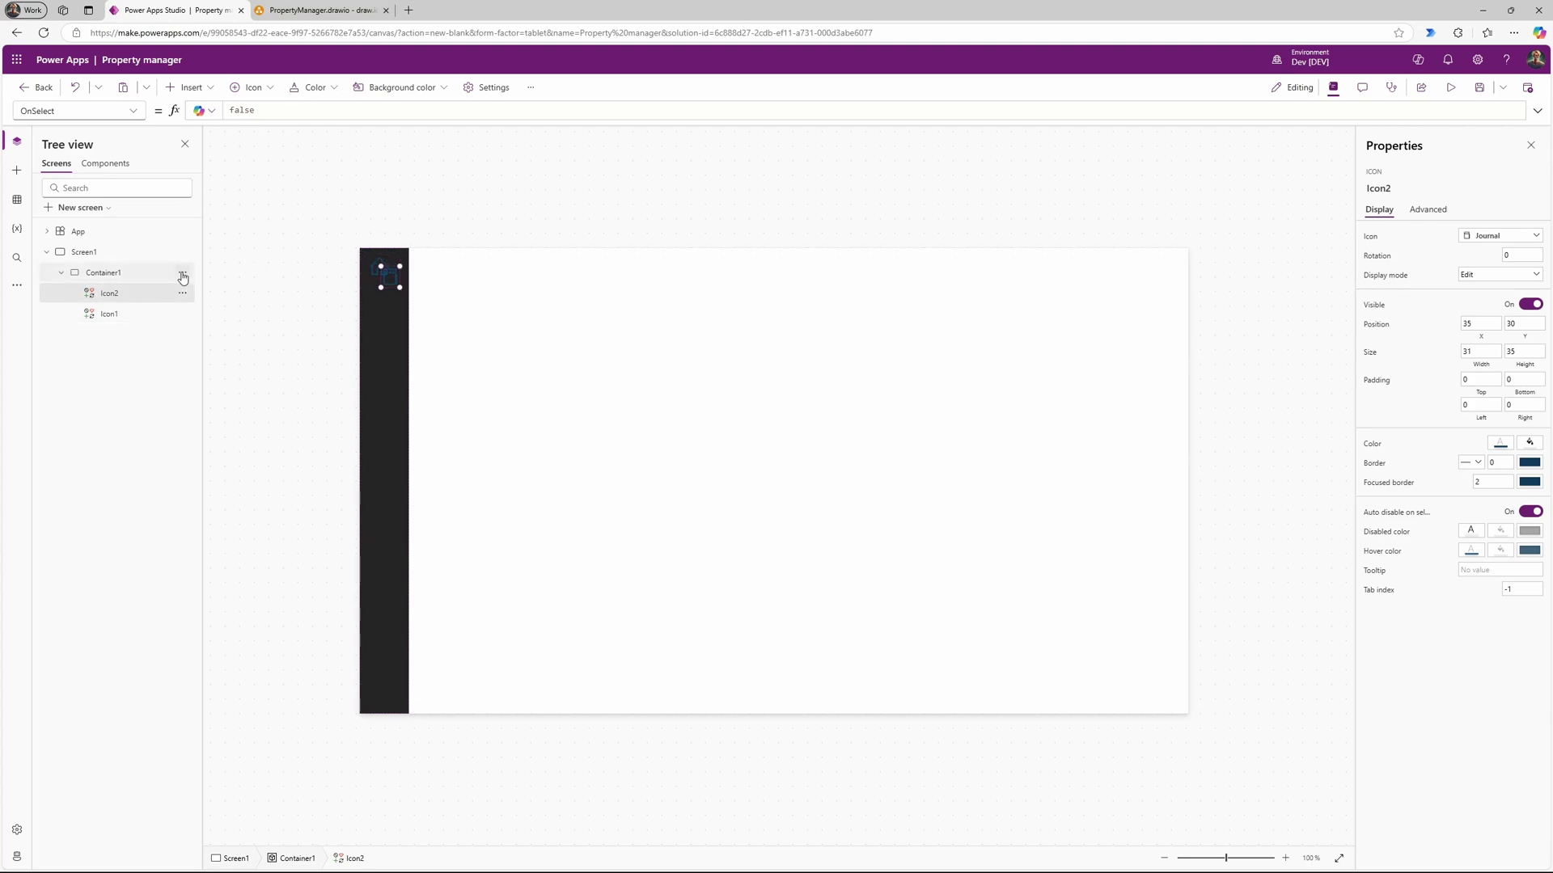
# Step: Rename the sidebar container to conLeftMenu, the journal icon to icoJournal and the home icon to icoHouse
pyautogui.click(185, 275)
pyautogui.click(234, 387)
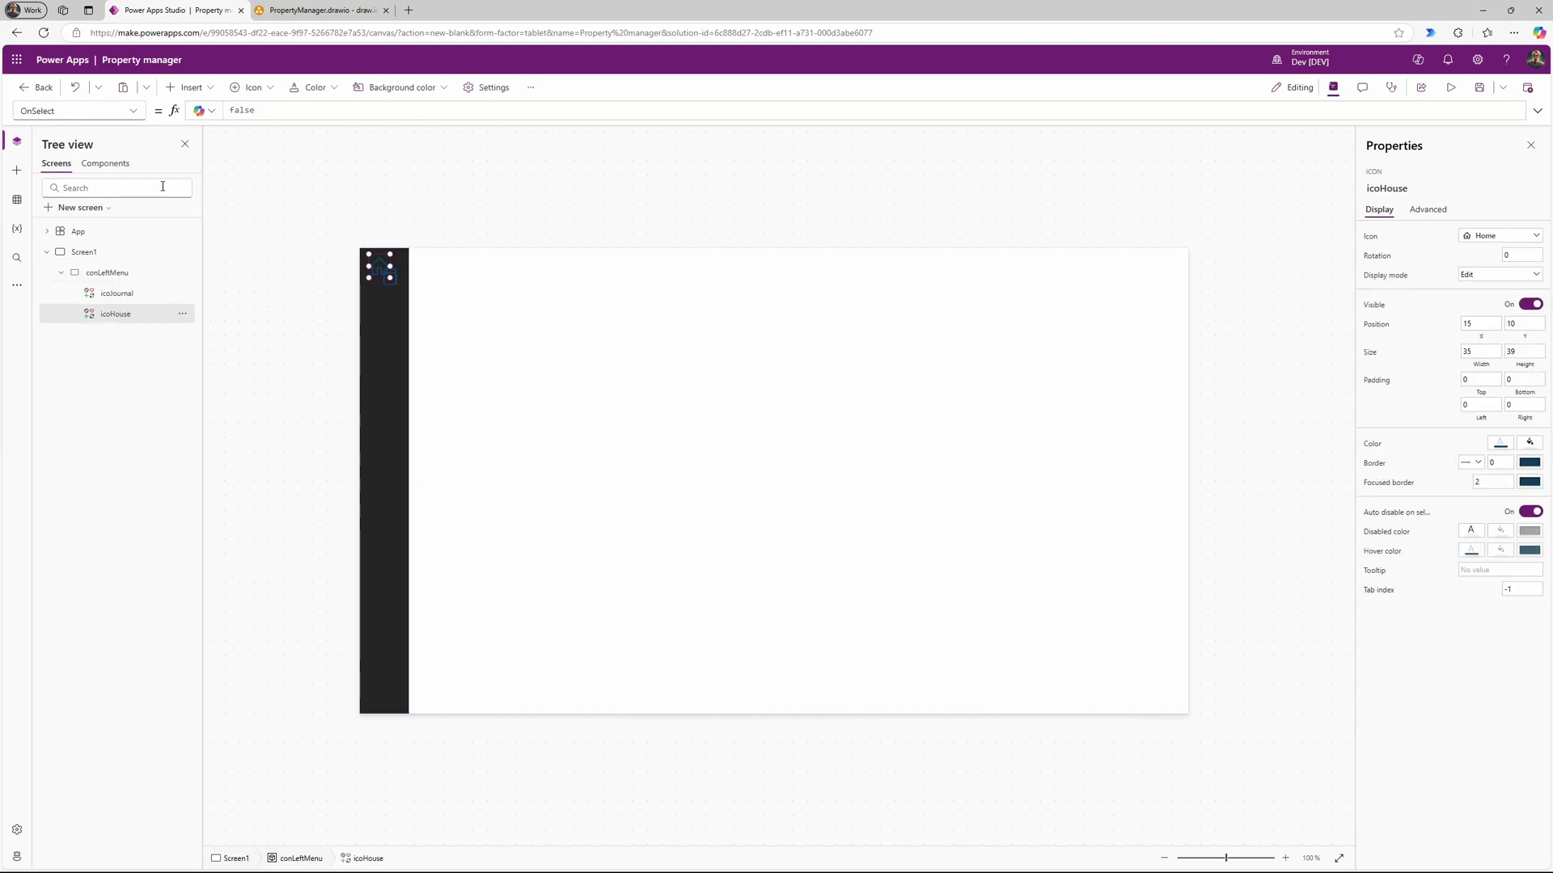
# Step: Check the theme reference in the house icon's Color formula and apply the Green theme to the app
pyautogui.click(134, 112)
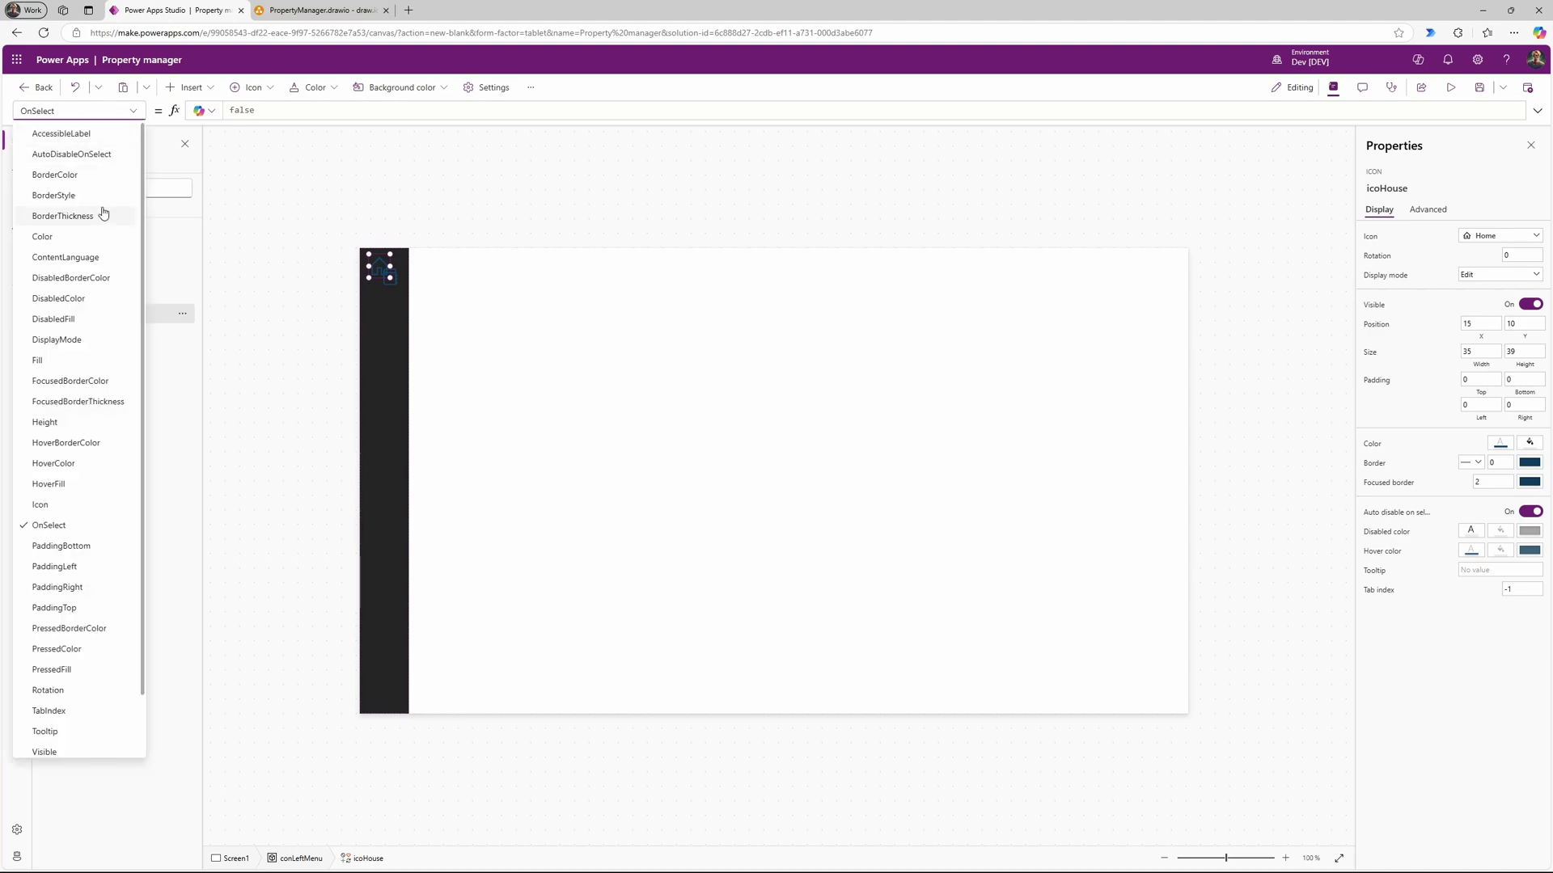
pyautogui.scroll(-1, 93, 530)
pyautogui.scroll(-1, 93, 530)
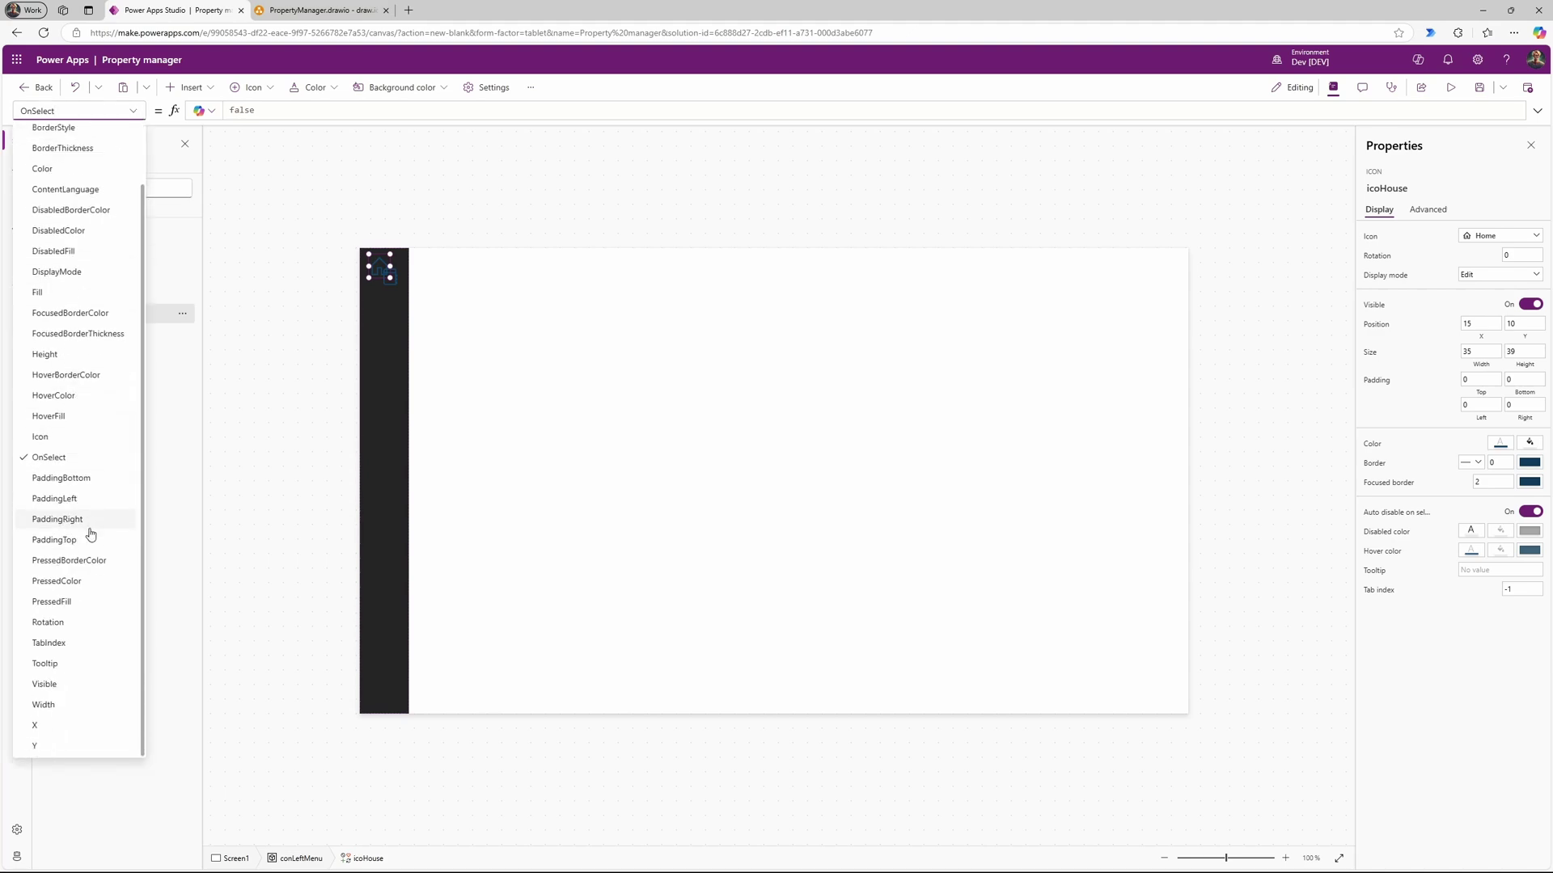
pyautogui.click(1535, 463)
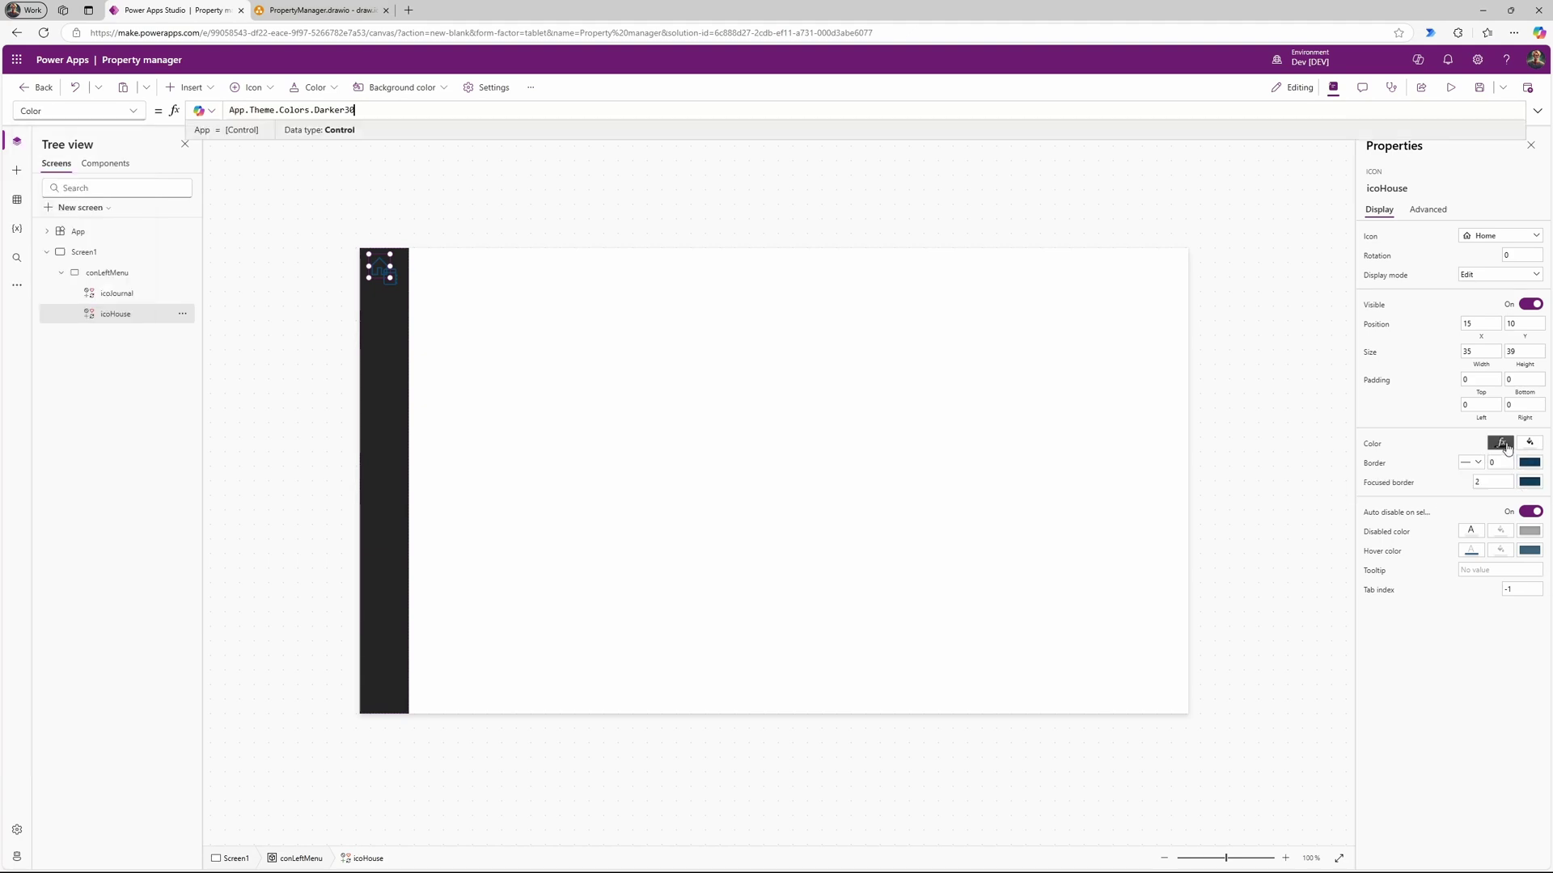
pyautogui.doubleClick(333, 110)
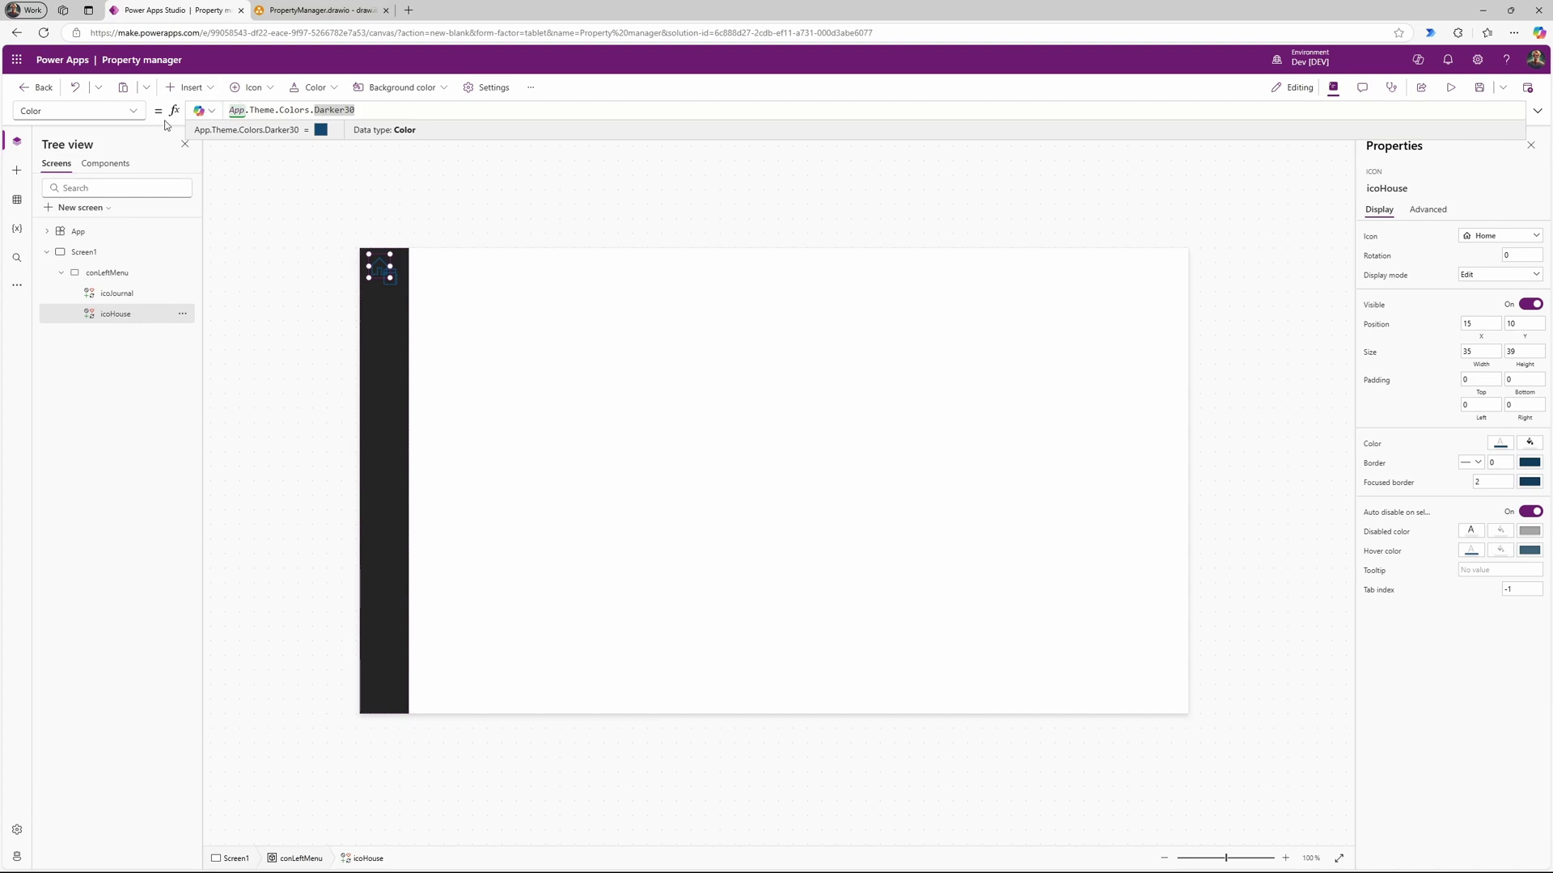
pyautogui.click(428, 169)
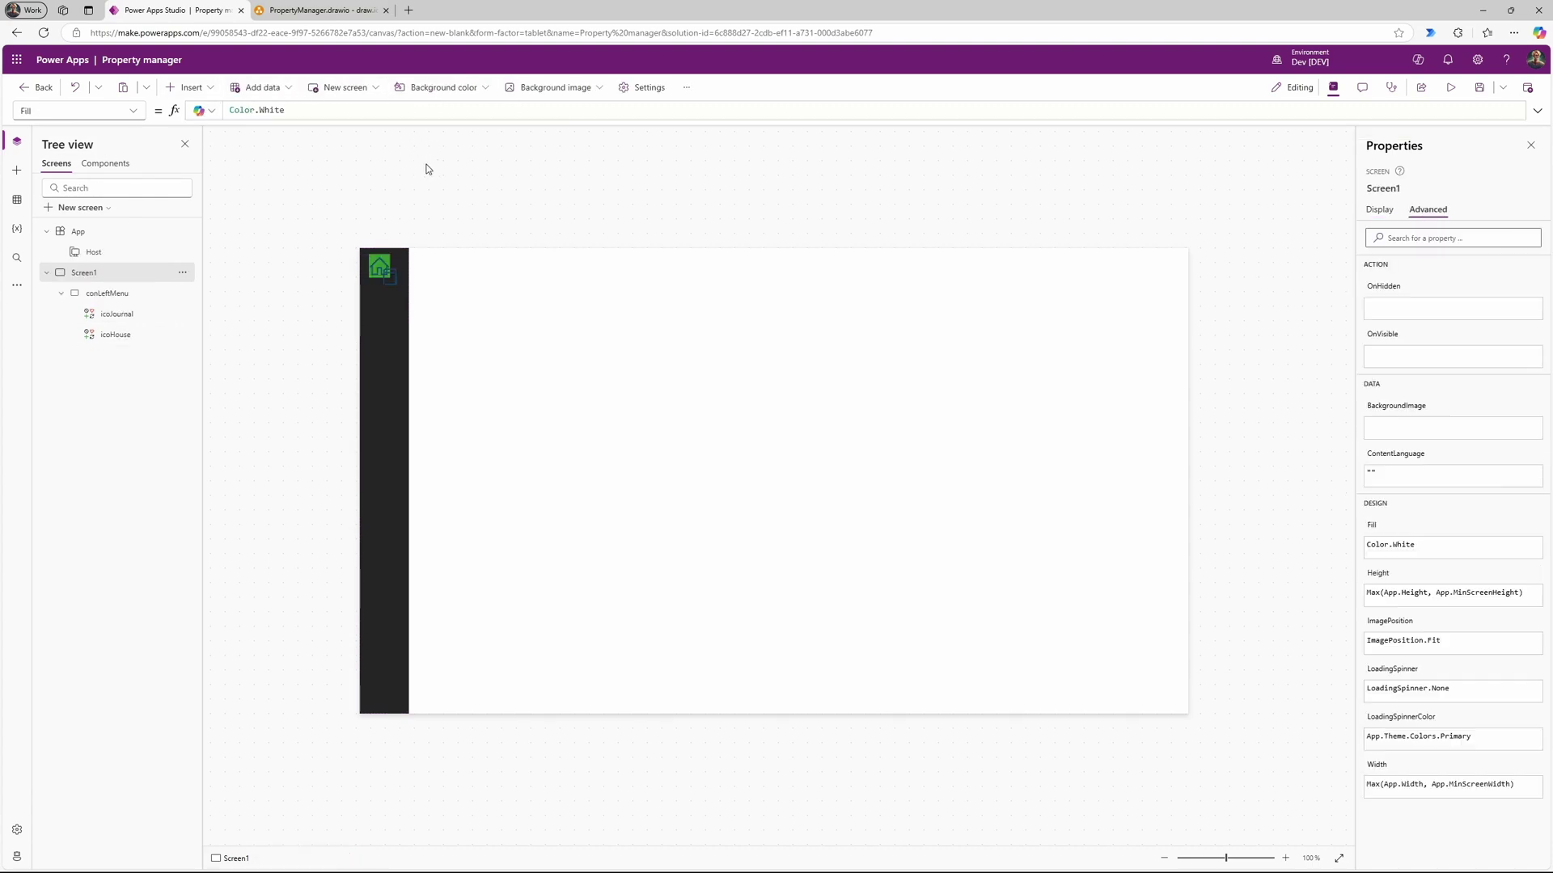
pyautogui.click(17, 284)
pyautogui.click(85, 301)
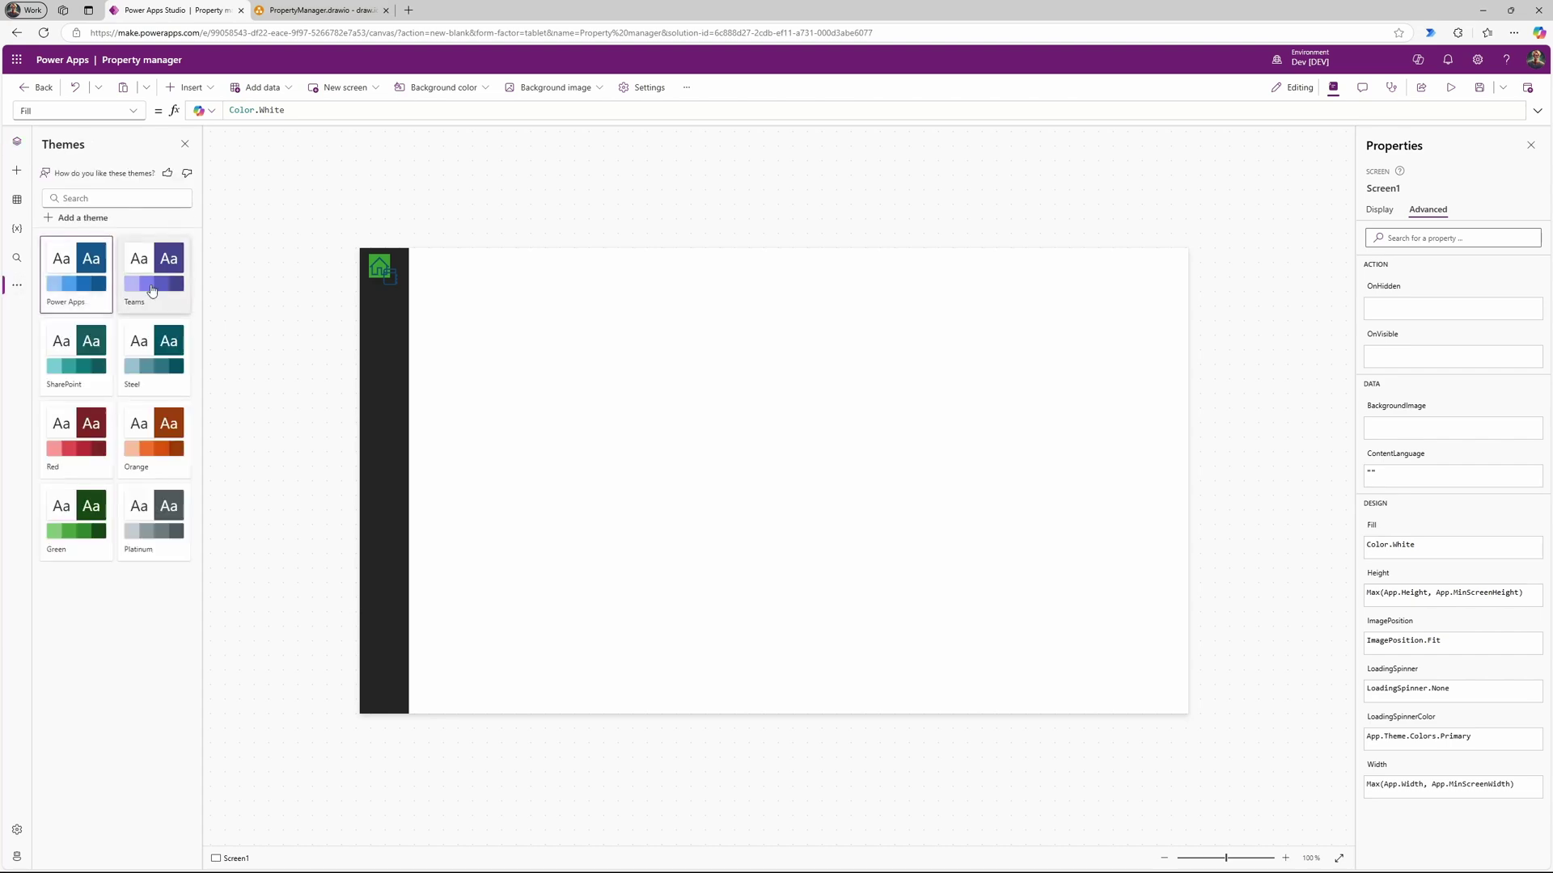
pyautogui.click(66, 530)
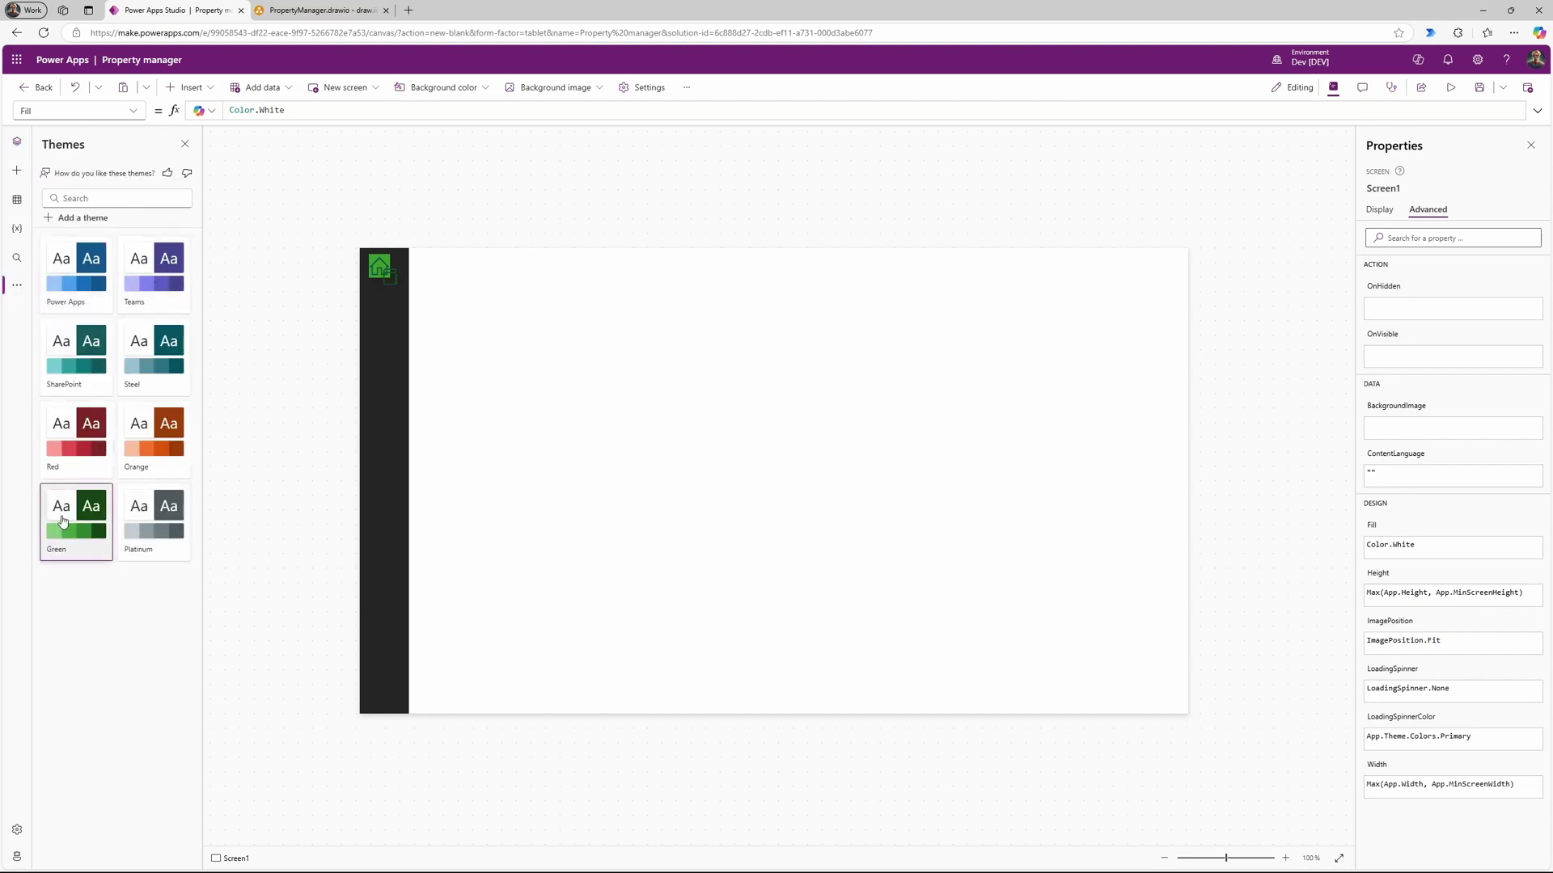
# Step: Set the house icon's fill to the transparent standard color, RGBA(0, 0, 0, 0)
pyautogui.click(377, 271)
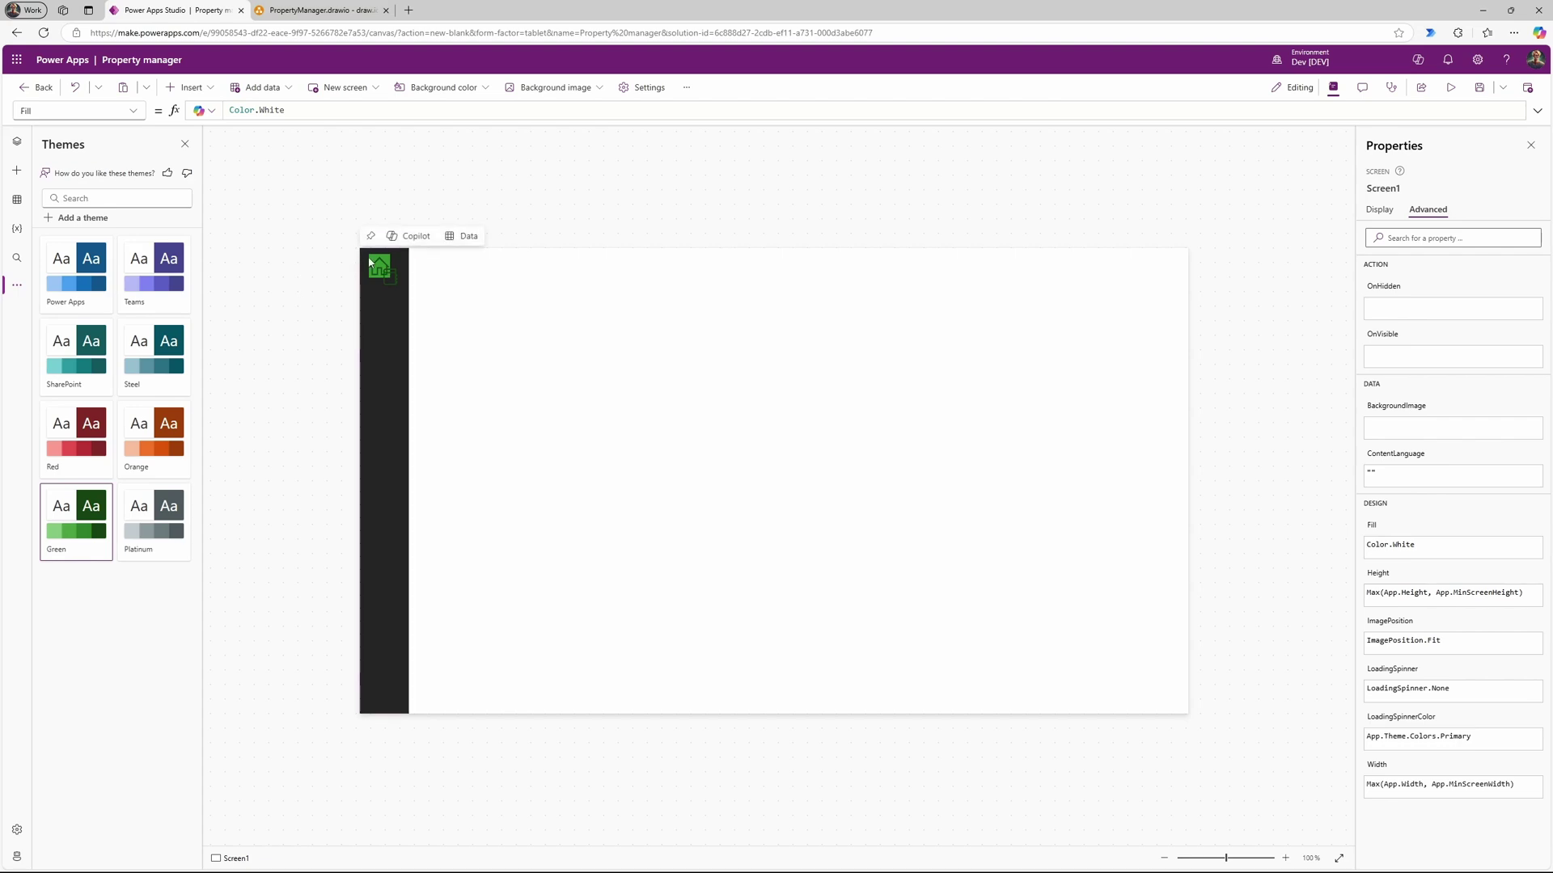
pyautogui.click(376, 269)
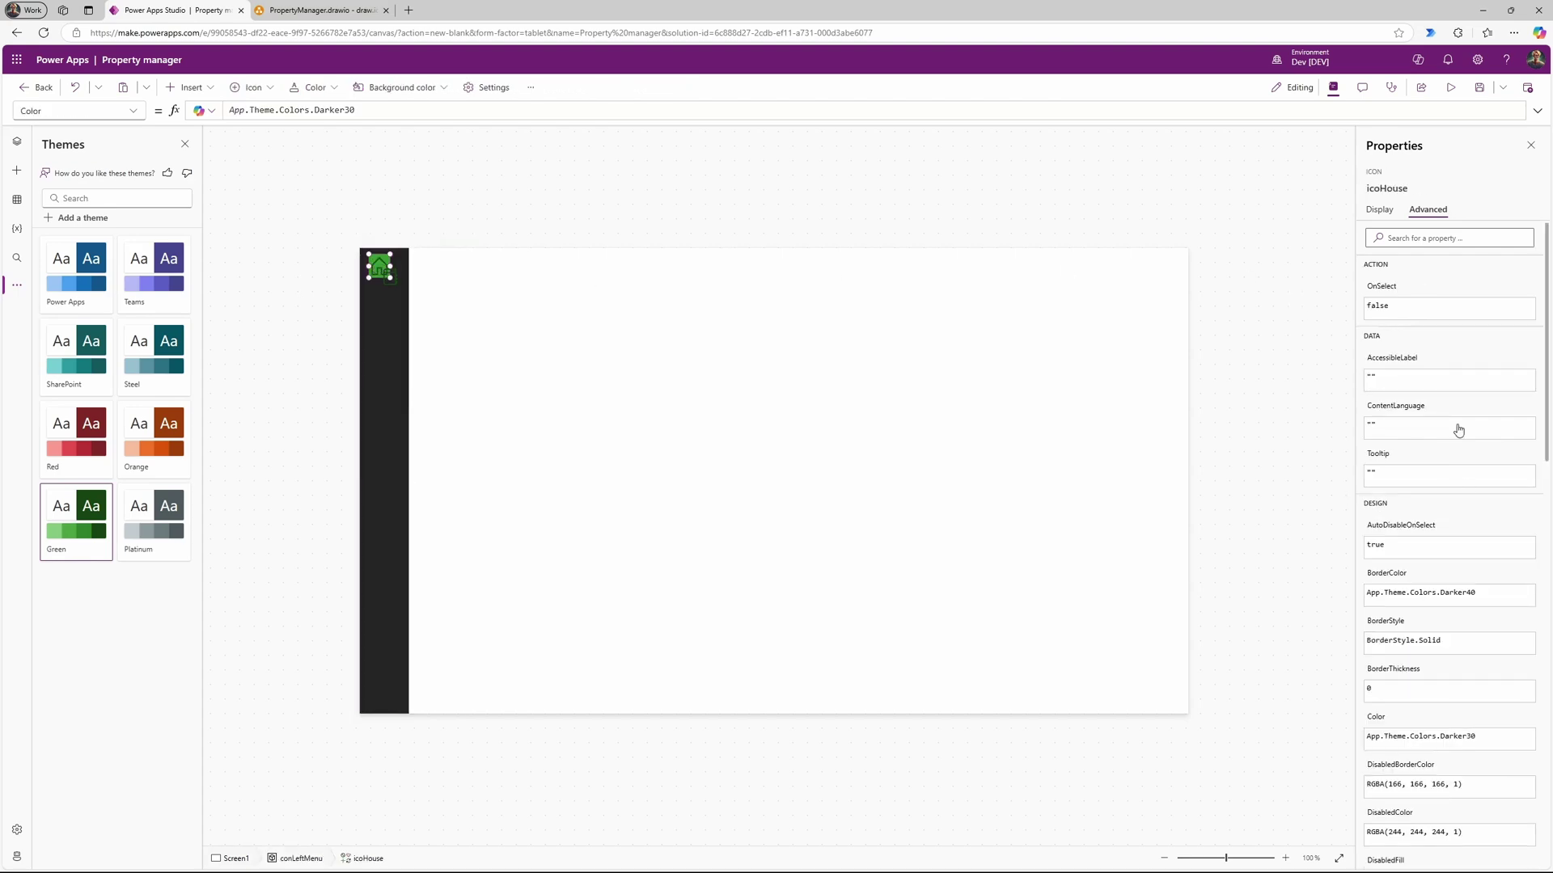
pyautogui.click(1380, 209)
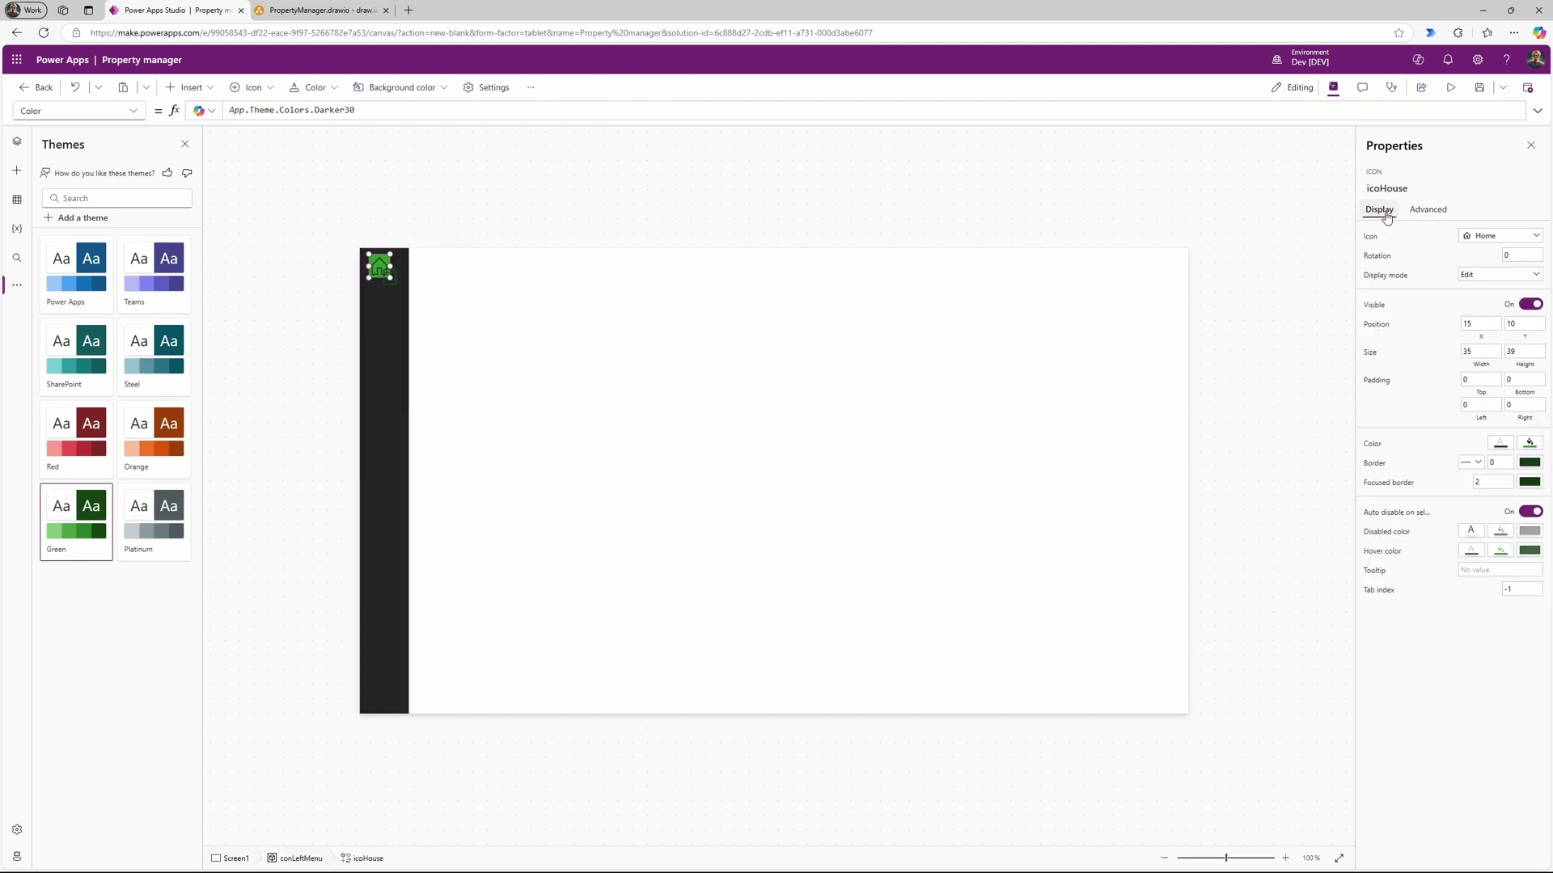
pyautogui.click(1536, 445)
pyautogui.click(1491, 527)
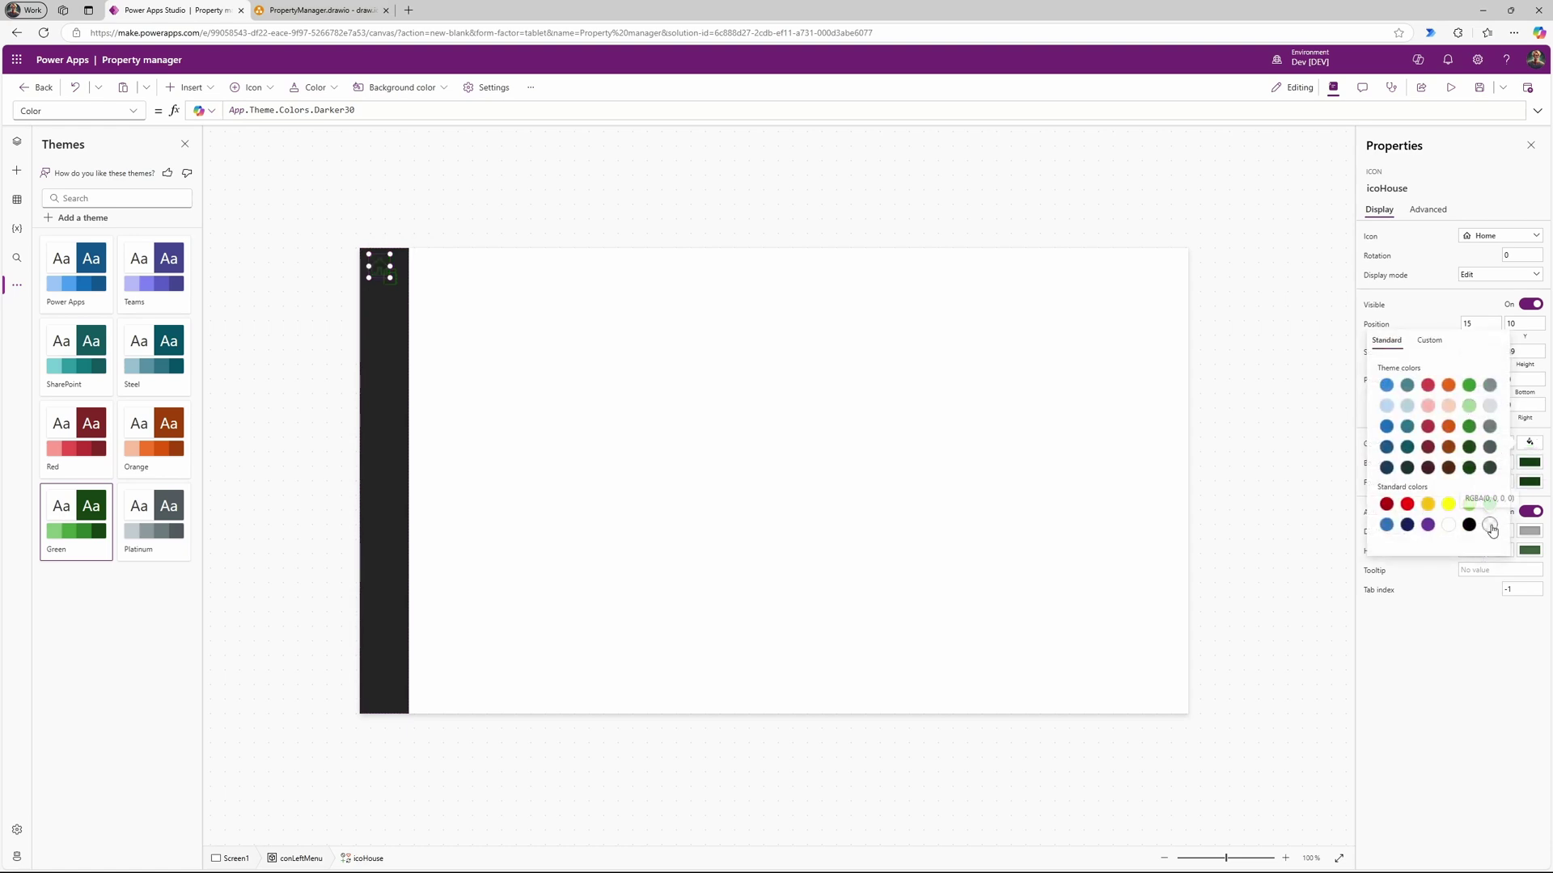
# Step: Change the house icon's Color formula to App.Theme.Colors.Lighter30
pyautogui.click(376, 269)
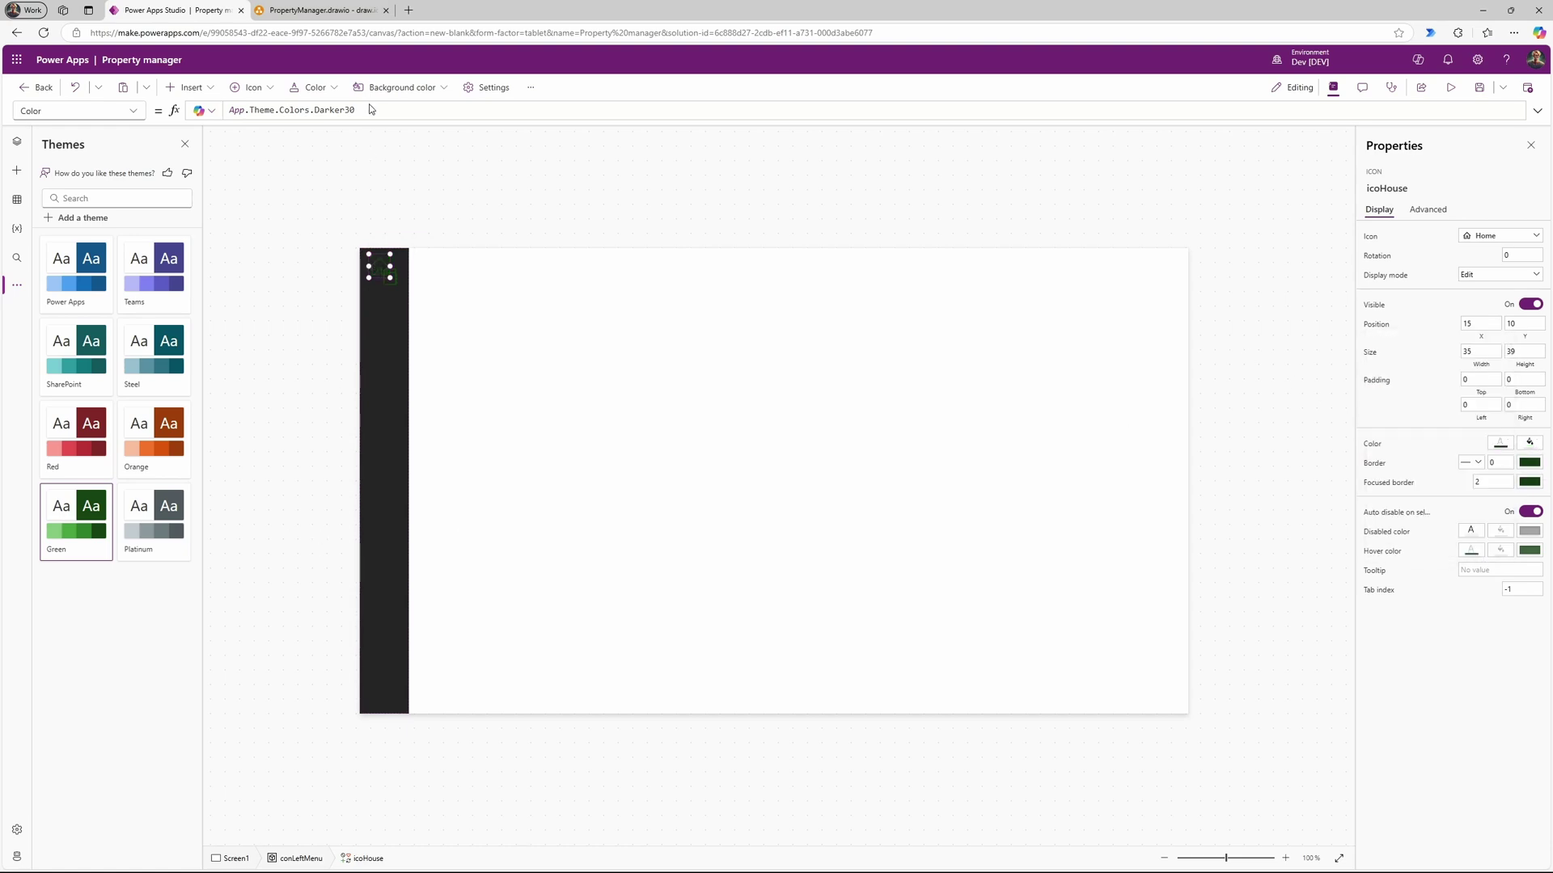
pyautogui.doubleClick(333, 110)
pyautogui.write('D')
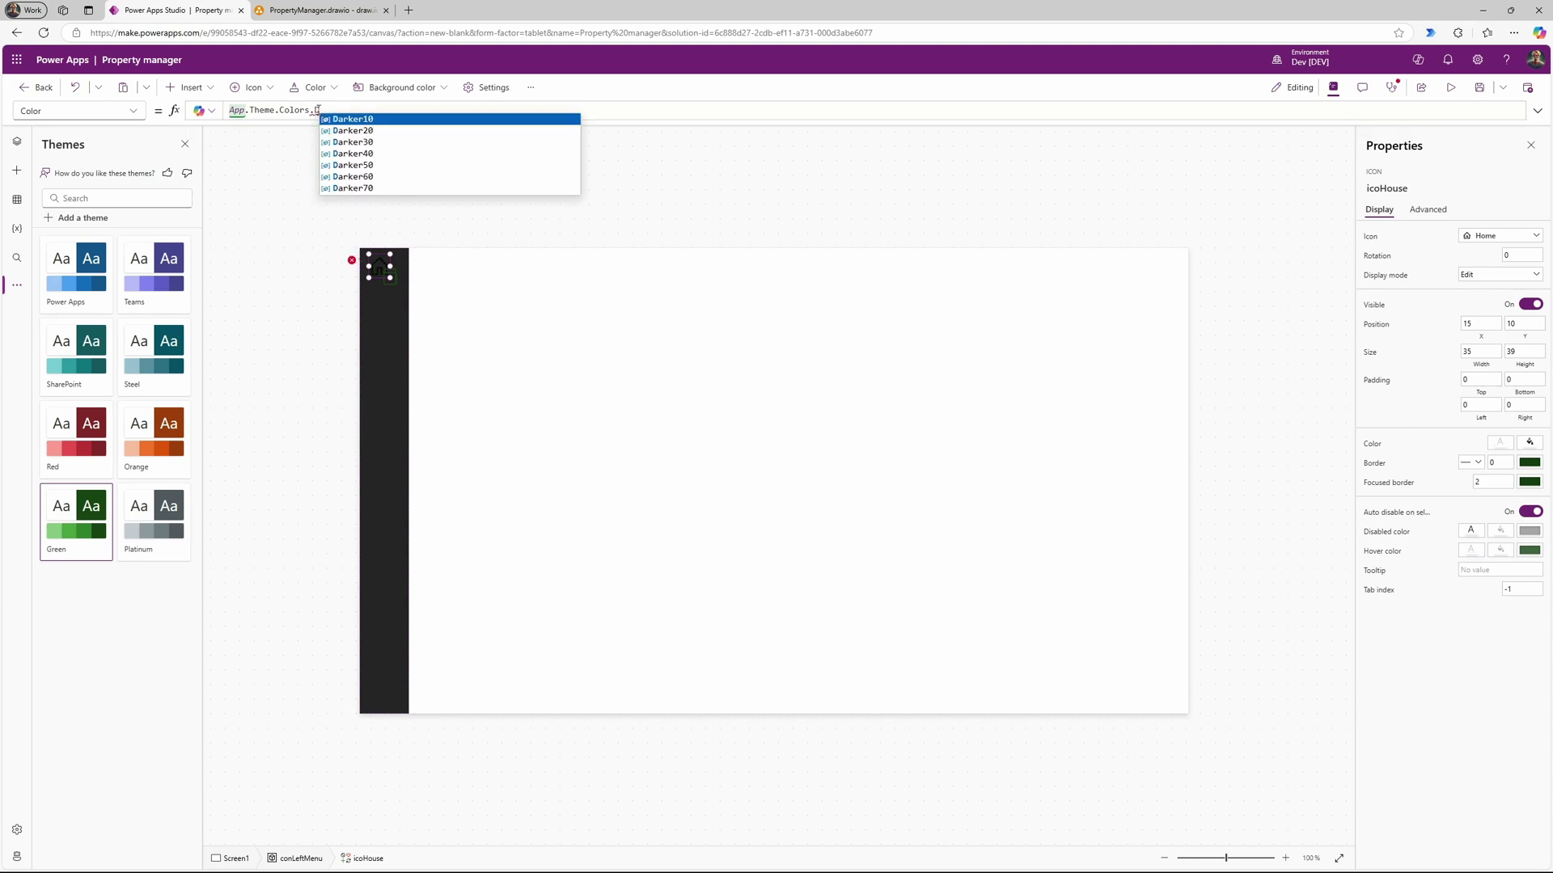
pyautogui.press('Tab')
pyautogui.press('BackSpace')
pyautogui.press('BackSpace')
pyautogui.press('BackSpace')
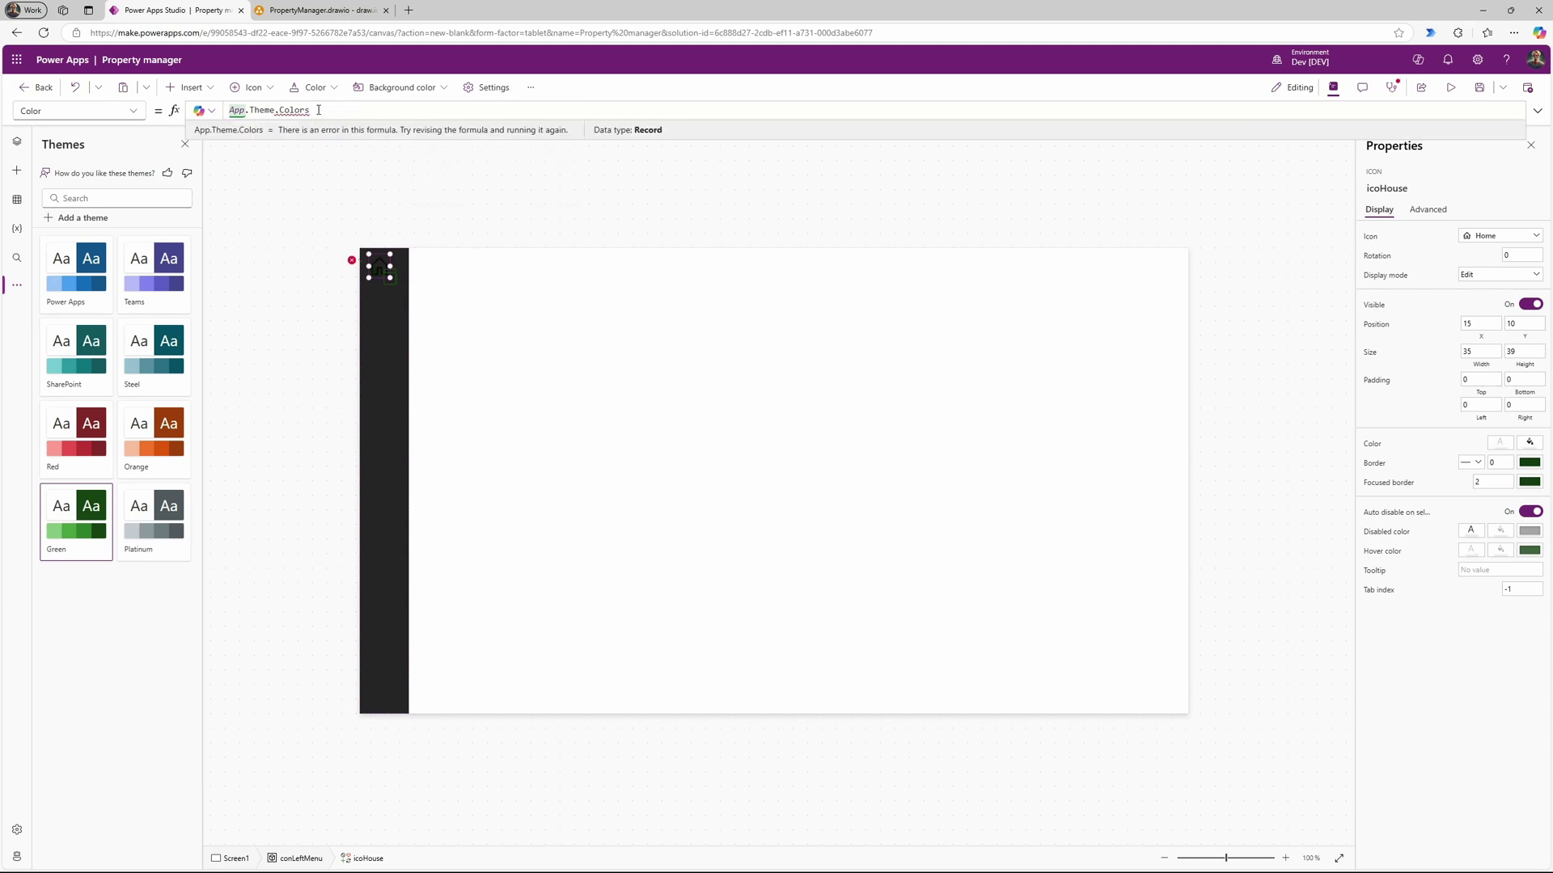
pyautogui.press('Down')
pyautogui.press('Down')
pyautogui.press('Down')
pyautogui.press('Down')
pyautogui.press('Down')
pyautogui.press('Down')
pyautogui.press('Down')
pyautogui.press('Down')
pyautogui.press('Down')
pyautogui.press('Tab')
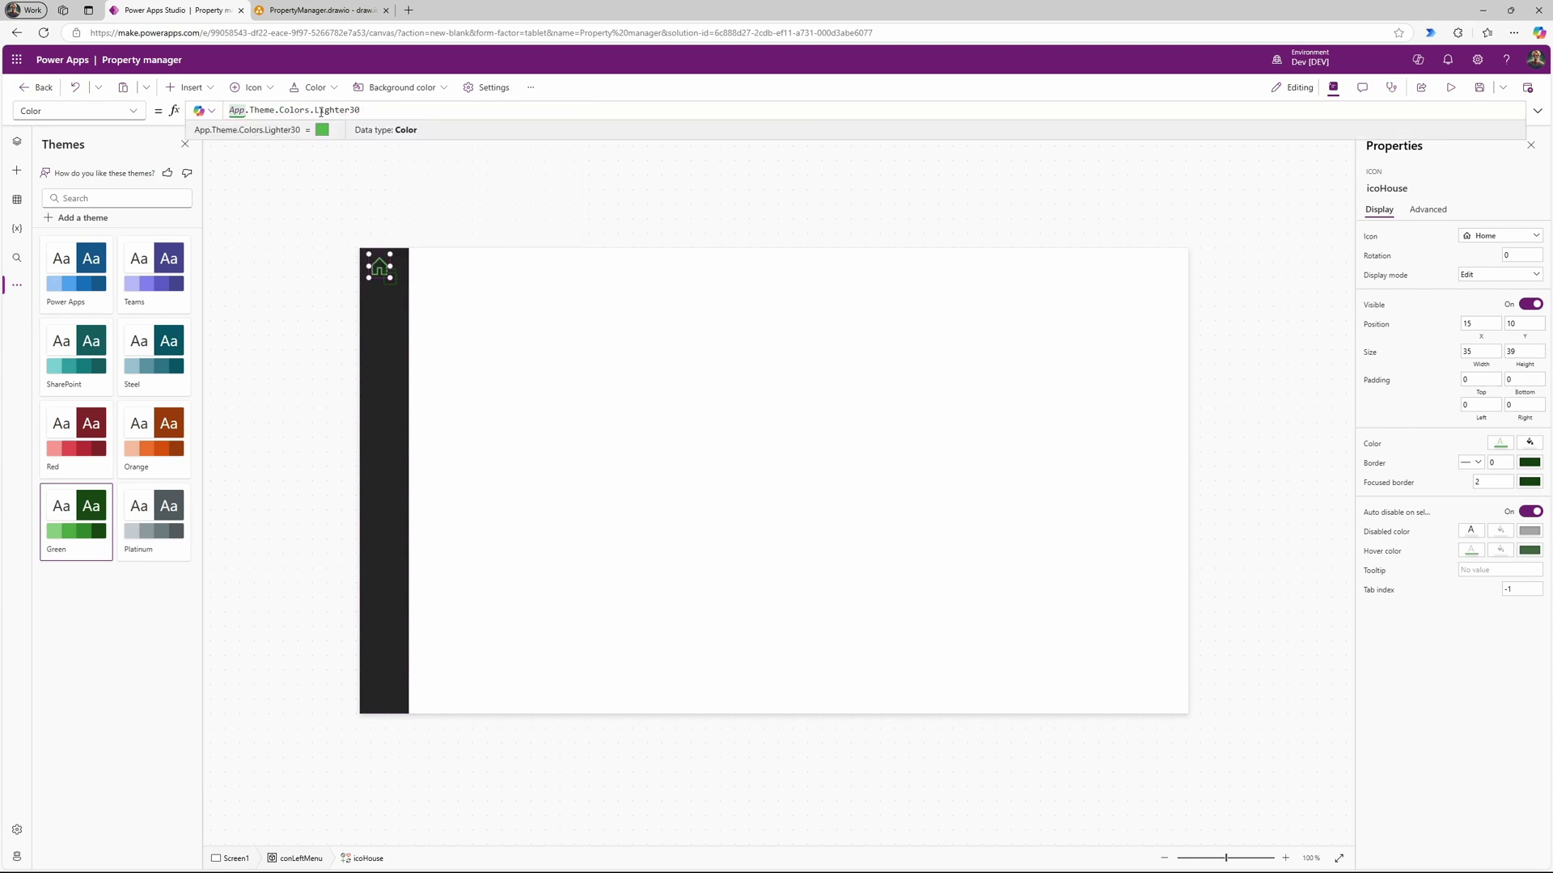
# Step: Copy the house icon's Color formula, App.Theme.Colors.Lighter30, to the journal icon's Color property
pyautogui.moveTo(375, 111); pyautogui.dragTo(202, 113)
pyautogui.hotkey('ctrl', 'c')
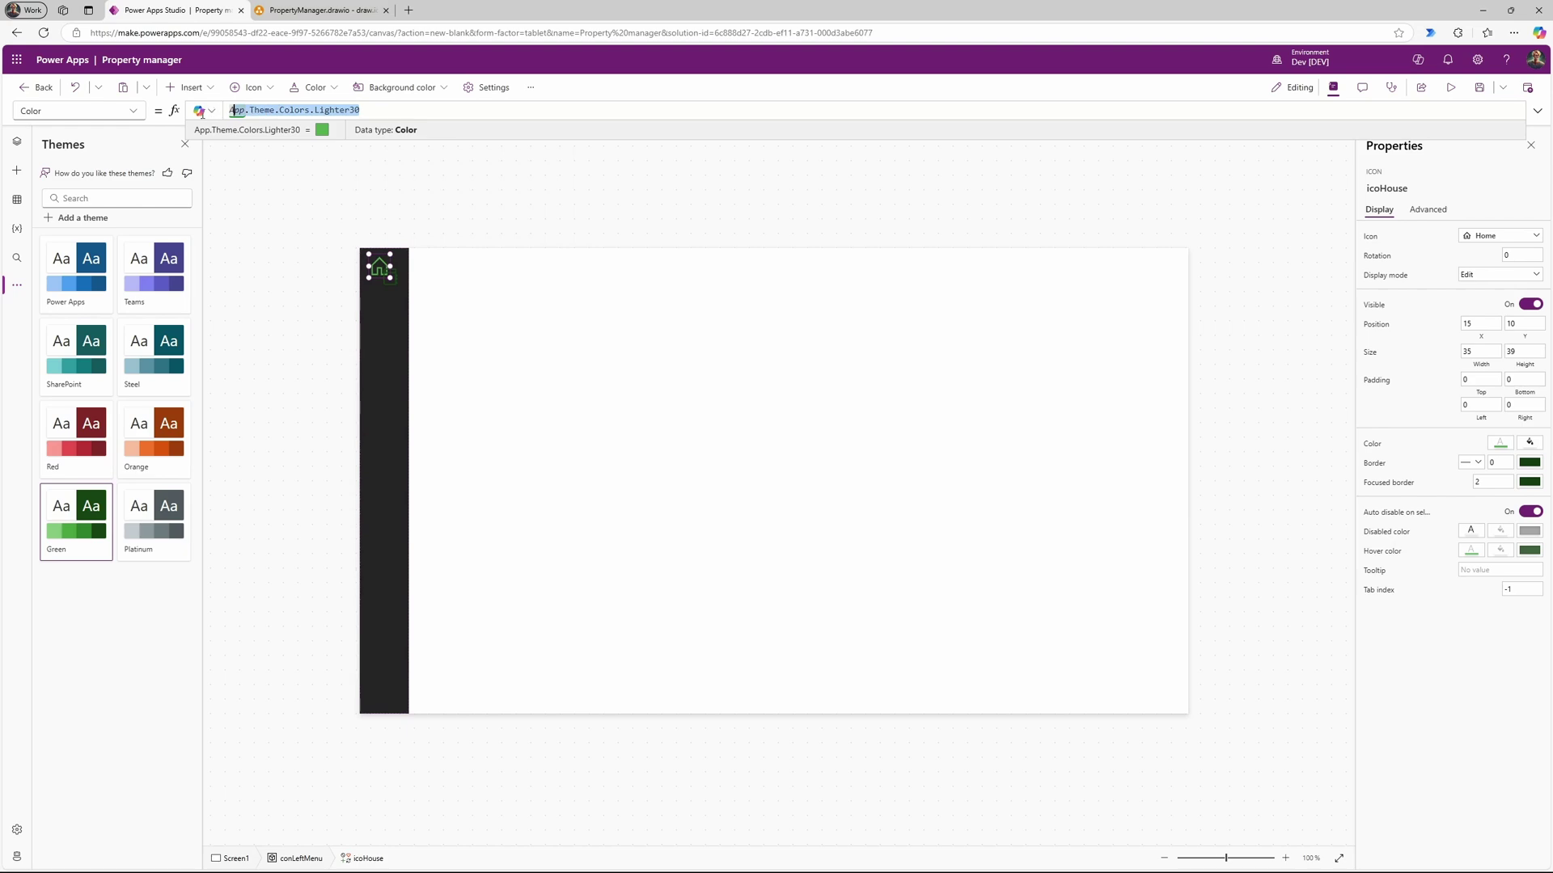
pyautogui.click(394, 281)
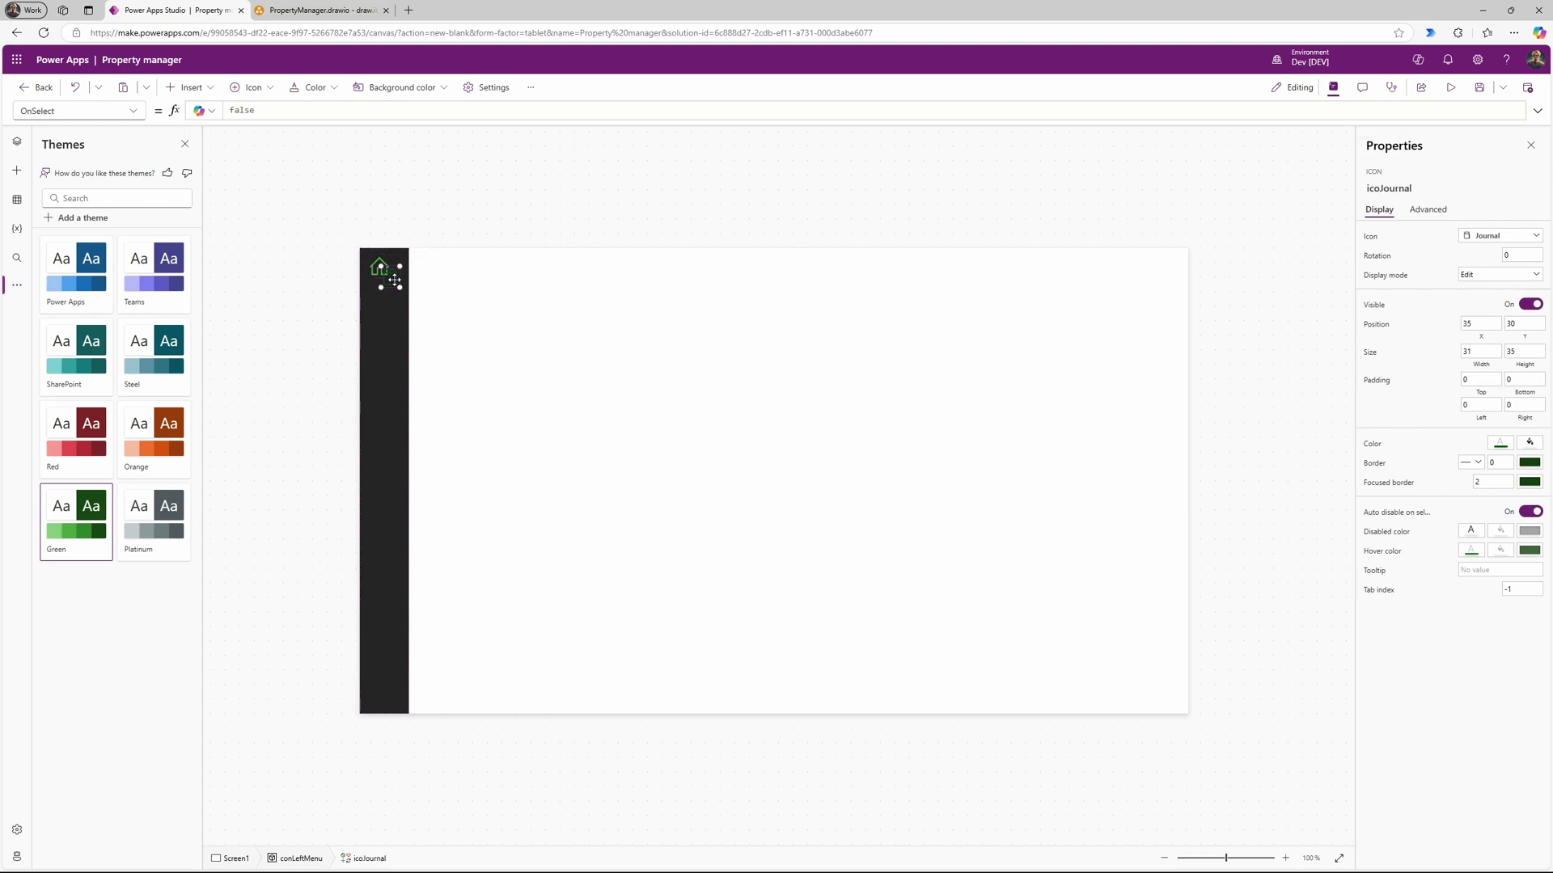
pyautogui.click(133, 112)
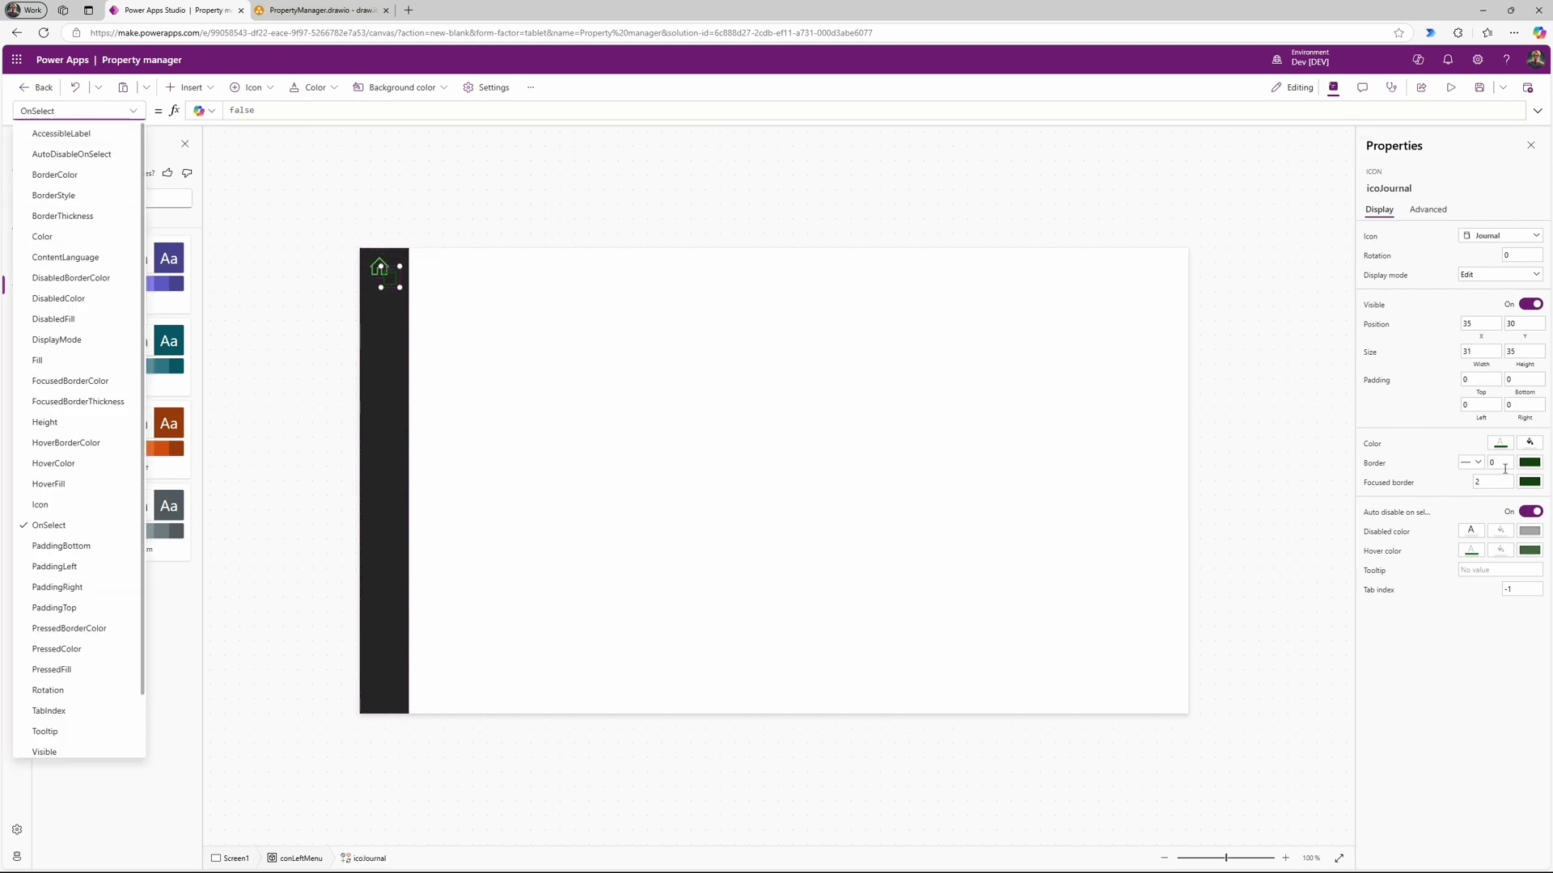
pyautogui.click(1500, 443)
pyautogui.moveTo(356, 111); pyautogui.dragTo(211, 111)
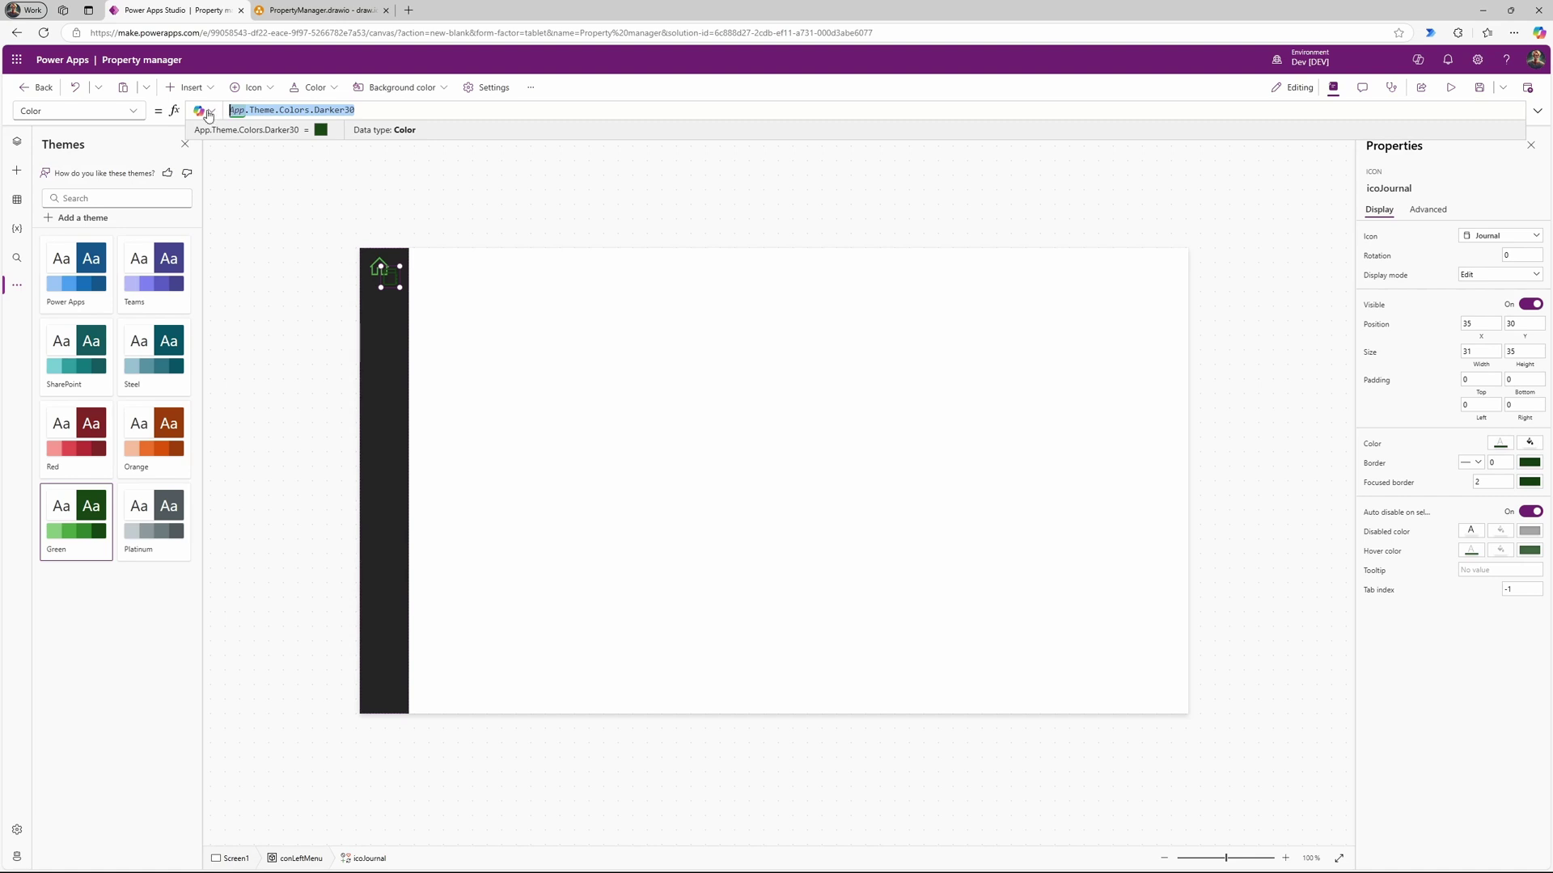
pyautogui.hotkey('ctrl', 'v')
pyautogui.click(433, 289)
pyautogui.moveTo(389, 284); pyautogui.dragTo(386, 280)
pyautogui.click(472, 171)
# Step: Rename Screen1 to Home
pyautogui.click(17, 141)
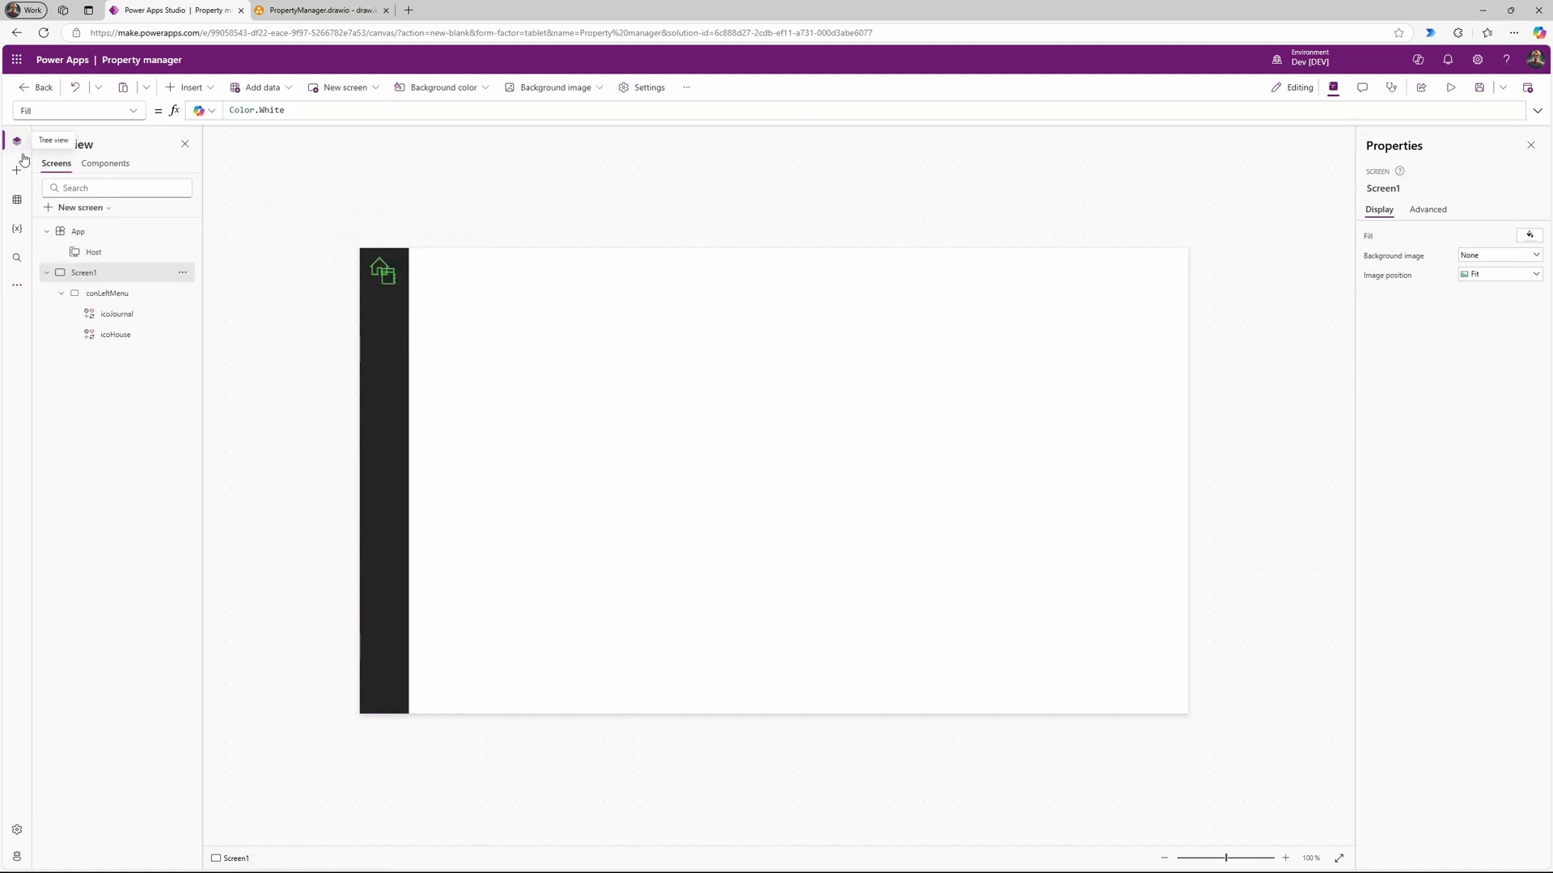
pyautogui.click(184, 275)
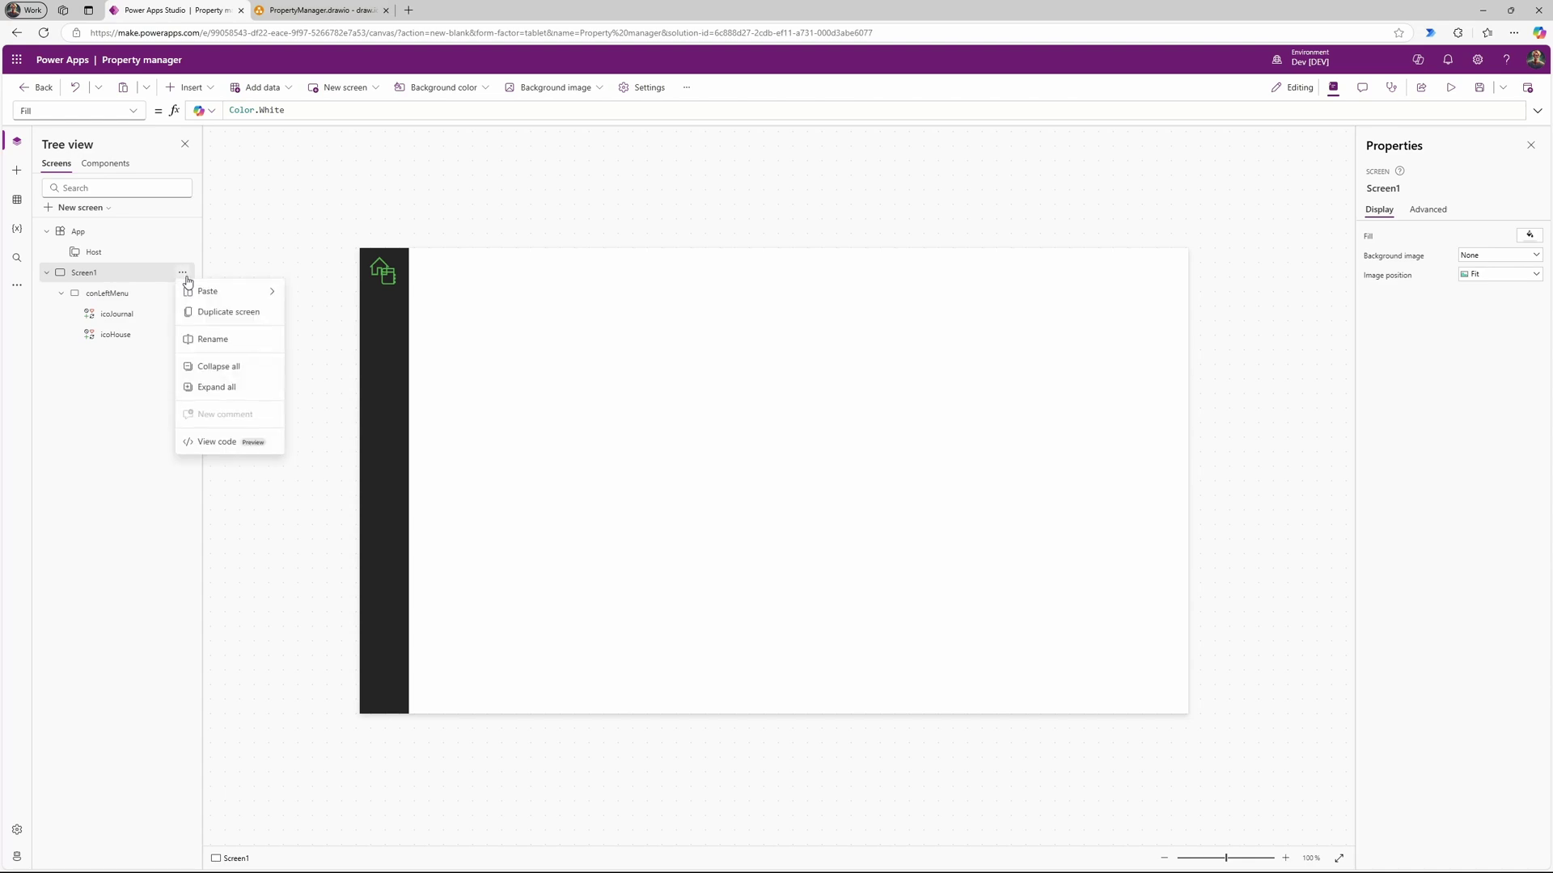
pyautogui.click(226, 343)
pyautogui.write('Home')
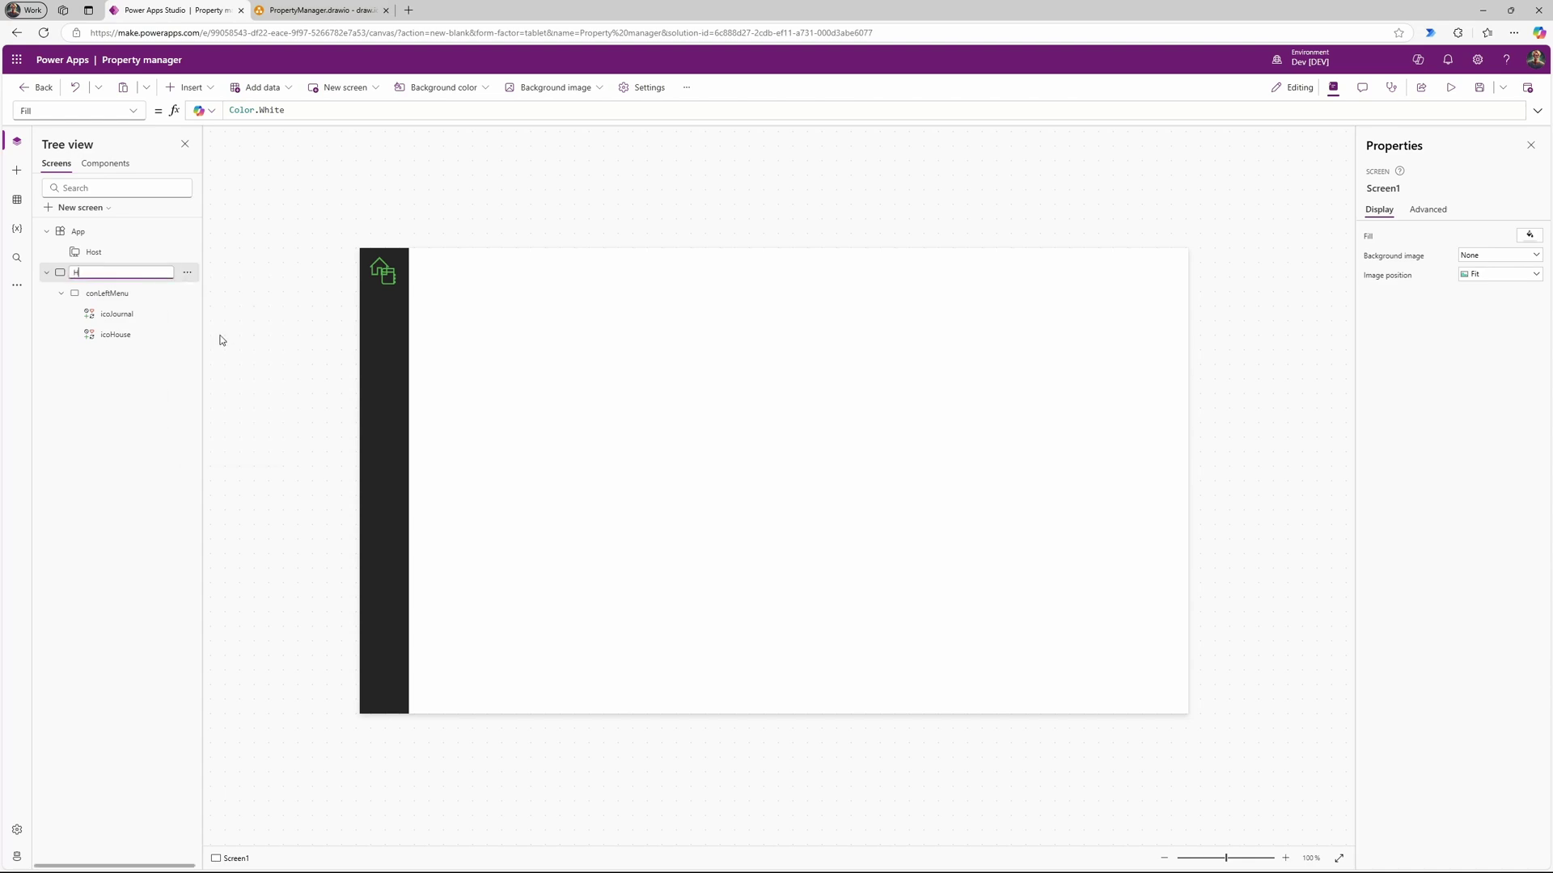
pyautogui.press('Return')
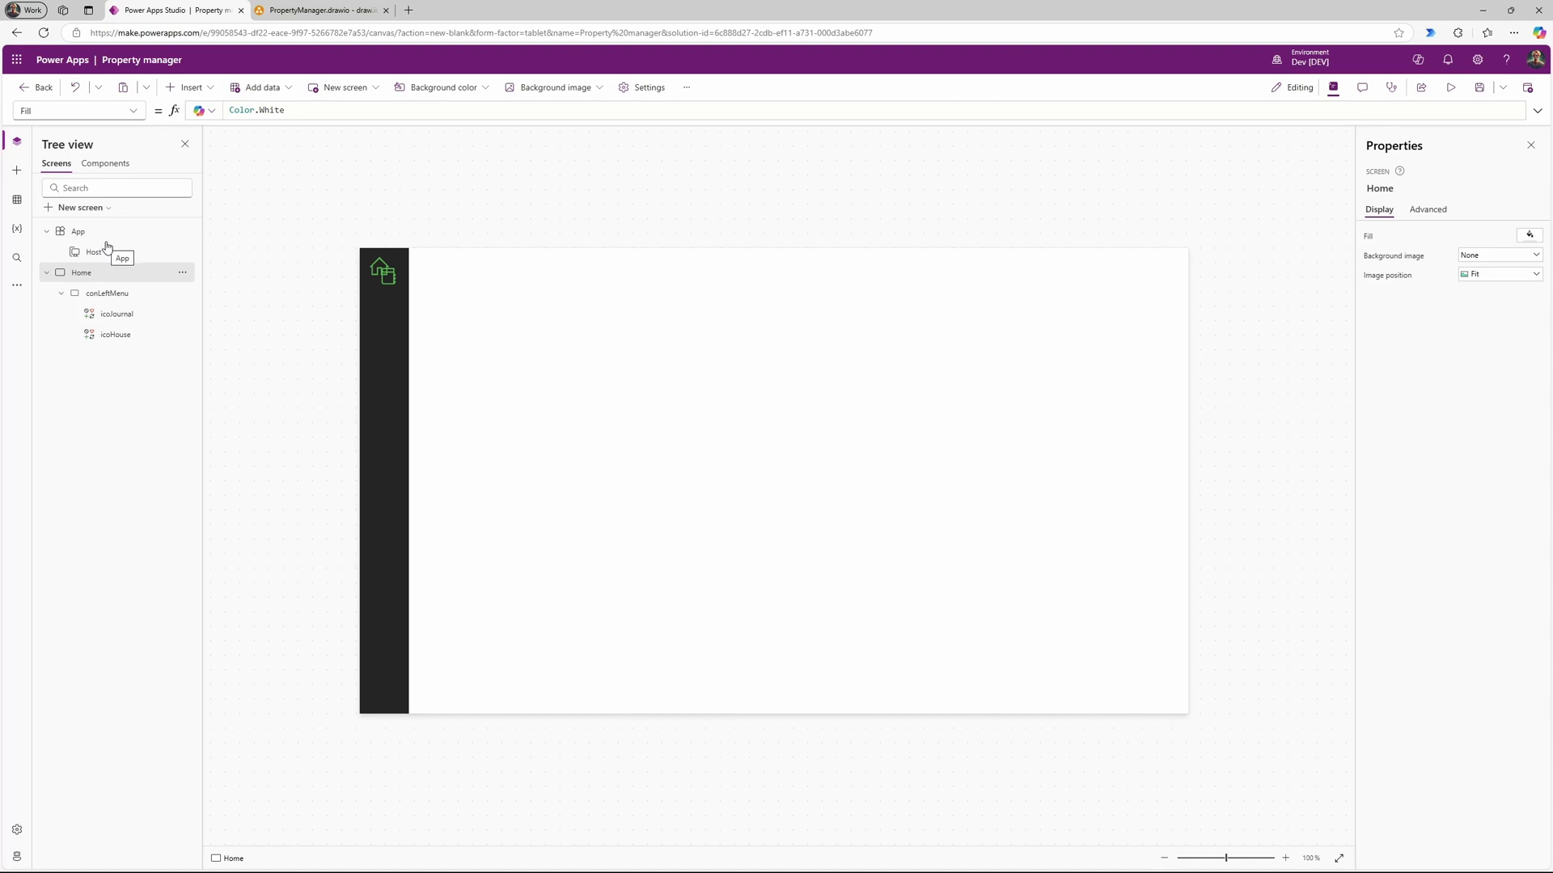
# Step: Switch to the PropertyManager diagram in draw.io and review the sidebar mockup and the entity tables above it
pyautogui.click(315, 10)
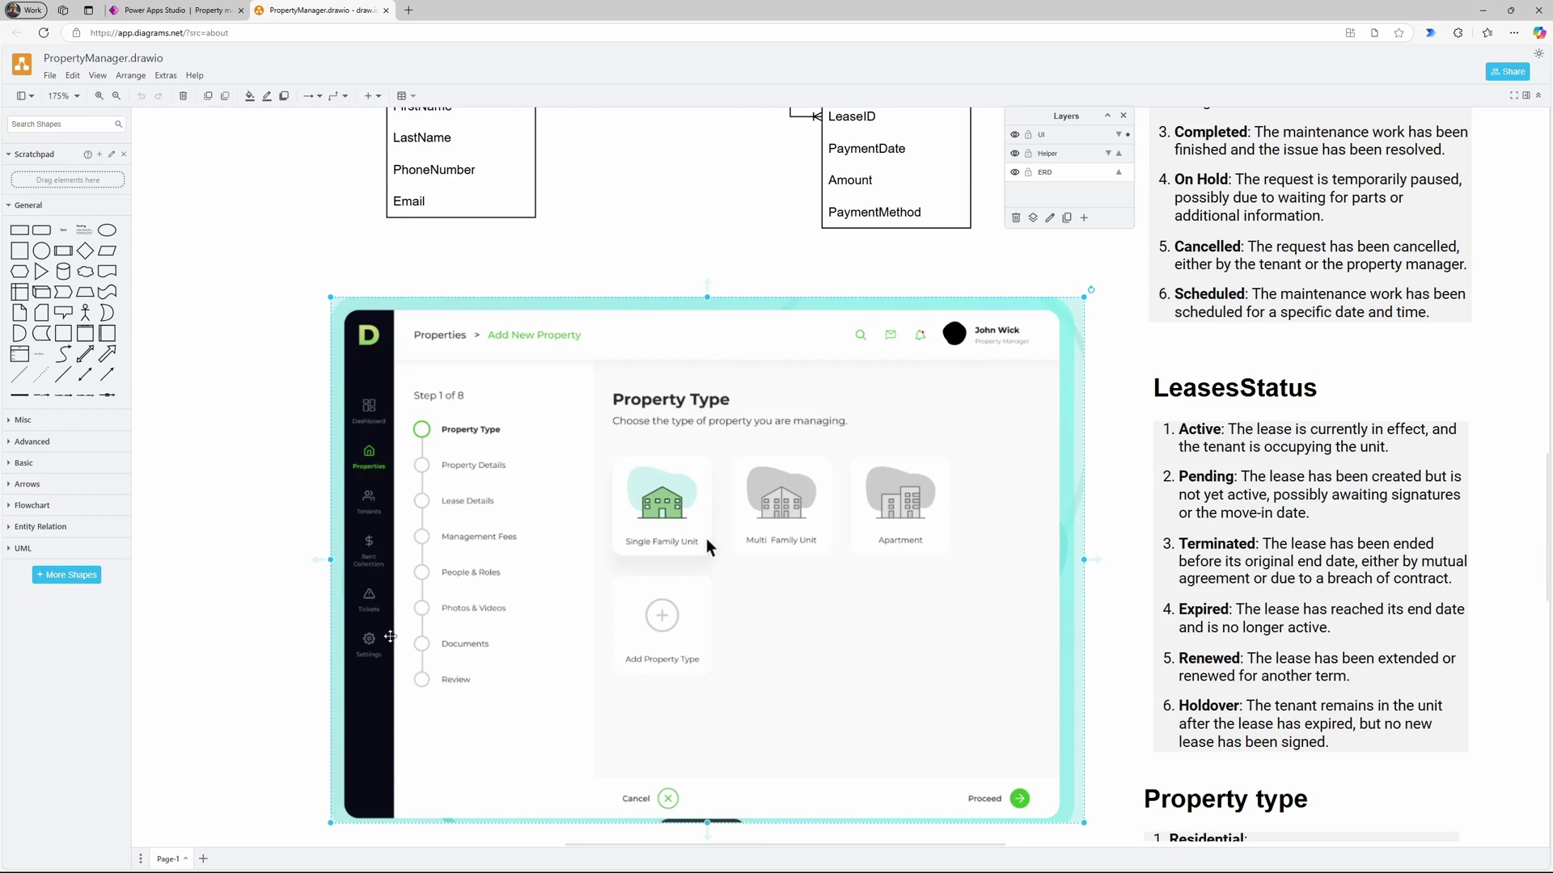
pyautogui.scroll(10, 706, 539)
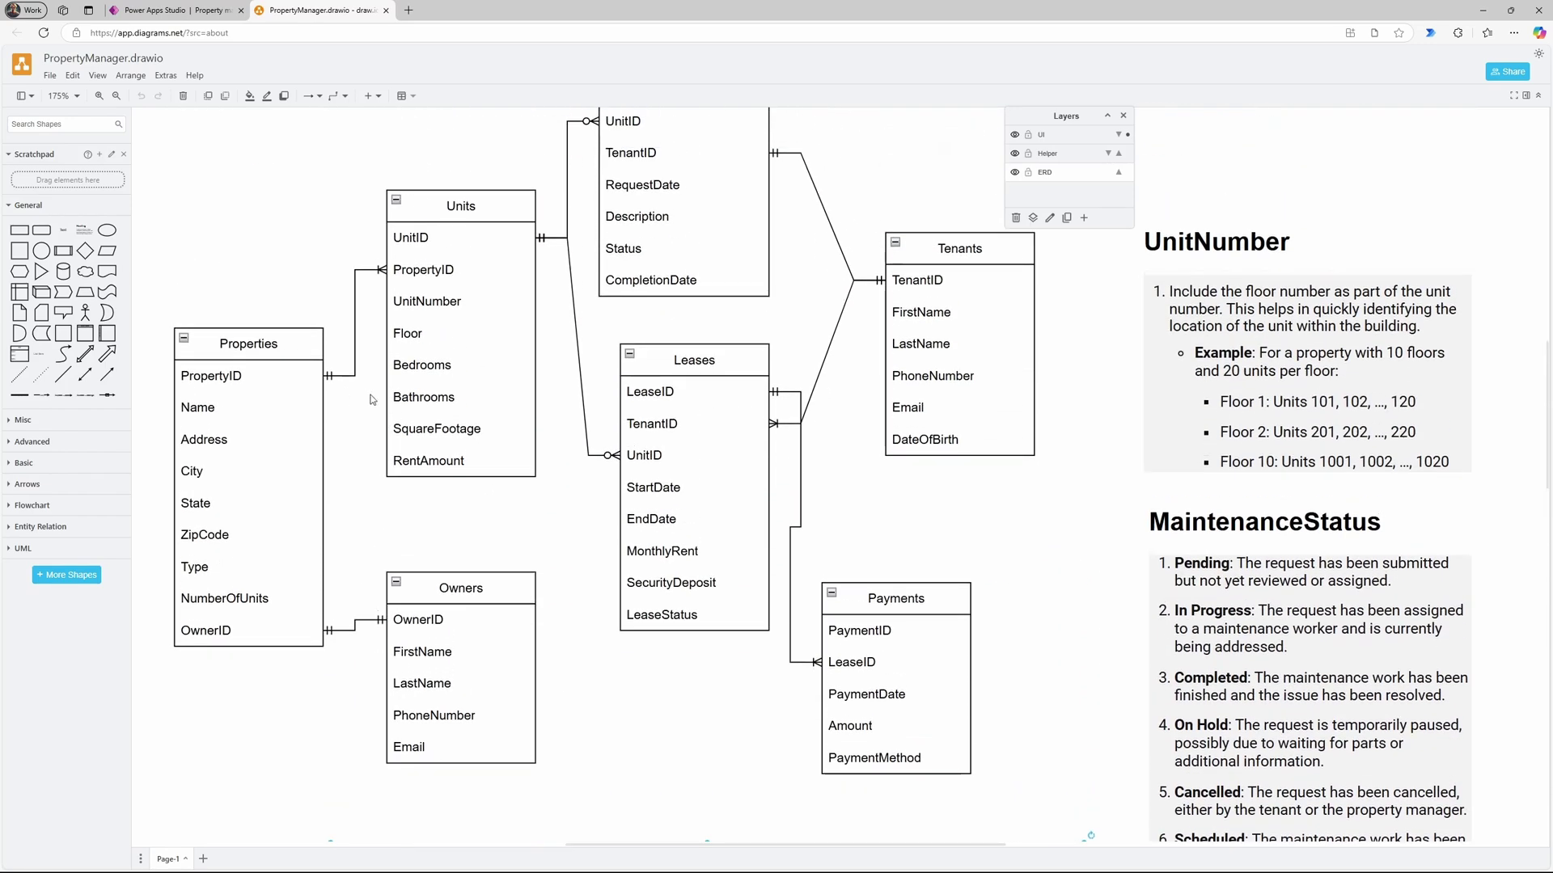
pyautogui.scroll(3, 766, 360)
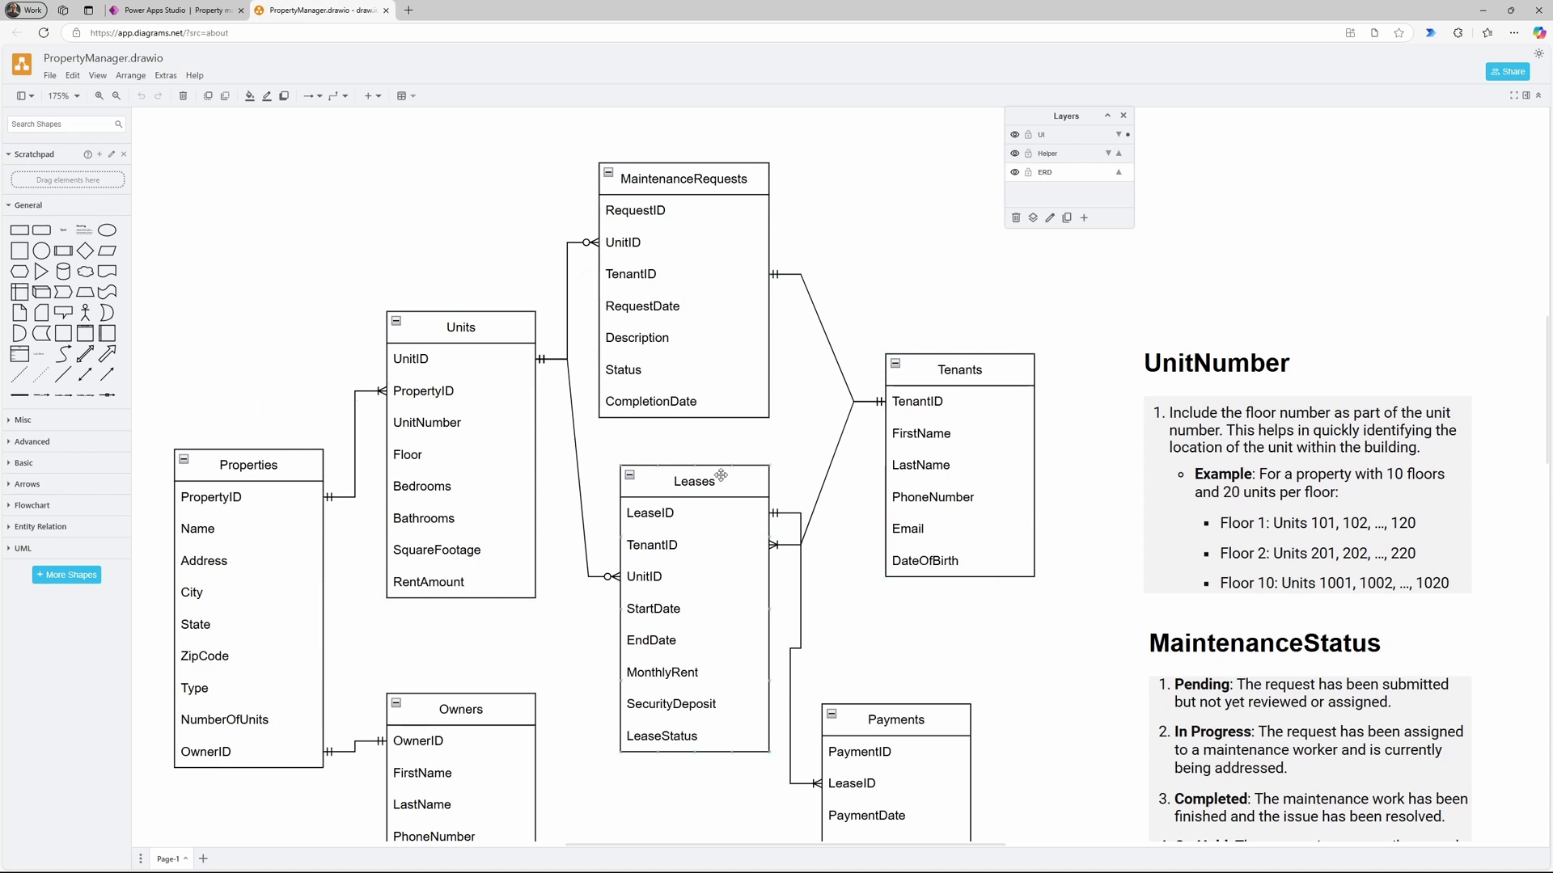
pyautogui.scroll(-3, 328, 210)
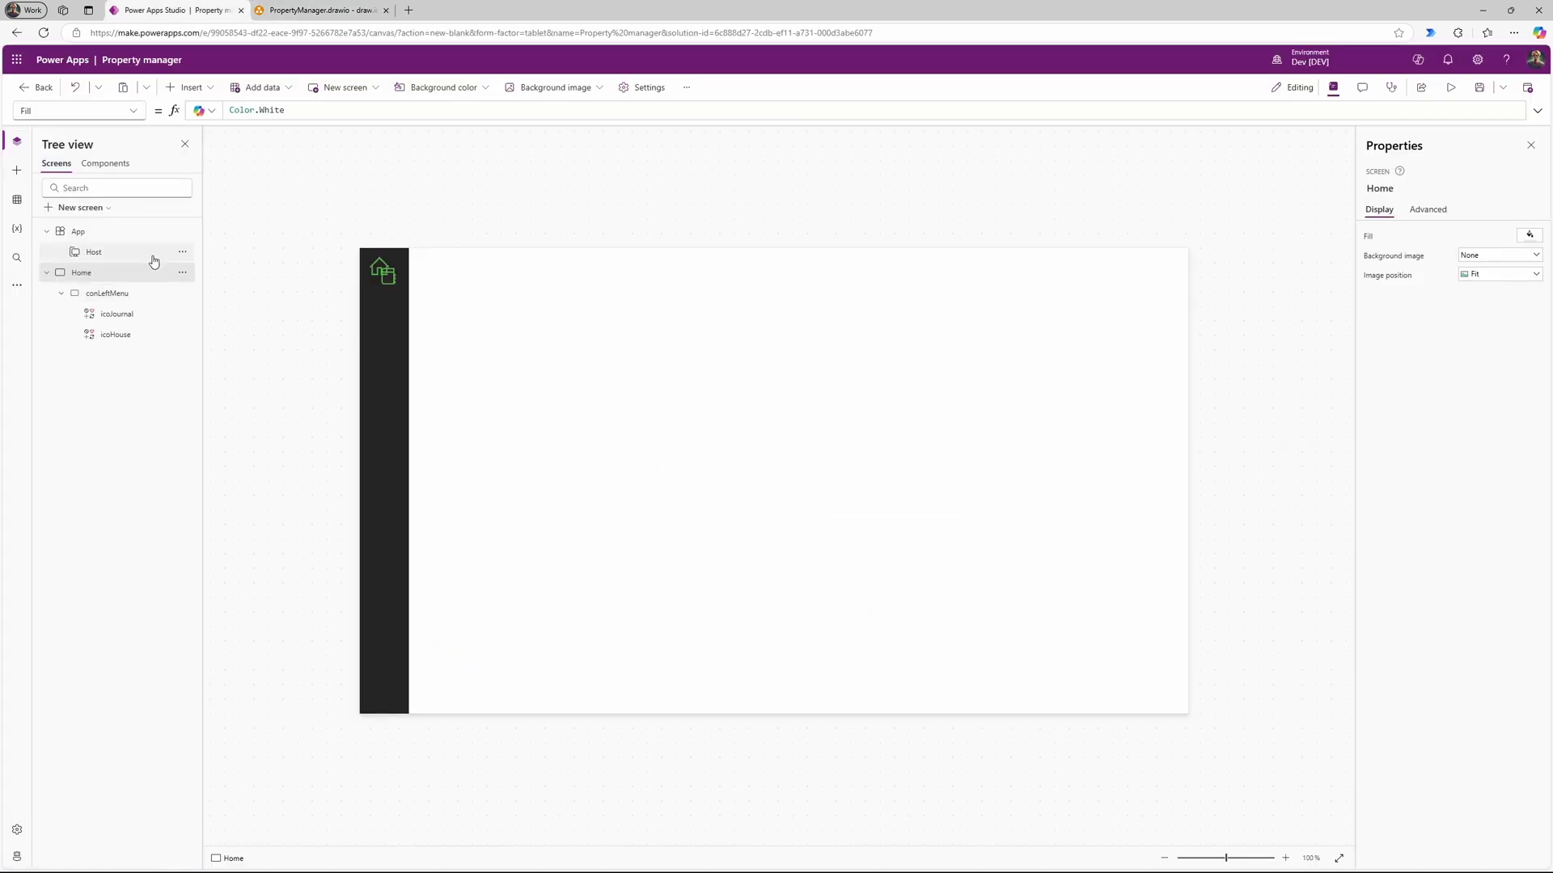
# Step: Start a named formula, var = Table(, in the App object's Formulas property
pyautogui.click(65, 232)
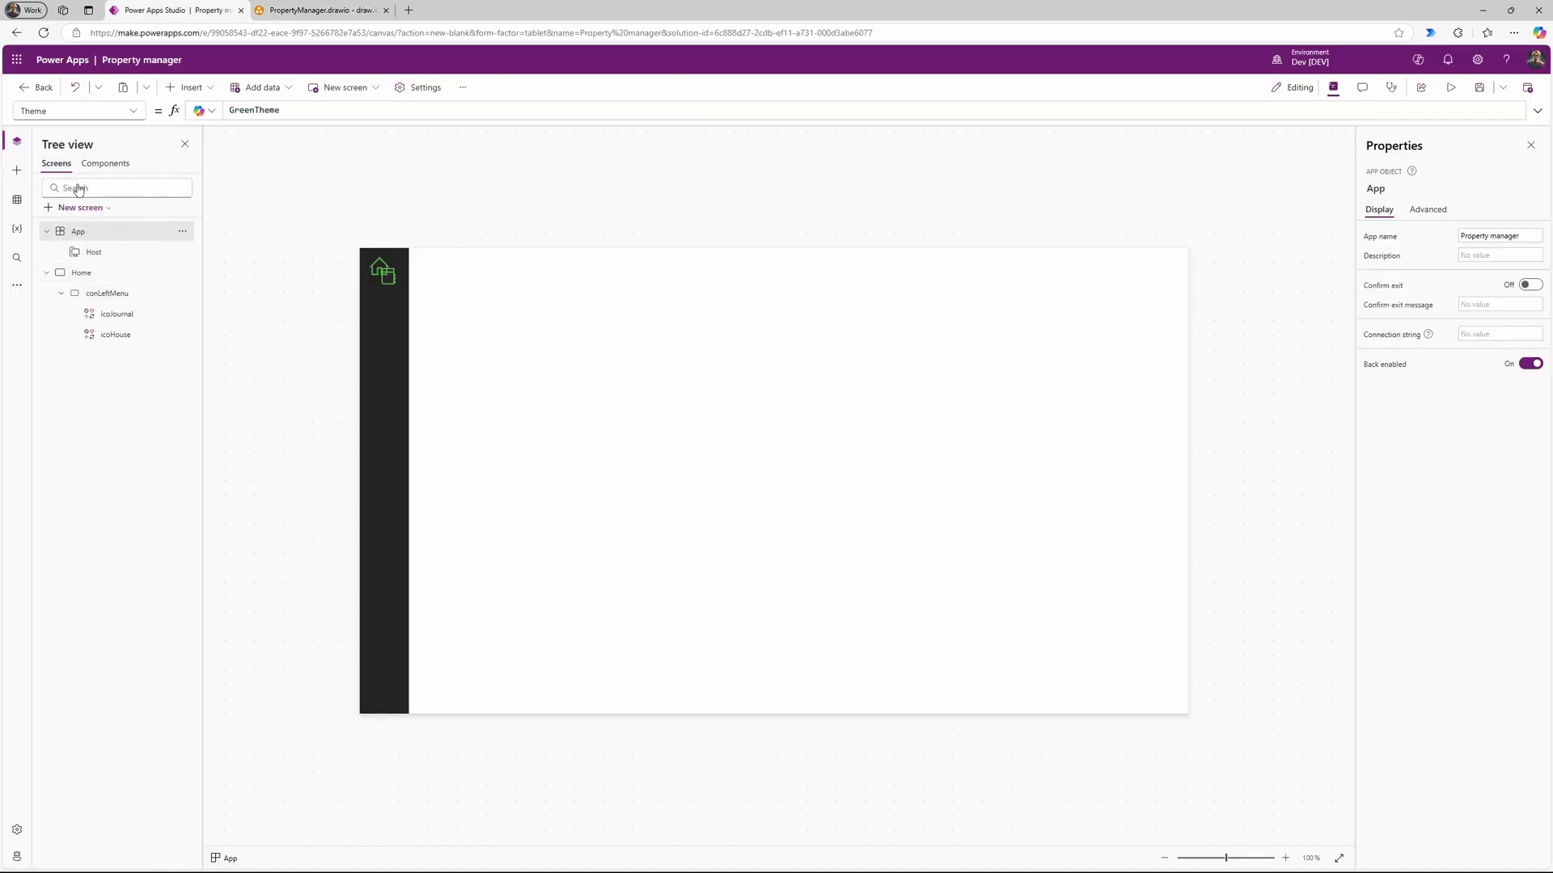
pyautogui.click(134, 114)
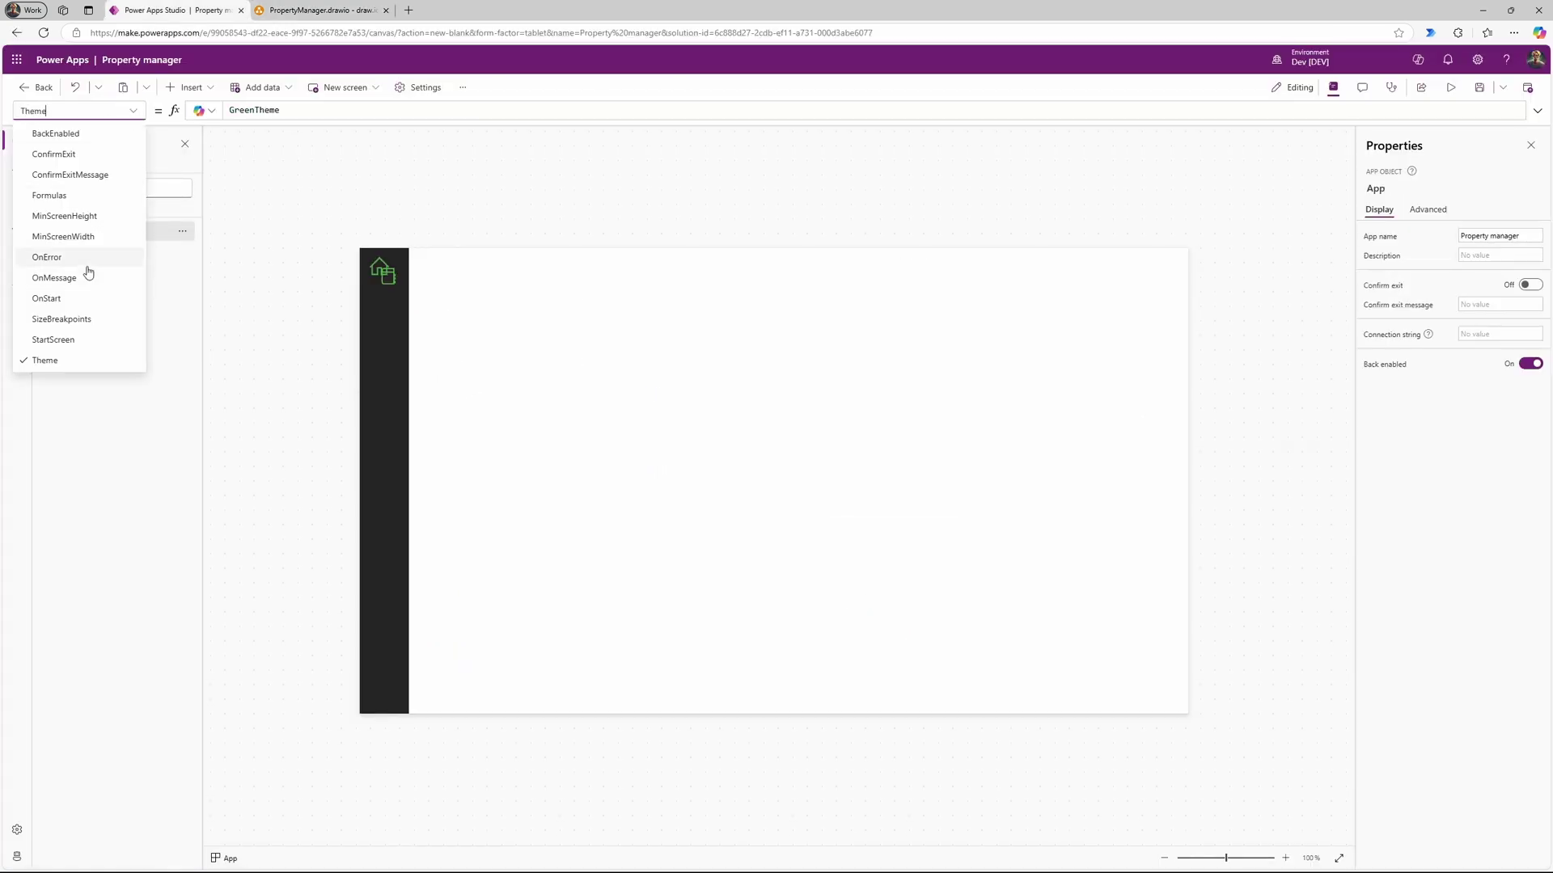
pyautogui.click(86, 194)
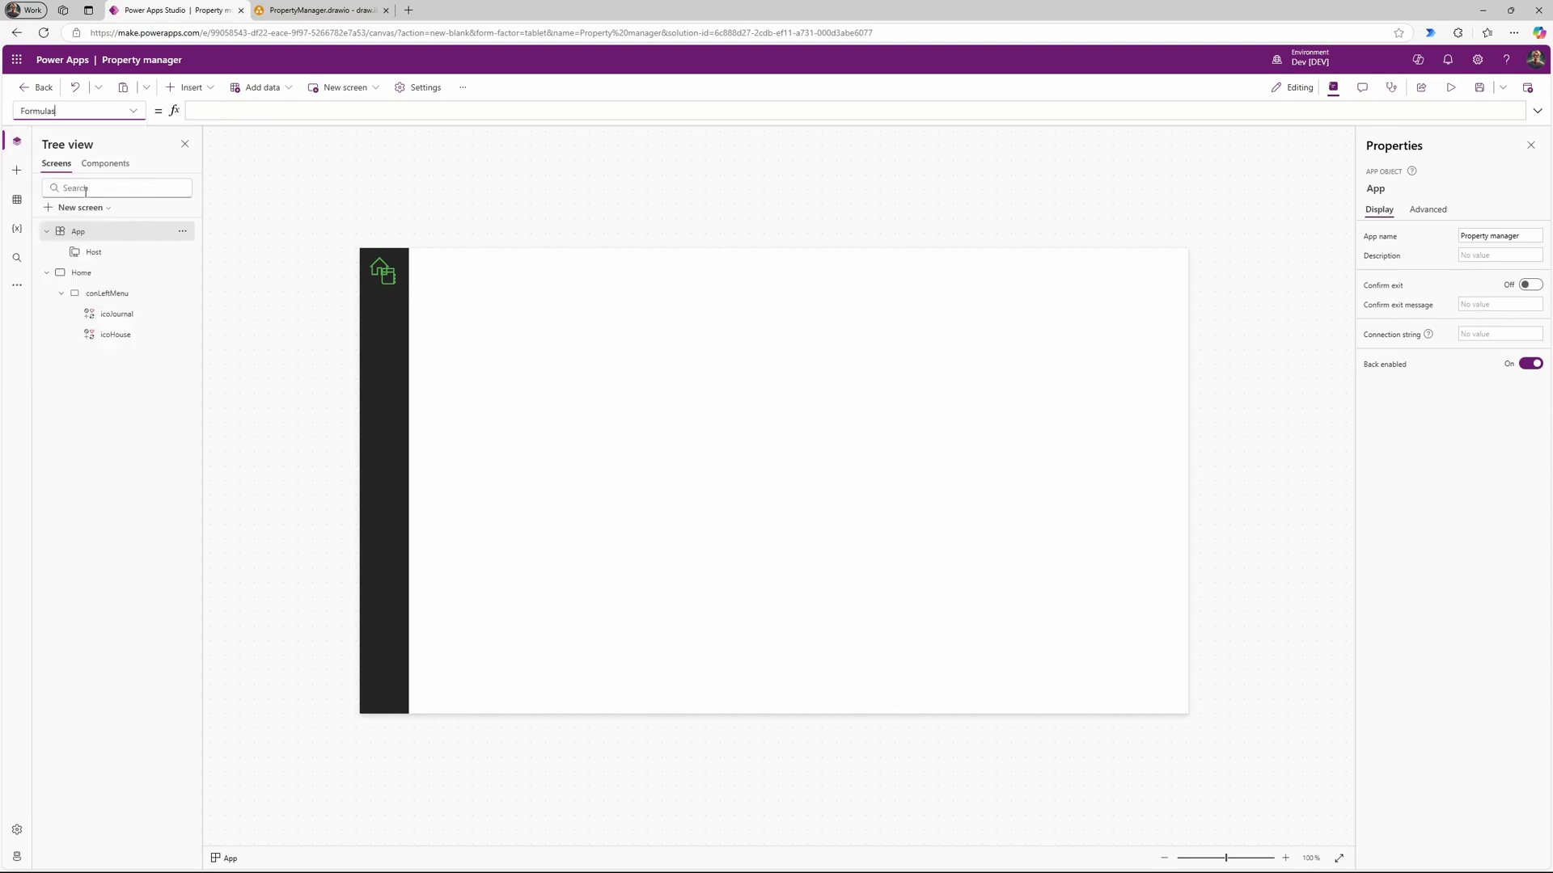
pyautogui.click(314, 108)
pyautogui.write('var = Table(')
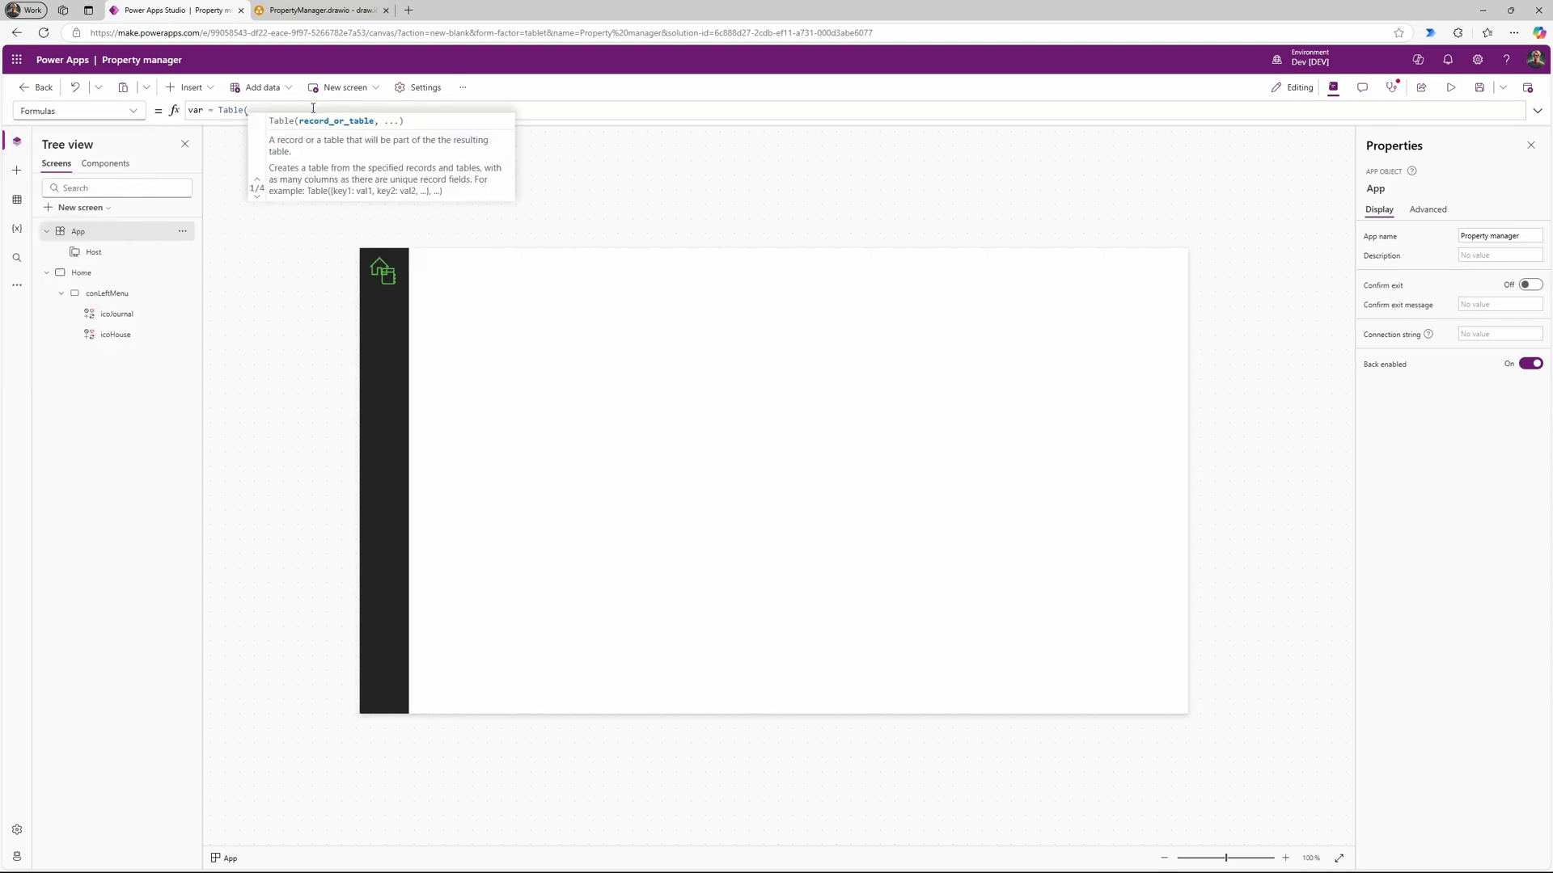
# Step: Enter the first table record with ID 1, Title "Dashboard" and icon Icon.Trending
pyautogui.write('{ID: 1, ')
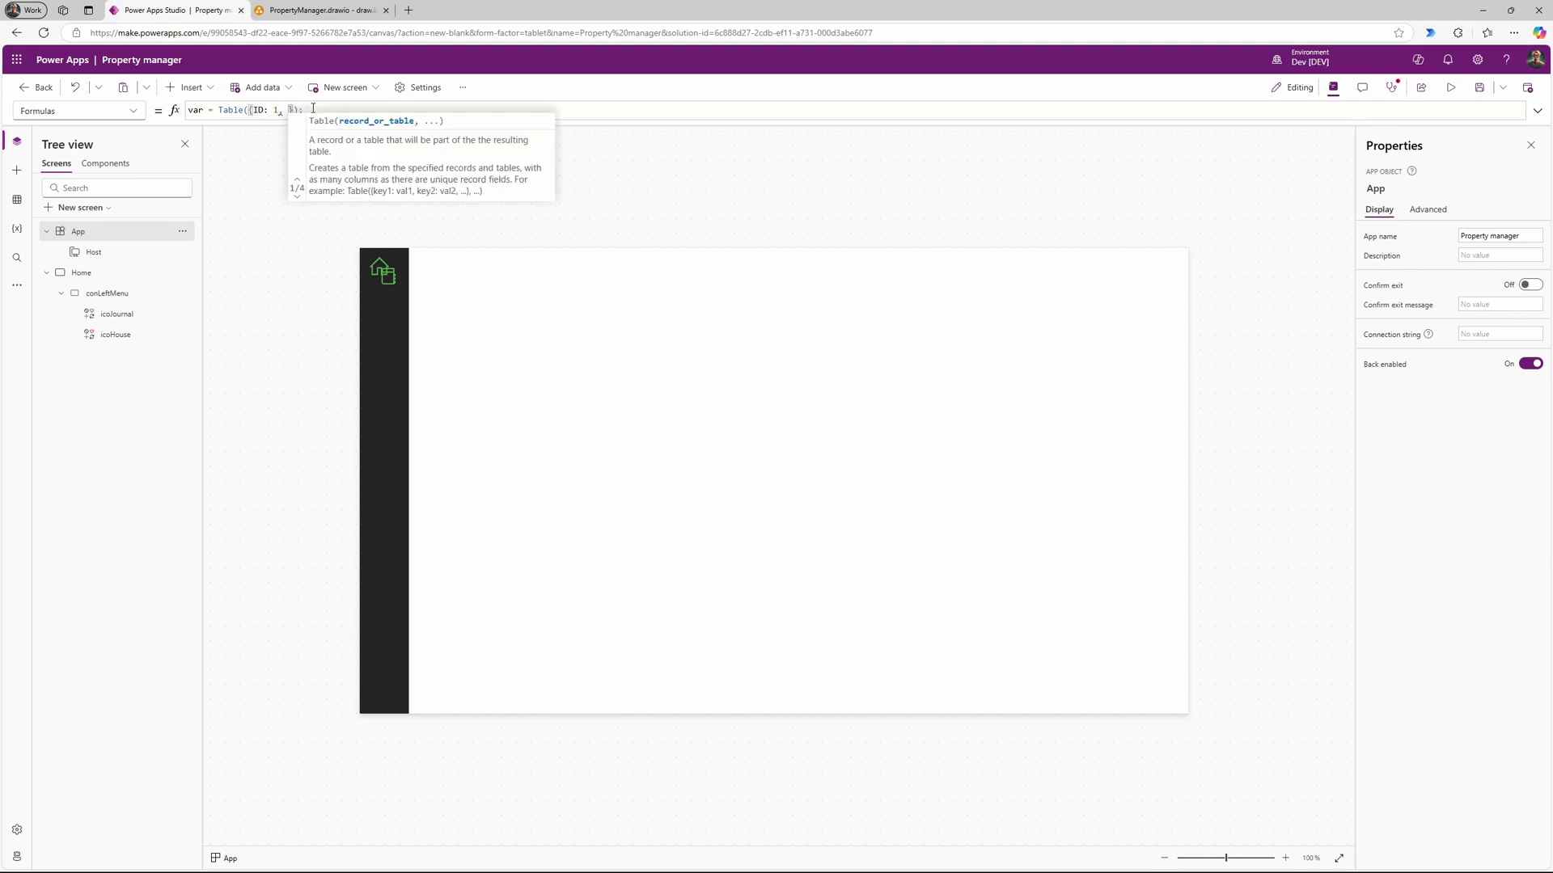
pyautogui.write('Title: "Dashboard", ')
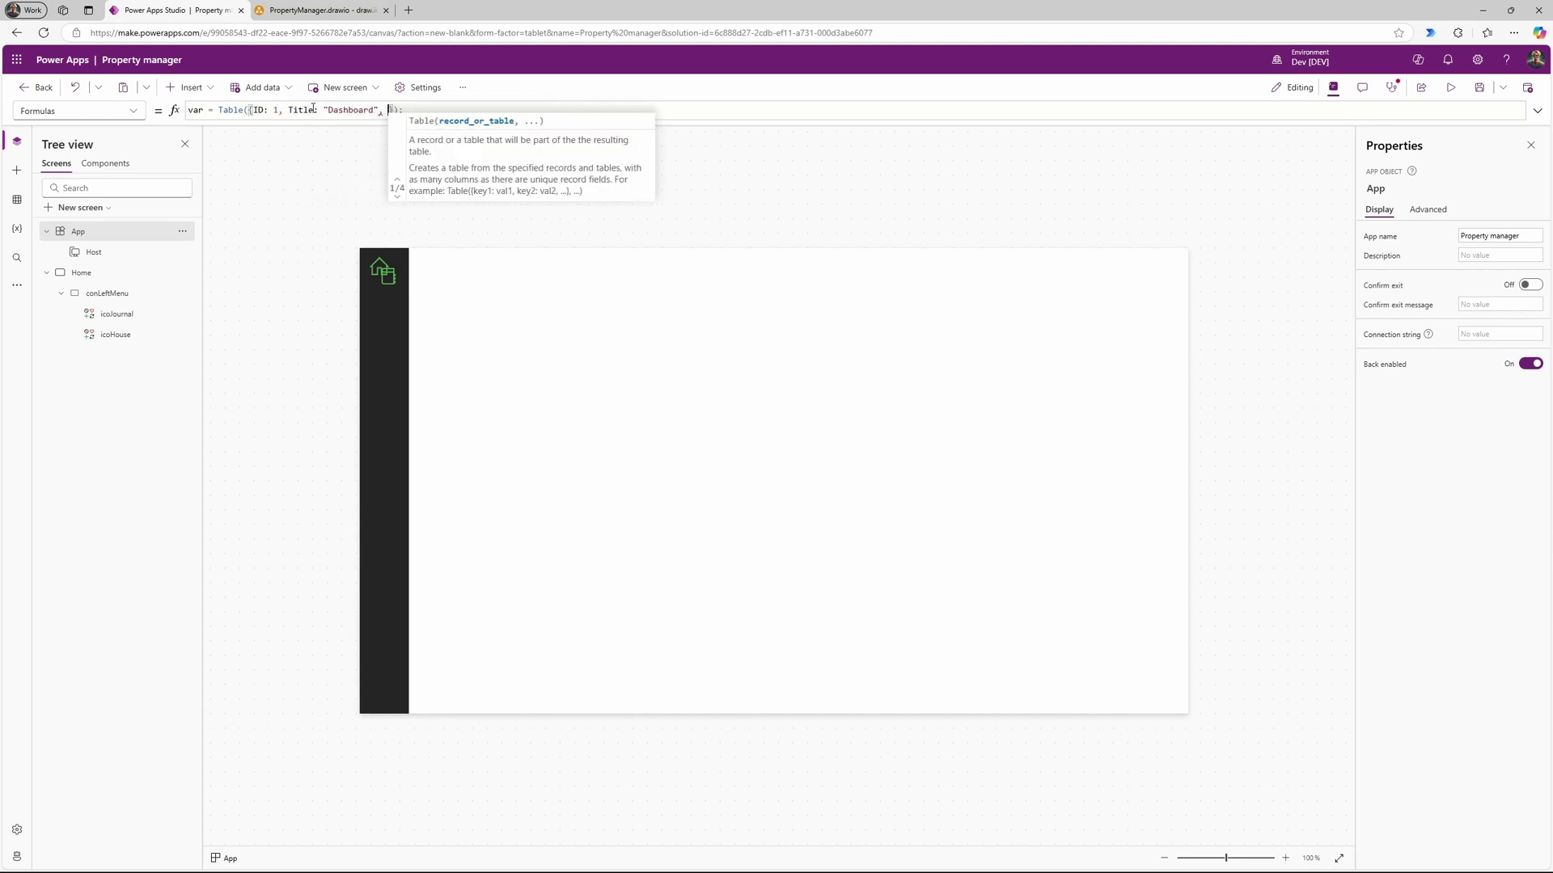
pyautogui.write('icon: Icon.d')
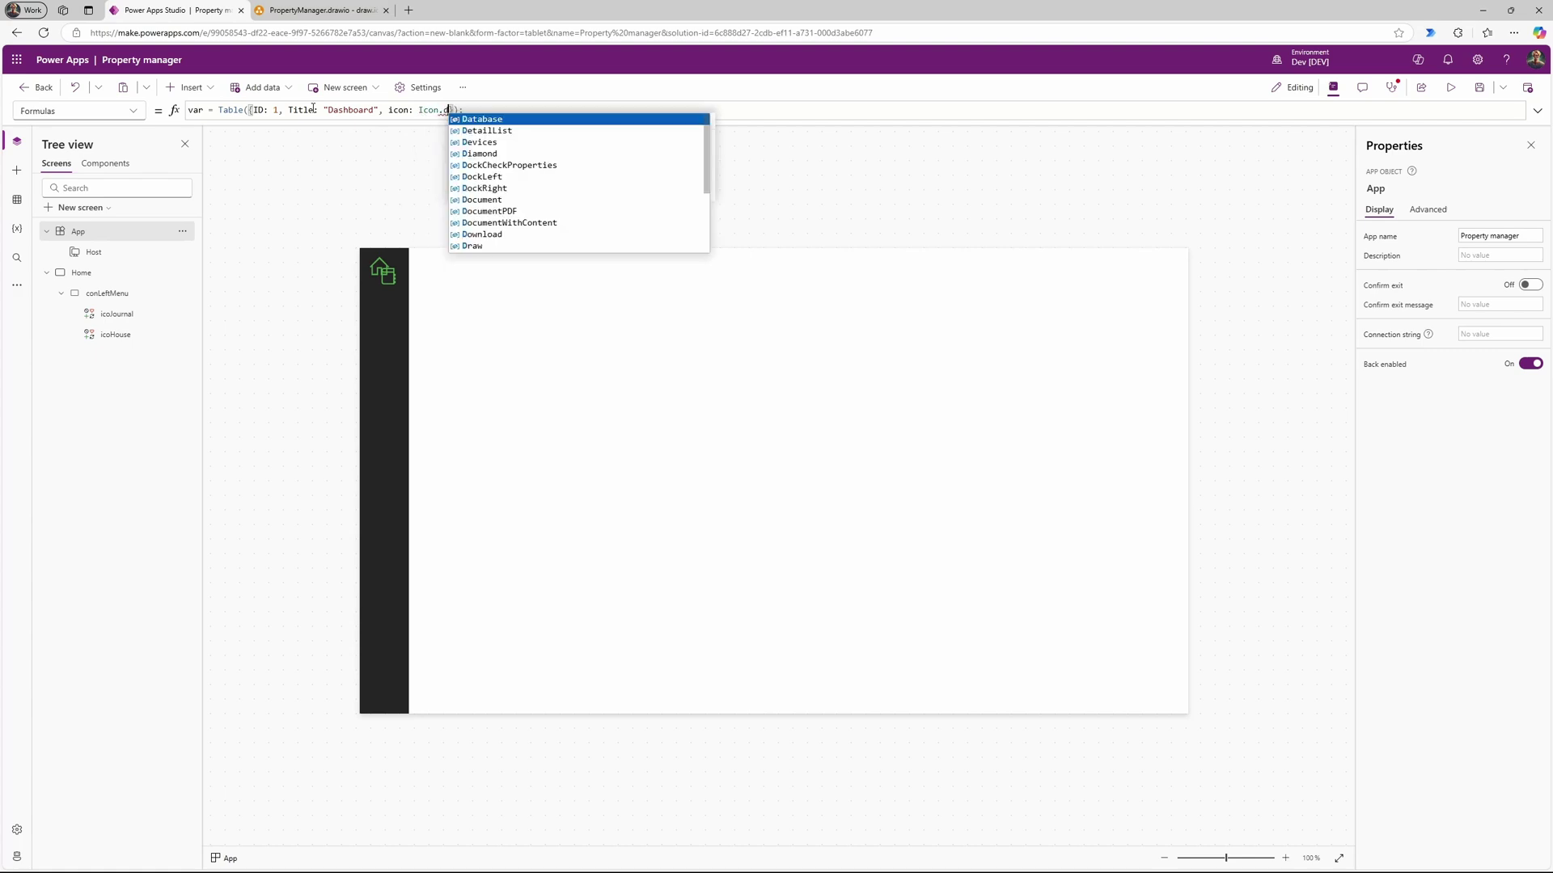
pyautogui.press('BackSpace')
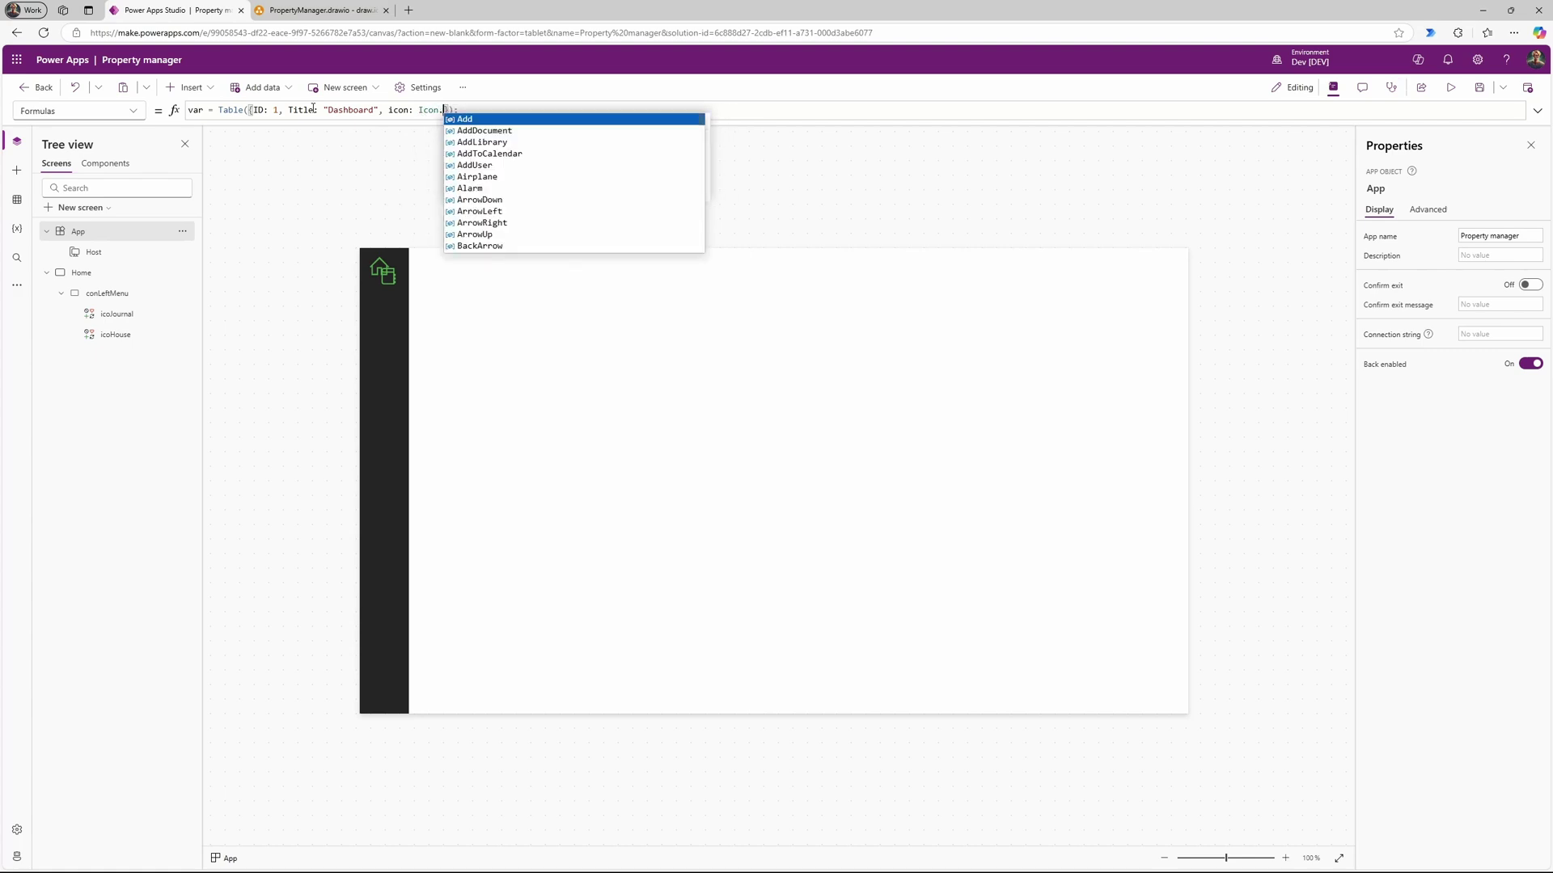
pyautogui.press('Up')
pyautogui.press('Up')
pyautogui.press('Up')
pyautogui.press('Up')
pyautogui.press('Up')
pyautogui.press('Up')
pyautogui.press('Up')
pyautogui.press('Up')
pyautogui.press('Up')
pyautogui.press('Return')
# Step: Duplicate the Dashboard record as a second, comma-separated record in the table
pyautogui.press('Right')
pyautogui.hotkey('ctrl', 'shift', 'Left')
pyautogui.hotkey('ctrl', 'shift', 'Left')
pyautogui.hotkey('ctrl', 'shift', 'Left')
pyautogui.hotkey('ctrl', 'shift', 'Left')
pyautogui.hotkey('ctrl', 'shift', 'Left')
pyautogui.hotkey('ctrl', 'shift', 'Left')
pyautogui.hotkey('ctrl', 'shift', 'Left')
pyautogui.hotkey('ctrl', 'shift', 'Left')
pyautogui.hotkey('ctrl', 'shift', 'Left')
pyautogui.hotkey('ctrl', 'shift', 'Left')
pyautogui.hotkey('ctrl', 'shift', 'Left')
pyautogui.hotkey('ctrl', 'shift', 'Left')
pyautogui.hotkey('ctrl', 'shift', 'Left')
pyautogui.hotkey('shift', 'Left')
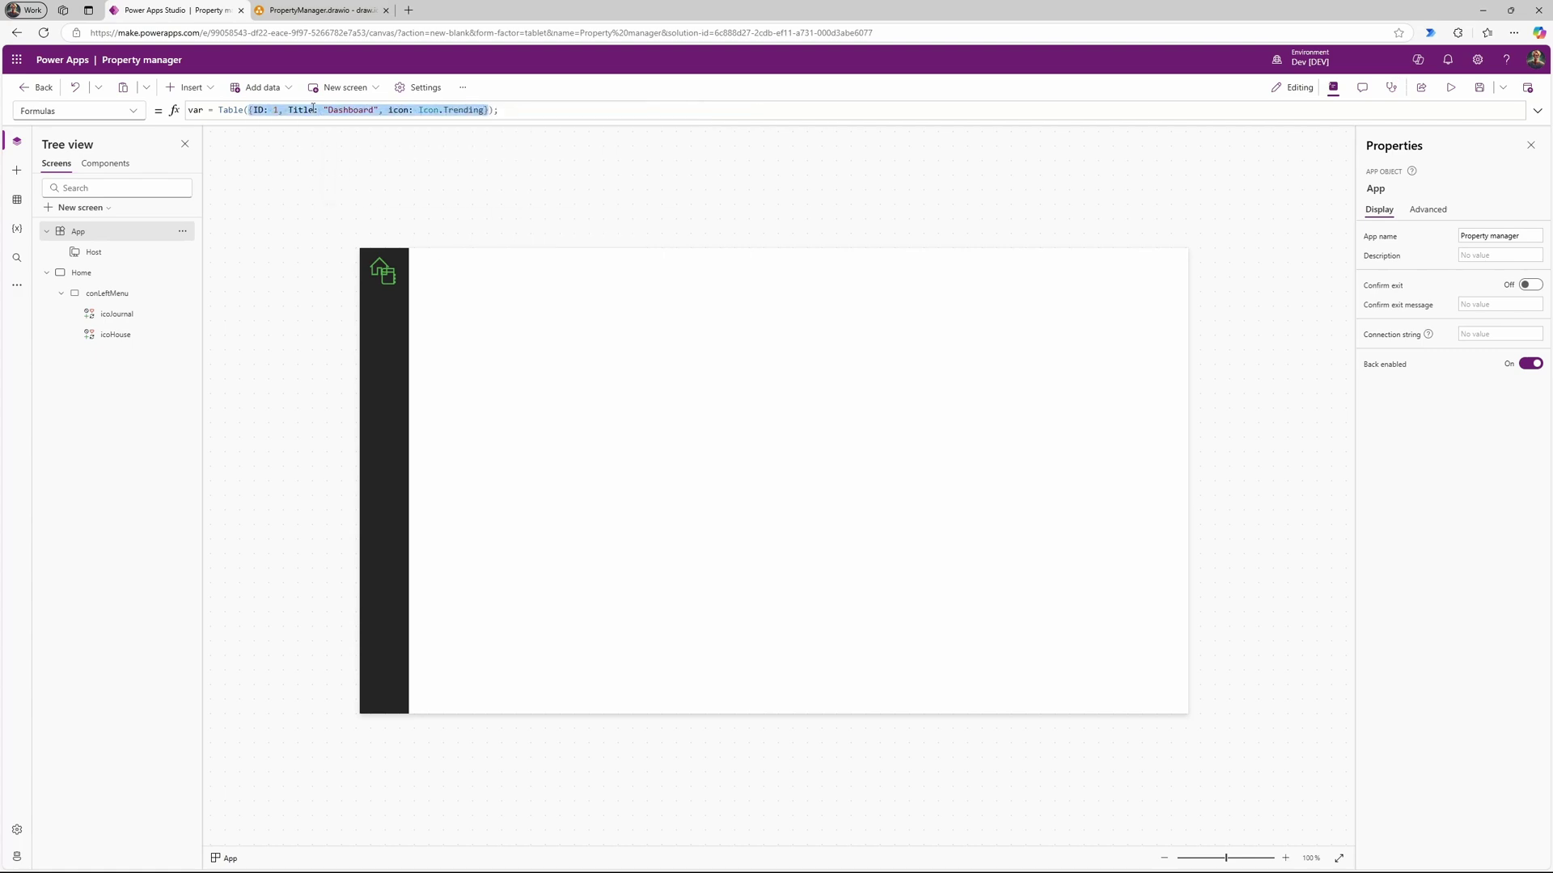
pyautogui.hotkey('ctrl', 'c')
pyautogui.press('Right')
pyautogui.write(',')
pyautogui.hotkey('ctrl', 'v')
# Step: Change the second record to ID 2, Title "Properties" and icon Icon.Home
pyautogui.hotkey('ctrl', 'Left')
pyautogui.hotkey('ctrl', 'Left')
pyautogui.hotkey('ctrl', 'Left')
pyautogui.hotkey('ctrl', 'Left')
pyautogui.hotkey('ctrl', 'Left')
pyautogui.hotkey('ctrl', 'Left')
pyautogui.hotkey('ctrl', 'Left')
pyautogui.hotkey('ctrl', 'Left')
pyautogui.hotkey('ctrl', 'Left')
pyautogui.press('BackSpace')
pyautogui.write('2')
pyautogui.hotkey('ctrl', 'Right')
pyautogui.hotkey('ctrl', 'Right')
pyautogui.hotkey('ctrl', 'Right')
pyautogui.hotkey('ctrl', 'shift', 'Right')
pyautogui.write('Properties')
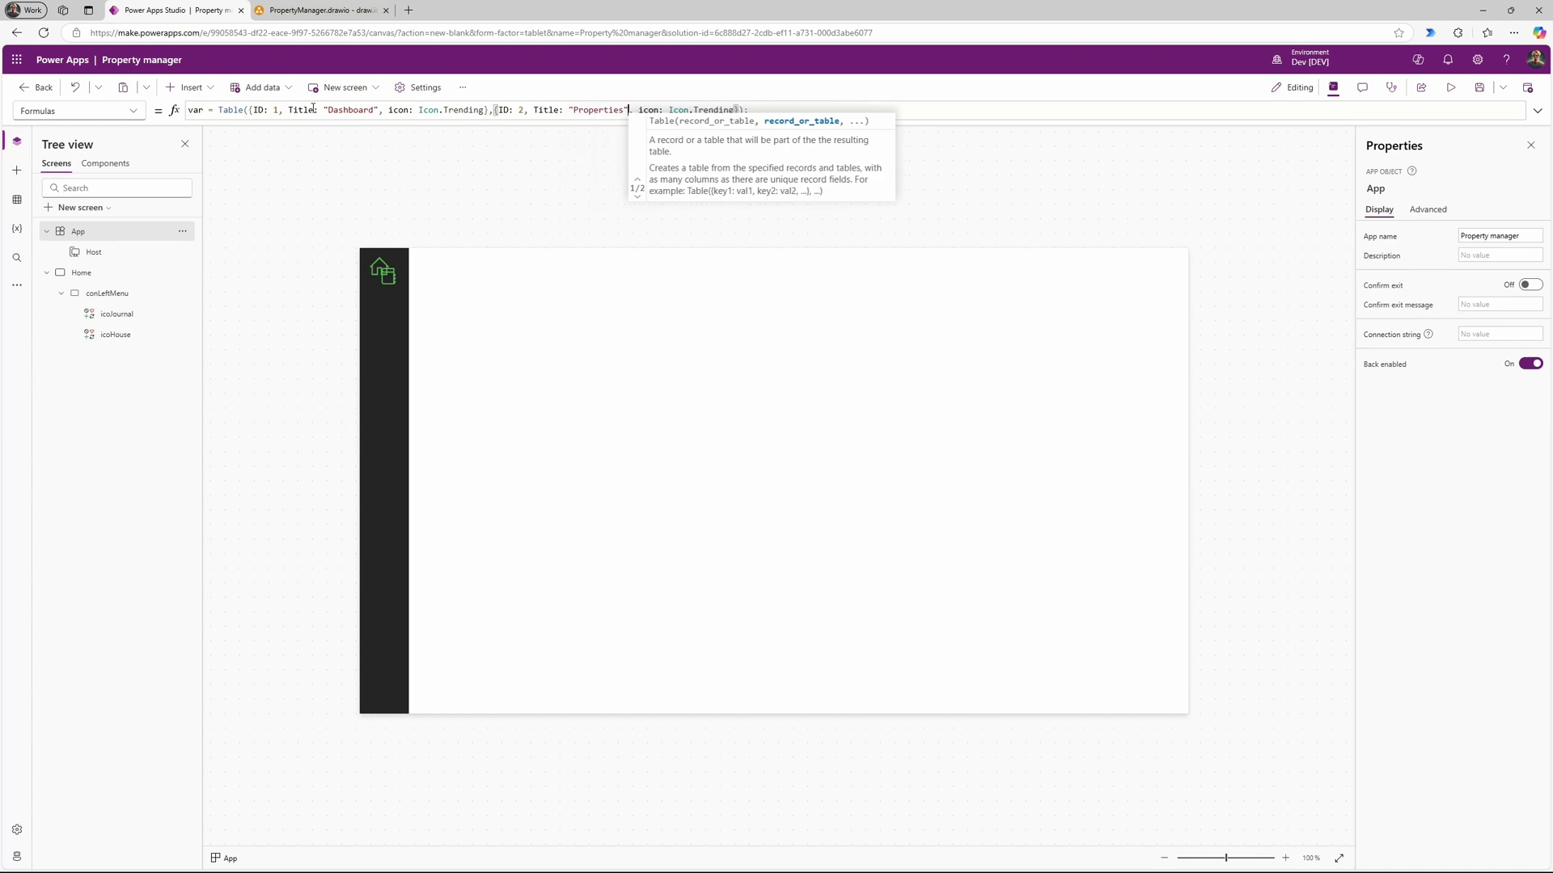
pyautogui.hotkey('ctrl', 'Right')
pyautogui.hotkey('ctrl', 'Right')
pyautogui.hotkey('ctrl', 'Right')
pyautogui.hotkey('ctrl', 'Right')
pyautogui.hotkey('ctrl', 'Right')
pyautogui.hotkey('ctrl', 'shift', 'Left')
pyautogui.write('Home')
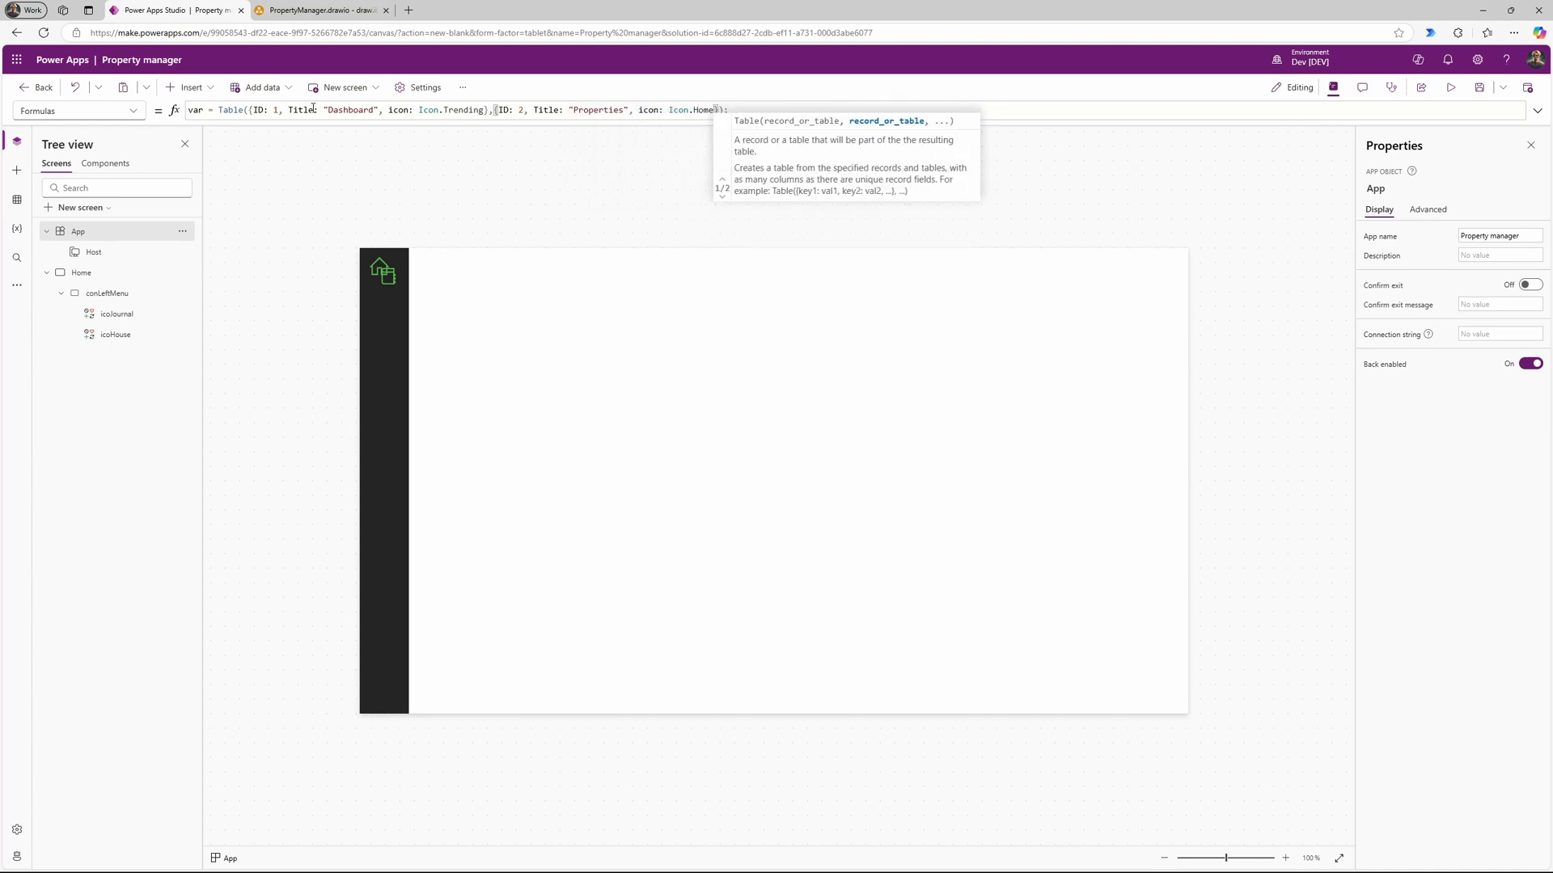
# Step: Append another copy of the Dashboard record and change it to ID 3 and Title "Tenants"
pyautogui.press('Right')
pyautogui.write(',')
pyautogui.hotkey('ctrl', 'v')
pyautogui.hotkey('ctrl', 'Left')
pyautogui.hotkey('ctrl', 'Left')
pyautogui.hotkey('ctrl', 'Left')
pyautogui.hotkey('ctrl', 'Left')
pyautogui.hotkey('ctrl', 'Left')
pyautogui.hotkey('ctrl', 'Left')
pyautogui.hotkey('ctrl', 'Left')
pyautogui.hotkey('ctrl', 'Left')
pyautogui.hotkey('ctrl', 'Left')
pyautogui.hotkey('ctrl', 'Left')
pyautogui.press('BackSpace')
pyautogui.write('3')
pyautogui.hotkey('ctrl', 'Right')
pyautogui.hotkey('ctrl', 'Right')
pyautogui.hotkey('ctrl', 'Right')
pyautogui.hotkey('ctrl', 'Right')
pyautogui.press('BackSpace')
pyautogui.press('BackSpace')
pyautogui.press('BackSpace')
pyautogui.press('BackSpace')
pyautogui.press('BackSpace')
pyautogui.press('BackSpace')
pyautogui.press('BackSpace')
pyautogui.press('BackSpace')
pyautogui.press('BackSpace')
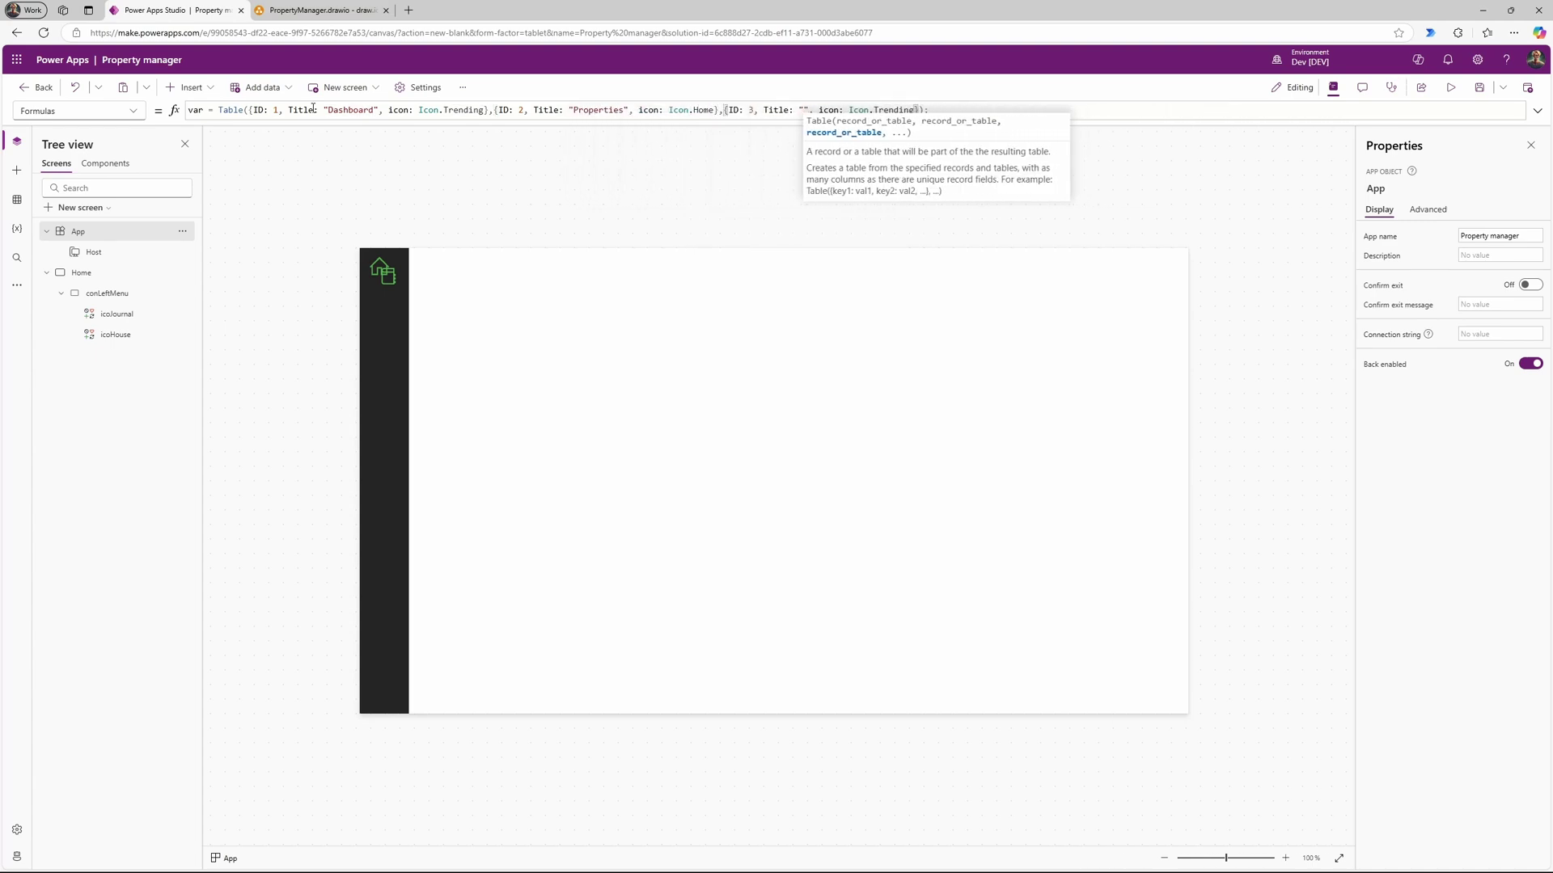
pyautogui.write('Tenants')
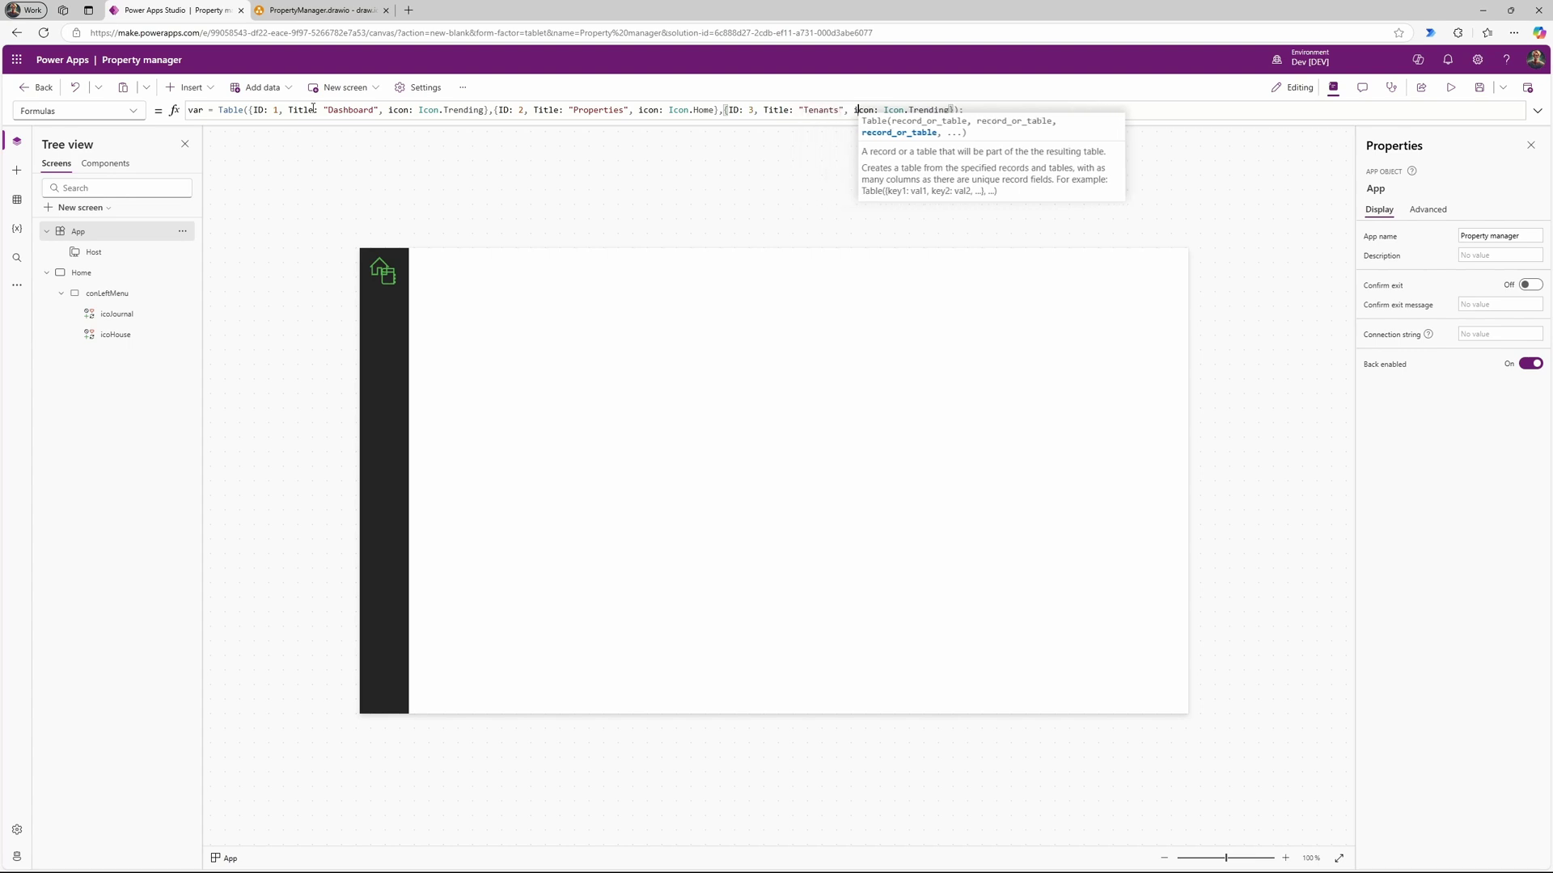
# Step: Set the Tenants record's icon to Icon.People
pyautogui.hotkey('ctrl', 'Right')
pyautogui.hotkey('ctrl', 'Right')
pyautogui.hotkey('ctrl', 'Right')
pyautogui.hotkey('ctrl', 'Right')
pyautogui.hotkey('ctrl', 'Right')
pyautogui.hotkey('ctrl', 'shift', 'Left')
pyautogui.write('People')
# Step: Append a fourth copy of the Dashboard record and change its Title to "Leases"
pyautogui.press('Right')
pyautogui.write(',')
pyautogui.hotkey('ctrl', 'v')
pyautogui.hotkey('ctrl', 'Left')
pyautogui.hotkey('ctrl', 'Left')
pyautogui.hotkey('ctrl', 'Left')
pyautogui.hotkey('ctrl', 'Left')
pyautogui.hotkey('ctrl', 'Left')
pyautogui.hotkey('ctrl', 'Left')
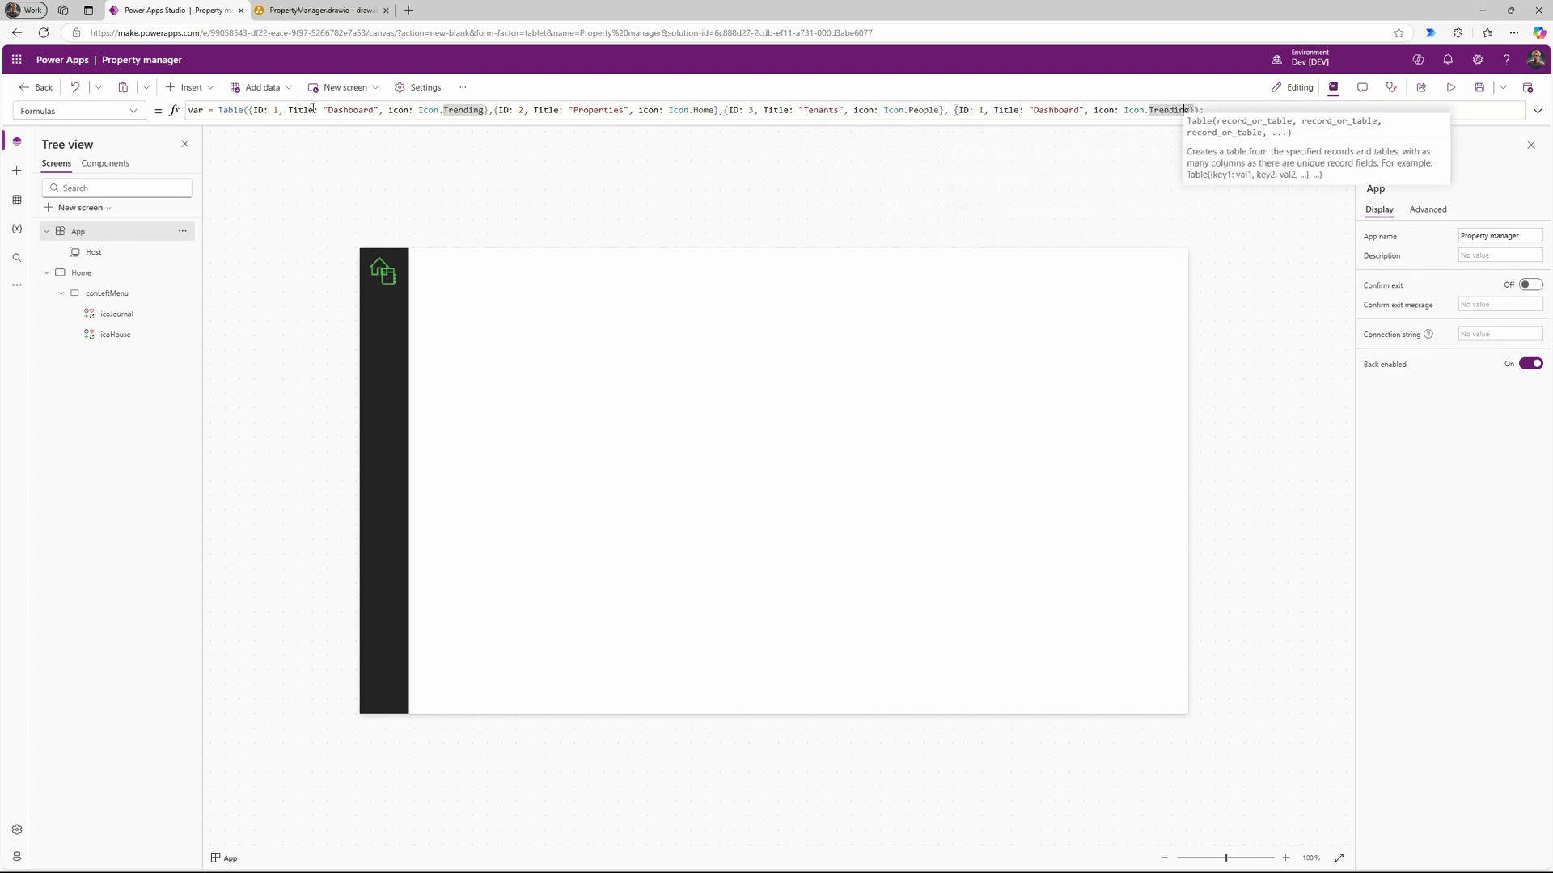
pyautogui.press('BackSpace')
pyautogui.press('BackSpace')
pyautogui.press('BackSpace')
pyautogui.press('BackSpace')
pyautogui.press('BackSpace')
pyautogui.press('BackSpace')
pyautogui.press('BackSpace')
pyautogui.press('BackSpace')
pyautogui.press('BackSpace')
pyautogui.write('Leases')
# Step: Set the Leases record's icon to Icon.DocumentWithContent
pyautogui.hotkey('ctrl', 'Right')
pyautogui.hotkey('ctrl', 'Right')
pyautogui.hotkey('ctrl', 'Right')
pyautogui.hotkey('ctrl', 'Right')
pyautogui.hotkey('ctrl', 'Right')
pyautogui.press('BackSpace')
pyautogui.press('BackSpace')
pyautogui.press('BackSpace')
pyautogui.press('BackSpace')
pyautogui.press('BackSpace')
pyautogui.press('BackSpace')
pyautogui.press('BackSpace')
pyautogui.press('BackSpace')
pyautogui.press('BackSpace')
pyautogui.write('.DocumentWithContent')
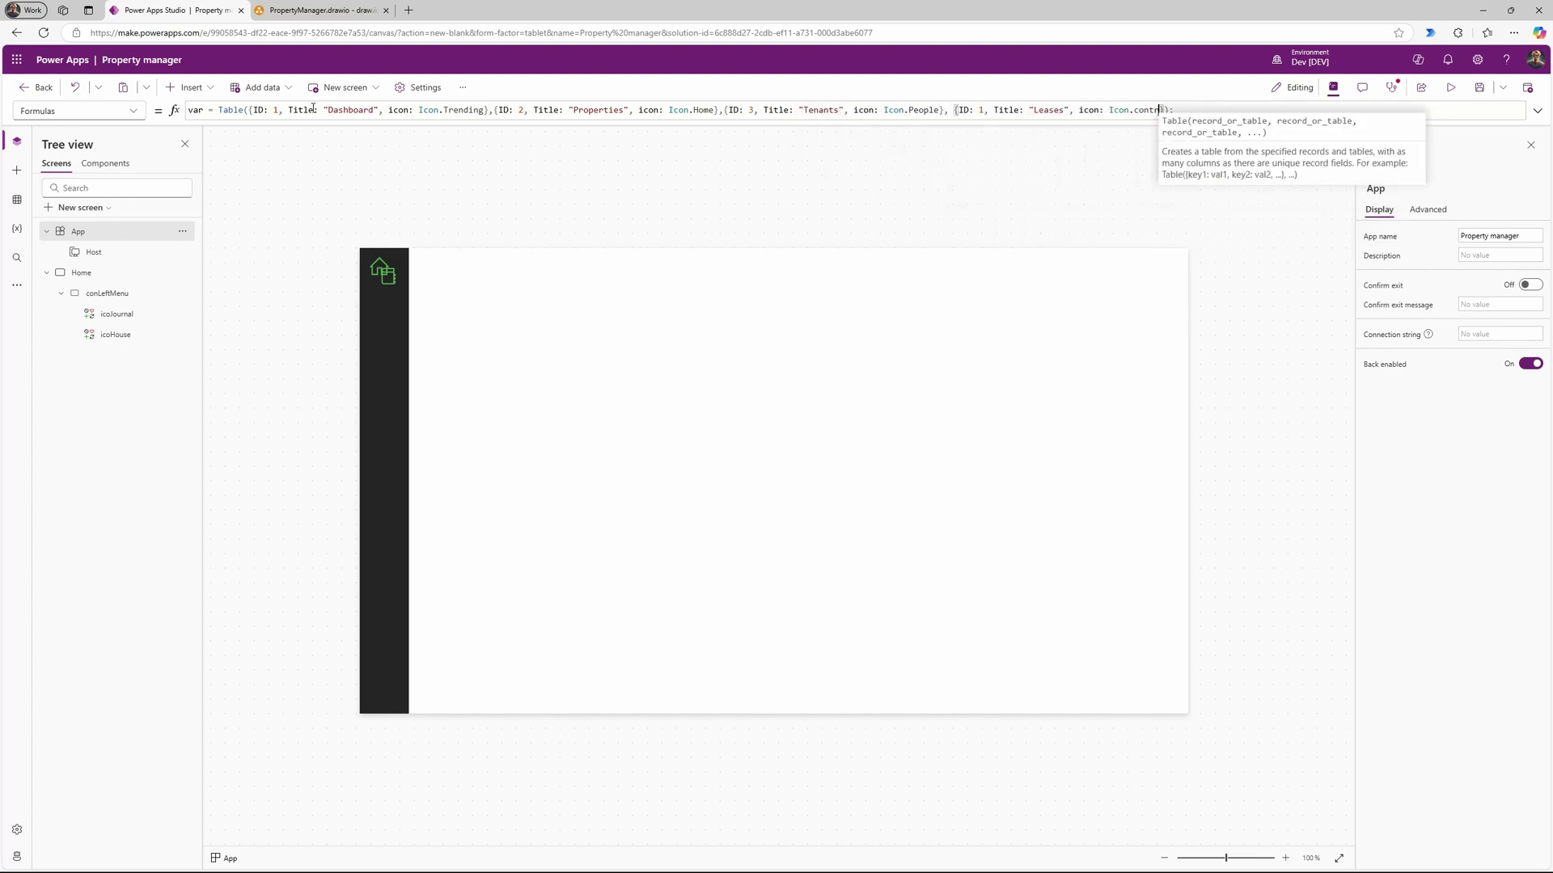
pyautogui.press('Down')
pyautogui.press('Down')
pyautogui.press('Tab')
# Step: Set the Leases record's ID to 4
pyautogui.hotkey('ctrl', 'Left')
pyautogui.hotkey('ctrl', 'Left')
pyautogui.hotkey('ctrl', 'Left')
pyautogui.hotkey('ctrl', 'Left')
pyautogui.hotkey('ctrl', 'Left')
pyautogui.hotkey('ctrl', 'Left')
pyautogui.hotkey('ctrl', 'Left')
pyautogui.hotkey('ctrl', 'Left')
pyautogui.hotkey('ctrl', 'Left')
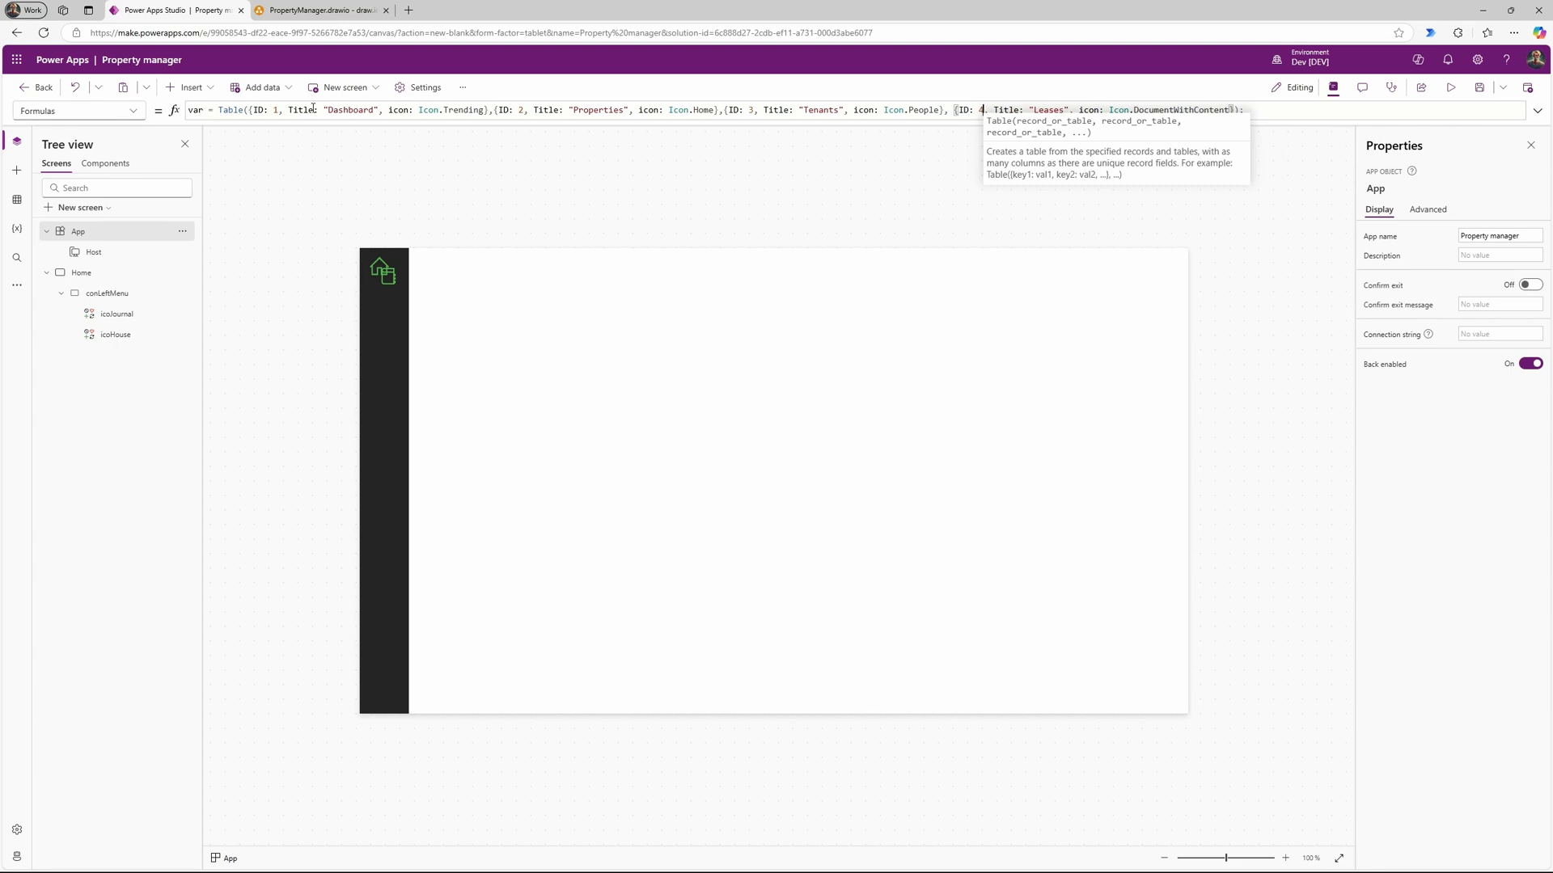
# Step: Add a fifth record with ID 5, Title "Maintenance" and icon Icon.ToolsWrench, and rename the table formula to varLeftMenu
pyautogui.click(1209, 111)
pyautogui.click(1514, 109)
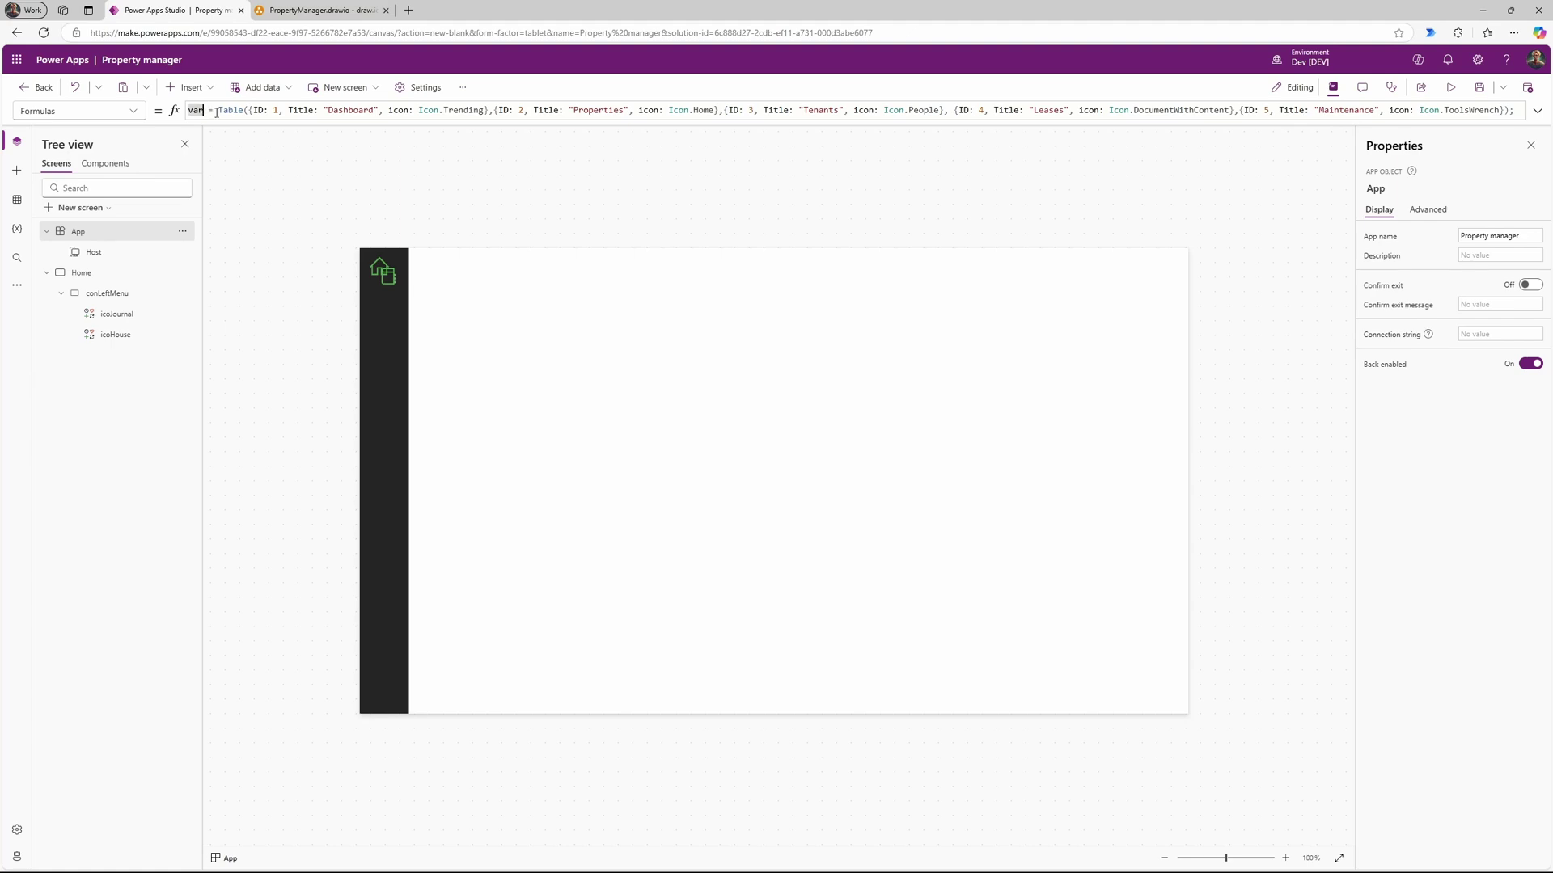
pyautogui.write('LeftMenu')
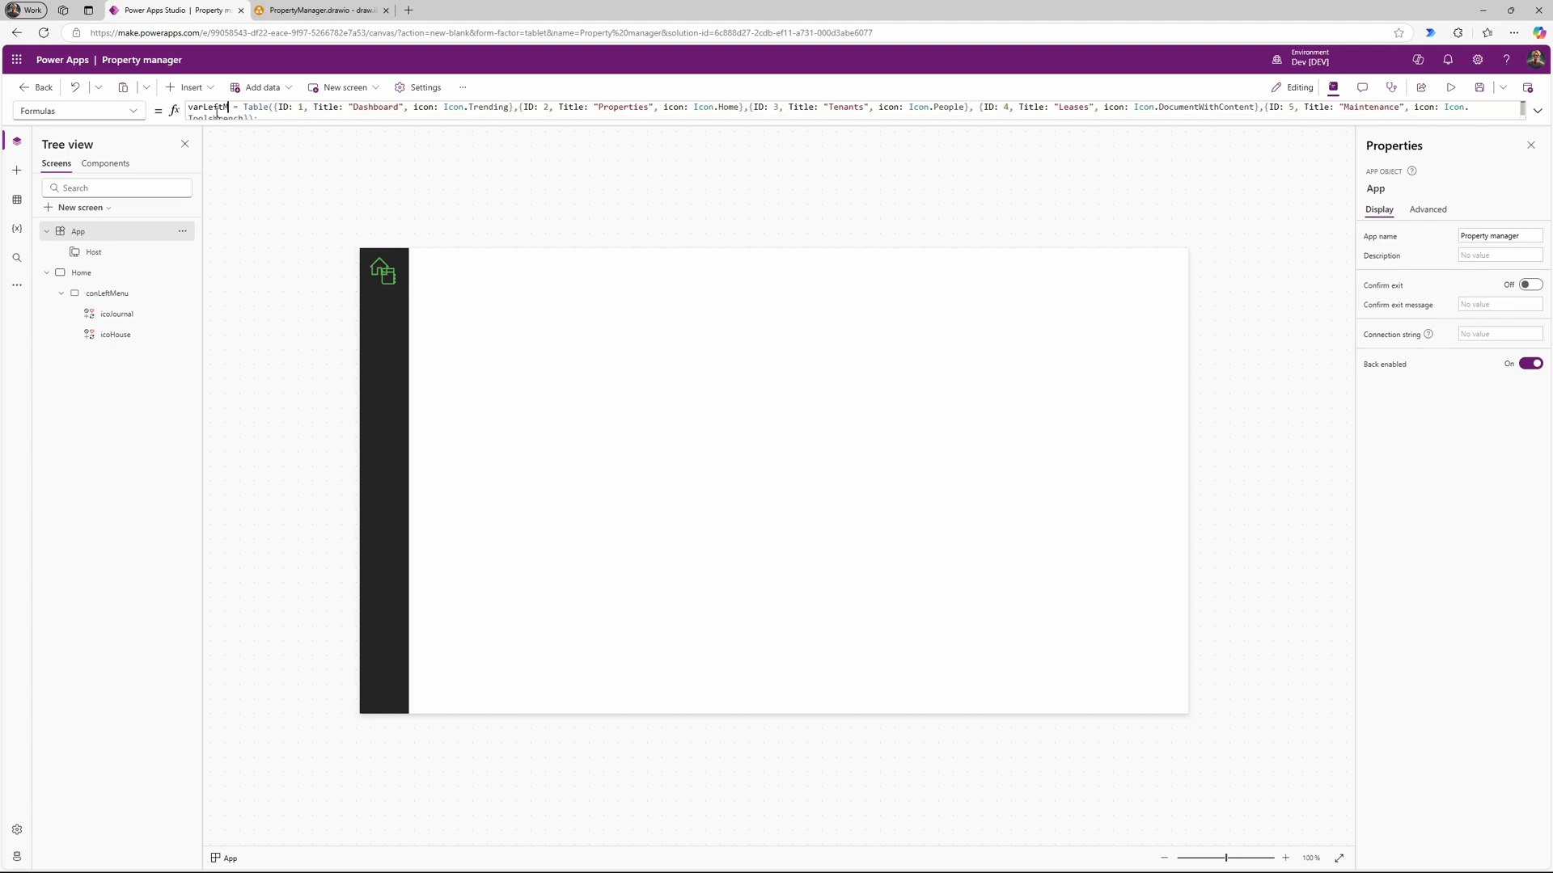
# Step: Insert a vertical gallery into the conLeftMenu container and set its Items property to varLeftMenu
pyautogui.click(144, 296)
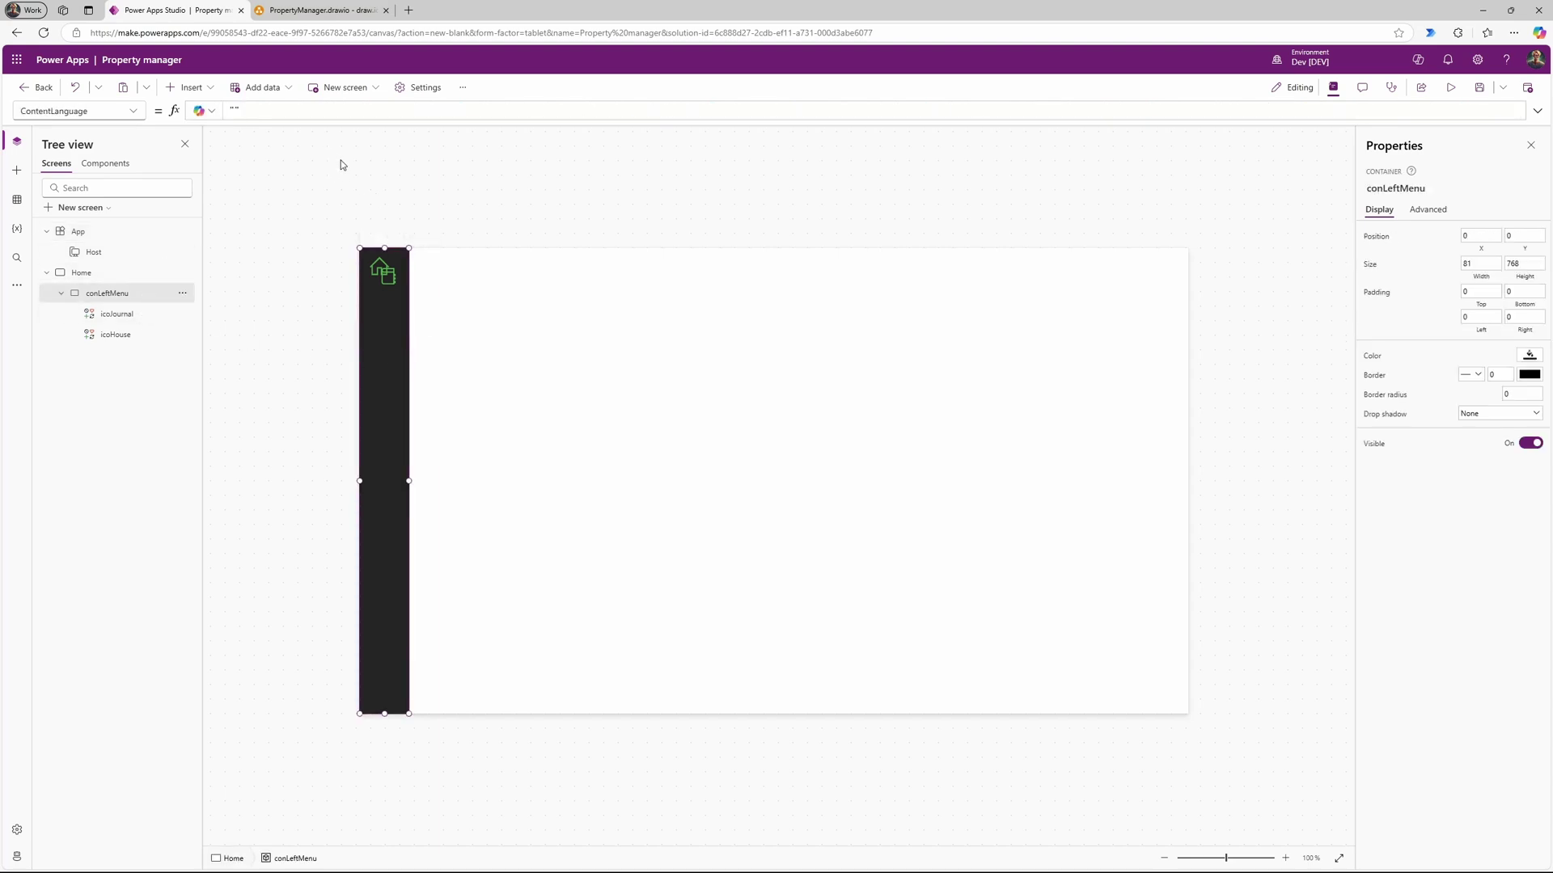
pyautogui.click(279, 87)
pyautogui.click(208, 88)
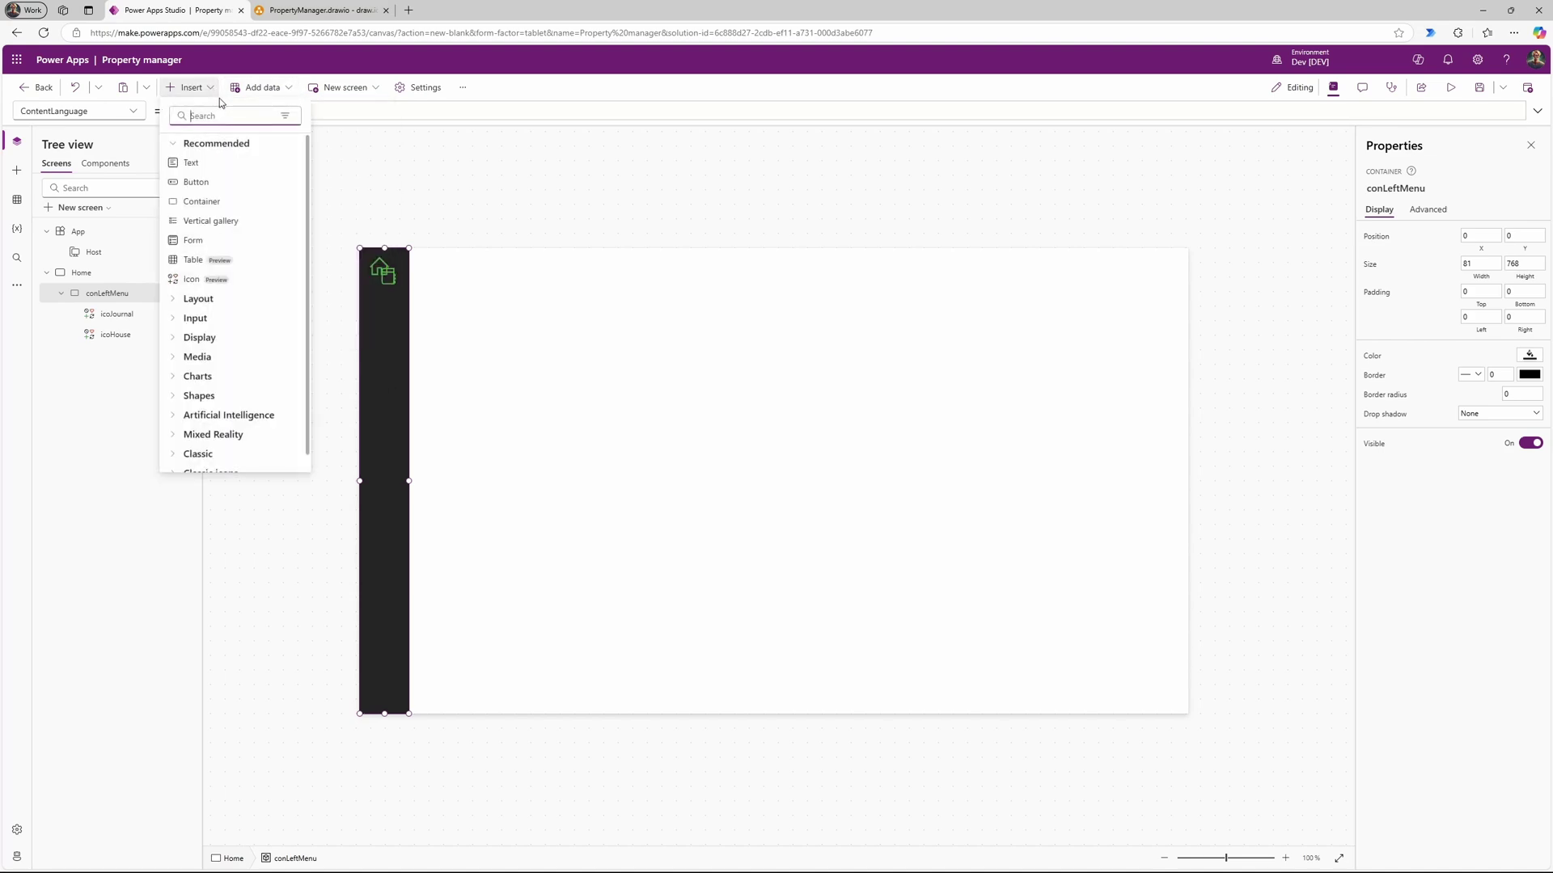
pyautogui.write('gale')
pyautogui.press('BackSpace')
pyautogui.press('BackSpace')
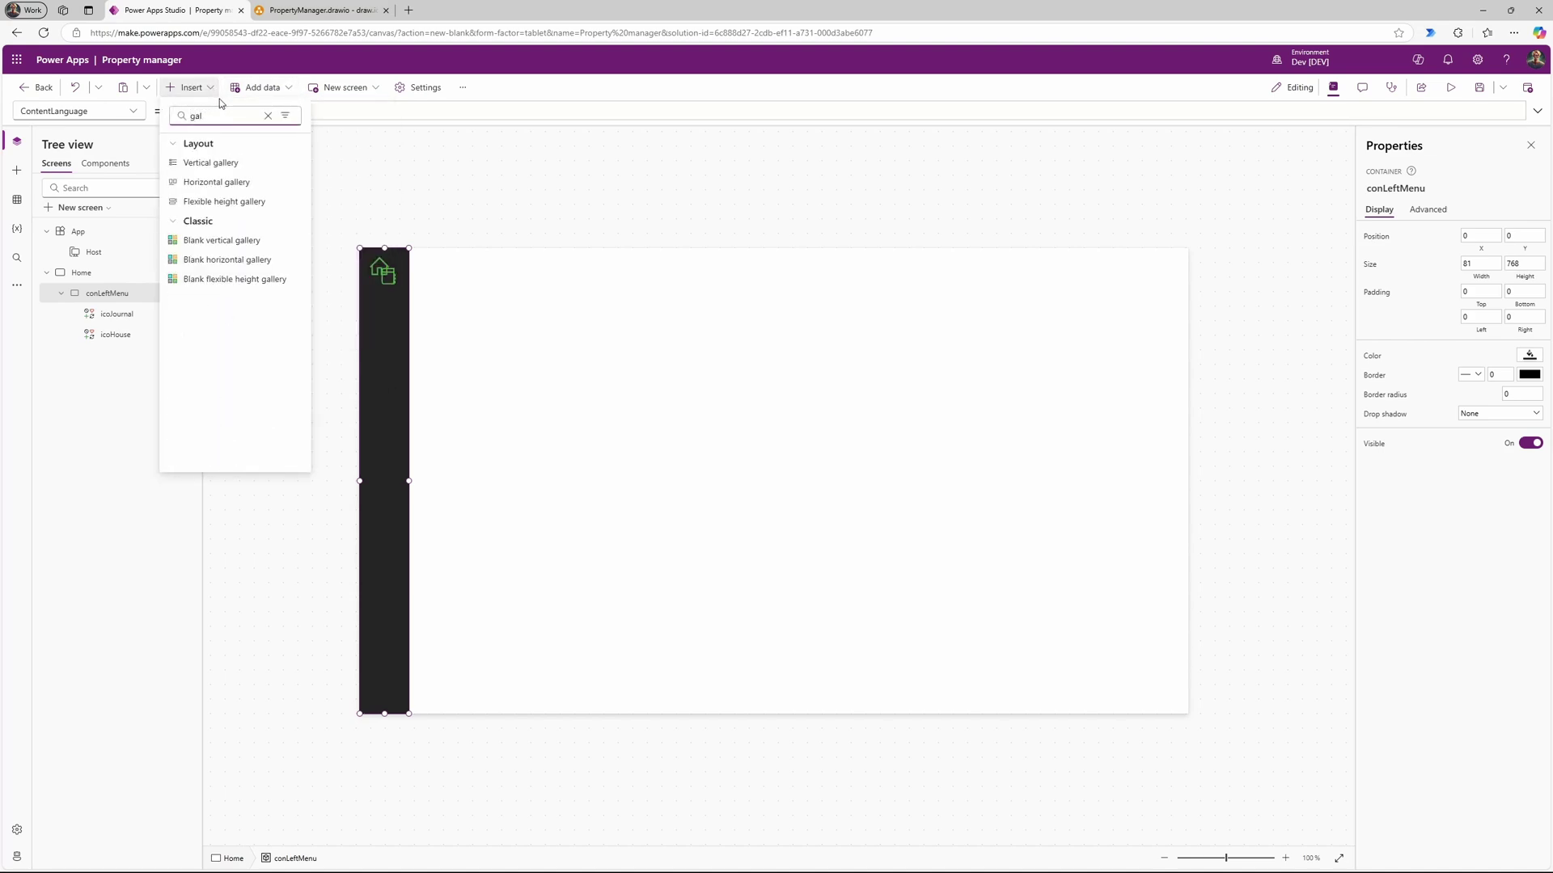
pyautogui.click(250, 167)
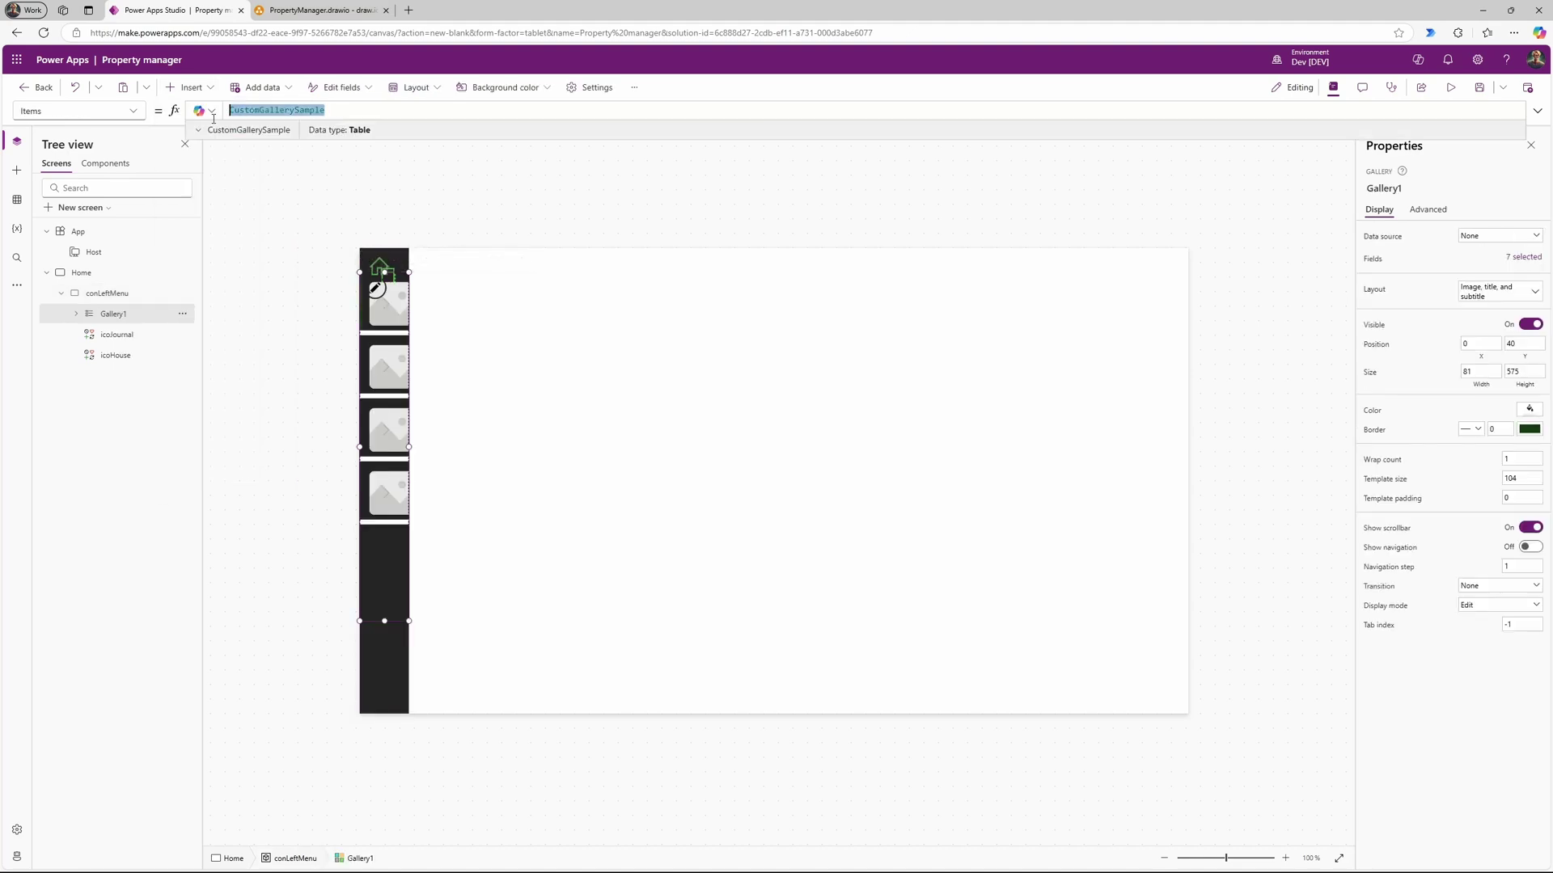
pyautogui.write('varLeftMenu')
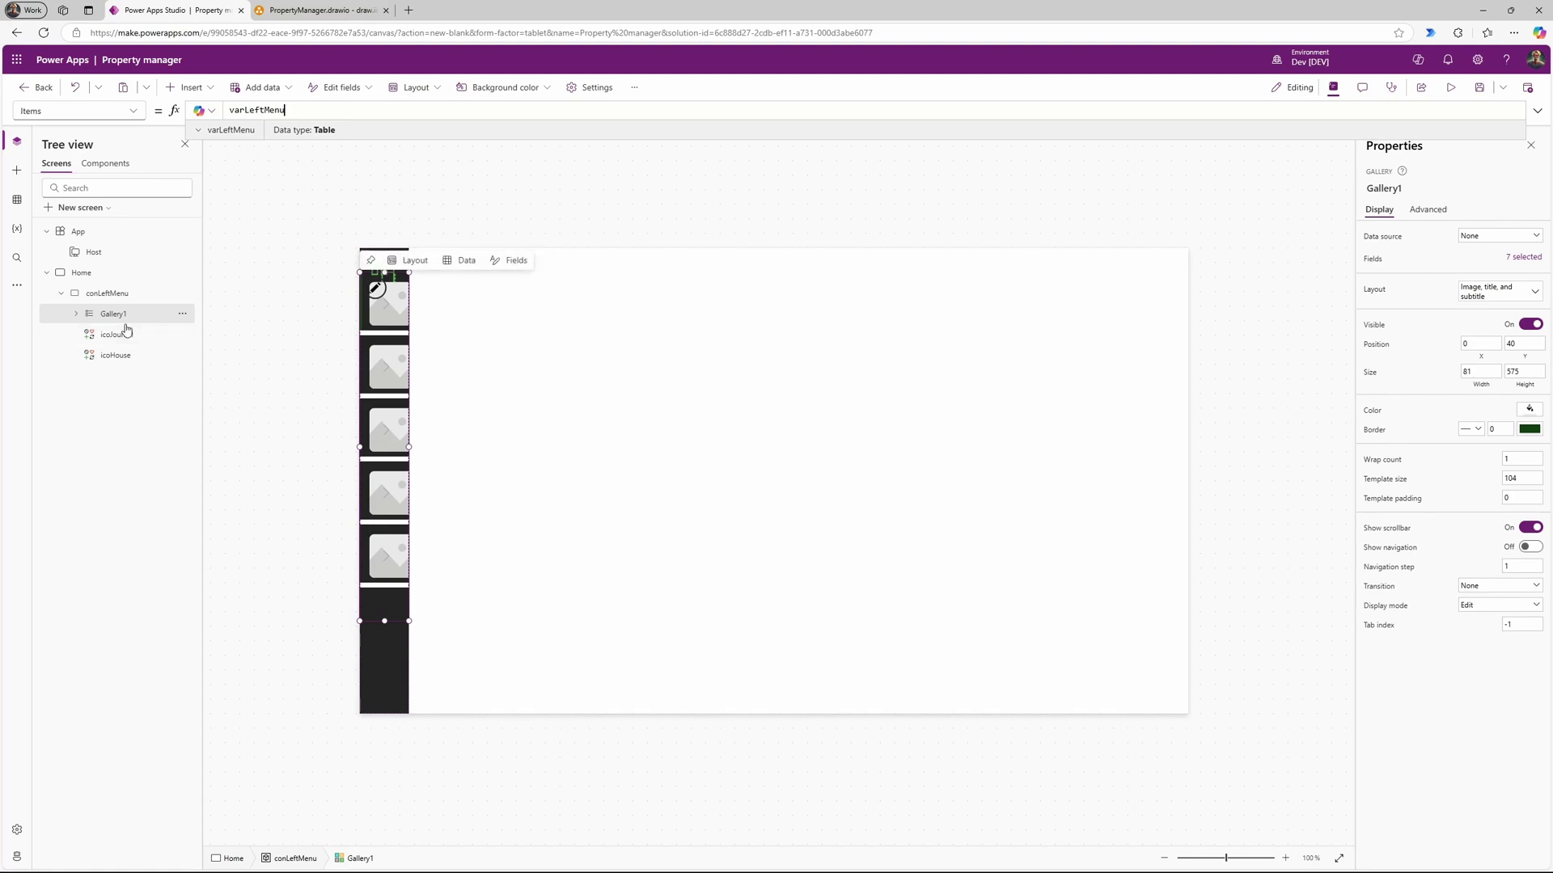
# Step: Delete all default controls inside Gallery1: Rectangle1, Separator1, NextArrow1, Subtitle1, Title1 and Image1
pyautogui.click(76, 314)
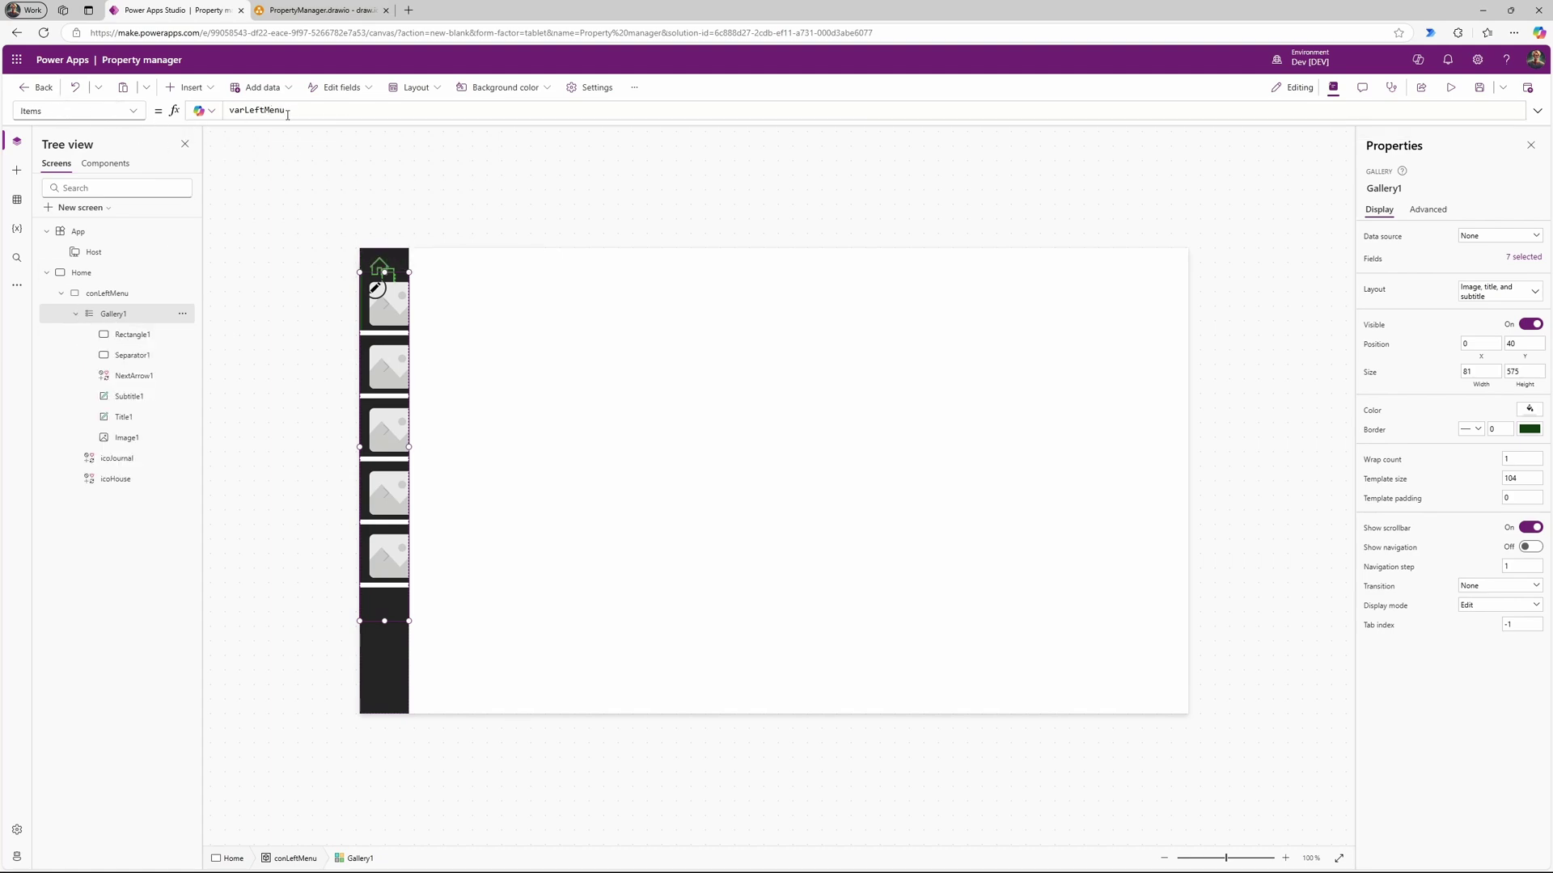
pyautogui.click(153, 338)
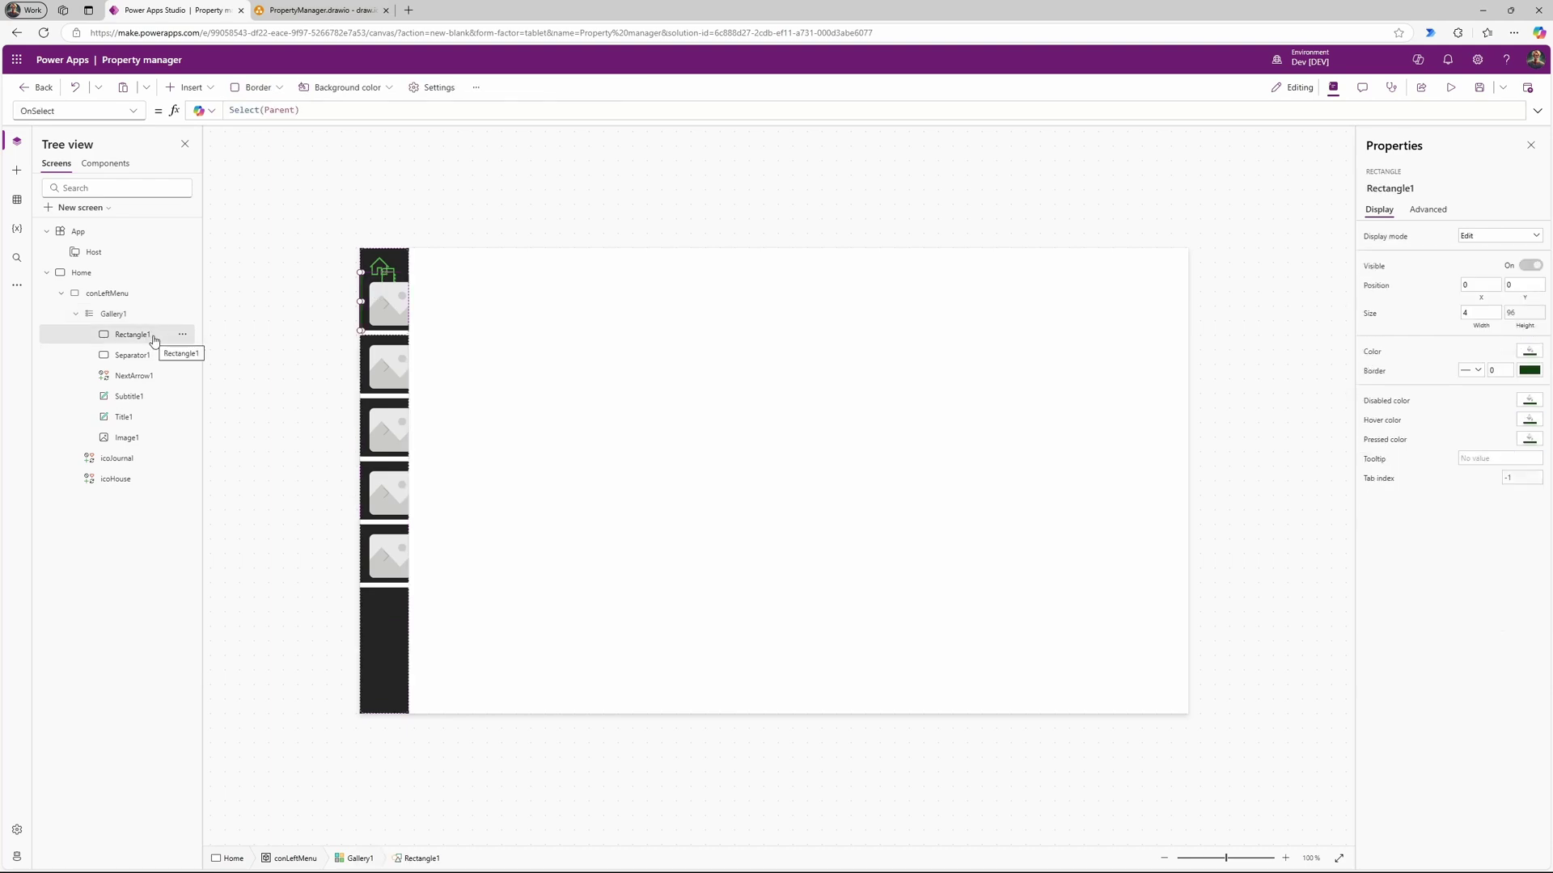
pyautogui.press('Delete')
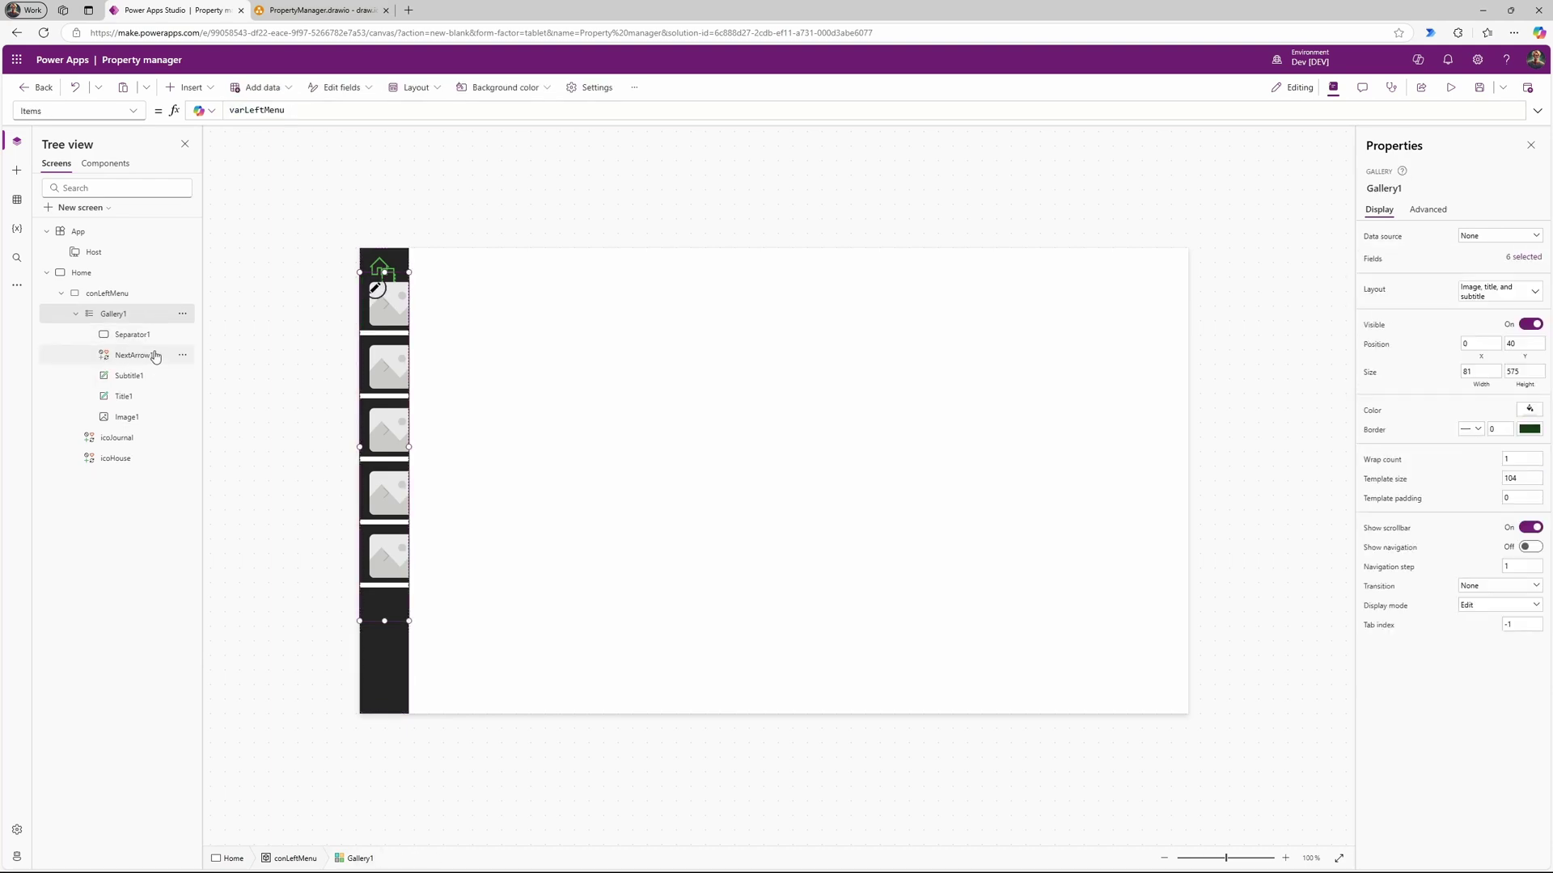
pyautogui.click(150, 337)
pyautogui.press('Delete')
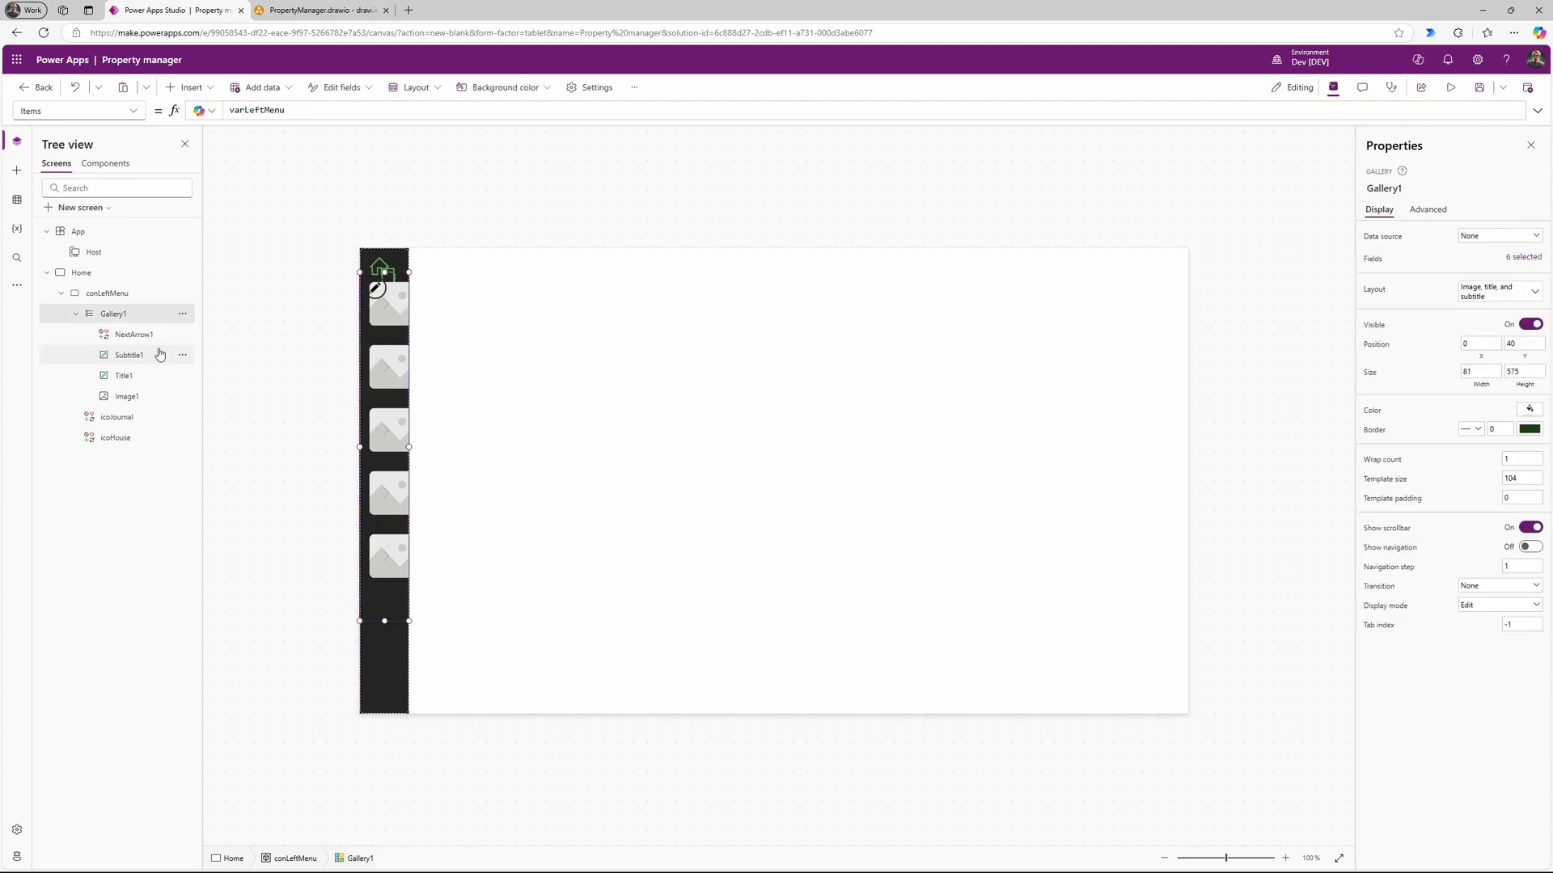
pyautogui.click(165, 345)
pyautogui.press('Delete')
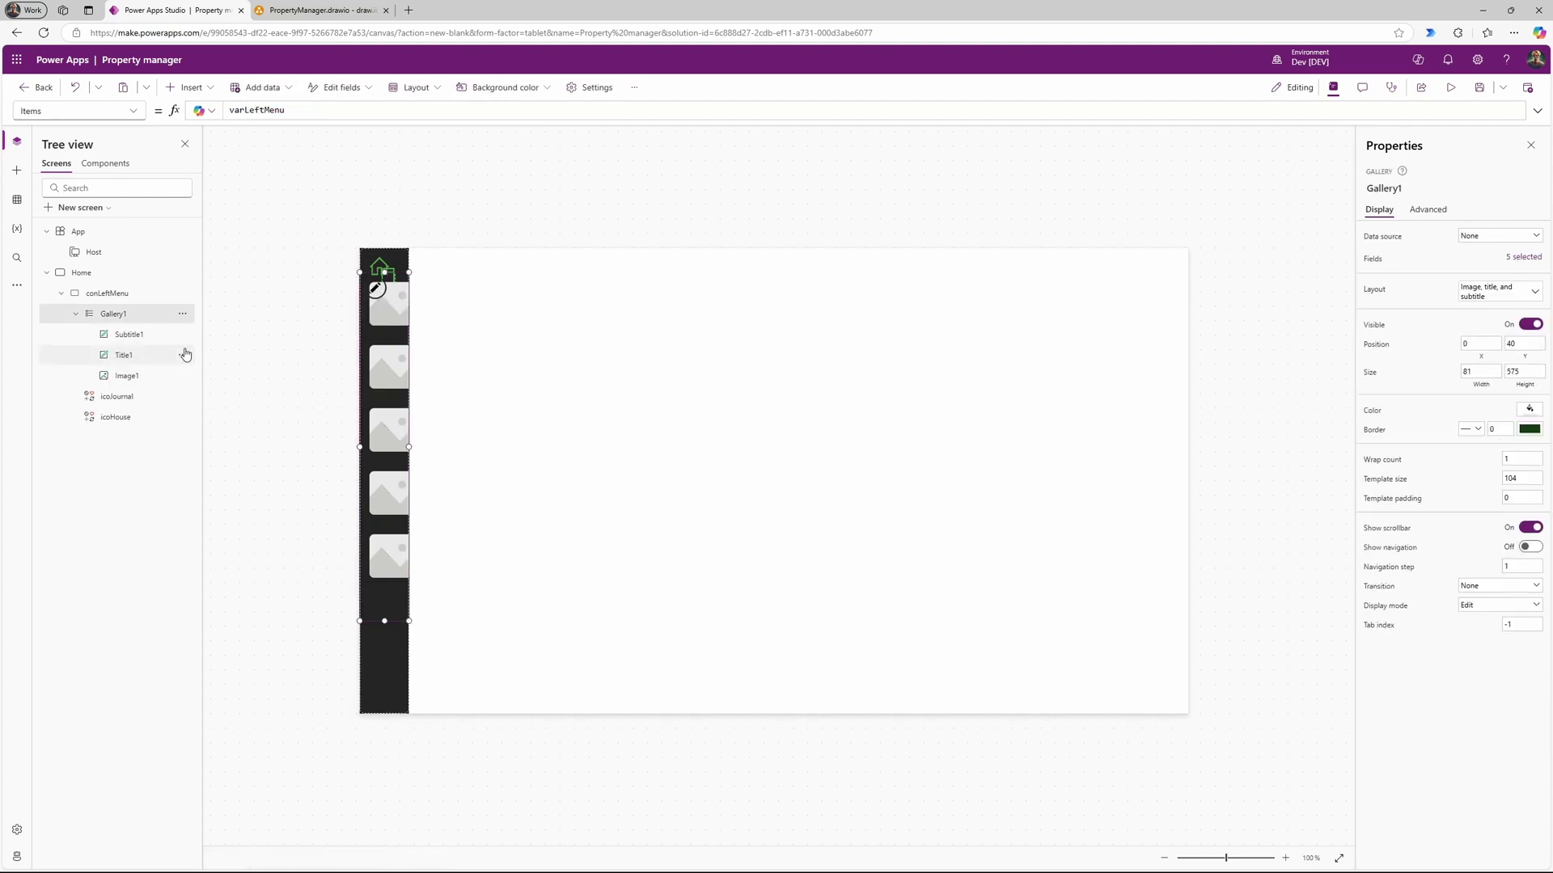
pyautogui.click(147, 337)
pyautogui.press('Delete')
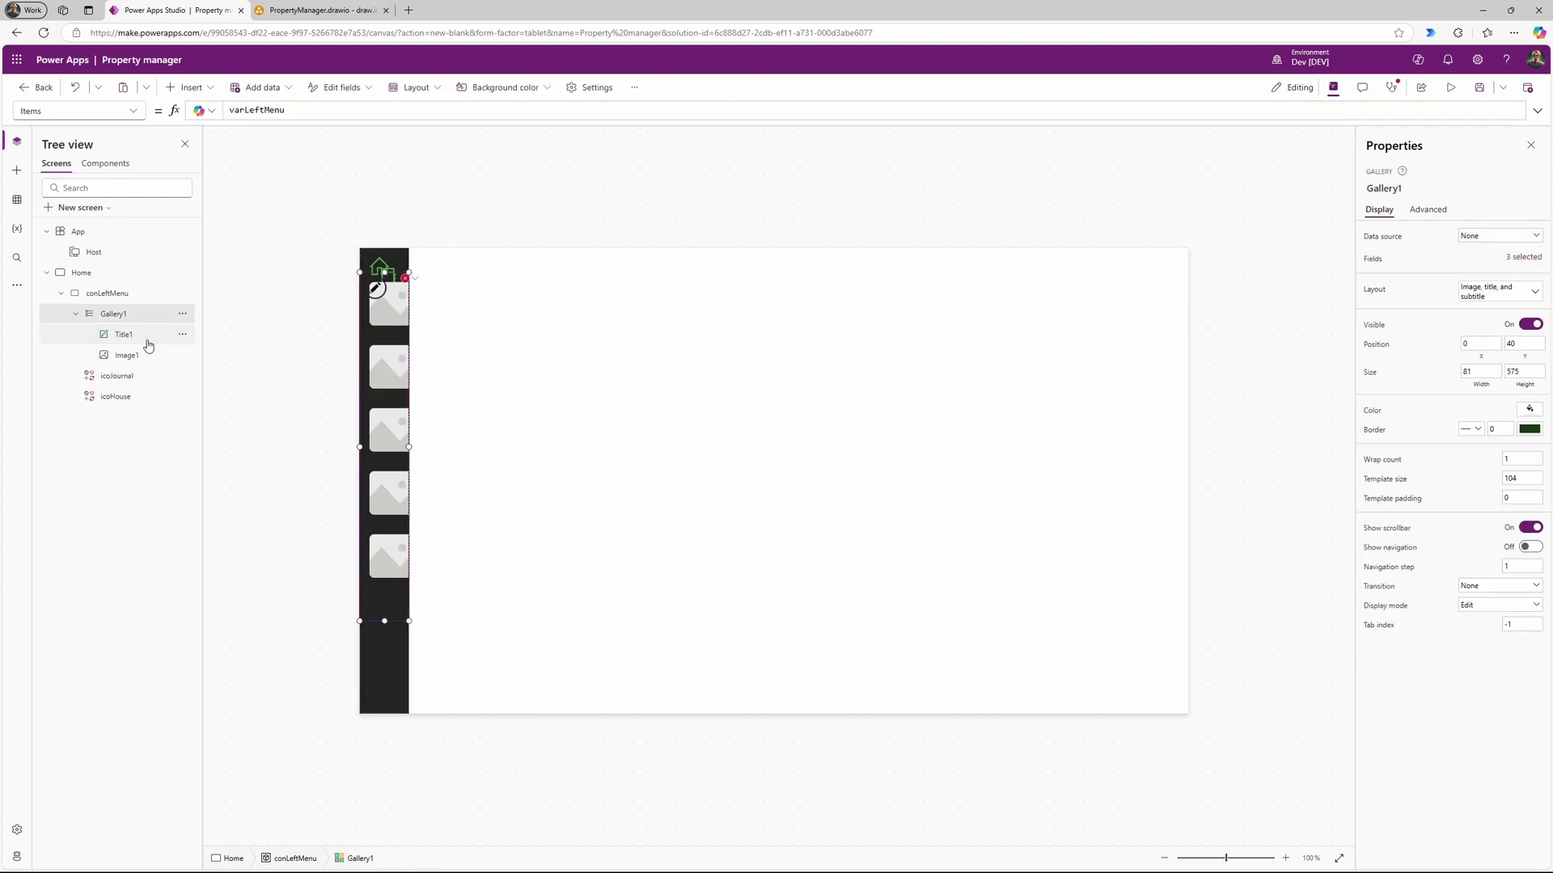
pyautogui.click(146, 337)
pyautogui.press('Delete')
pyautogui.click(146, 336)
pyautogui.press('Delete')
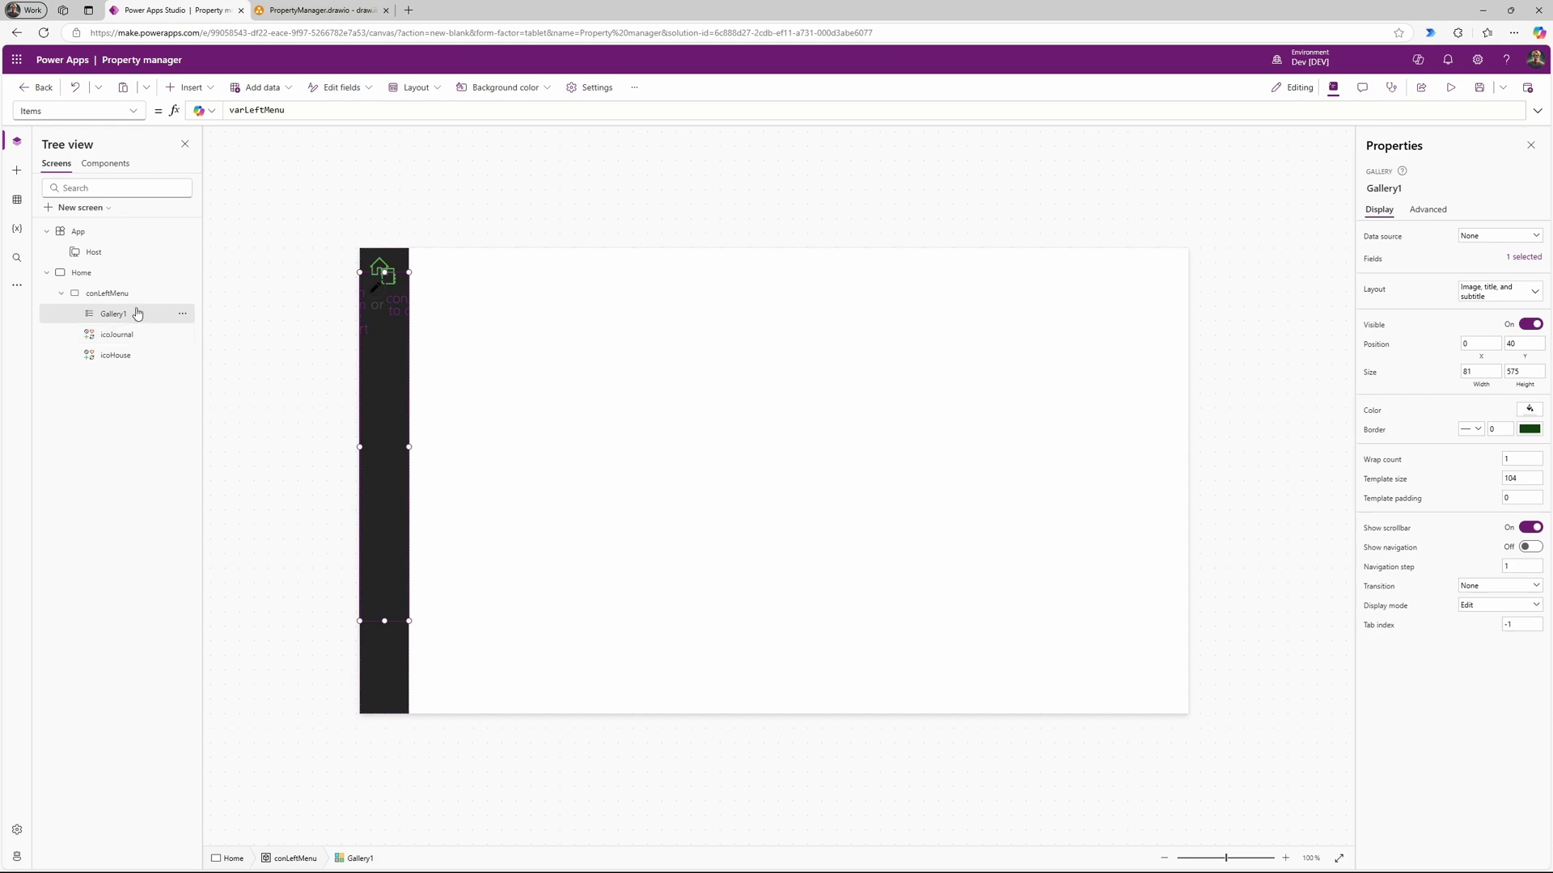
# Step: Select the empty template cell of Gallery1 in the left menu
pyautogui.click(380, 330)
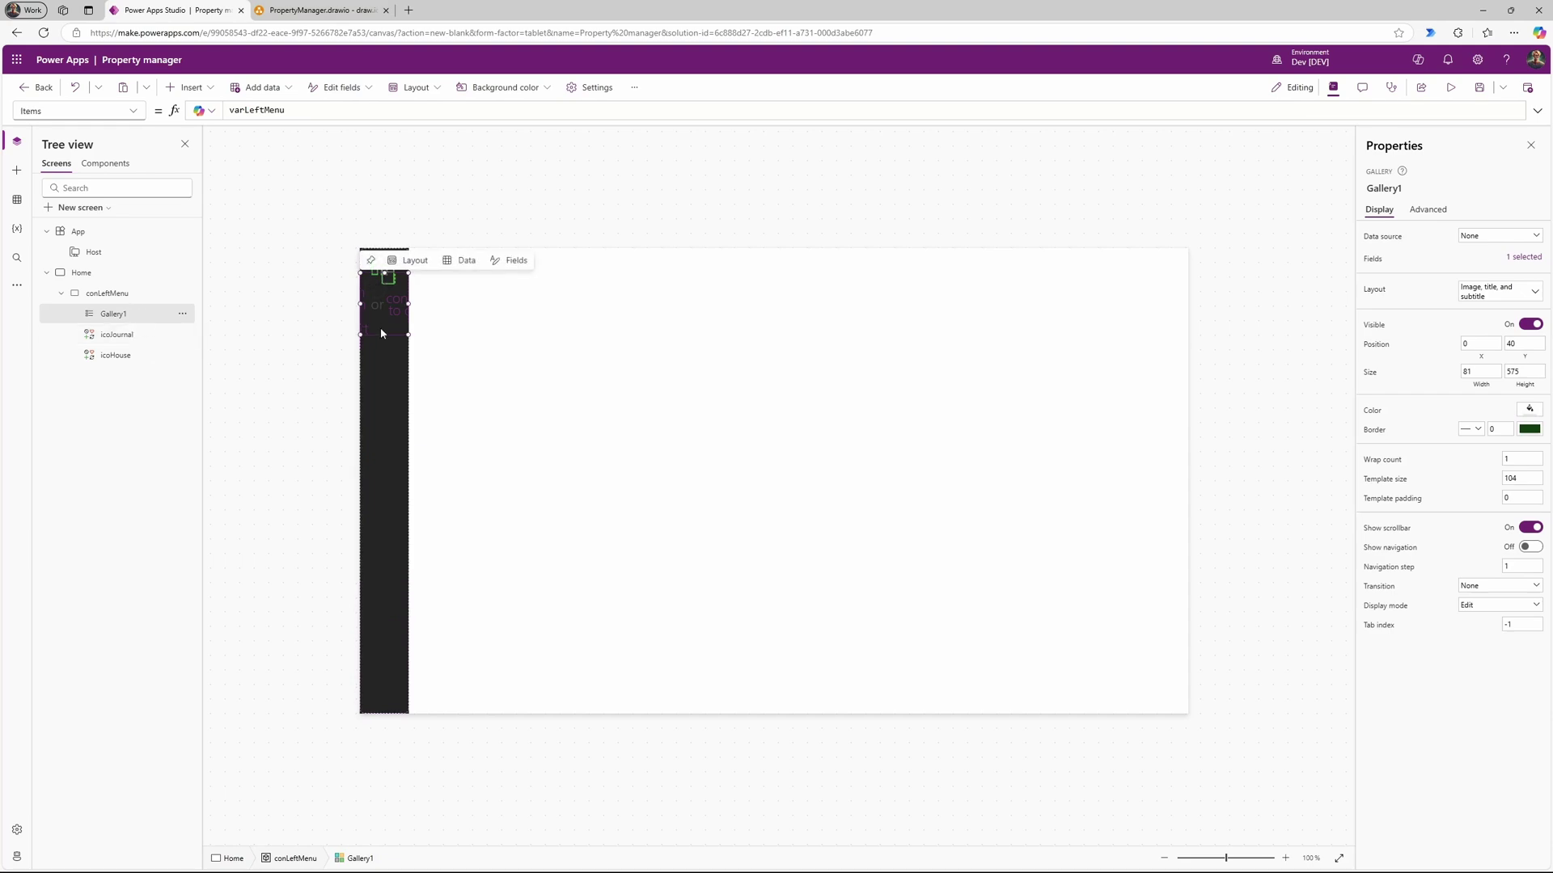
# Step: Try a modern icon in the left menu gallery with its Icon property set to ThisItem.icon, and delete it
pyautogui.click(211, 91)
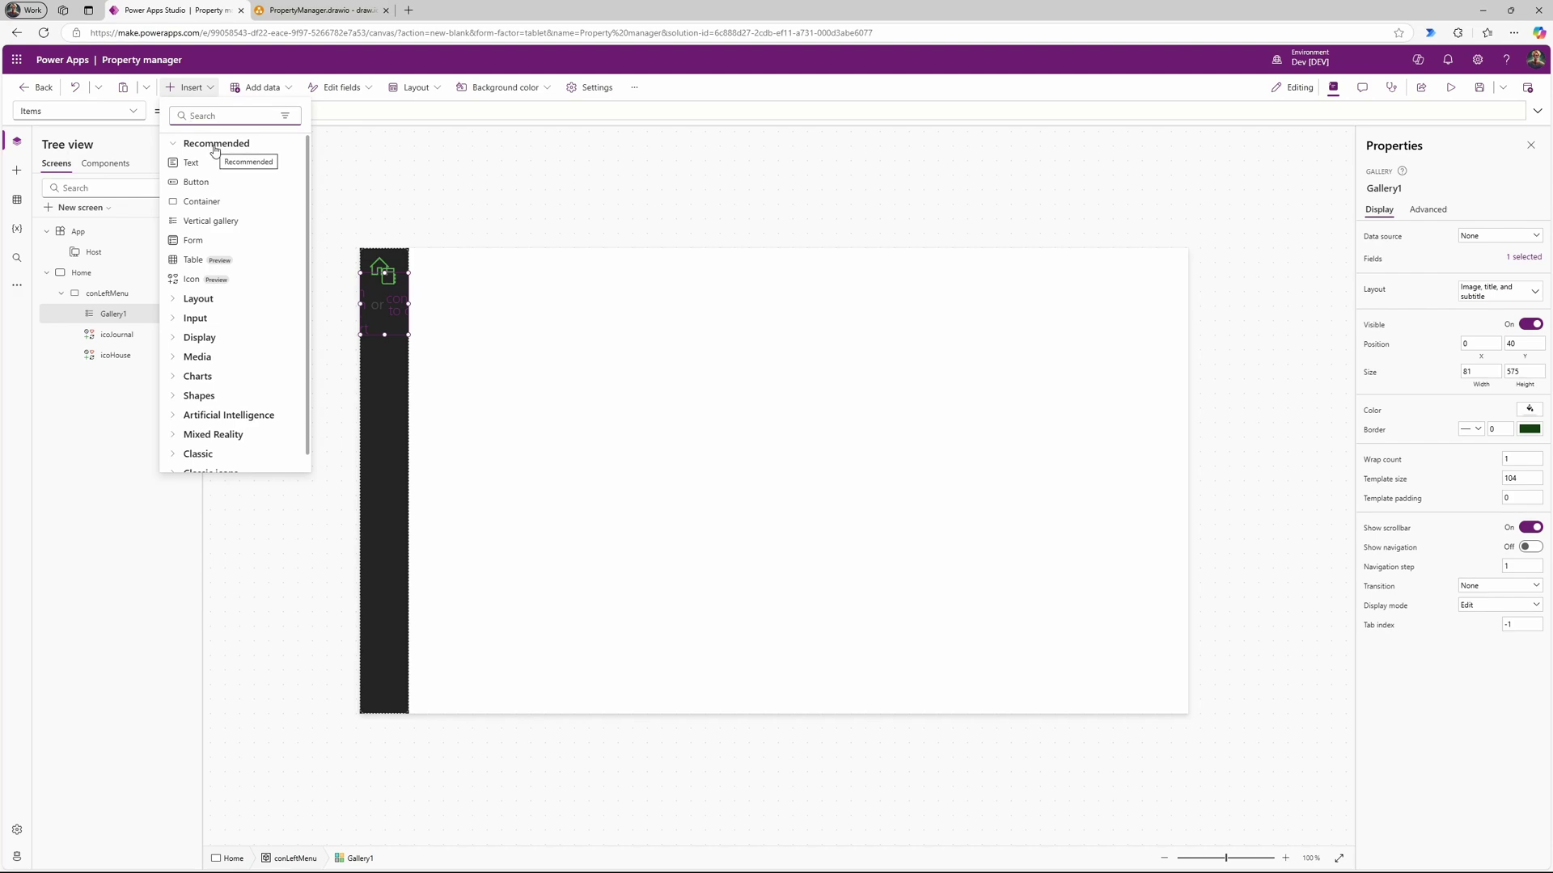
pyautogui.click(192, 281)
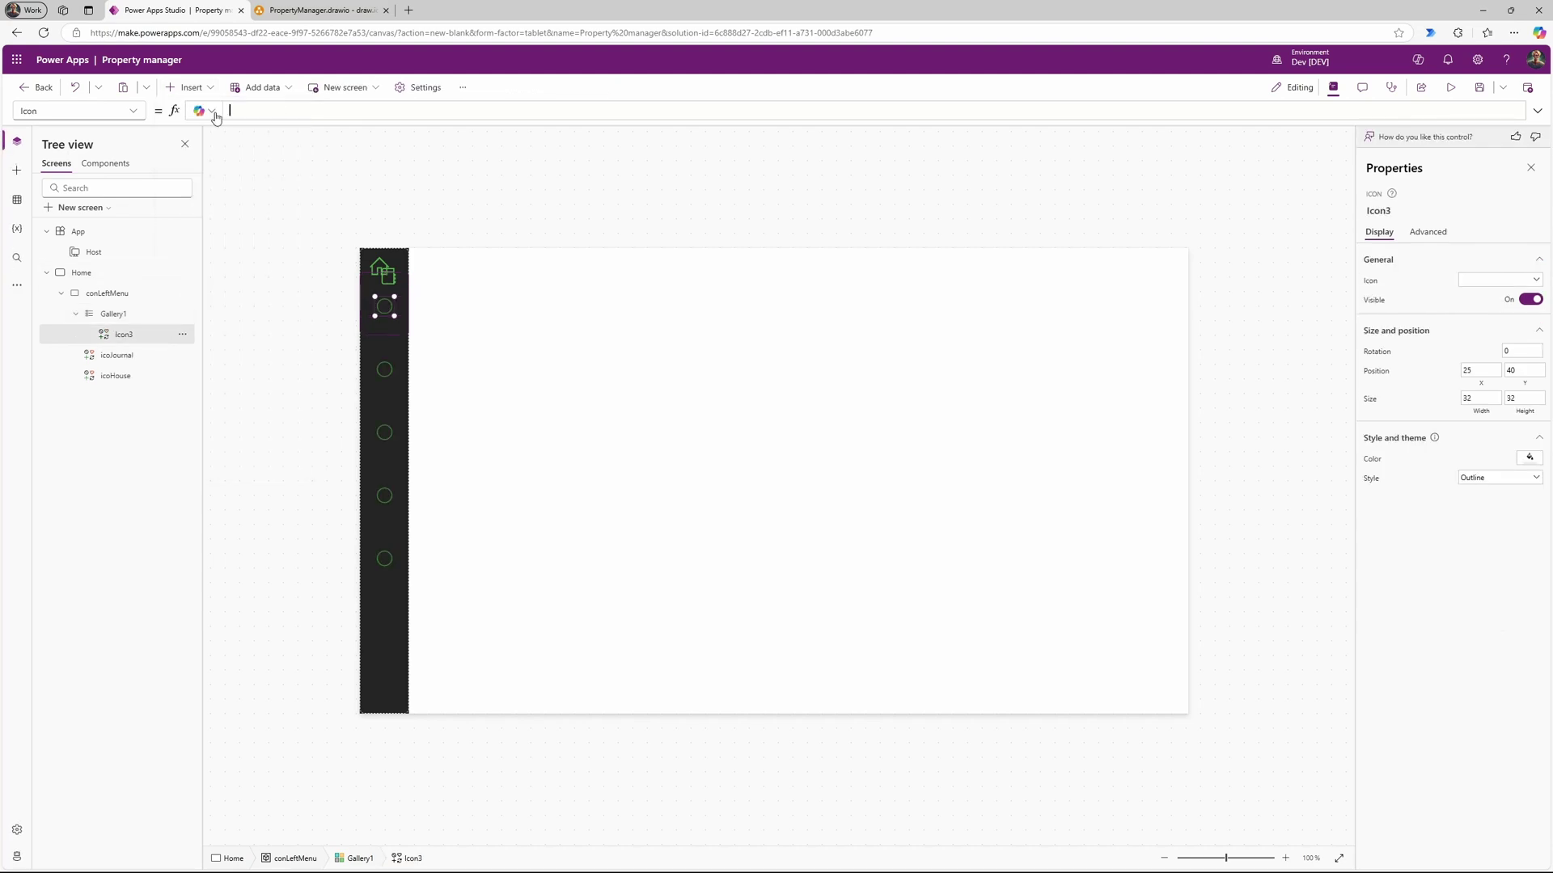
pyautogui.write('thi')
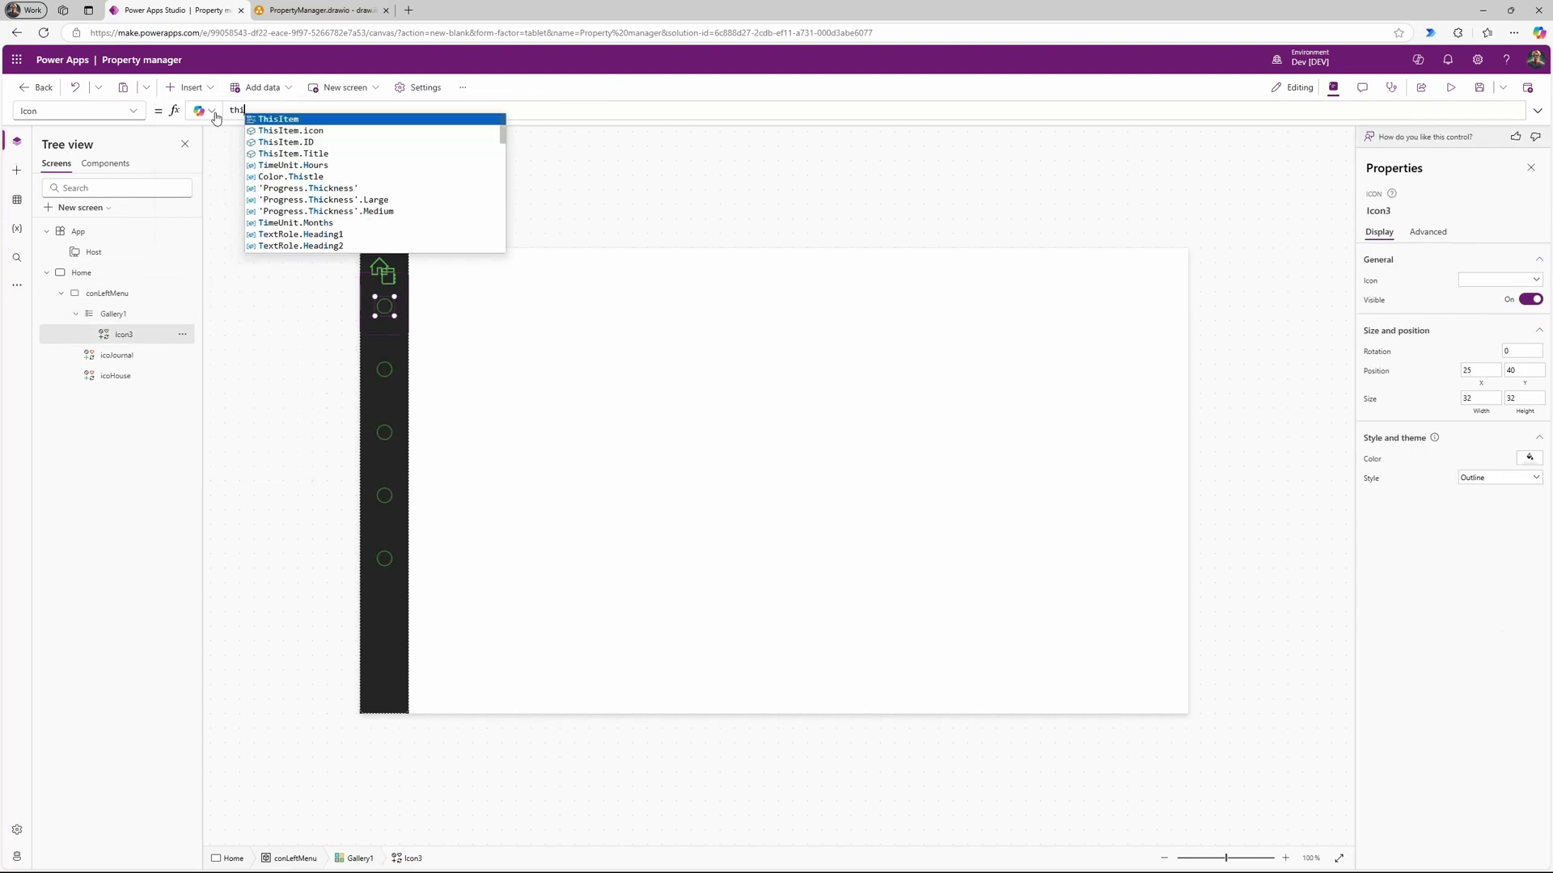
pyautogui.press('Tab')
pyautogui.write('.')
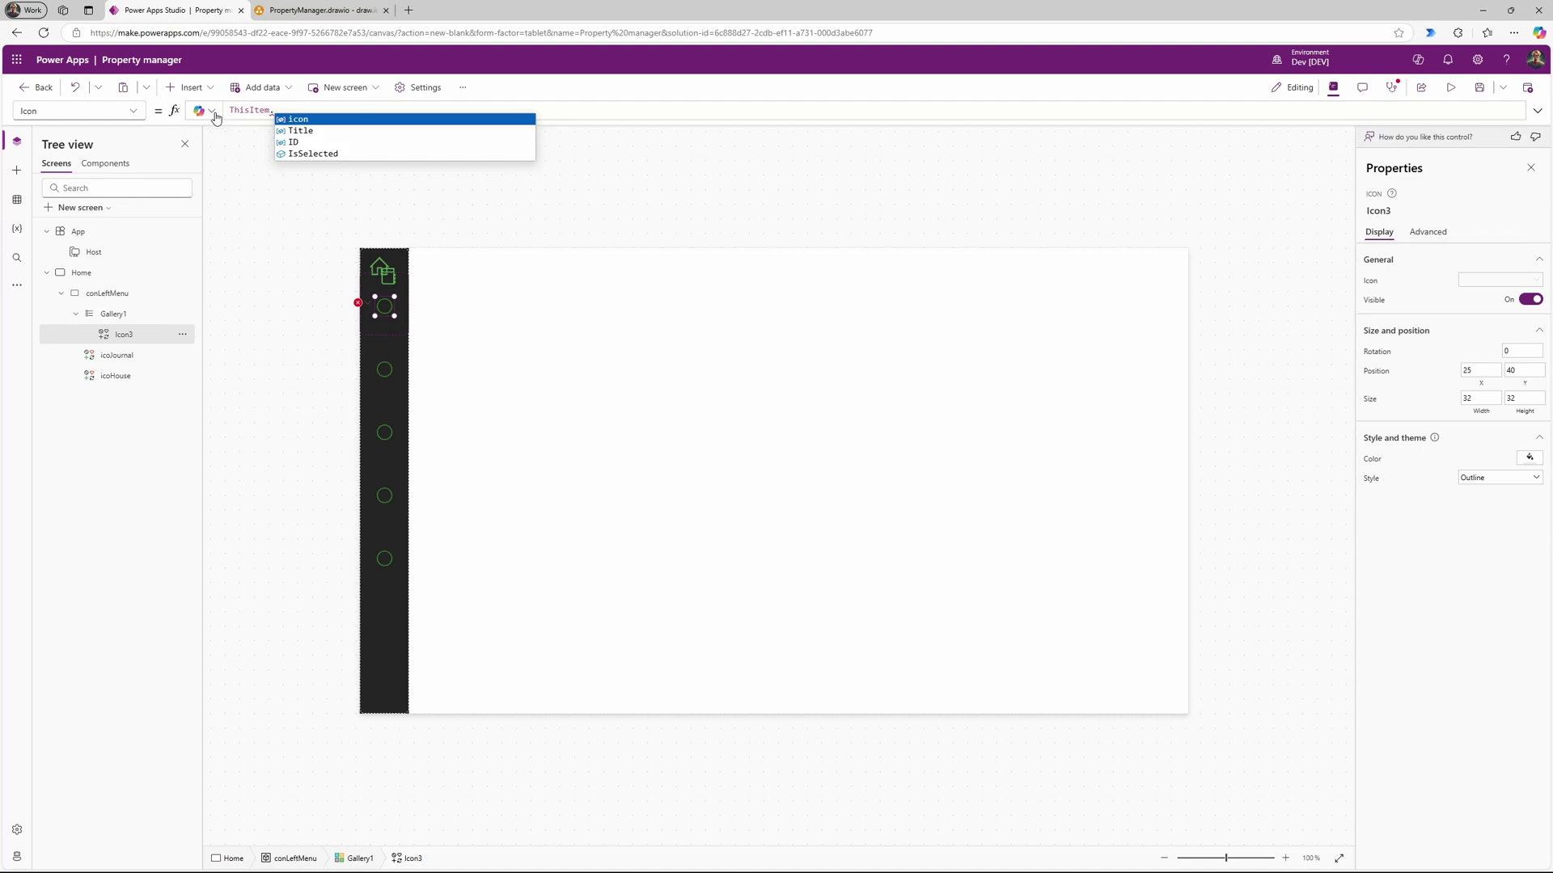
pyautogui.press('Tab')
pyautogui.click(374, 321)
pyautogui.press('Delete')
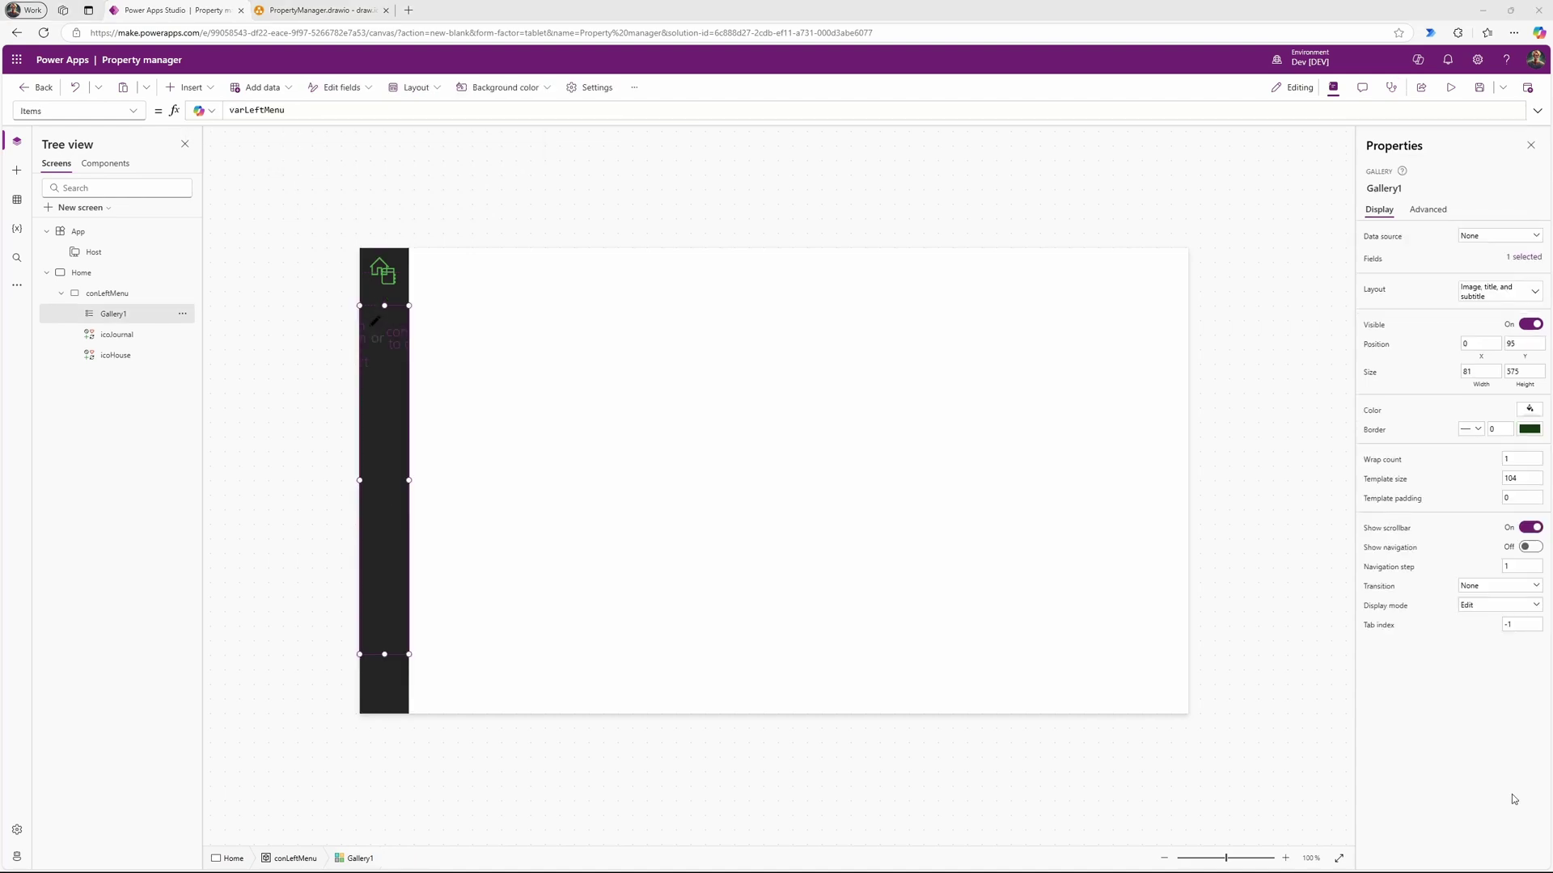
# Step: Insert a classic Home icon into the left menu gallery's template
pyautogui.moveTo(388, 386)
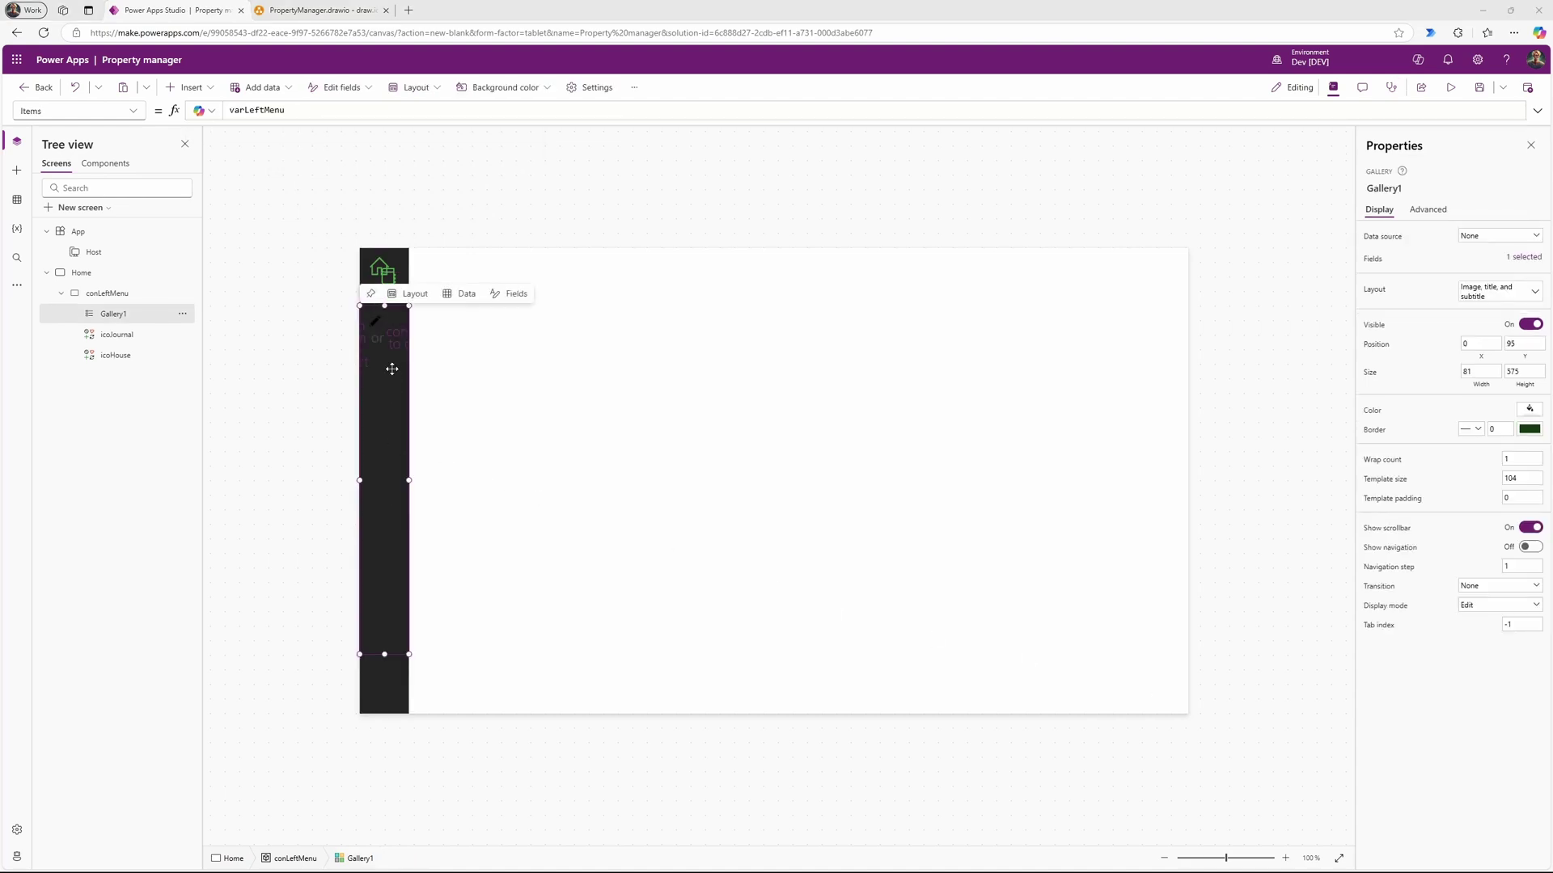
pyautogui.click(191, 87)
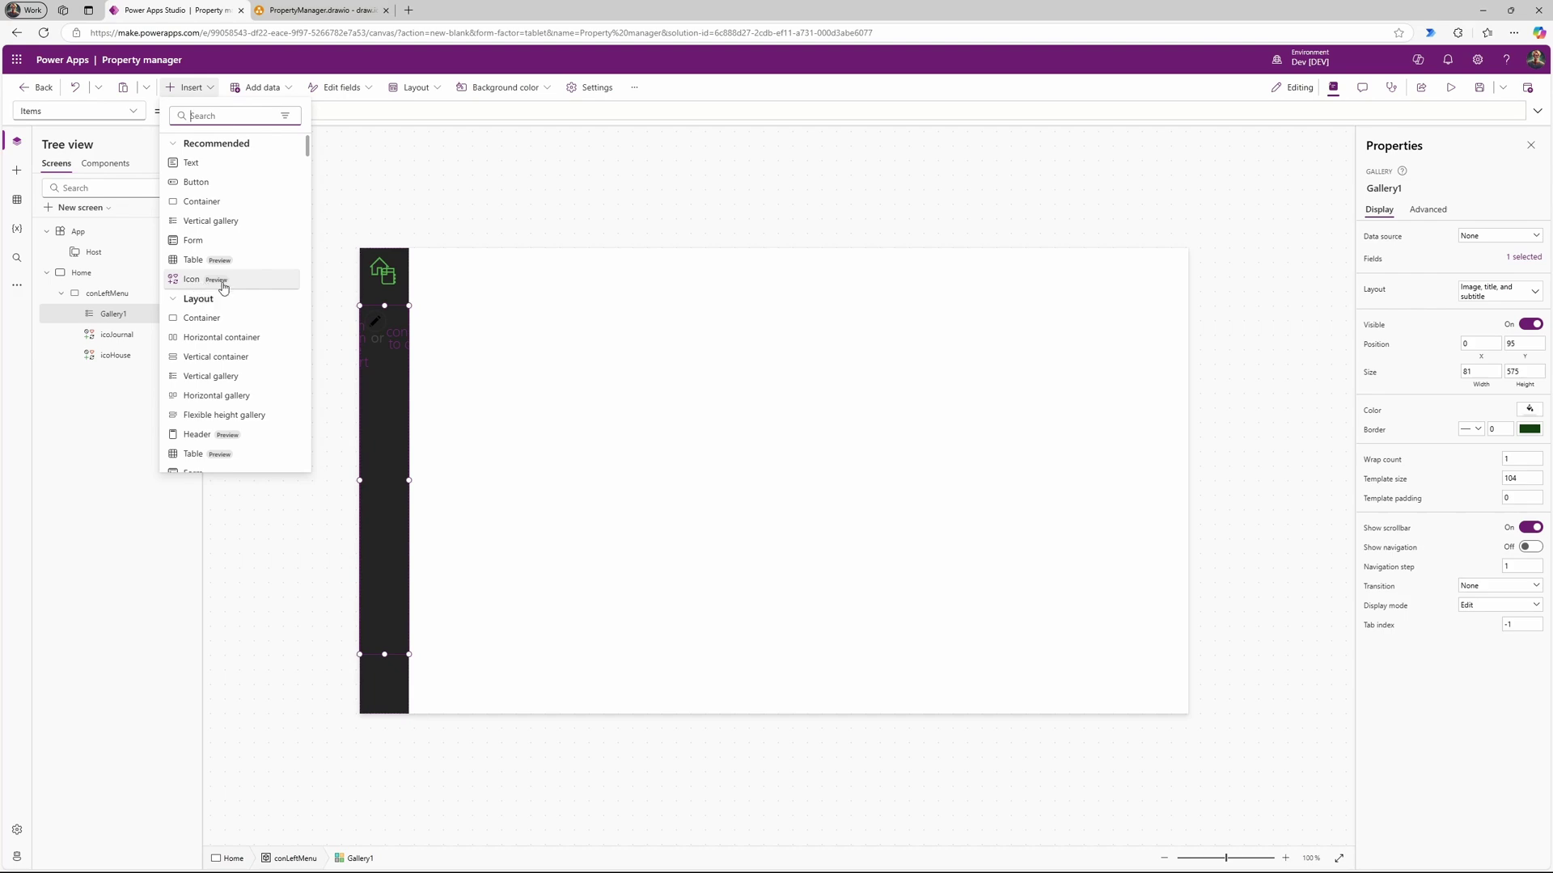
pyautogui.scroll(-5, 226, 295)
pyautogui.scroll(-15, 227, 296)
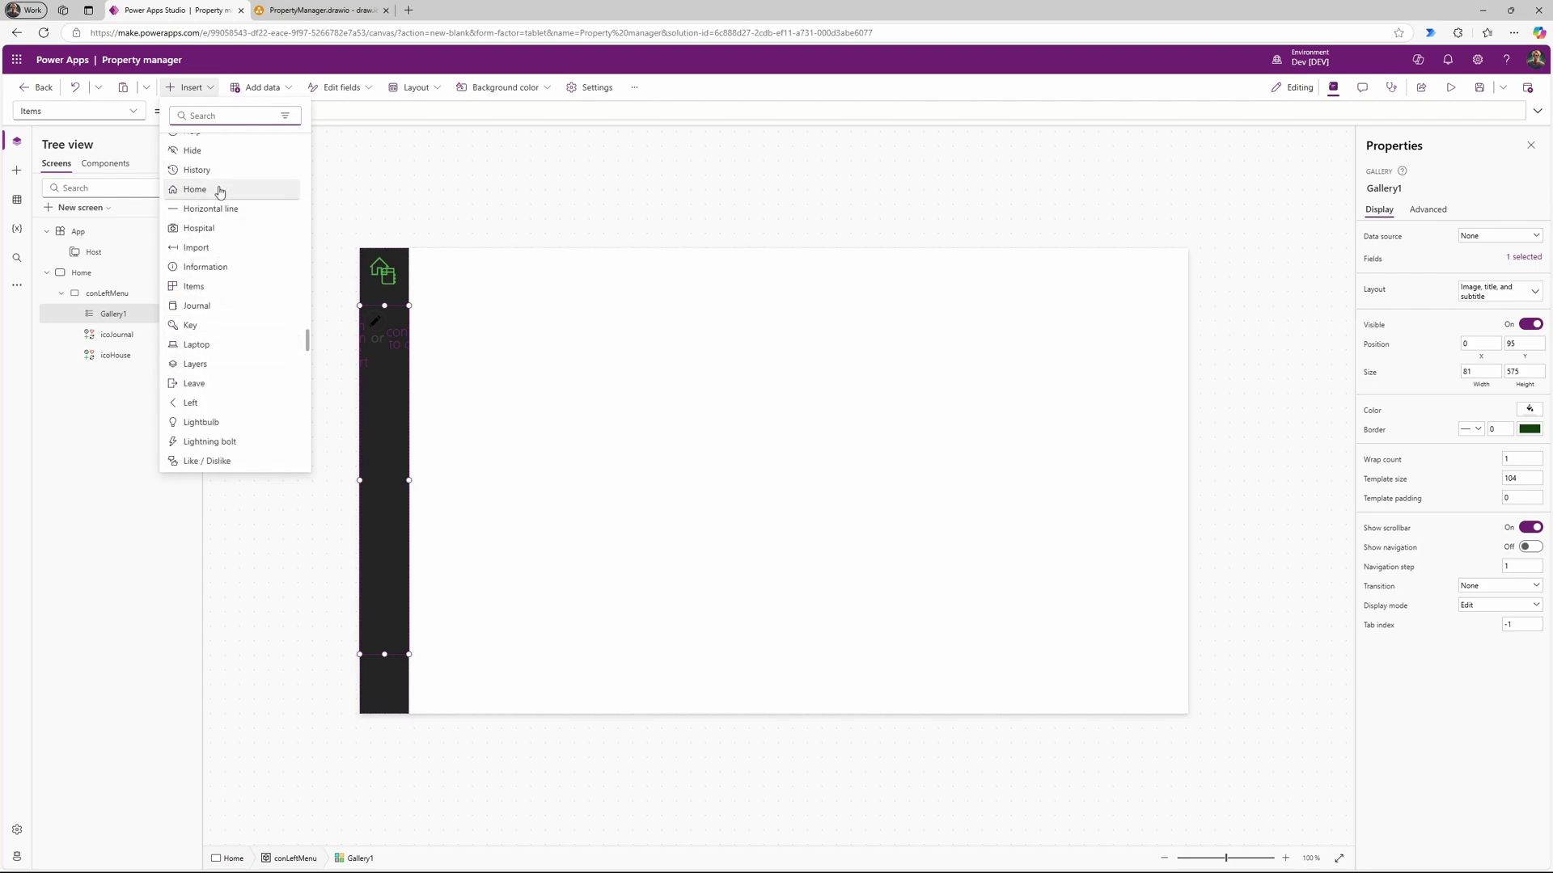
pyautogui.moveTo(222, 190); pyautogui.dragTo(389, 332)
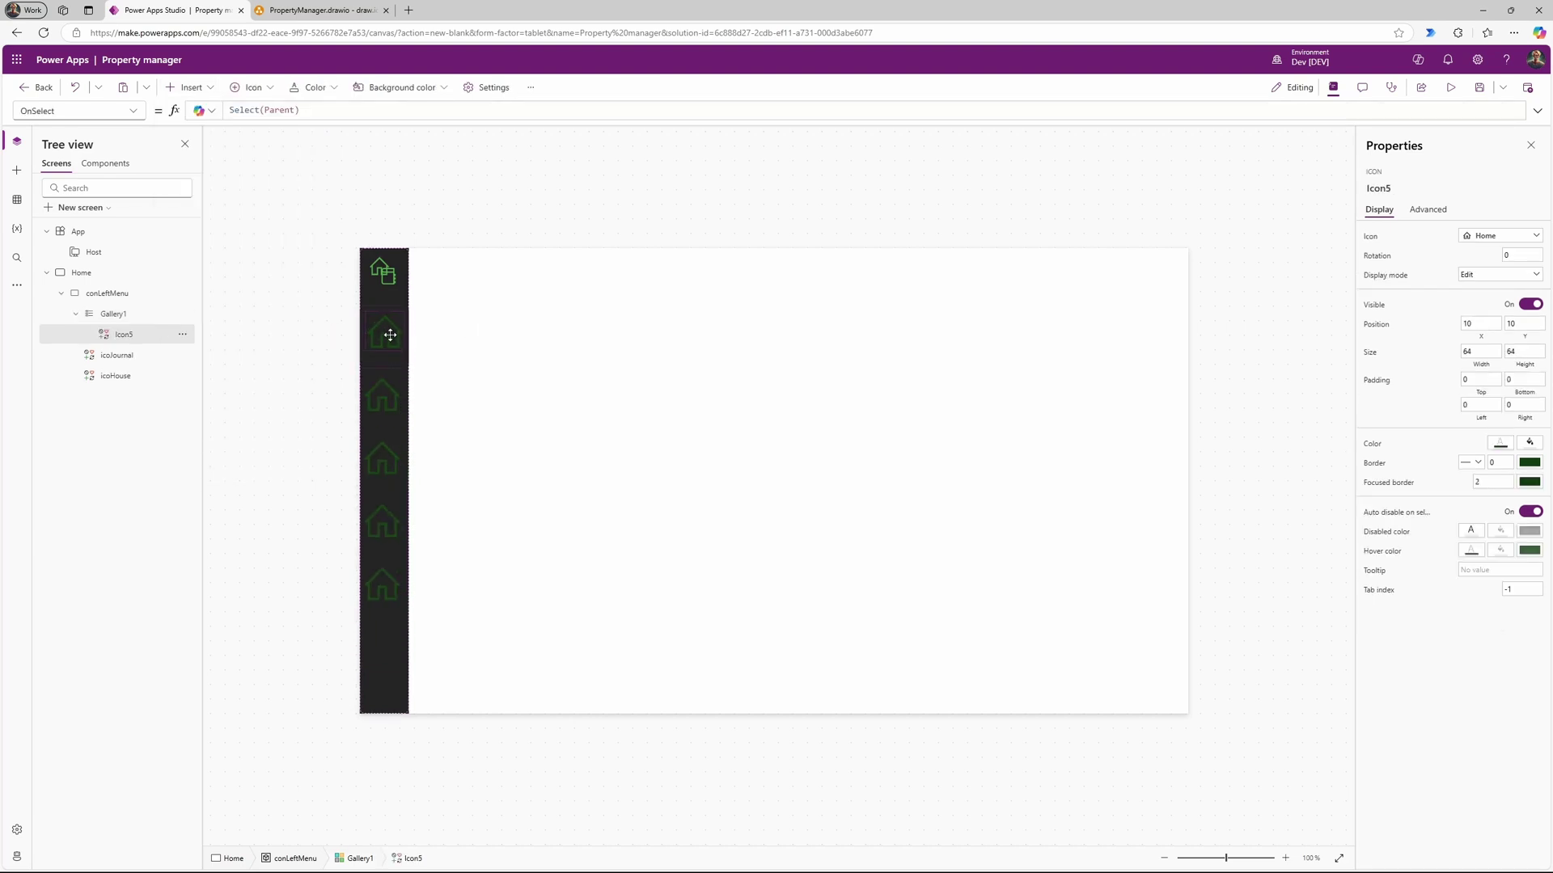
# Step: Set the gallery icon's Icon property to ThisItem.icon and shrink it to about 35 by 35 at position 25, 25
pyautogui.click(130, 116)
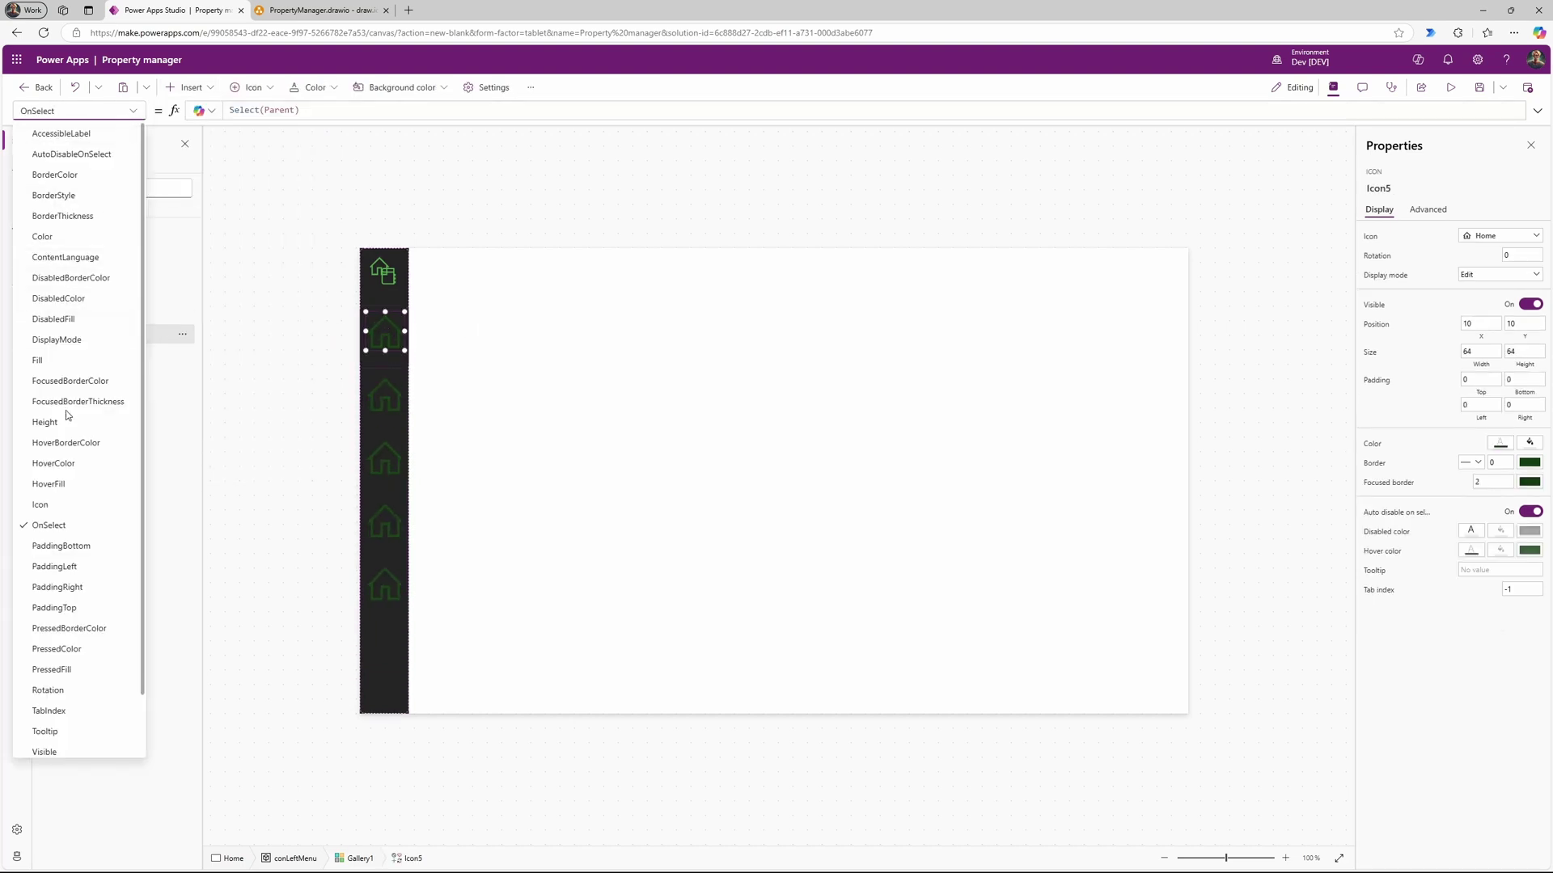
pyautogui.click(61, 515)
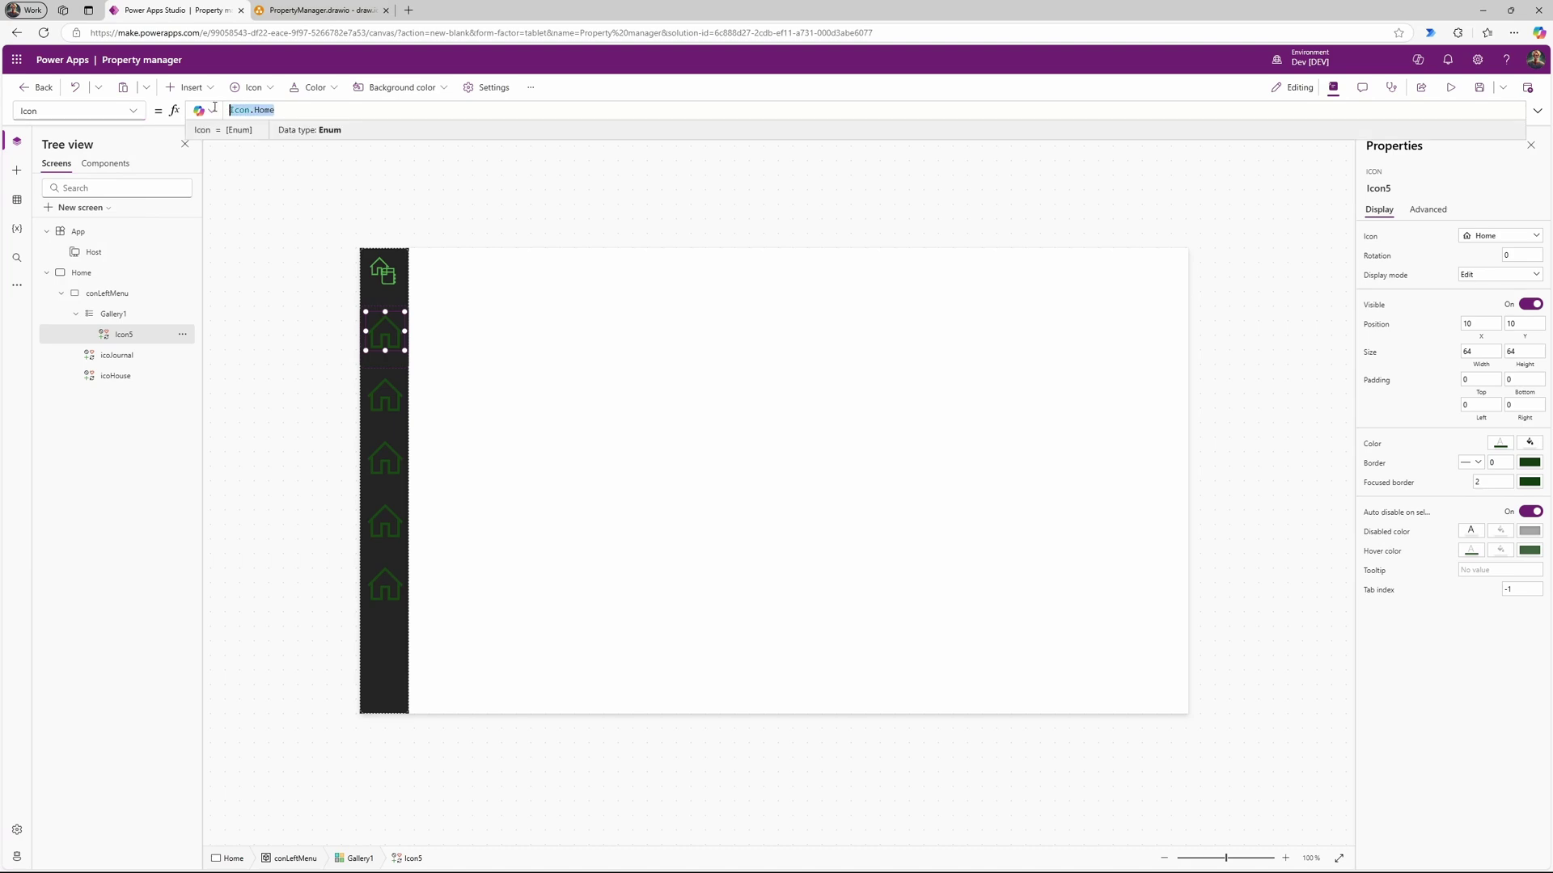
pyautogui.write('ThisItem')
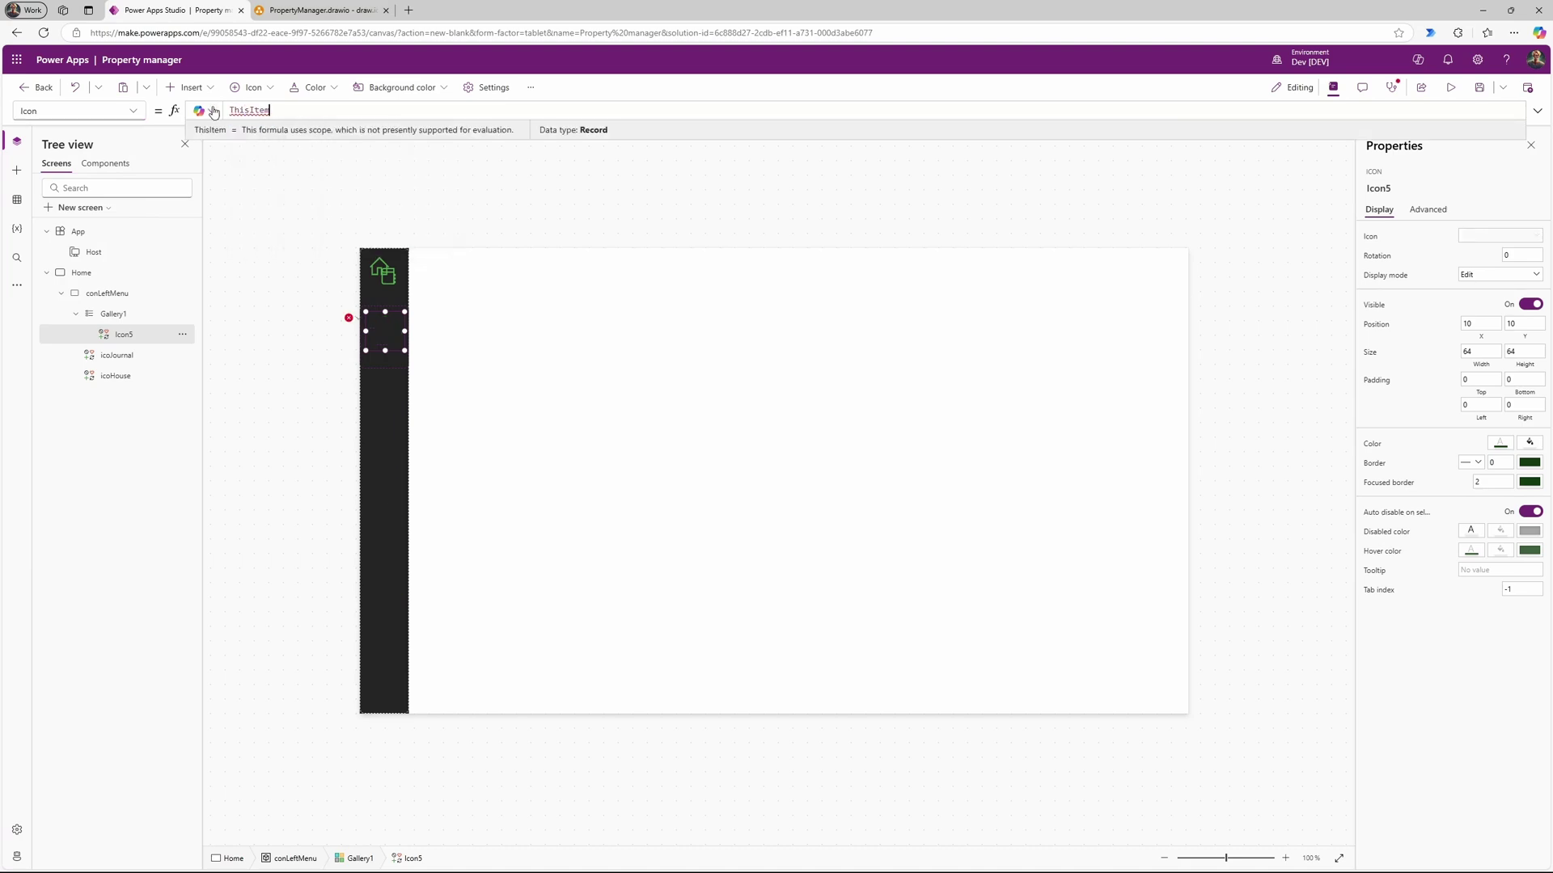
pyautogui.write('.icon')
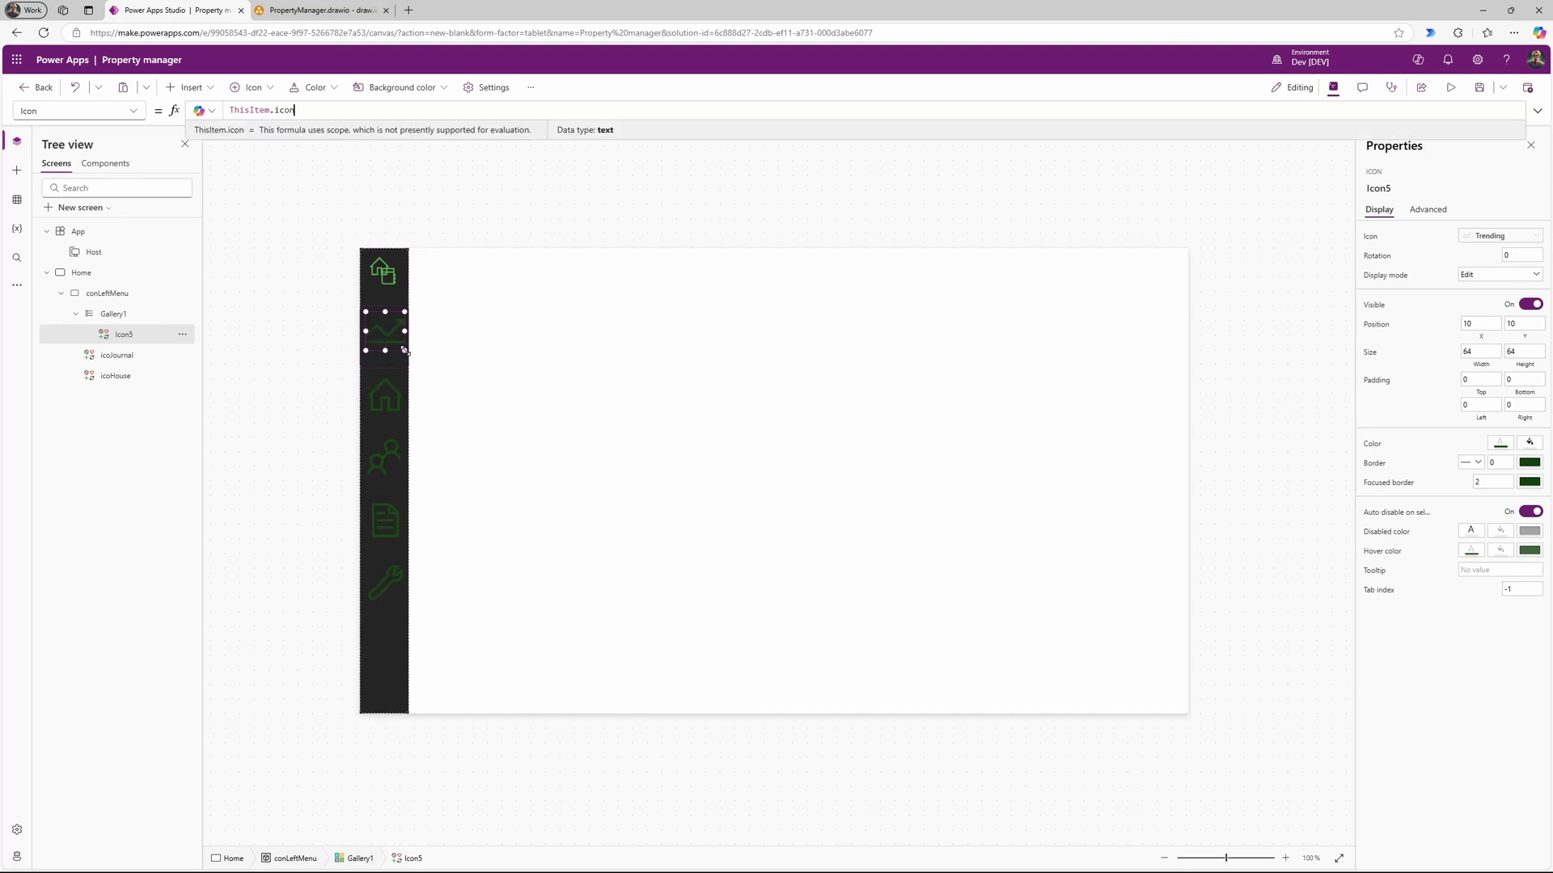
pyautogui.moveTo(405, 351); pyautogui.dragTo(391, 337)
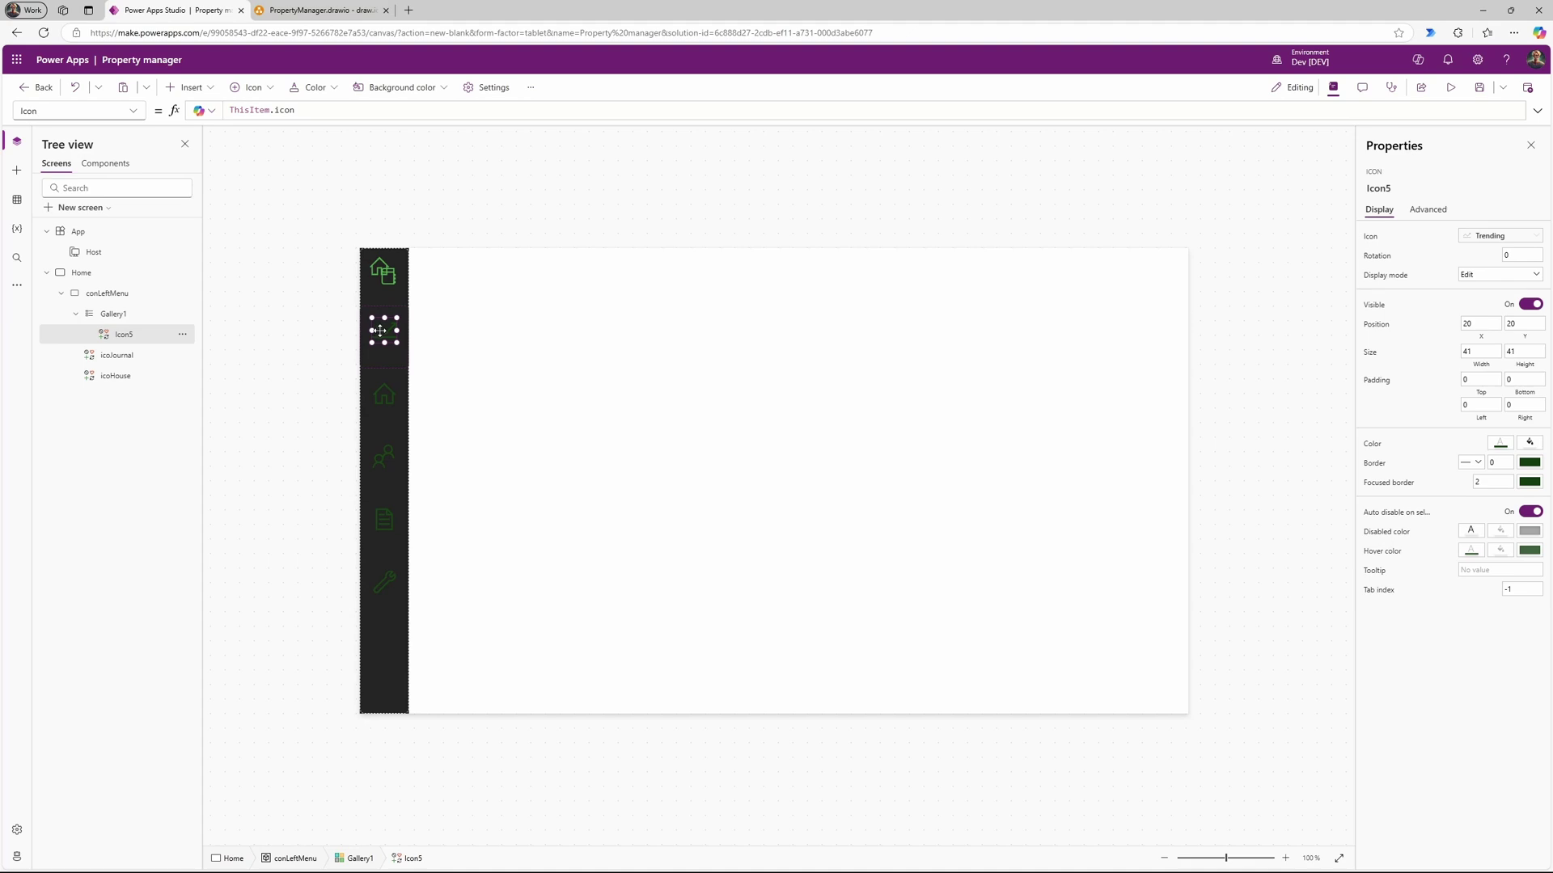
pyautogui.moveTo(396, 344); pyautogui.dragTo(391, 339)
# Step: Set the gallery icon's Color property to App.Theme.Colors.Primary
pyautogui.click(134, 111)
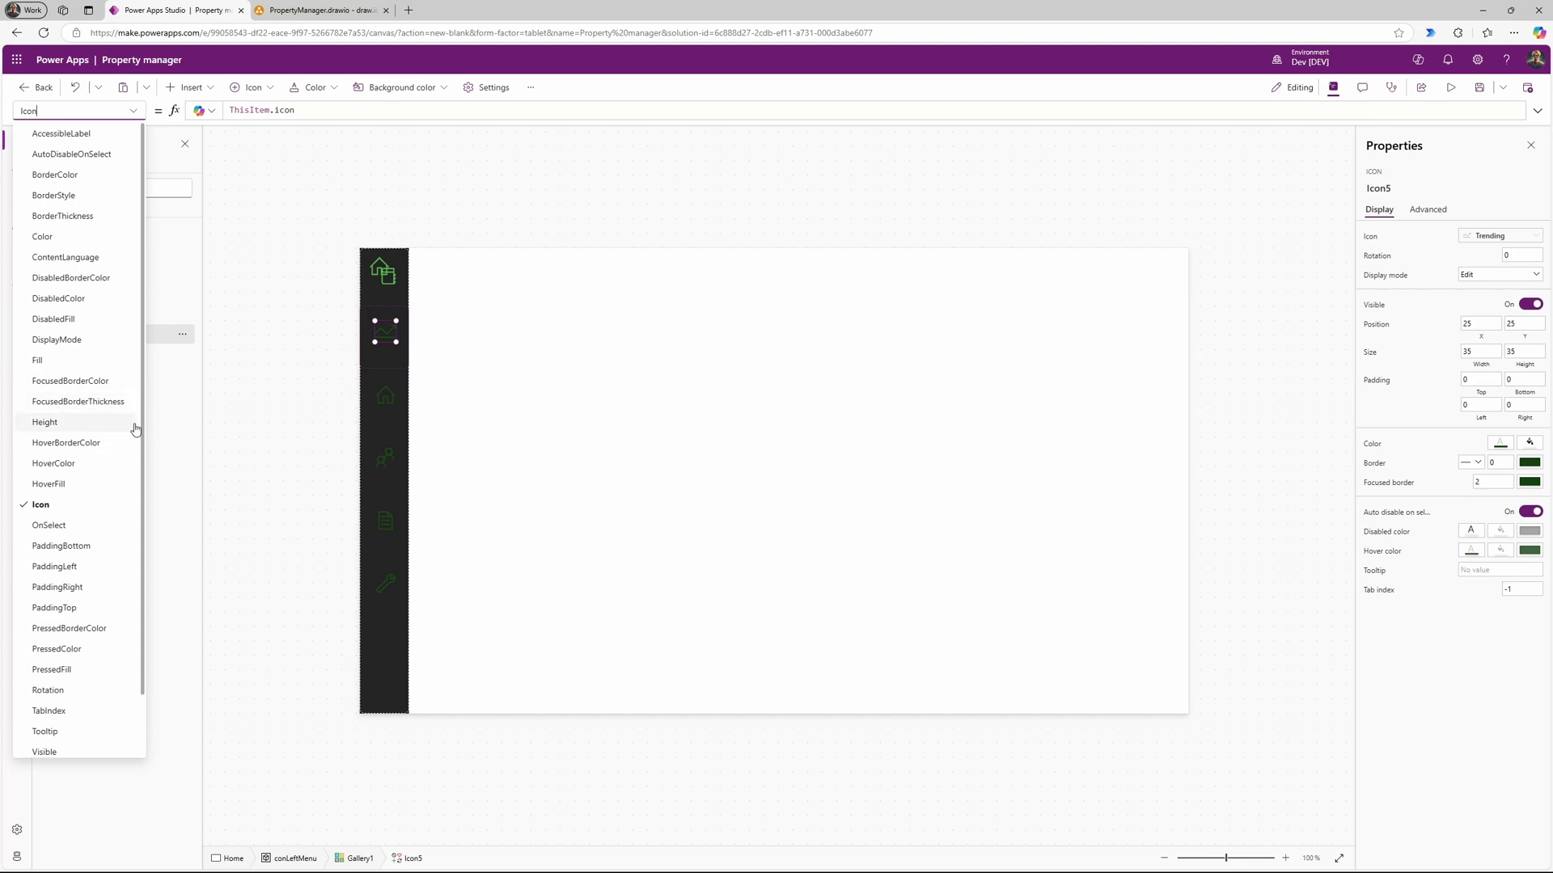
pyautogui.click(1513, 445)
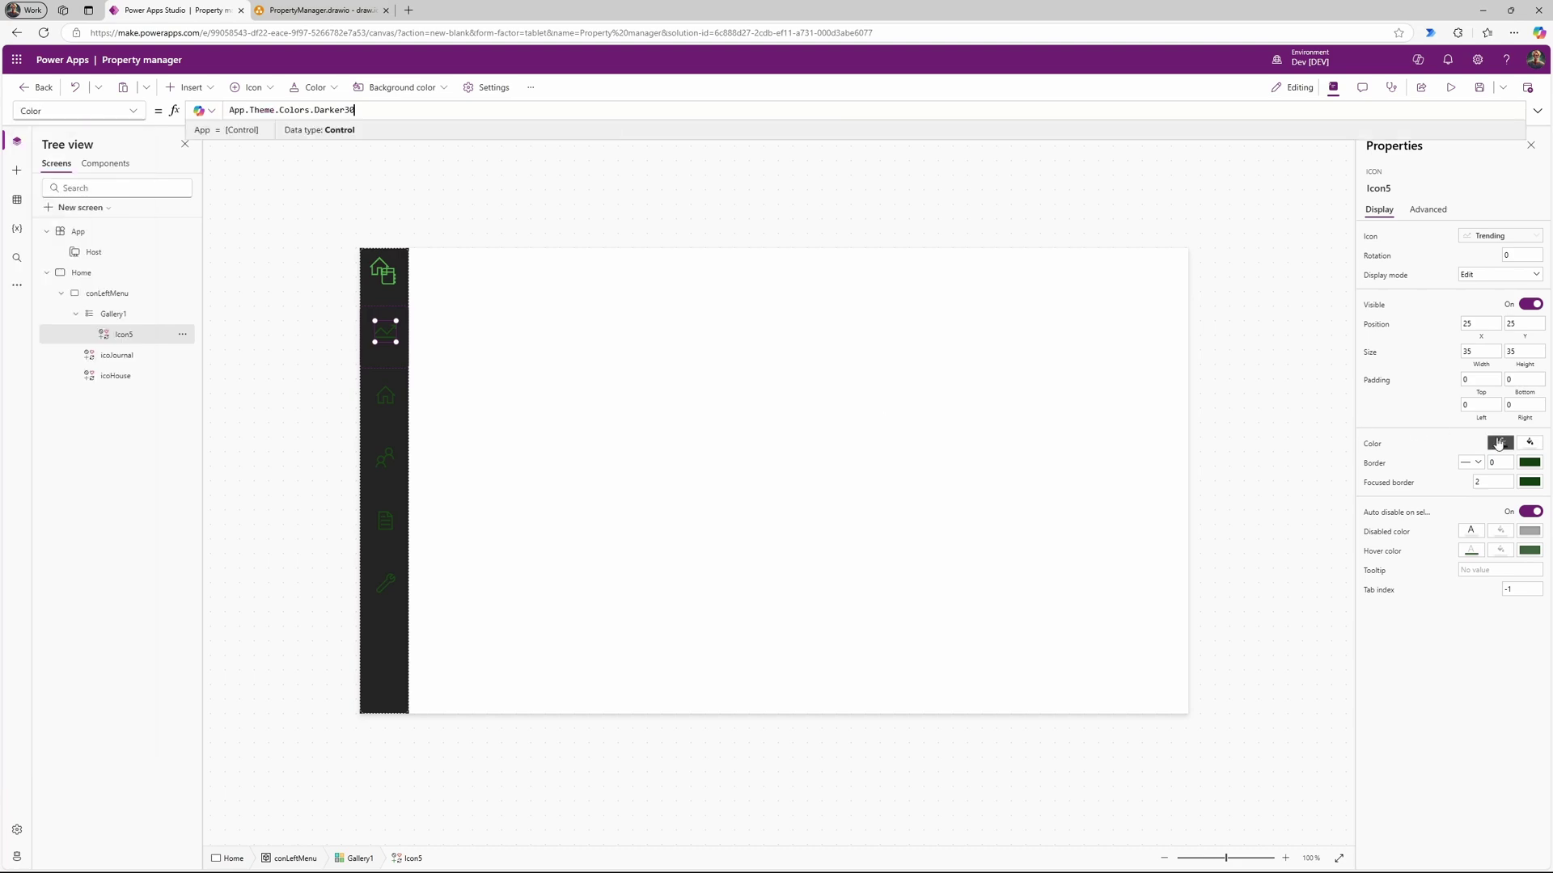
pyautogui.doubleClick(317, 109)
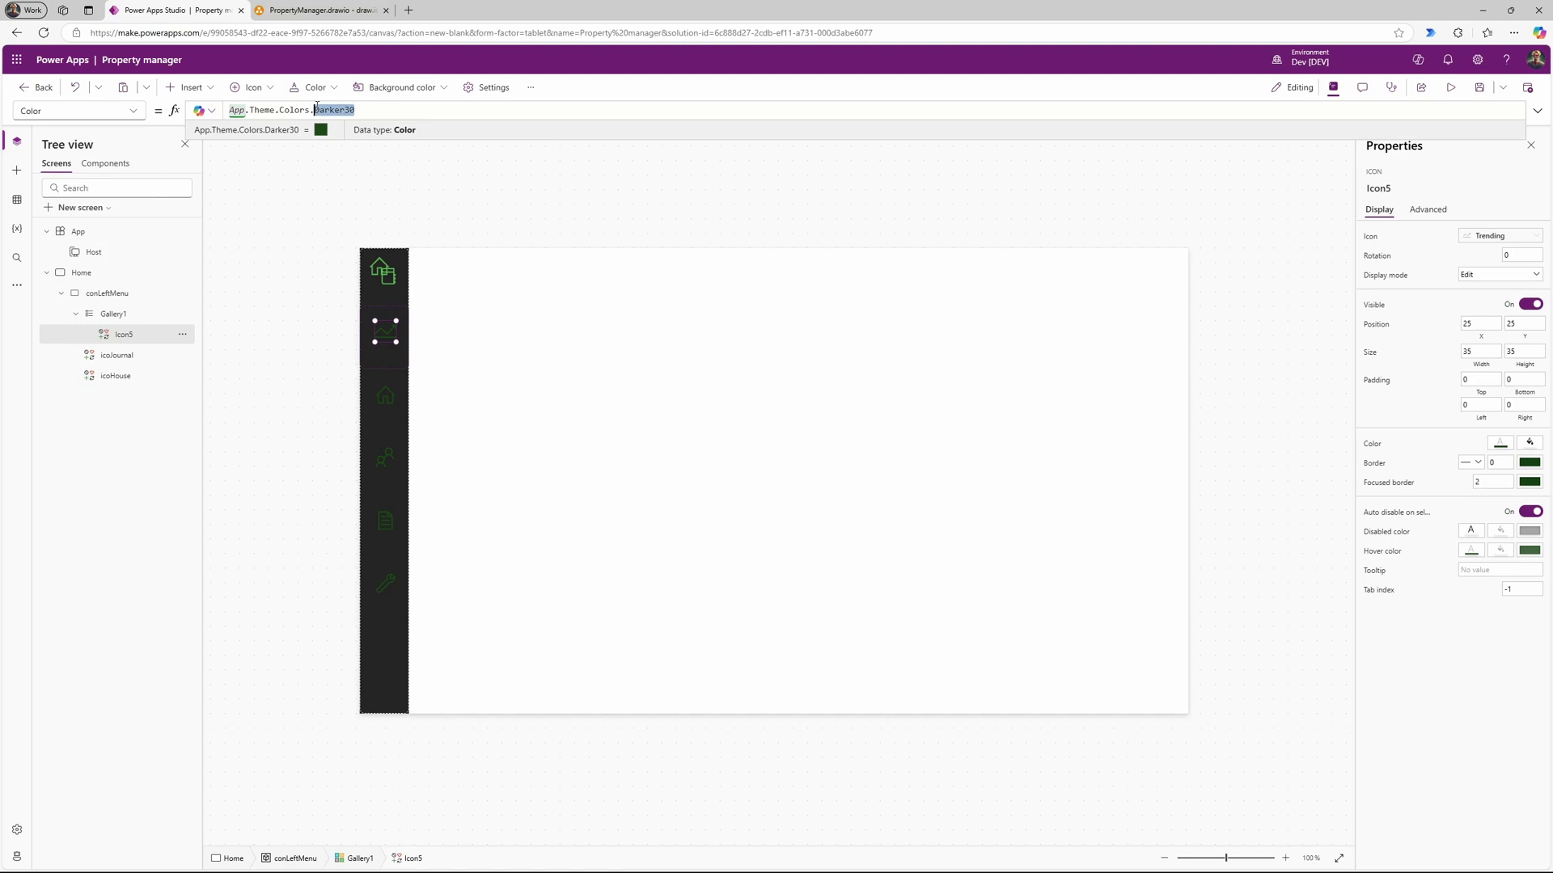
pyautogui.press('BackSpace')
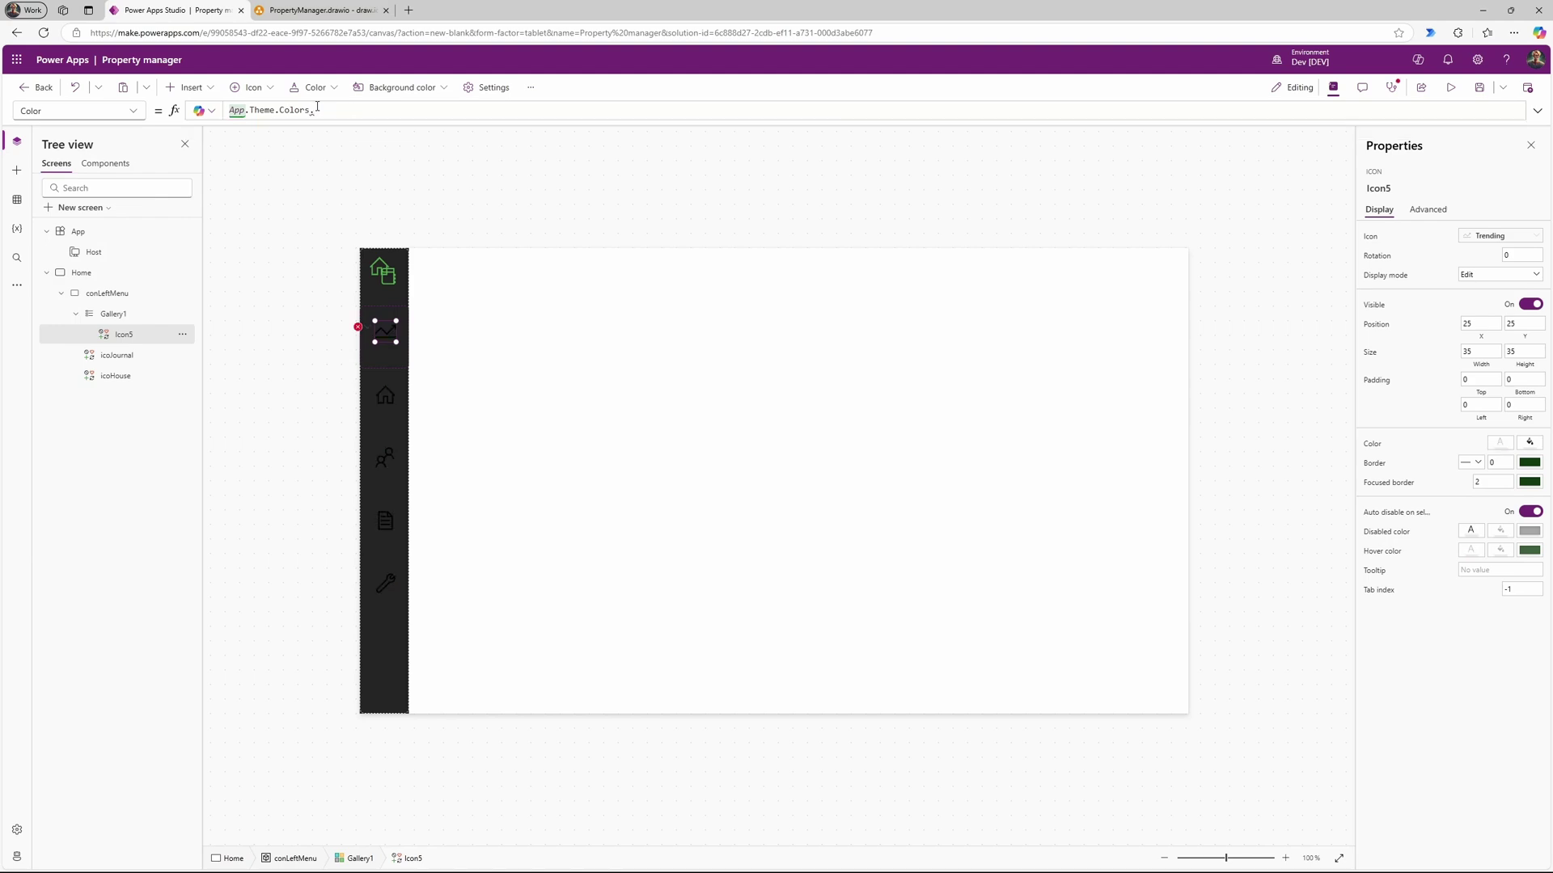
pyautogui.write('.')
pyautogui.press('Down')
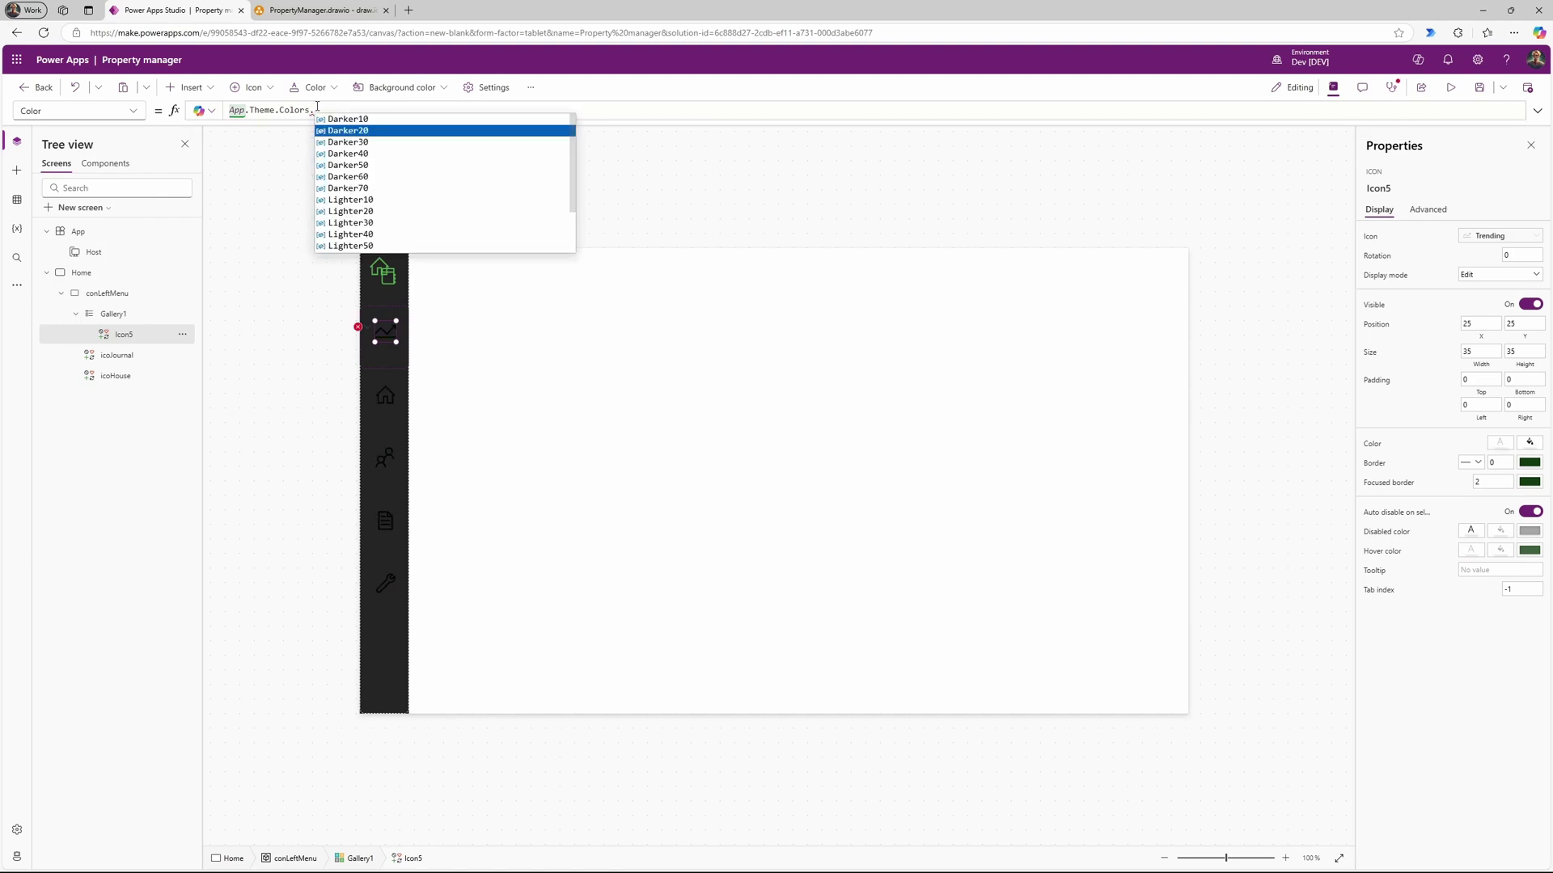
pyautogui.press('Down')
pyautogui.press('Down')
pyautogui.press('Down')
pyautogui.press('Down')
pyautogui.press('Down')
pyautogui.press('Down')
pyautogui.press('Down')
pyautogui.press('Down')
pyautogui.press('Down')
pyautogui.press('Down')
pyautogui.press('Down')
pyautogui.press('Down')
pyautogui.press('Down')
pyautogui.press('Down')
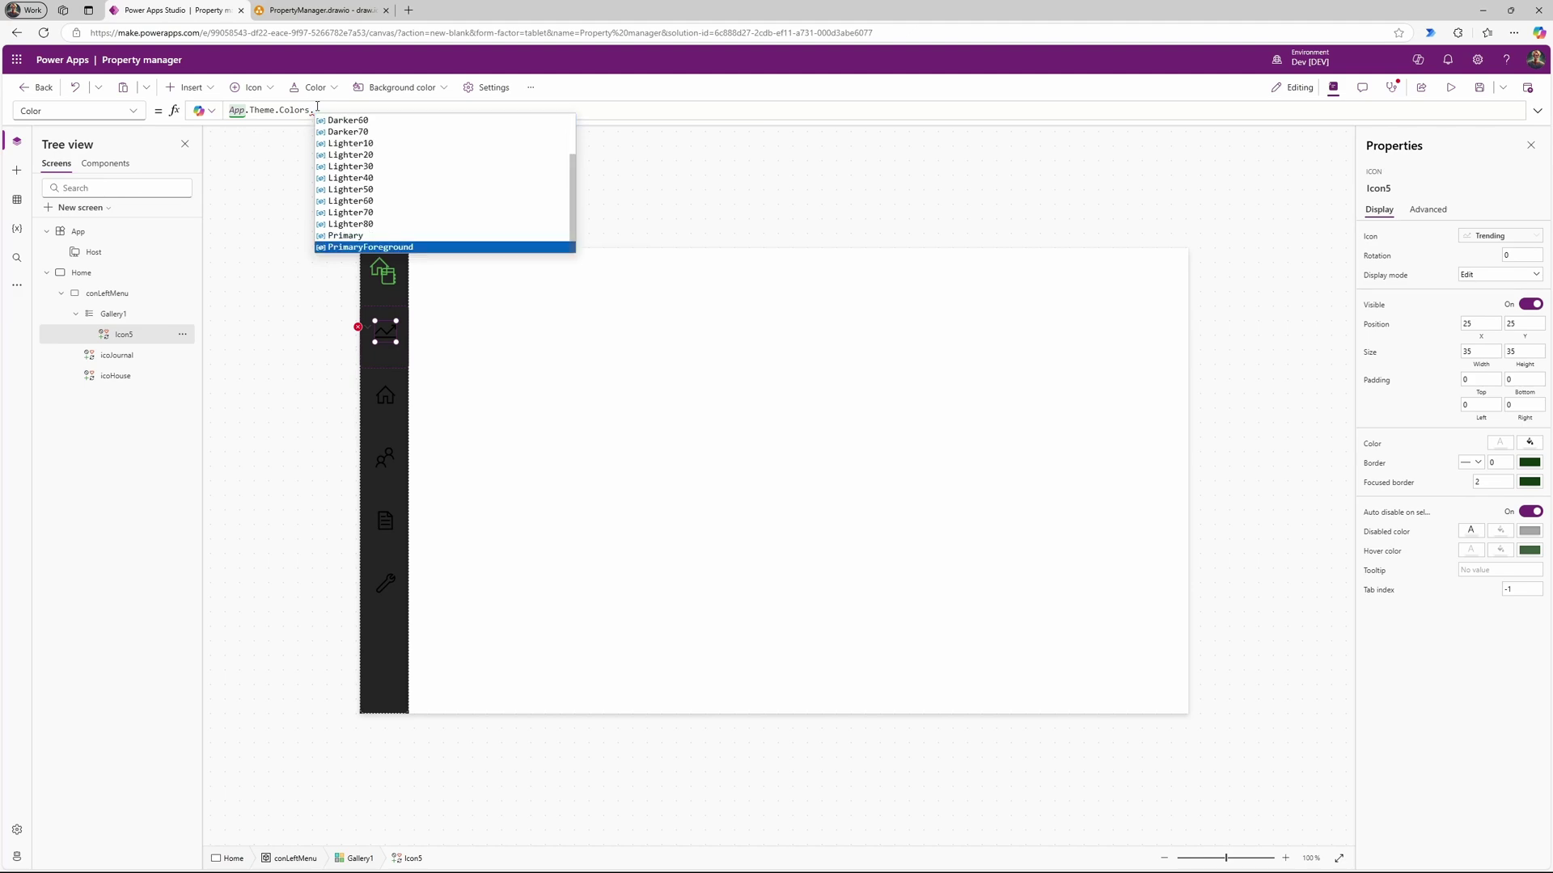
pyautogui.press('Return')
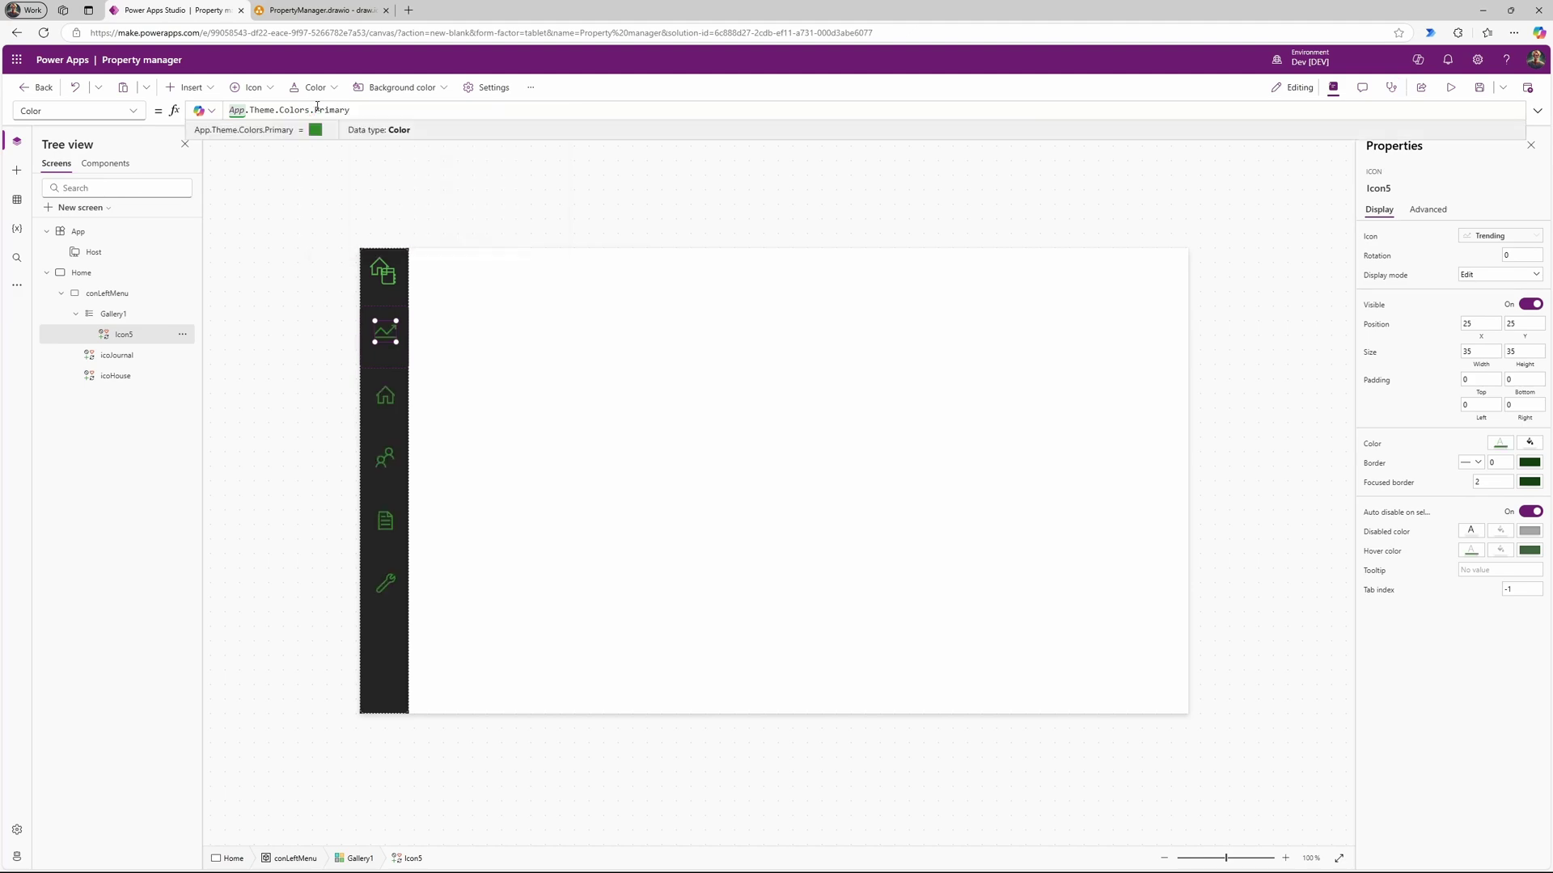
# Step: Change the gallery icon's Color formula to App.Theme.Colors.PrimaryForeground
pyautogui.press('BackSpace')
pyautogui.press('BackSpace')
pyautogui.press('BackSpace')
pyautogui.press('BackSpace')
pyautogui.press('BackSpace')
pyautogui.press('BackSpace')
pyautogui.press('Down')
pyautogui.press('Down')
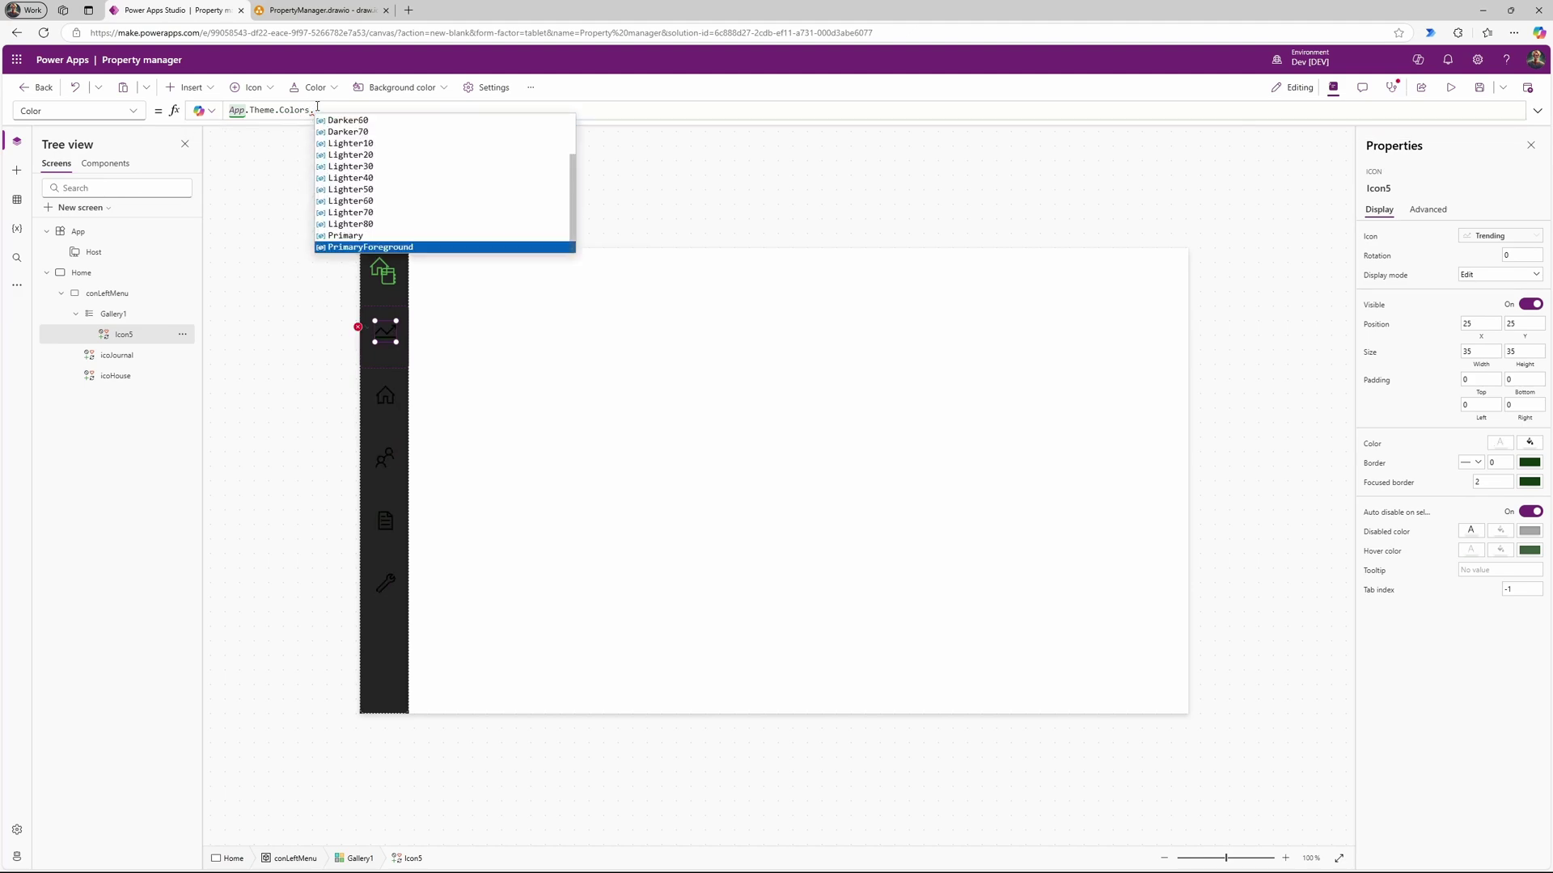
pyautogui.press('Return')
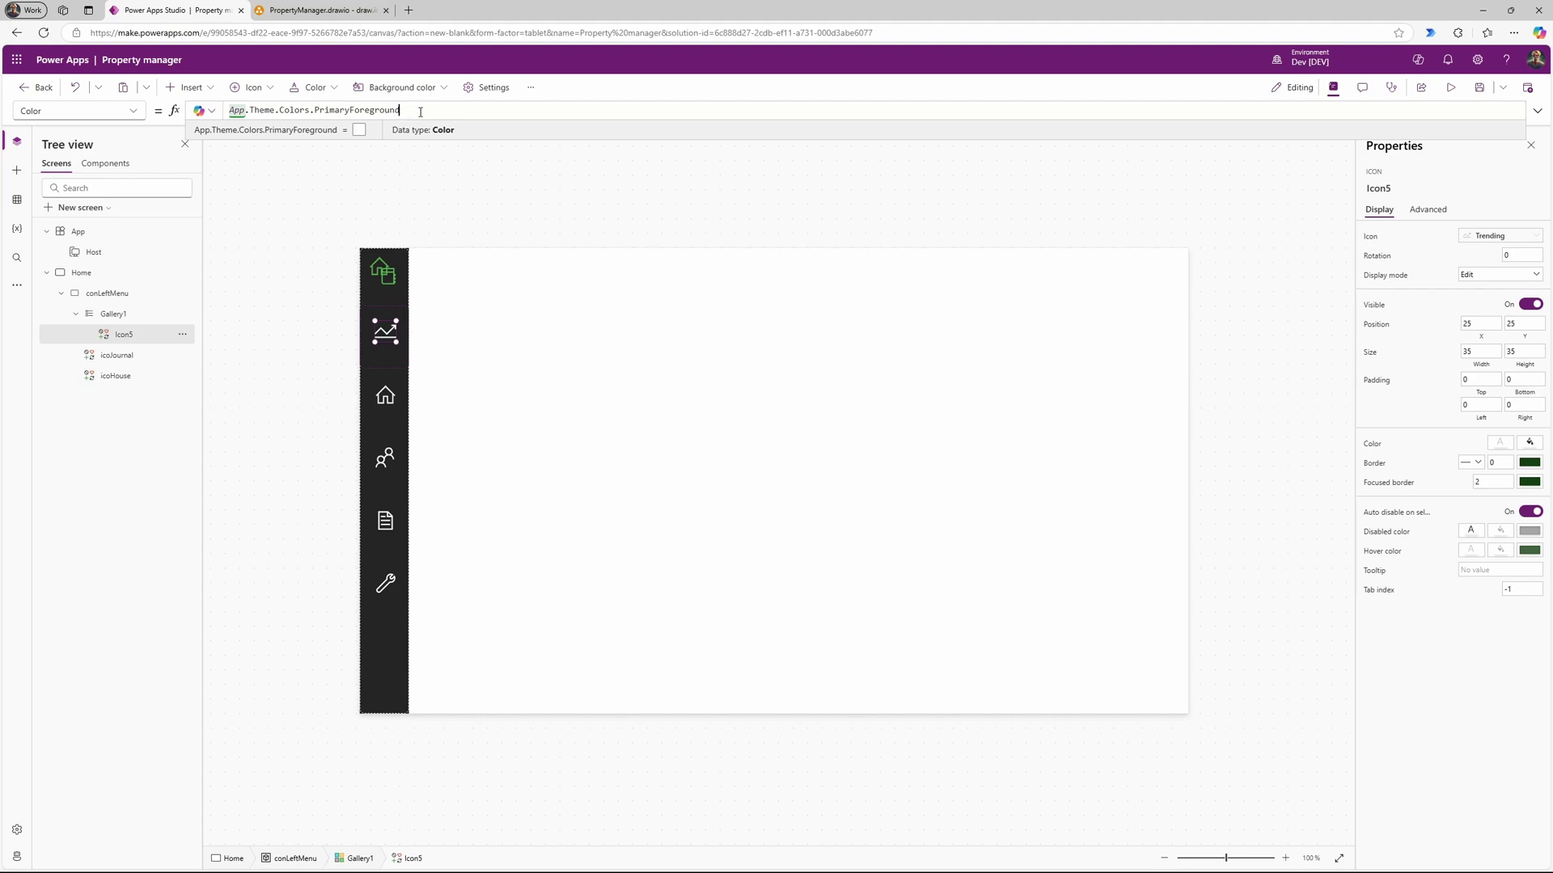
# Step: Replace the gallery icon's Color formula with Color.DimGrey
pyautogui.moveTo(432, 111); pyautogui.dragTo(221, 109)
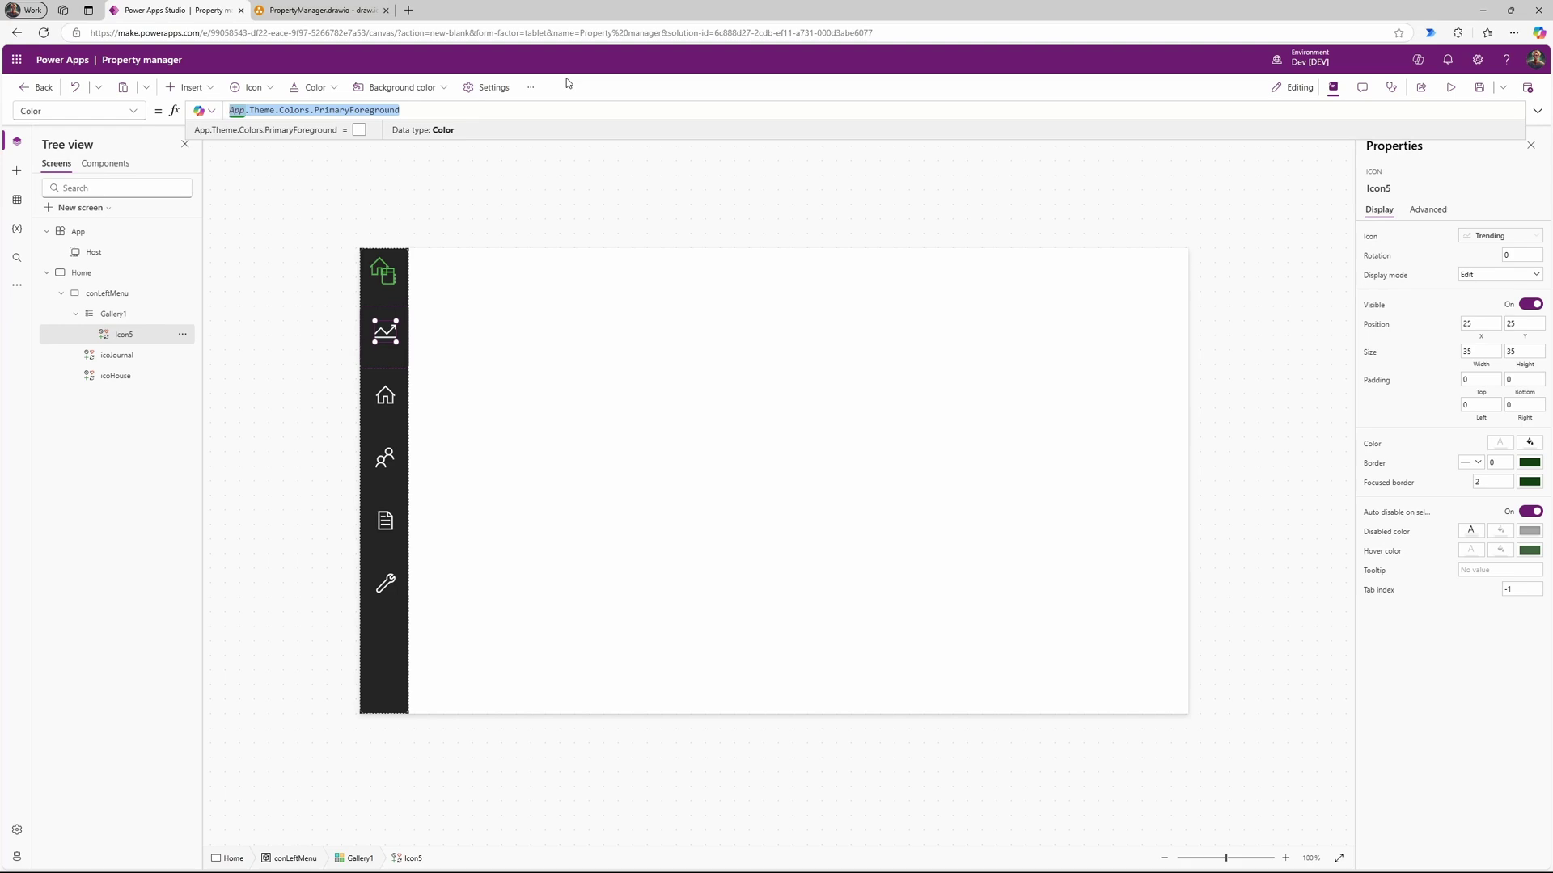
pyautogui.write('Color.DimGrey')
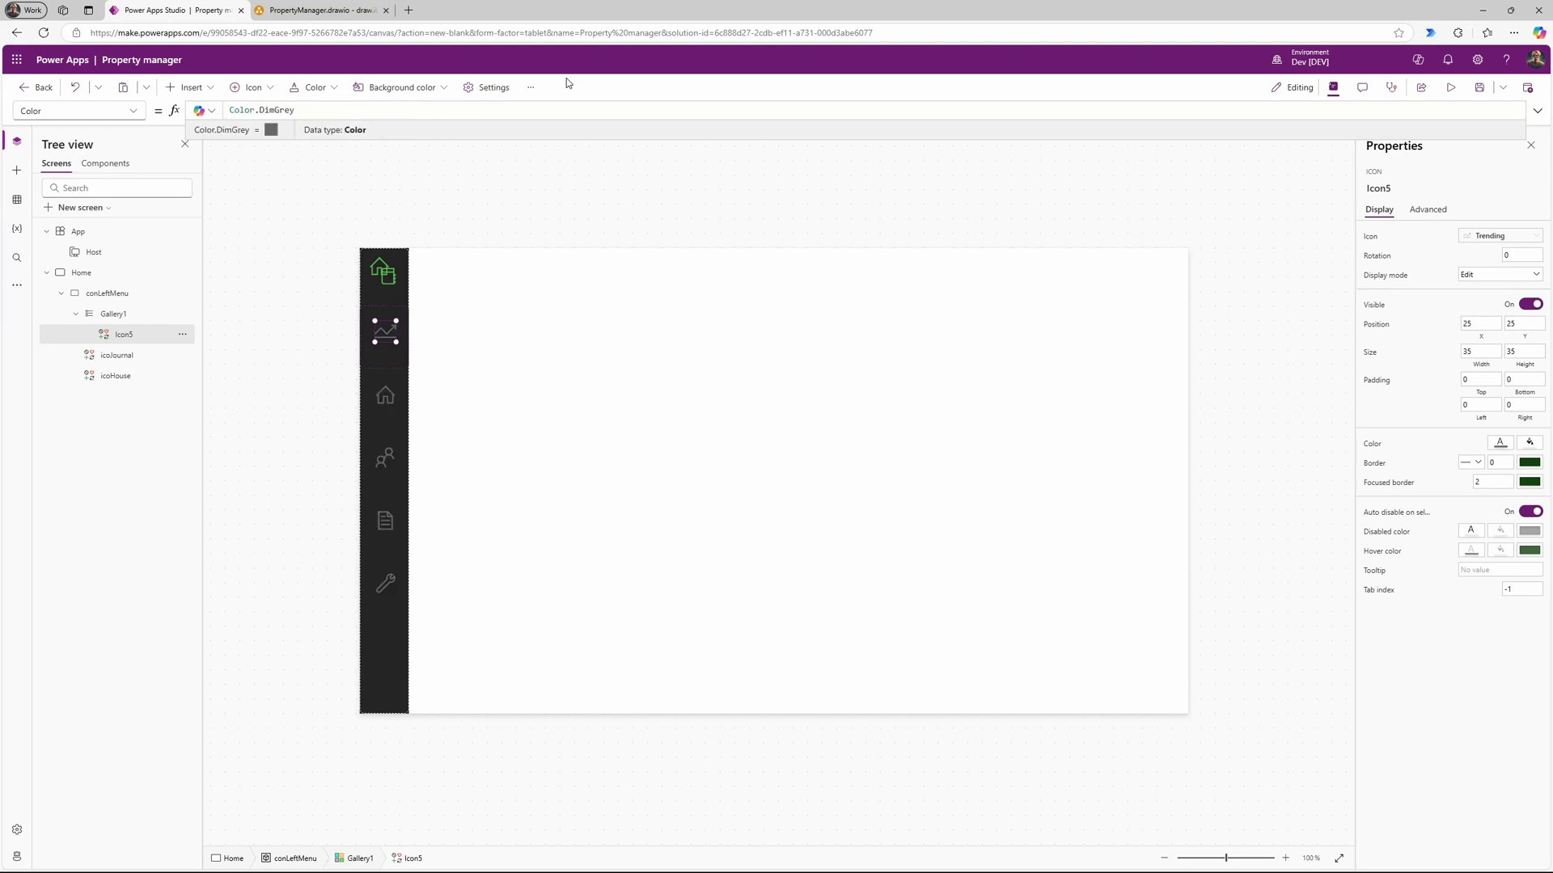
# Step: Rename the gallery icon as icoLeftmenu
pyautogui.click(183, 334)
pyautogui.click(212, 447)
pyautogui.write('ico')
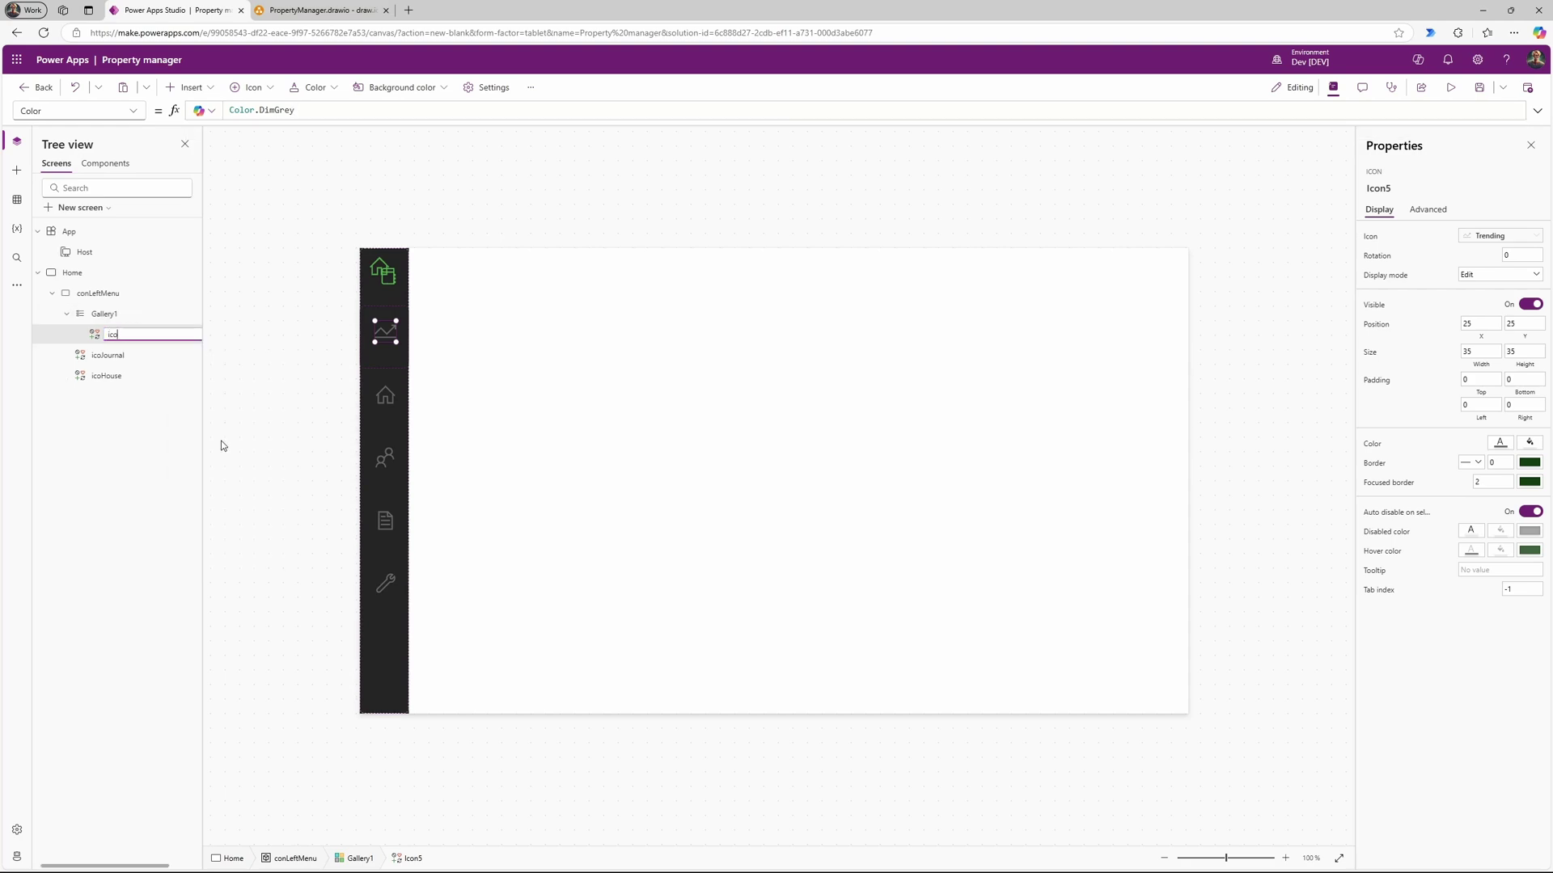
pyautogui.write('Leftmenu')
pyautogui.press('Return')
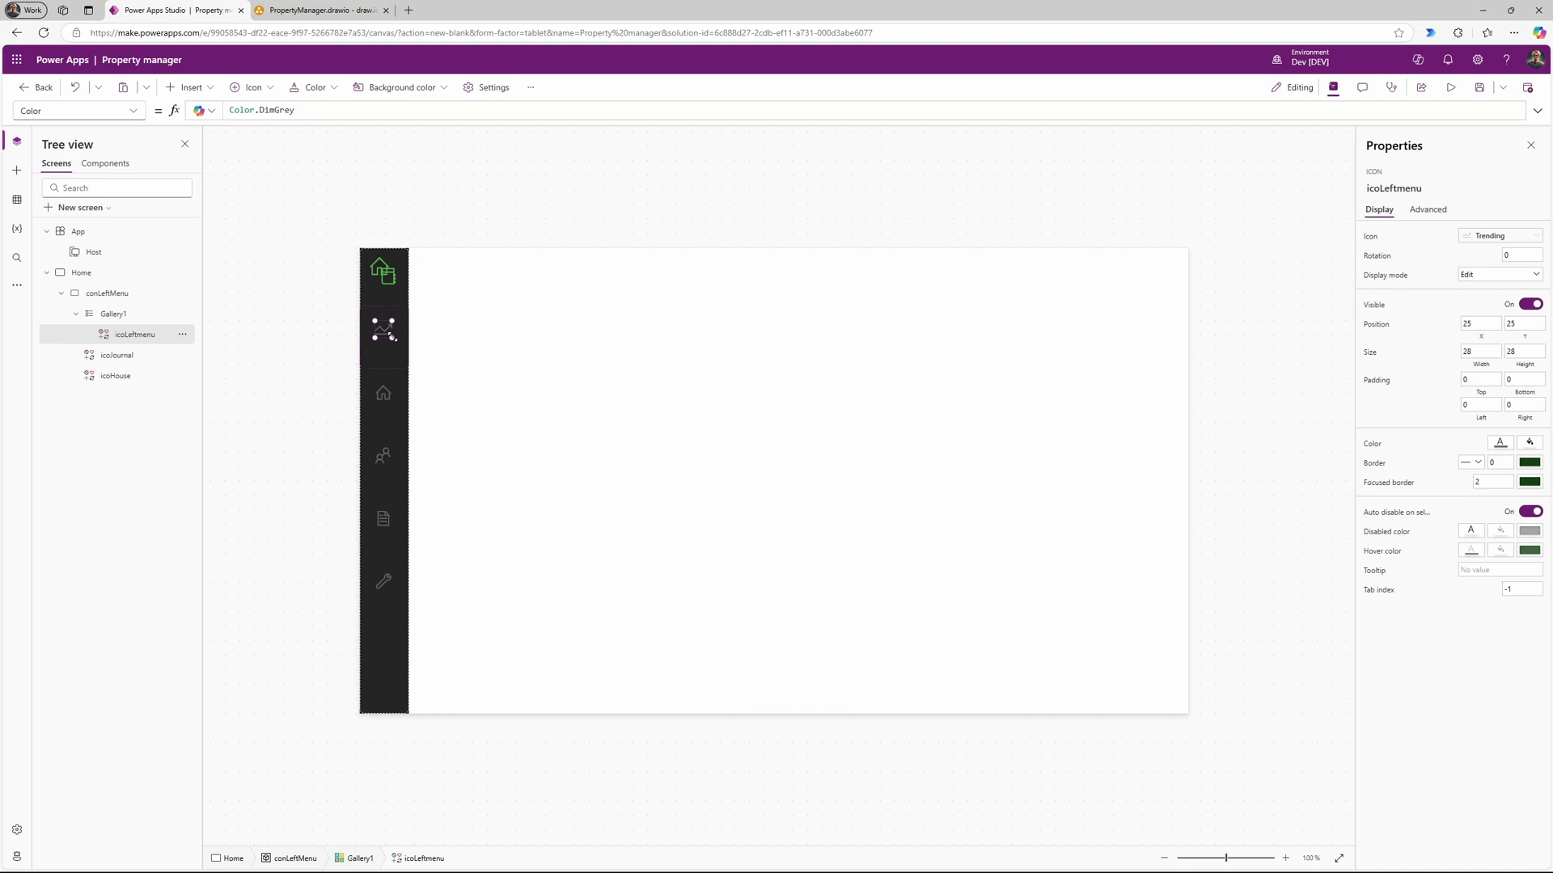
# Step: Reduce the gallery's template size to about 91 and place icoLeftmenu at about 25, 25 within it
pyautogui.click(383, 356)
pyautogui.click(384, 358)
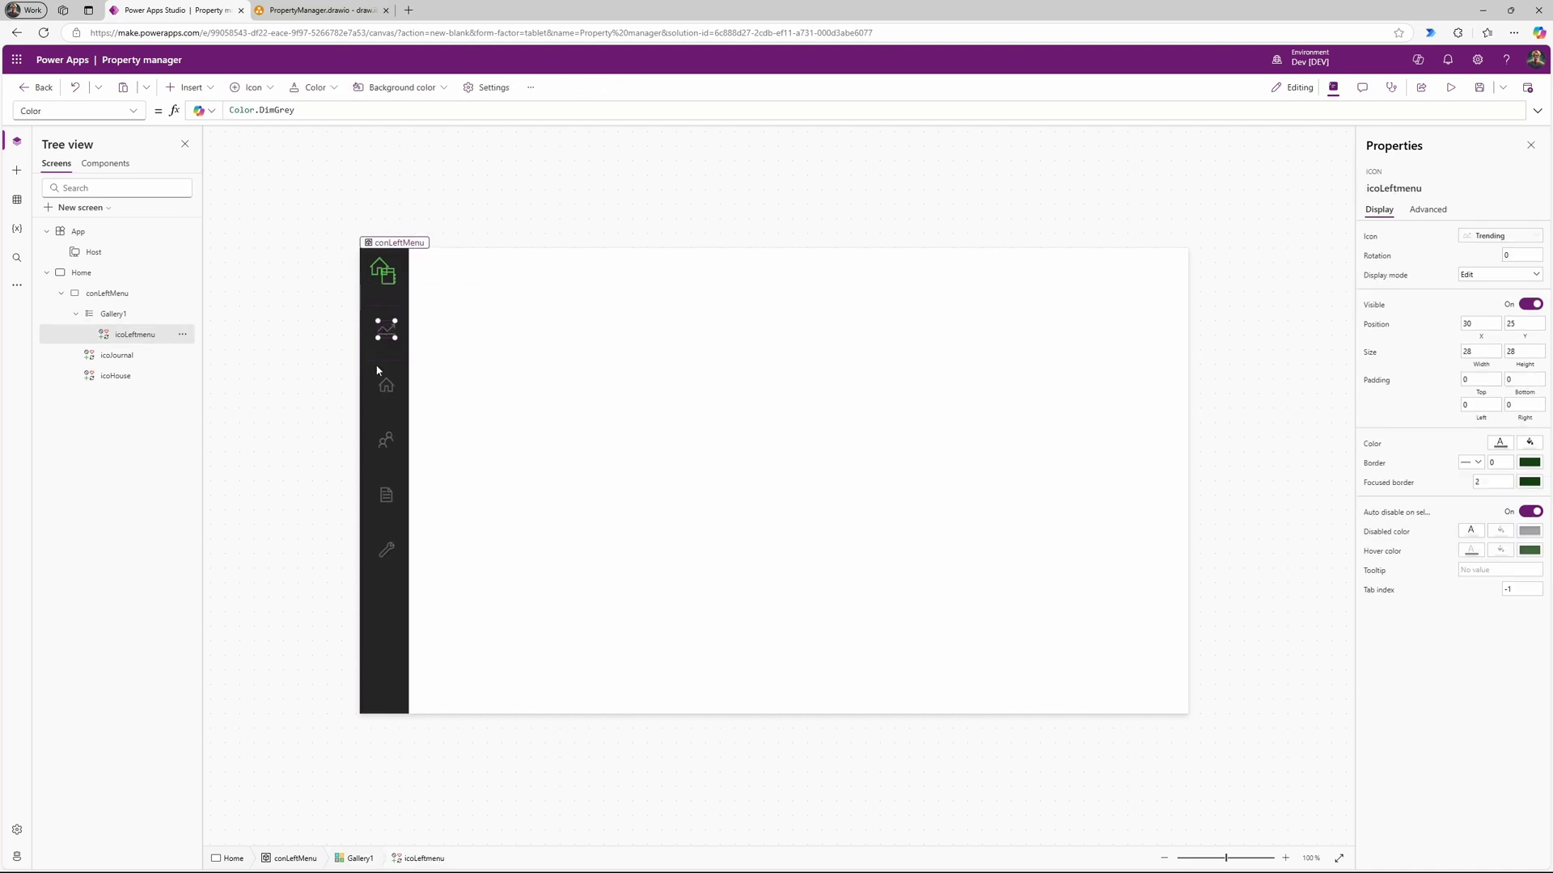
pyautogui.click(403, 333)
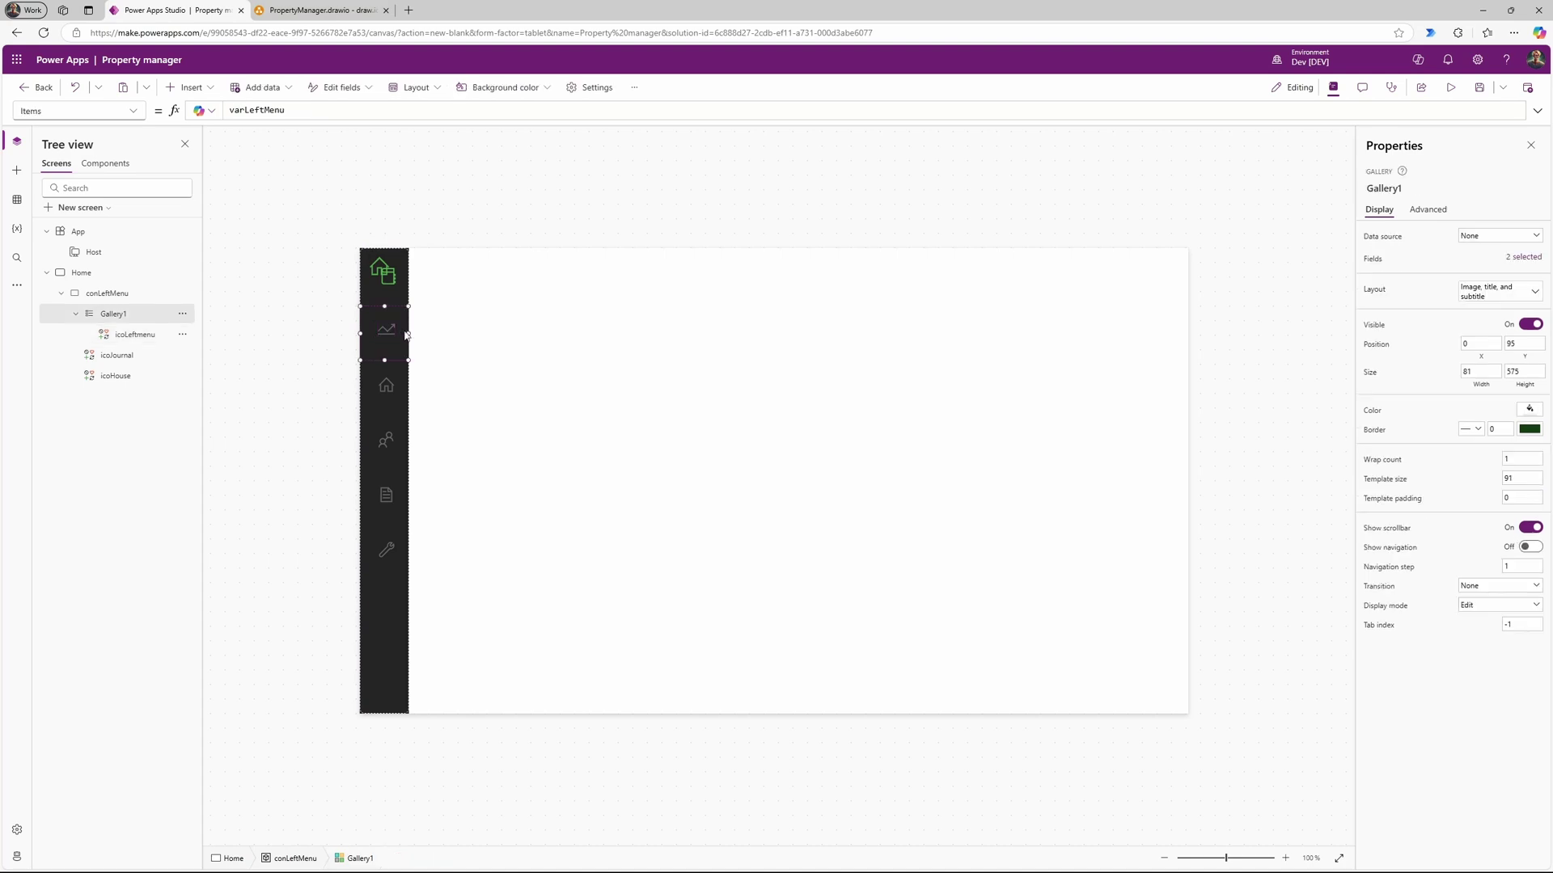
pyautogui.moveTo(390, 329); pyautogui.dragTo(386, 328)
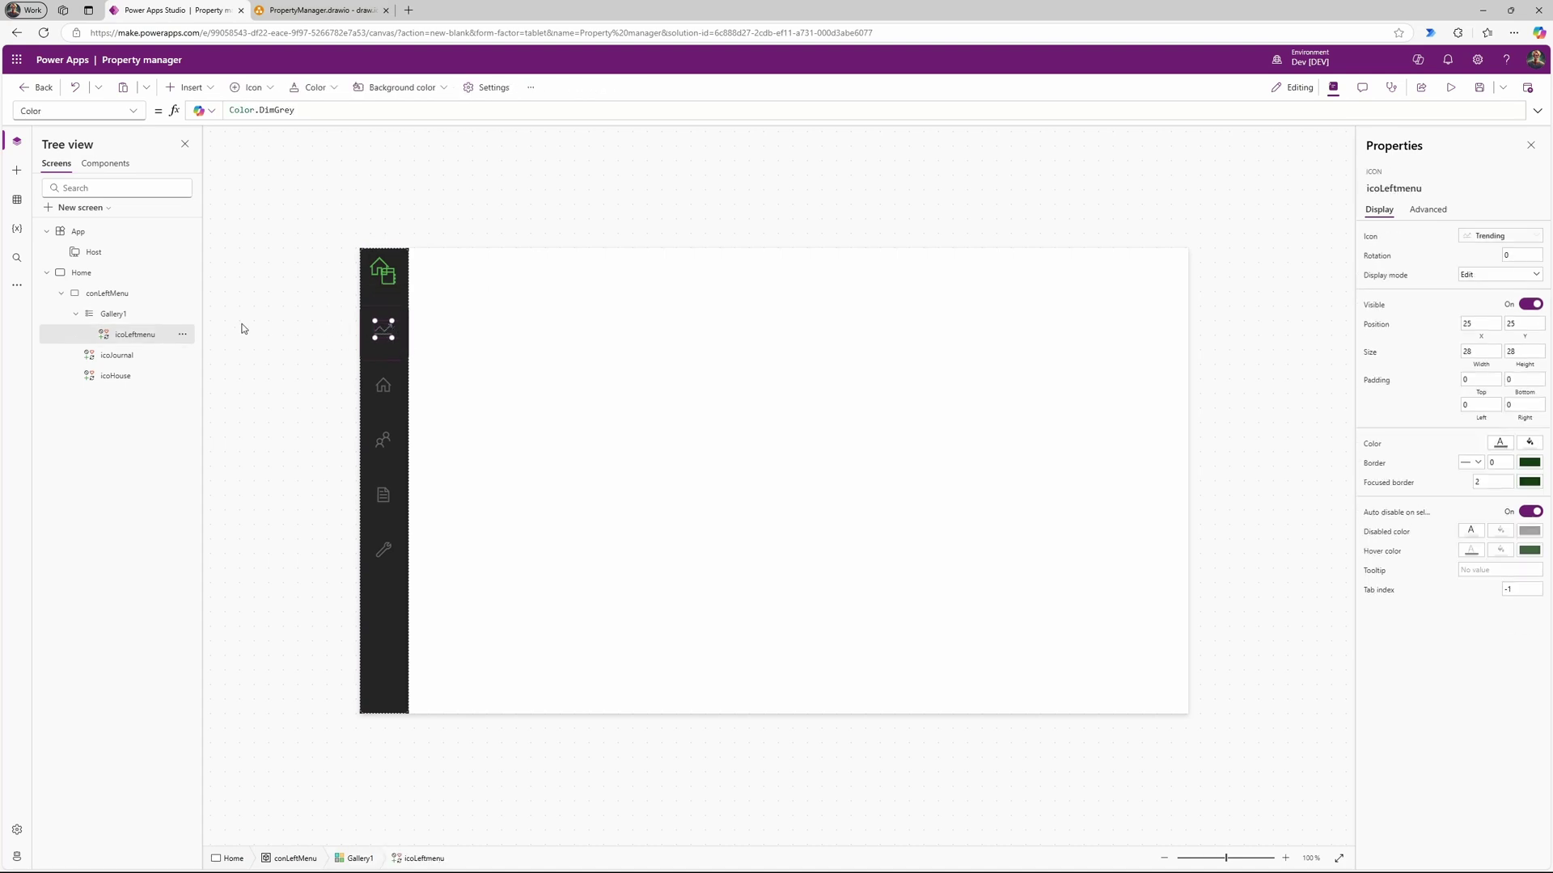
# Step: Try to add a text control to the left menu gallery, and delete it from the container
pyautogui.click(149, 315)
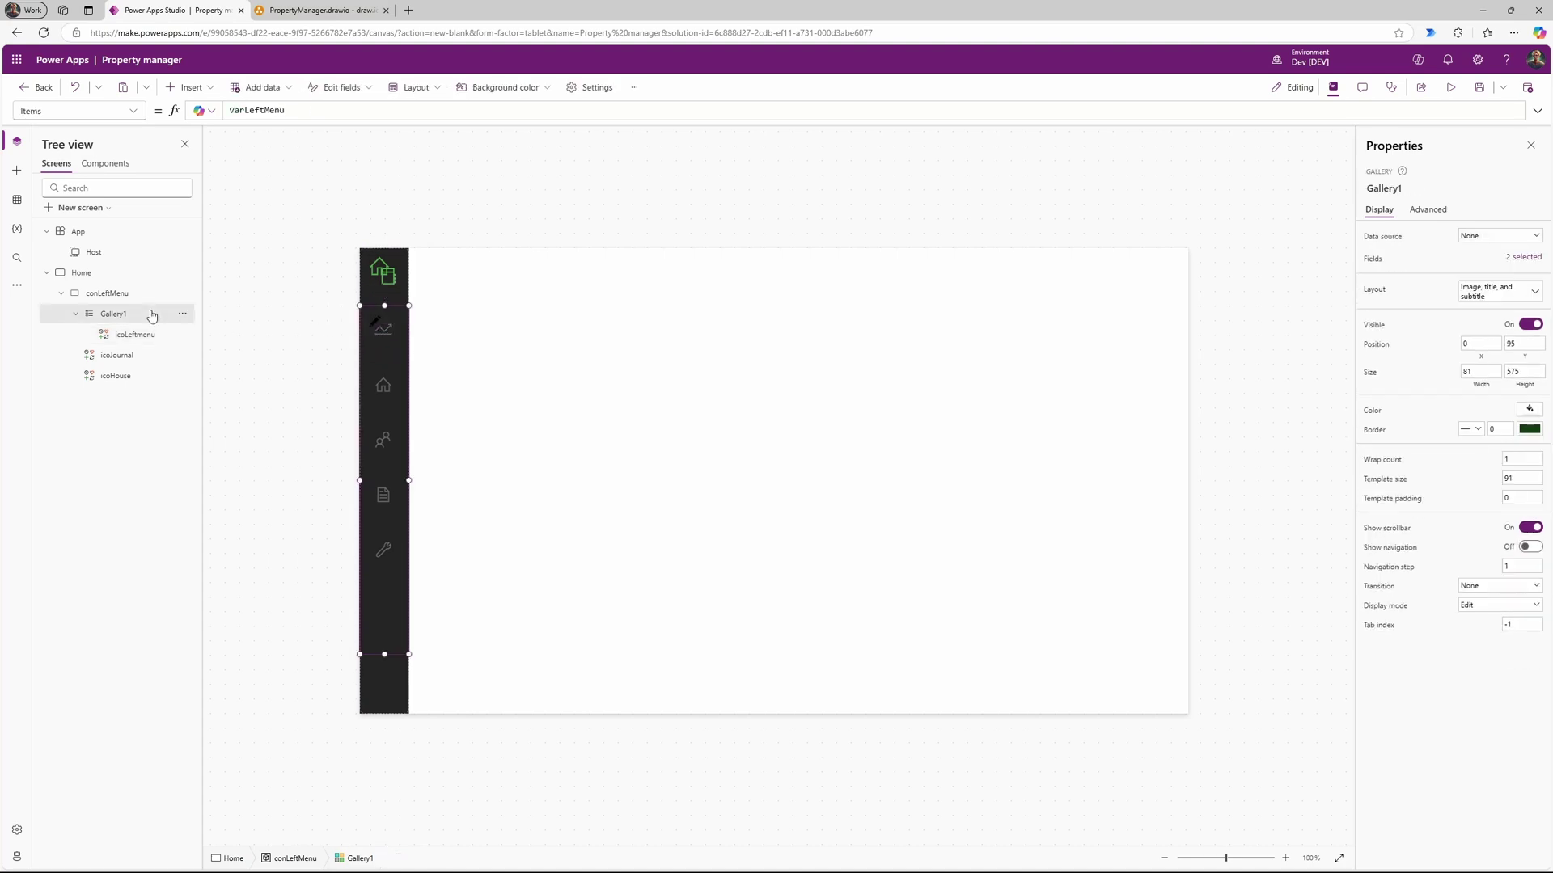
pyautogui.click(206, 90)
pyautogui.click(243, 162)
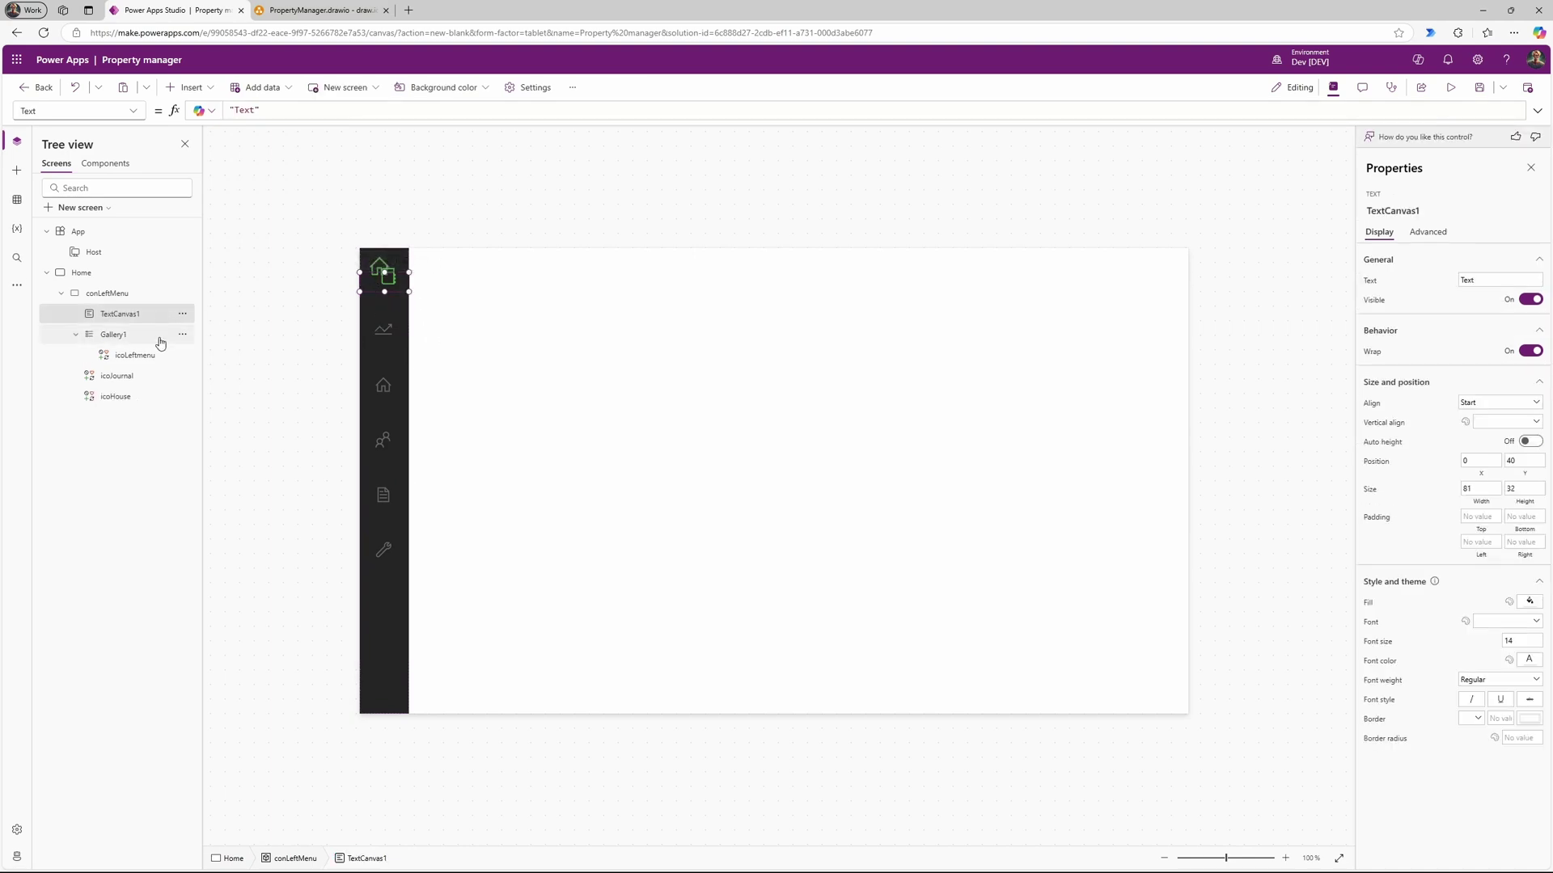
pyautogui.click(182, 314)
pyautogui.click(223, 399)
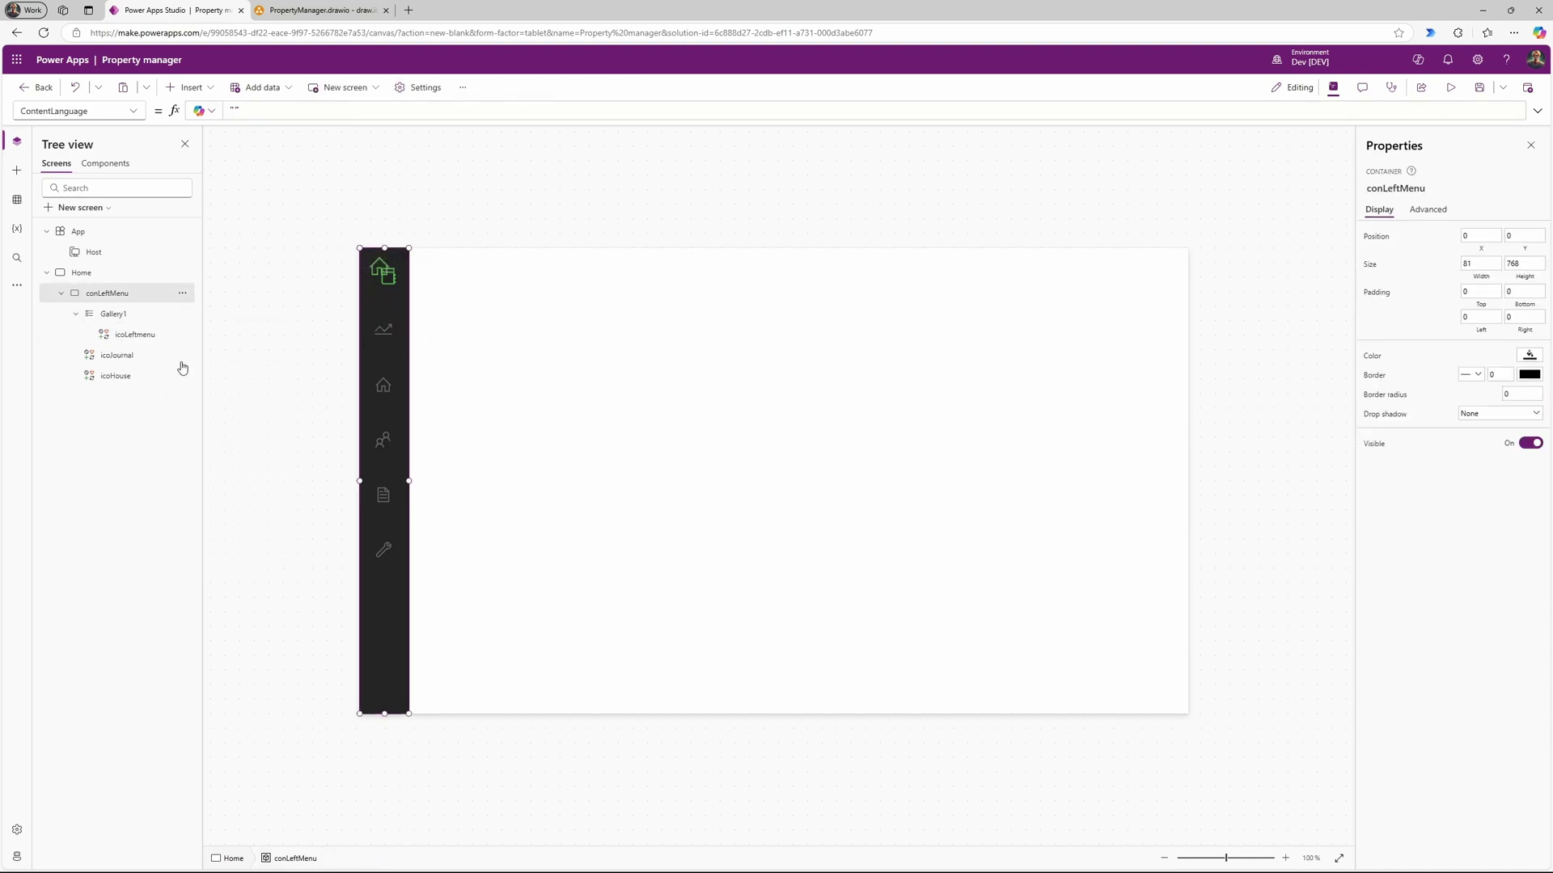
# Step: Insert a text control into the left menu gallery template and place it below the icon at Y about 53
pyautogui.click(134, 313)
pyautogui.click(136, 334)
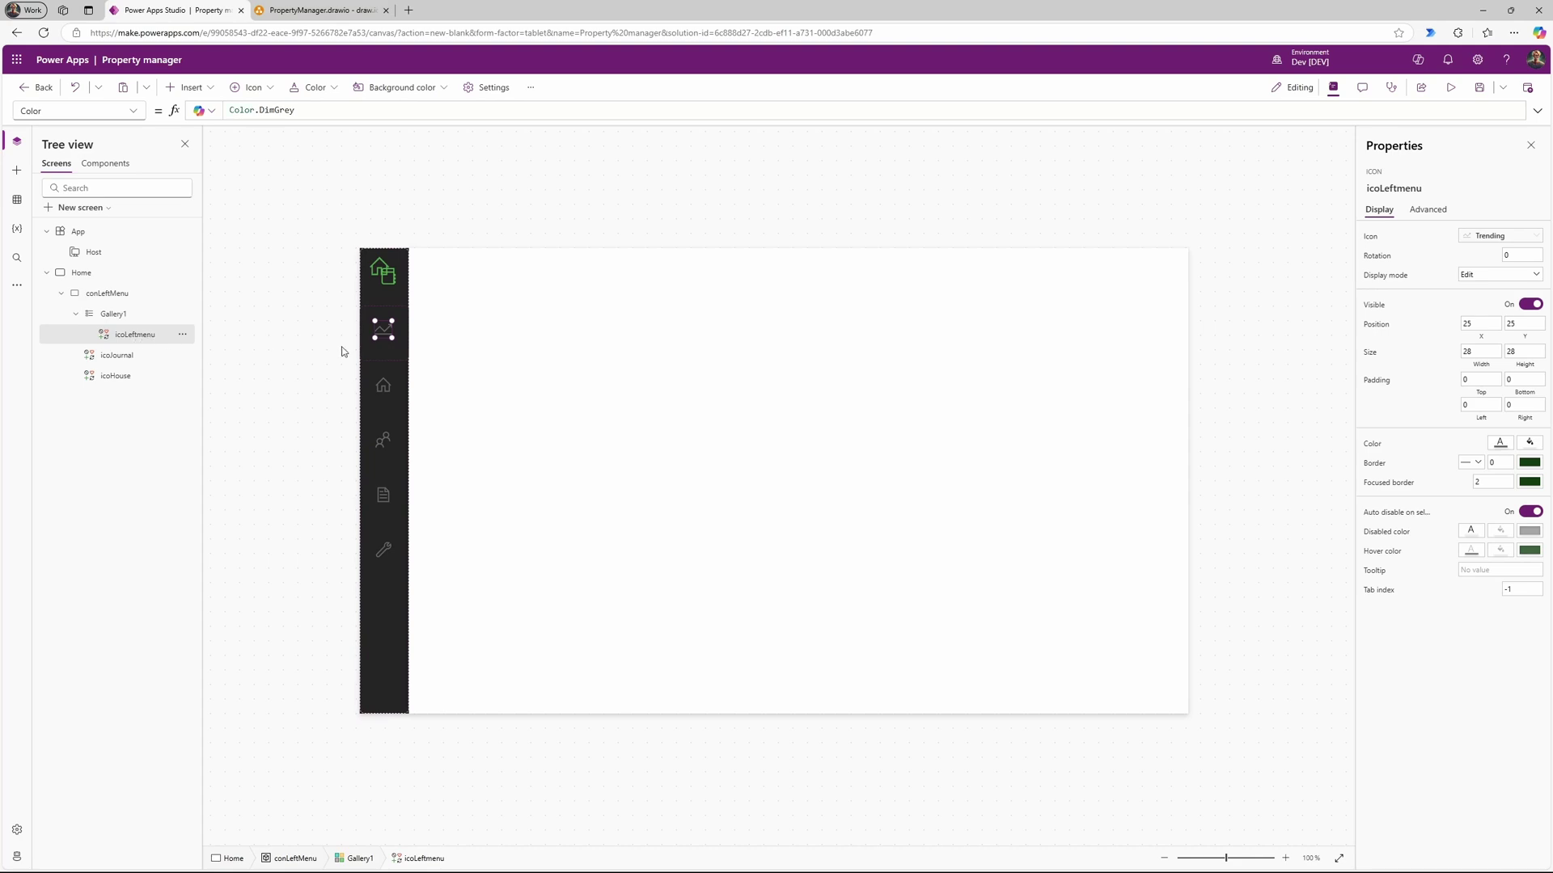
pyautogui.click(379, 353)
pyautogui.click(188, 87)
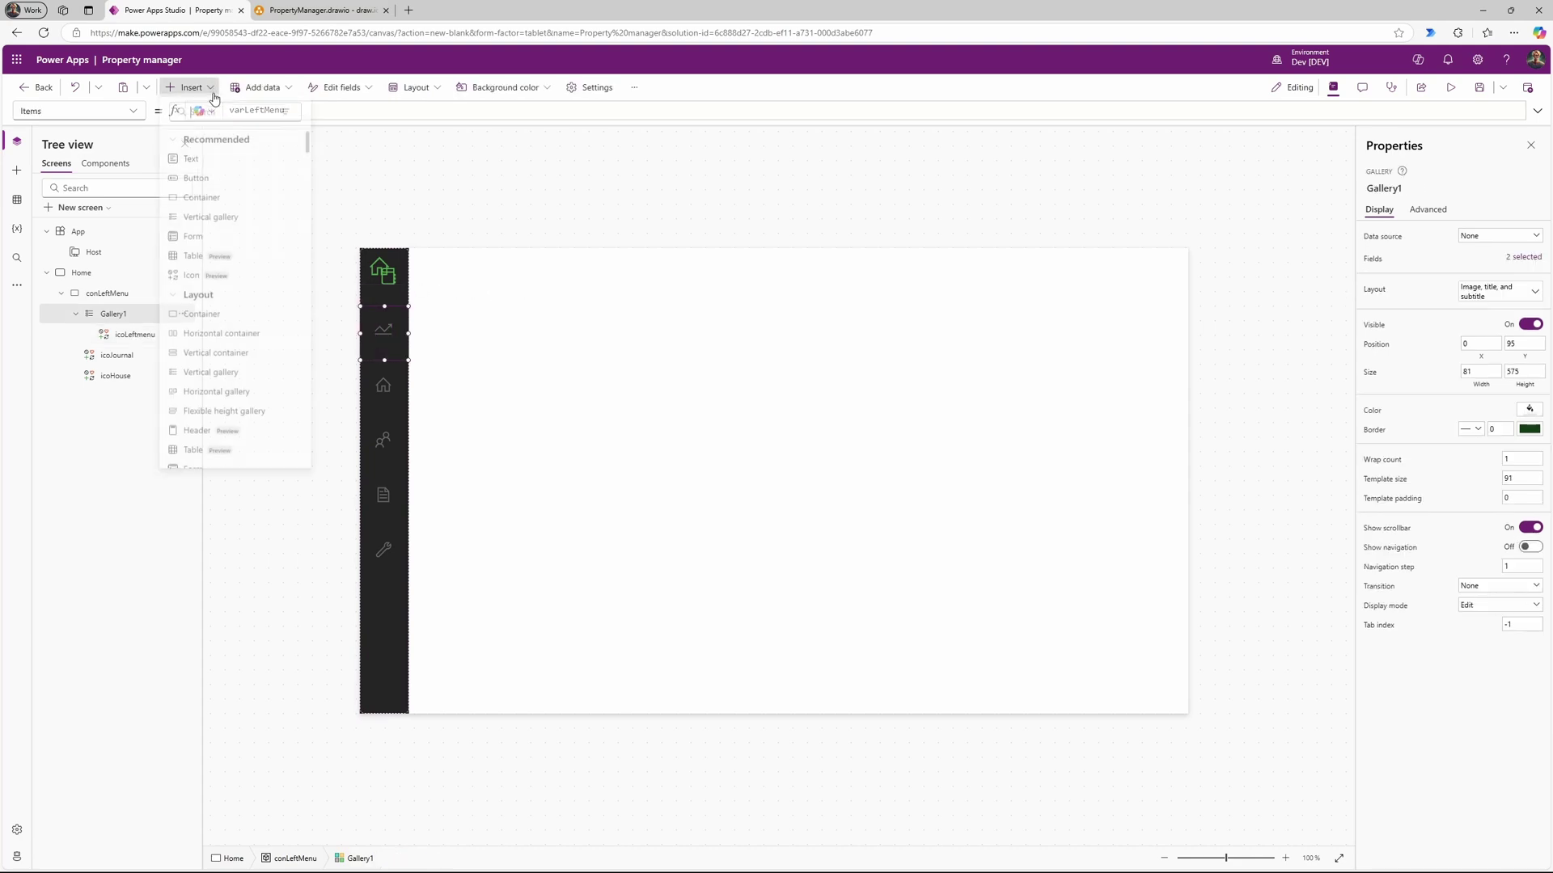
pyautogui.click(215, 165)
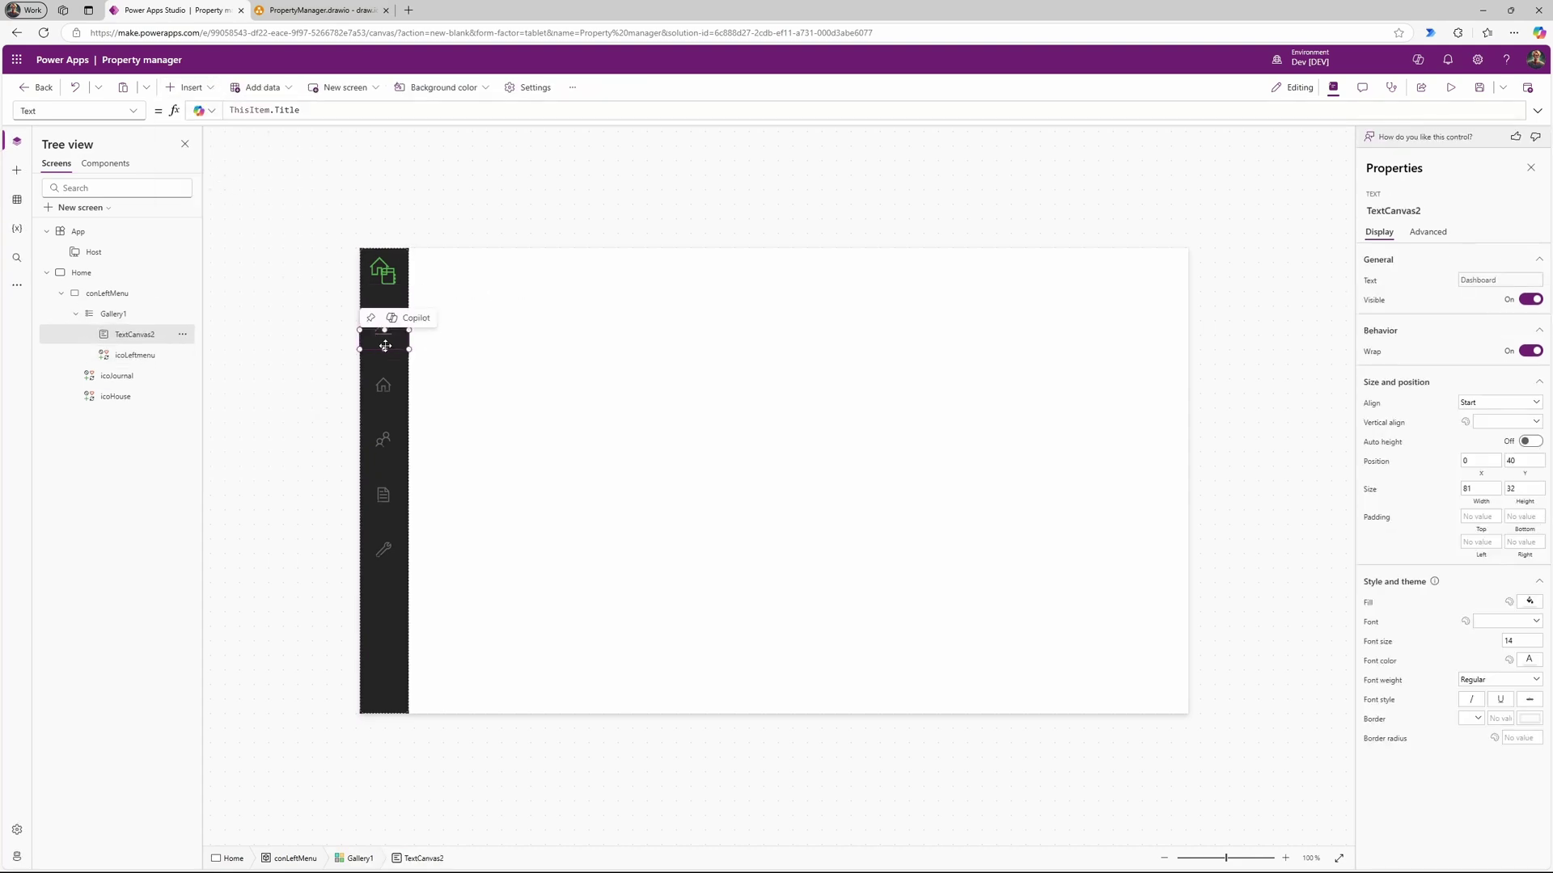
pyautogui.moveTo(394, 350); pyautogui.dragTo(393, 360)
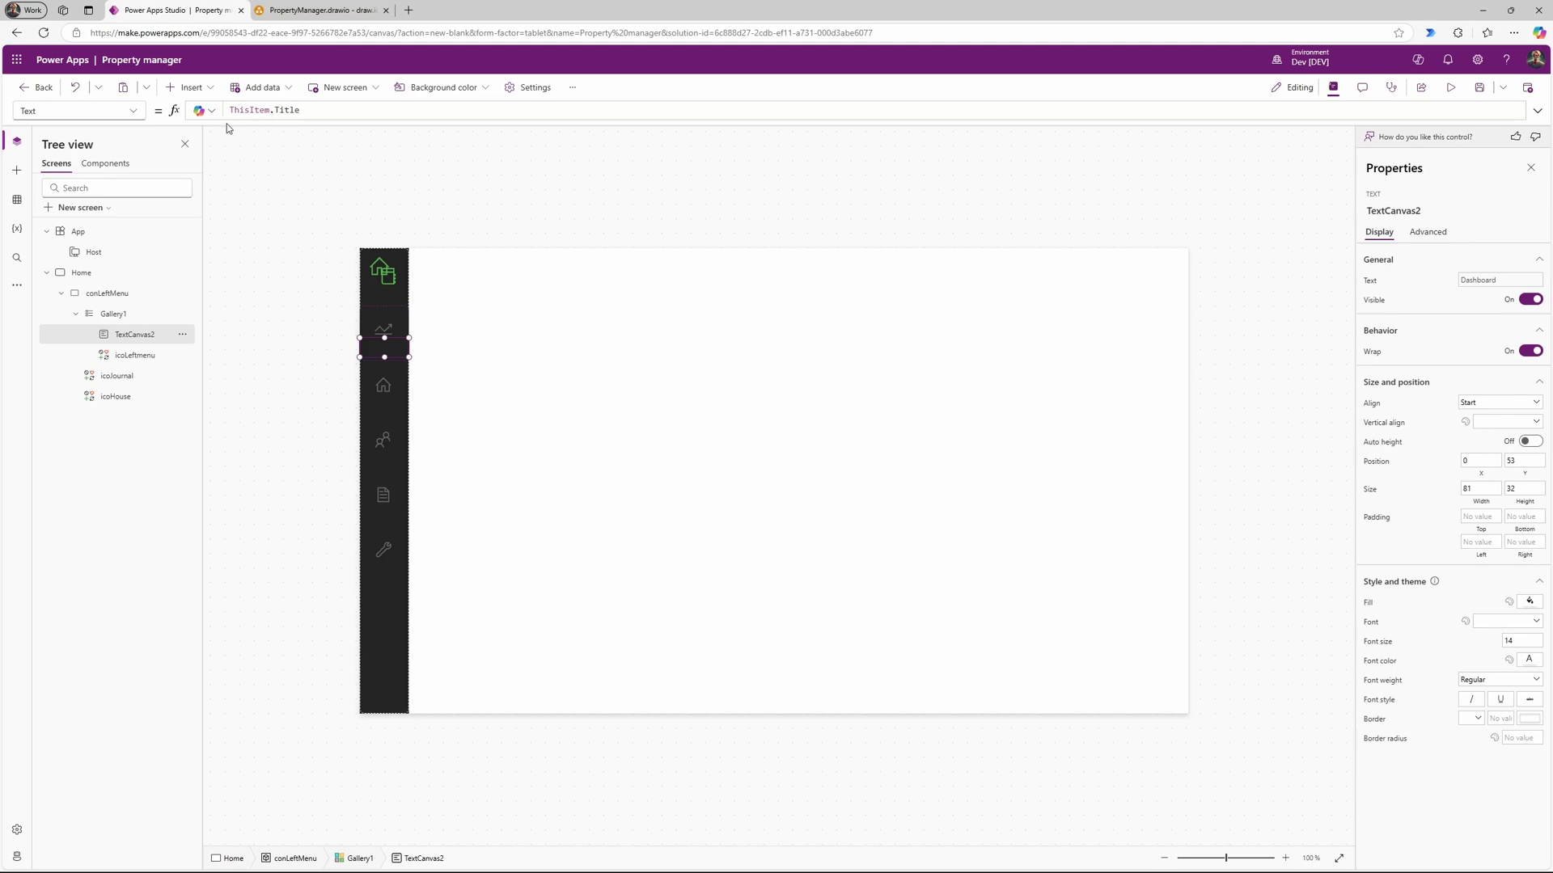
# Step: Set the gallery text control's FontColor formula to App.Theme.Colors.PrimaryForeground
pyautogui.click(133, 111)
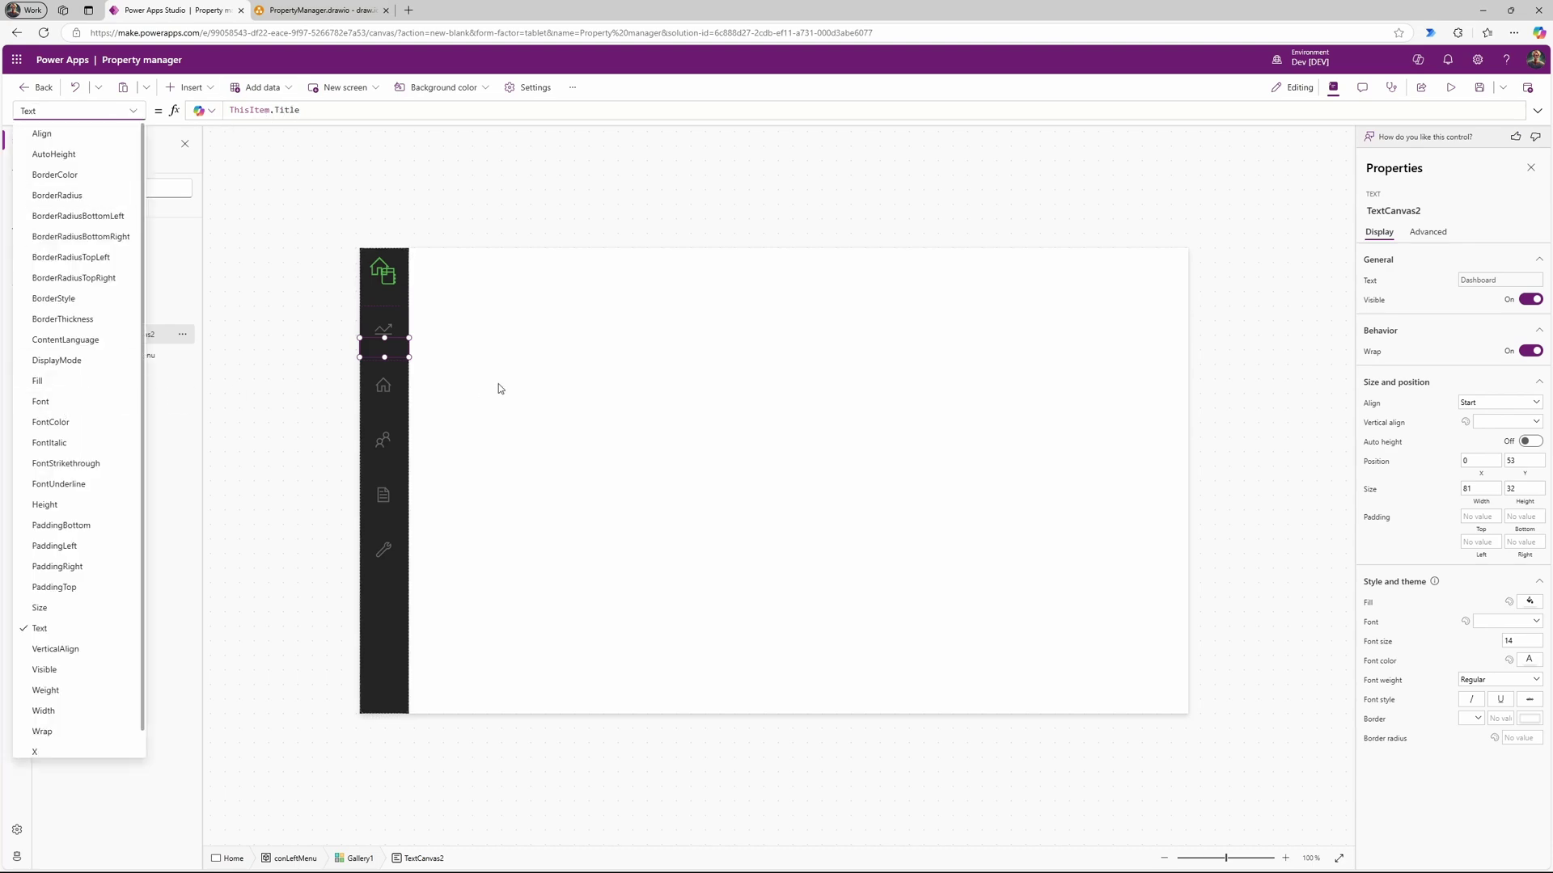
pyautogui.scroll(-1, 60, 362)
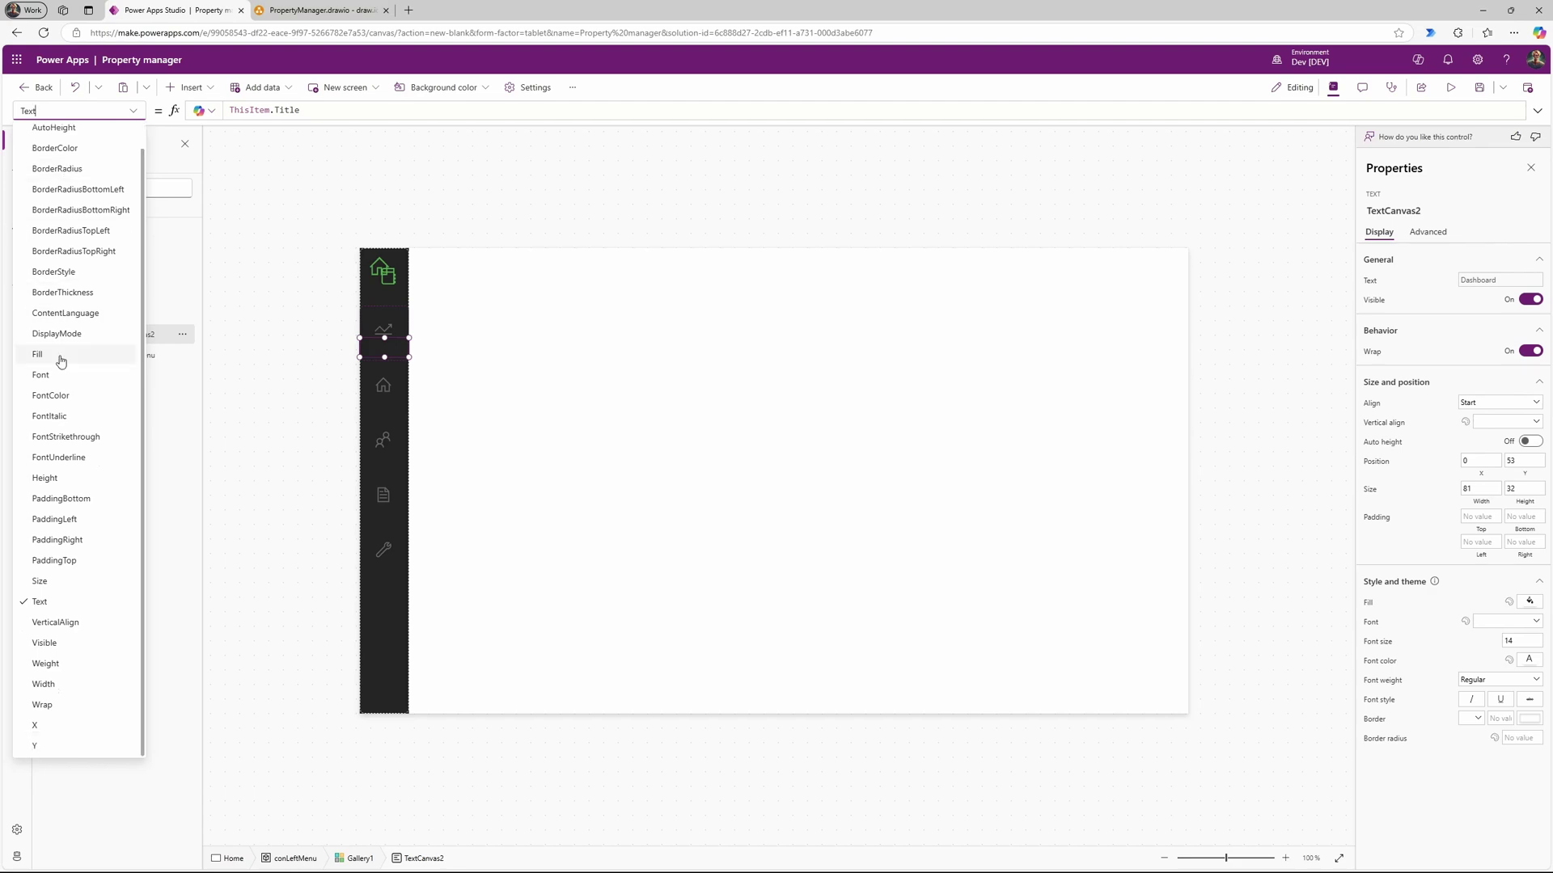
pyautogui.click(57, 396)
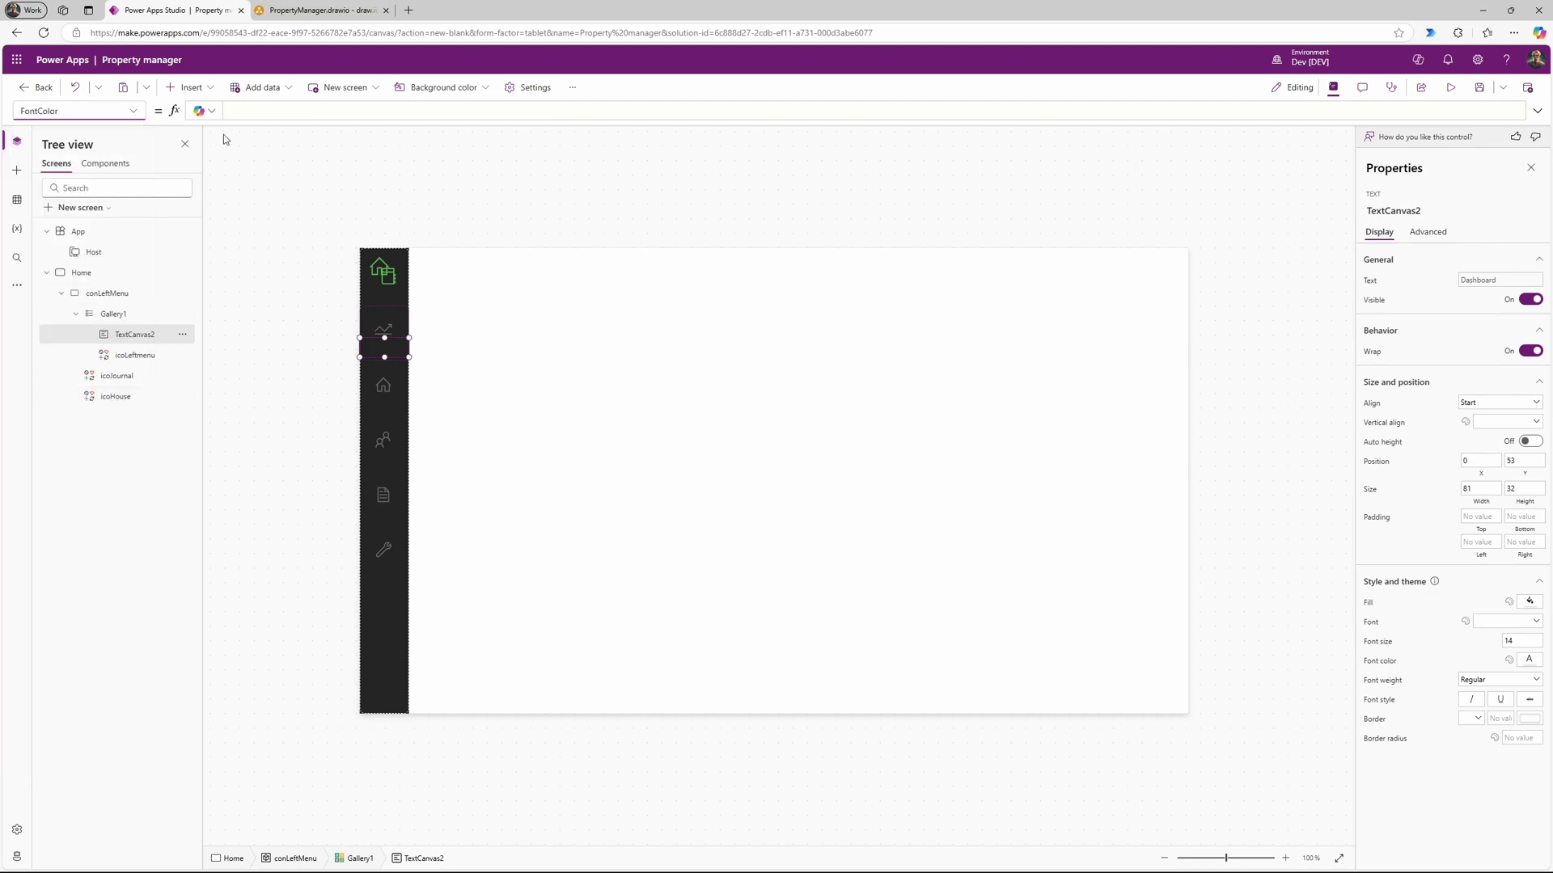
pyautogui.write('App.Theme.Colors.PrimaryForeground')
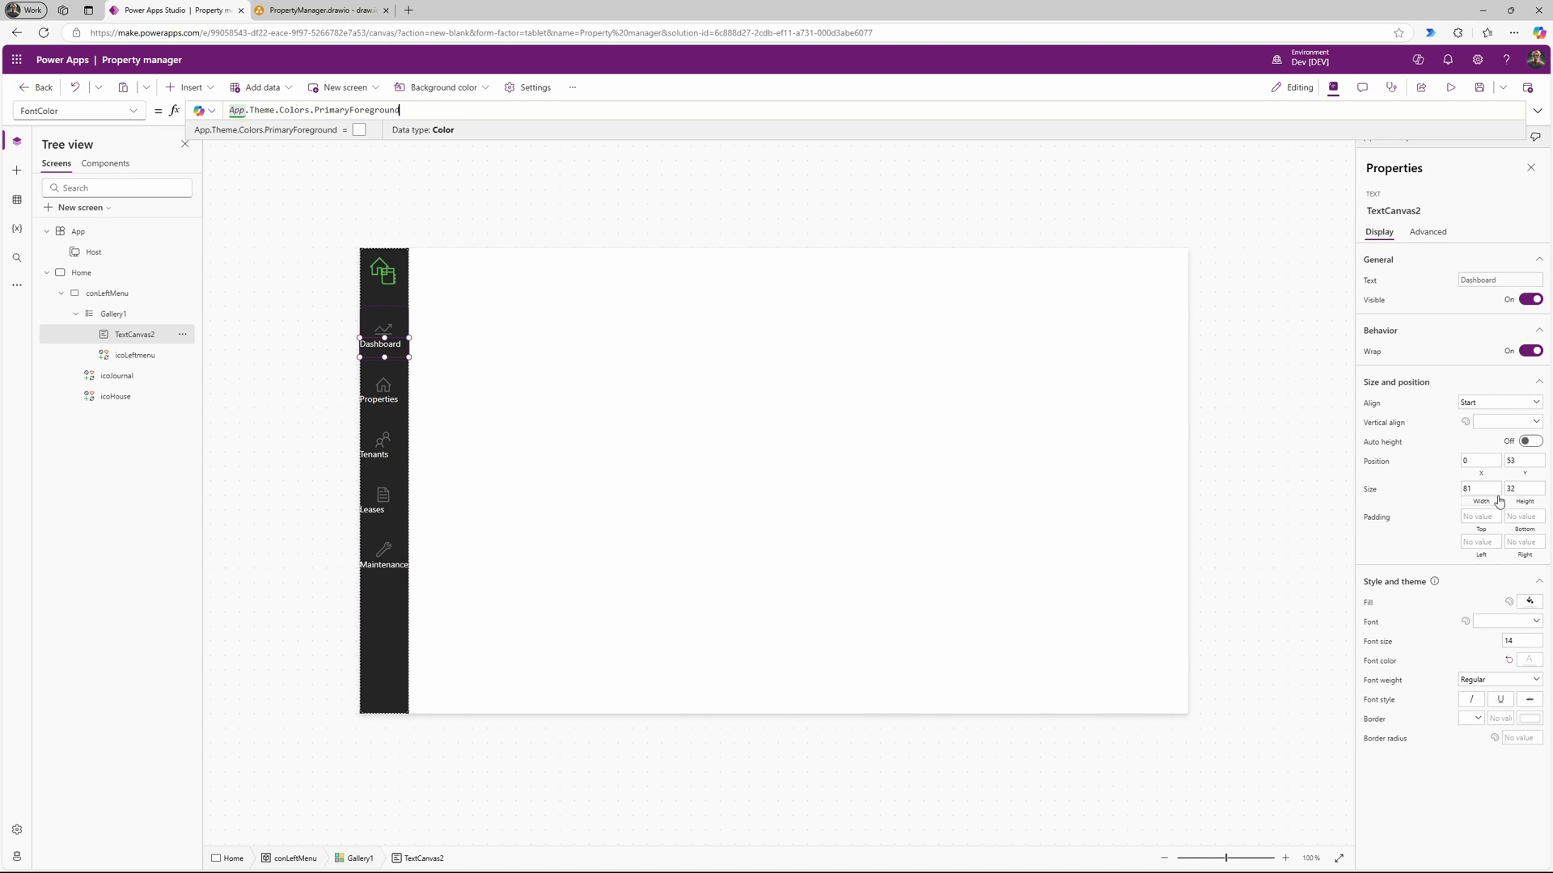
# Step: Center-align the gallery text, reduce its height to about 24 at Y about 55, and set its font size to 13
pyautogui.click(1494, 408)
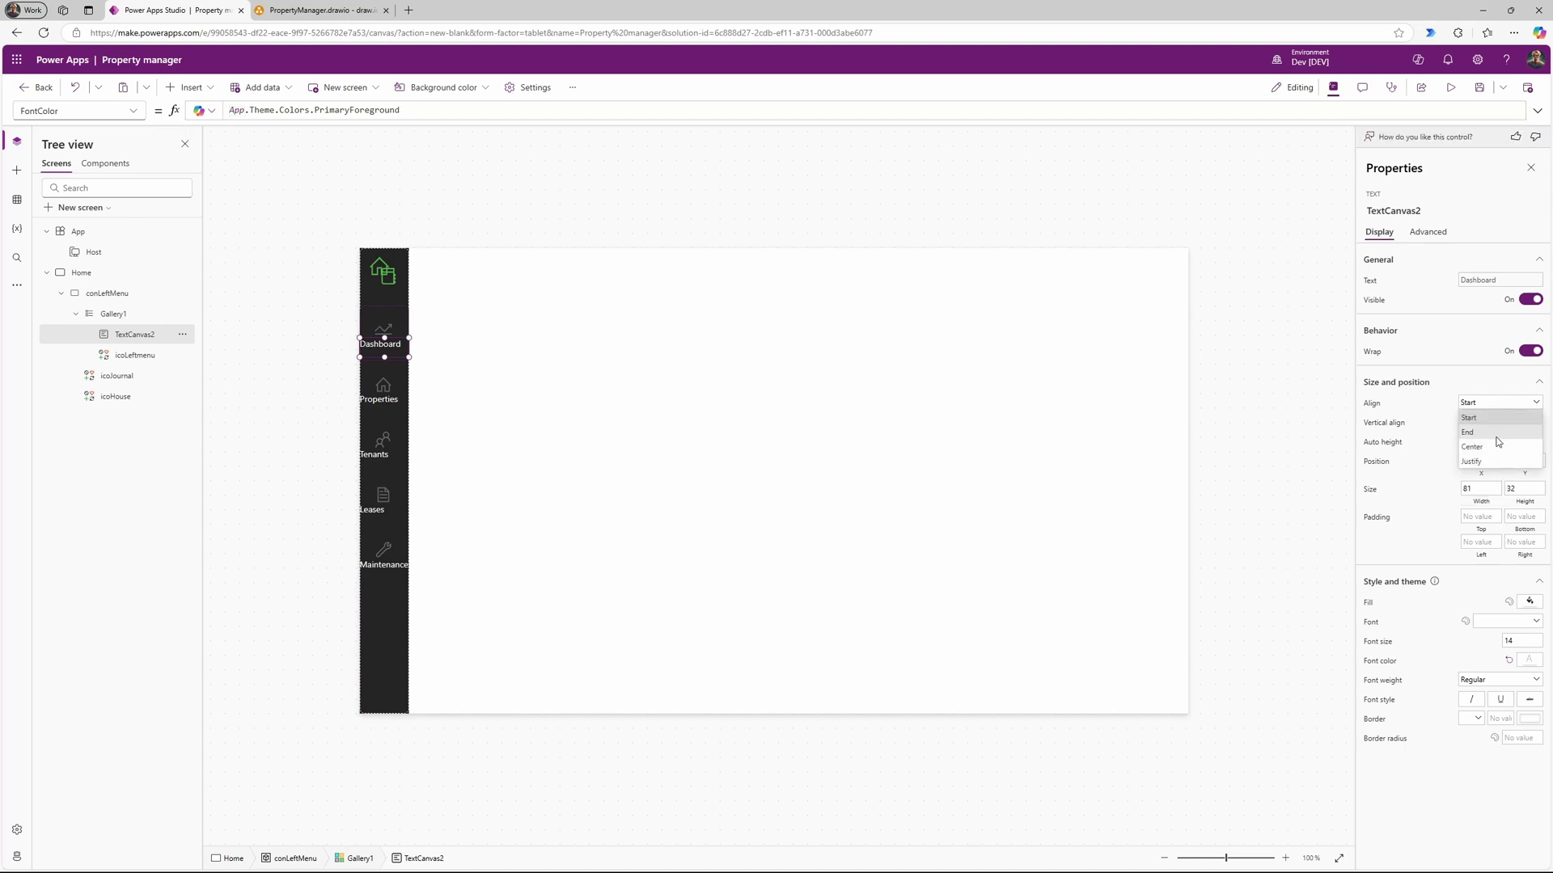
pyautogui.click(1493, 449)
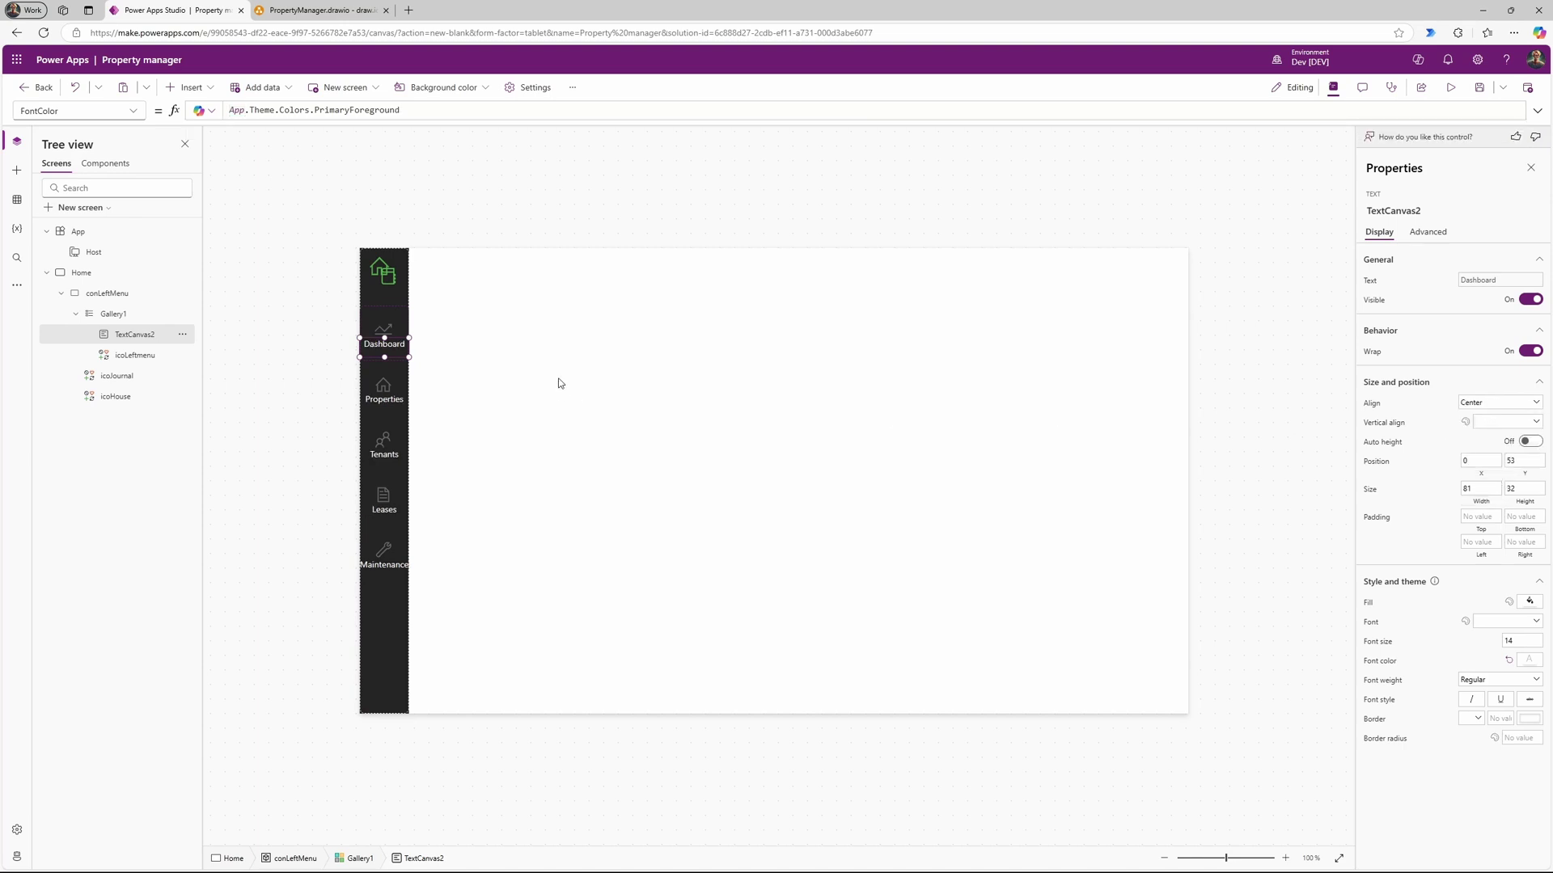
pyautogui.press('Down')
pyautogui.moveTo(385, 357); pyautogui.dragTo(395, 353)
pyautogui.click(1525, 639)
# Step: Shorten the left menu gallery to a height of about 490, and widen both conLeftMenu and the gallery to about 89
pyautogui.click(398, 623)
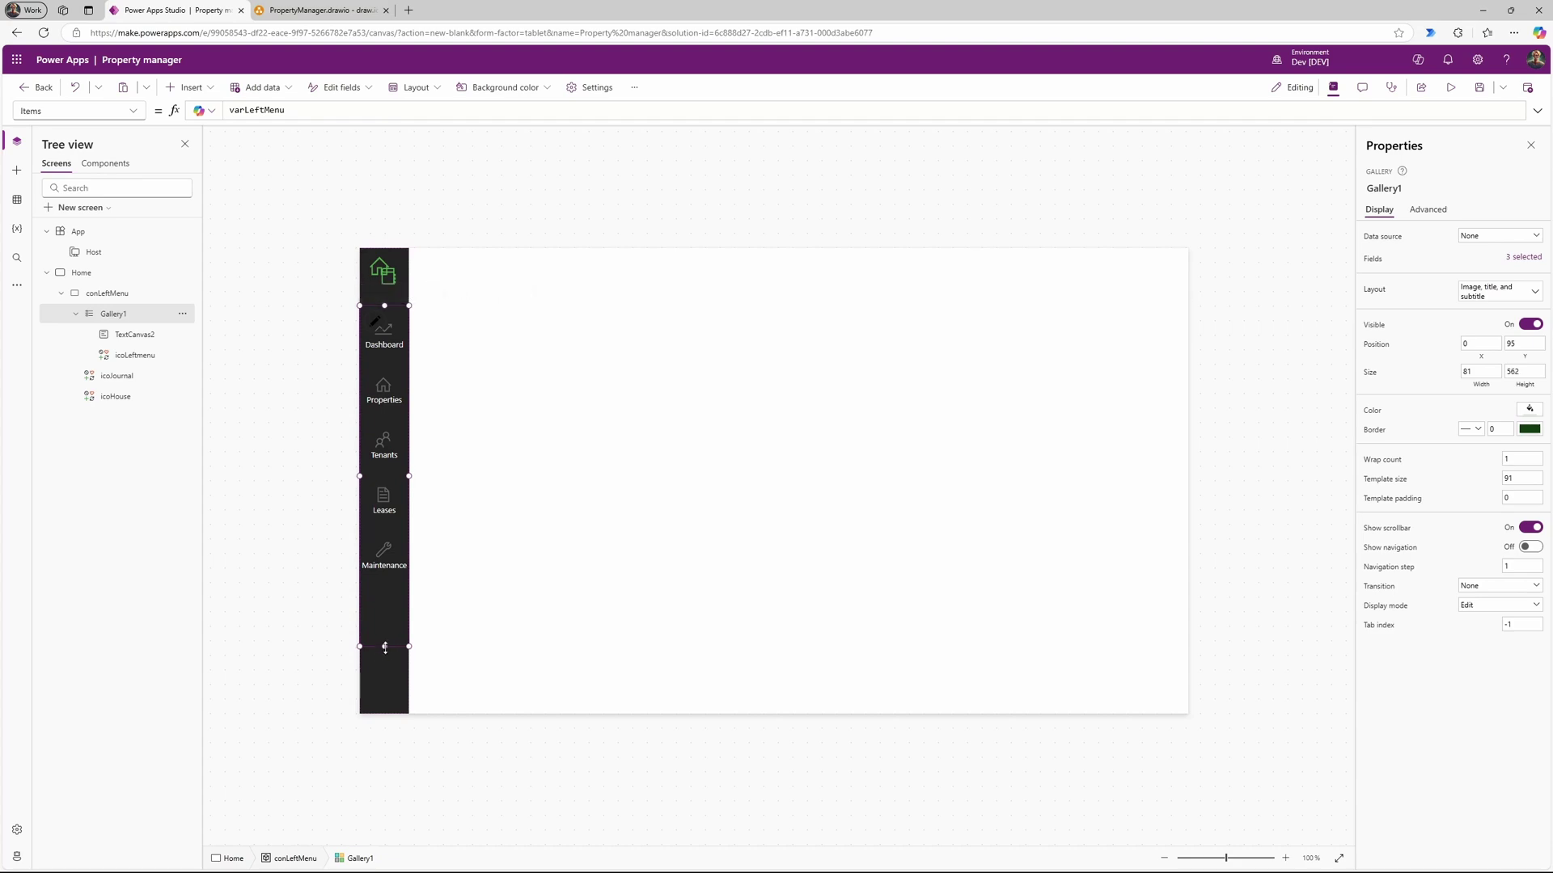
pyautogui.click(397, 654)
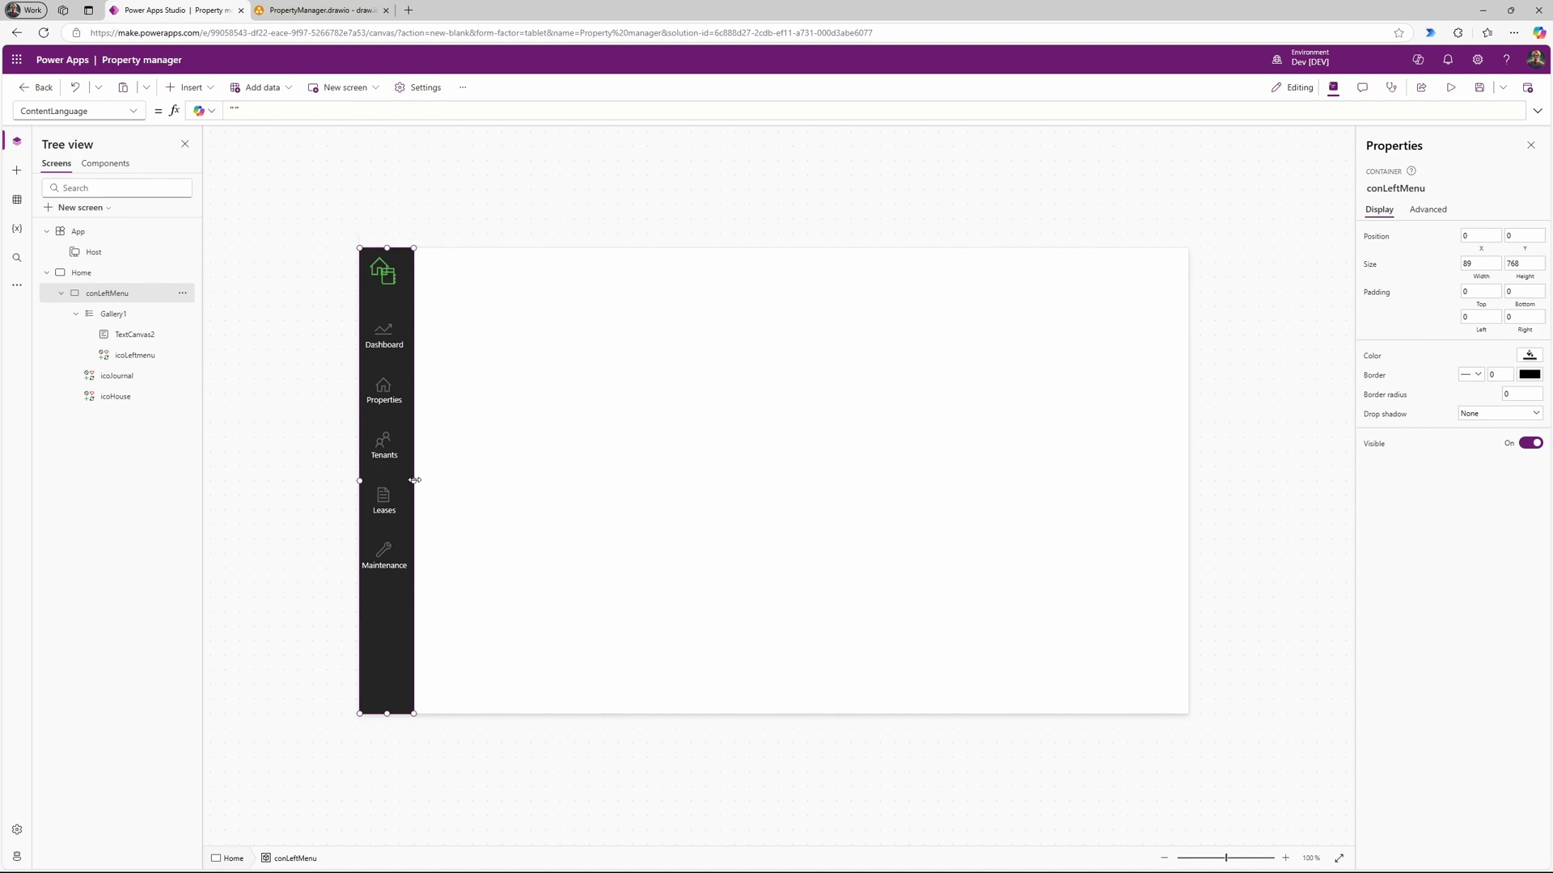
pyautogui.click(370, 595)
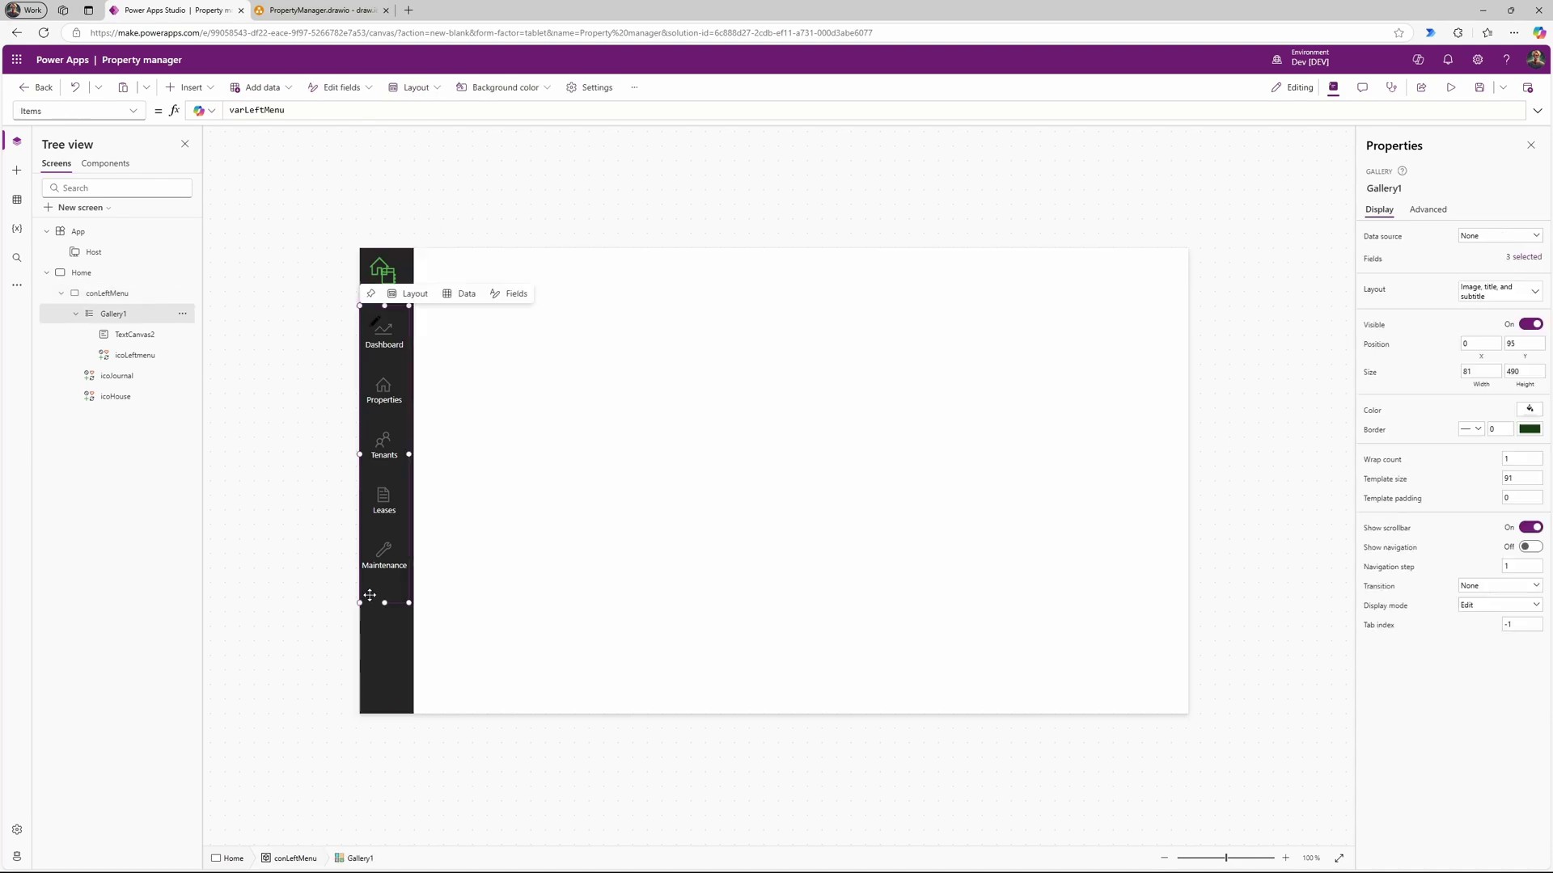
pyautogui.moveTo(410, 453); pyautogui.dragTo(414, 453)
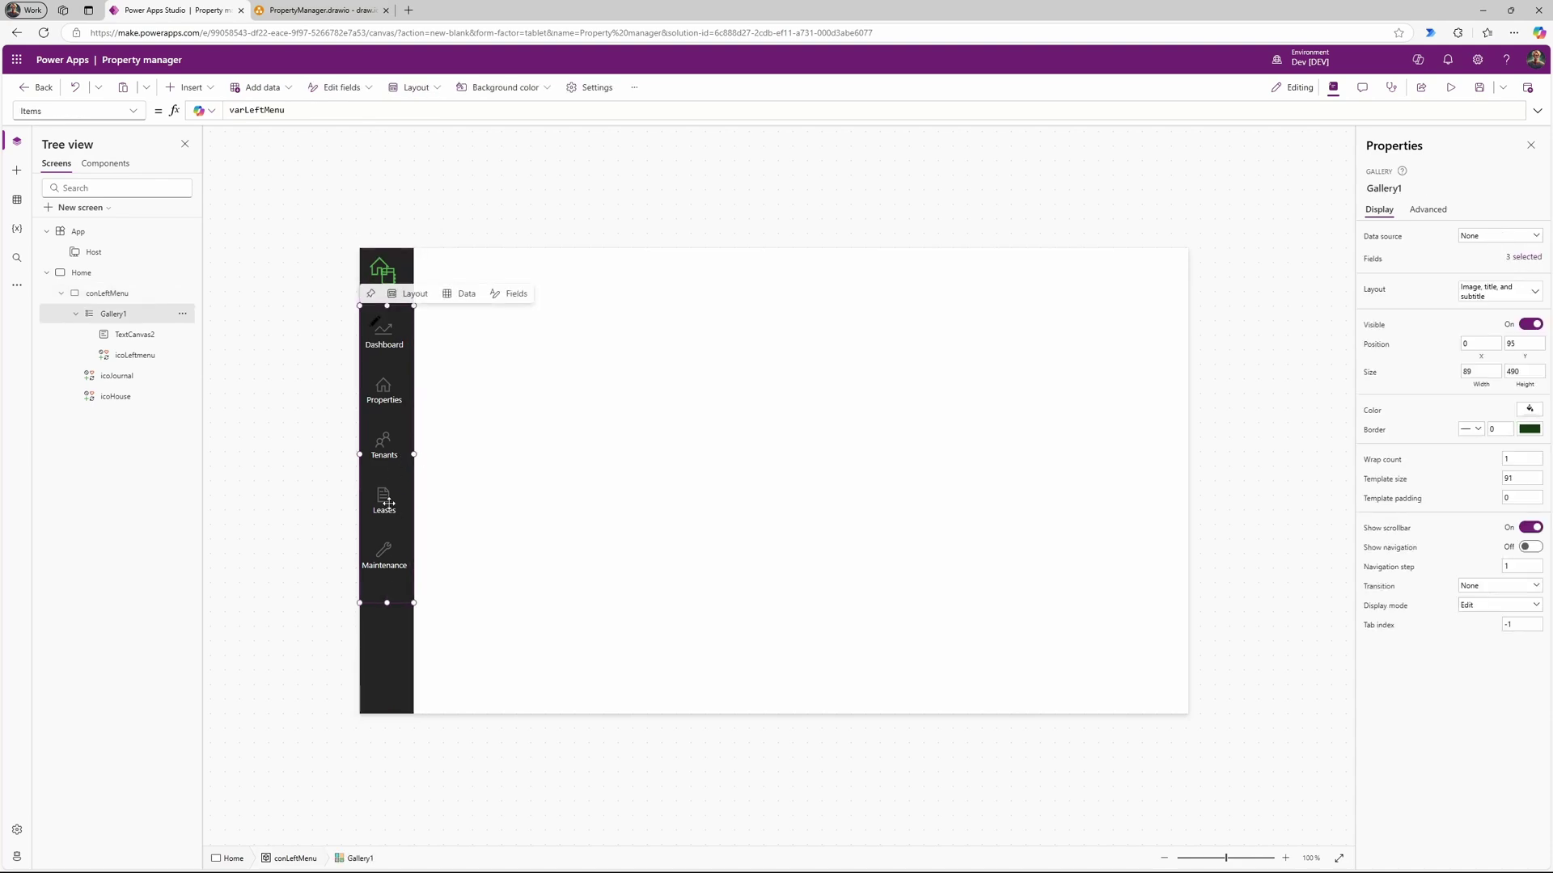
# Step: Move icoLeftmenu horizontally to X 30 within the widened gallery template
pyautogui.click(386, 330)
pyautogui.click(404, 332)
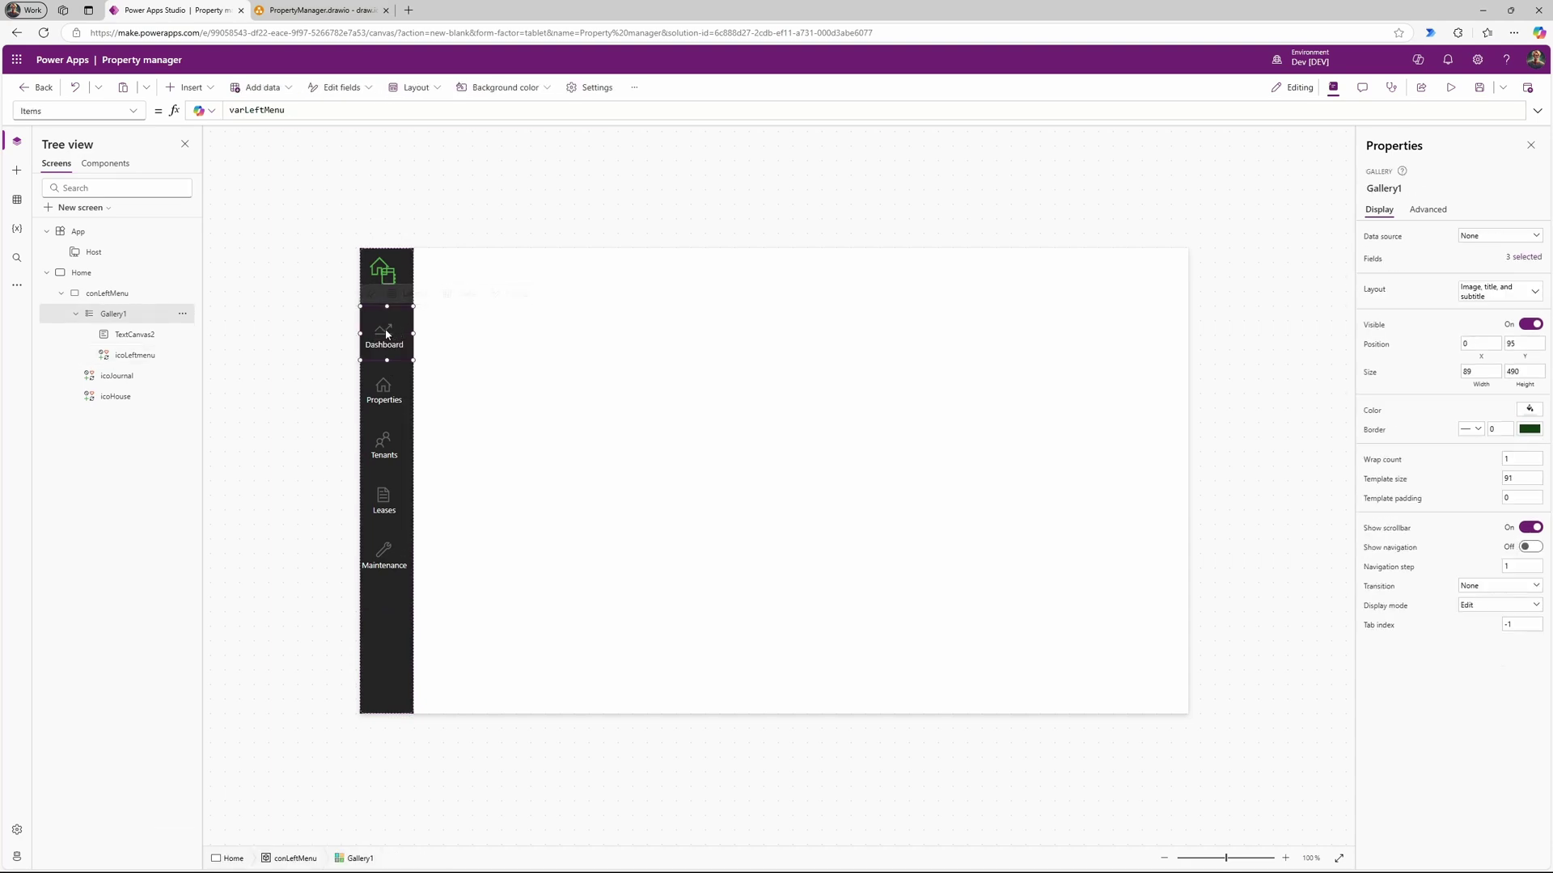
pyautogui.click(385, 330)
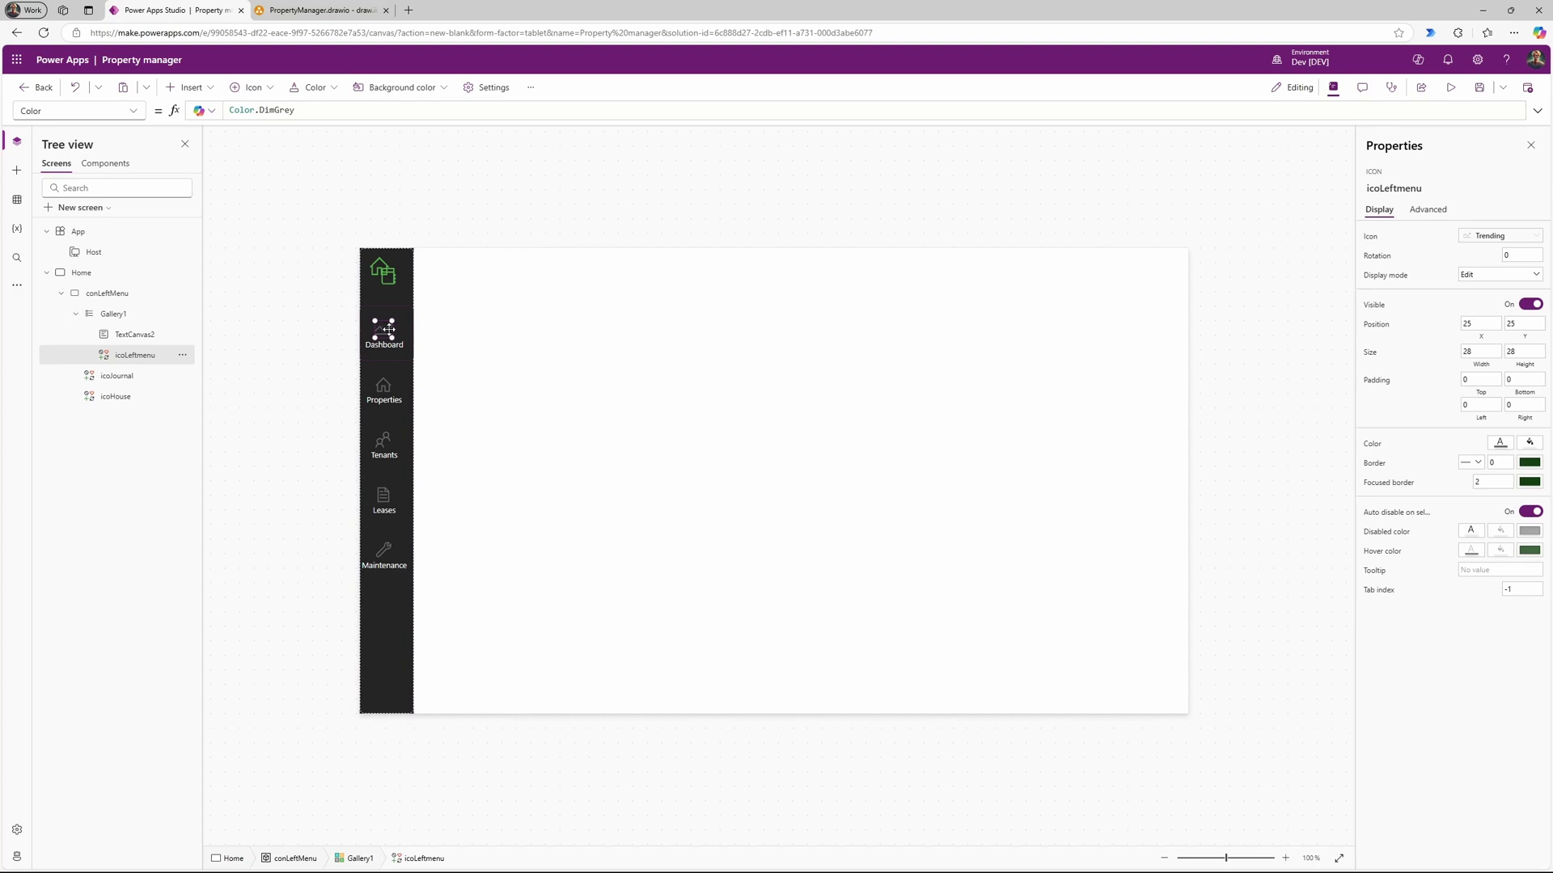
pyautogui.press('Right')
# Step: Widen the gallery's text control to about 89 to span the full width of the menu
pyautogui.click(396, 349)
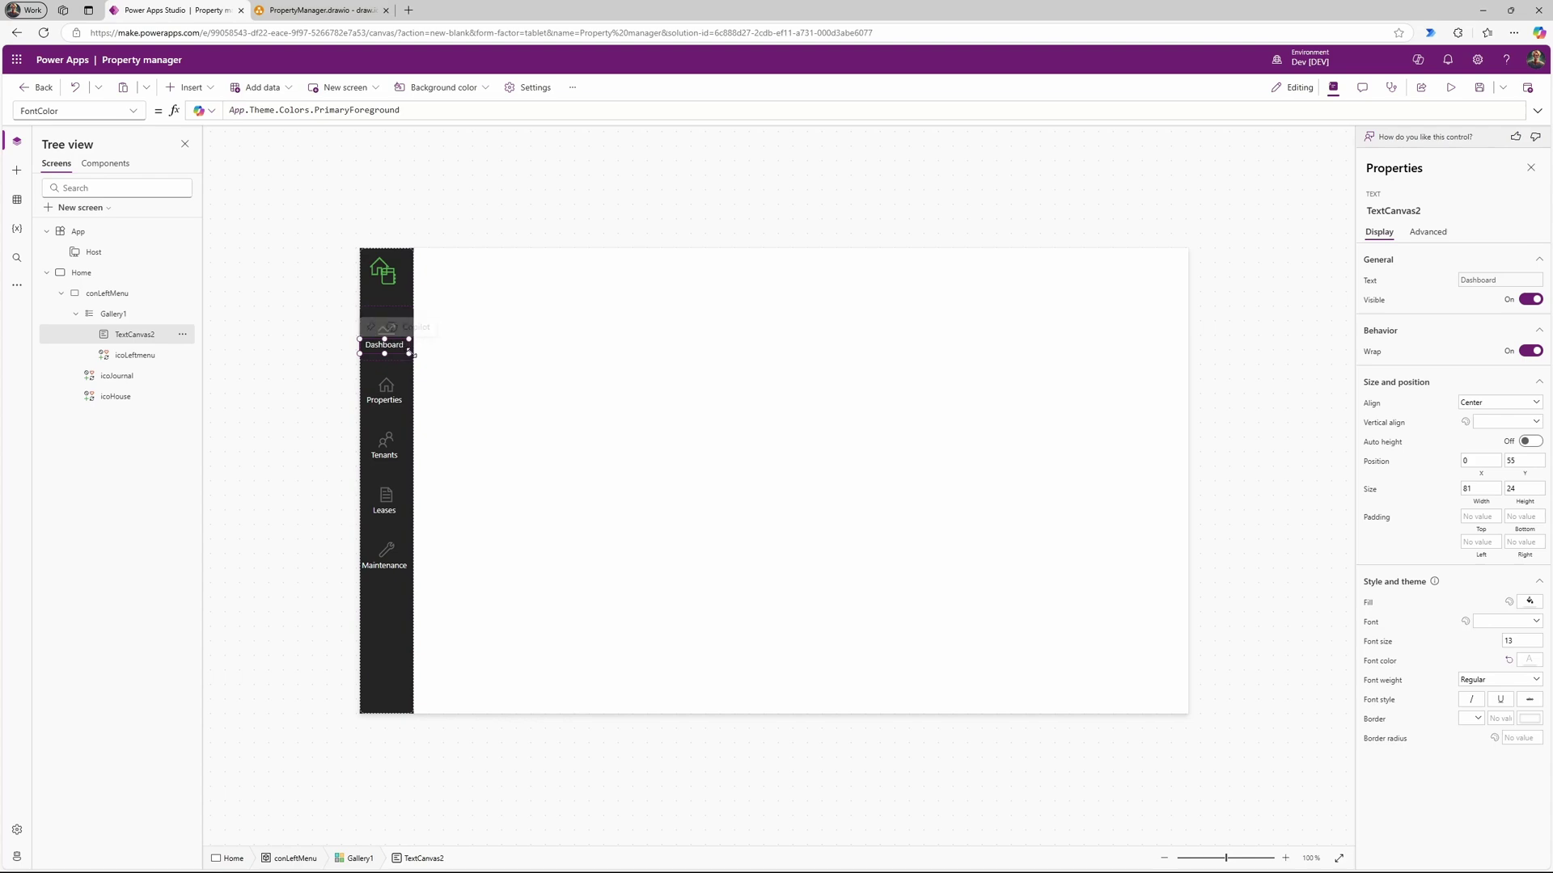
pyautogui.moveTo(409, 353); pyautogui.dragTo(415, 353)
pyautogui.click(386, 440)
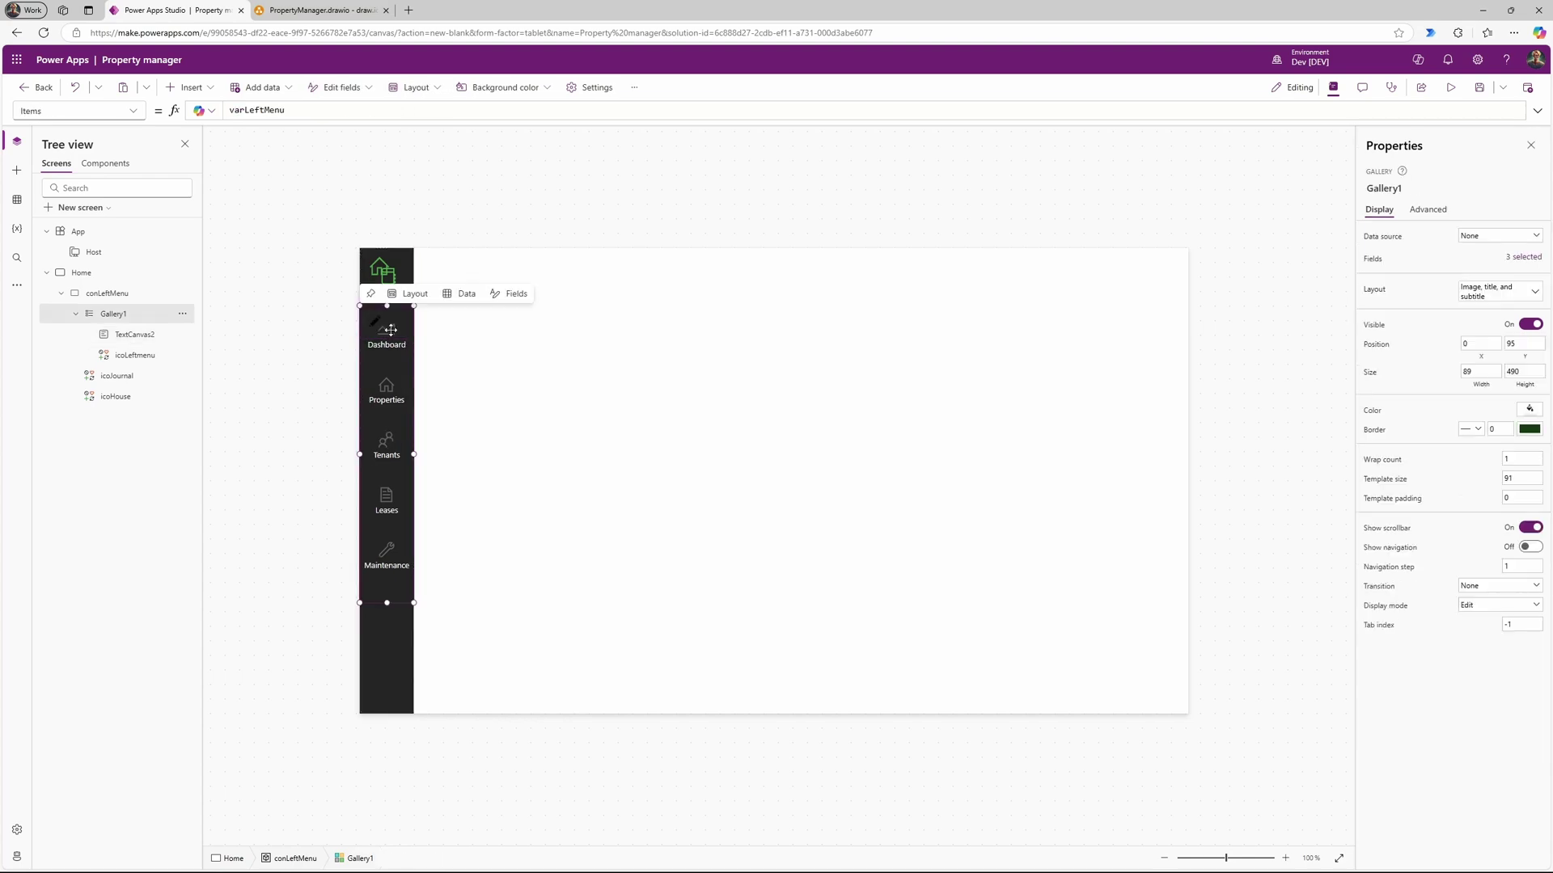
pyautogui.click(496, 558)
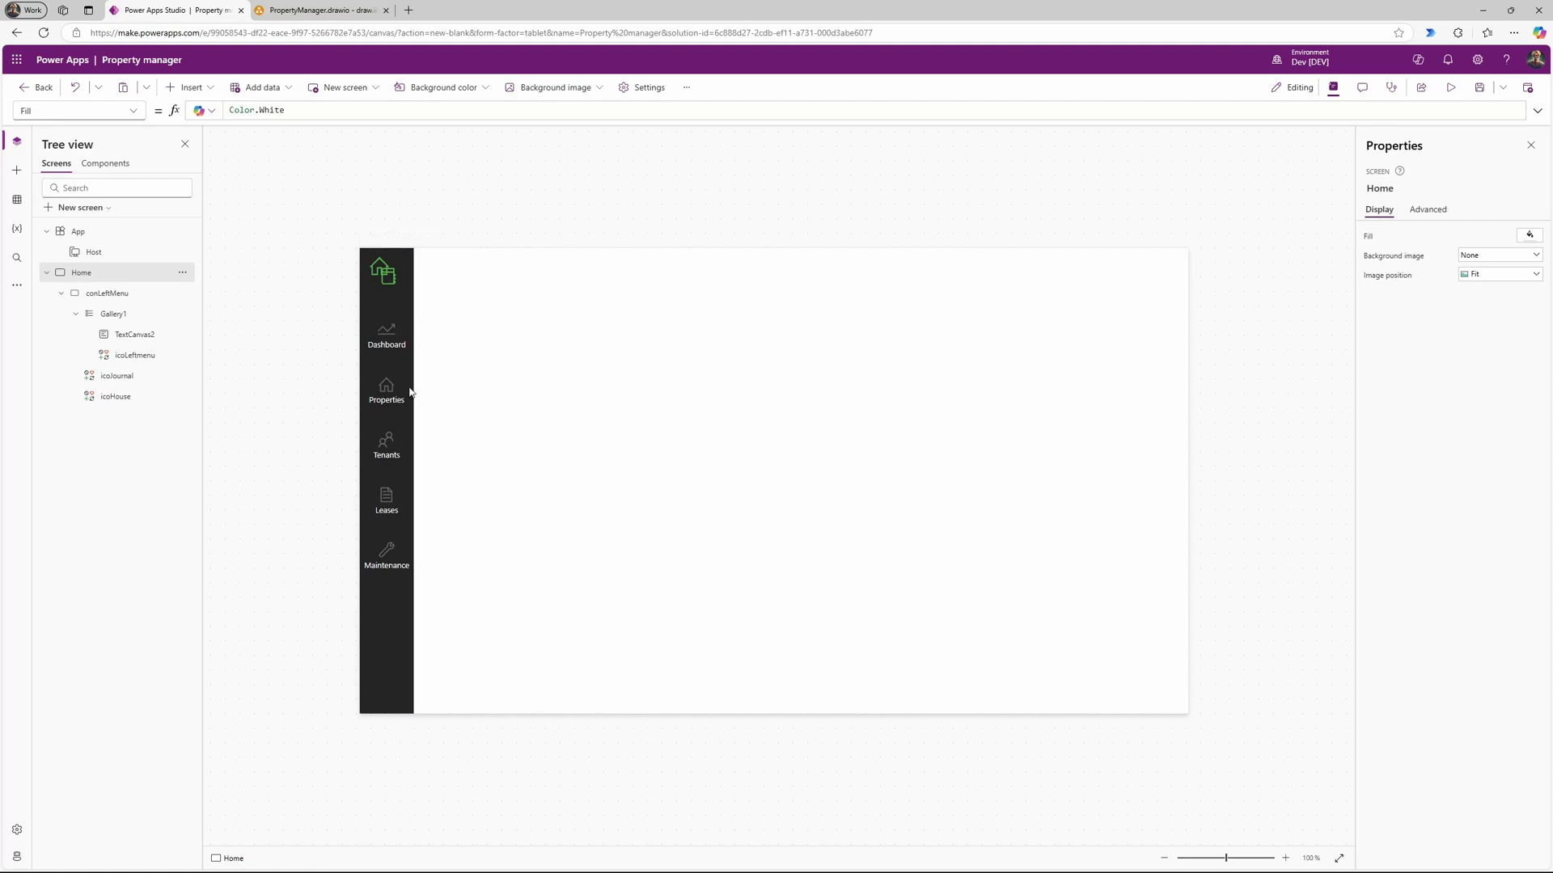
# Step: Rename the gallery's text control as txtLeftmenu
pyautogui.click(157, 334)
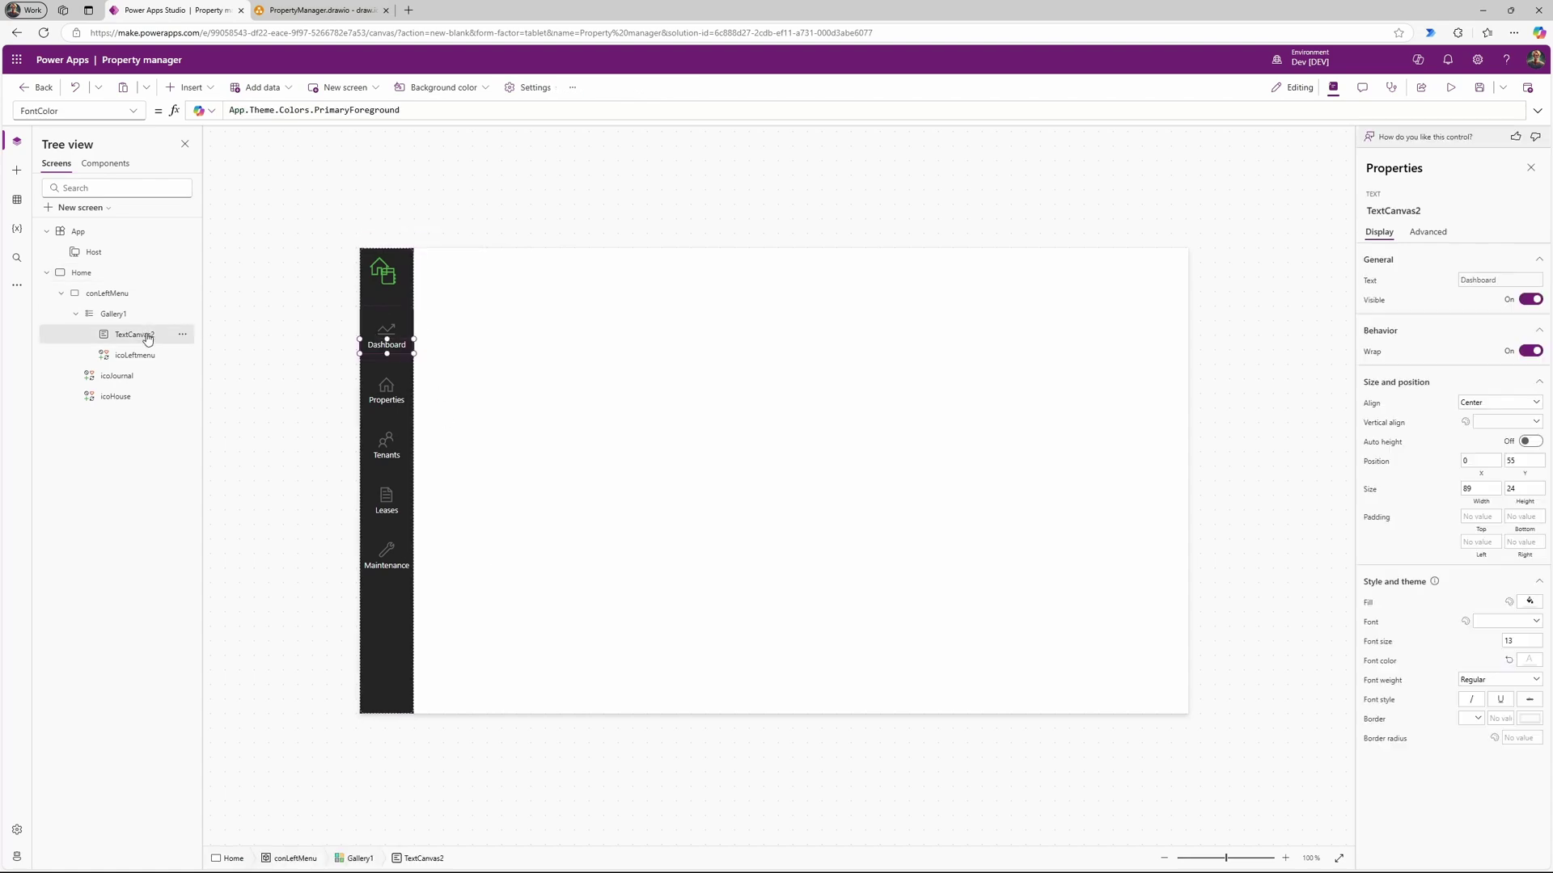
pyautogui.click(182, 334)
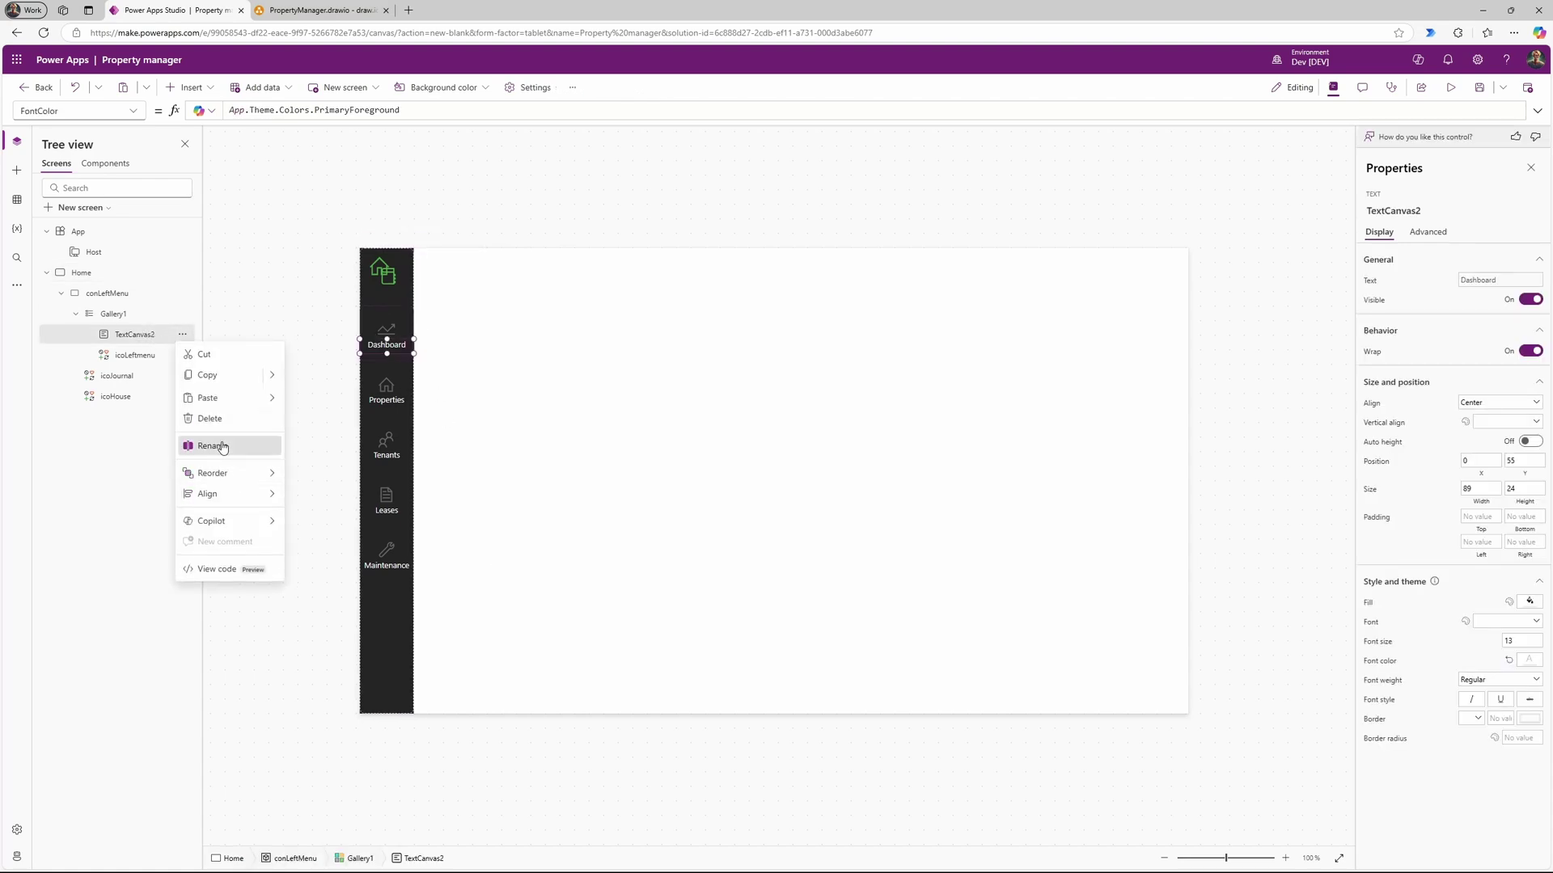
pyautogui.click(183, 443)
pyautogui.click(599, 401)
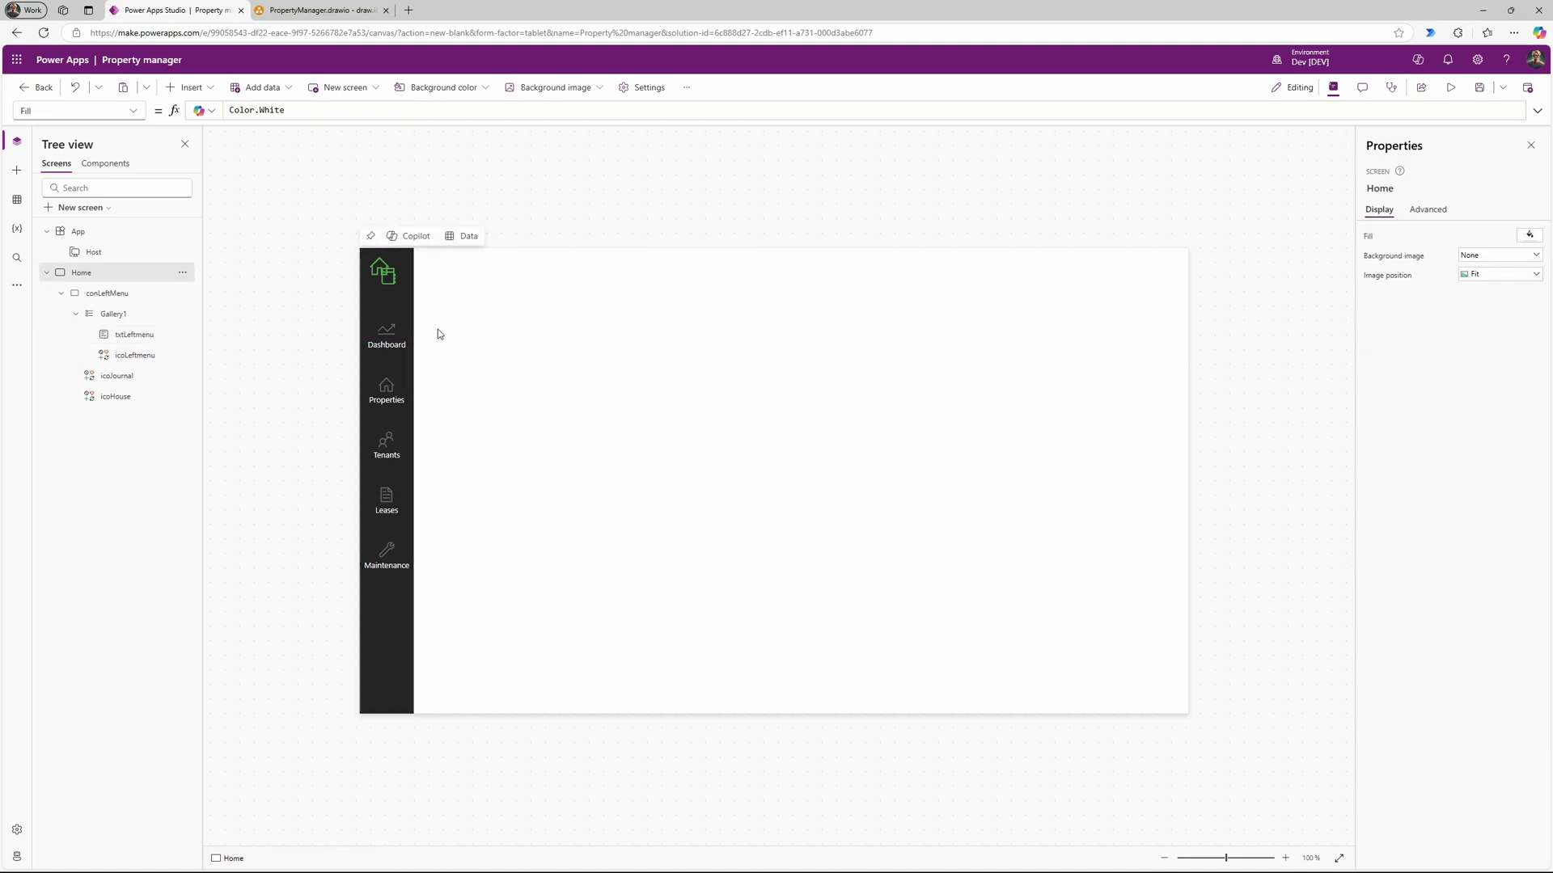
pyautogui.click(383, 324)
pyautogui.click(401, 336)
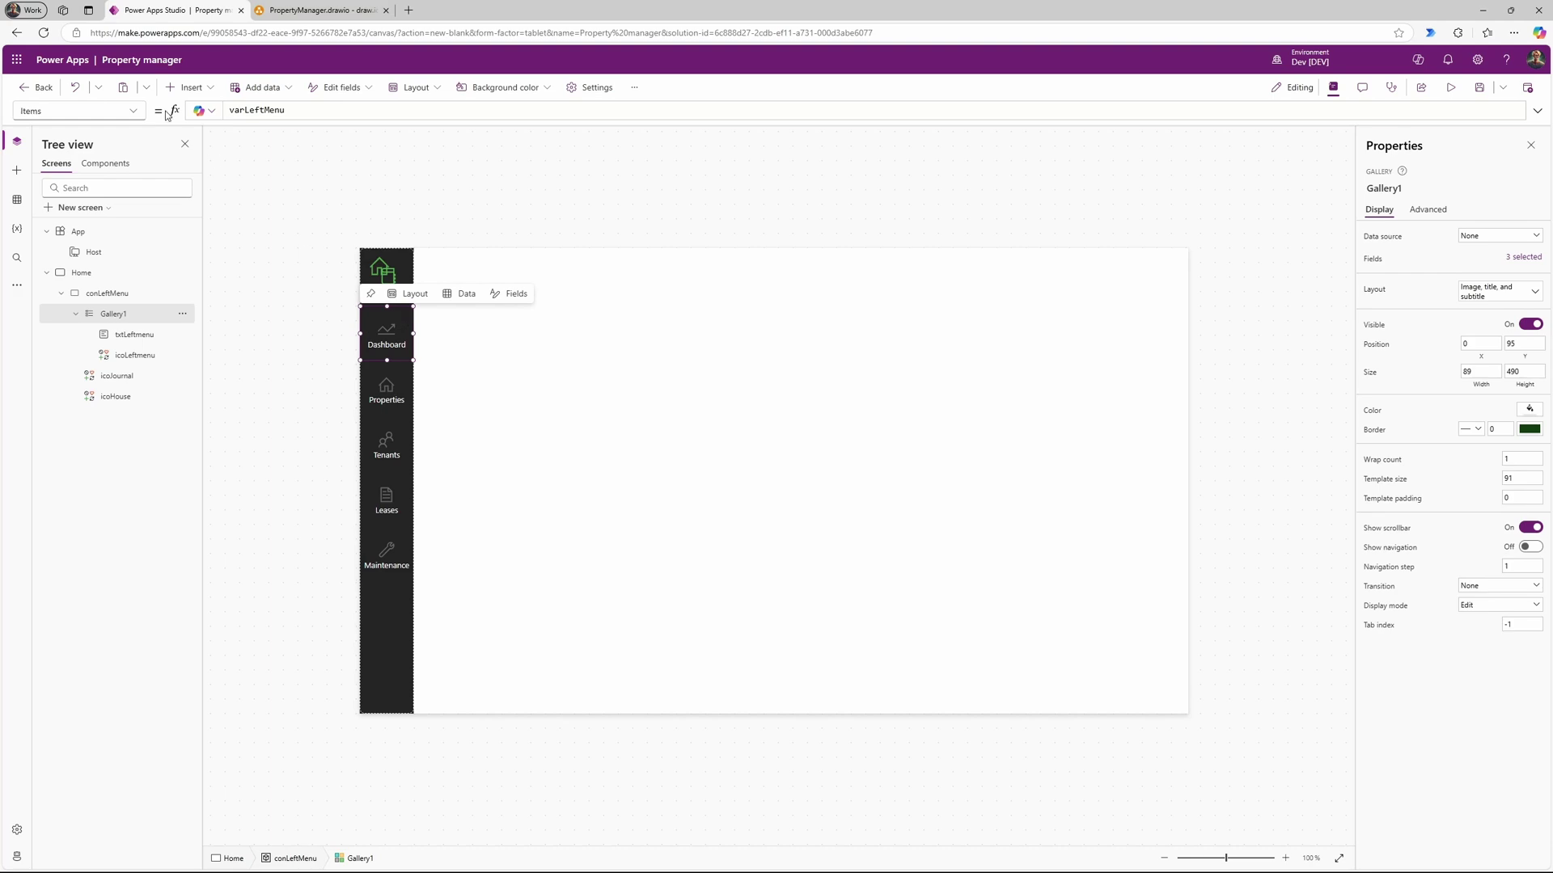
pyautogui.click(134, 112)
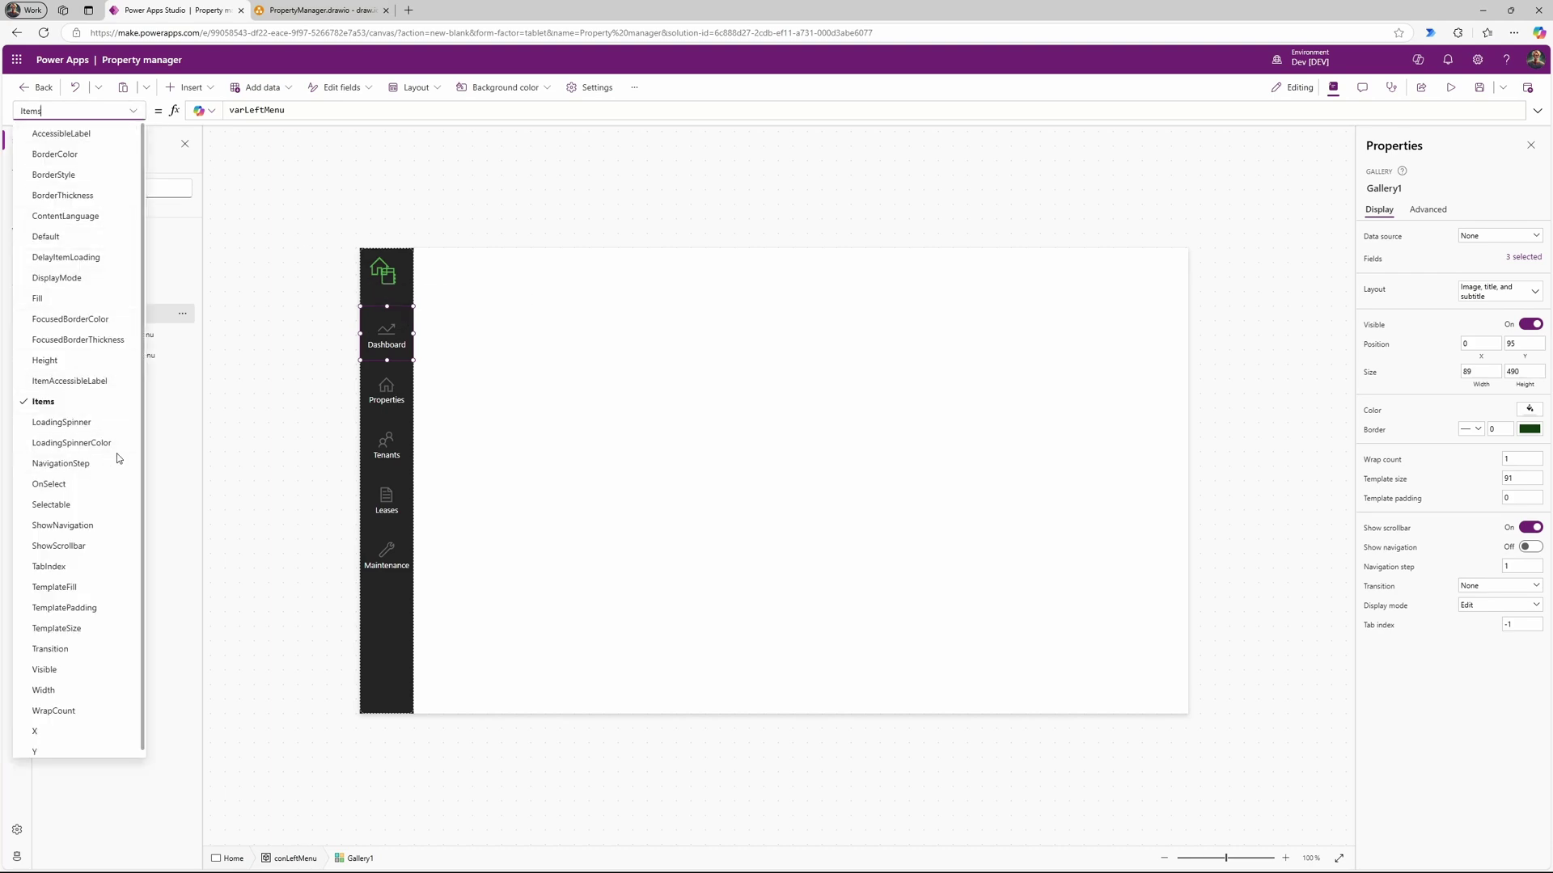
pyautogui.click(390, 331)
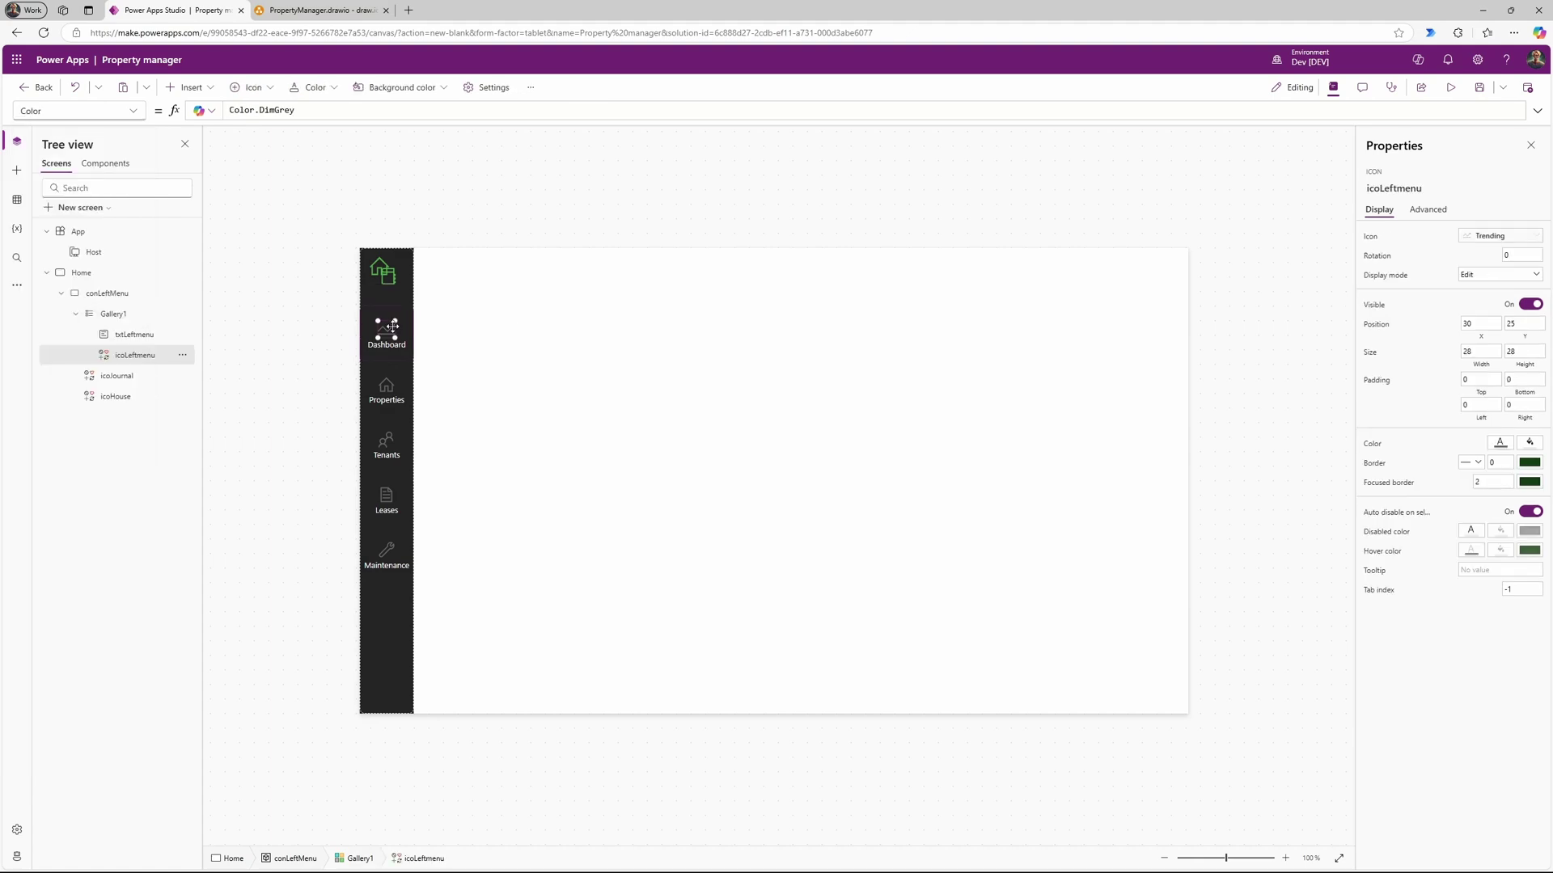
pyautogui.click(136, 117)
pyautogui.scroll(-2, 86, 566)
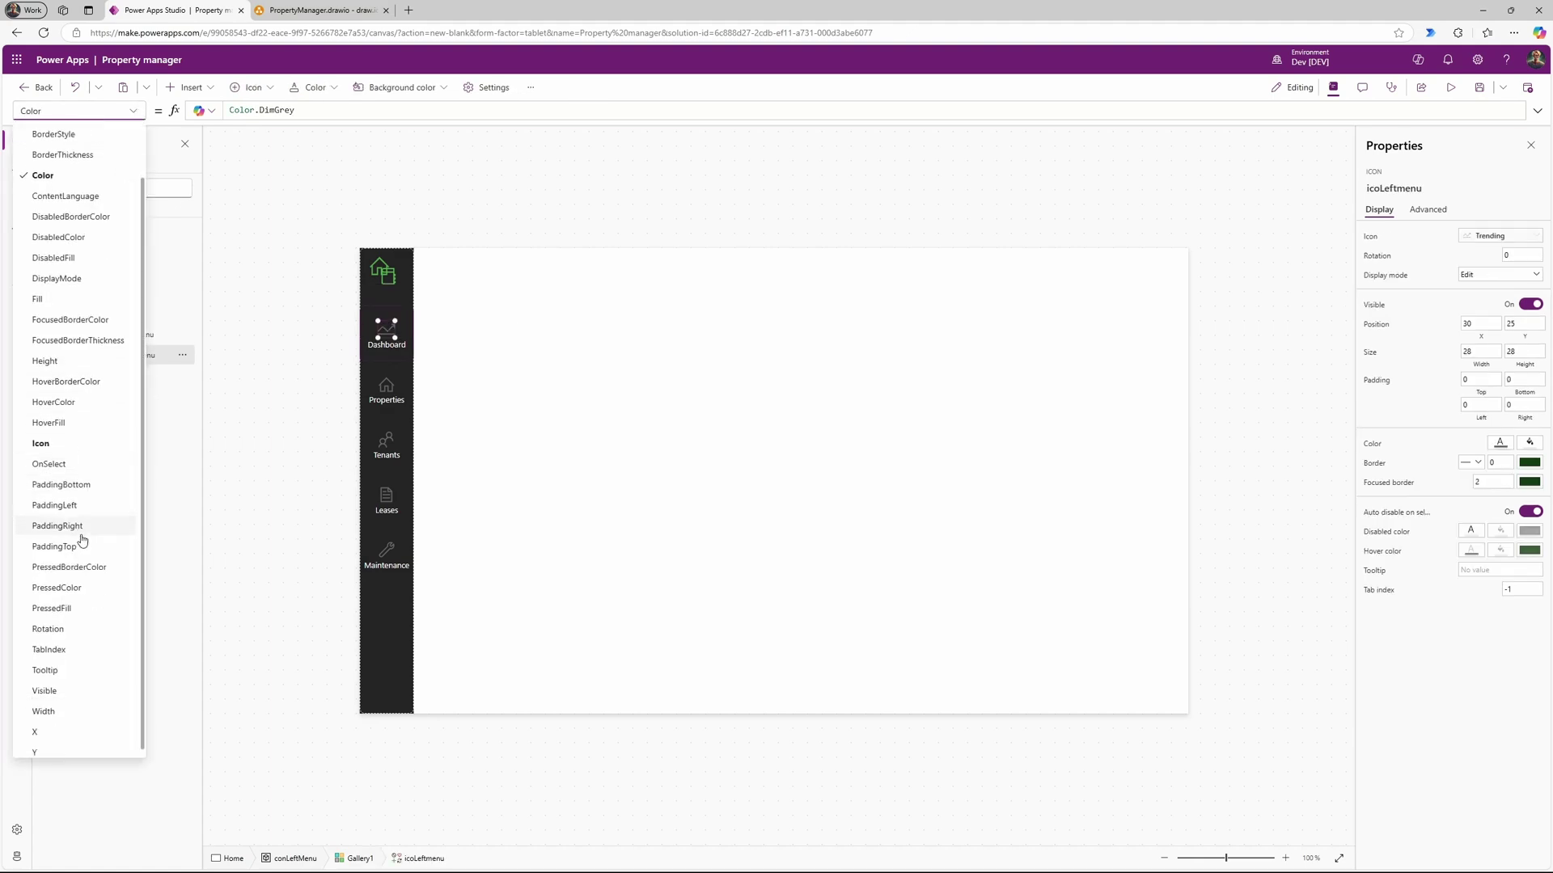
pyautogui.click(87, 602)
pyautogui.click(242, 110)
pyautogui.hotkey('ctrl', 'a')
pyautogui.write('Samp')
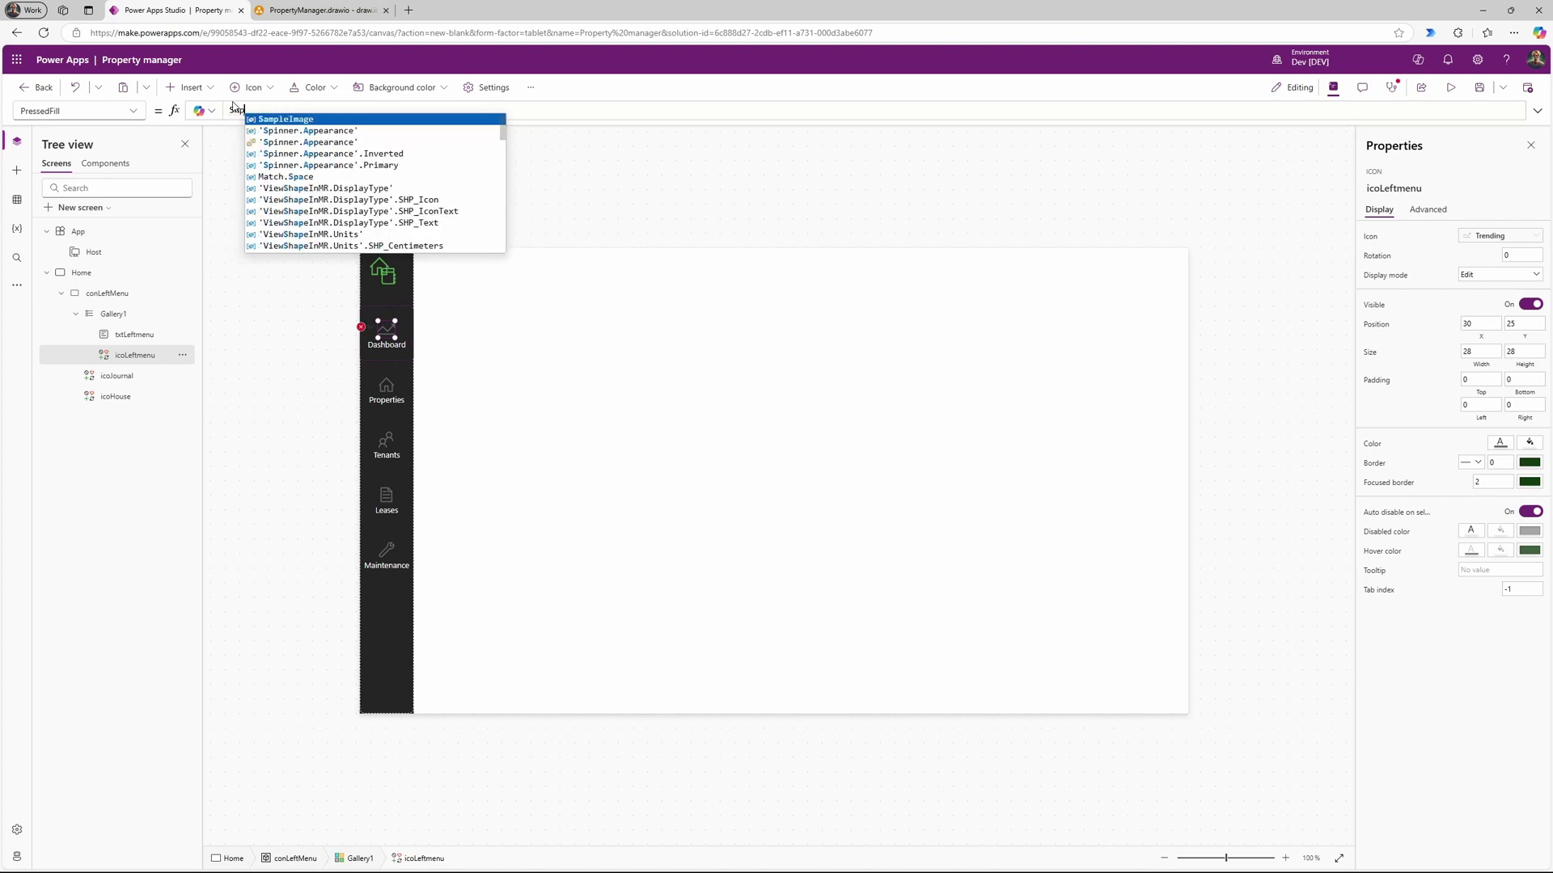
pyautogui.press('BackSpace')
pyautogui.press('BackSpace')
pyautogui.press('BackSpace')
pyautogui.press('BackSpace')
pyautogui.write('sel')
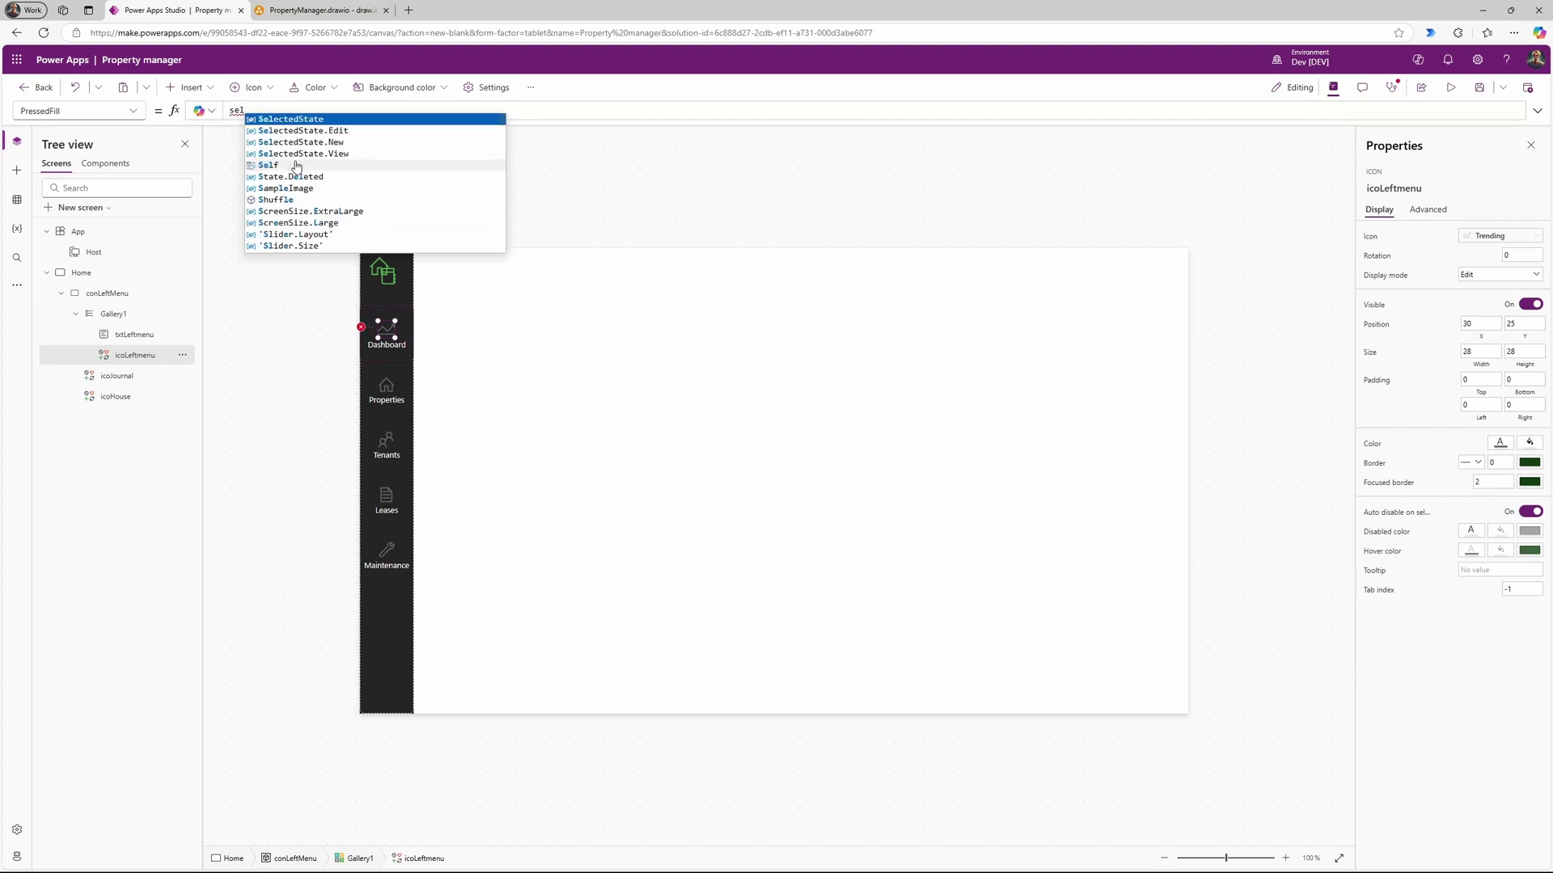
pyautogui.click(527, 322)
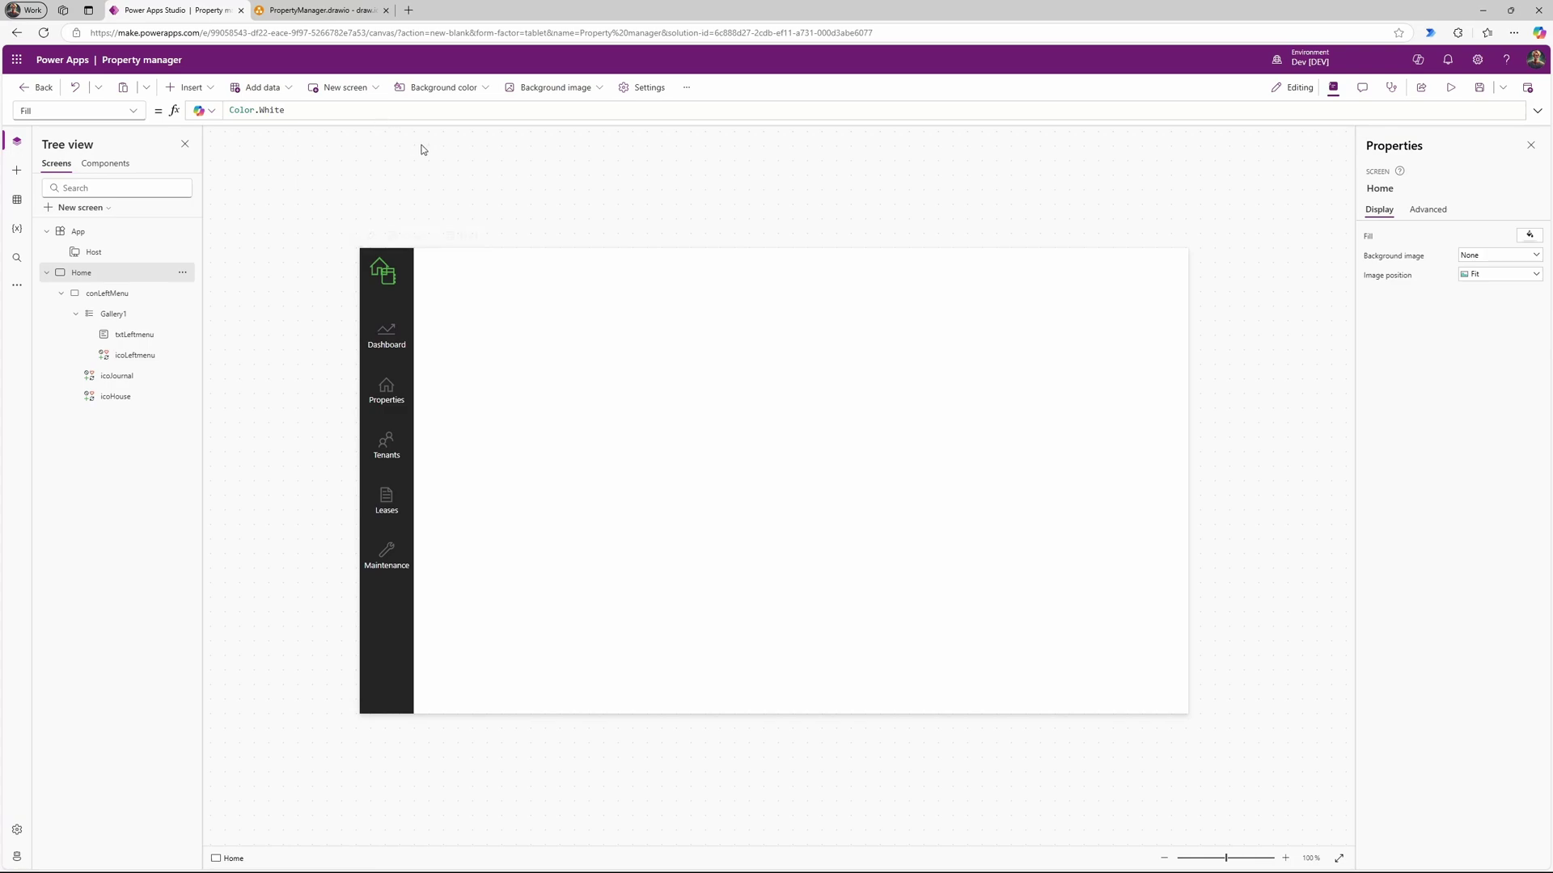
# Step: Switch to the PropertyManager.drawio diagram and examine the header area of the property manager UI mockup
pyautogui.click(308, 11)
pyautogui.scroll(-2, 657, 540)
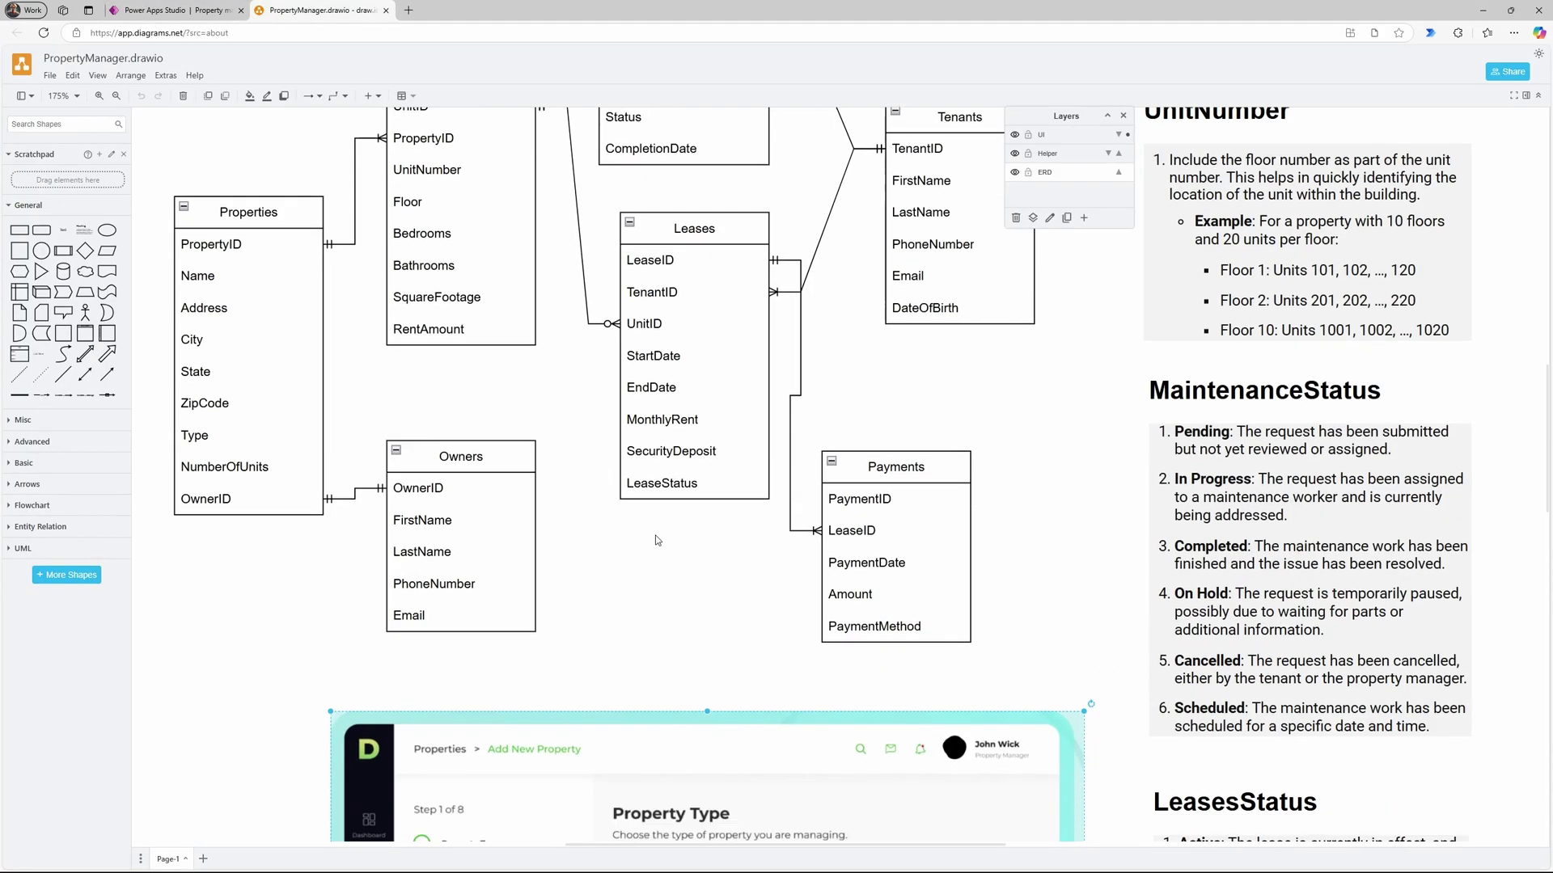
pyautogui.scroll(-3, 658, 540)
pyautogui.scroll(-3, 706, 721)
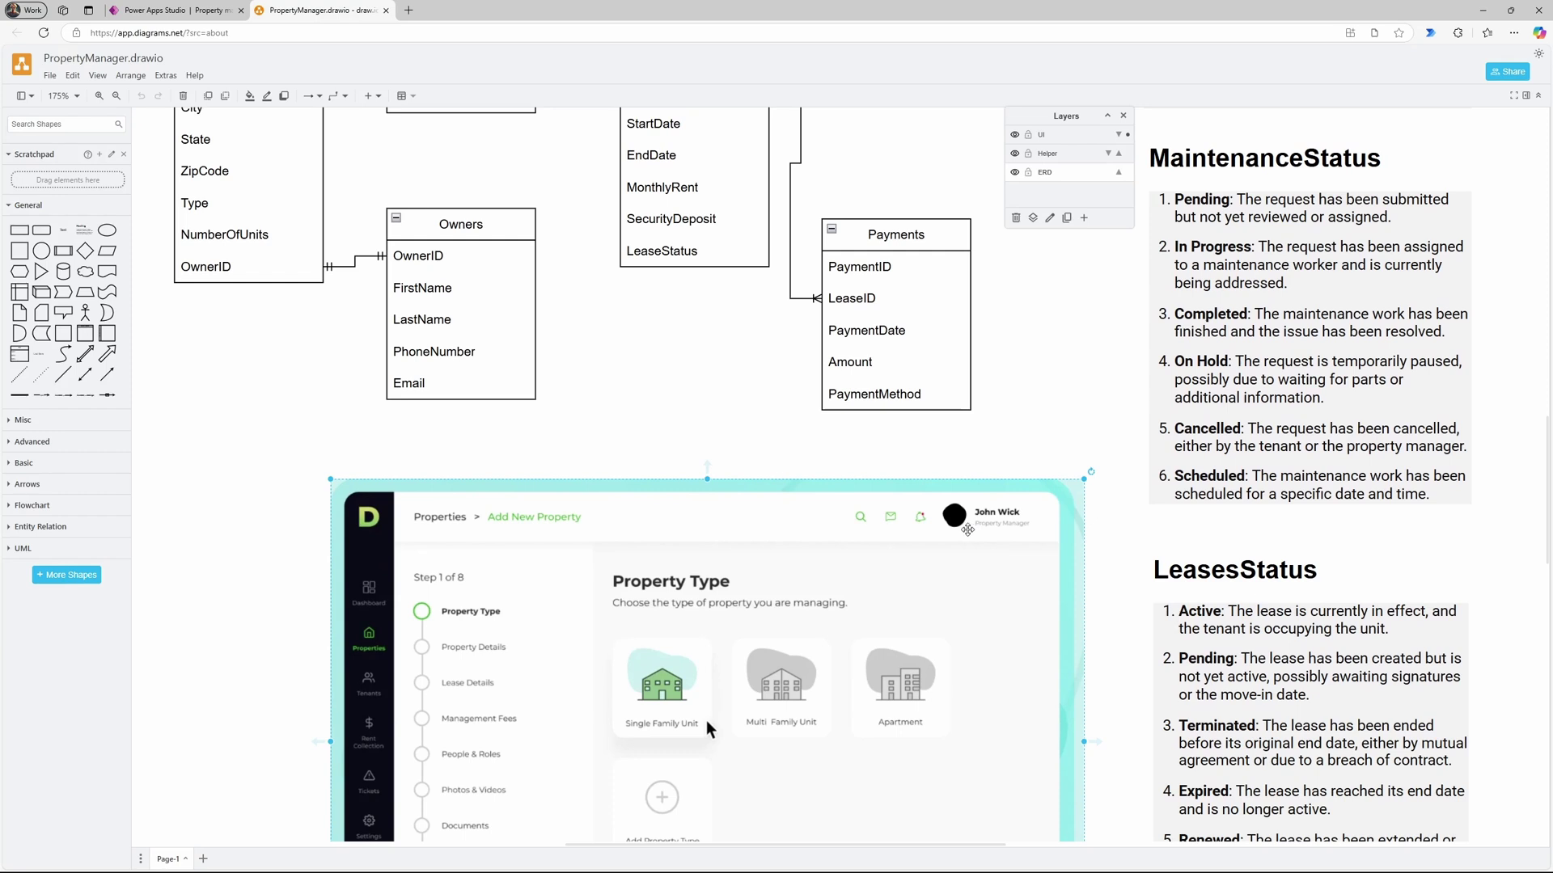
# Step: Return to Power Apps Studio, insert a container on the Home screen, and position it at 89, 0 beside the left menu
pyautogui.click(163, 13)
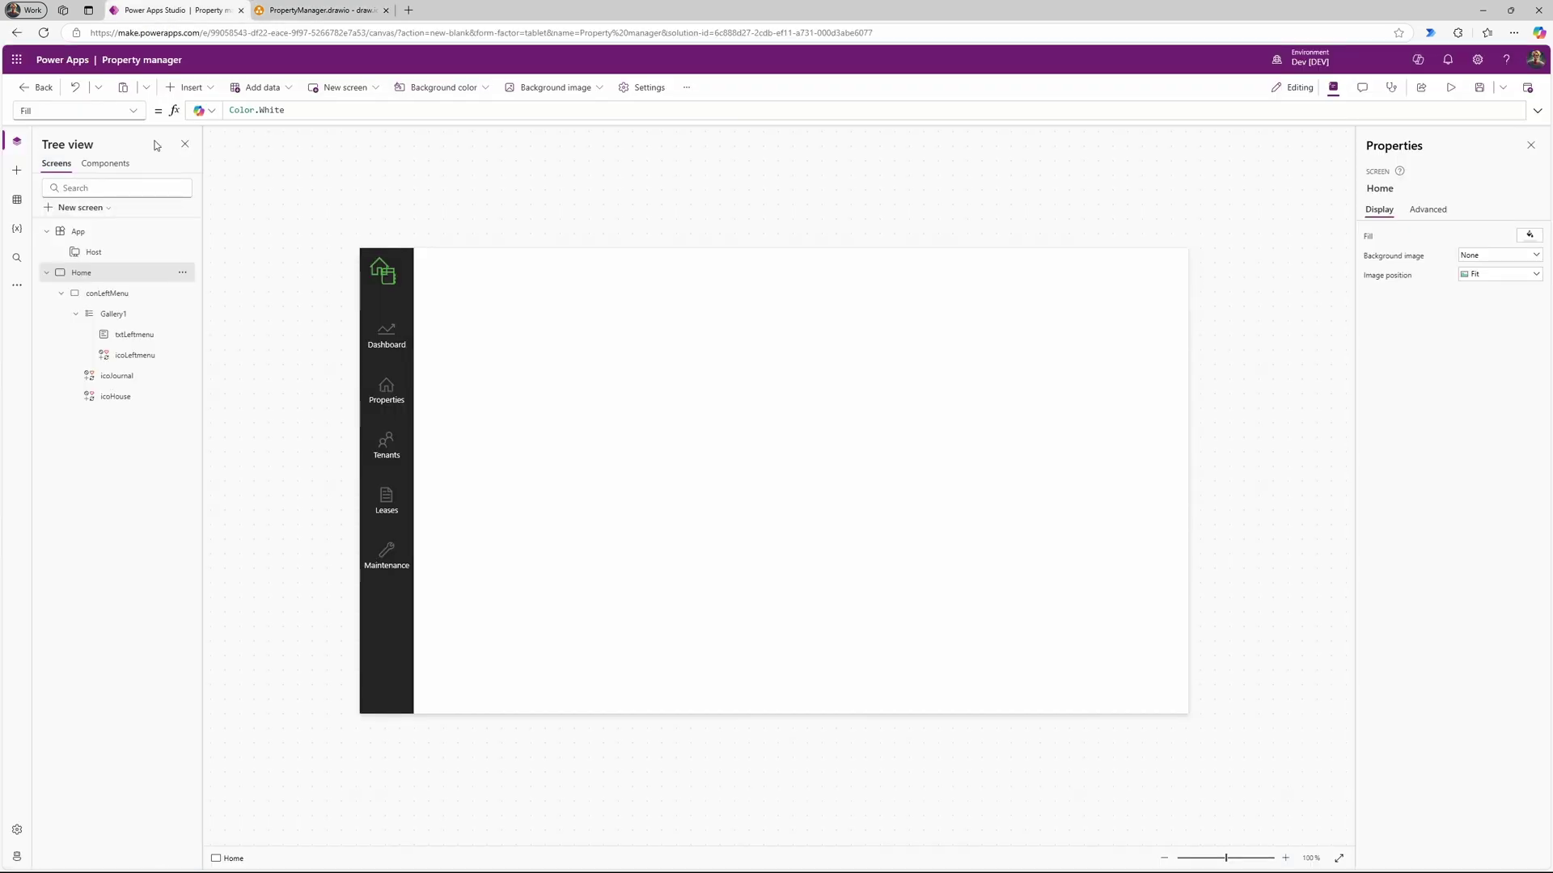
pyautogui.click(198, 88)
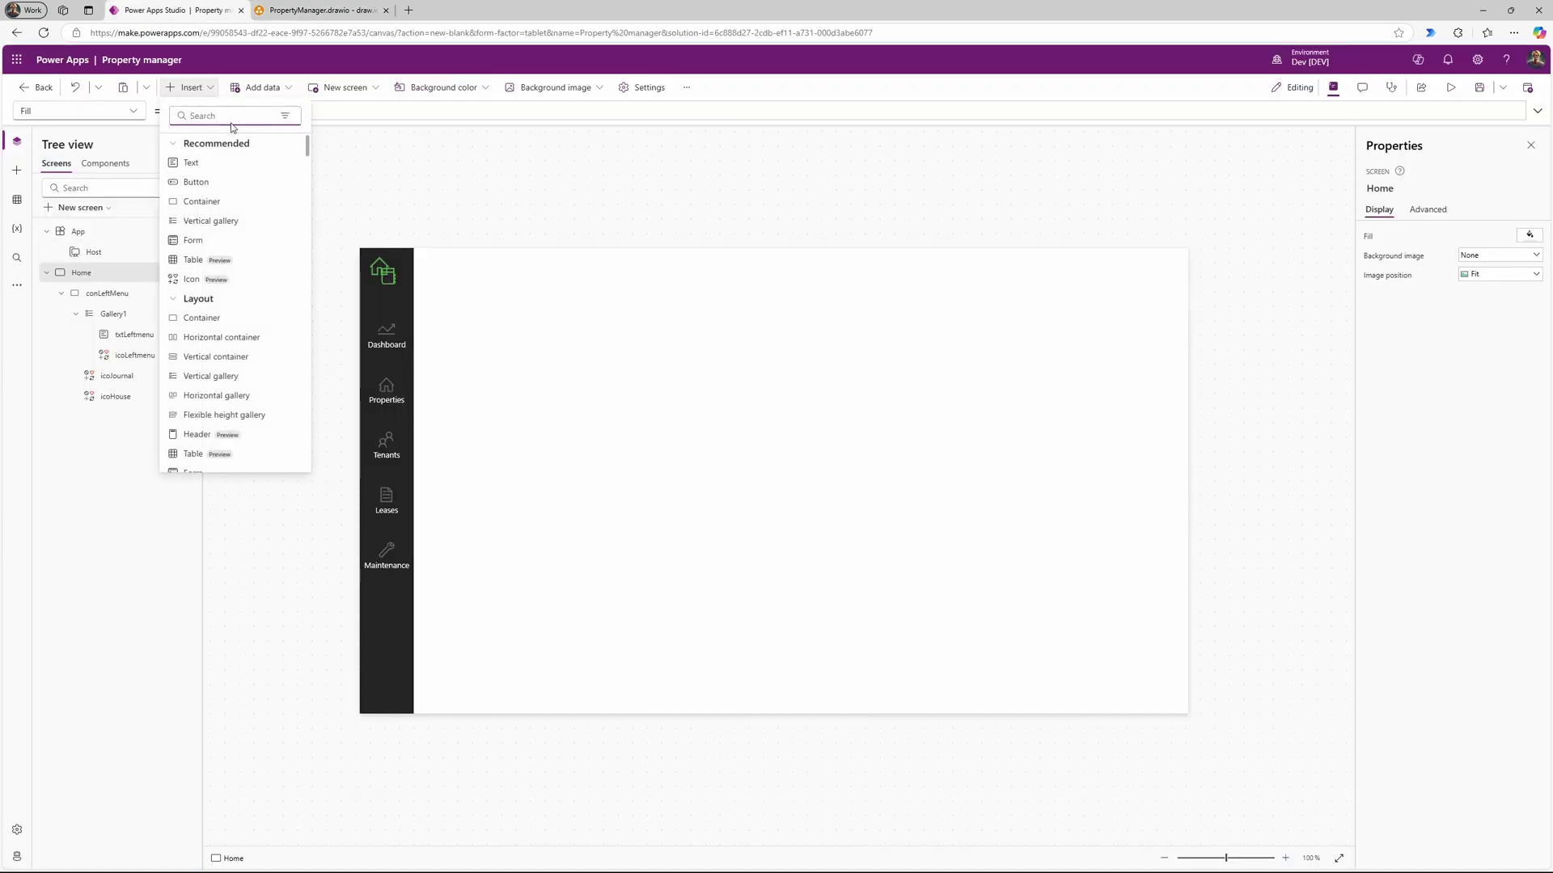
pyautogui.click(202, 202)
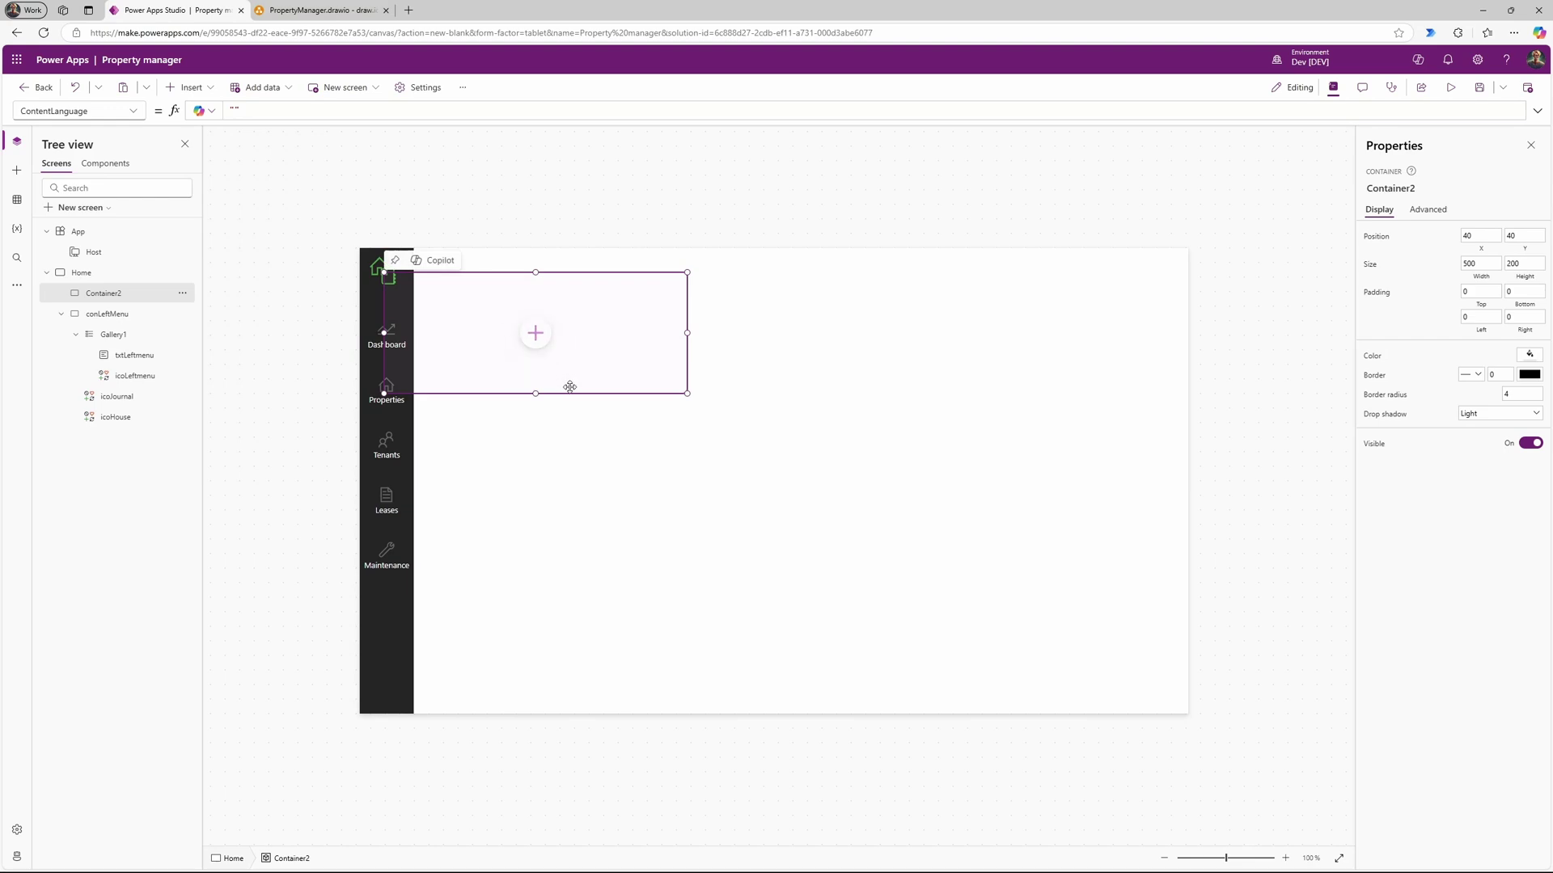
pyautogui.moveTo(570, 388); pyautogui.dragTo(600, 358)
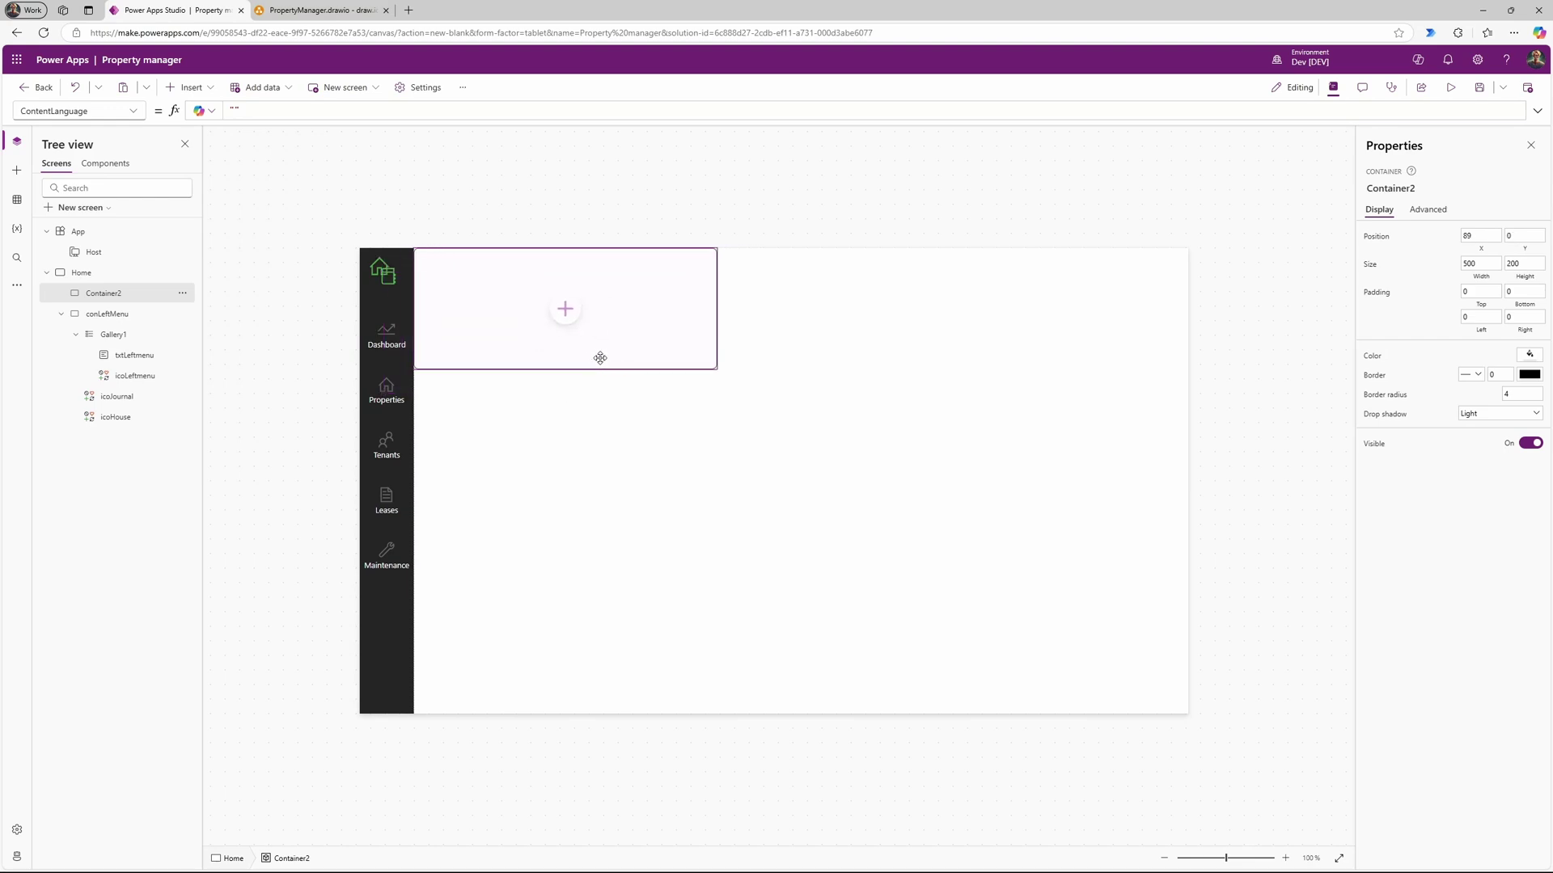
# Step: Resize the new header container to about 1277 wide and 68 high, spanning the screen beside the left menu
pyautogui.moveTo(718, 308); pyautogui.dragTo(1261, 277)
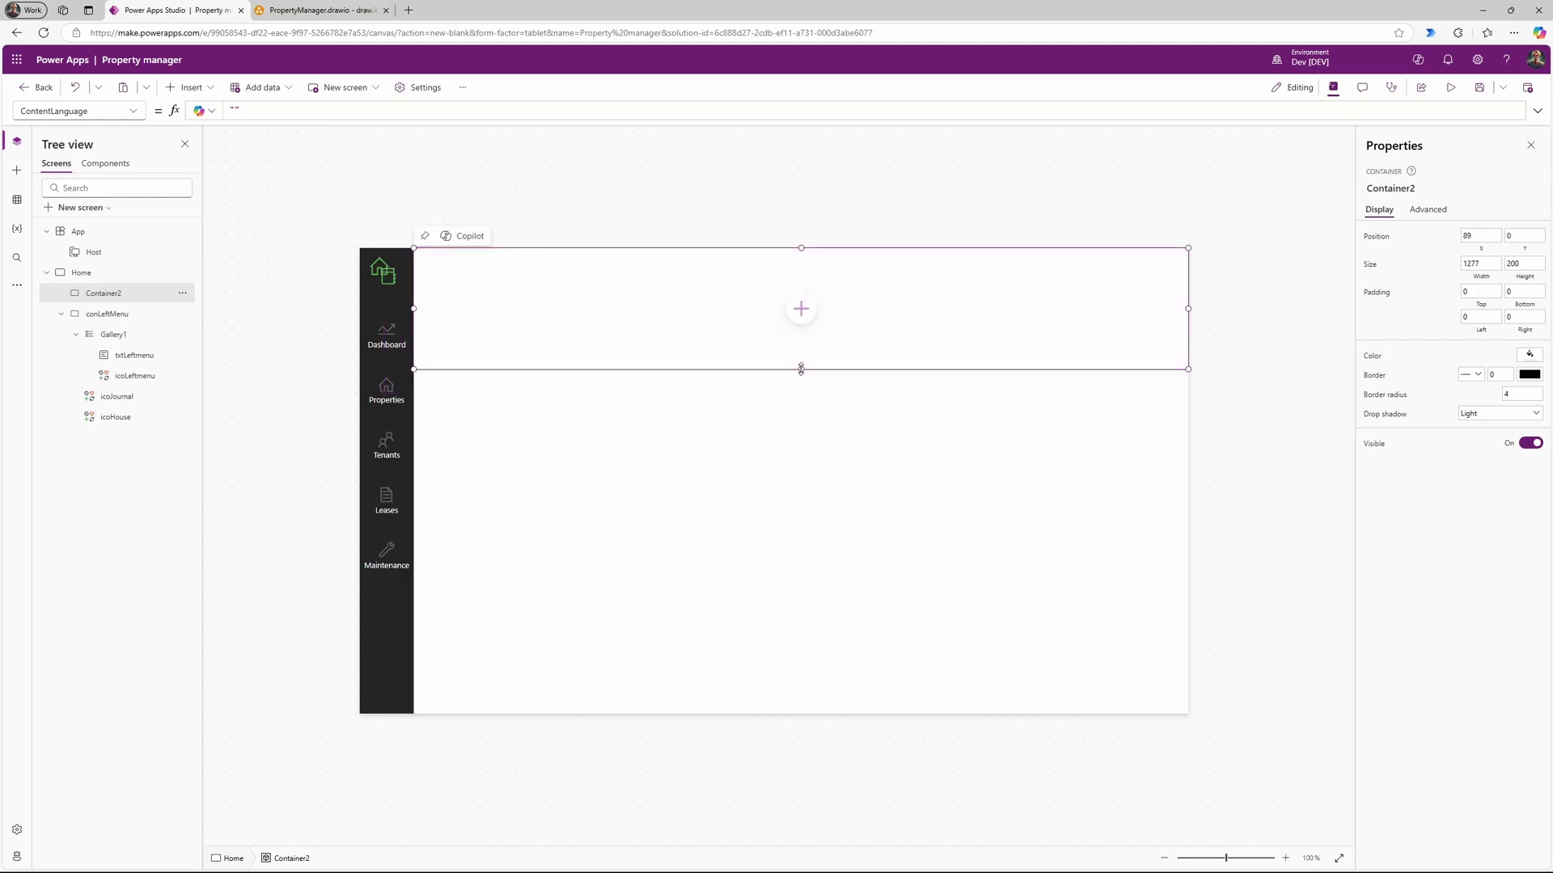
pyautogui.moveTo(800, 369); pyautogui.dragTo(804, 289)
pyautogui.click(663, 274)
pyautogui.click(666, 275)
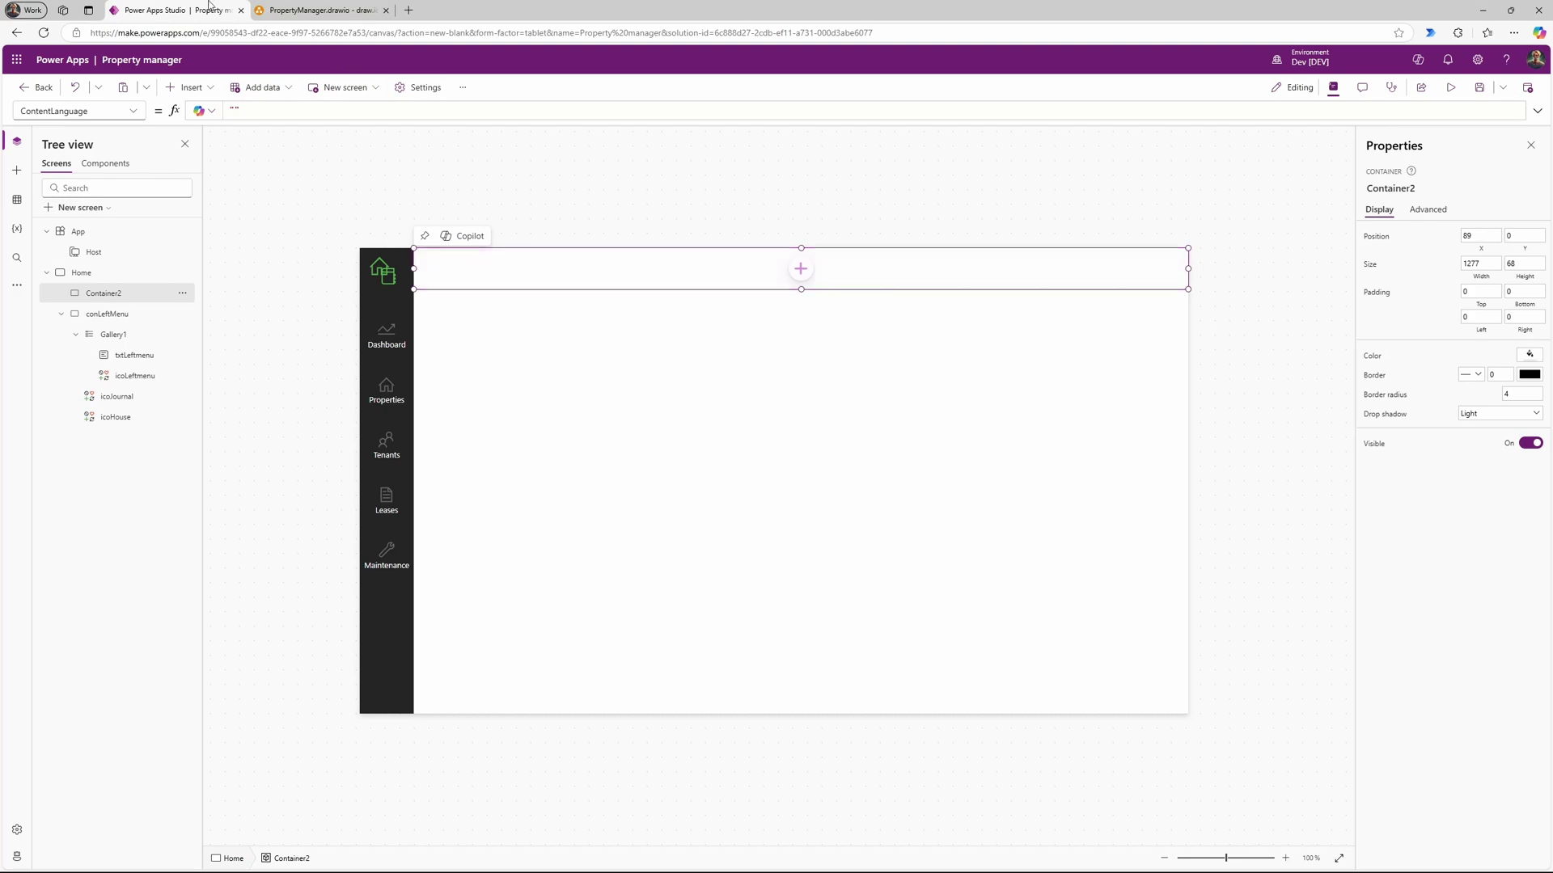
# Step: Check the header in the PropertyManager.drawio mockup, return to Power Apps Studio, and set the header container's border radius to 0 and drop shadow to Regular
pyautogui.click(320, 9)
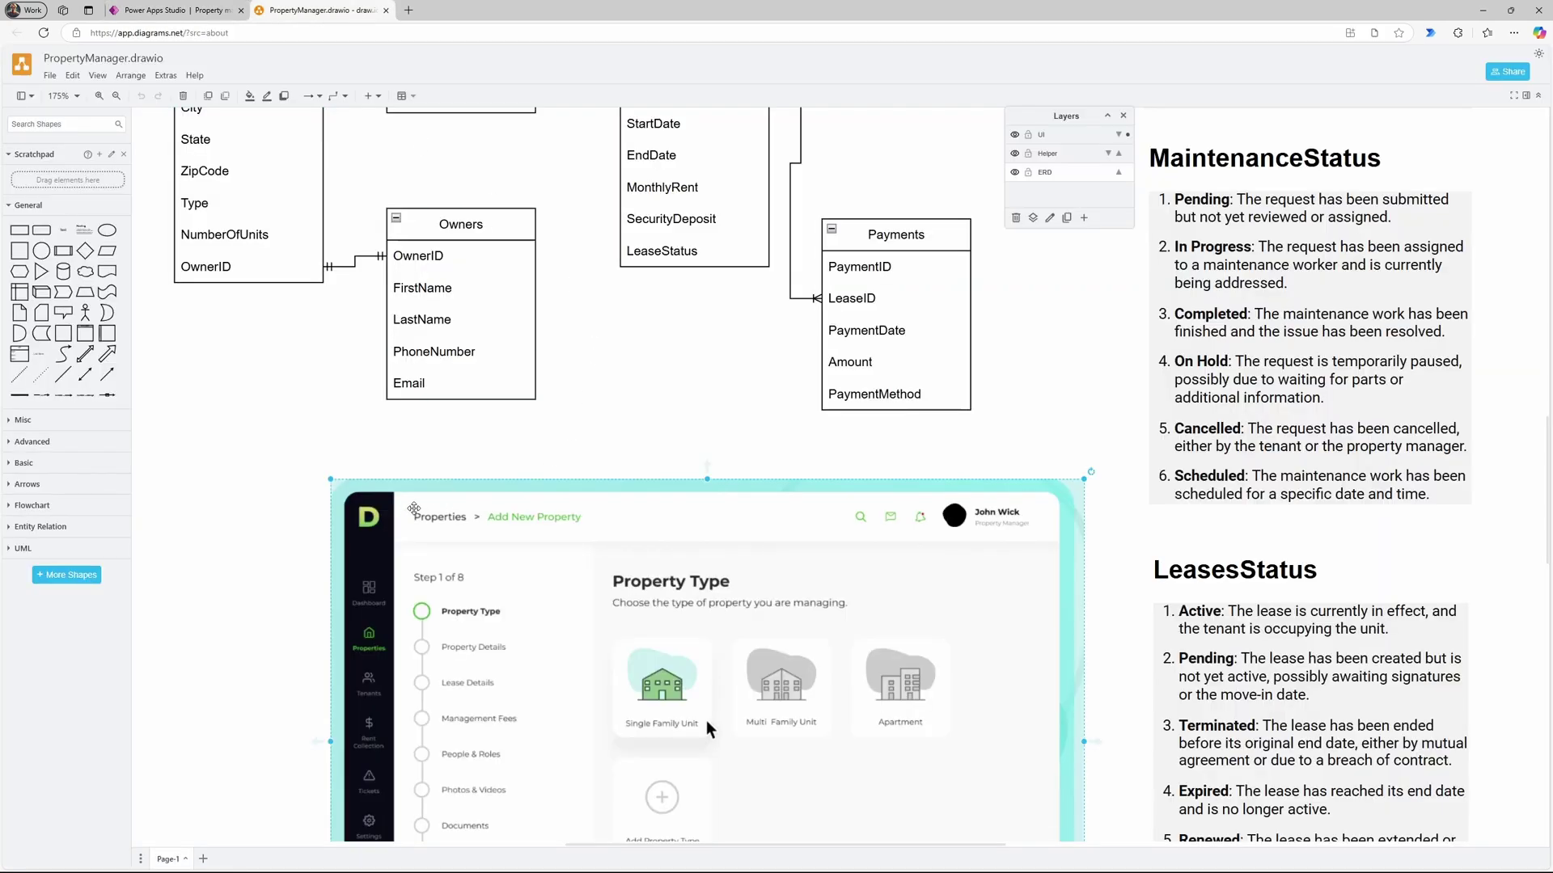
pyautogui.click(174, 10)
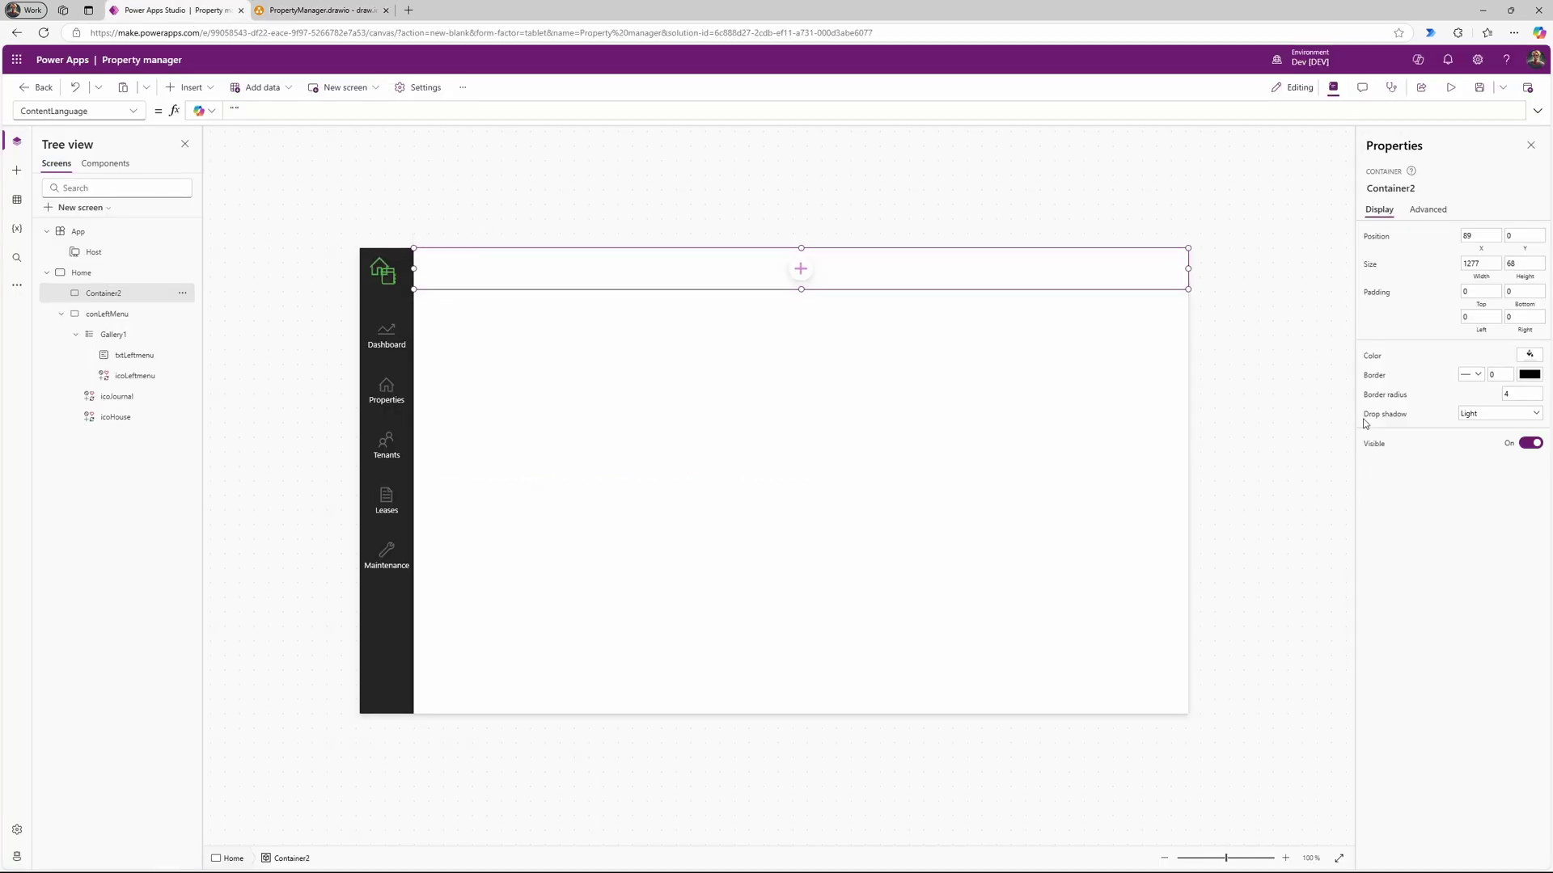
pyautogui.click(1525, 395)
pyautogui.click(1128, 380)
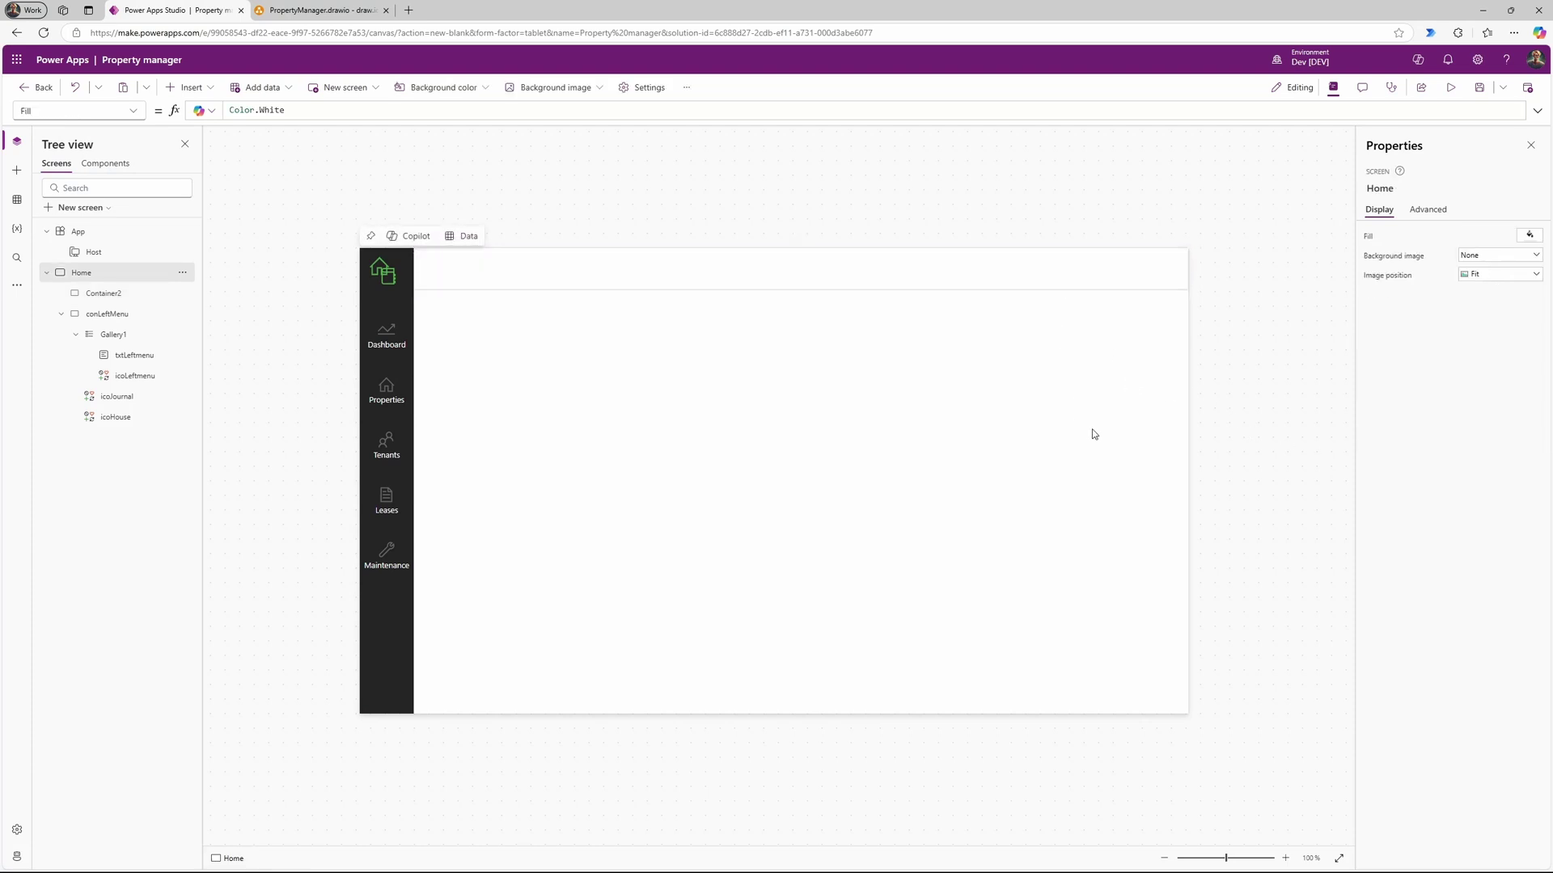
pyautogui.click(1078, 271)
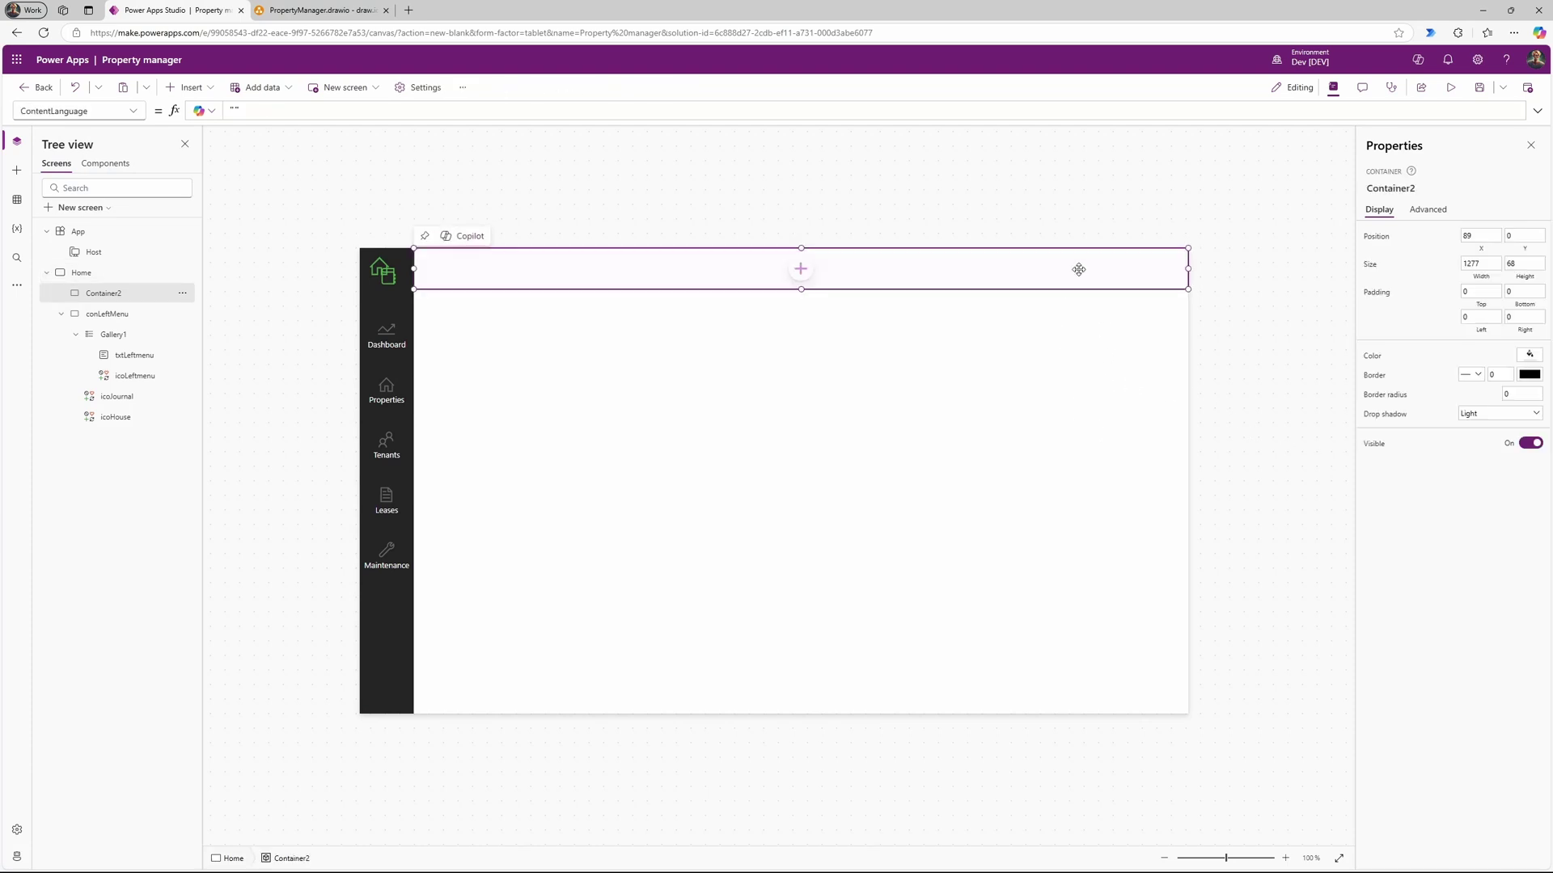
pyautogui.click(1518, 415)
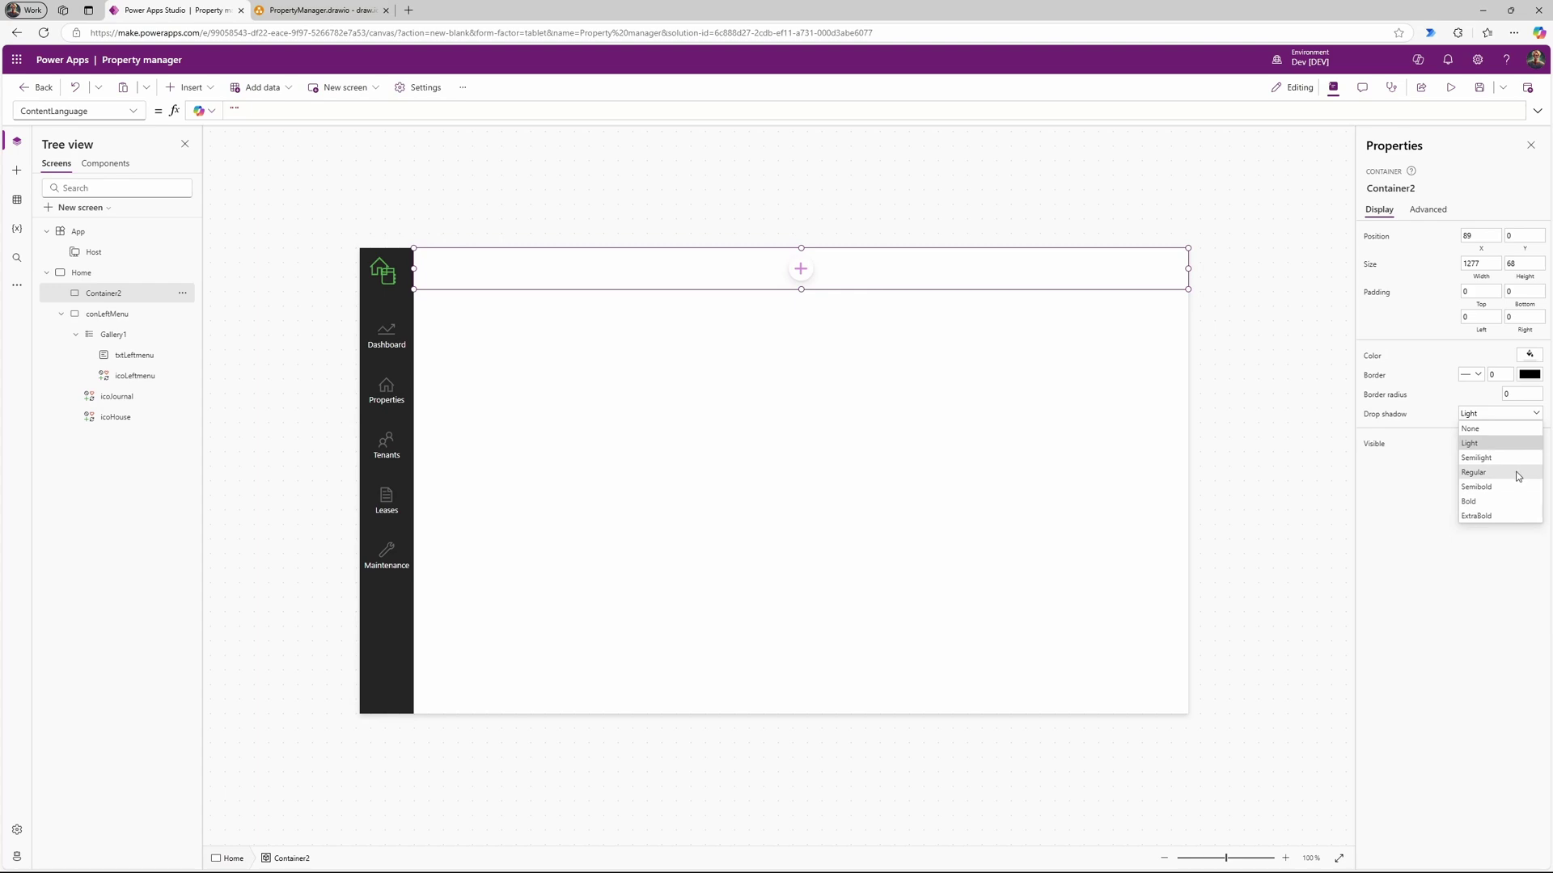
pyautogui.click(1518, 473)
pyautogui.click(1063, 356)
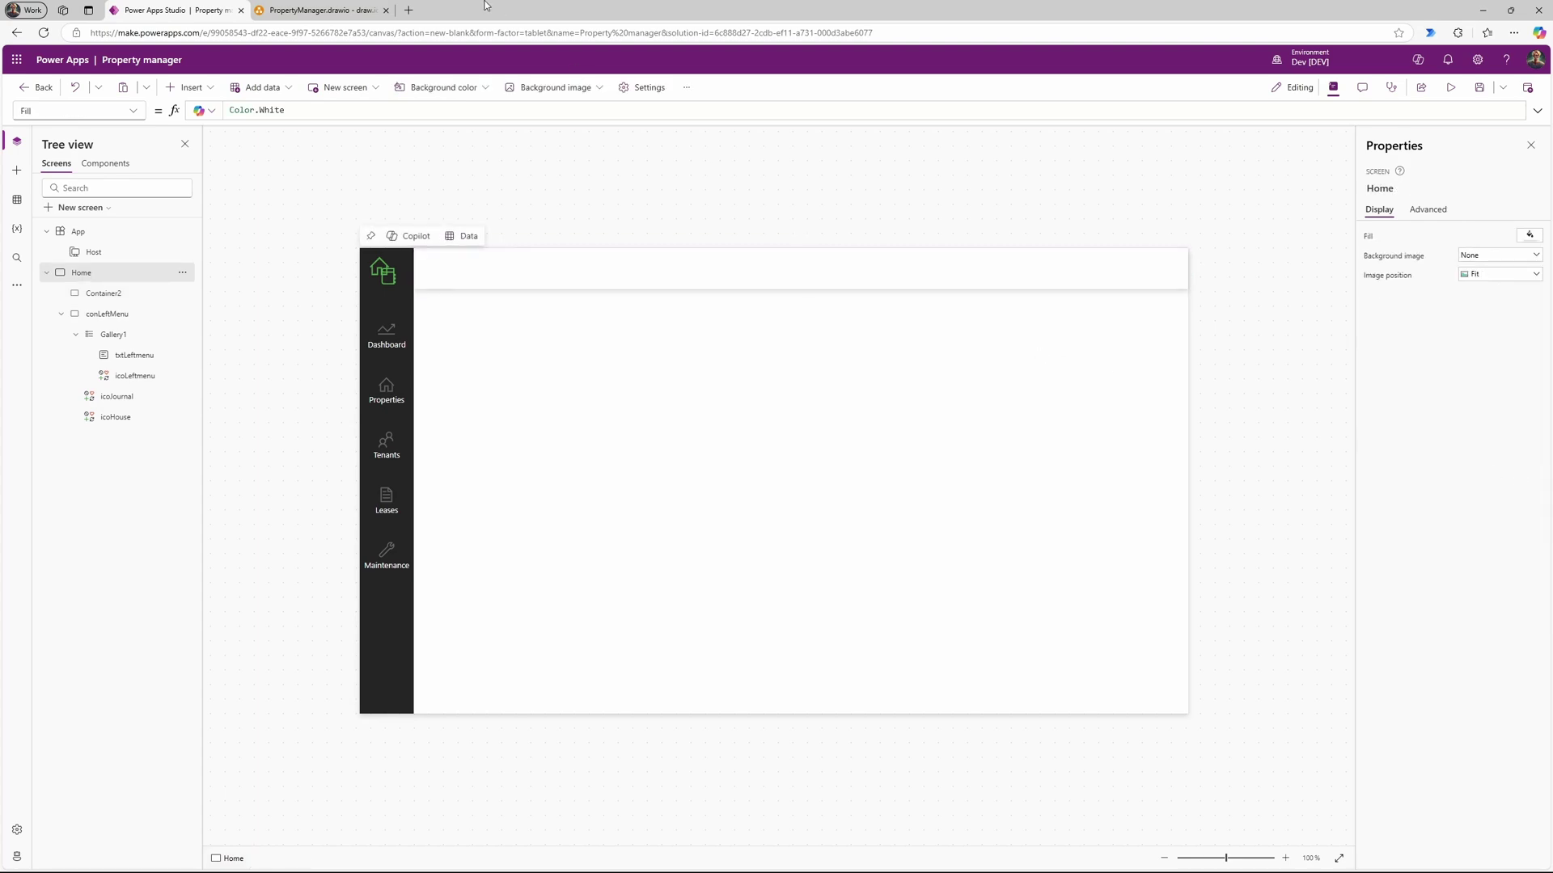
# Step: Switch to the PropertyManager.drawio diagram to compare the mockup's header and background styling, and return to Power Apps Studio
pyautogui.click(347, 10)
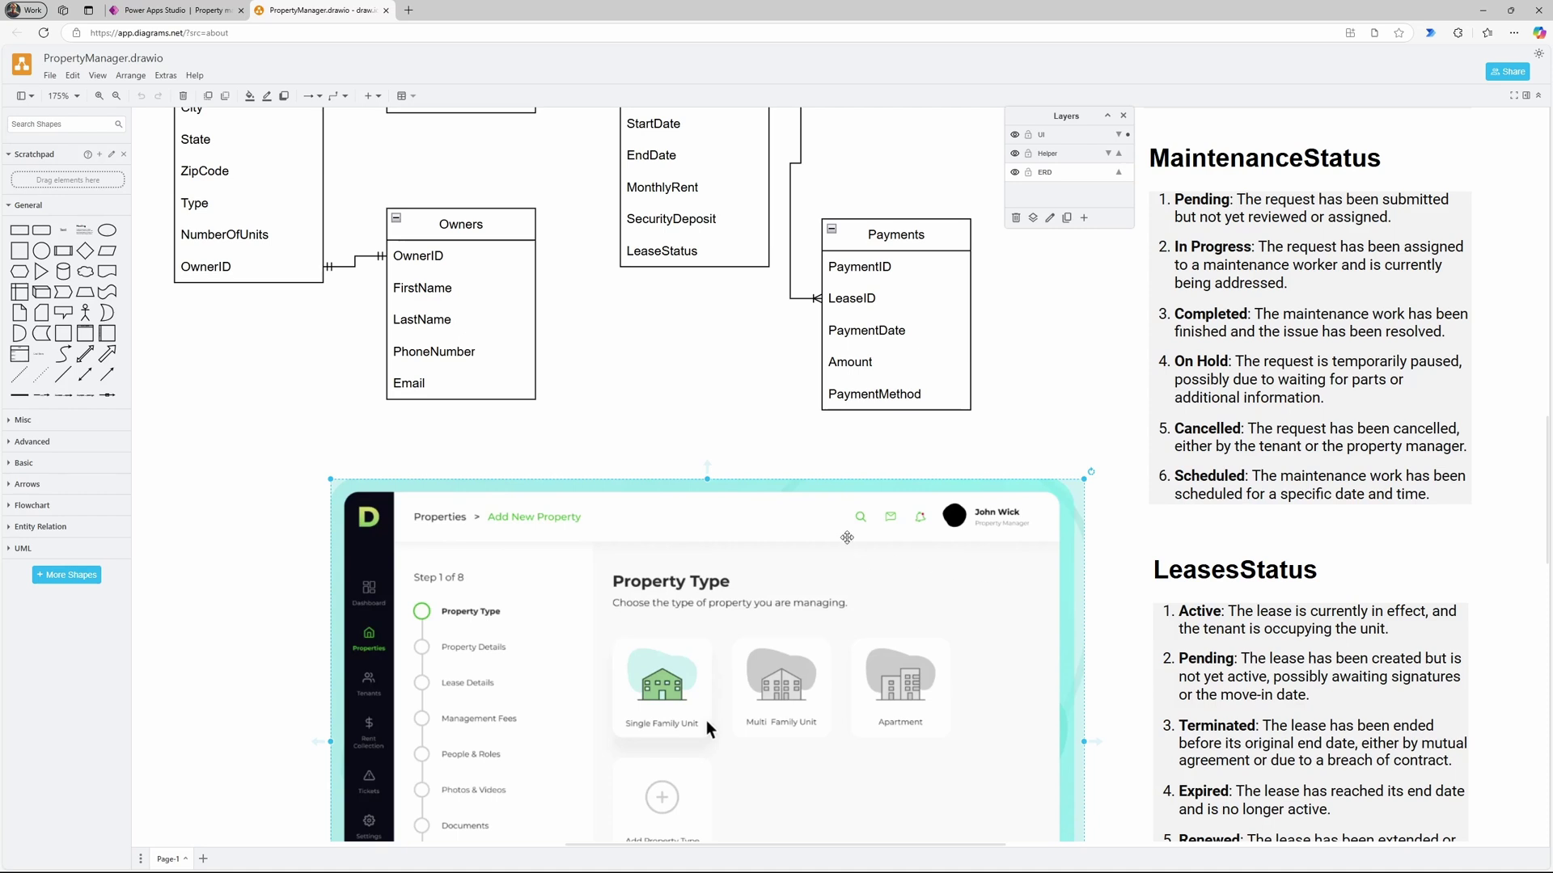
pyautogui.hotkey('ctrl', 'shift', 'Tab')
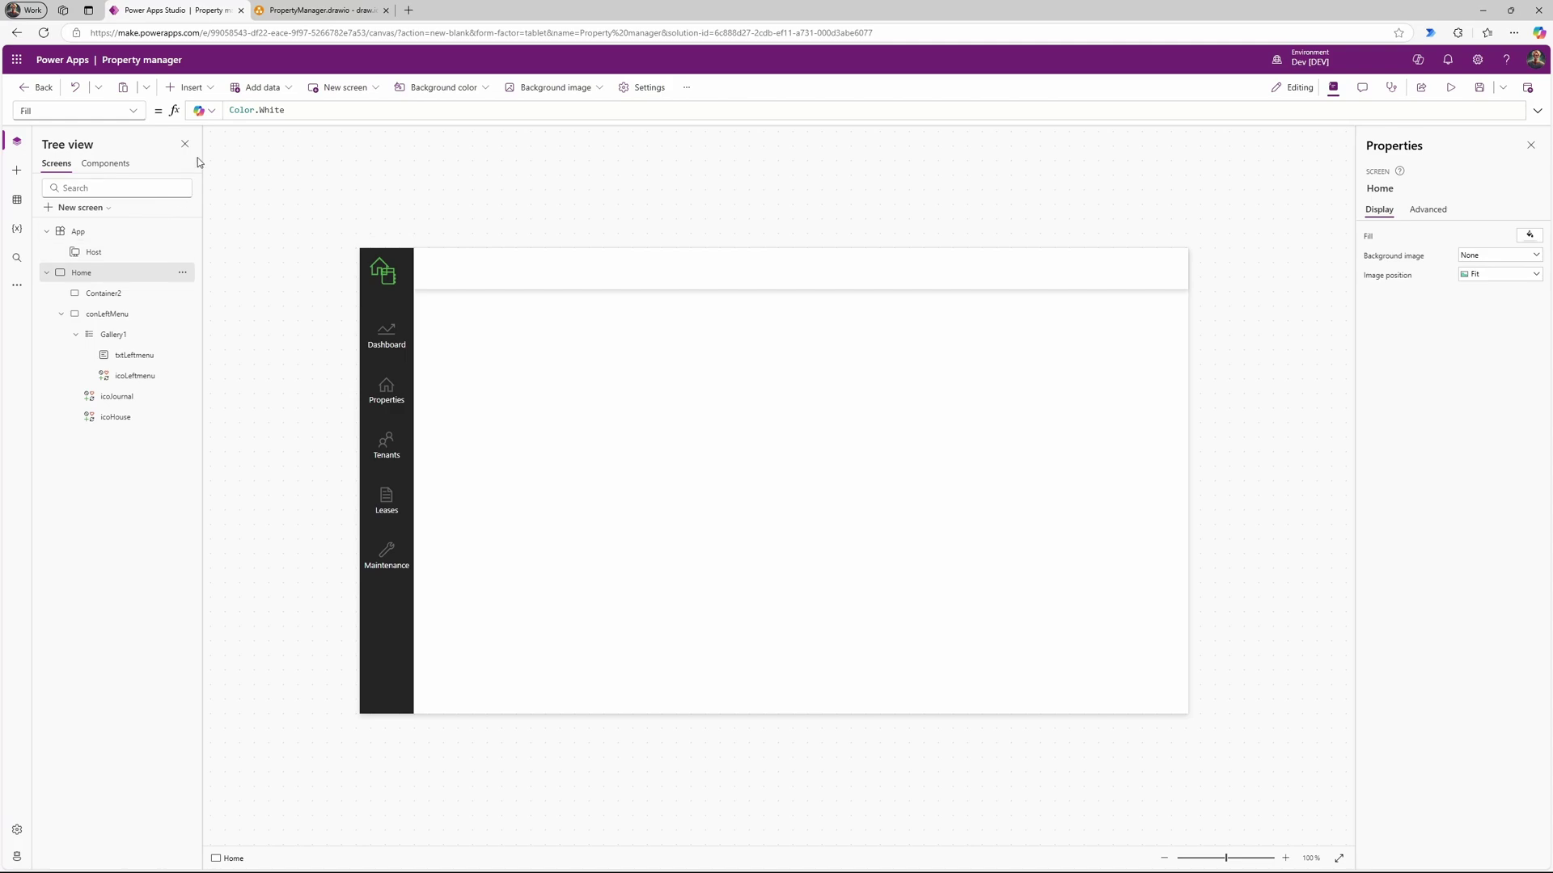
pyautogui.click(307, 14)
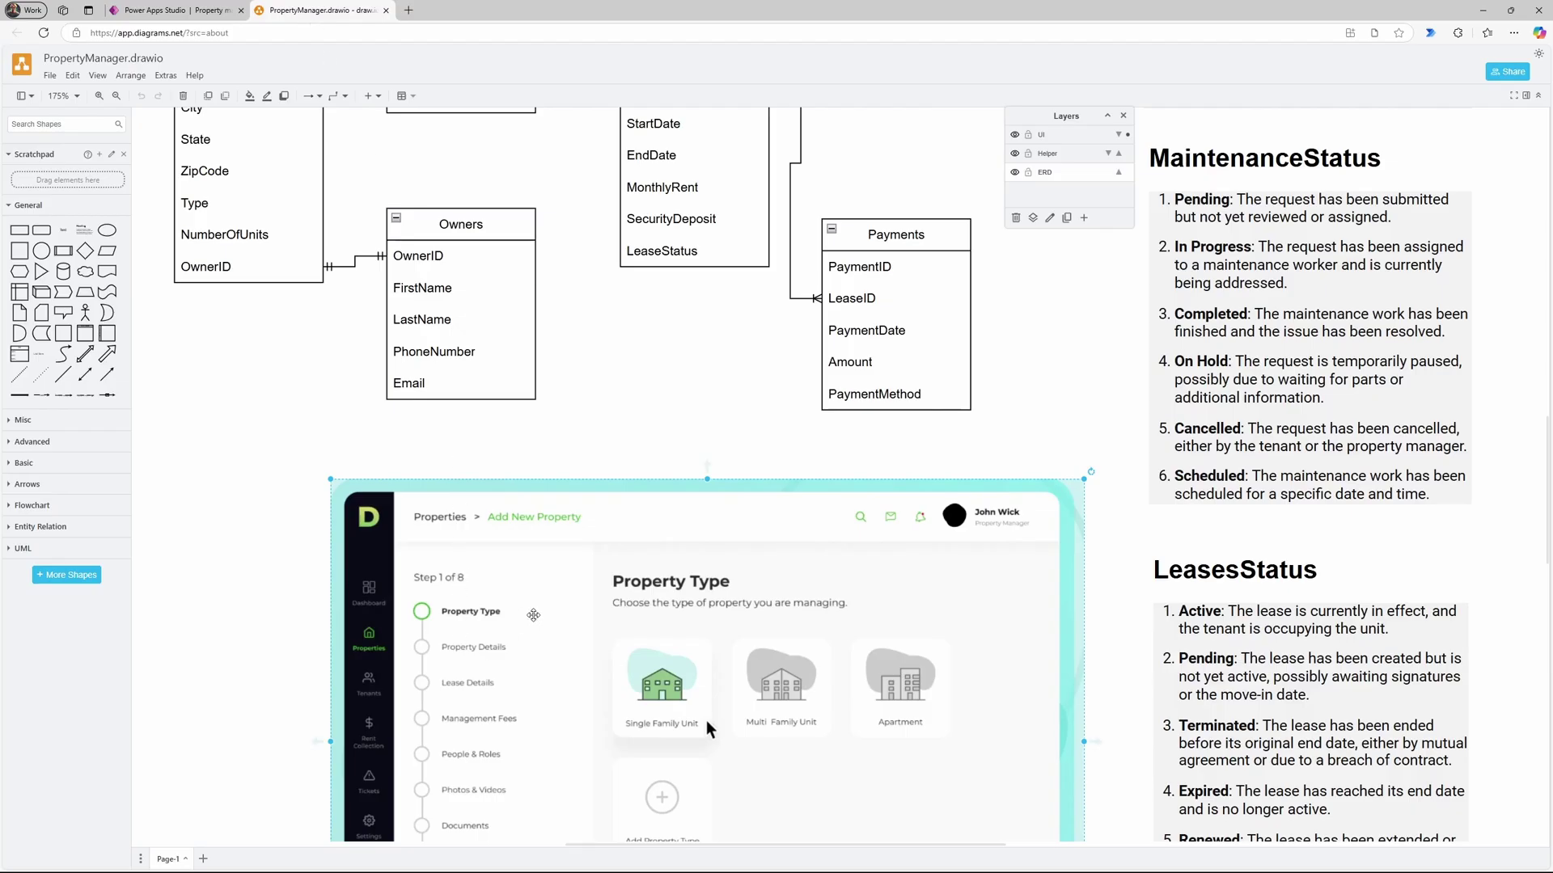
pyautogui.click(192, 14)
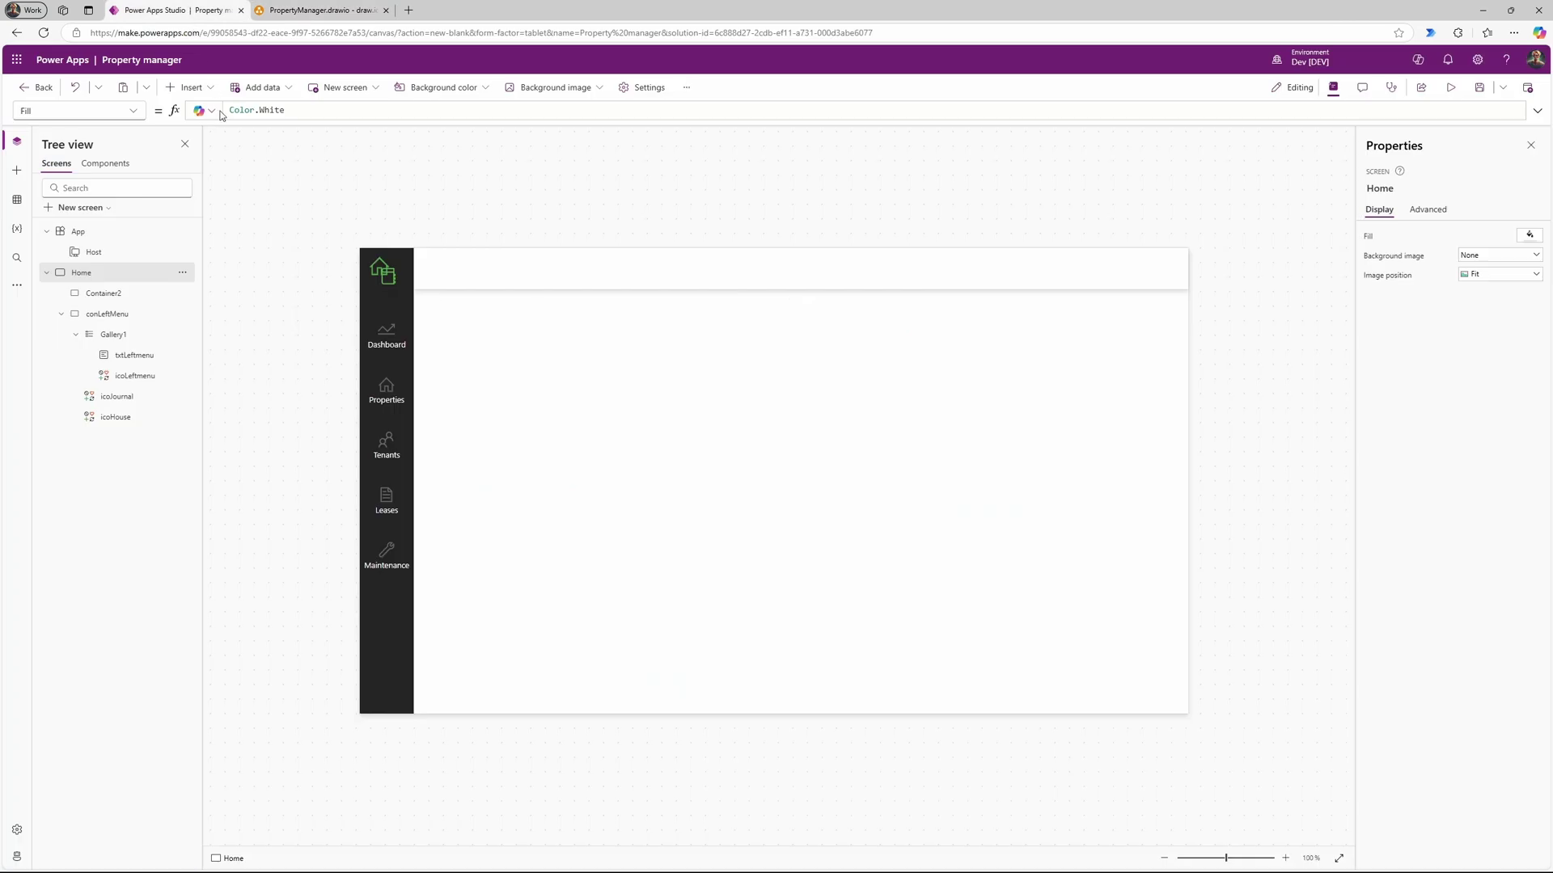
# Step: Set the Home screen's fill to the custom light gray RGBA(242, 242, 242, 1)
pyautogui.click(134, 110)
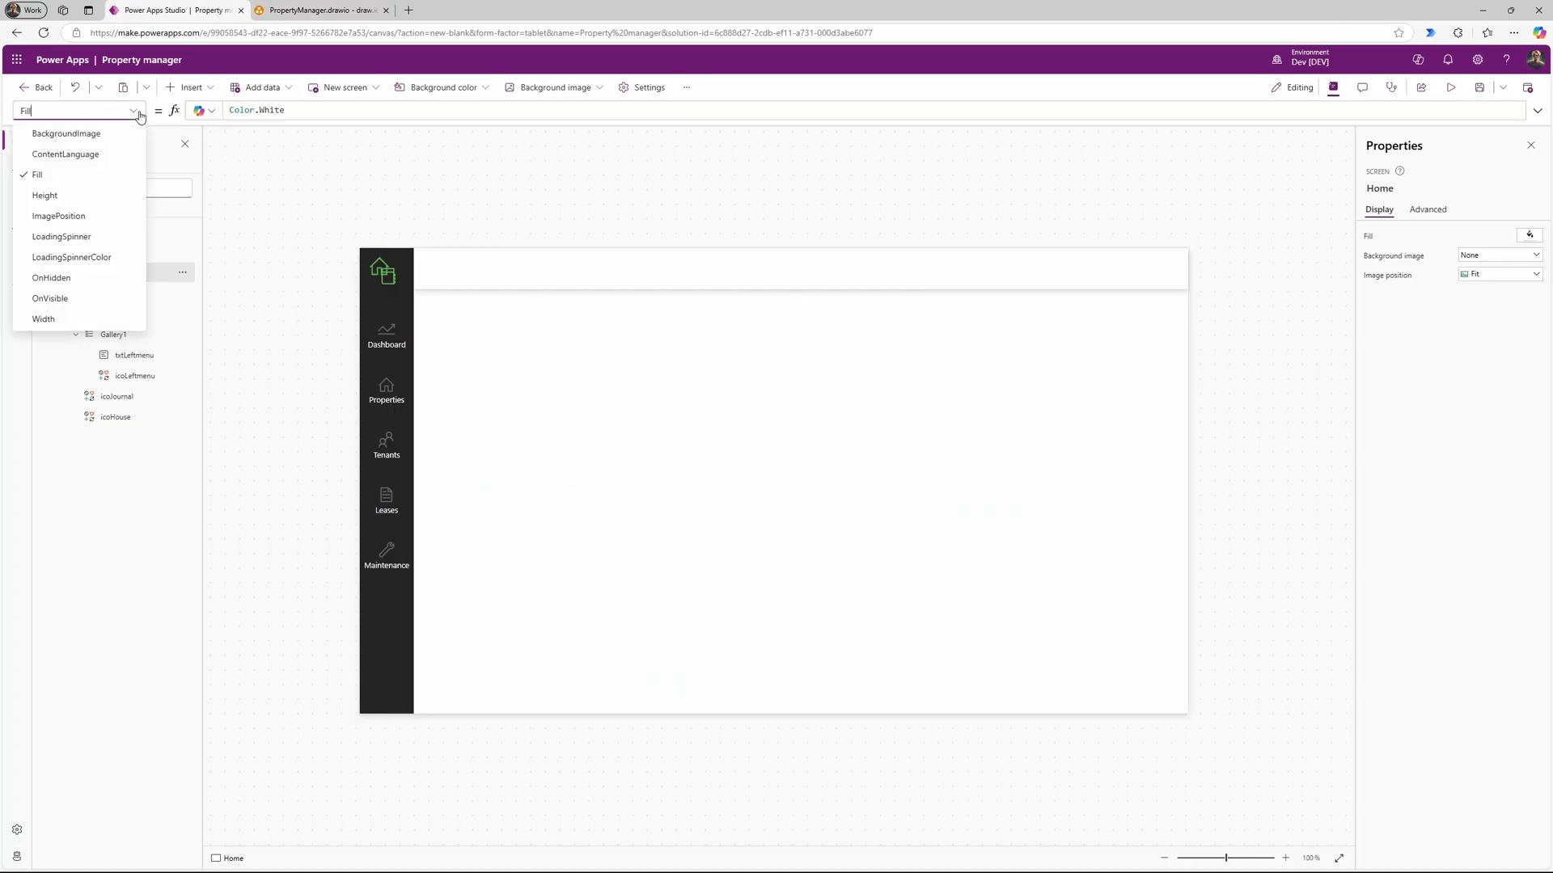
pyautogui.click(137, 114)
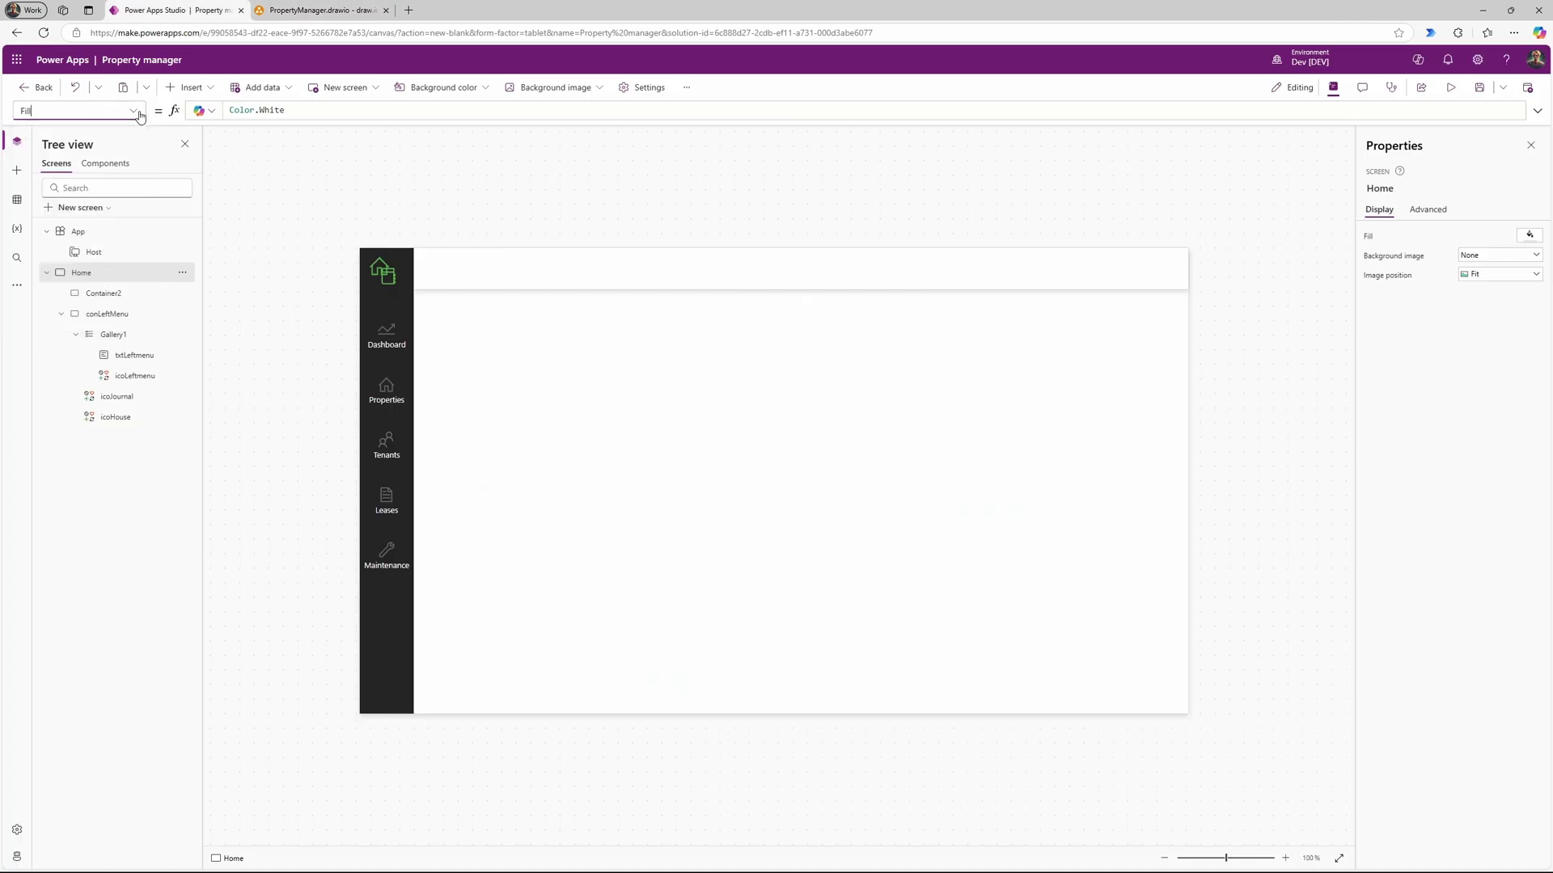
pyautogui.click(136, 113)
pyautogui.click(139, 114)
pyautogui.click(1520, 239)
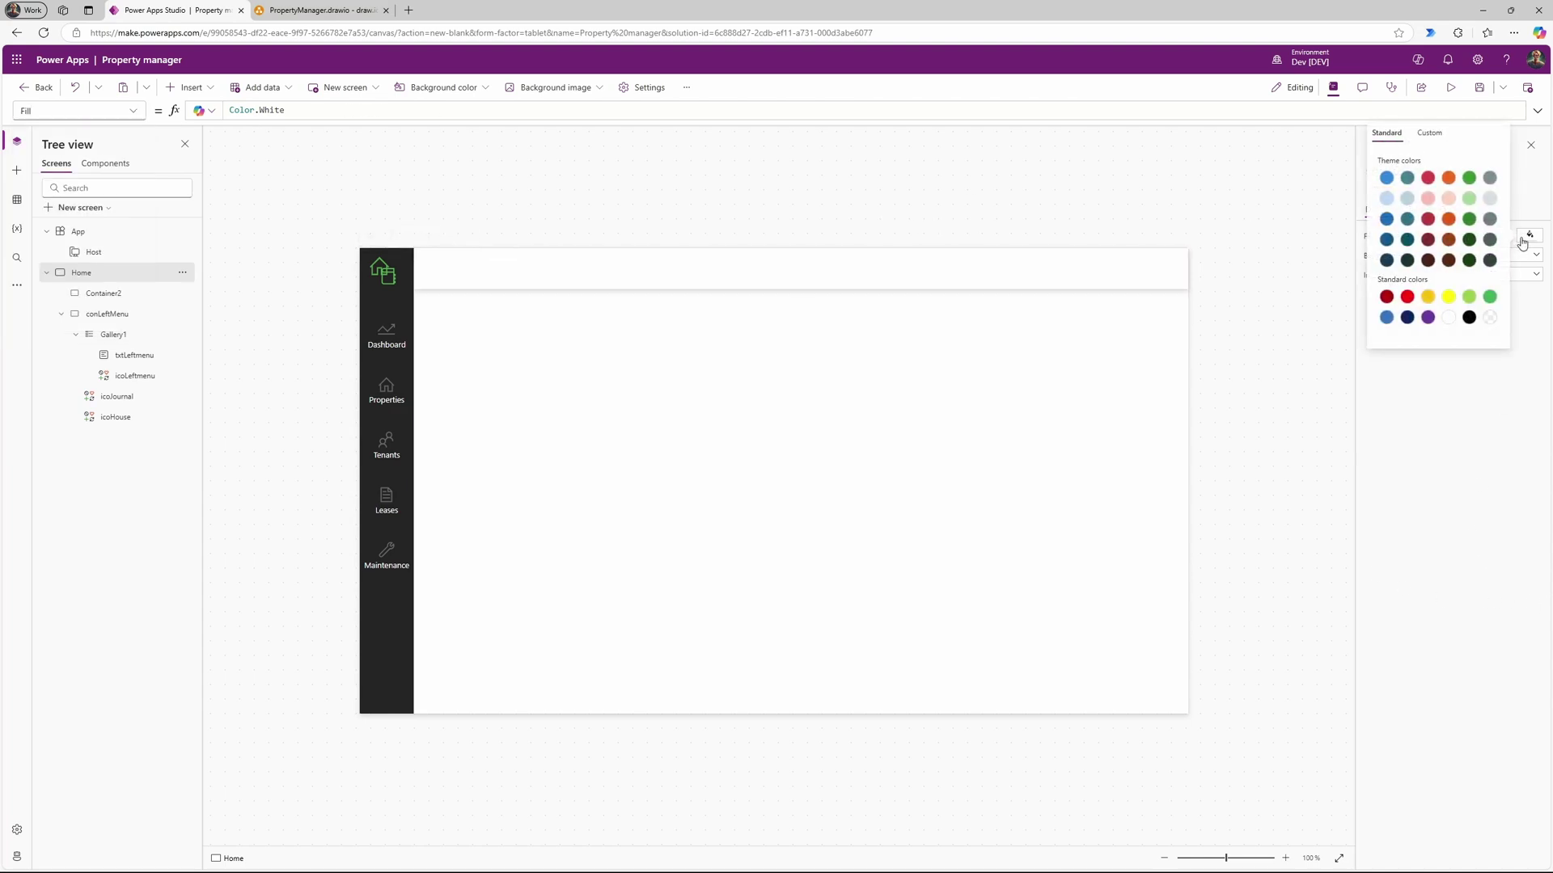
pyautogui.click(1423, 136)
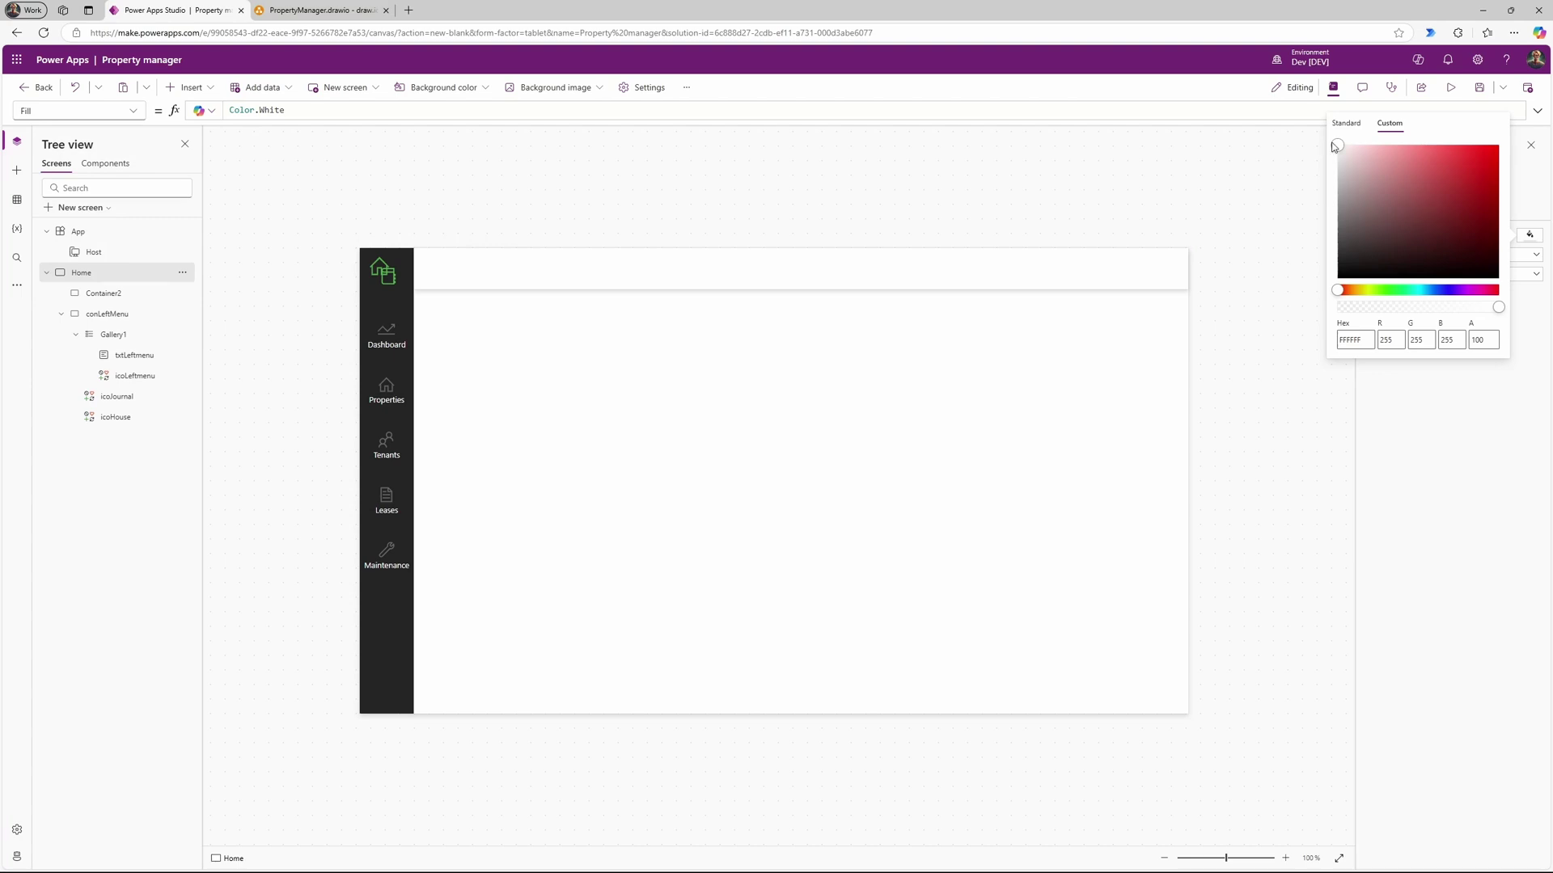
pyautogui.moveTo(1335, 146); pyautogui.dragTo(1338, 156)
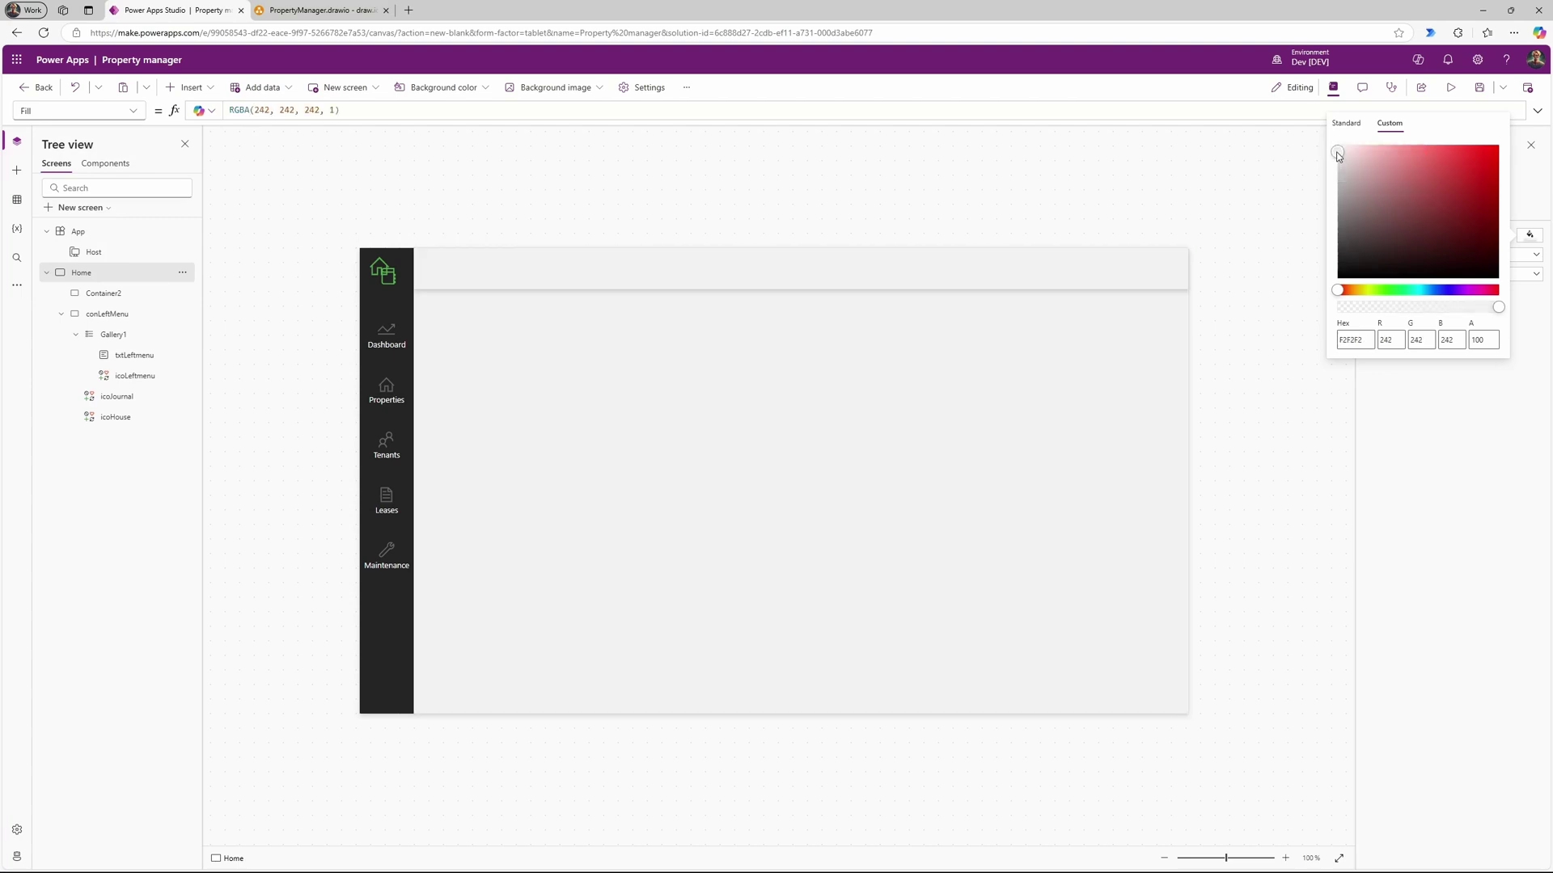
# Step: Set the header container's Fill property to Color.White
pyautogui.click(865, 274)
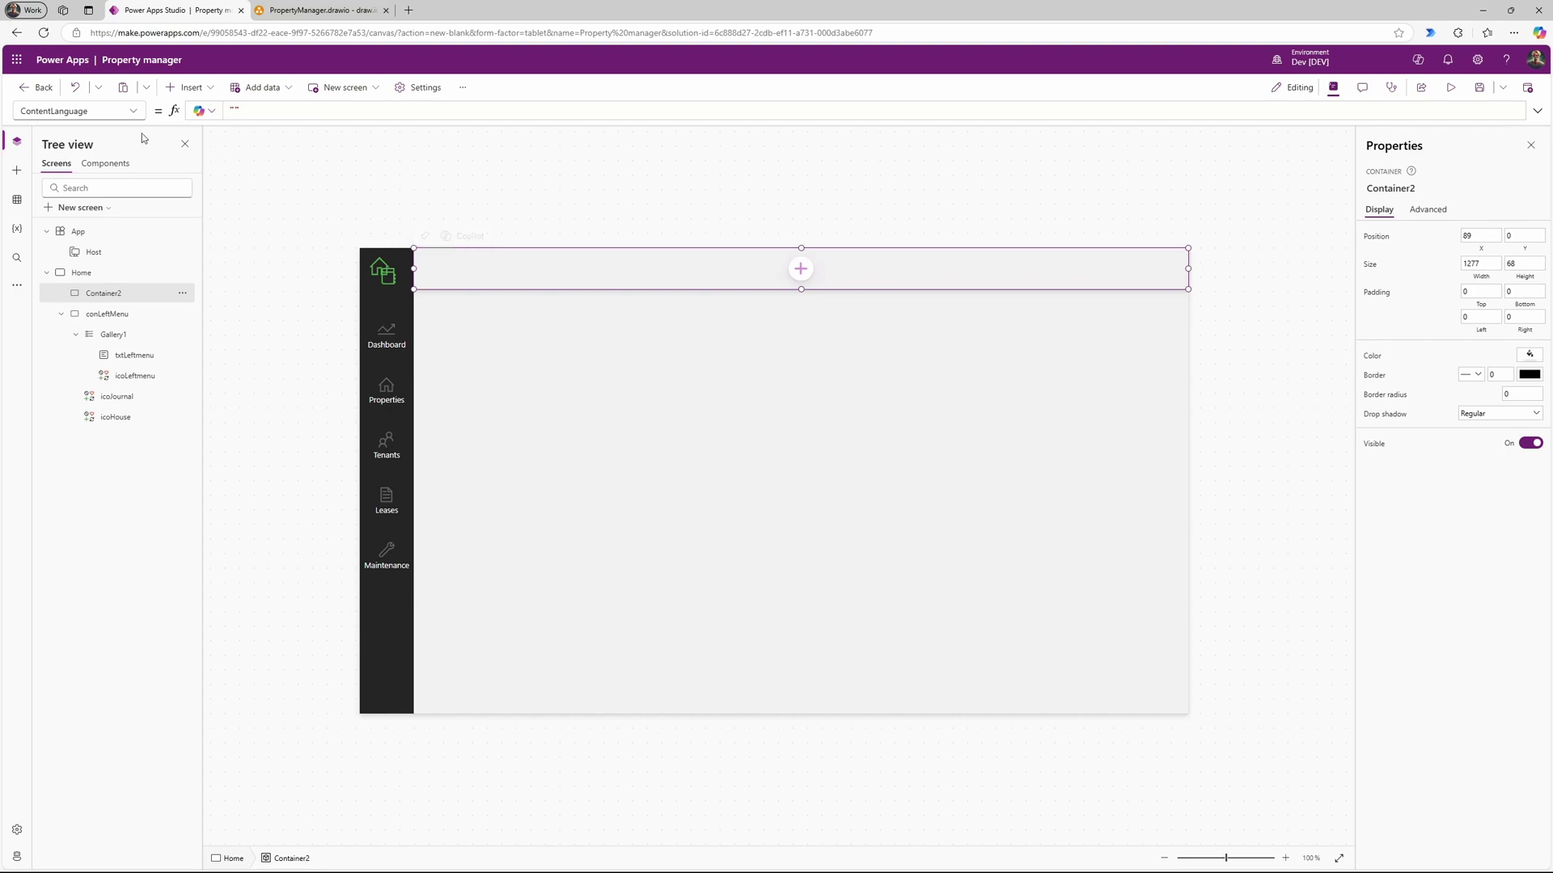
pyautogui.click(134, 111)
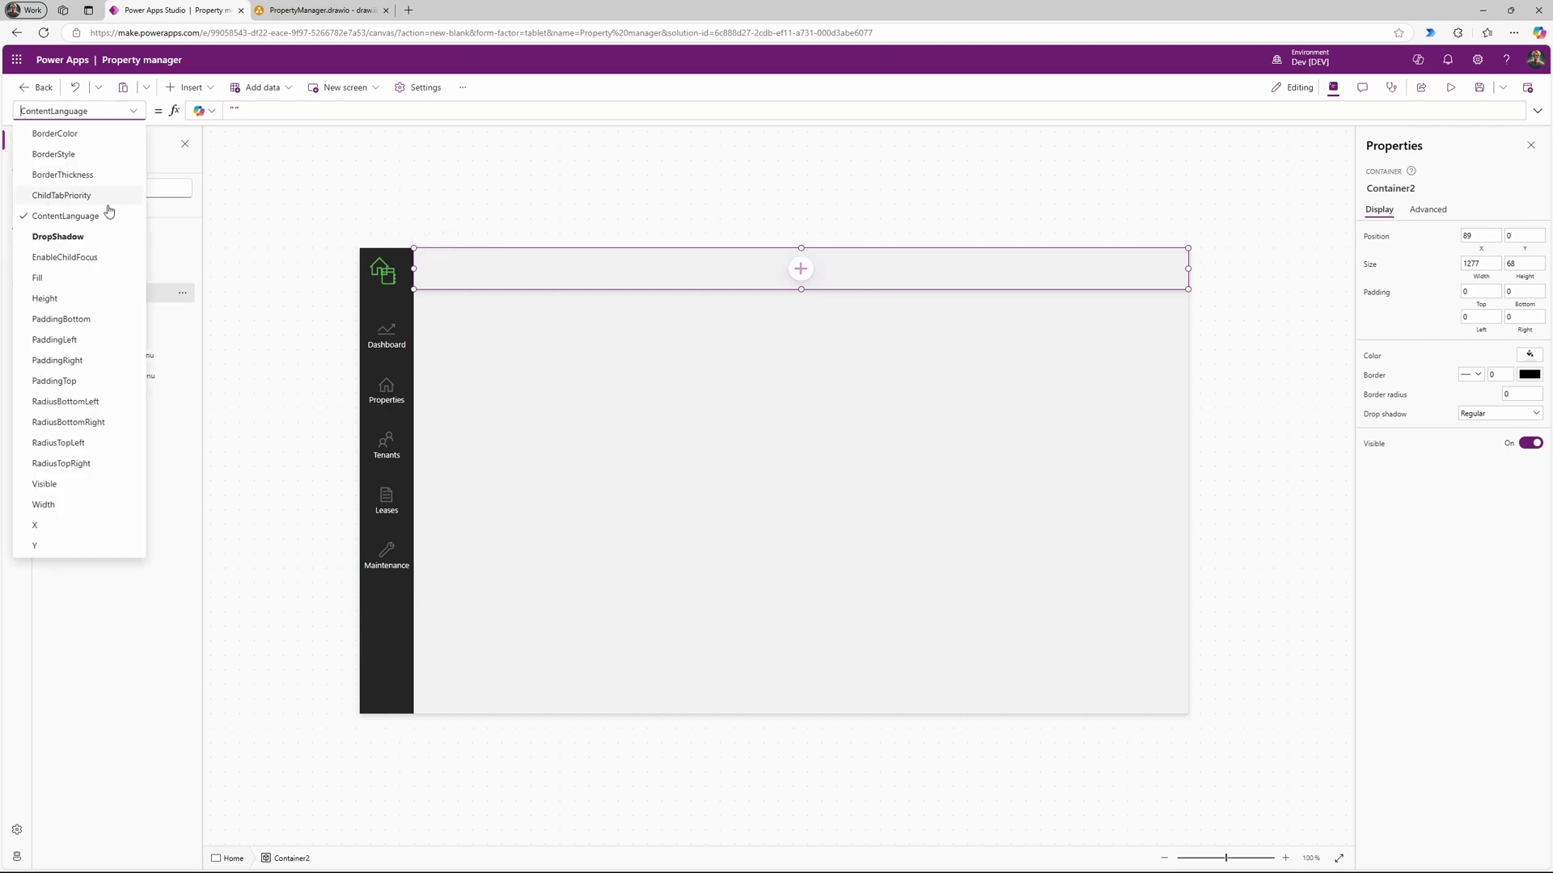
pyautogui.click(71, 277)
pyautogui.moveTo(333, 110); pyautogui.dragTo(198, 105)
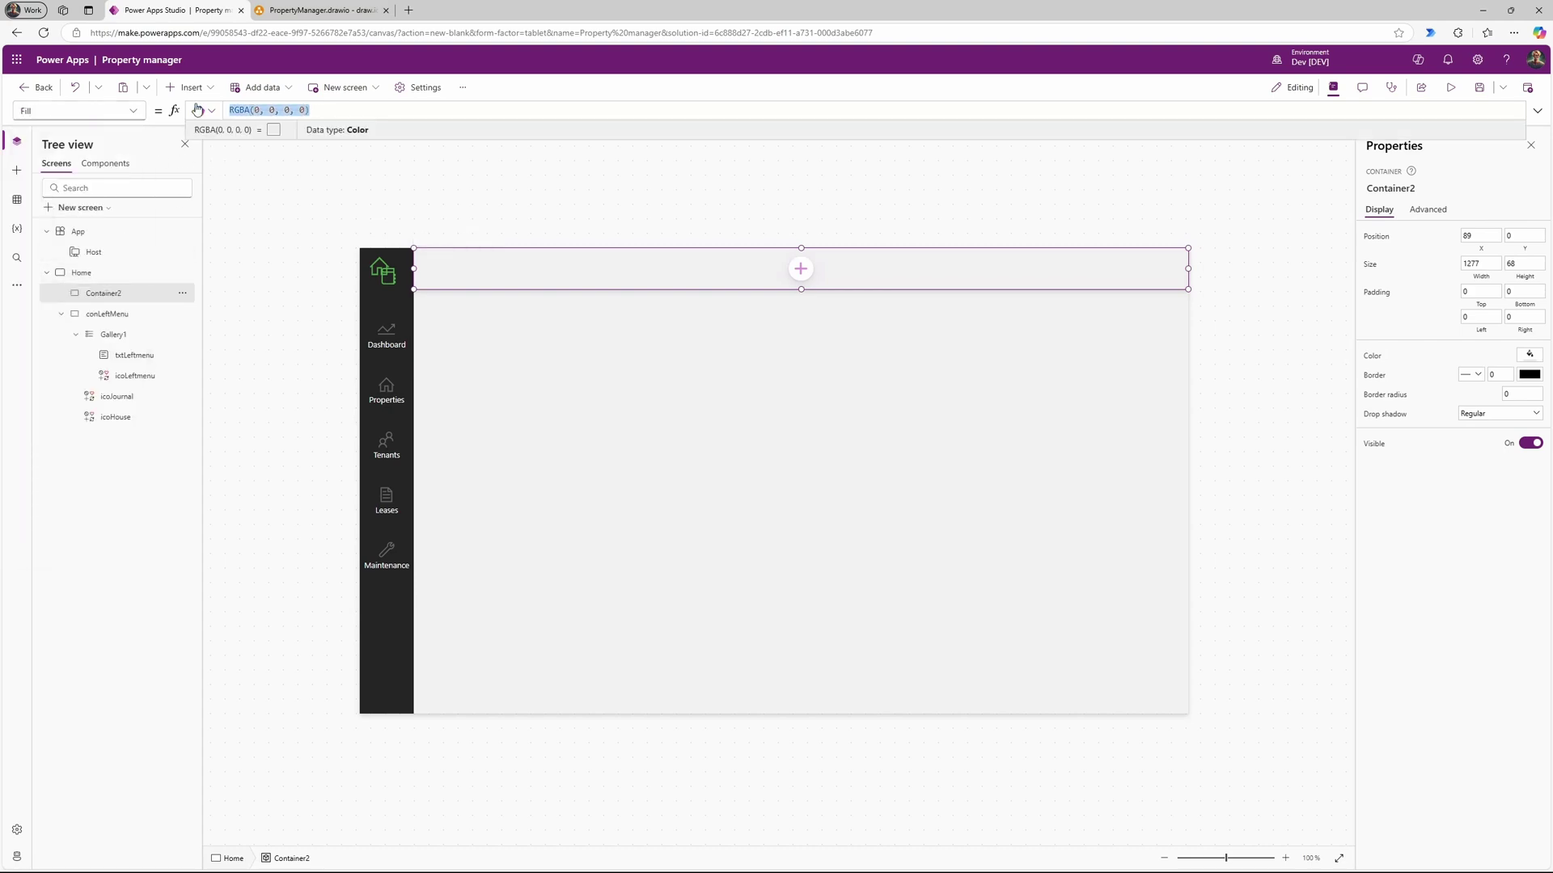
pyautogui.click(531, 195)
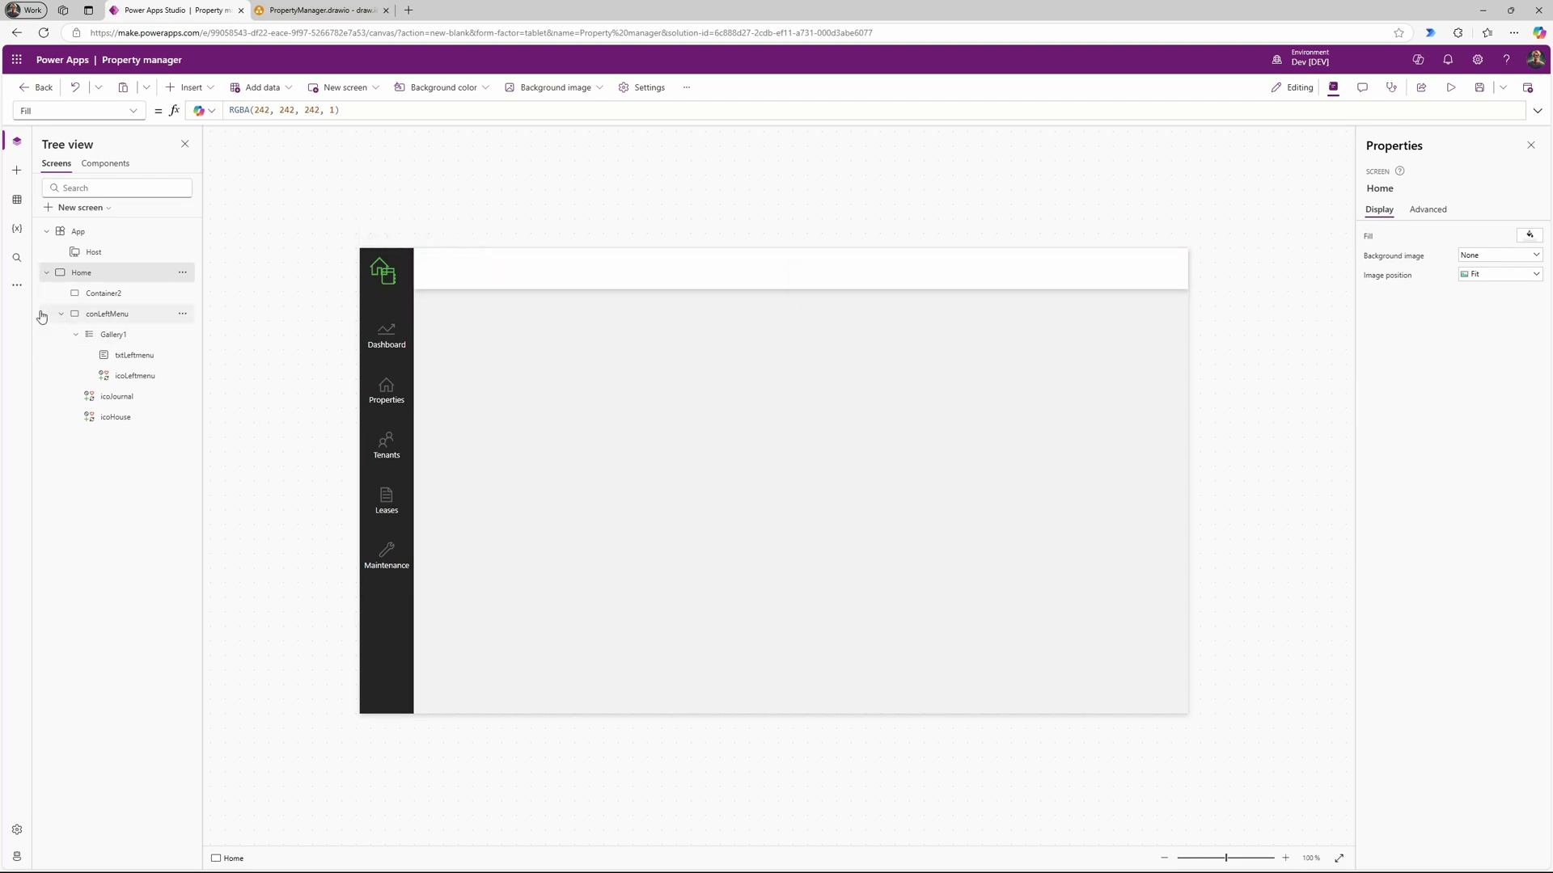
# Step: Rename the header container as conHeader
pyautogui.click(46, 276)
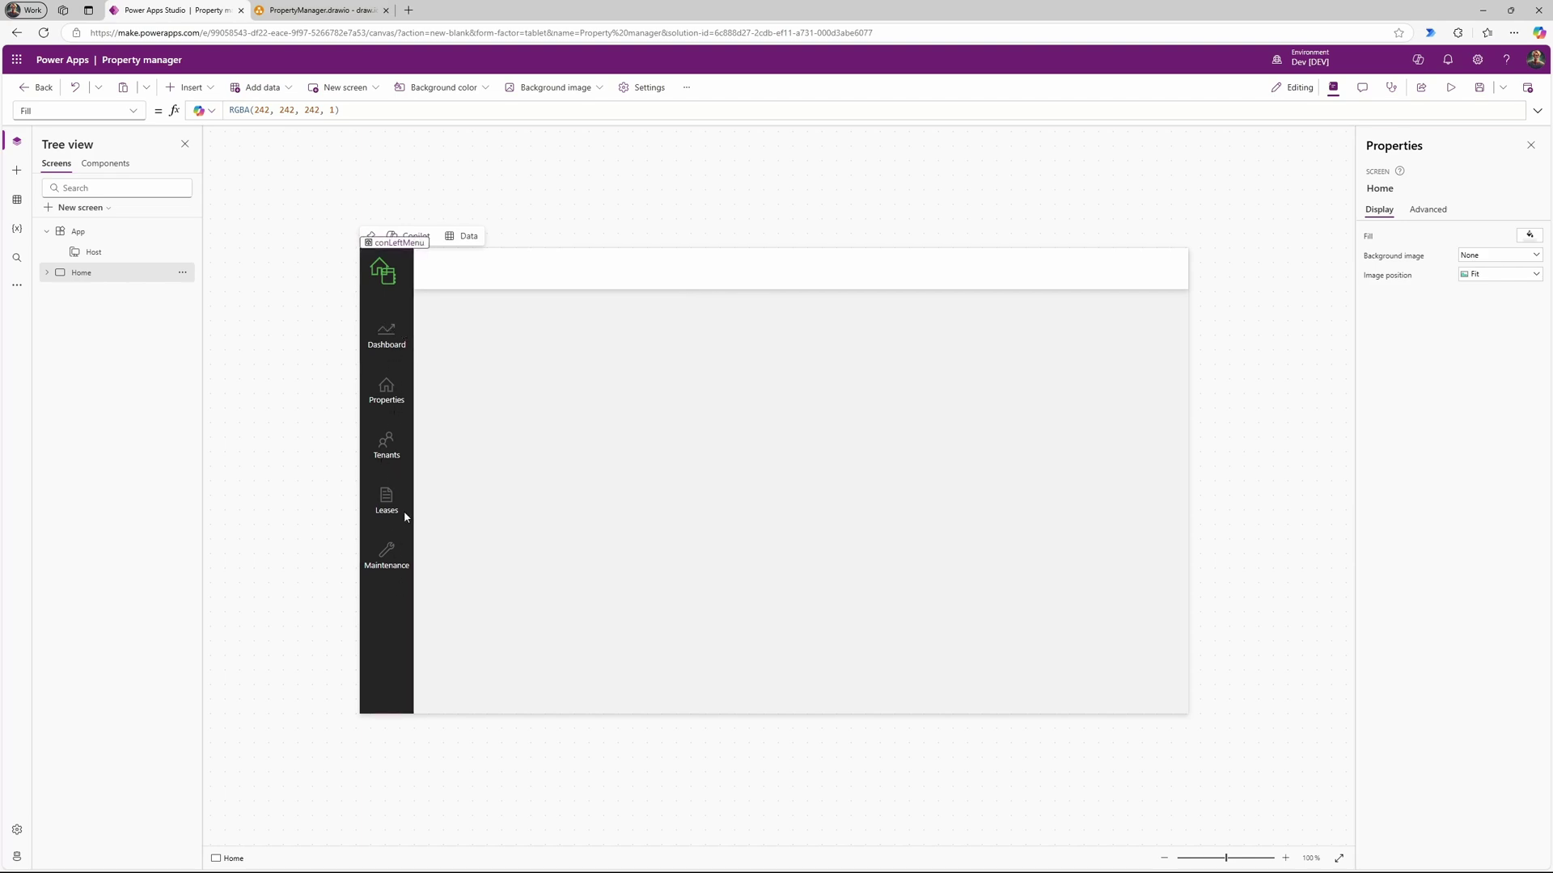
pyautogui.click(46, 273)
pyautogui.click(160, 298)
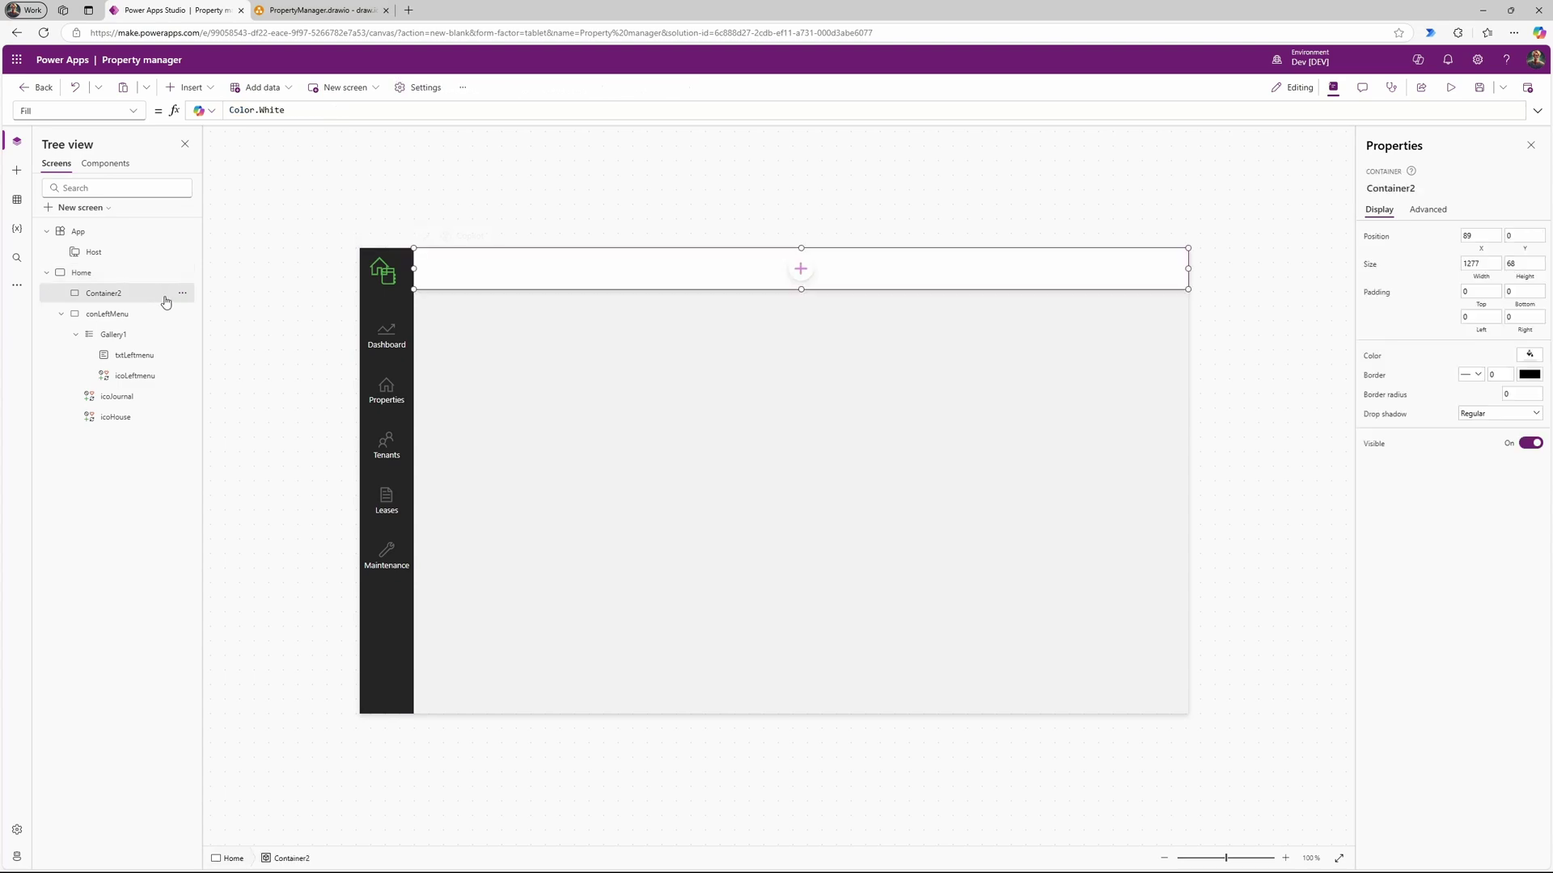
pyautogui.click(182, 294)
pyautogui.click(242, 405)
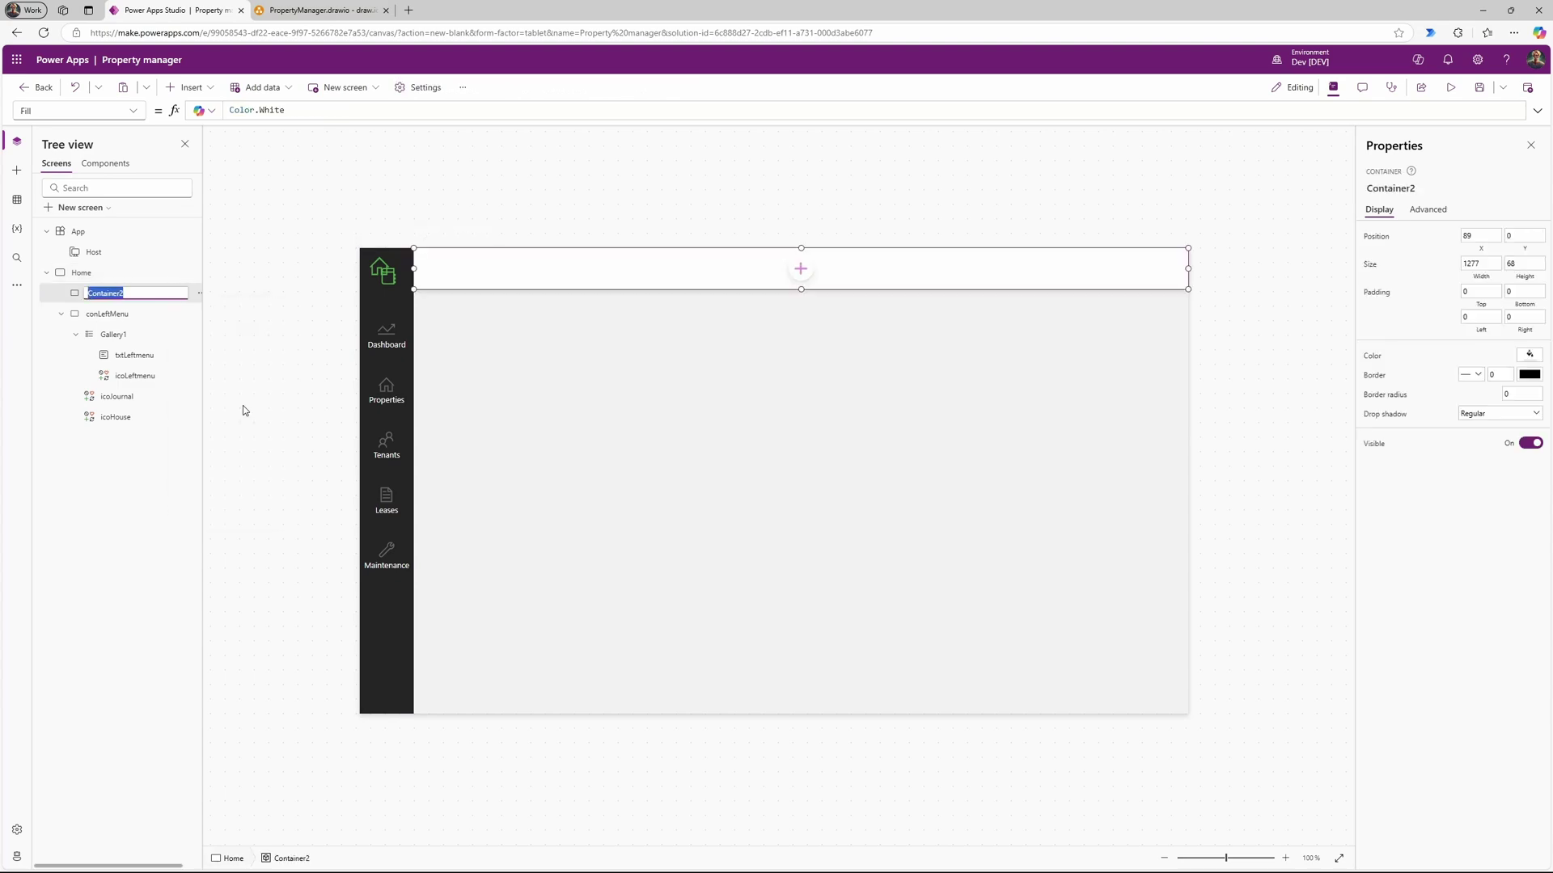
pyautogui.write('con')
pyautogui.write('Header')
pyautogui.press('Return')
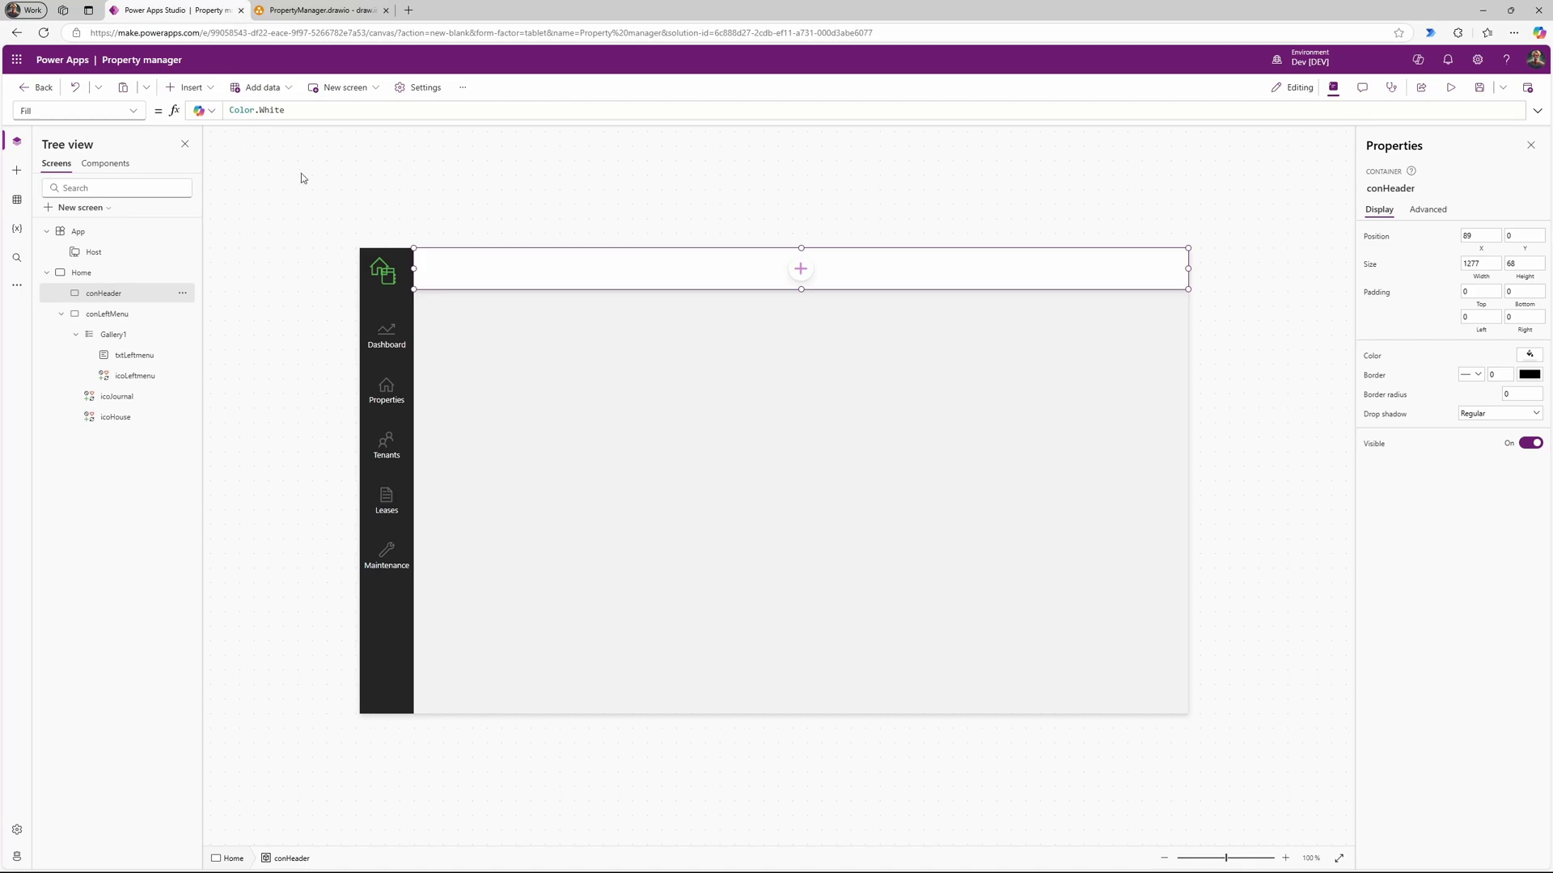
# Step: Check the profile picture in the PropertyManager.drawio mockup, return to Power Apps Studio, and insert an image into conHeader at about 1045, 0
pyautogui.click(319, 10)
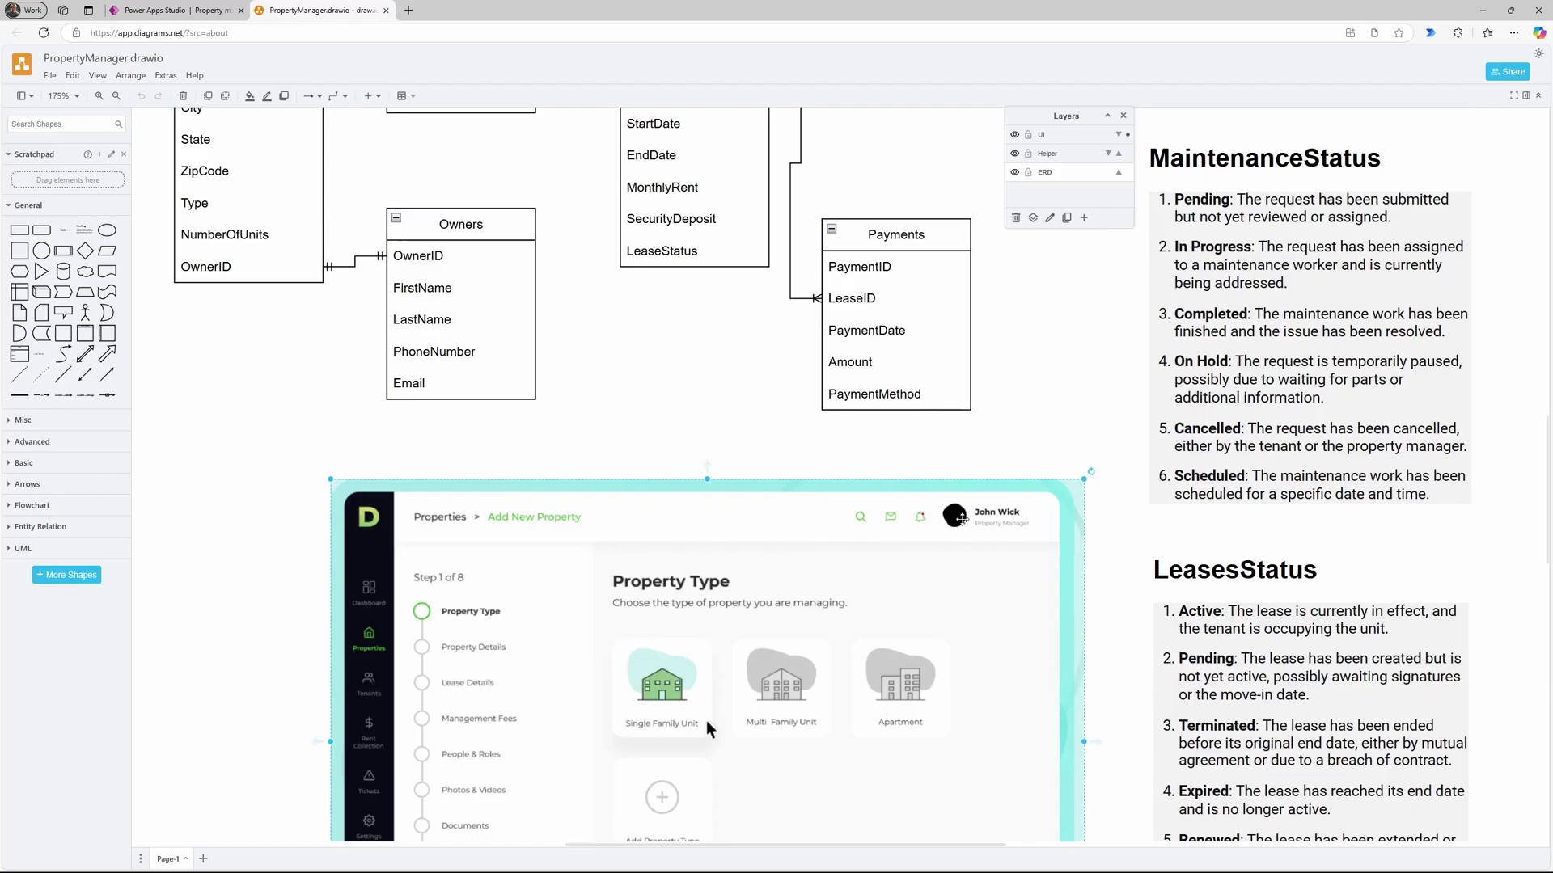
pyautogui.click(182, 9)
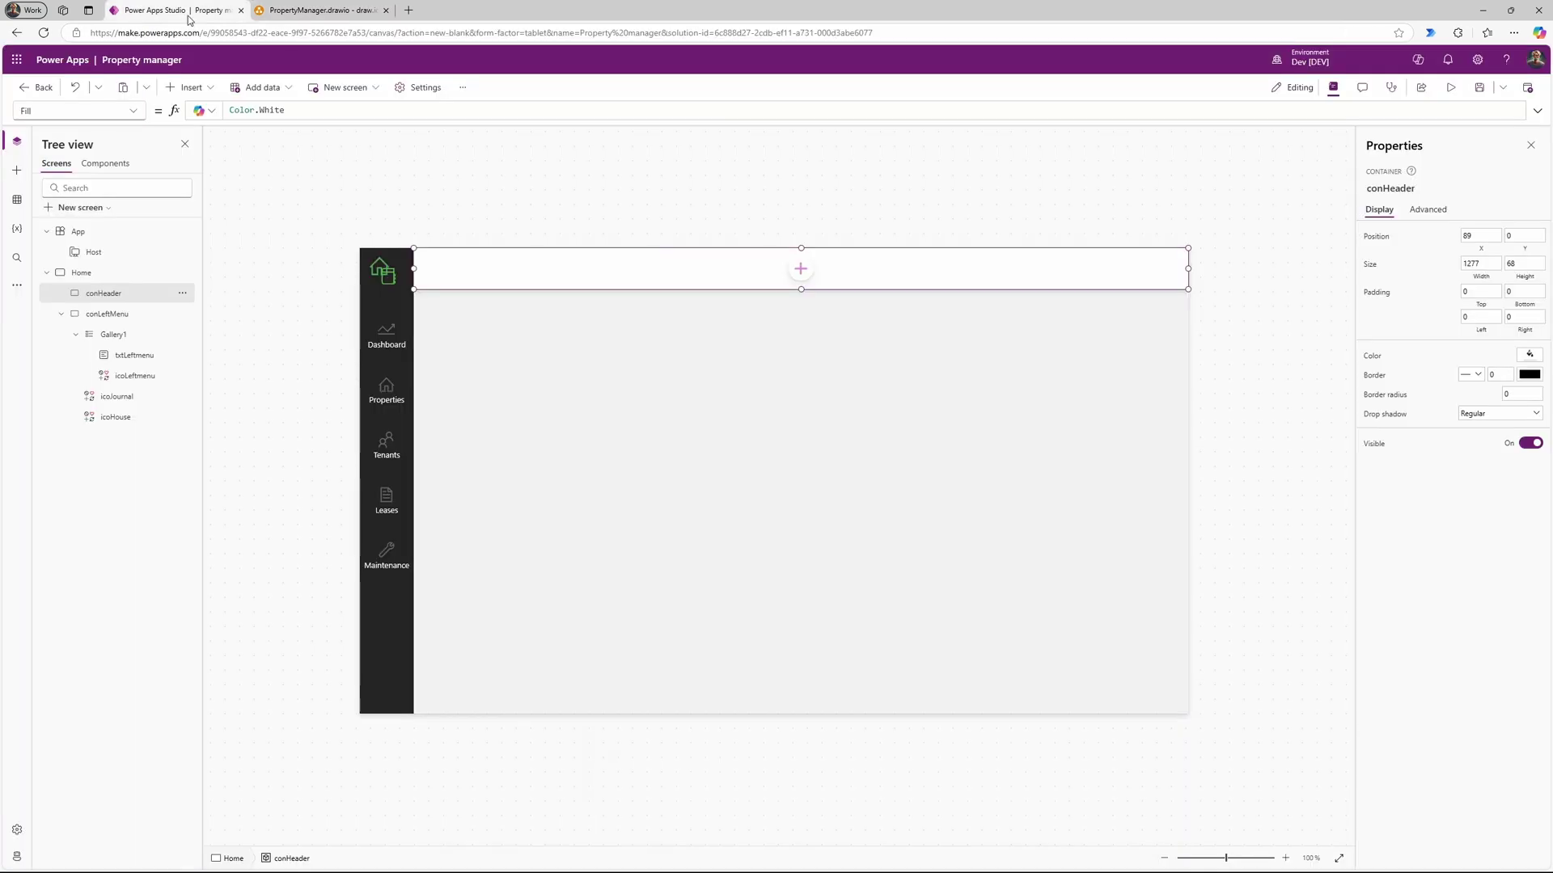
pyautogui.click(188, 87)
pyautogui.write('im')
pyautogui.click(195, 202)
pyautogui.moveTo(837, 267); pyautogui.dragTo(1049, 253)
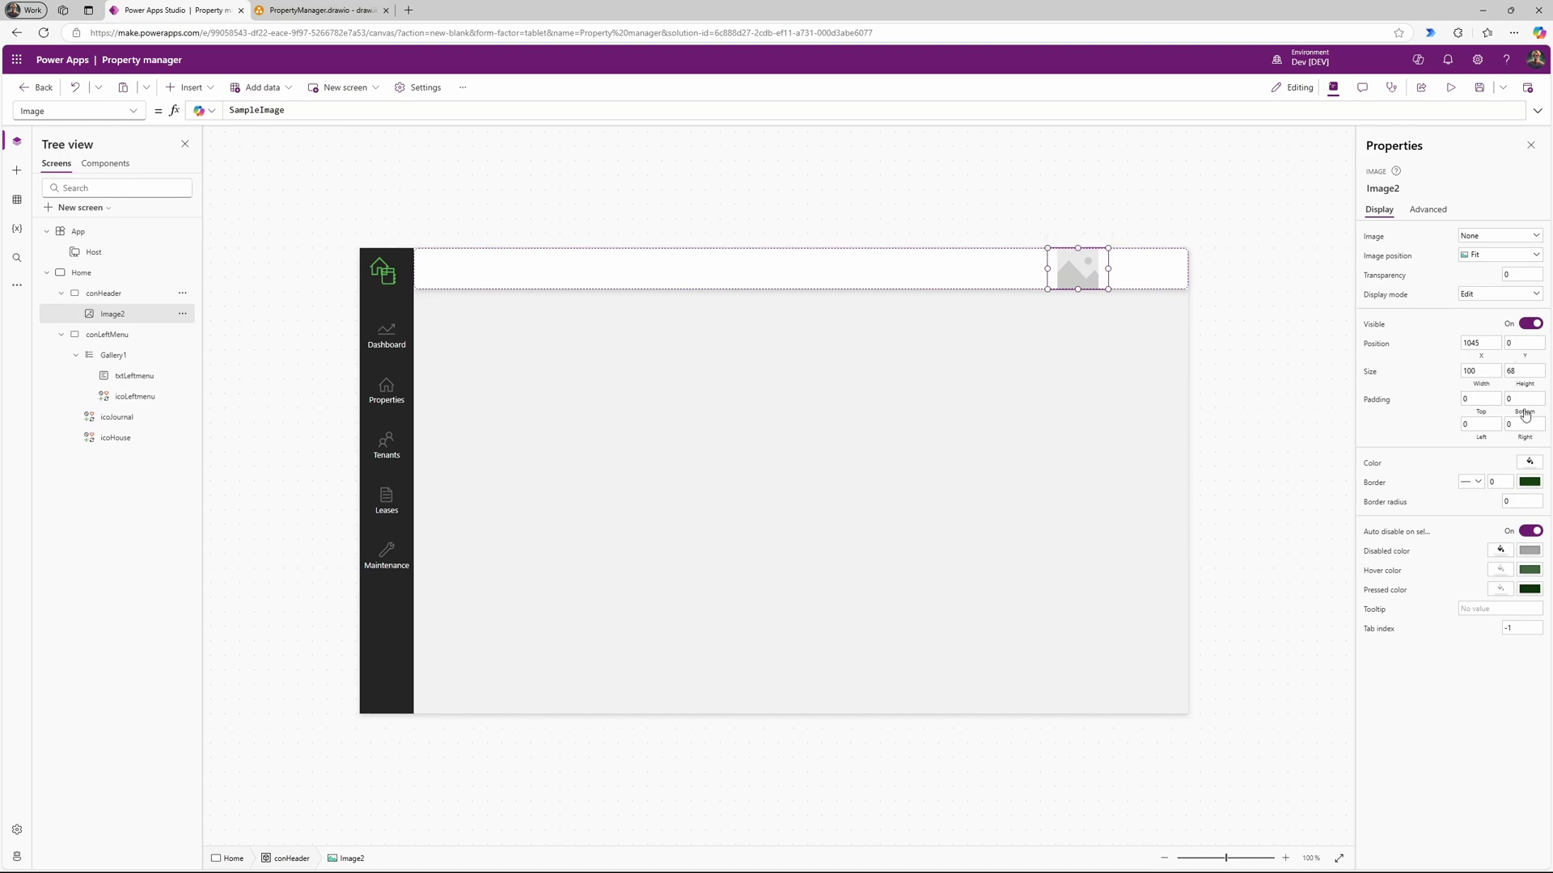
# Step: Set the header image's width to 68 and its border radius to 50
pyautogui.click(1496, 372)
pyautogui.moveTo(1497, 371); pyautogui.dragTo(1431, 375)
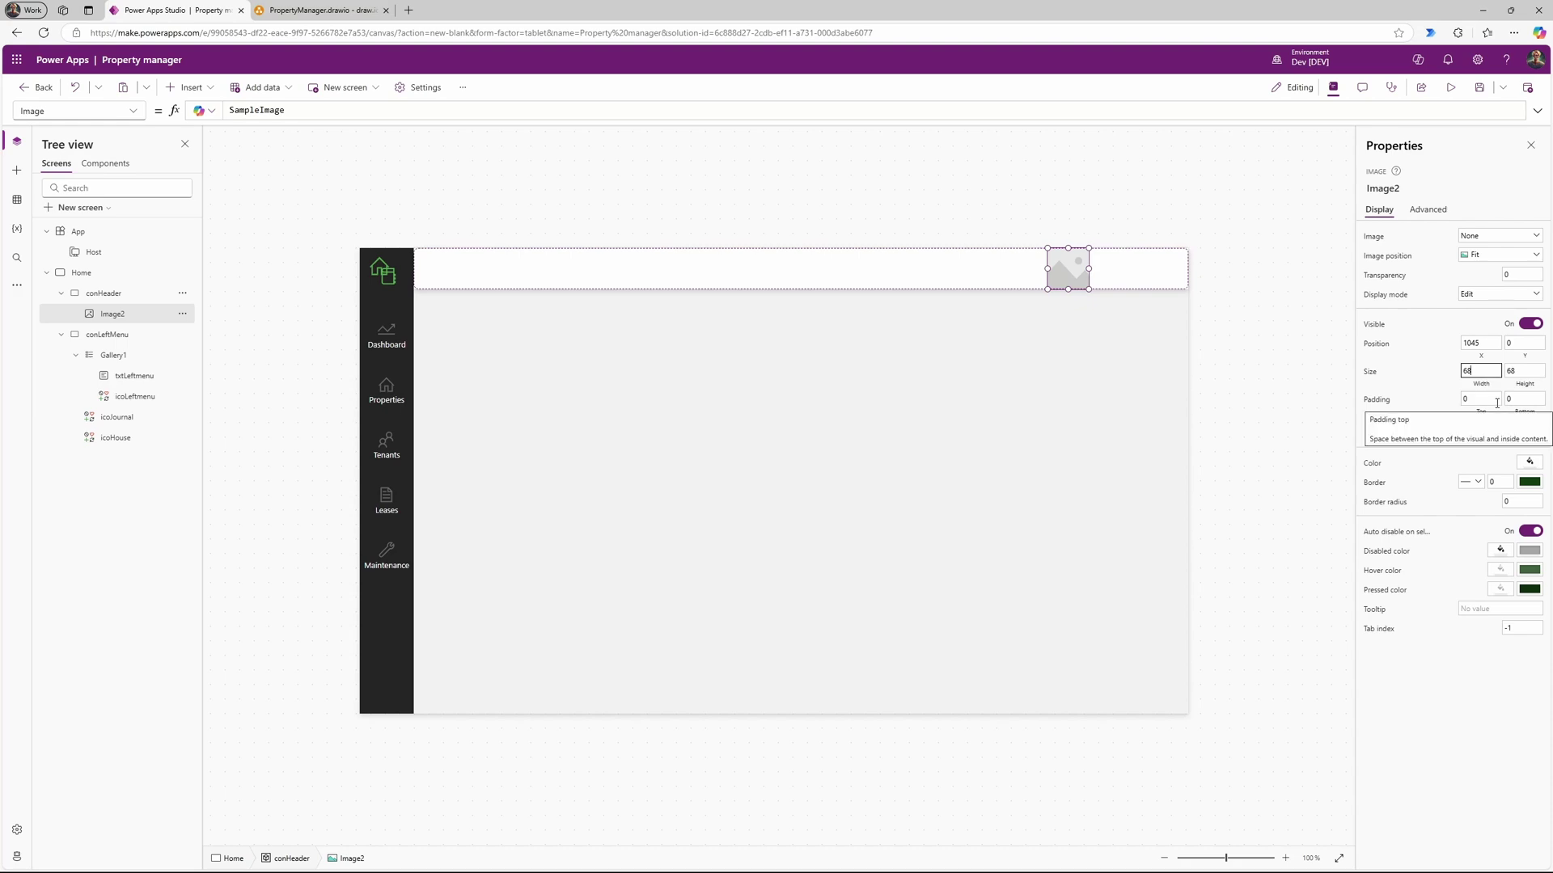
pyautogui.click(1504, 502)
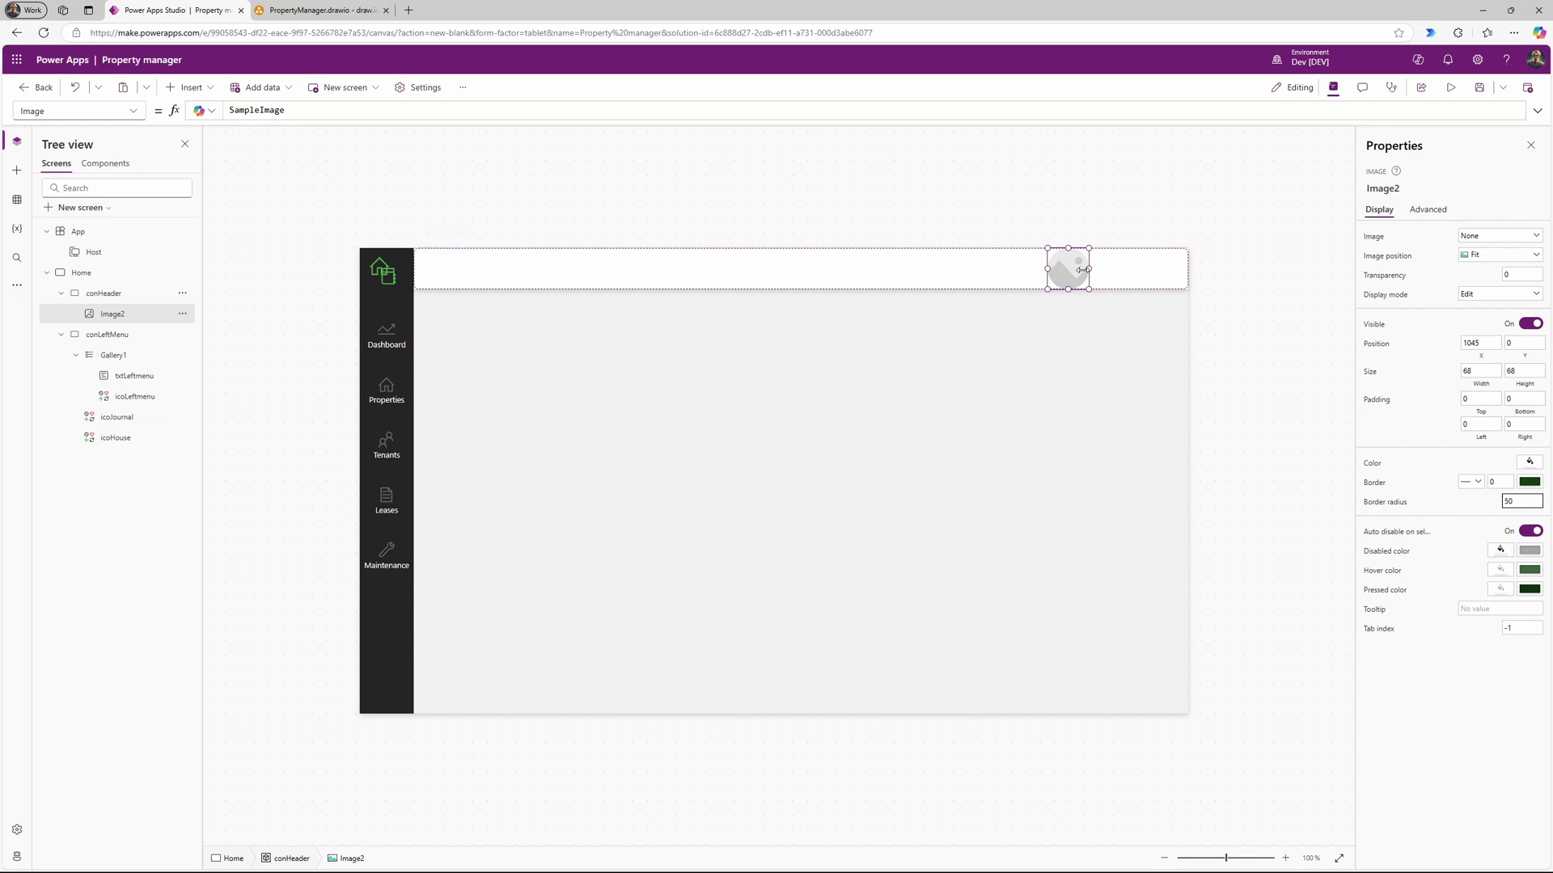
# Step: Resize the header image to a width and height of 45
pyautogui.click(1473, 372)
pyautogui.click(1526, 369)
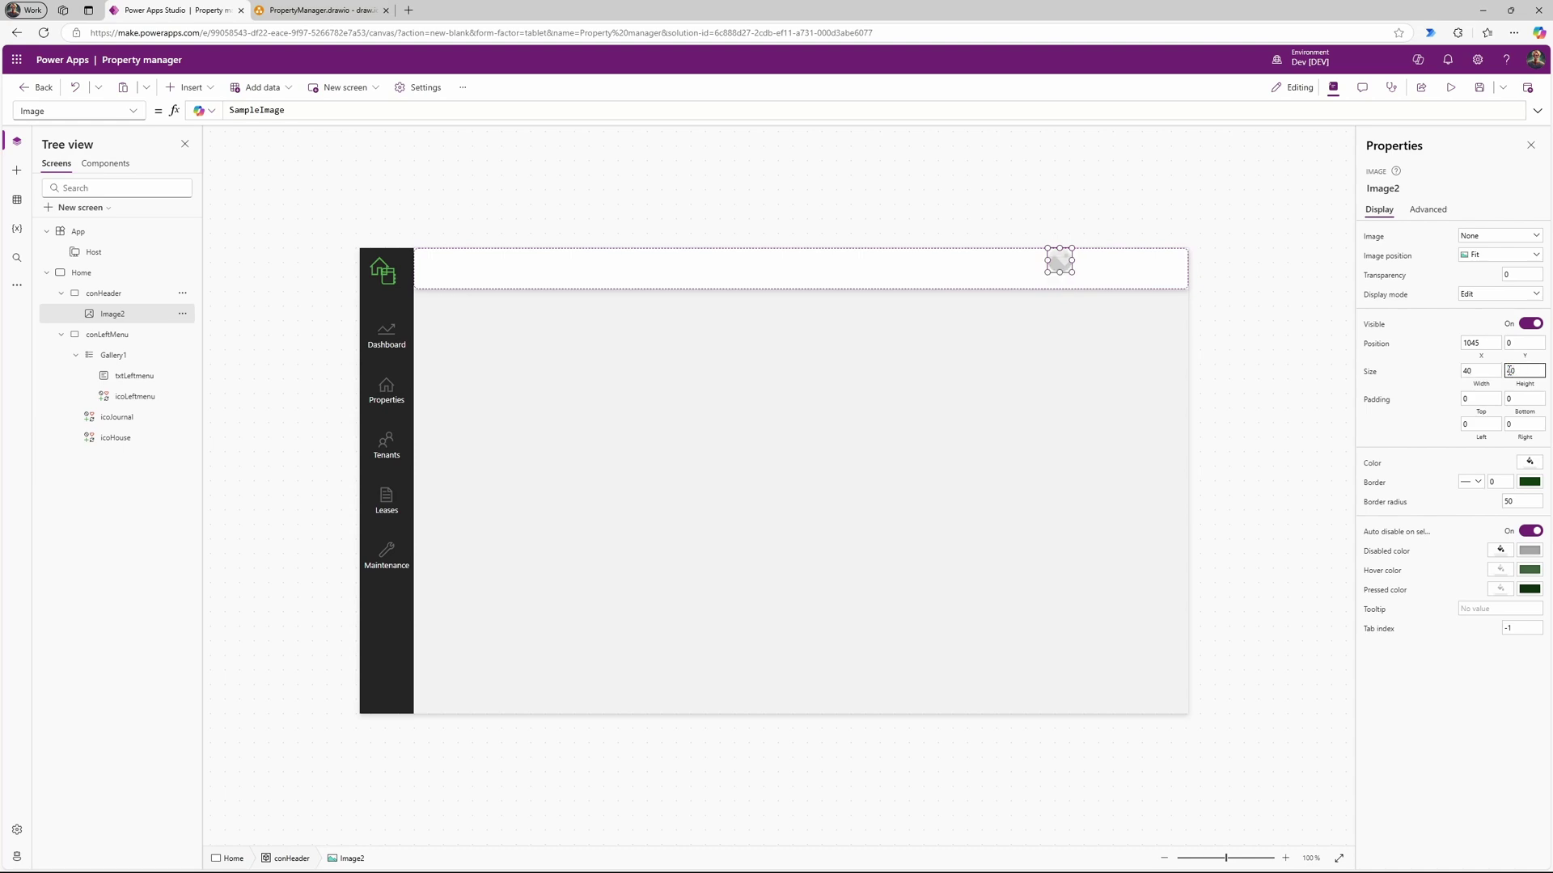
pyautogui.click(1488, 370)
pyautogui.click(1531, 370)
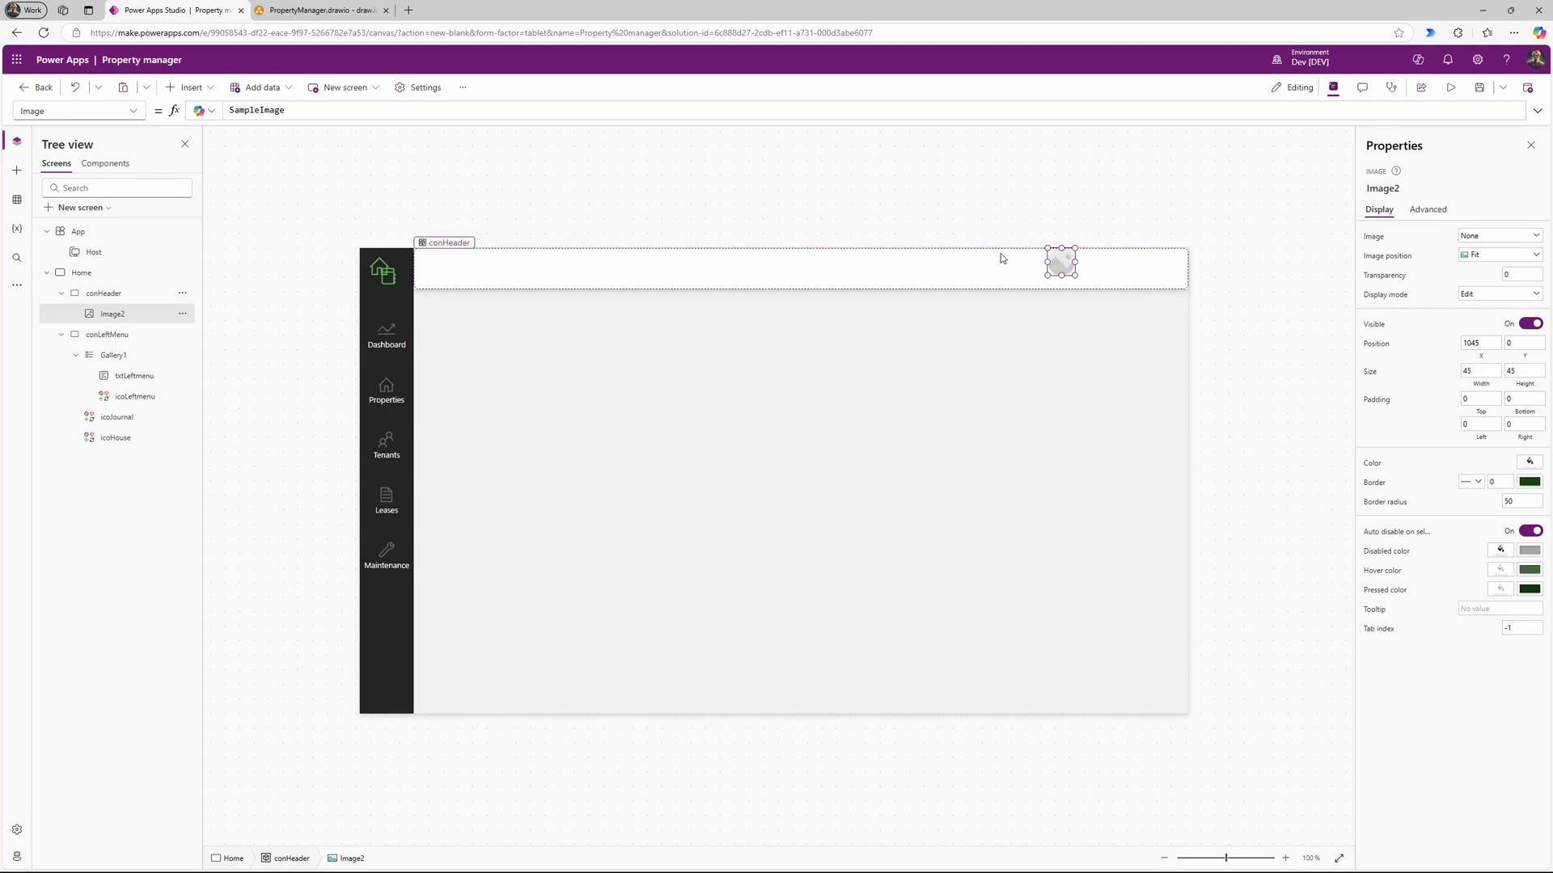
# Step: Move the header image to about X 1085, Y 10 within conHeader
pyautogui.moveTo(1067, 267); pyautogui.dragTo(1082, 273)
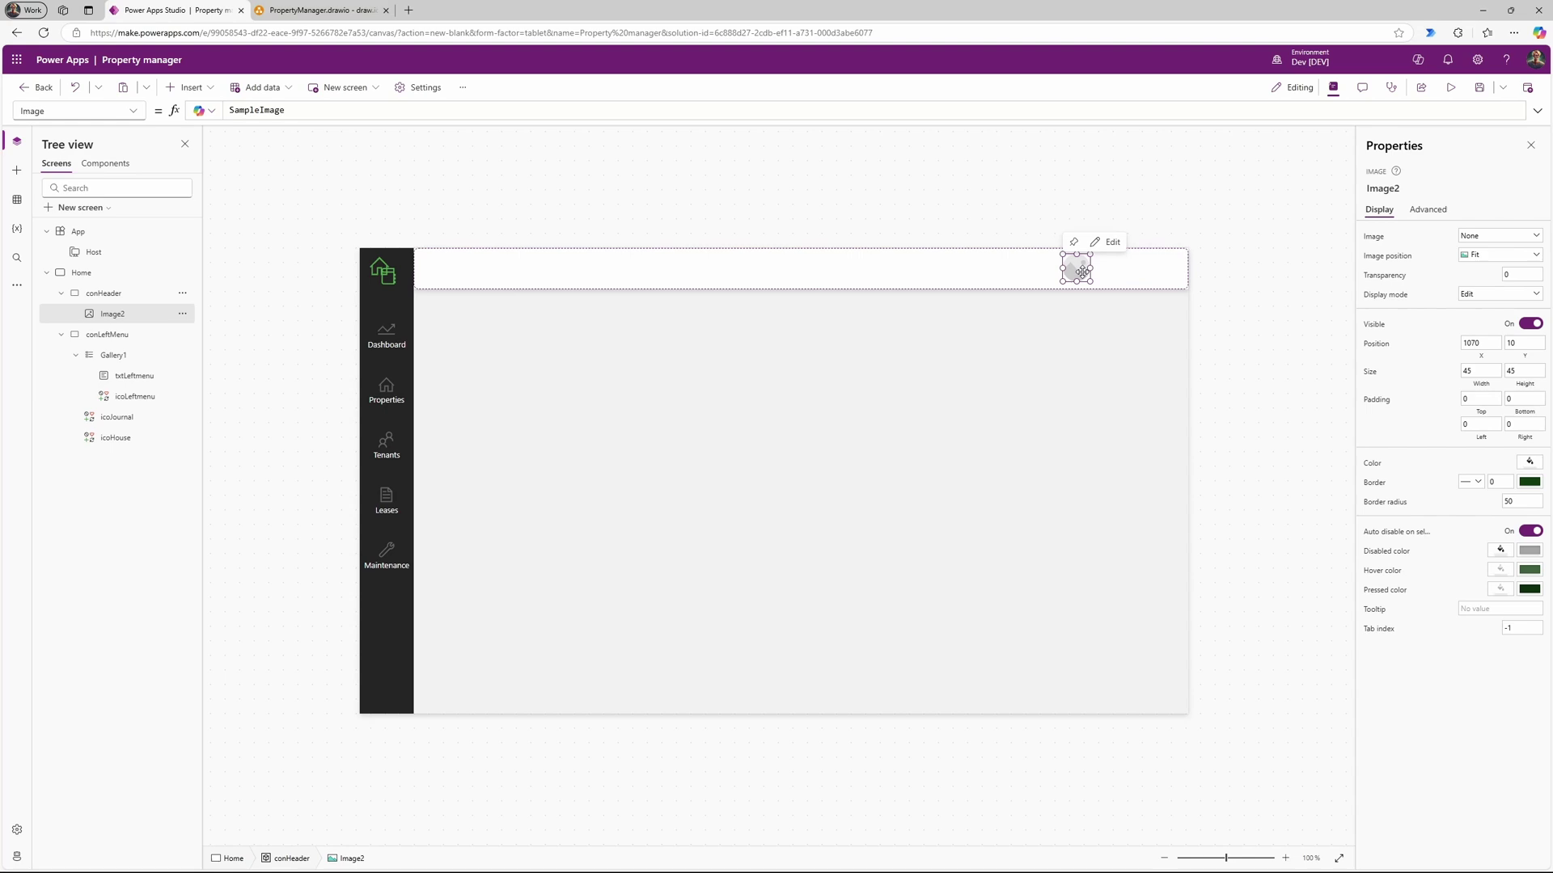
pyautogui.moveTo(1082, 274); pyautogui.dragTo(1094, 272)
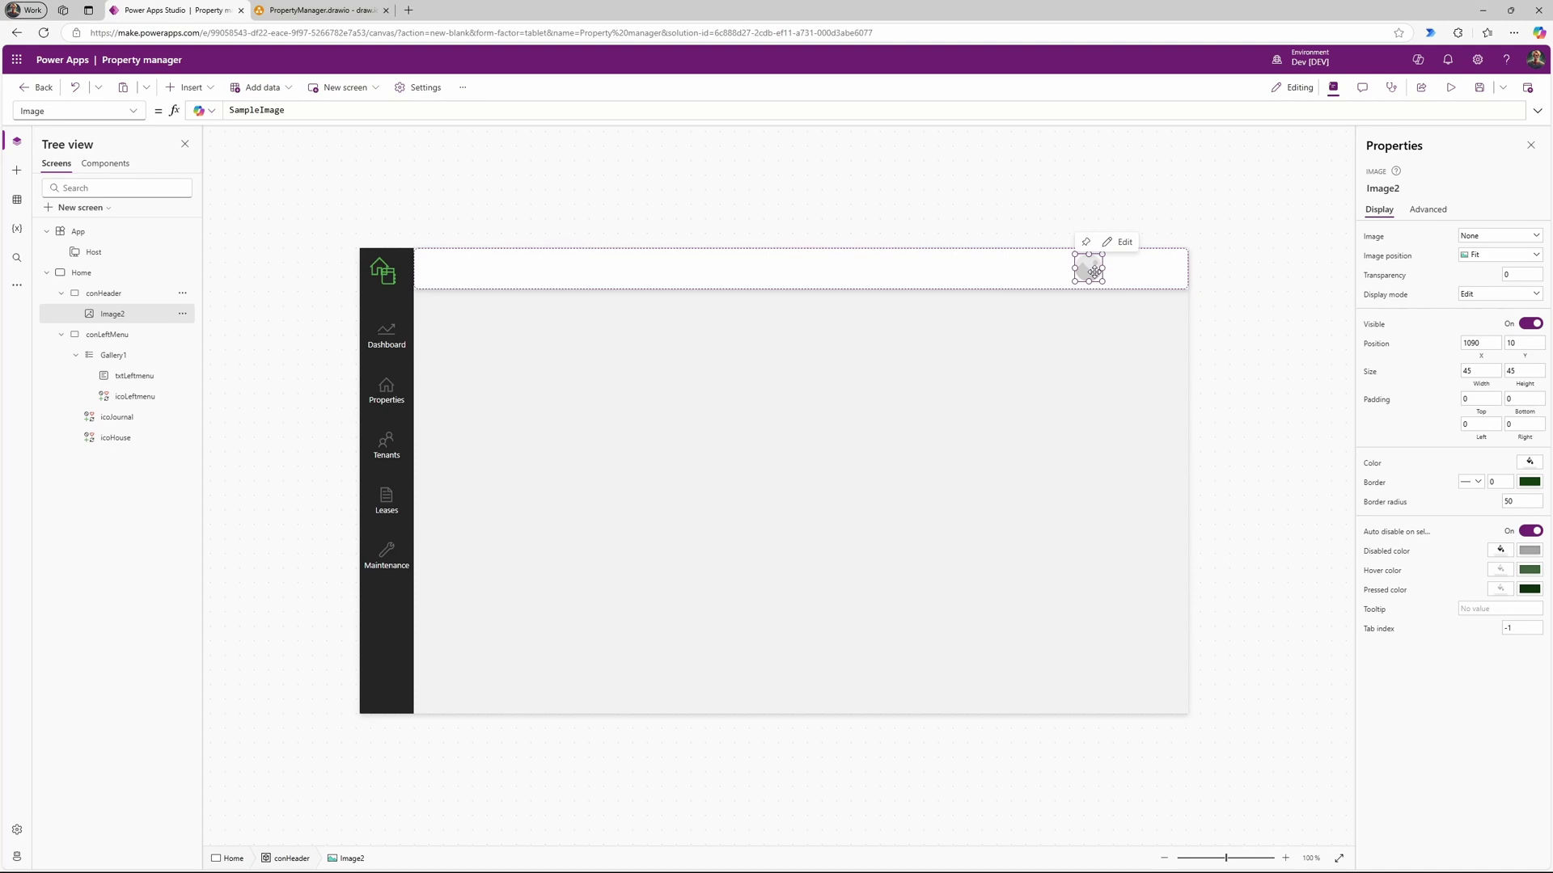
pyautogui.moveTo(1093, 273); pyautogui.dragTo(1088, 272)
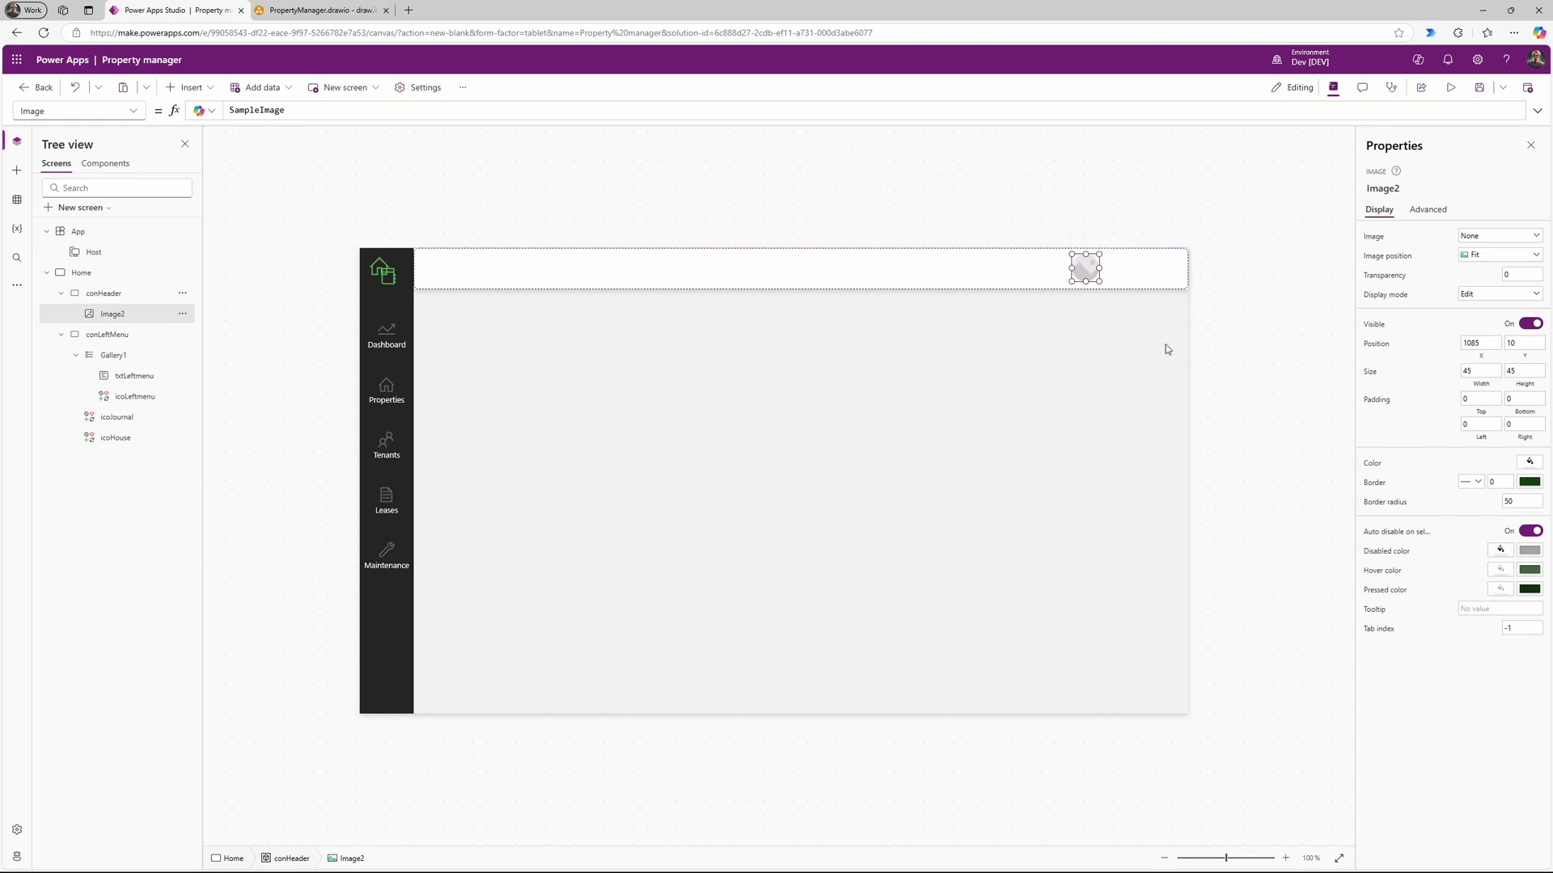
# Step: Set the header image's Image property to User().Image
pyautogui.moveTo(1083, 267); pyautogui.dragTo(1081, 267)
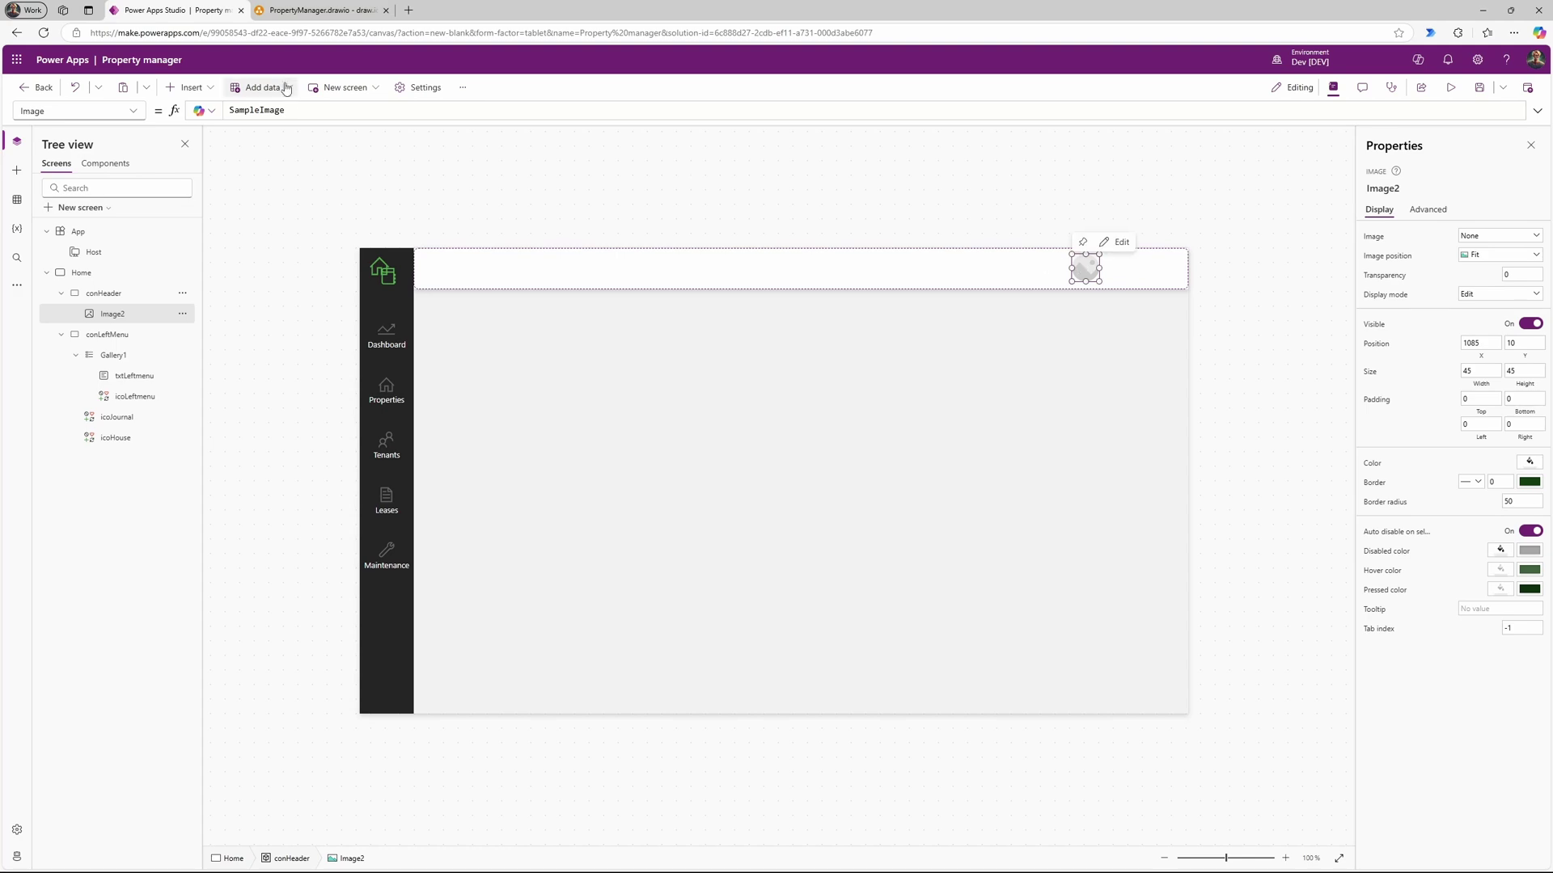
pyautogui.moveTo(305, 112); pyautogui.dragTo(227, 117)
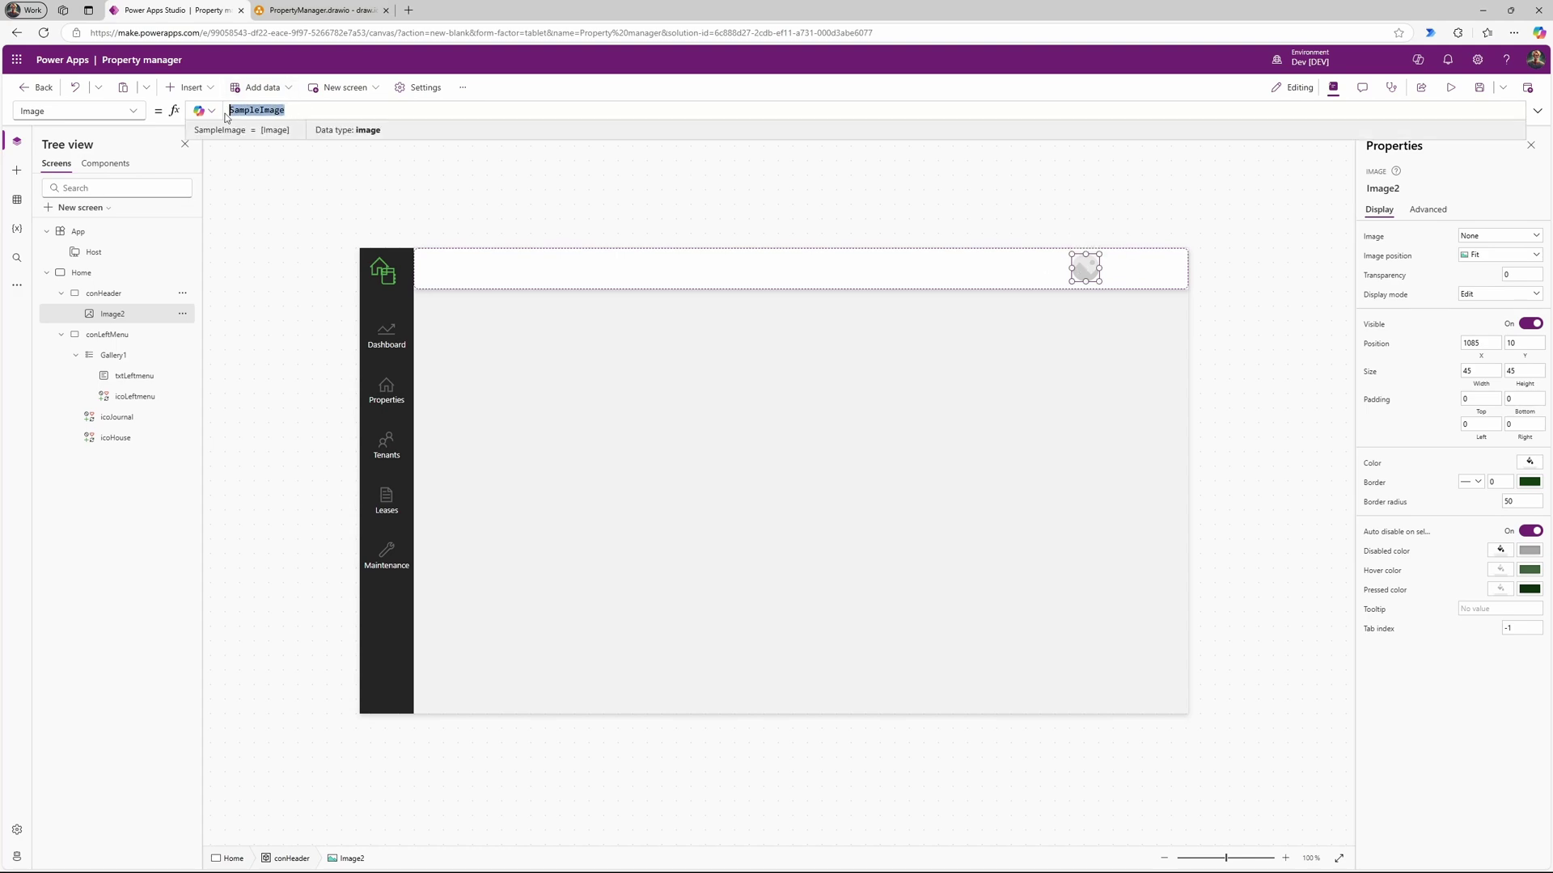
pyautogui.write('User')
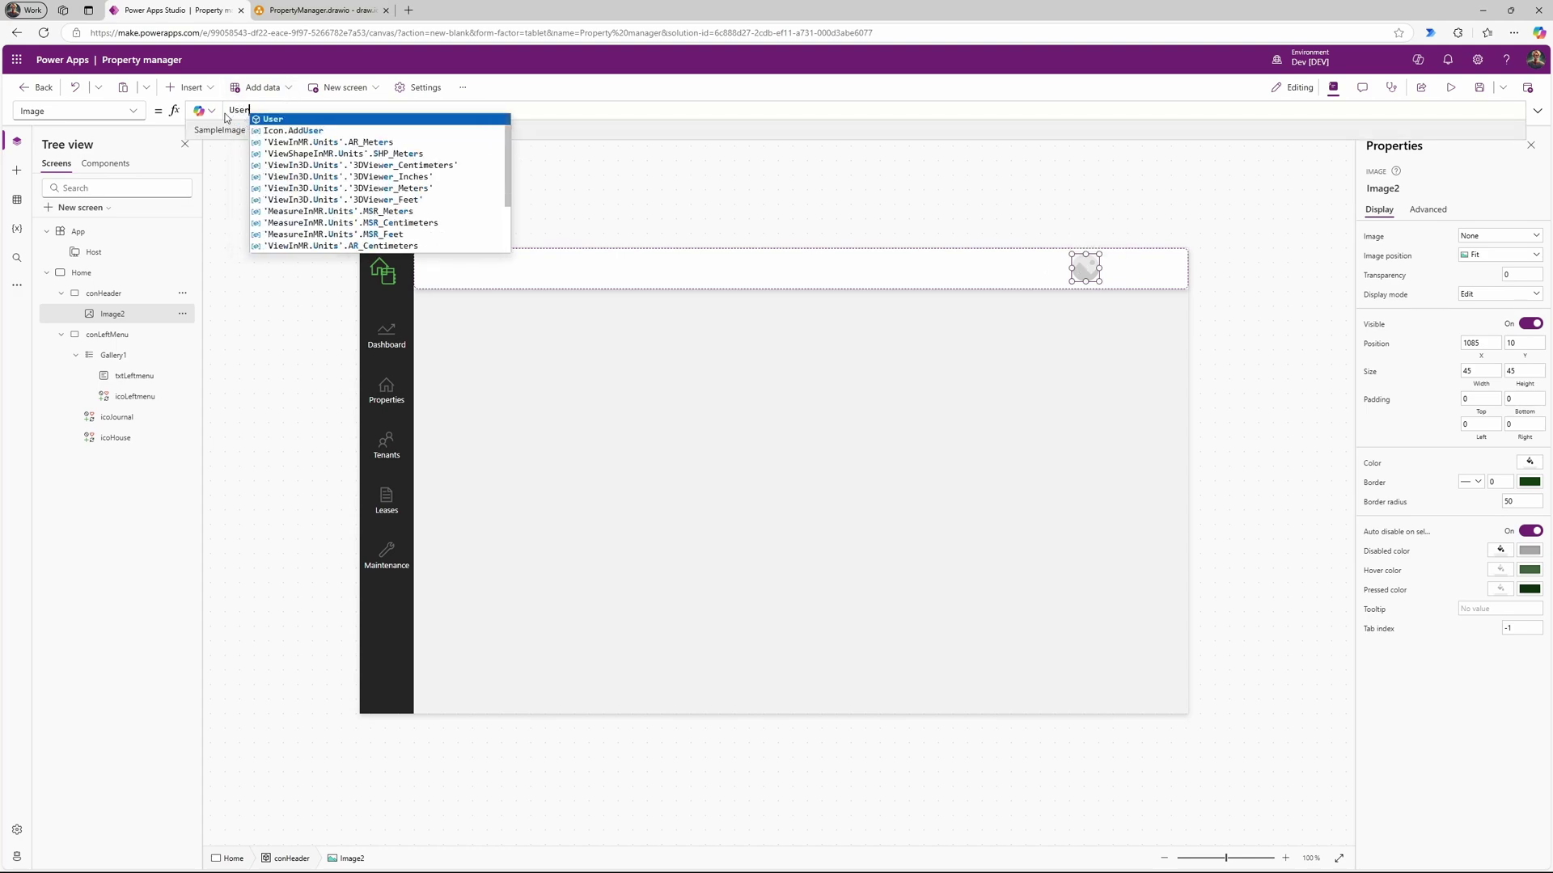
pyautogui.write('().Image')
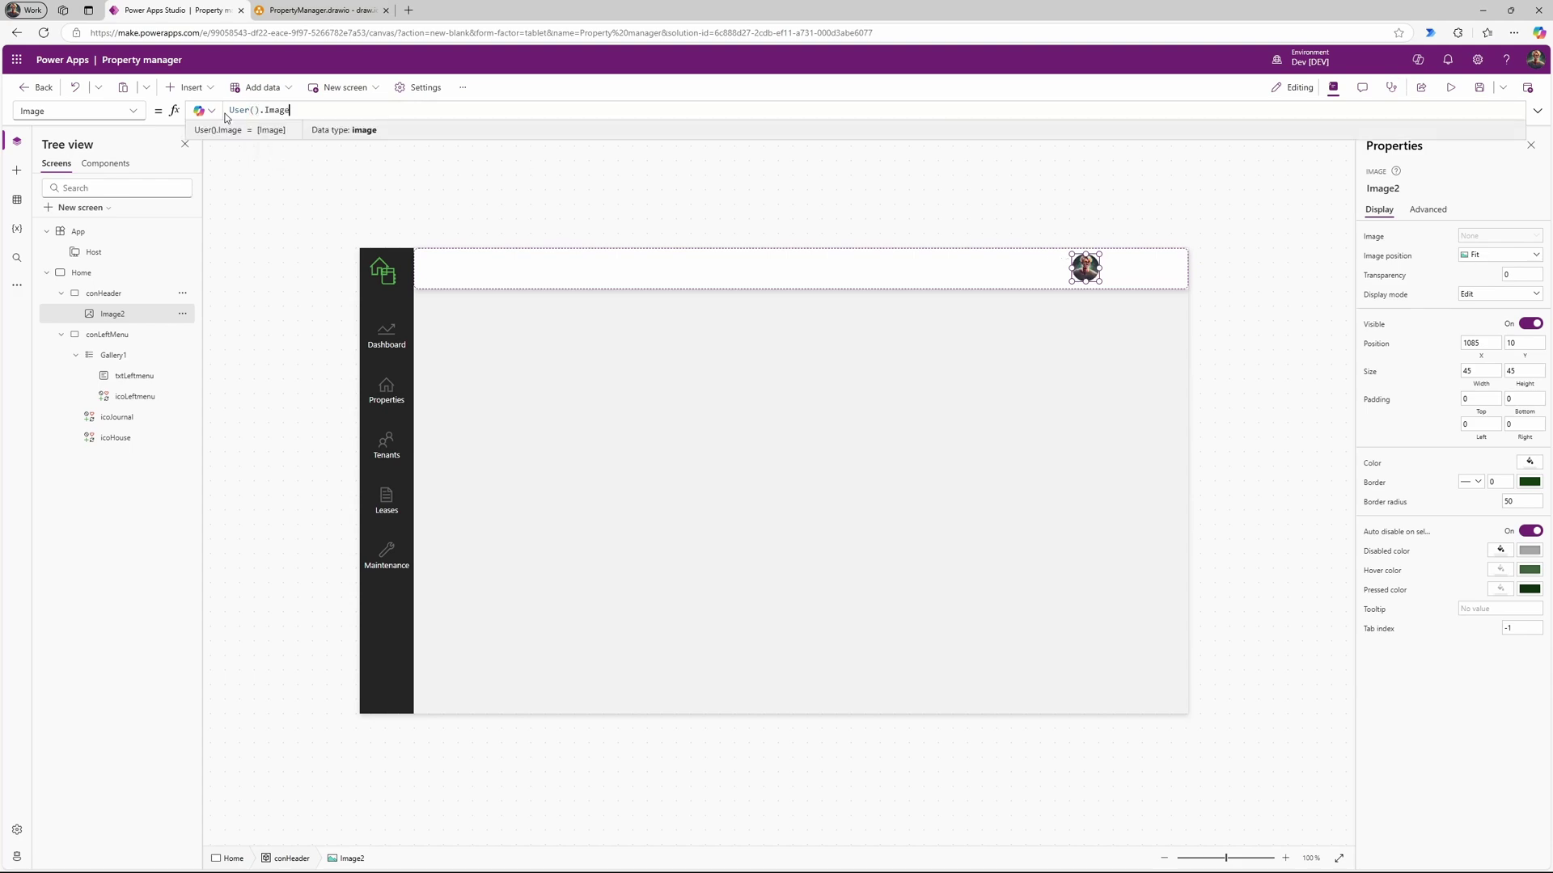
pyautogui.click(1084, 268)
# Step: Insert a text control on the Home screen beside the profile image, at about X 1235, Y 18
pyautogui.click(477, 167)
pyautogui.click(191, 87)
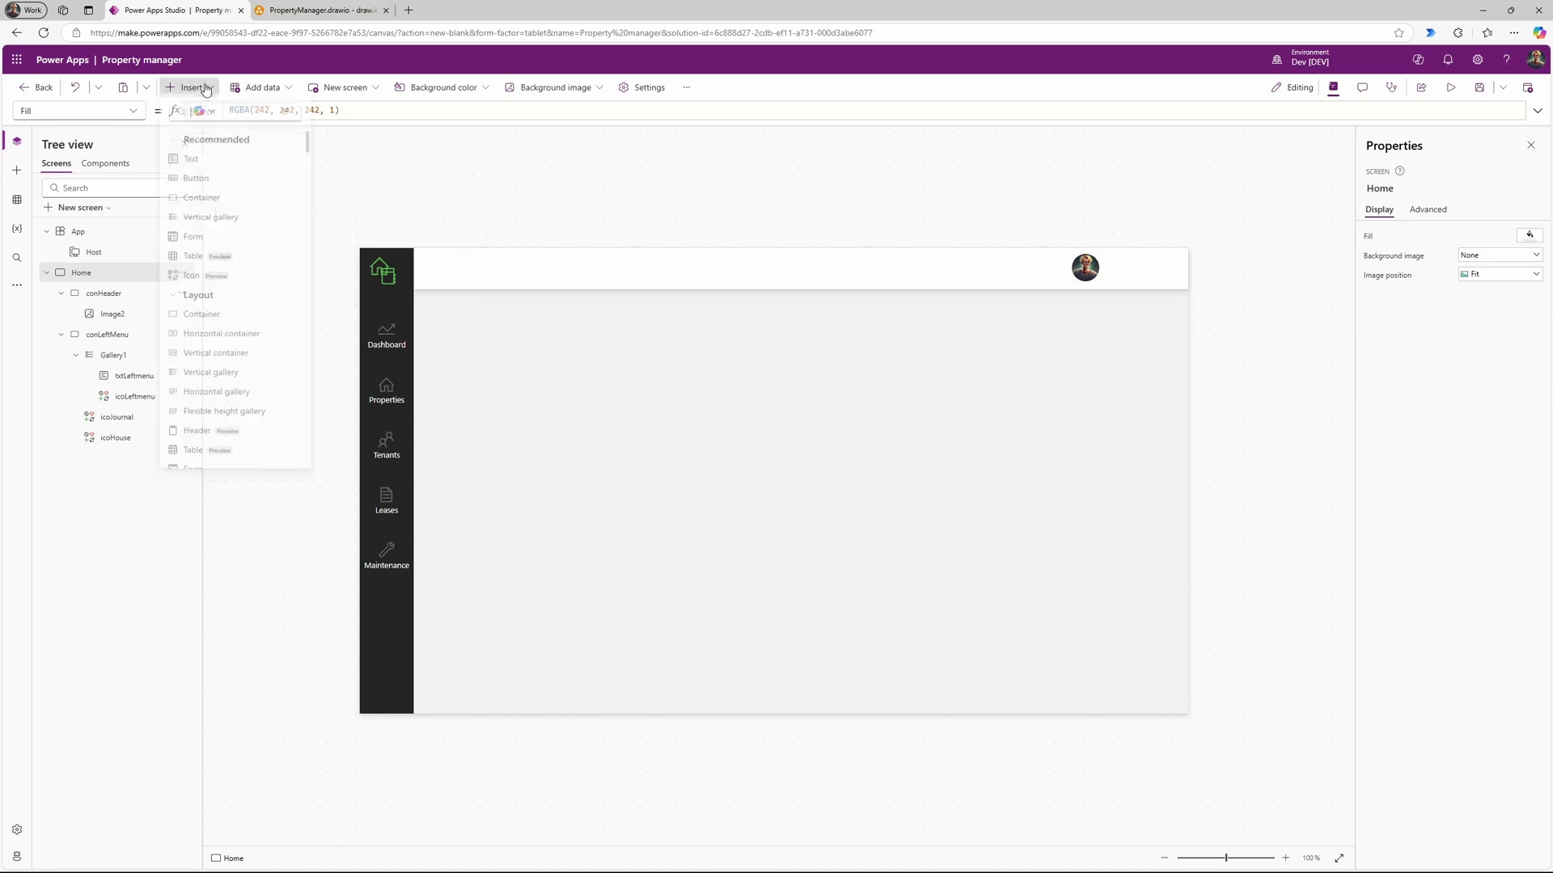
pyautogui.click(191, 163)
pyautogui.moveTo(429, 260); pyautogui.dragTo(1140, 273)
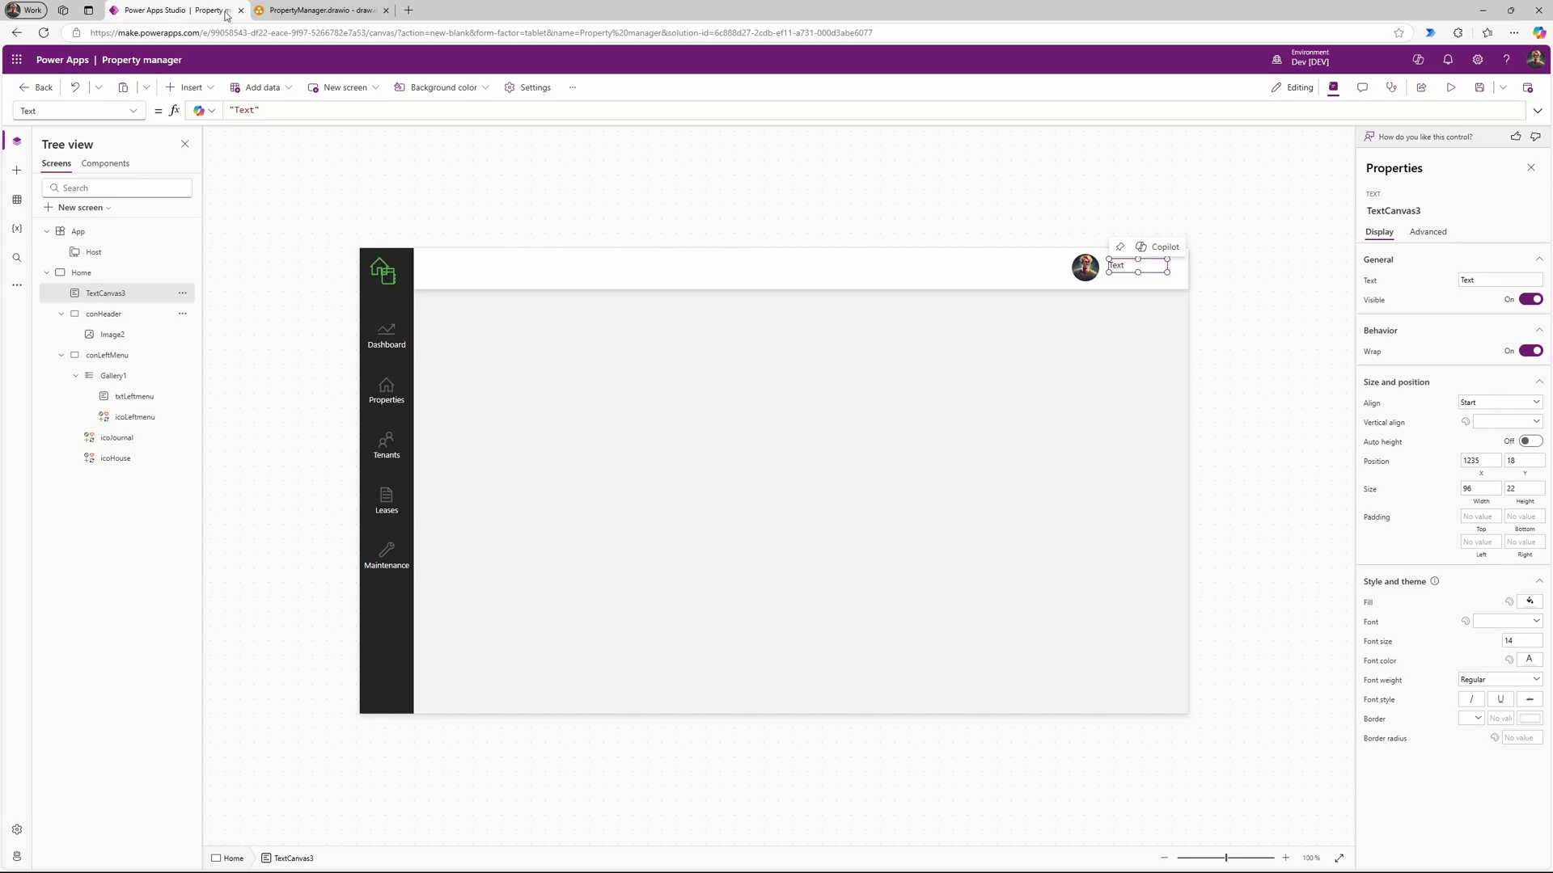
# Step: Check the user label in the PropertyManager.drawio mockup, return to Power Apps Studio, and set the new text control's Text to User().FullName
pyautogui.click(268, 14)
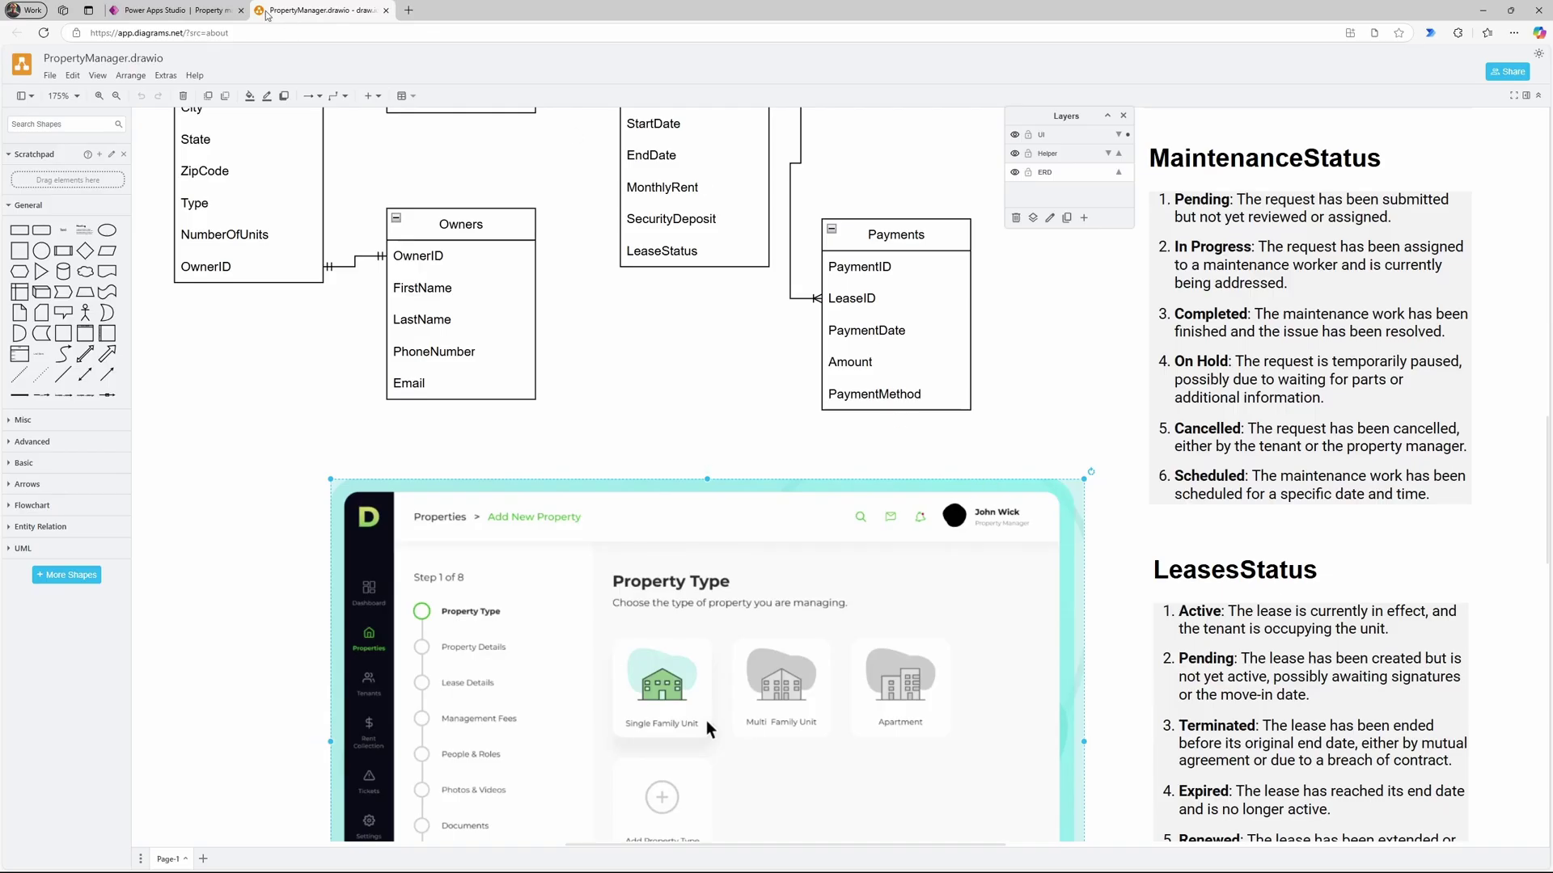
pyautogui.click(158, 13)
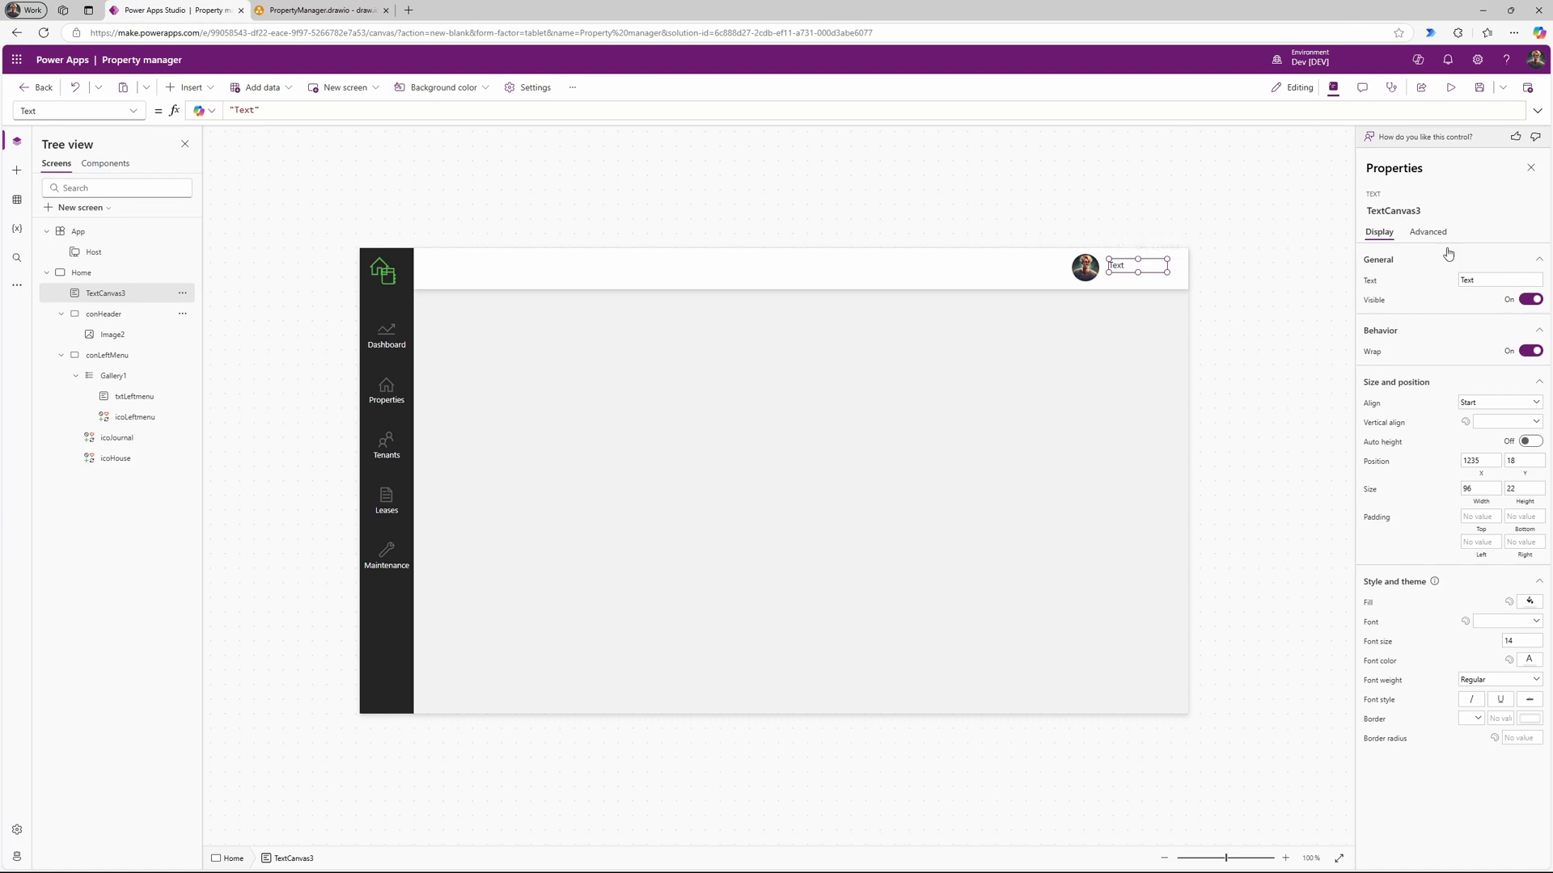
pyautogui.moveTo(279, 110); pyautogui.dragTo(212, 106)
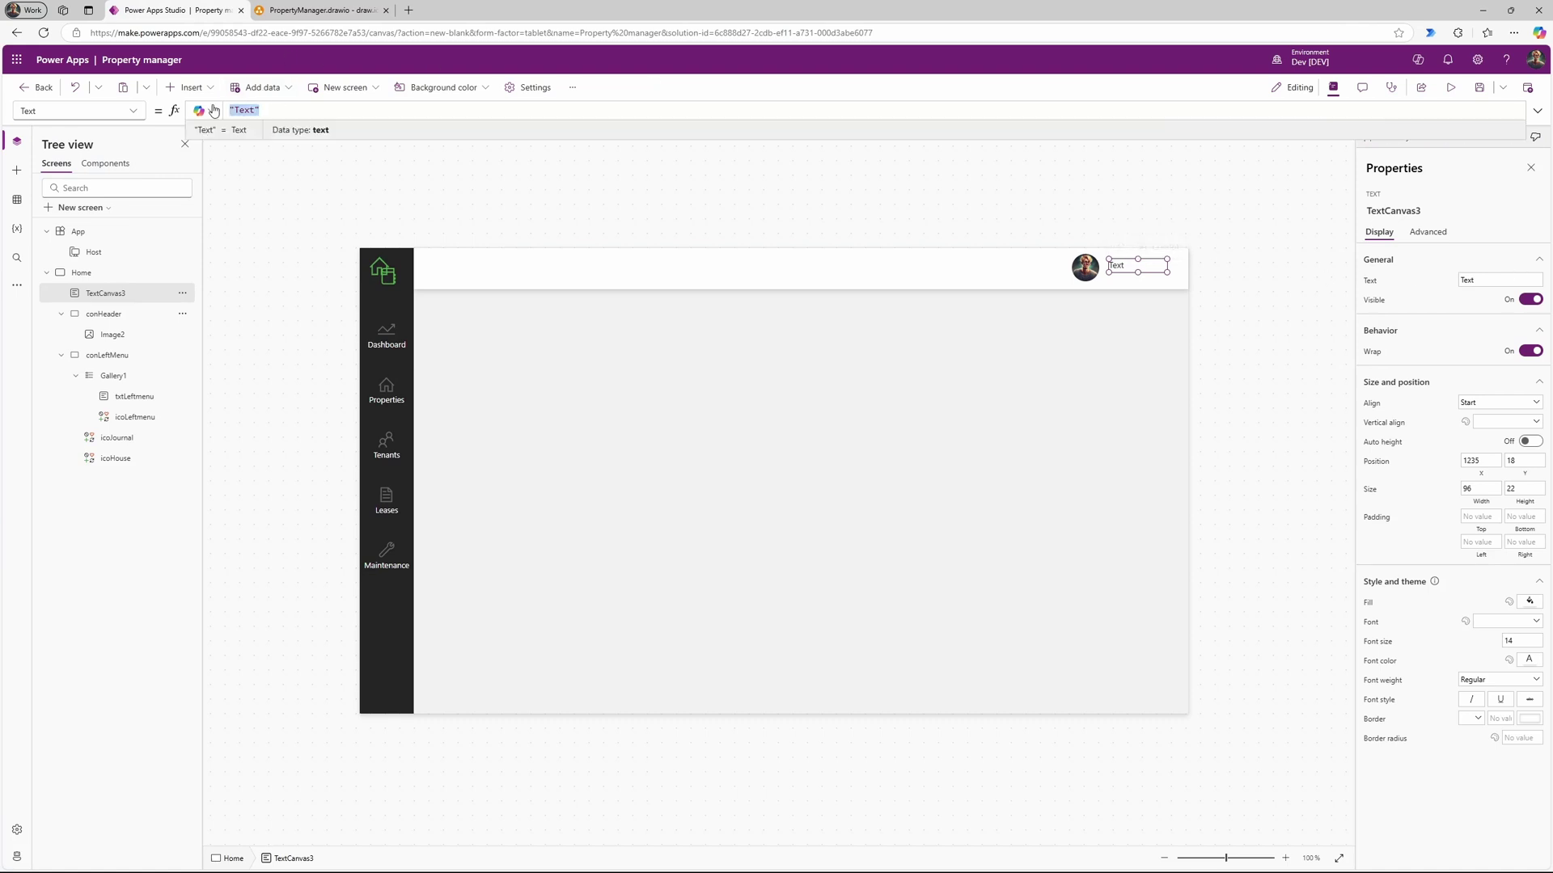
pyautogui.write('User(')
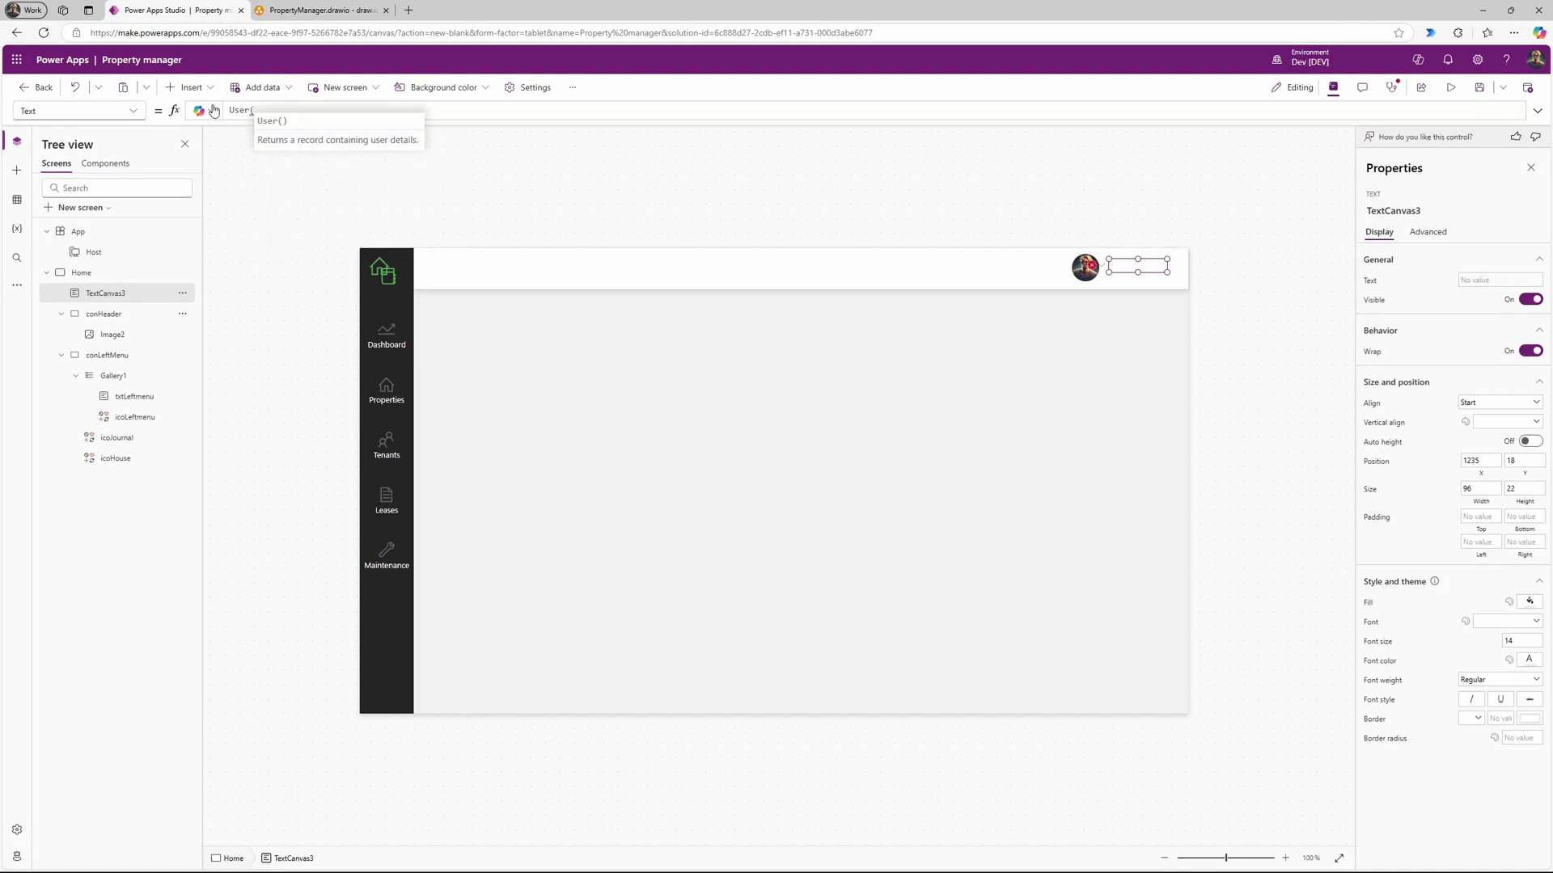
pyautogui.write(')')
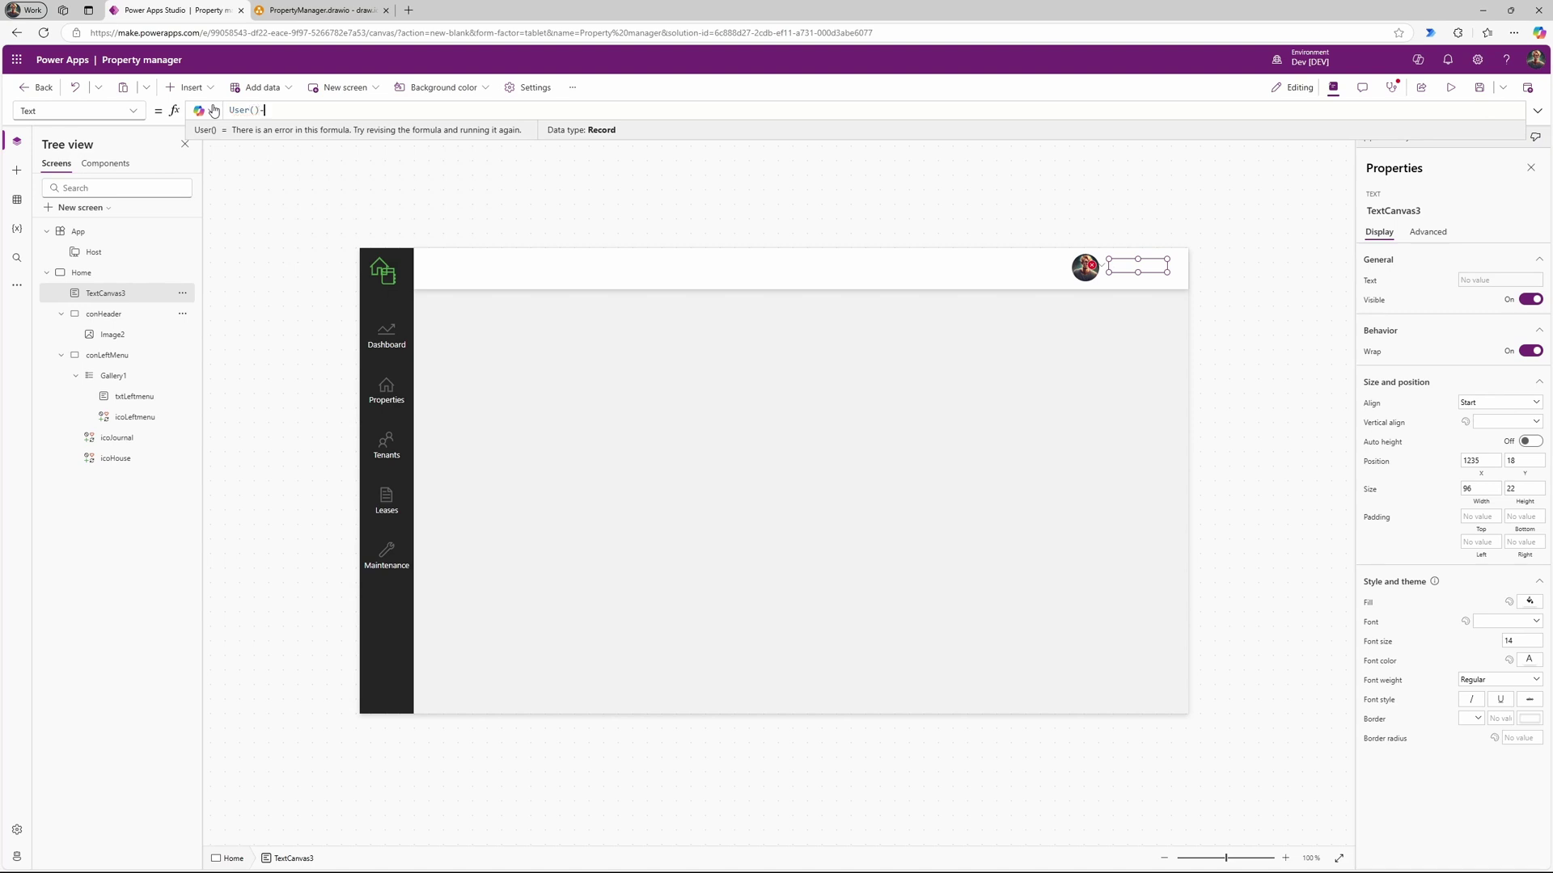
pyautogui.write('.')
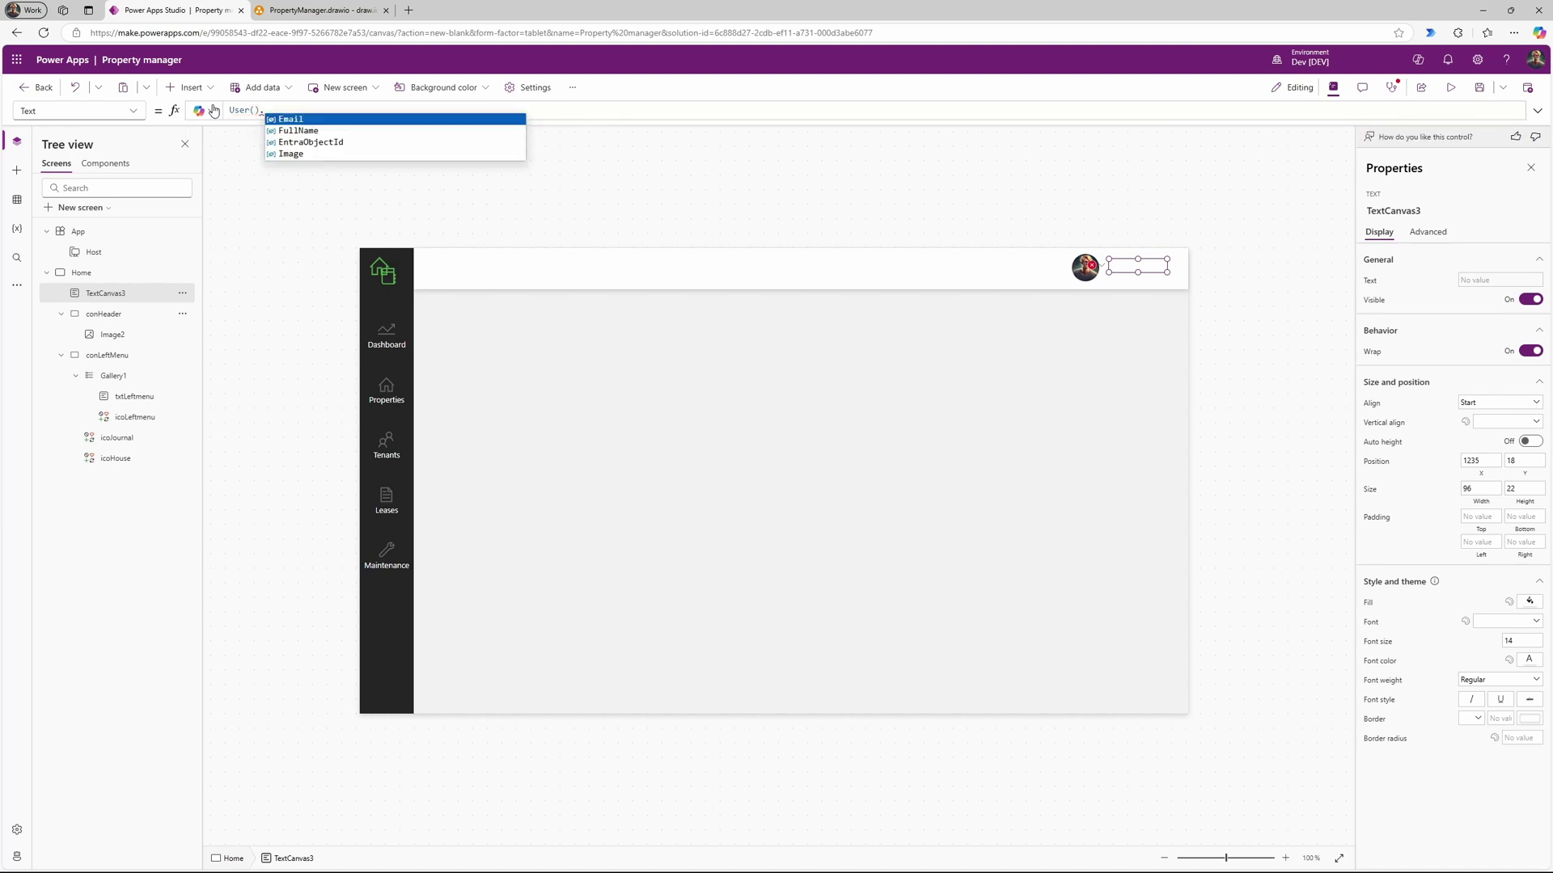
pyautogui.write('FullName')
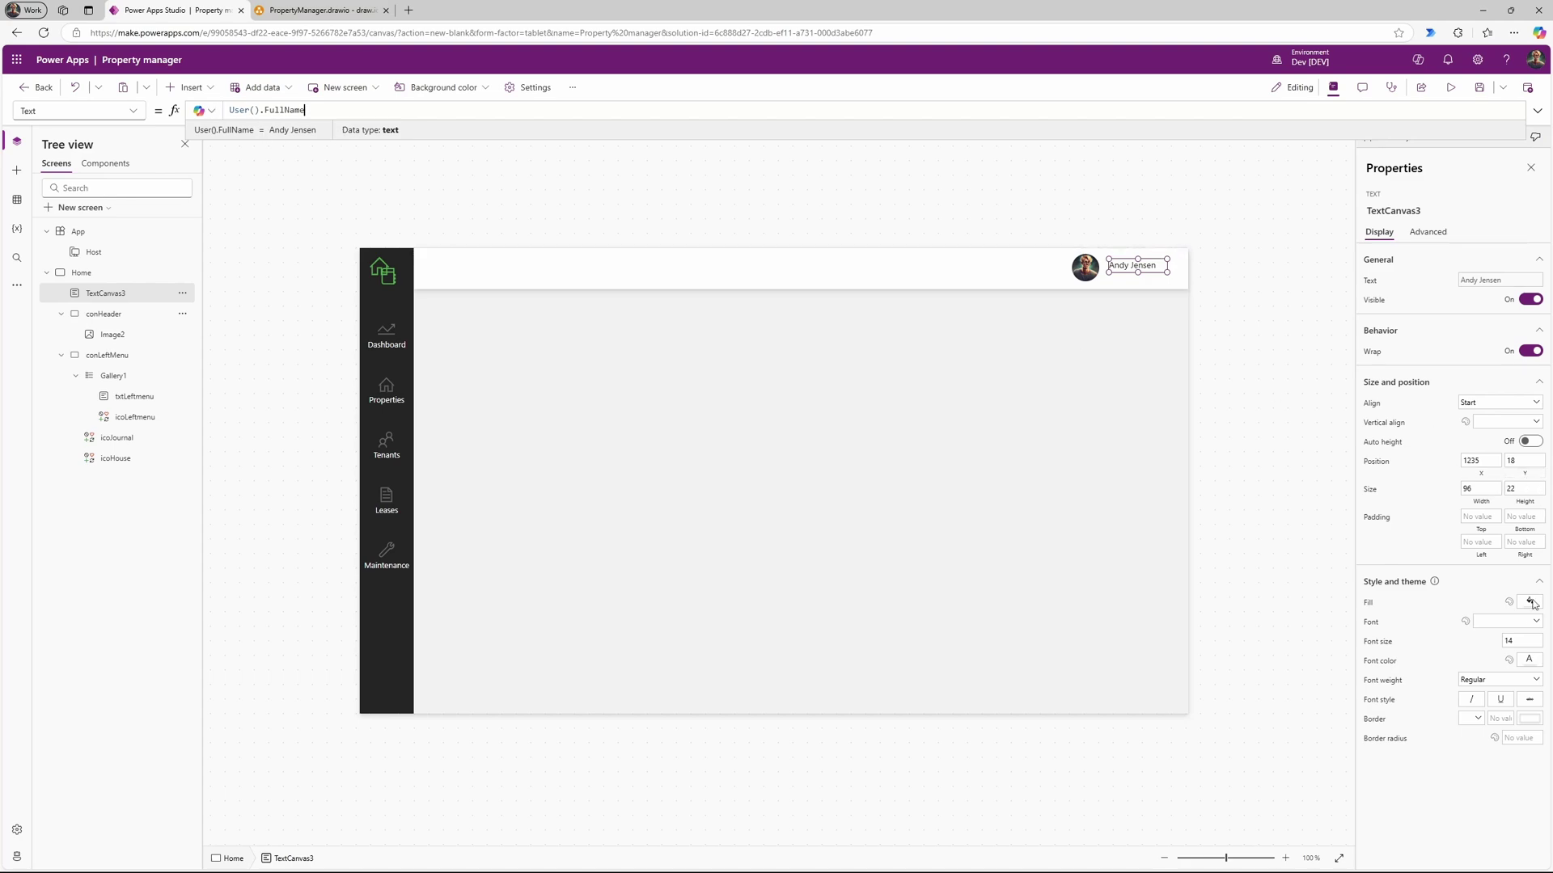
# Step: Make the user name text Semibold and fit it to about 87 by 21 at X 1235, Y 10
pyautogui.click(1504, 681)
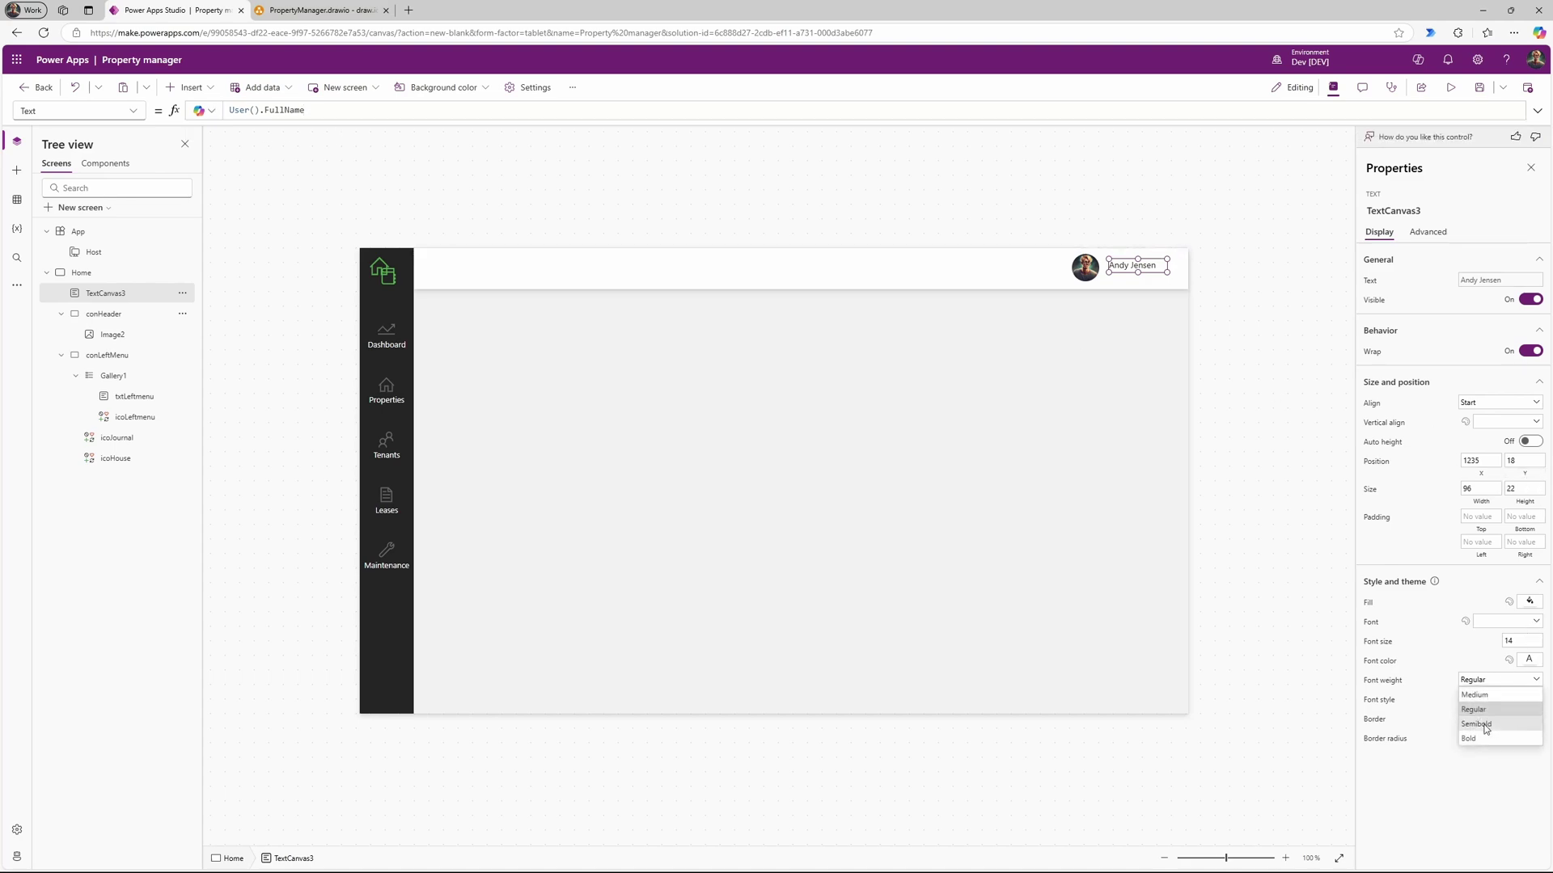
pyautogui.click(1486, 724)
pyautogui.moveTo(1166, 272); pyautogui.dragTo(1153, 265)
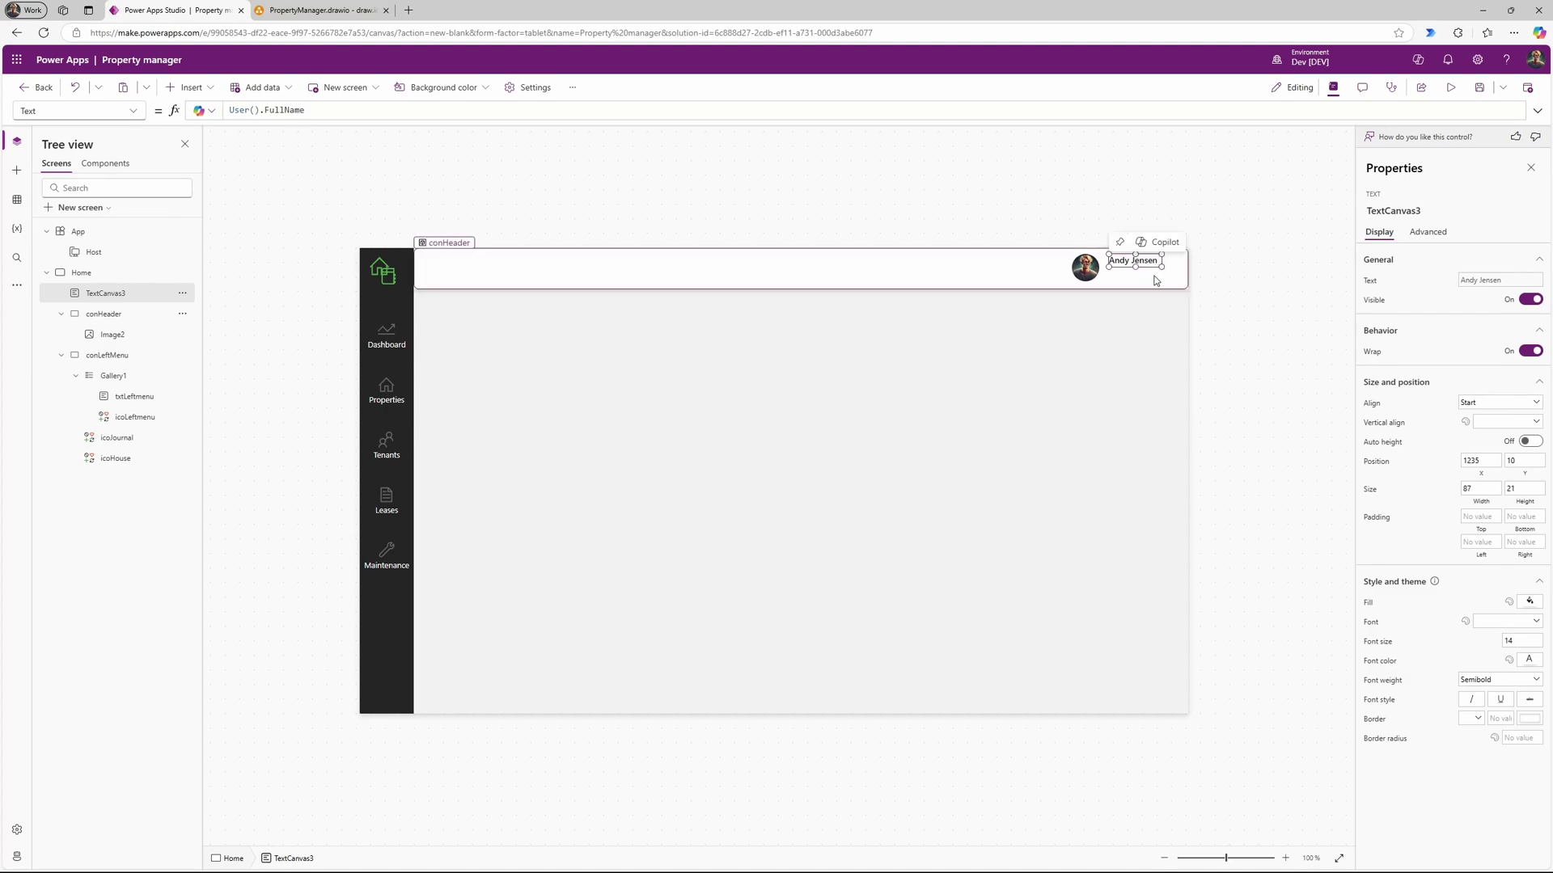
# Step: Duplicate the user name text to about X 1235, Y 31 and remove FullName from the copy's formula
pyautogui.hotkey('ctrl', 'v')
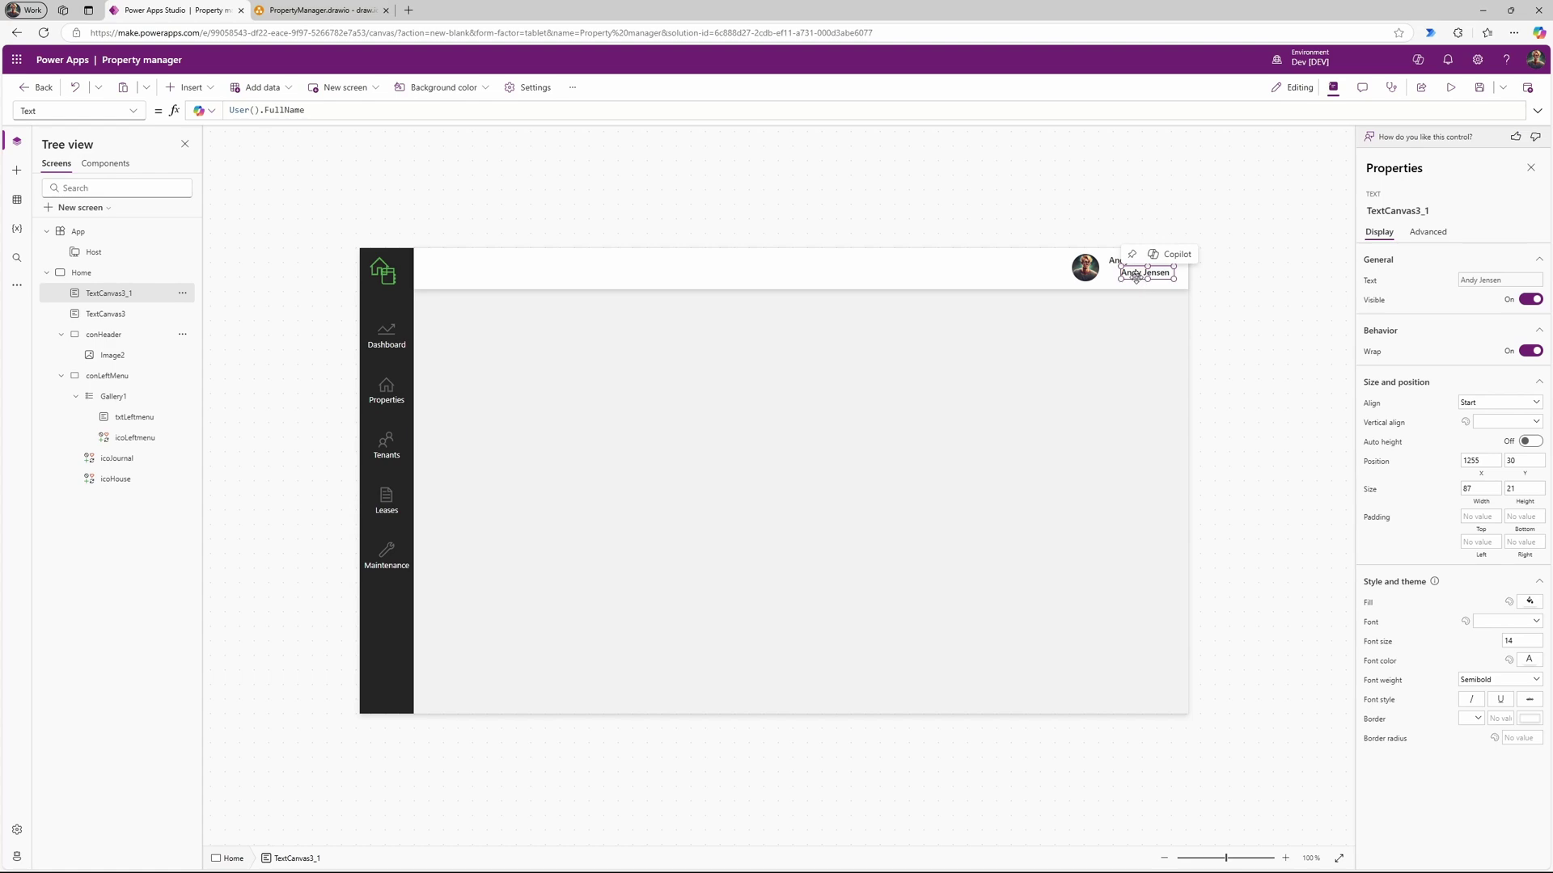
pyautogui.moveTo(1136, 274); pyautogui.dragTo(1120, 276)
pyautogui.doubleClick(284, 110)
pyautogui.press('BackSpace')
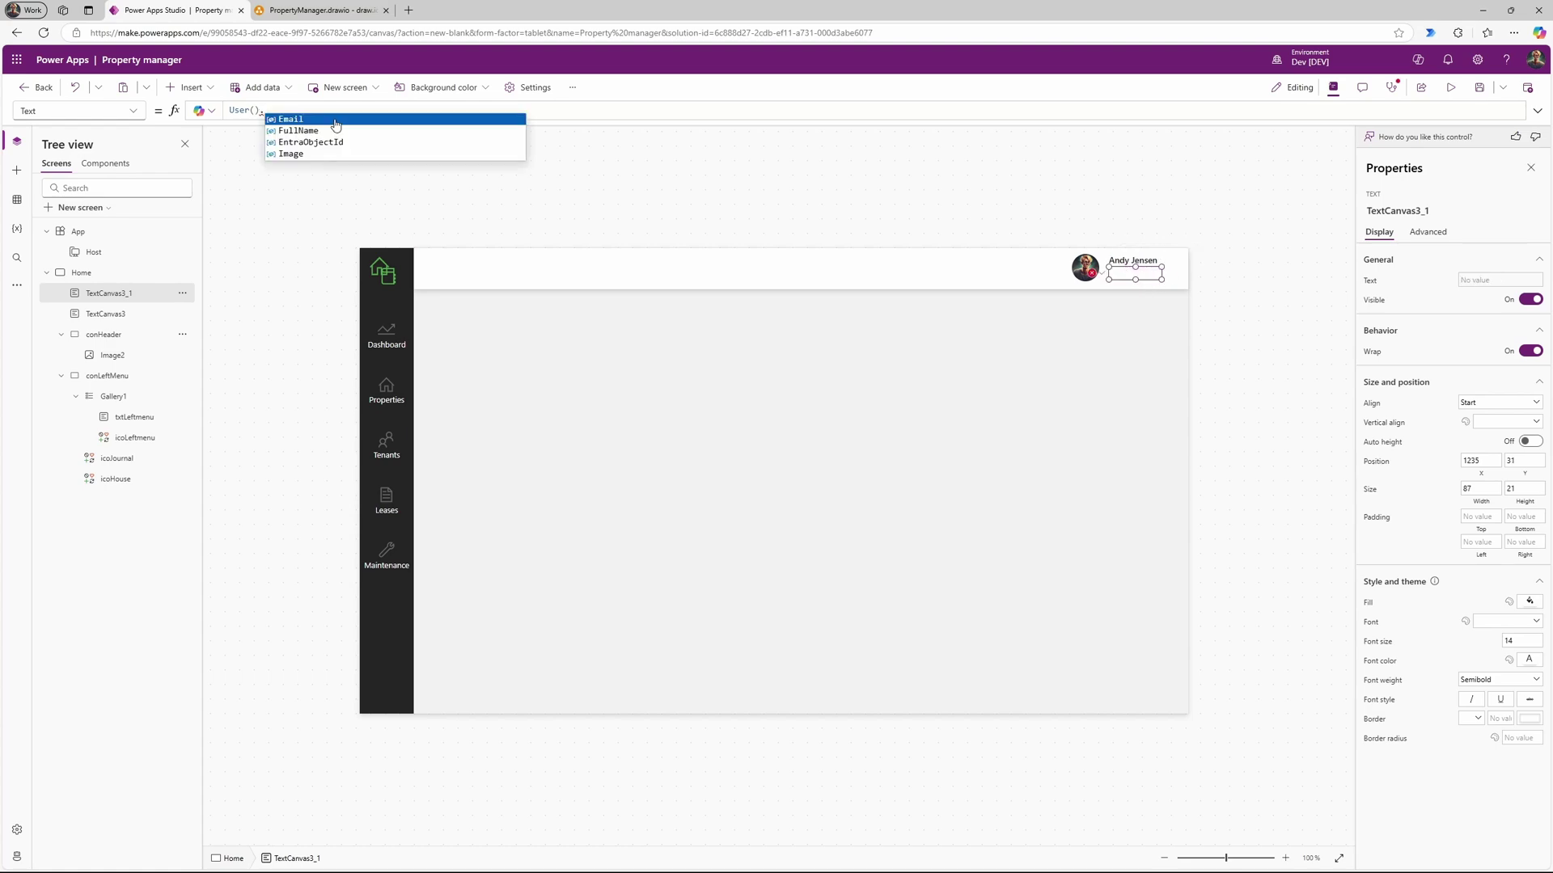
# Step: Check the user label in the PropertyManager.drawio mockup, return to Power Apps Studio, and clear the copied text's formula entirely
pyautogui.click(333, 10)
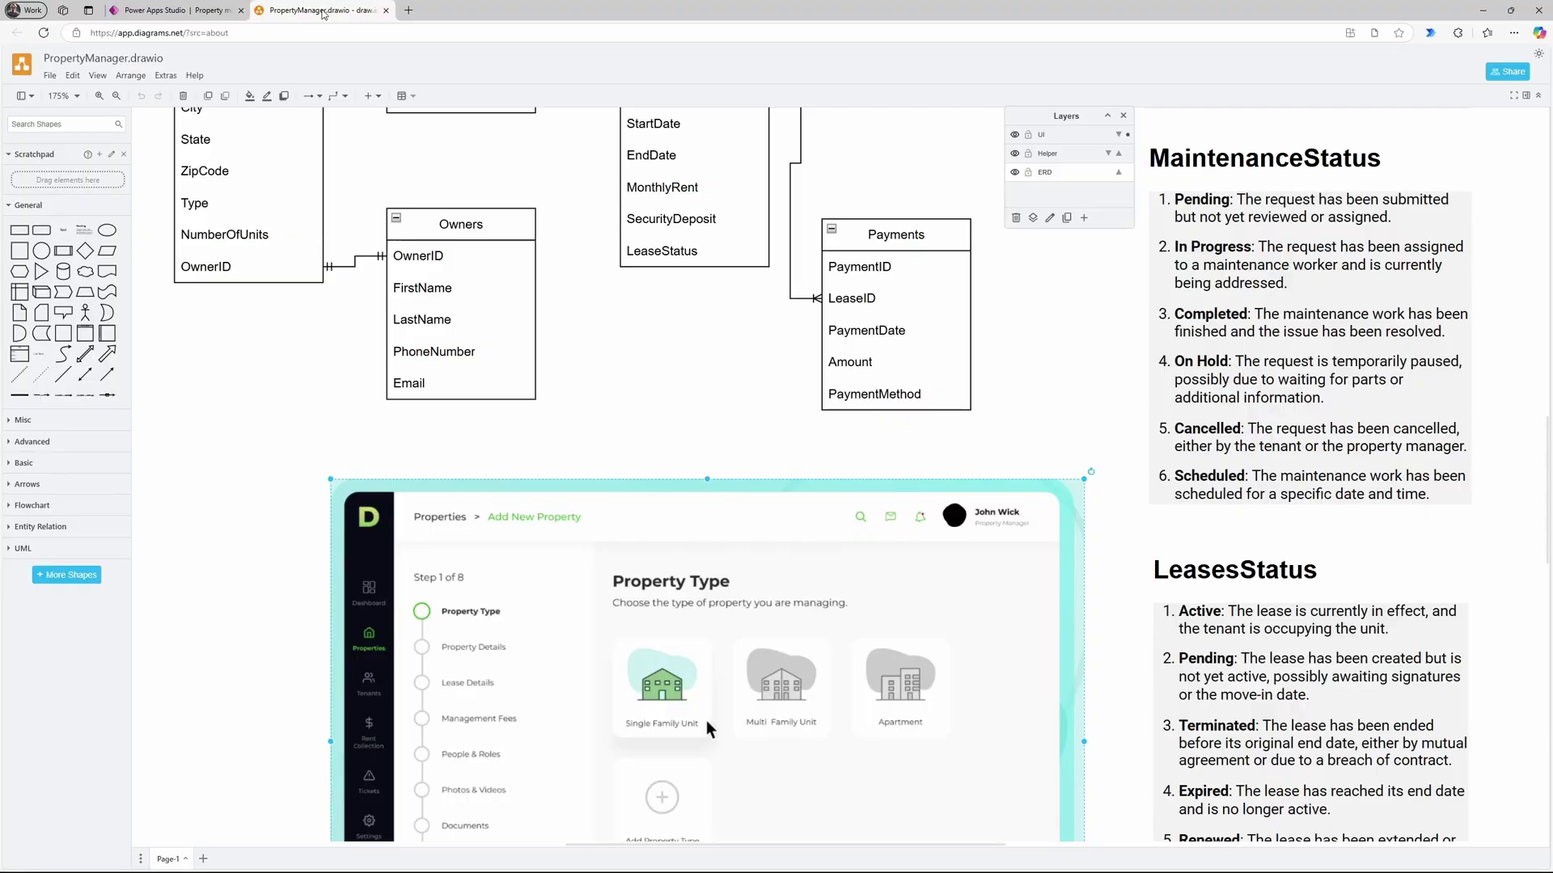
pyautogui.click(169, 10)
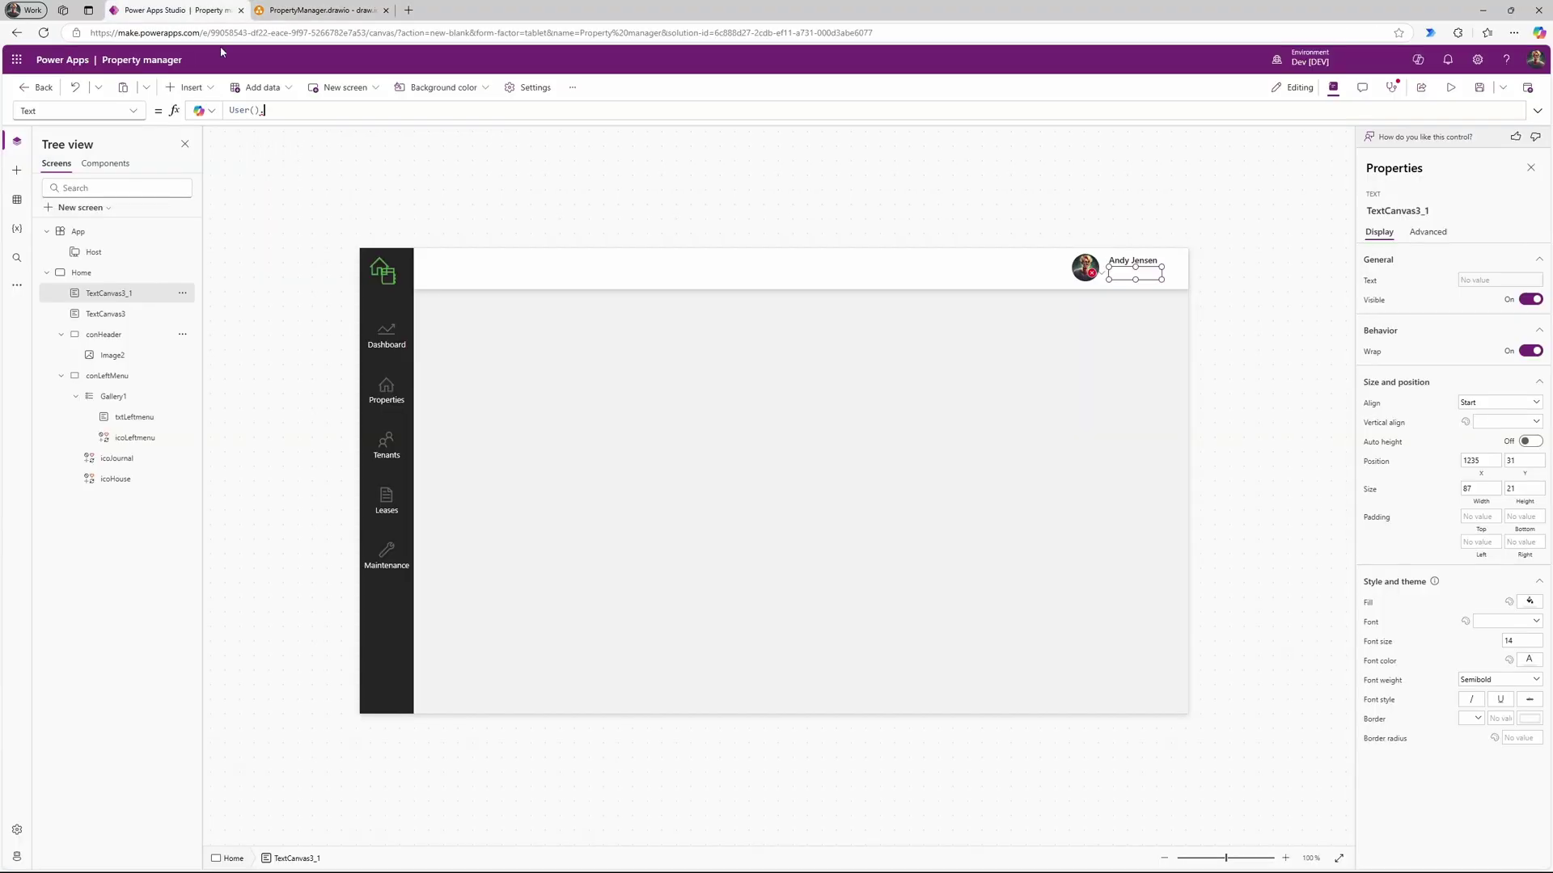
pyautogui.click(283, 112)
pyautogui.hotkey('ctrl', 'a')
pyautogui.press('BackSpace')
# Step: Move the user name text down so it is vertically centred beside the profile image
pyautogui.click(1323, 194)
pyautogui.click(1128, 264)
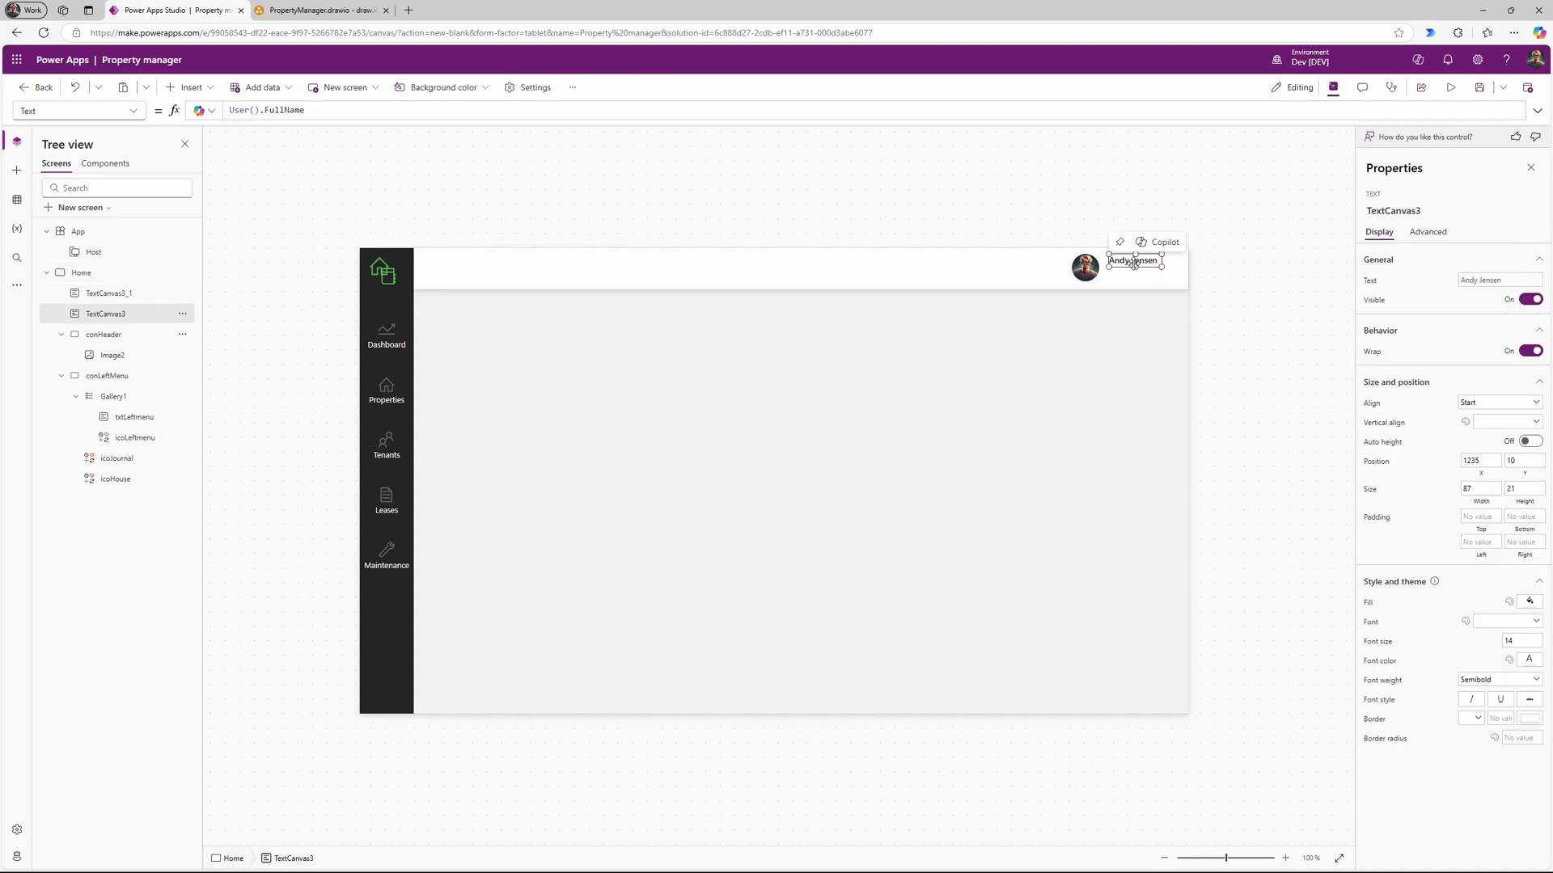
pyautogui.click(1231, 233)
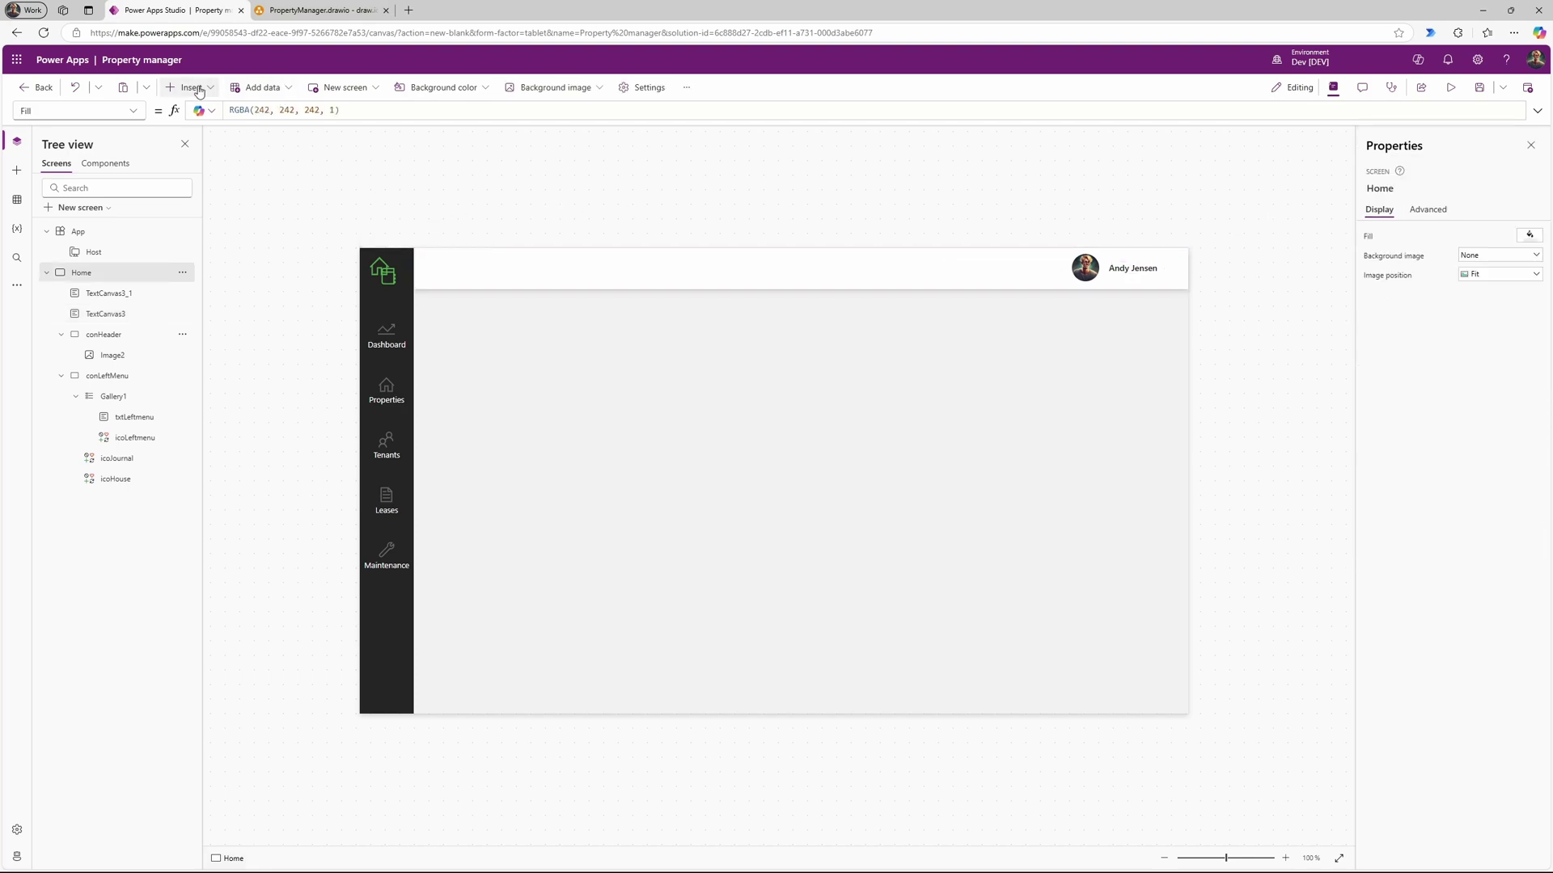
# Step: Move the empty text control TextCanvas3_1 to the left end of the header, at about X 128, Y 23
pyautogui.click(129, 296)
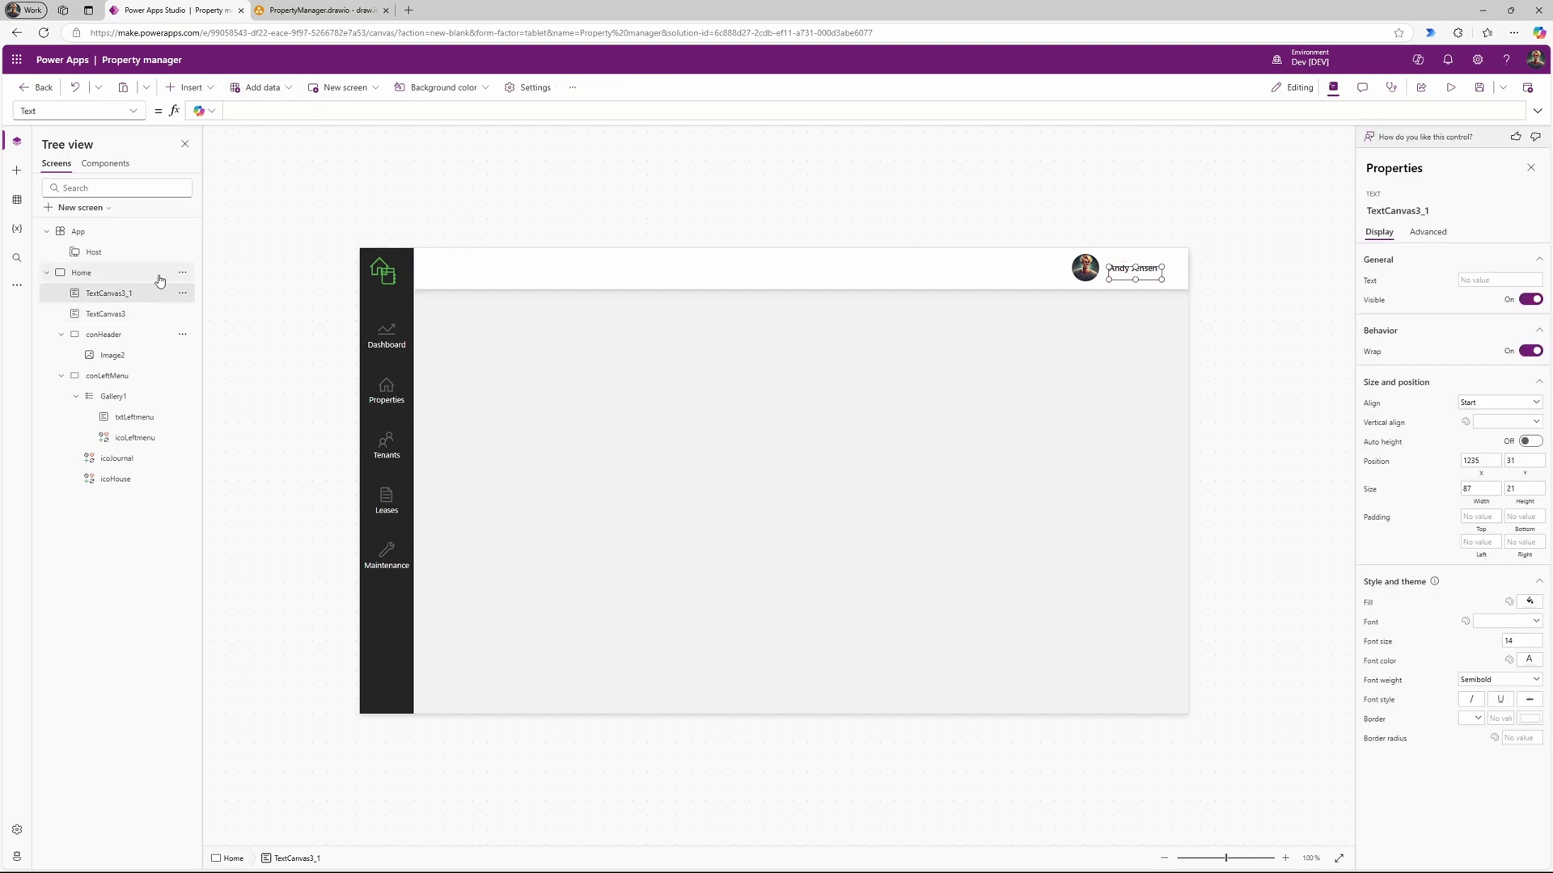
pyautogui.click(160, 278)
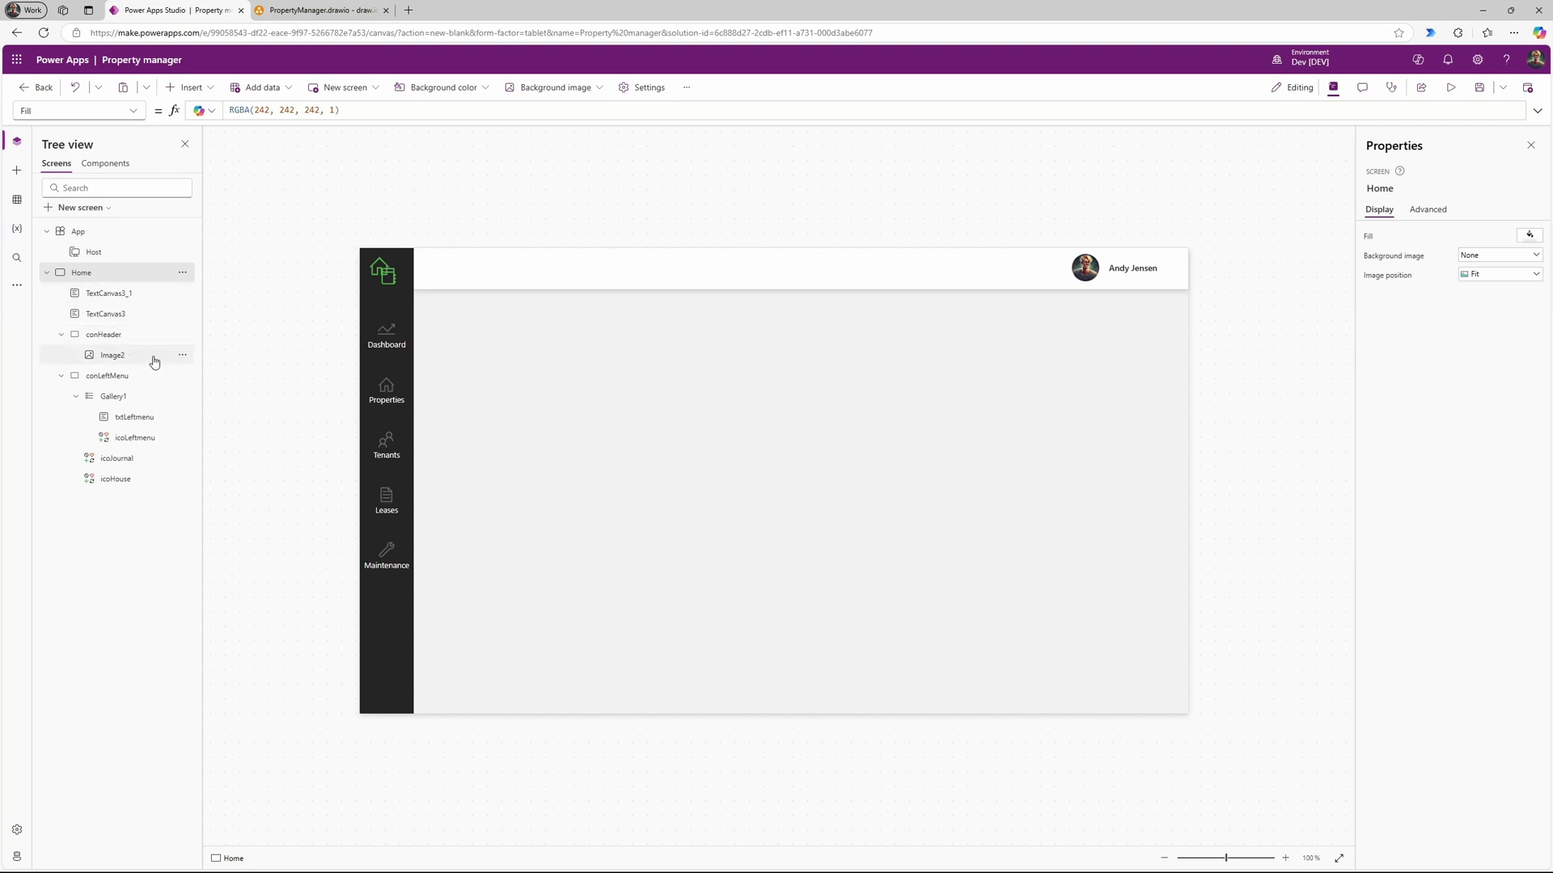
pyautogui.click(91, 298)
pyautogui.moveTo(1128, 275); pyautogui.dragTo(457, 268)
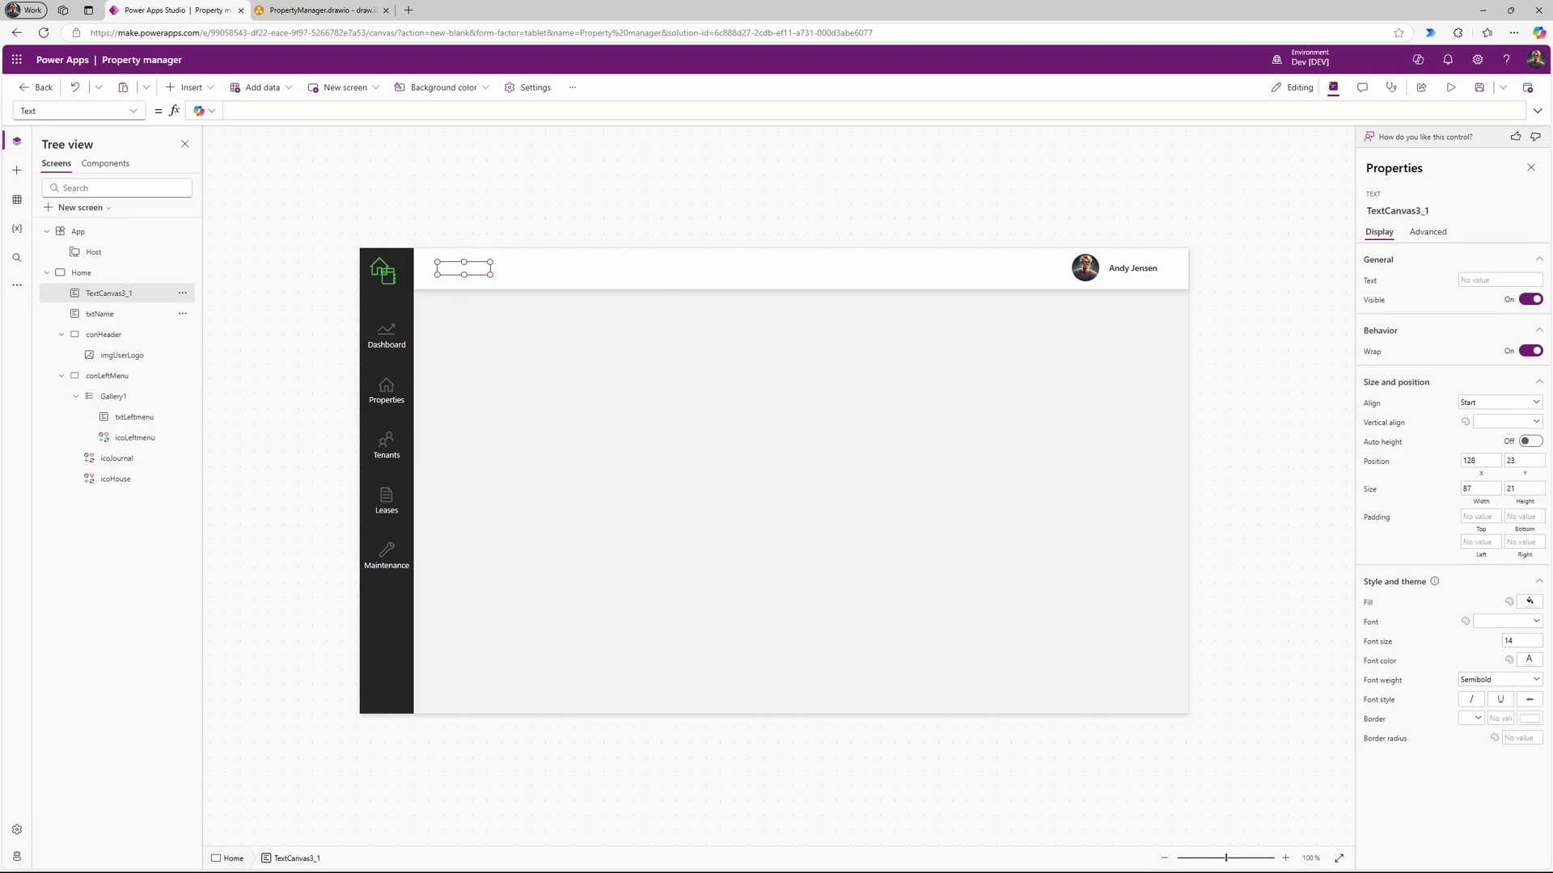
# Step: Set the empty header text's font size to 22 and enlarge it to about 135 by 45 at X 118, Y 11
pyautogui.click(1525, 641)
pyautogui.press('BackSpace')
pyautogui.press('BackSpace')
pyautogui.write('22')
pyautogui.click(465, 272)
pyautogui.moveTo(491, 275)
pyautogui.mouseDown()
pyautogui.moveTo(499, 290)
pyautogui.moveTo(477, 260)
pyautogui.moveTo(513, 268)
pyautogui.mouseUp()
# Step: Rename the TextCanvas3_1 control as txtPageTile
pyautogui.click(183, 293)
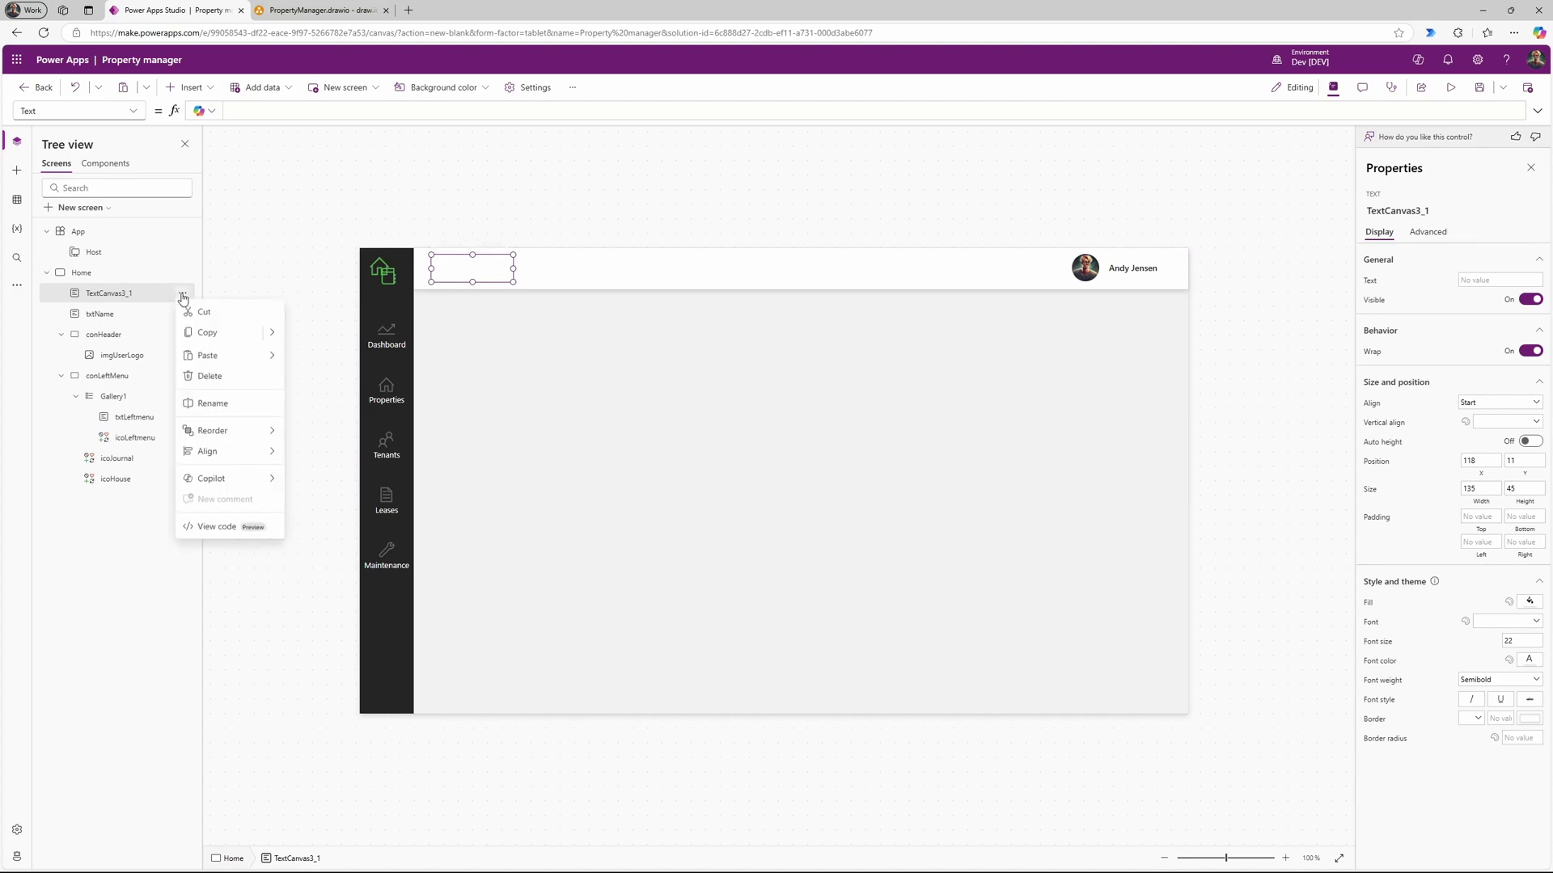
pyautogui.click(208, 402)
pyautogui.write('txtPageTile')
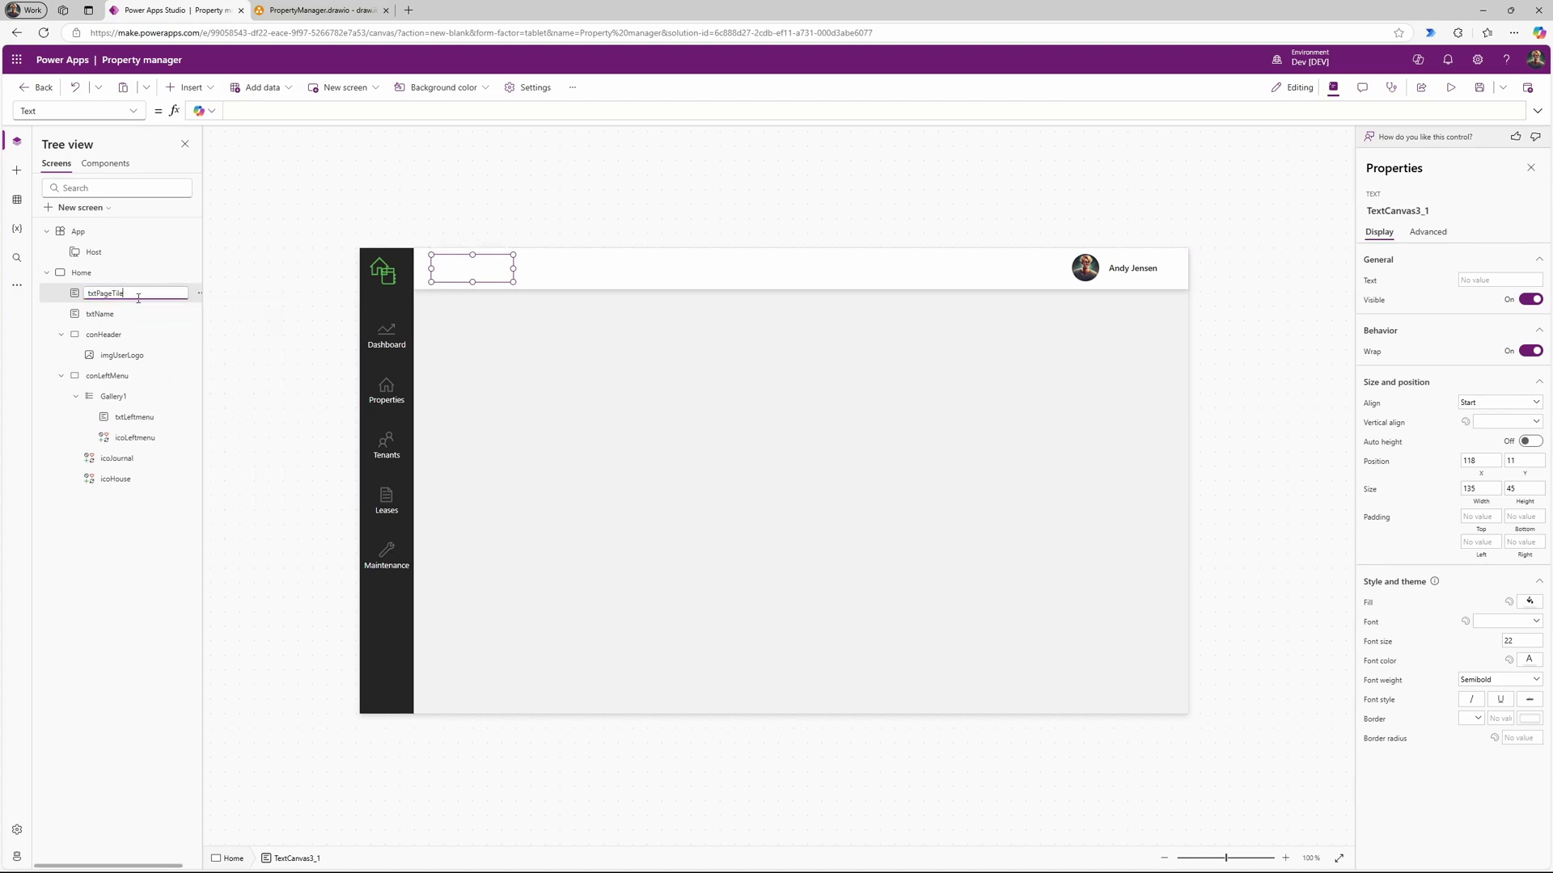
pyautogui.press('Return')
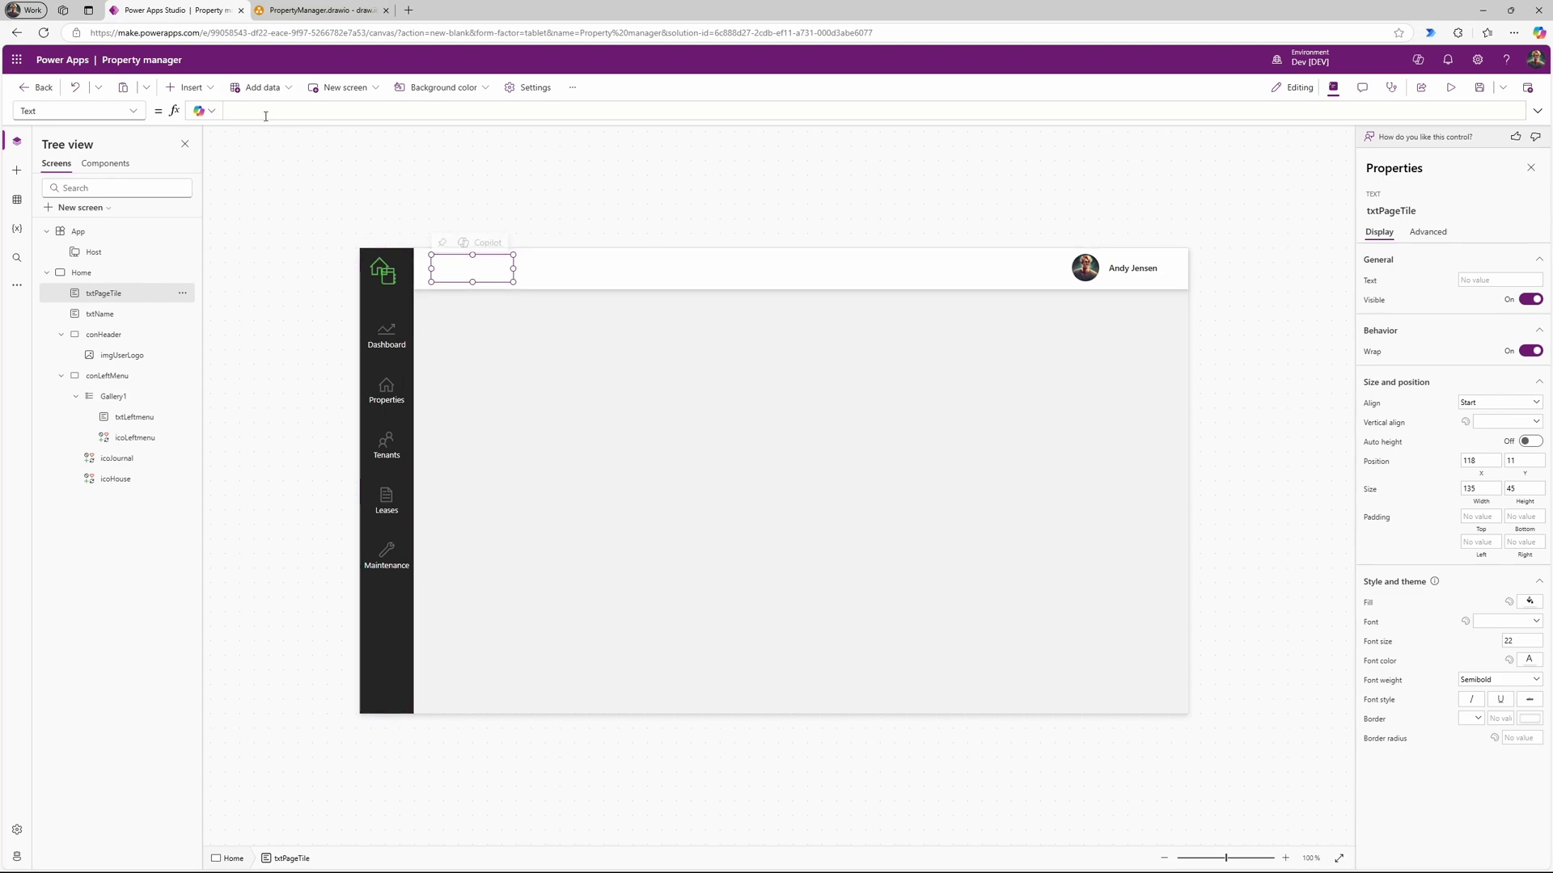
# Step: Set the Text property of txtPageTile to Parent.Name
pyautogui.click(127, 276)
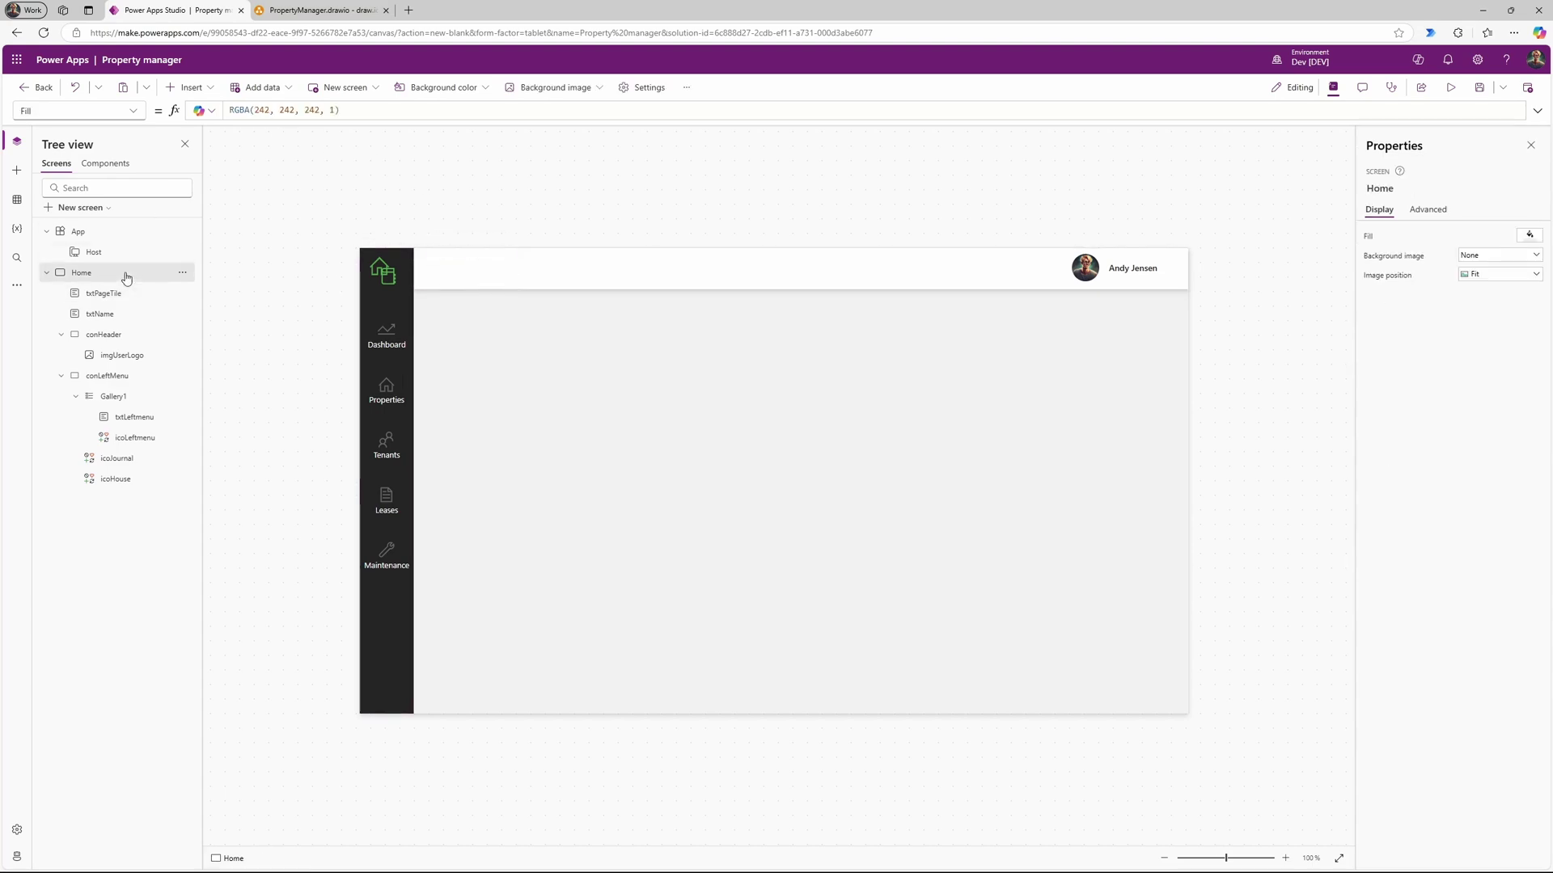
pyautogui.click(129, 292)
pyautogui.click(301, 110)
pyautogui.write('parent')
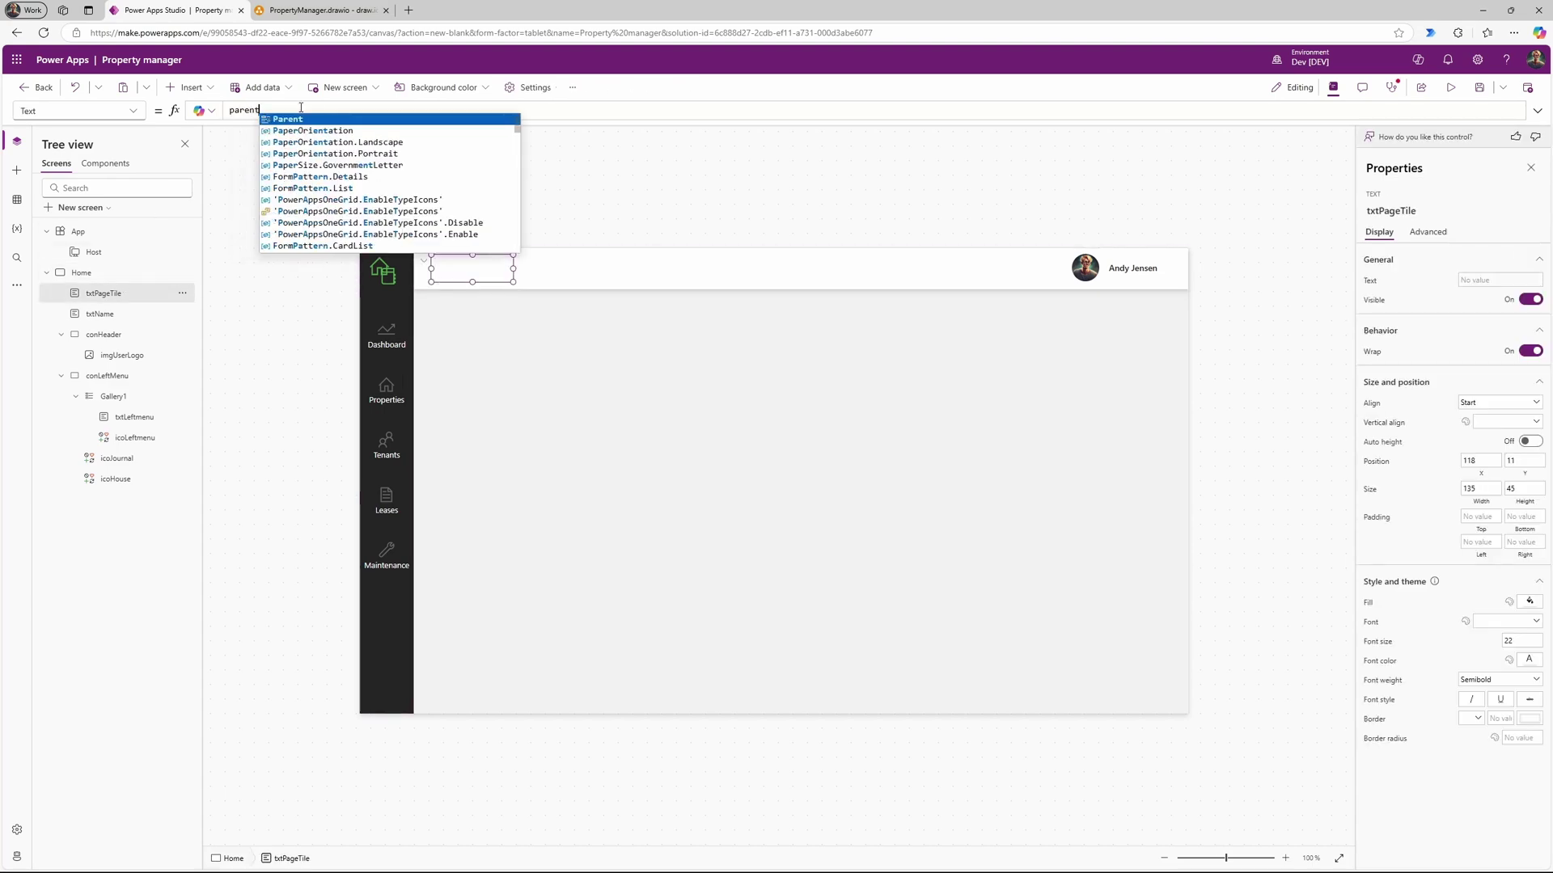
pyautogui.write('.Name')
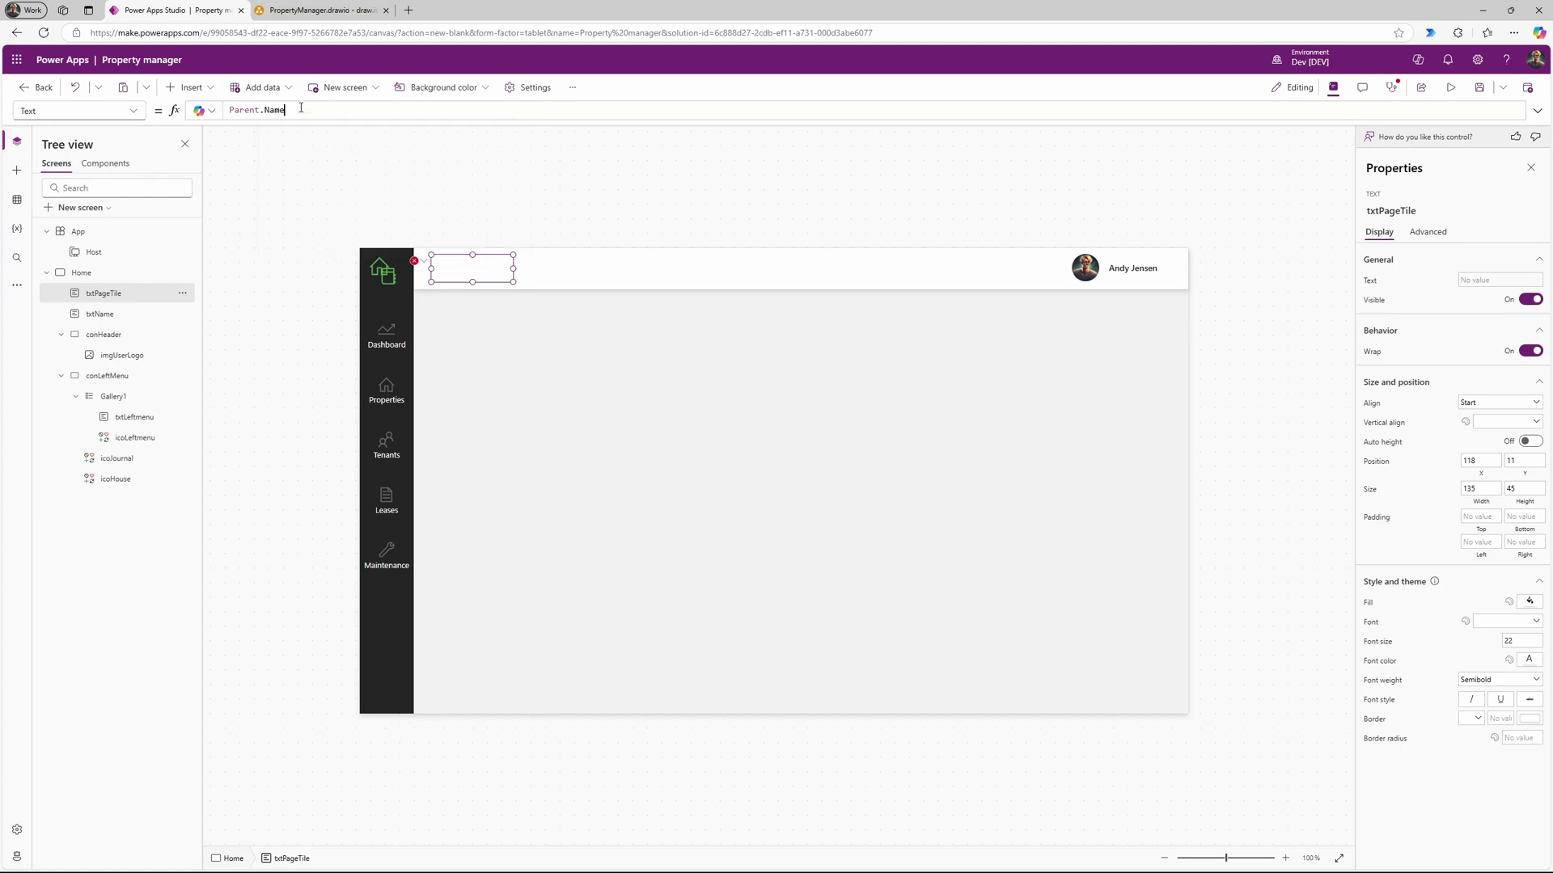
# Step: Rename the Home screen as Dashboard
pyautogui.click(153, 273)
pyautogui.click(183, 272)
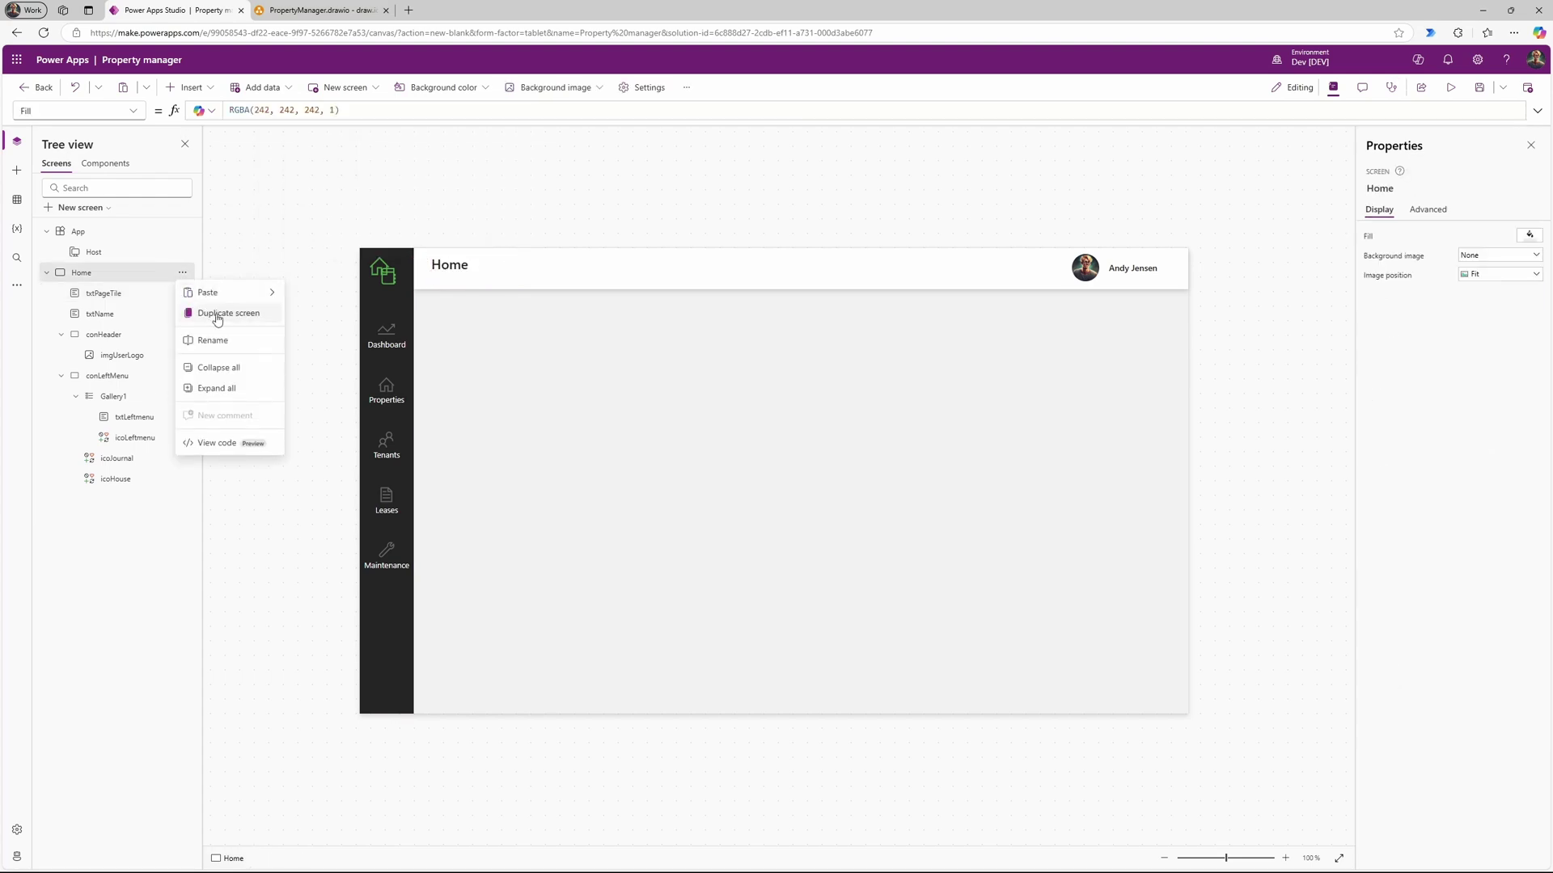
pyautogui.click(235, 343)
pyautogui.write('Dashb')
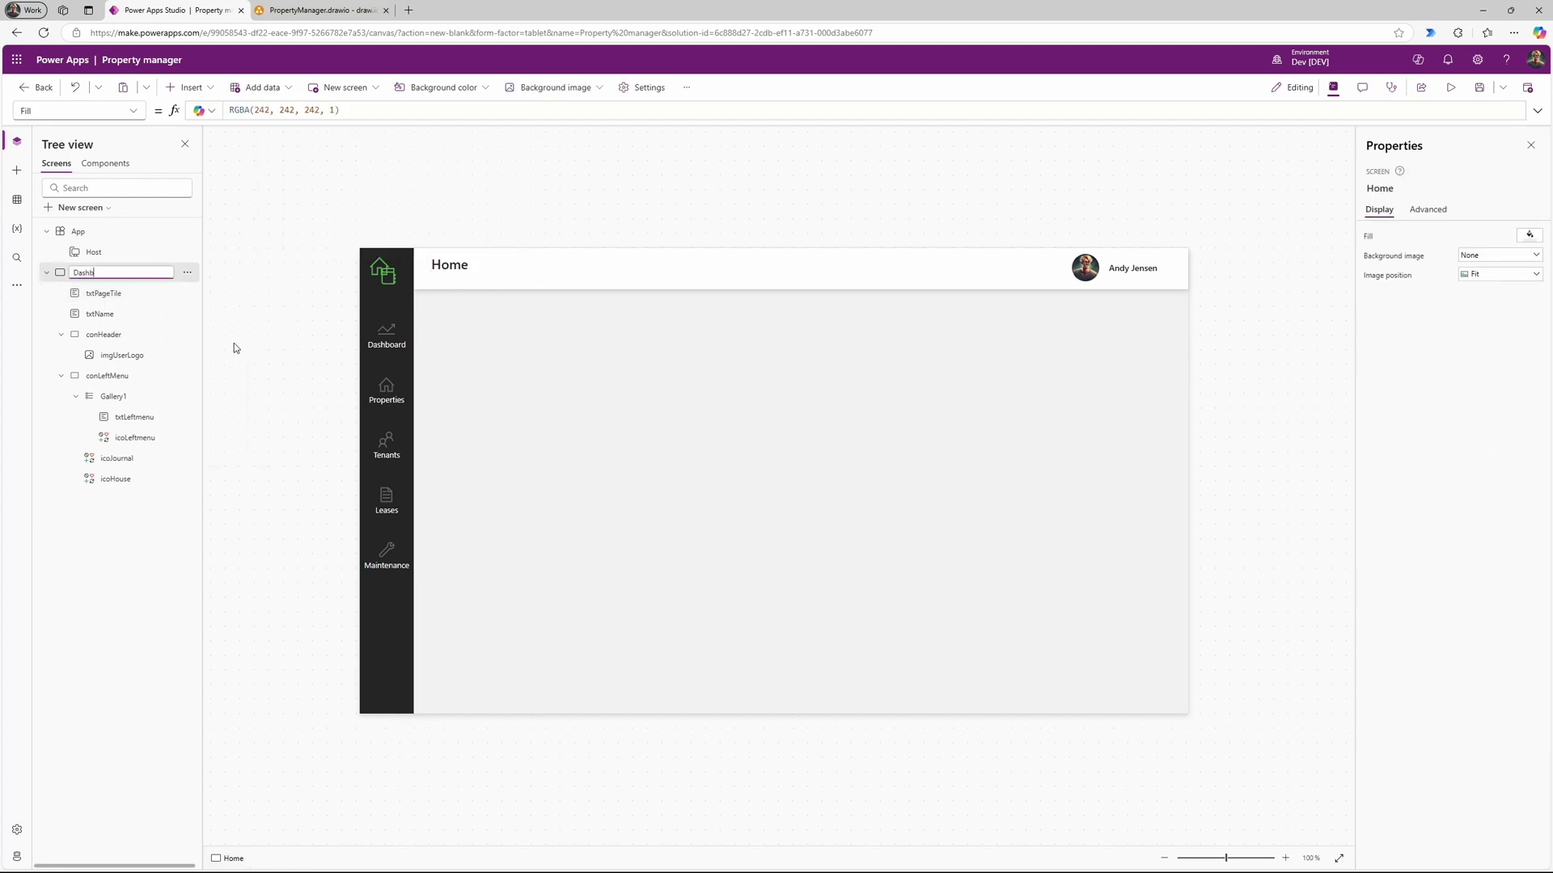
pyautogui.write('oard')
pyautogui.press('Return')
# Step: Resize txtPageTile to about 171 by 33 and position it at about X 116, Y 17 in the header
pyautogui.click(467, 266)
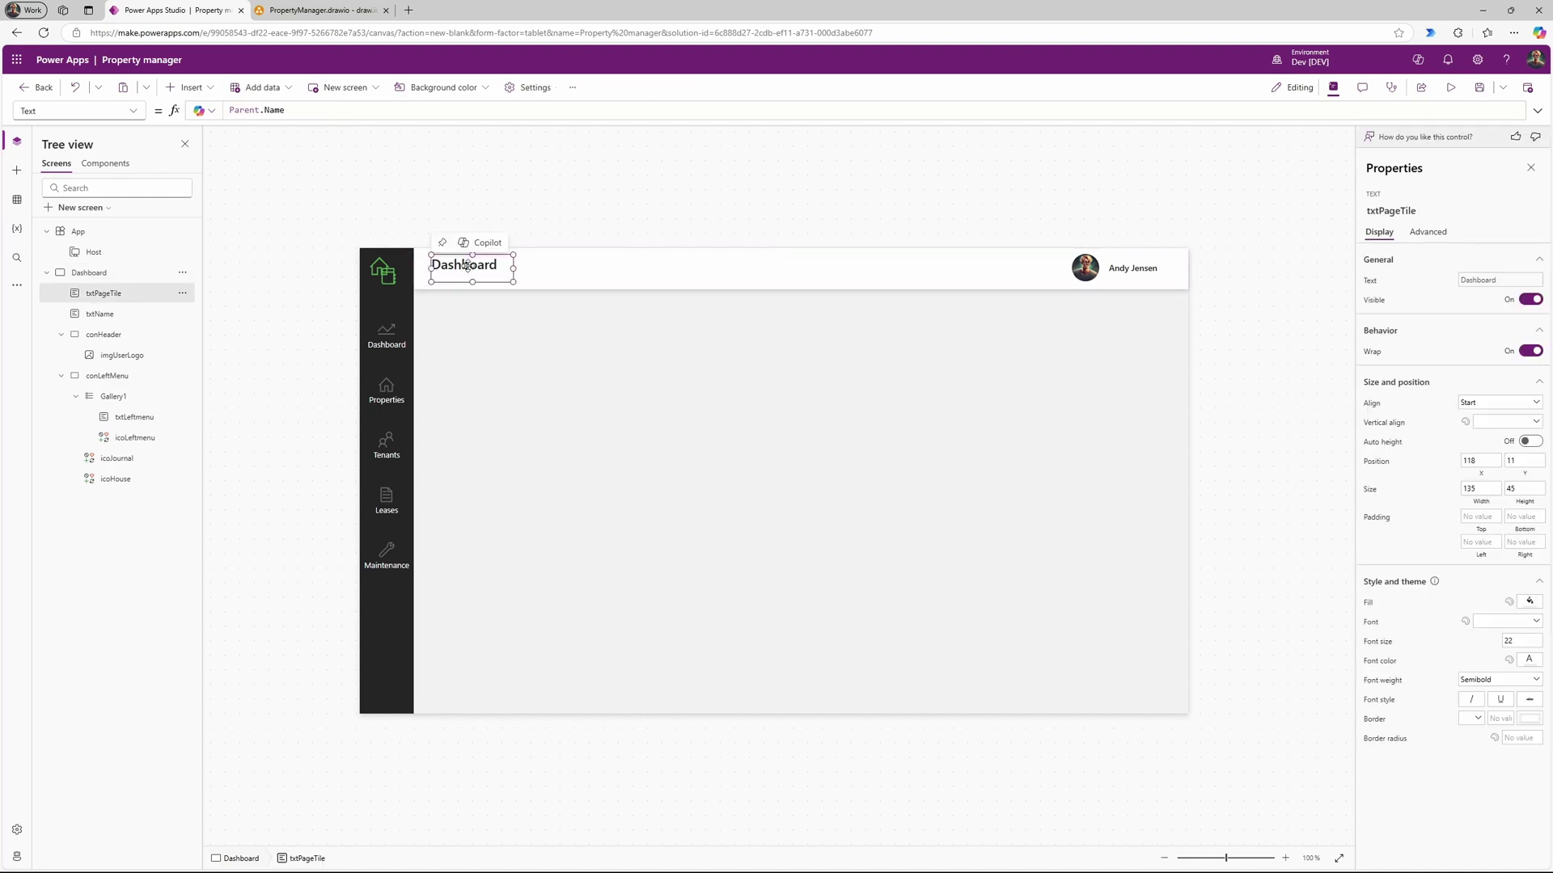
pyautogui.moveTo(513, 269)
pyautogui.mouseDown()
pyautogui.moveTo(535, 269)
pyautogui.moveTo(485, 276)
pyautogui.moveTo(507, 270)
pyautogui.mouseUp()
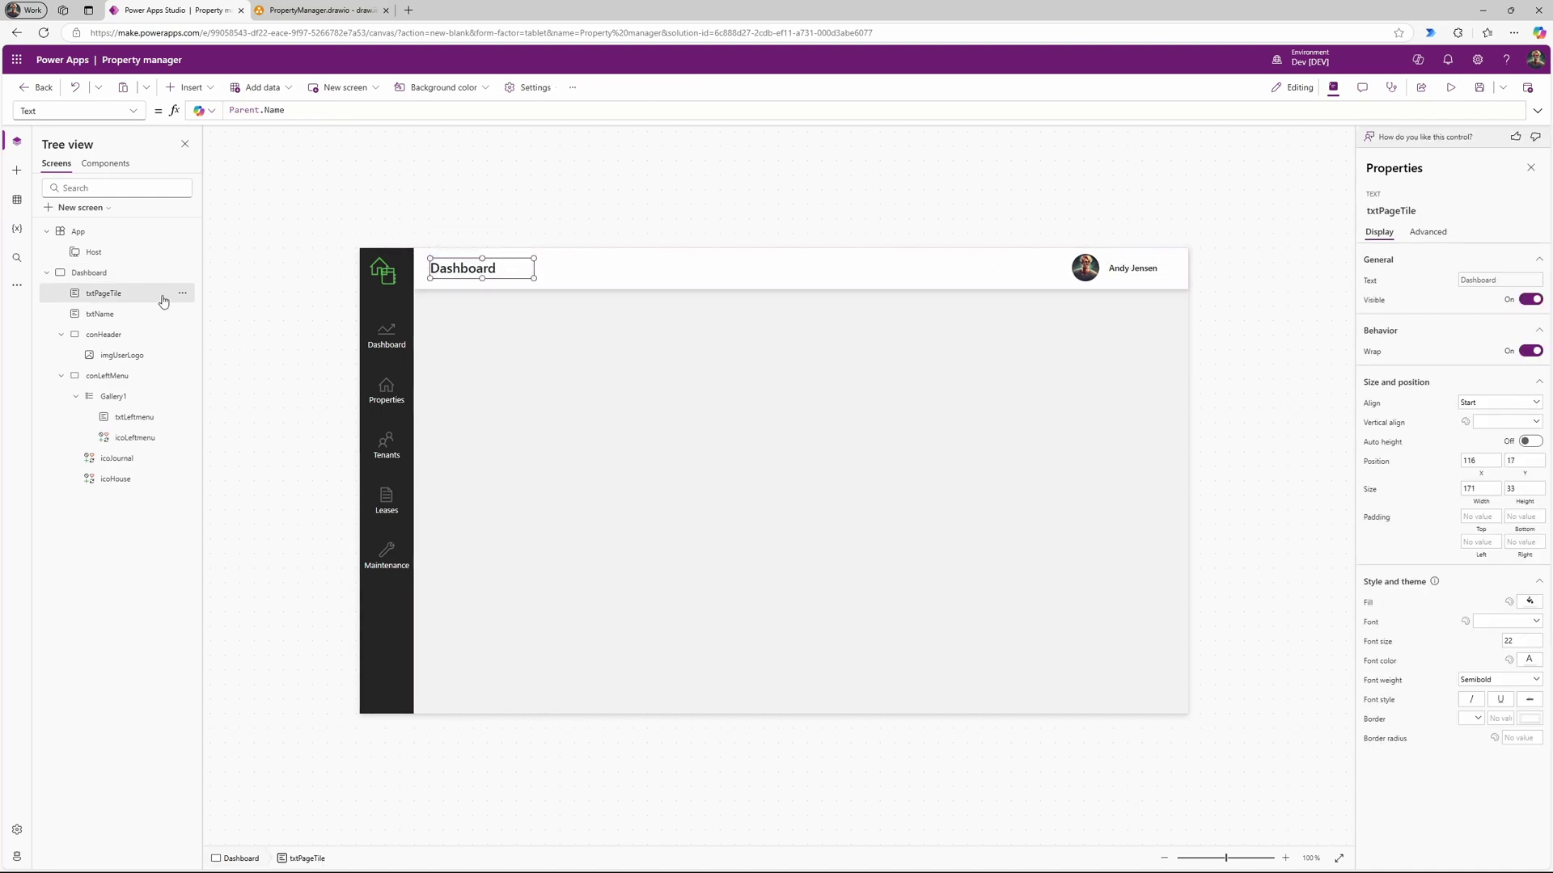
pyautogui.click(509, 270)
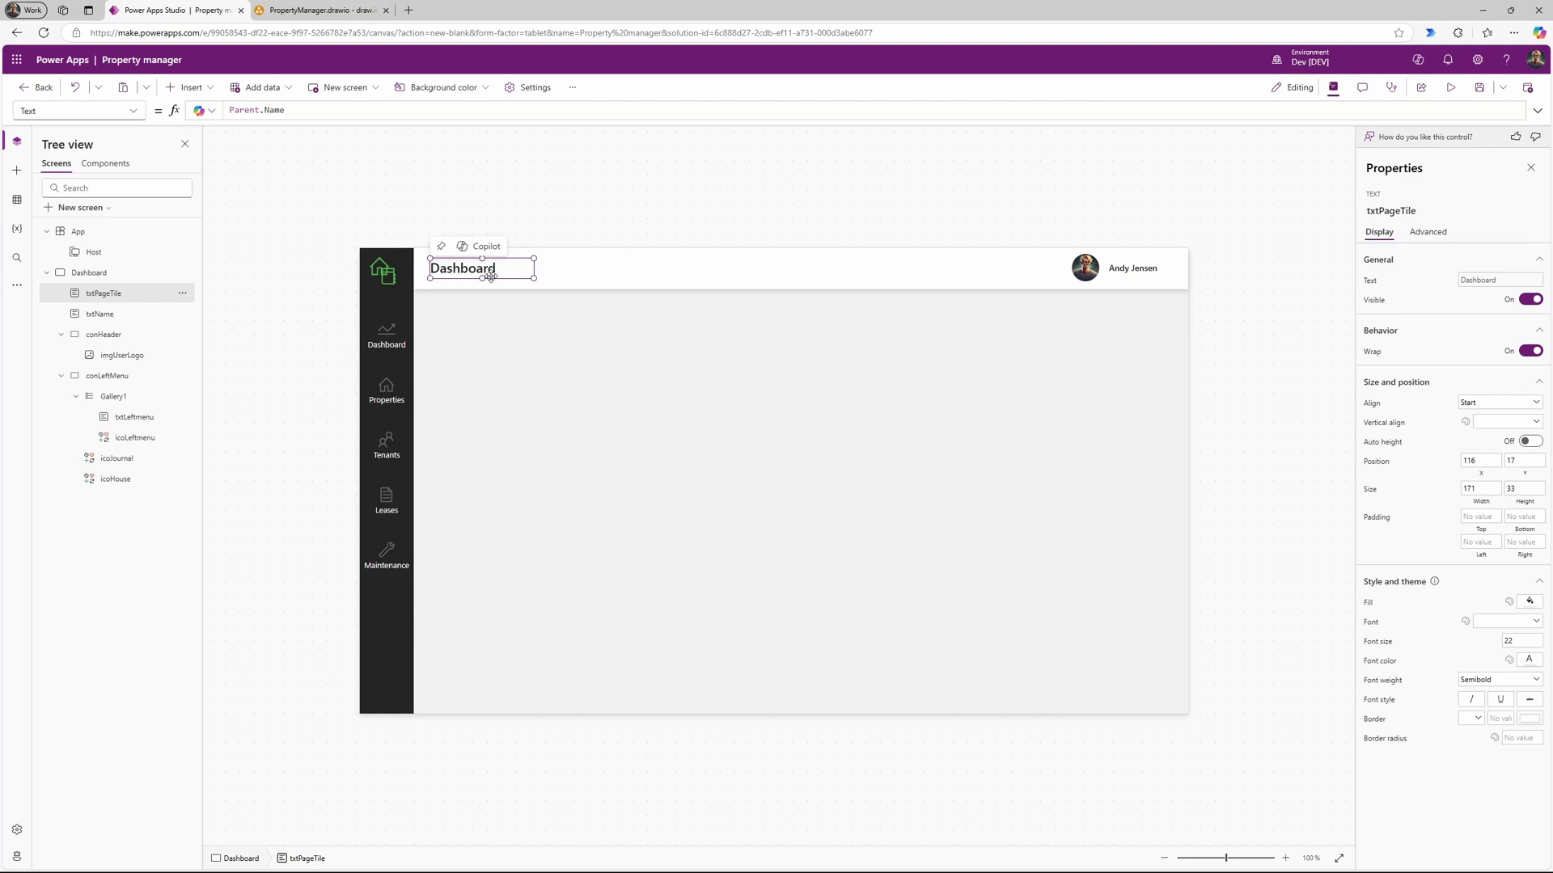
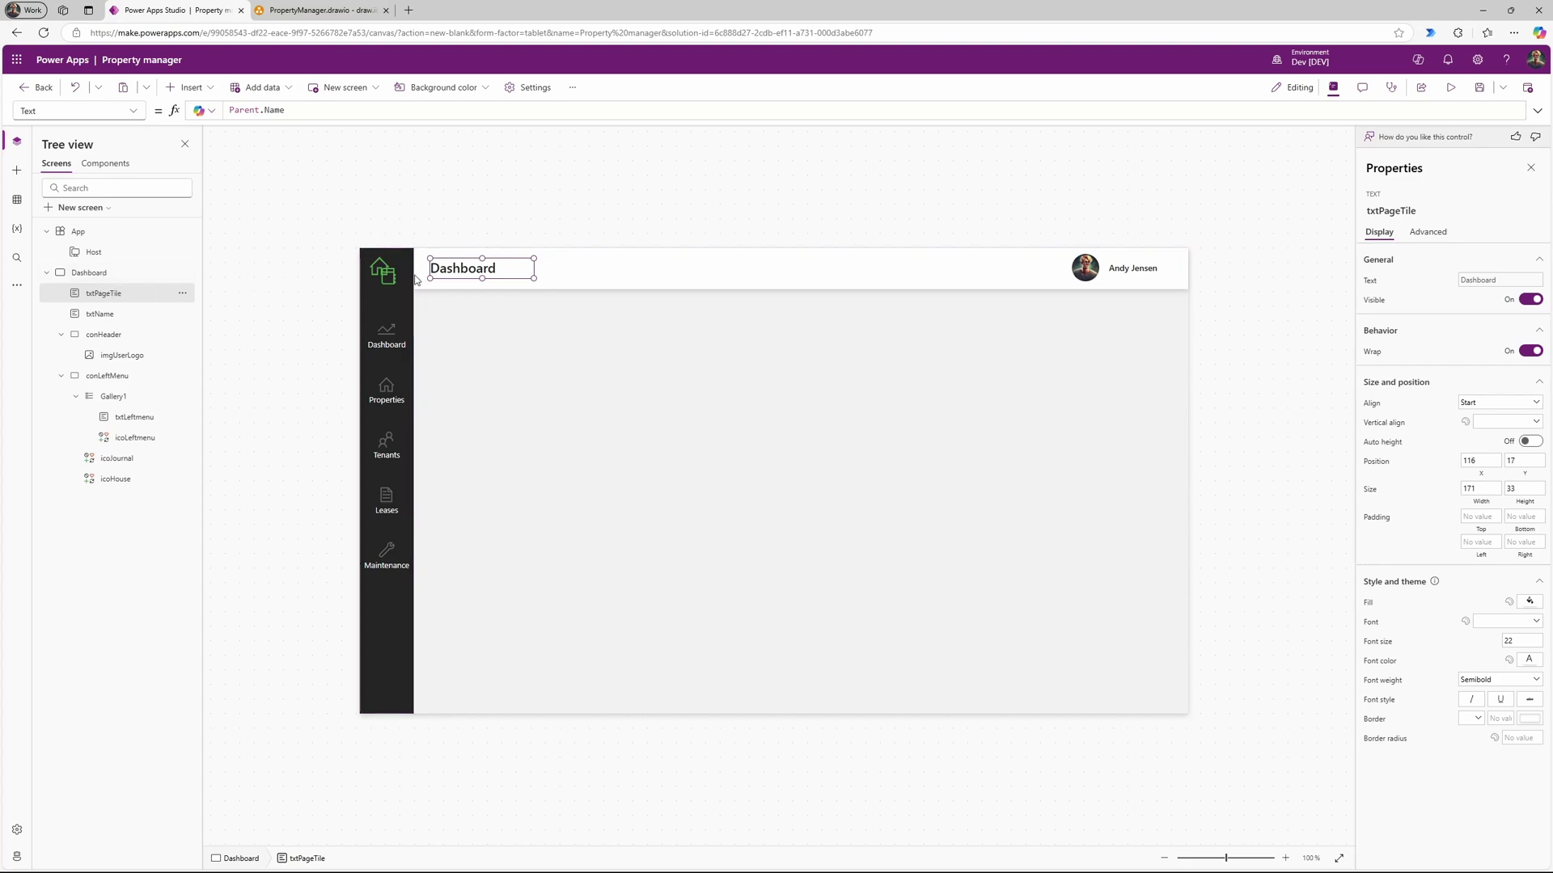
# Step: Insert a Container on the Dashboard screen and size it to about 268 by 156 below the page title
pyautogui.click(530, 343)
pyautogui.click(469, 270)
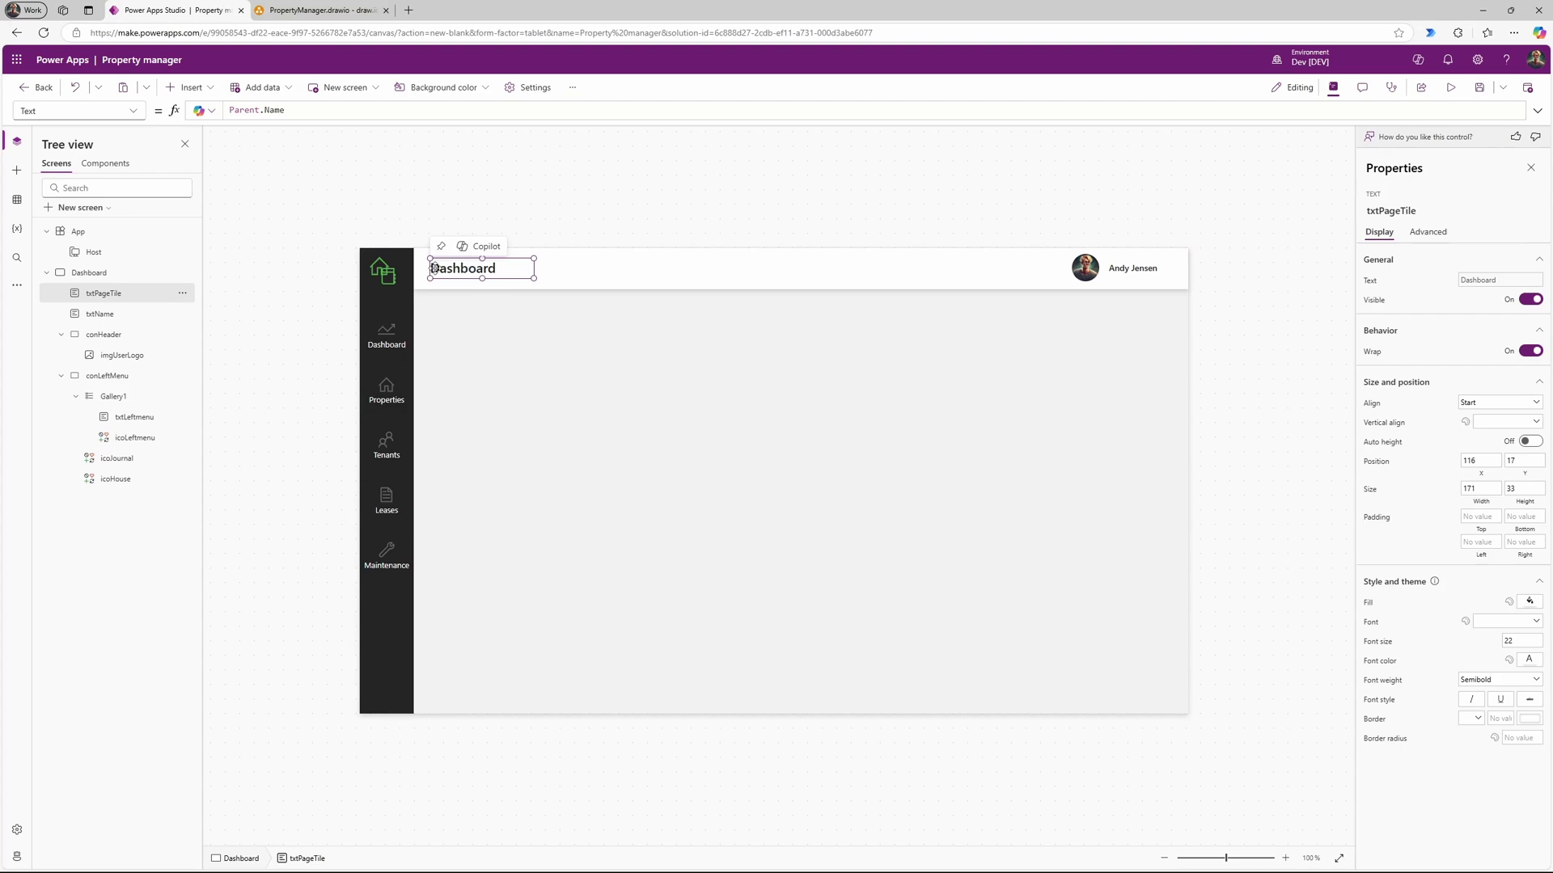
pyautogui.click(200, 87)
pyautogui.scroll(-1, 225, 261)
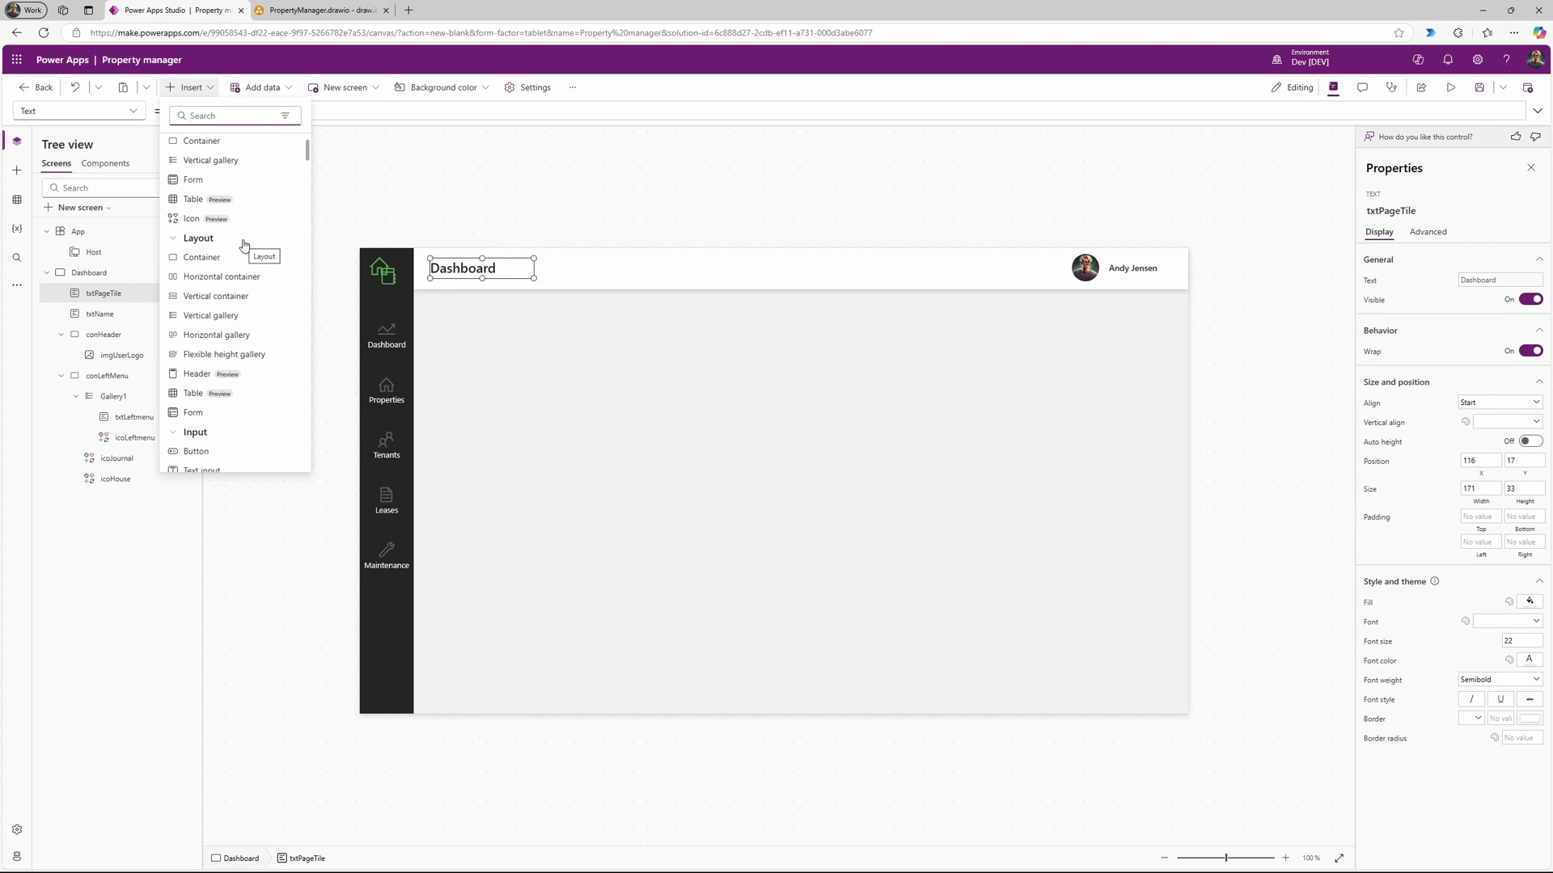
pyautogui.scroll(-5, 242, 246)
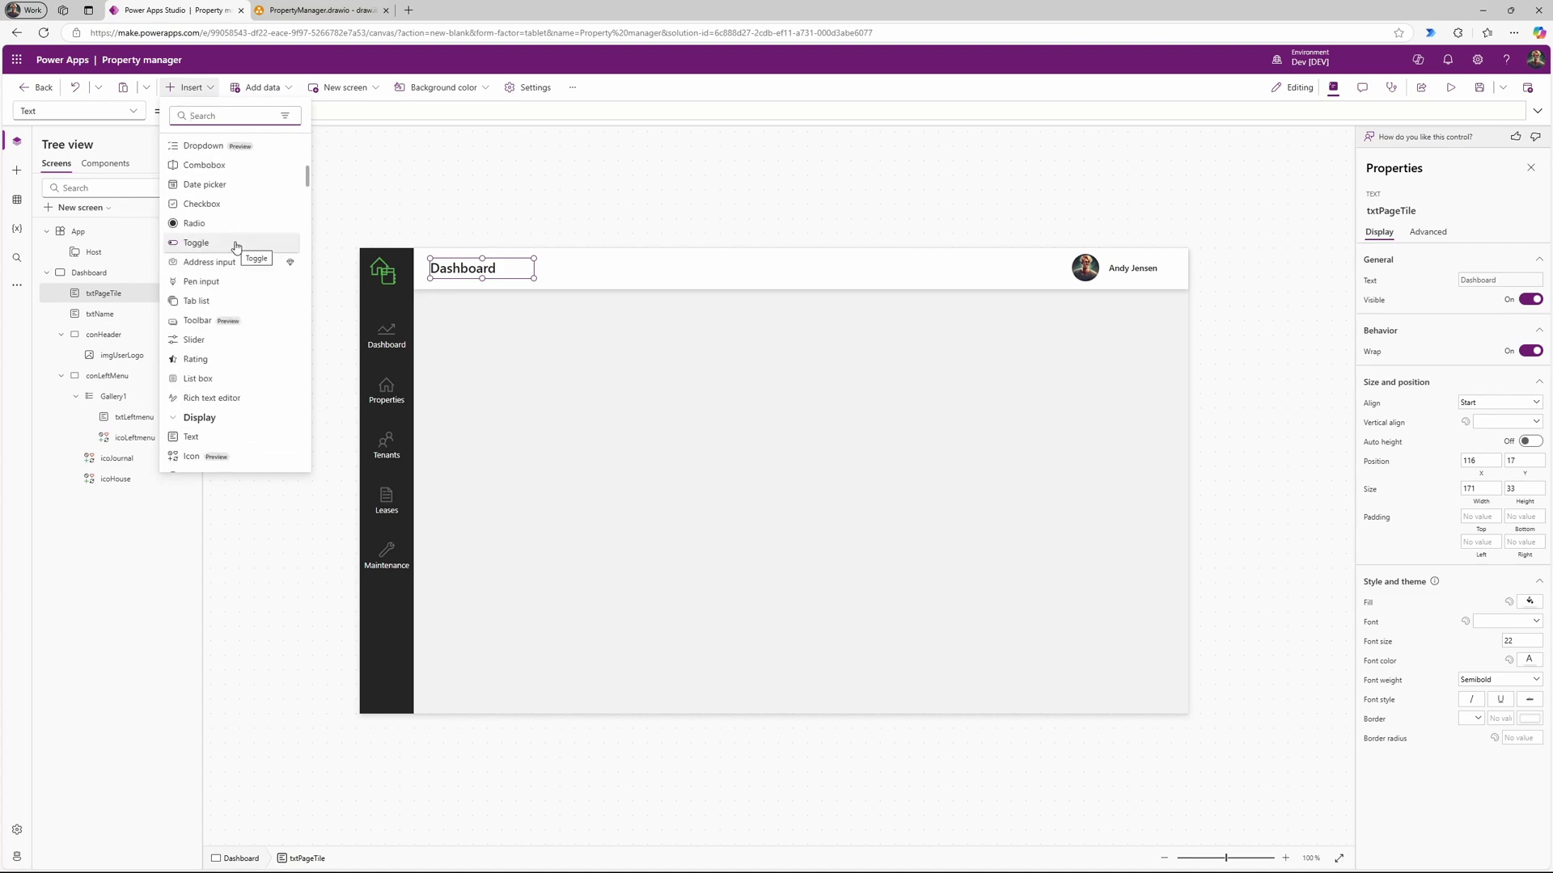
pyautogui.scroll(-10, 235, 247)
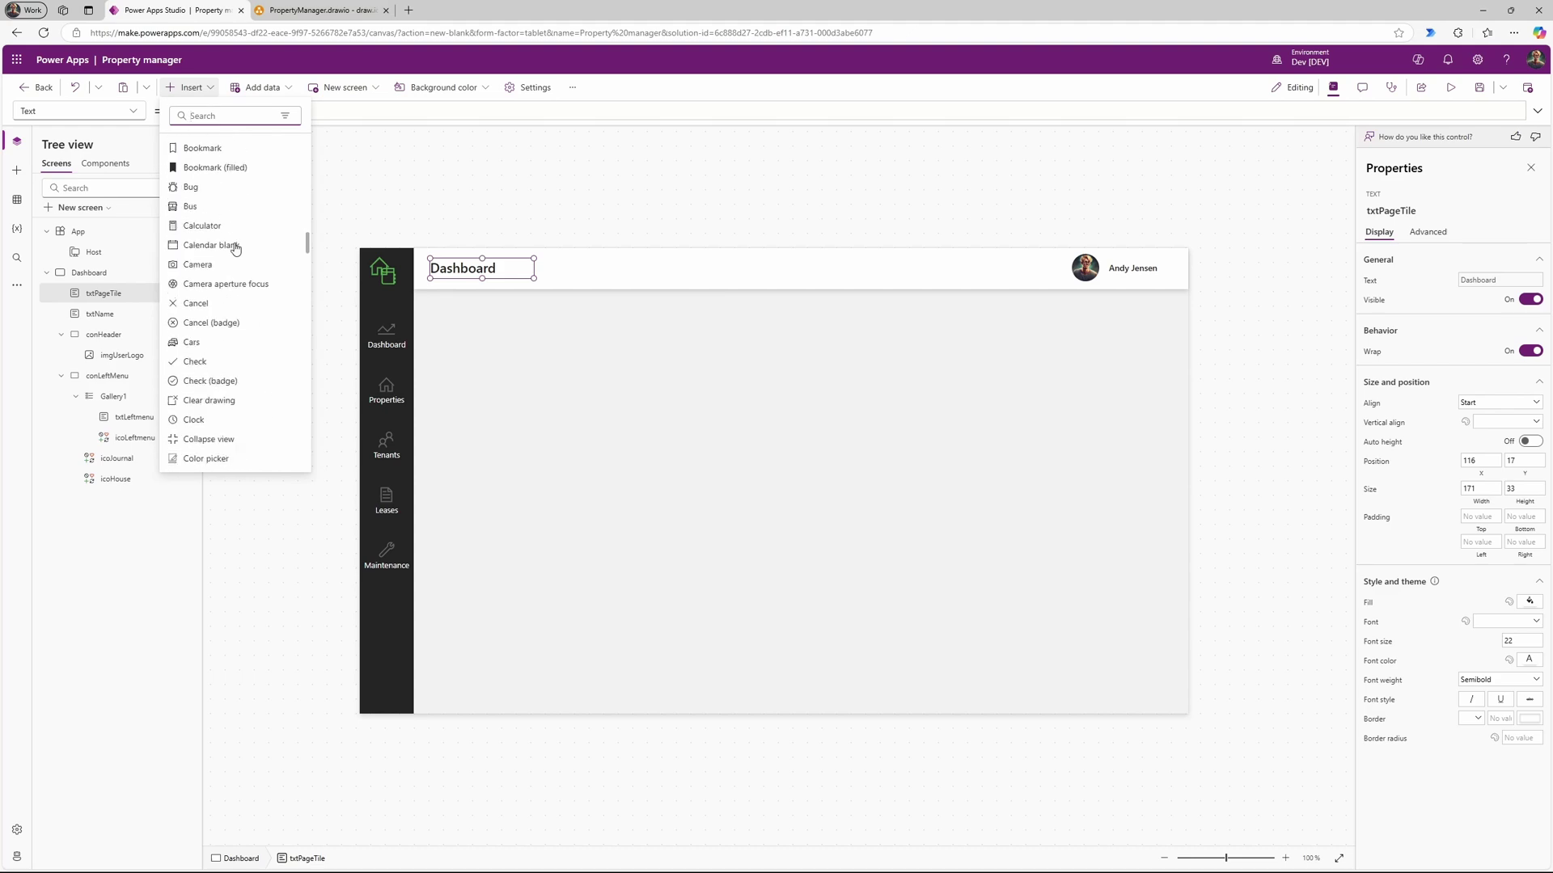
pyautogui.scroll(-3, 236, 247)
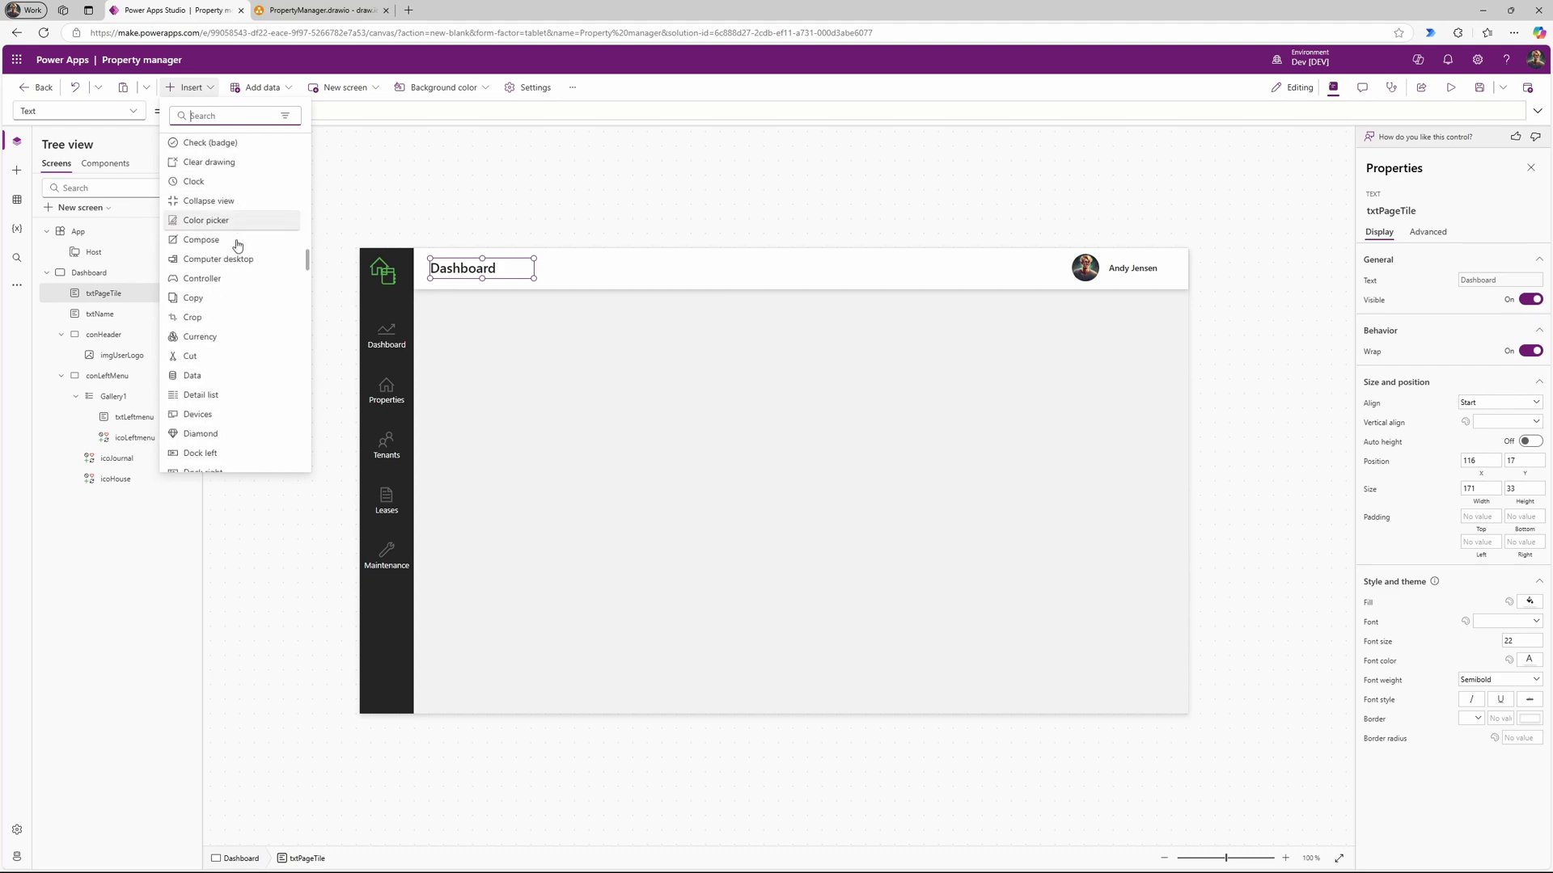
pyautogui.click(208, 115)
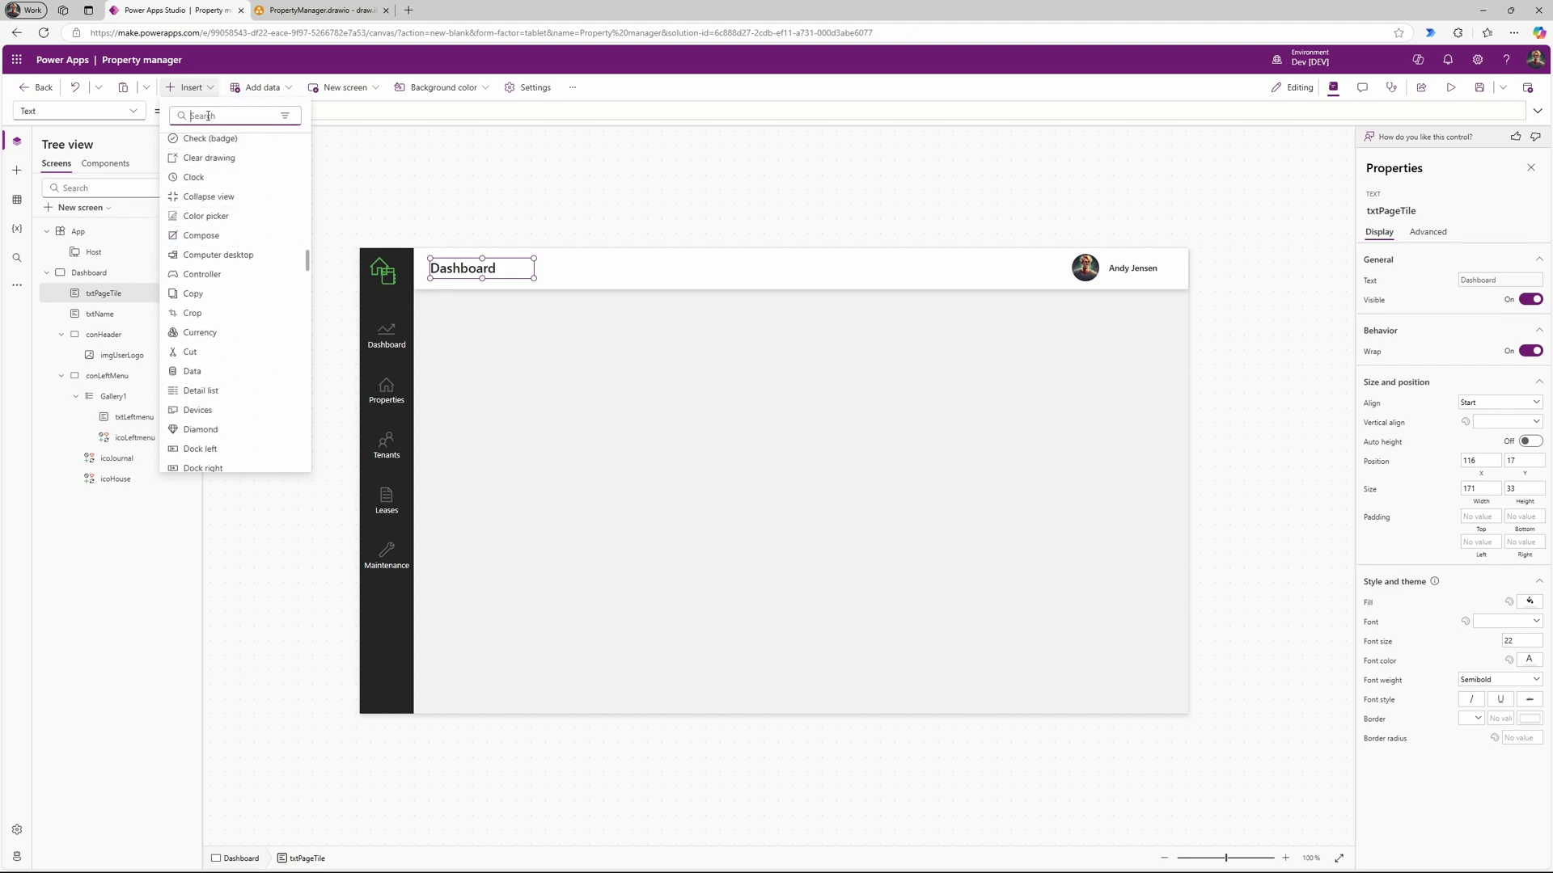
pyautogui.write('con')
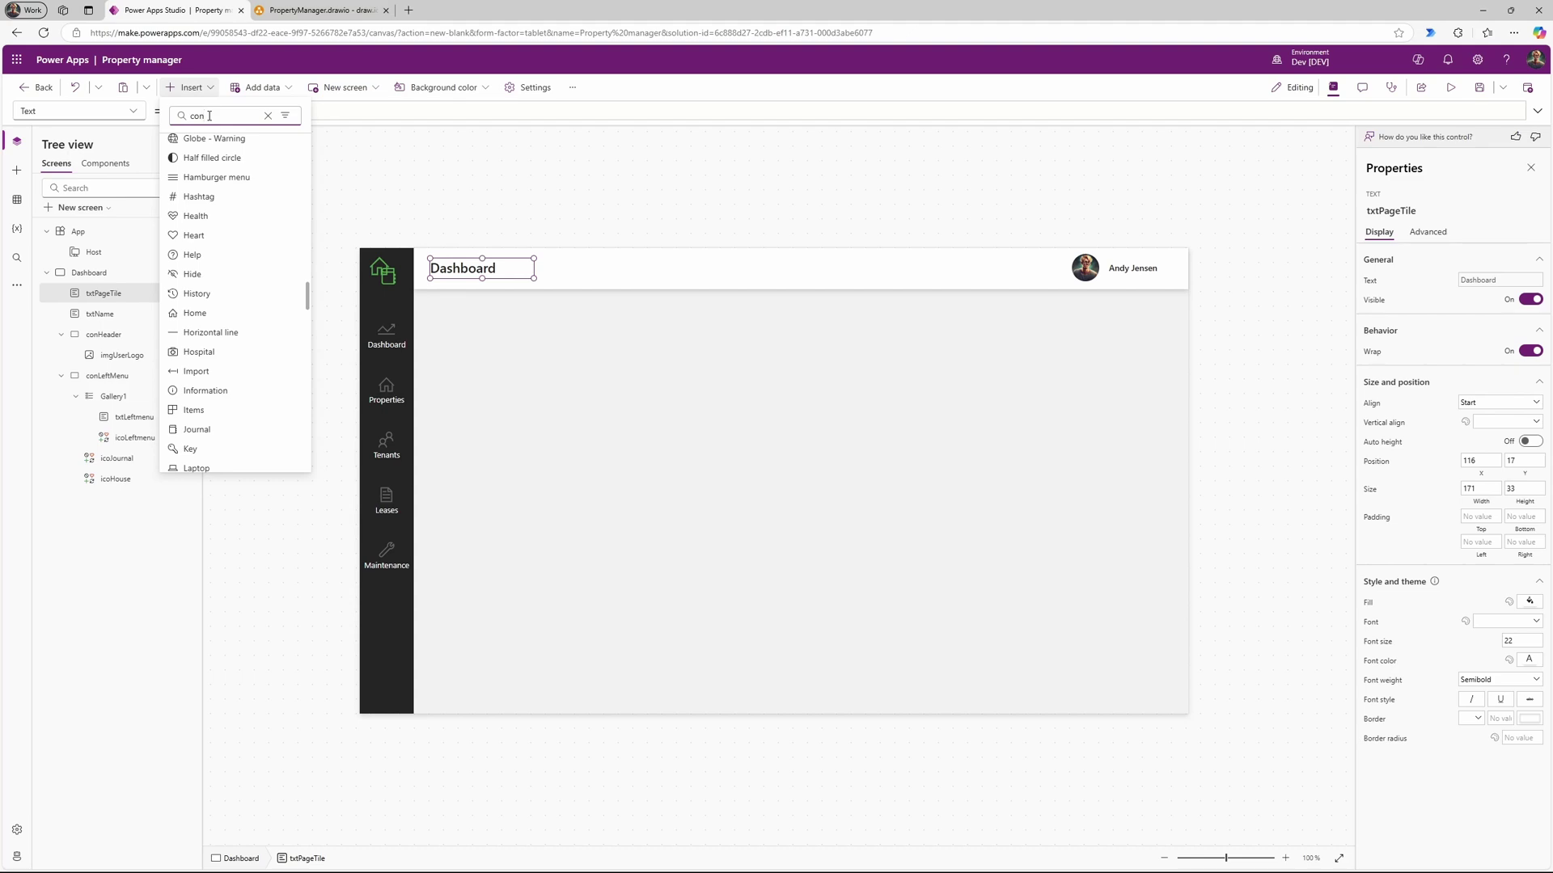
pyautogui.write('ta')
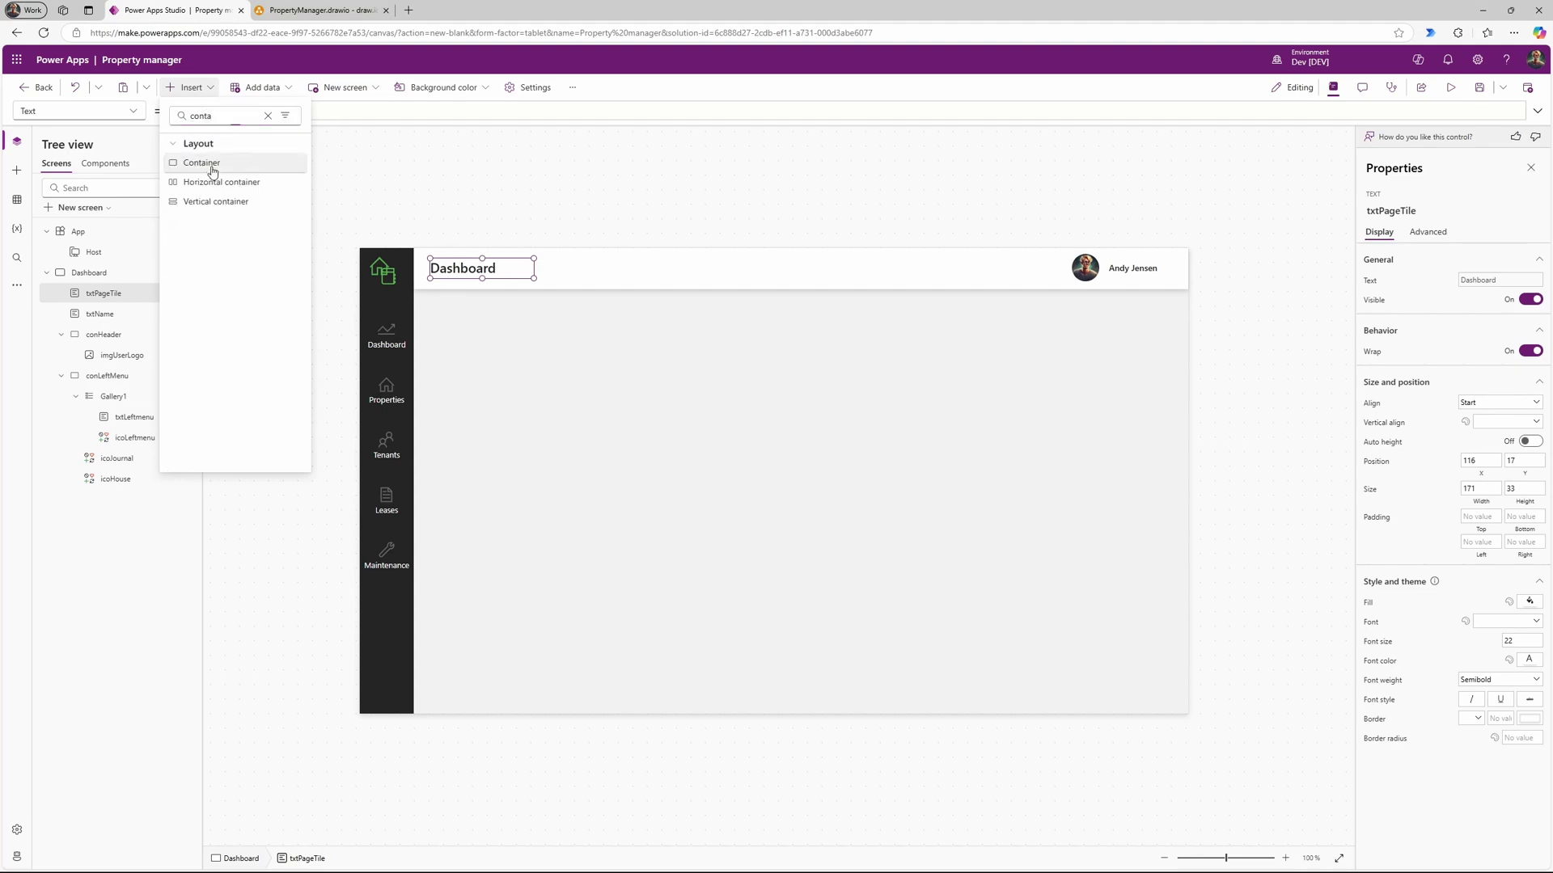
pyautogui.click(204, 162)
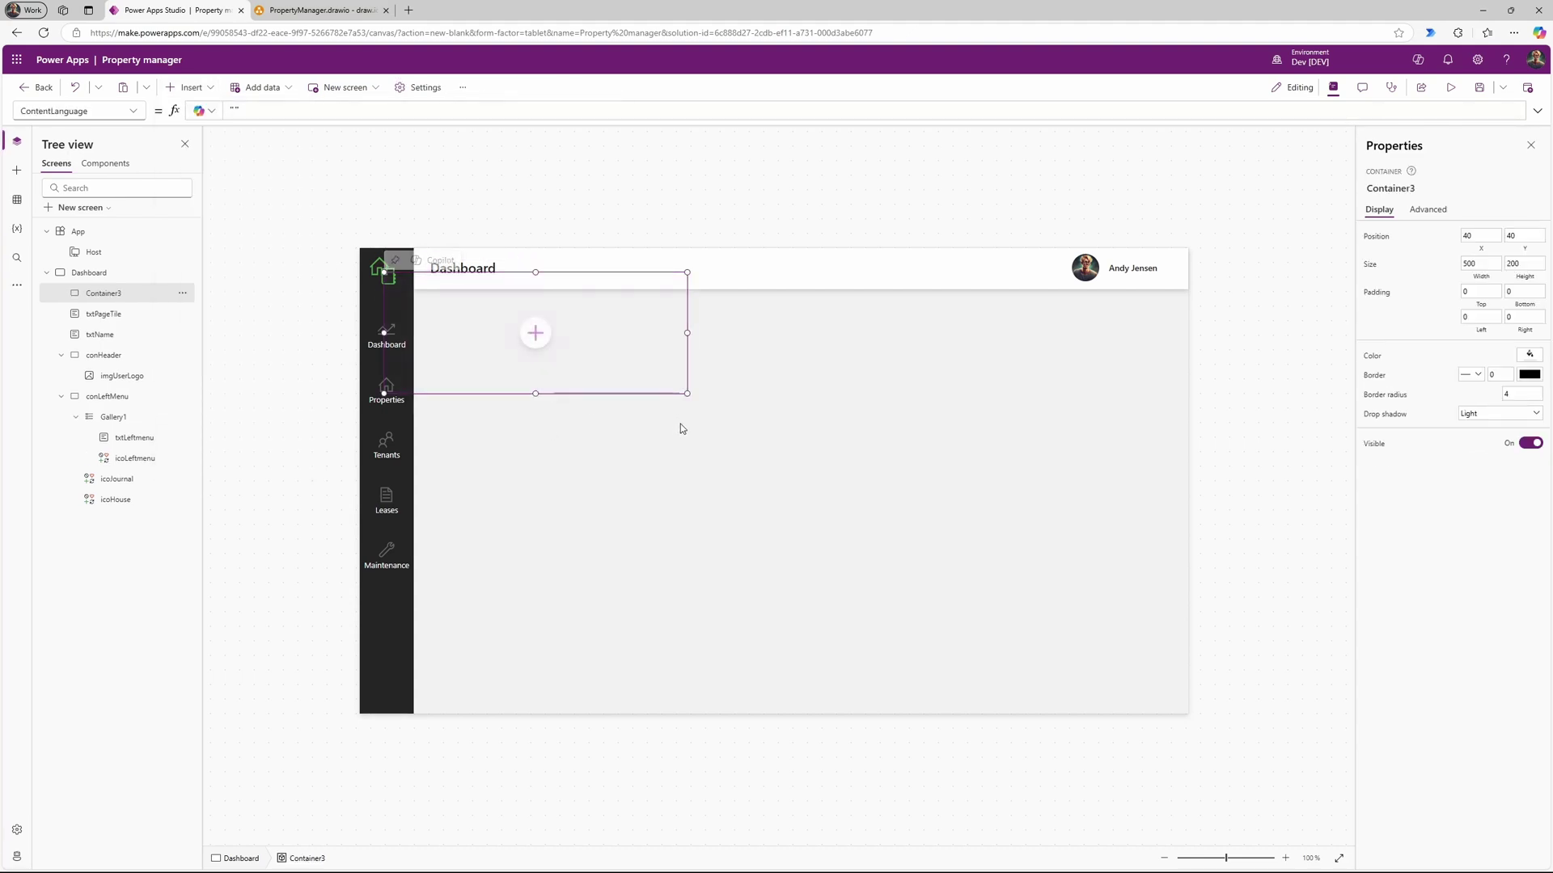
pyautogui.hotkey('ctrl', 'z')
pyautogui.moveTo(565, 396); pyautogui.dragTo(613, 426)
# Step: Try to duplicate the container and place the copy beside it in the same row
pyautogui.hotkey('ctrl', 'c')
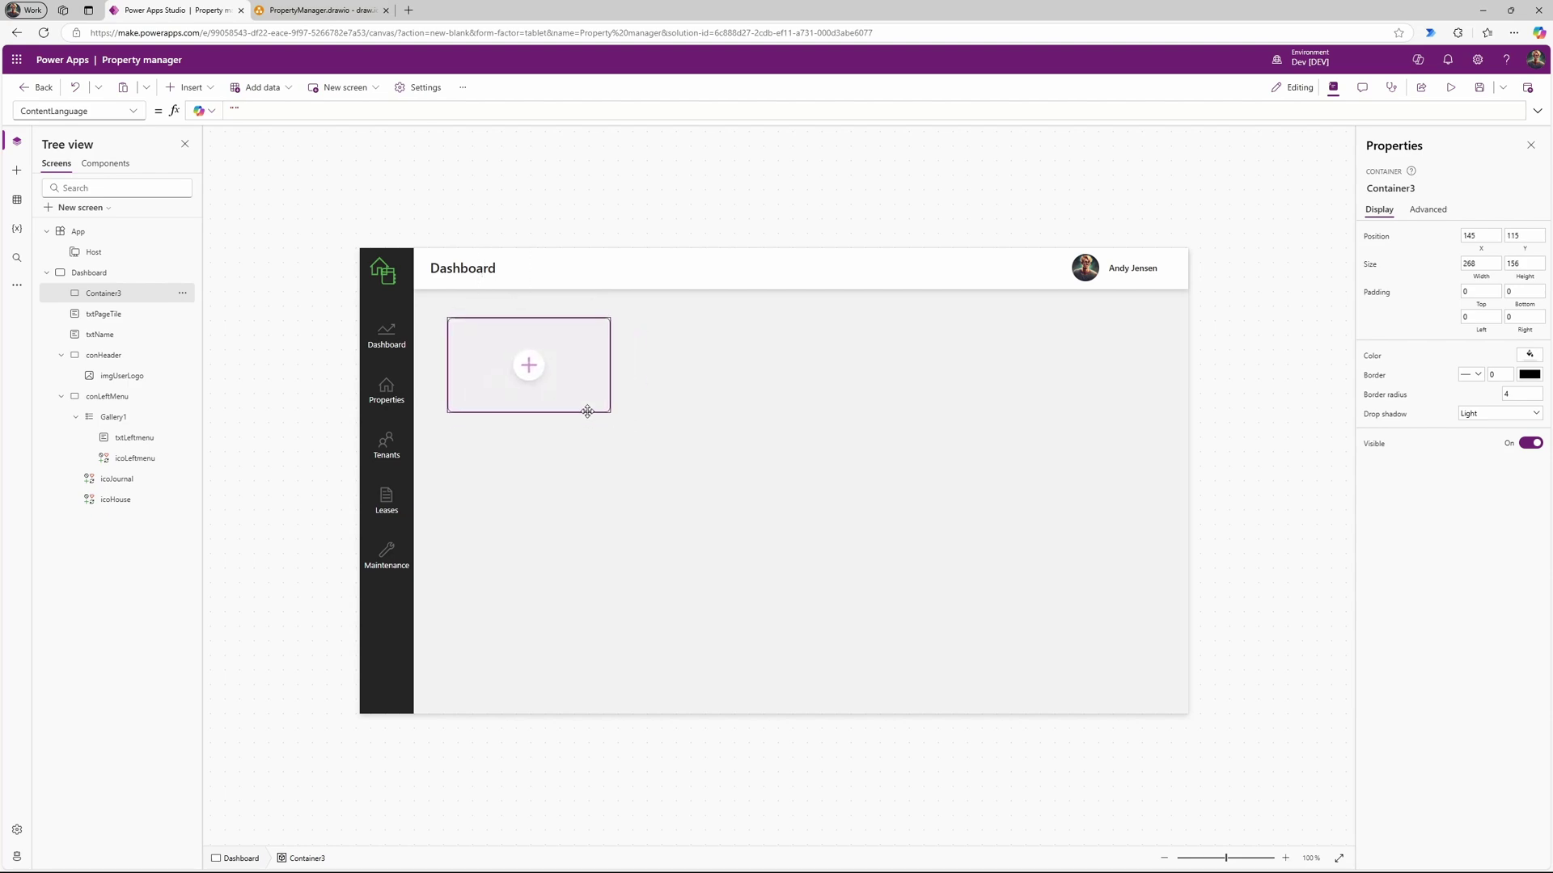
pyautogui.hotkey('ctrl', 'v')
pyautogui.hotkey('ctrl', 'z')
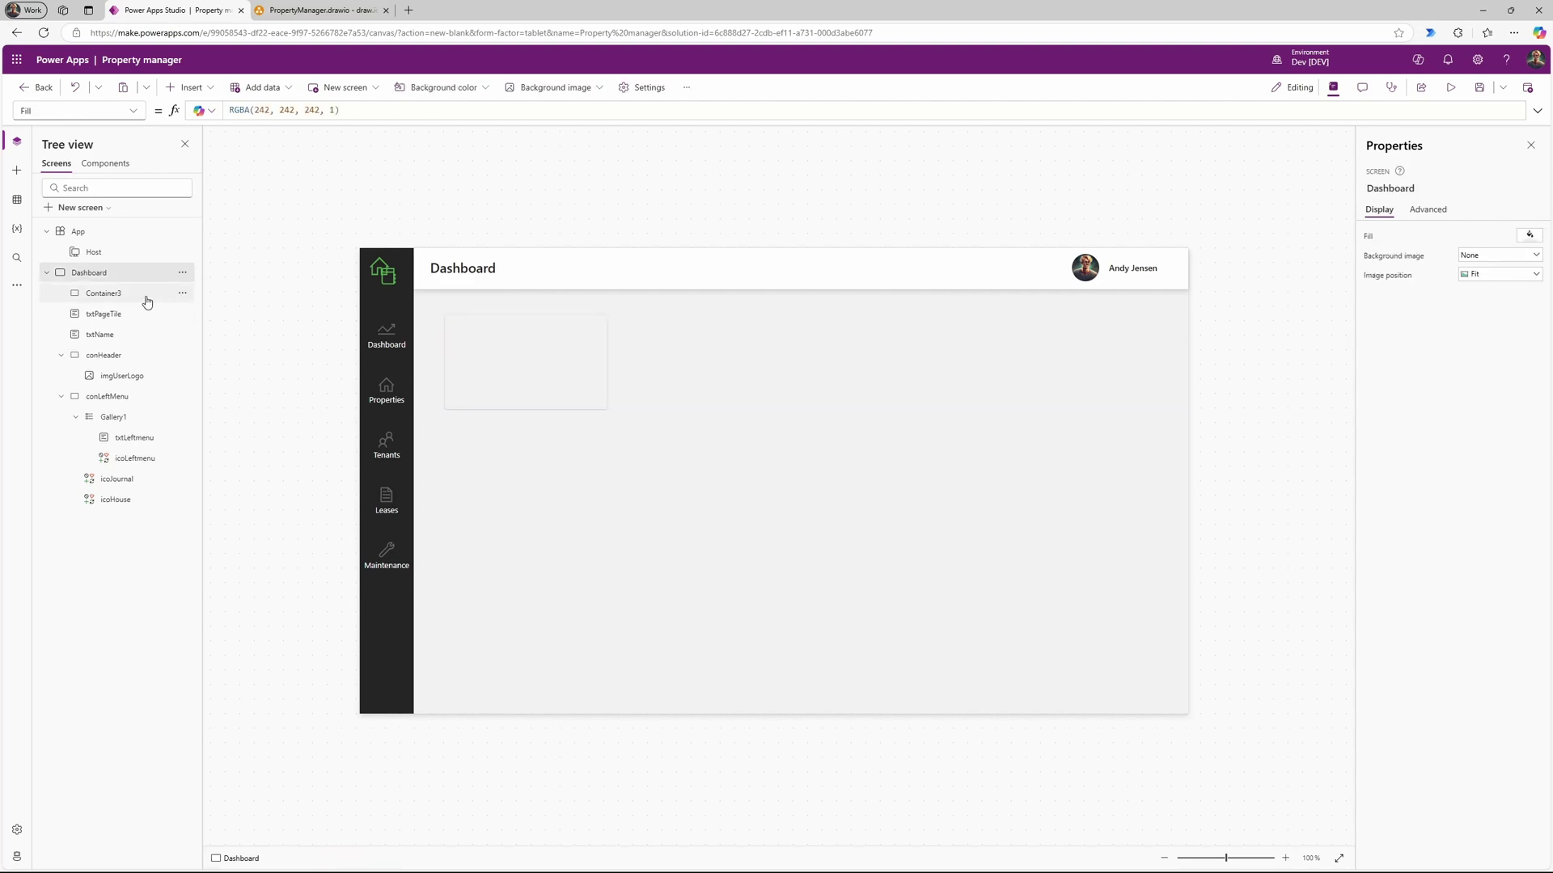
pyautogui.click(180, 296)
pyautogui.click(181, 293)
pyautogui.click(584, 407)
pyautogui.click(681, 401)
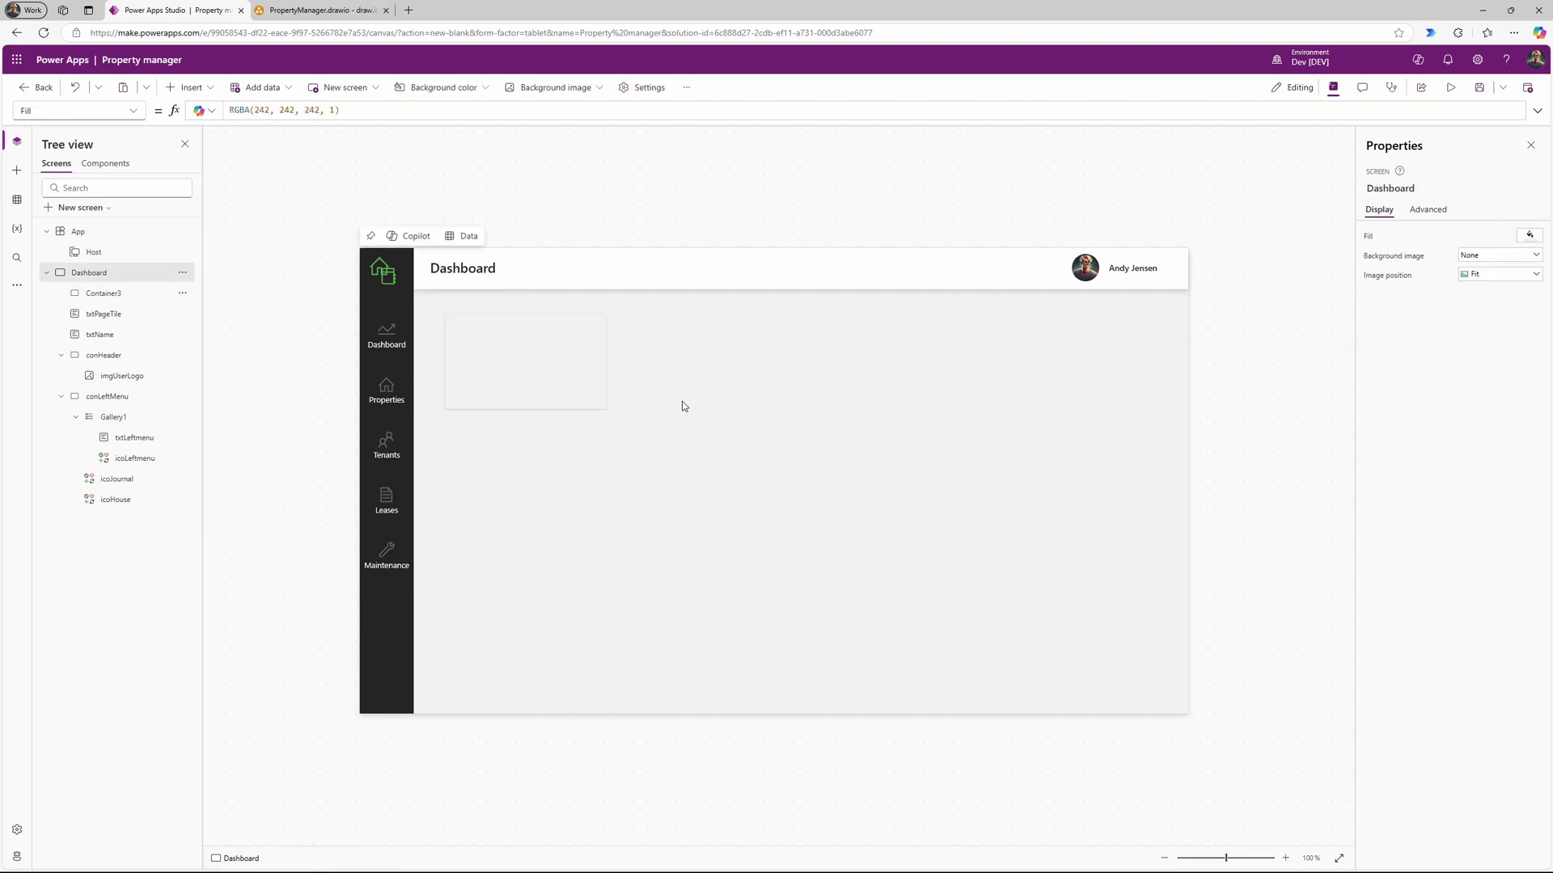
pyautogui.hotkey('ctrl', 'v')
pyautogui.moveTo(551, 411); pyautogui.dragTo(757, 412)
pyautogui.click(770, 414)
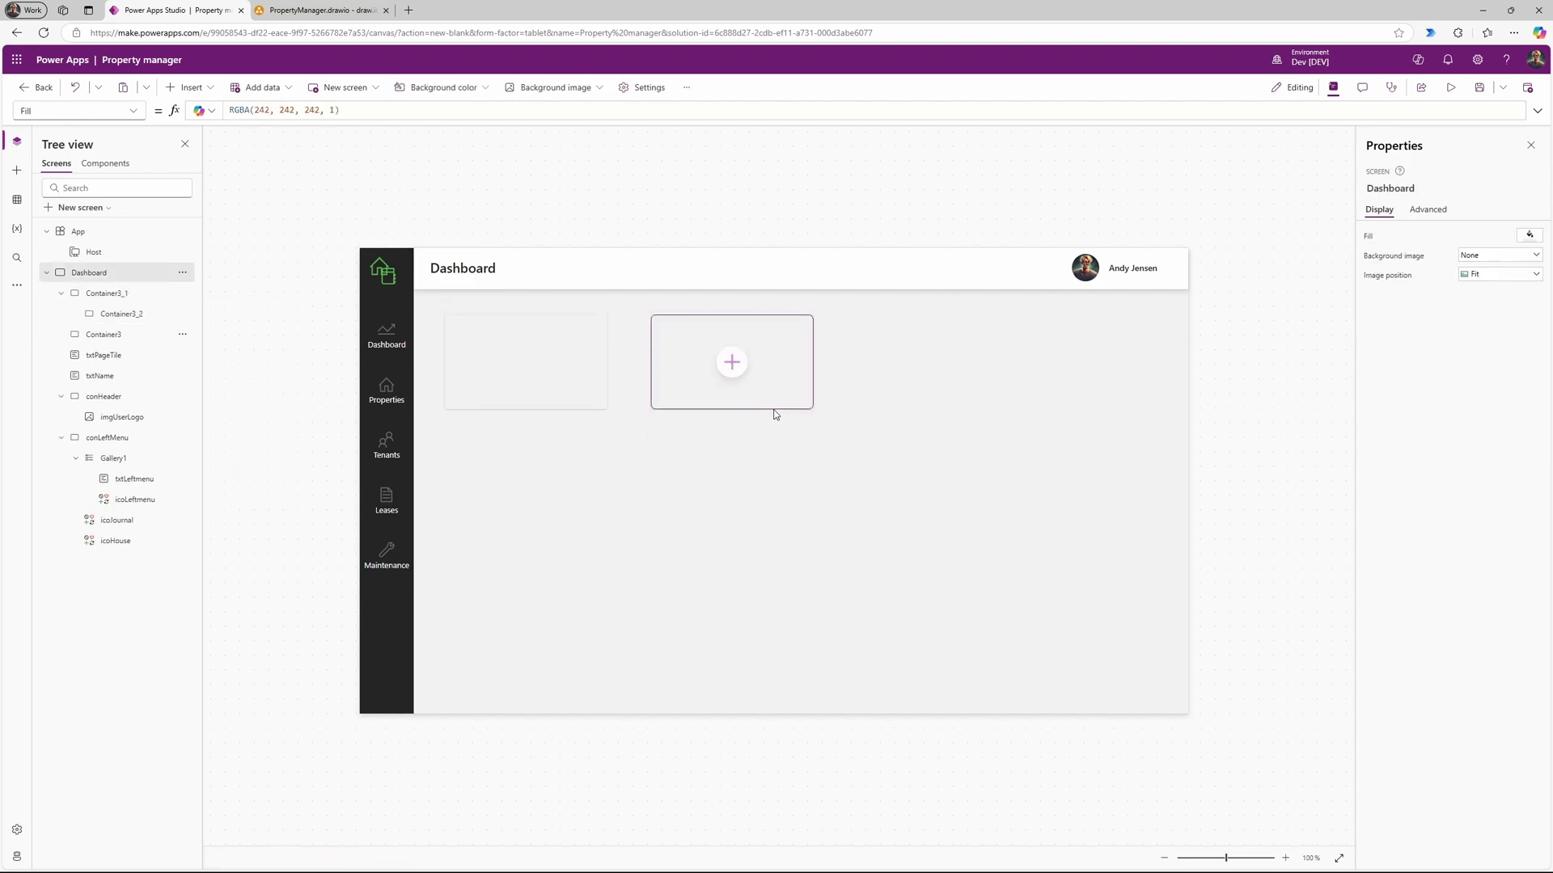
# Step: Set the fill colour of Container3 to white
pyautogui.click(1529, 355)
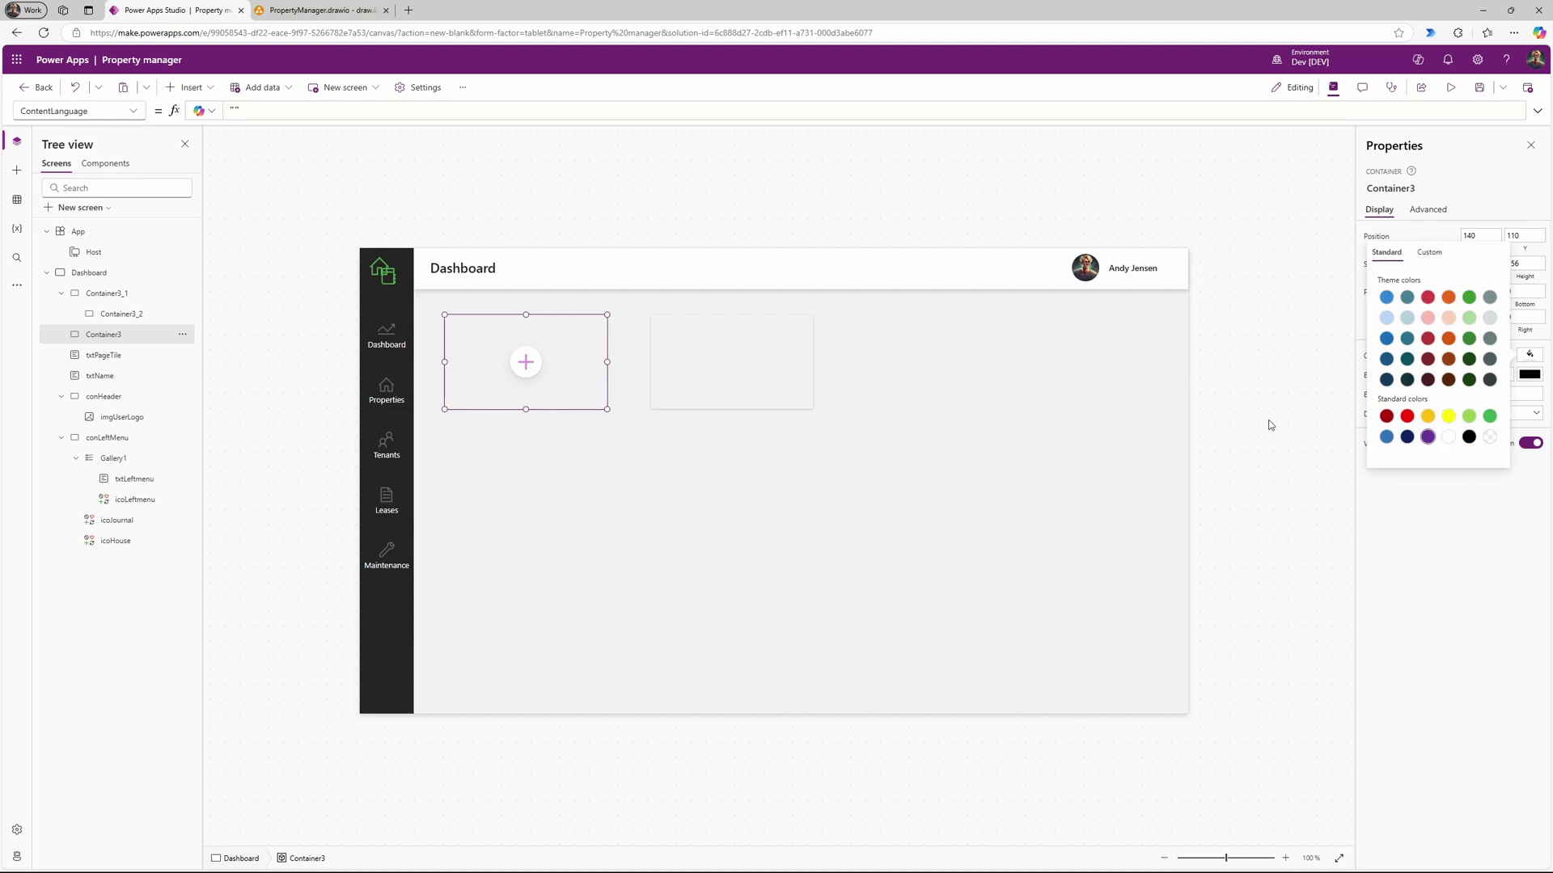
pyautogui.click(776, 380)
pyautogui.click(1500, 413)
pyautogui.click(1476, 487)
pyautogui.click(566, 364)
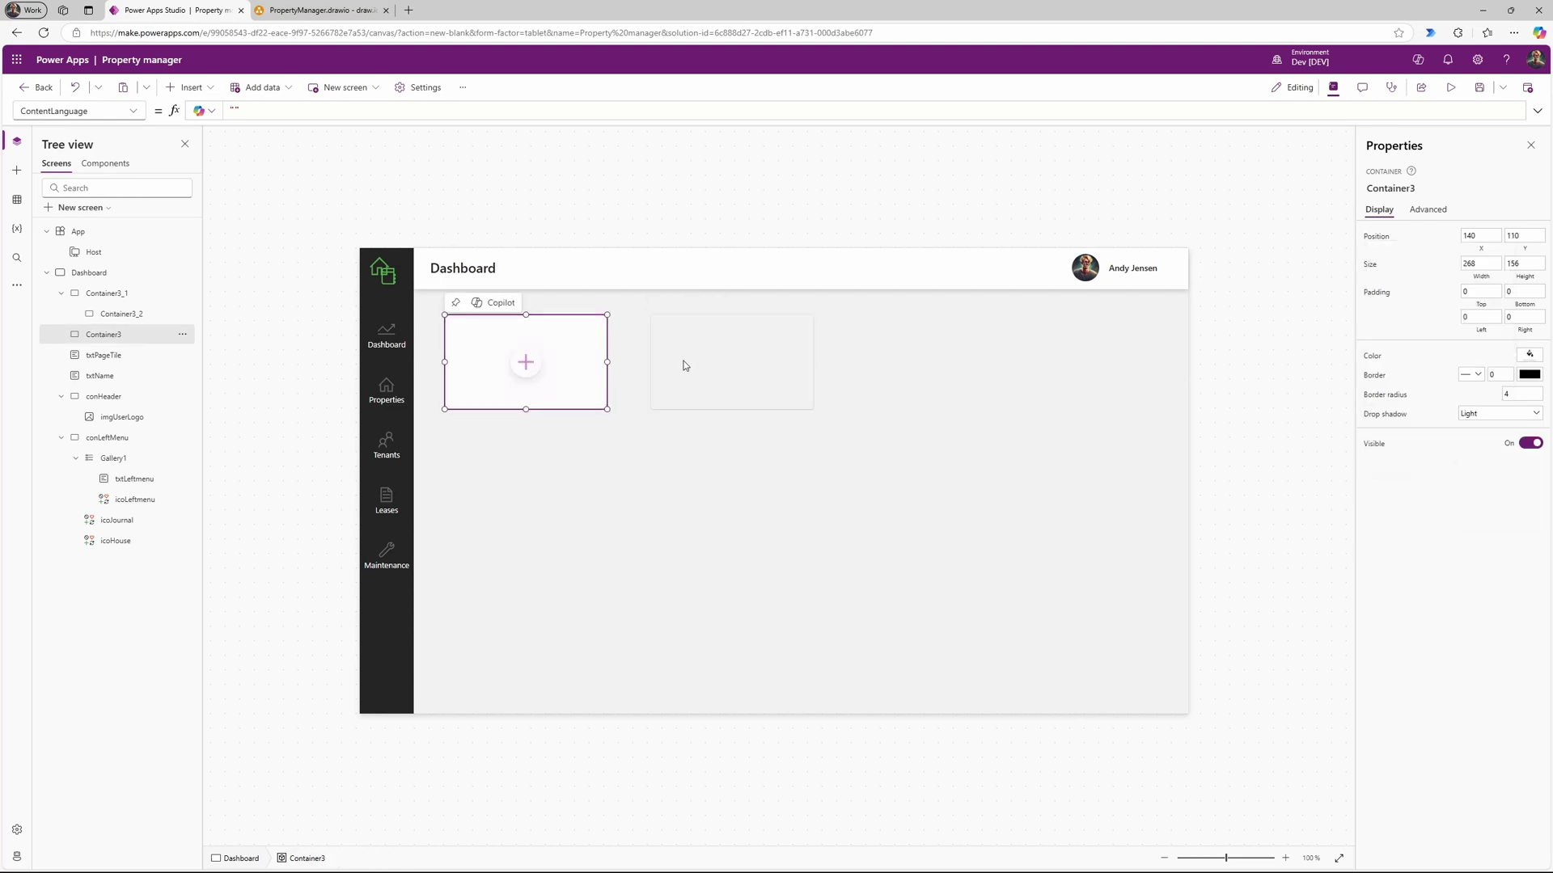
# Step: Set the drop shadow of Container3 to Semibold and enlarge the container to about 283 by 169
pyautogui.click(1500, 414)
pyautogui.click(1477, 486)
pyautogui.click(970, 486)
pyautogui.click(572, 374)
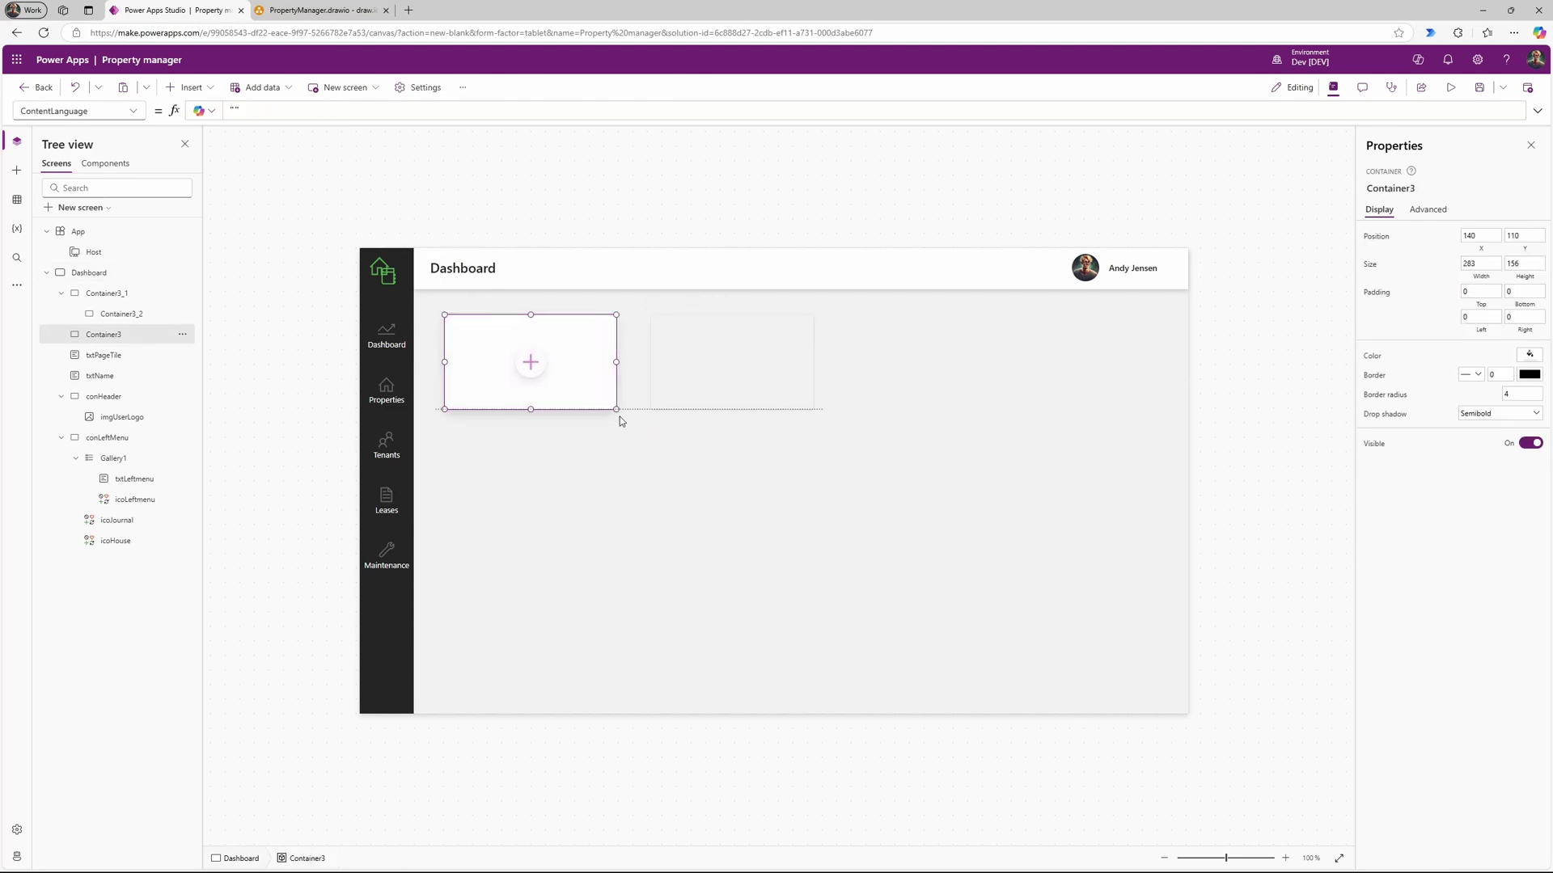
# Step: Delete the unfilled duplicate container beside Container3
pyautogui.click(716, 373)
pyautogui.press('Delete')
pyautogui.hotkey('ctrl', 'z')
pyautogui.hotkey('ctrl', 'z')
pyautogui.hotkey('ctrl', 'z')
pyautogui.hotkey('ctrl', 'z')
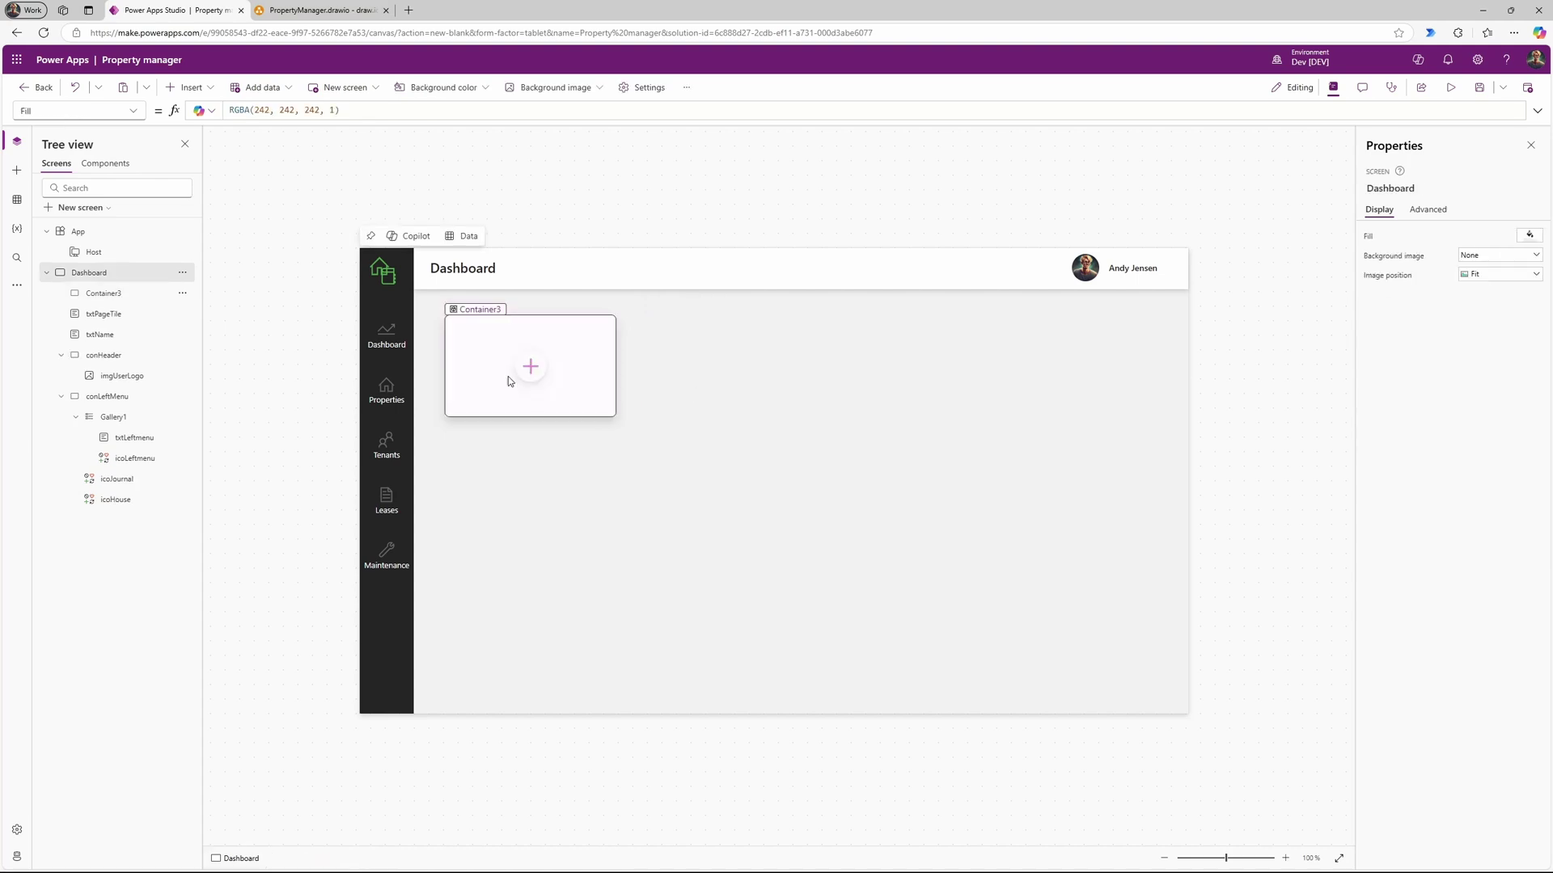
# Step: Place a copy of the white container at X 575, Y 110 and enlarge both containers to about 327 by 182
pyautogui.moveTo(628, 352); pyautogui.dragTo(880, 340)
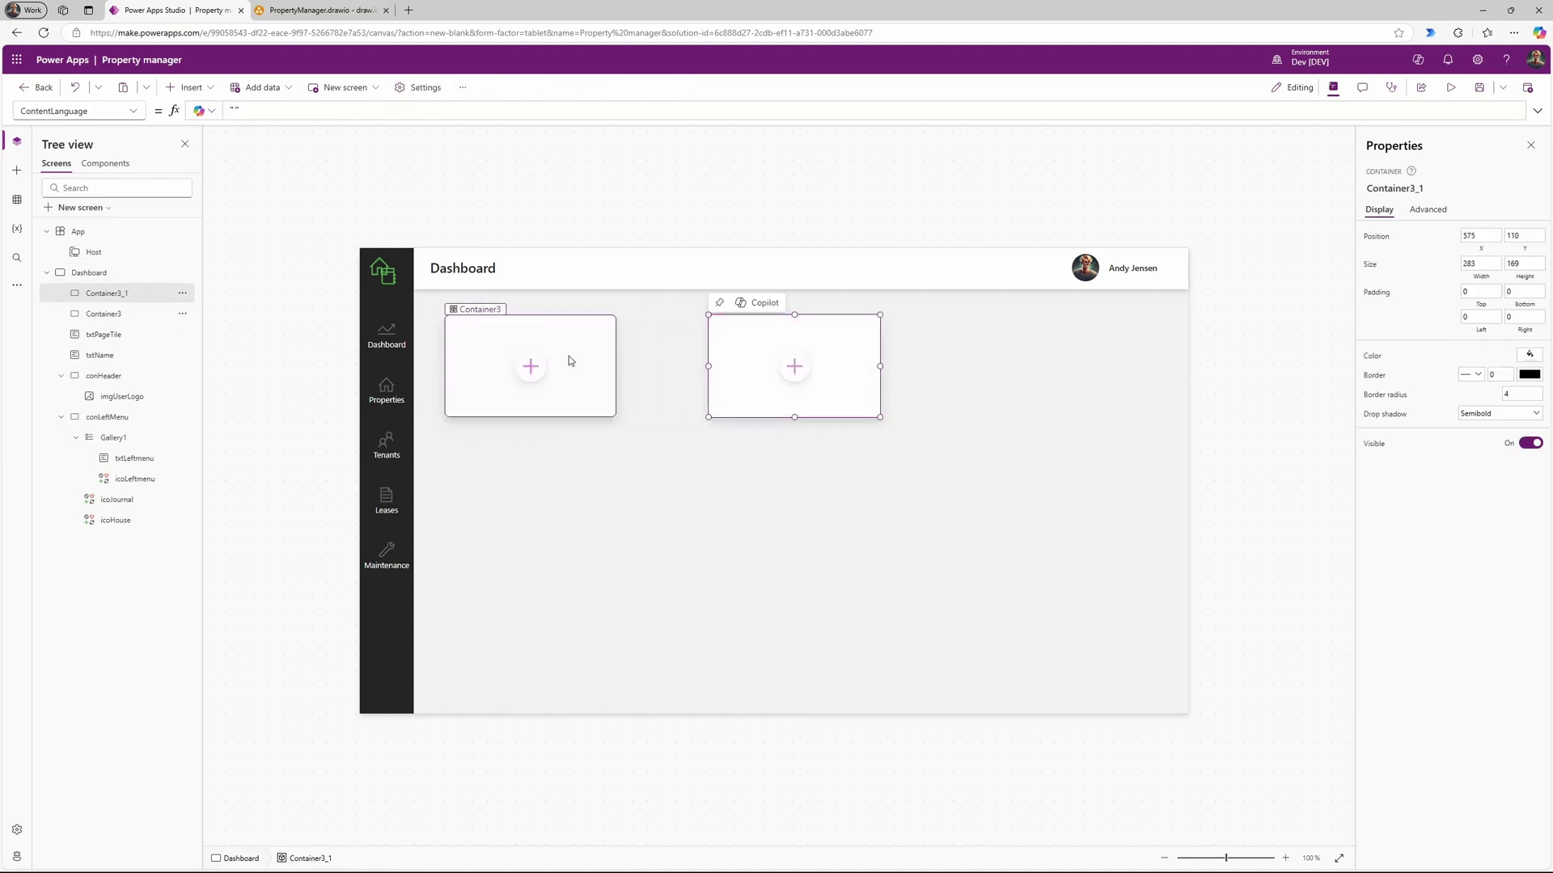
pyautogui.click(568, 357)
pyautogui.moveTo(616, 417); pyautogui.dragTo(641, 424)
pyautogui.click(748, 381)
pyautogui.moveTo(880, 417); pyautogui.dragTo(907, 426)
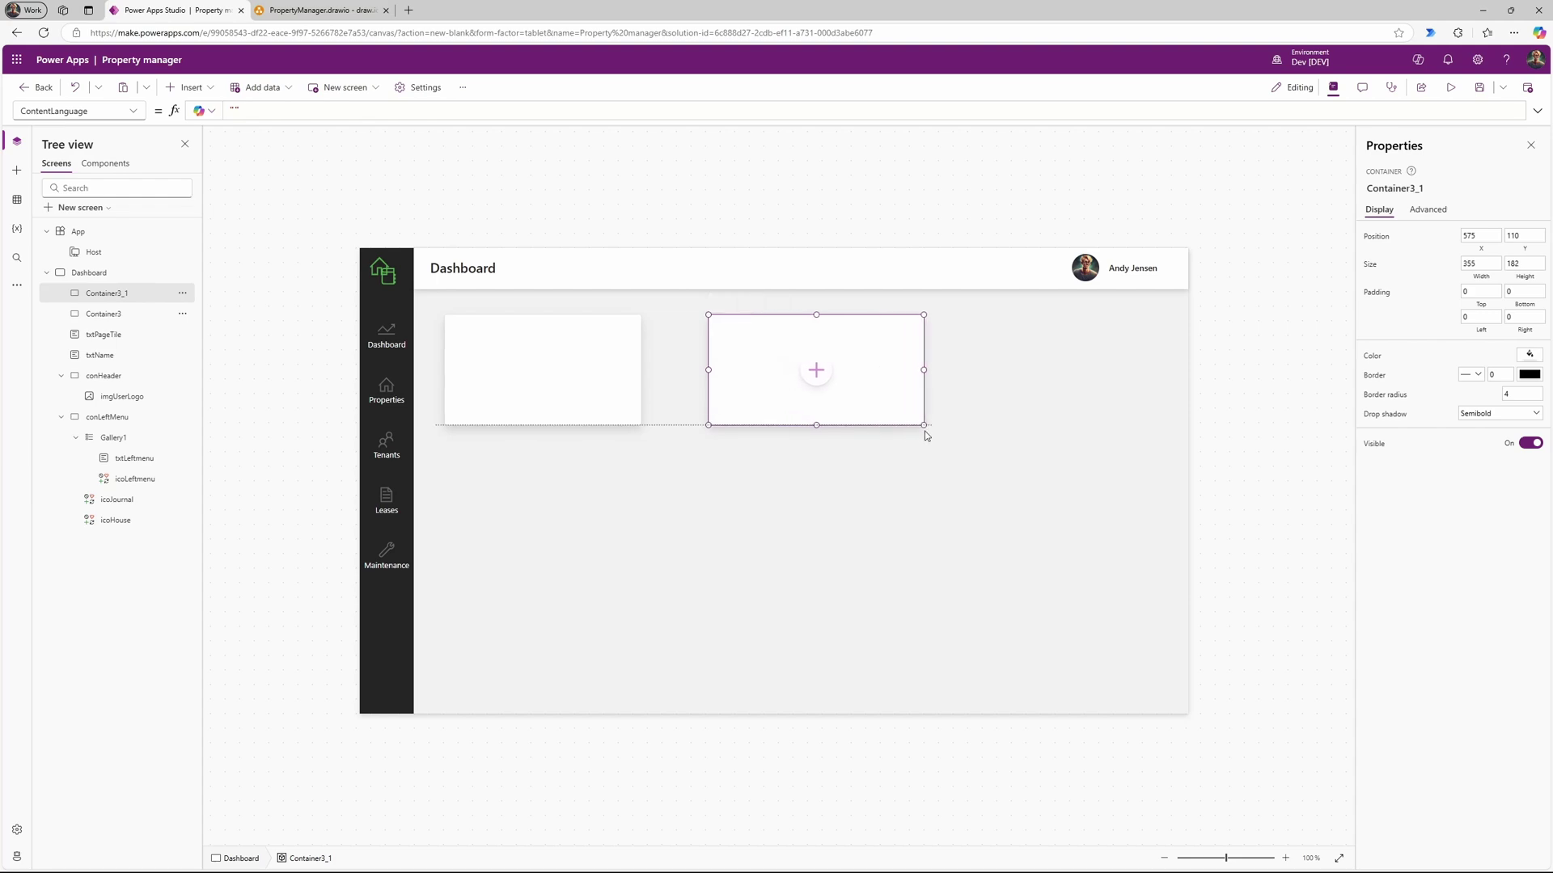
# Step: Duplicate the second container as the third card in the row, and nudge the middle card slightly to even the spacing
pyautogui.hotkey('ctrl', 'c')
pyautogui.click(1019, 401)
pyautogui.hotkey('ctrl', 'v')
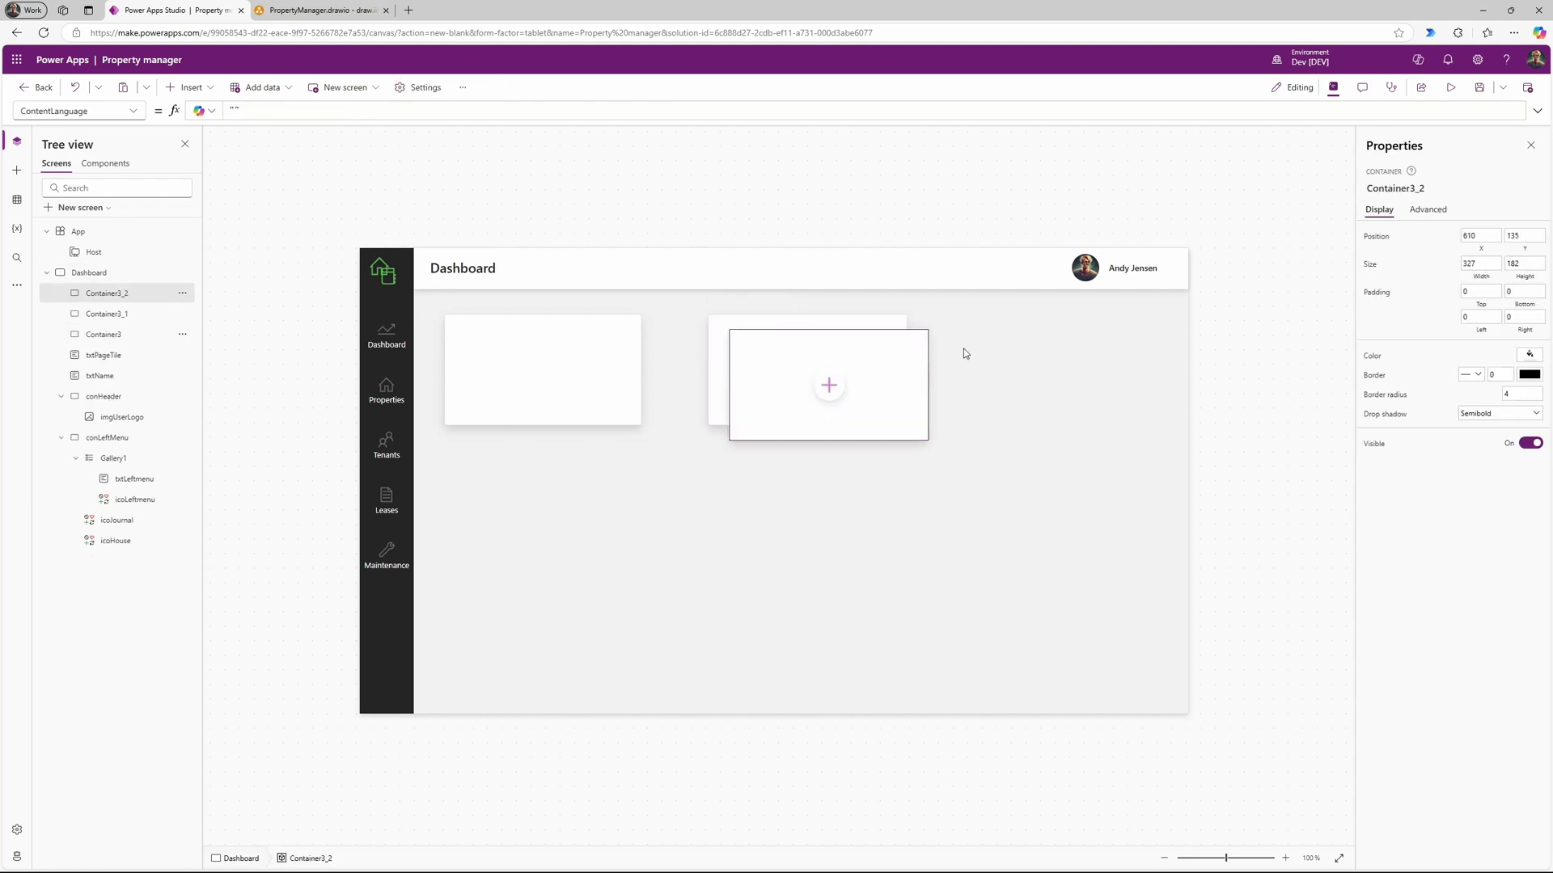
pyautogui.moveTo(920, 340); pyautogui.dragTo(1151, 323)
pyautogui.click(855, 348)
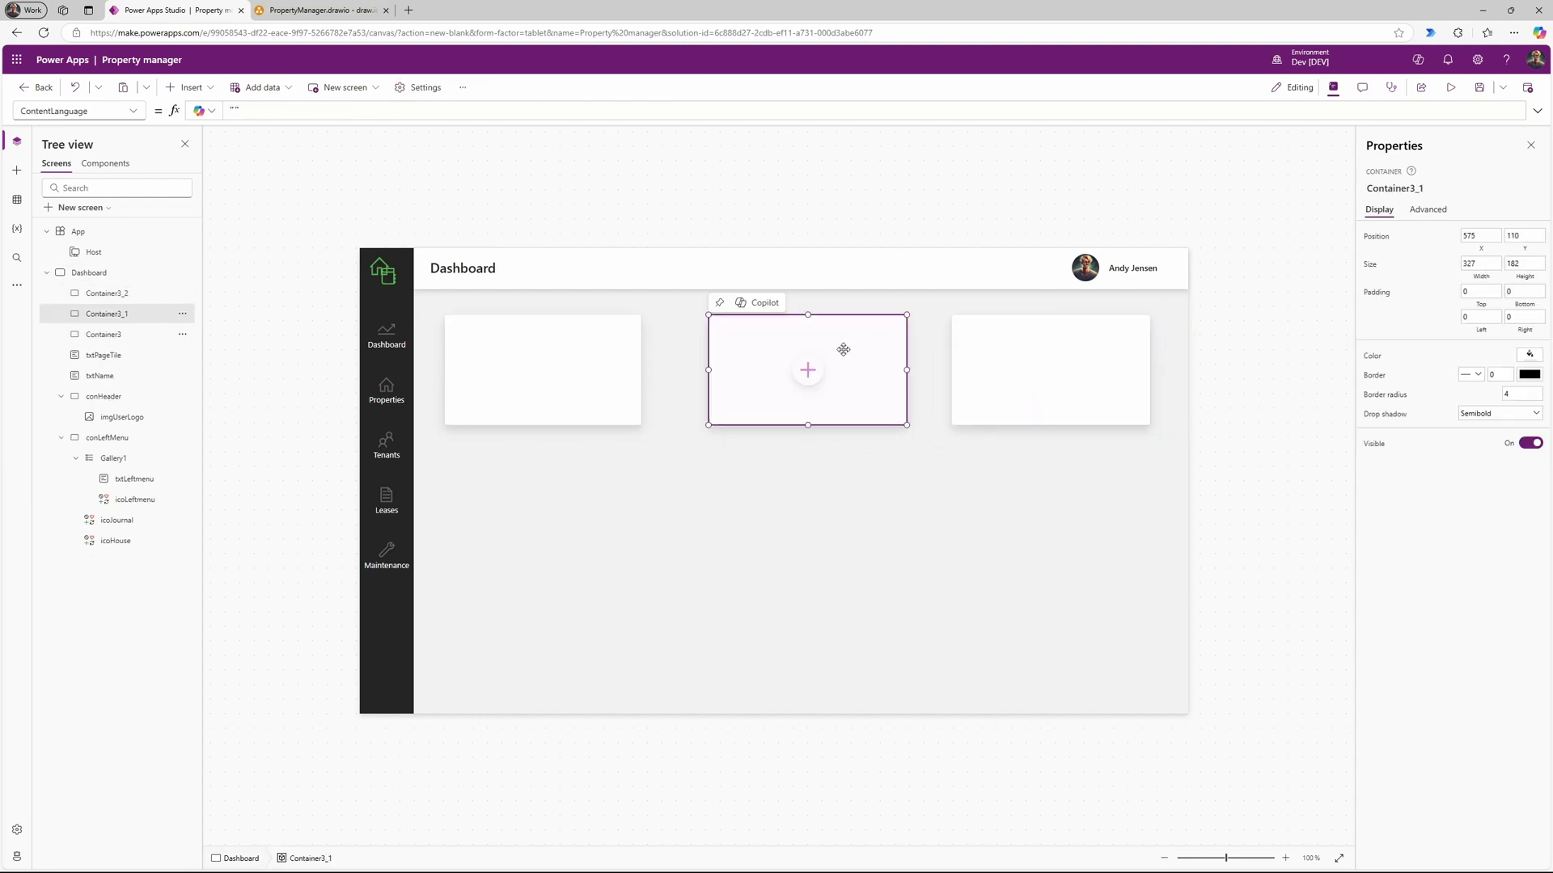
pyautogui.moveTo(841, 346); pyautogui.dragTo(838, 346)
# Step: Copy the first card below the row at X 140, Y 338 and enlarge it to about 1163 by 391
pyautogui.click(500, 425)
pyautogui.hotkey('ctrl', 'c')
pyautogui.click(552, 494)
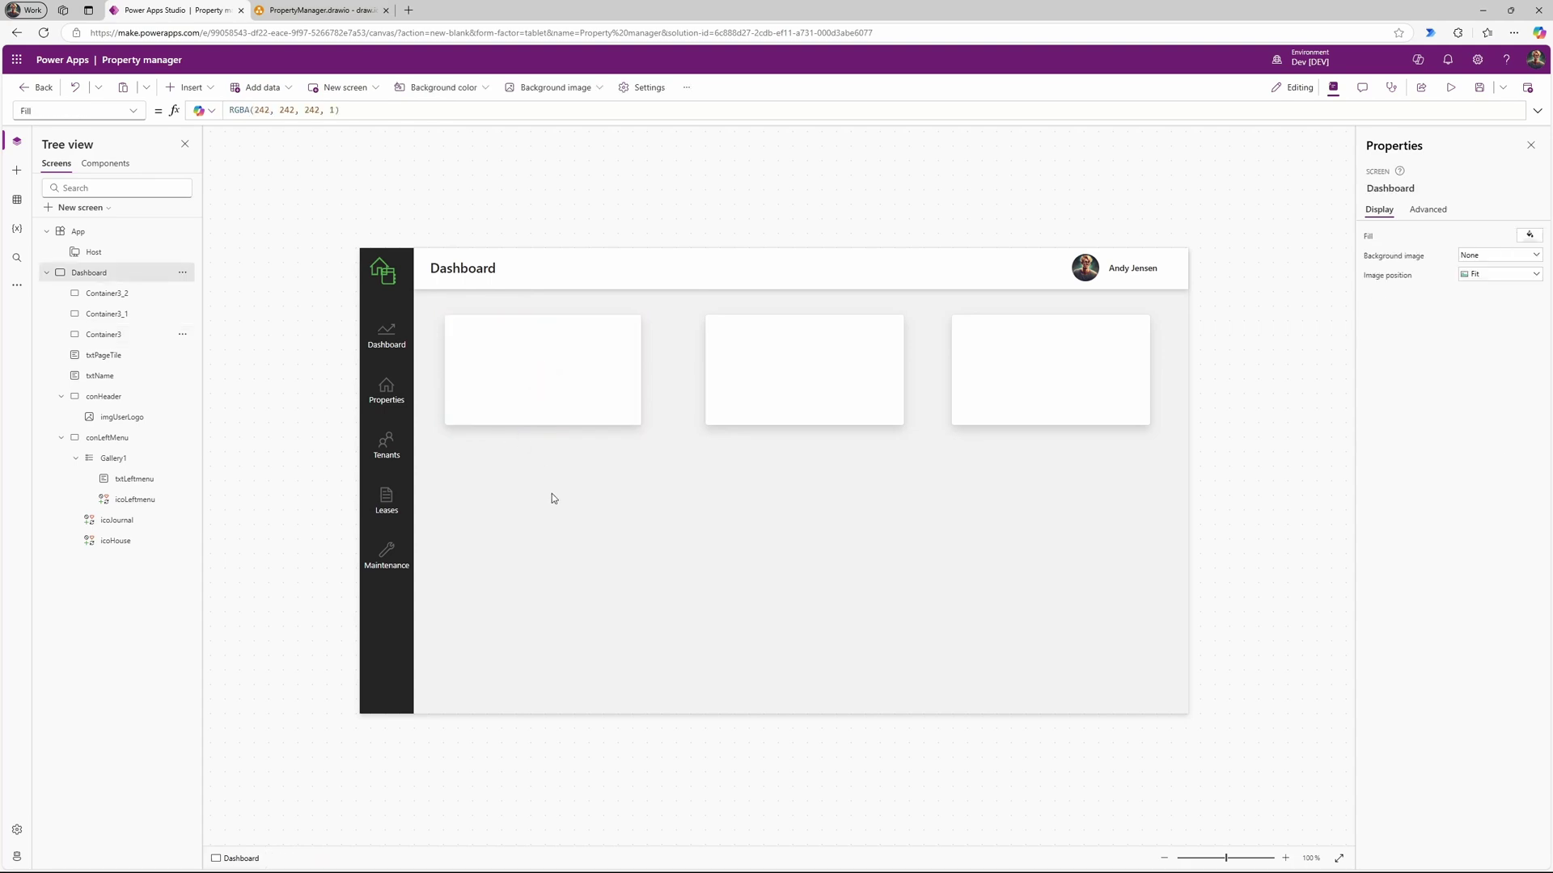
pyautogui.hotkey('ctrl', 'v')
pyautogui.moveTo(596, 429); pyautogui.dragTo(1153, 692)
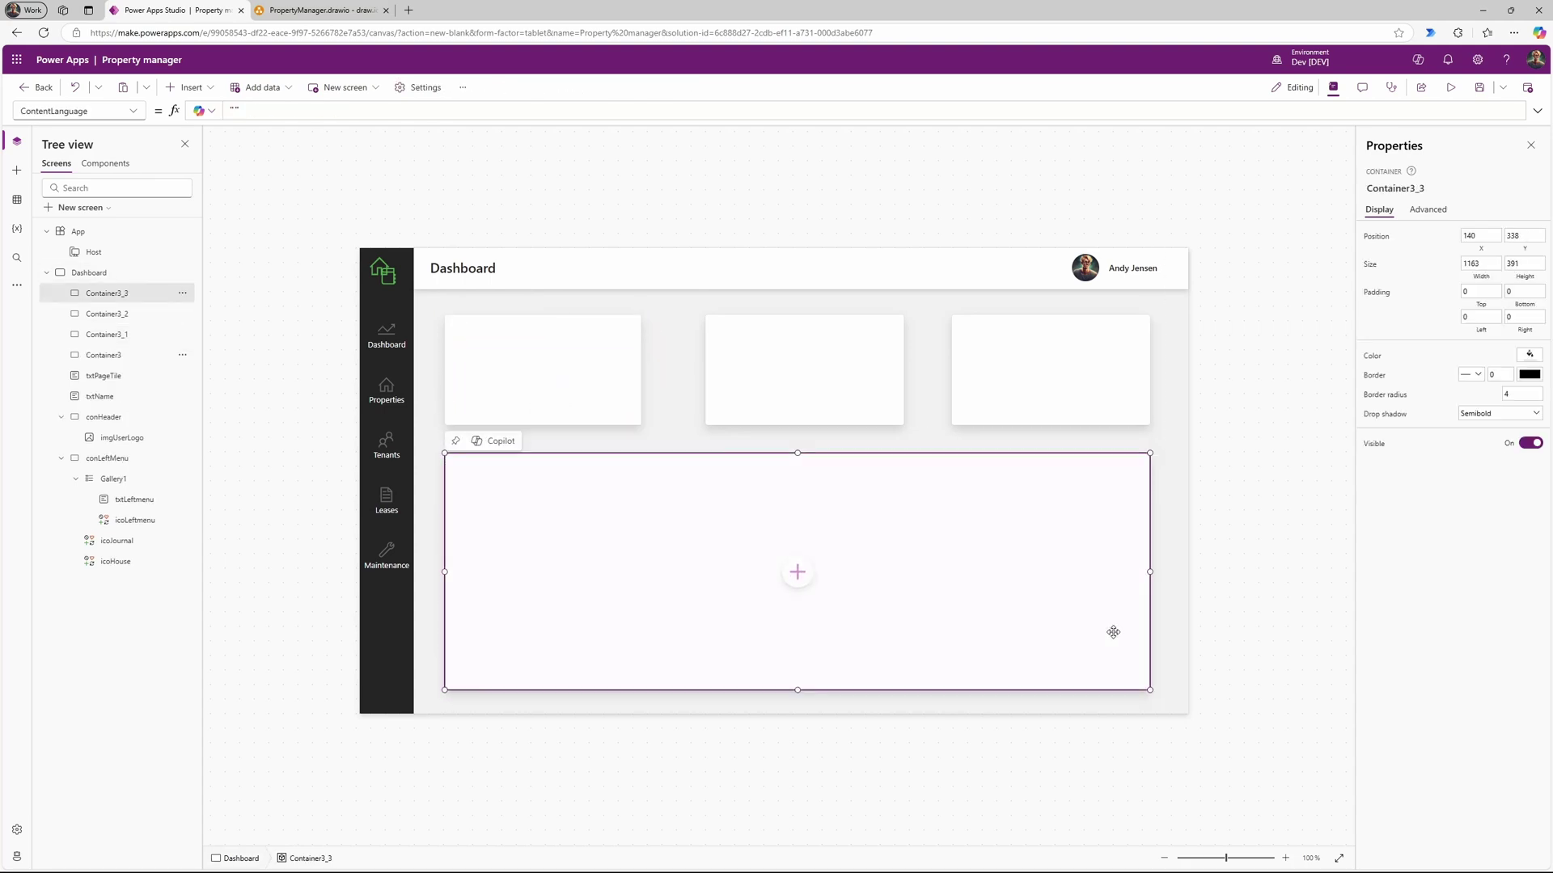
pyautogui.click(1270, 412)
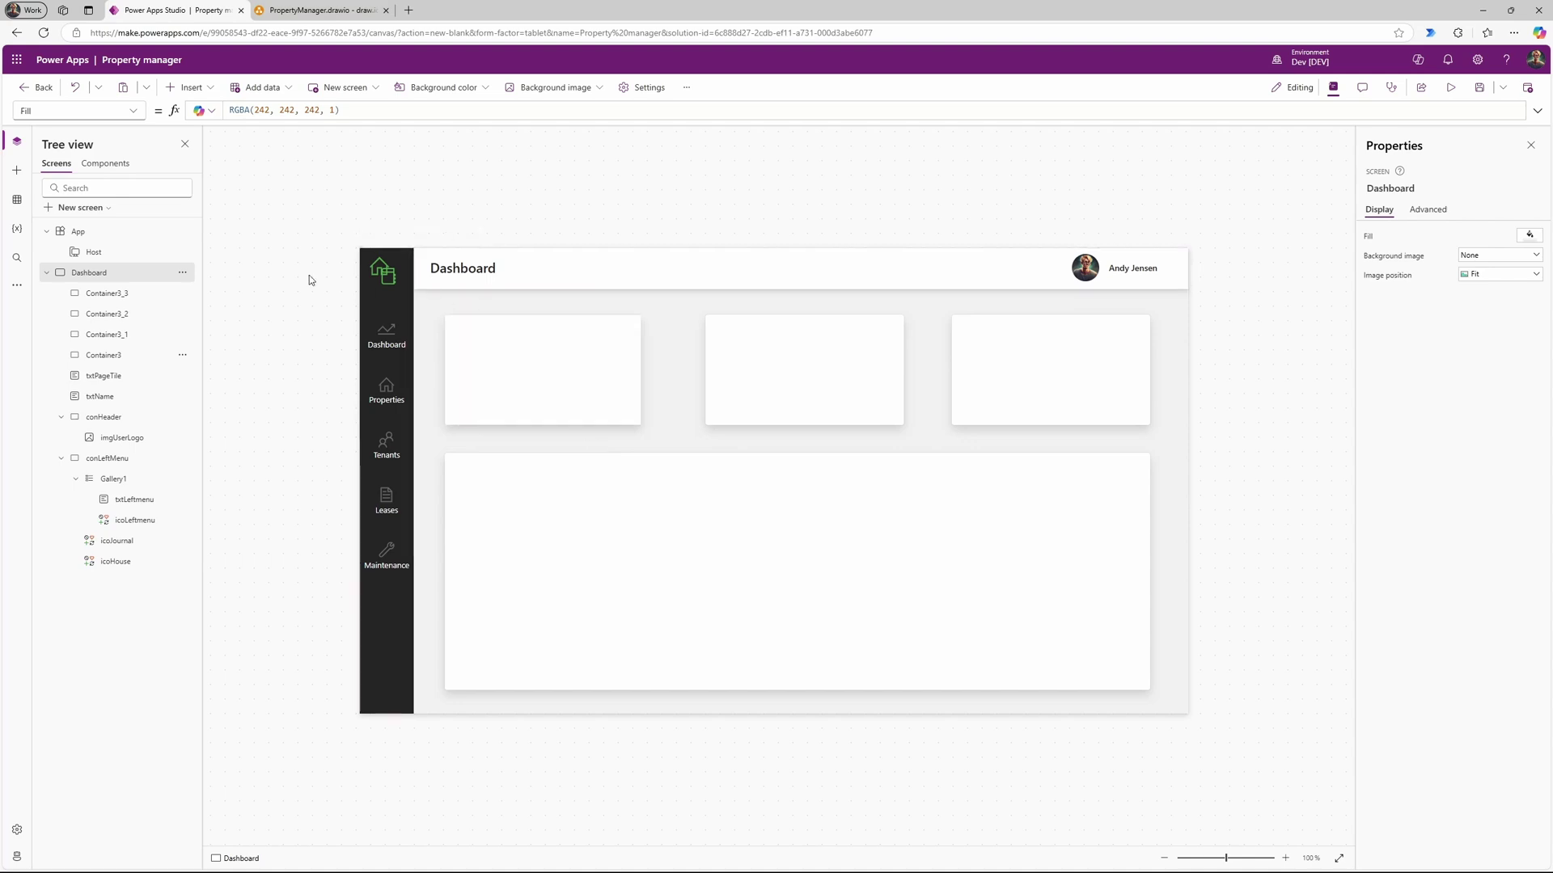
# Step: Collapse the Dashboard screen's control list and duplicate the screen
pyautogui.click(46, 274)
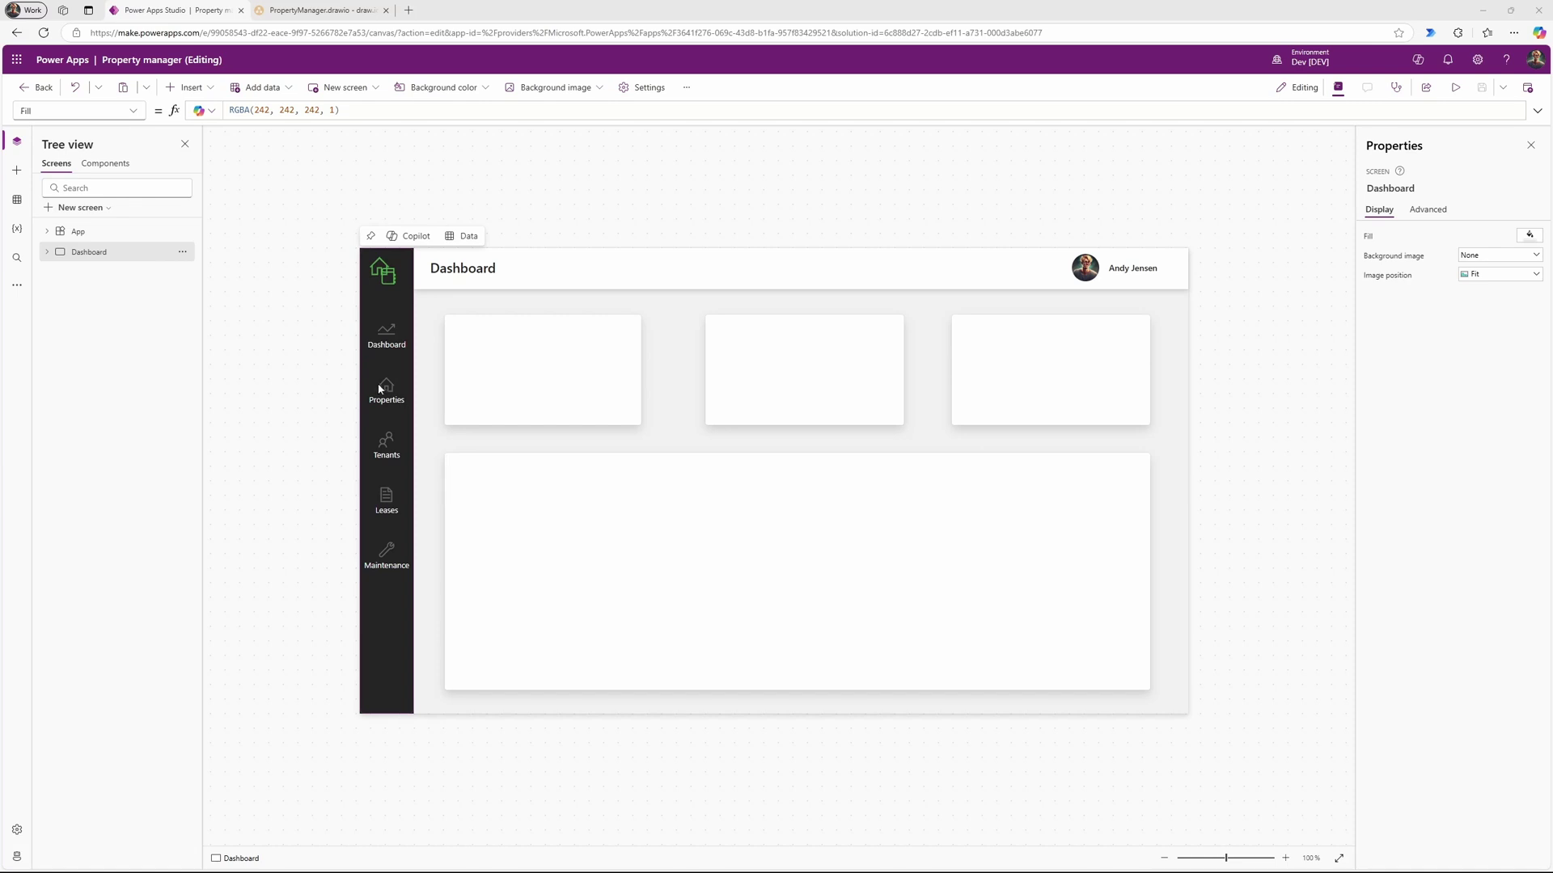
pyautogui.click(184, 255)
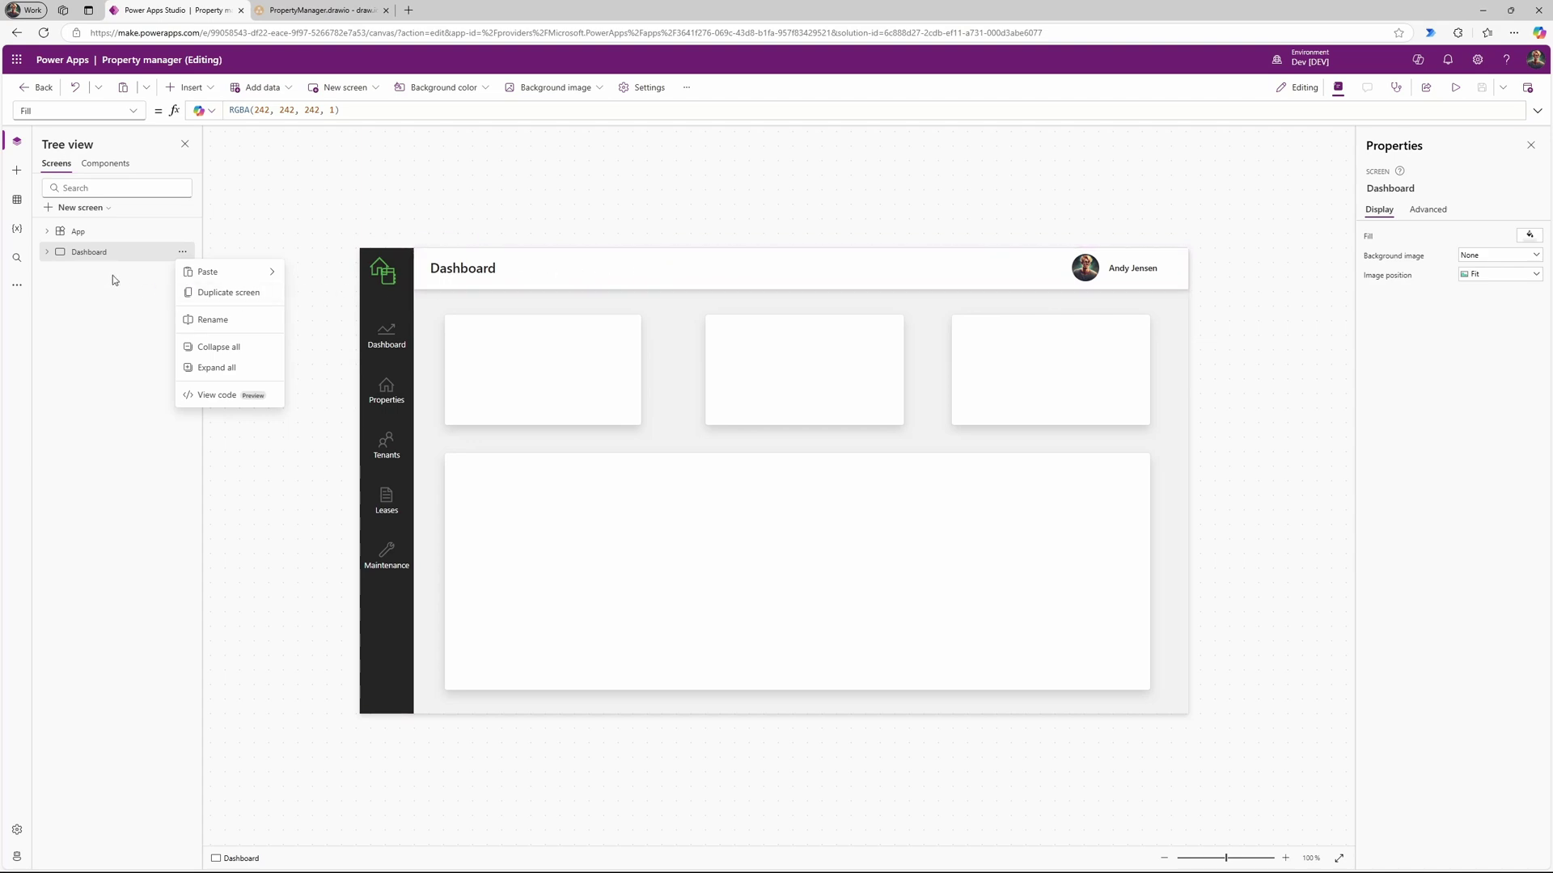
pyautogui.click(241, 293)
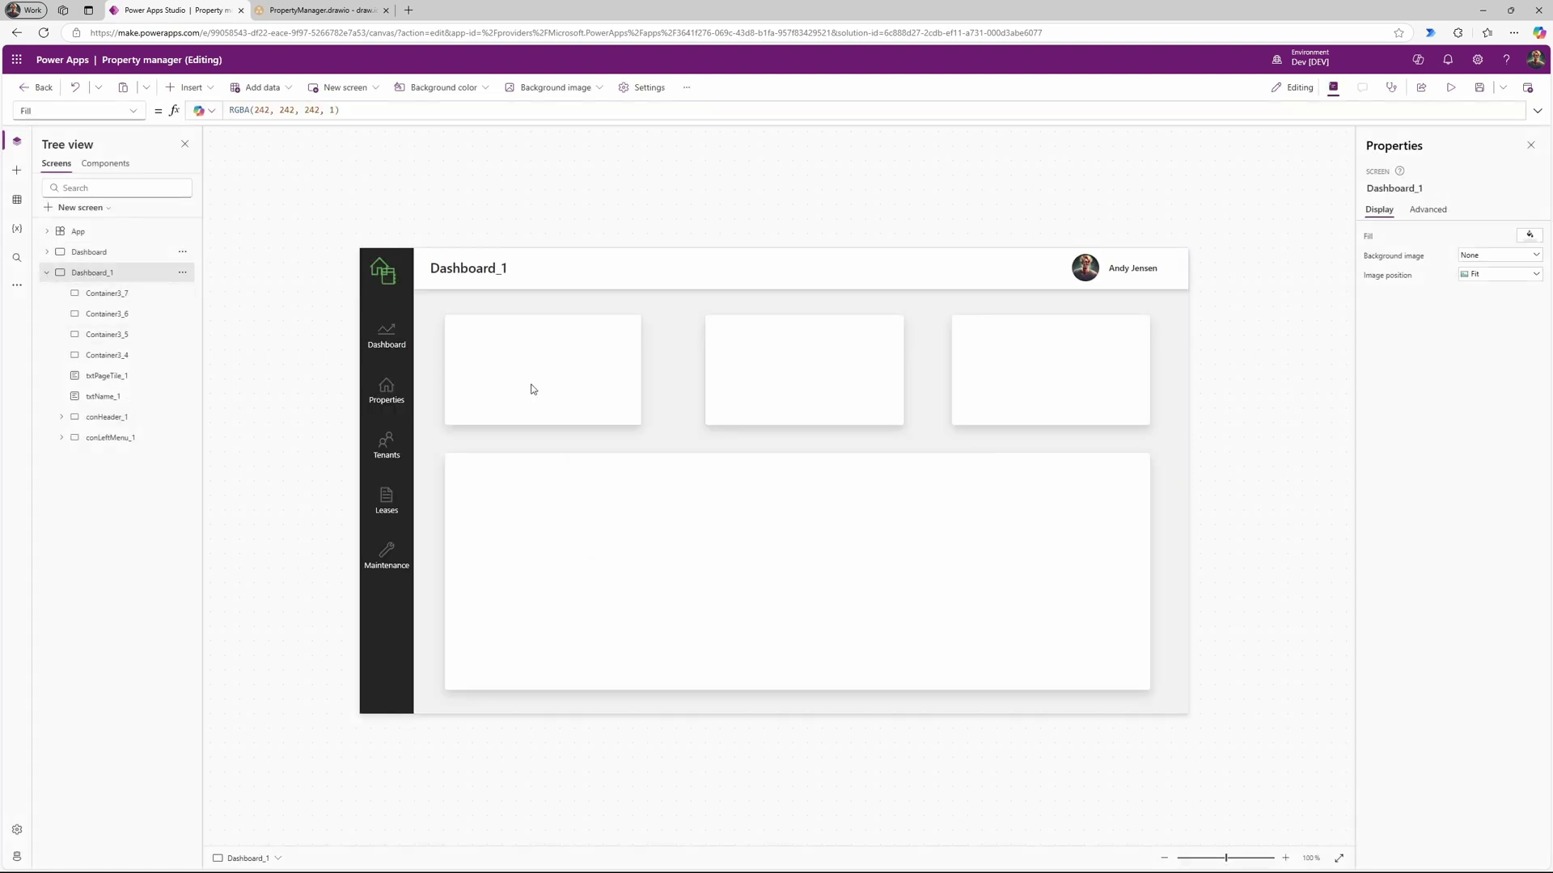
# Step: Delete the three small card containers from the duplicated screen
pyautogui.click(593, 347)
pyautogui.press('Delete')
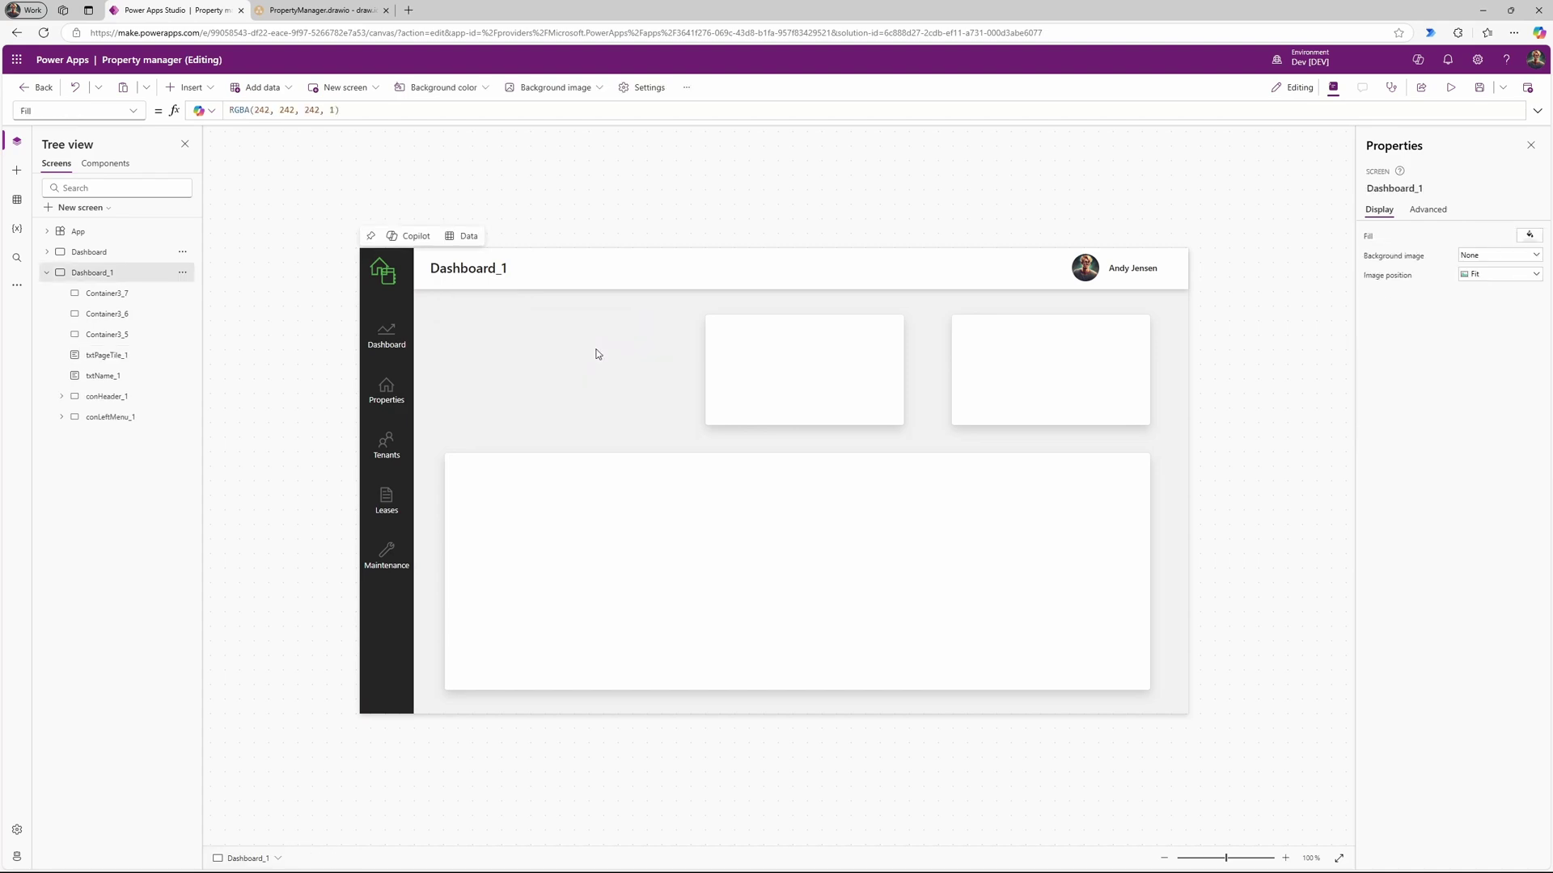
pyautogui.click(782, 359)
pyautogui.press('Delete')
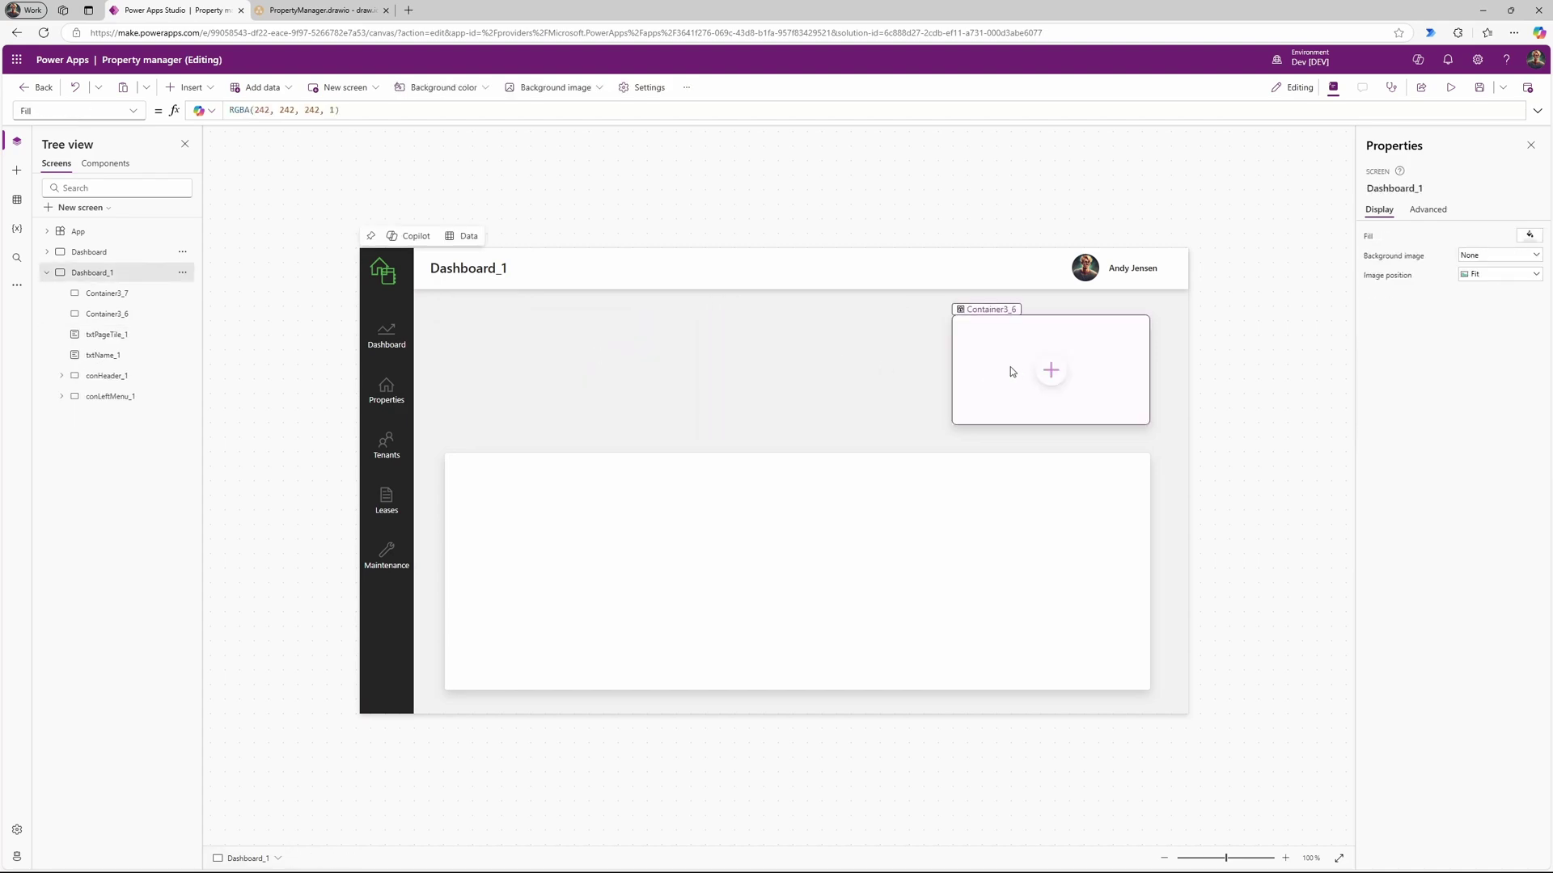
pyautogui.click(1011, 371)
pyautogui.press('Delete')
# Step: Enlarge the remaining container on the duplicated screen to about 1231 by 644, starting at X 116, Y 85
pyautogui.click(789, 467)
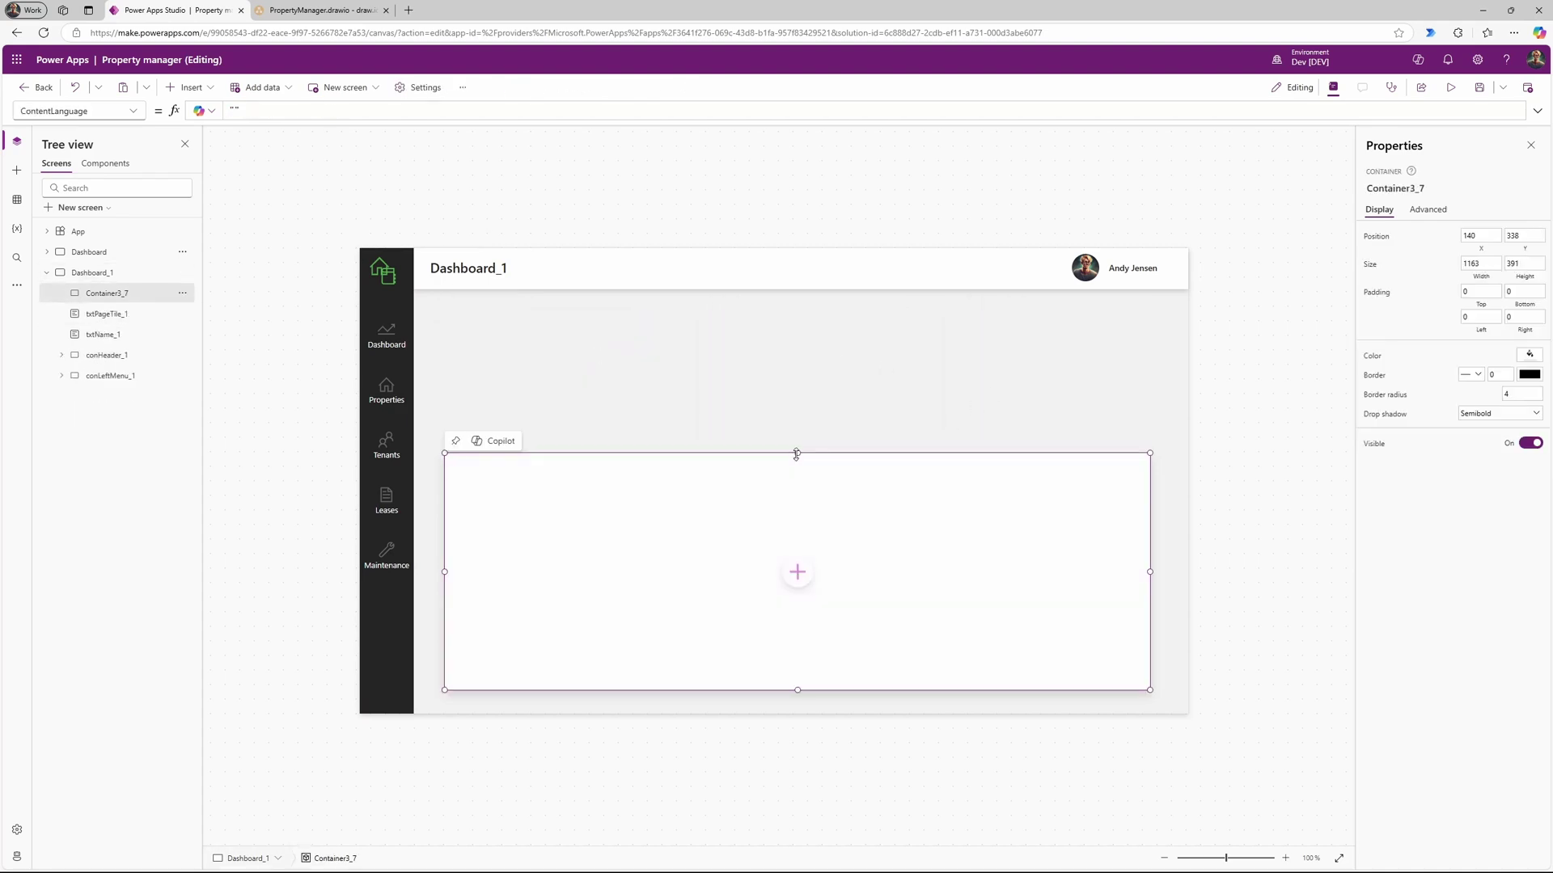
pyautogui.moveTo(796, 454); pyautogui.dragTo(785, 301)
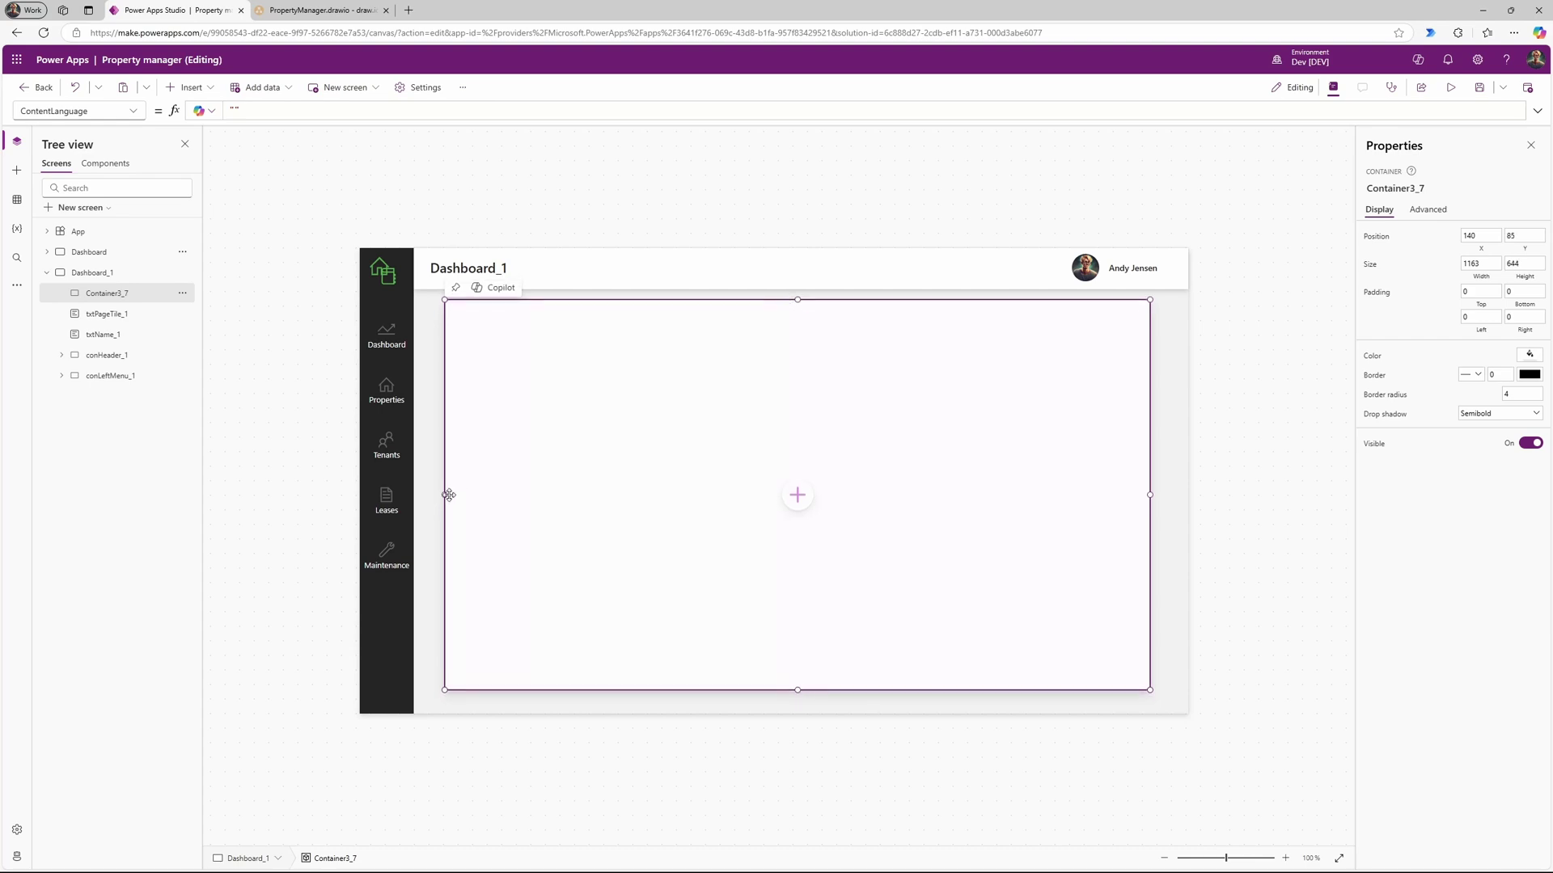
pyautogui.moveTo(449, 494); pyautogui.dragTo(430, 494)
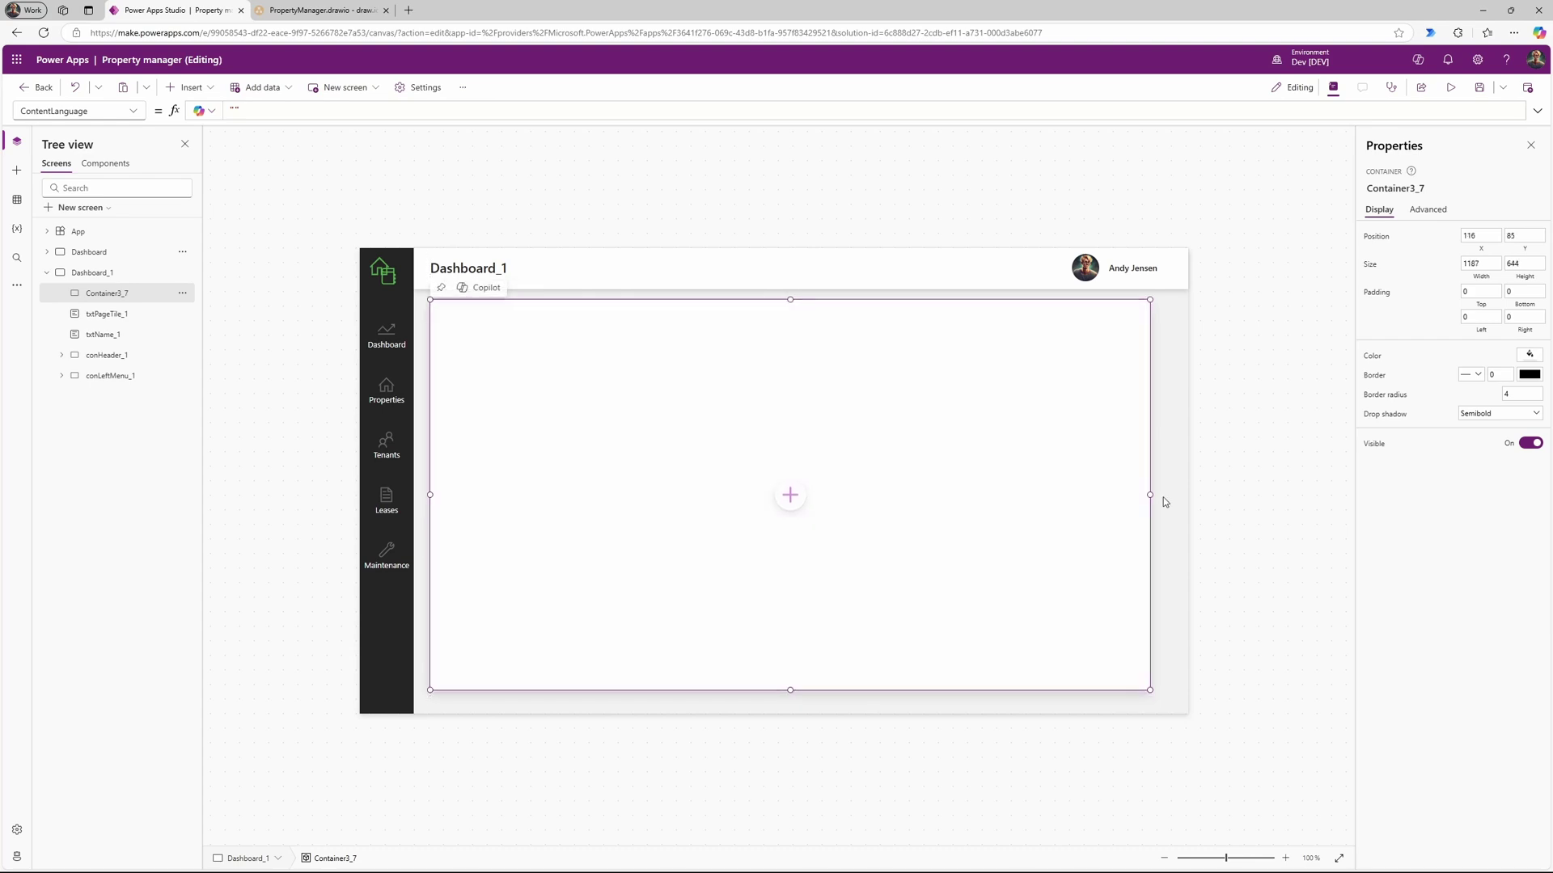
pyautogui.moveTo(1150, 495); pyautogui.dragTo(1177, 494)
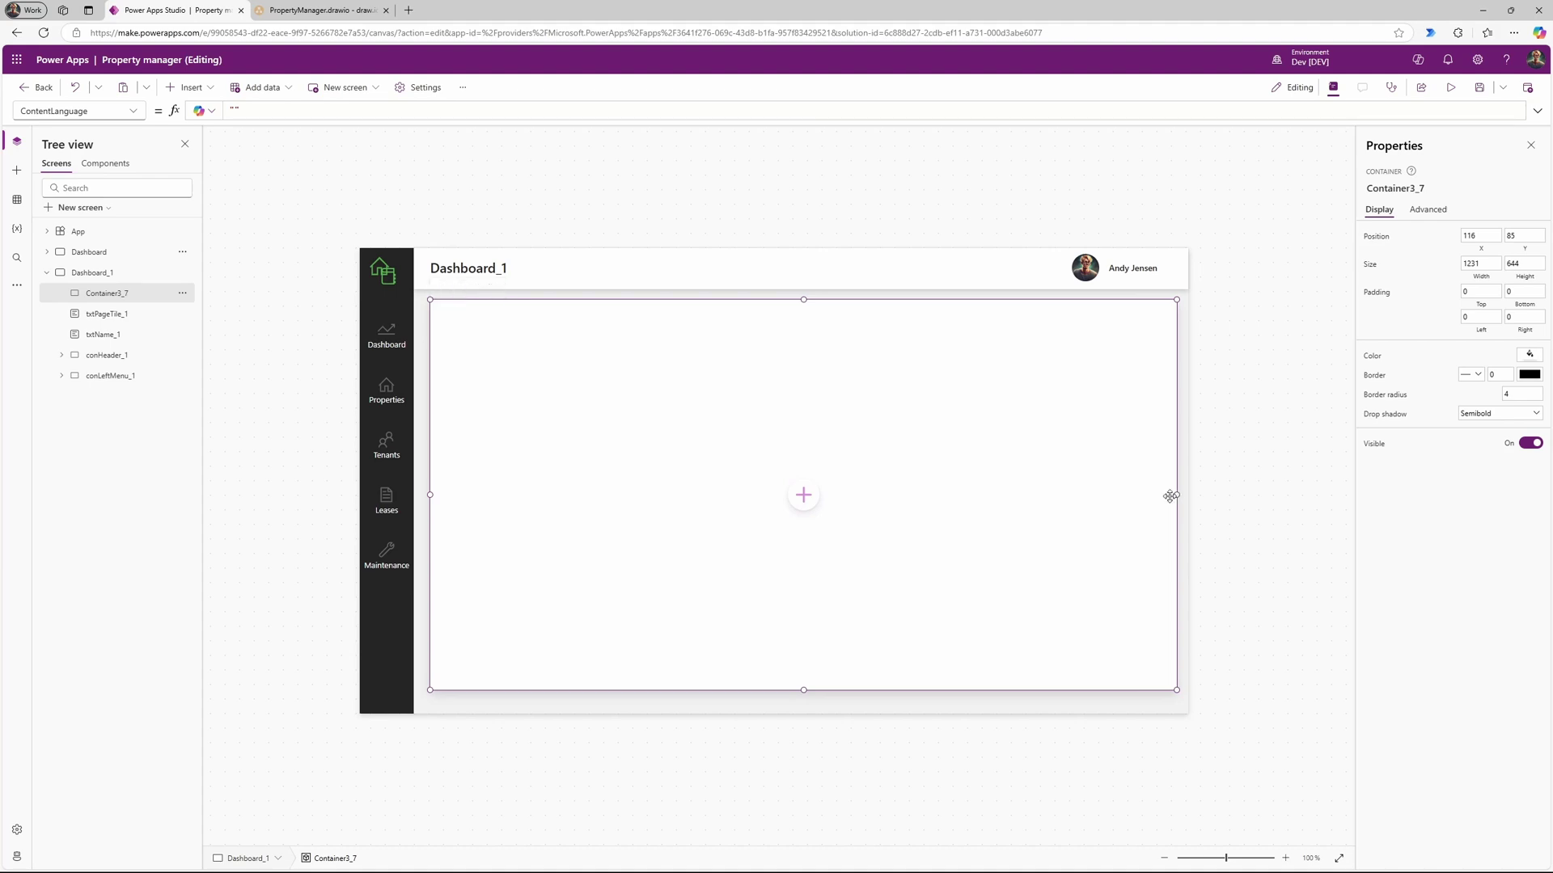
# Step: Rename the Dashboard_1 screen as Properties
pyautogui.click(125, 274)
pyautogui.click(182, 272)
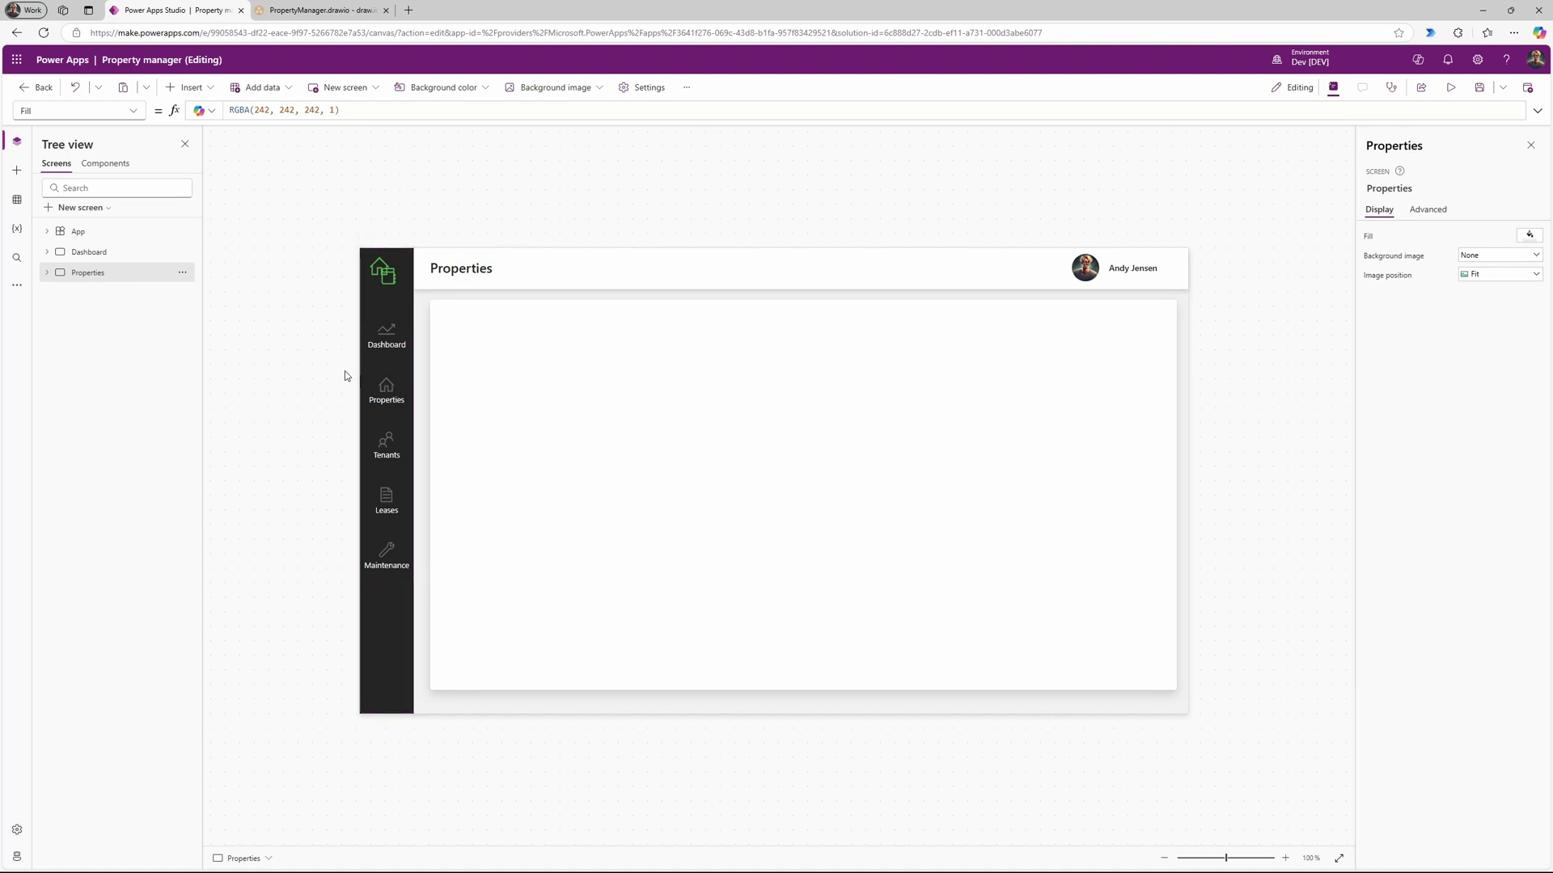
# Step: Extend the varLeftMenu named formula with a screen field of 'Dashboard' for the Dashboard record and 'Properties' for the Properties record
pyautogui.click(17, 229)
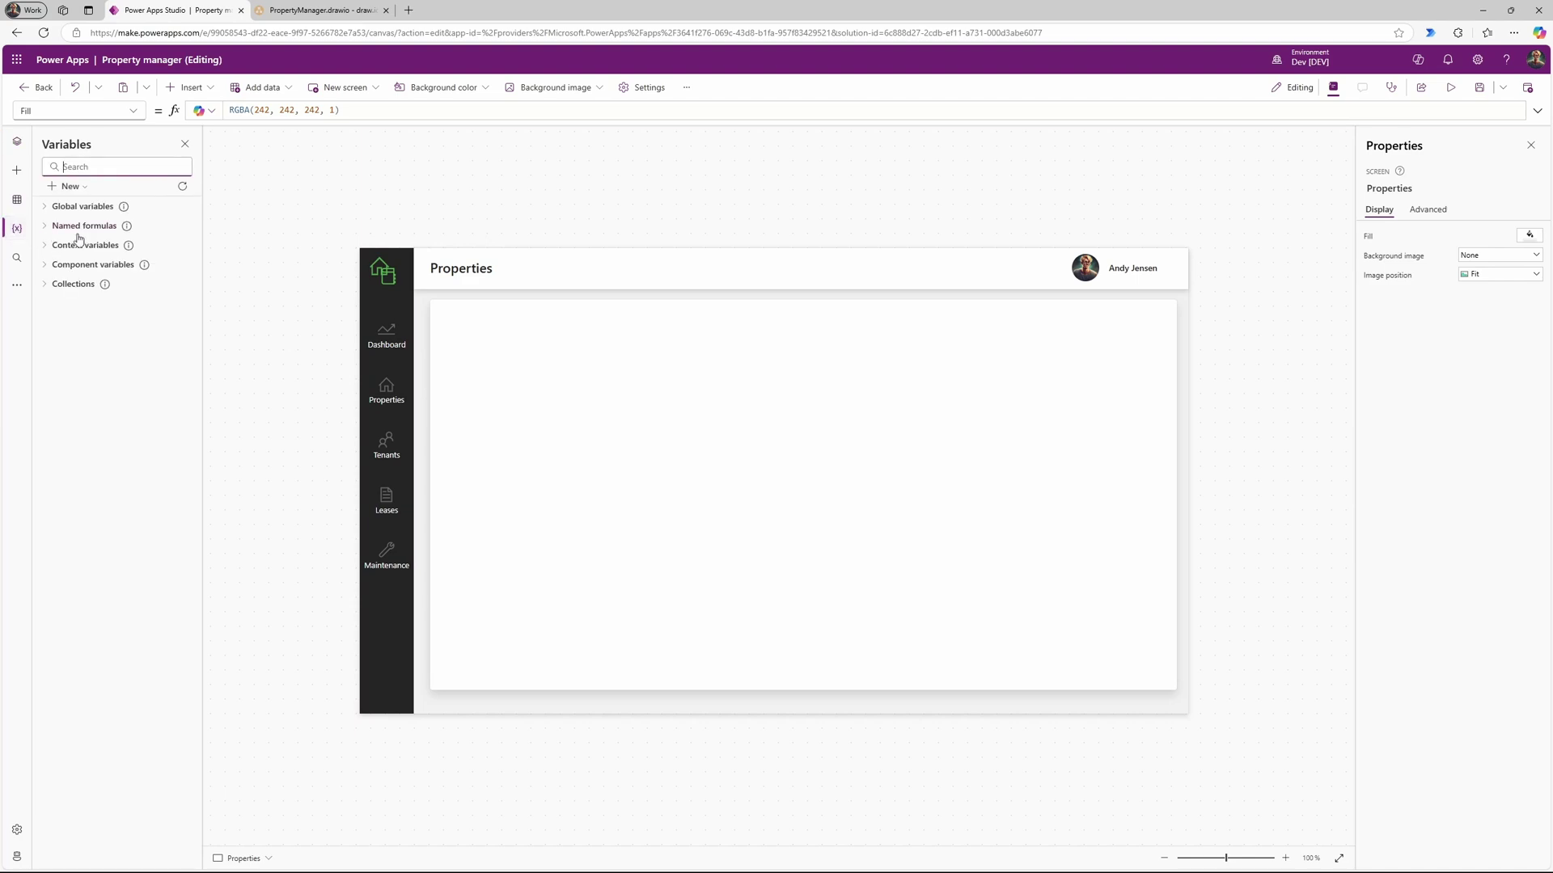
pyautogui.click(46, 227)
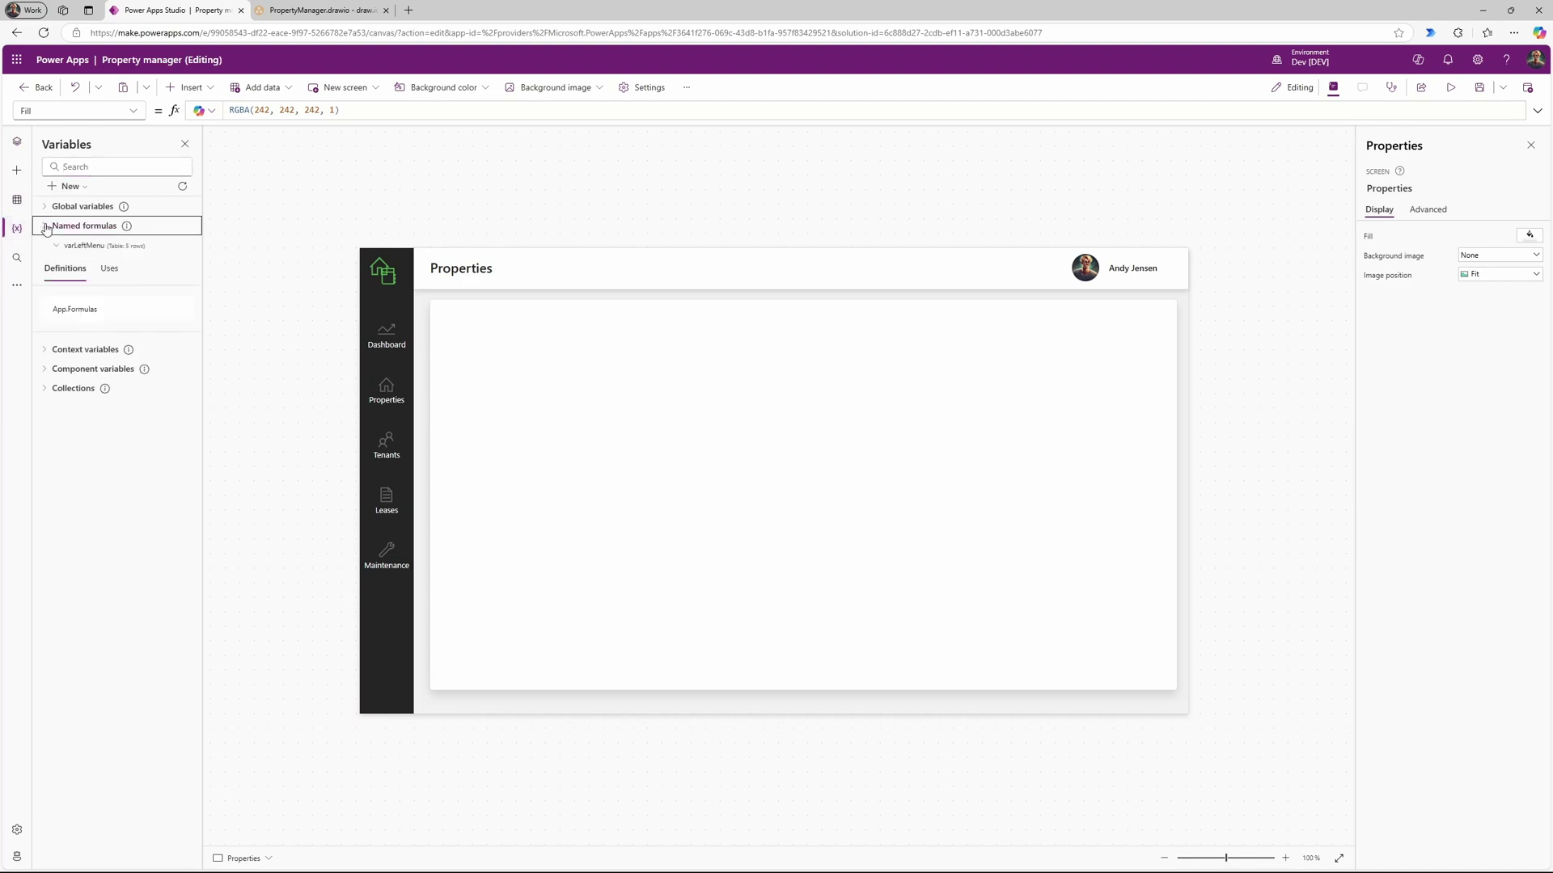
pyautogui.click(91, 308)
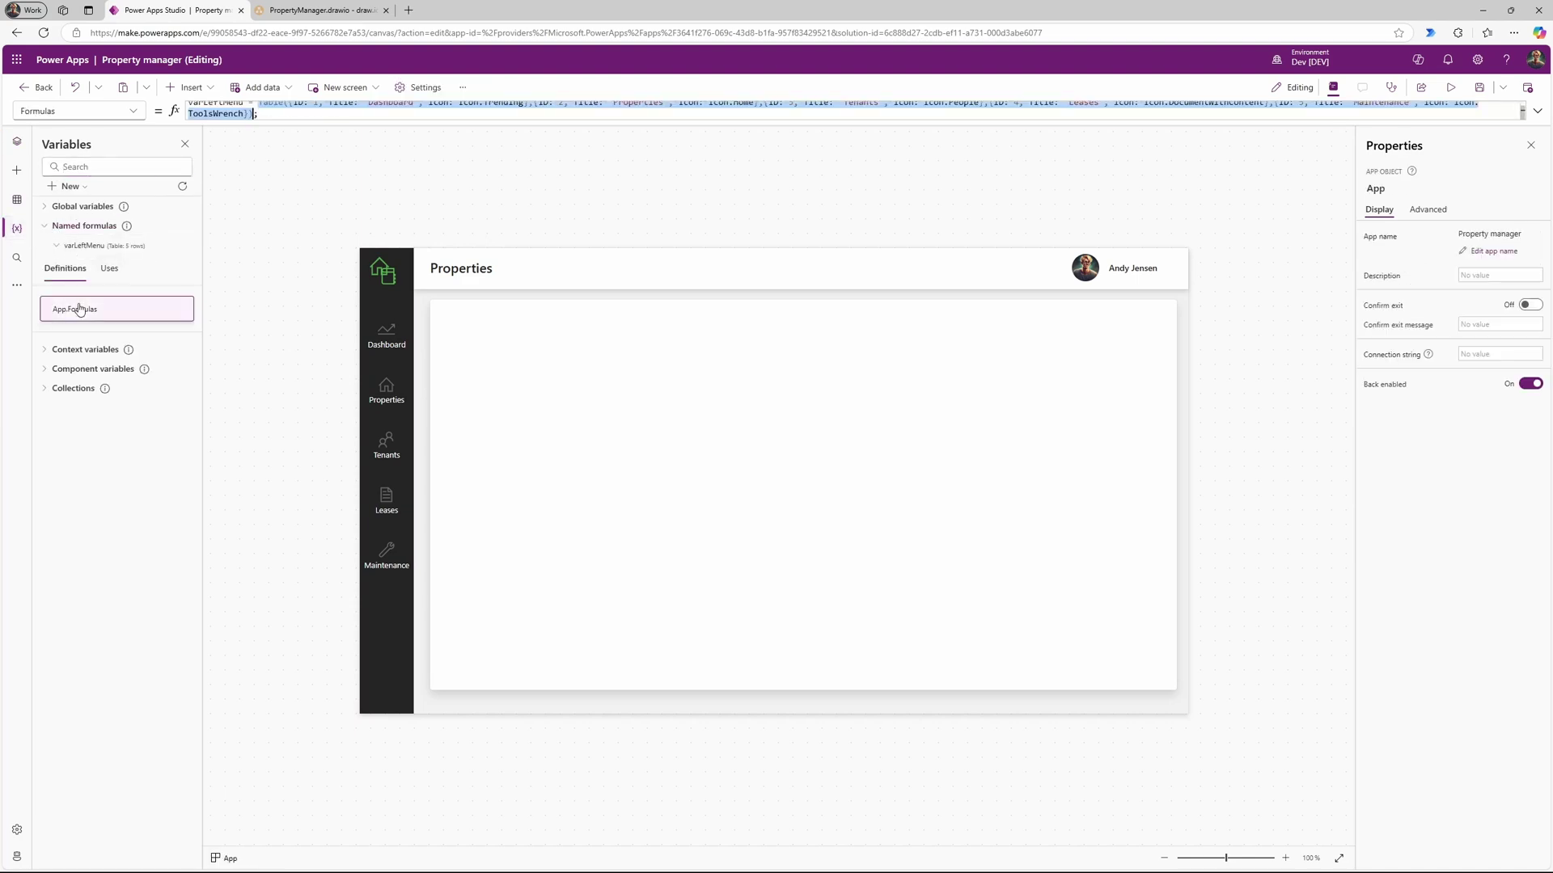
pyautogui.click(1536, 111)
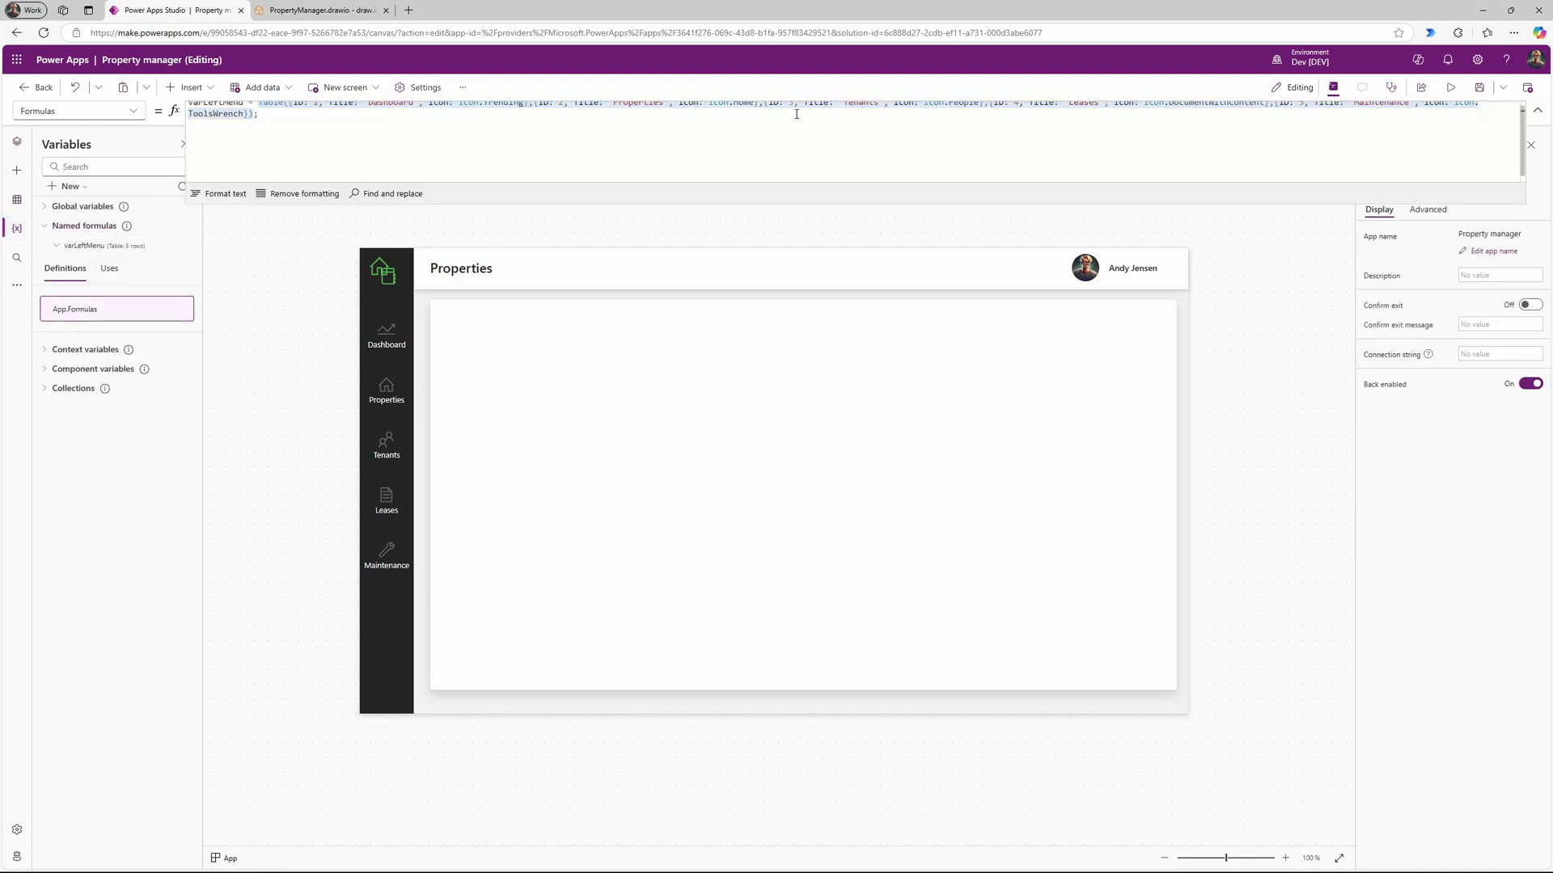
pyautogui.click(525, 108)
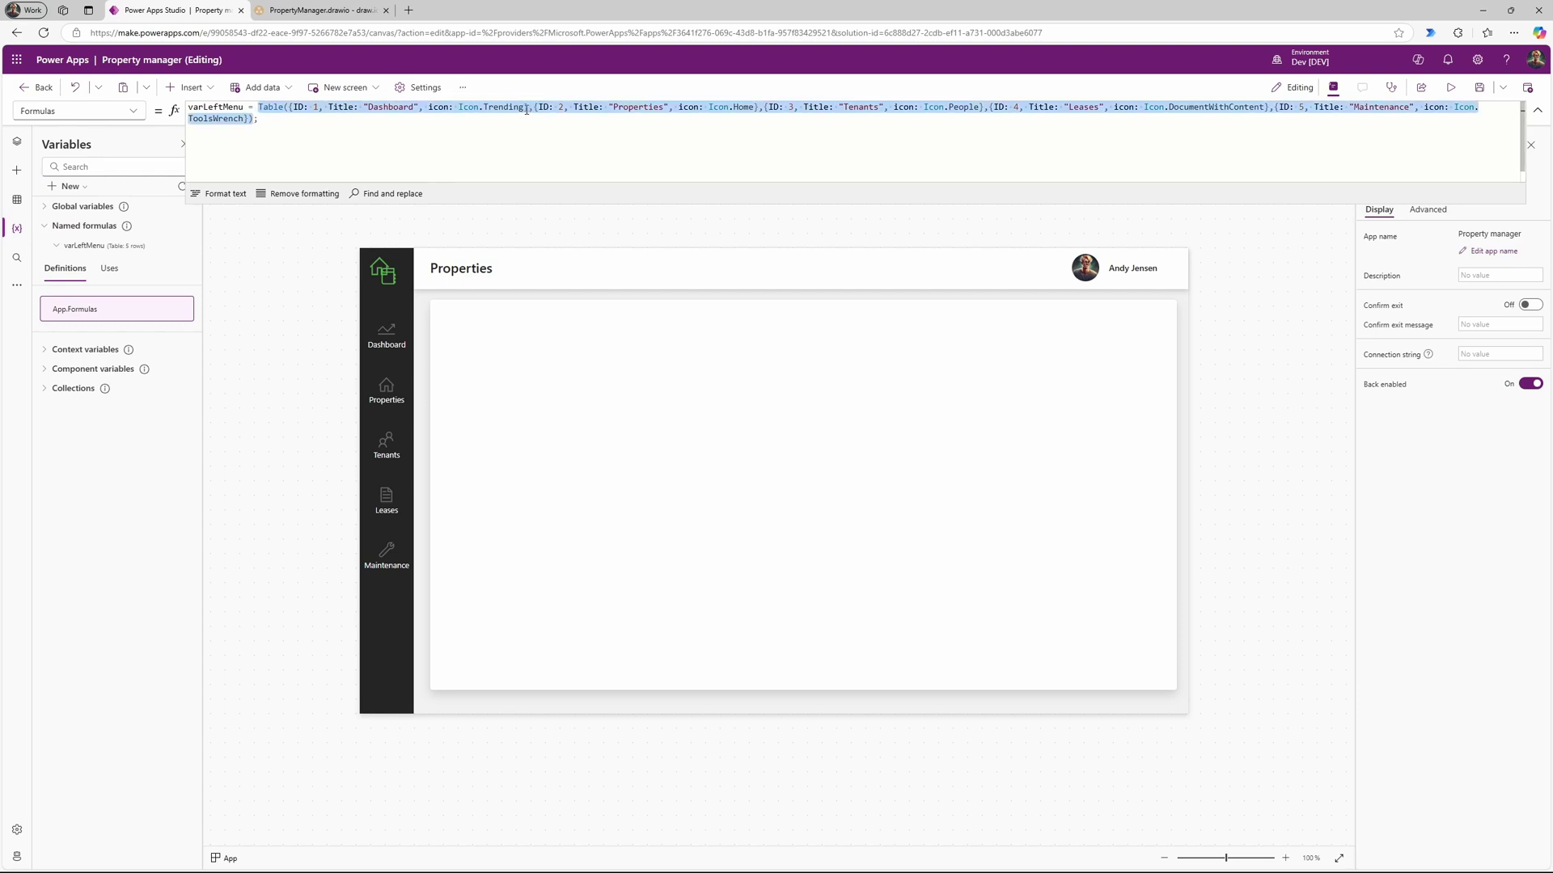
pyautogui.click(526, 109)
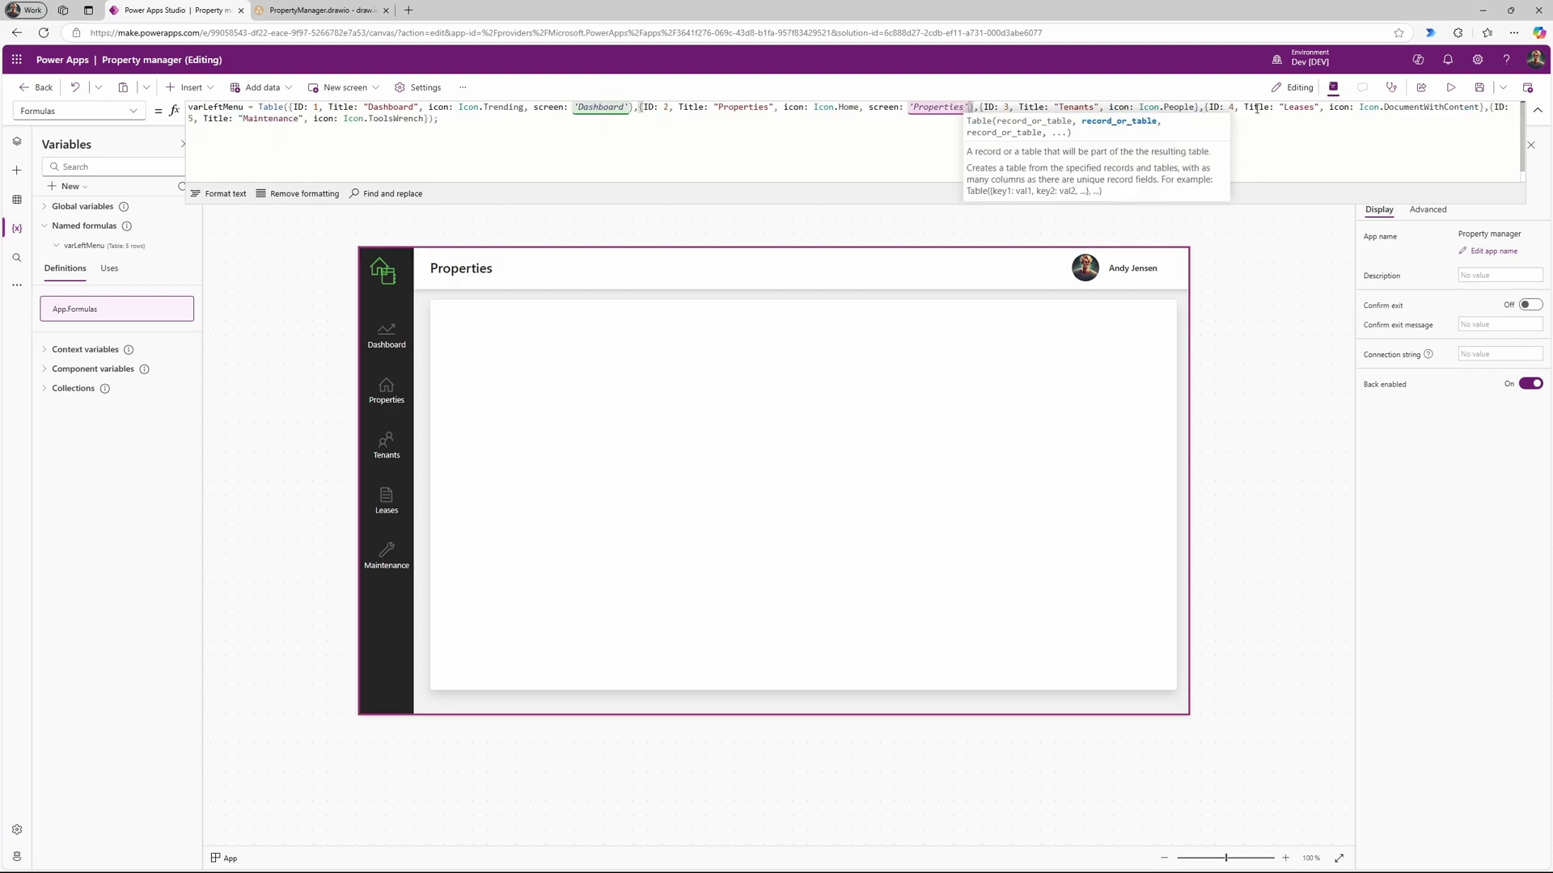
# Step: Set the OnSelect formula of the Dashboard screen's left menu gallery to Navigate(ThisItem.screen)
pyautogui.click(18, 146)
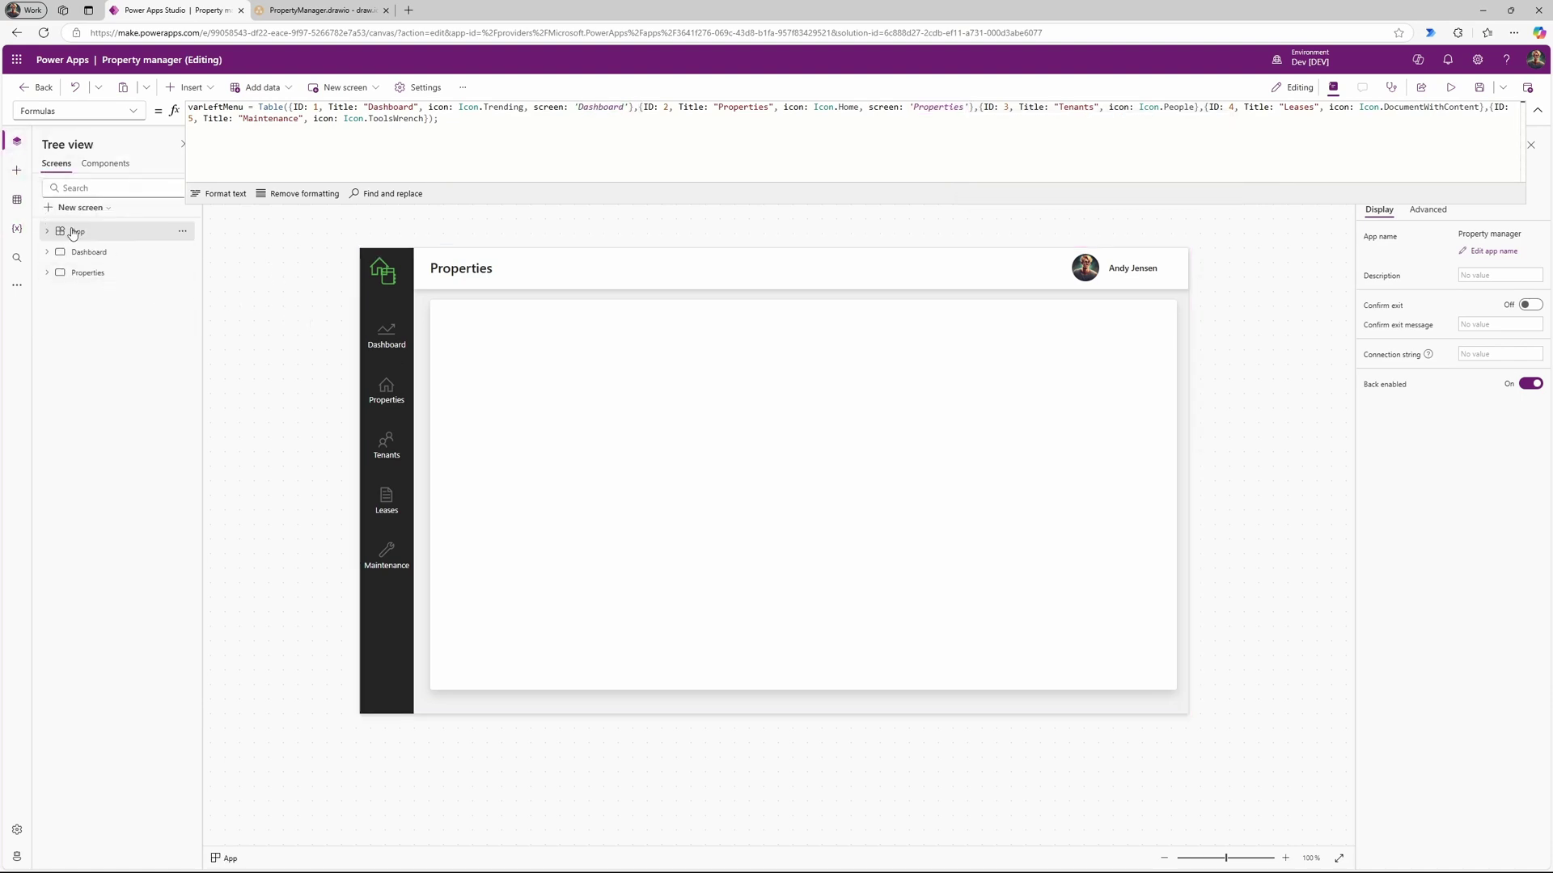
pyautogui.click(85, 255)
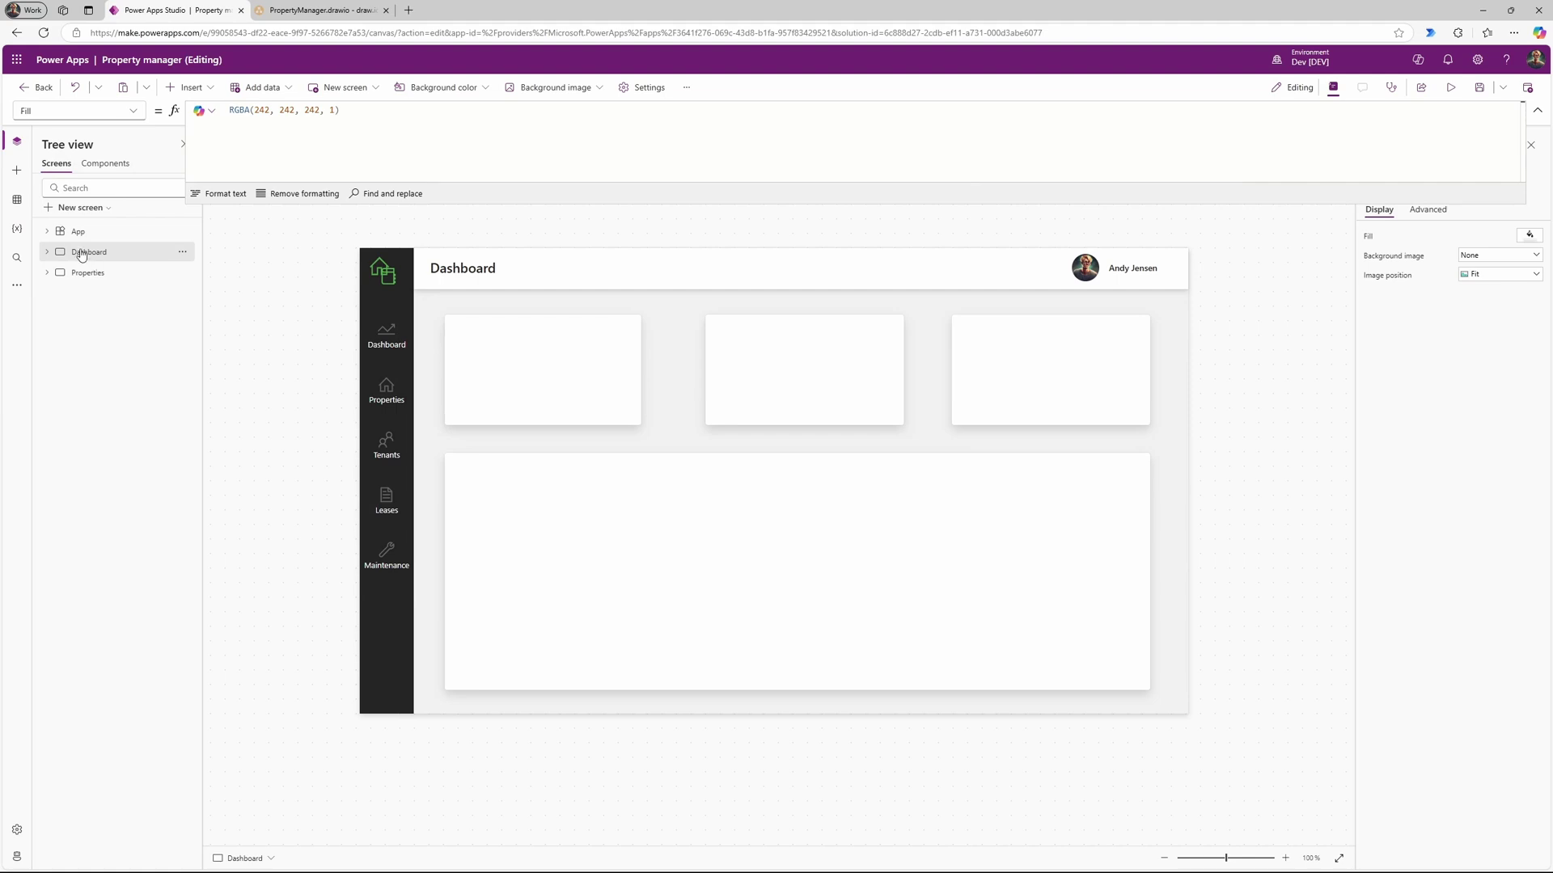
pyautogui.click(405, 330)
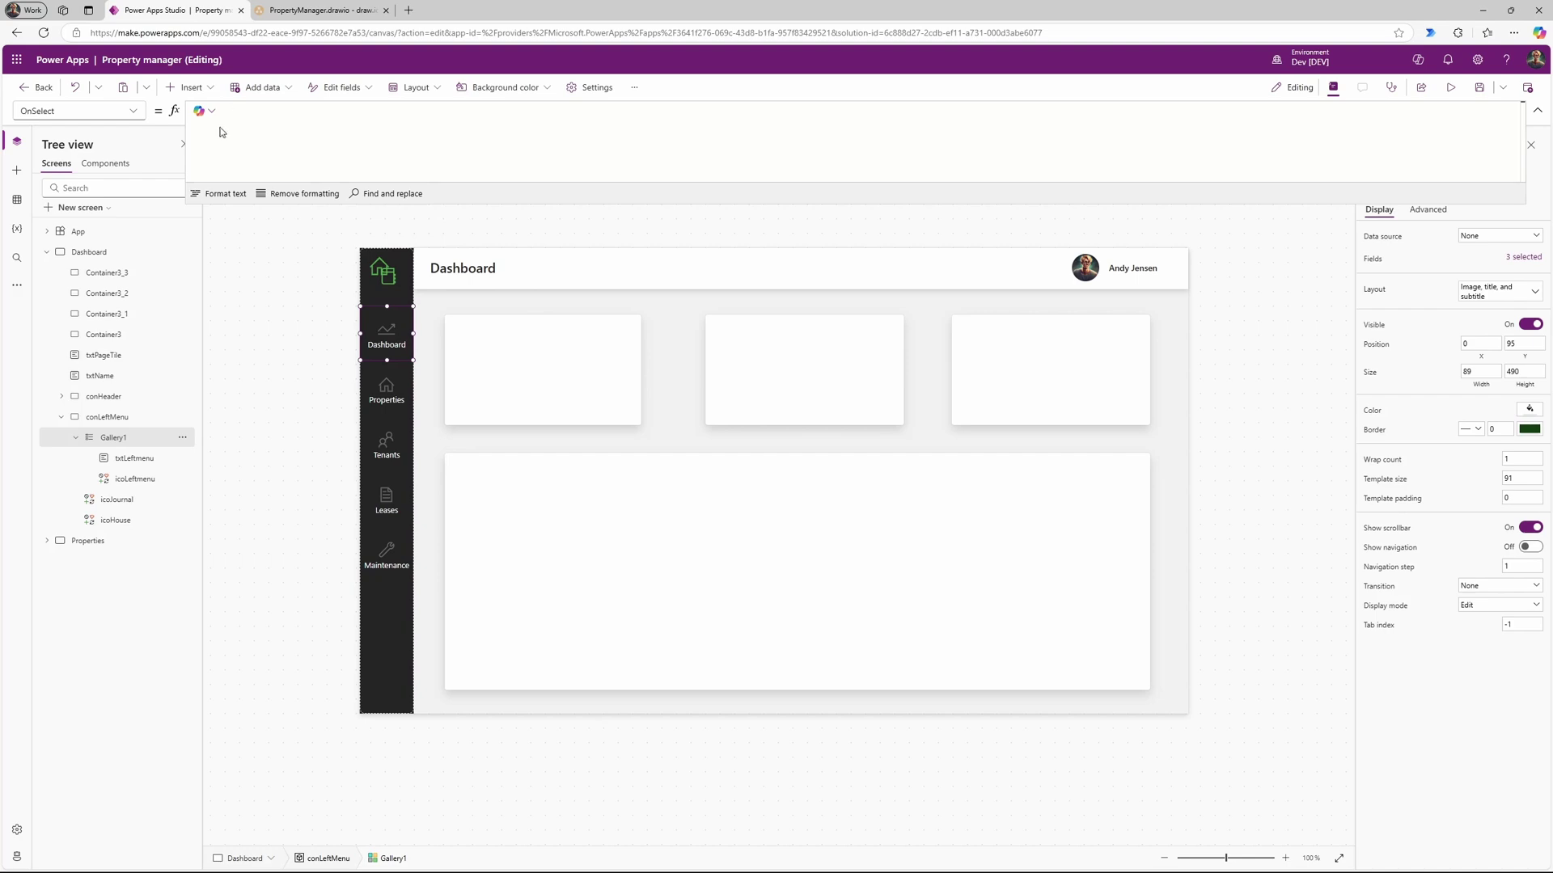
pyautogui.write('avigate(this')
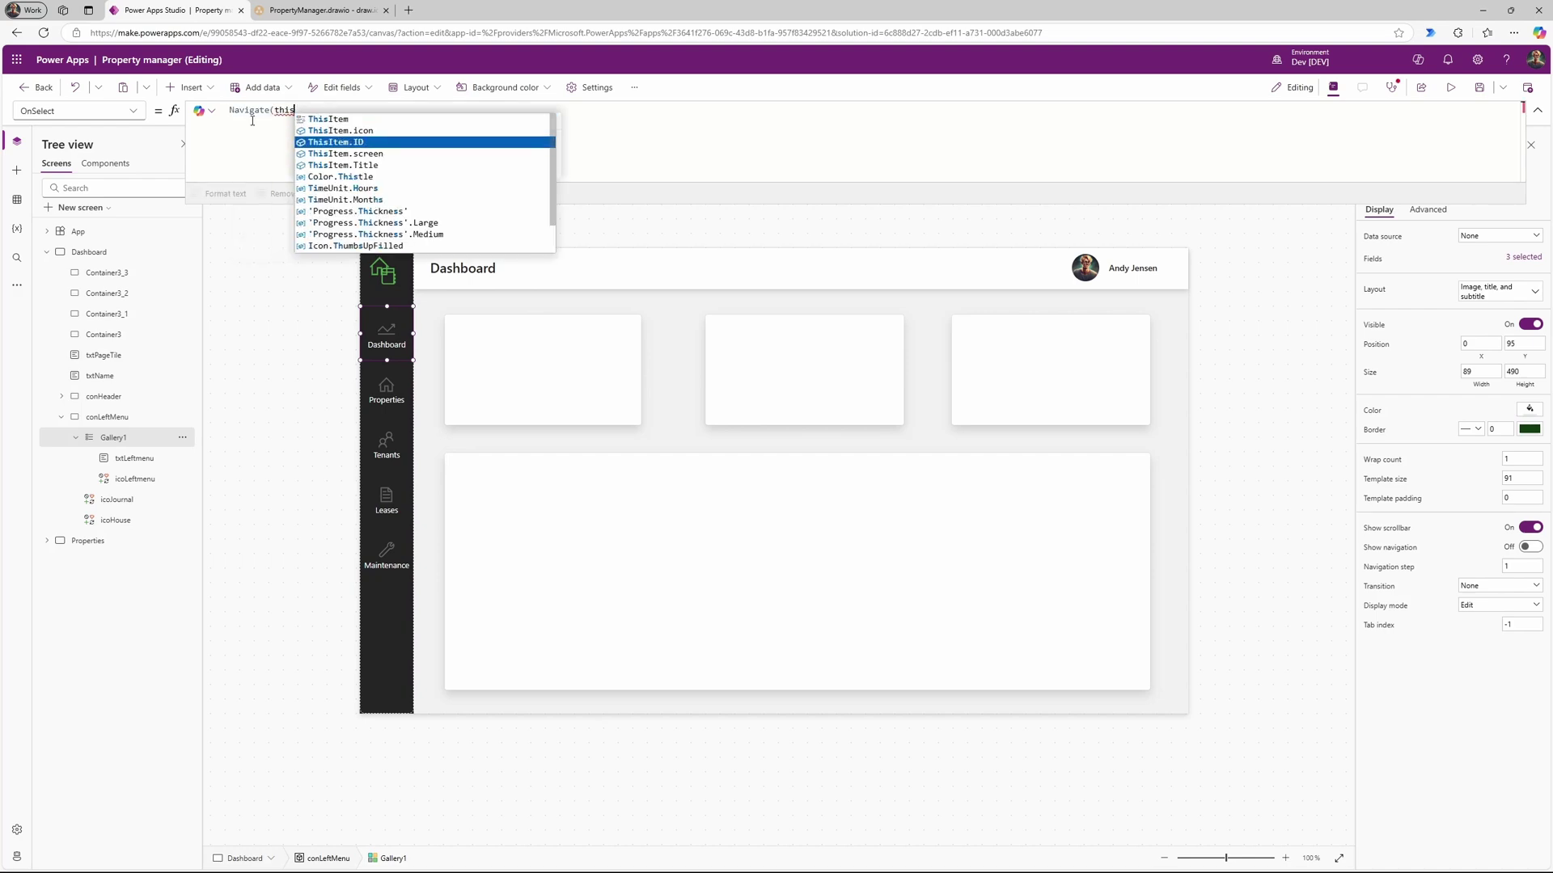
pyautogui.press('Down')
pyautogui.press('Tab')
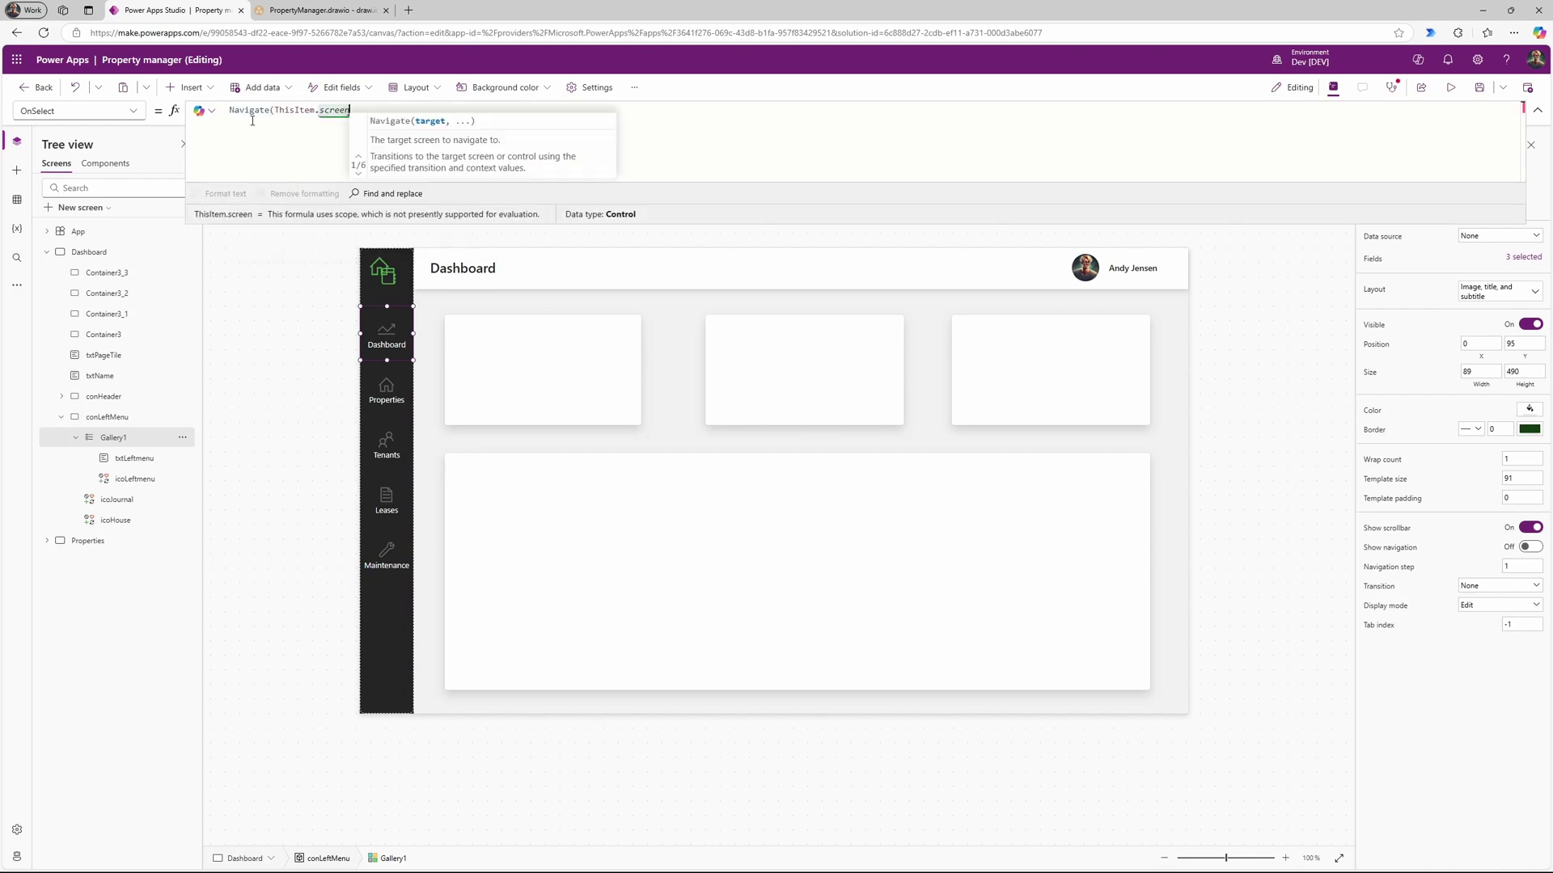
pyautogui.write(')')
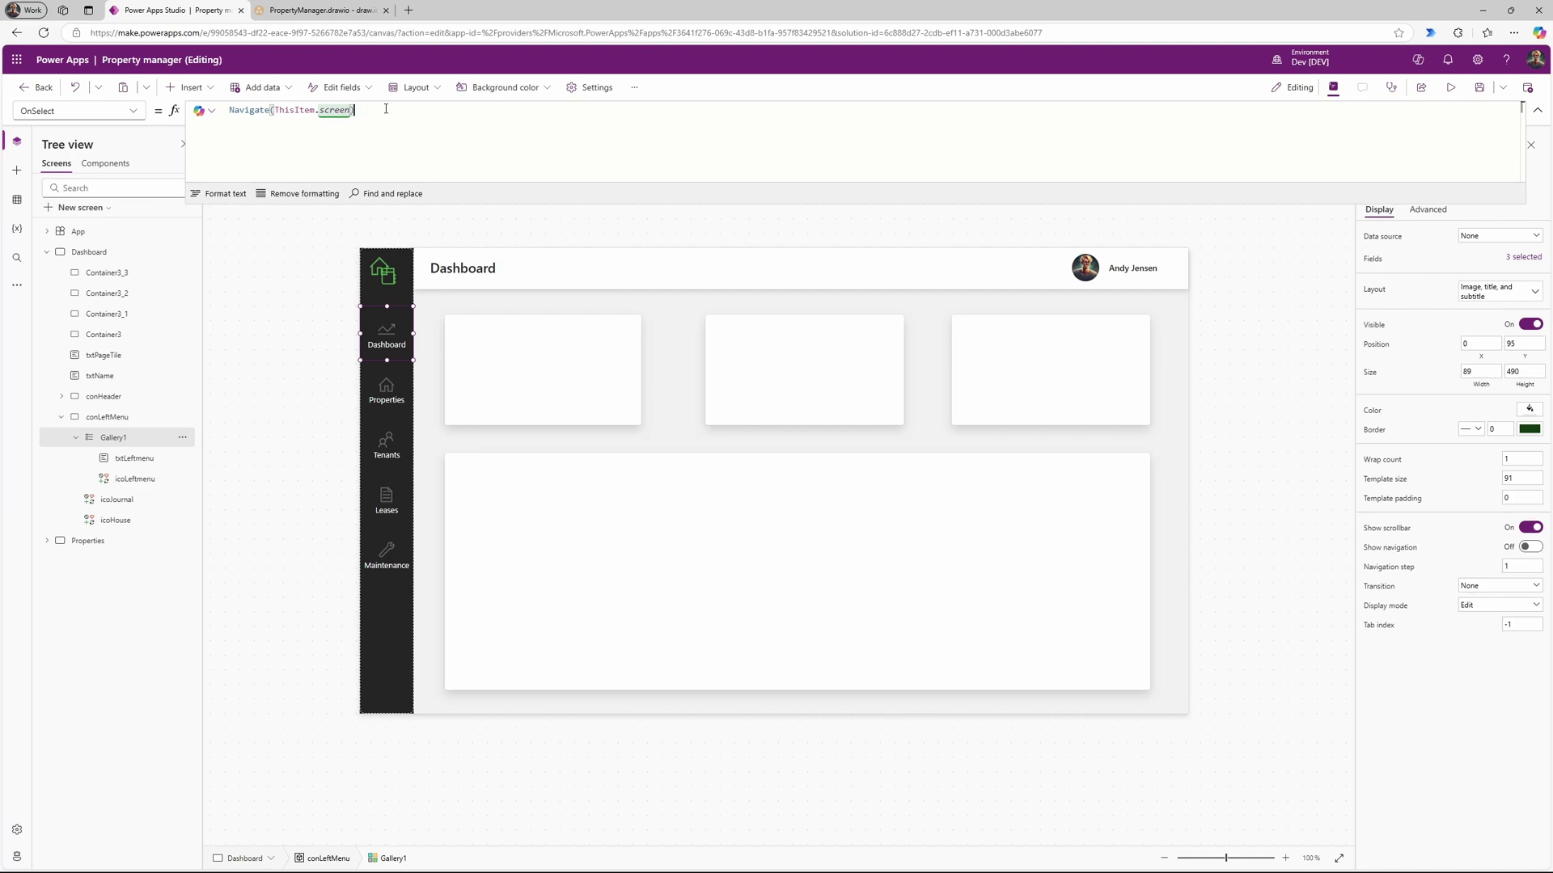
# Step: Copy the Navigate(ThisItem.screen) formula into the OnSelect property of Gallery1_1 on the Properties screen
pyautogui.hotkey('ctrl', 'a')
pyautogui.hotkey('ctrl', 'c')
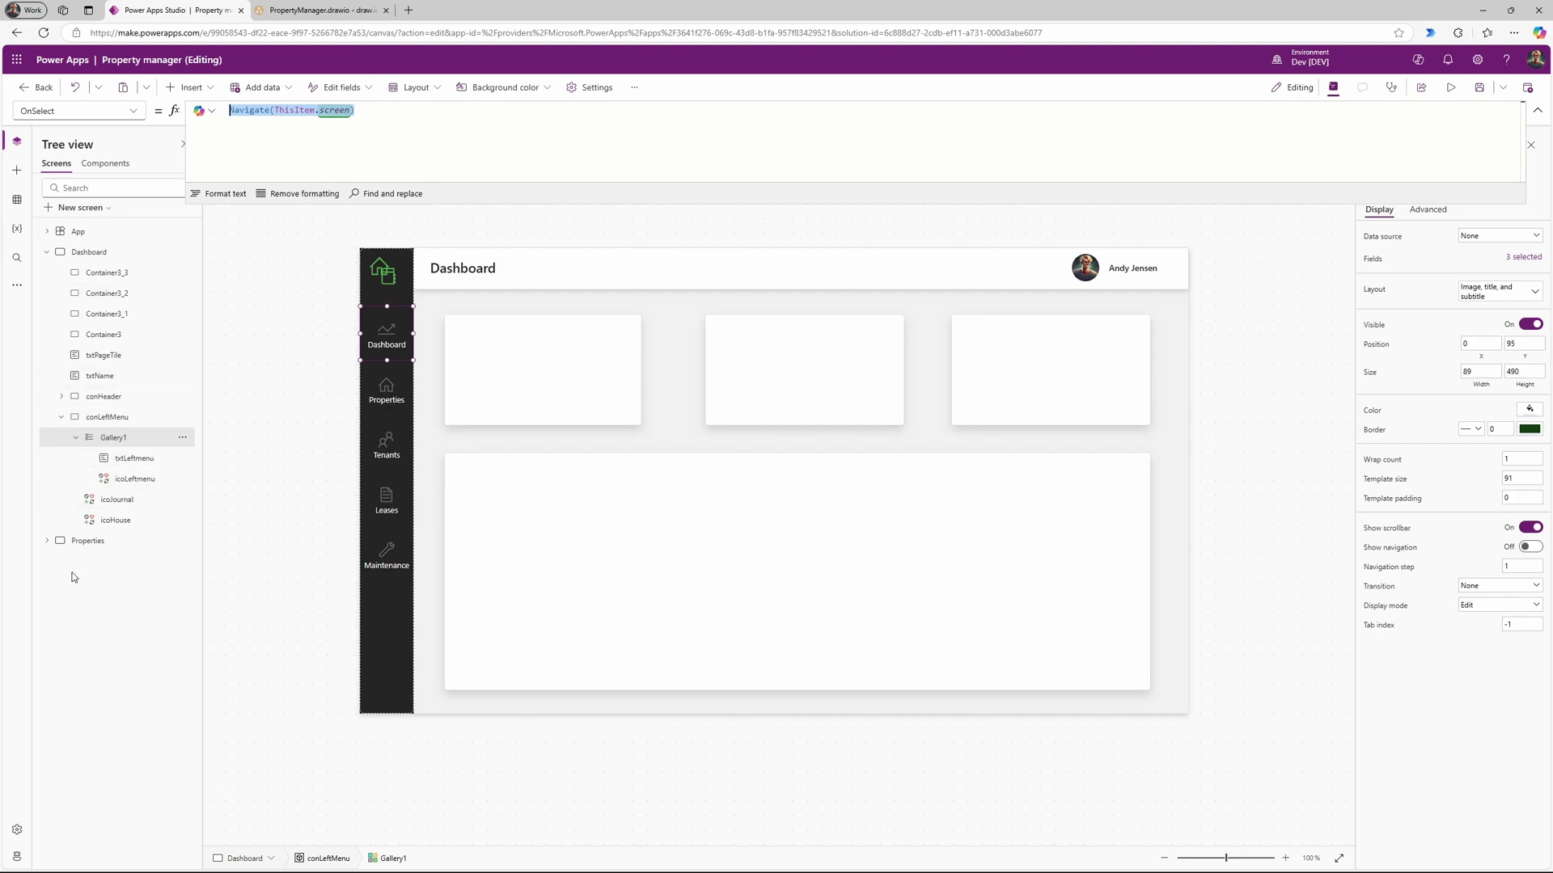
pyautogui.click(46, 540)
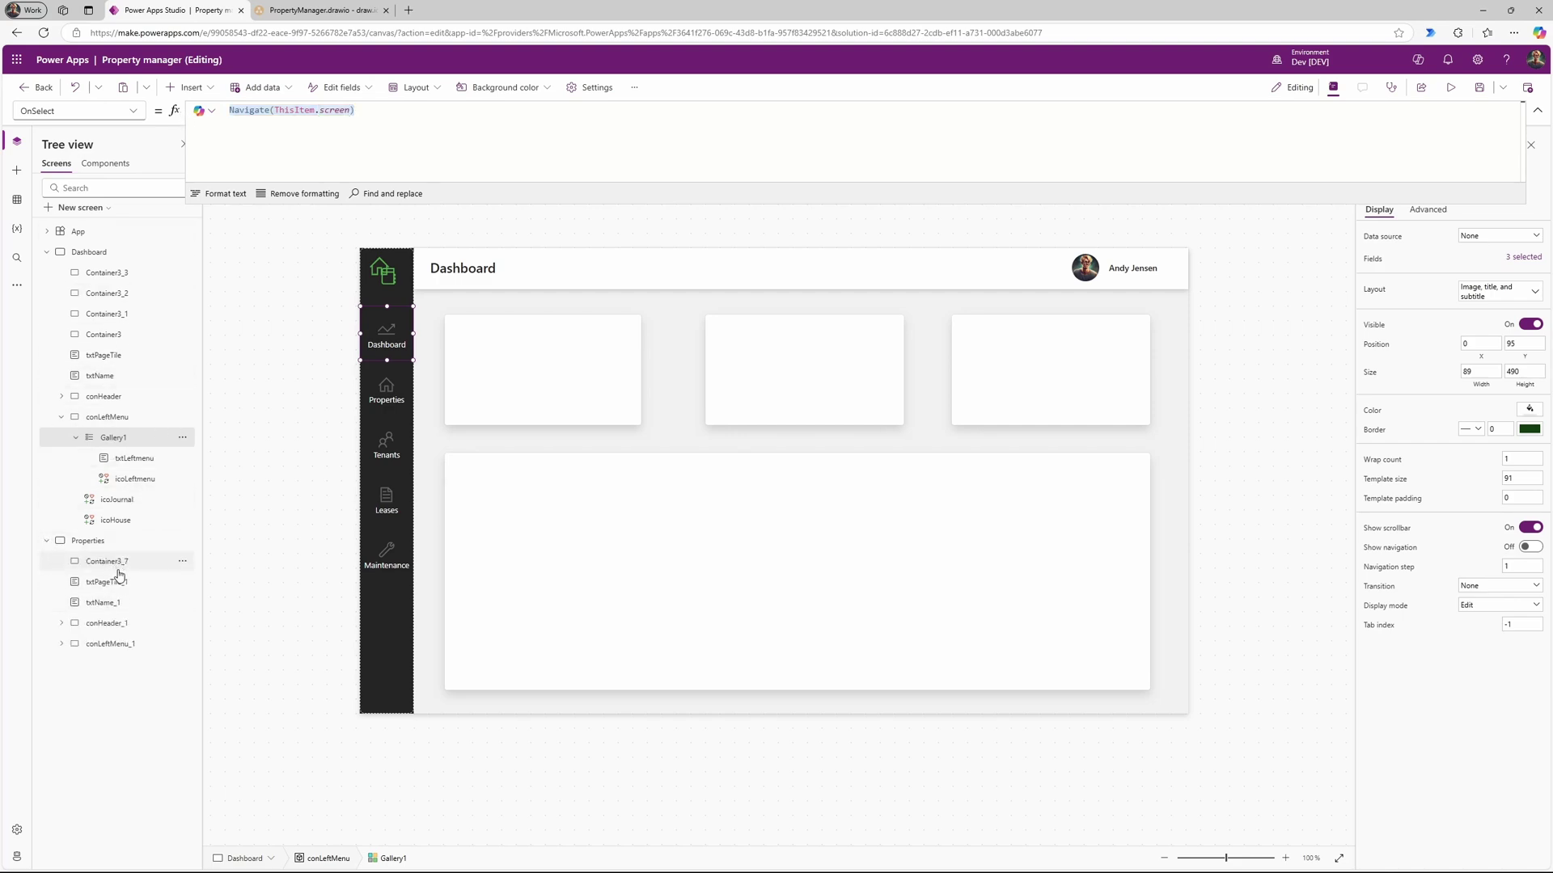
pyautogui.click(63, 647)
pyautogui.click(117, 665)
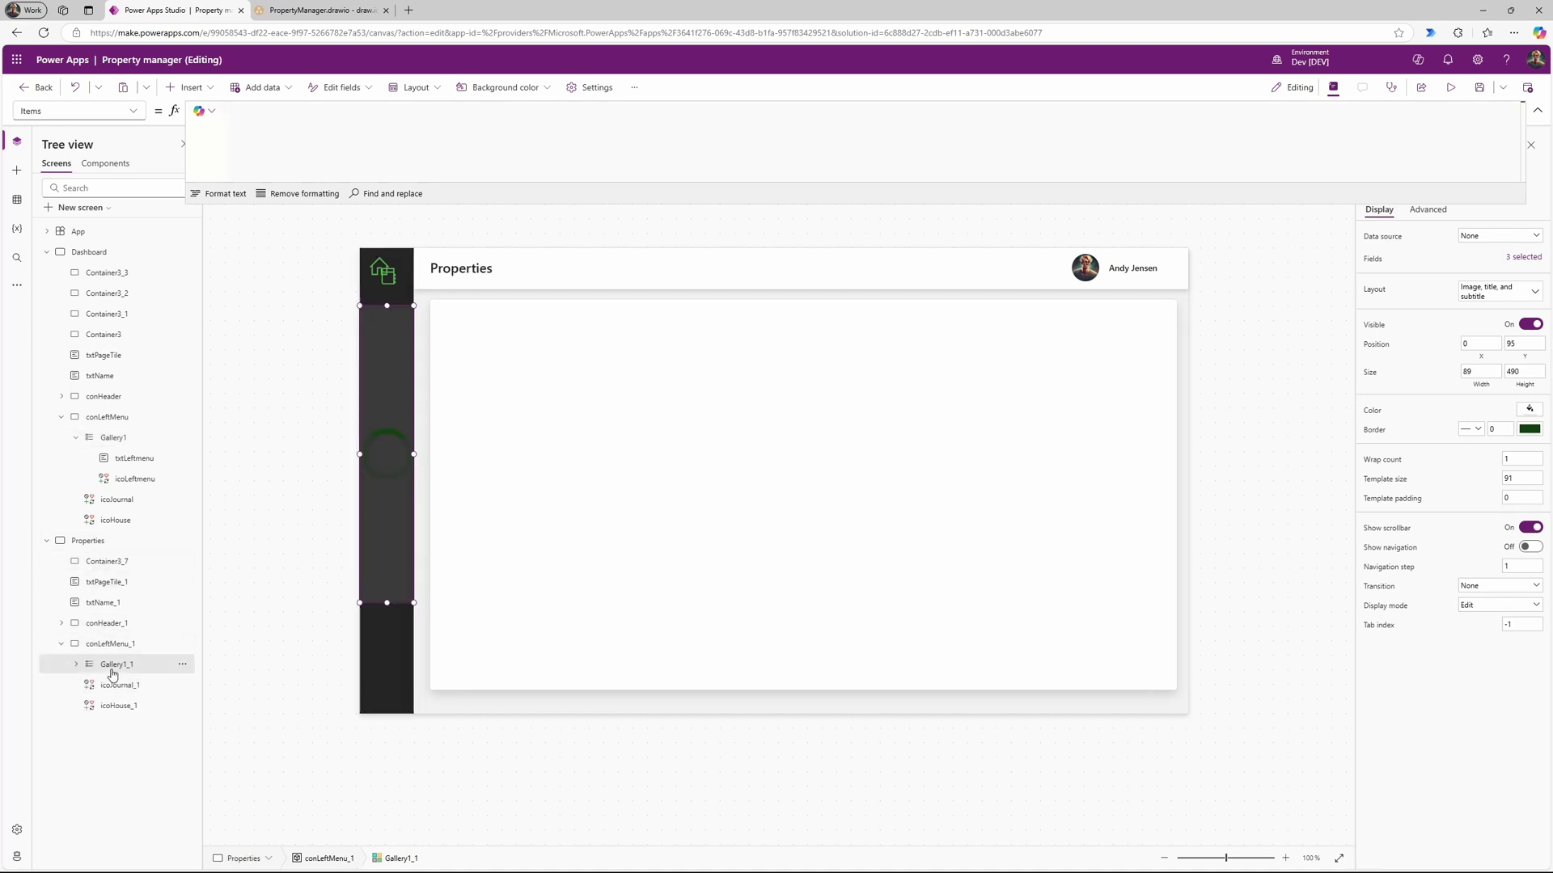
pyautogui.click(131, 112)
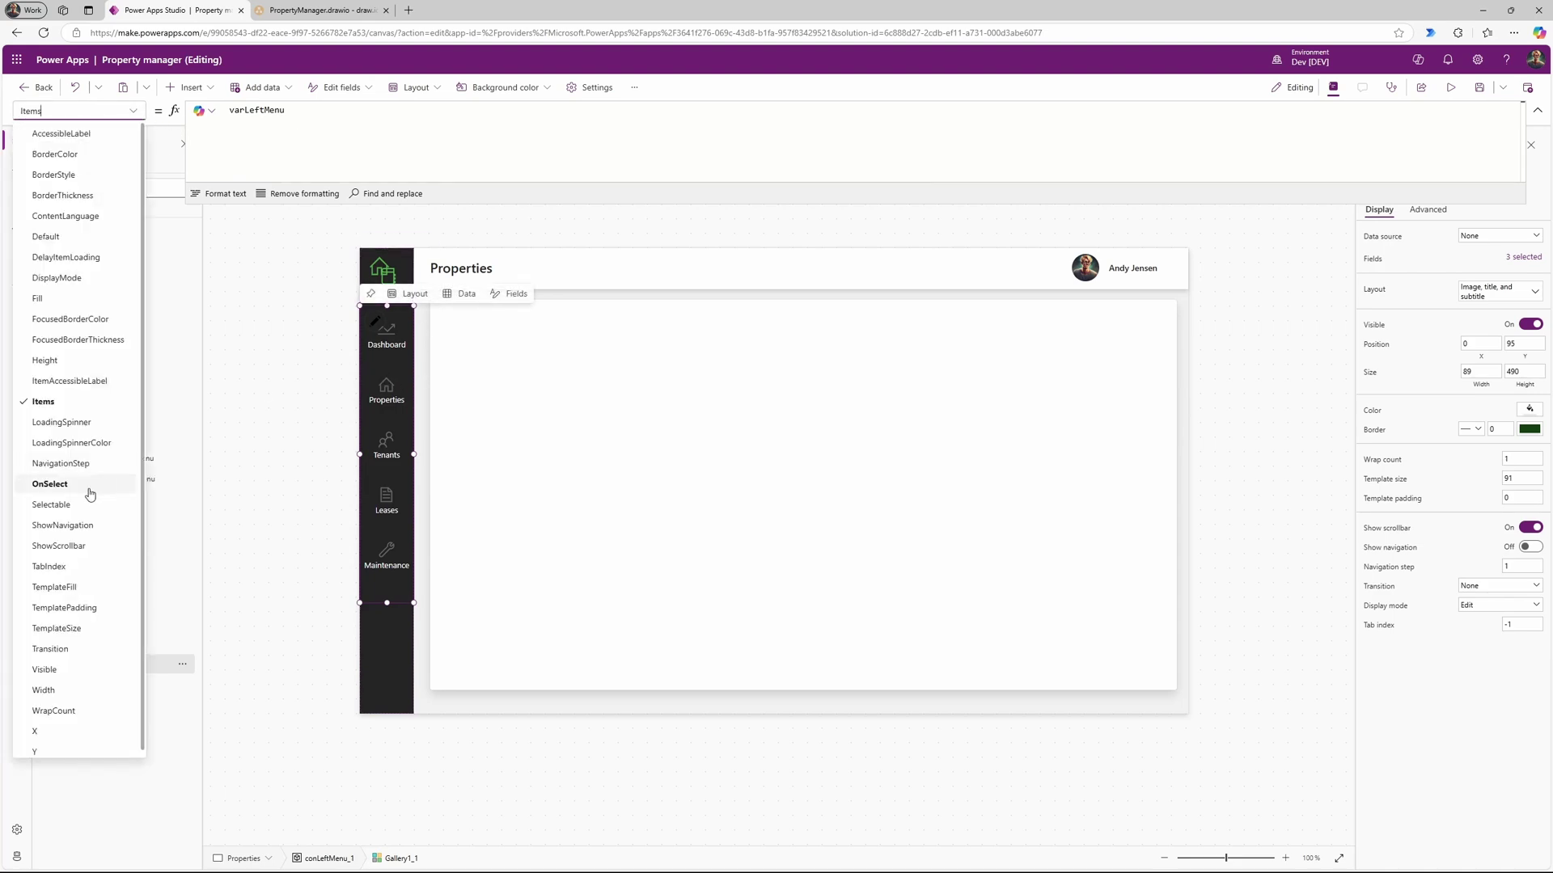
pyautogui.click(136, 485)
pyautogui.click(273, 110)
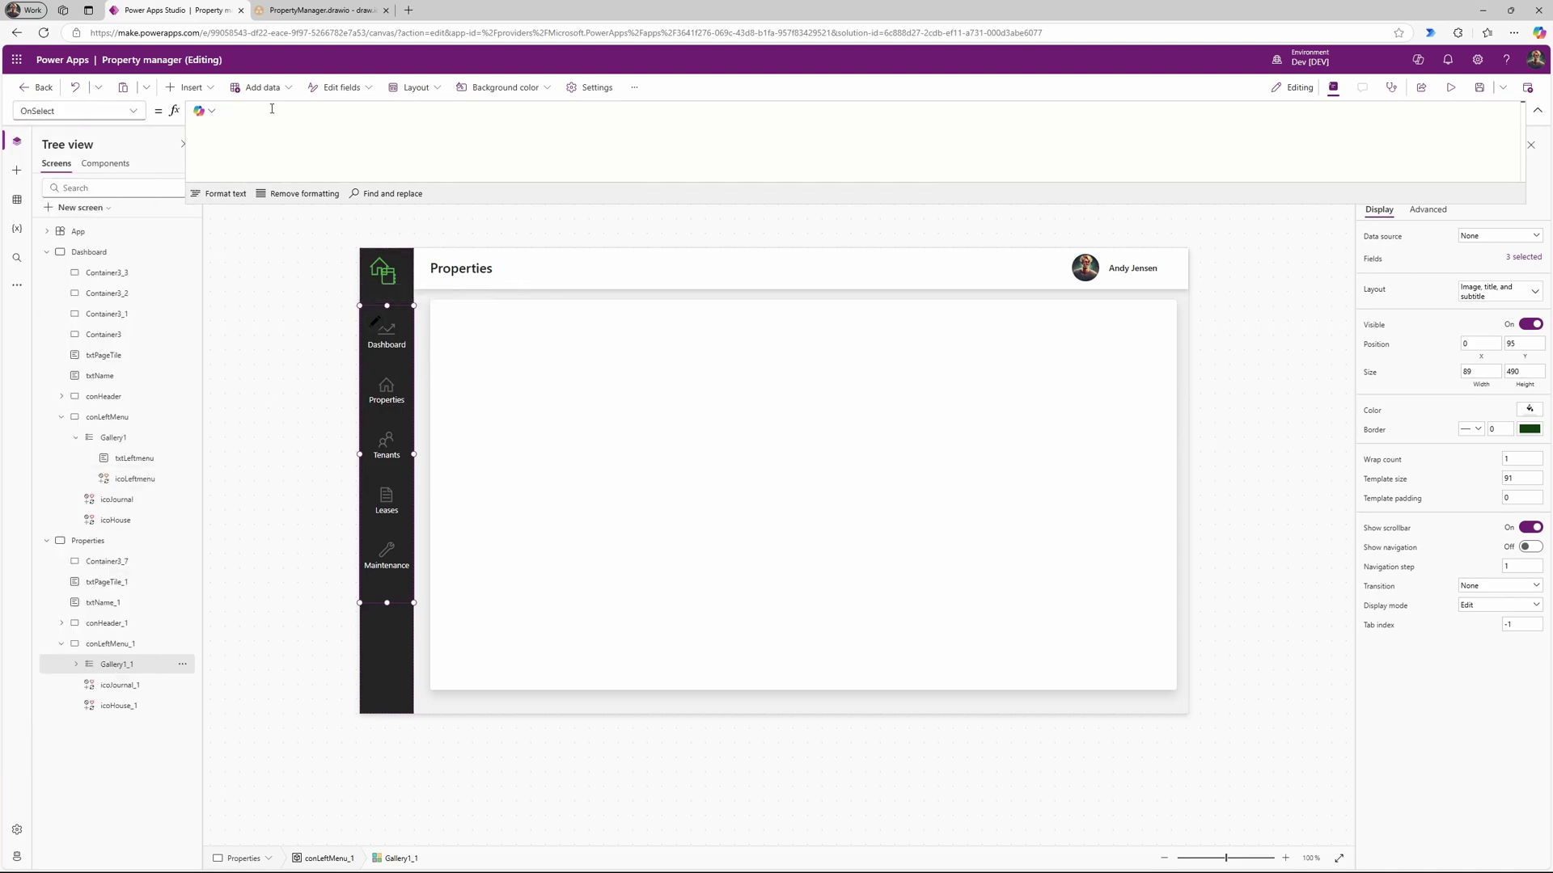
pyautogui.hotkey('ctrl', 'v')
pyautogui.click(388, 357)
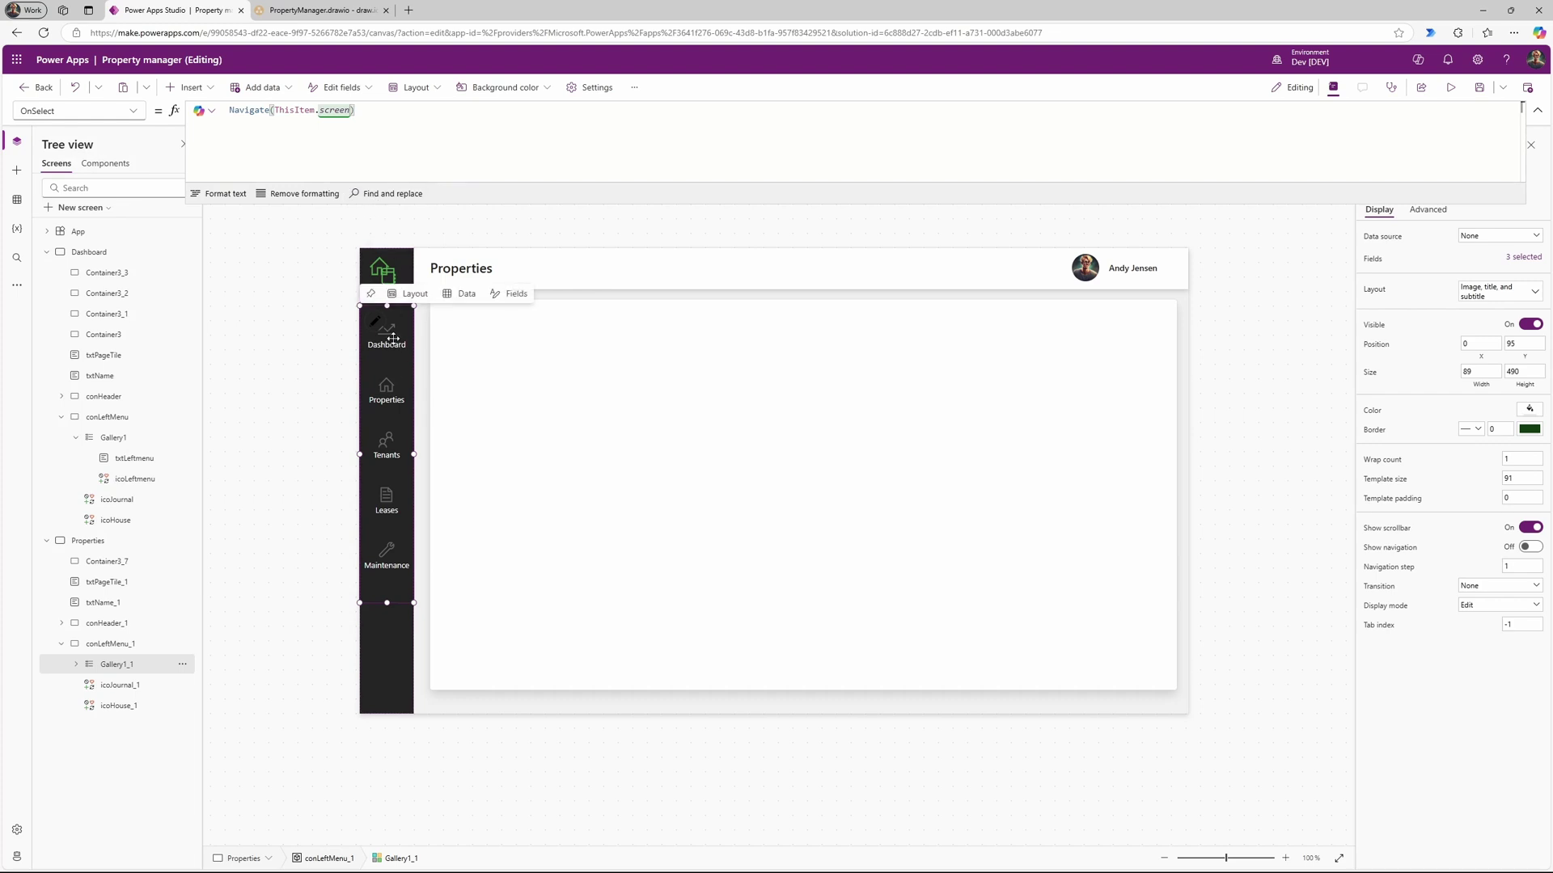
# Step: Test the left menu by navigating back and forth between the Dashboard and Properties screens
pyautogui.press('alt')
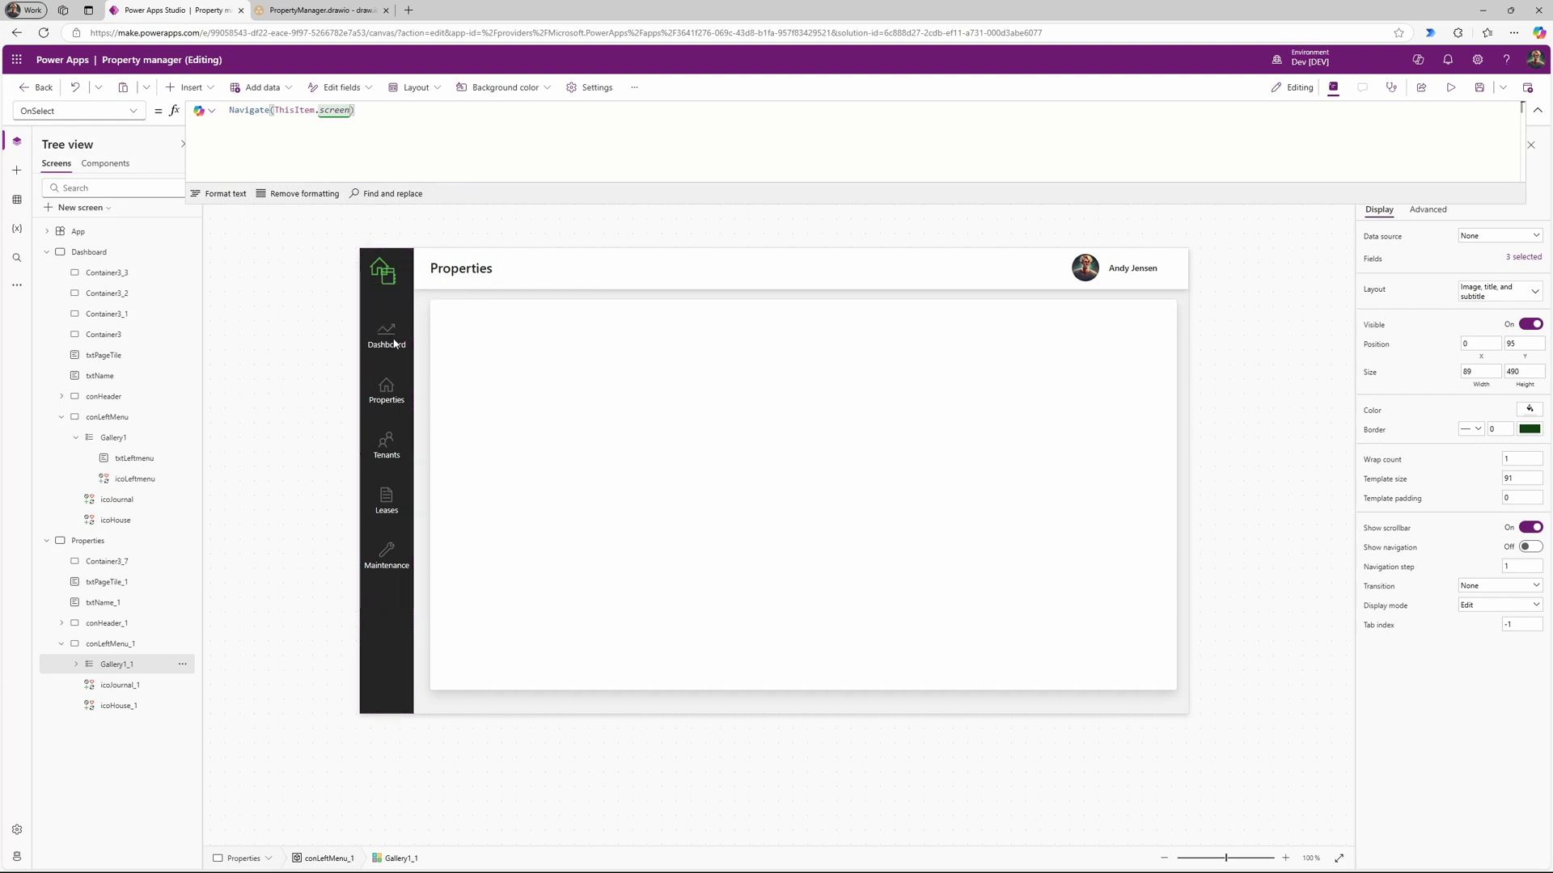
pyautogui.keyDown('alt'); pyautogui.click(389, 331); pyautogui.keyUp('alt')
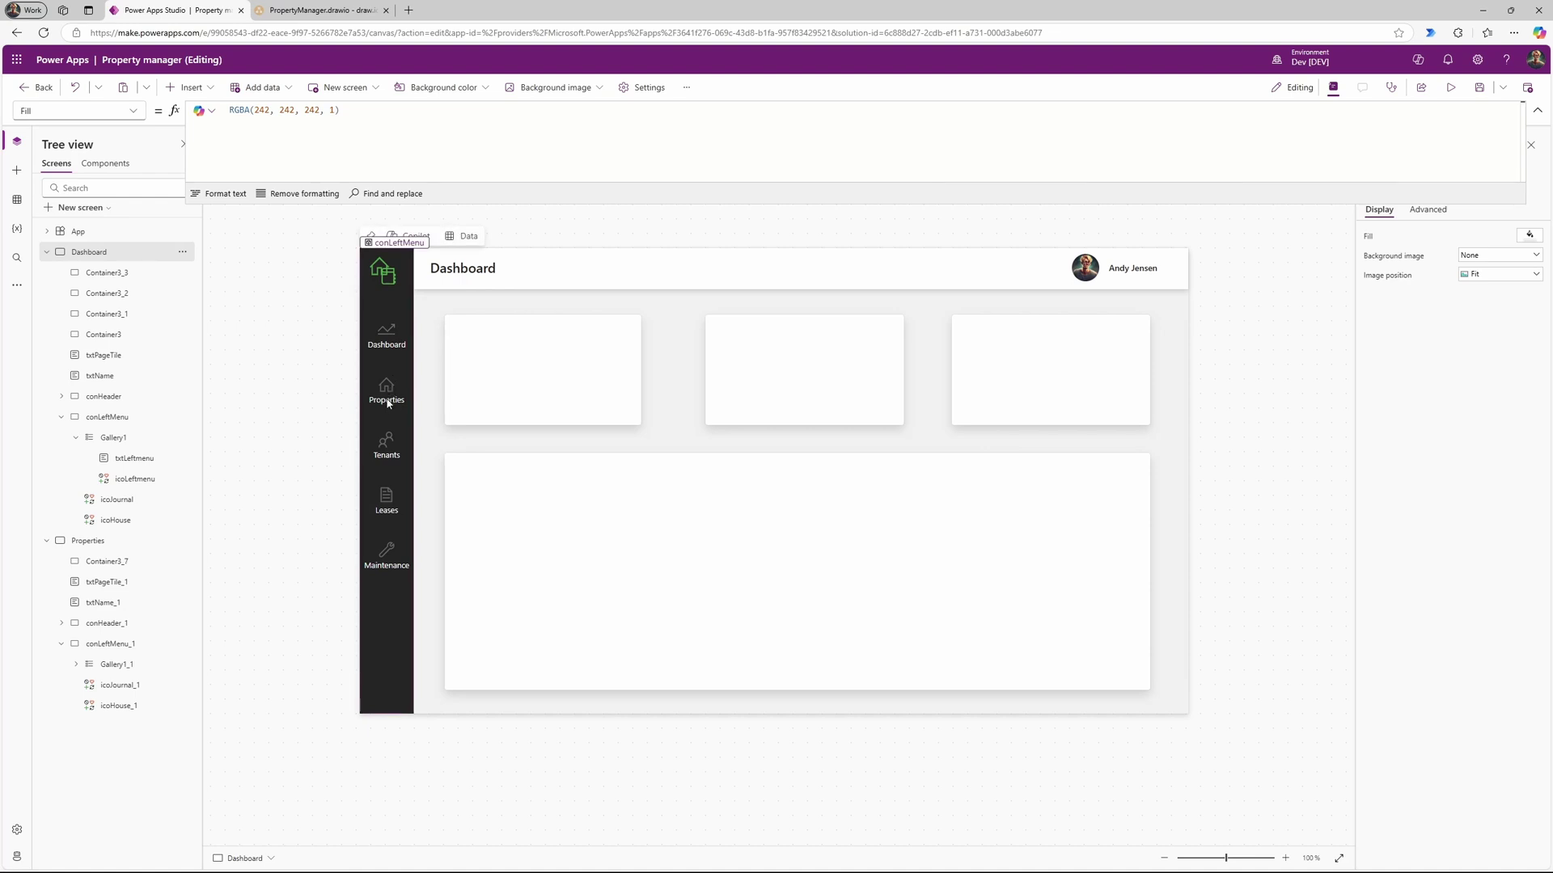
pyautogui.keyDown('alt'); pyautogui.click(388, 396); pyautogui.keyUp('alt')
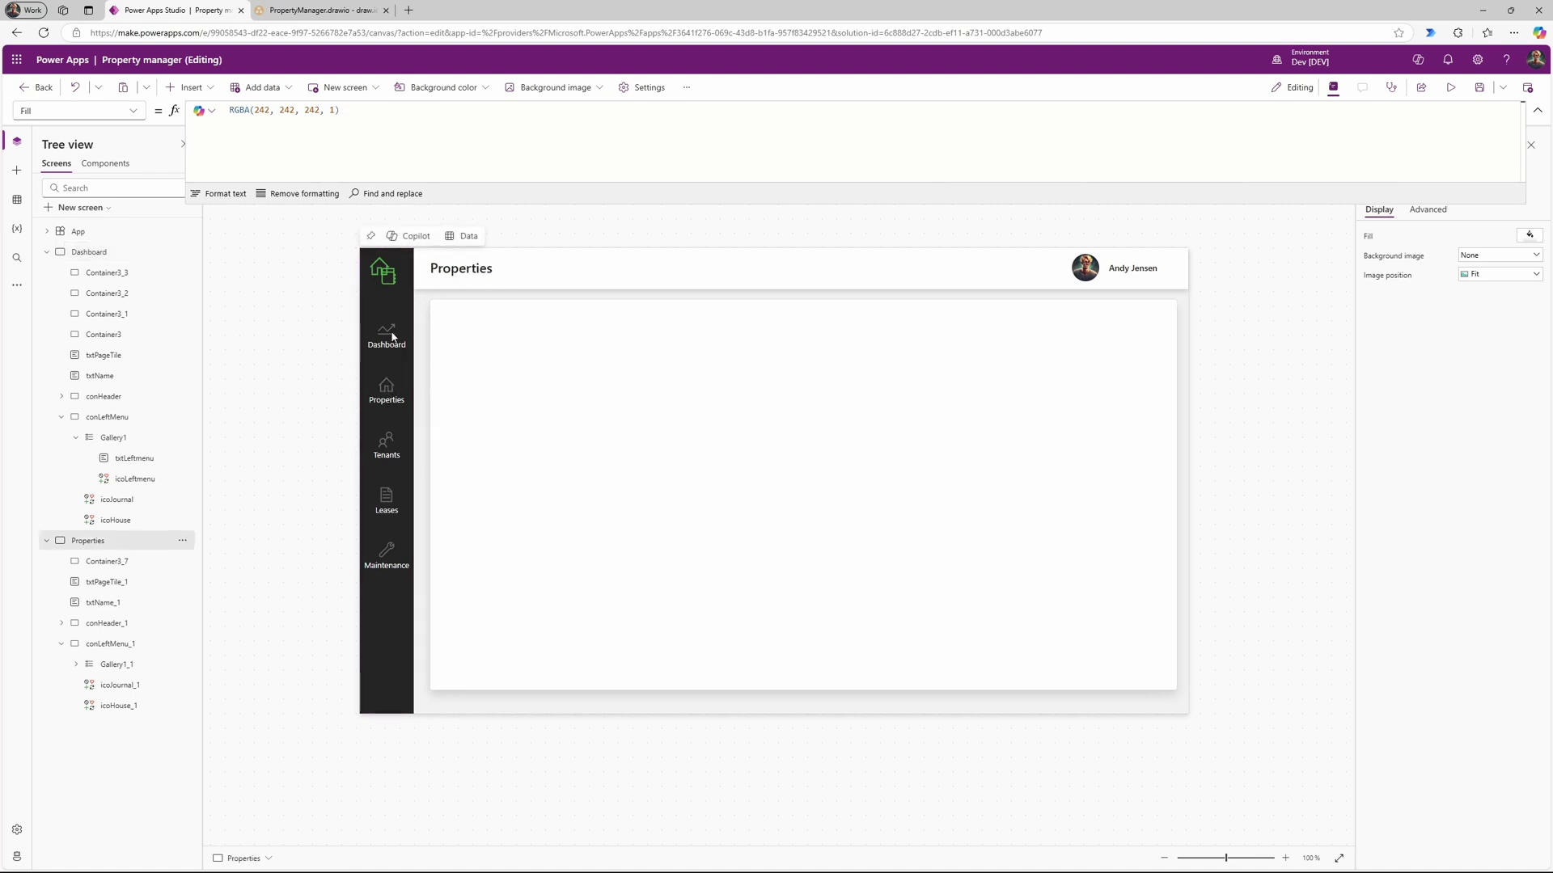
pyautogui.keyDown('alt'); pyautogui.click(391, 342); pyautogui.keyUp('alt')
pyautogui.keyDown('alt'); pyautogui.click(386, 392); pyautogui.keyUp('alt')
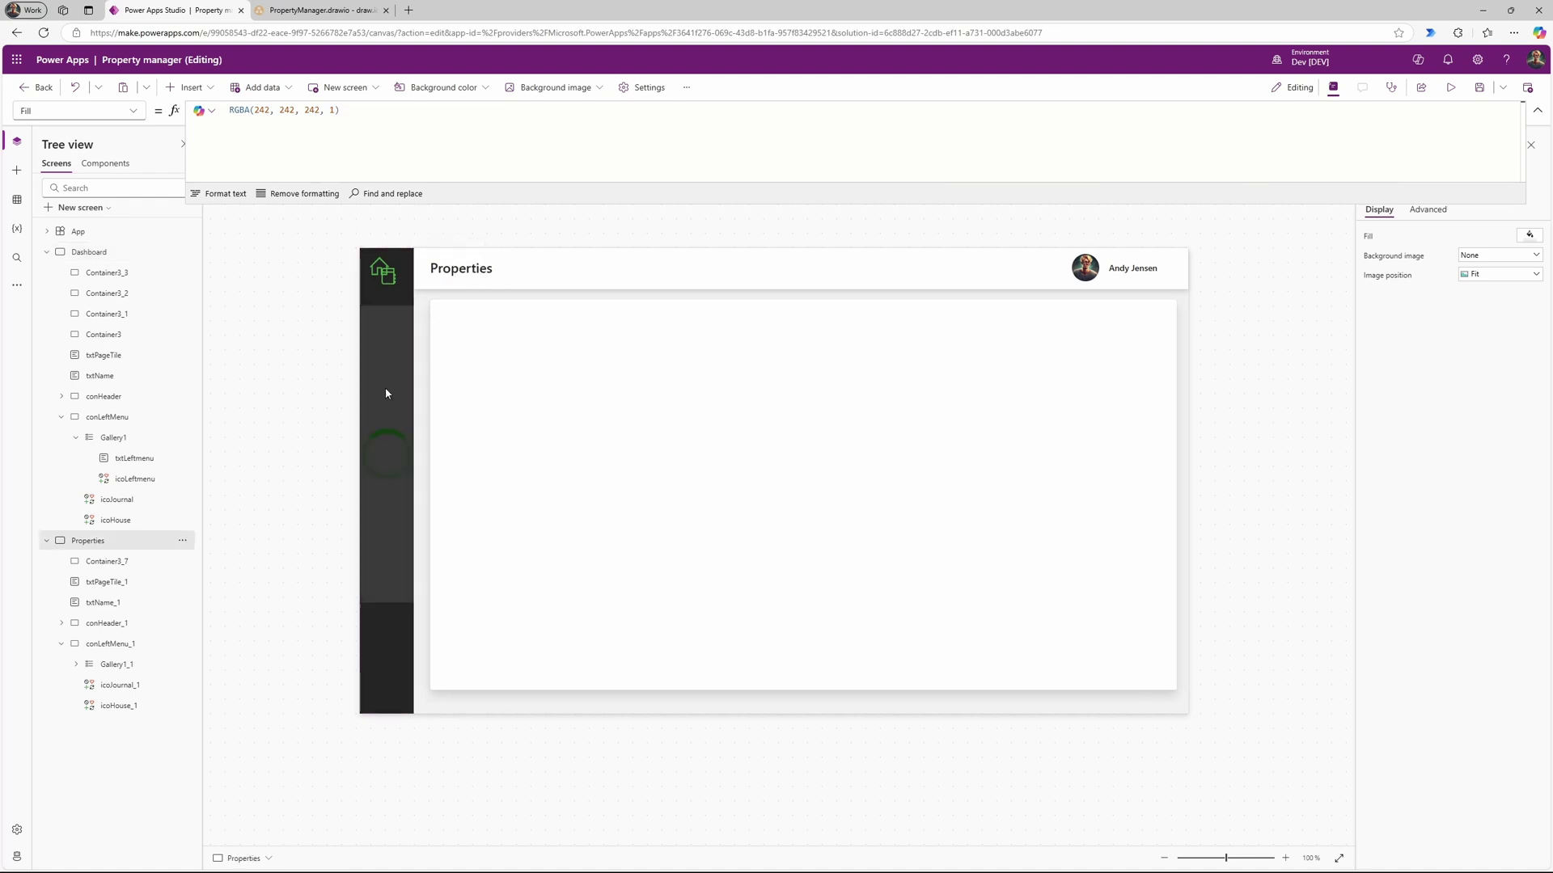
pyautogui.keyDown('alt'); pyautogui.click(387, 340); pyautogui.keyUp('alt')
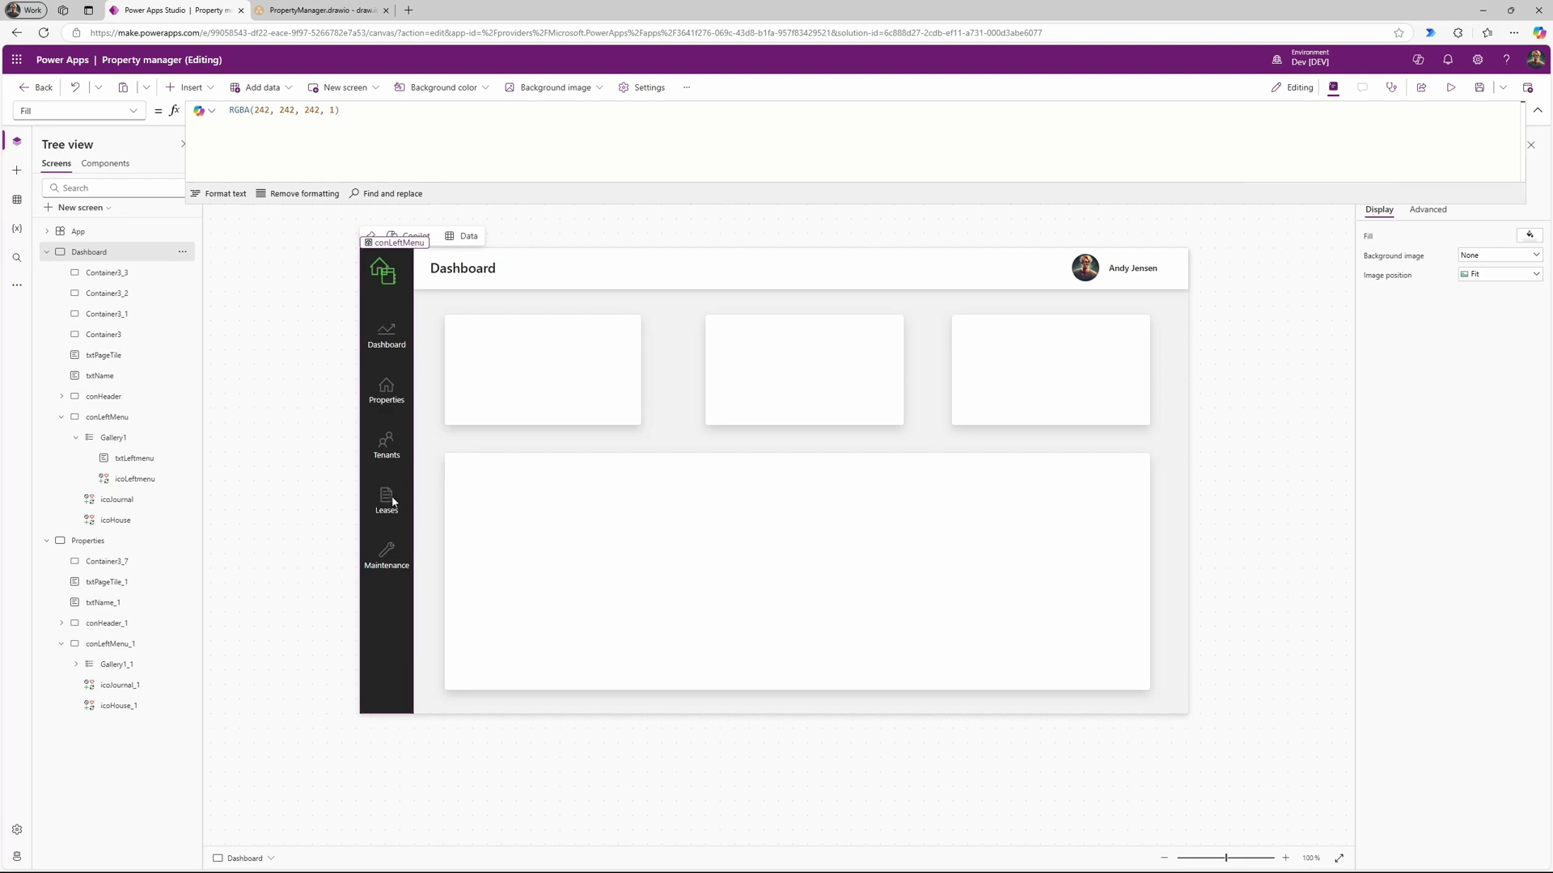
# Step: Review the App object's Formulas and OnStart properties
pyautogui.click(121, 233)
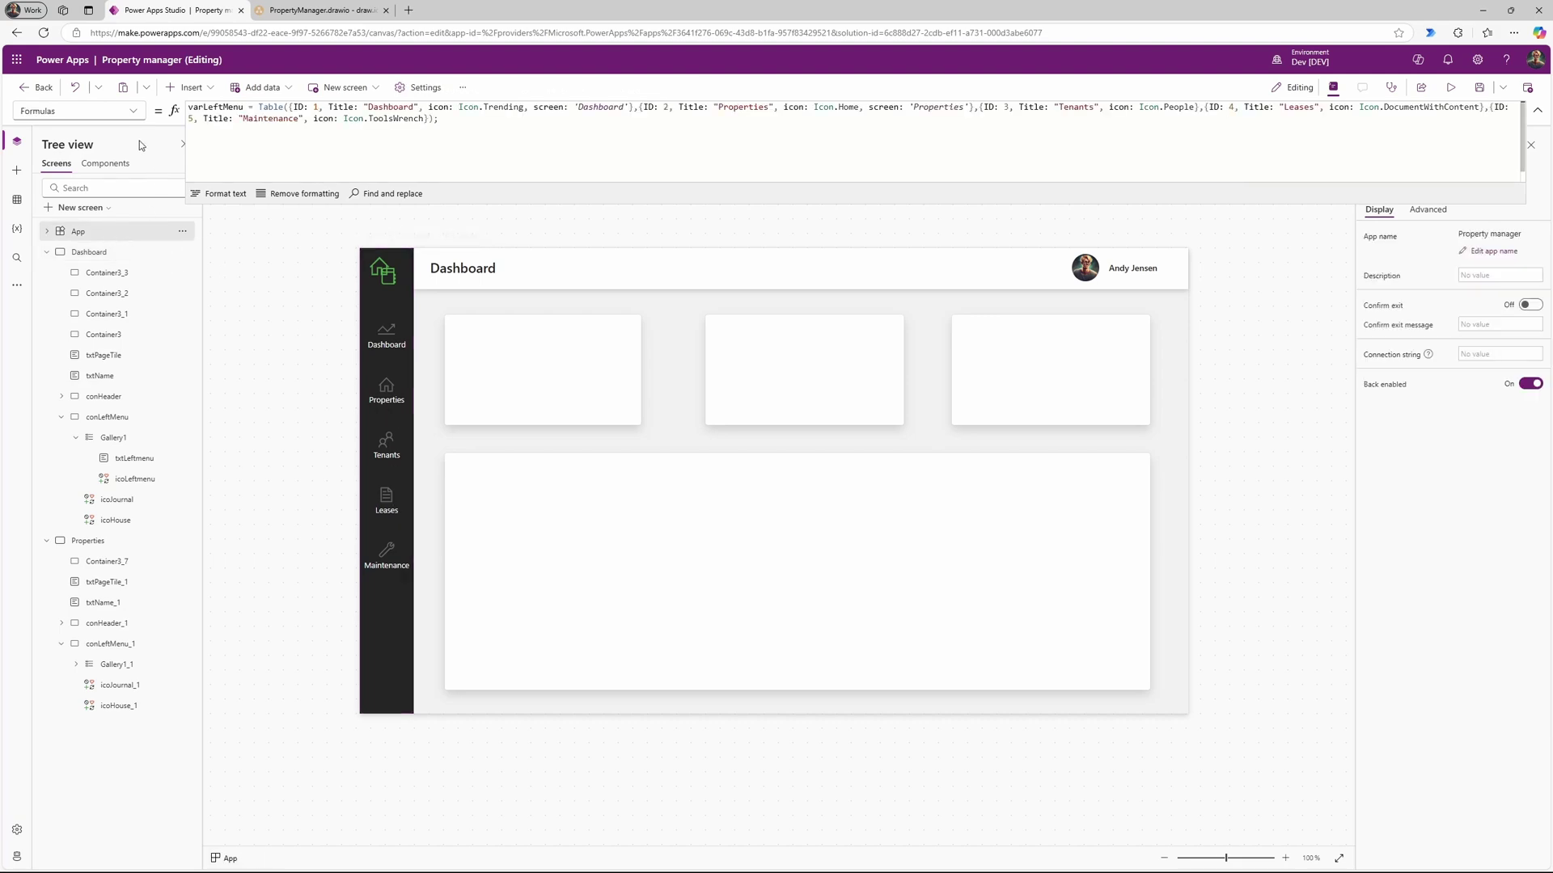
pyautogui.click(134, 111)
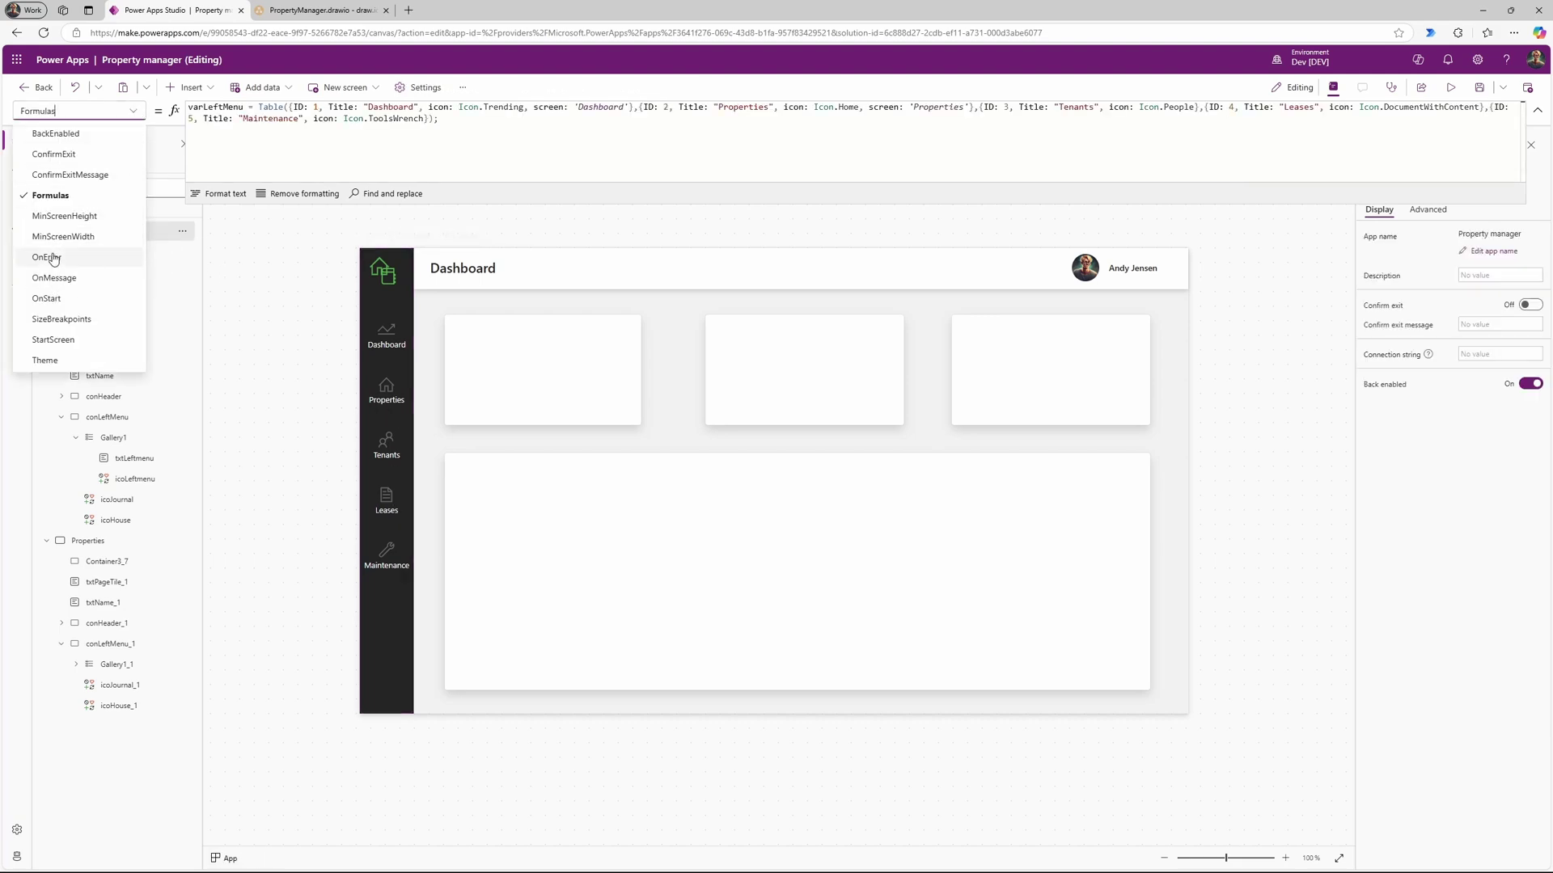
pyautogui.click(58, 298)
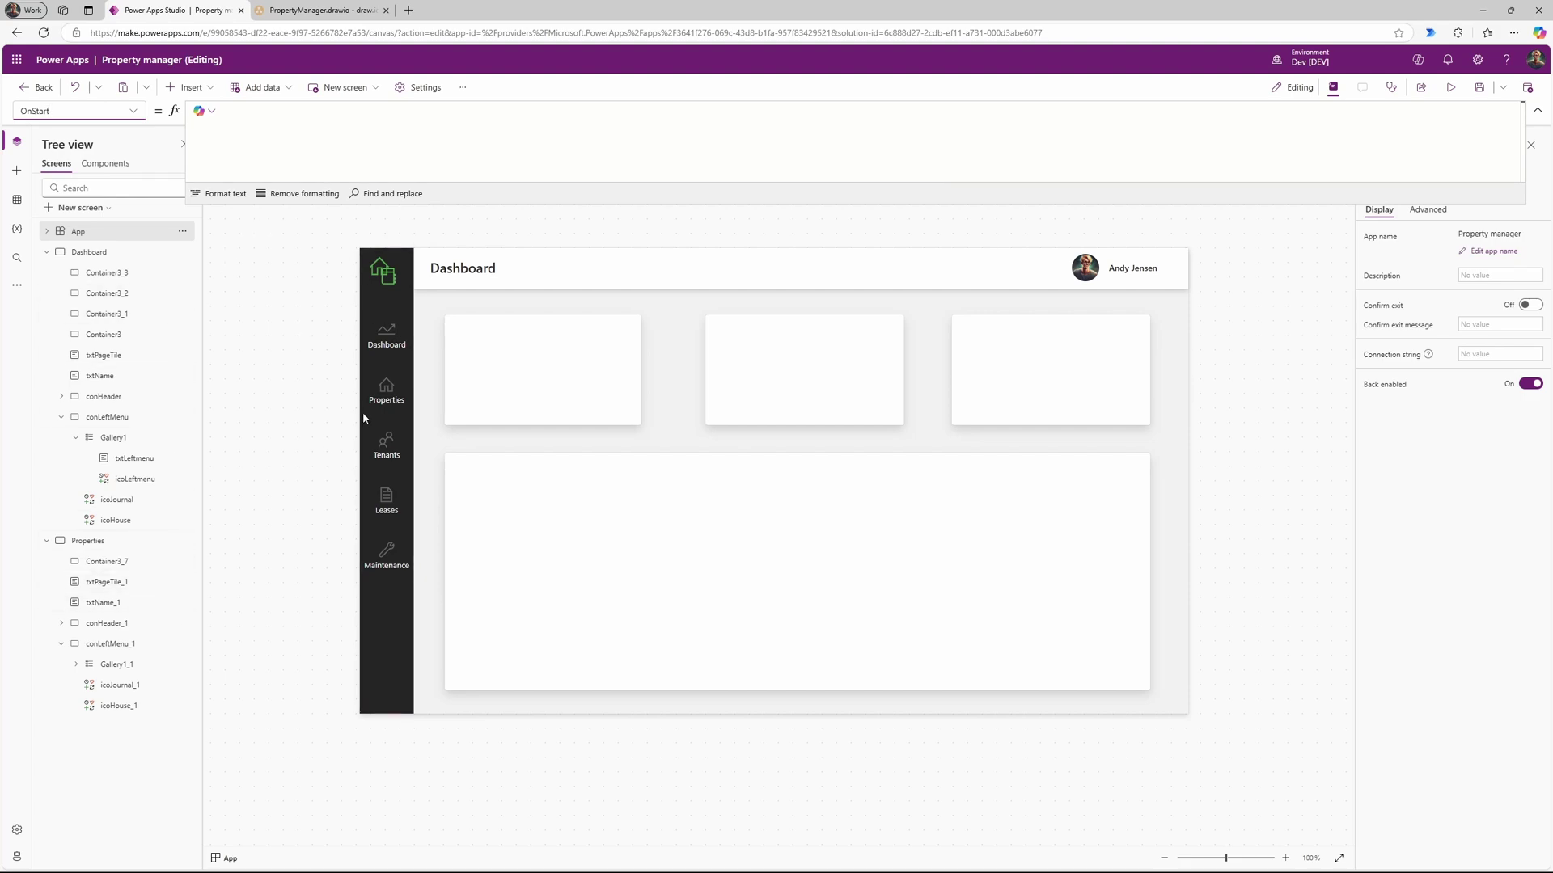
# Step: Go to the Properties screen through the left menu and insert a new container inside Container3_7
pyautogui.keyDown('alt'); pyautogui.click(387, 396); pyautogui.keyUp('alt')
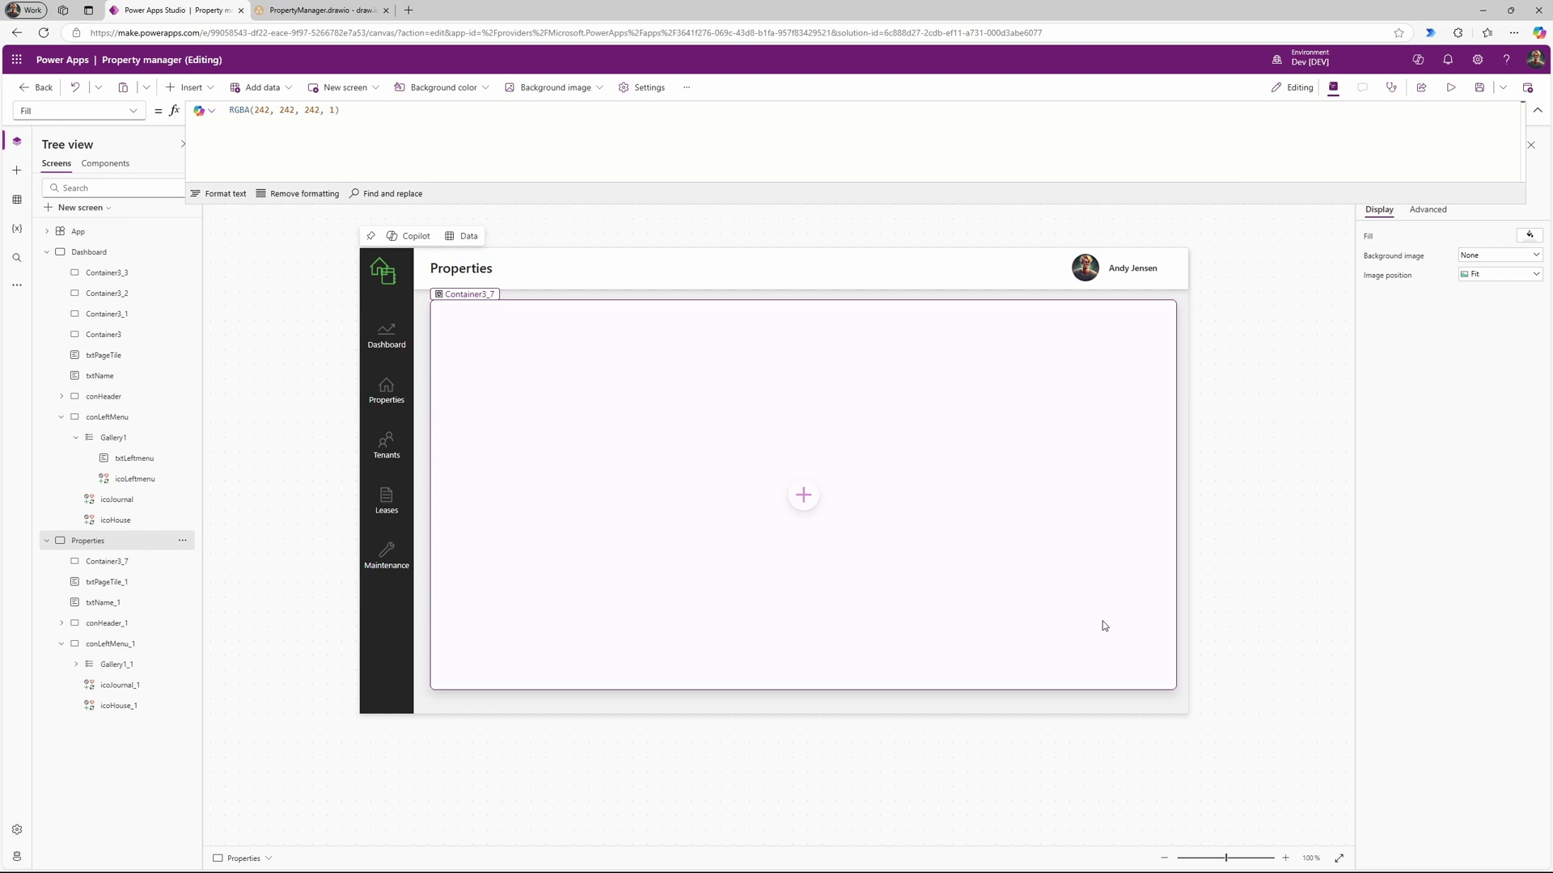
pyautogui.click(111, 561)
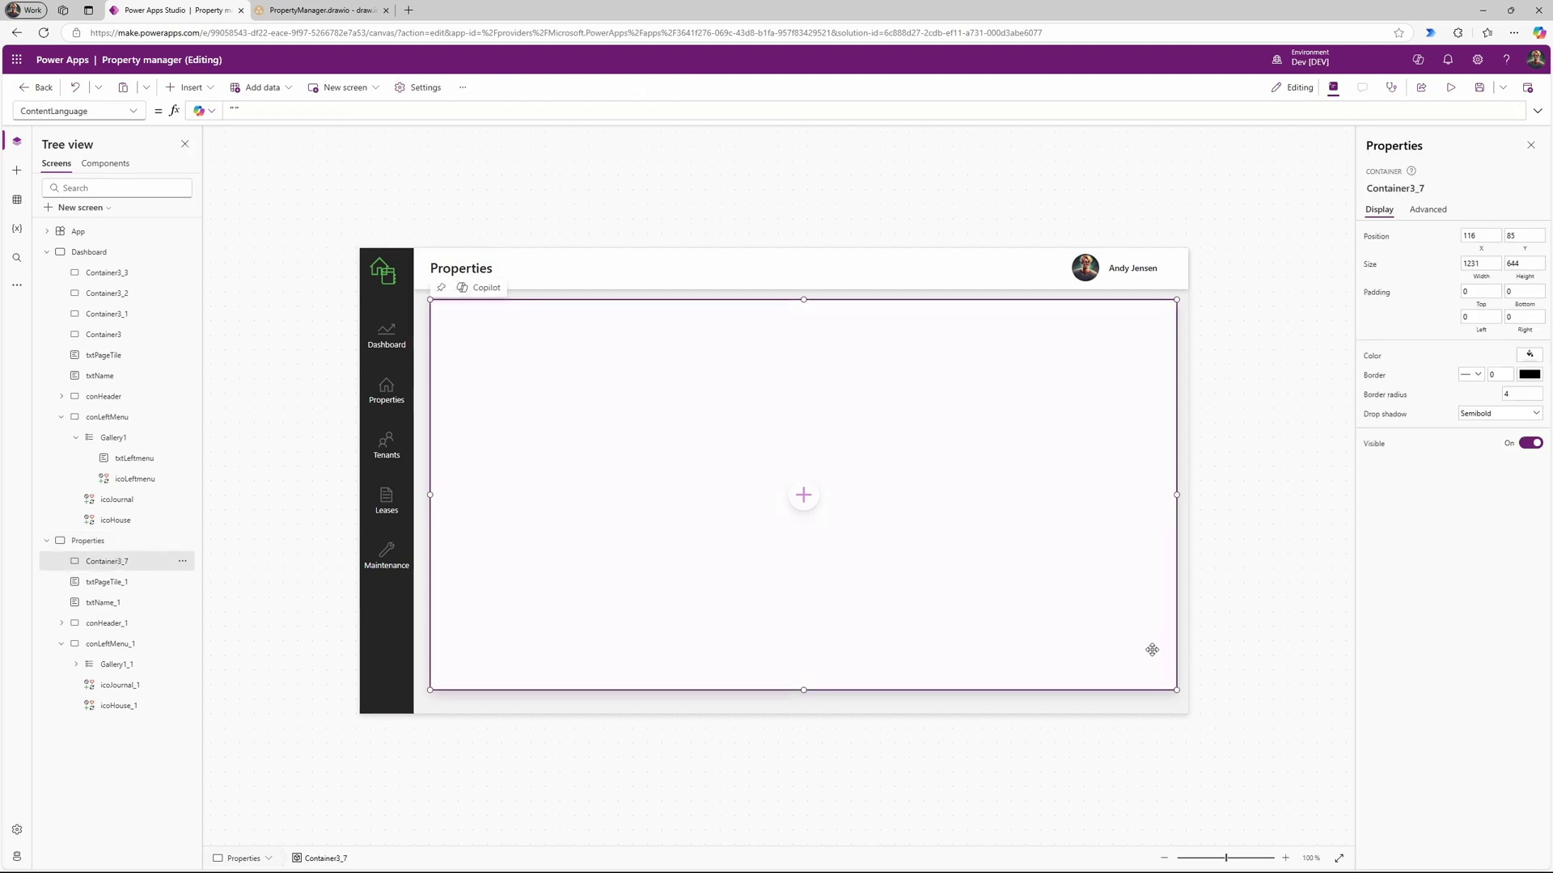
pyautogui.click(207, 88)
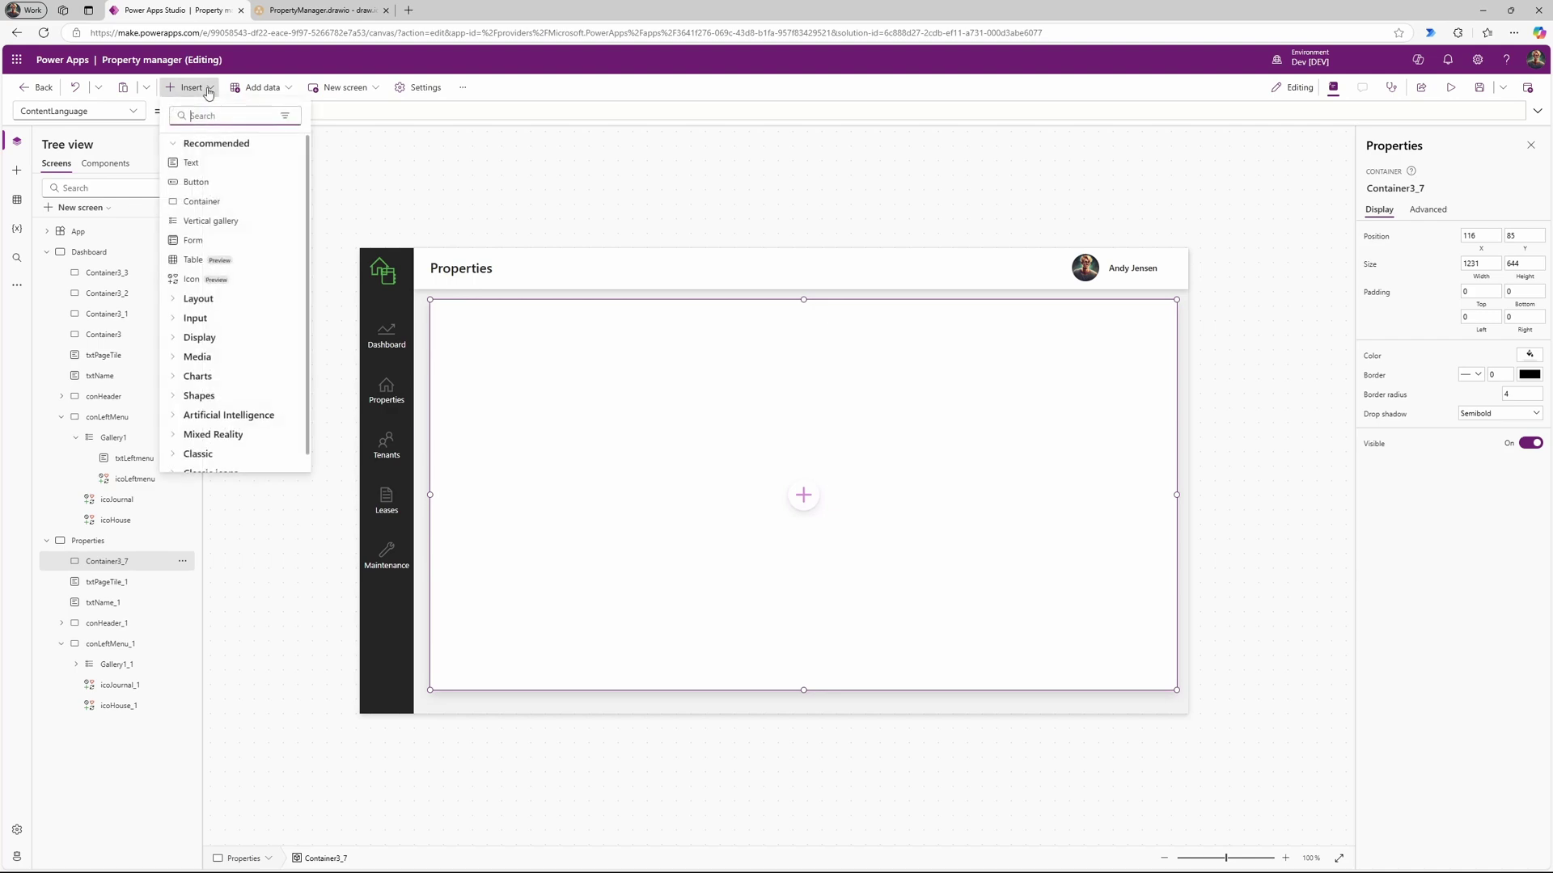
pyautogui.click(229, 207)
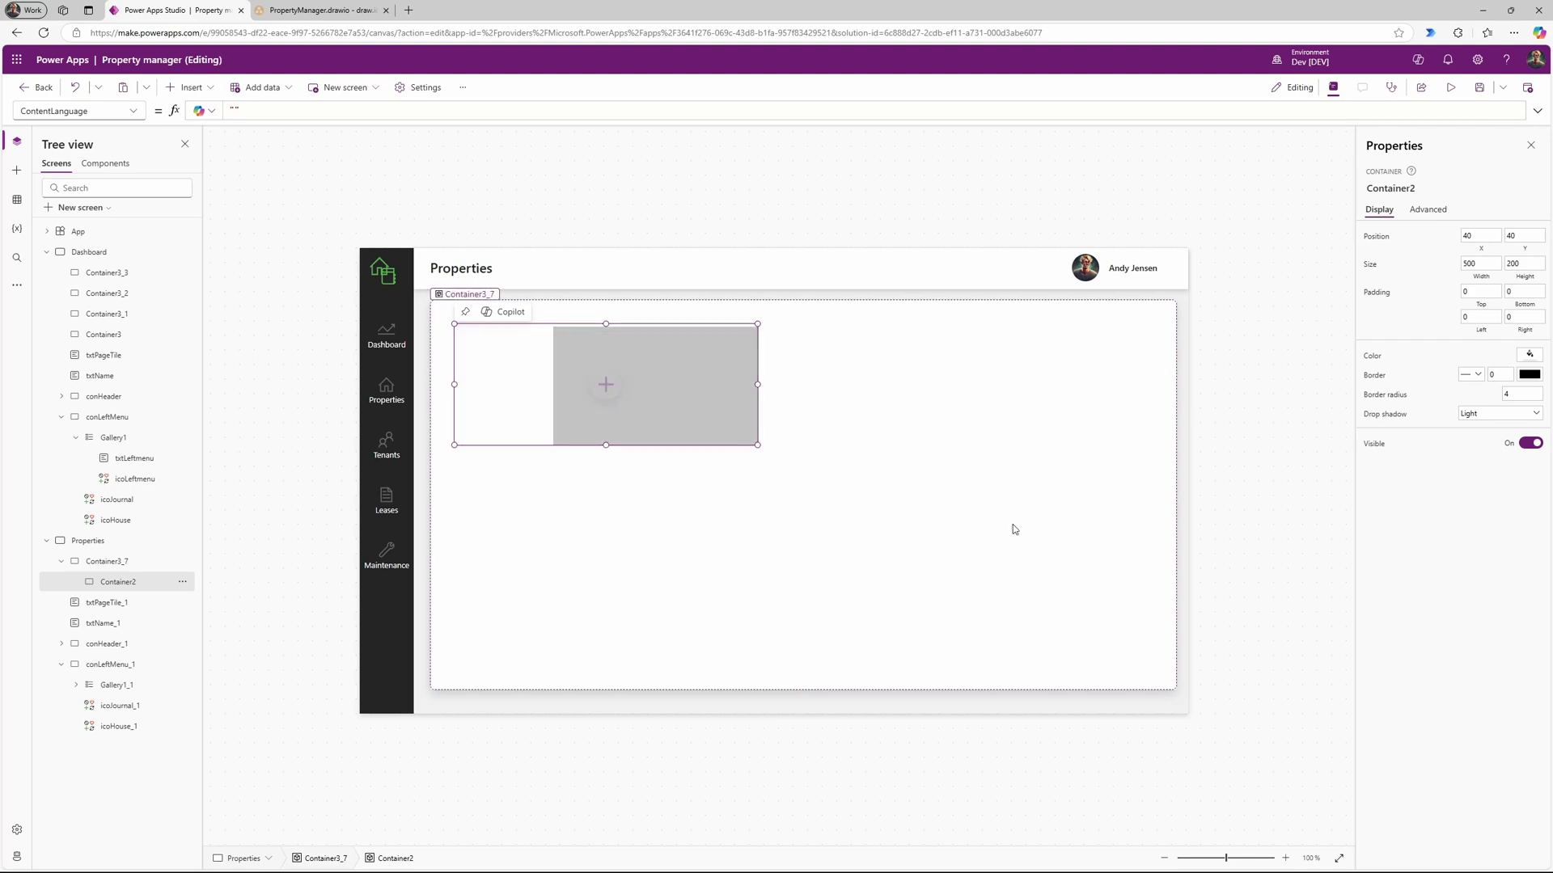
# Step: Move the new container to the lower-right corner of its parent and shrink it to about 127 by 111, at X 1080, Y 510
pyautogui.click(658, 477)
pyautogui.click(668, 432)
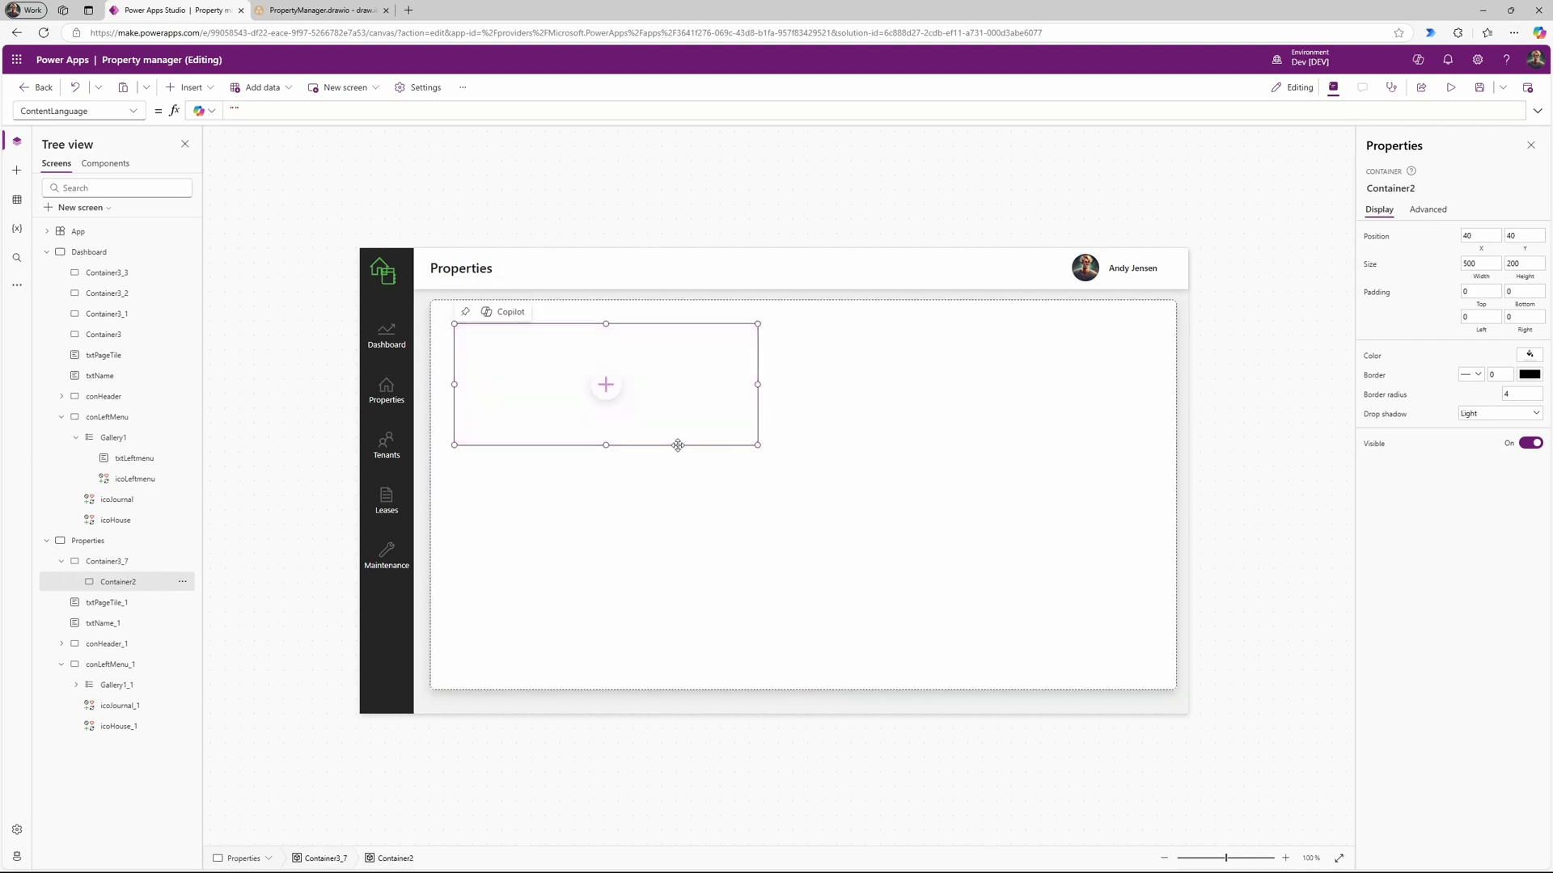
pyautogui.moveTo(667, 433); pyautogui.dragTo(1084, 676)
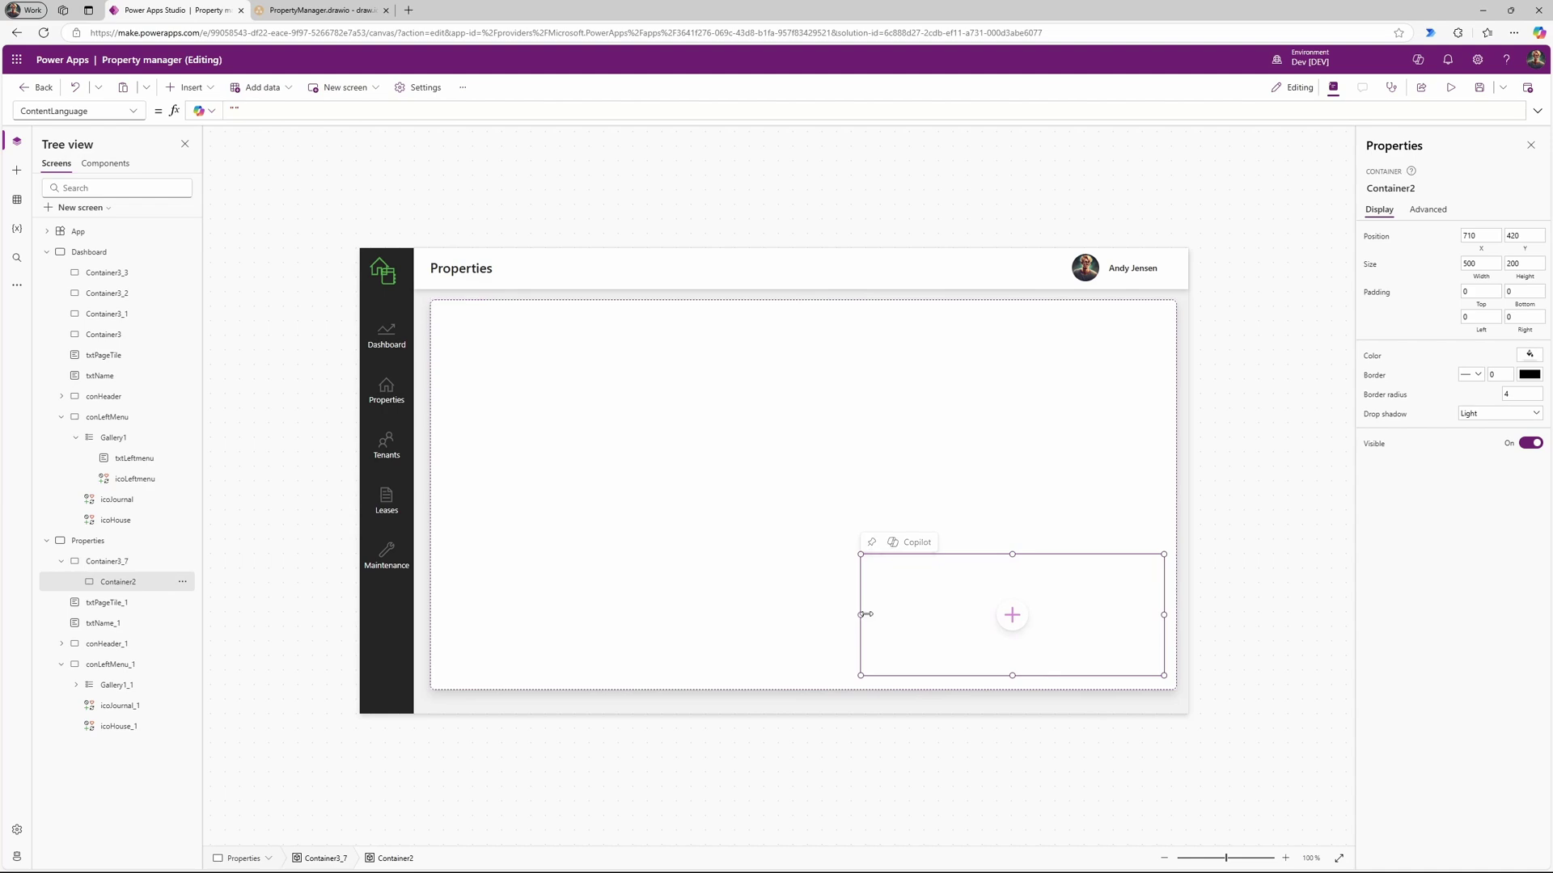
pyautogui.moveTo(860, 617); pyautogui.dragTo(1030, 617)
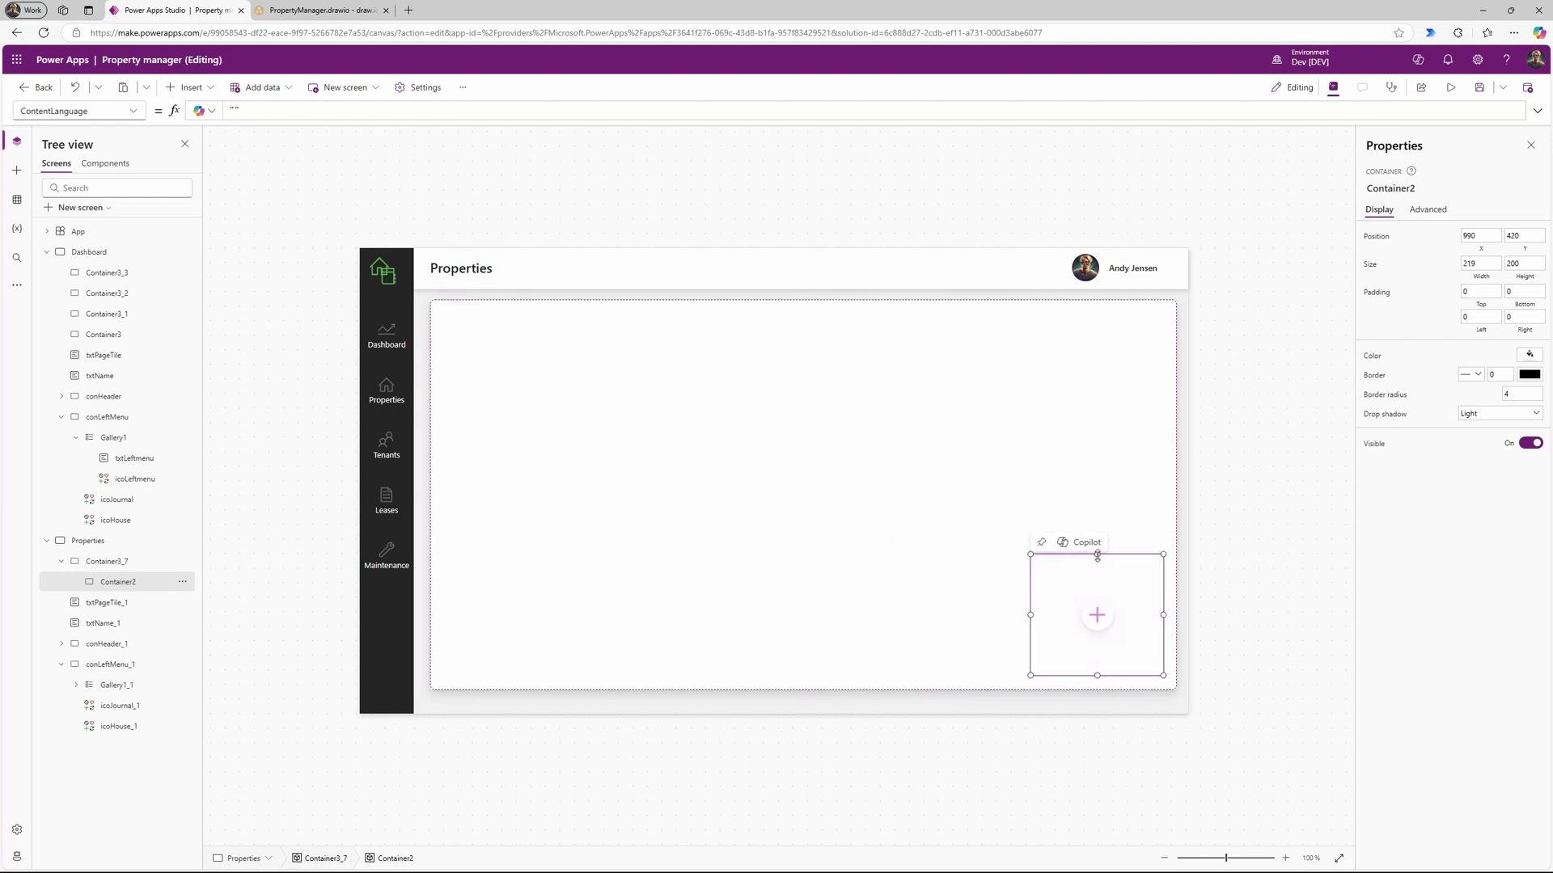
pyautogui.moveTo(1096, 559); pyautogui.dragTo(1097, 609)
pyautogui.moveTo(1028, 647); pyautogui.dragTo(1085, 643)
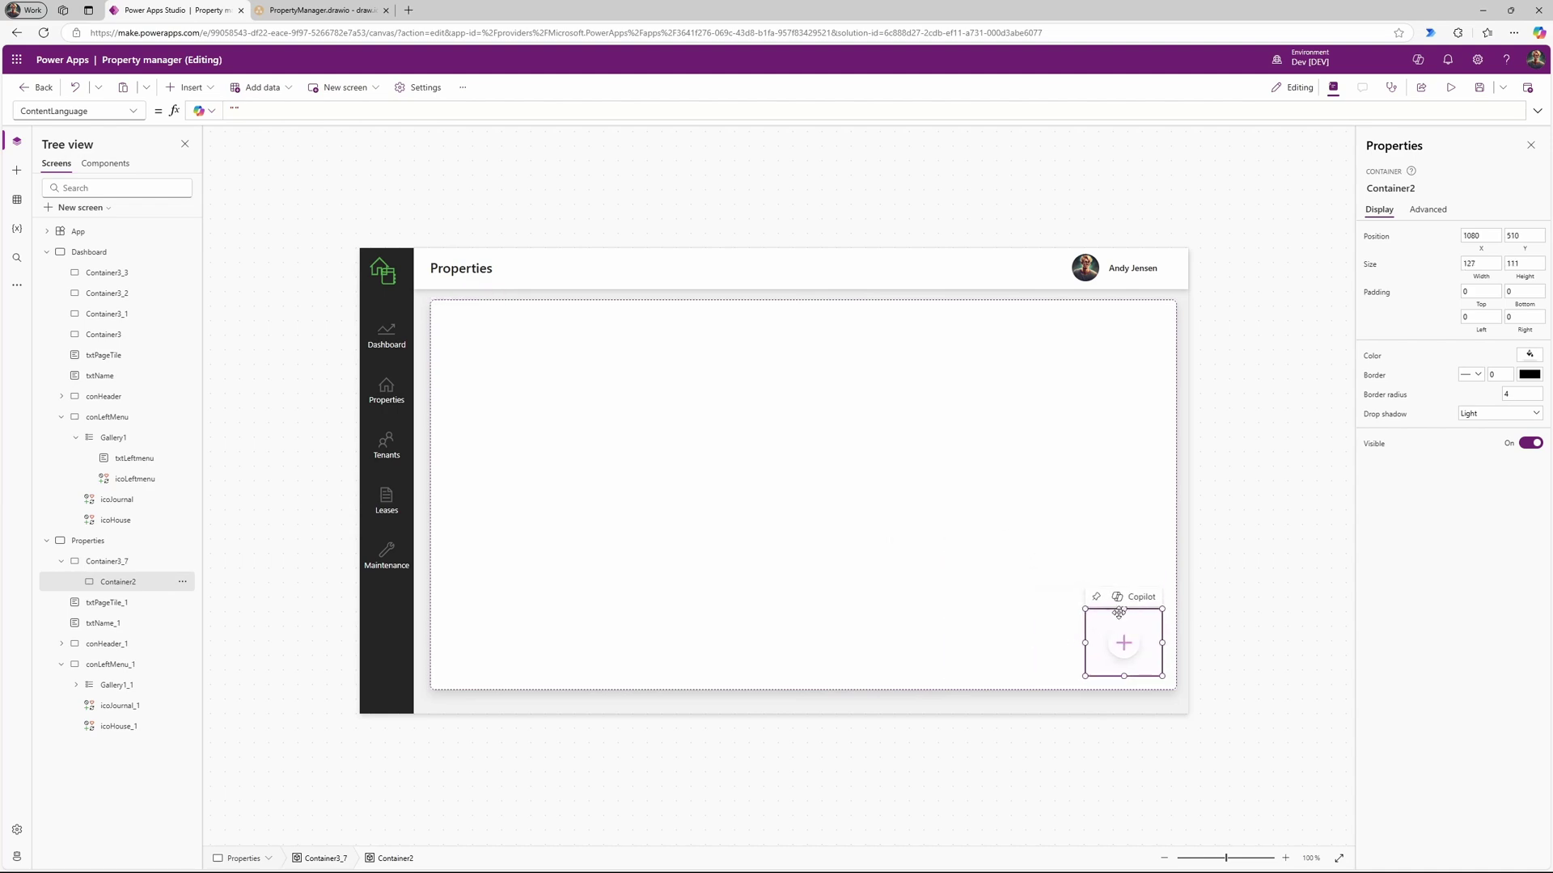
# Step: Set the small corner container's width and height to 65 each
pyautogui.doubleClick(1484, 263)
pyautogui.write('65')
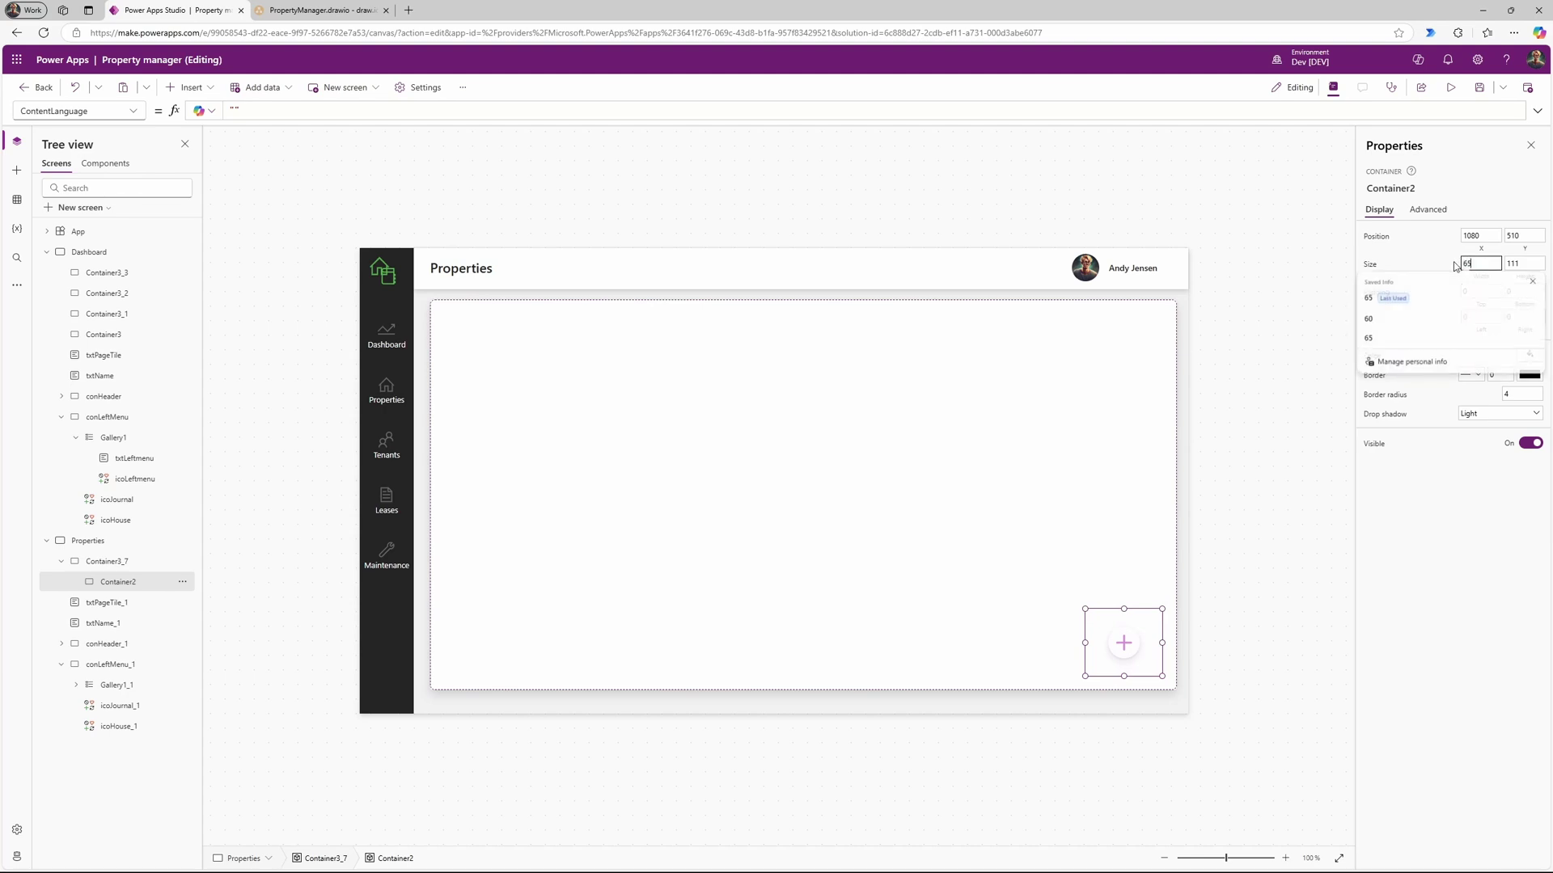
pyautogui.press('Escape')
pyautogui.click(1531, 263)
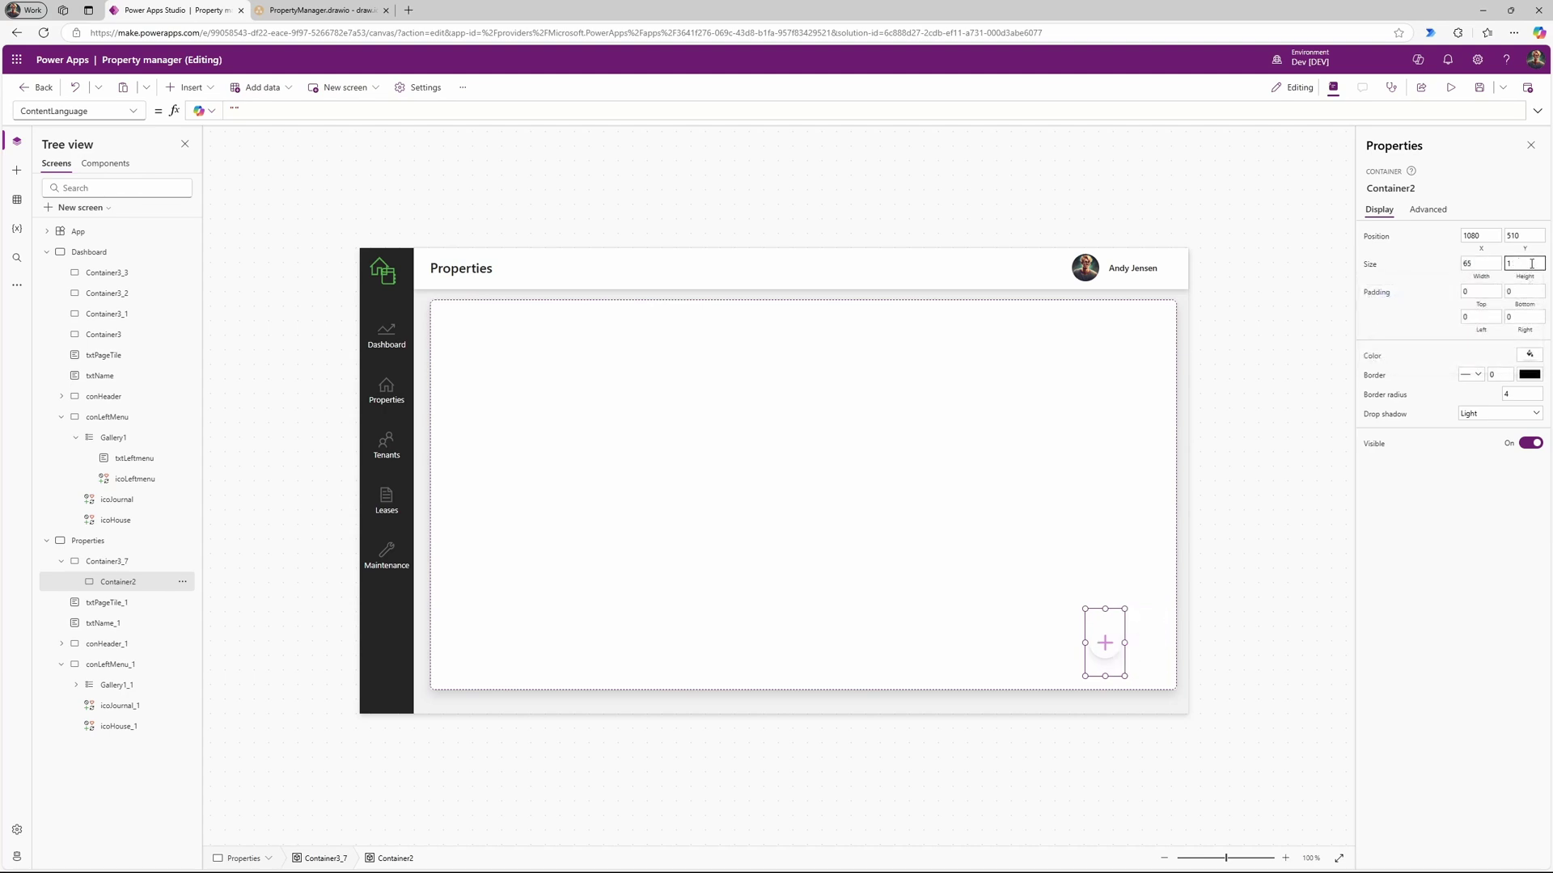
pyautogui.write('65')
# Step: Set the small corner container's drop shadow to Bold, trying Semibold first
pyautogui.click(1520, 414)
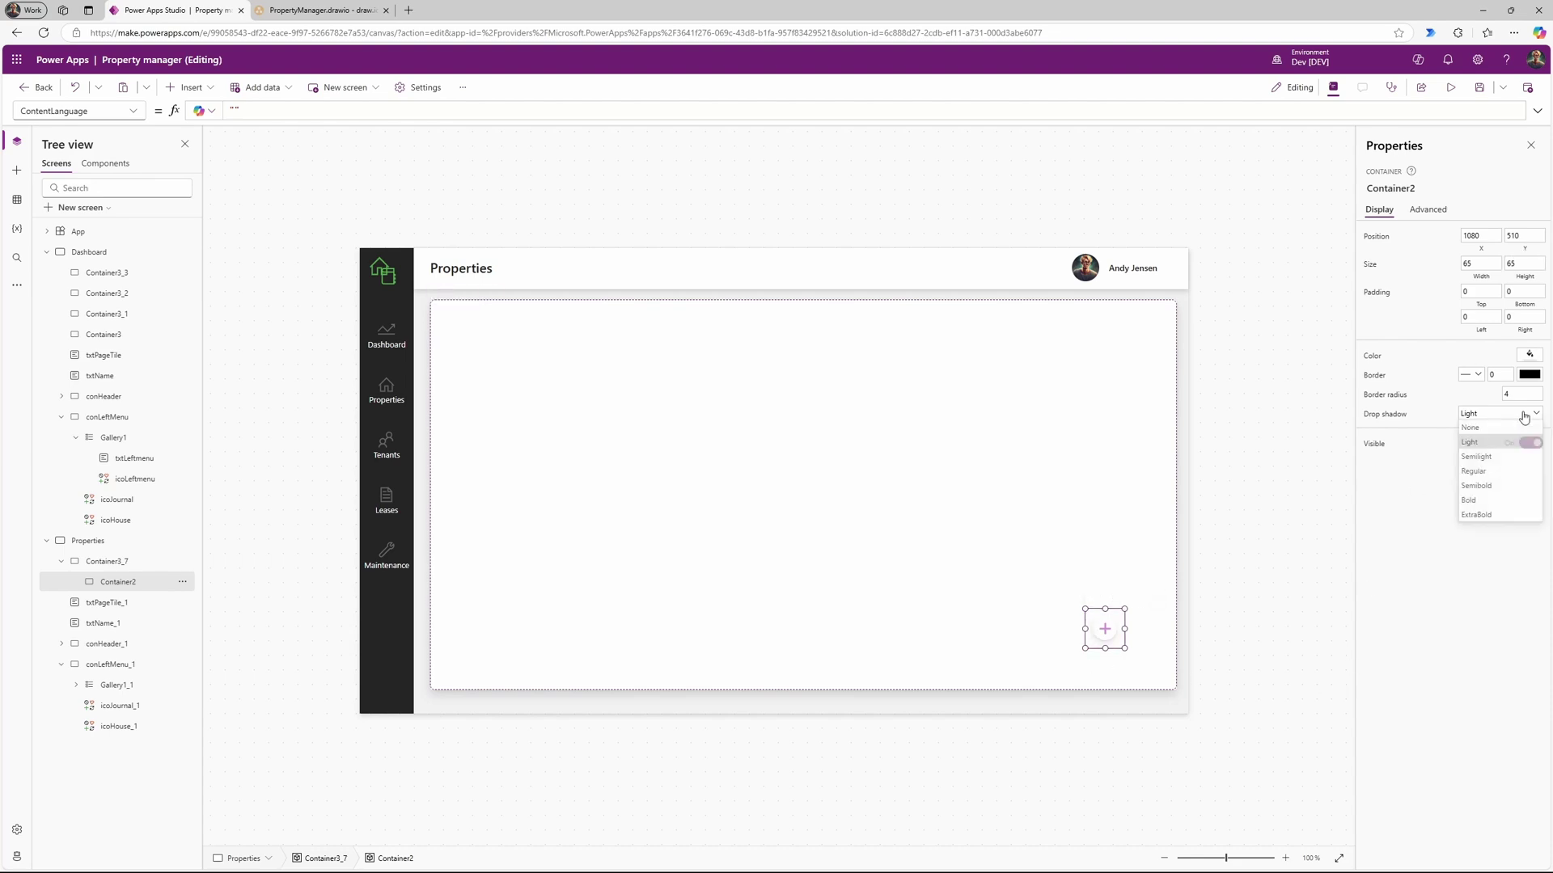
pyautogui.click(1476, 487)
pyautogui.click(1497, 421)
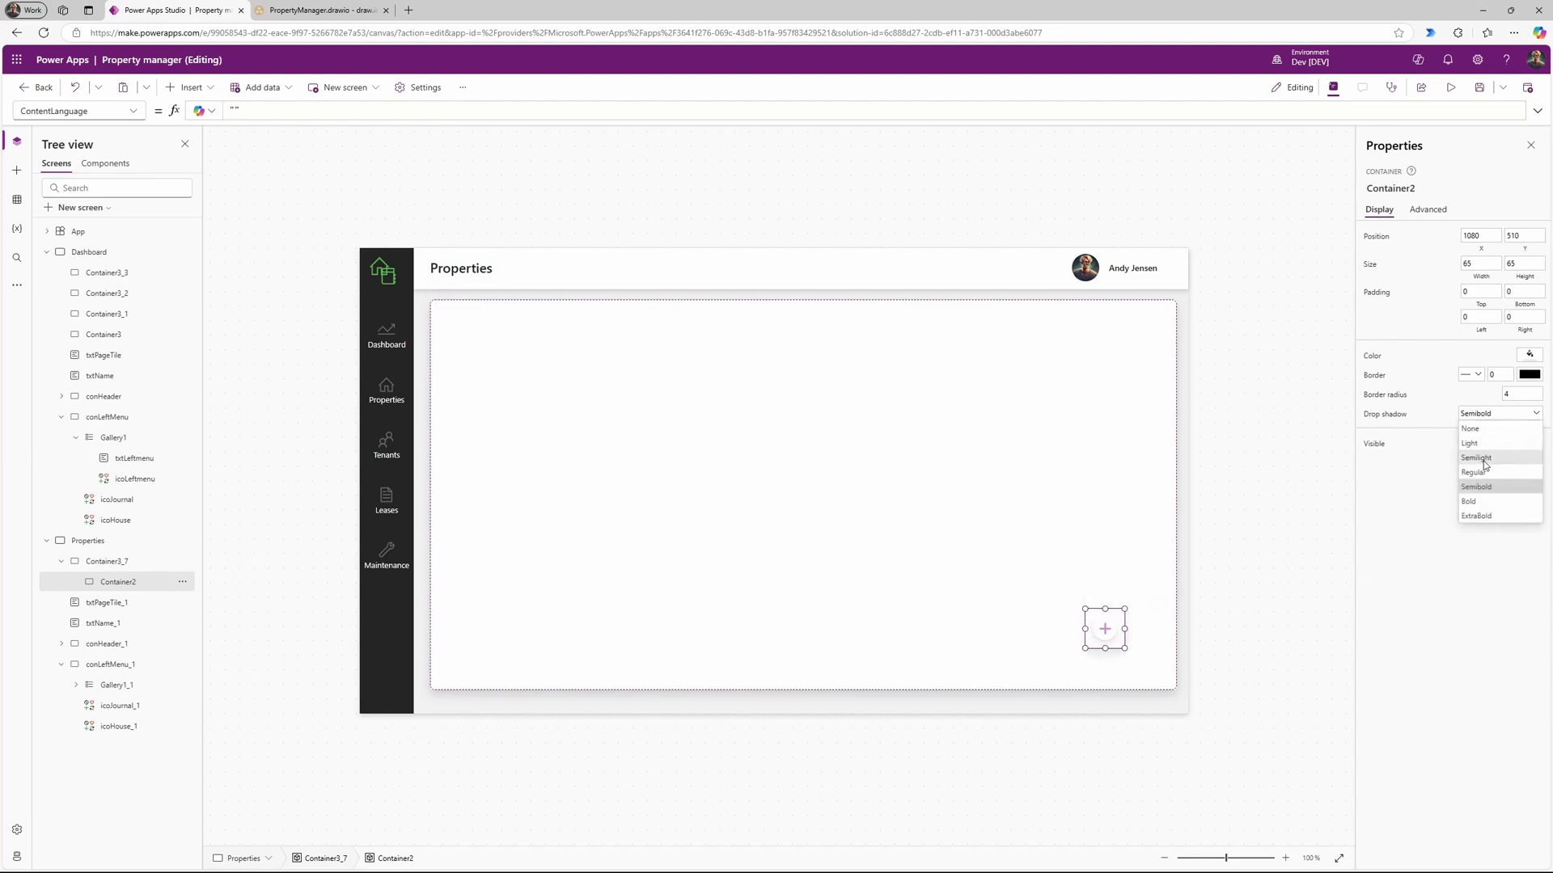
pyautogui.click(1477, 502)
pyautogui.click(1220, 565)
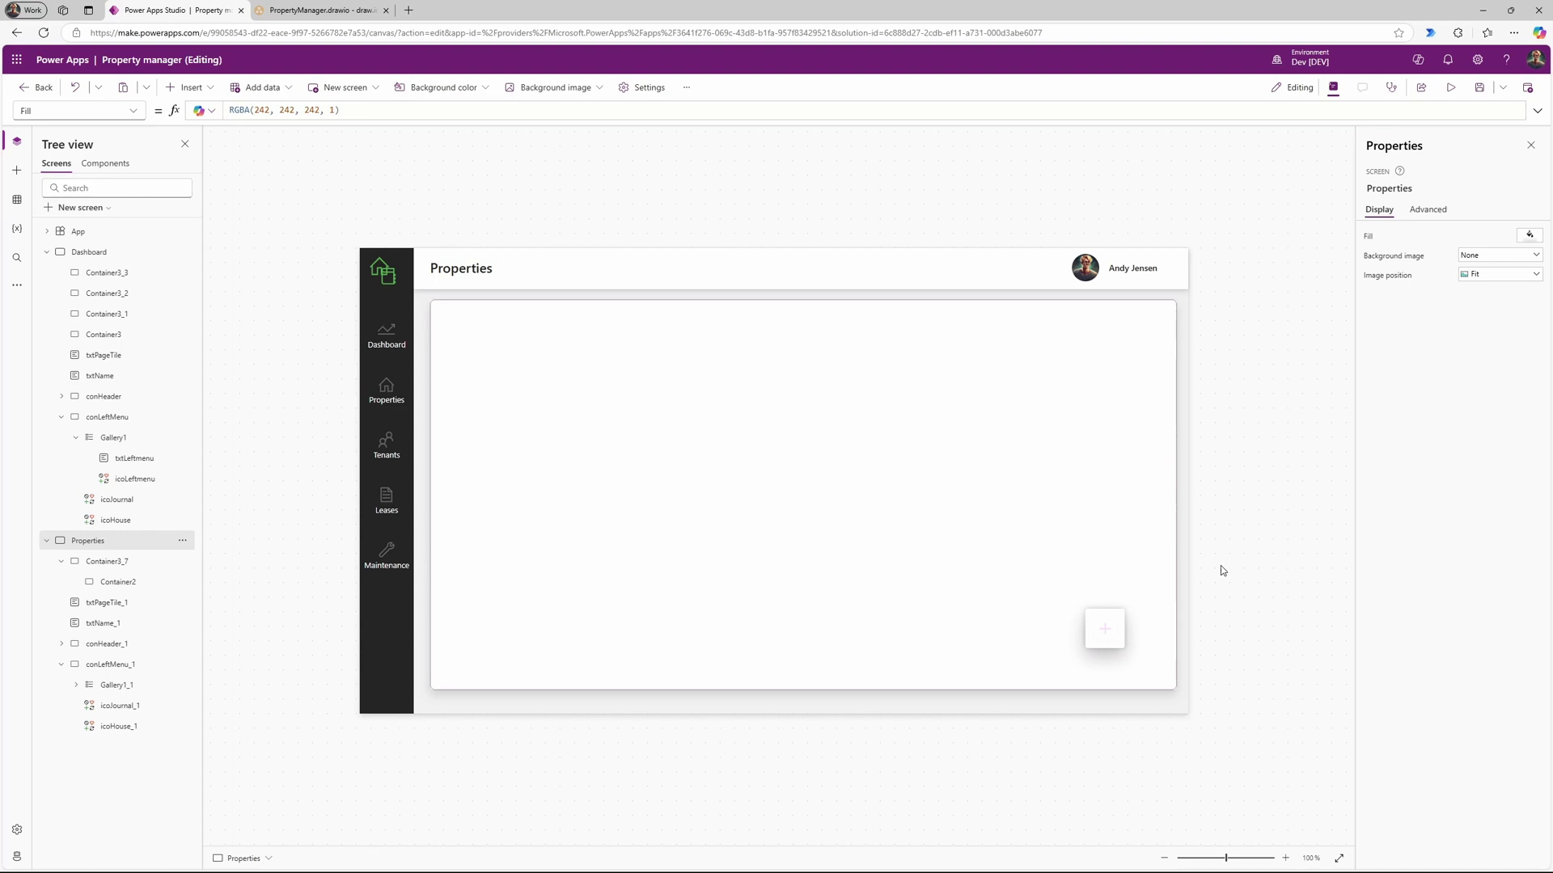
# Step: Insert a button inside the small container and make it fill the container with height 65 and Y 0
pyautogui.click(1105, 636)
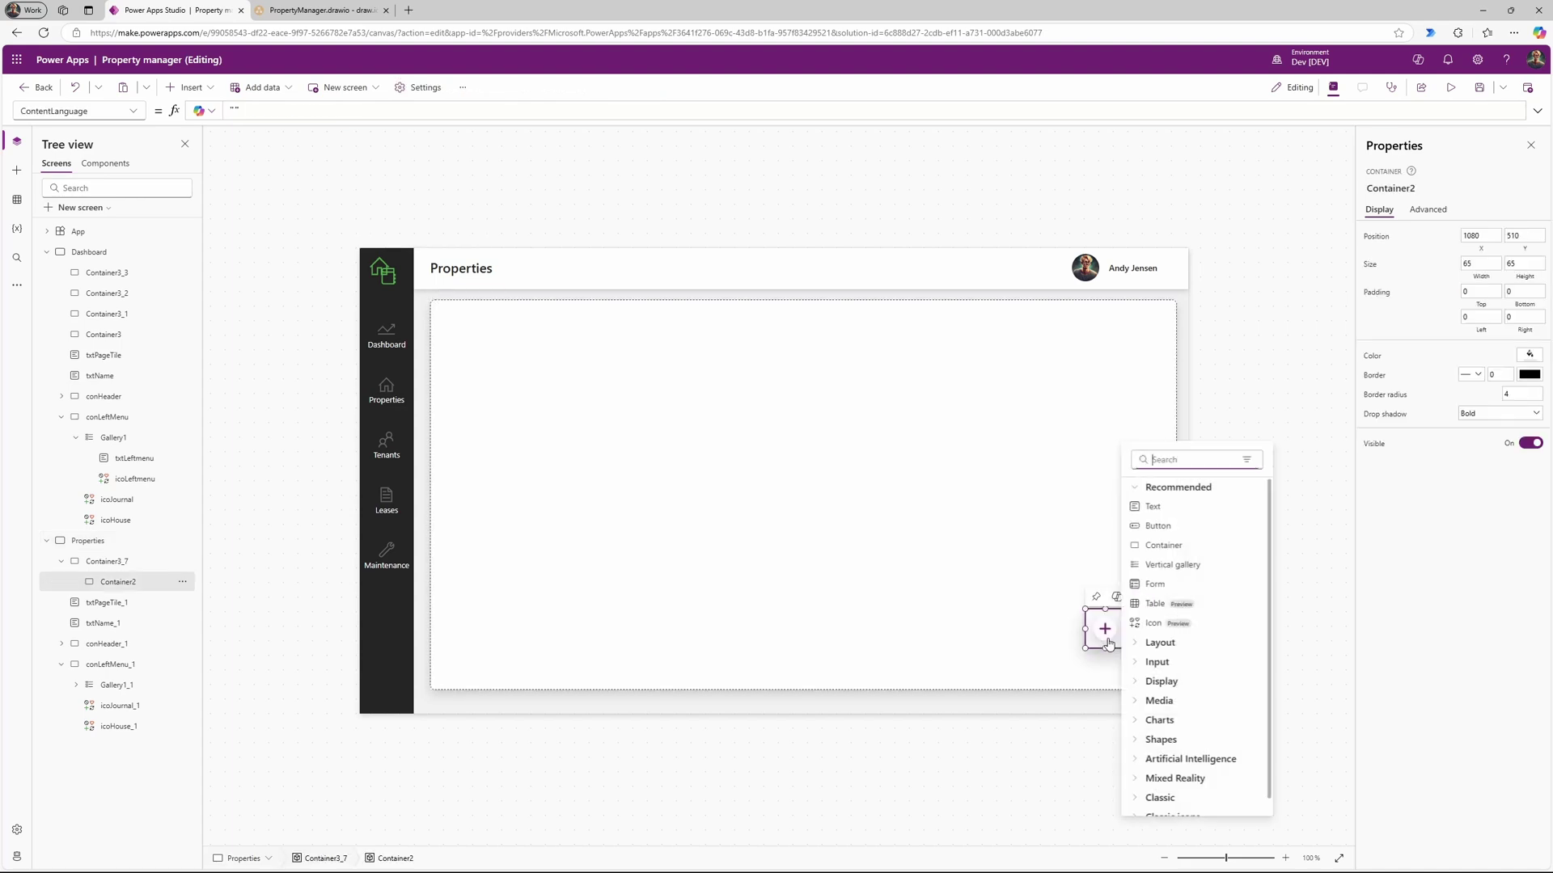
pyautogui.click(1171, 530)
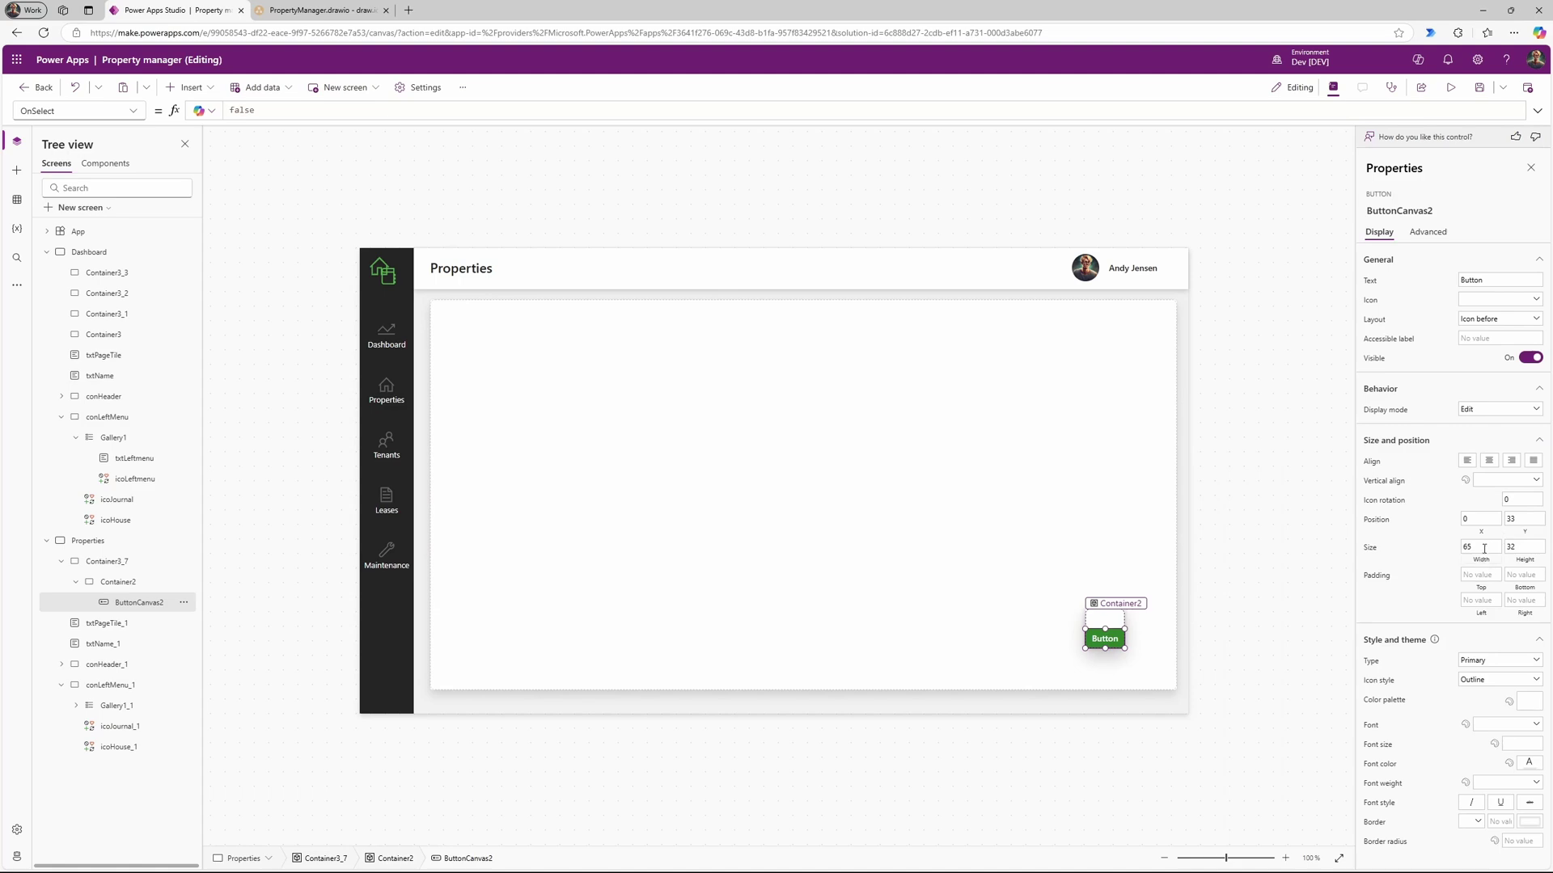
pyautogui.click(1528, 543)
pyautogui.moveTo(1530, 546); pyautogui.dragTo(1500, 548)
pyautogui.write('65')
pyautogui.moveTo(1524, 520); pyautogui.dragTo(1499, 521)
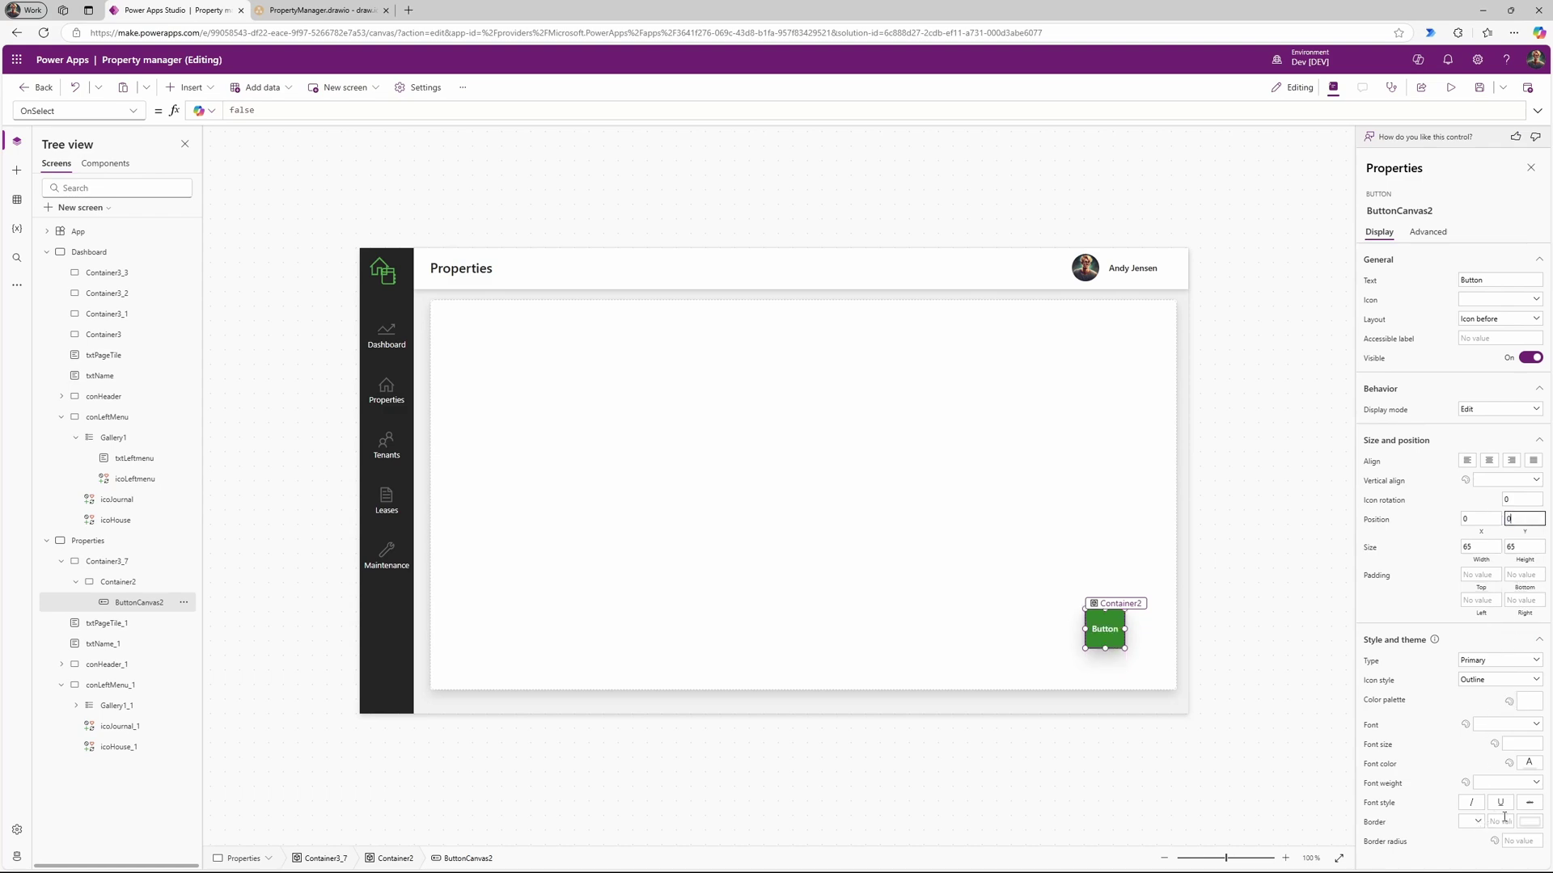
# Step: Round the new button into a circle with a border radius of 50
pyautogui.click(1528, 841)
pyautogui.write('50')
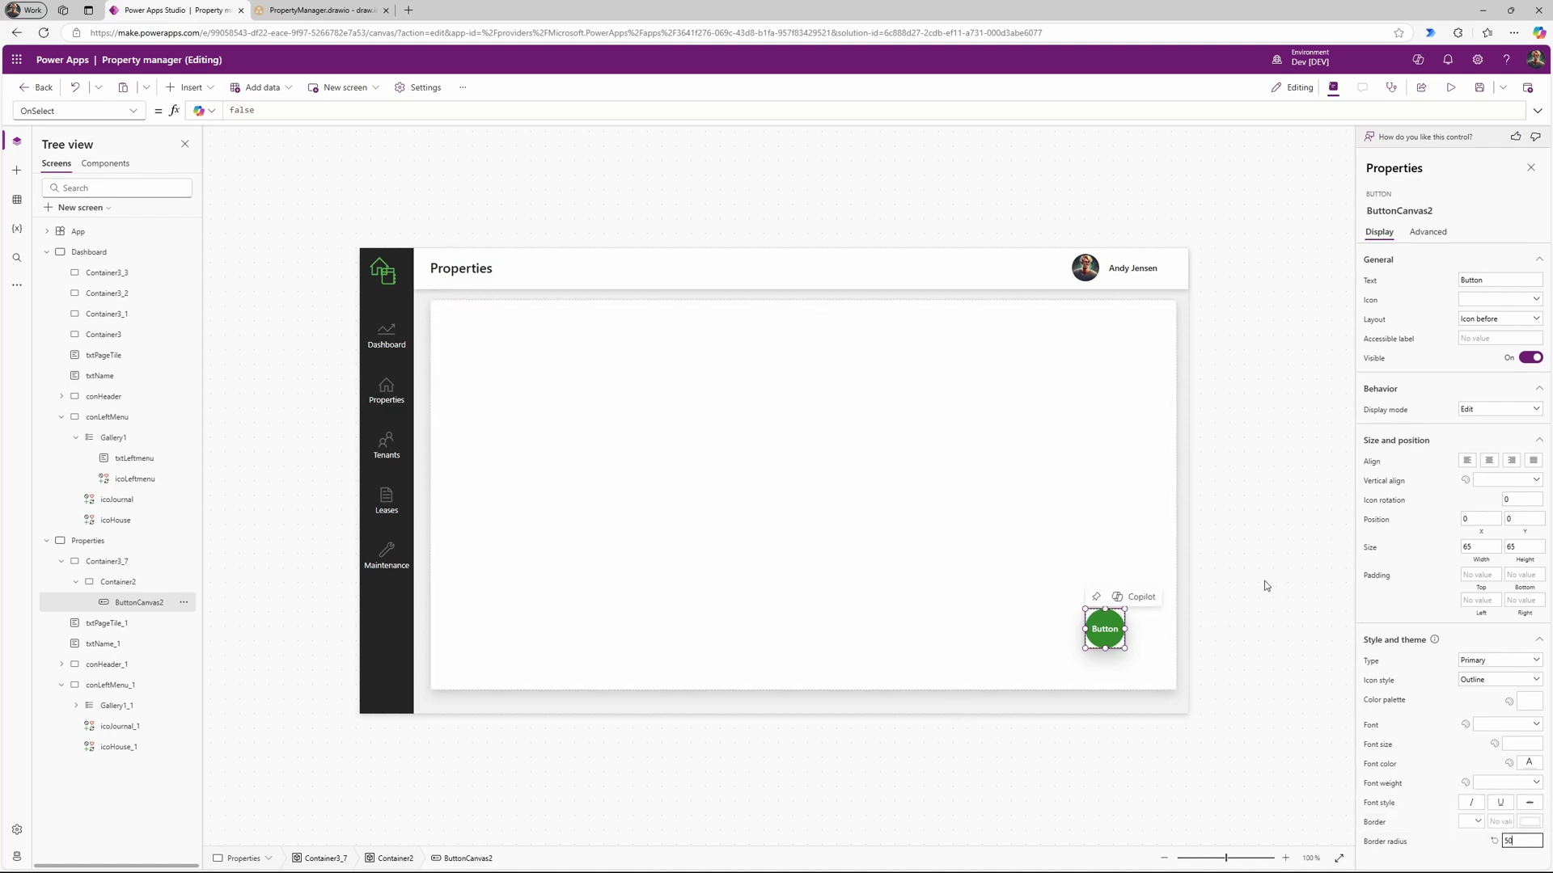
pyautogui.click(1127, 515)
pyautogui.click(1116, 642)
# Step: Give the button's container a border radius of 50 and move it closer to the corner, at X 1120, Y 555
pyautogui.click(132, 584)
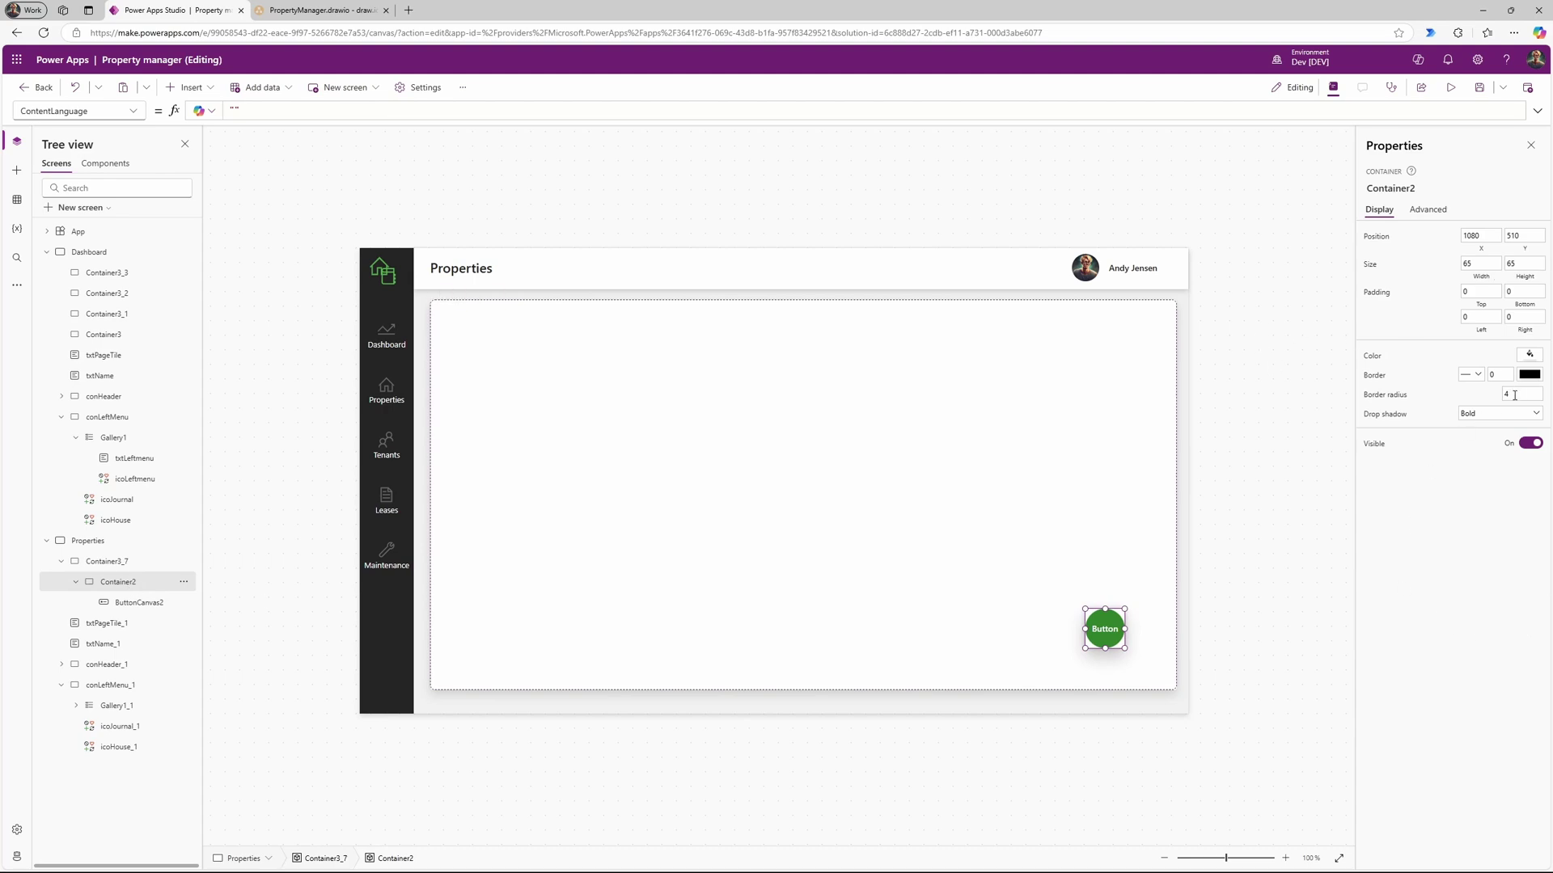
pyautogui.click(1513, 396)
pyautogui.click(1191, 589)
pyautogui.click(1110, 639)
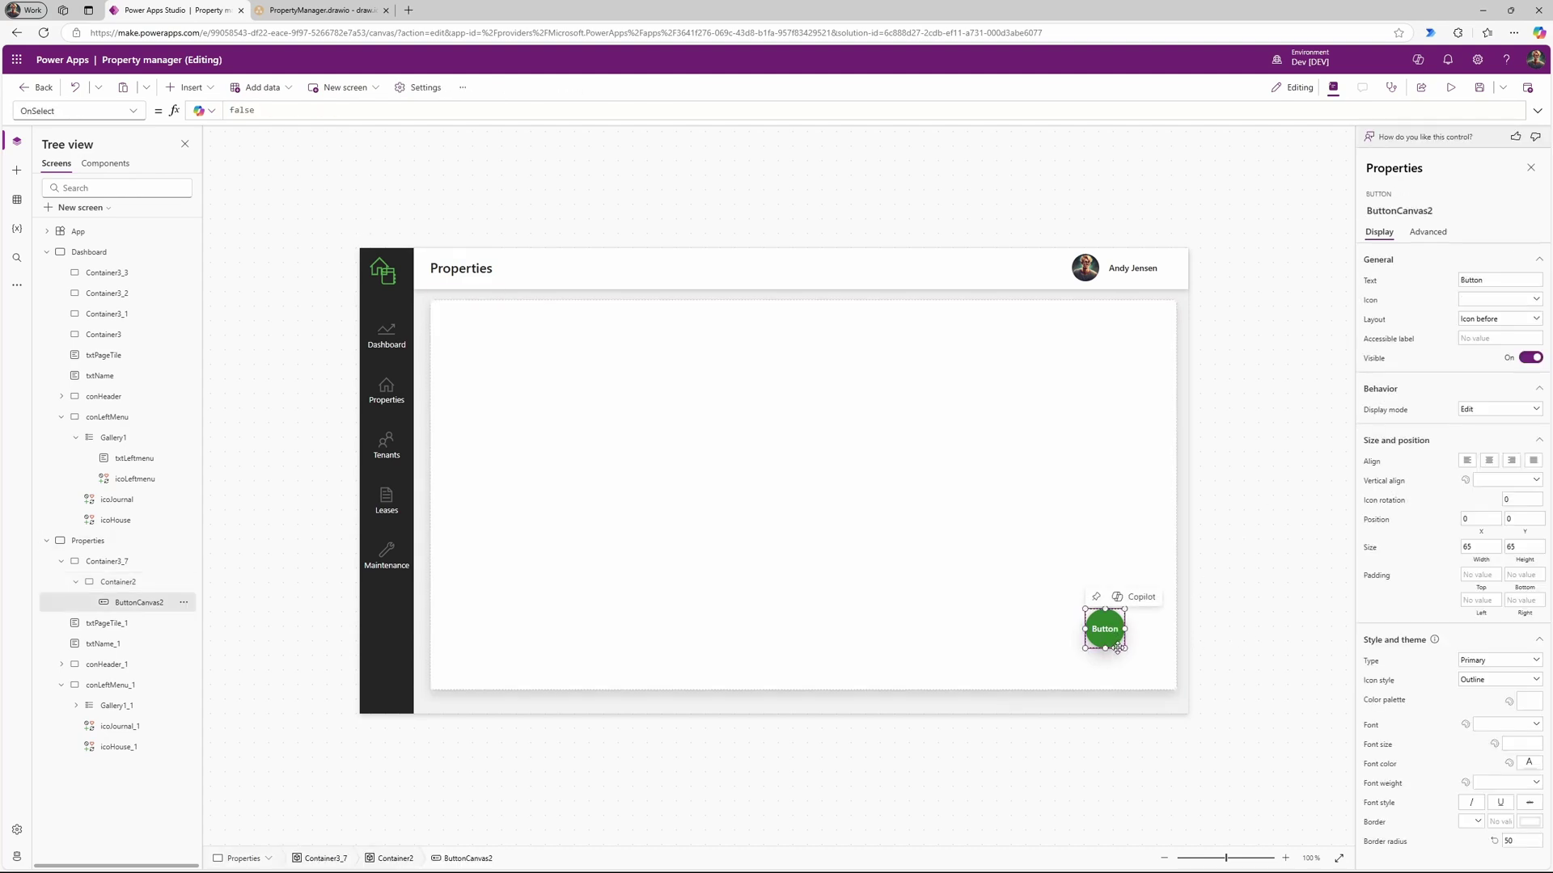
pyautogui.click(147, 583)
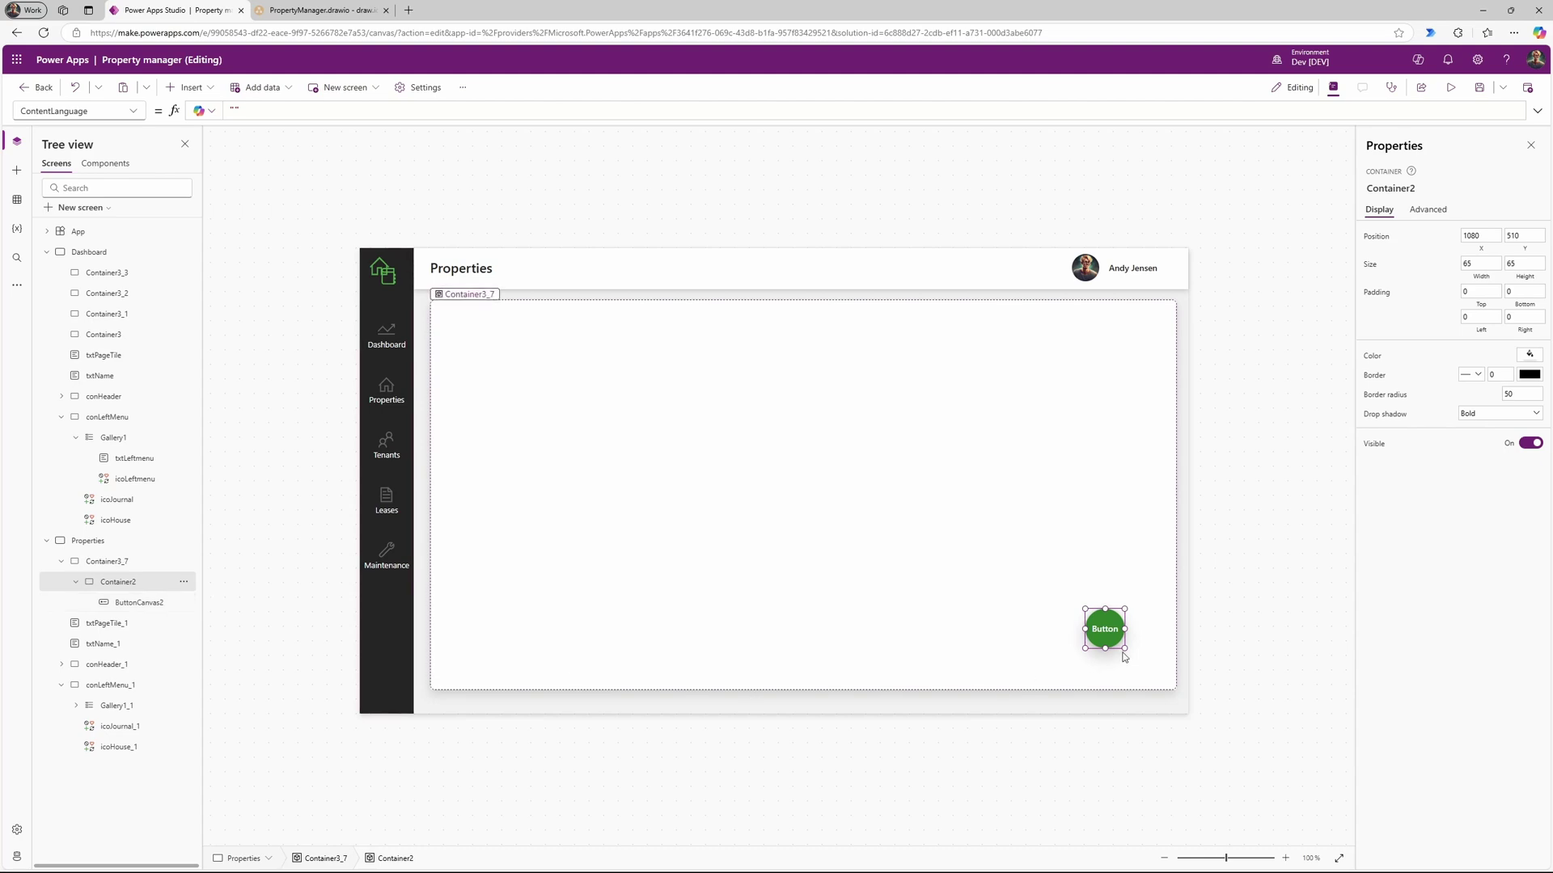
pyautogui.moveTo(1122, 654); pyautogui.dragTo(1139, 677)
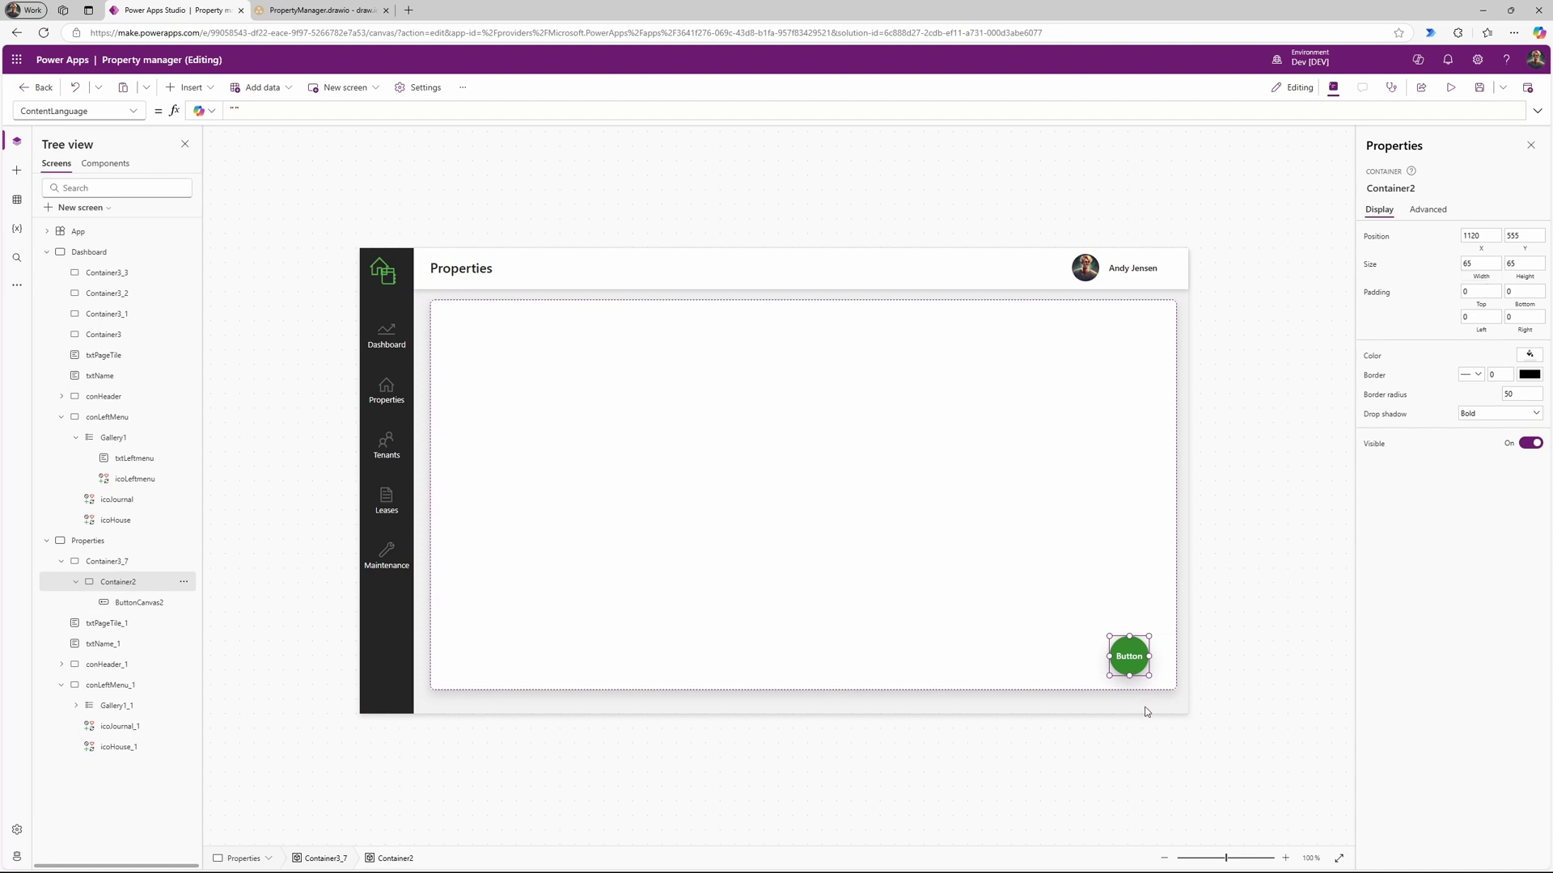
# Step: Give the round button the Add icon and set its layout to Icon only
pyautogui.click(129, 612)
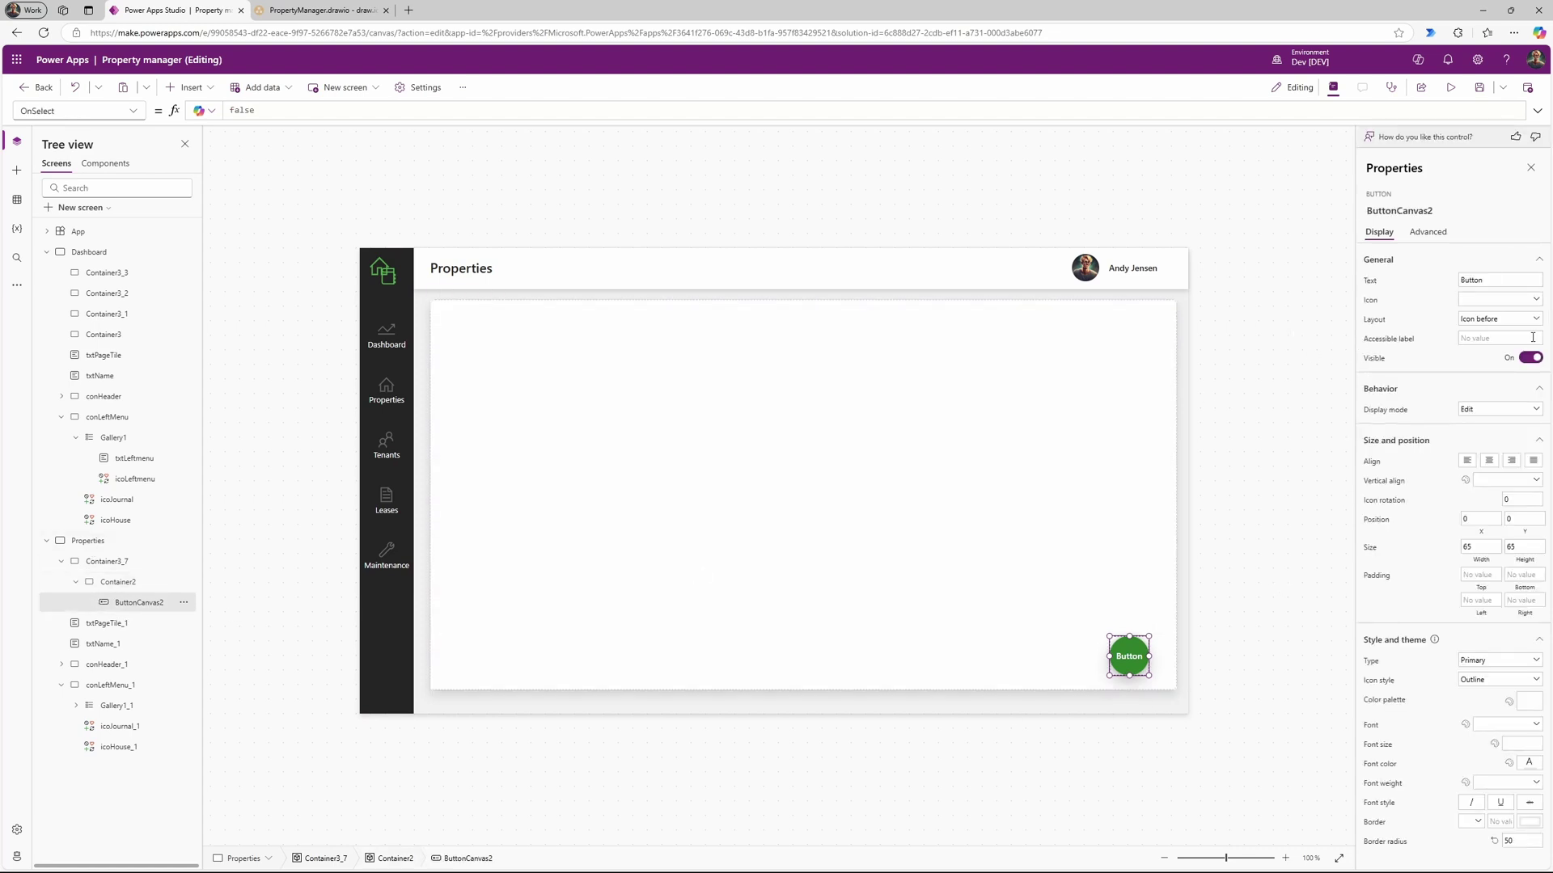
pyautogui.click(1500, 299)
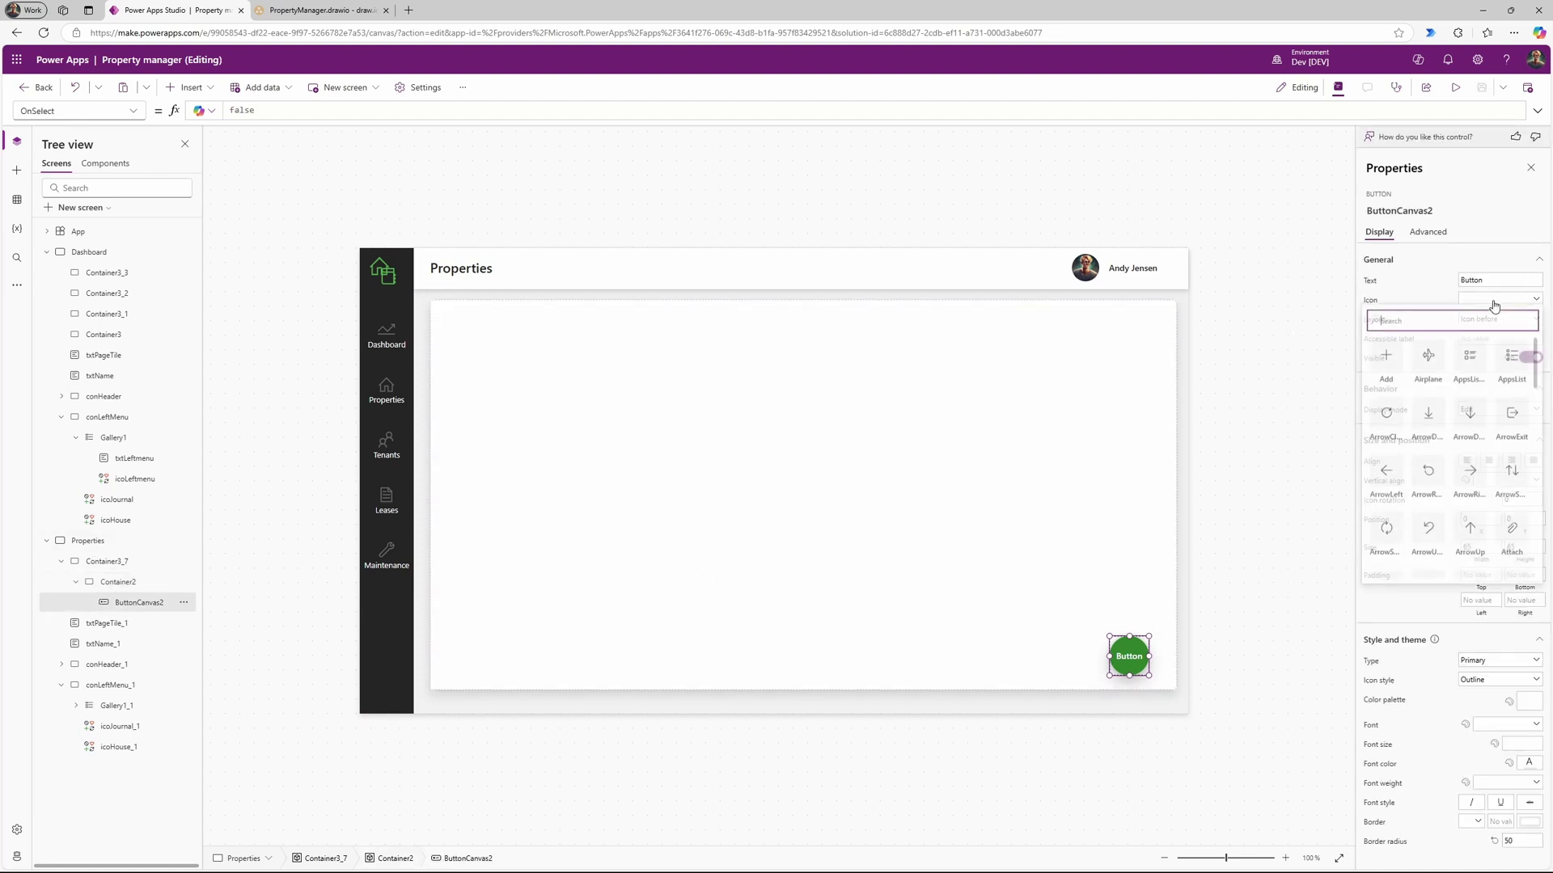
pyautogui.click(1389, 365)
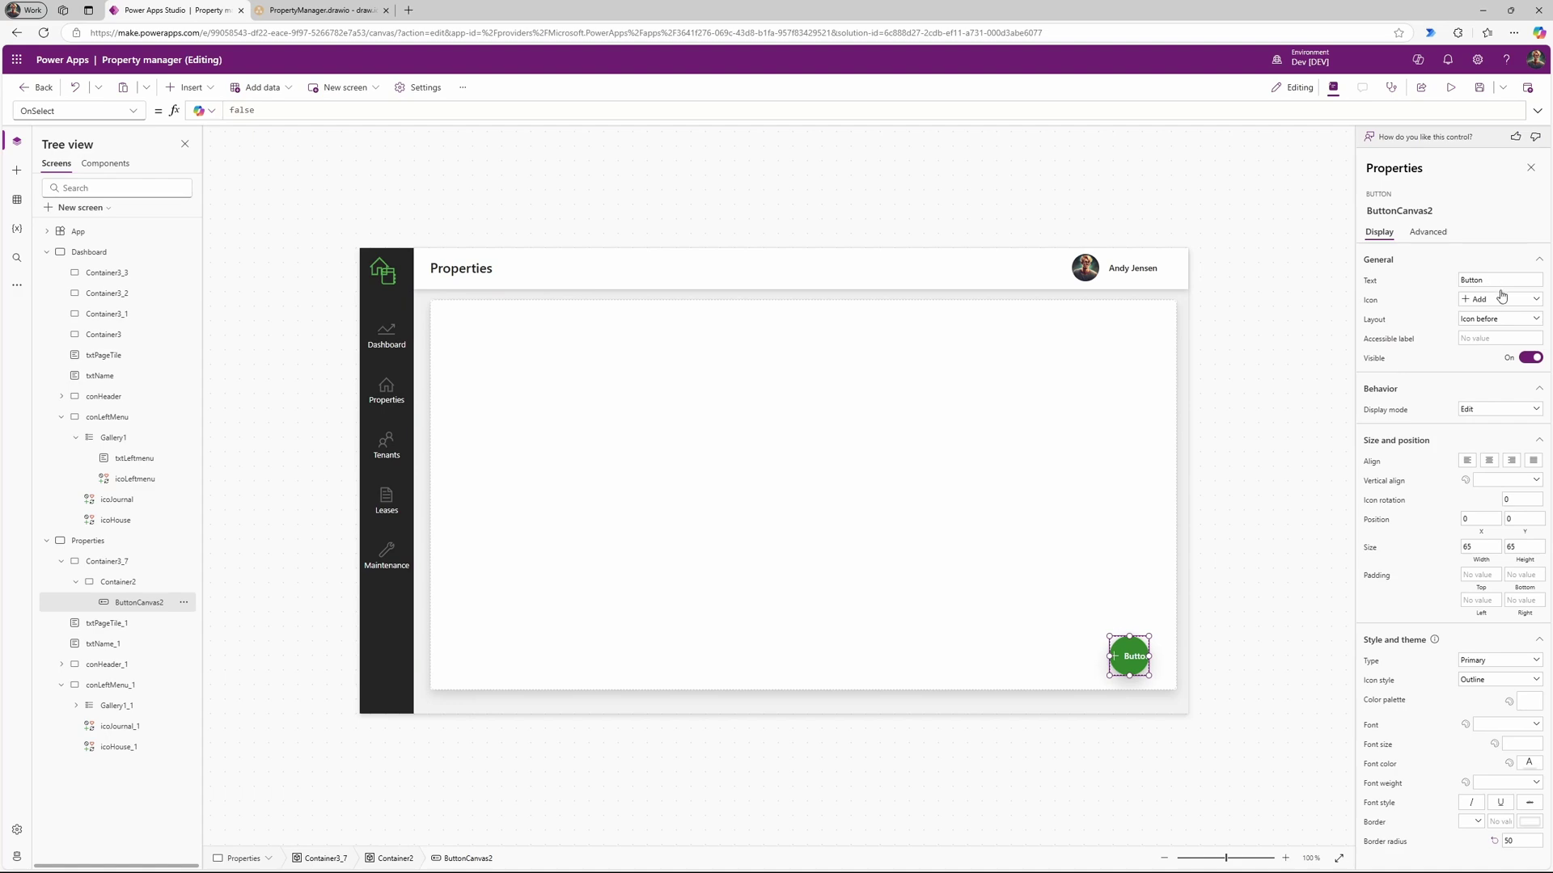
pyautogui.click(1504, 320)
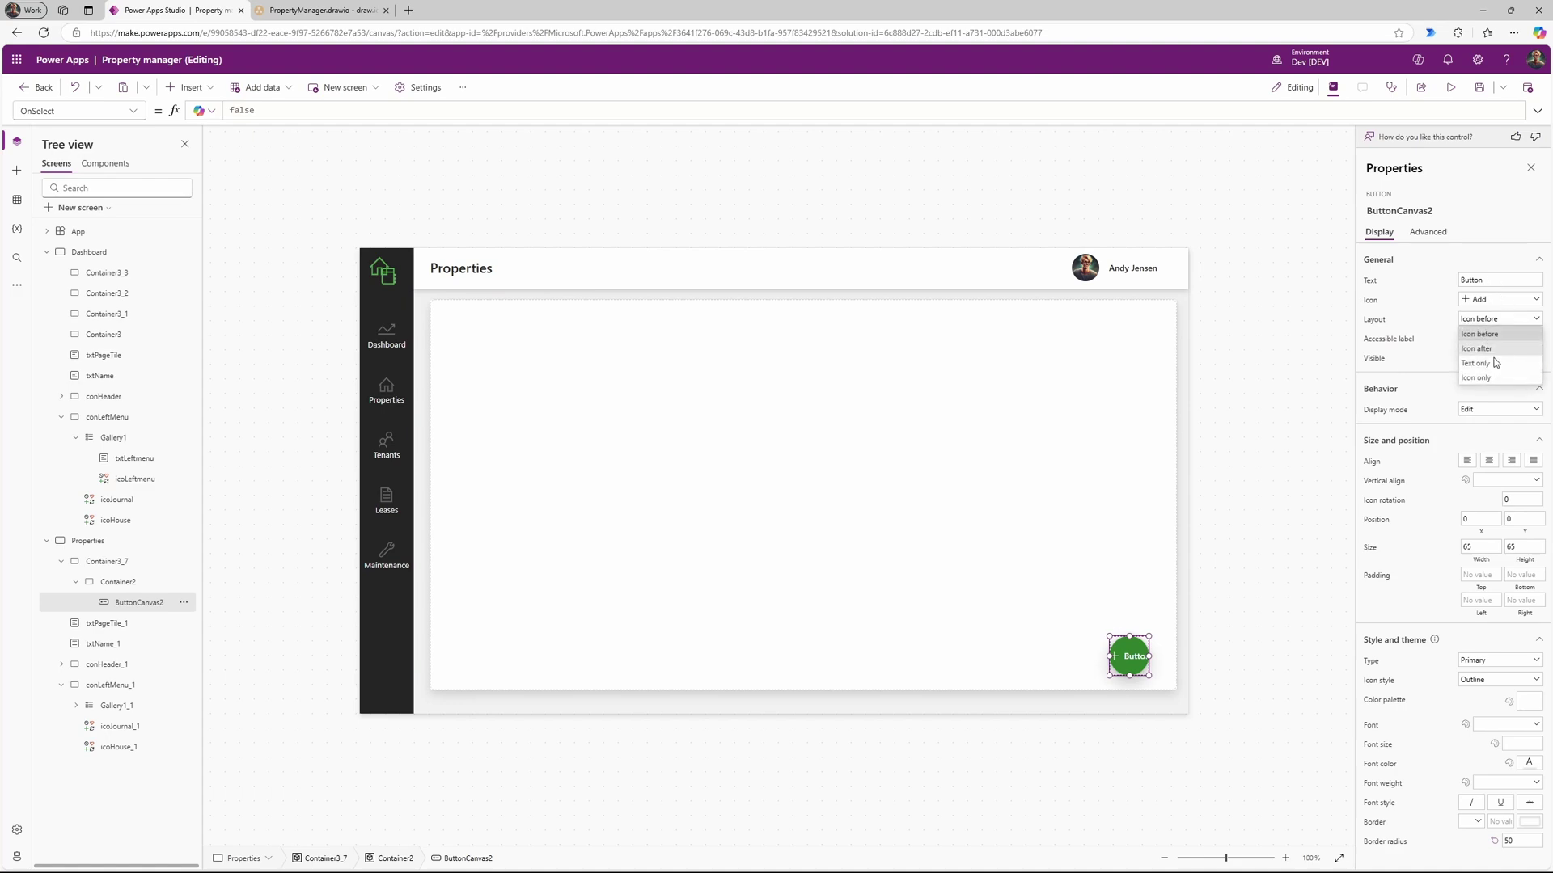
pyautogui.click(1487, 376)
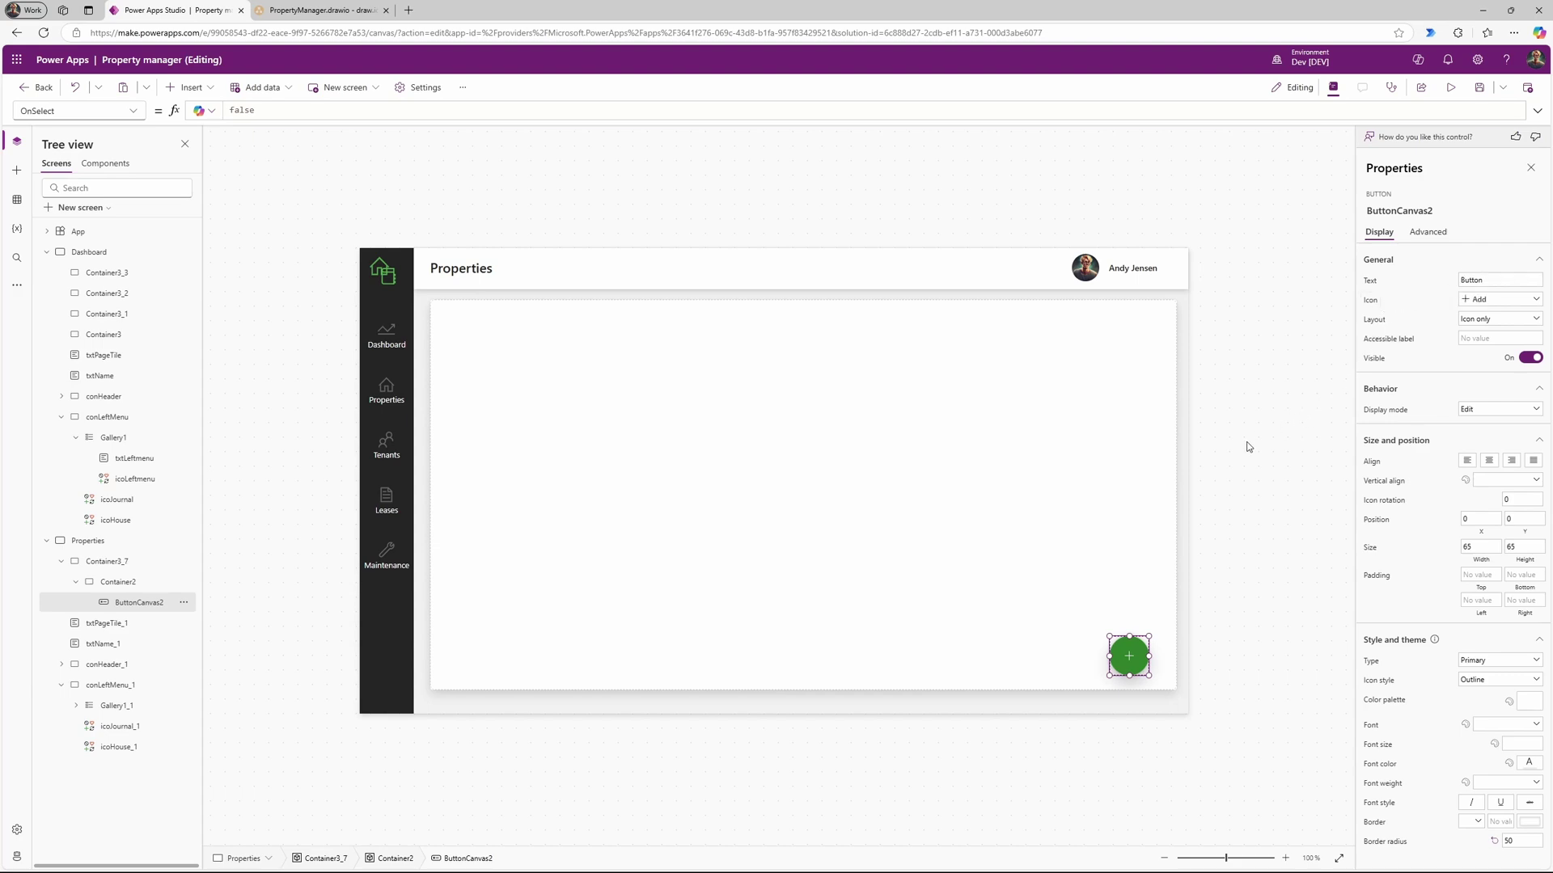
pyautogui.click(1147, 518)
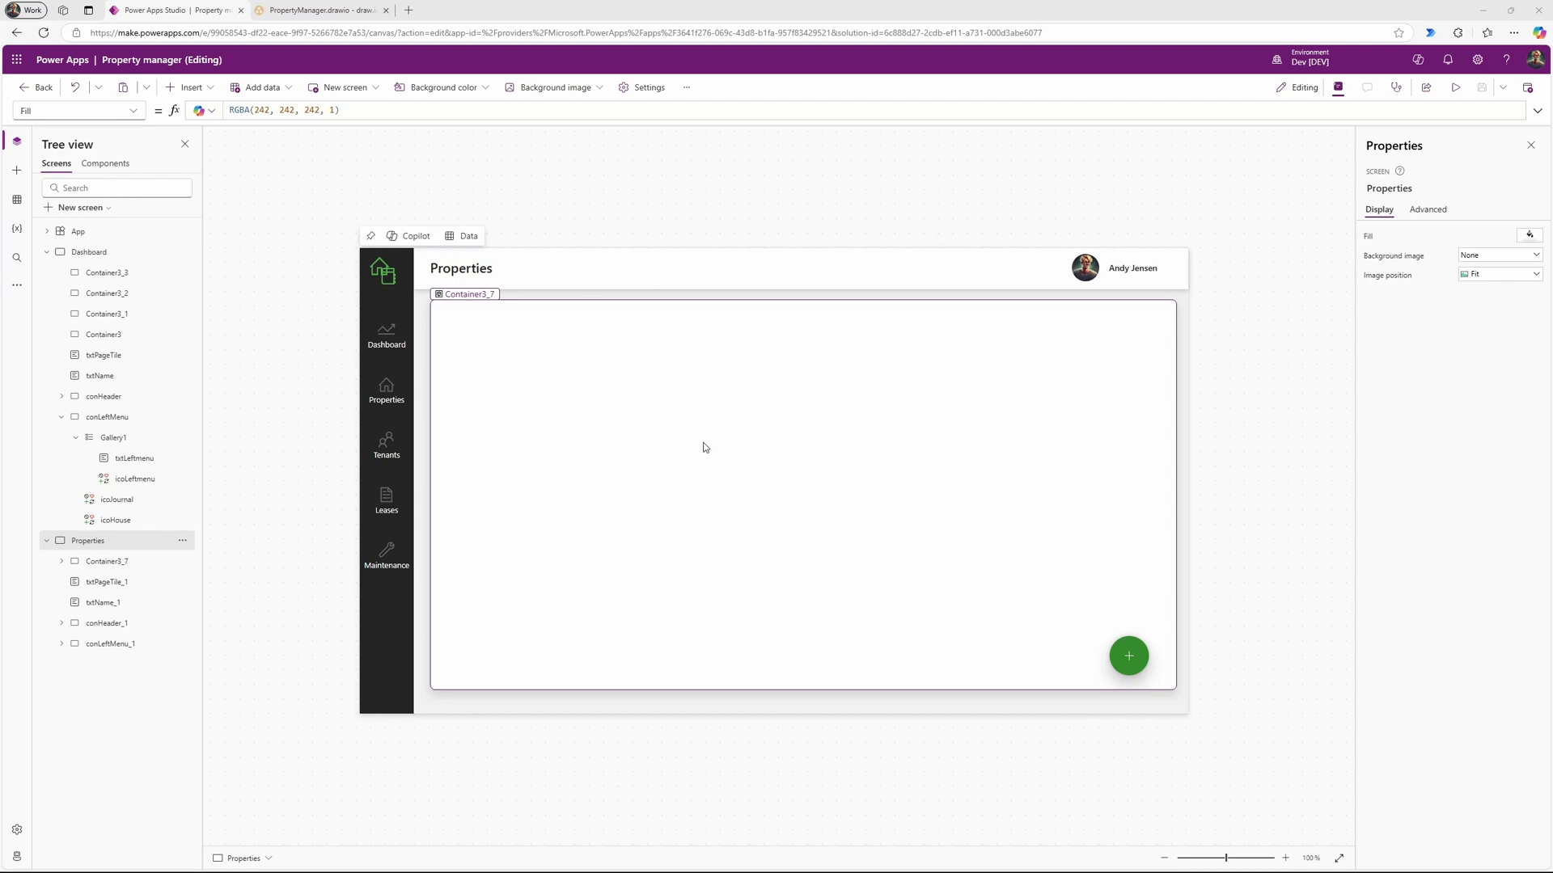
# Step: Insert a rectangle on the Properties screen and stretch it over the whole screen, 1366 by 768 at X 0, Y 0
pyautogui.click(215, 90)
pyautogui.write('re')
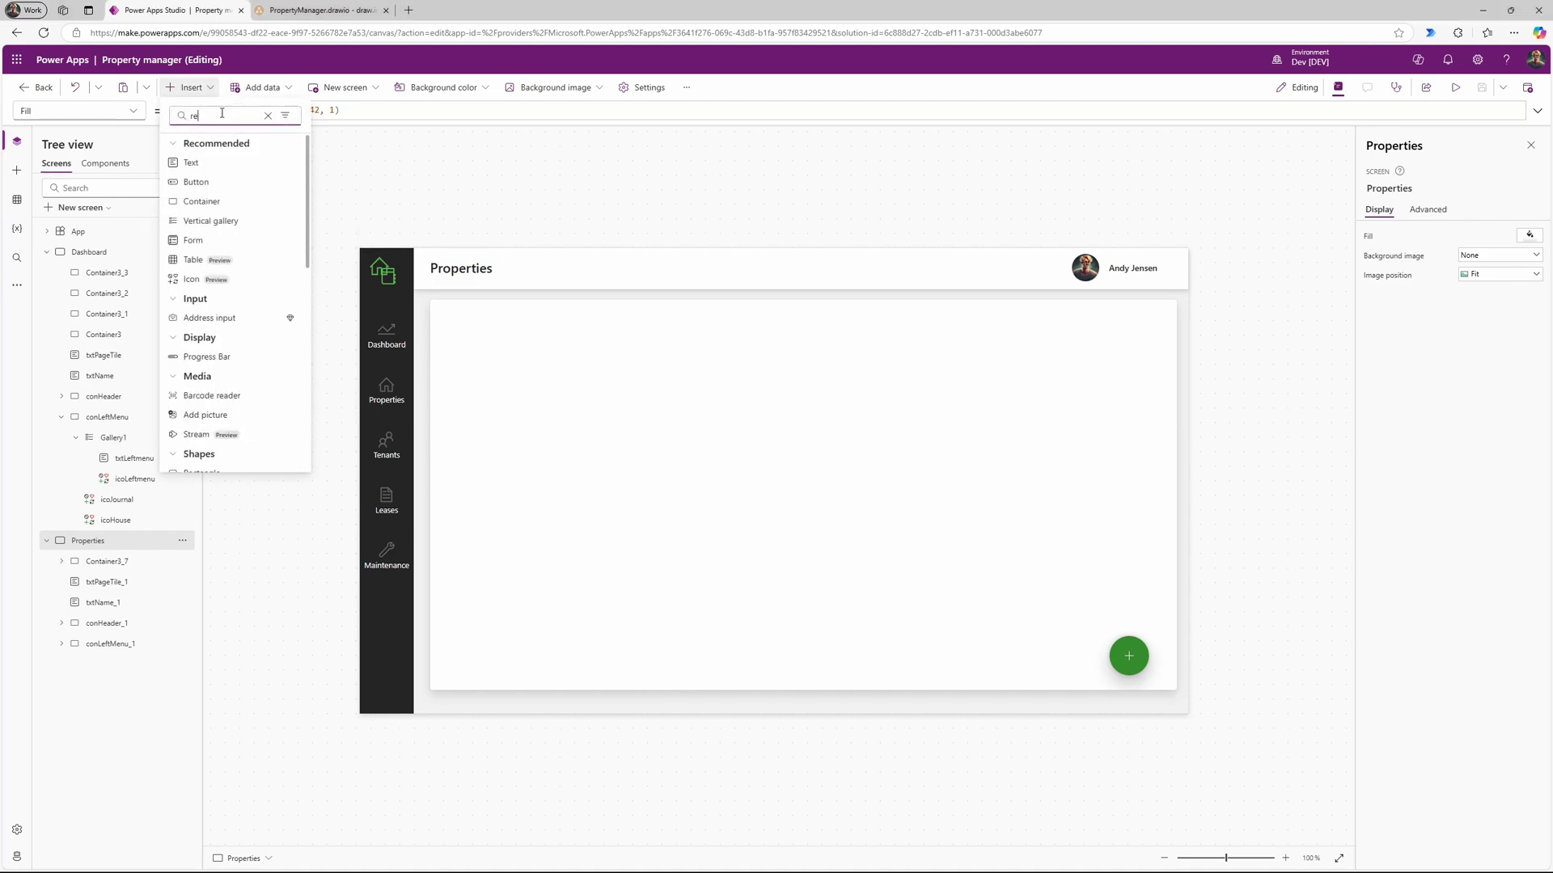
pyautogui.write('cta')
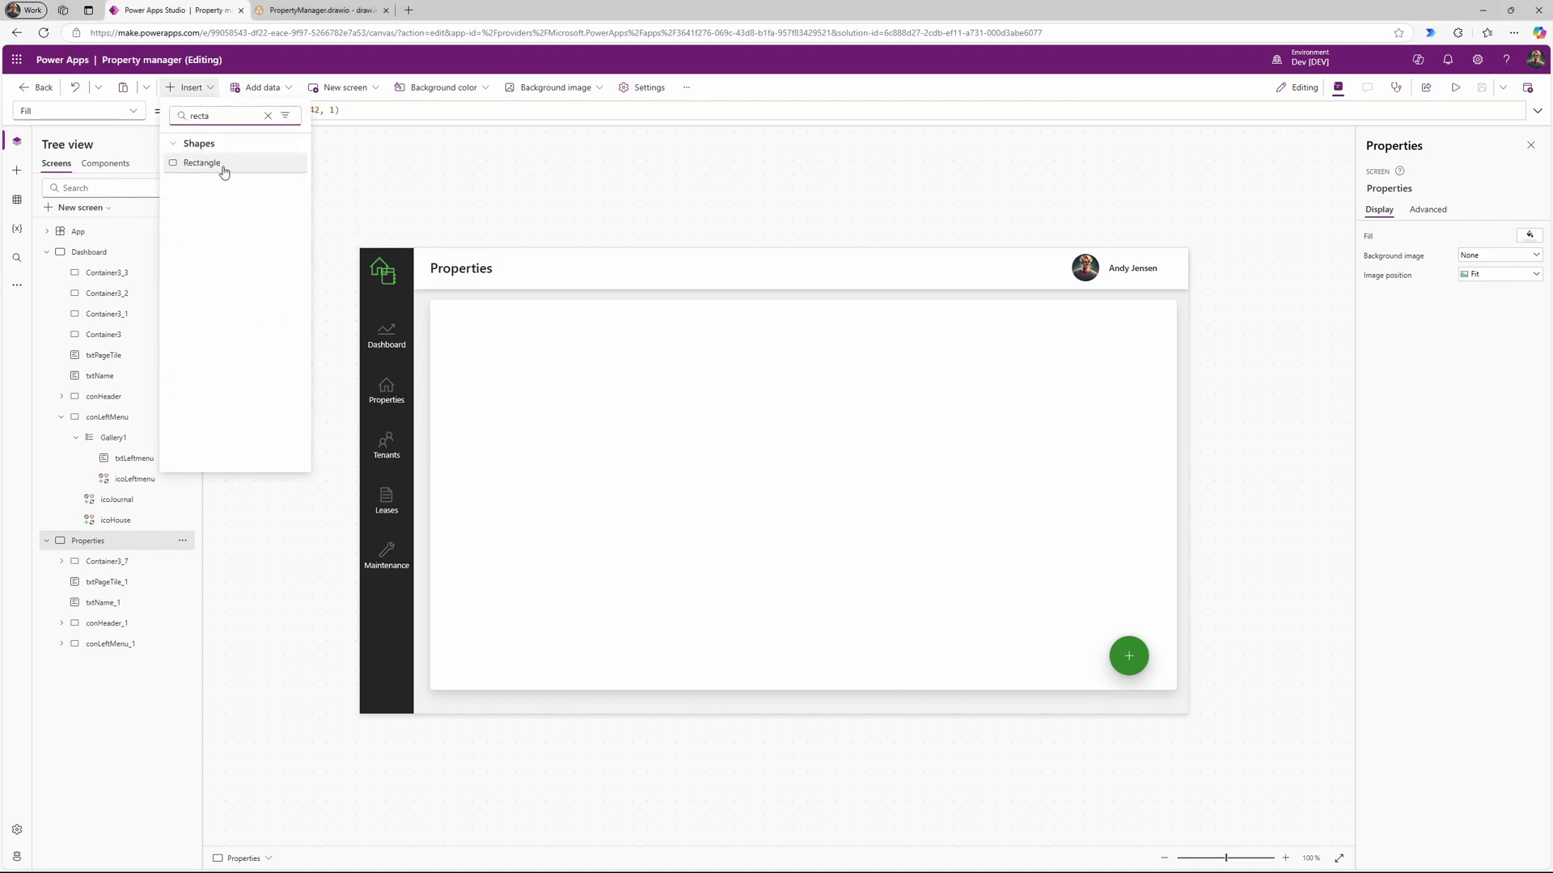
pyautogui.click(222, 164)
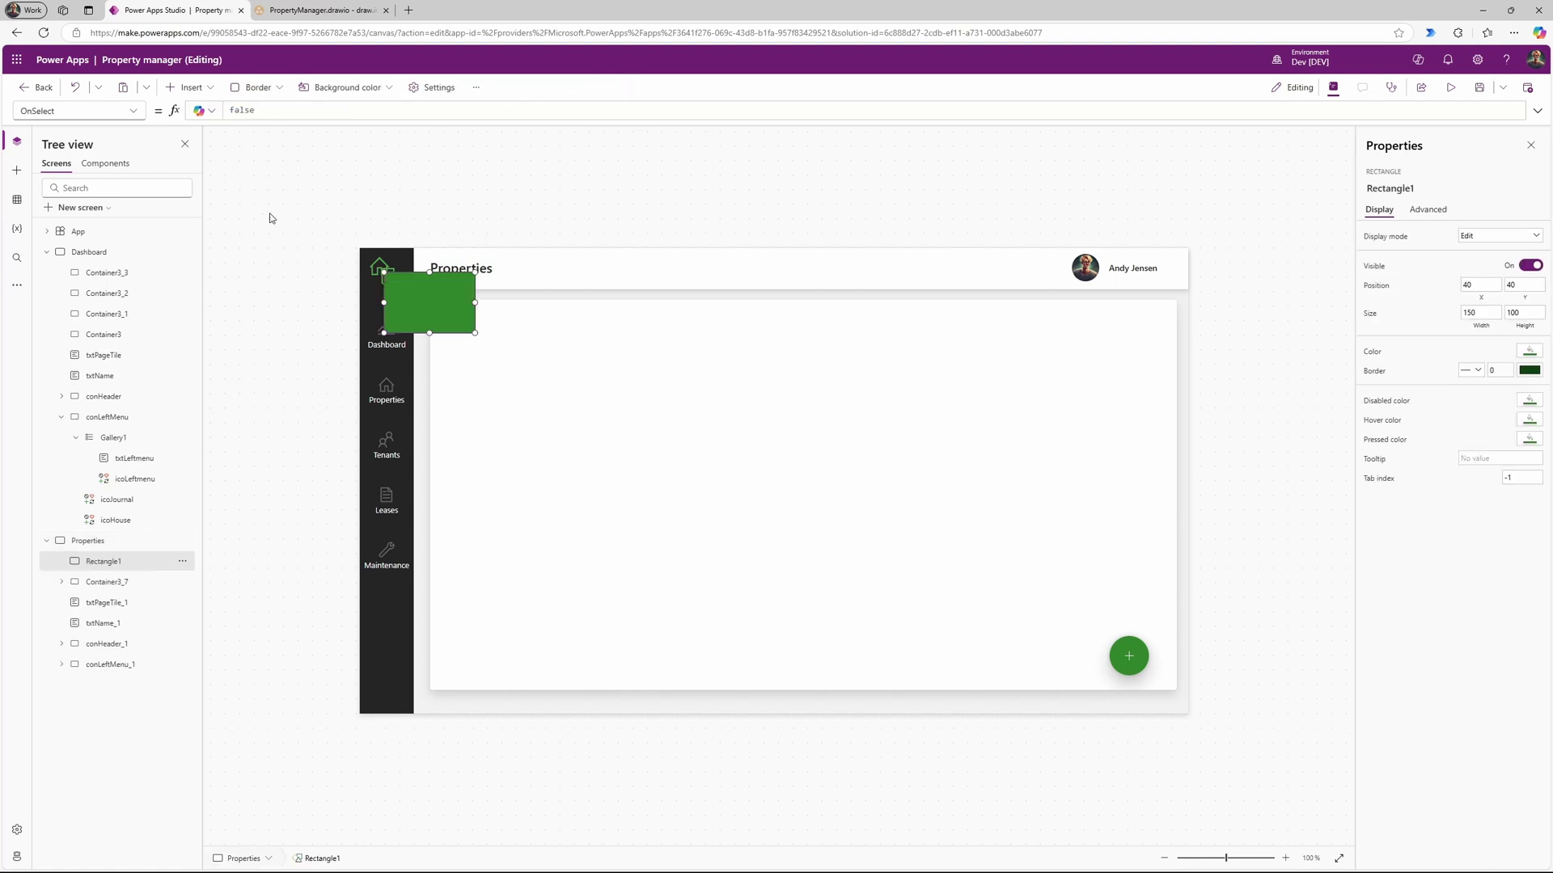
pyautogui.moveTo(427, 302); pyautogui.dragTo(386, 266)
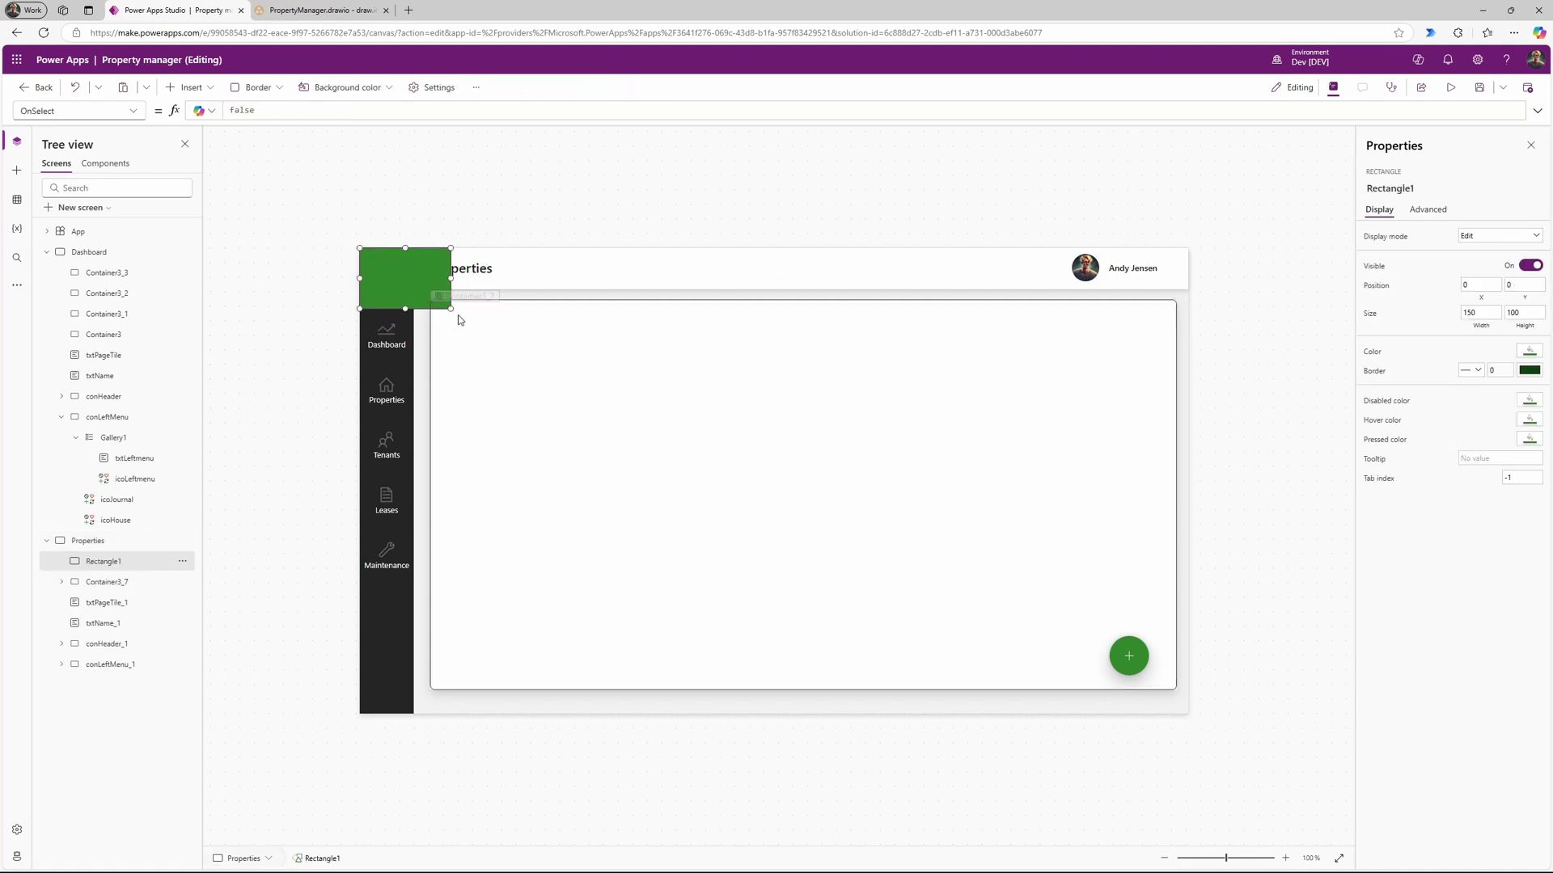
pyautogui.moveTo(450, 308); pyautogui.dragTo(1192, 722)
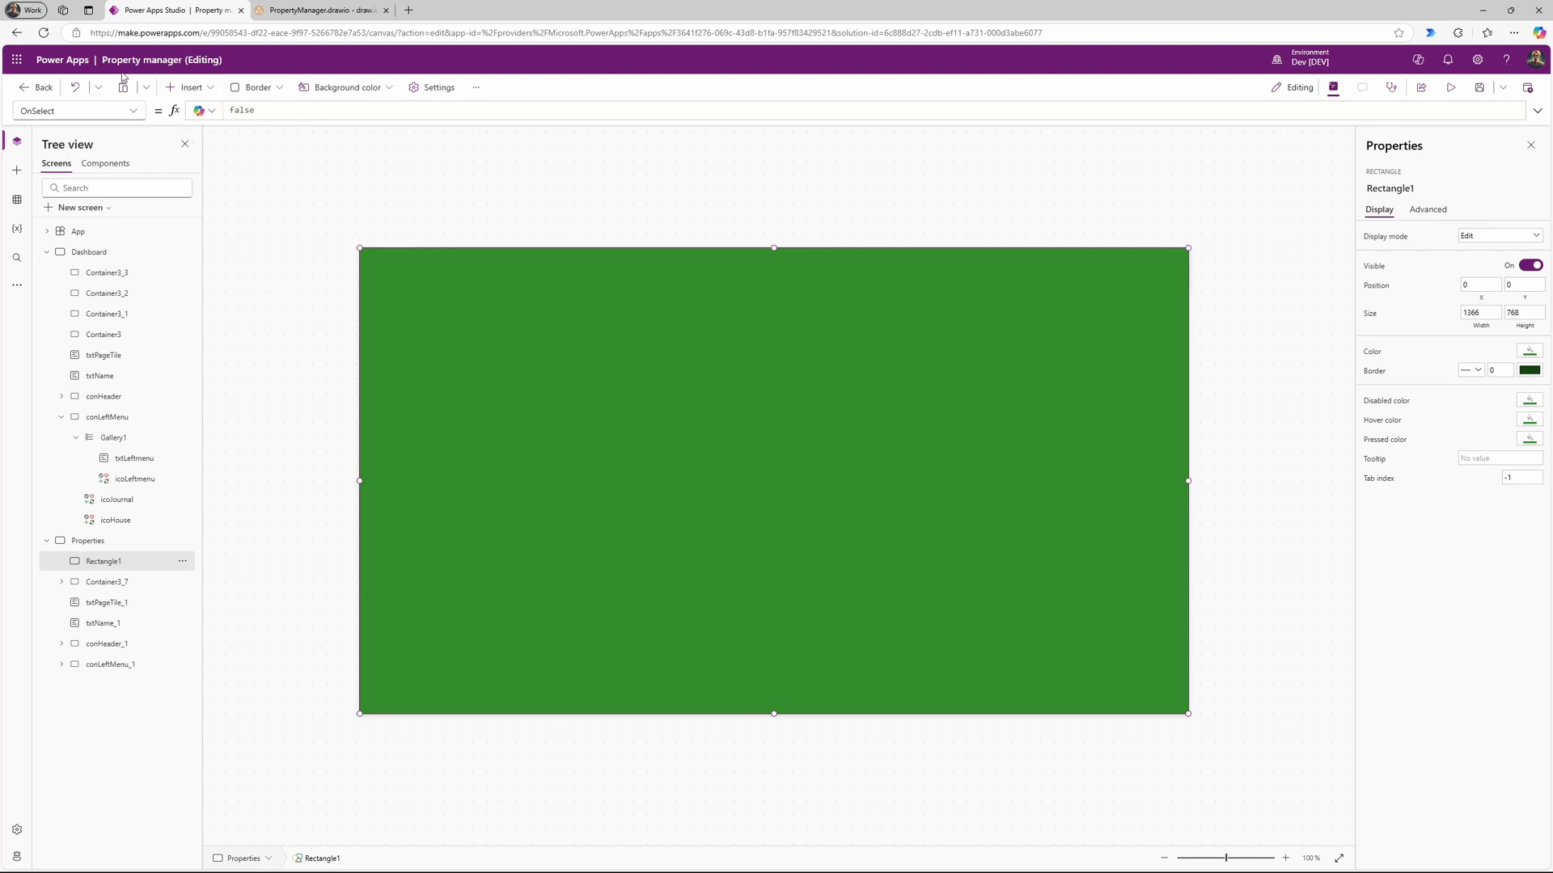
# Step: Set the rectangle's Fill to a semi-transparent black, RGBA(0,0,0,0.45)
pyautogui.click(135, 118)
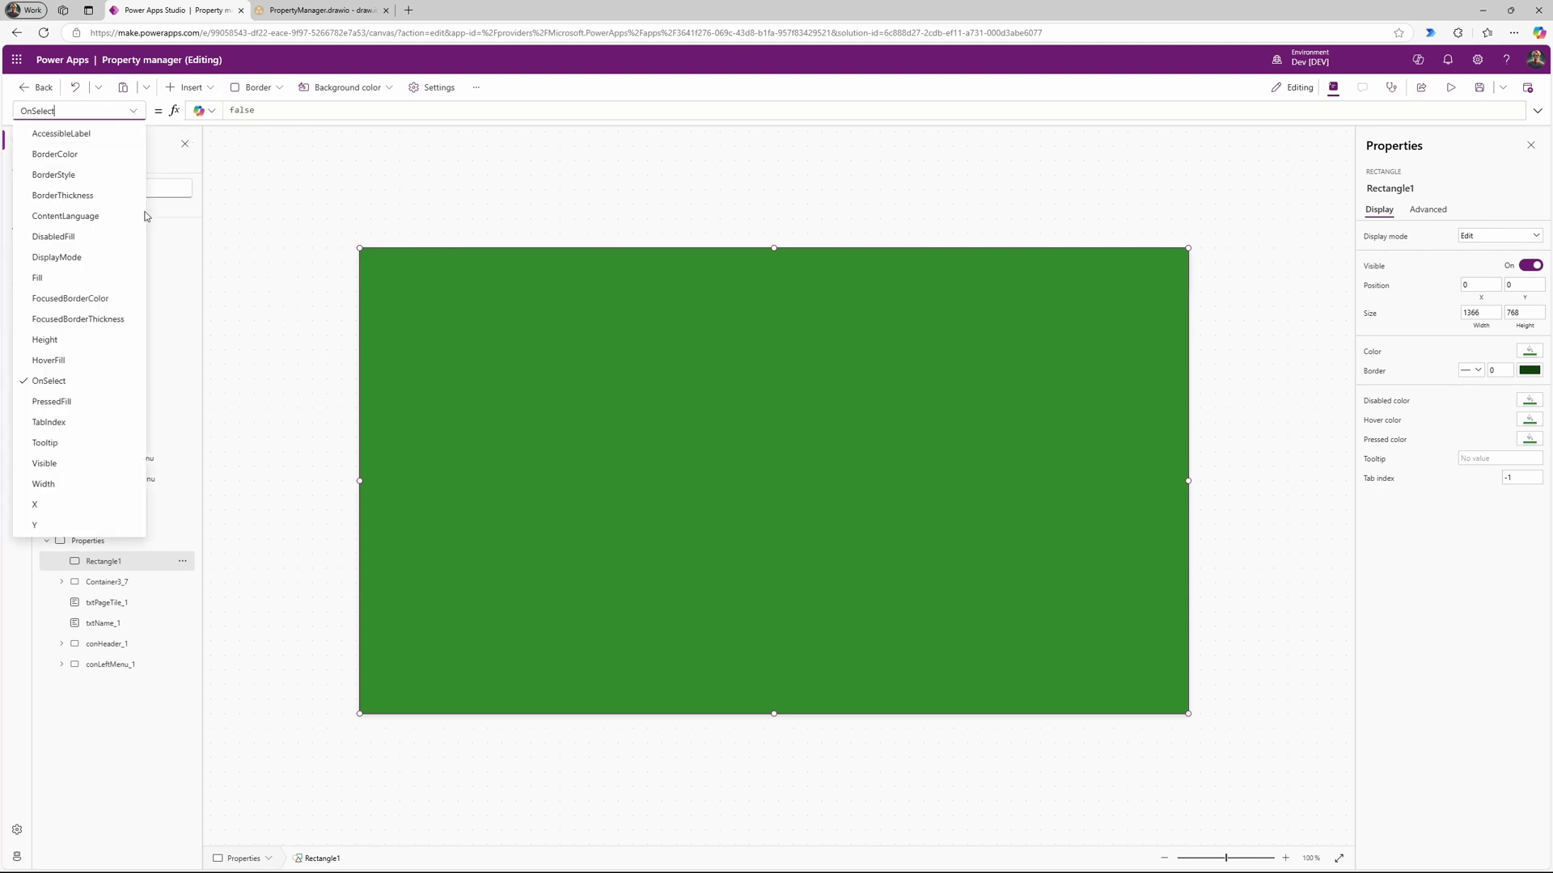
pyautogui.click(57, 274)
pyautogui.moveTo(351, 110); pyautogui.dragTo(220, 107)
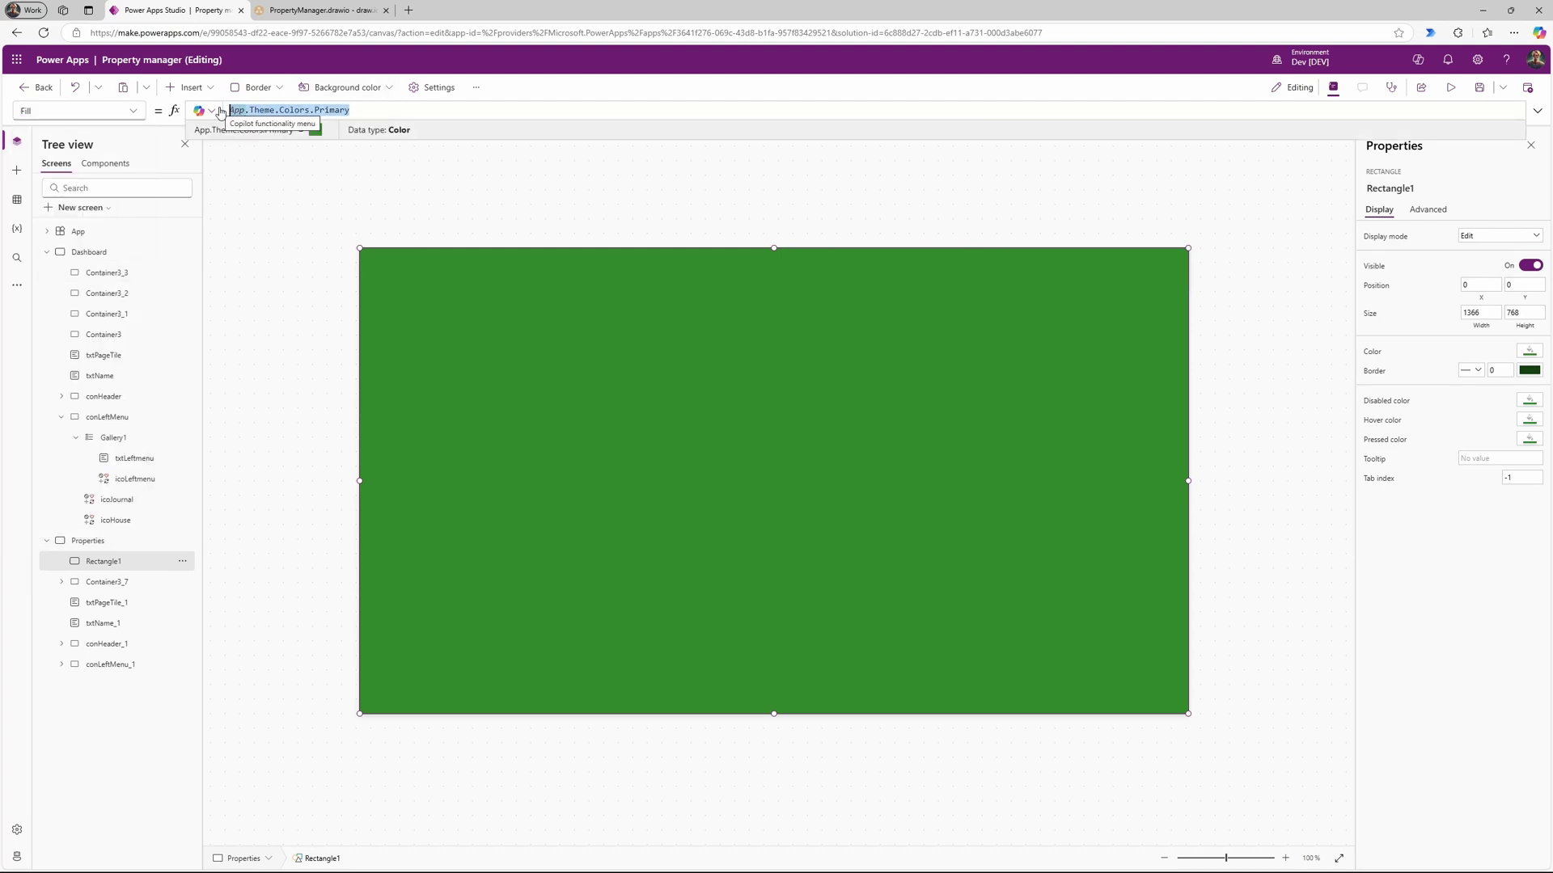
pyautogui.write('RGBA(')
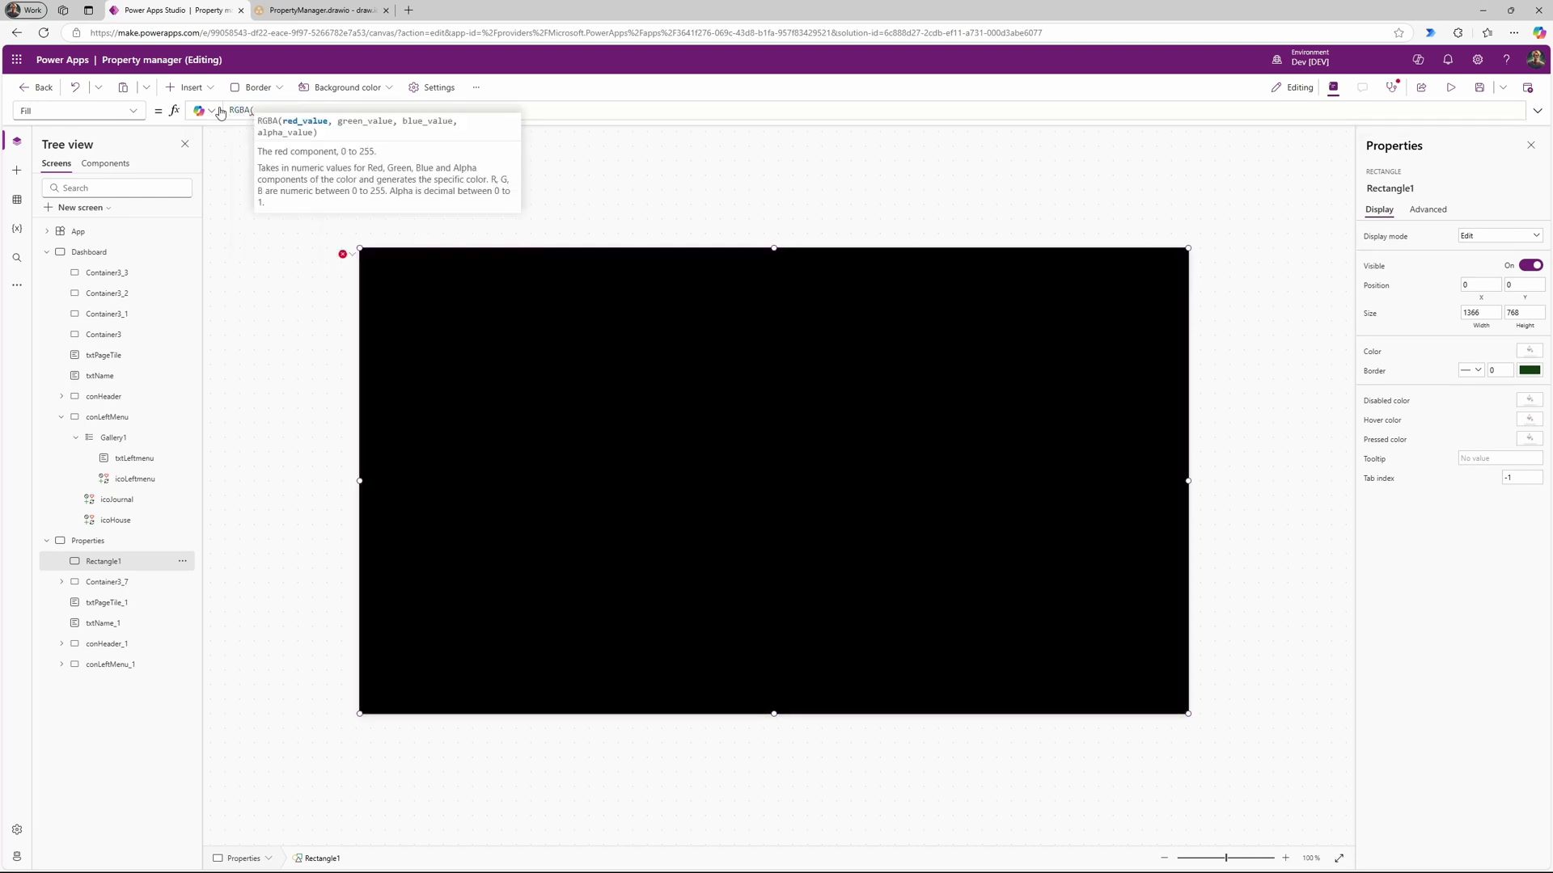
pyautogui.write('0,0,0,0.65)')
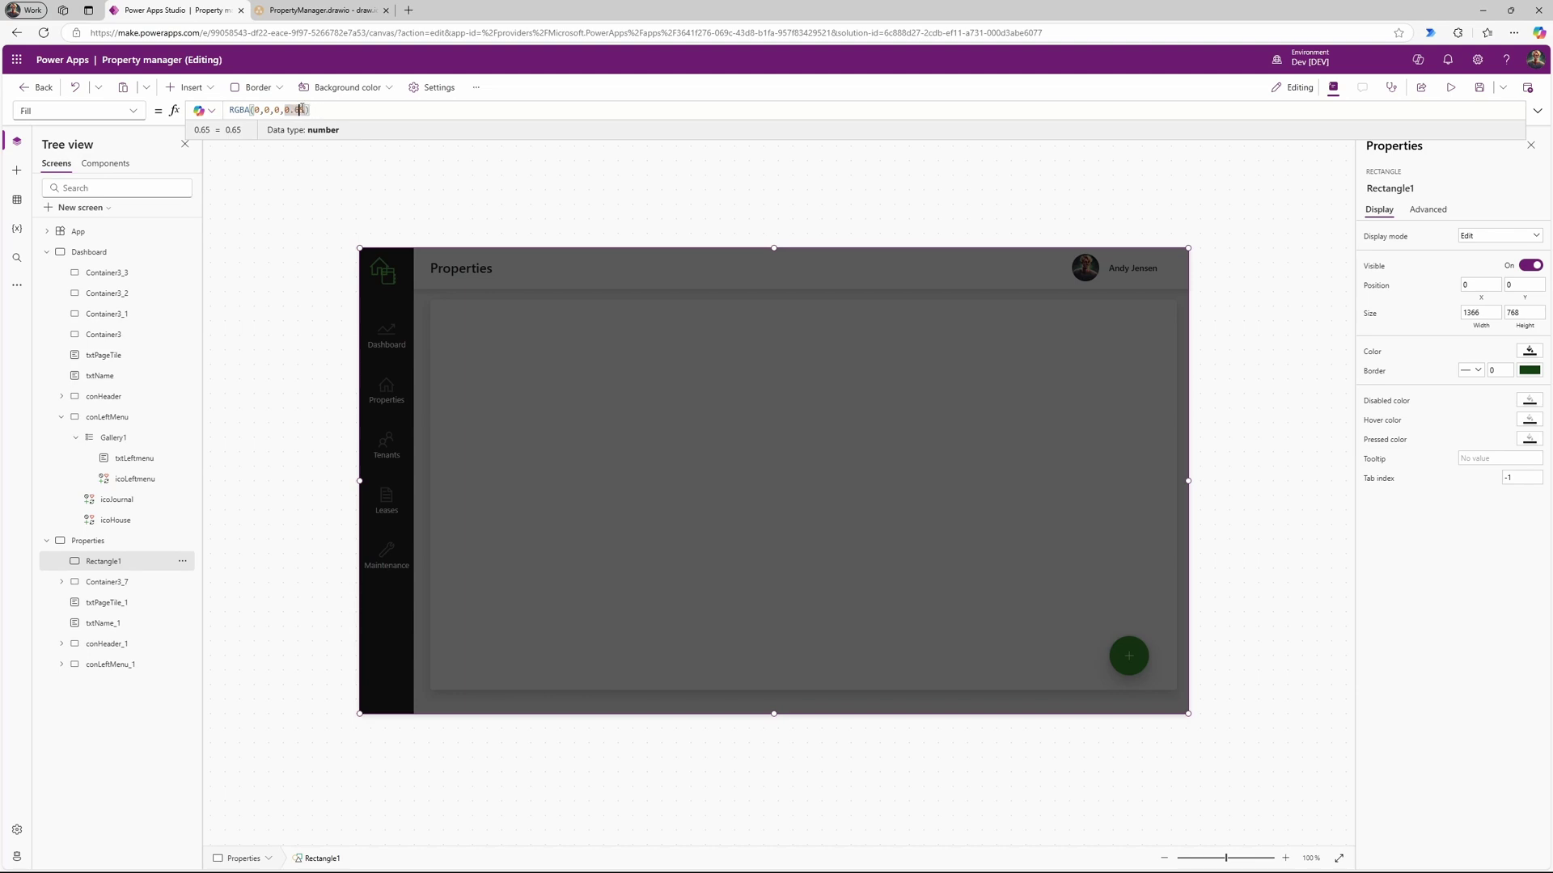
pyautogui.write('0.5')
pyautogui.write('5')
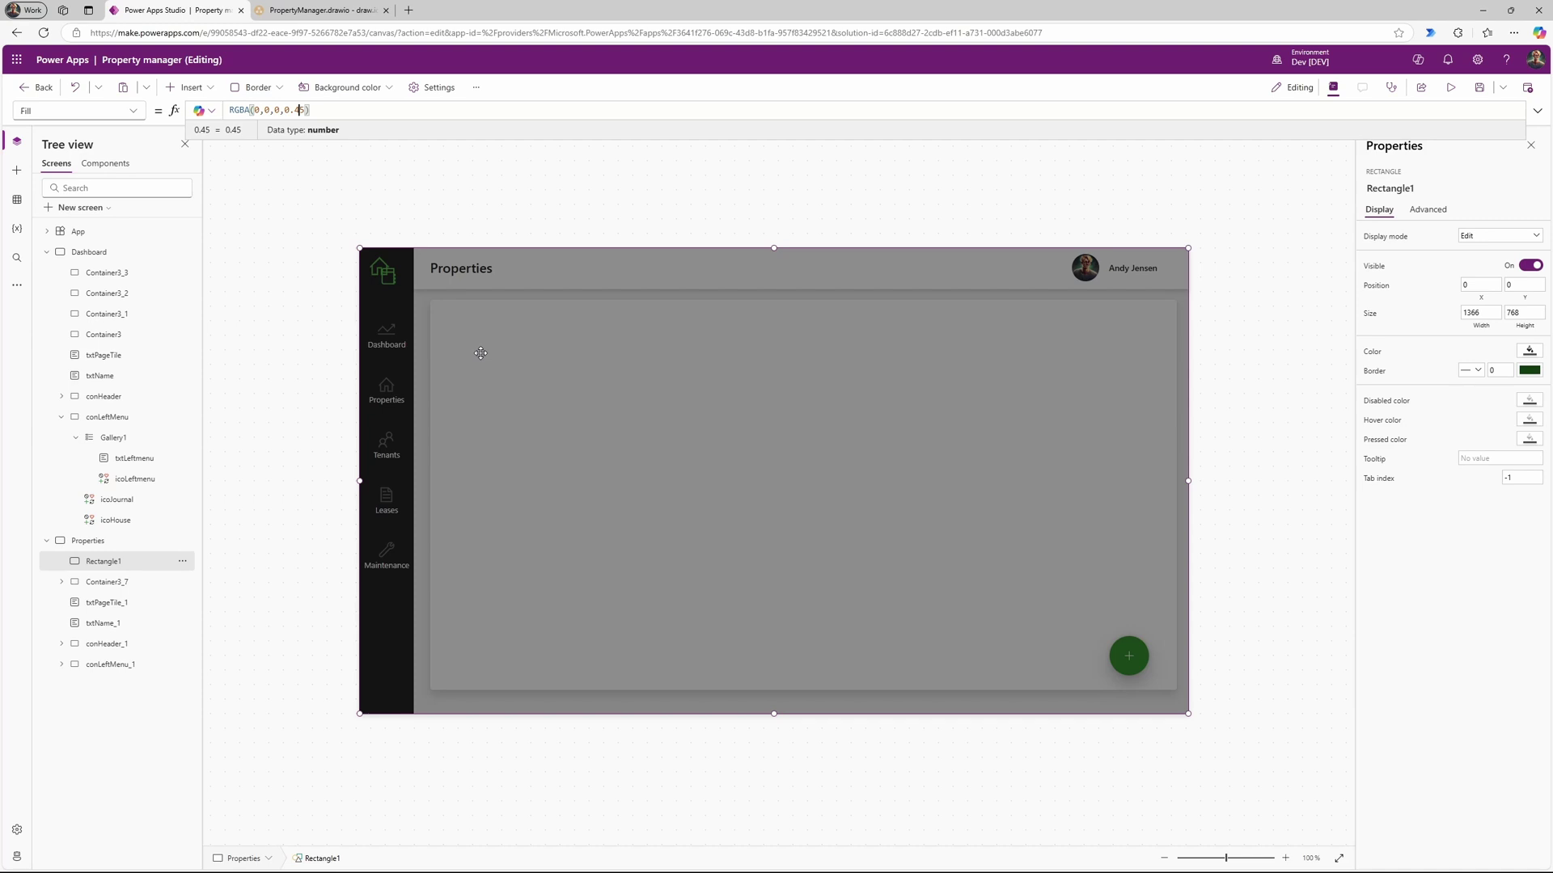
# Step: Hide the overlay rectangle by setting its Visible property to false
pyautogui.click(139, 110)
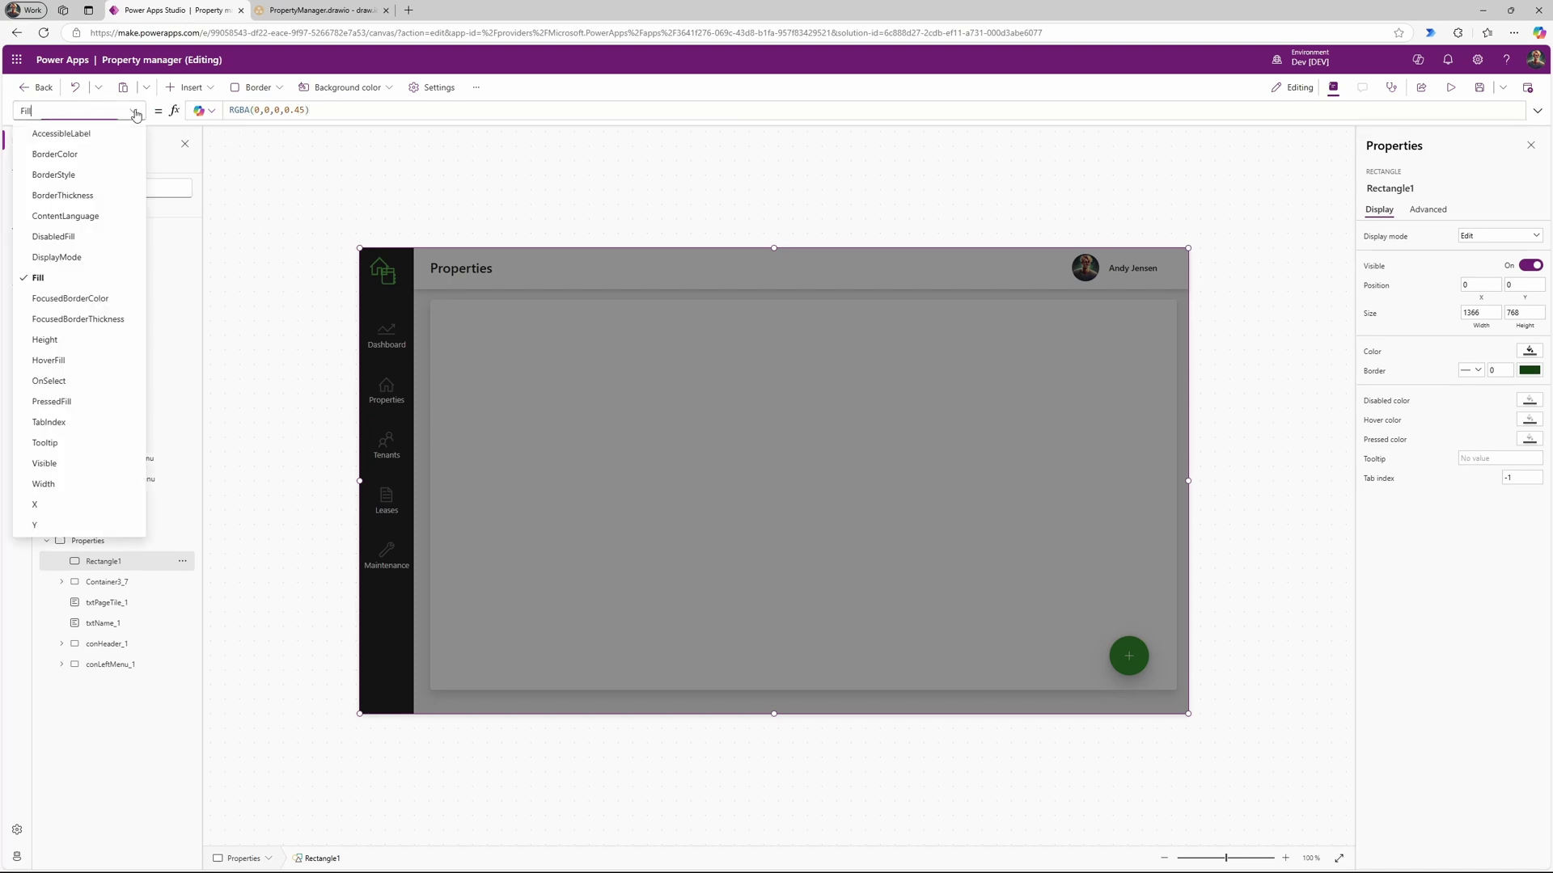
pyautogui.click(84, 462)
pyautogui.moveTo(271, 111); pyautogui.dragTo(227, 110)
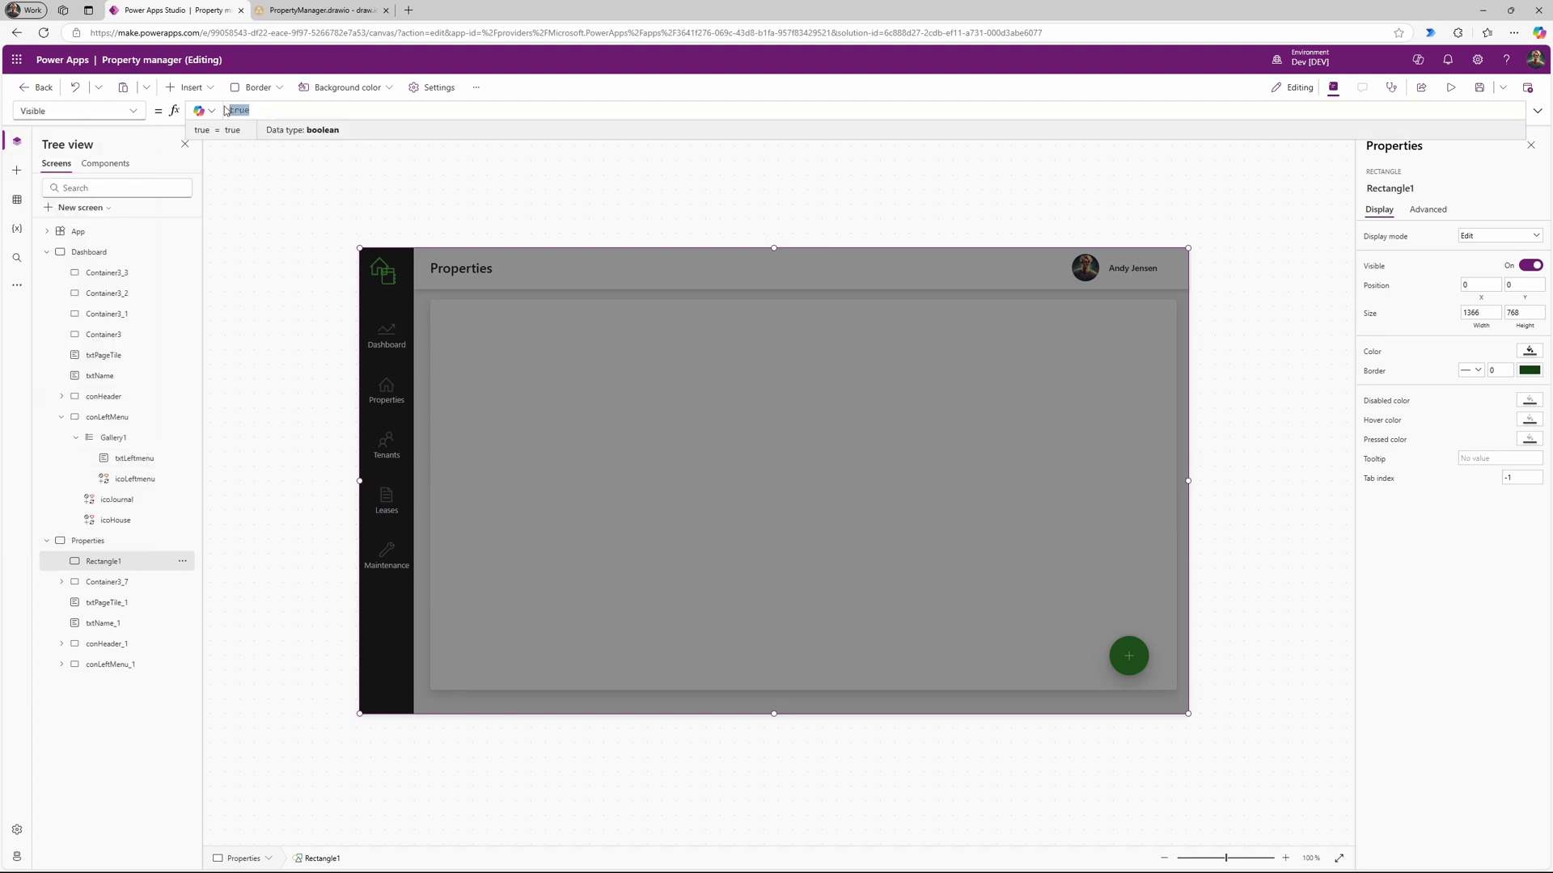
pyautogui.write('false')
pyautogui.press('Return')
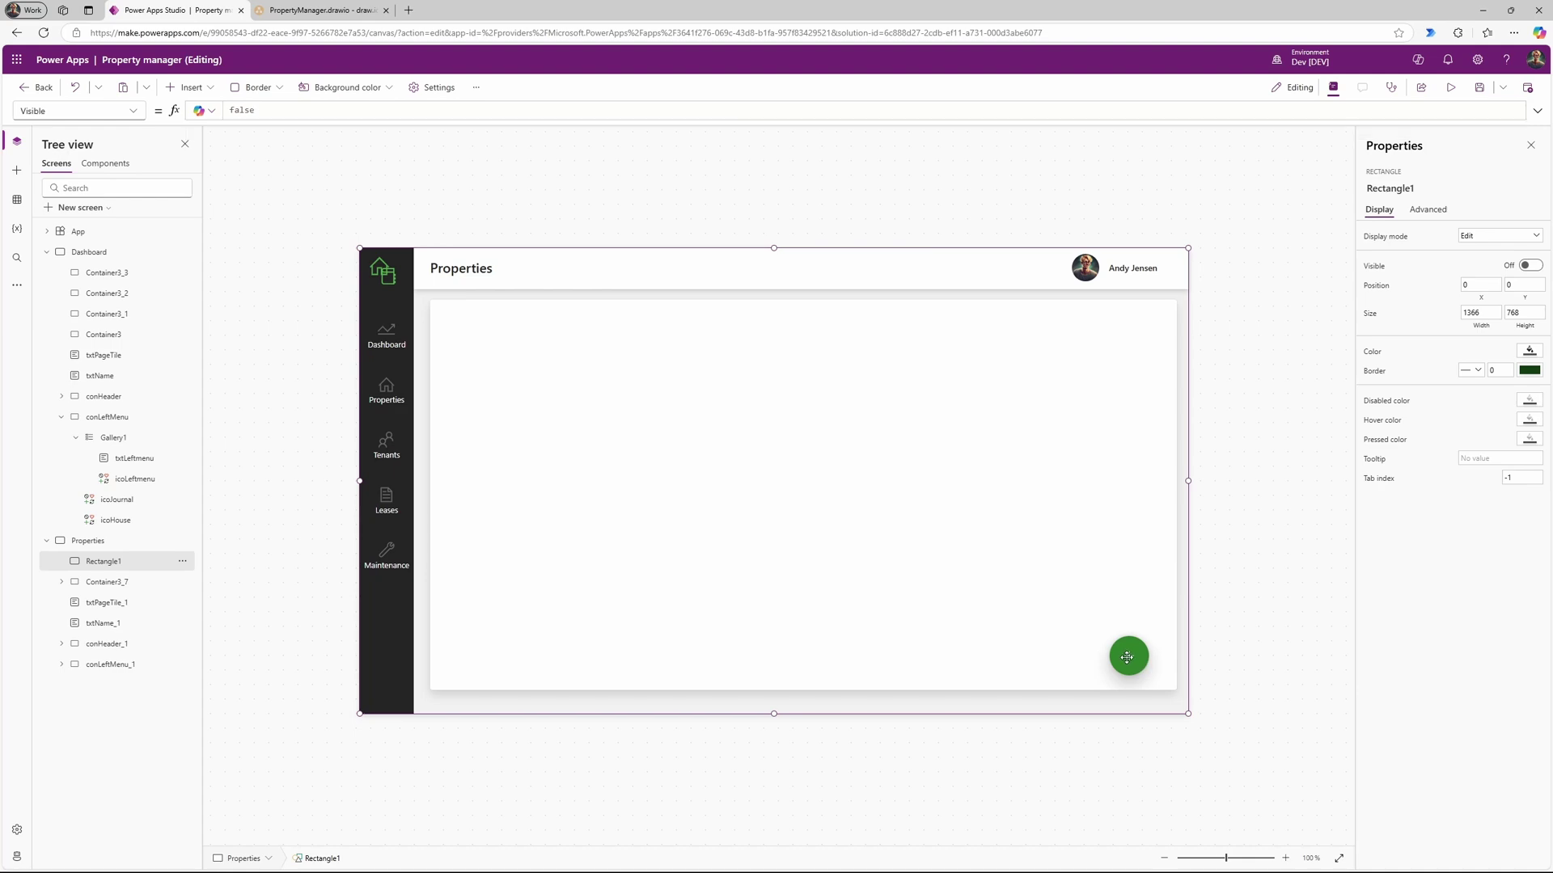
pyautogui.click(1245, 654)
# Step: Replace the round add button's OnSelect formula with Update(locShowCreationModal,true)
pyautogui.click(1135, 661)
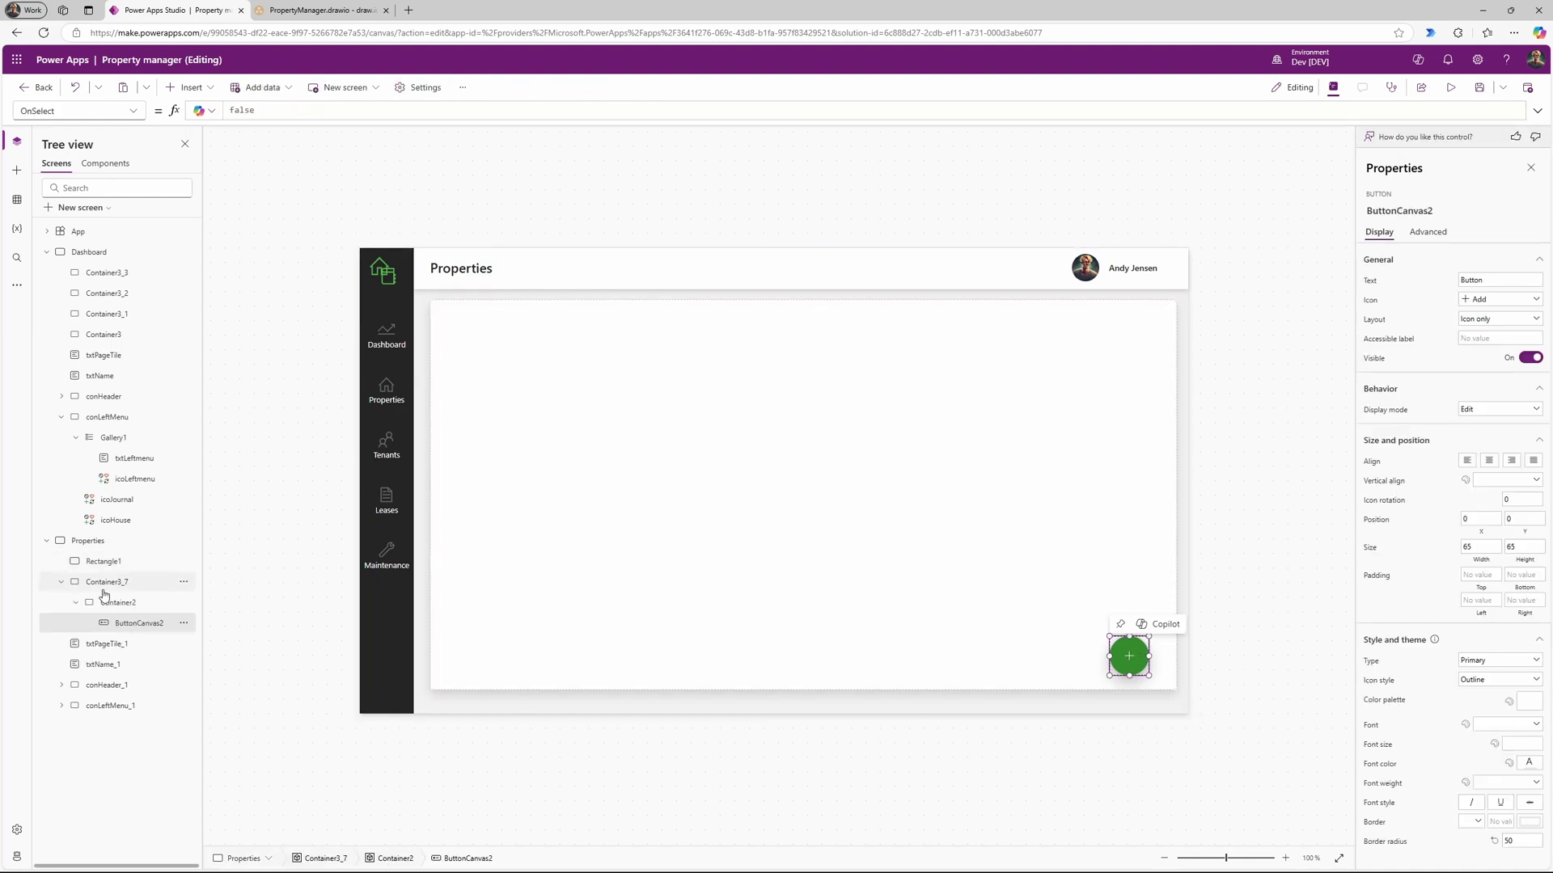
pyautogui.moveTo(277, 110); pyautogui.dragTo(229, 110)
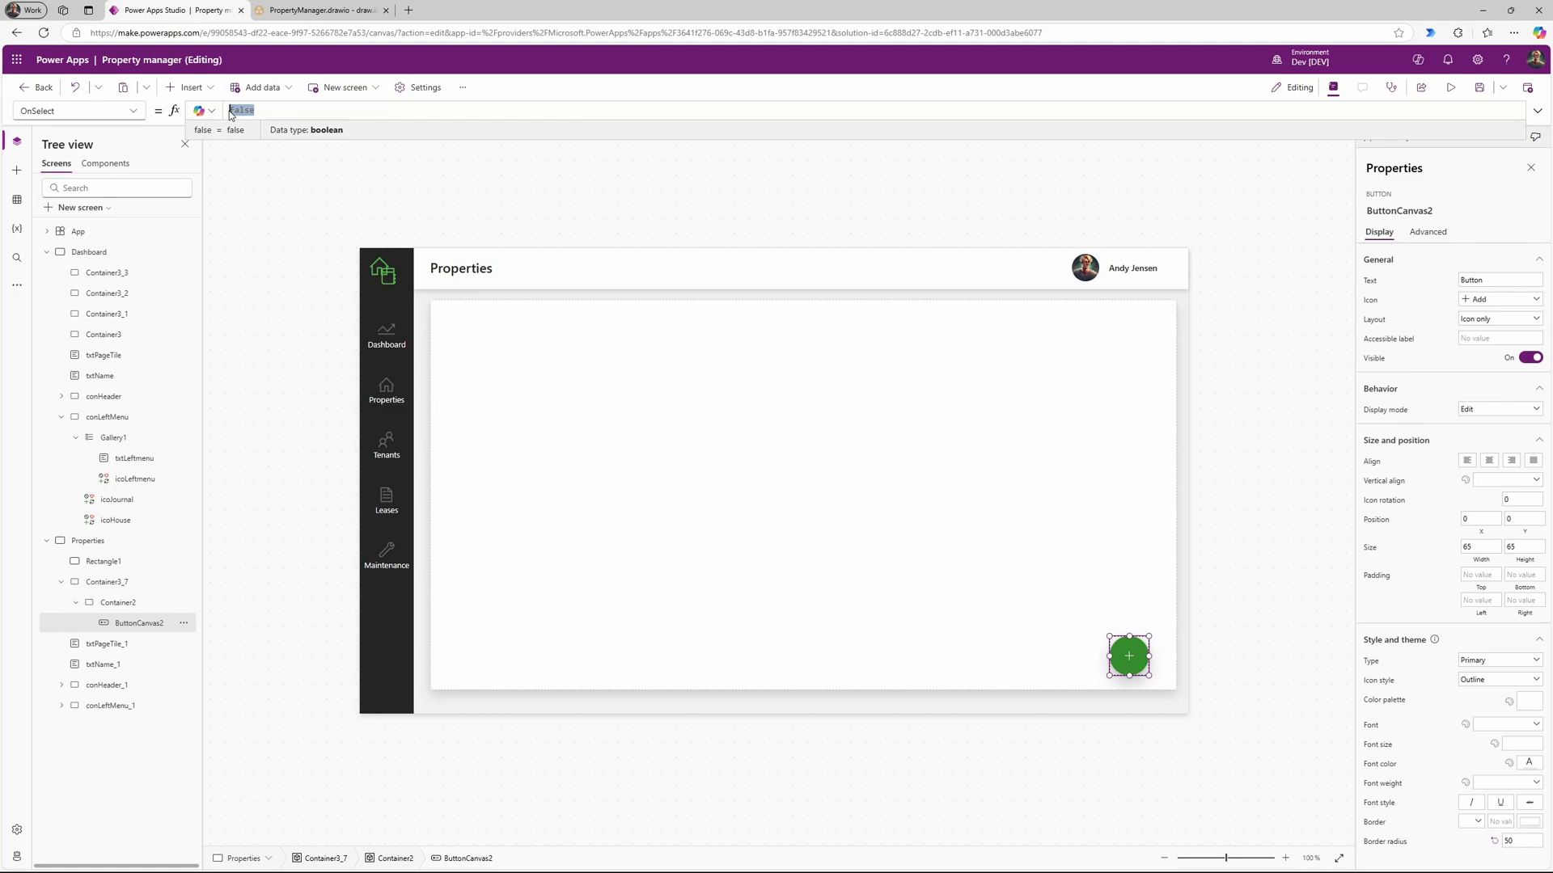
pyautogui.write('Update(')
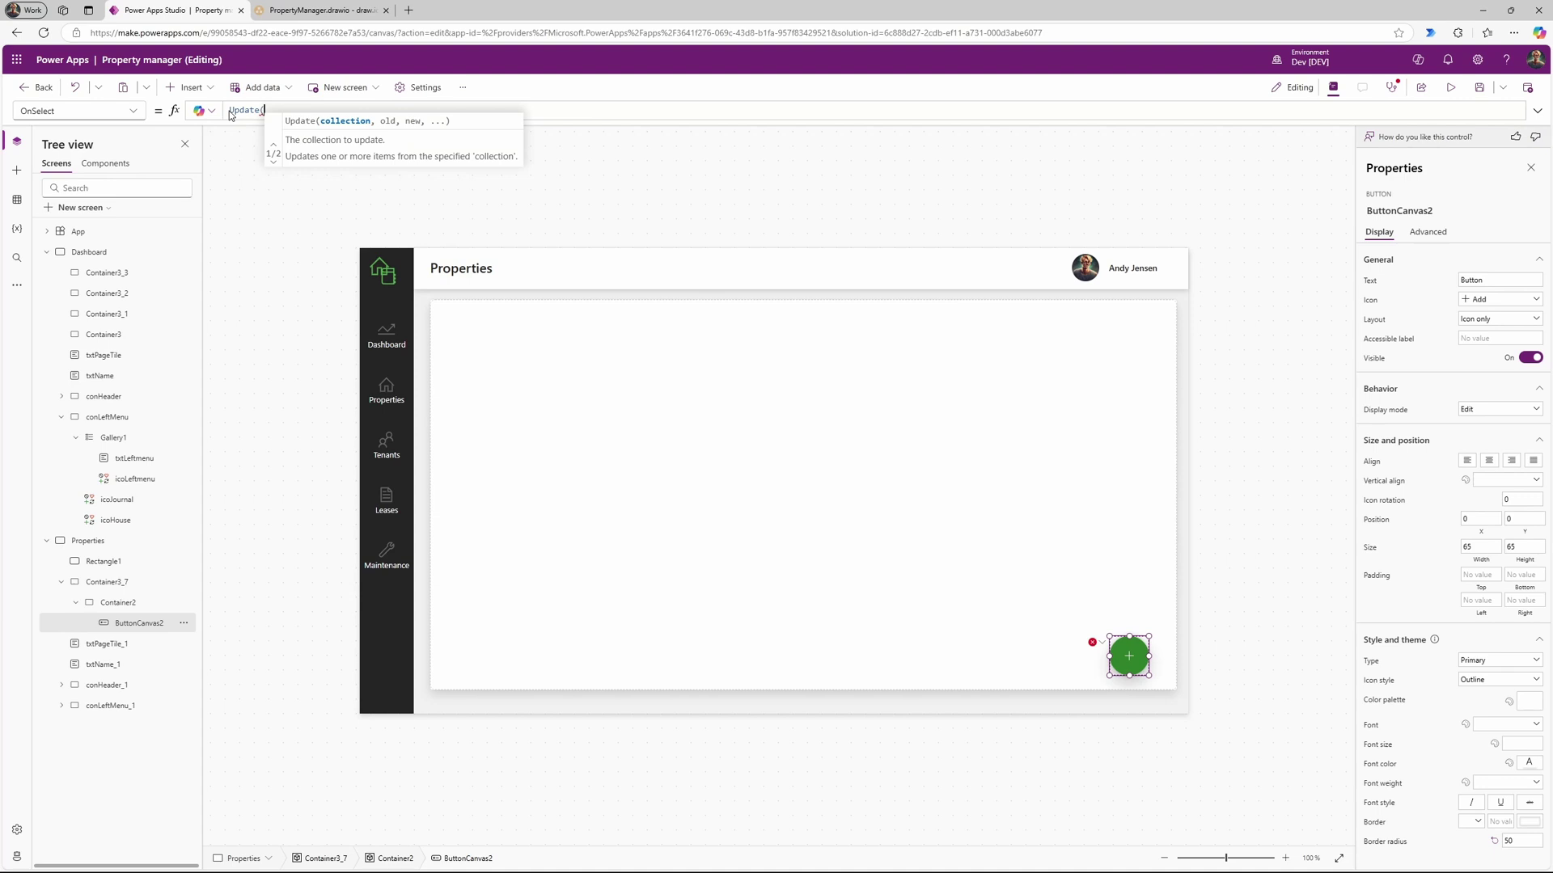
pyautogui.write('loc')
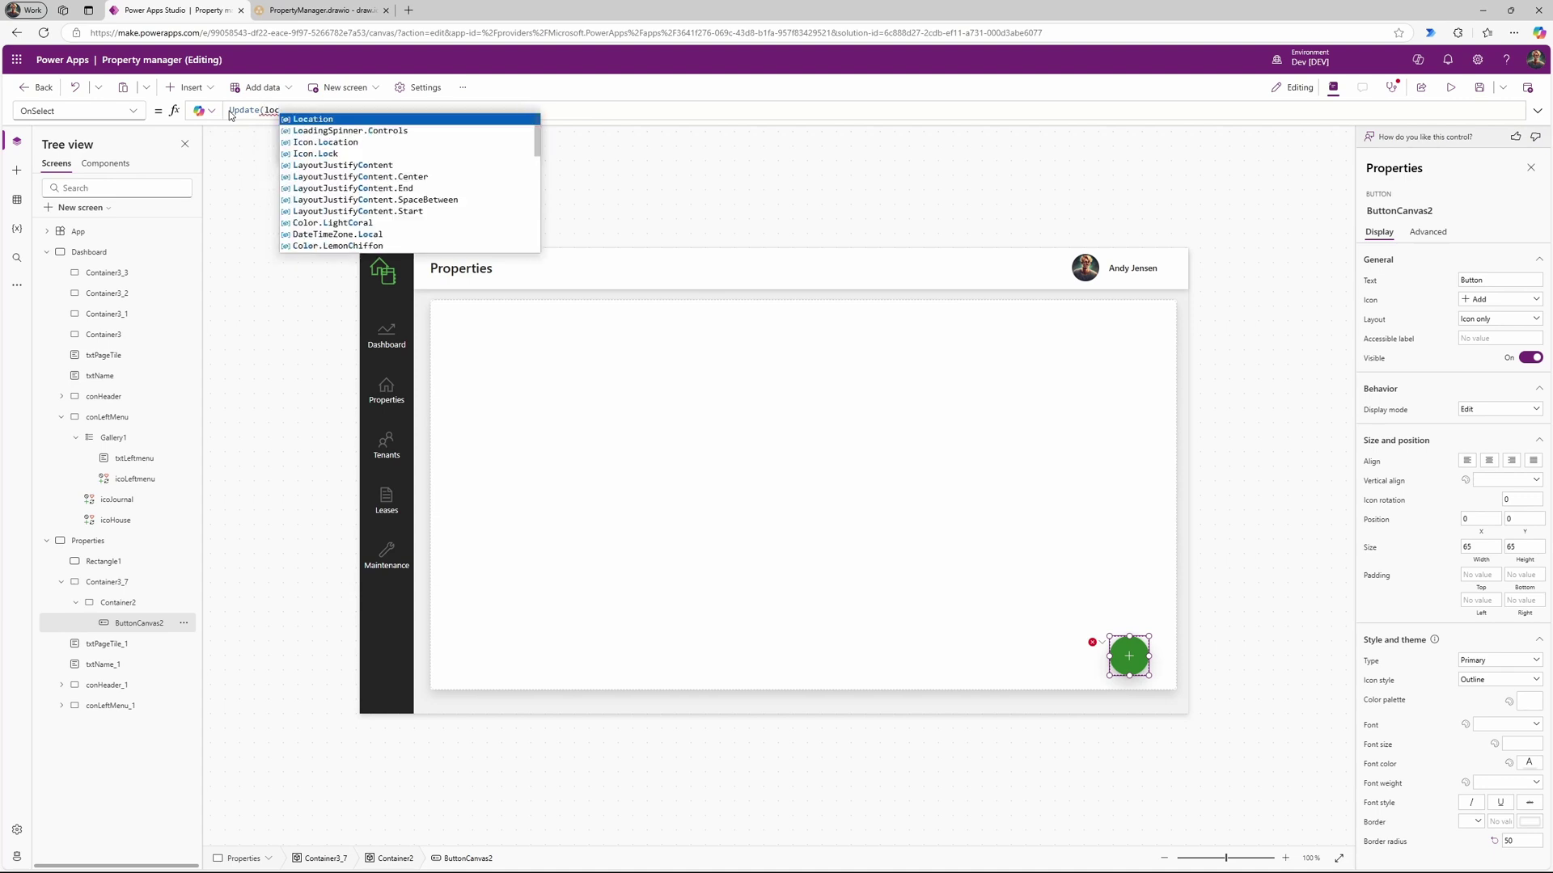
pyautogui.write('Show')
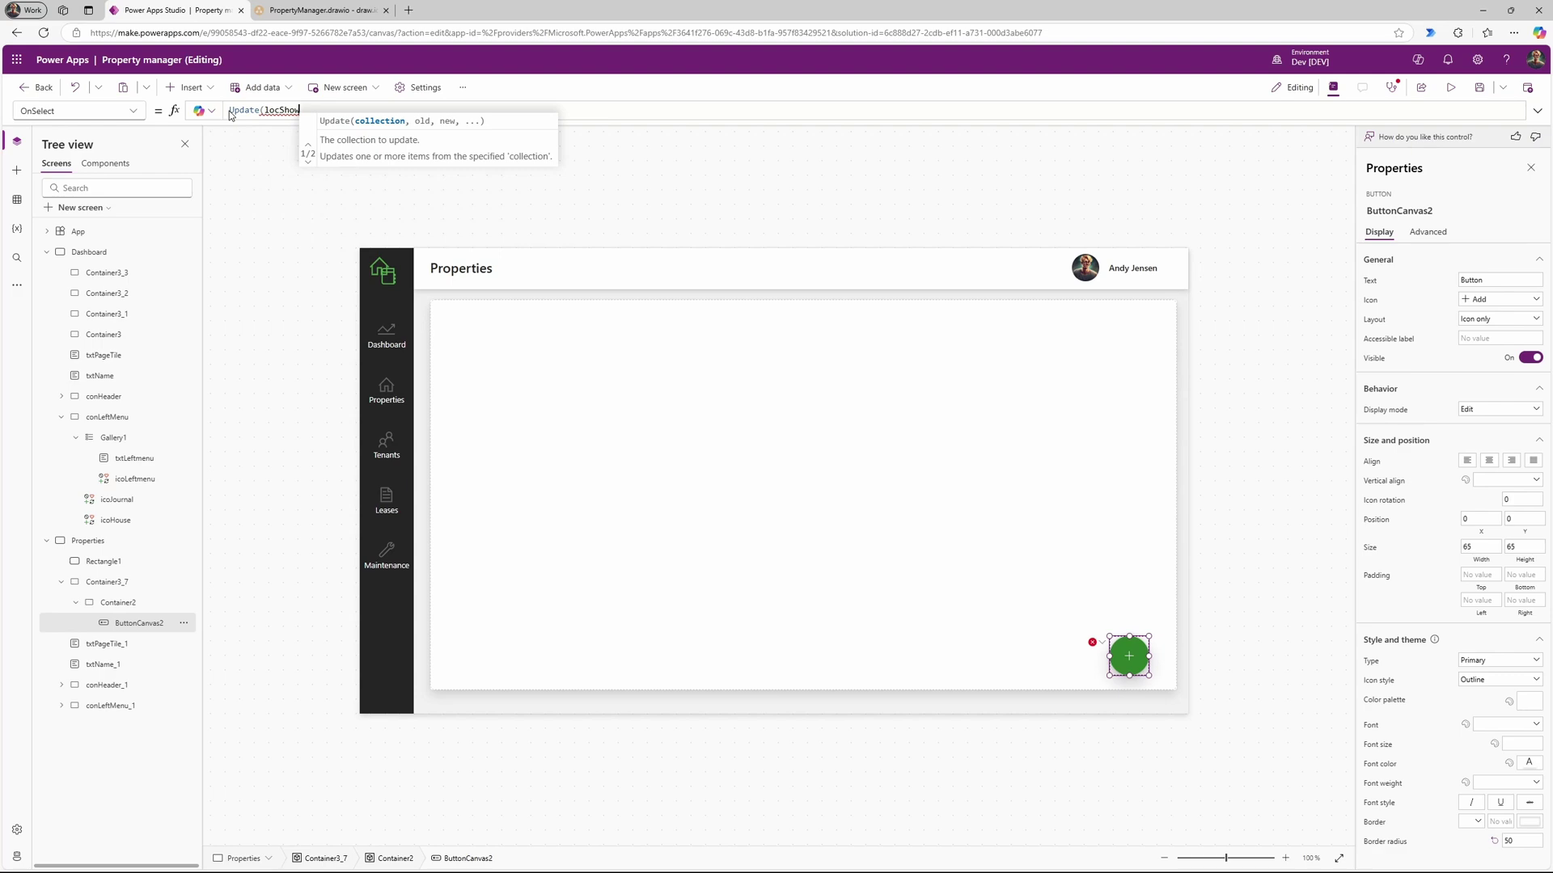
pyautogui.write('CreationModal')
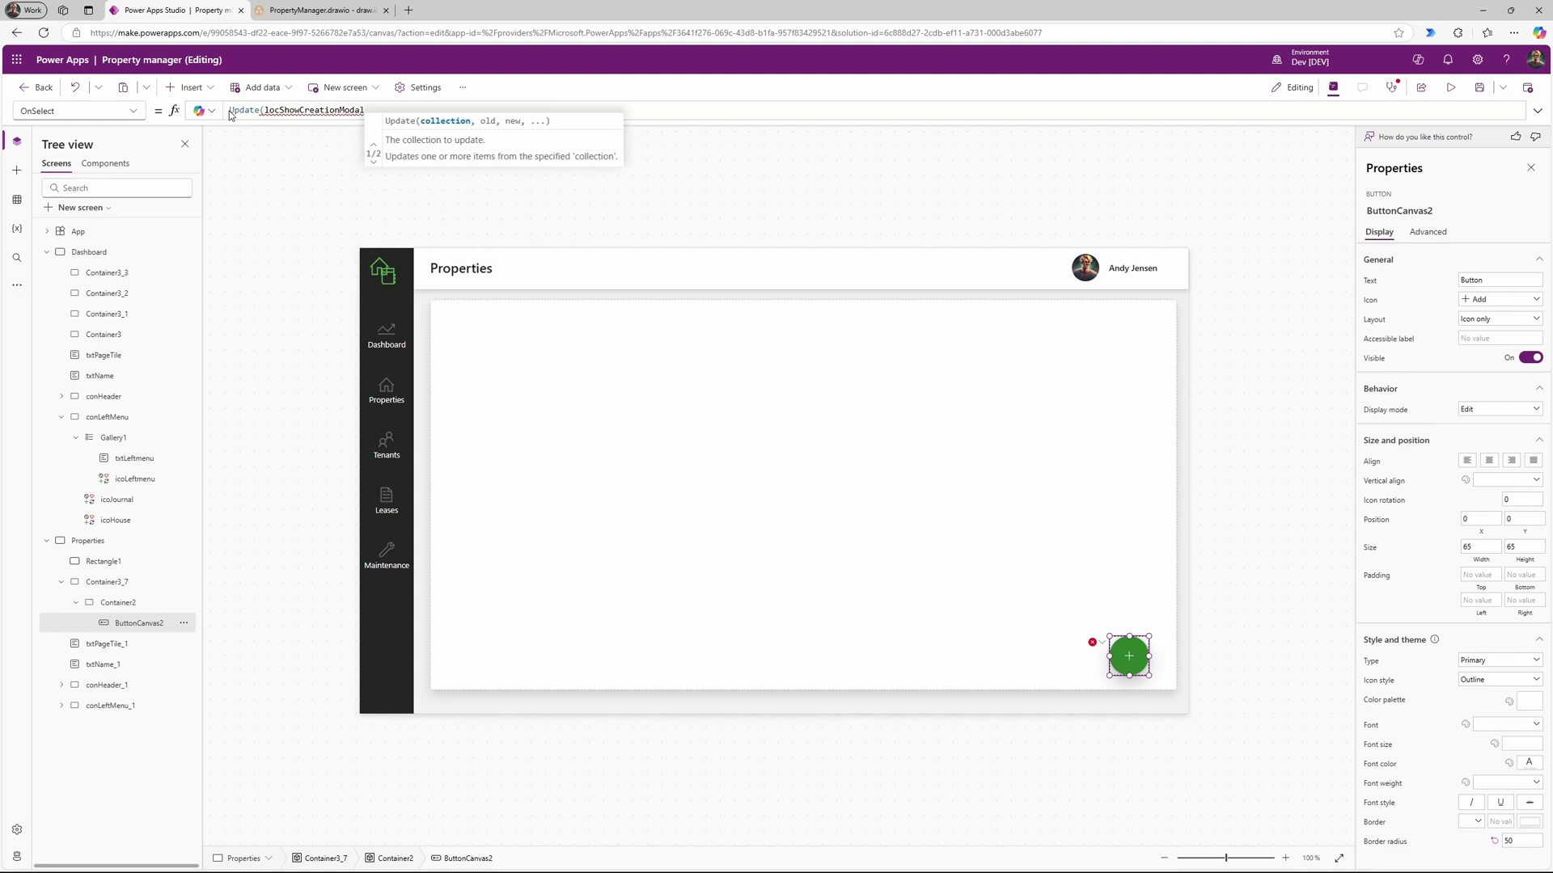
pyautogui.write(',true')
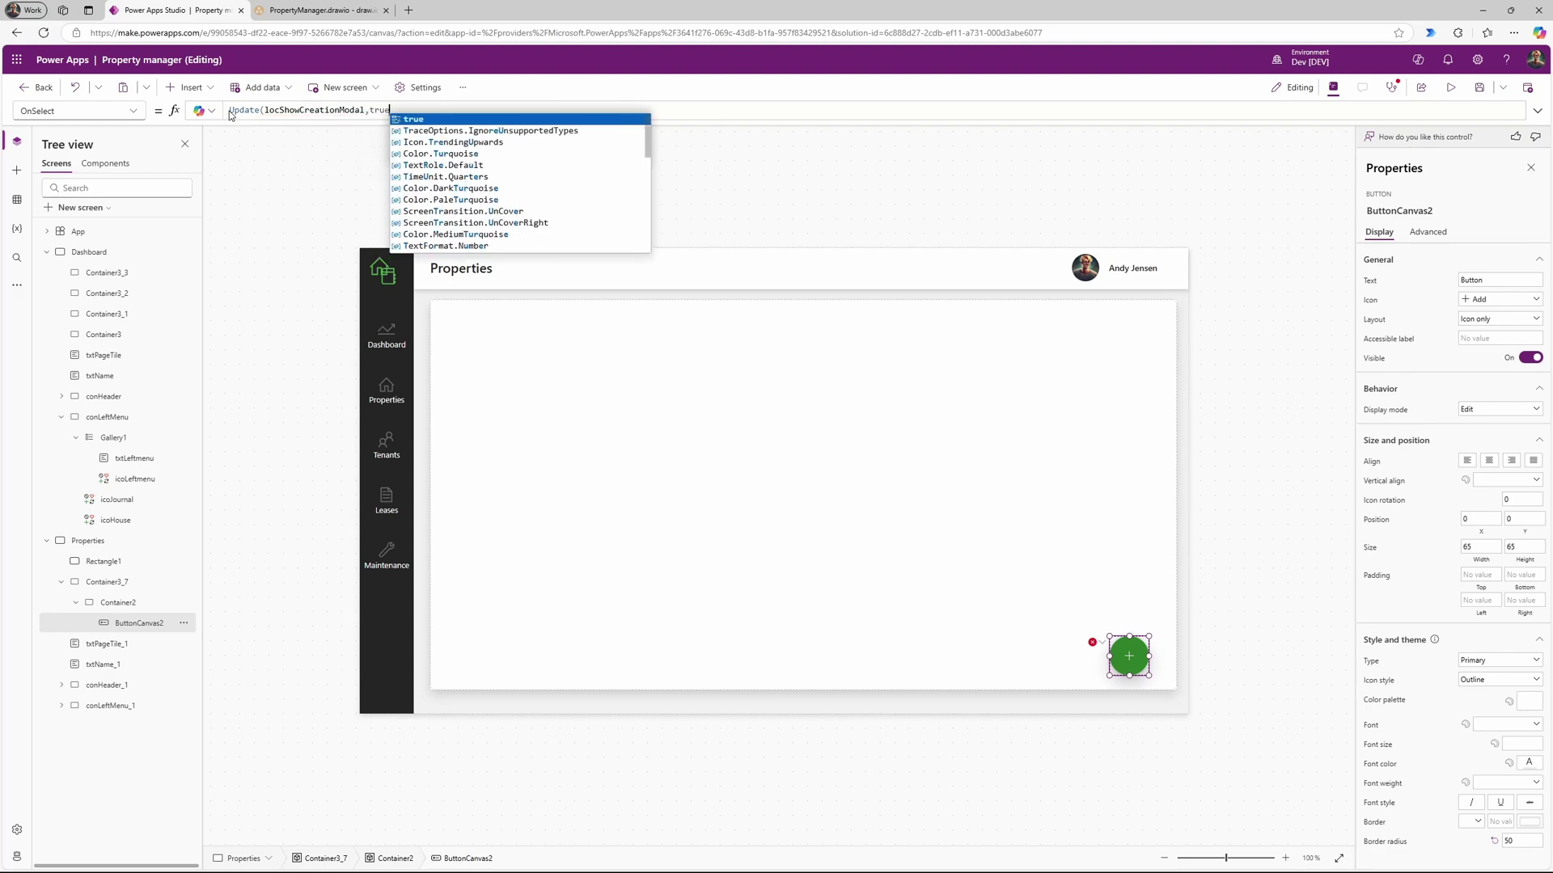
pyautogui.write(')')
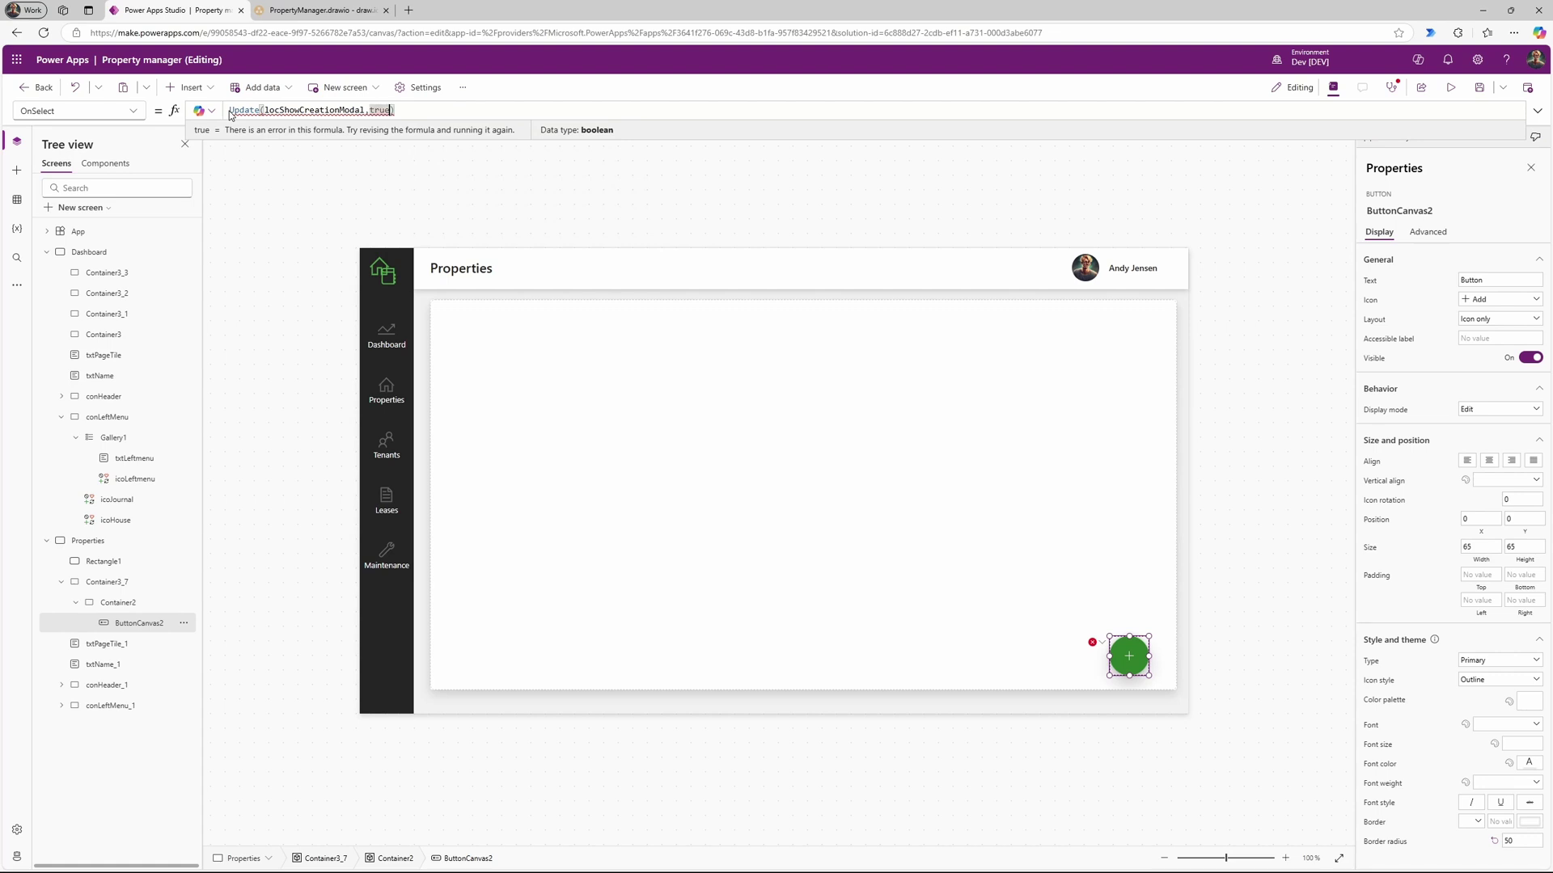
# Step: Correct the add button's OnSelect formula to UpdateContext({locShowCreationModal:true})
pyautogui.write('Context({')
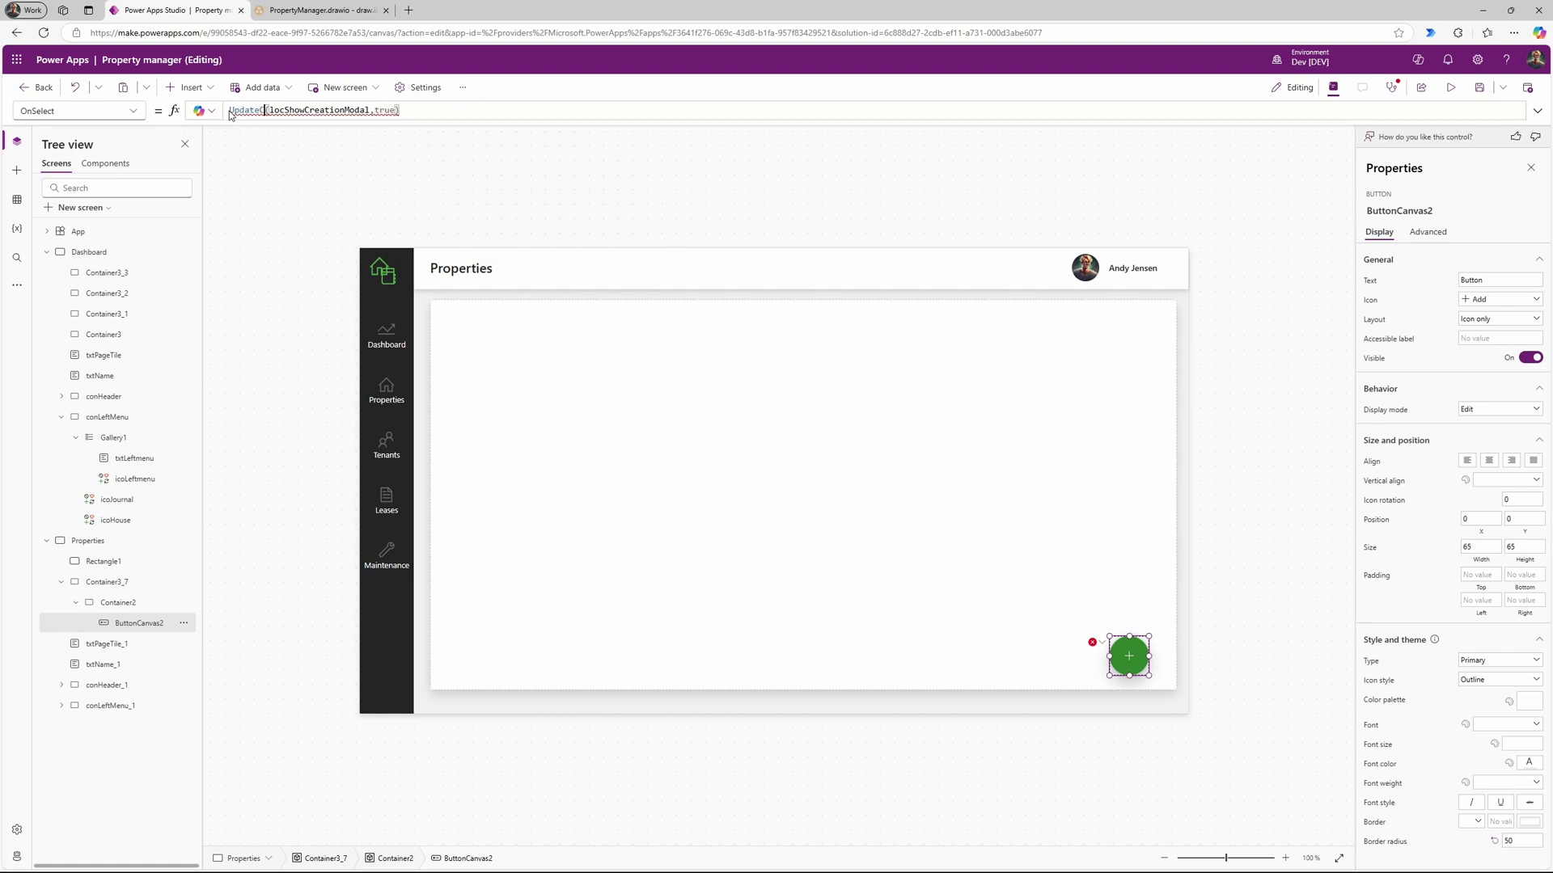
pyautogui.press('BackSpace')
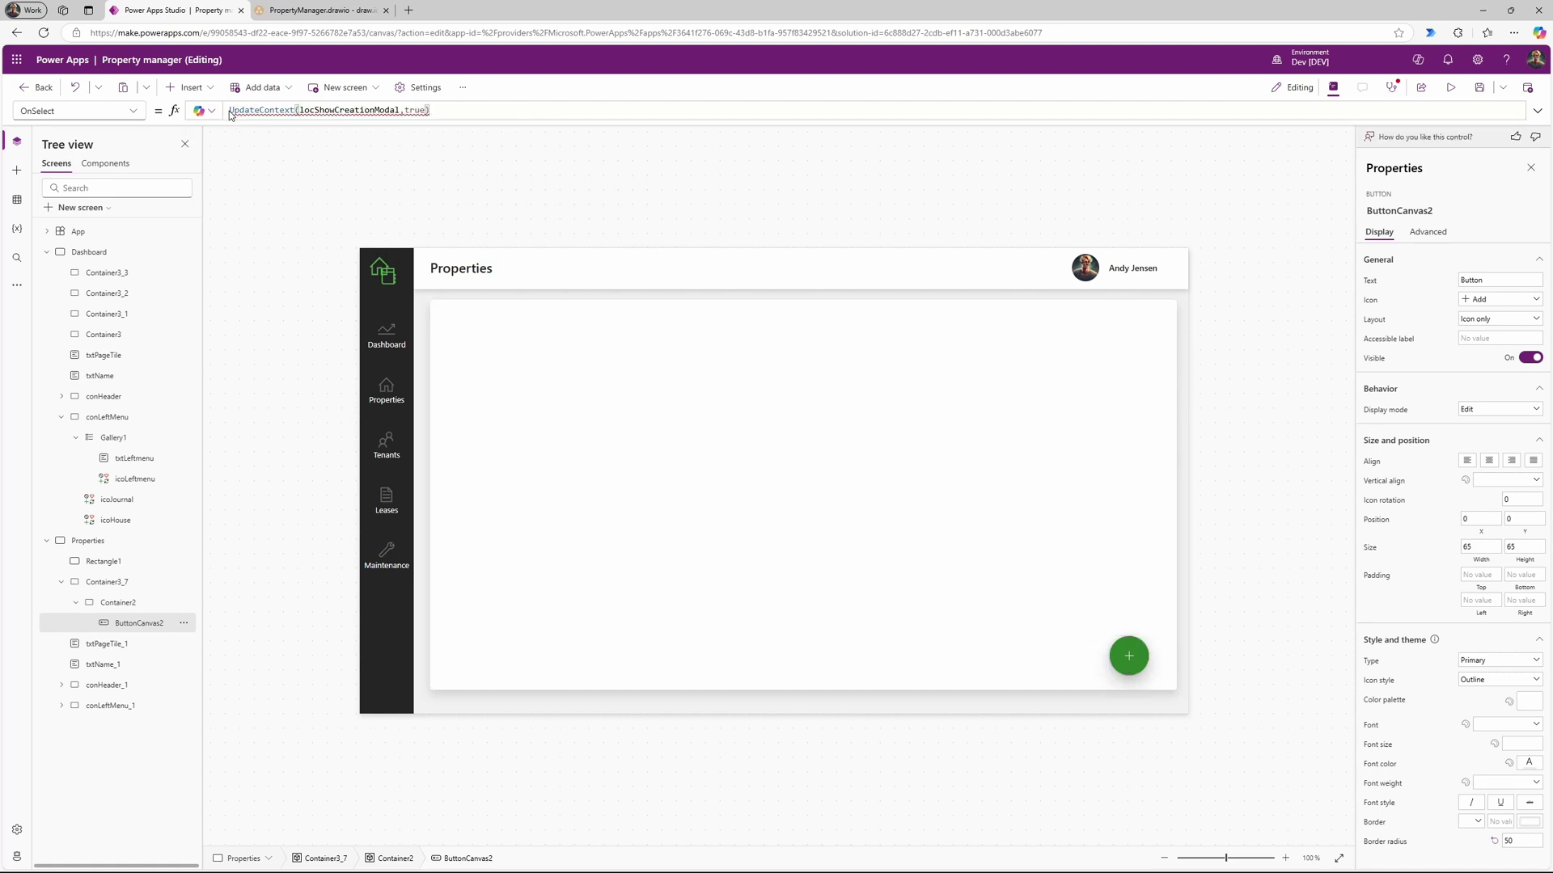
pyautogui.write('{')
pyautogui.press('Right')
pyautogui.press('Right')
pyautogui.press('Right')
pyautogui.press('Right')
pyautogui.press('Right')
pyautogui.press('Right')
pyautogui.press('Right')
pyautogui.press('Right')
pyautogui.write('}')
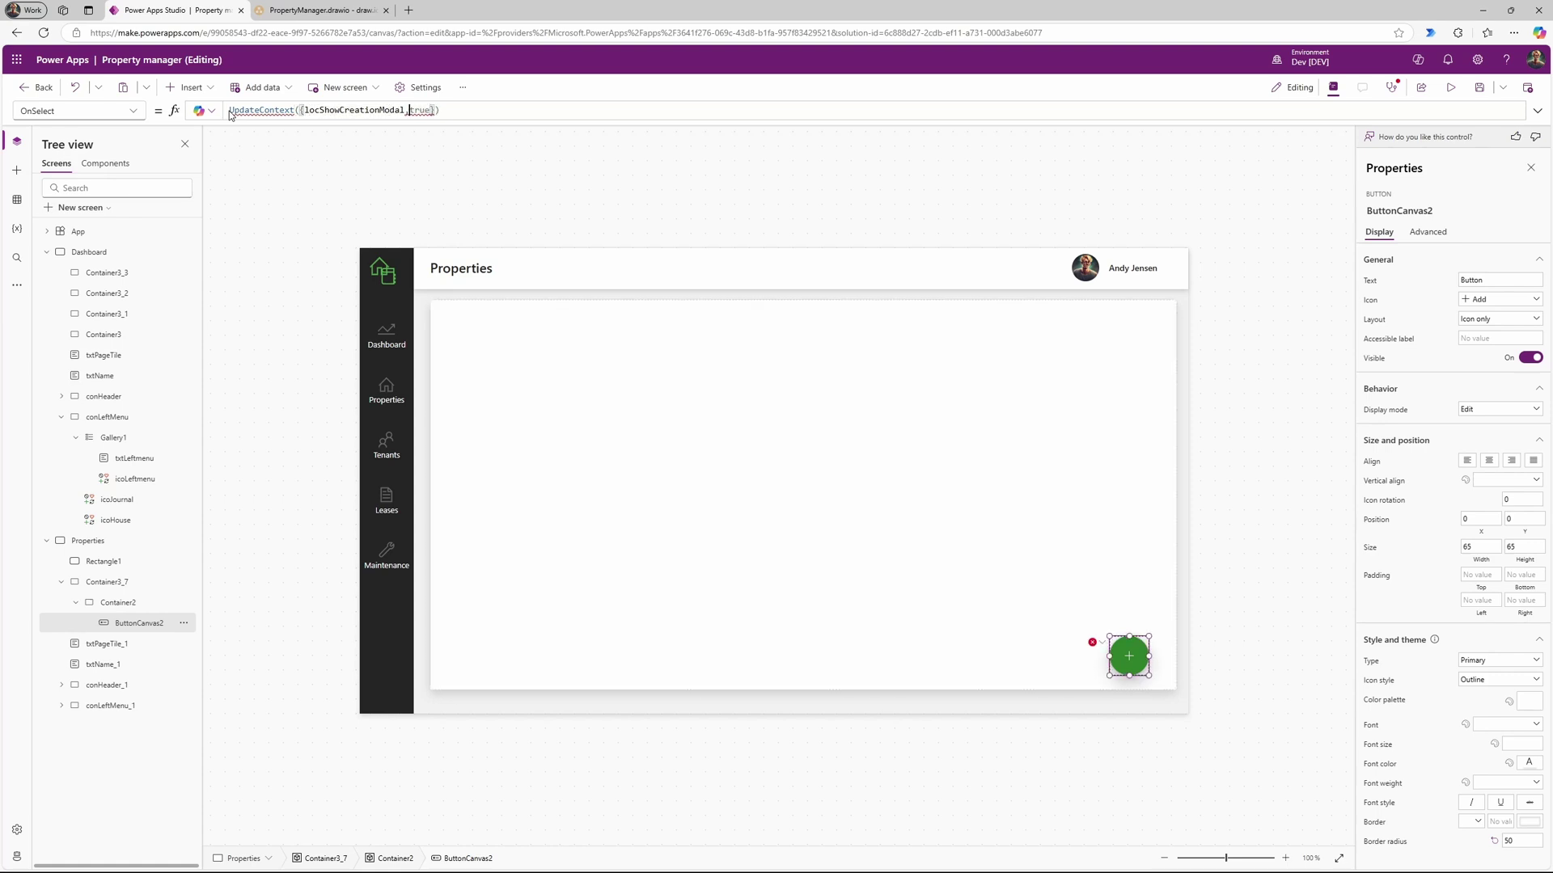
pyautogui.press('BackSpace')
pyautogui.write(':')
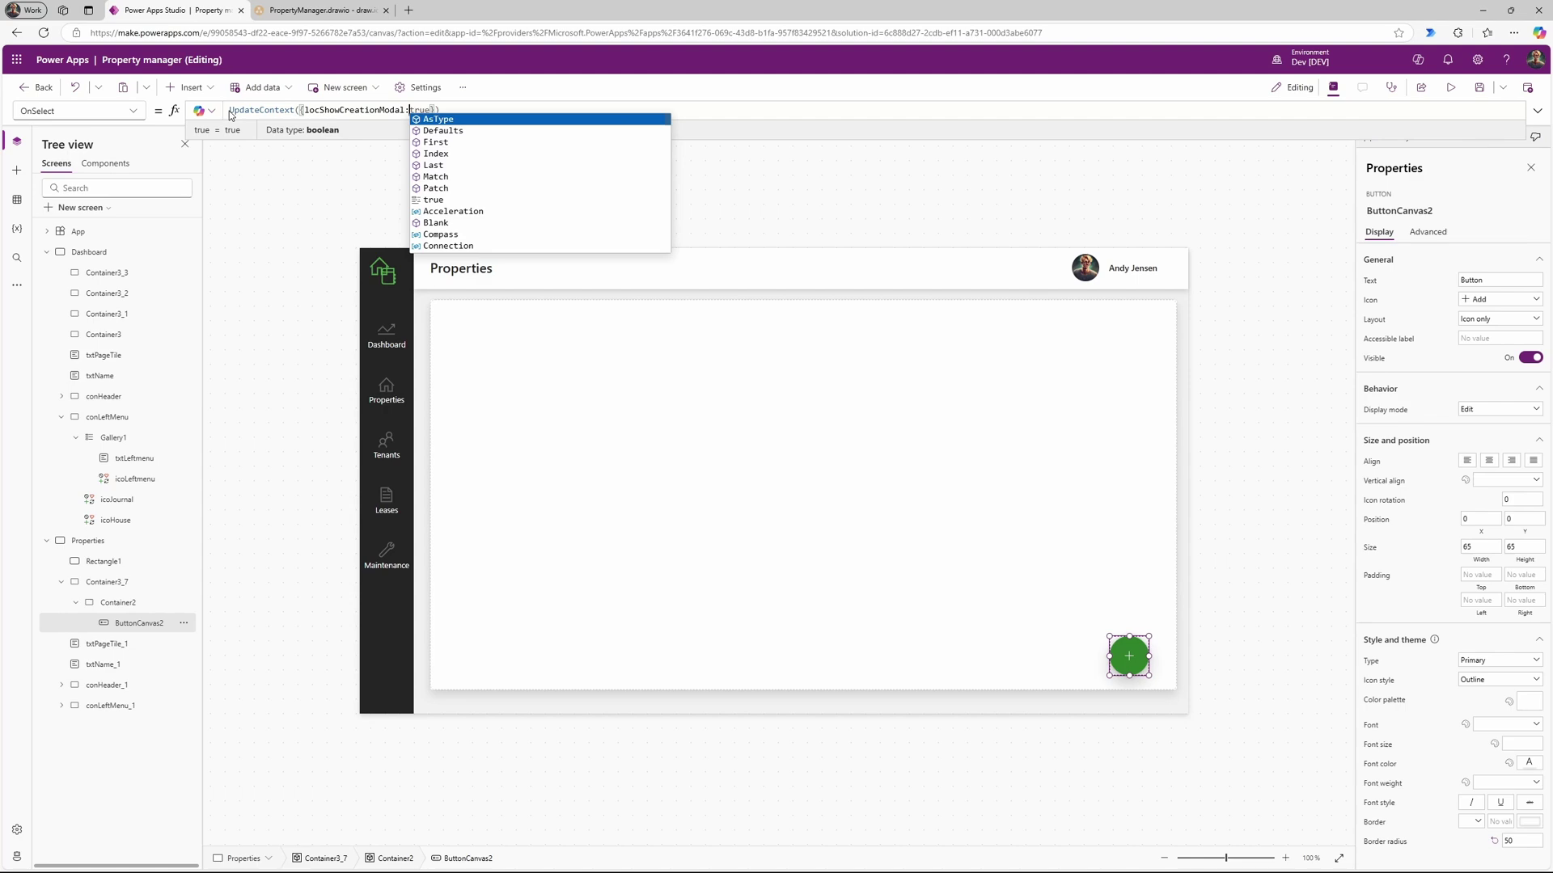
pyautogui.click(457, 111)
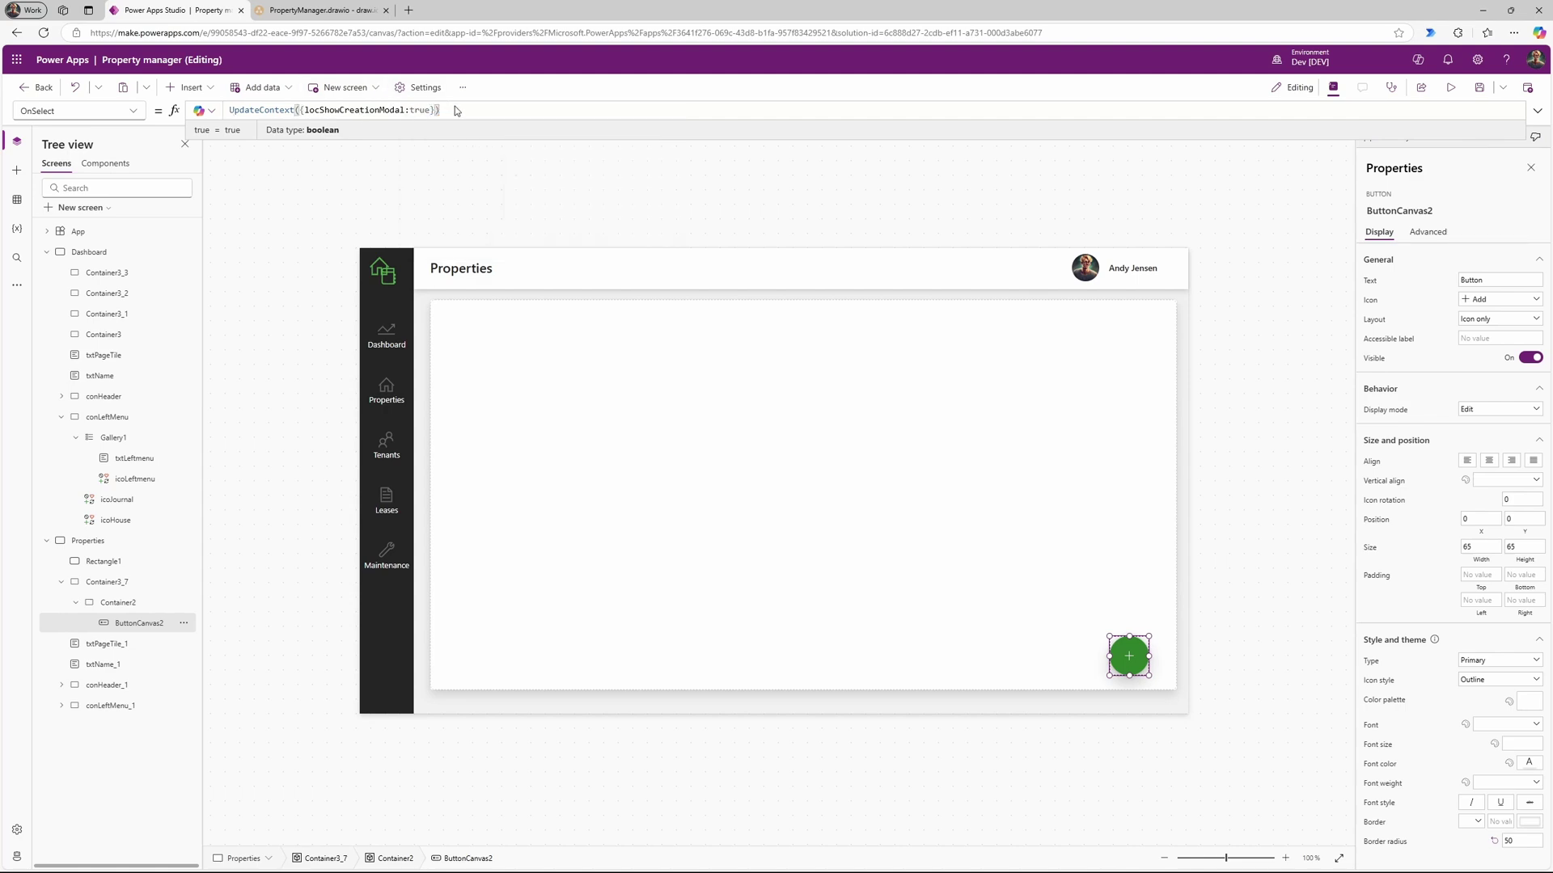
# Step: Set the overlay rectangle's Visible property to the locShowCreationModal variable and trigger the add button to test it
pyautogui.doubleClick(362, 111)
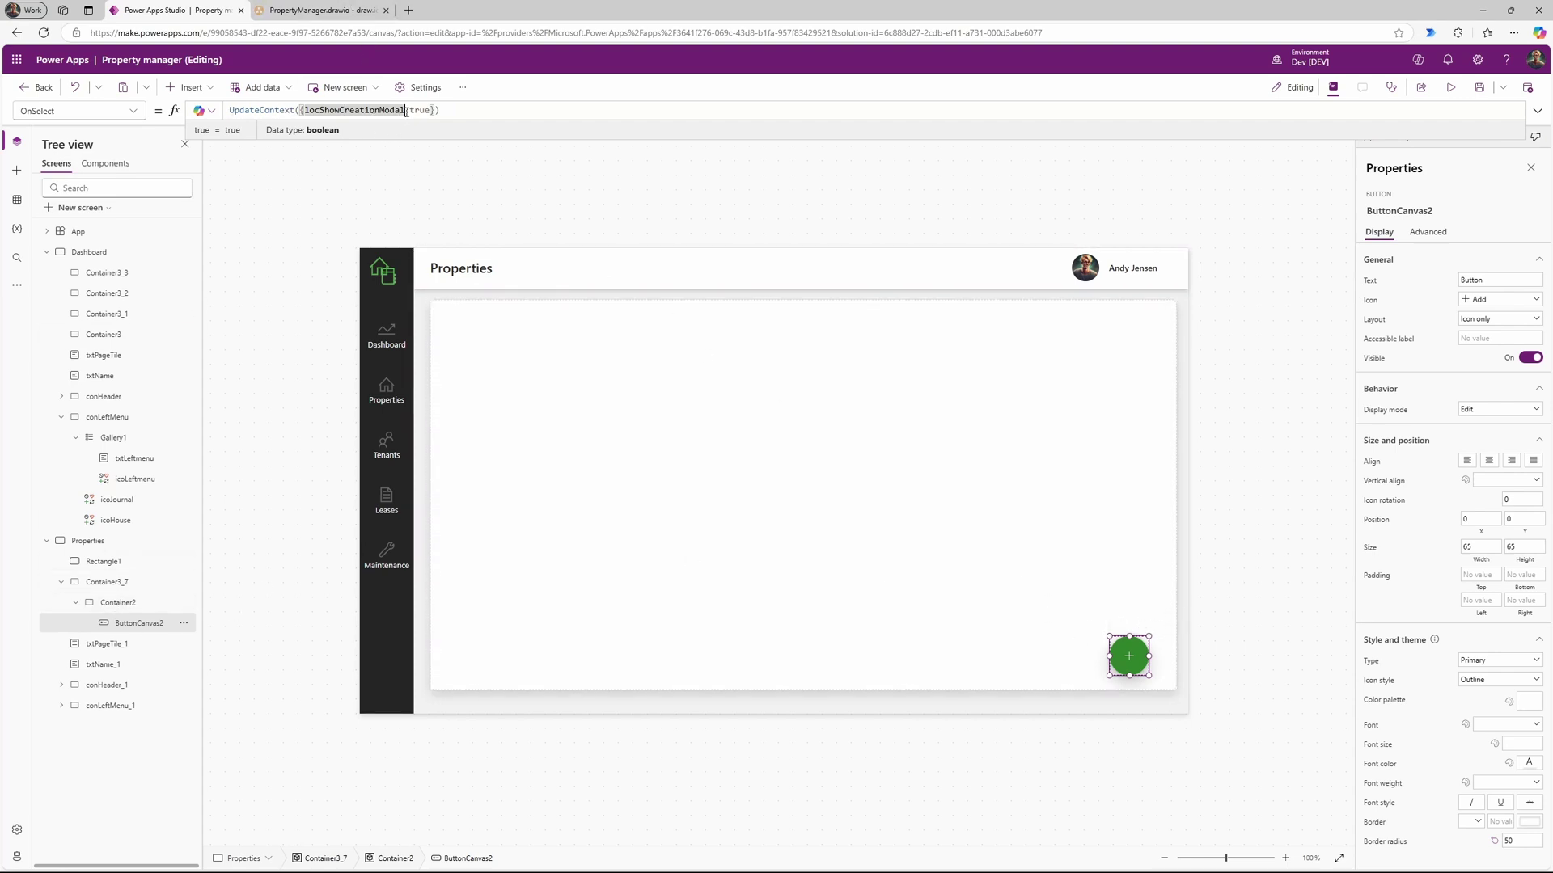
pyautogui.moveTo(406, 111); pyautogui.dragTo(306, 110)
pyautogui.hotkey('ctrl', 'c')
pyautogui.click(127, 566)
pyautogui.doubleClick(267, 113)
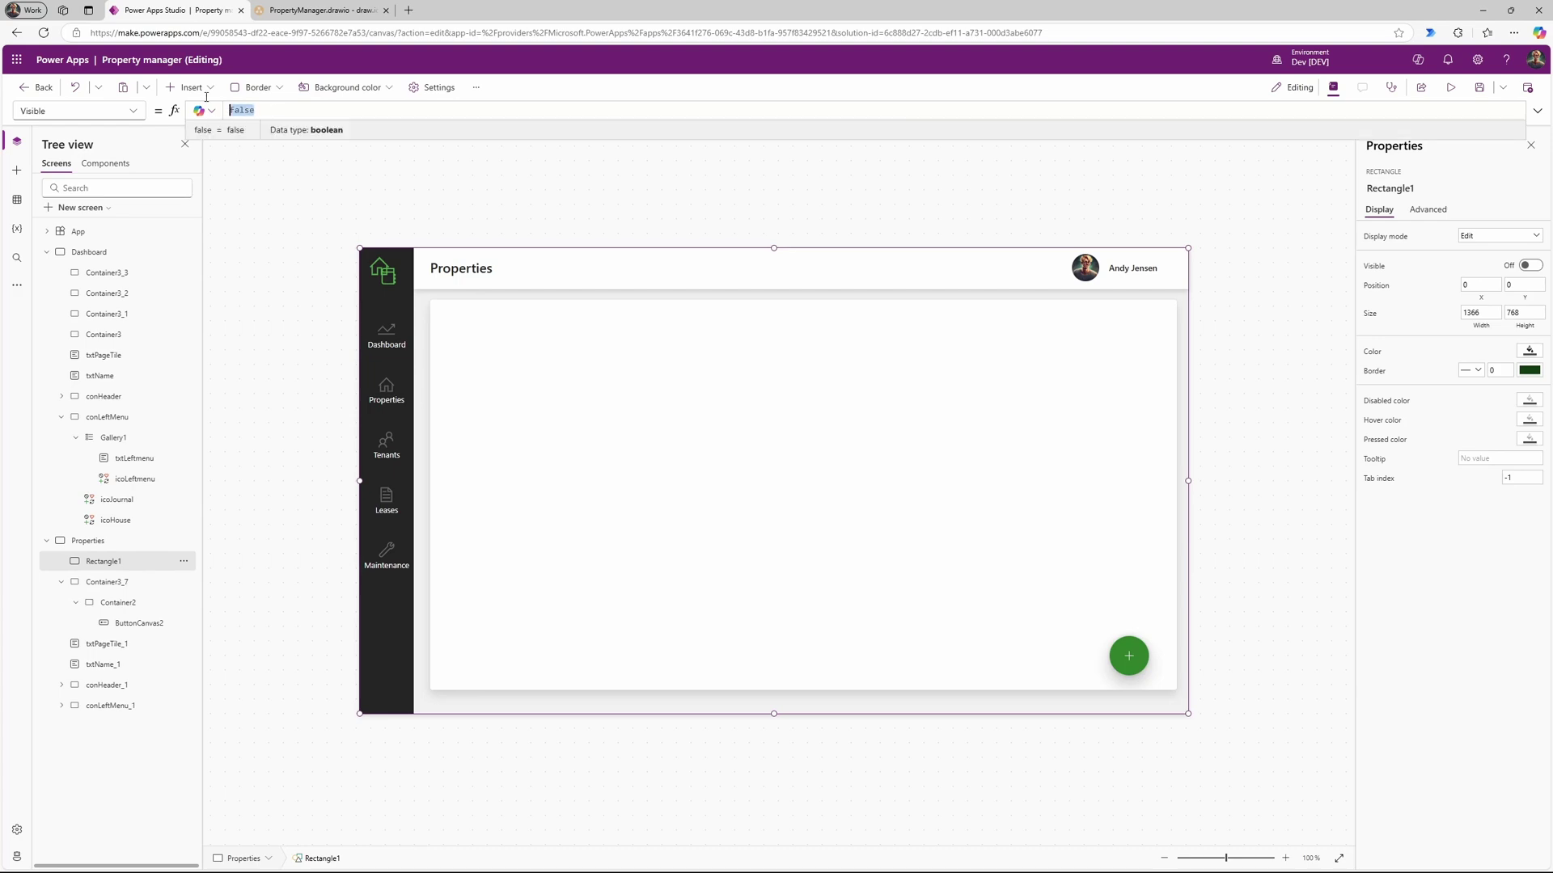
pyautogui.hotkey('ctrl', 'v')
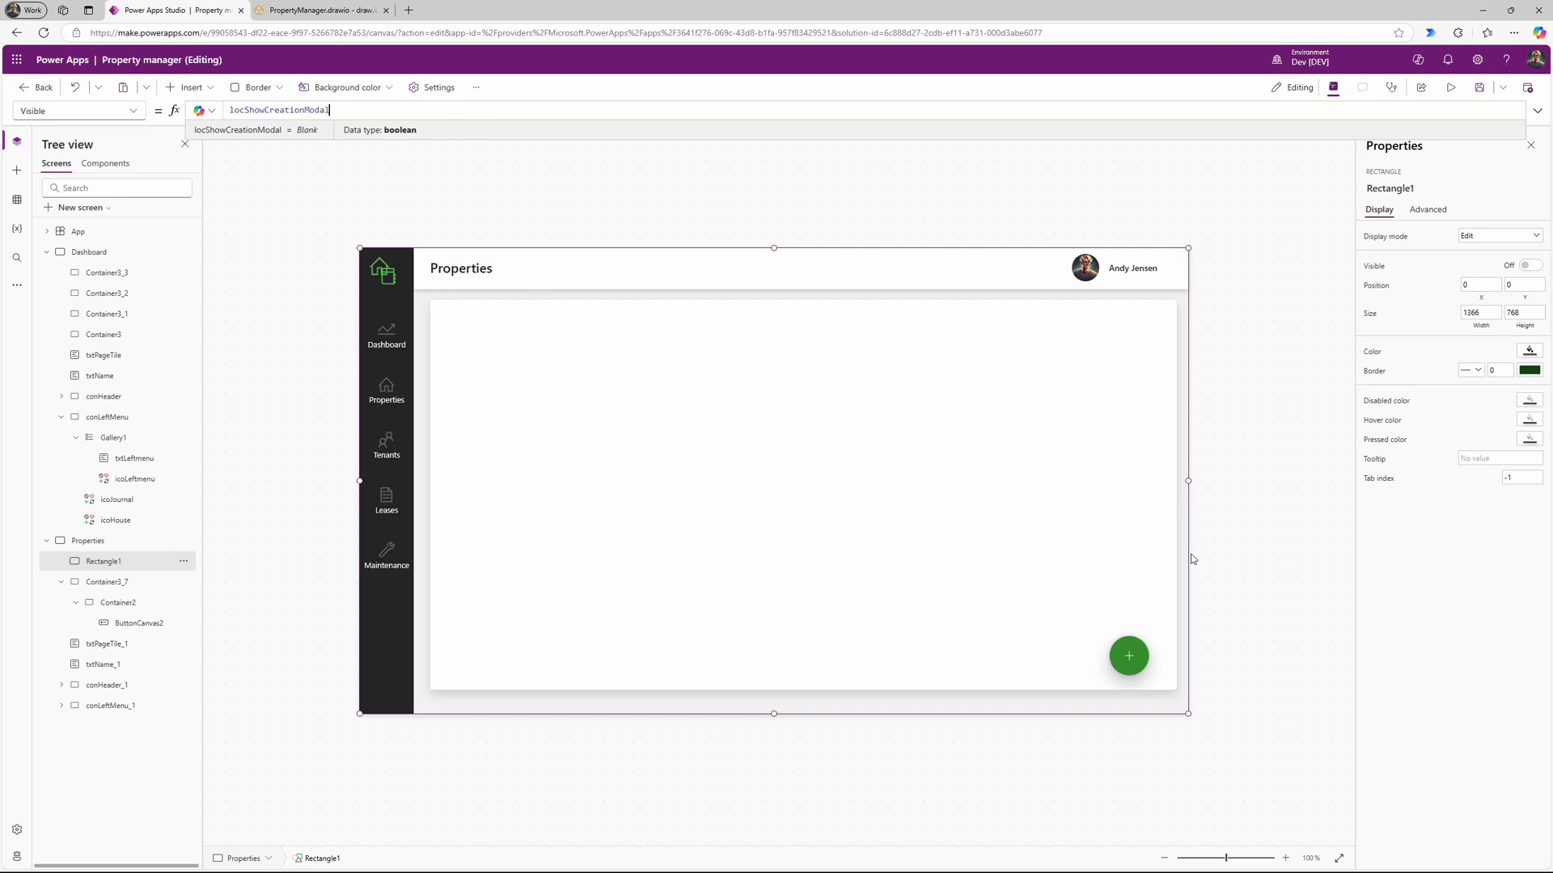
pyautogui.keyDown('alt'); pyautogui.click(1132, 656); pyautogui.keyUp('alt')
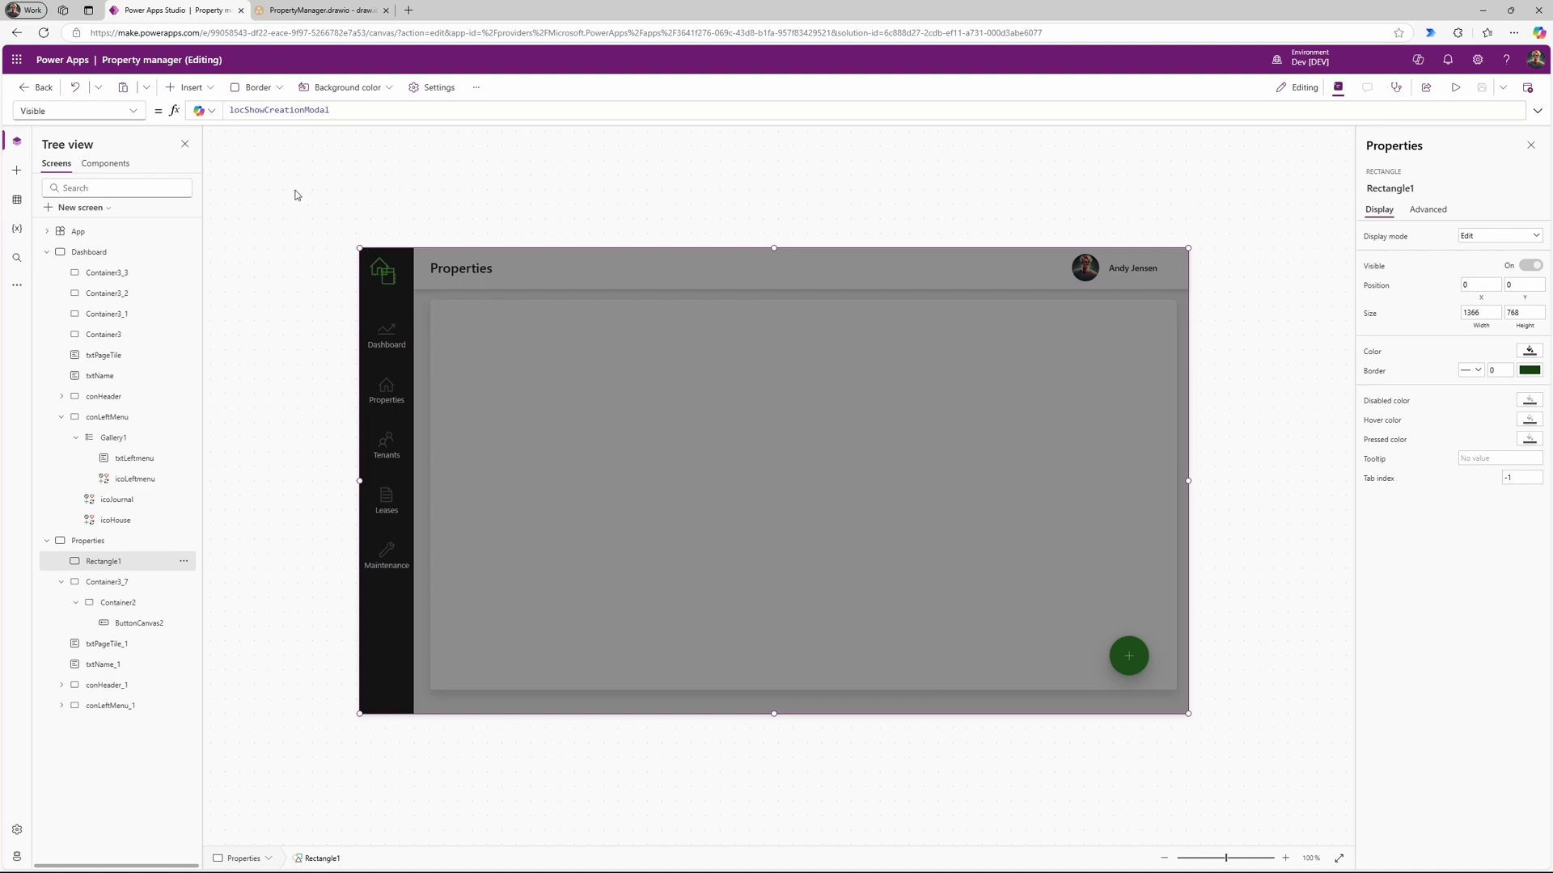
# Step: Insert a container above the overlay and size it about 721 by 655, centred at about X 322, Y 50
pyautogui.click(214, 89)
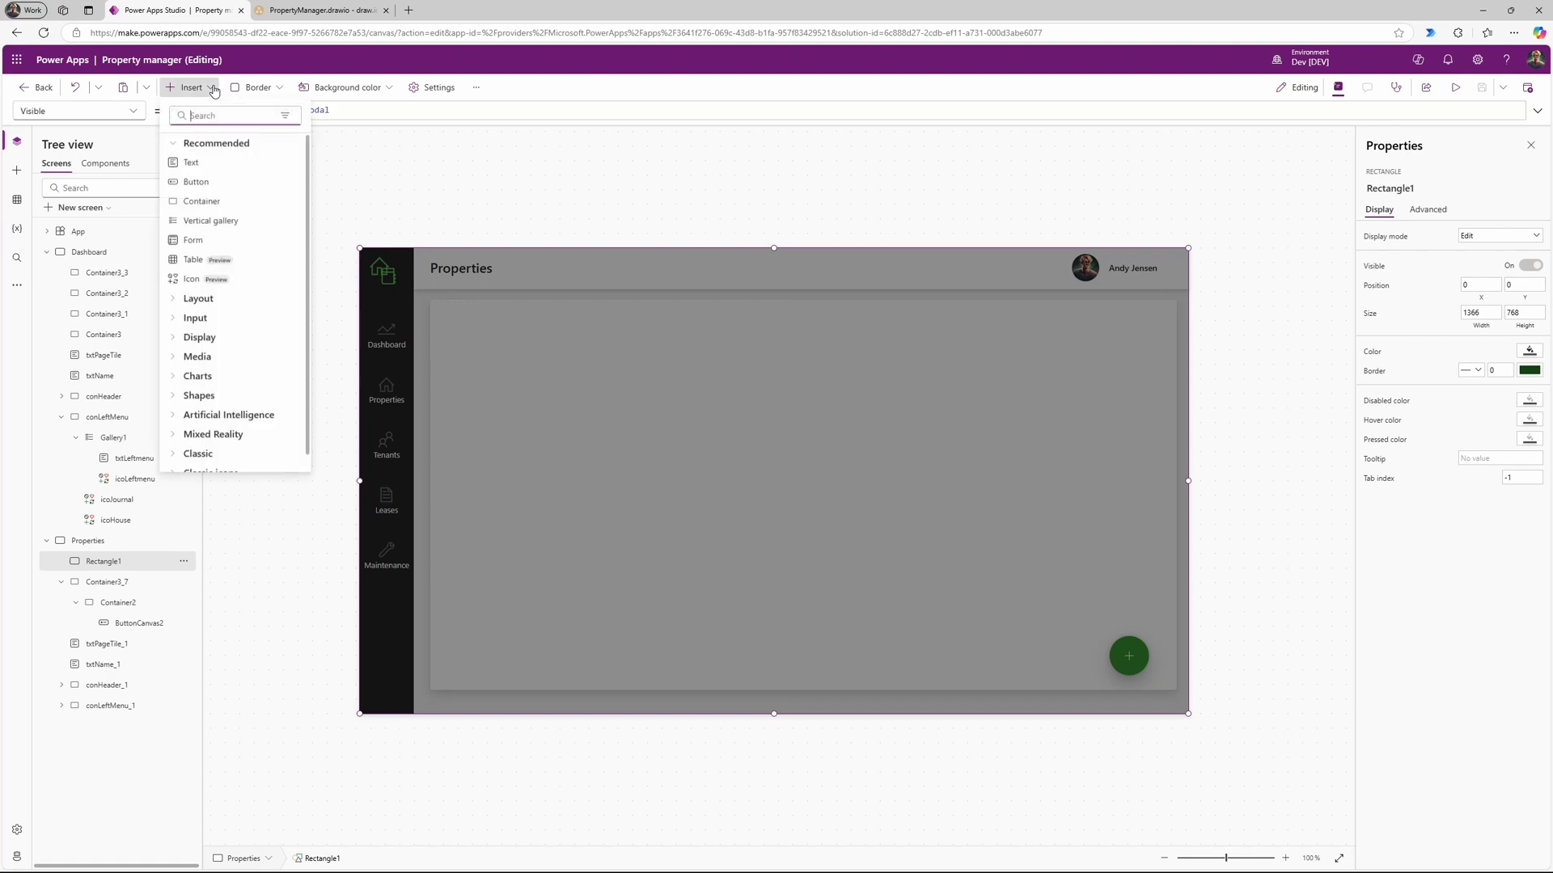
pyautogui.click(223, 203)
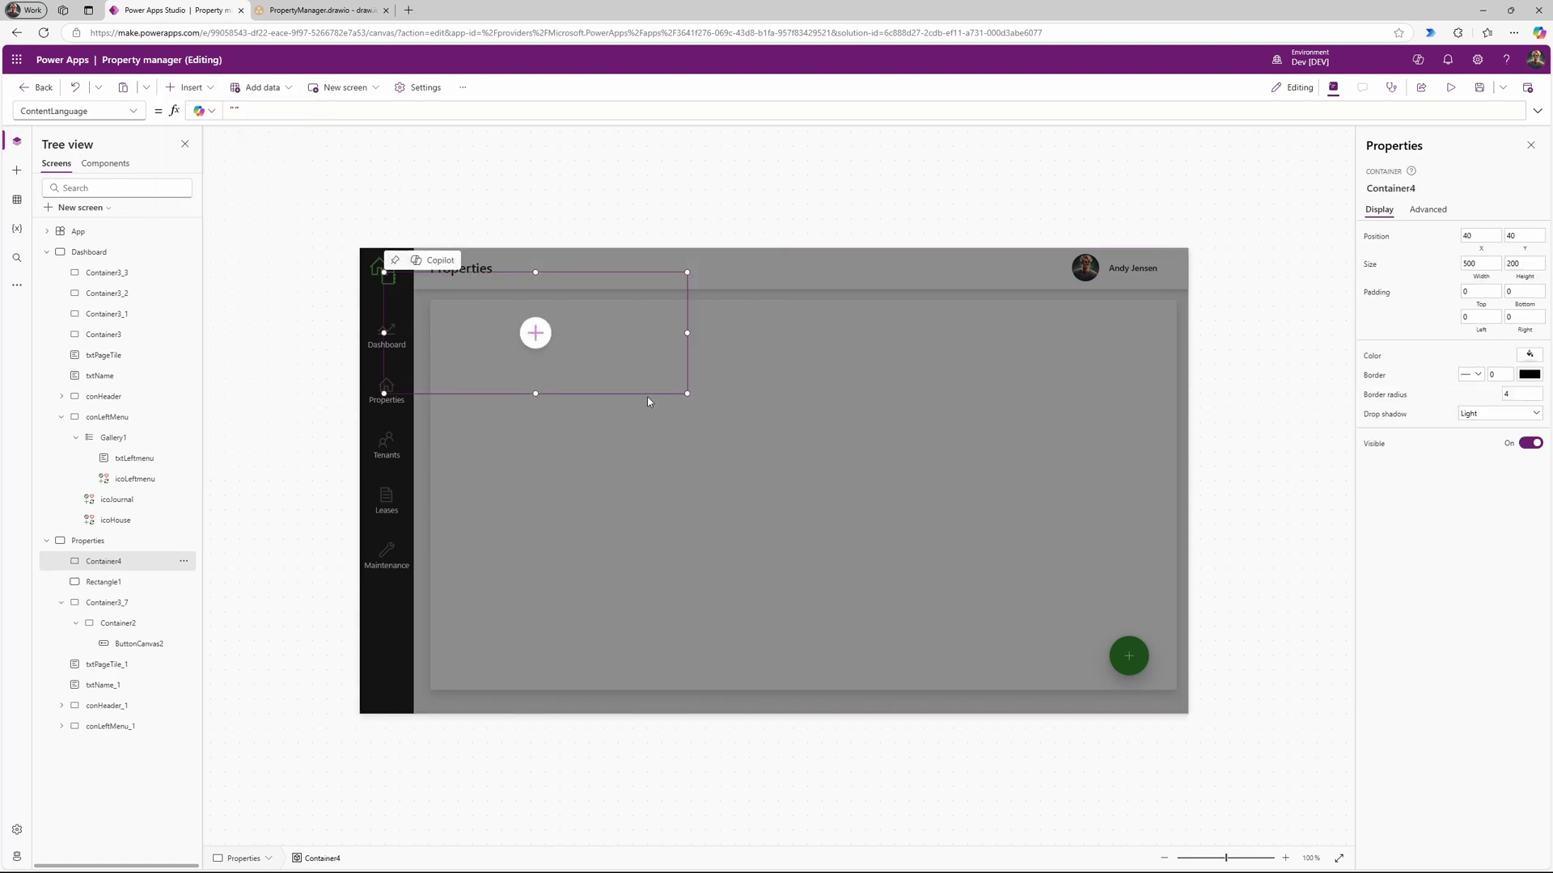
pyautogui.click(633, 421)
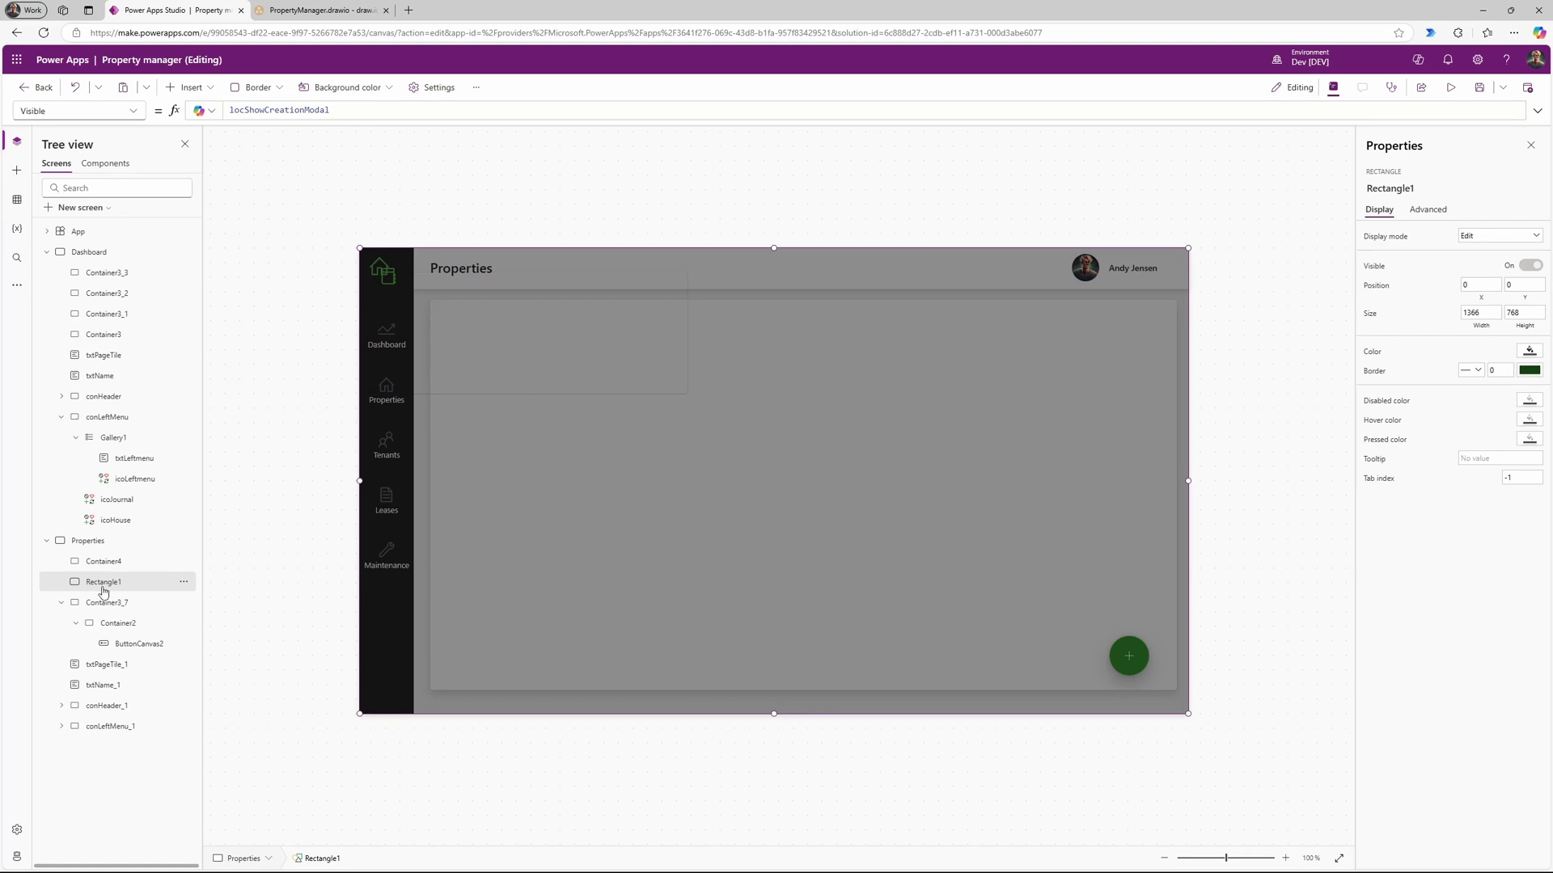
pyautogui.click(174, 560)
pyautogui.moveTo(580, 396); pyautogui.dragTo(761, 675)
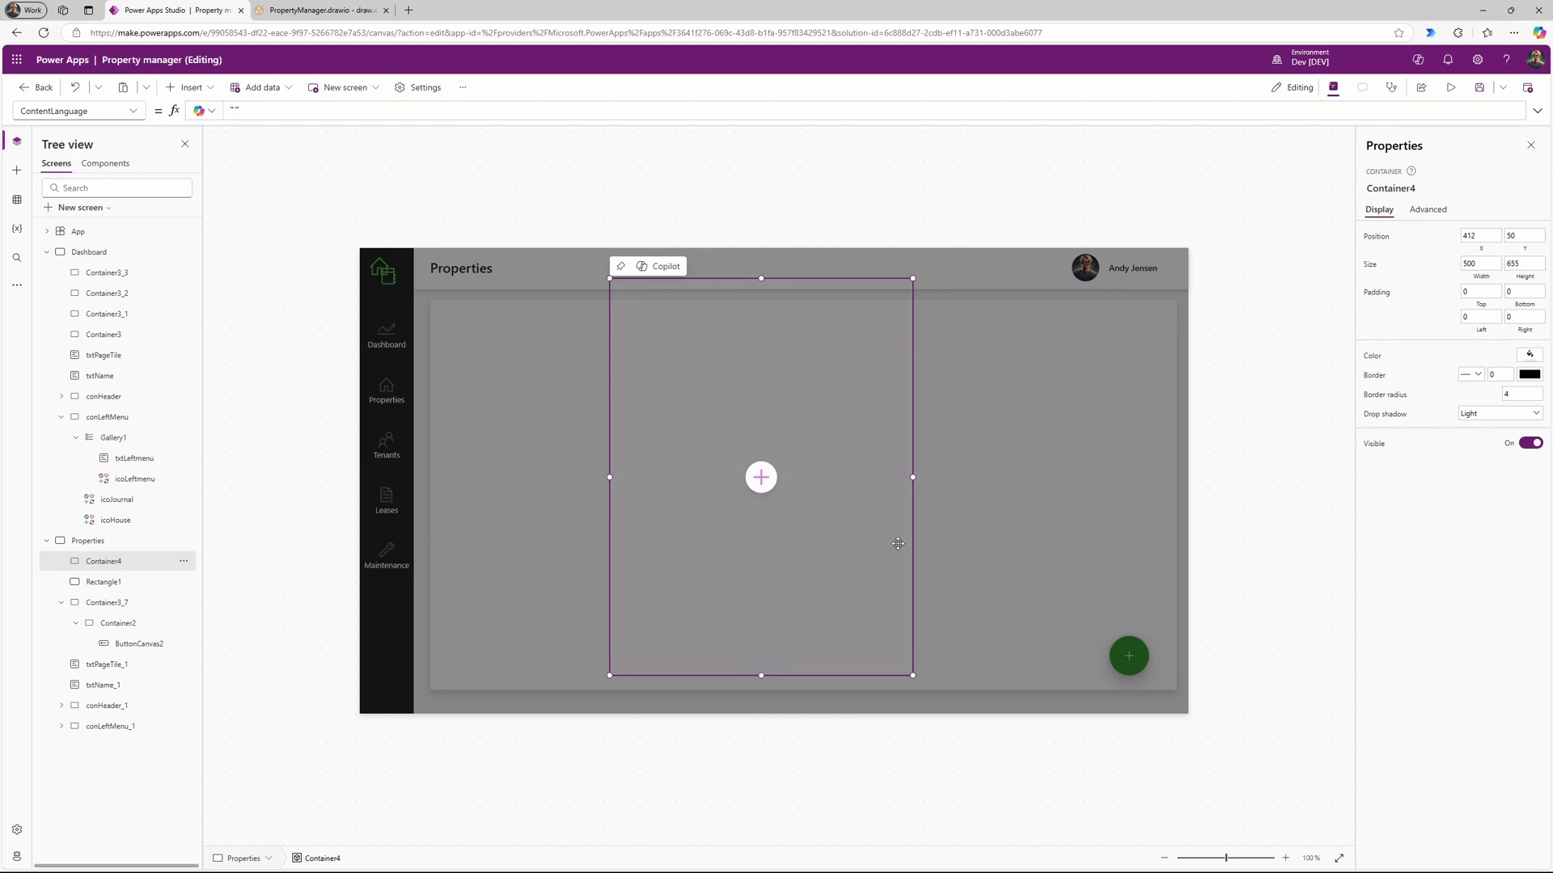
pyautogui.moveTo(913, 478); pyautogui.dragTo(999, 477)
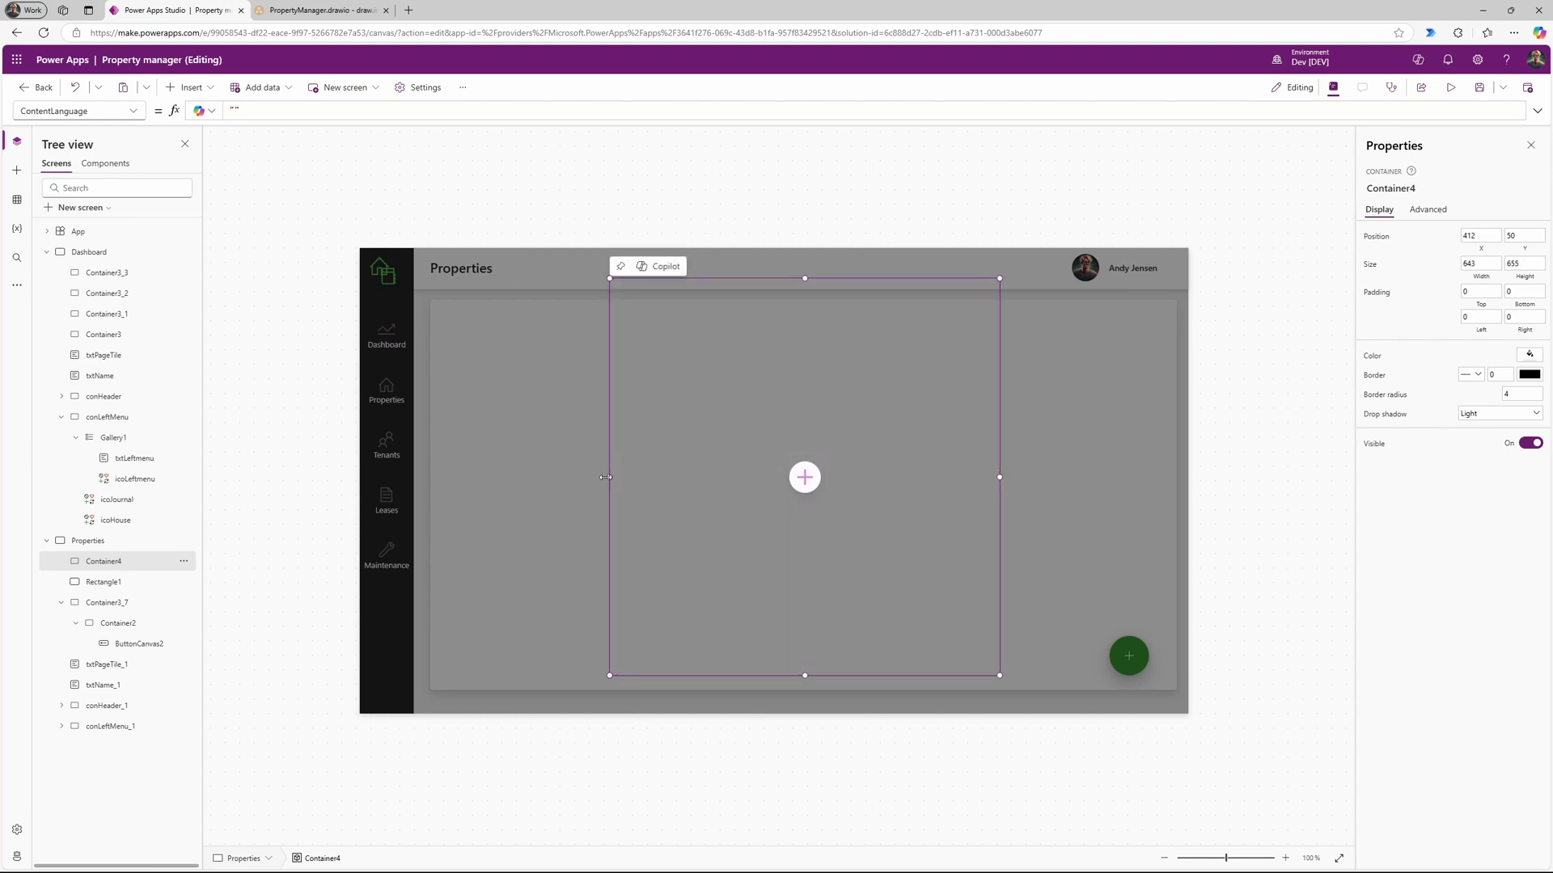
pyautogui.moveTo(609, 478); pyautogui.dragTo(561, 478)
pyautogui.moveTo(1000, 394); pyautogui.dragTo(989, 393)
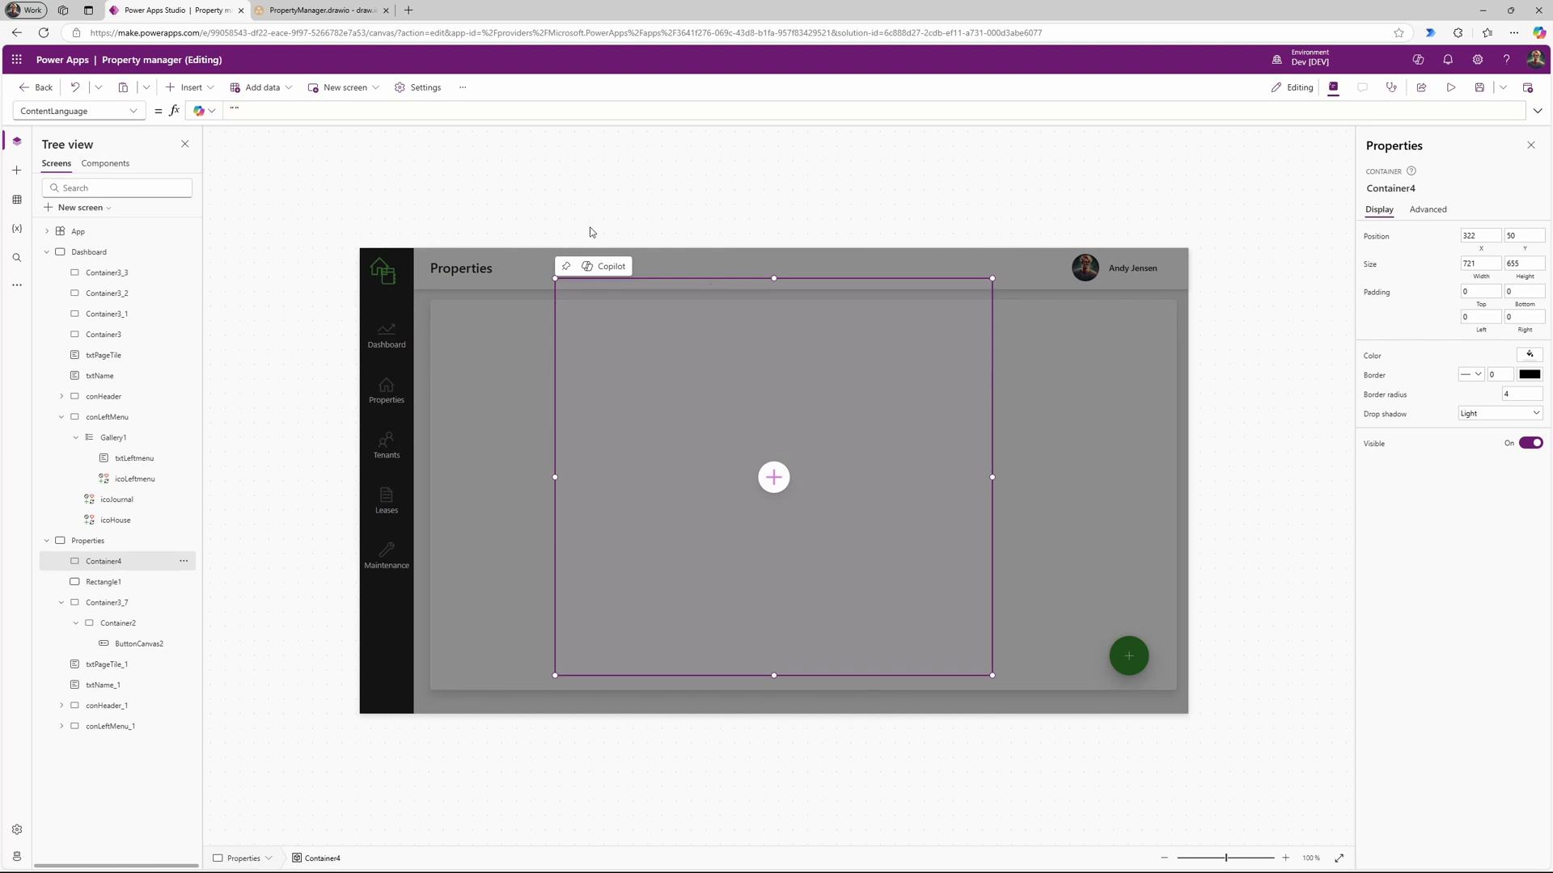
# Step: Set the new modal container's Fill to App.Theme.Colors.PrimaryForeground
pyautogui.click(133, 111)
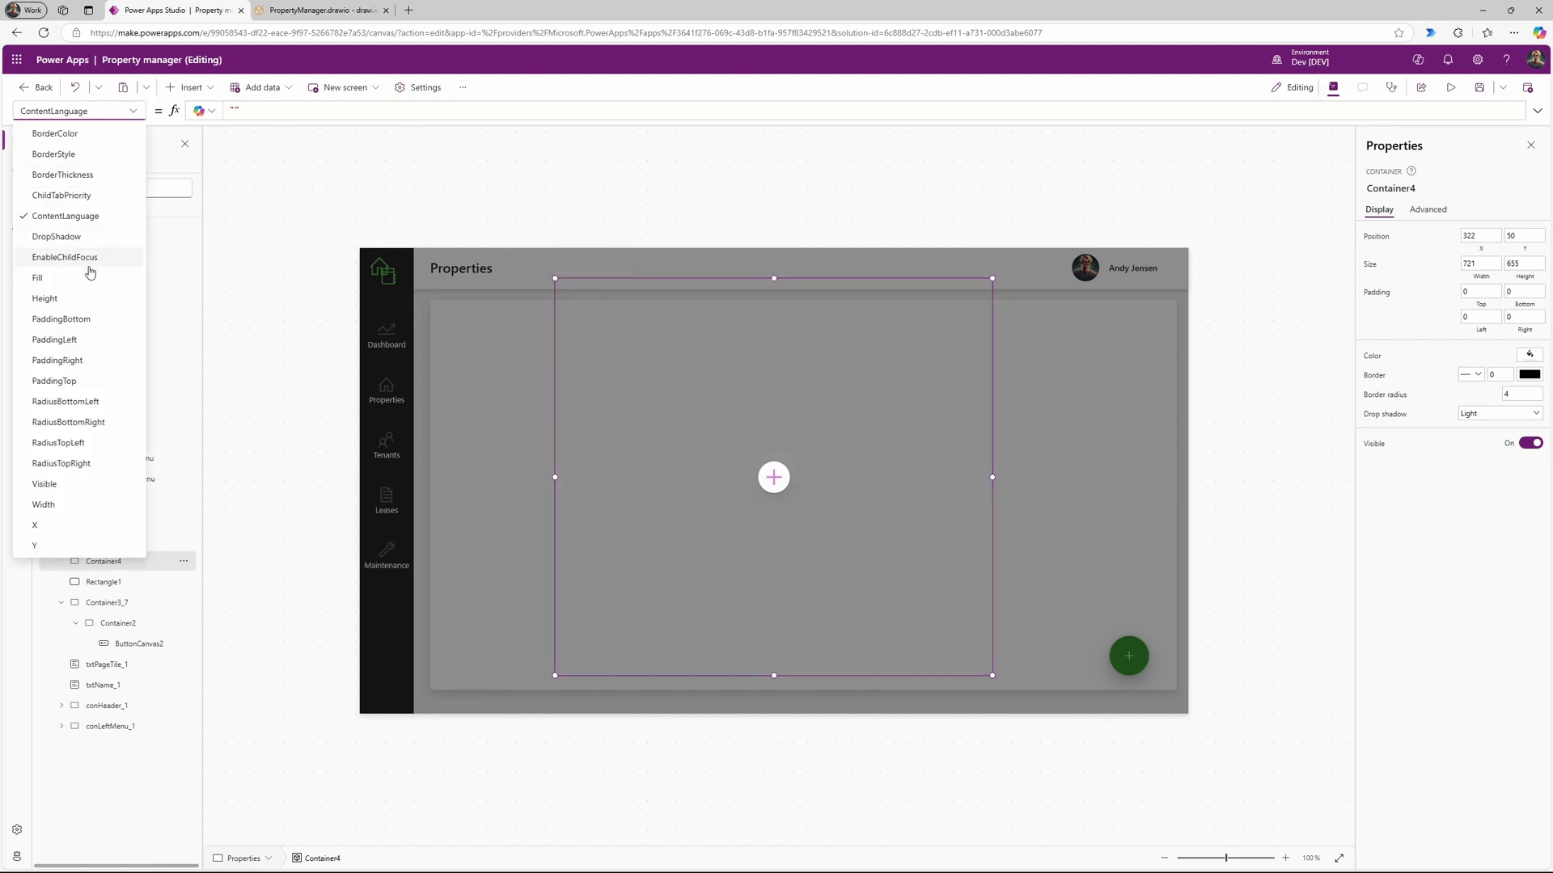
pyautogui.click(57, 257)
pyautogui.moveTo(336, 110); pyautogui.dragTo(210, 103)
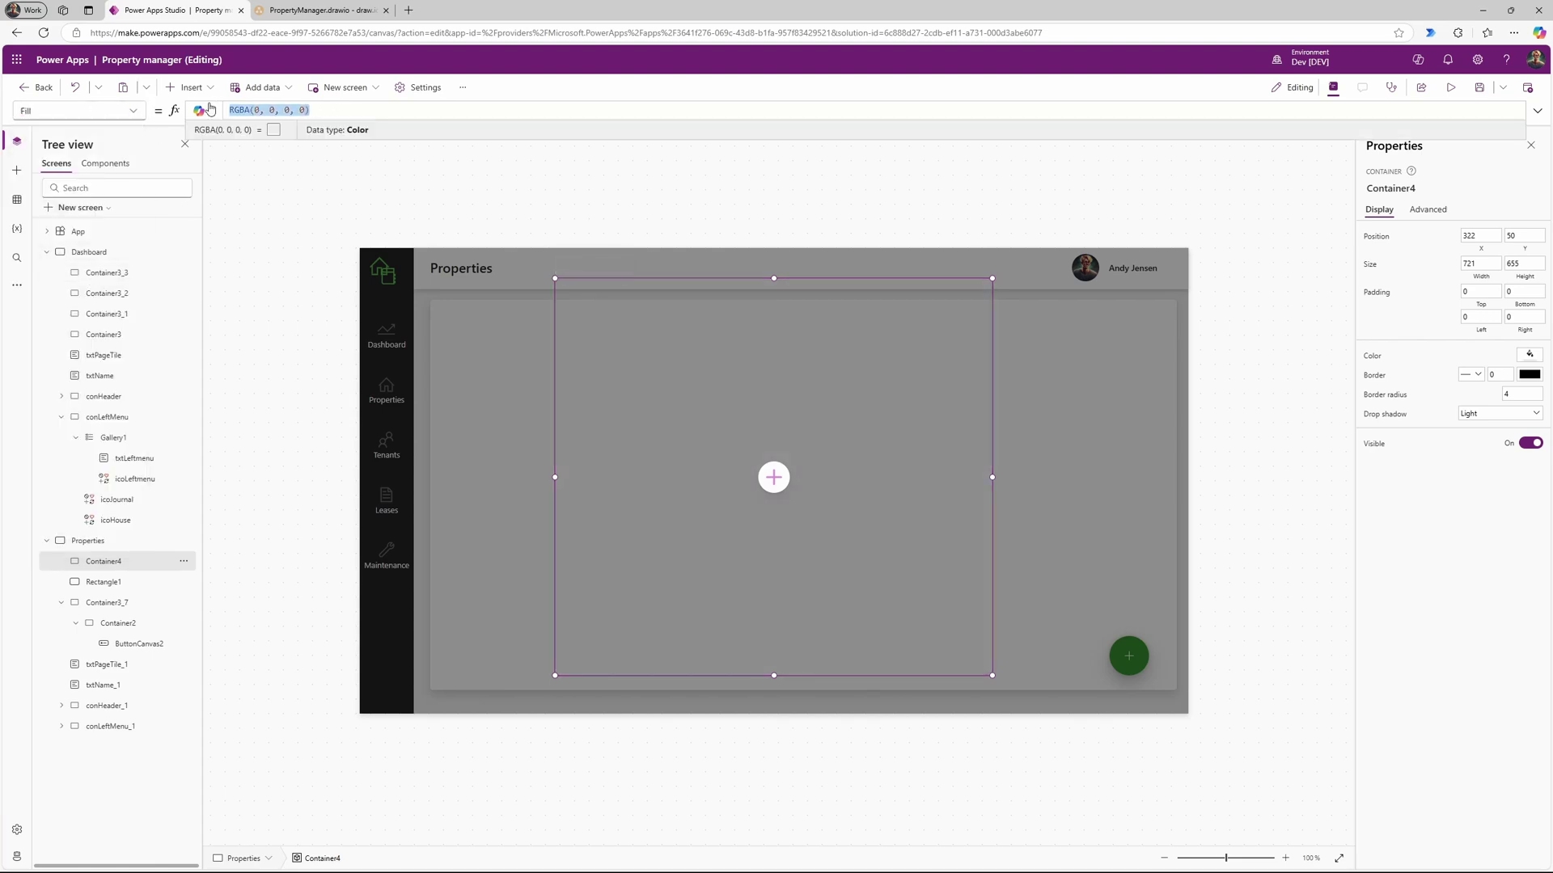
pyautogui.write('app')
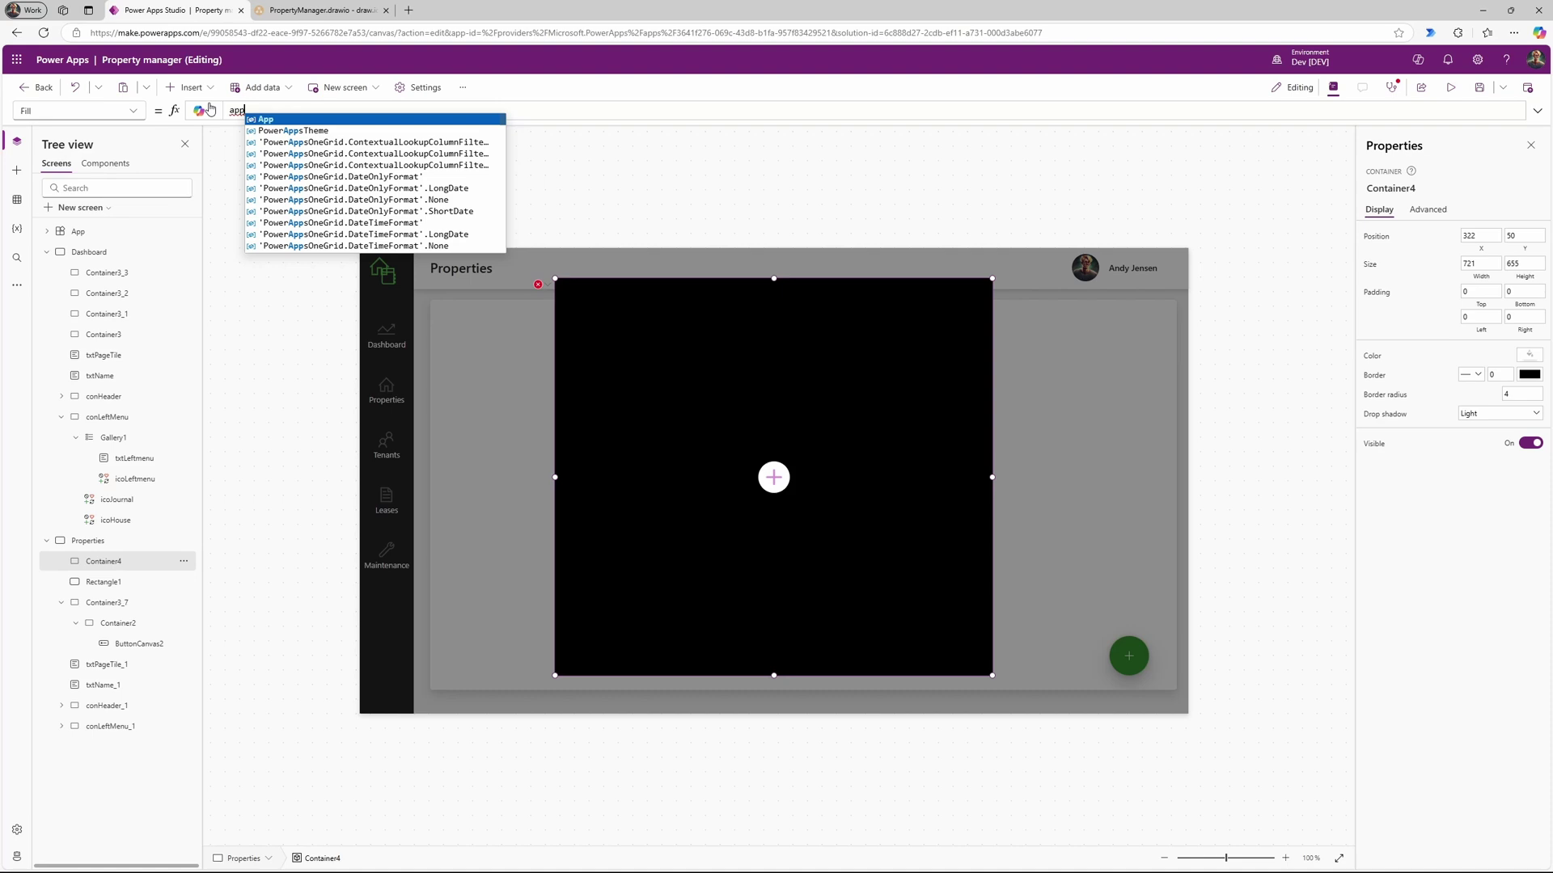
pyautogui.write('.the')
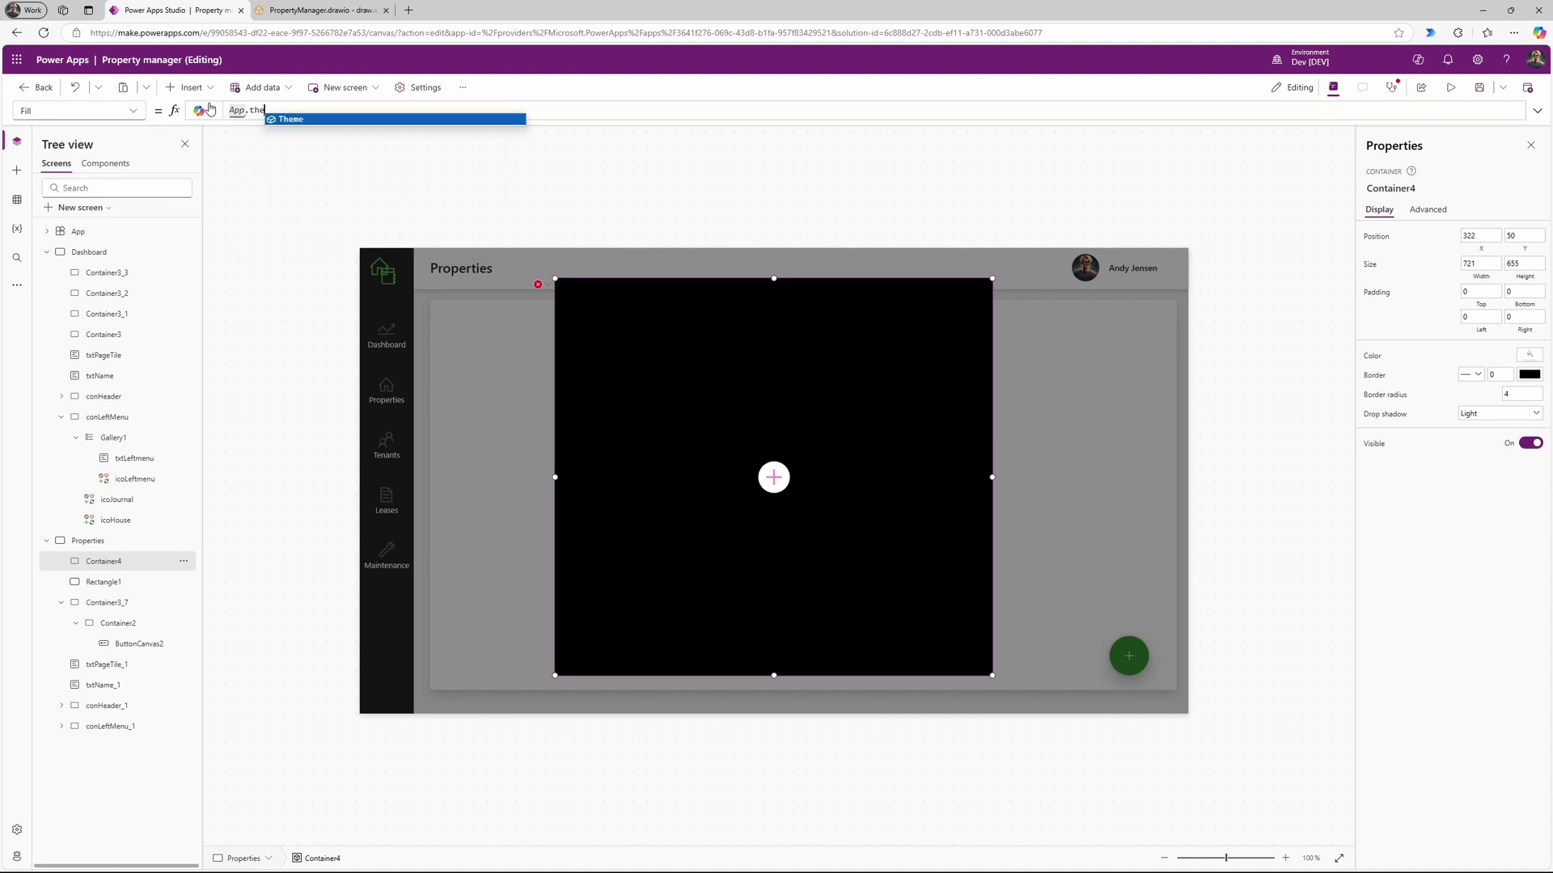
pyautogui.press('Tab')
pyautogui.write('.')
pyautogui.press('Tab')
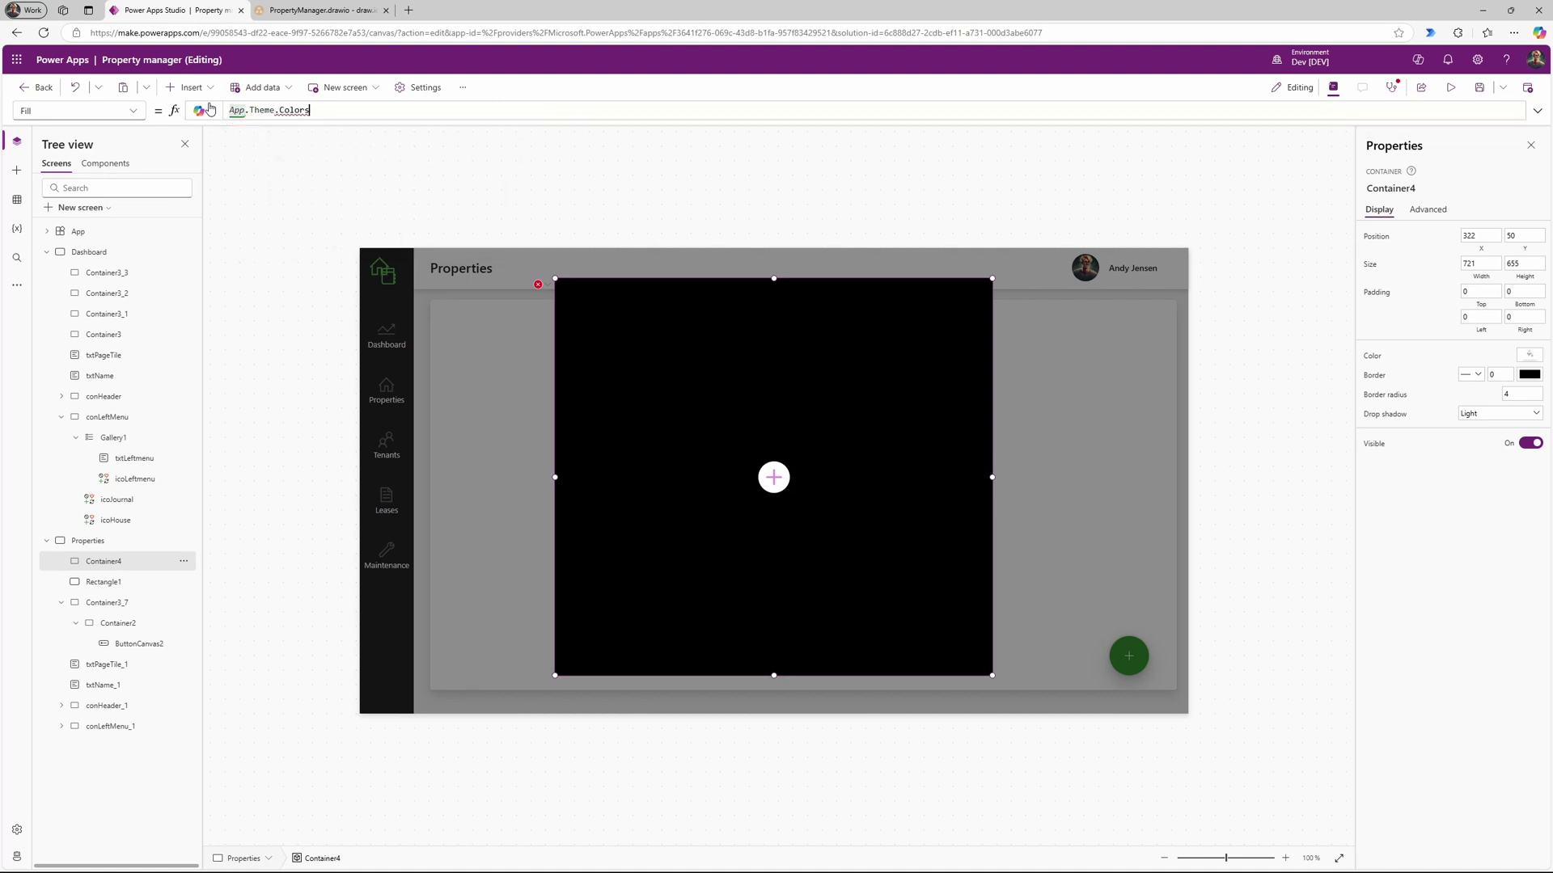
pyautogui.write('.')
pyautogui.press('Up')
pyautogui.press('Tab')
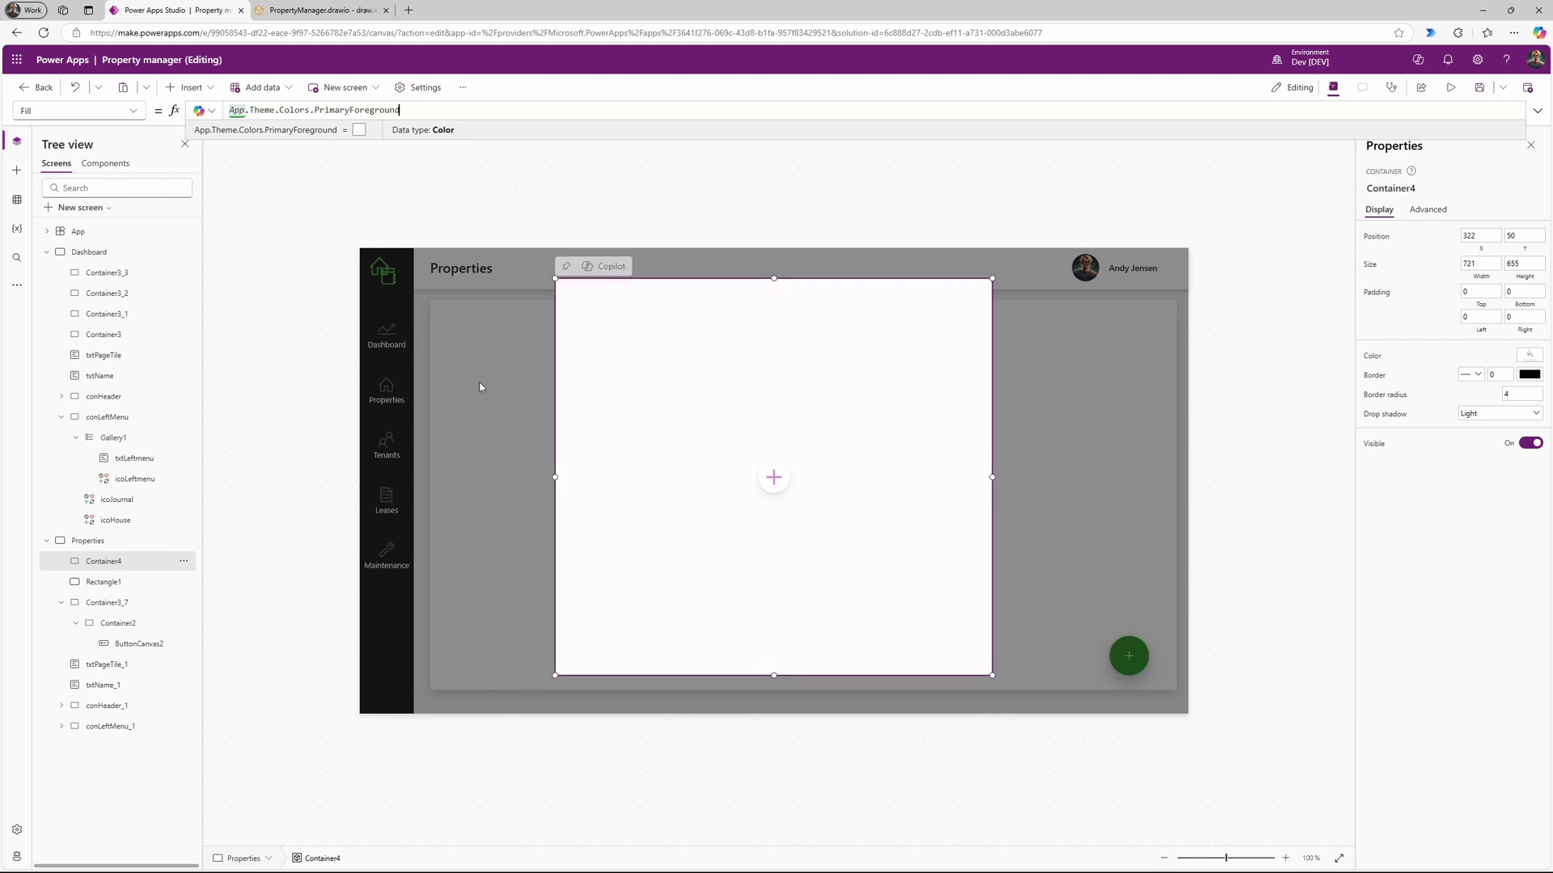
# Step: Insert a nested header container across the top of the modal container, 721 wide and about 68 high at X 0, Y 0
pyautogui.click(202, 92)
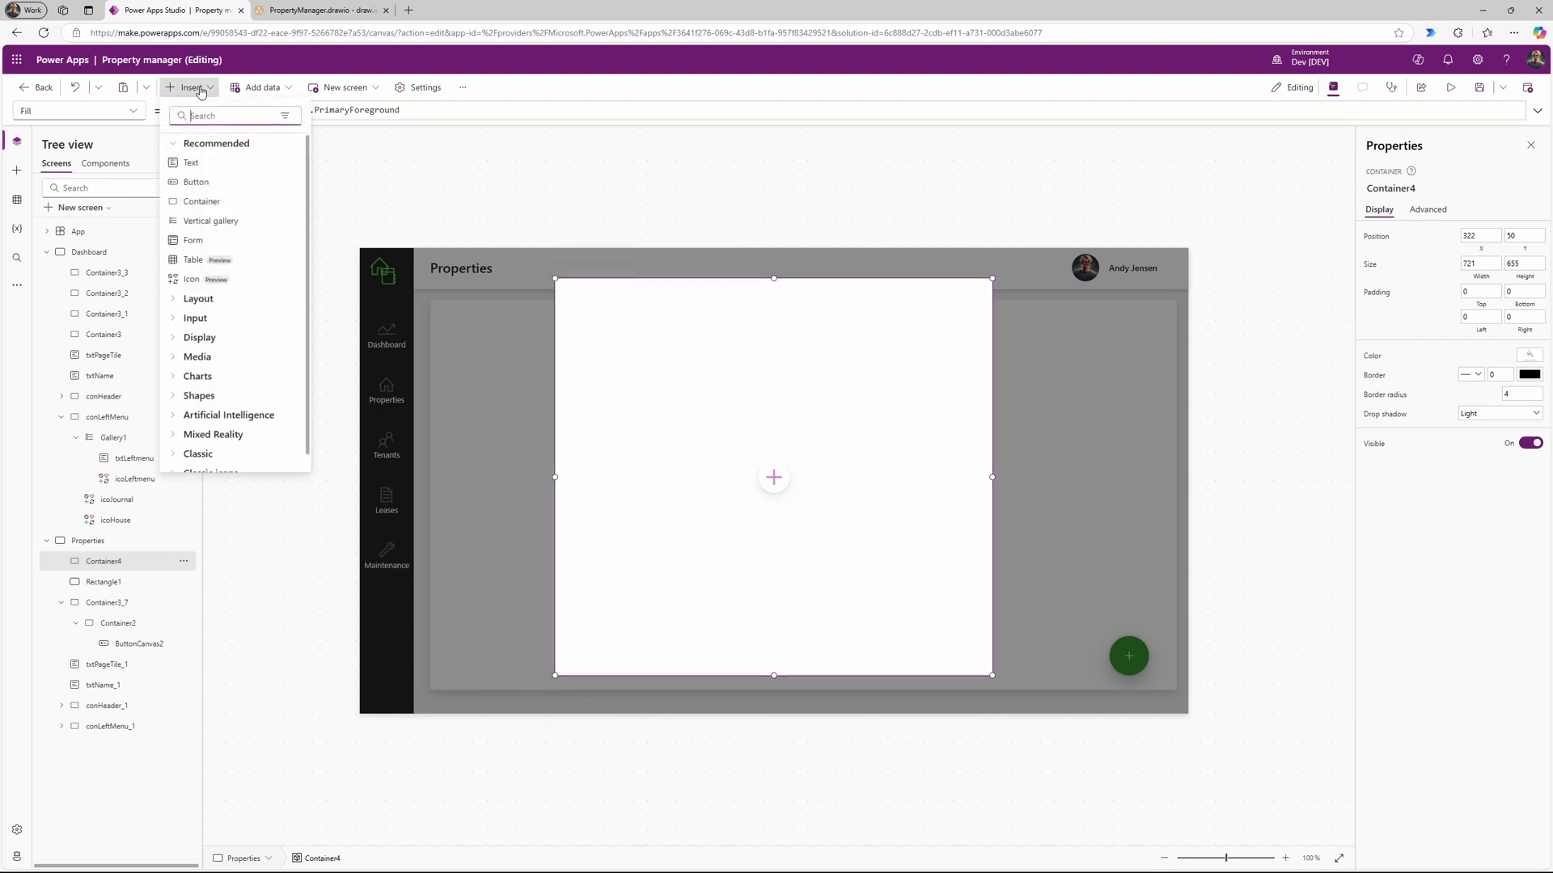
pyautogui.click(217, 203)
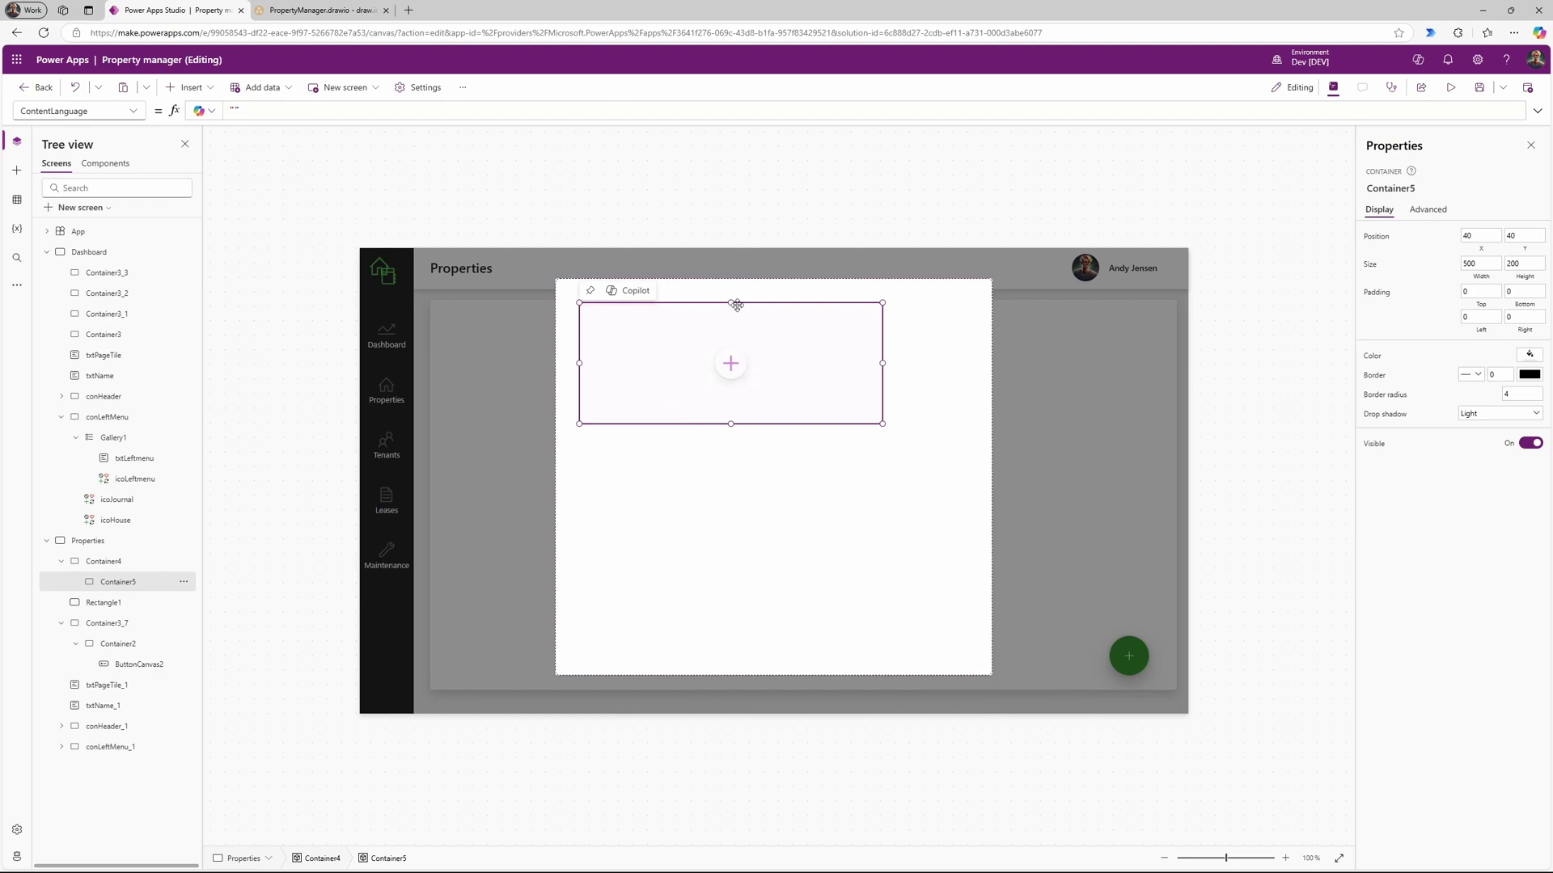
pyautogui.click(780, 374)
pyautogui.click(799, 423)
pyautogui.moveTo(798, 422); pyautogui.dragTo(760, 388)
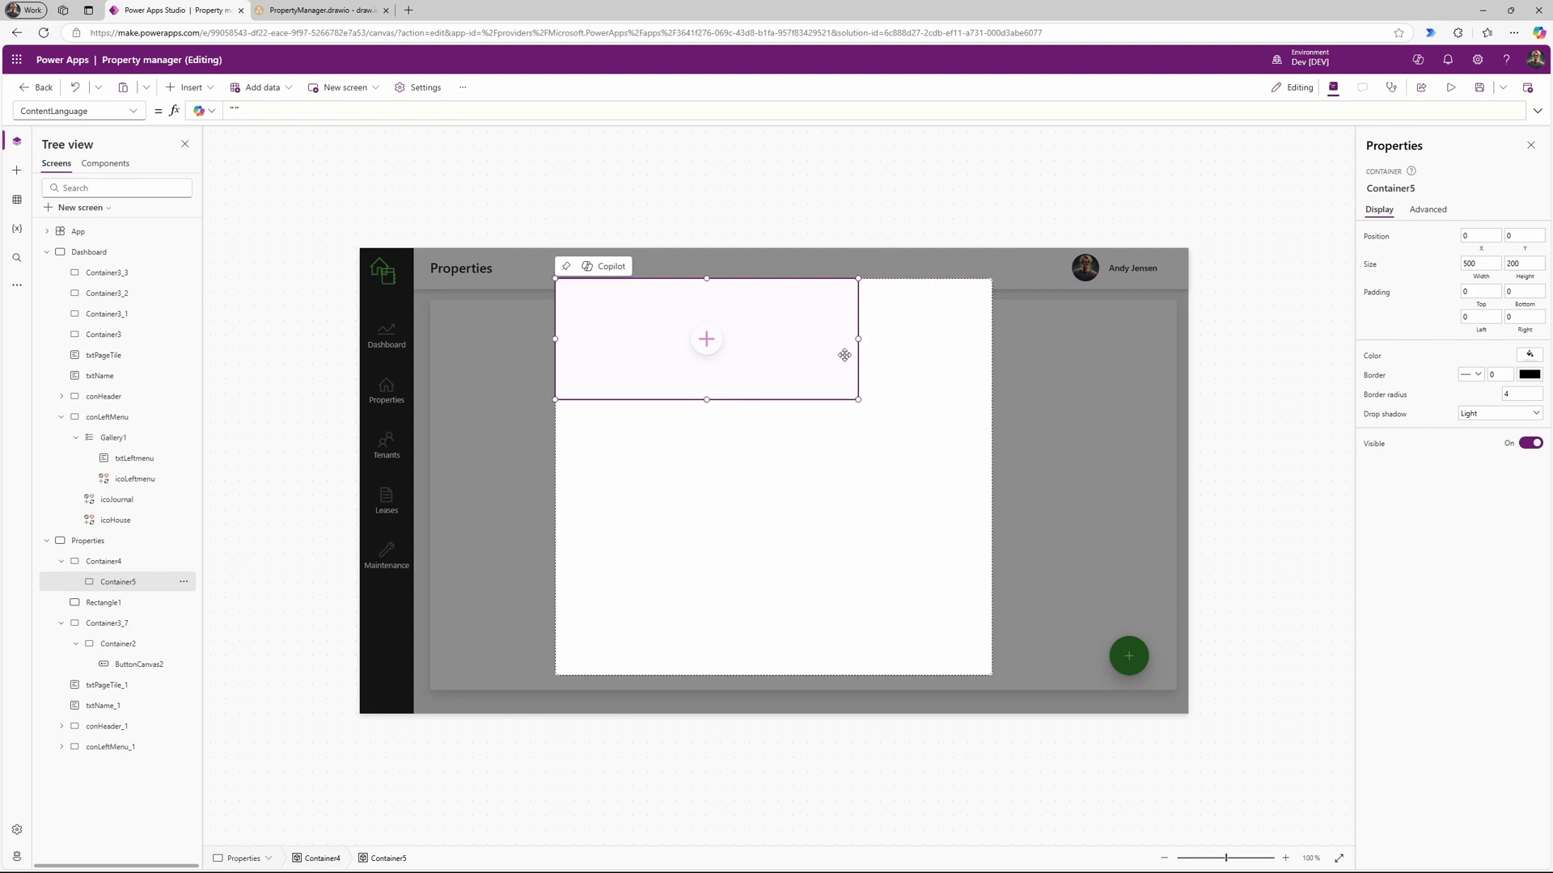
pyautogui.moveTo(856, 341); pyautogui.dragTo(1003, 336)
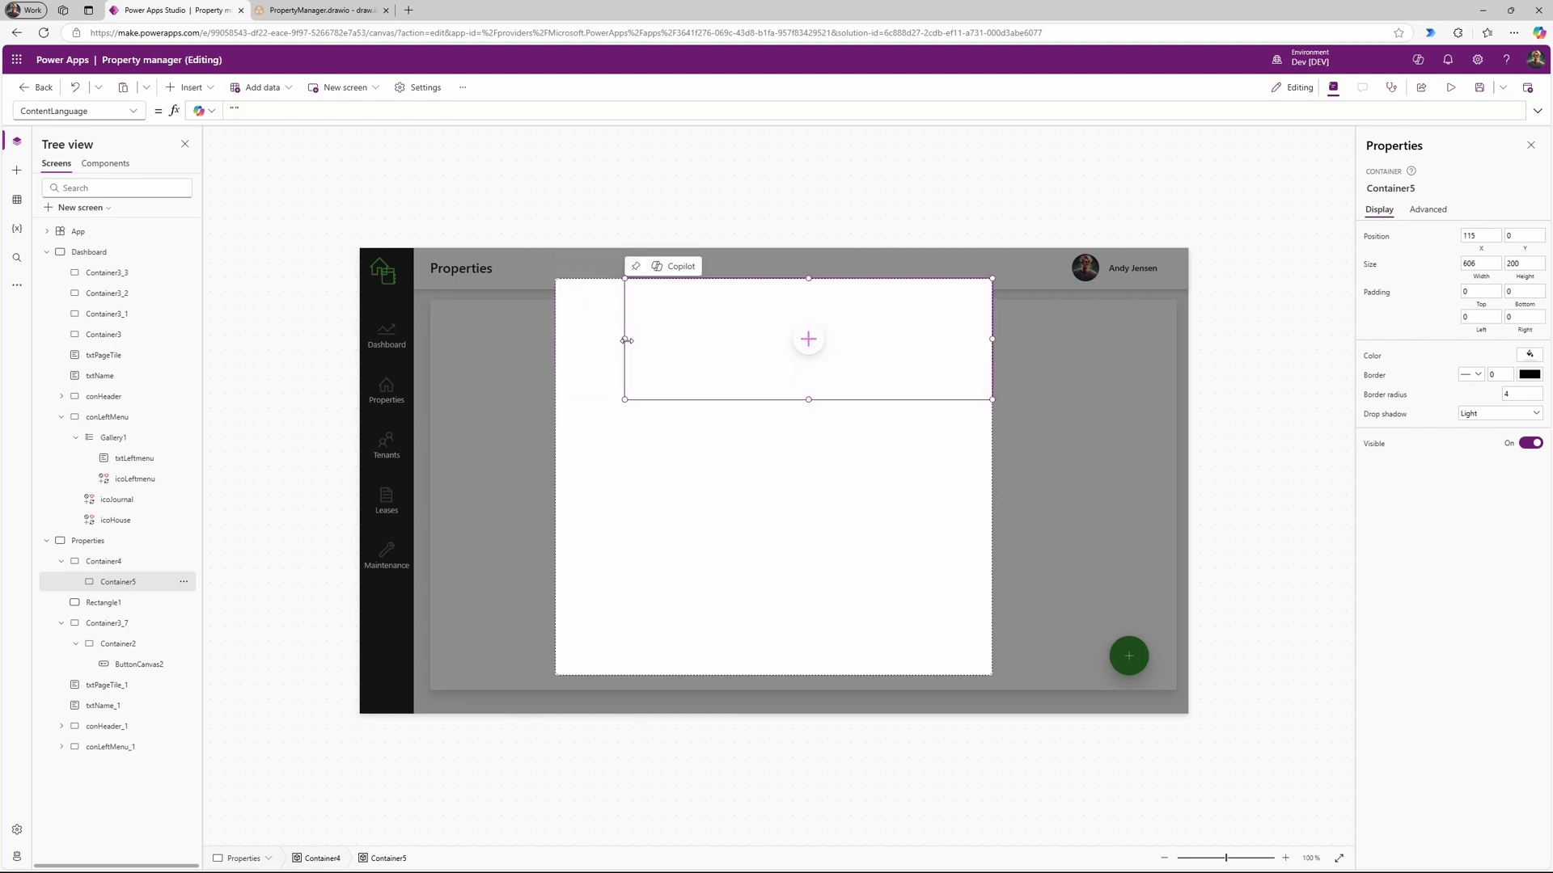
pyautogui.moveTo(624, 339); pyautogui.dragTo(540, 338)
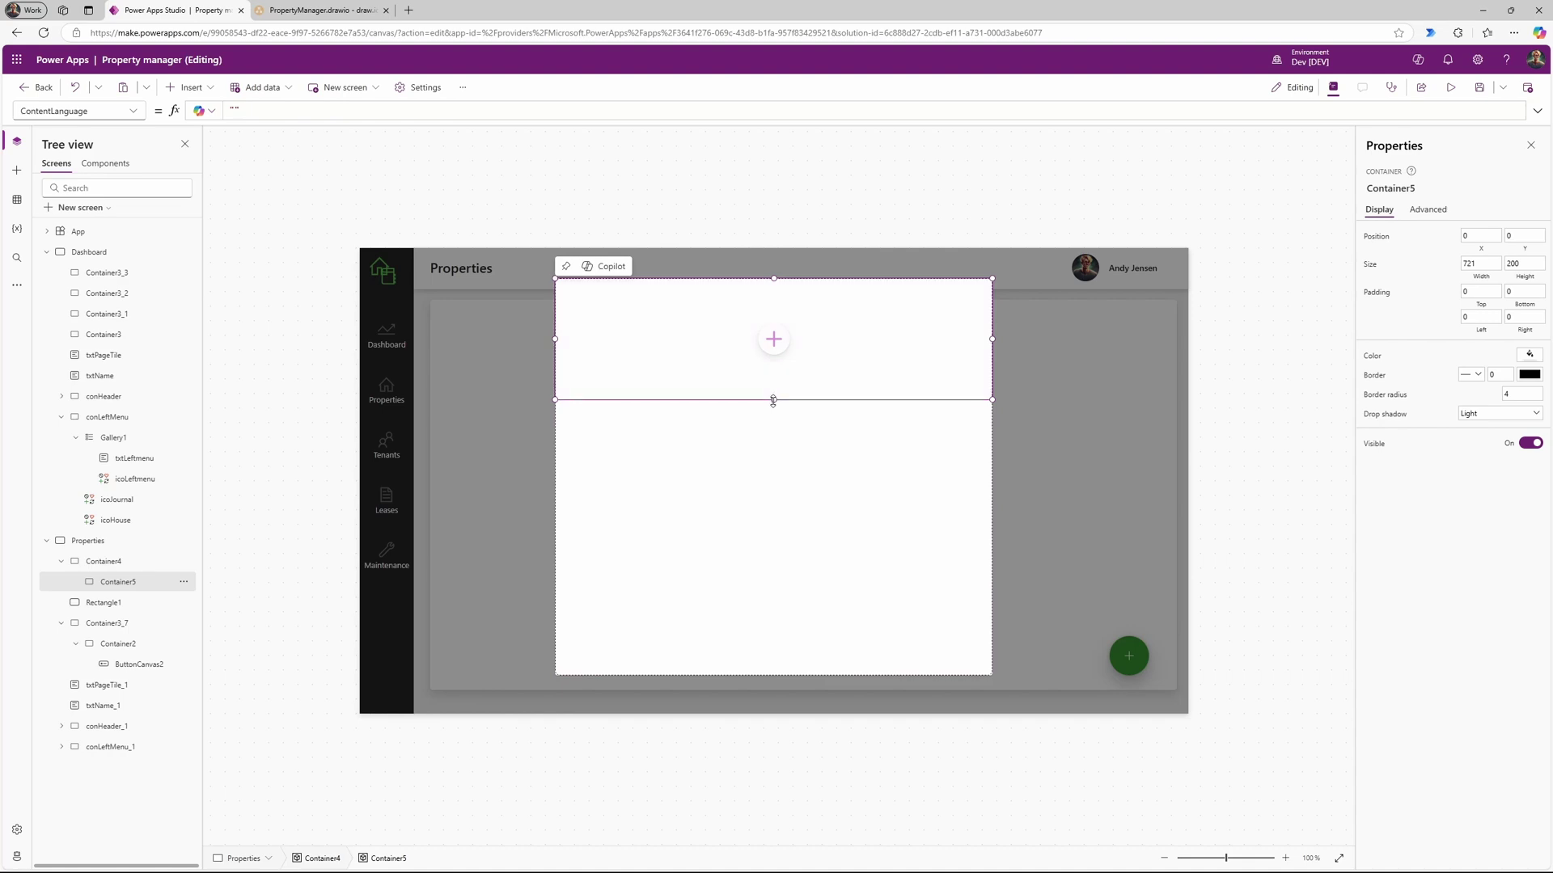
pyautogui.moveTo(773, 399); pyautogui.dragTo(764, 322)
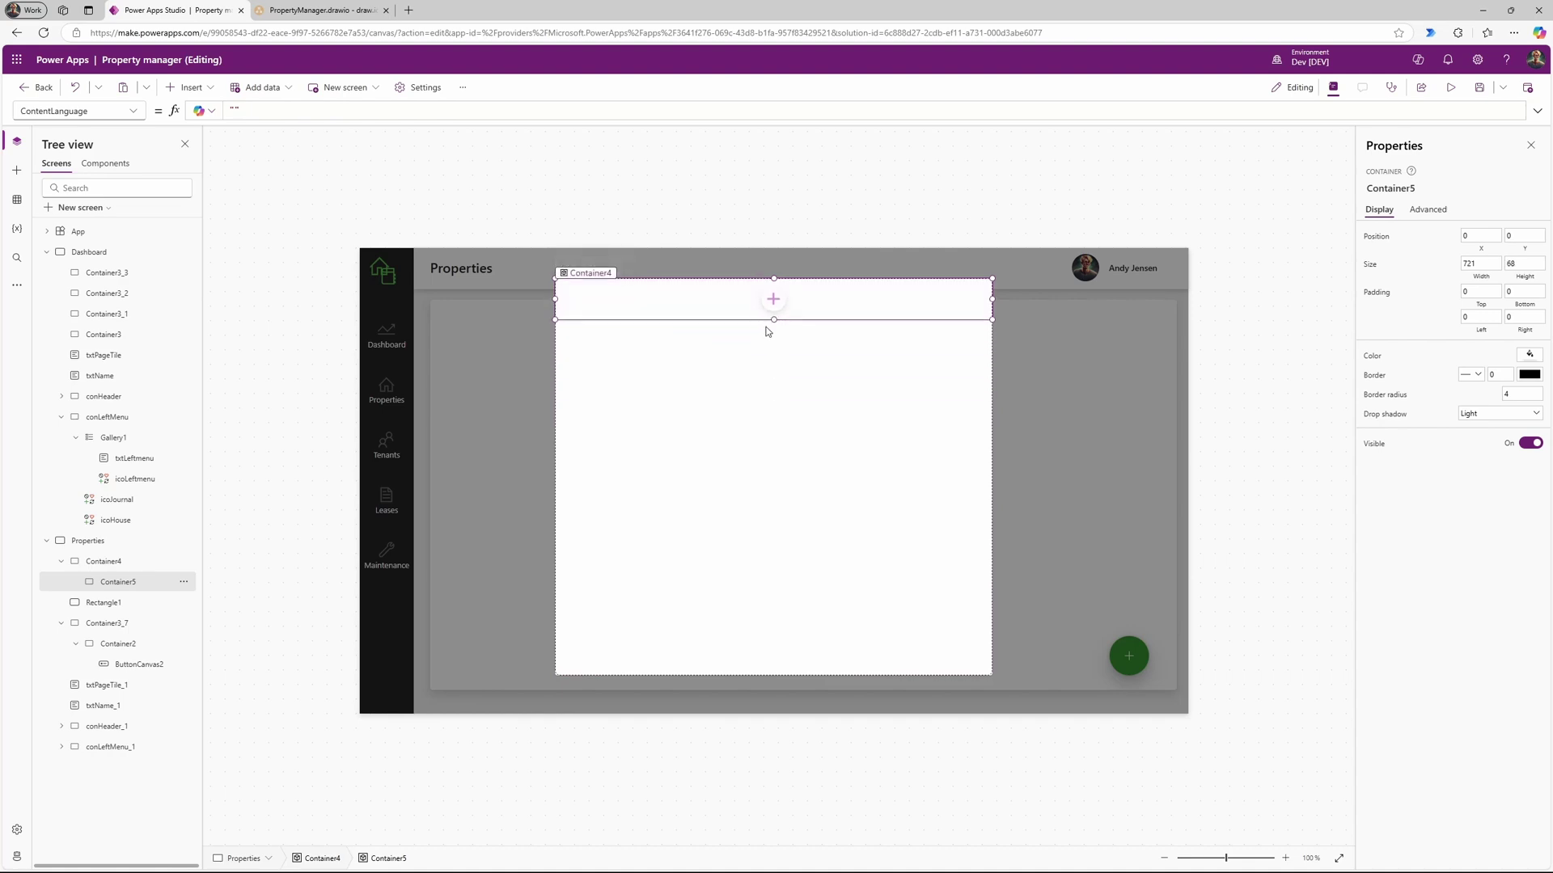
# Step: Set the header container's drop shadow to Regular
pyautogui.click(715, 325)
pyautogui.click(716, 304)
pyautogui.click(1500, 414)
pyautogui.click(1479, 471)
pyautogui.click(1508, 417)
pyautogui.click(1484, 484)
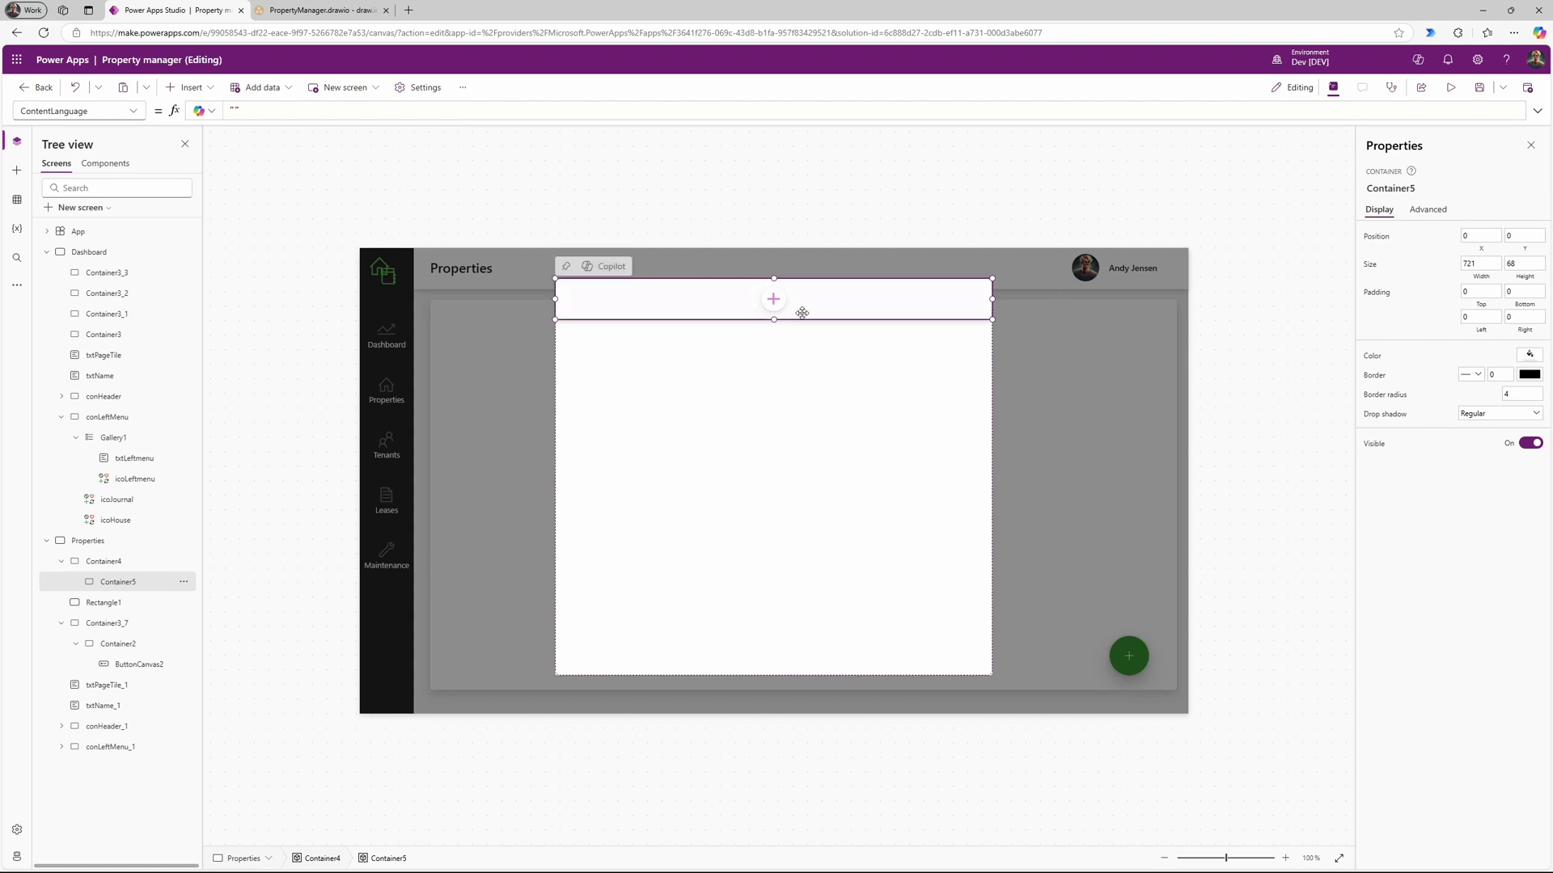
# Step: Insert a text label reading "Create new property" in the header container at about X 25, Y 15, sized about 165 by 27
pyautogui.click(202, 88)
pyautogui.click(211, 167)
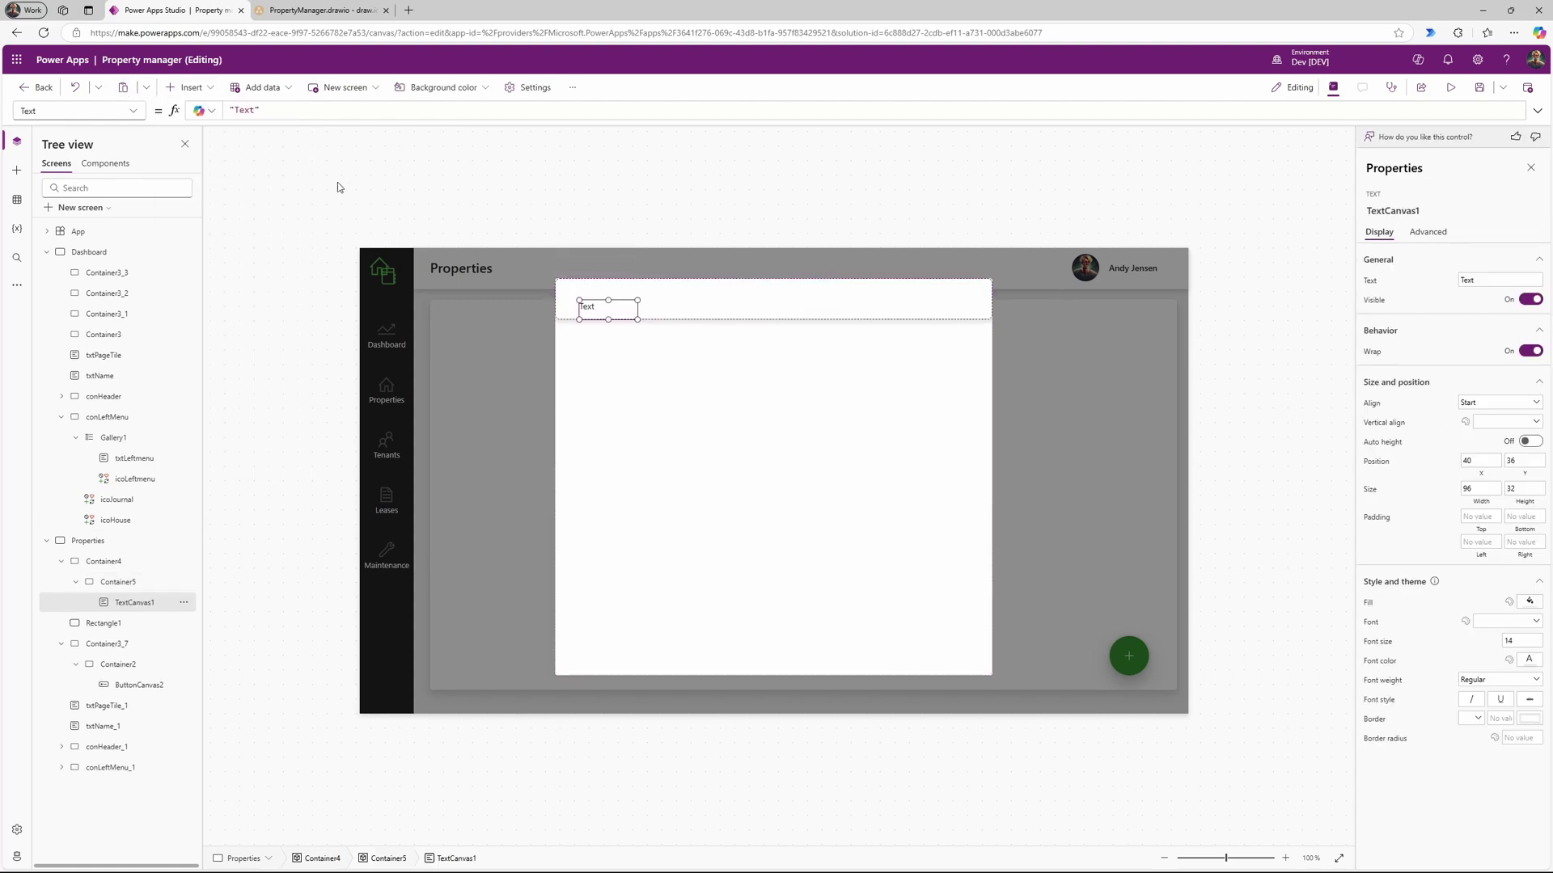
pyautogui.moveTo(612, 305); pyautogui.dragTo(612, 292)
pyautogui.moveTo(612, 292); pyautogui.dragTo(603, 292)
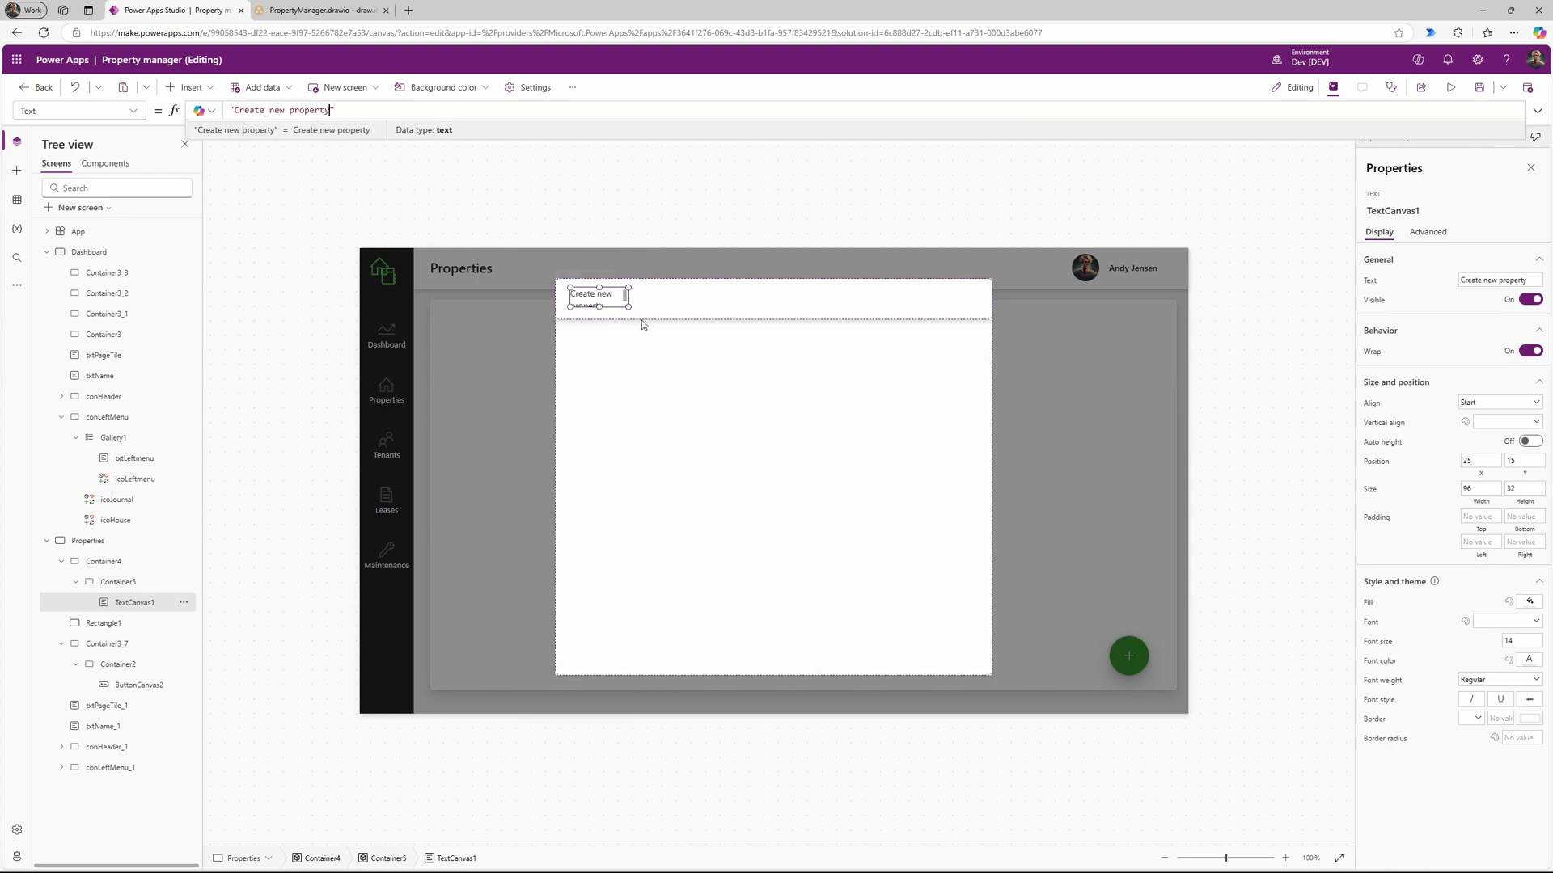
pyautogui.moveTo(675, 305); pyautogui.dragTo(671, 303)
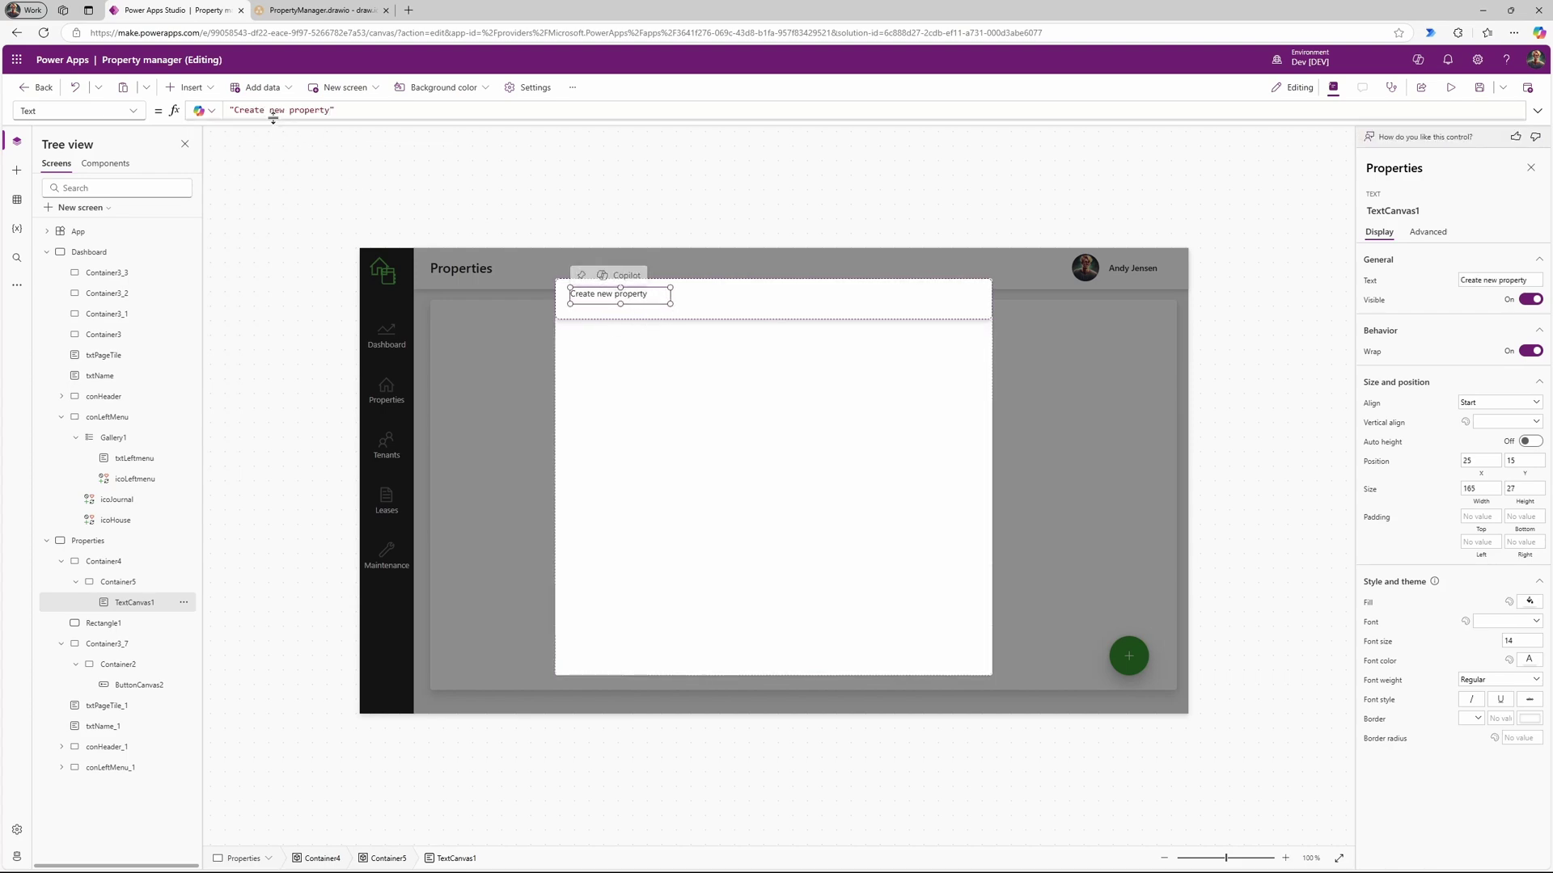
# Step: Change the header label's text to "Add new property"
pyautogui.click(272, 113)
pyautogui.hotkey('ctrl', 'shift', 'Left')
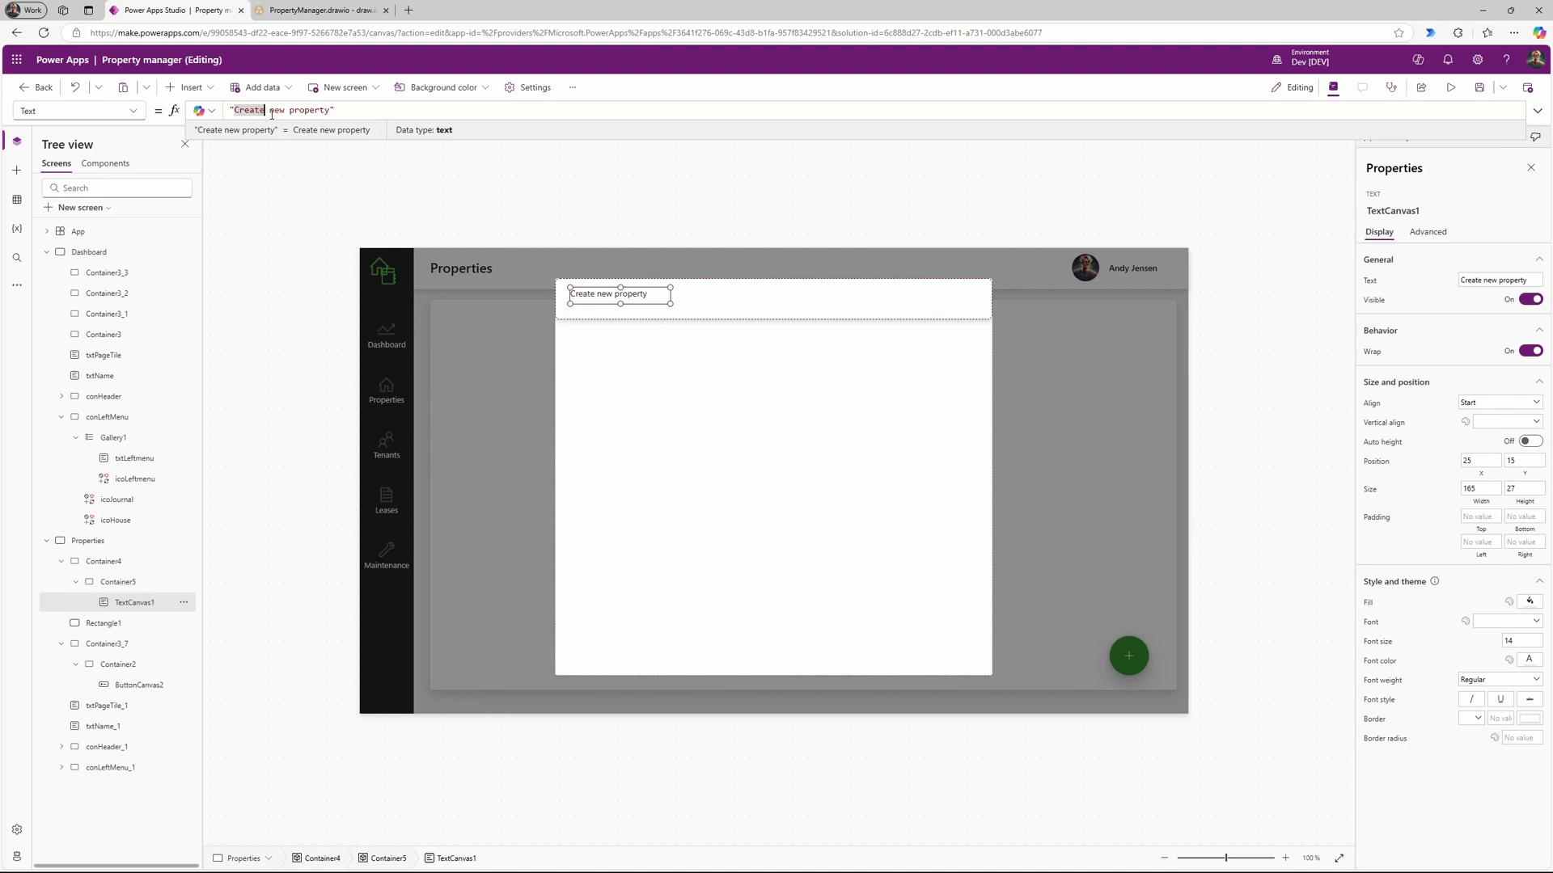
pyautogui.write('C')
pyautogui.write('Add')
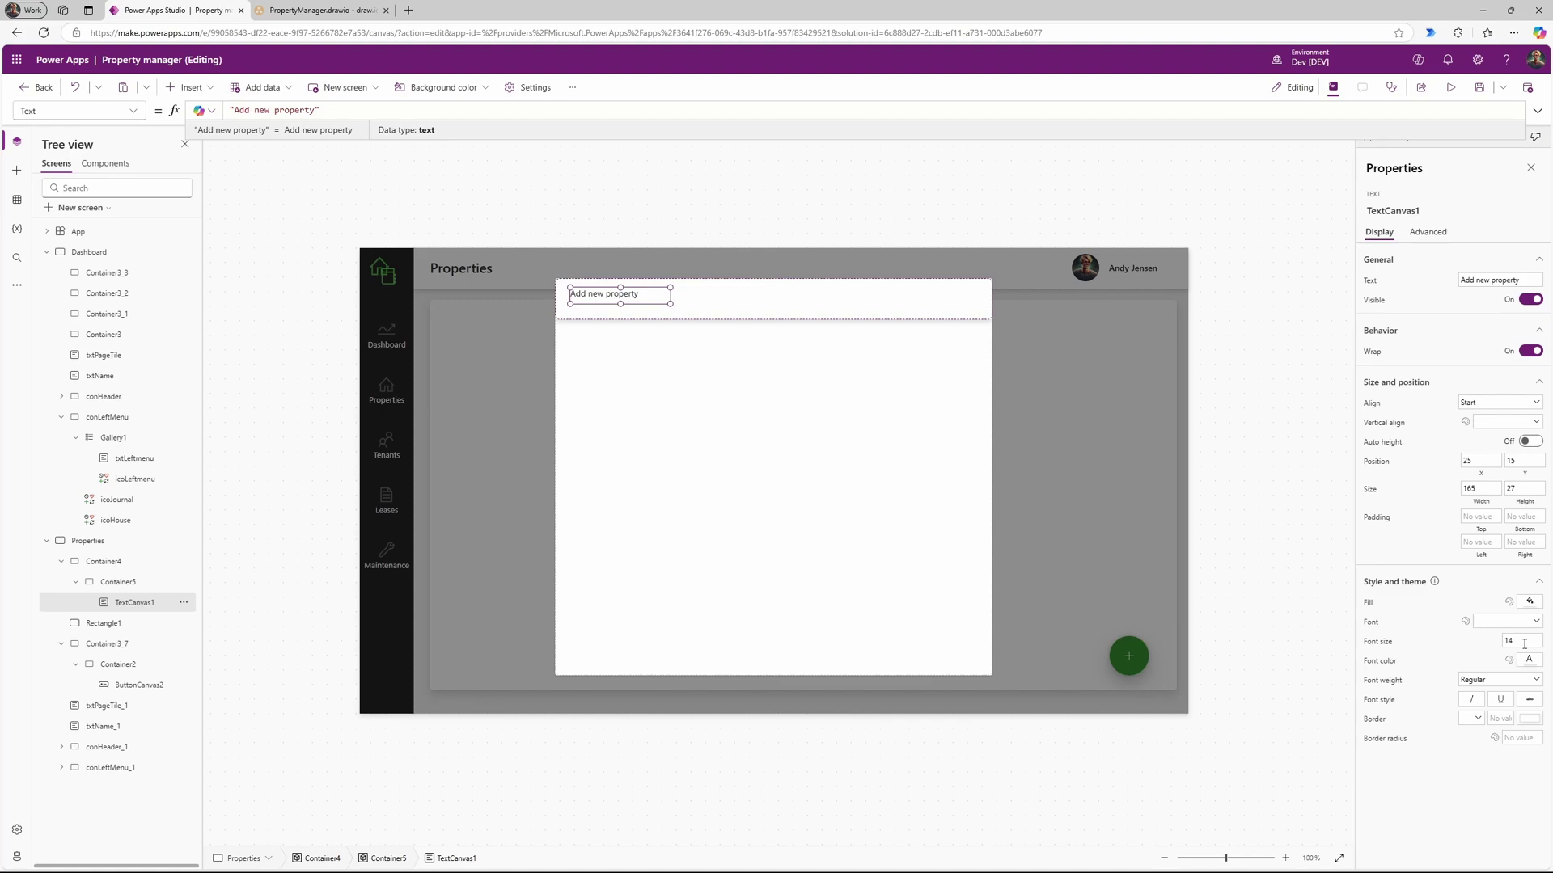
# Step: Set the header label to font size 25 and Semibold weight, and enlarge it to about 241 by 39
pyautogui.moveTo(1524, 643); pyautogui.dragTo(1500, 642)
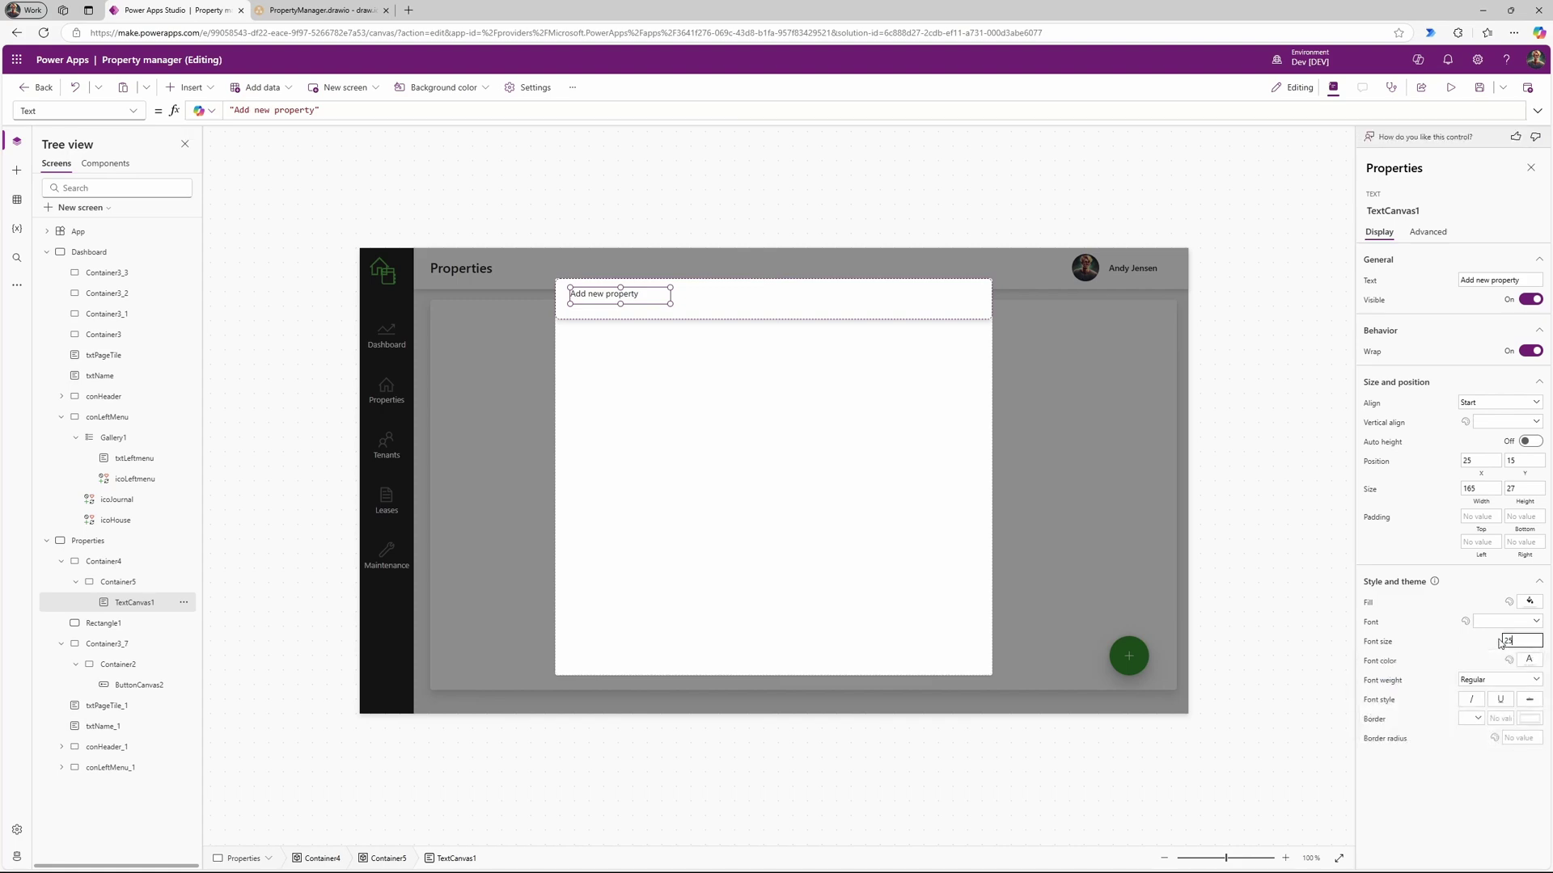
pyautogui.write('25')
pyautogui.click(1496, 680)
pyautogui.click(1488, 722)
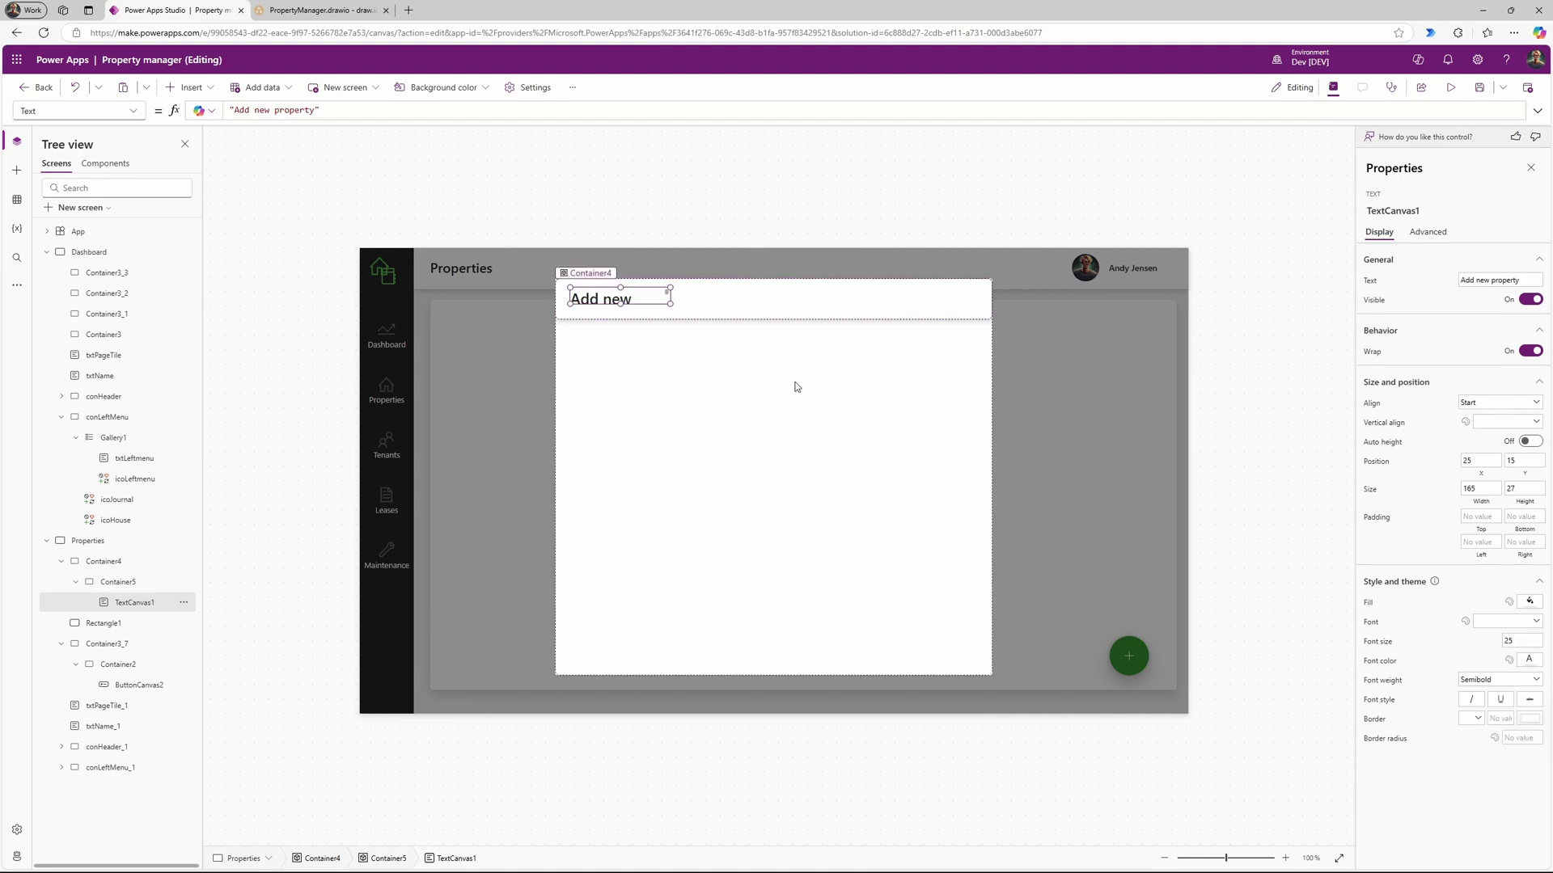
pyautogui.moveTo(669, 304); pyautogui.dragTo(716, 311)
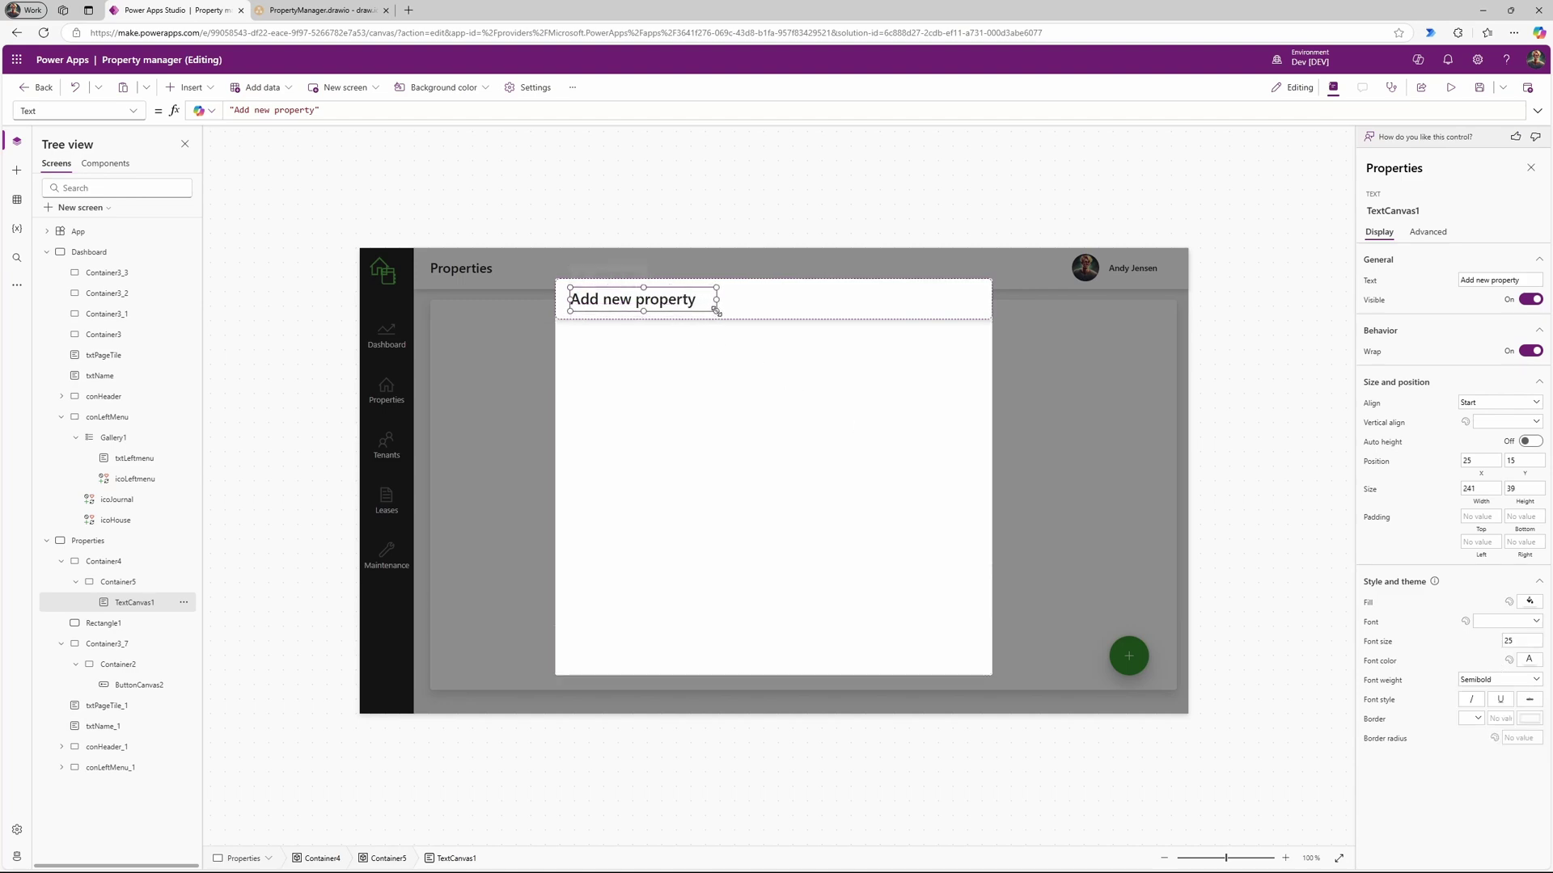
# Step: Insert a button in the header container and place it near the header's far end at about X 602, Y 22
pyautogui.click(759, 302)
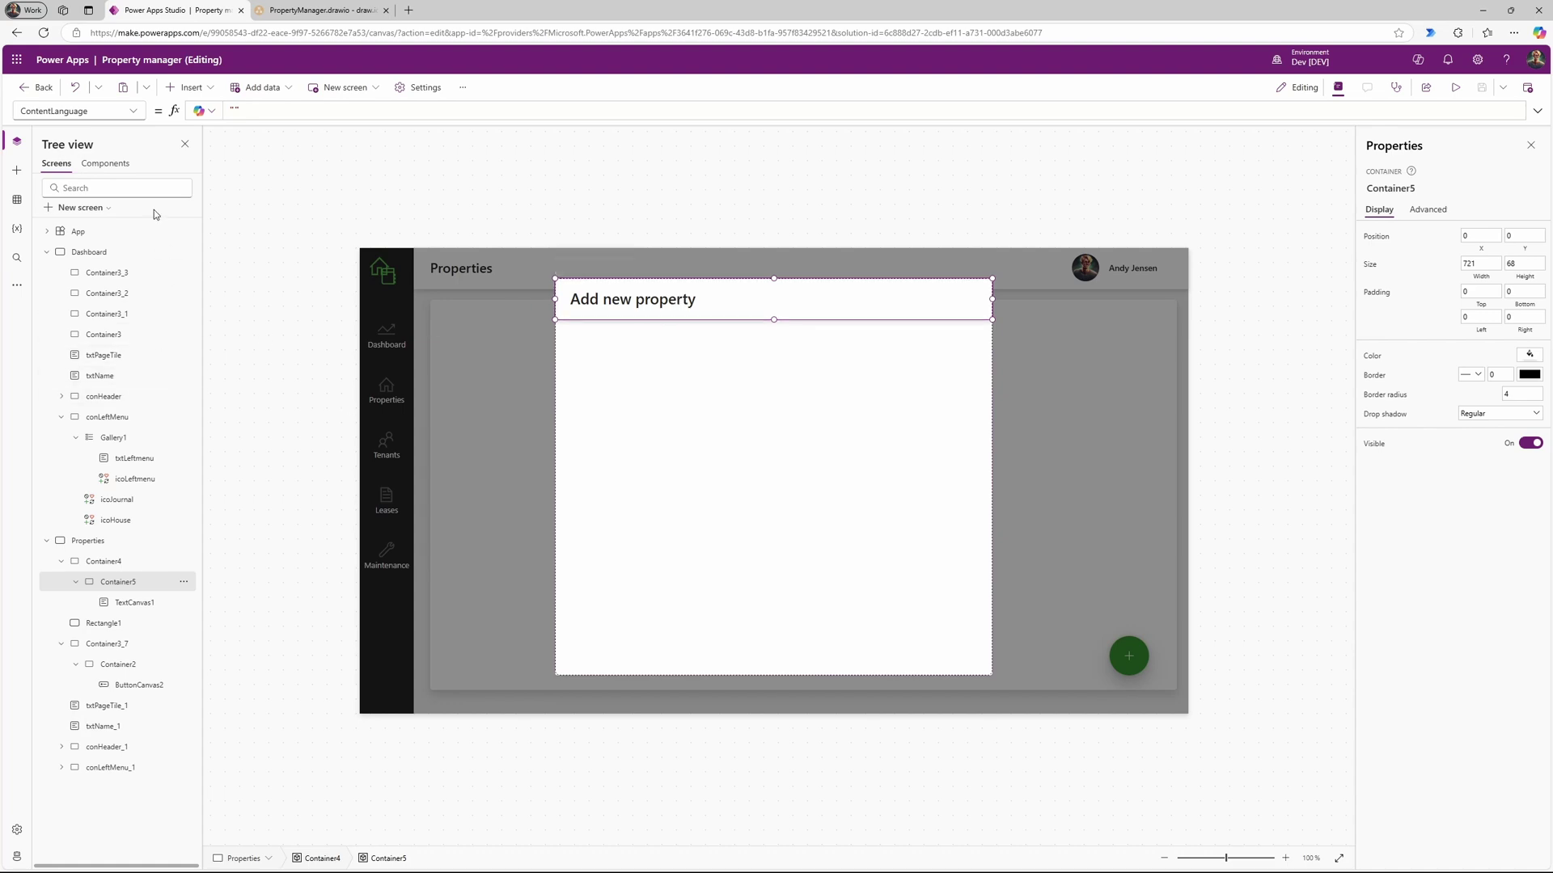
pyautogui.click(206, 89)
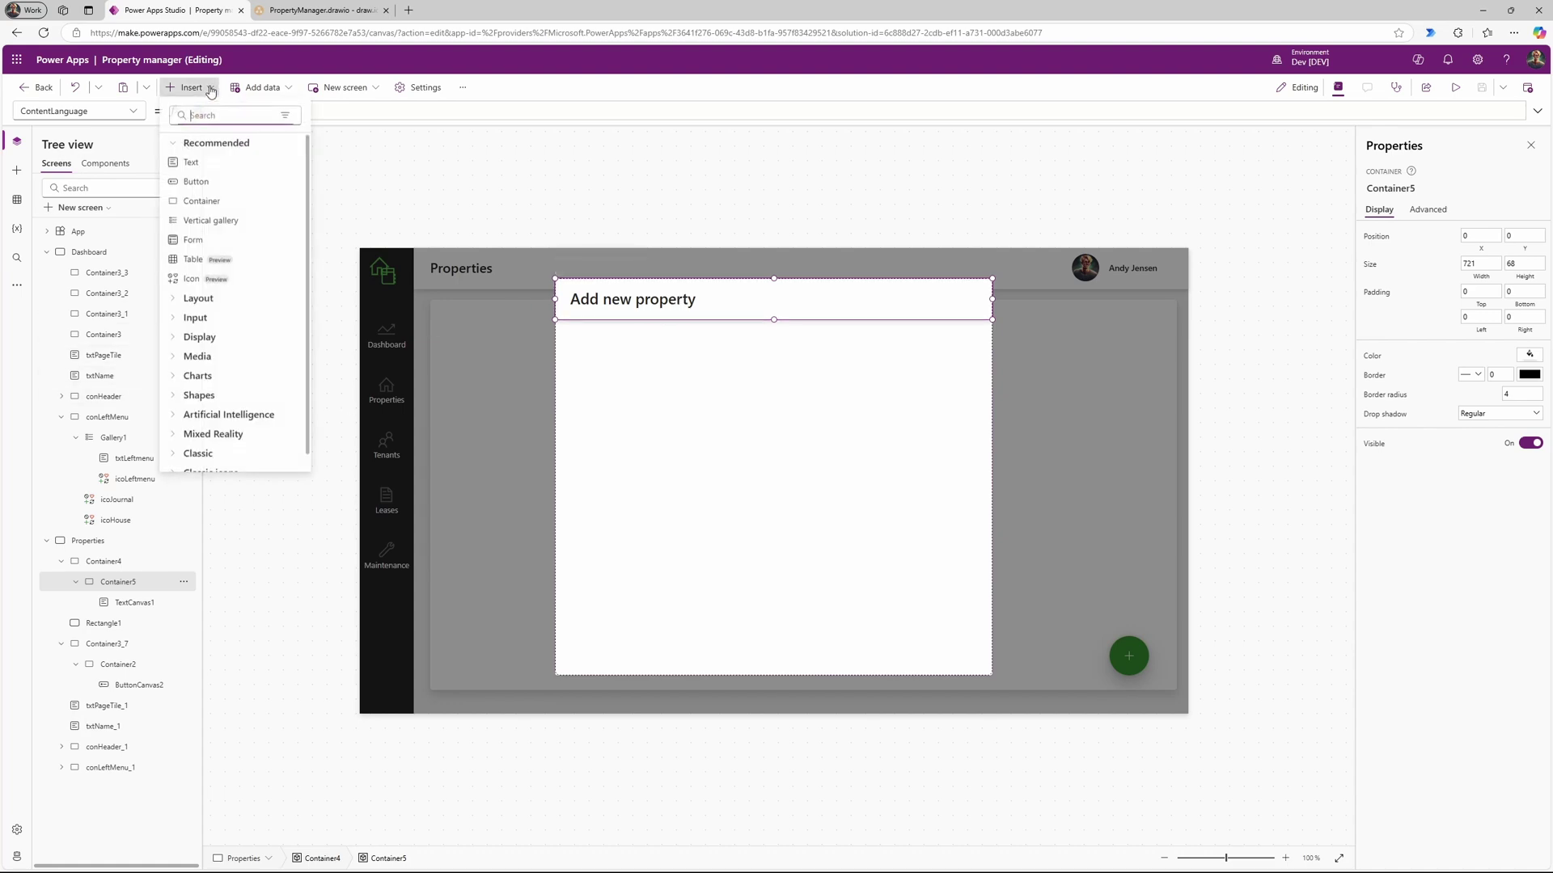
pyautogui.click(196, 182)
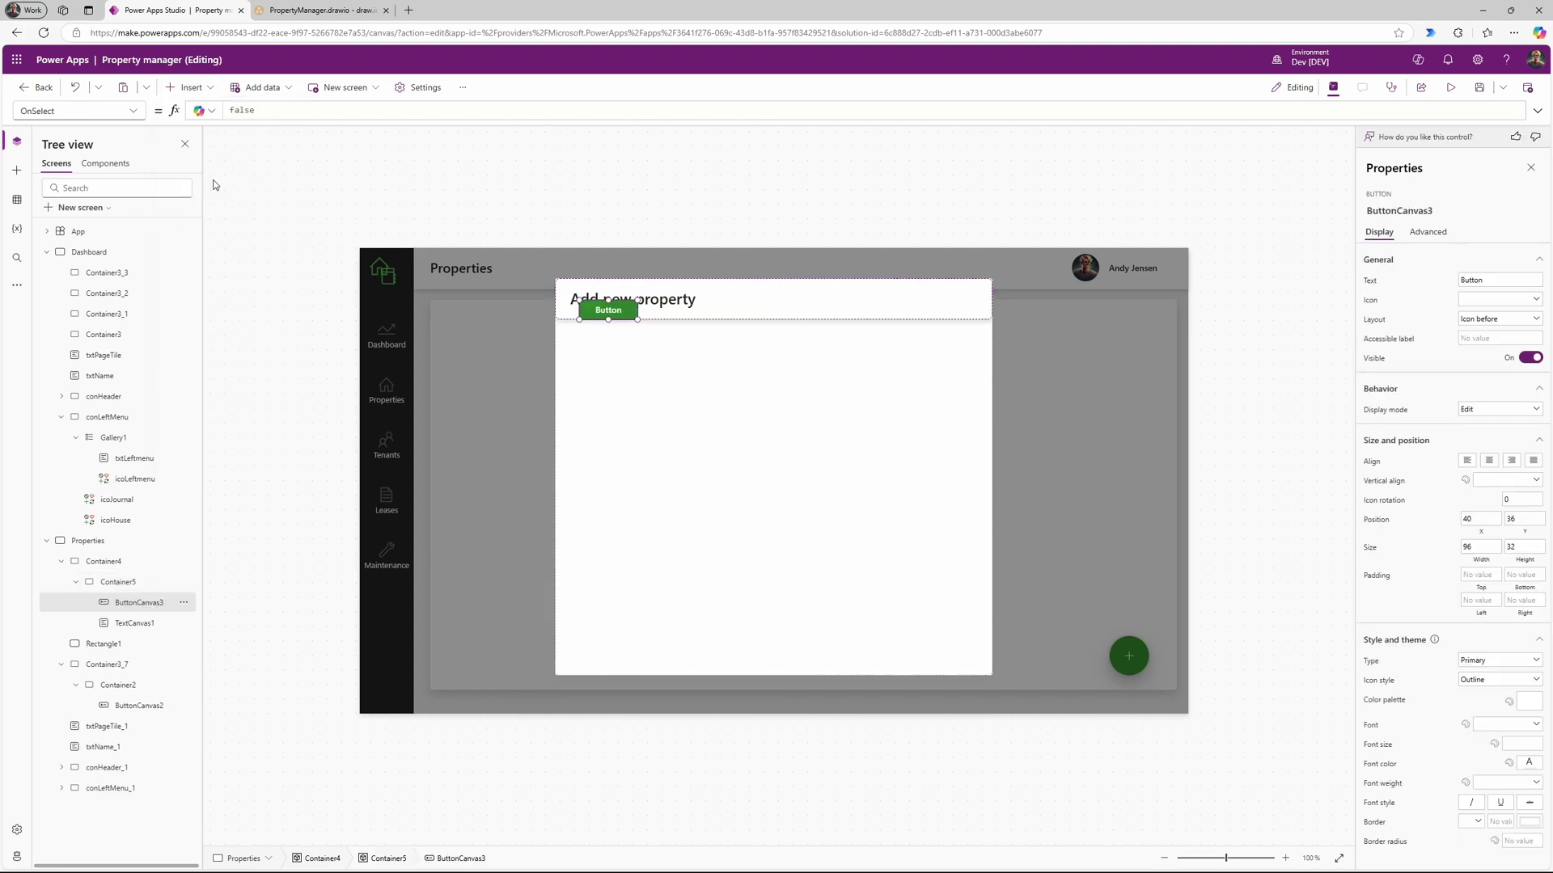
pyautogui.moveTo(612, 310)
pyautogui.moveTo(616, 310); pyautogui.dragTo(956, 302)
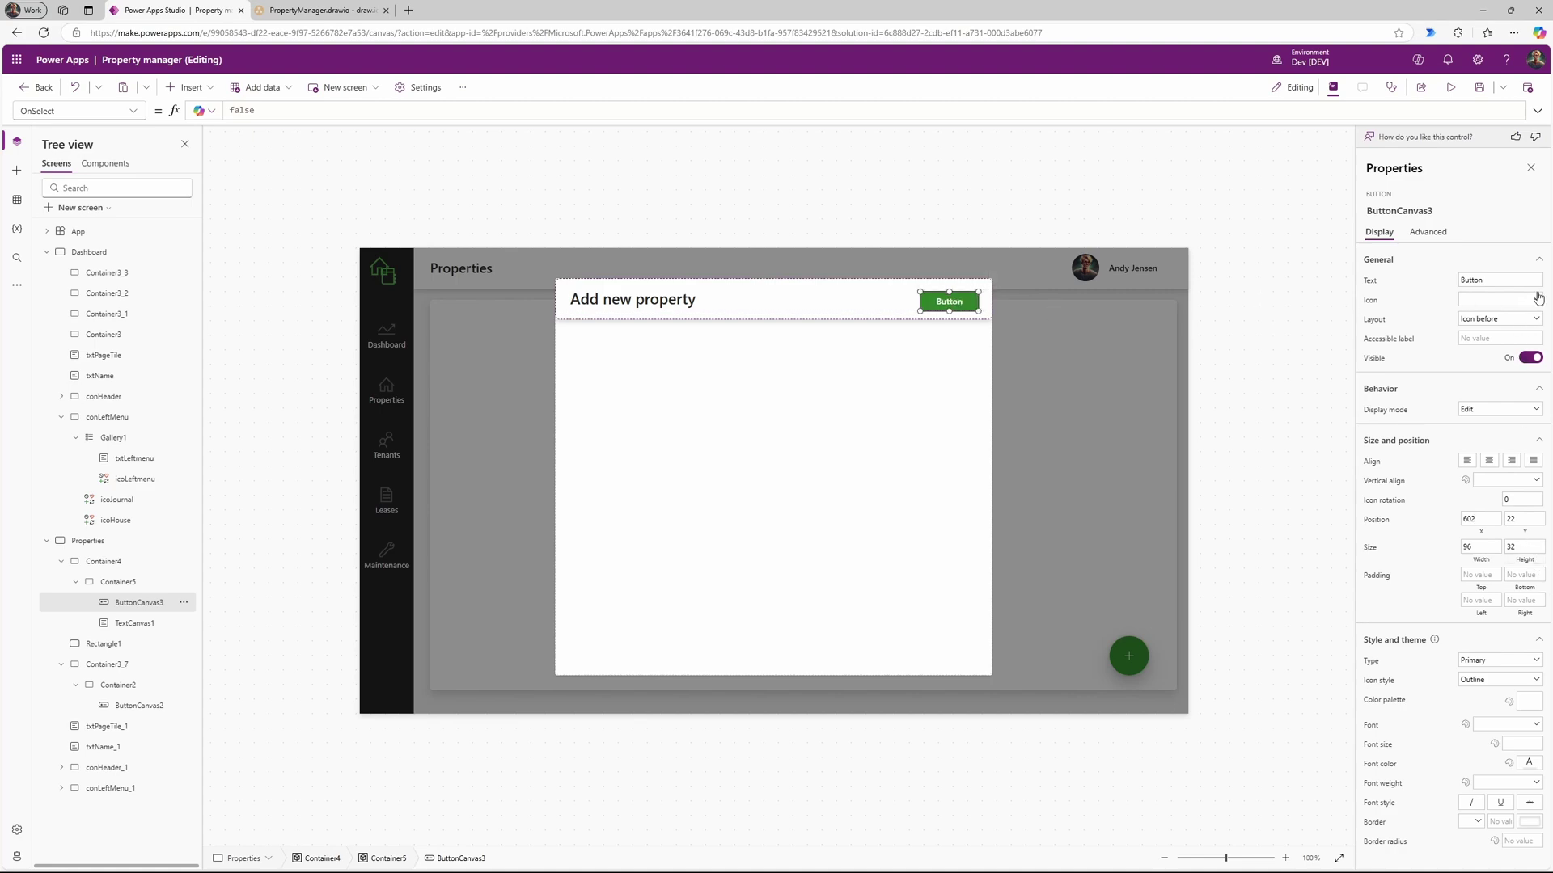
# Step: Give the header button the Dismiss icon and the Icon only layout
pyautogui.click(1535, 300)
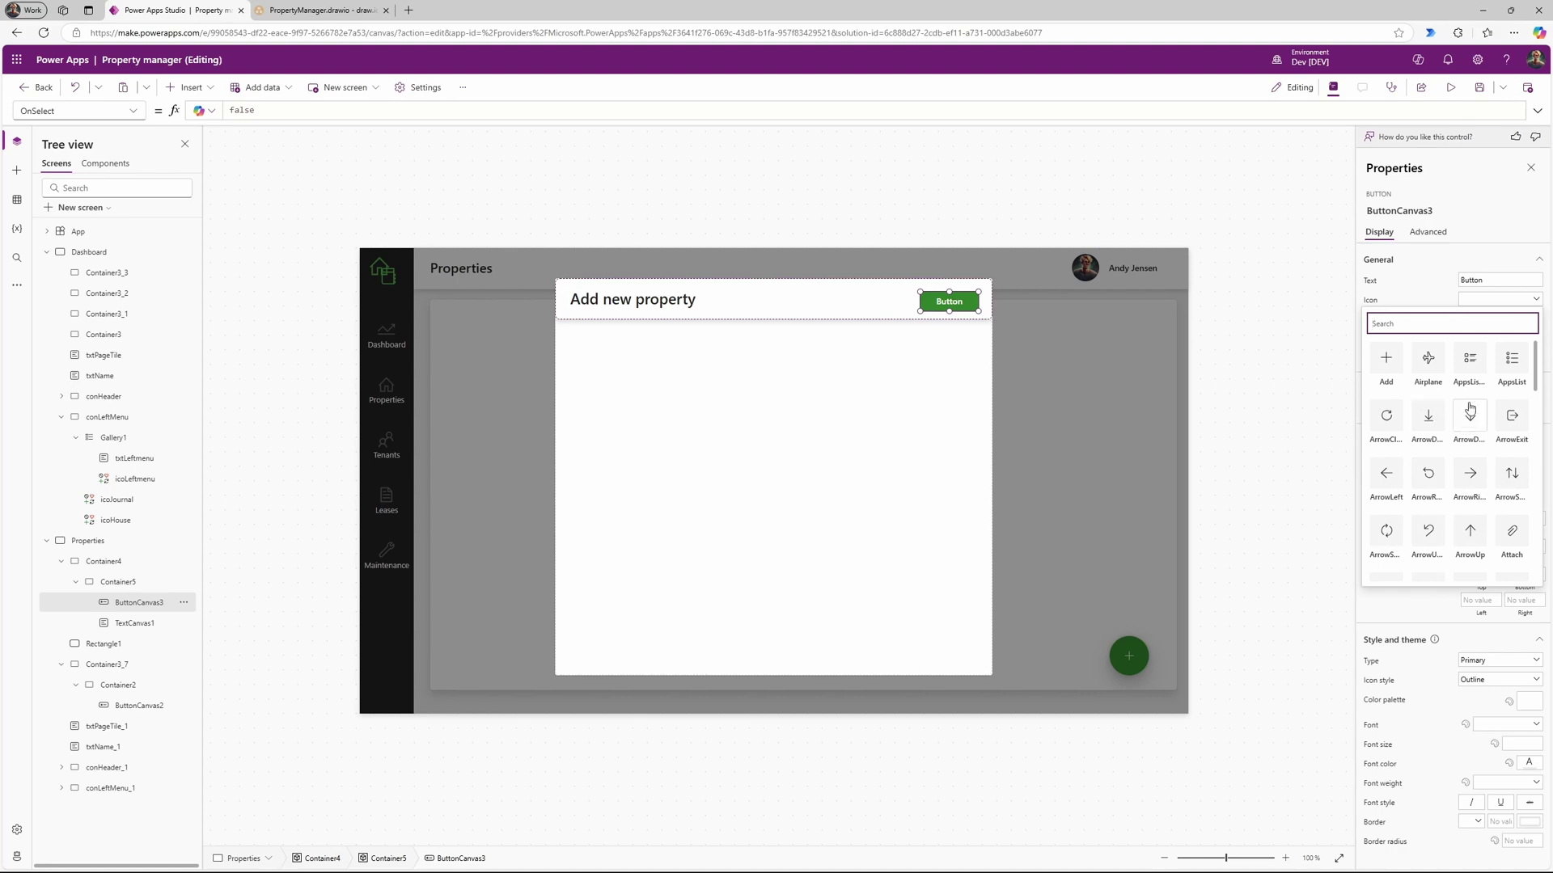
pyautogui.scroll(-2, 1463, 449)
pyautogui.scroll(-5, 1463, 449)
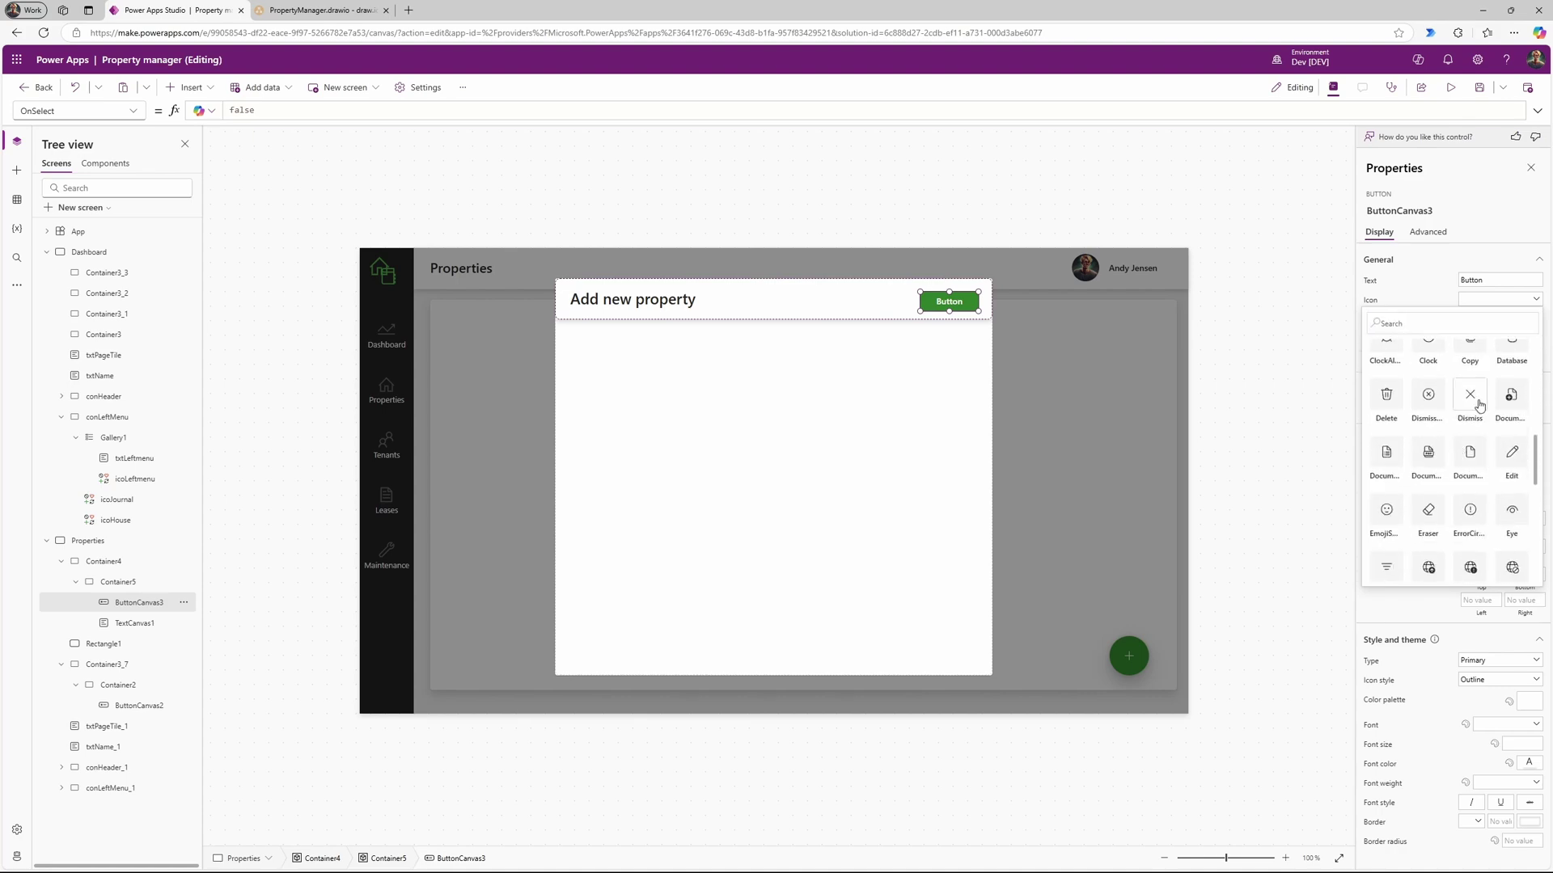
pyautogui.click(1471, 398)
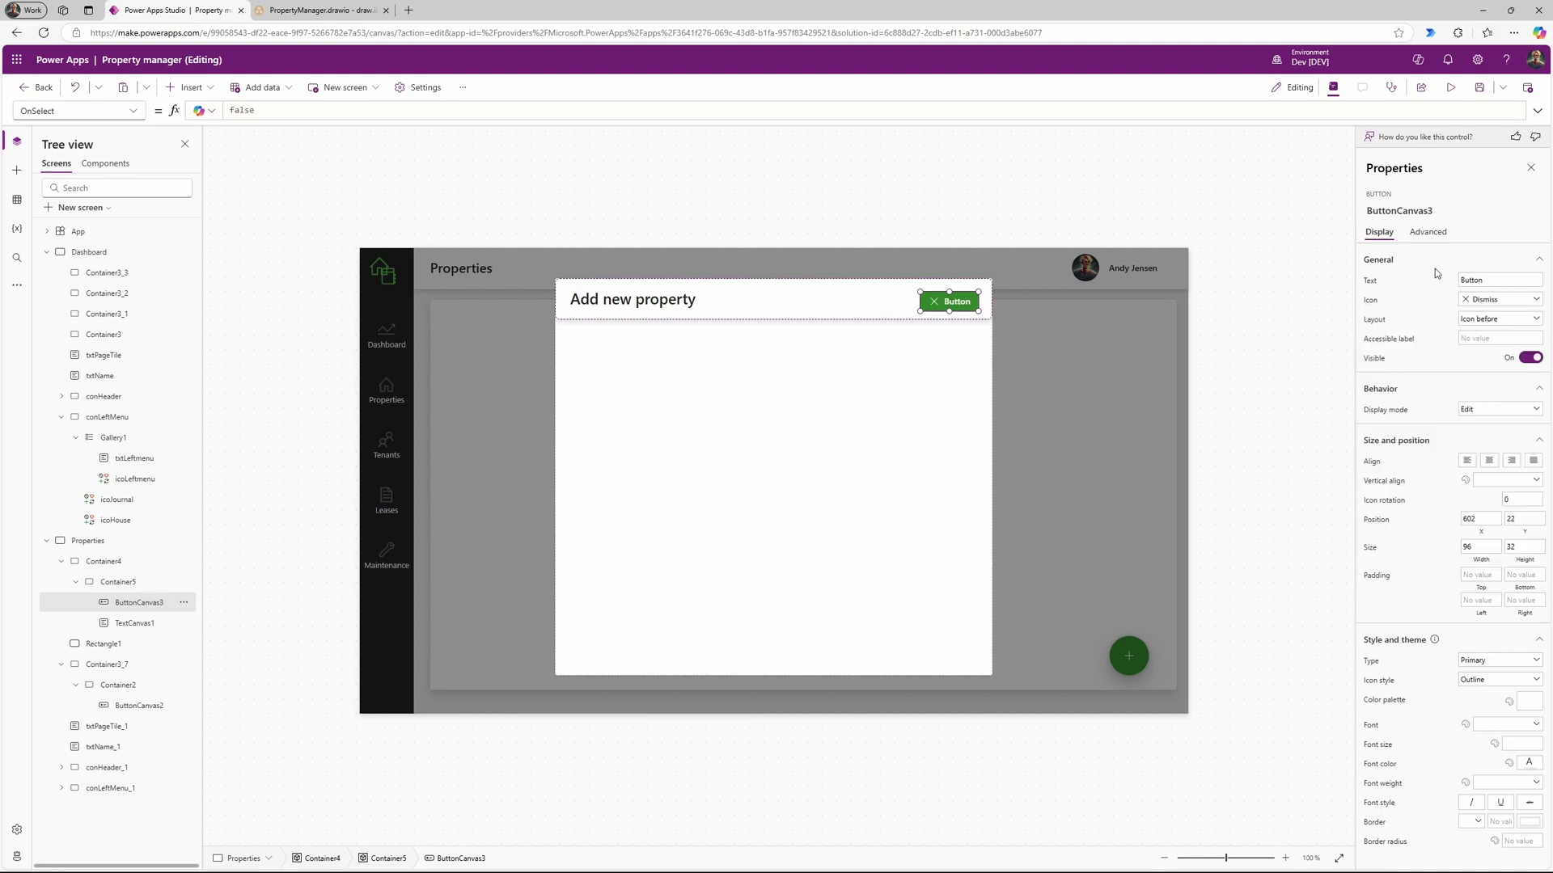
pyautogui.click(1495, 324)
pyautogui.click(1493, 377)
# Step: Shrink the dismiss button to about 46 by 32 at X 656, Y 20, and set its color palette to red
pyautogui.moveTo(919, 310); pyautogui.dragTo(970, 302)
pyautogui.click(1513, 679)
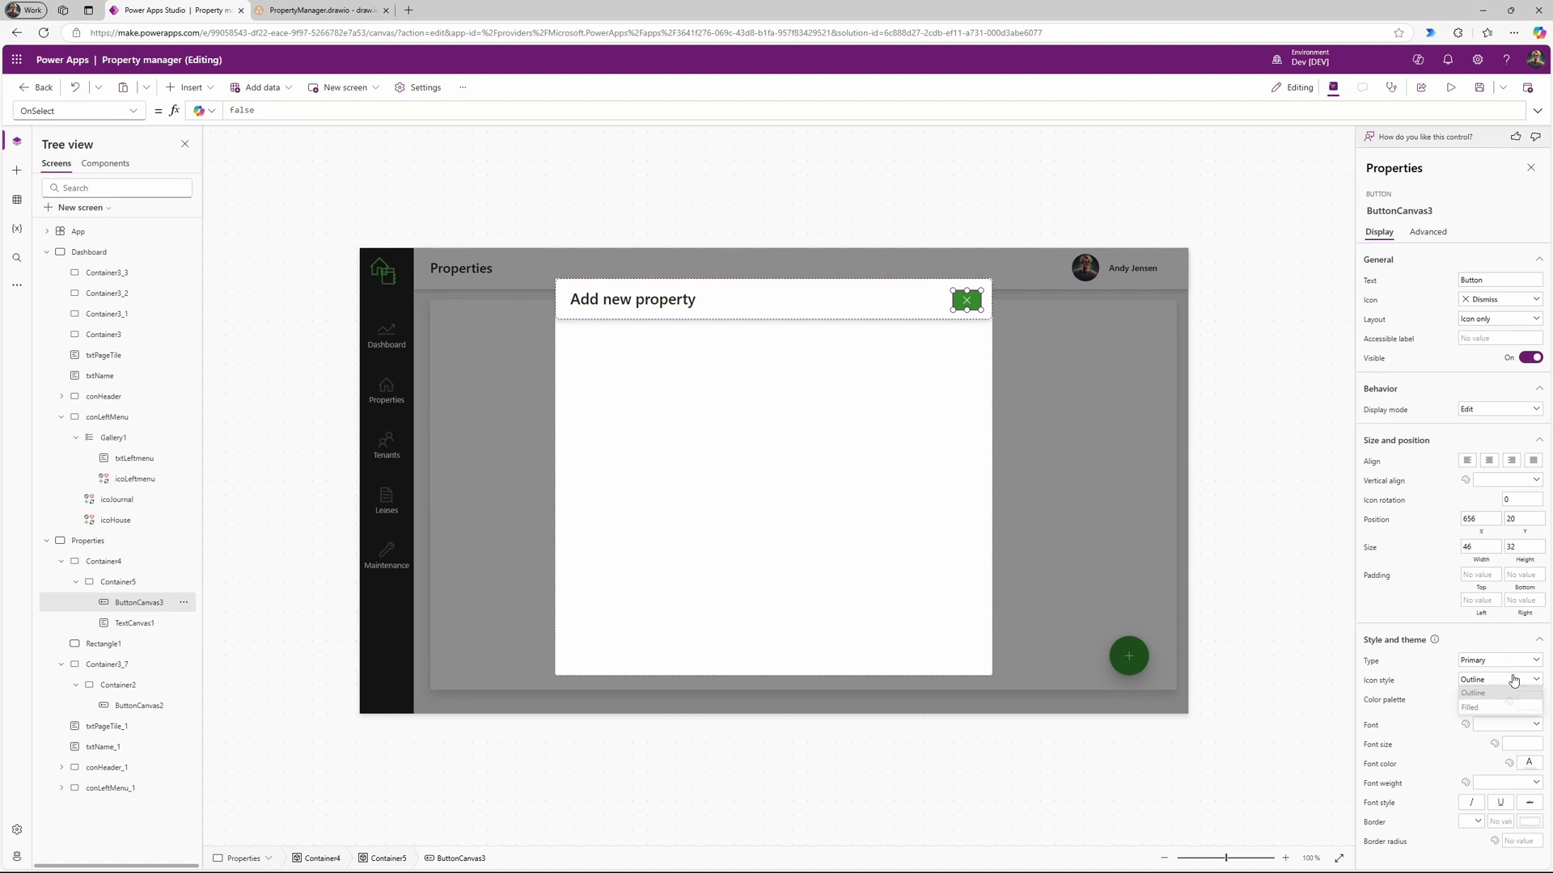
pyautogui.click(1486, 660)
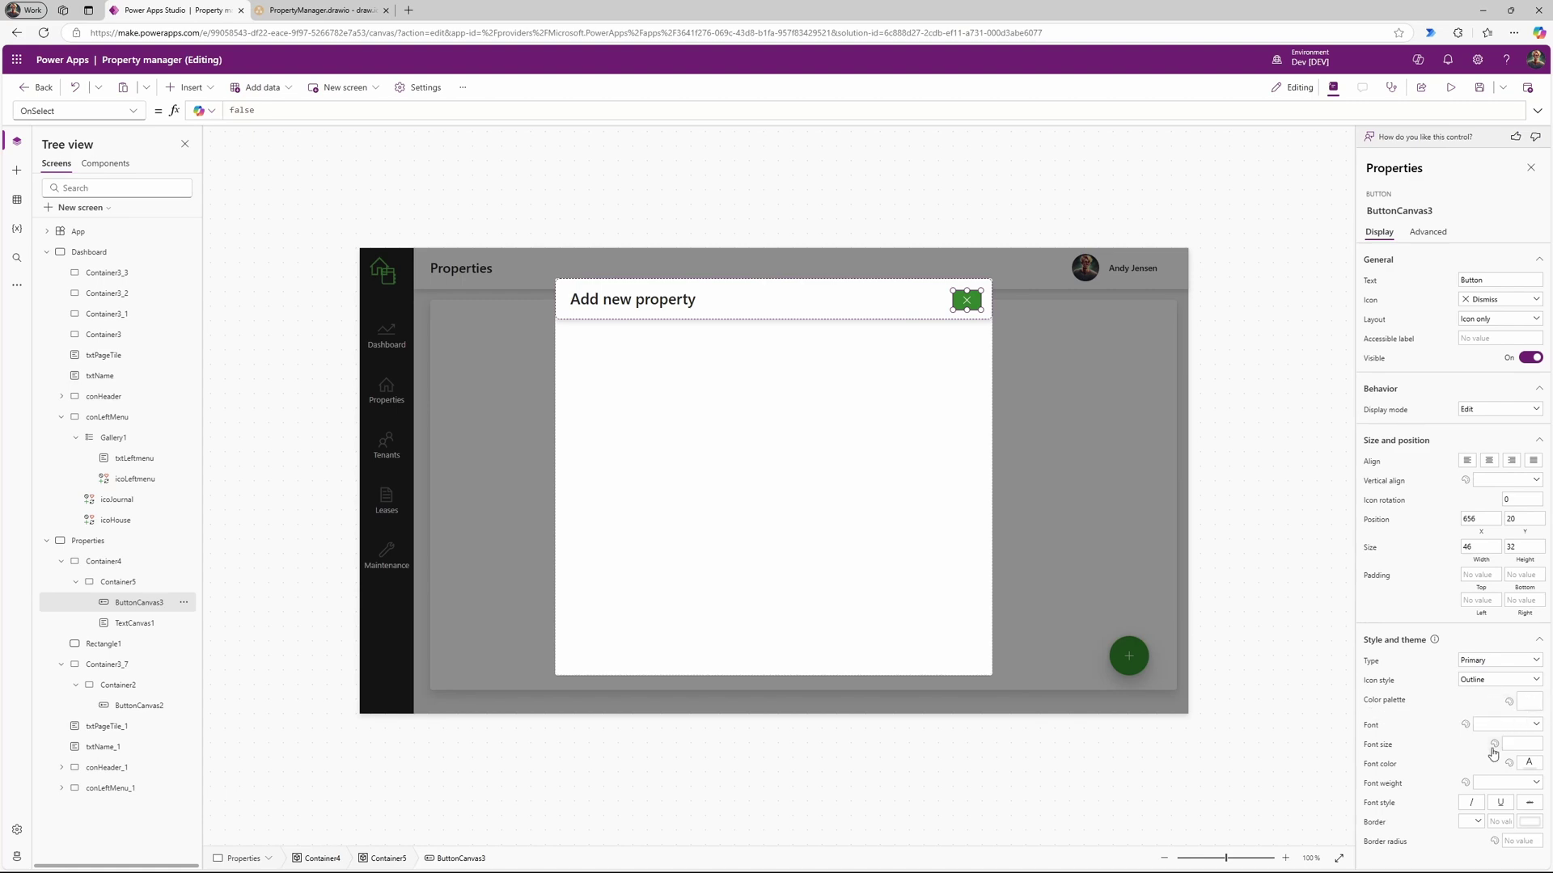
pyautogui.click(1523, 705)
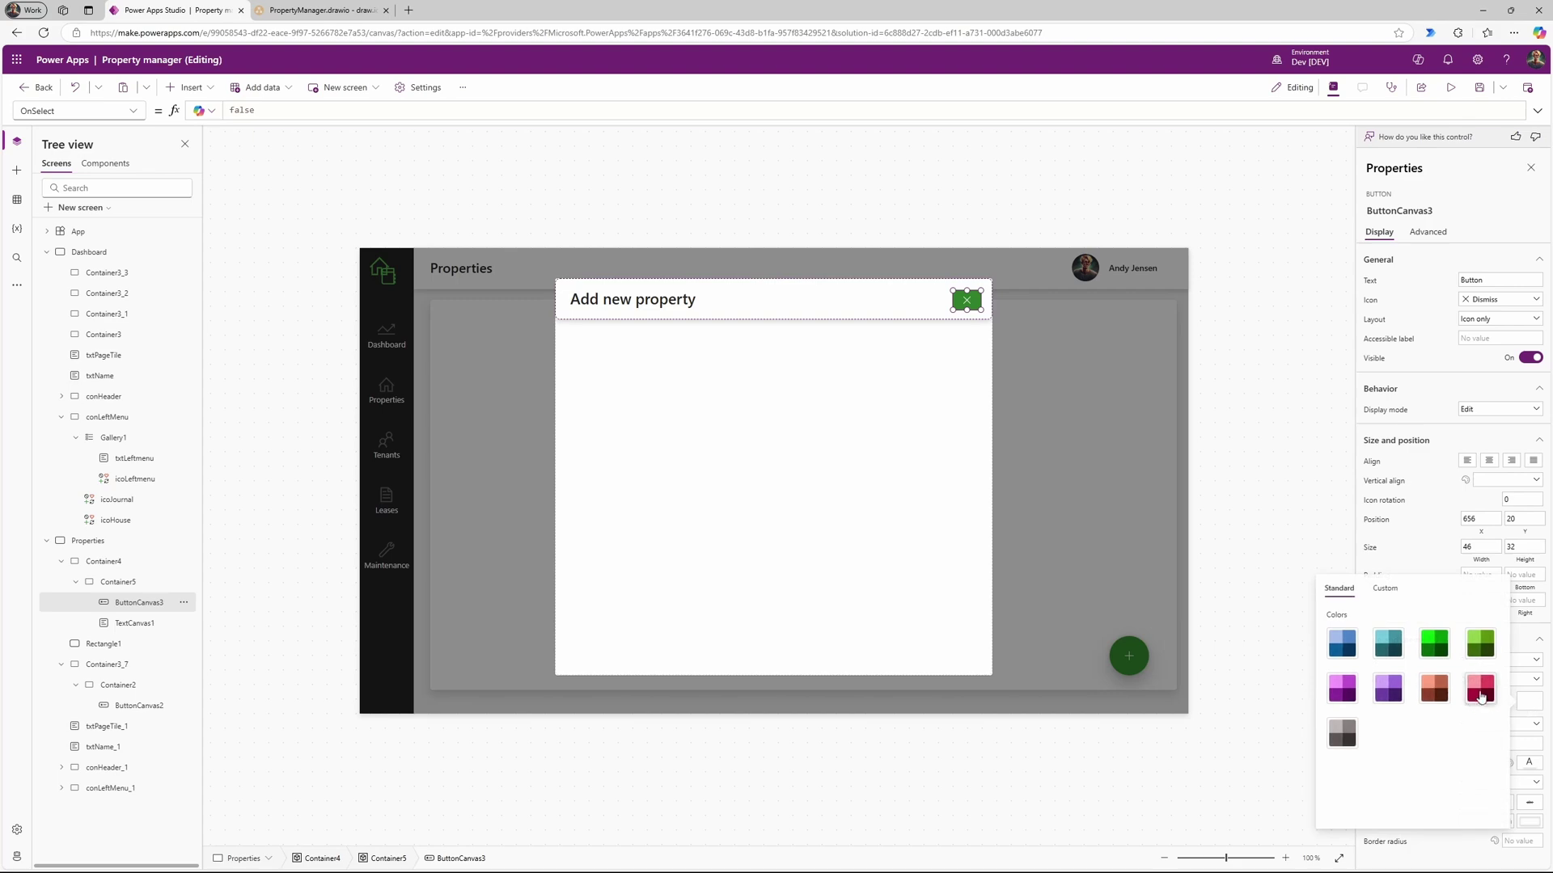
pyautogui.click(1480, 692)
pyautogui.click(1406, 285)
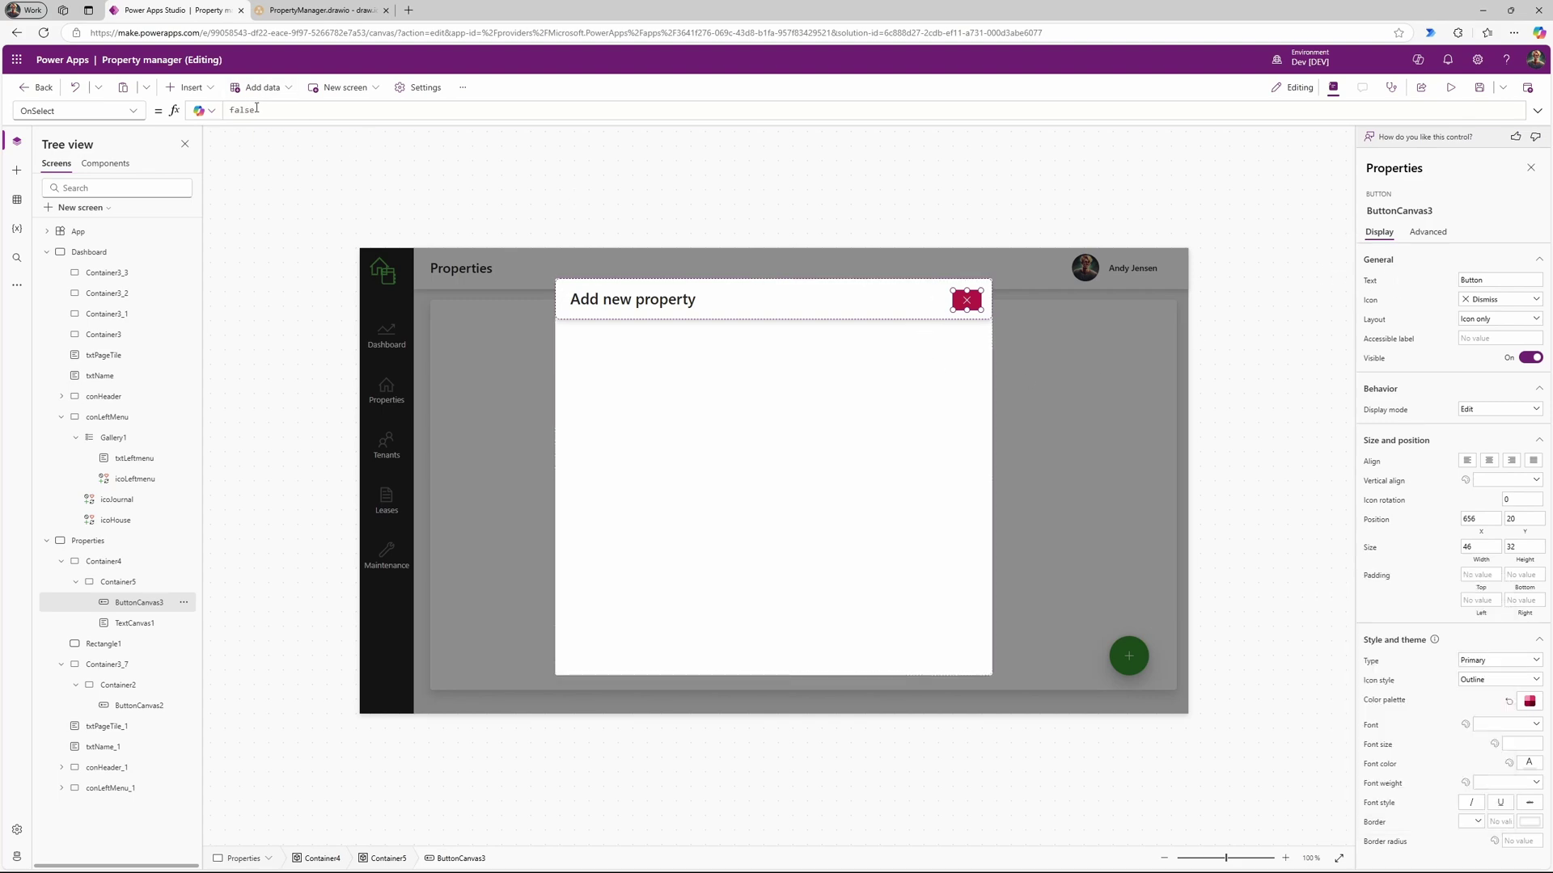
# Step: Set the dismiss button's OnSelect formula to UpdateContext({locShowCreationModal:false})
pyautogui.click(227, 112)
pyautogui.doubleClick(227, 112)
pyautogui.write('UpdateContext(')
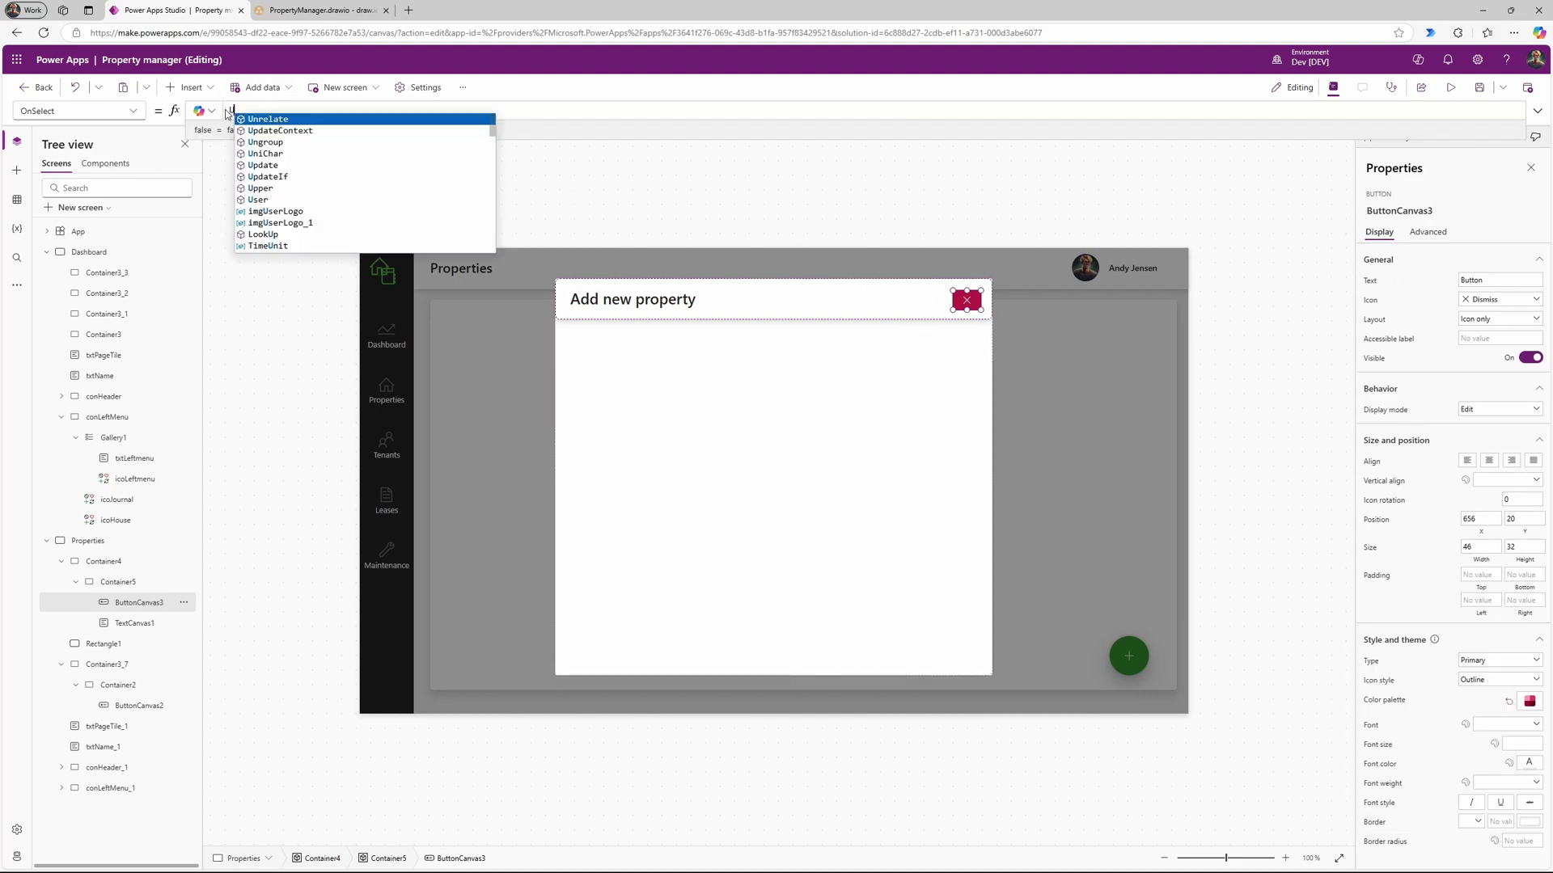
pyautogui.press('Tab')
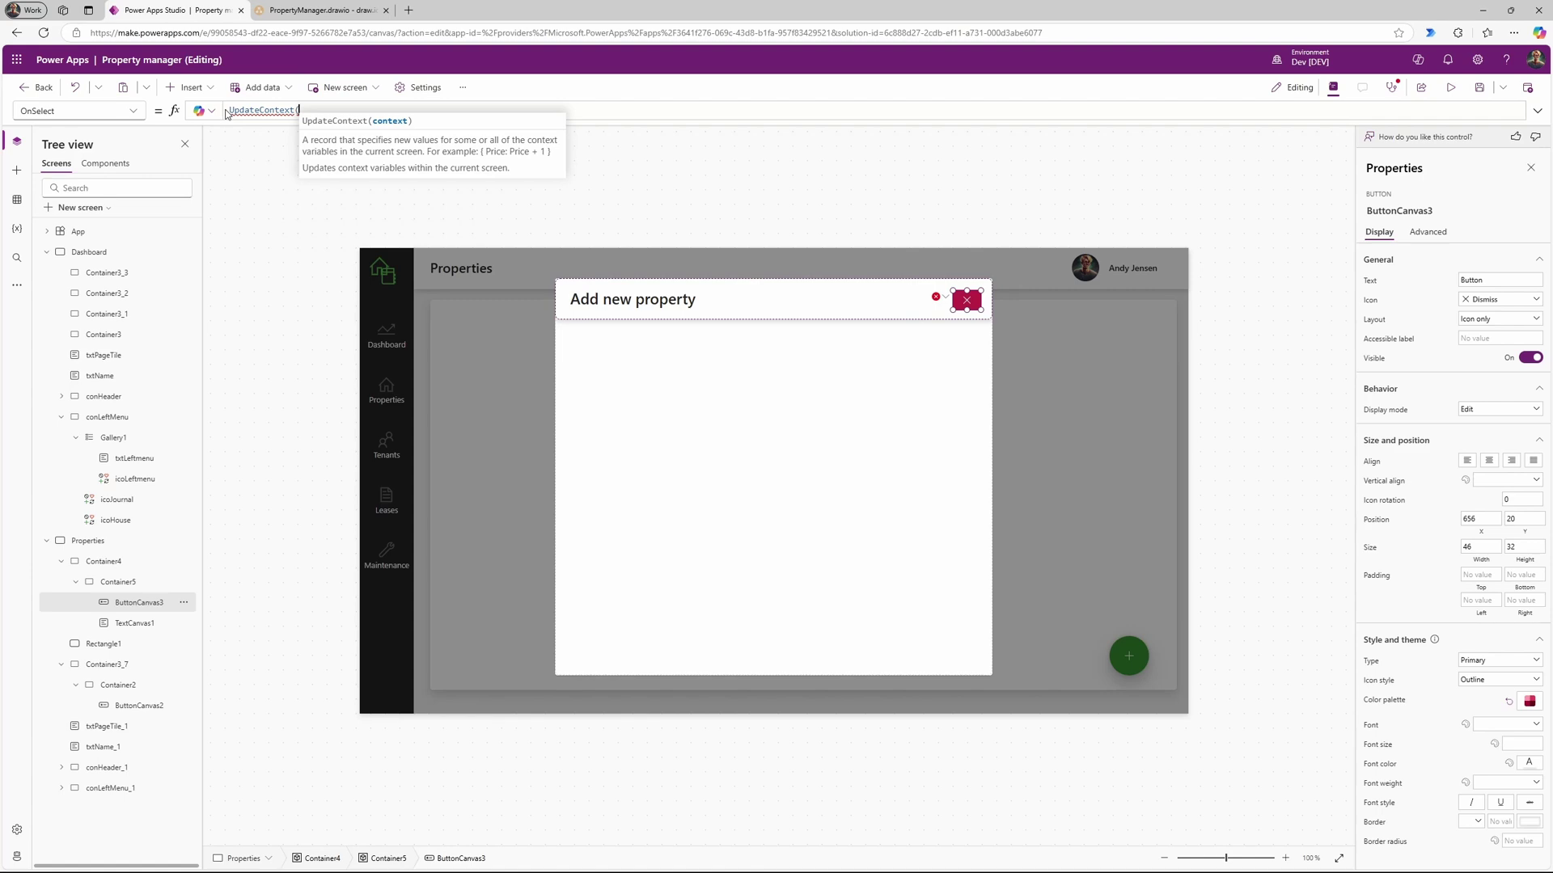
pyautogui.write('{loc')
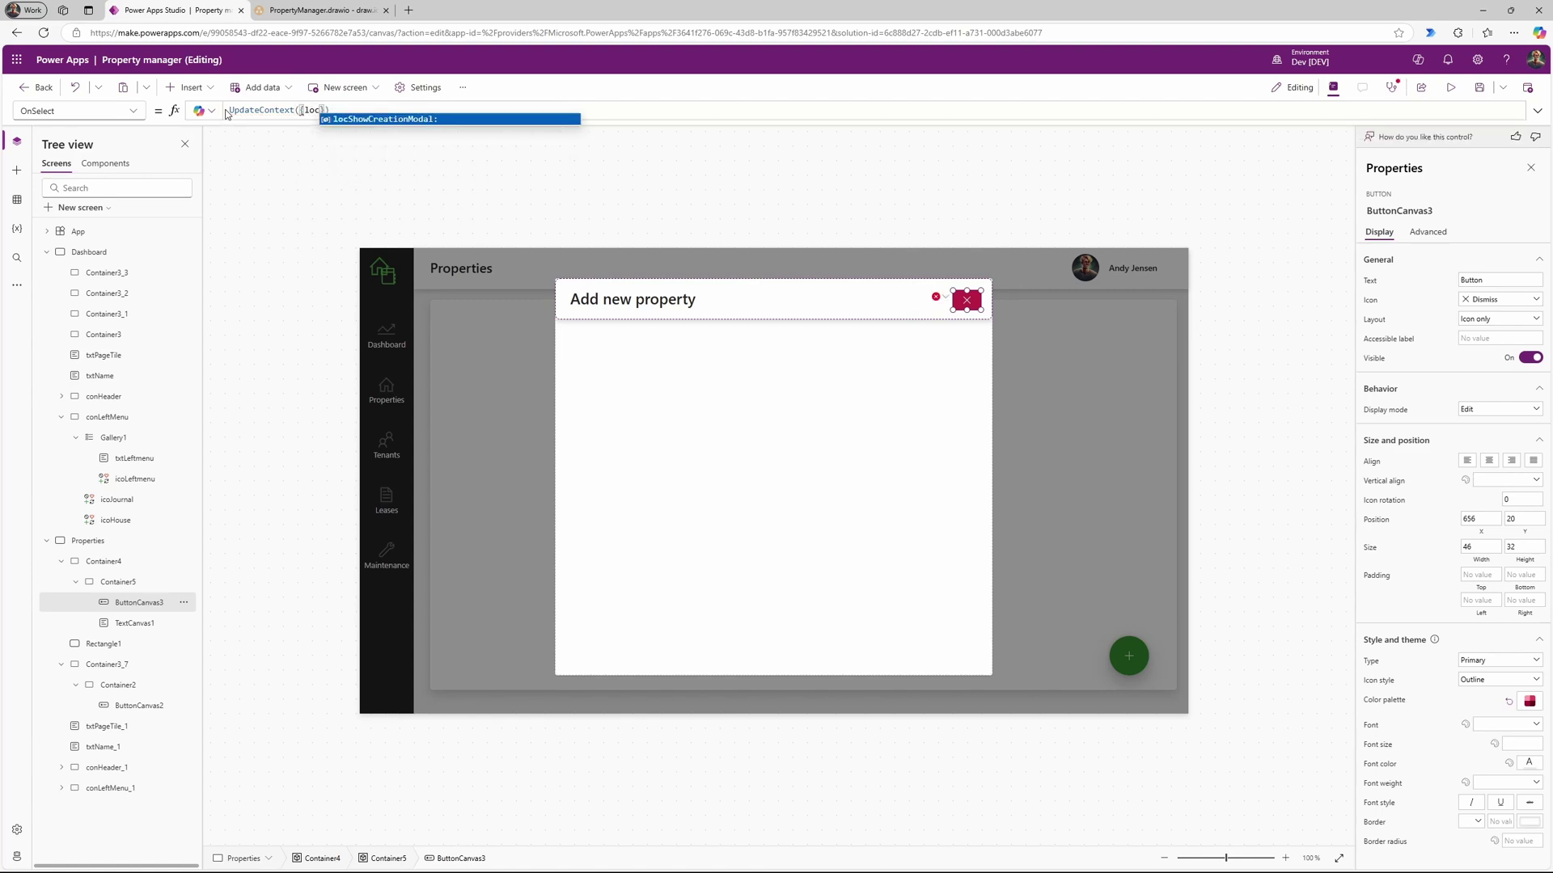
pyautogui.press('Tab')
pyautogui.write('false')
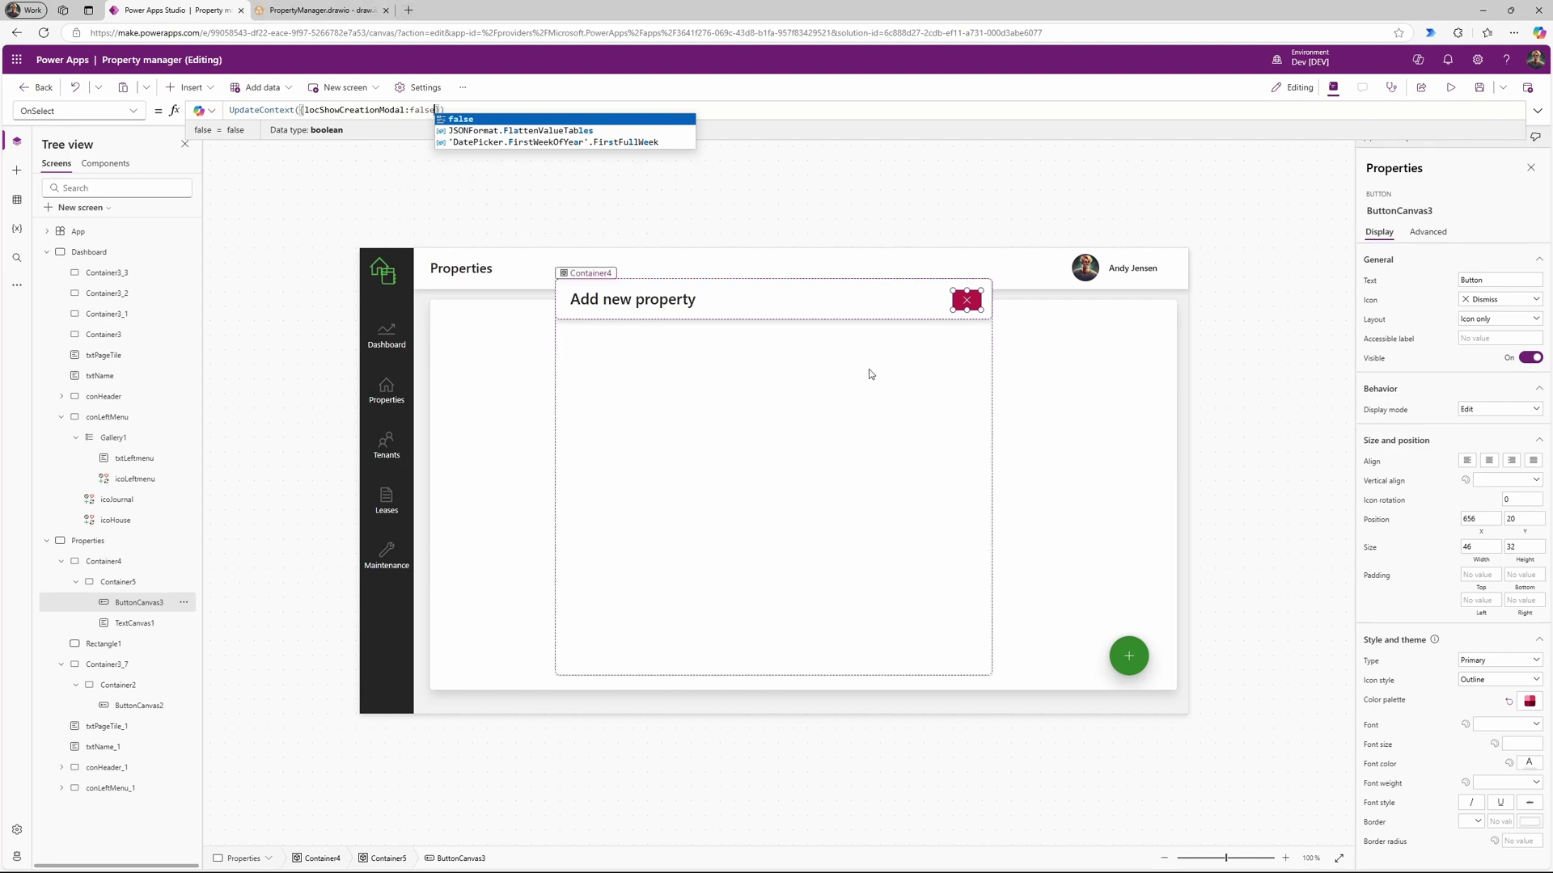
# Step: Test the modal by triggering the dismiss button and the round add button in turn
pyautogui.click(969, 309)
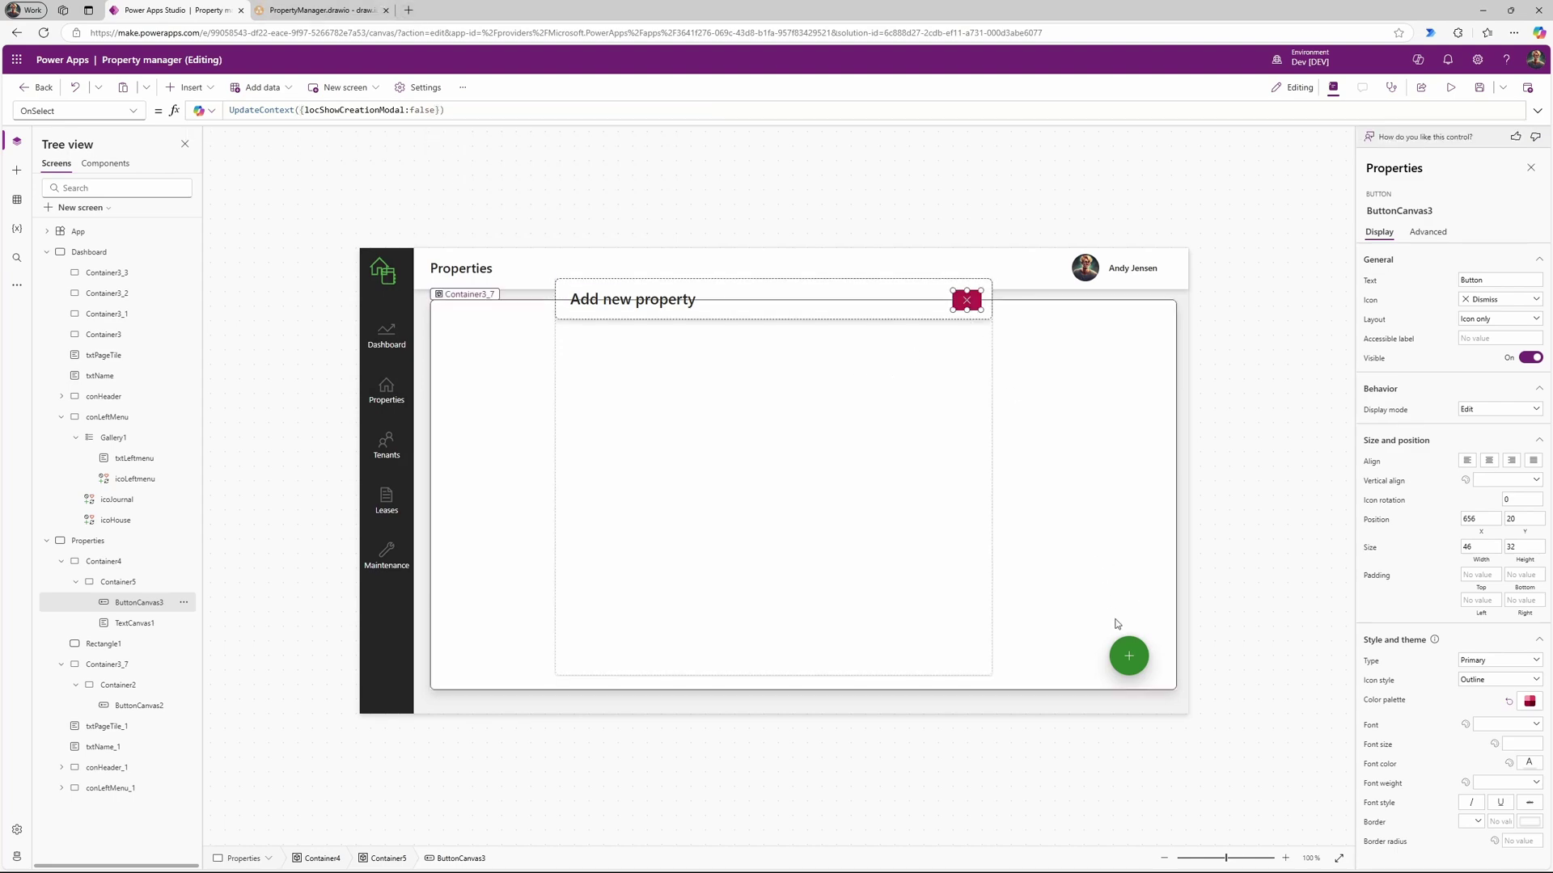
pyautogui.keyDown('alt'); pyautogui.click(1129, 656); pyautogui.keyUp('alt')
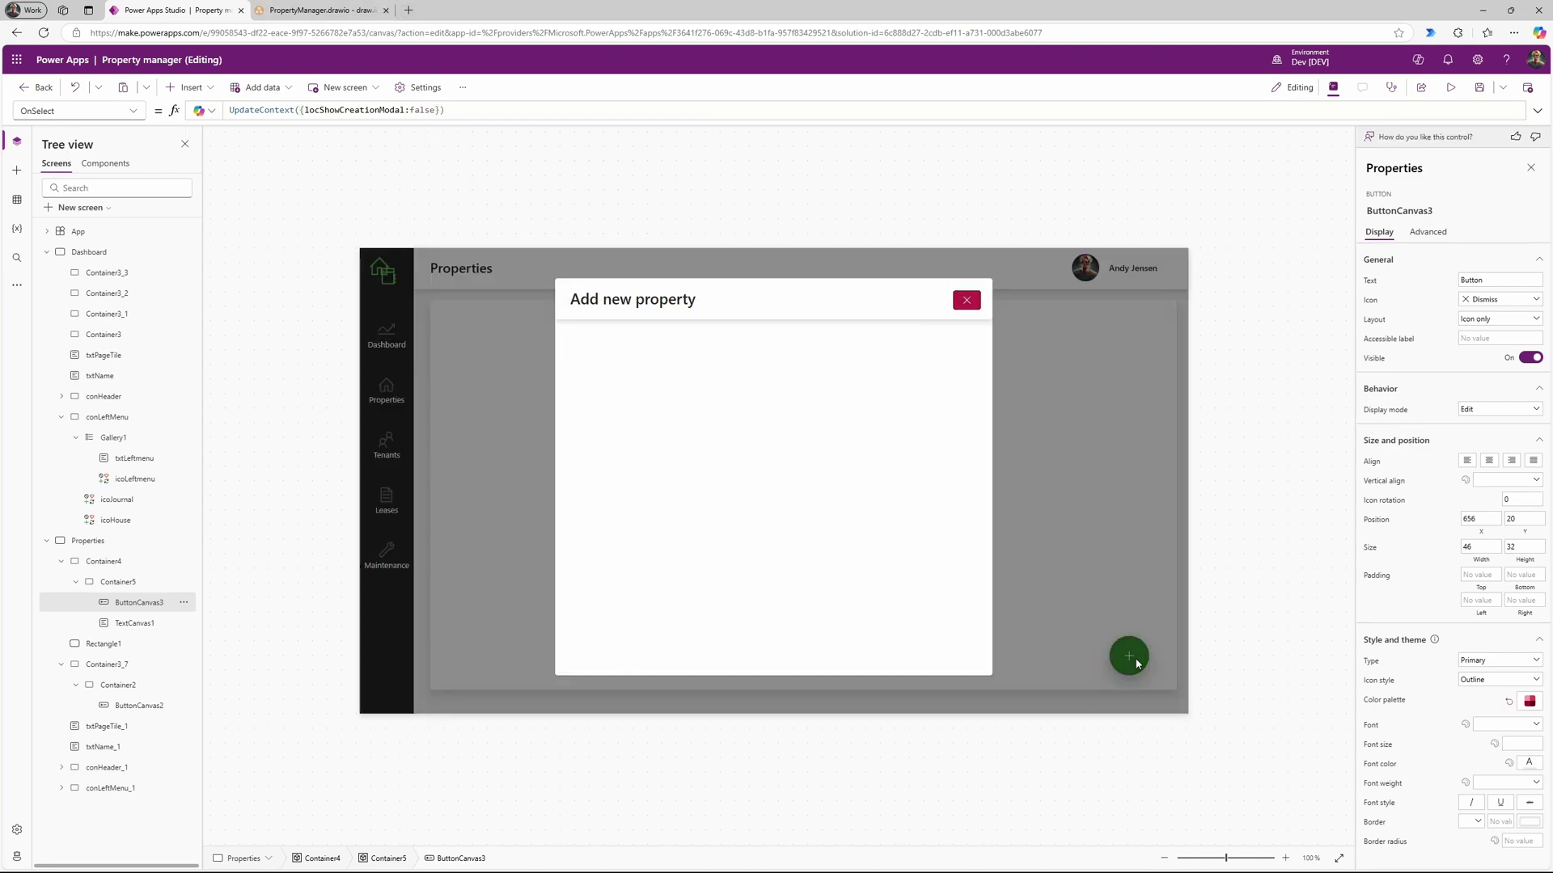
pyautogui.keyDown('alt'); pyautogui.click(964, 310); pyautogui.keyUp('alt')
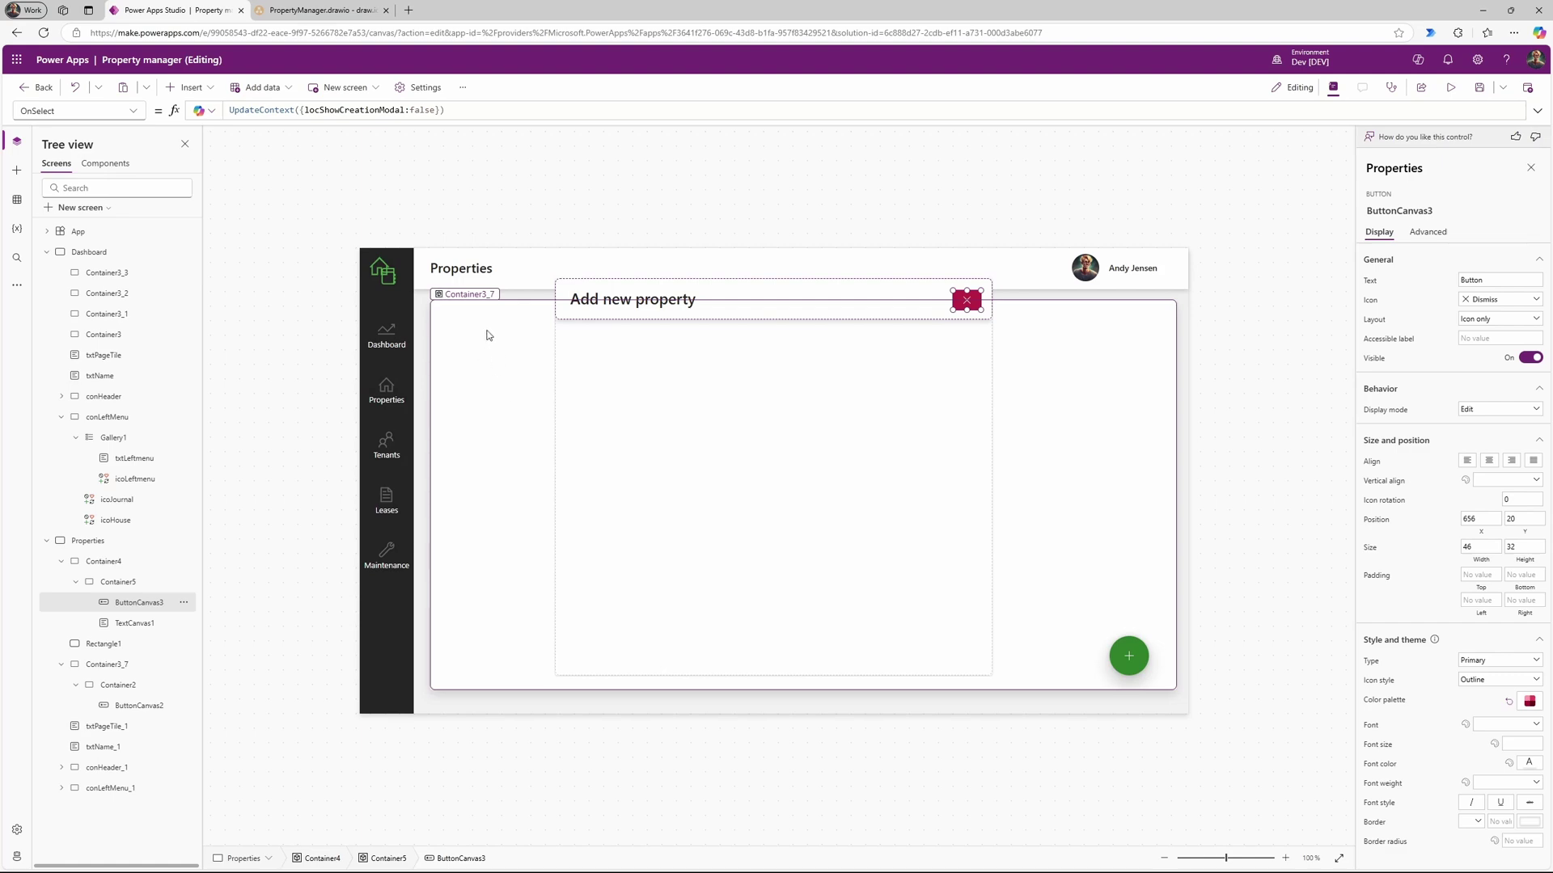
pyautogui.keyDown('alt'); pyautogui.click(1128, 656); pyautogui.keyUp('alt')
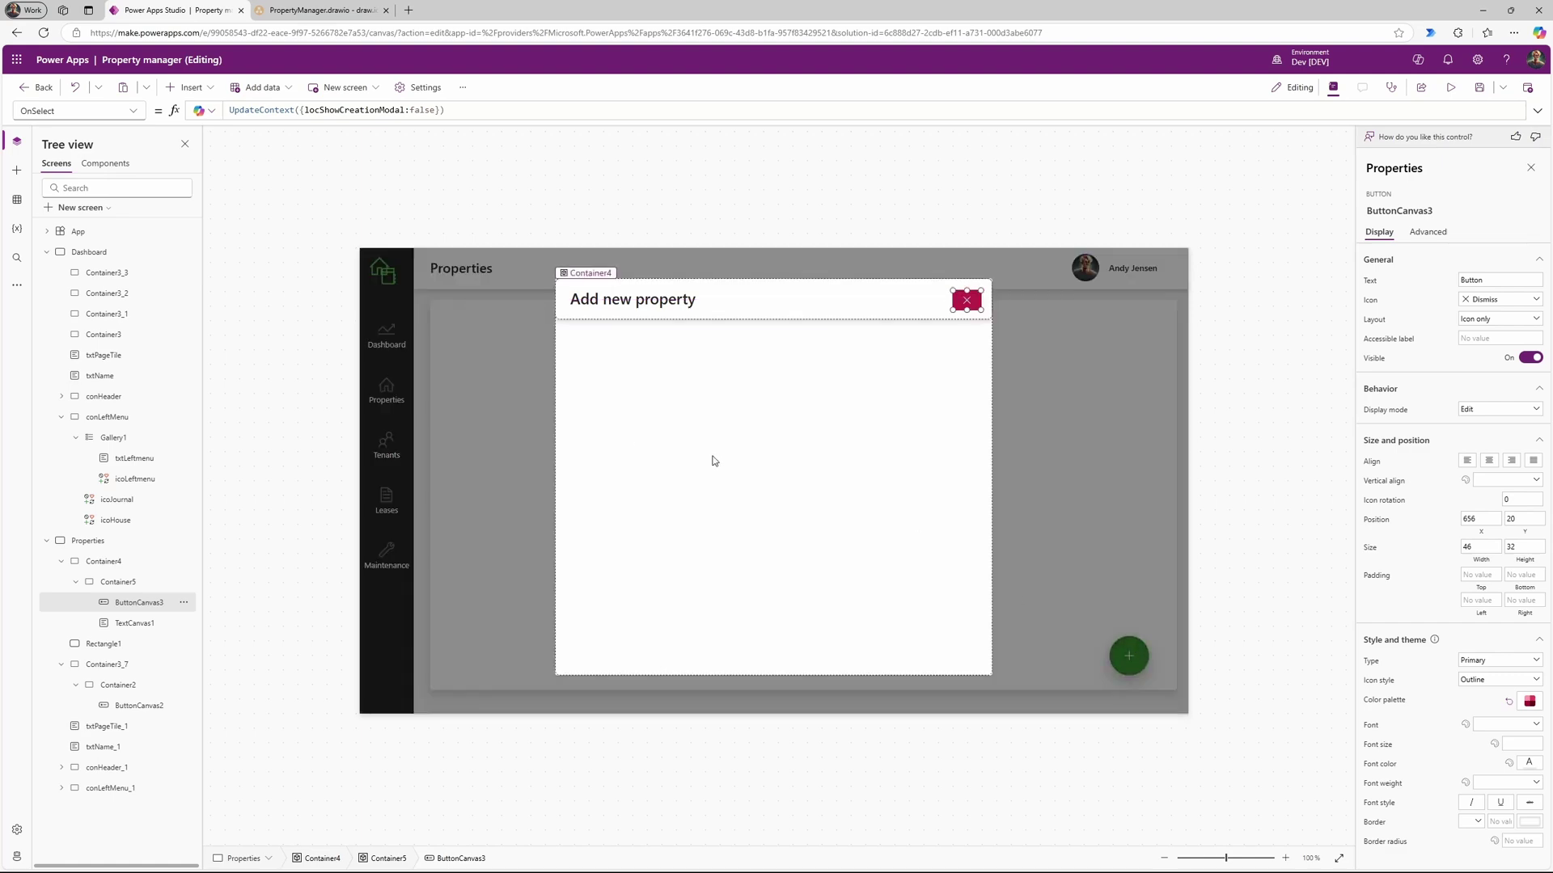
# Step: Set the header container's Visible property to locShowCreationModal and trigger the dismiss button to test it
pyautogui.click(125, 582)
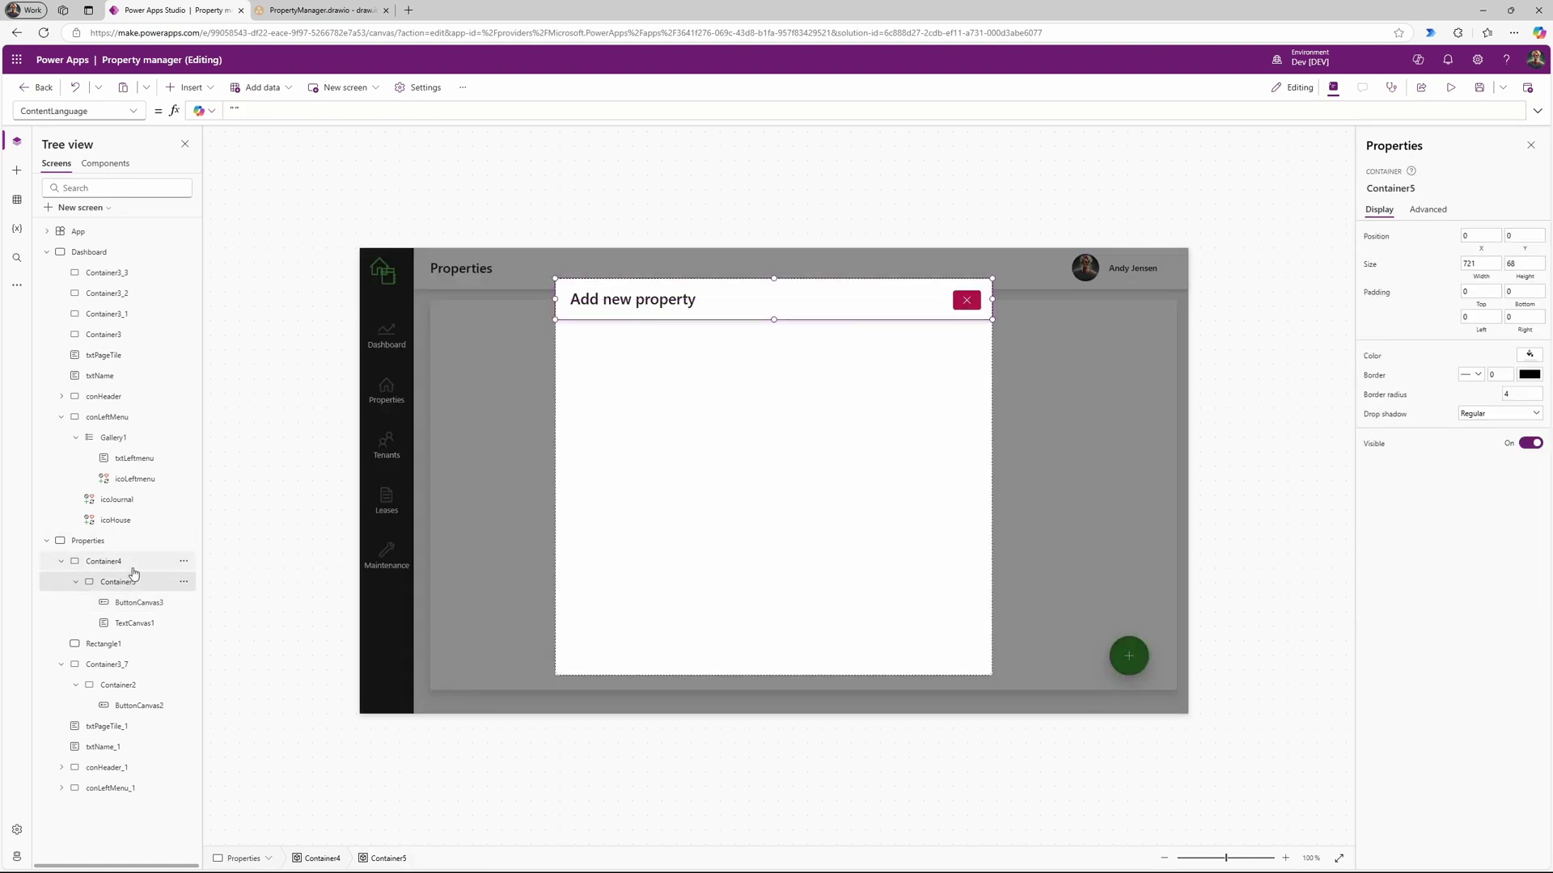
pyautogui.click(135, 112)
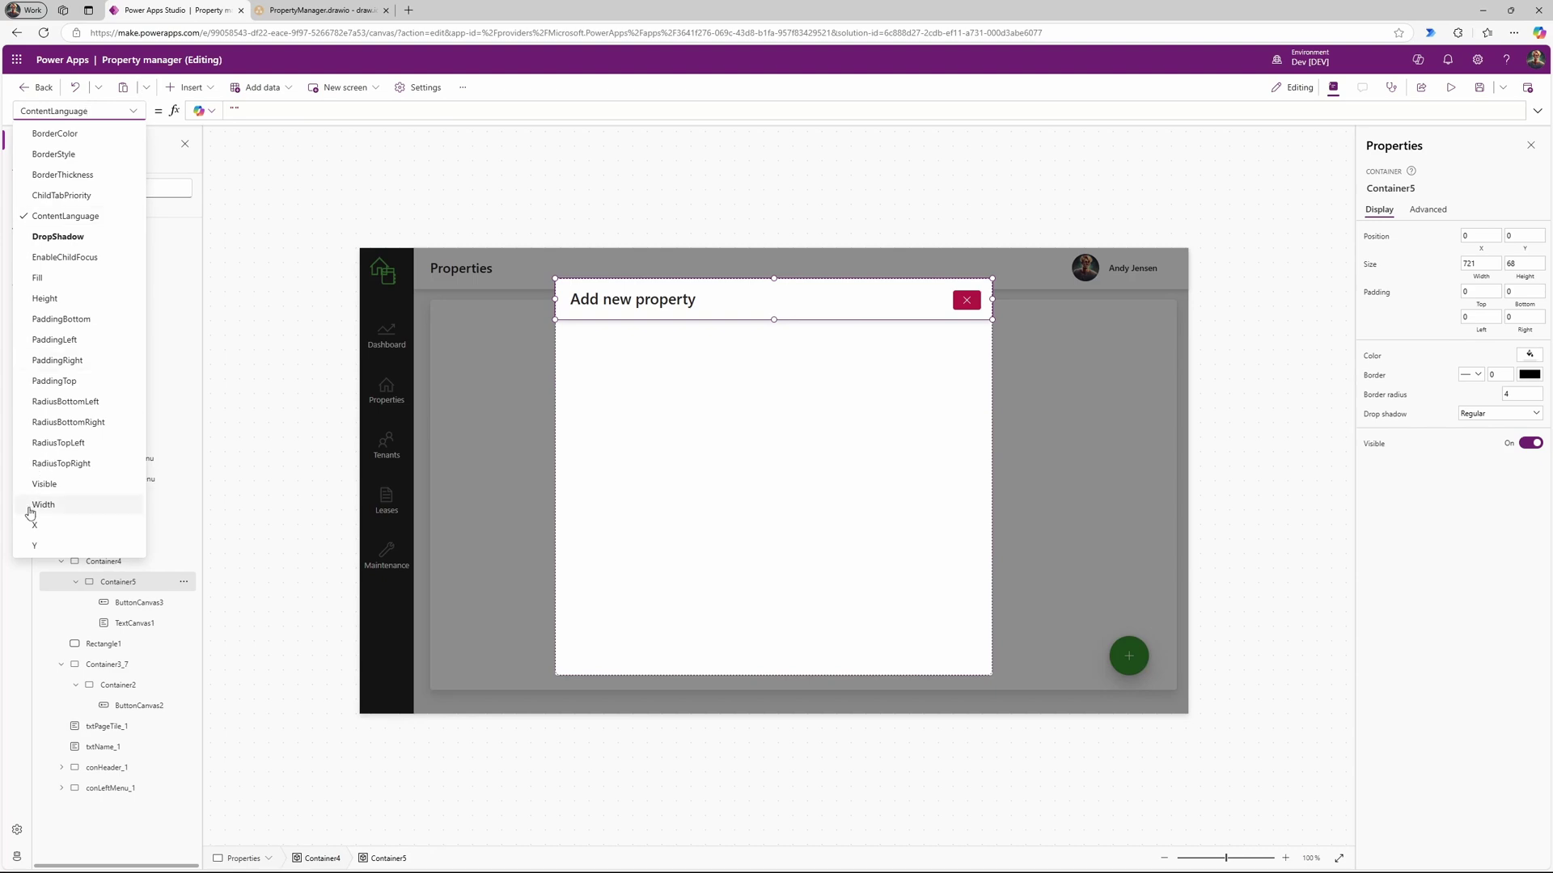
pyautogui.click(65, 486)
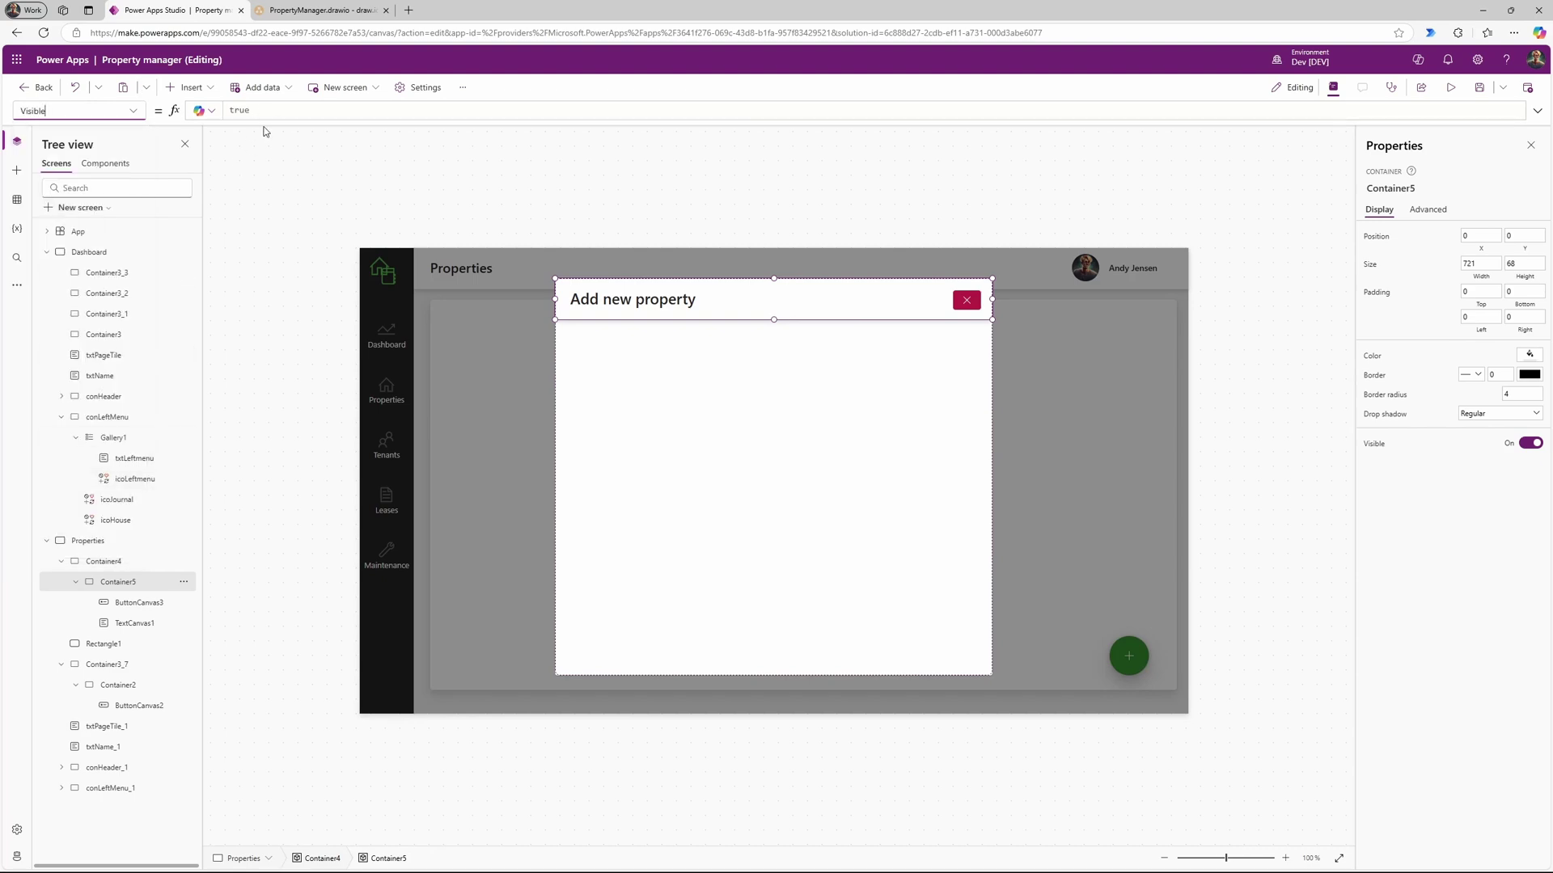
pyautogui.moveTo(263, 110); pyautogui.dragTo(196, 110)
pyautogui.write('locShowCreationModal')
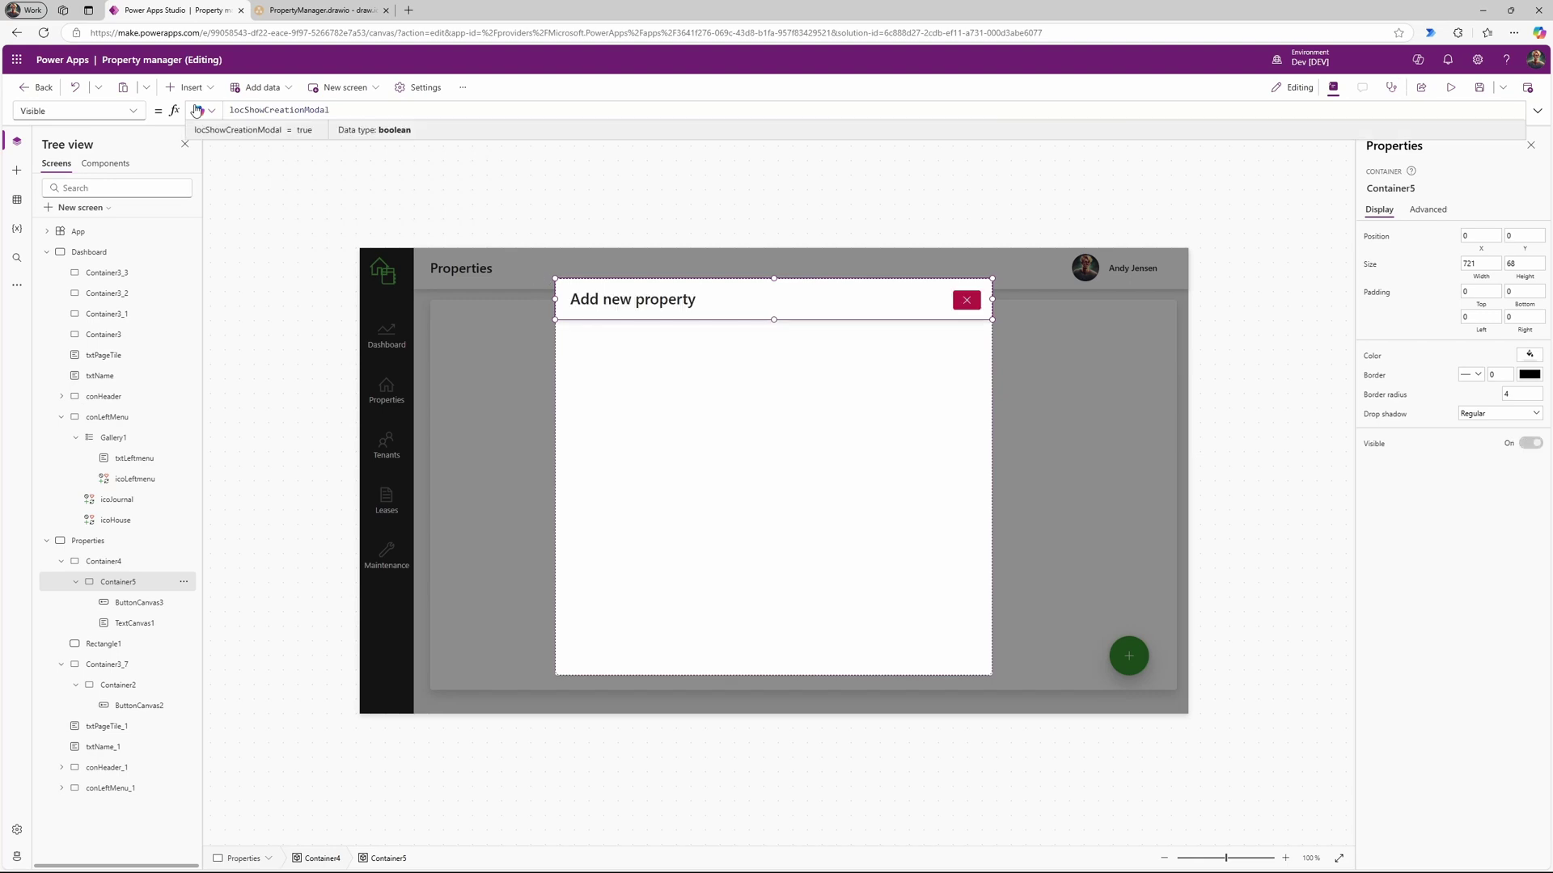
pyautogui.keyDown('alt'); pyautogui.click(966, 300); pyautogui.keyUp('alt')
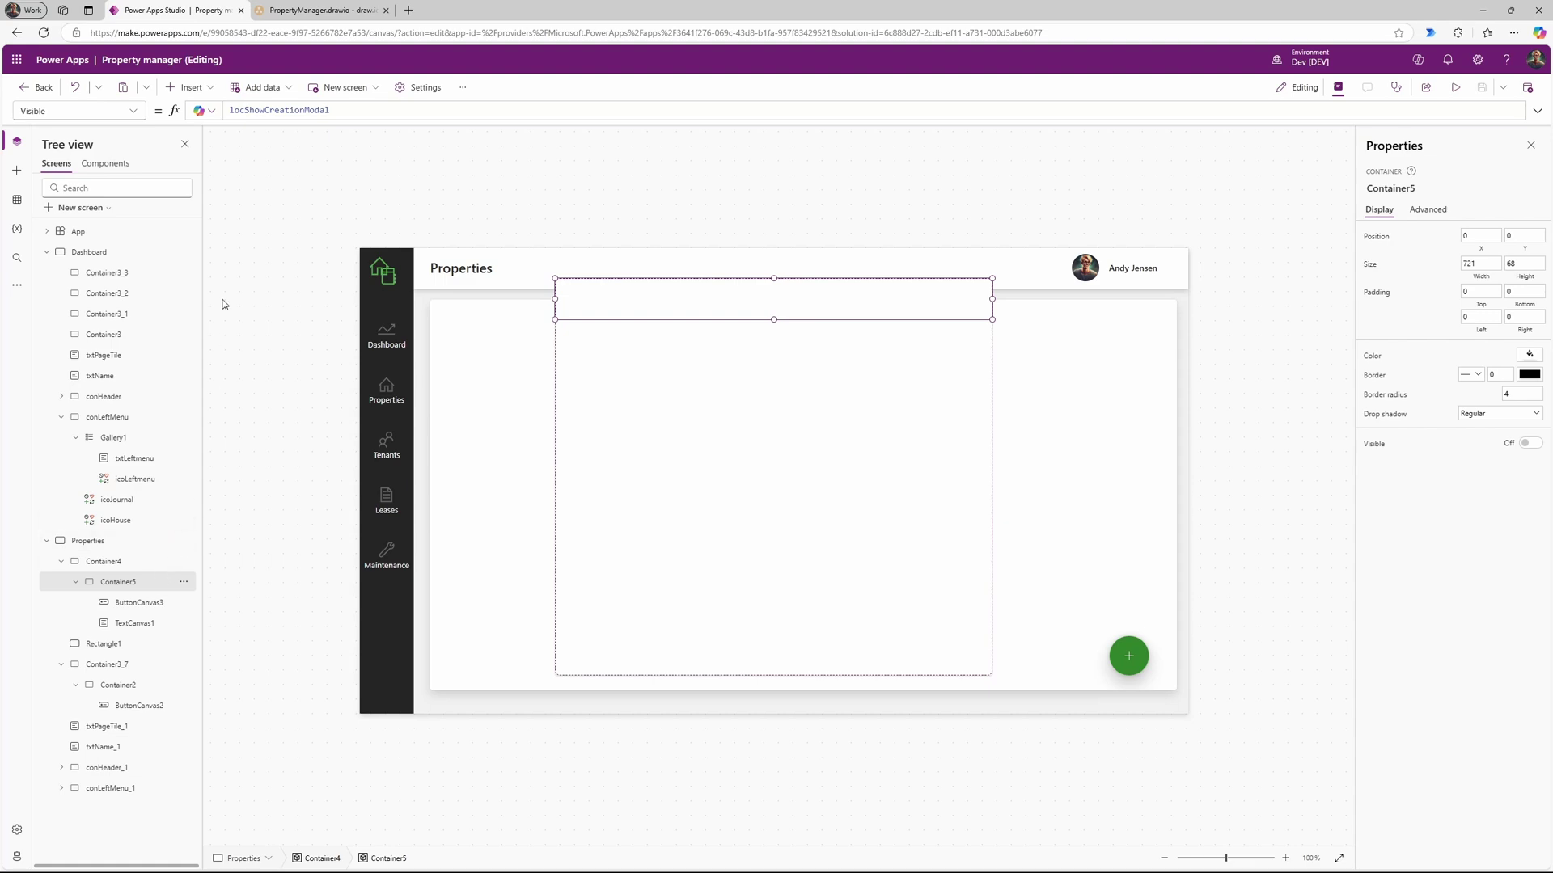
# Step: Set the Visible property of the modal's main container, Container4, to locShowCreationModal
pyautogui.moveTo(350, 106); pyautogui.dragTo(224, 114)
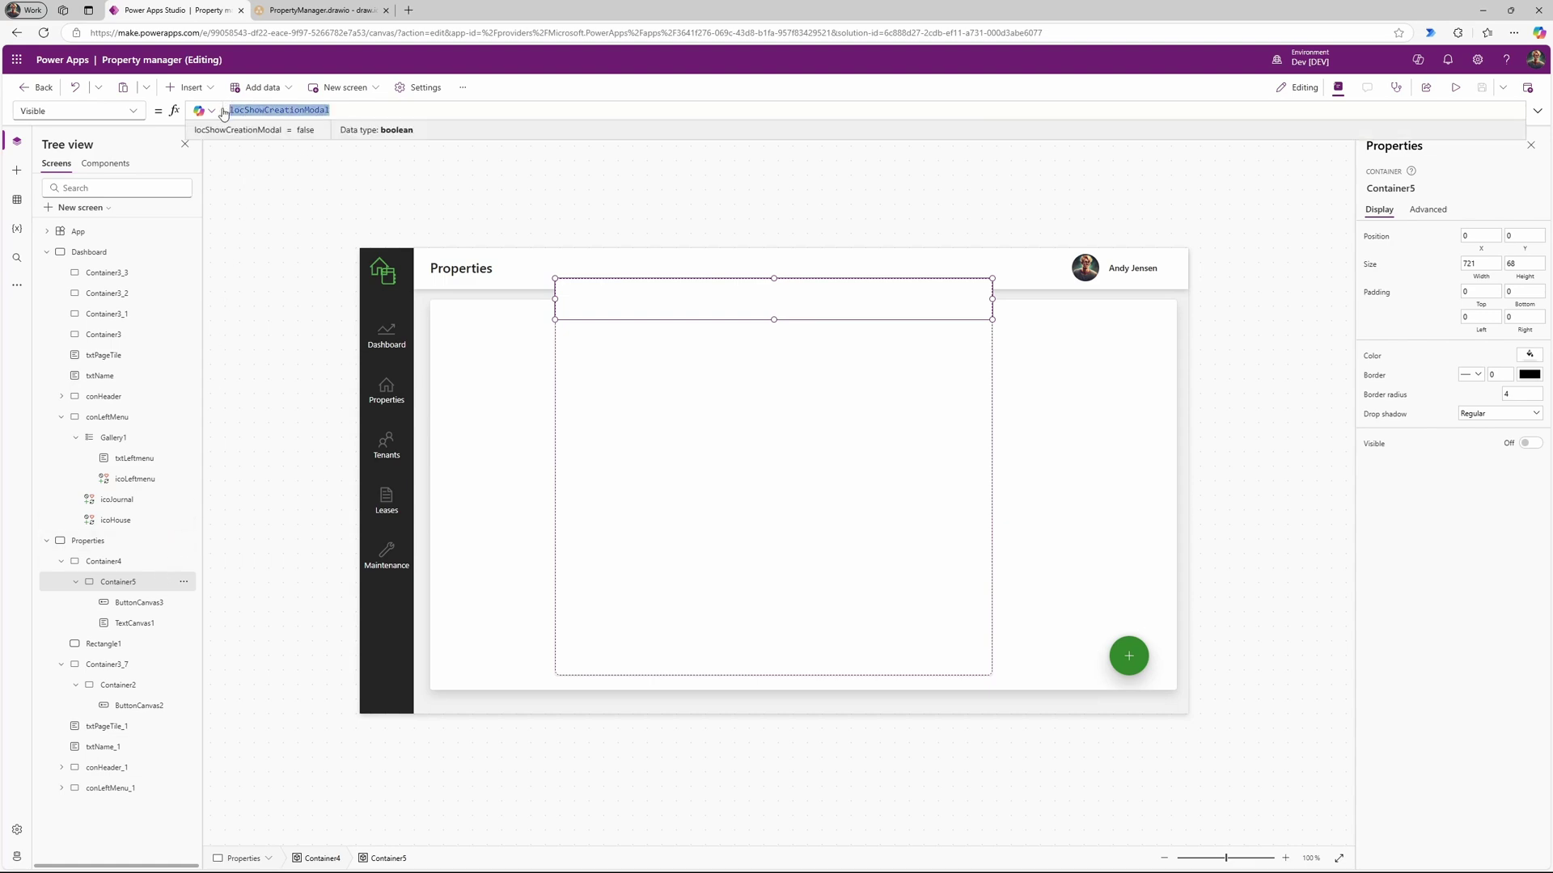
pyautogui.click(174, 561)
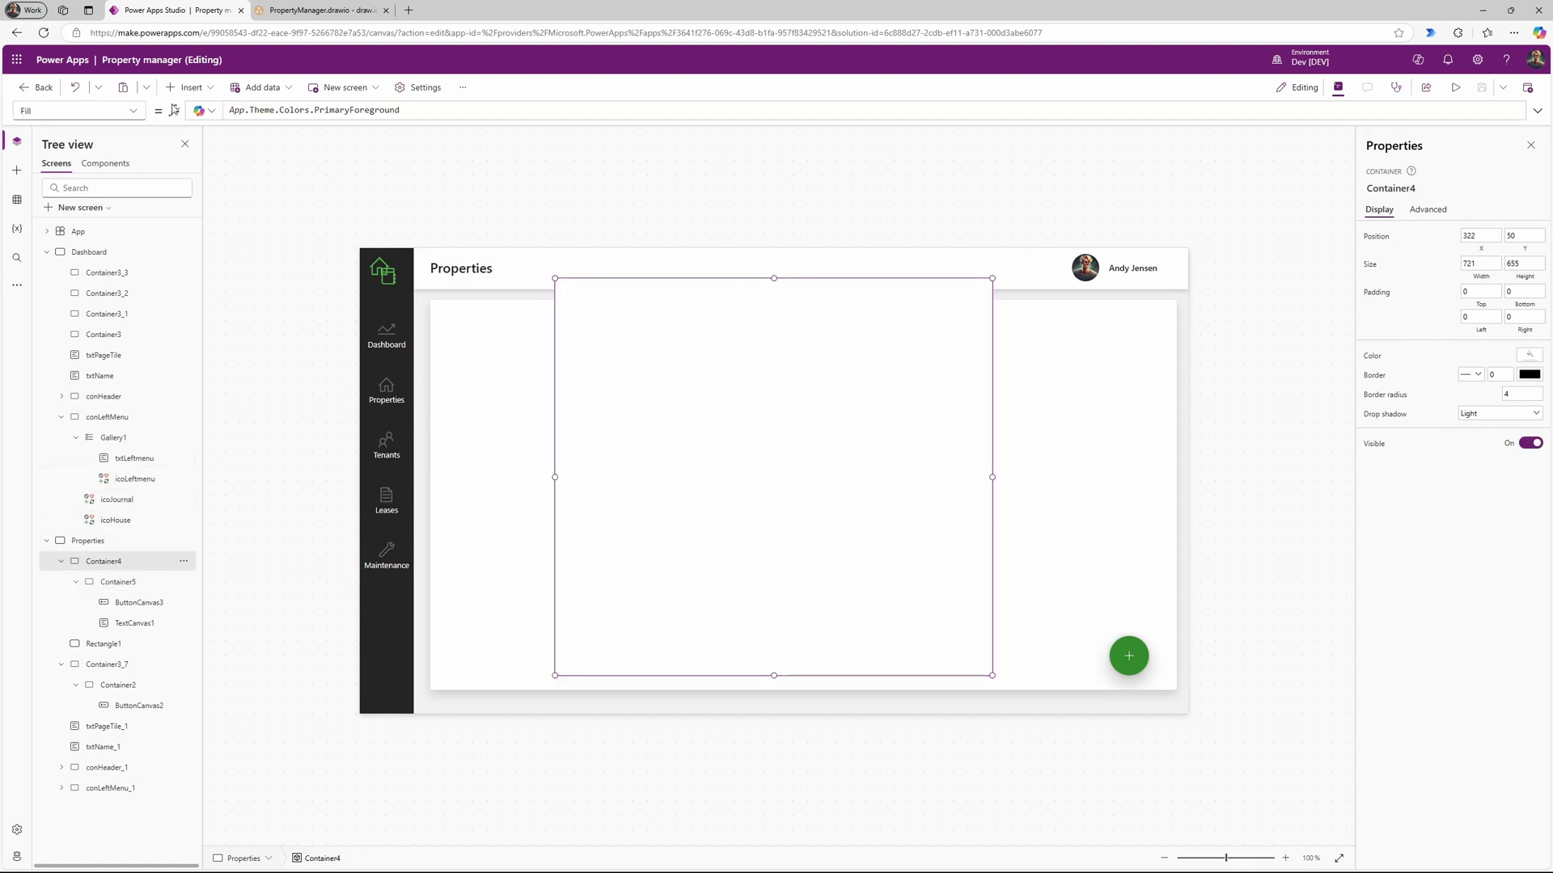
pyautogui.click(138, 113)
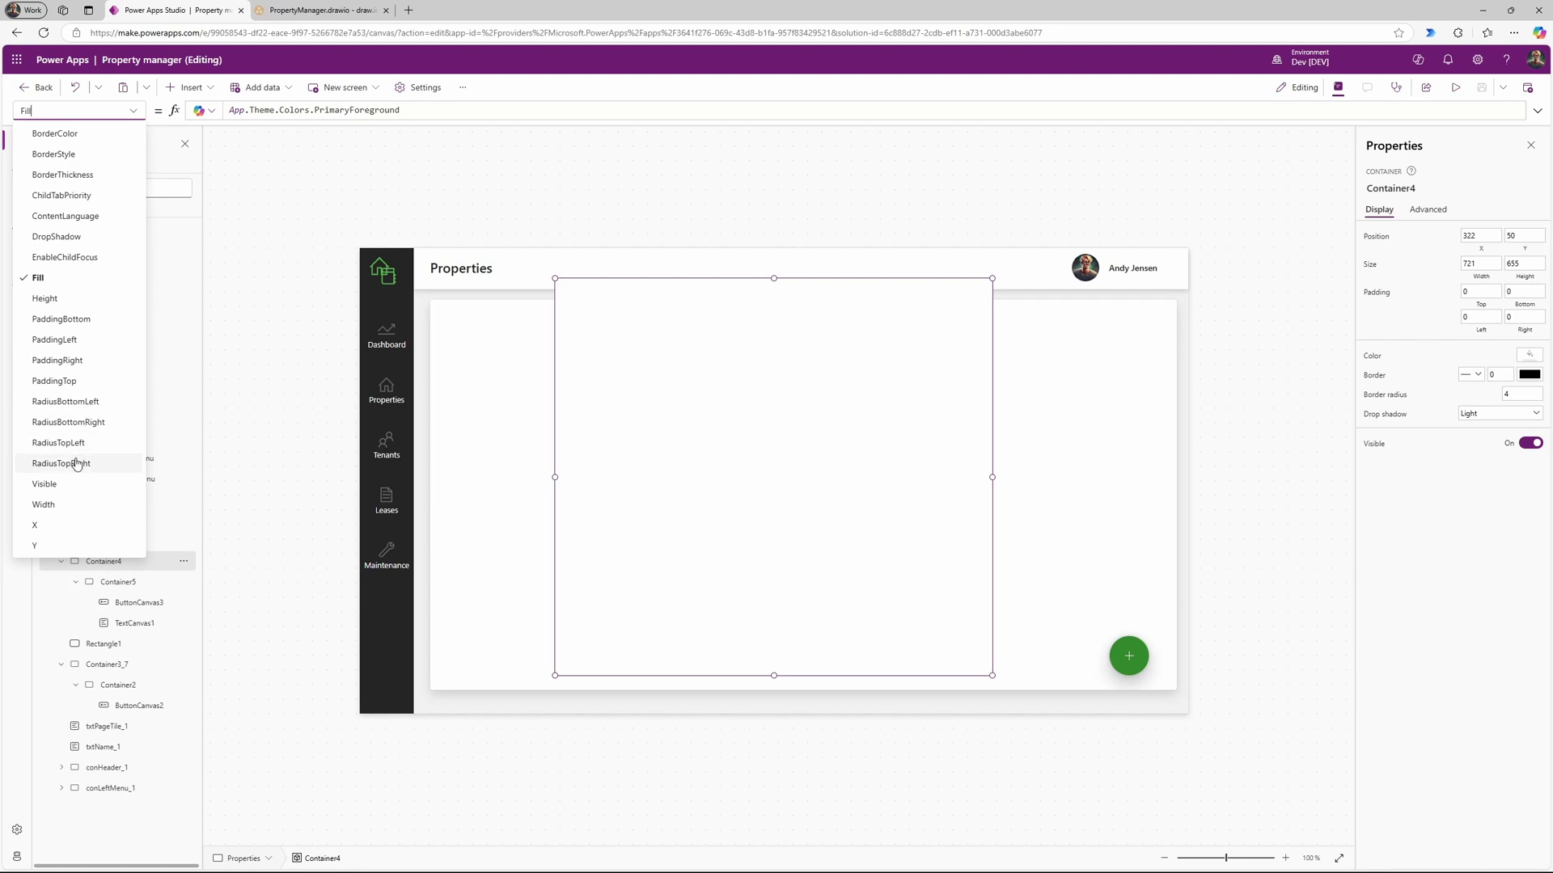
pyautogui.click(45, 483)
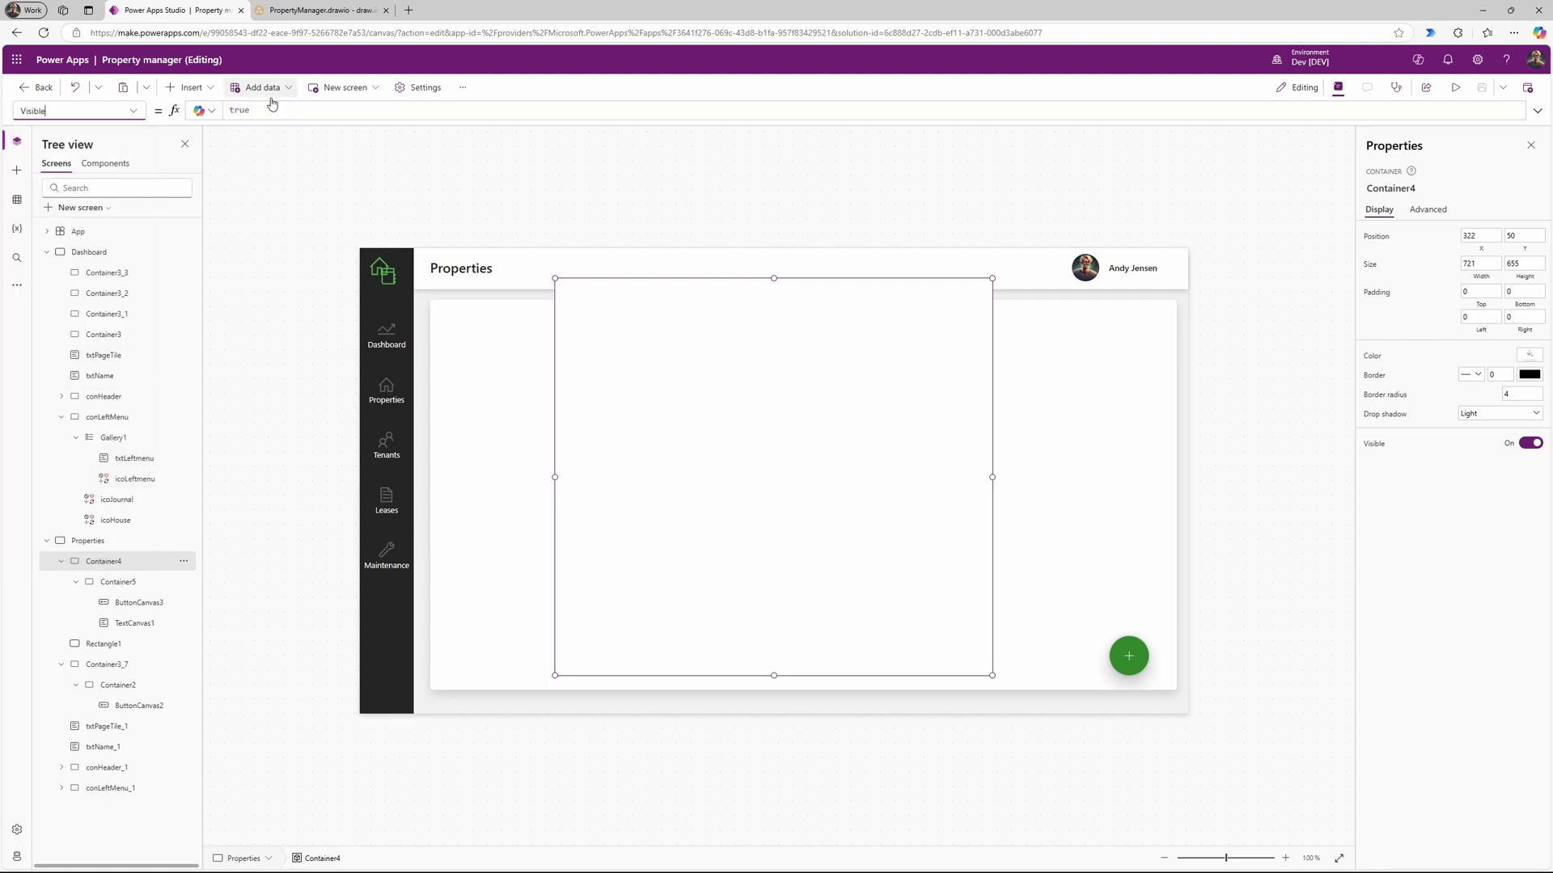
pyautogui.click(230, 110)
pyautogui.write('locShowCreationModal')
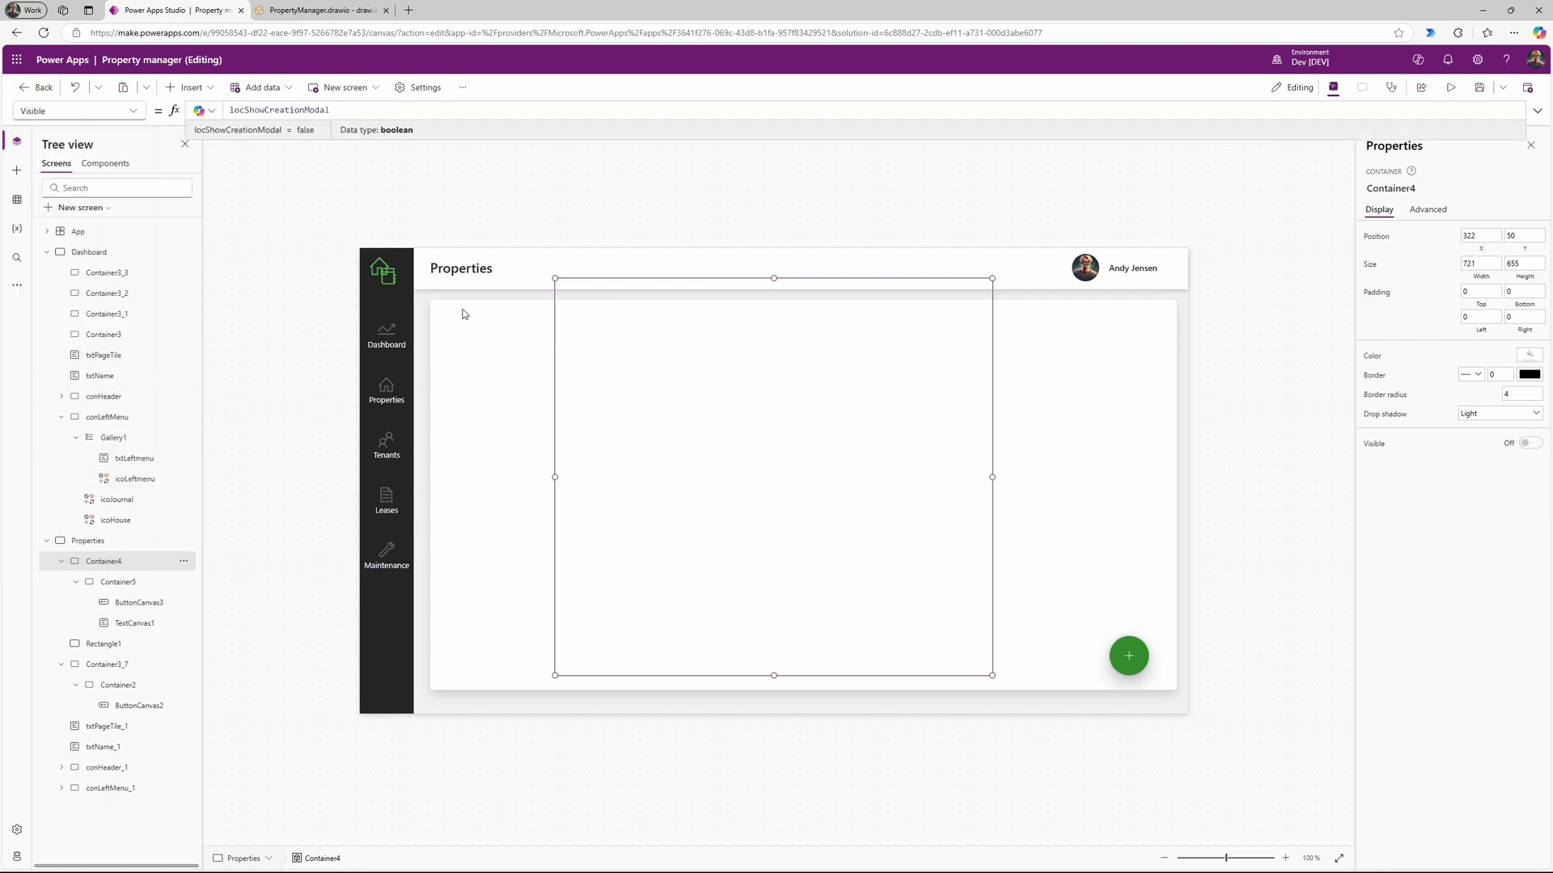
# Step: Test the complete modal by opening it with the round add button and closing it with the dismiss button repeatedly, leaving it open
pyautogui.keyDown('alt'); pyautogui.click(1128, 655); pyautogui.keyUp('alt')
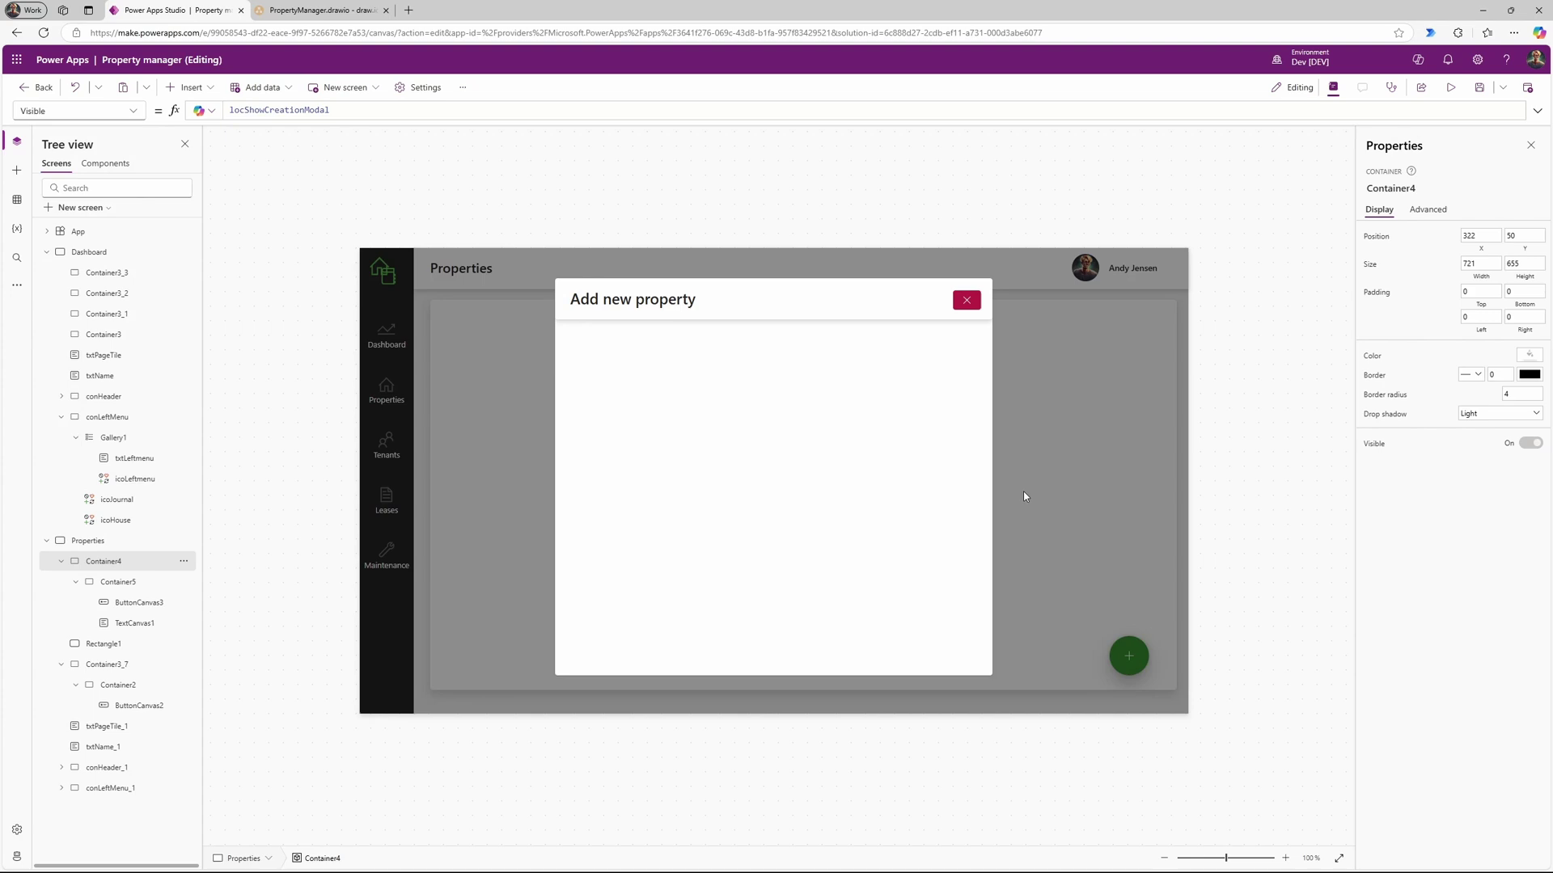
pyautogui.keyDown('alt'); pyautogui.click(973, 309); pyautogui.keyUp('alt')
pyautogui.keyDown('alt'); pyautogui.click(1129, 656); pyautogui.keyUp('alt')
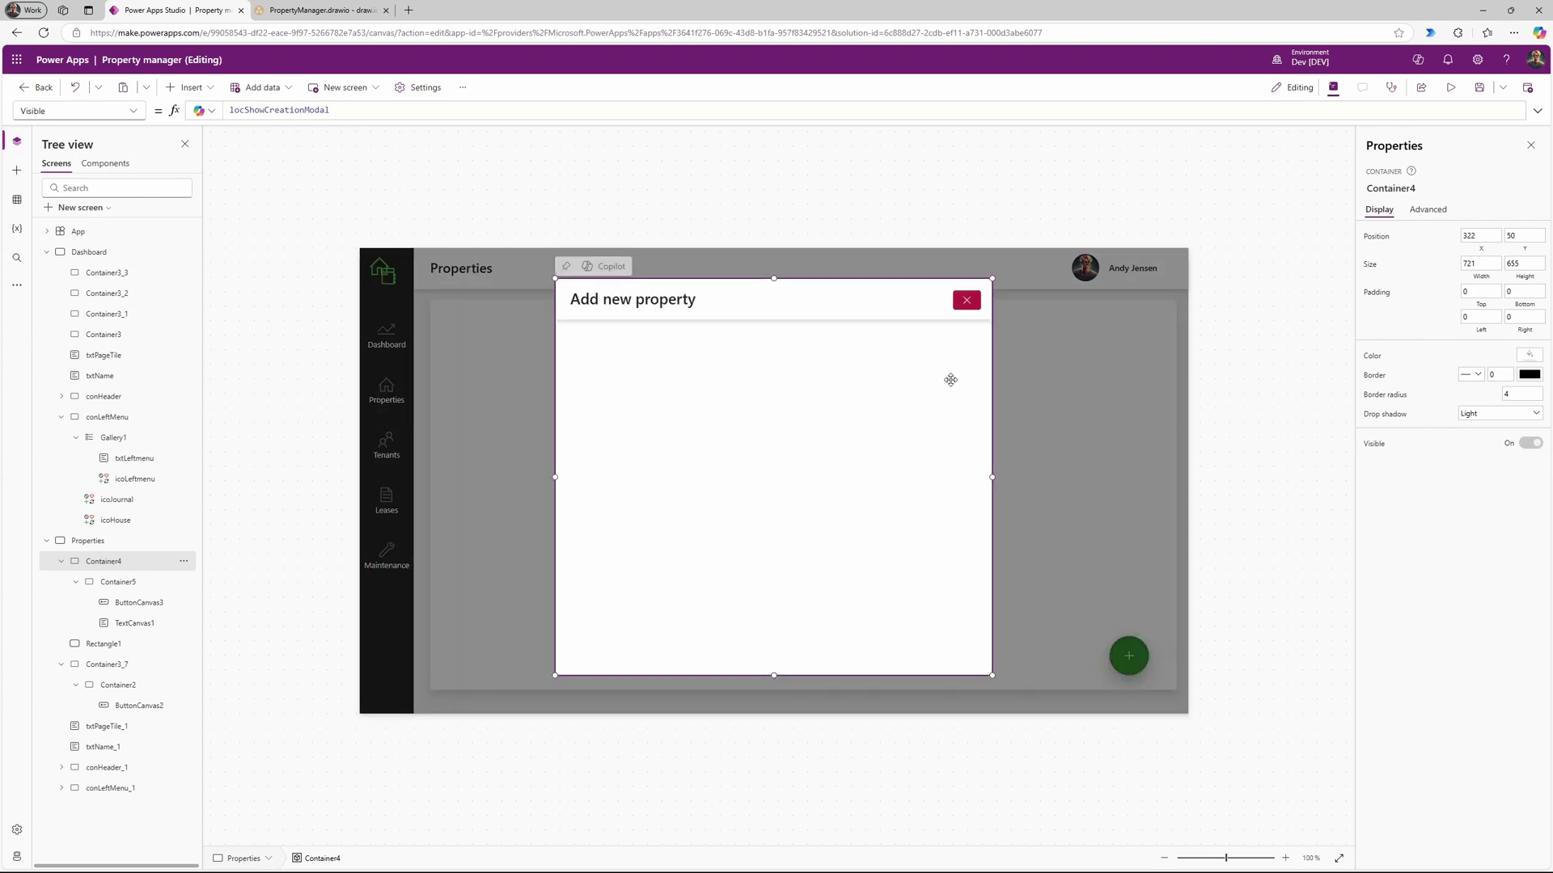
pyautogui.keyDown('alt'); pyautogui.click(964, 308); pyautogui.keyUp('alt')
pyautogui.keyDown('alt'); pyautogui.click(1129, 656); pyautogui.keyUp('alt')
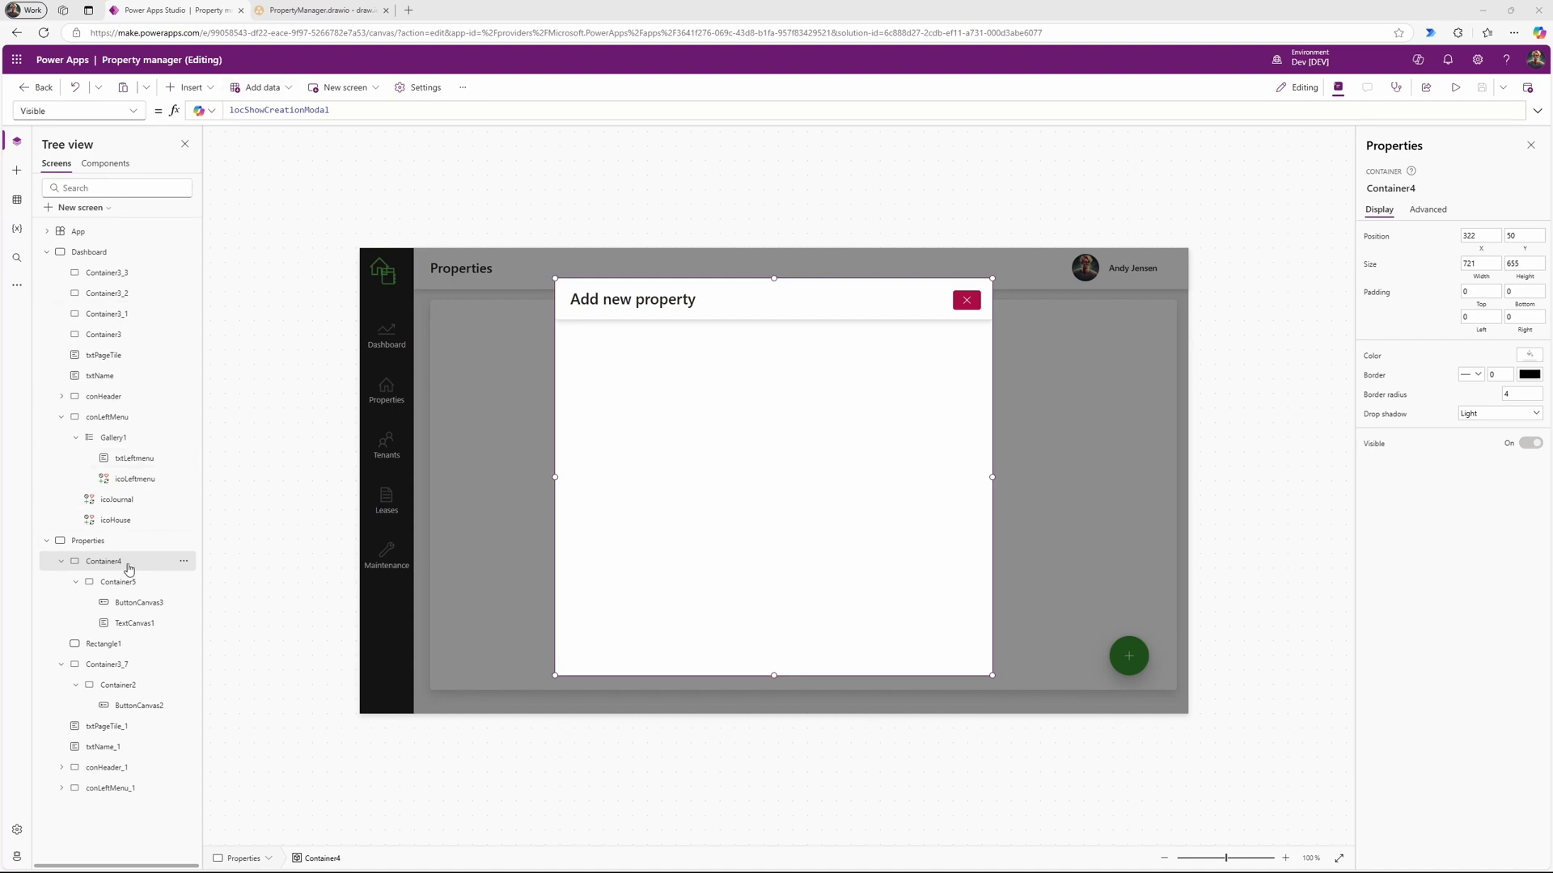
# Step: Insert a form into the modal container and connect it to the Dataverse Properties table
pyautogui.click(208, 88)
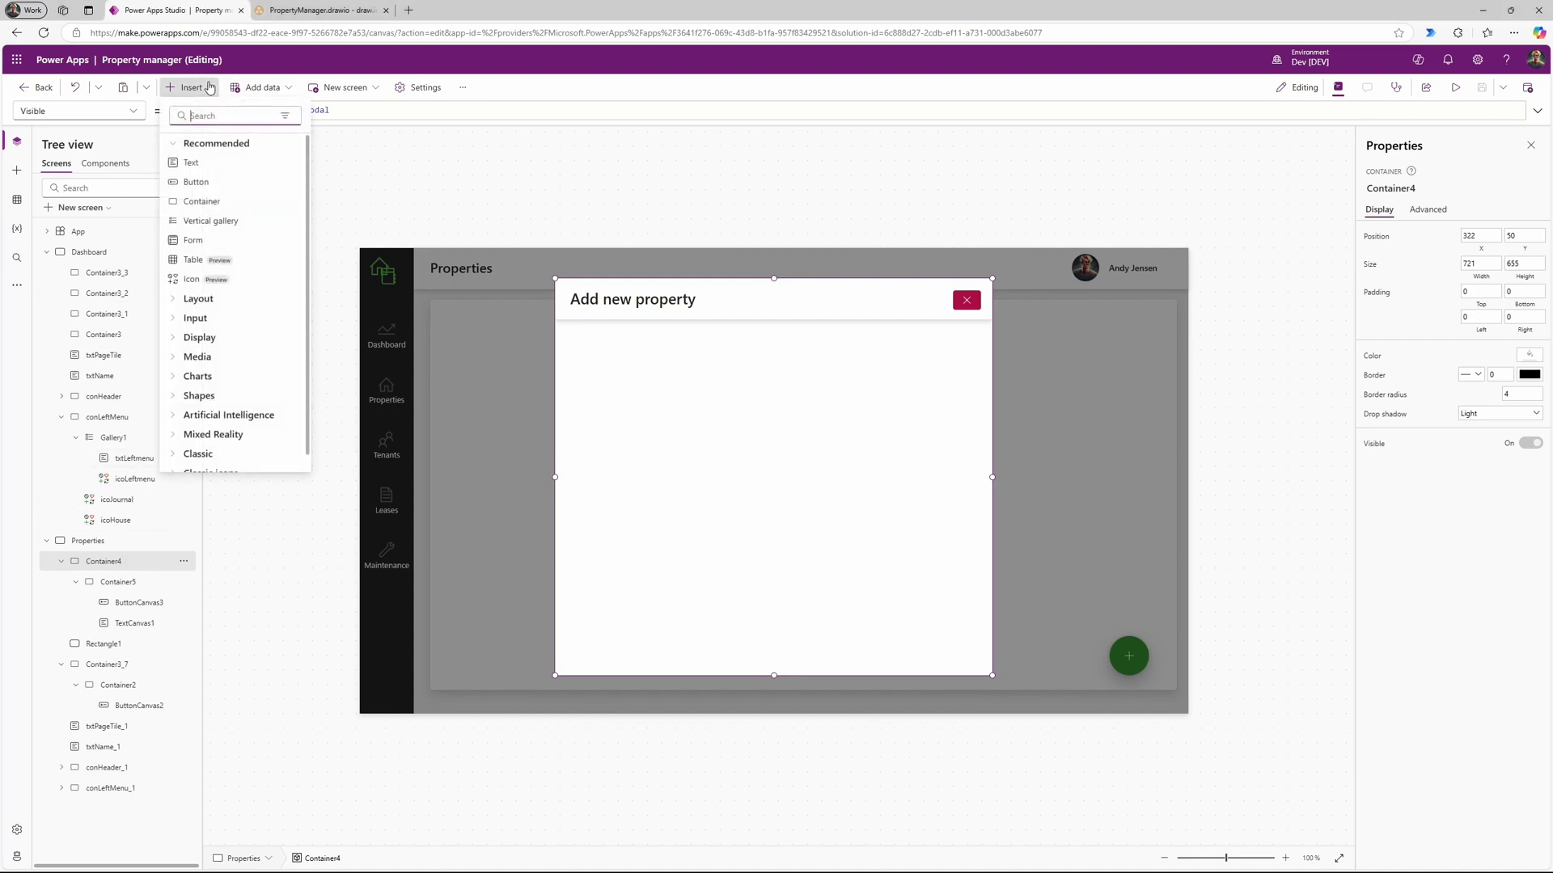
pyautogui.click(230, 241)
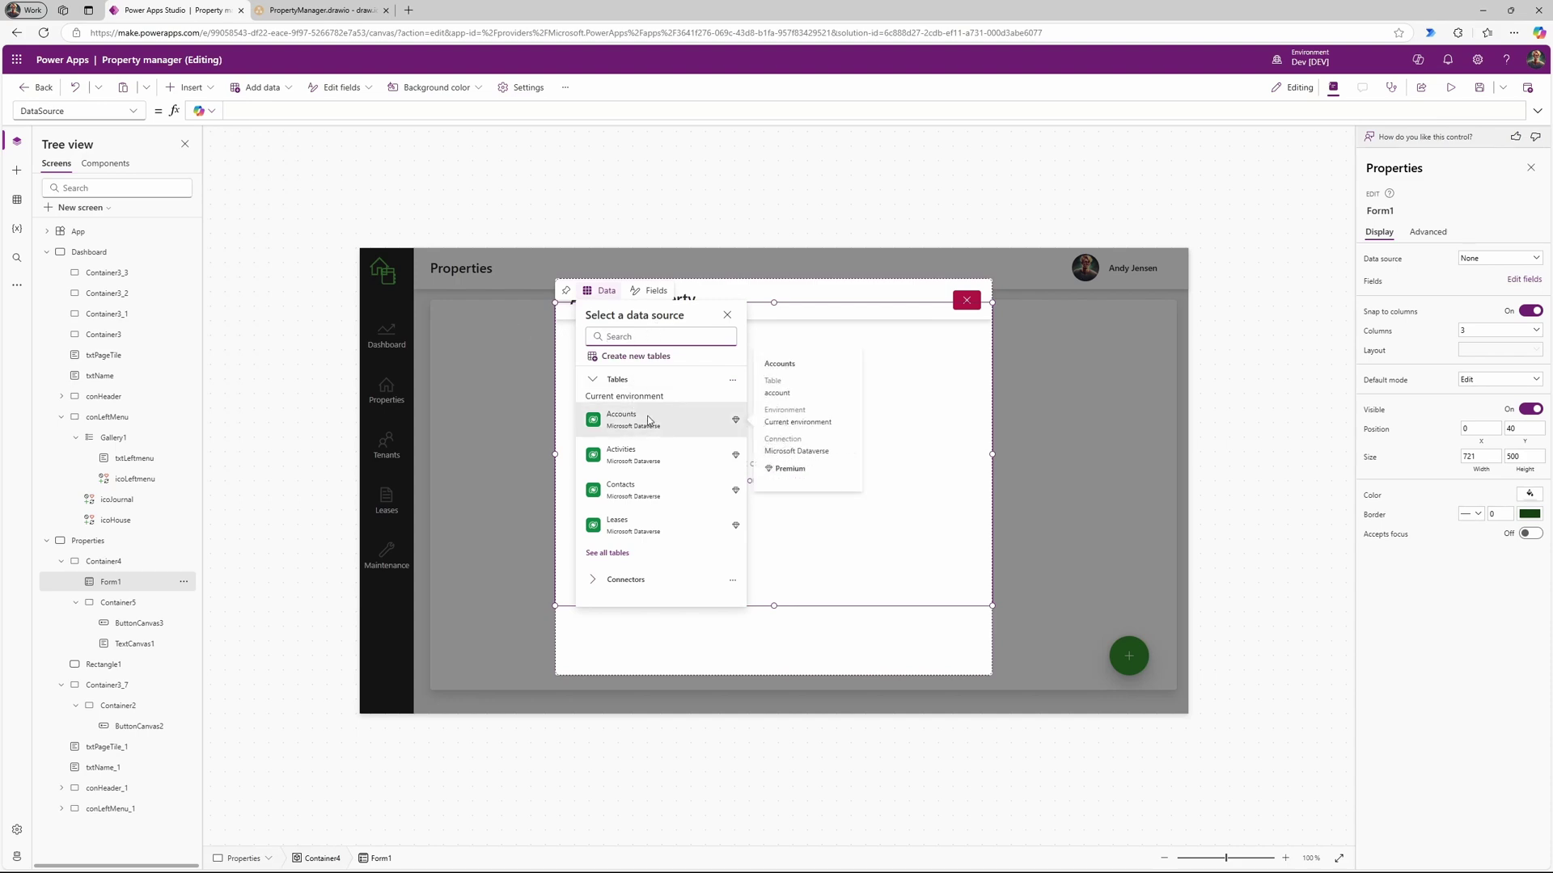
pyautogui.click(602, 556)
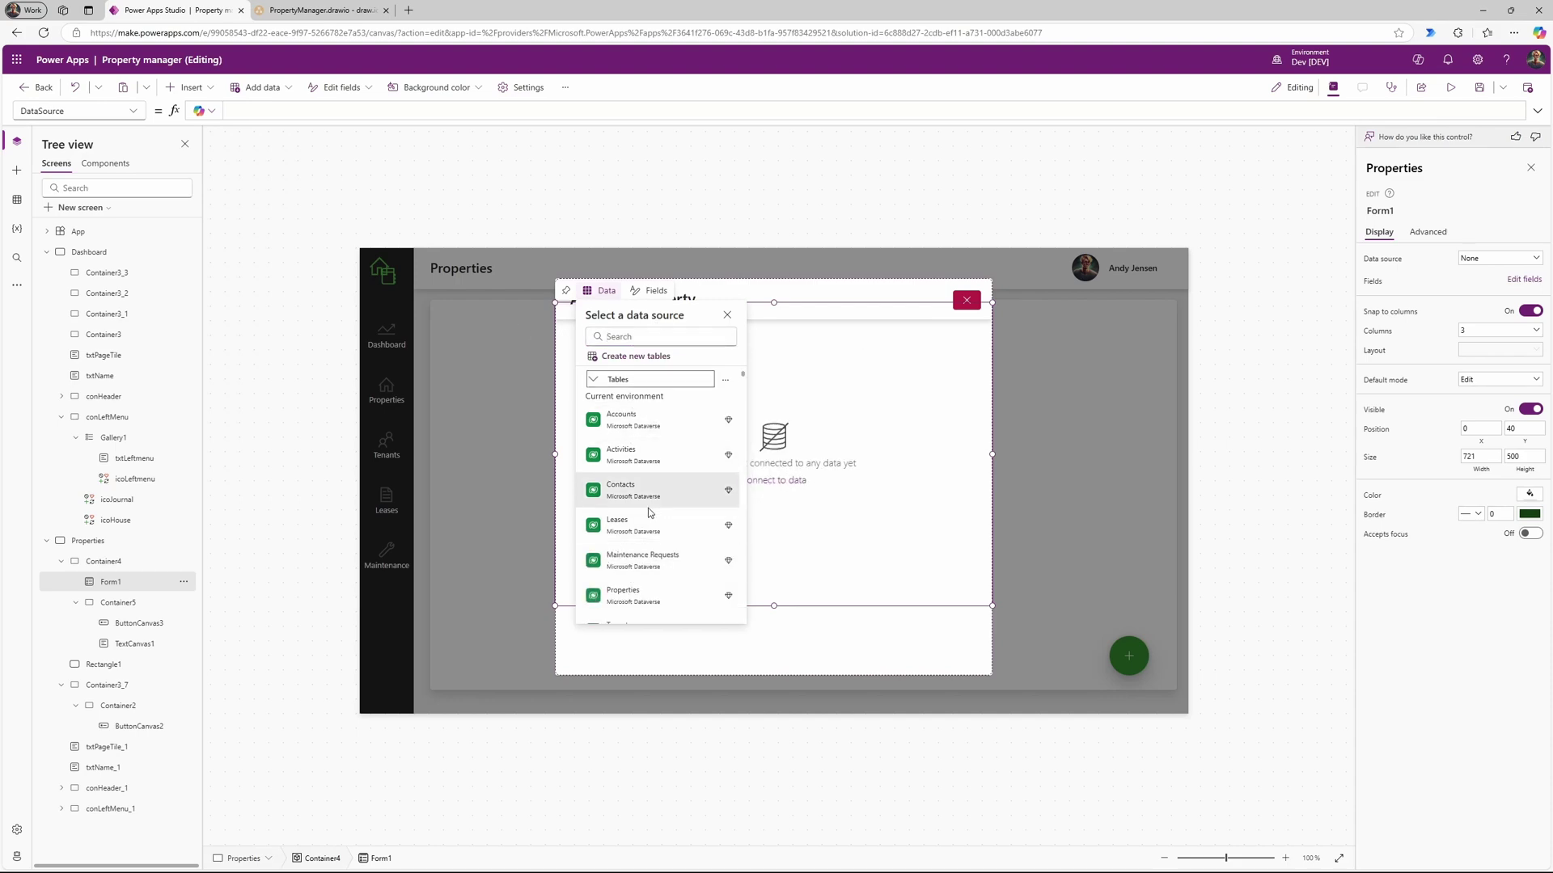
pyautogui.scroll(-3, 644, 453)
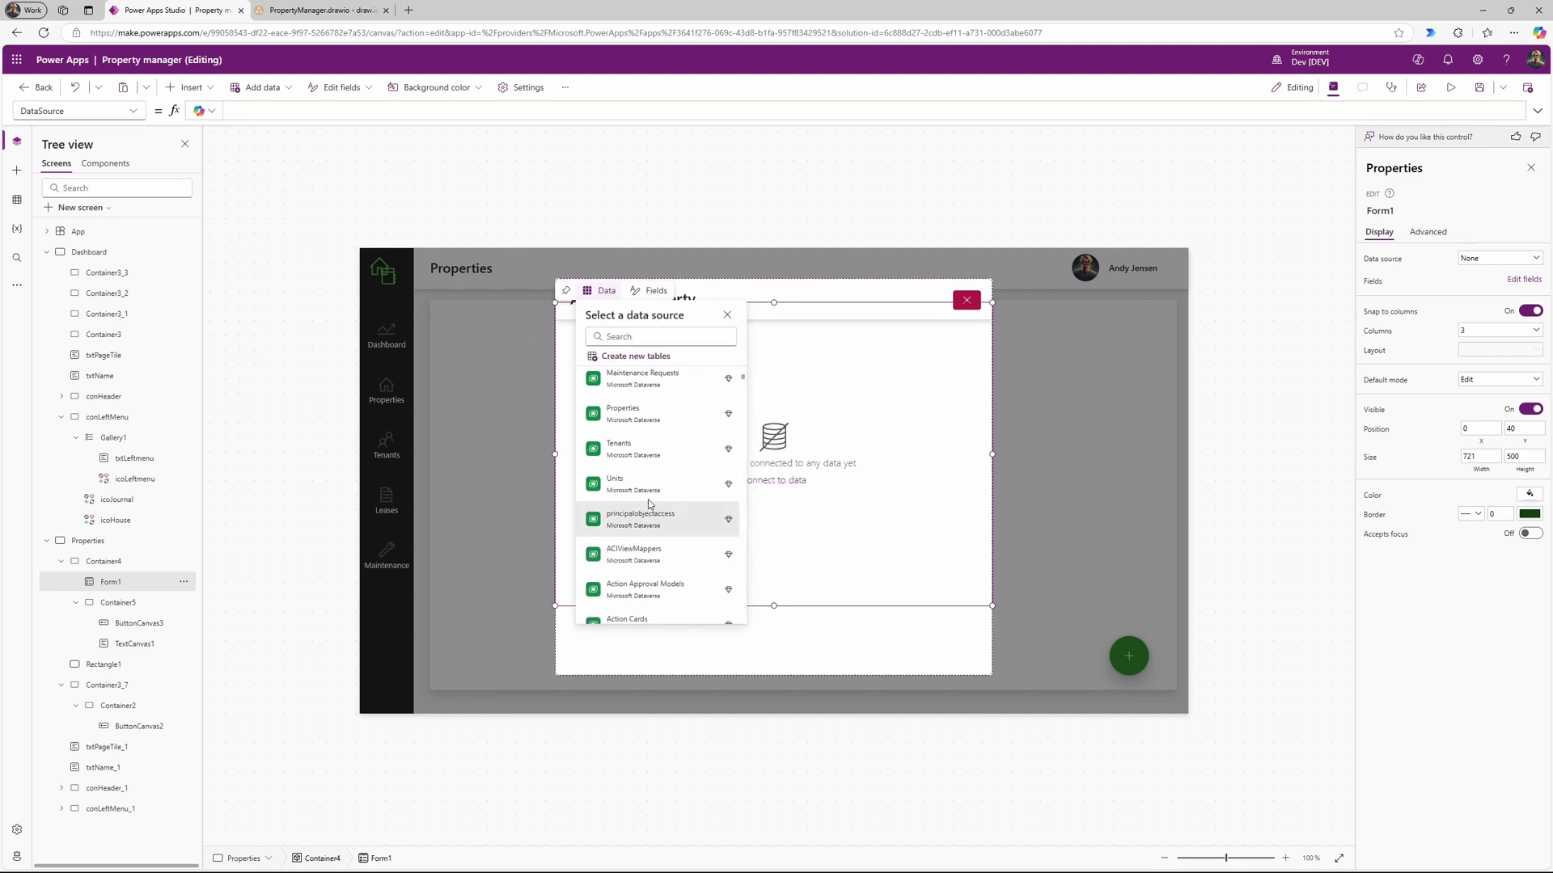
pyautogui.click(655, 414)
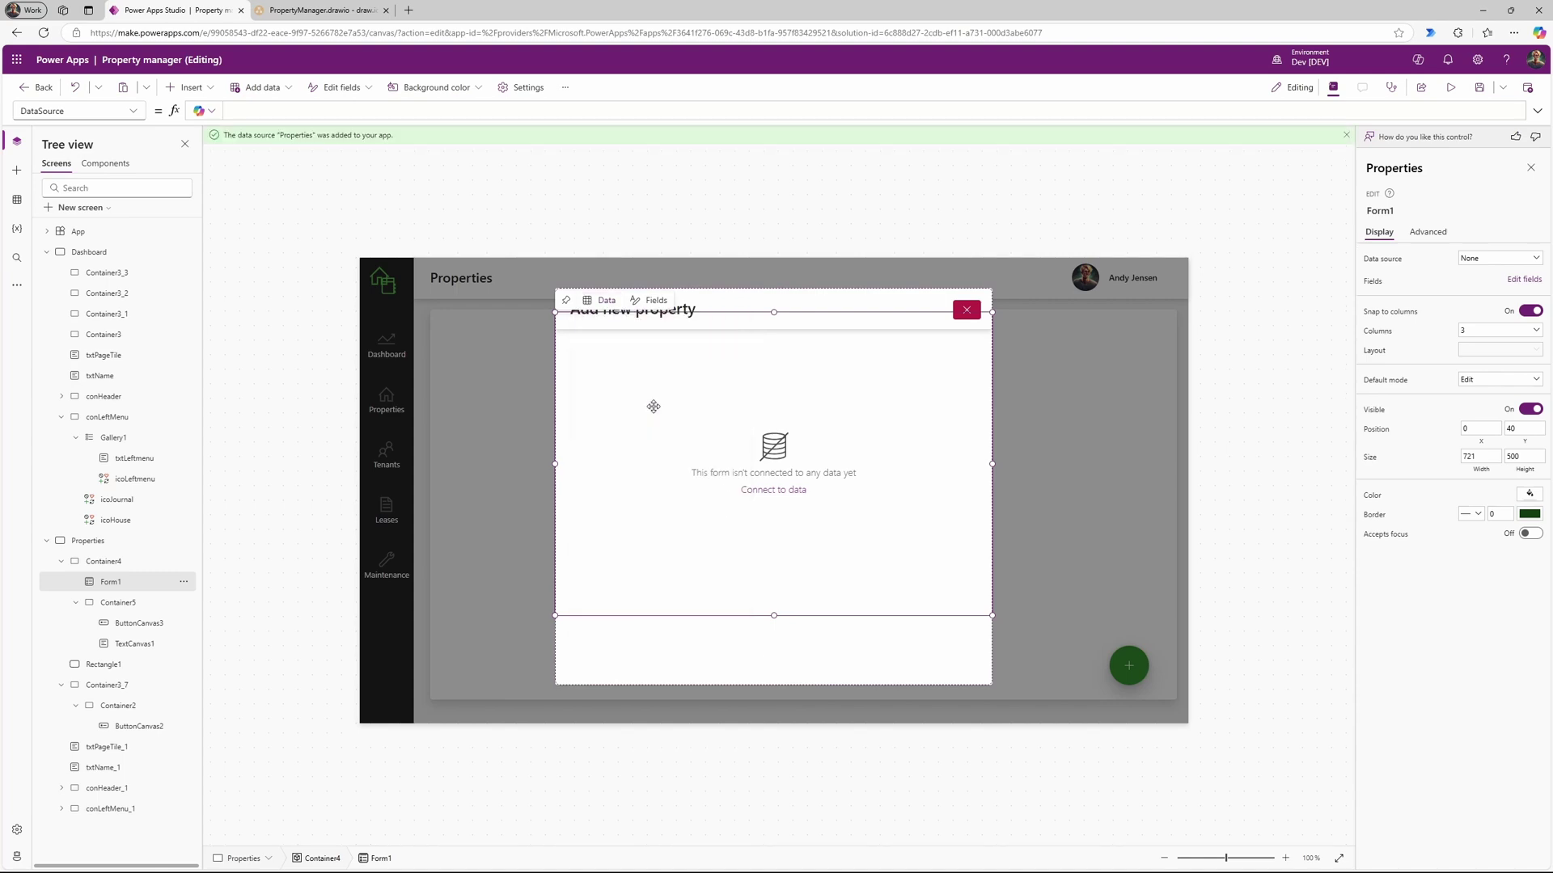
# Step: Move the form below the modal header to Y 76, check the app's data source, and set the form to 1 column
pyautogui.moveTo(706, 614); pyautogui.dragTo(707, 642)
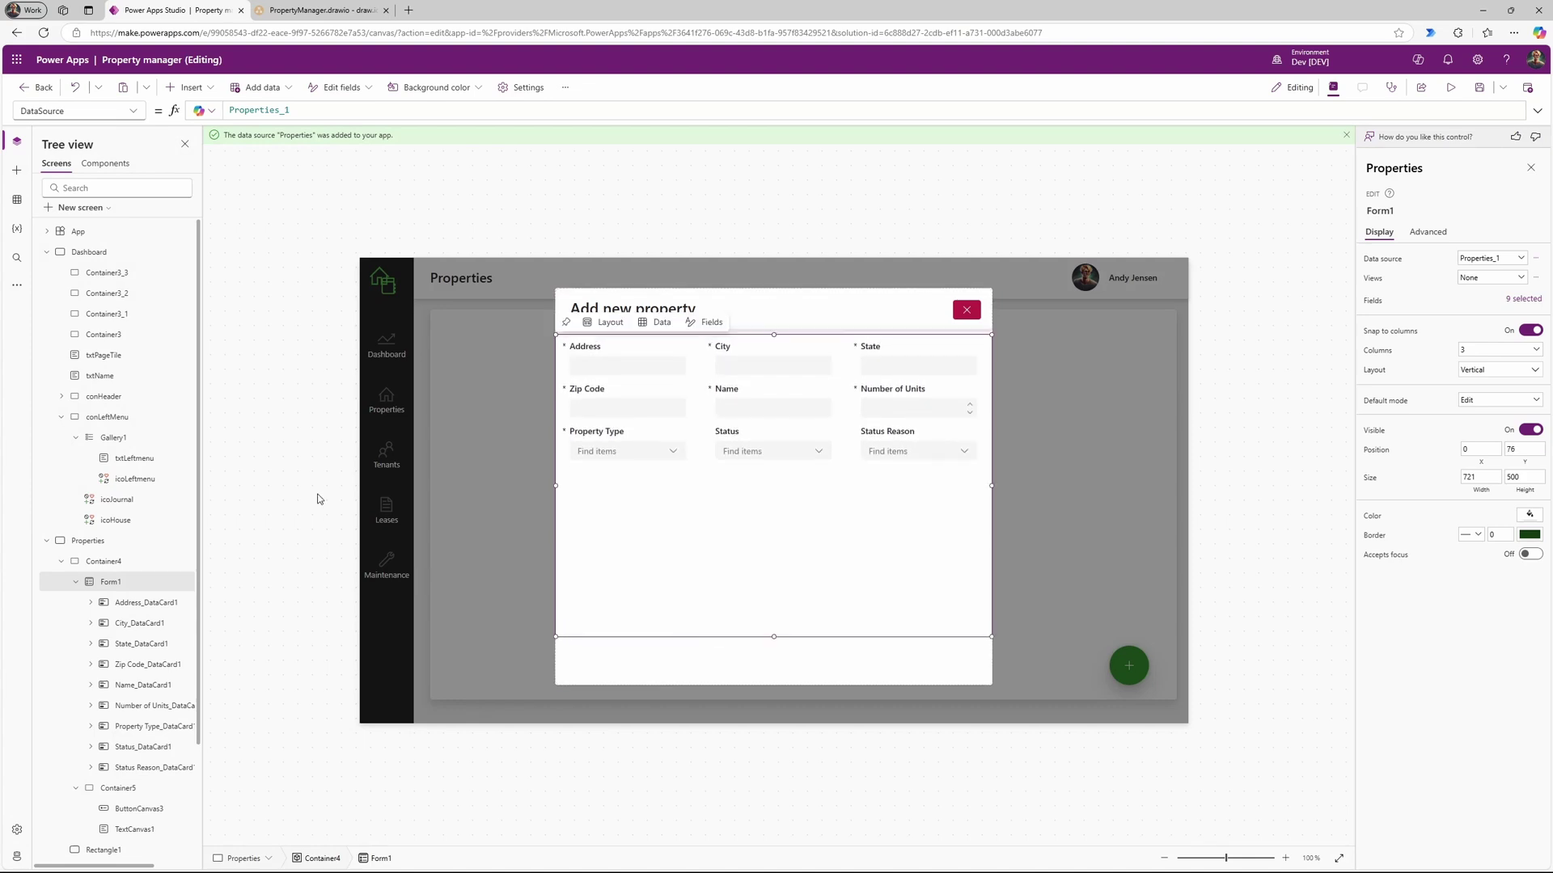
pyautogui.click(17, 199)
pyautogui.moveTo(139, 226)
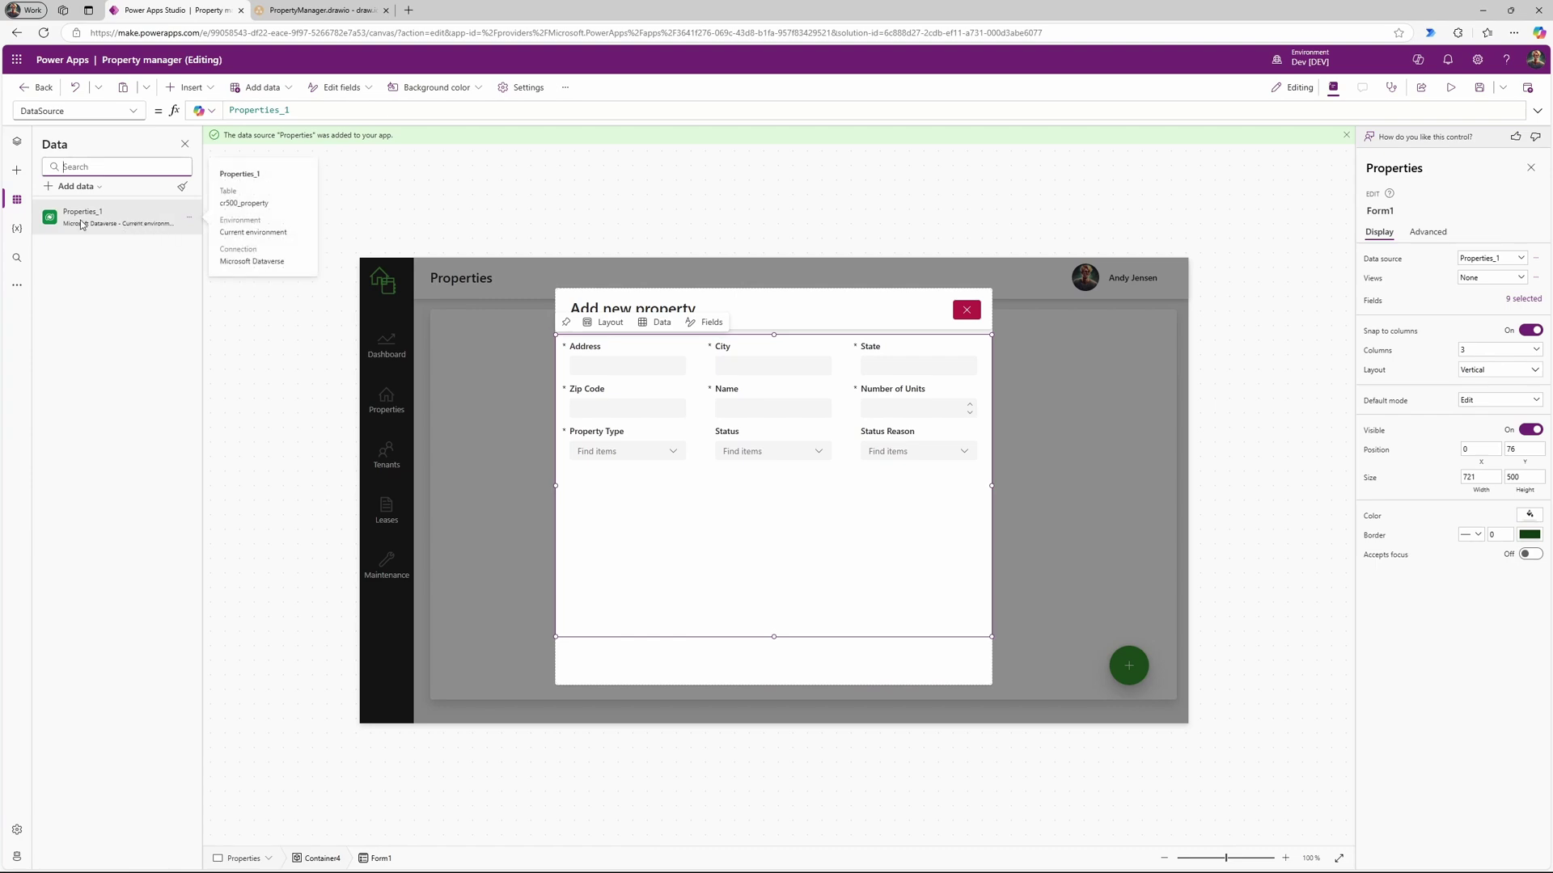
pyautogui.click(24, 148)
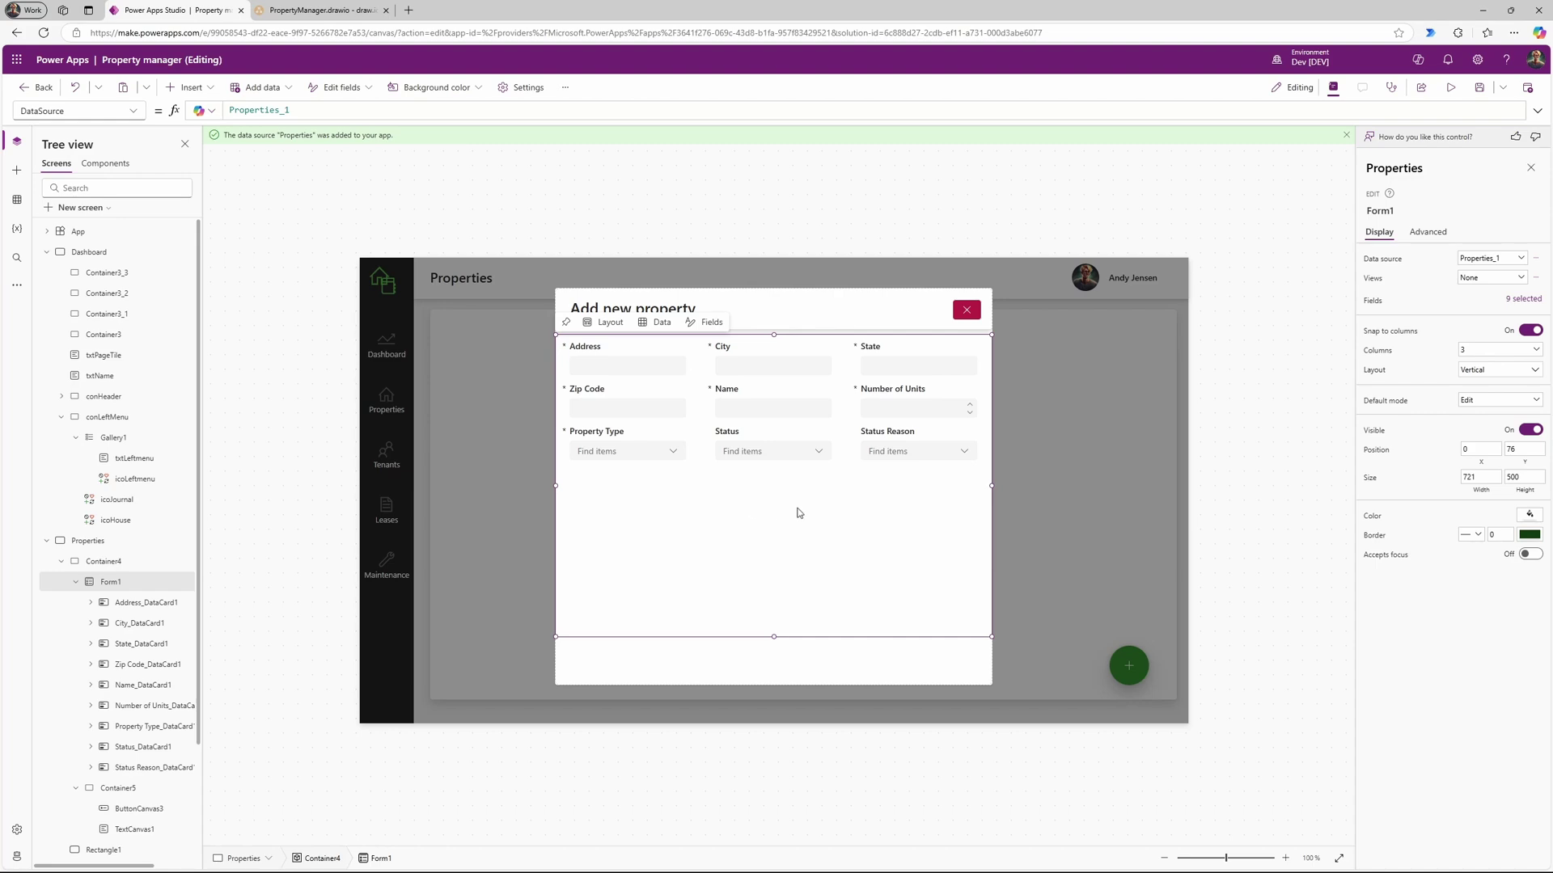
pyautogui.click(1511, 349)
pyautogui.click(1483, 365)
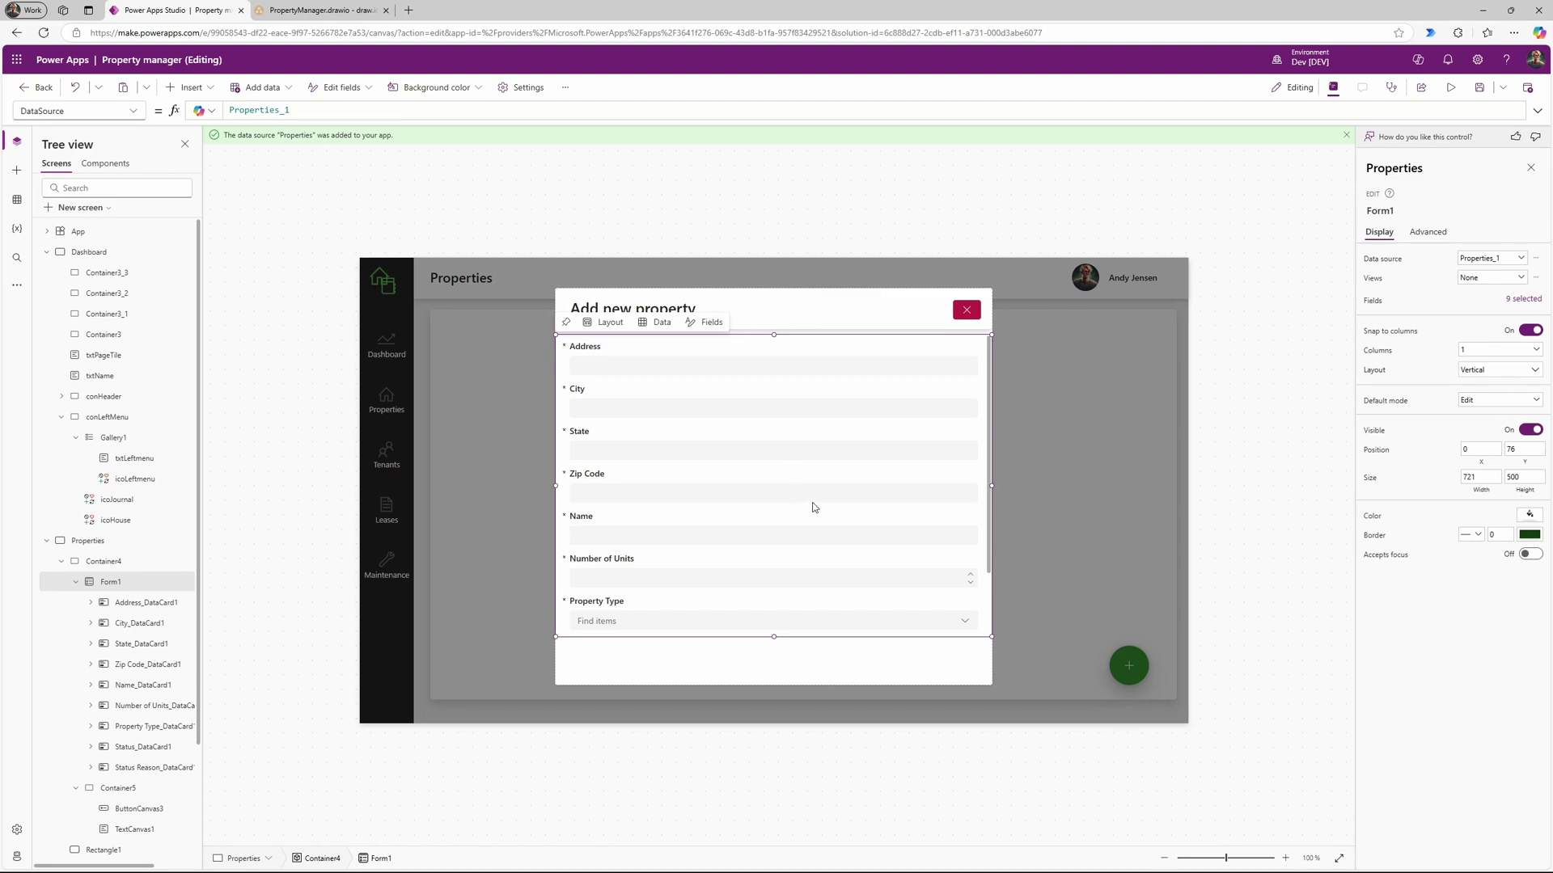
# Step: Reorder the form's fields so Name comes first and Zip Code directly follows Address
pyautogui.click(1520, 300)
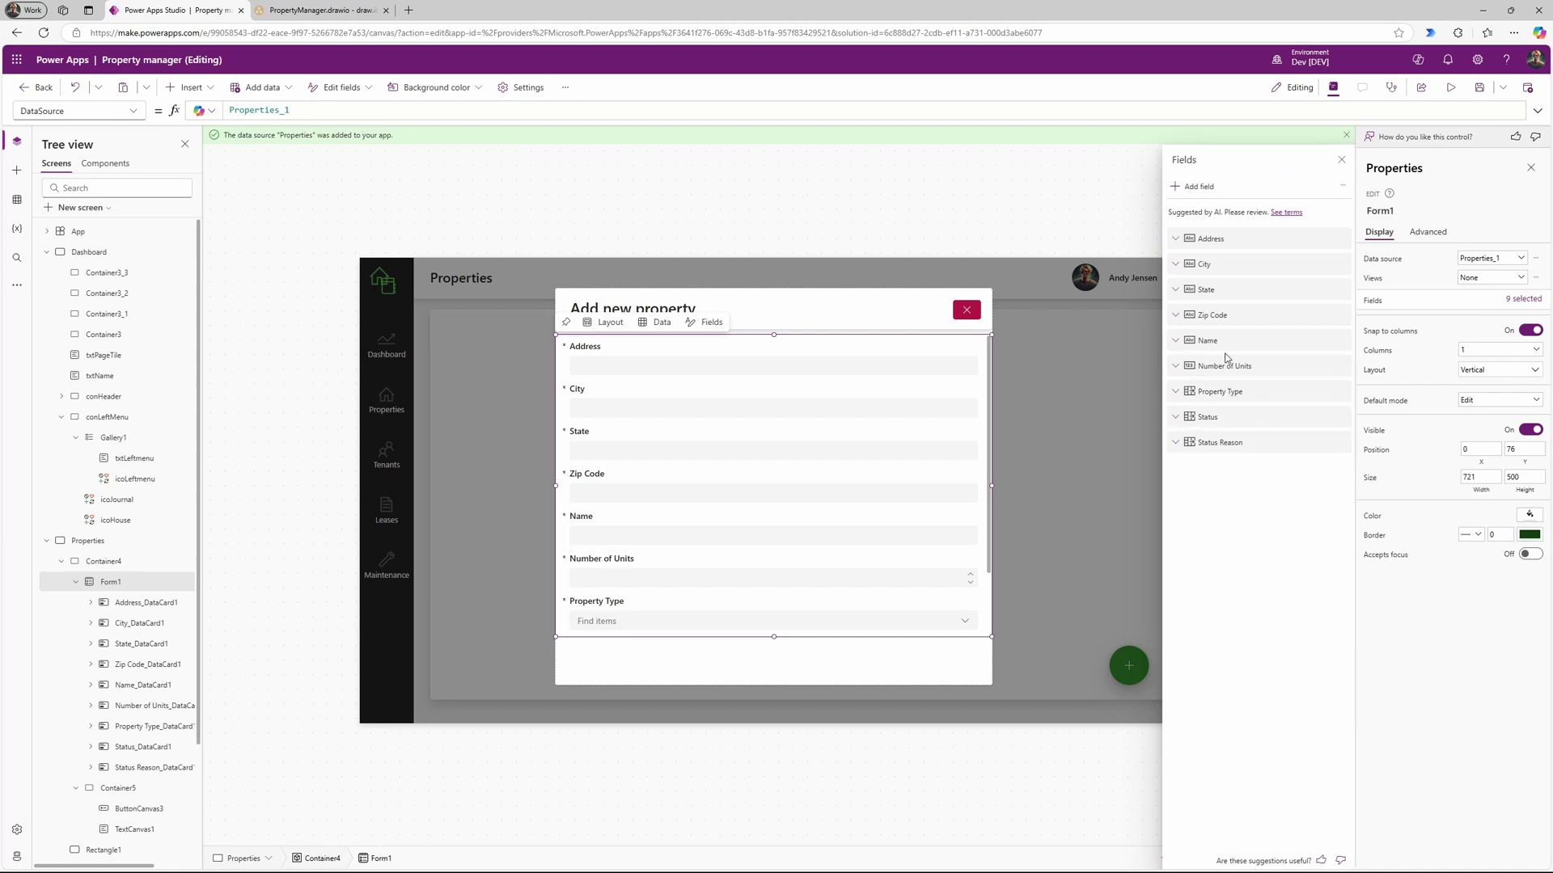
pyautogui.moveTo(1223, 346); pyautogui.dragTo(1227, 243)
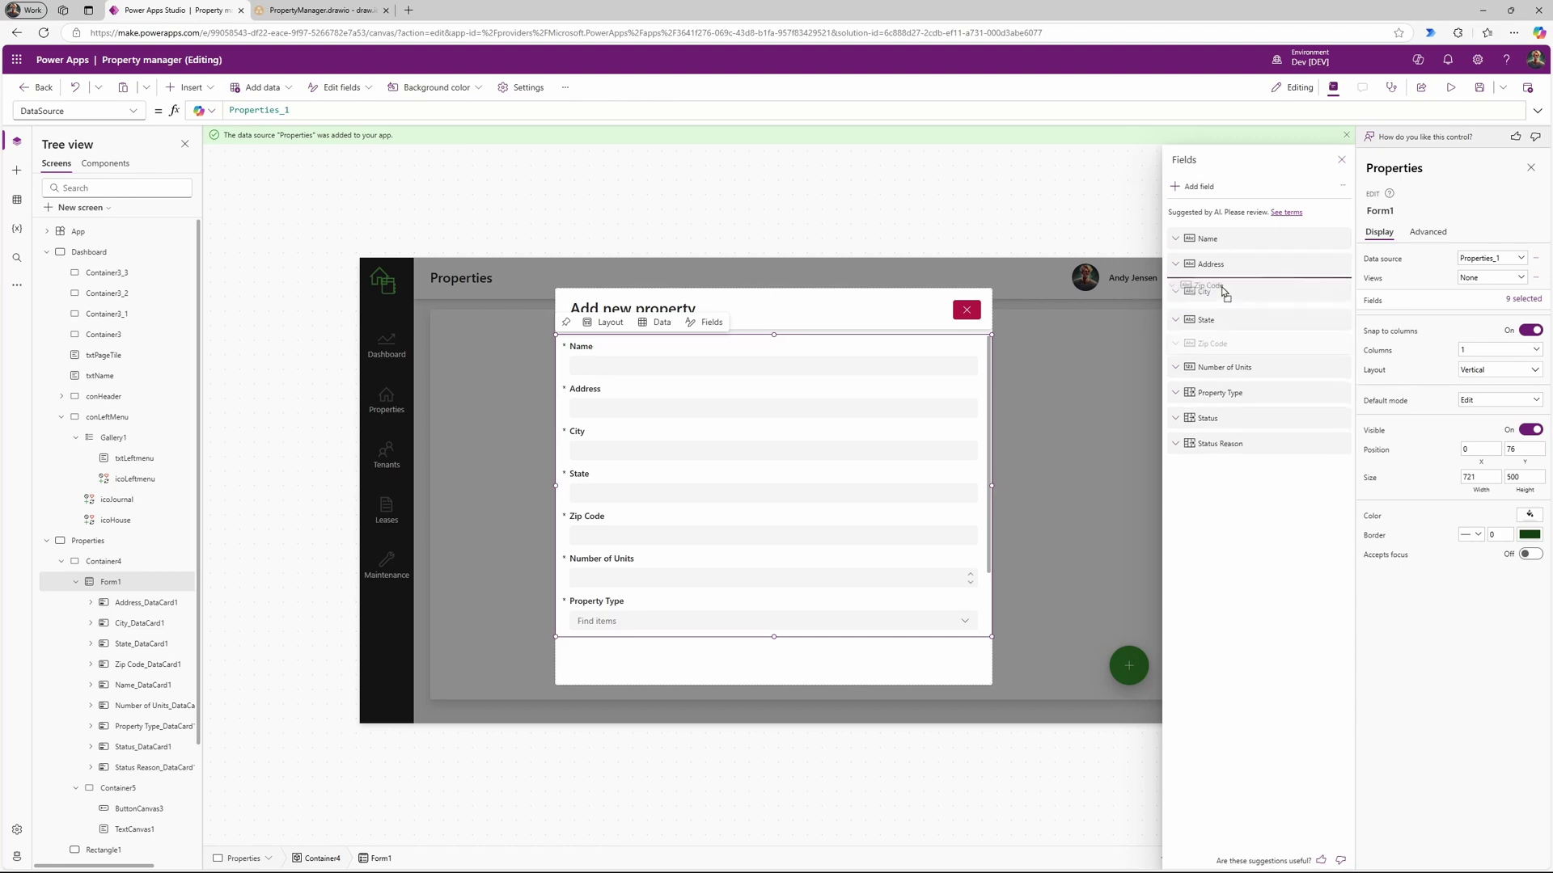
pyautogui.moveTo(1236, 337); pyautogui.dragTo(1230, 348)
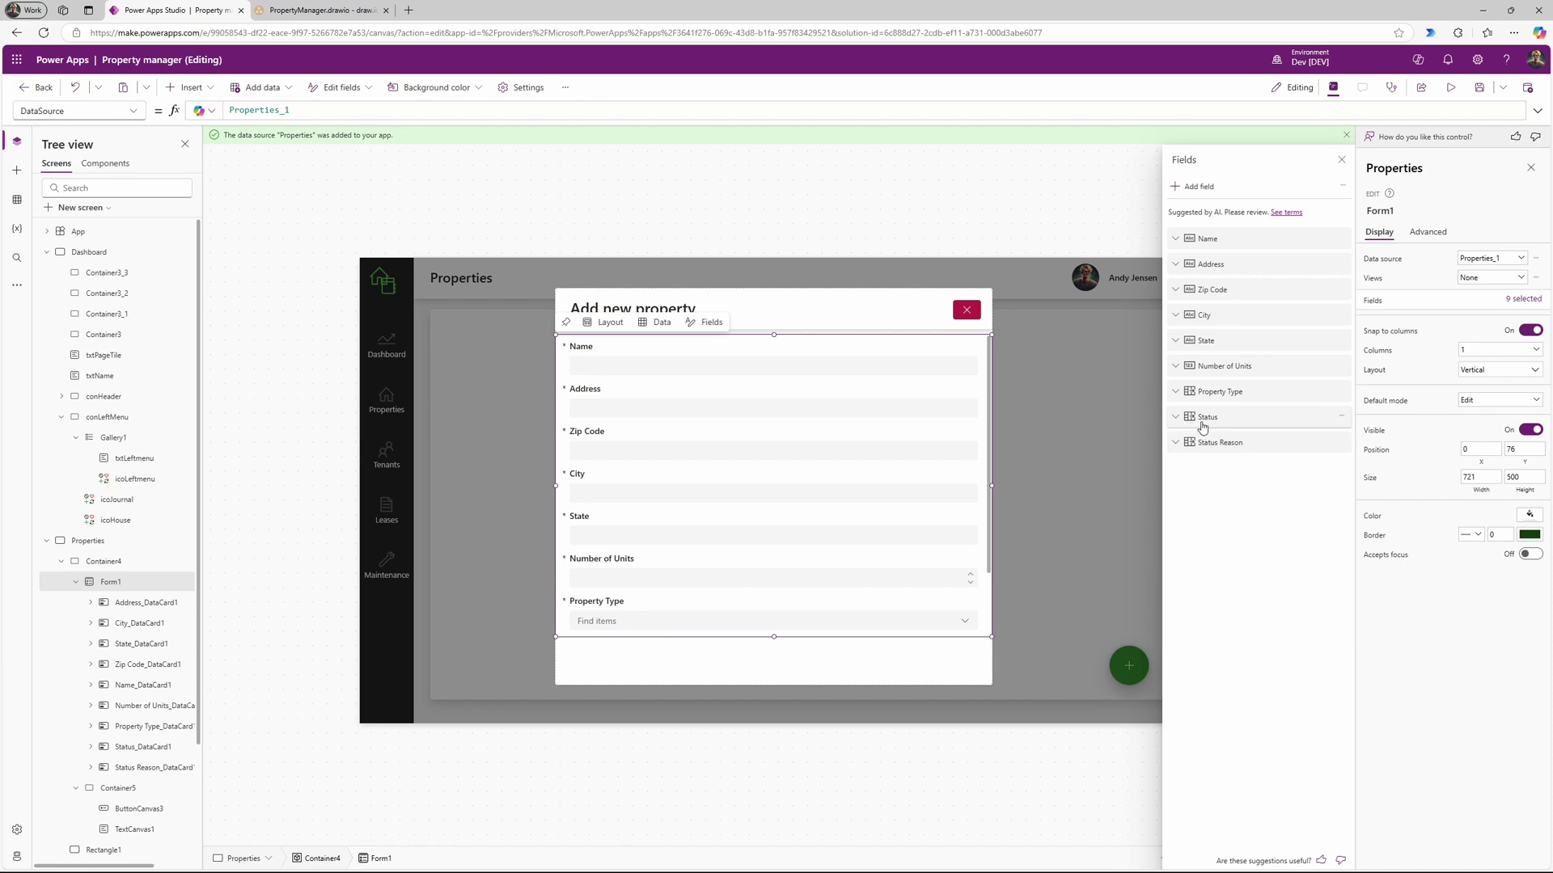
# Step: Examine the form's Status and Status Reason fields and compare the fields with the Properties table in the draw.io diagram
pyautogui.scroll(-1, 728, 577)
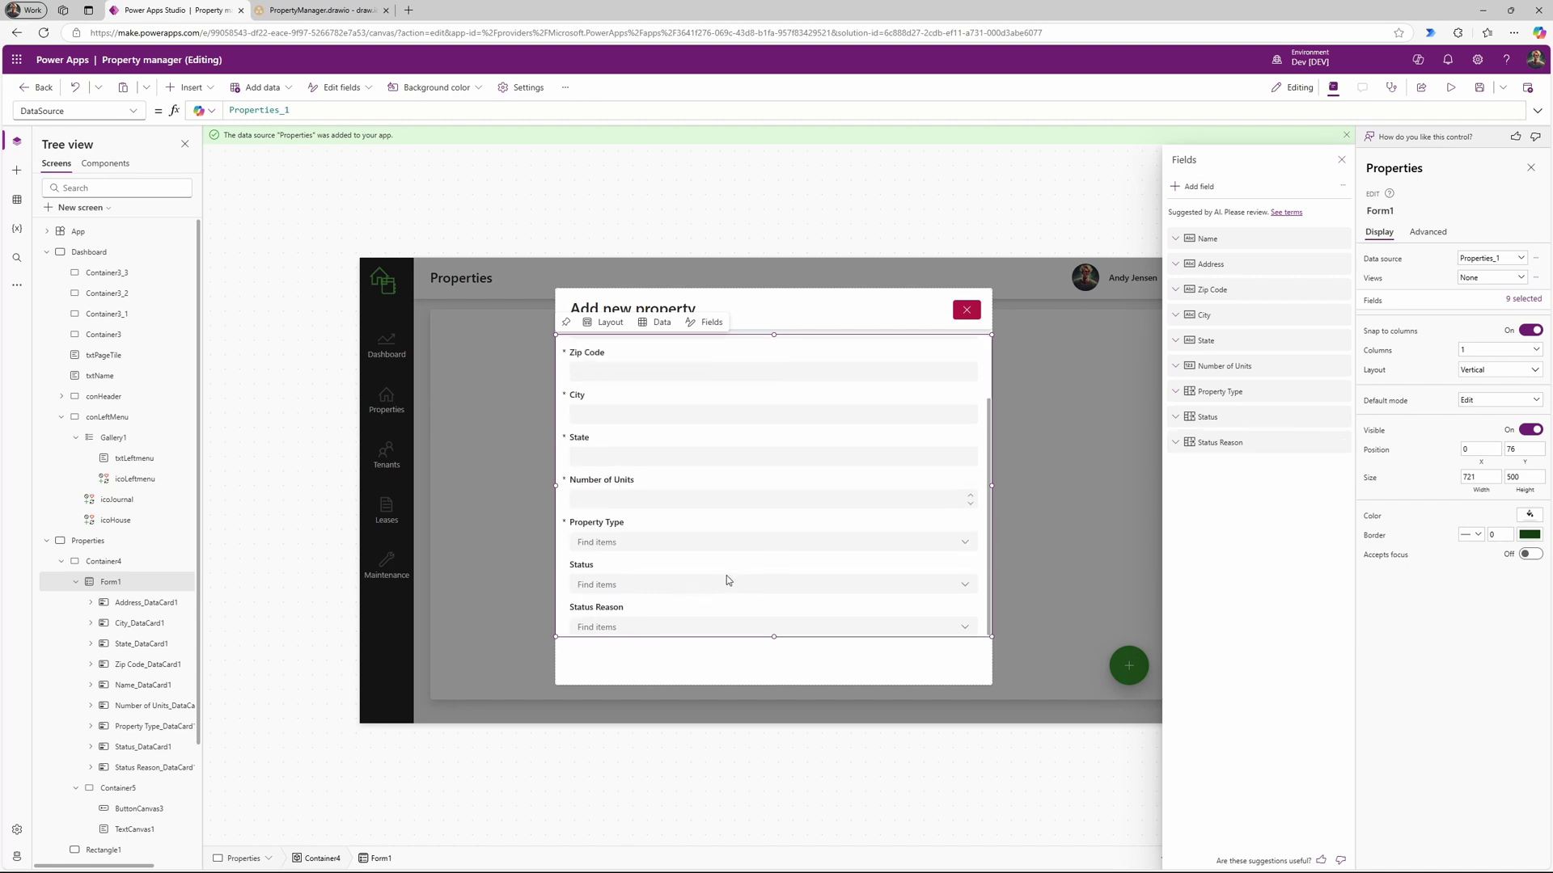
pyautogui.click(964, 587)
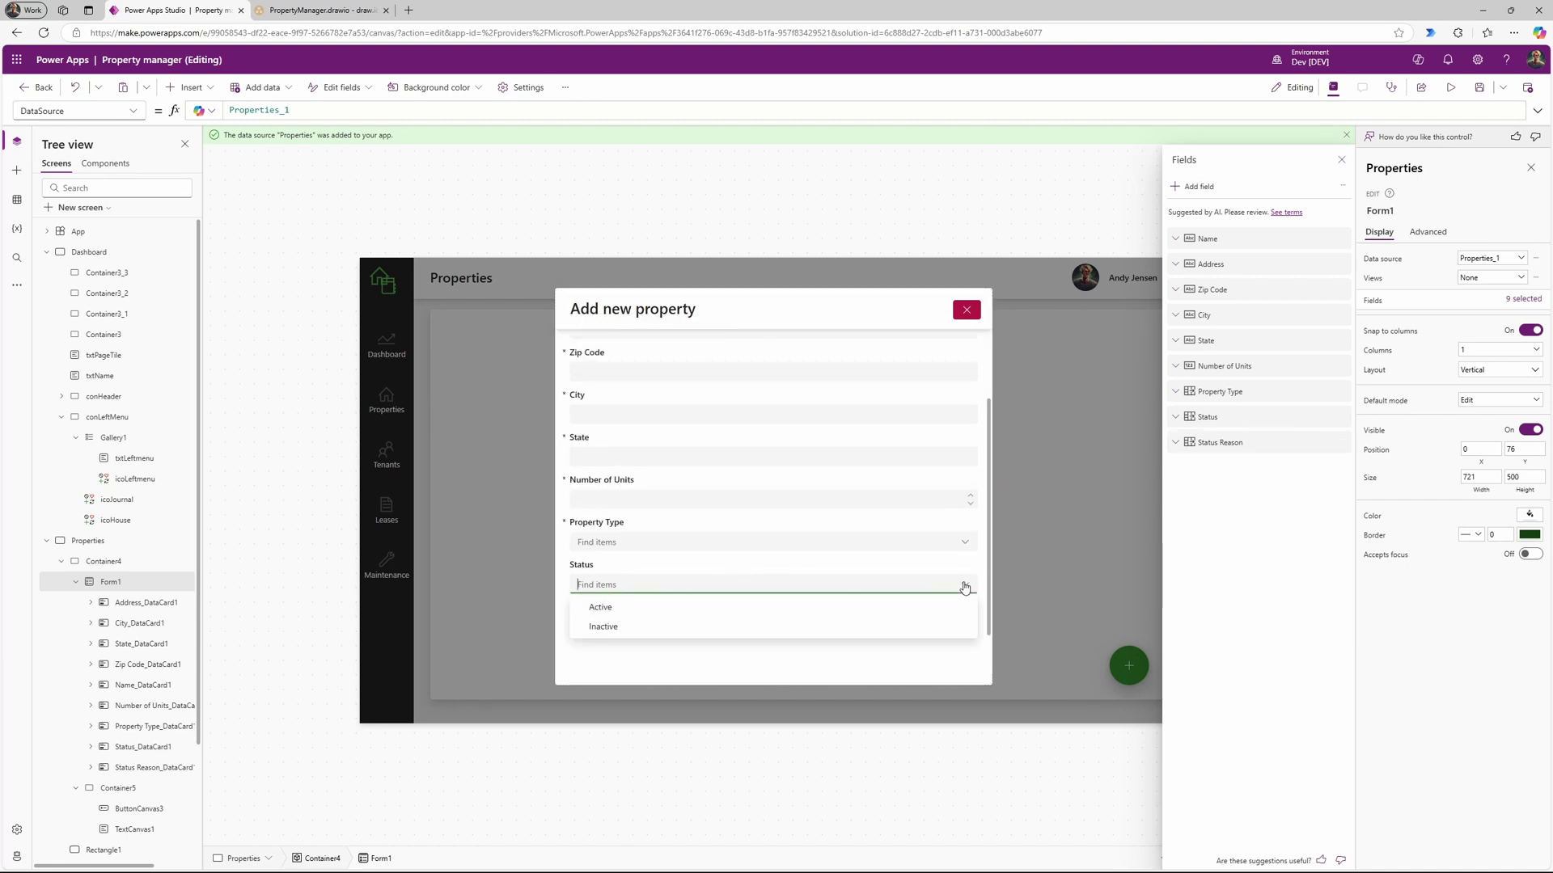
pyautogui.click(964, 587)
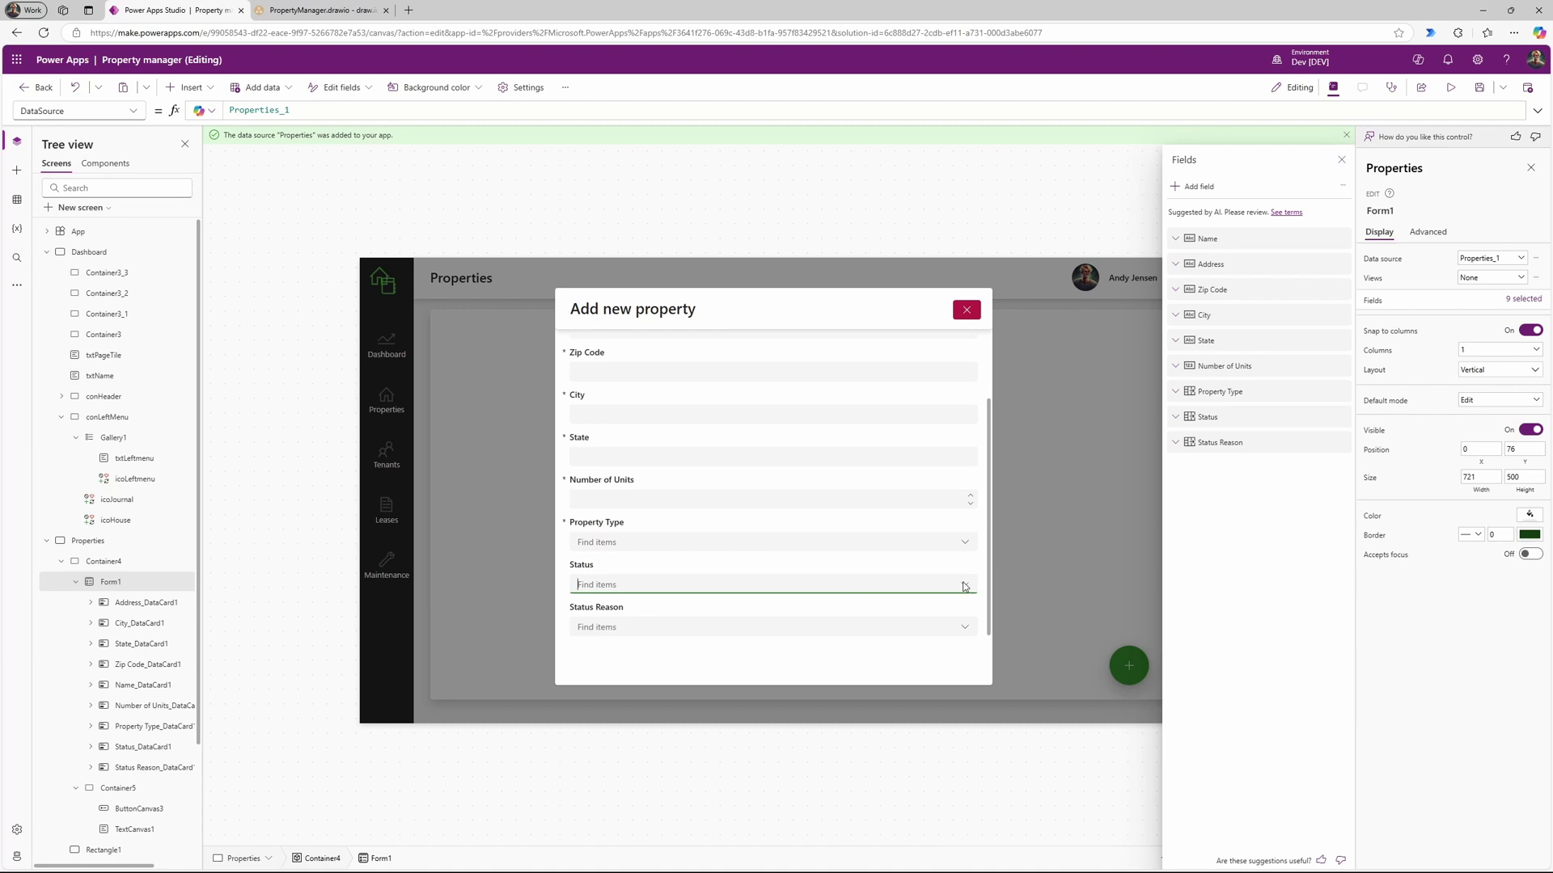
pyautogui.click(763, 583)
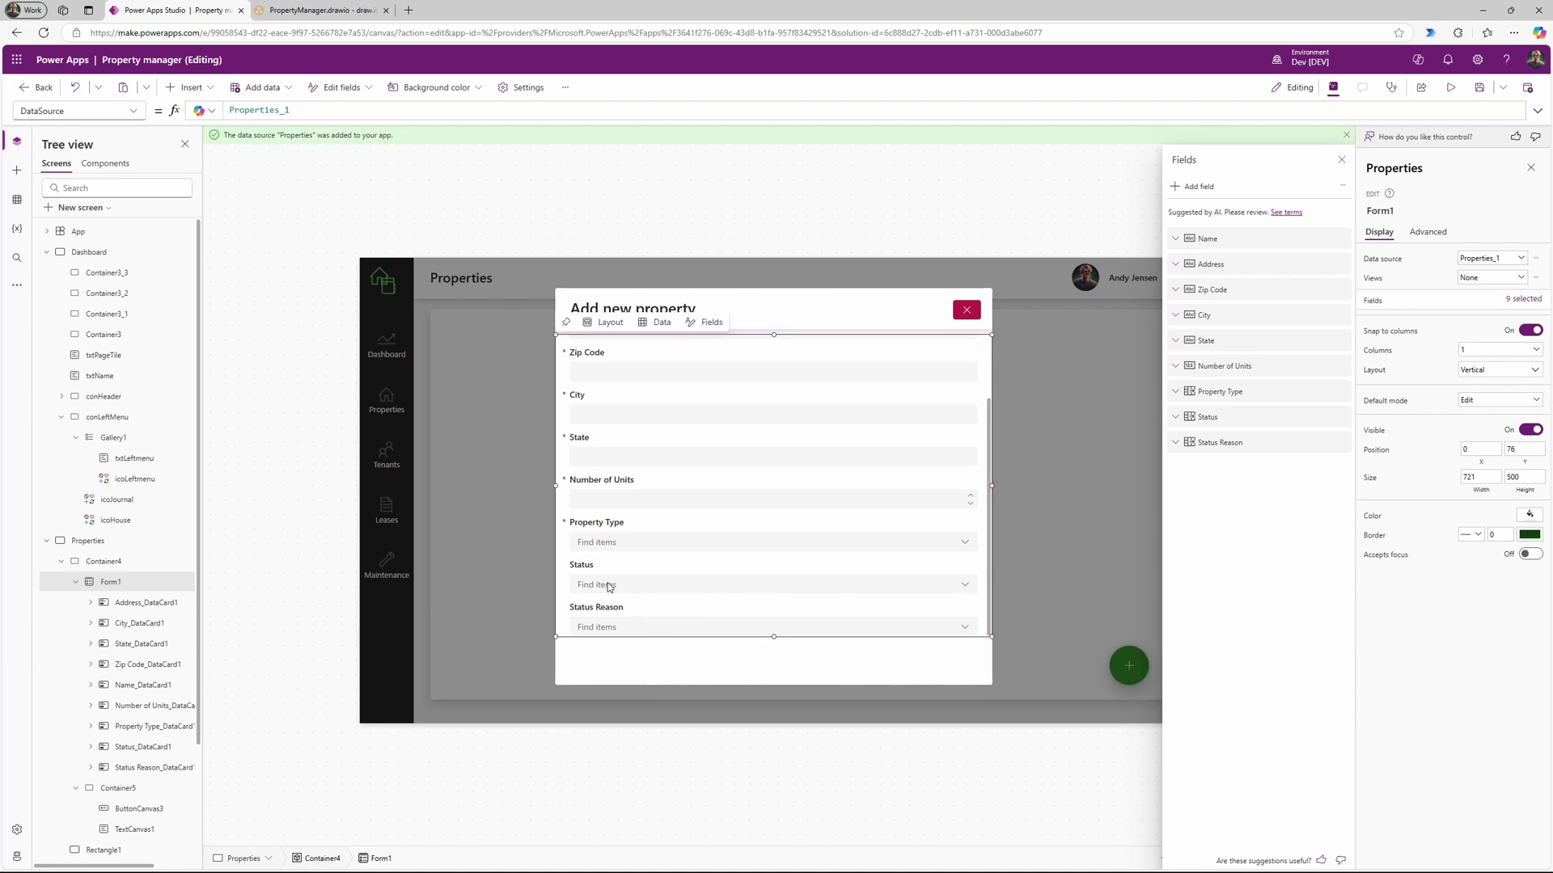
pyautogui.click(323, 12)
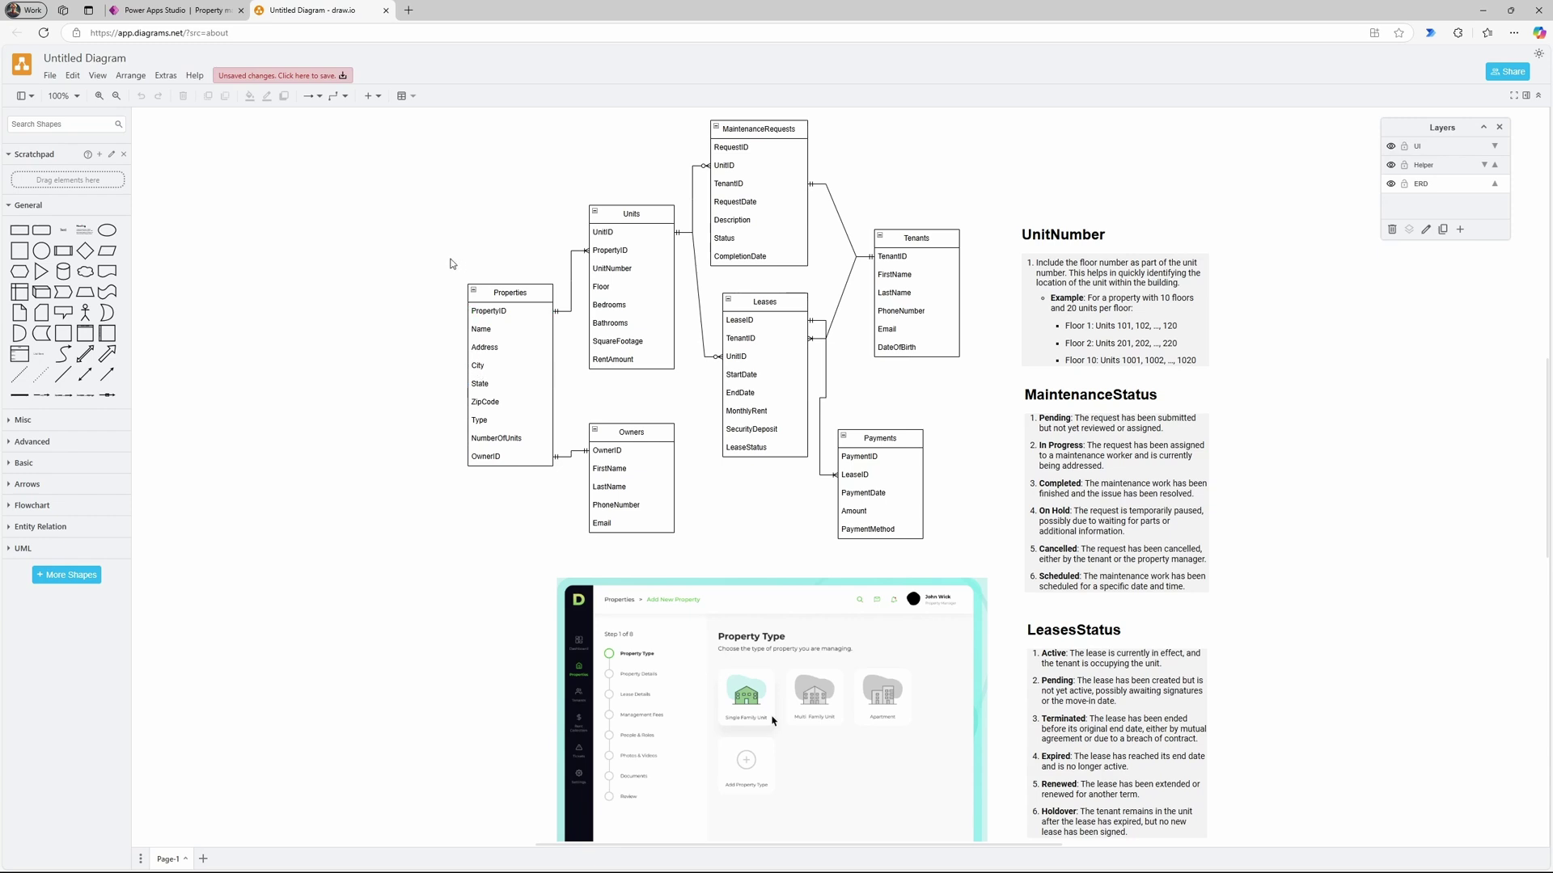
pyautogui.click(148, 10)
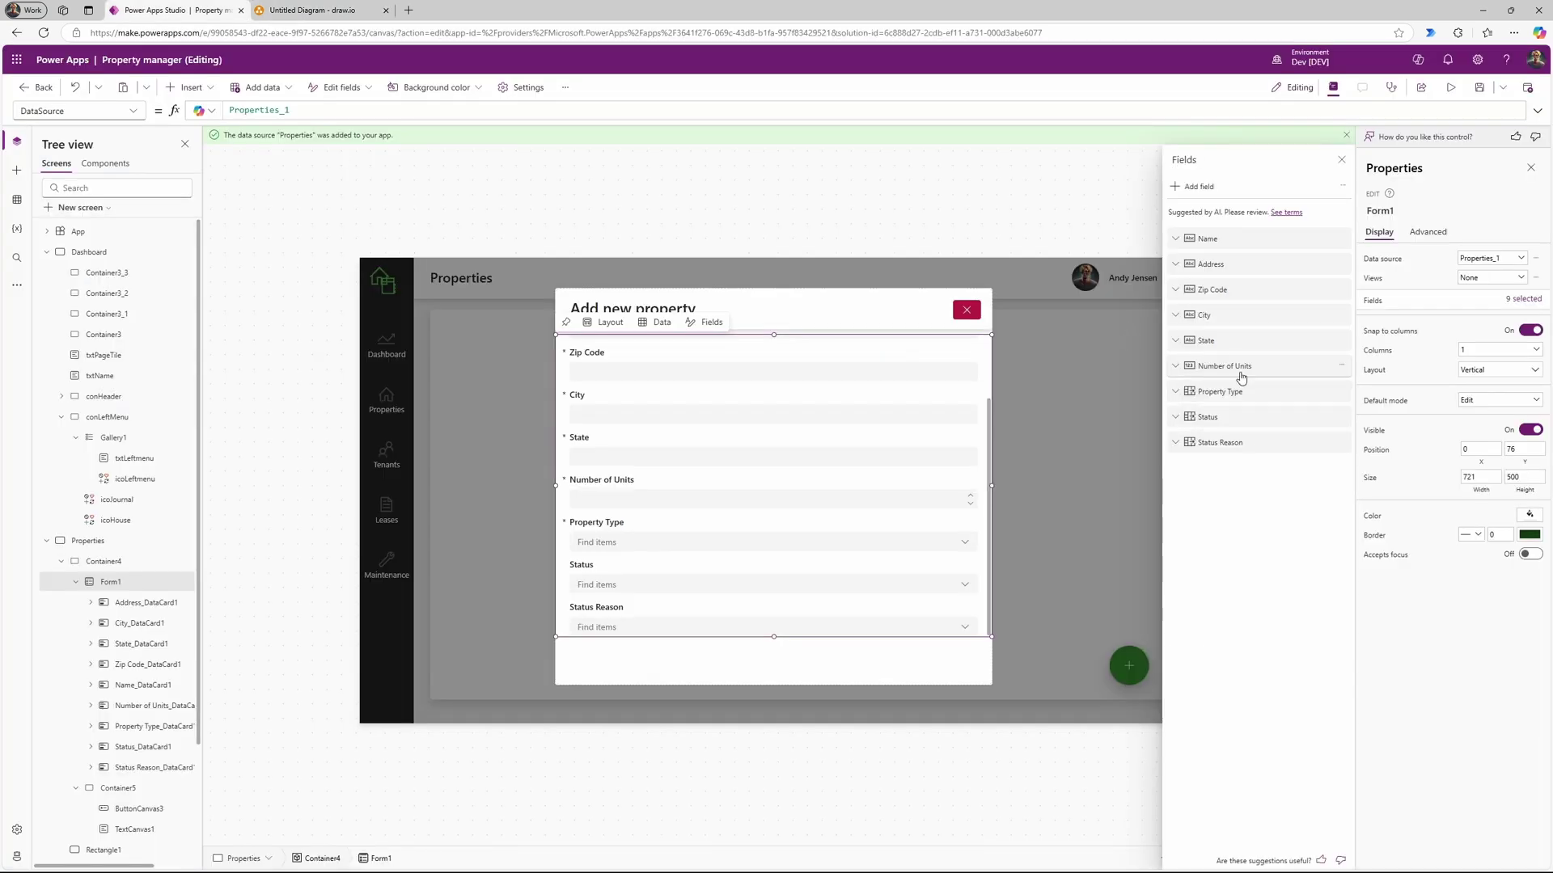
pyautogui.click(1271, 445)
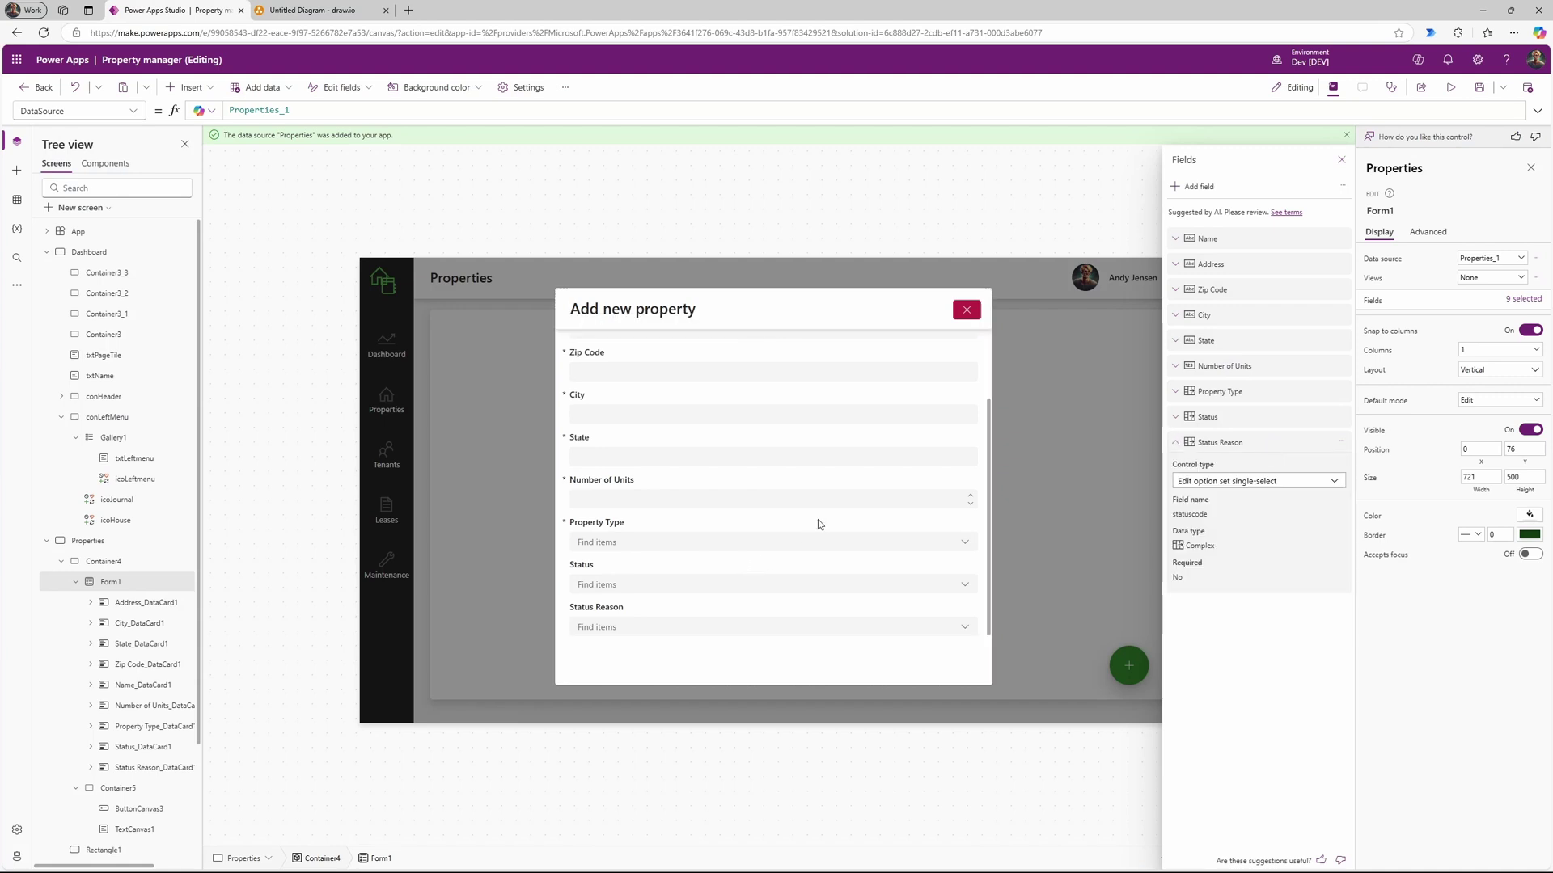
pyautogui.click(965, 628)
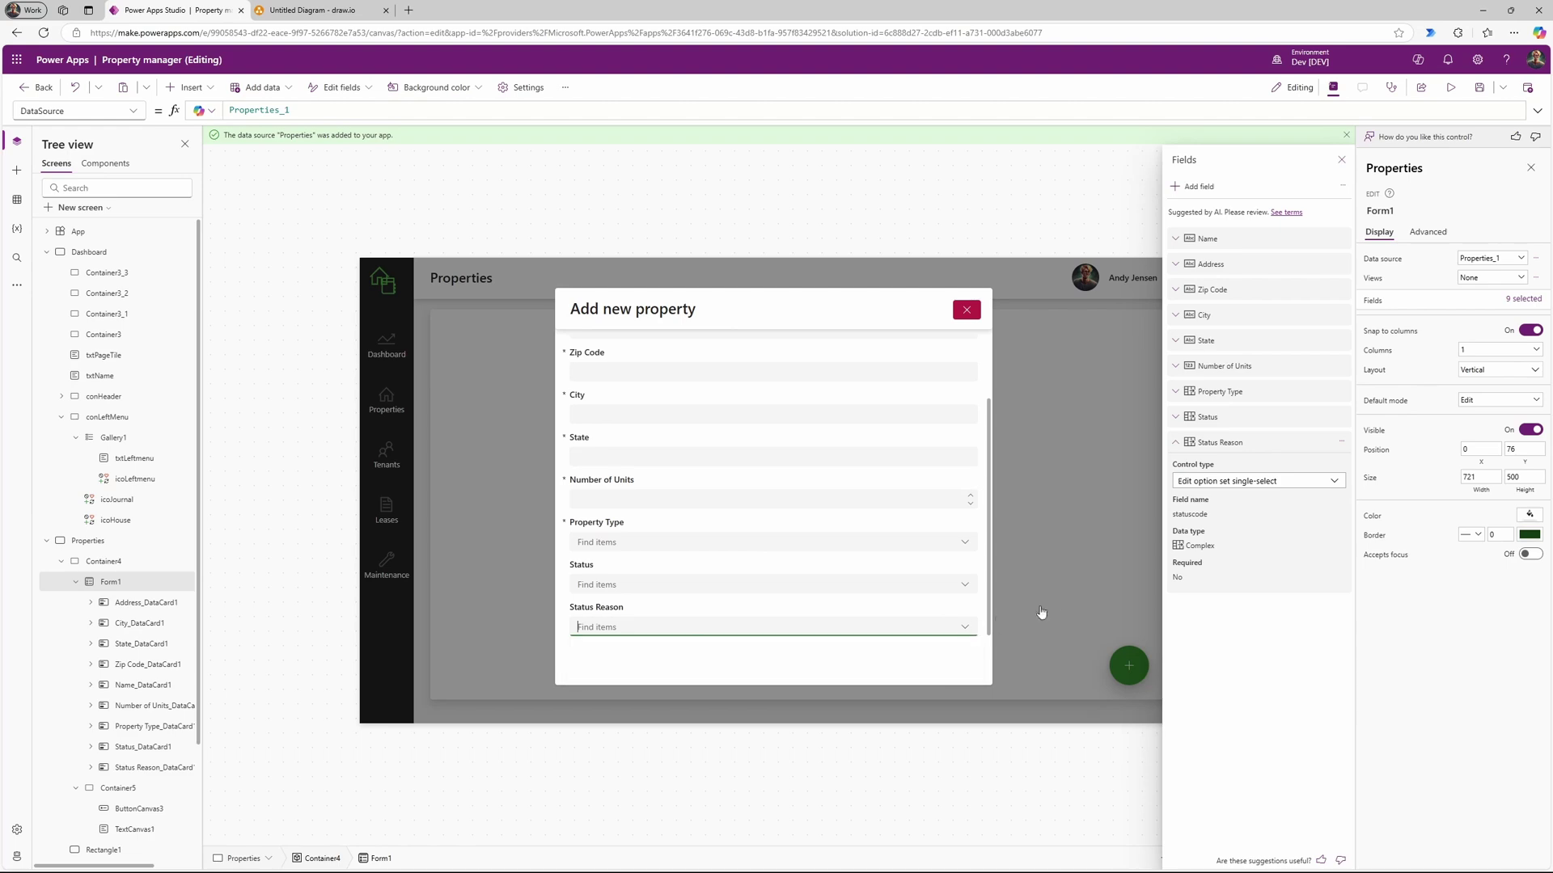
# Step: Remove the Status Reason and Status fields from the form
pyautogui.click(1341, 441)
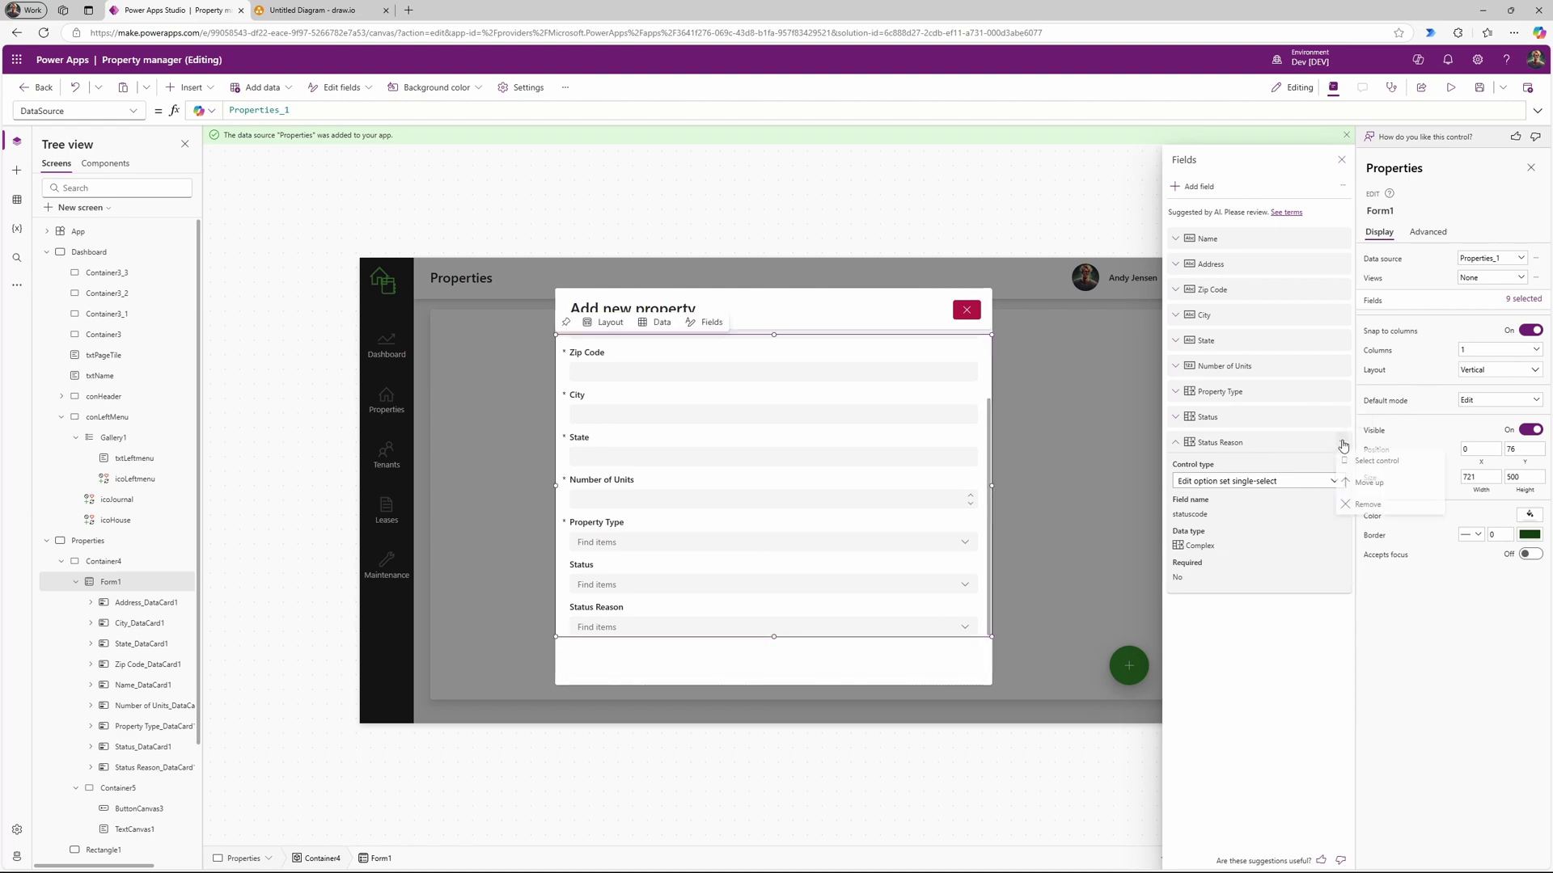
pyautogui.click(1365, 507)
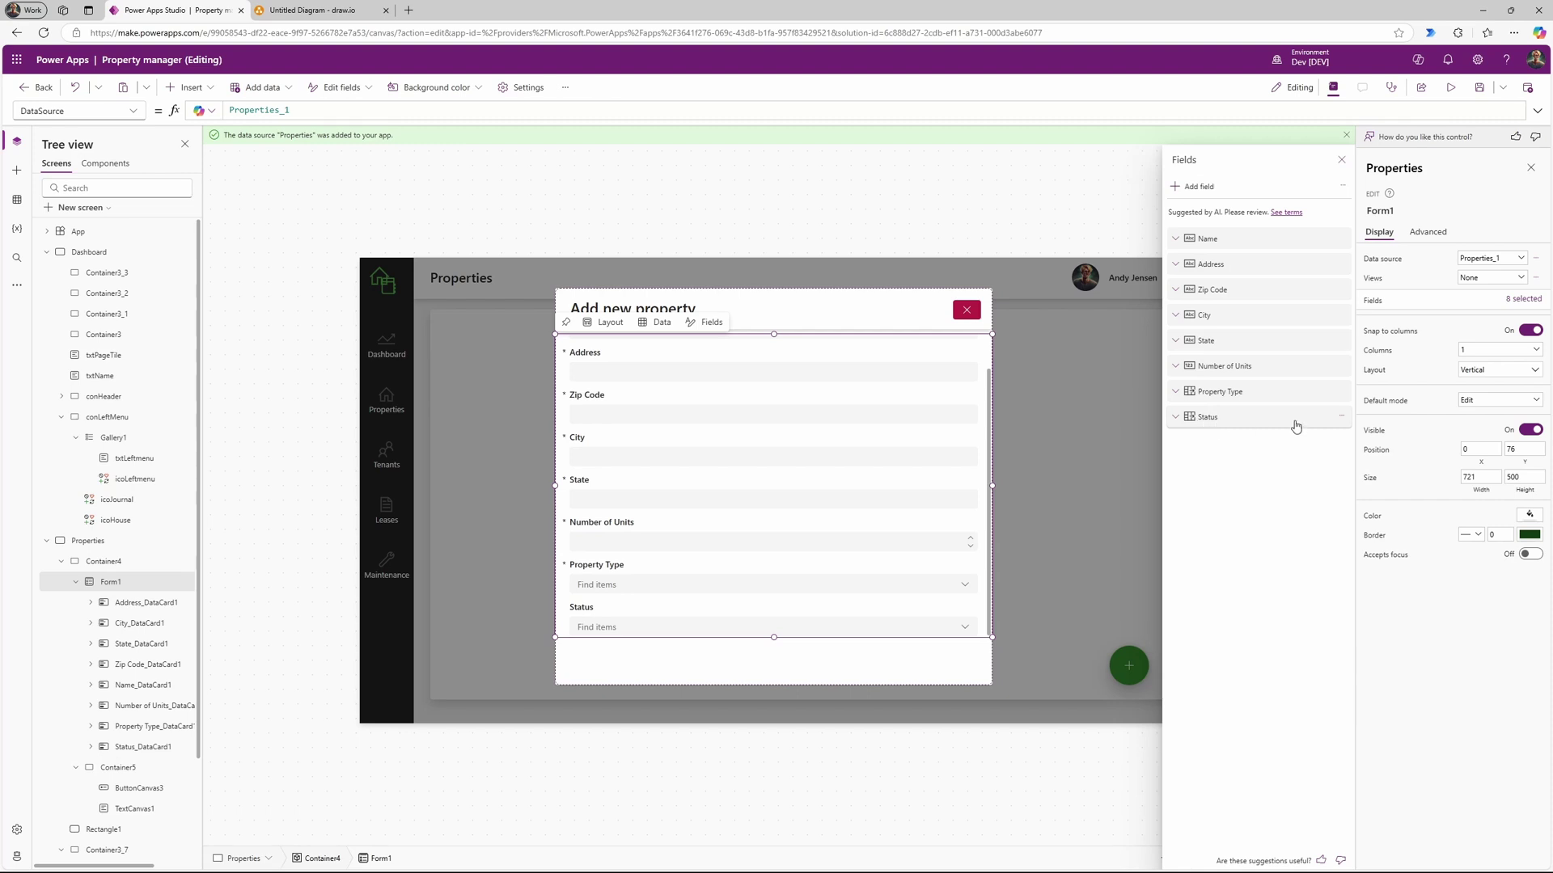
pyautogui.click(1342, 421)
pyautogui.click(1373, 489)
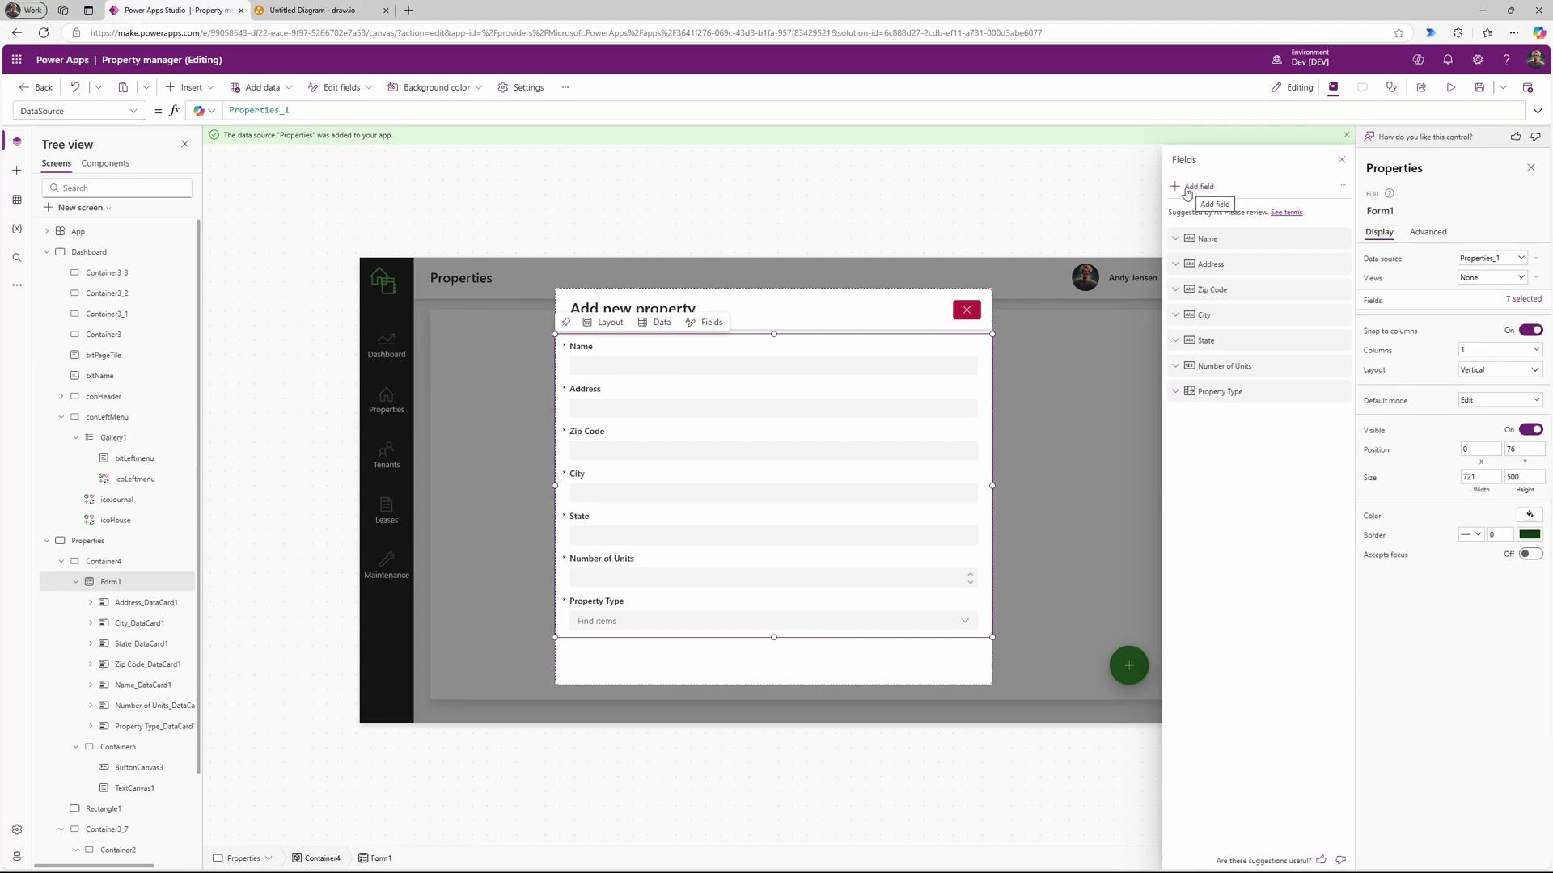
# Step: Check the Properties table in the draw.io diagram and add the custom Owner field to the form
pyautogui.click(319, 12)
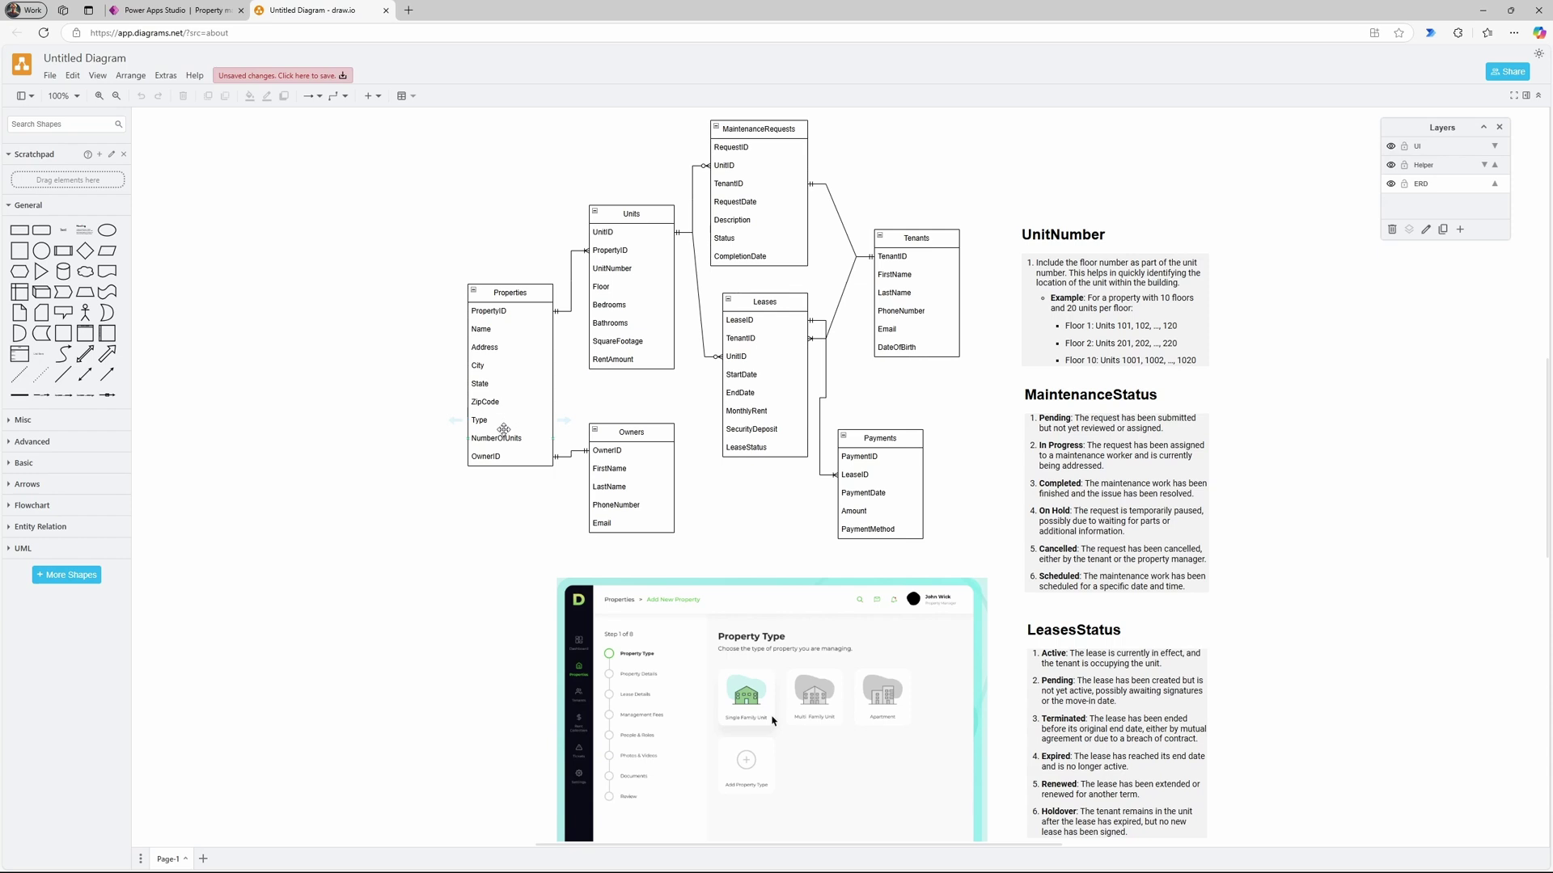
pyautogui.click(149, 10)
pyautogui.click(1193, 195)
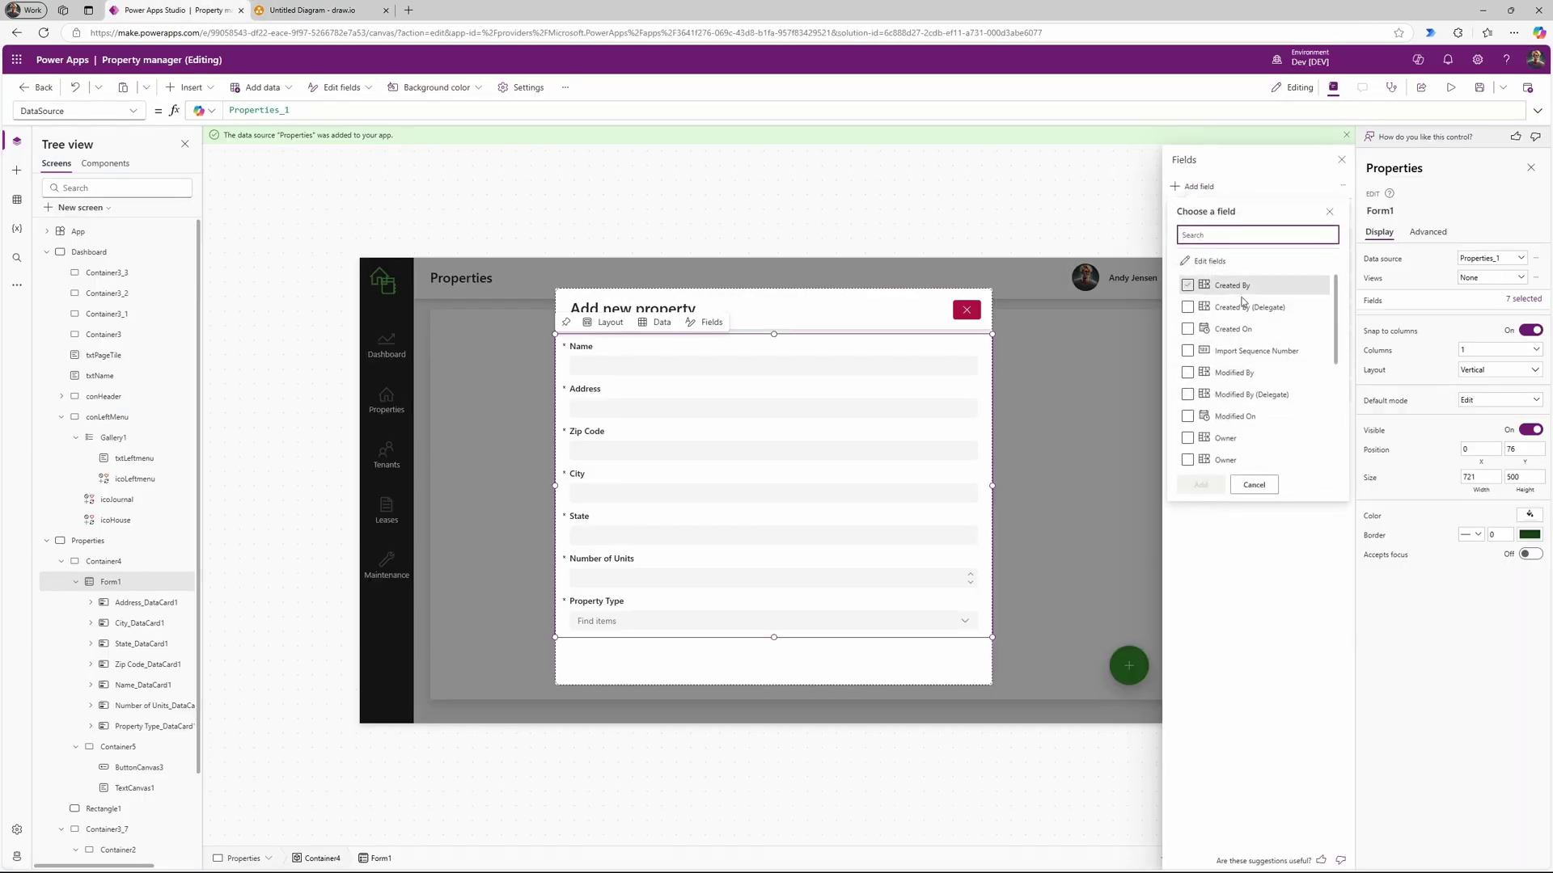
pyautogui.scroll(-5, 1237, 364)
pyautogui.scroll(3, 1233, 364)
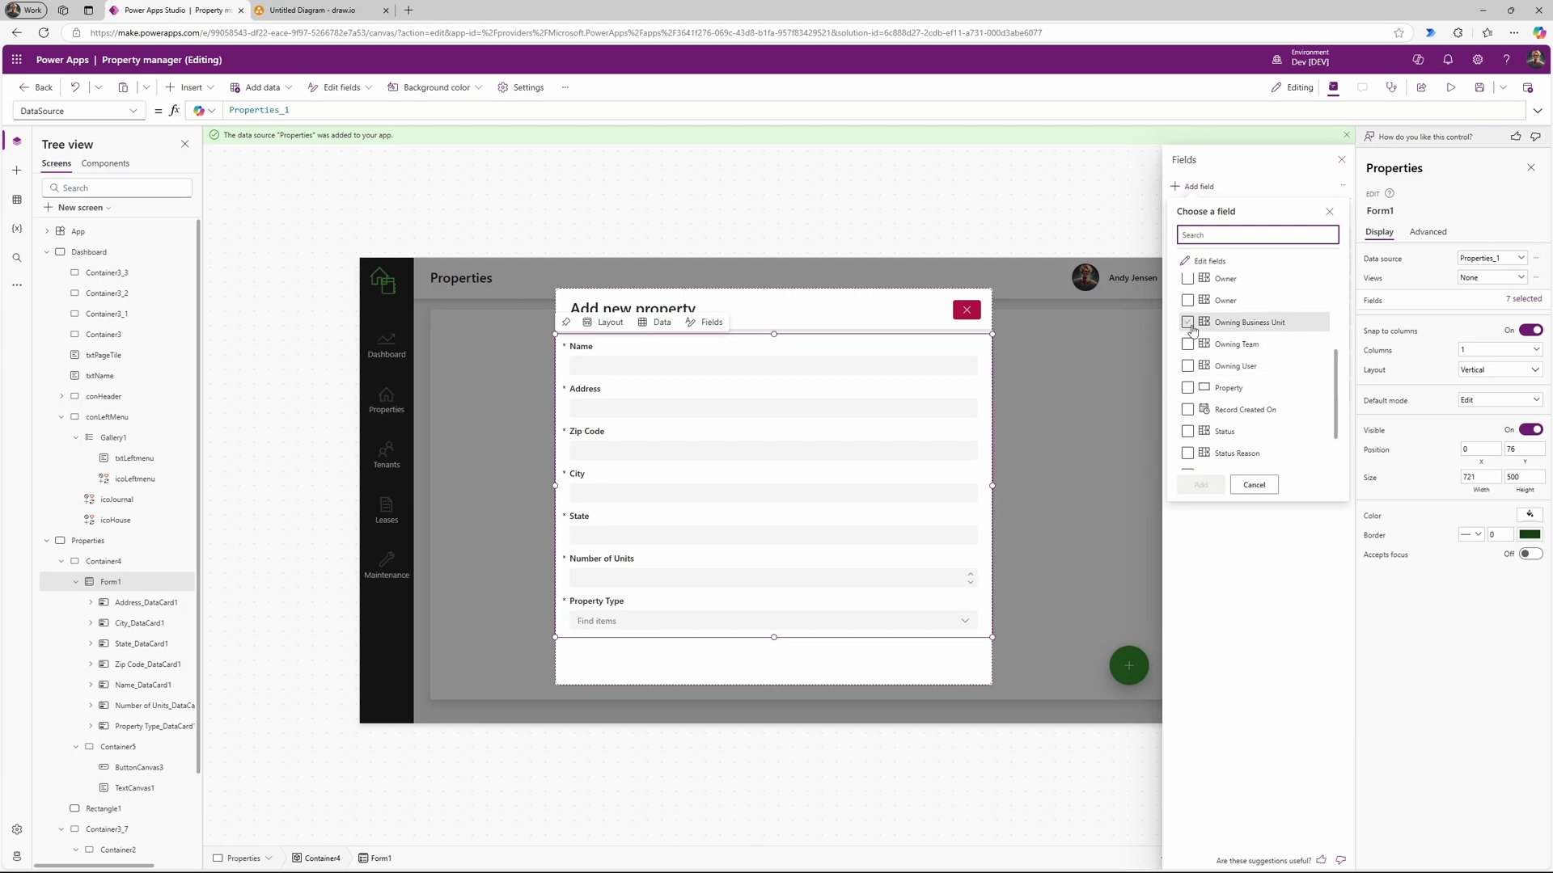
pyautogui.click(1221, 364)
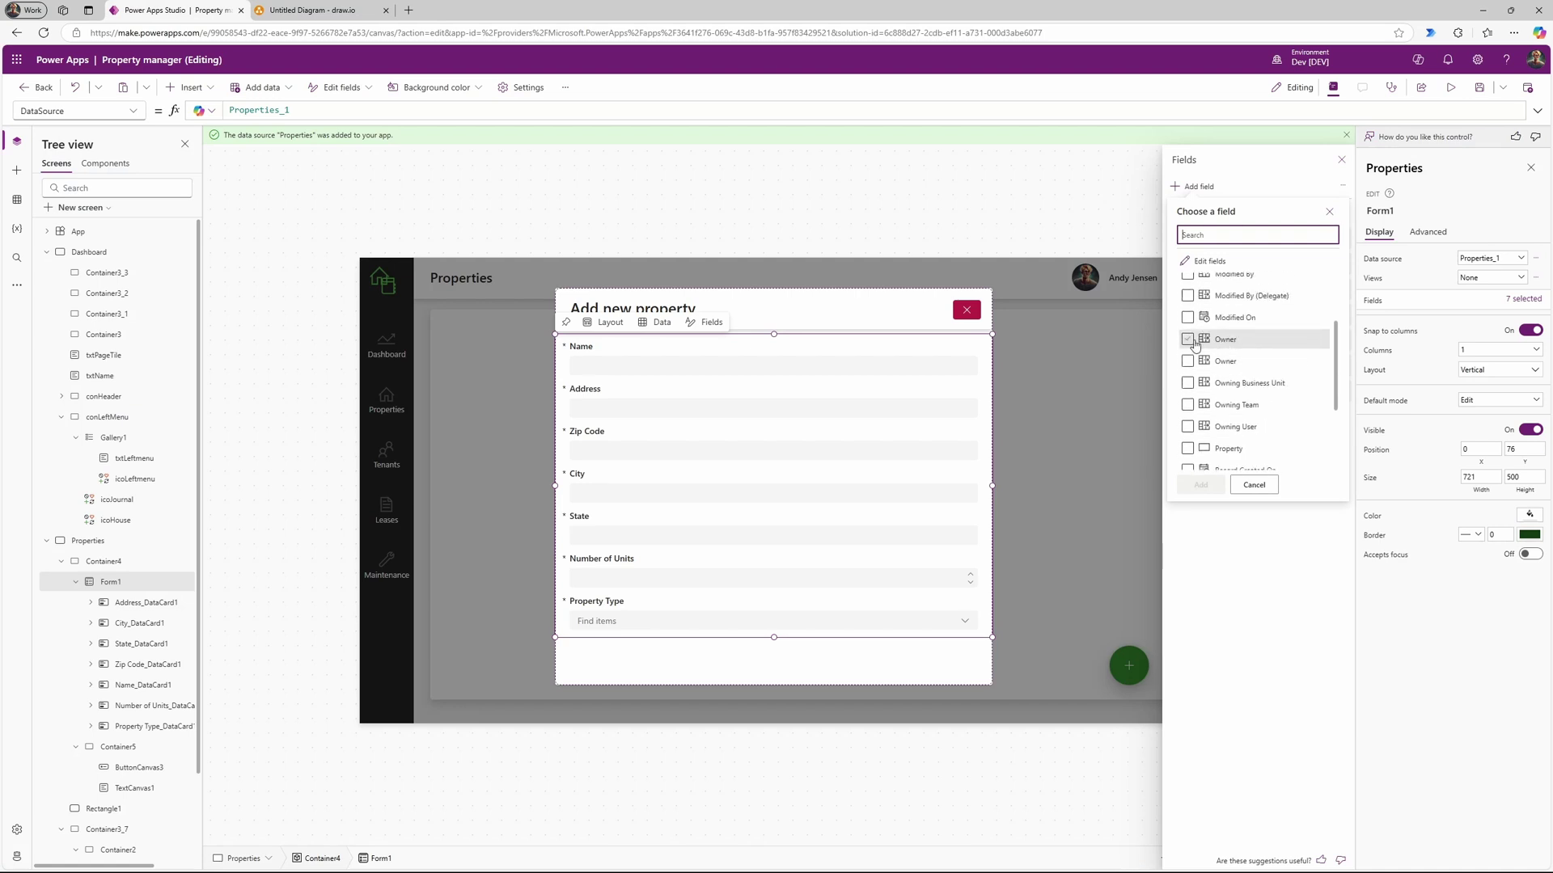
pyautogui.scroll(-2, 1228, 367)
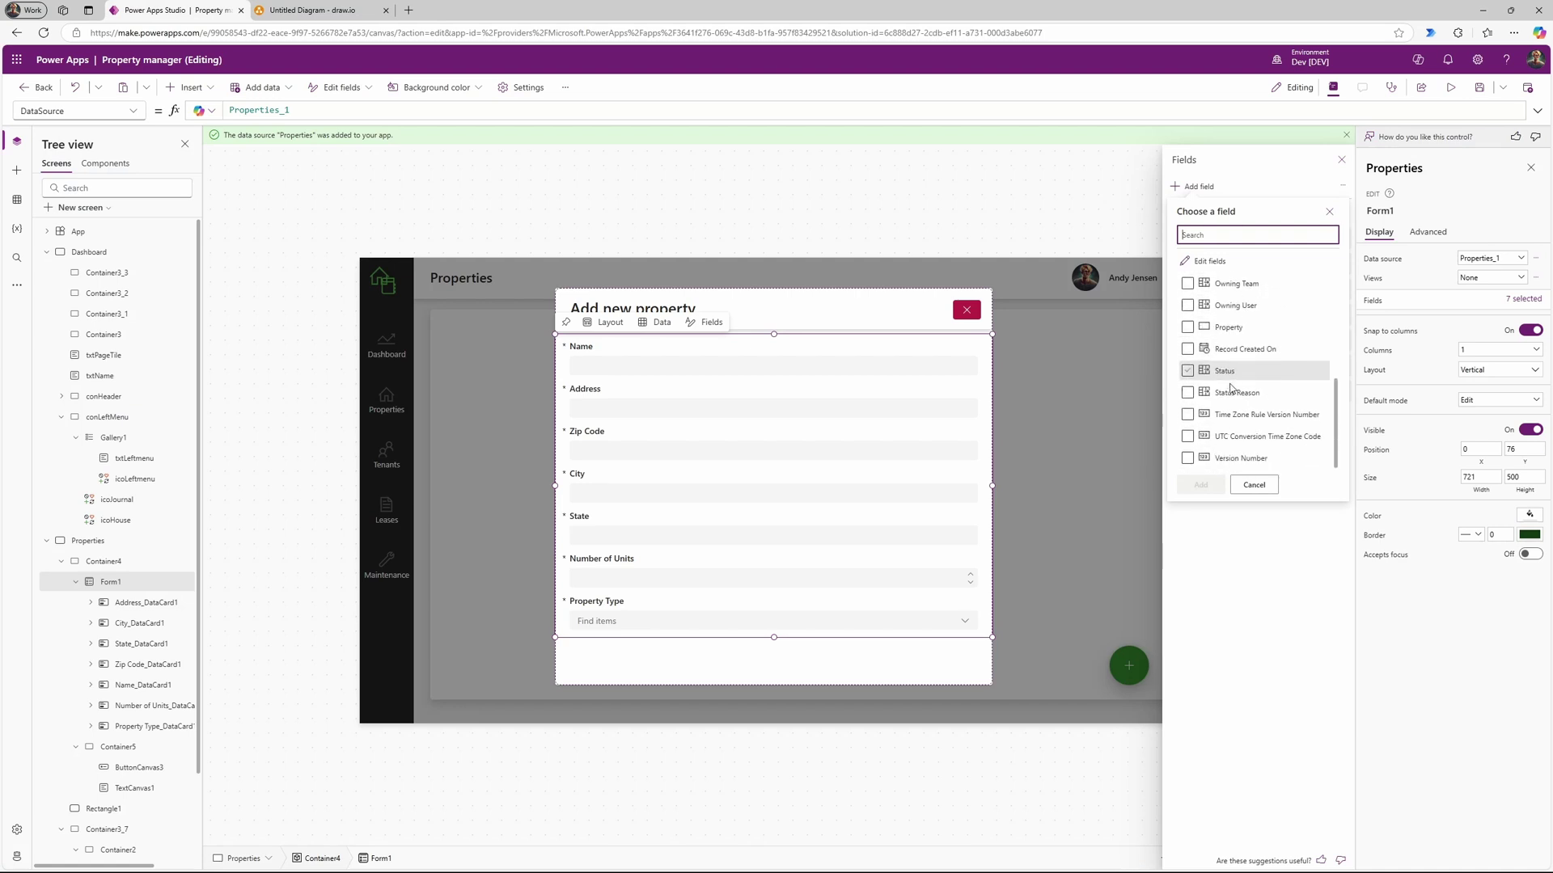
pyautogui.scroll(3, 1205, 392)
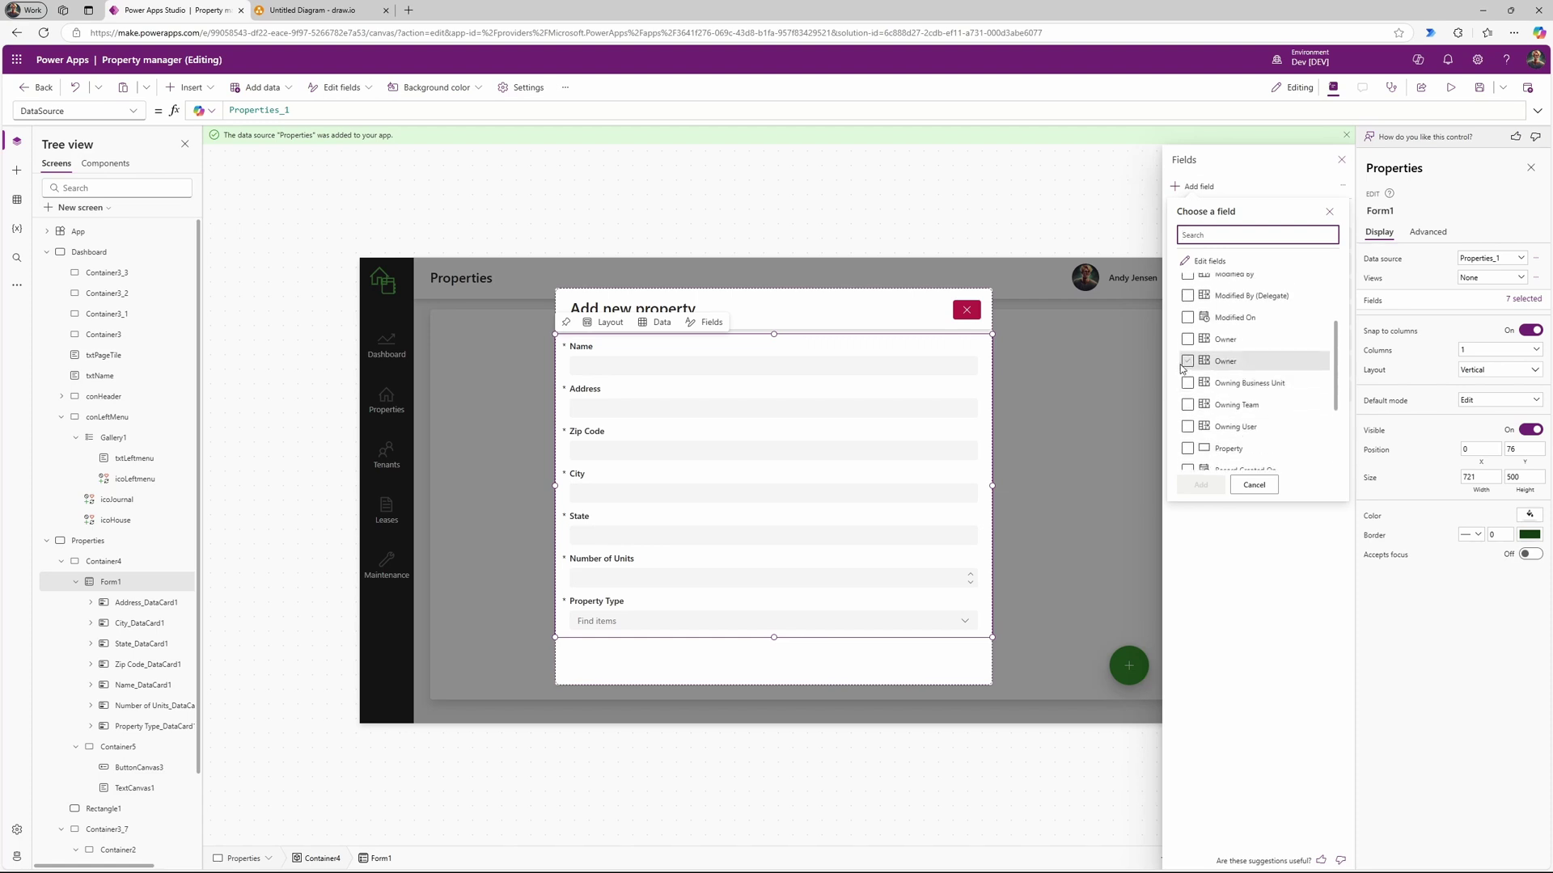
pyautogui.scroll(1, 1183, 369)
pyautogui.click(1187, 356)
pyautogui.scroll(1, 1186, 356)
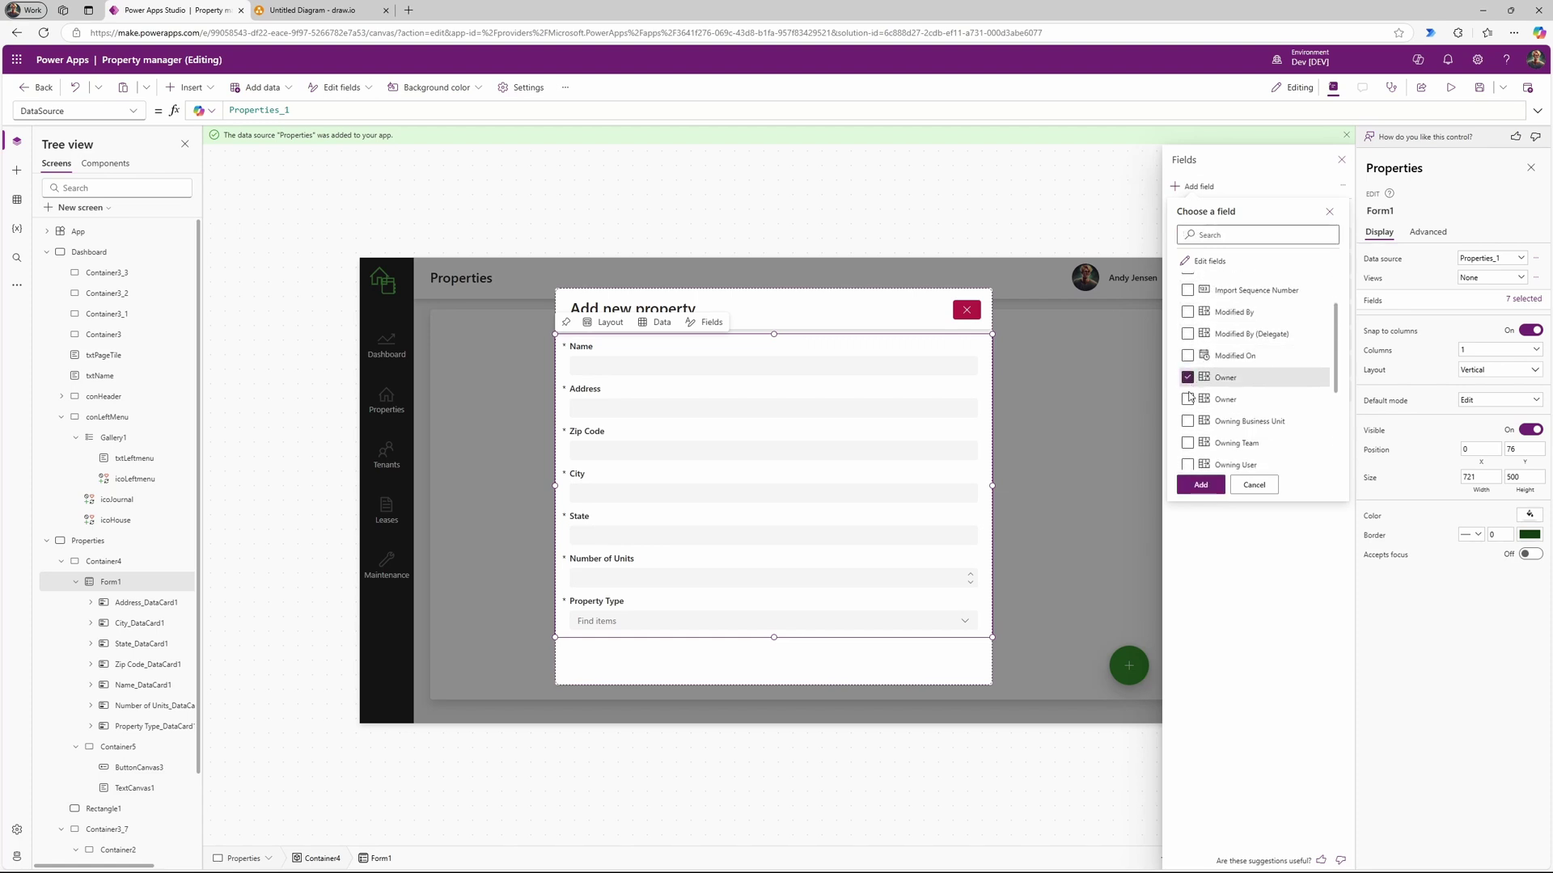
pyautogui.click(1207, 485)
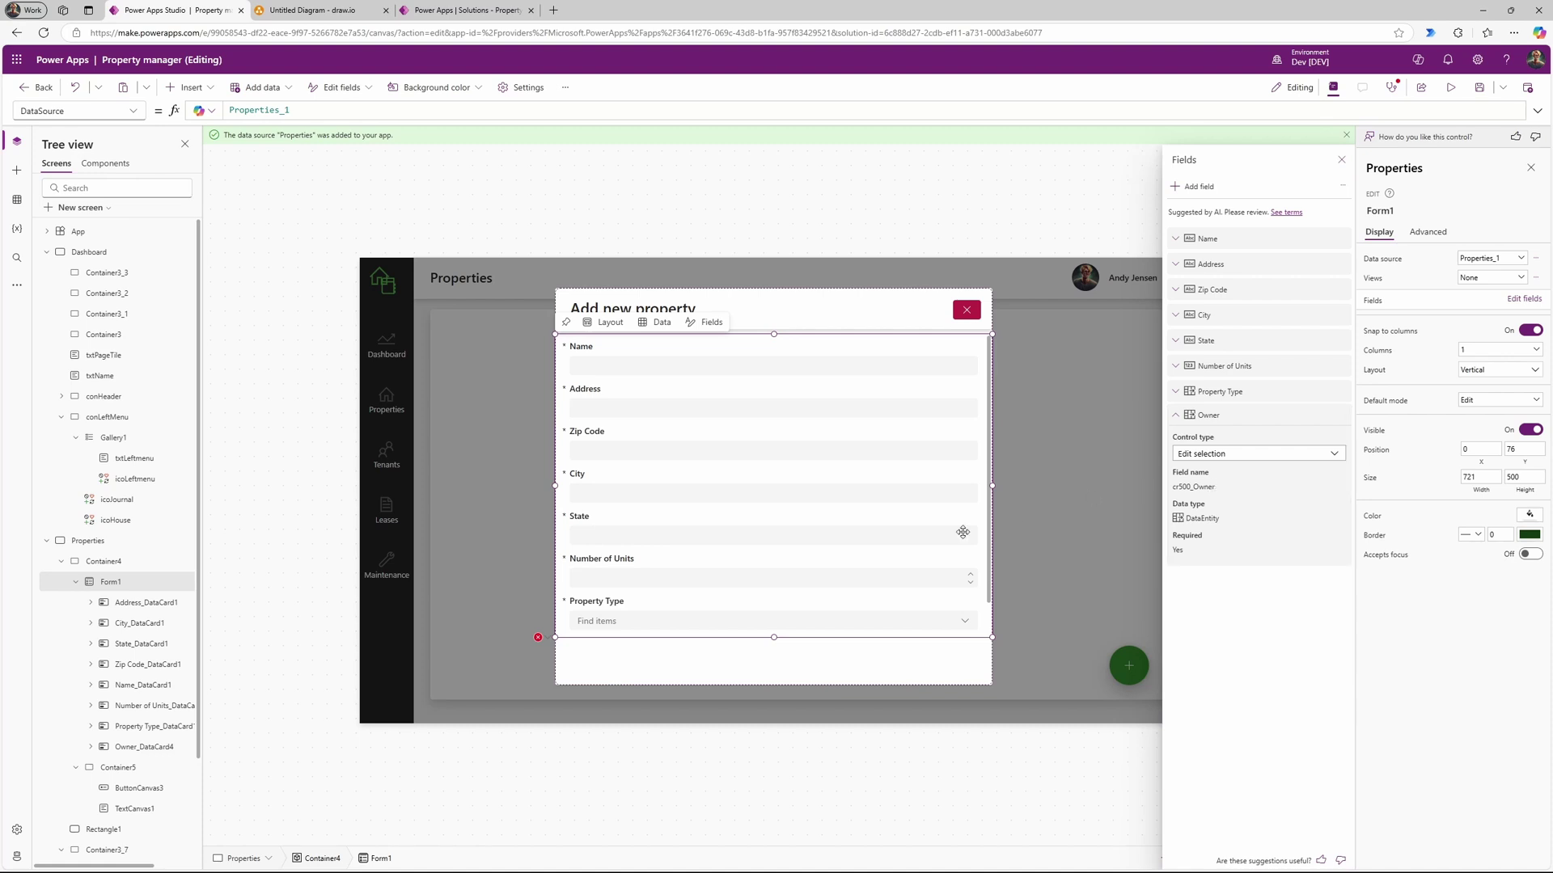
# Step: Unlock the form's Owner card and correct its Default formula to ThisItem.'Owner (cr500_Owner)'
pyautogui.scroll(-2, 895, 563)
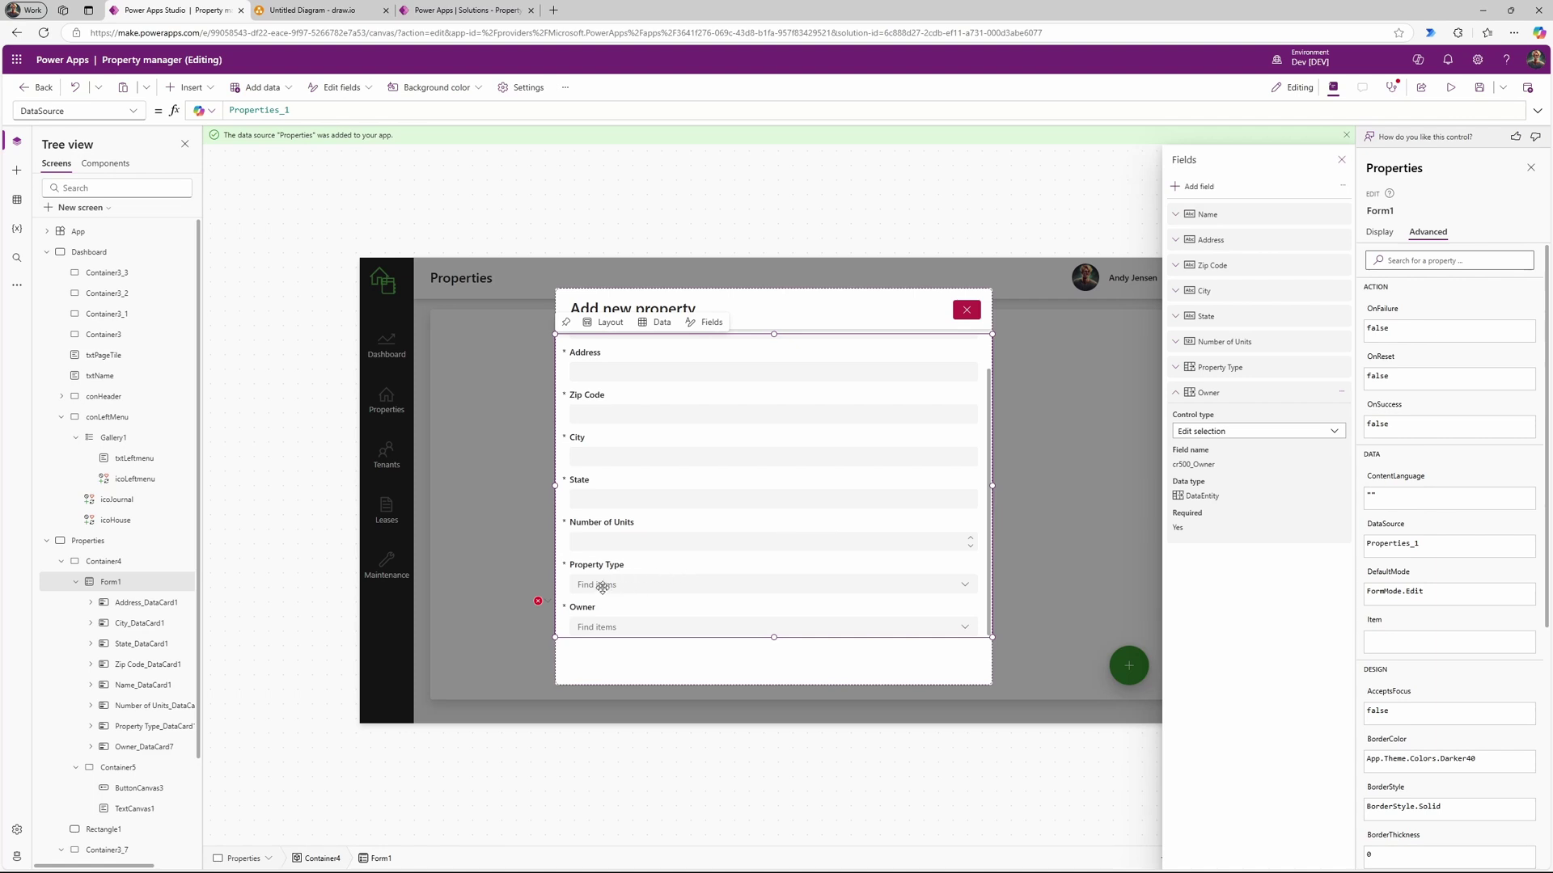
pyautogui.click(548, 602)
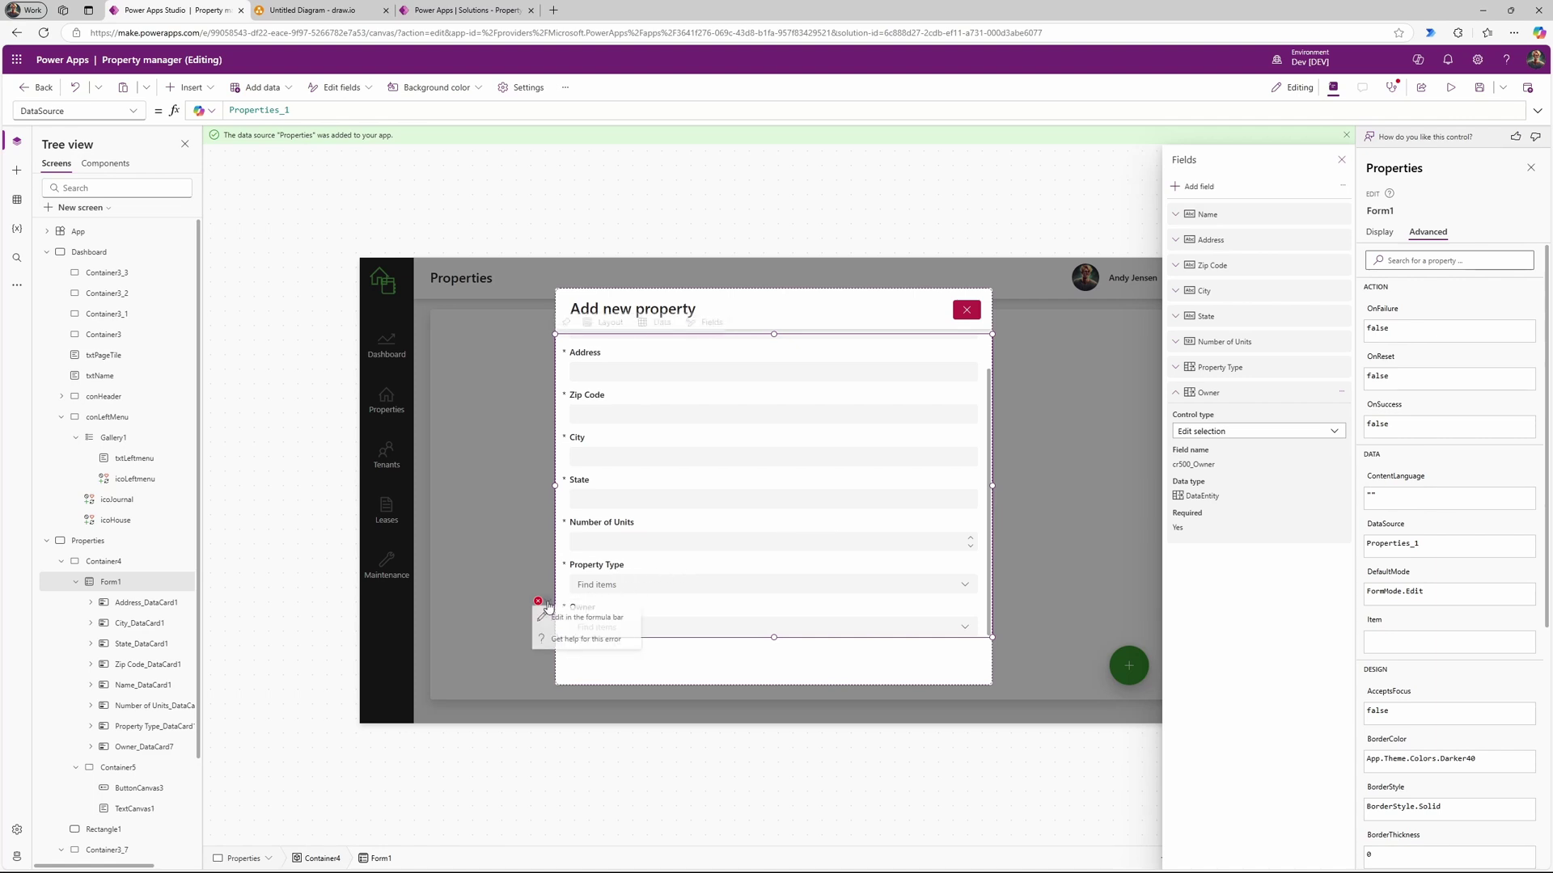
pyautogui.click(587, 617)
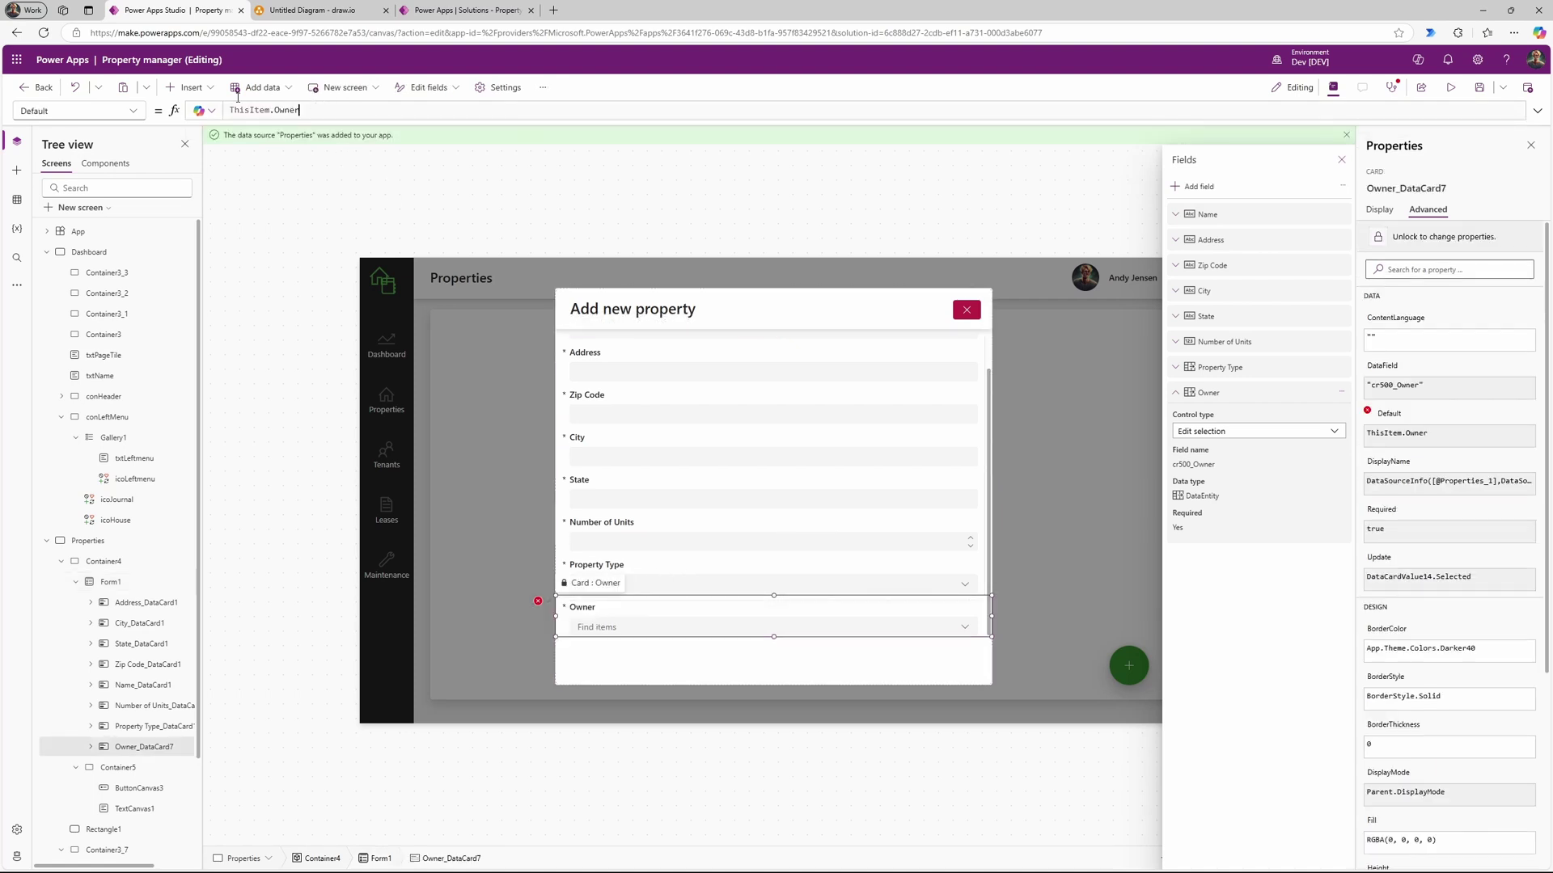
pyautogui.hotkey('ctrl', 'a')
pyautogui.doubleClick(286, 110)
pyautogui.click(1421, 236)
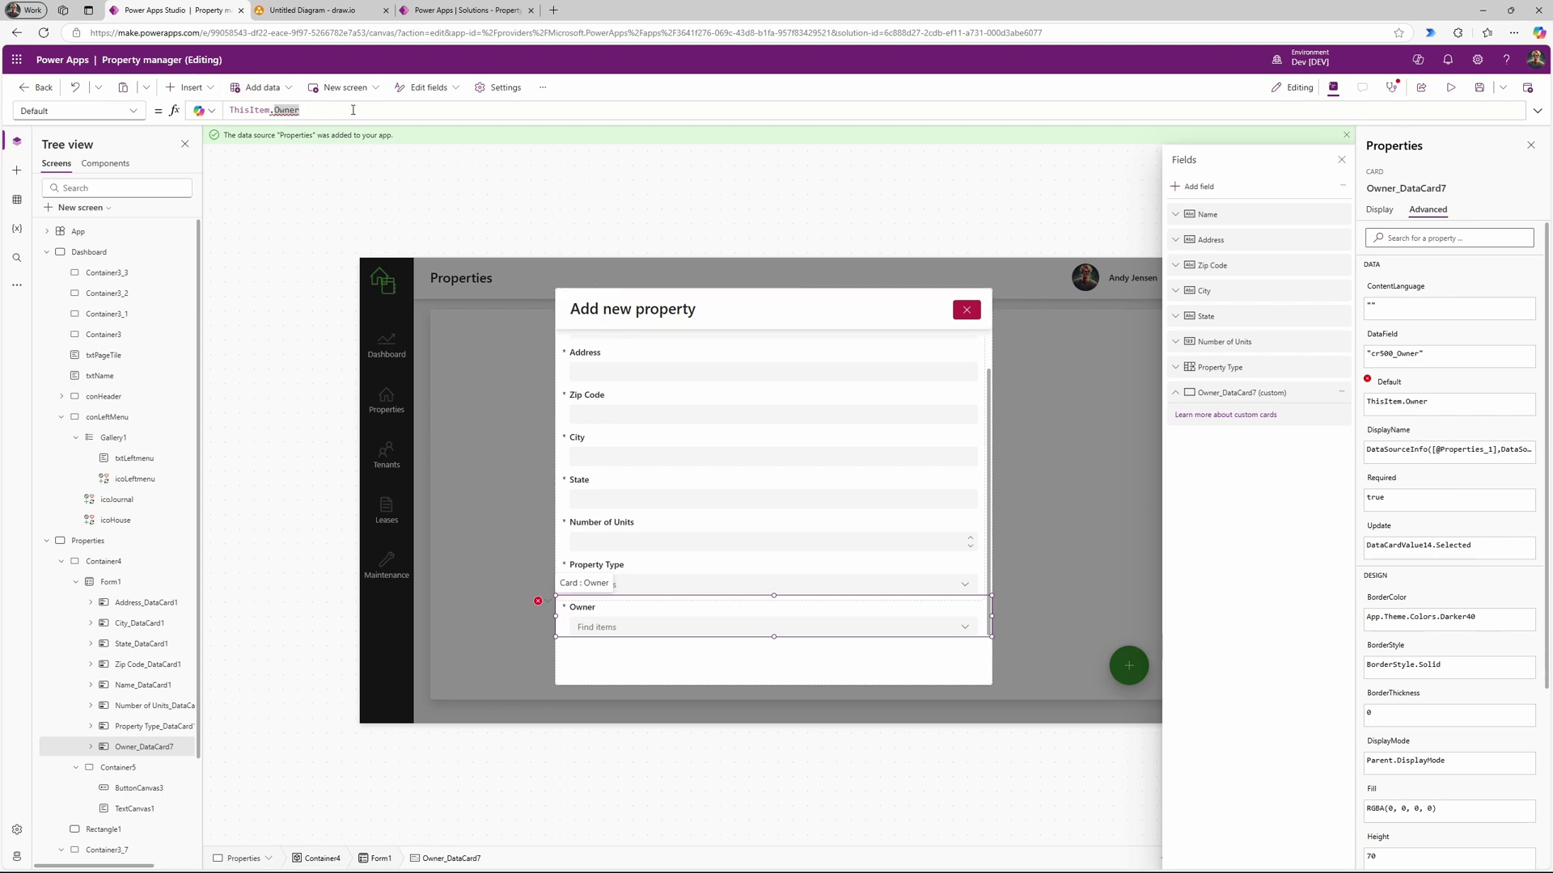
pyautogui.moveTo(314, 107); pyautogui.dragTo(210, 106)
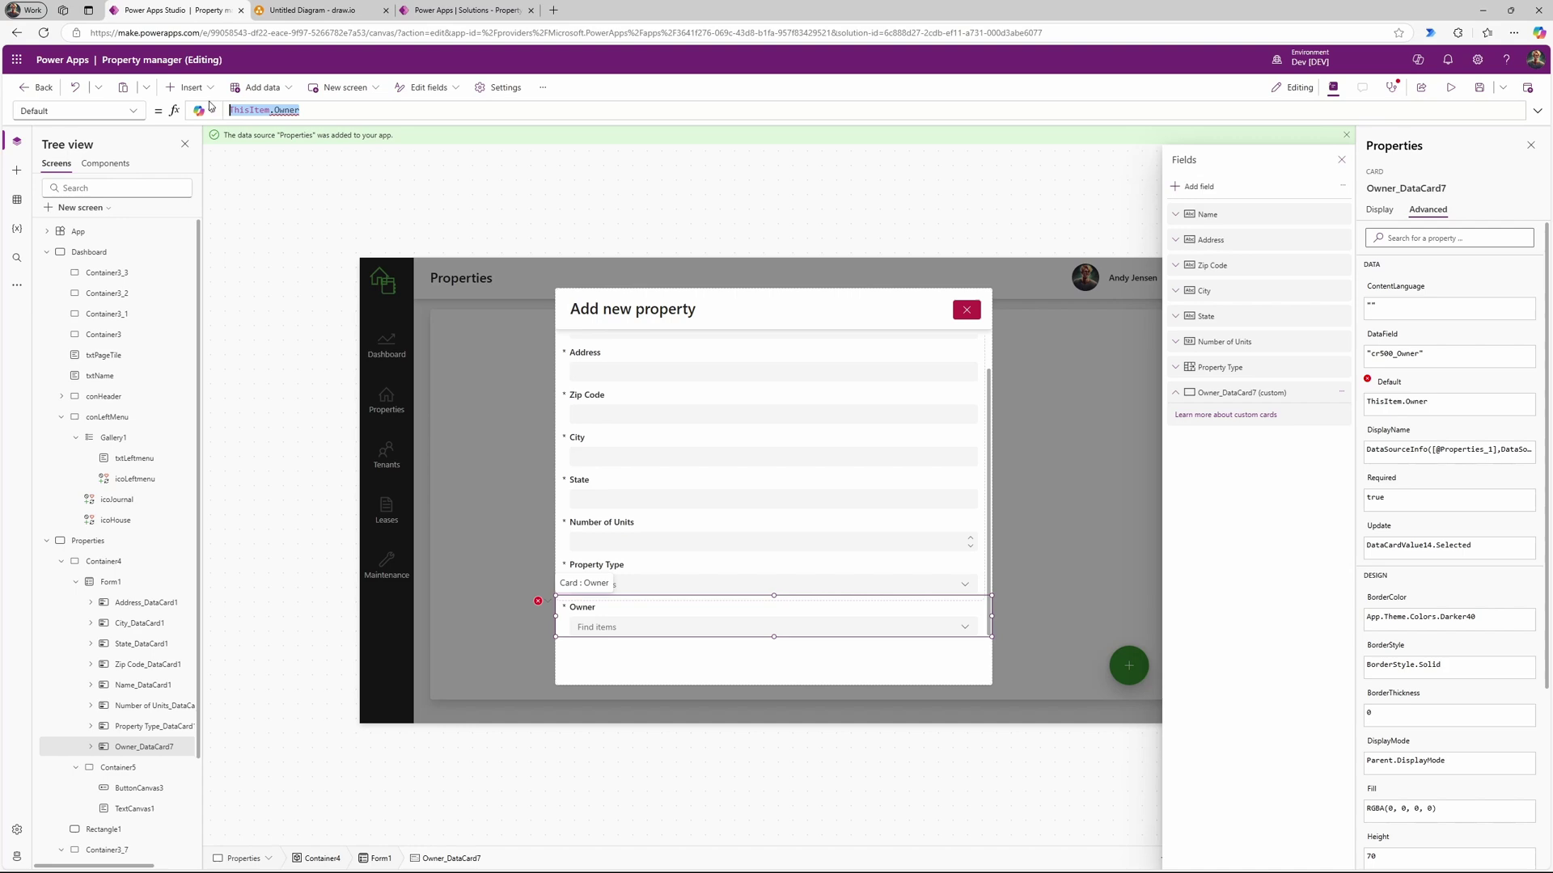
pyautogui.click(302, 108)
pyautogui.press('BackSpace')
pyautogui.write('r')
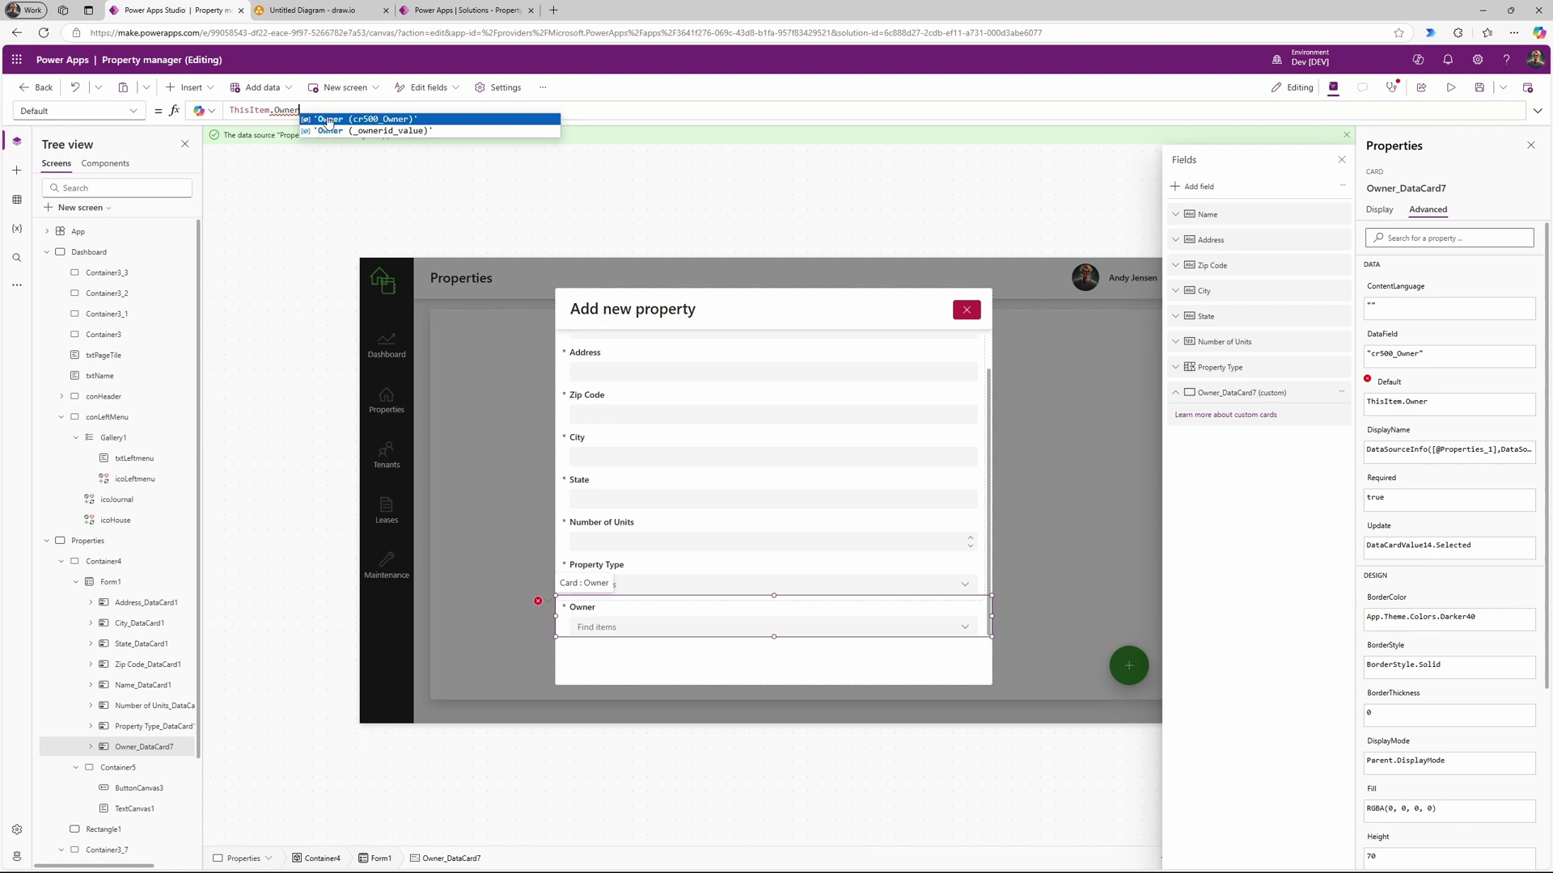
pyautogui.click(329, 120)
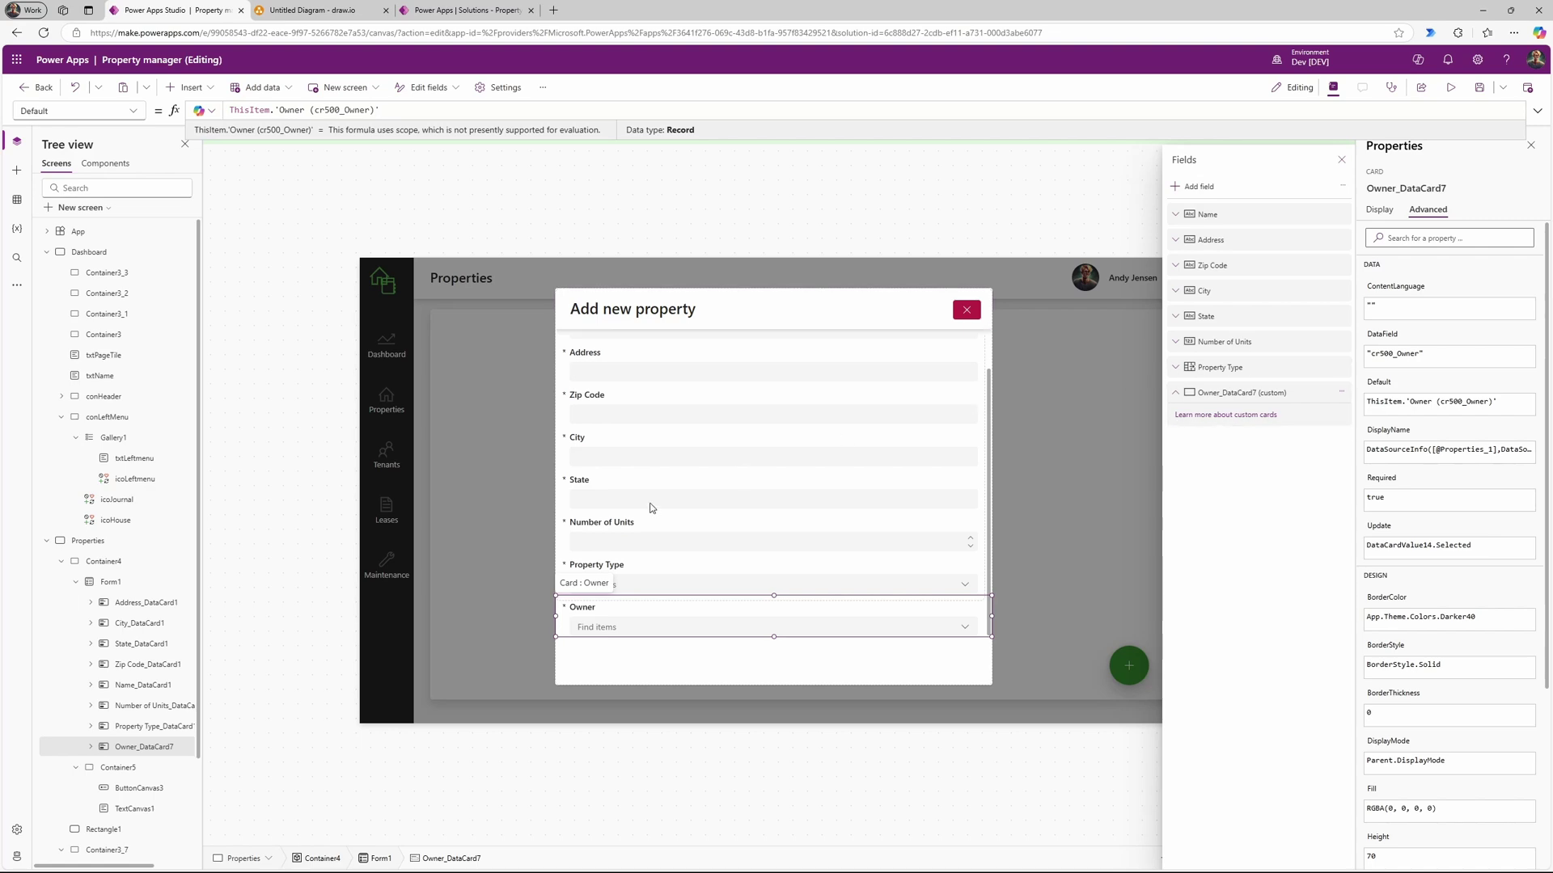
# Step: Examine the choices offered by the form's Owner dropdown
pyautogui.click(958, 629)
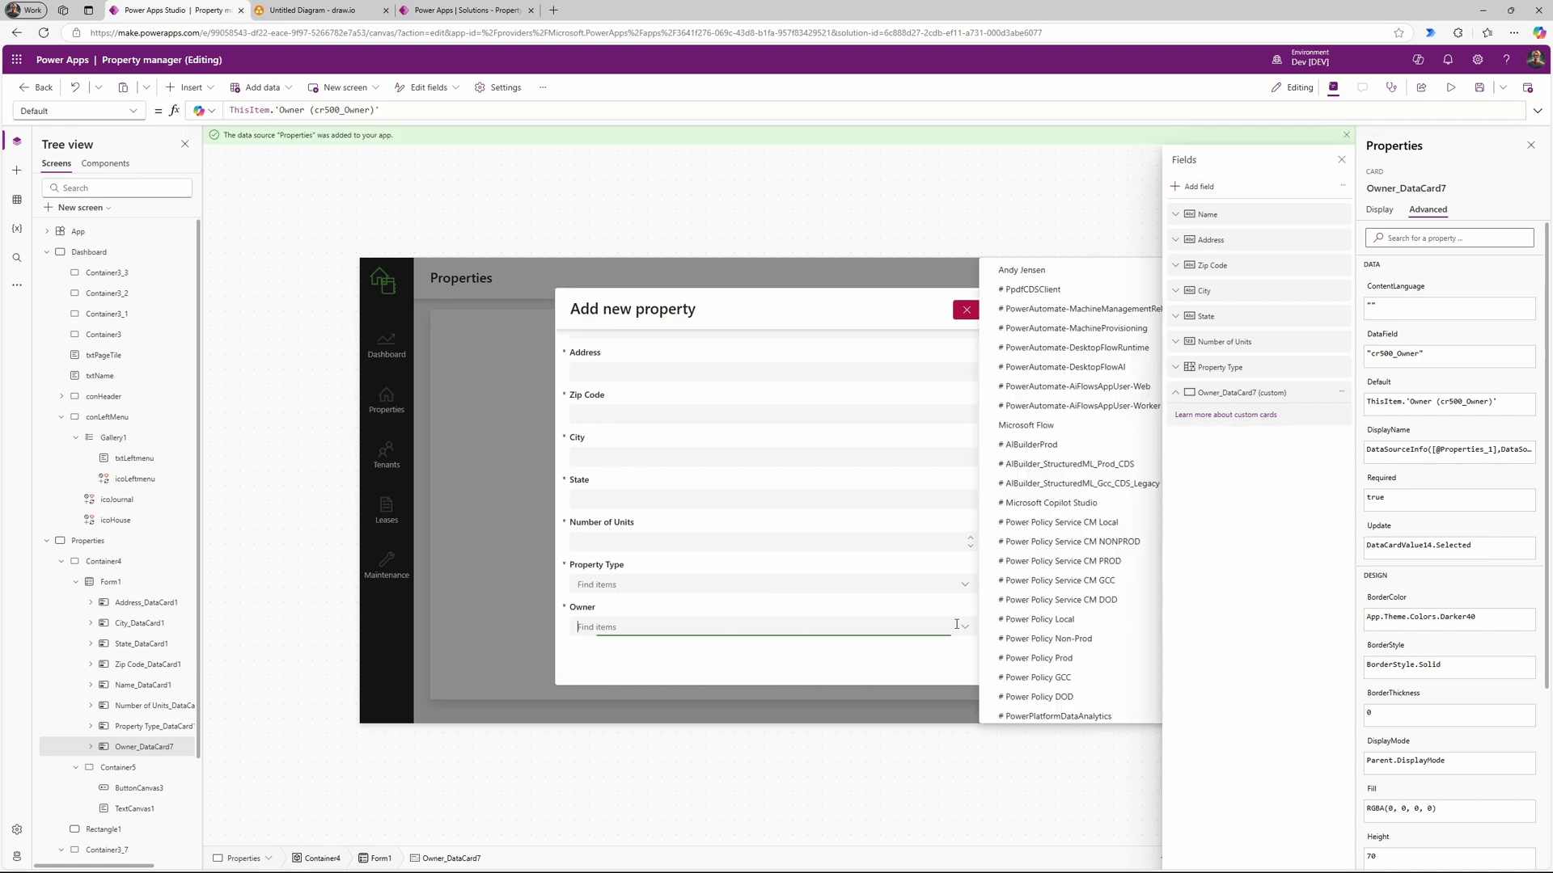
pyautogui.scroll(-2, 1064, 410)
pyautogui.scroll(-1, 1065, 411)
pyautogui.click(801, 374)
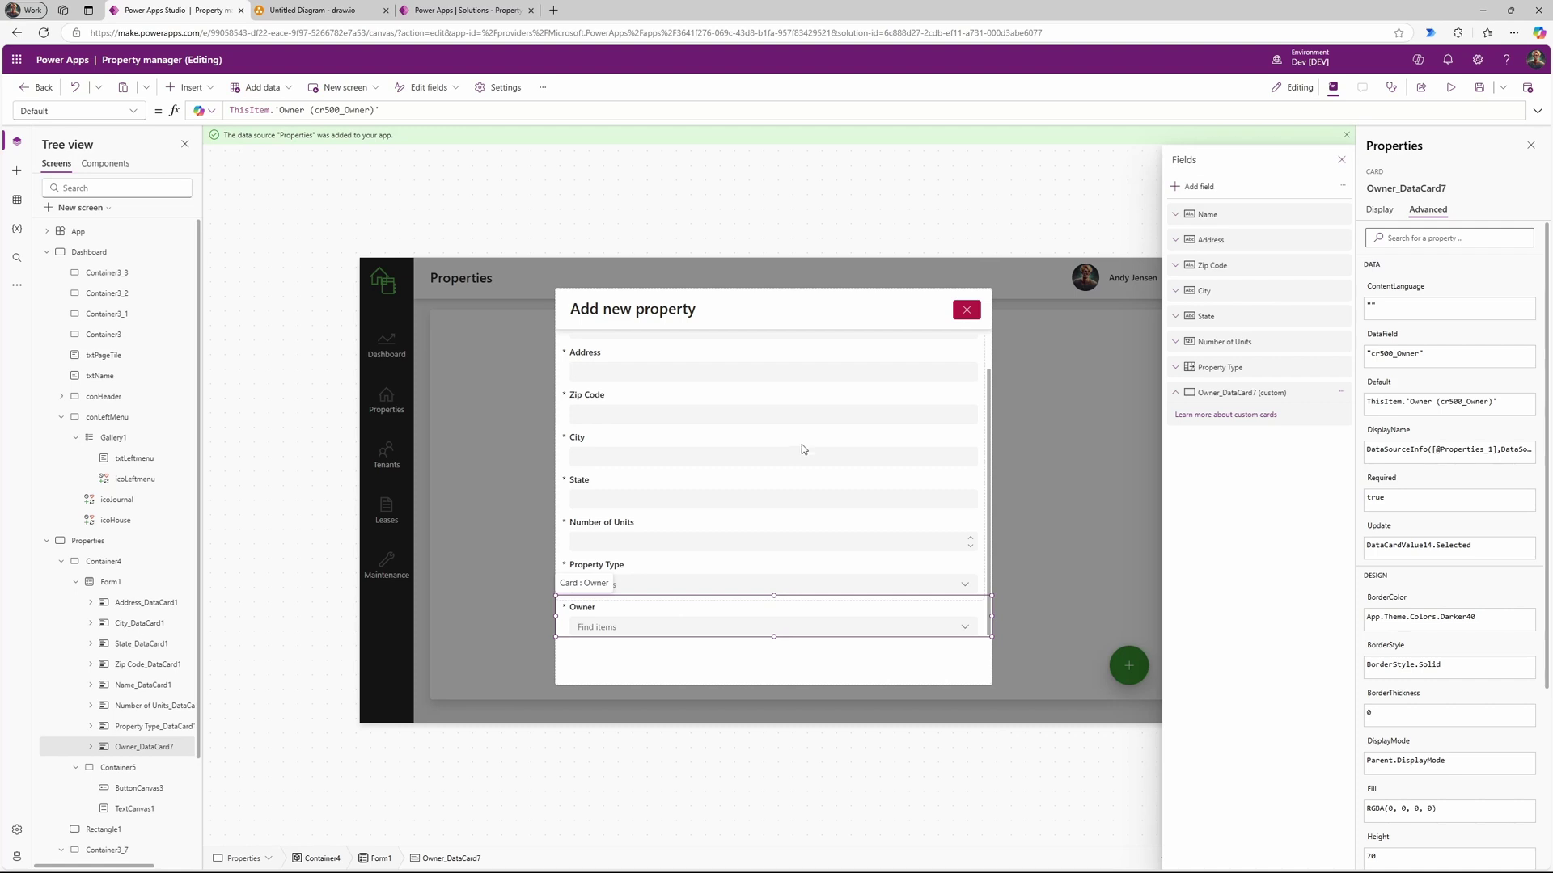
# Step: Extend the form's height down to the lower edge of the modal so every field fits
pyautogui.scroll(1, 863, 444)
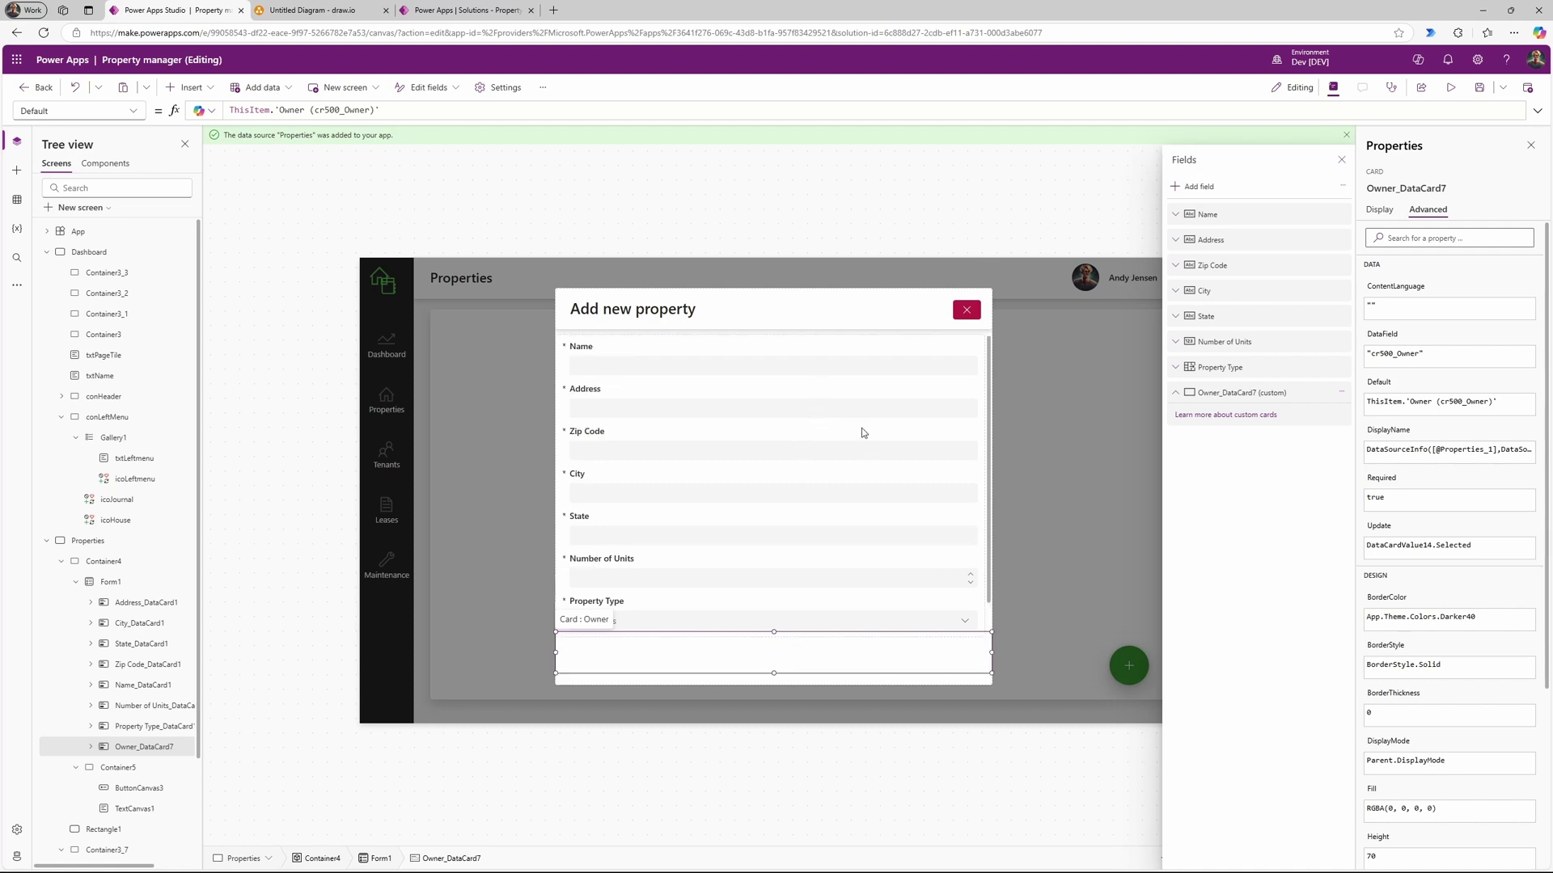
pyautogui.scroll(-1, 863, 442)
pyautogui.scroll(1, 864, 441)
pyautogui.click(118, 584)
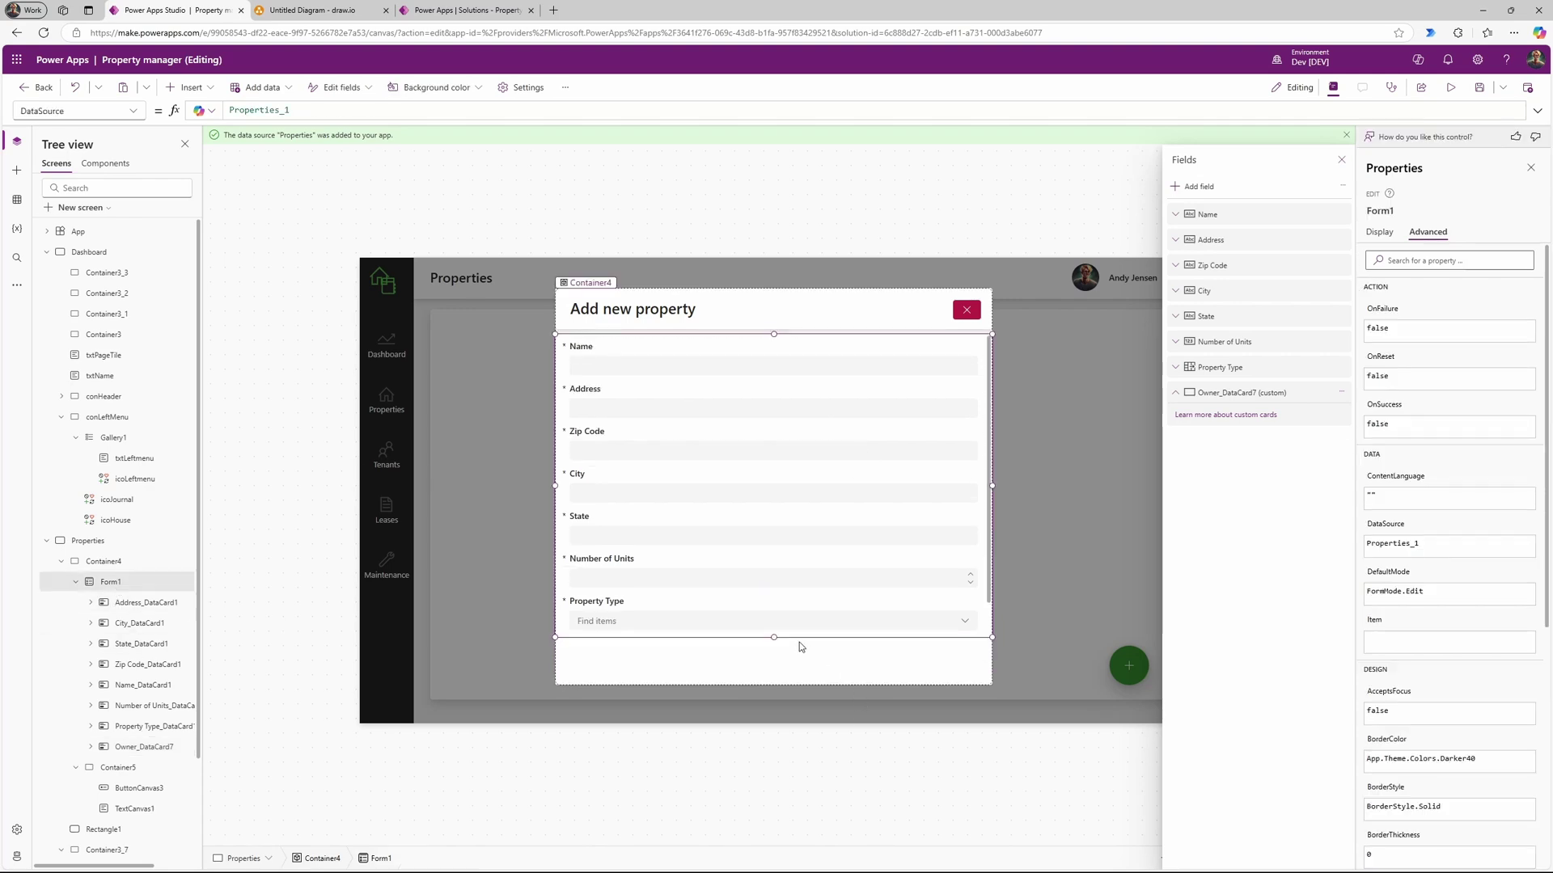
pyautogui.moveTo(773, 635); pyautogui.dragTo(773, 684)
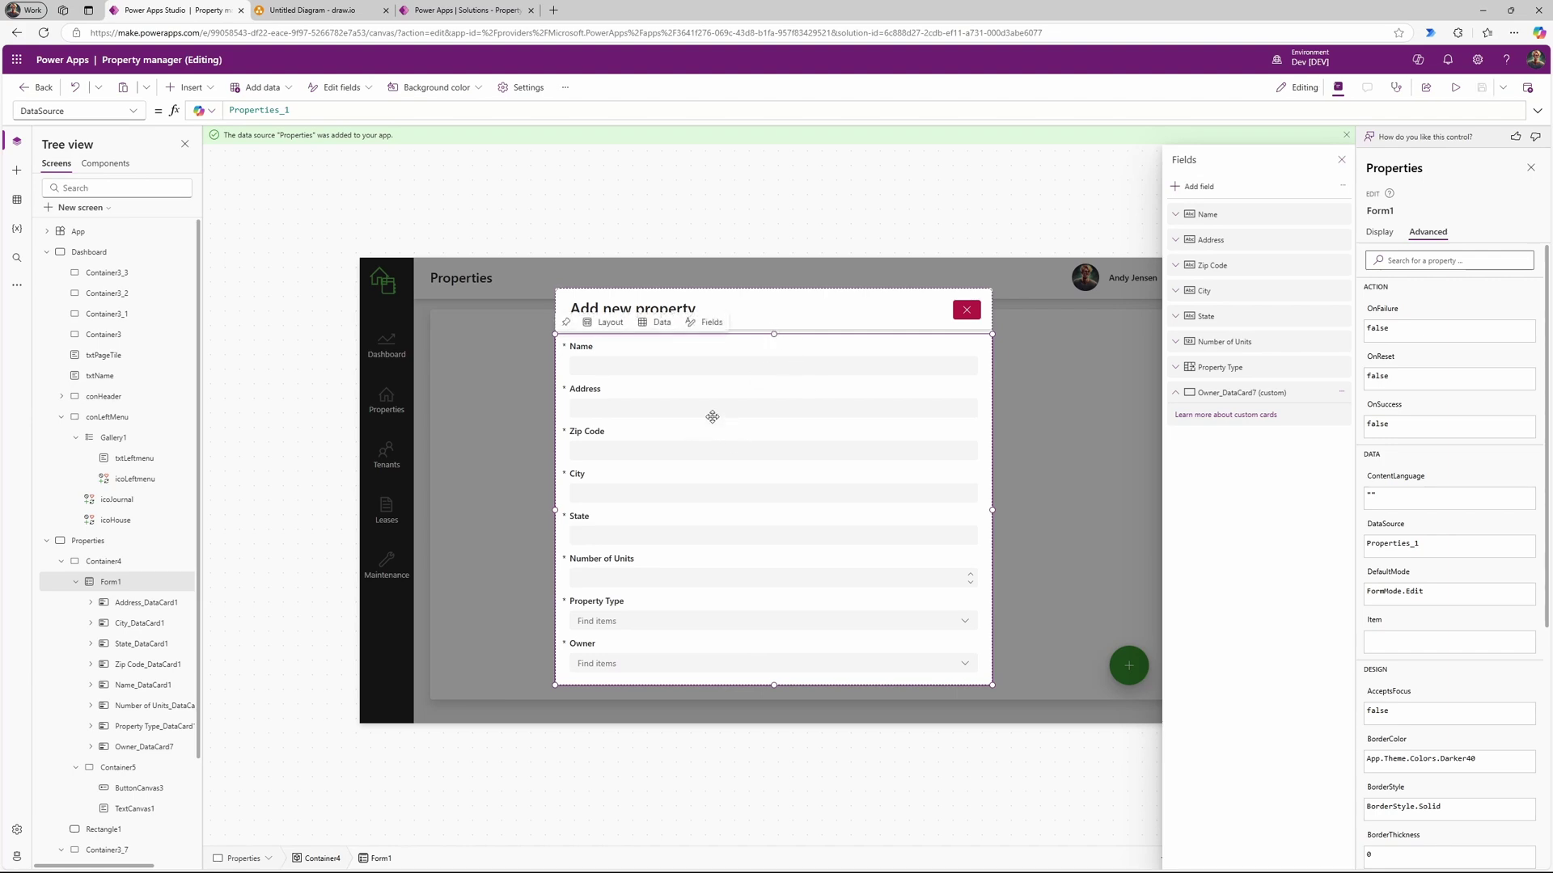
# Step: Preview the app to check how the form displays in the modal, and return to editing
pyautogui.click(1455, 87)
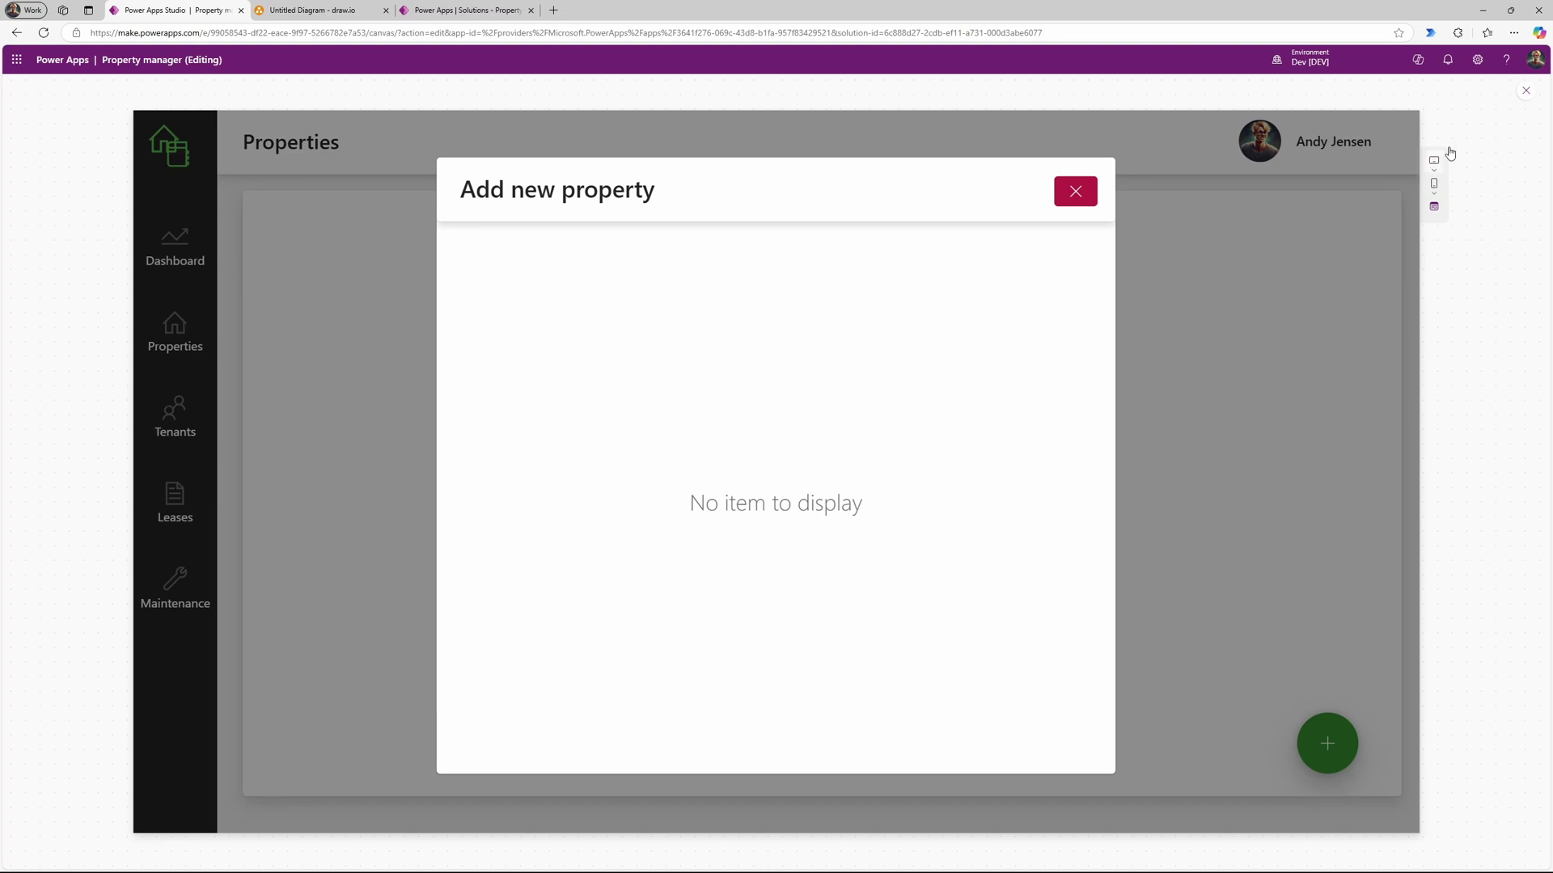
pyautogui.click(1525, 91)
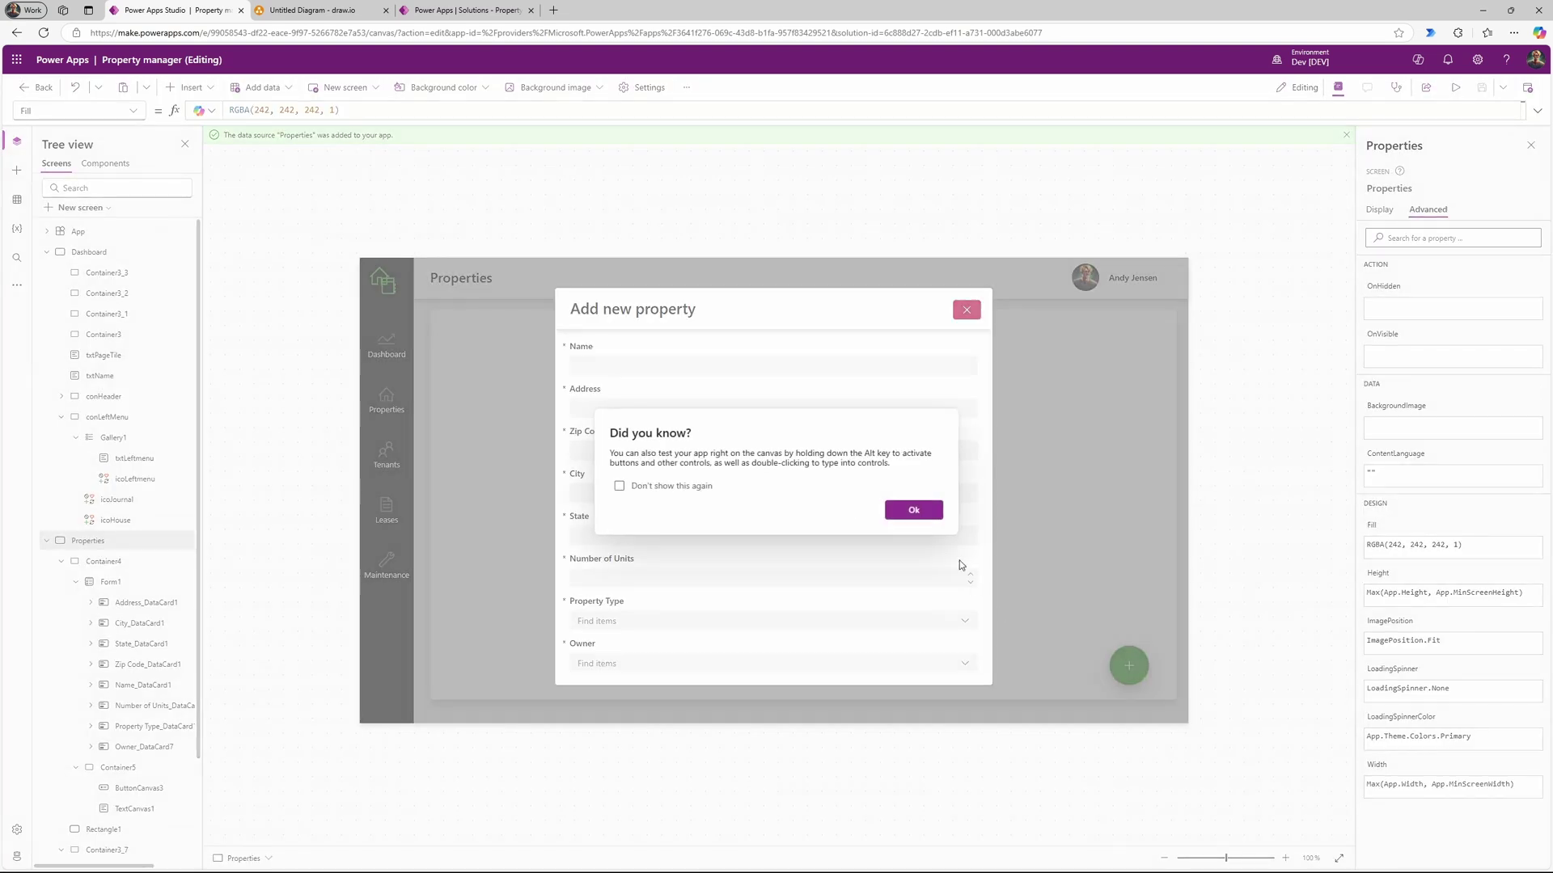
pyautogui.click(935, 513)
# Step: Set the form's DefaultMode property to FormMode.New
pyautogui.click(824, 398)
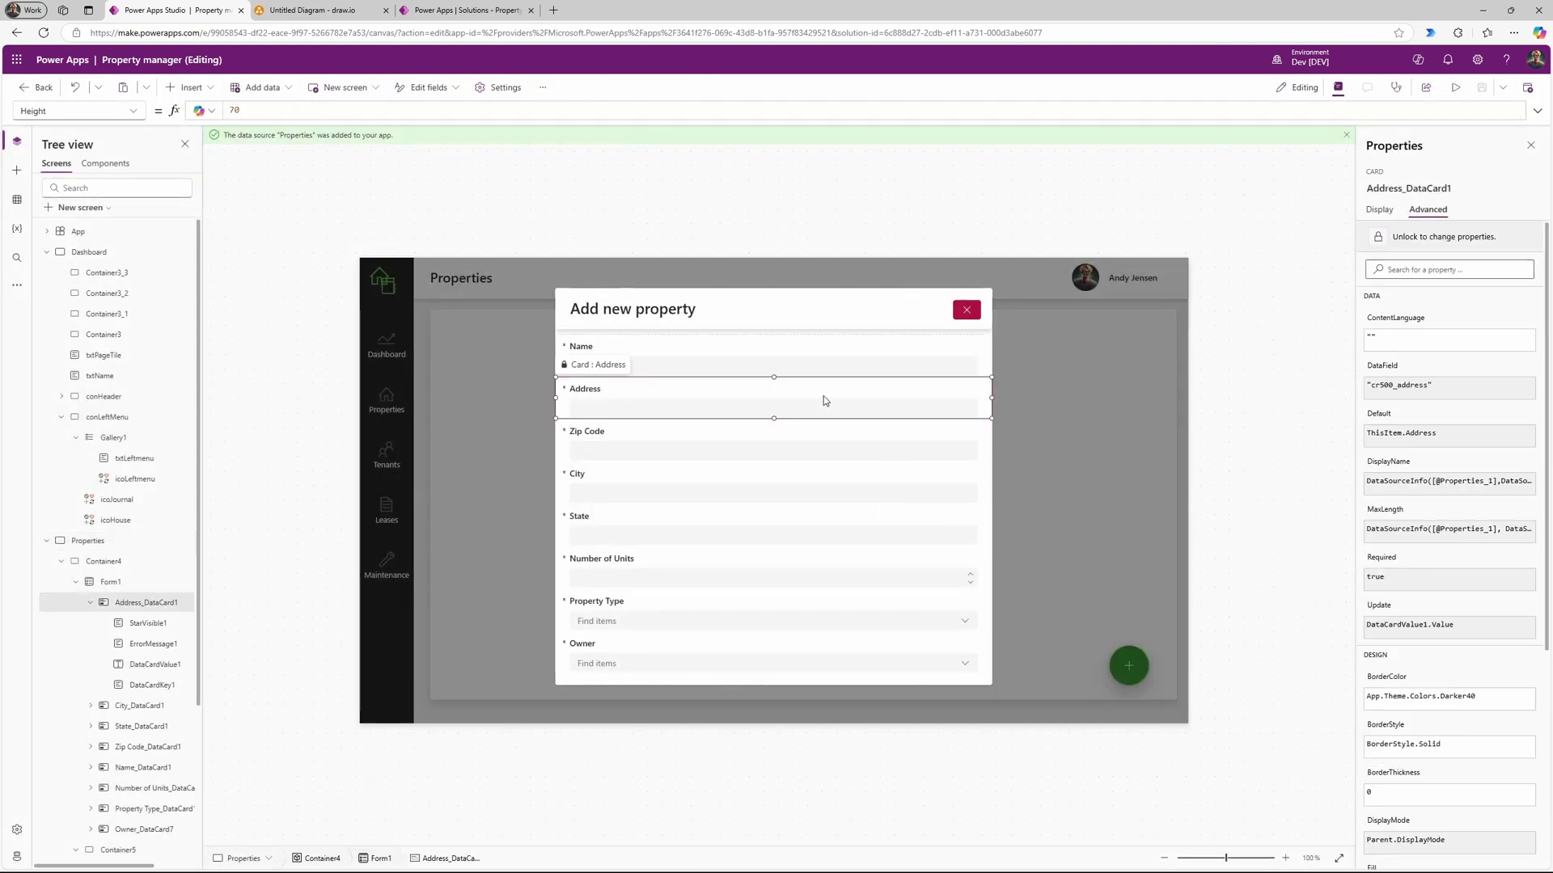
pyautogui.click(125, 589)
pyautogui.click(81, 110)
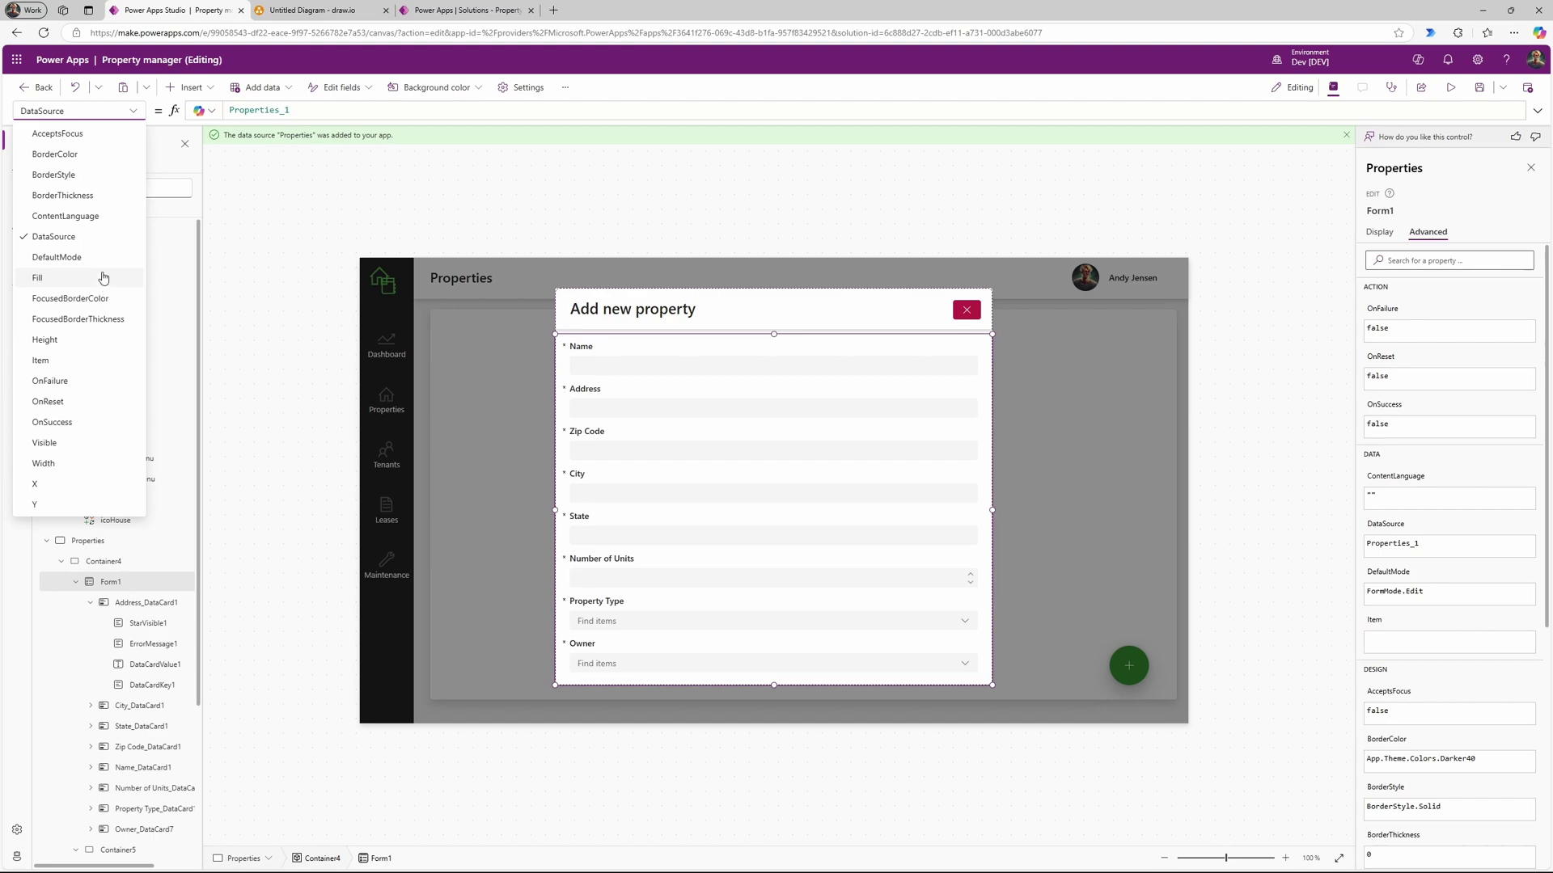
pyautogui.click(90, 258)
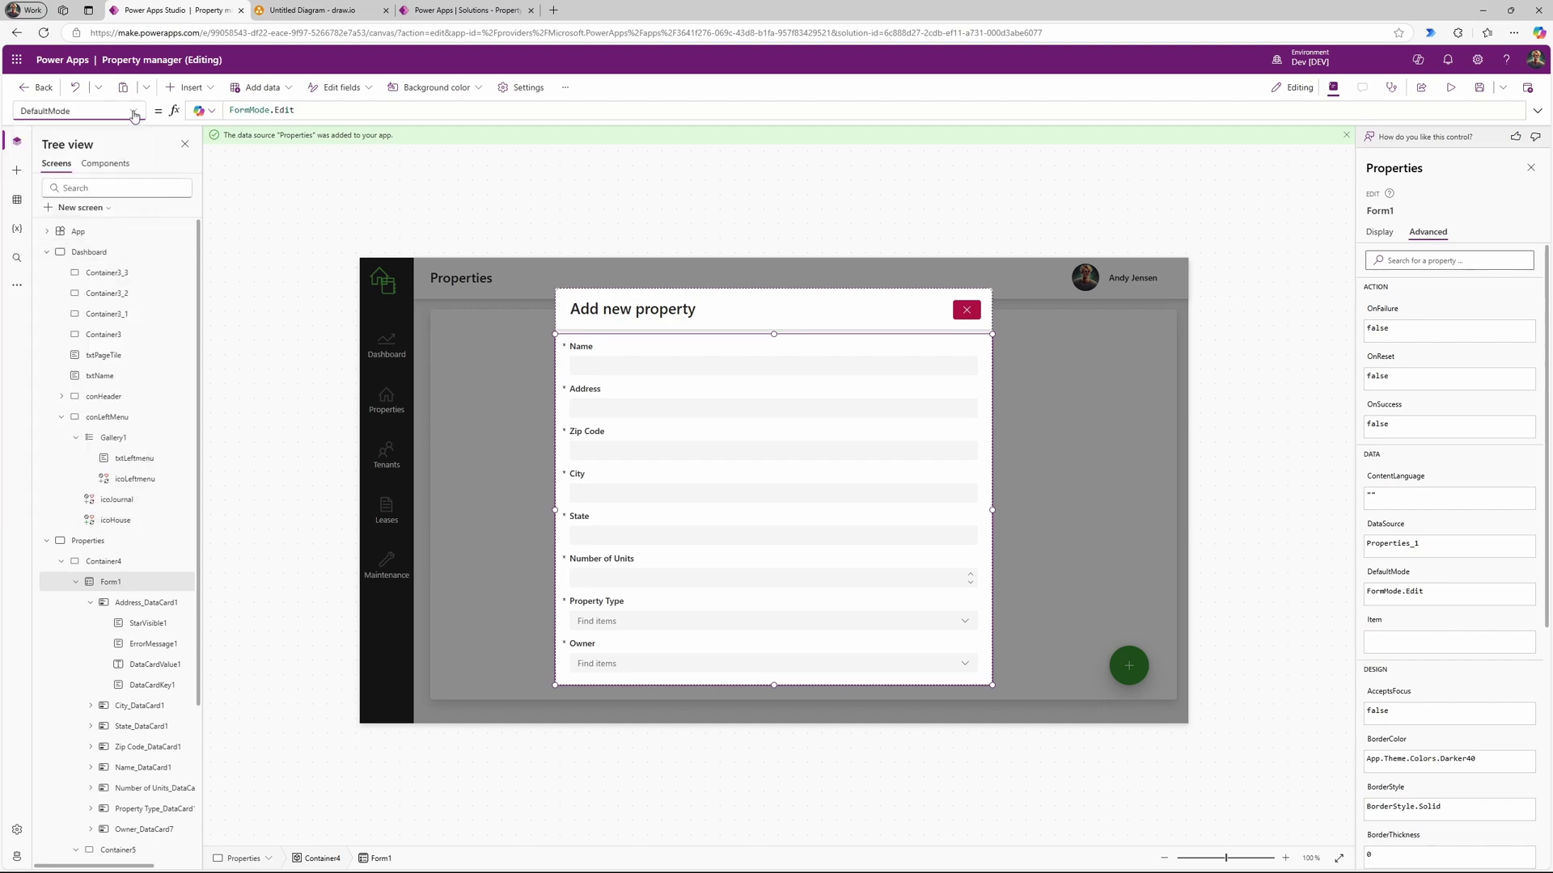
pyautogui.moveTo(331, 111); pyautogui.dragTo(227, 113)
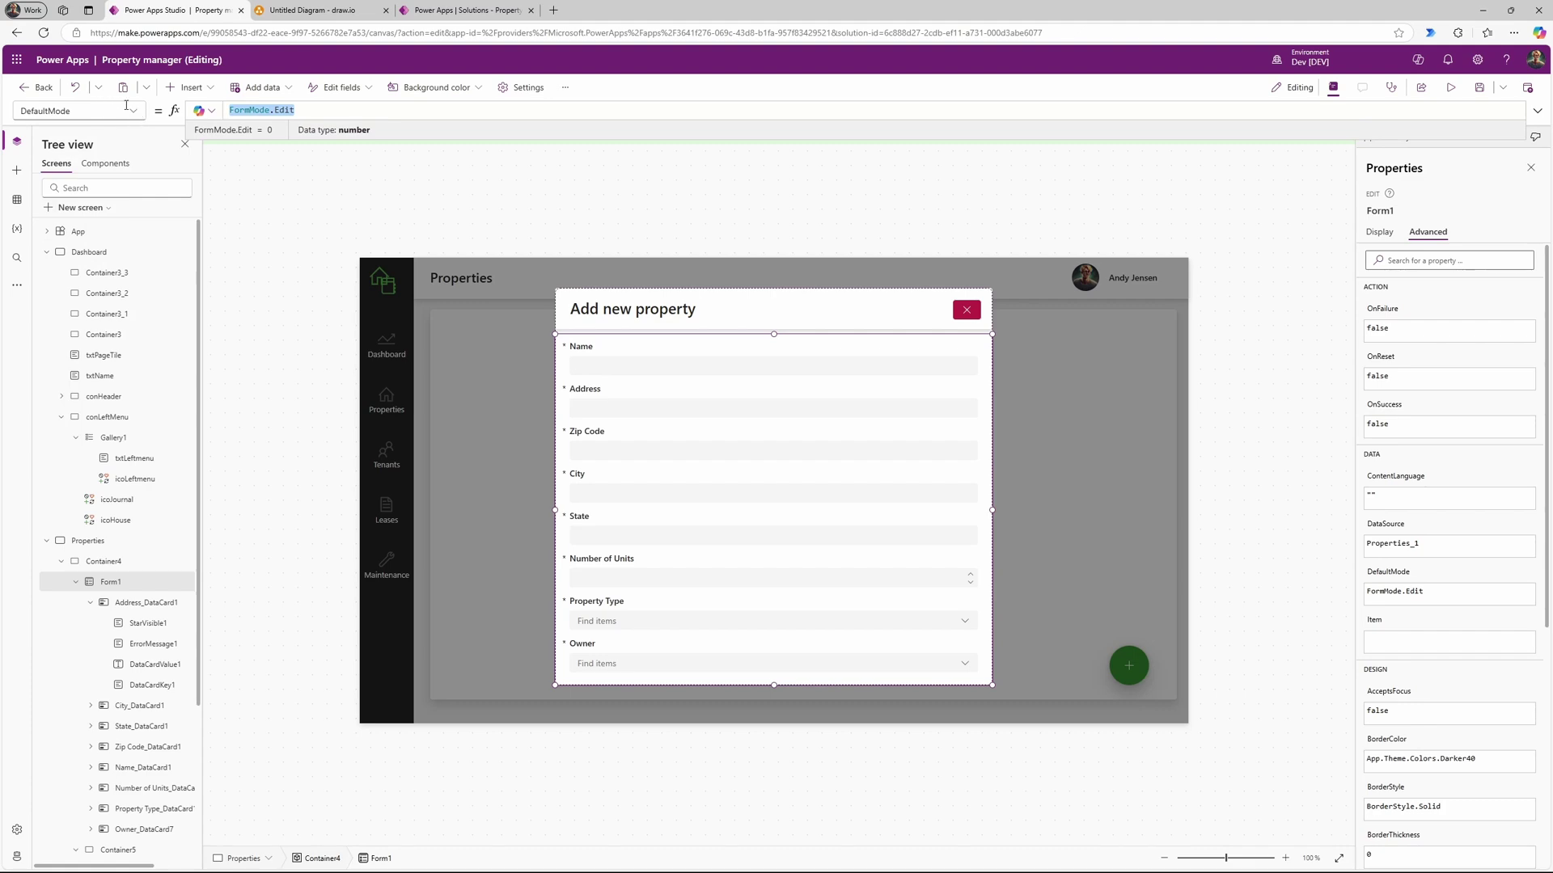
pyautogui.click(332, 109)
pyautogui.press('BackSpace')
pyautogui.press('BackSpace')
pyautogui.press('BackSpace')
pyautogui.press('BackSpace')
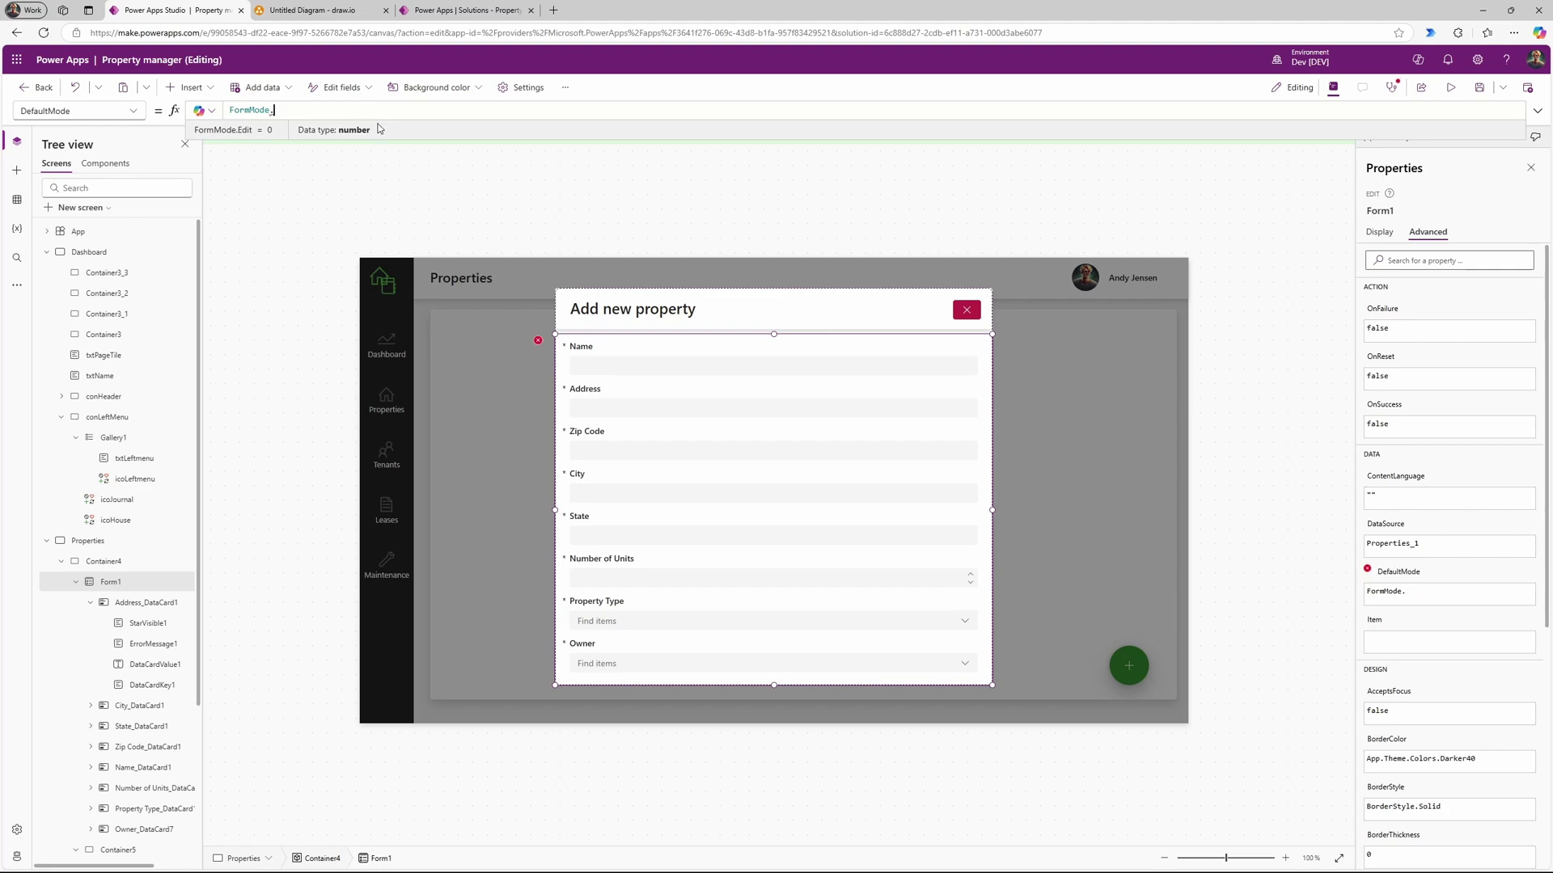
pyautogui.write('New')
pyautogui.click(378, 120)
# Step: Preview the app with the form in New mode and return to editing
pyautogui.click(1452, 87)
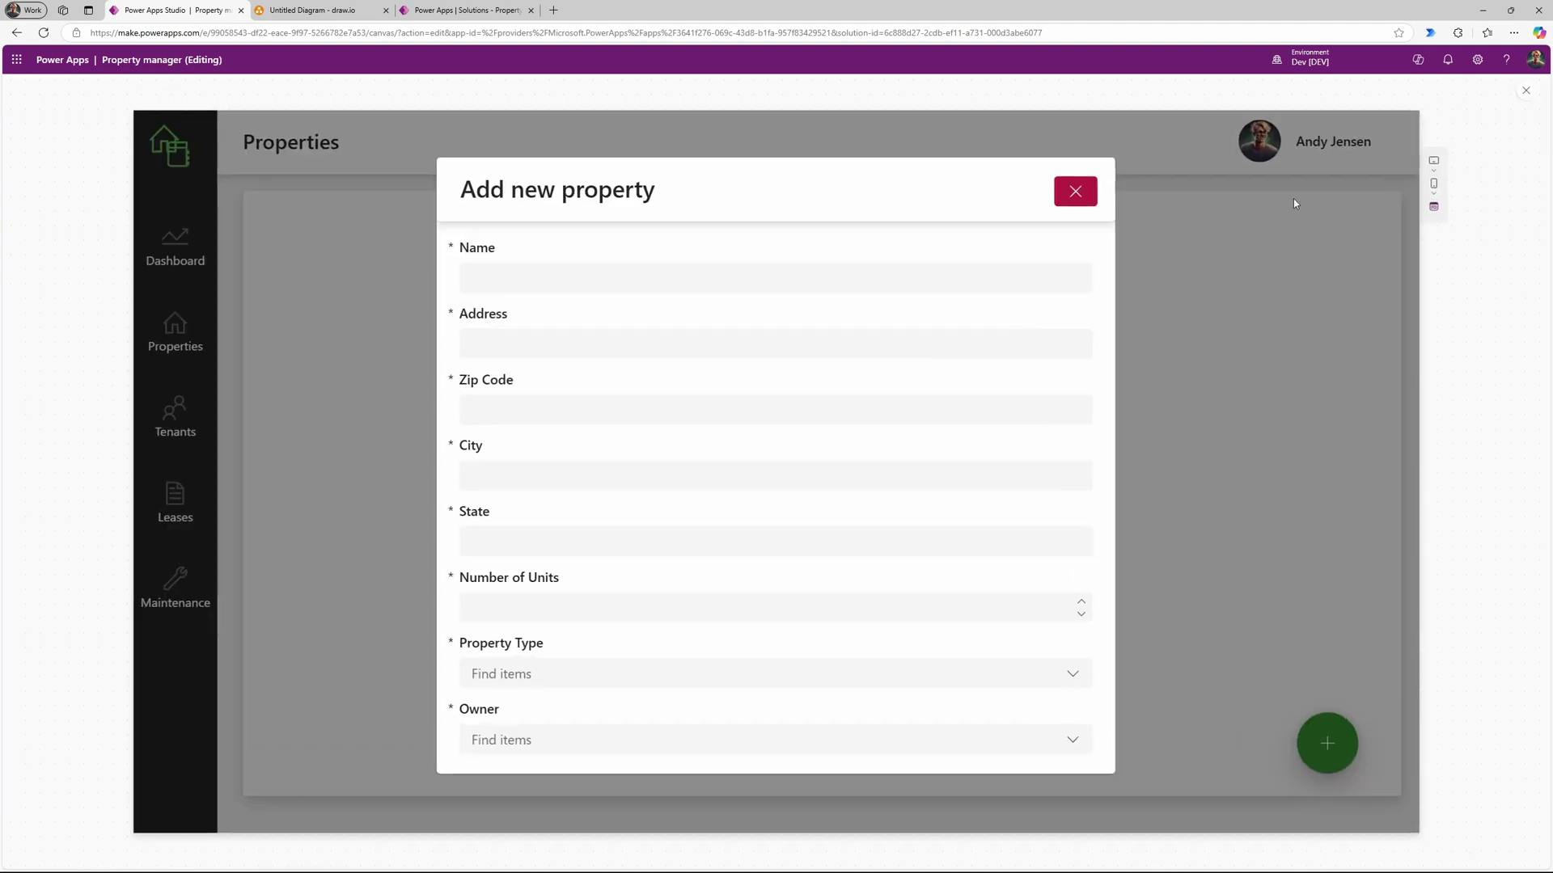
pyautogui.click(1528, 91)
pyautogui.click(916, 515)
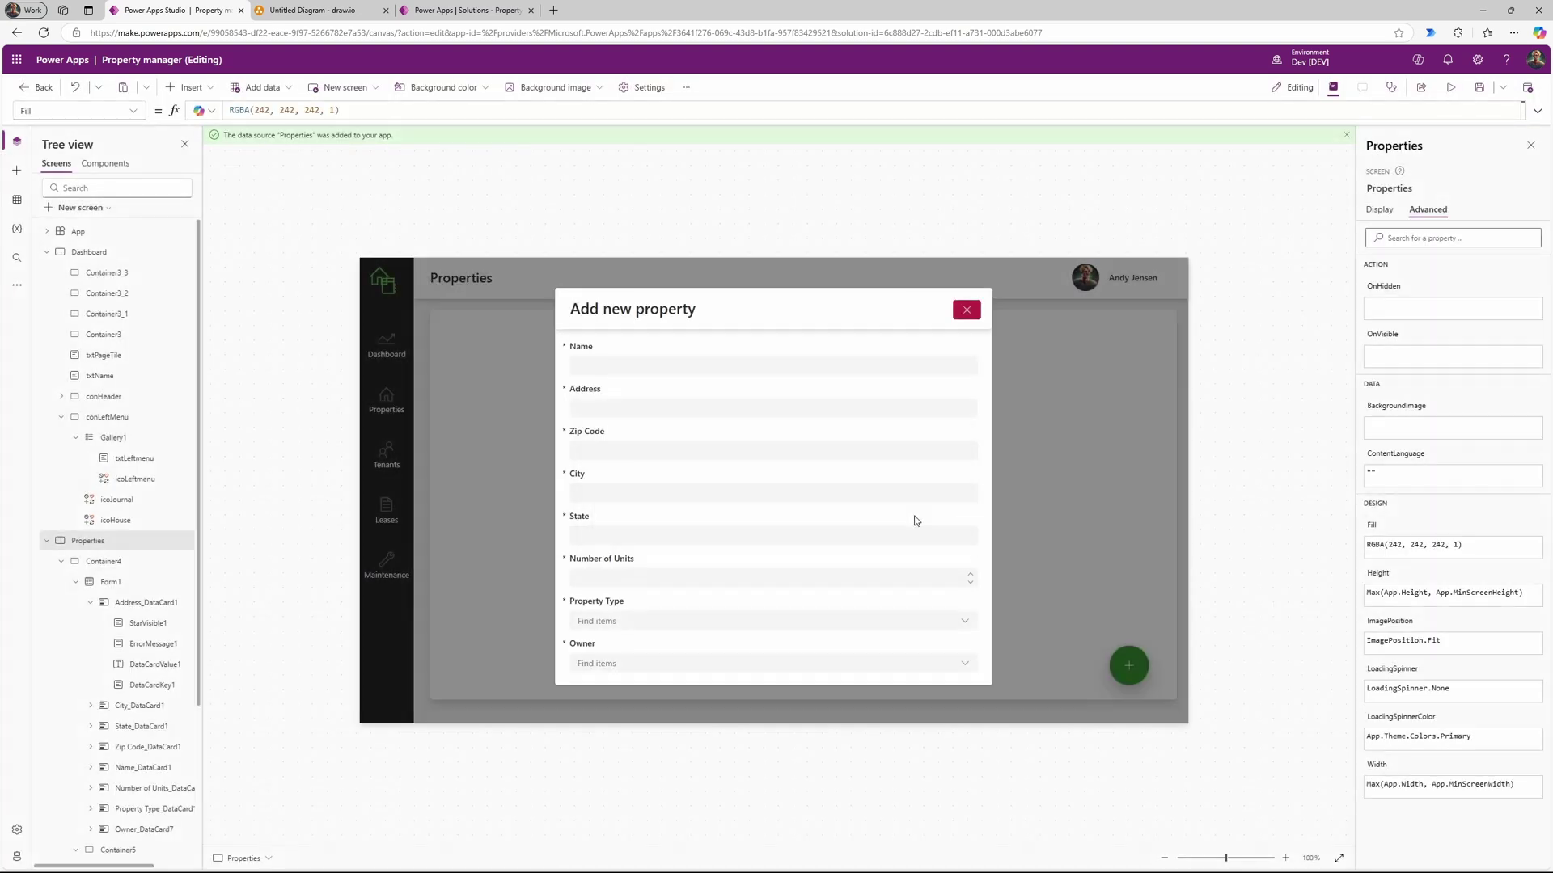
# Step: Set the form's DefaultMode property back to FormMode.Edit
pyautogui.click(110, 582)
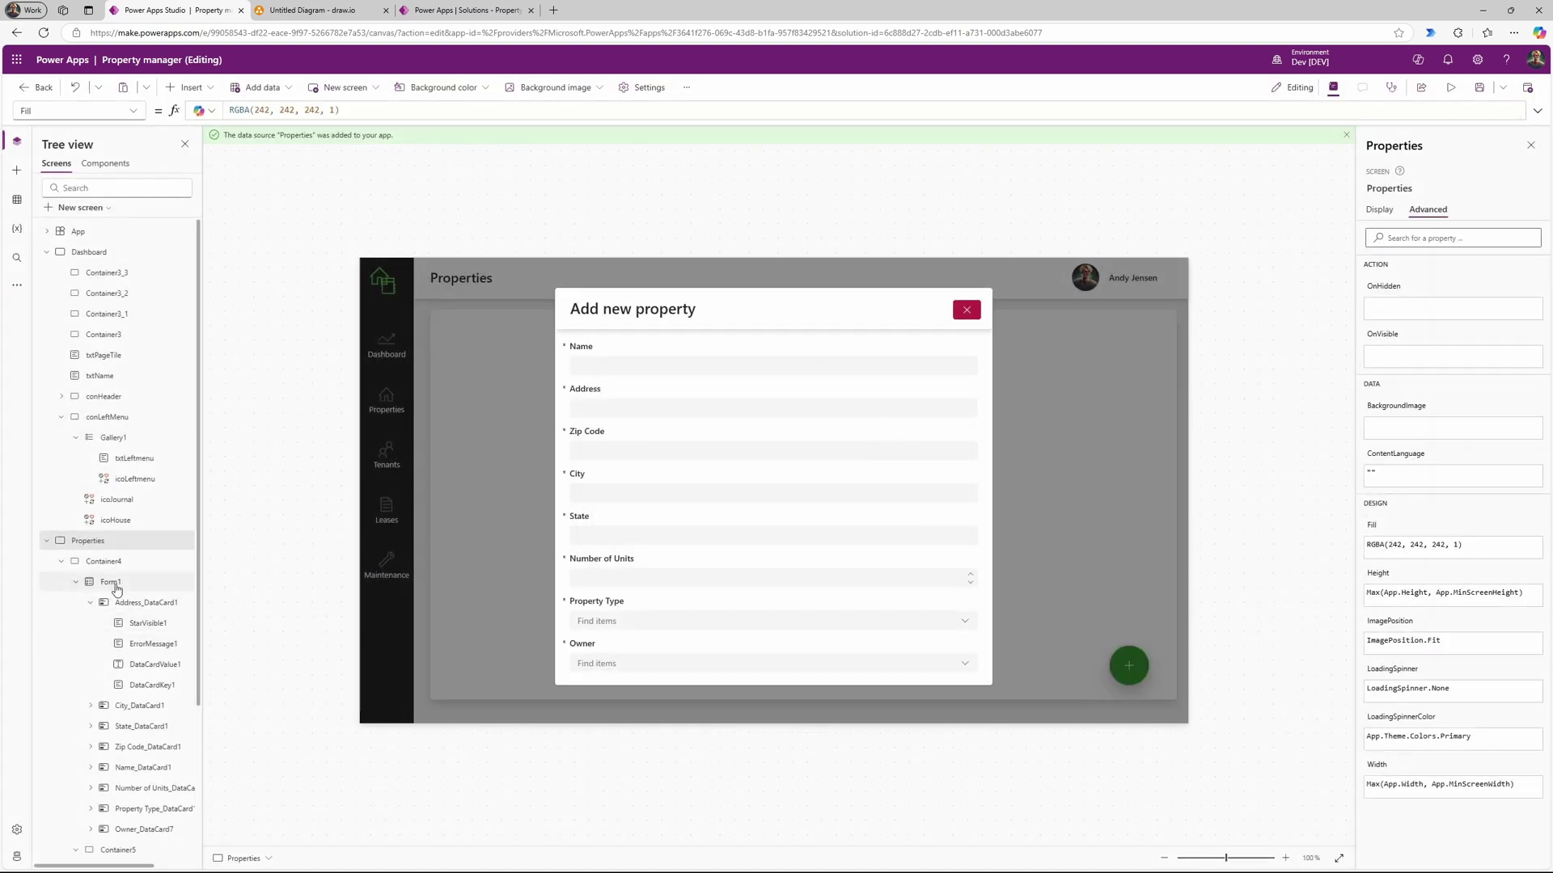
pyautogui.click(304, 109)
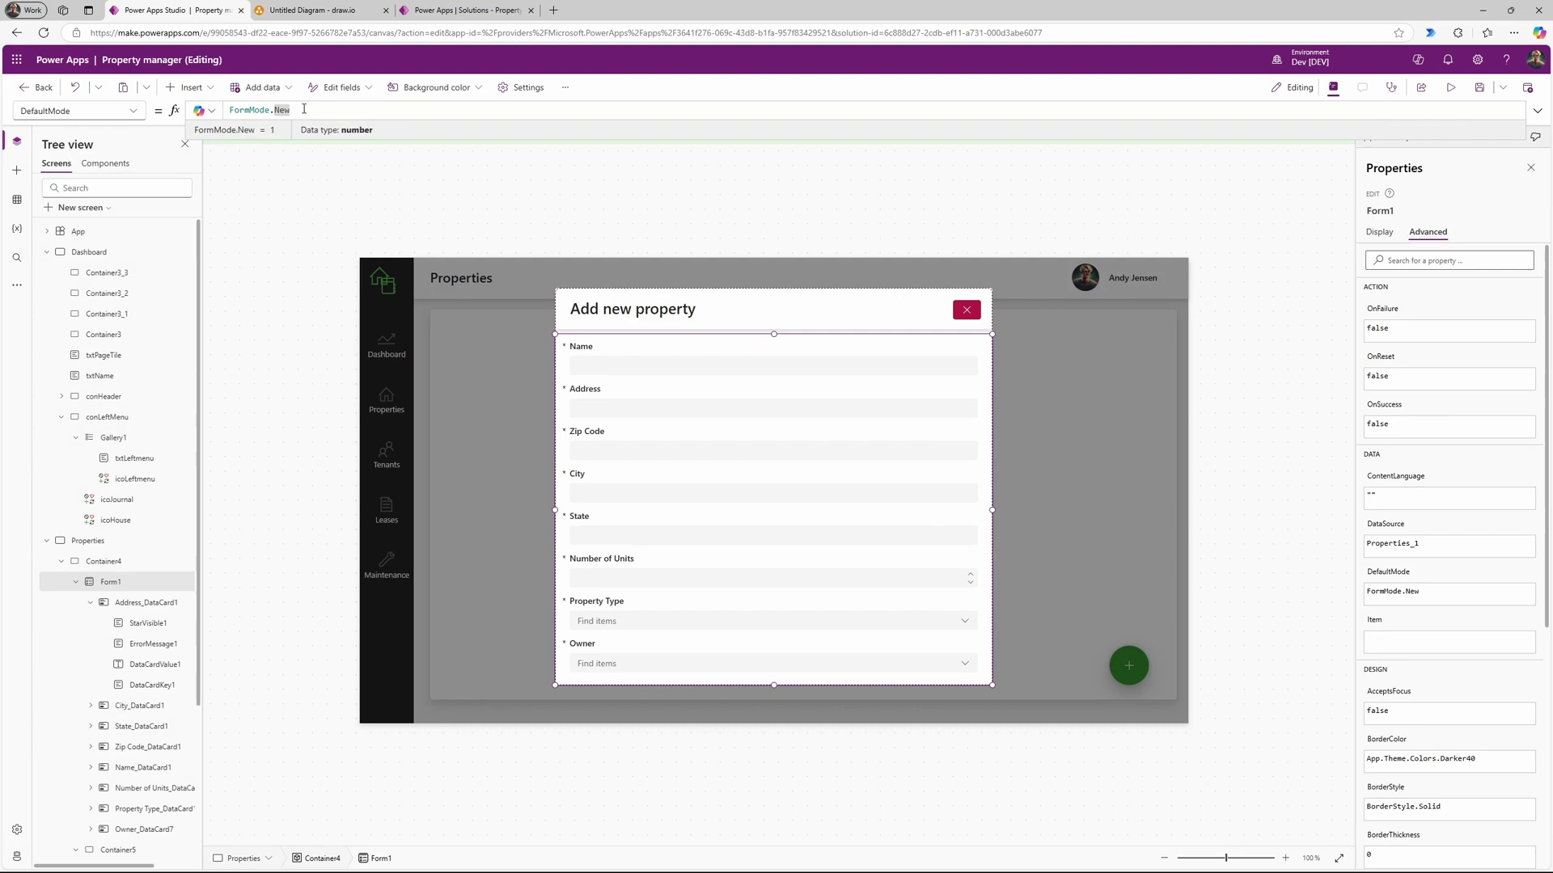
pyautogui.press('BackSpace')
pyautogui.press('BackSpace')
pyautogui.press('BackSpace')
pyautogui.write('Edit')
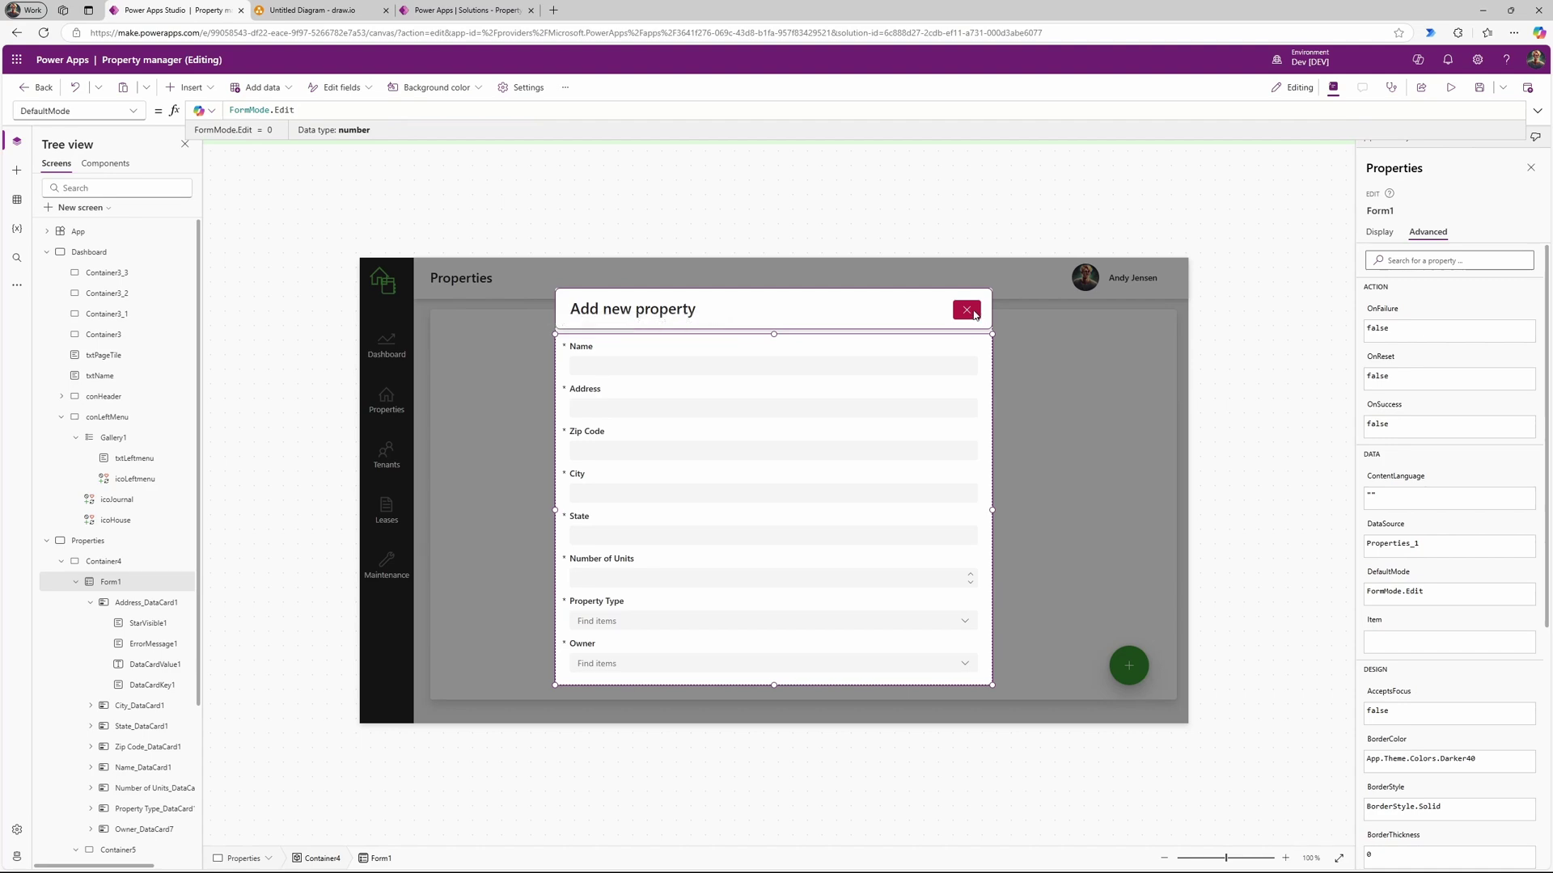
# Step: Close the modal and add NewForm(Form1); before the UpdateContext call in the OnSelect formula of the green add button
pyautogui.keyDown('alt'); pyautogui.click(975, 314); pyautogui.keyUp('alt')
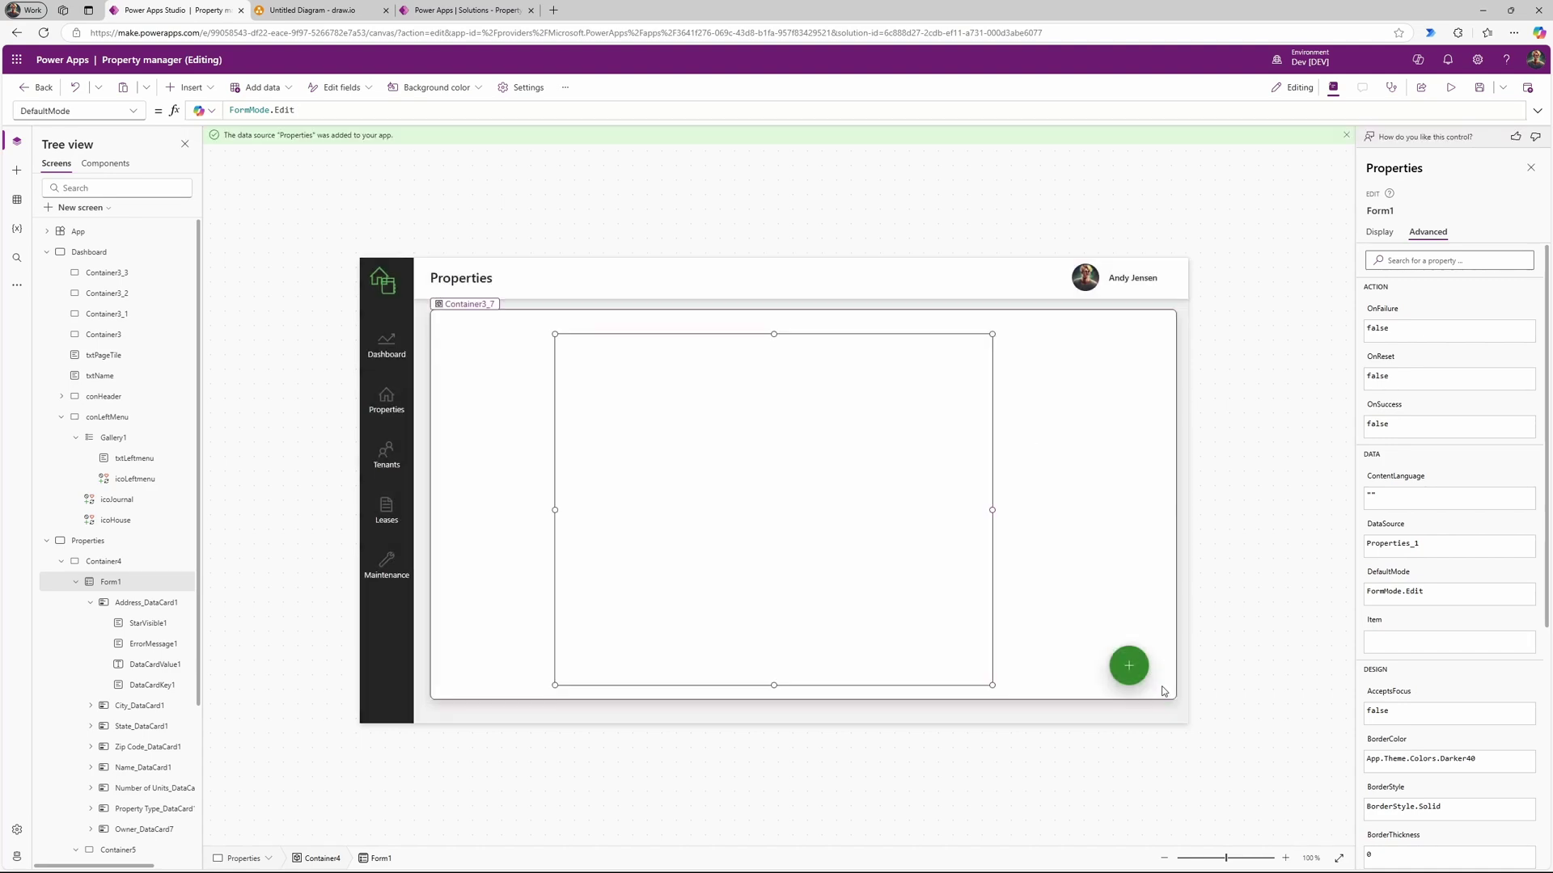
pyautogui.click(1135, 666)
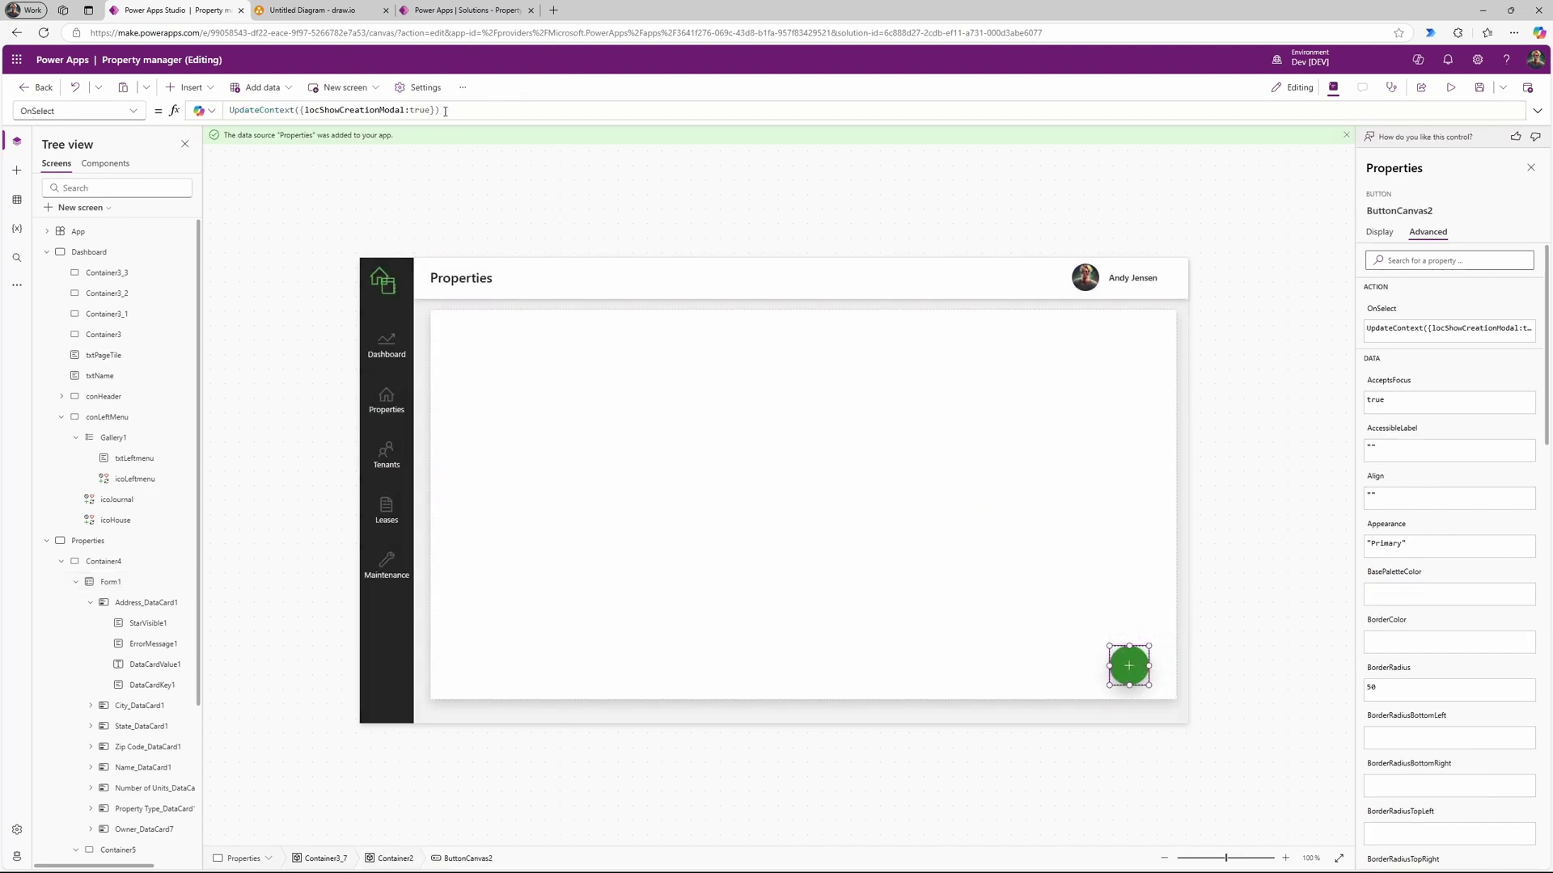
pyautogui.click(479, 112)
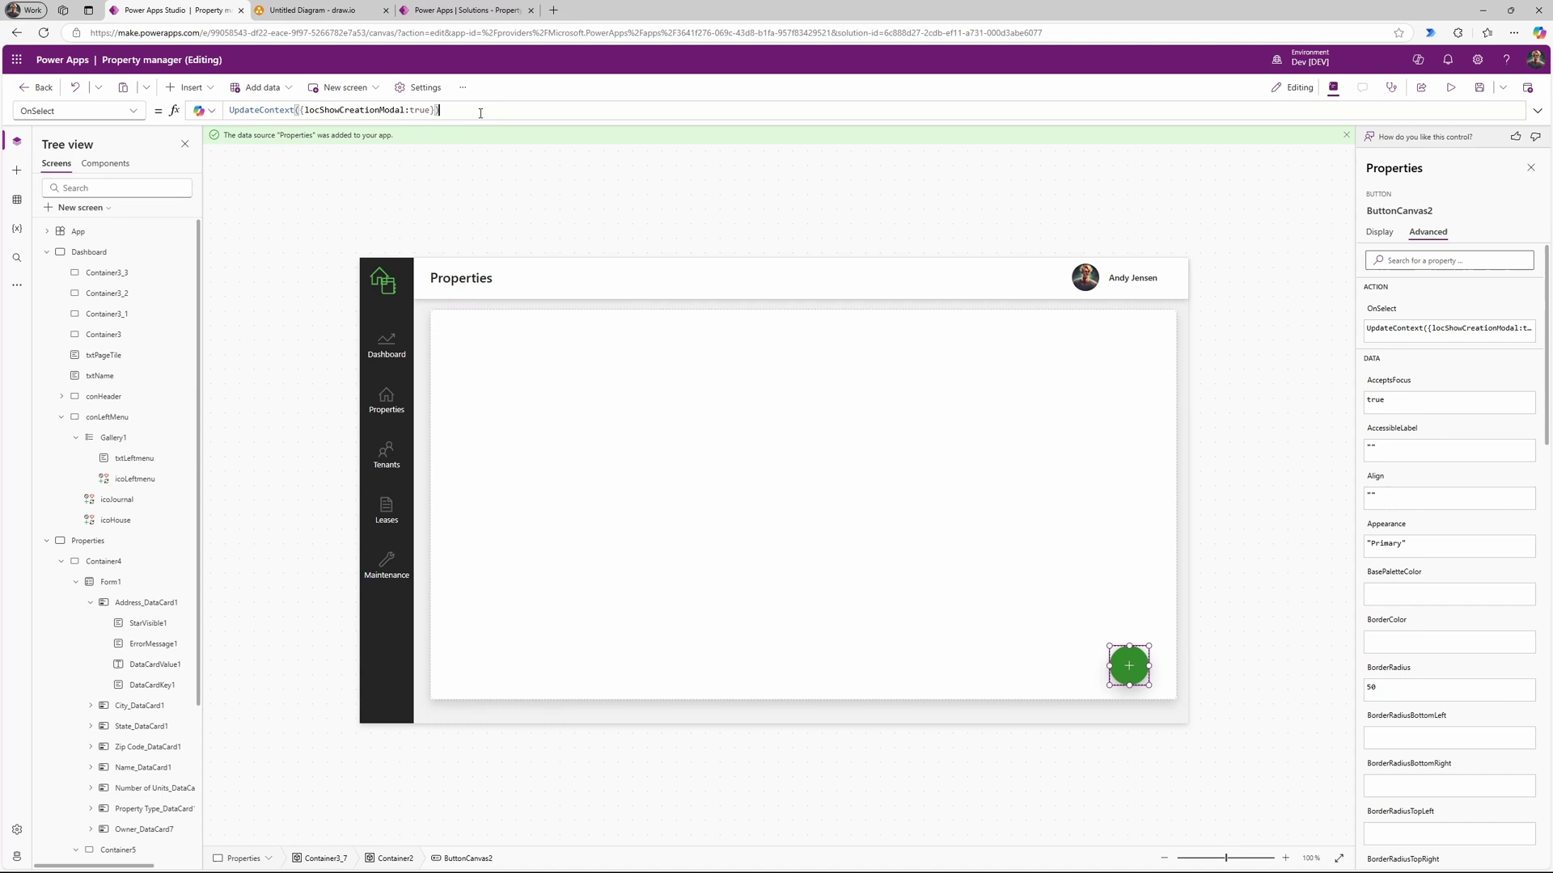
pyautogui.doubleClick(282, 113)
pyautogui.write(';')
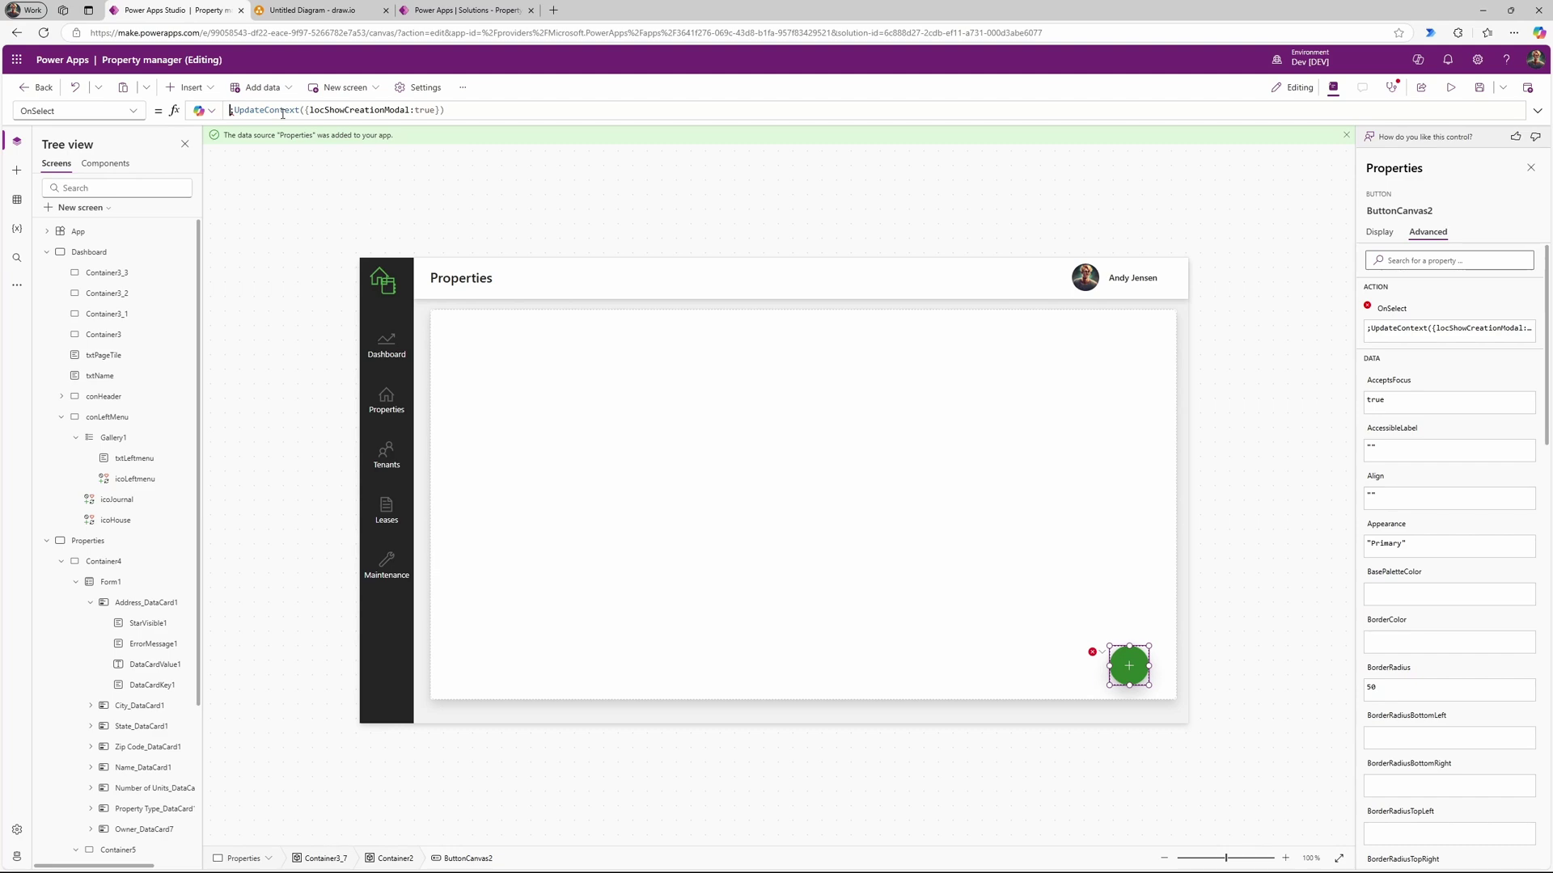
pyautogui.write('New')
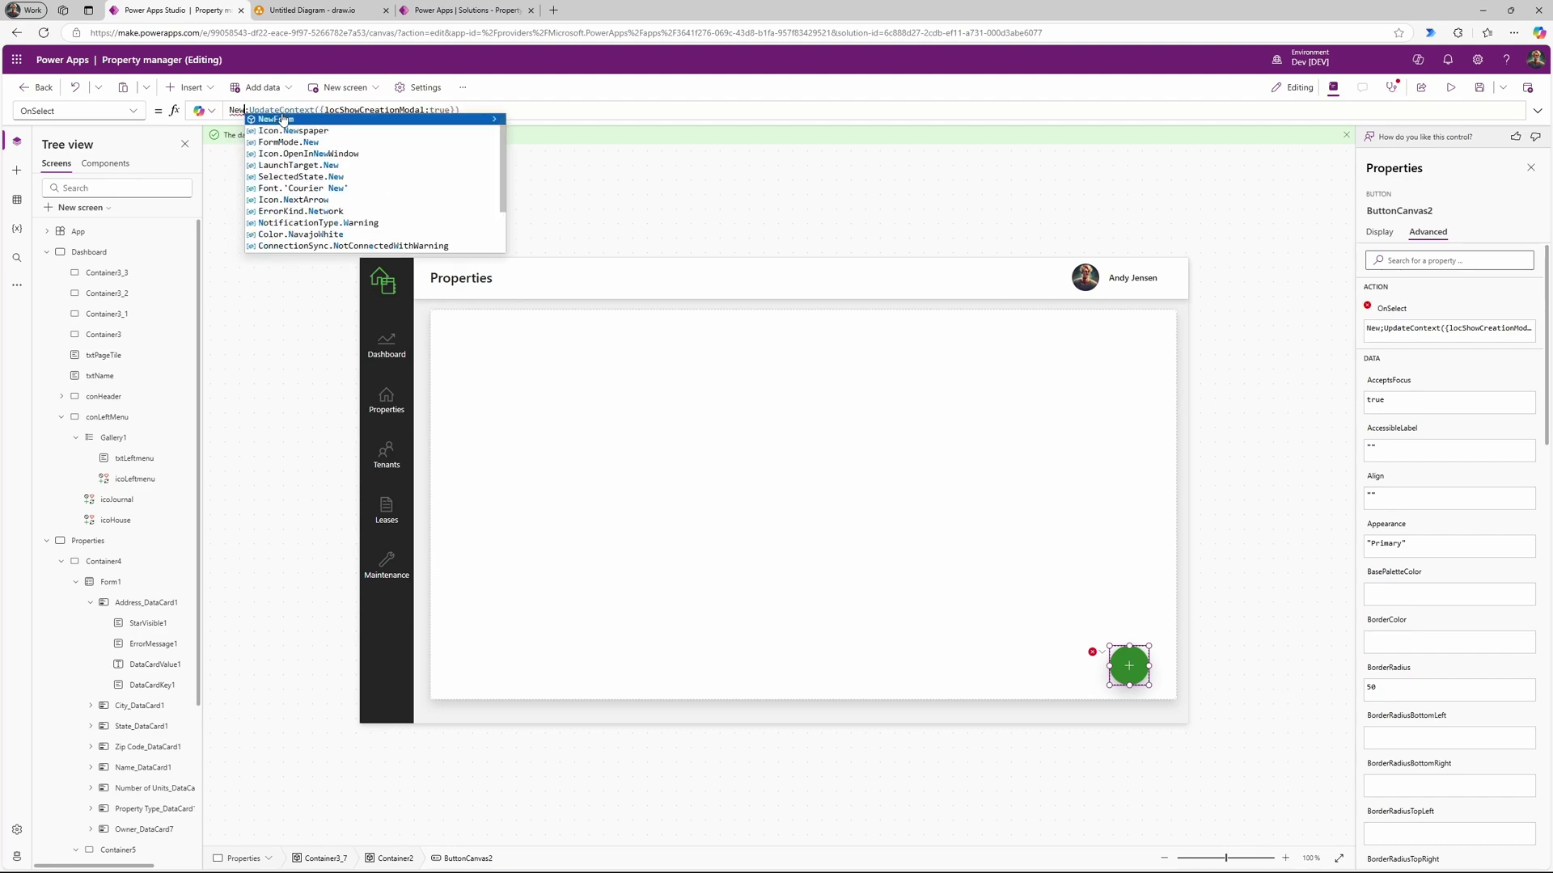
pyautogui.click(283, 120)
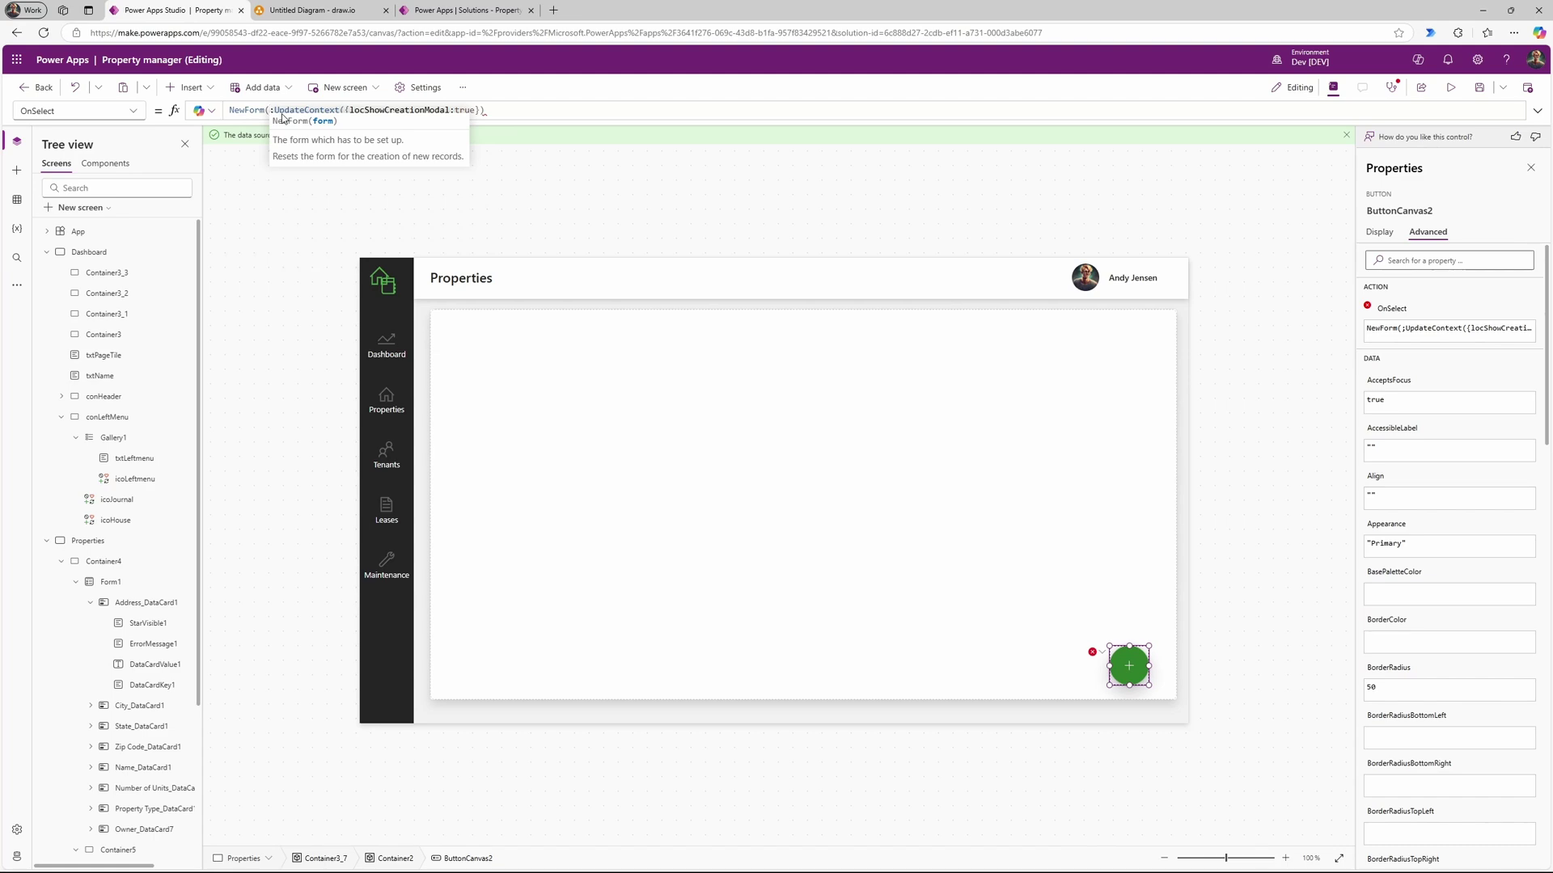
pyautogui.write(')')
pyautogui.press('Left')
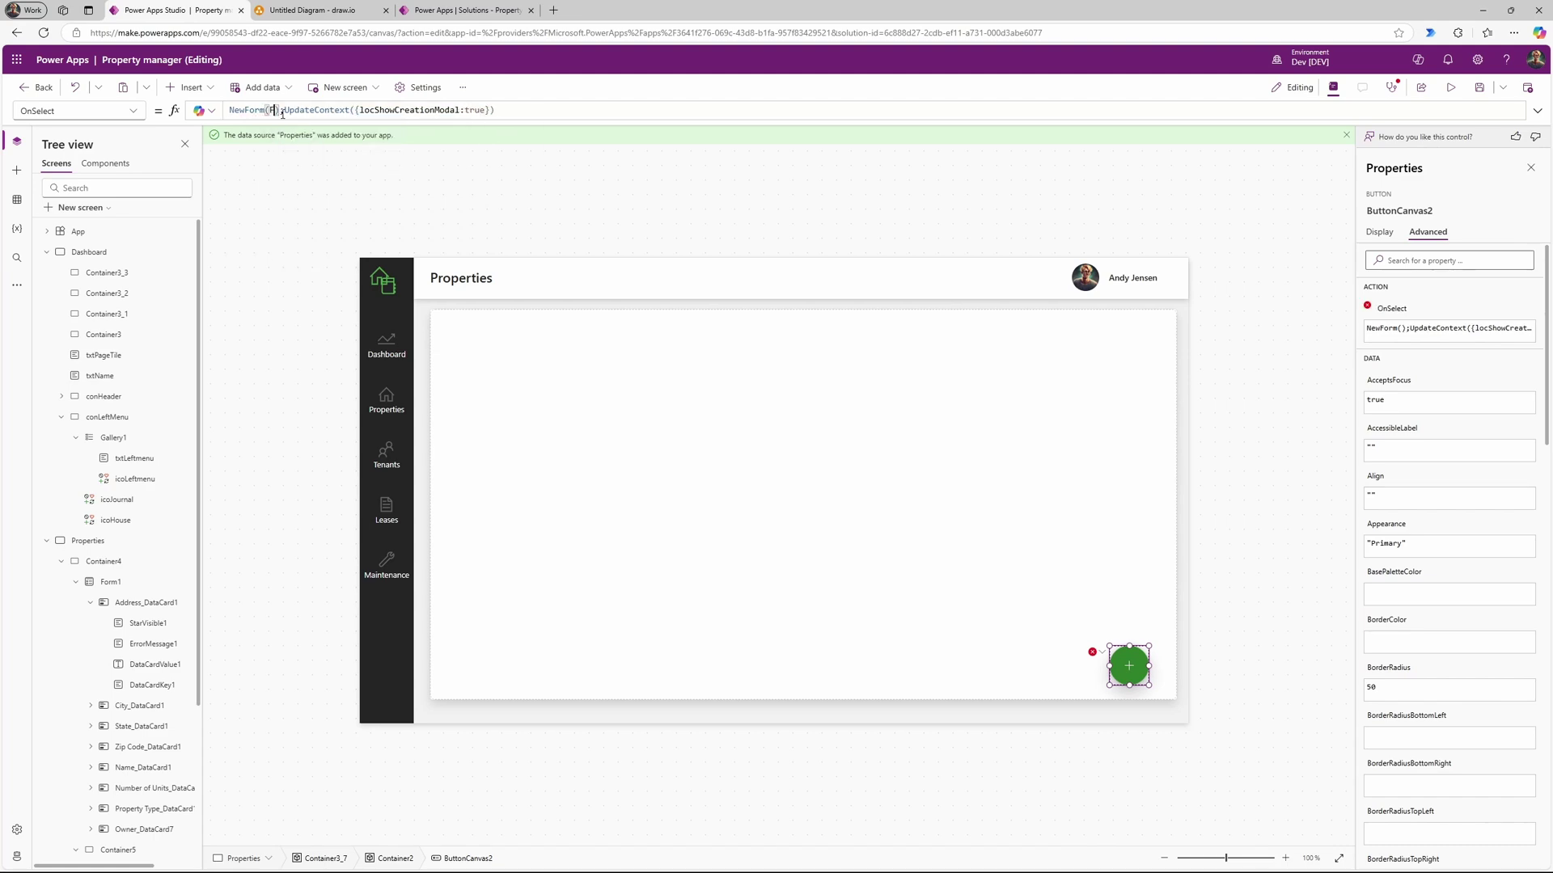
pyautogui.write('Form1')
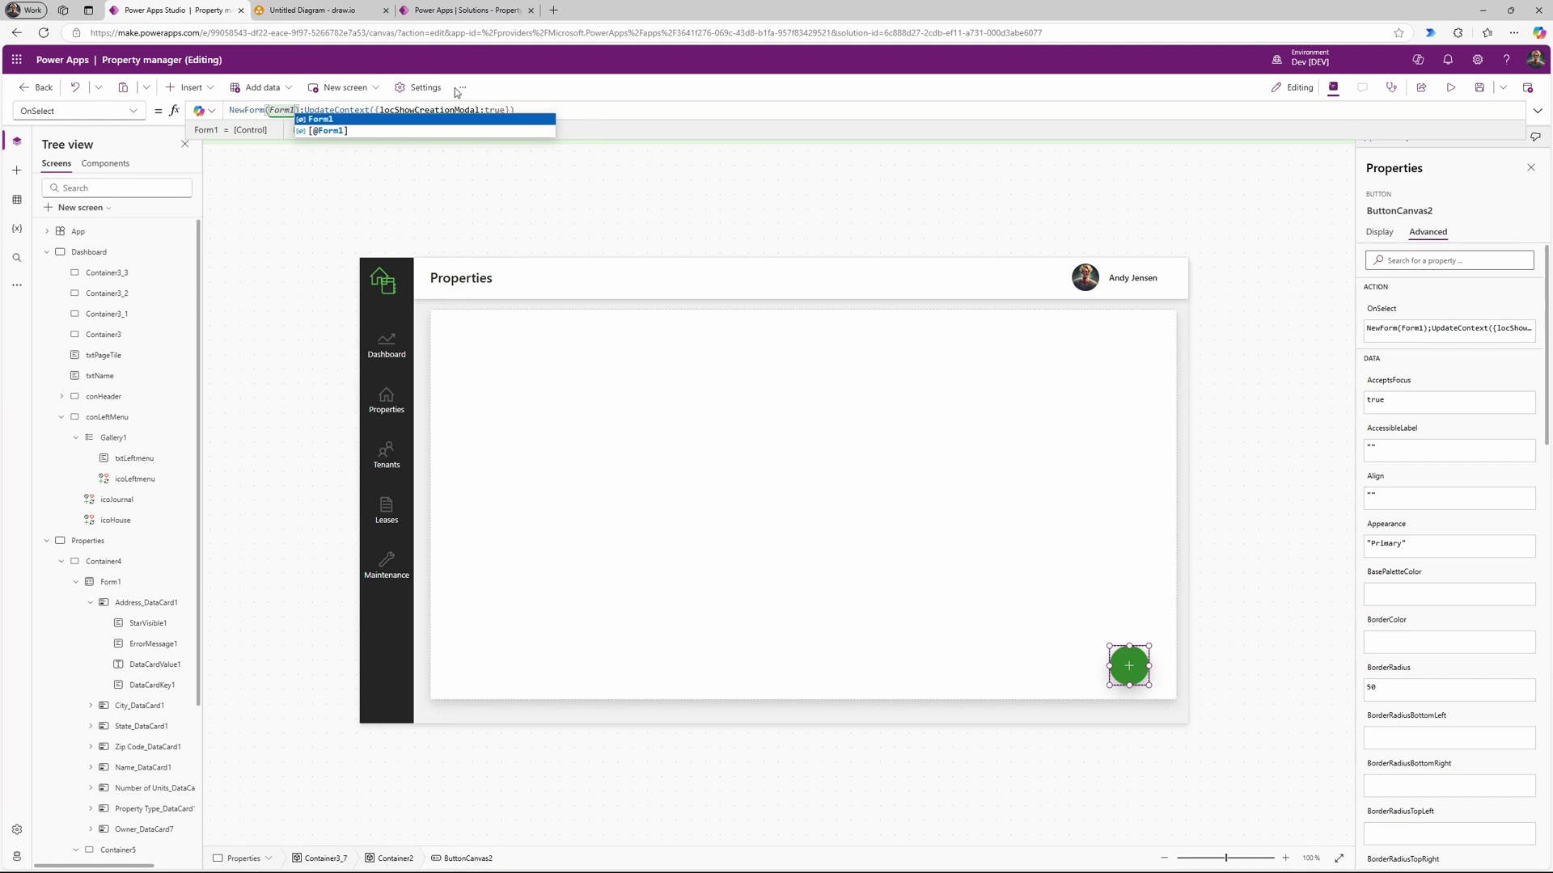
pyautogui.press('Escape')
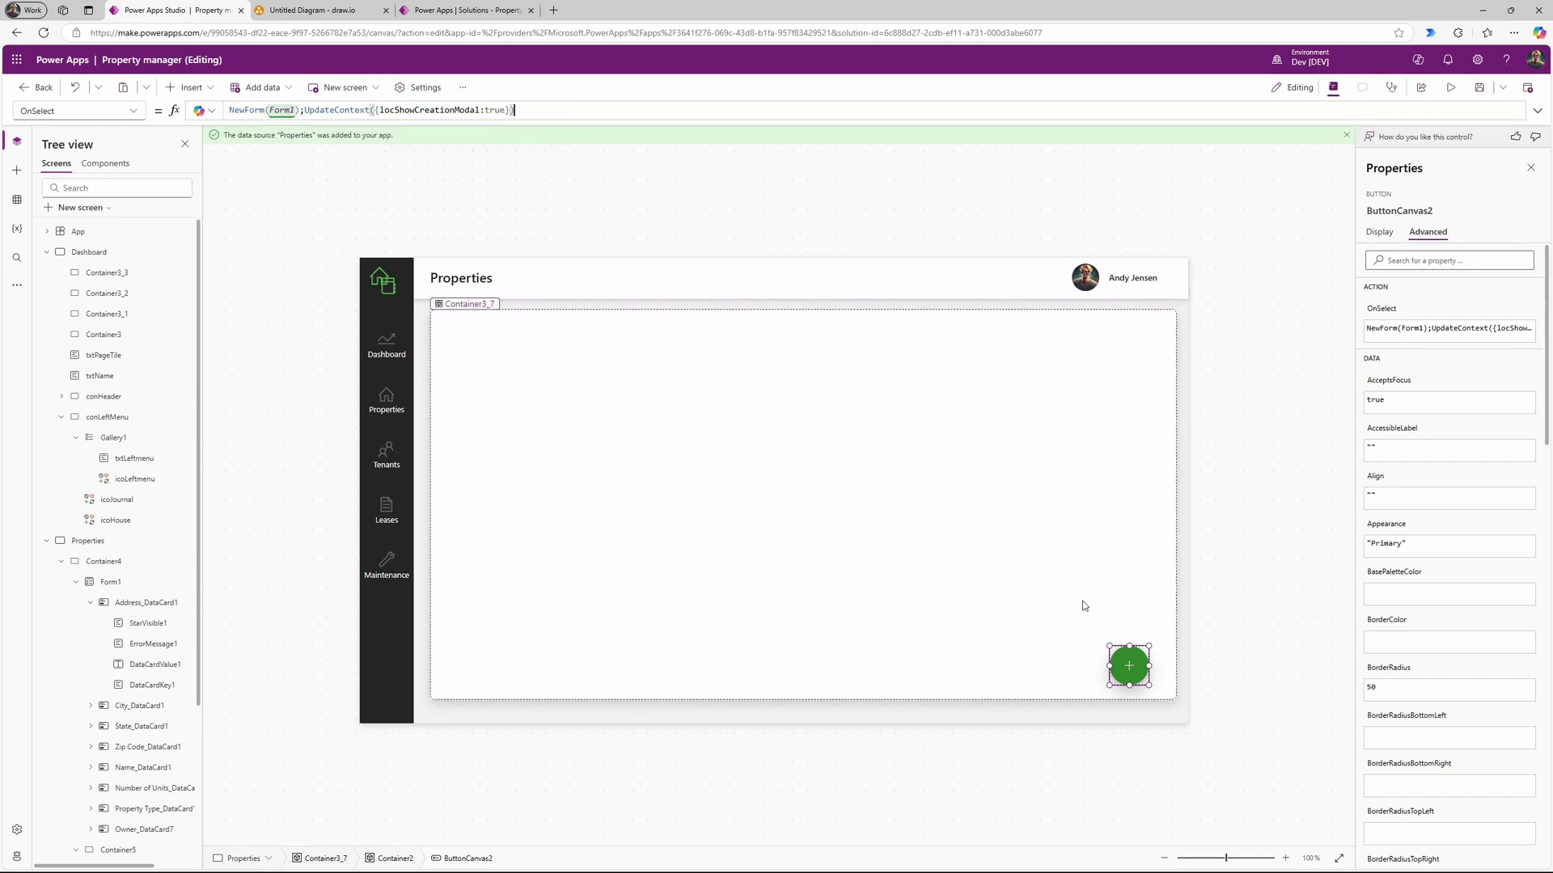
# Step: Open the modal with the green add button, preview the app to check the form, and return to editing
pyautogui.keyDown('alt'); pyautogui.click(1130, 671); pyautogui.keyUp('alt')
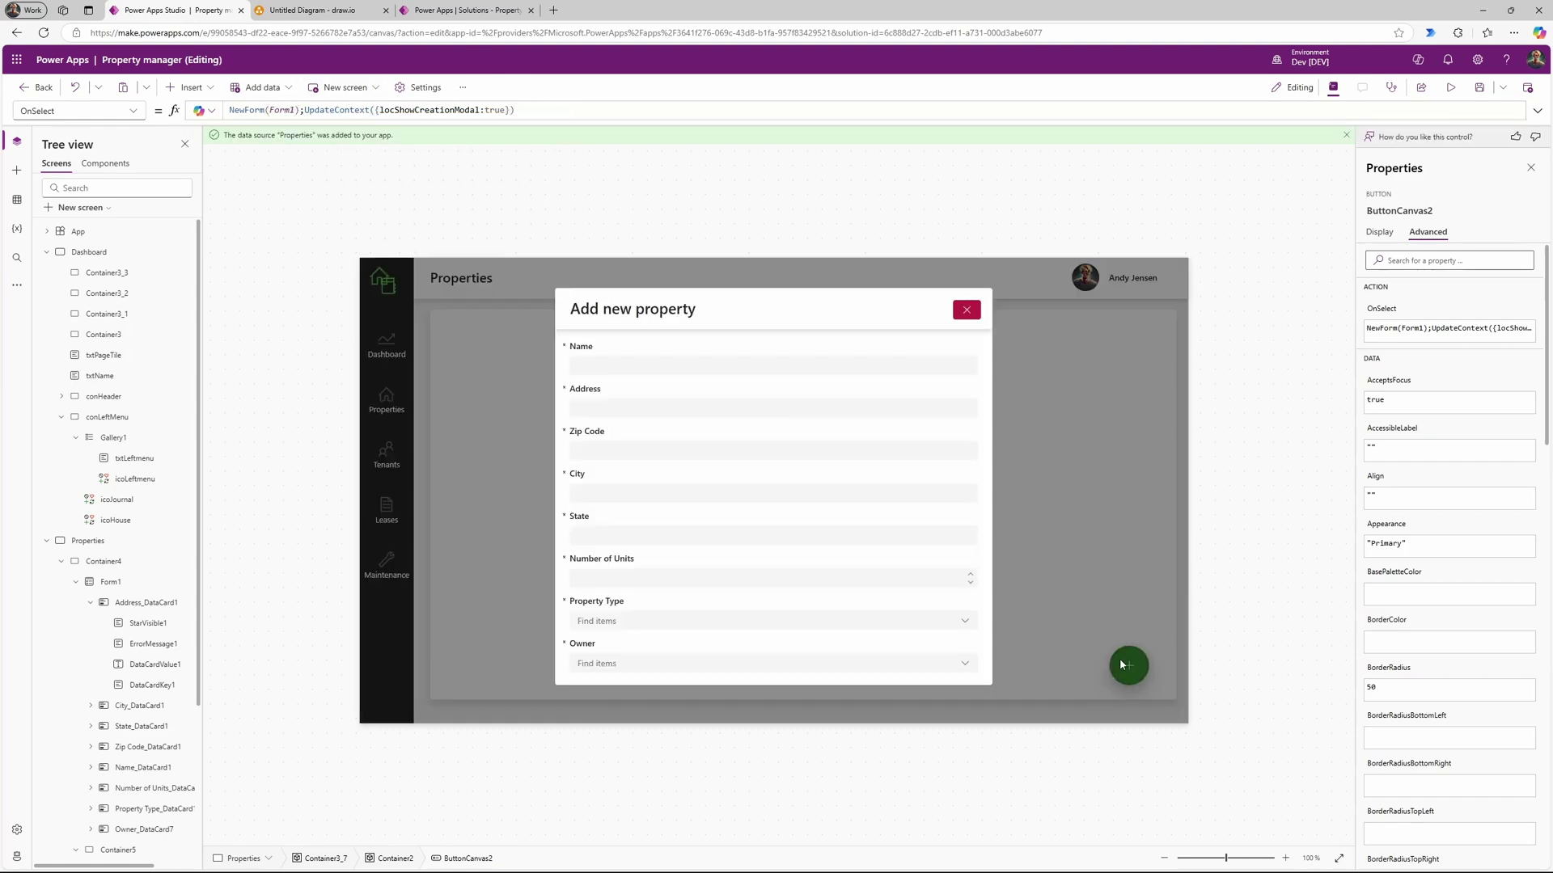
pyautogui.click(1452, 92)
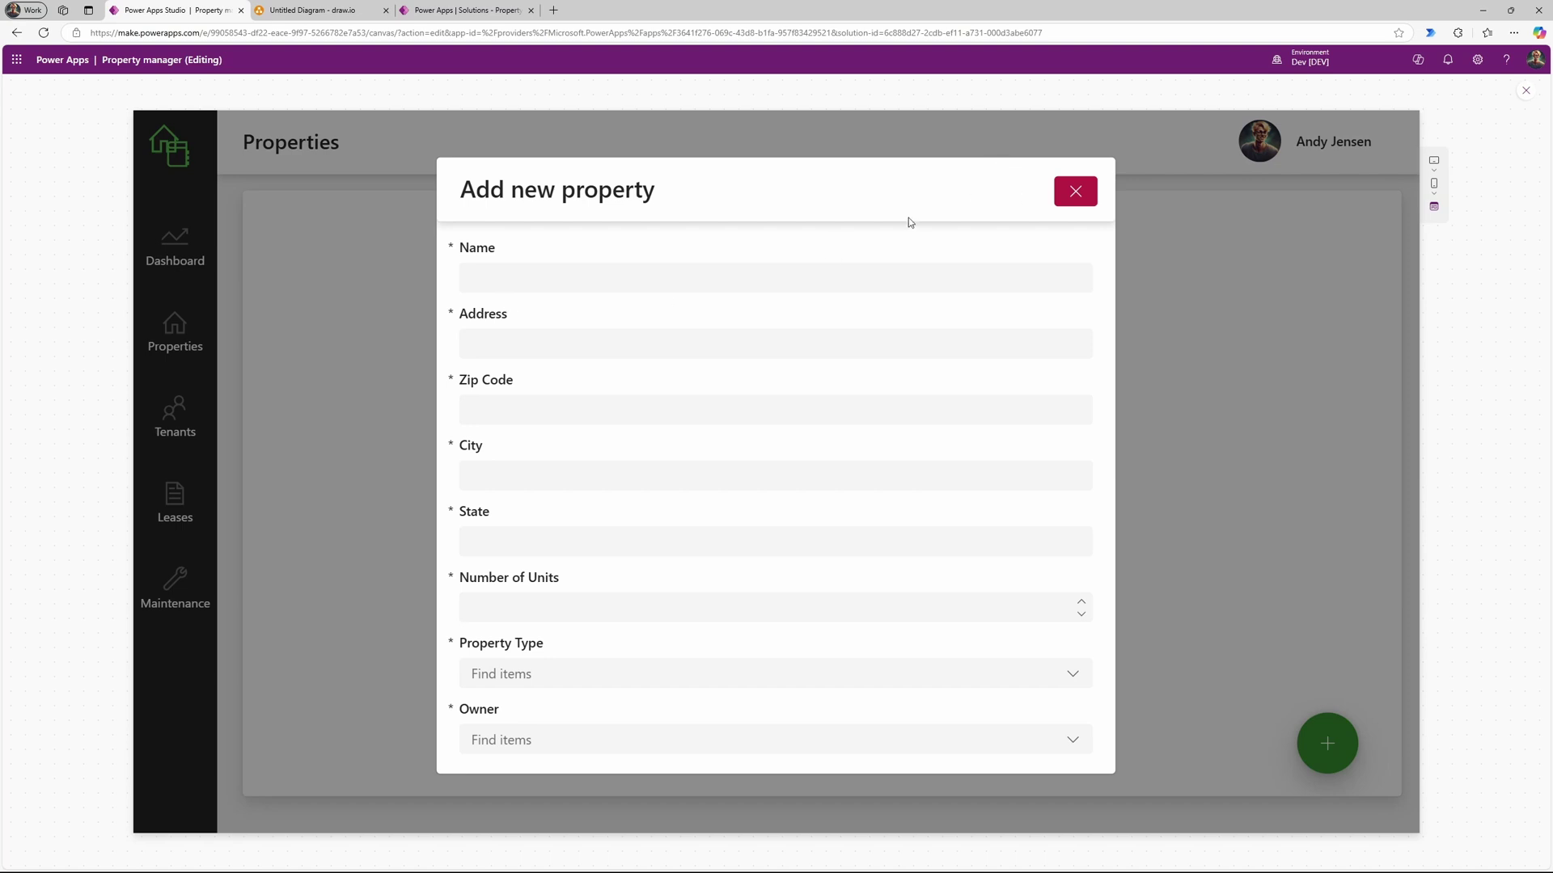
pyautogui.click(1525, 91)
pyautogui.click(912, 510)
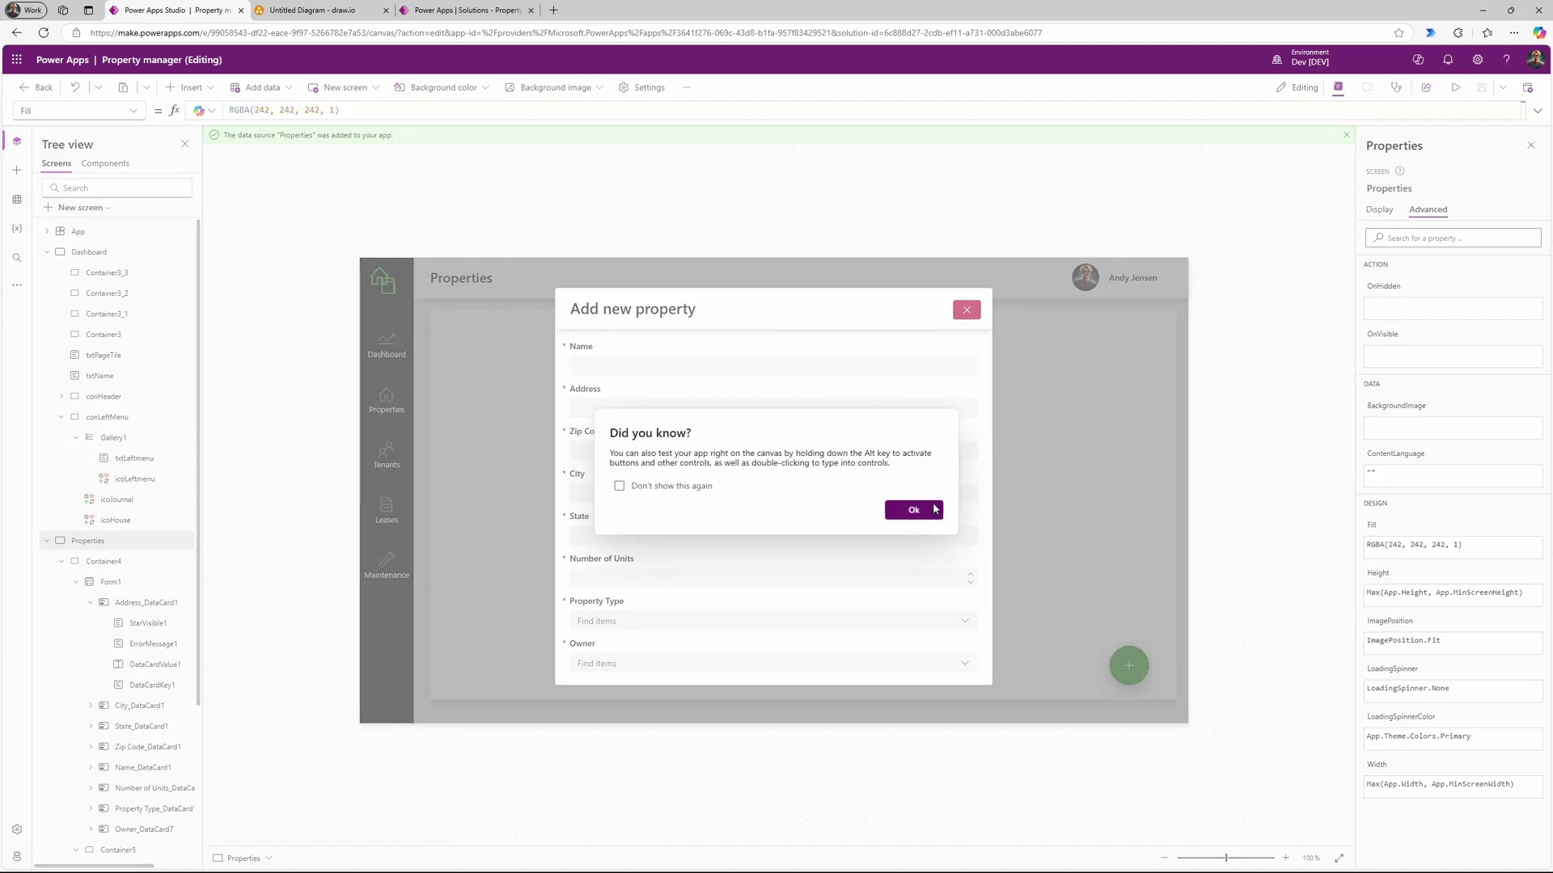
# Step: Select the "Add new property" modal's header container and open the list of controls to insert into it
pyautogui.click(212, 95)
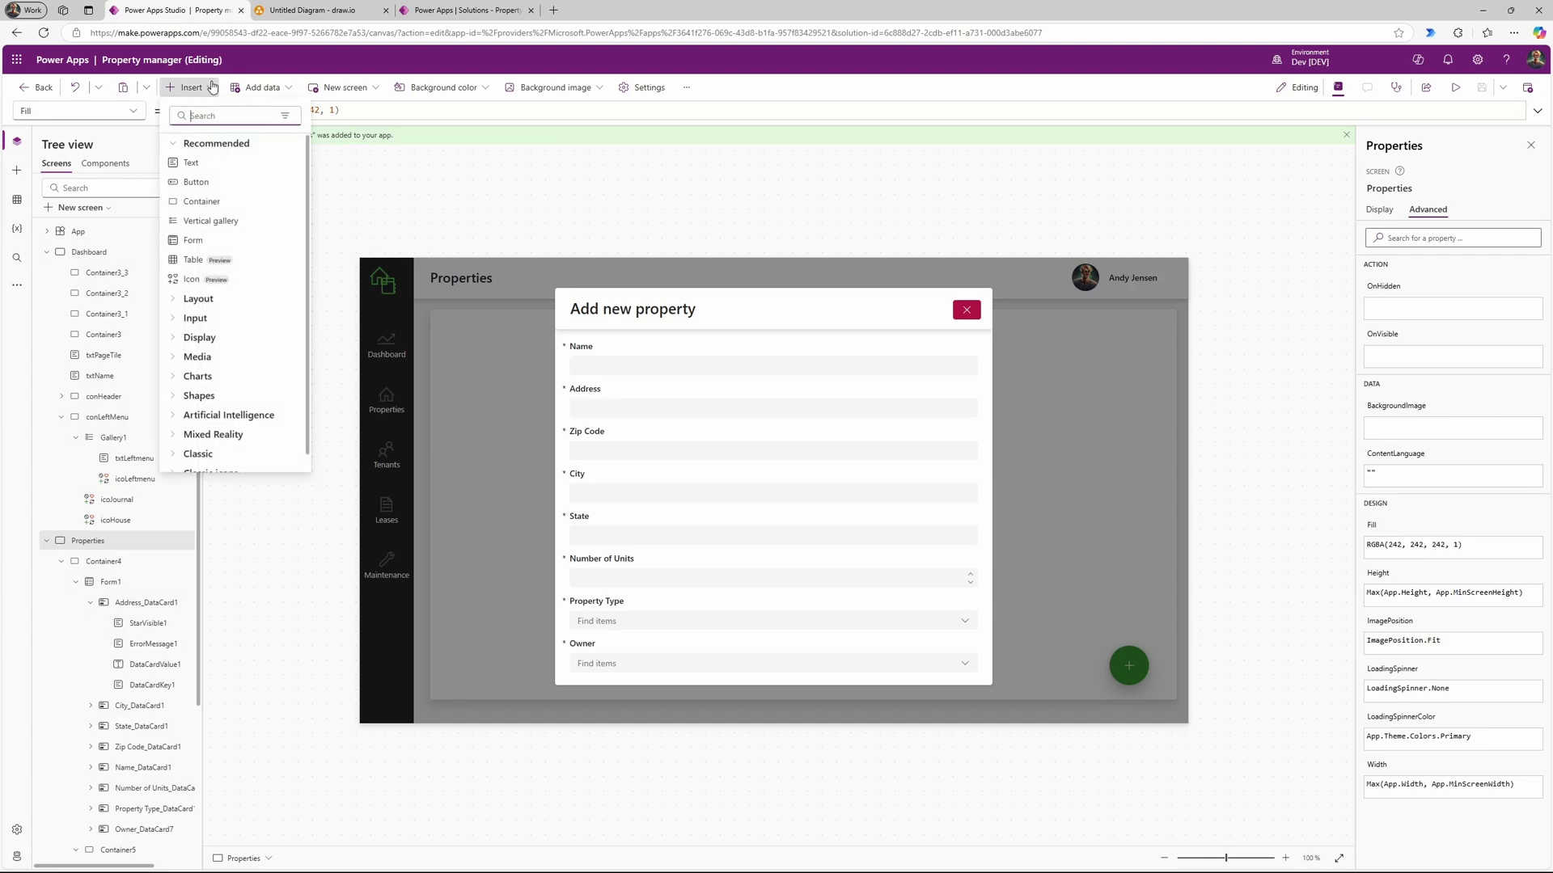
pyautogui.click(810, 308)
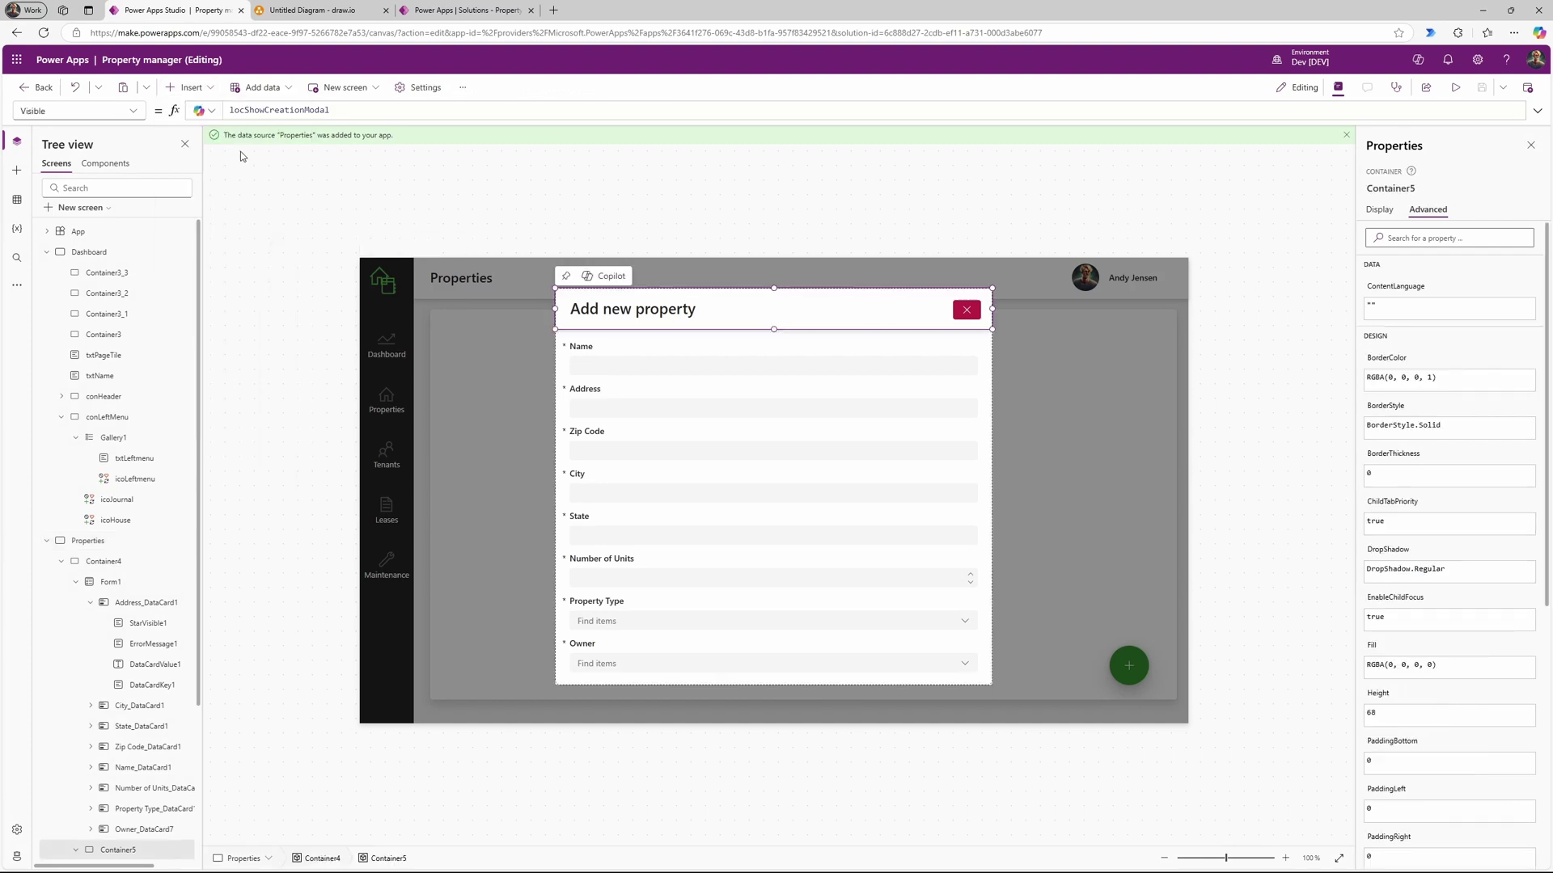
pyautogui.click(209, 90)
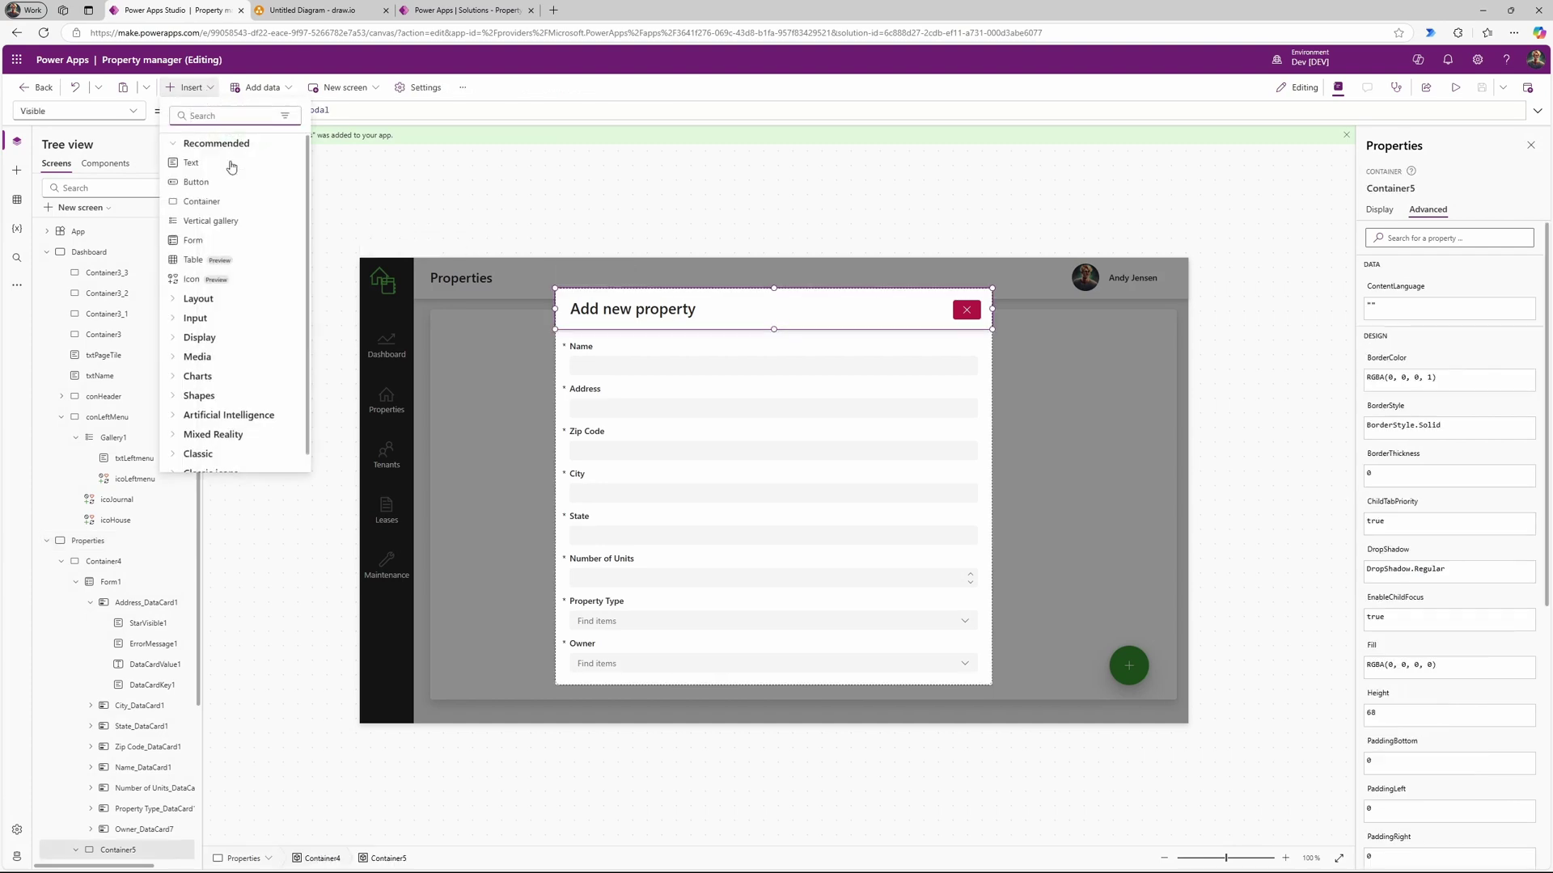
# Step: Insert a button beside the red close button in the Add new property header and give it the Save icon
pyautogui.press('Escape')
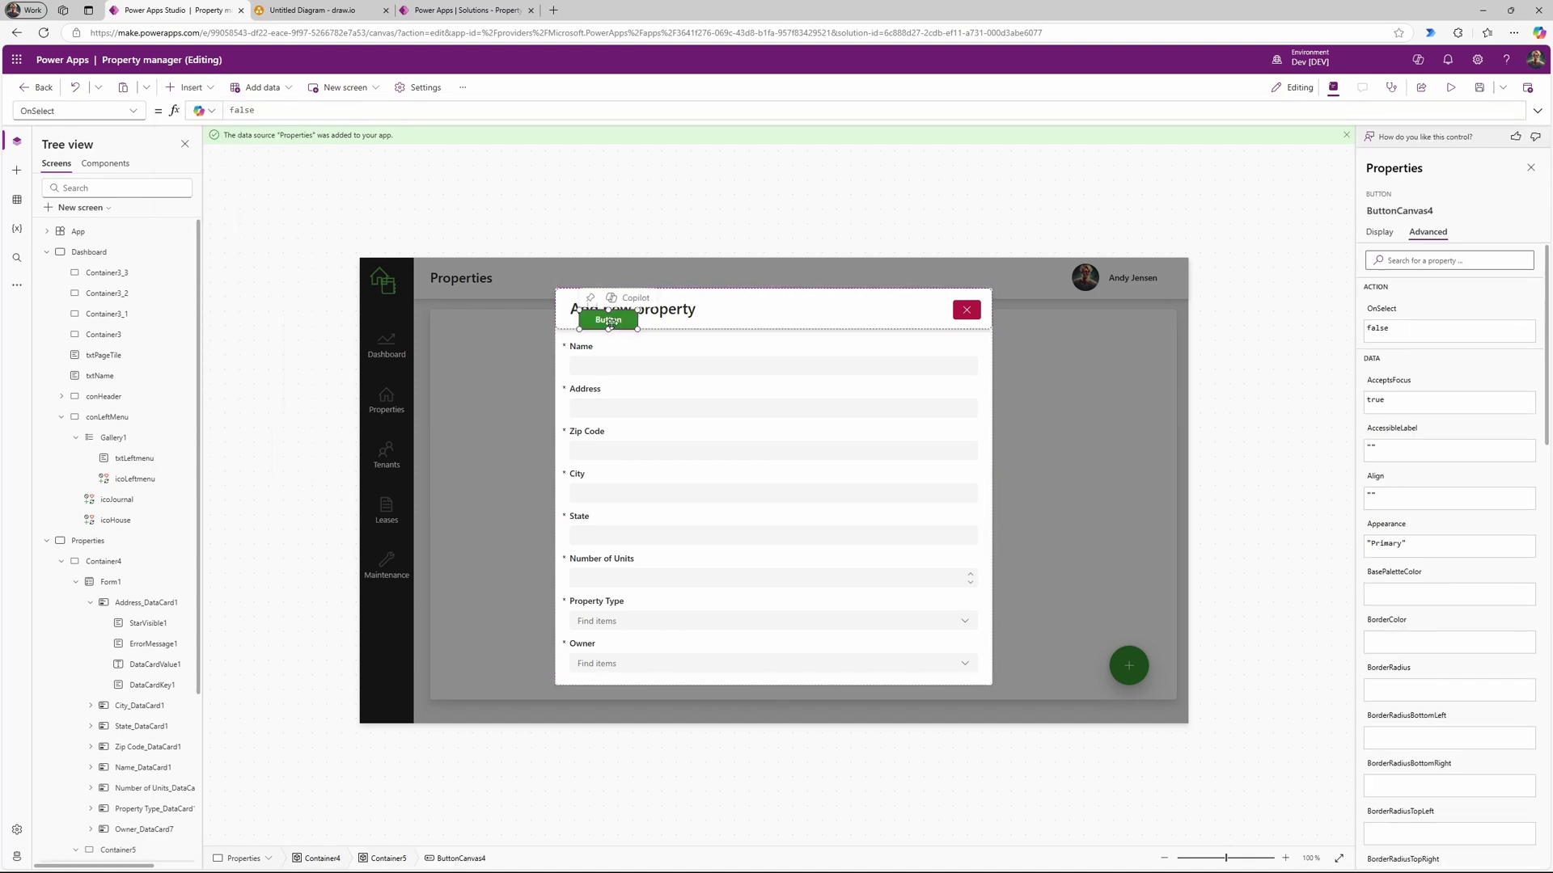
pyautogui.moveTo(608, 320); pyautogui.dragTo(909, 313)
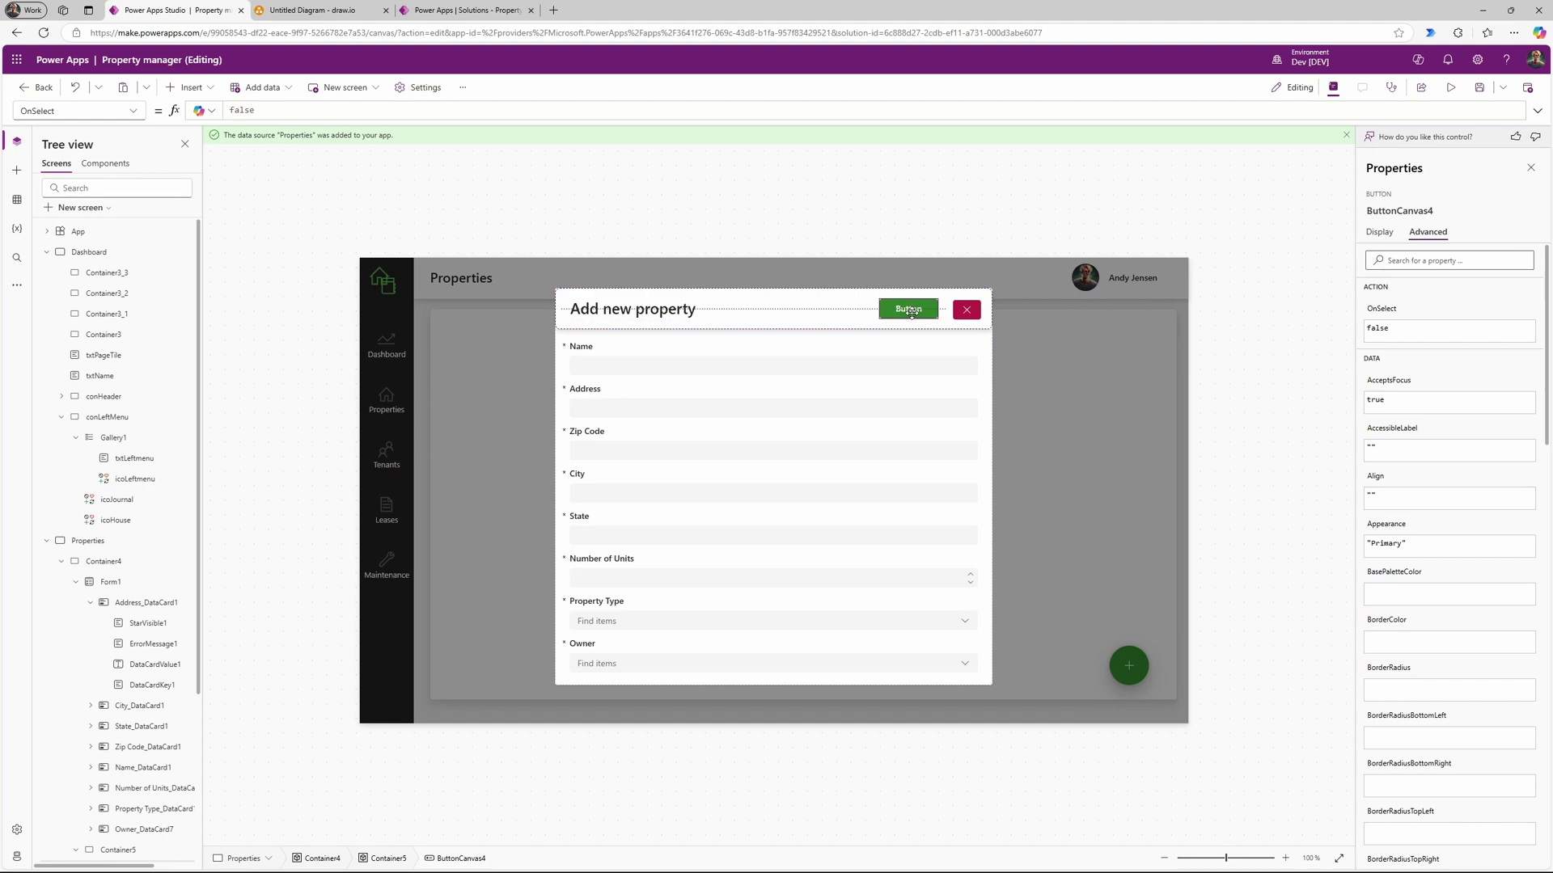
pyautogui.click(1388, 236)
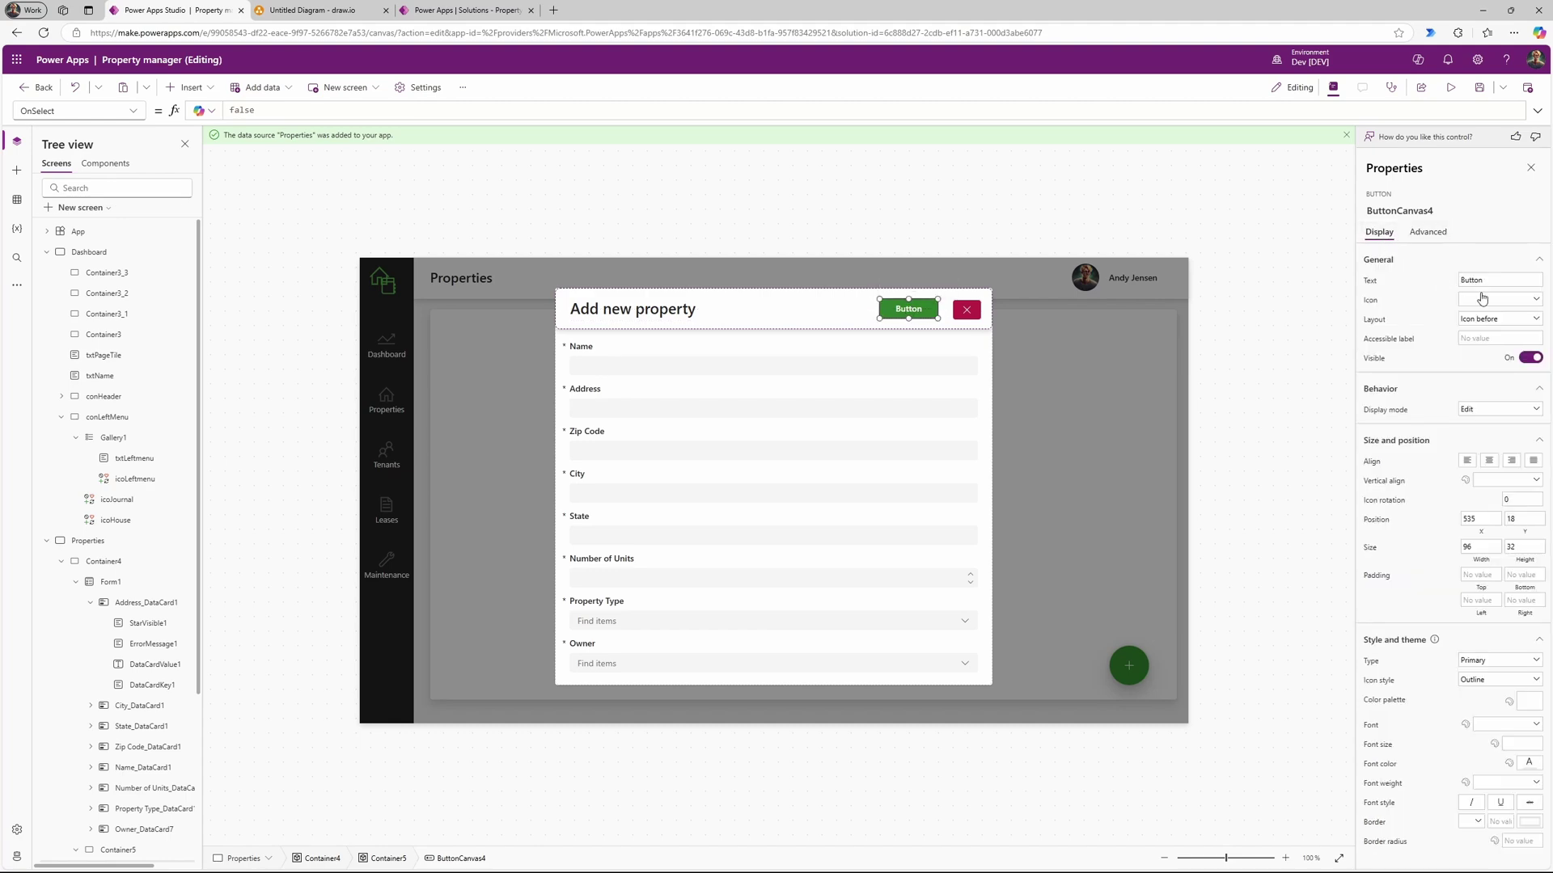
pyautogui.click(1534, 299)
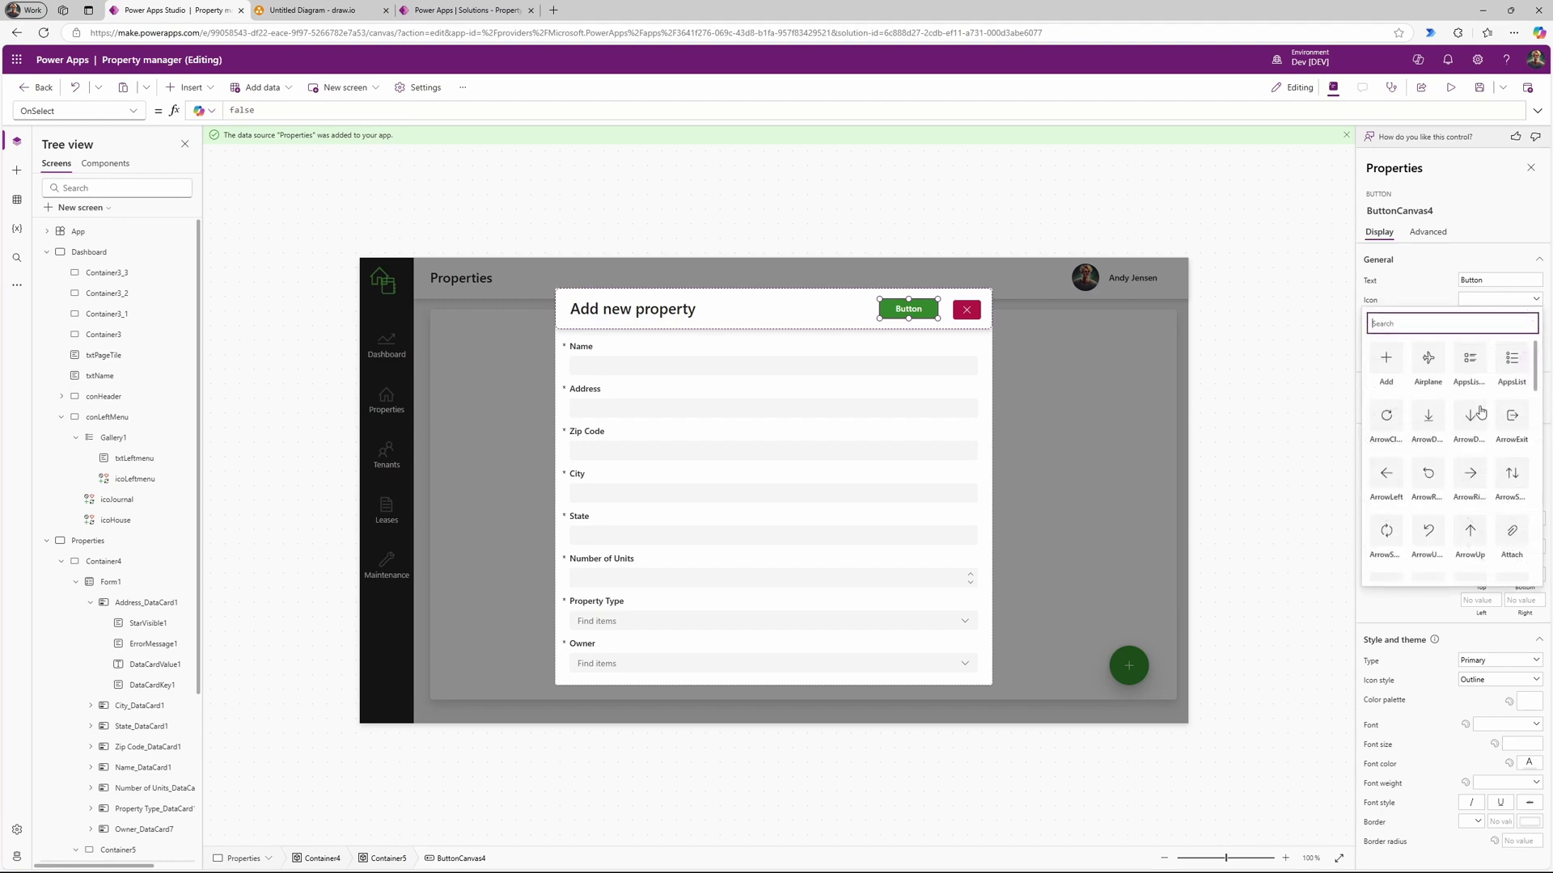
pyautogui.scroll(-3, 1464, 437)
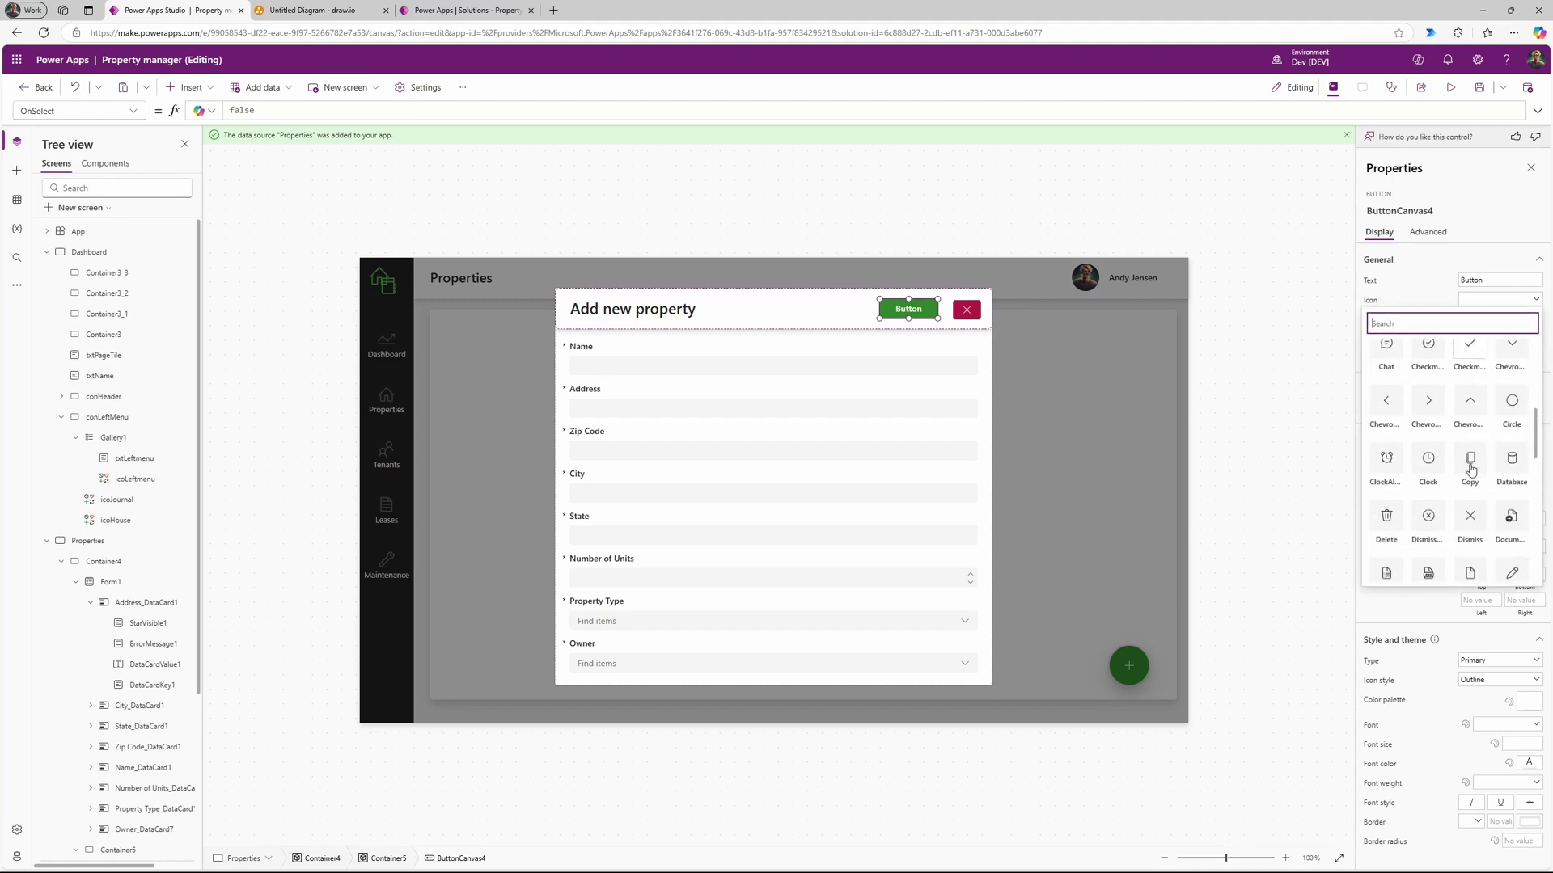
pyautogui.scroll(-3, 1468, 473)
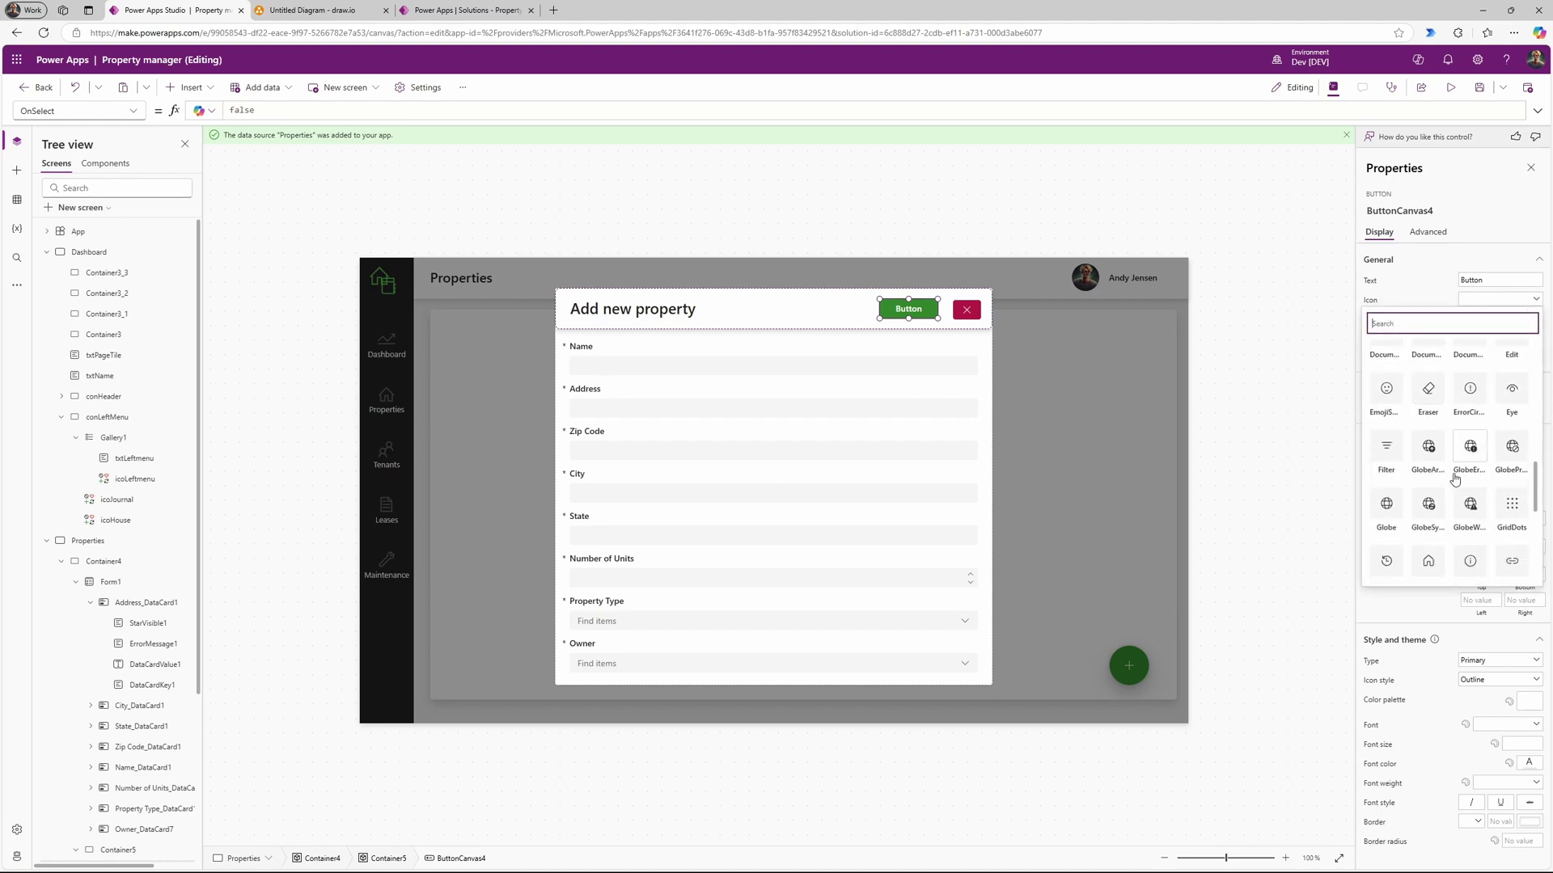
pyautogui.write('sa')
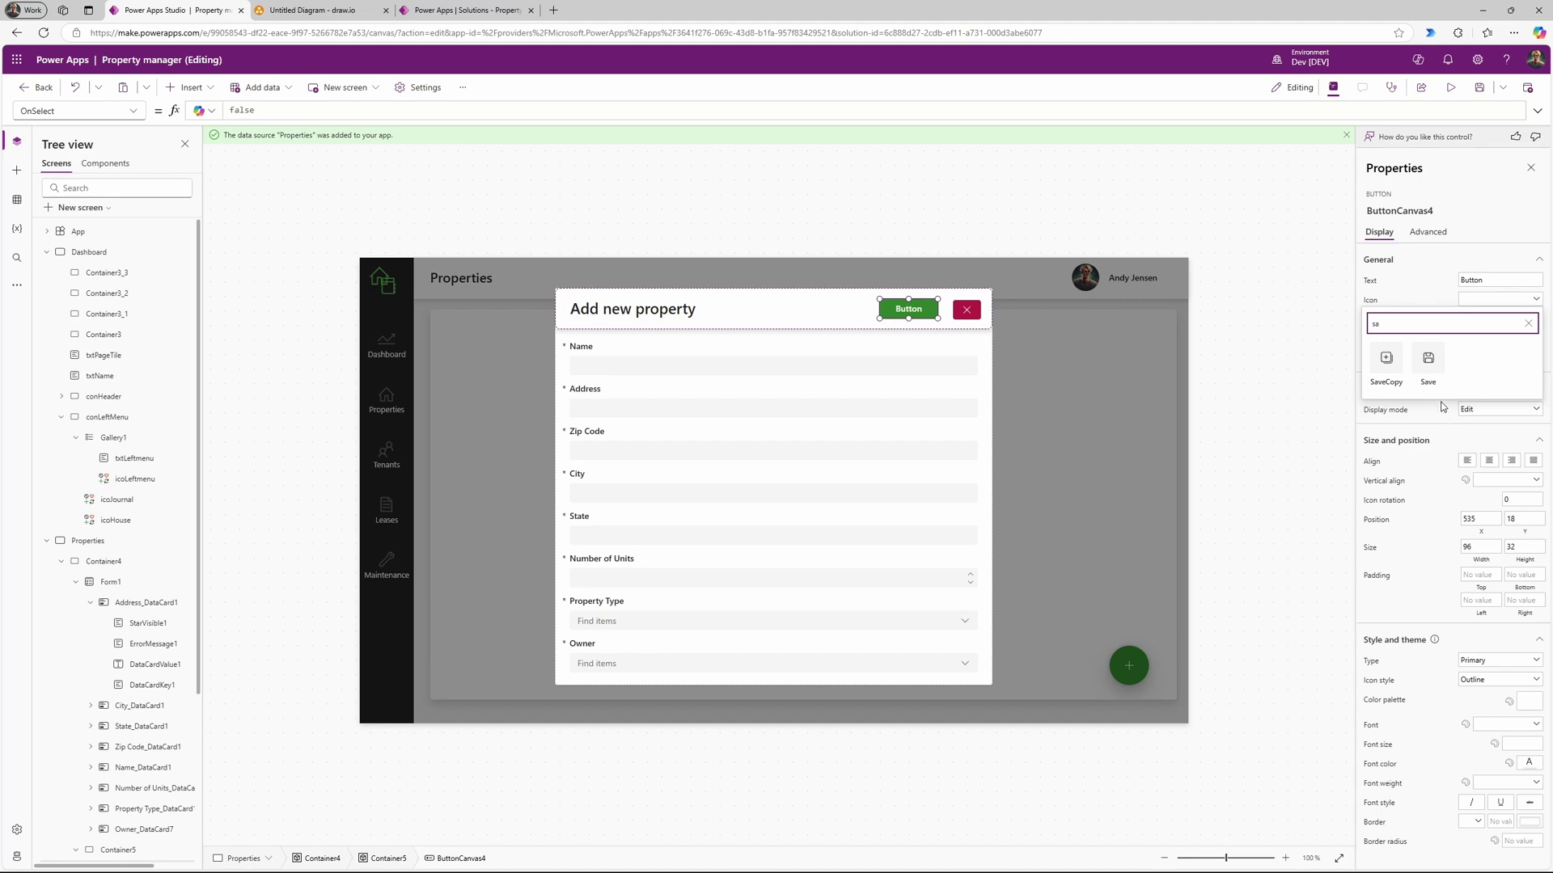
pyautogui.click(1428, 361)
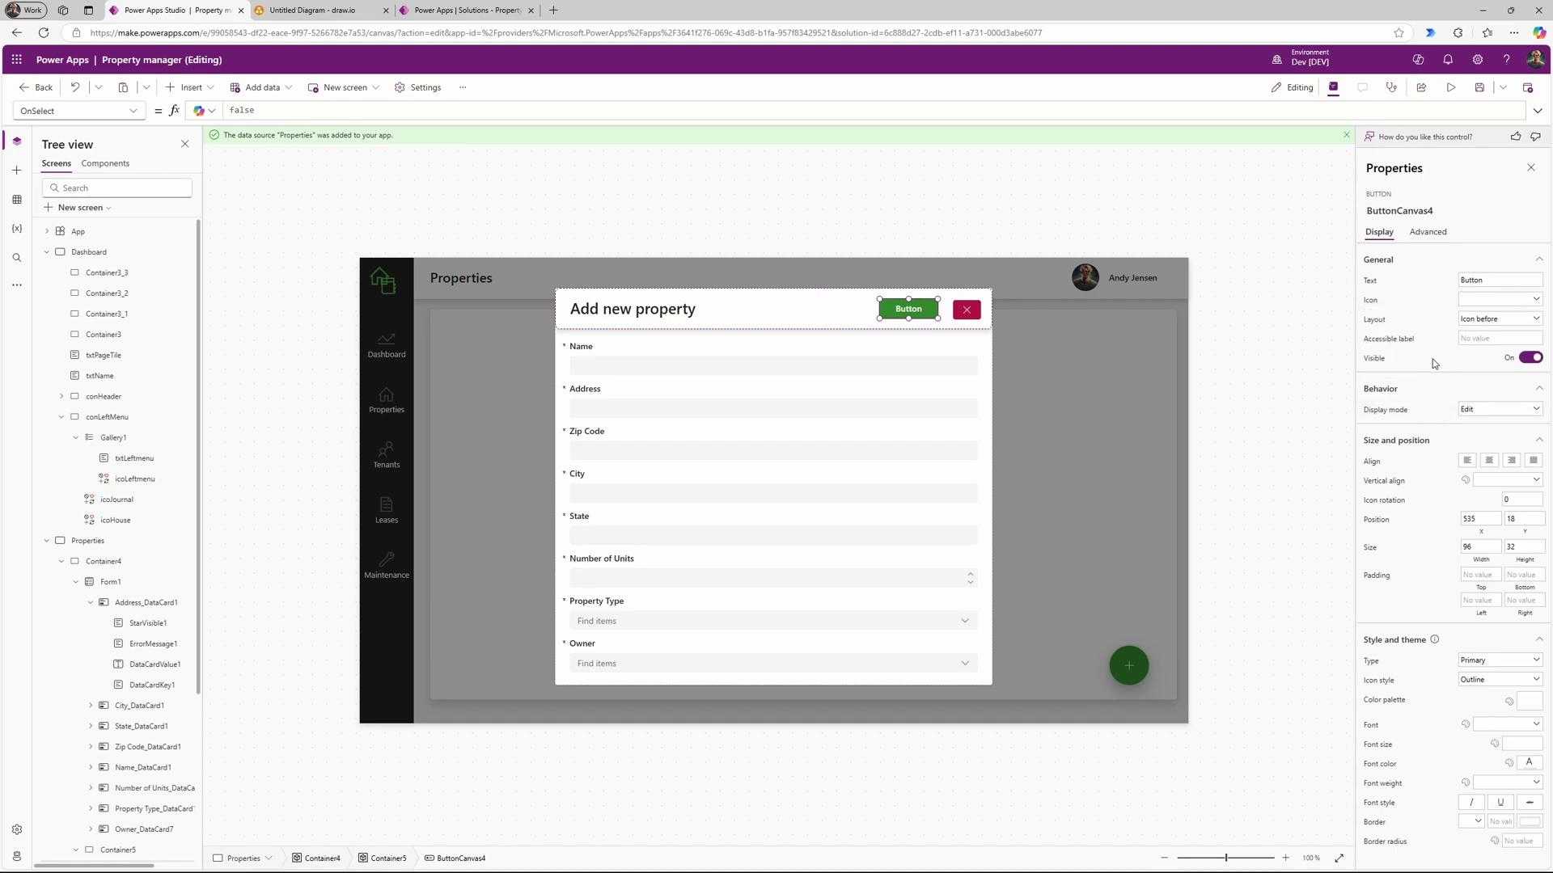
# Step: Set the save button's layout to Icon only and shrink it to about 44 by 34
pyautogui.click(1503, 320)
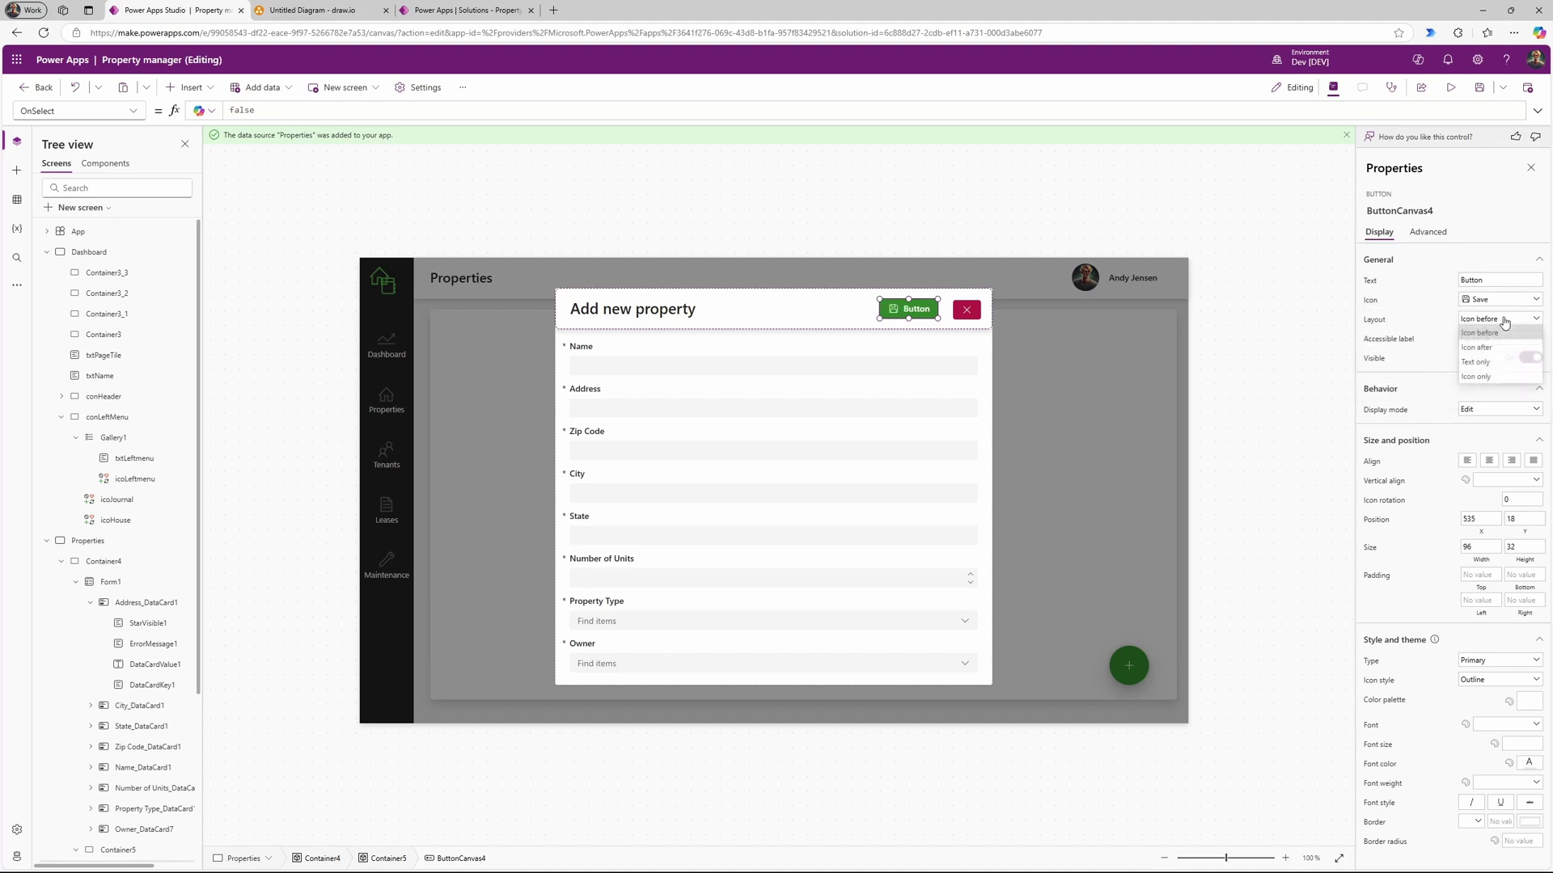
pyautogui.click(1488, 376)
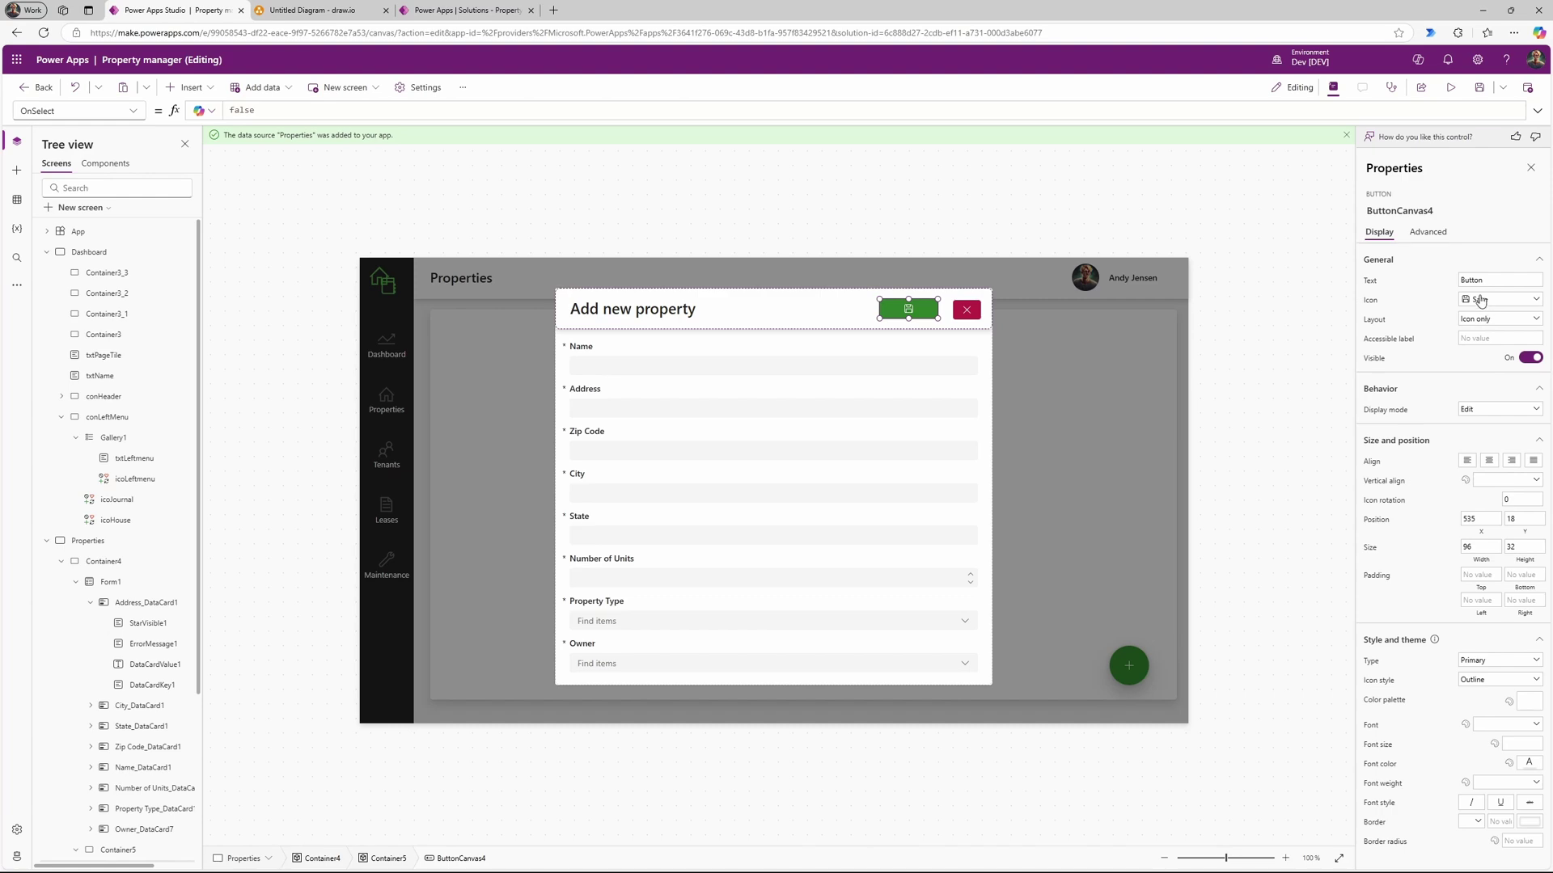
pyautogui.moveTo(880, 319); pyautogui.dragTo(910, 321)
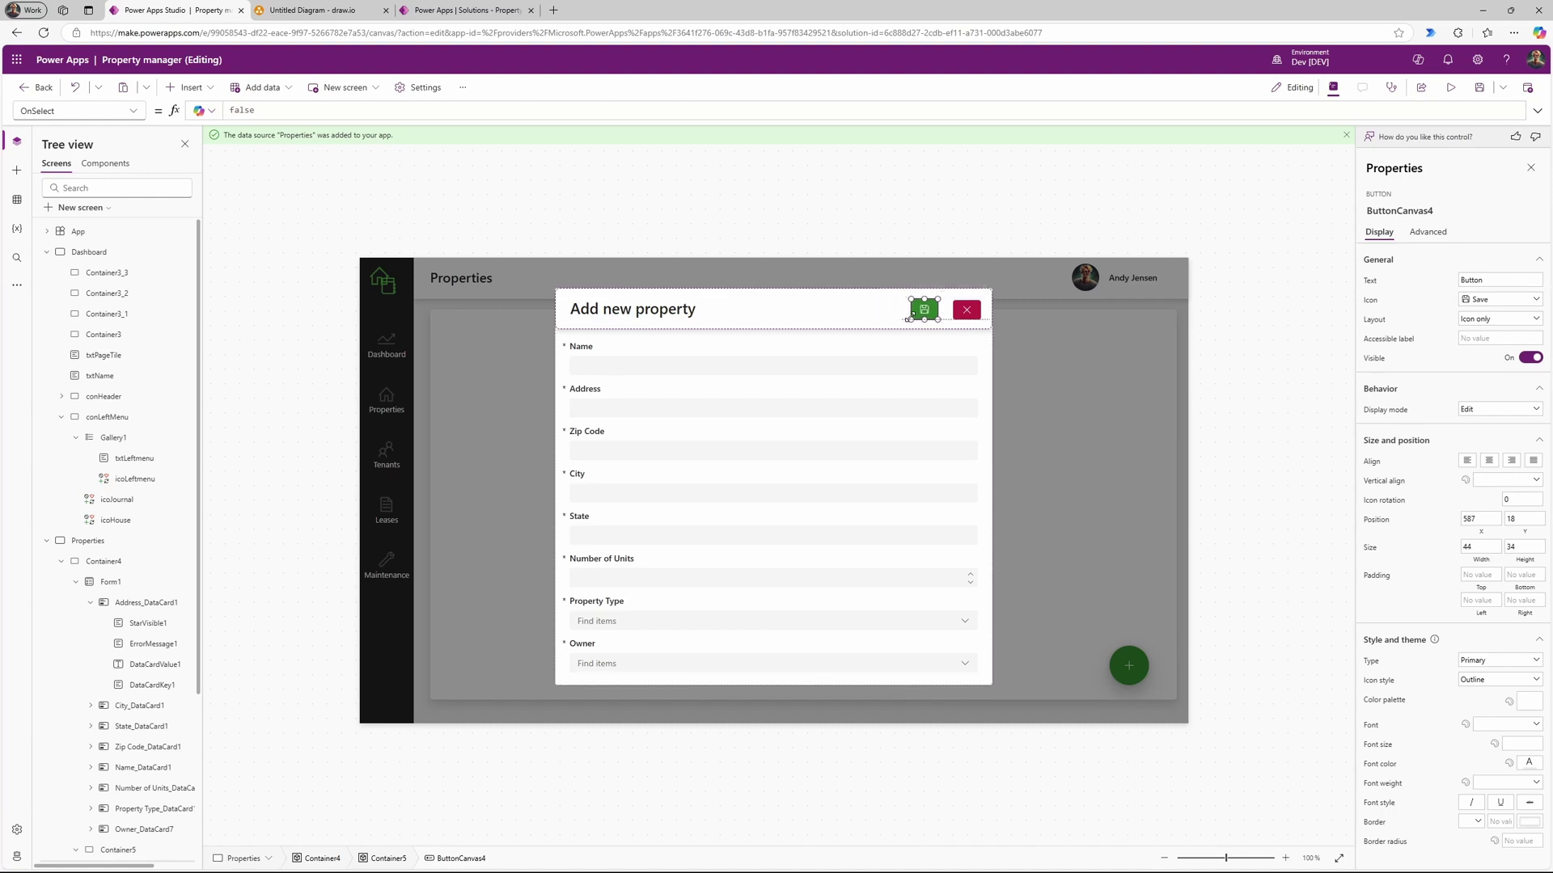
# Step: Try the Outline, Subtle and Transparent types on the save button and return it to Primary
pyautogui.click(1523, 662)
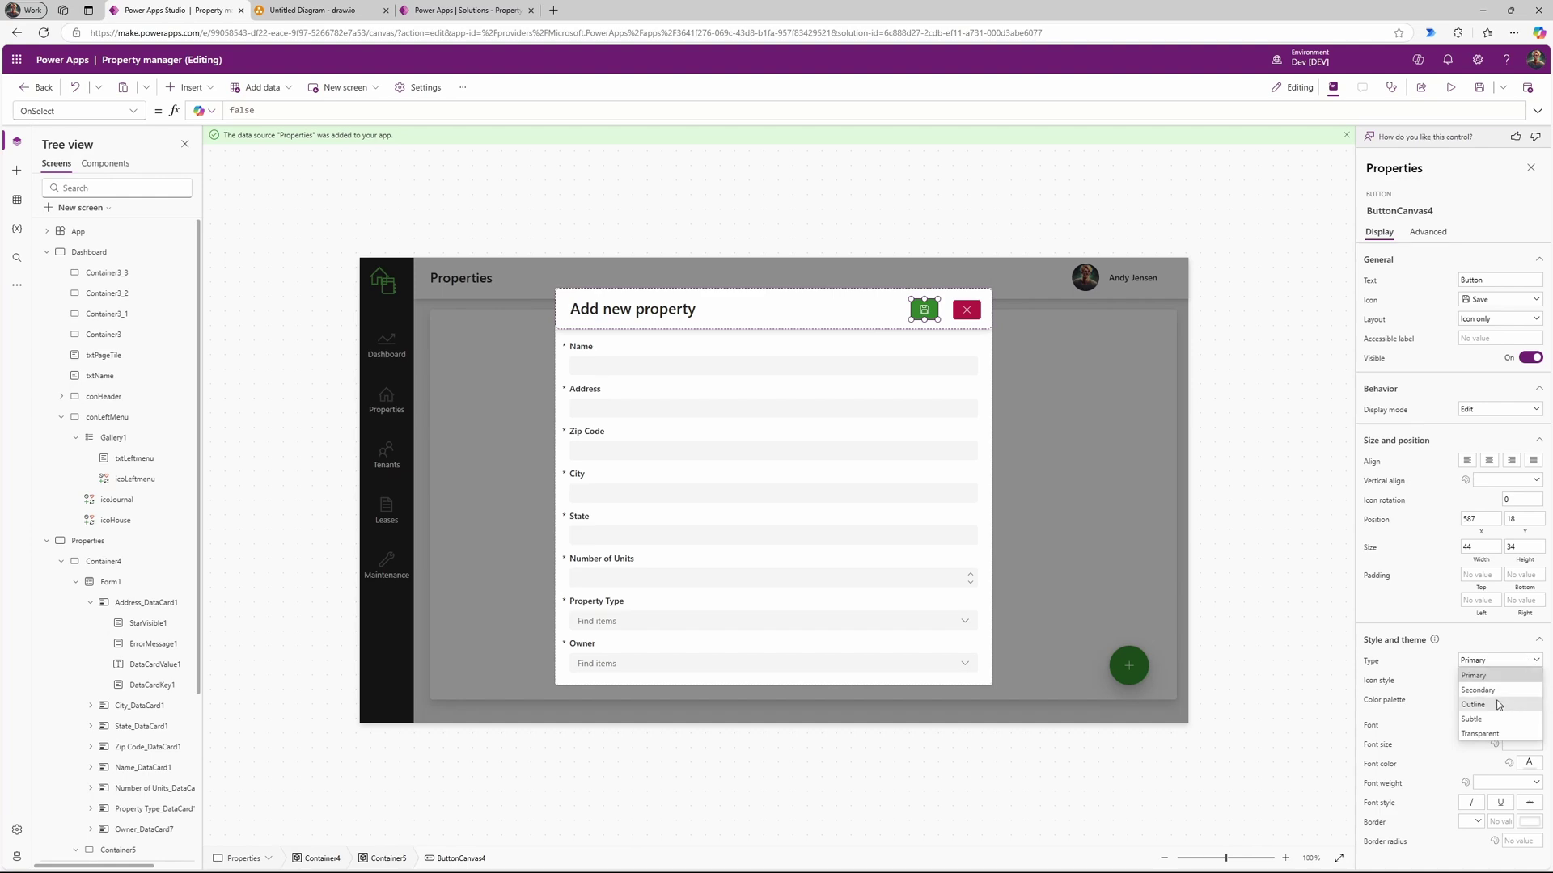
pyautogui.click(1498, 705)
pyautogui.click(1487, 663)
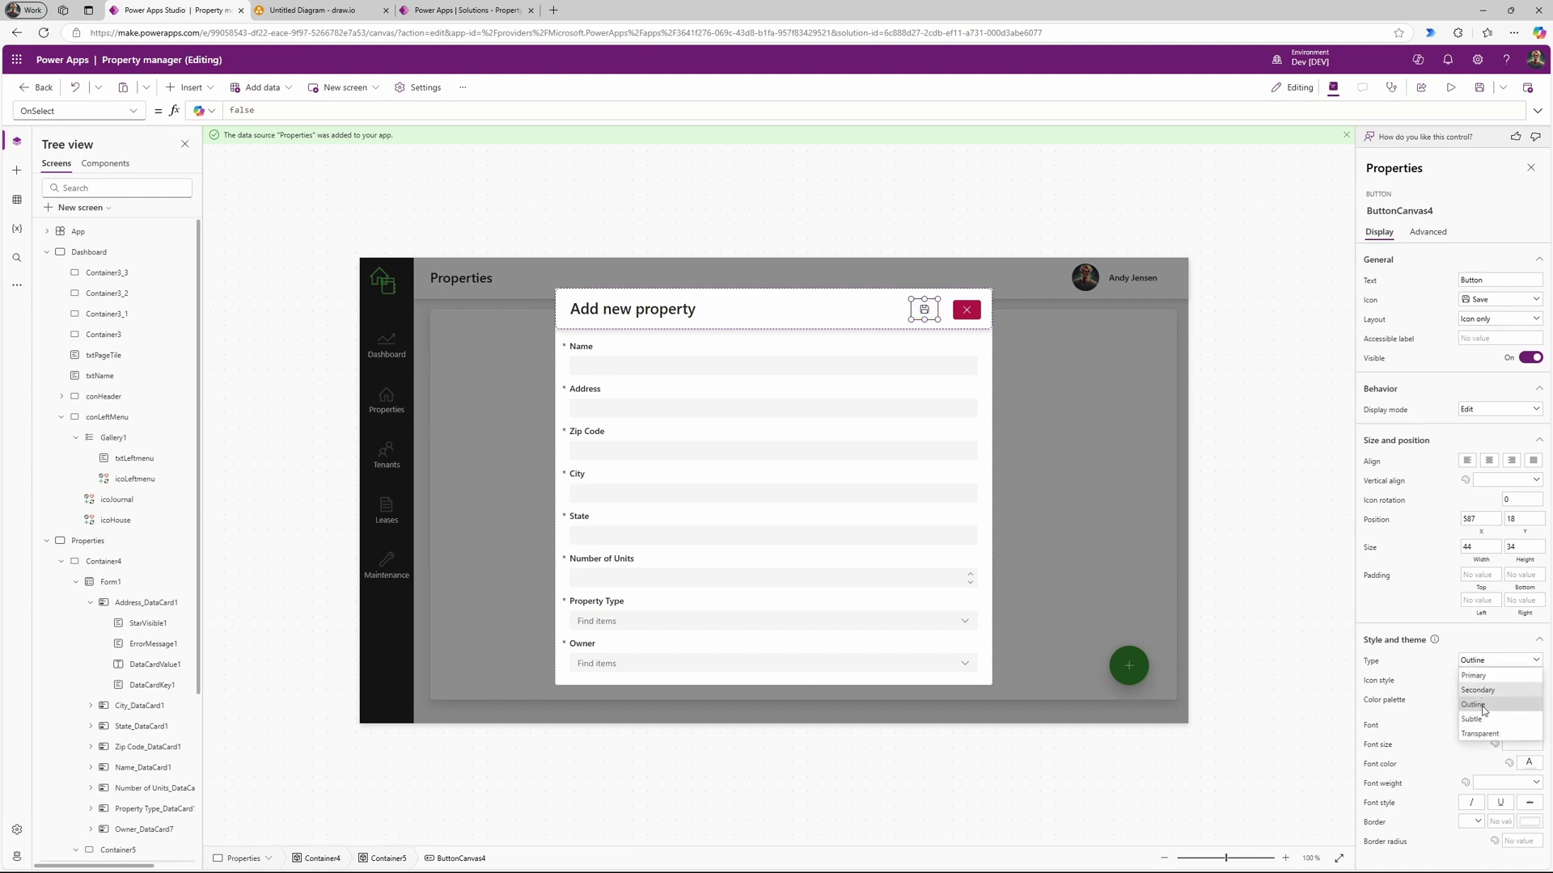
pyautogui.click(1485, 719)
pyautogui.click(1485, 663)
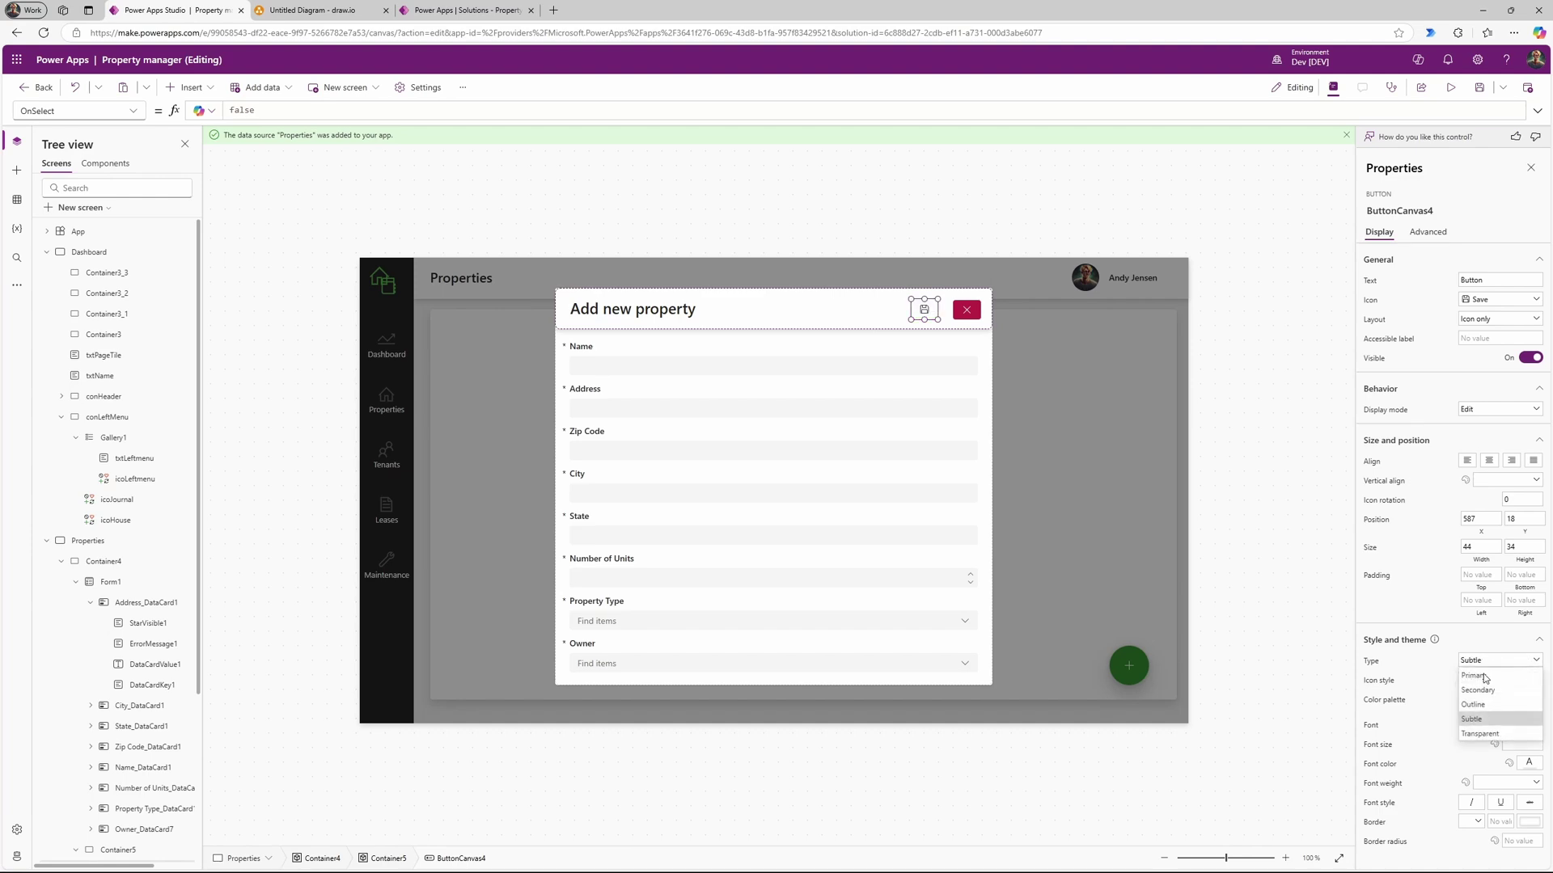
pyautogui.click(1493, 736)
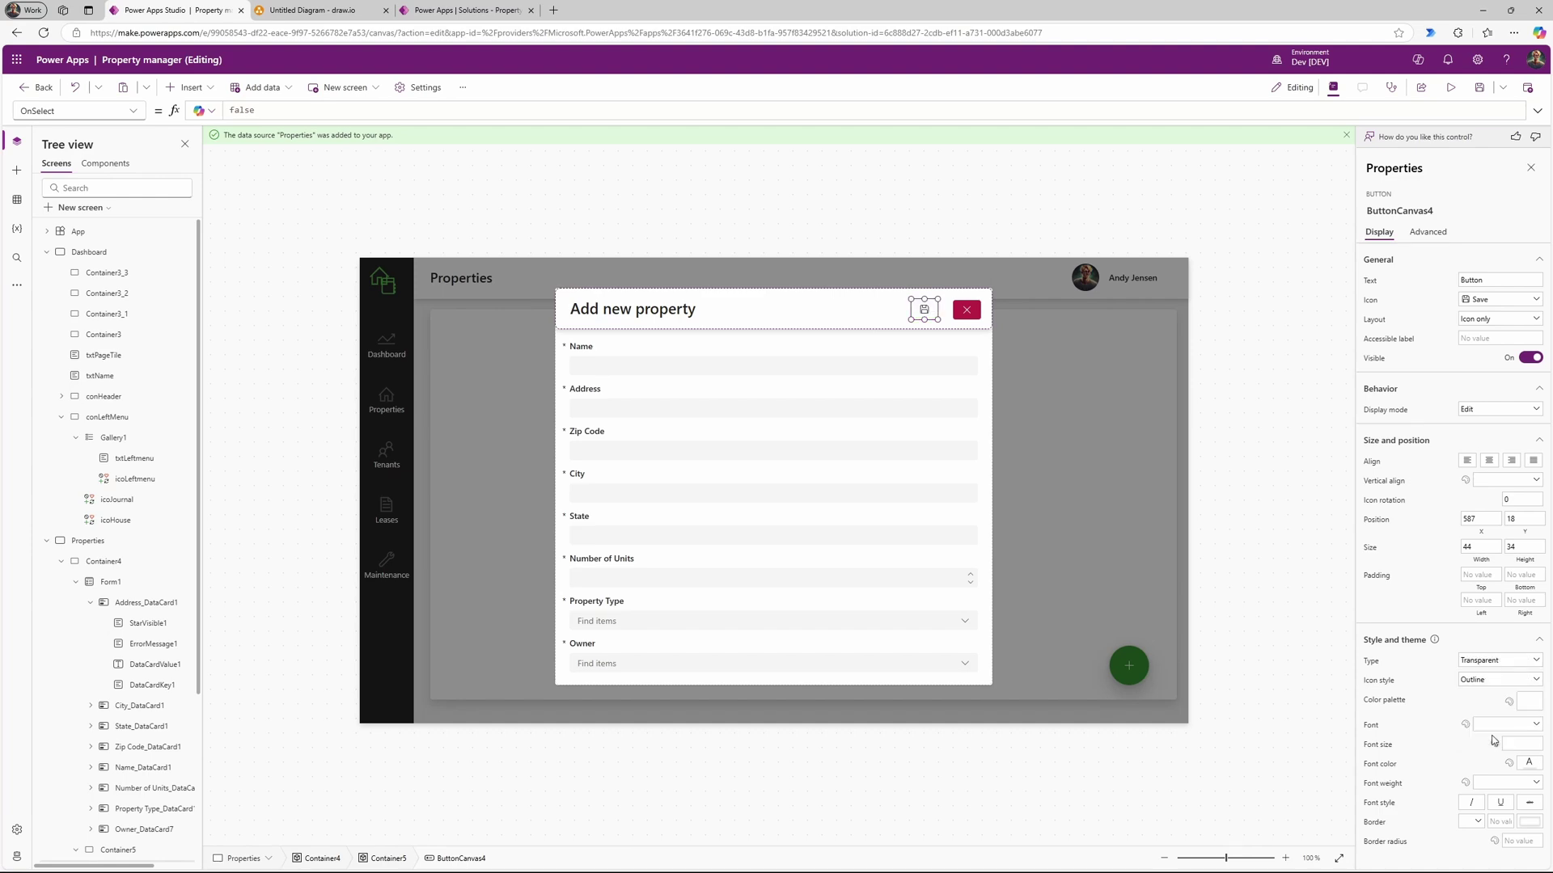
pyautogui.click(1473, 662)
pyautogui.click(1473, 685)
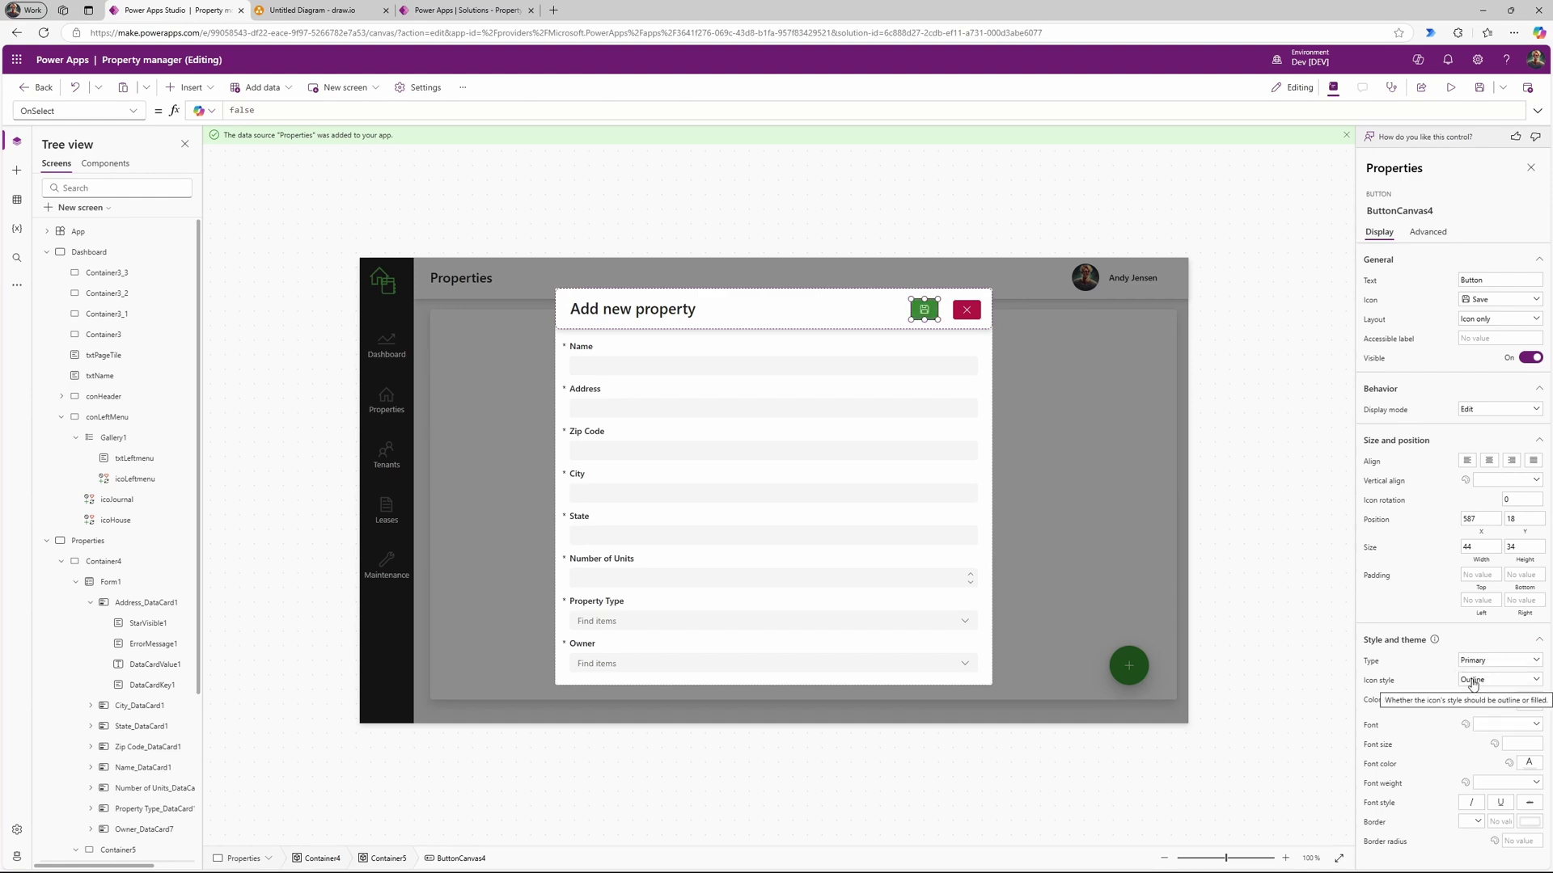
pyautogui.click(870, 308)
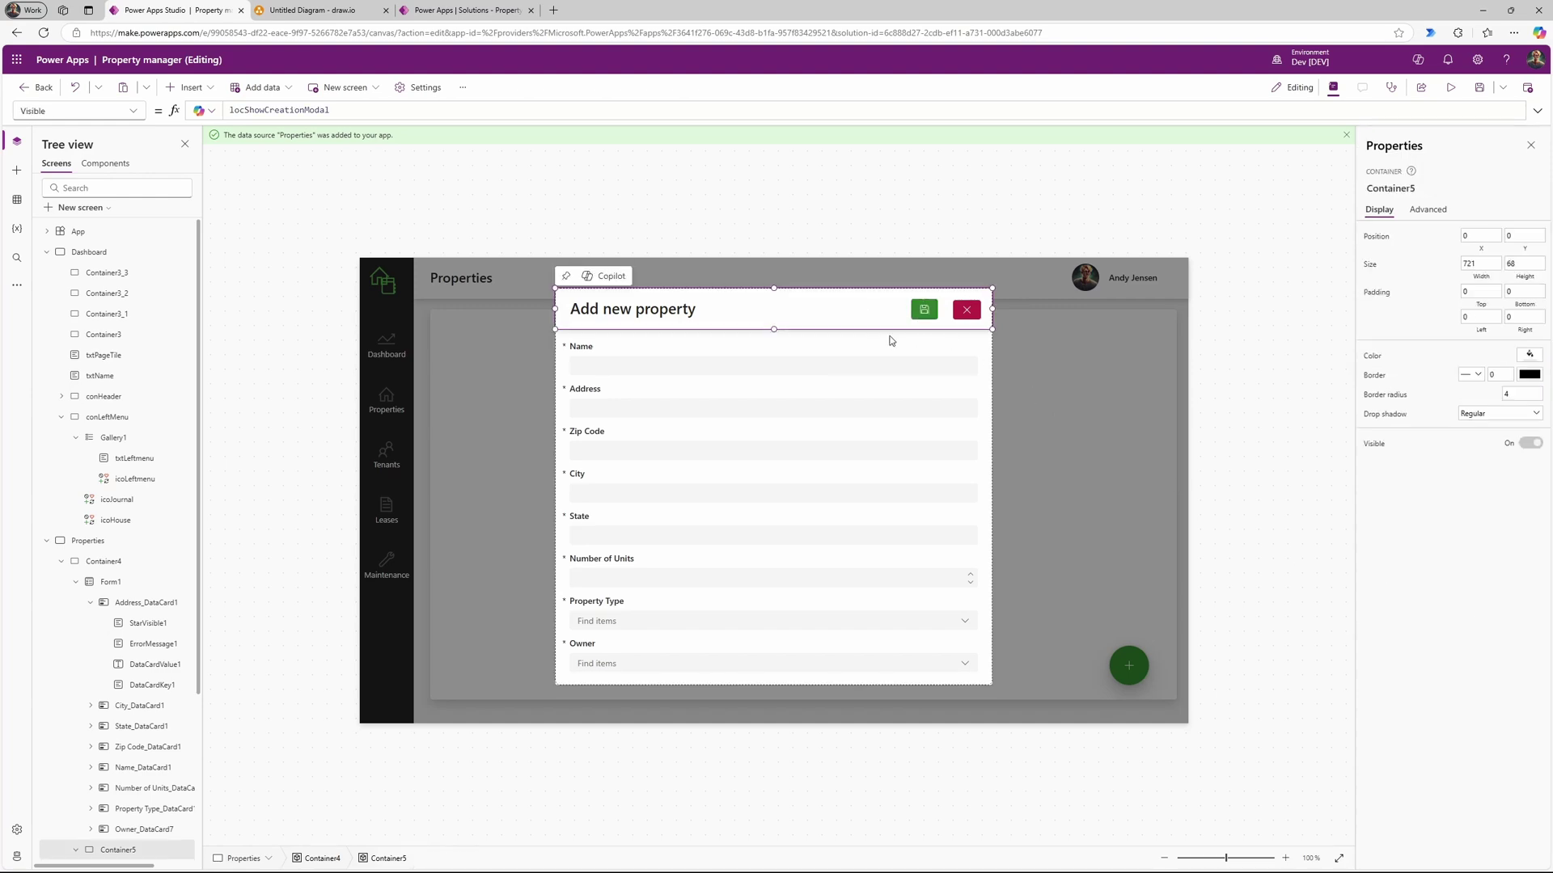
# Step: Set the save button's OnSelect formula to SubmitForm(Form1)
pyautogui.click(925, 311)
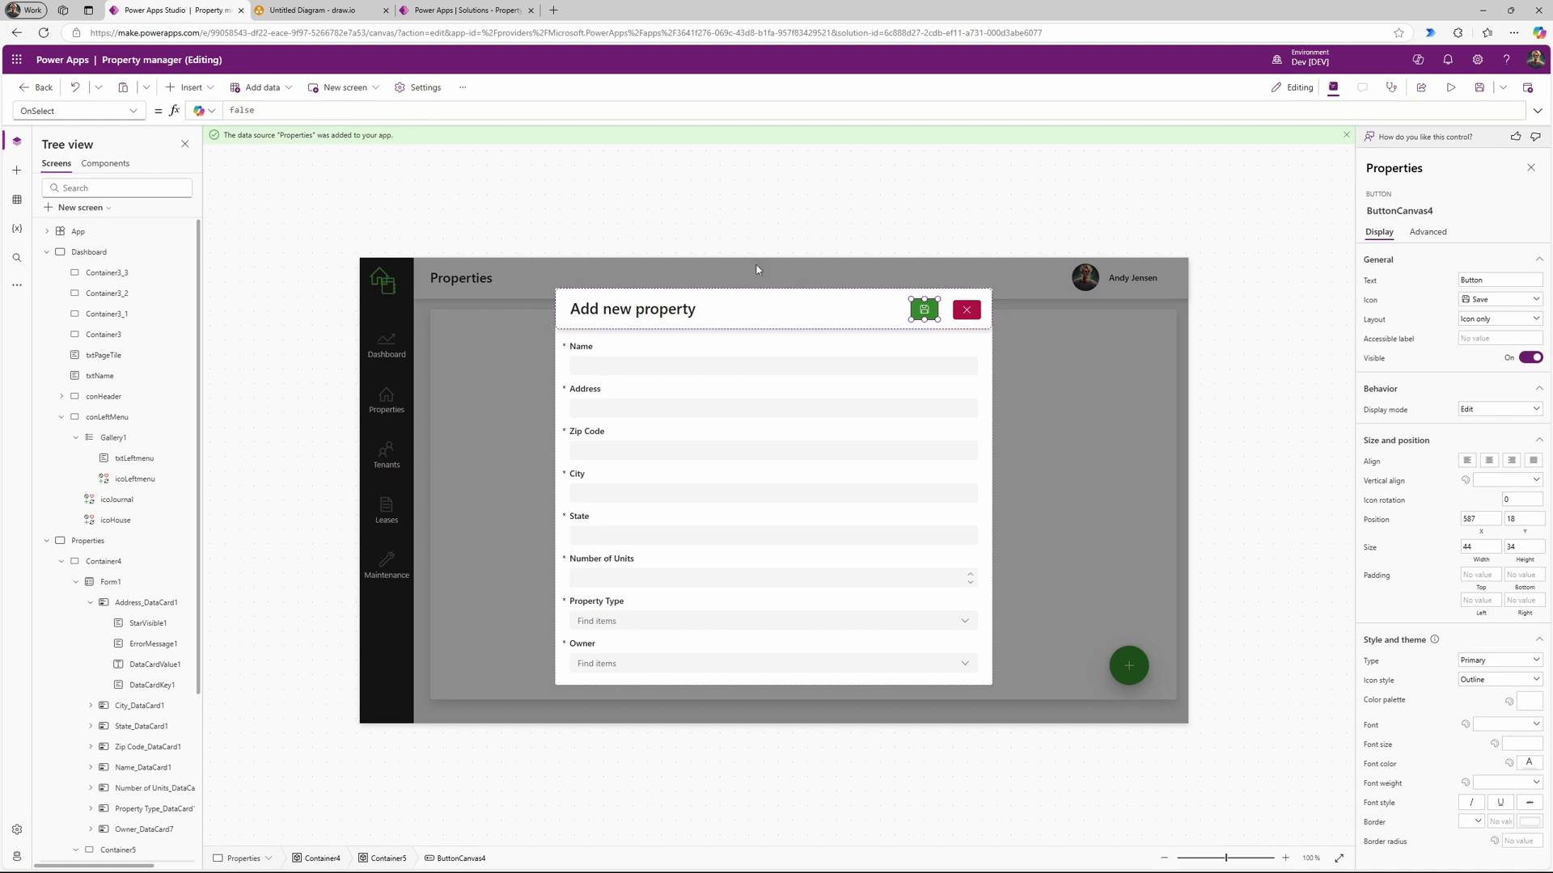
pyautogui.click(275, 111)
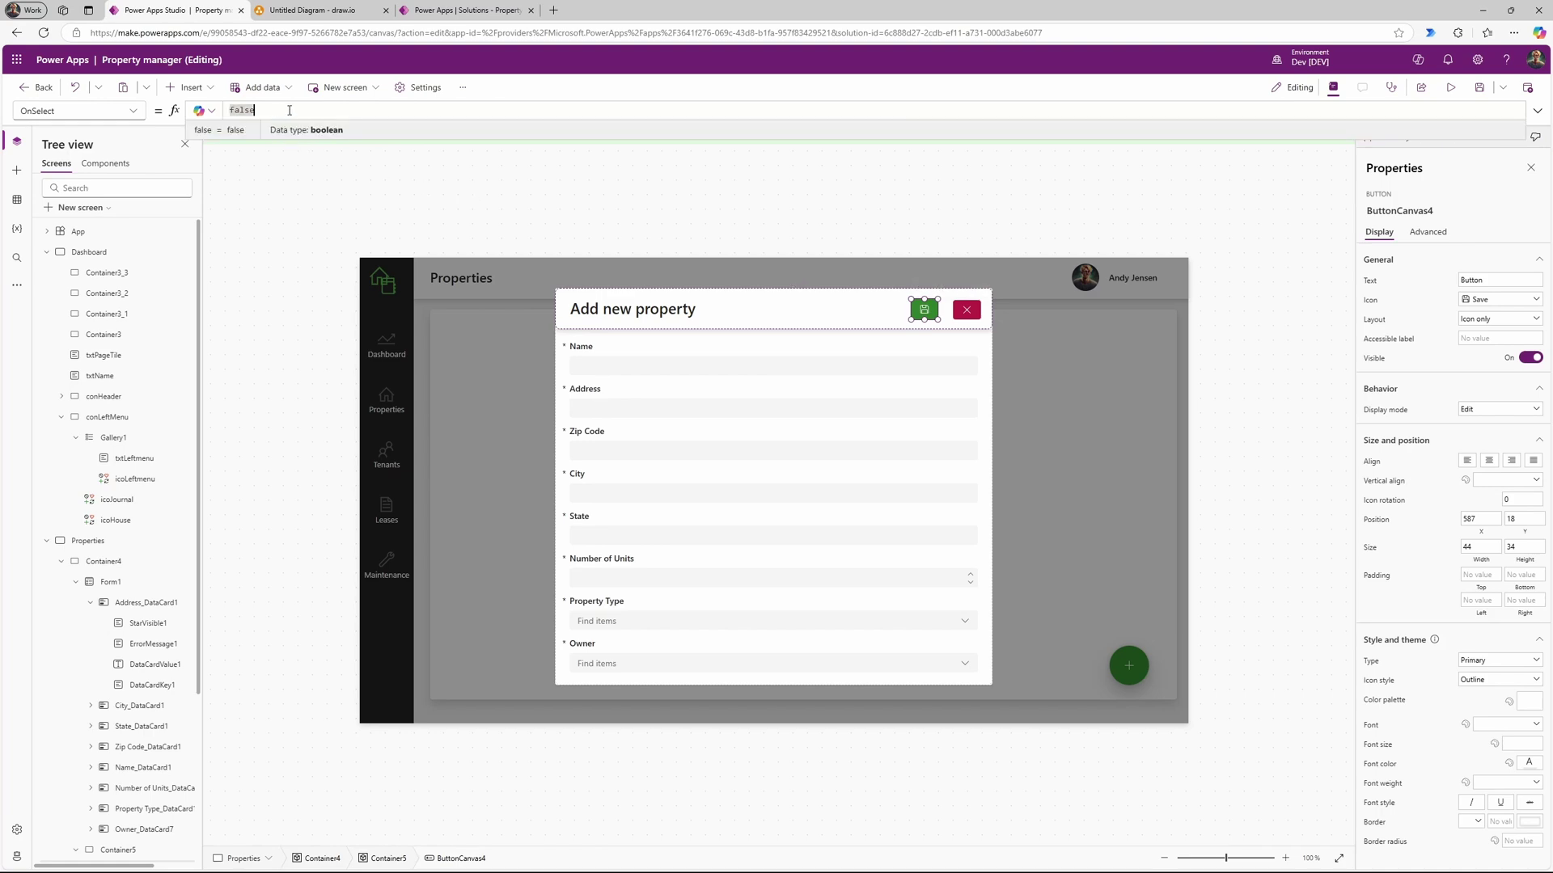
pyautogui.doubleClick(233, 109)
pyautogui.write('su')
pyautogui.press('Tab')
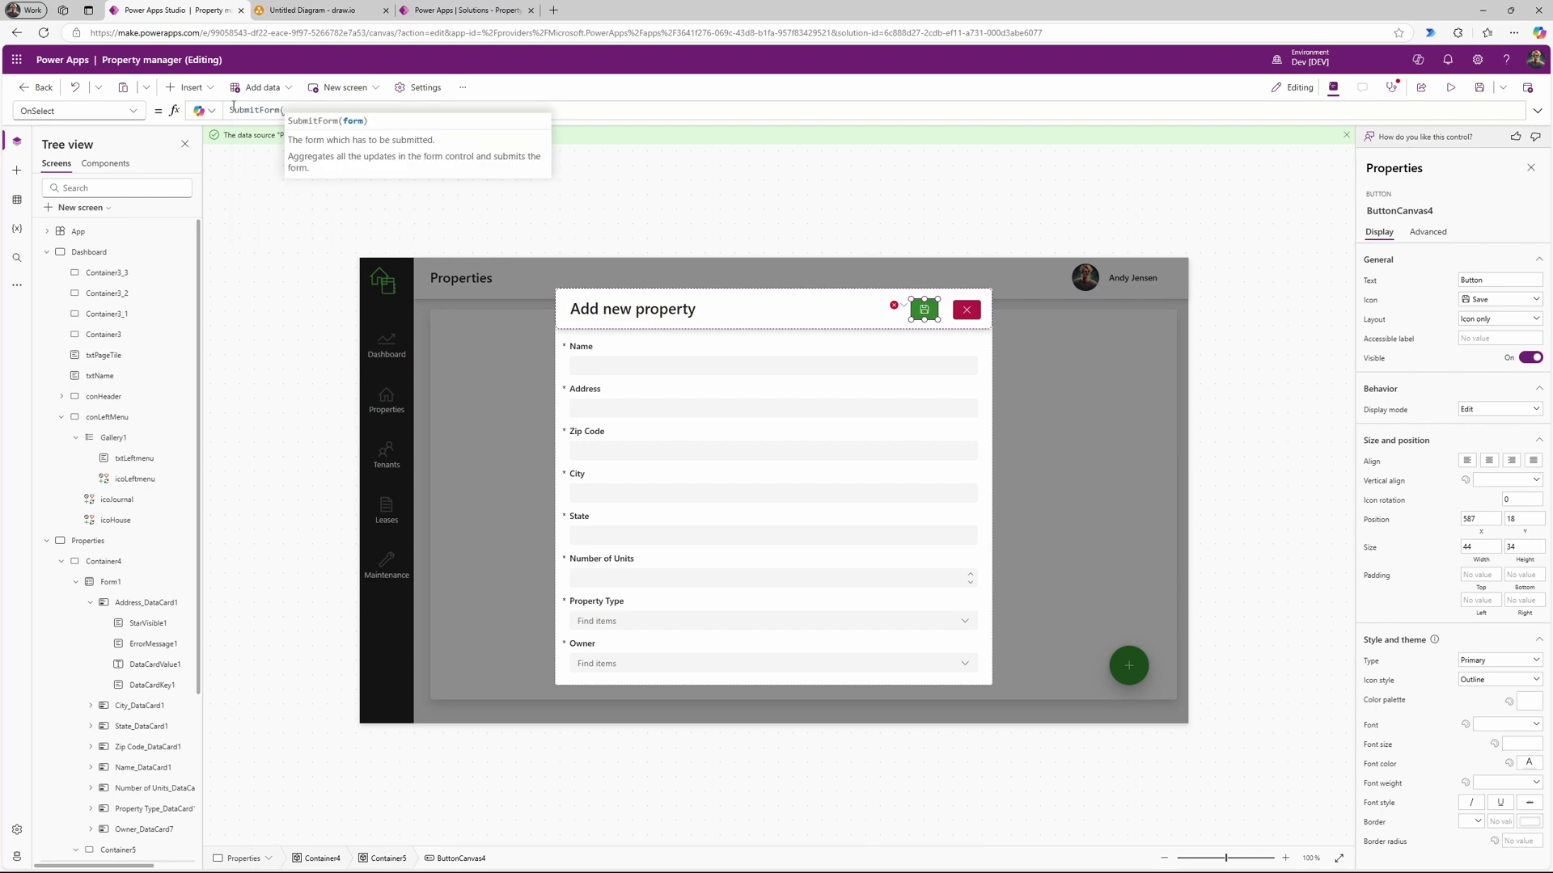
pyautogui.write('form')
pyautogui.press('Tab')
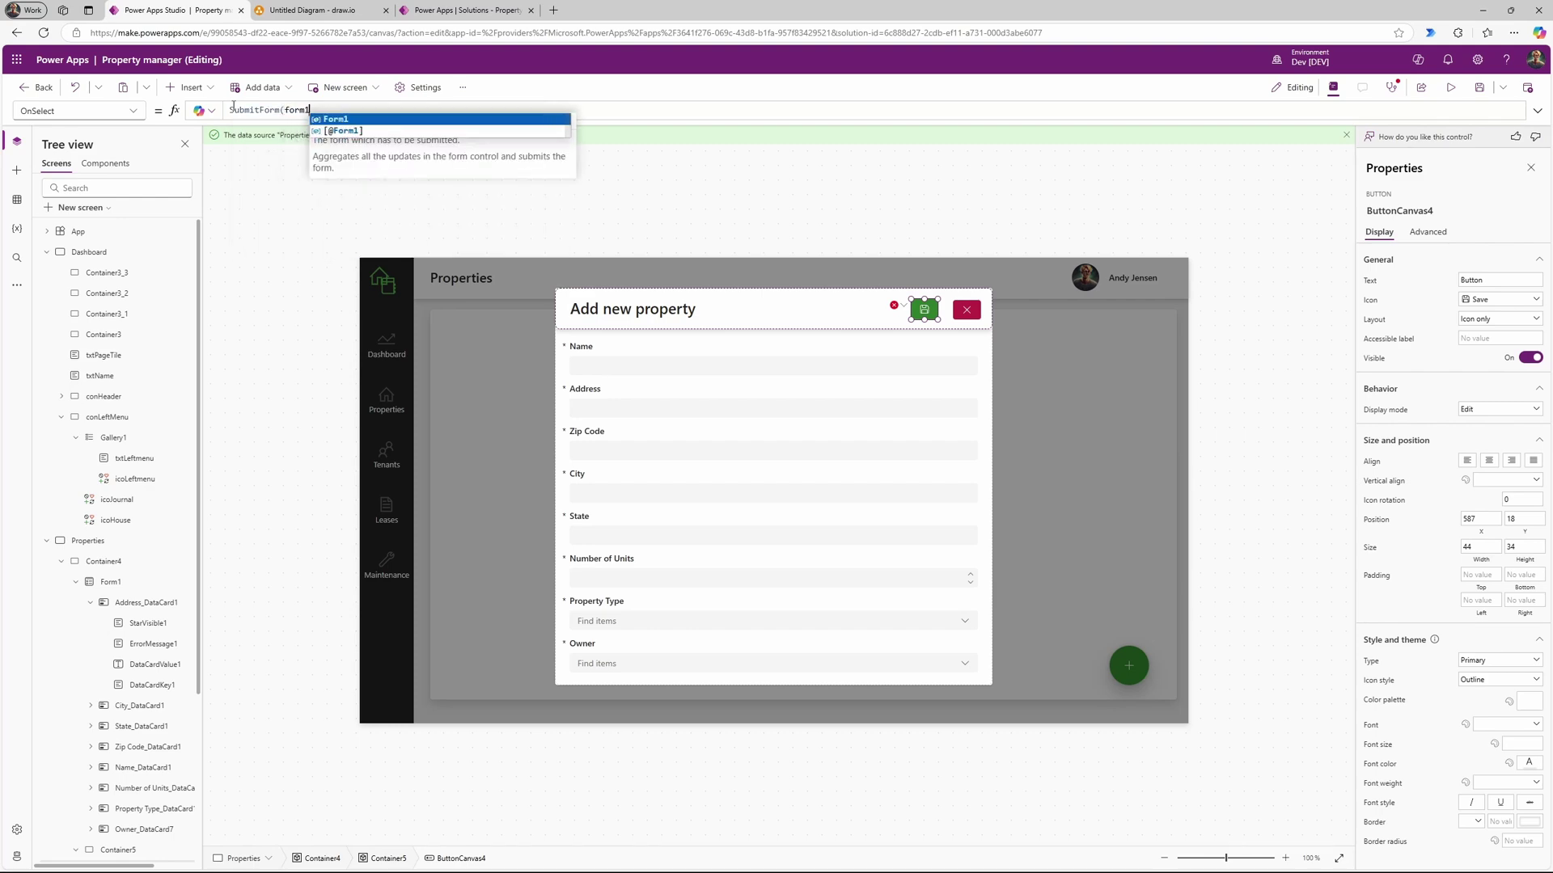
pyautogui.write(')')
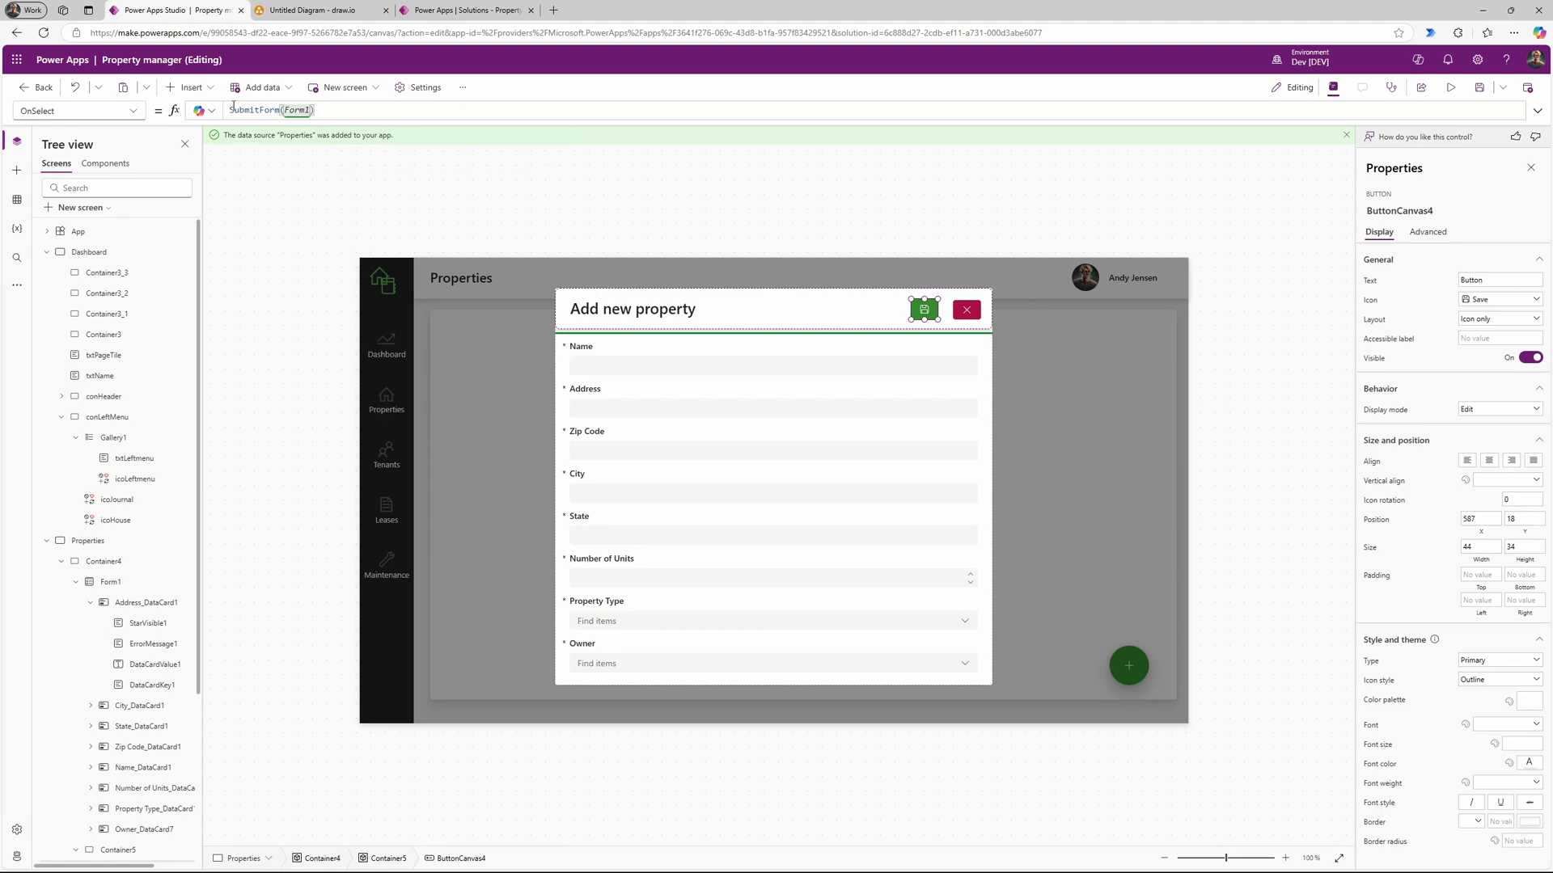
# Step: Append UpdateContext({locShowCreationModal:false}) to the save button's OnSelect formula, separated by a semicolon
pyautogui.write(';U')
pyautogui.press('Down')
pyautogui.press('Tab')
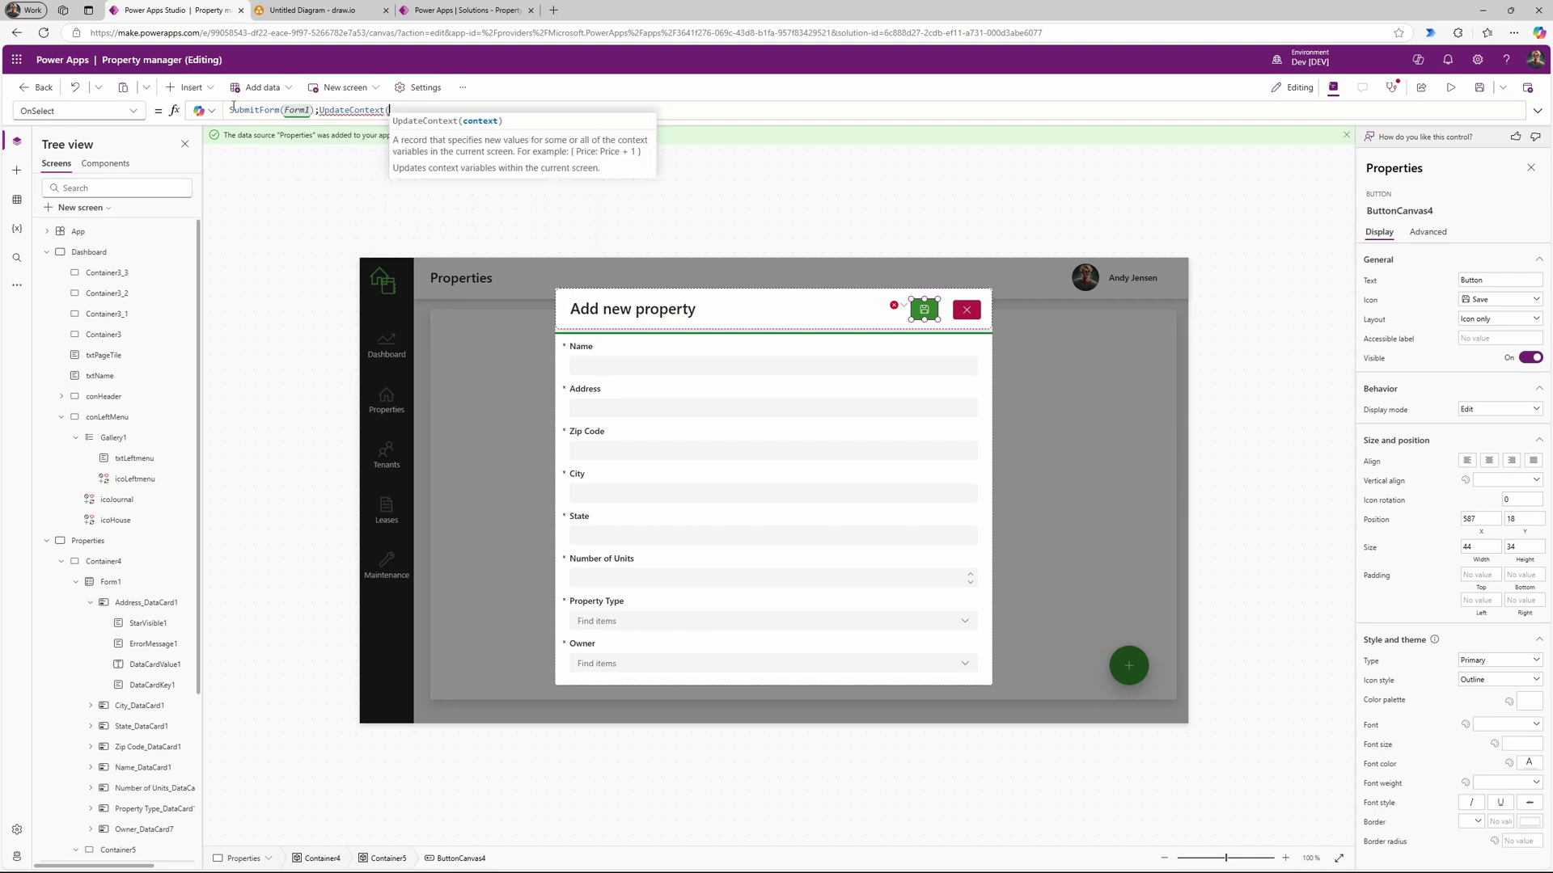
pyautogui.write('locShowCreationModal')
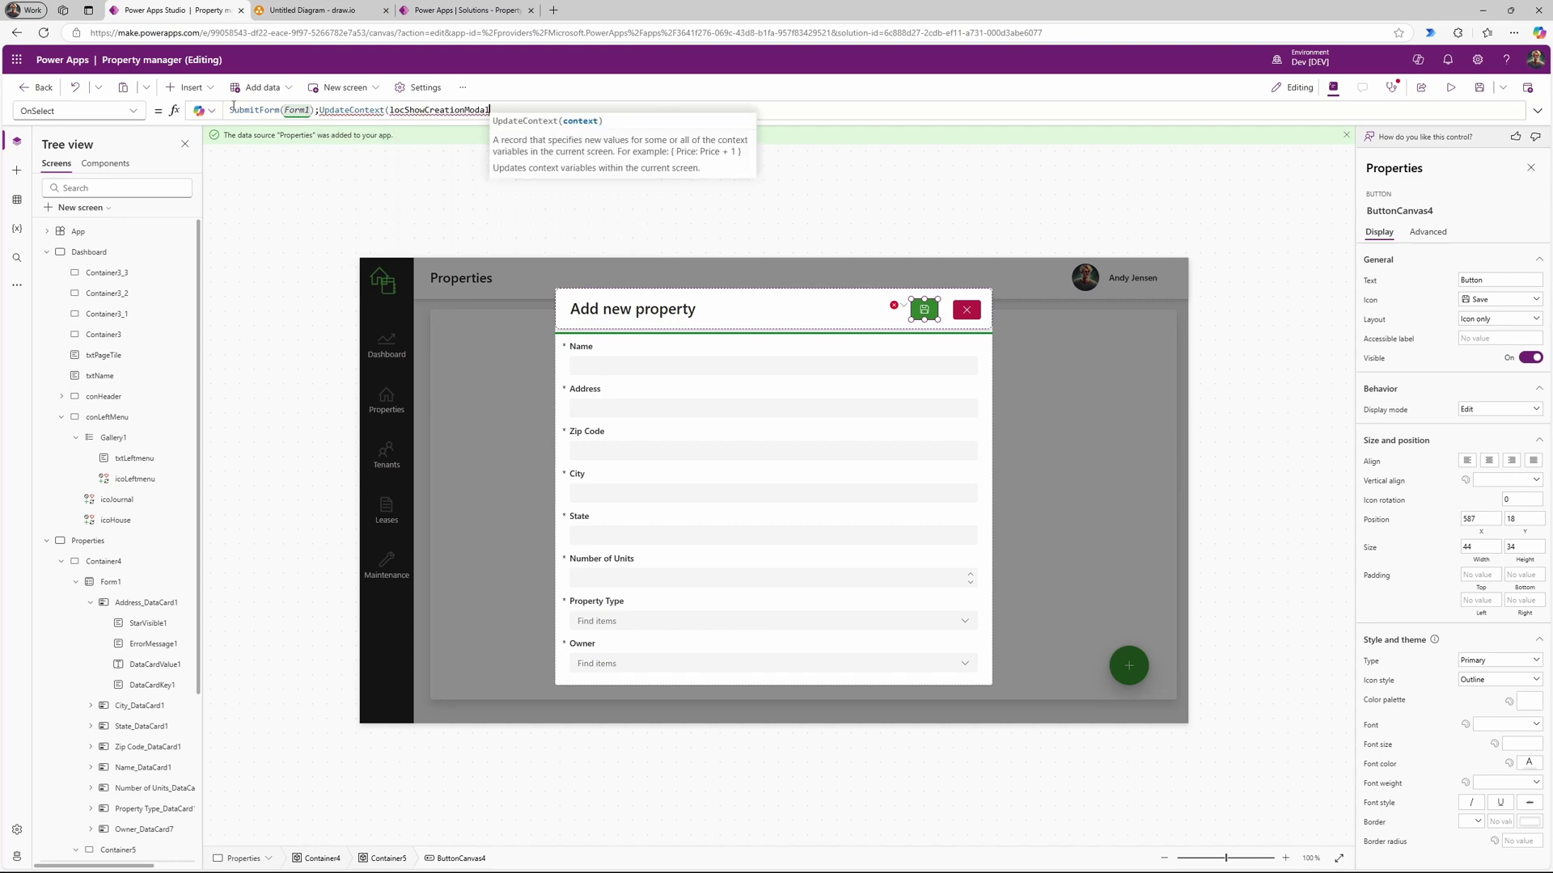
pyautogui.write(':')
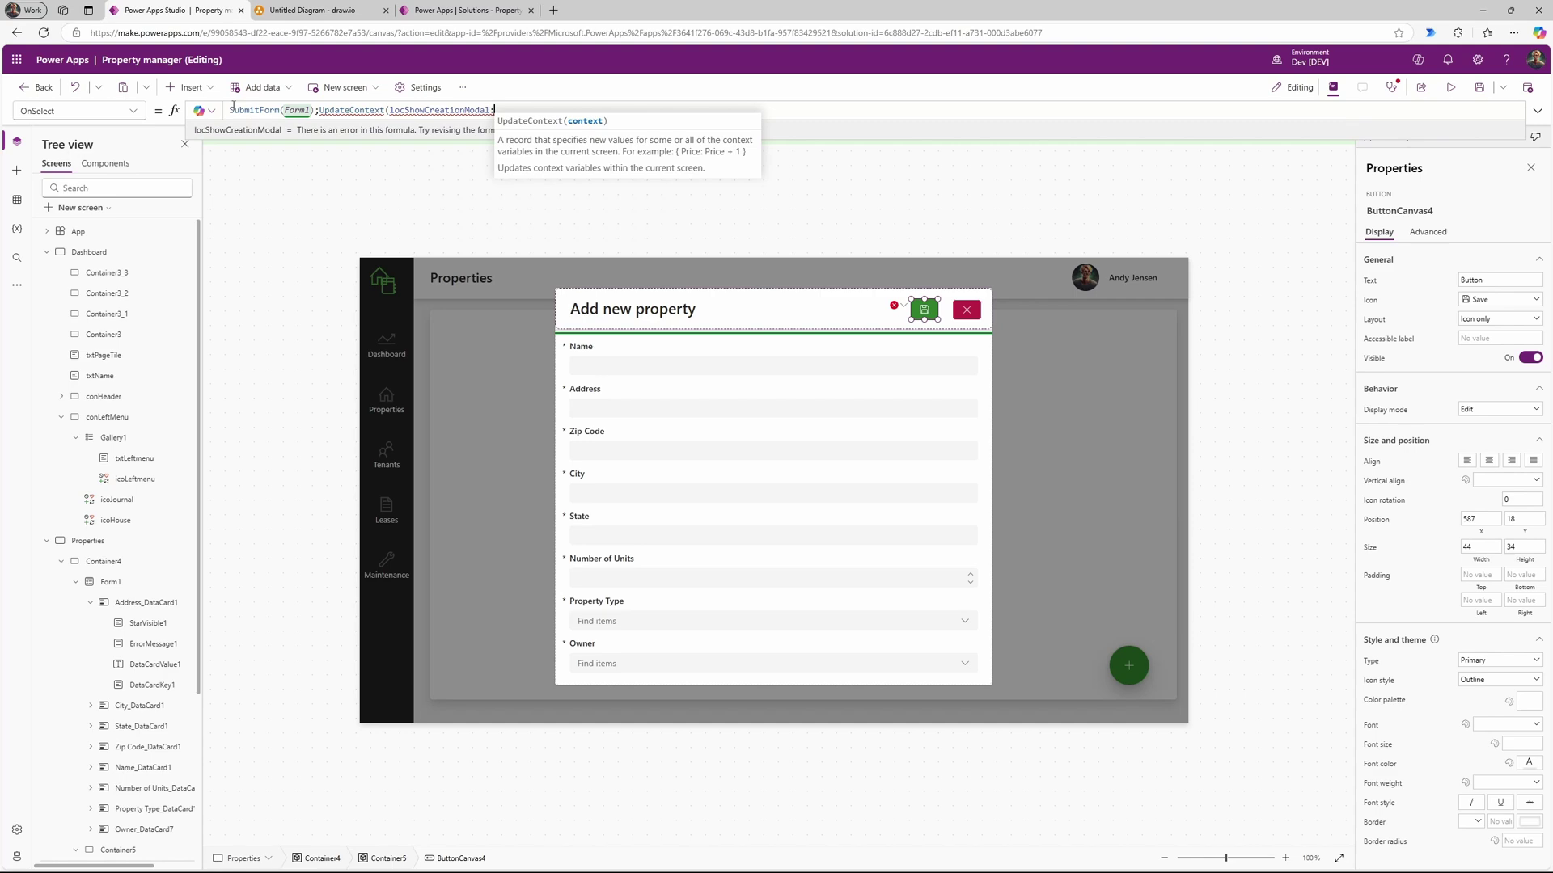
pyautogui.write('false')
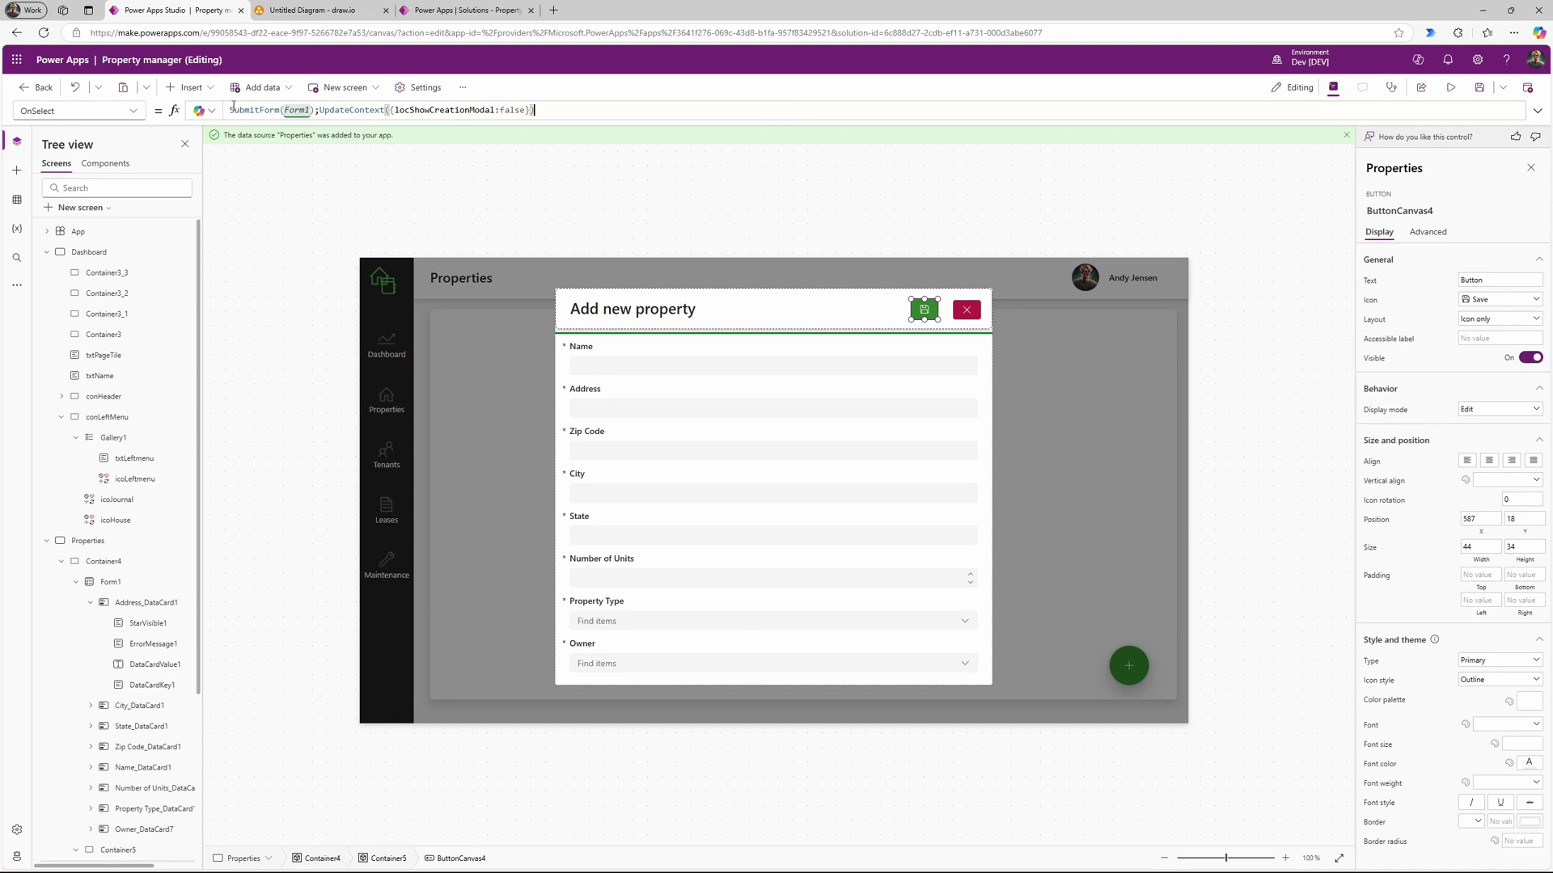
# Step: Append ResetForm(Form1) to the end of the save button's OnSelect formula, separated by a semicolon
pyautogui.write(';reset')
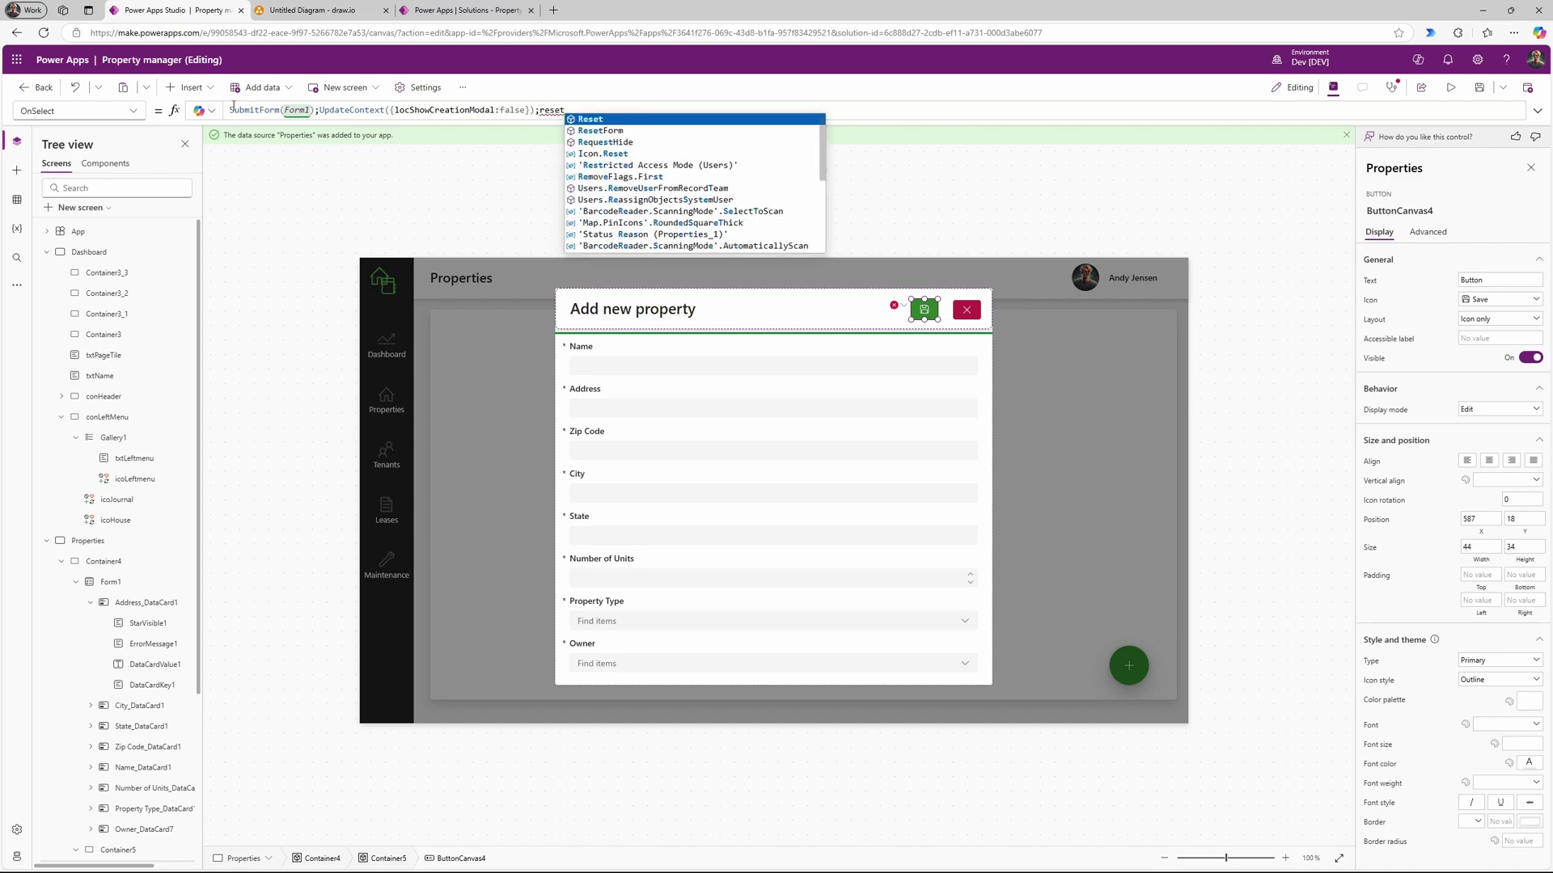
pyautogui.press('Down')
pyautogui.press('Tab')
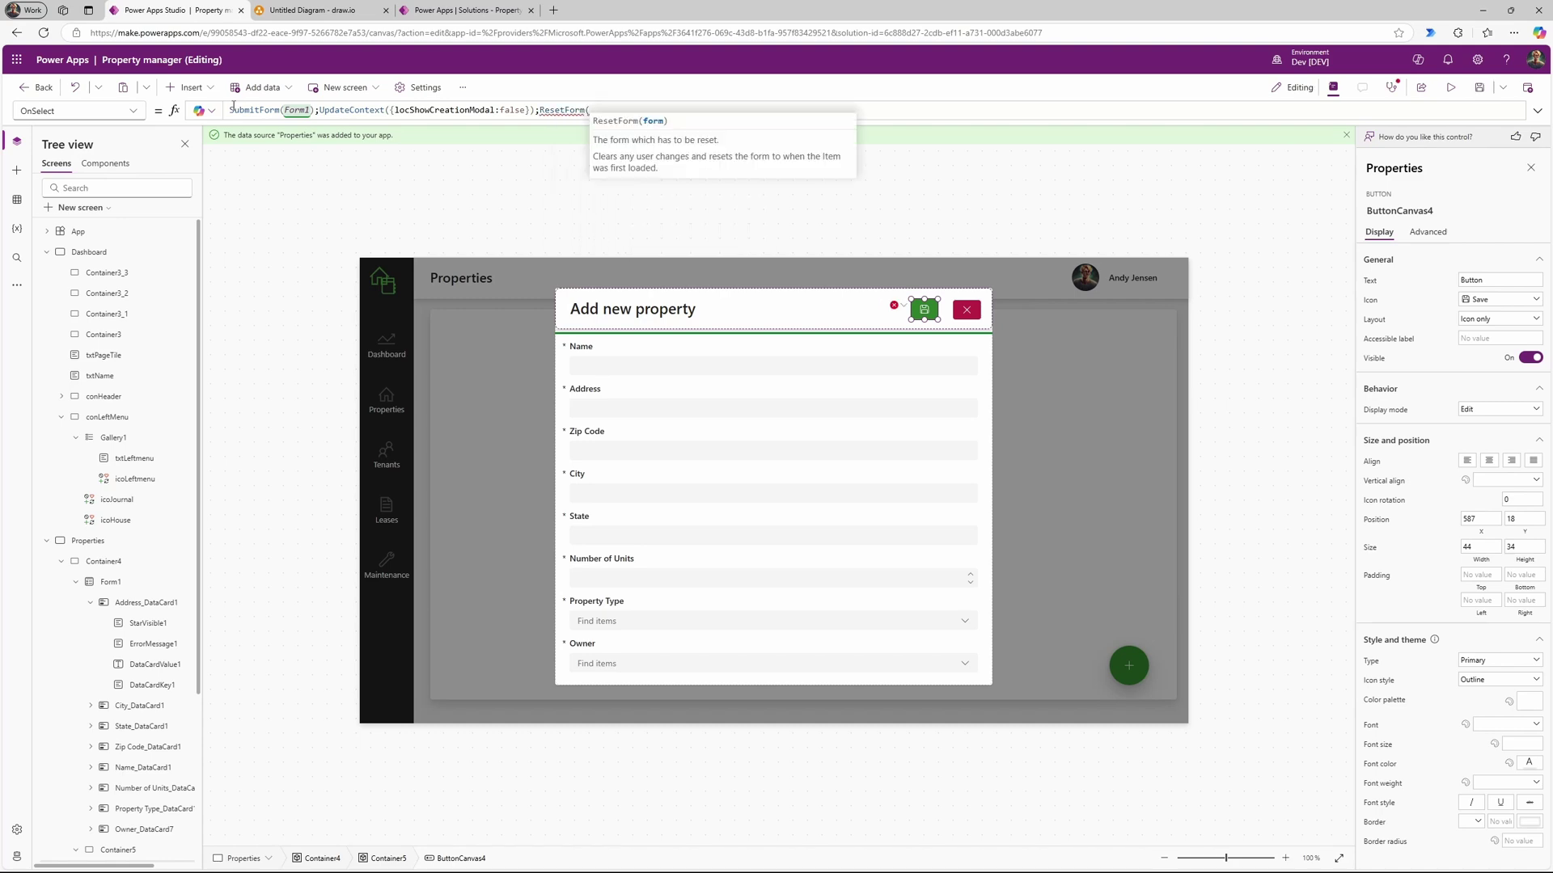
pyautogui.write('Form1')
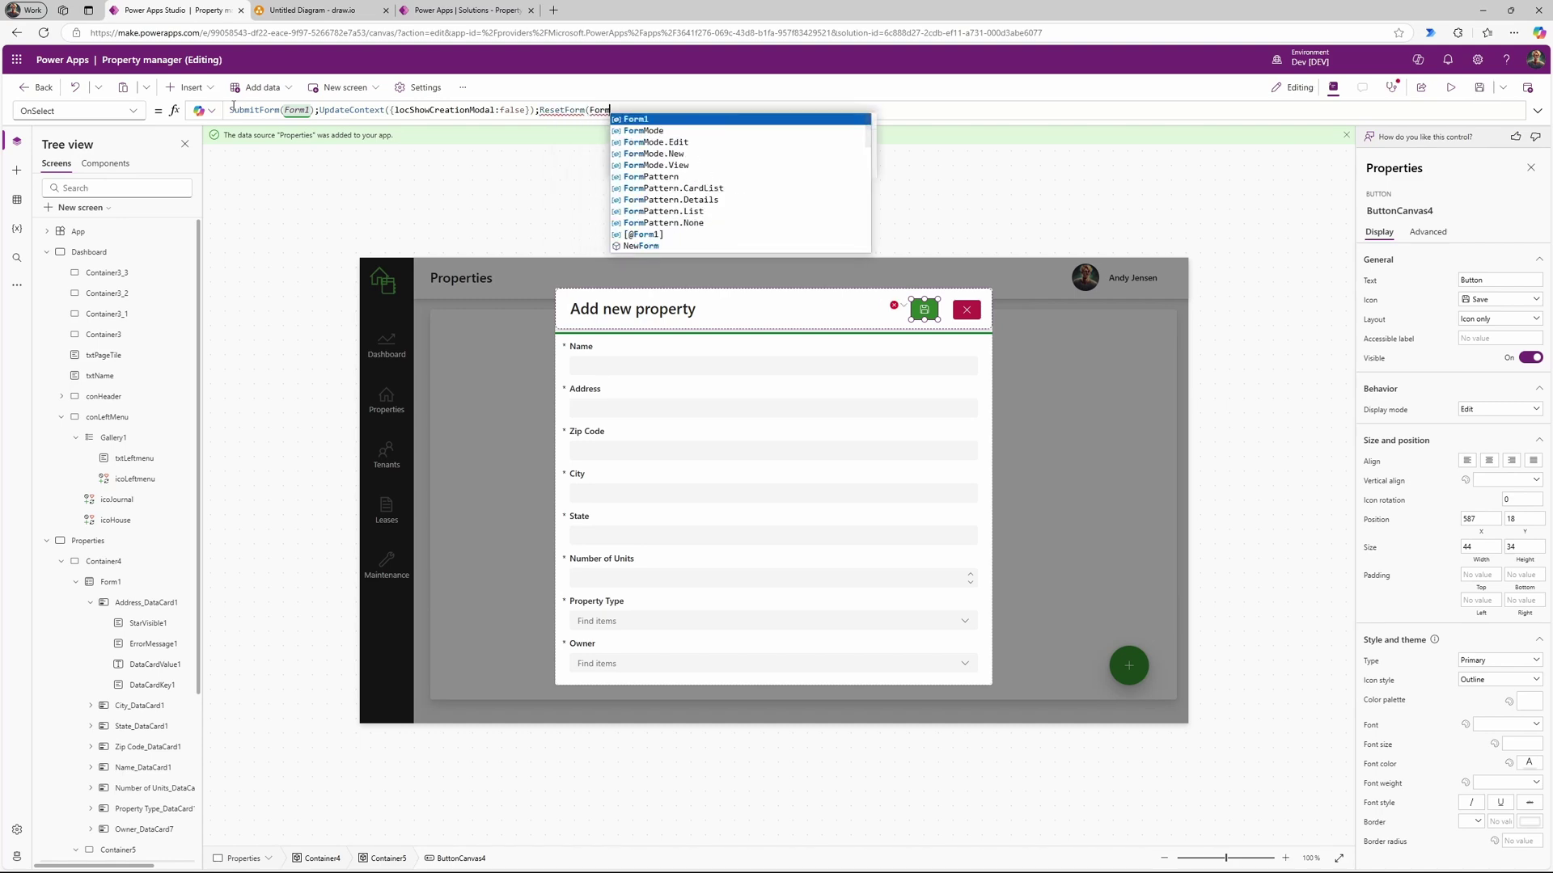
pyautogui.press('Tab')
pyautogui.write(')')
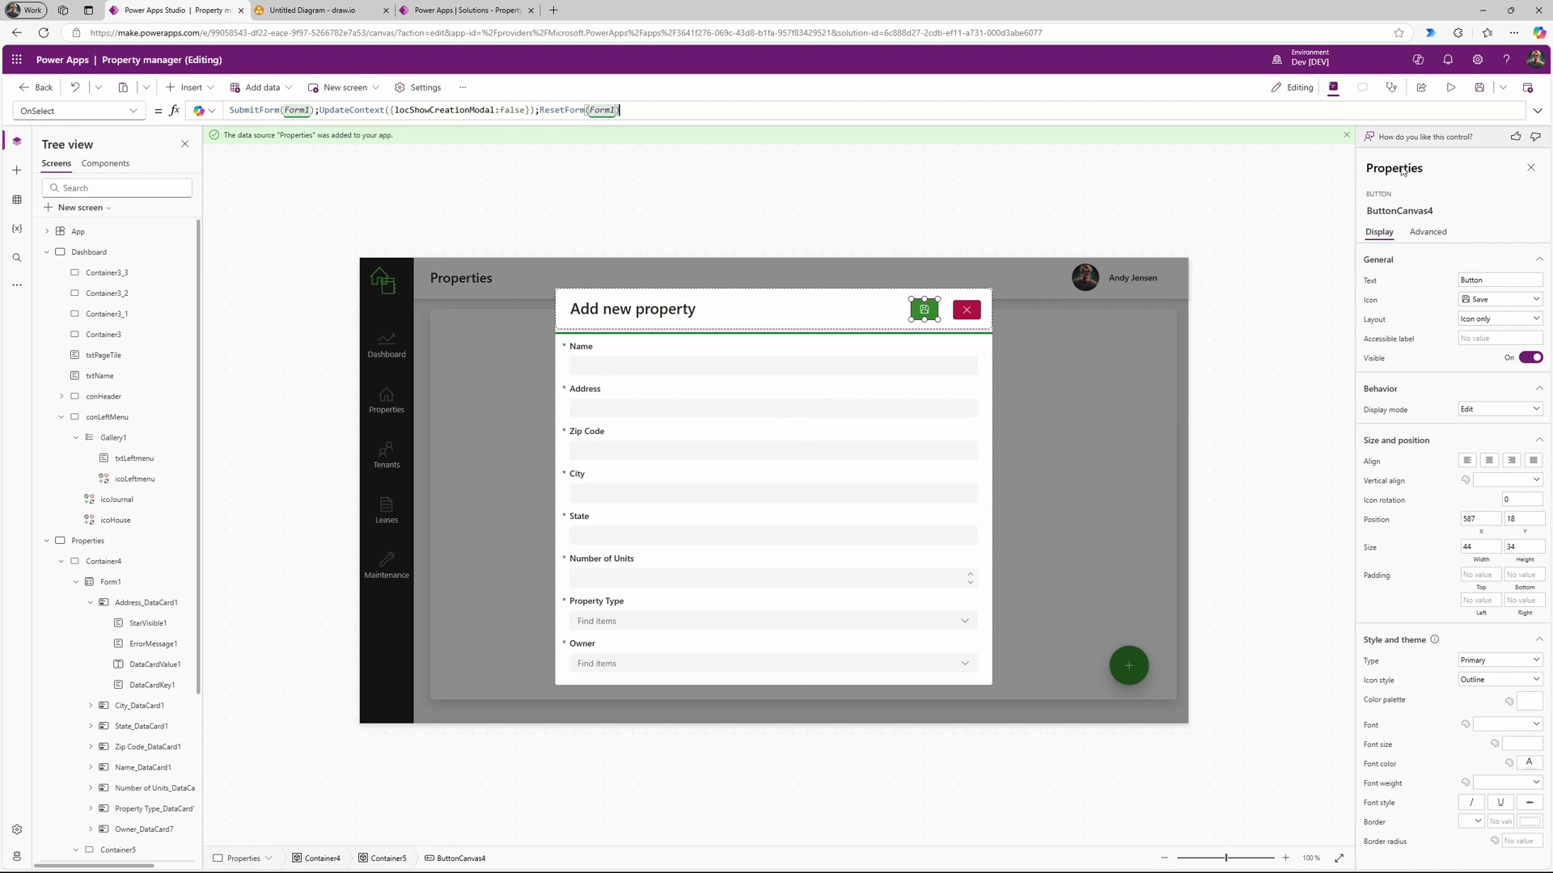
# Step: Preview the app, complete the new property form for Lakewood community with 2 units, type Apartment and the owner's name, and save it
pyautogui.click(1453, 89)
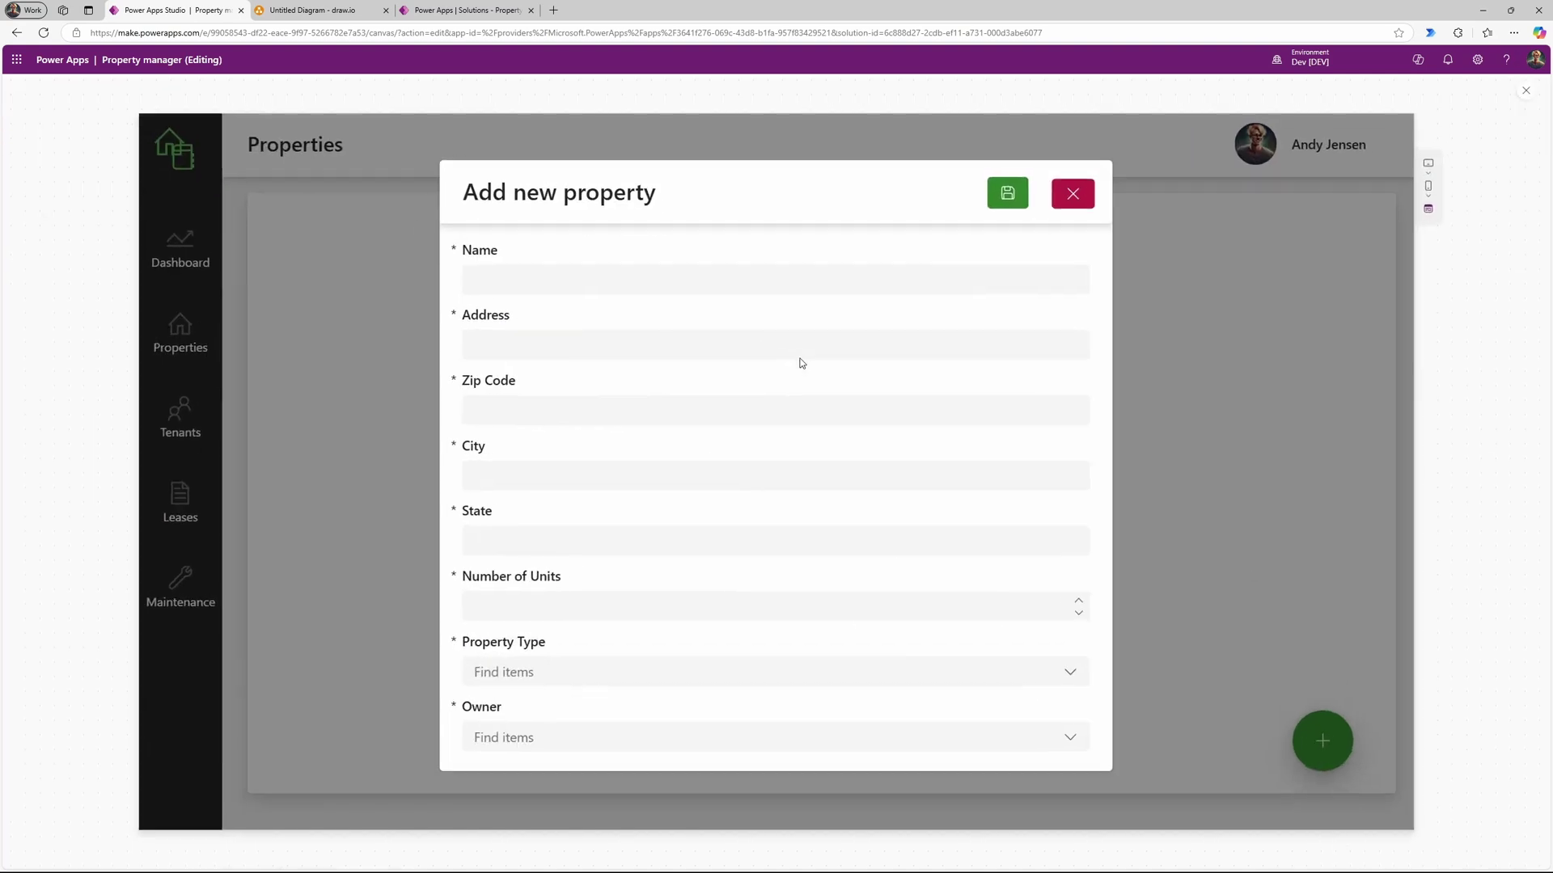
pyautogui.click(593, 280)
pyautogui.write('Lakewood community')
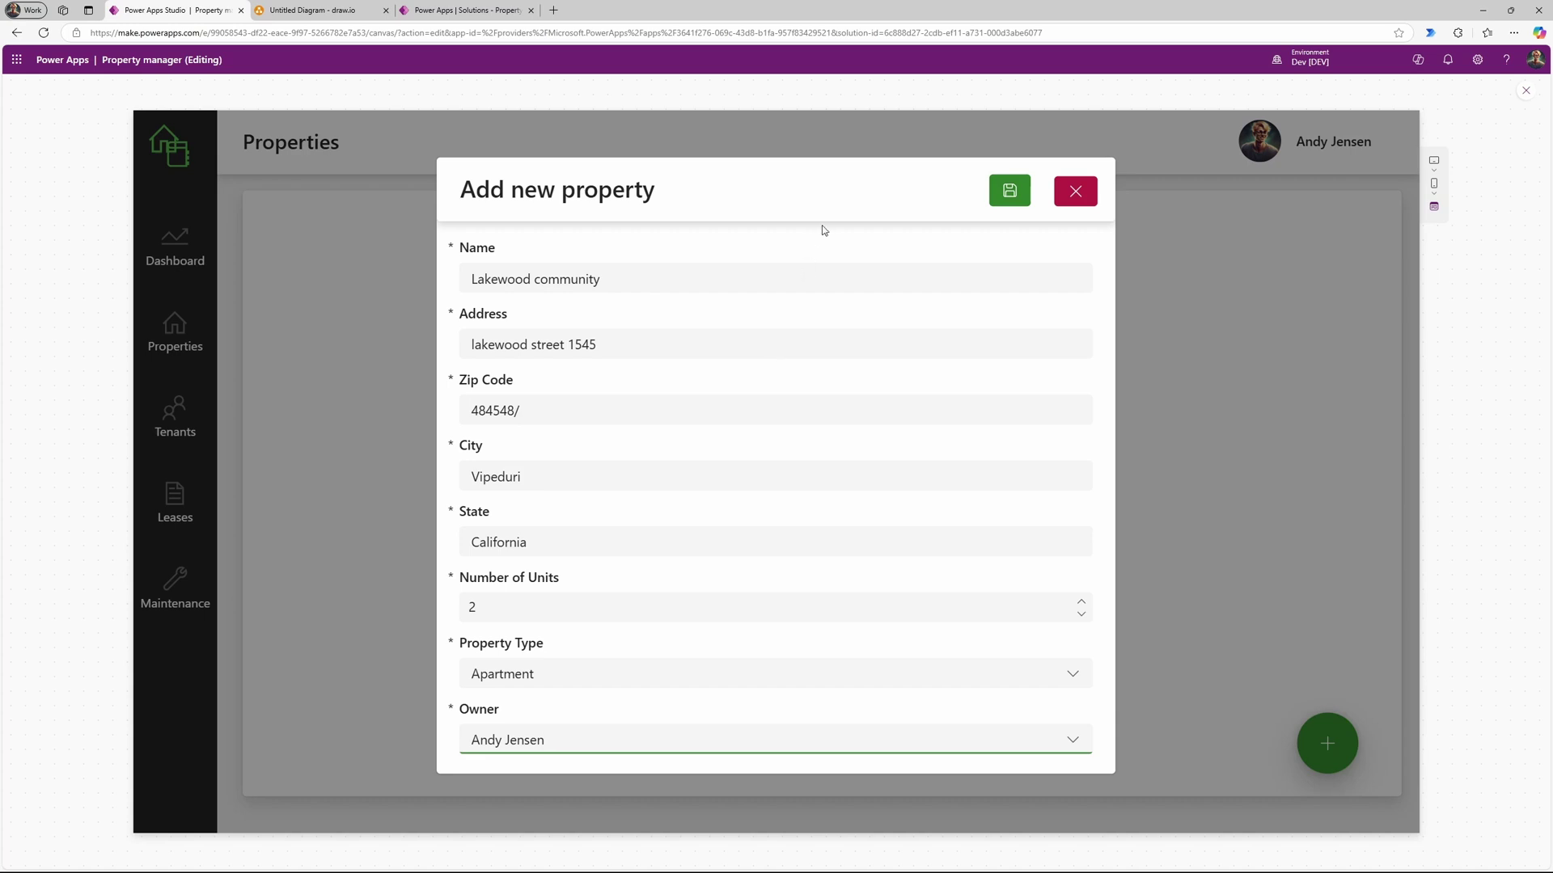
pyautogui.click(1010, 194)
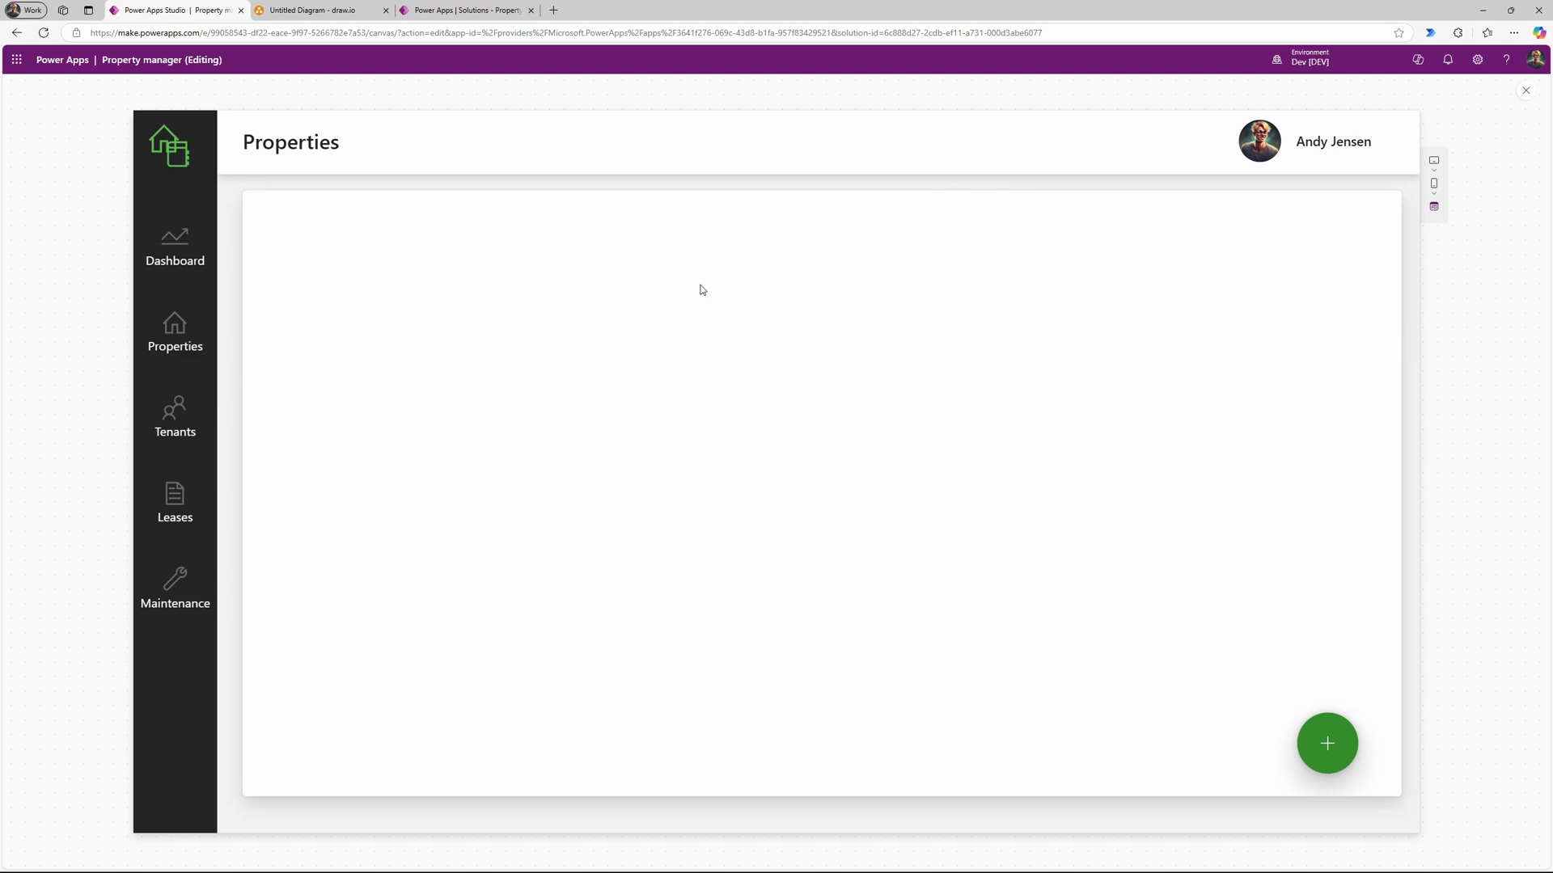
# Step: Switch to the Property Manager solution and reload the Property table's data to check the newly saved record
pyautogui.click(432, 12)
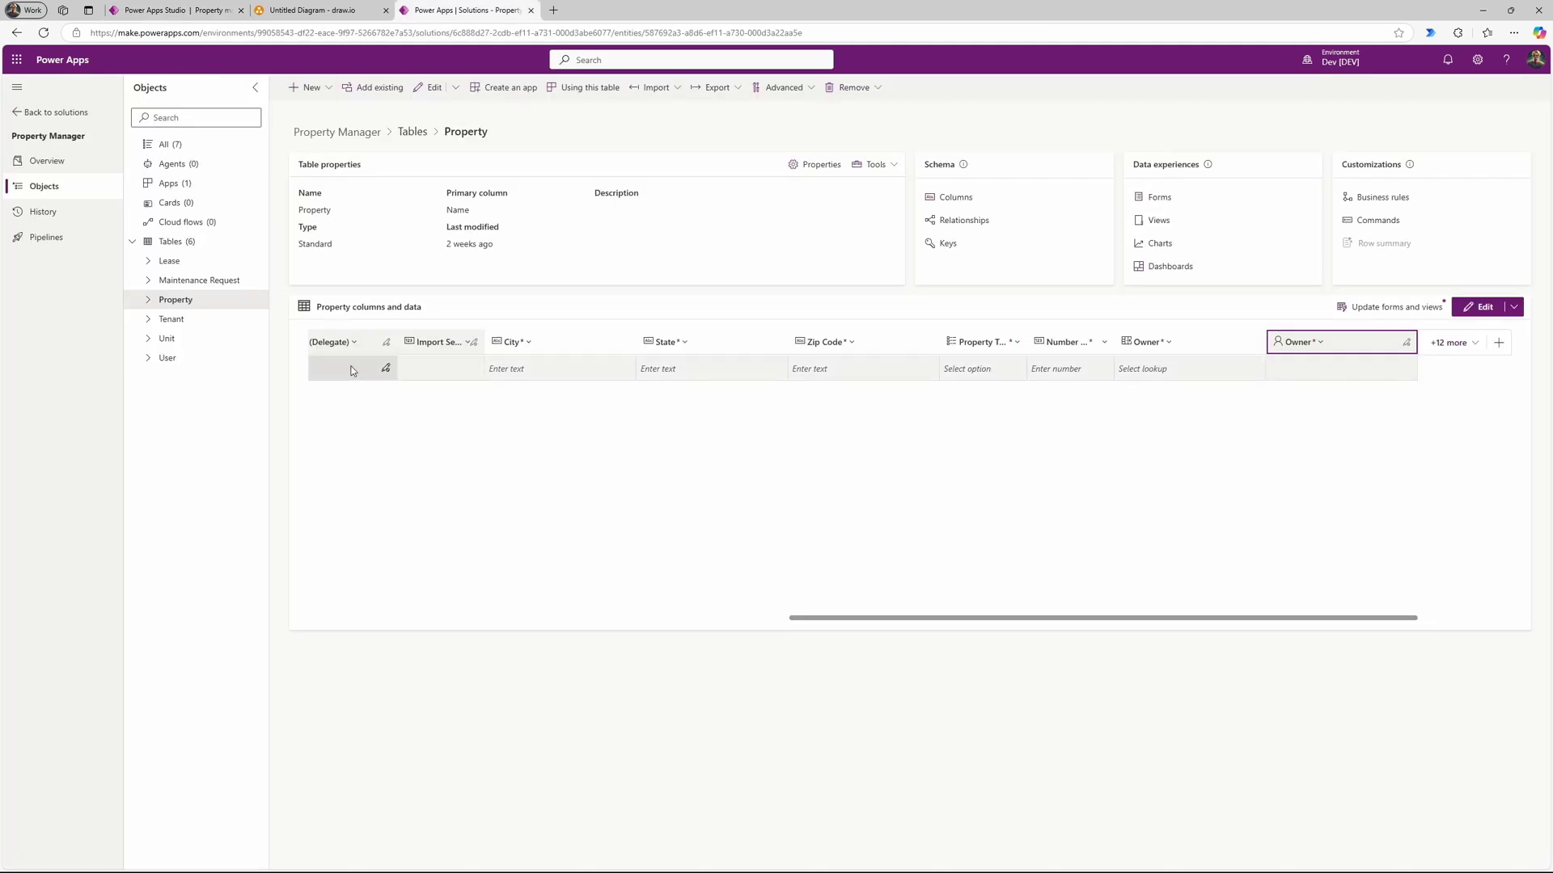
pyautogui.click(412, 132)
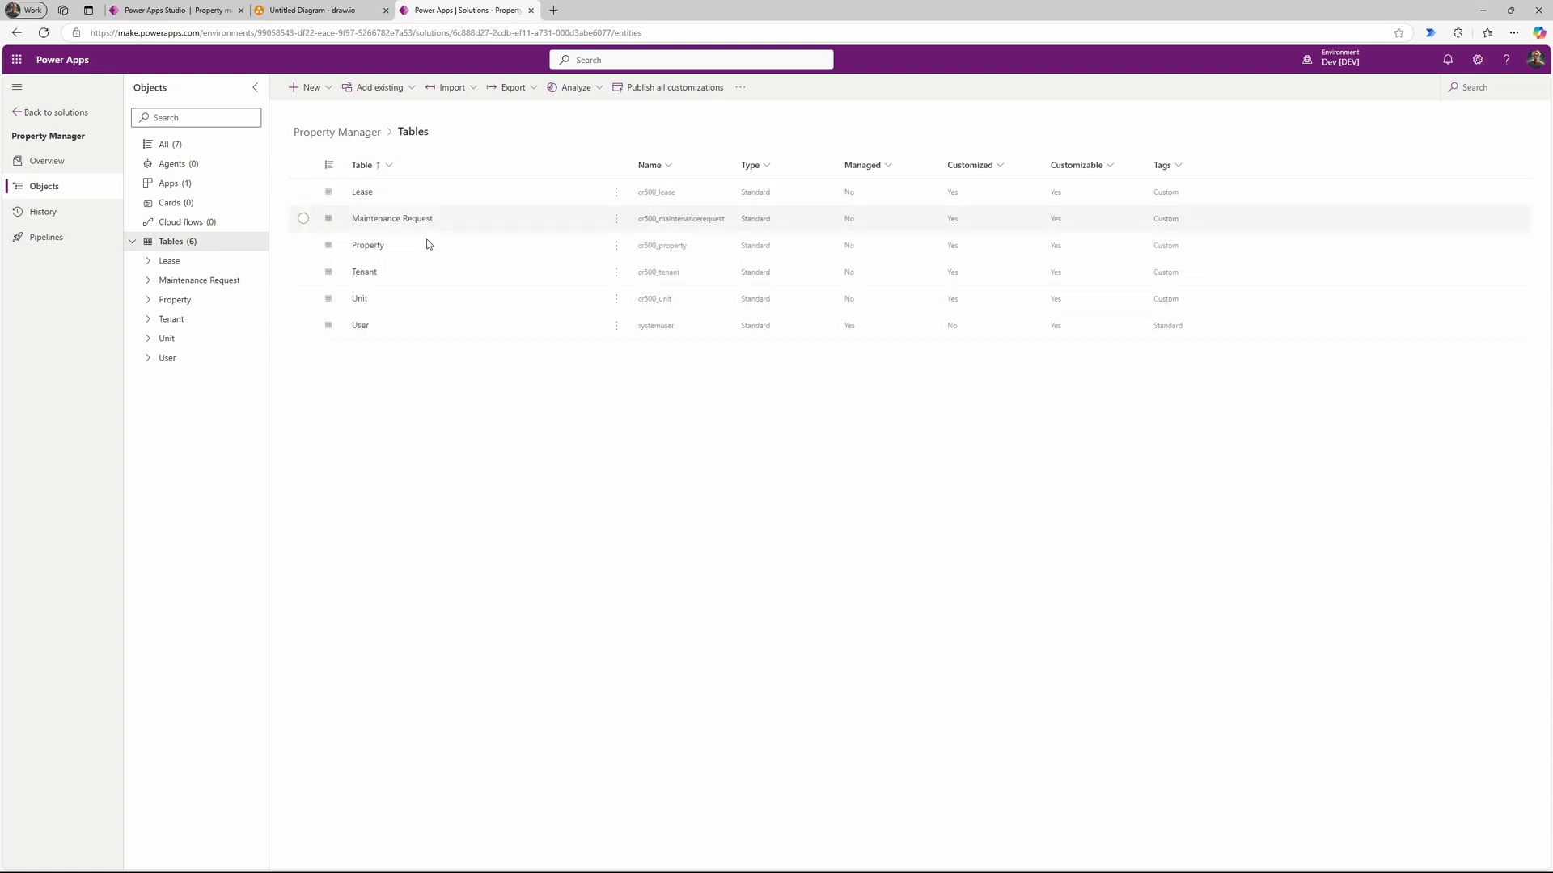
pyautogui.click(367, 247)
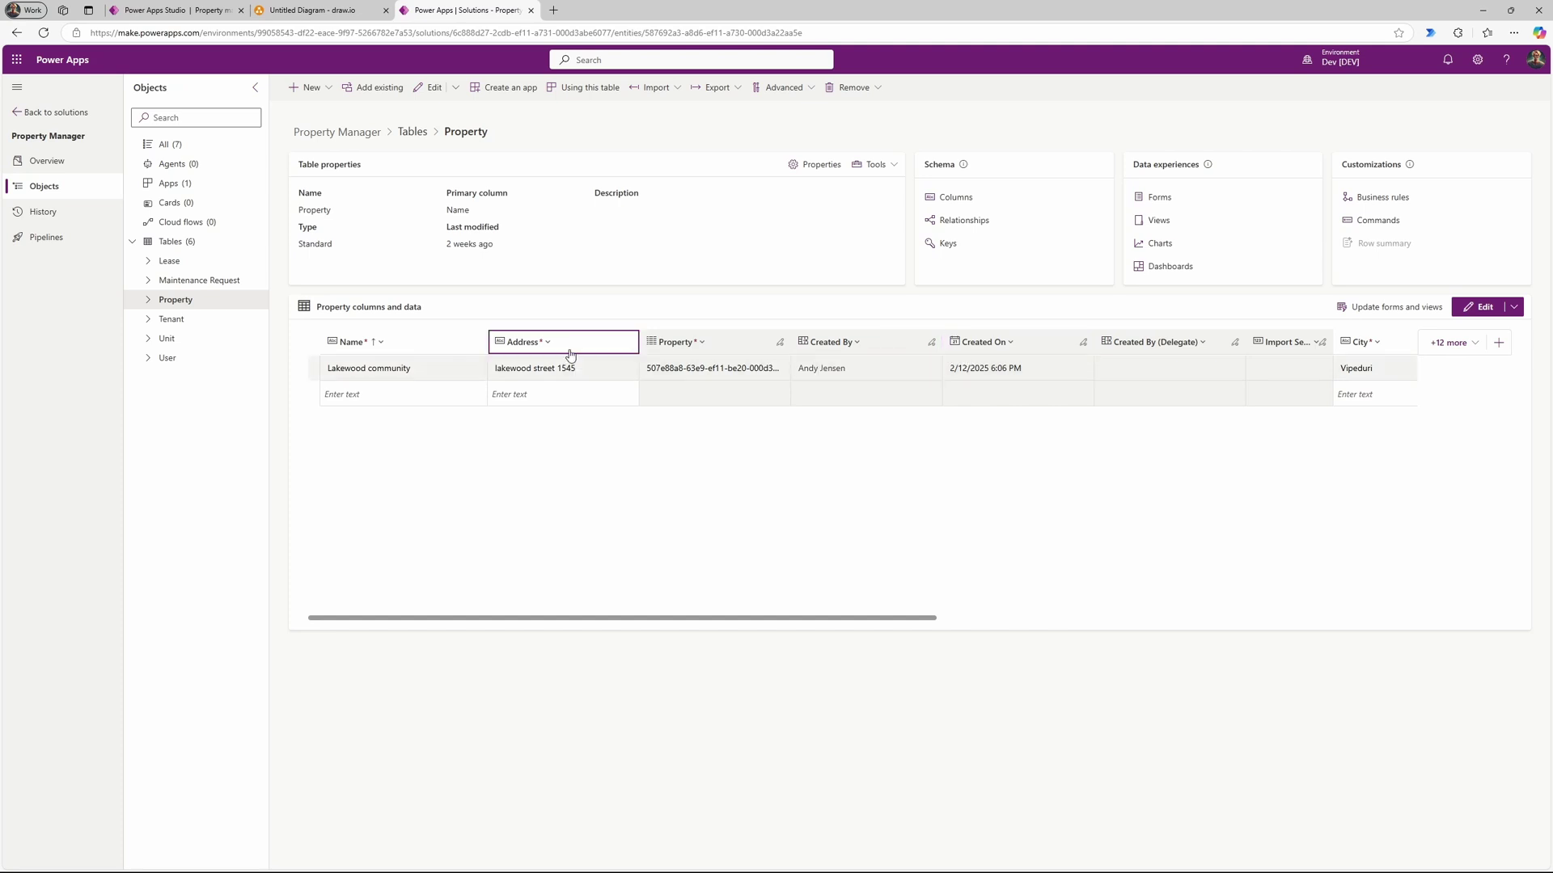
# Step: Return to the app editor, exit the preview, and insert a vertical gallery on the Properties screen with Properties_1 as its data source
pyautogui.click(177, 11)
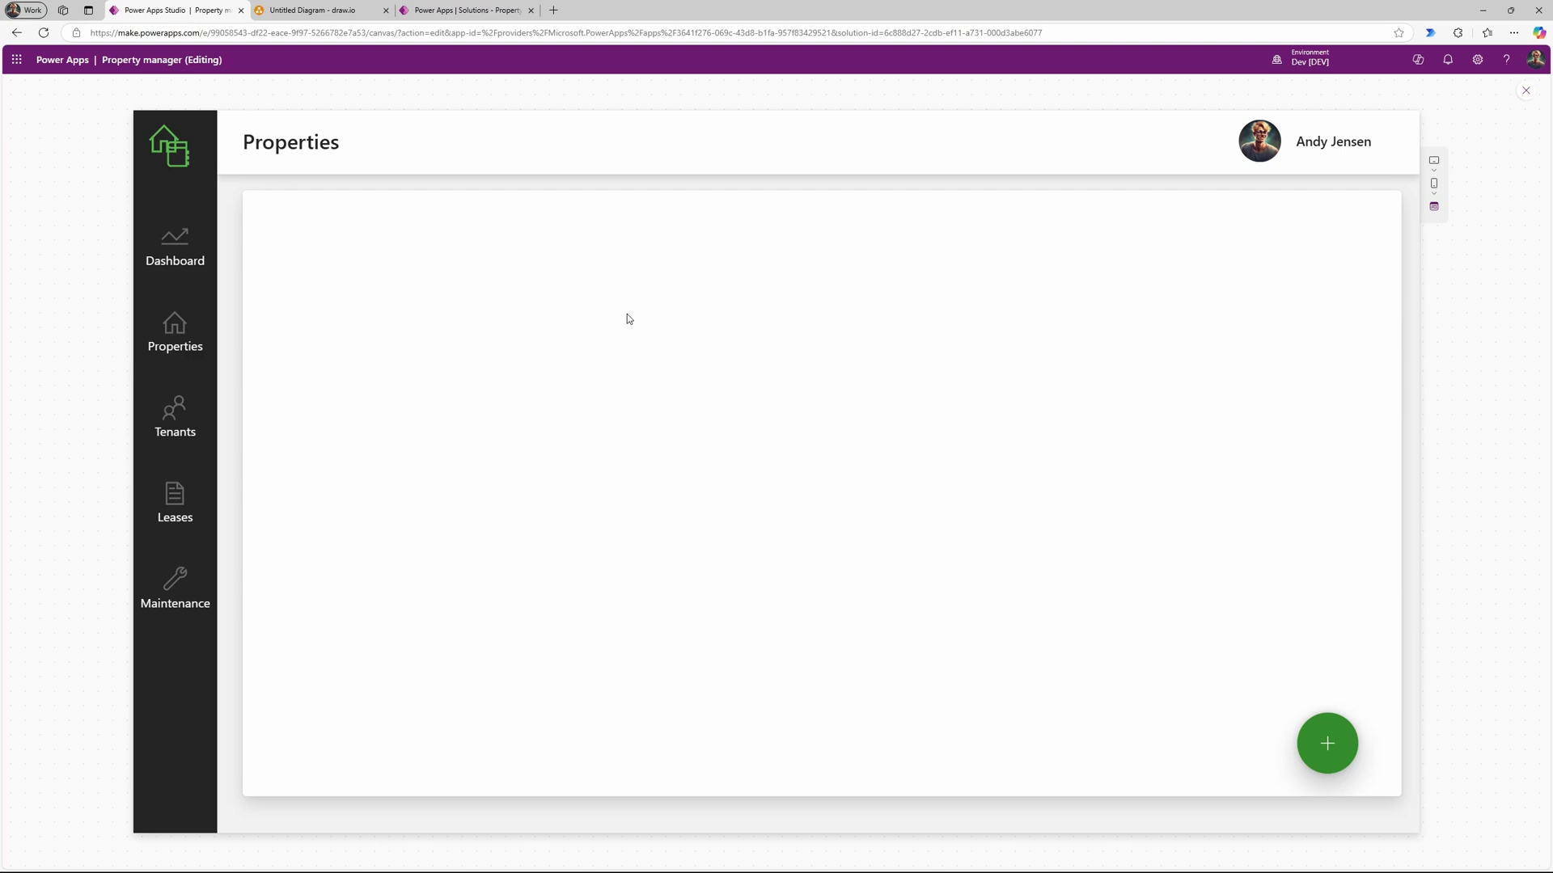
pyautogui.press('Escape')
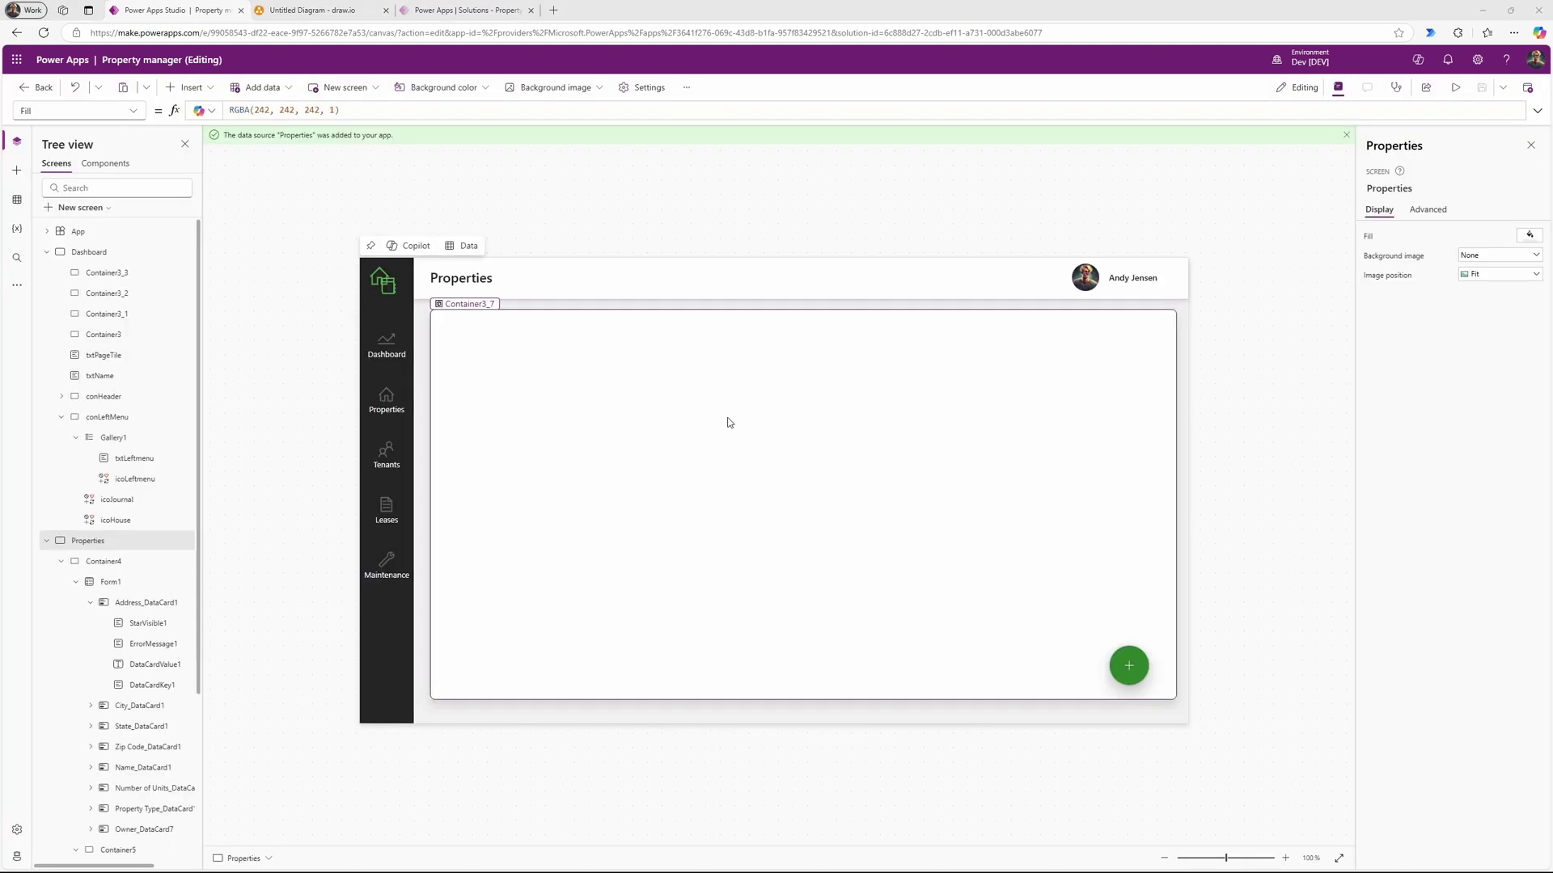
pyautogui.click(208, 89)
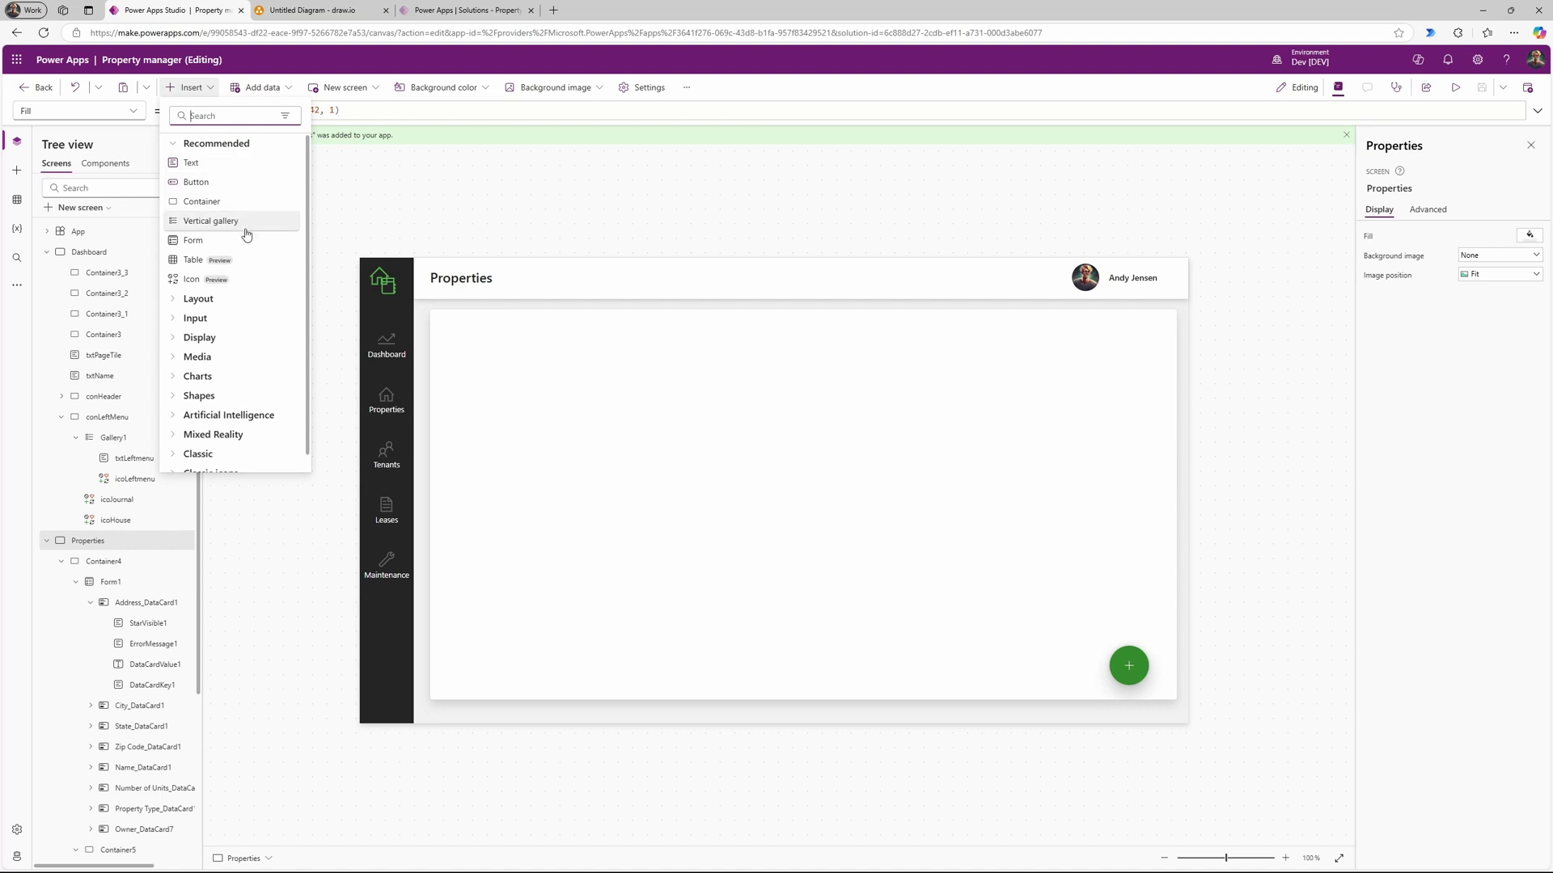
pyautogui.click(244, 220)
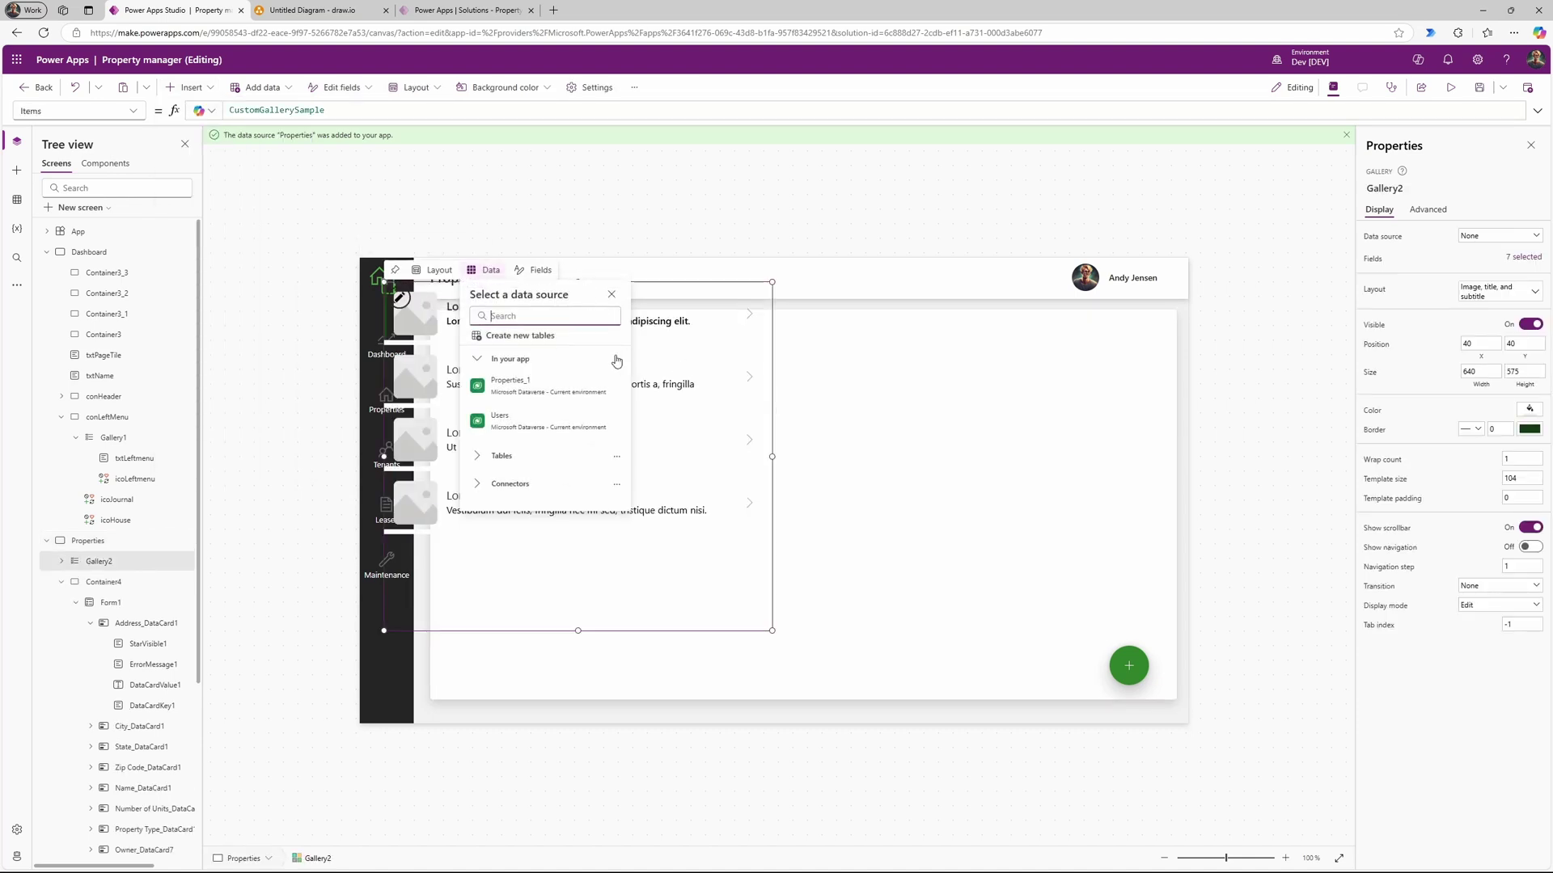
pyautogui.moveTo(515, 387)
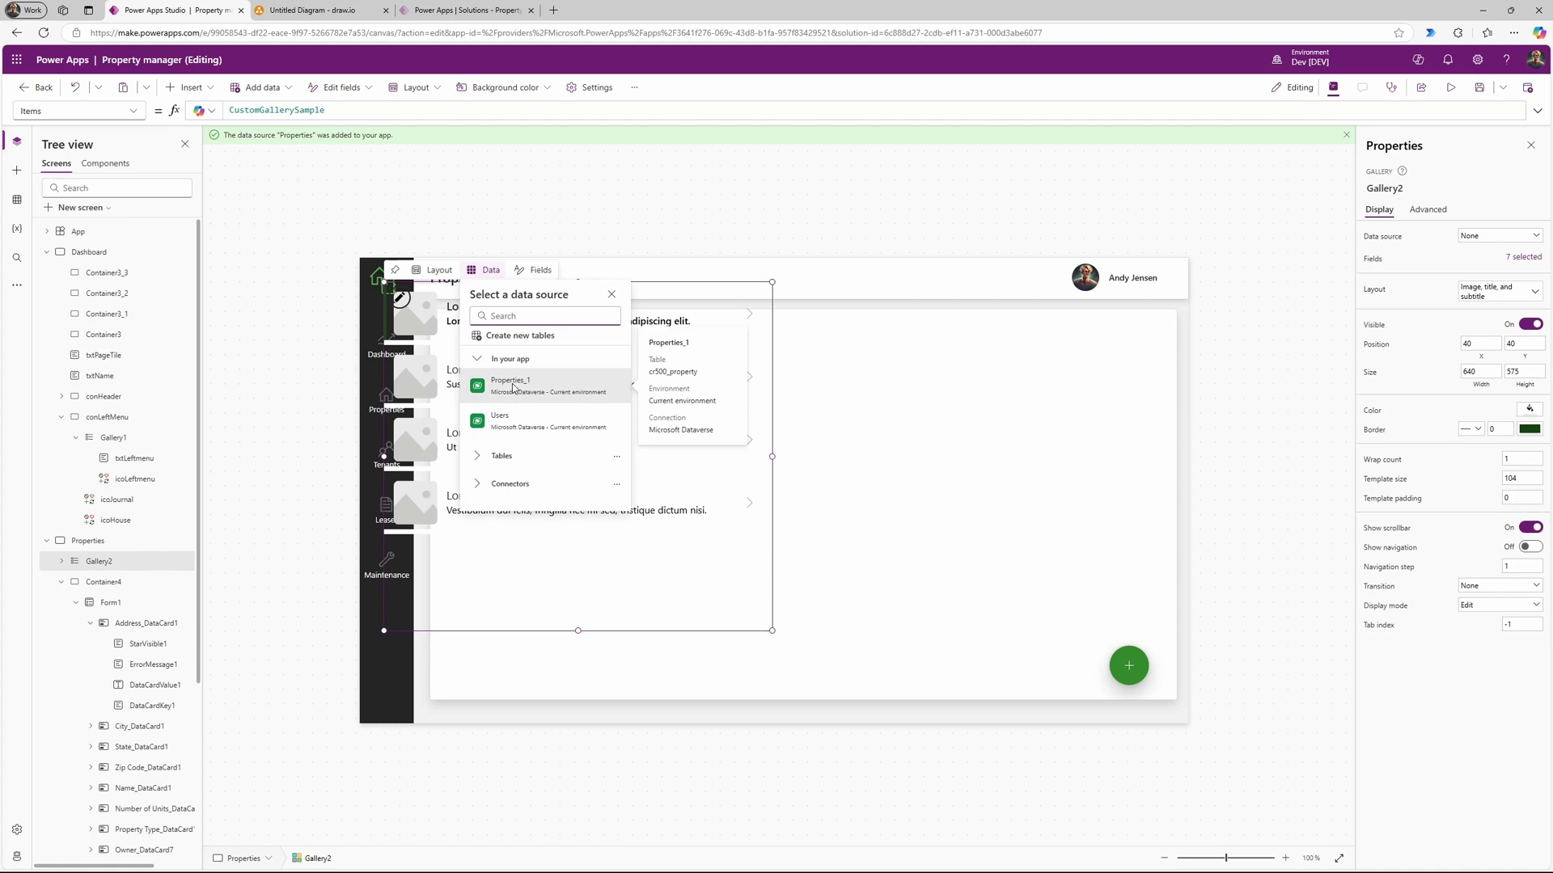
pyautogui.click(512, 388)
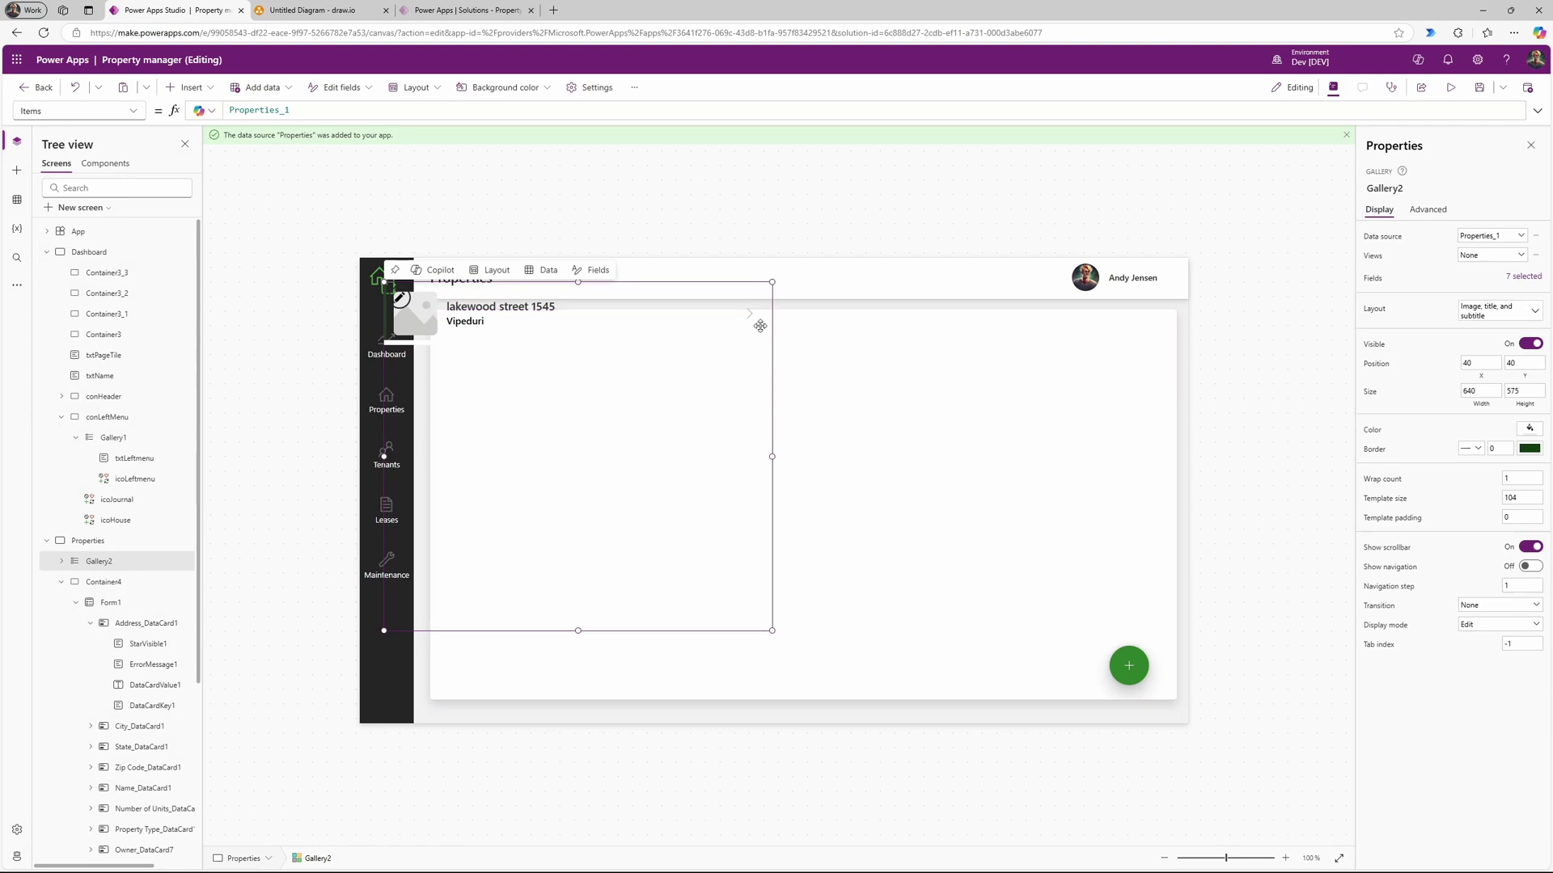
# Step: Align the gallery with the white container at X 116, Y 85, widen it to 1231, and delete the image from its template
pyautogui.moveTo(736, 281); pyautogui.dragTo(785, 309)
pyautogui.moveTo(818, 484); pyautogui.dragTo(1177, 482)
pyautogui.click(473, 347)
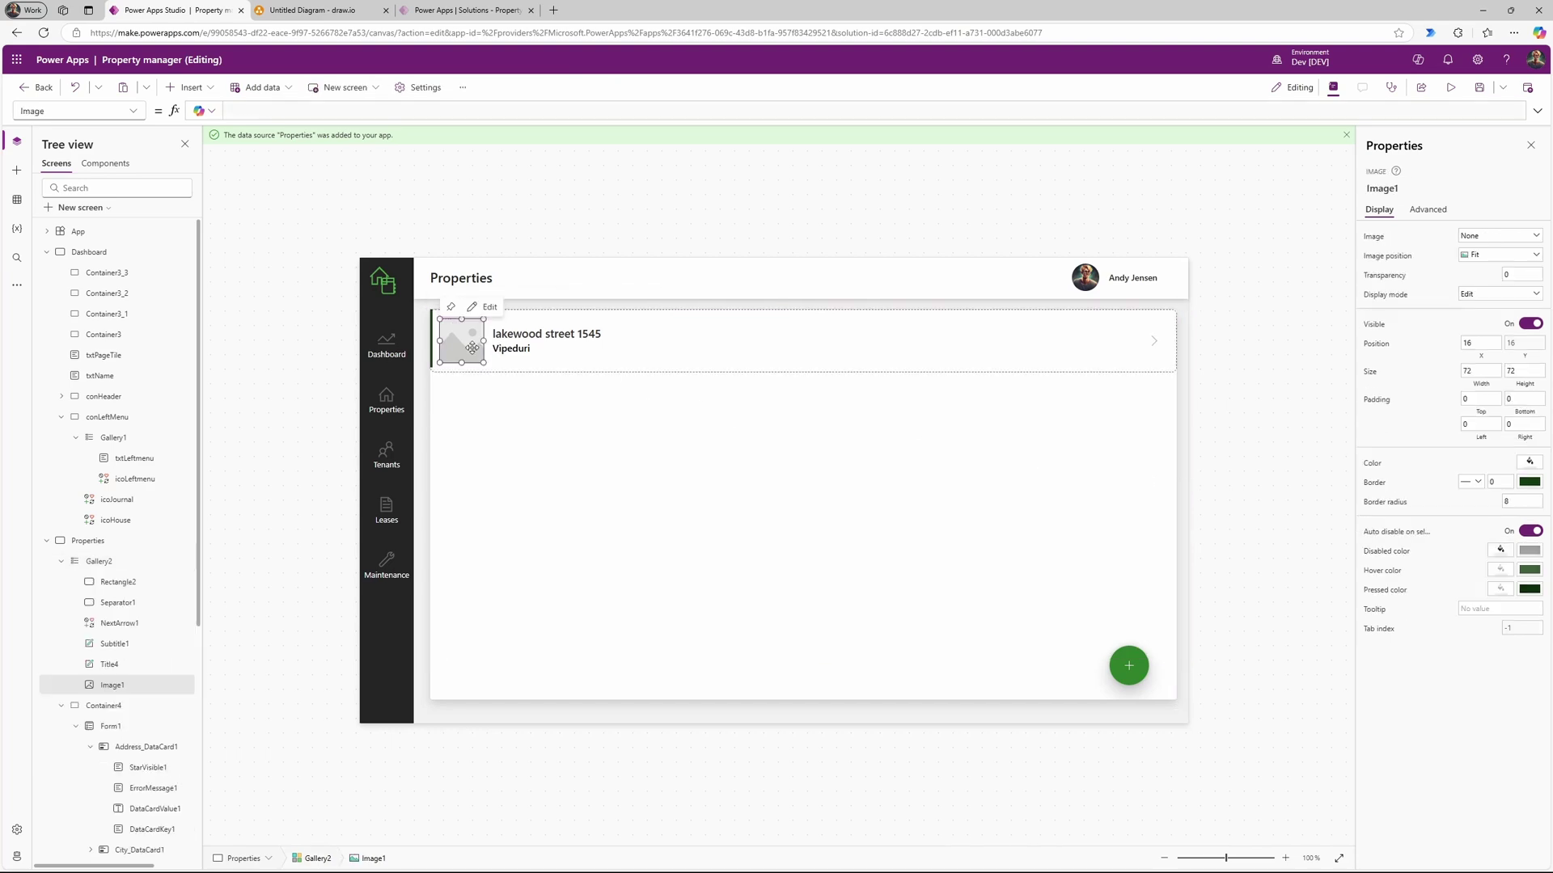
pyautogui.press('Delete')
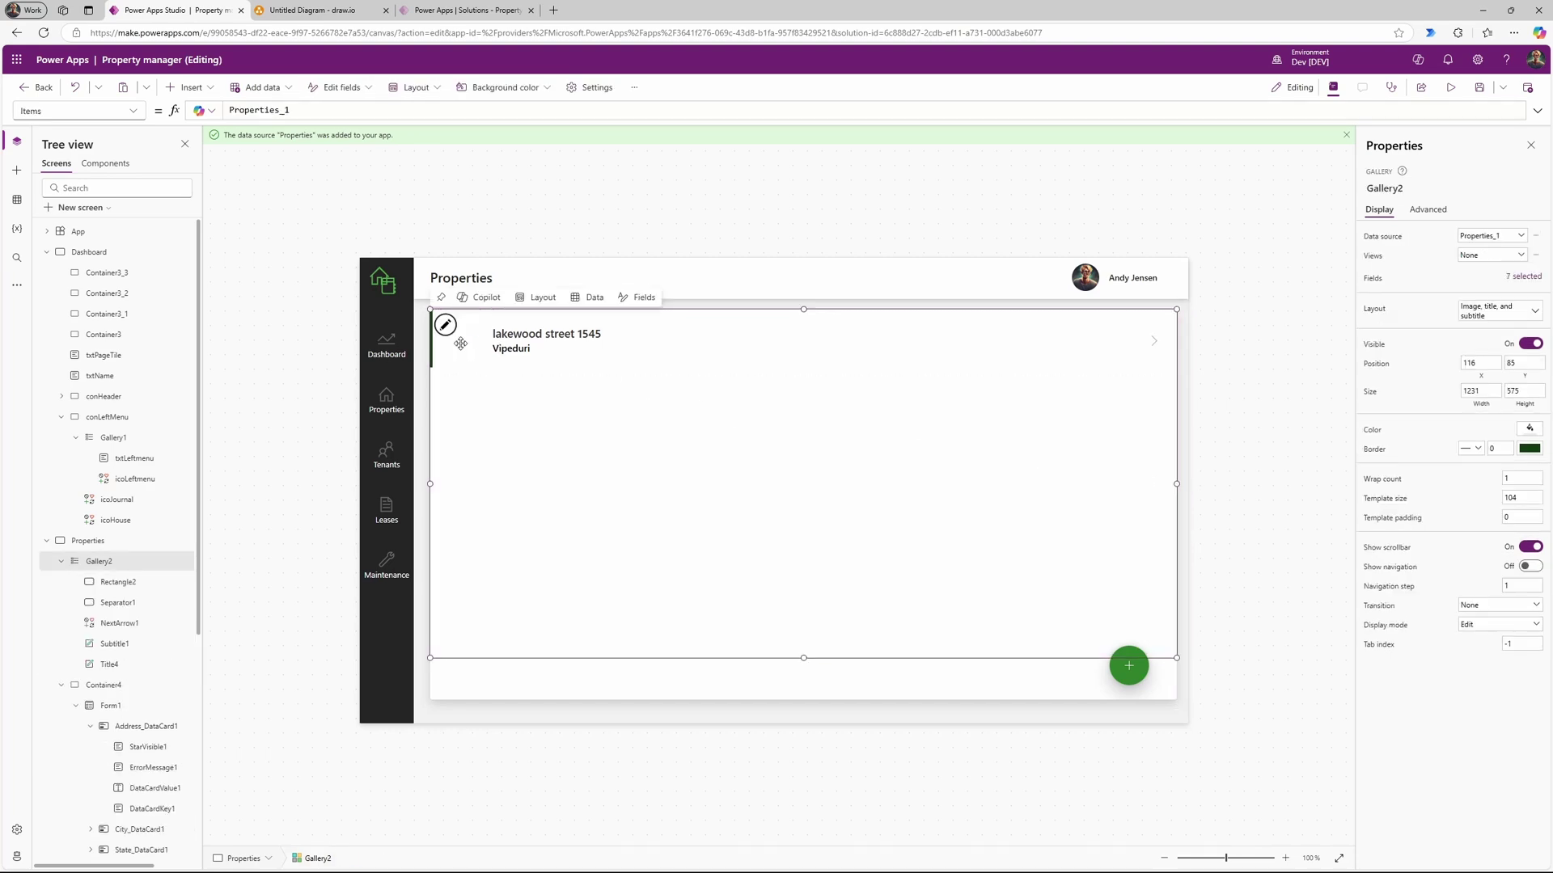
# Step: Reduce the gallery's template size to 60 and move the gallery down to Y 154, flush with the white container's bottom edge
pyautogui.click(113, 584)
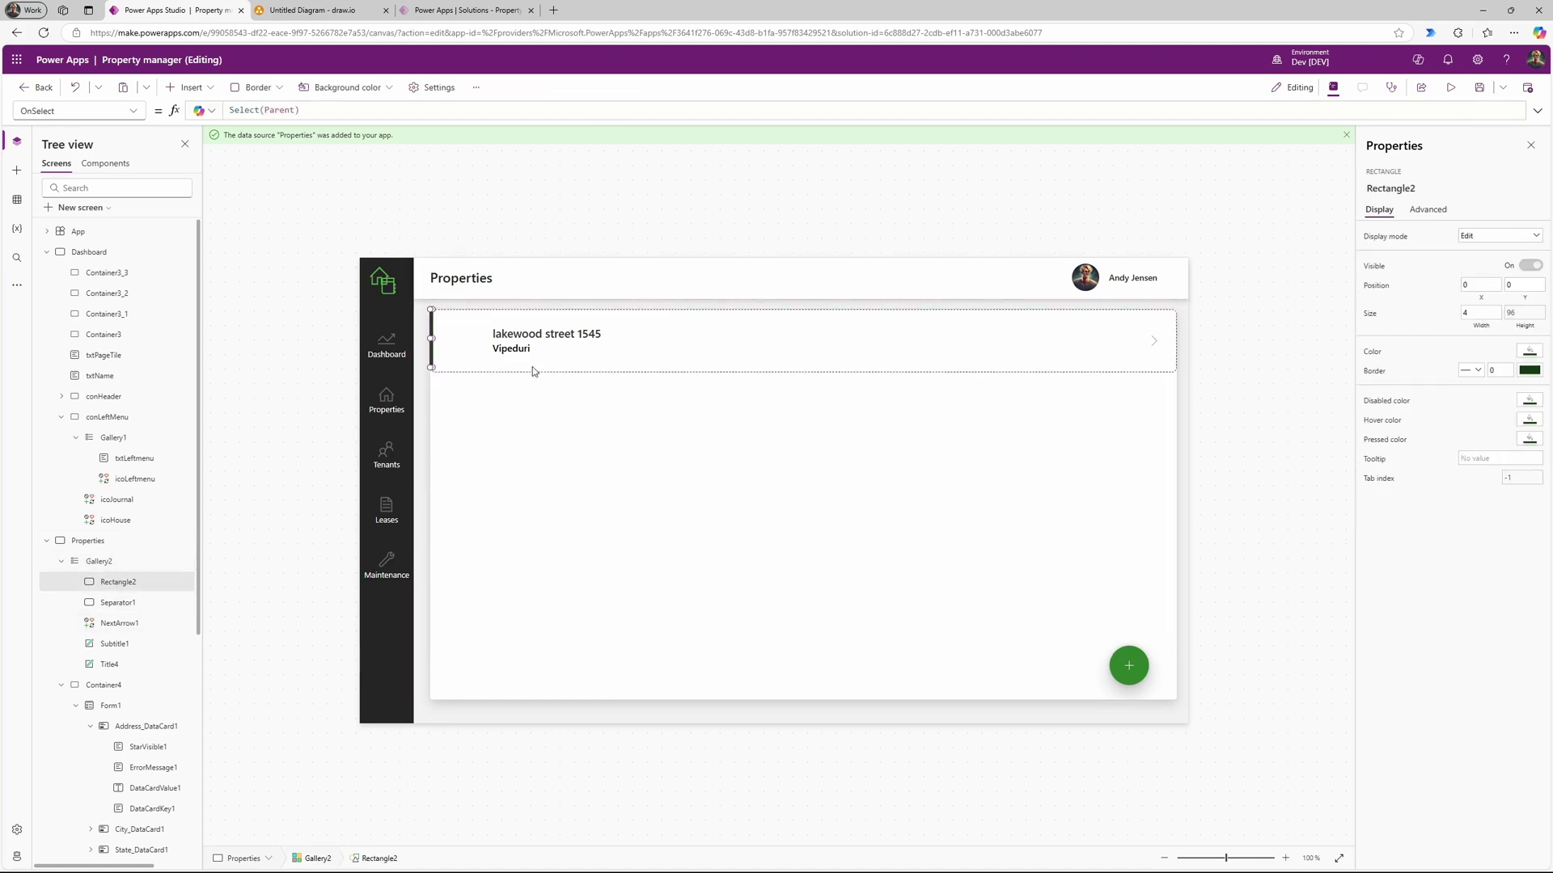
pyautogui.click(543, 338)
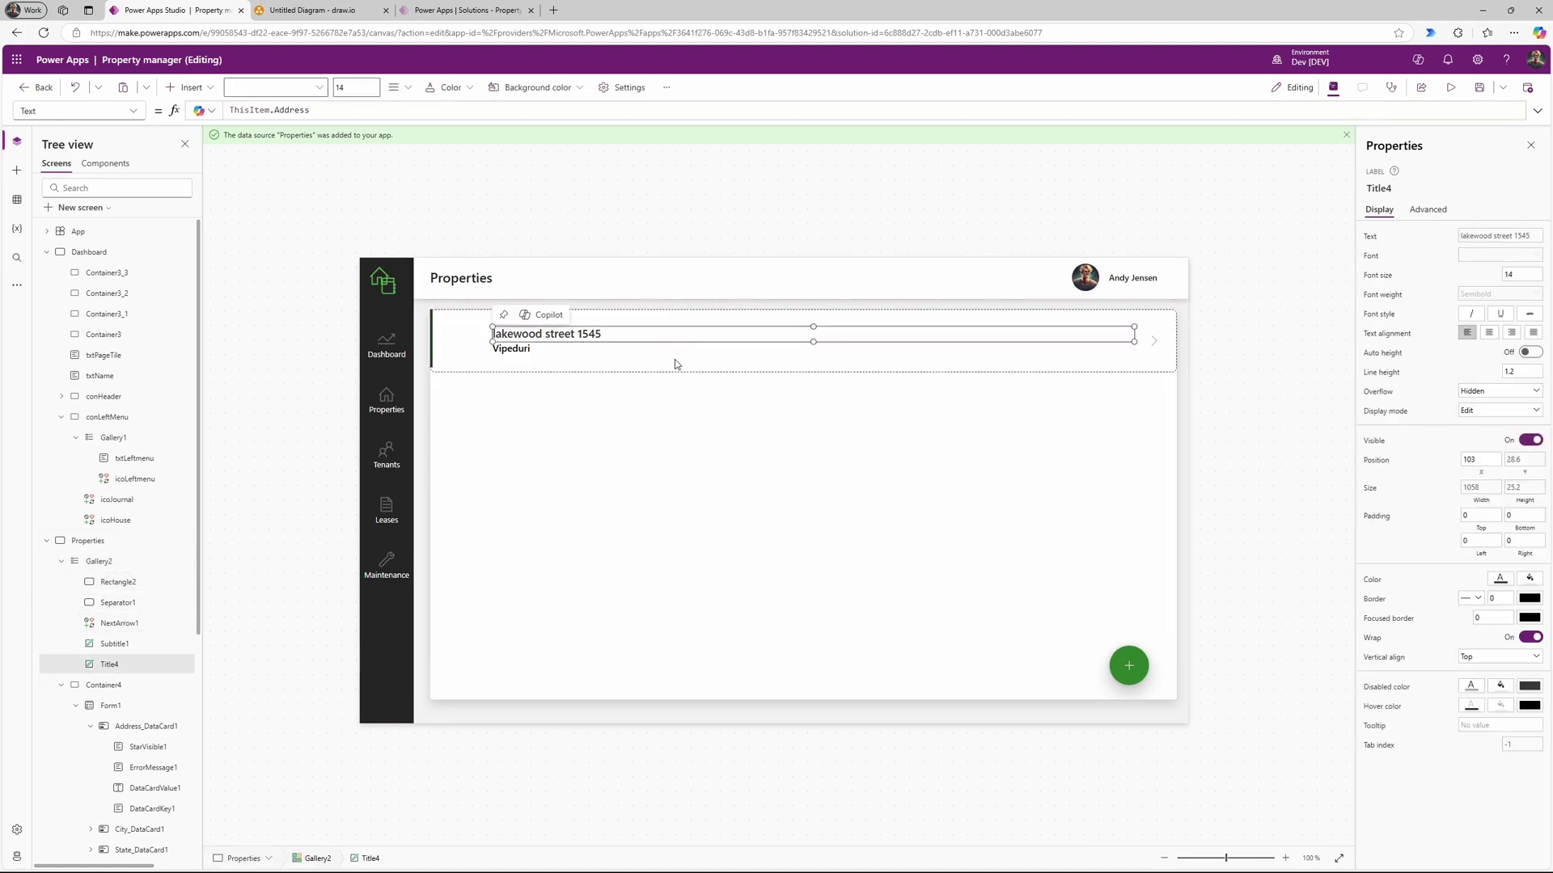
pyautogui.click(679, 364)
pyautogui.moveTo(803, 373); pyautogui.dragTo(804, 345)
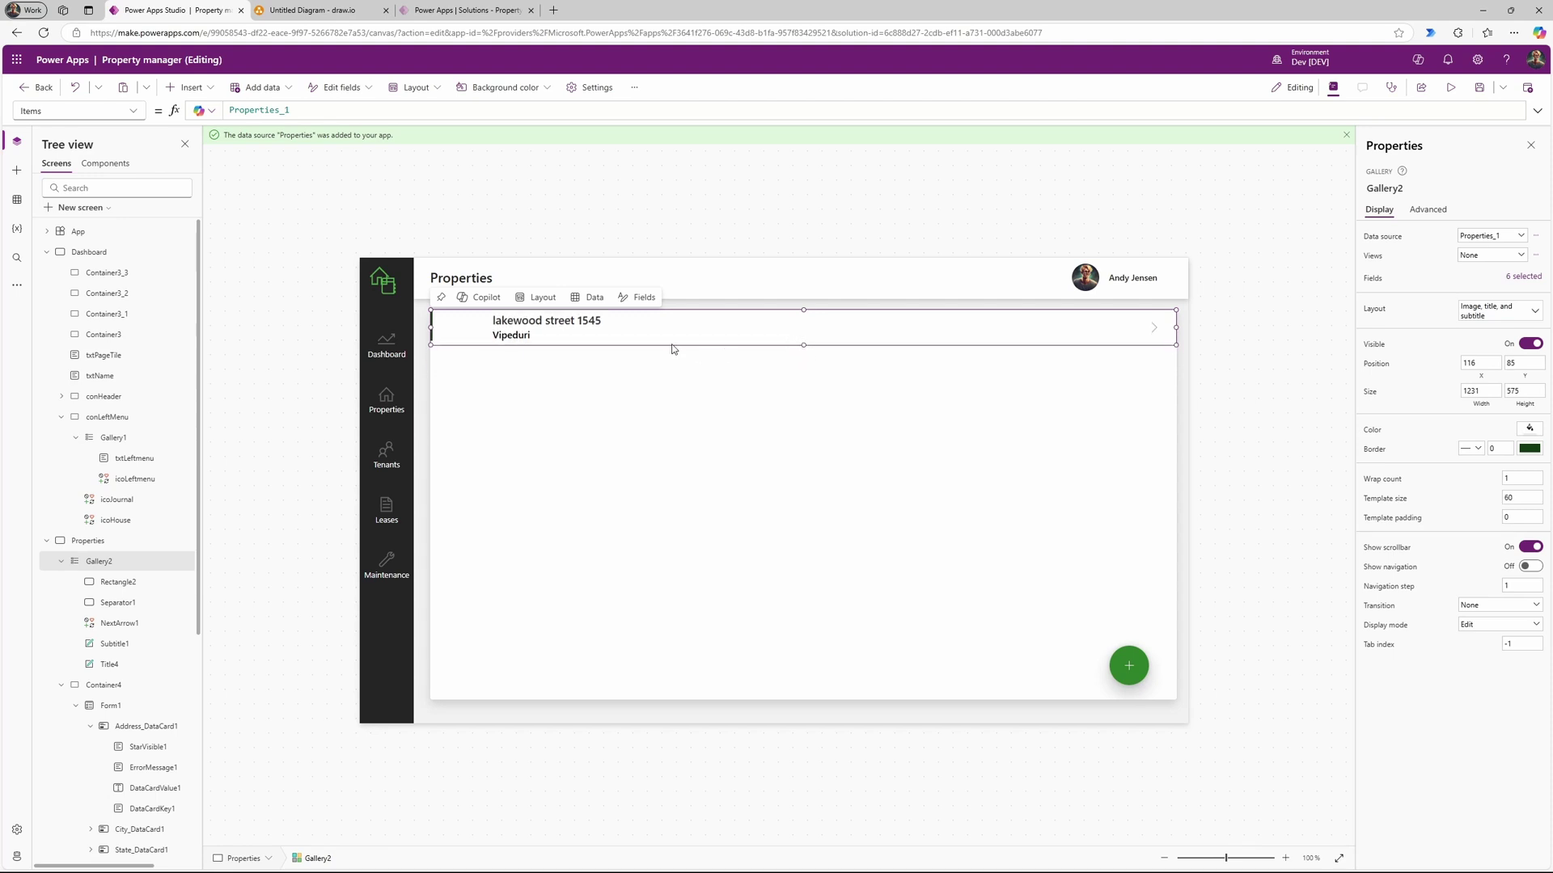
pyautogui.click(545, 452)
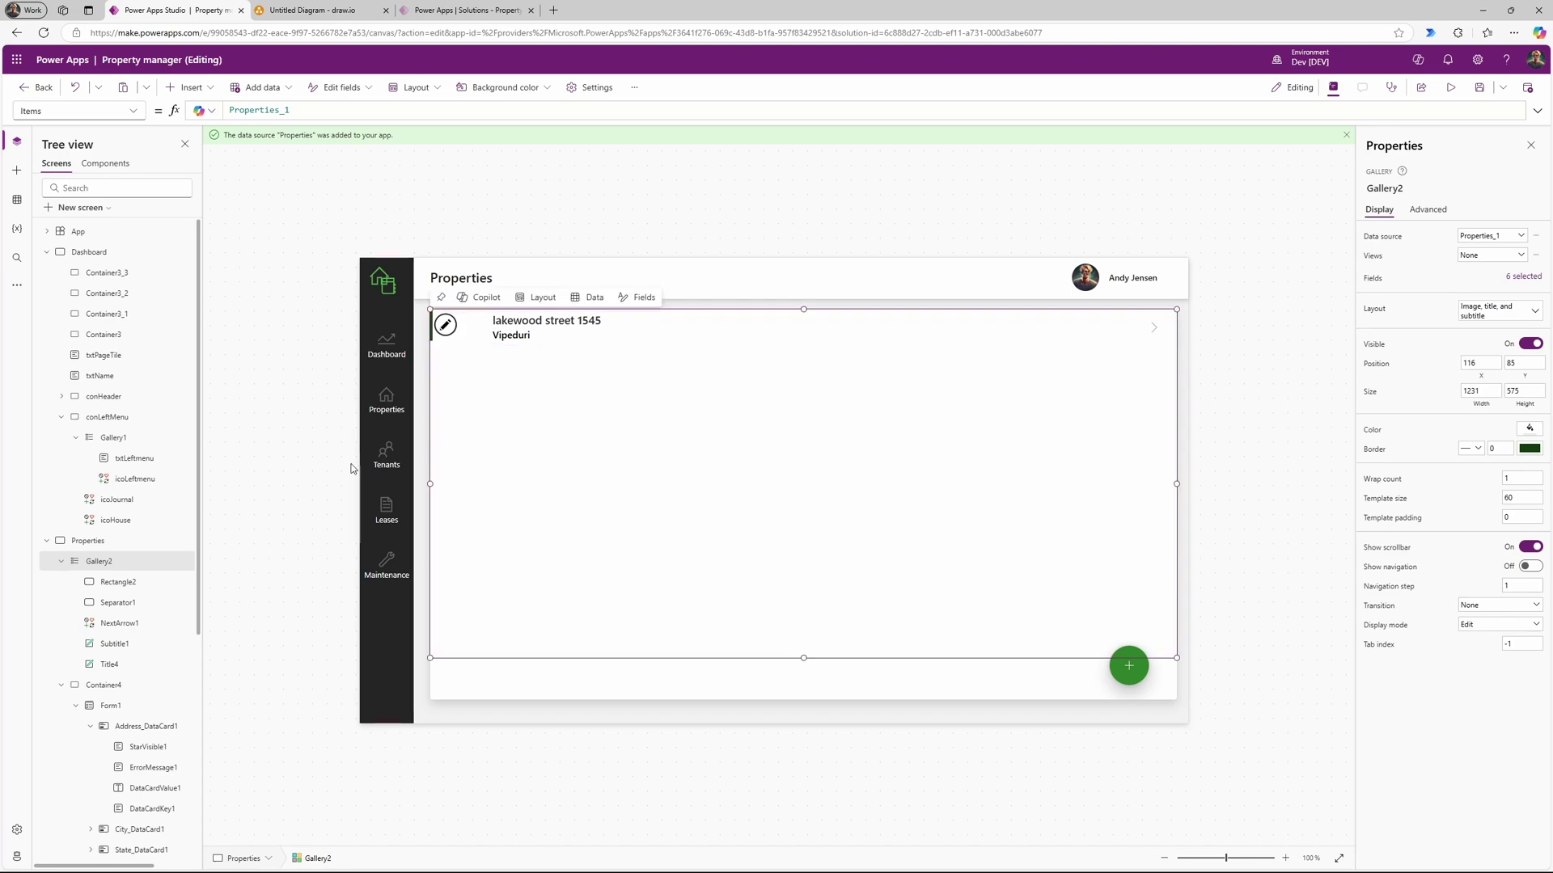
pyautogui.moveTo(512, 656); pyautogui.dragTo(513, 694)
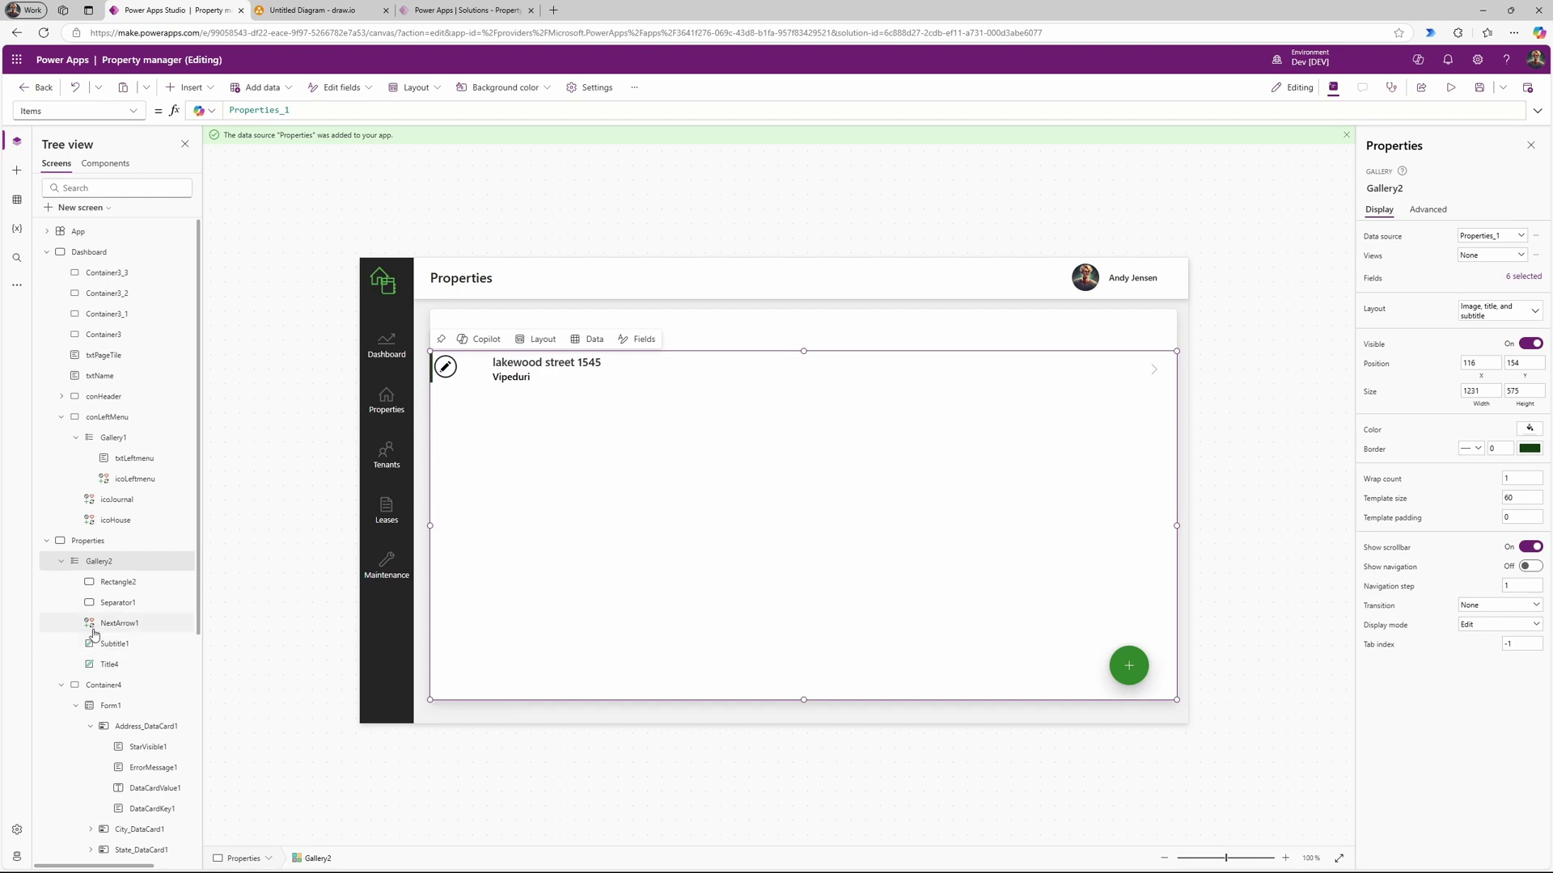
# Step: Examine the nesting and stacking order of Container4, Rectangle1, Container3_7 and Container2 on the Properties screen
pyautogui.scroll(-3, 81, 634)
pyautogui.click(59, 506)
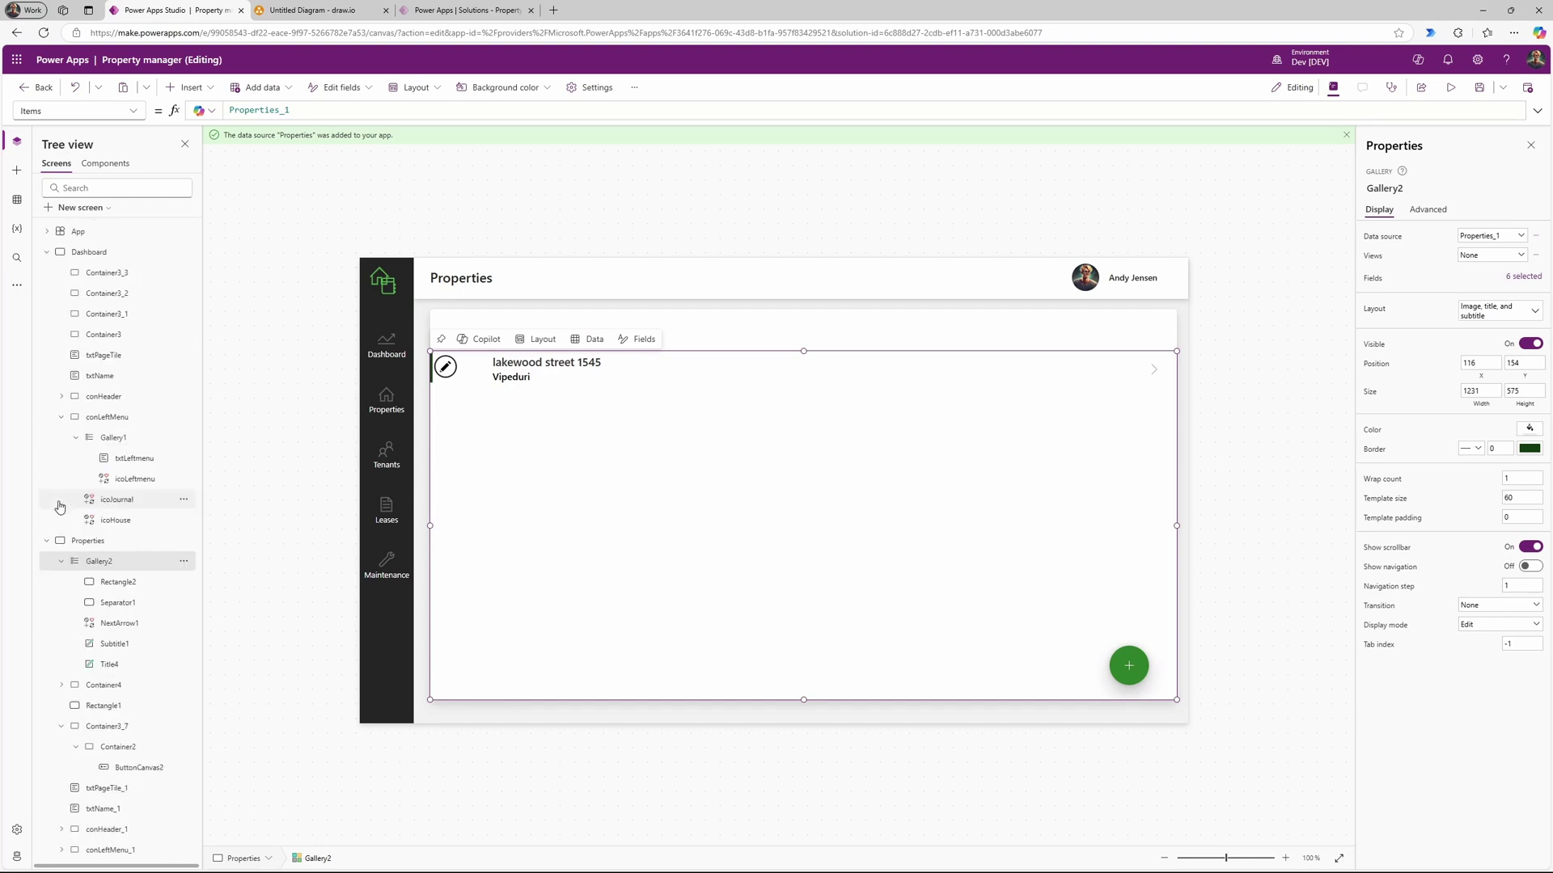
pyautogui.click(119, 688)
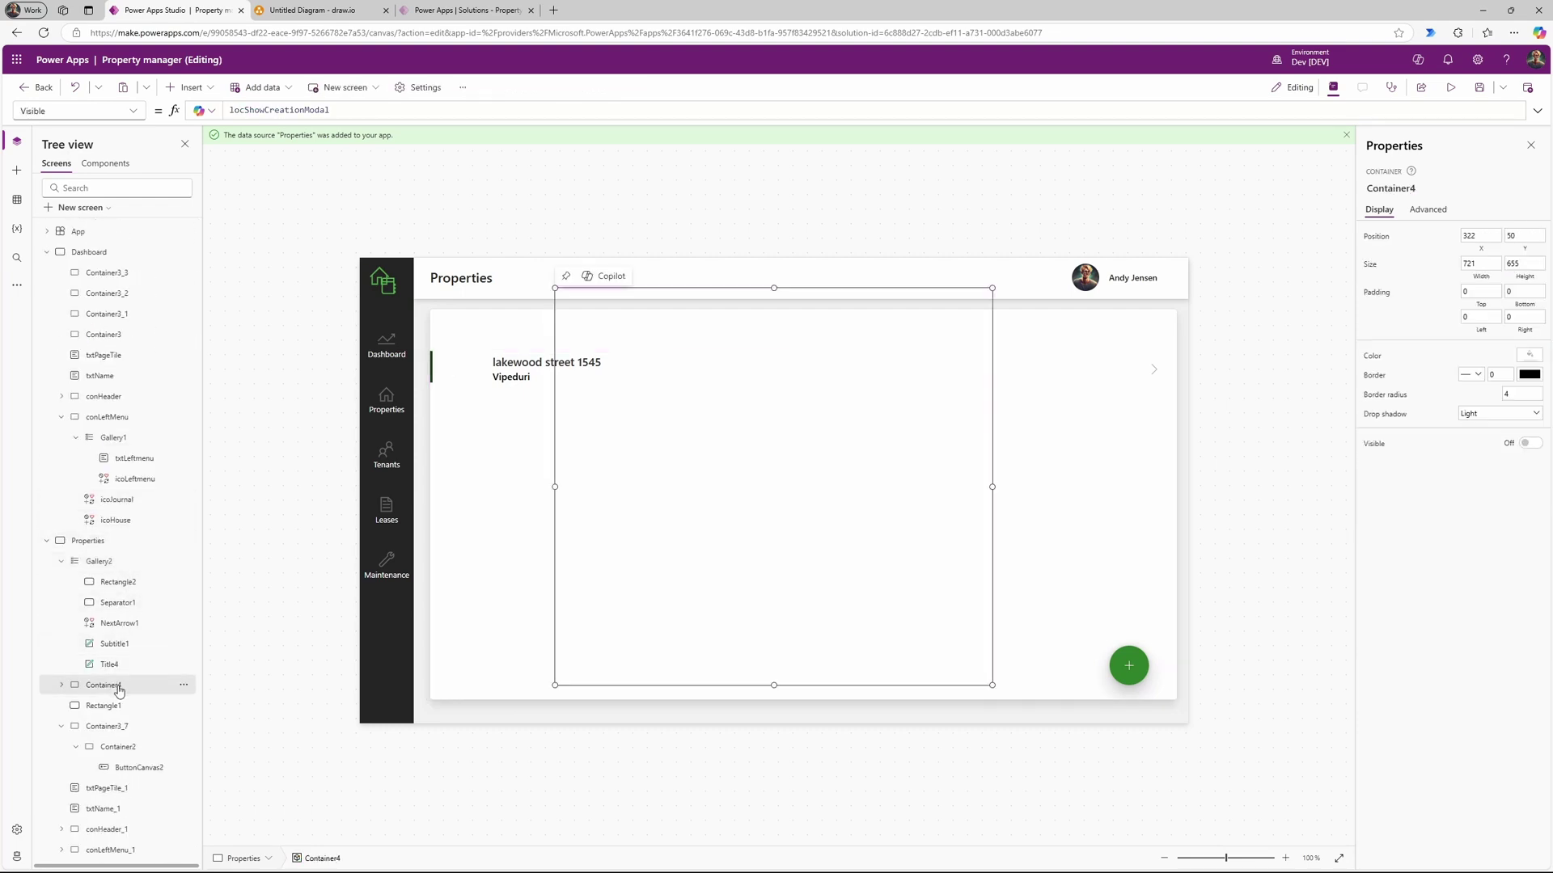
pyautogui.click(123, 707)
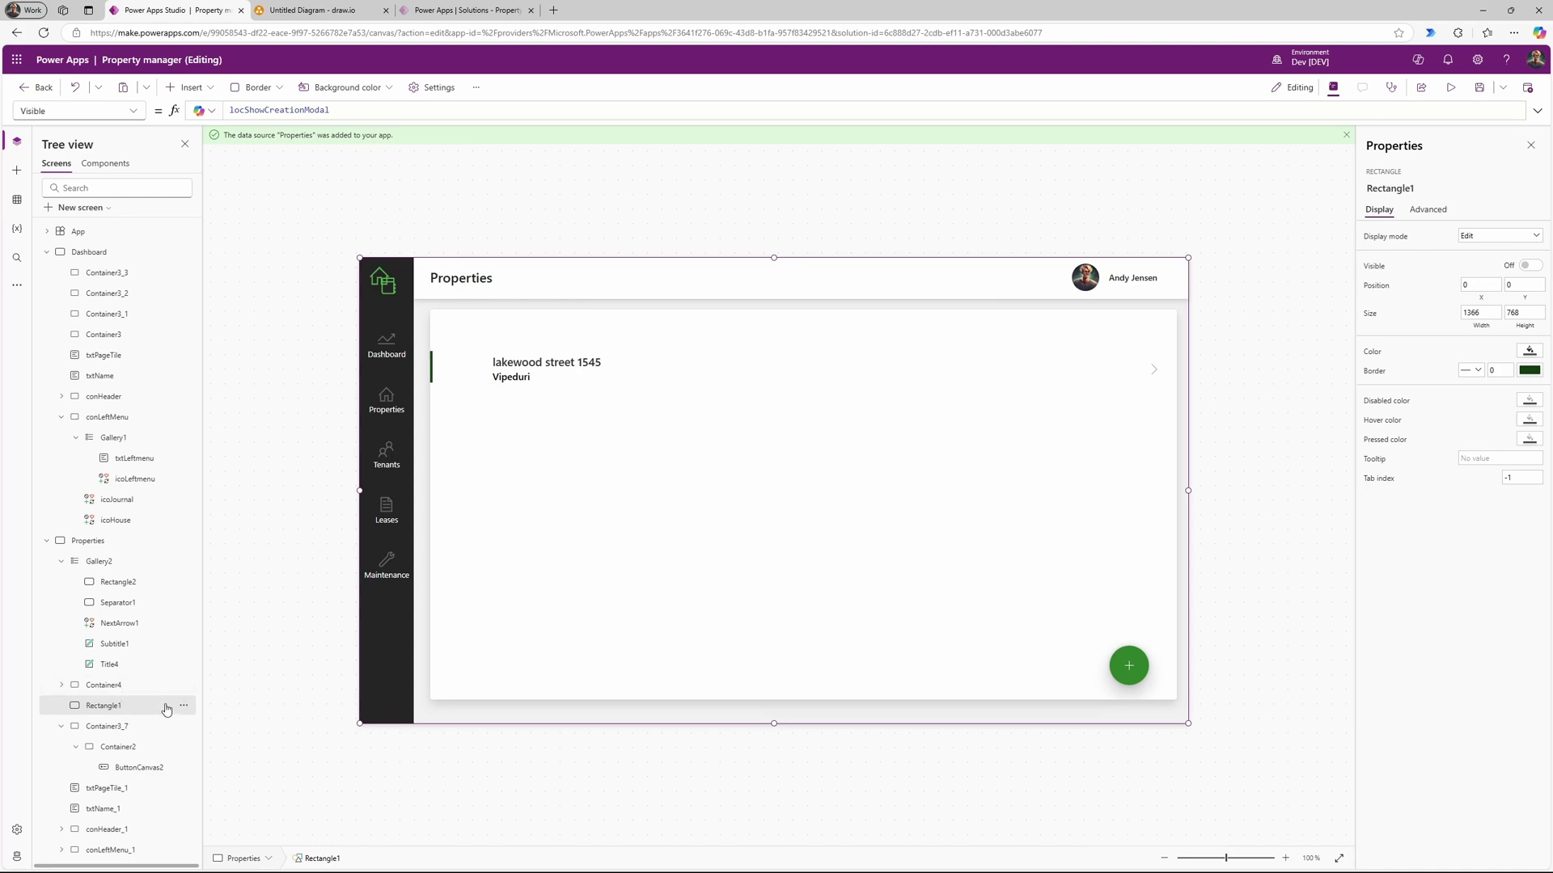
pyautogui.click(184, 707)
pyautogui.click(136, 725)
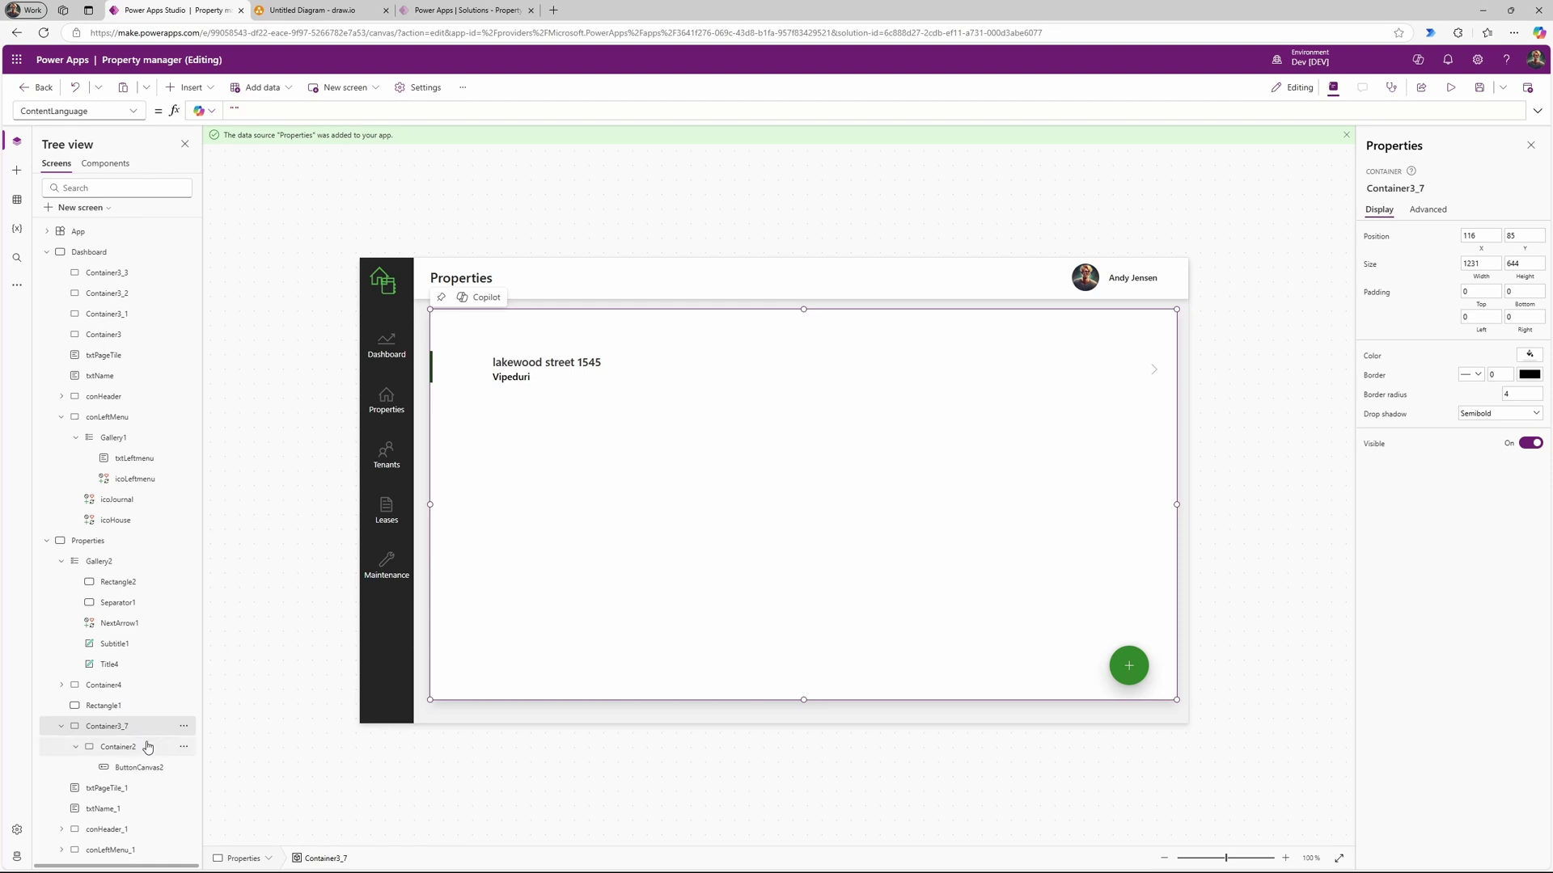
pyautogui.click(147, 746)
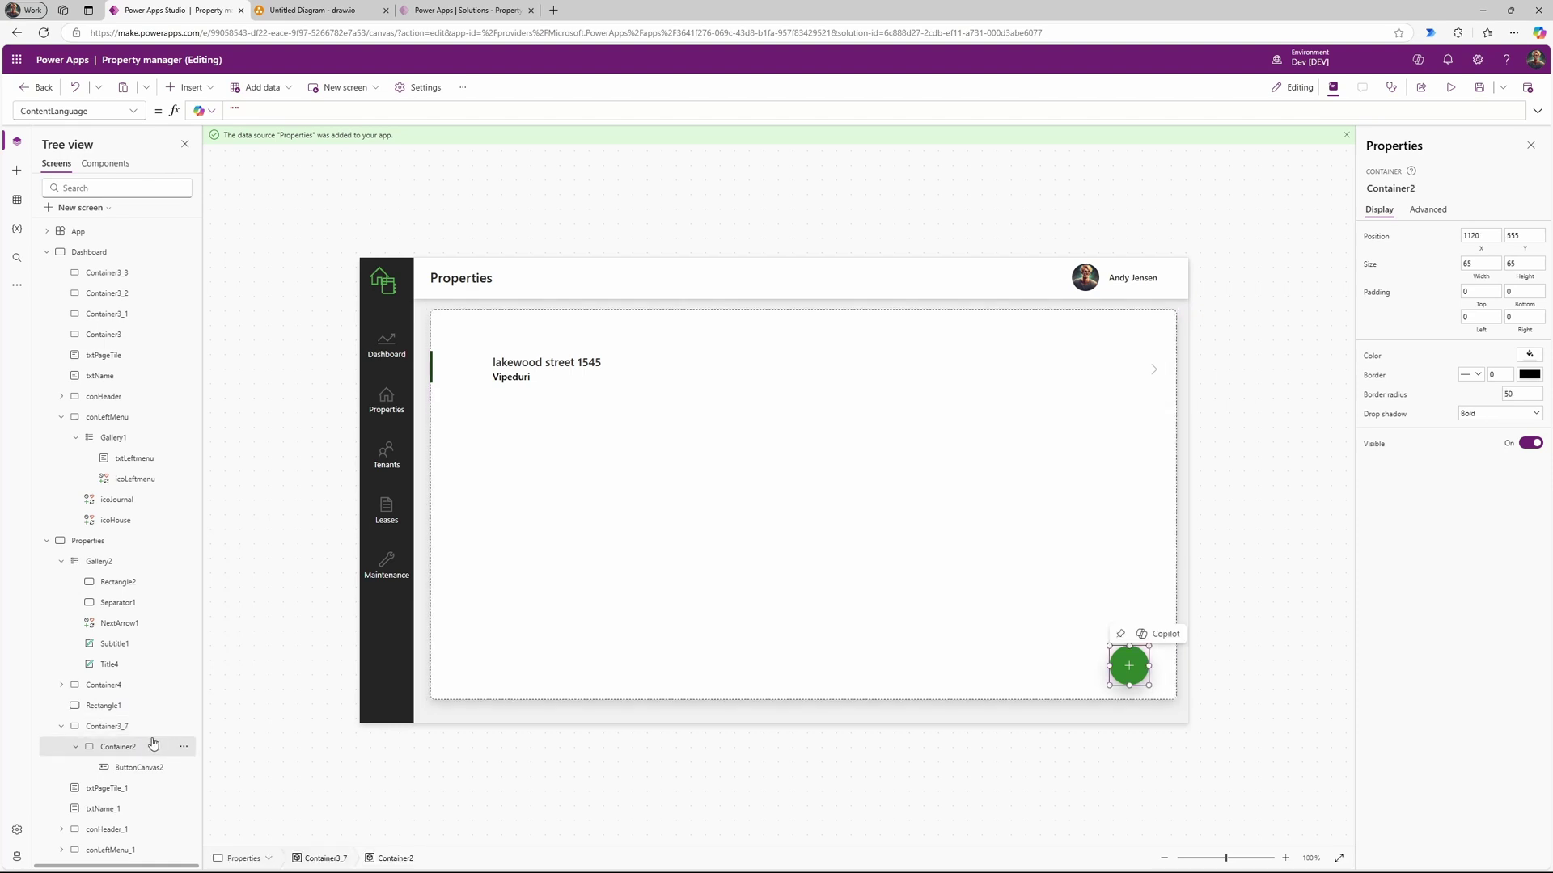
pyautogui.click(143, 732)
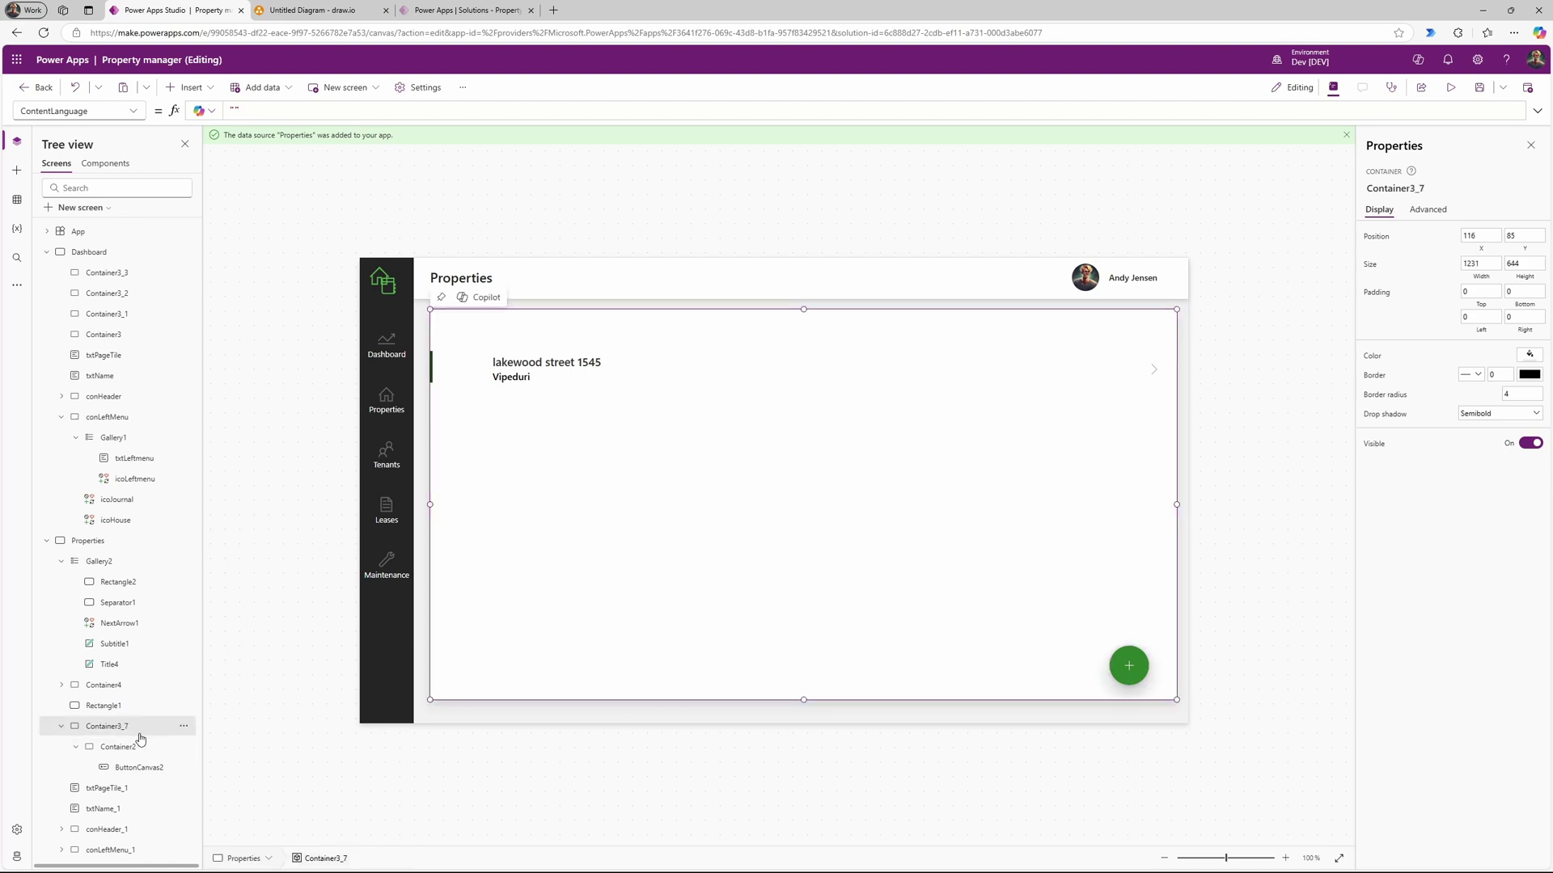
# Step: Cut Gallery2 from the Properties screen and paste it inside Container3_7
pyautogui.click(126, 568)
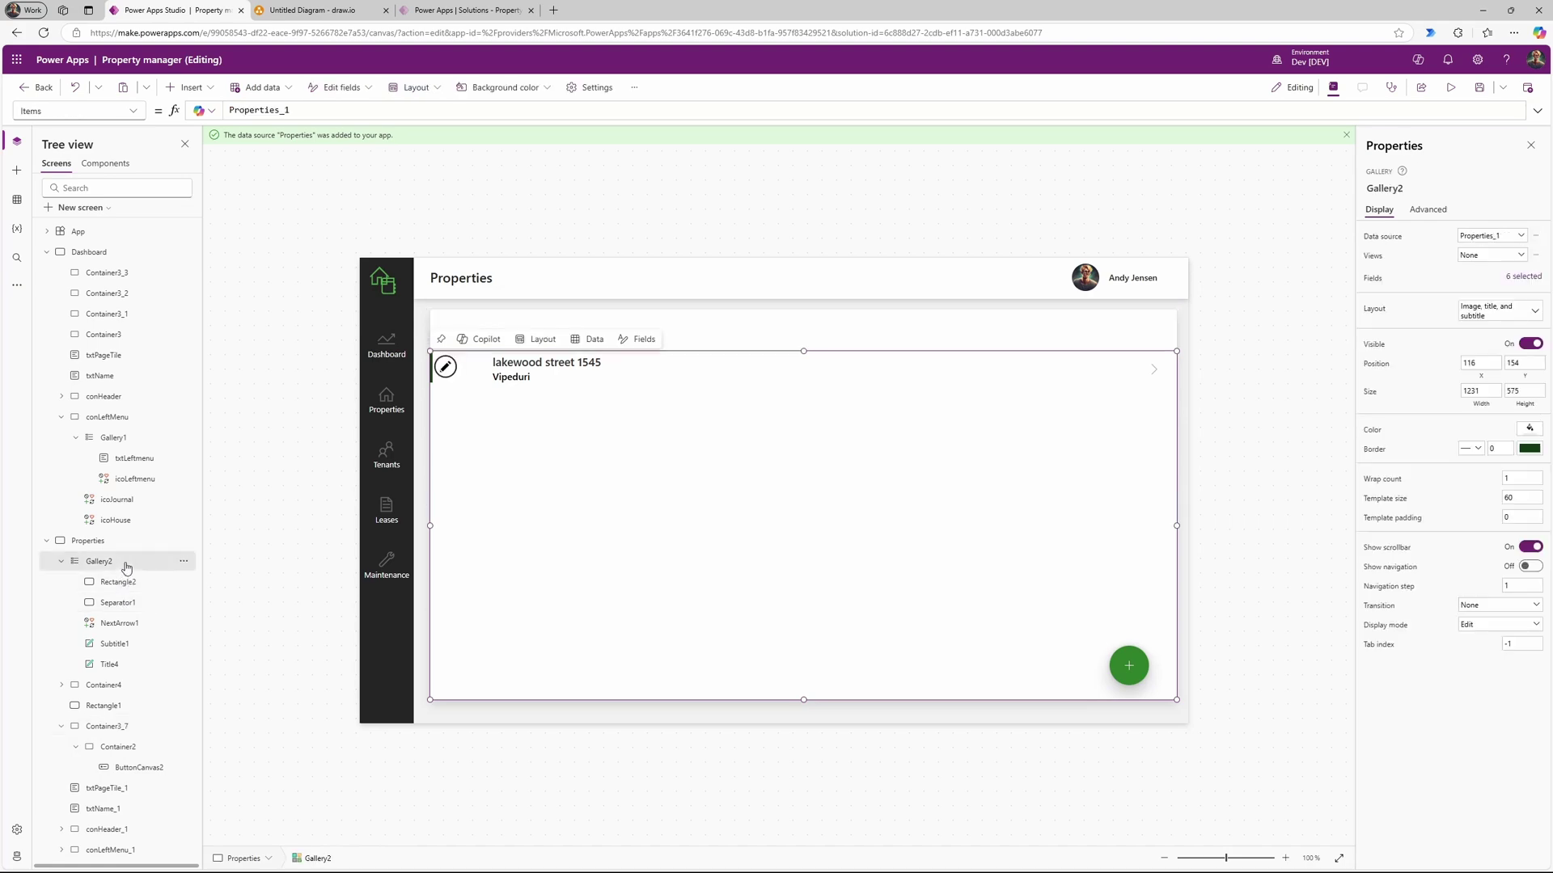
pyautogui.click(184, 564)
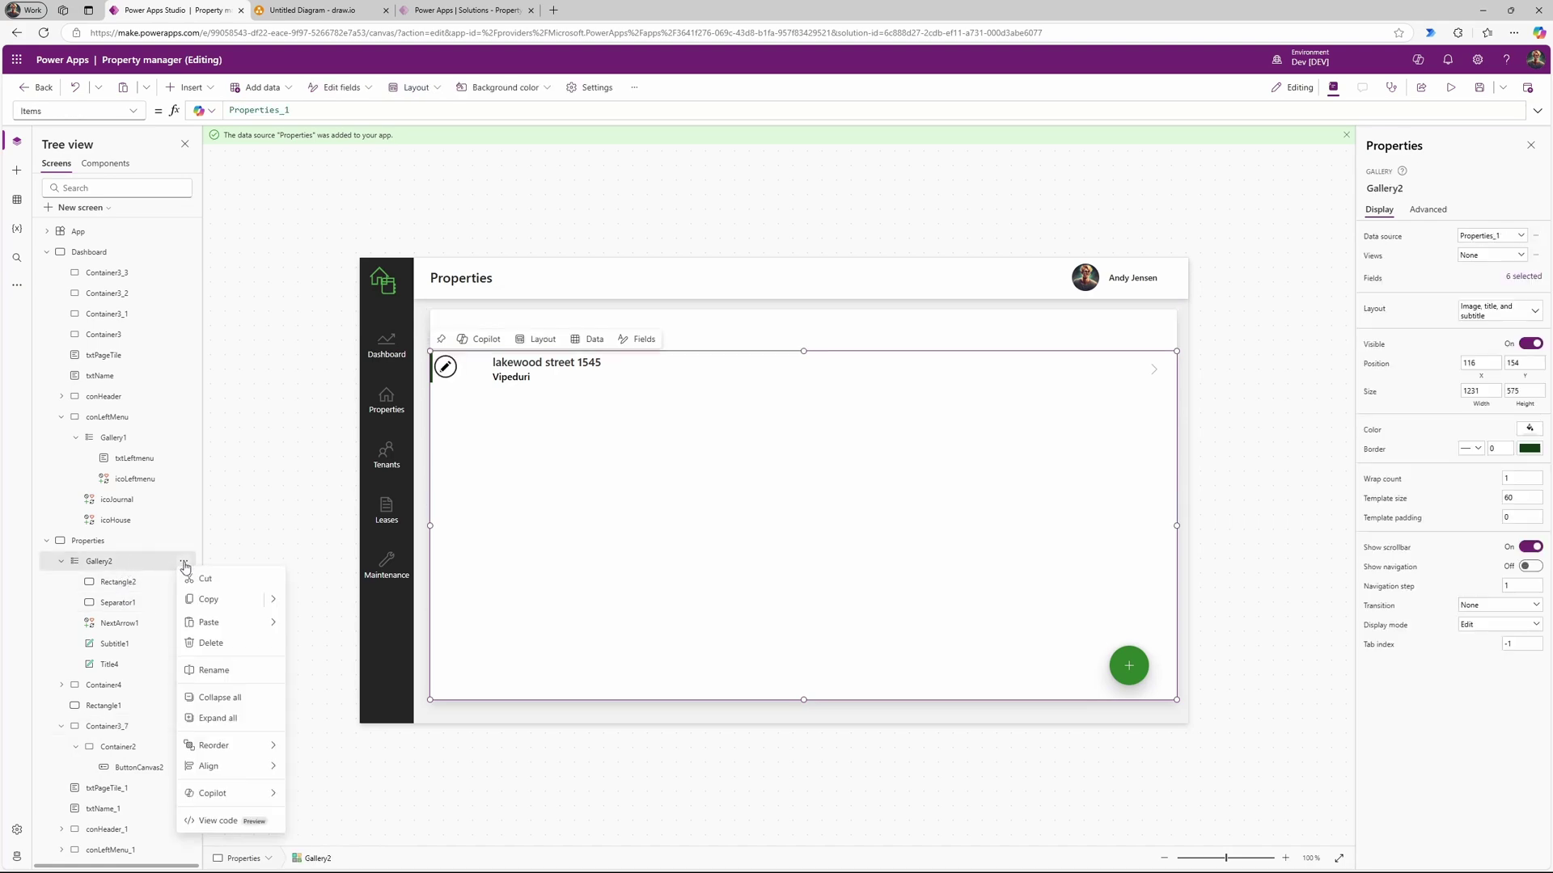
pyautogui.click(230, 581)
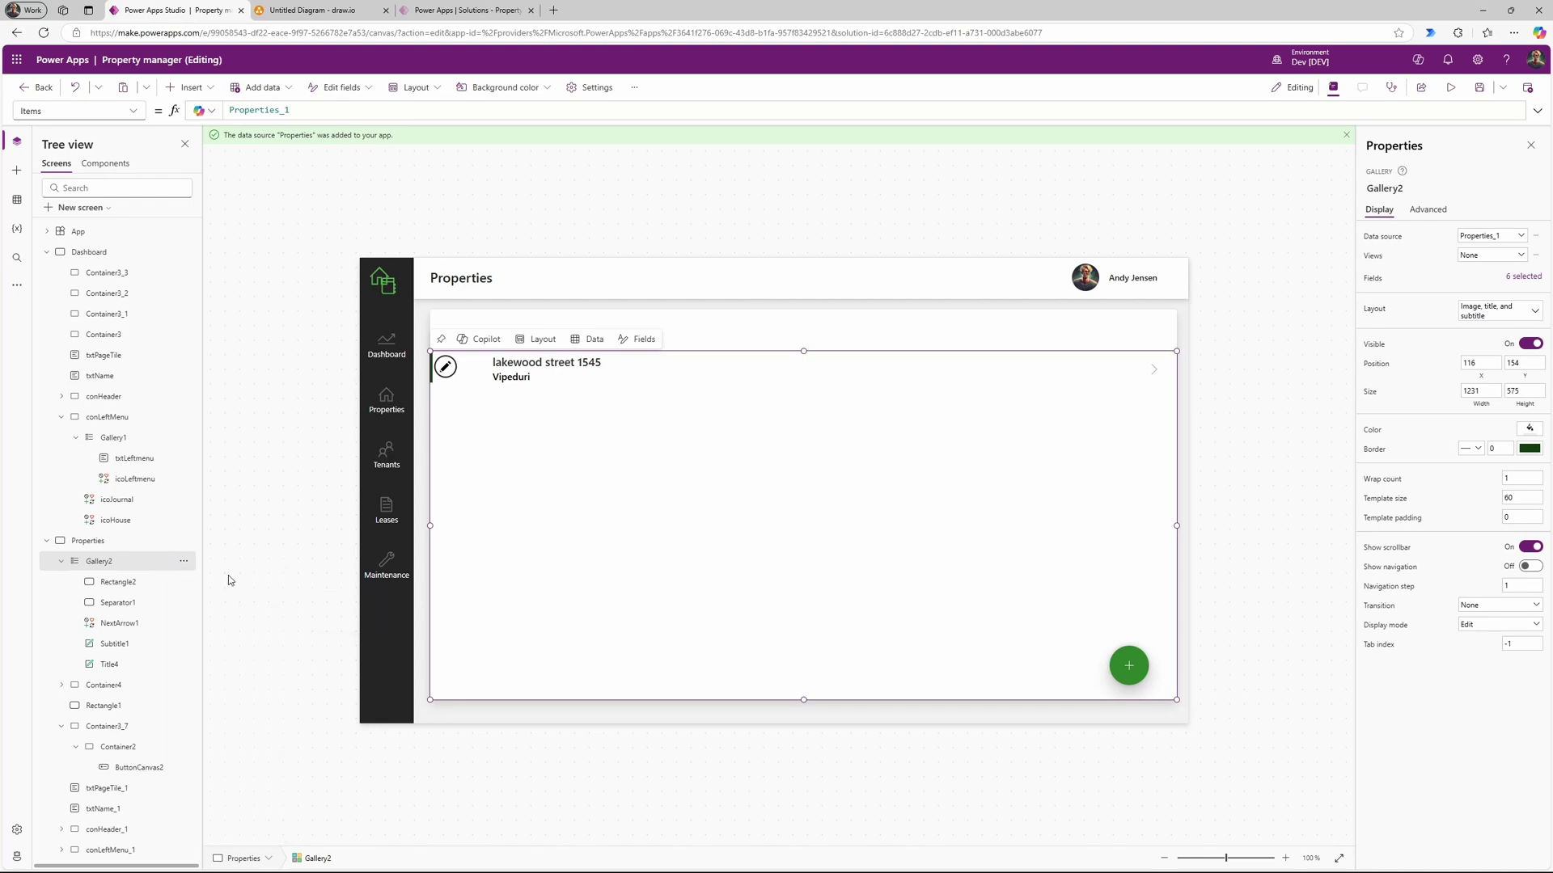
pyautogui.click(142, 582)
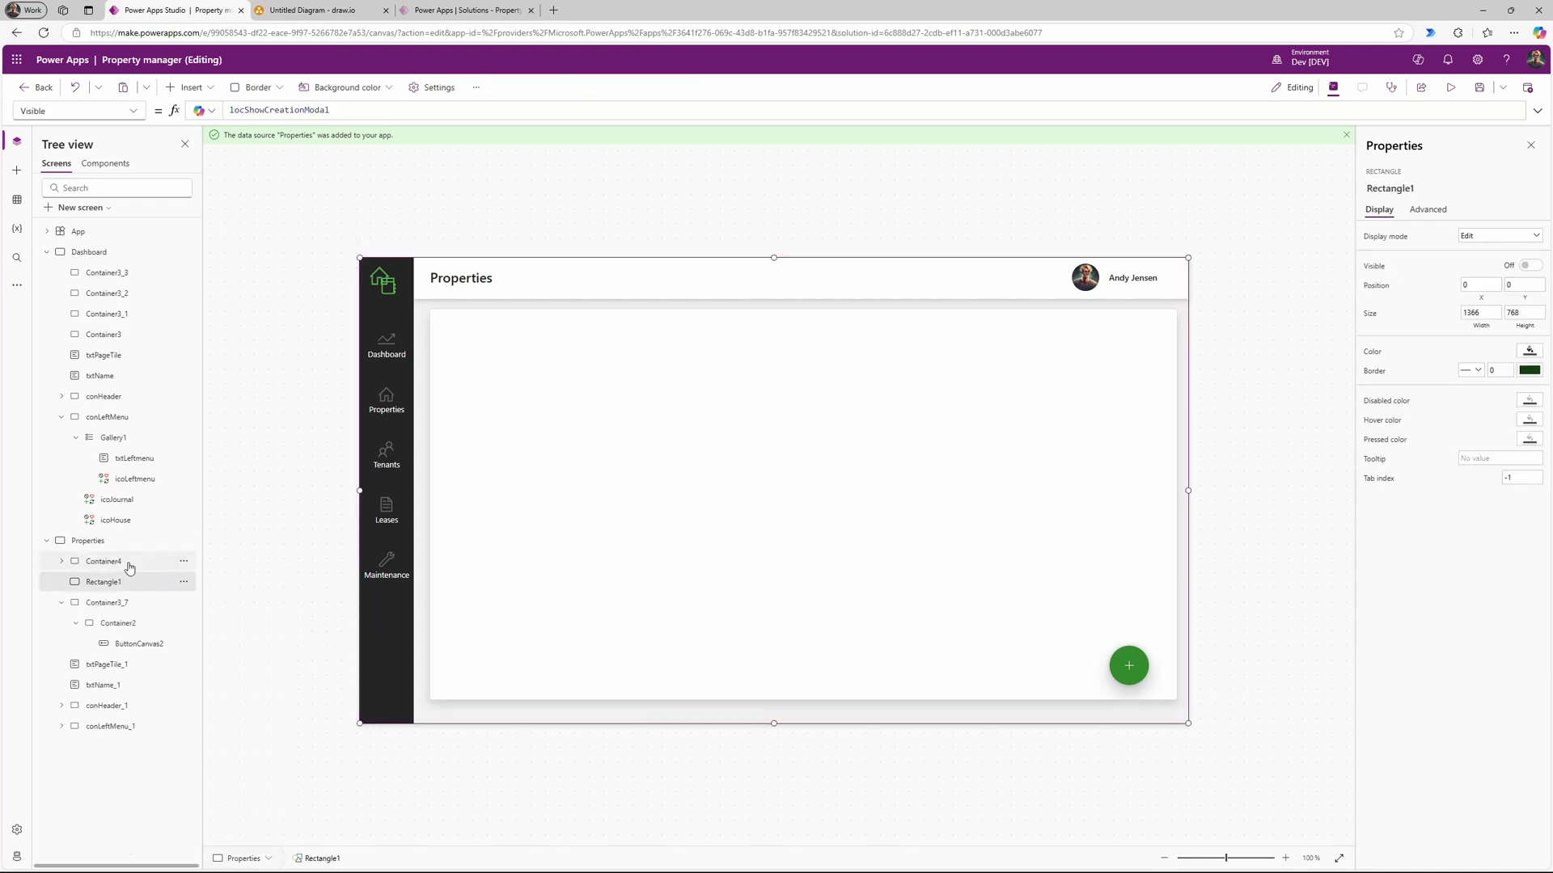
pyautogui.click(123, 561)
pyautogui.click(120, 605)
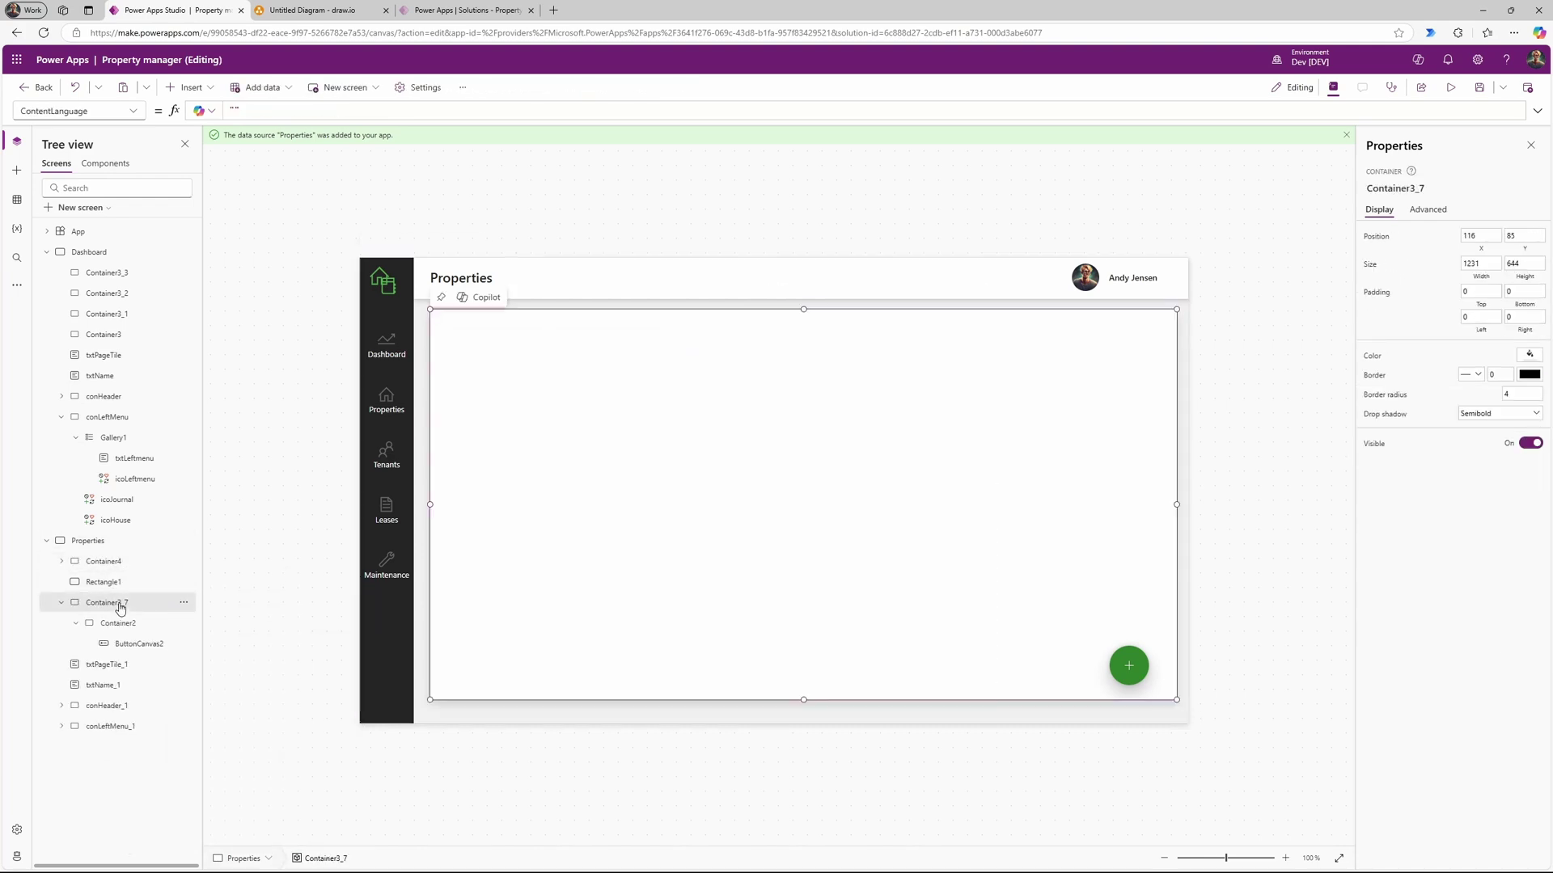
pyautogui.click(184, 604)
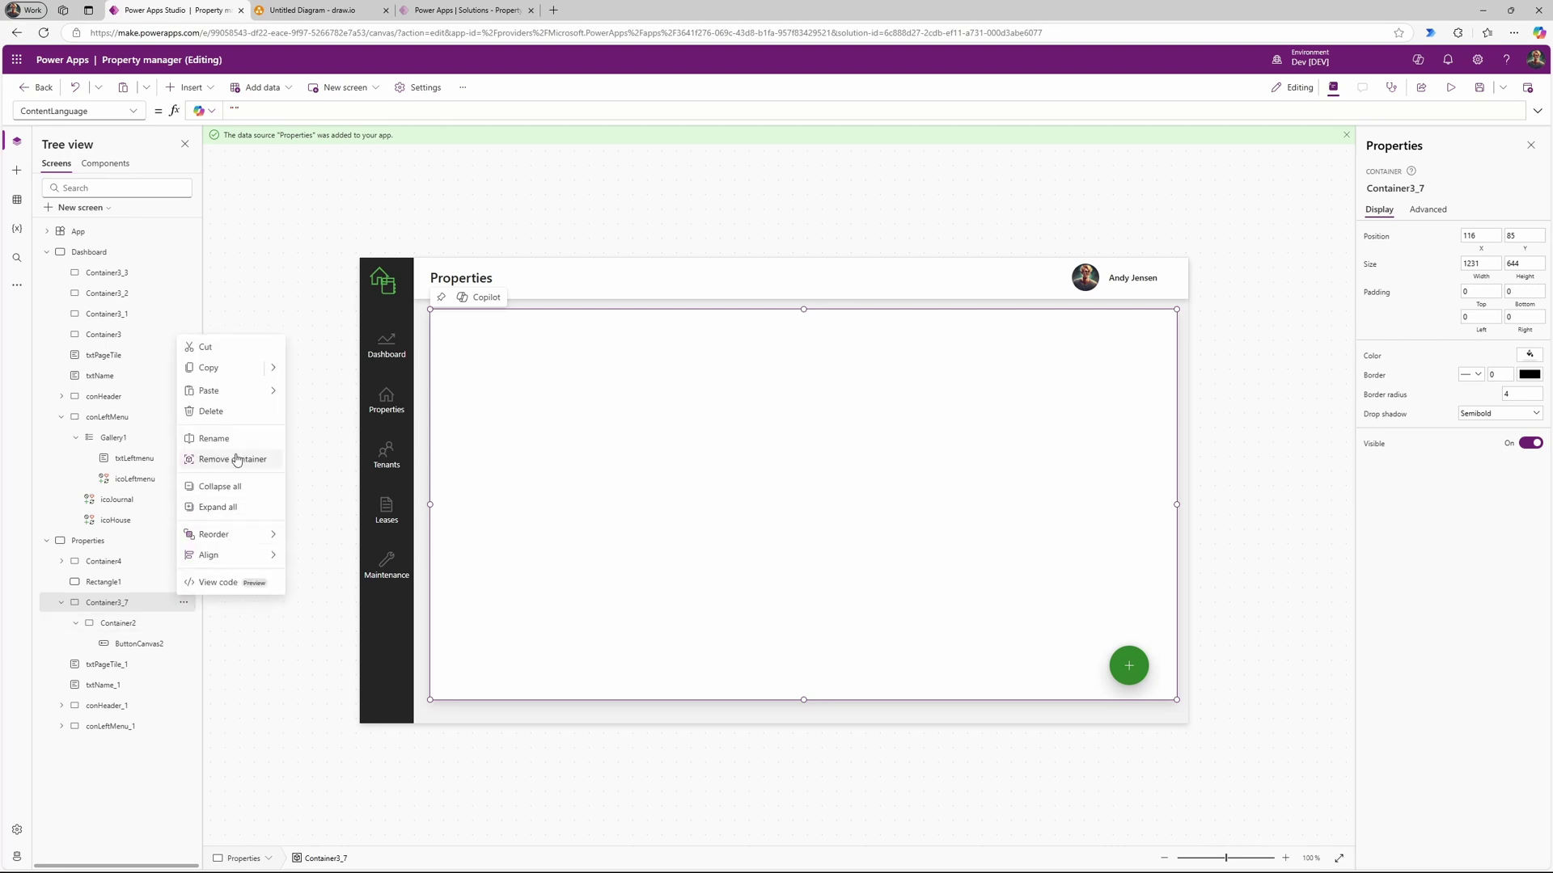
pyautogui.moveTo(255, 395)
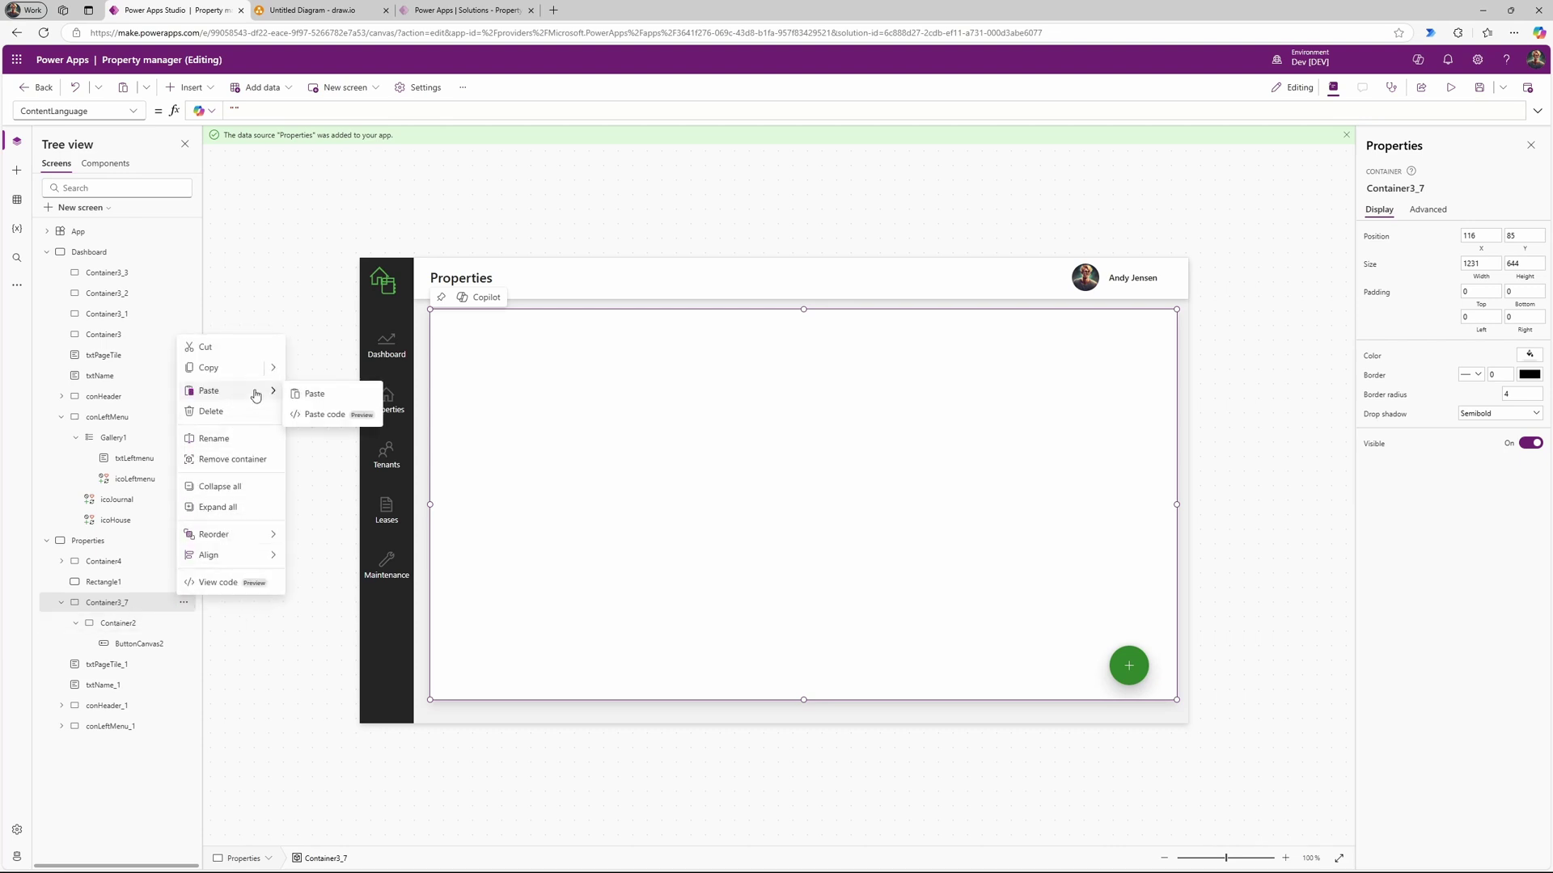
pyautogui.click(309, 393)
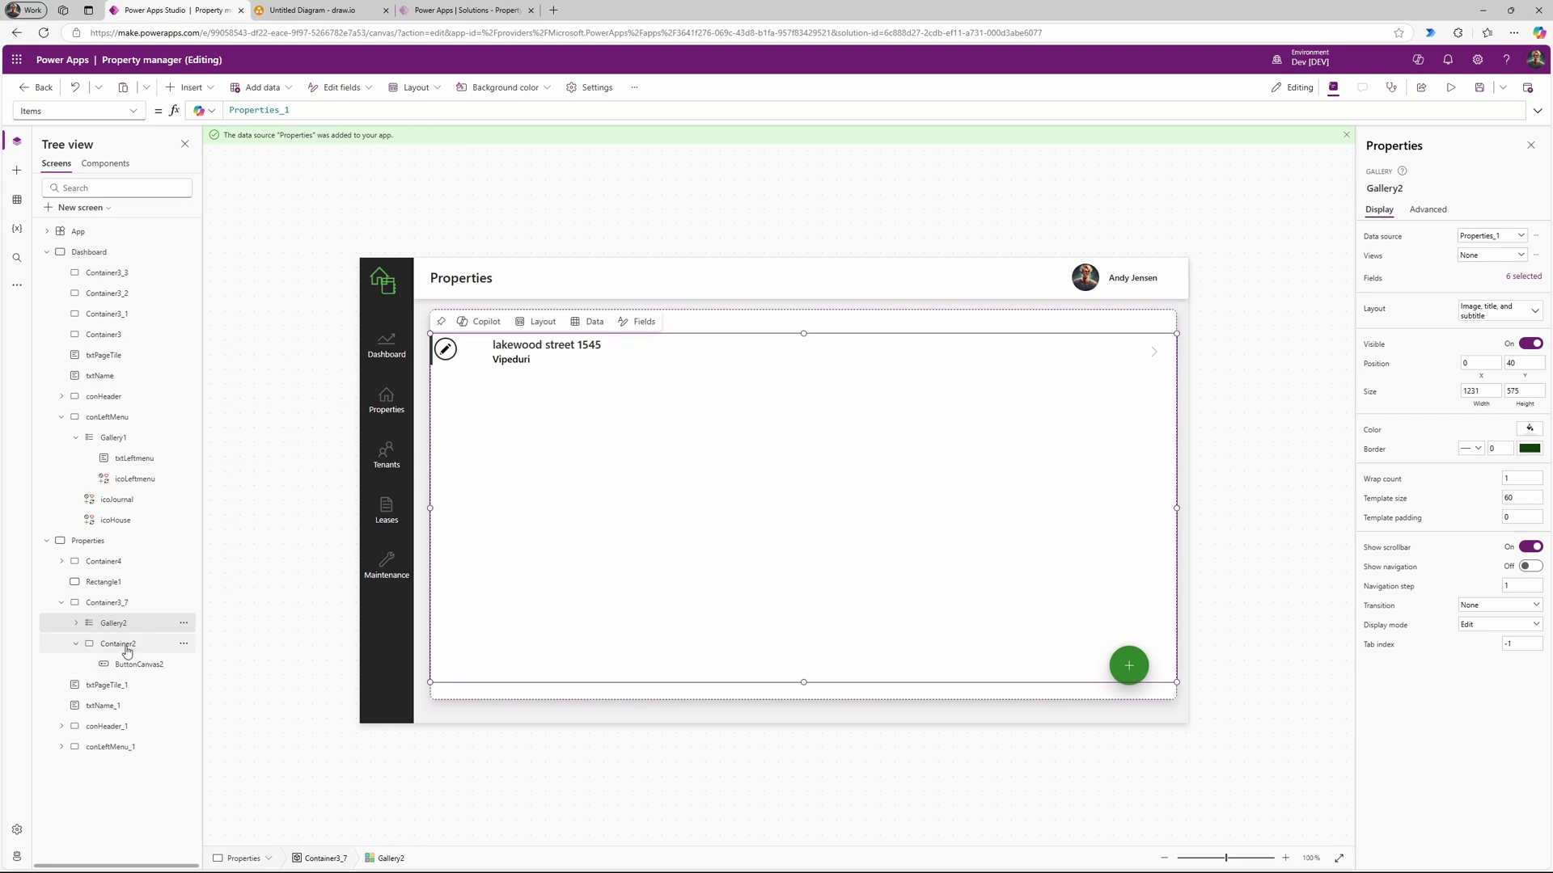
# Step: Bring Container2, which holds the round add button, to the front within Container3_7 and collapse its tree entry
pyautogui.click(120, 644)
pyautogui.click(183, 645)
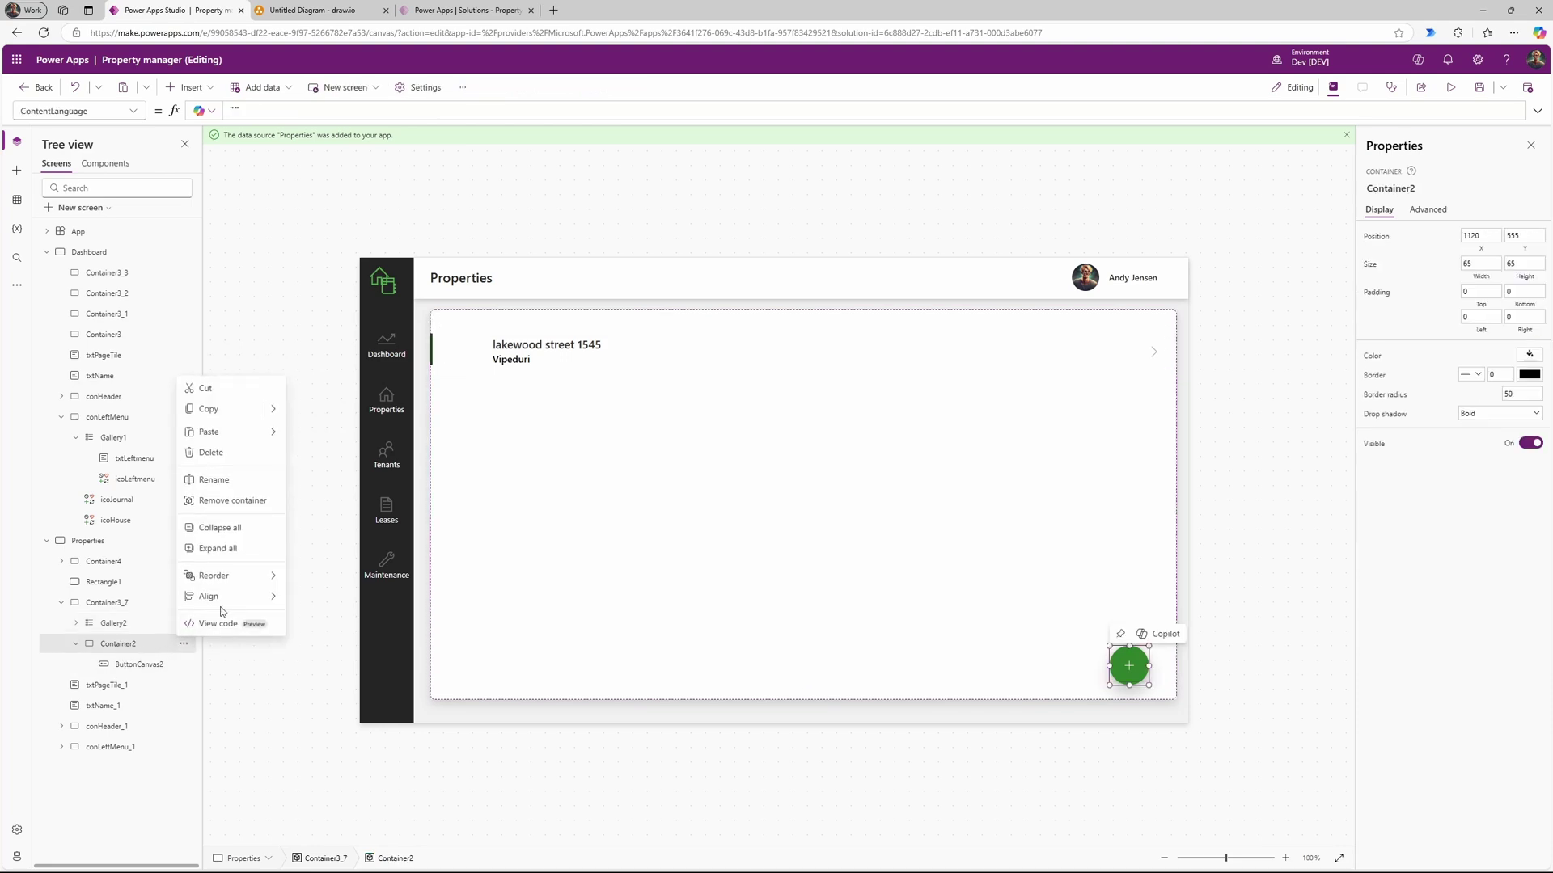
pyautogui.moveTo(252, 579)
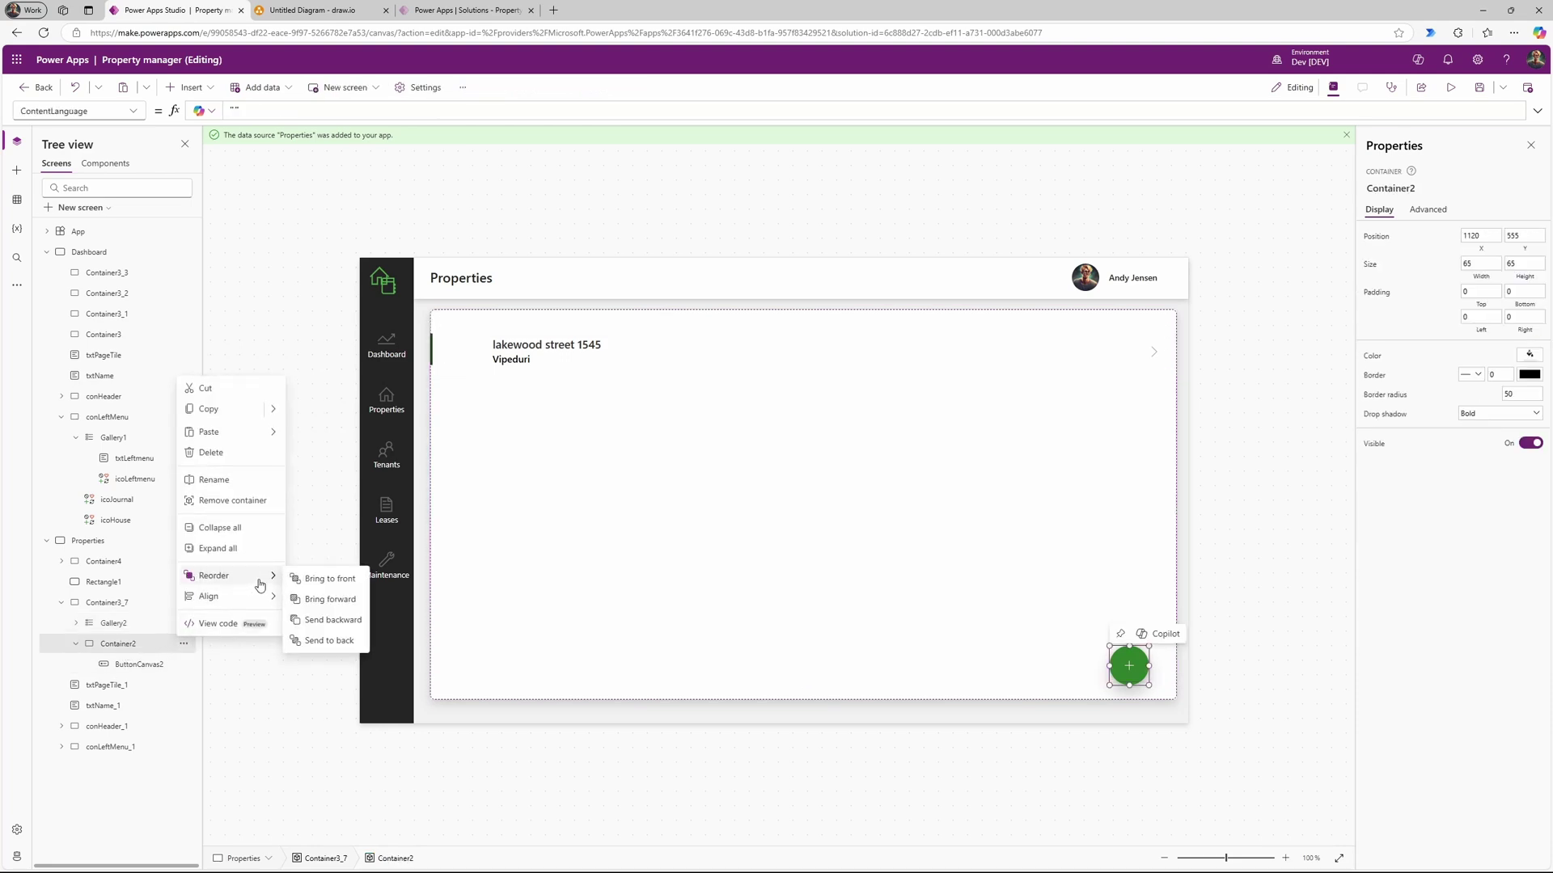
pyautogui.click(309, 580)
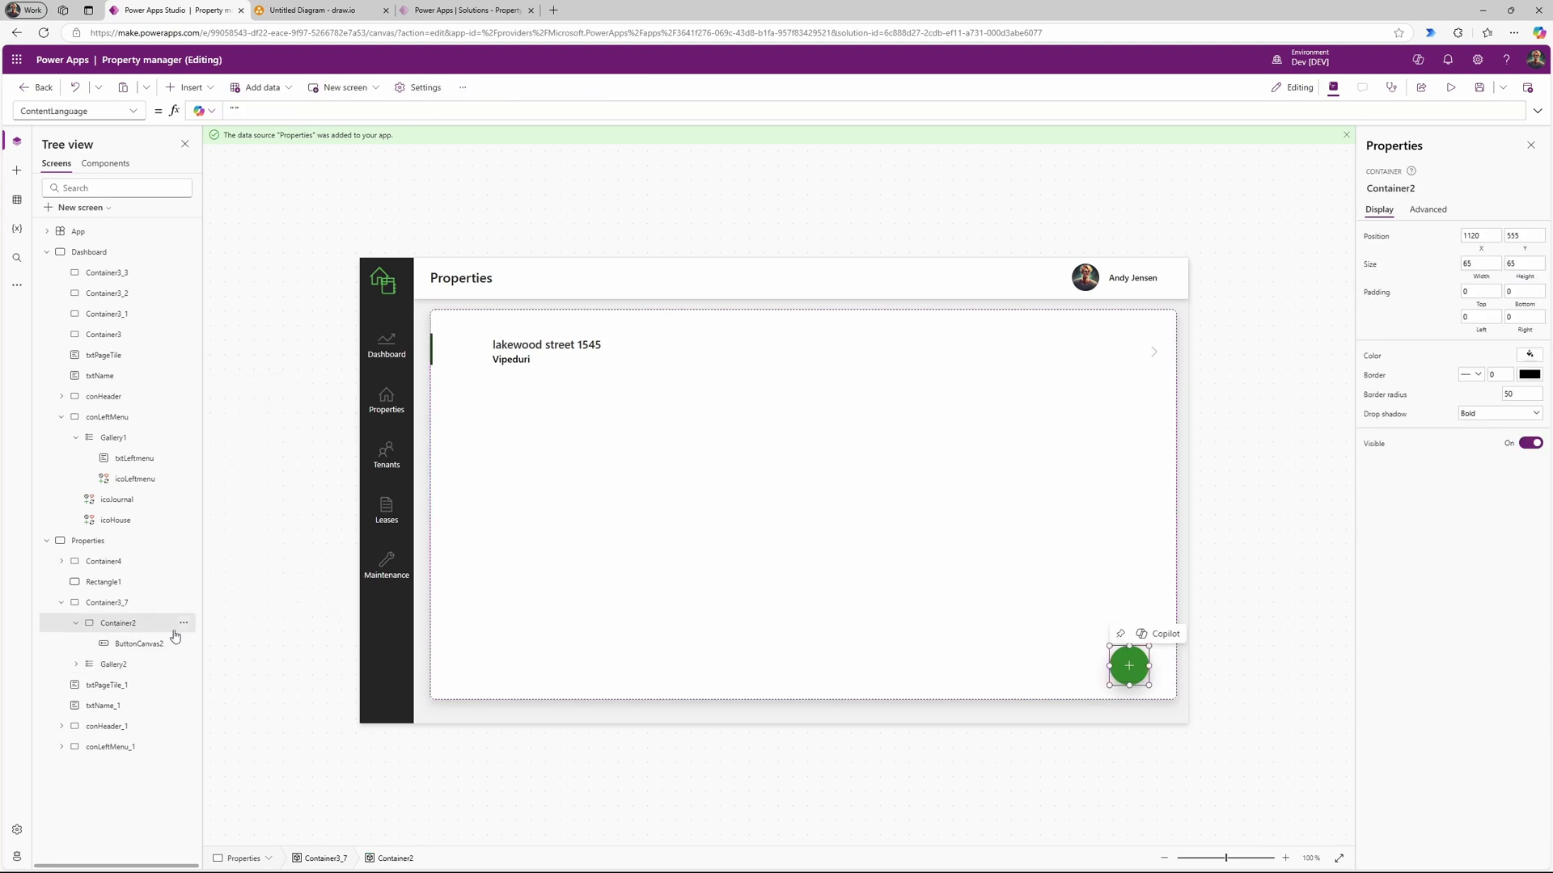
pyautogui.click(75, 624)
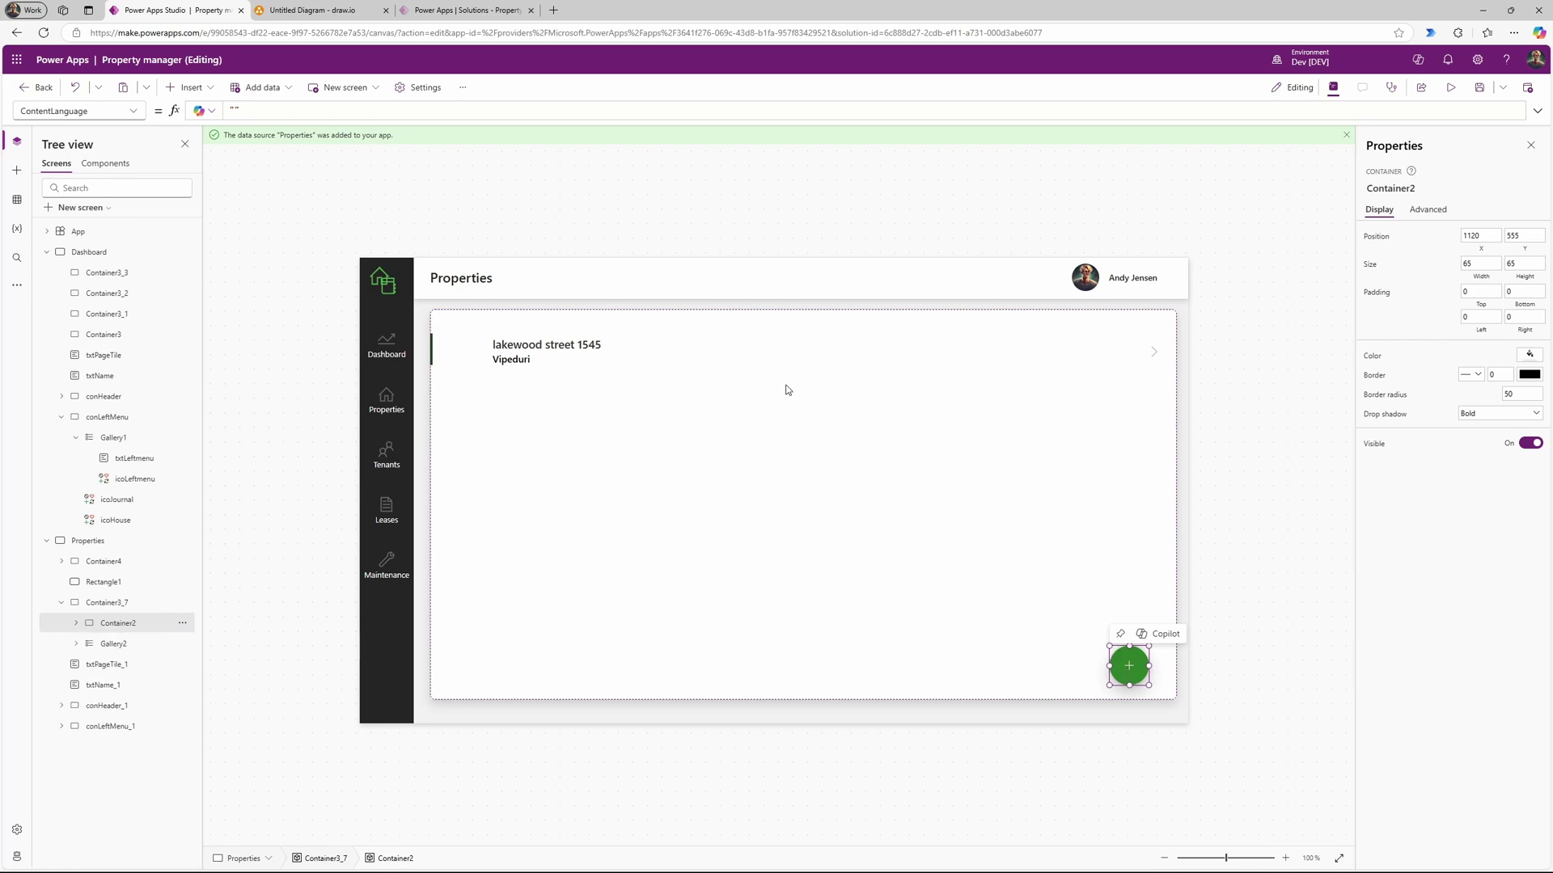
pyautogui.click(102, 583)
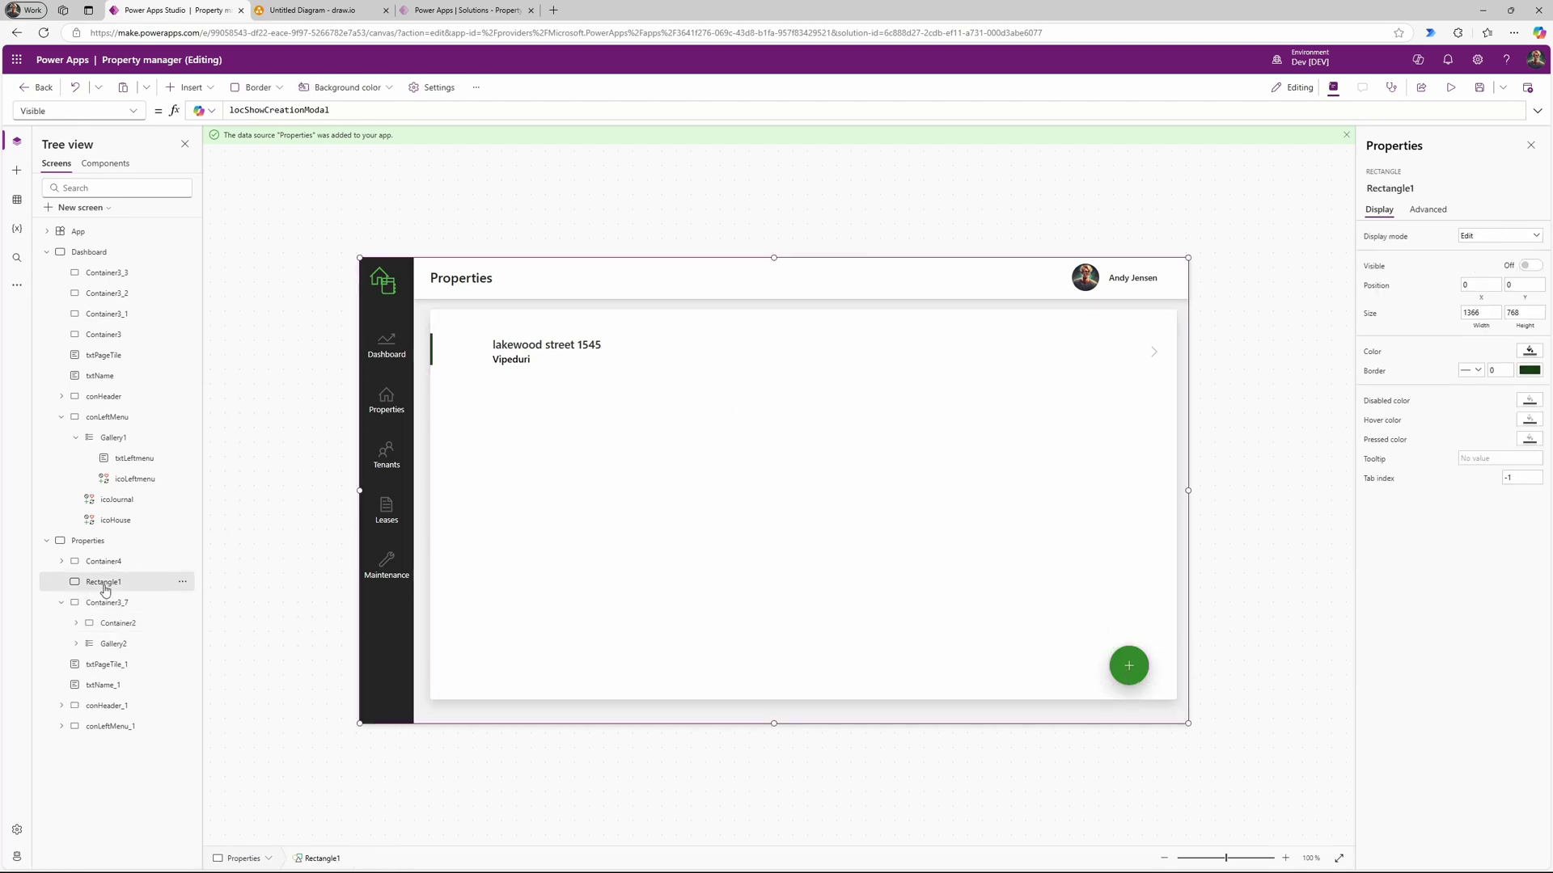
# Step: Review the tree order of Container4, Rectangle1 and Container3_7, and of Container2 and Gallery2 nested inside it
pyautogui.click(103, 566)
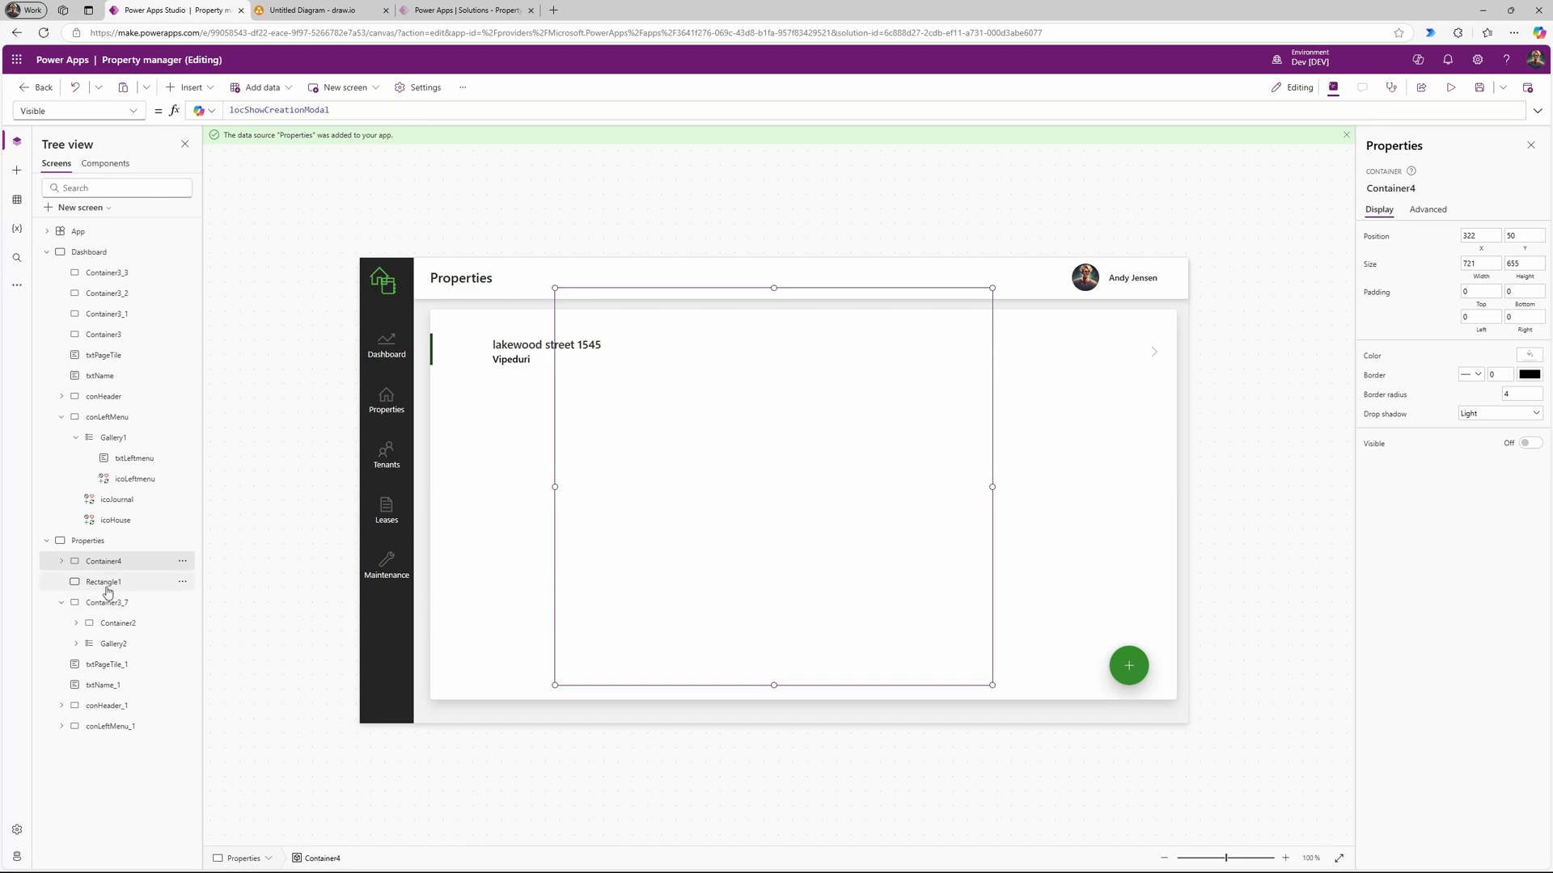
pyautogui.click(105, 583)
pyautogui.click(105, 608)
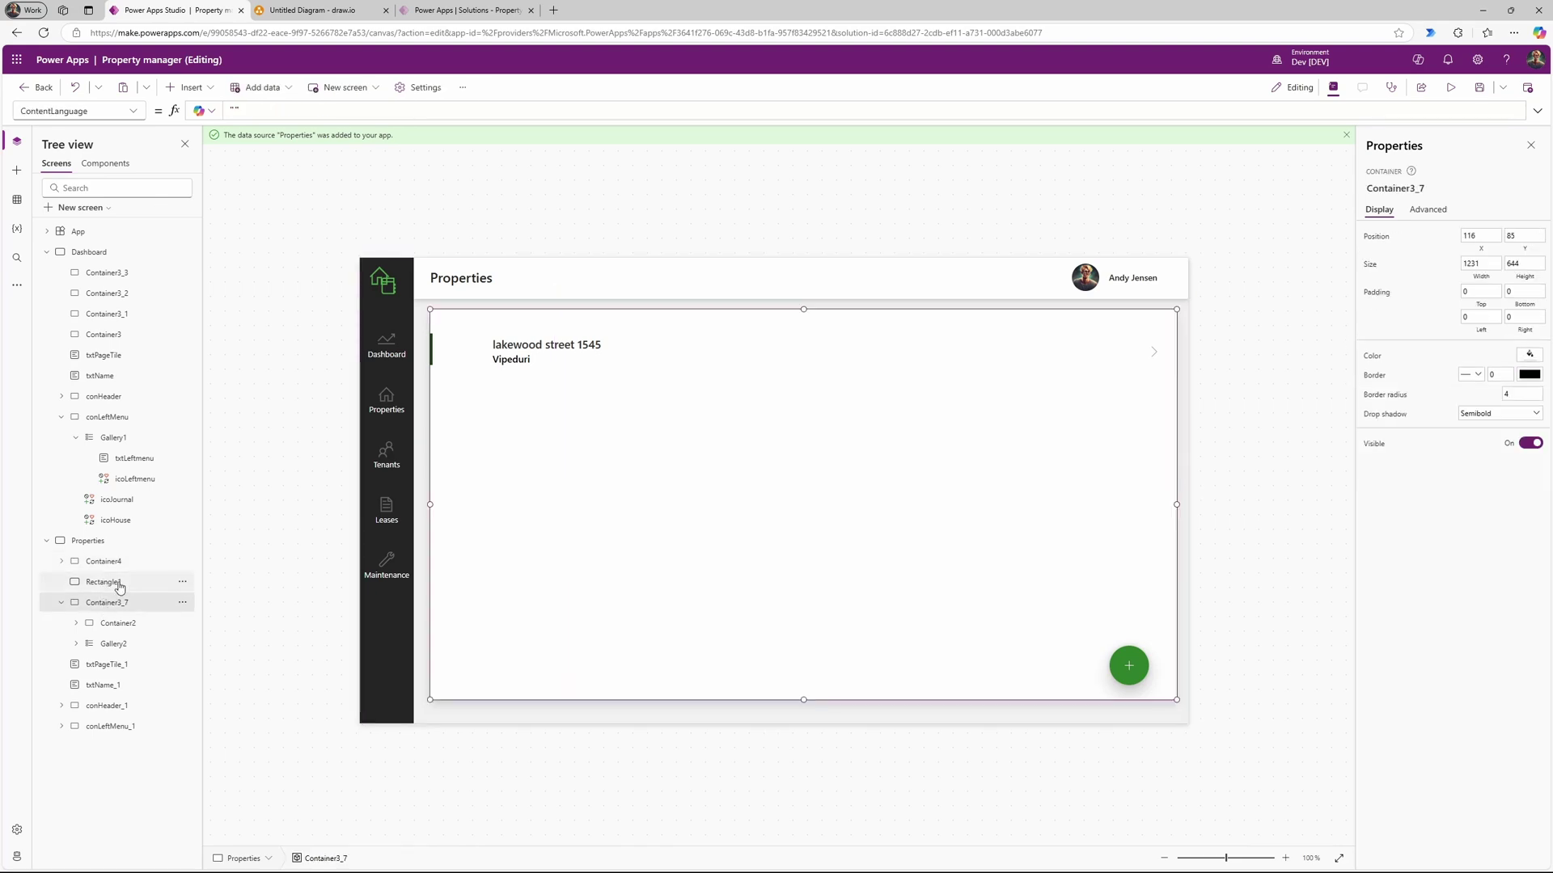
pyautogui.click(63, 604)
pyautogui.click(61, 603)
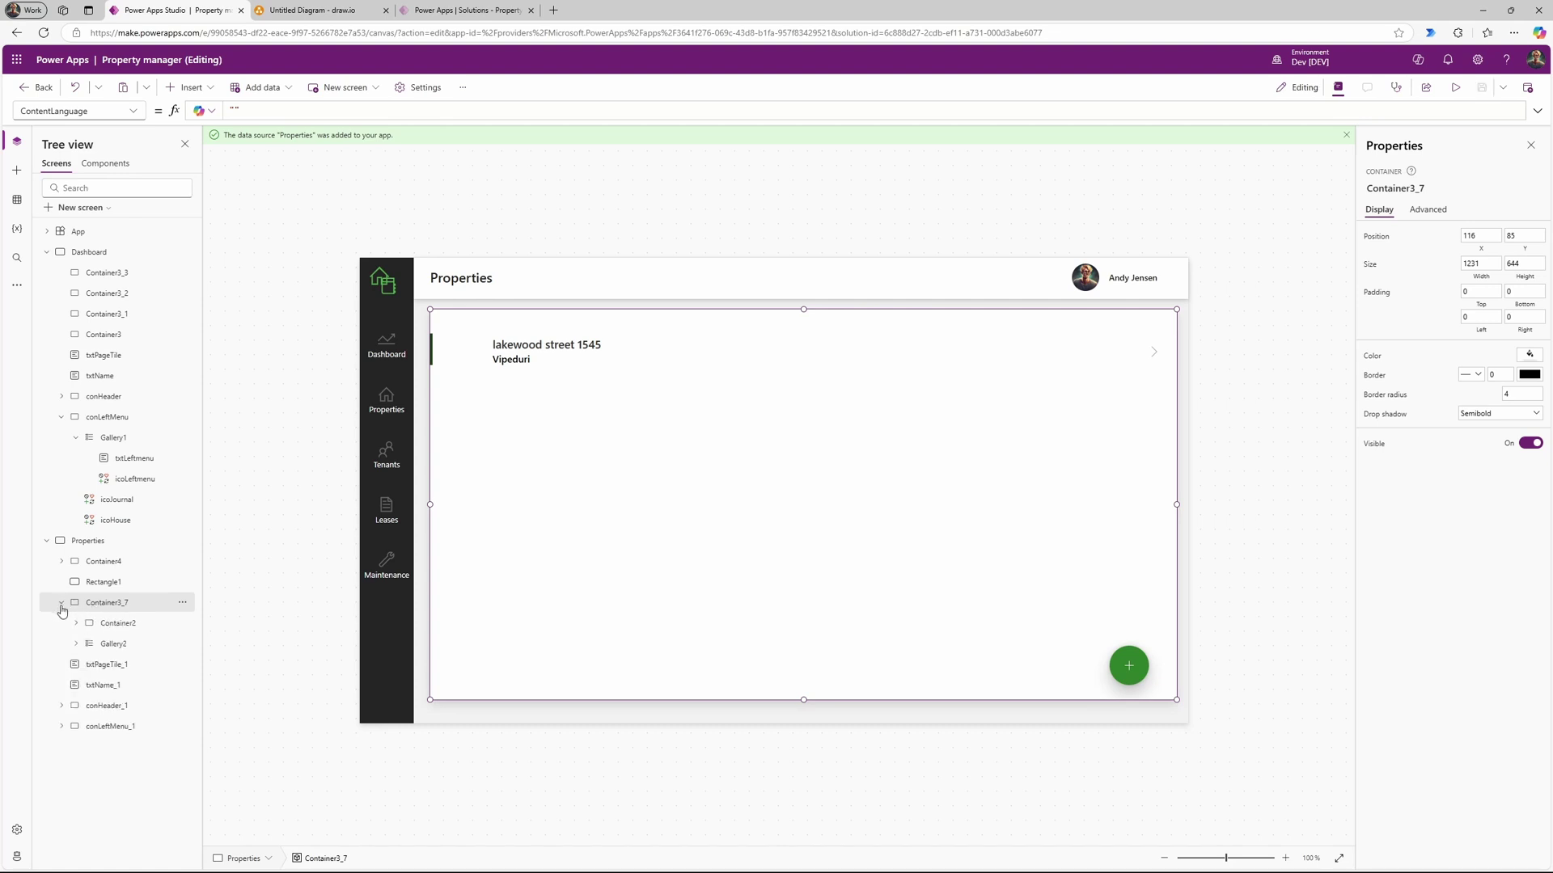
pyautogui.click(101, 625)
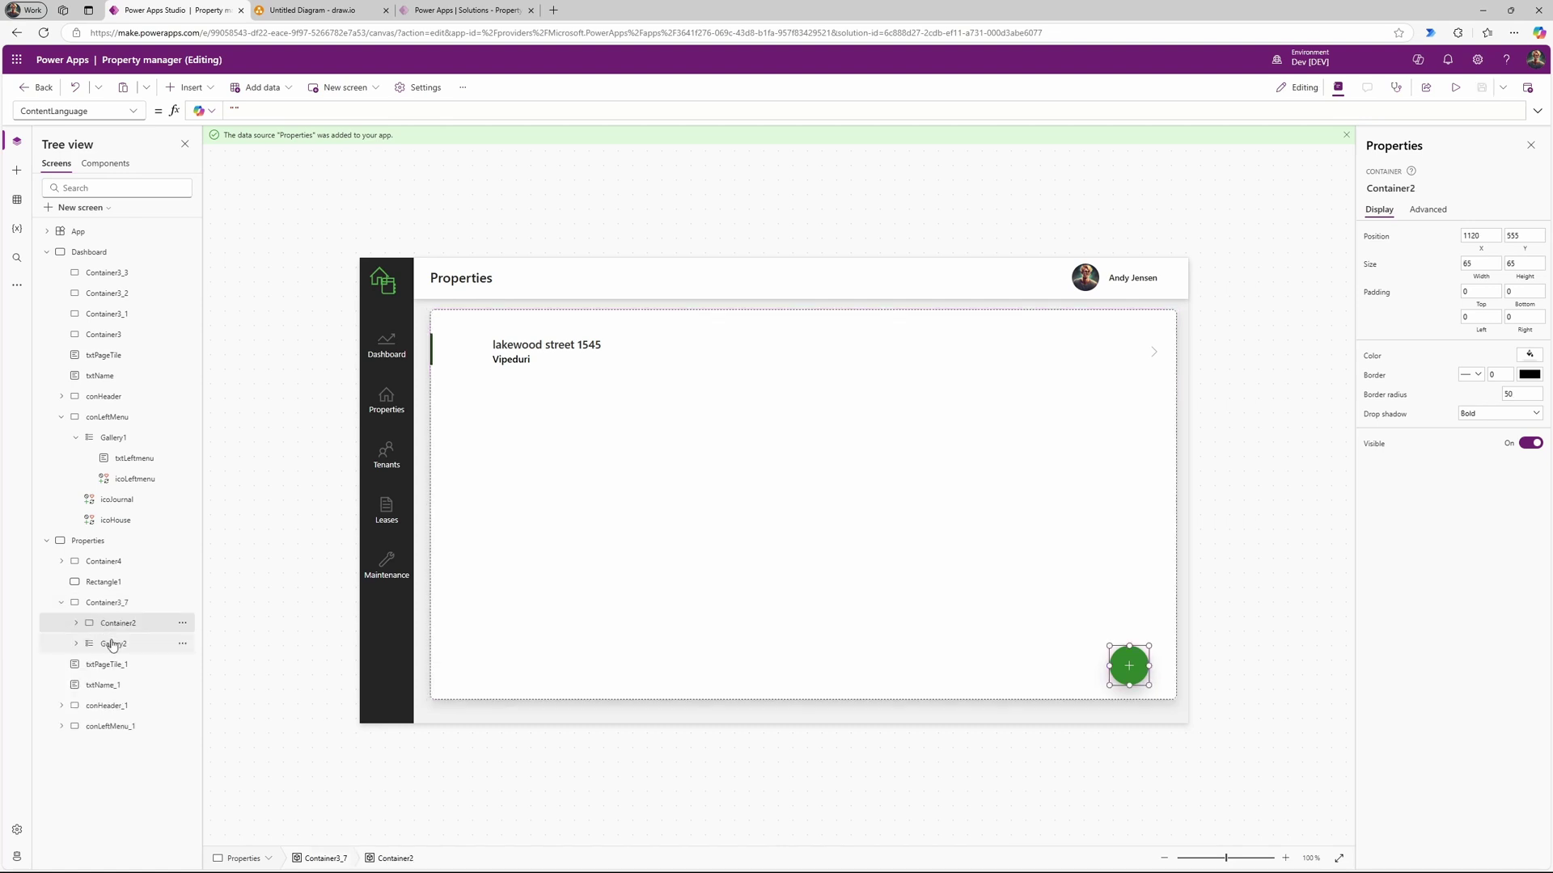
pyautogui.click(113, 644)
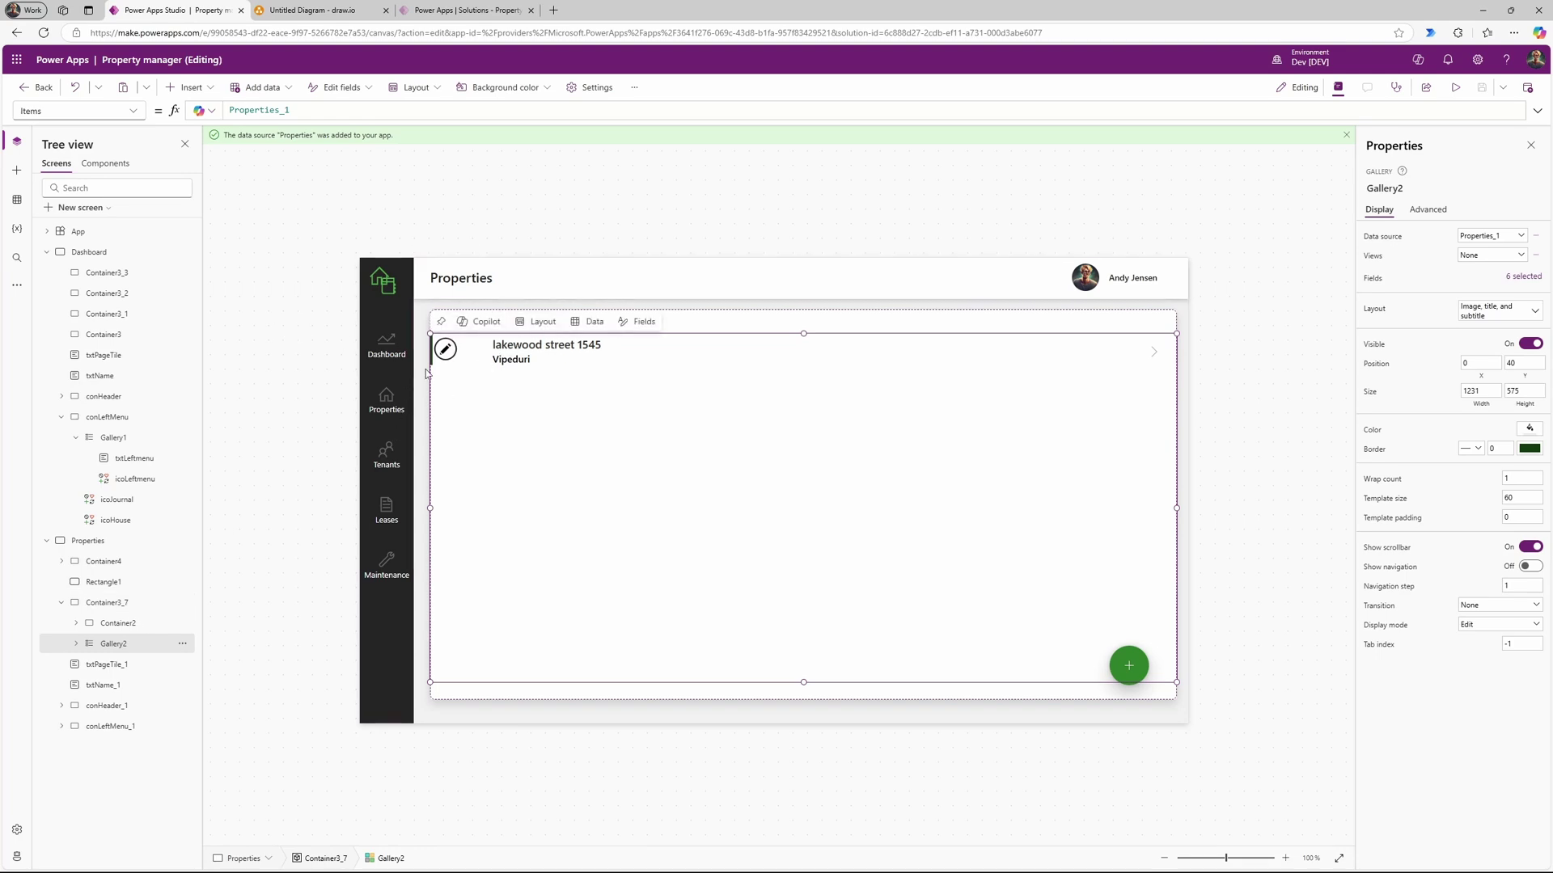
# Step: Narrow the gallery's address label to a width of 228 and place the city label beside it at X 331, Y 19
pyautogui.click(522, 346)
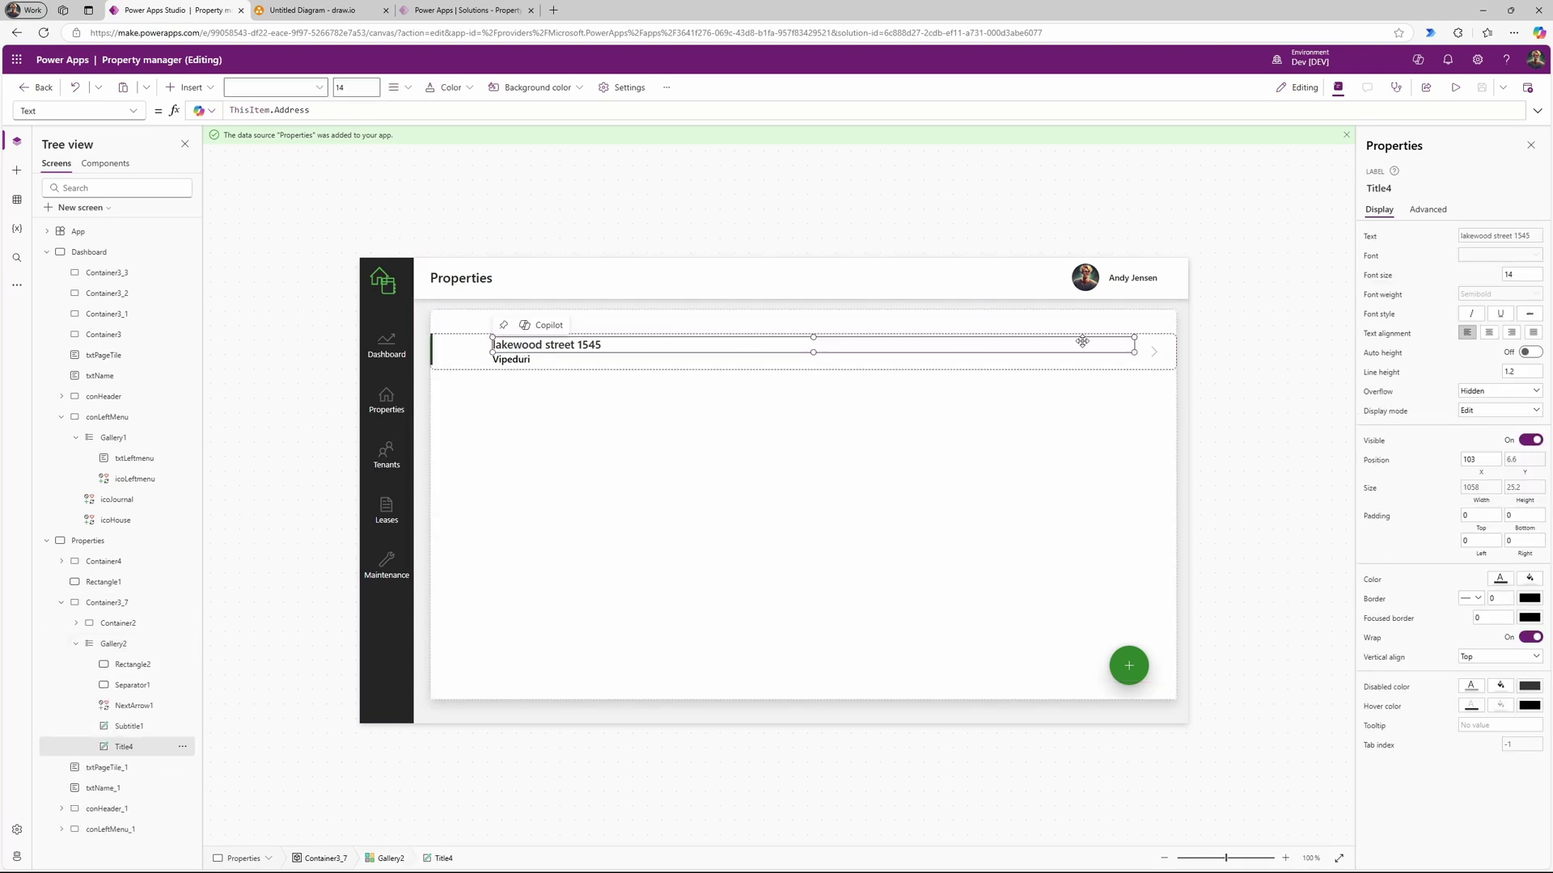
pyautogui.moveTo(1134, 352); pyautogui.dragTo(631, 354)
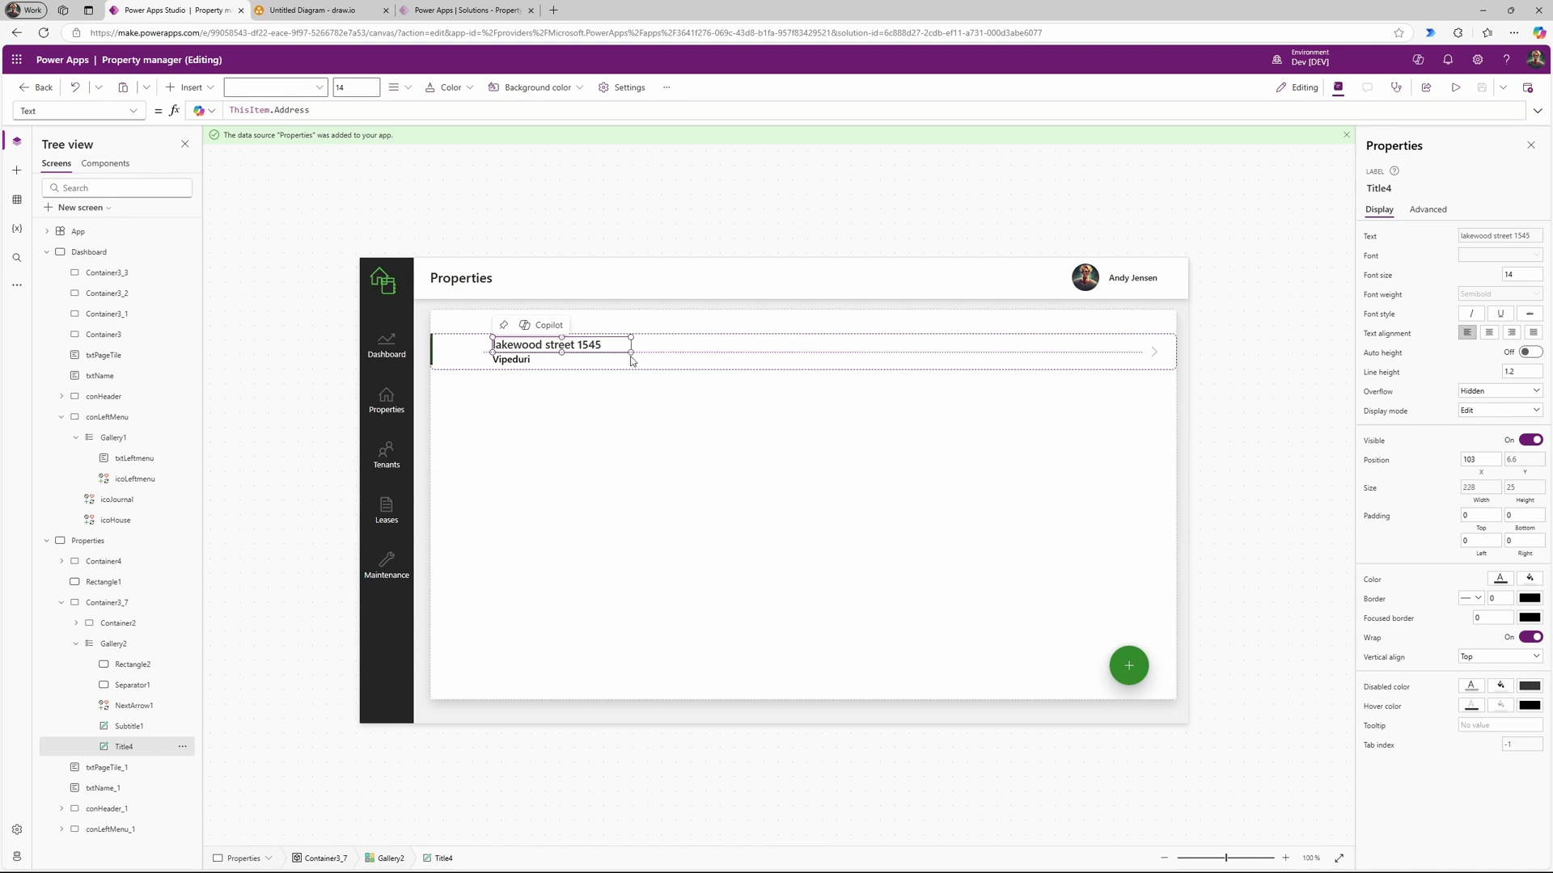
pyautogui.moveTo(518, 368); pyautogui.dragTo(656, 360)
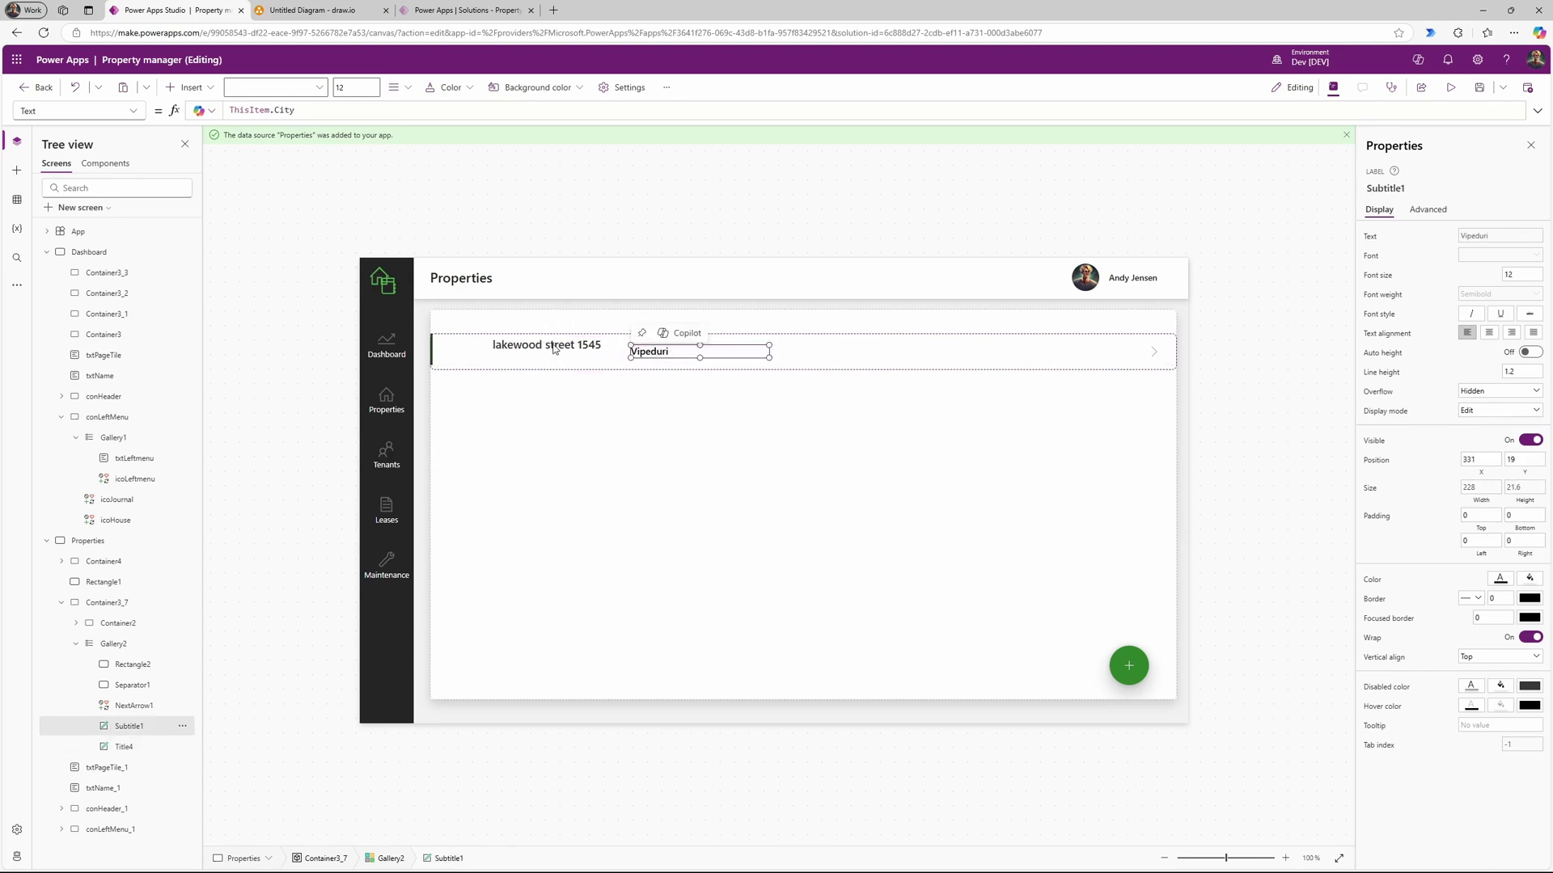
pyautogui.moveTo(554, 349); pyautogui.dragTo(501, 357)
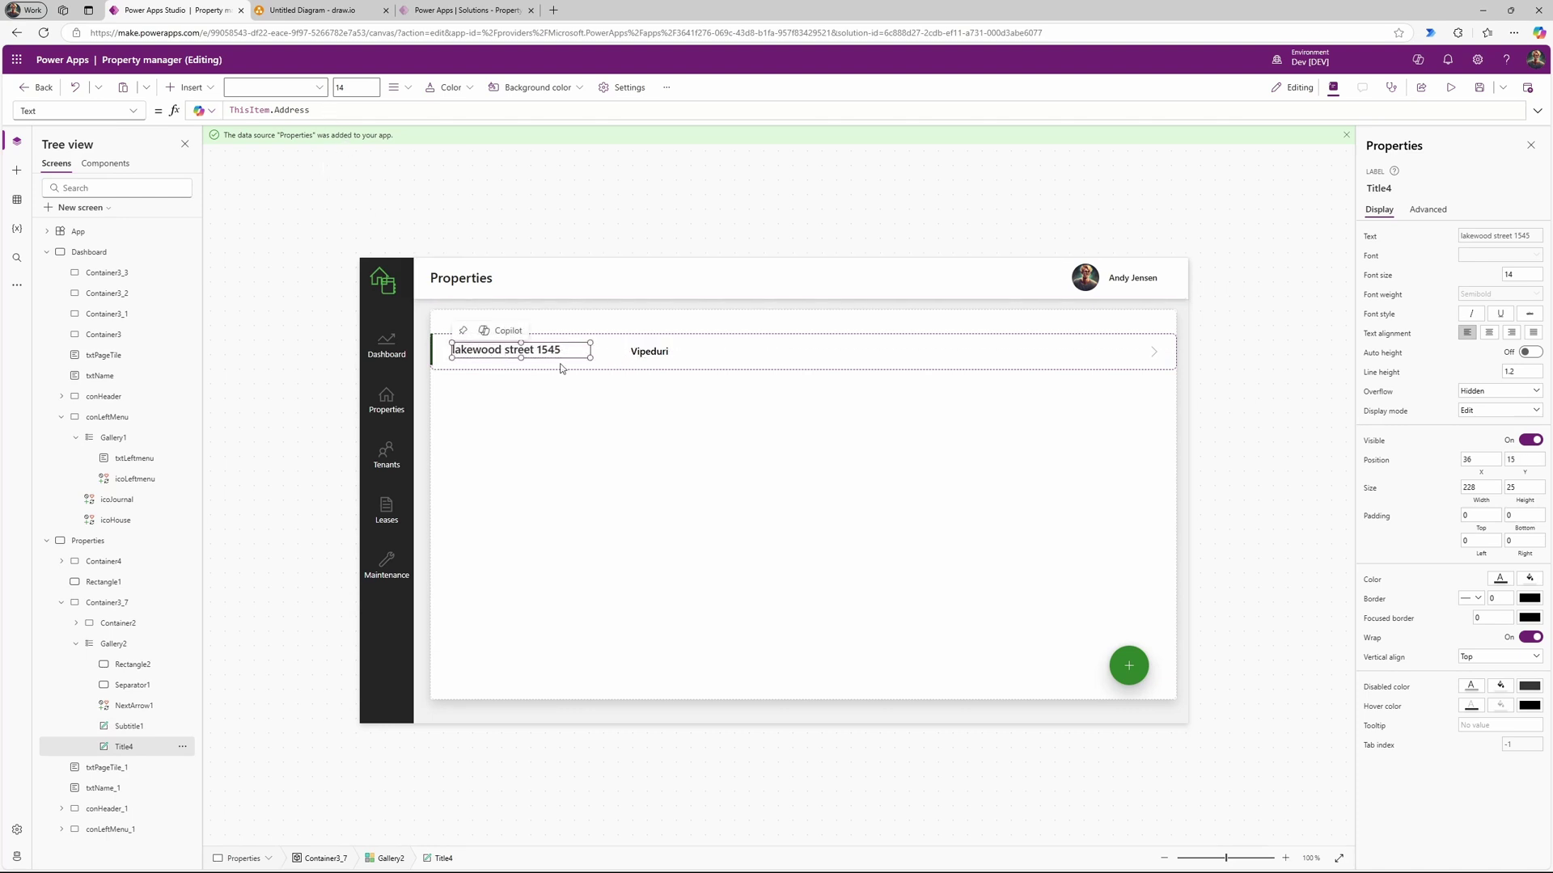
# Step: Change the text formula of the gallery's city label, Subtitle1, to ThisItem.Name
pyautogui.click(656, 353)
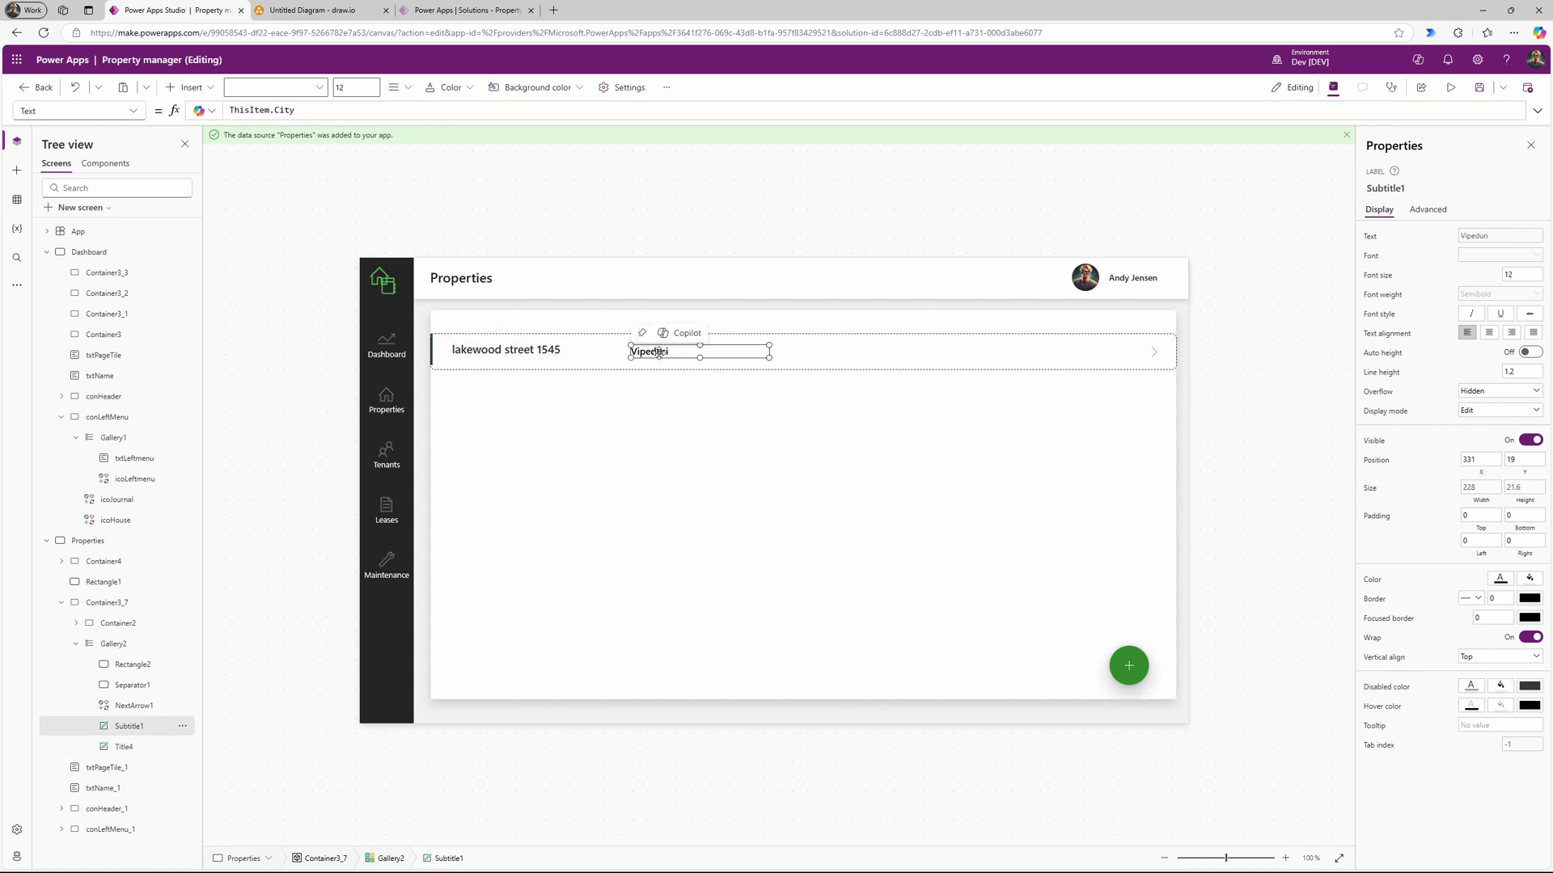
pyautogui.click(323, 112)
pyautogui.press('BackSpace')
pyautogui.press('BackSpace')
pyautogui.press('BackSpace')
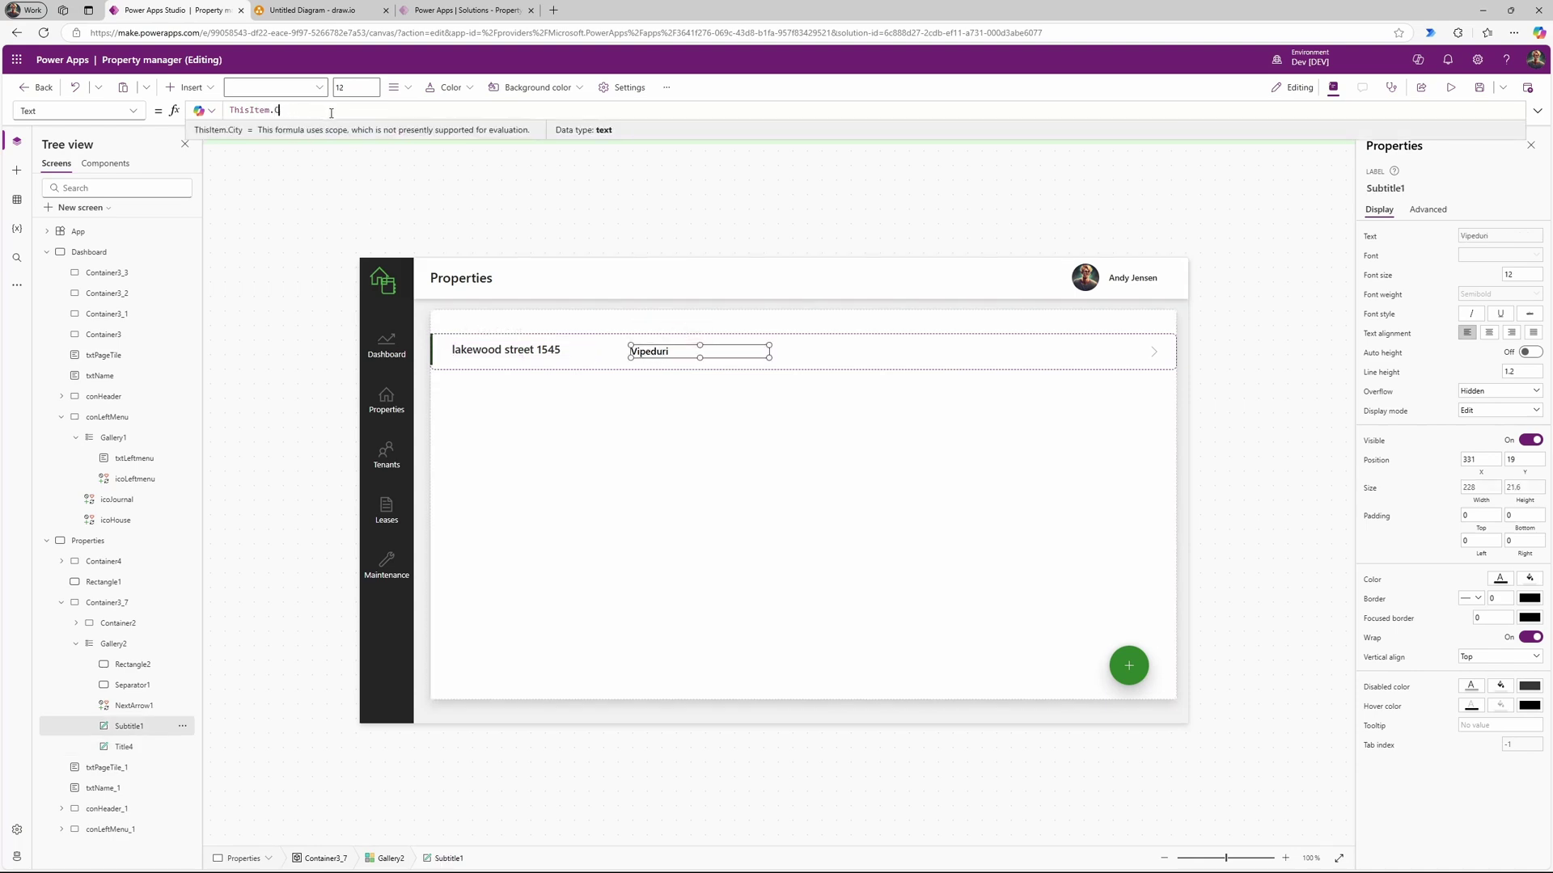
pyautogui.write('Name')
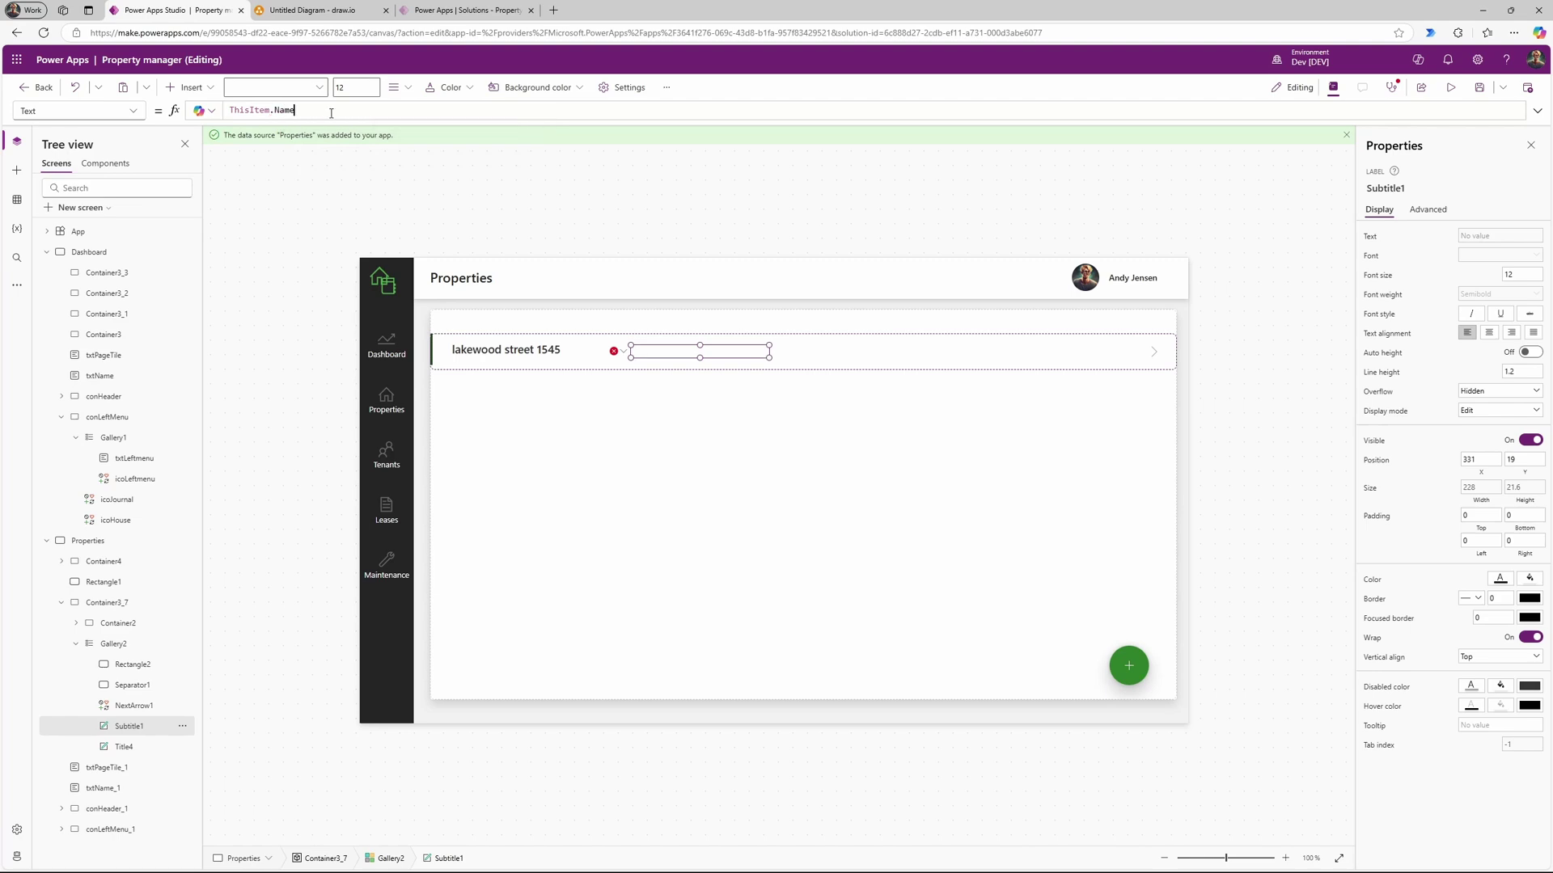
# Step: Swap the two gallery labels, placing the name label first at X 33, Y 17 and the address label at X 250, Y 17
pyautogui.click(545, 356)
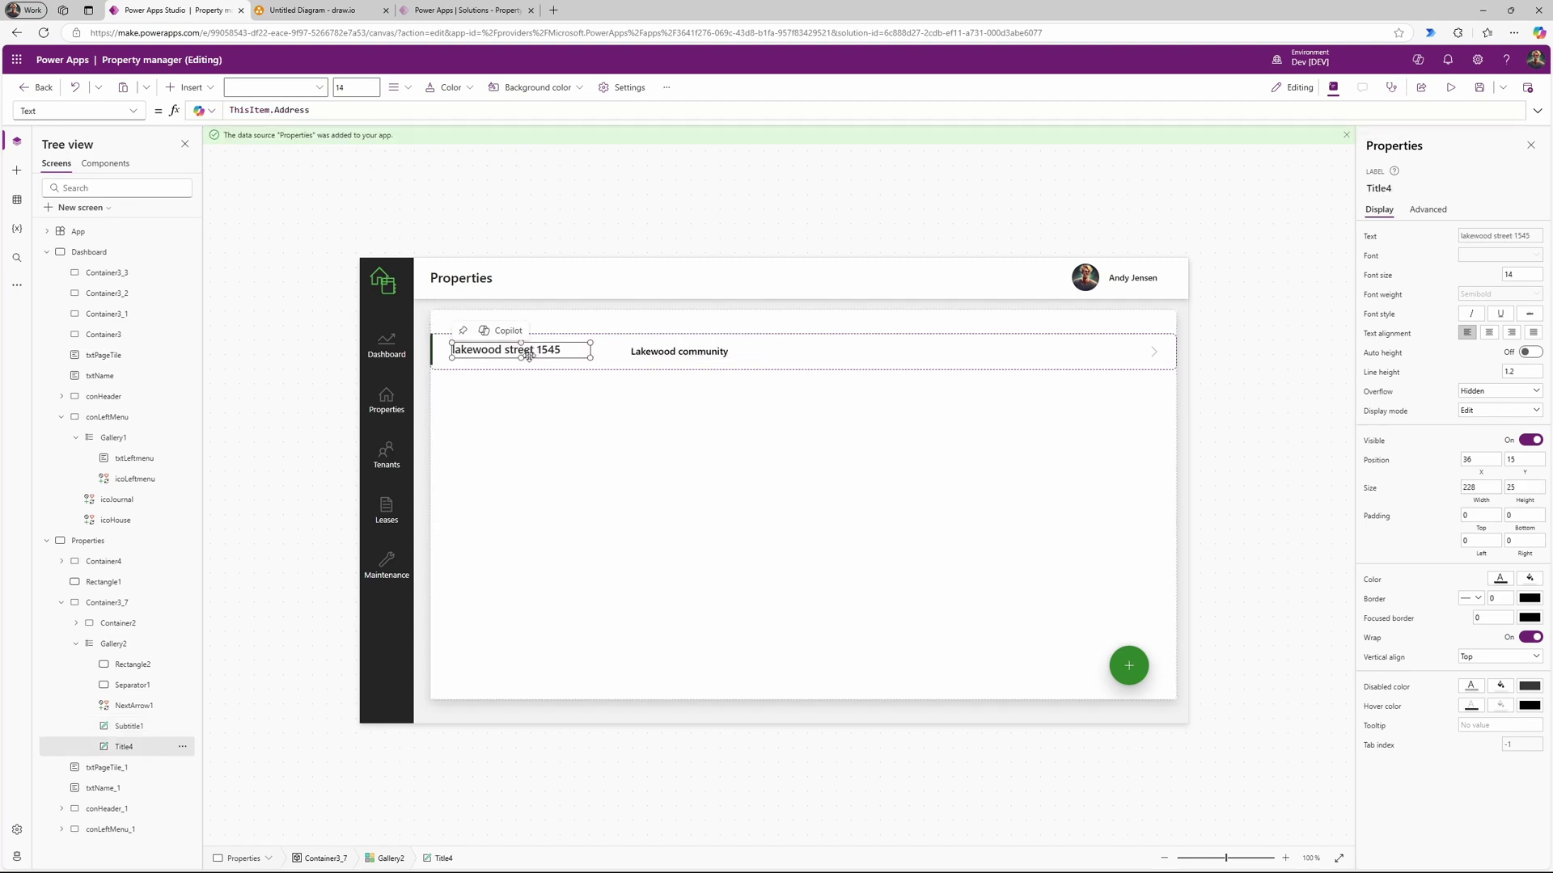
pyautogui.moveTo(545, 356); pyautogui.dragTo(828, 357)
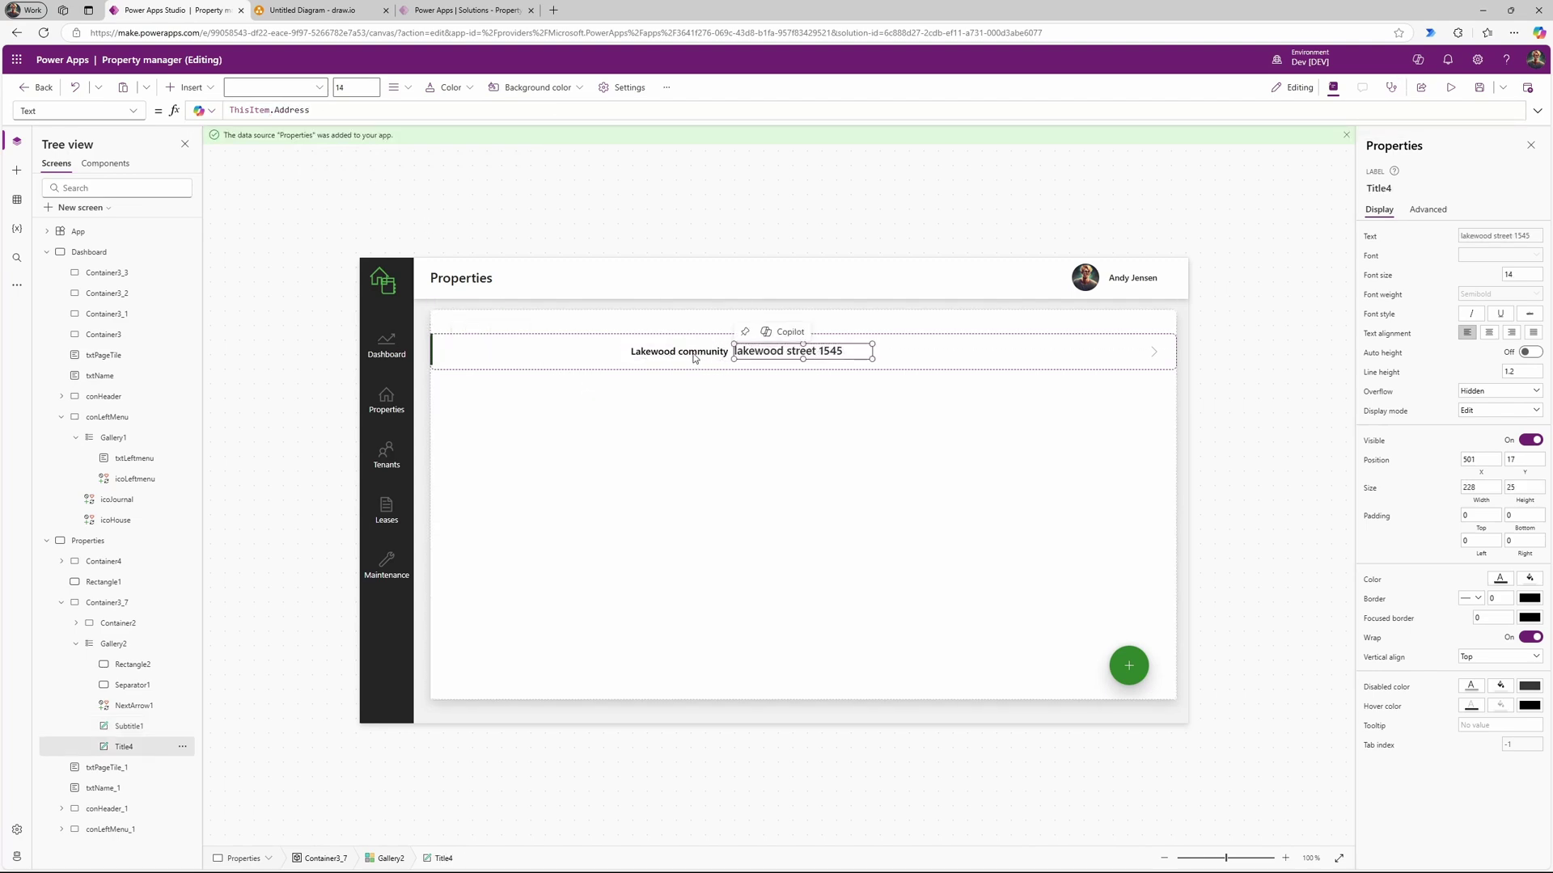
pyautogui.moveTo(695, 358); pyautogui.dragTo(508, 355)
pyautogui.moveTo(746, 358); pyautogui.dragTo(603, 357)
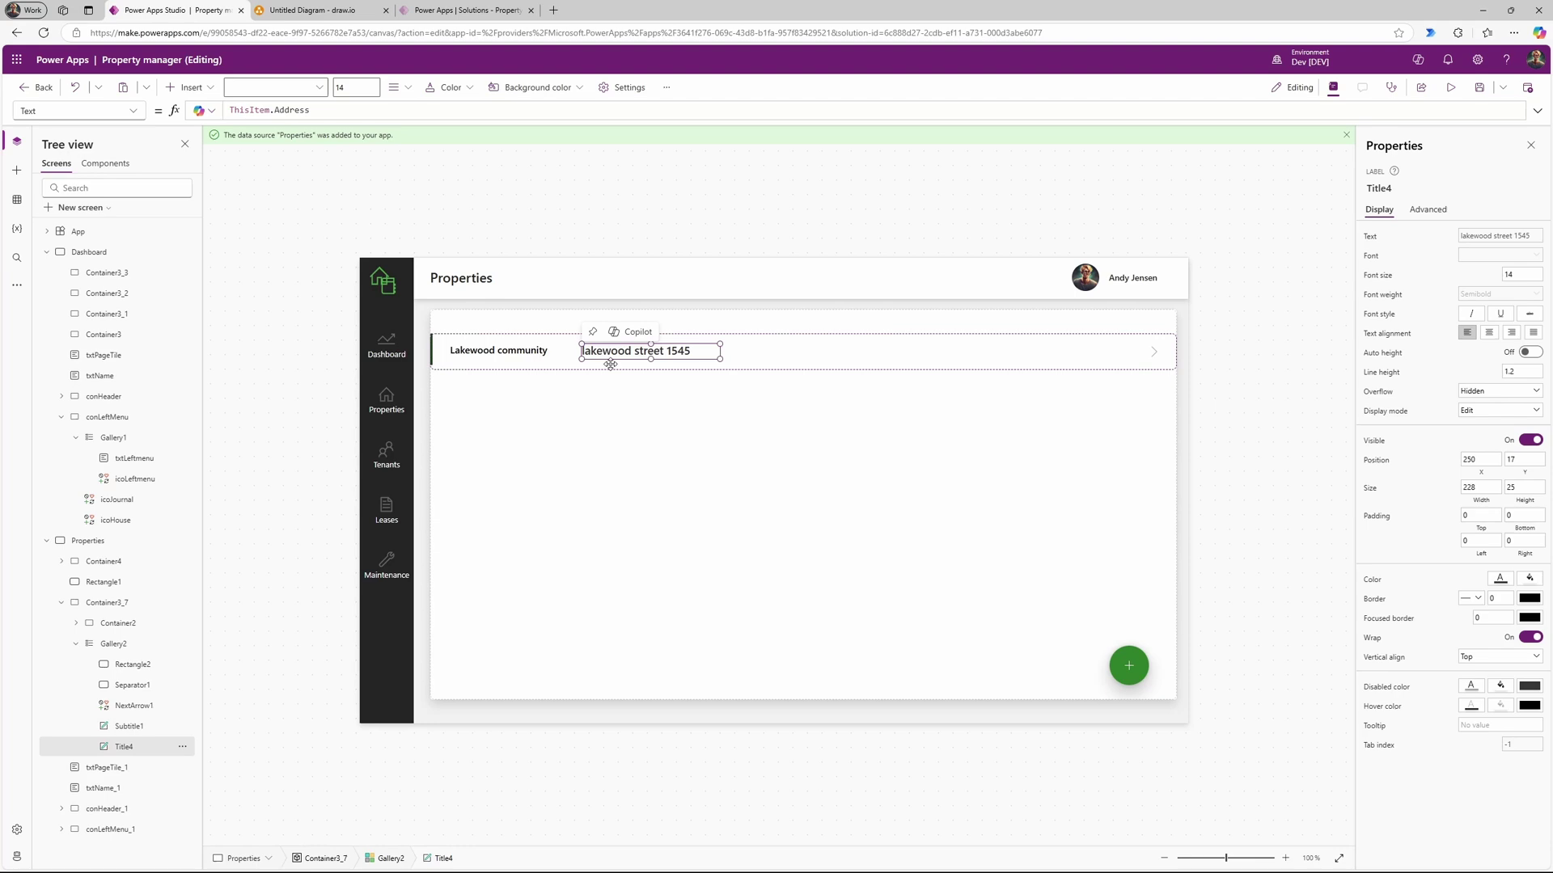
# Step: Reduce the gallery's template size to 51 and shift both labels slightly left and up, with the address label at X 237, Y 13
pyautogui.click(792, 344)
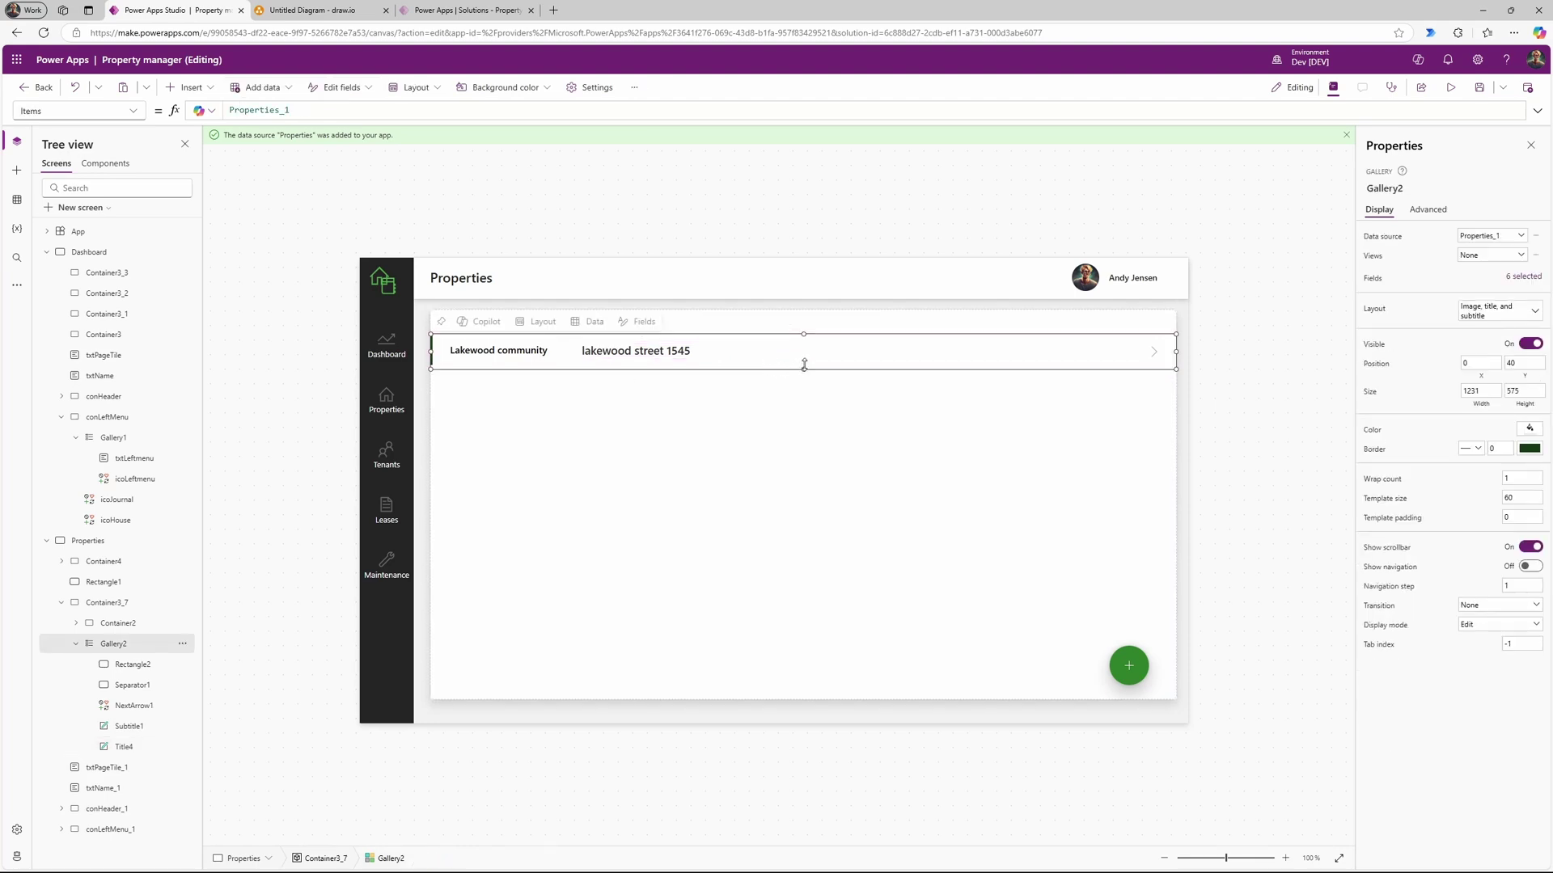
pyautogui.moveTo(804, 369); pyautogui.dragTo(803, 365)
pyautogui.click(514, 353)
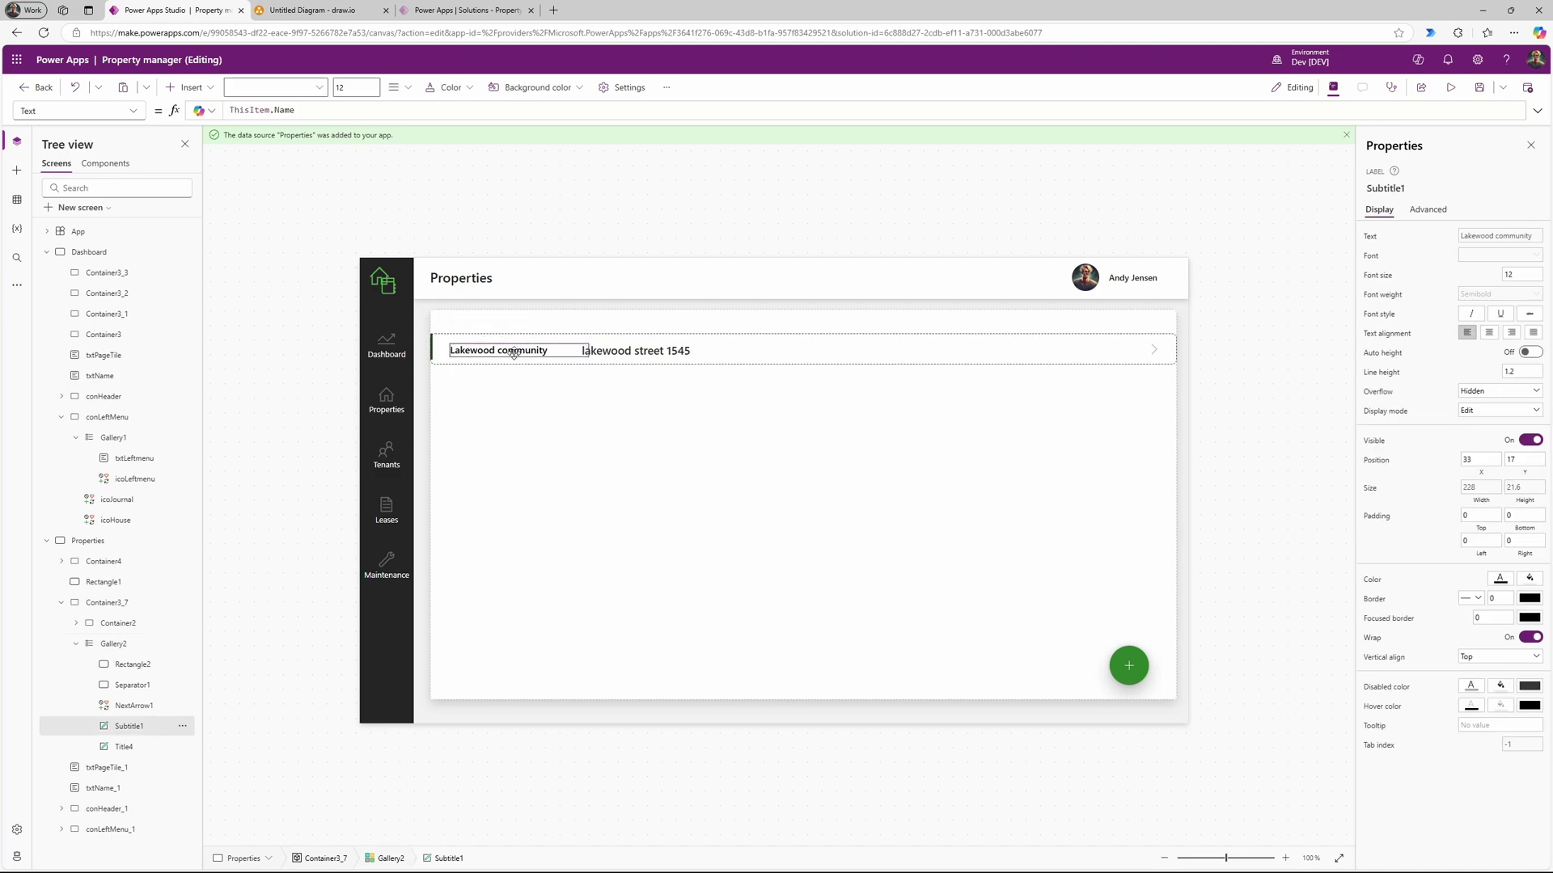
pyautogui.click(634, 351)
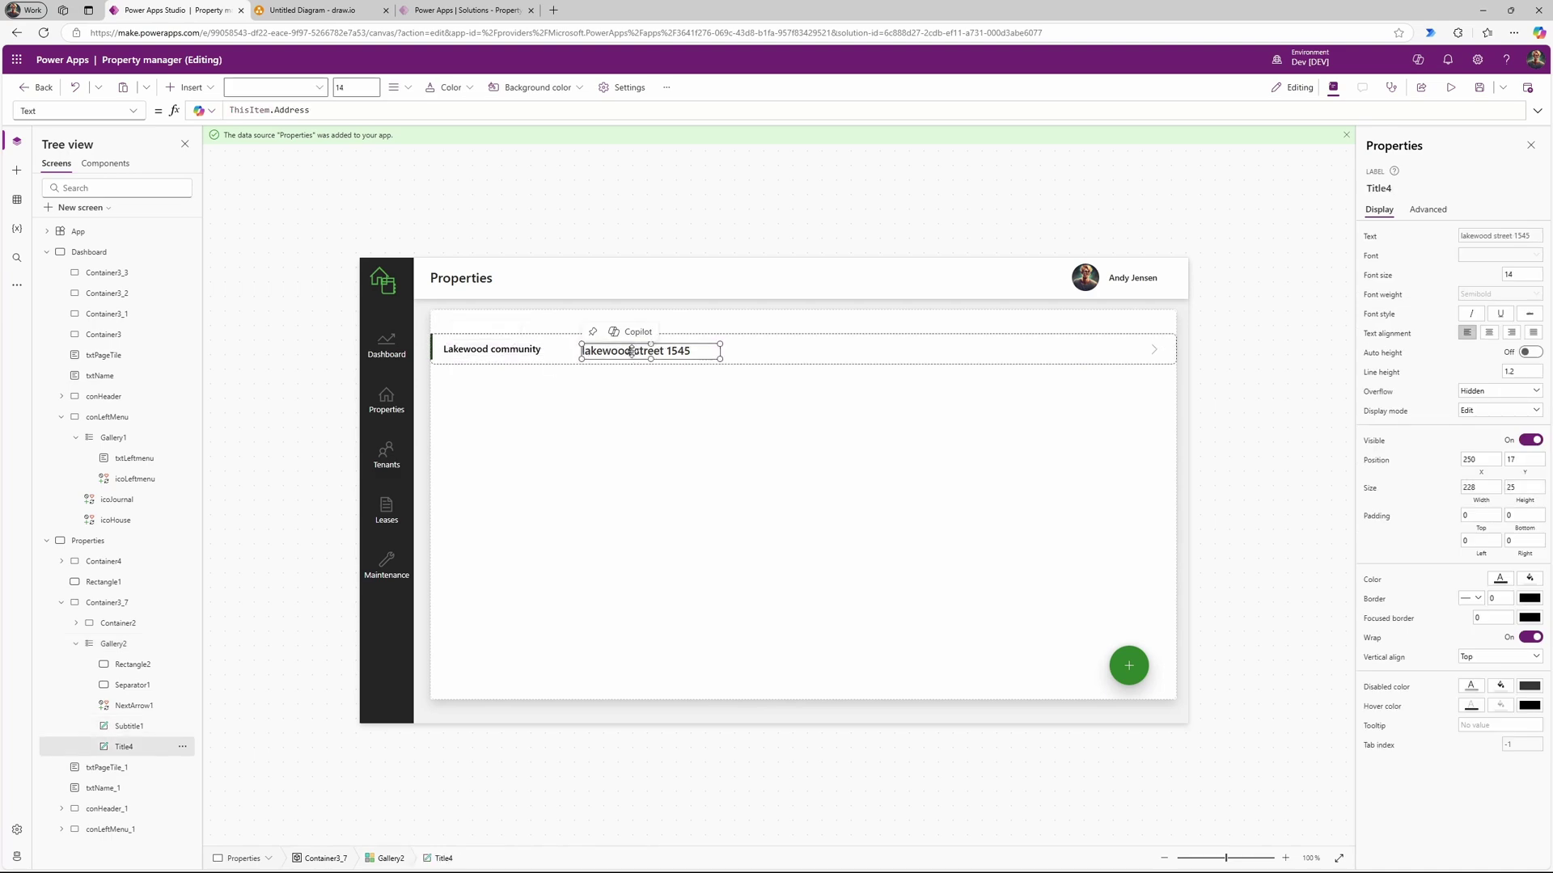
pyautogui.moveTo(634, 351); pyautogui.dragTo(621, 350)
# Step: Set the font size of both the name and address labels in the gallery to 13
pyautogui.keyDown('shift'); pyautogui.click(511, 356); pyautogui.keyUp('shift')
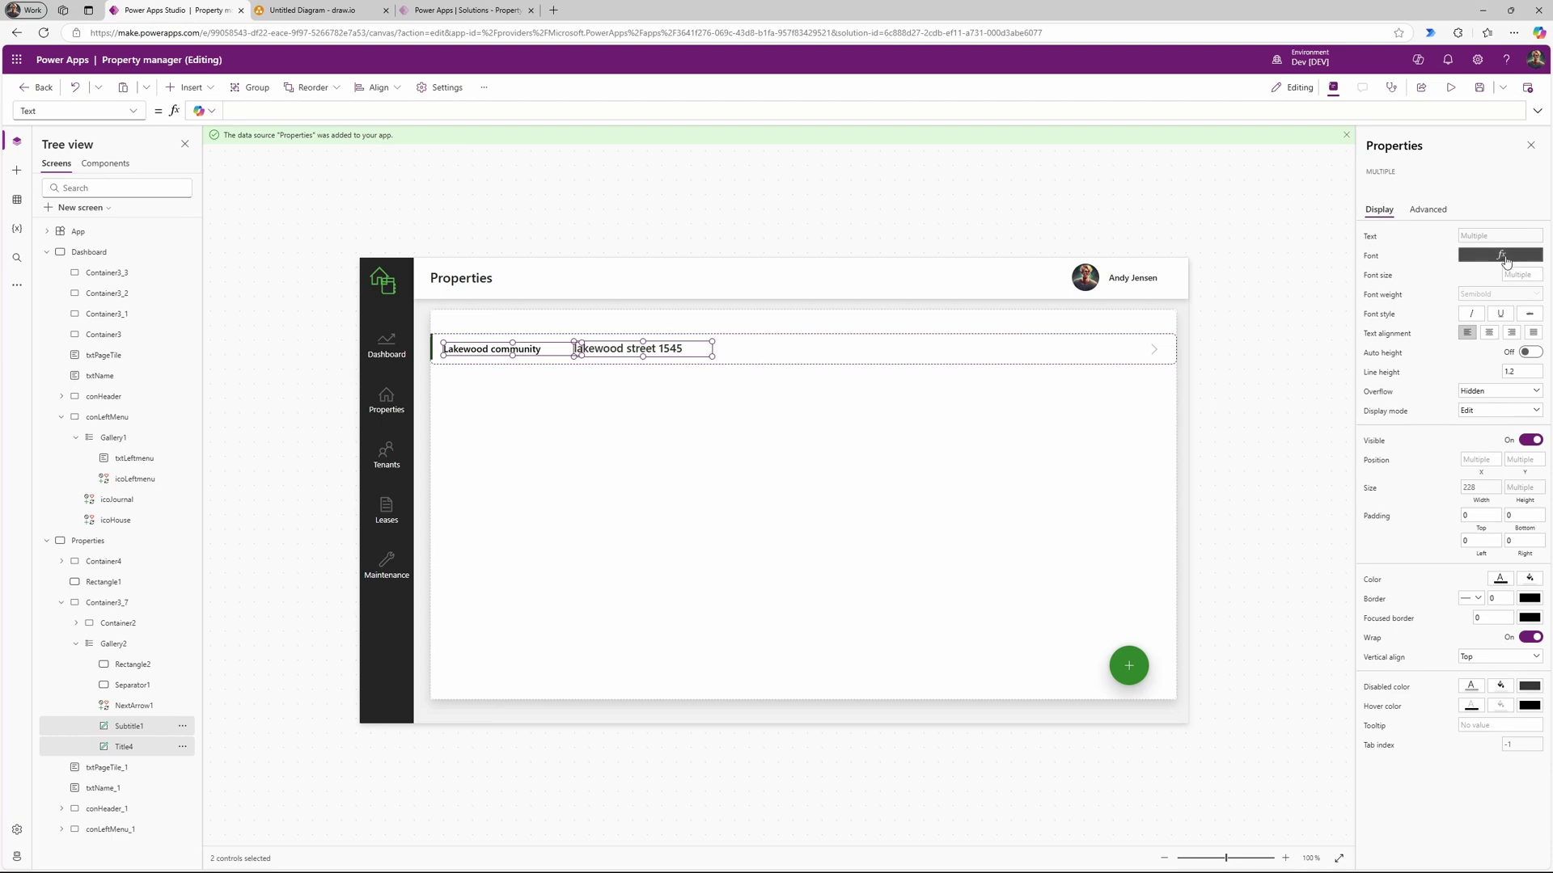
pyautogui.click(1504, 258)
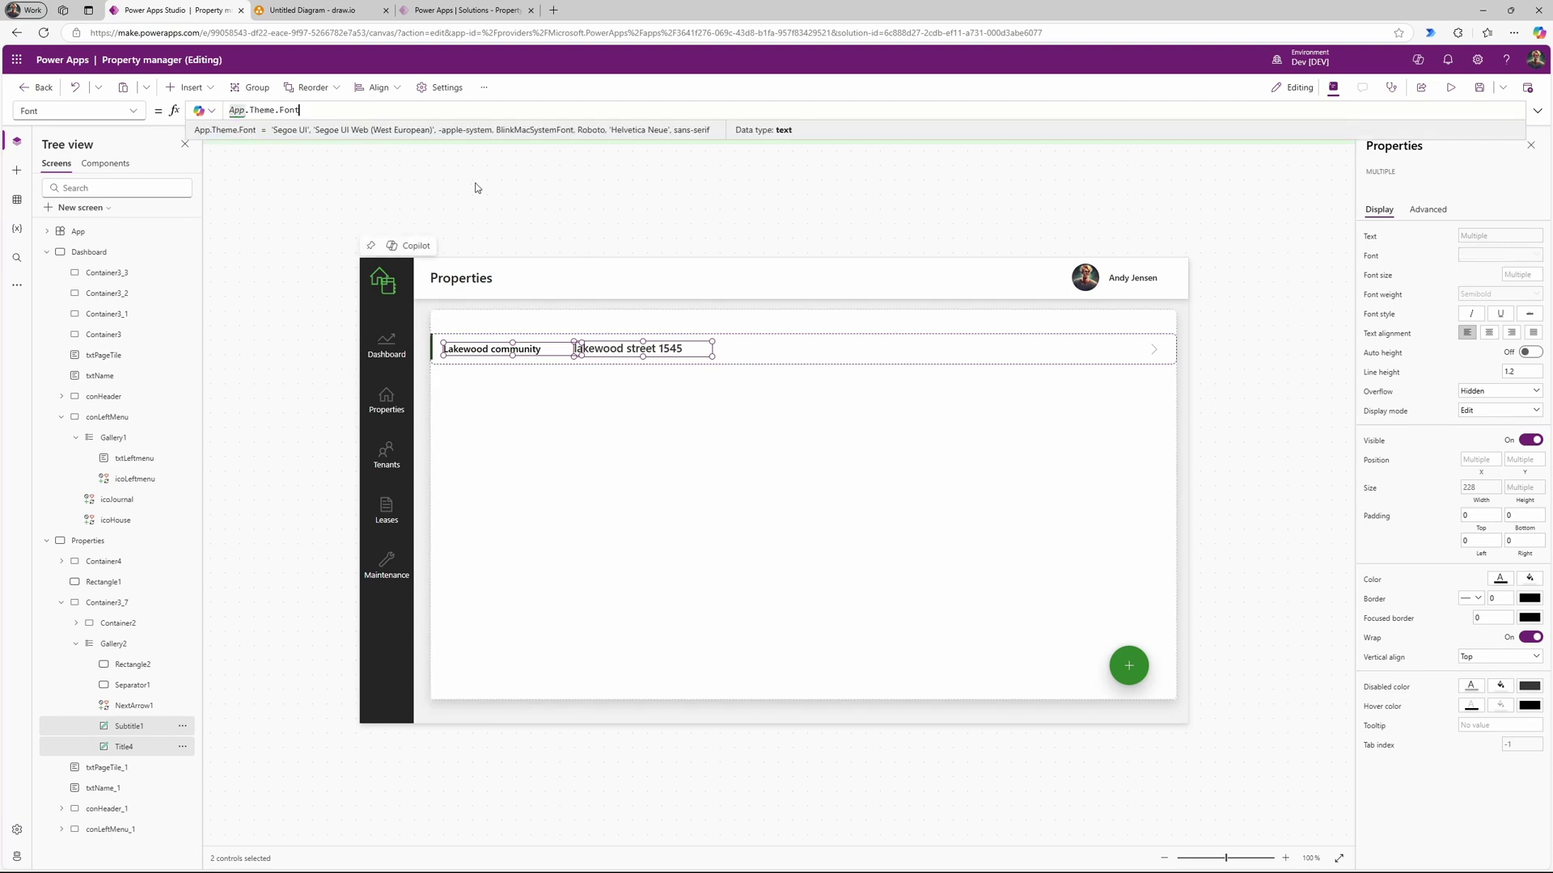
pyautogui.click(1518, 275)
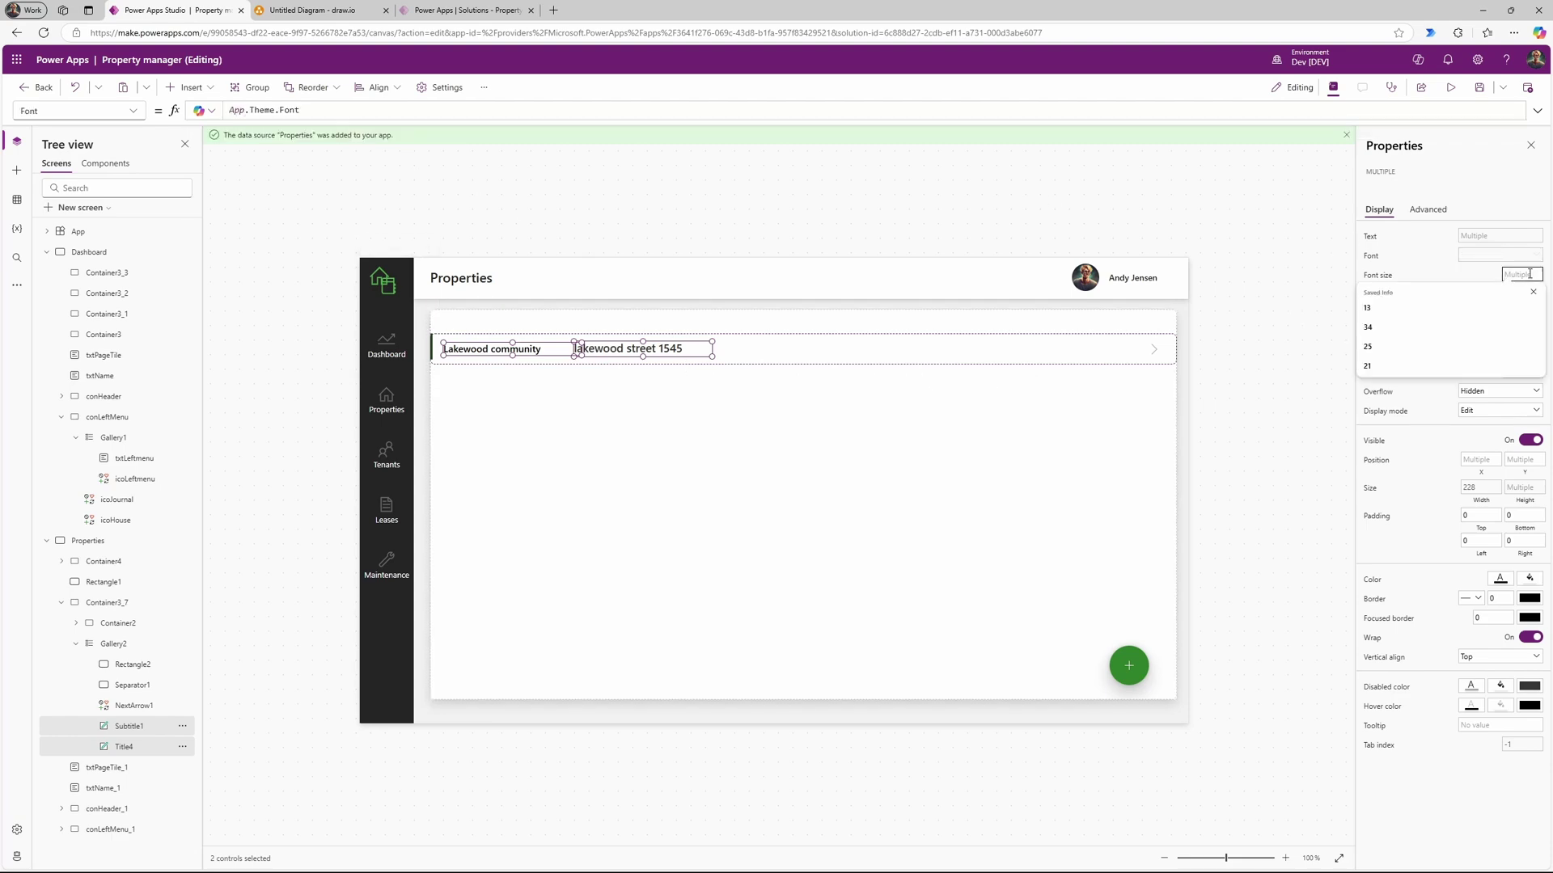
pyautogui.click(1405, 317)
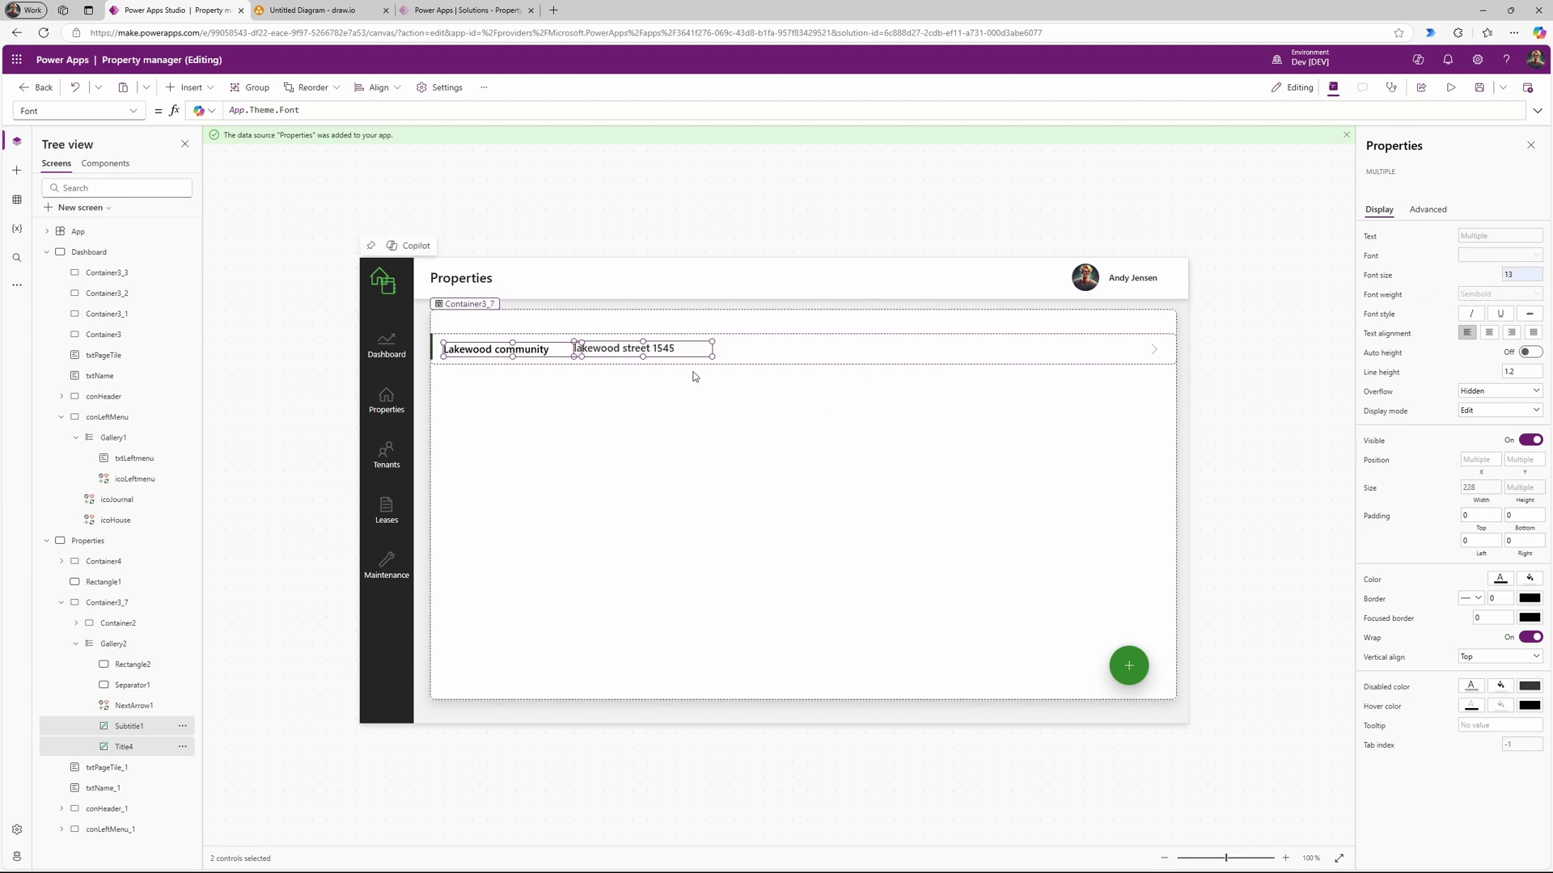
# Step: Check both labels' FontWeight formula and move them together, with the name label at X 41 and the address label at X 252, Y 17
pyautogui.click(755, 353)
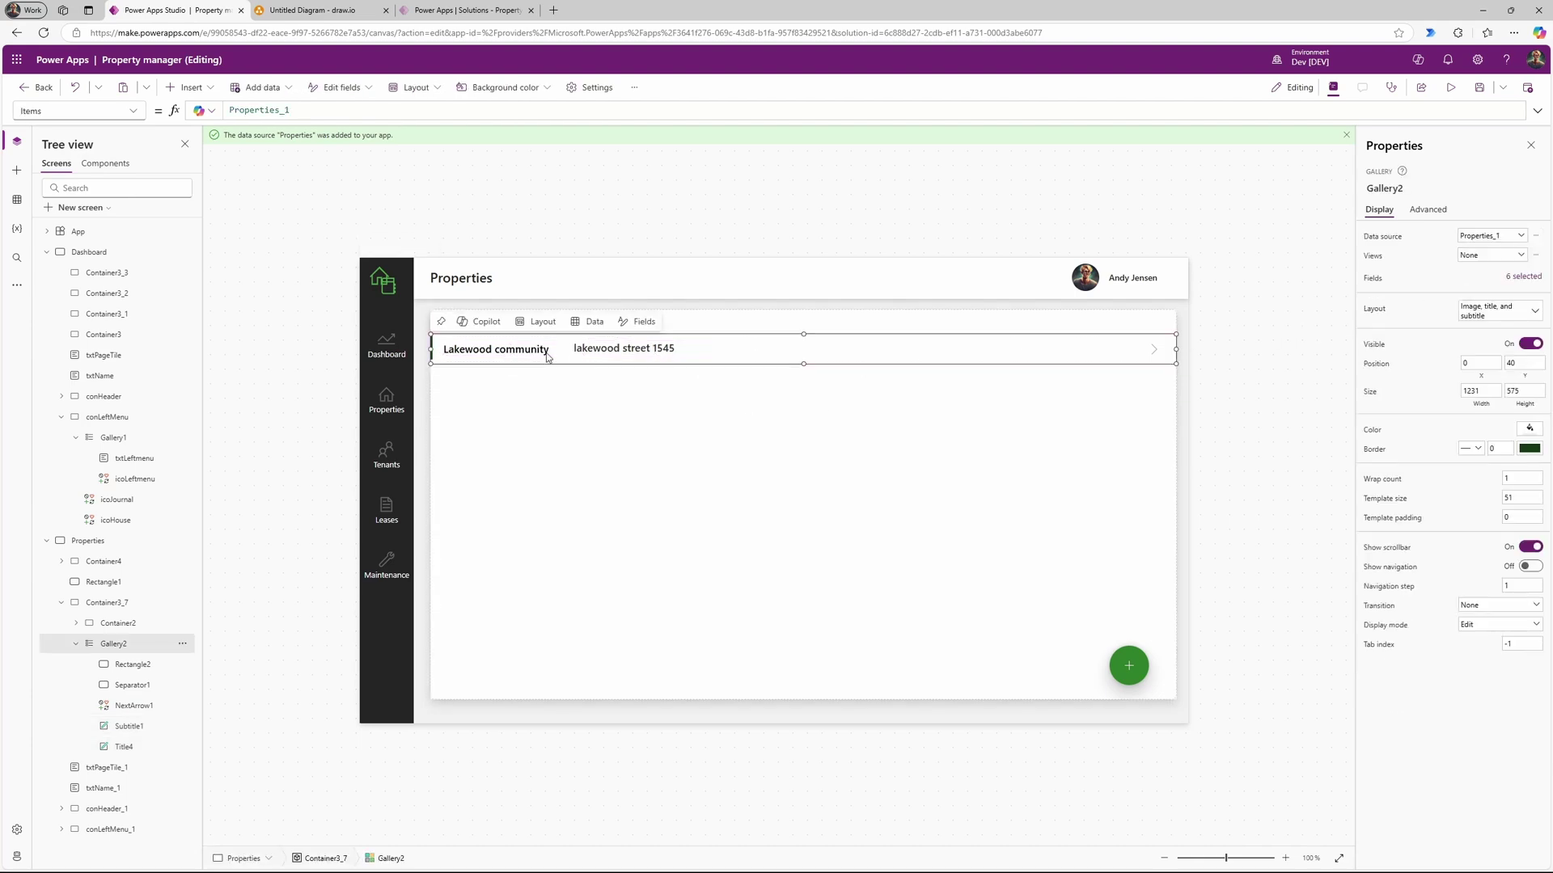
pyautogui.click(594, 353)
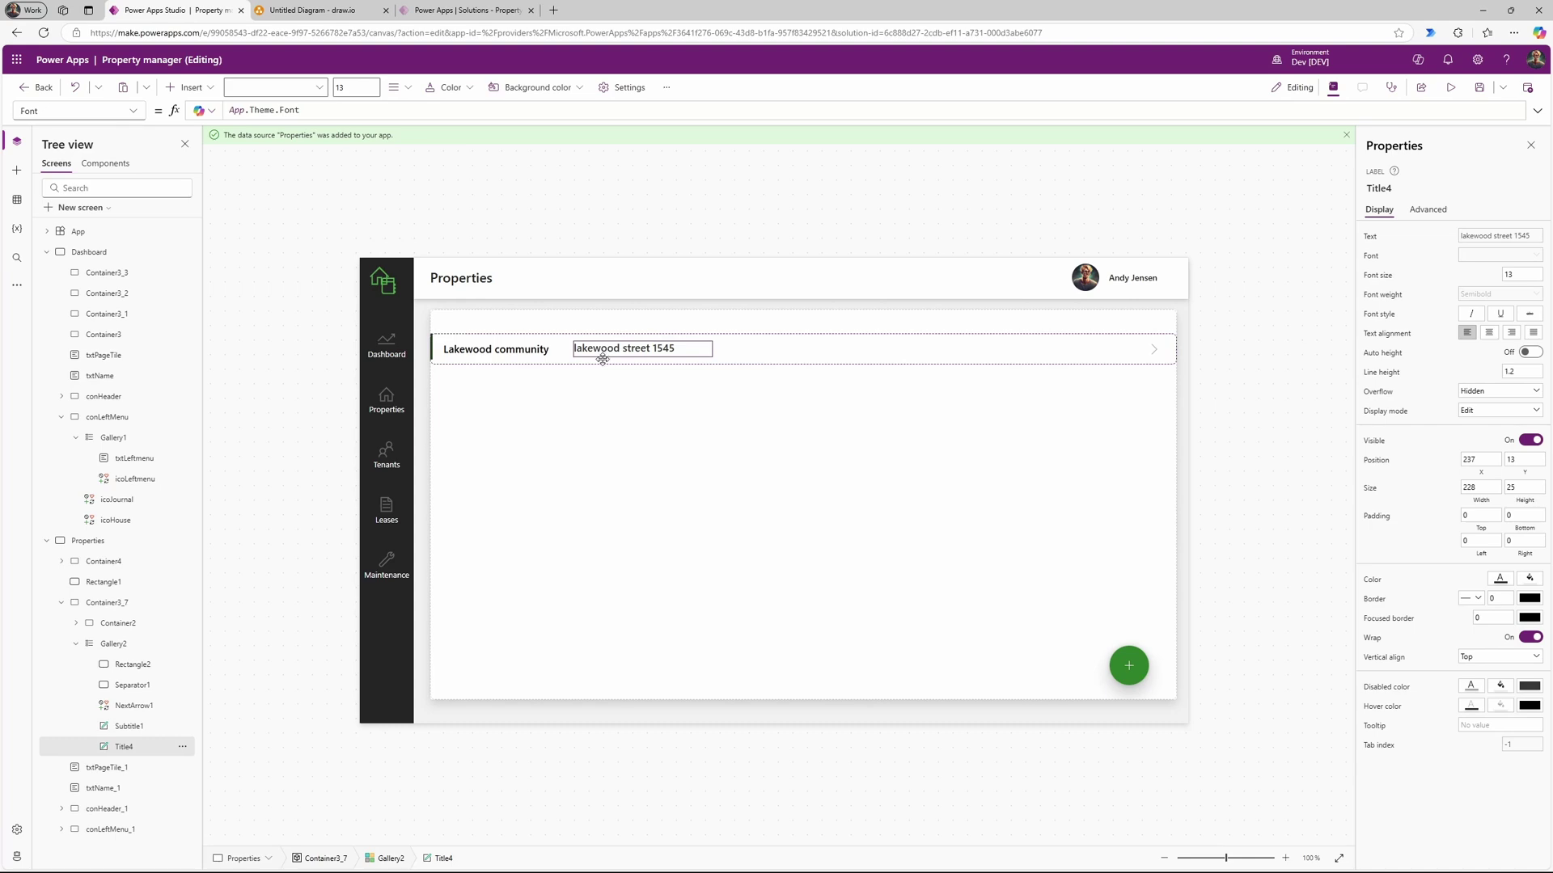
pyautogui.moveTo(602, 359); pyautogui.dragTo(541, 357)
pyautogui.keyDown('shift'); pyautogui.click(536, 351); pyautogui.keyUp('shift')
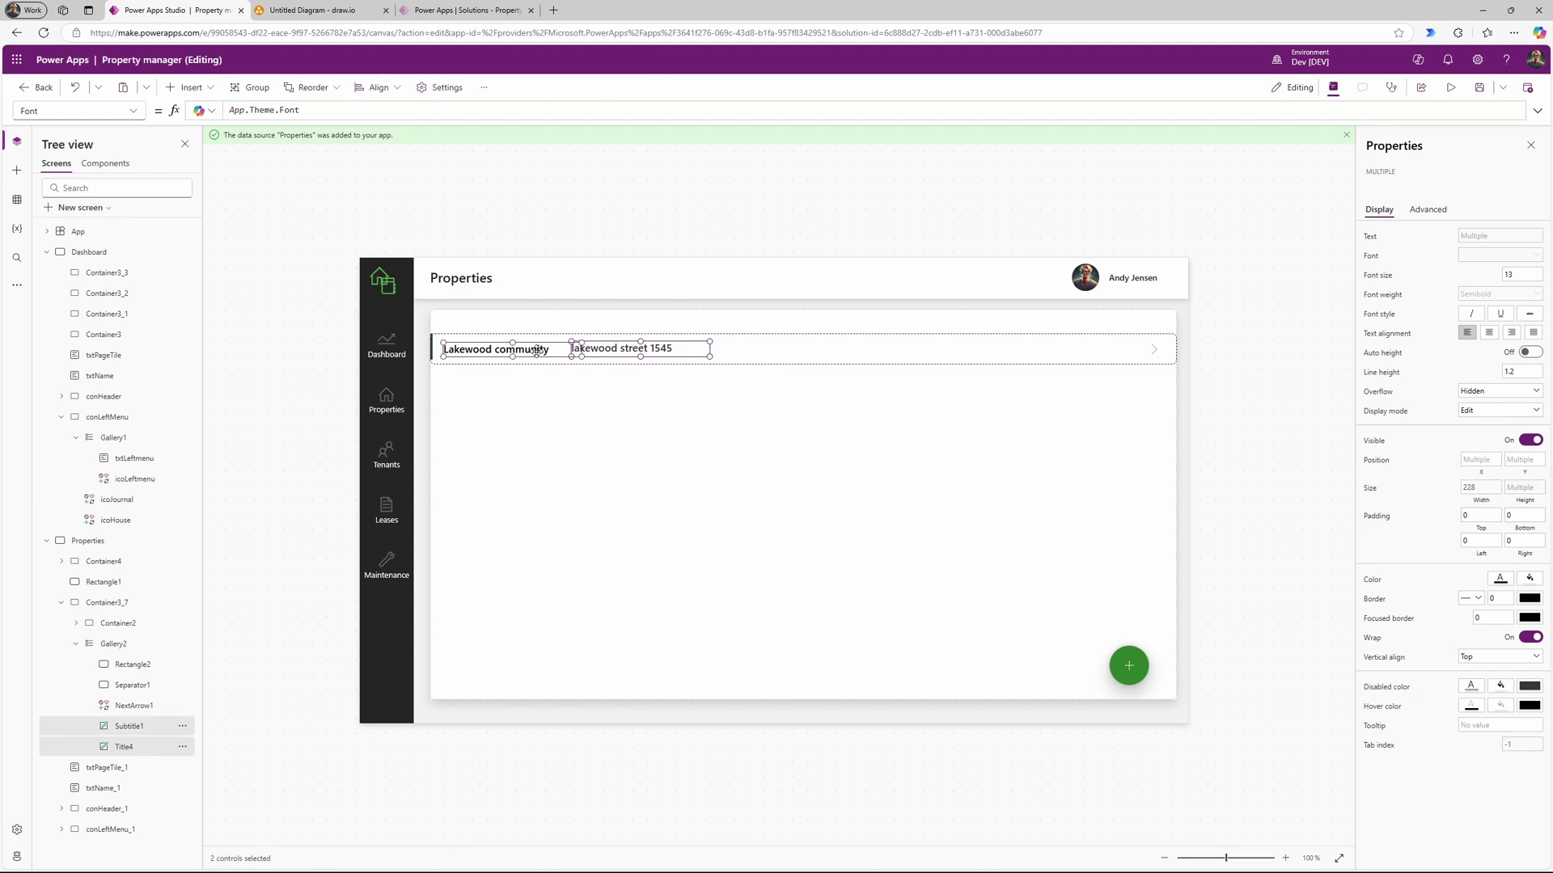
pyautogui.click(1461, 296)
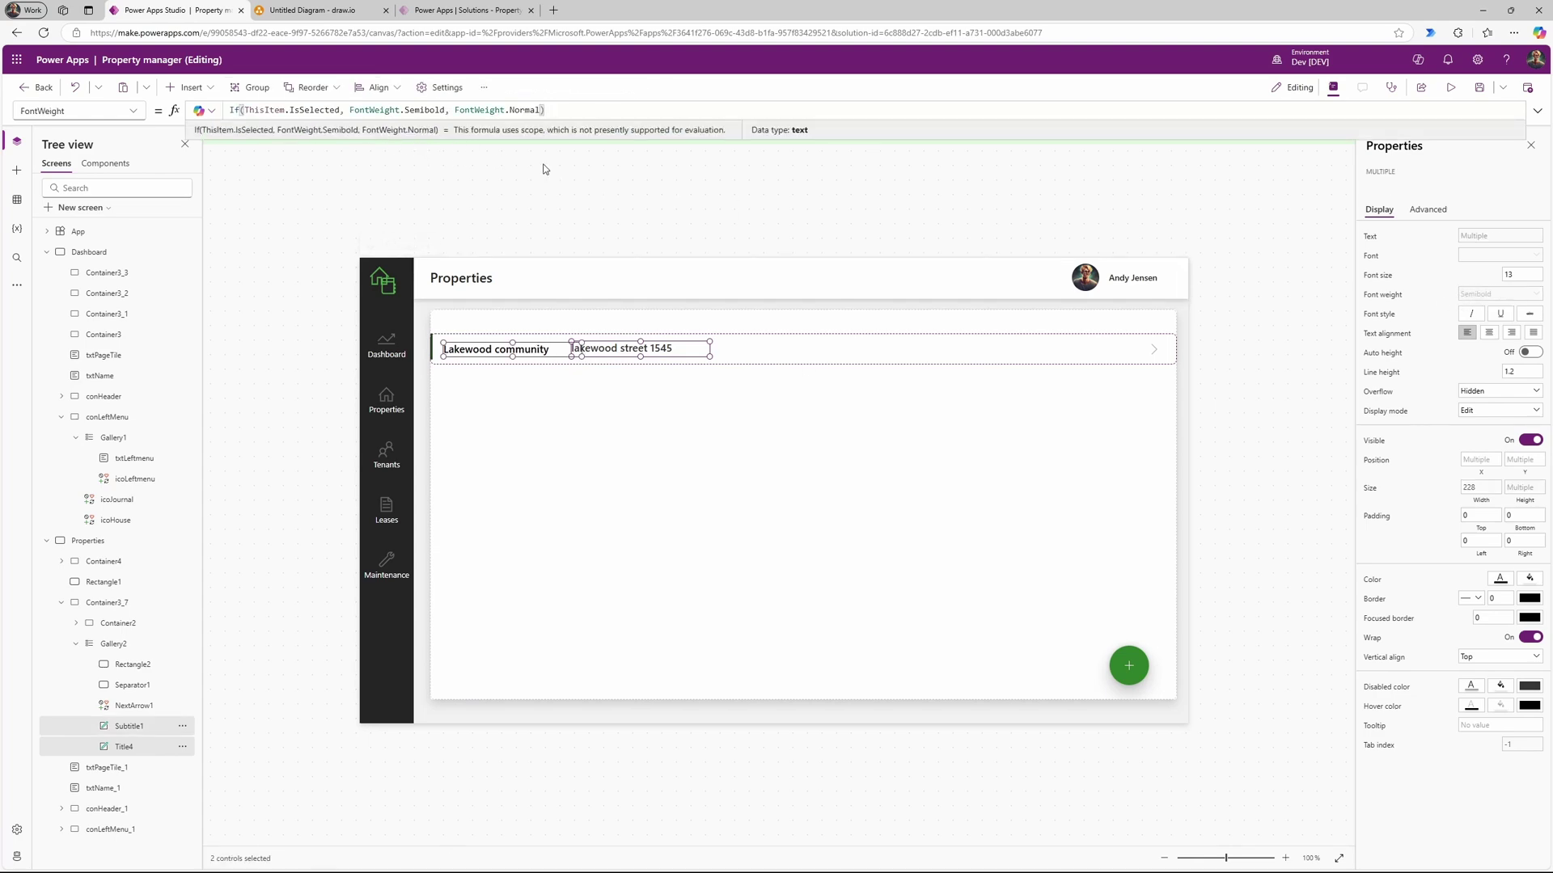
pyautogui.click(700, 361)
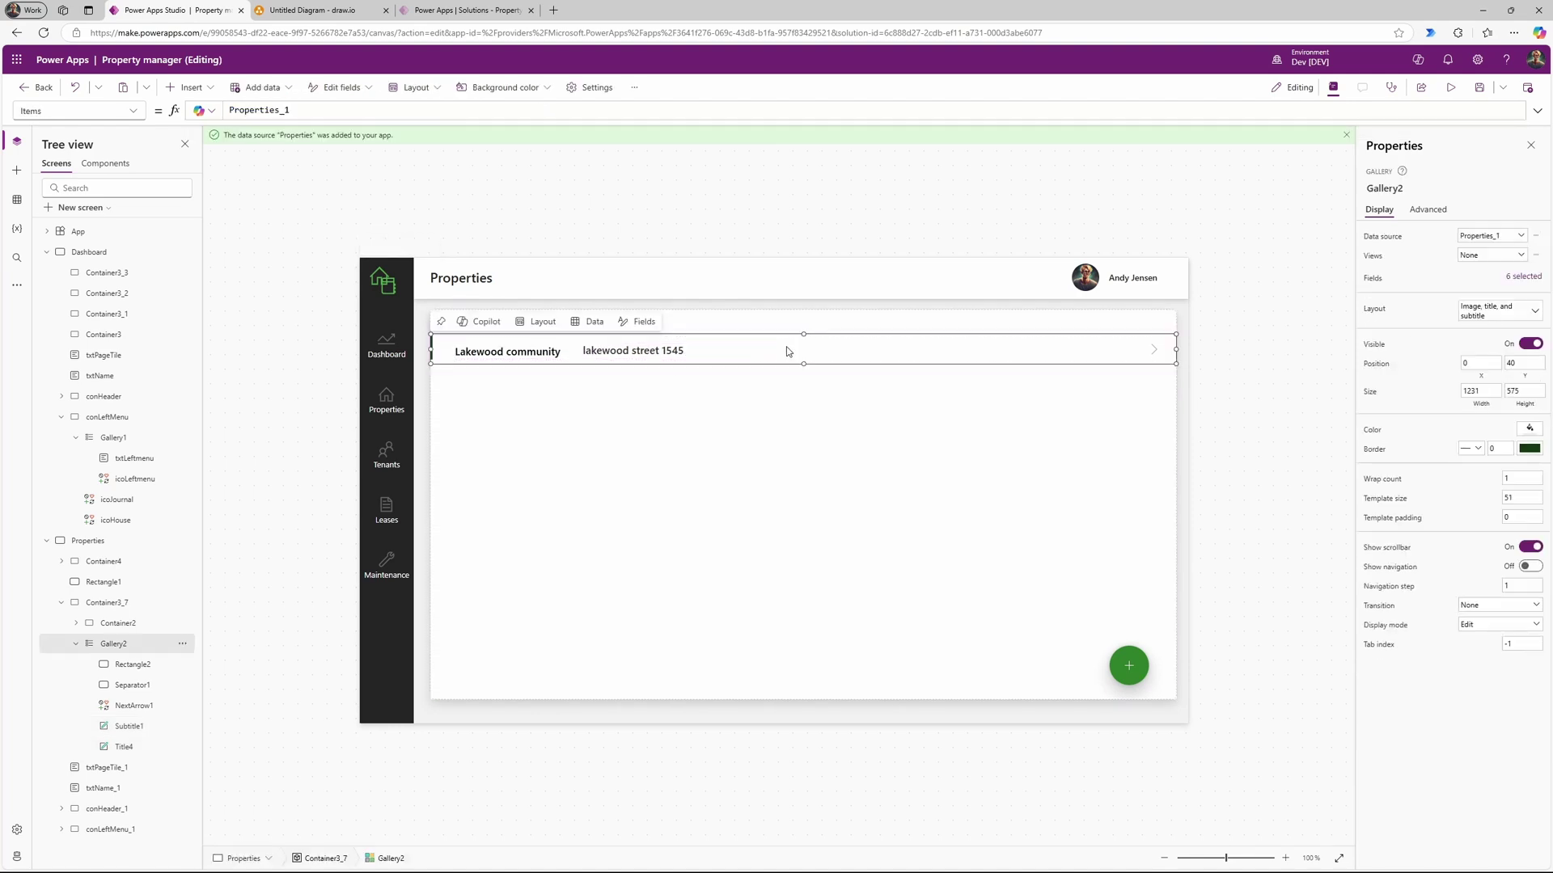
# Step: Align the name and address labels by setting the Y position of both to 17
pyautogui.click(665, 357)
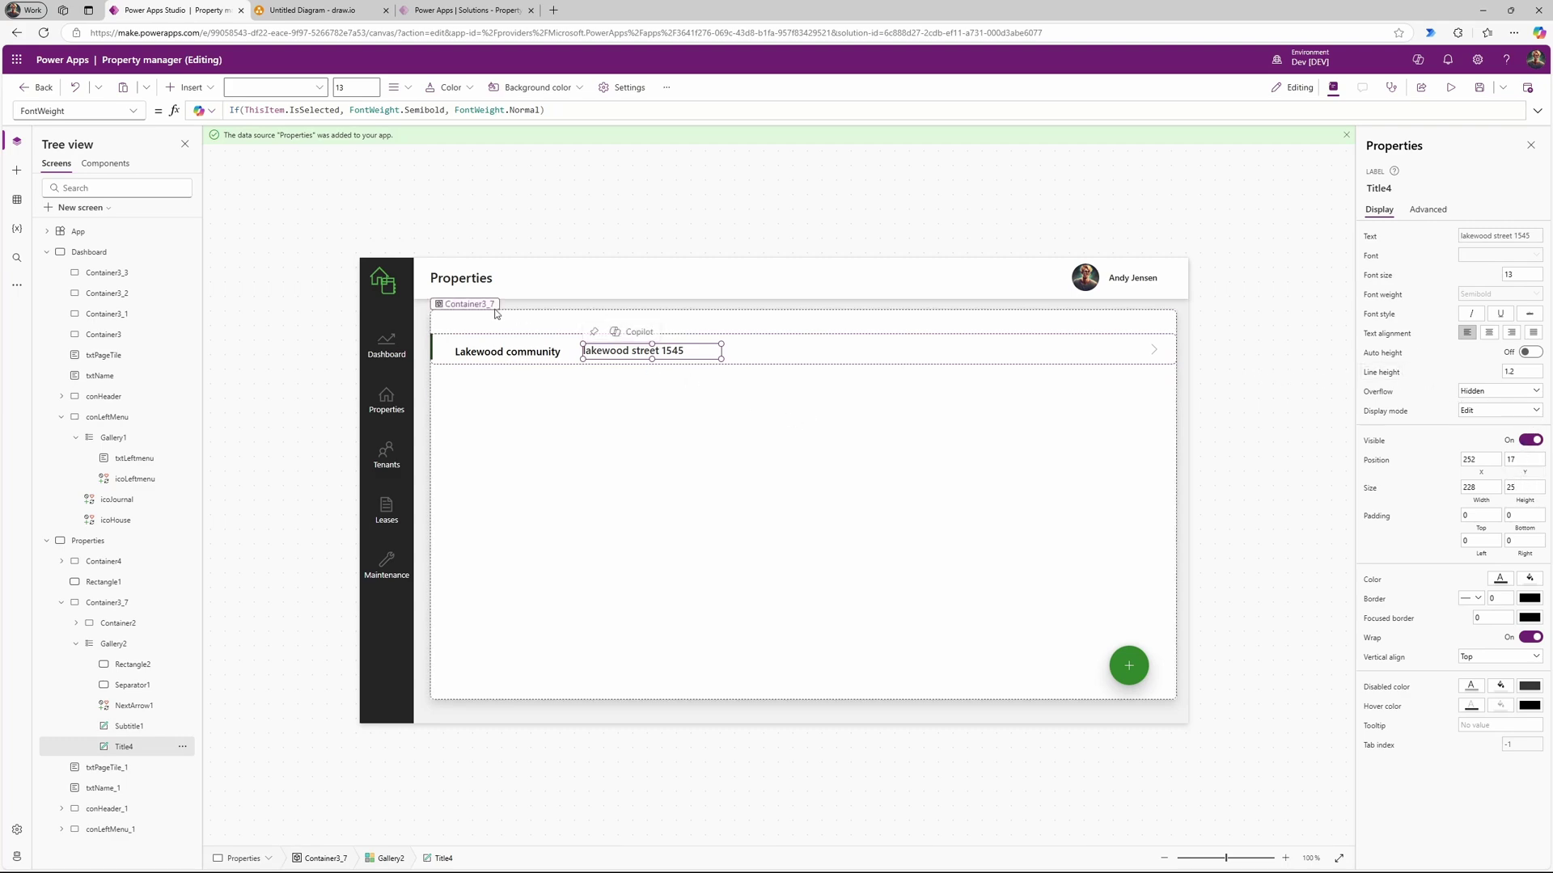
pyautogui.keyDown('shift'); pyautogui.click(535, 356); pyautogui.keyUp('shift')
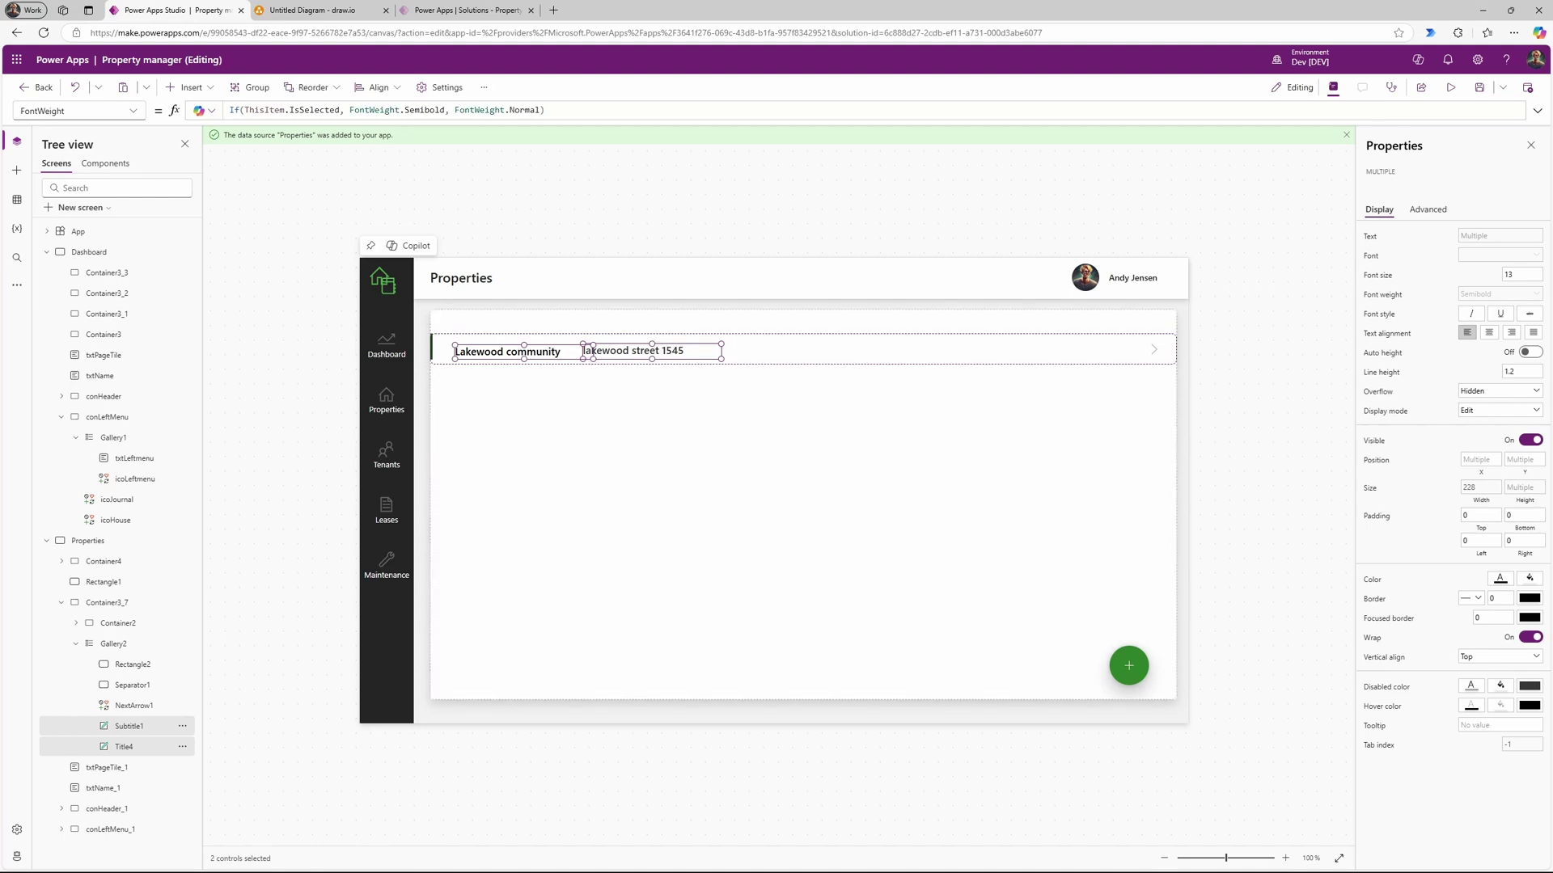
pyautogui.click(1519, 459)
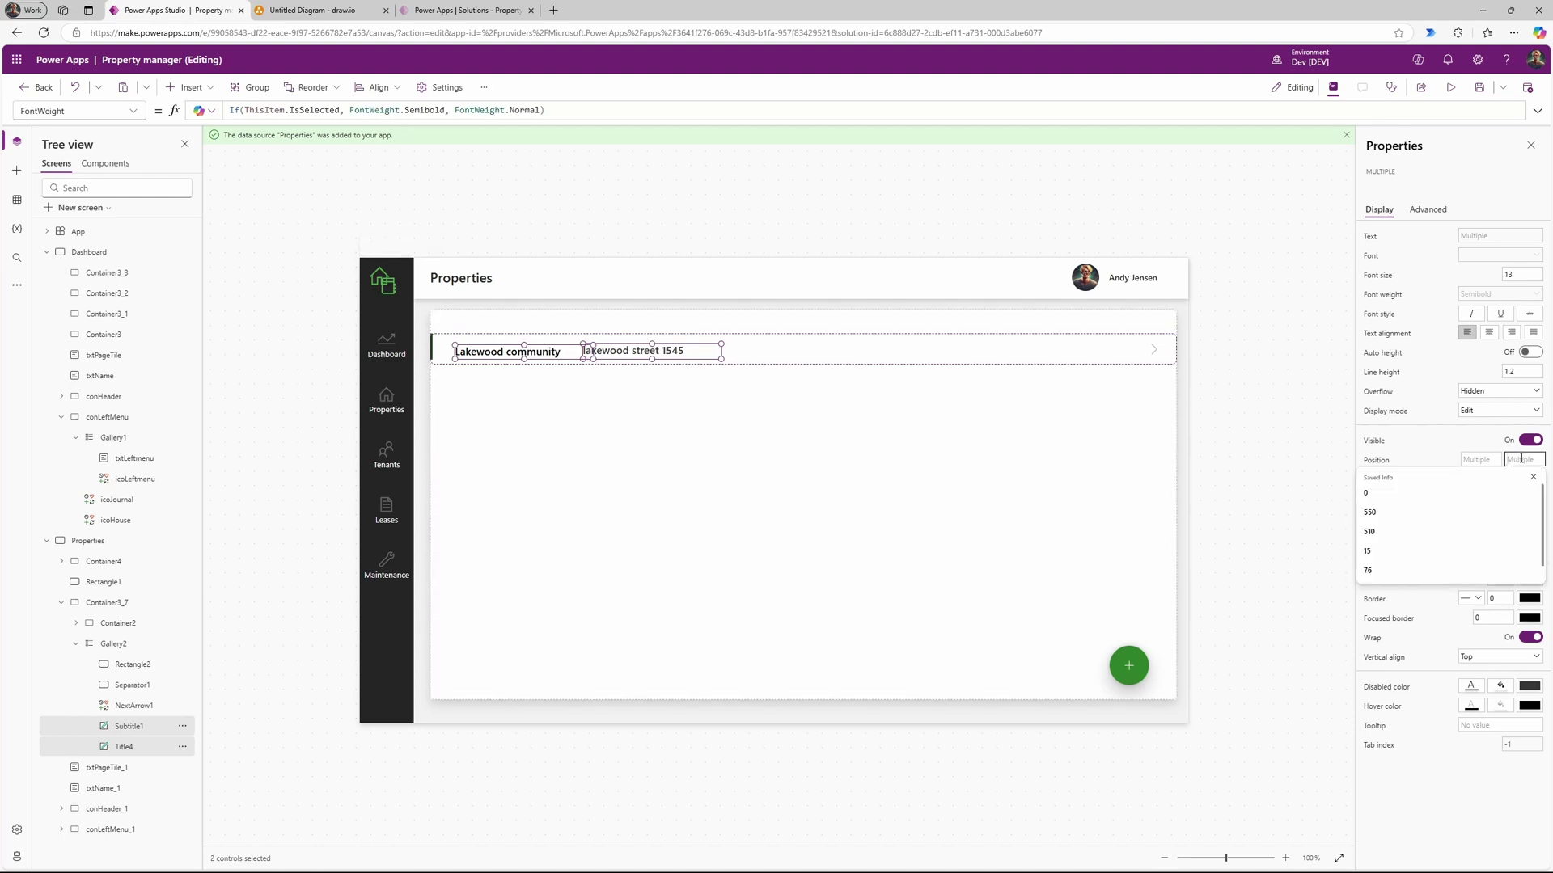
pyautogui.write('17')
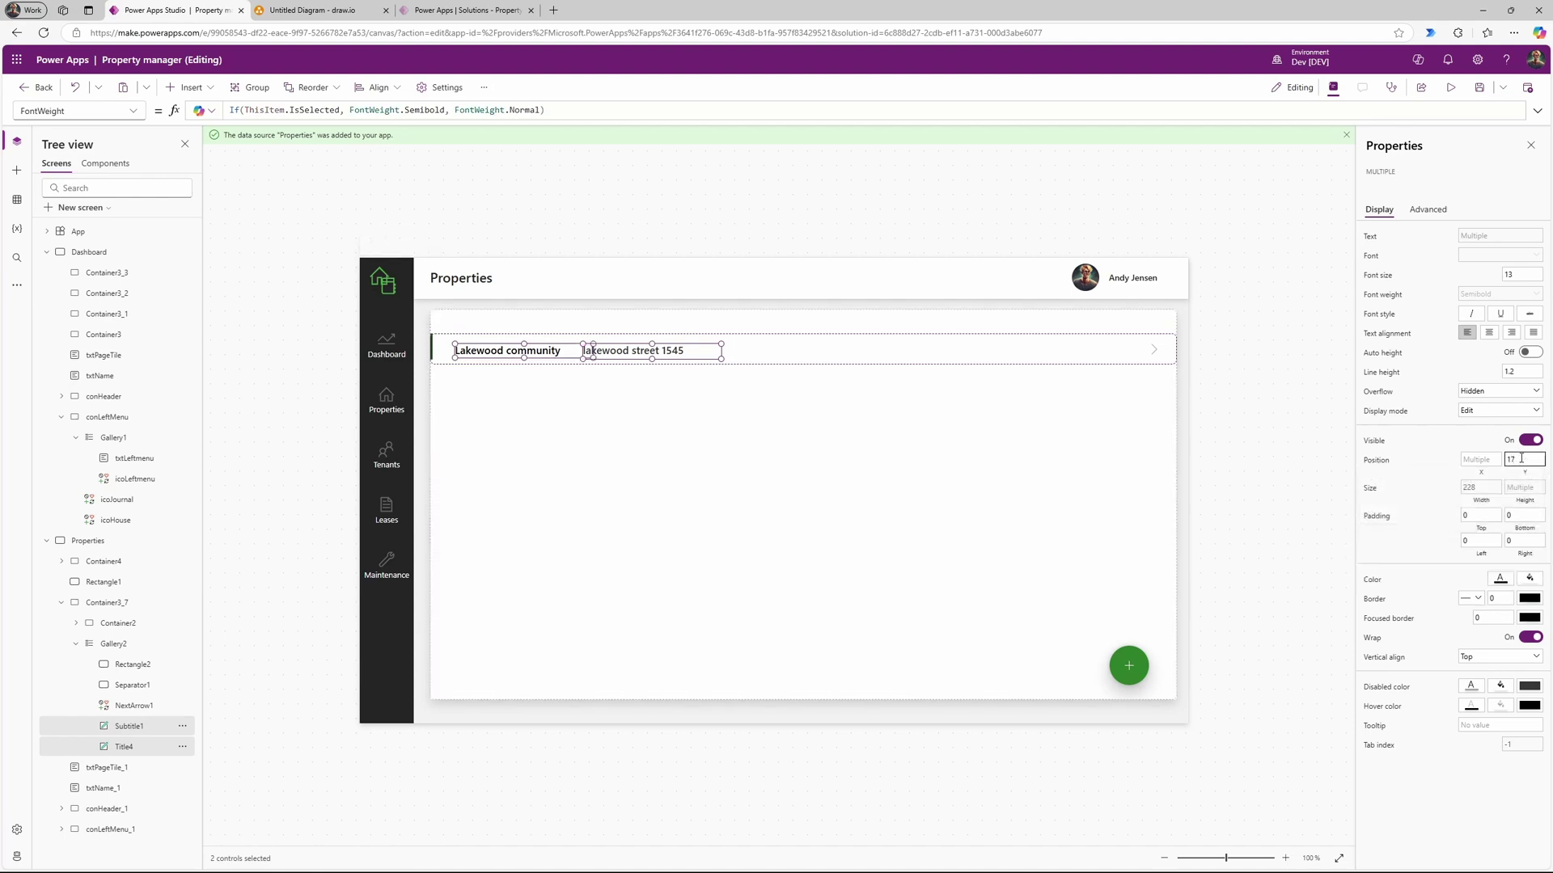
# Step: Check the Text formula of the gallery's property name label
pyautogui.click(704, 356)
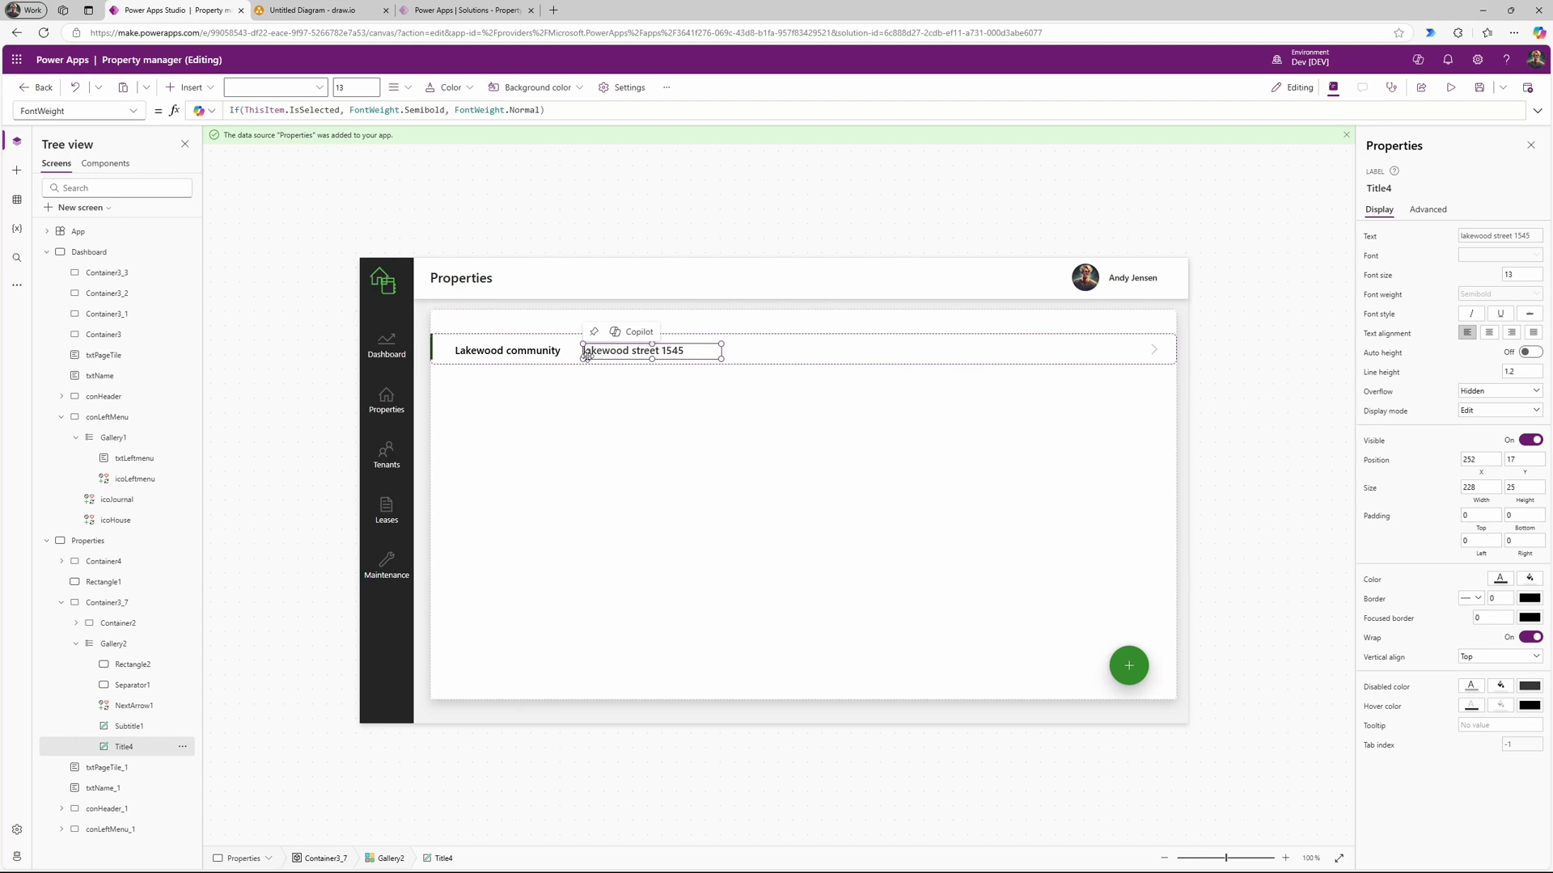
pyautogui.click(560, 356)
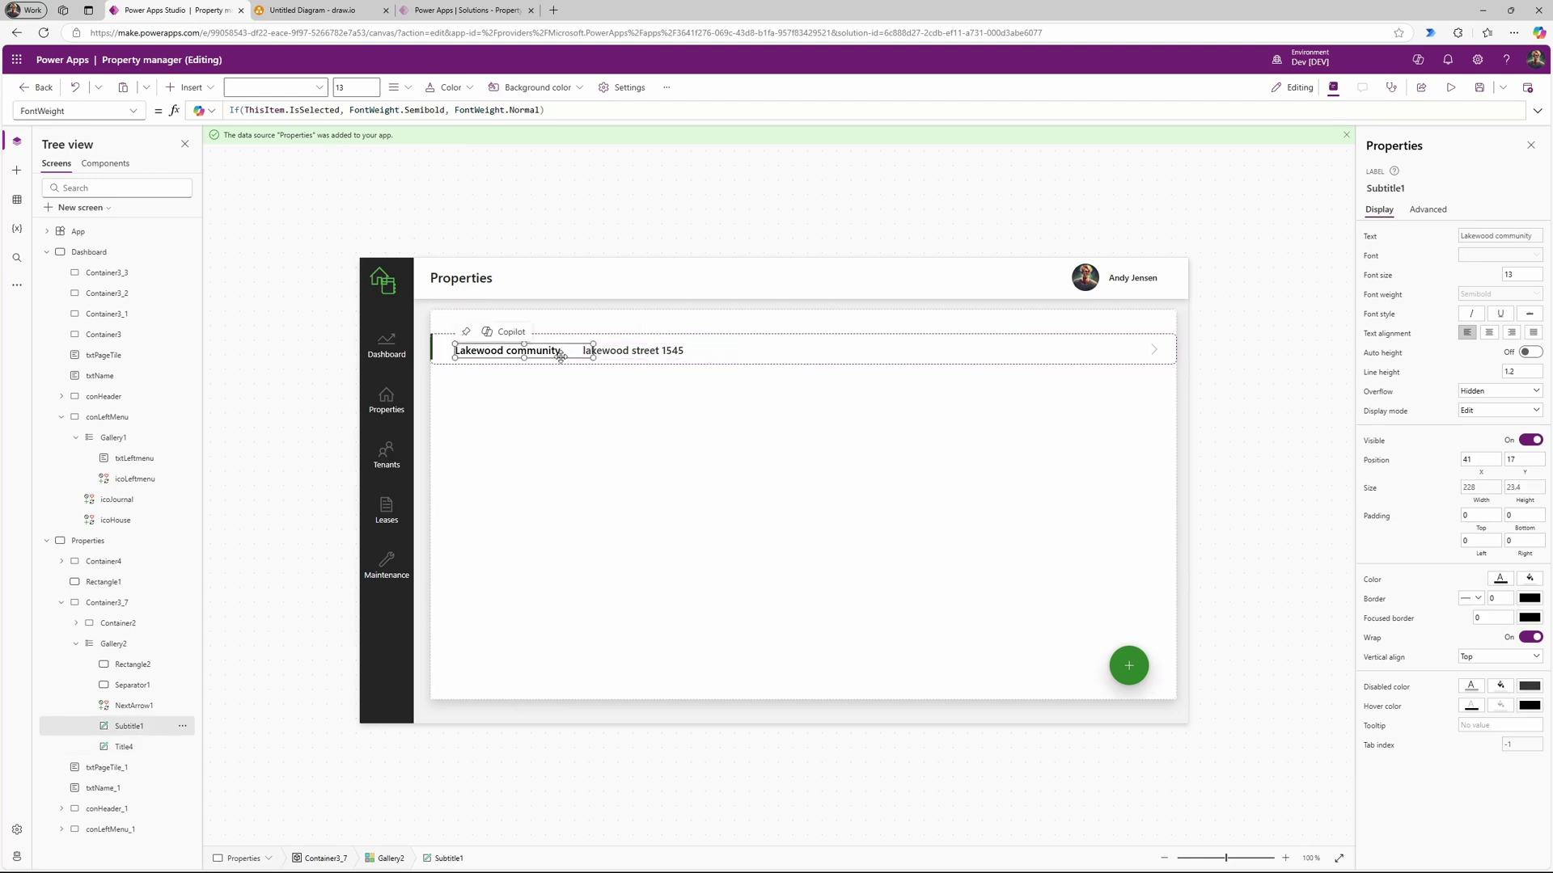
pyautogui.click(133, 111)
pyautogui.scroll(-5, 109, 445)
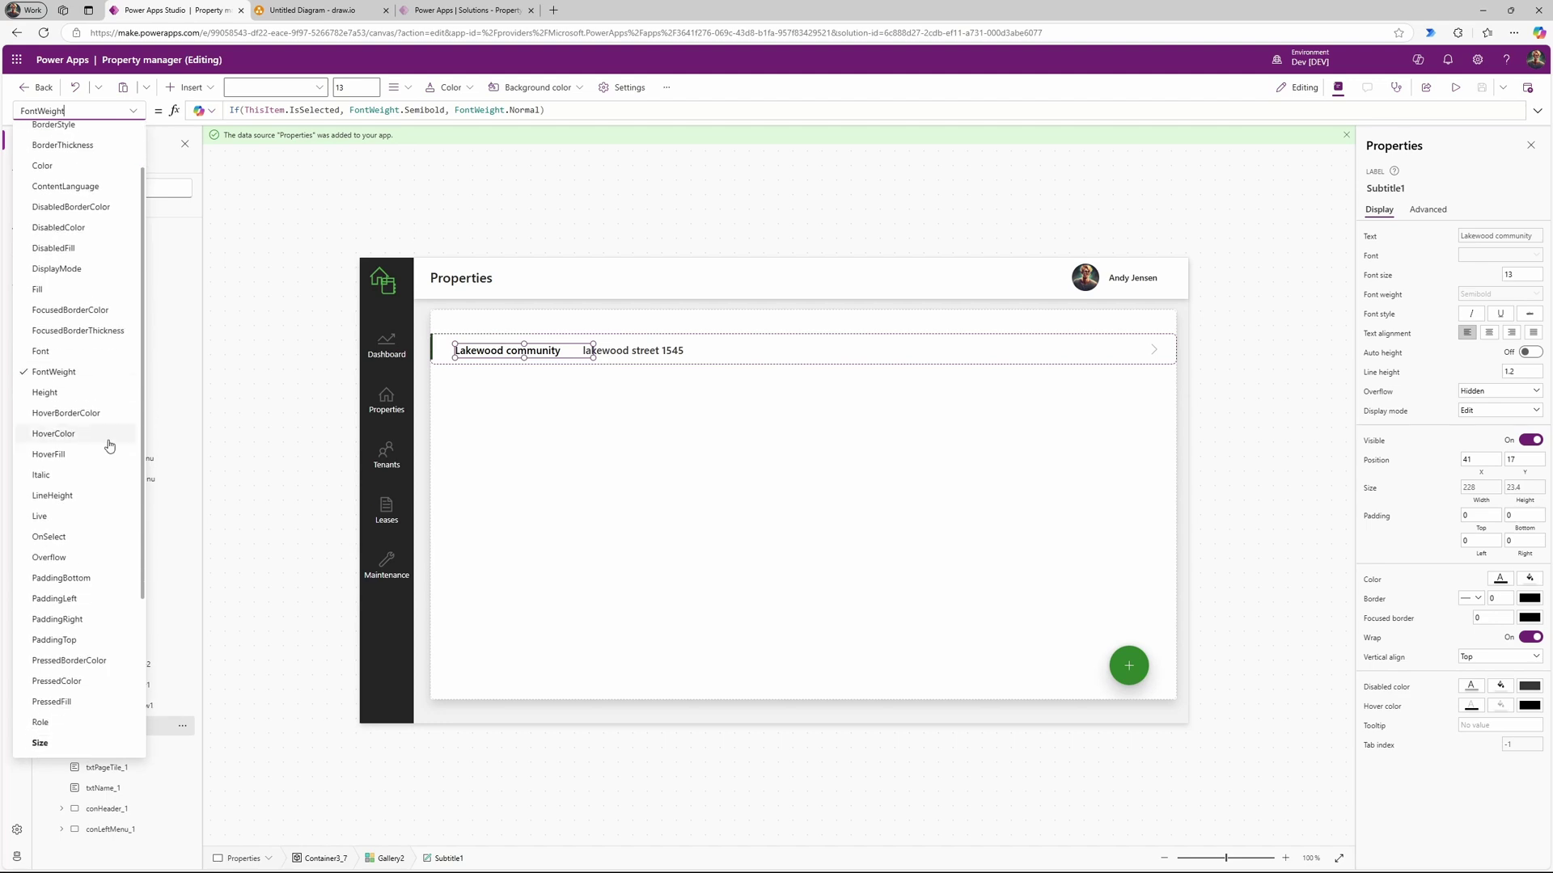
pyautogui.scroll(-2, 81, 445)
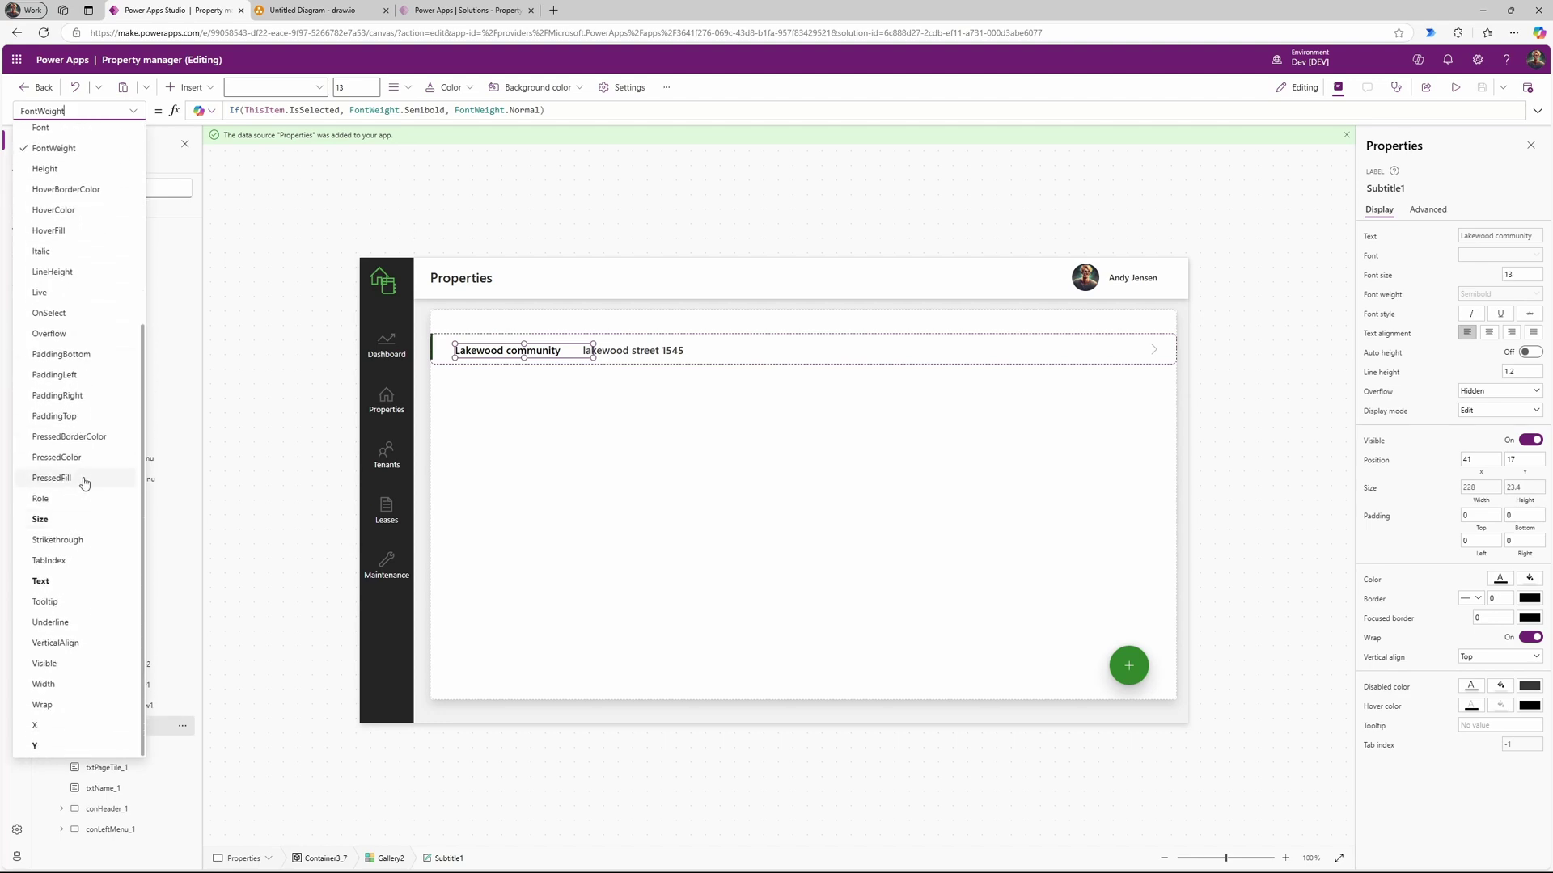
pyautogui.click(61, 582)
pyautogui.click(346, 106)
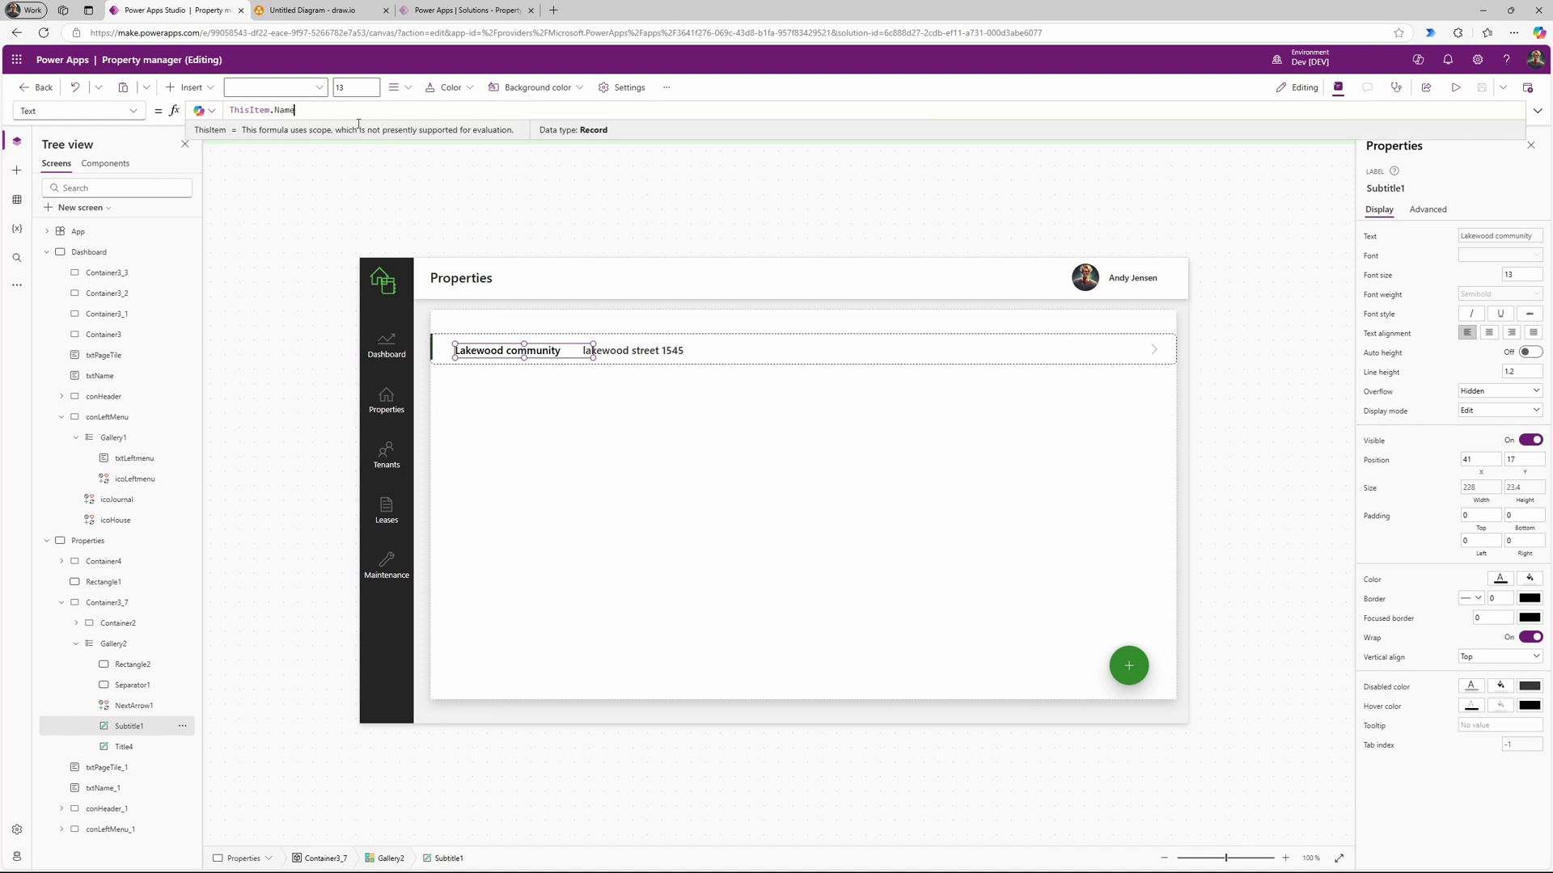
pyautogui.click(651, 357)
pyautogui.click(579, 354)
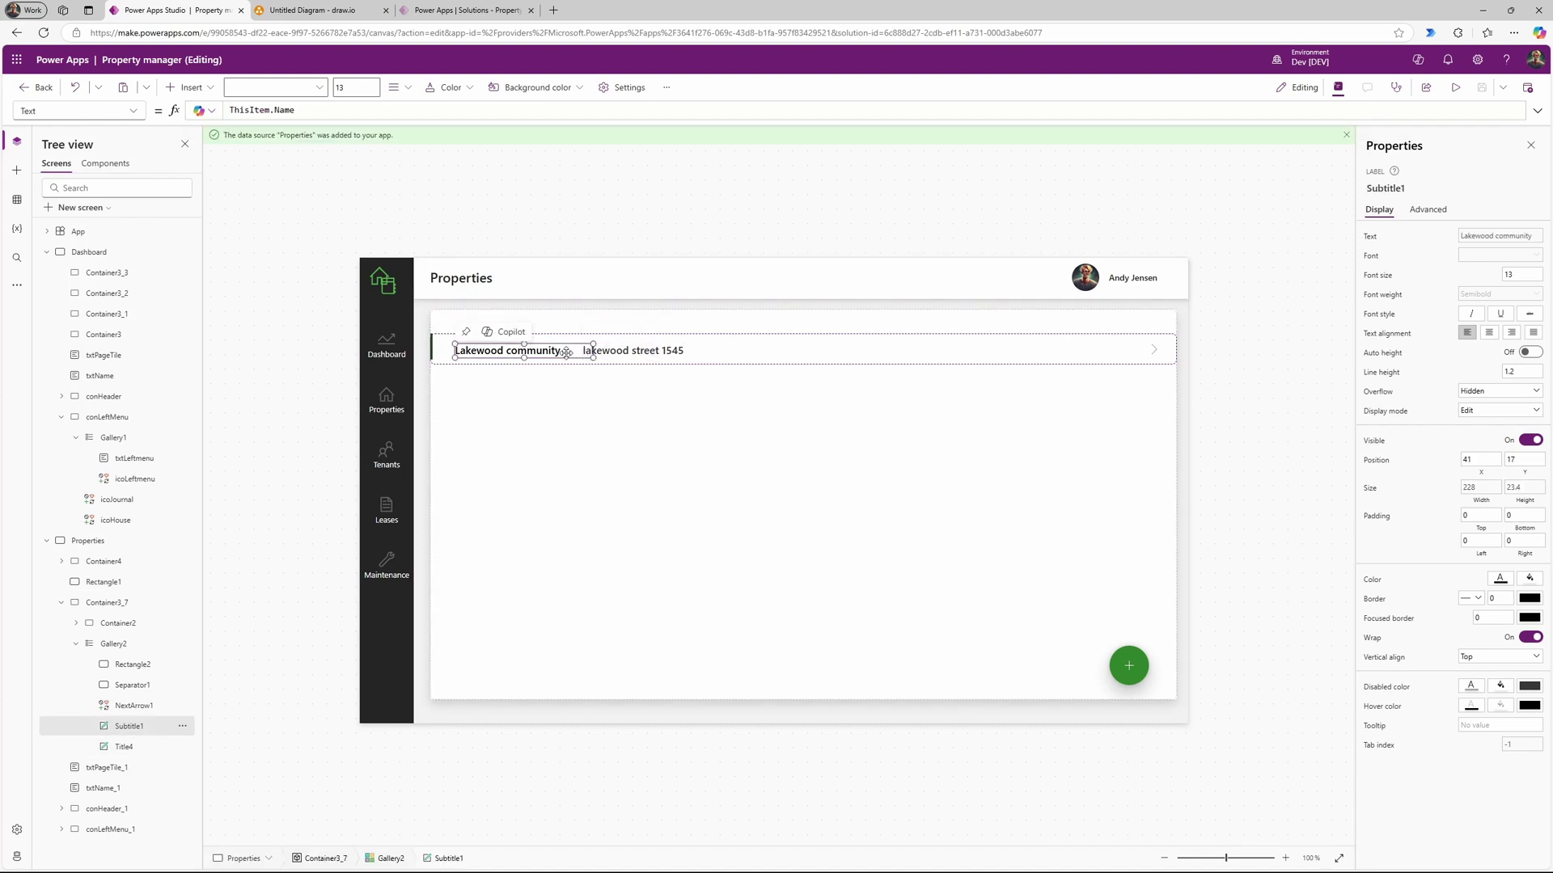
# Step: Shift the gallery's address label further from the name label, to X 280, and check its Text formula
pyautogui.click(619, 356)
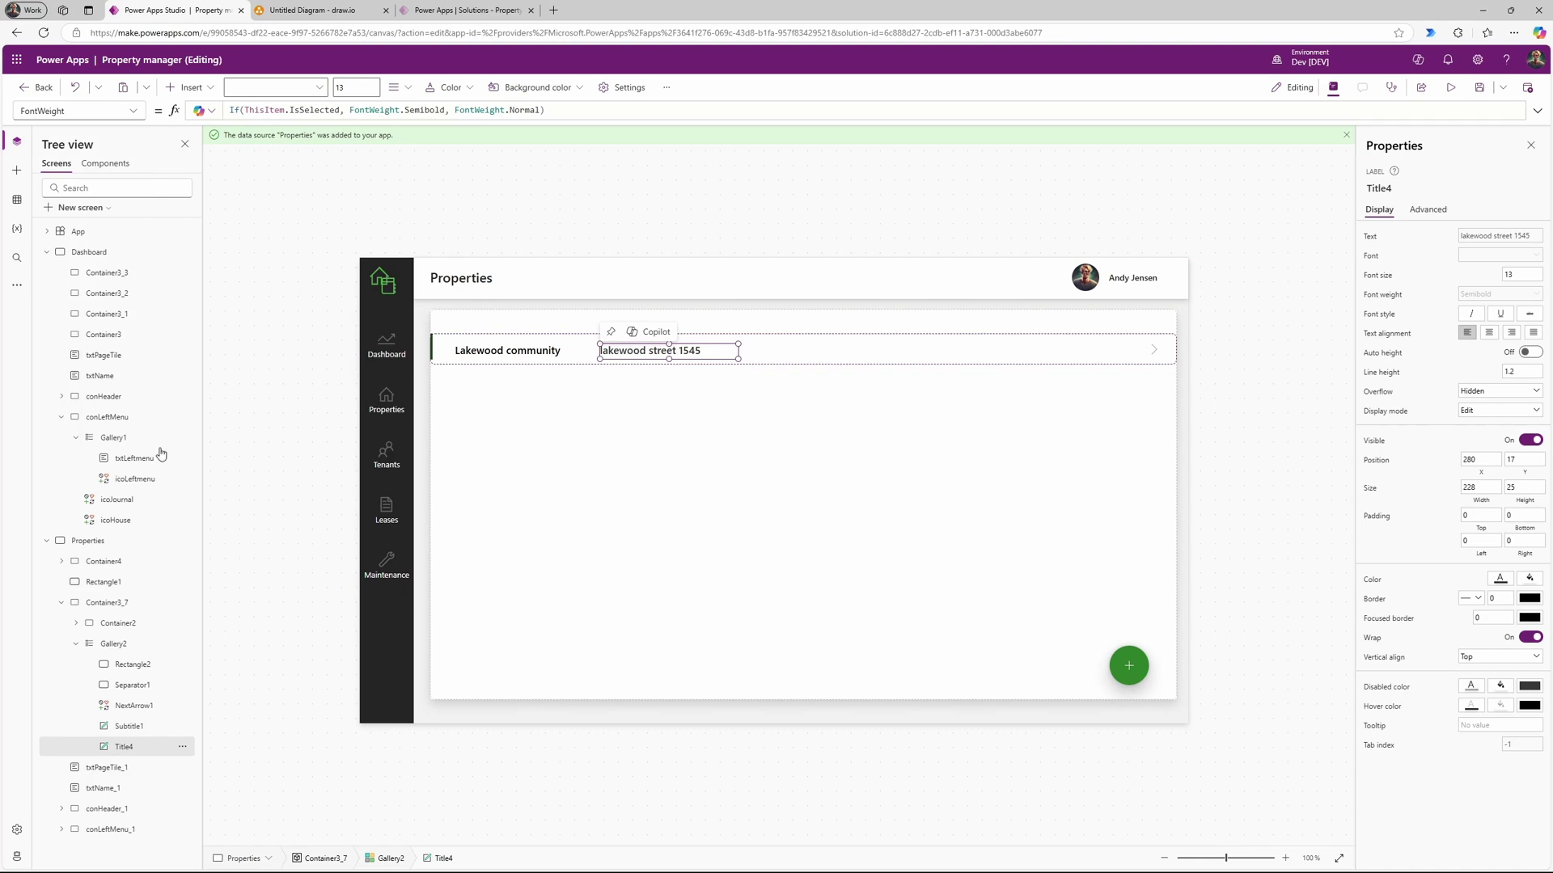
pyautogui.click(129, 111)
pyautogui.scroll(-5, 68, 622)
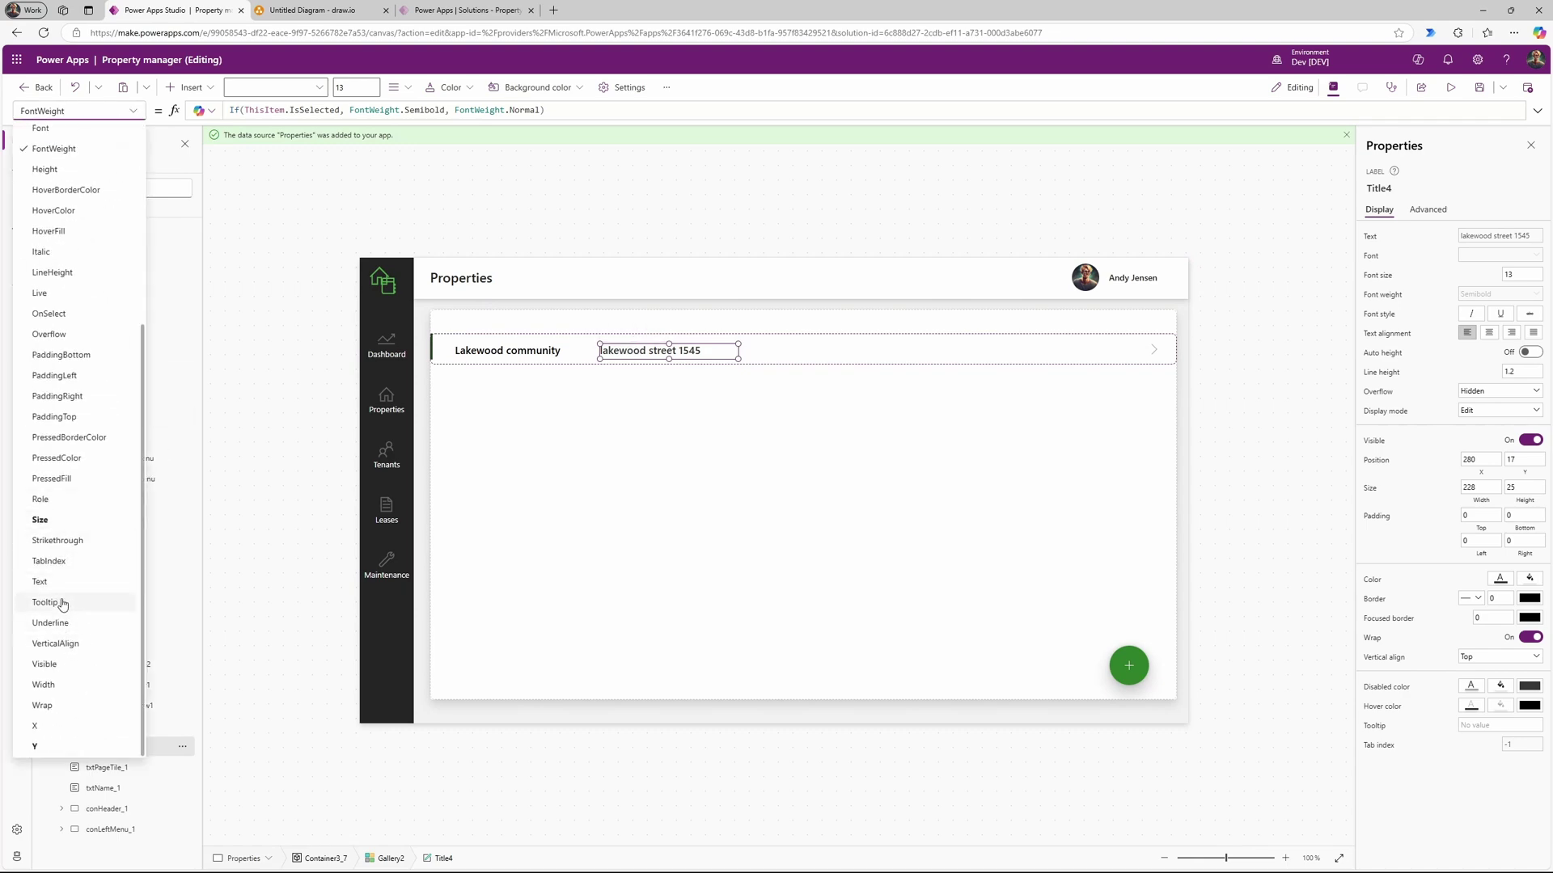
pyautogui.scroll(5, 63, 605)
pyautogui.scroll(-5, 86, 558)
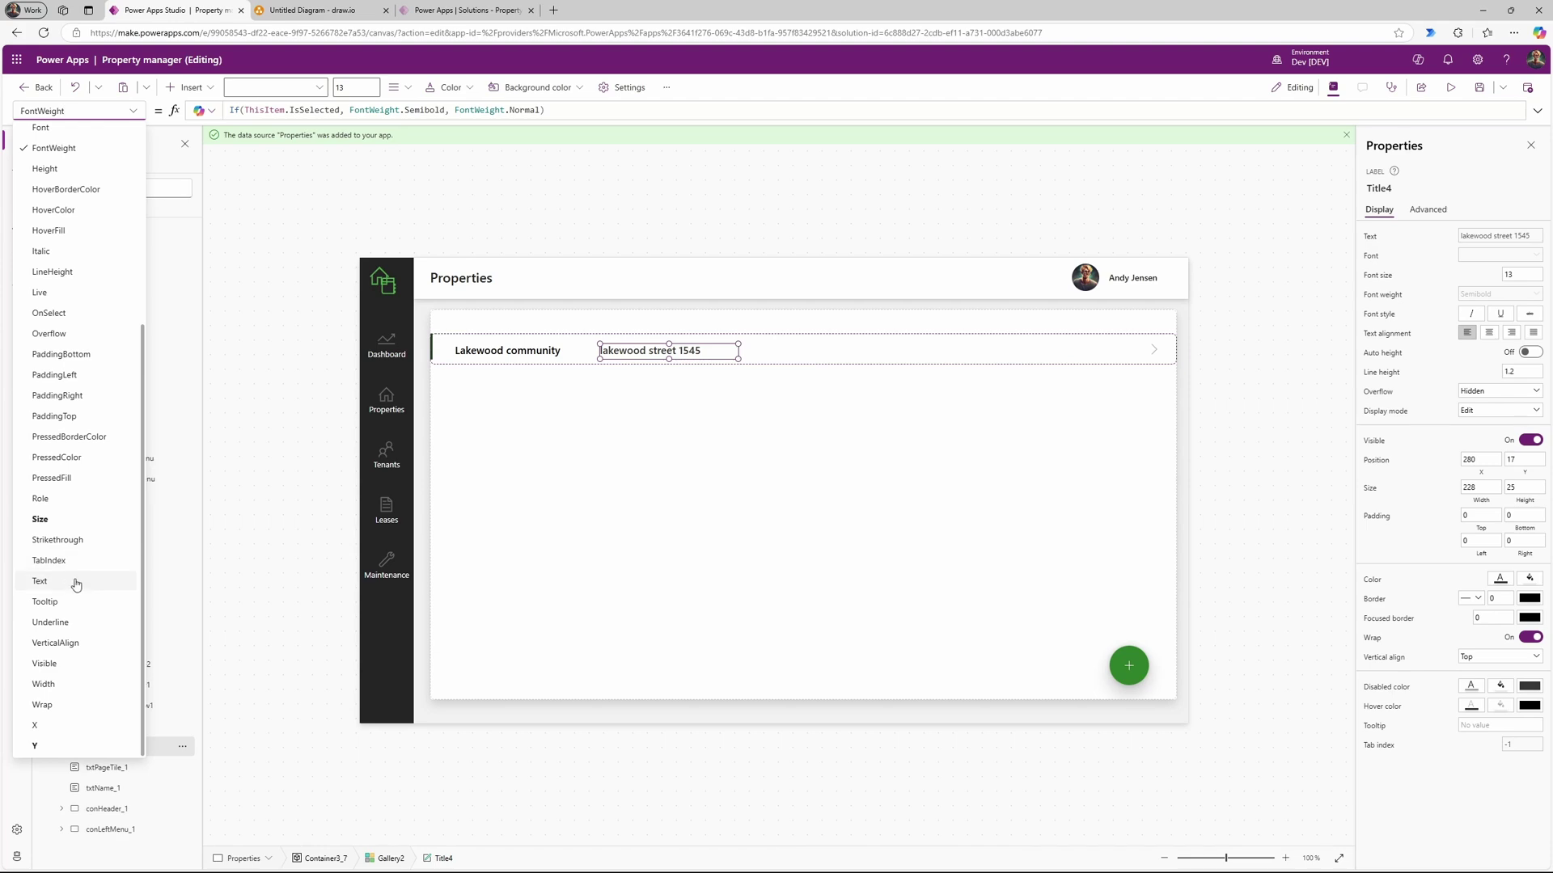
pyautogui.click(76, 584)
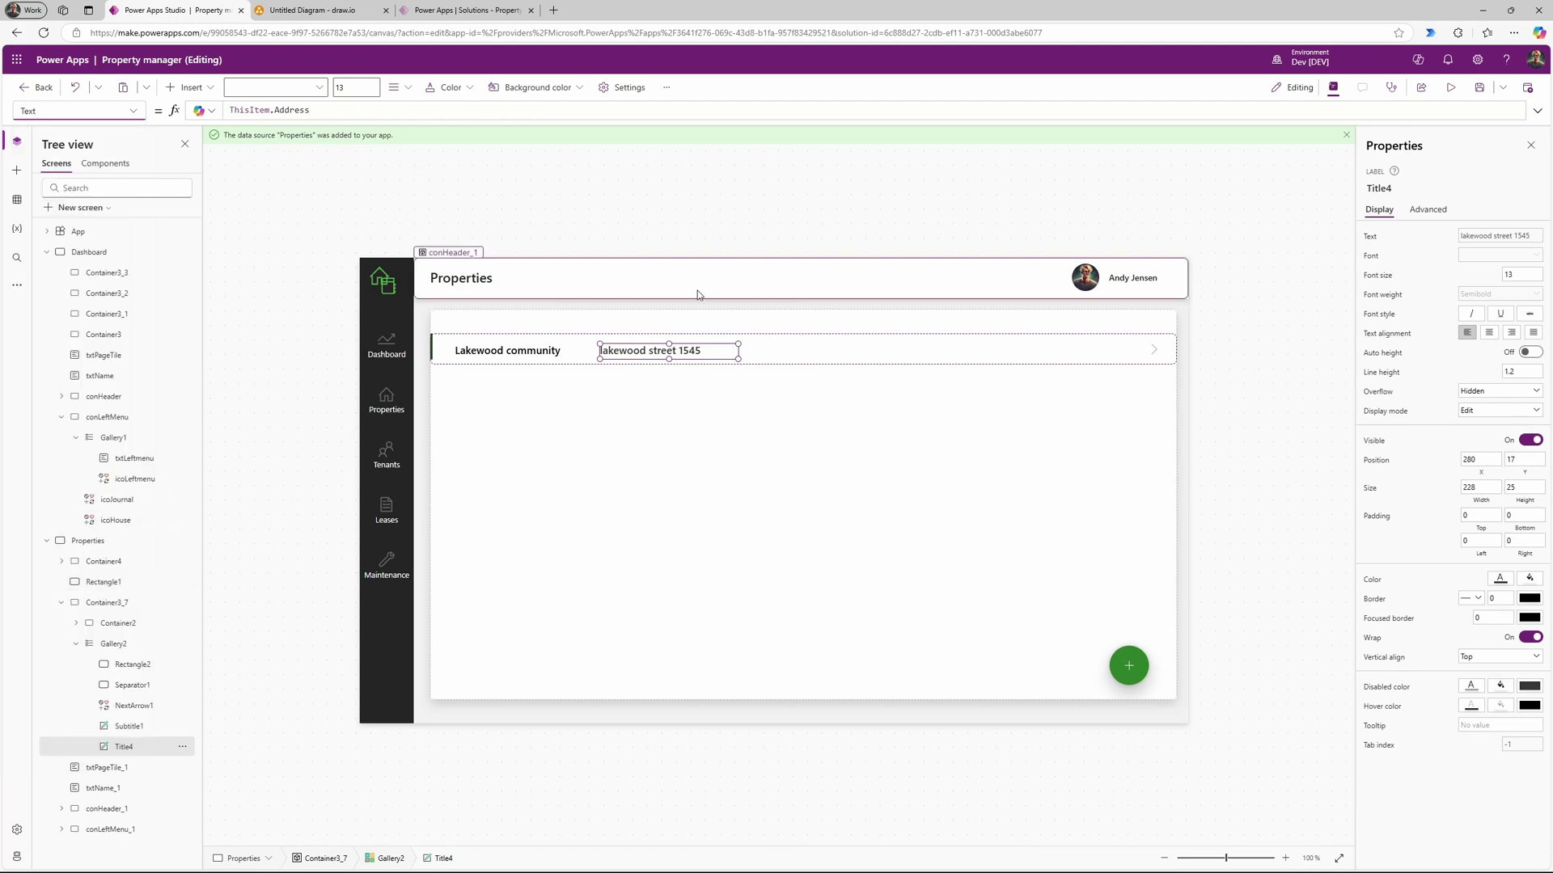
# Step: Widen the gallery's name and address labels to 296 and move the address label to X 348
pyautogui.moveTo(738, 359); pyautogui.dragTo(781, 361)
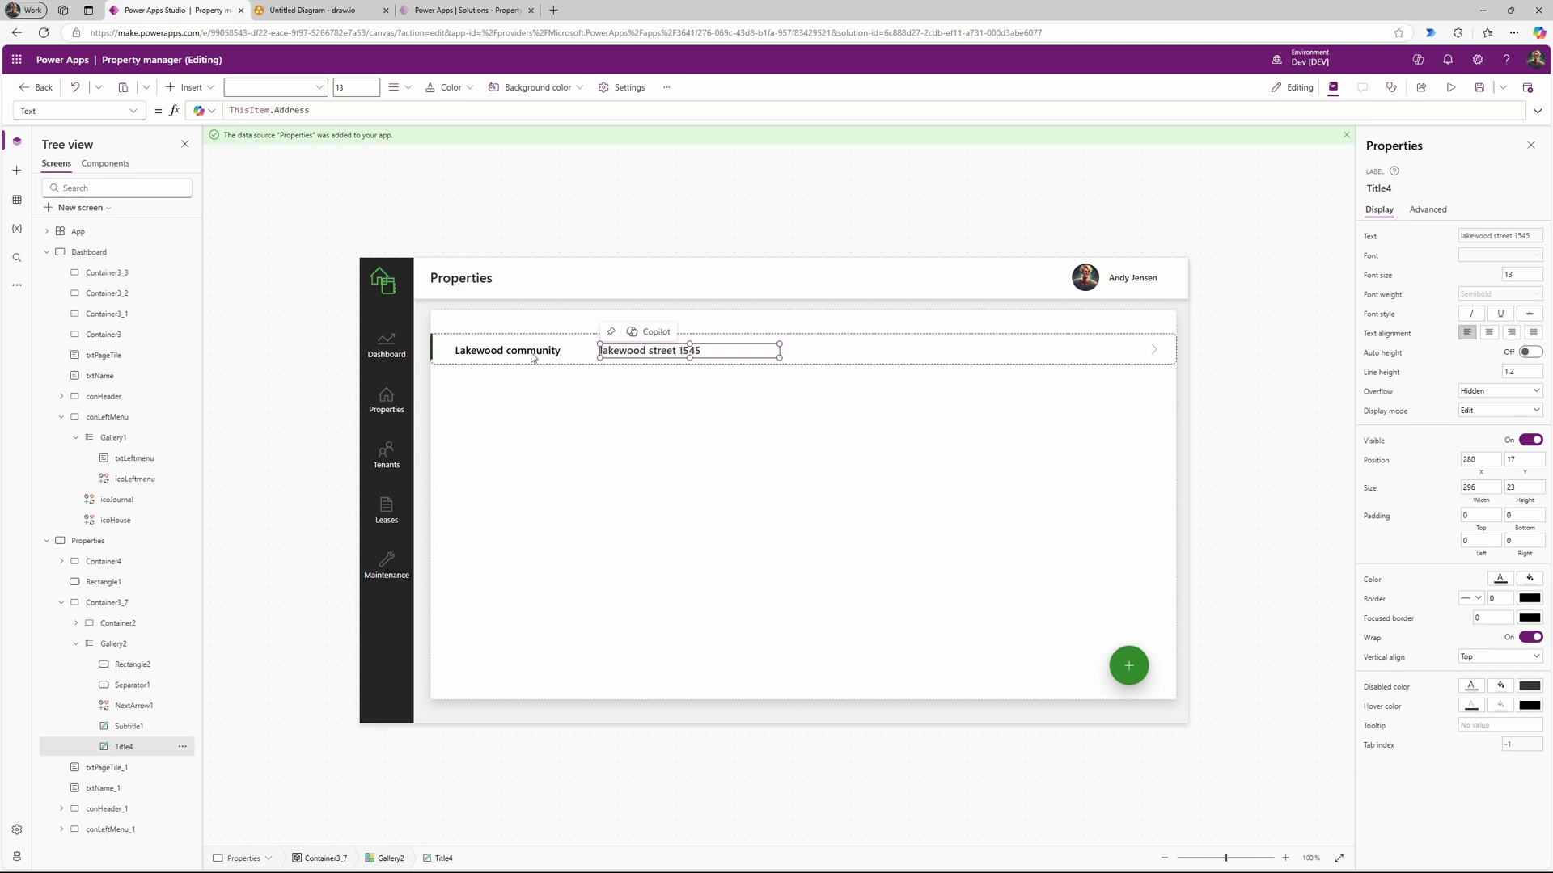
pyautogui.click(532, 358)
pyautogui.moveTo(679, 353); pyautogui.dragTo(719, 353)
pyautogui.click(557, 351)
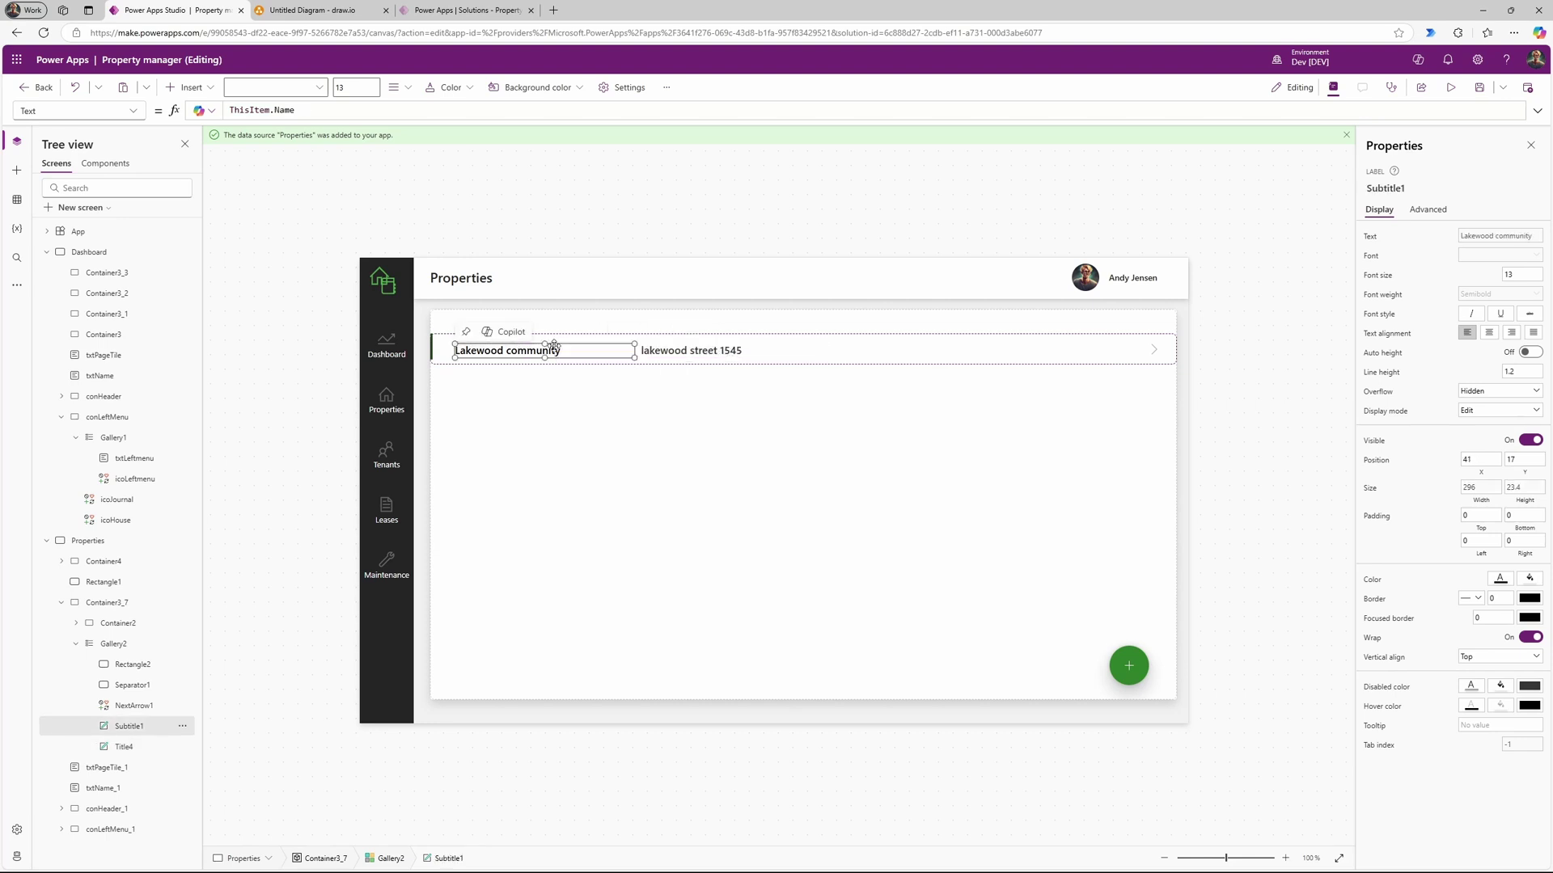
pyautogui.click(702, 356)
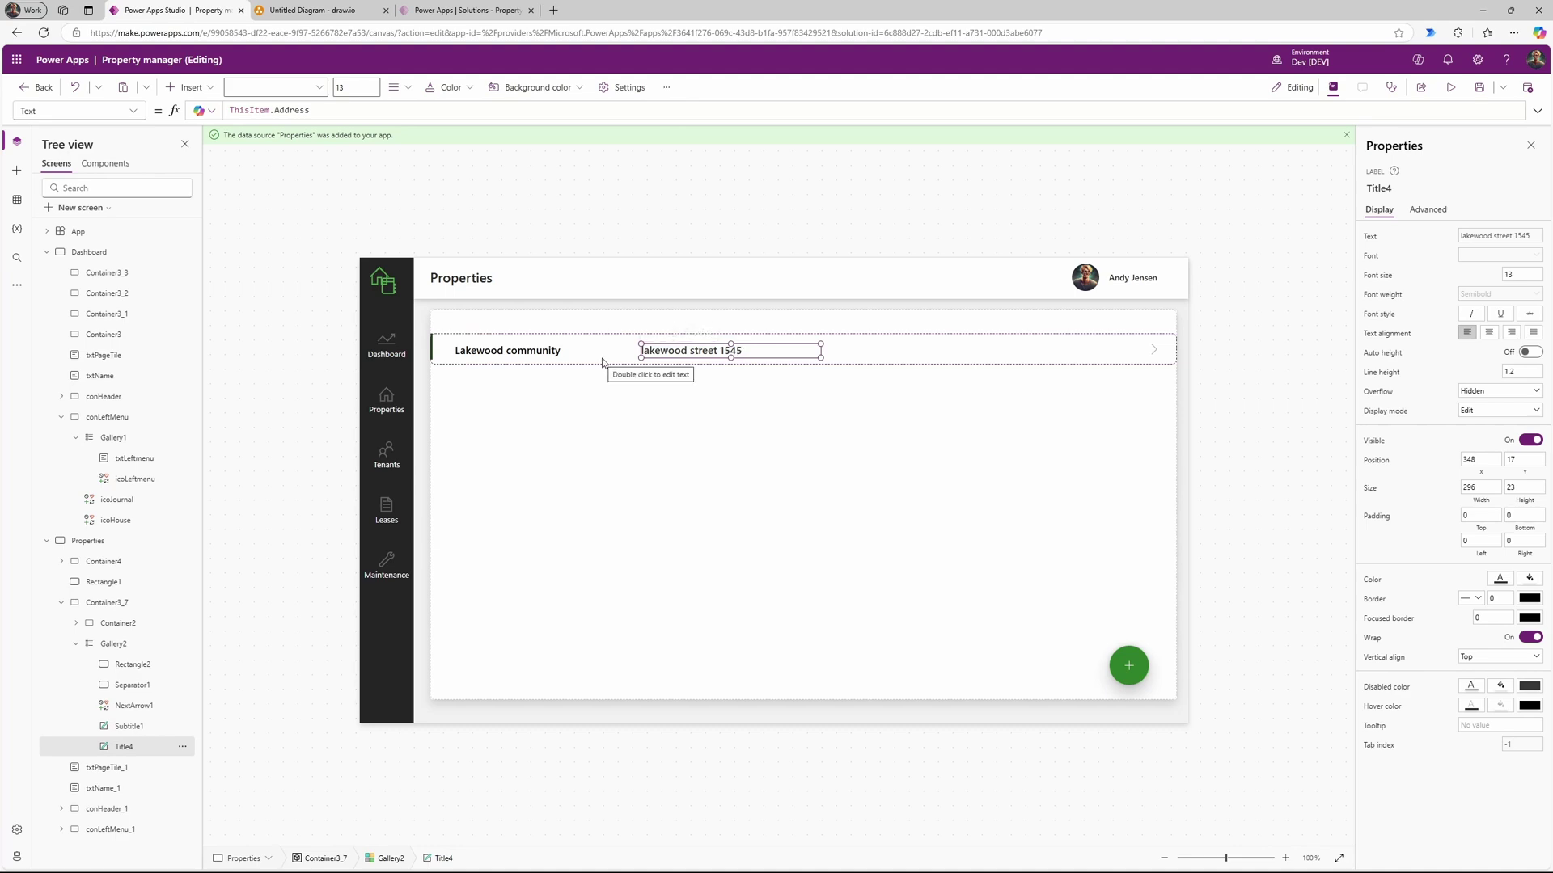
# Step: Consult the Properties table in the draw.io diagram, and place a copy of the gallery's address label at about X 579, Y 14
pyautogui.hotkey('ctrl', 'Tab')
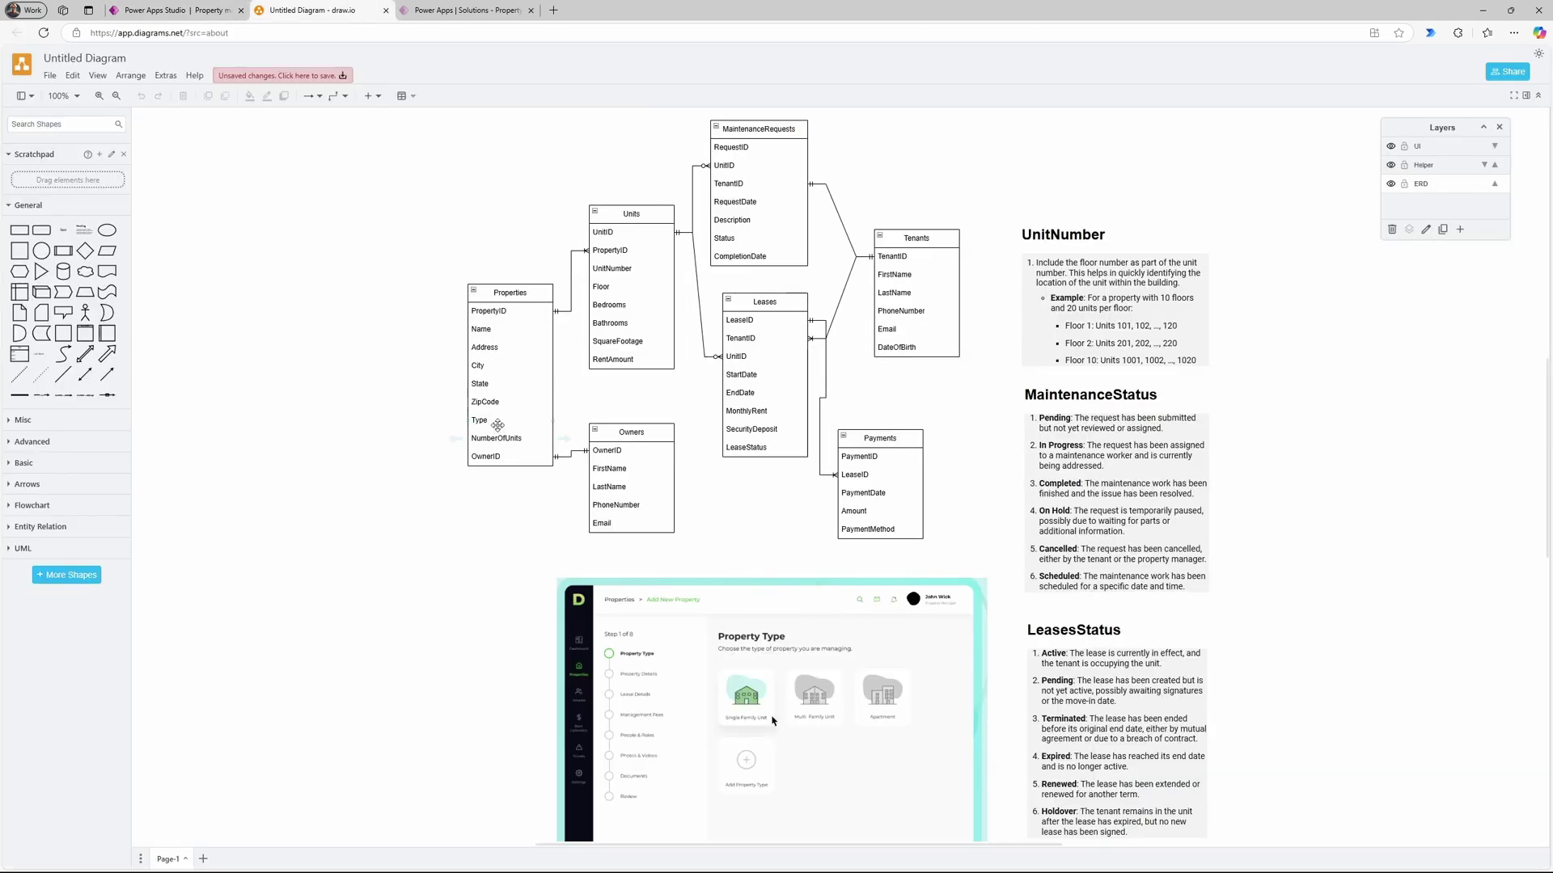
pyautogui.click(185, 8)
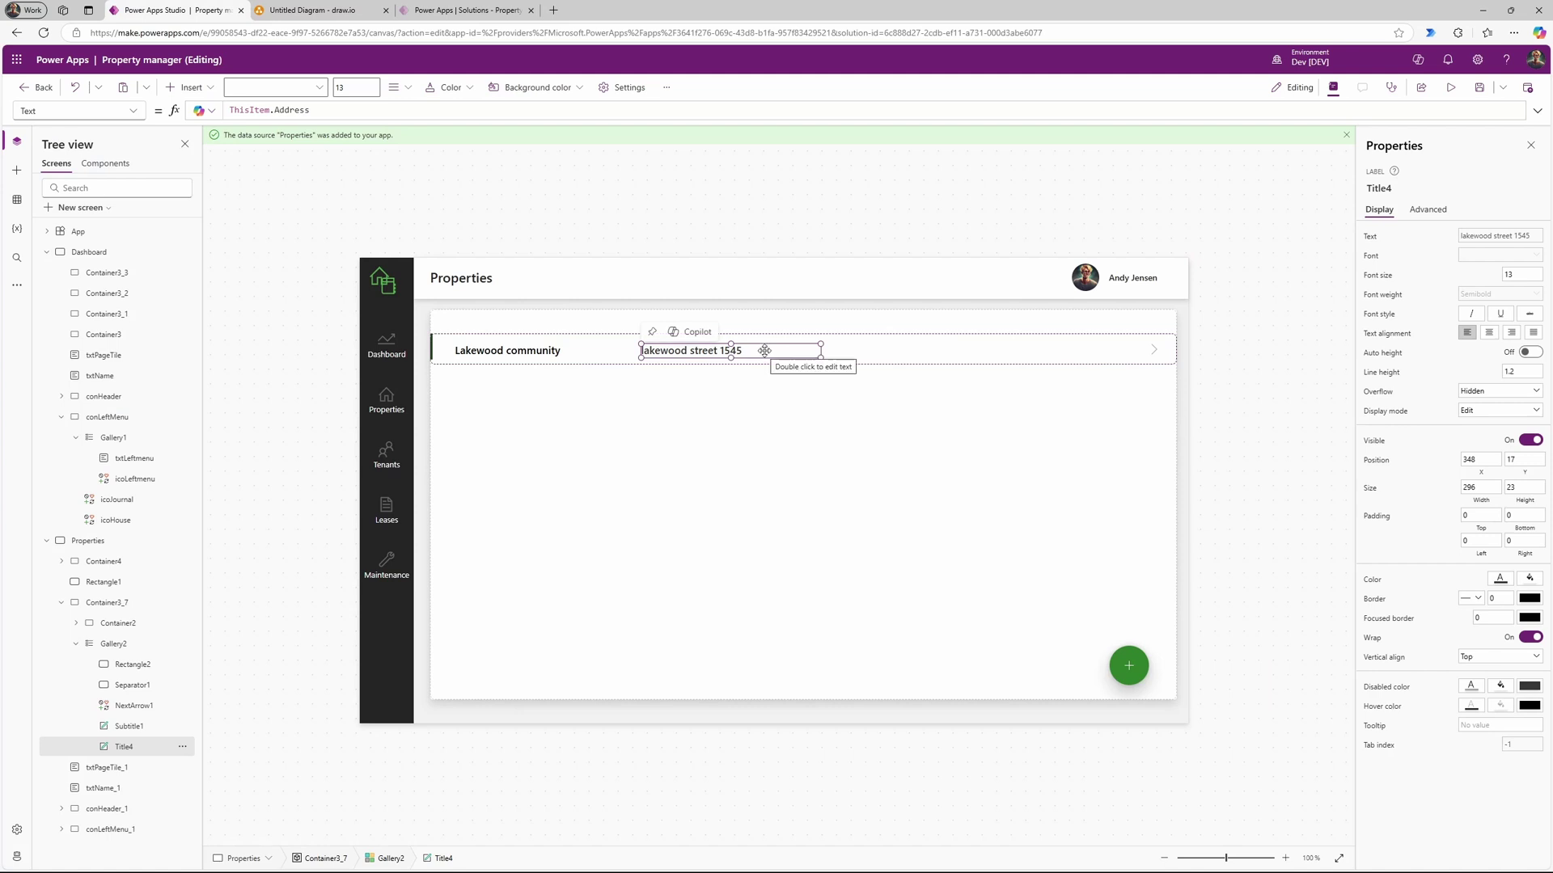
pyautogui.hotkey('ctrl', 'c')
pyautogui.hotkey('ctrl', 'v')
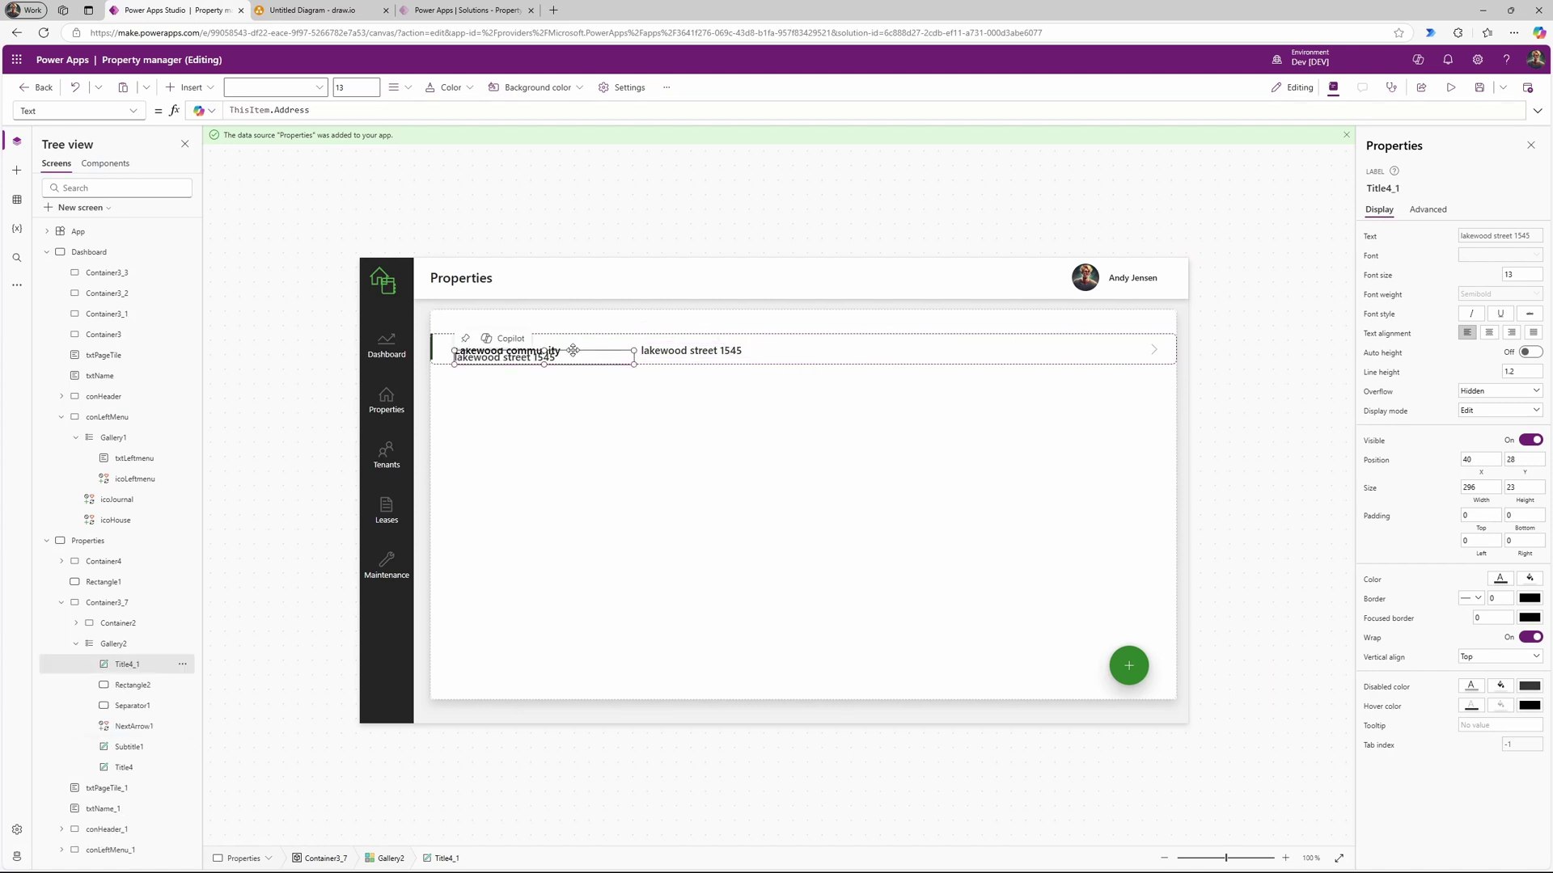
pyautogui.moveTo(568, 355); pyautogui.dragTo(893, 343)
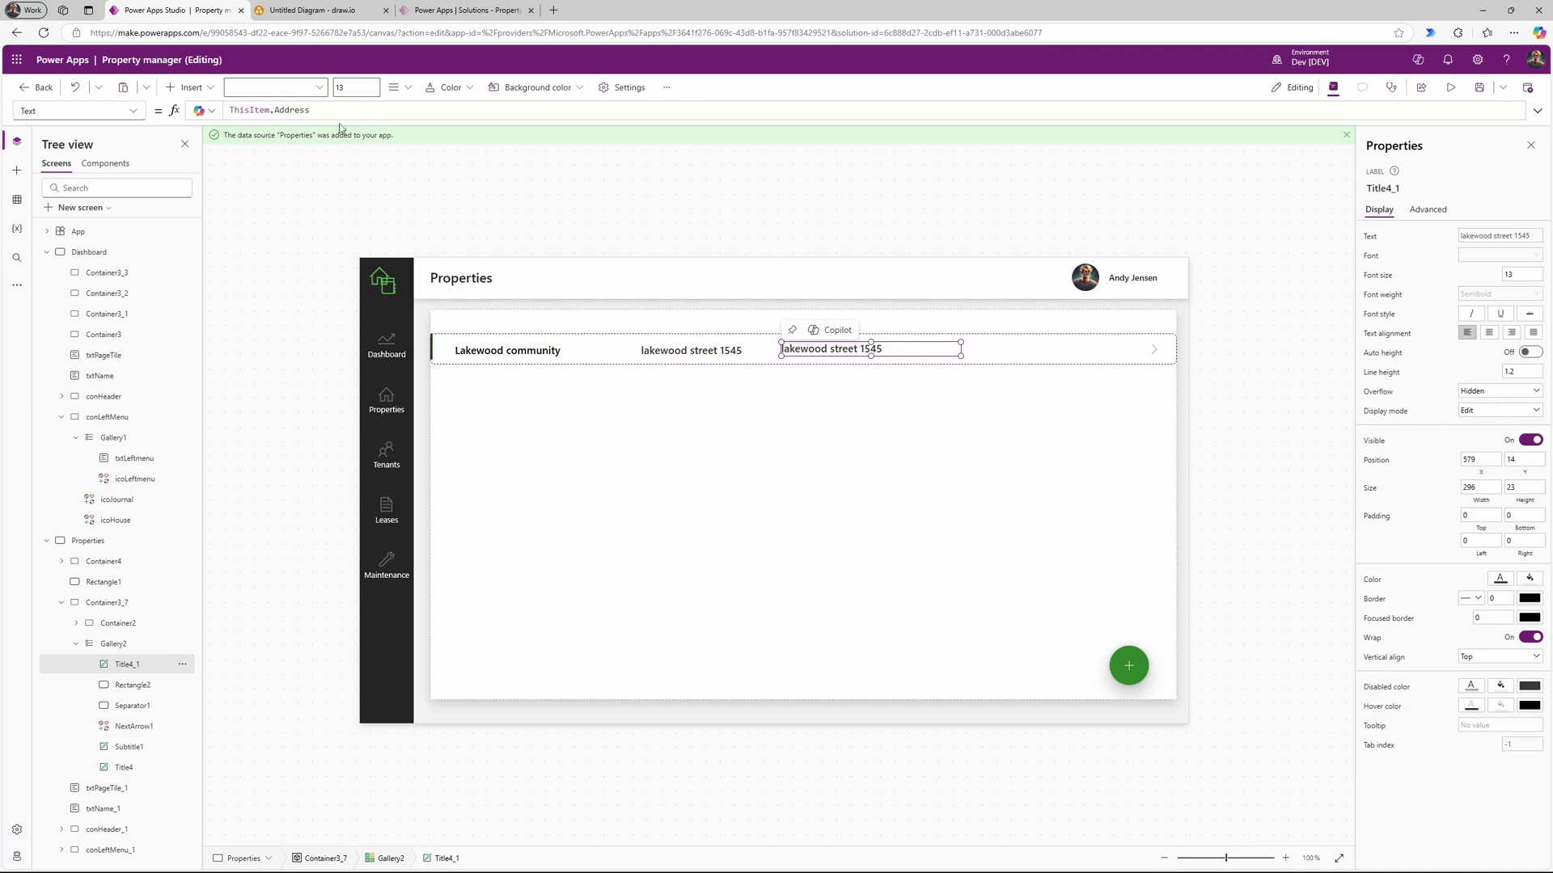
# Step: Set the copied label's Text to ThisItem.'Property Type' and resize the label to about 166 by 26
pyautogui.doubleClick(318, 108)
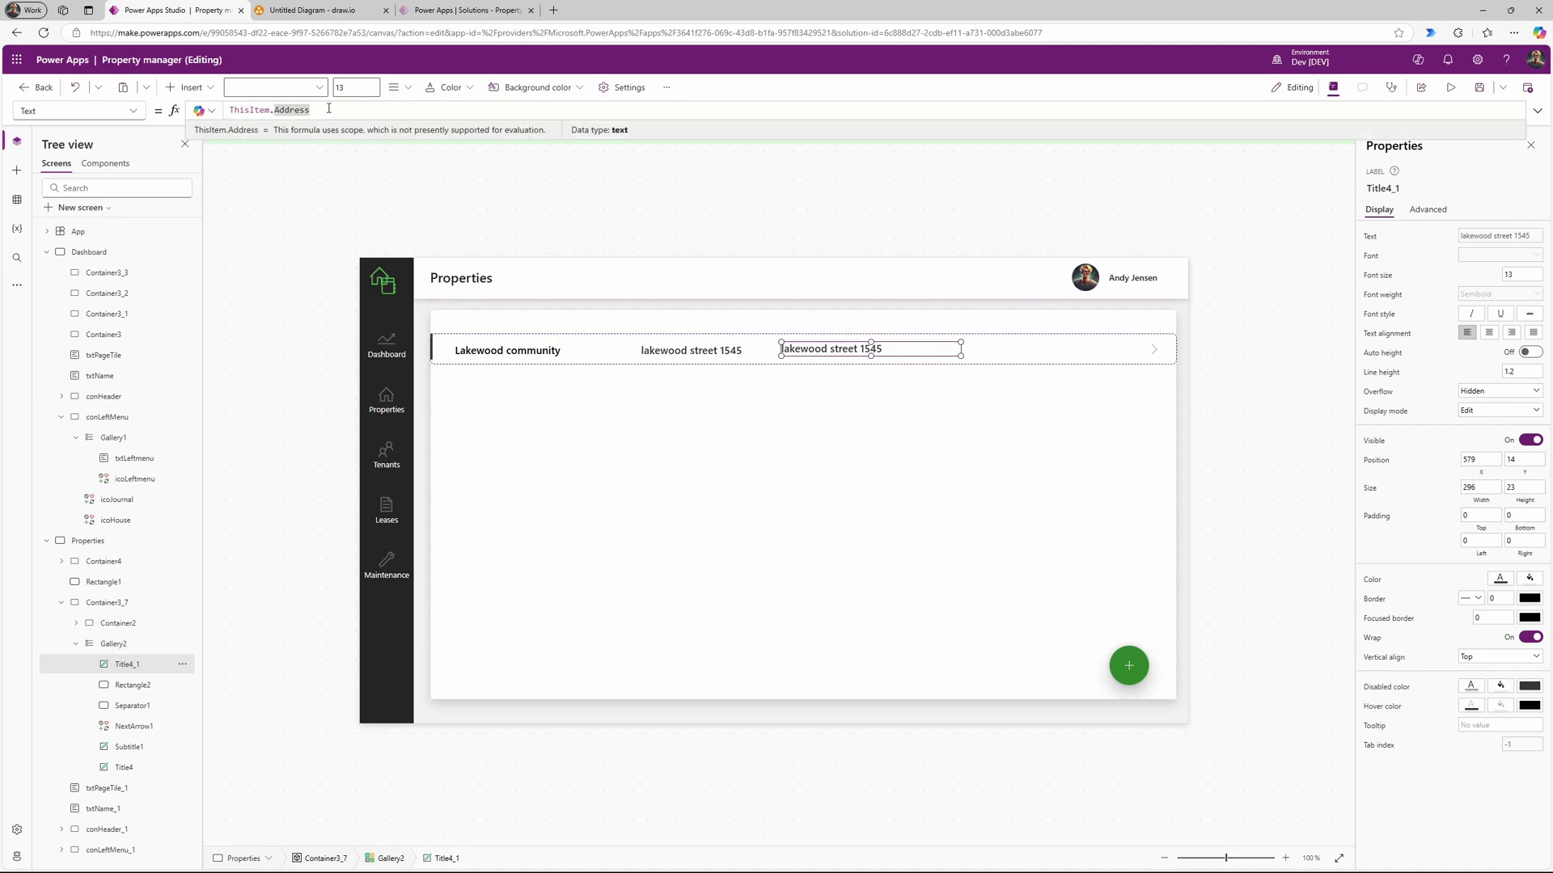
pyautogui.write("Addr'Property Type'")
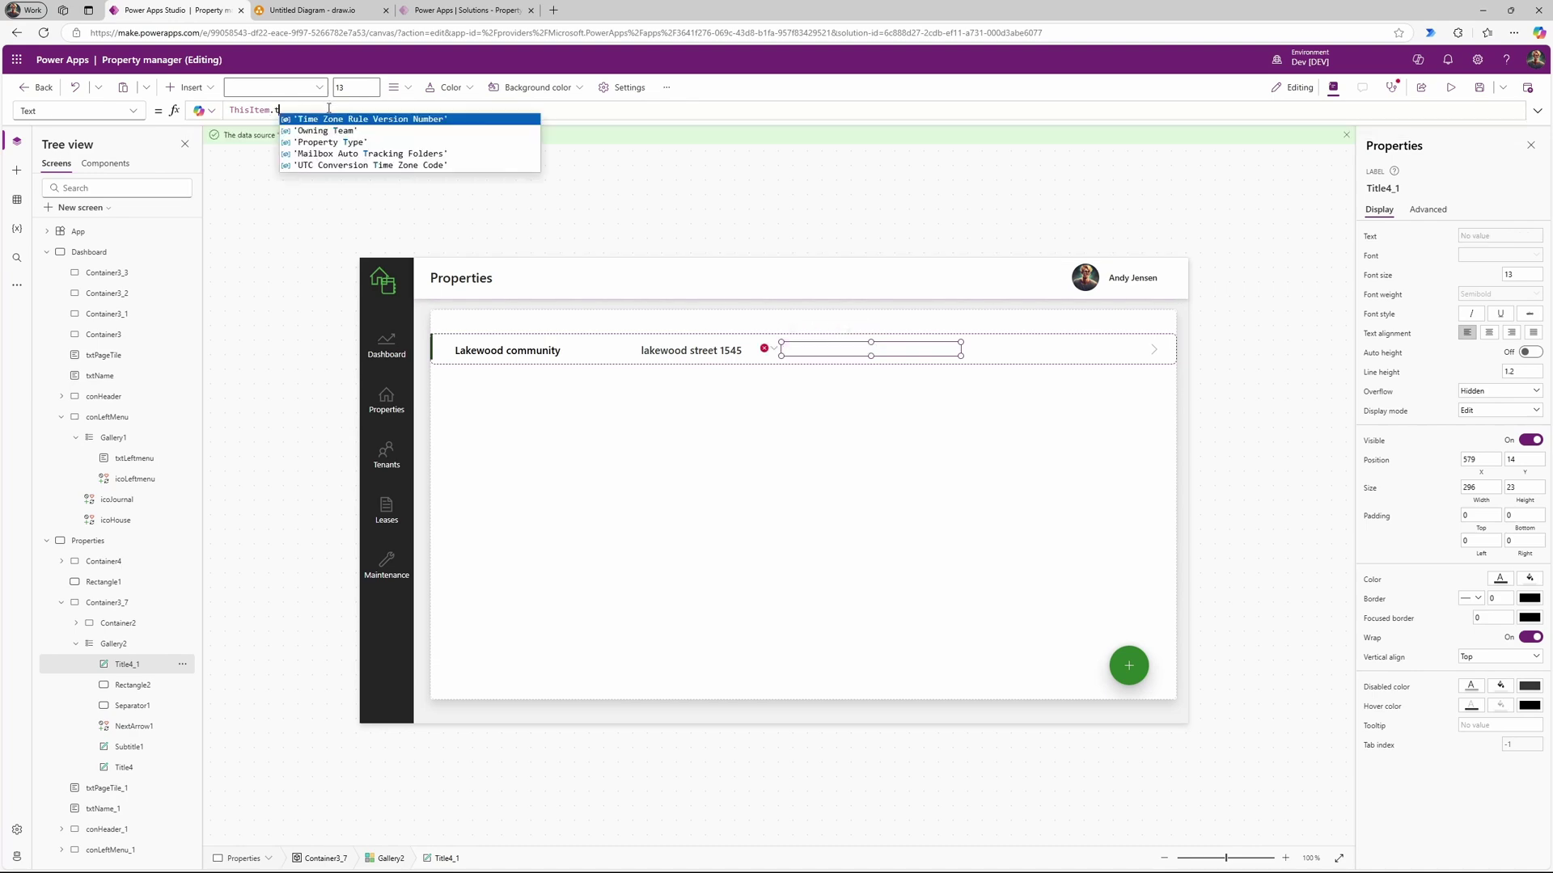
pyautogui.press('Tab')
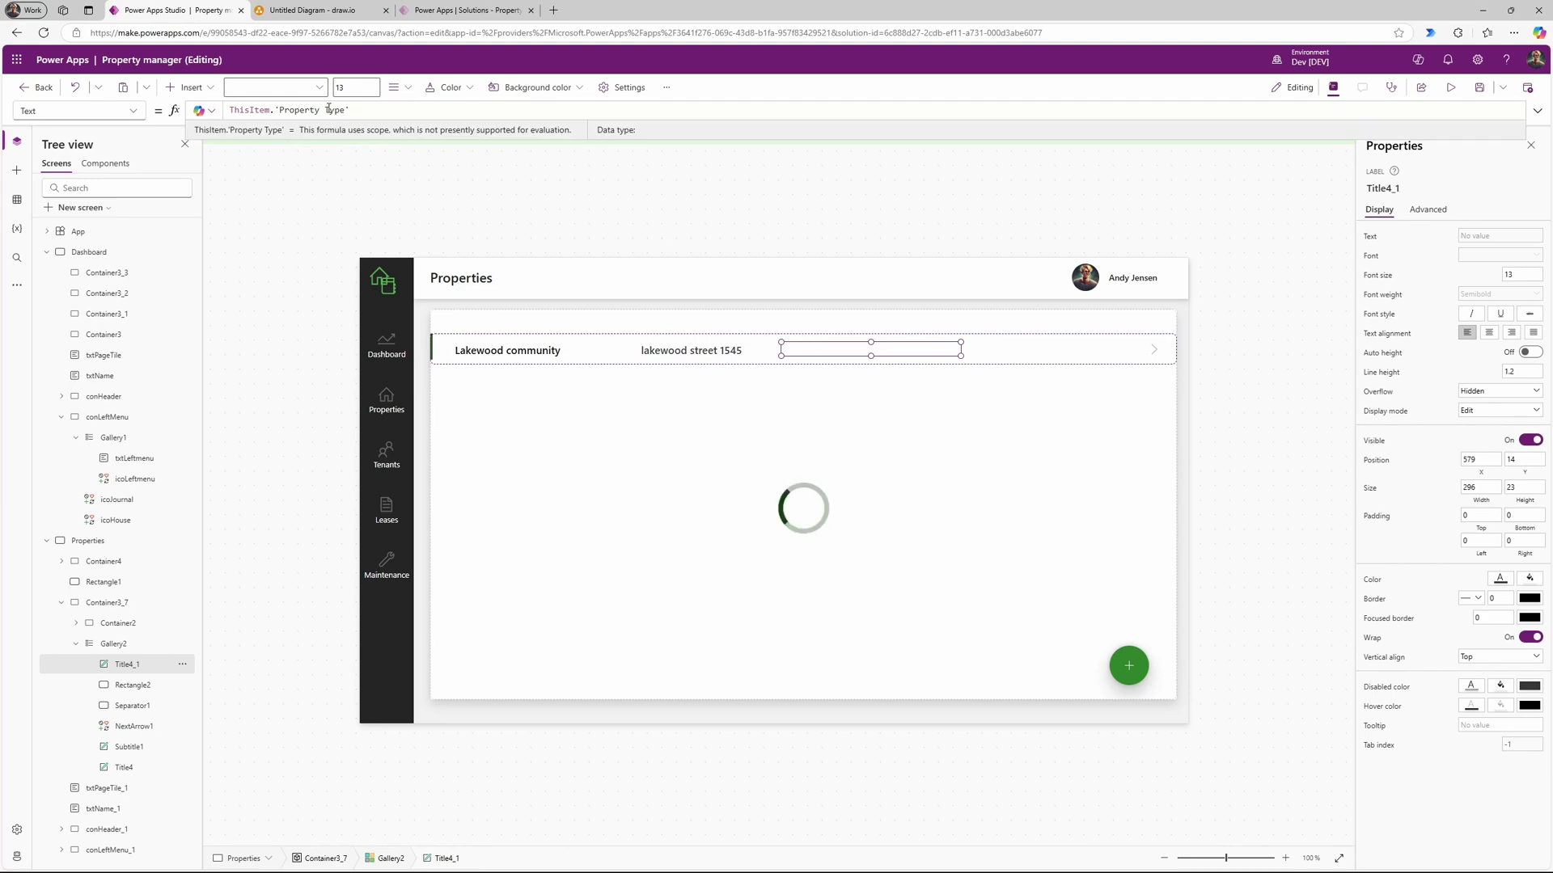
pyautogui.write('.')
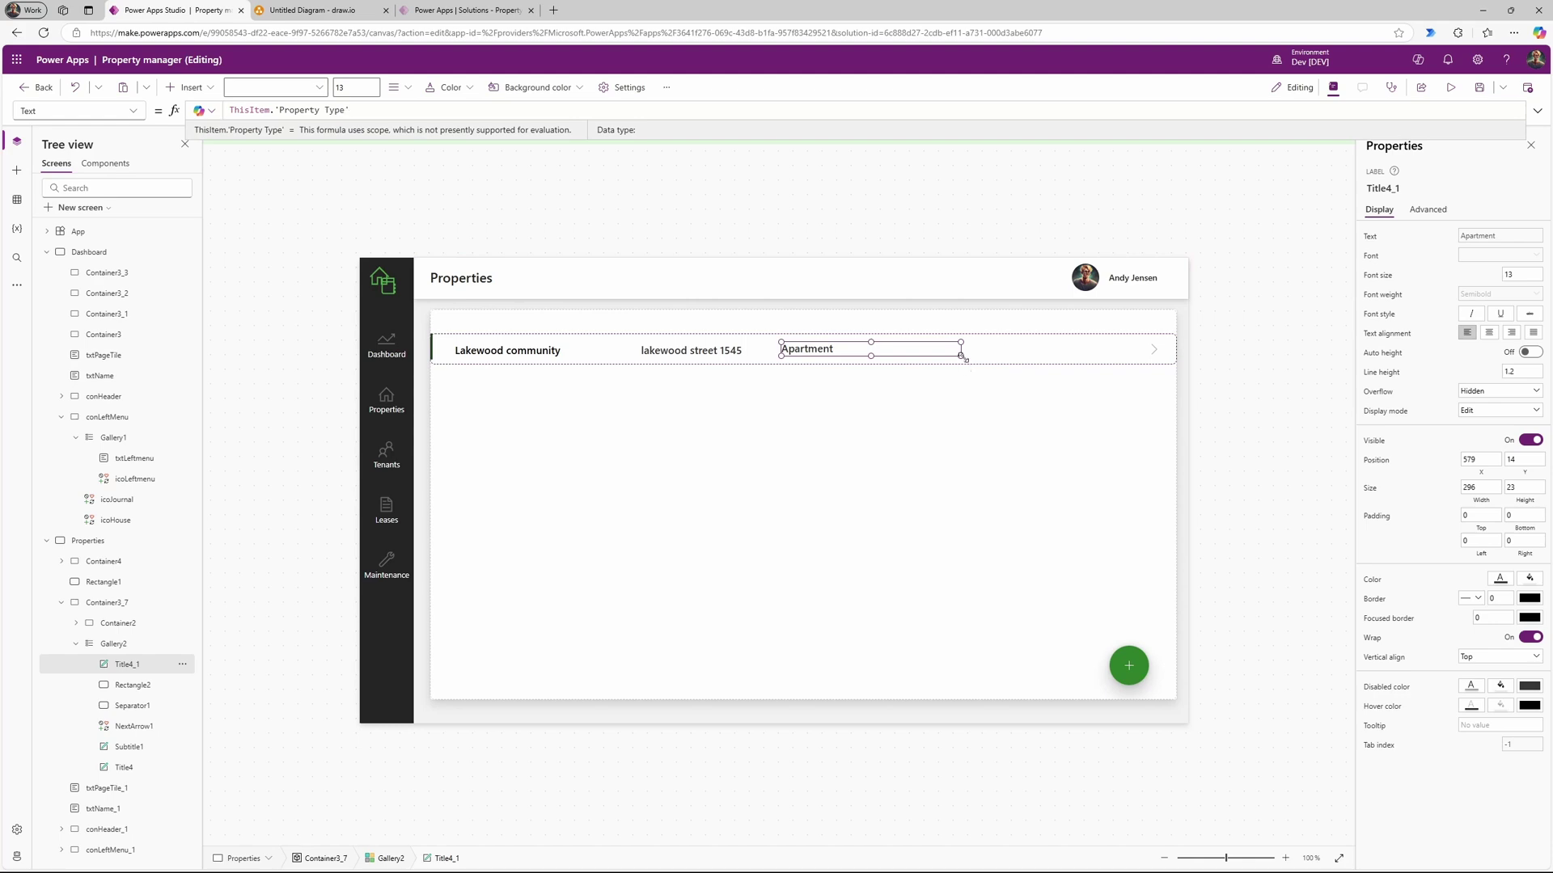
pyautogui.moveTo(962, 358); pyautogui.dragTo(884, 354)
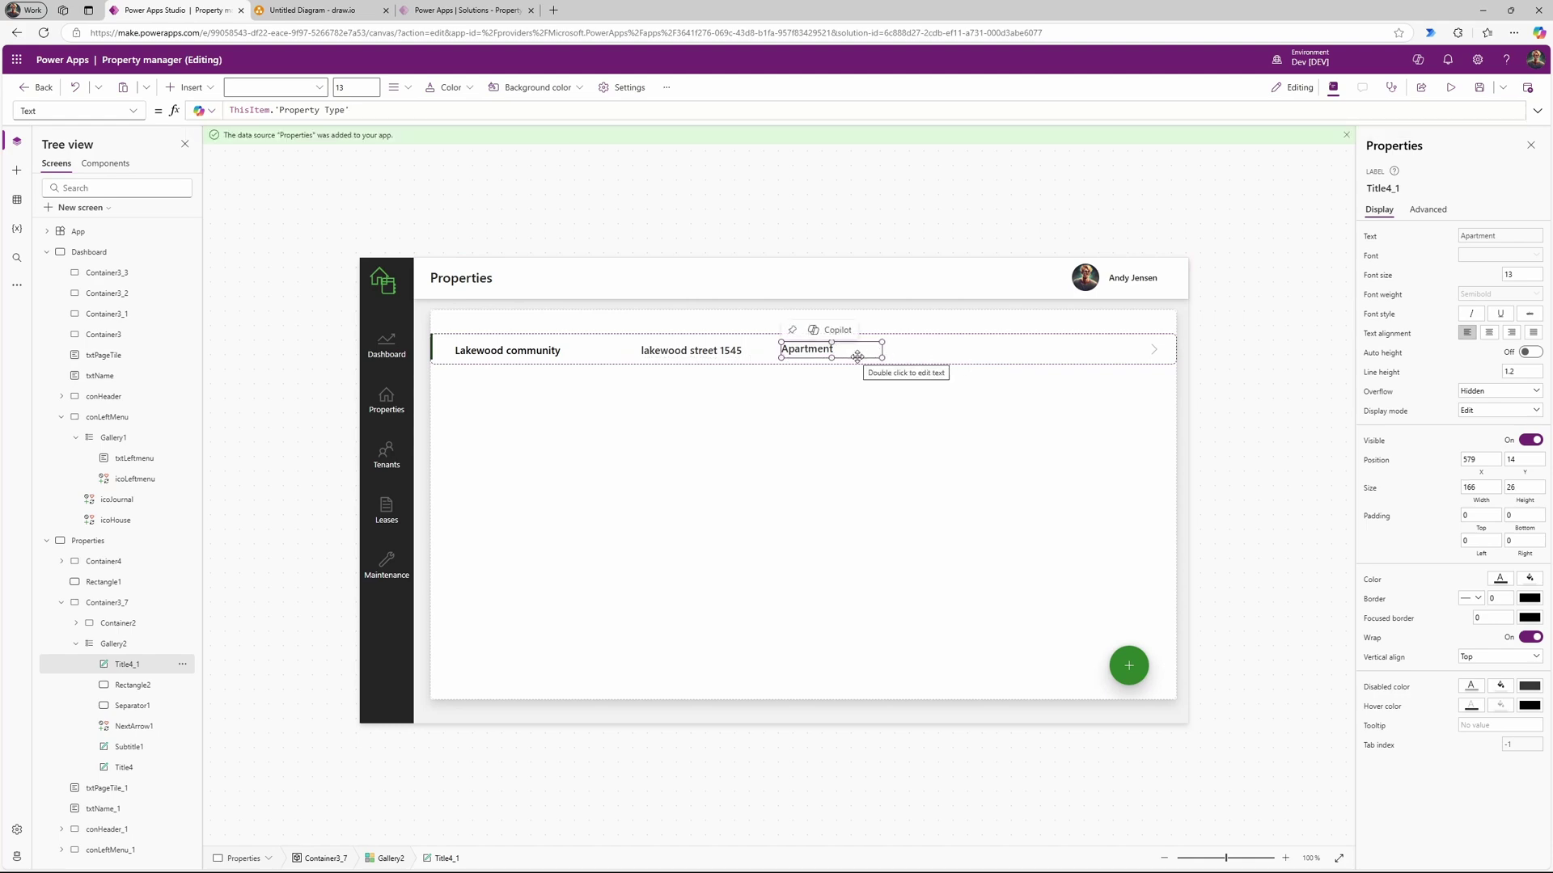
# Step: Duplicate the property type label beside it, set the copy's Text to ThisItem.'Number of Units', and narrow it to about 85 wide
pyautogui.hotkey('ctrl', 'v')
pyautogui.moveTo(538, 350); pyautogui.dragTo(954, 347)
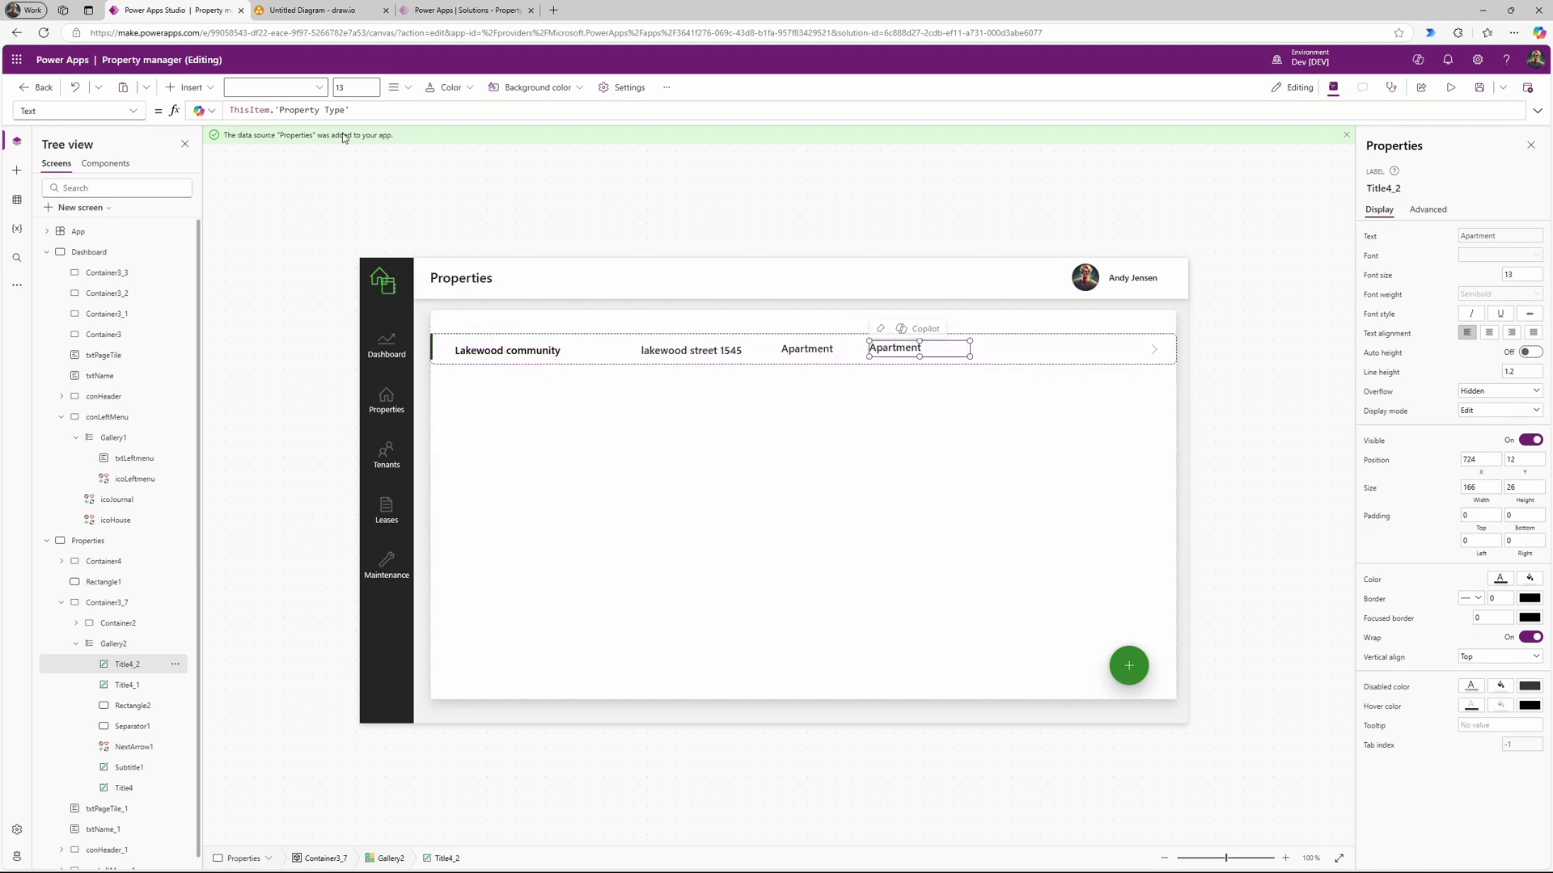
pyautogui.click(360, 110)
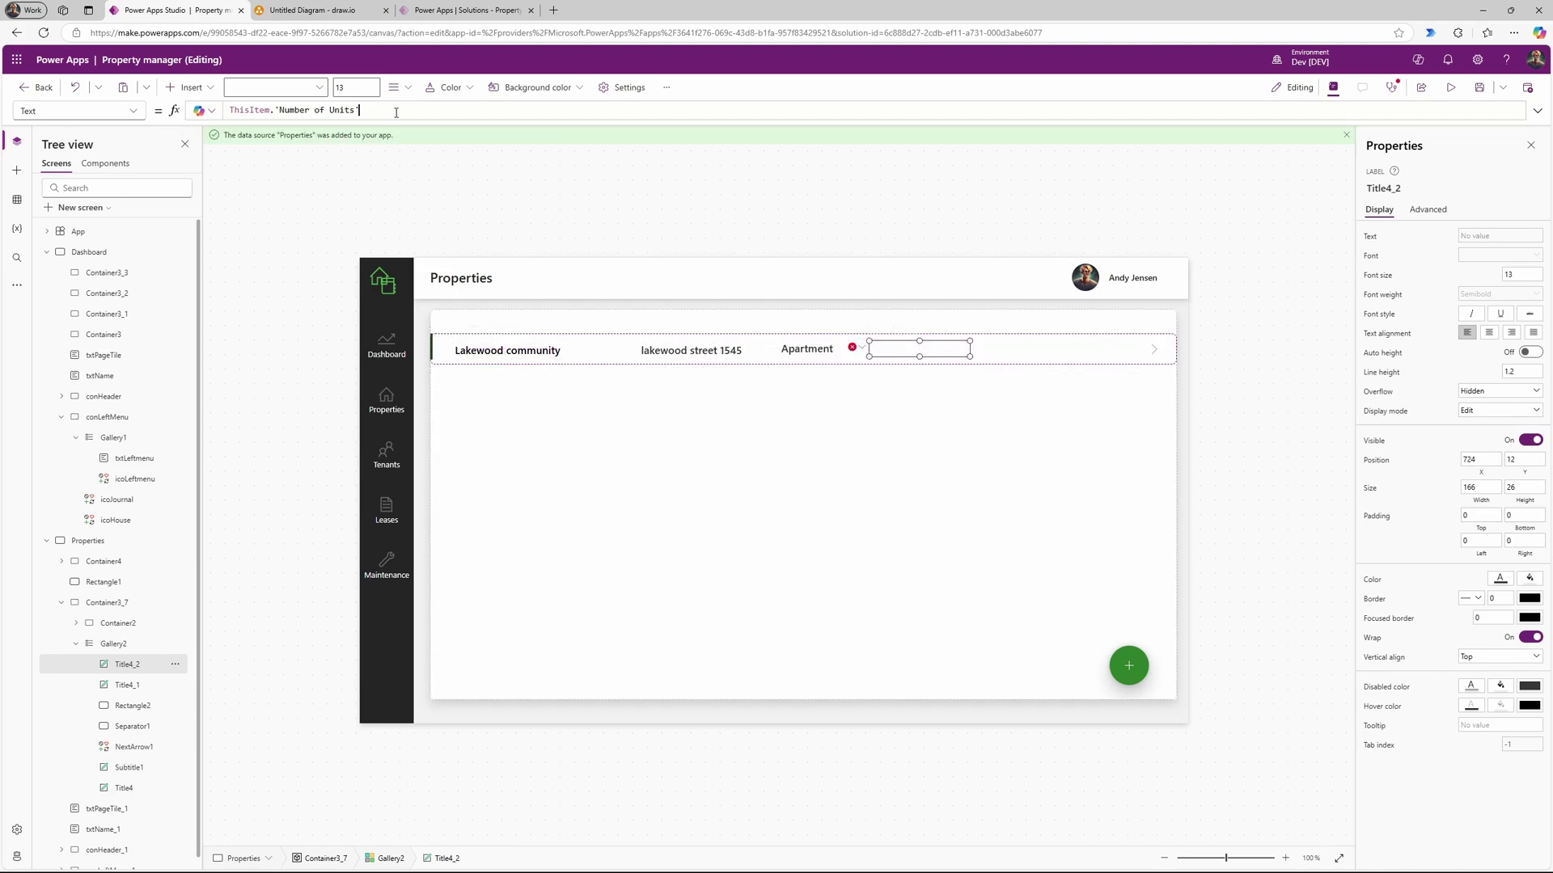
pyautogui.moveTo(966, 354); pyautogui.dragTo(926, 358)
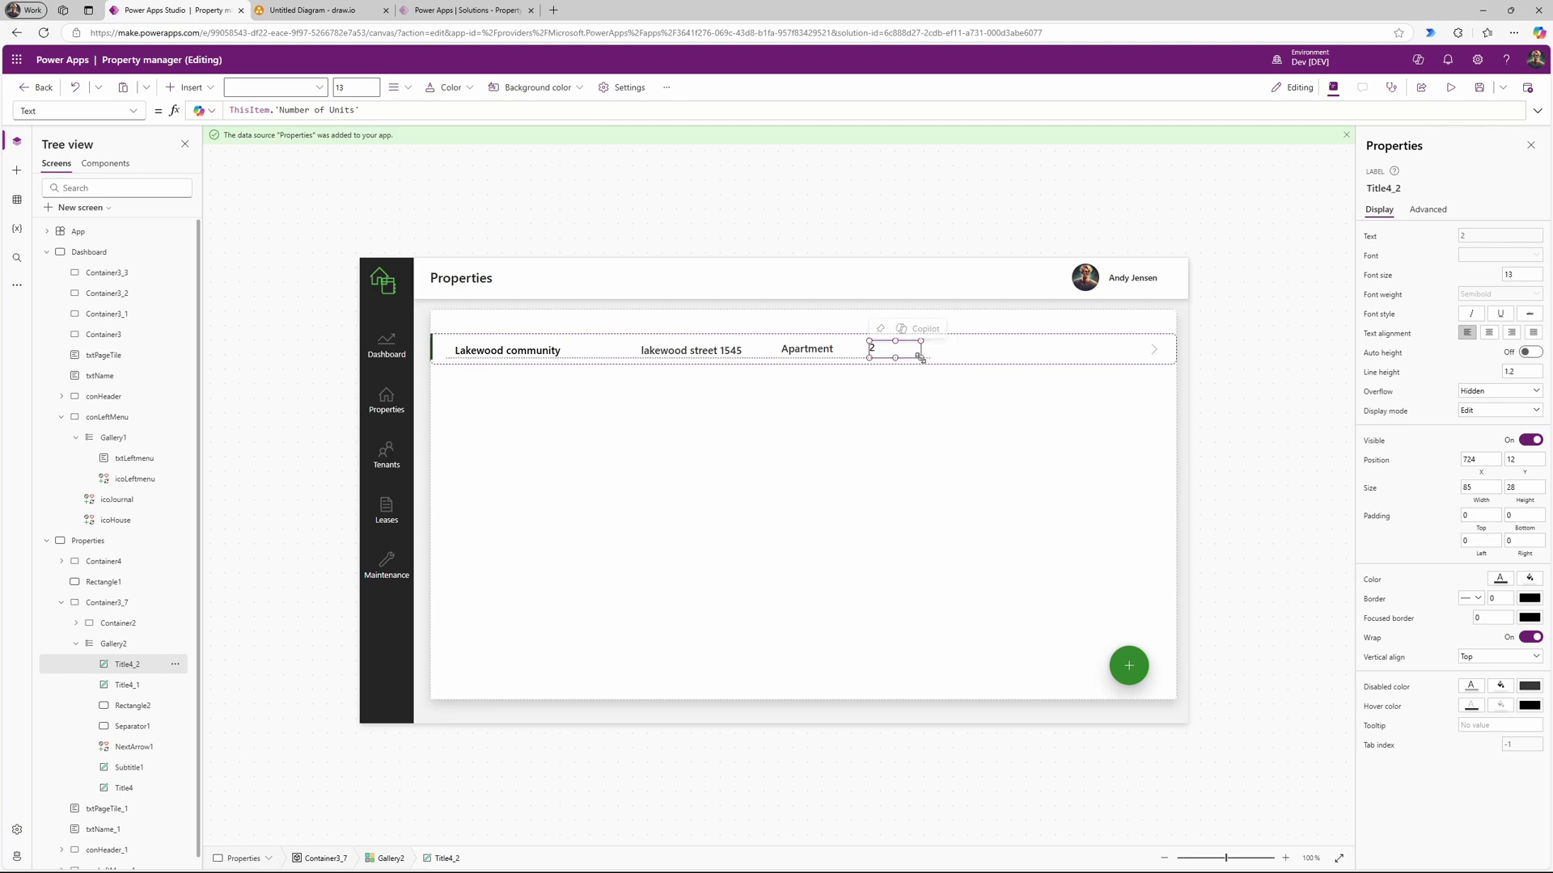
# Step: Align the gallery's name, address, property type and unit-count labels by setting their Y position to 17
pyautogui.keyDown('shift'); pyautogui.click(581, 355); pyautogui.keyUp('shift')
pyautogui.keyDown('shift'); pyautogui.click(791, 354); pyautogui.keyUp('shift')
pyautogui.keyDown('shift'); pyautogui.click(832, 356); pyautogui.keyUp('shift')
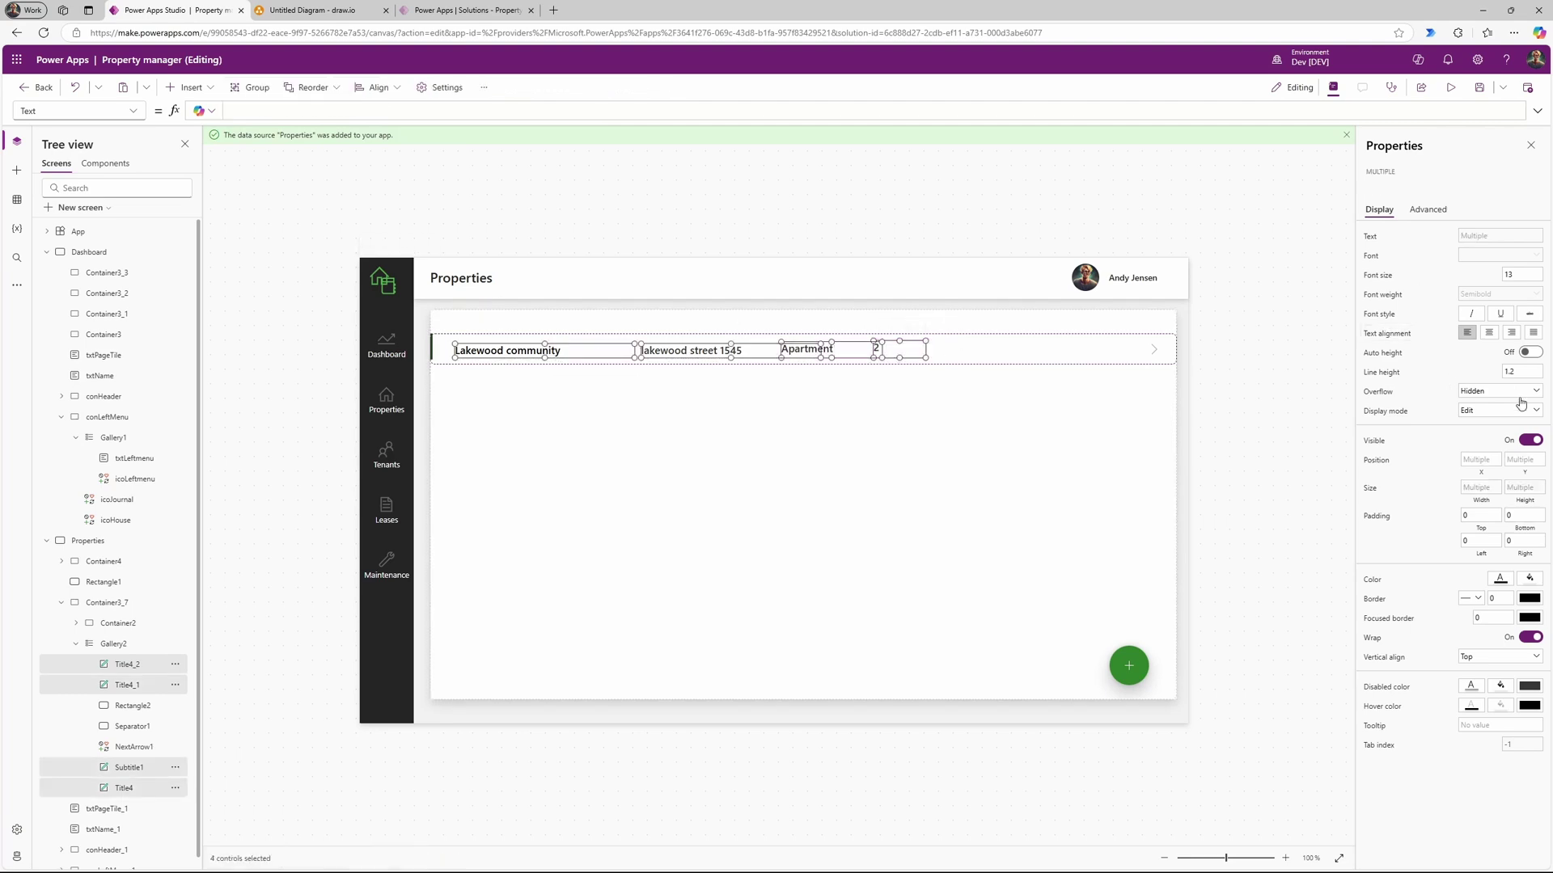
pyautogui.click(1523, 459)
pyautogui.write('17')
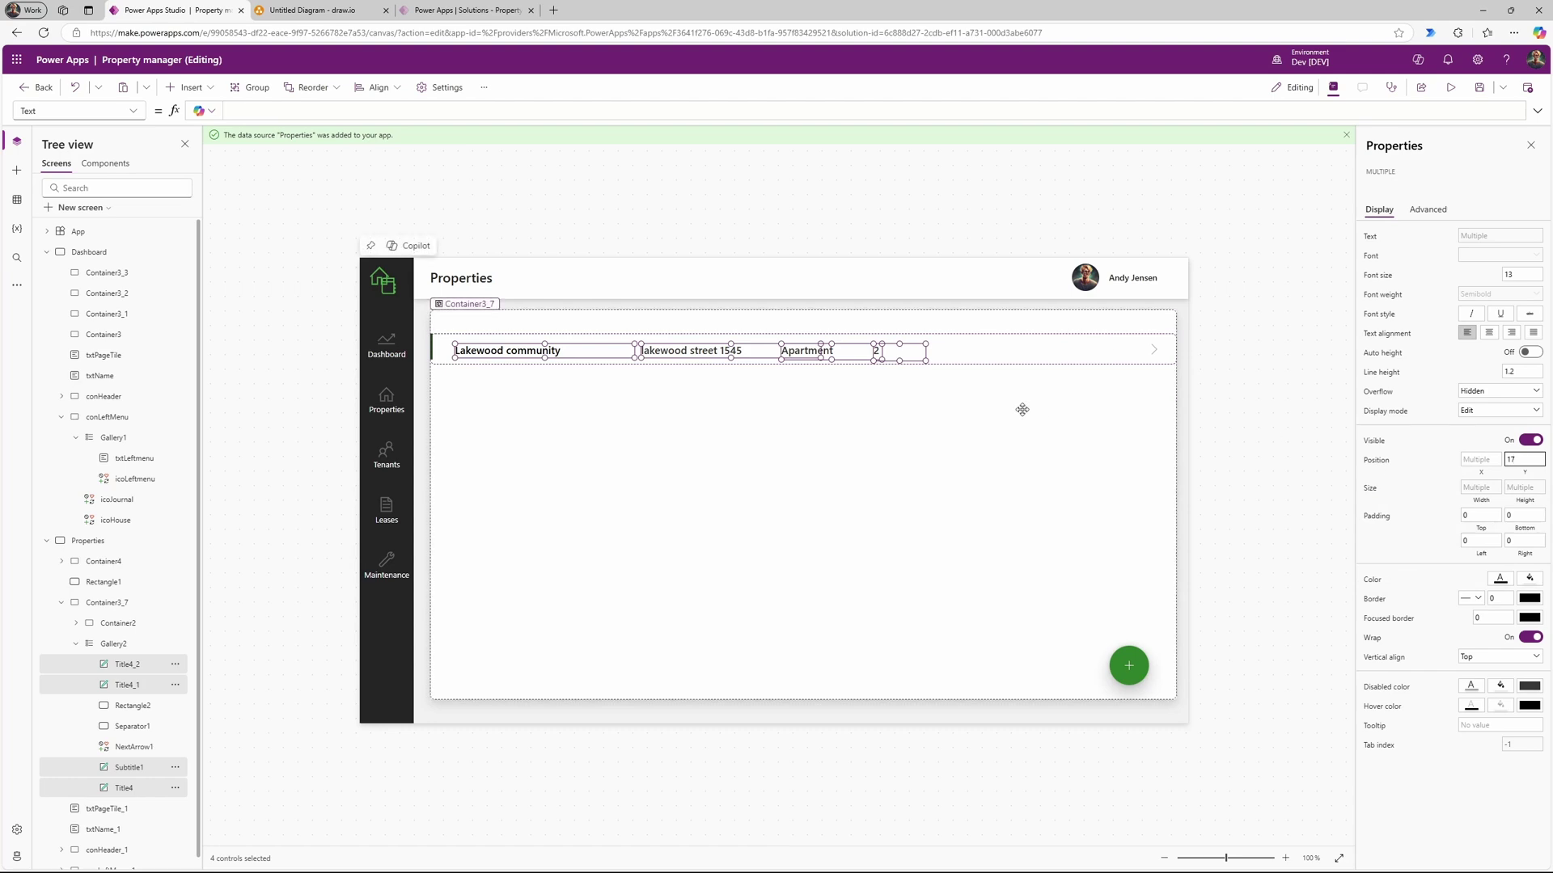
pyautogui.click(1022, 410)
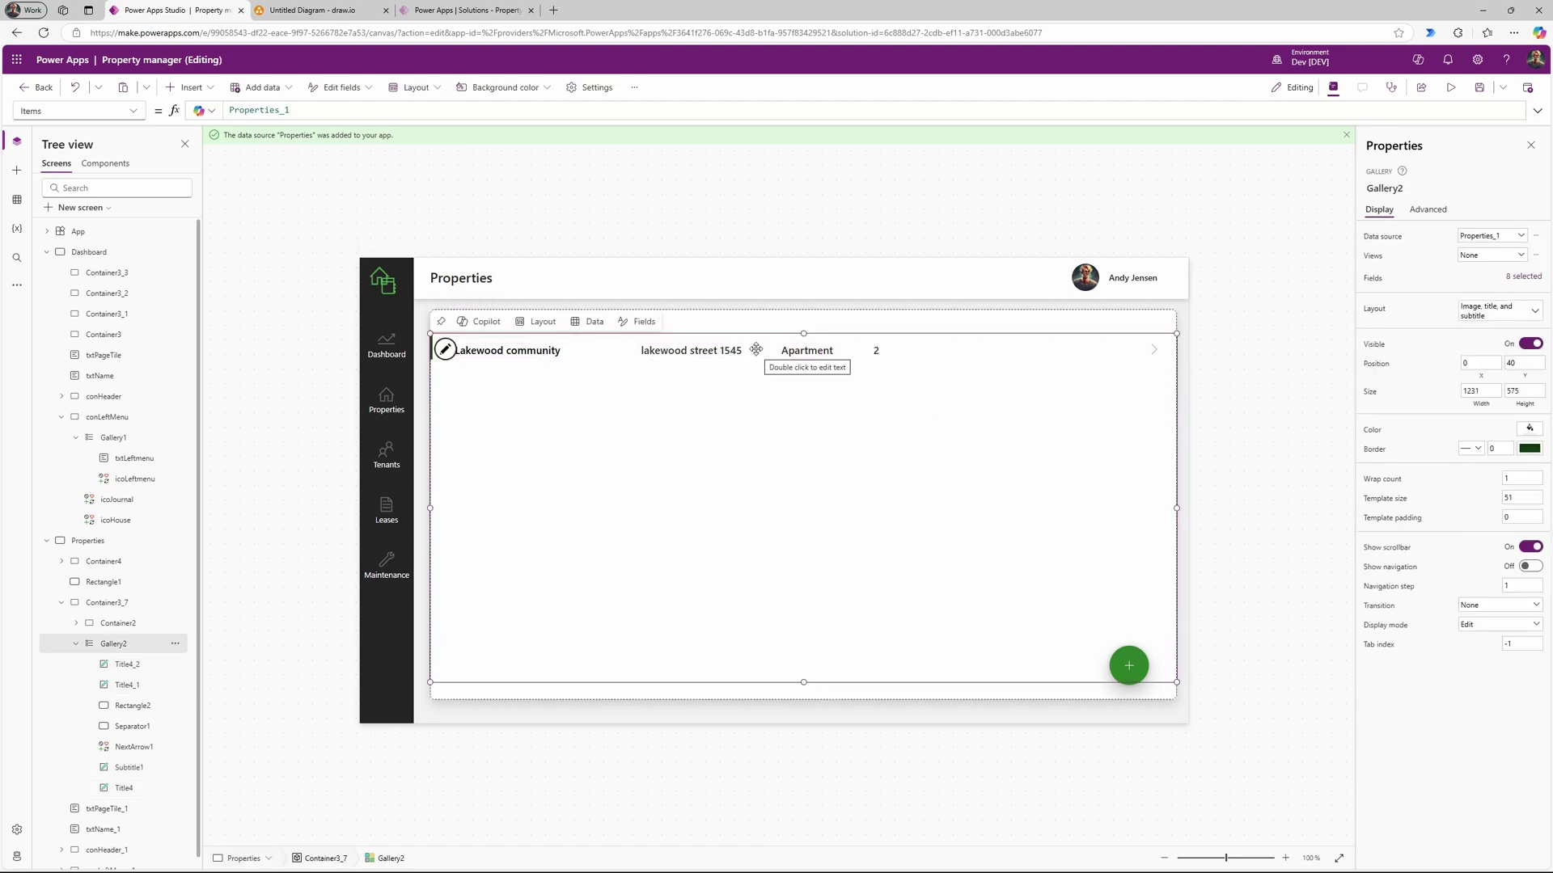
# Step: Add a text label to Container3_7 above the gallery's name column and change its text to Name
pyautogui.click(76, 644)
pyautogui.moveTo(578, 329)
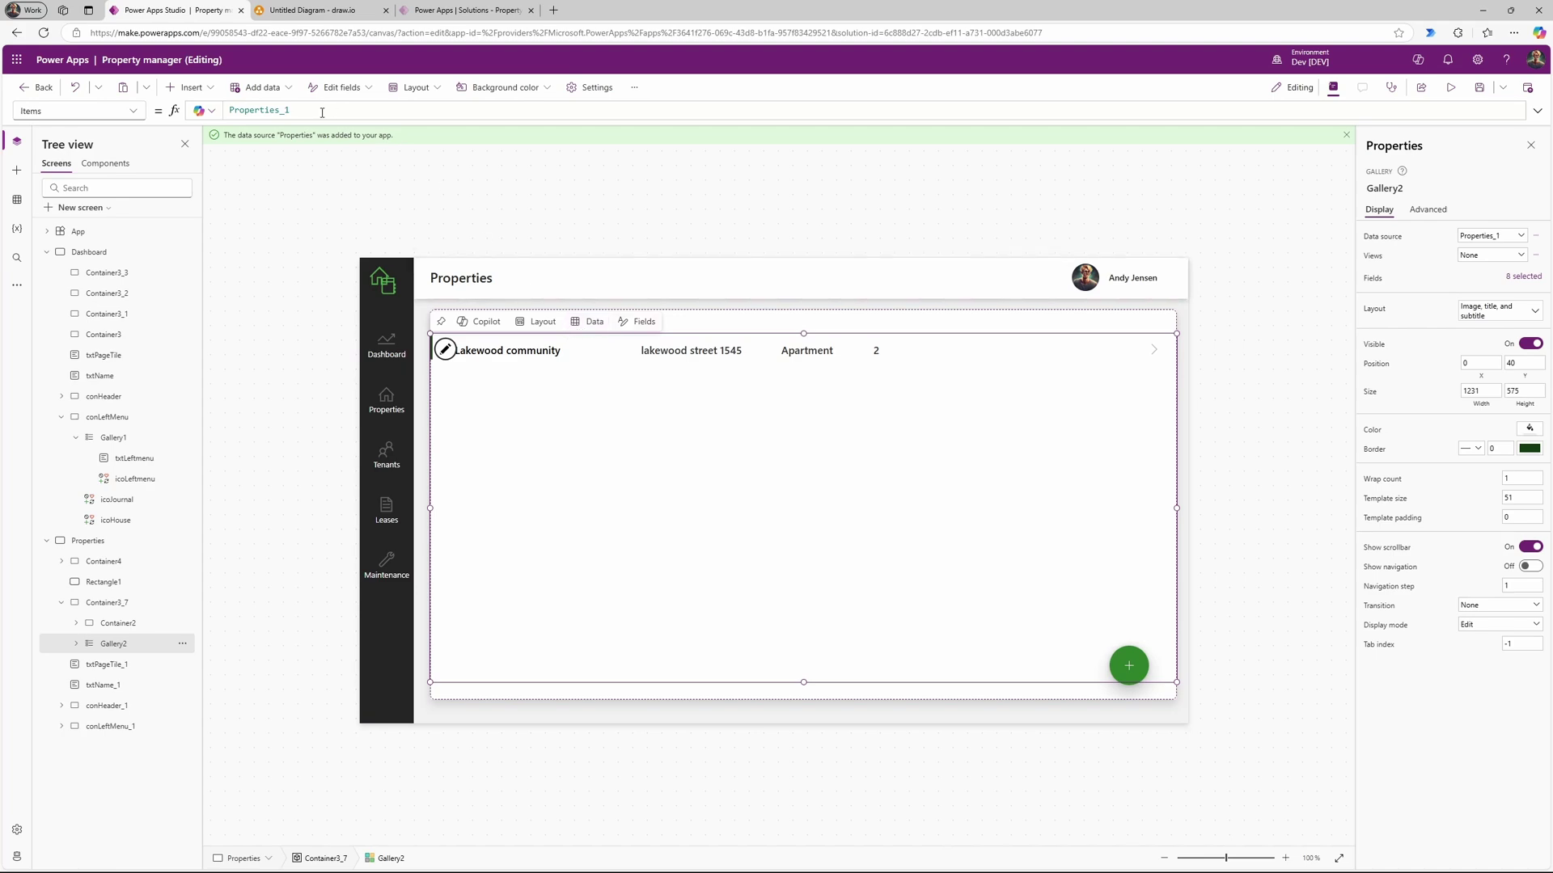
pyautogui.click(127, 602)
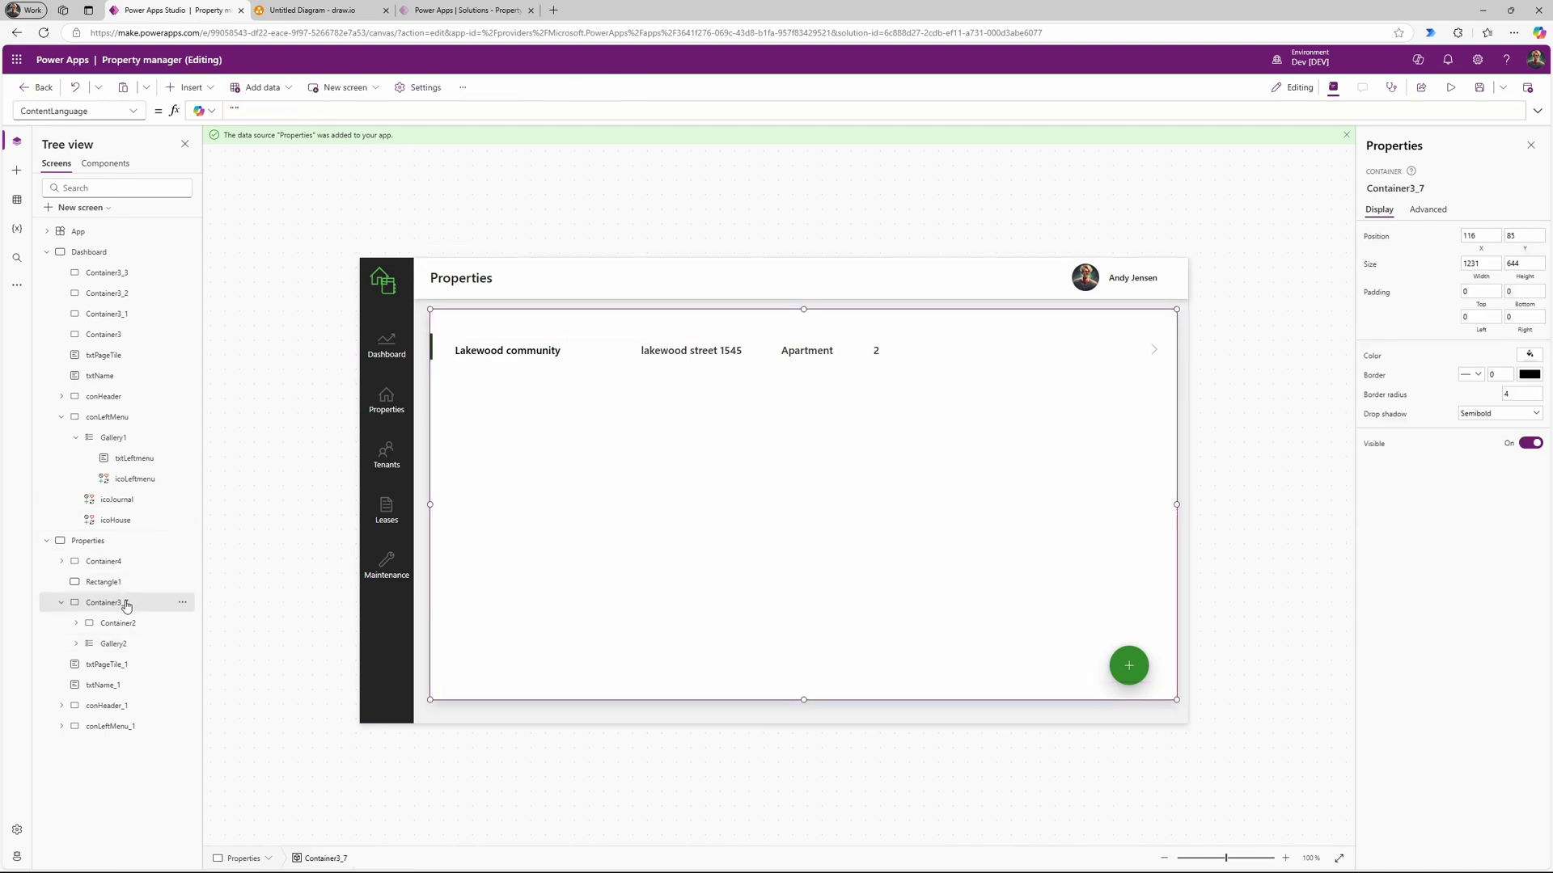
pyautogui.click(194, 87)
pyautogui.click(227, 161)
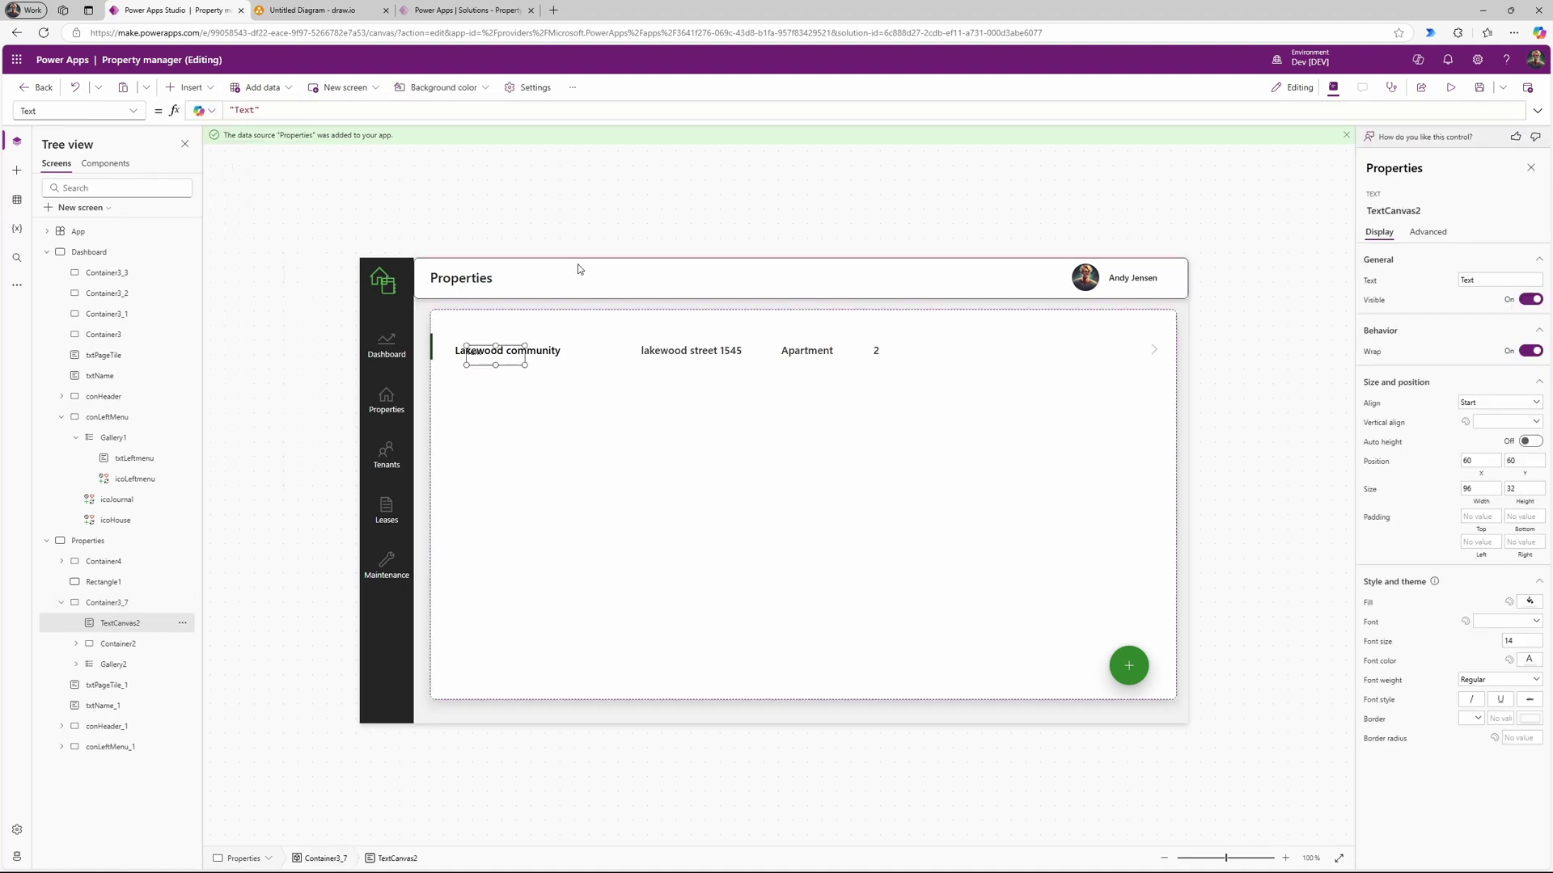
pyautogui.moveTo(503, 364)
pyautogui.moveTo(502, 365); pyautogui.dragTo(507, 336)
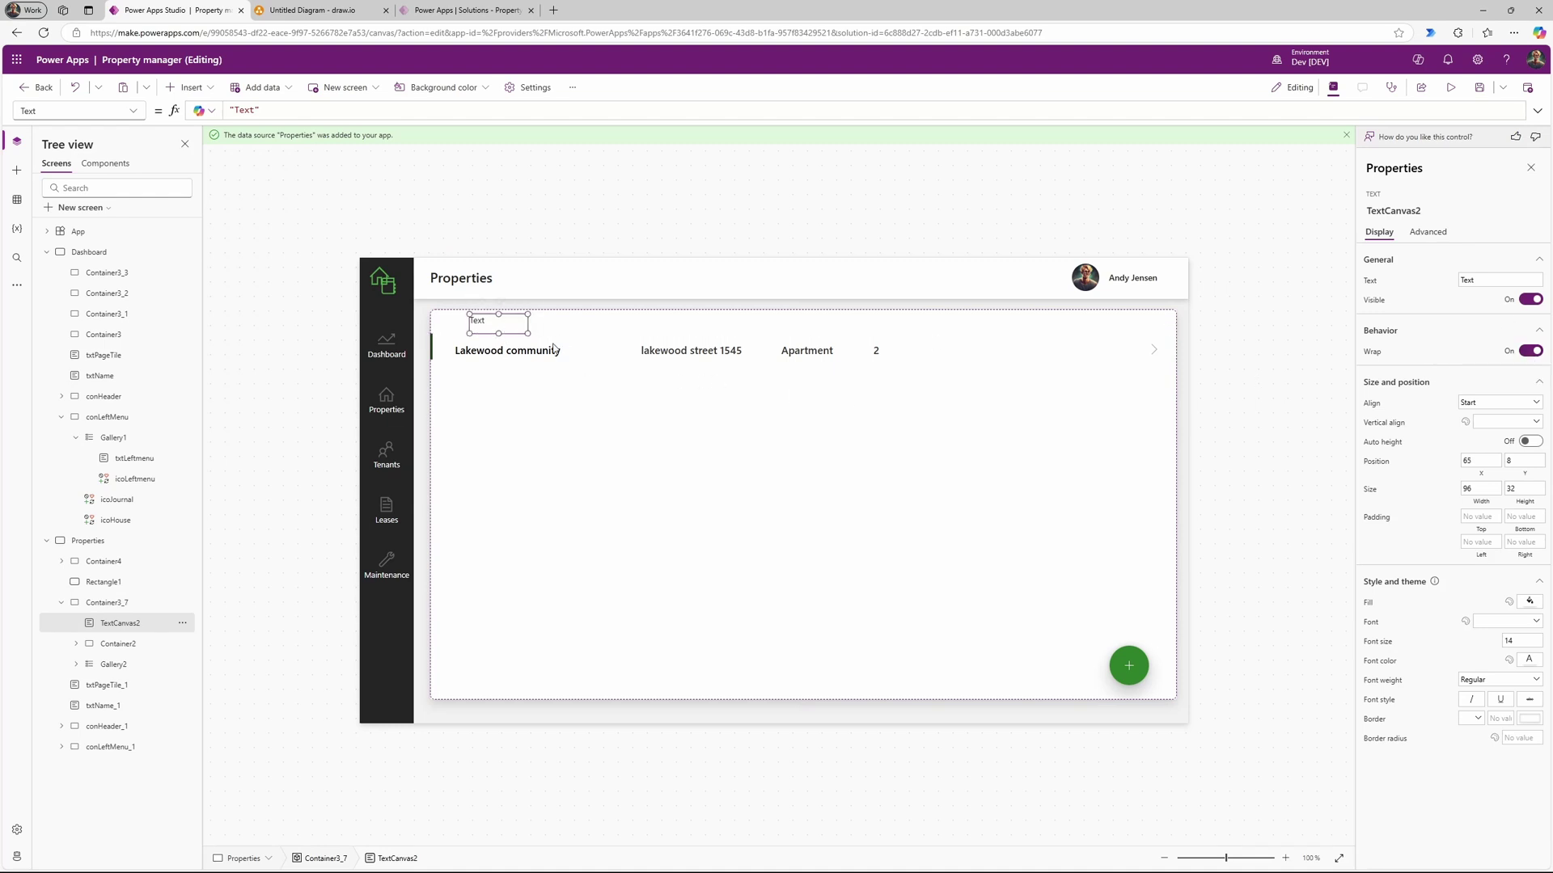
pyautogui.moveTo(513, 334); pyautogui.dragTo(496, 335)
pyautogui.doubleClick(247, 110)
pyautogui.press('BackSpace')
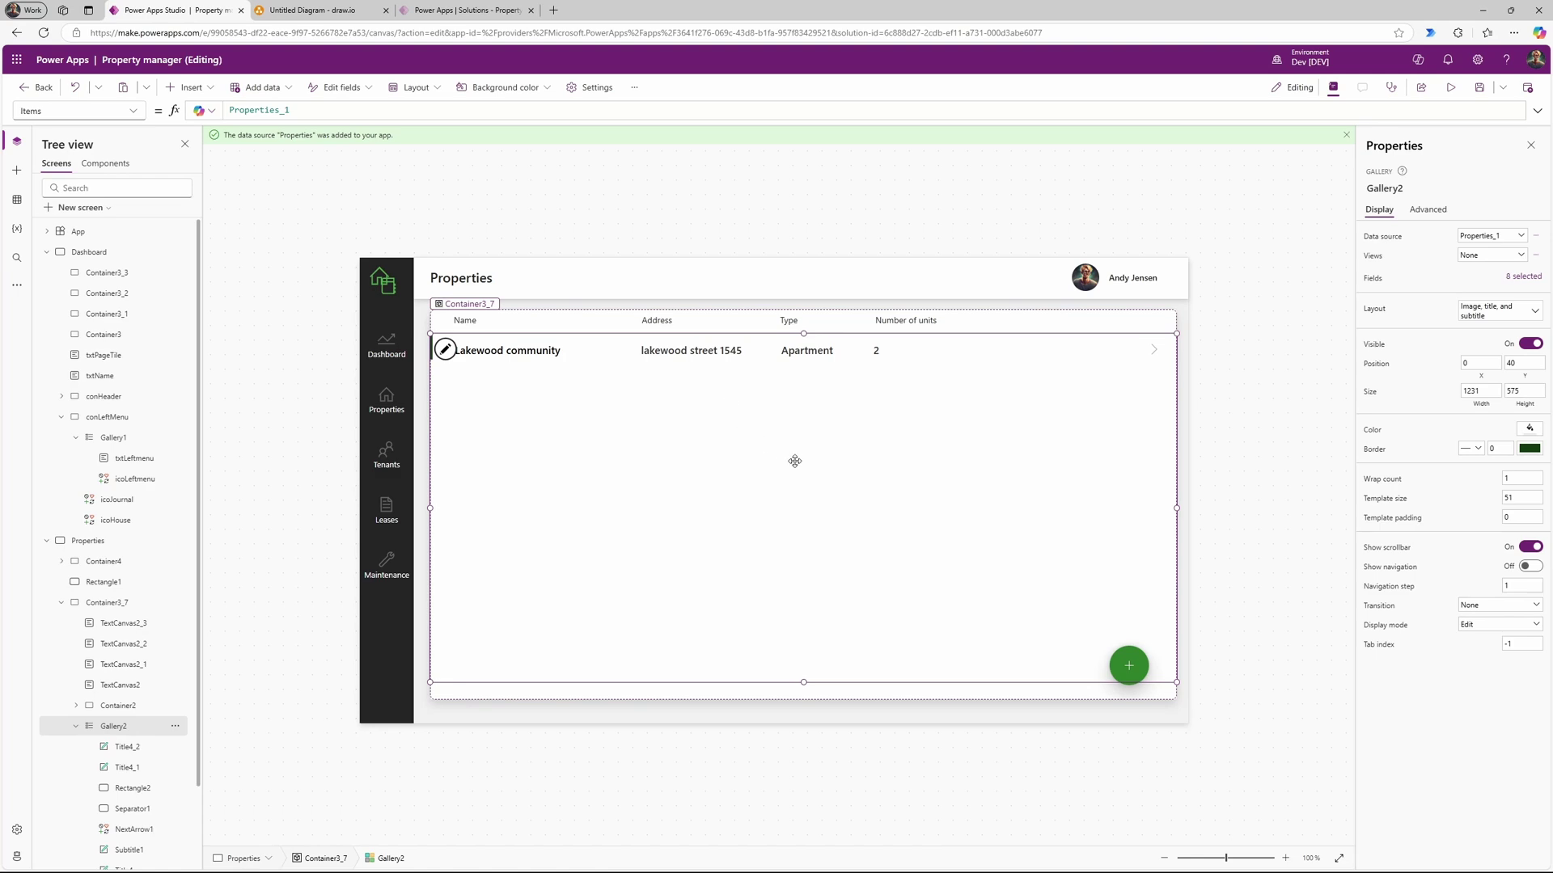
# Step: Check the name and unit-count labels in the gallery row against their column headers
pyautogui.click(568, 350)
pyautogui.click(920, 350)
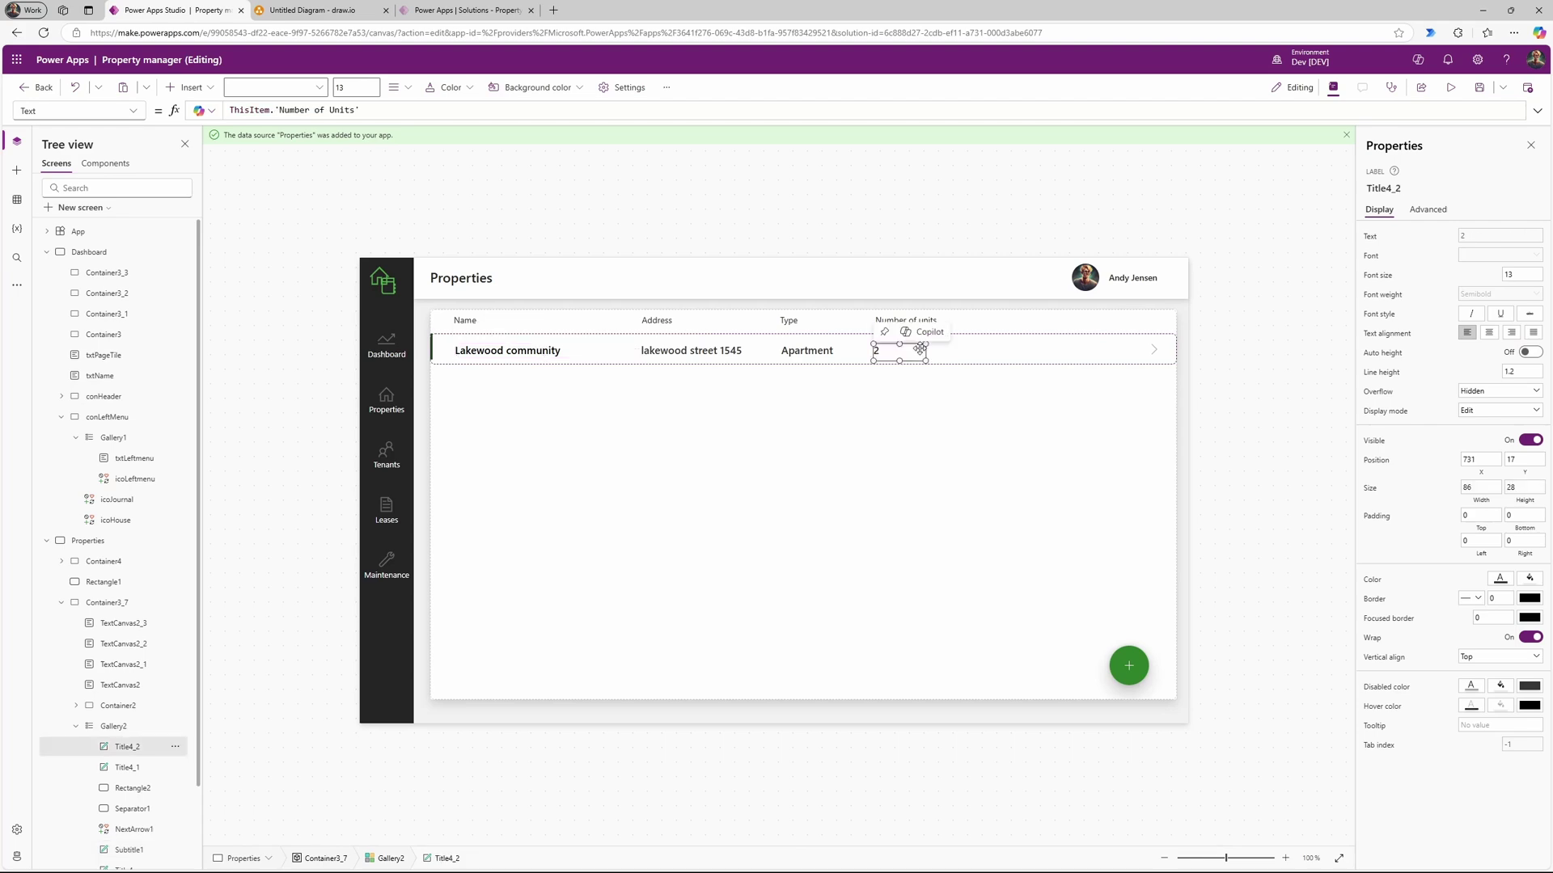
pyautogui.click(1003, 346)
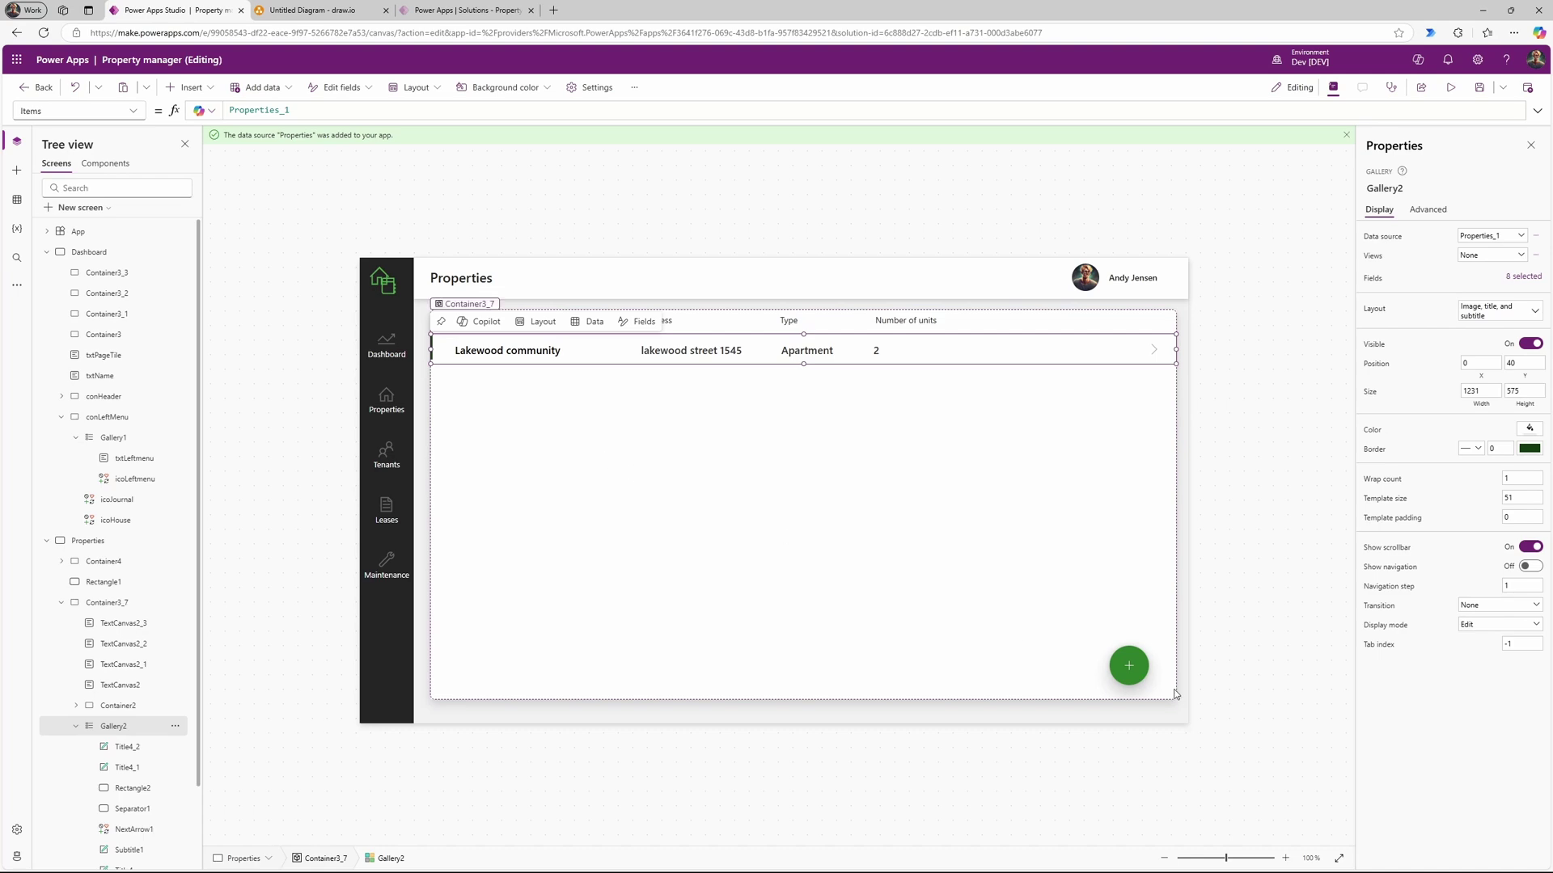
# Step: Save a new property named Hillside in the app preview, with 10 units, city and state California, and type Office Building
pyautogui.click(1129, 668)
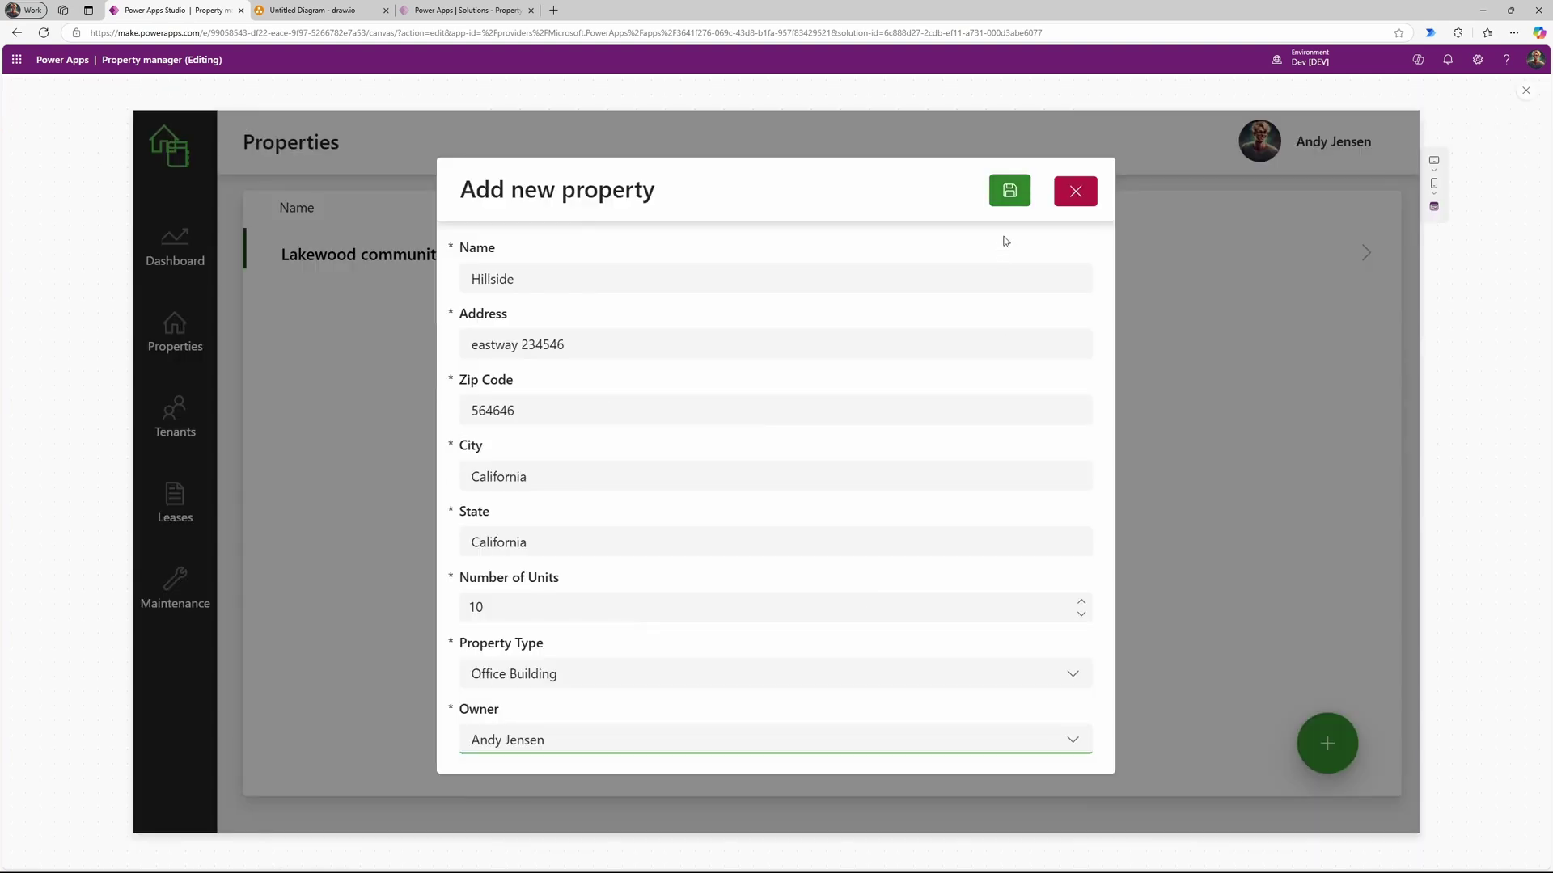
pyautogui.click(1009, 192)
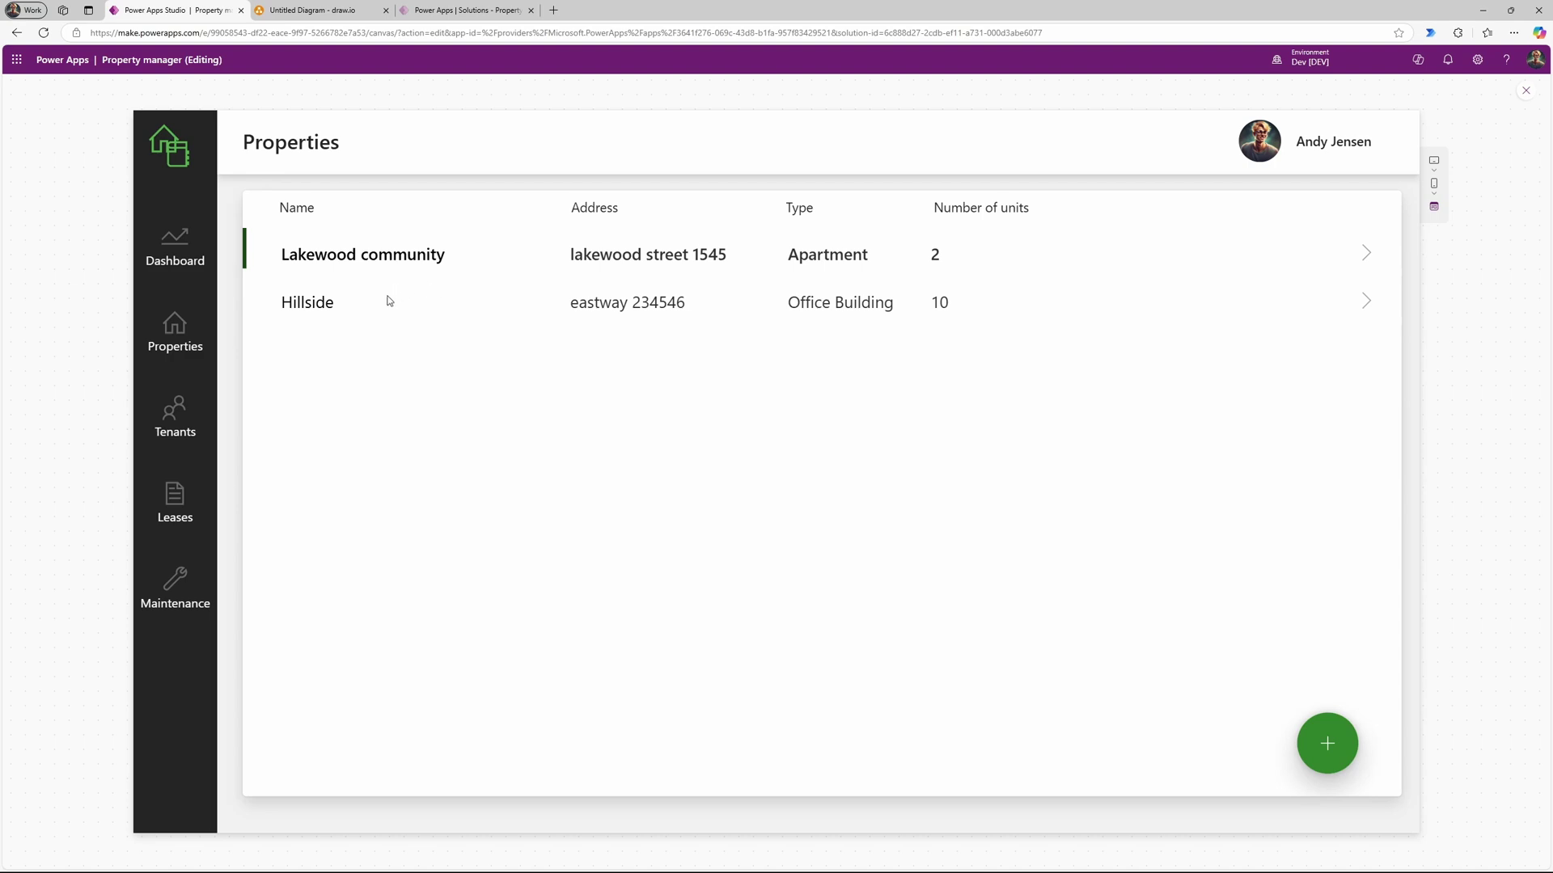
# Step: Test the row arrows of both properties in the preview and return to editing
pyautogui.click(1368, 309)
pyautogui.click(1367, 260)
pyautogui.click(1366, 306)
pyautogui.click(1366, 247)
pyautogui.click(1526, 93)
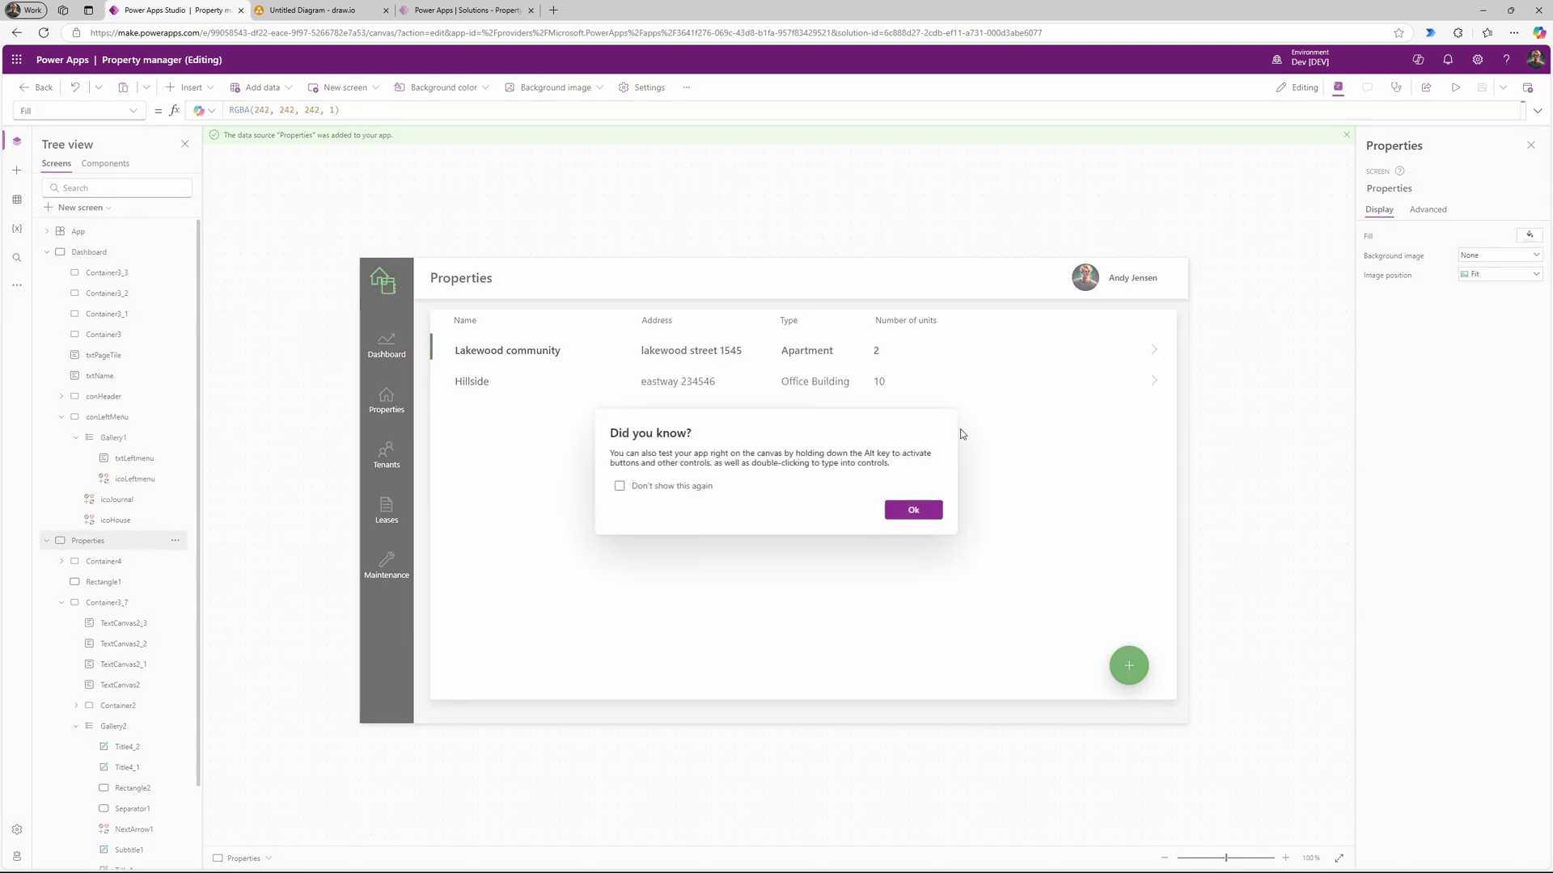
pyautogui.click(913, 510)
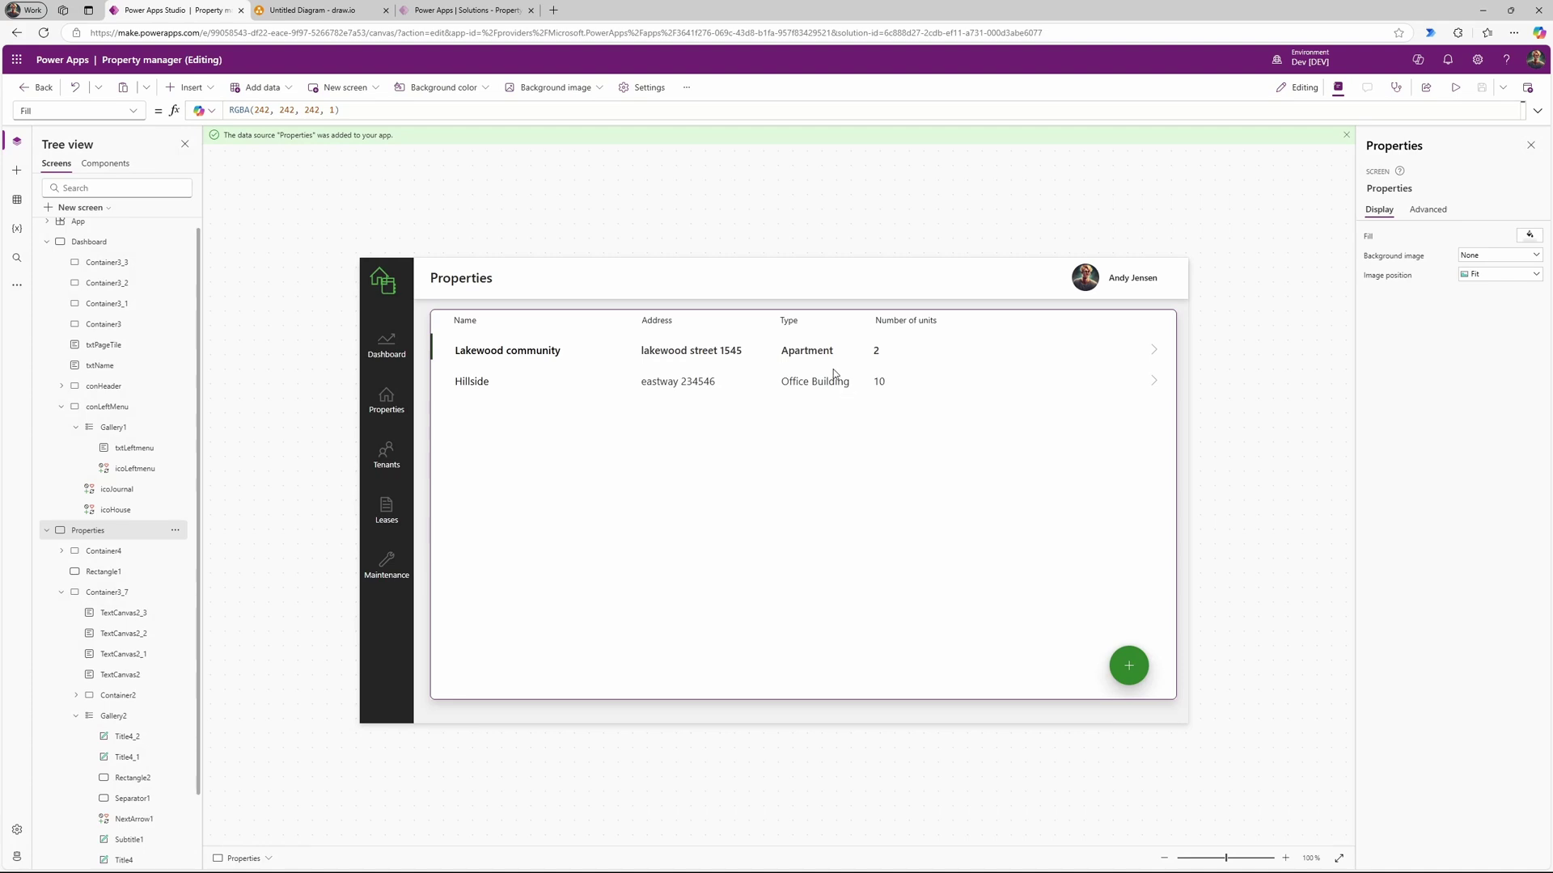
# Step: Insert a classic Edit icon into the gallery row and place it just before the arrow, at about X 1116
pyautogui.click(610, 351)
pyautogui.click(1030, 347)
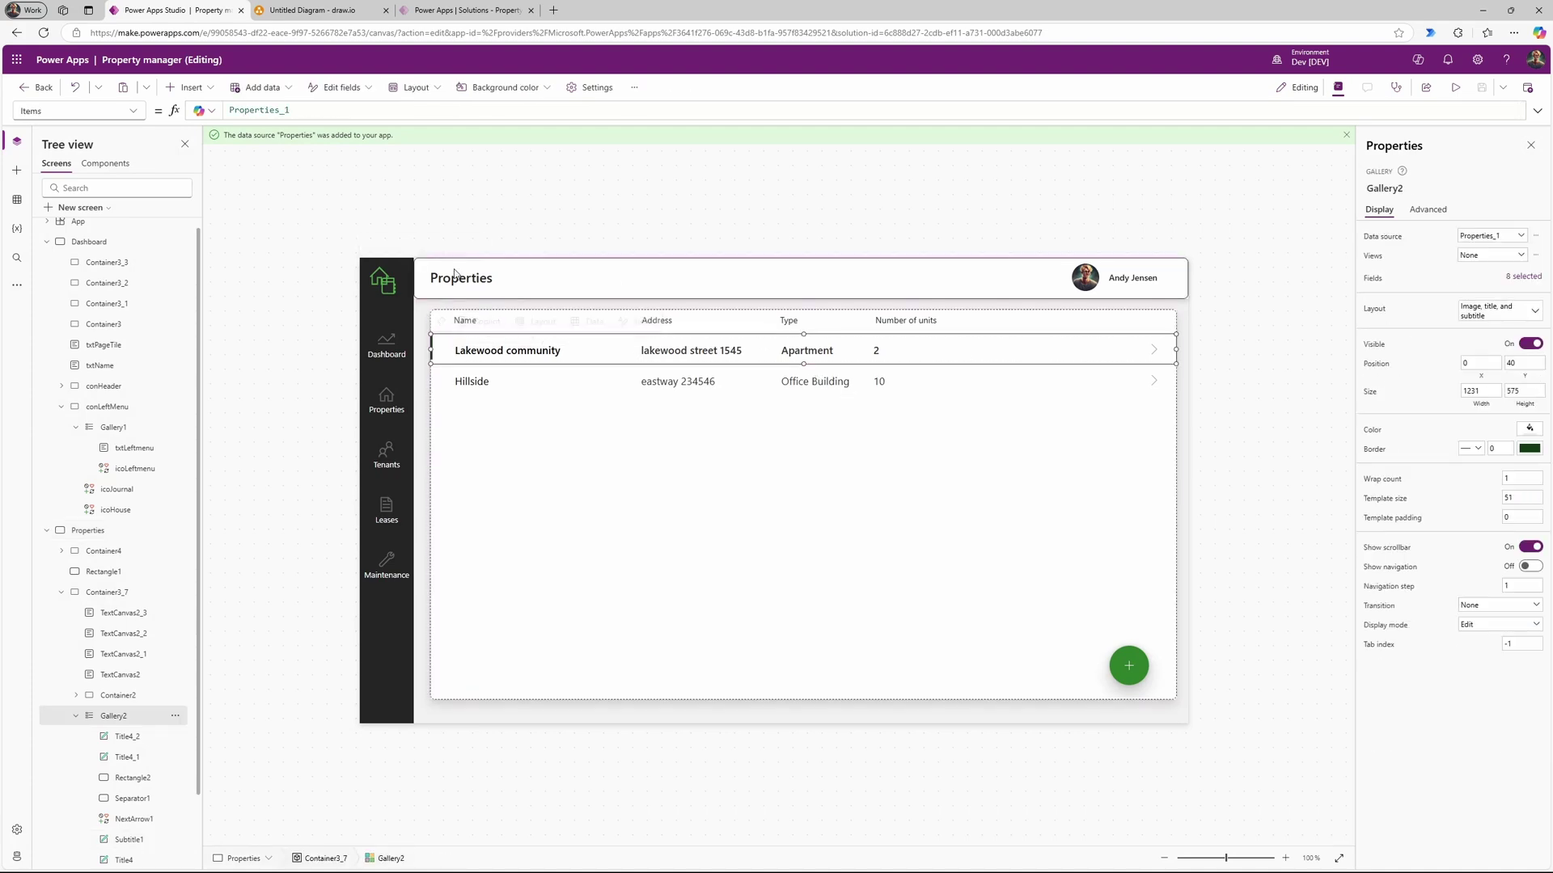
pyautogui.click(191, 87)
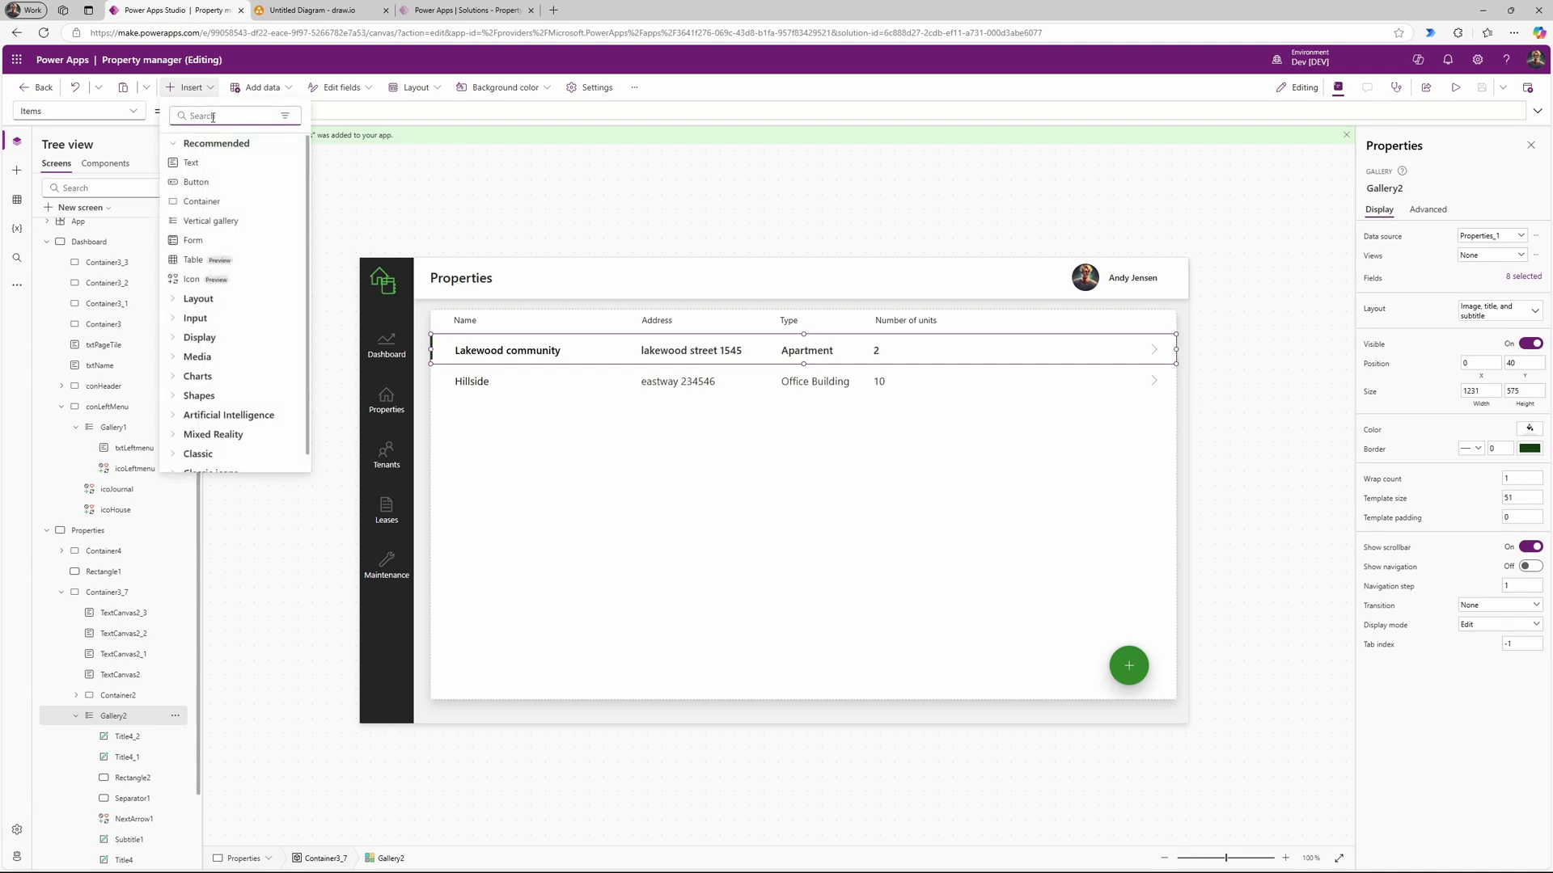
pyautogui.write('edi')
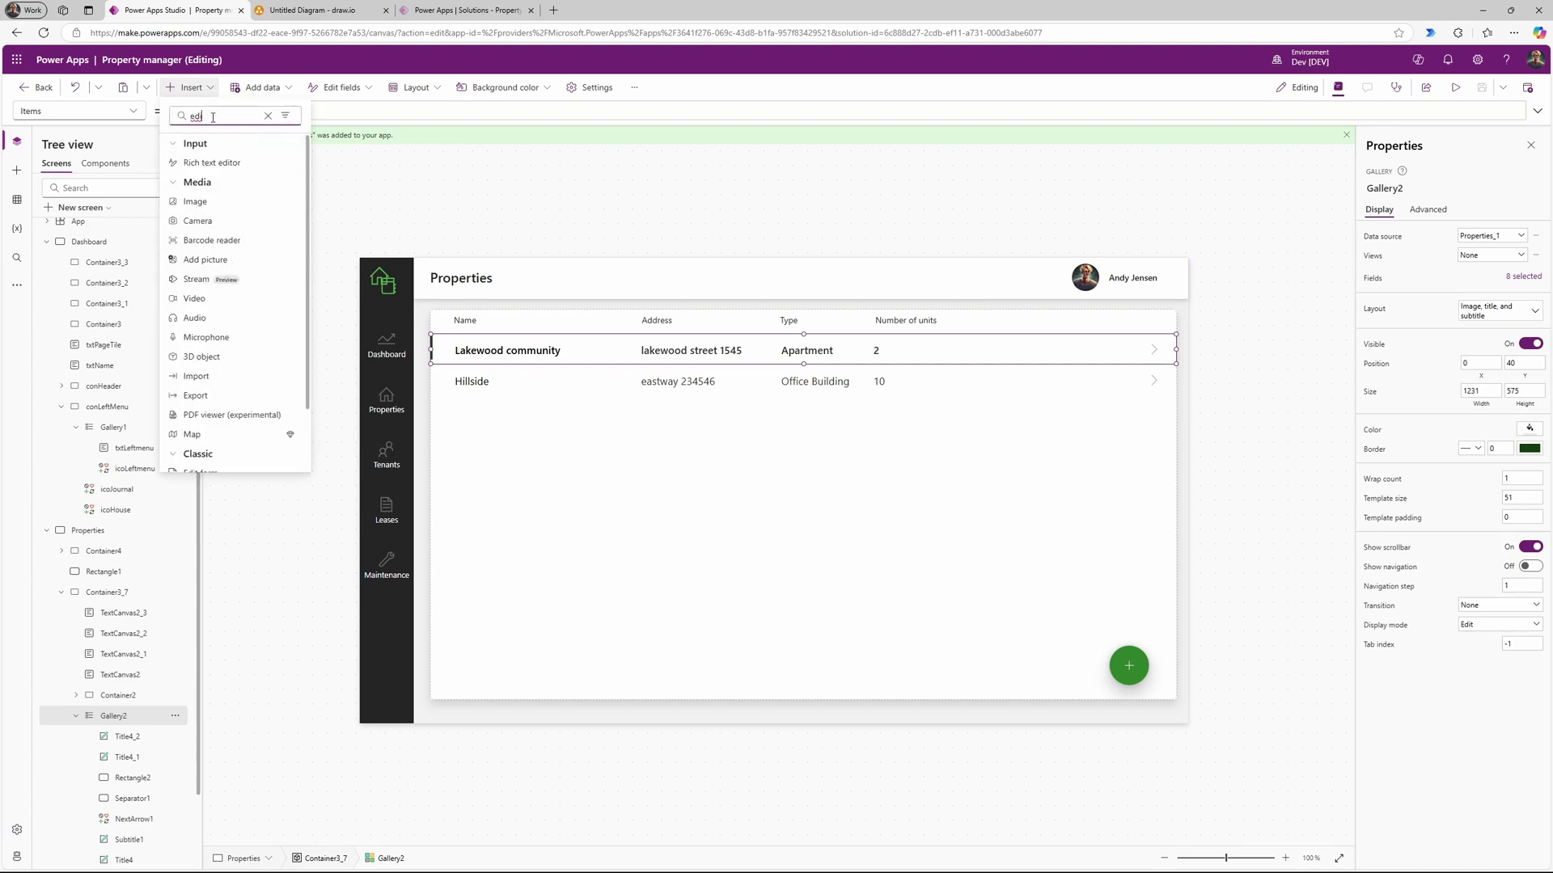
pyautogui.write('t')
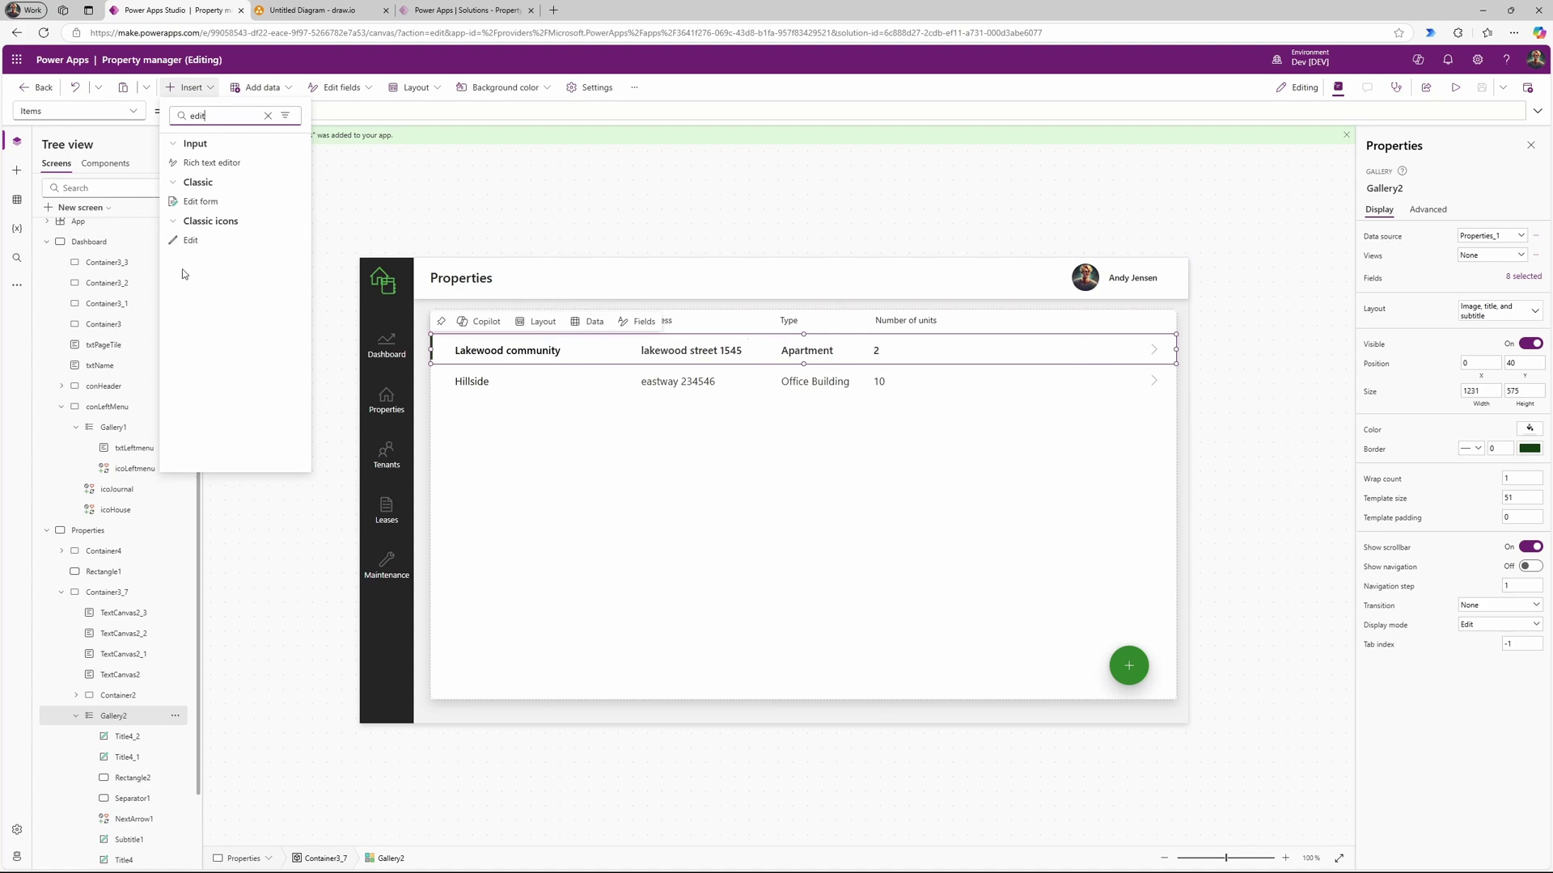
pyautogui.click(191, 240)
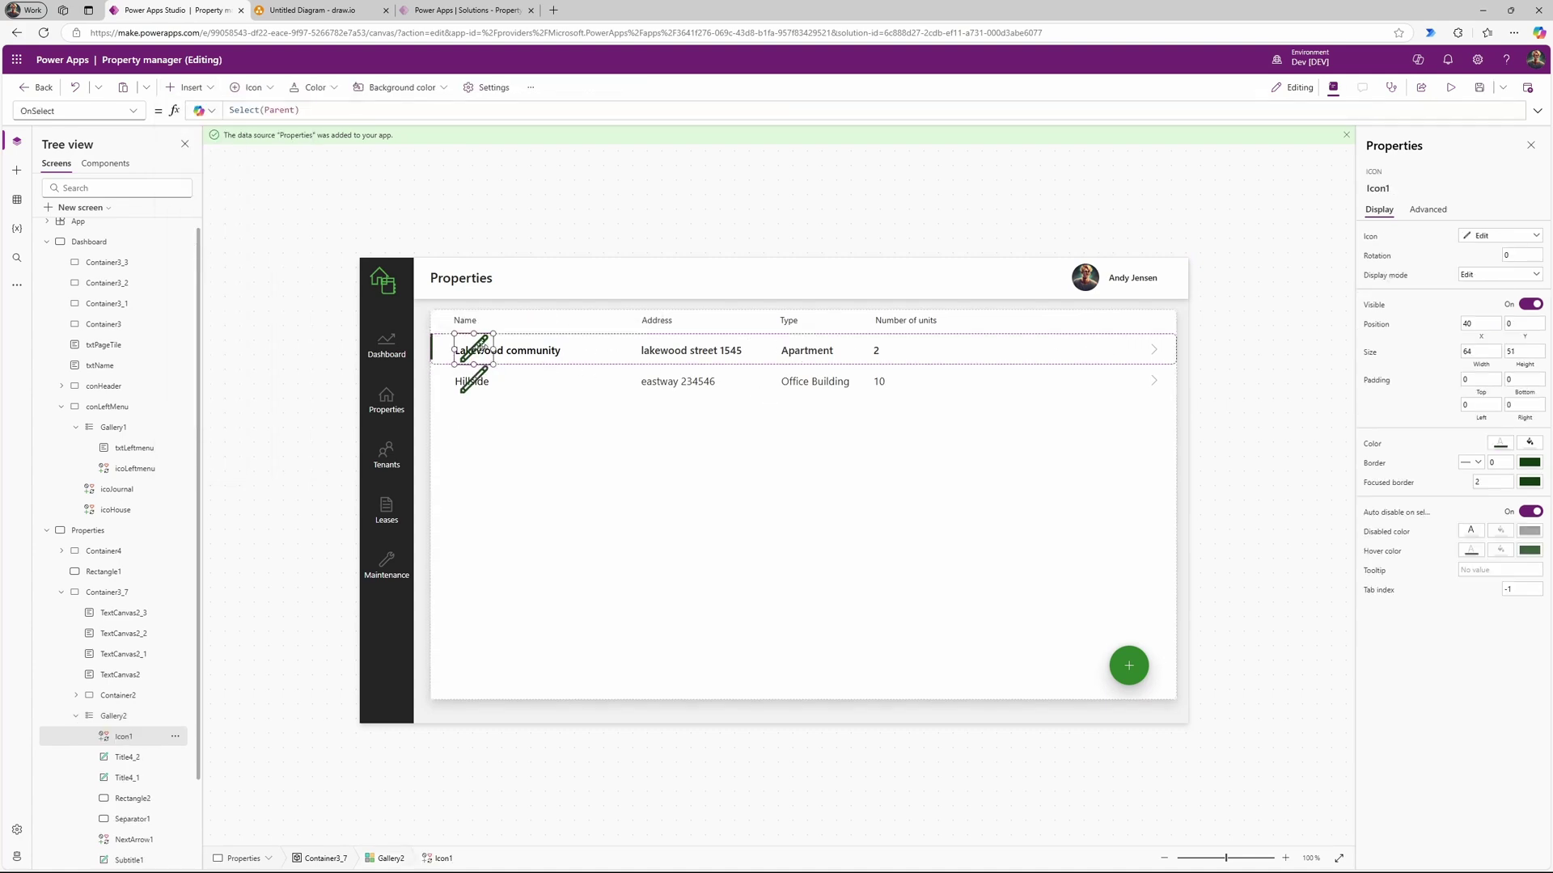
pyautogui.moveTo(489, 350); pyautogui.dragTo(1146, 350)
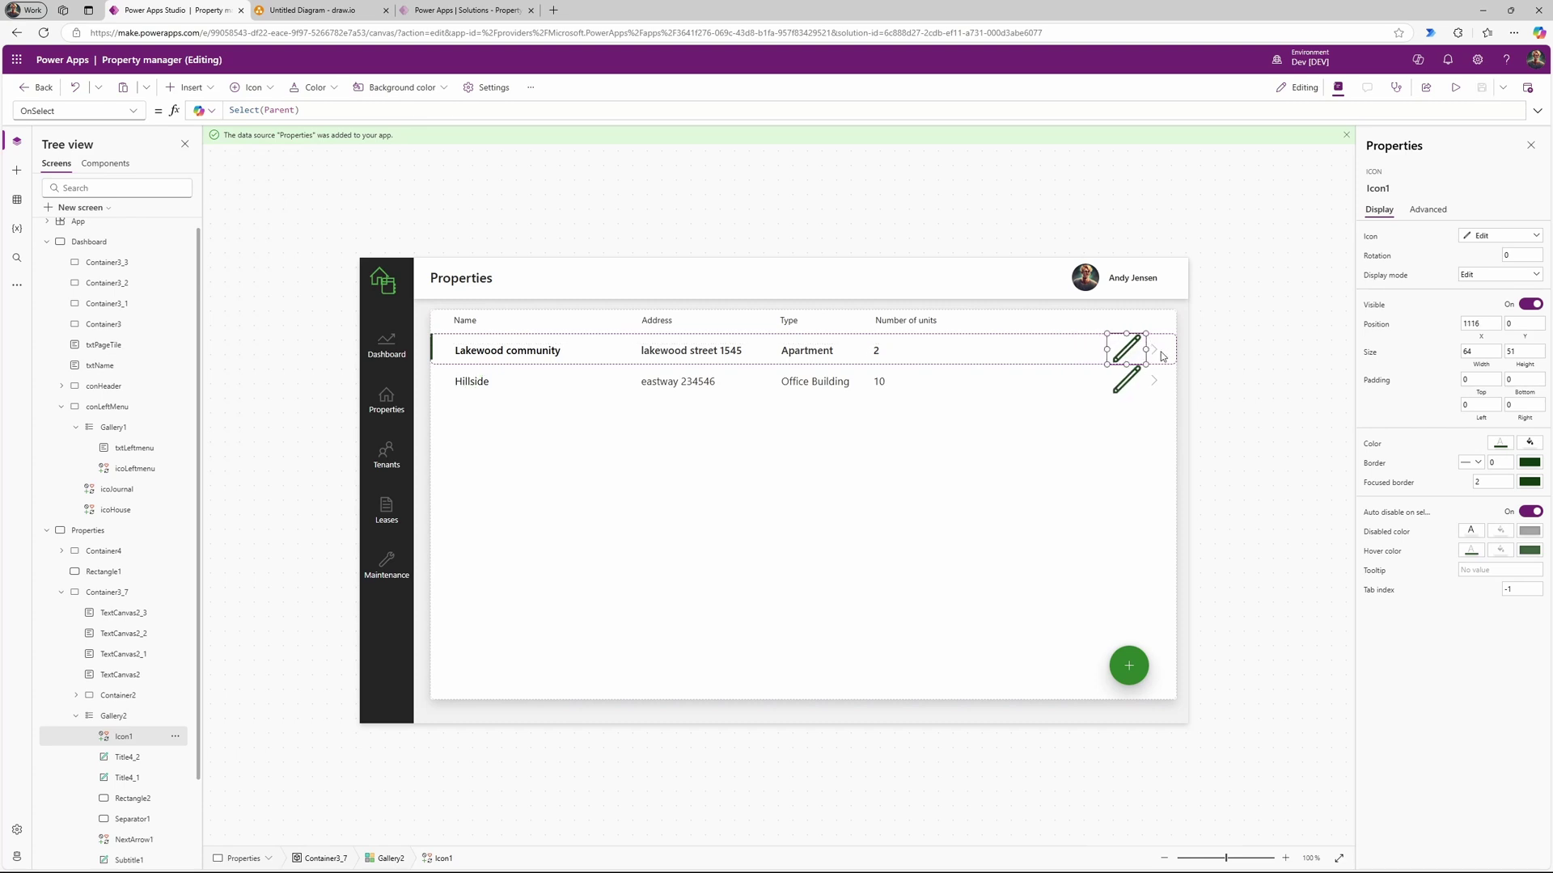
# Step: Set the Edit icon's width and height to 50, matching the gallery's arrow icon
pyautogui.click(1154, 349)
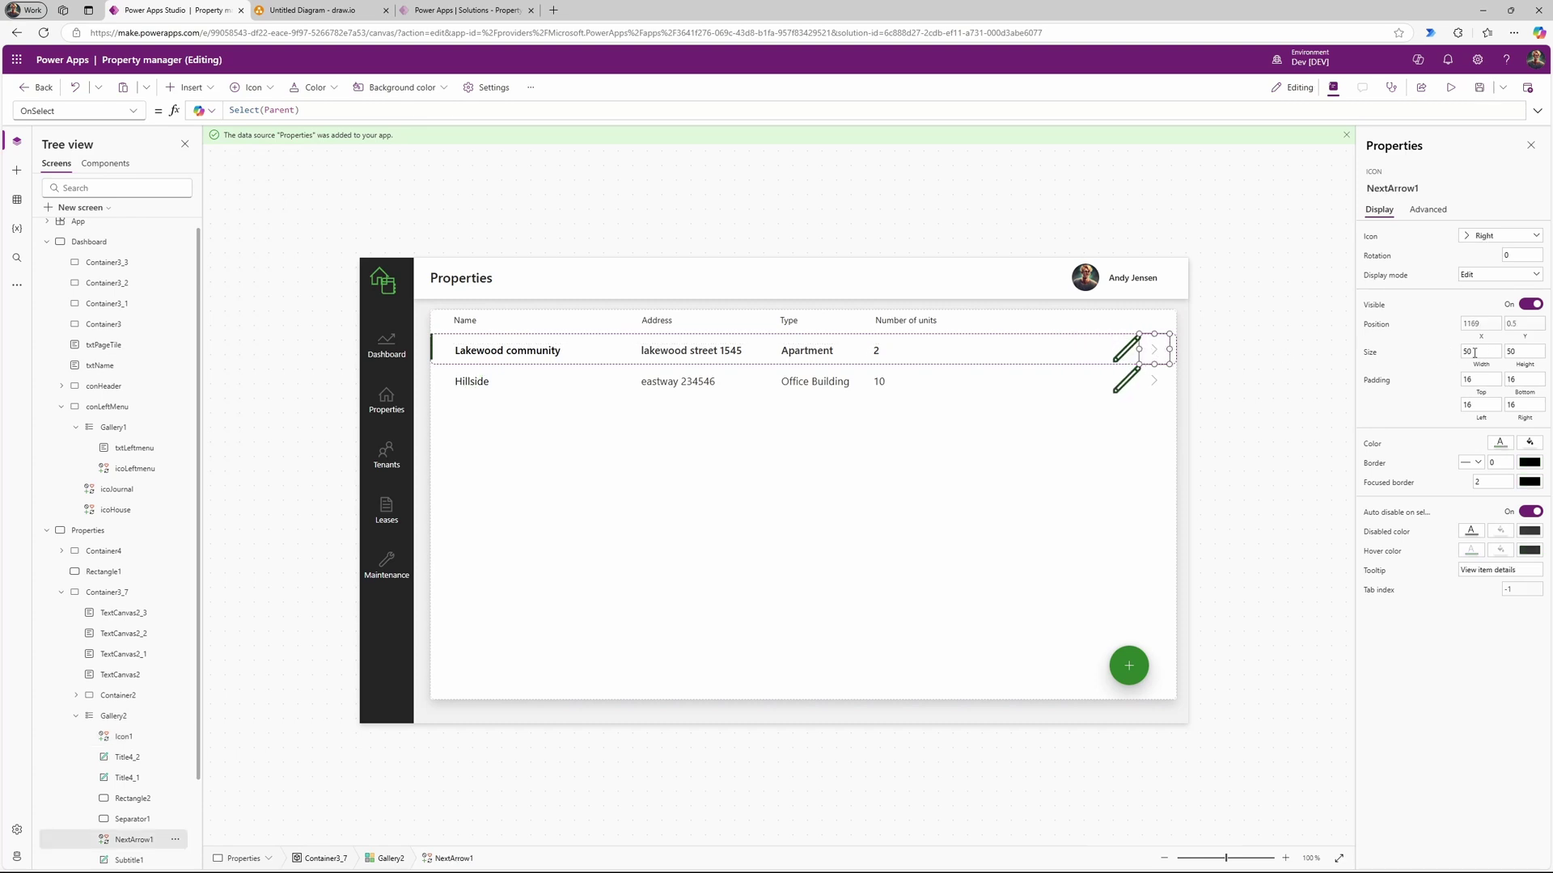
pyautogui.click(1121, 358)
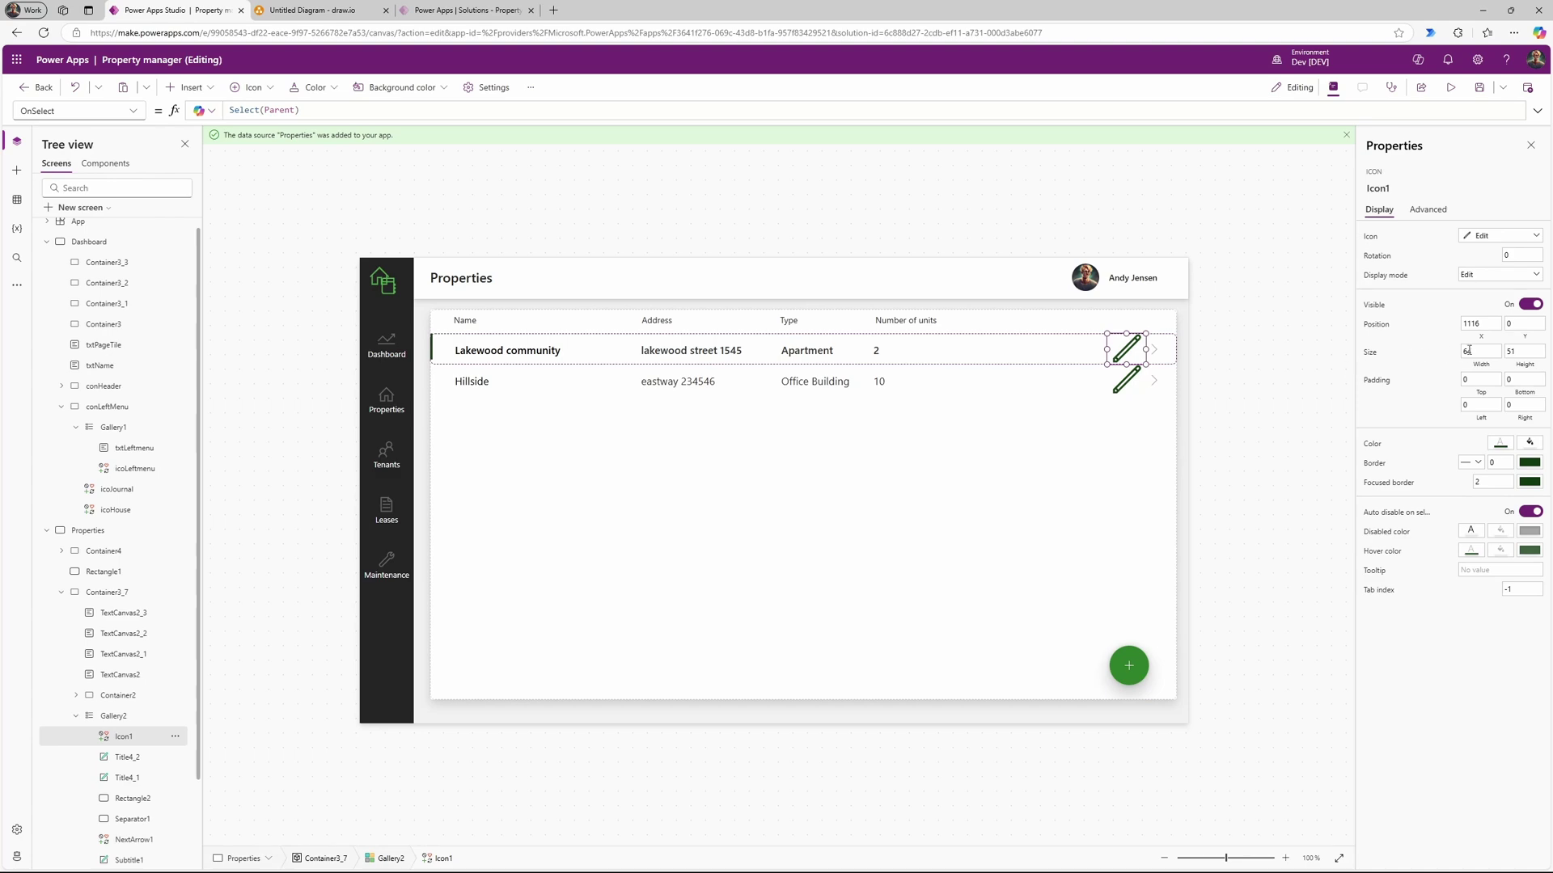
pyautogui.moveTo(1468, 351); pyautogui.dragTo(1460, 357)
pyautogui.write('50')
pyautogui.click(1529, 350)
pyautogui.write('51')
pyautogui.press('BackSpace')
pyautogui.press('BackSpace')
pyautogui.write('500')
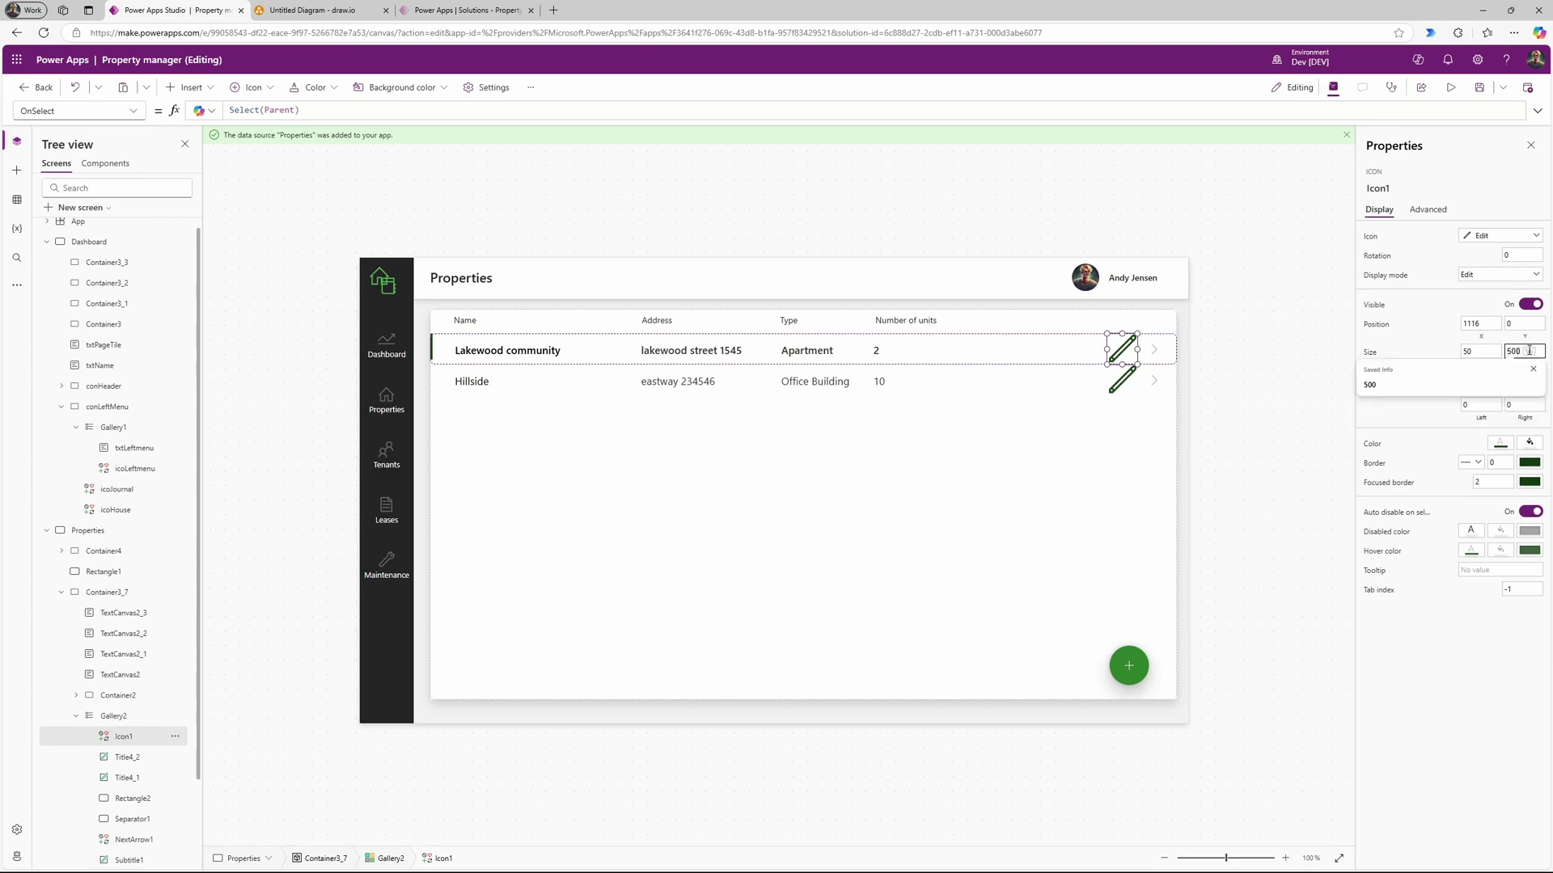
pyautogui.press('BackSpace')
pyautogui.press('Return')
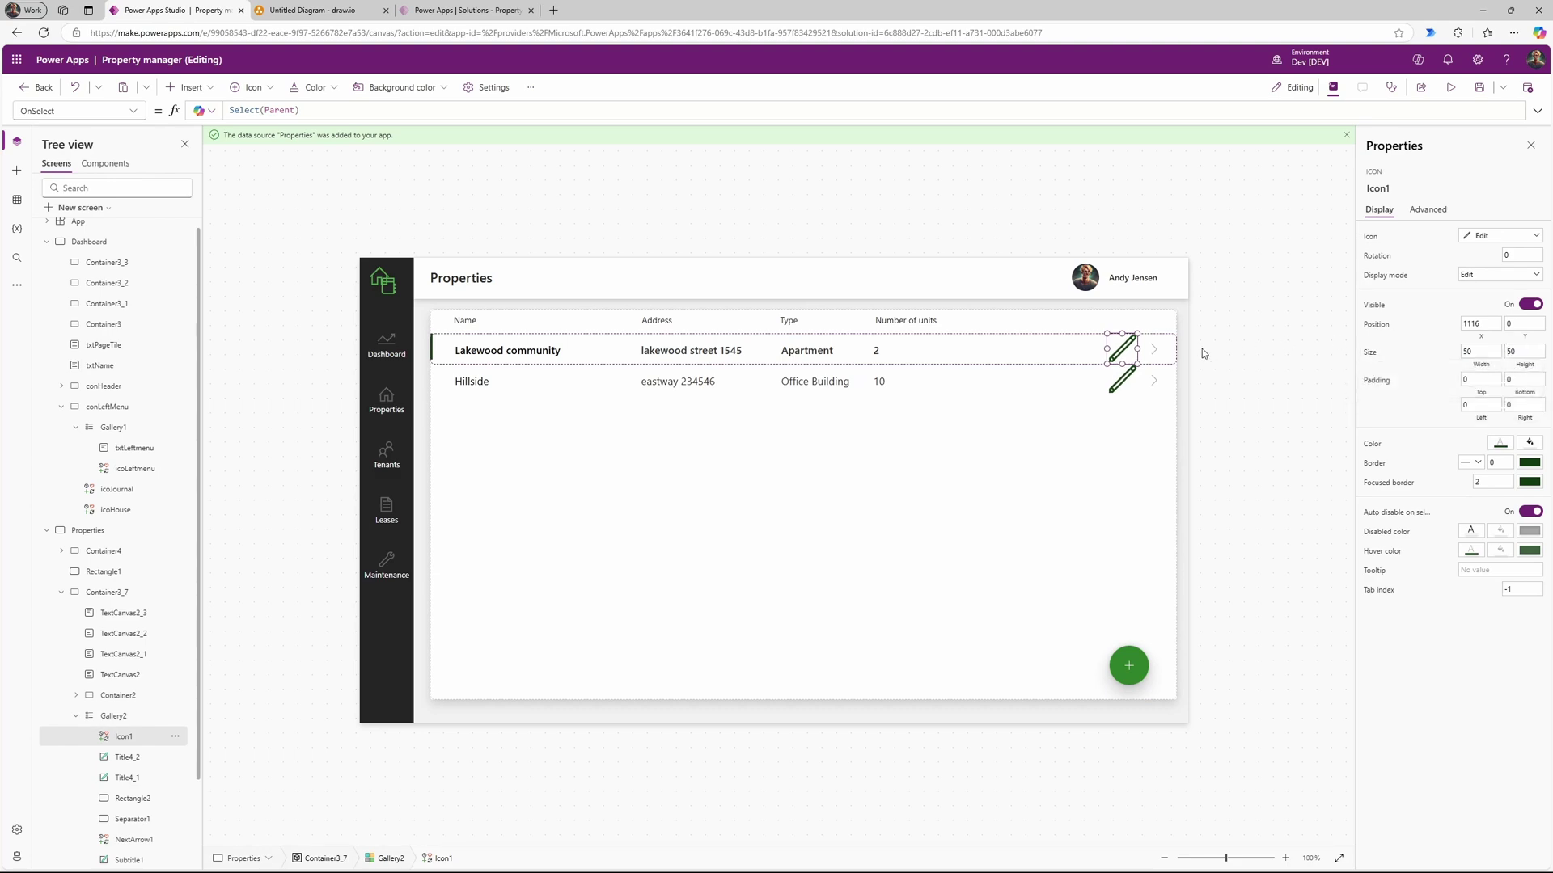
# Step: Set the Edit icon's padding to 16 on all sides, like the arrow icon
pyautogui.click(1162, 355)
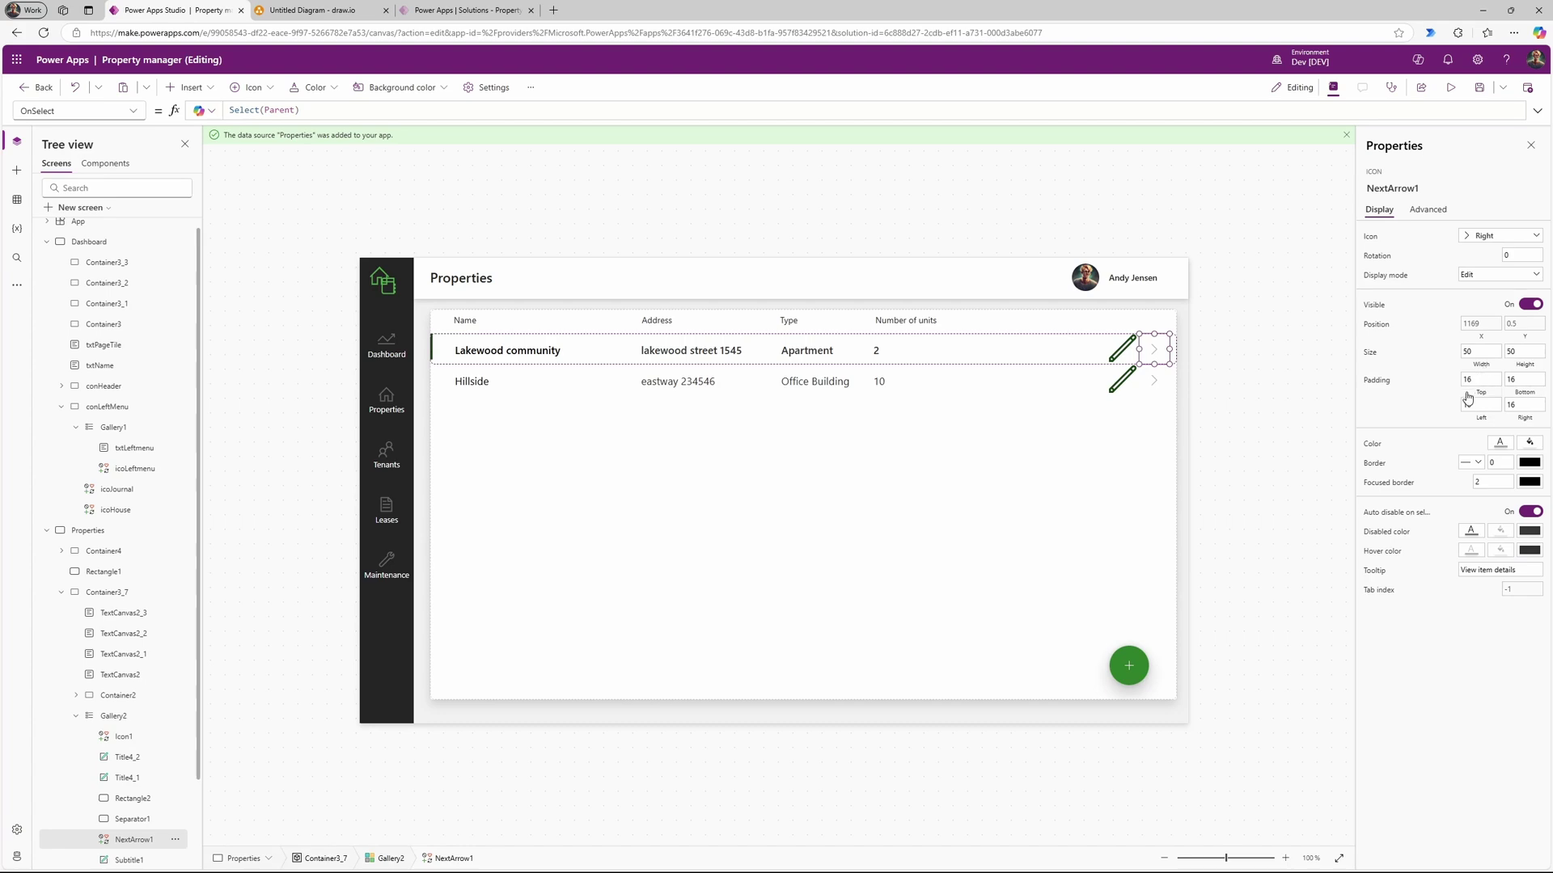
pyautogui.click(1118, 356)
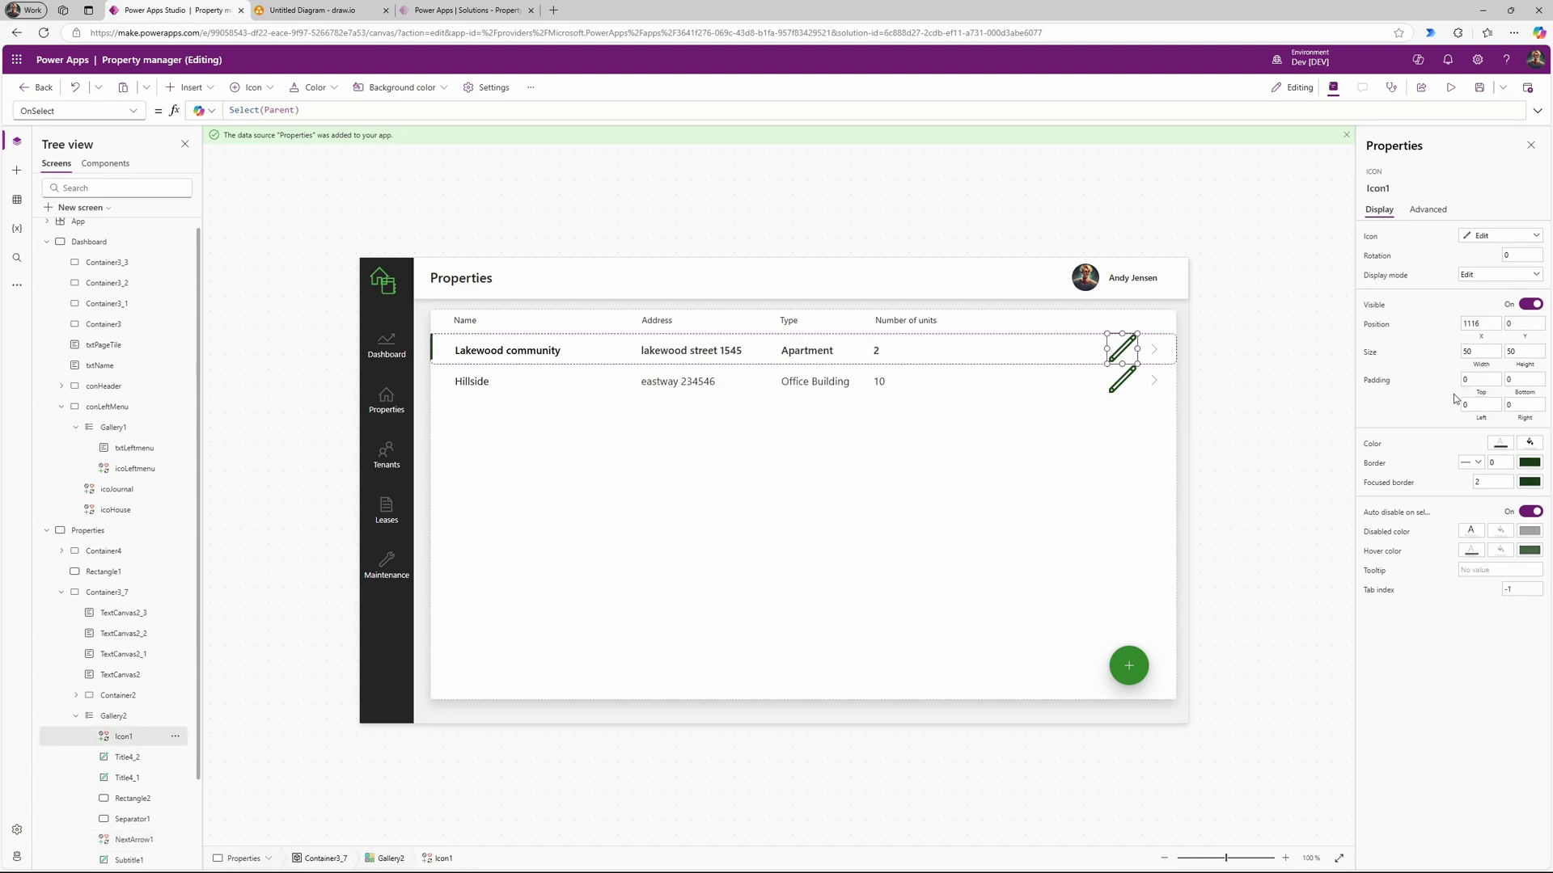
pyautogui.click(1462, 385)
pyautogui.write('16')
pyautogui.click(1506, 381)
pyautogui.click(1201, 377)
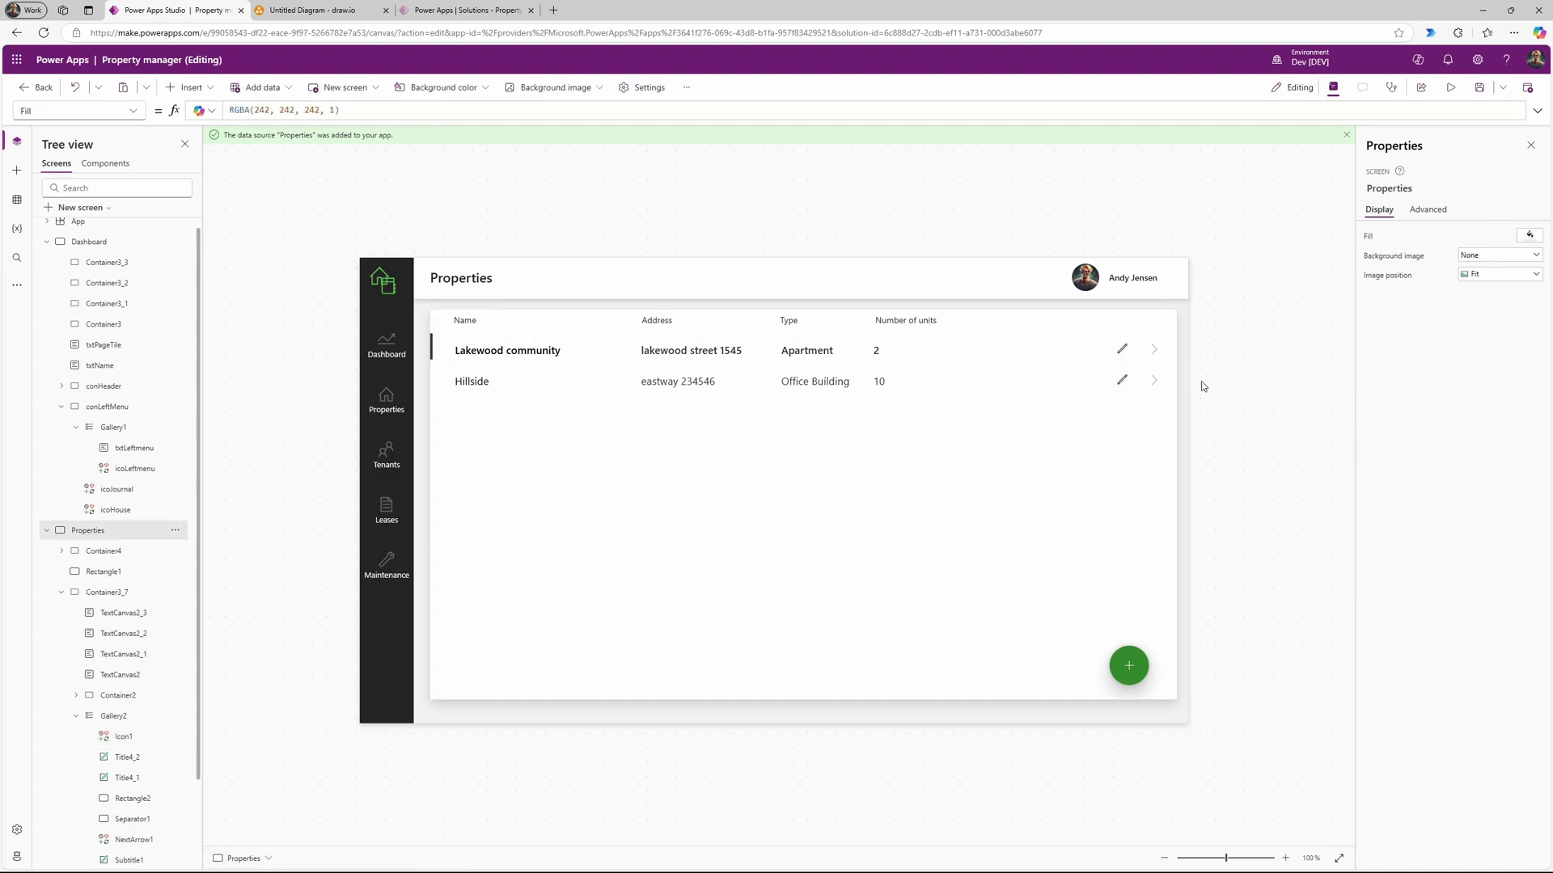
# Step: Preview the app to check the Edit icons in the property rows, and return to editing
pyautogui.click(1121, 352)
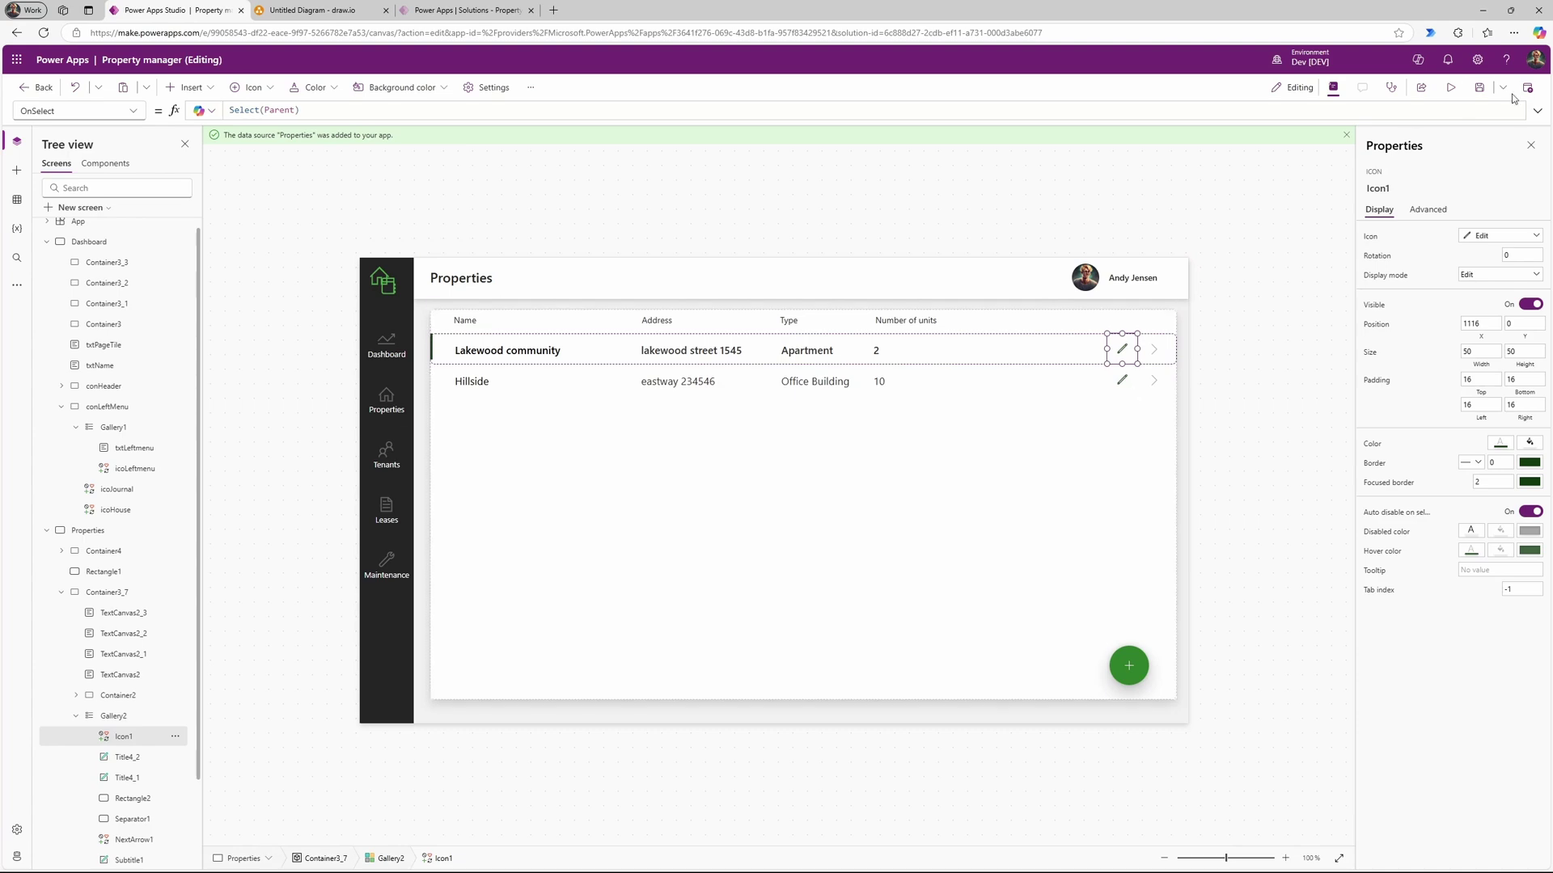
pyautogui.press('F5')
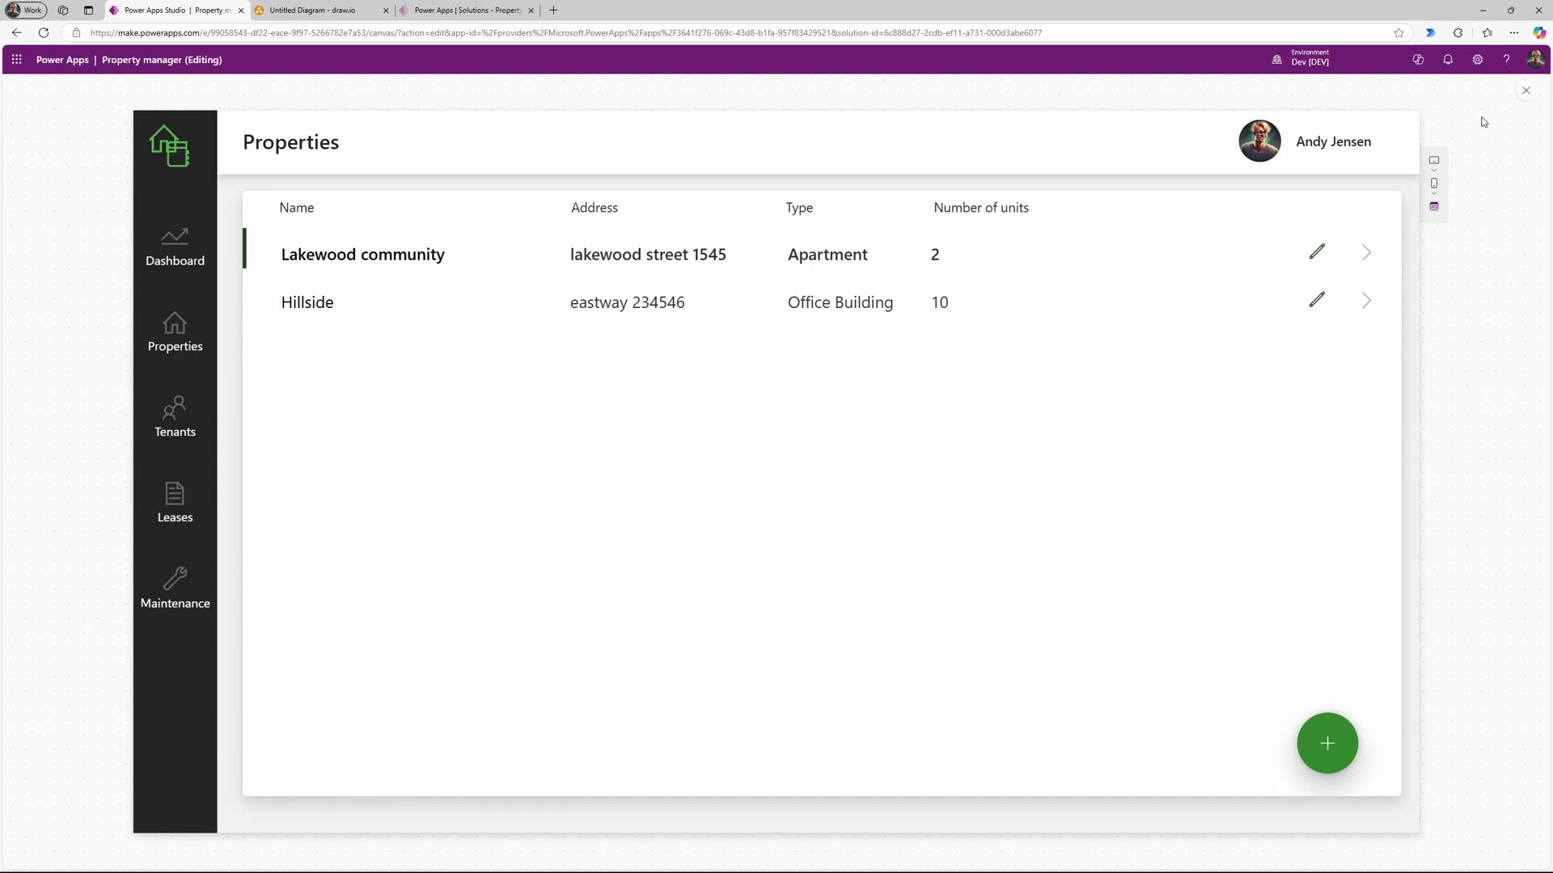
pyautogui.click(1525, 95)
pyautogui.click(922, 510)
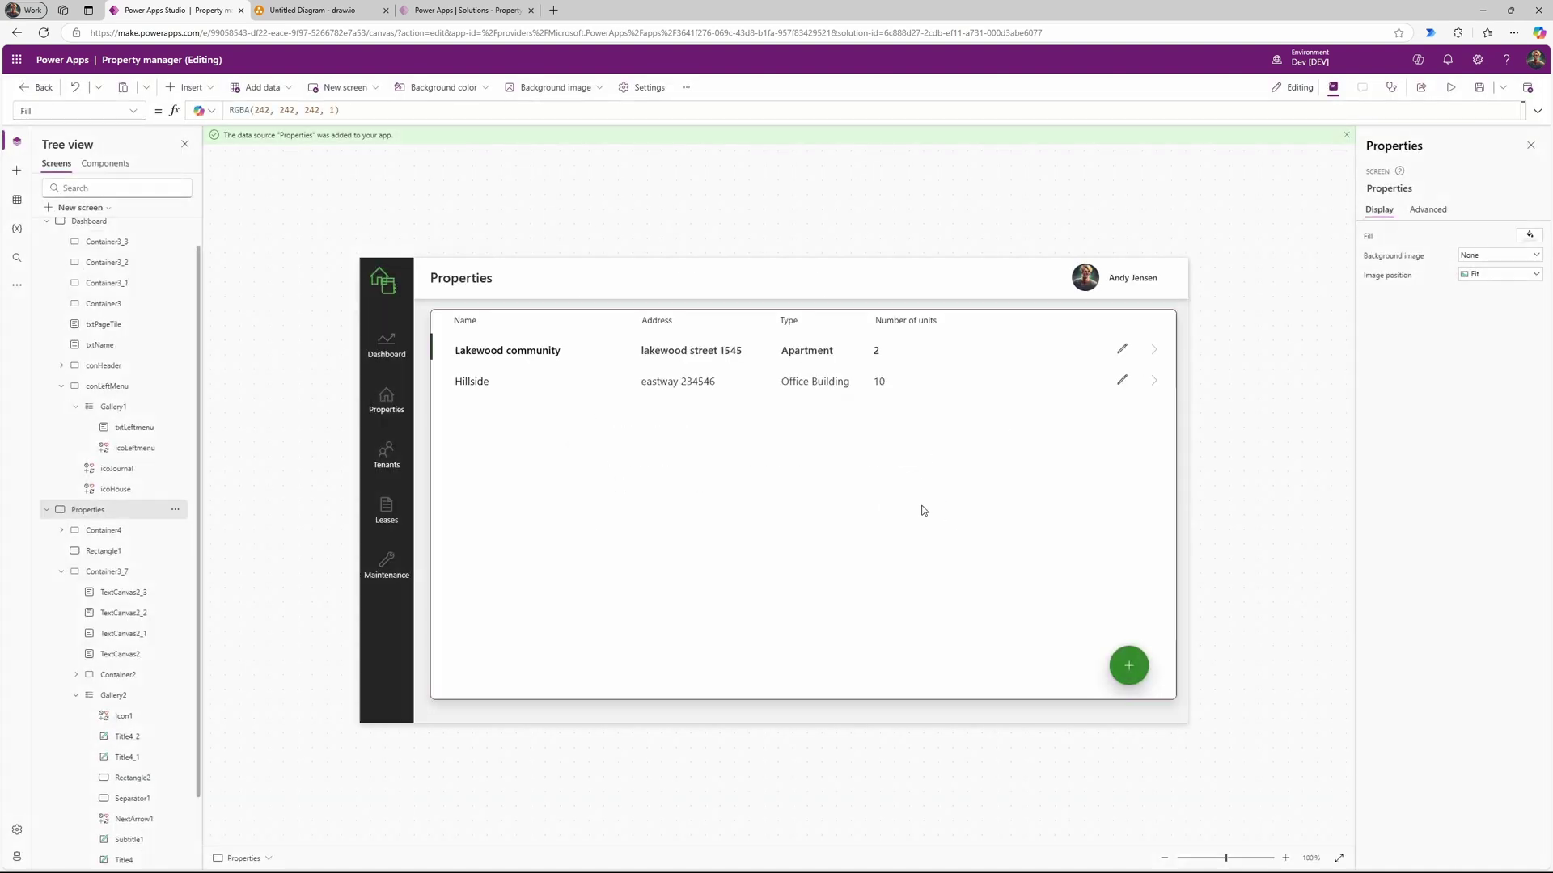
# Step: Nudge the Edit icon closer to the row arrow, to X position 1126
pyautogui.click(1122, 350)
pyautogui.press('Right')
pyautogui.press('Right')
pyautogui.press('Right')
pyautogui.press('Right')
pyautogui.press('Right')
pyautogui.press('Right')
pyautogui.press('Right')
pyautogui.press('Right')
pyautogui.press('Right')
pyautogui.press('Right')
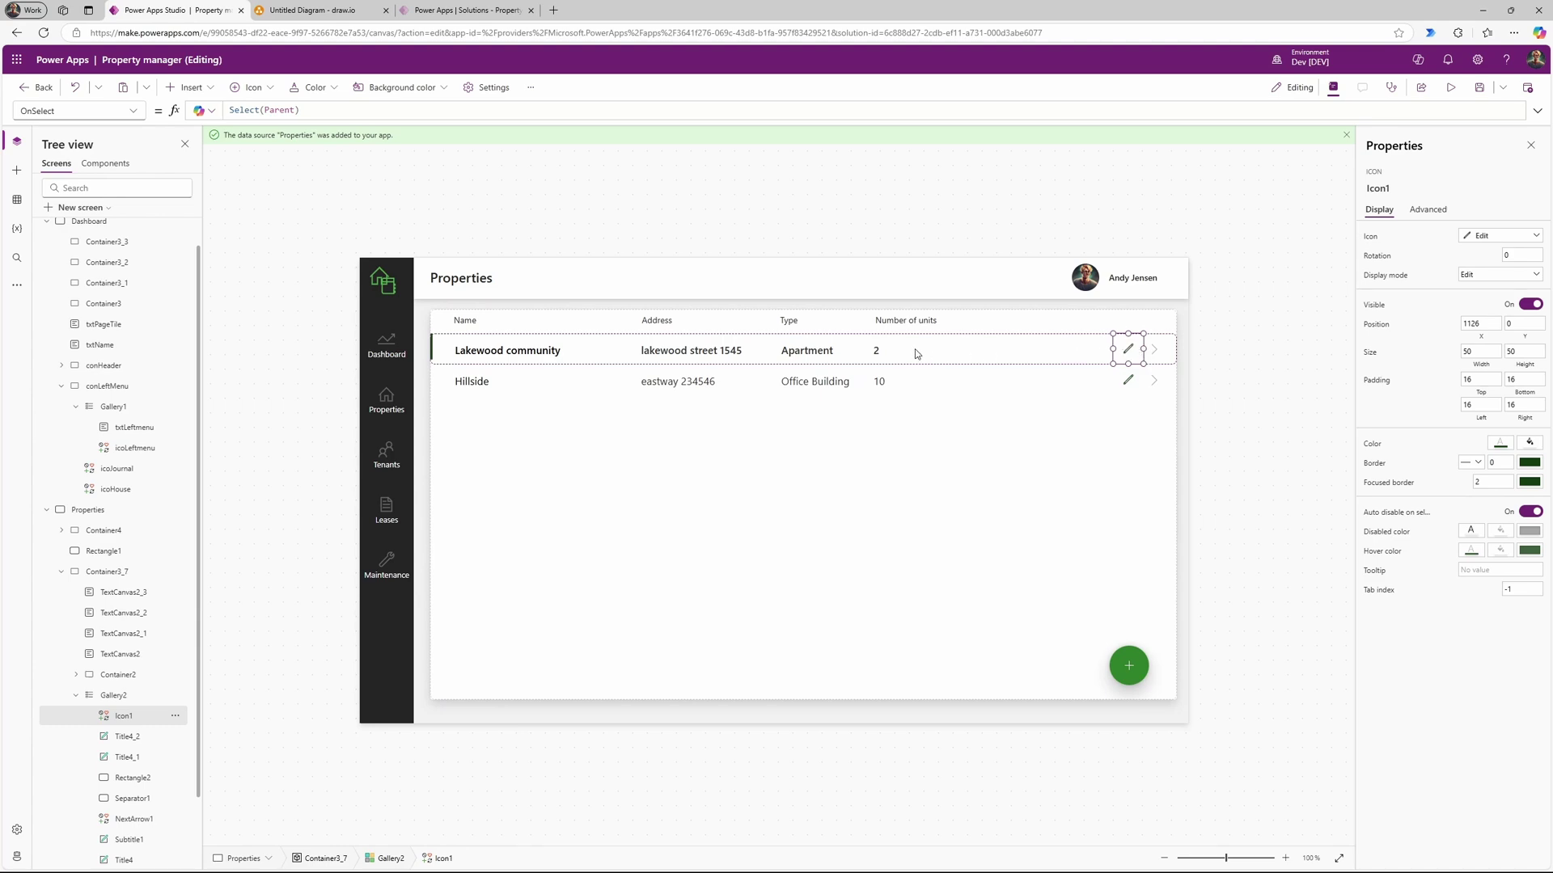
# Step: Inspect the OnSelect formulas of the Edit icon and of the gallery itself
pyautogui.click(270, 113)
pyautogui.moveTo(319, 111); pyautogui.dragTo(224, 114)
pyautogui.click(618, 341)
pyautogui.click(134, 111)
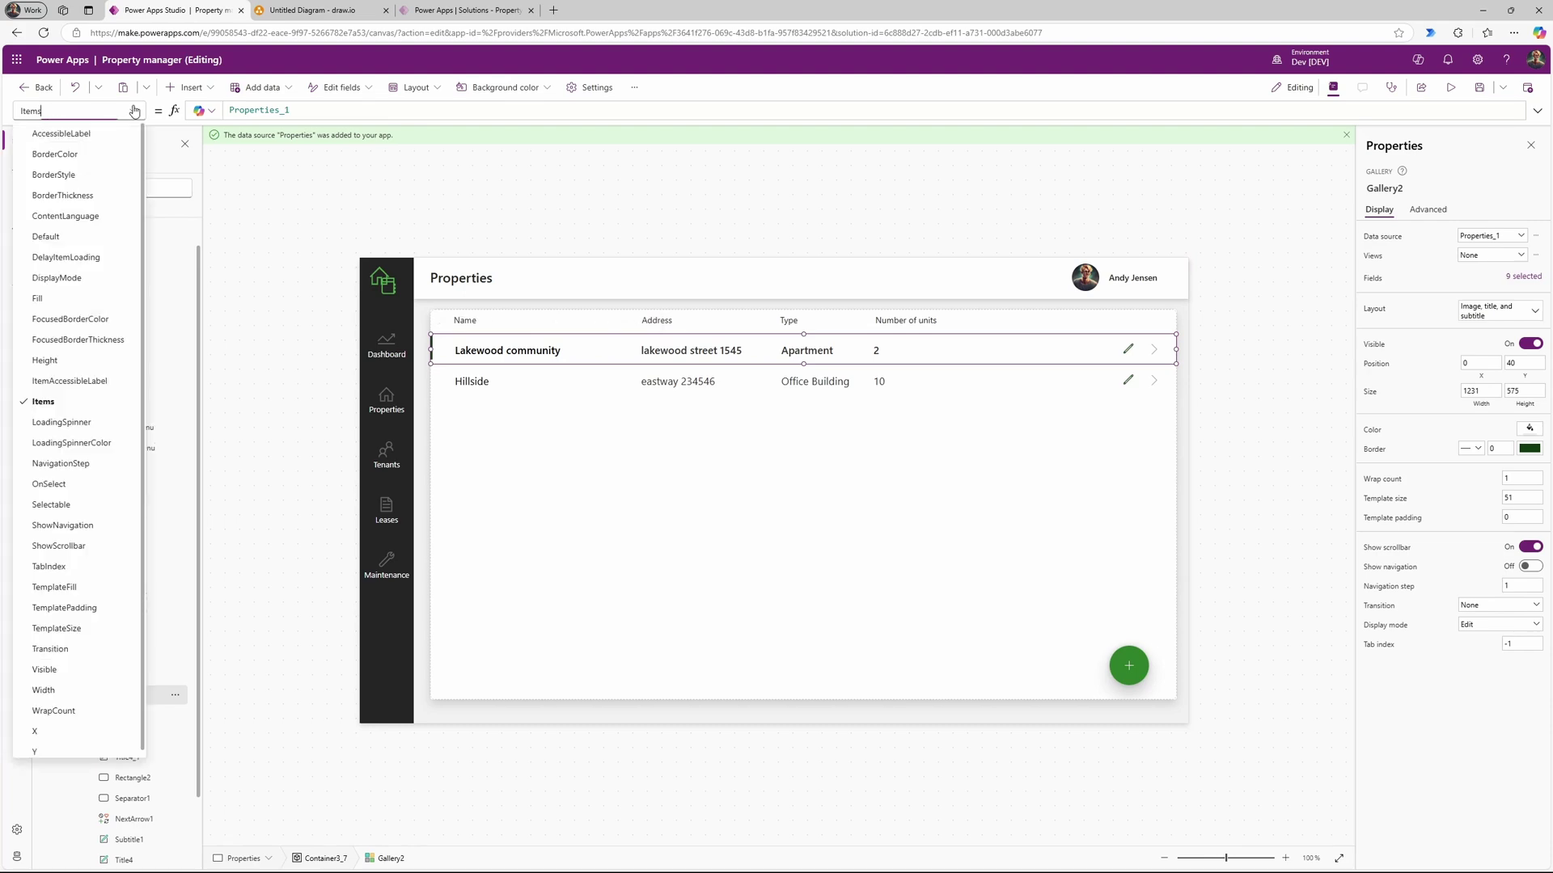
pyautogui.scroll(-1, 65, 400)
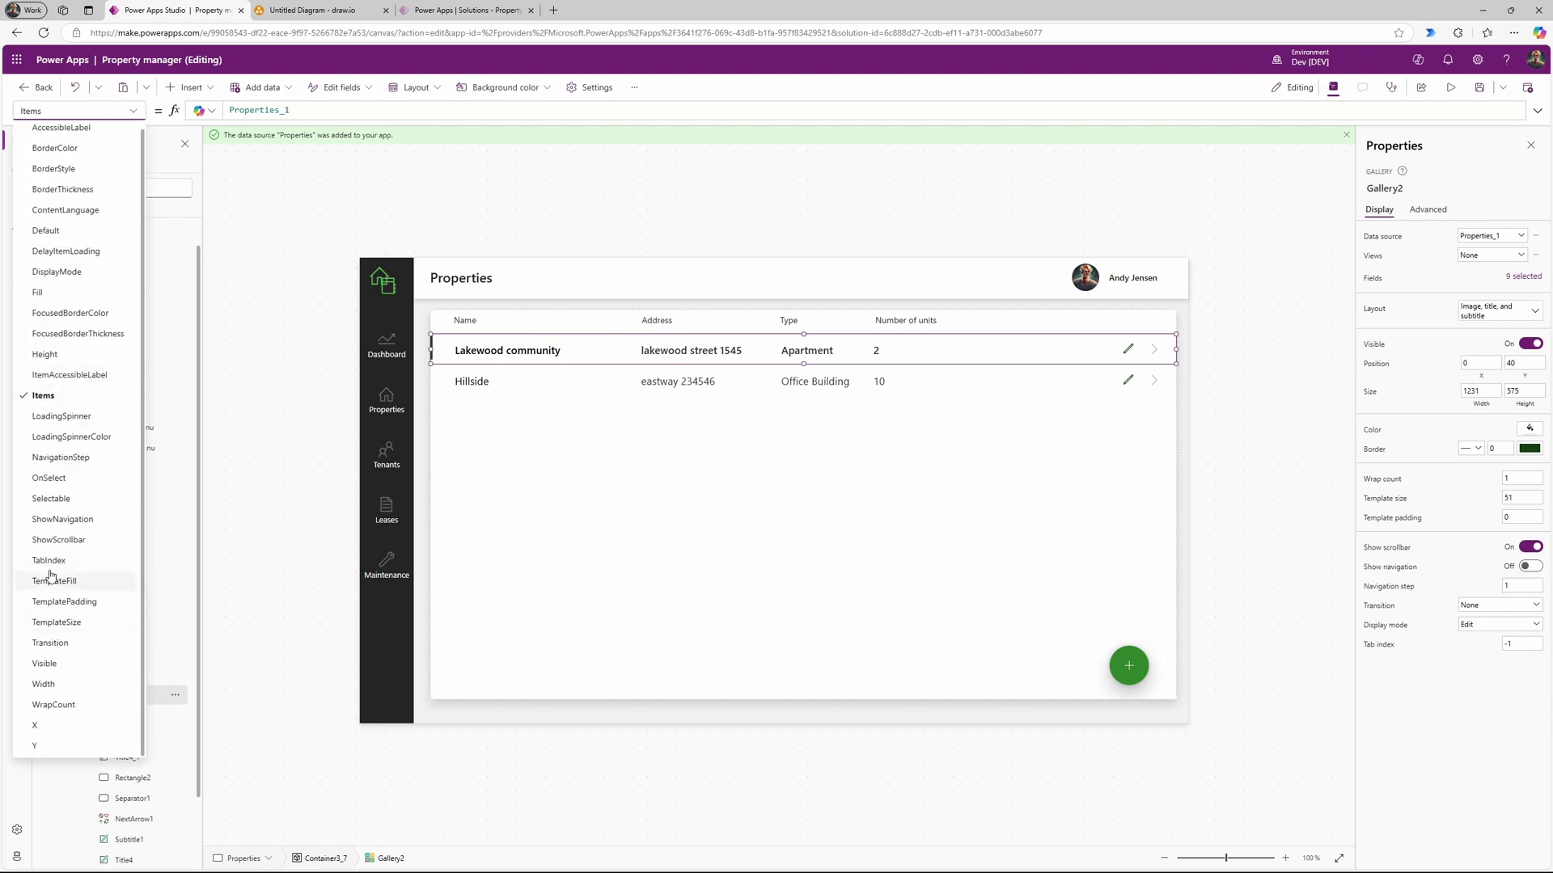
pyautogui.scroll(1, 64, 408)
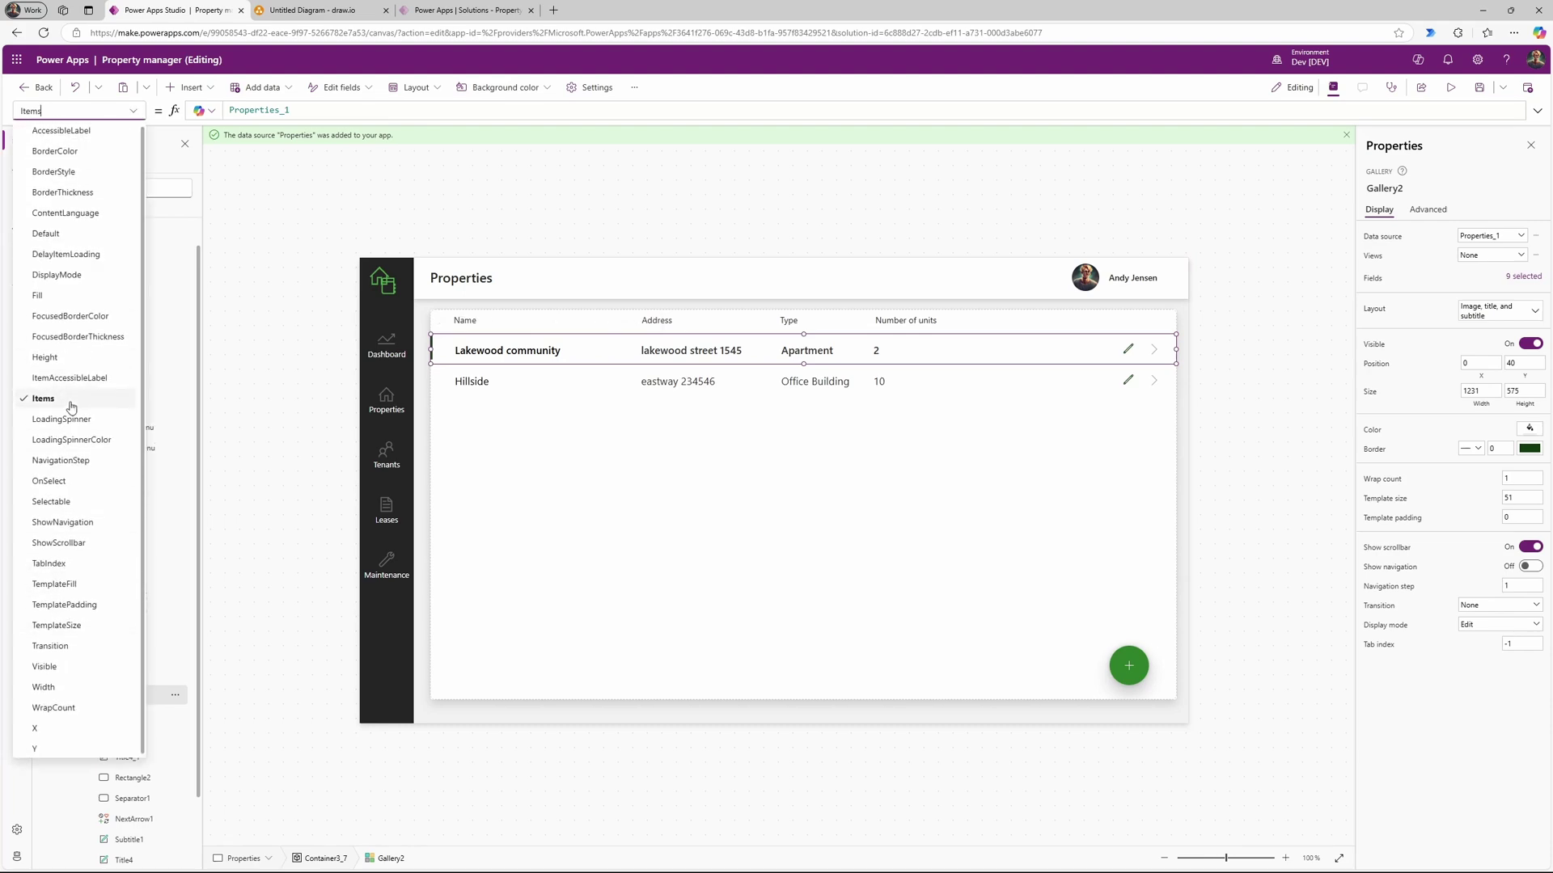
pyautogui.click(64, 488)
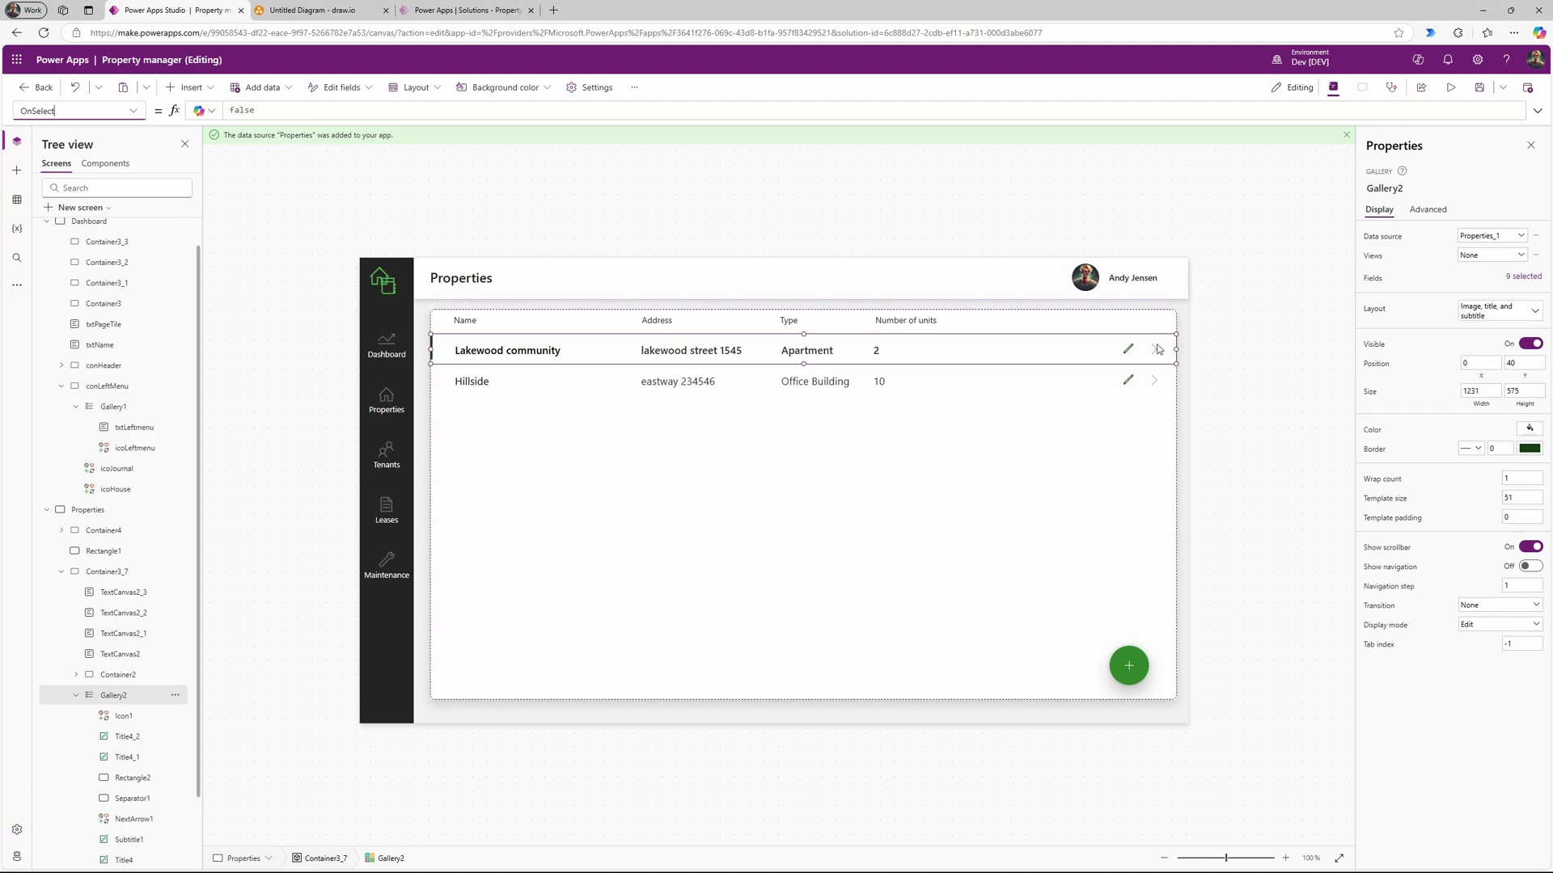
# Step: Clear the OnSelect formula of the Edit icon in the gallery row
pyautogui.click(1132, 352)
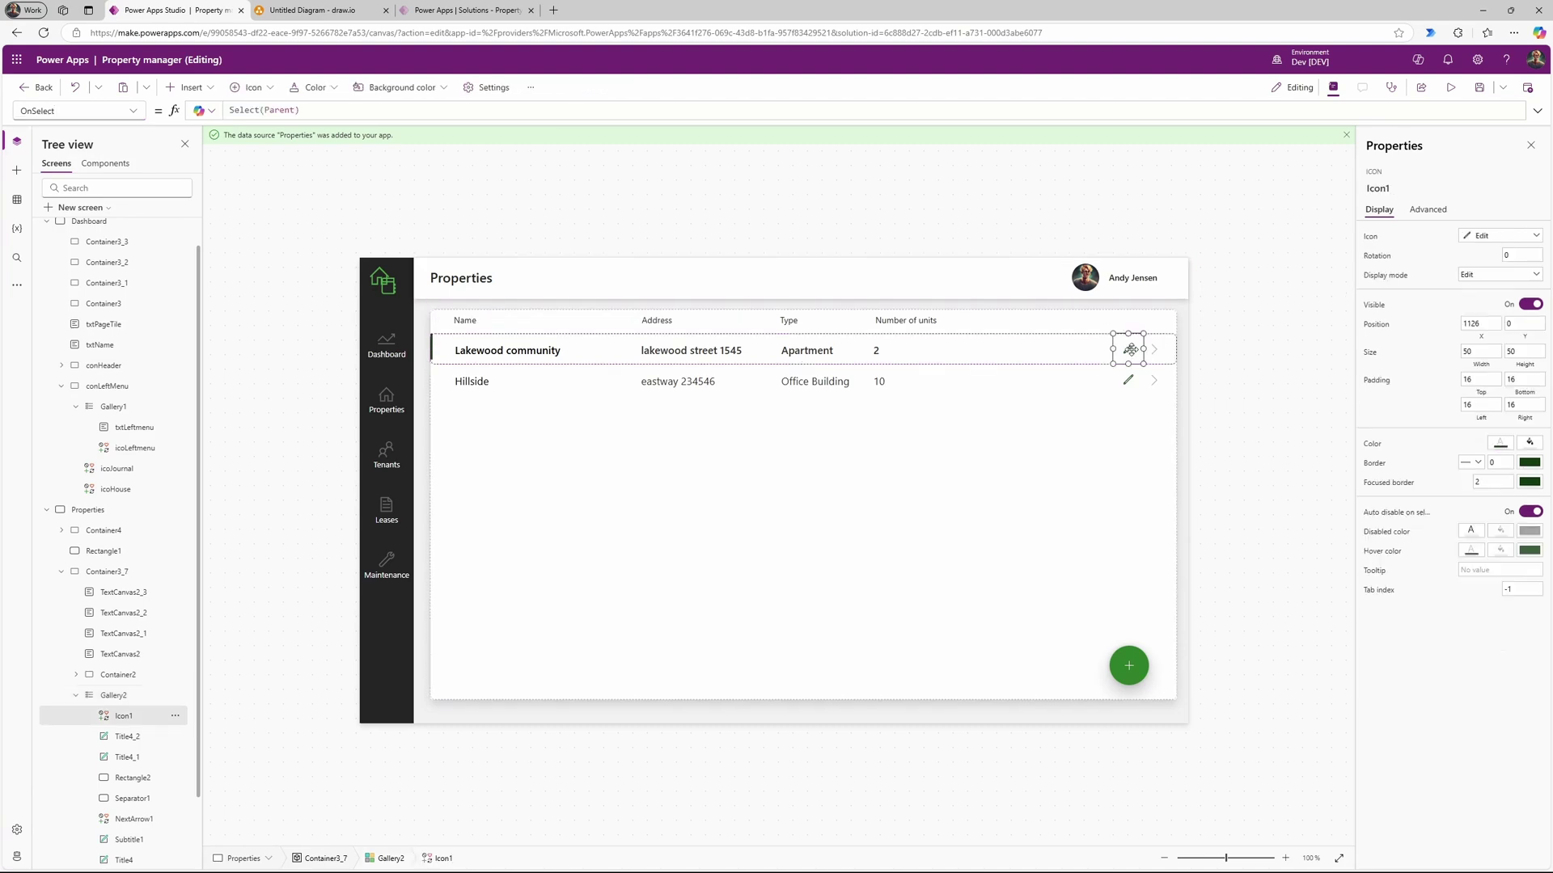
pyautogui.click(314, 113)
pyautogui.hotkey('ctrl', 'a')
pyautogui.press('BackSpace')
pyautogui.write('locShowCreationModal')
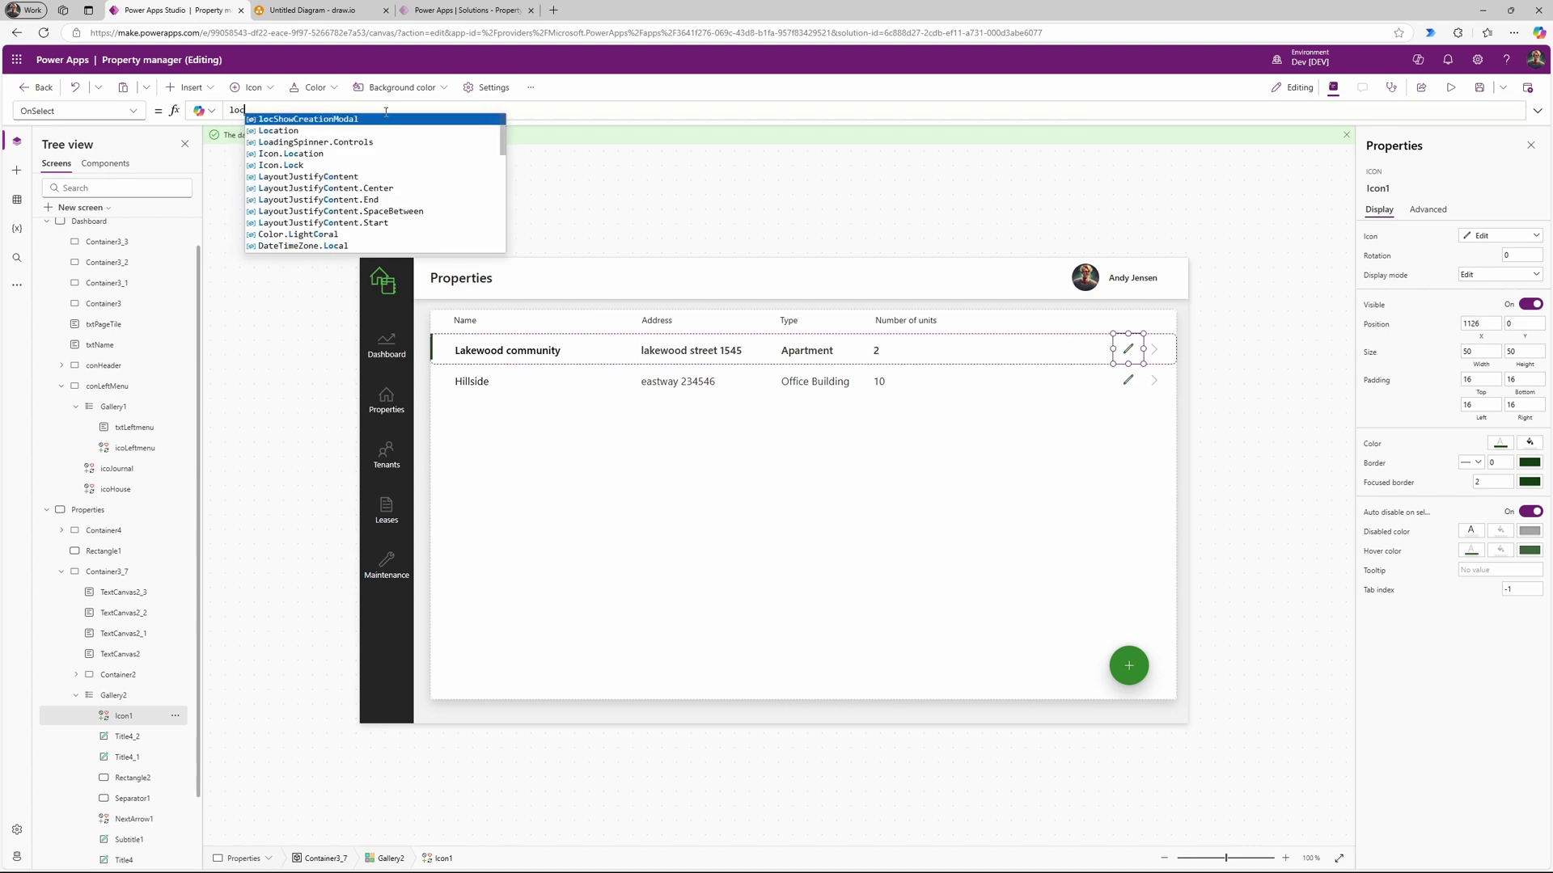
pyautogui.press('Tab')
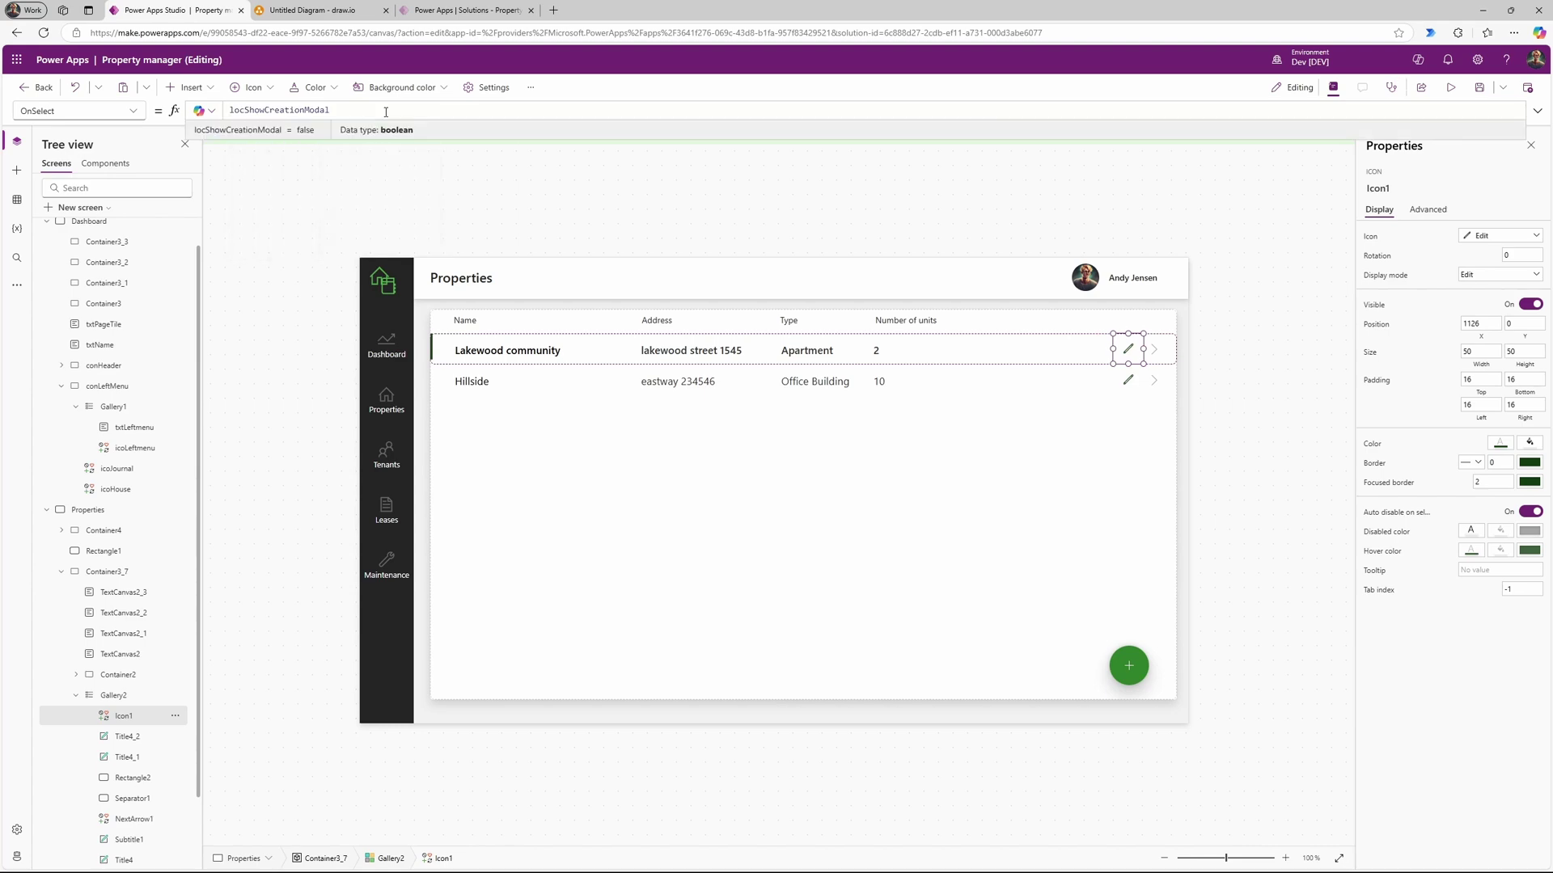
pyautogui.press('BackSpace')
pyautogui.press('BackSpace')
pyautogui.press('BackSpace')
pyautogui.press('BackSpace')
pyautogui.press('BackSpace')
pyautogui.press('BackSpace')
pyautogui.press('BackSpace')
pyautogui.press('BackSpace')
pyautogui.press('BackSpace')
pyautogui.press('BackSpace')
pyautogui.press('BackSpace')
pyautogui.press('BackSpace')
pyautogui.press('BackSpace')
pyautogui.press('BackSpace')
pyautogui.press('BackSpace')
pyautogui.press('BackSpace')
pyautogui.press('BackSpace')
pyautogui.press('BackSpace')
pyautogui.press('BackSpace')
pyautogui.press('BackSpace')
# Step: Set the Edit icon's OnSelect formula to UpdateContext({locShowCreationModal:true})
pyautogui.write('Upd')
pyautogui.press('Tab')
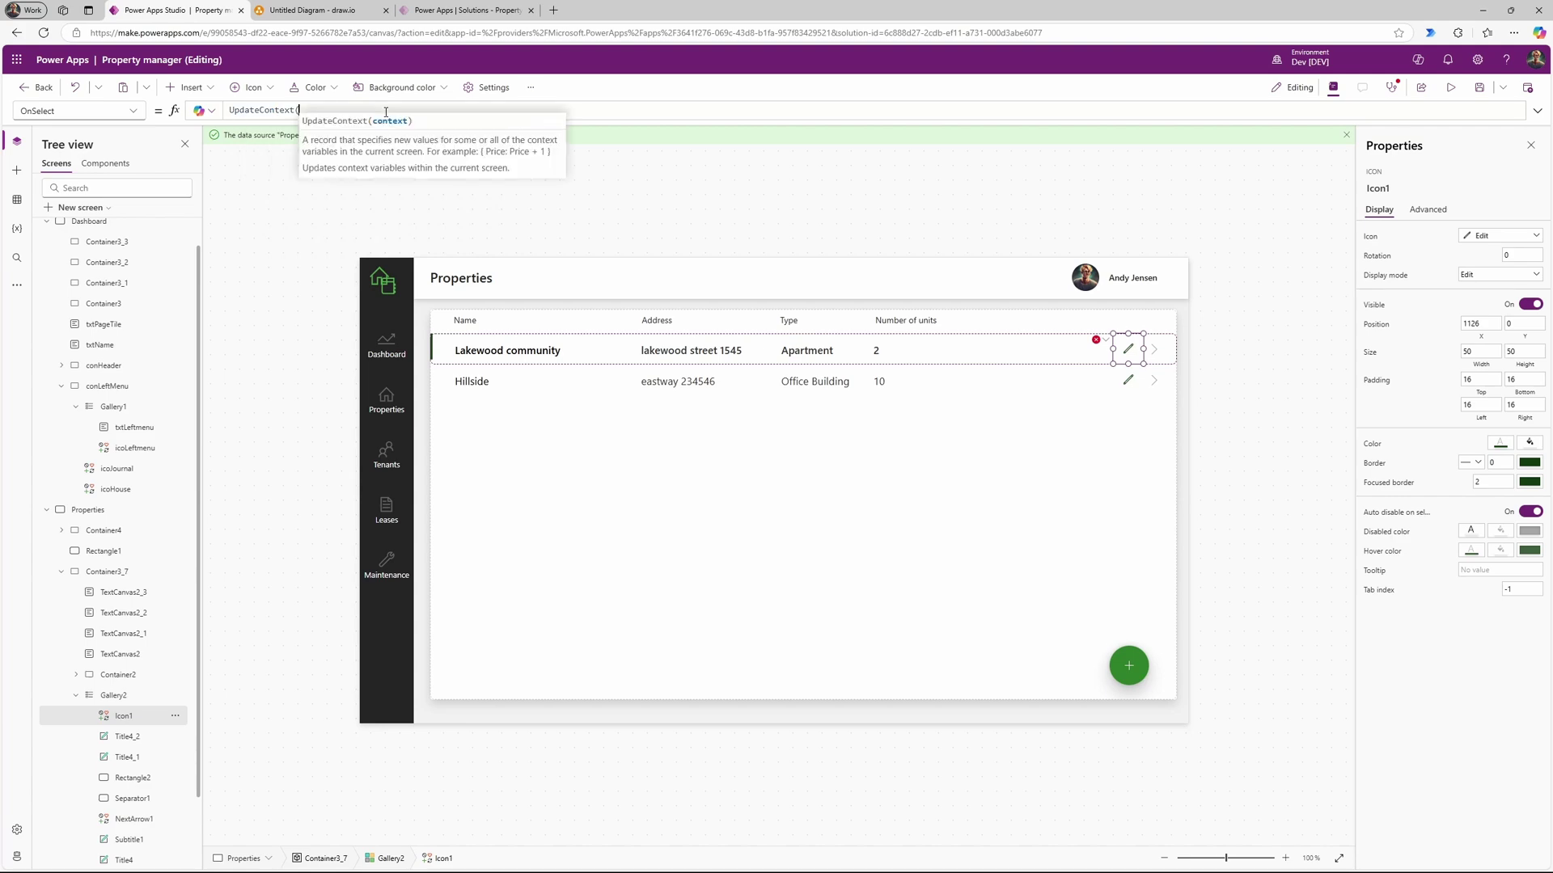
pyautogui.write('lo')
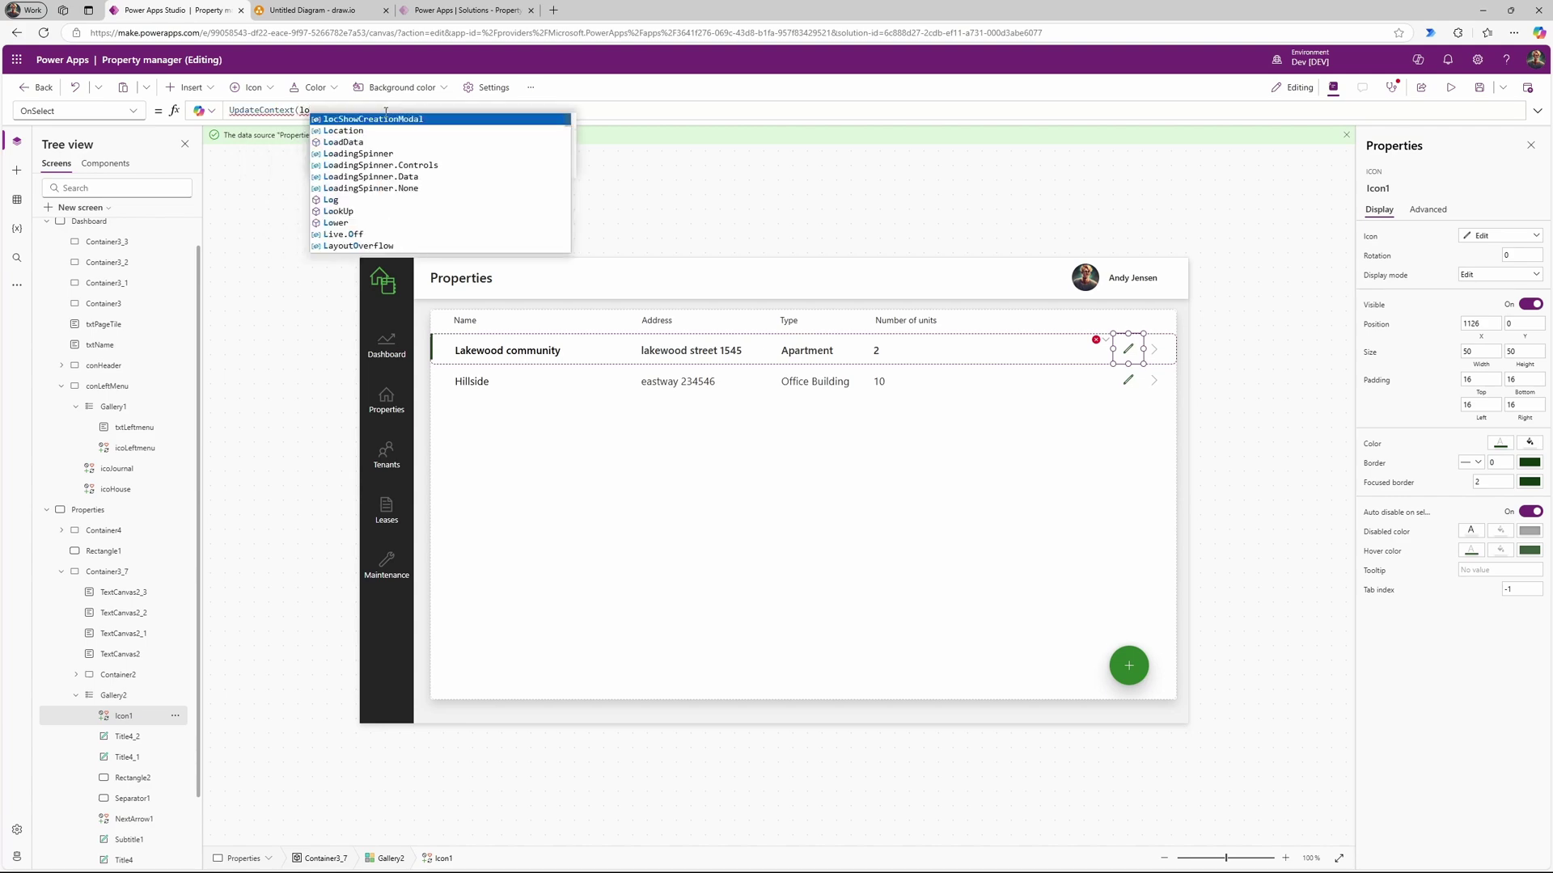
pyautogui.press('Tab')
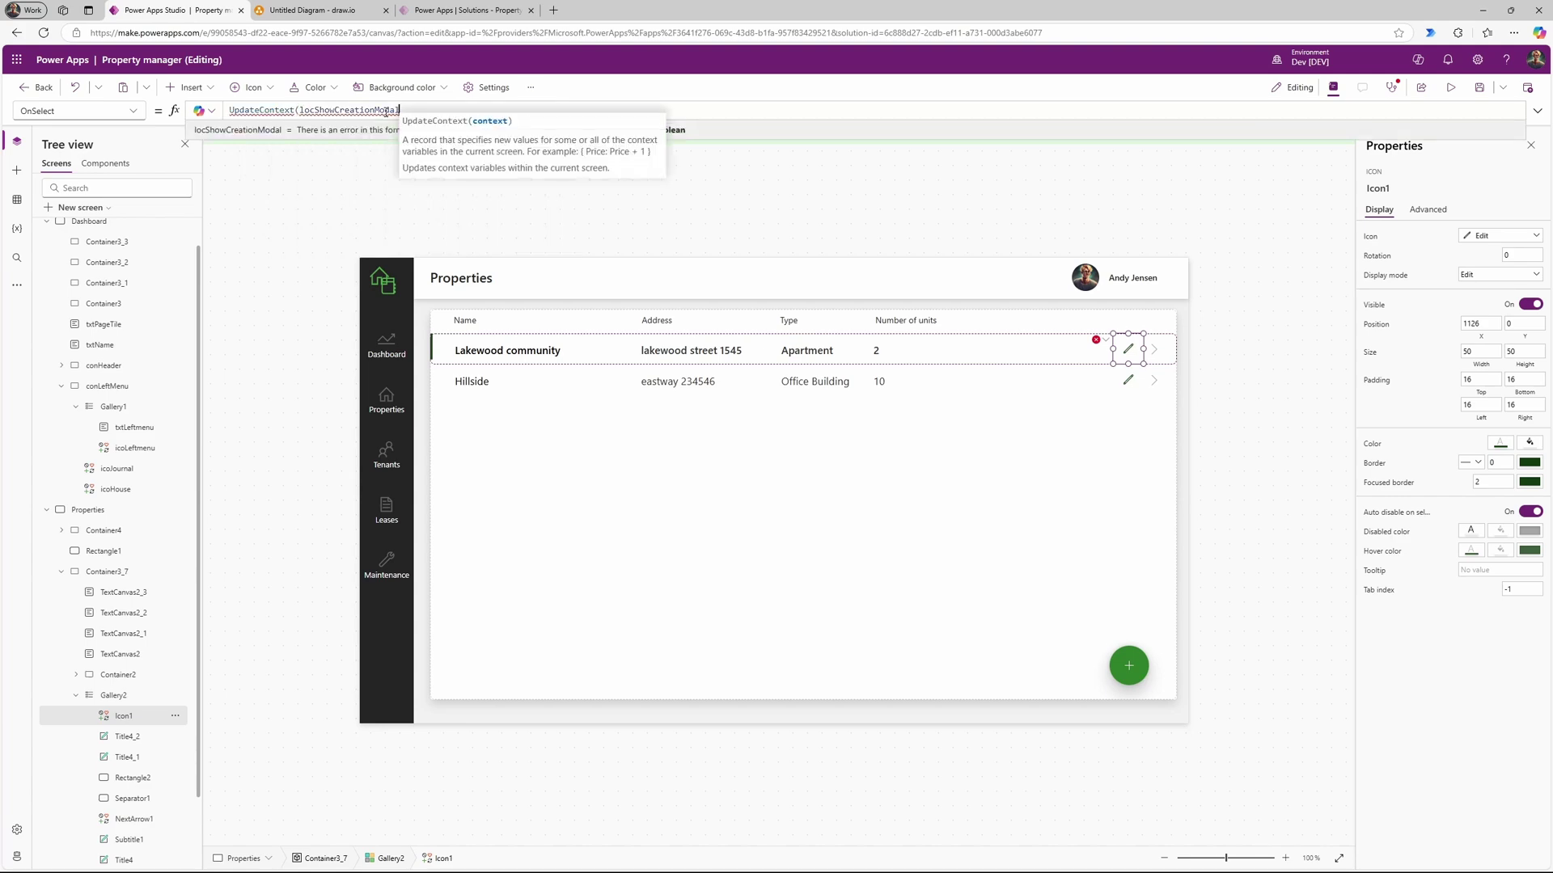
pyautogui.write(')')
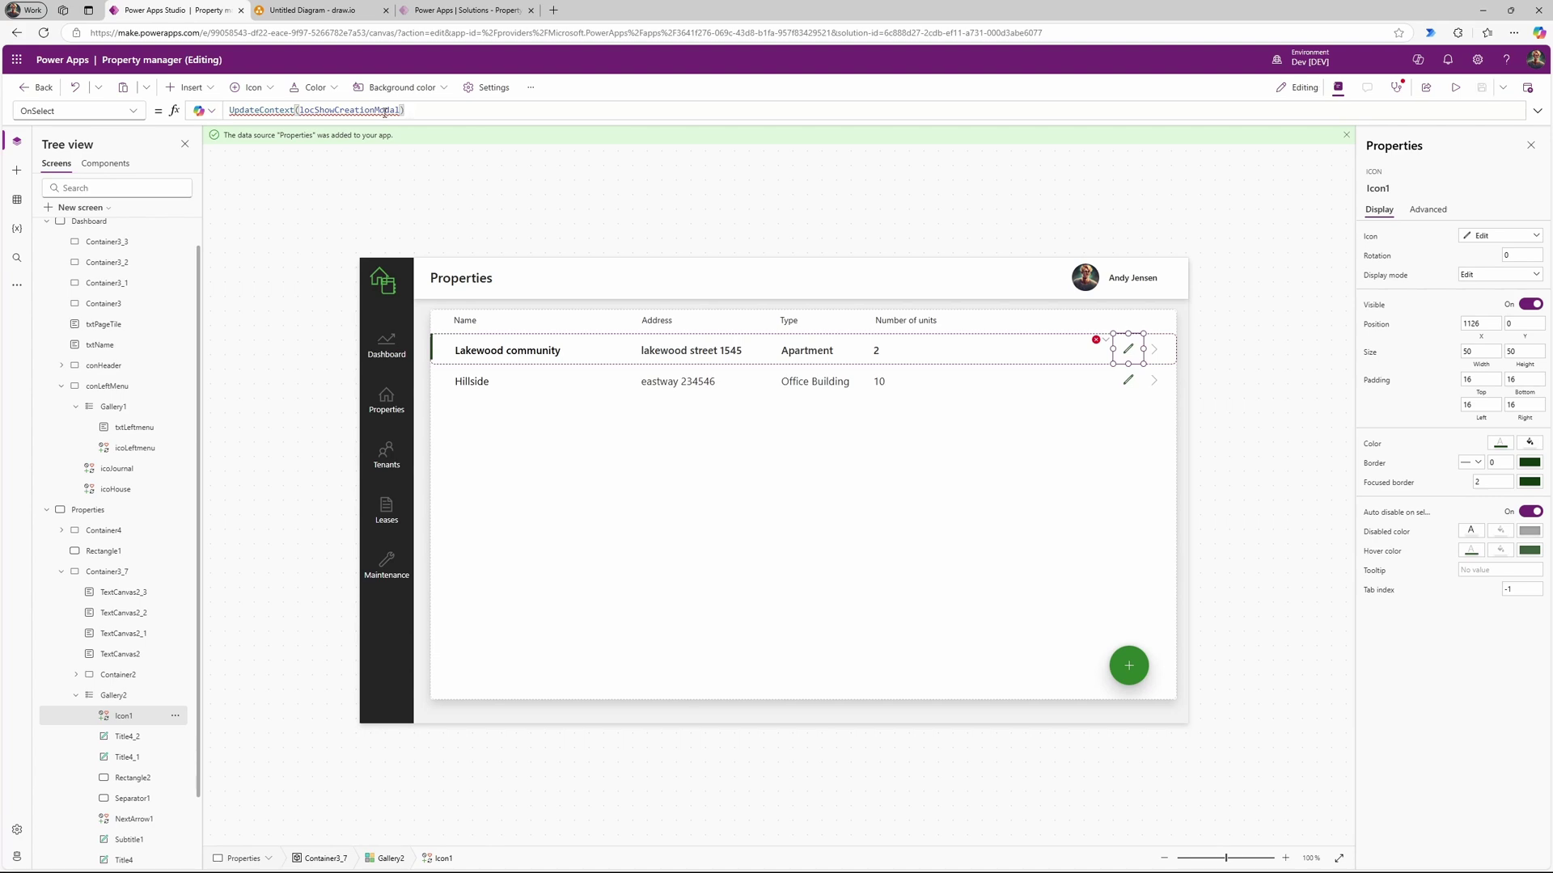
pyautogui.moveTo(355, 108)
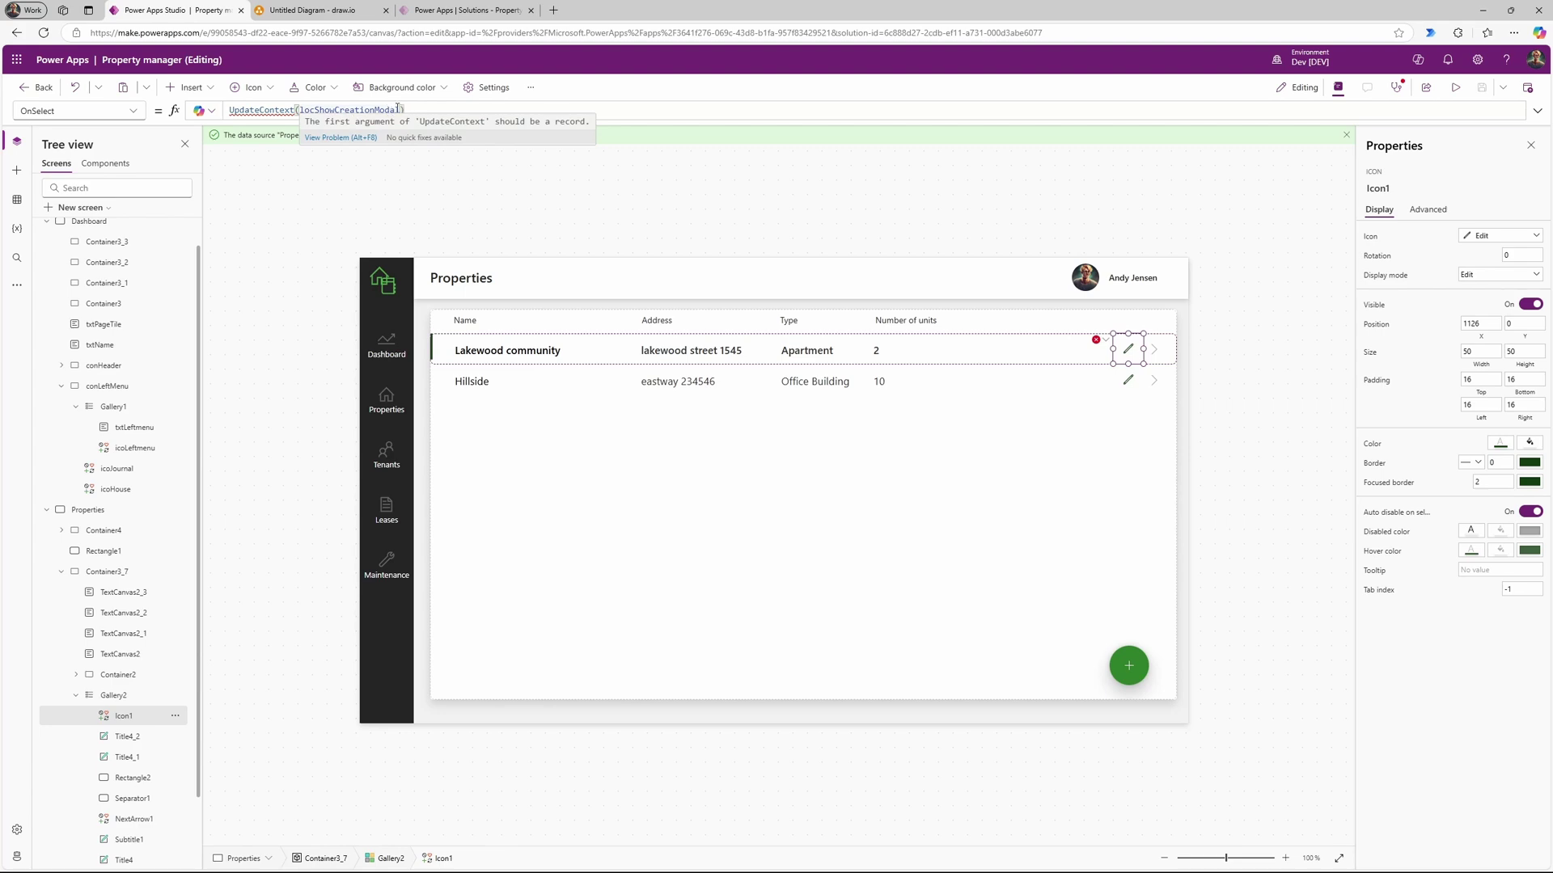
pyautogui.click(306, 109)
pyautogui.write('{')
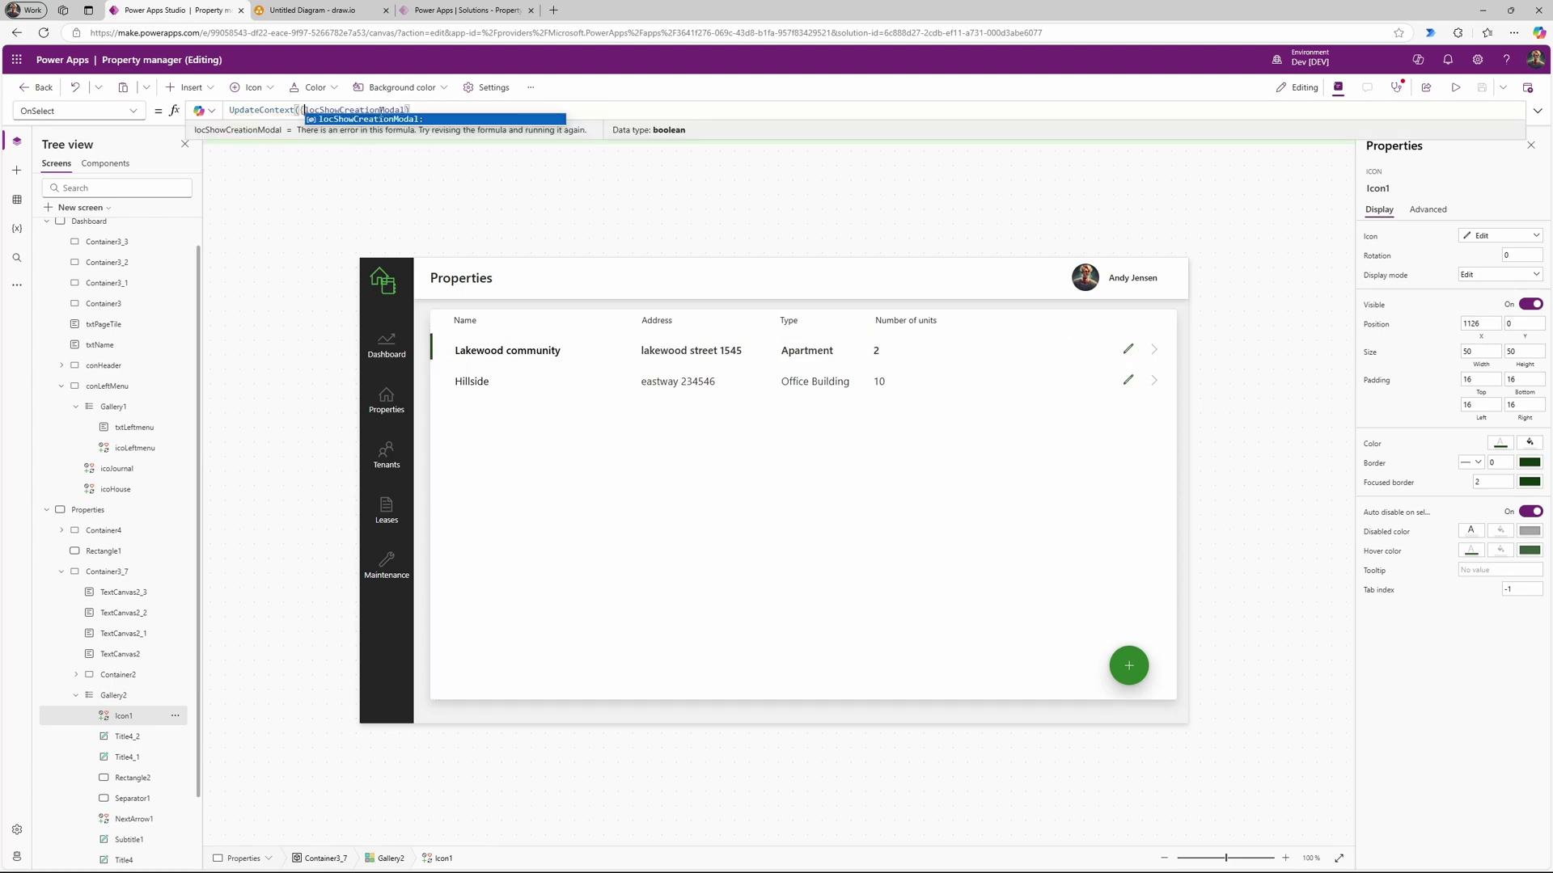
pyautogui.write(':true')
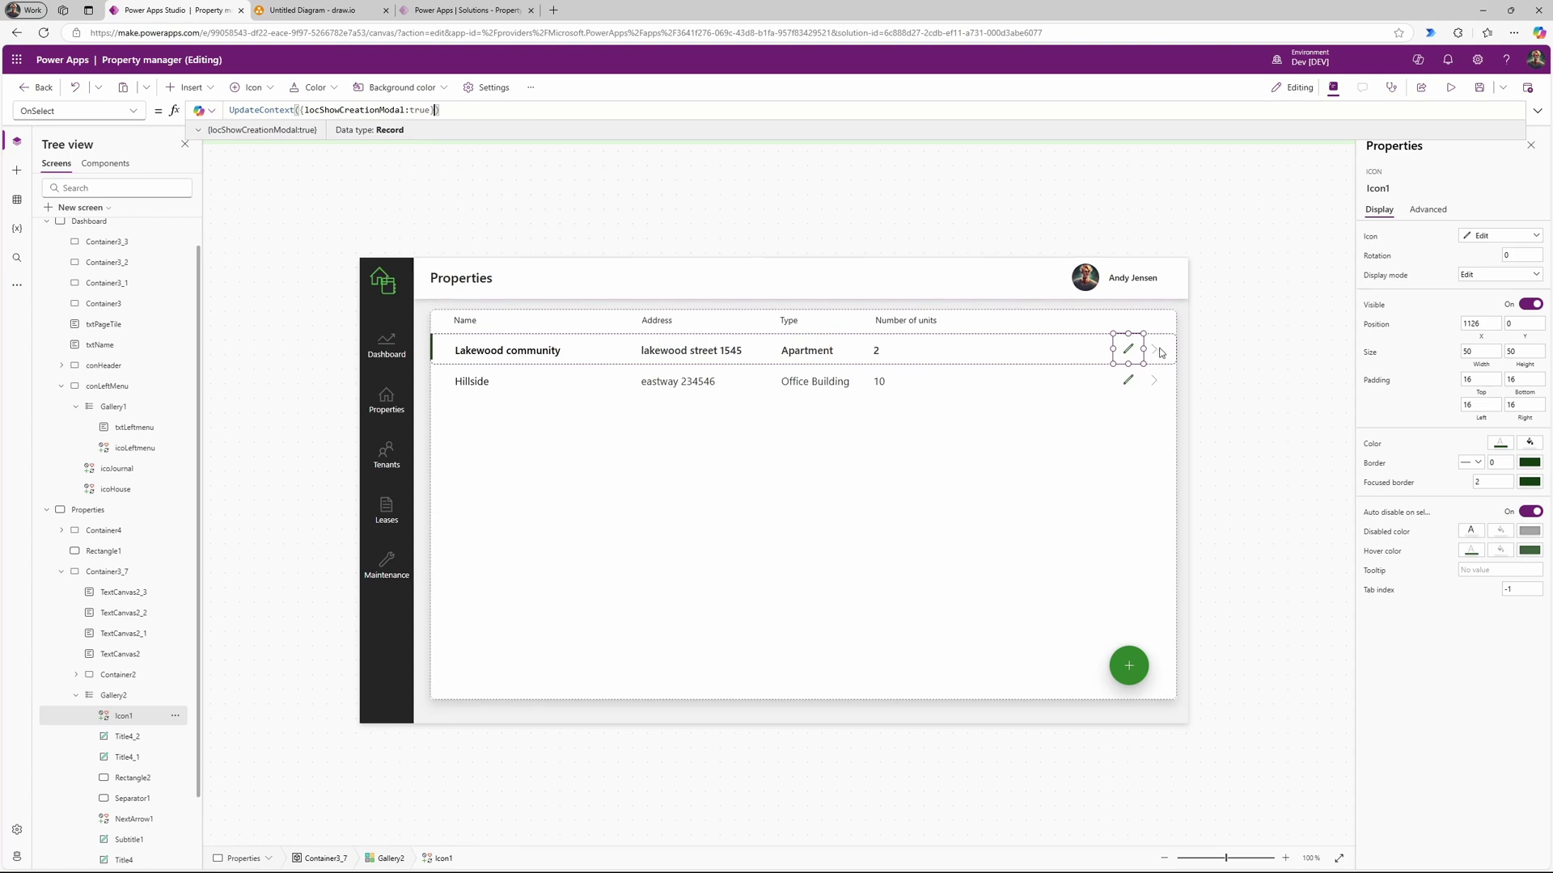
# Step: Open the property modal from the first row's Edit icon and set Form1's Item property to Gallery2.Selected
pyautogui.keyDown('alt'); pyautogui.click(1132, 352); pyautogui.keyUp('alt')
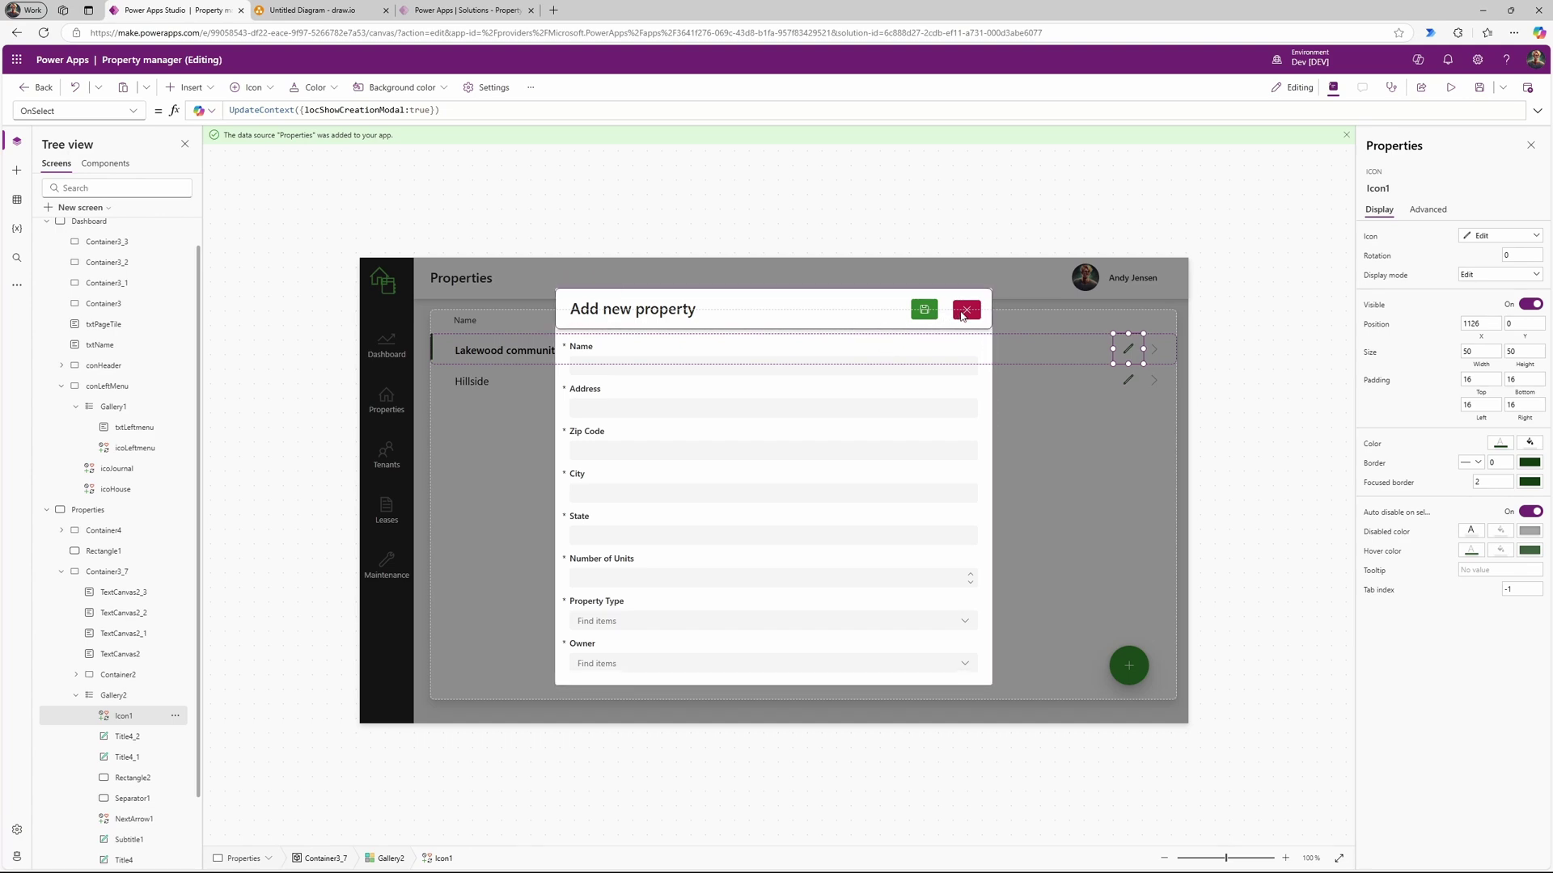
pyautogui.click(845, 495)
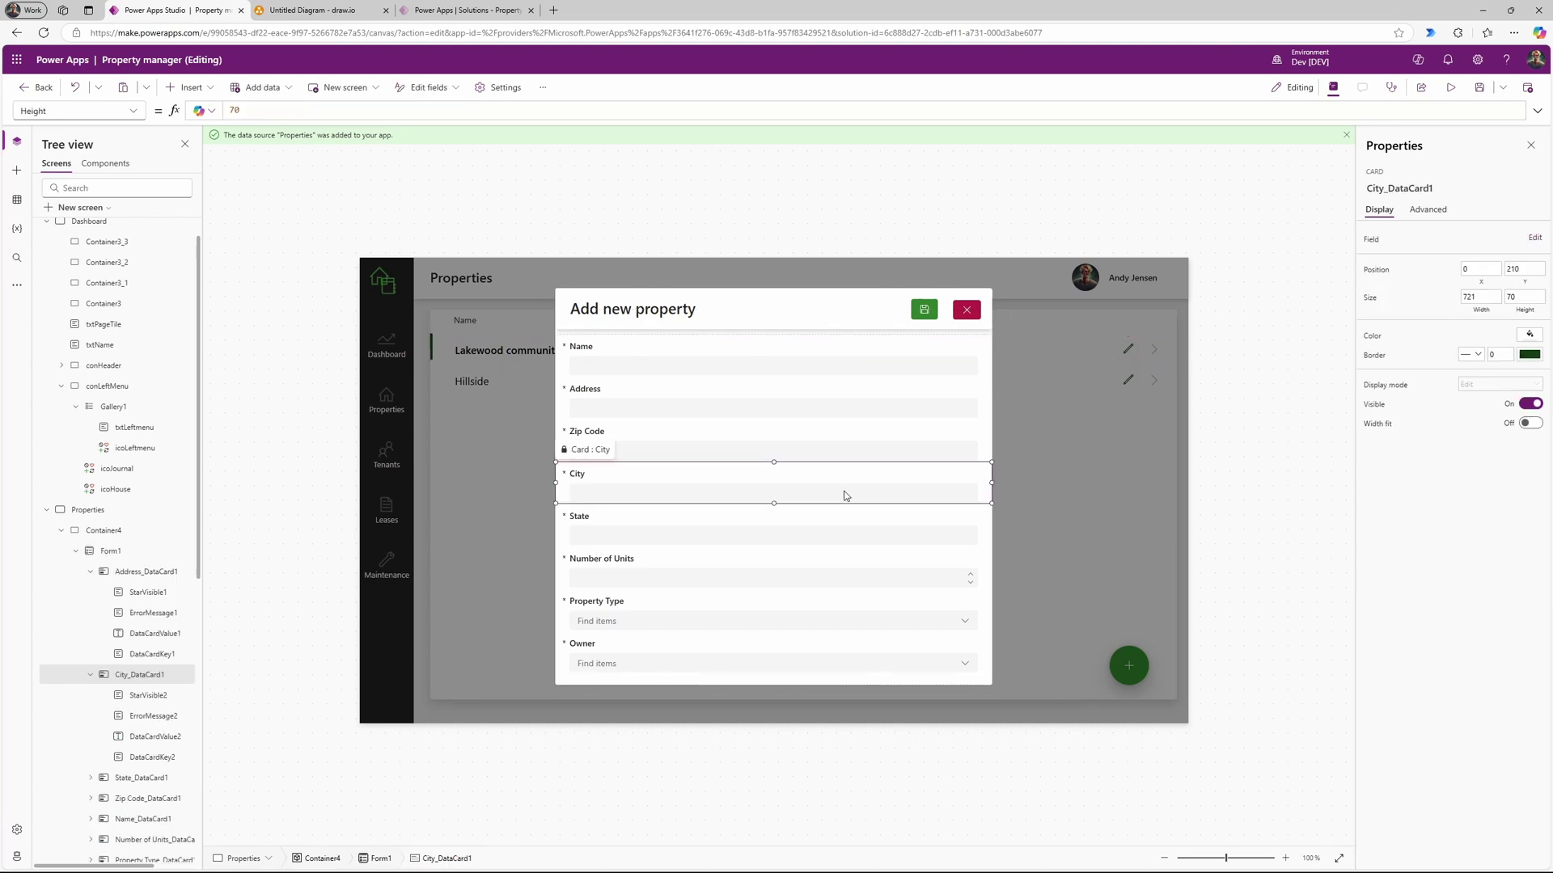
pyautogui.click(129, 551)
pyautogui.click(133, 111)
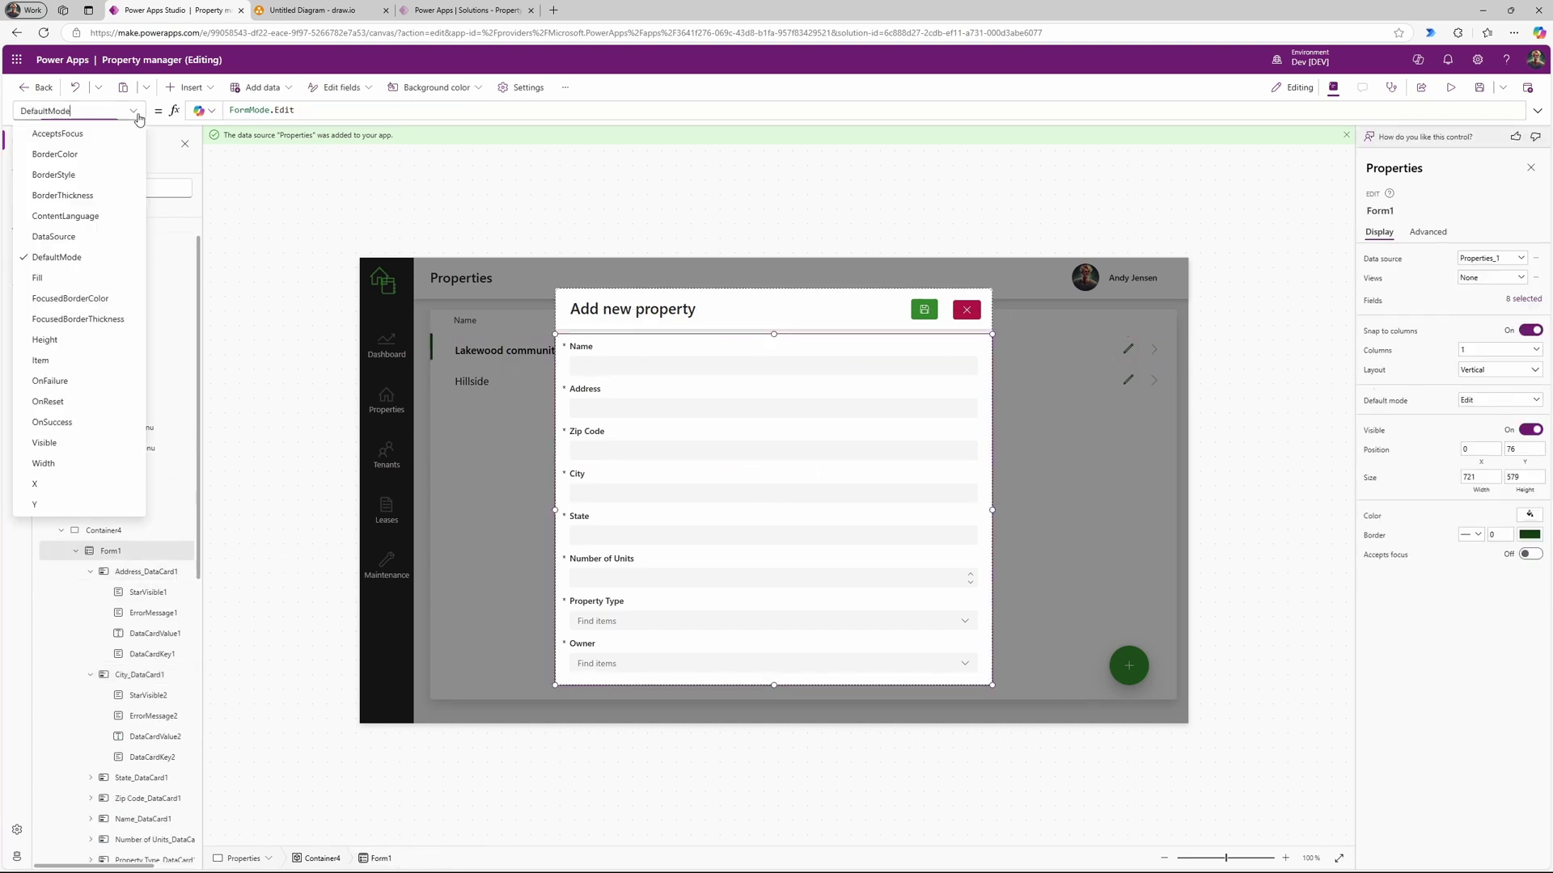
pyautogui.click(89, 236)
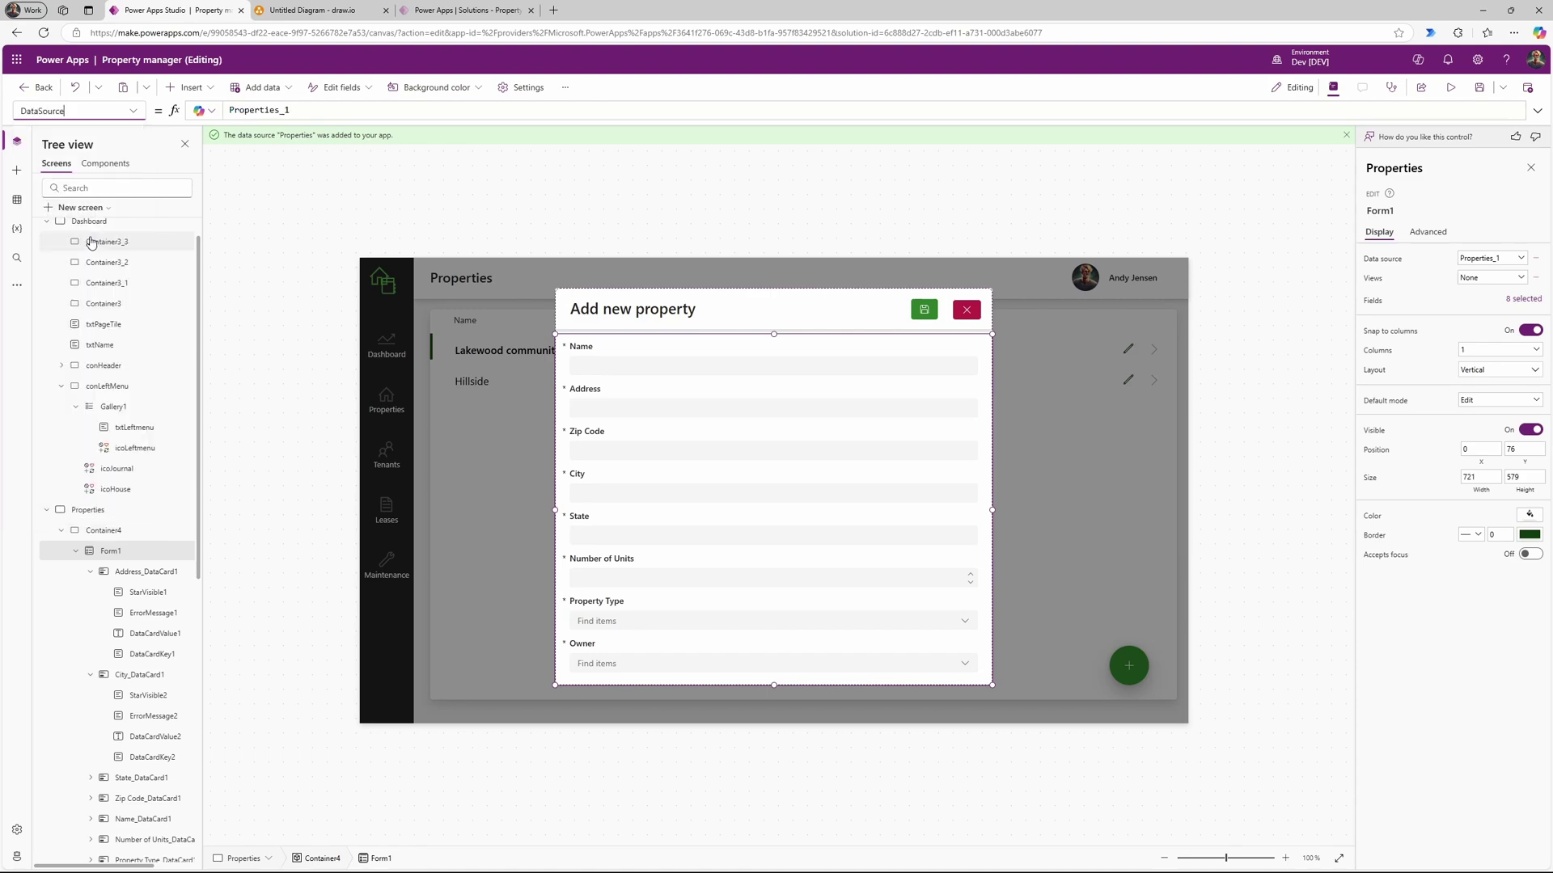
pyautogui.click(136, 112)
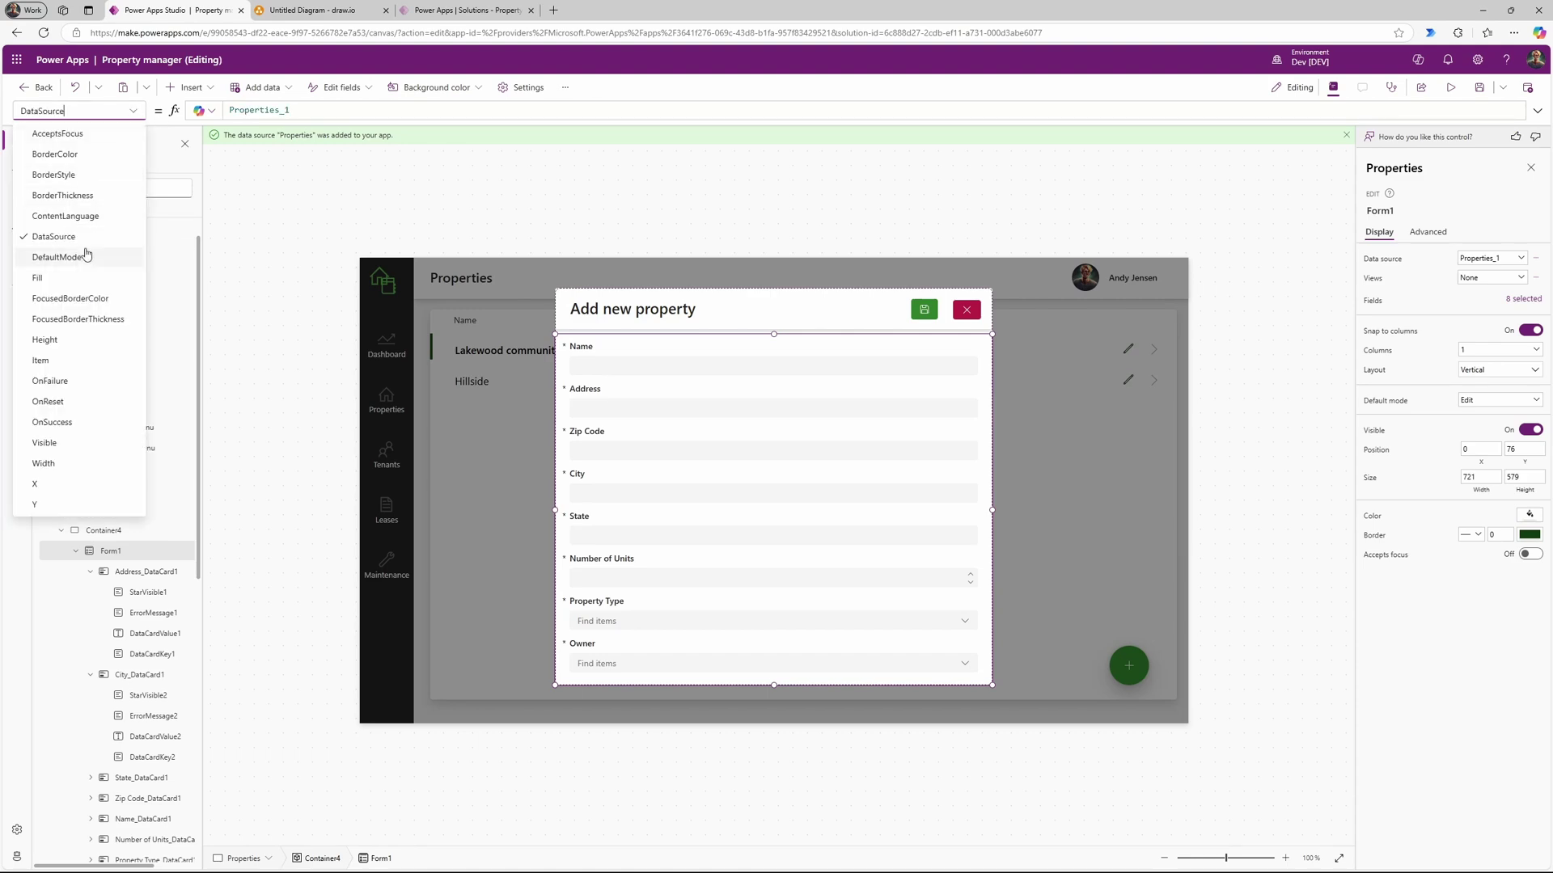
pyautogui.click(84, 360)
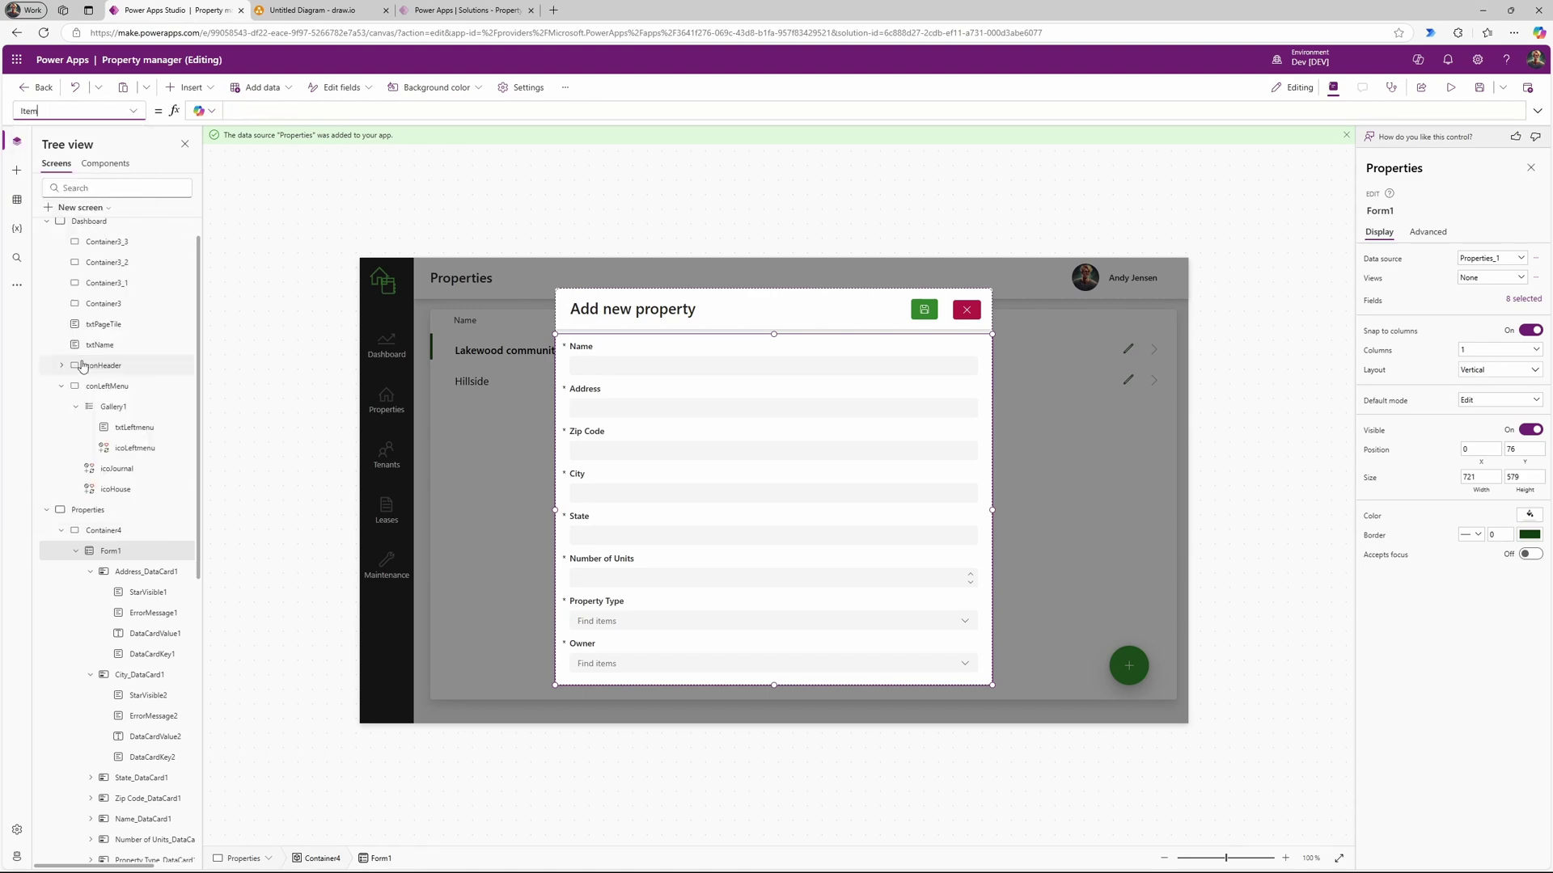
pyautogui.click(287, 107)
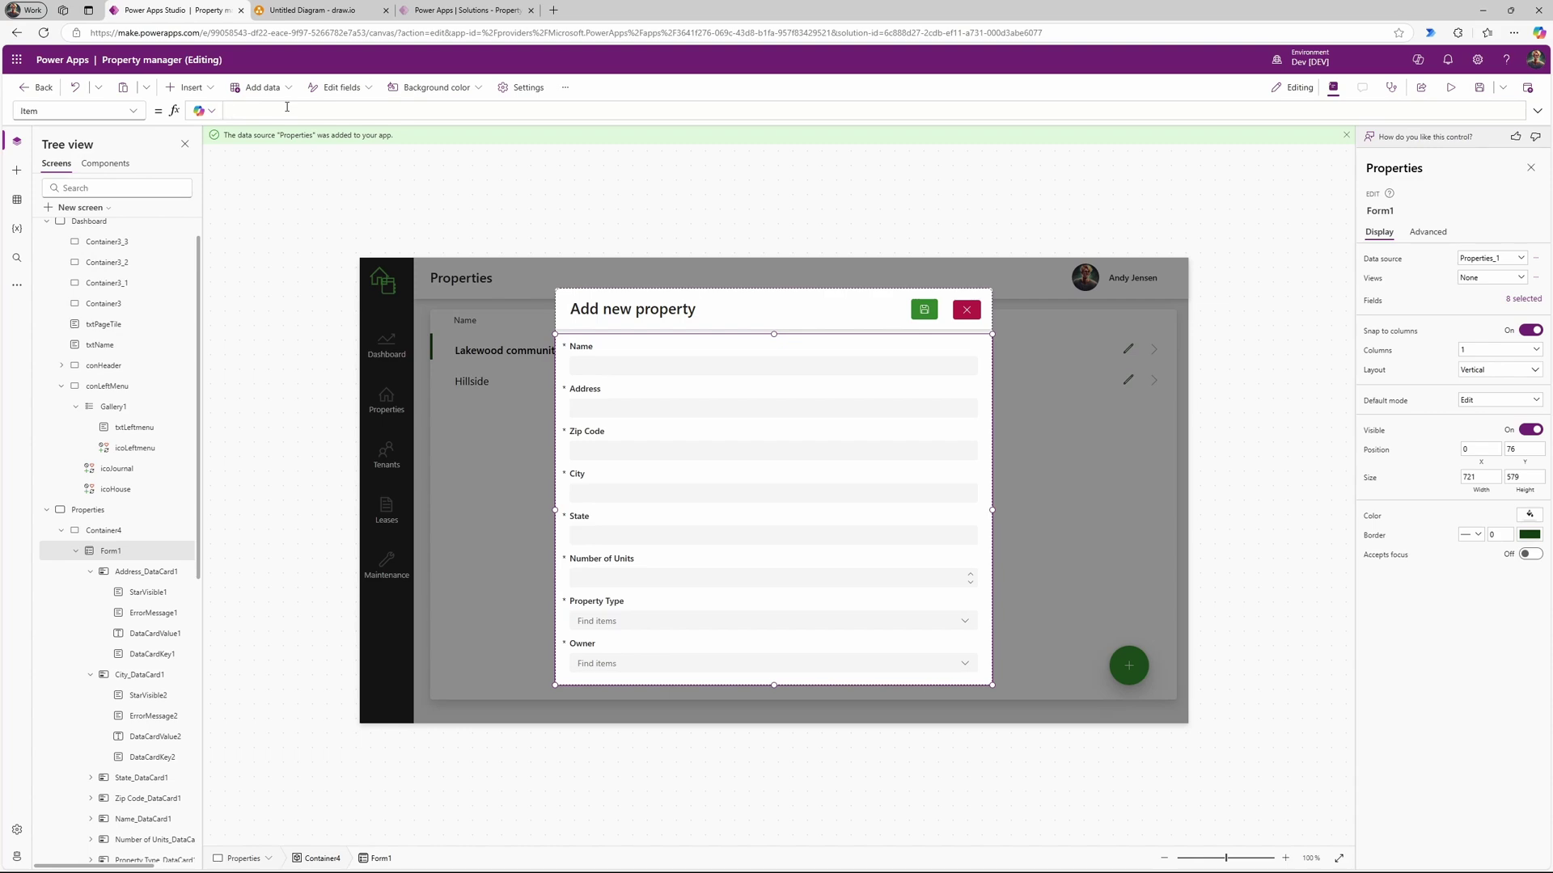
pyautogui.write('Gallery2')
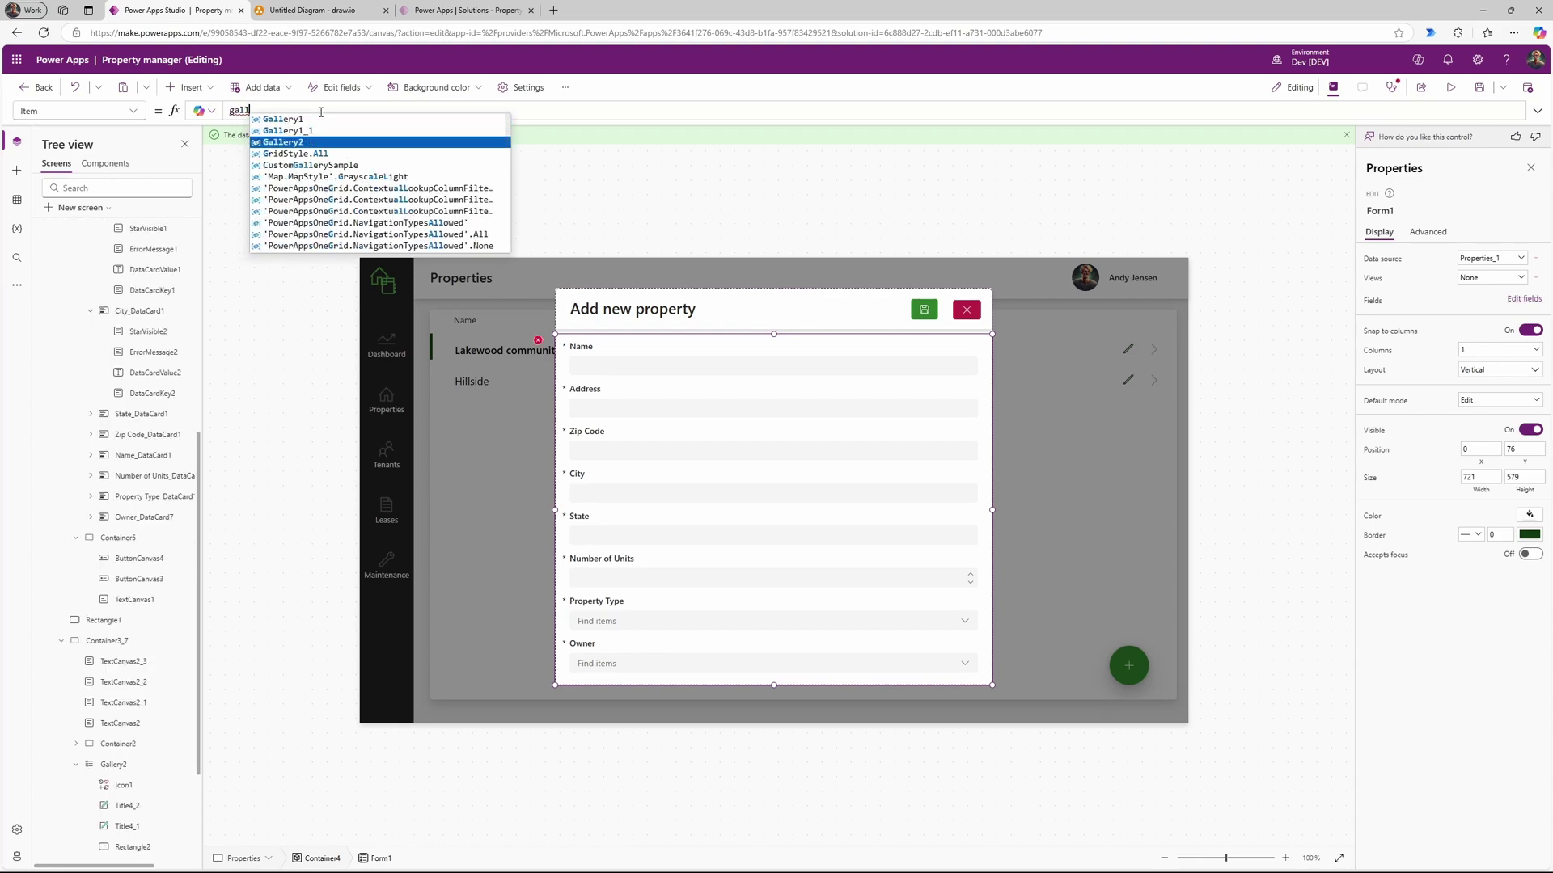
pyautogui.write('.Selected')
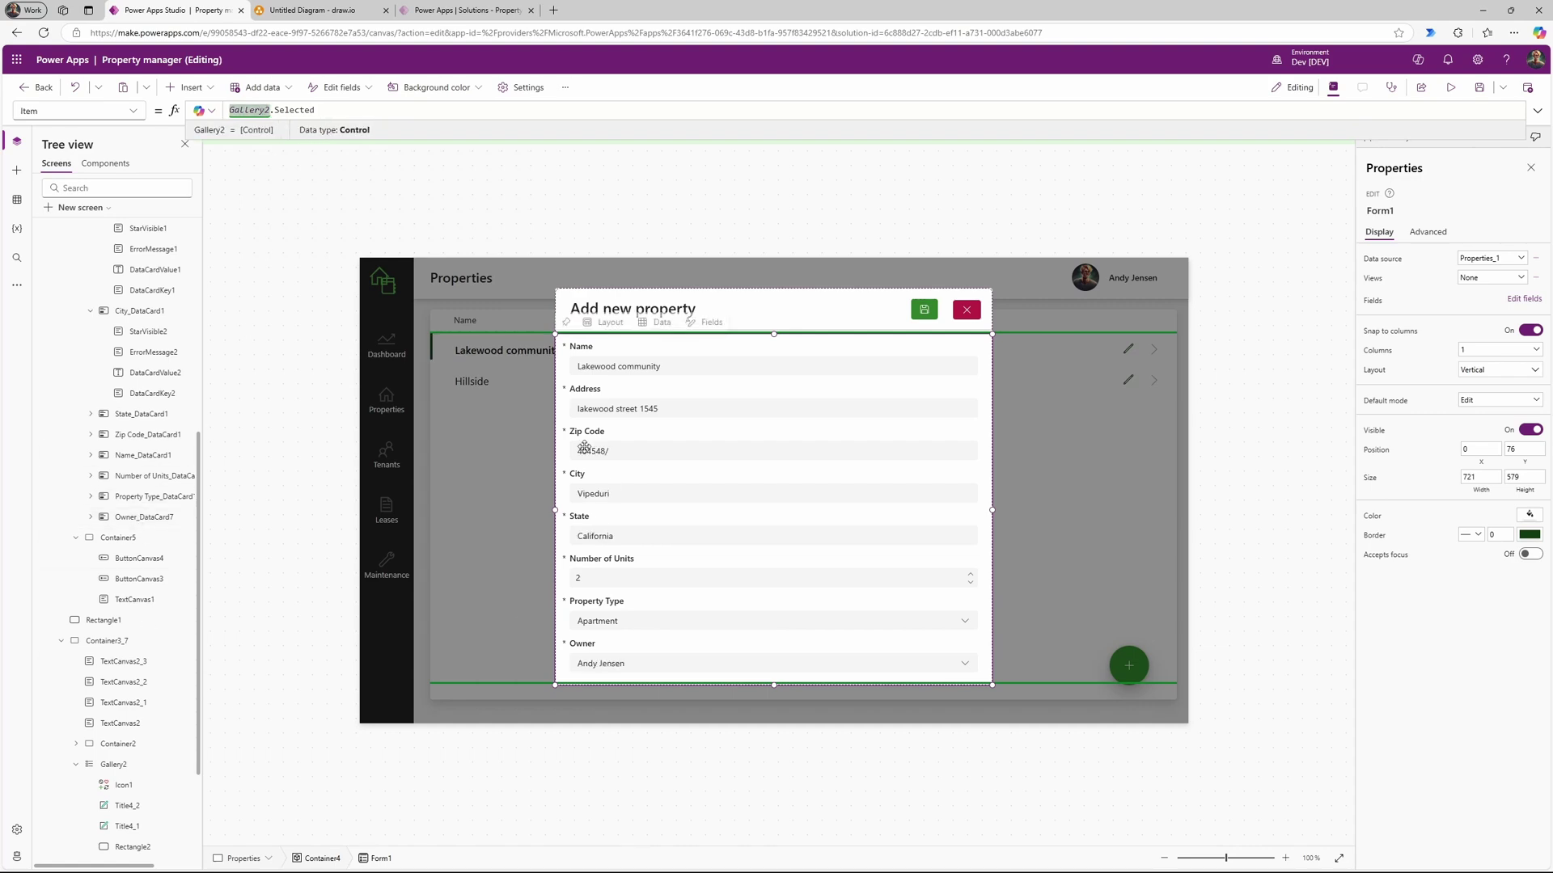
pyautogui.scroll(3, 105, 651)
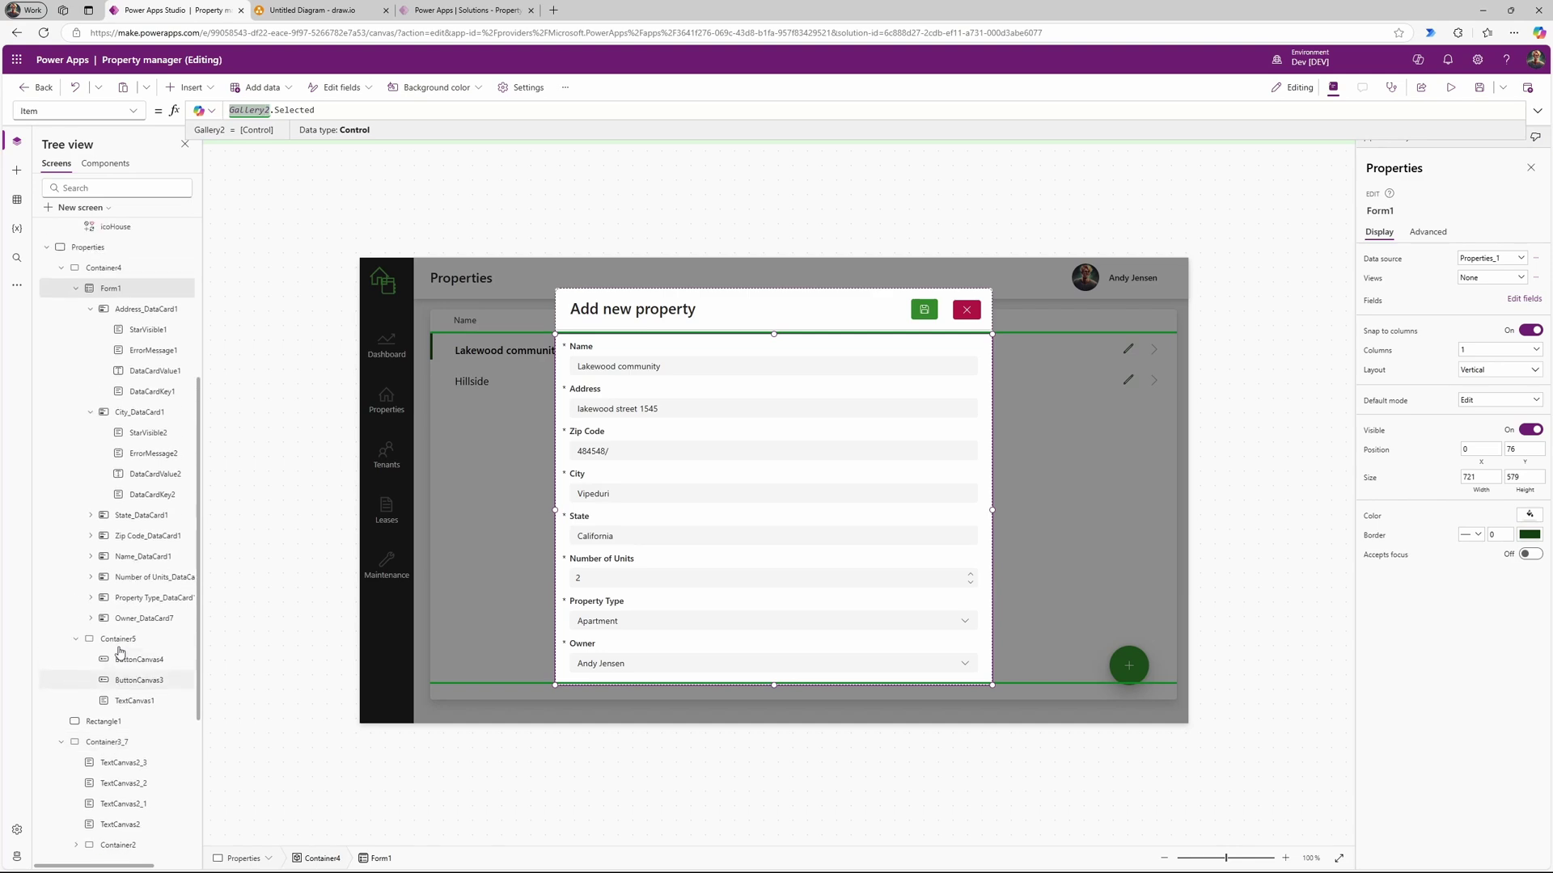
pyautogui.scroll(5, 172, 426)
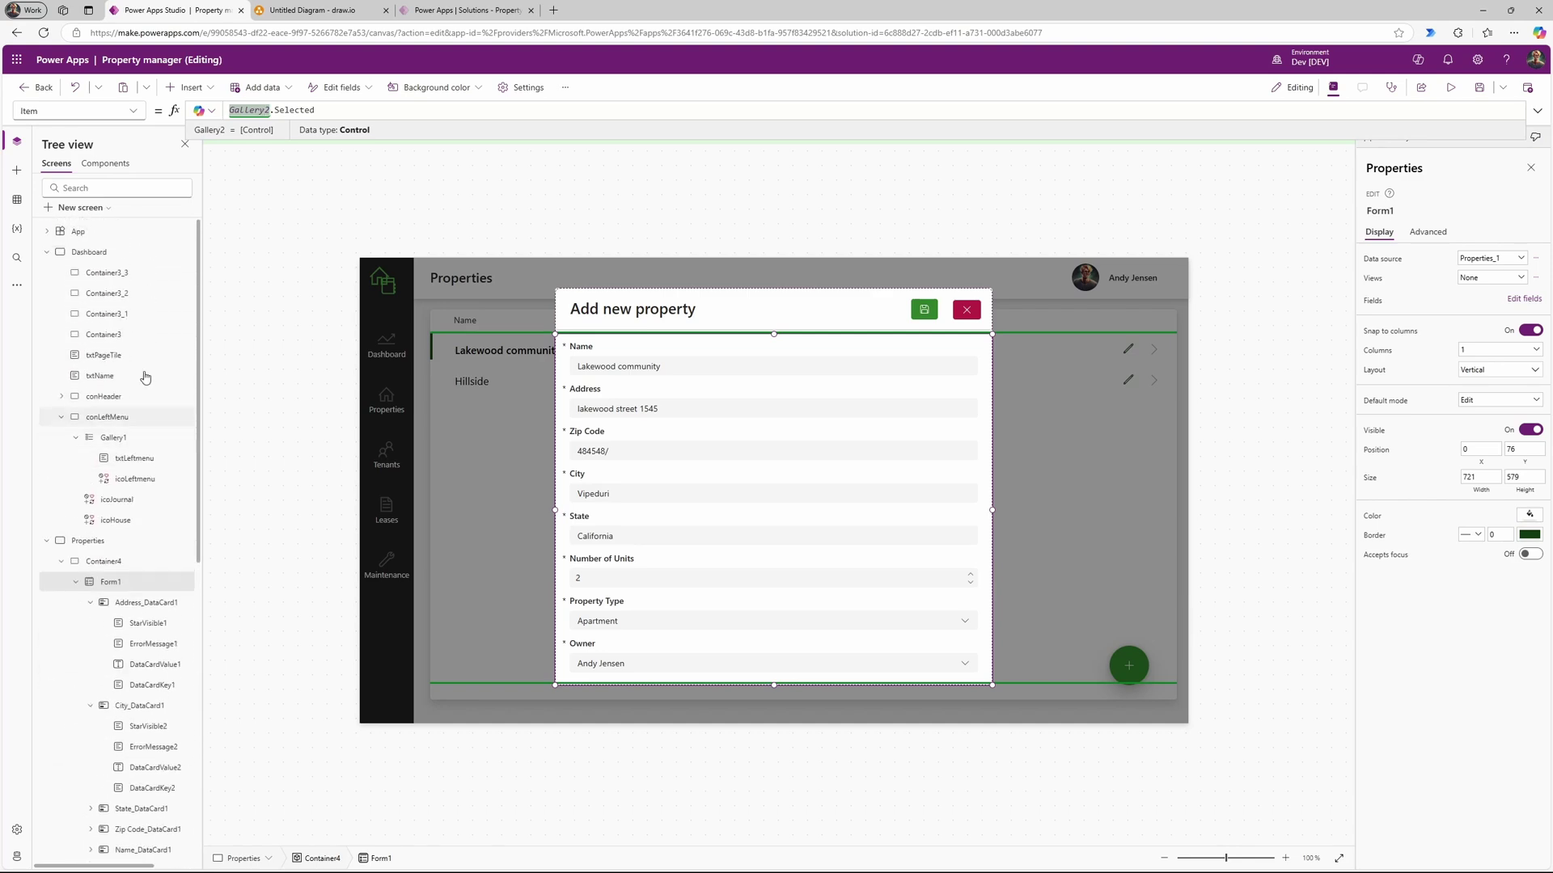
pyautogui.scroll(-10, 122, 485)
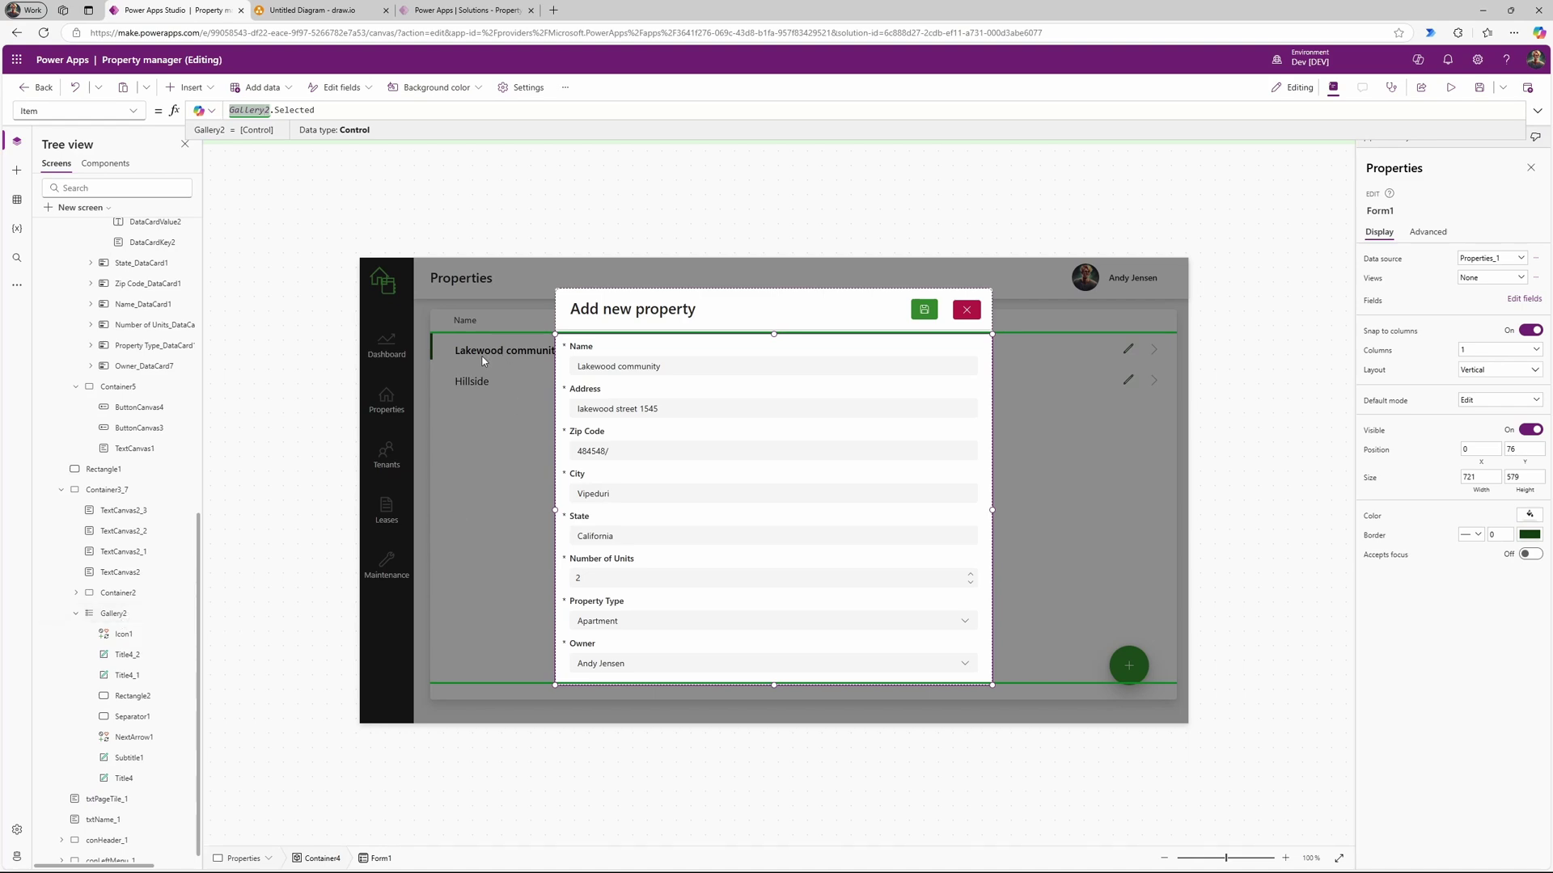
# Step: Preview the app, set the Lakewood community property's number of units to 4 in the modal and save it
pyautogui.moveTo(690, 414)
pyautogui.click(1456, 87)
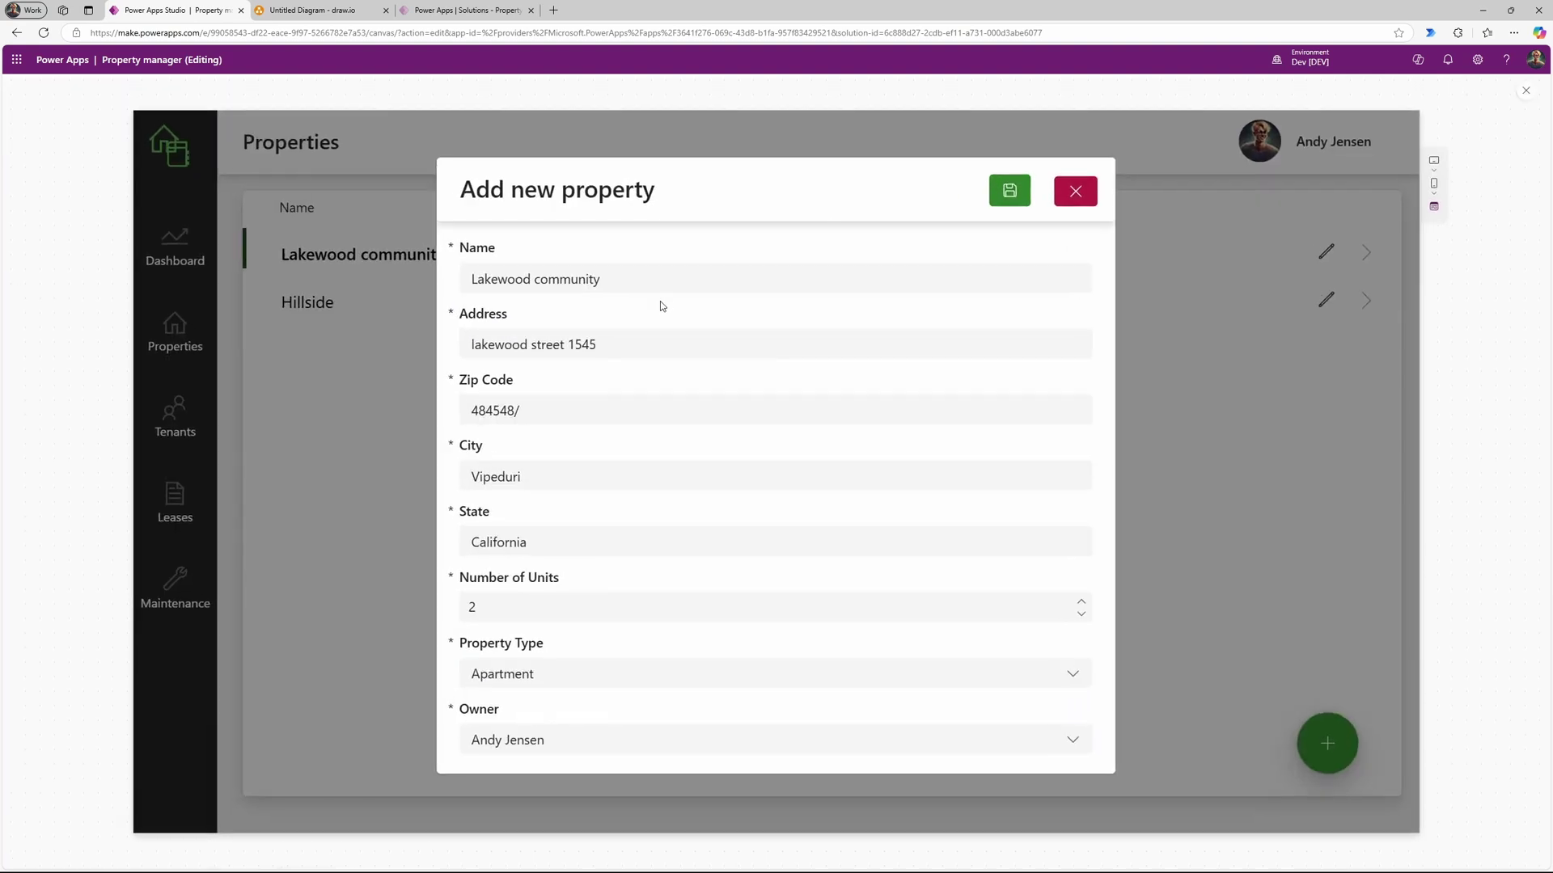
pyautogui.click(512, 596)
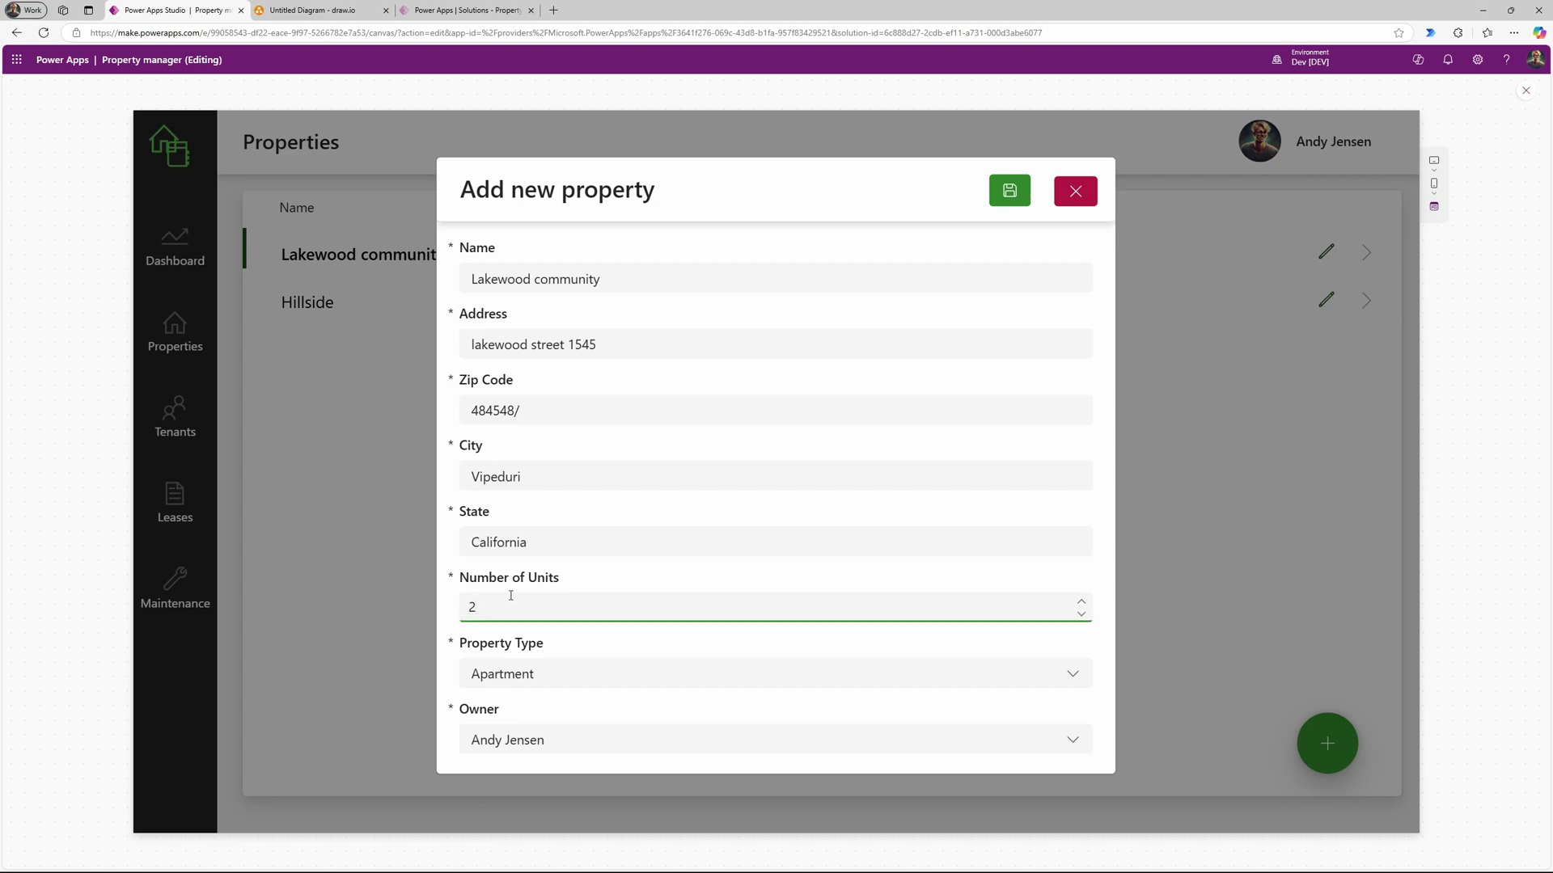
pyautogui.press('BackSpace')
pyautogui.write('5')
pyautogui.press('BackSpace')
pyautogui.write('4')
pyautogui.click(1009, 194)
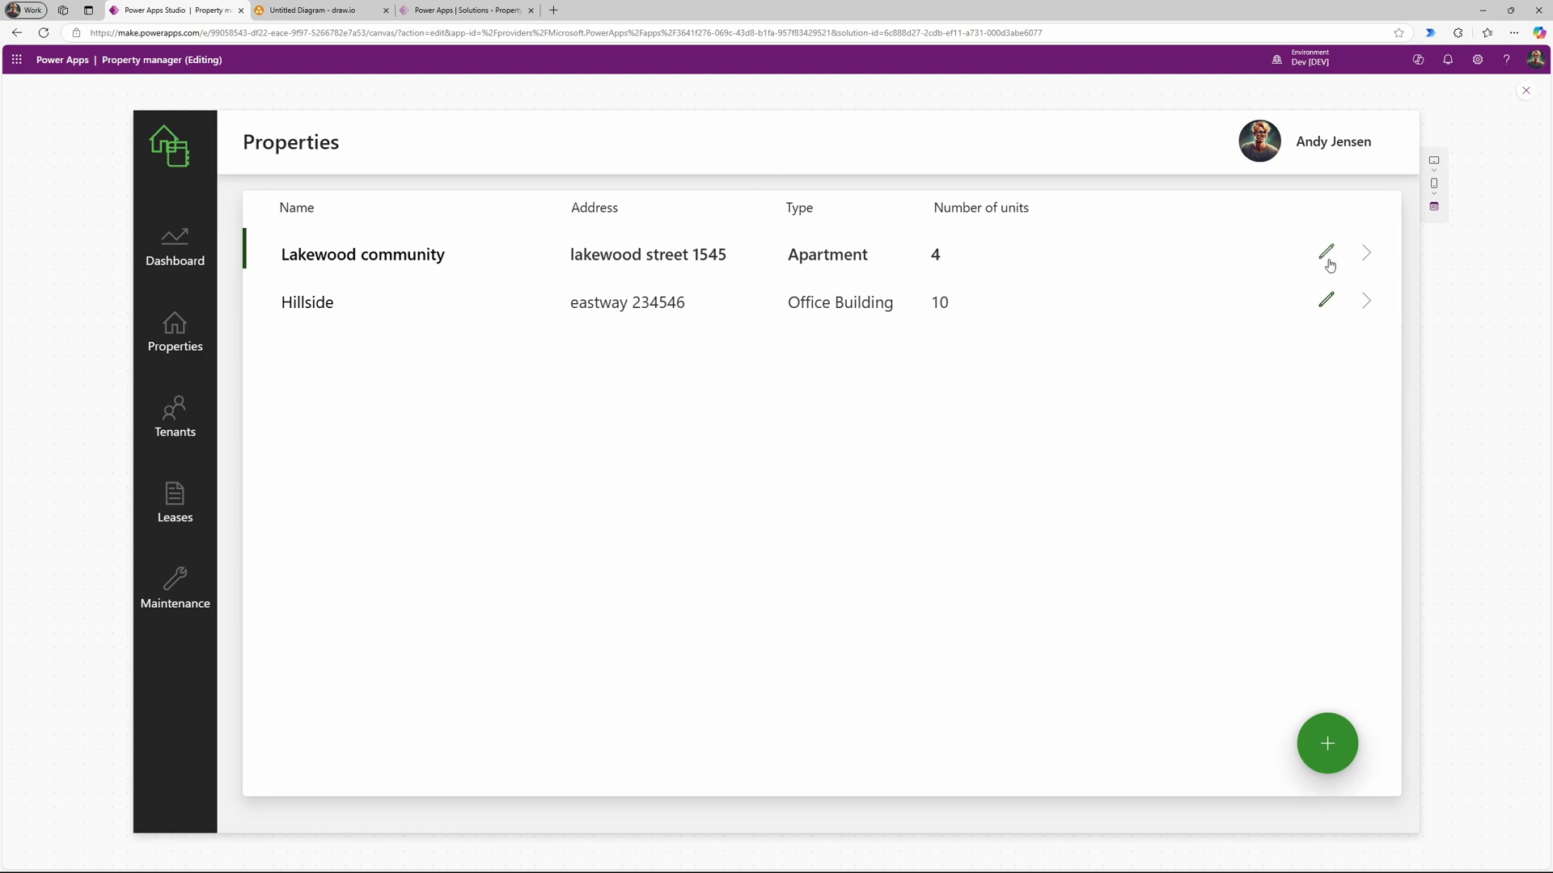
# Step: Open the Hillside property for editing, set its number of units to 2 and save it
pyautogui.click(1325, 301)
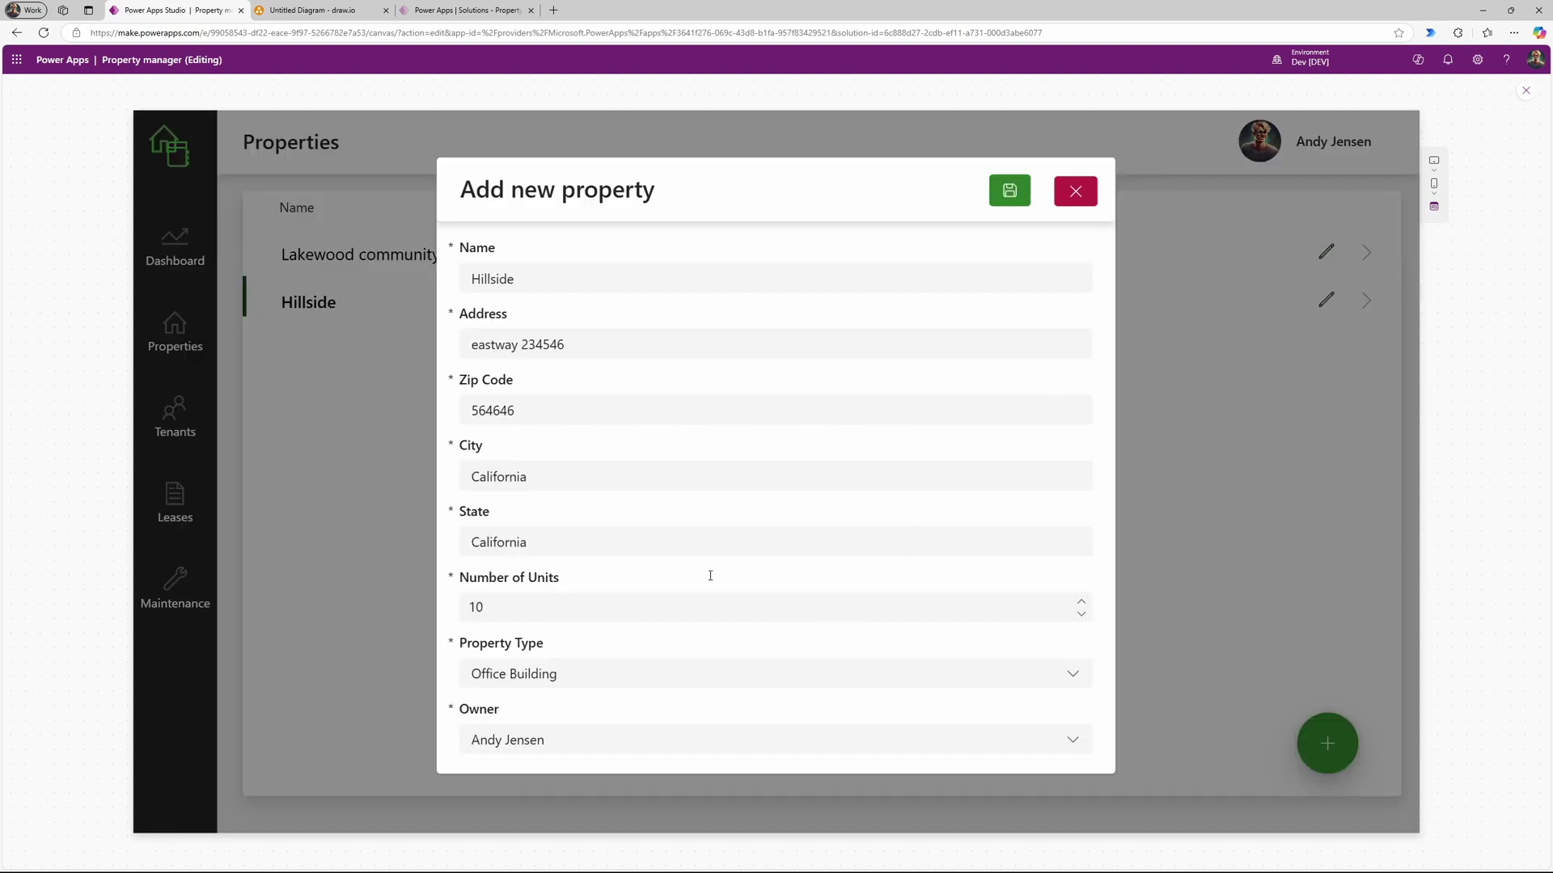
pyautogui.click(489, 614)
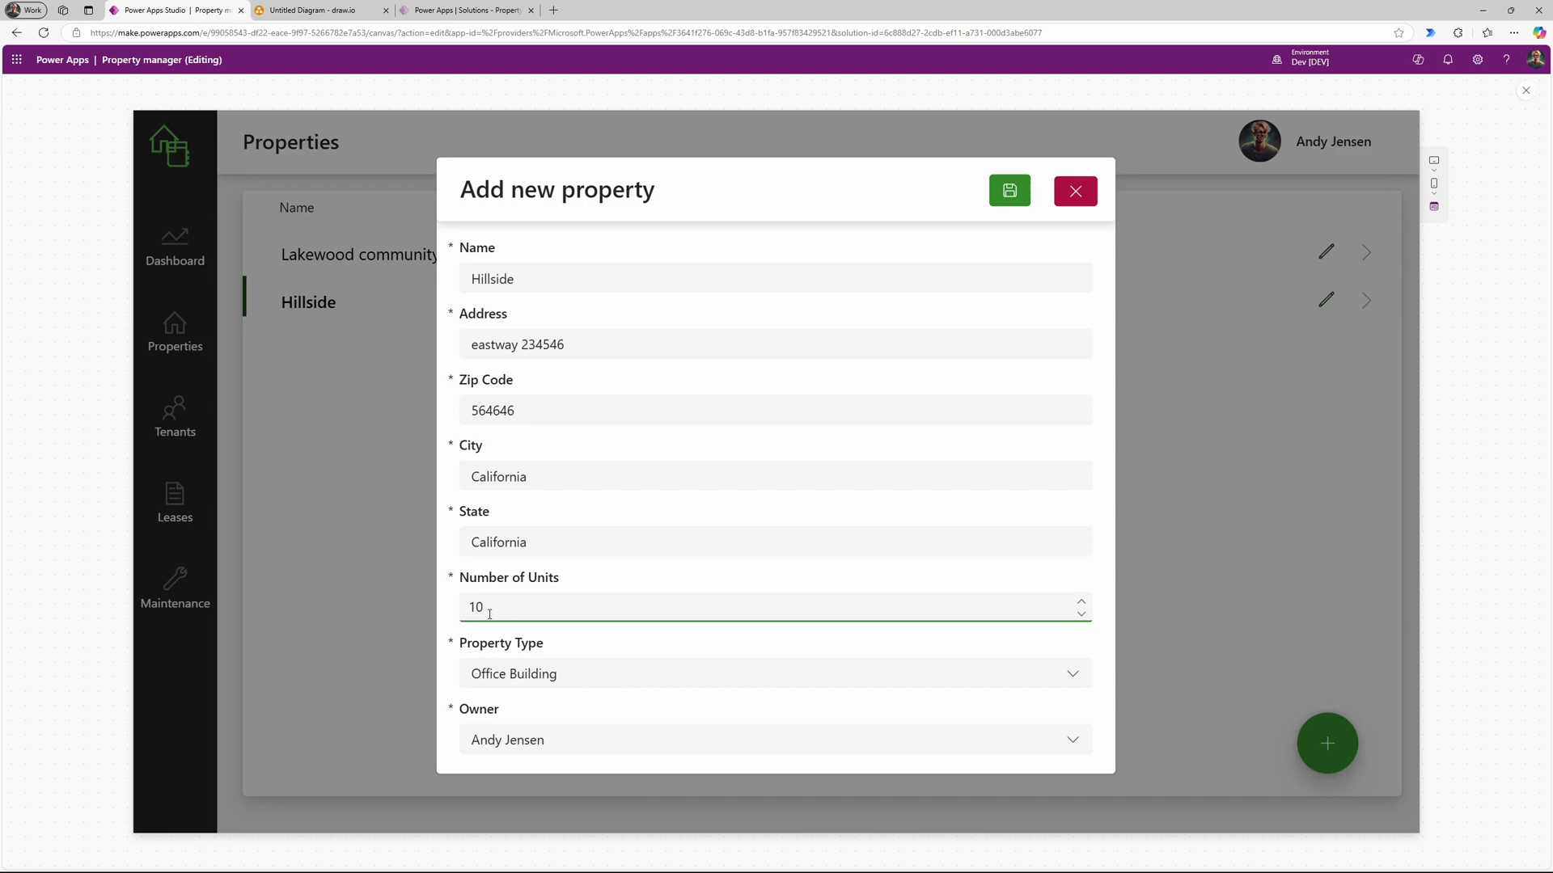
pyautogui.press('BackSpace')
pyautogui.press('BackSpace')
pyautogui.write('2')
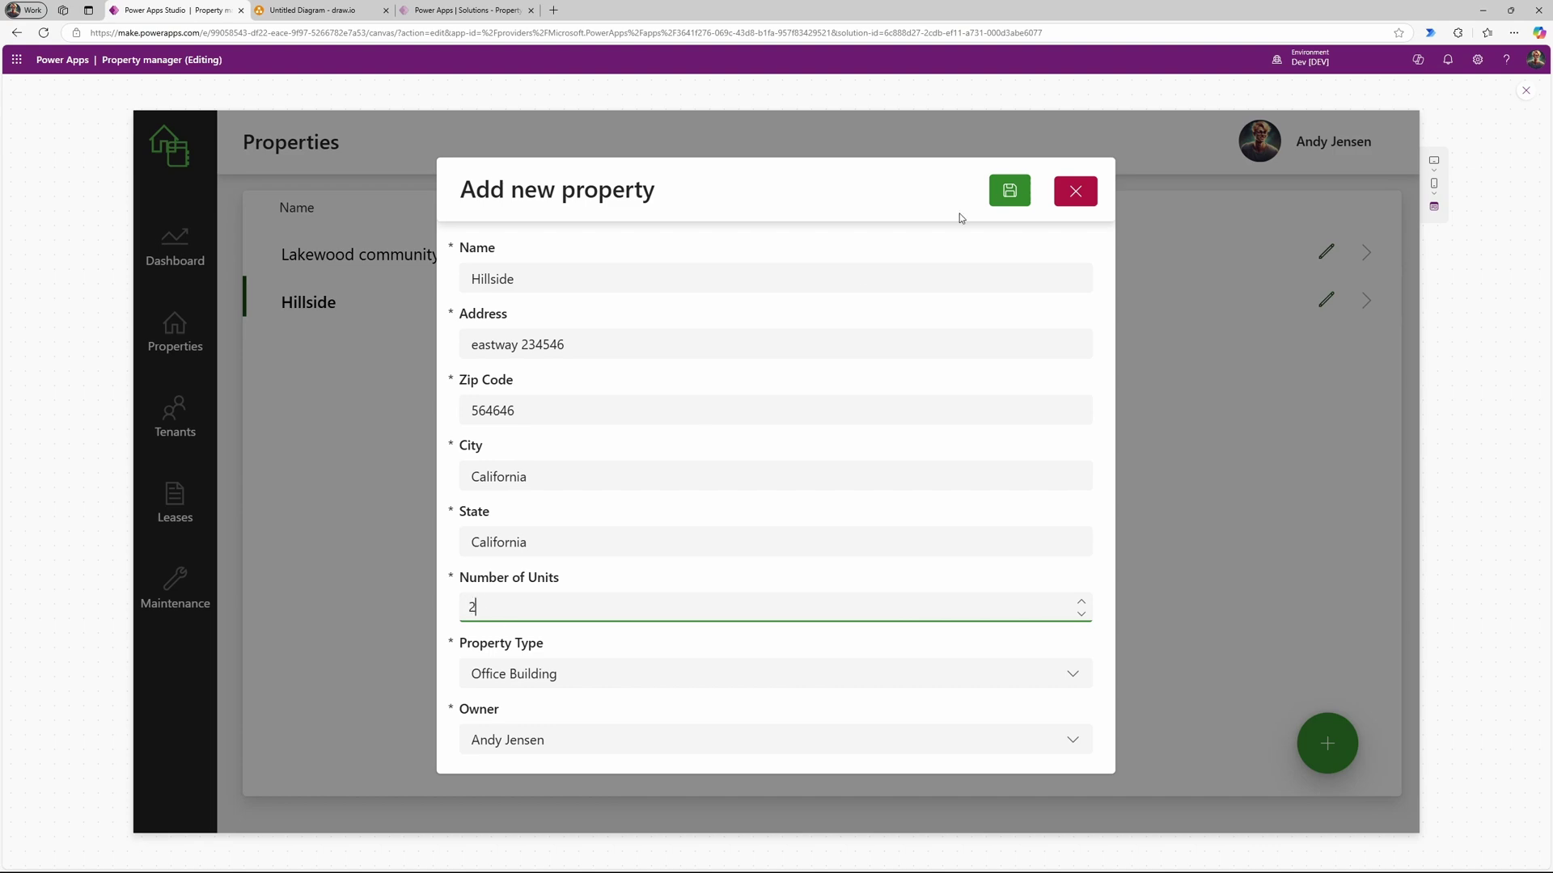
pyautogui.click(1009, 192)
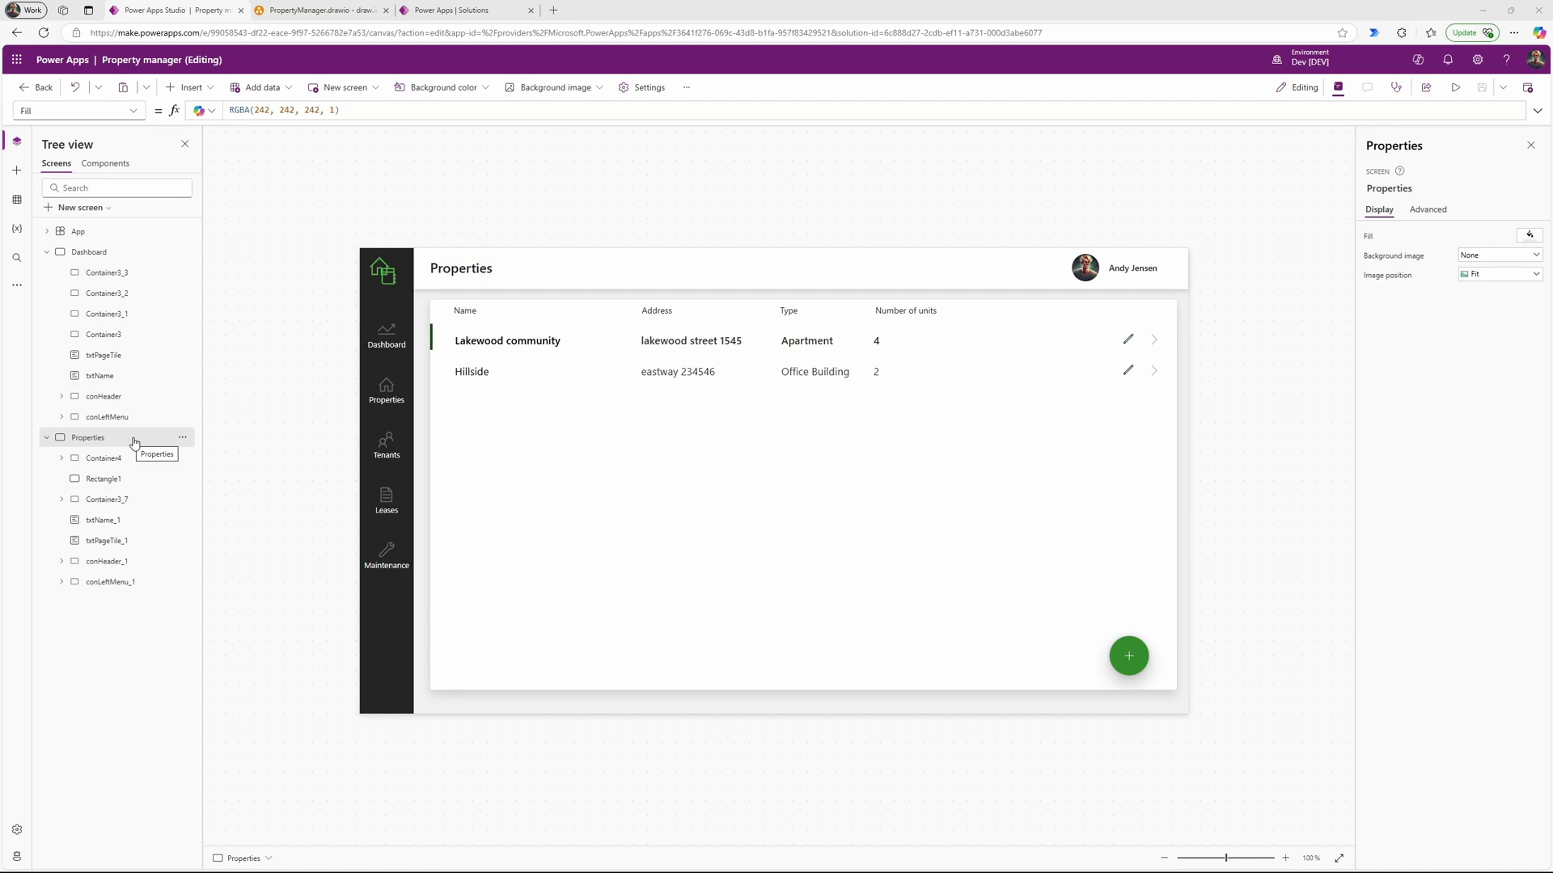
# Step: Duplicate the Properties screen and test opening and closing the new-property modal on the copy
pyautogui.click(182, 437)
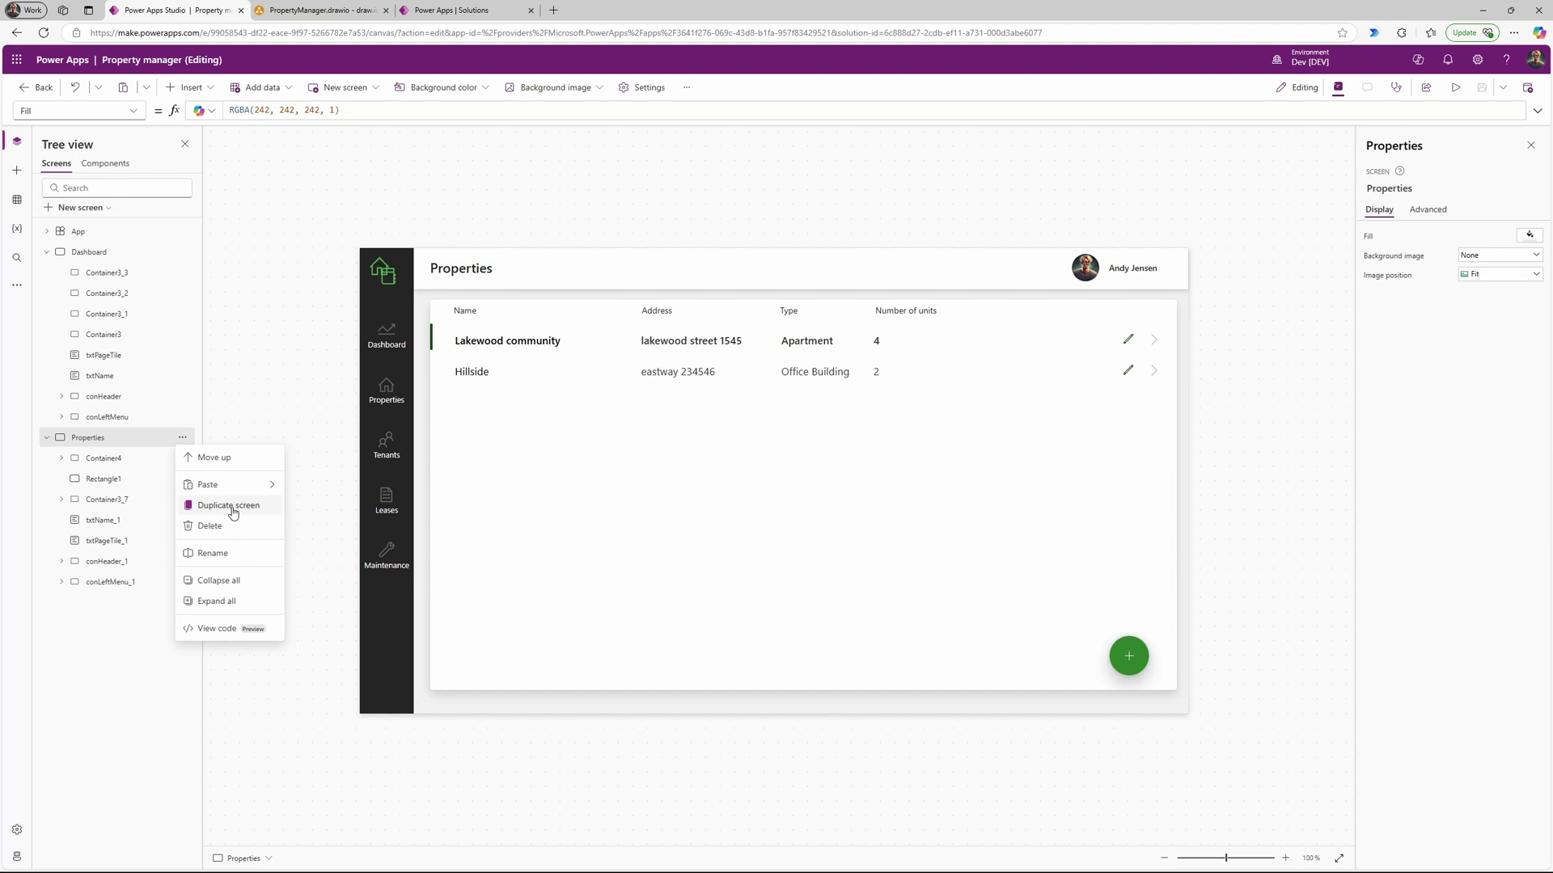
pyautogui.click(229, 506)
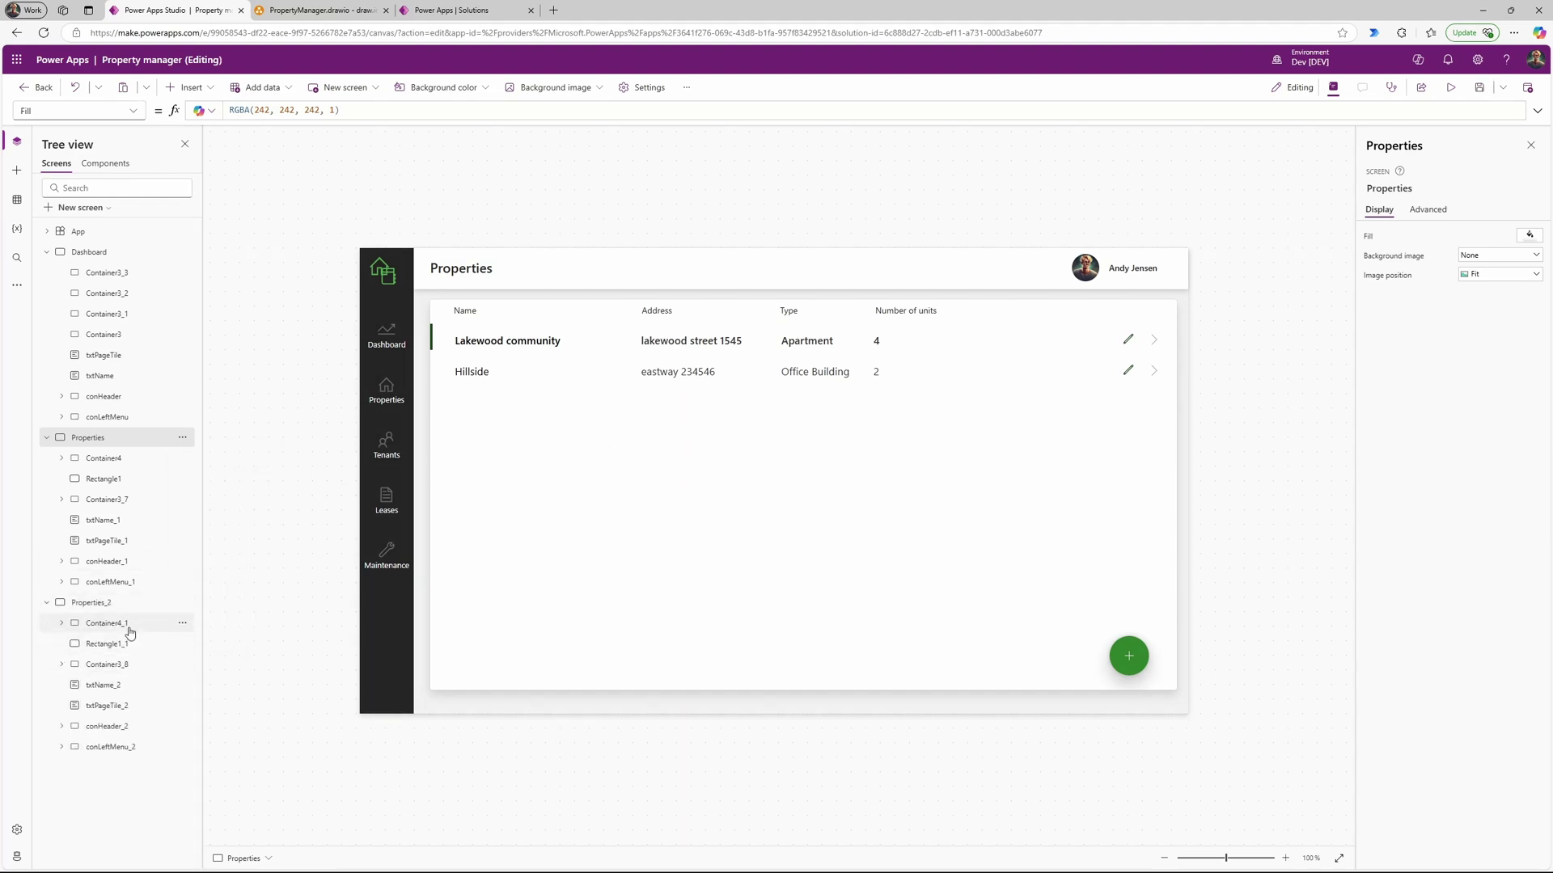
pyautogui.click(95, 605)
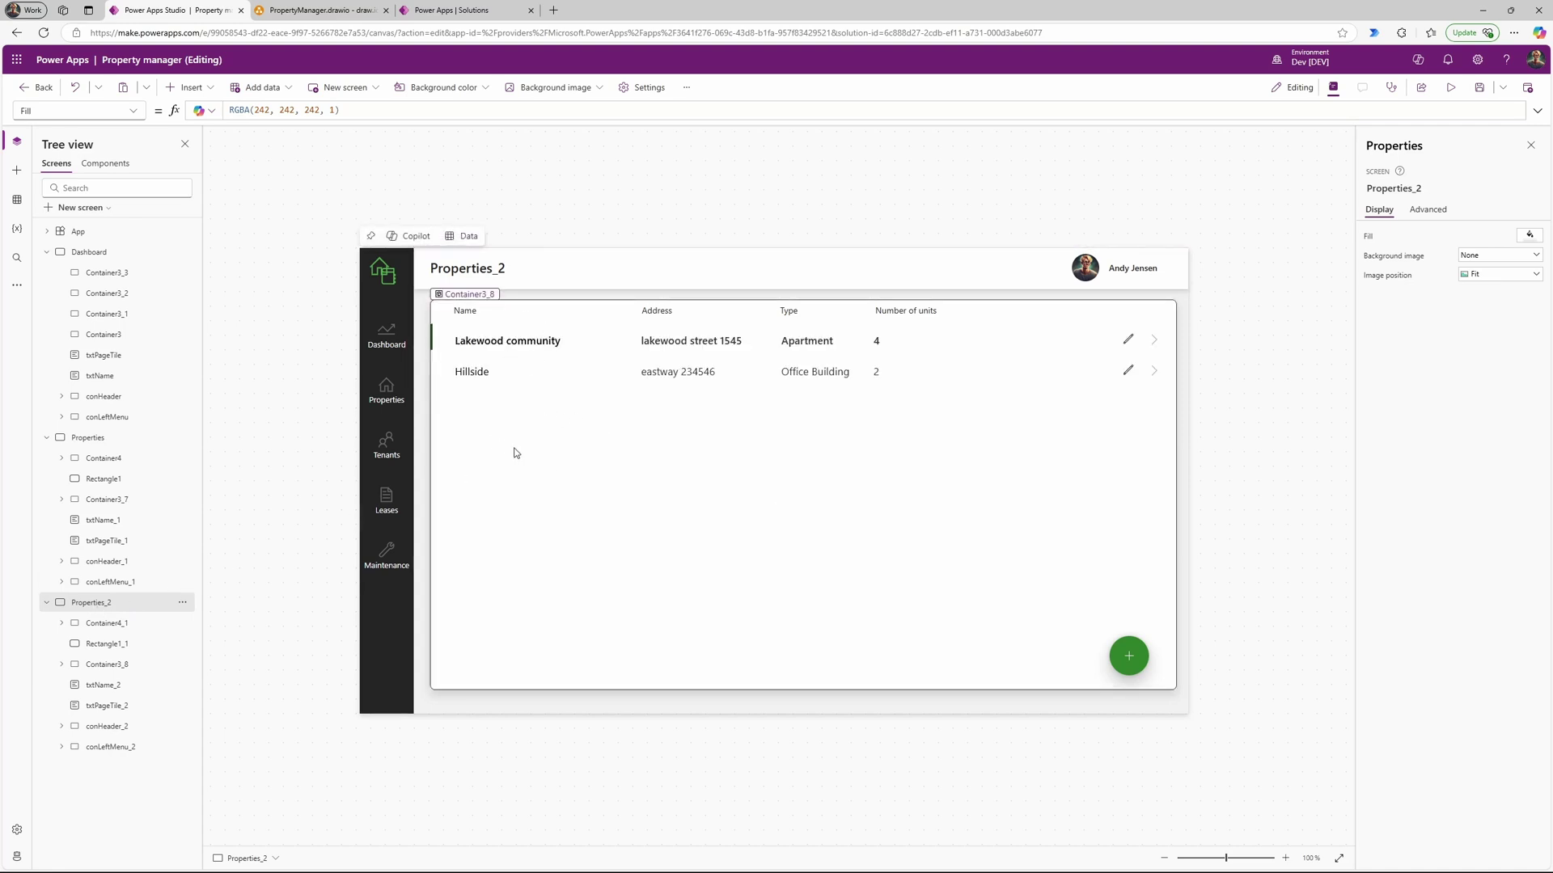
pyautogui.keyDown('alt'); pyautogui.click(1129, 656); pyautogui.keyUp('alt')
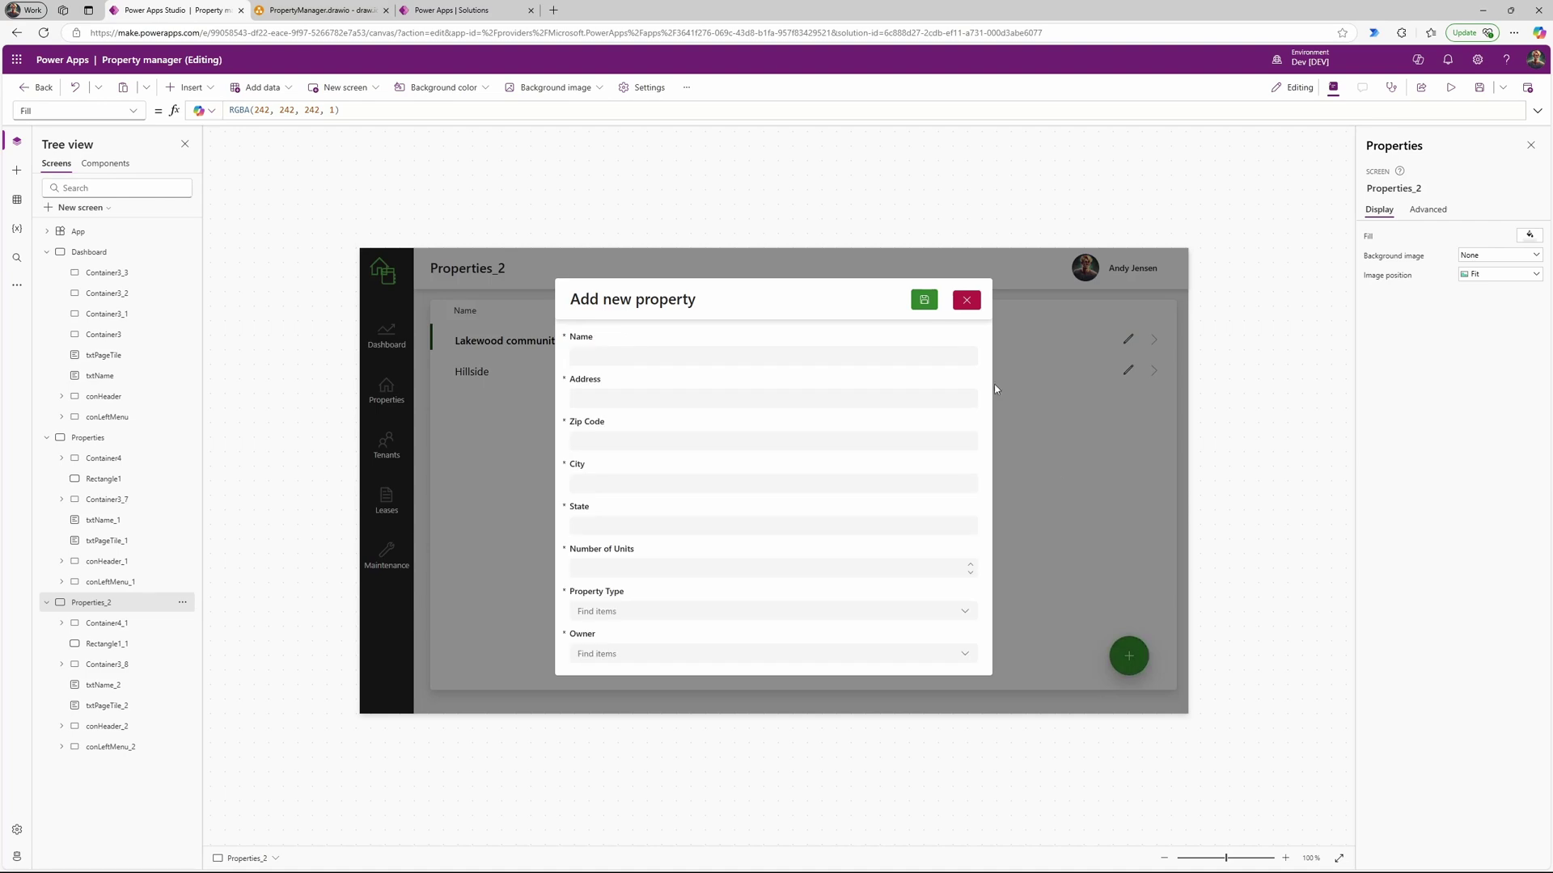
pyautogui.keyDown('alt'); pyautogui.click(966, 301); pyautogui.keyUp('alt')
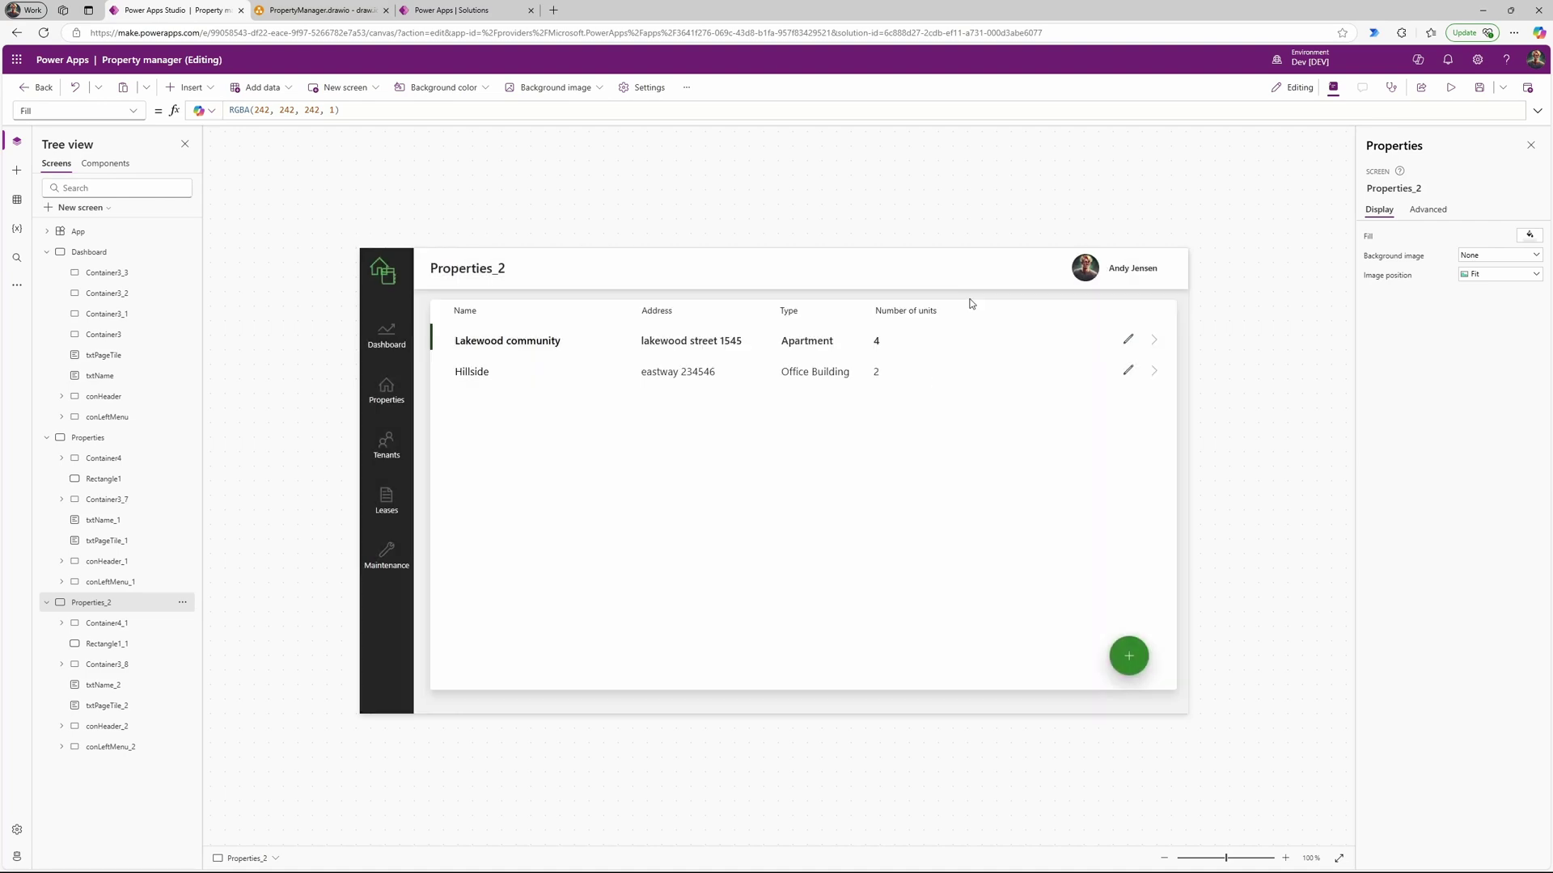
# Step: Rename the duplicated Properties screen as Tenants
pyautogui.click(183, 603)
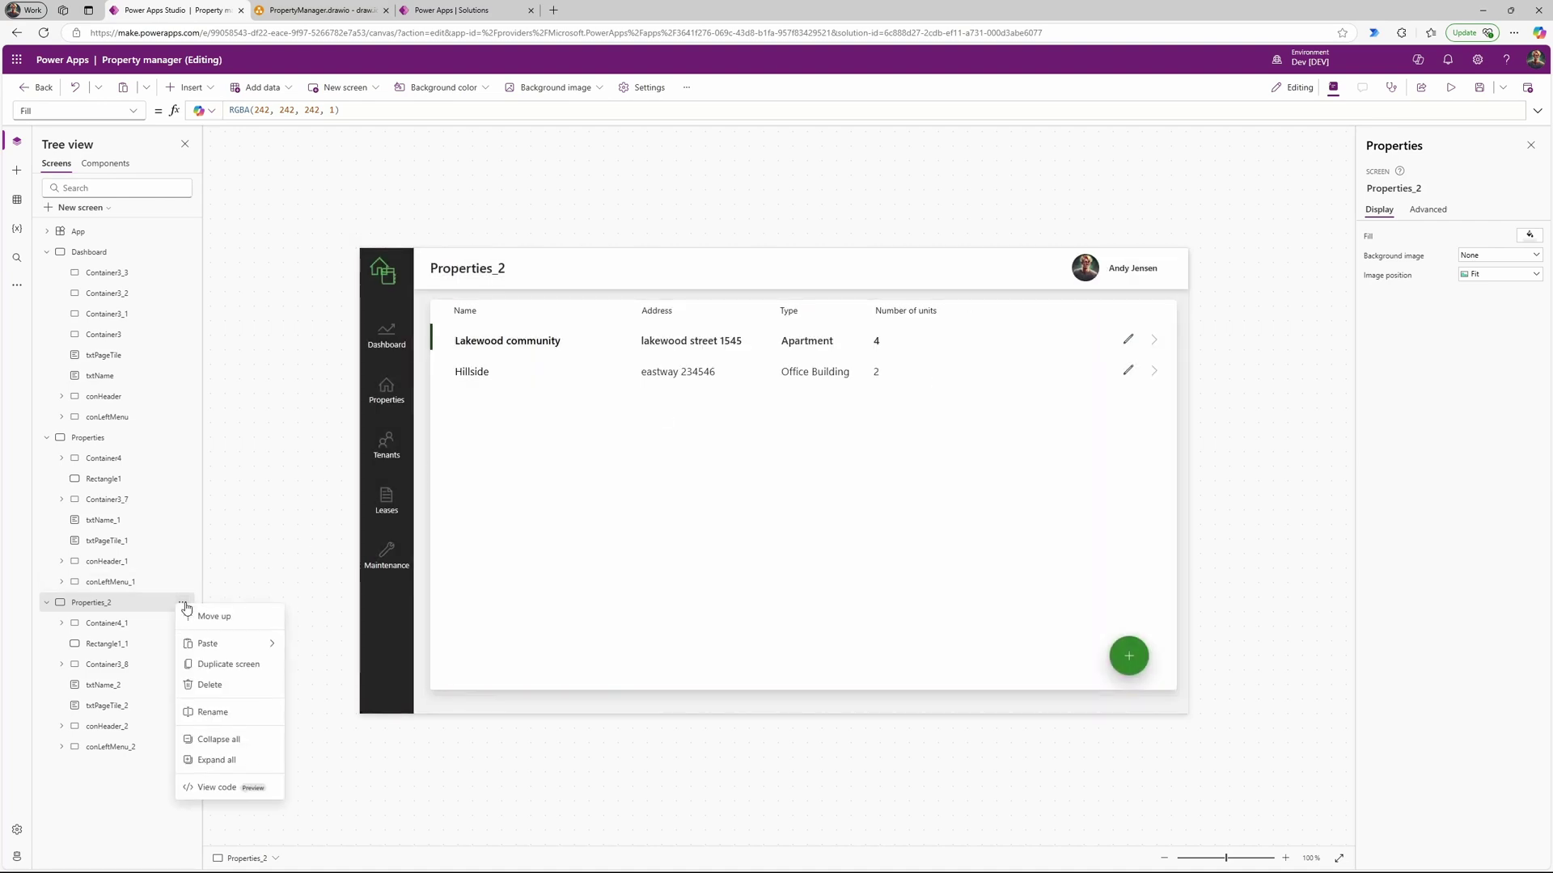
pyautogui.click(225, 719)
pyautogui.write('Tenants')
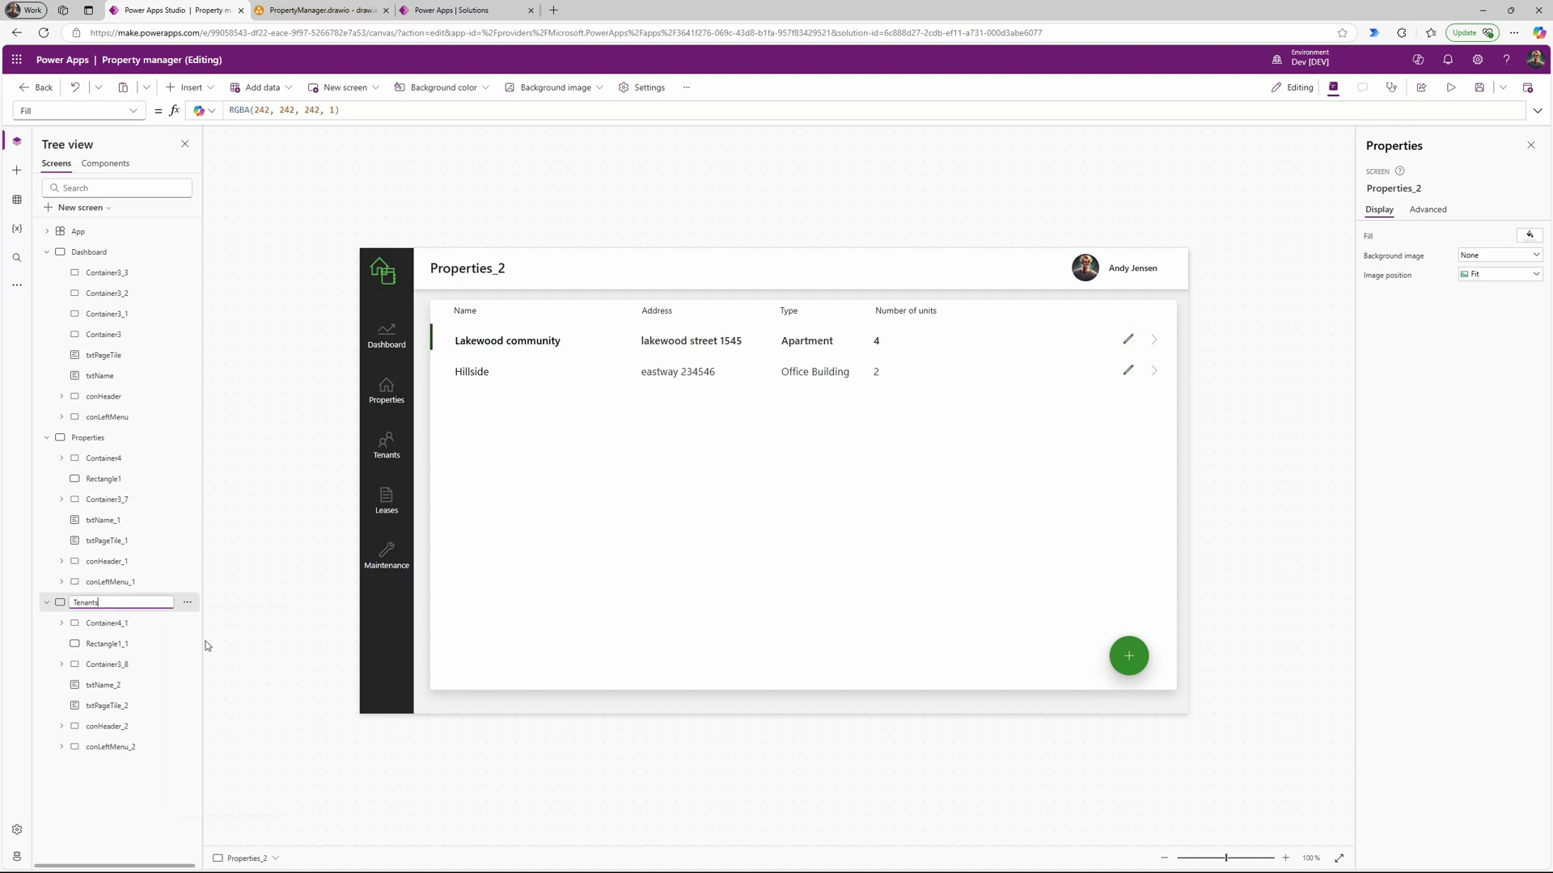
pyautogui.press('Return')
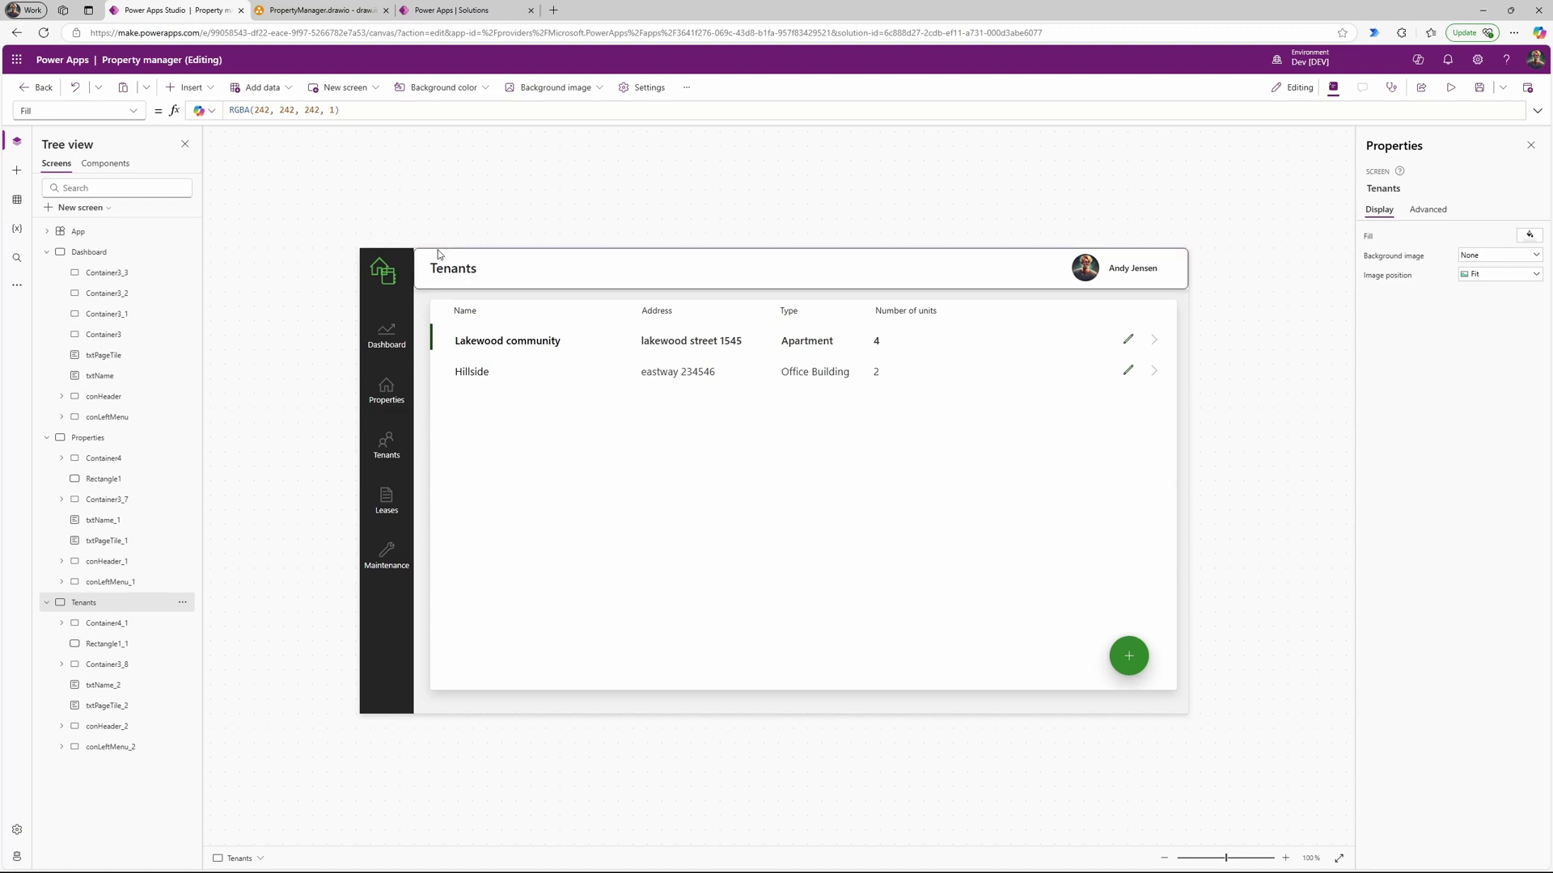
# Step: Add screen: 'Tenants' to the Tenants record of the varLeftMenu table in the App object's Formulas property
pyautogui.keyDown('alt'); pyautogui.click(388, 395); pyautogui.keyUp('alt')
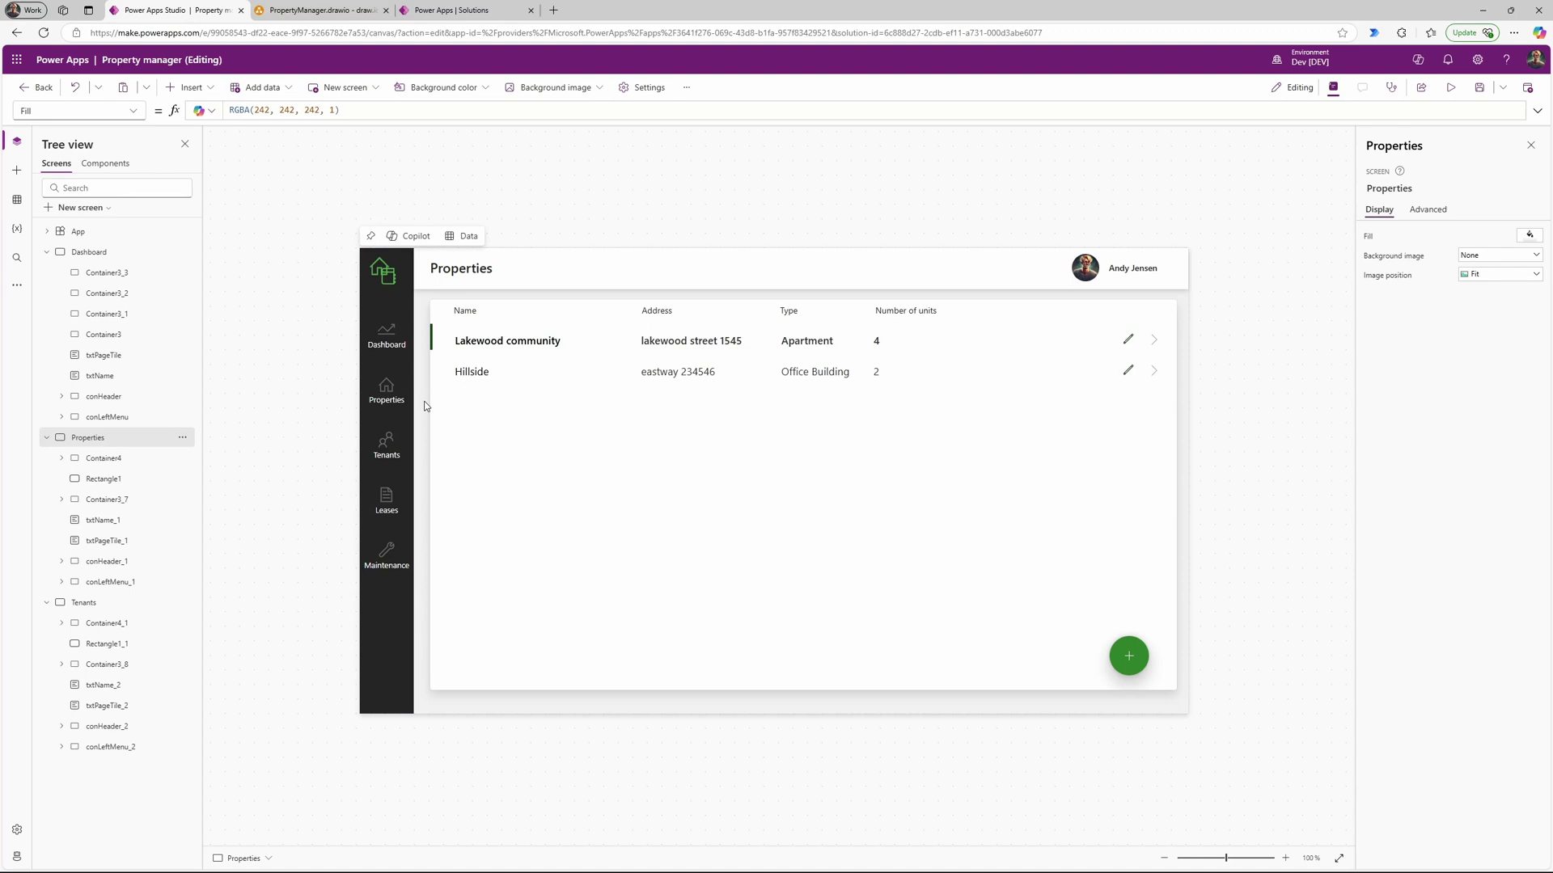
pyautogui.click(115, 235)
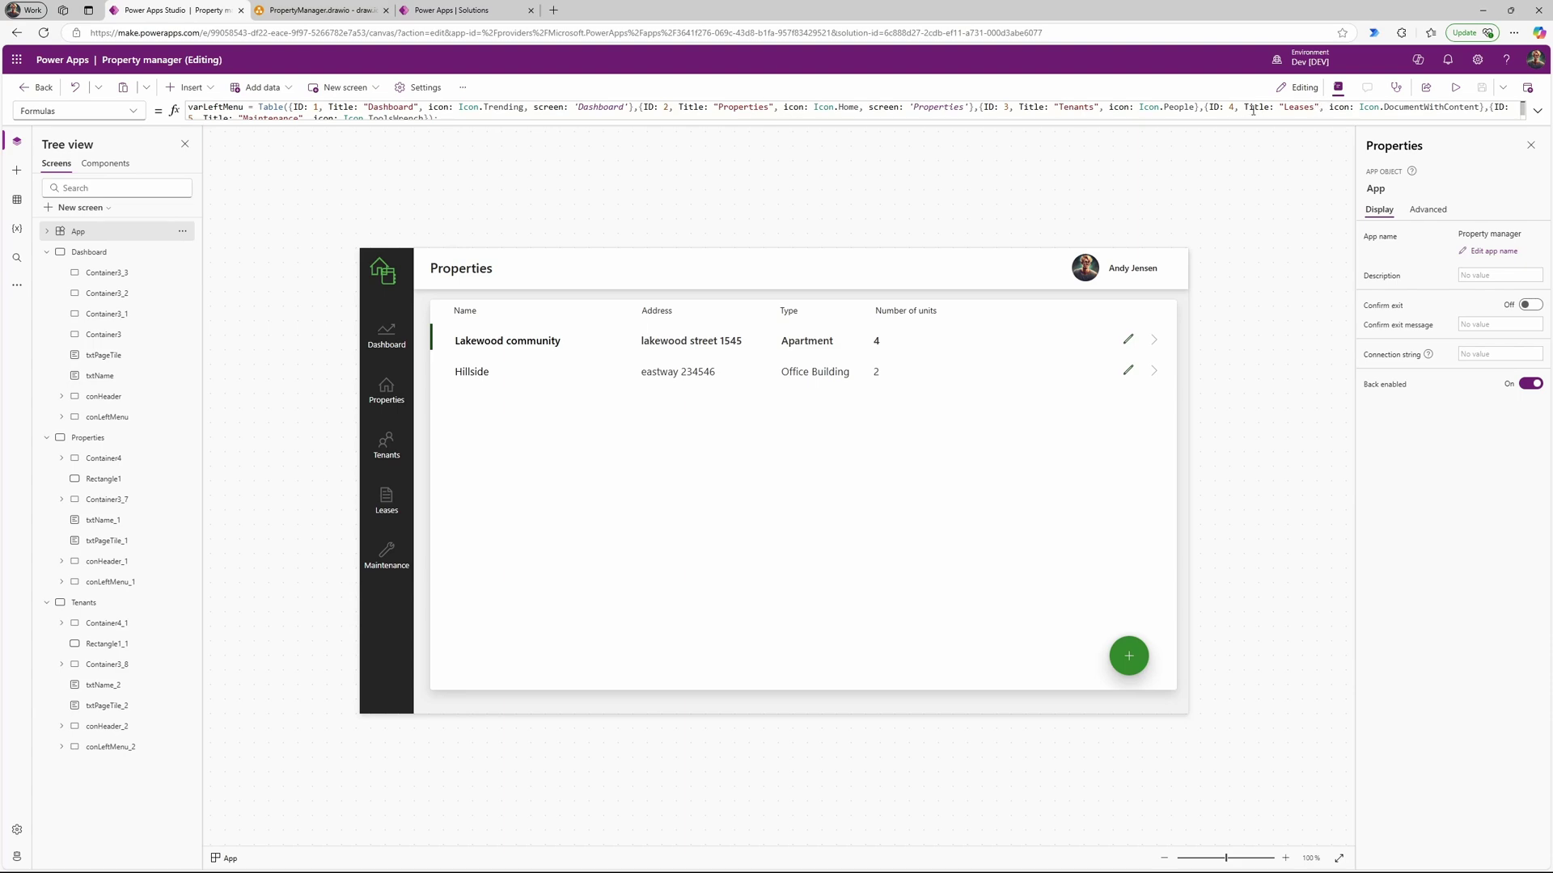
pyautogui.click(1197, 107)
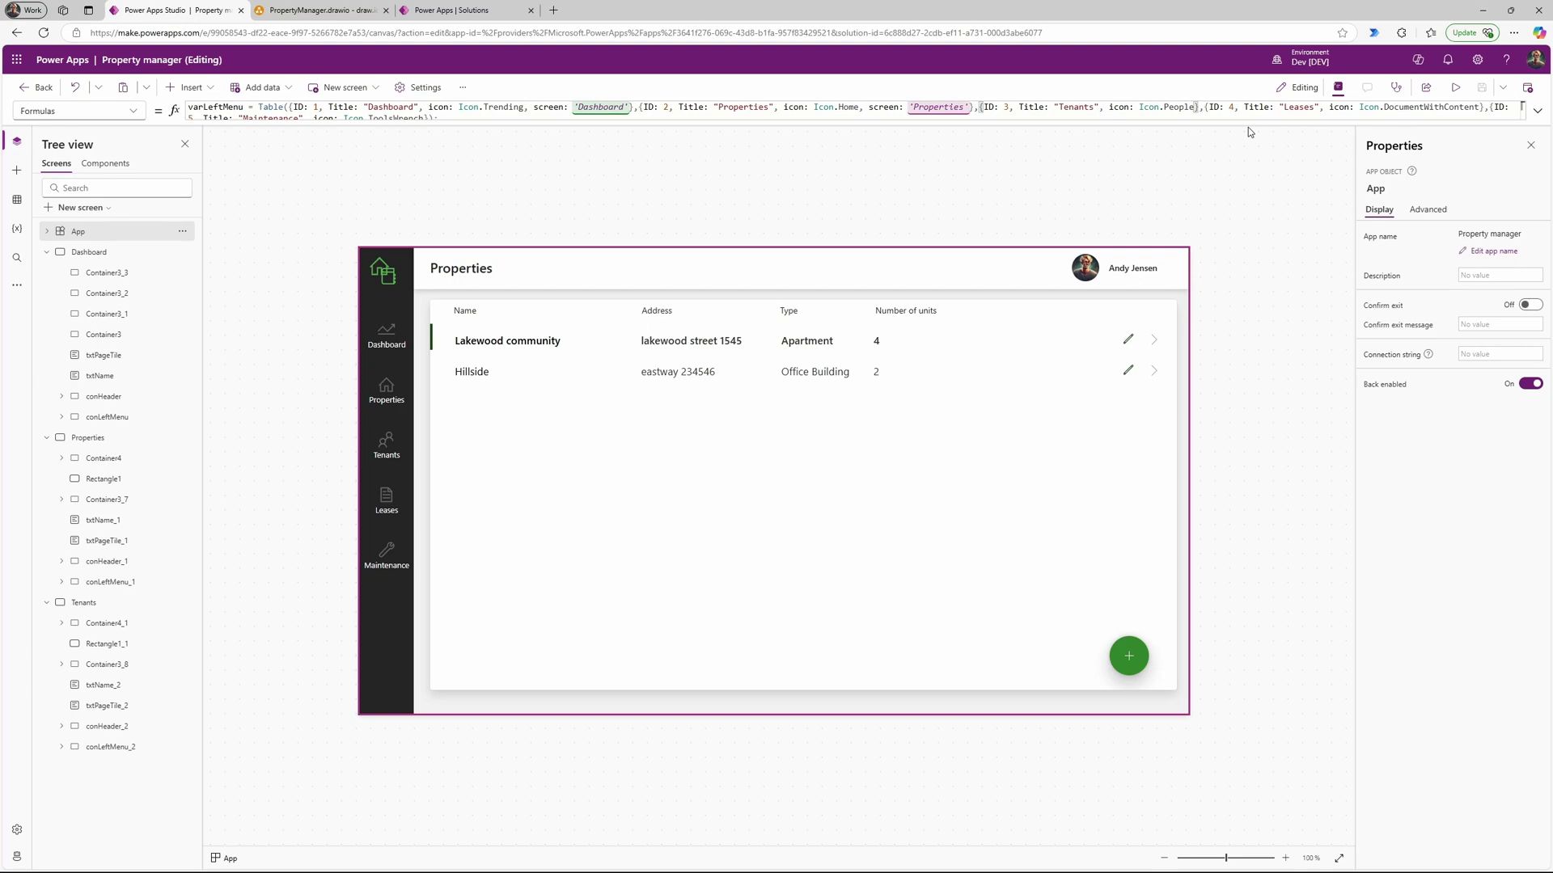
pyautogui.write(", screen: 'Tenants'")
pyautogui.moveTo(1294, 108); pyautogui.dragTo(1203, 108)
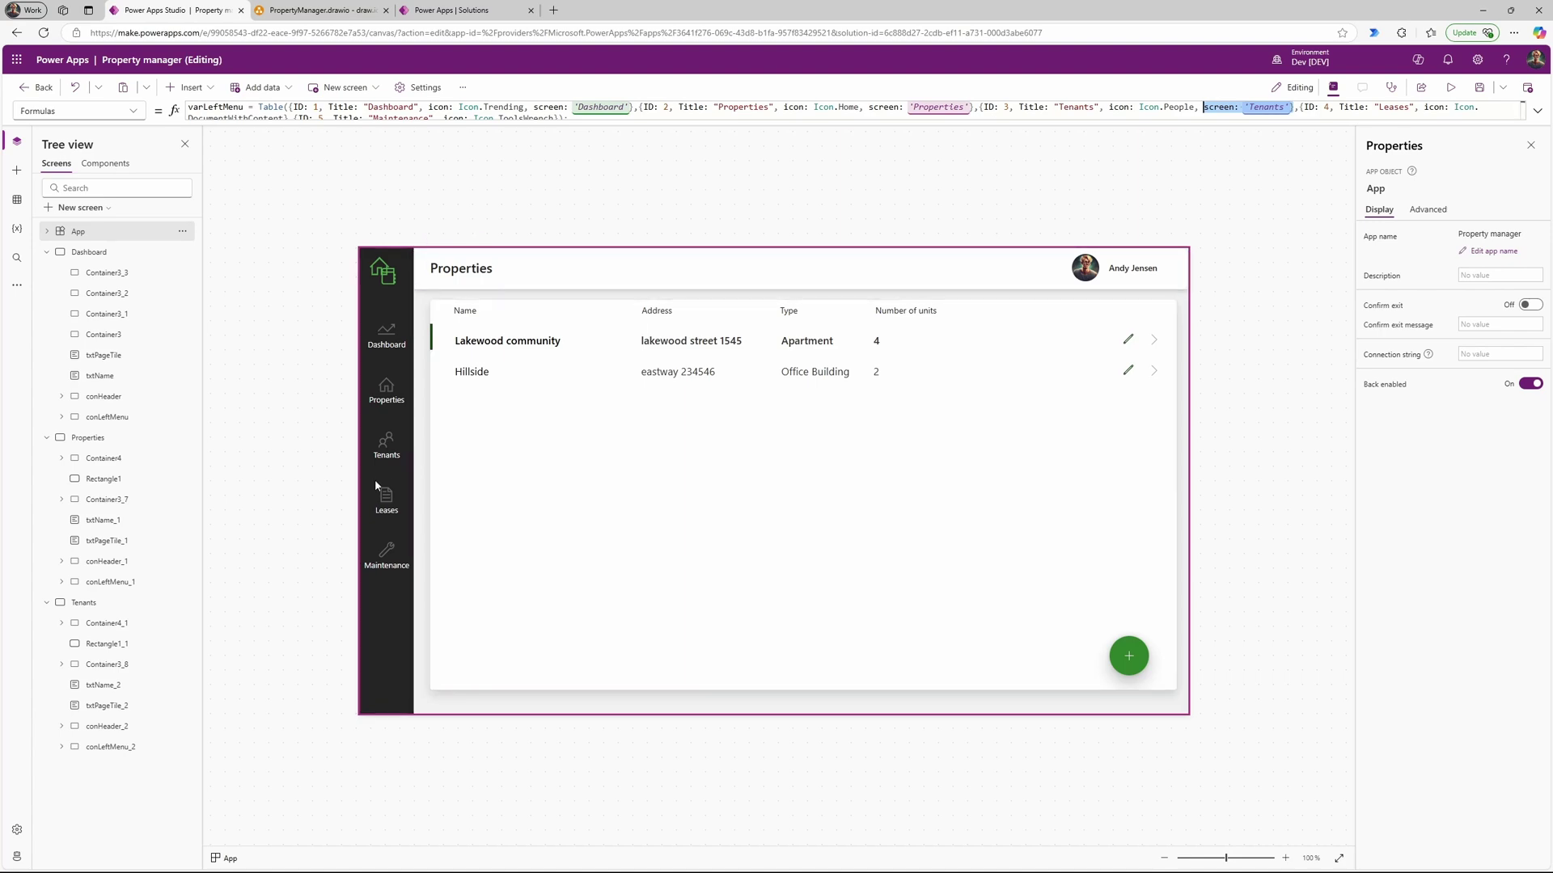
# Step: Test the app's side menu navigation between the Tenants and Properties screens
pyautogui.keyDown('alt'); pyautogui.click(384, 441); pyautogui.keyUp('alt')
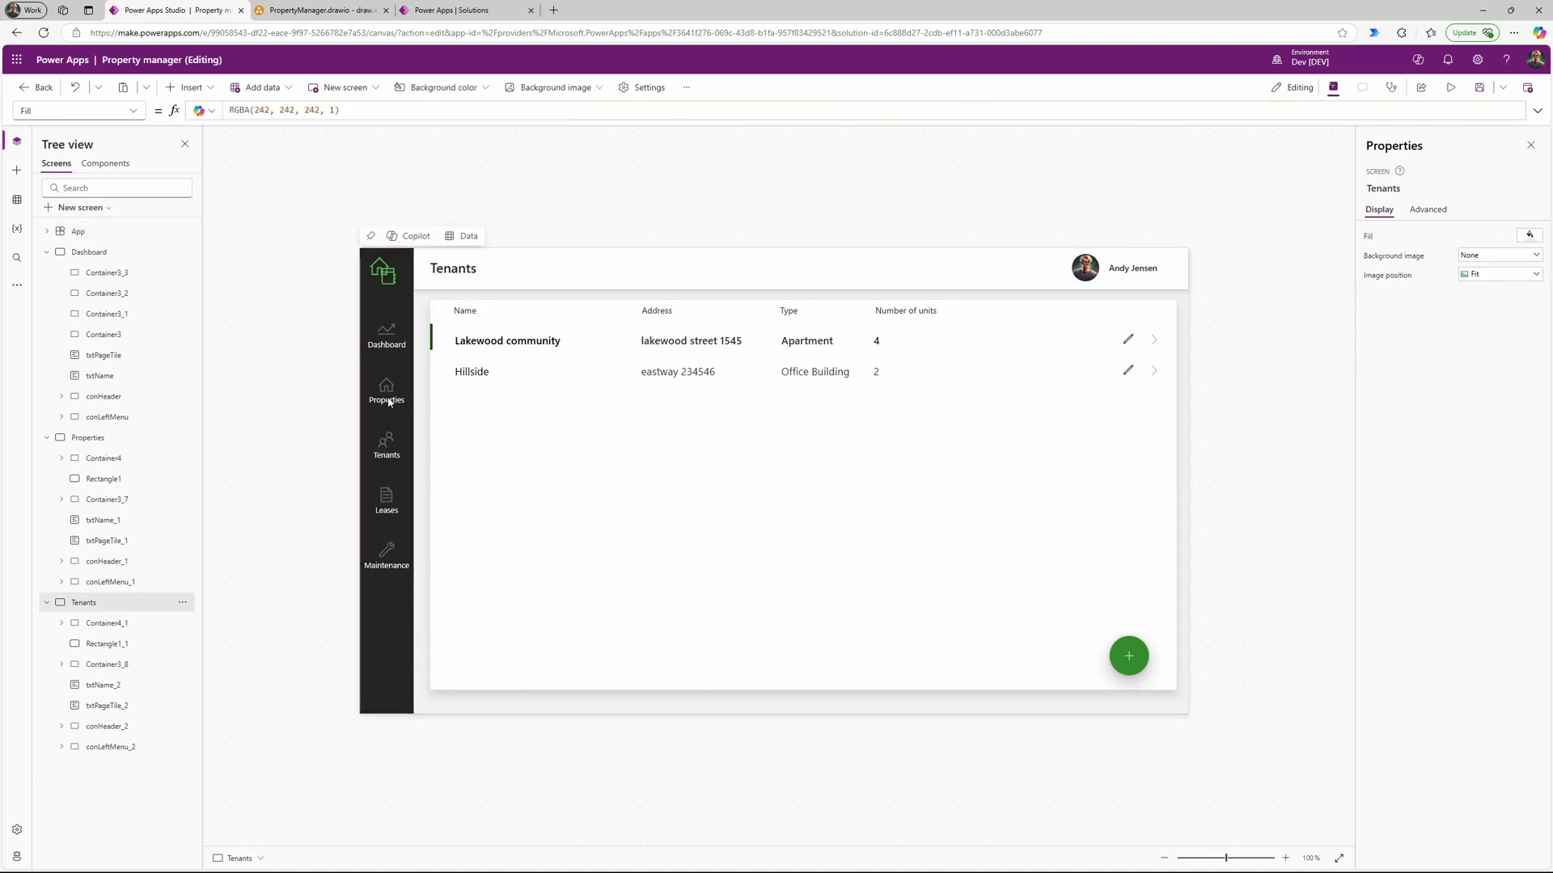
pyautogui.keyDown('alt'); pyautogui.click(387, 392); pyautogui.keyUp('alt')
pyautogui.keyDown('alt'); pyautogui.click(388, 447); pyautogui.keyUp('alt')
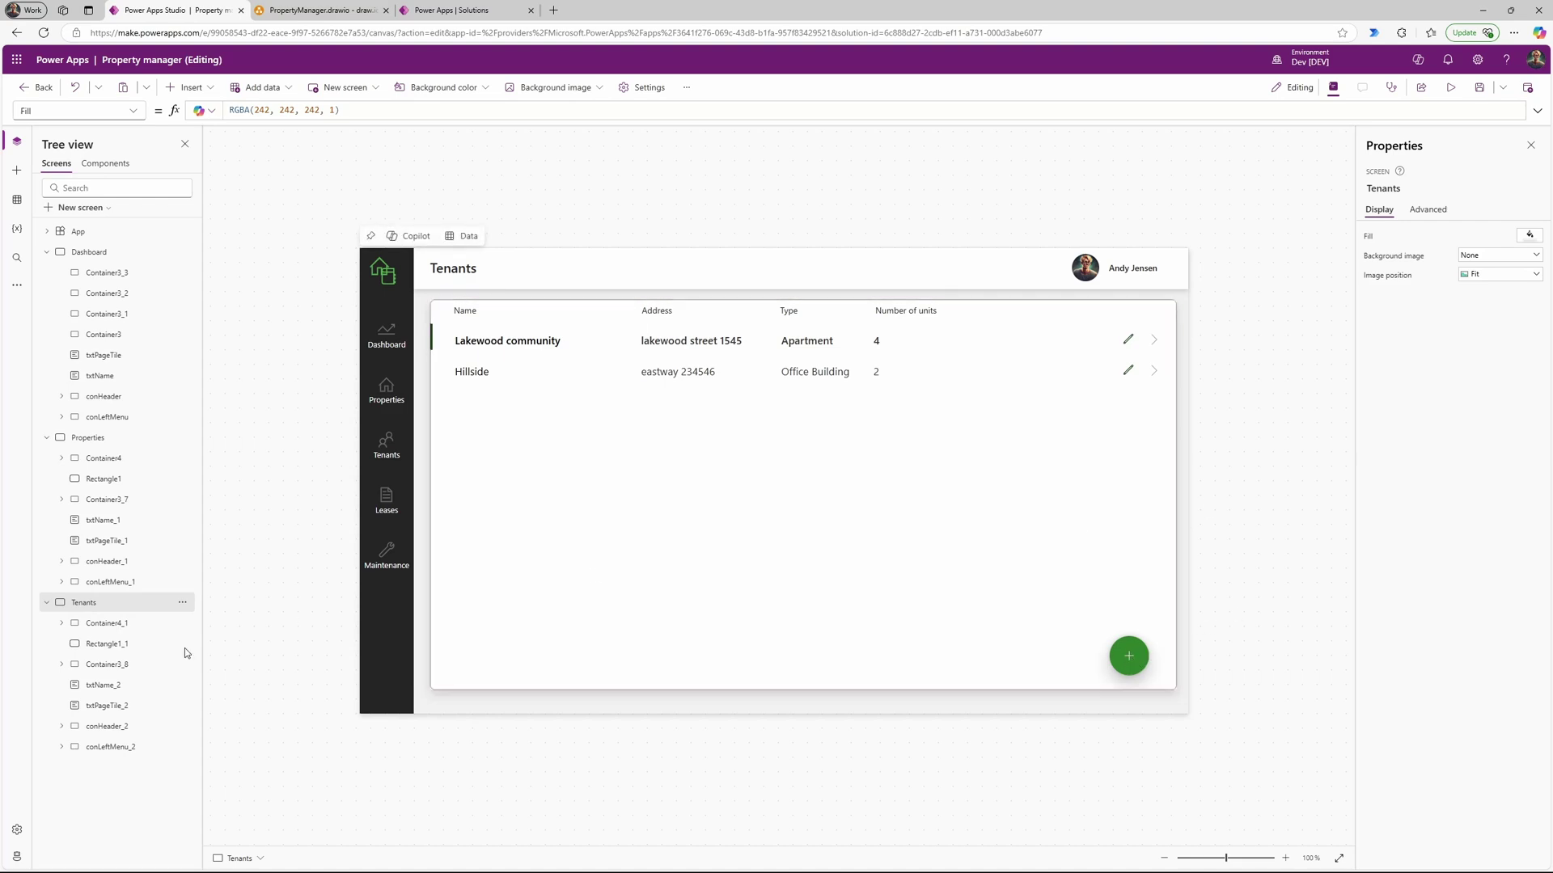
# Step: Inspect the contents of Container4_1 on the Tenants screen and reselect the screen
pyautogui.click(61, 622)
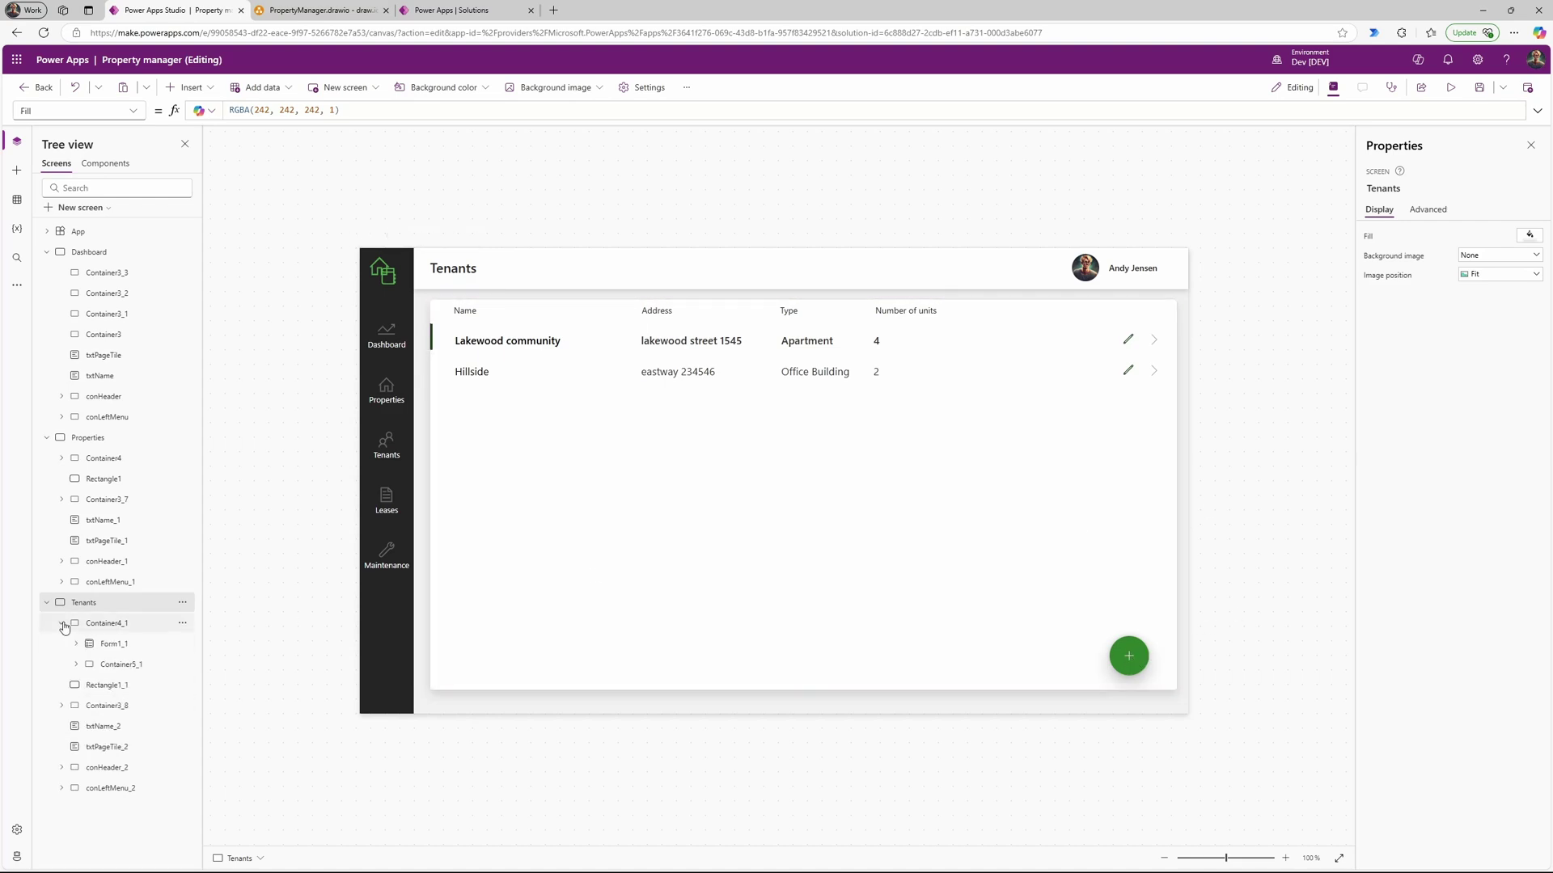
pyautogui.click(110, 628)
pyautogui.click(85, 604)
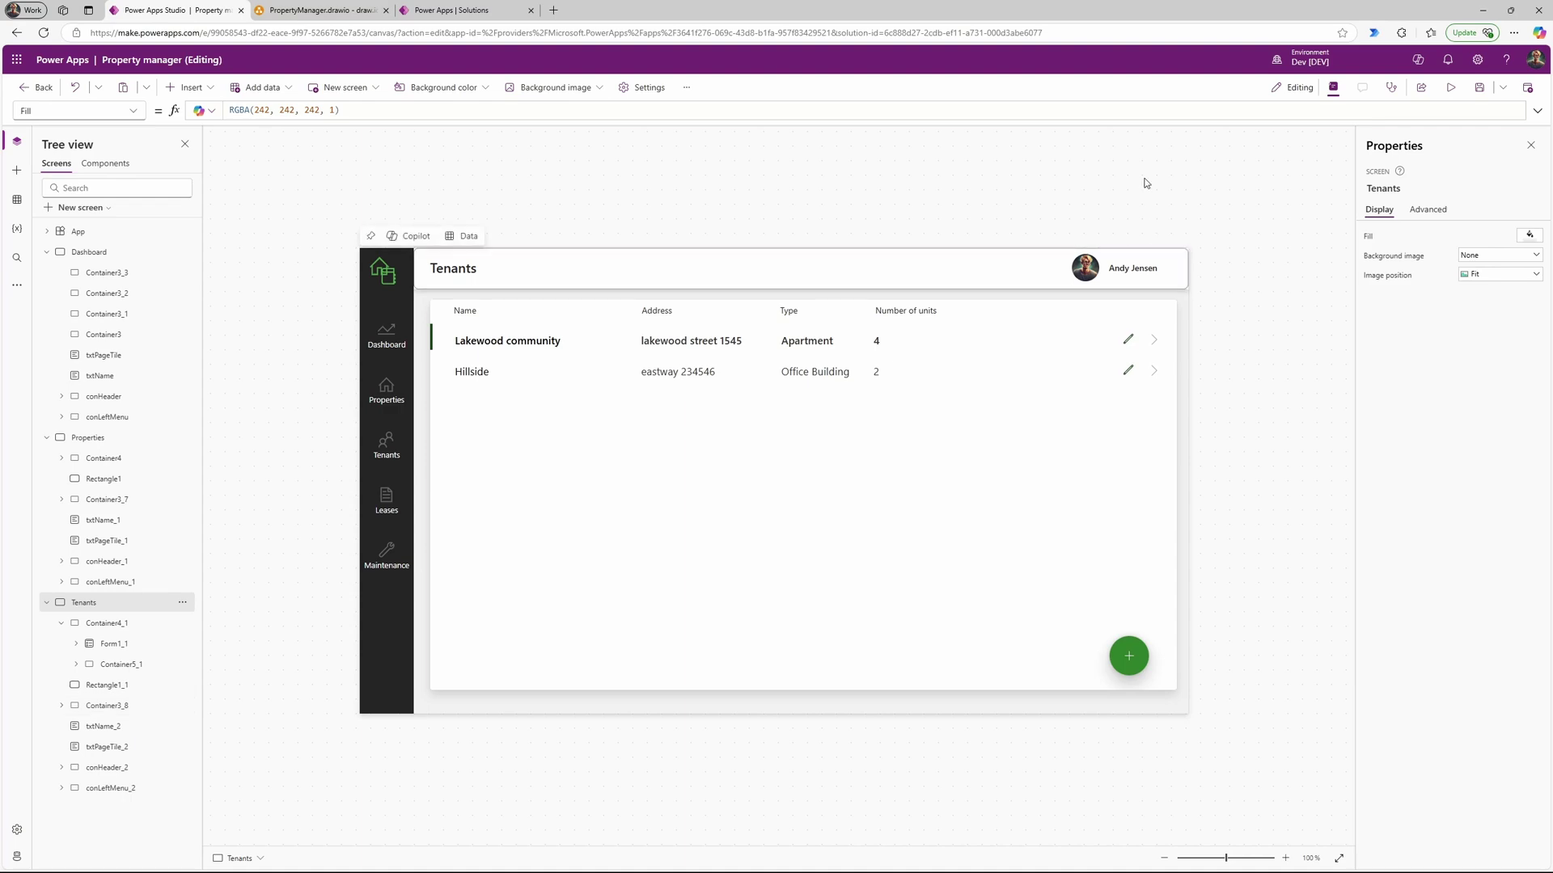
# Step: Preview the Tenants screen in the running app and return to editing, dismissing the tip dialog
pyautogui.click(1450, 88)
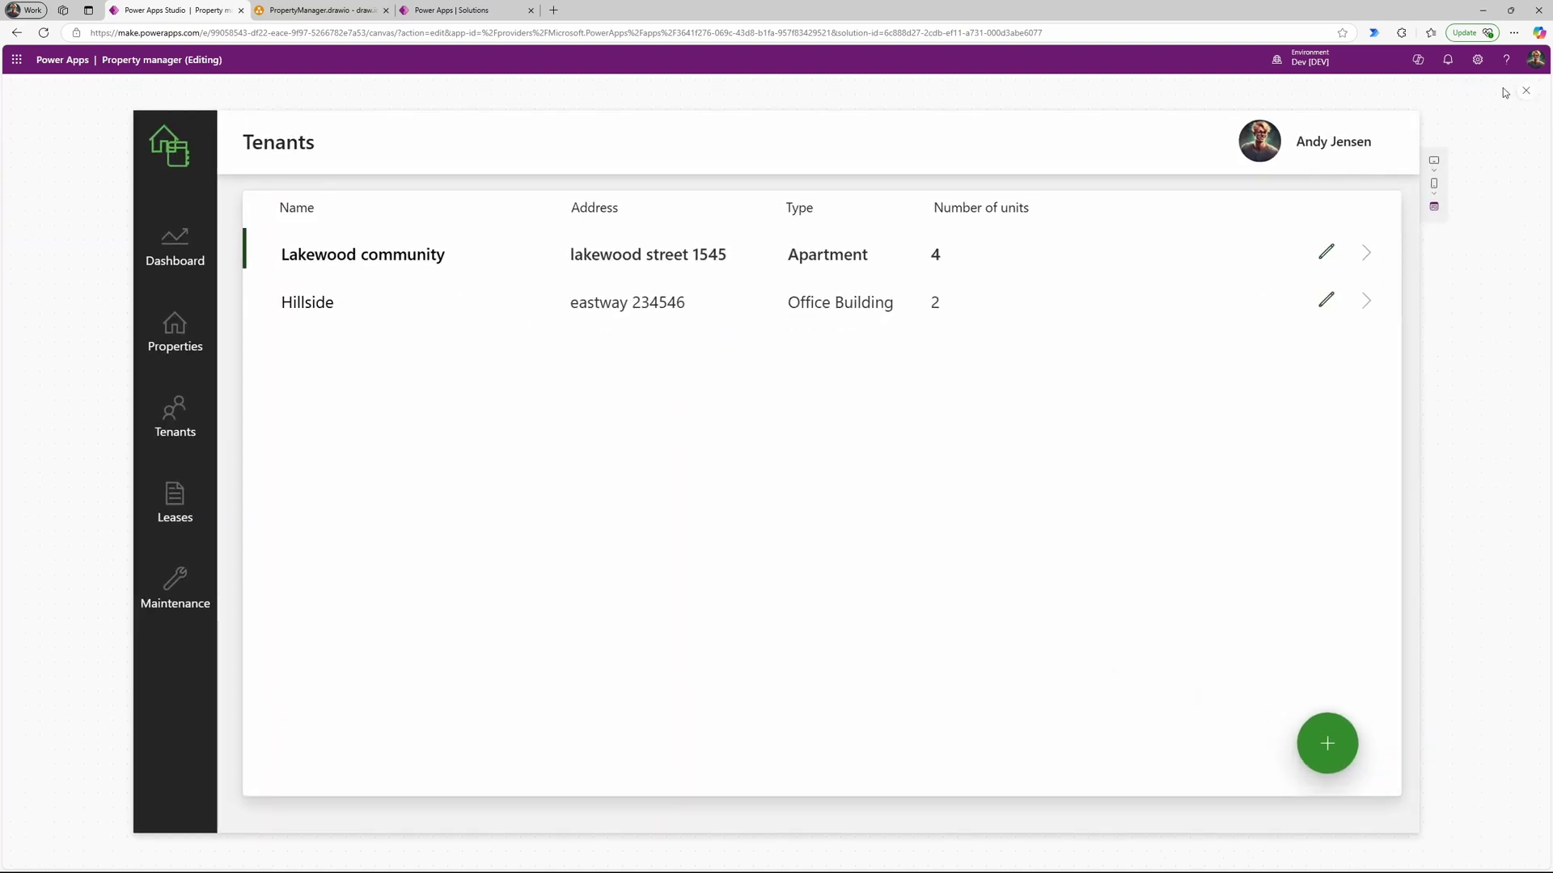
pyautogui.click(1527, 91)
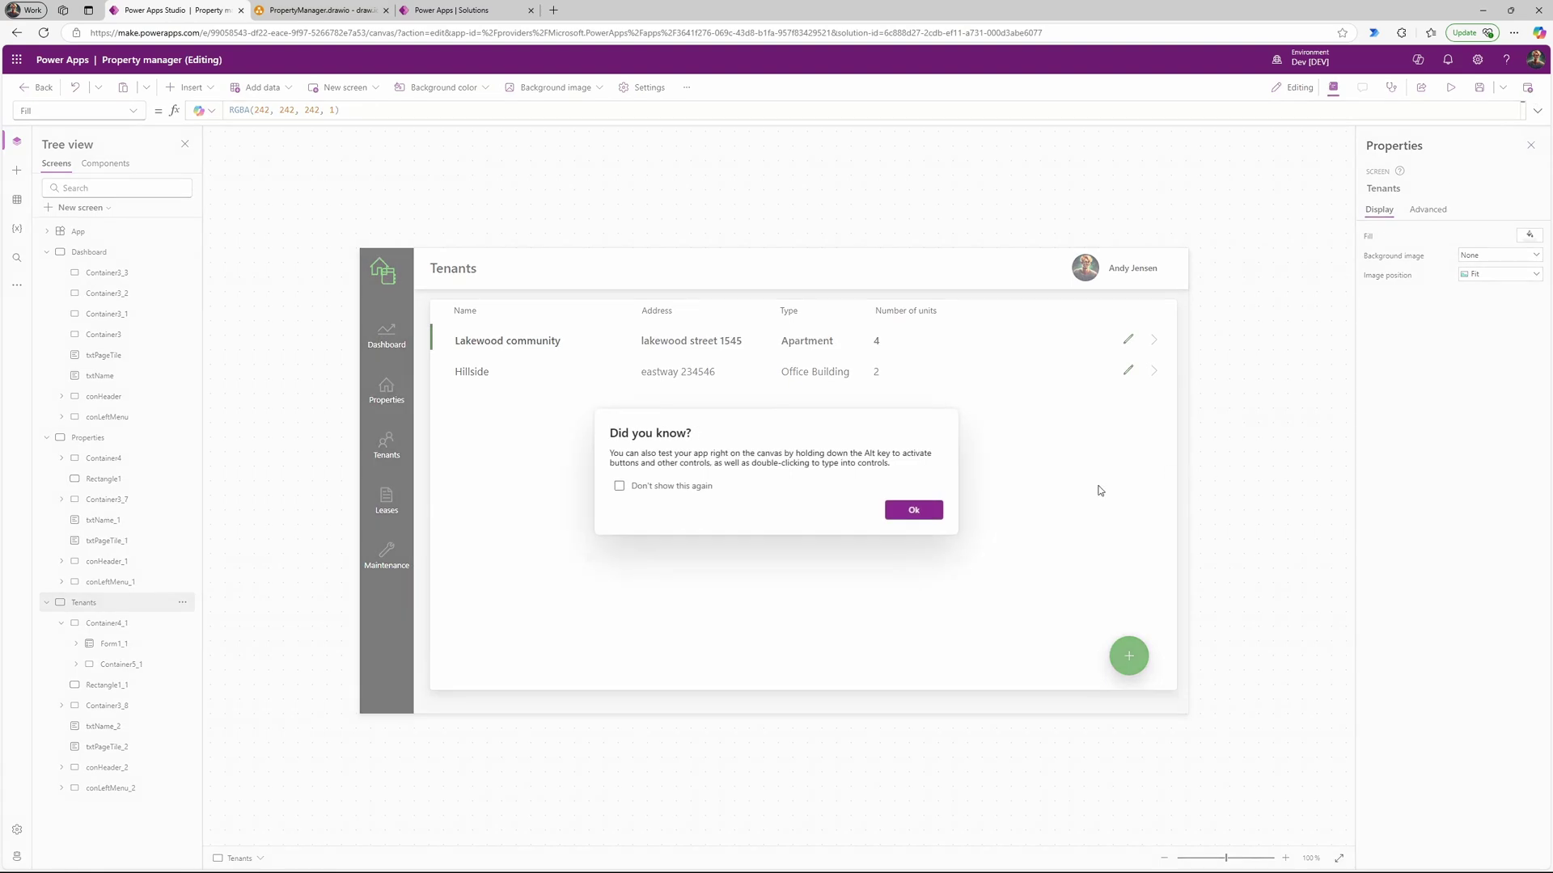
pyautogui.click(930, 510)
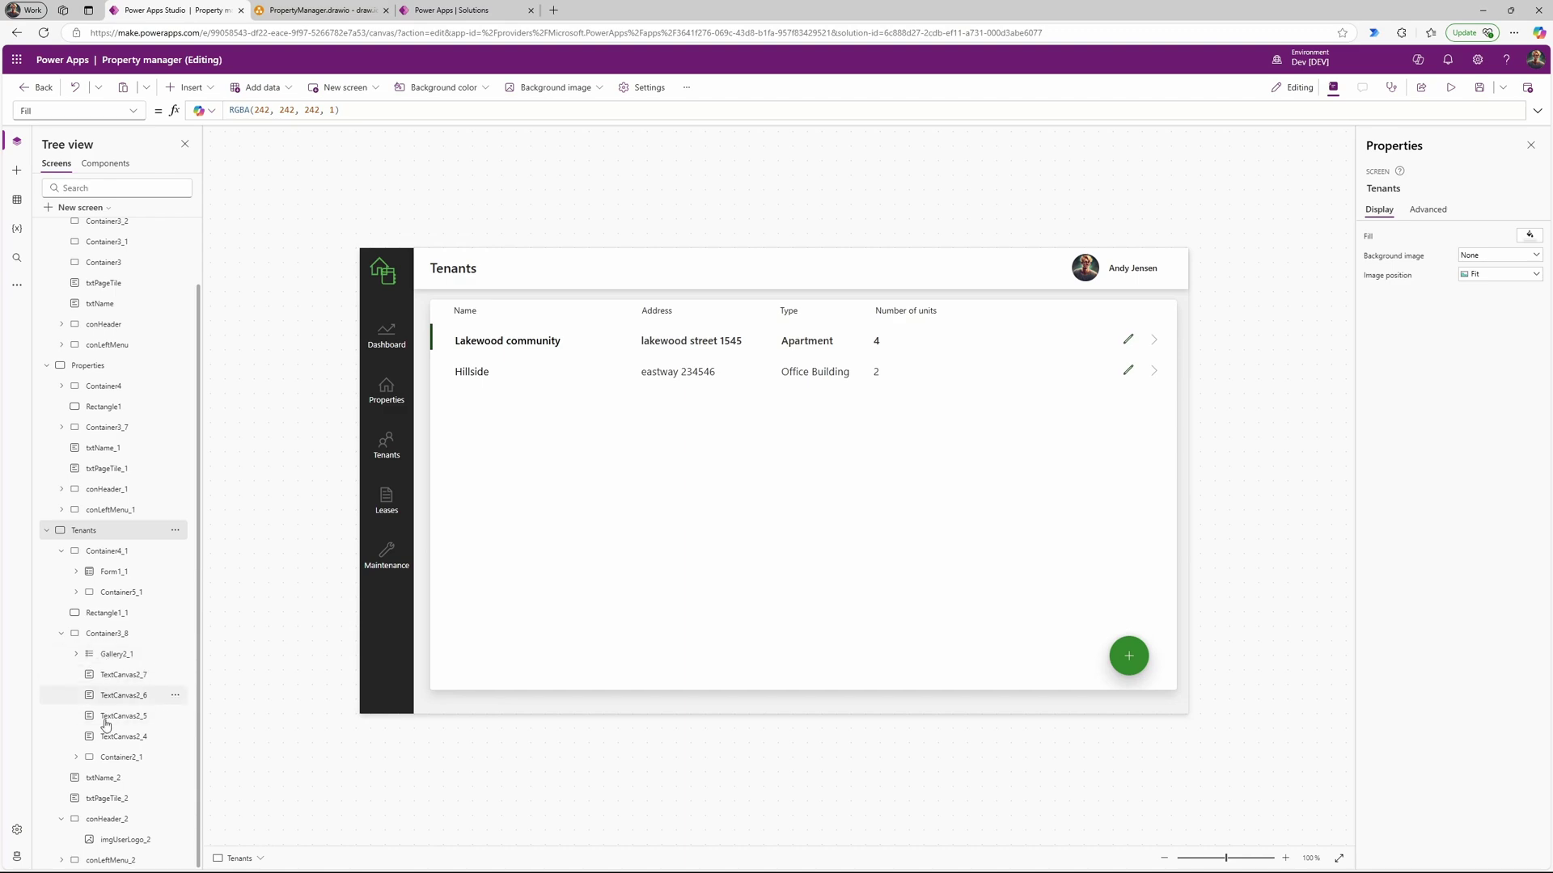
# Step: Bring Container2_1, the green add button, to the front within Container3_8 on the Tenants screen
pyautogui.click(561, 530)
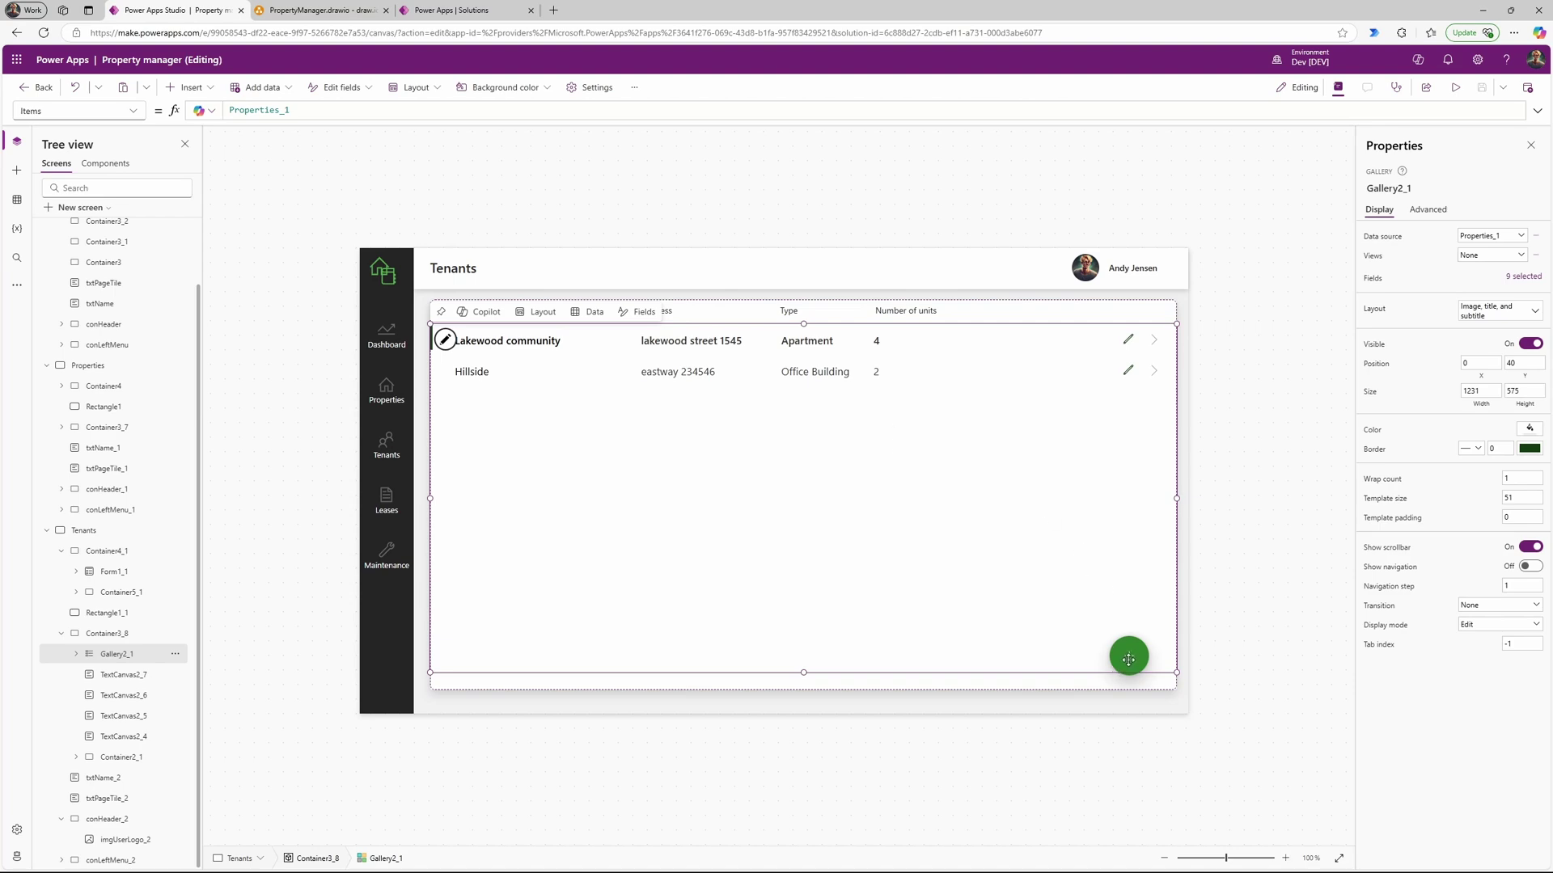
pyautogui.click(130, 757)
pyautogui.click(173, 758)
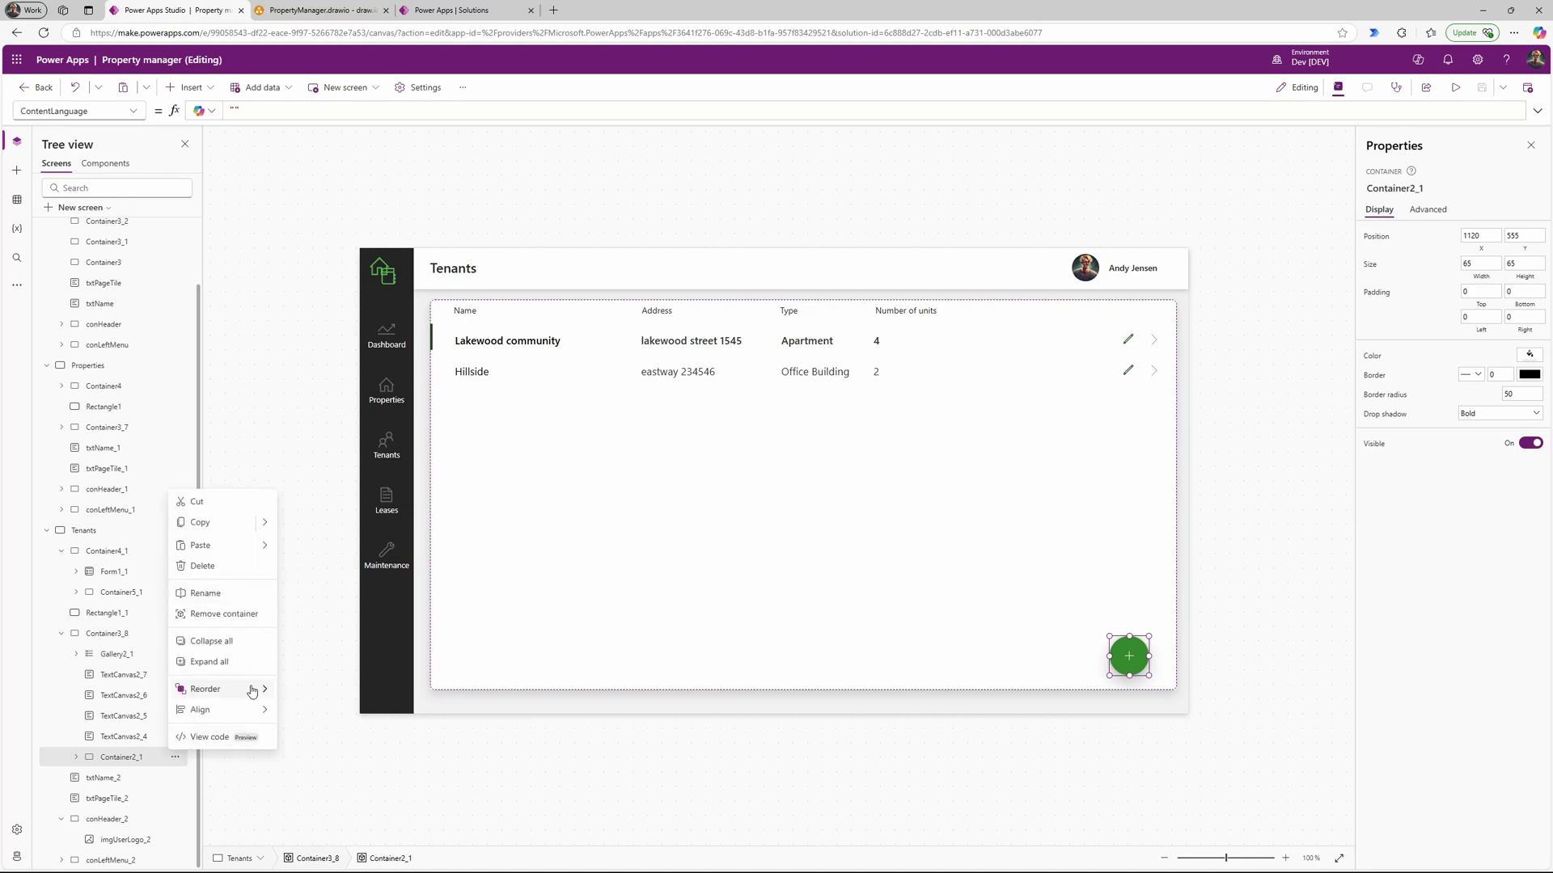
pyautogui.moveTo(263, 688)
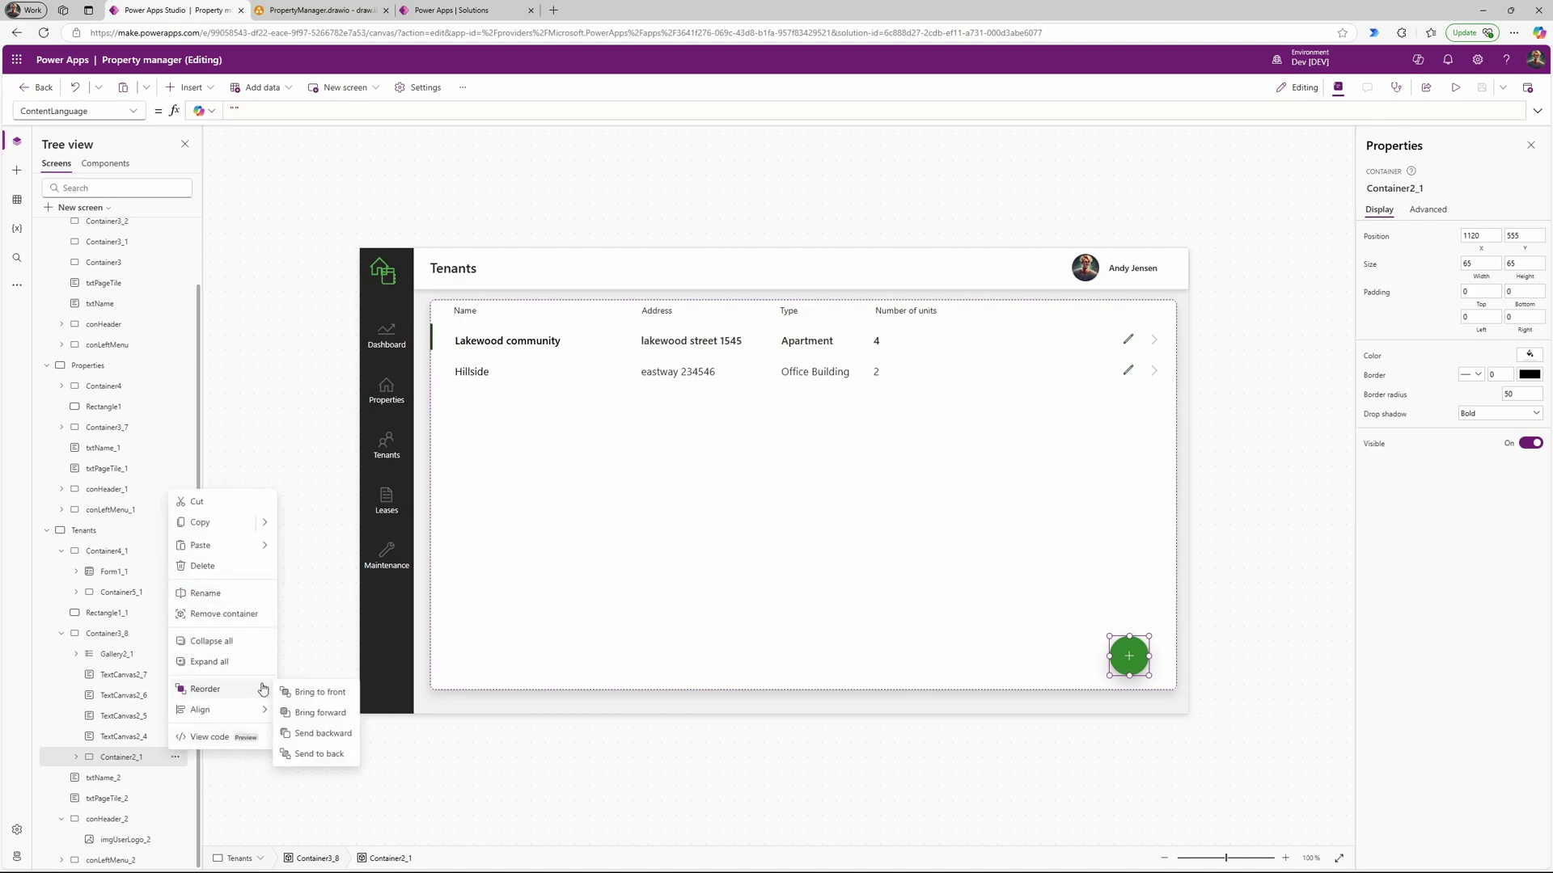
pyautogui.click(319, 693)
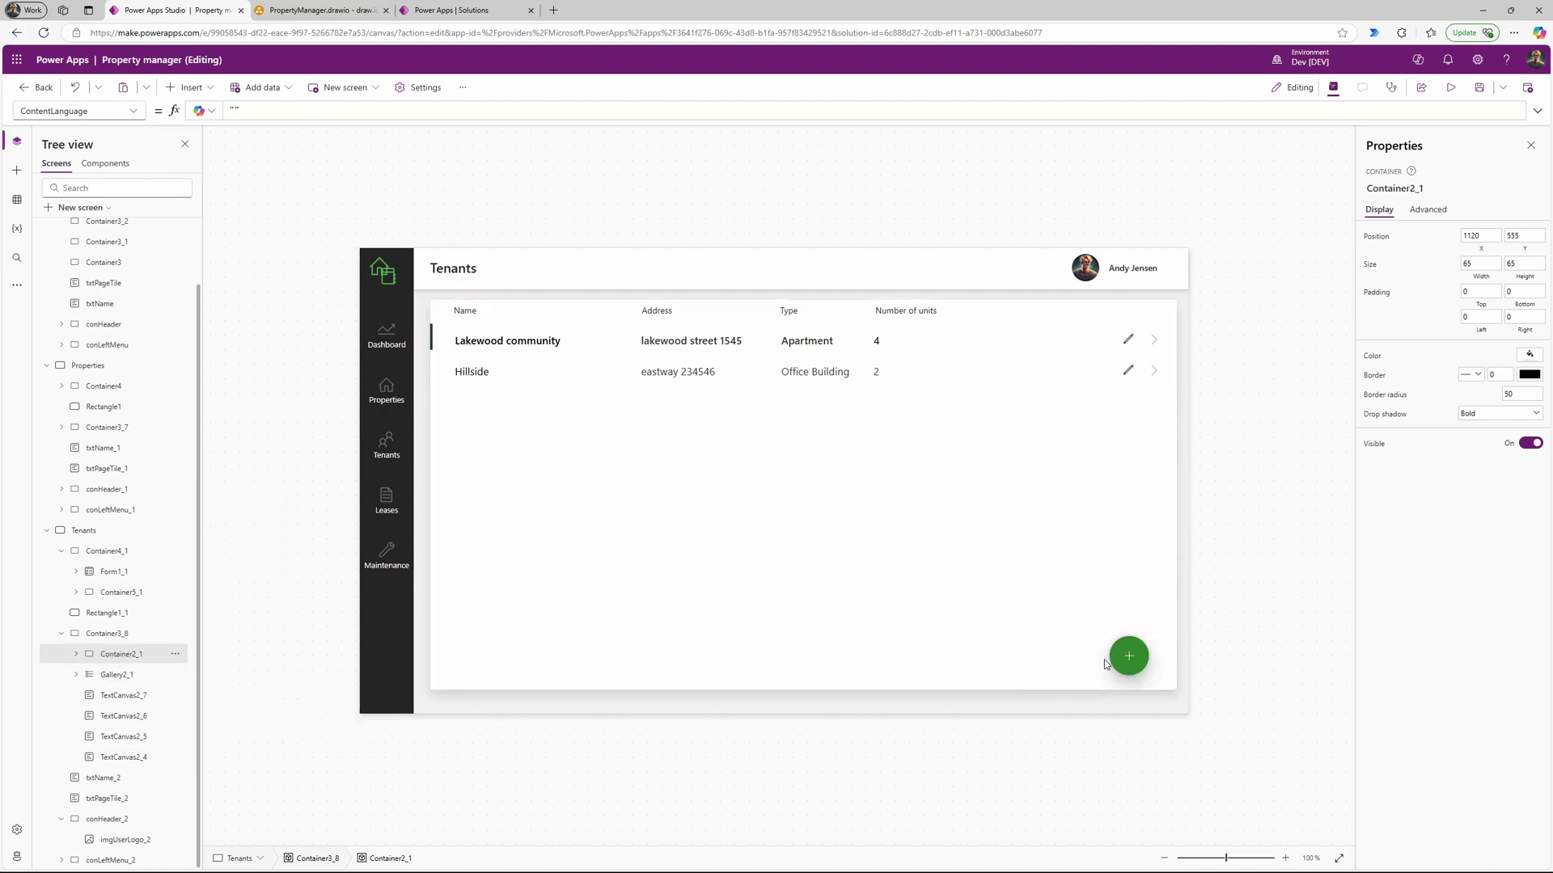
# Step: Run the green add button to open the modal and change its title text to "Add new tenant"
pyautogui.keyDown('alt'); pyautogui.click(1130, 657); pyautogui.keyUp('alt')
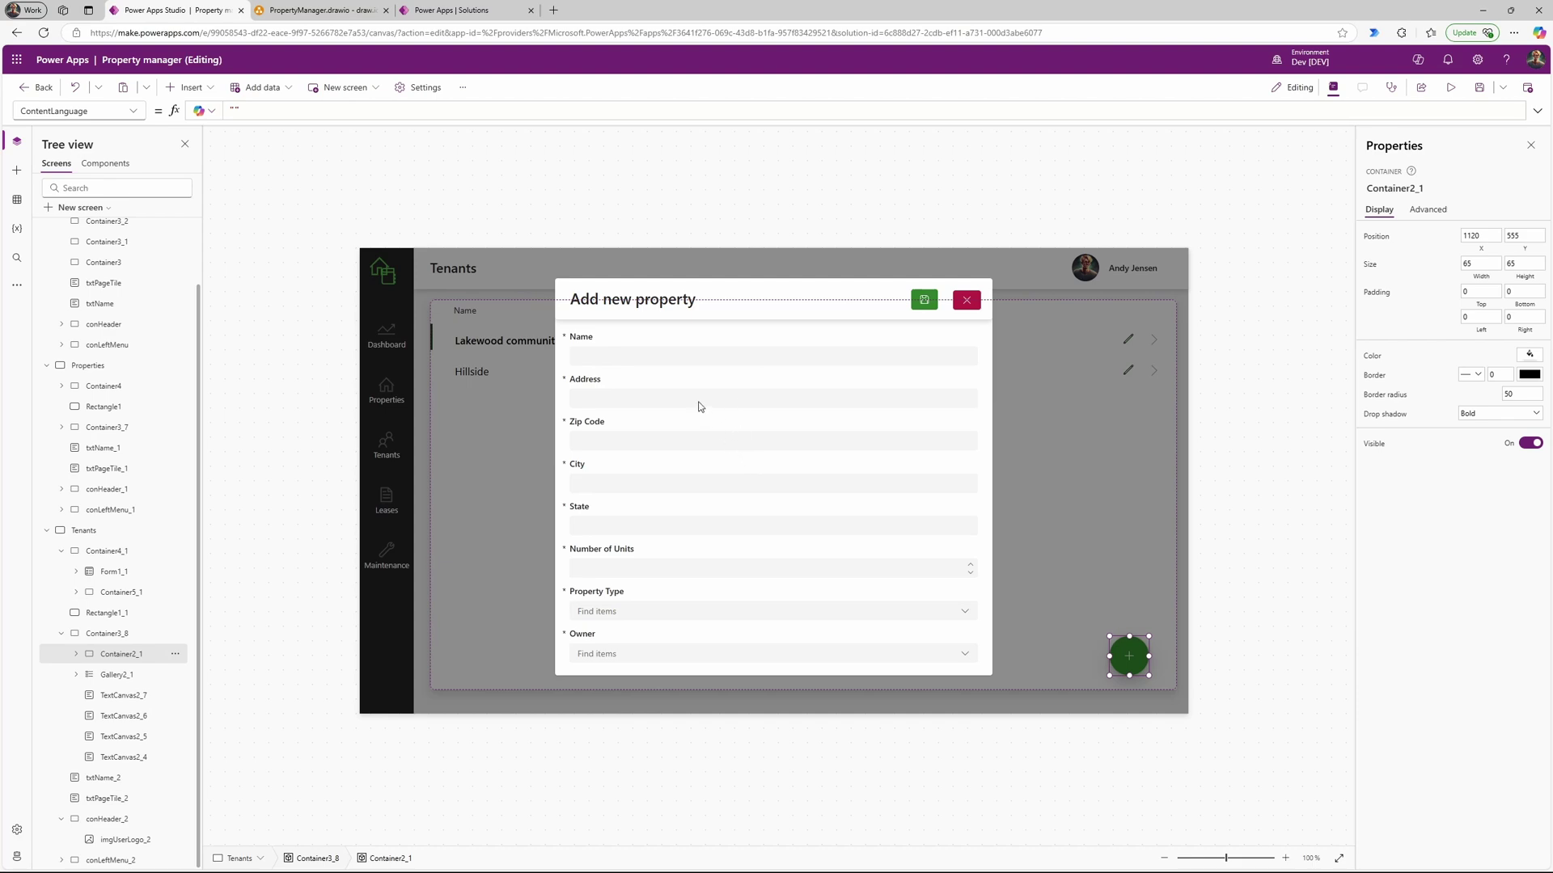
pyautogui.click(679, 307)
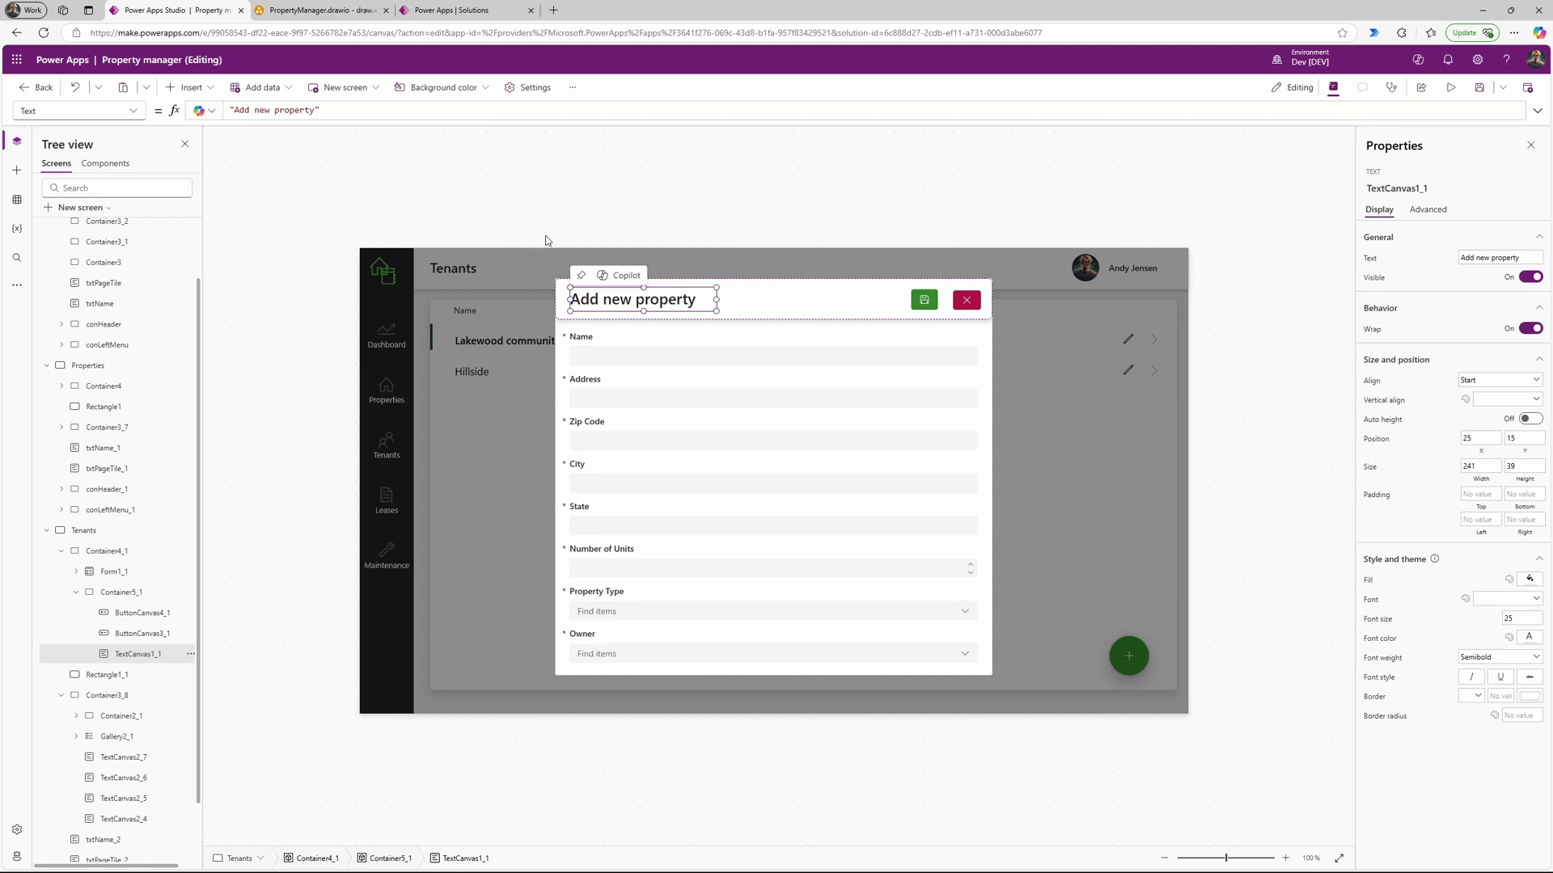
pyautogui.doubleClick(312, 109)
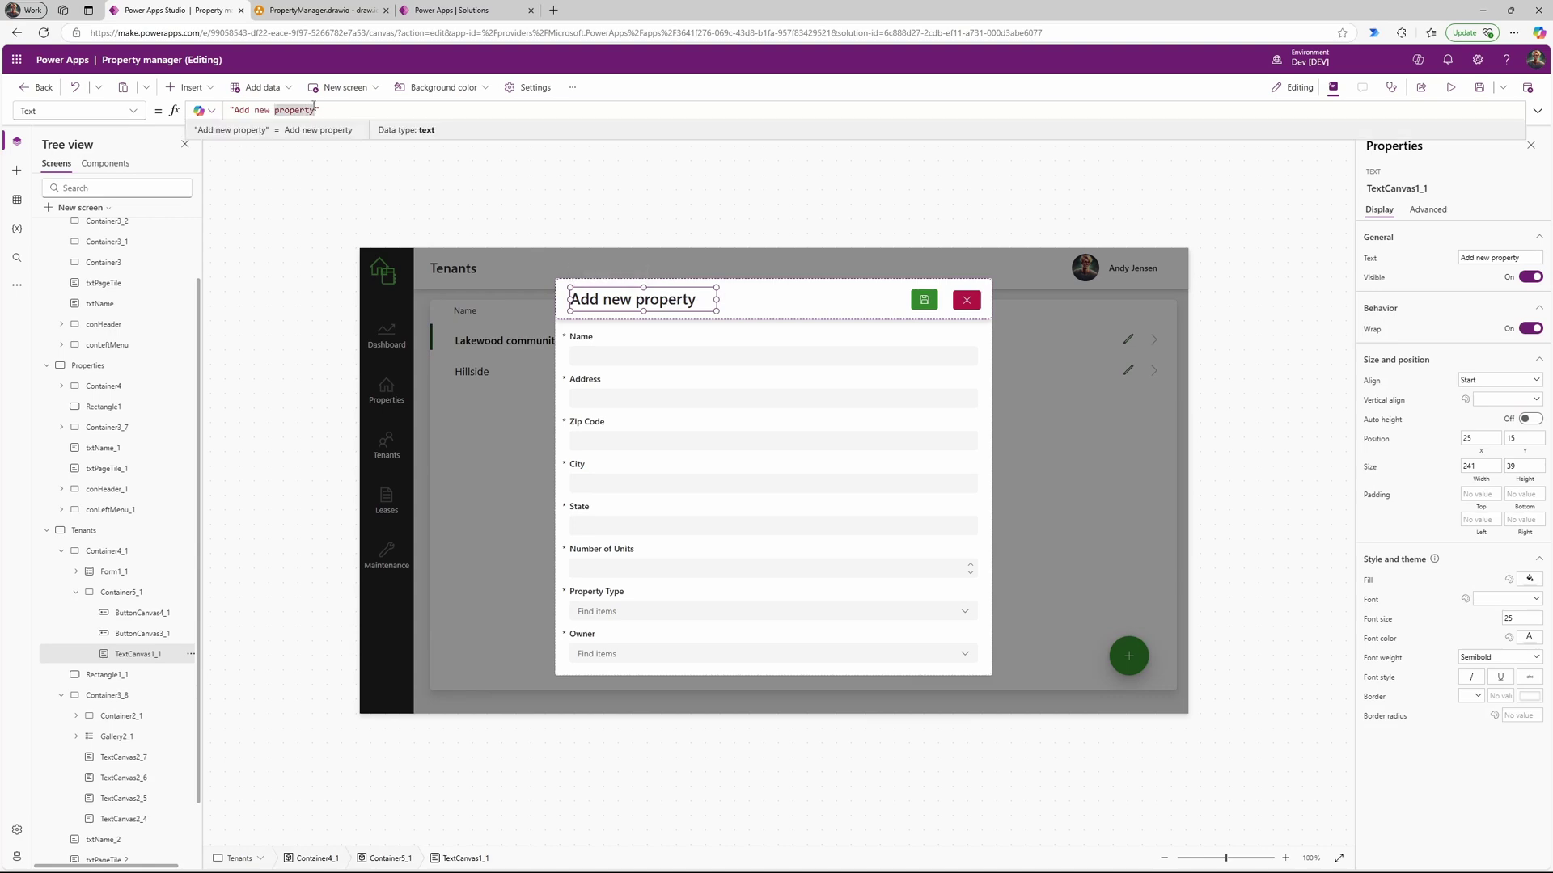
pyautogui.write('propert')
pyautogui.write('te')
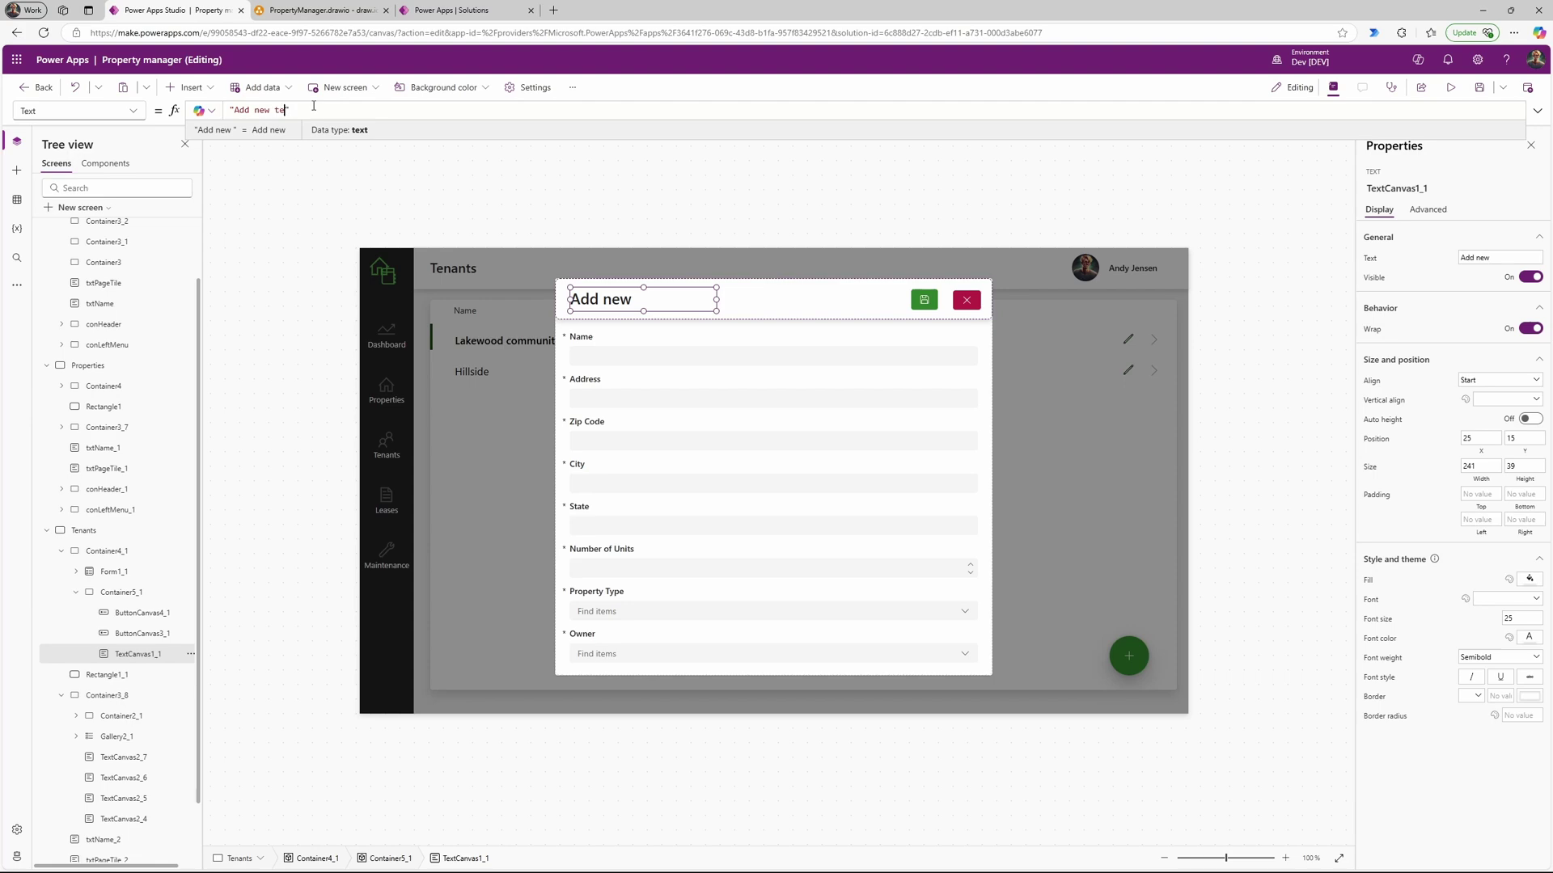
pyautogui.write('nant')
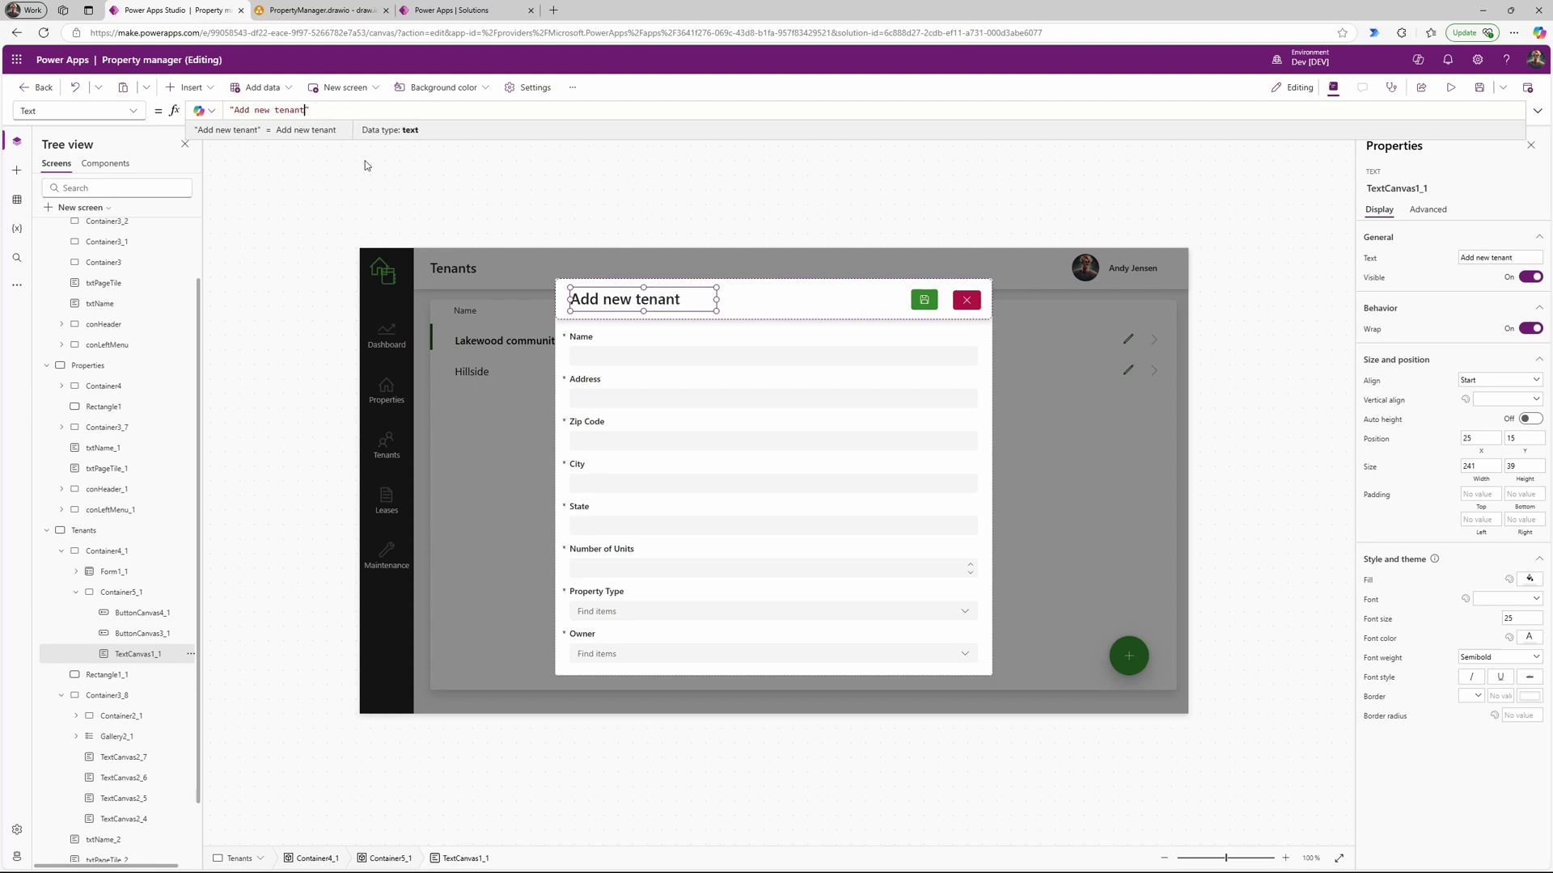
# Step: Delete every property data card, from Name to Owner, from Form1_1 in the tenant modal and save the app
pyautogui.click(709, 404)
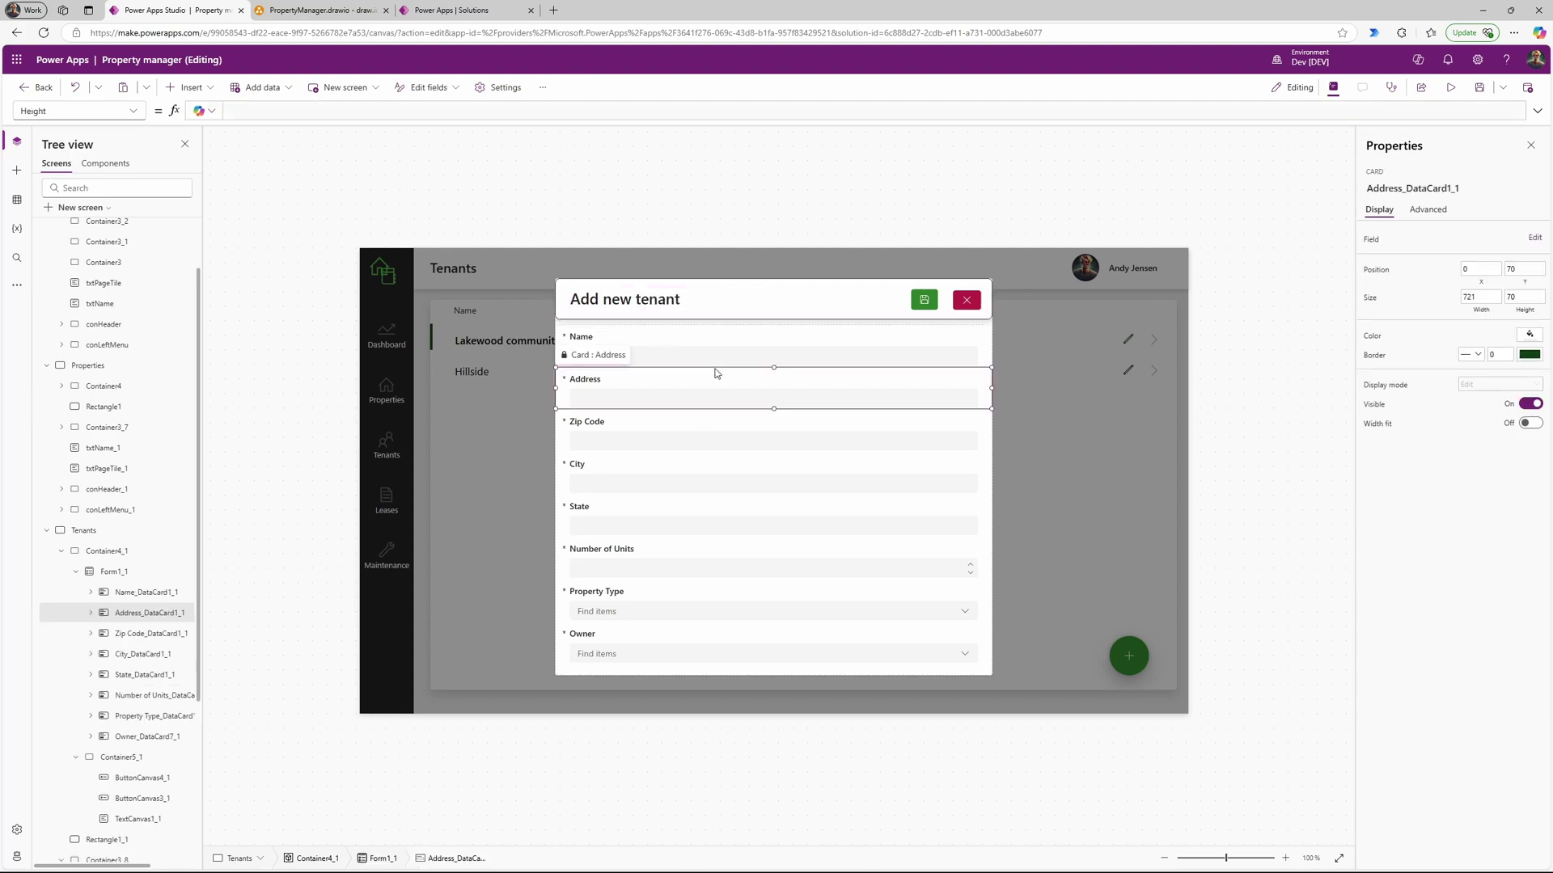
pyautogui.click(124, 571)
pyautogui.click(127, 593)
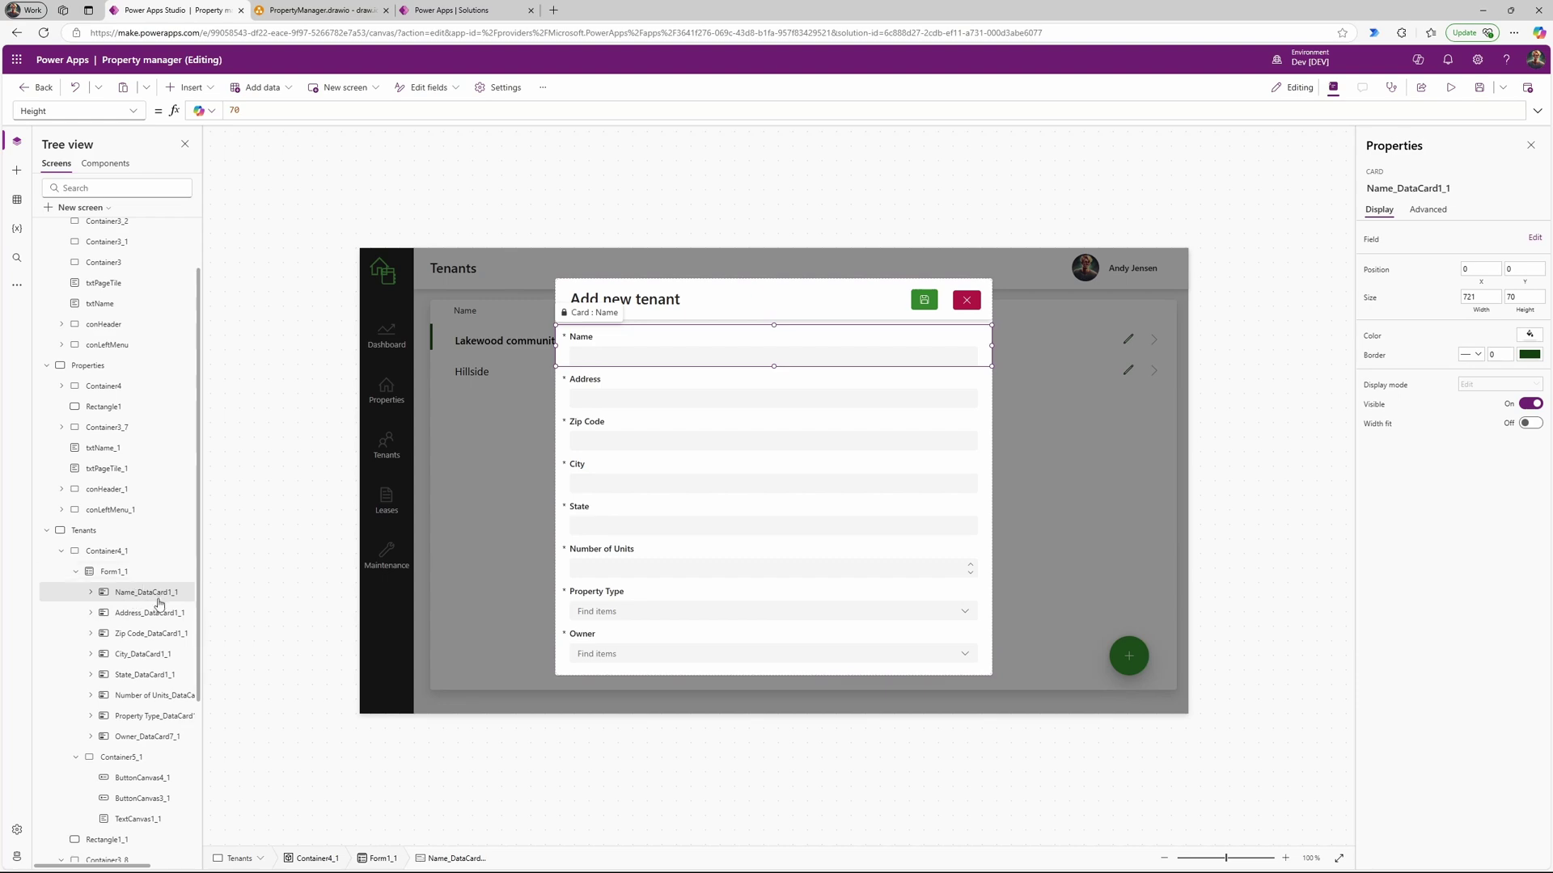
pyautogui.rightClick(160, 595)
pyautogui.click(194, 649)
pyautogui.click(142, 597)
pyautogui.rightClick(139, 597)
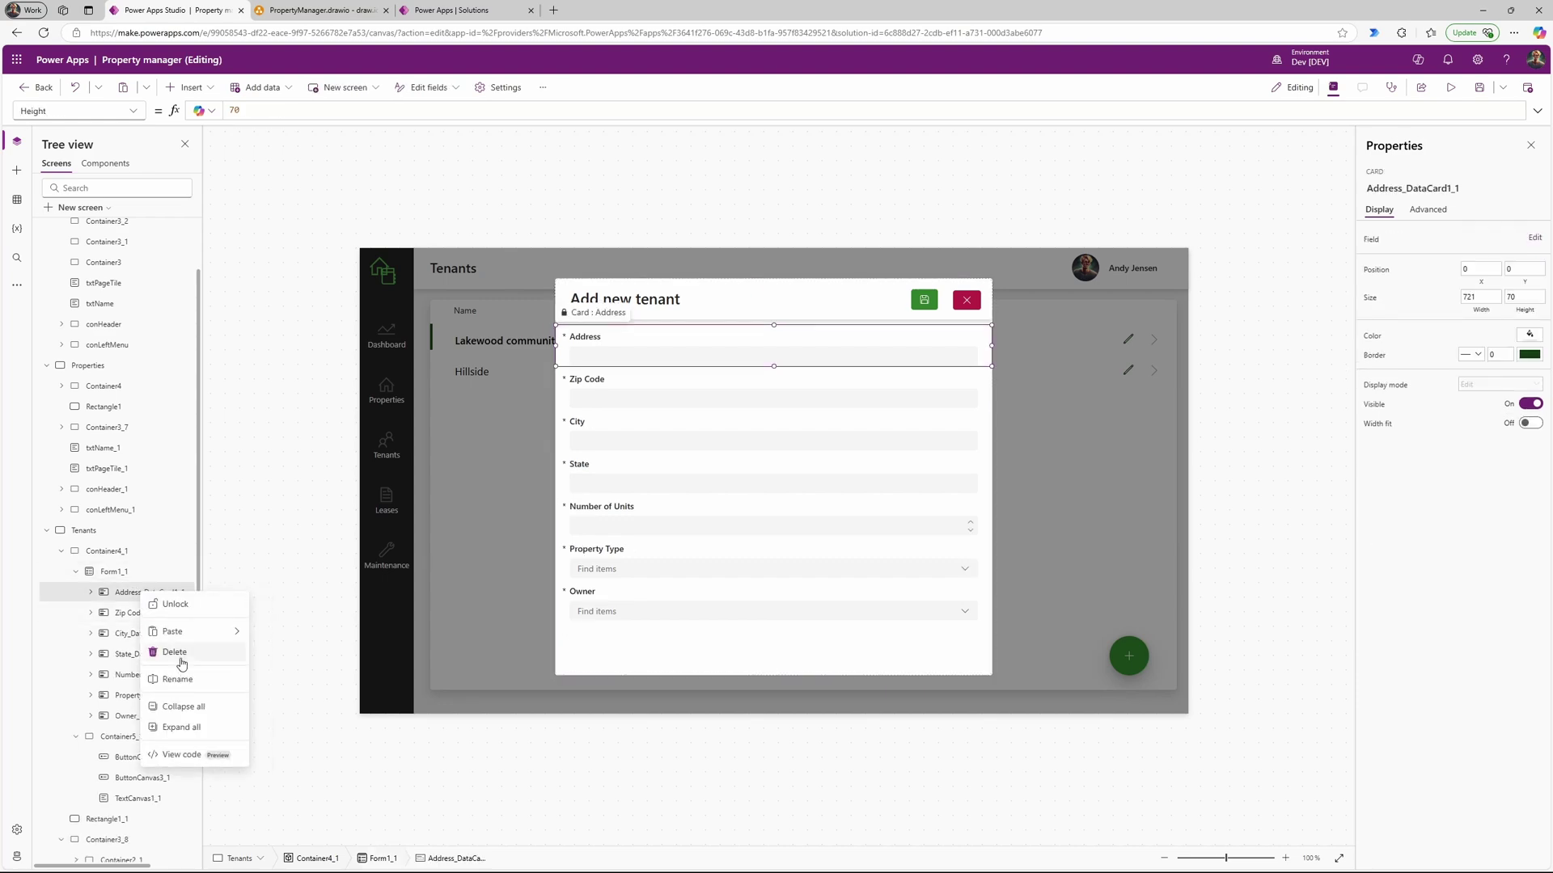
pyautogui.click(156, 657)
pyautogui.click(129, 592)
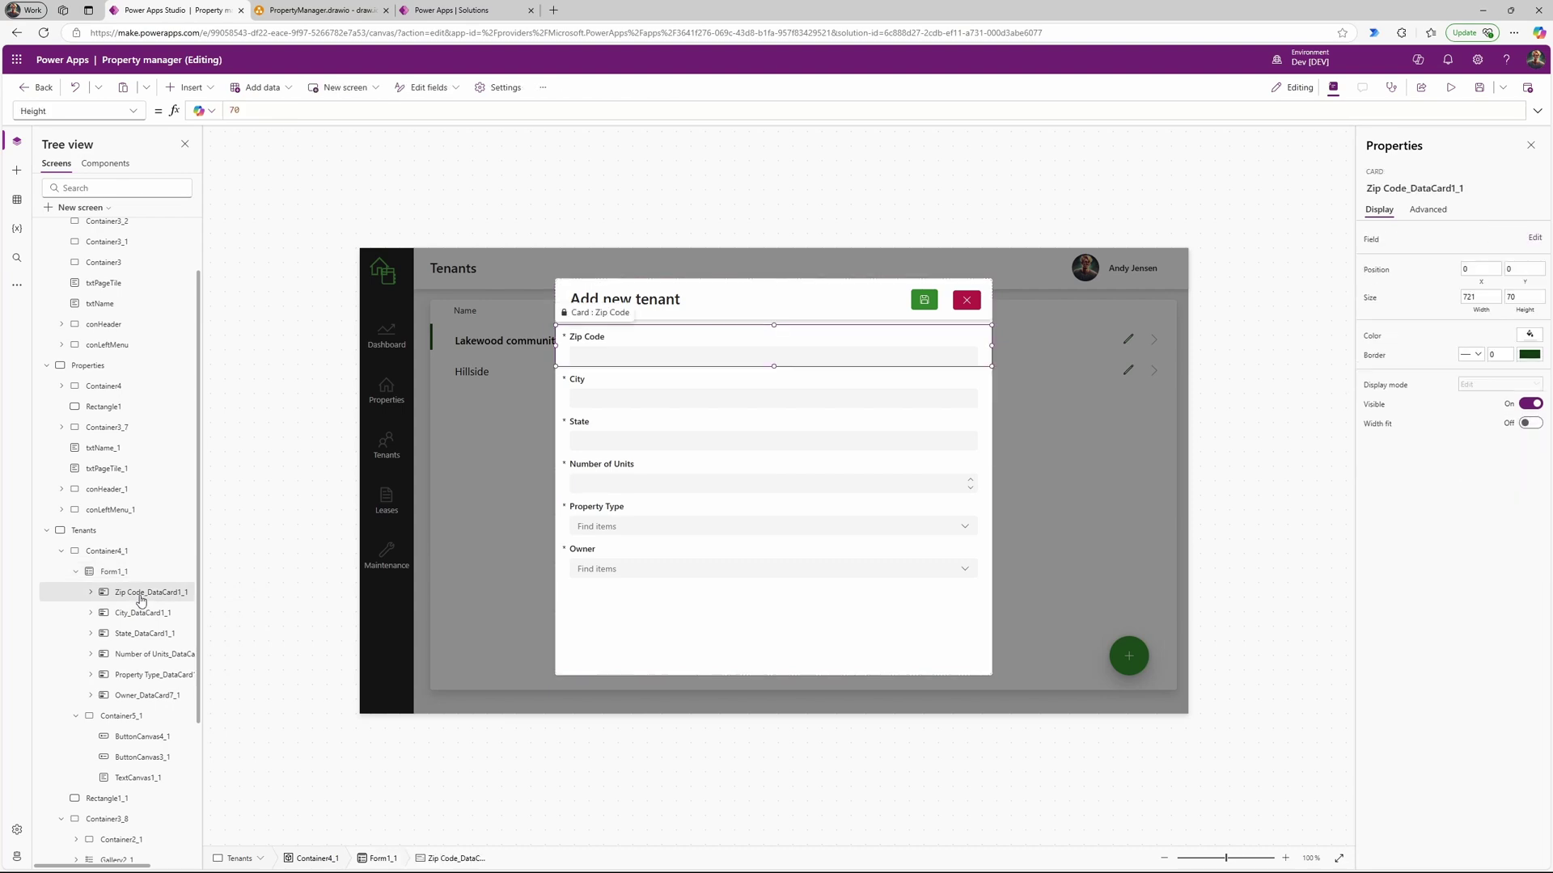
pyautogui.rightClick(140, 596)
pyautogui.click(168, 656)
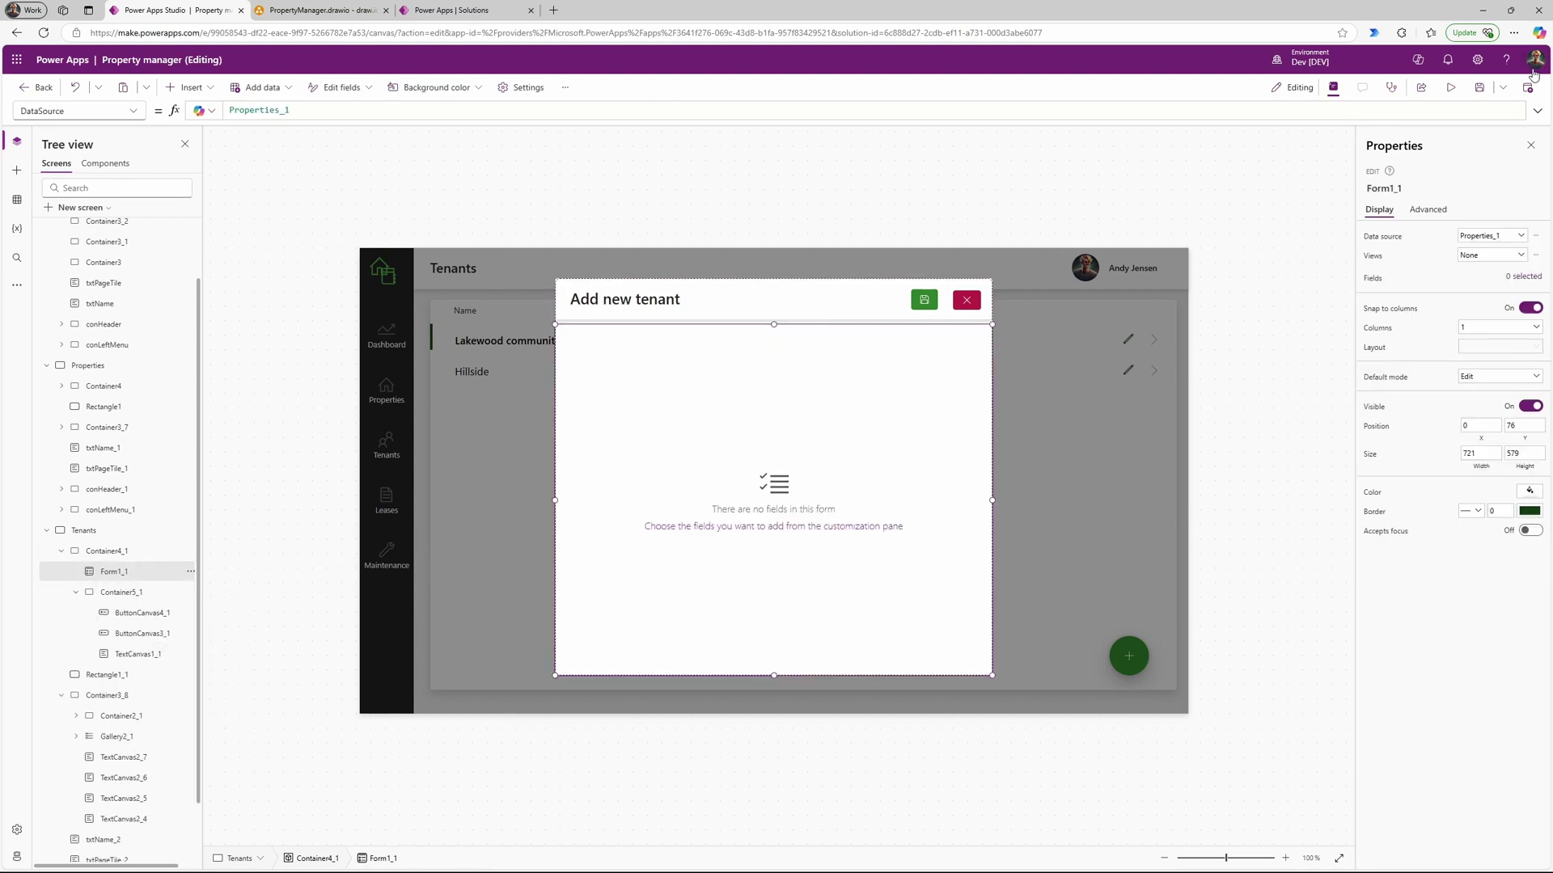
pyautogui.click(1488, 87)
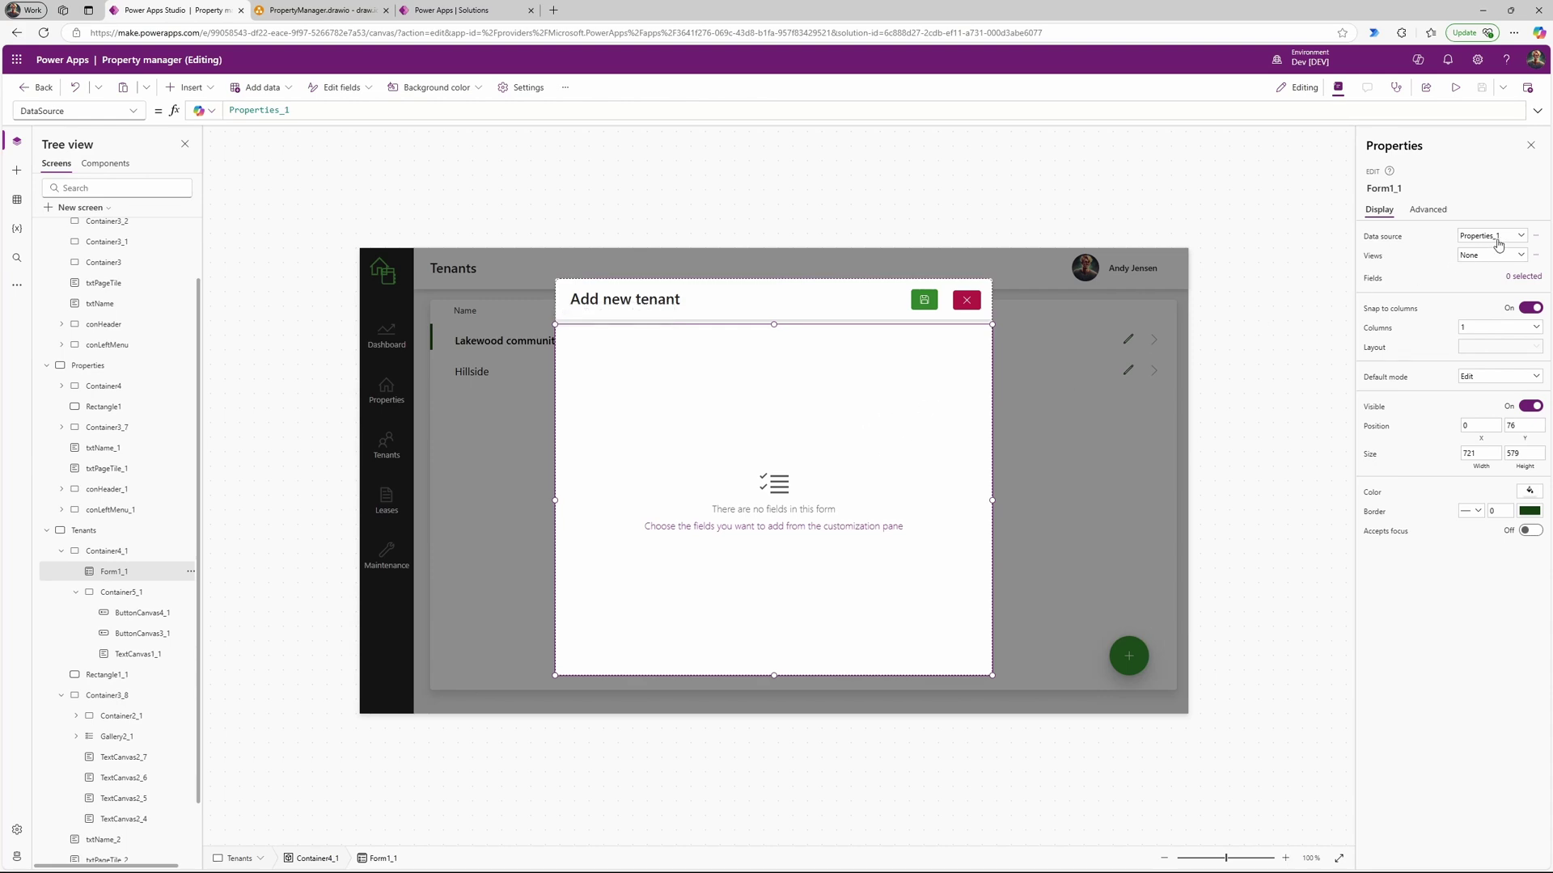
# Step: Check the app's data sources for the Tenants_1 table and set it as the data source of Form1_1
pyautogui.click(16, 201)
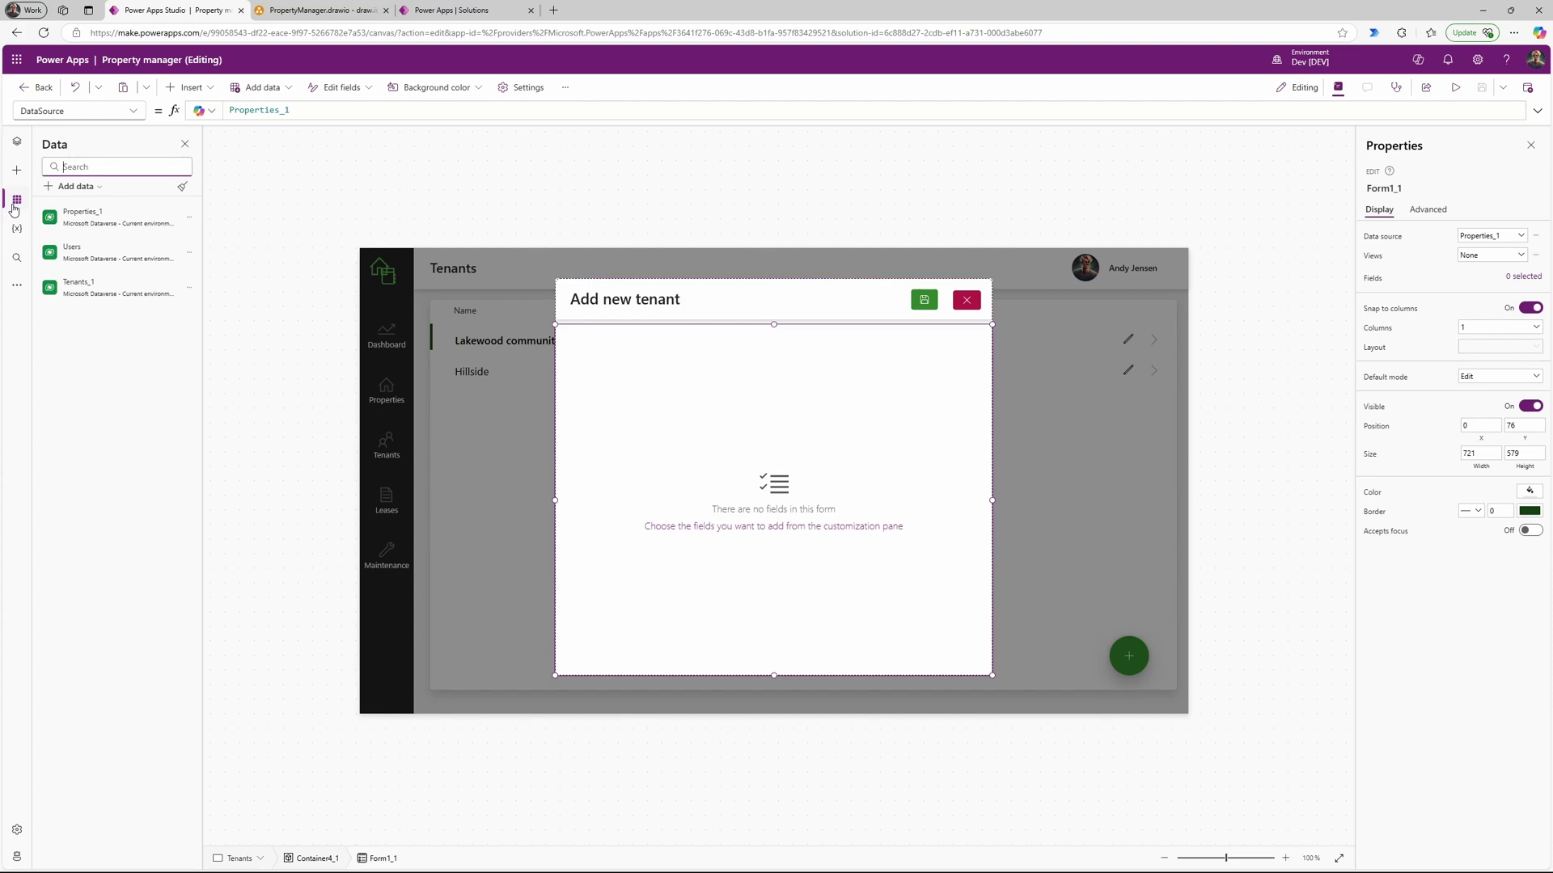
pyautogui.moveTo(85, 295)
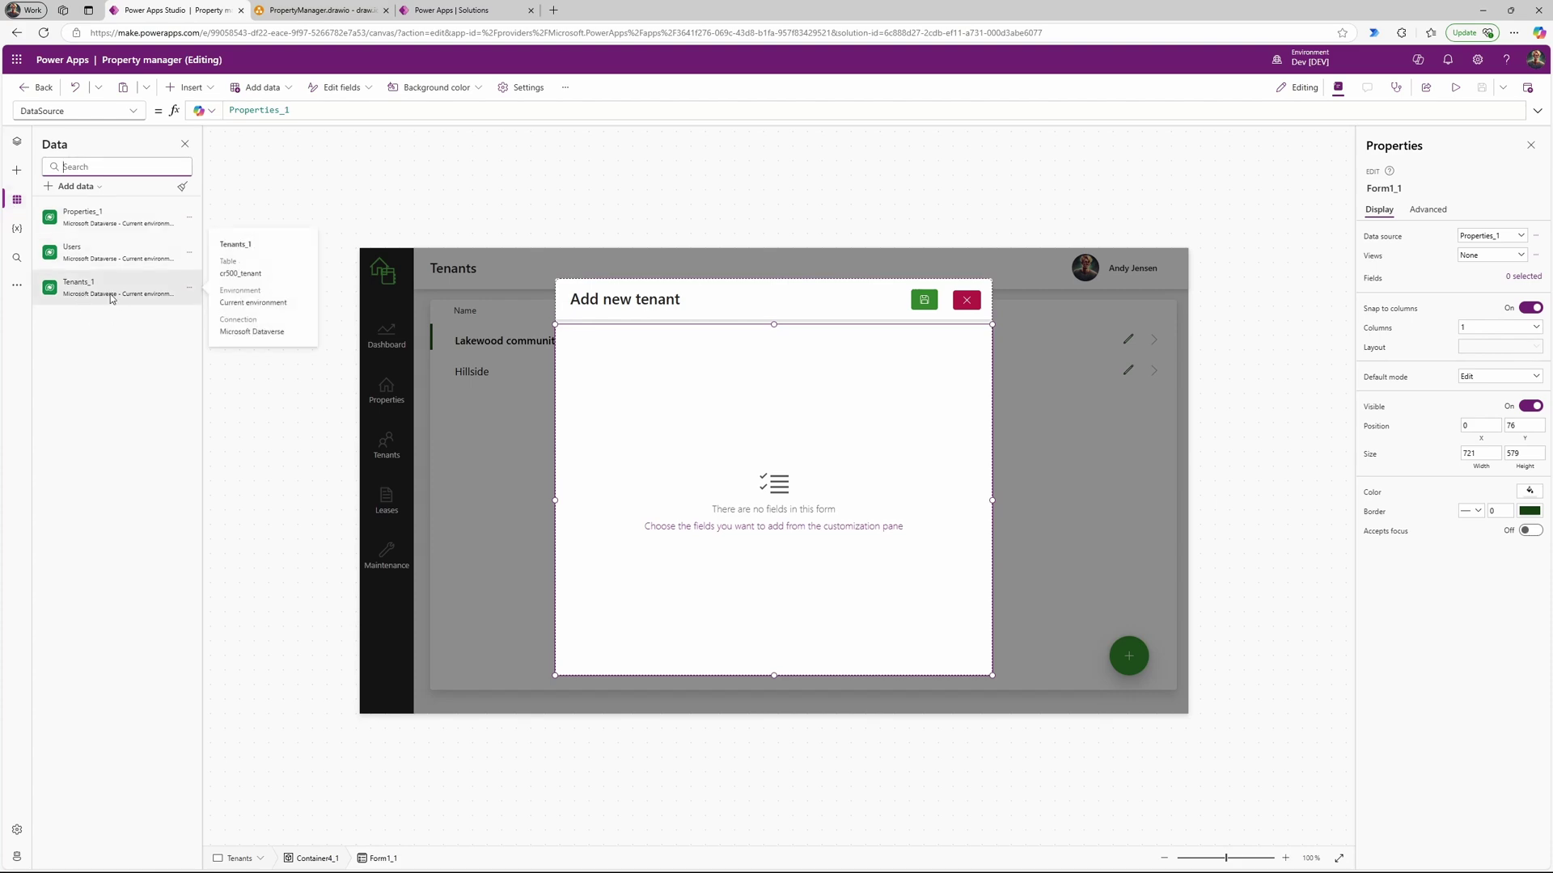
pyautogui.click(95, 187)
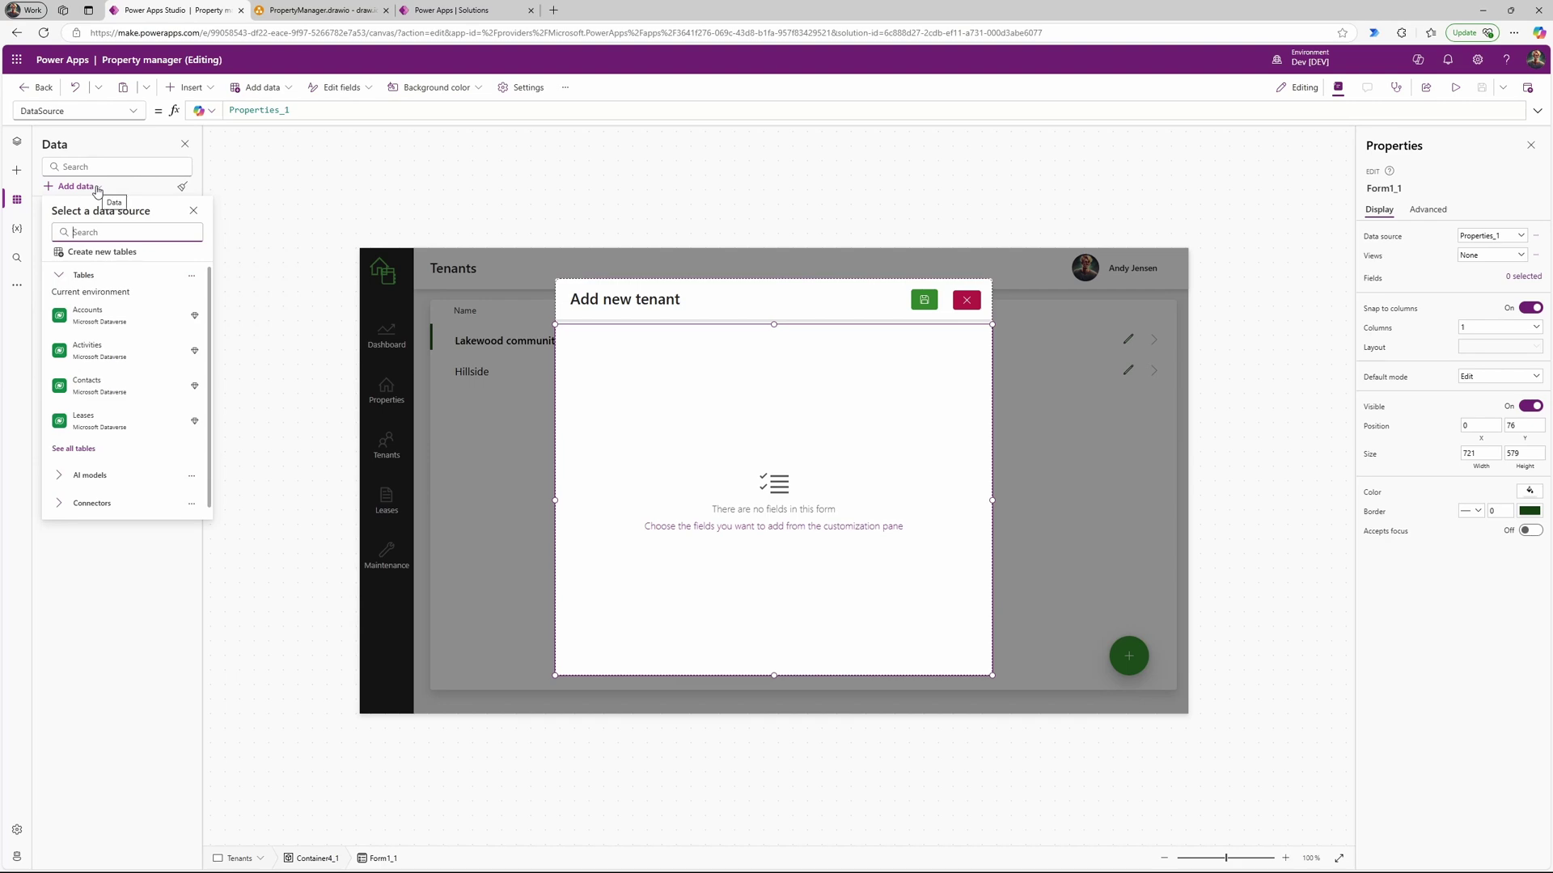
pyautogui.click(95, 188)
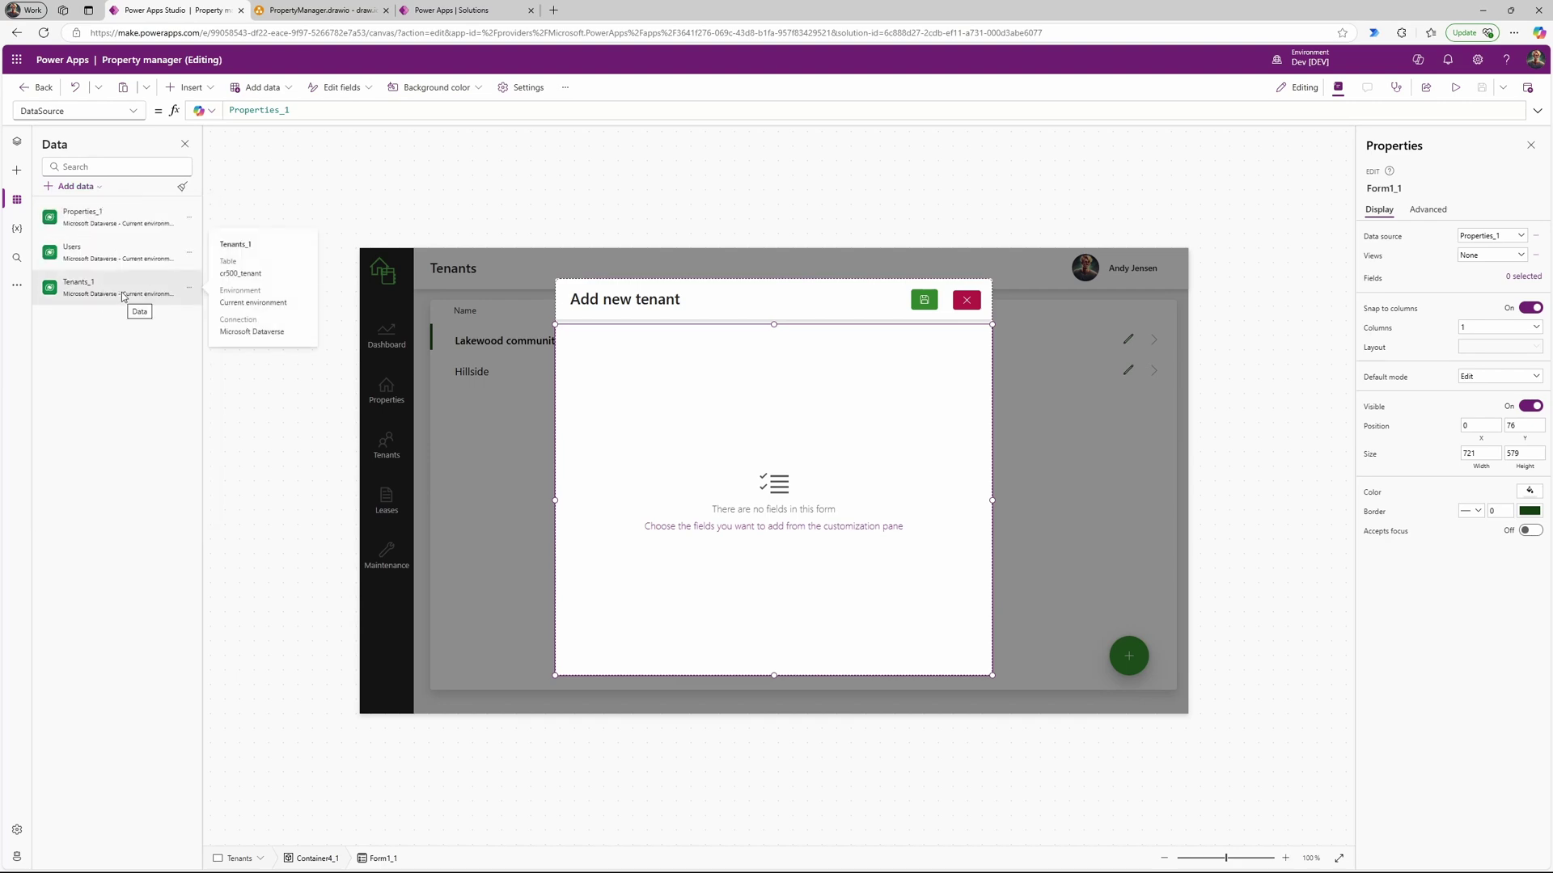
pyautogui.click(17, 141)
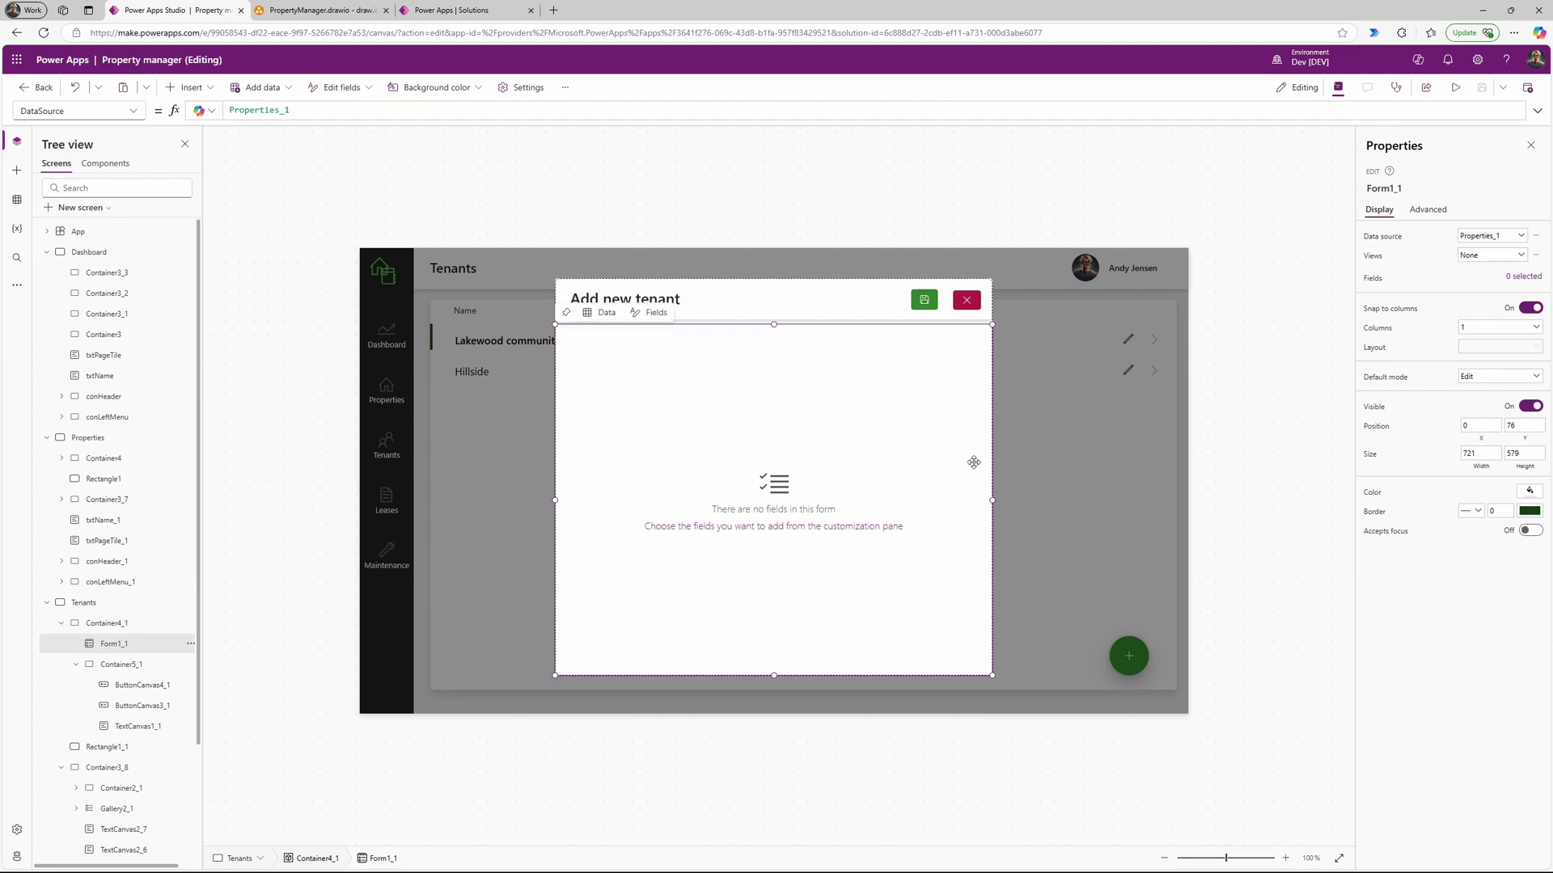
pyautogui.click(1522, 236)
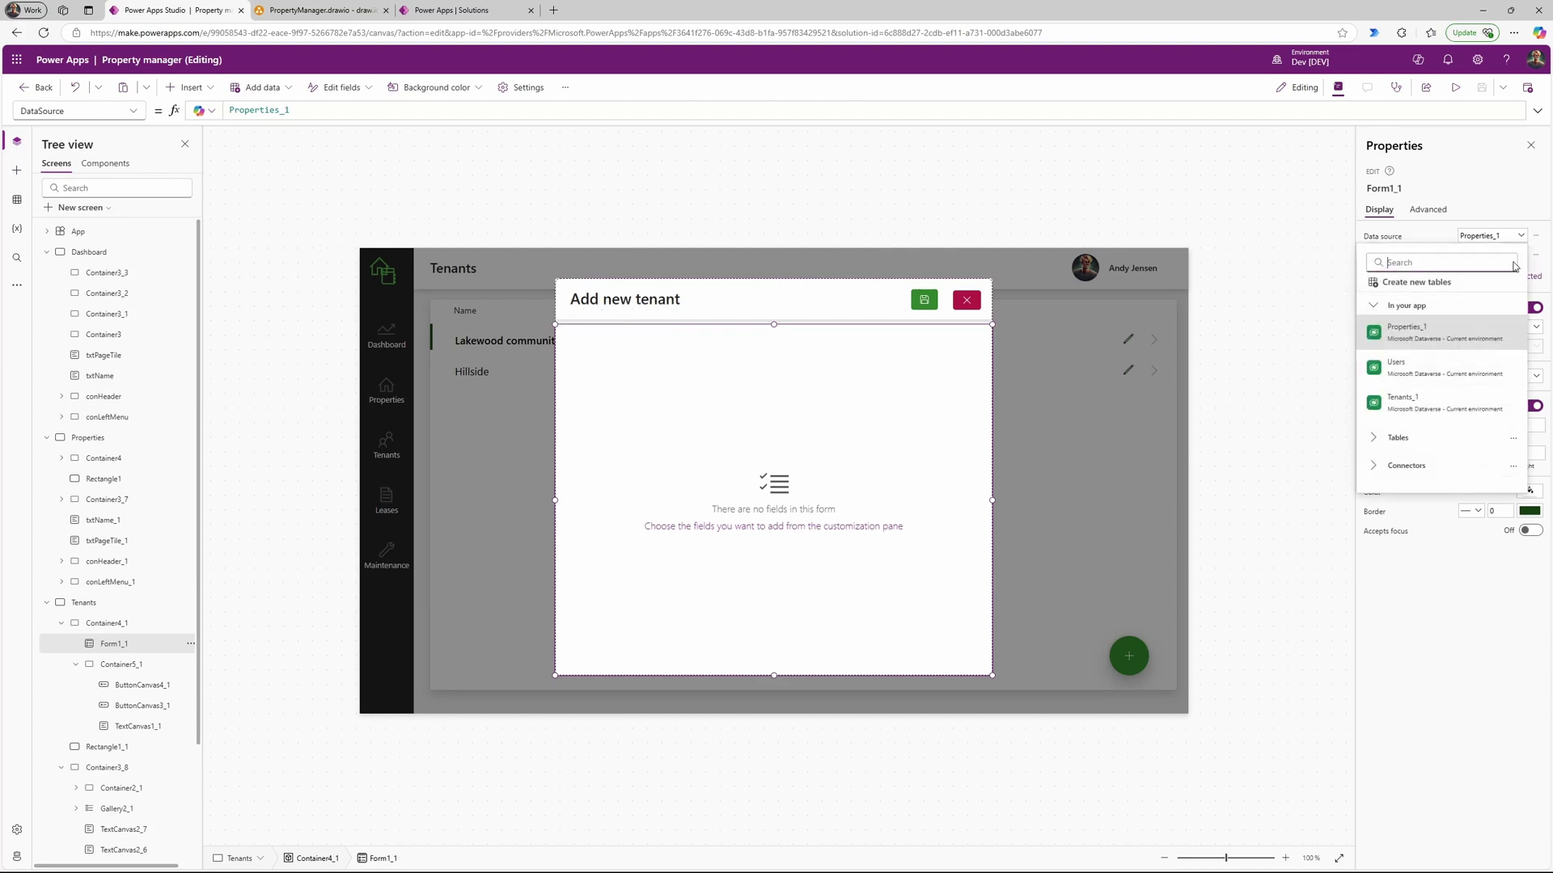
pyautogui.click(1402, 406)
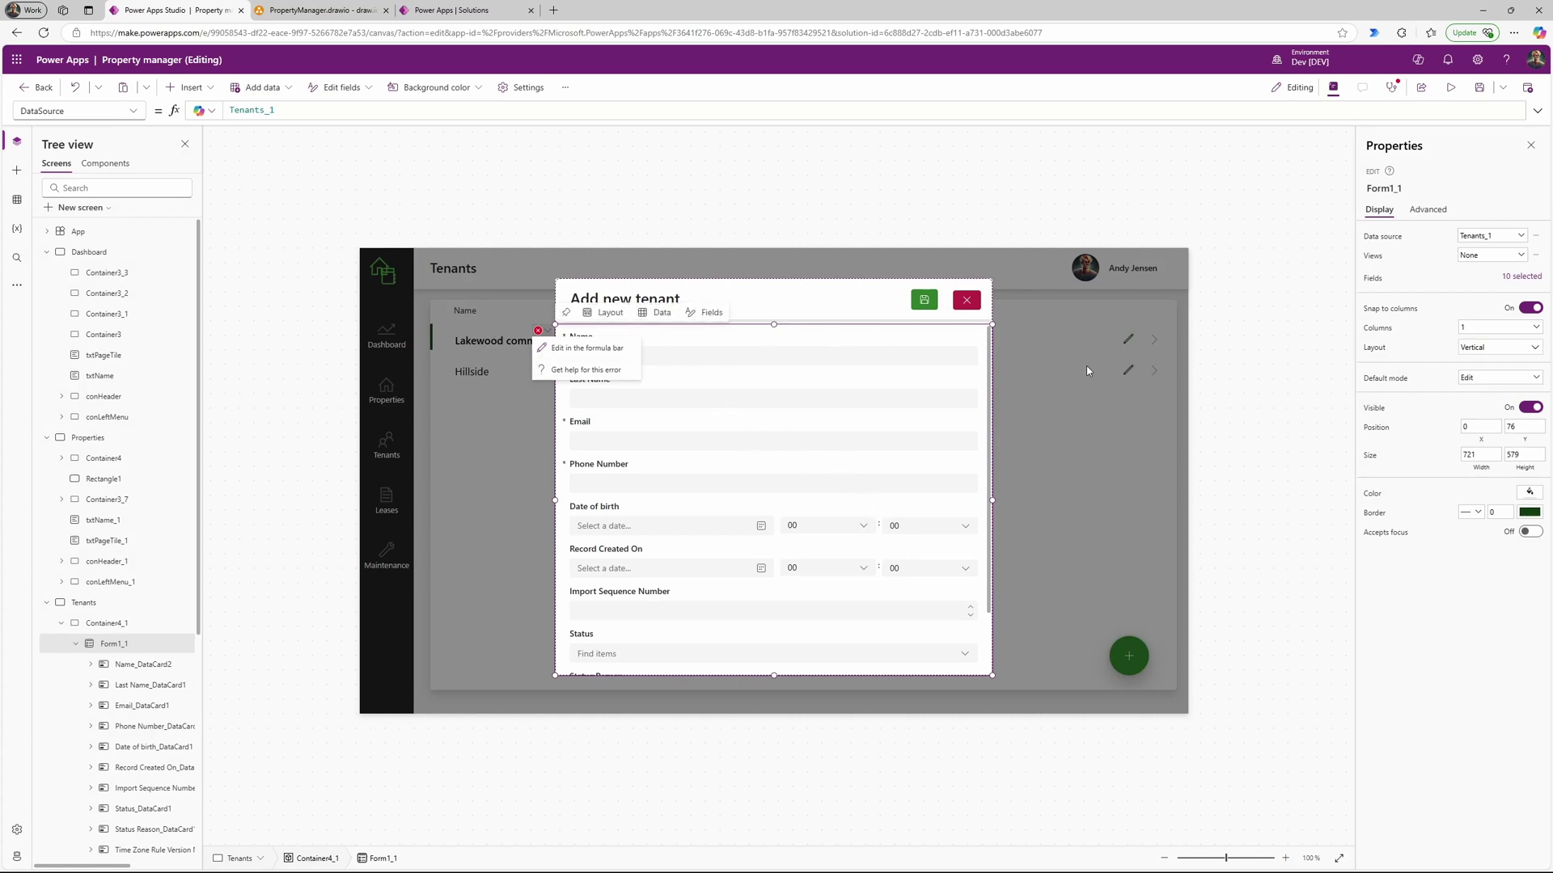
# Step: Remove the Record Created On and Status Reason fields from Form1_1
pyautogui.click(1517, 279)
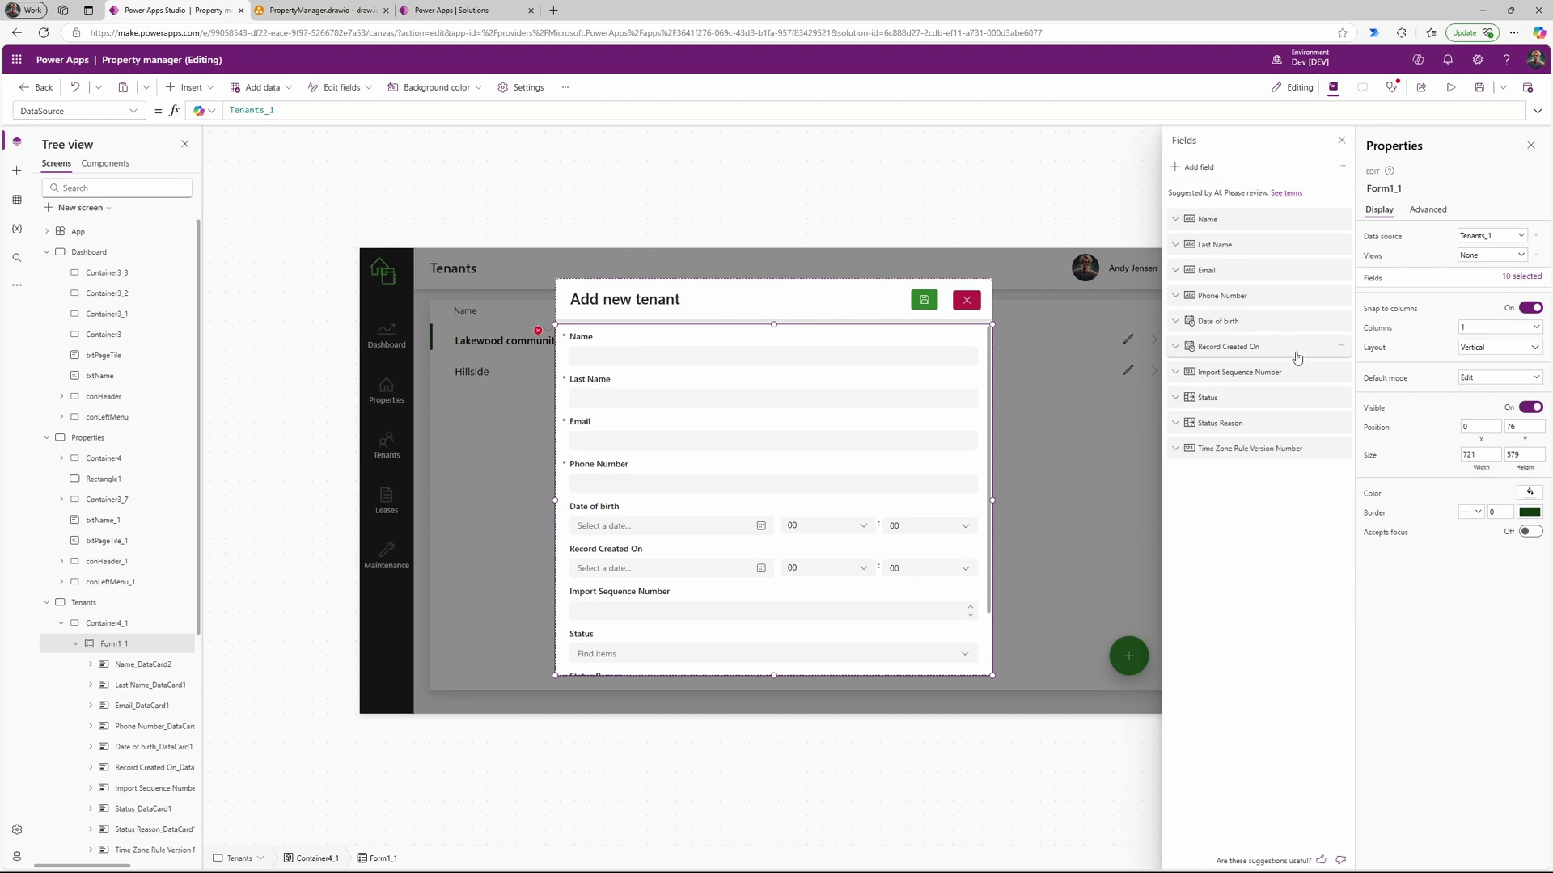
pyautogui.scroll(-2, 719, 504)
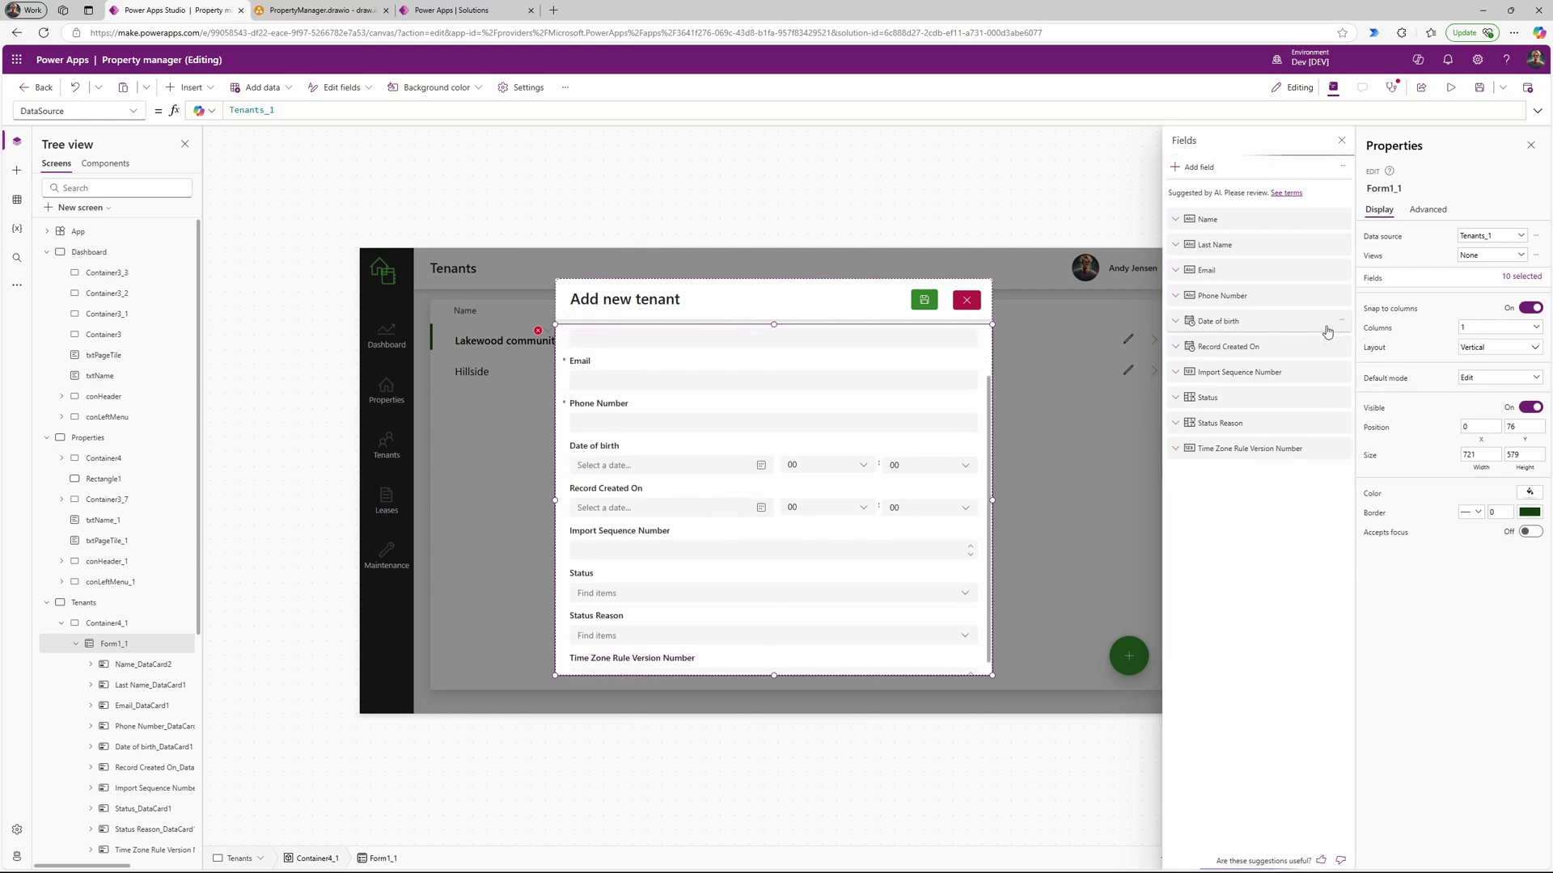
pyautogui.click(1340, 346)
pyautogui.click(1354, 434)
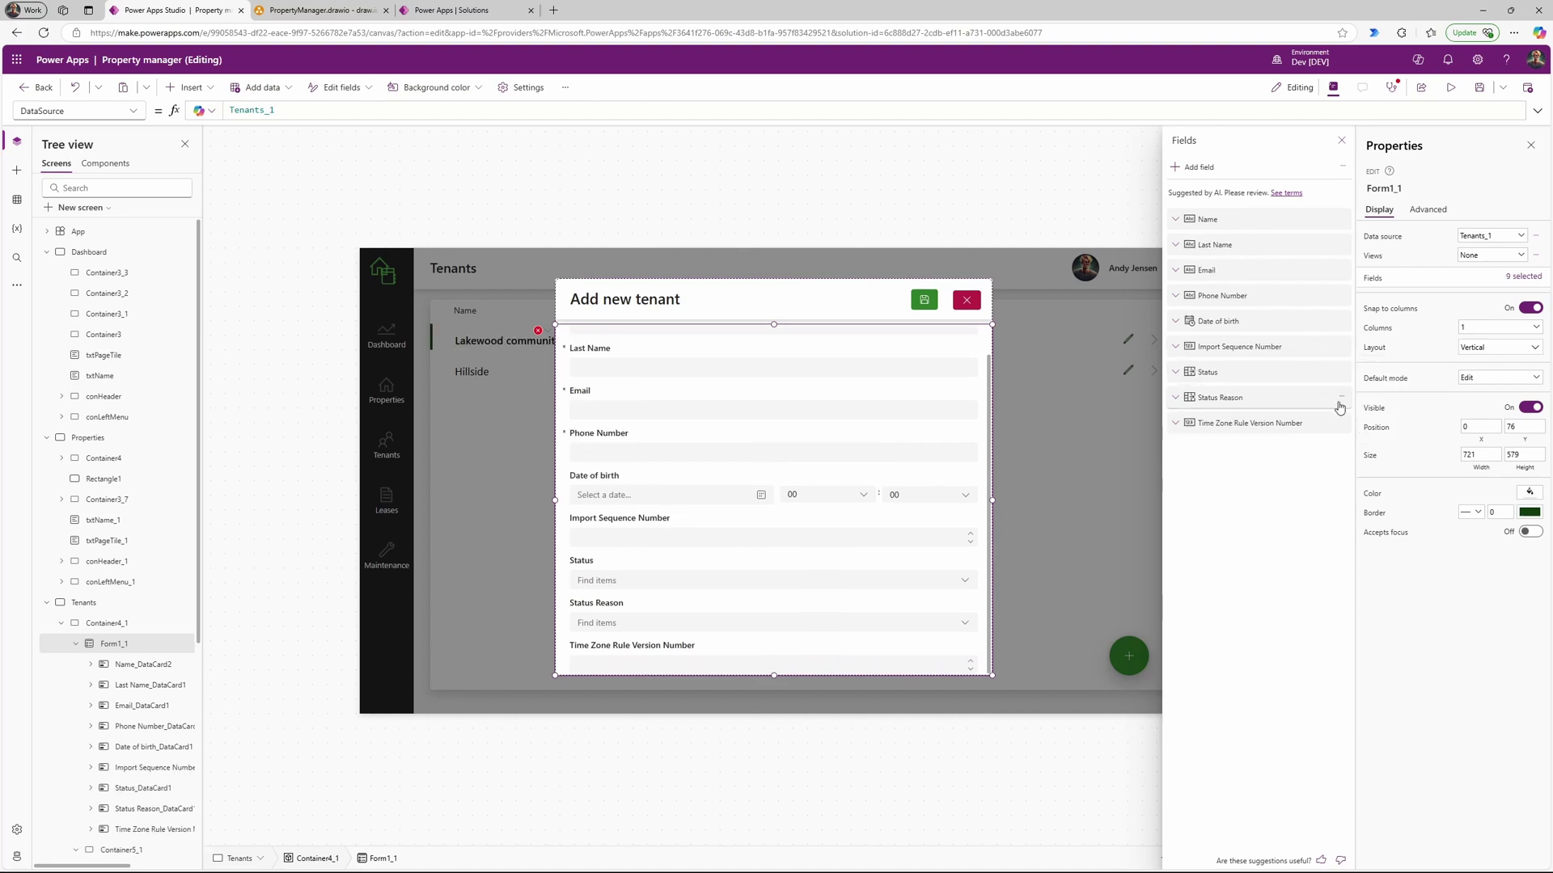
pyautogui.click(1339, 400)
pyautogui.click(1375, 484)
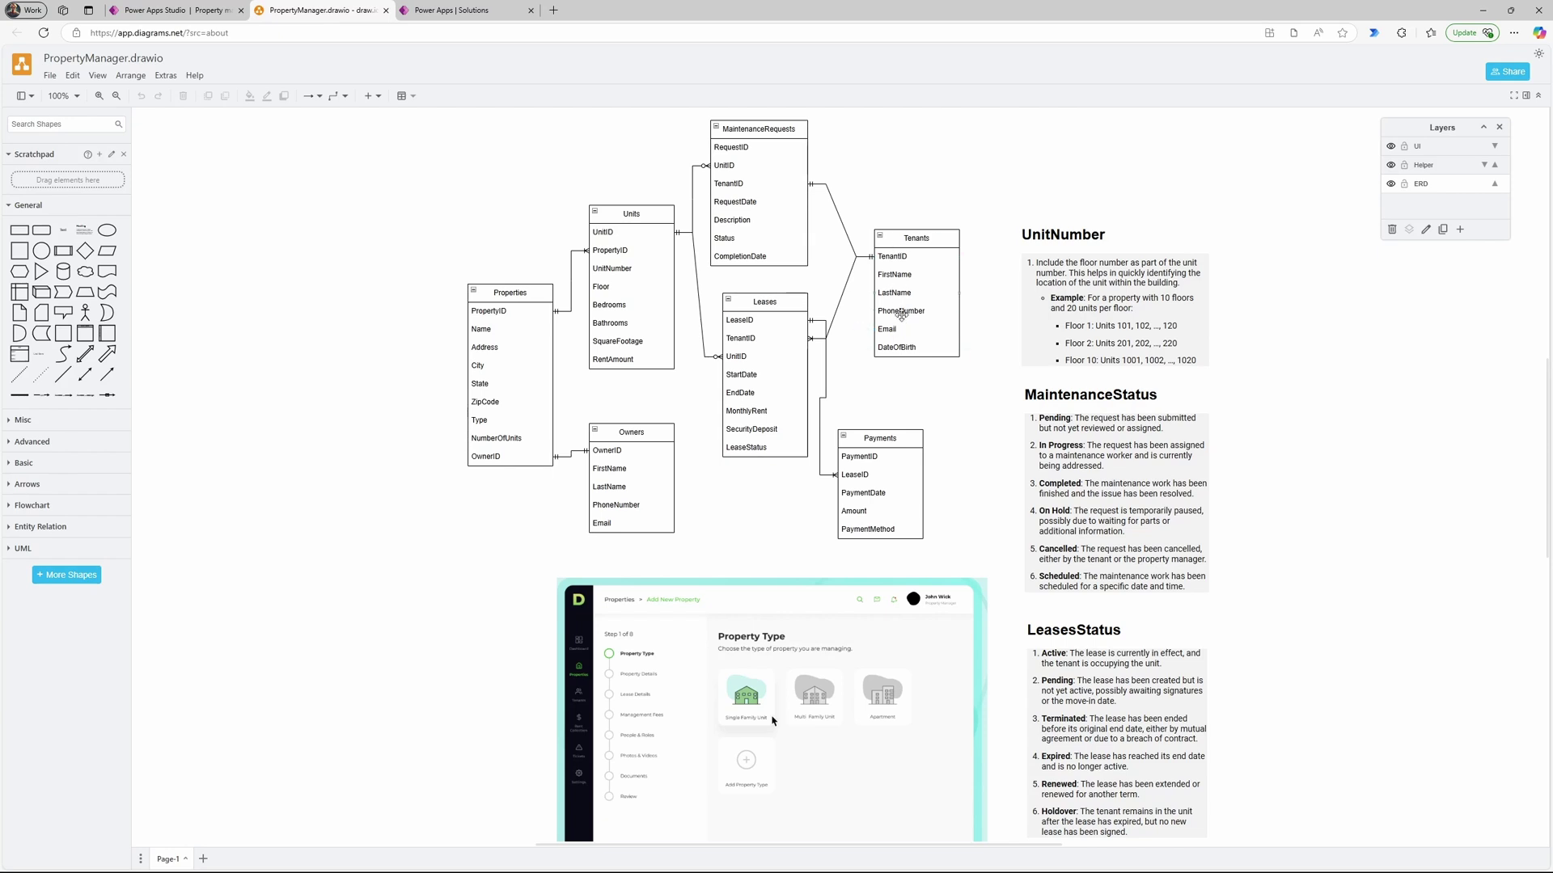
# Step: Return to Power Apps Studio and remove the Status, Time Zone Rule Version Number and Import Sequence Number fields from Form1_1
pyautogui.hotkey('ctrl', 'shift', 'Tab')
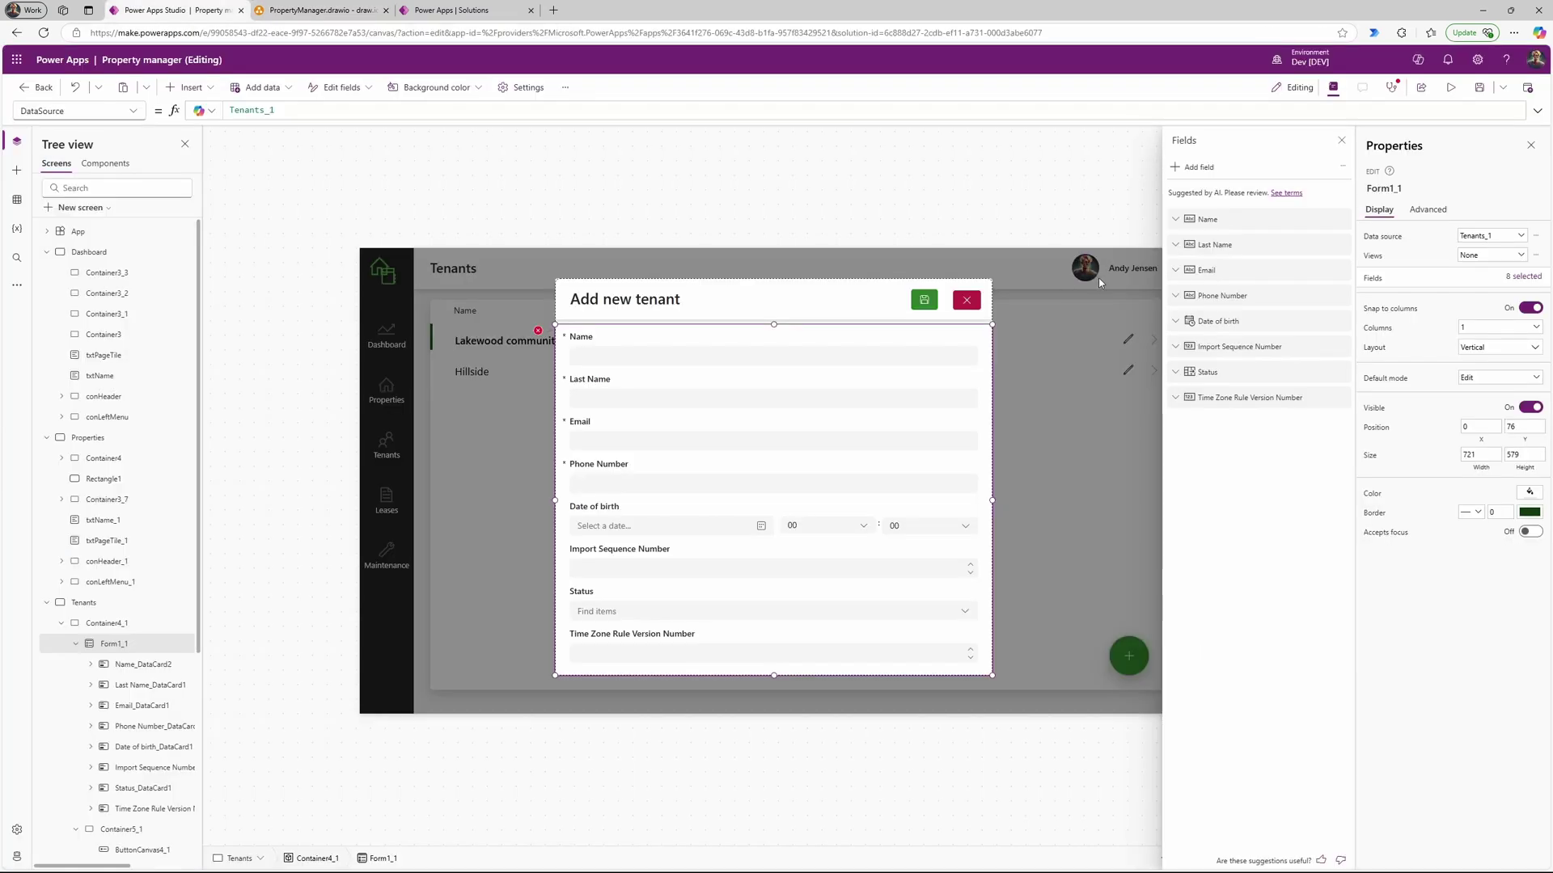
pyautogui.click(1342, 372)
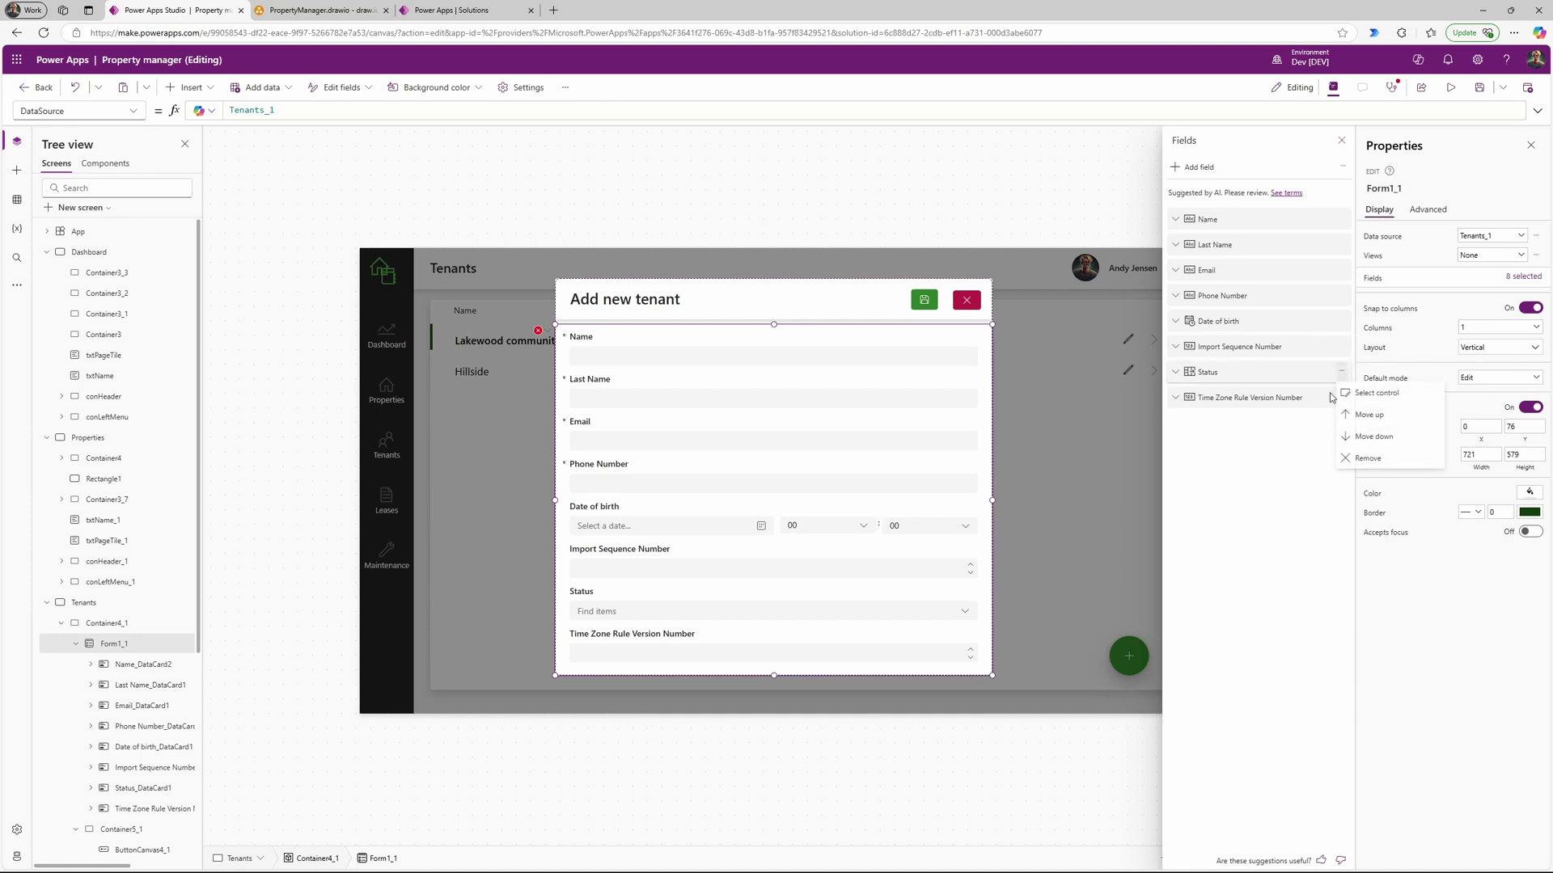
pyautogui.click(1362, 458)
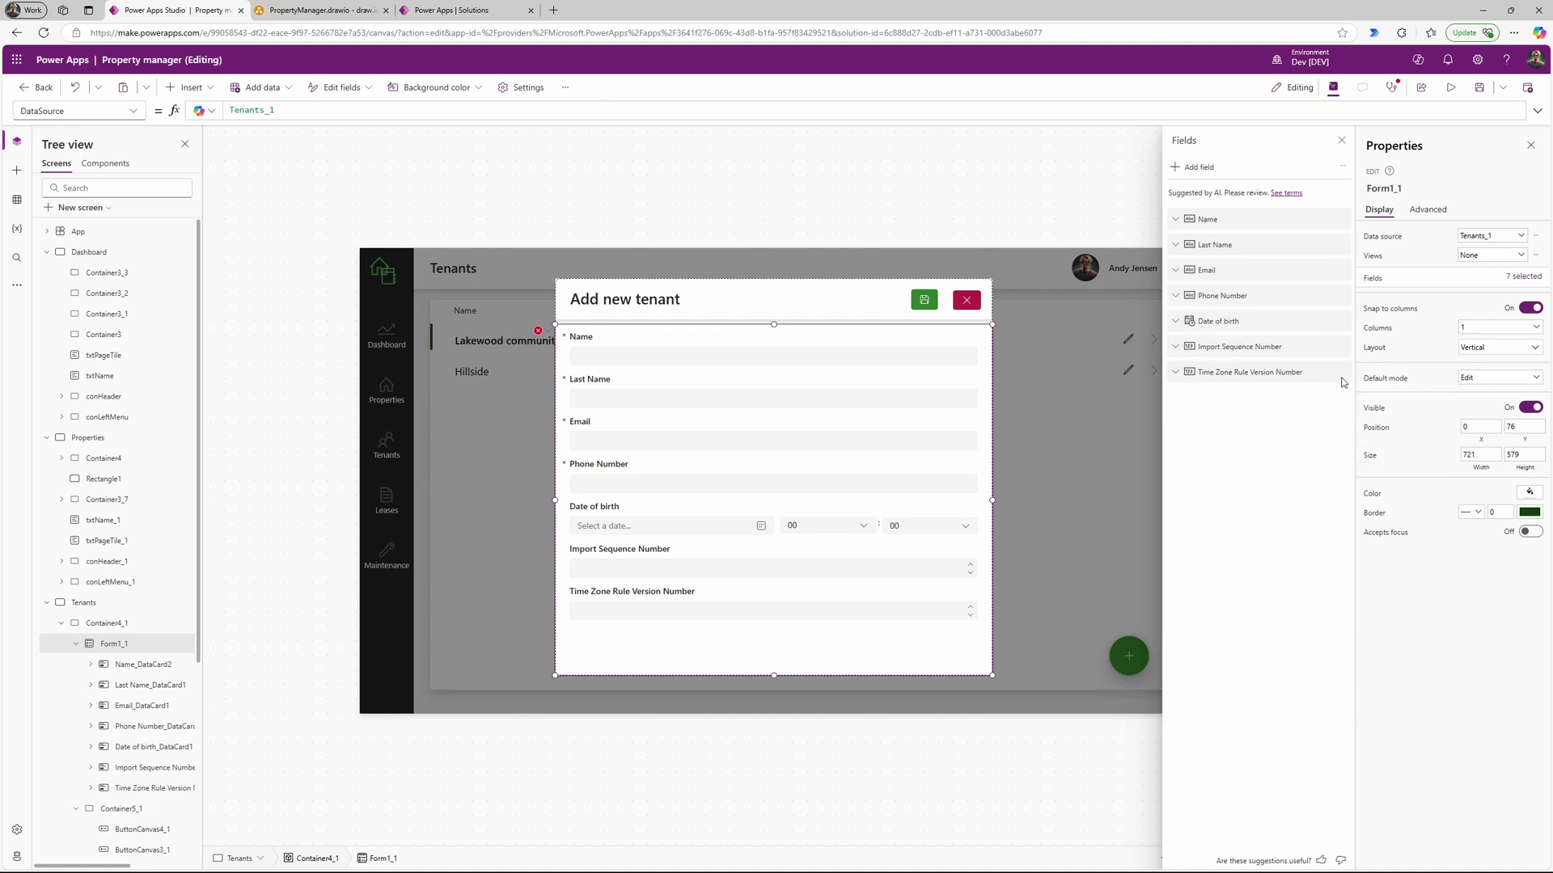
pyautogui.click(1343, 374)
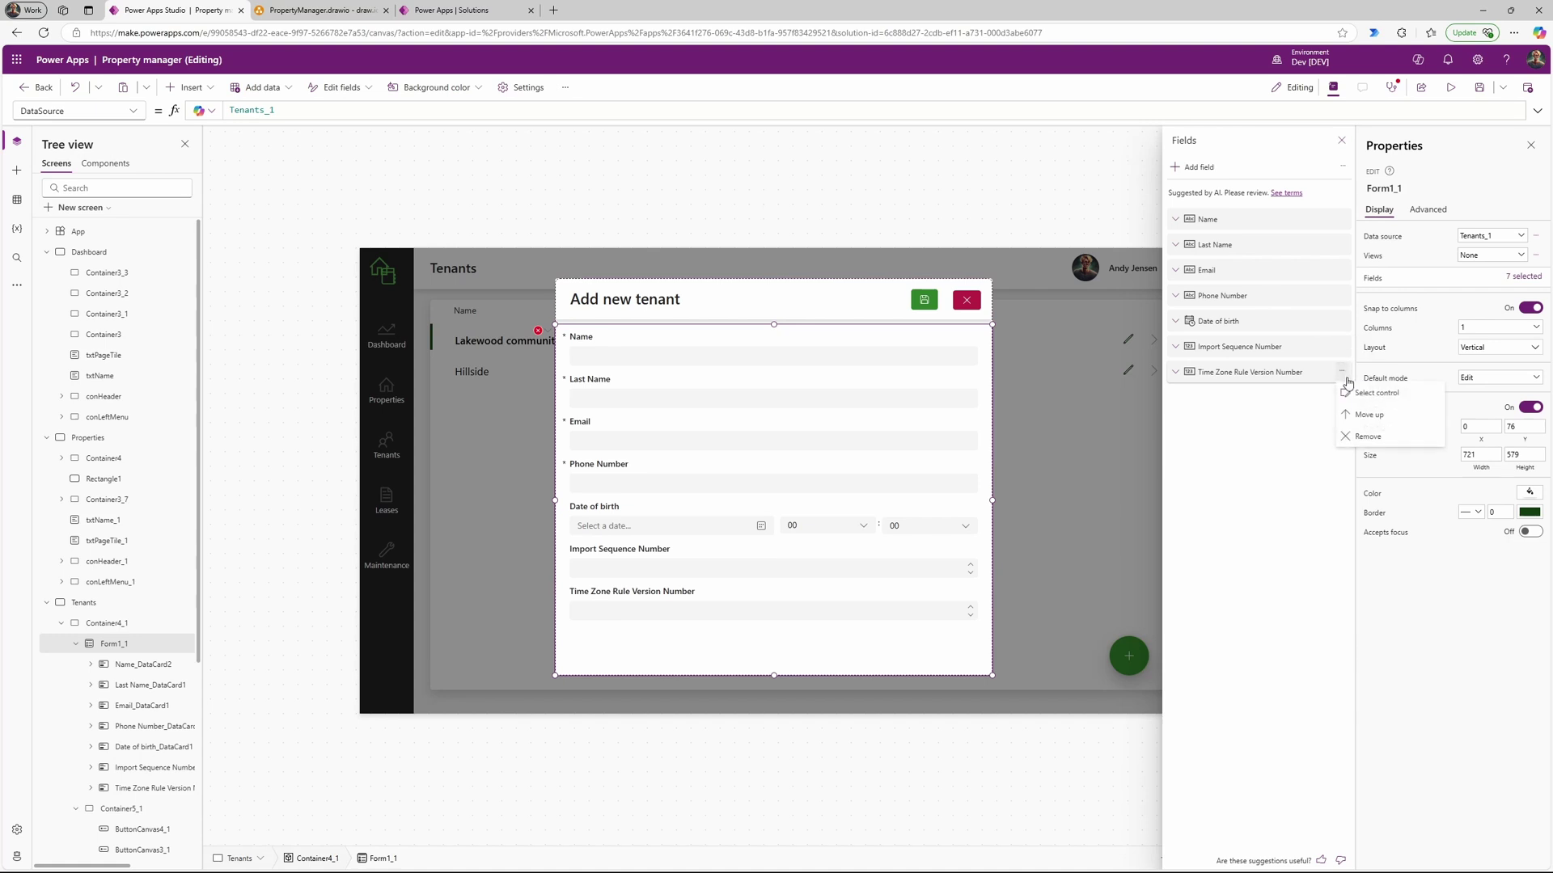
pyautogui.click(1366, 436)
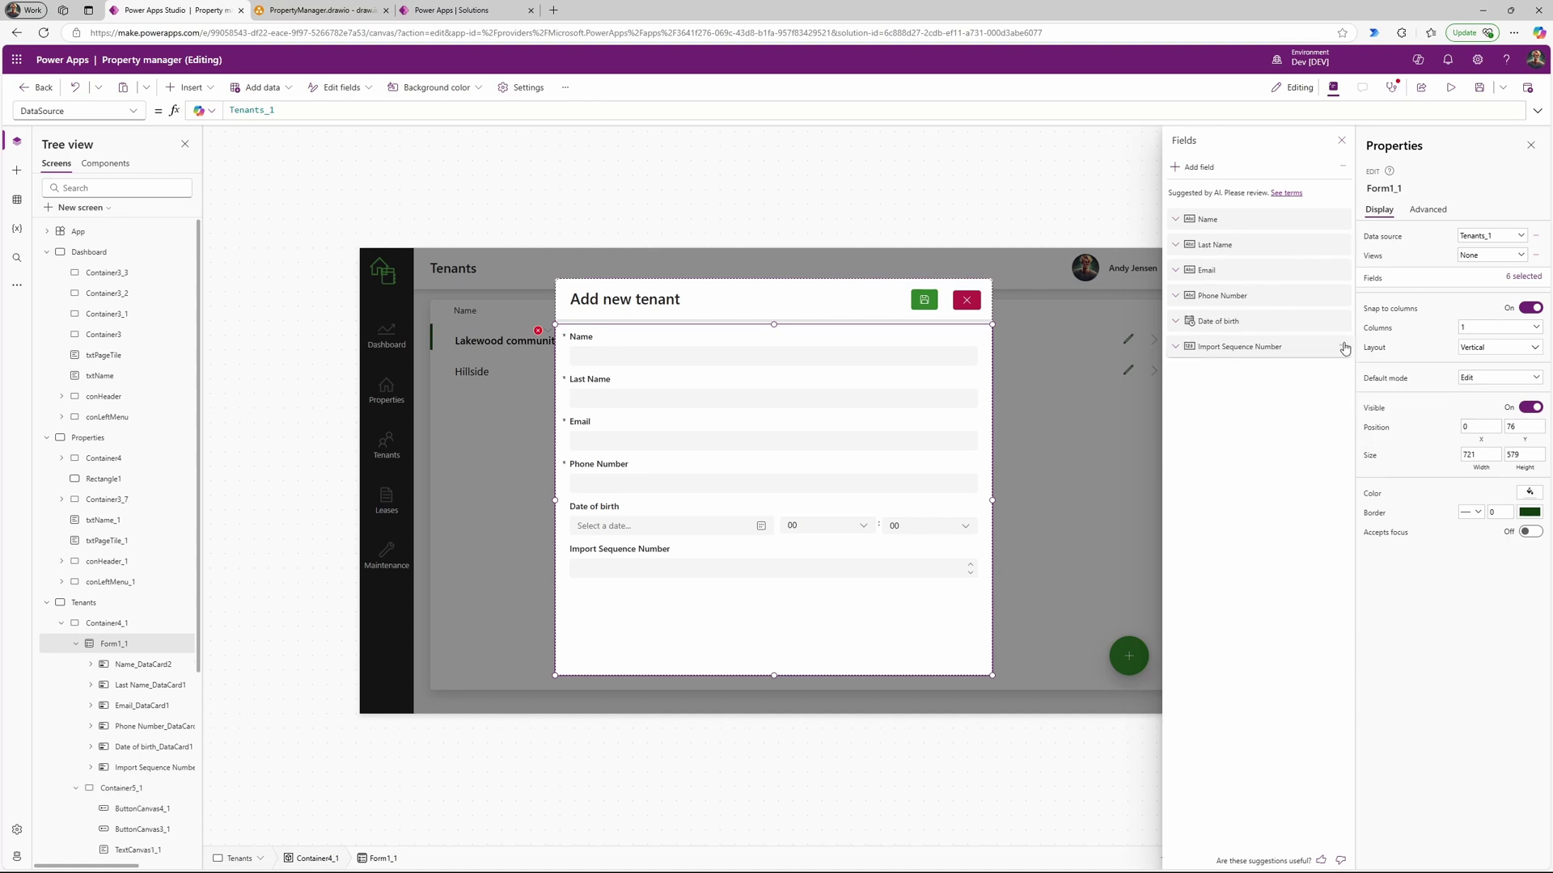
pyautogui.click(1343, 348)
pyautogui.click(1366, 409)
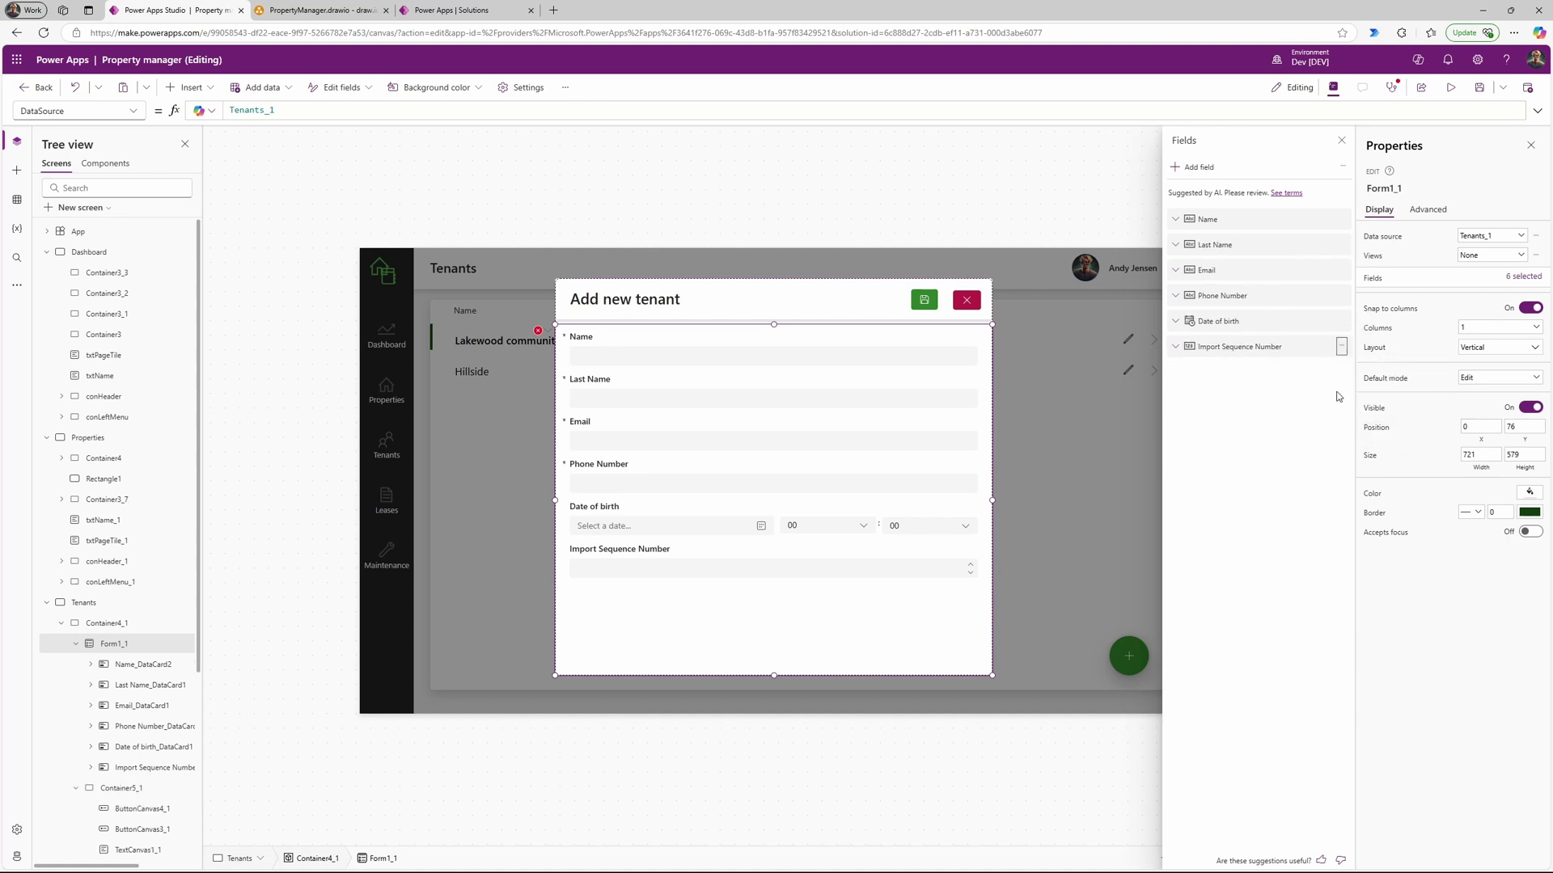
# Step: Examine the Date of birth field of Form1_1: its control type options and the hour and minute dropdowns inside its data card
pyautogui.click(1292, 321)
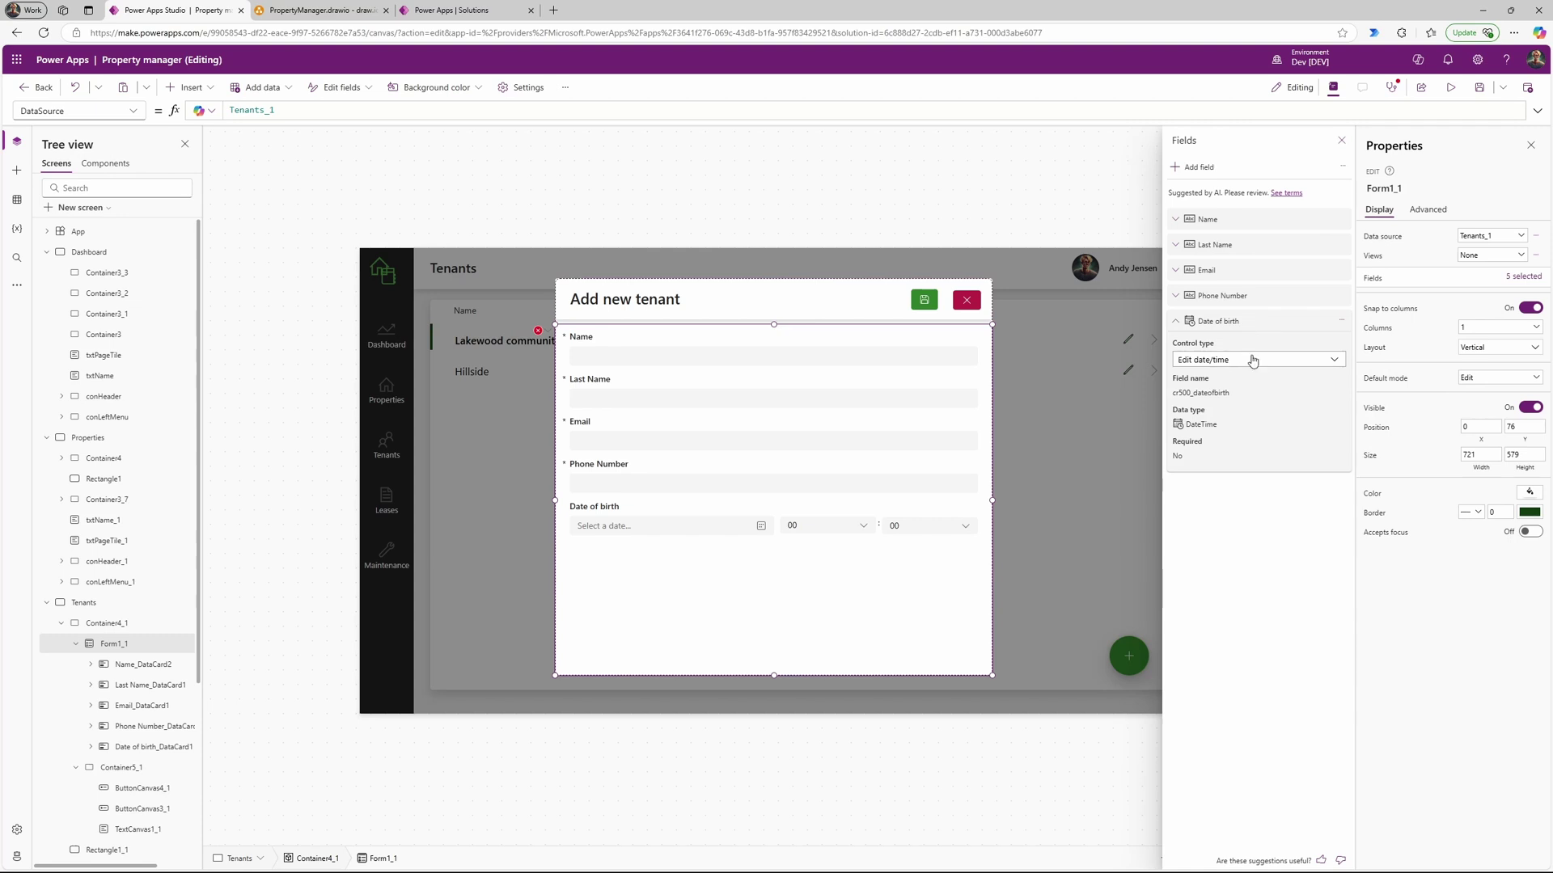
pyautogui.click(1252, 360)
pyautogui.click(1252, 359)
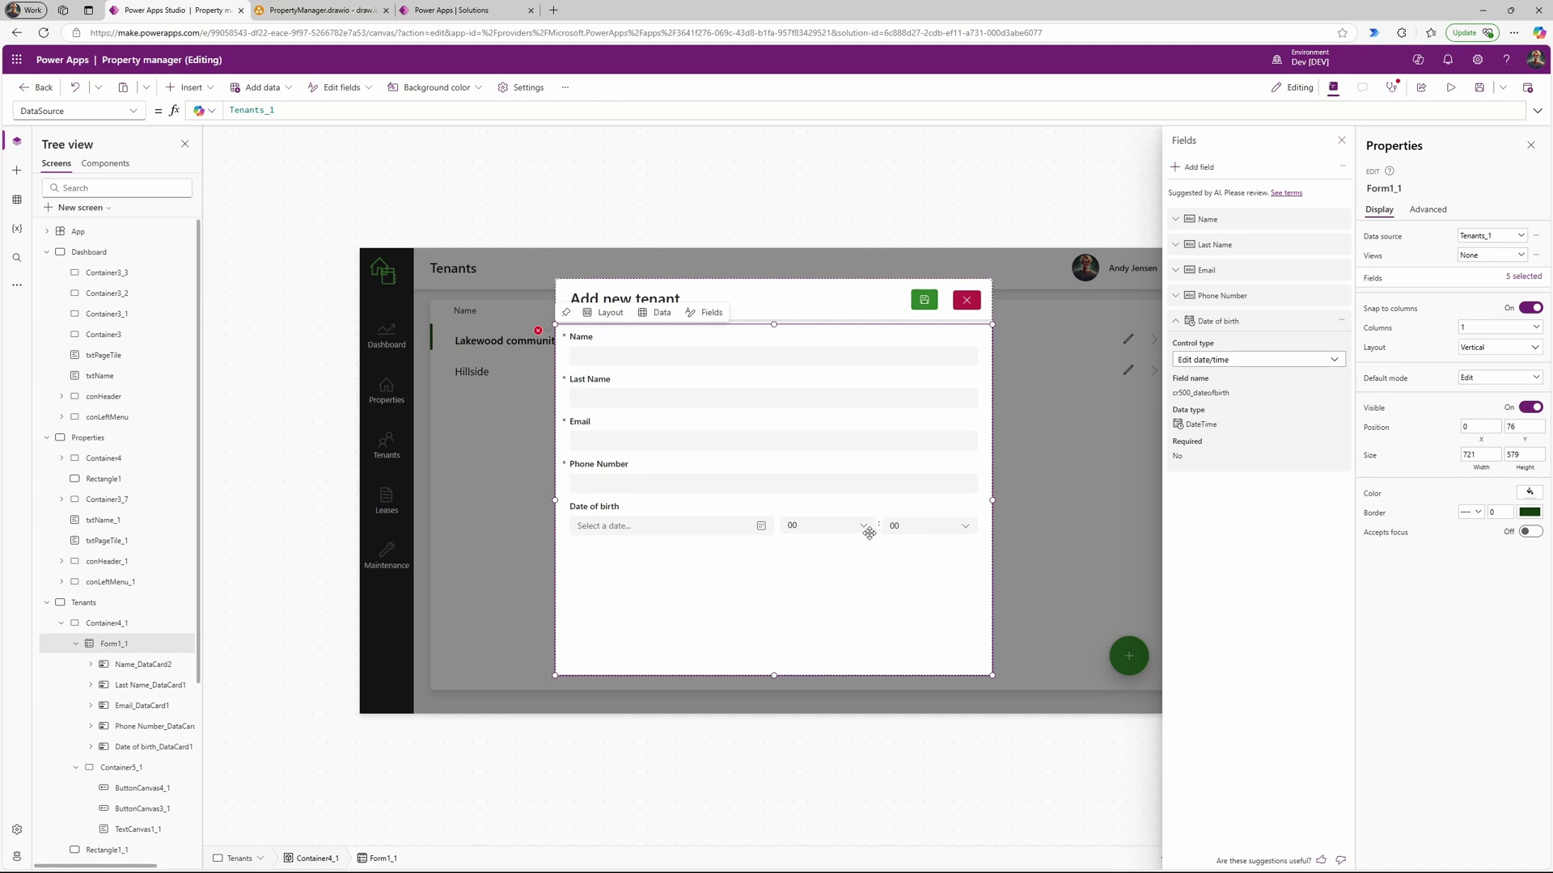
pyautogui.click(90, 746)
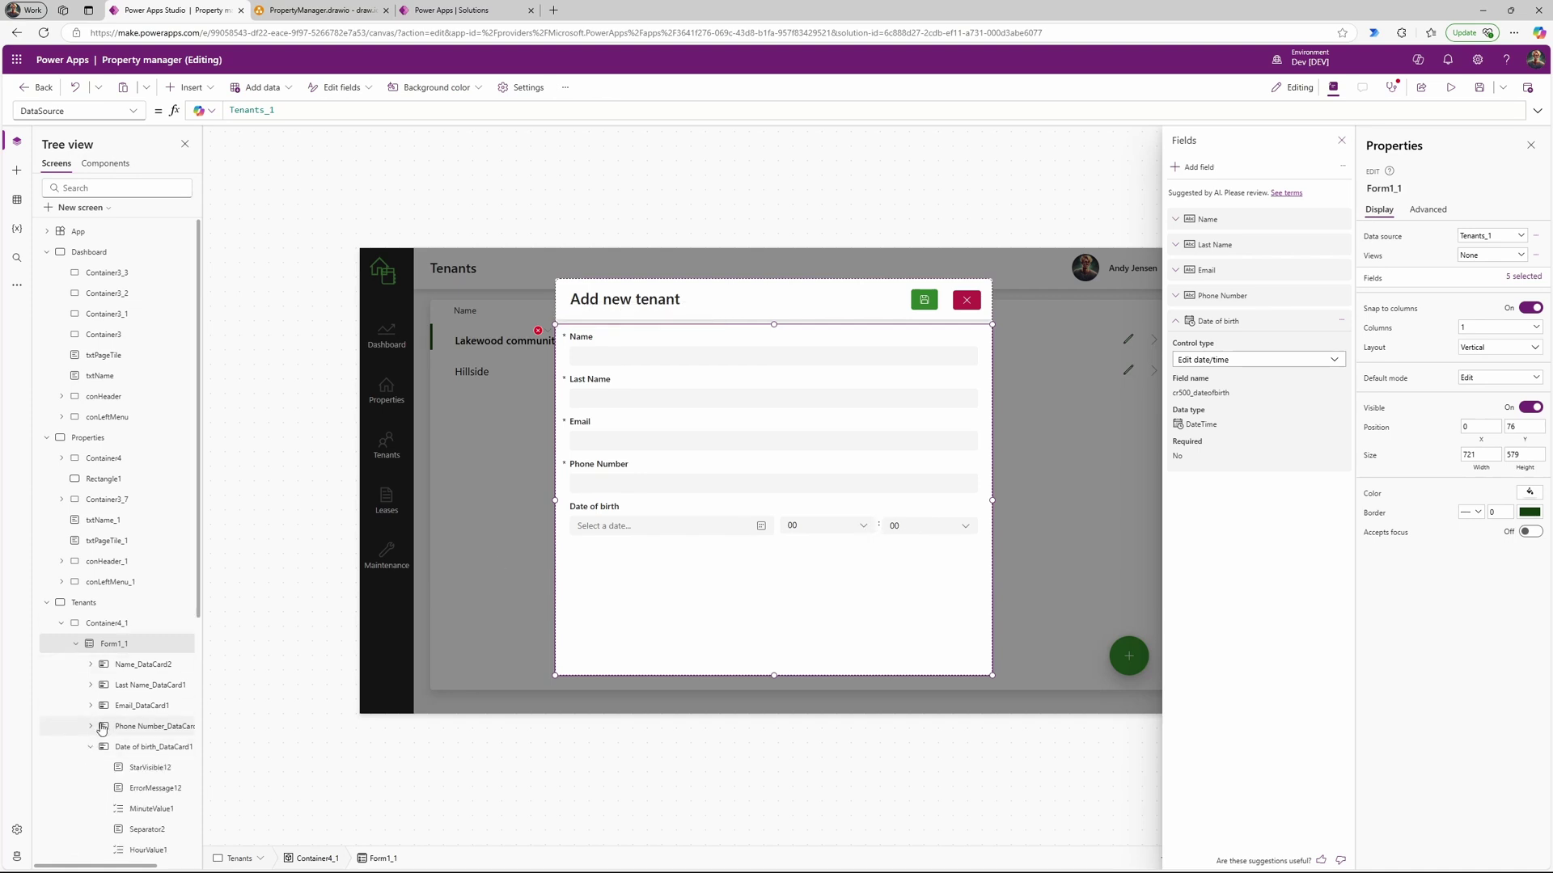
pyautogui.scroll(-2, 162, 756)
pyautogui.click(160, 730)
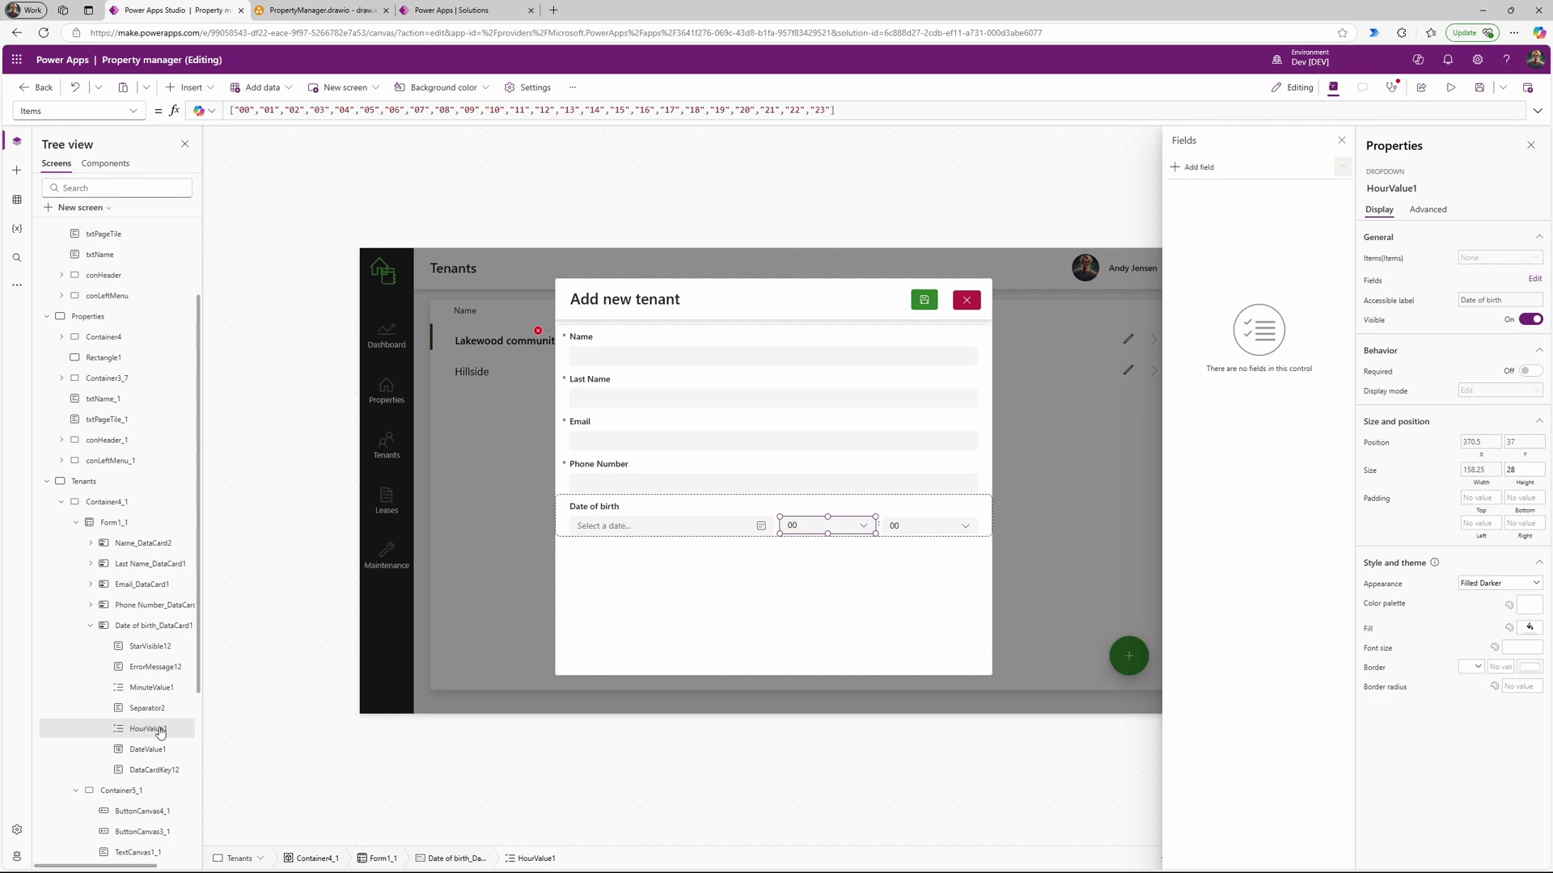
pyautogui.click(150, 626)
pyautogui.click(162, 688)
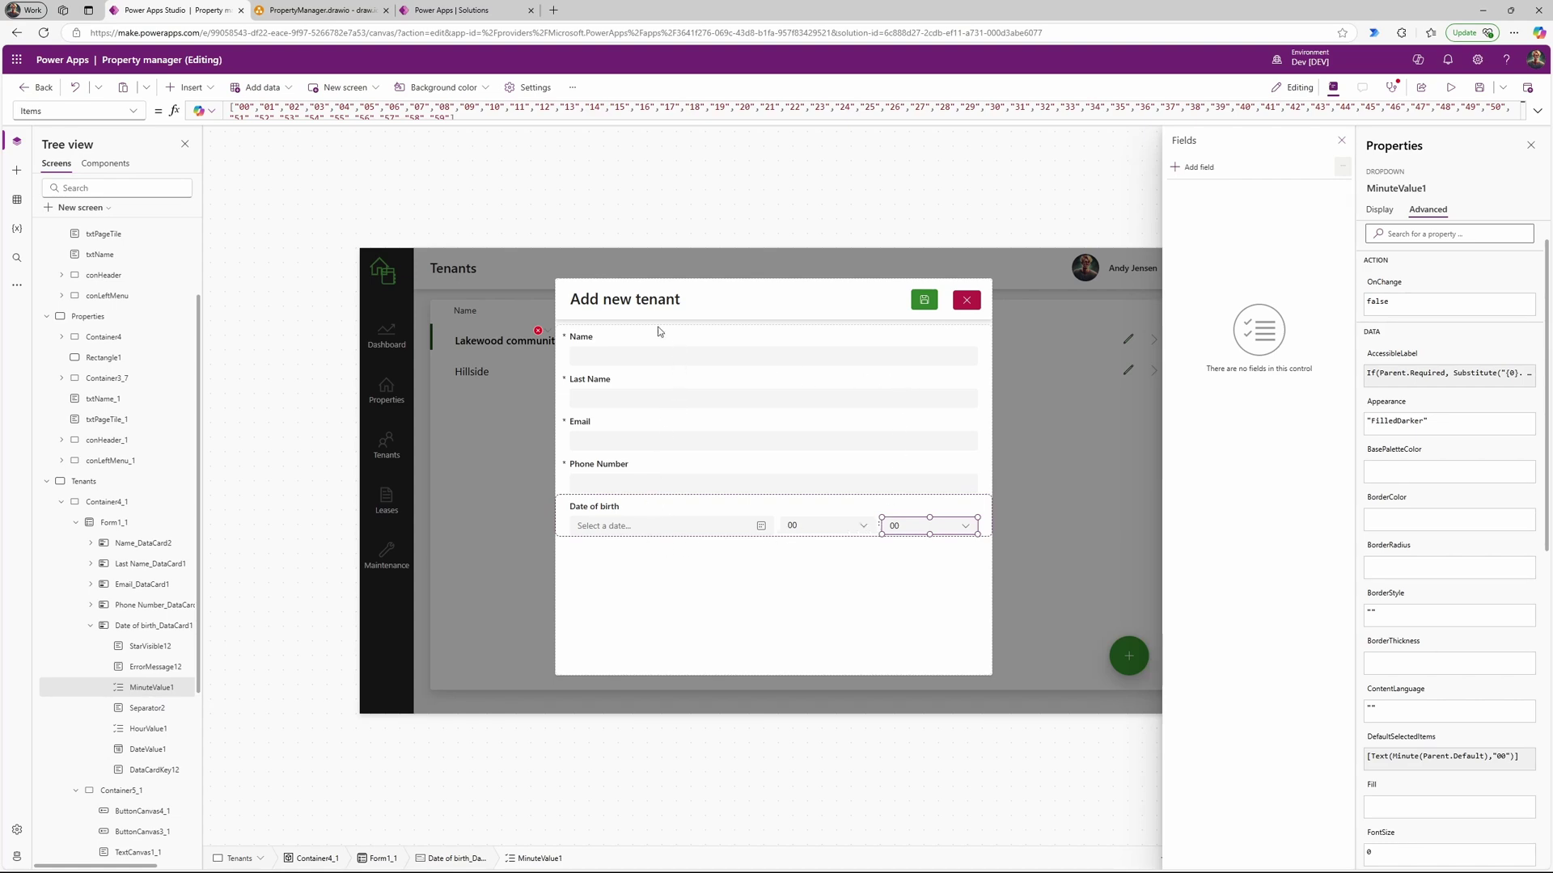
pyautogui.click(686, 582)
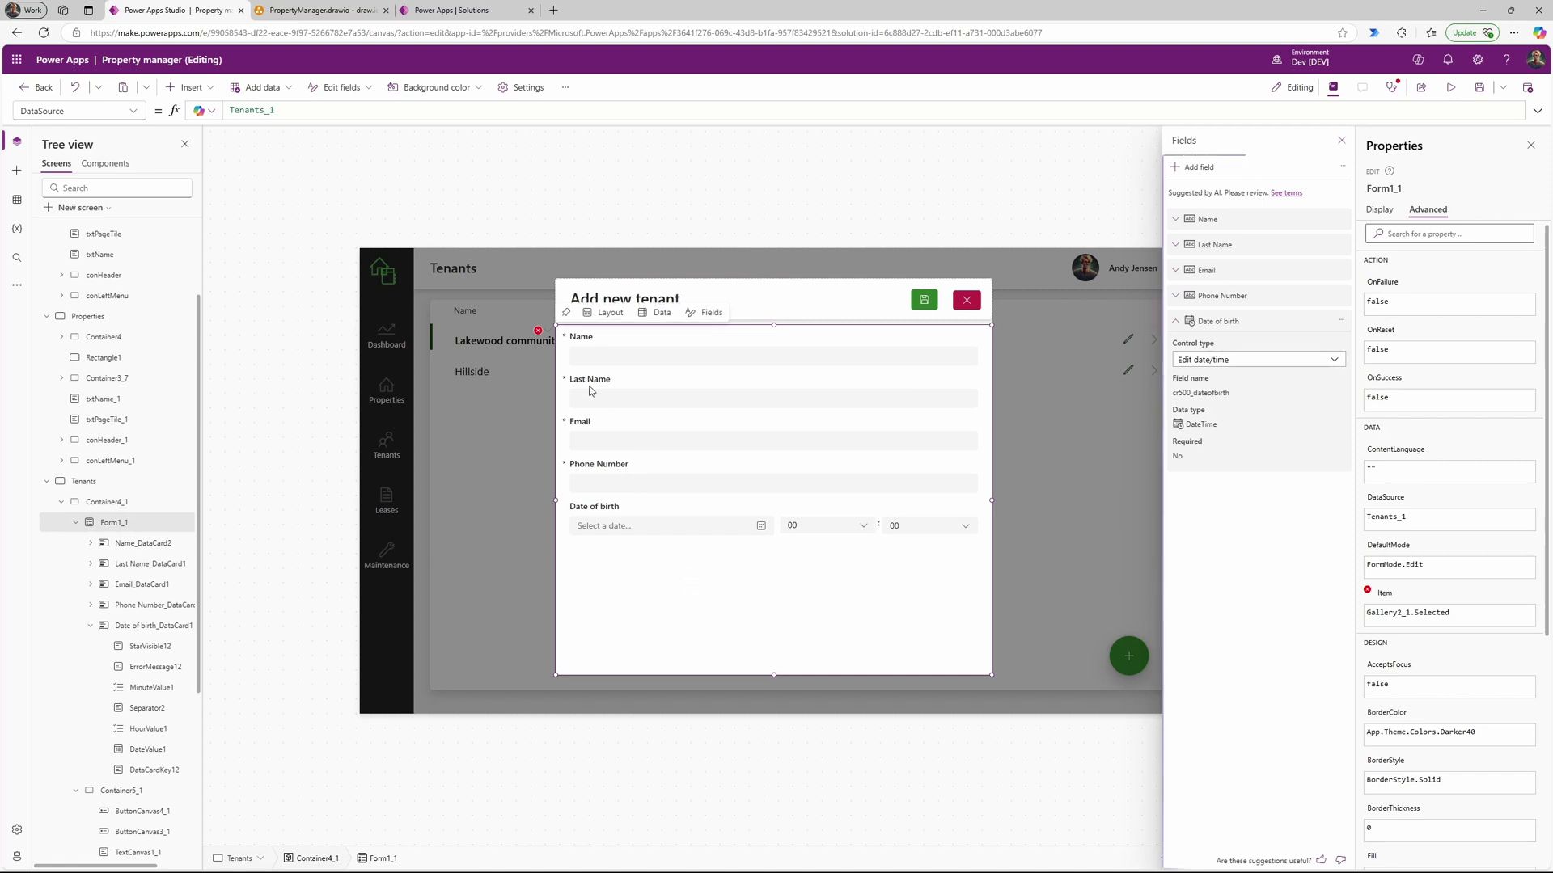
pyautogui.click(1342, 140)
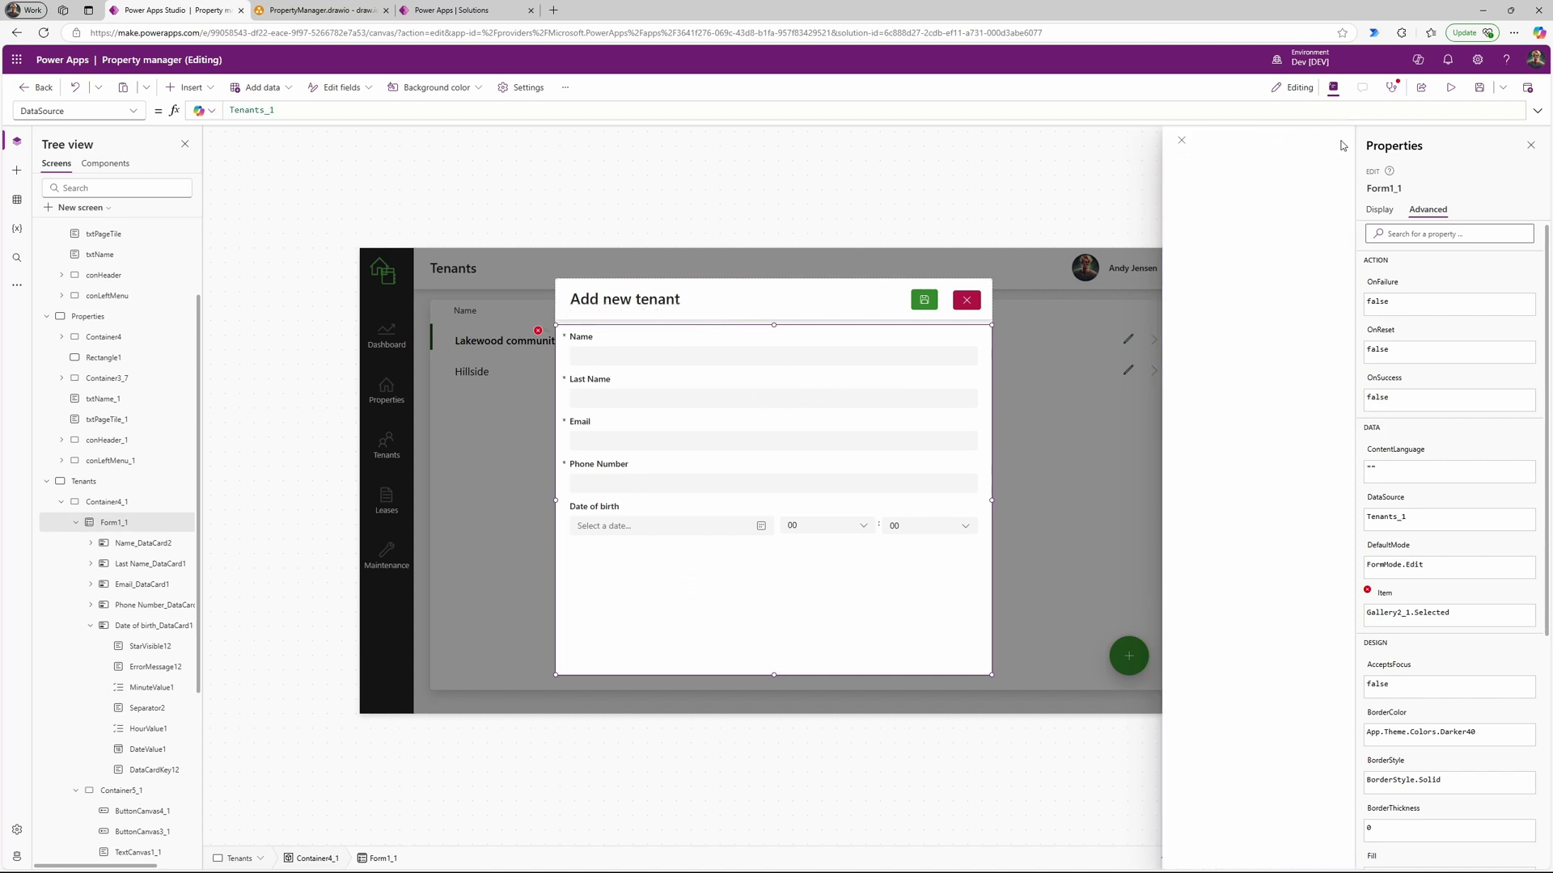
# Step: Open the formula error from the app checker and inspect the Item formula of Form1_1 and the gallery it references
pyautogui.click(1391, 87)
pyautogui.click(1419, 199)
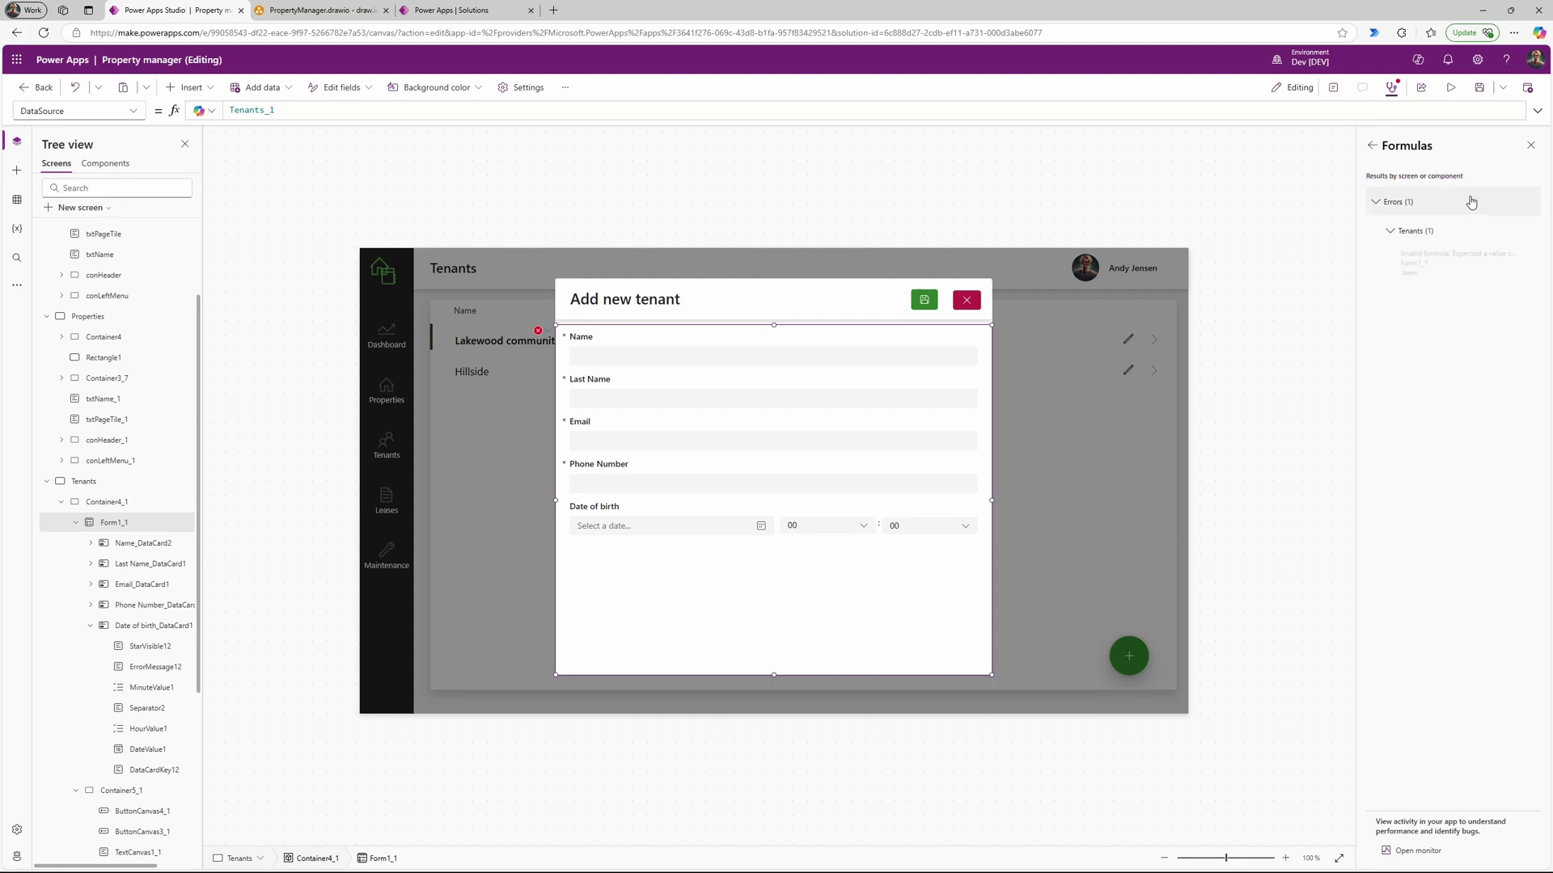
pyautogui.click(1479, 271)
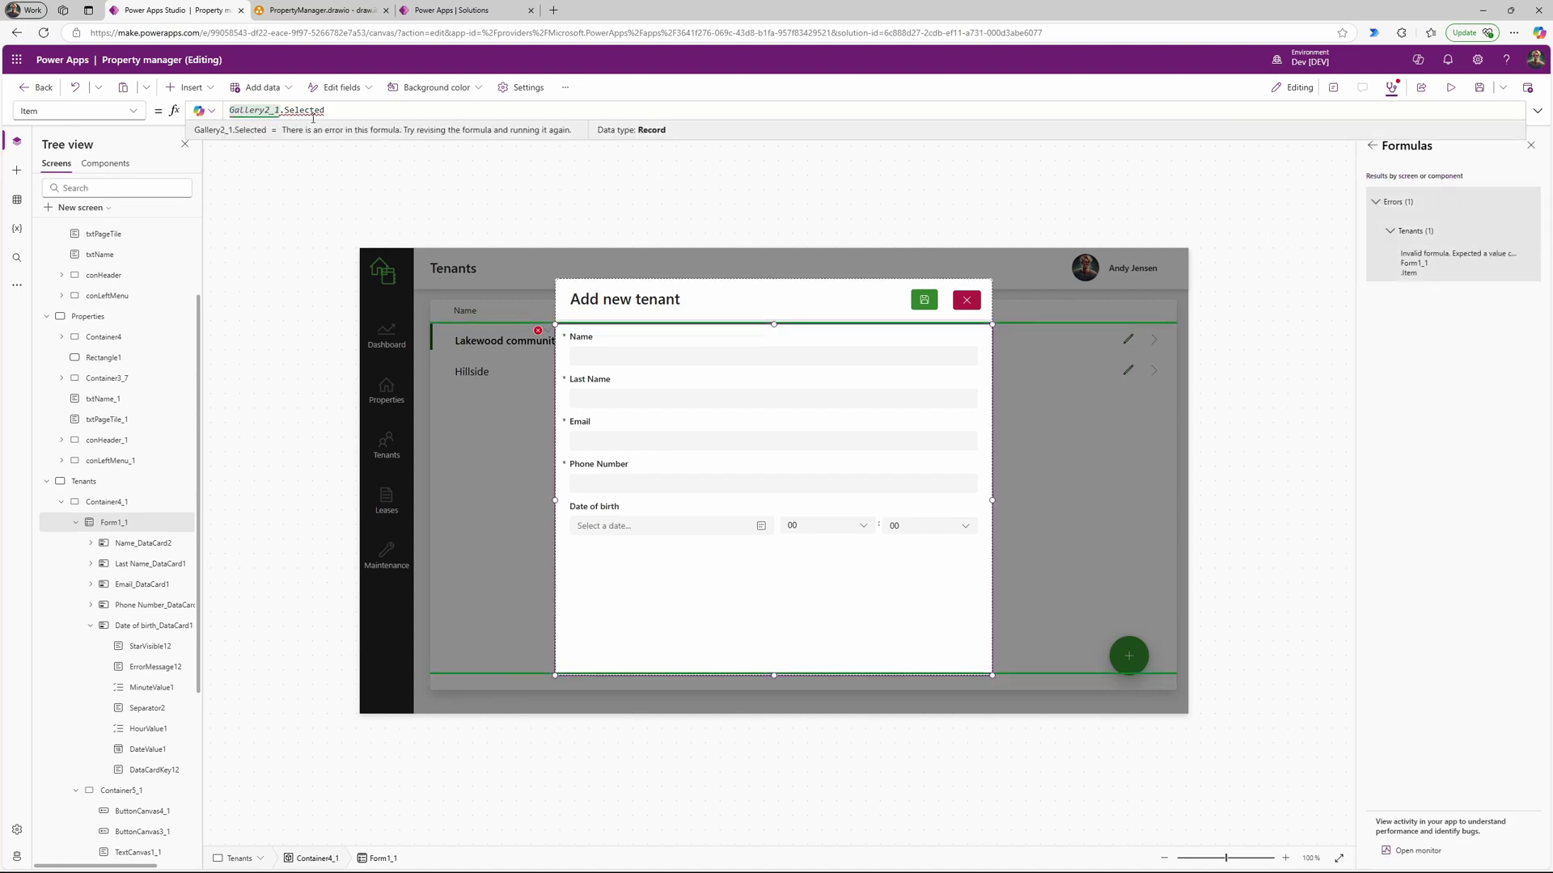
pyautogui.moveTo(283, 110)
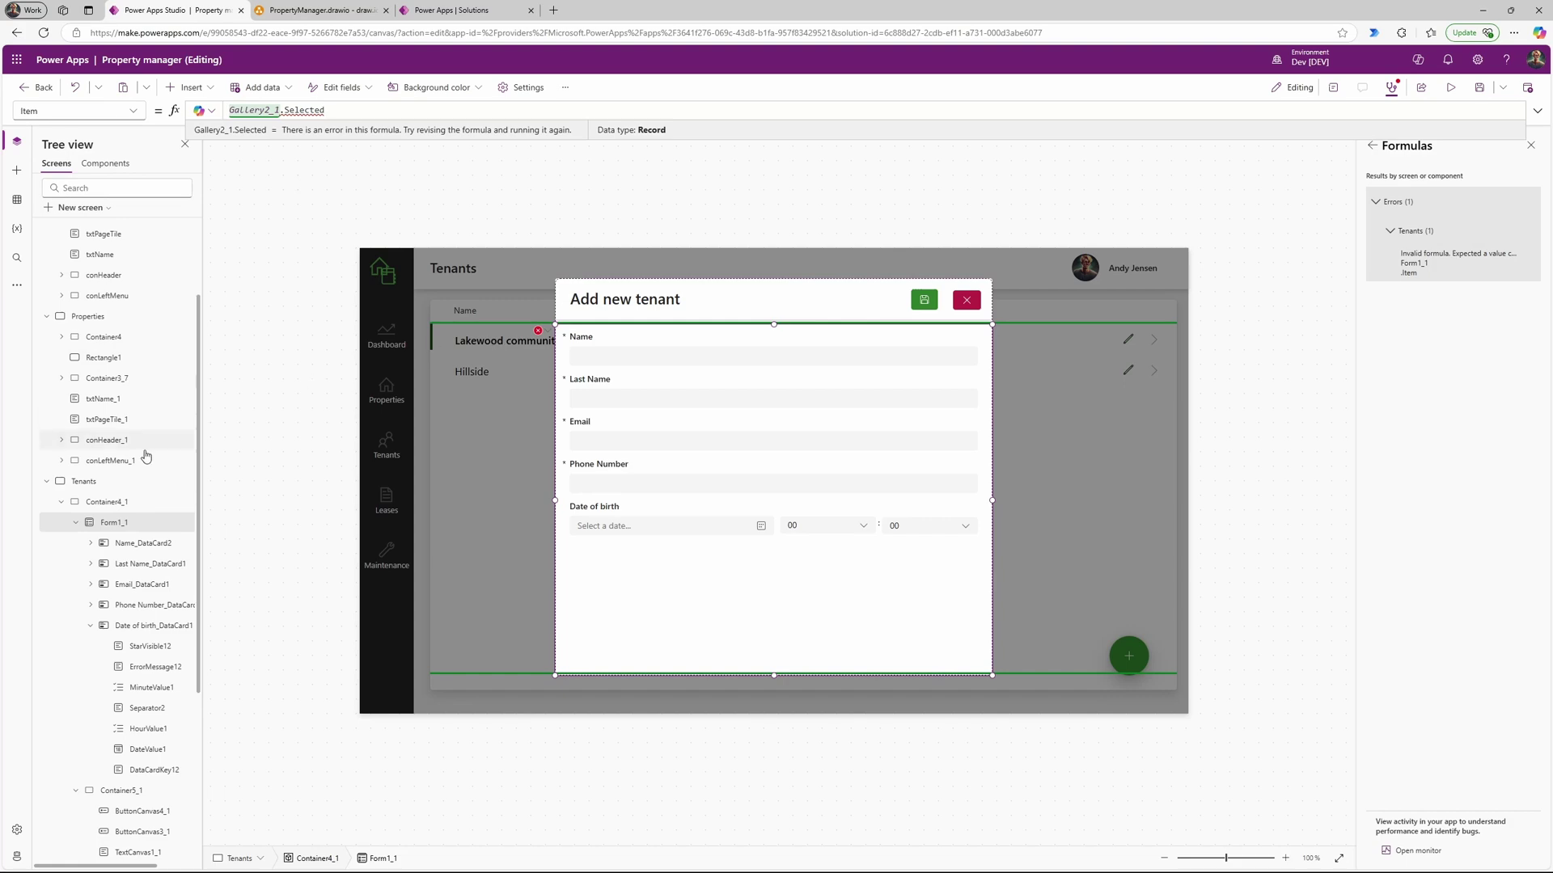
pyautogui.scroll(-3, 113, 623)
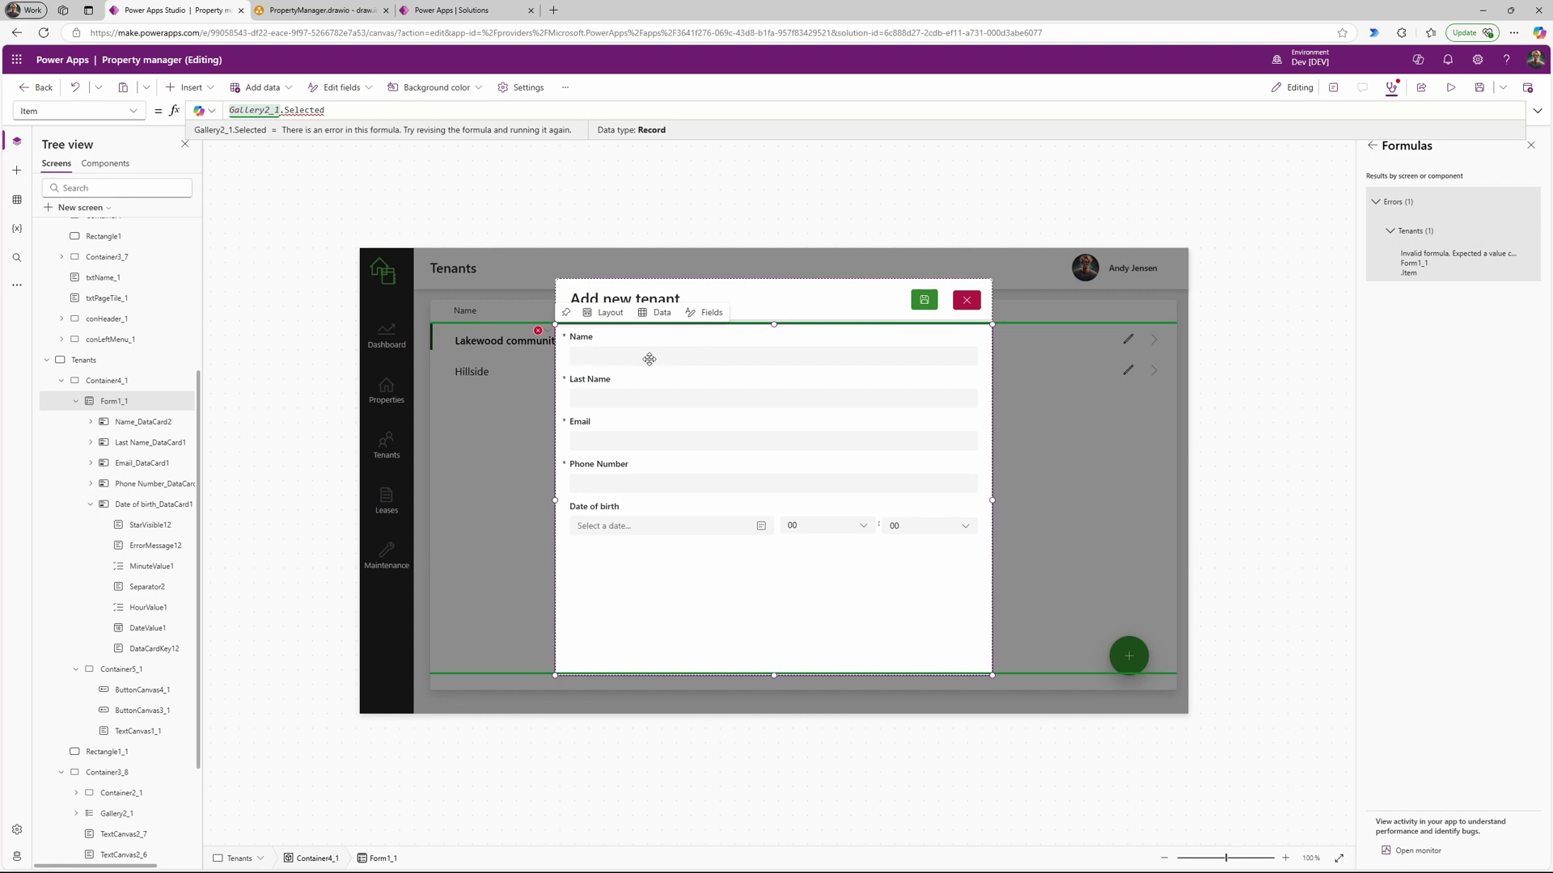
# Step: Preview the app, fill the new tenant form with a test name, last name, email, phone number and date of birth, and save it
pyautogui.click(1451, 89)
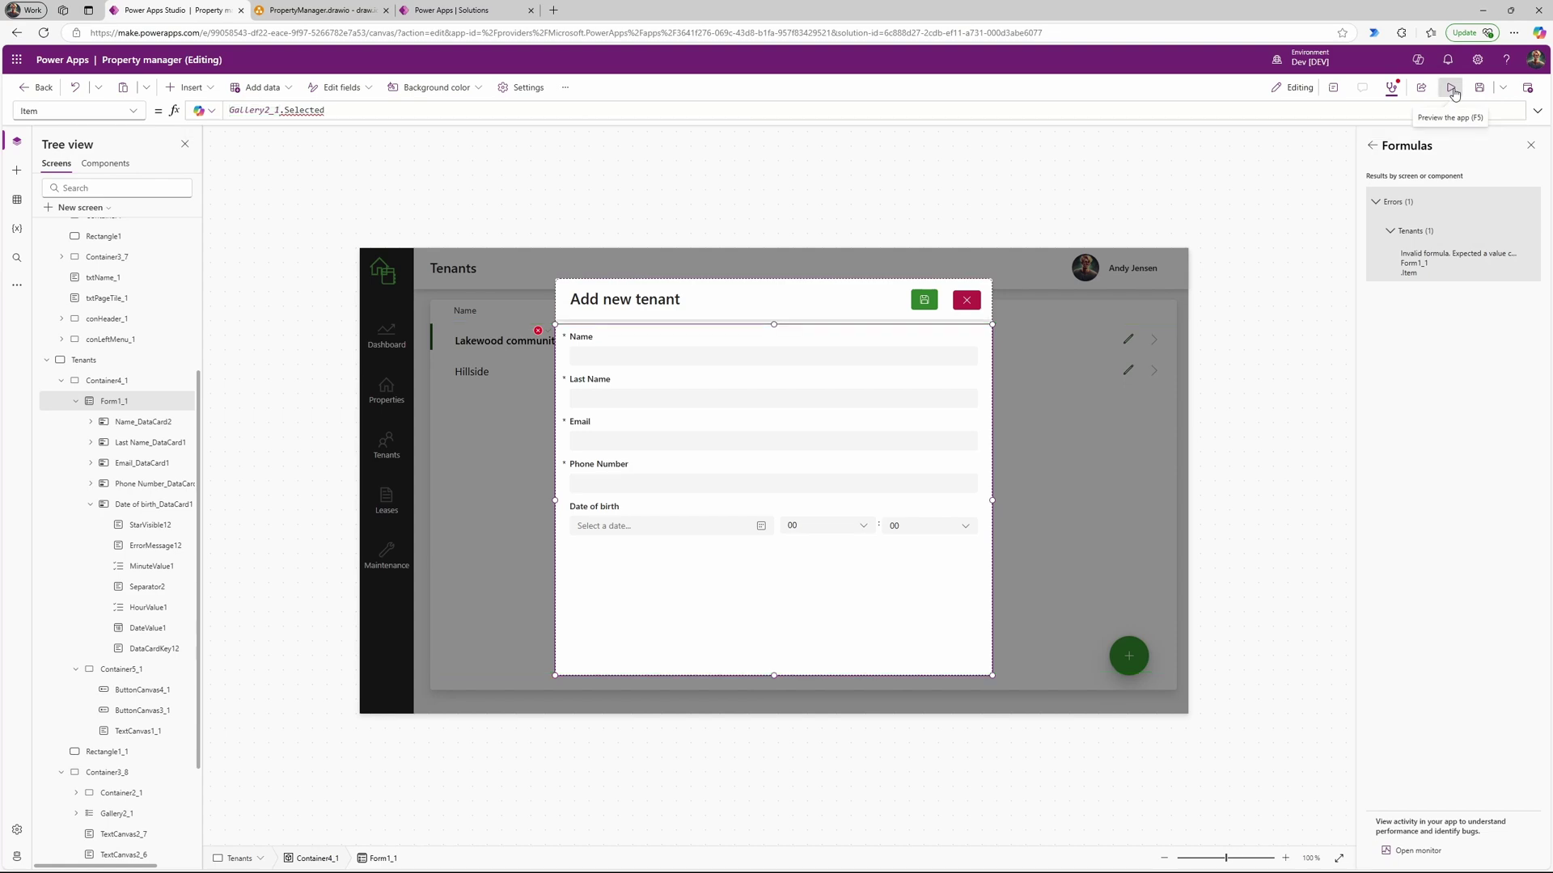
pyautogui.click(598, 280)
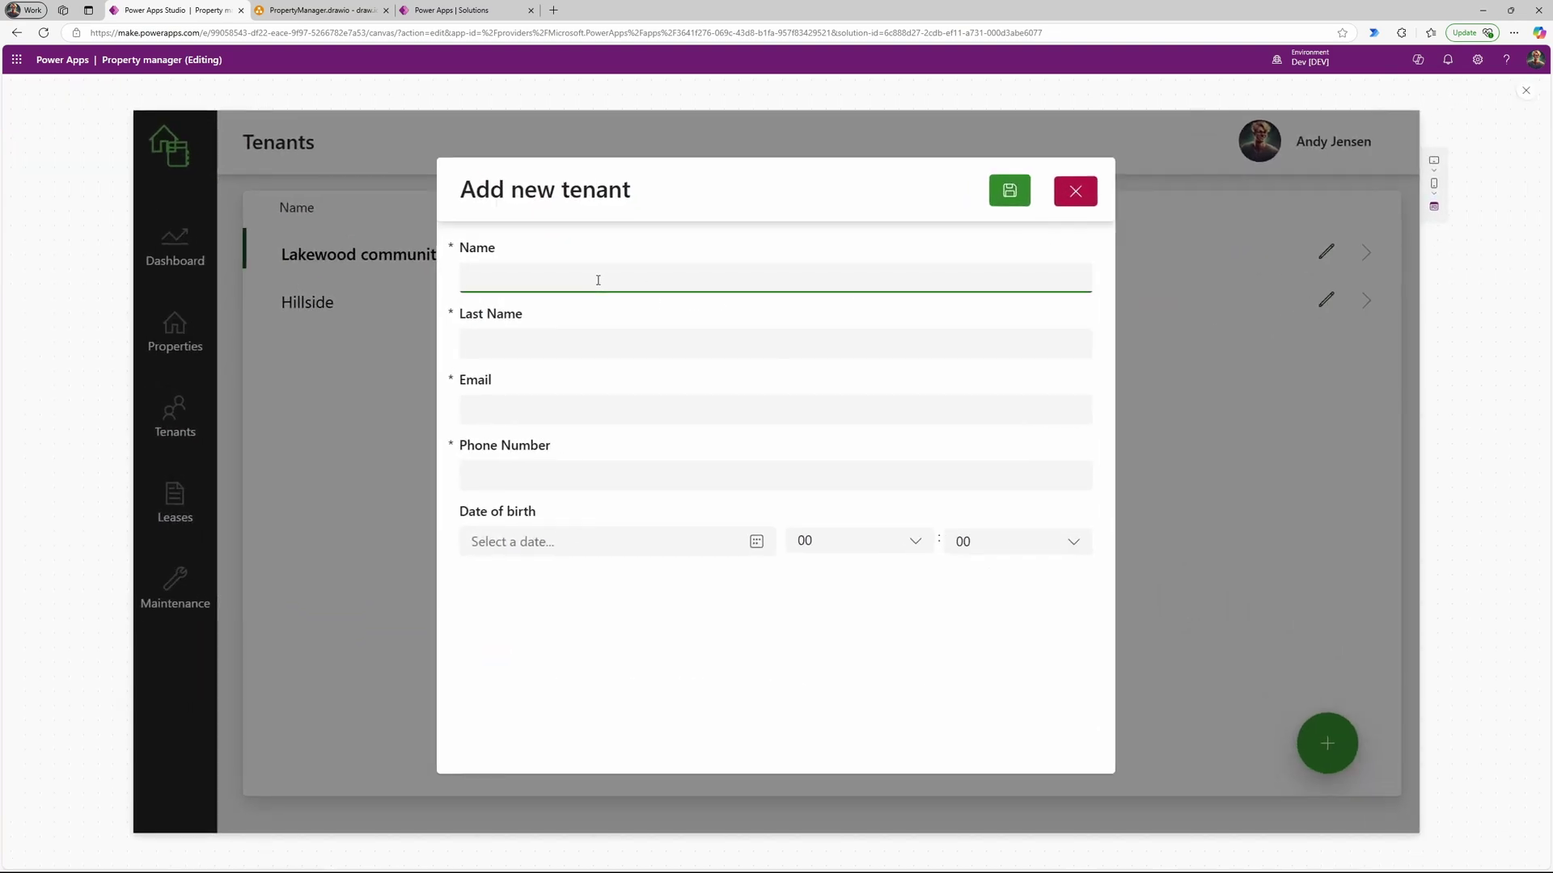
pyautogui.press('Tab')
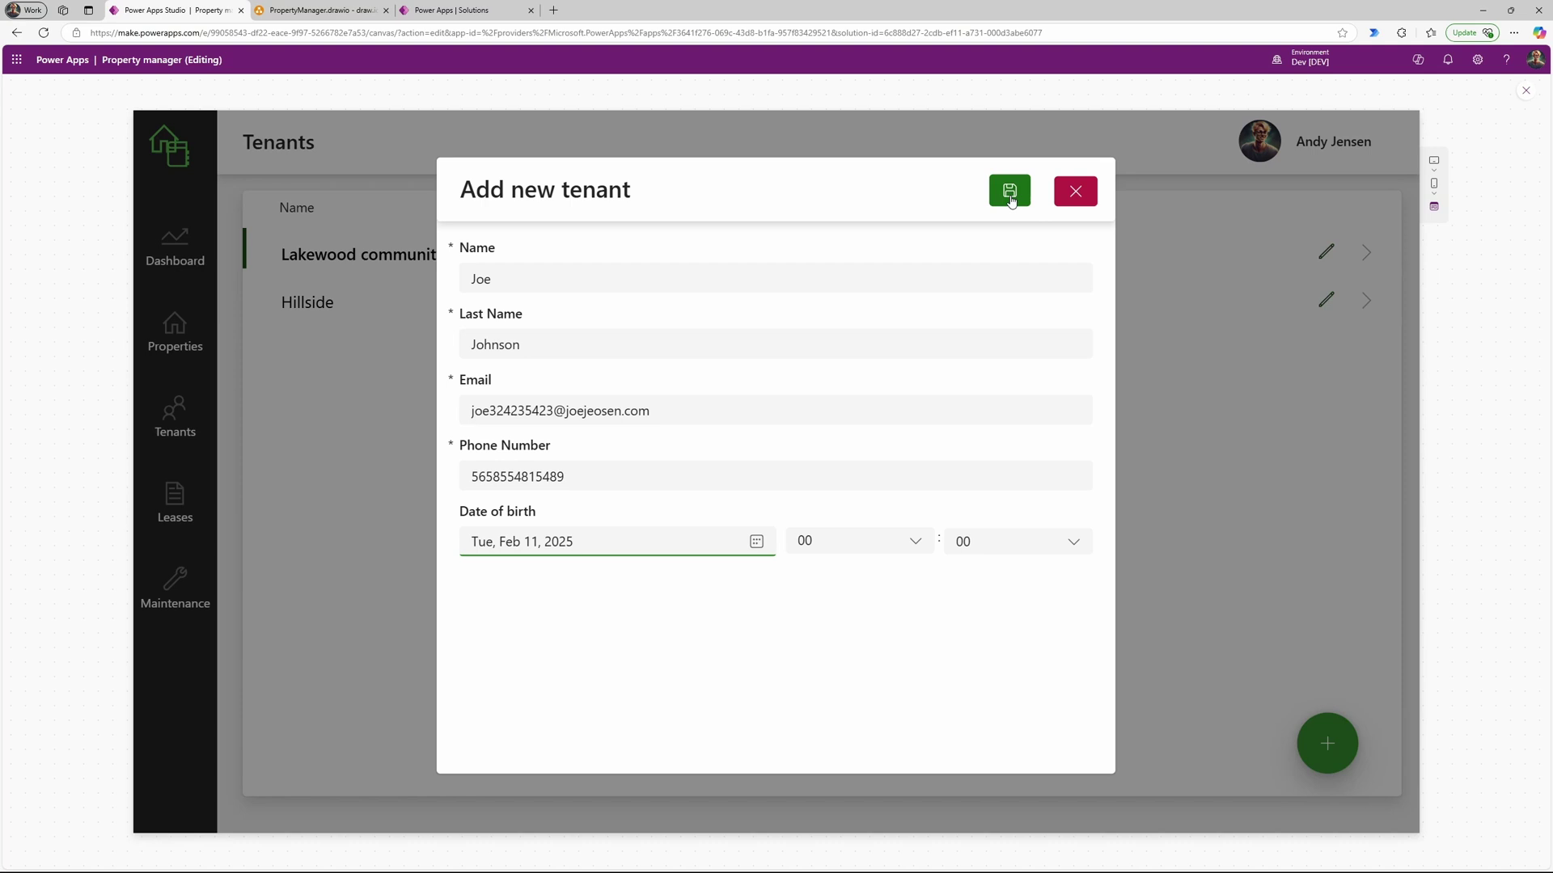
pyautogui.click(1010, 198)
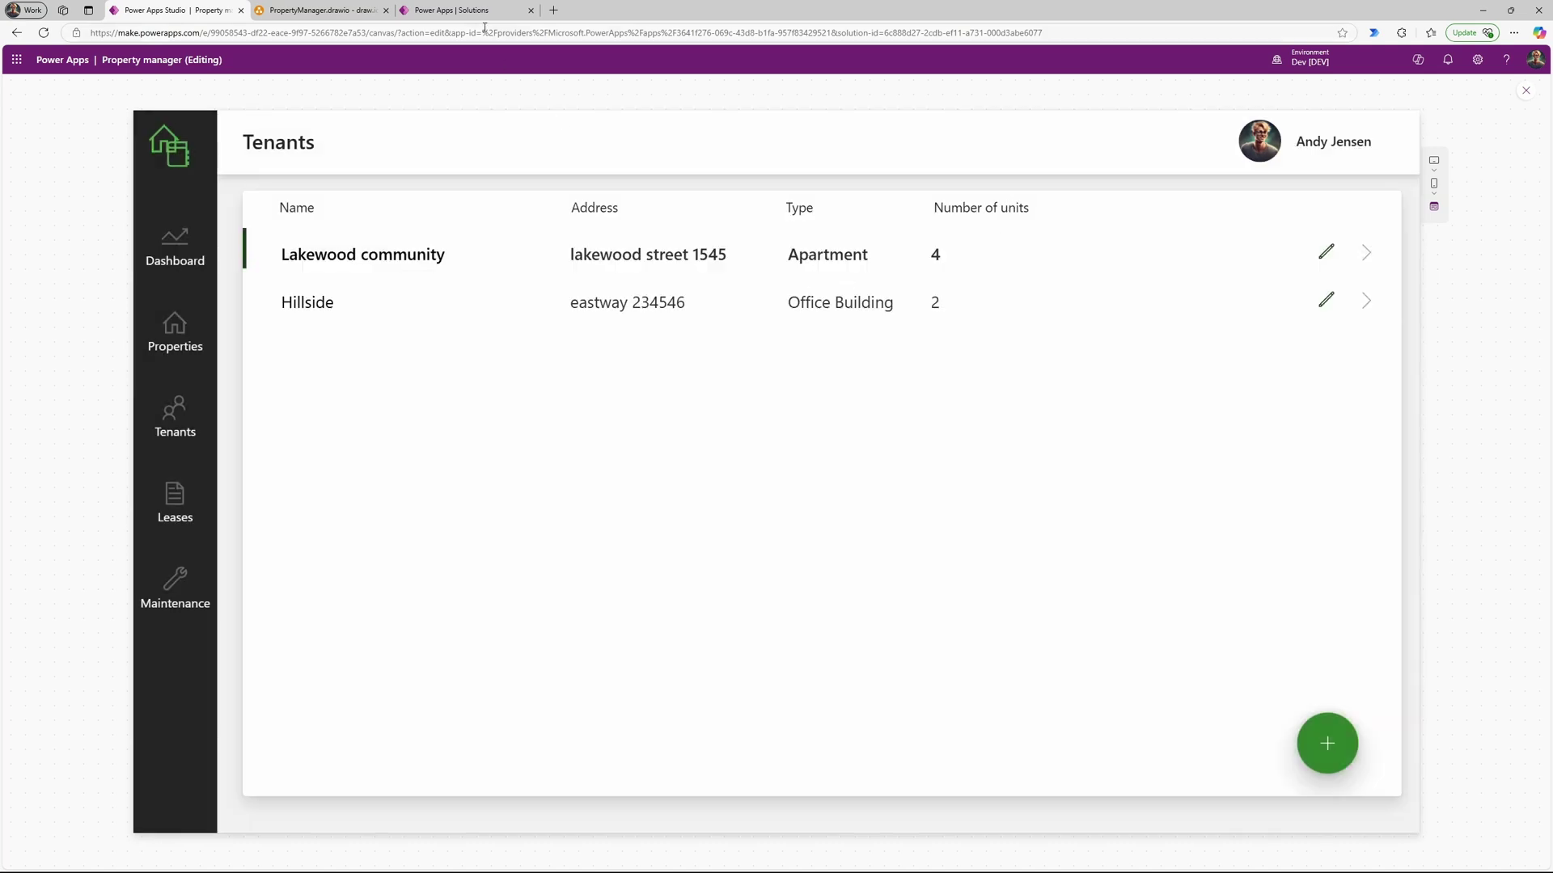
# Step: Switch to the Power Apps solutions page and check the Tenant table in the Property Manager solution for the new record
pyautogui.click(468, 11)
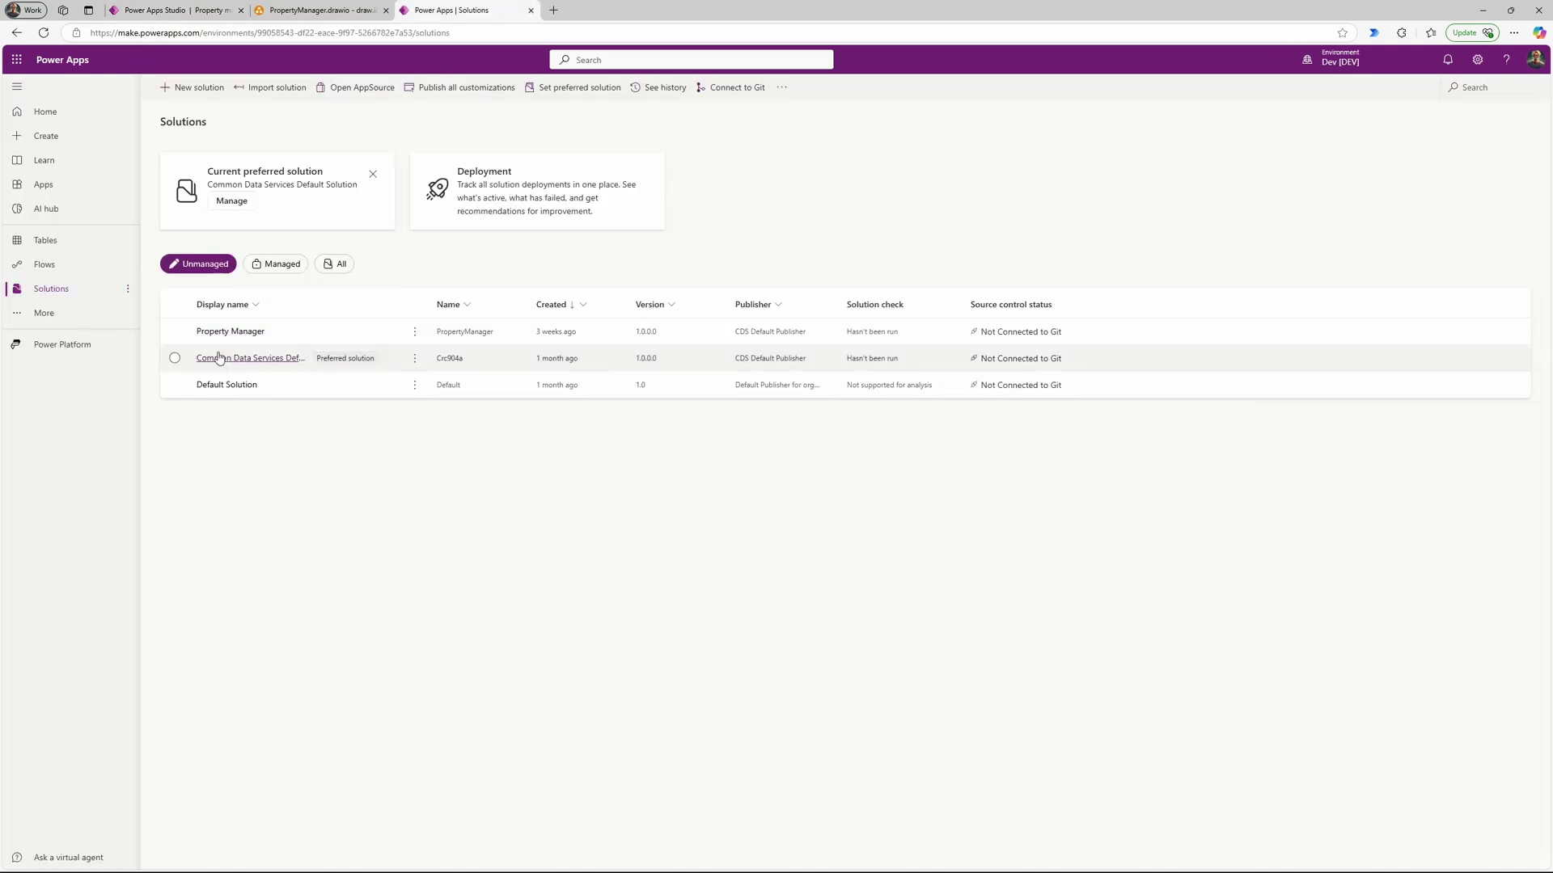
pyautogui.click(276, 264)
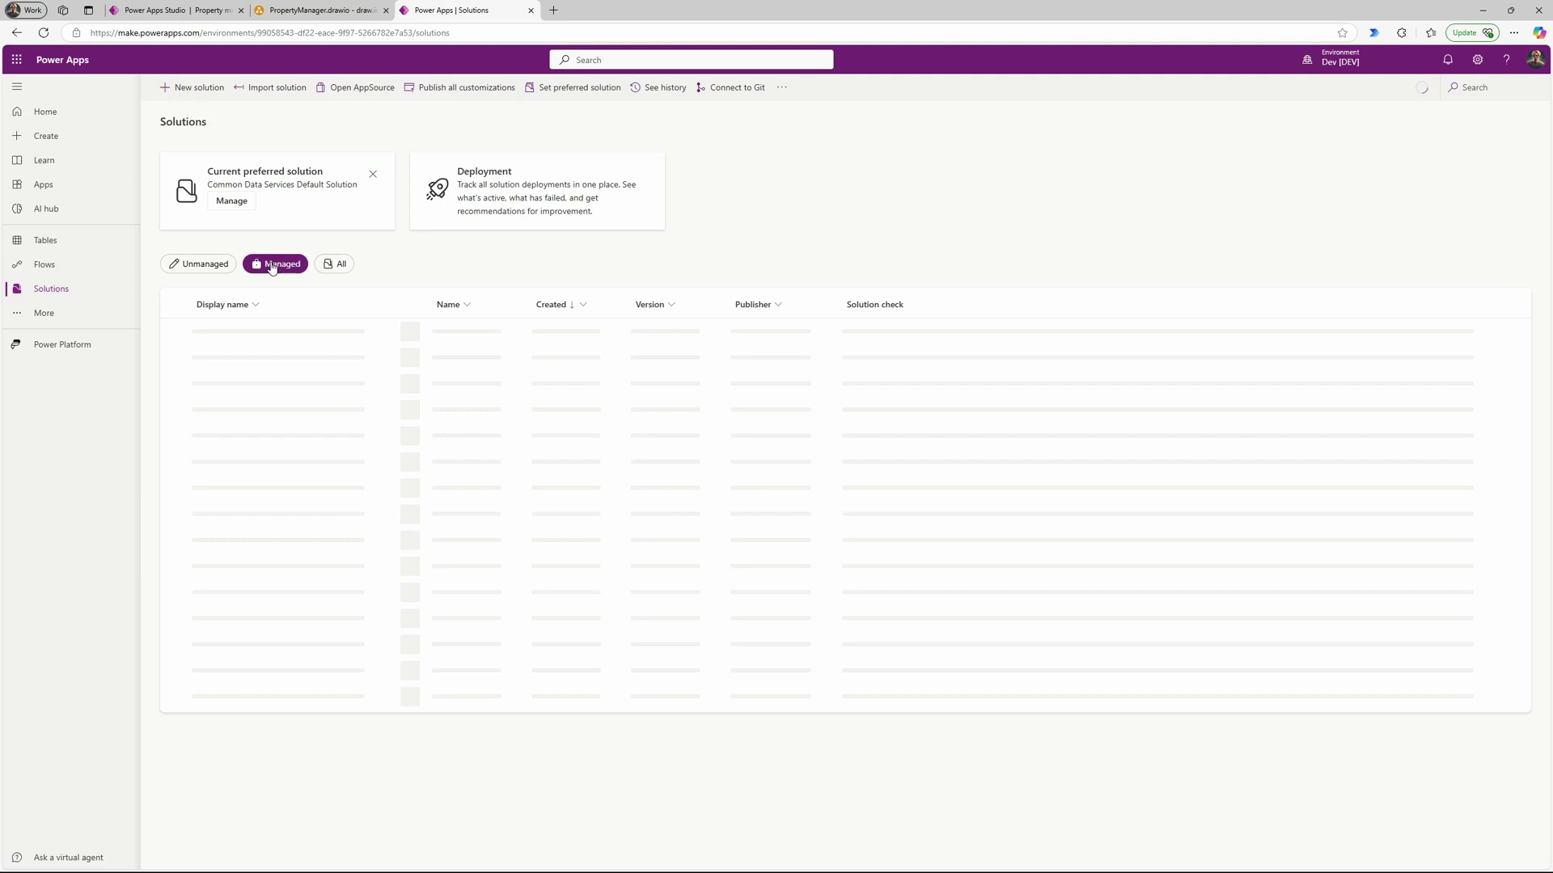
pyautogui.click(199, 263)
pyautogui.click(247, 330)
pyautogui.click(363, 300)
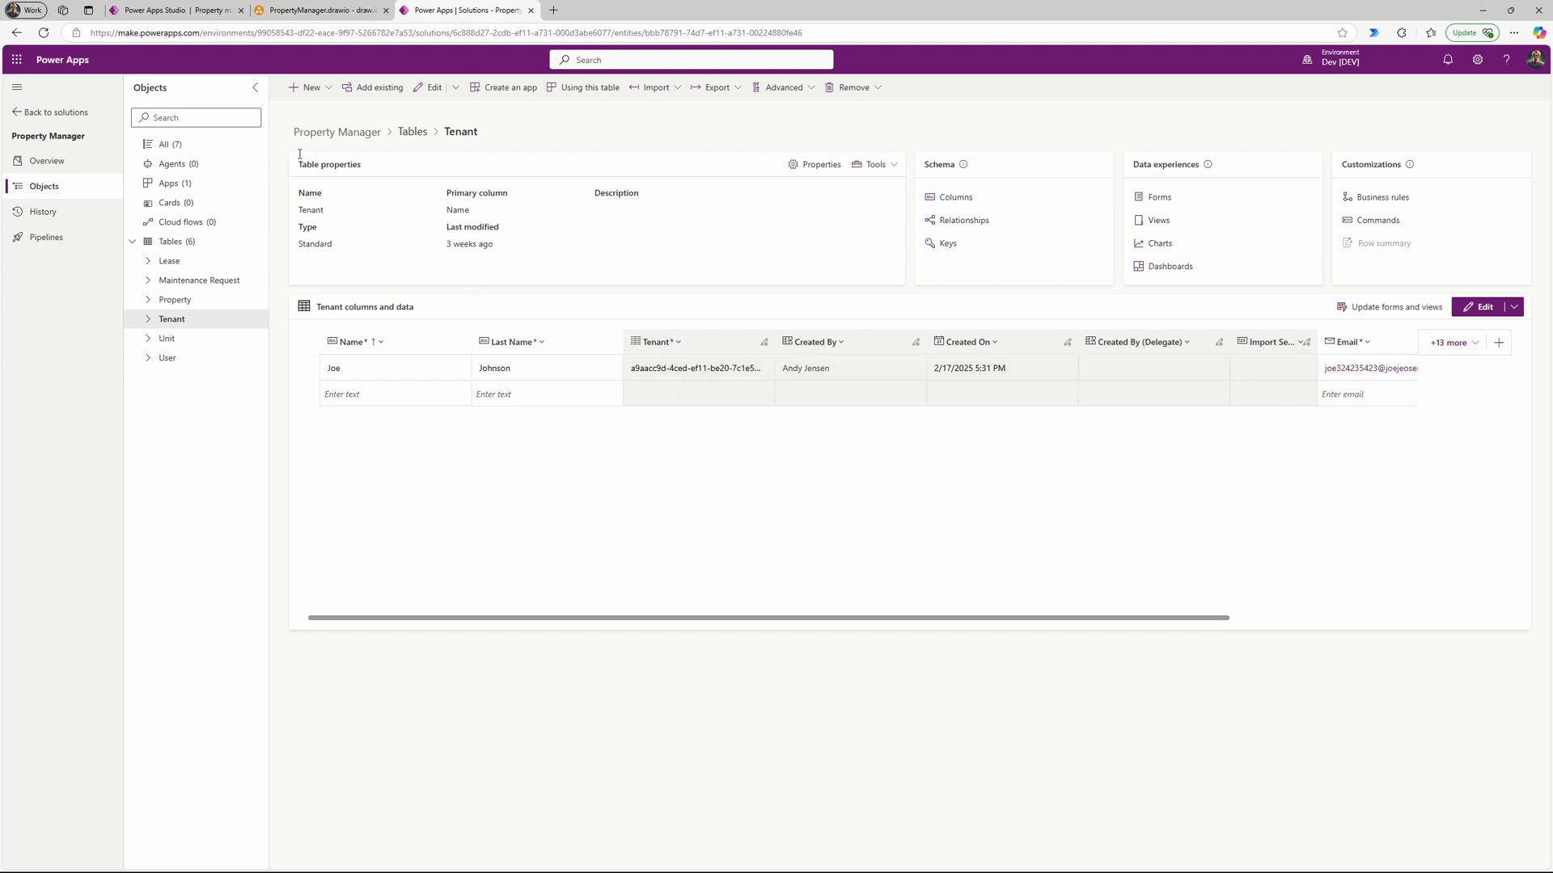
# Step: Return to Power Apps Studio, close the preview and set the Items property of Gallery2_1 on the Tenants screen to Tenants_1
pyautogui.click(168, 15)
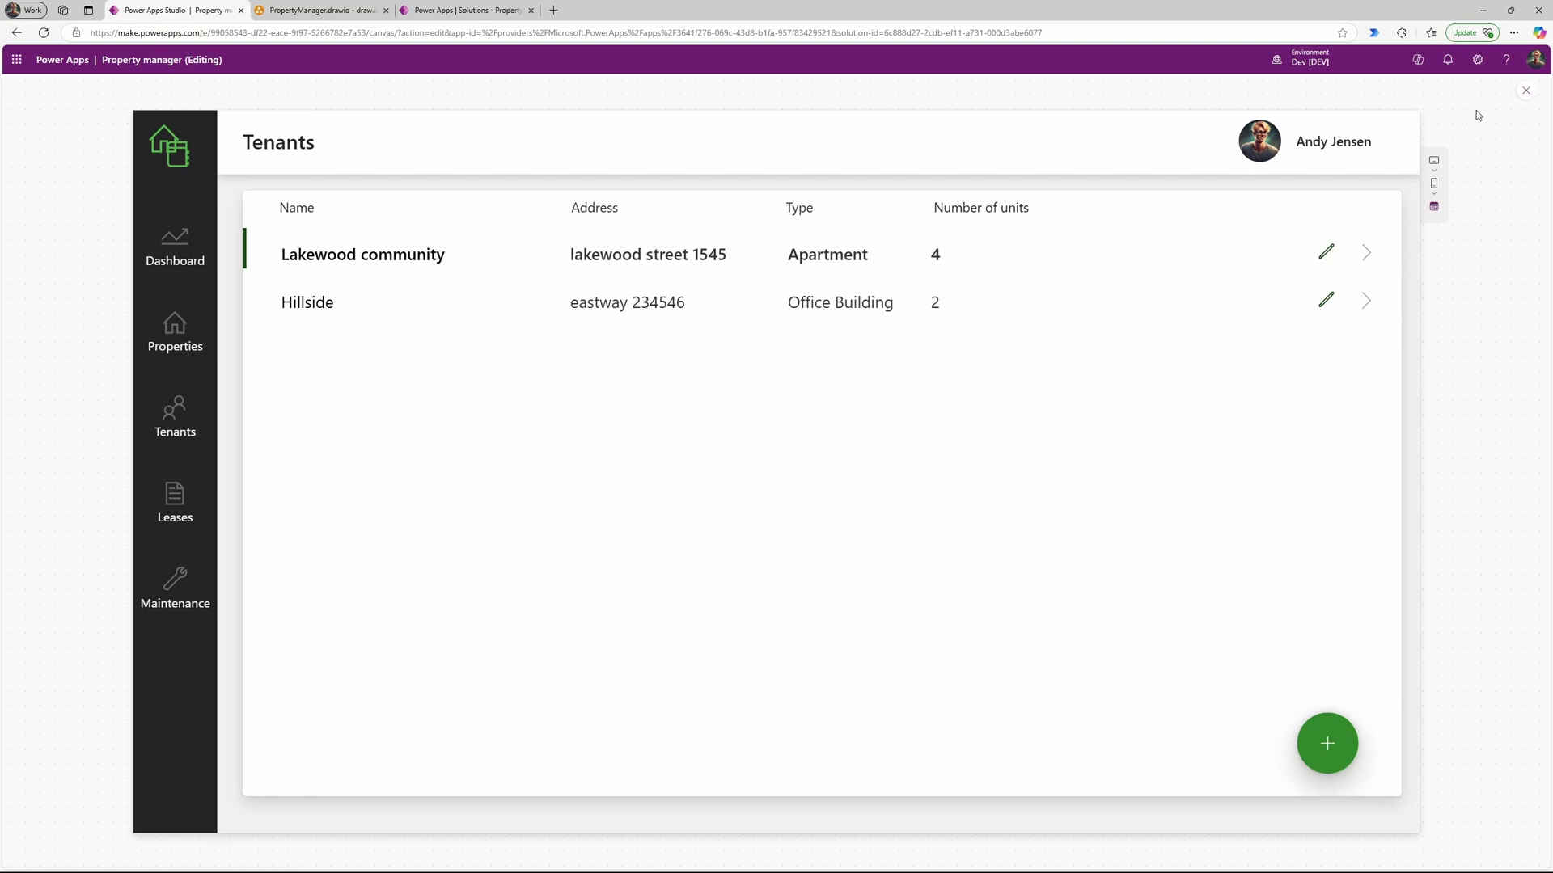
pyautogui.click(1526, 92)
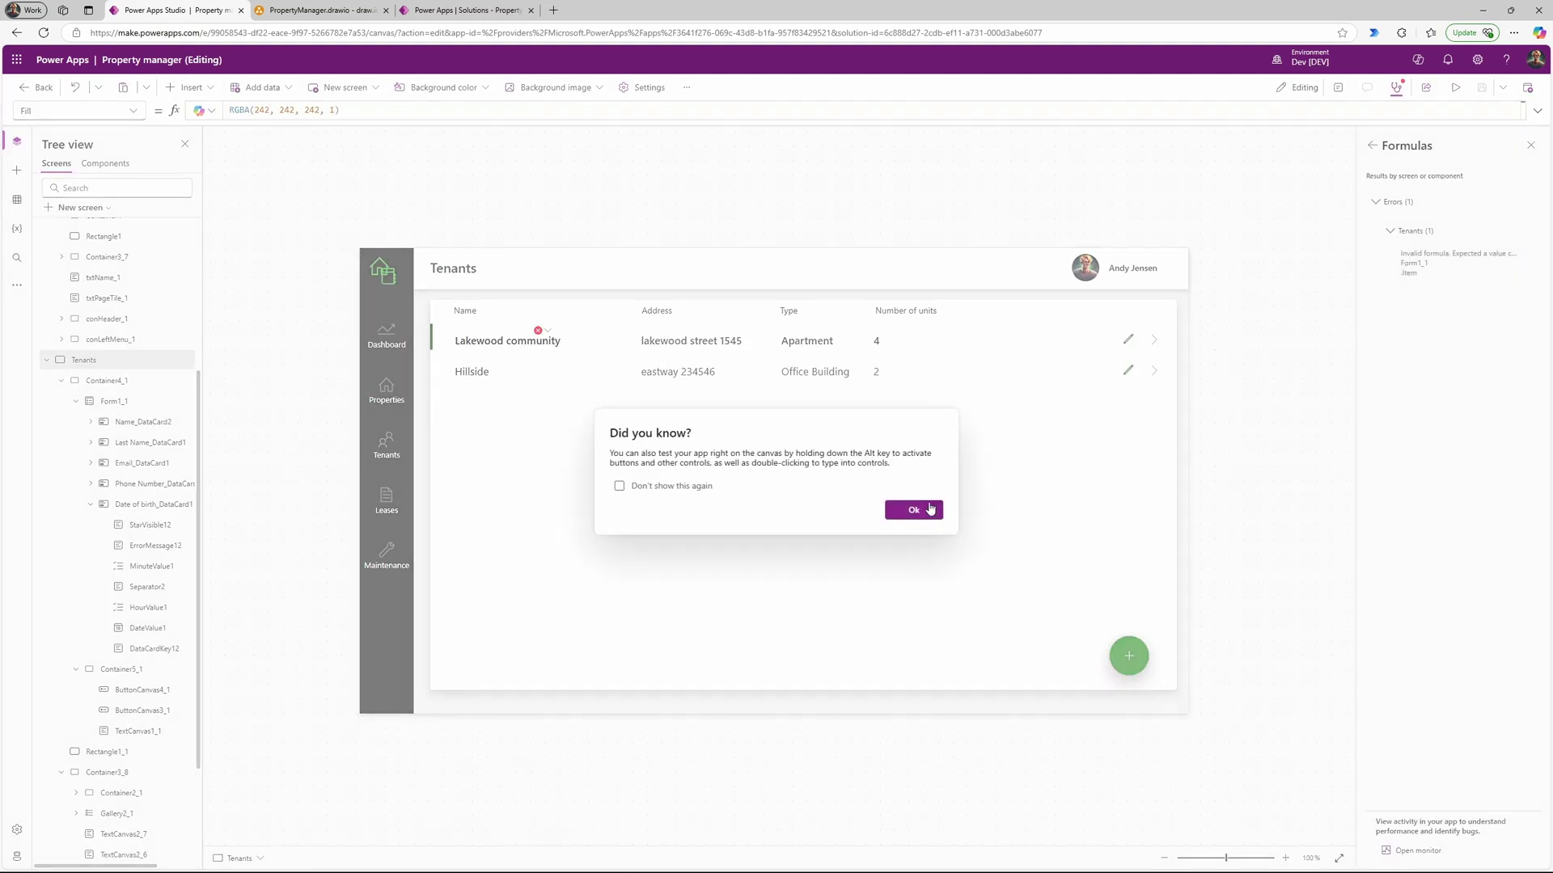
pyautogui.click(913, 510)
pyautogui.click(793, 447)
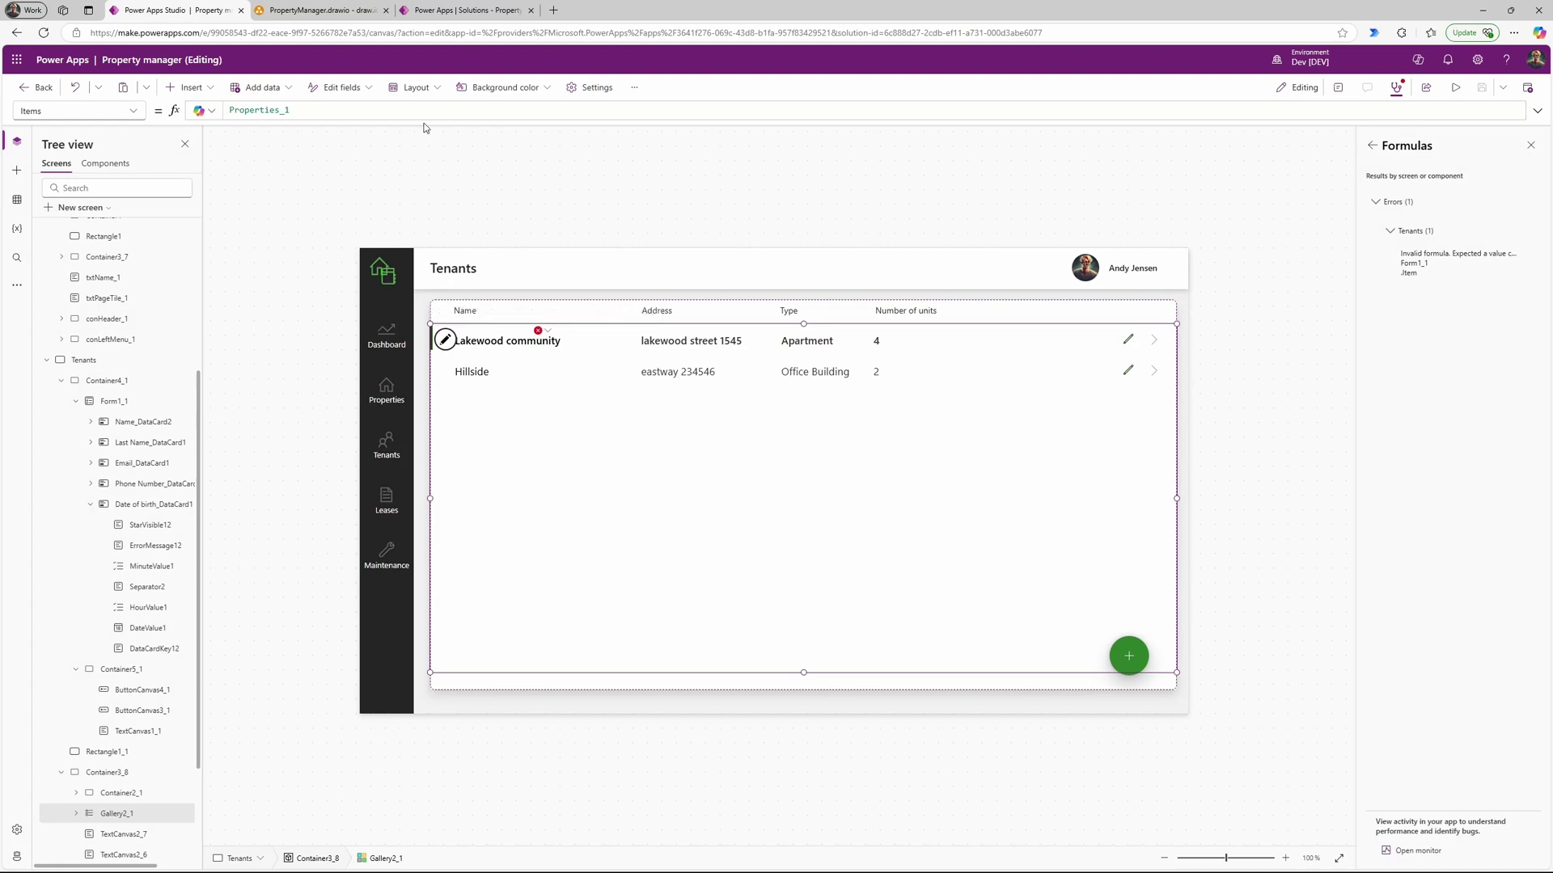
pyautogui.moveTo(316, 114); pyautogui.dragTo(207, 117)
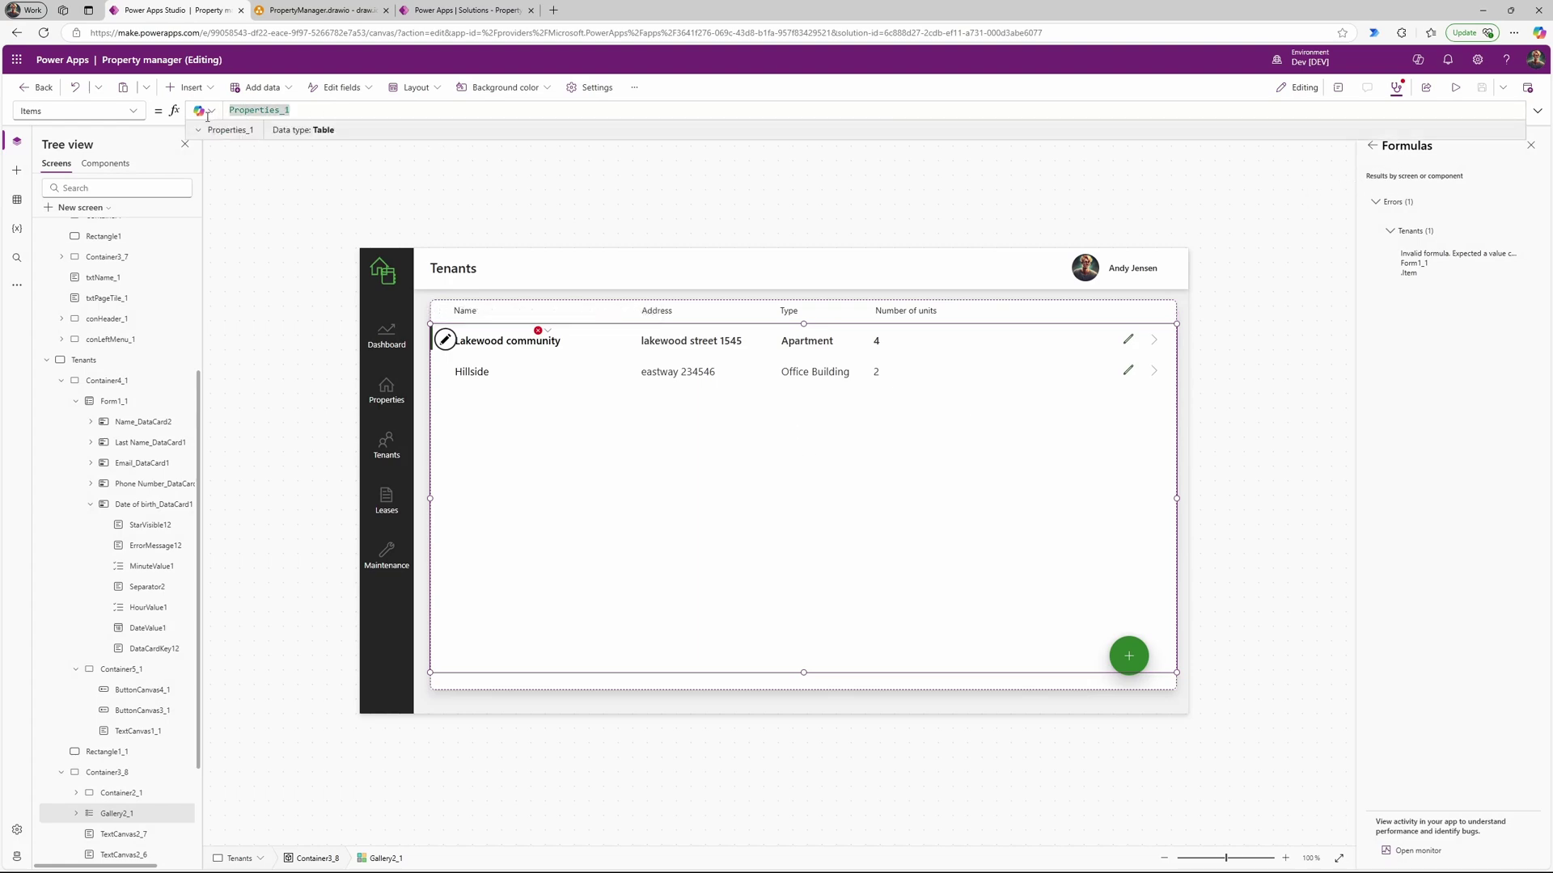
pyautogui.write('te')
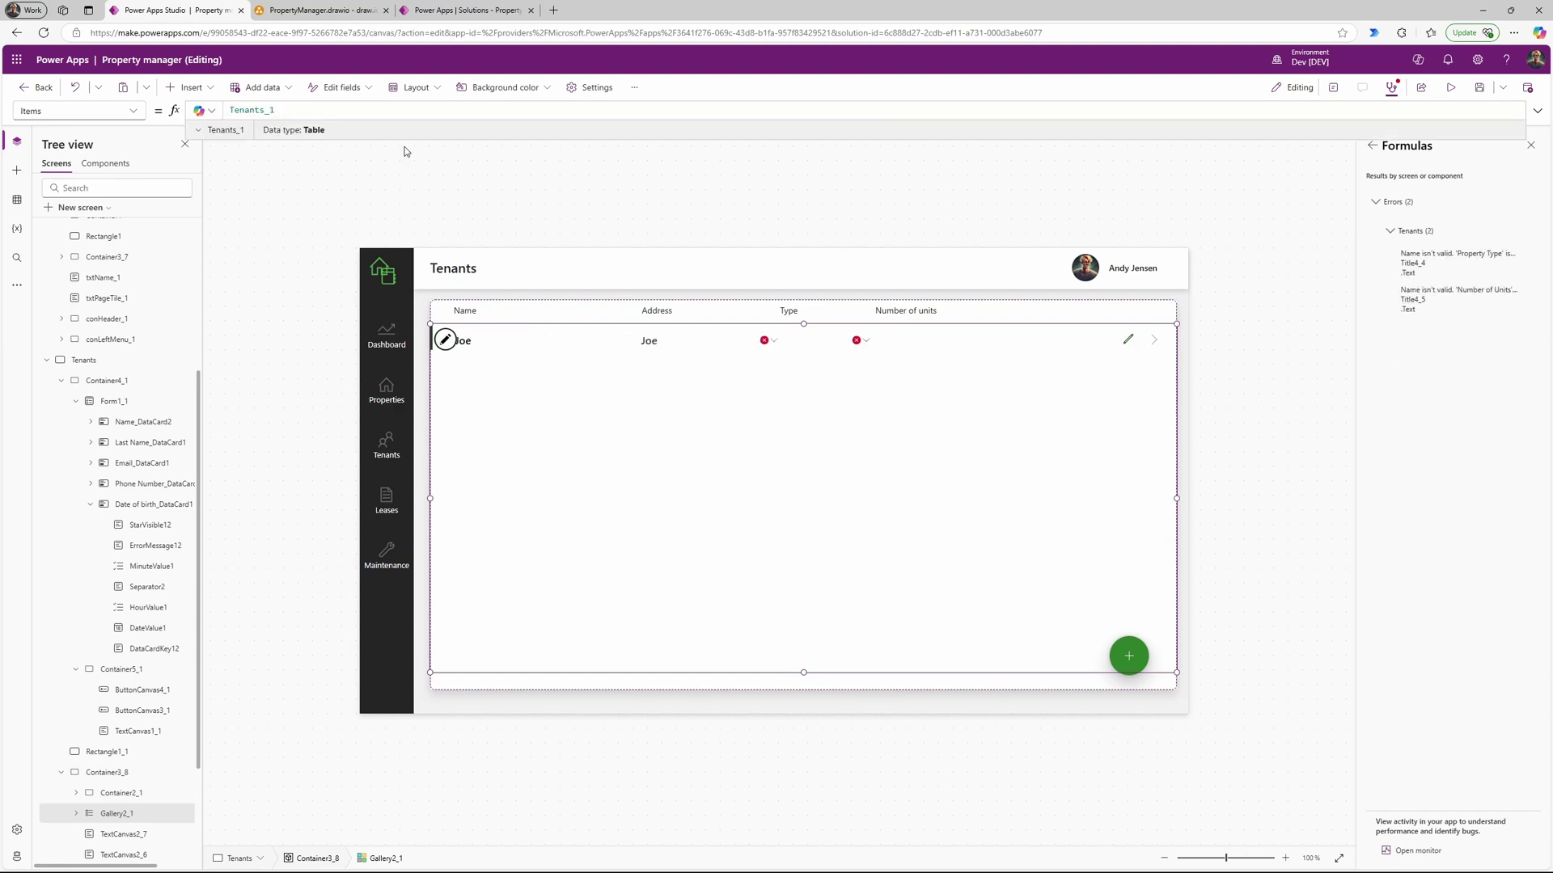
# Step: Delete the Title4_4 label, which refers to Property Type, from Gallery2_1
pyautogui.scroll(-3, 142, 638)
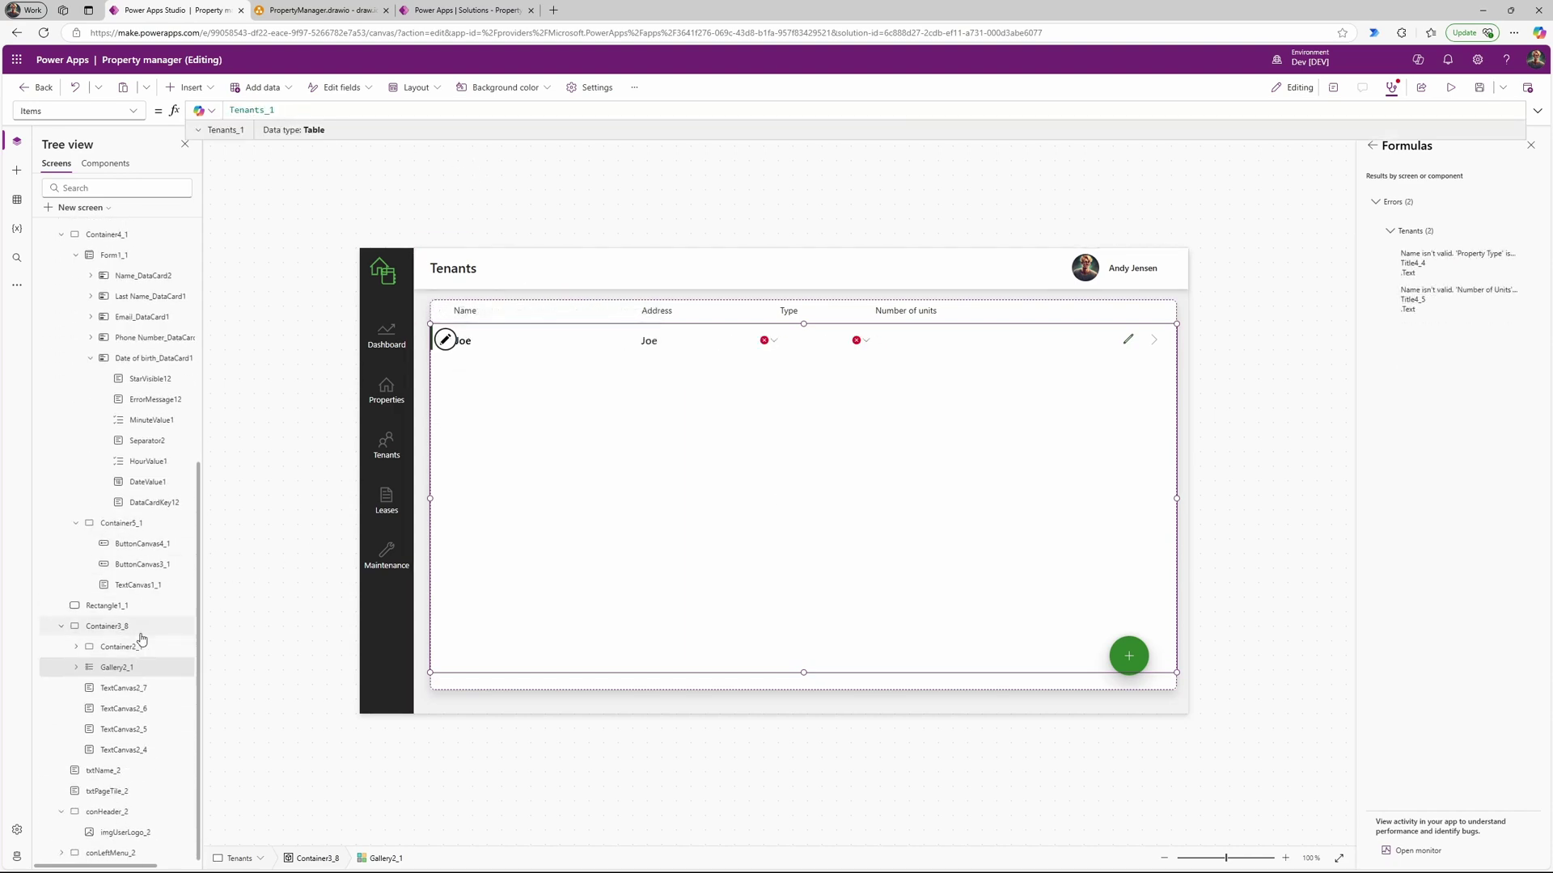
pyautogui.click(76, 667)
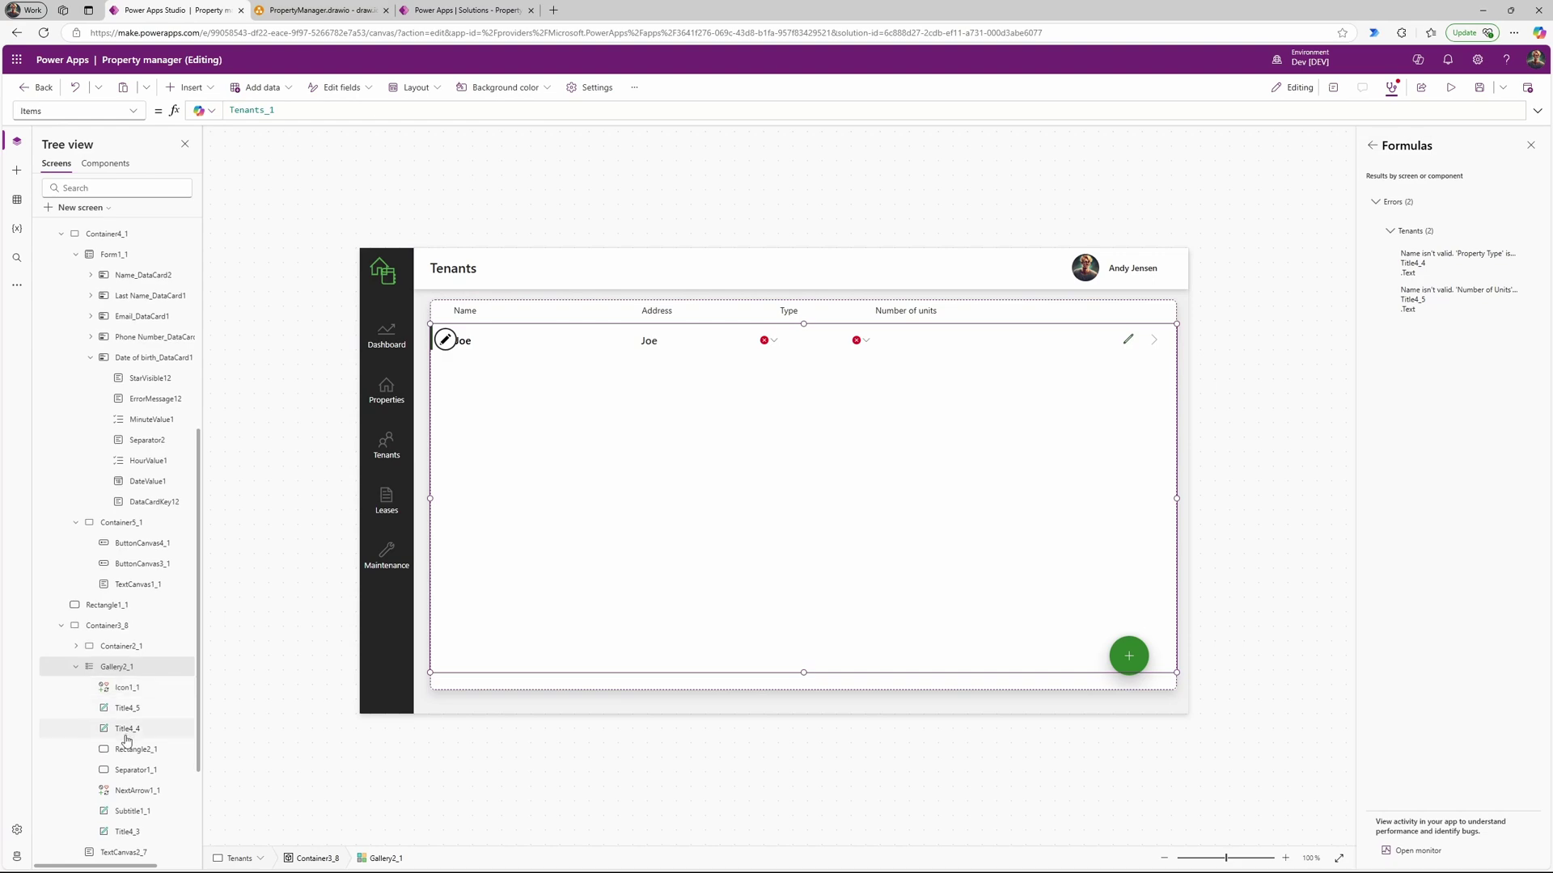
pyautogui.scroll(-3, 125, 740)
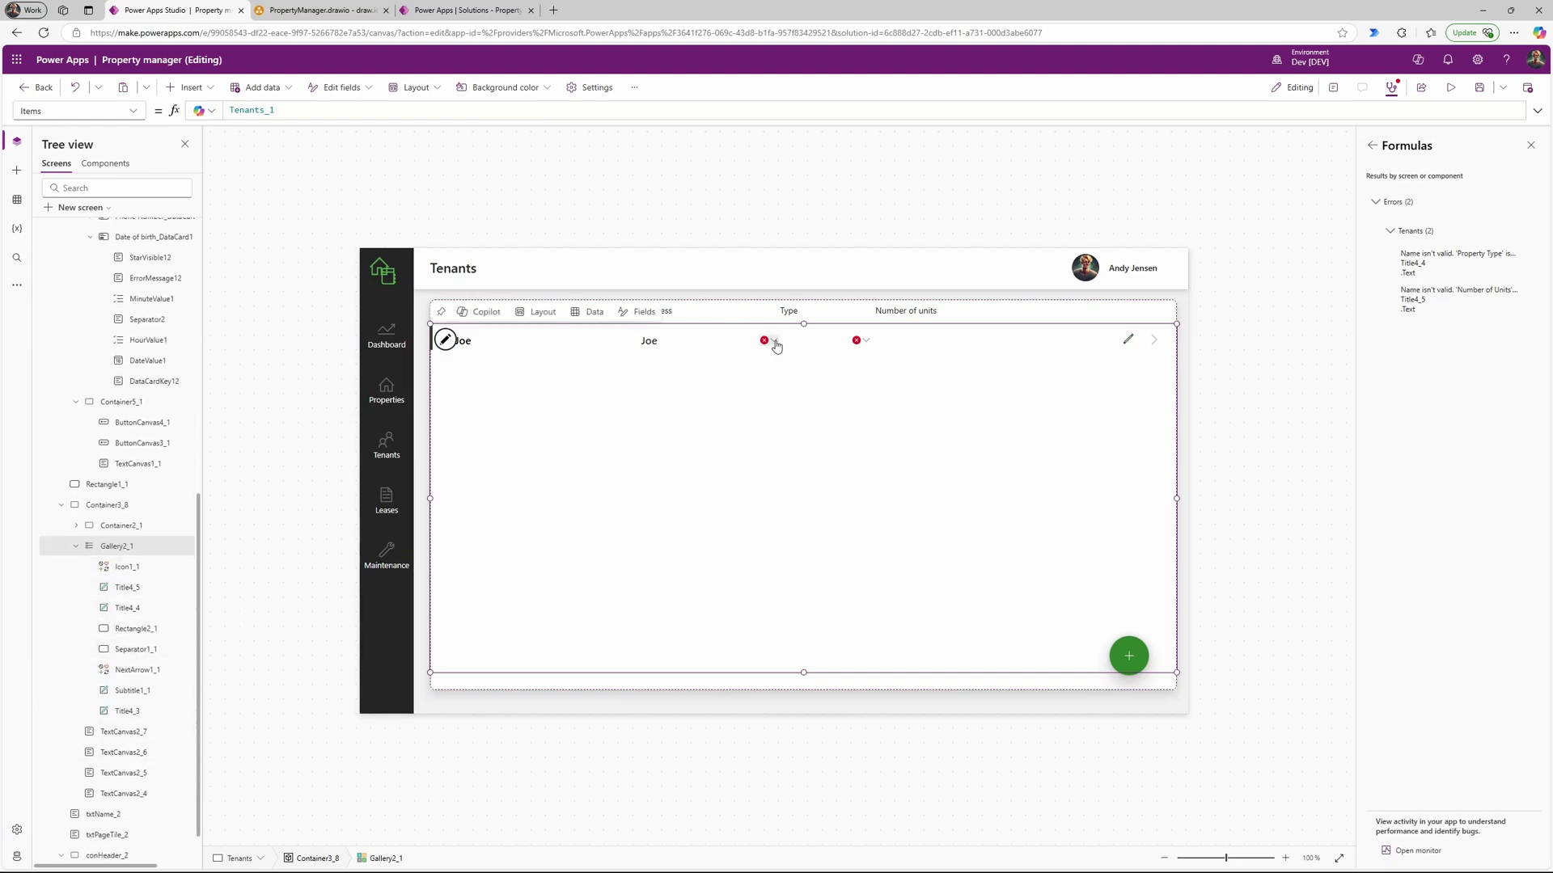
pyautogui.click(777, 343)
pyautogui.click(781, 354)
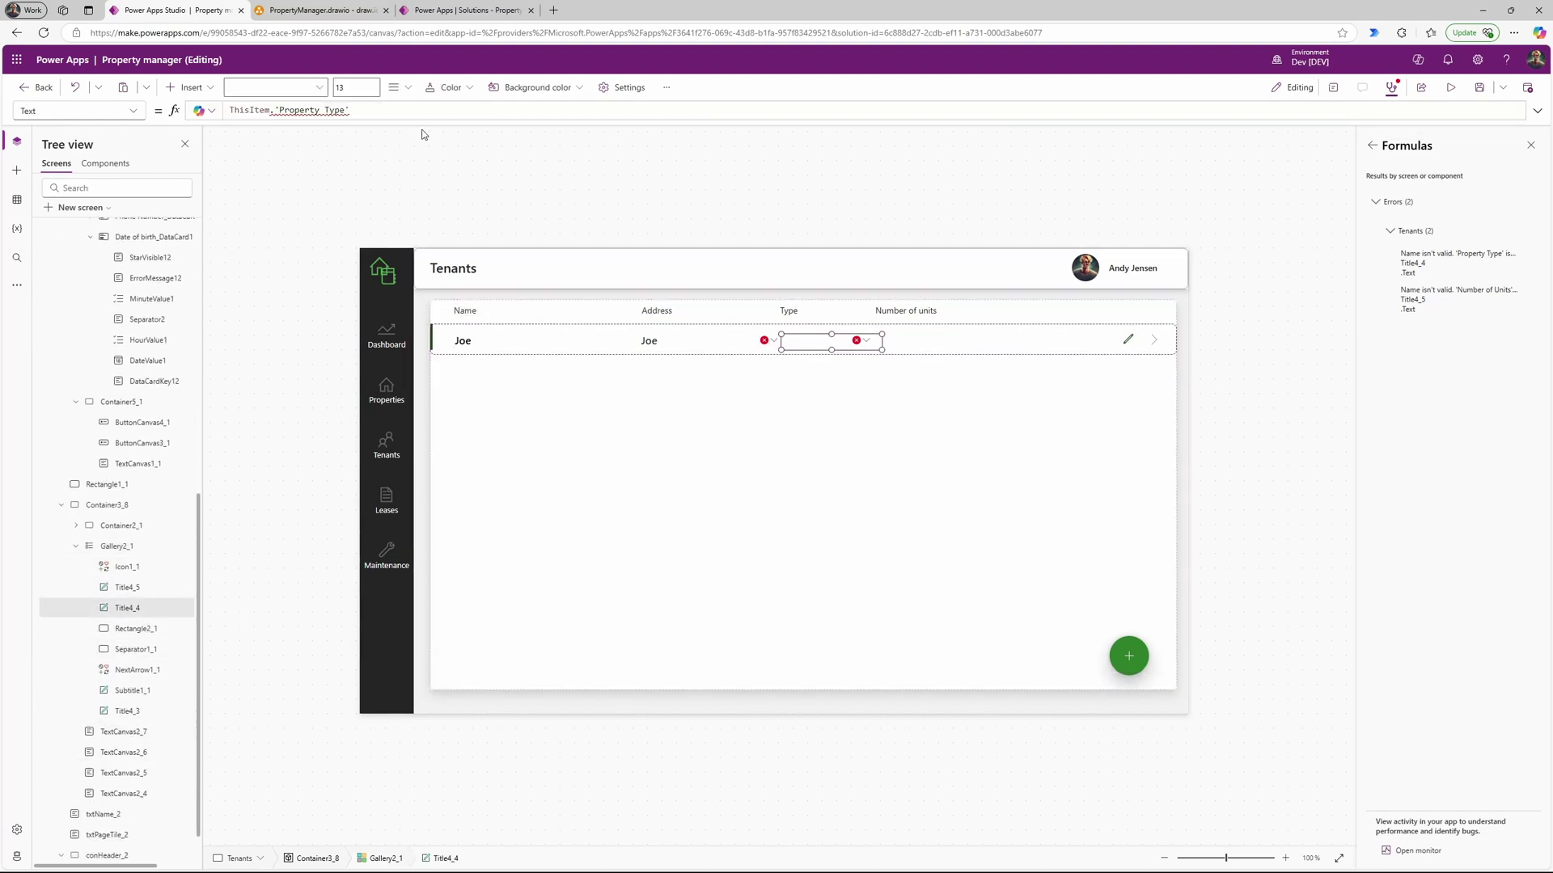
pyautogui.click(366, 111)
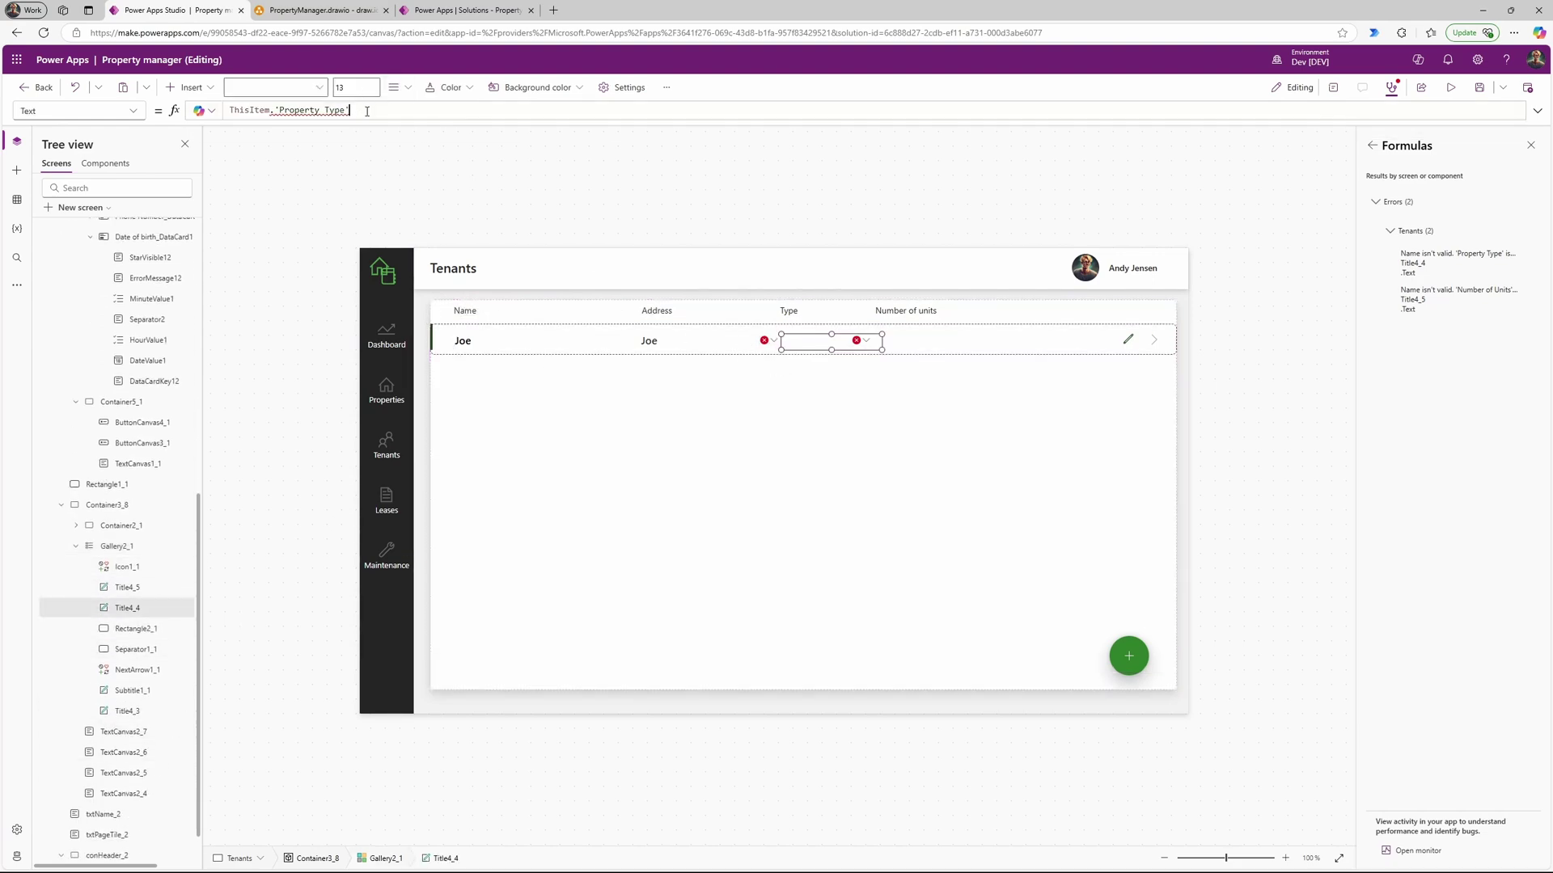
pyautogui.rightClick(144, 606)
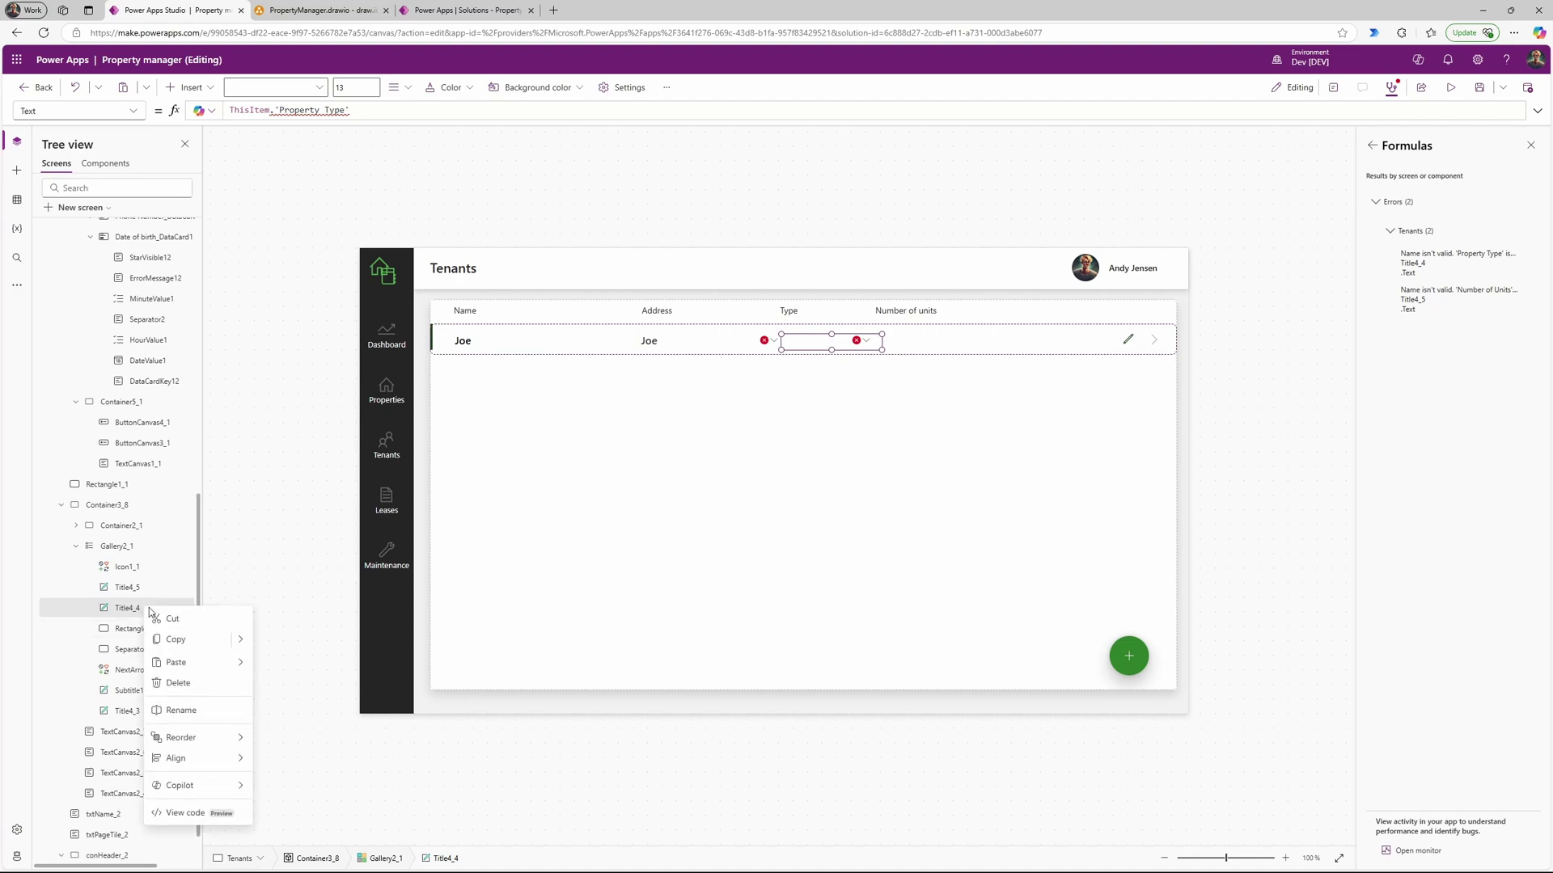
pyautogui.click(193, 684)
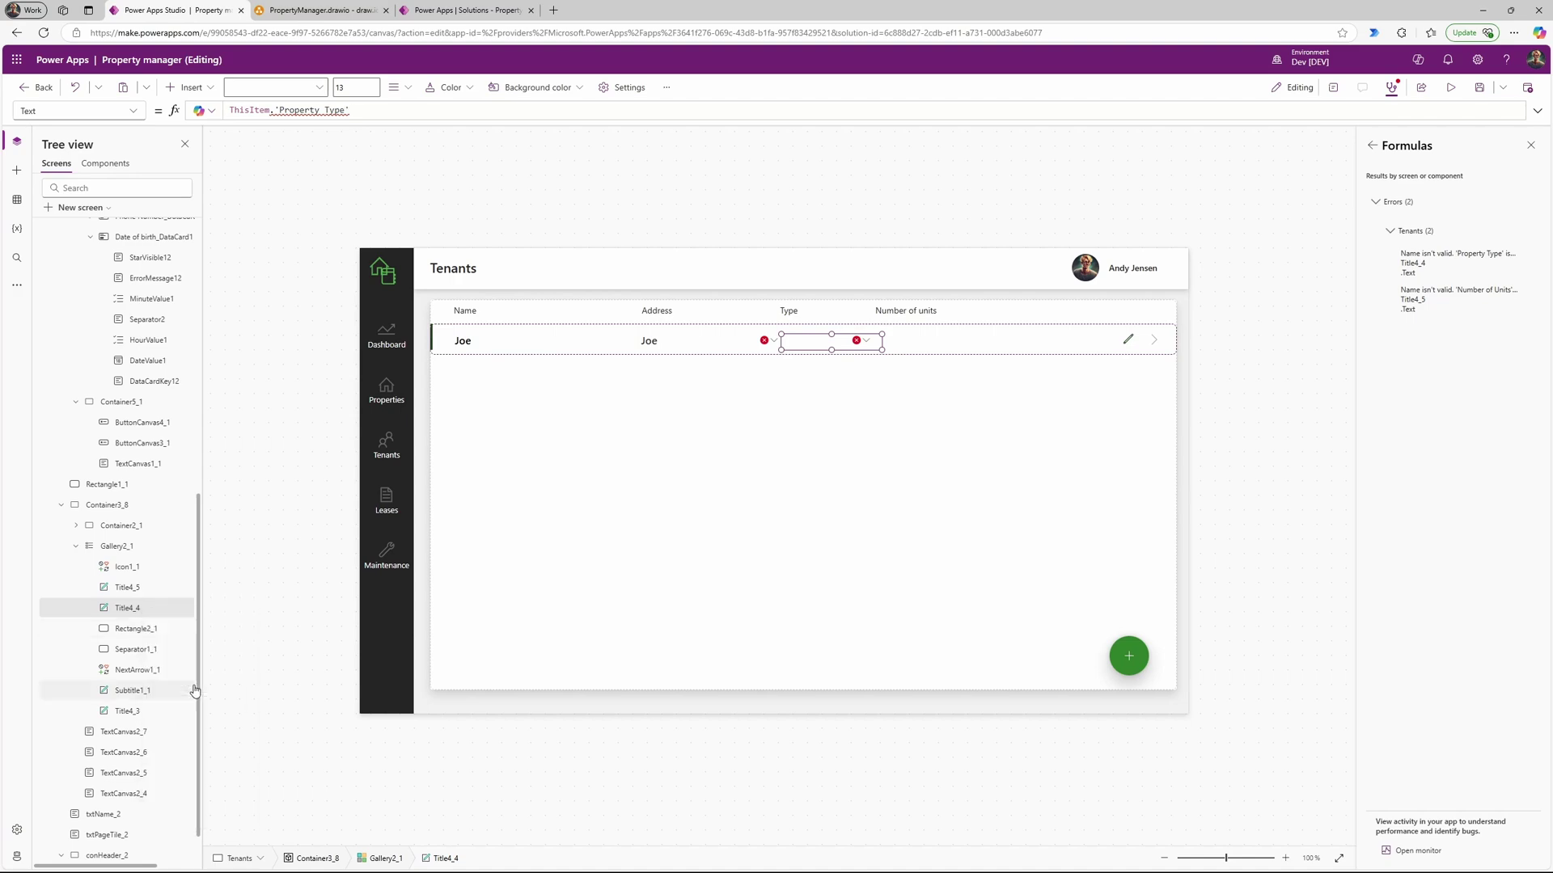
# Step: Set the text of the Title4_5 label to ThisItem.'Phone Number' and move the label under the Type header
pyautogui.click(126, 588)
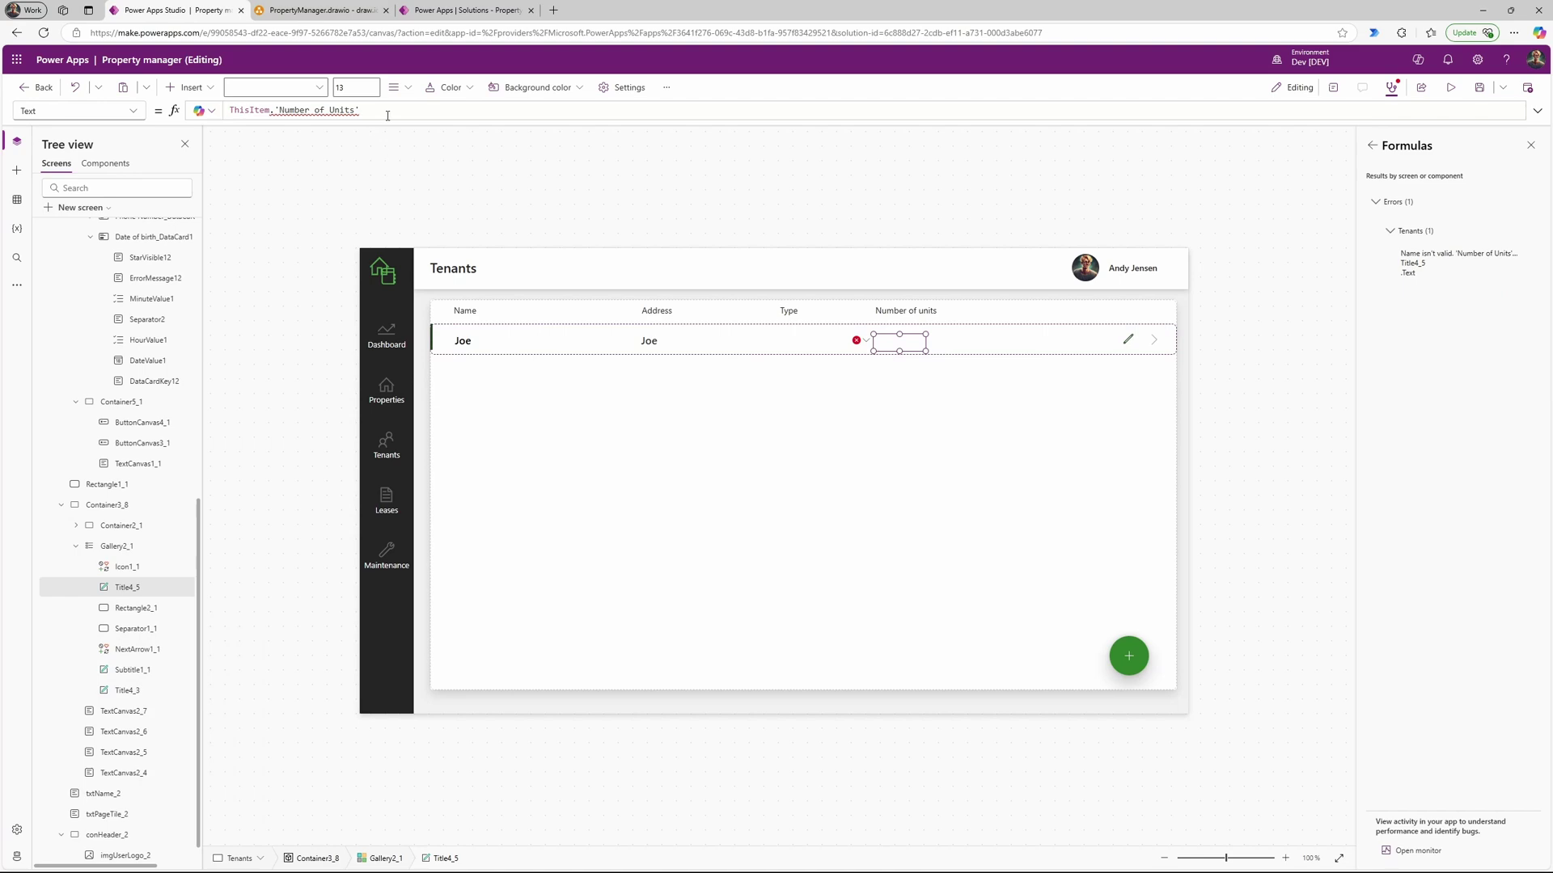
pyautogui.moveTo(360, 110); pyautogui.dragTo(279, 110)
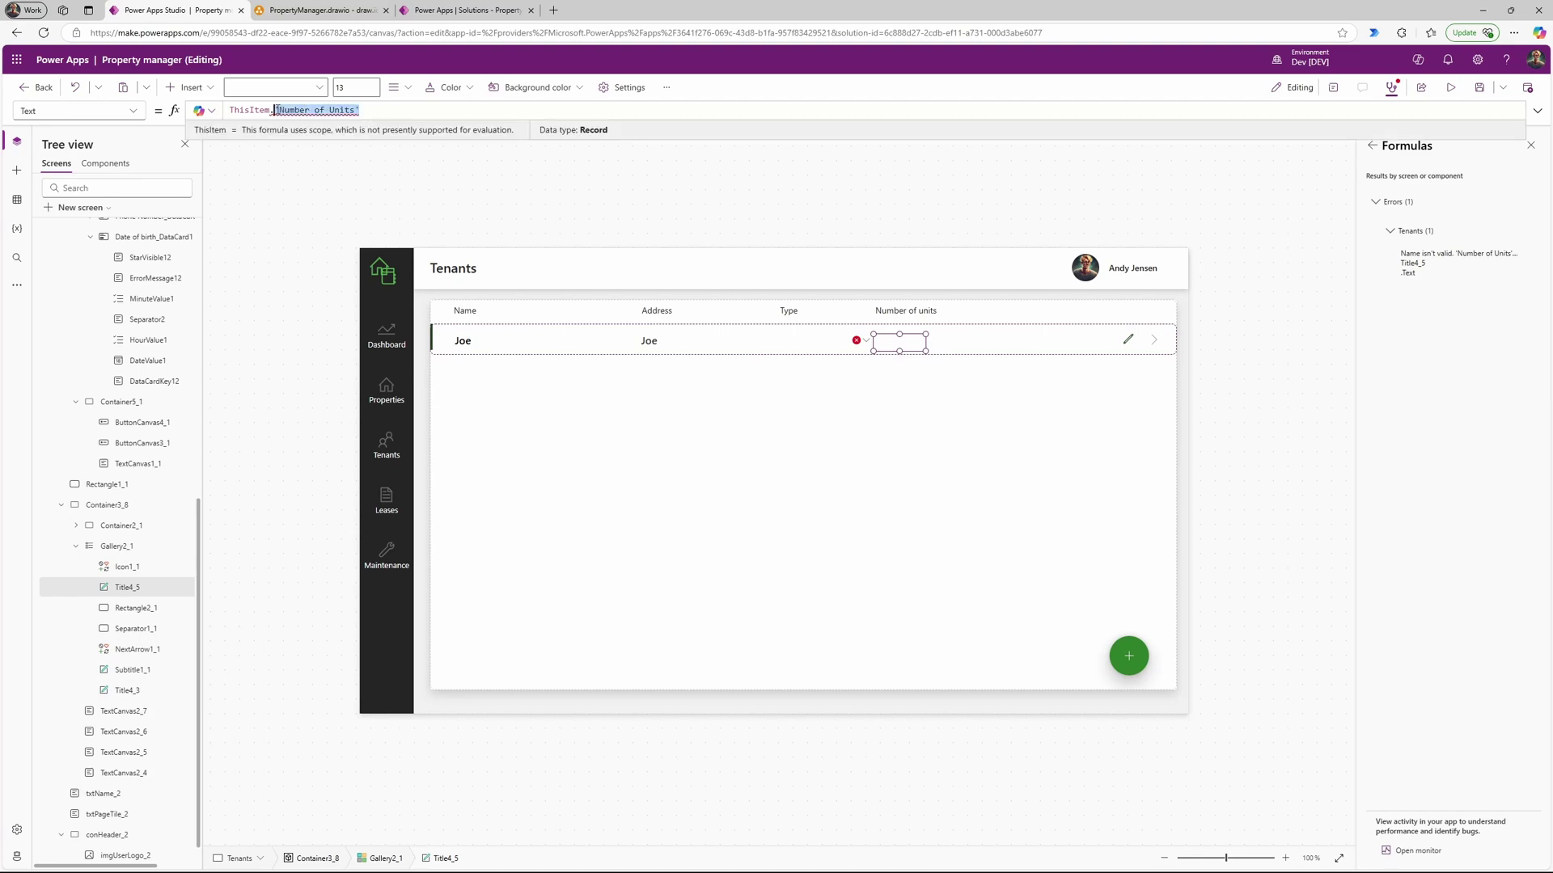
pyautogui.write('ph')
pyautogui.press('Tab')
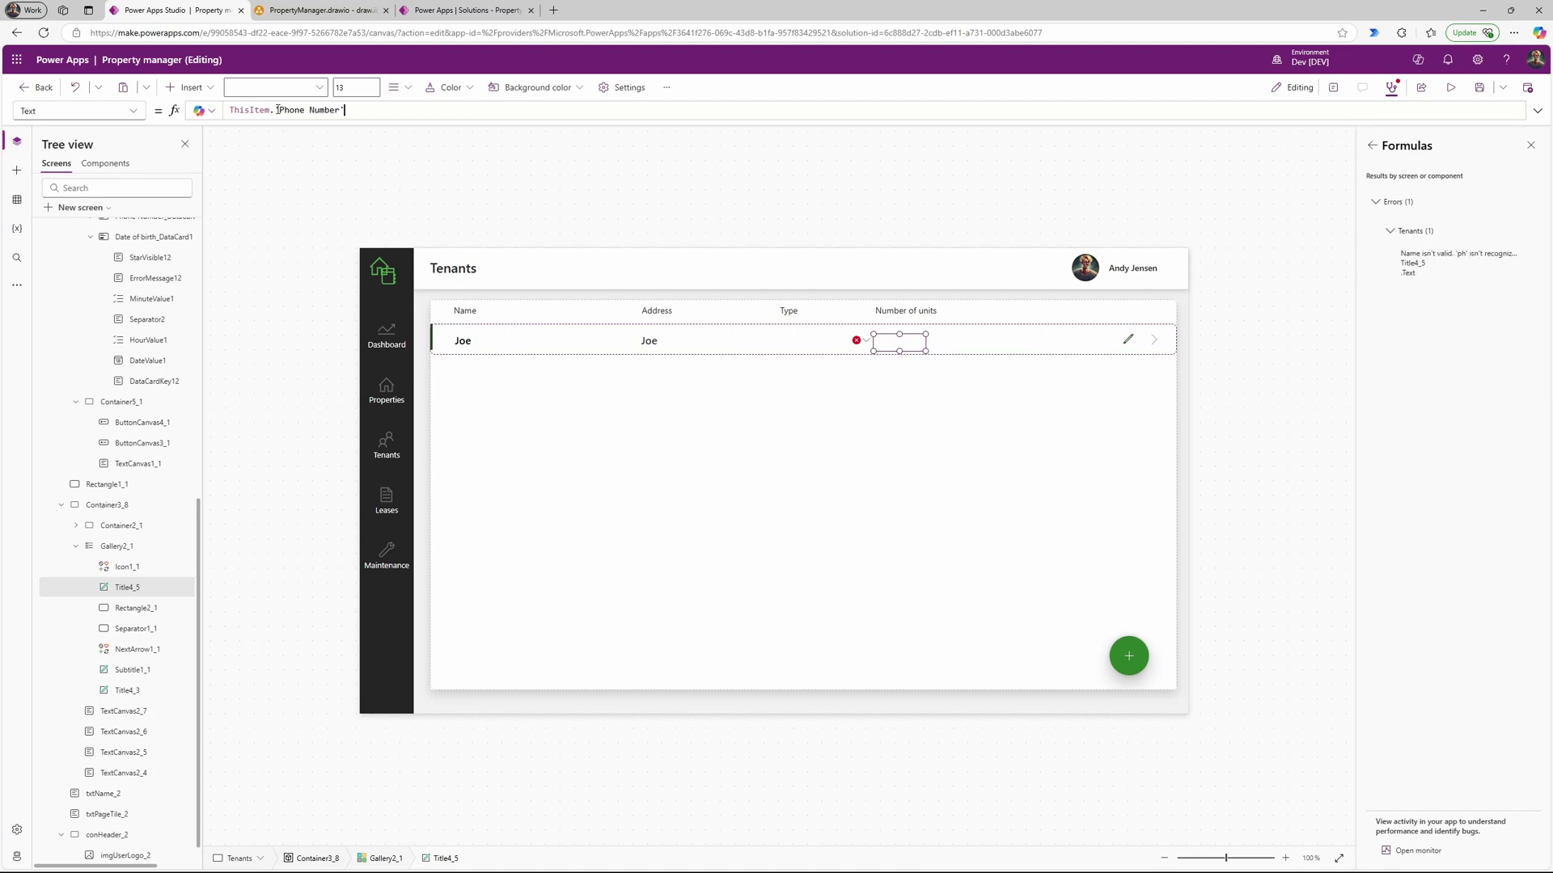
pyautogui.moveTo(873, 351); pyautogui.dragTo(833, 342)
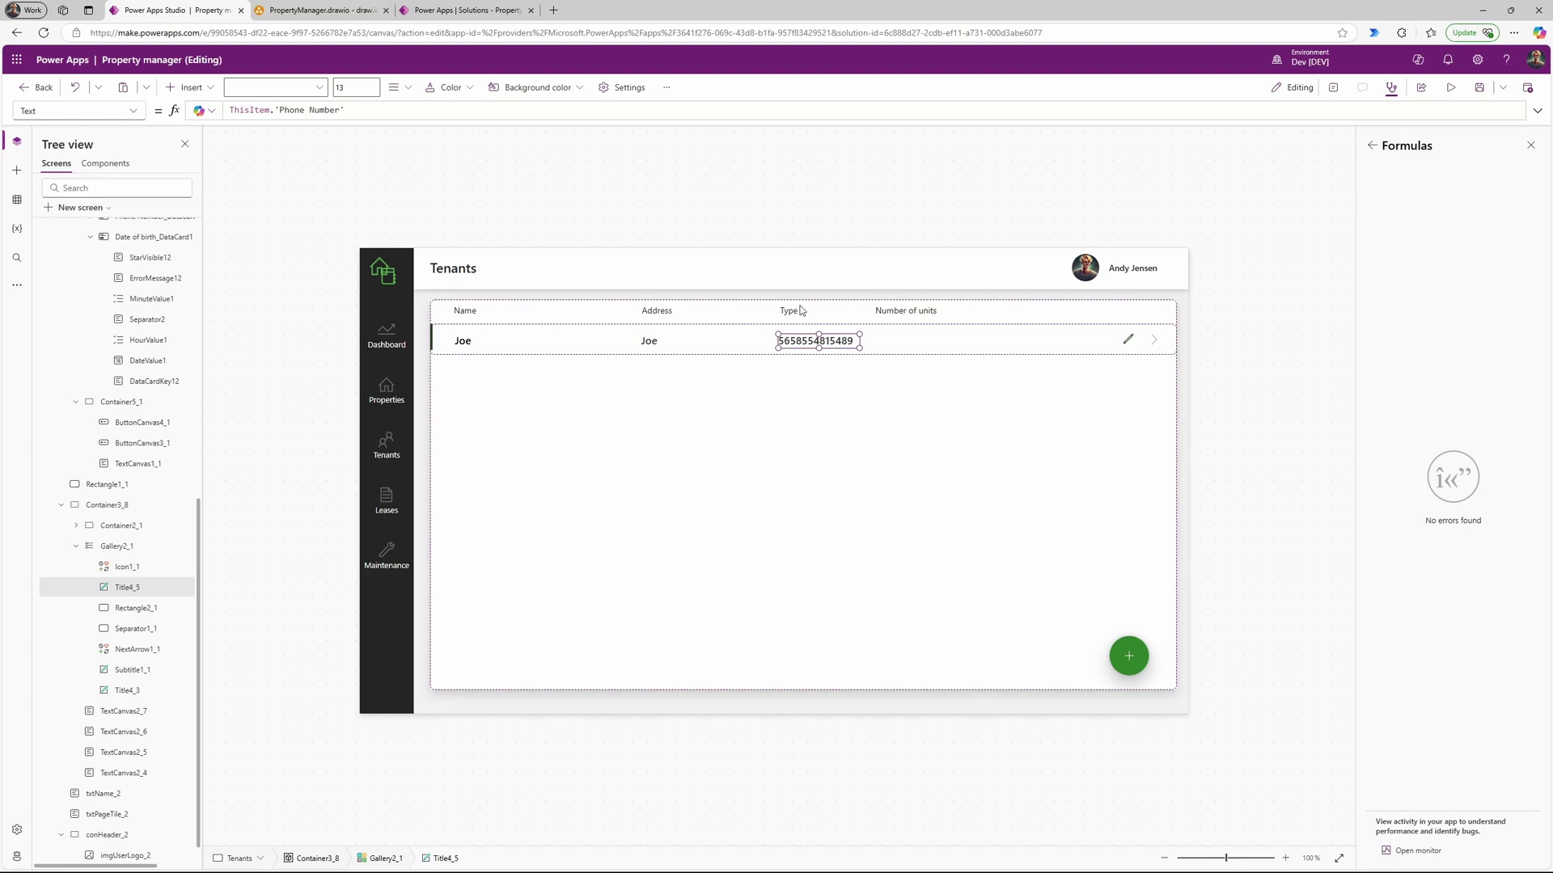
# Step: Rename the Address header to Last name and the Type header to Phone, and delete the Number of units header
pyautogui.click(657, 315)
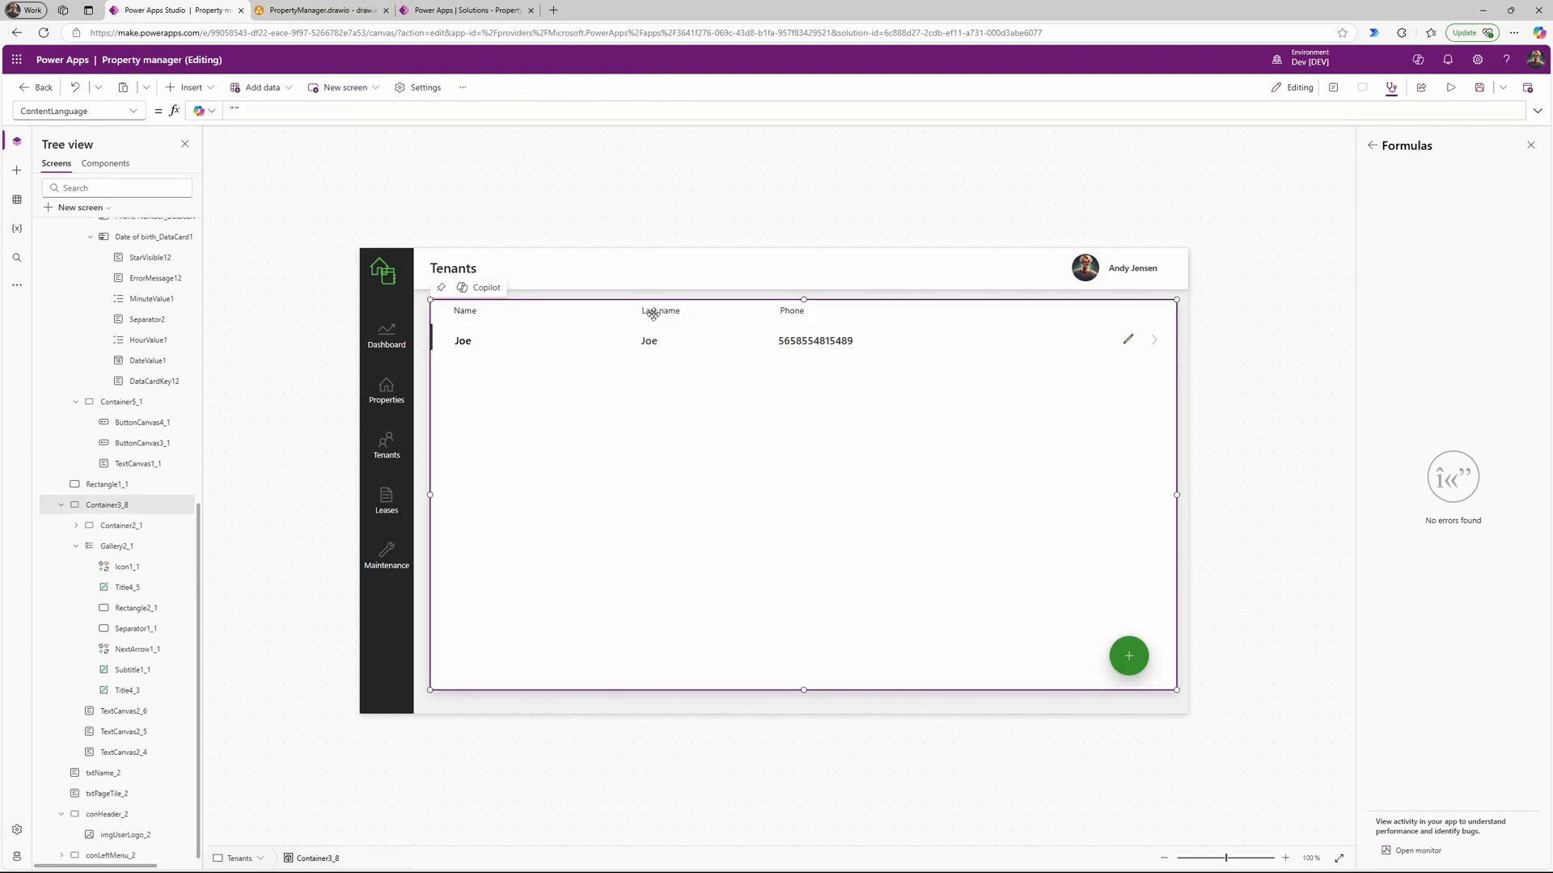
# Step: Set the text of the Title4_3 label to ThisItem.'Last Name' and narrow the label so it ends before the phone number
pyautogui.click(652, 340)
pyautogui.click(651, 339)
pyautogui.click(315, 111)
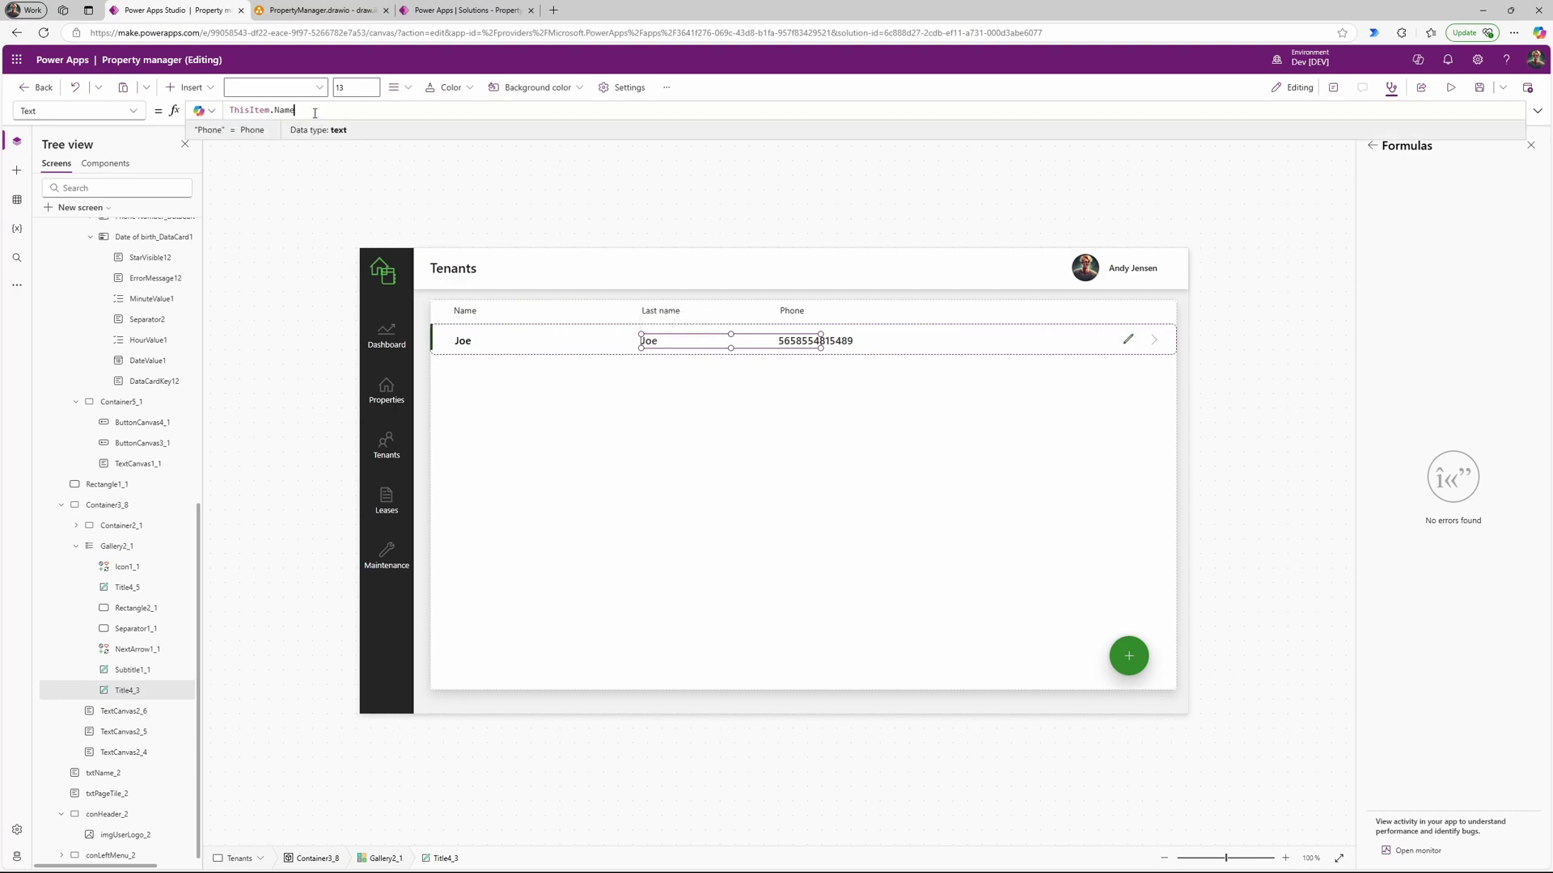
pyautogui.press('BackSpace')
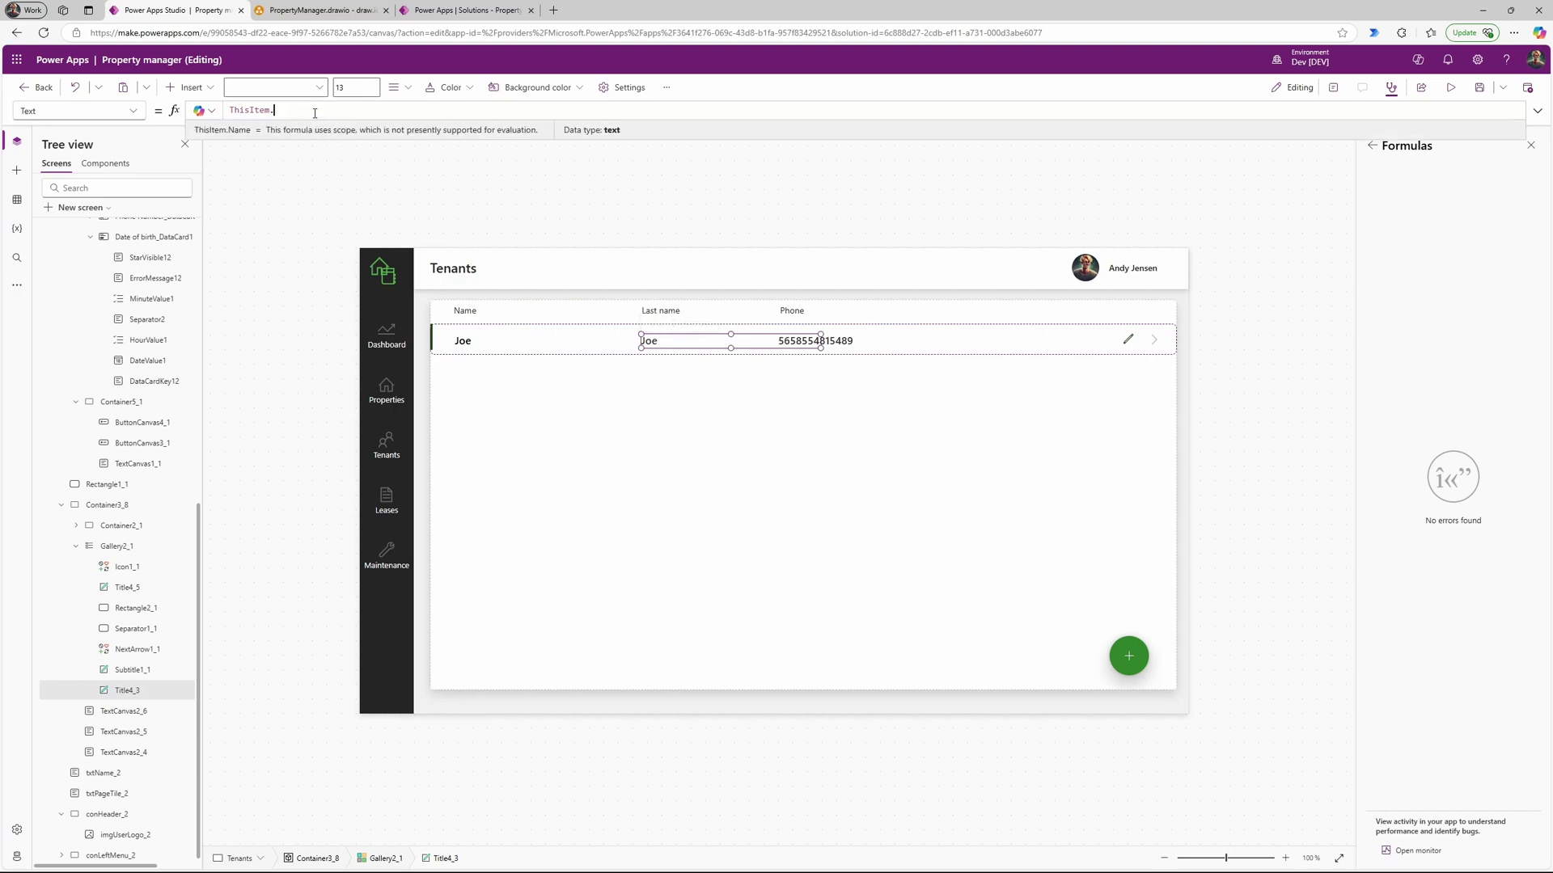
pyautogui.write('la')
pyautogui.press('Tab')
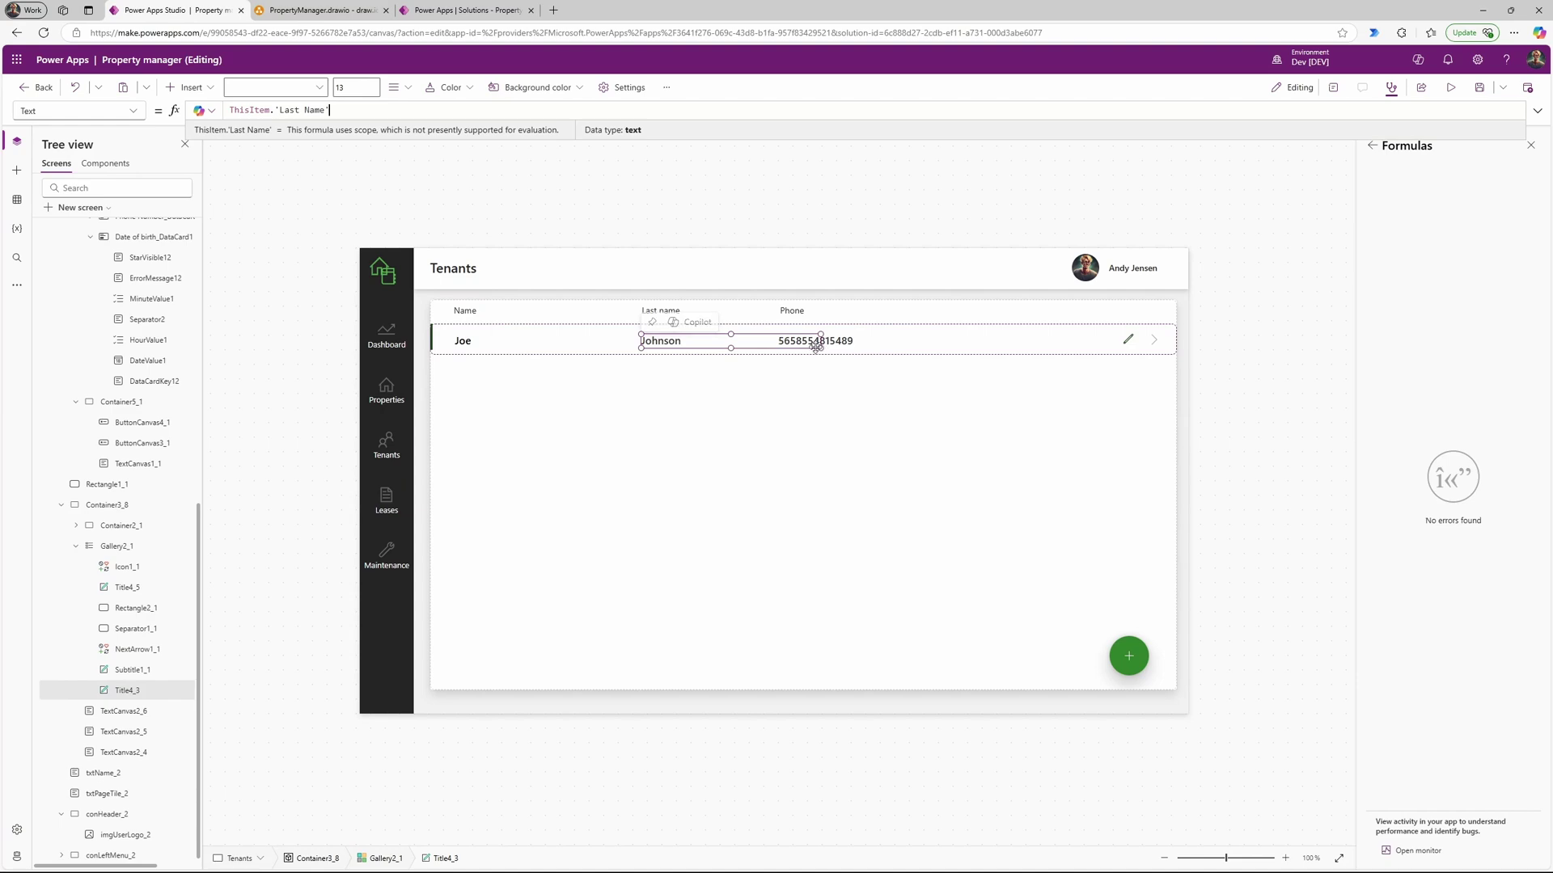
pyautogui.moveTo(819, 348); pyautogui.dragTo(758, 347)
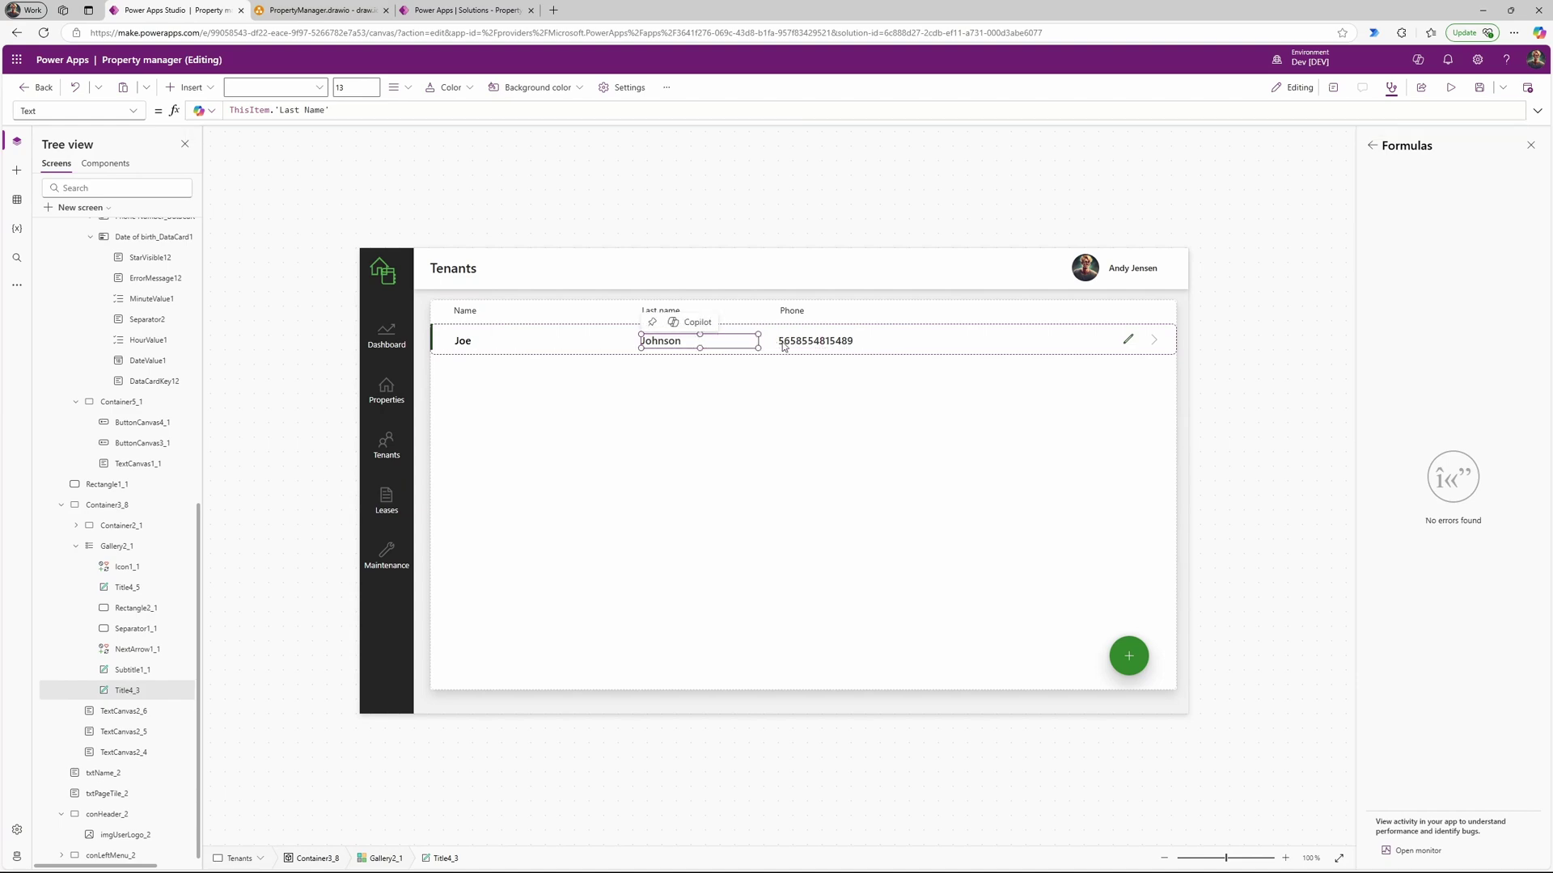
pyautogui.click(821, 339)
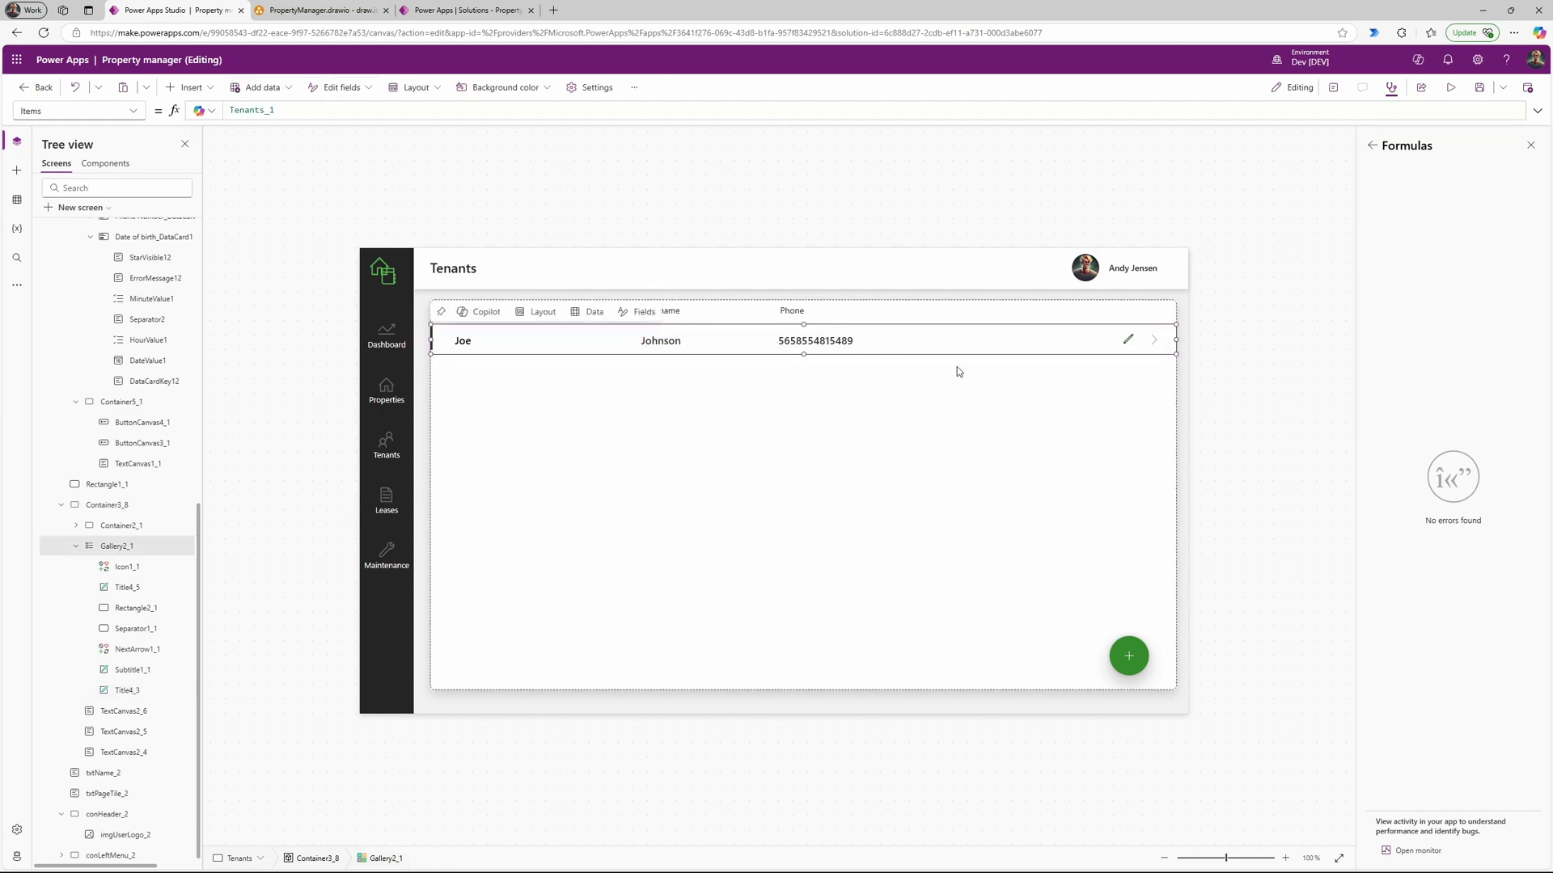
# Step: Preview the app with the tenant's edit form open, append "the 3" to the tenant's last name and save the record
pyautogui.keyDown('alt'); pyautogui.click(1128, 341); pyautogui.keyUp('alt')
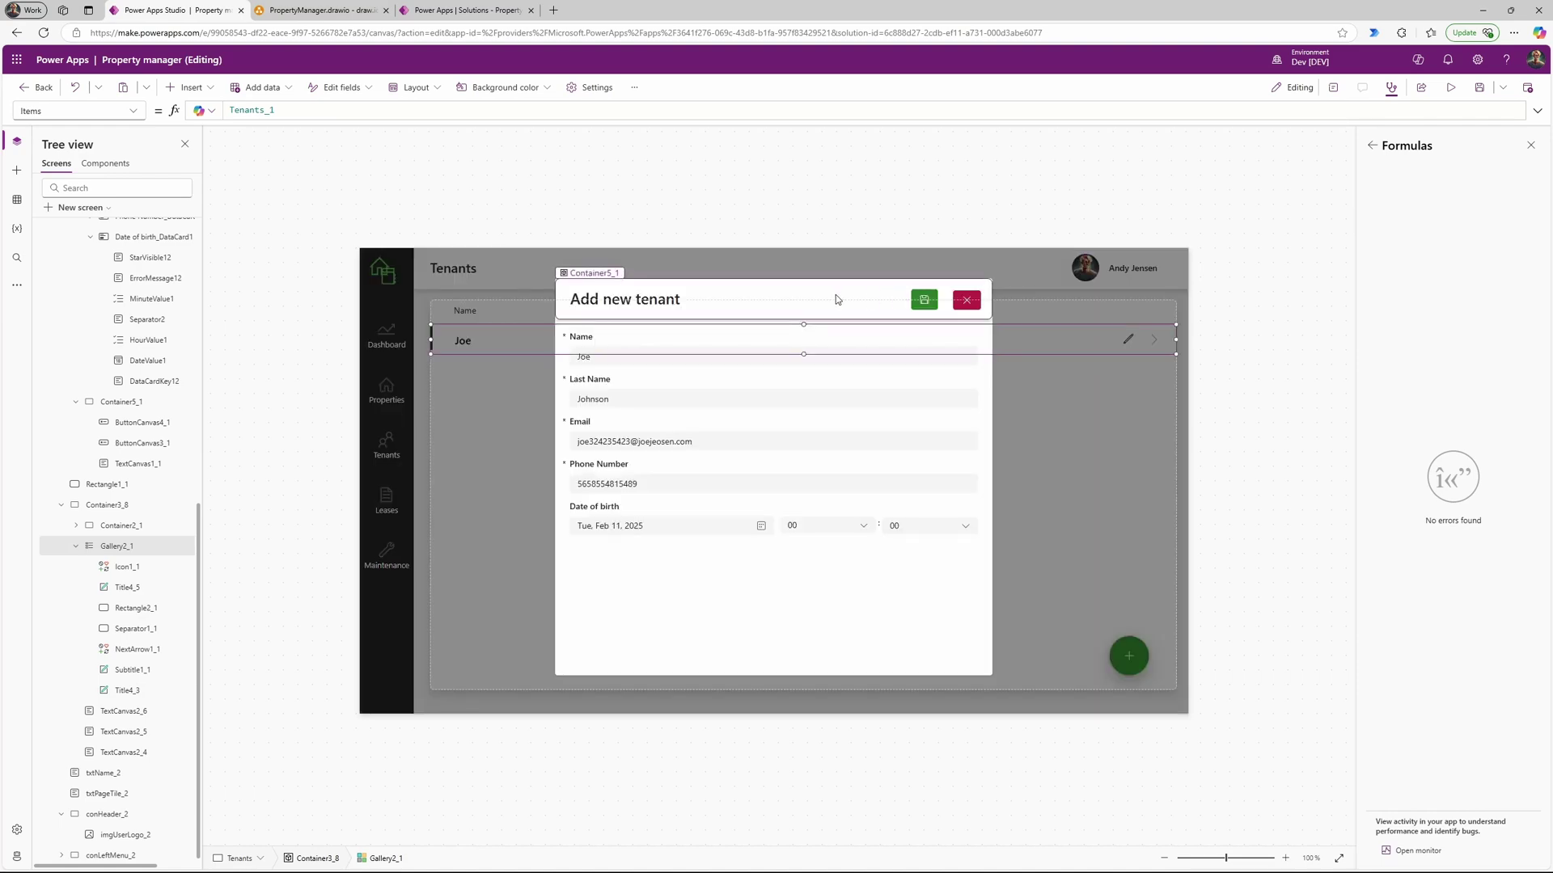
pyautogui.press('F5')
pyautogui.click(548, 343)
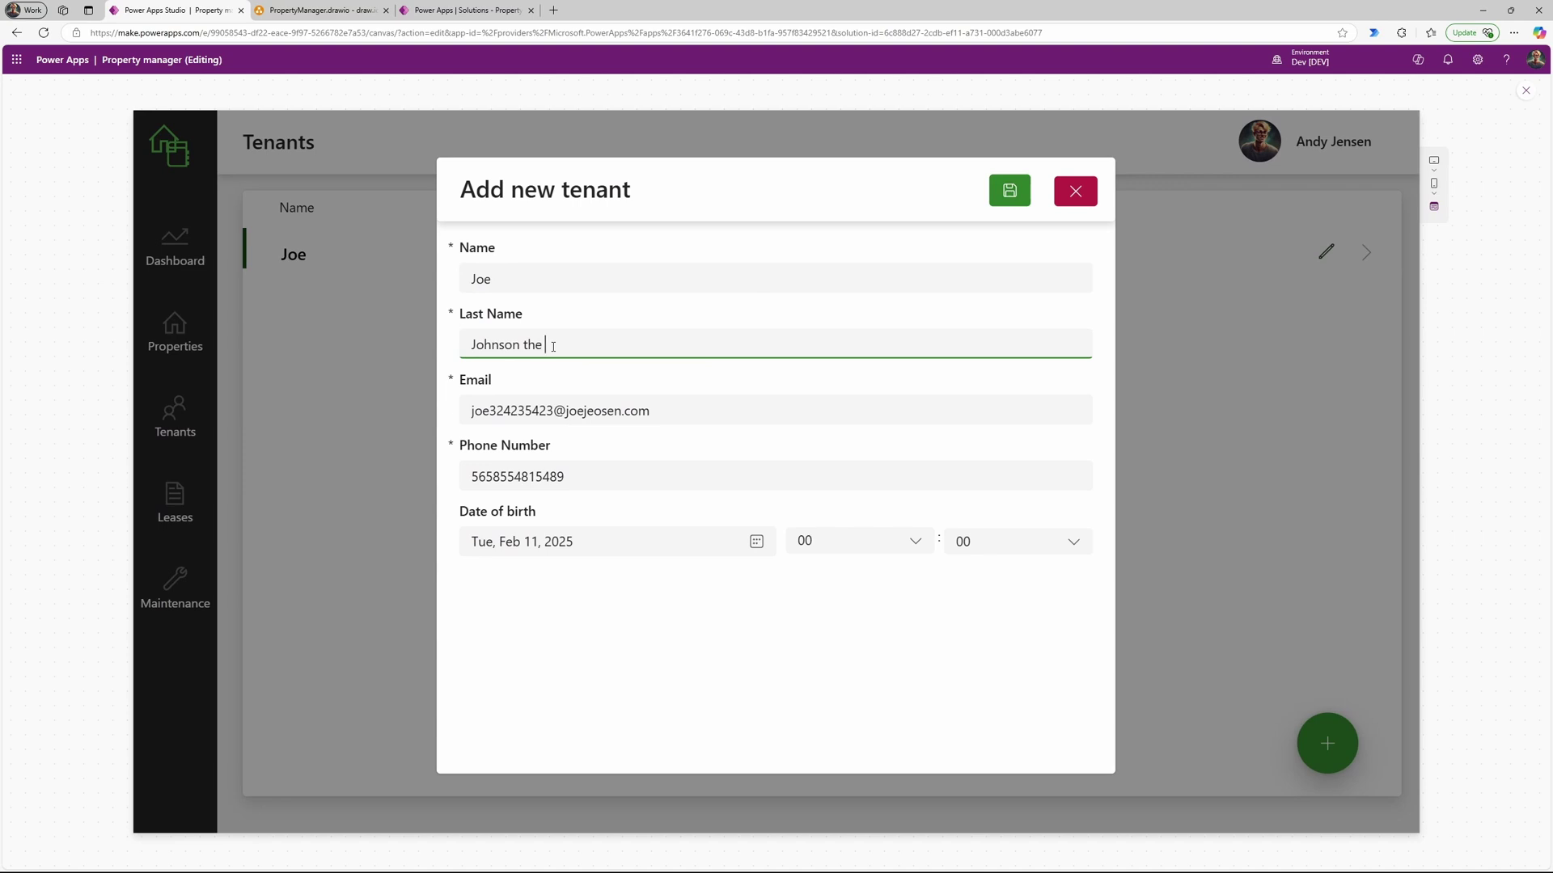
pyautogui.click(1010, 194)
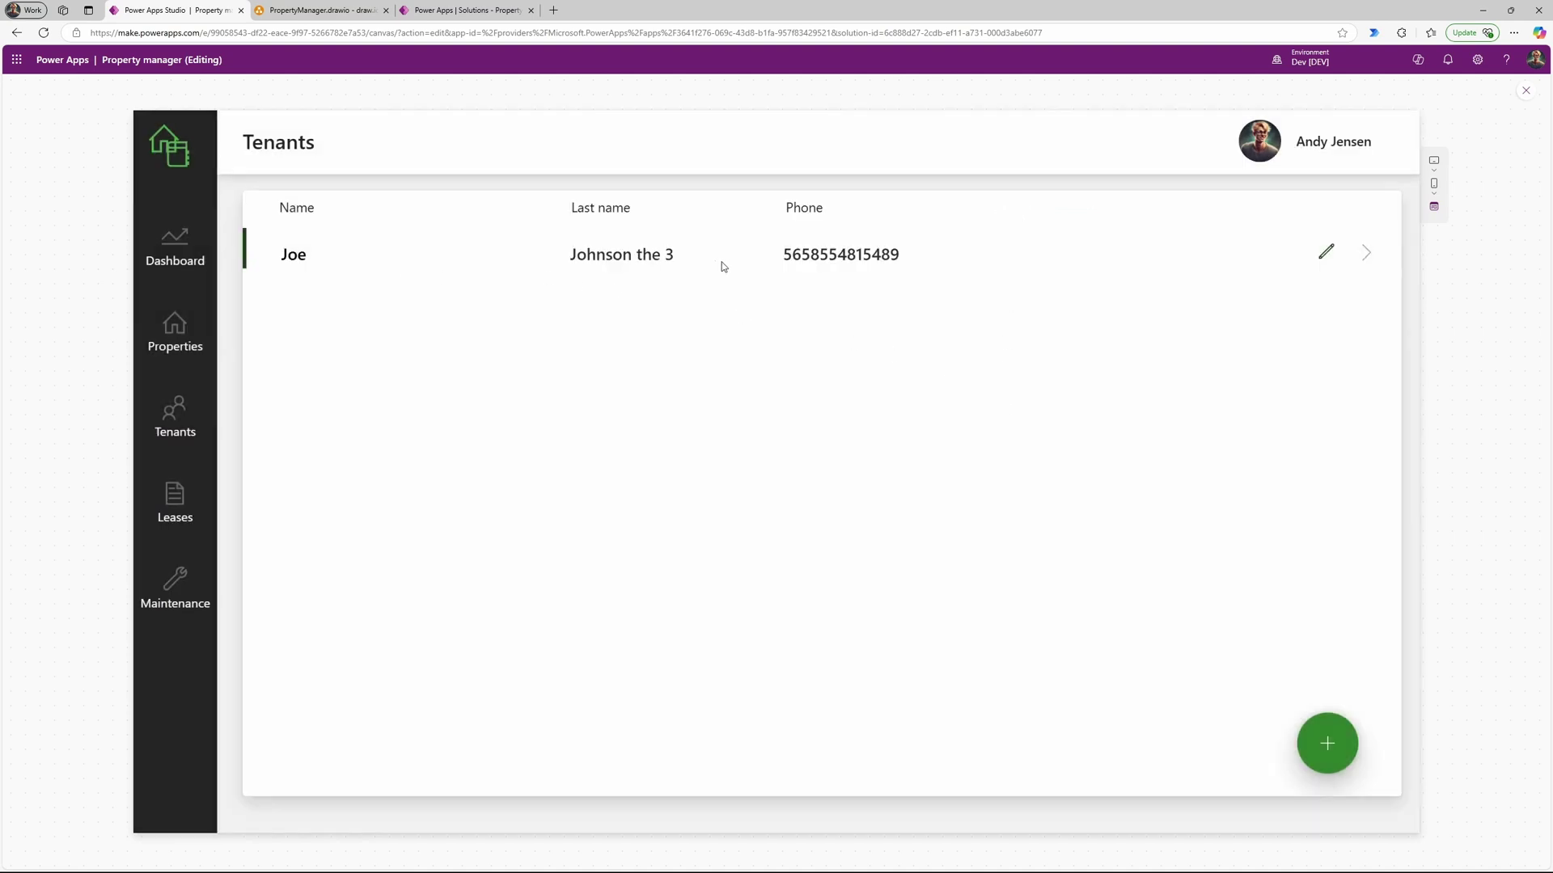
# Step: Add a second tenant with name, last name, email, phone number and date of birth, save it and close the preview
pyautogui.click(1329, 756)
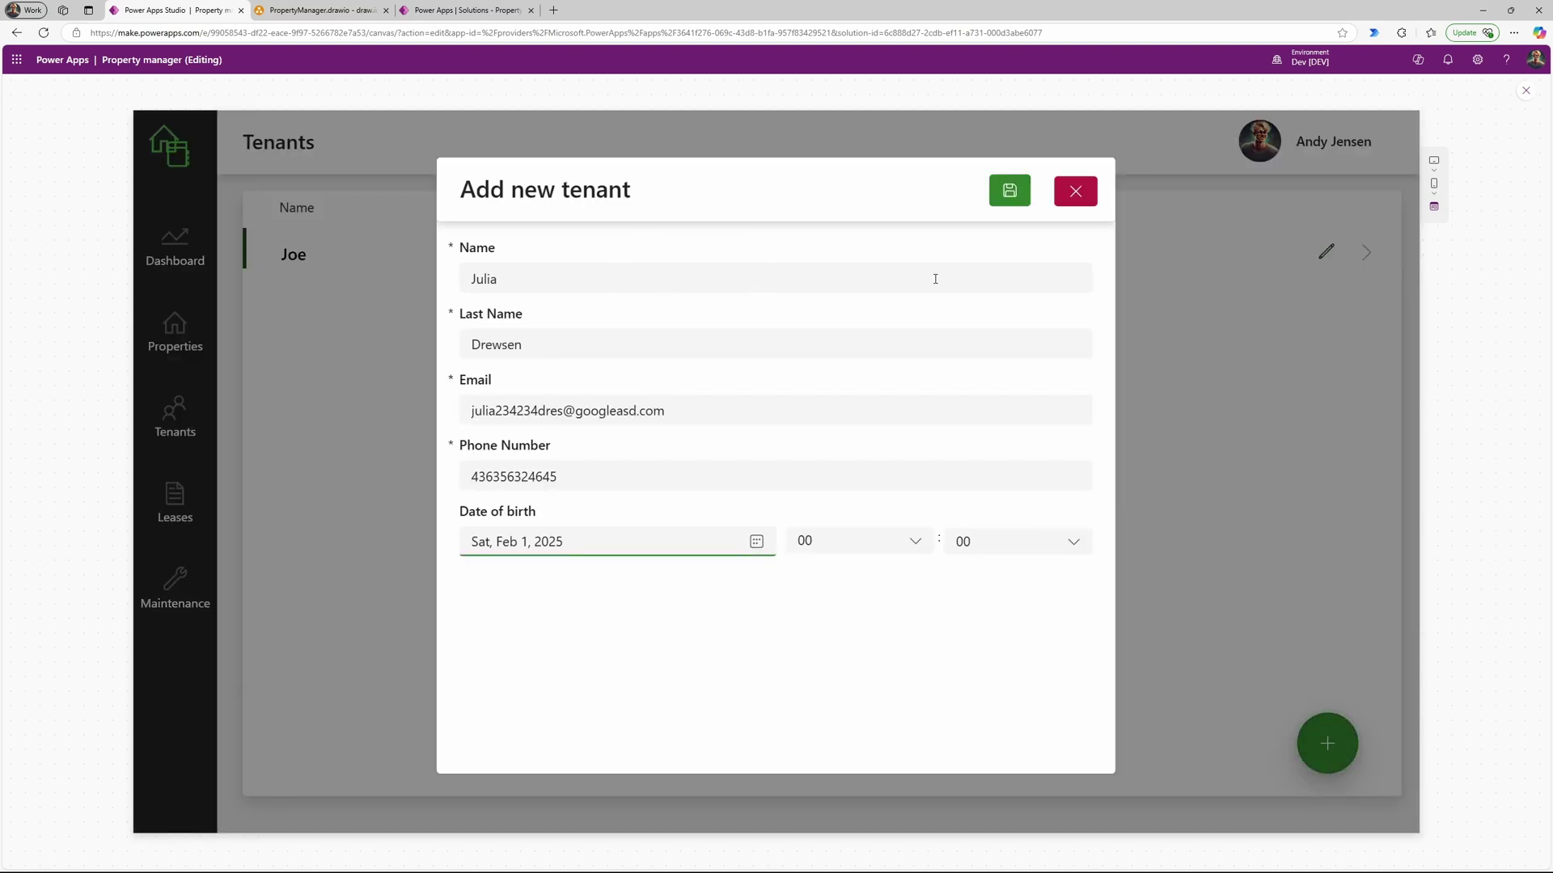
pyautogui.click(1012, 196)
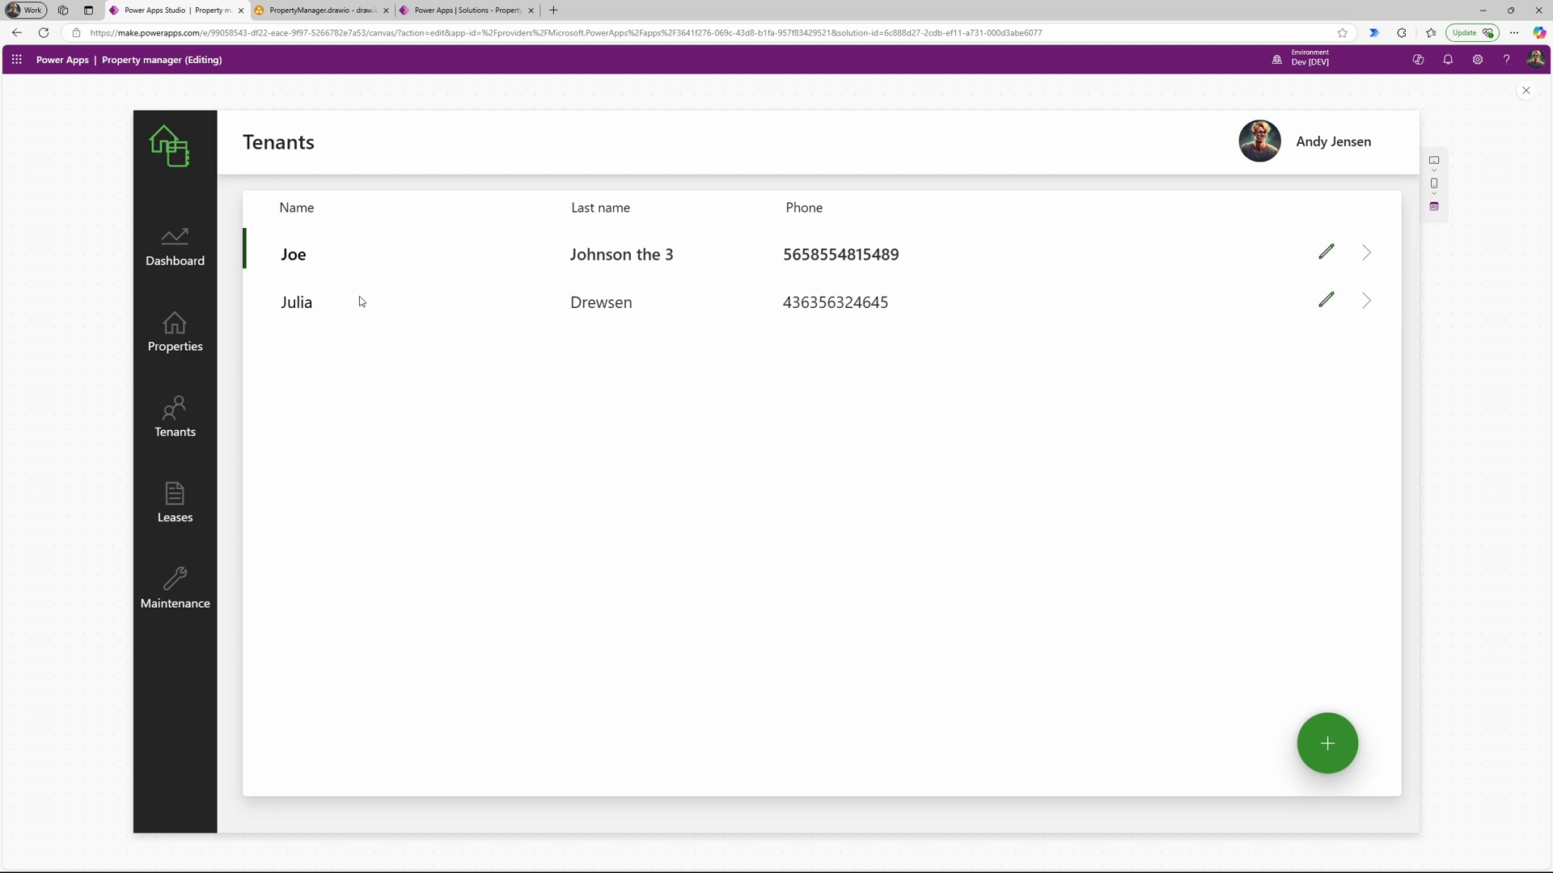
pyautogui.press('Escape')
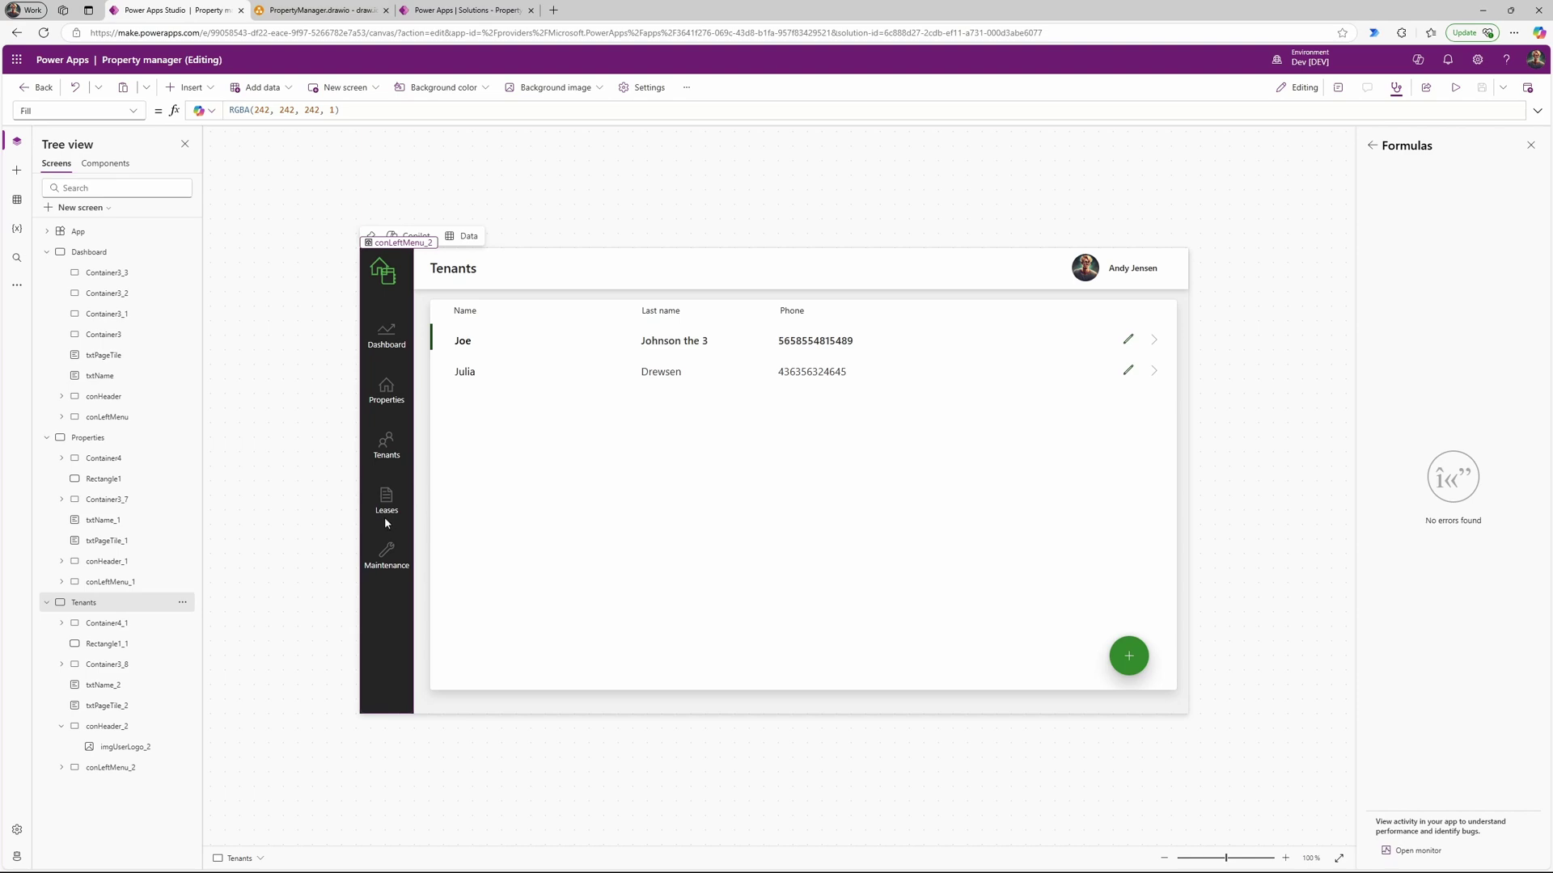
# Step: In the App's Formulas property, insert a copy of the Maintenance record into varLeftMenu as ID 4, renumbering Leases to 5 and Maintenance to 6
pyautogui.click(95, 232)
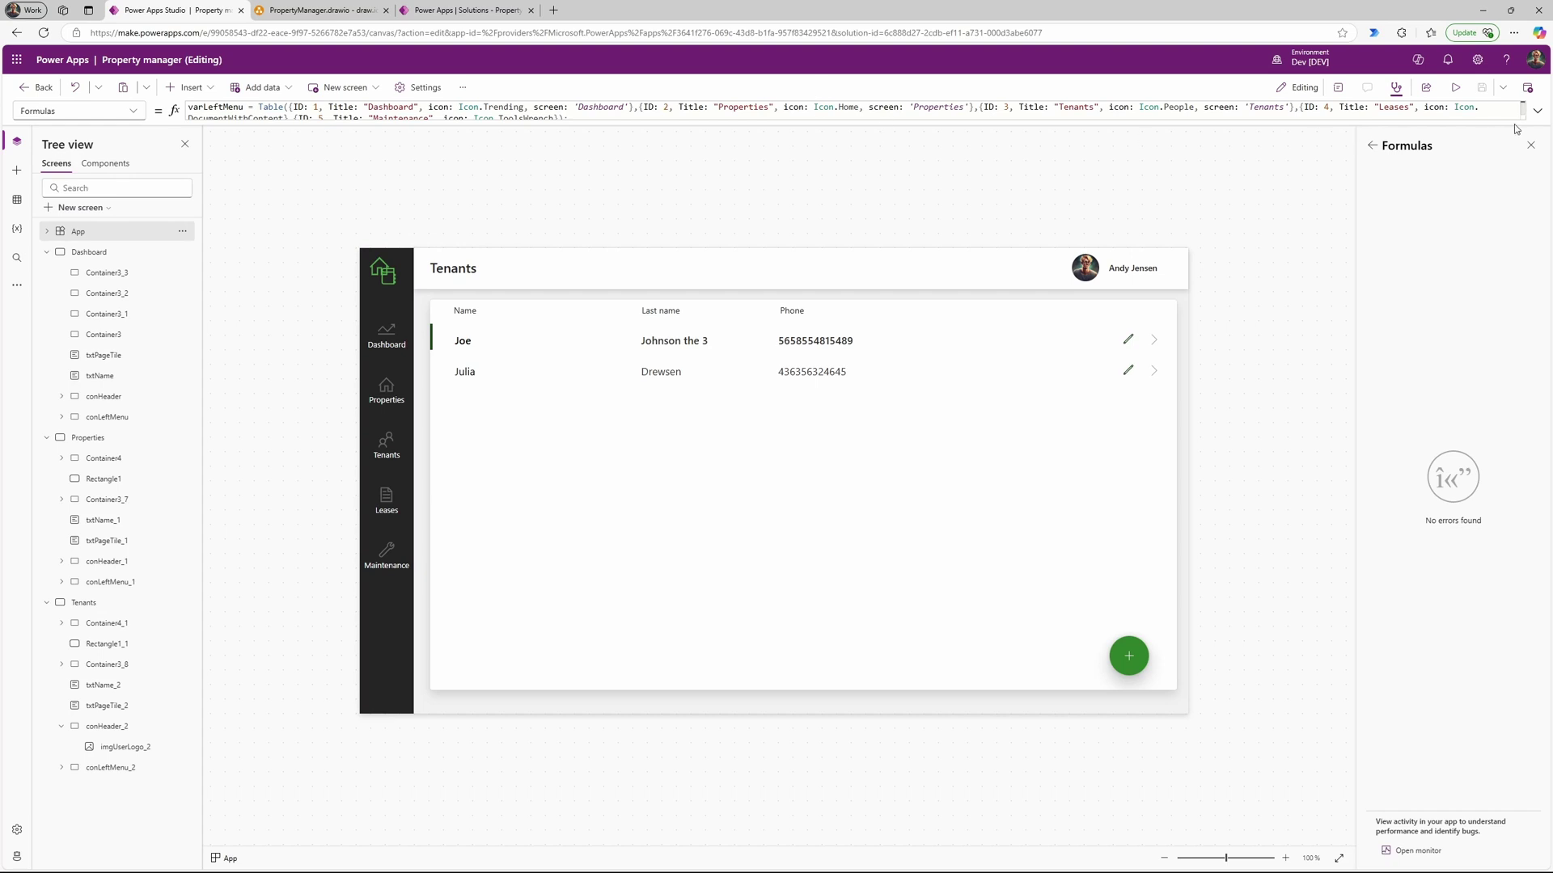
pyautogui.click(1537, 111)
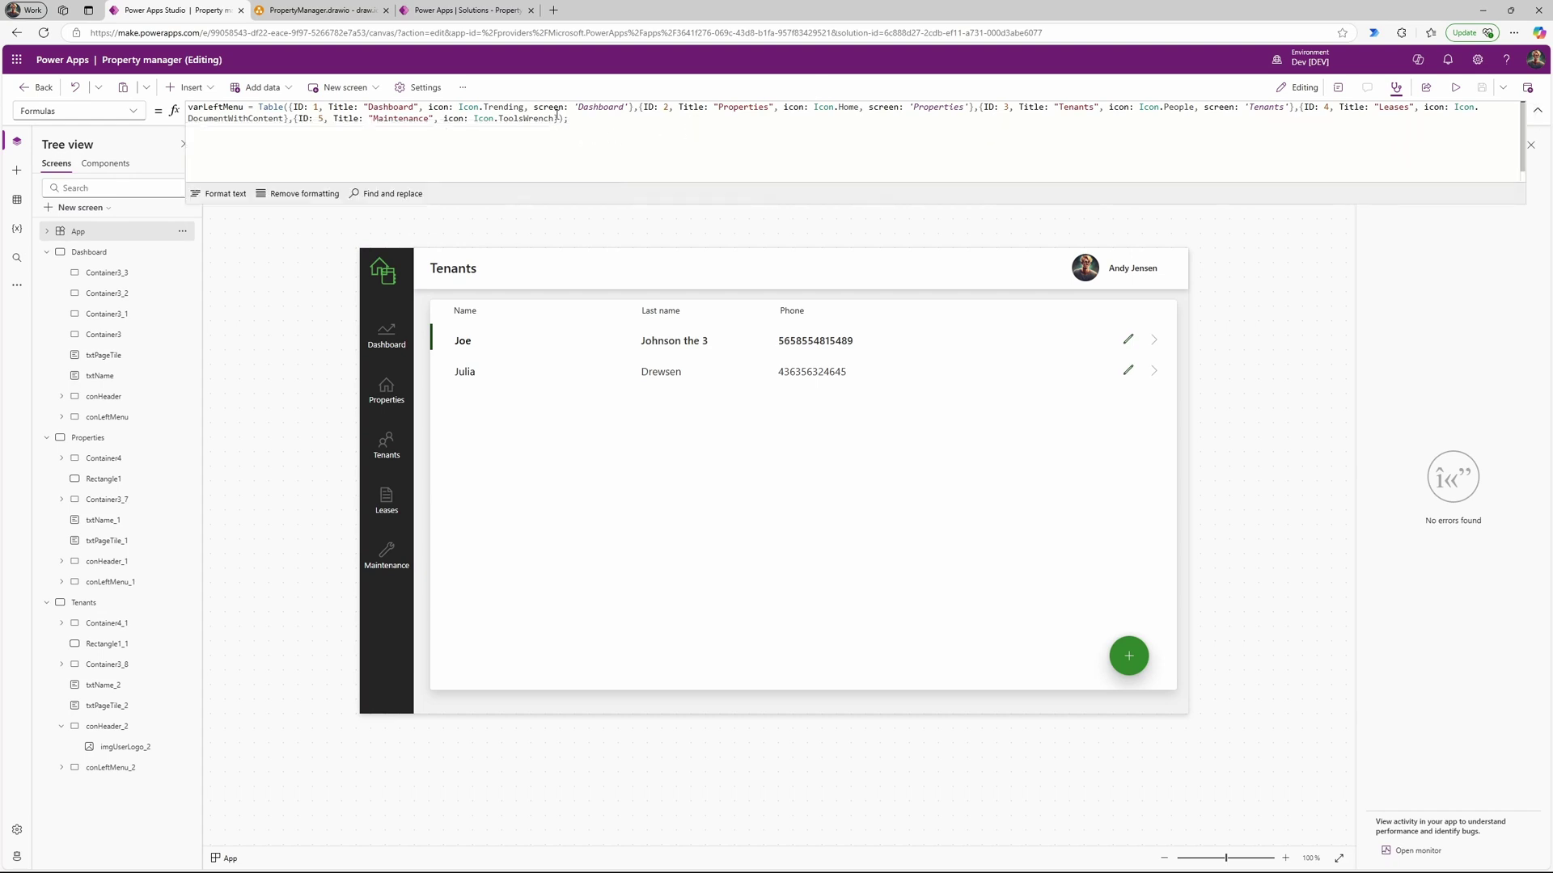
pyautogui.moveTo(558, 118); pyautogui.dragTo(298, 119)
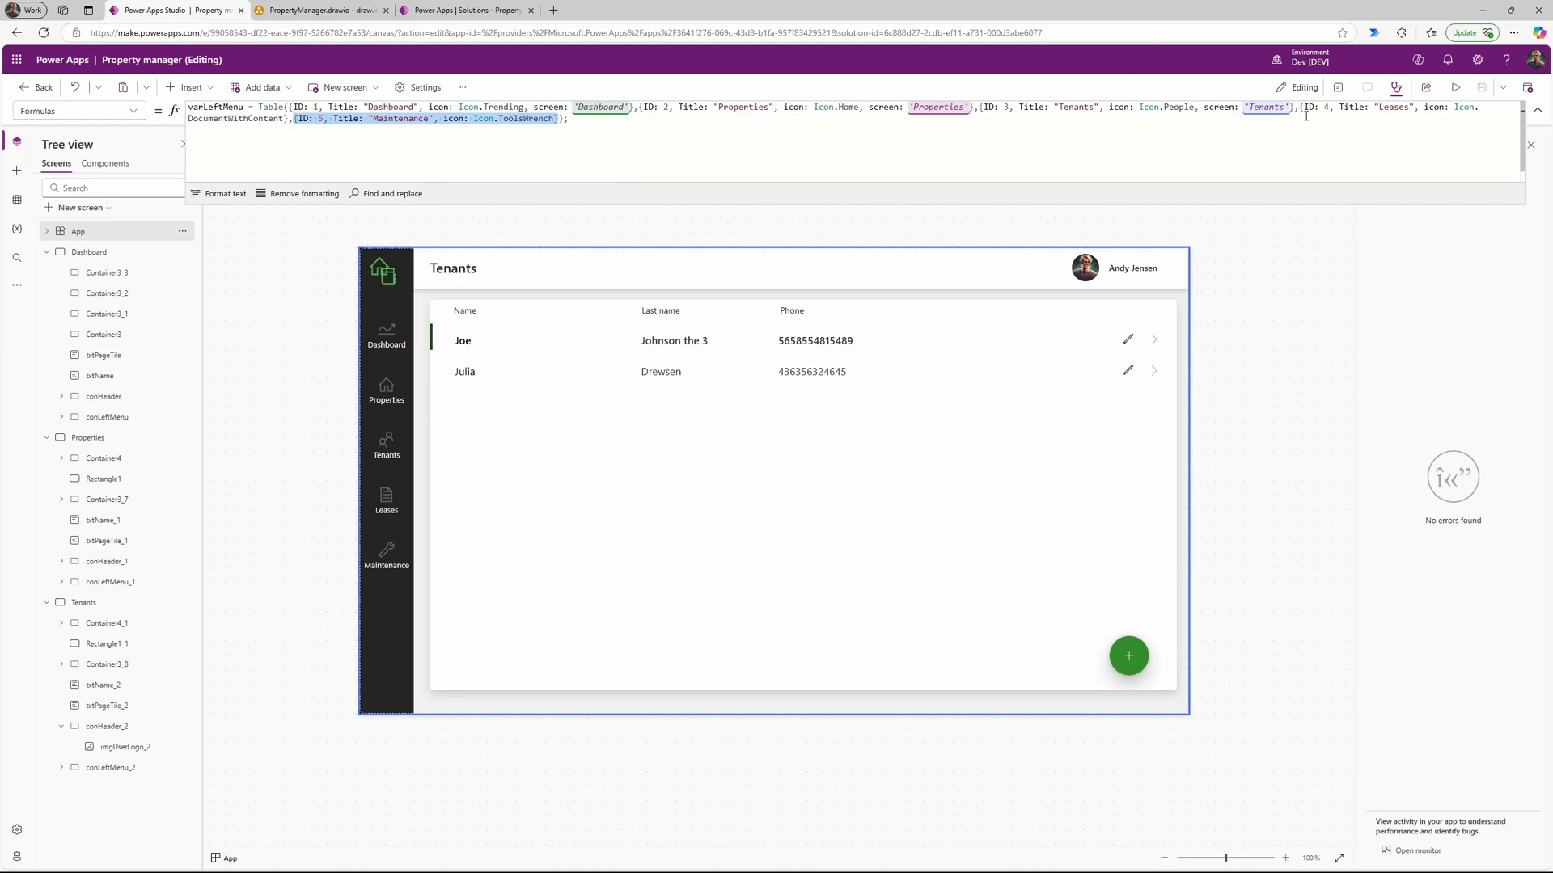
pyautogui.hotkey('ctrl', 'z')
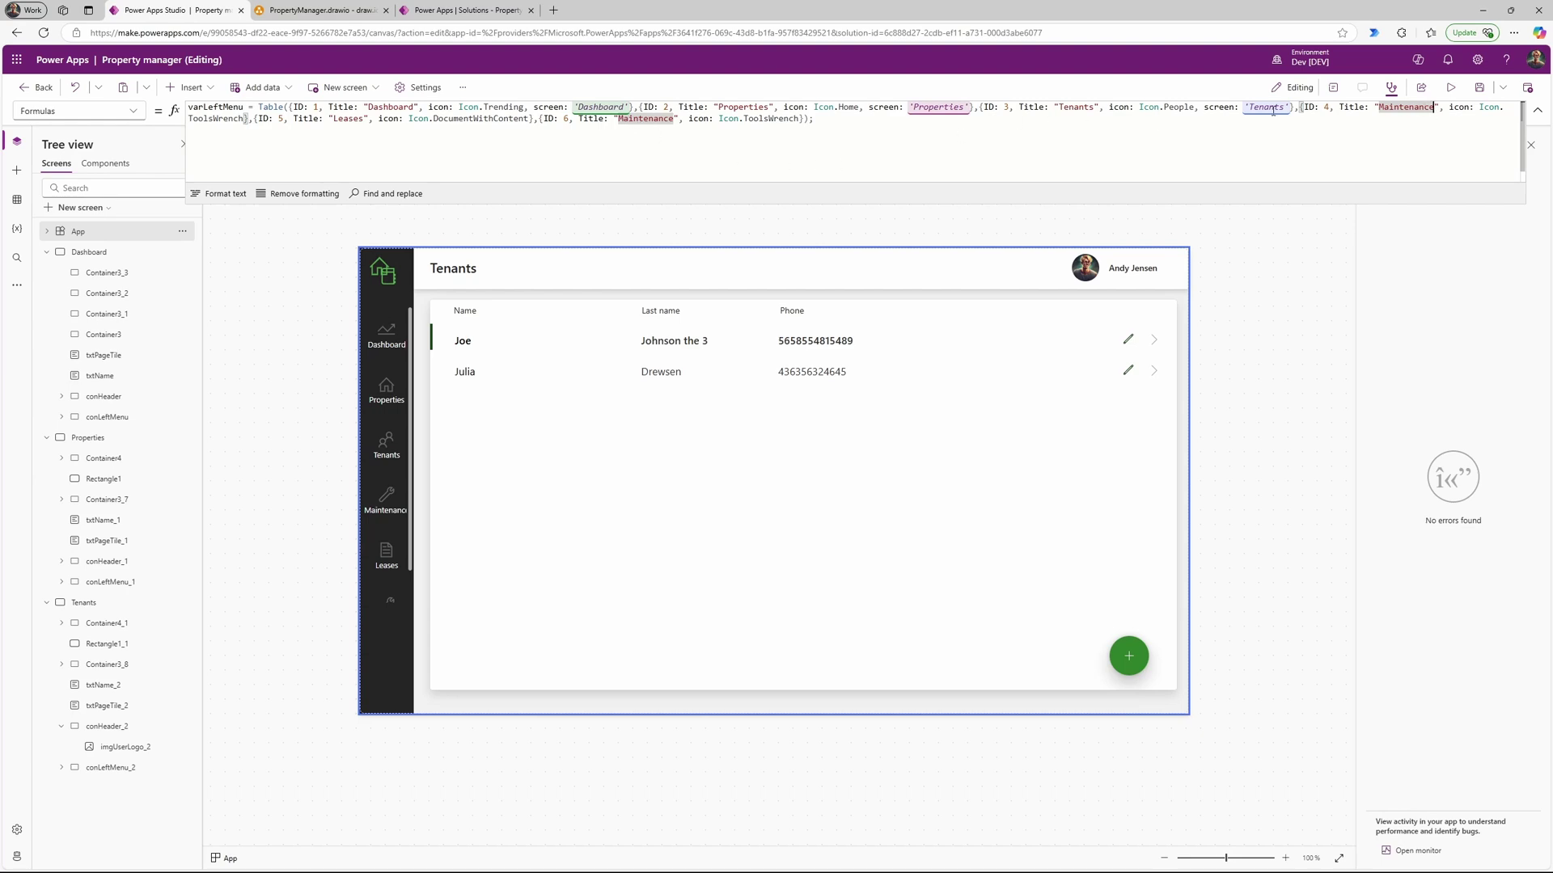
# Step: Set the title of the varLeftMenu record with ID 4 to "Units" and its icon to Icon.Home
pyautogui.press('BackSpace')
pyautogui.press('BackSpace')
pyautogui.press('BackSpace')
pyautogui.press('BackSpace')
pyautogui.press('BackSpace')
pyautogui.press('BackSpace')
pyautogui.press('BackSpace')
pyautogui.press('BackSpace')
pyautogui.press('BackSpace')
pyautogui.press('BackSpace')
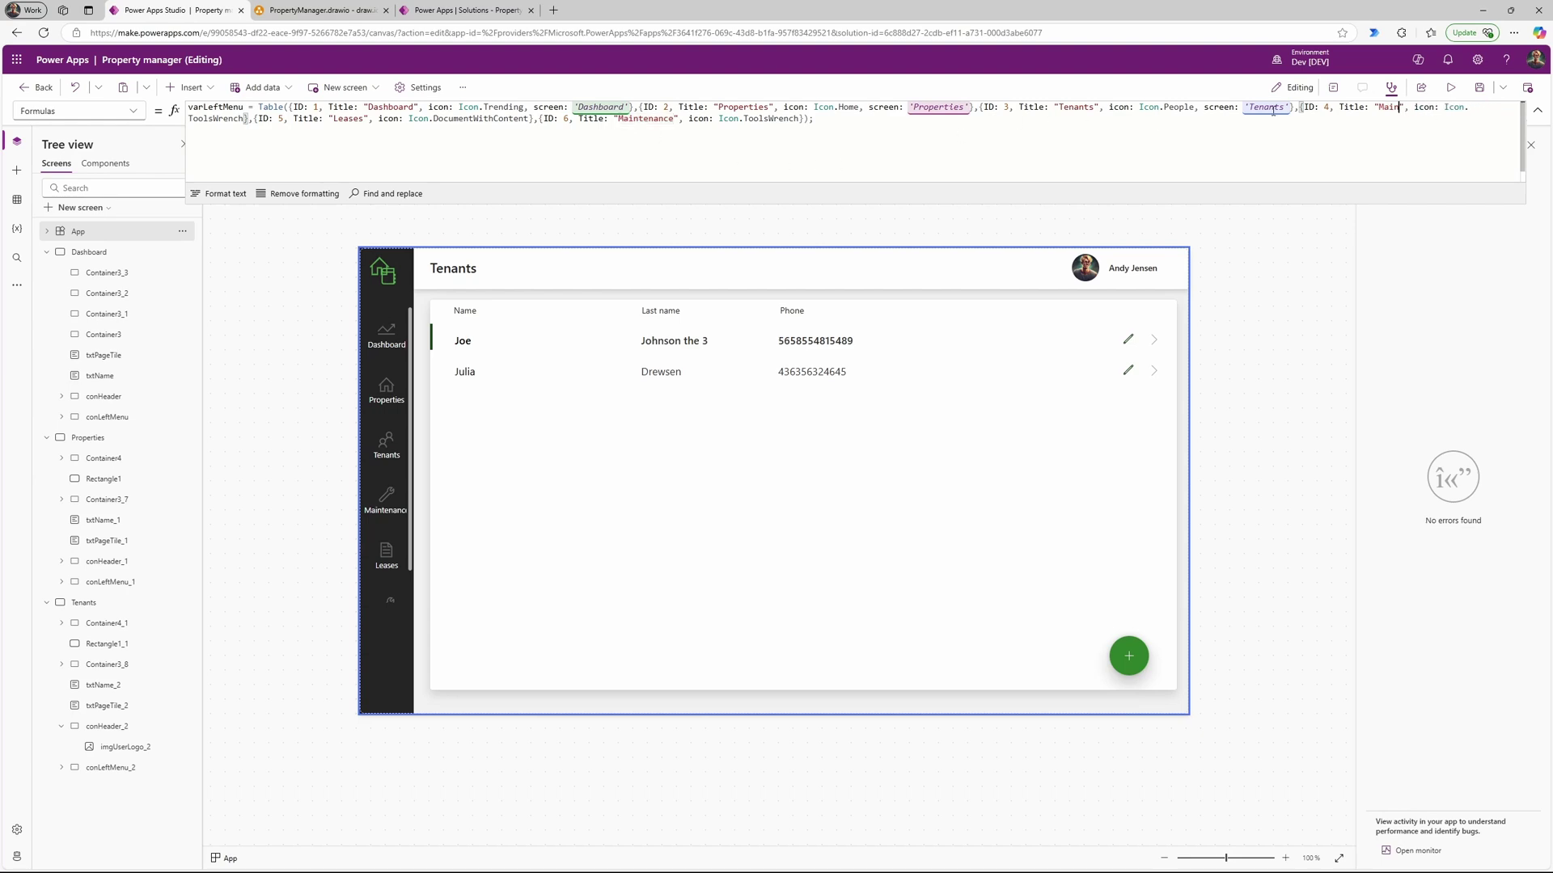
pyautogui.press('BackSpace')
pyautogui.write('Units')
pyautogui.doubleClick(224, 108)
pyautogui.moveTo(244, 119); pyautogui.dragTo(188, 119)
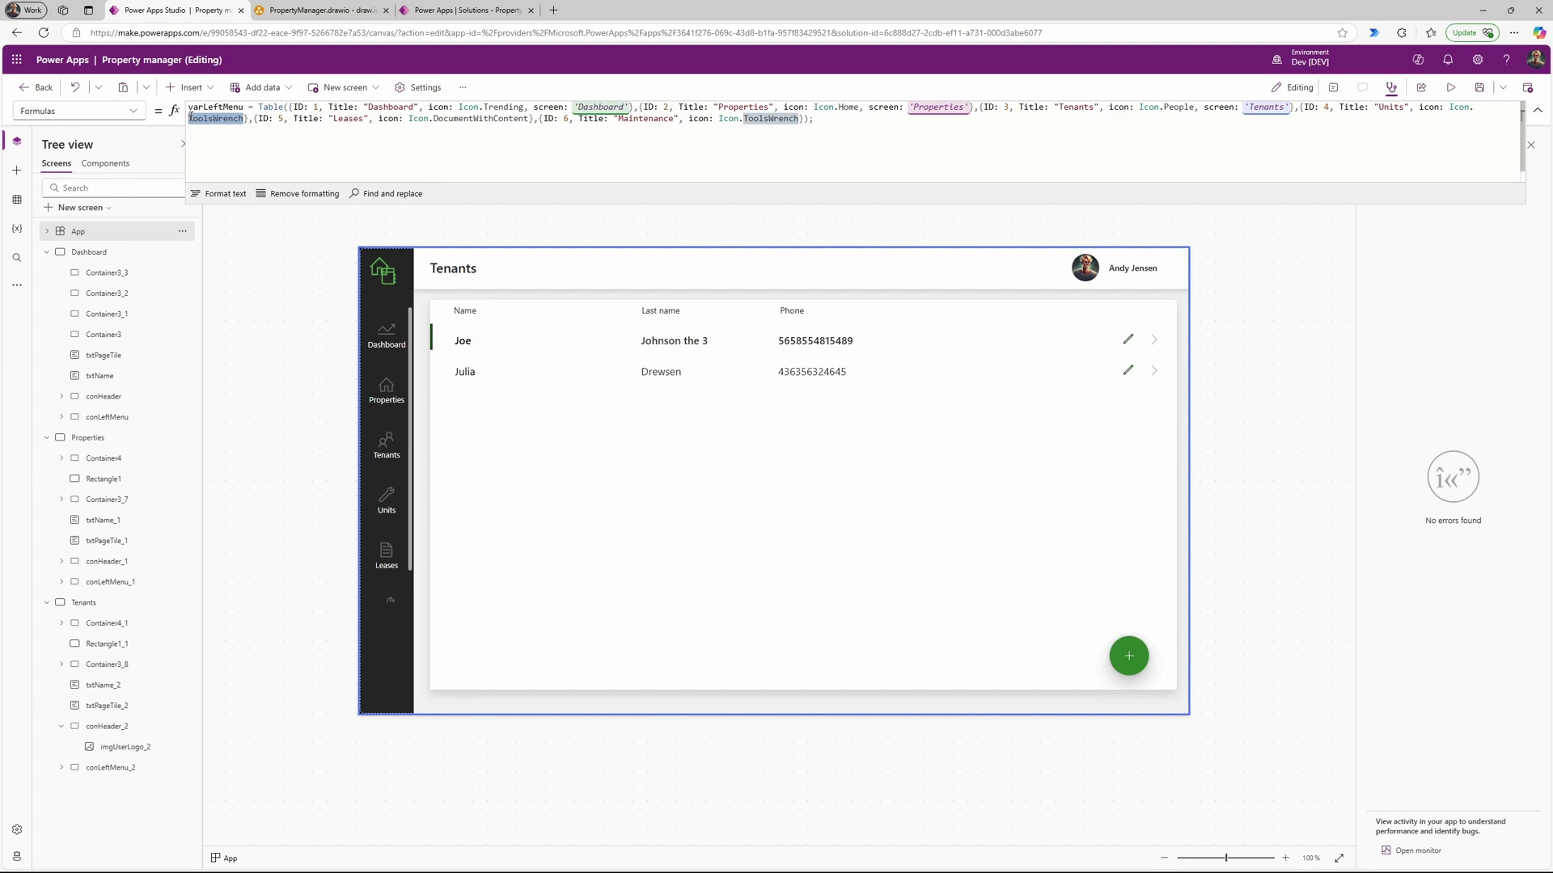
pyautogui.write('ho},{ID:')
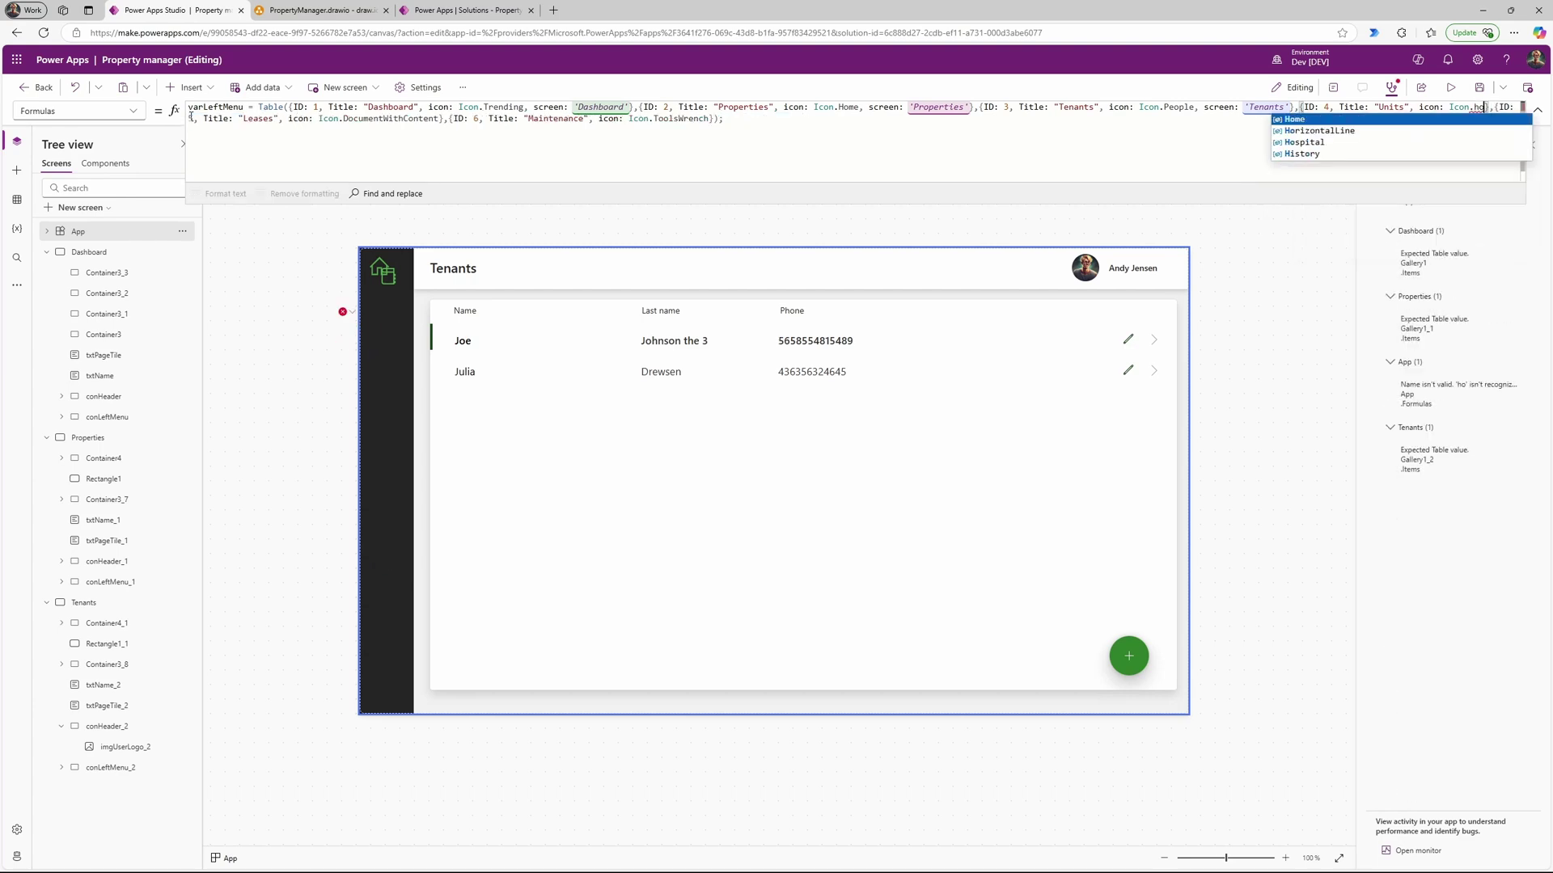
pyautogui.press('Tab')
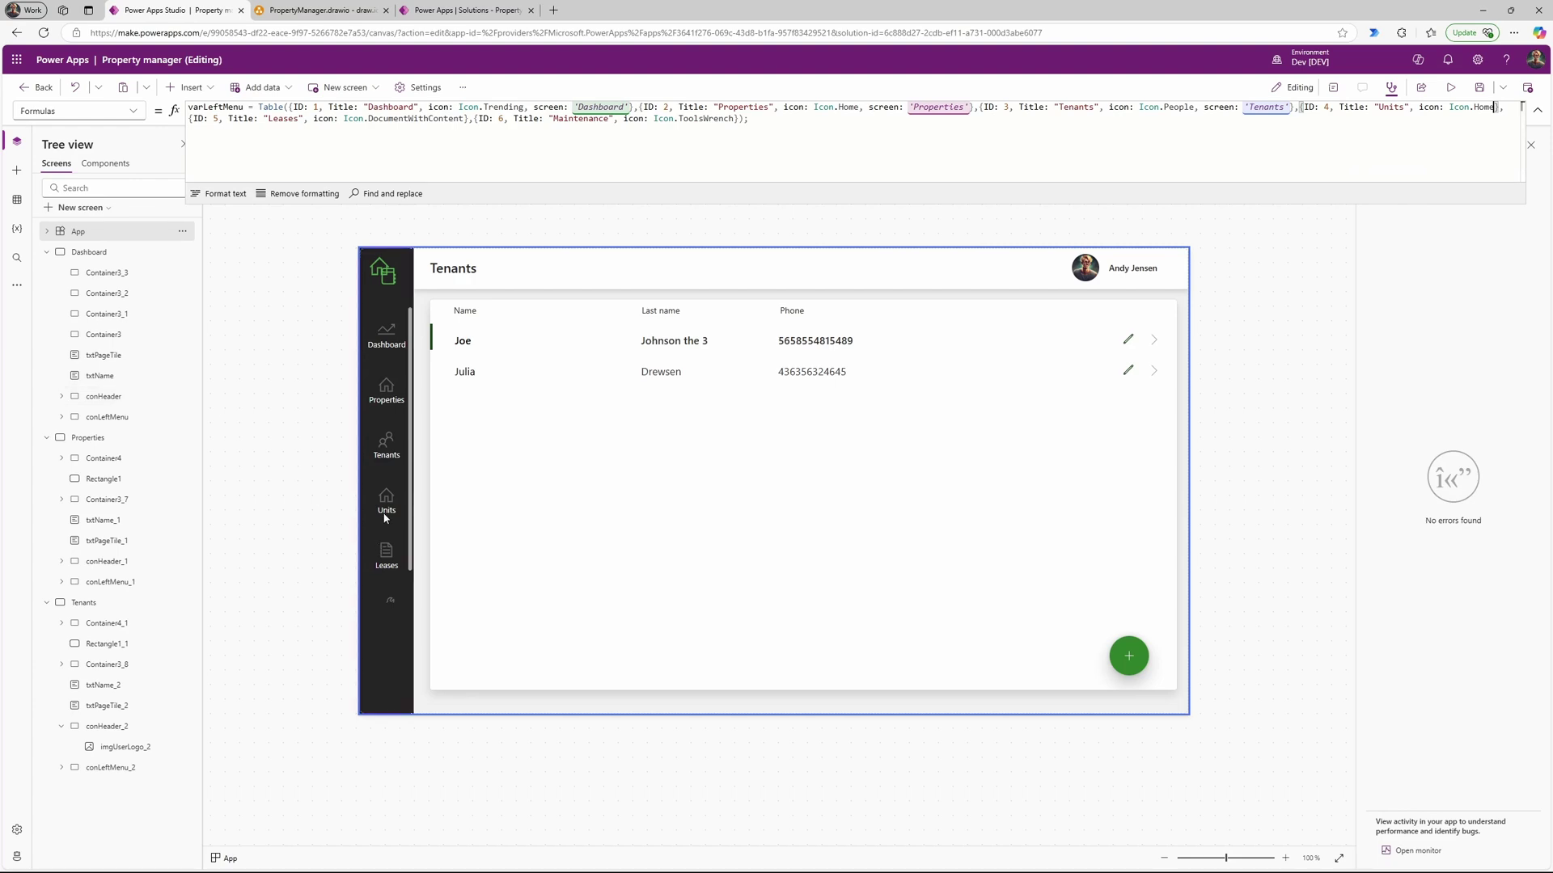
# Step: Extend the side menu gallery Gallery1_2 on the Tenants screen downward so all six menu items fit
pyautogui.click(412, 461)
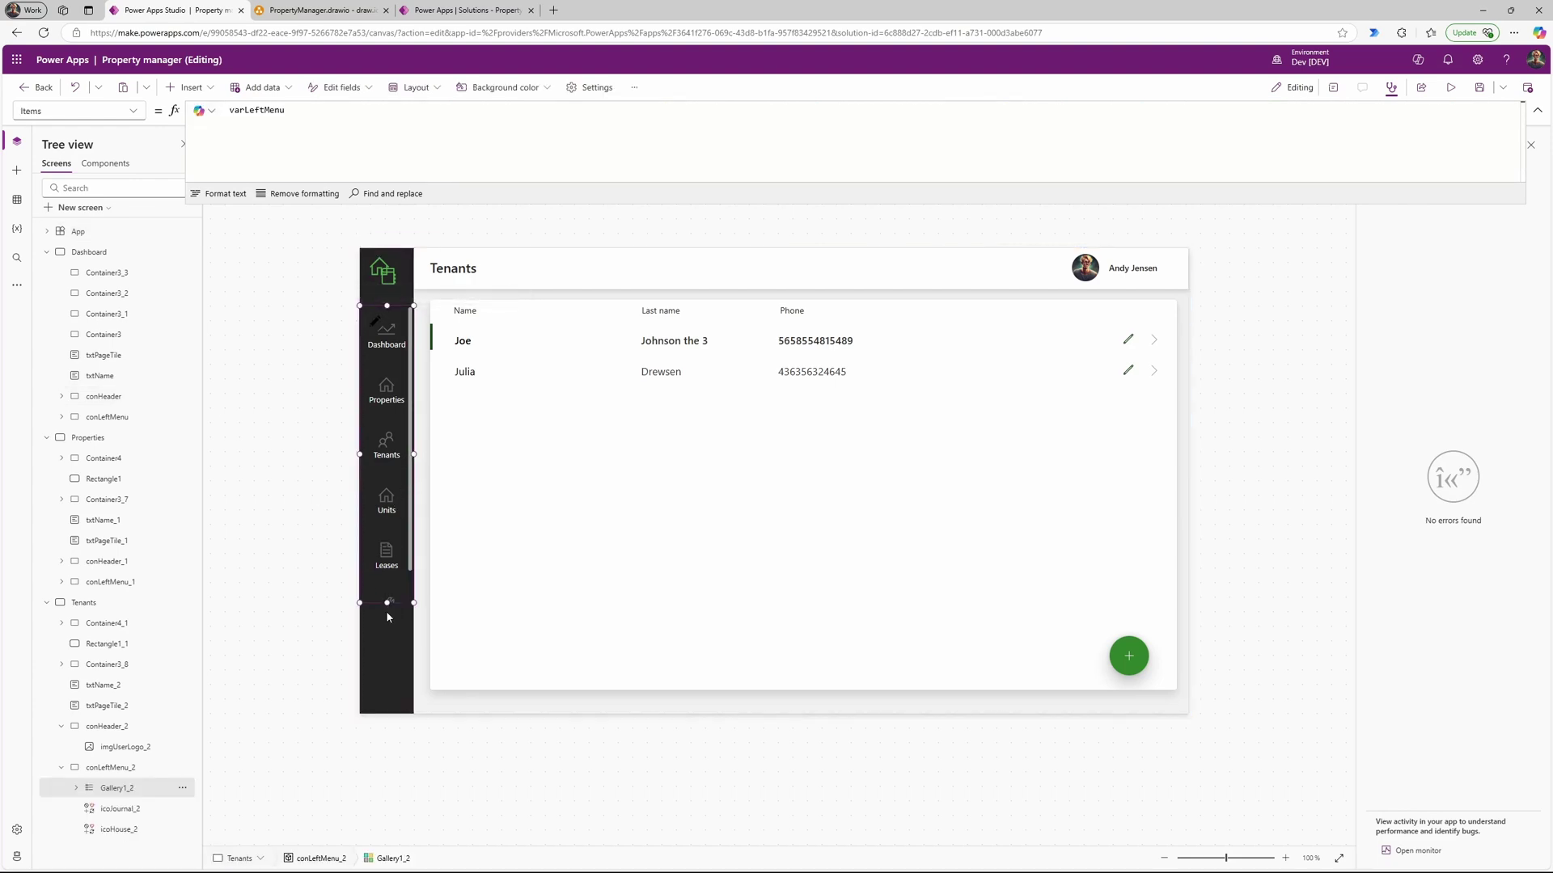
pyautogui.moveTo(386, 605); pyautogui.dragTo(383, 669)
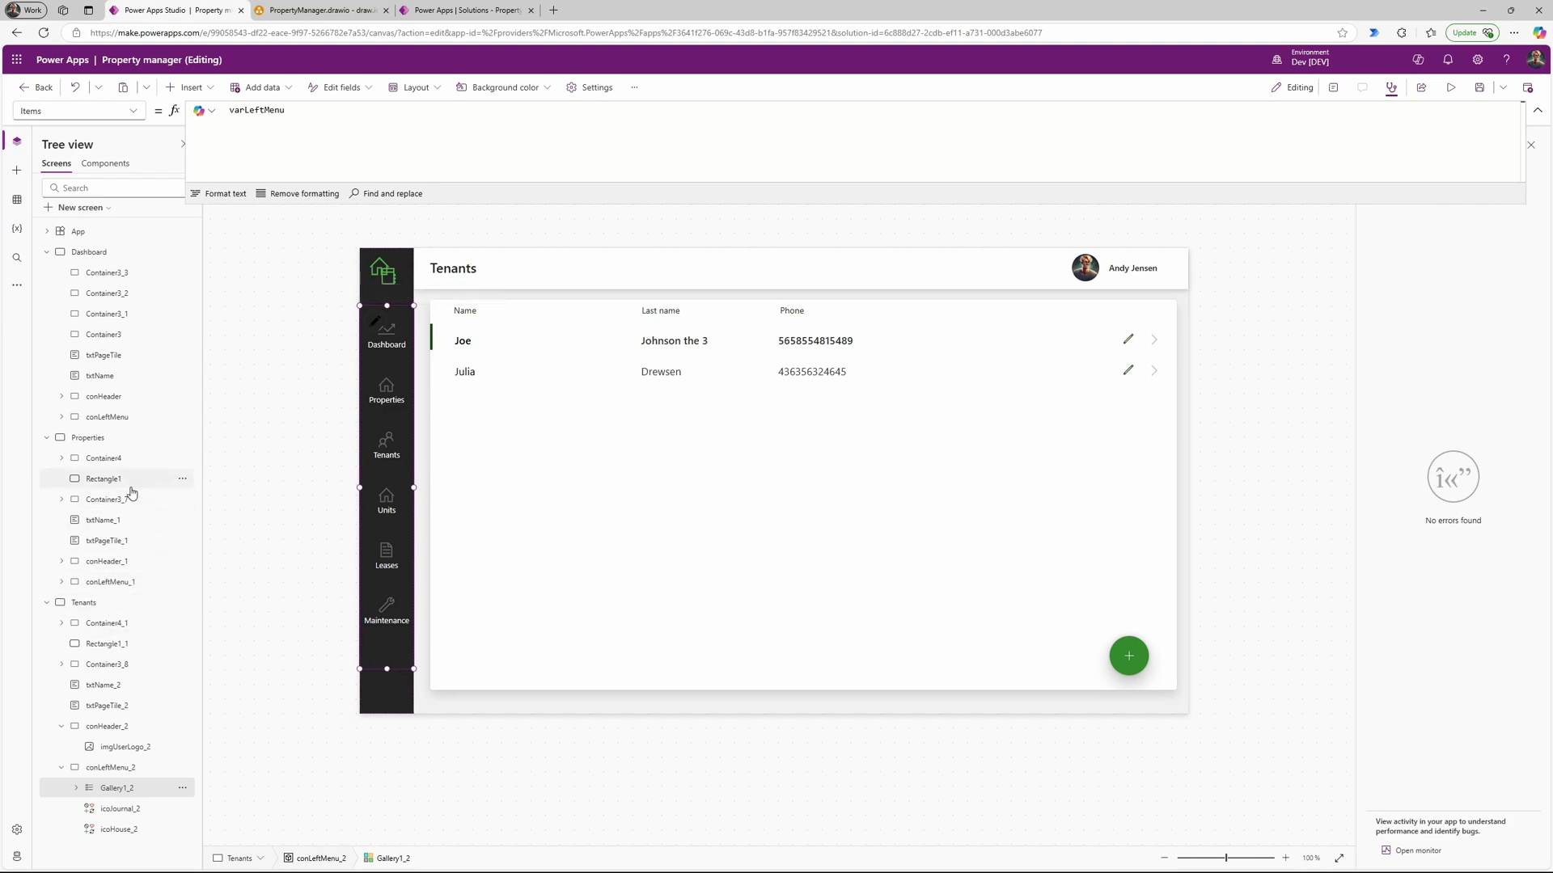
pyautogui.moveTo(393, 392)
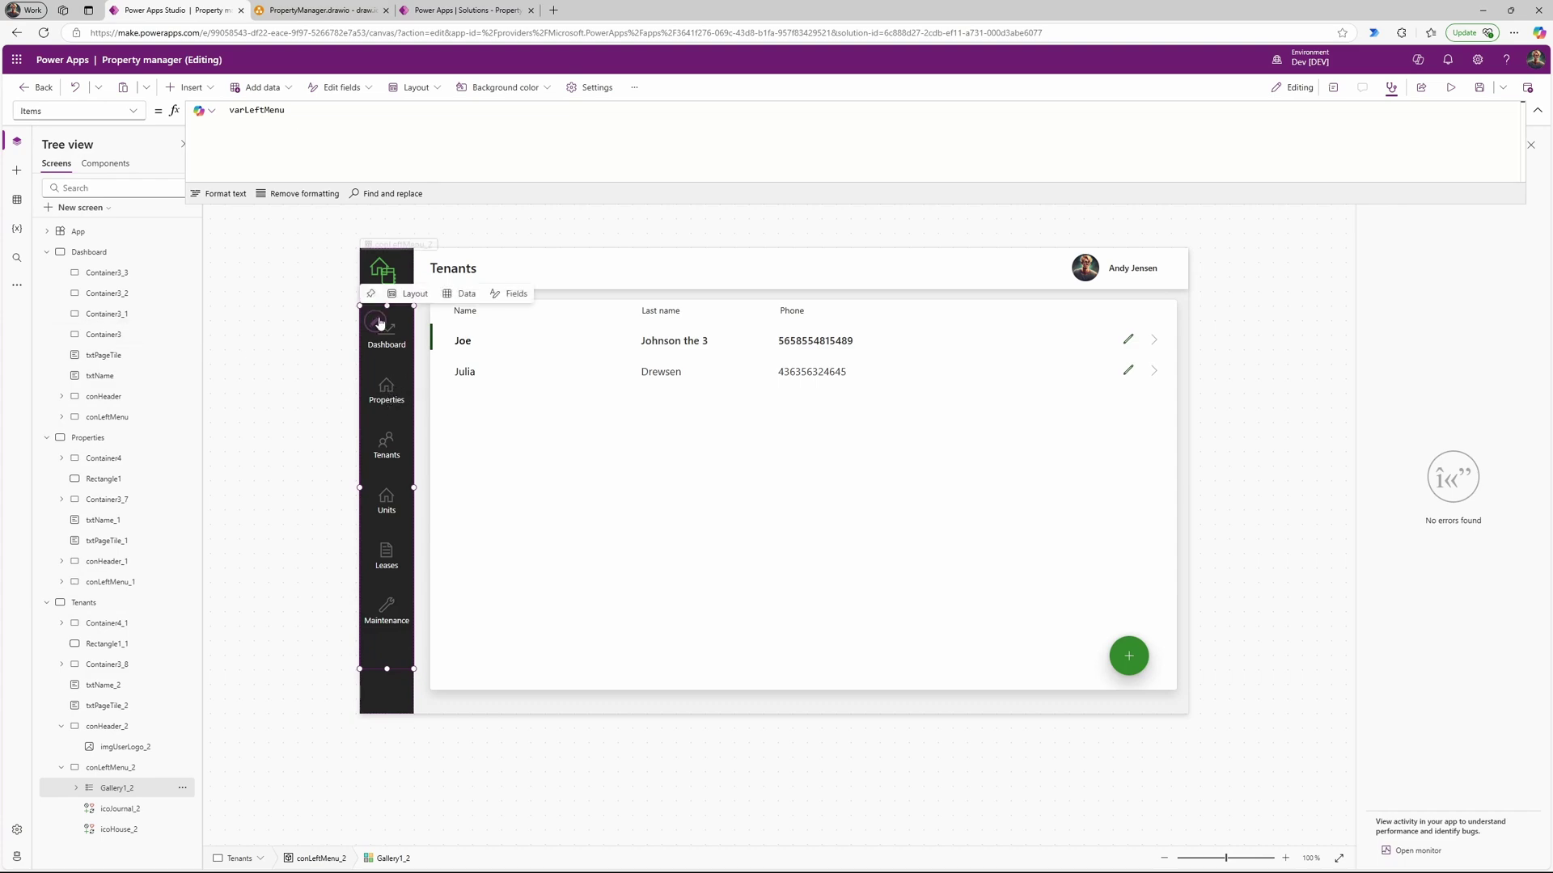
# Step: Collapse the Dashboard, Properties and Tenants screens in the tree view and duplicate the Tenants screen
pyautogui.click(102, 232)
pyautogui.click(453, 137)
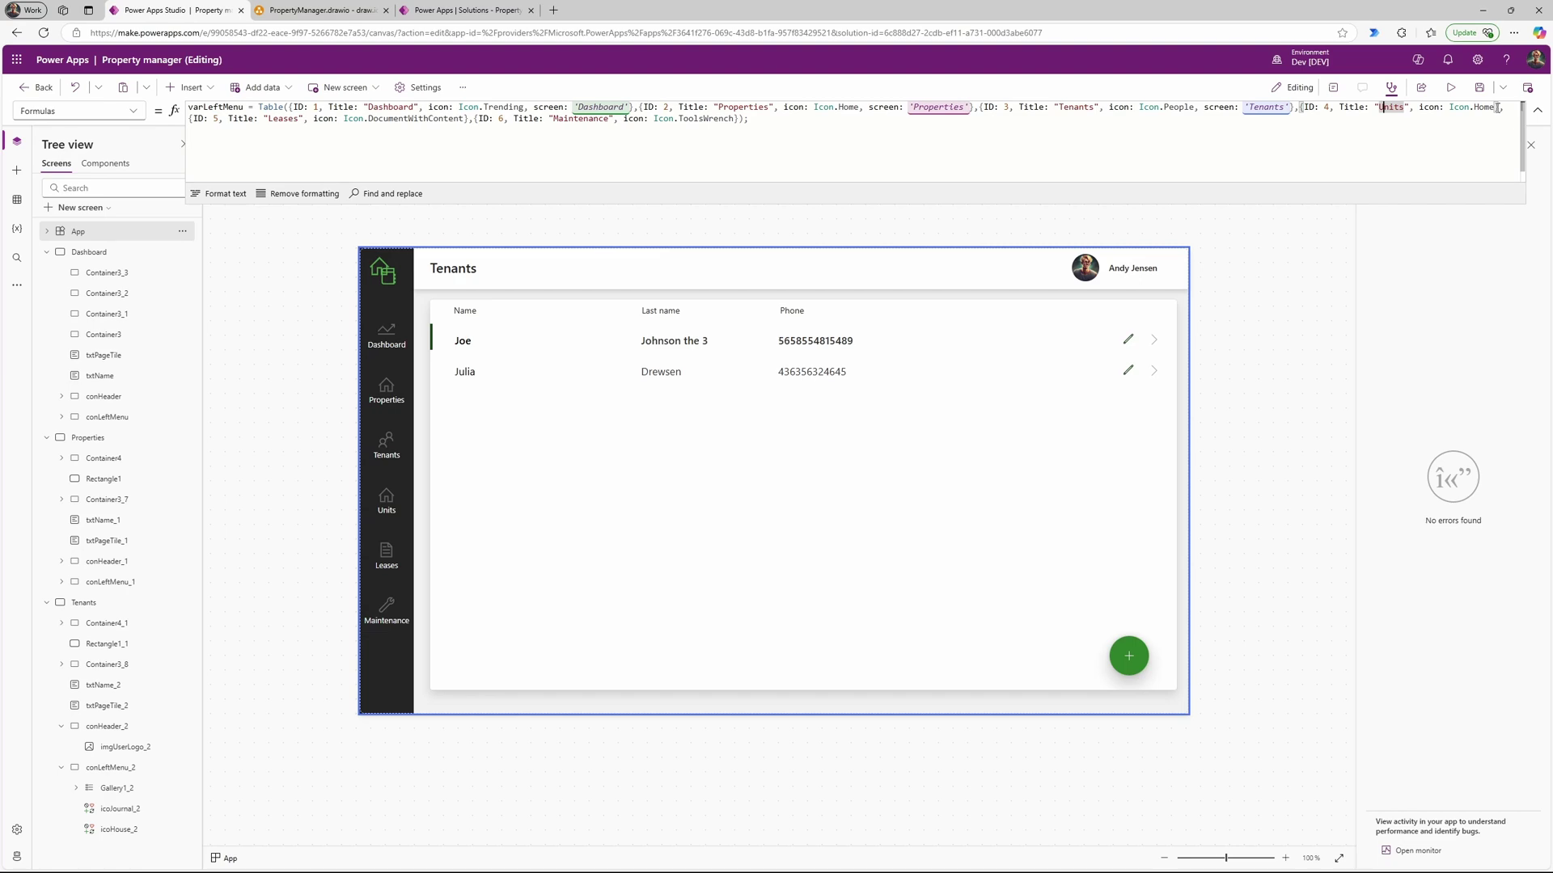
pyautogui.click(46, 252)
pyautogui.click(46, 273)
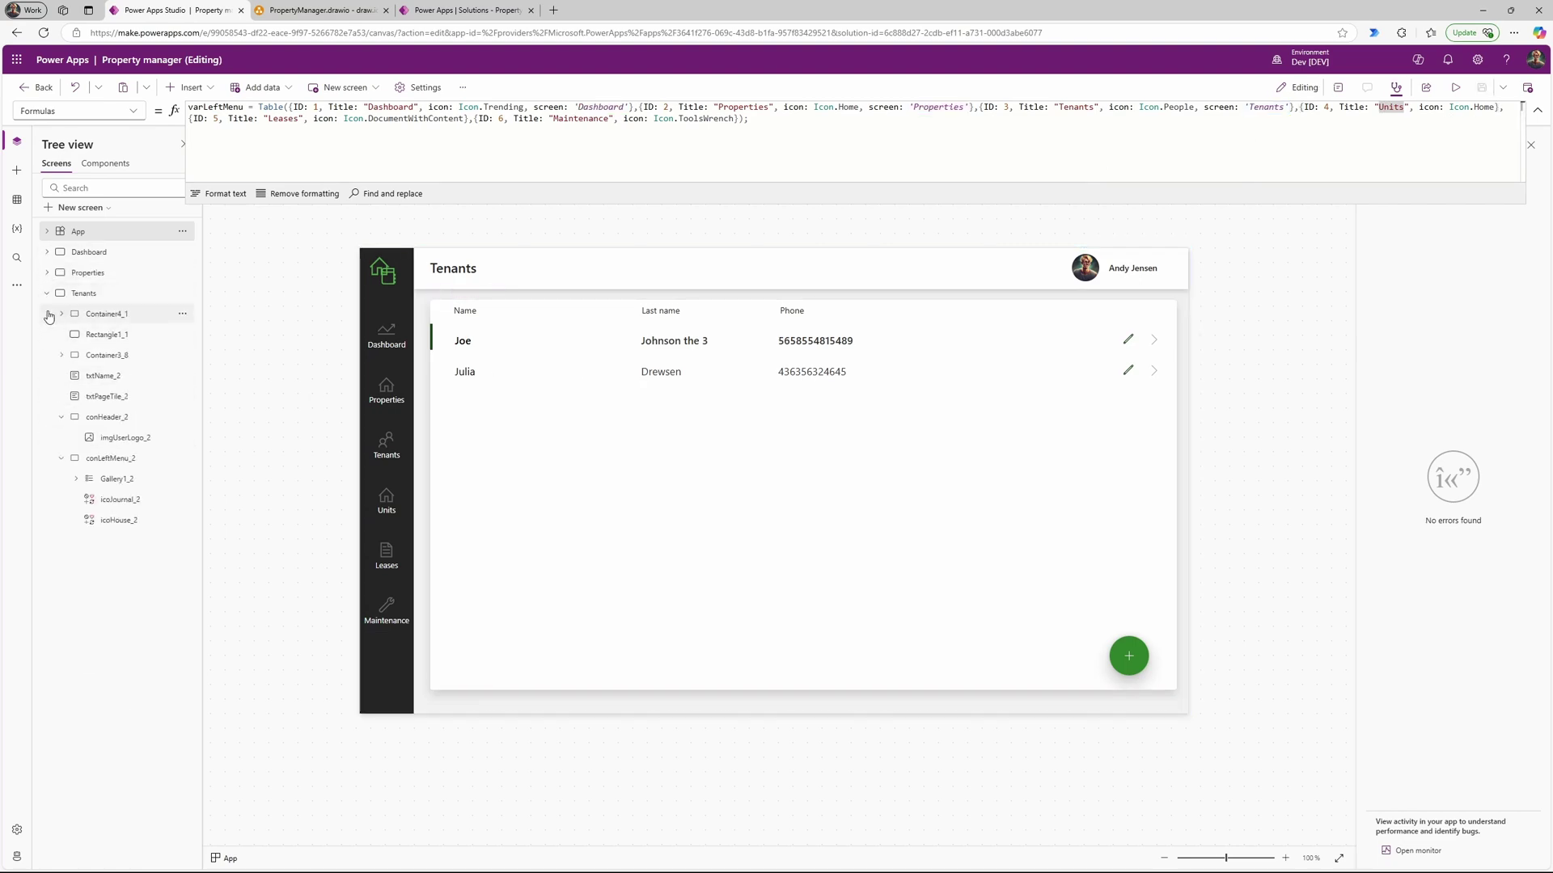
pyautogui.click(47, 294)
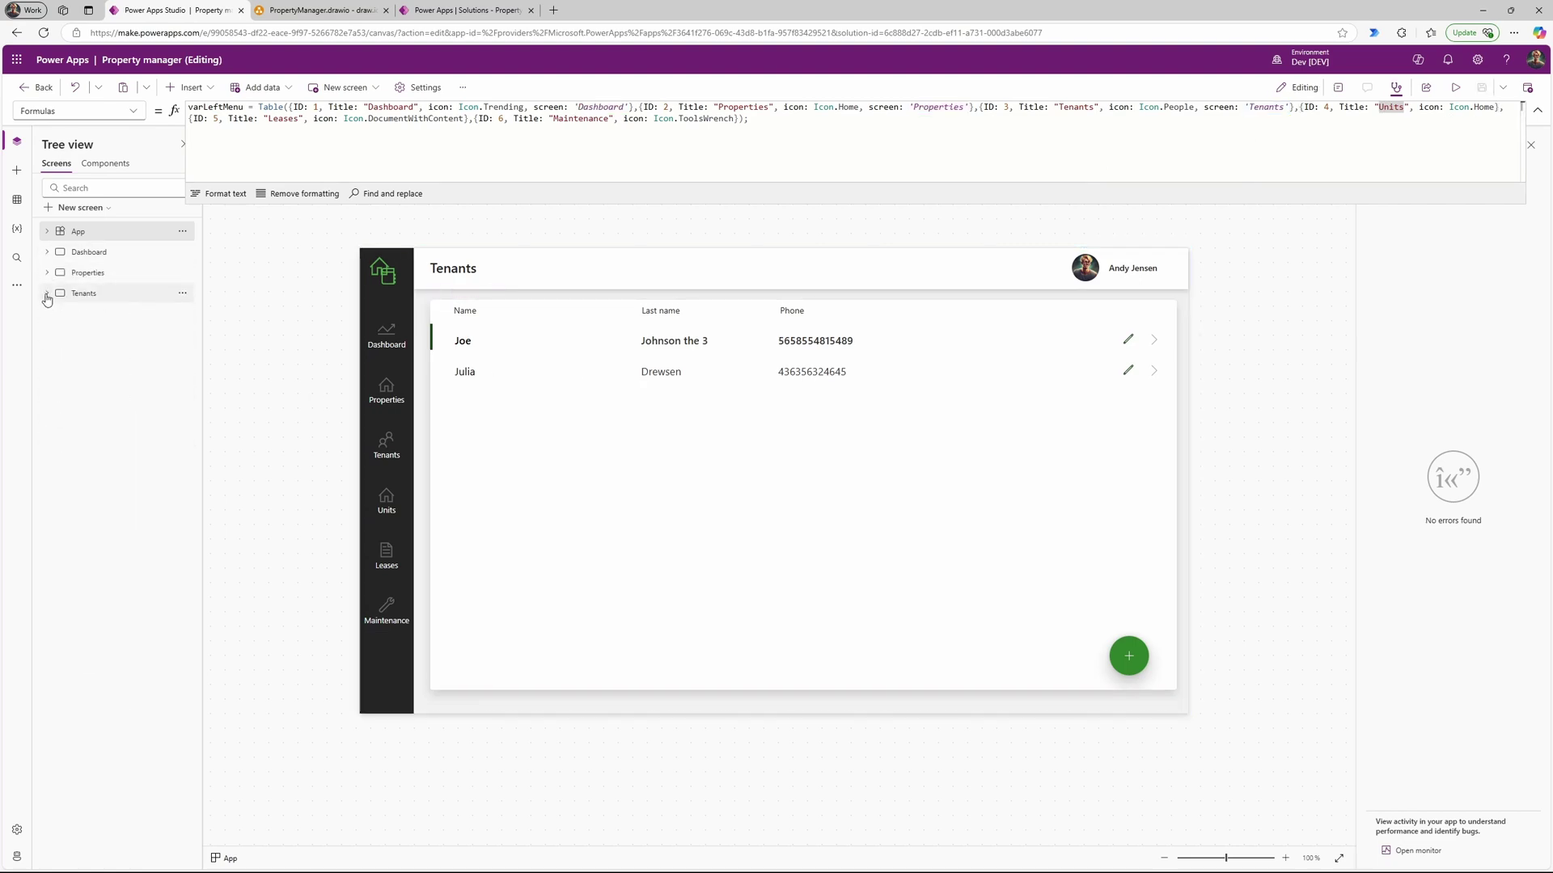
pyautogui.click(185, 294)
pyautogui.click(260, 364)
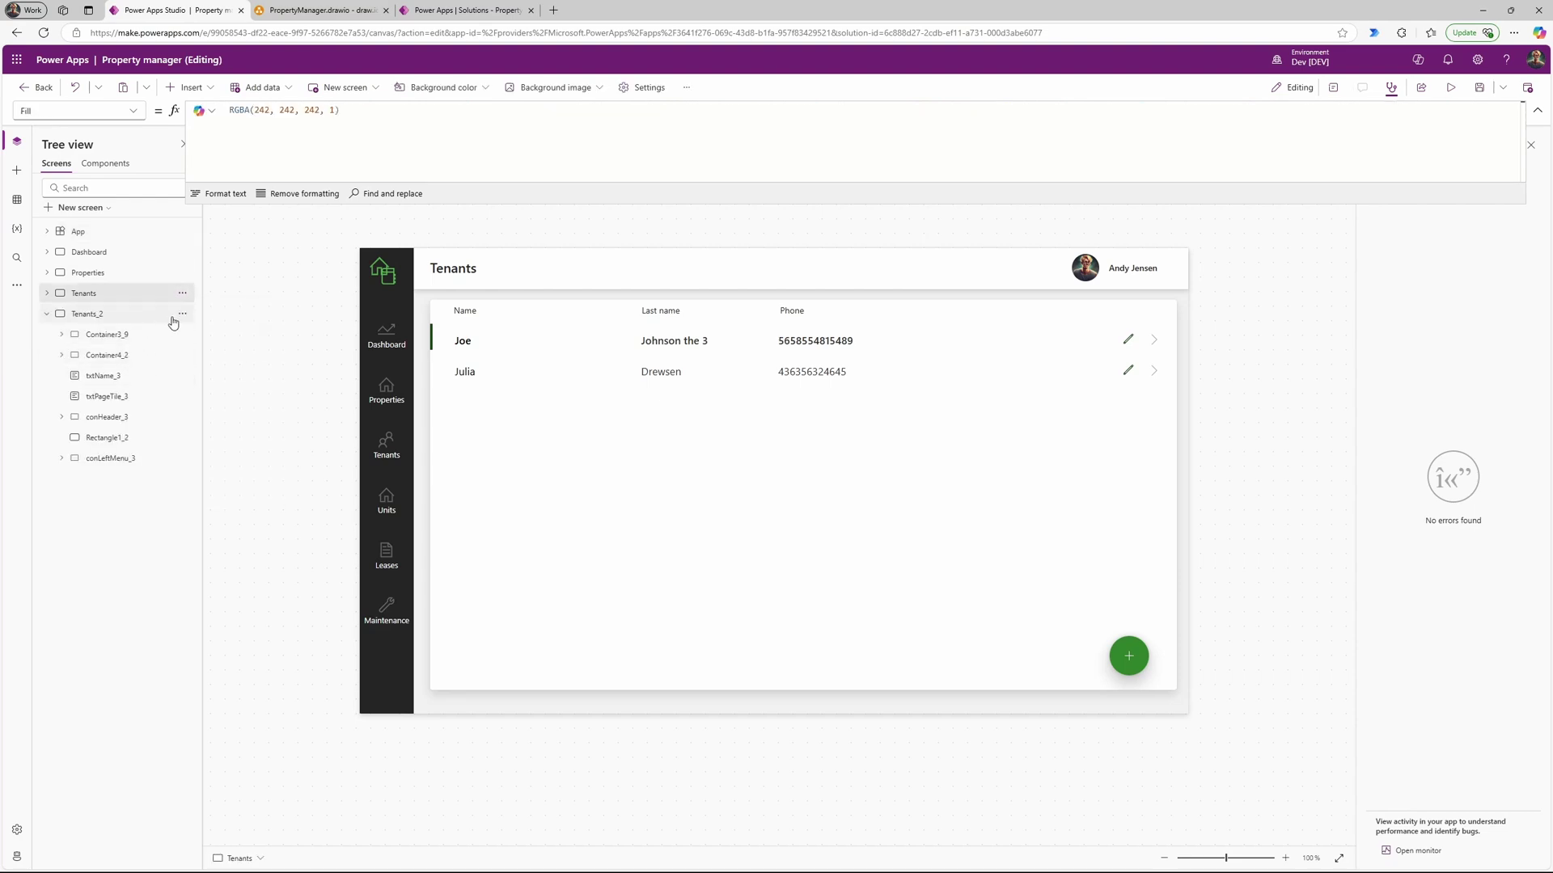
# Step: Rename the duplicated Tenants screen as Units
pyautogui.click(184, 317)
pyautogui.click(183, 314)
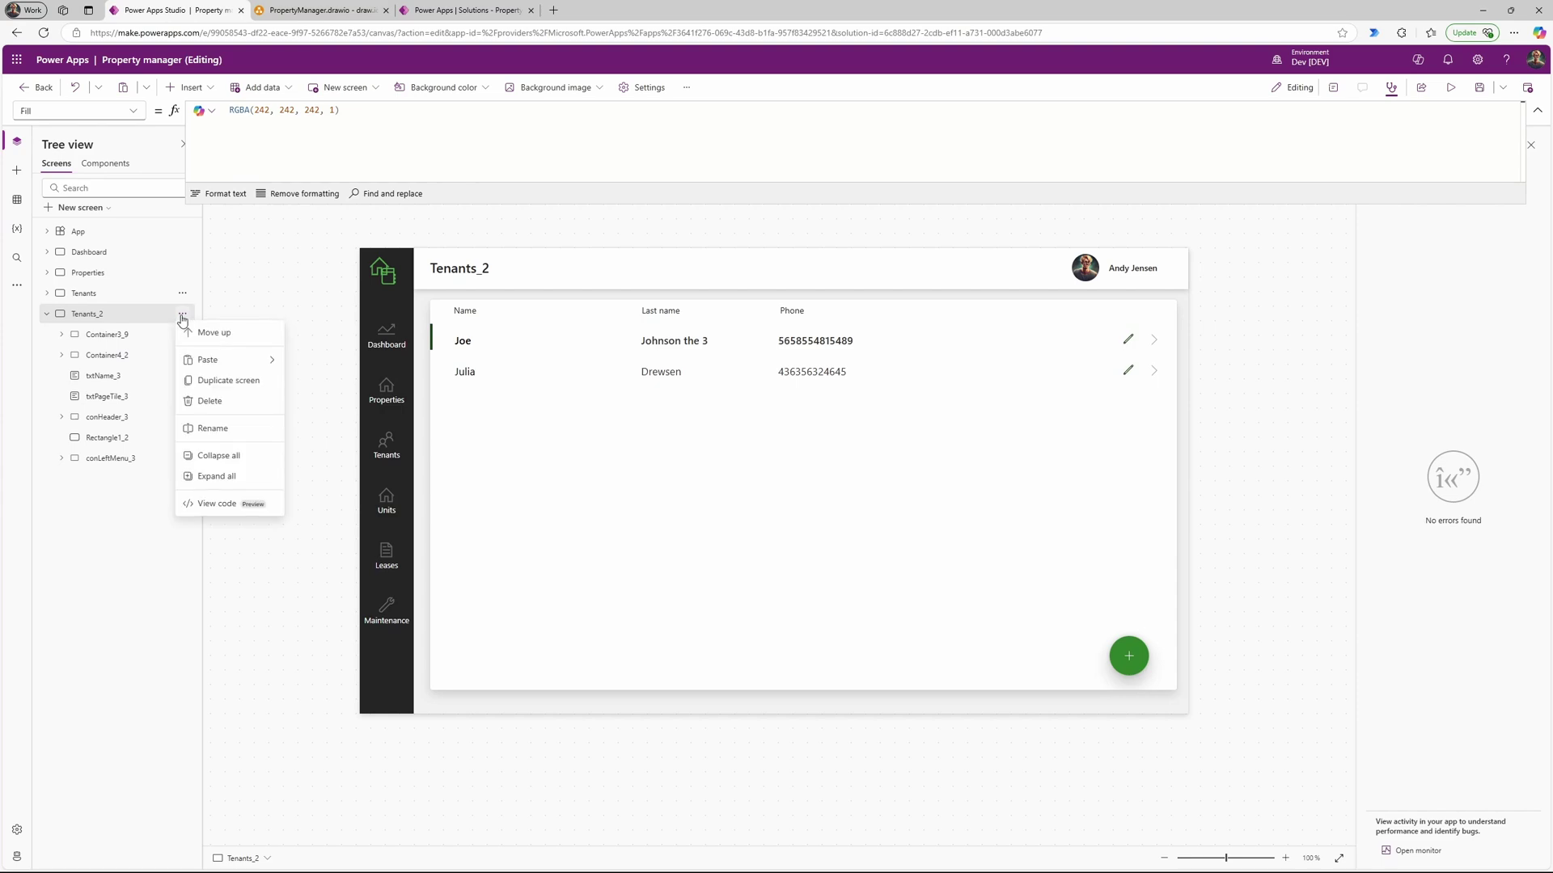
pyautogui.click(227, 429)
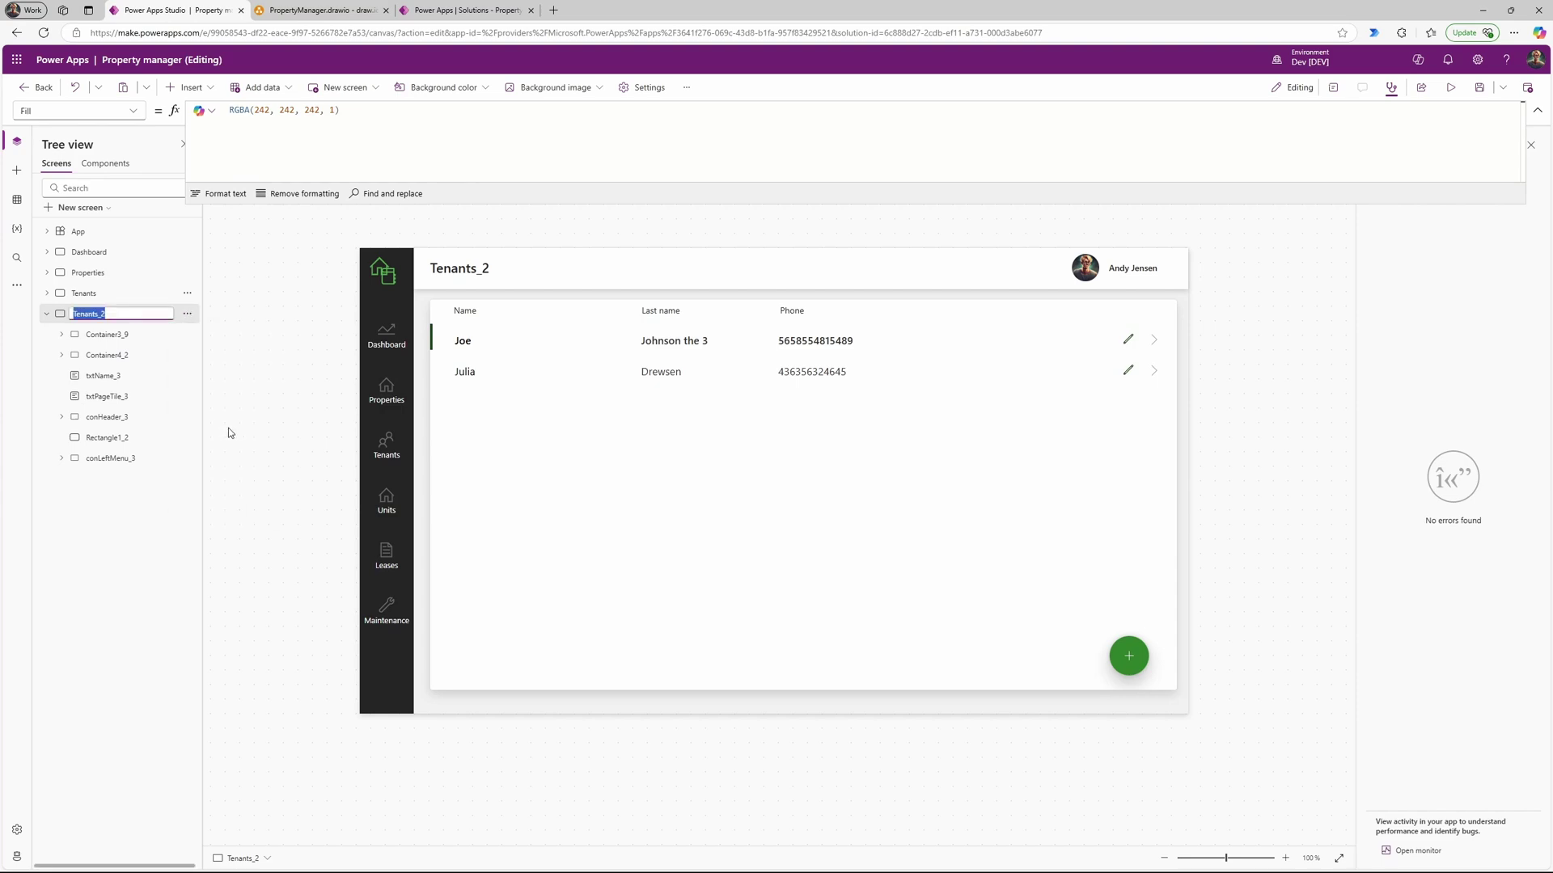
pyautogui.write('Units')
pyautogui.press('Return')
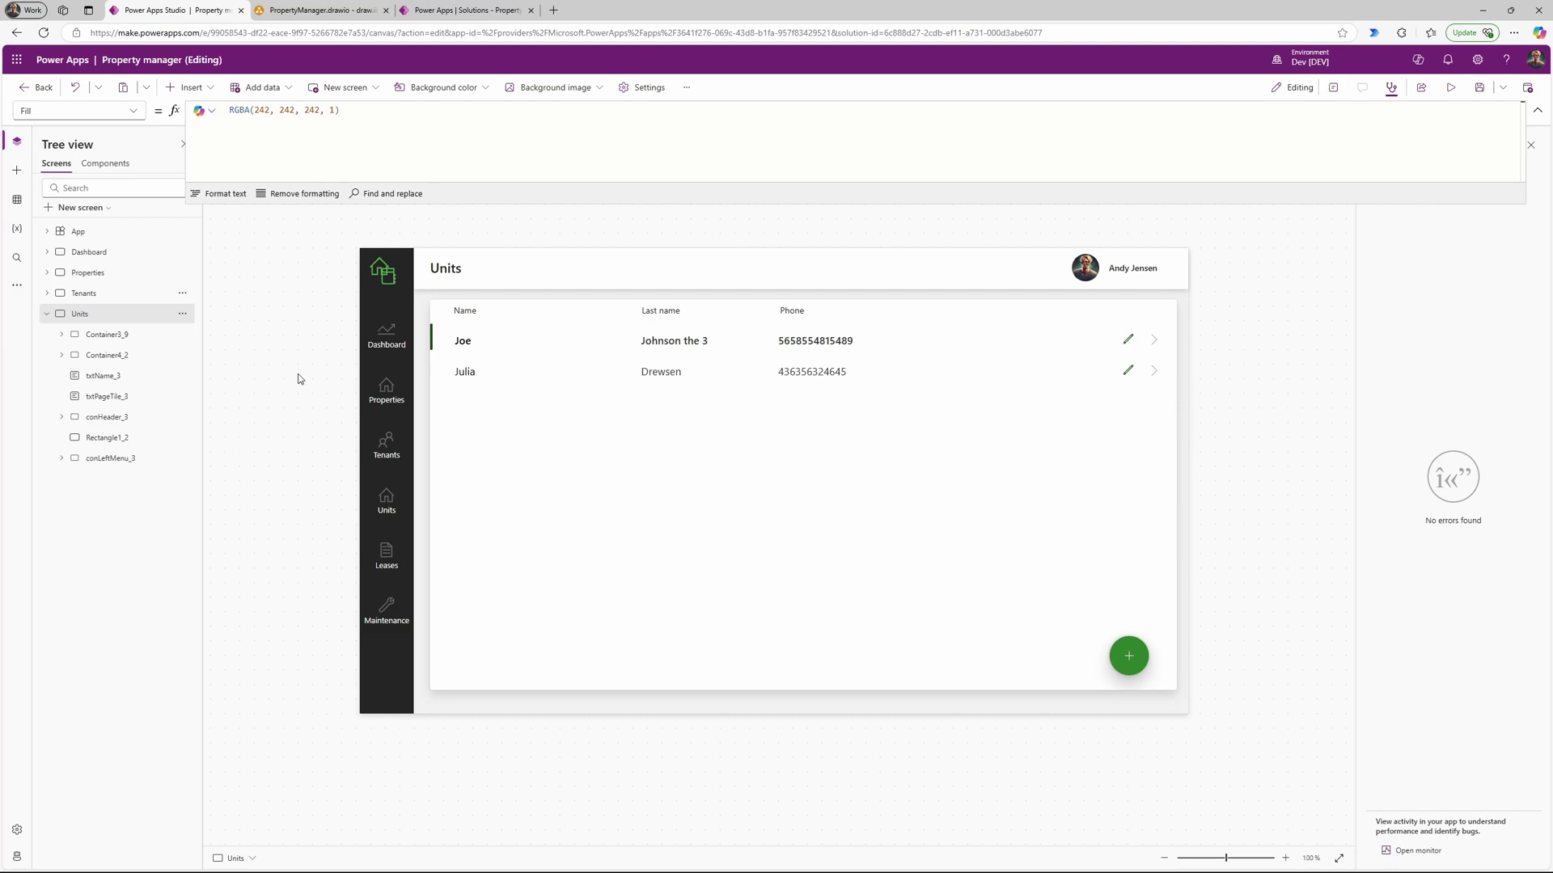
# Step: Add screen: Units to the Units record of varLeftMenu in the App's Formulas property
pyautogui.click(79, 232)
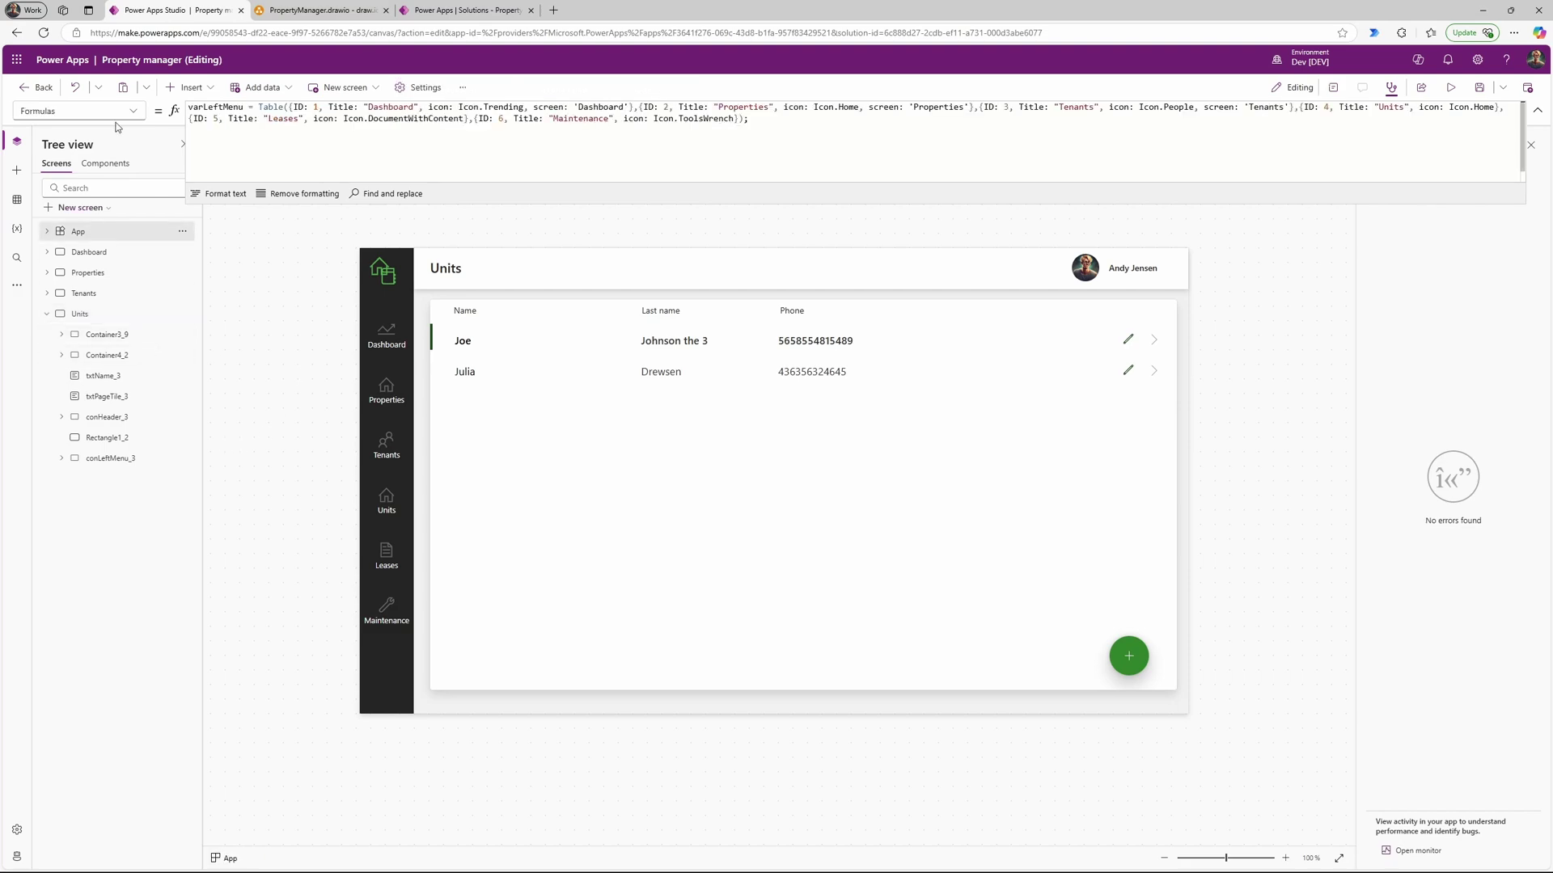
pyautogui.click(1387, 111)
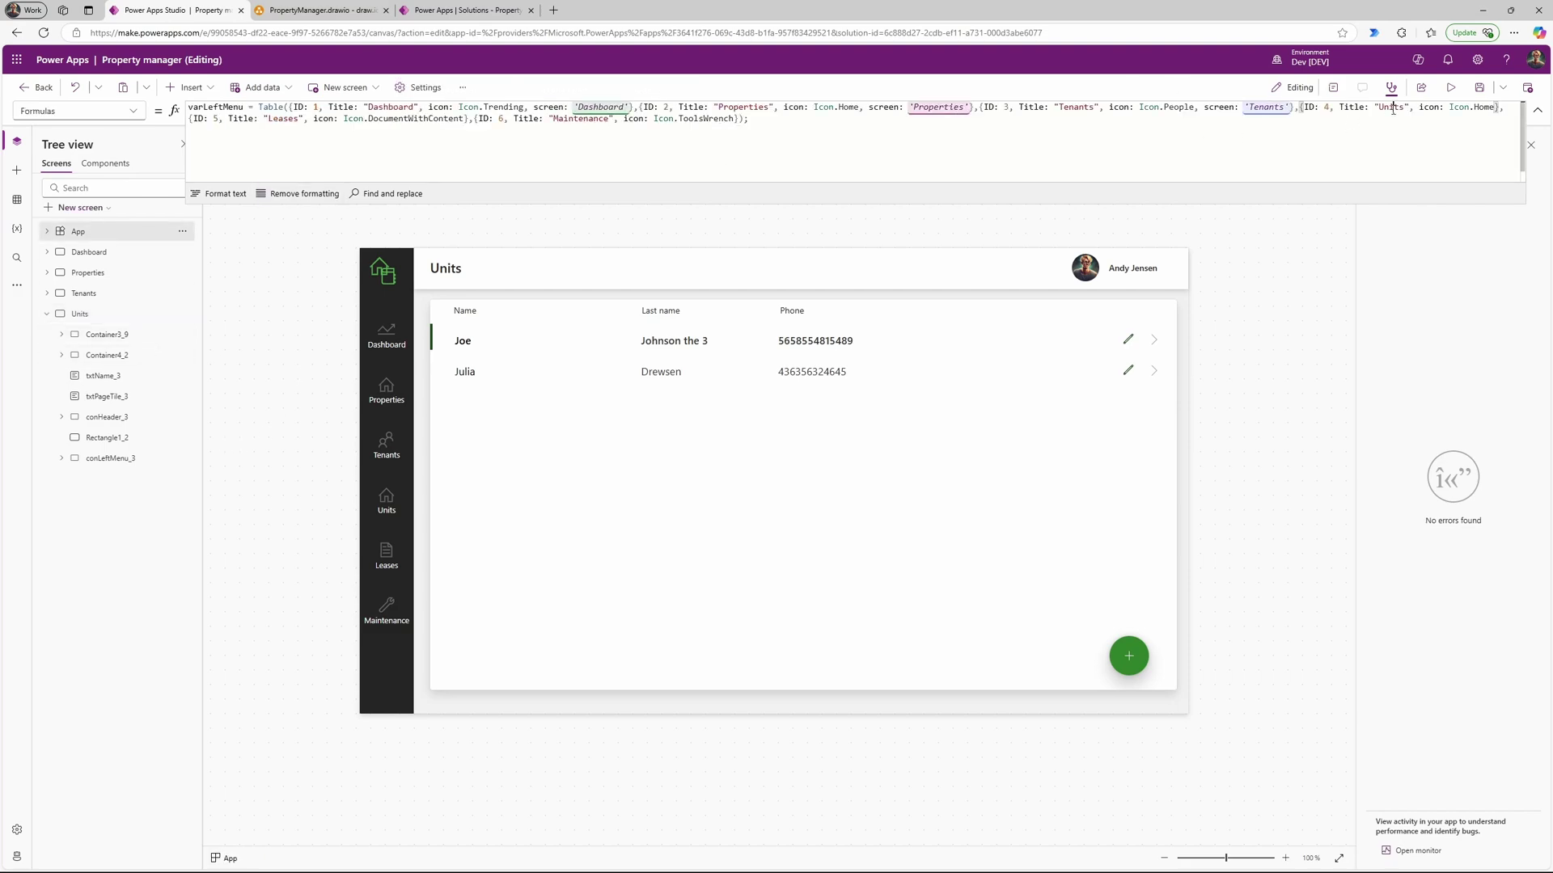
pyautogui.click(1495, 108)
pyautogui.write(', scree')
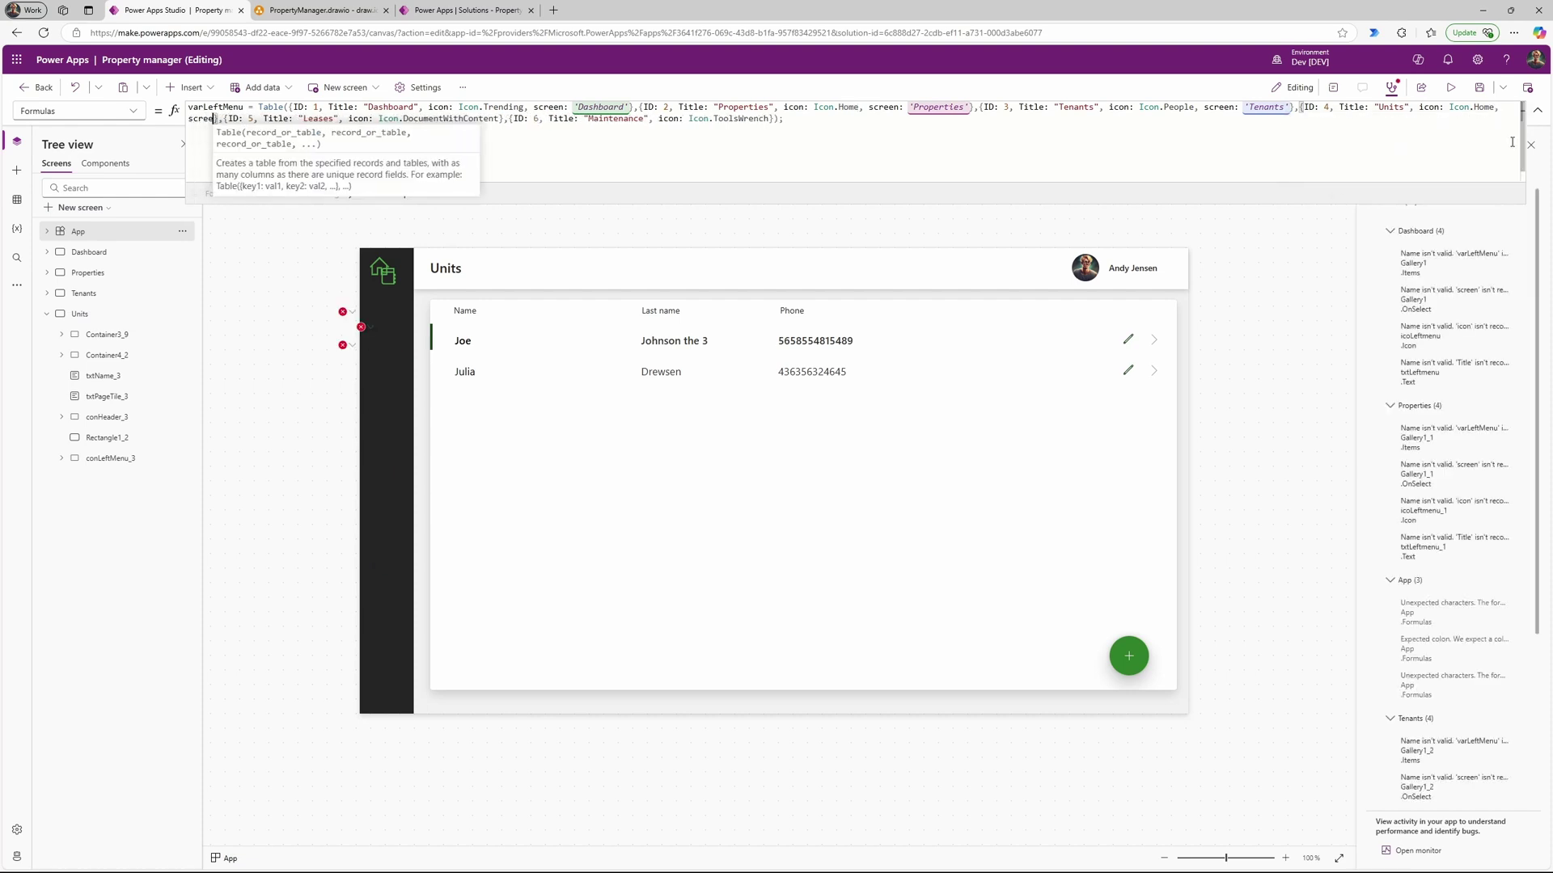
pyautogui.write('n: Un')
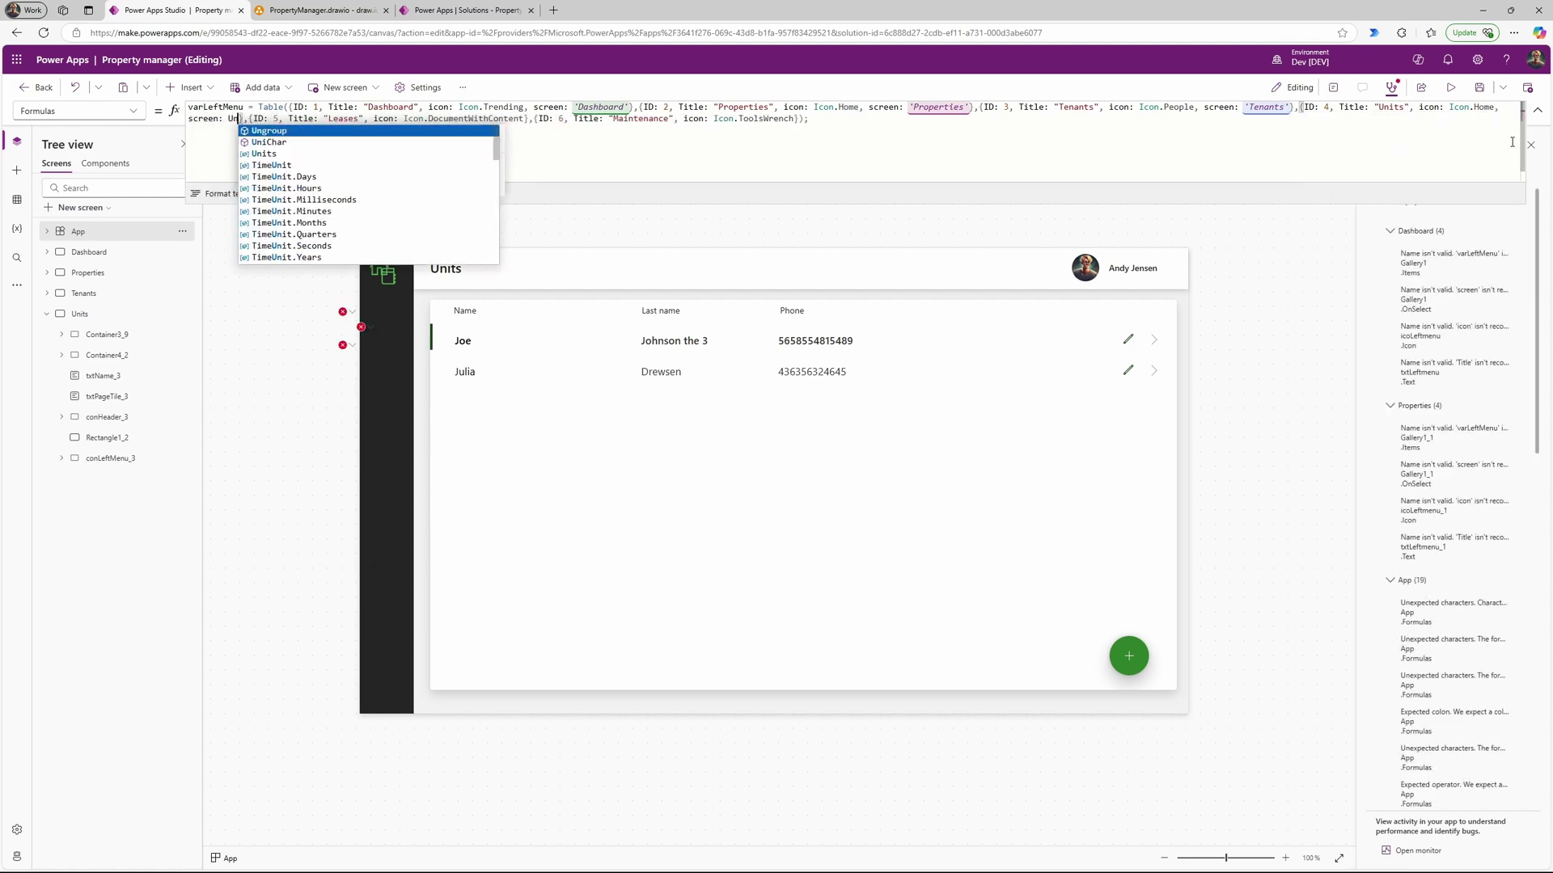
pyautogui.press('Down')
pyautogui.press('Down')
pyautogui.press('Tab')
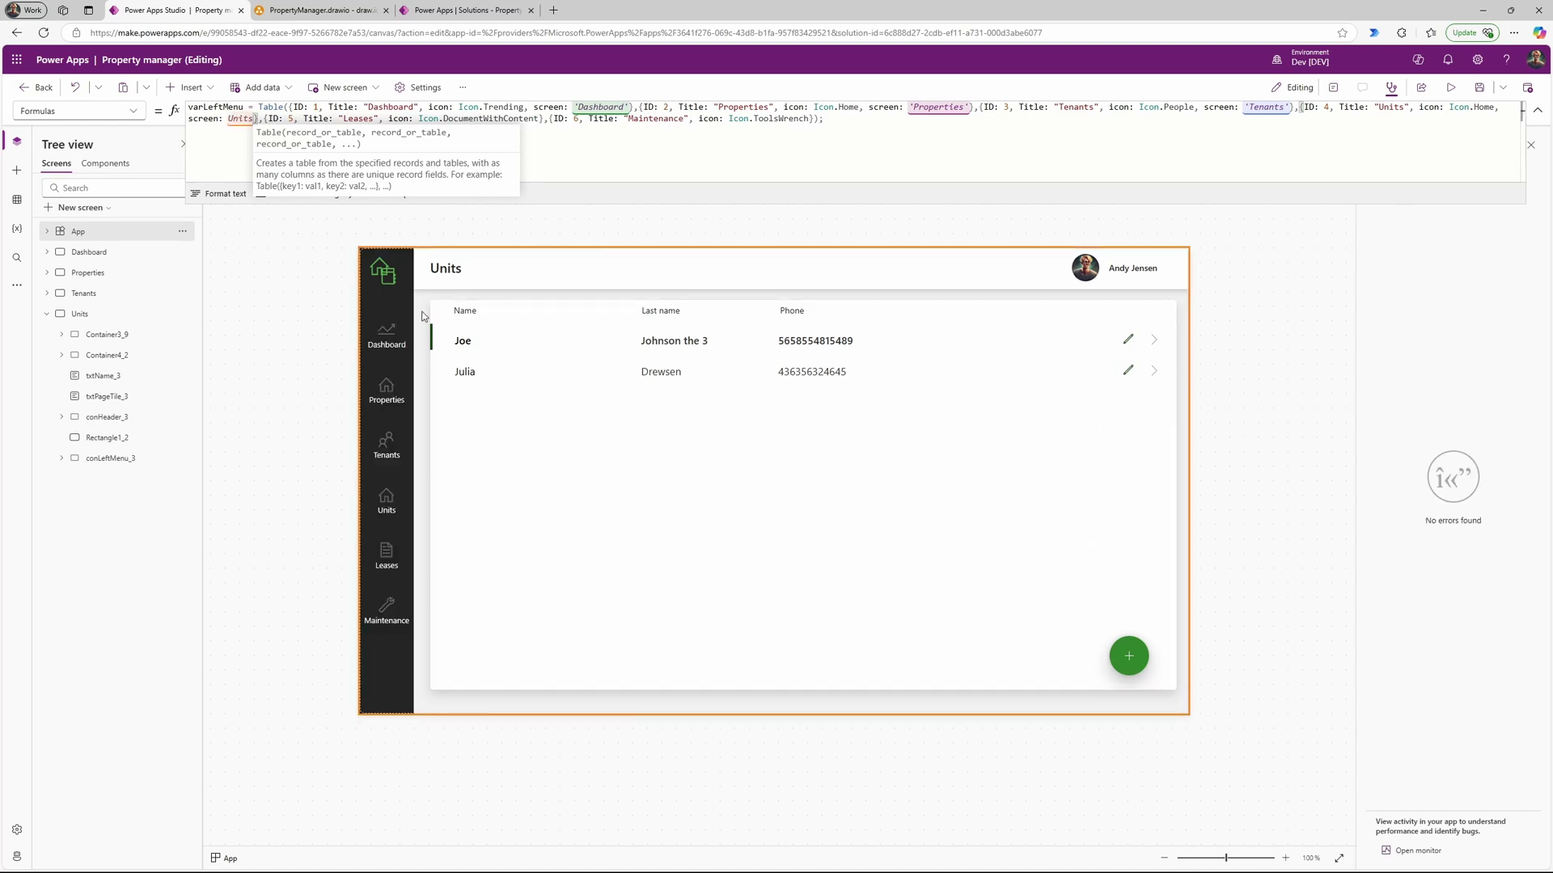
# Step: Extend the side menu gallery Gallery1_1 on the Properties screen down to the bottom of the menu
pyautogui.keyDown('alt'); pyautogui.click(386, 392); pyautogui.keyUp('alt')
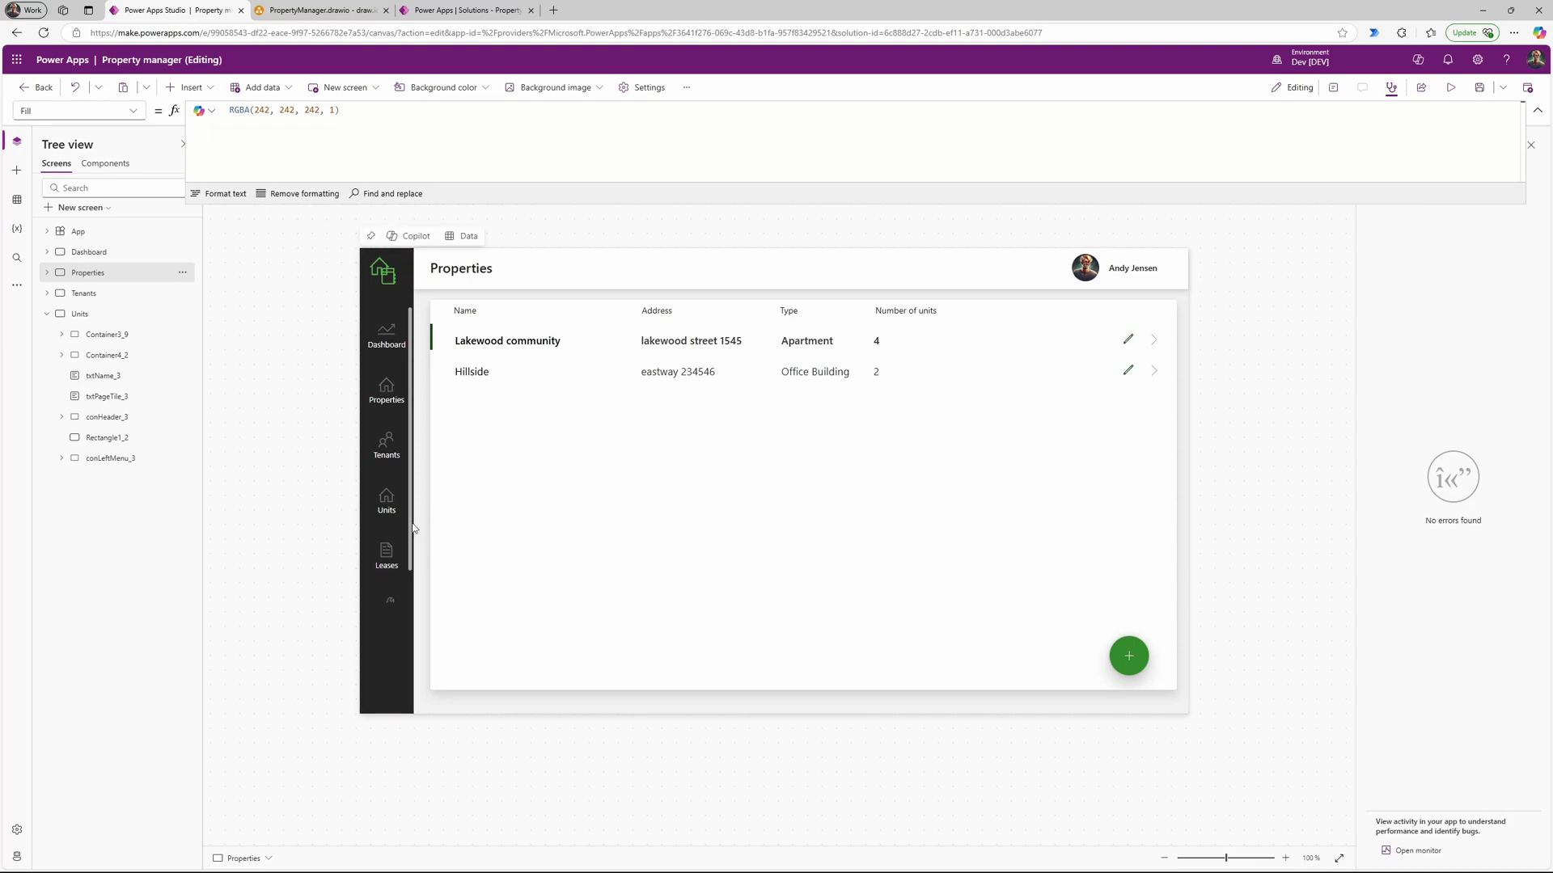
pyautogui.click(408, 495)
pyautogui.moveTo(387, 603); pyautogui.dragTo(387, 674)
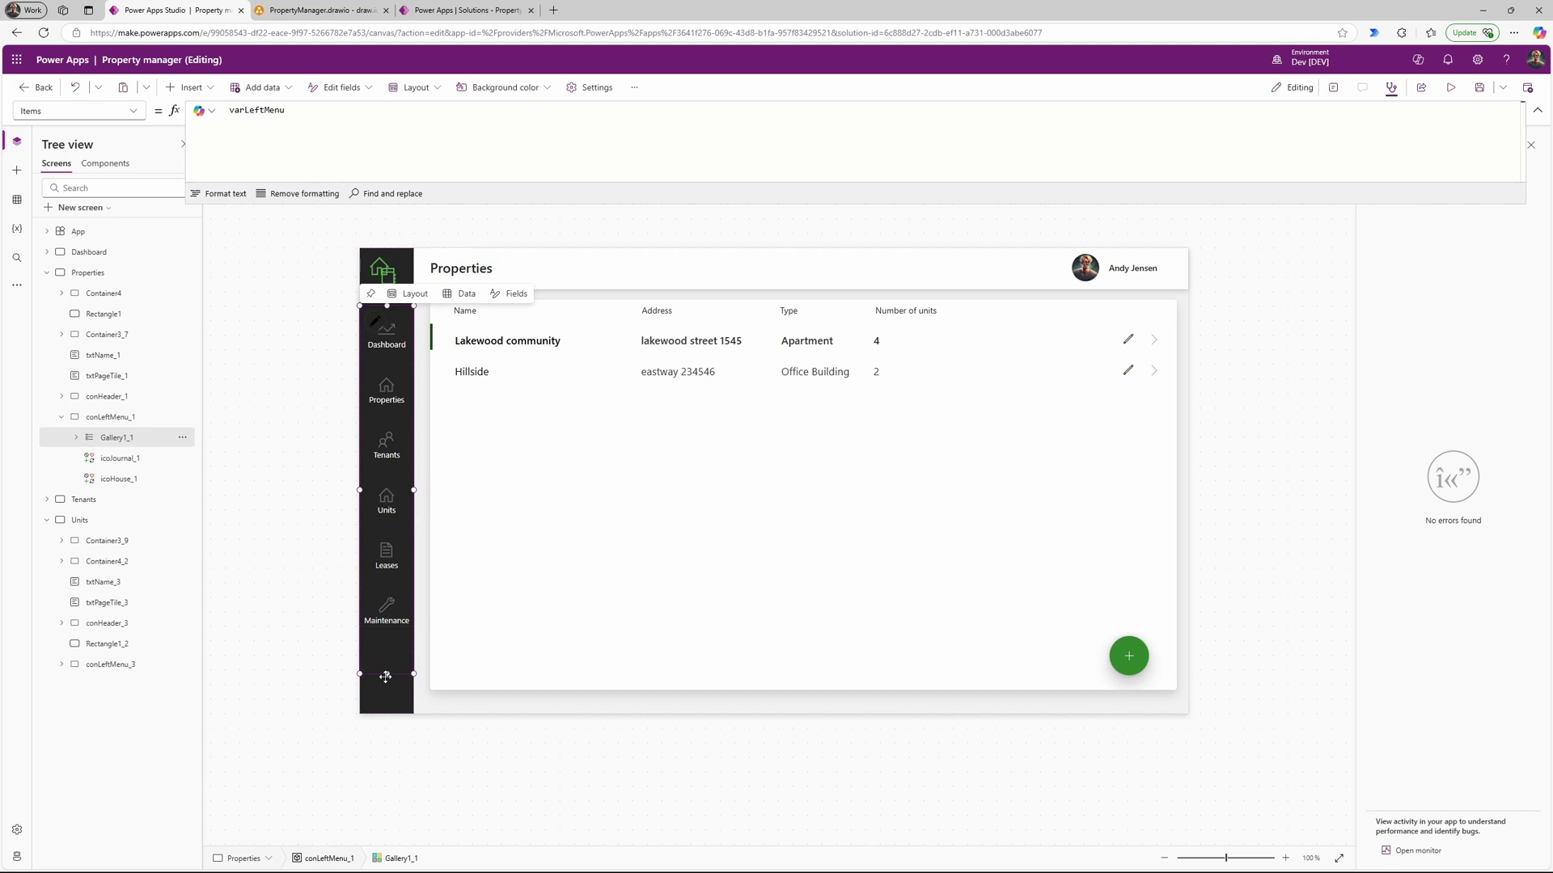
pyautogui.moveTo(385, 677); pyautogui.dragTo(384, 720)
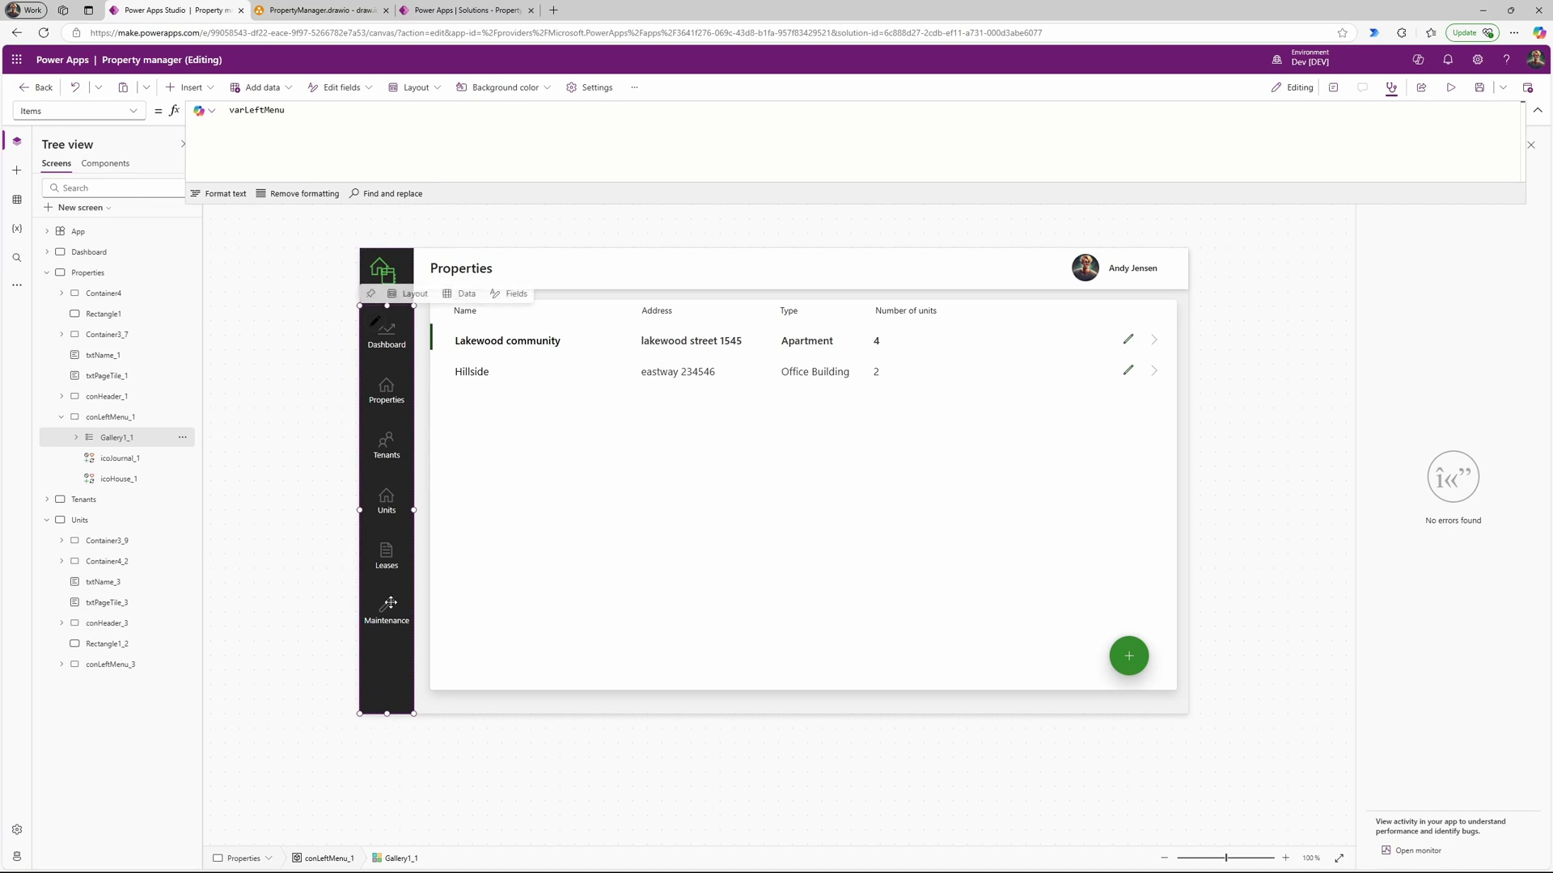
# Step: Extend the side menu gallery Gallery1 on the Dashboard screen down to the bottom of the menu
pyautogui.press('alt')
pyautogui.keyDown('alt'); pyautogui.click(392, 343); pyautogui.keyUp('alt')
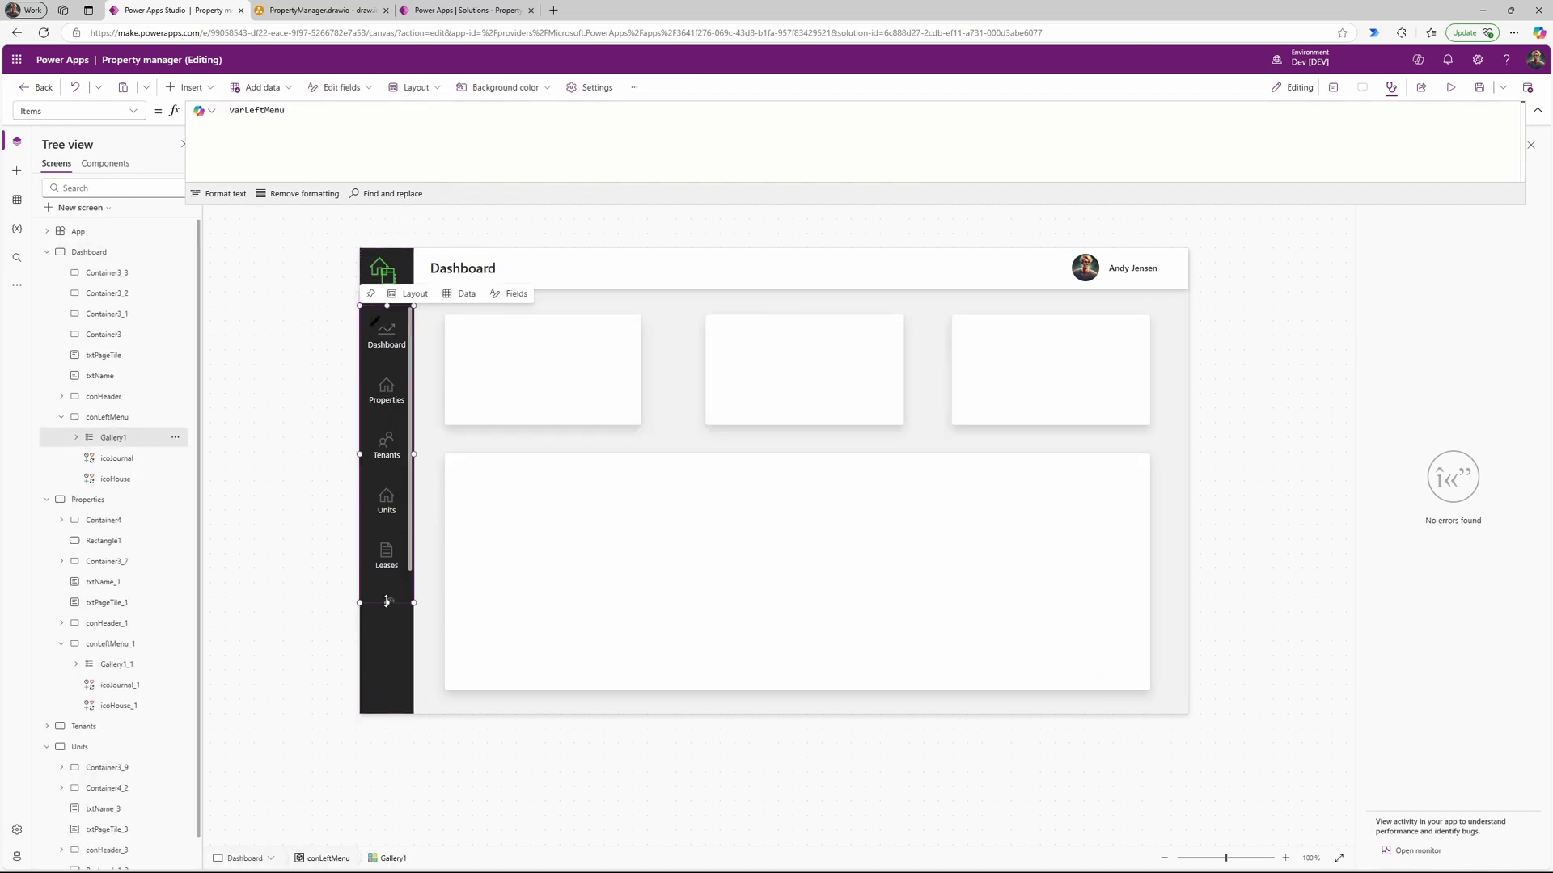
pyautogui.moveTo(388, 603); pyautogui.dragTo(376, 720)
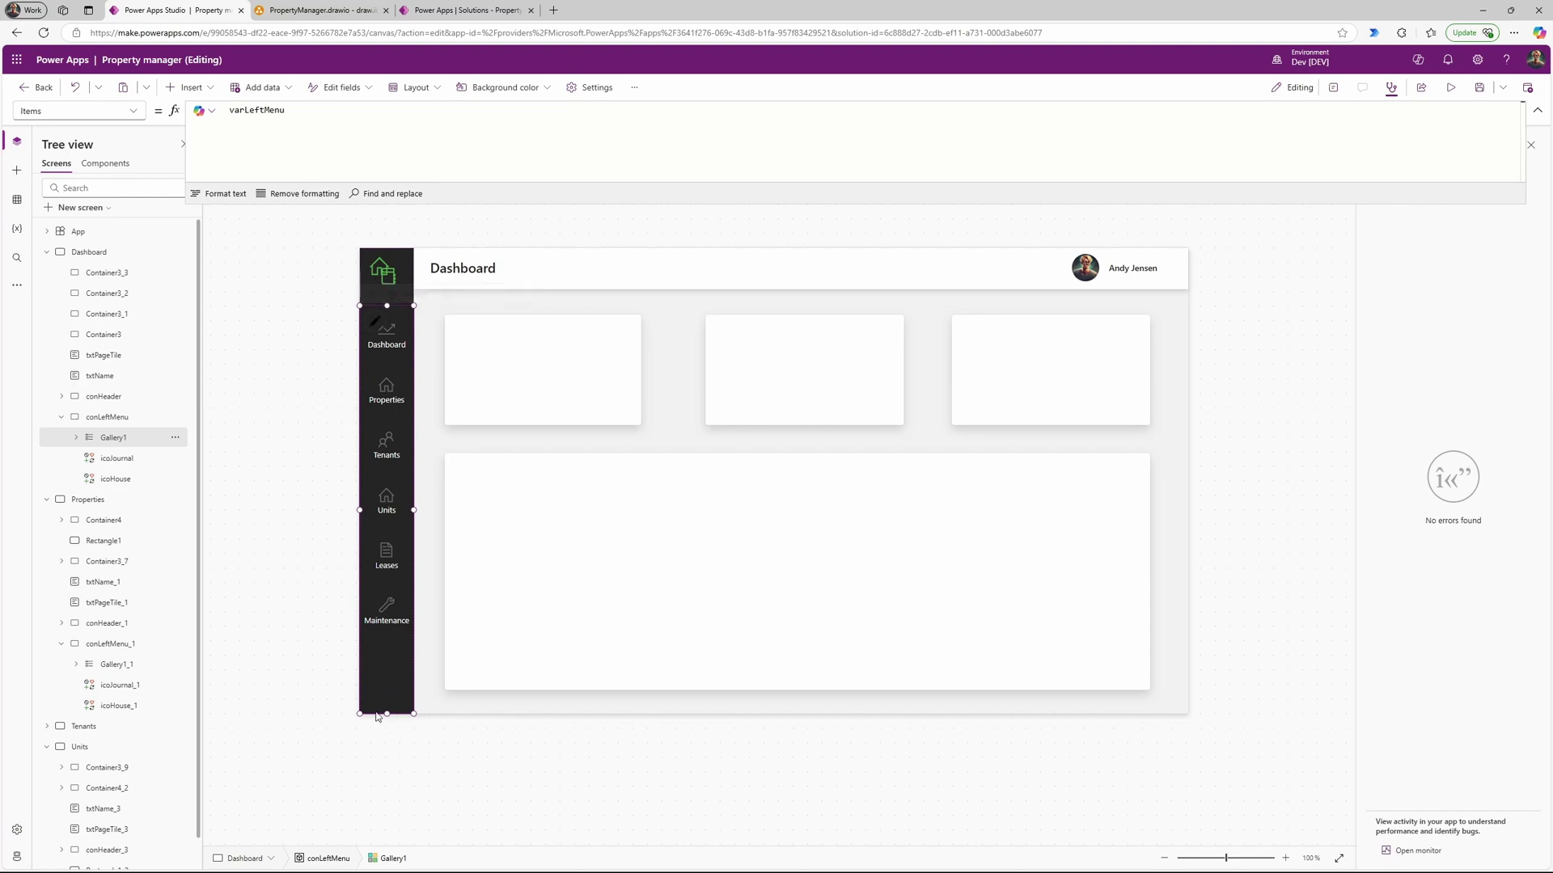
# Step: Select the side menu gallery on the Tenants screen, and extend Gallery1_3 on the Units screen to the menu's bottom edge
pyautogui.keyDown('alt'); pyautogui.click(389, 447); pyautogui.keyUp('alt')
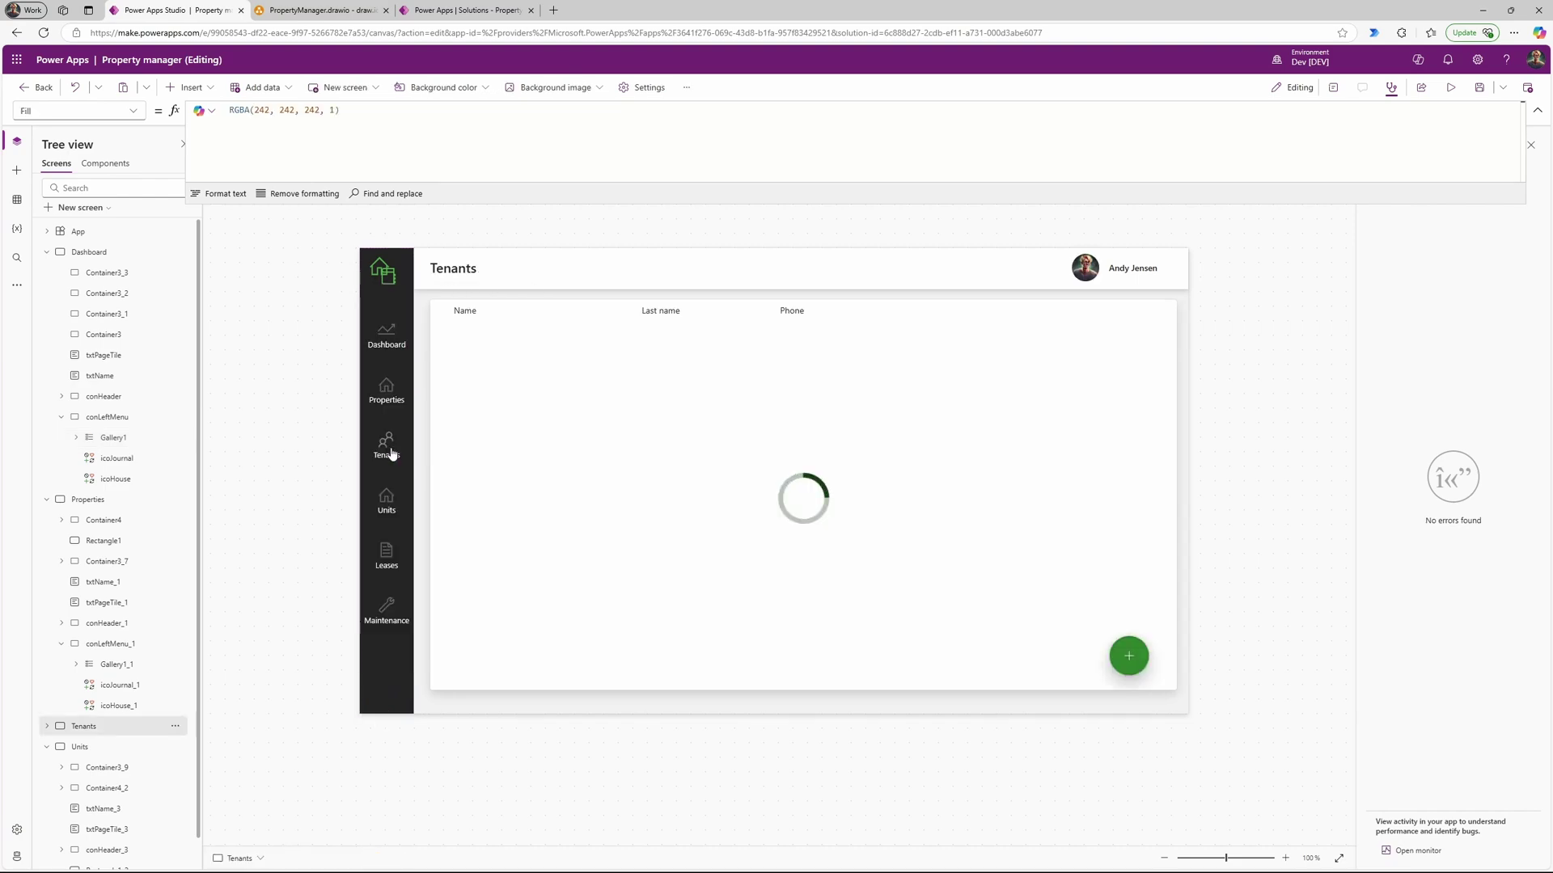
pyautogui.click(385, 637)
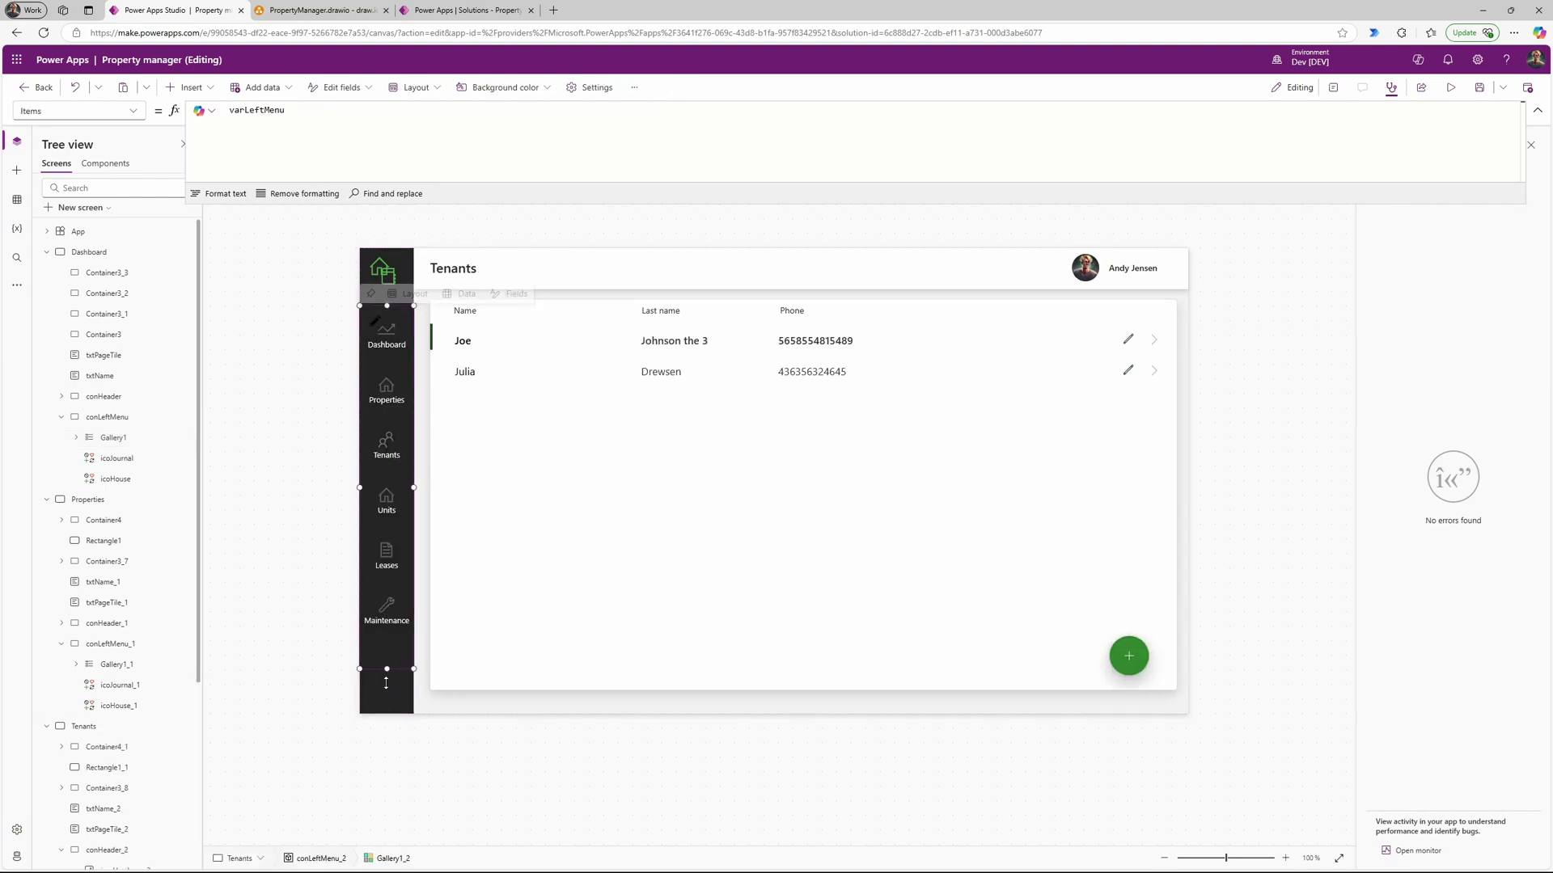
pyautogui.keyDown('alt'); pyautogui.click(391, 502); pyautogui.keyUp('alt')
pyautogui.click(393, 597)
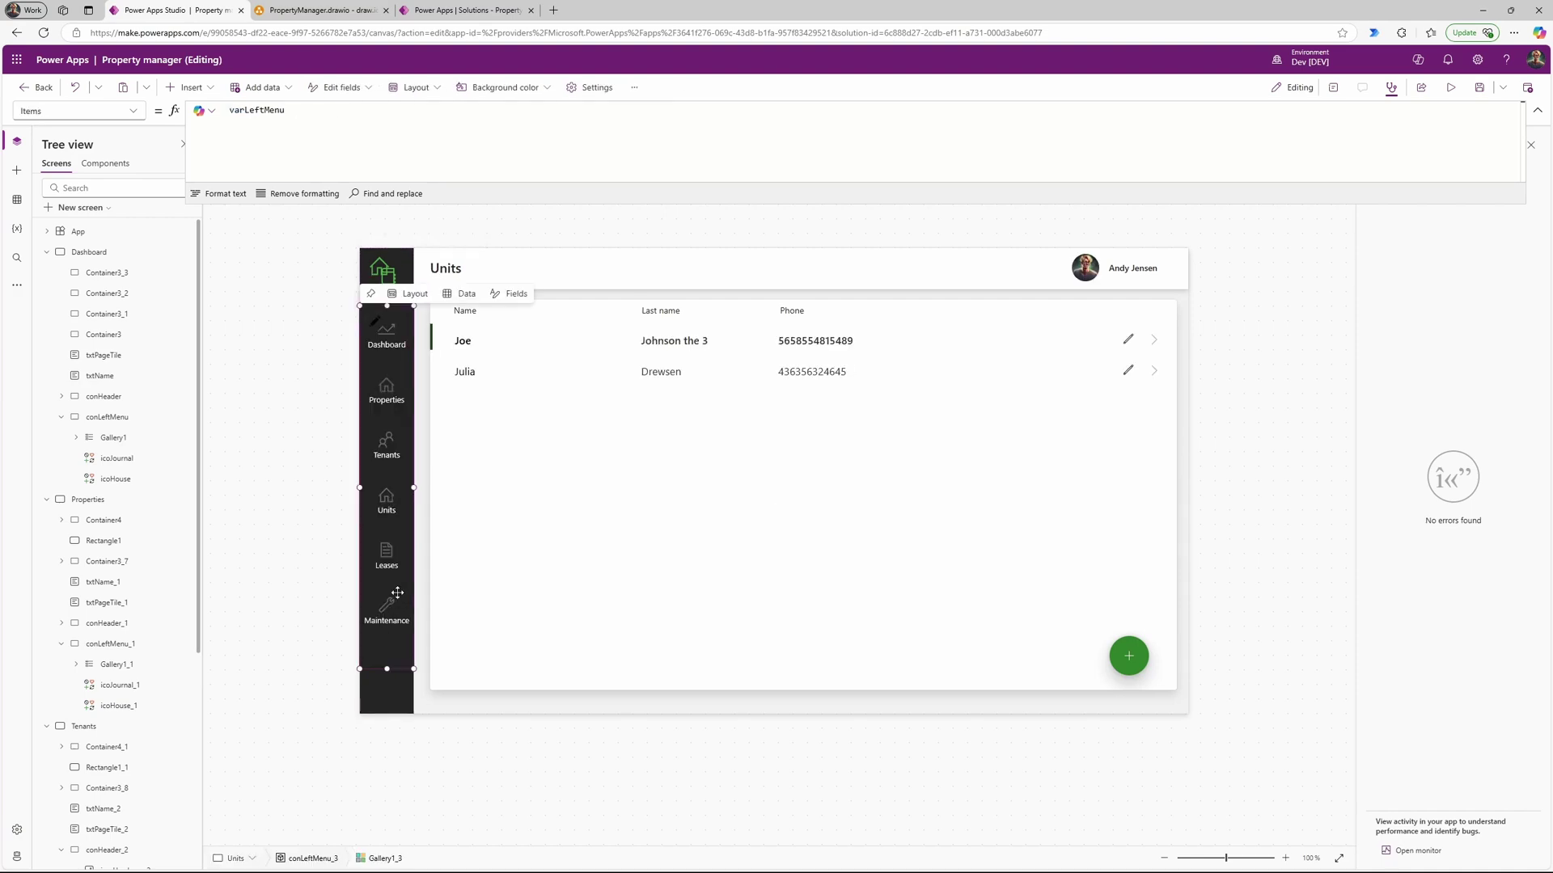
pyautogui.moveTo(389, 670); pyautogui.dragTo(382, 715)
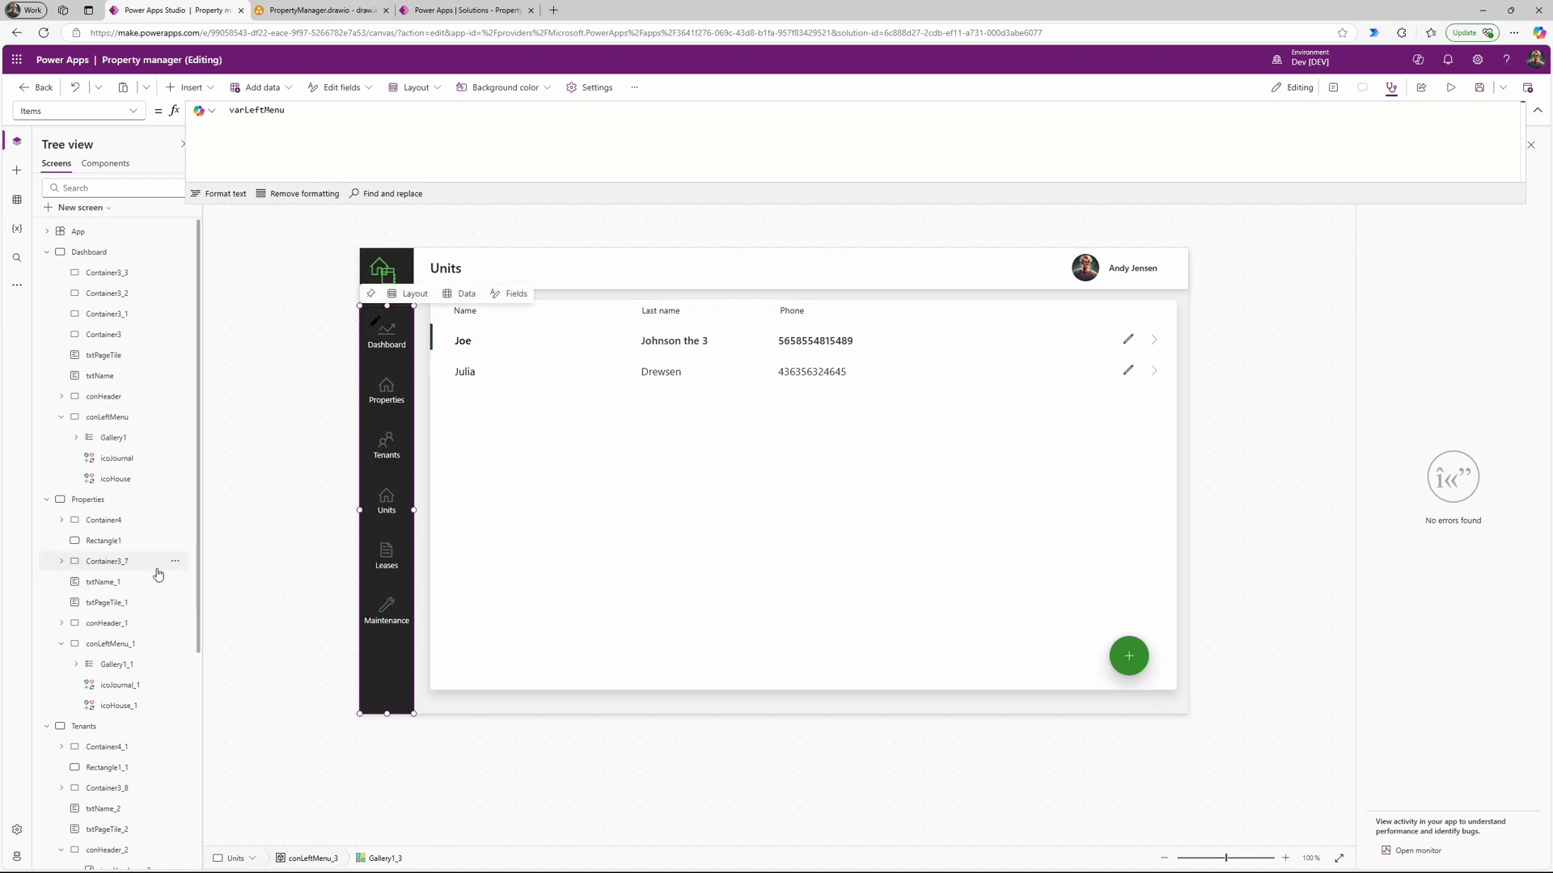
# Step: Open the add form on the Units screen and inspect Container3_9 and its child controls in the tree view
pyautogui.scroll(-4, 148, 581)
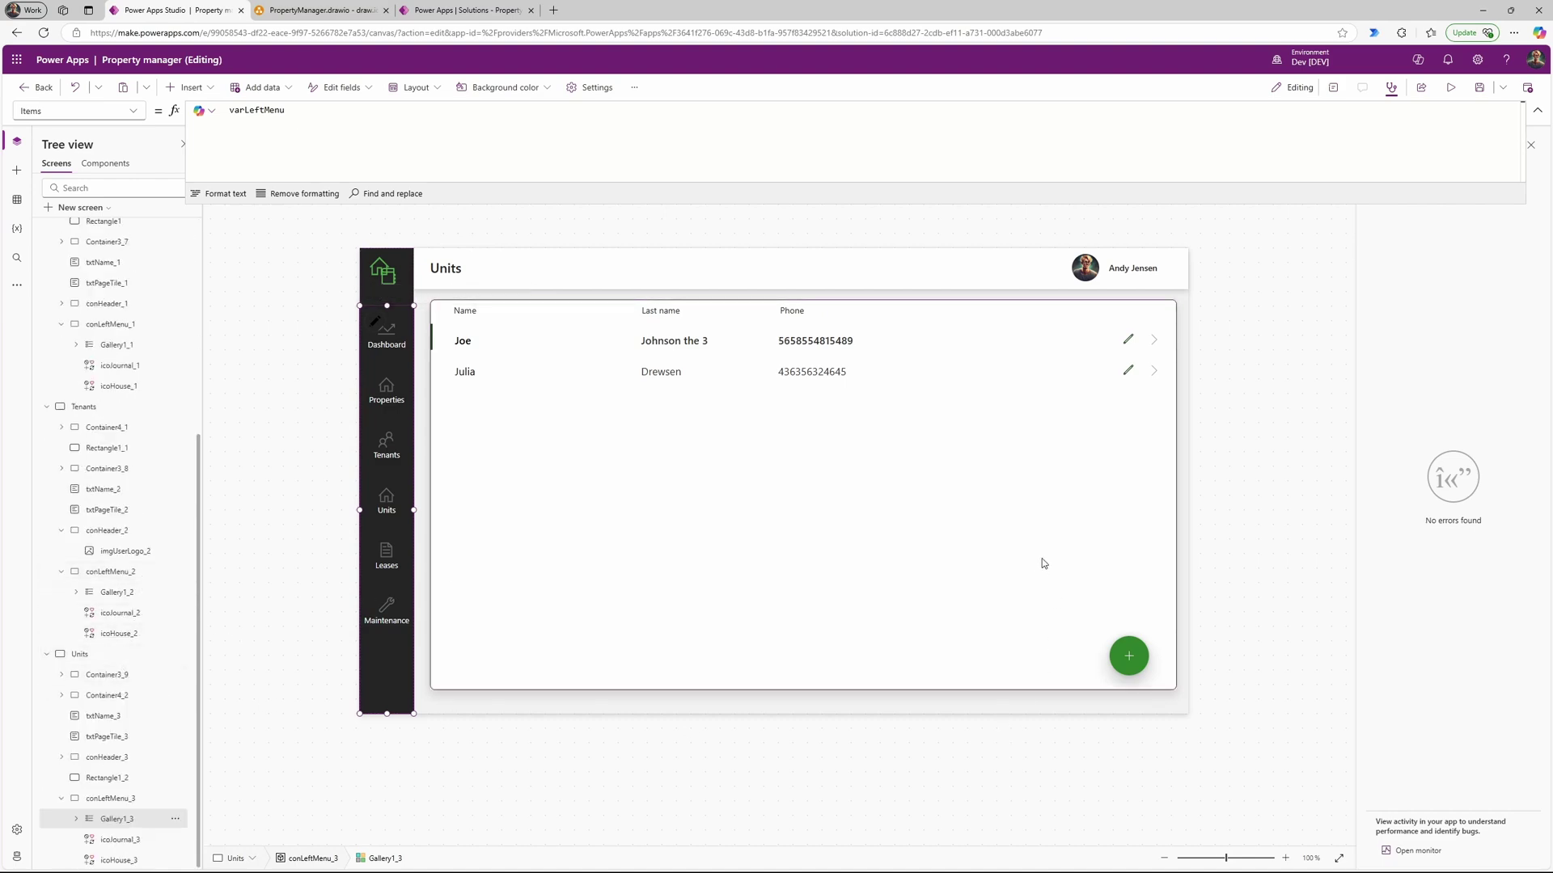
pyautogui.keyDown('alt'); pyautogui.click(1127, 655); pyautogui.keyUp('alt')
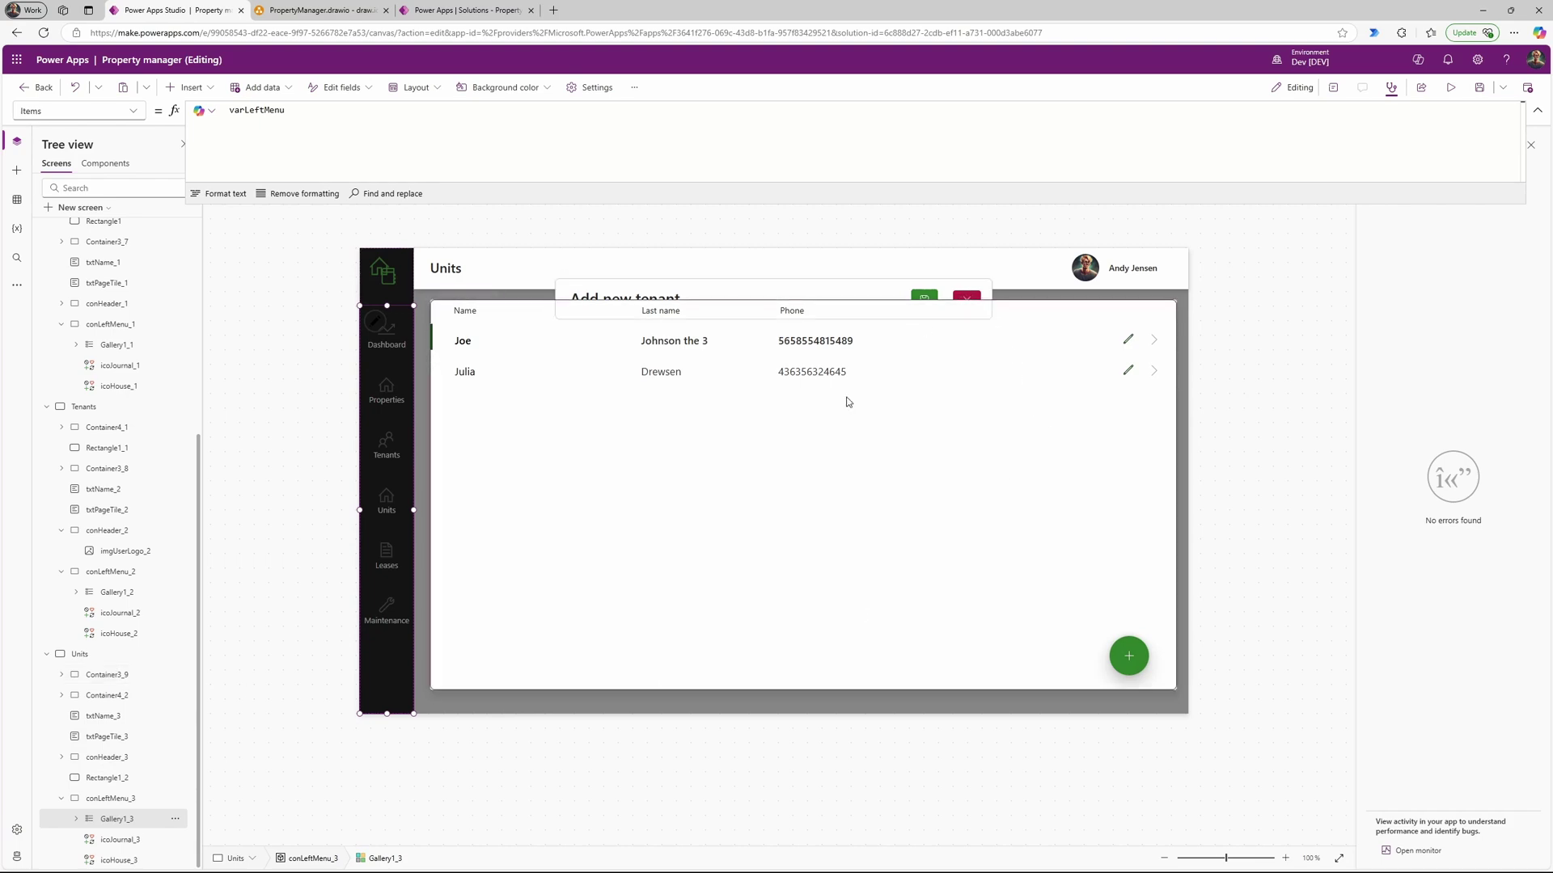
pyautogui.click(62, 676)
pyautogui.click(115, 614)
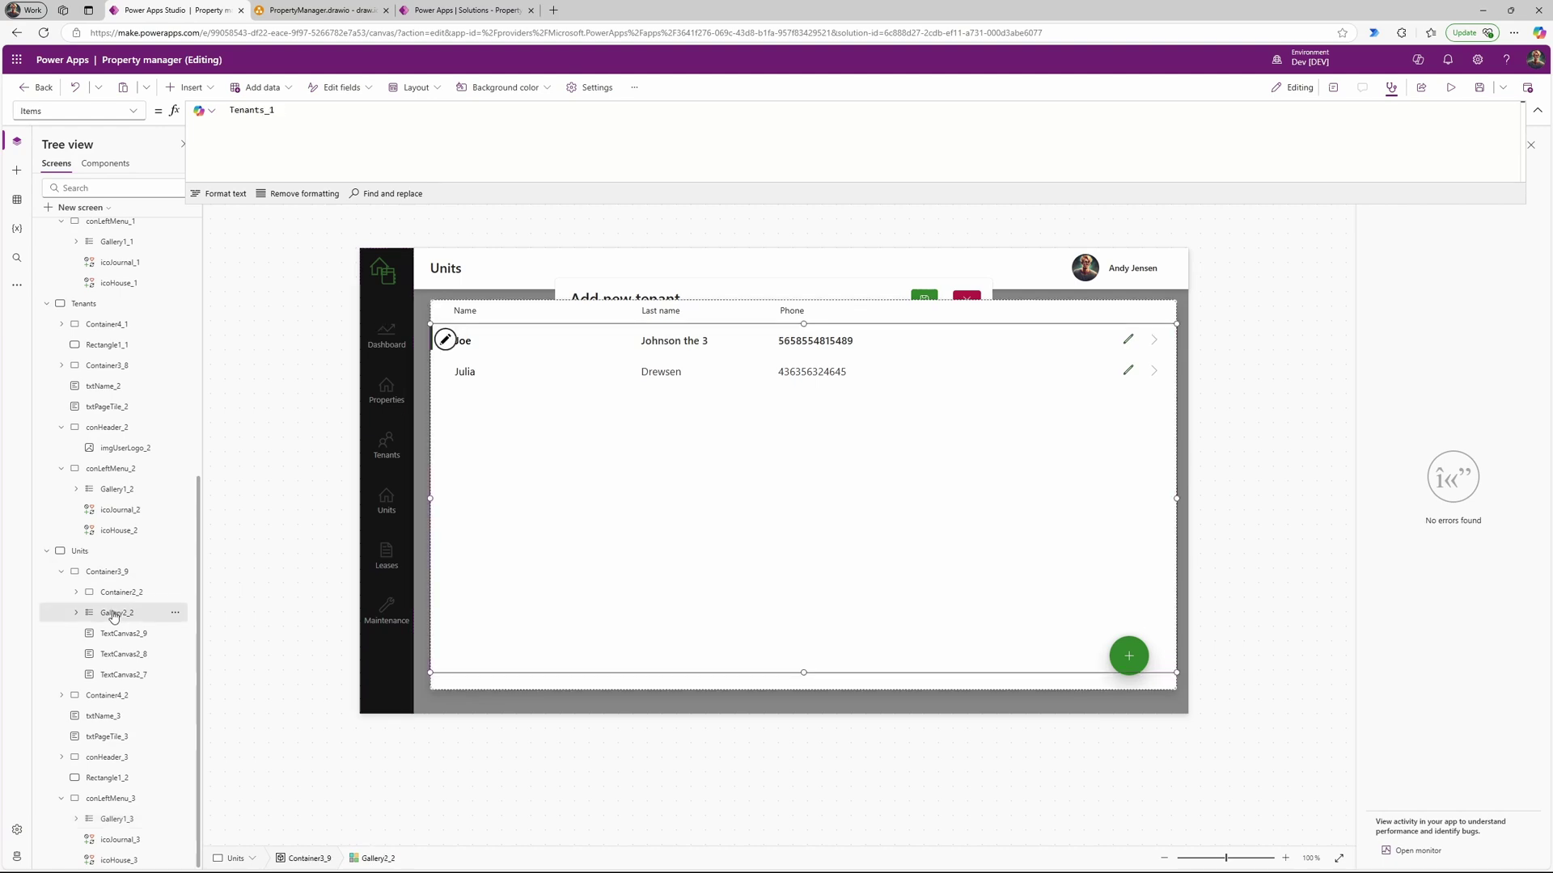
pyautogui.click(120, 597)
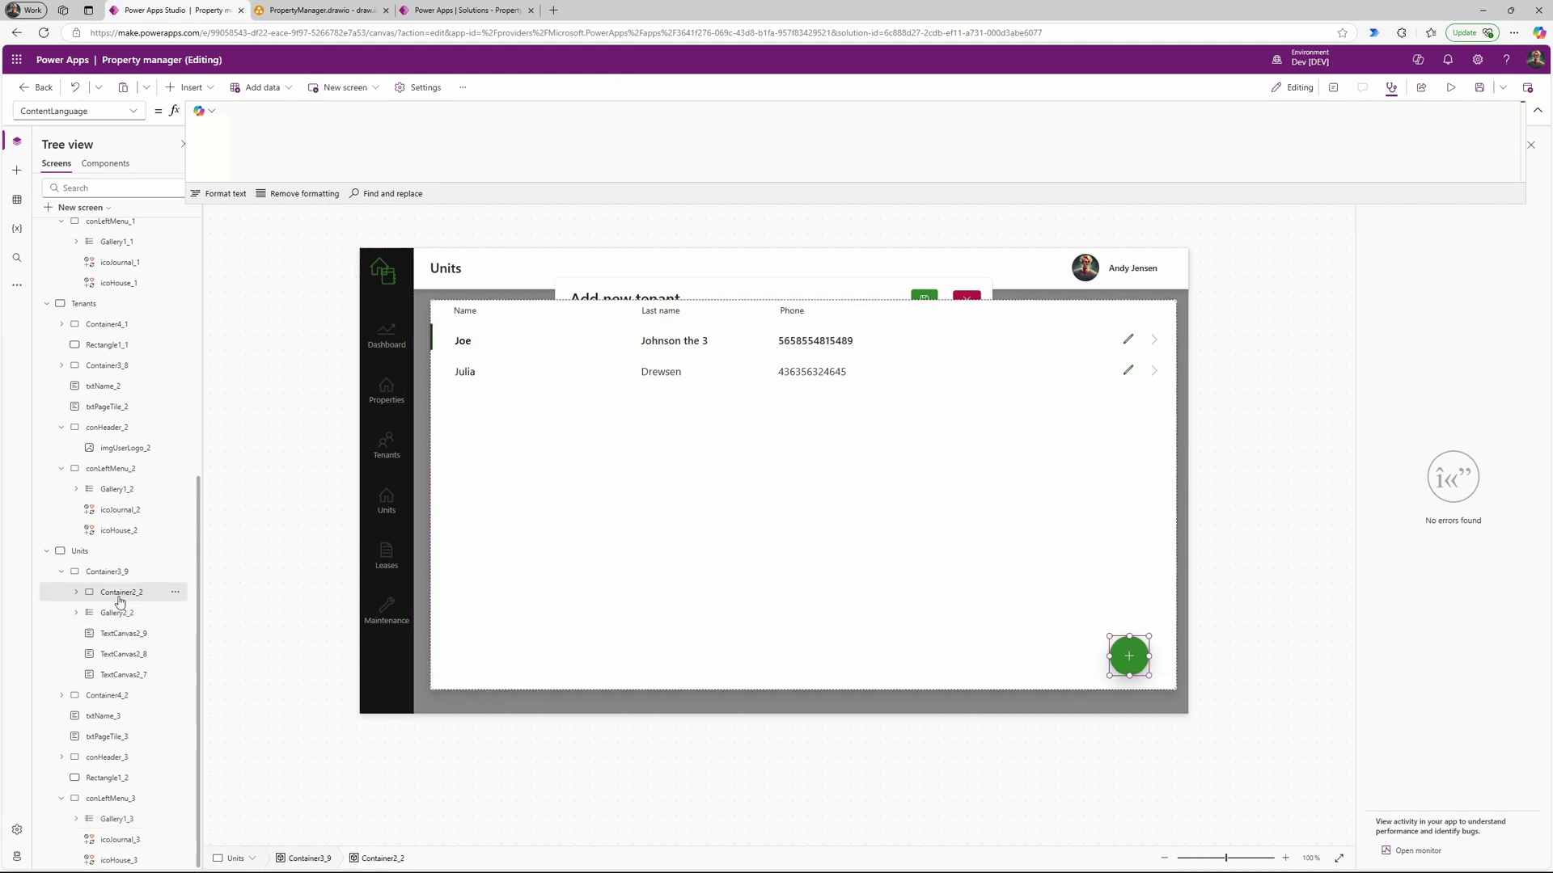
pyautogui.click(113, 576)
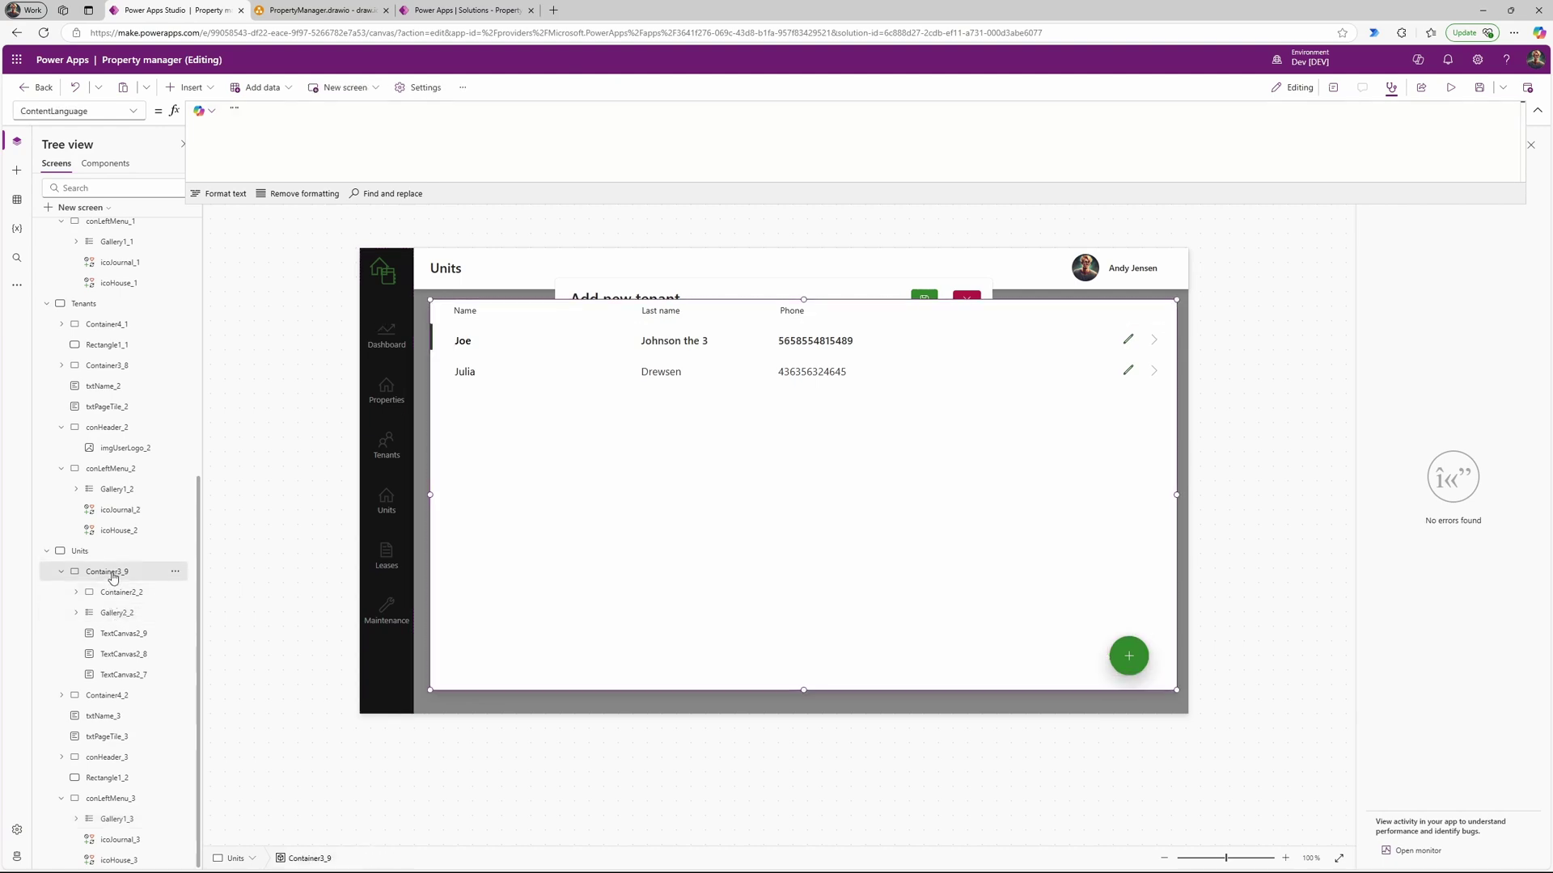
pyautogui.click(62, 572)
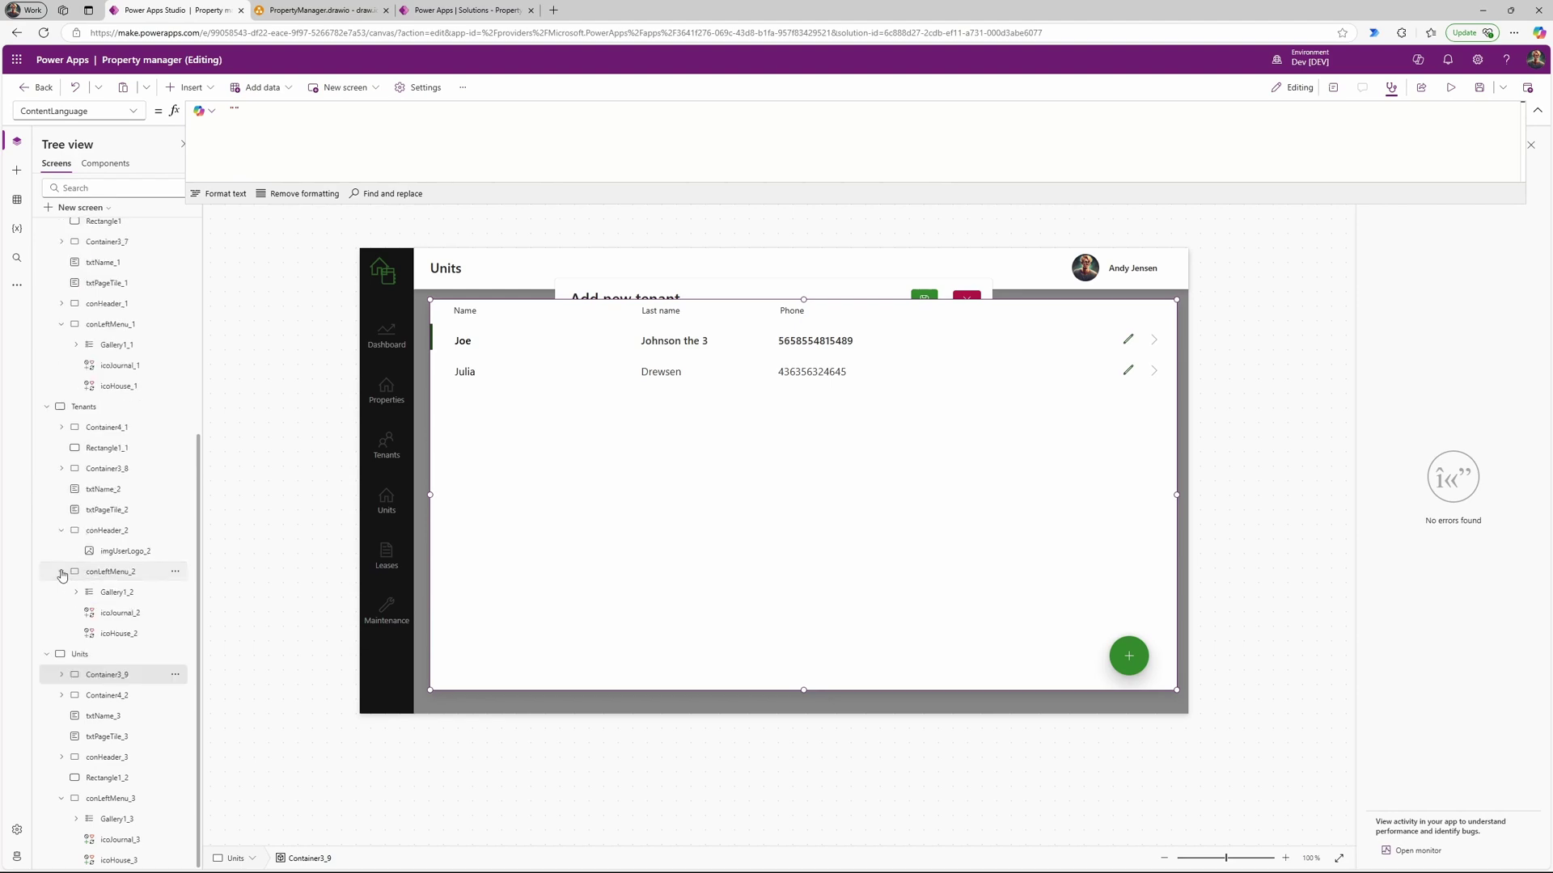
# Step: Bring the form container Container4_2 on the Units screen to the front
pyautogui.click(105, 696)
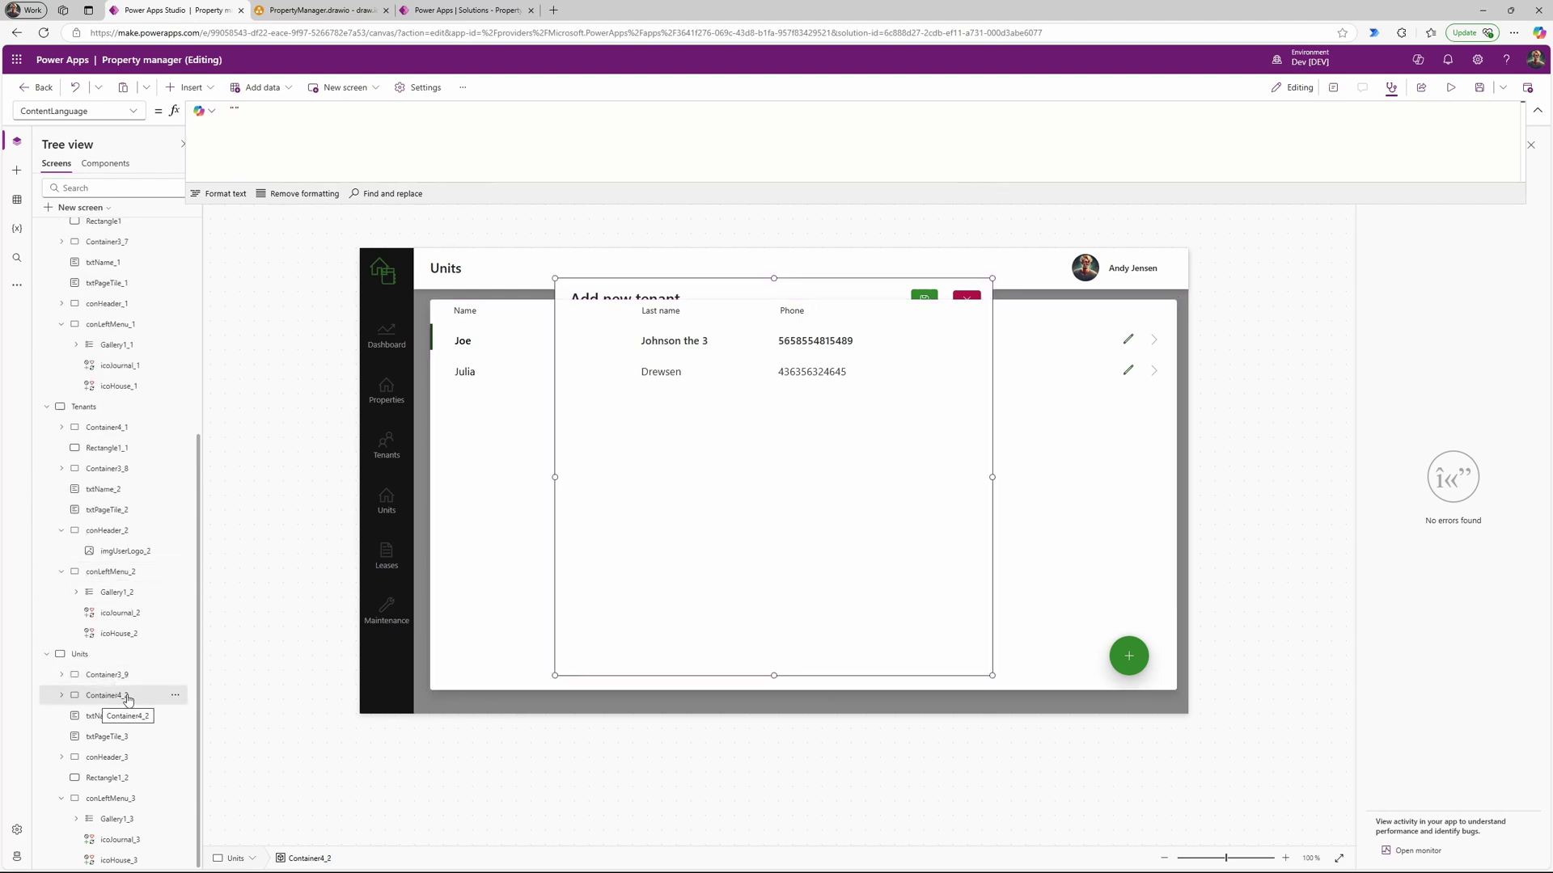
pyautogui.click(175, 697)
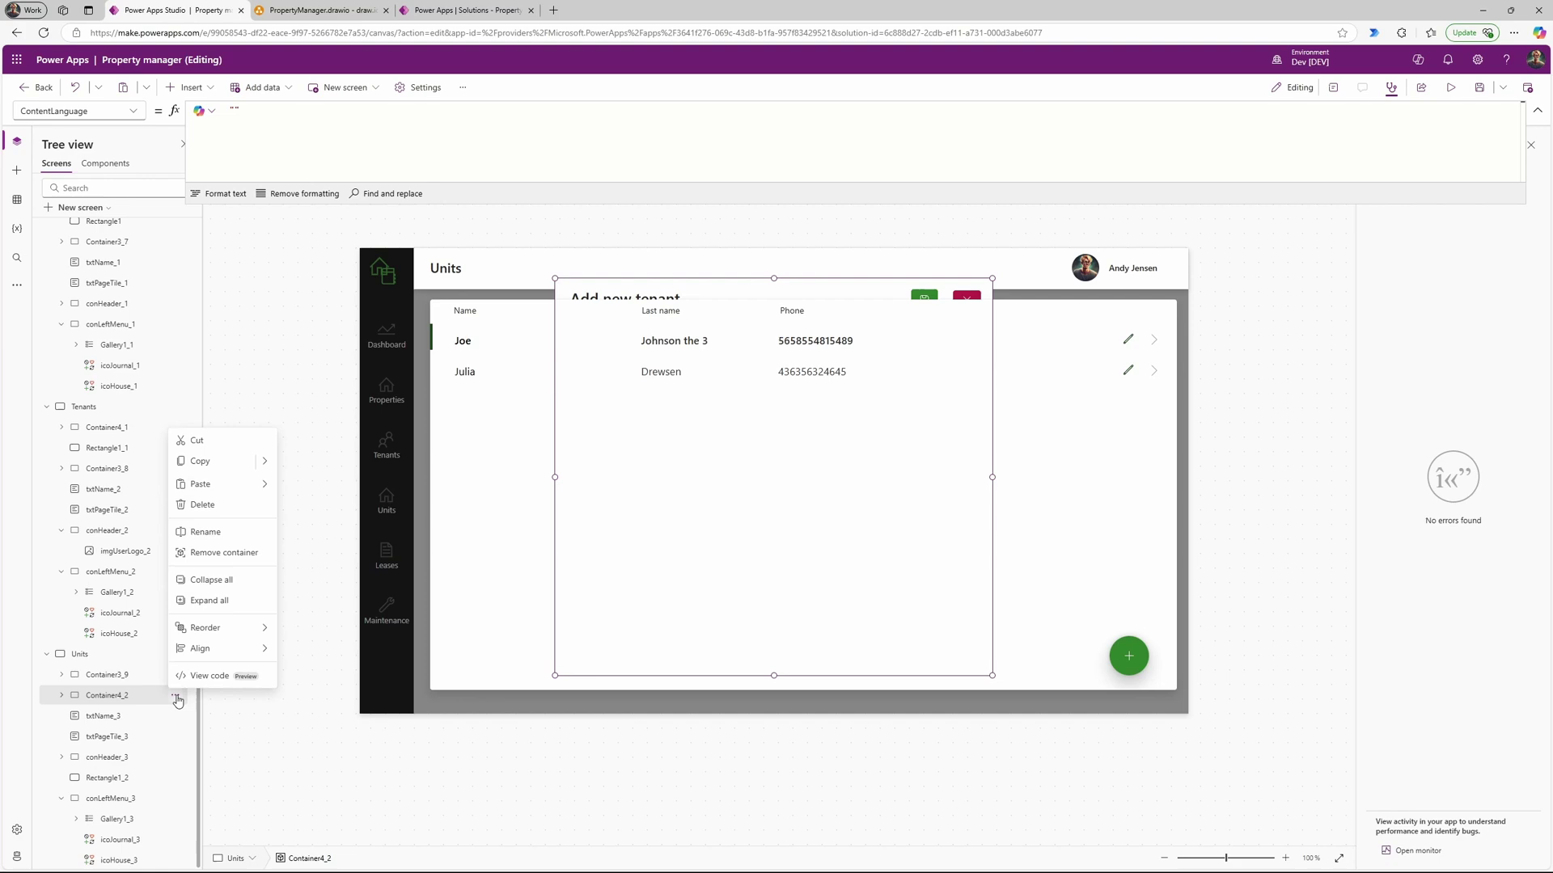
pyautogui.click(61, 696)
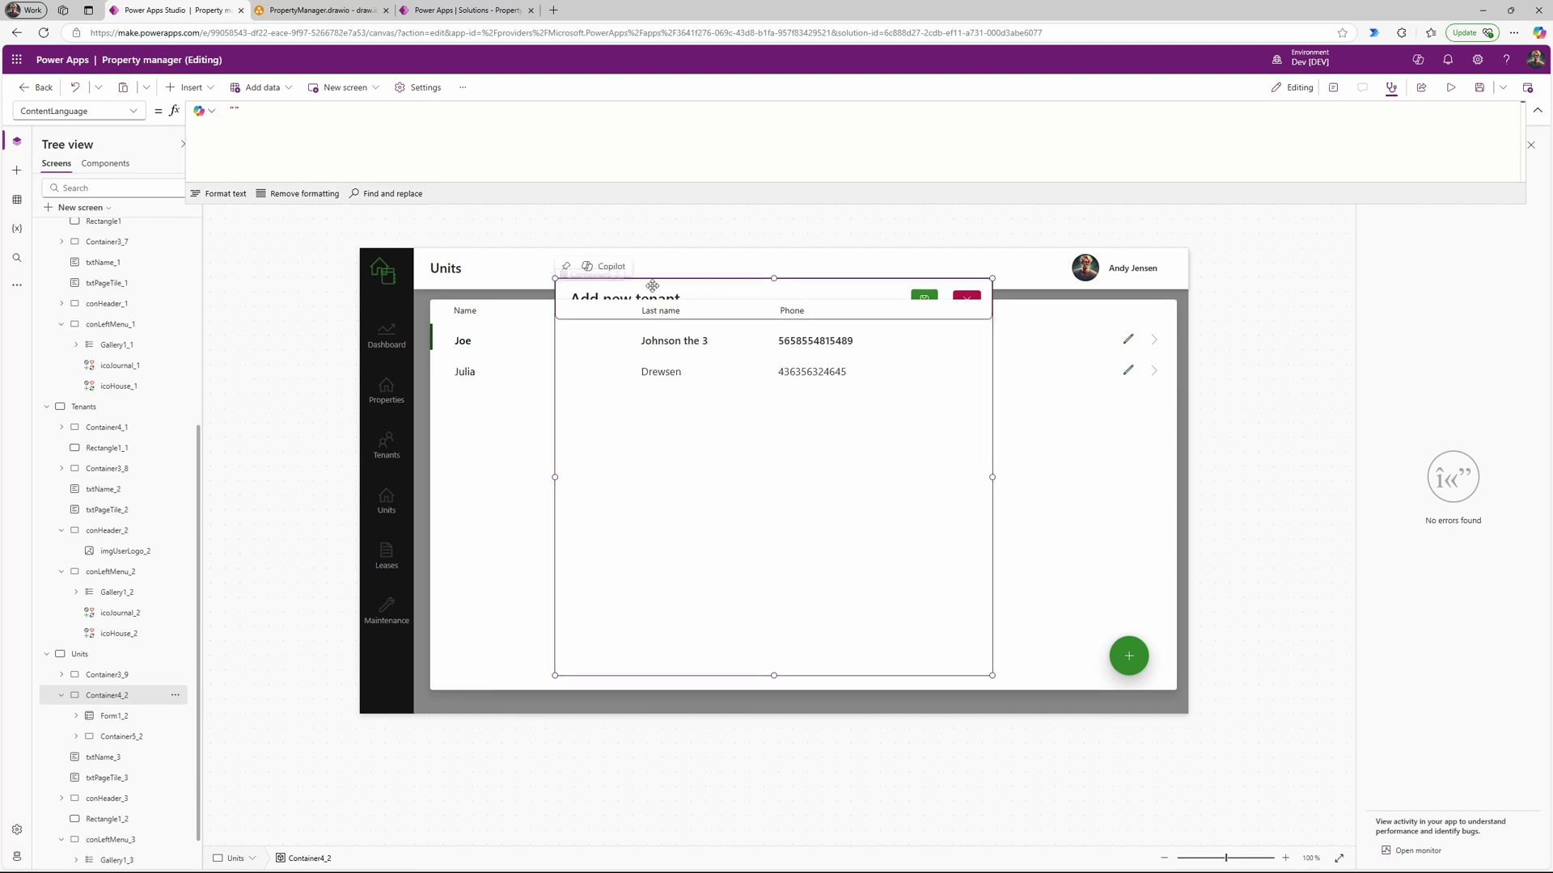
pyautogui.click(176, 696)
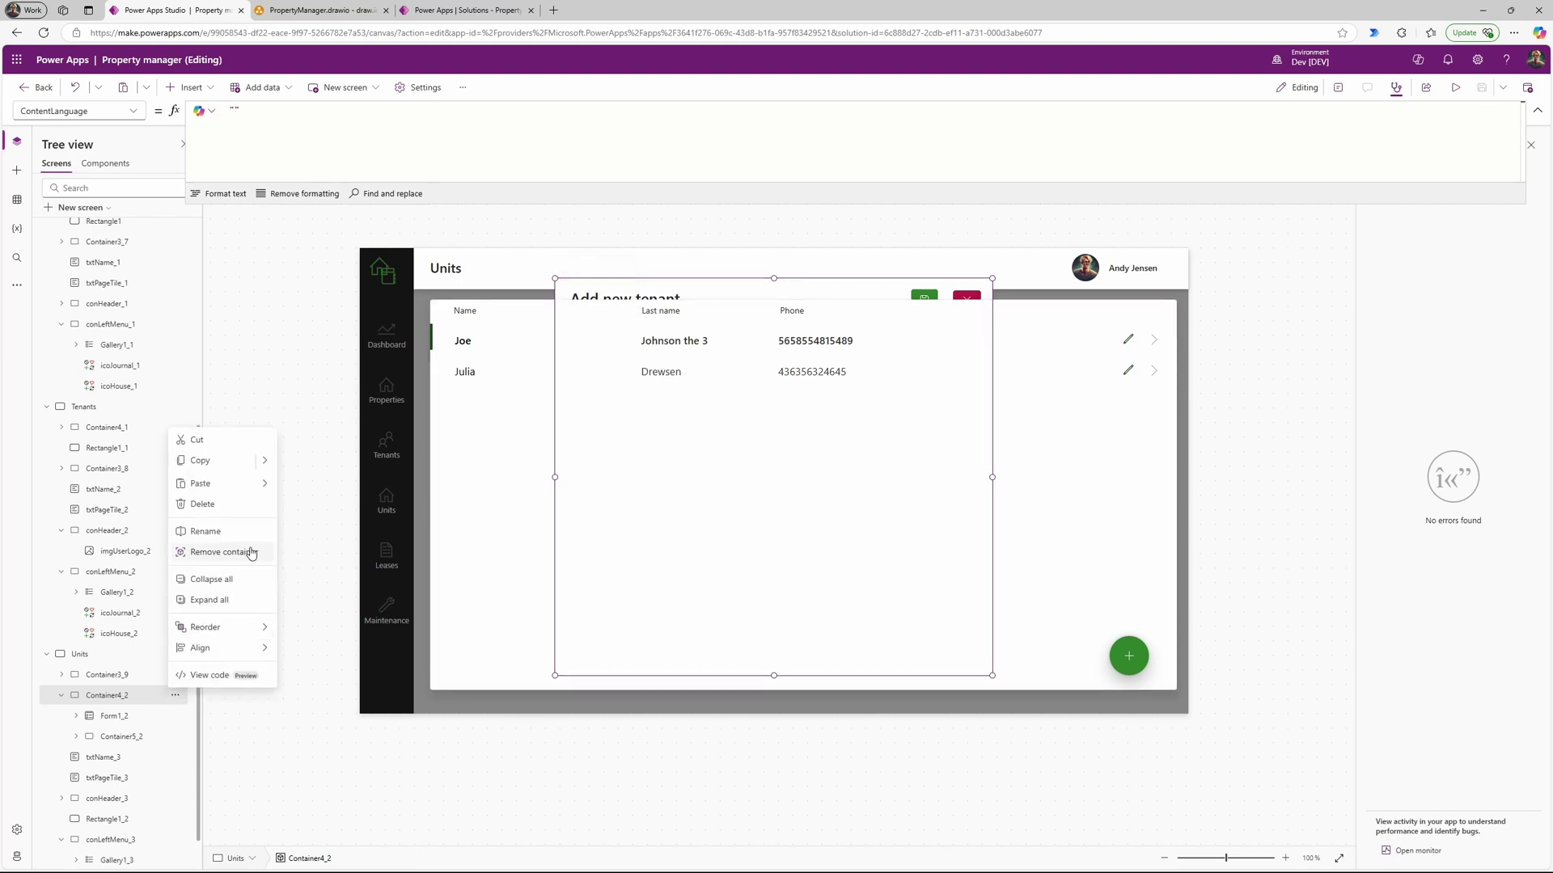
pyautogui.moveTo(258, 627)
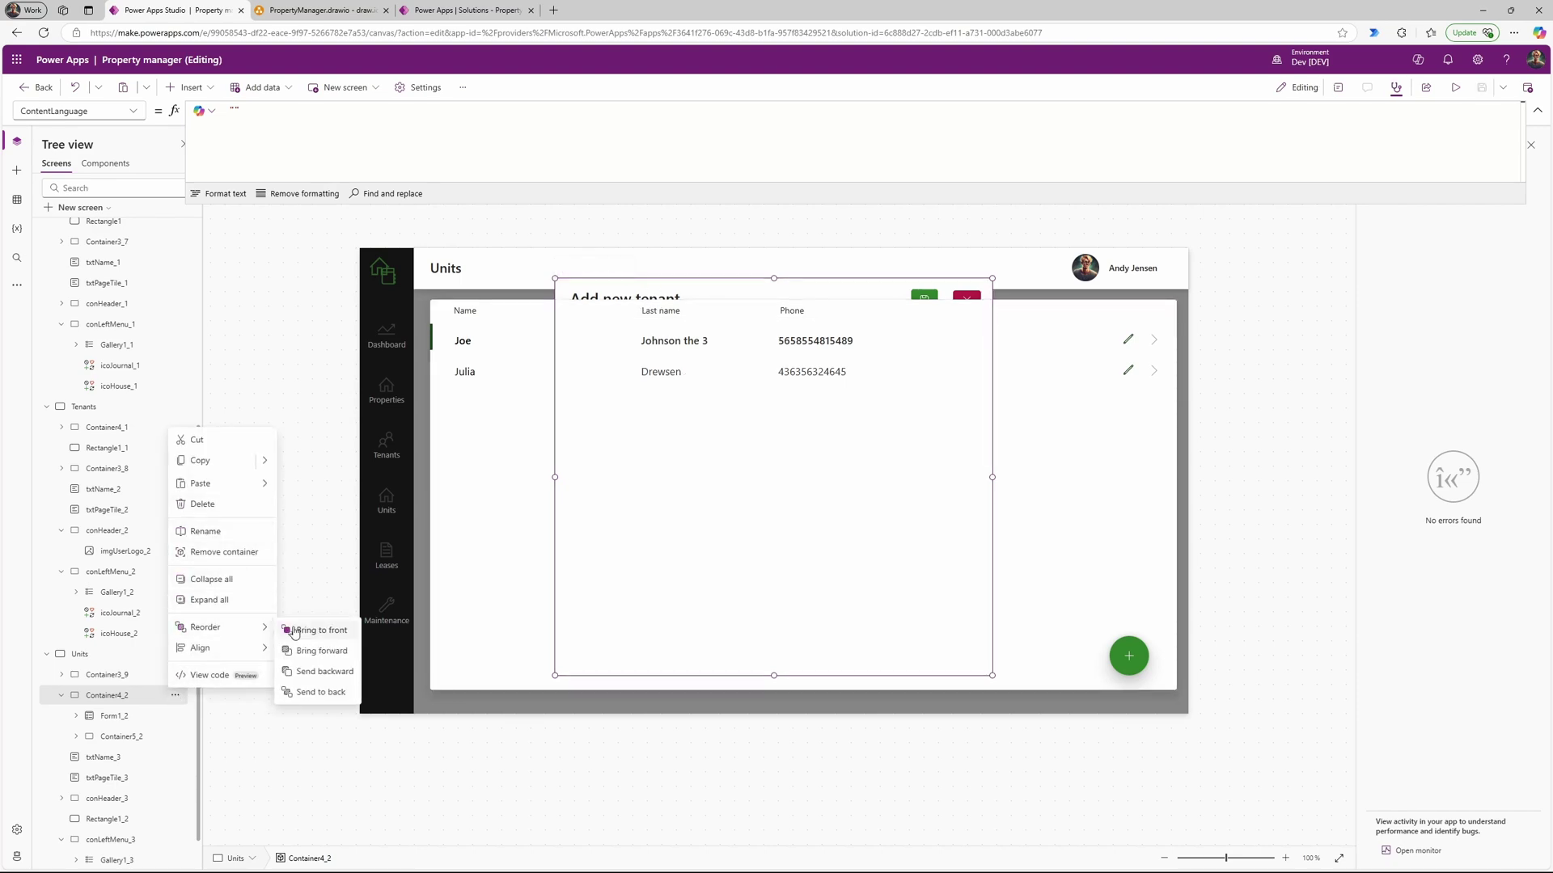
pyautogui.click(307, 632)
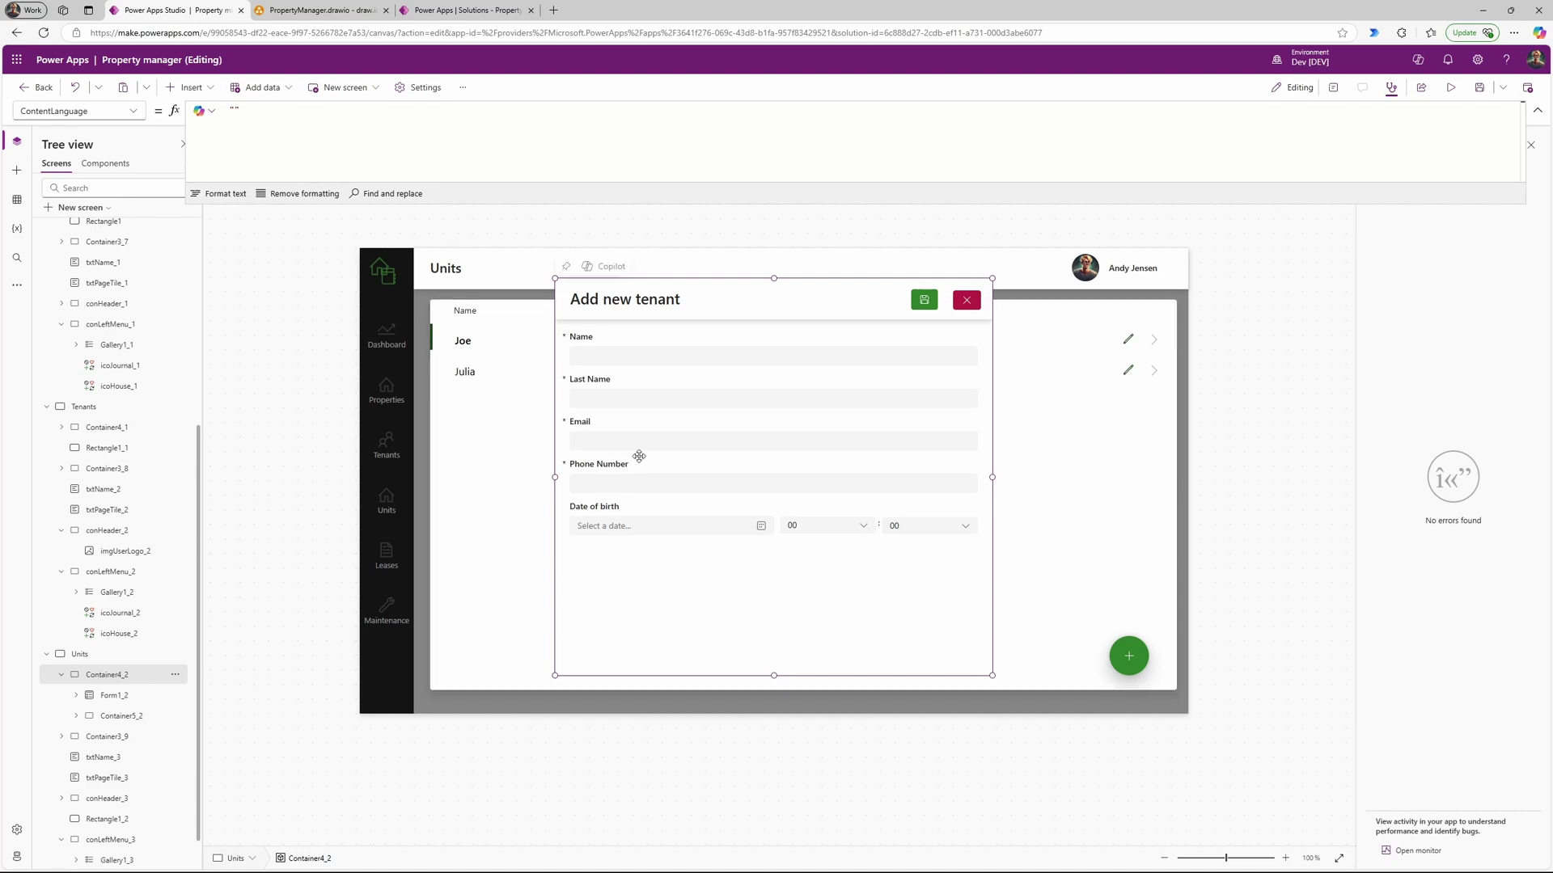
# Step: Collapse Container4_2 and bring the overlay Rectangle1_2 on the Units screen to the front
pyautogui.click(60, 676)
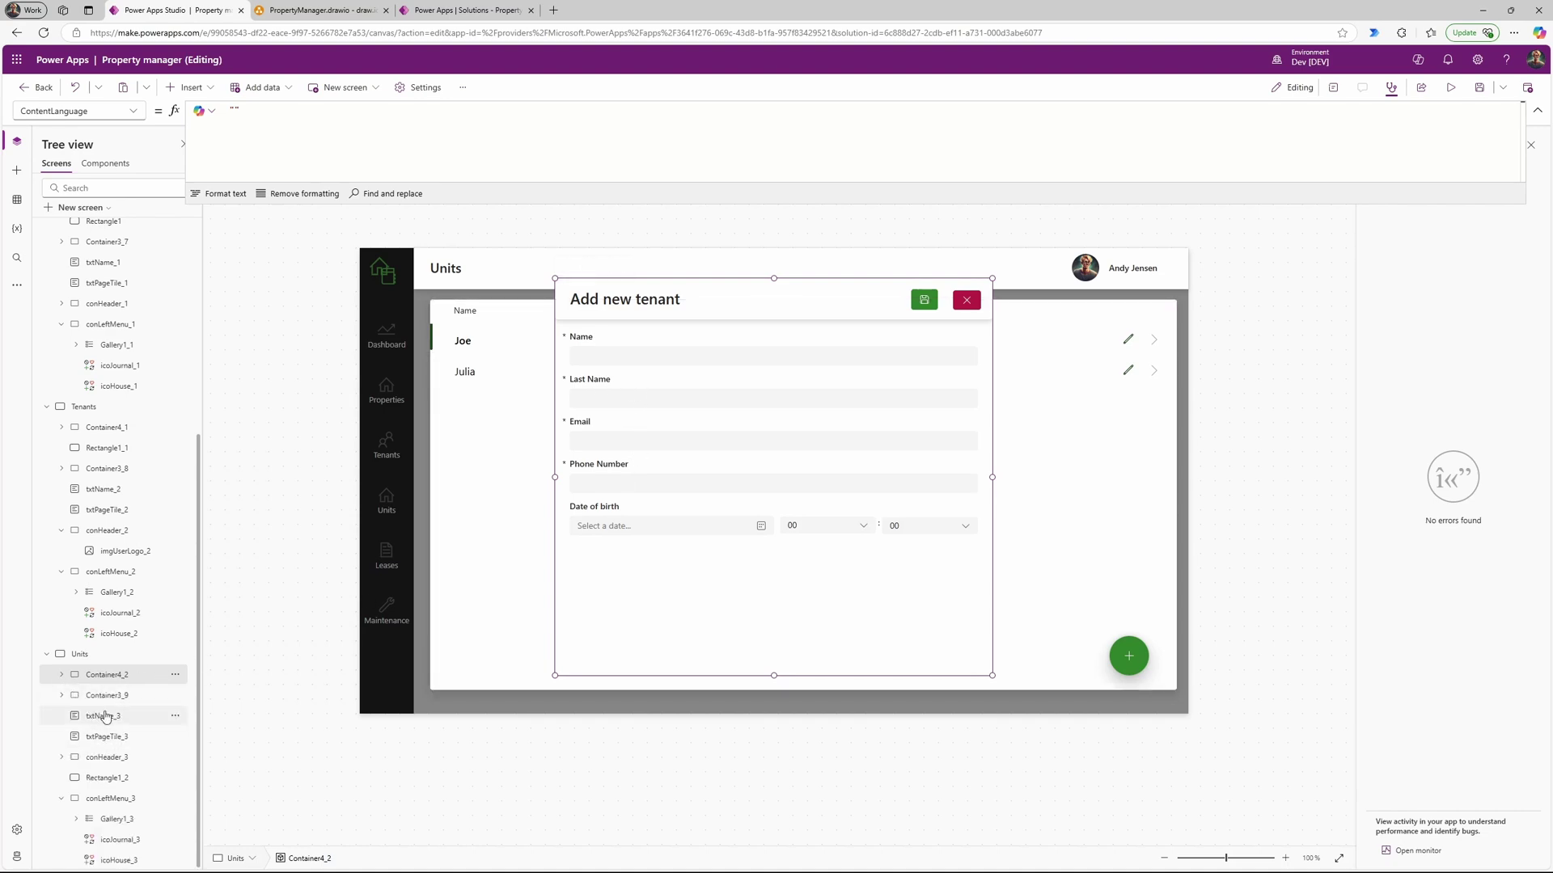
pyautogui.click(102, 778)
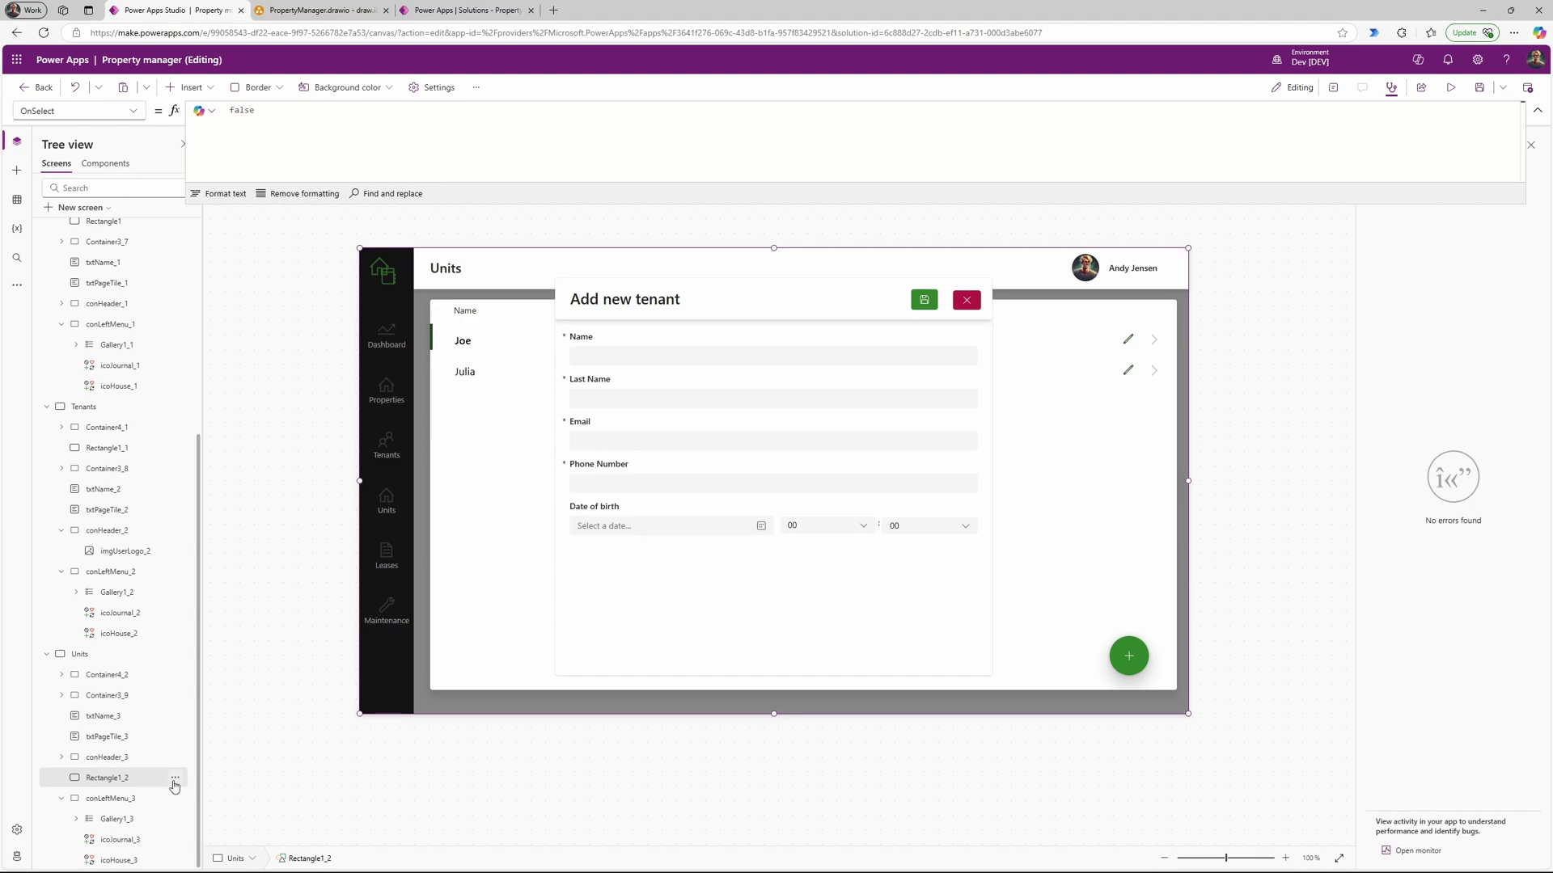
pyautogui.click(175, 777)
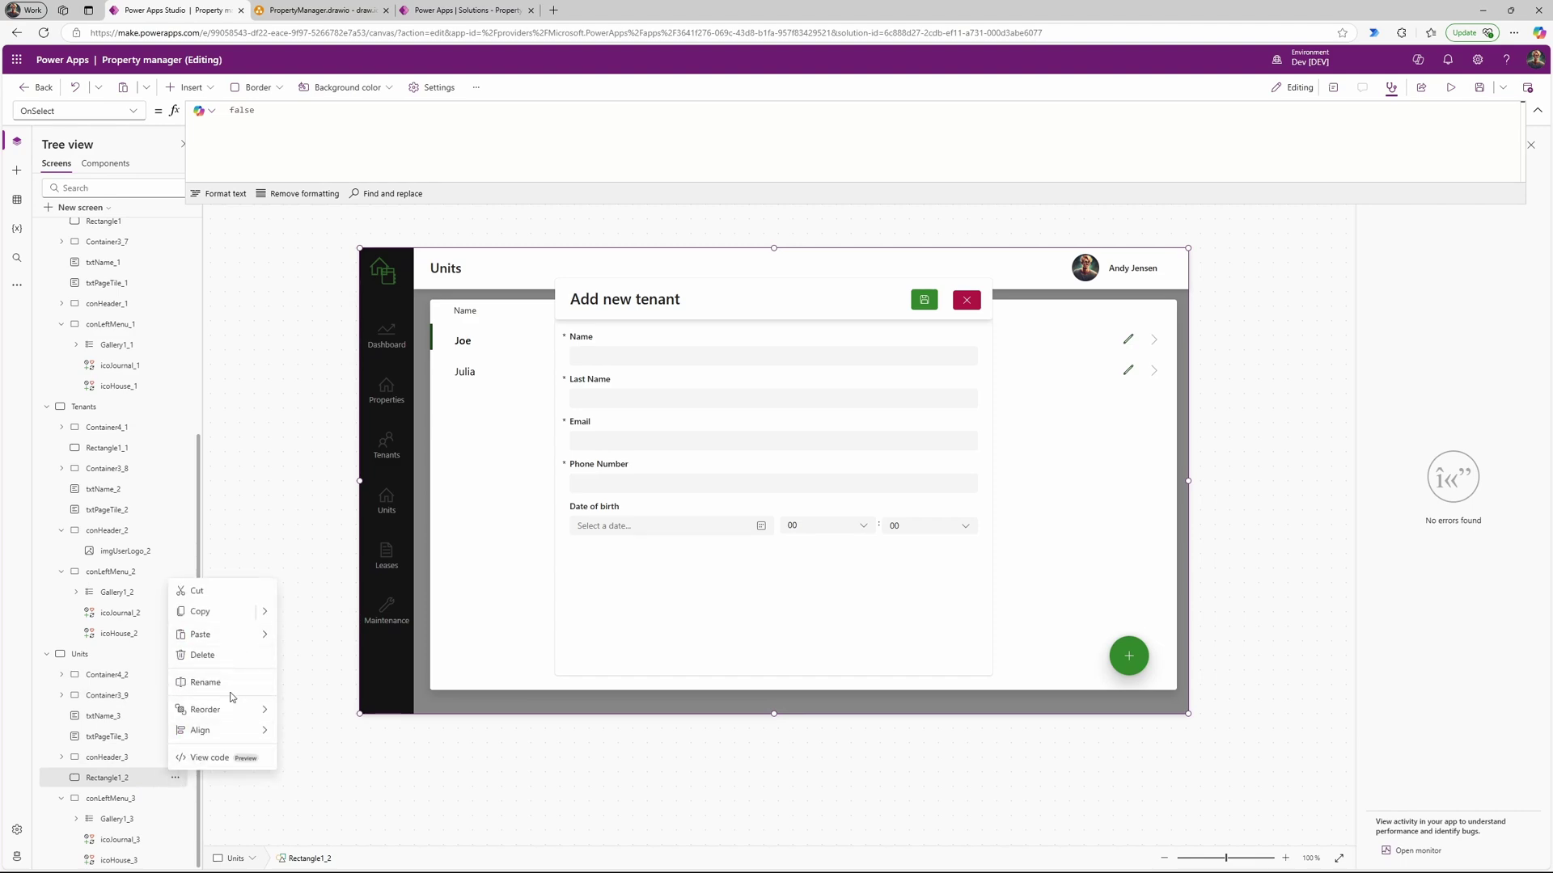
pyautogui.moveTo(221, 711)
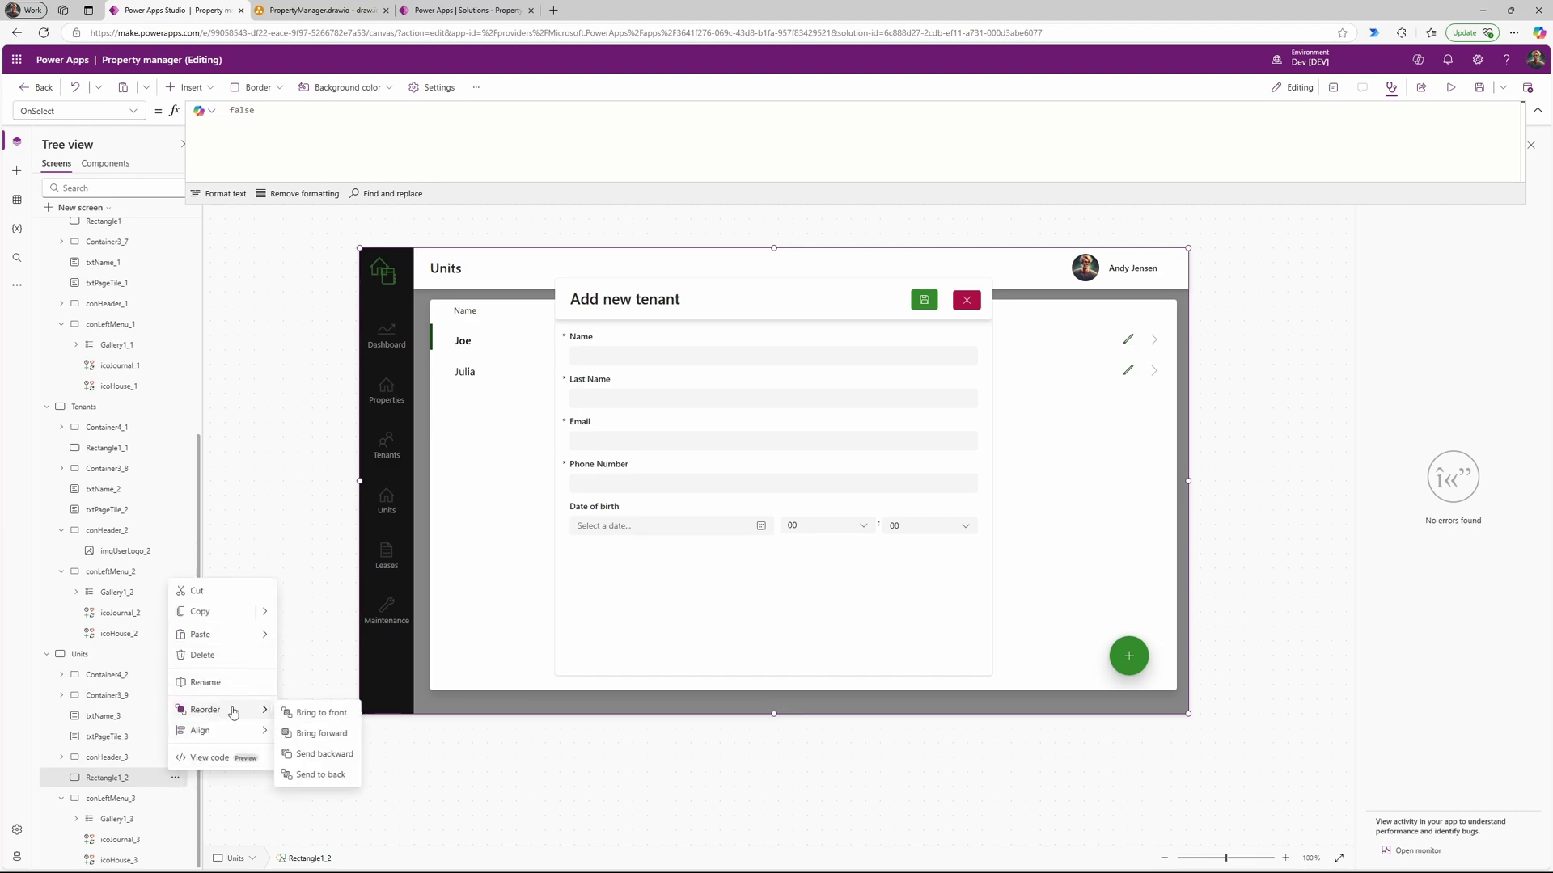
pyautogui.click(320, 713)
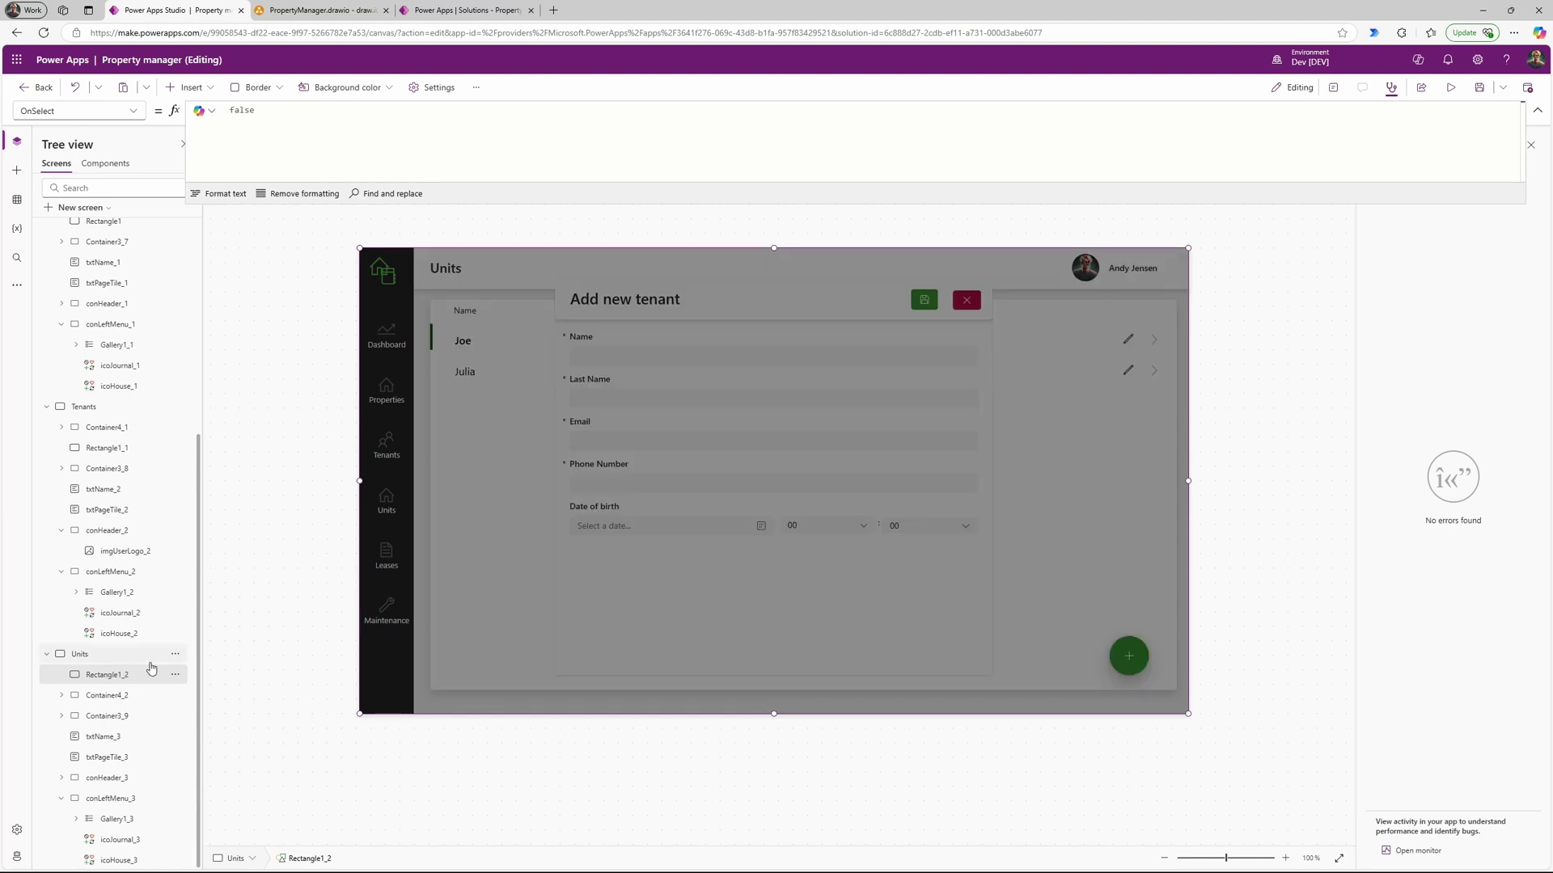
# Step: Bring Container4_2 in front of the overlay Rectangle1_2, and test closing and reopening the add form
pyautogui.click(144, 703)
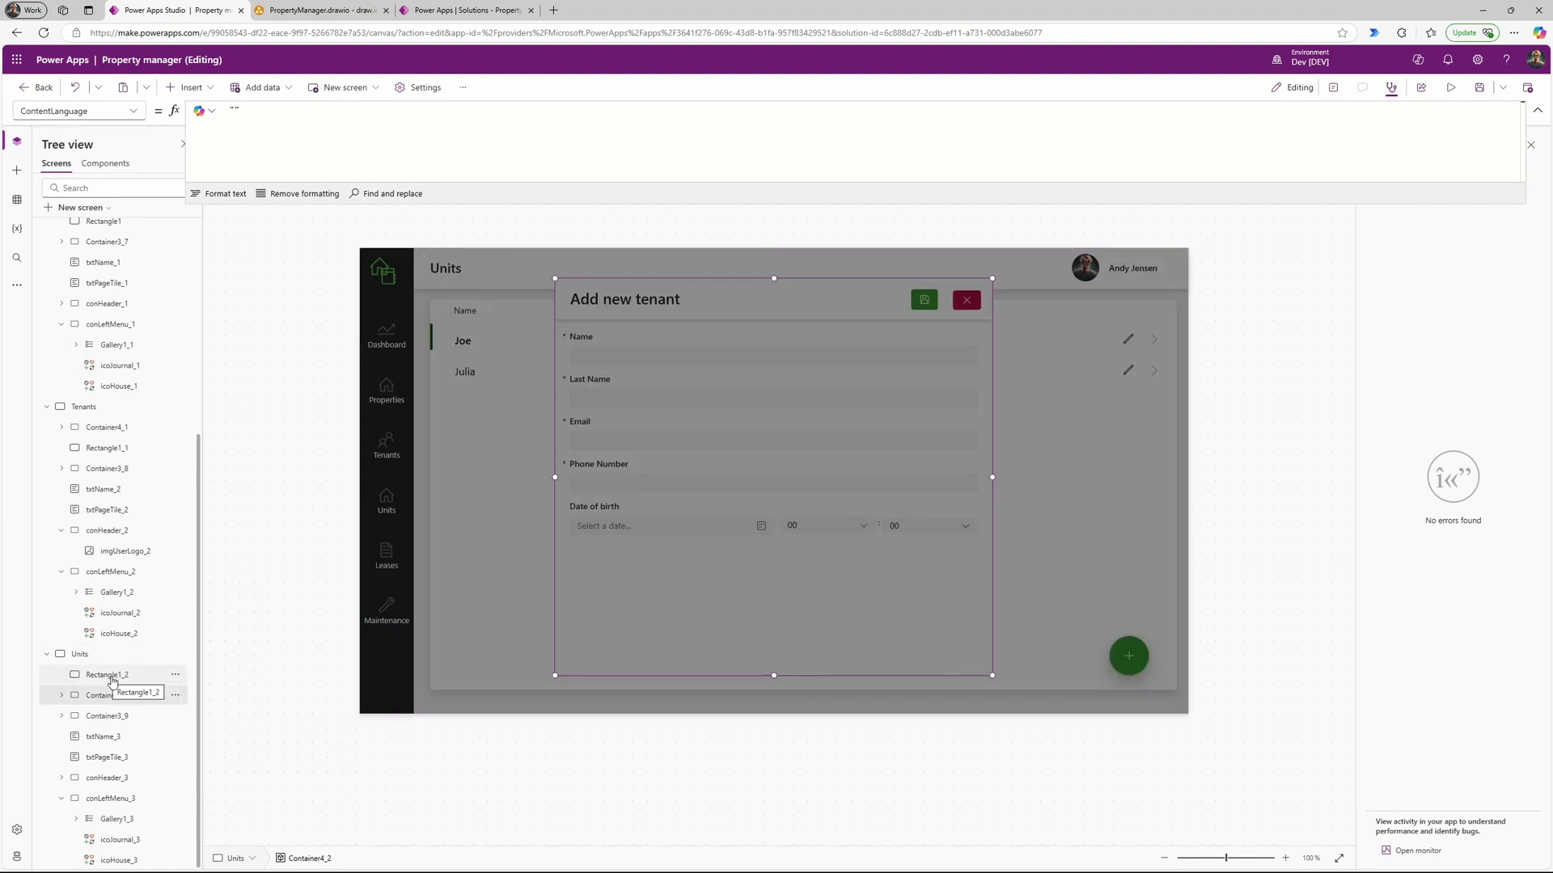
pyautogui.click(176, 695)
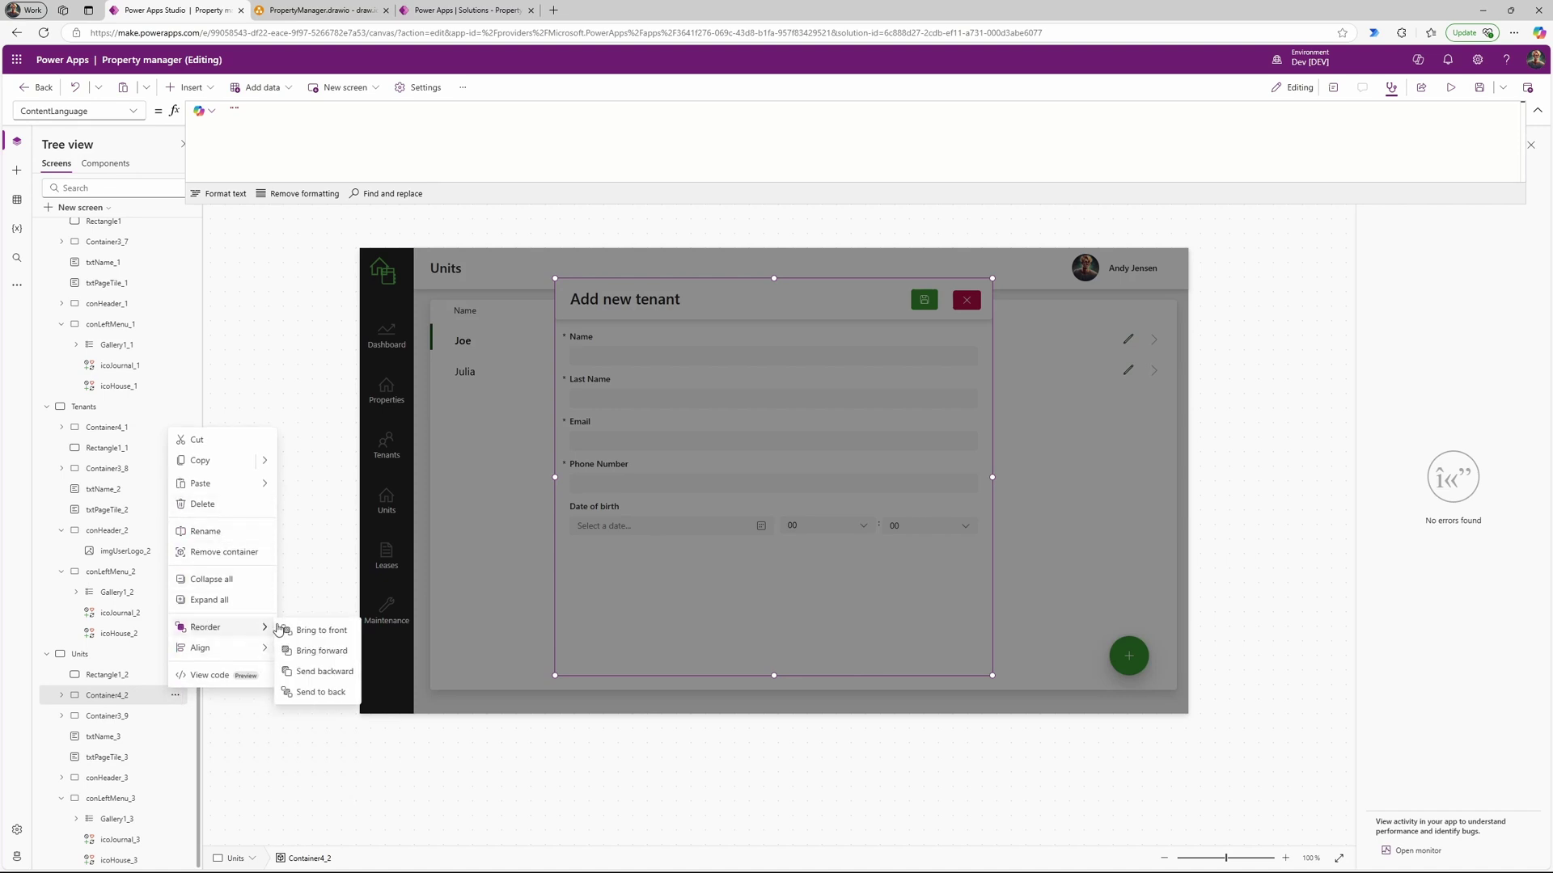
pyautogui.click(305, 631)
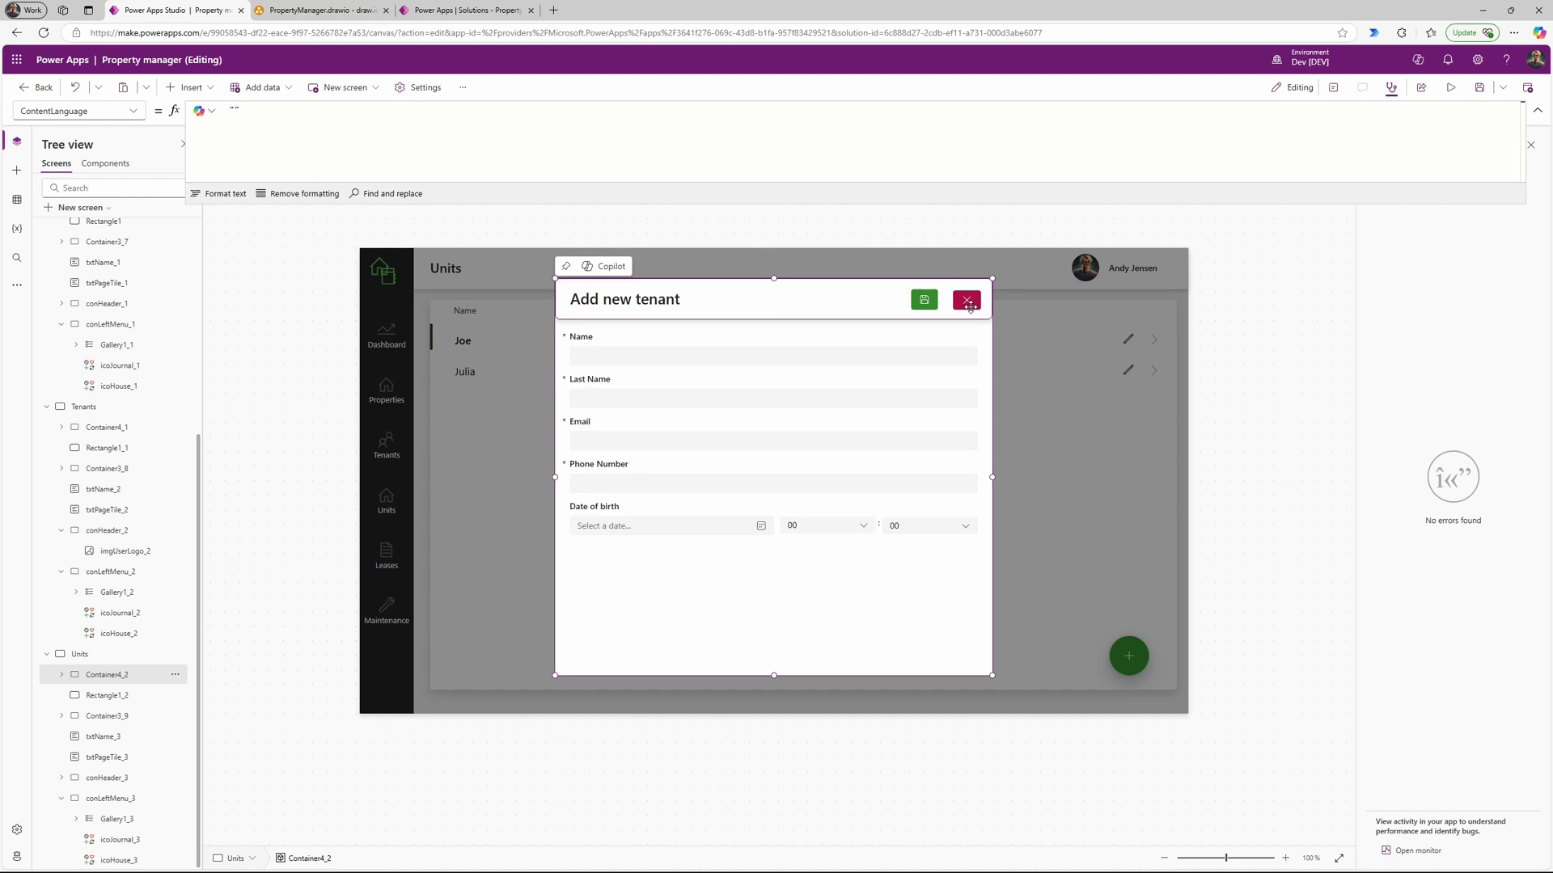
pyautogui.click(970, 305)
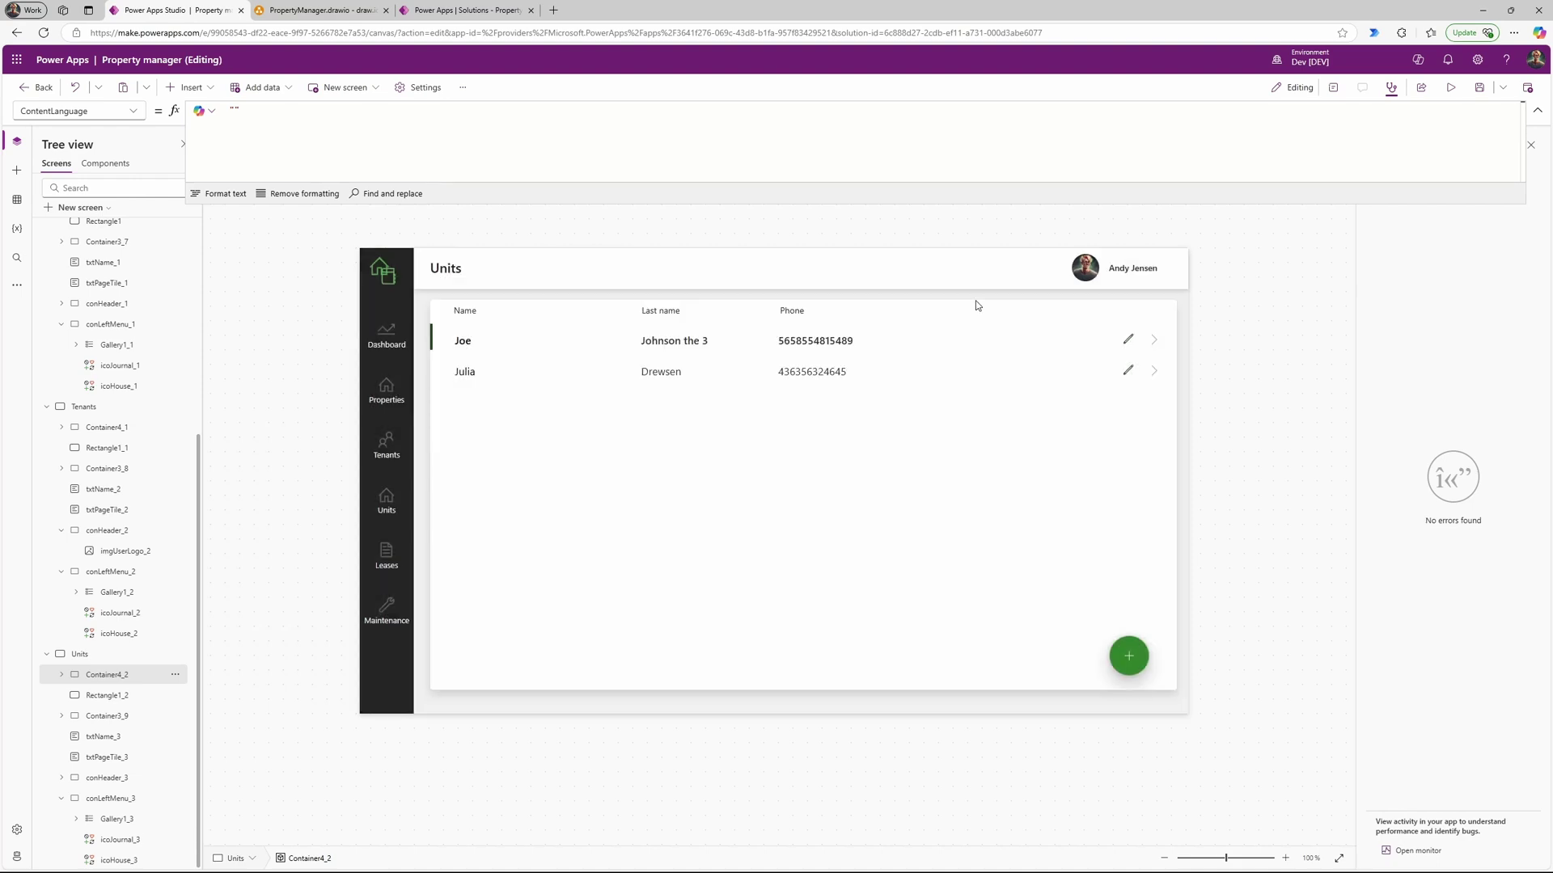
pyautogui.click(1131, 658)
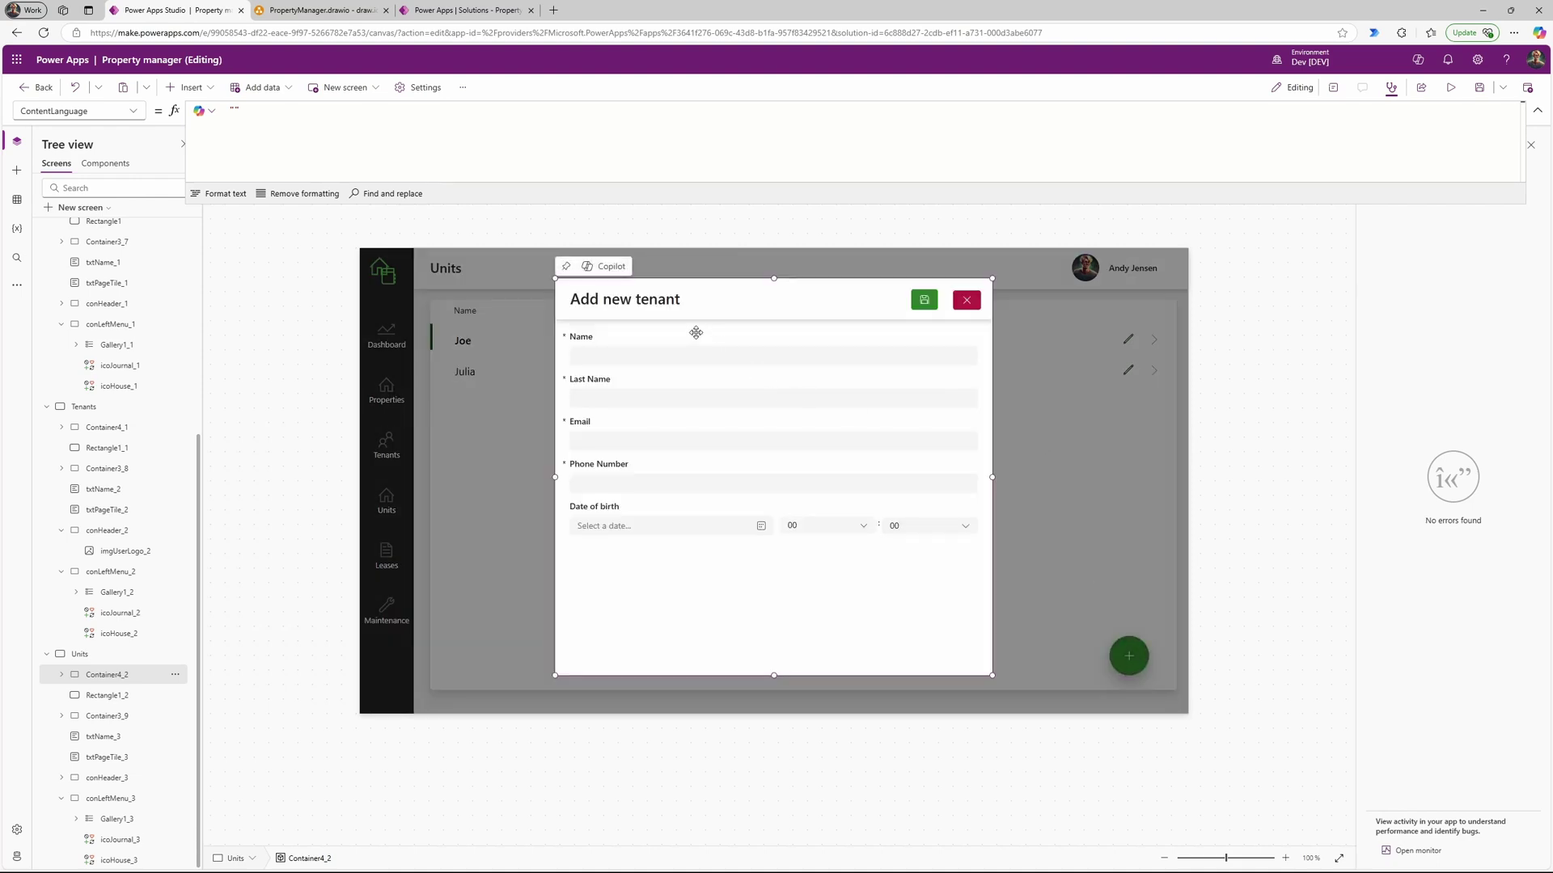
# Step: Change the form's title text on the Units screen to "Add new Unit"
pyautogui.click(650, 300)
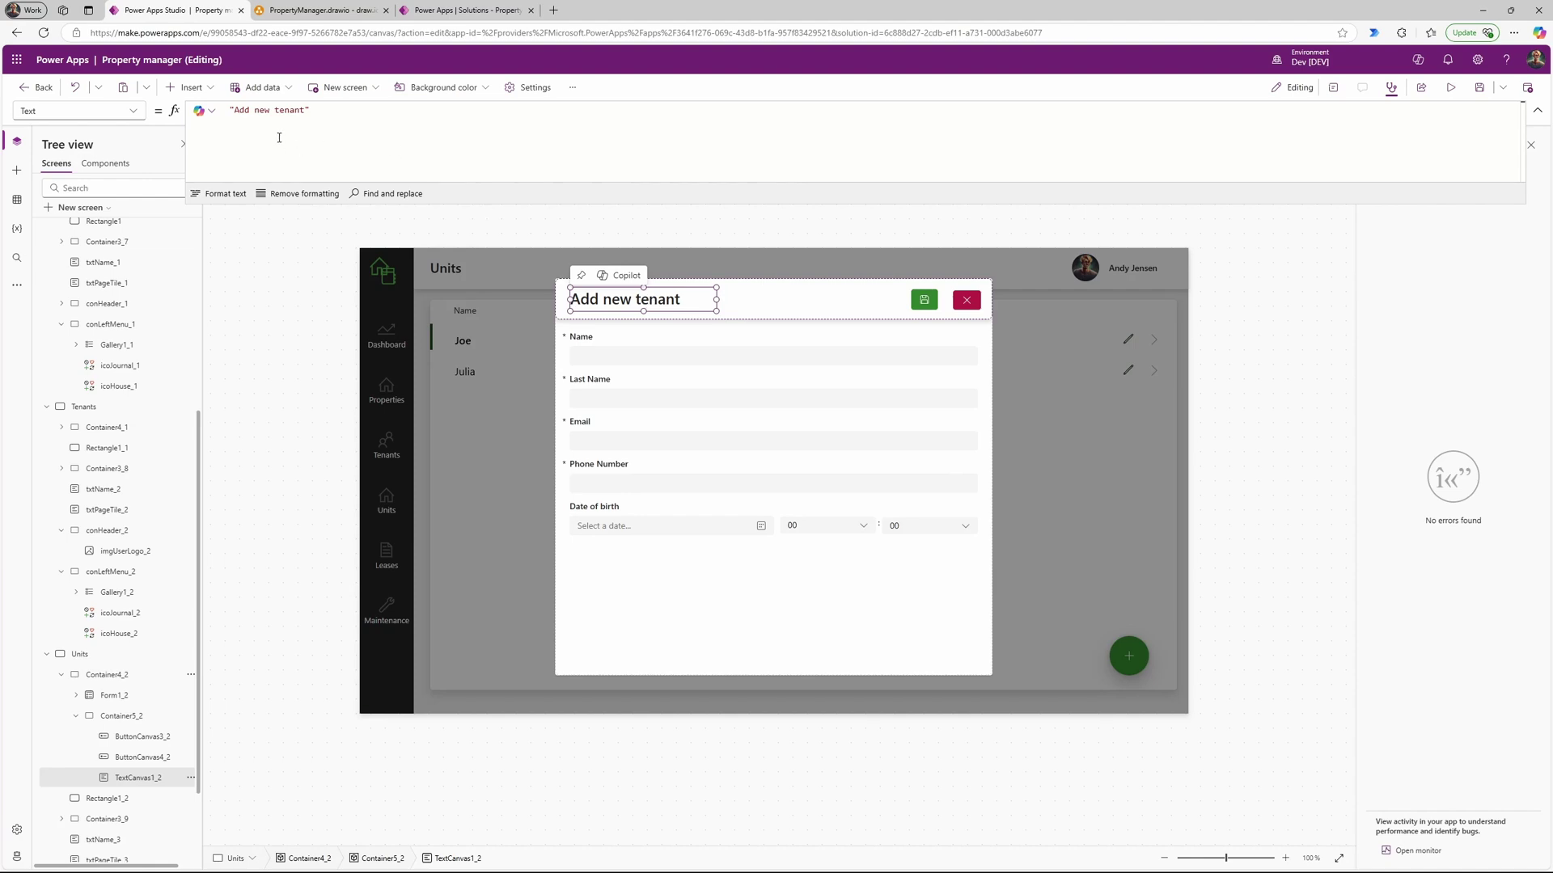
pyautogui.click(304, 111)
pyautogui.press('BackSpace')
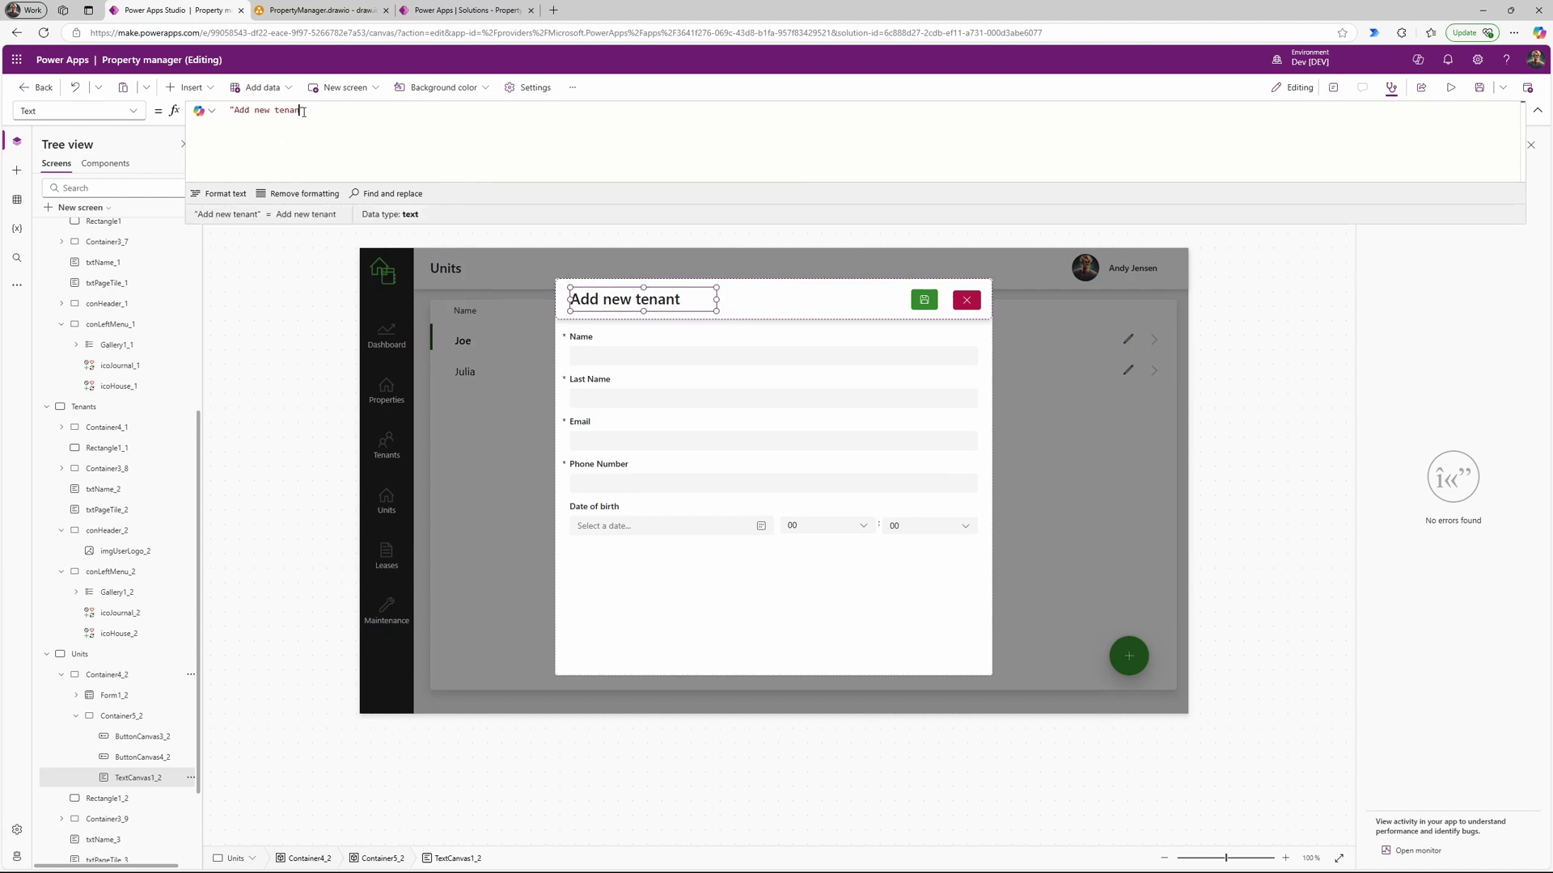
pyautogui.write('Un')
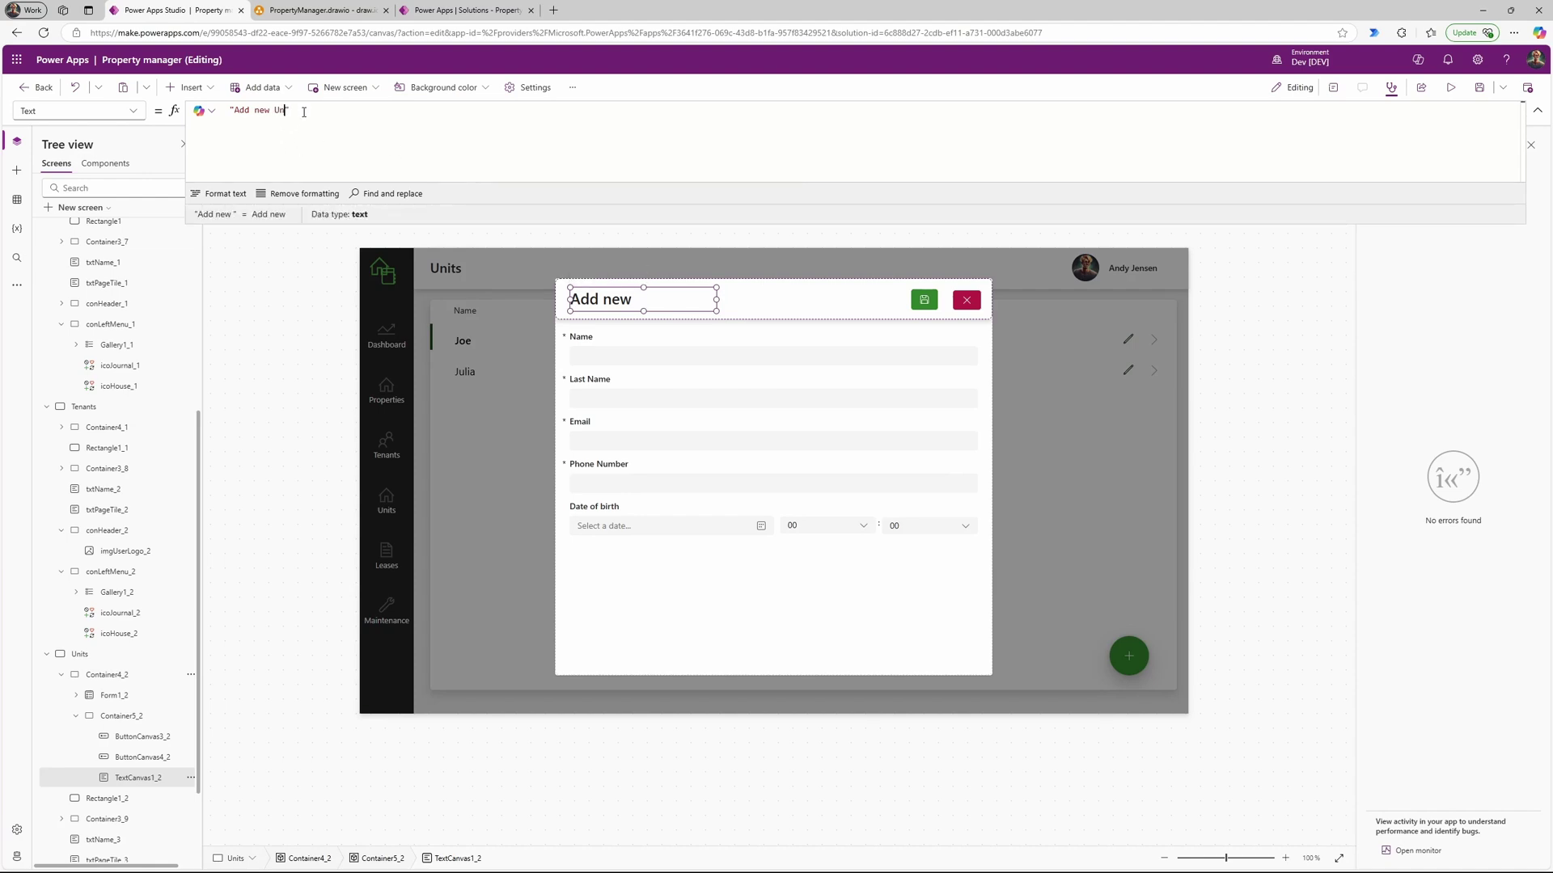
pyautogui.write('it')
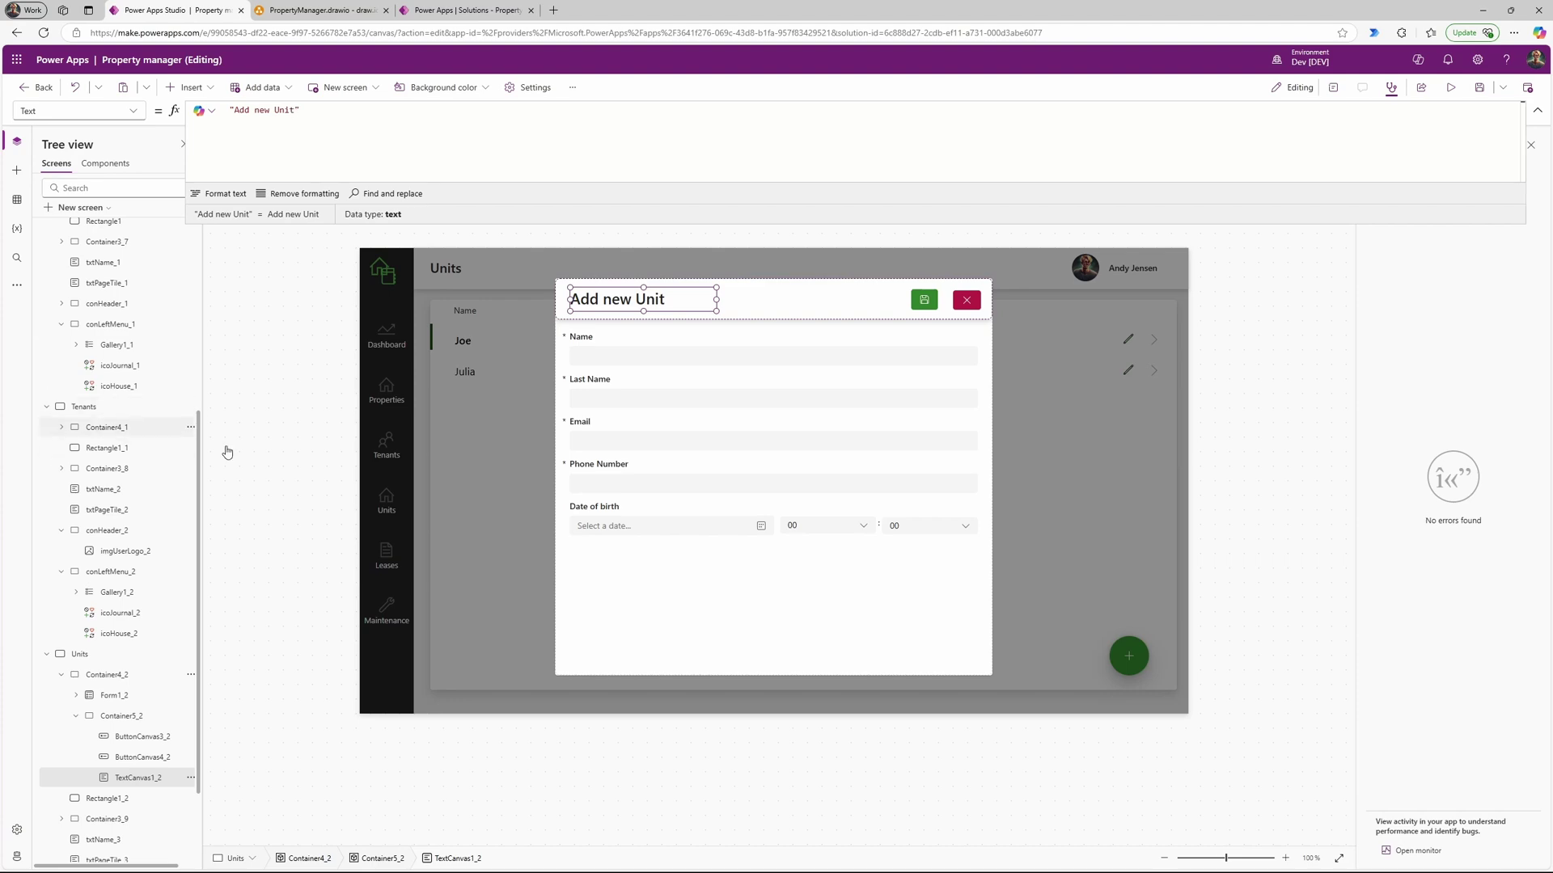
# Step: Remove the Date of birth and Phone Number fields from the form Form1_2 on the Units screen
pyautogui.click(749, 420)
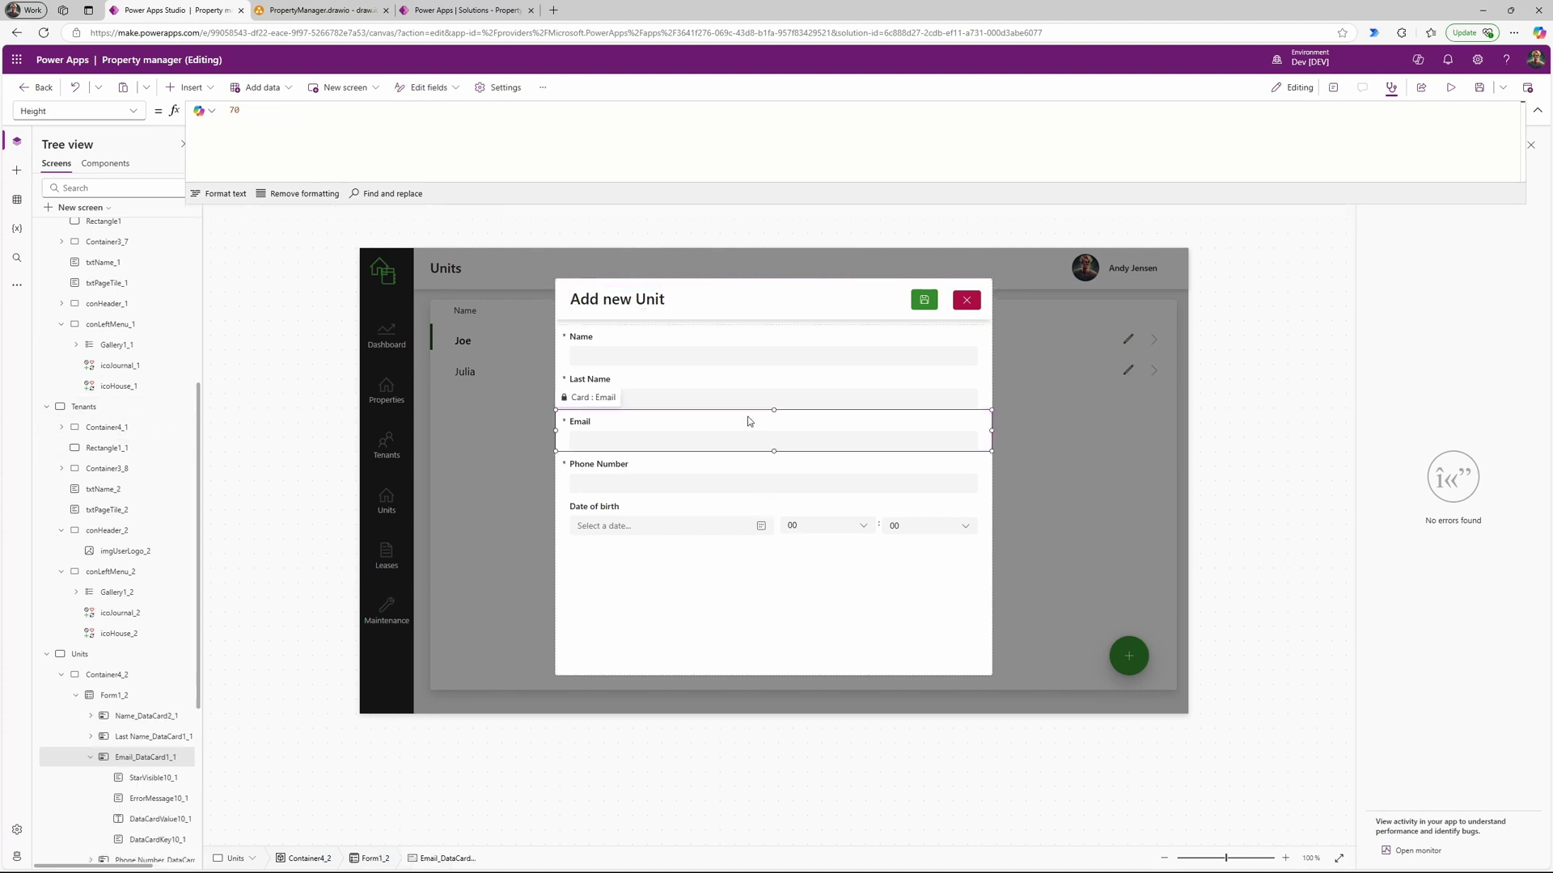
pyautogui.click(110, 695)
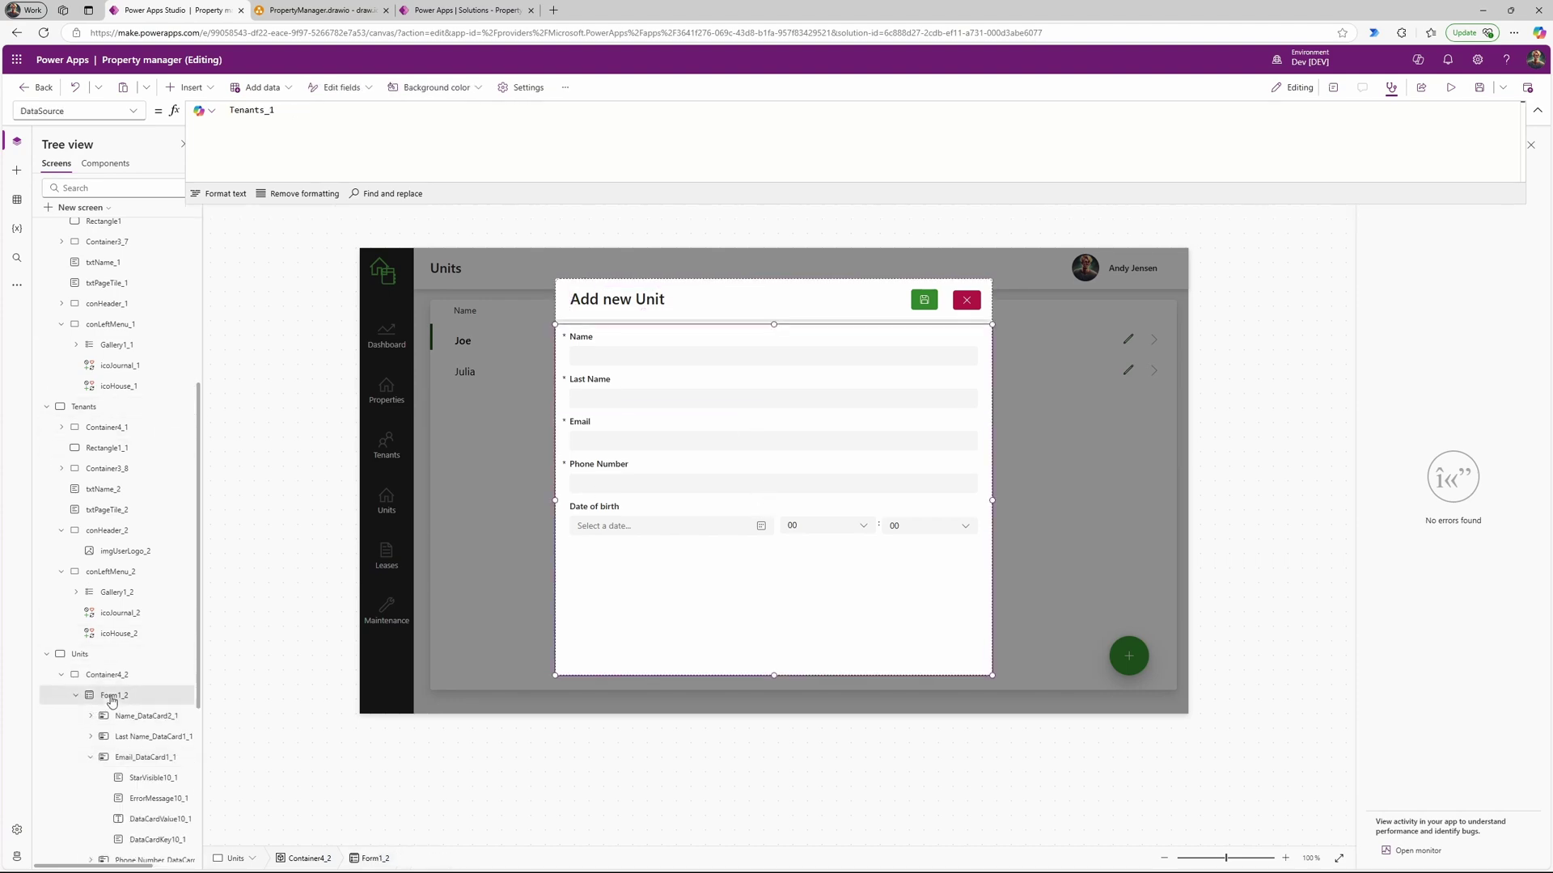
pyautogui.click(1538, 110)
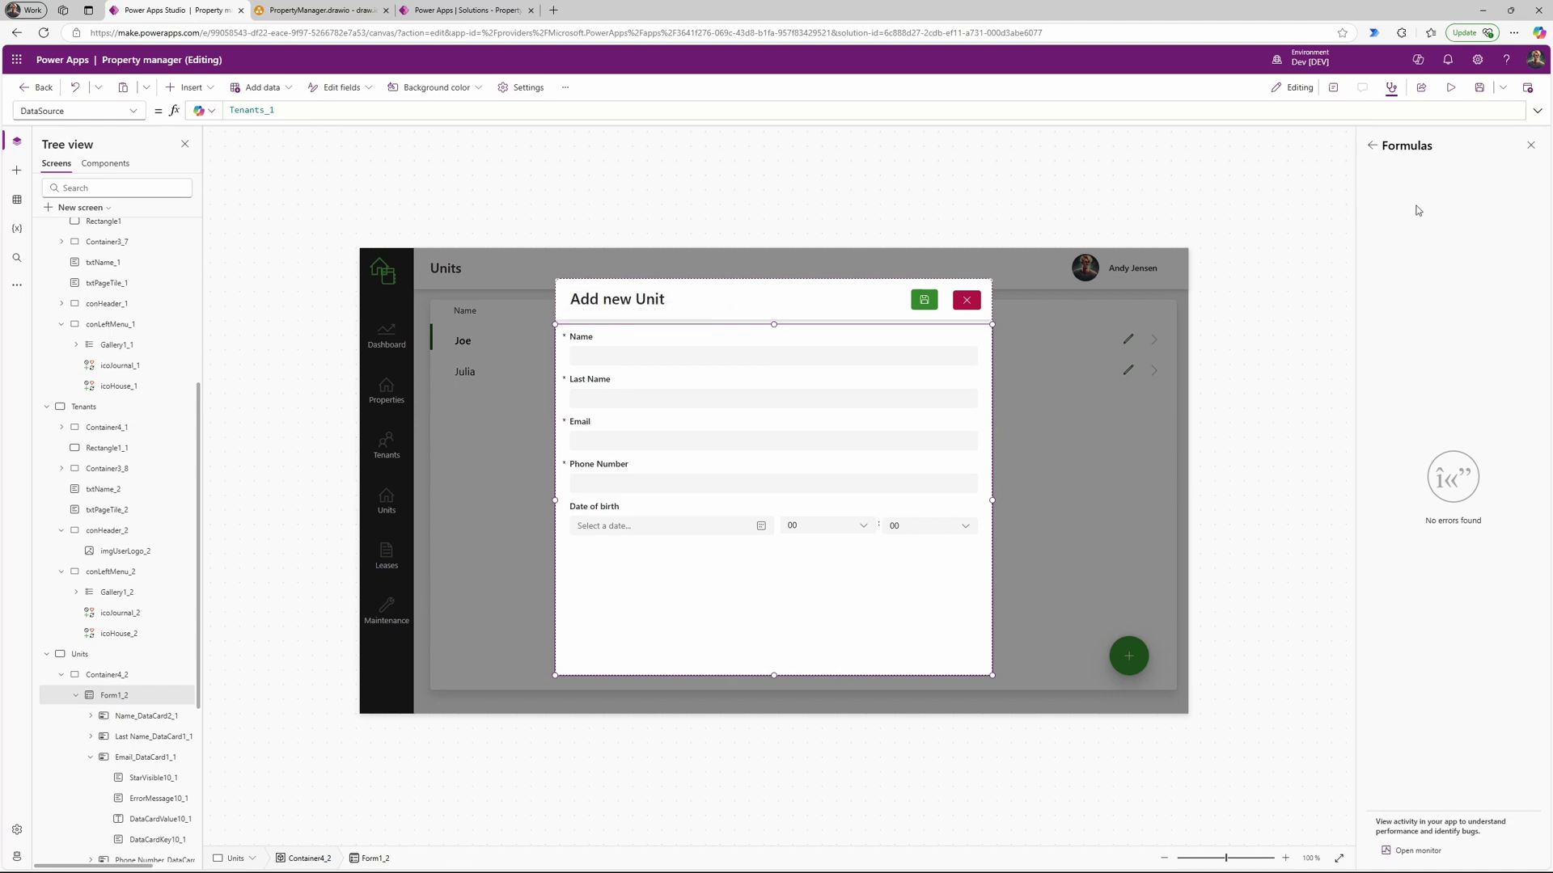
pyautogui.click(1531, 145)
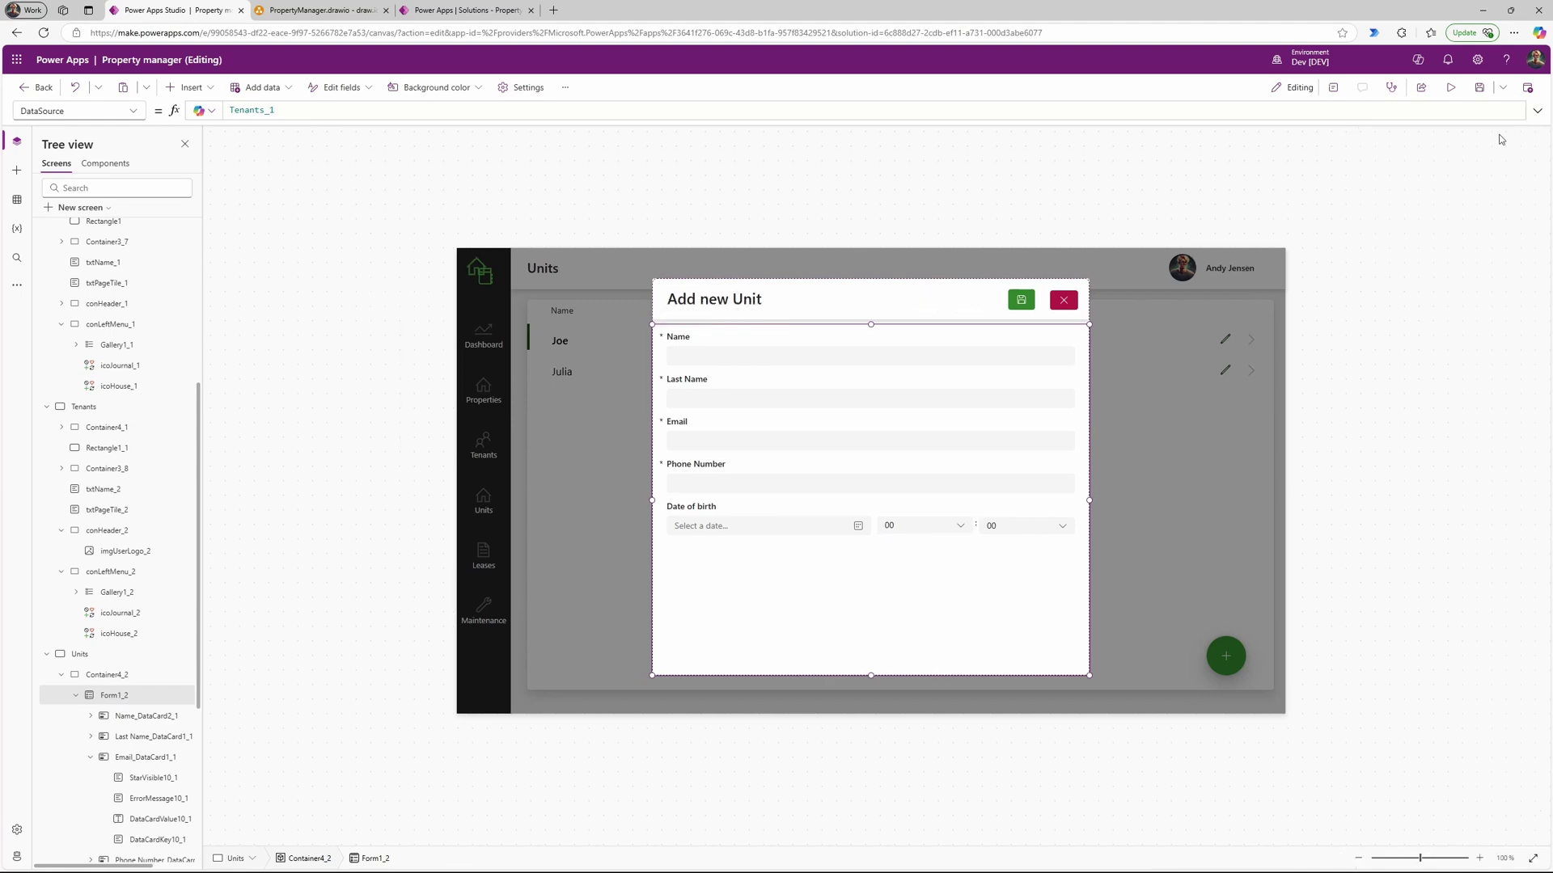
pyautogui.click(1332, 87)
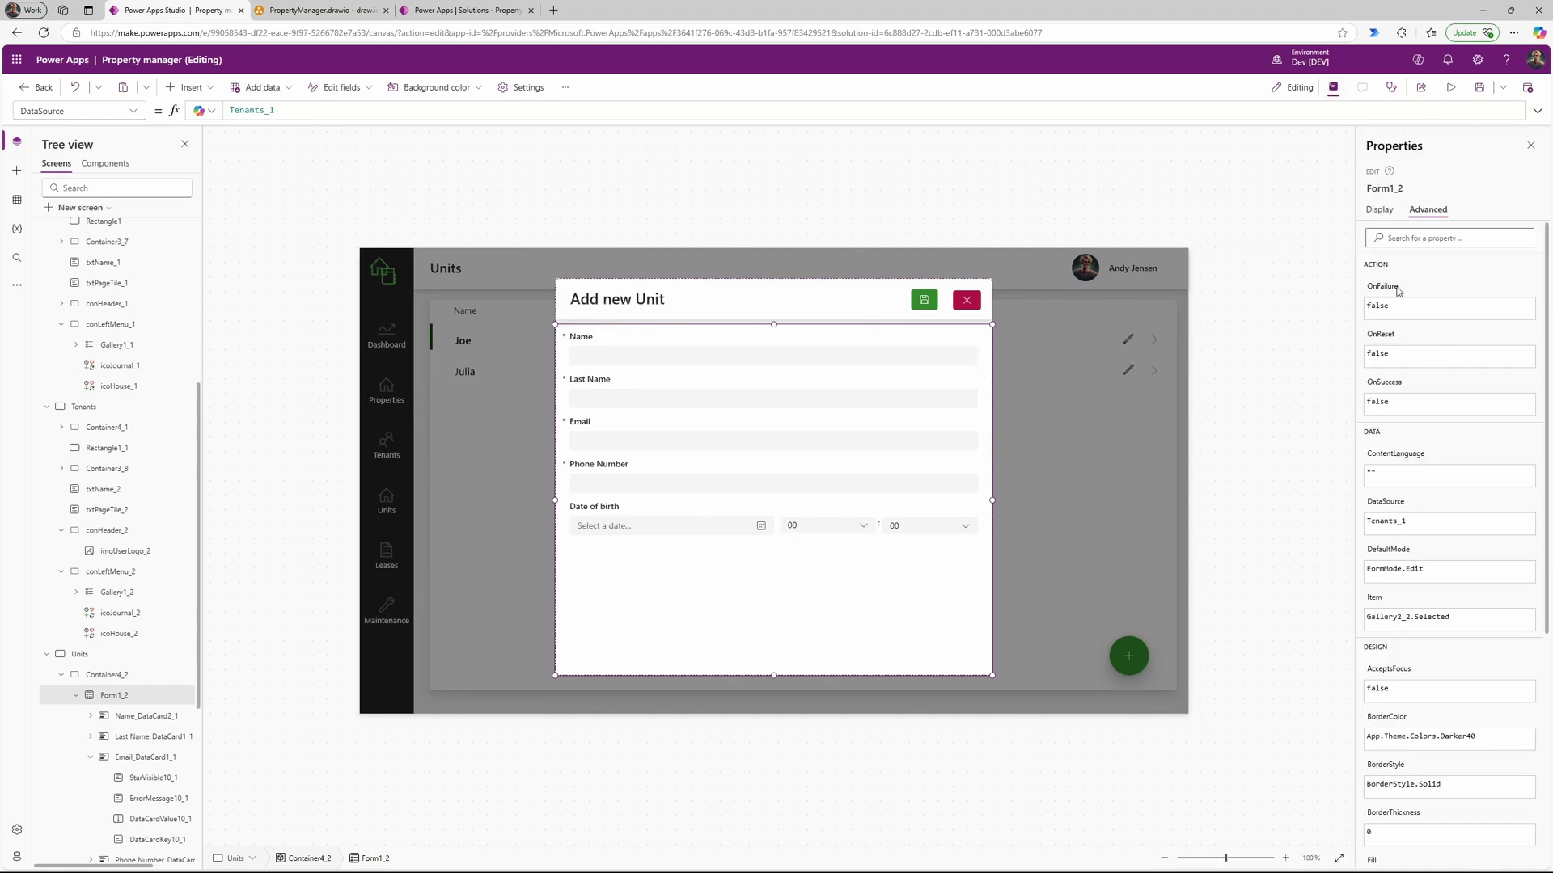
pyautogui.click(1380, 210)
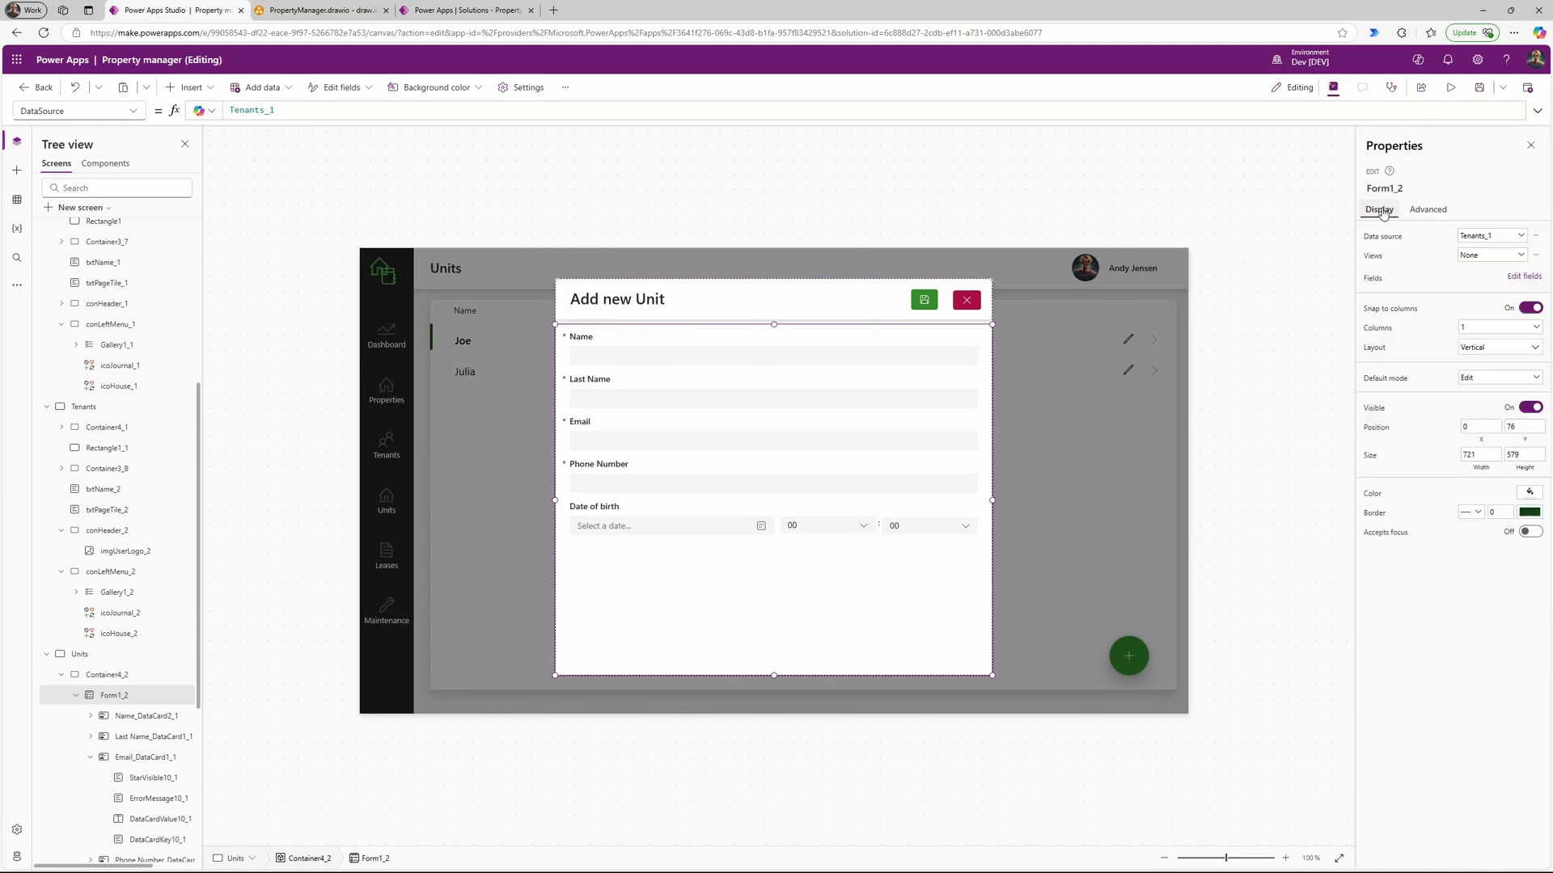
pyautogui.click(1525, 276)
pyautogui.click(1341, 296)
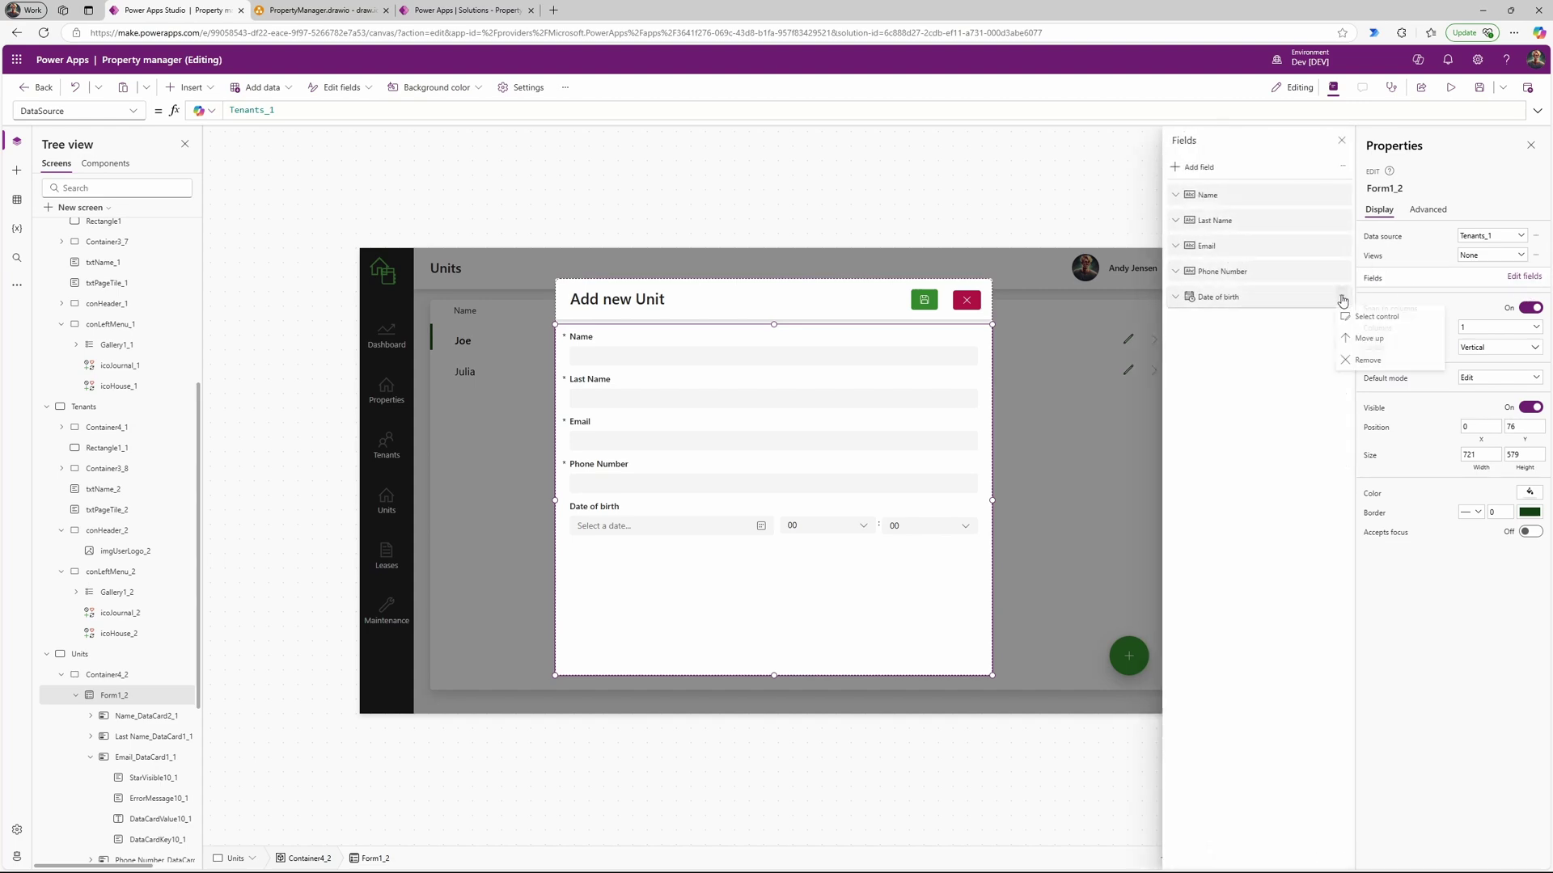
pyautogui.click(1349, 362)
pyautogui.click(1341, 271)
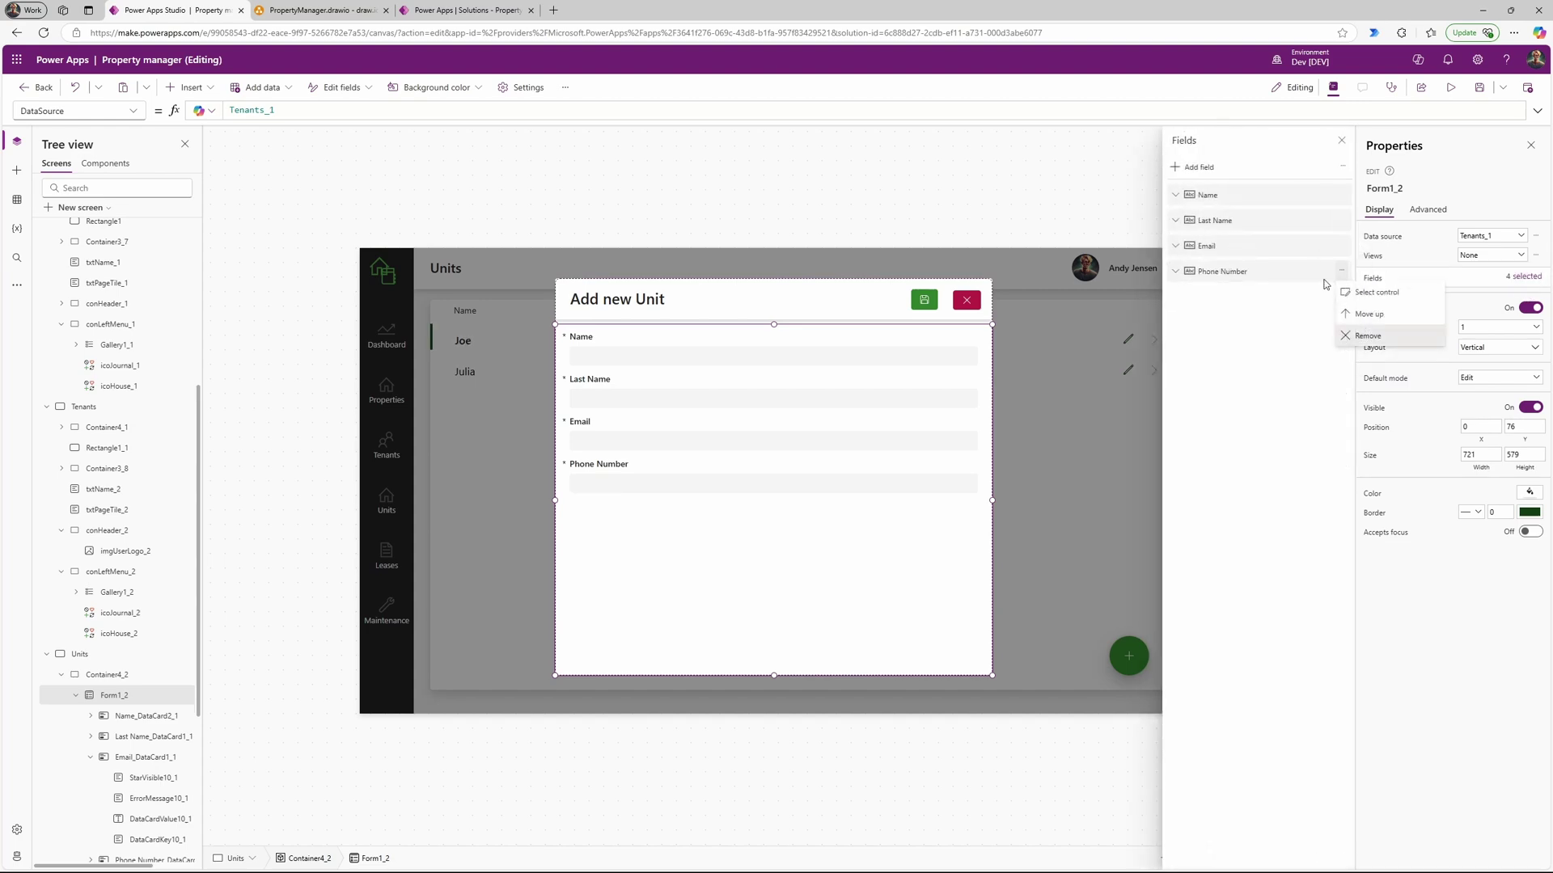
pyautogui.click(1367, 335)
# Step: Remove the Email, Last Name and Name fields from Form1_2 so the form is empty
pyautogui.click(1342, 246)
pyautogui.click(1367, 311)
pyautogui.click(1341, 226)
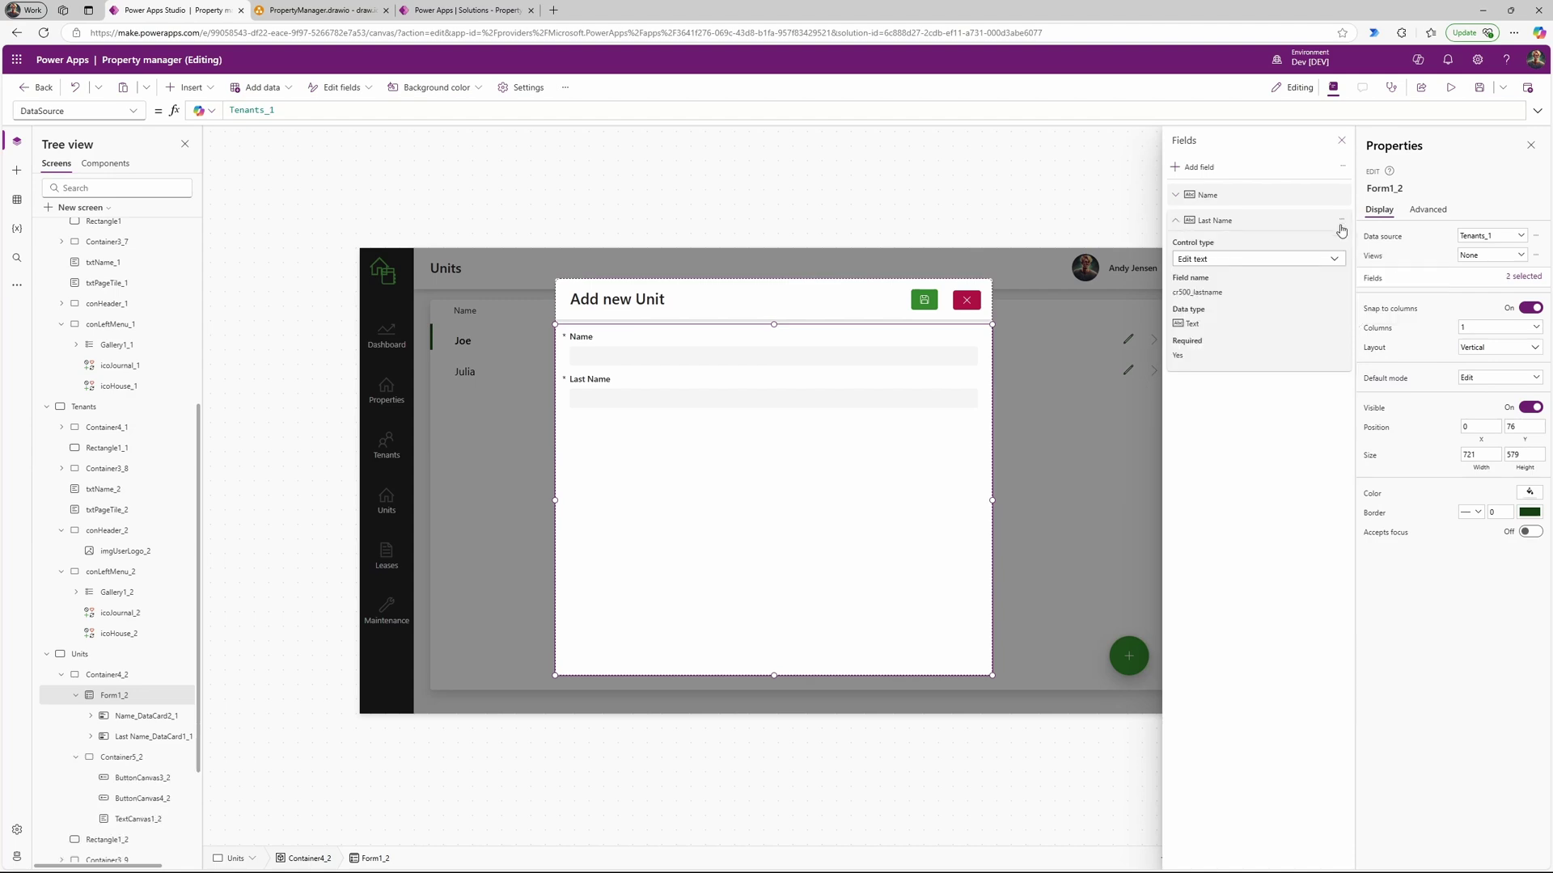
pyautogui.click(1342, 224)
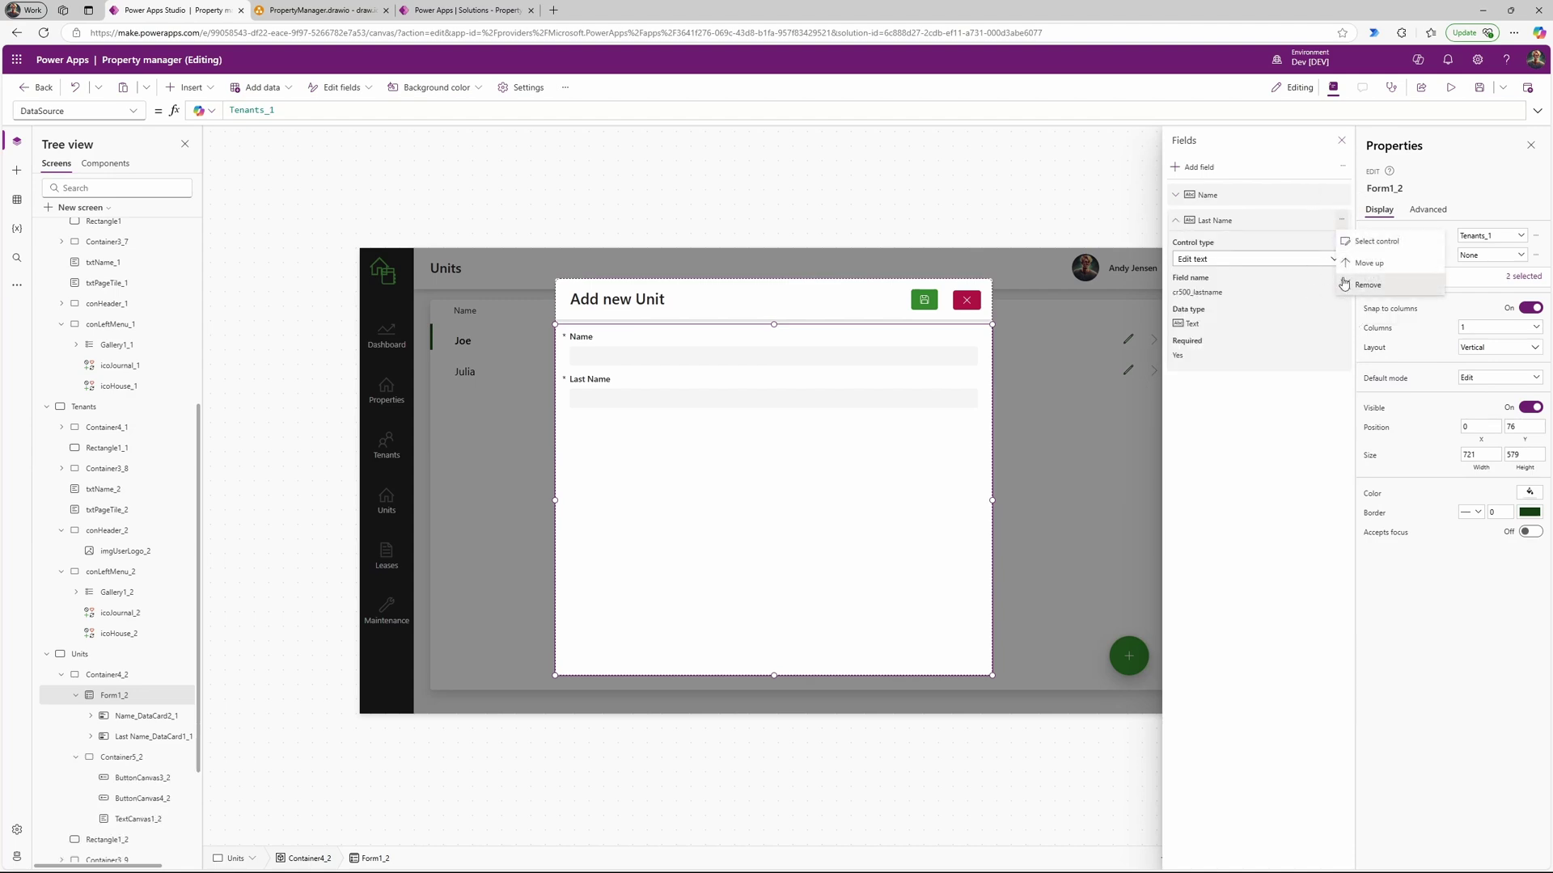
pyautogui.click(1347, 288)
pyautogui.click(1342, 197)
pyautogui.click(1367, 236)
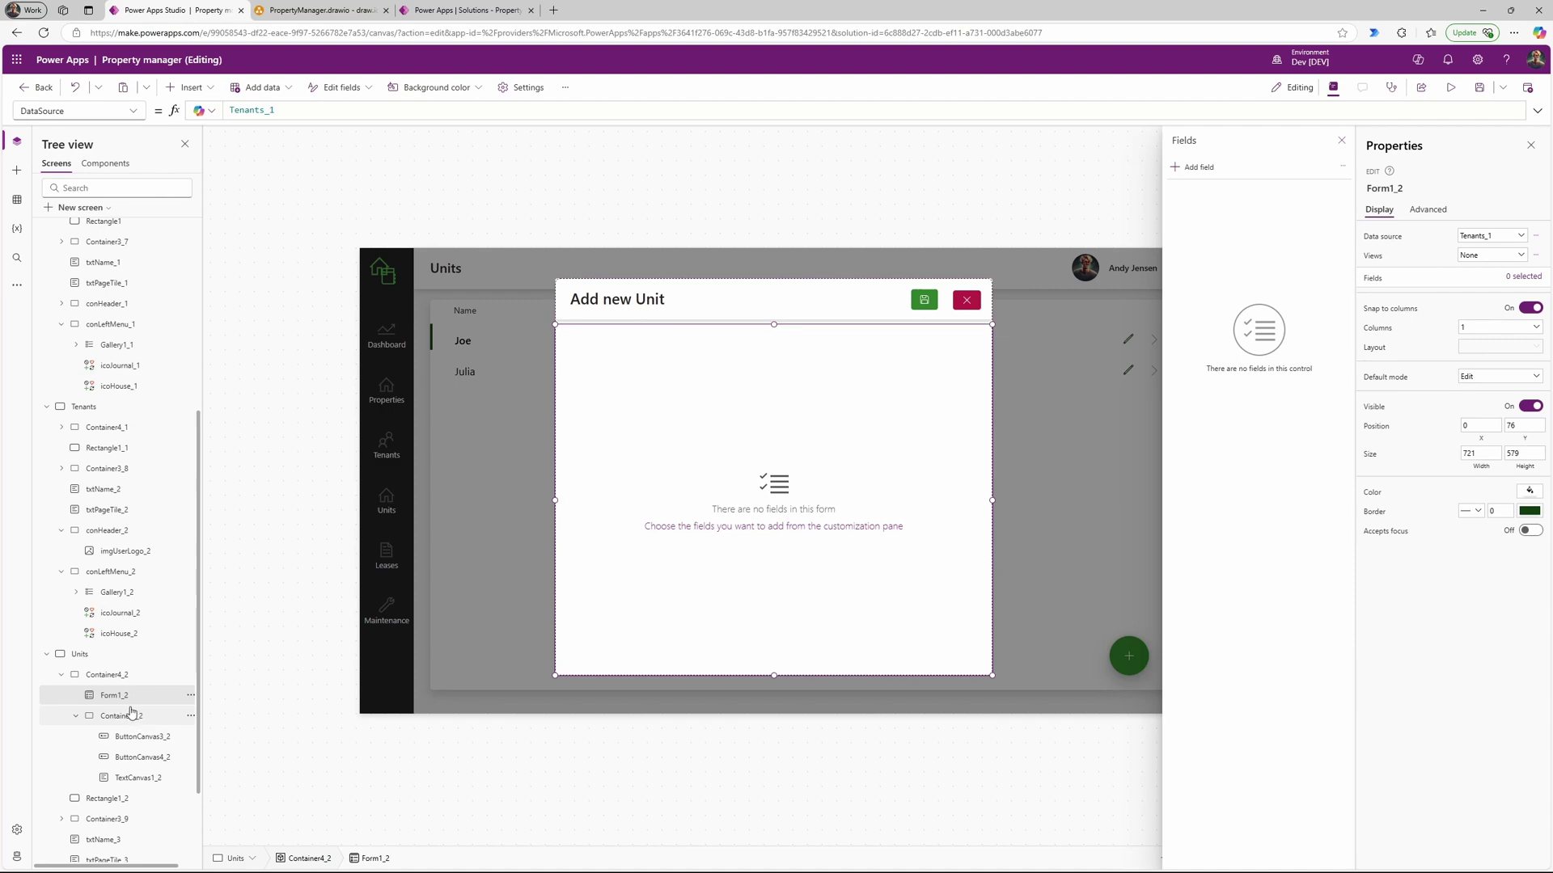
# Step: Add the Dataverse table Units to the app as a data source
pyautogui.moveTo(759, 421)
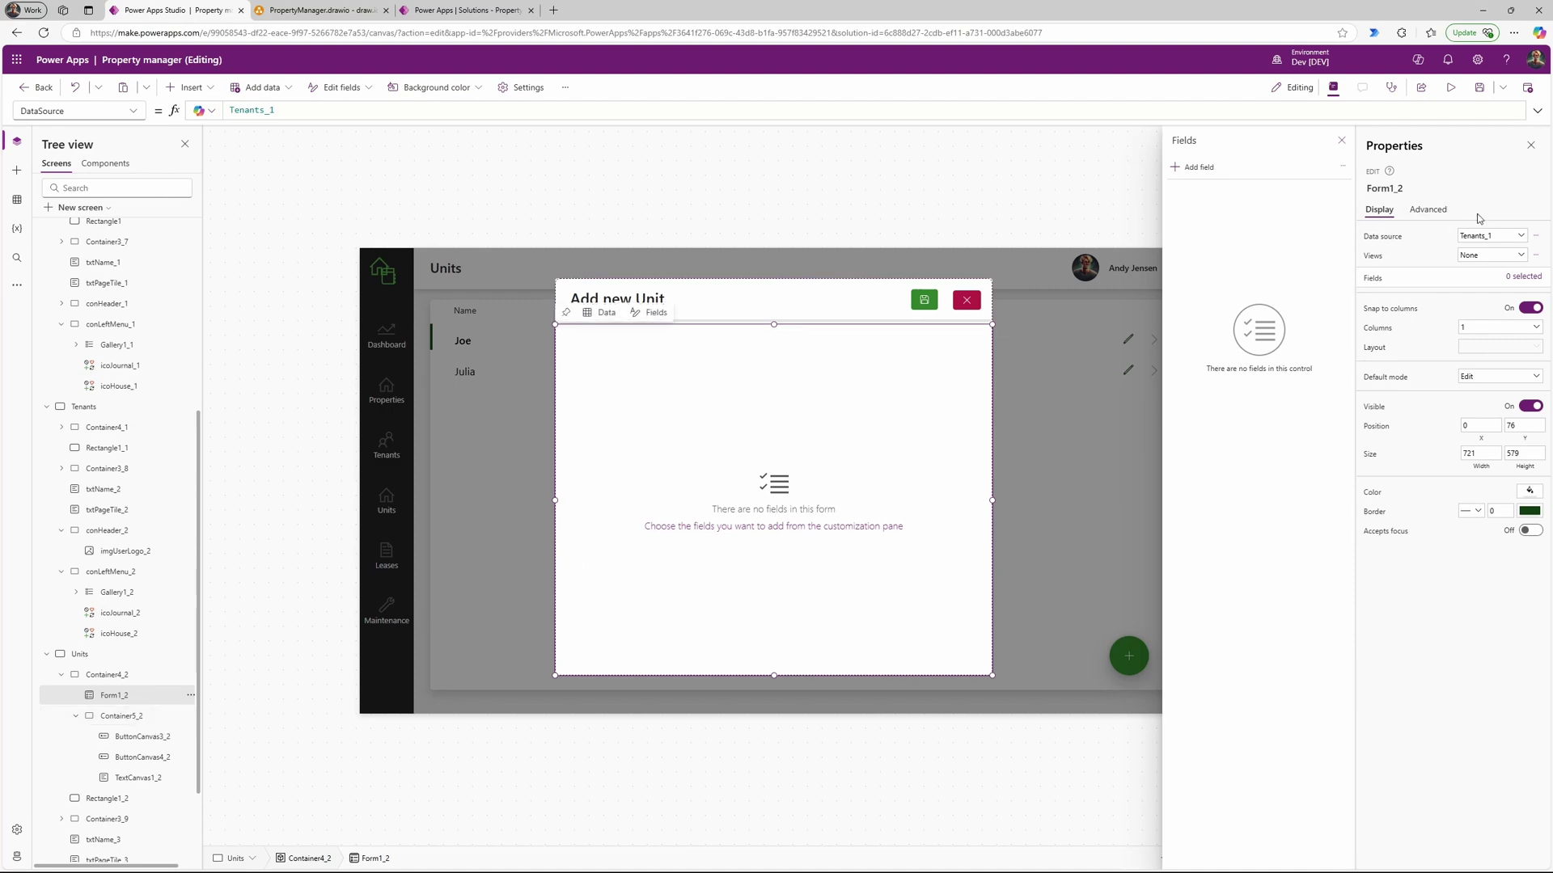
pyautogui.click(1520, 236)
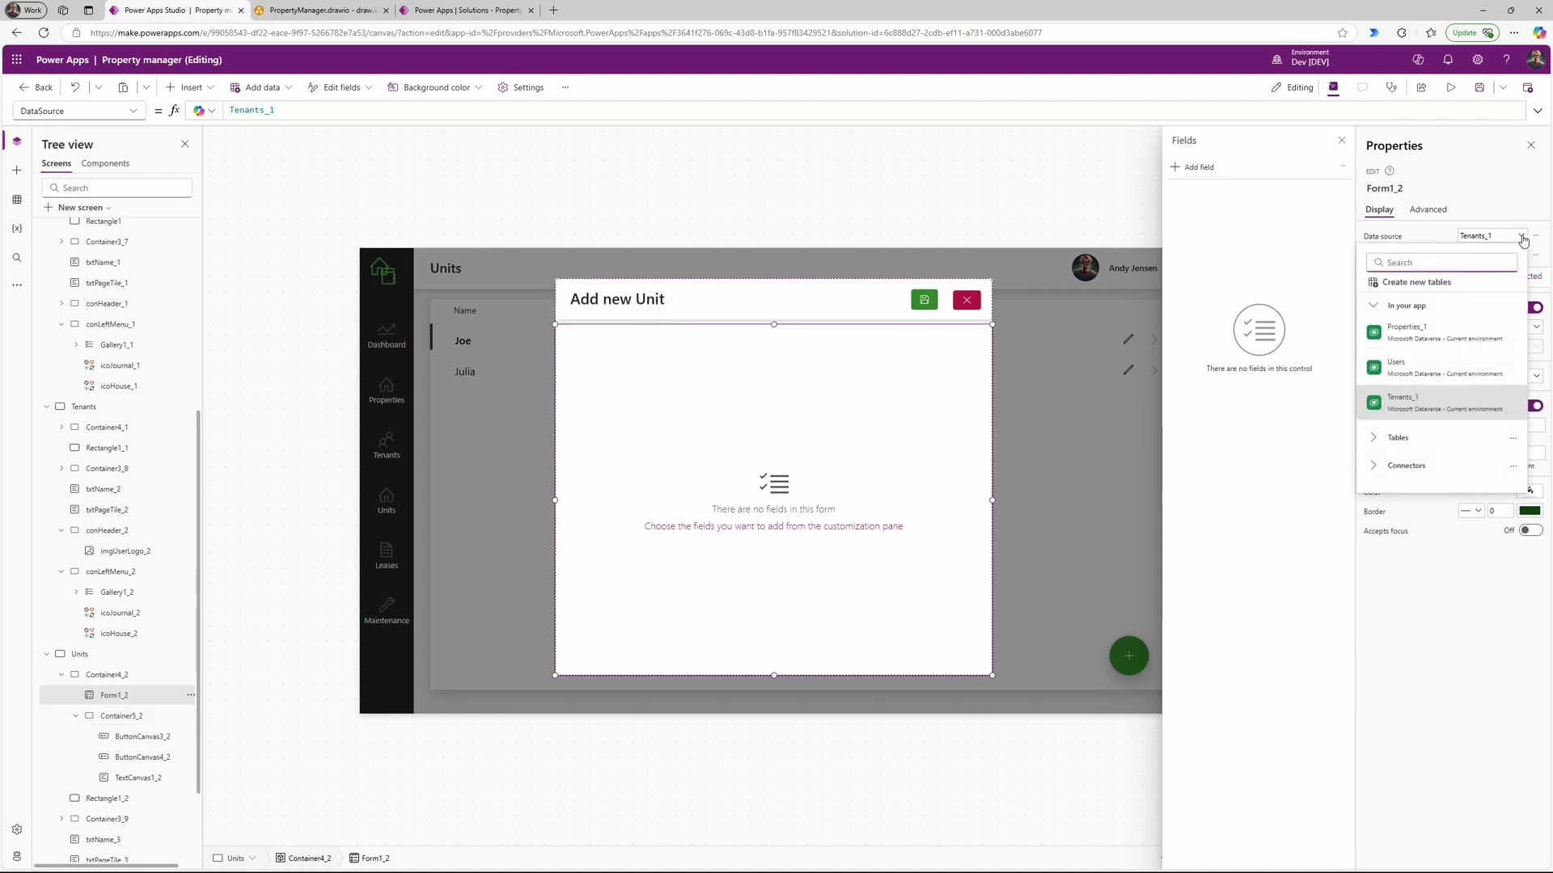
pyautogui.click(1522, 236)
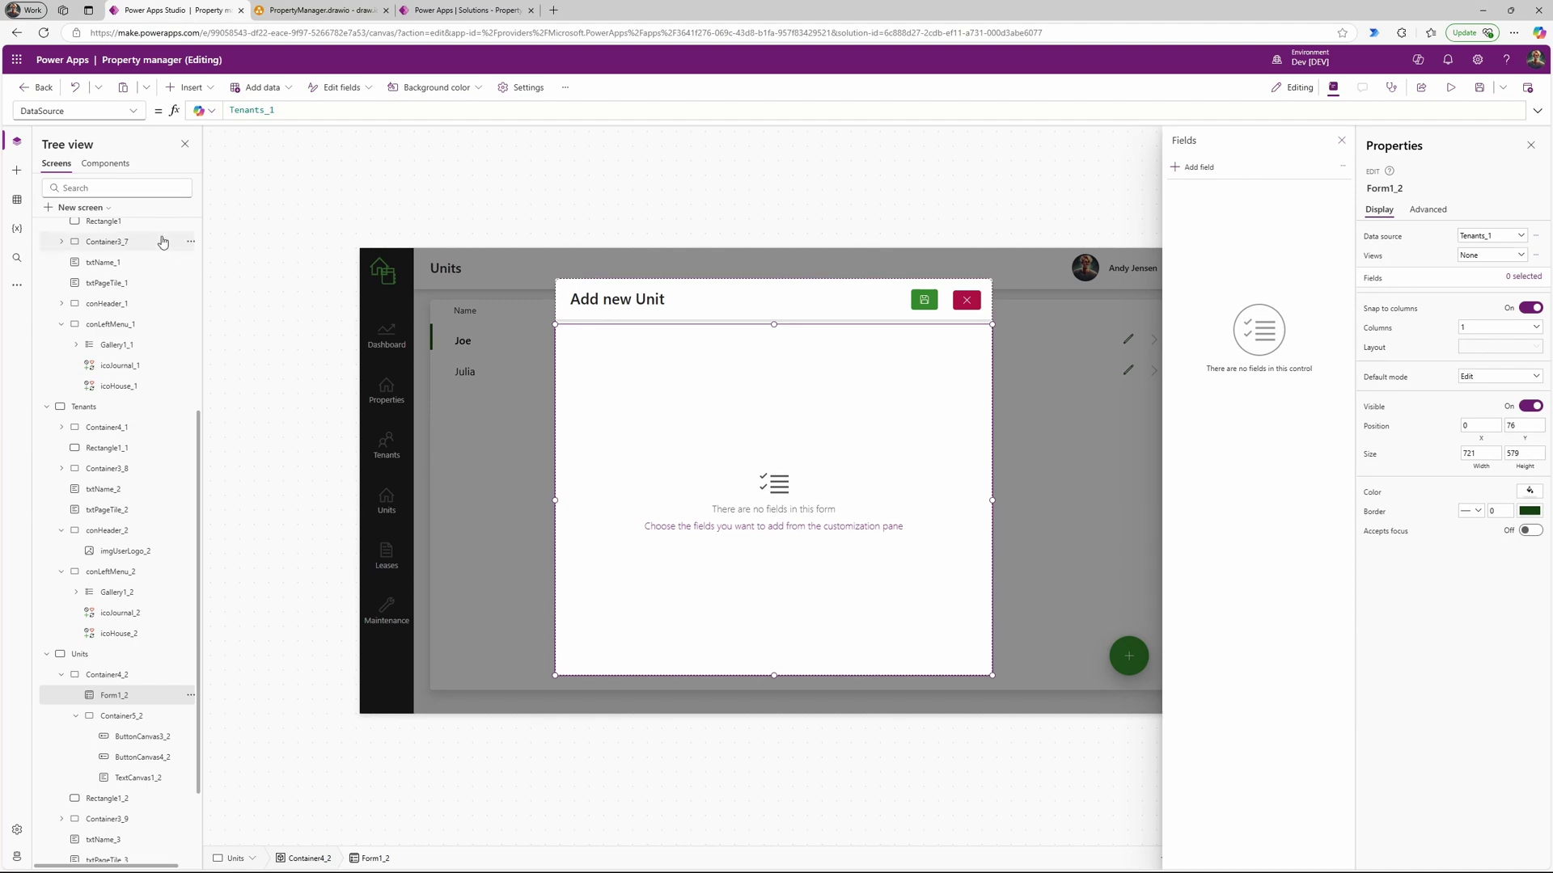
pyautogui.click(17, 200)
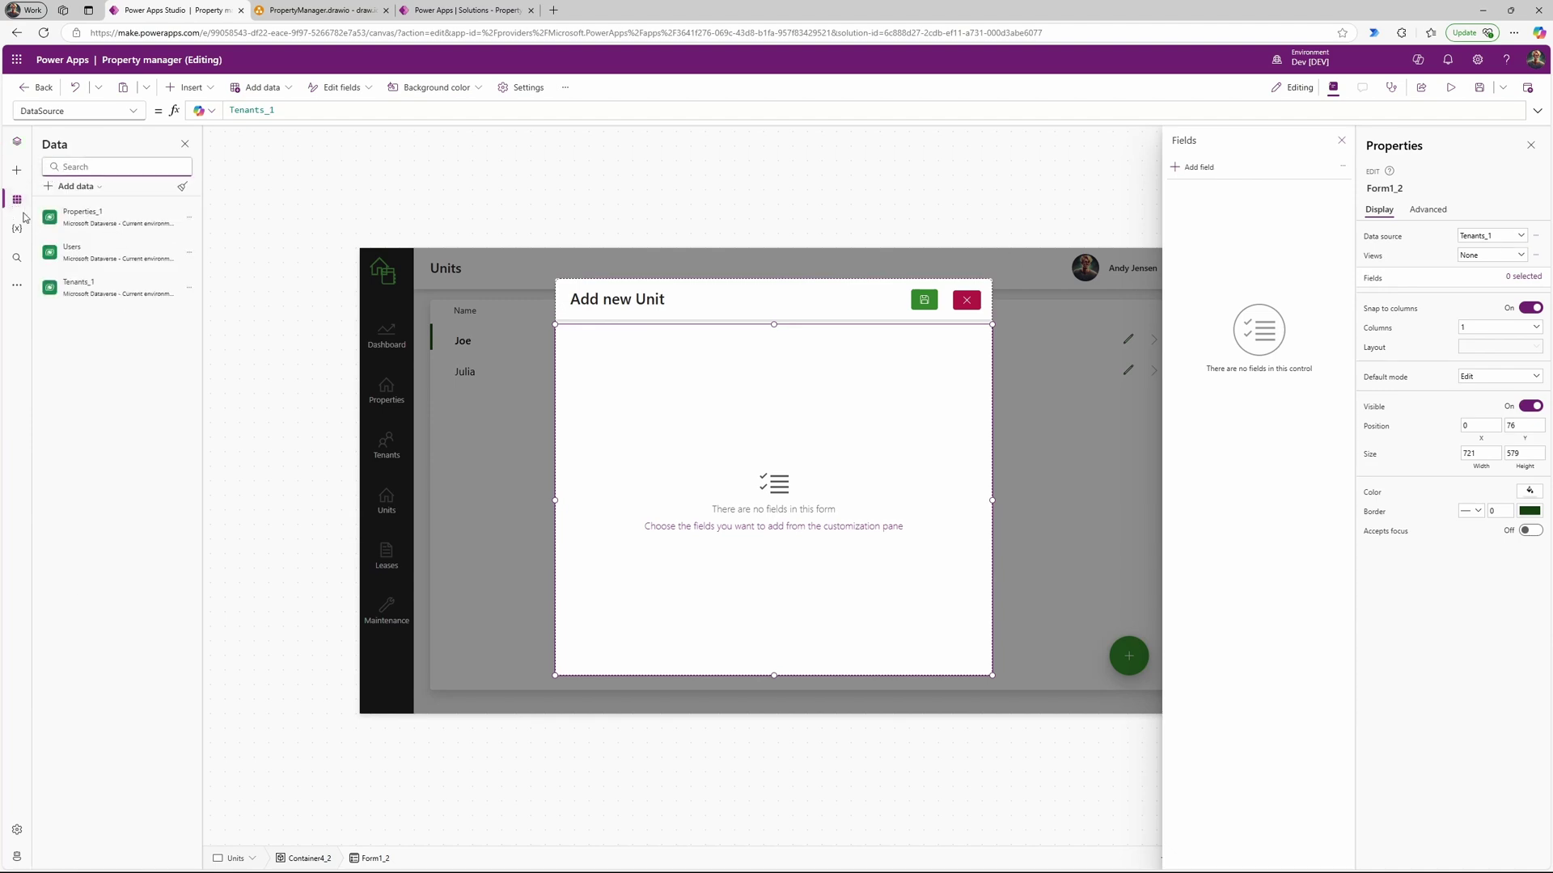
pyautogui.click(86, 192)
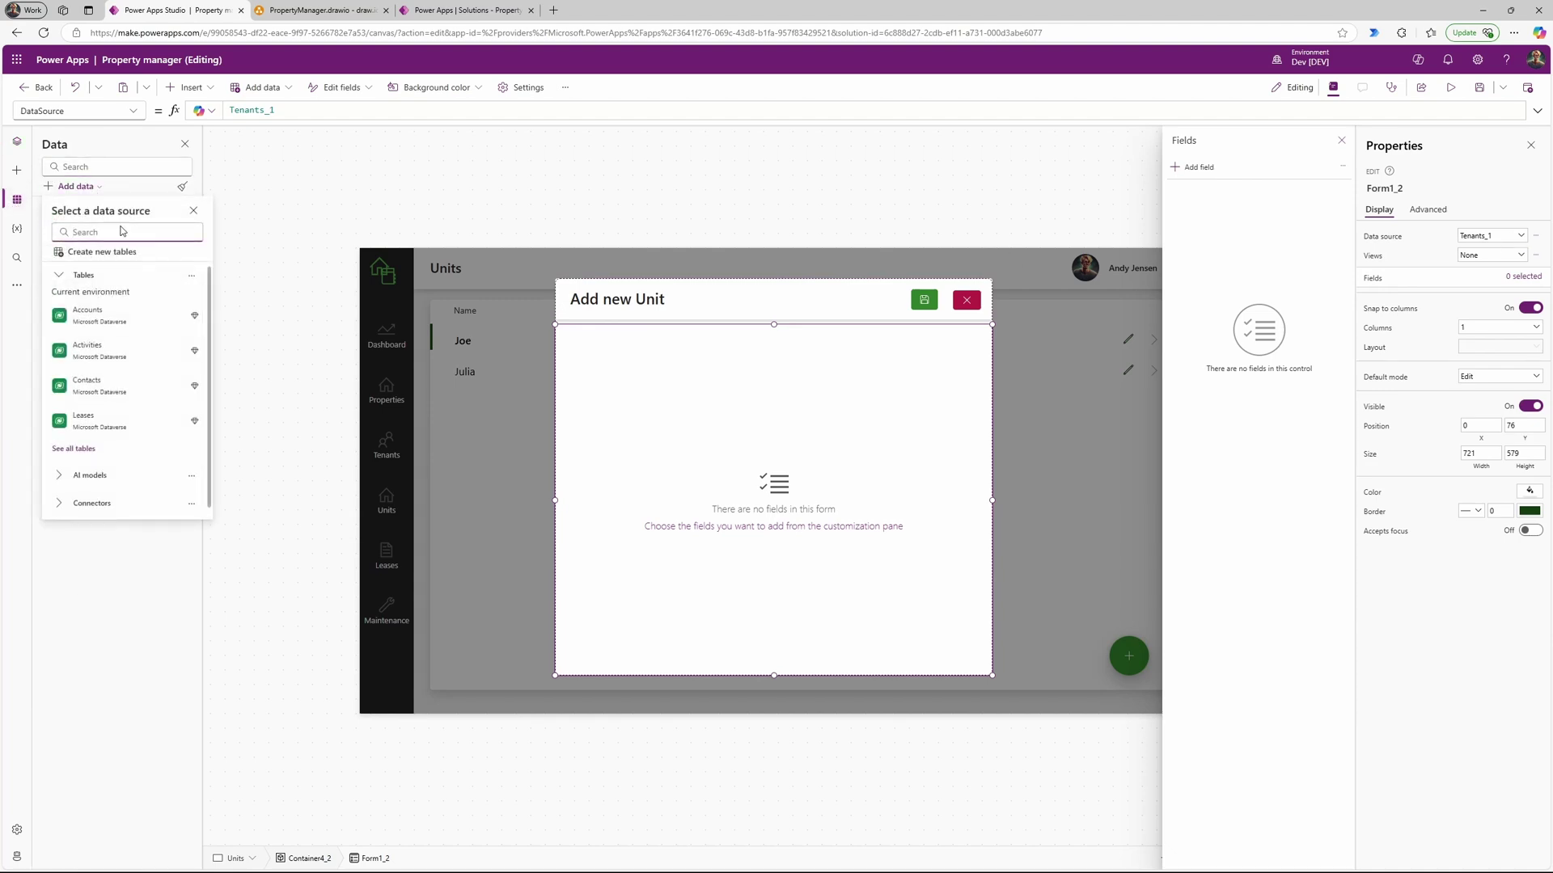
pyautogui.write('units')
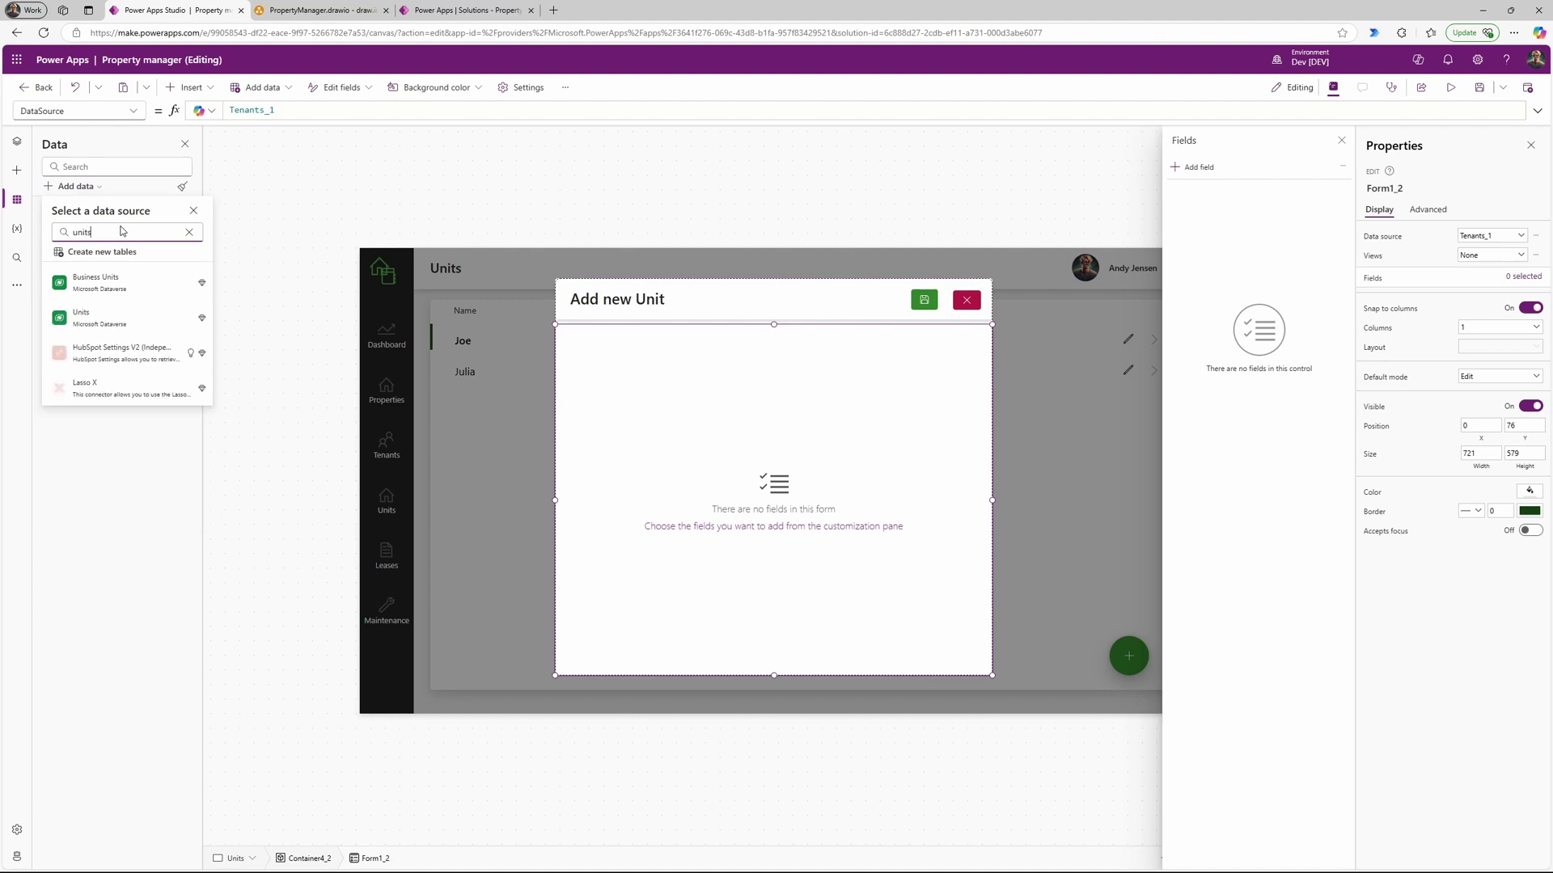
pyautogui.click(141, 312)
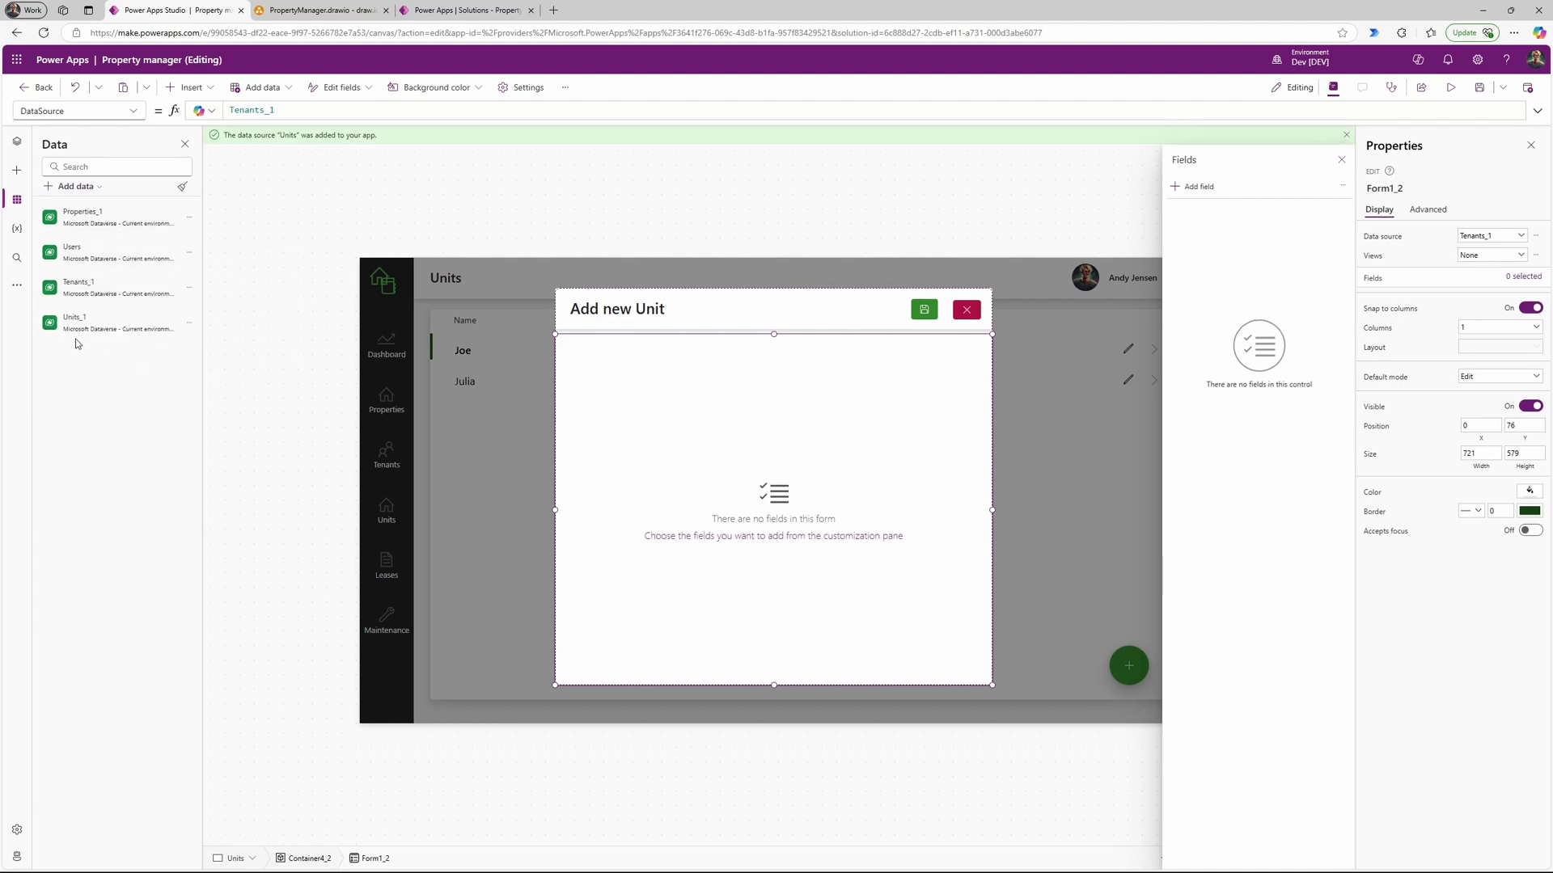
# Step: Set the data source of the form Form1_2 to Units_1
pyautogui.click(17, 142)
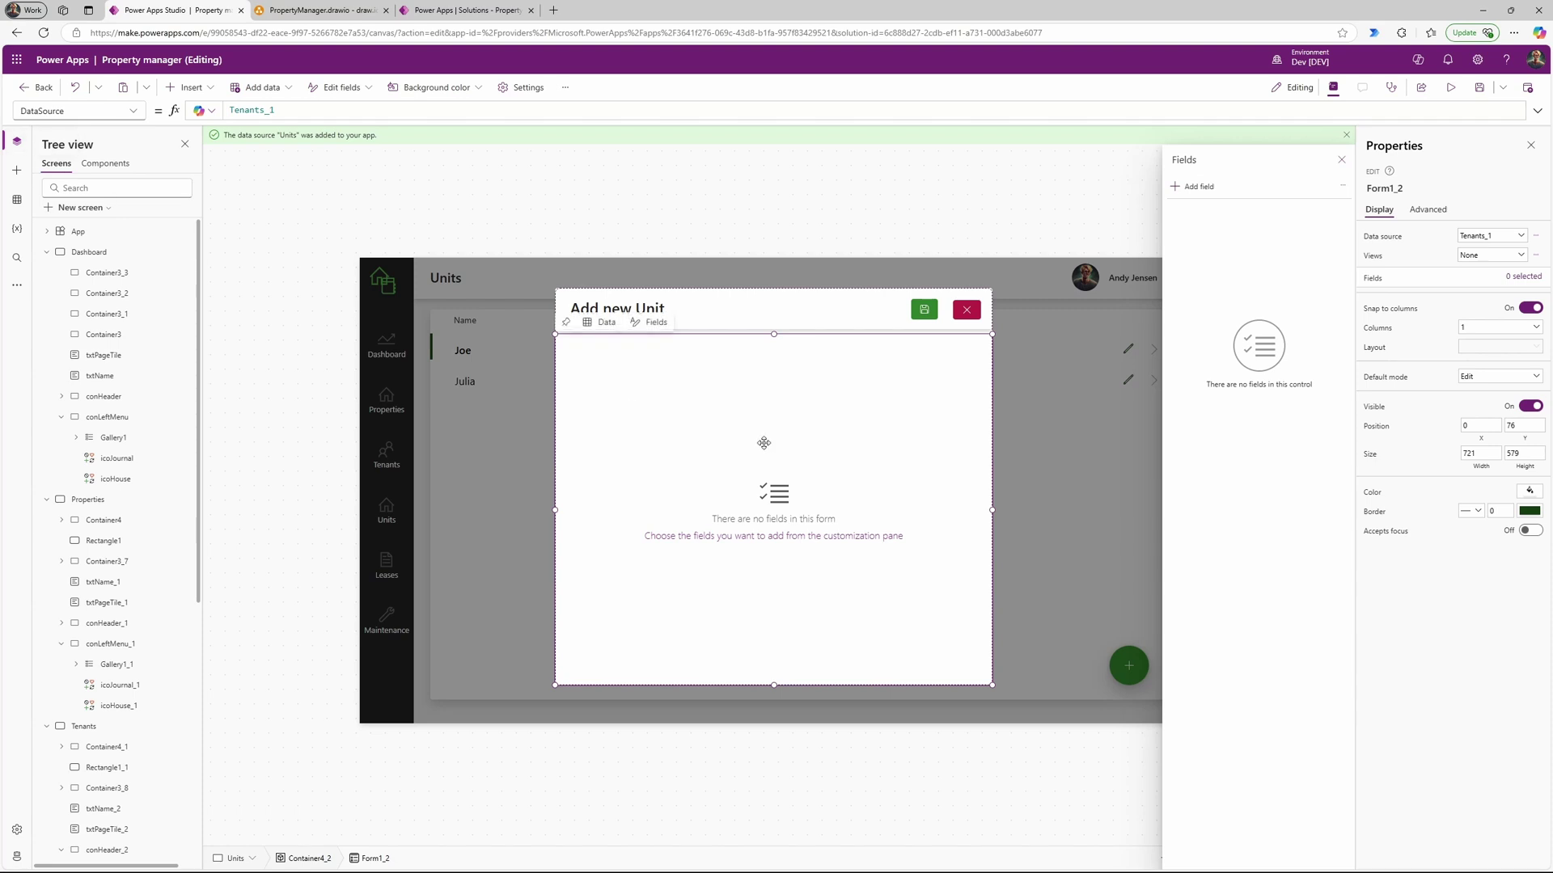
pyautogui.click(1521, 237)
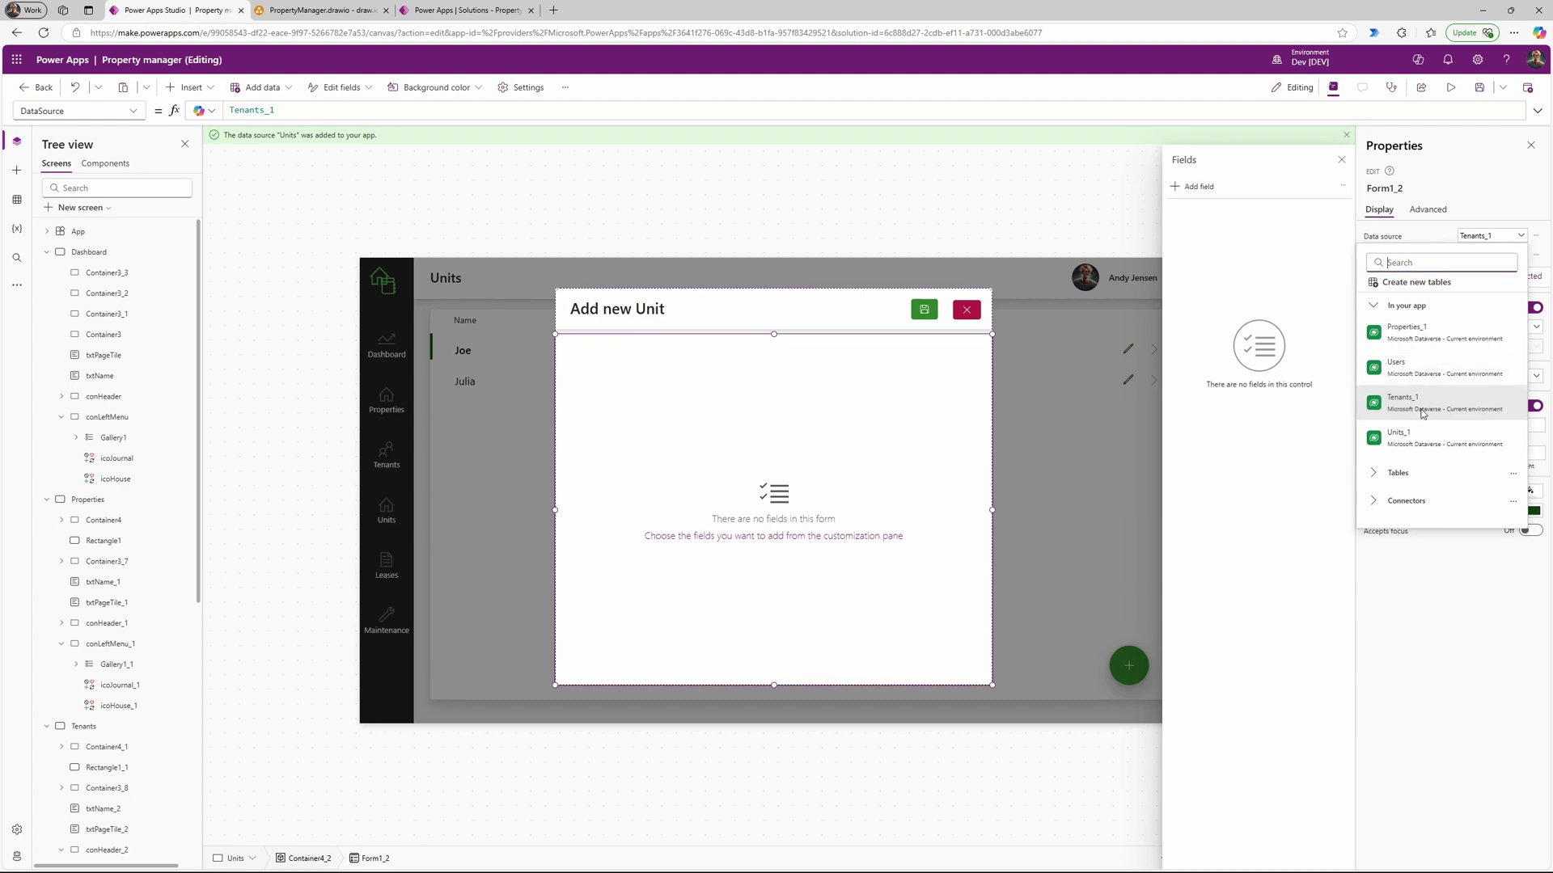
pyautogui.click(1409, 442)
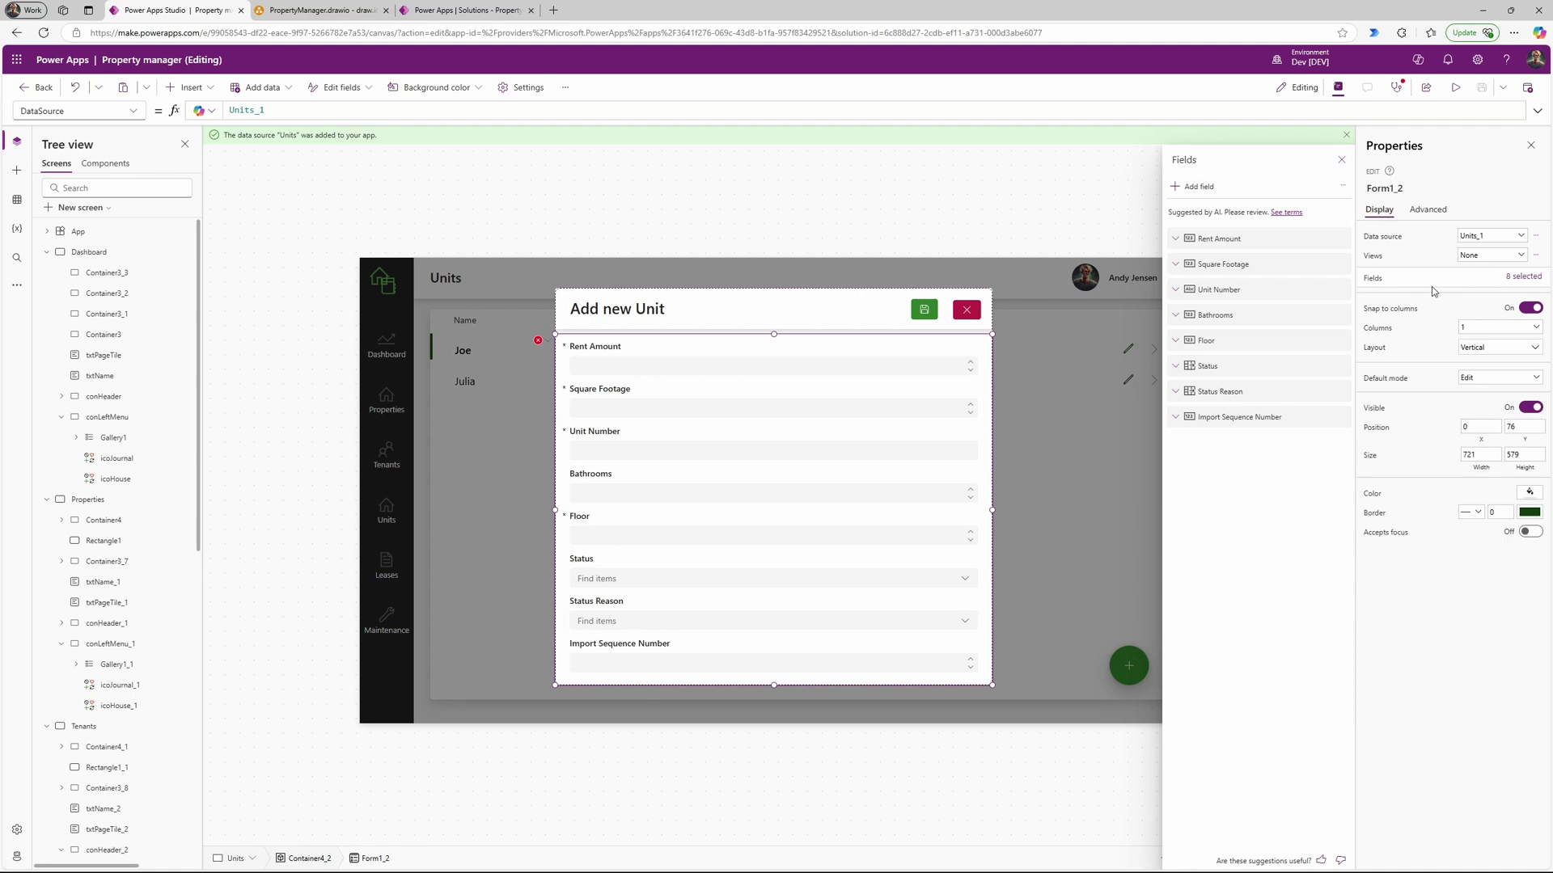
# Step: Remove the Status Reason and Status fields from the add-unit form
pyautogui.moveTo(990, 352)
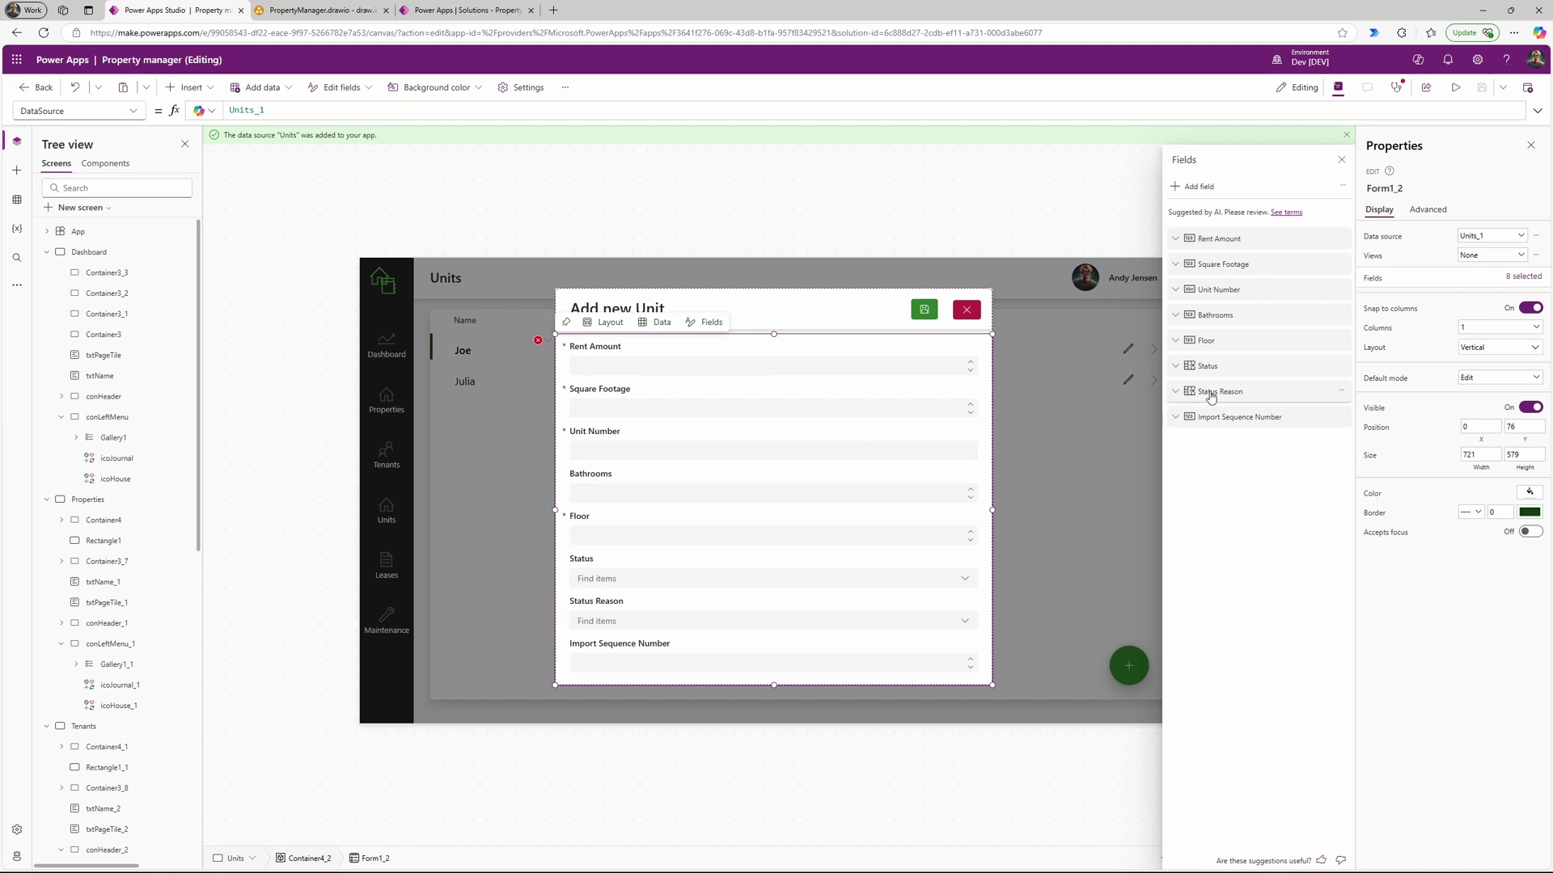
pyautogui.click(1341, 391)
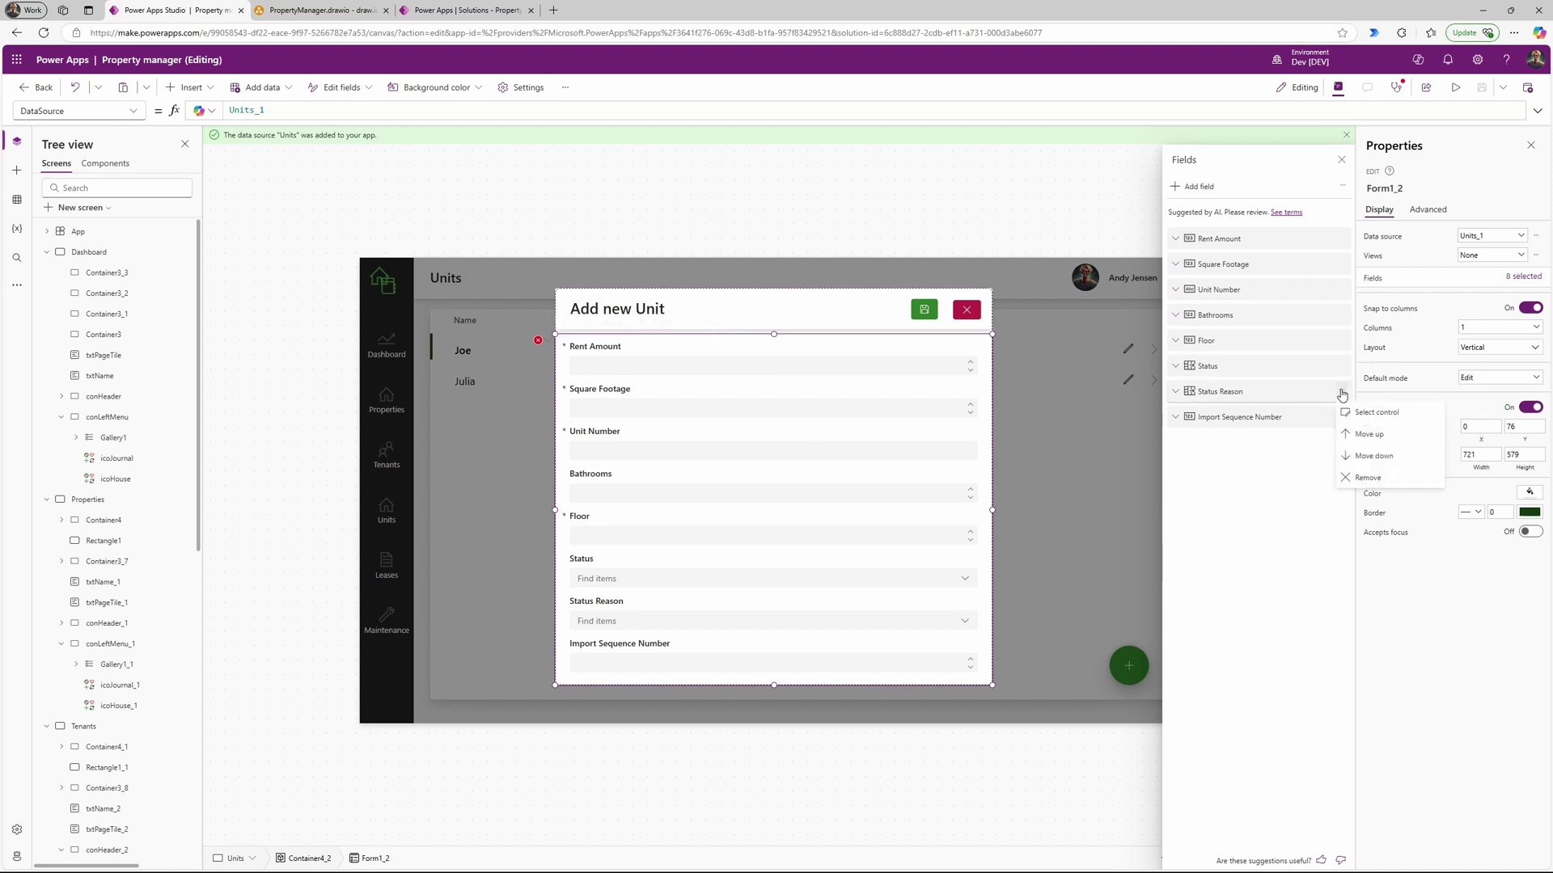
pyautogui.click(1365, 481)
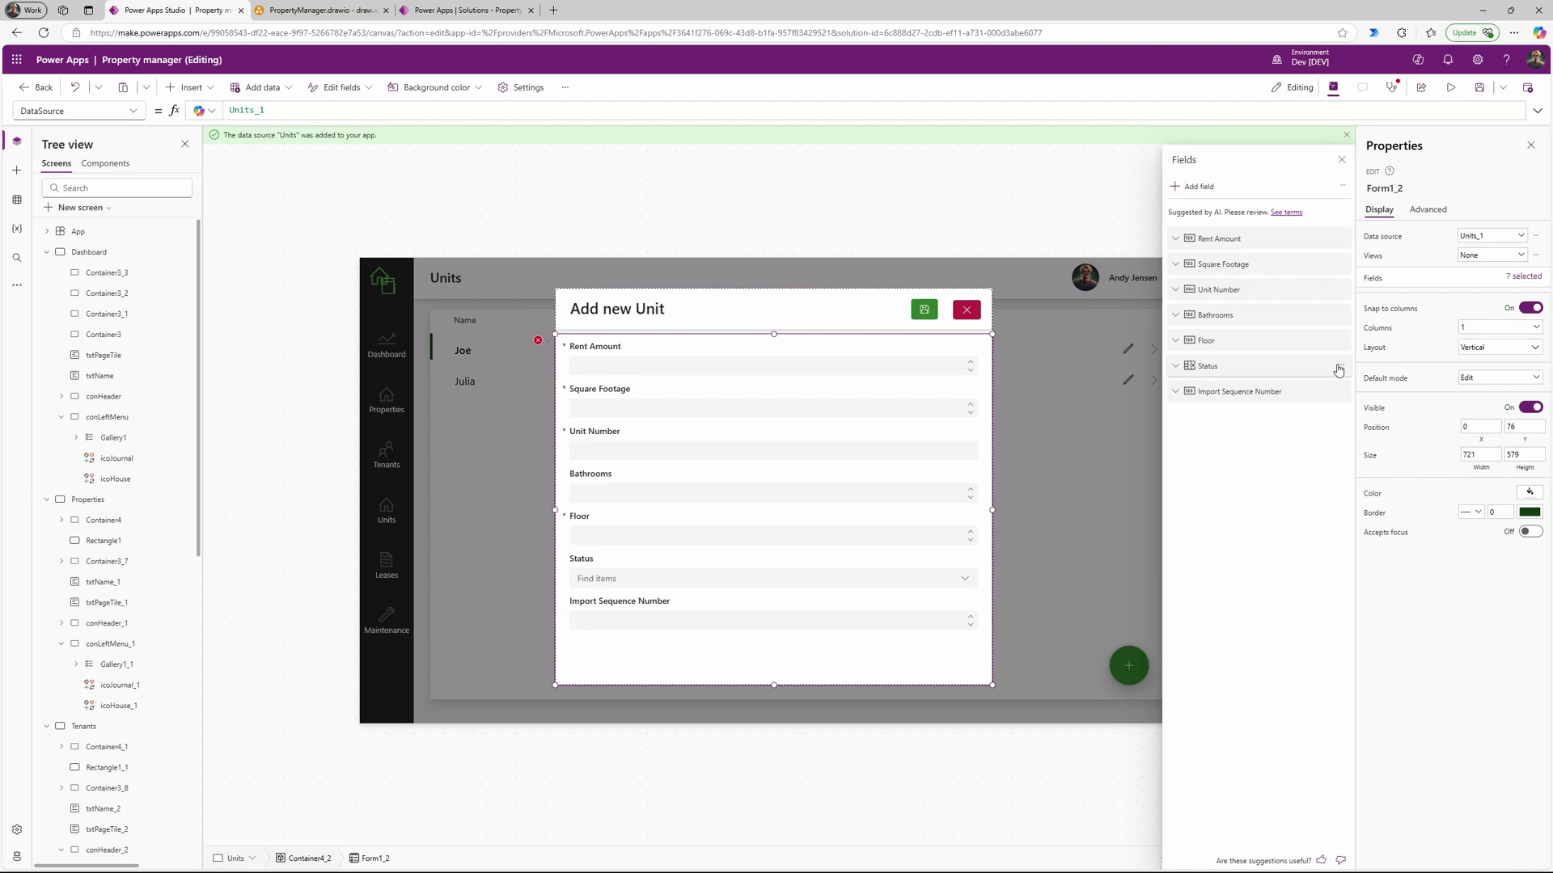
pyautogui.click(1343, 370)
pyautogui.click(1367, 458)
# Step: After consulting the Units table in the draw.io diagram, put Unit Number first in the form and remove the Import Sequence Number field
pyautogui.click(324, 10)
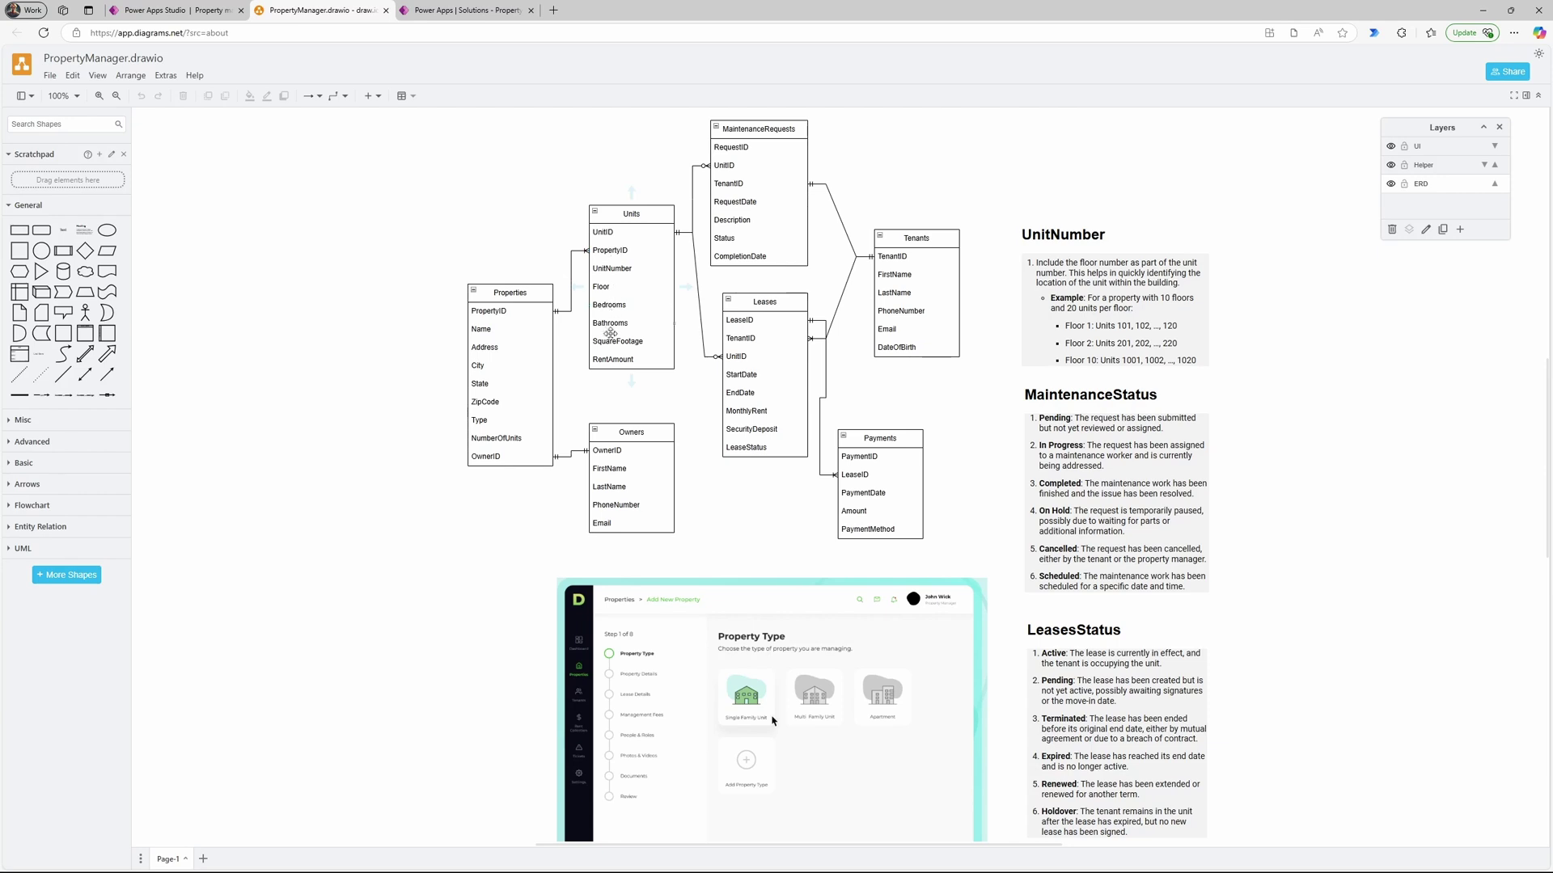
pyautogui.click(184, 11)
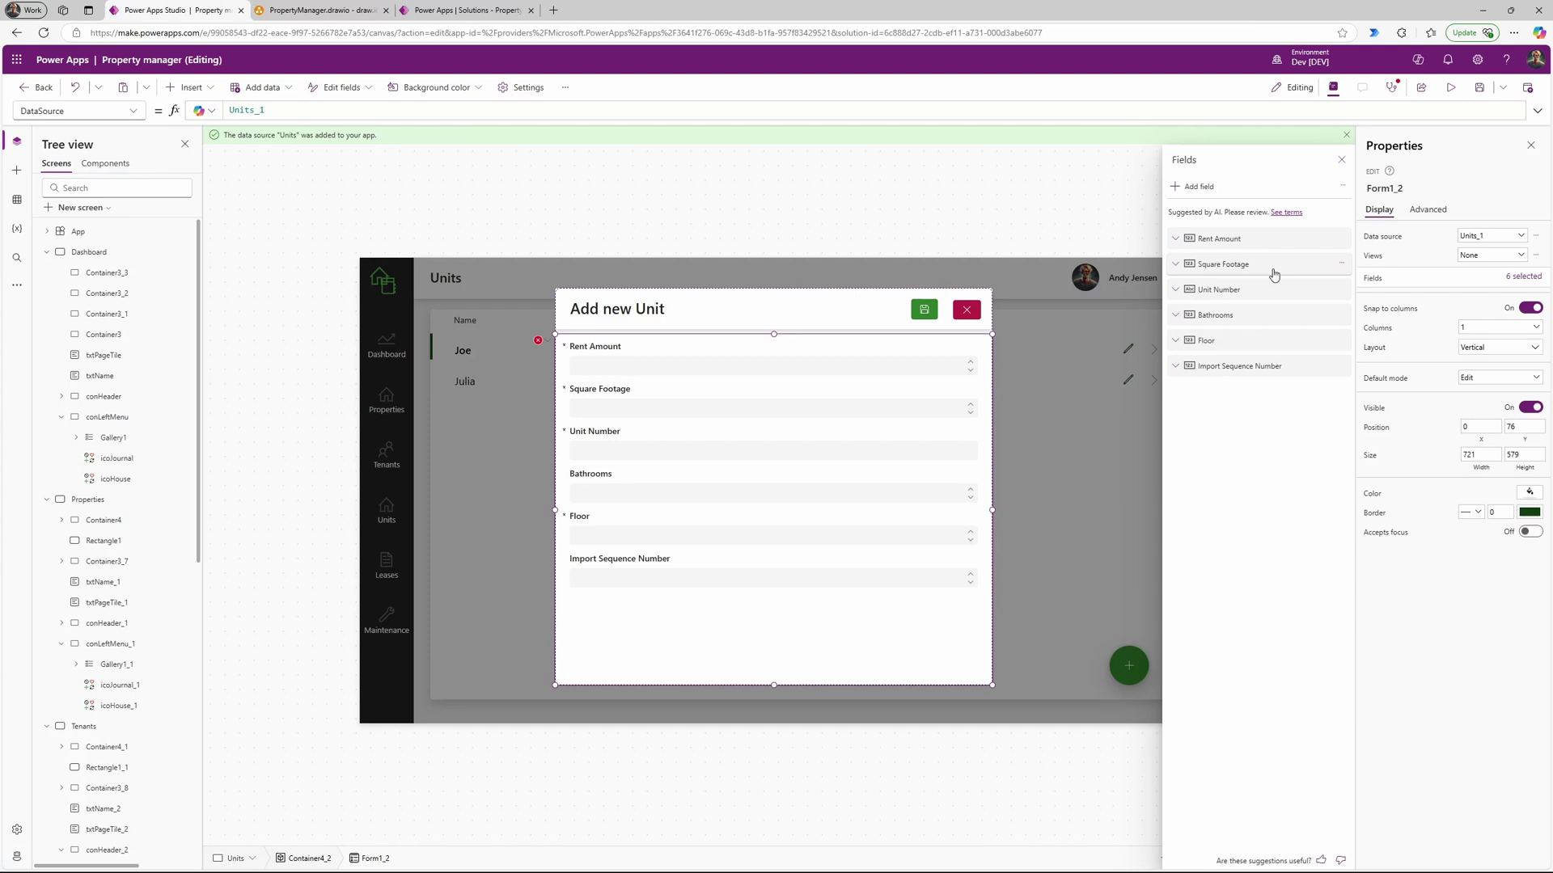
pyautogui.moveTo(1261, 296); pyautogui.dragTo(1259, 251)
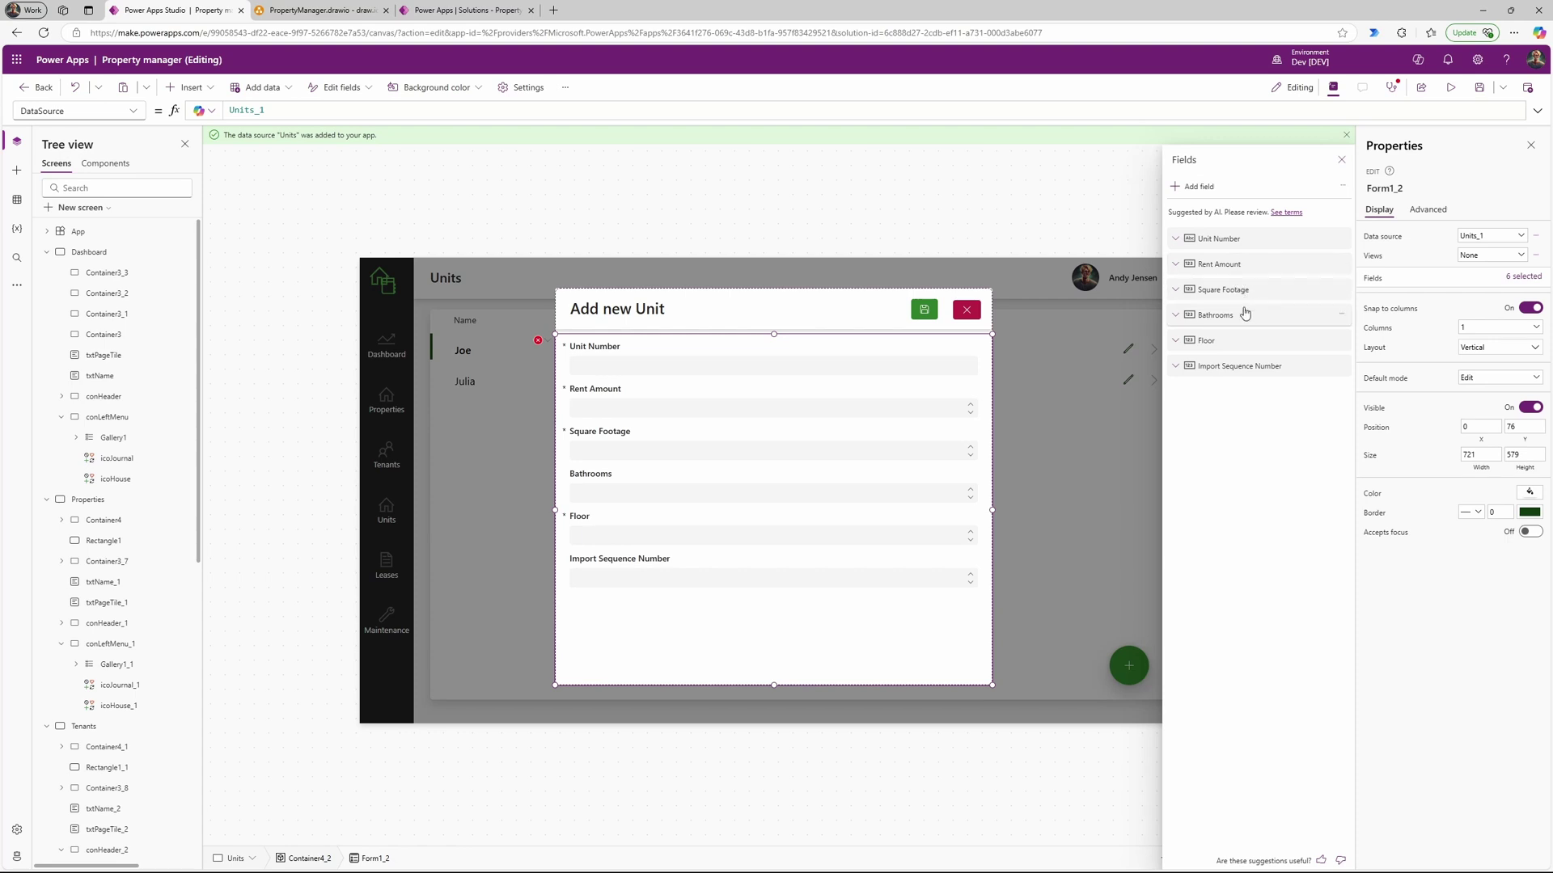
pyautogui.click(1338, 369)
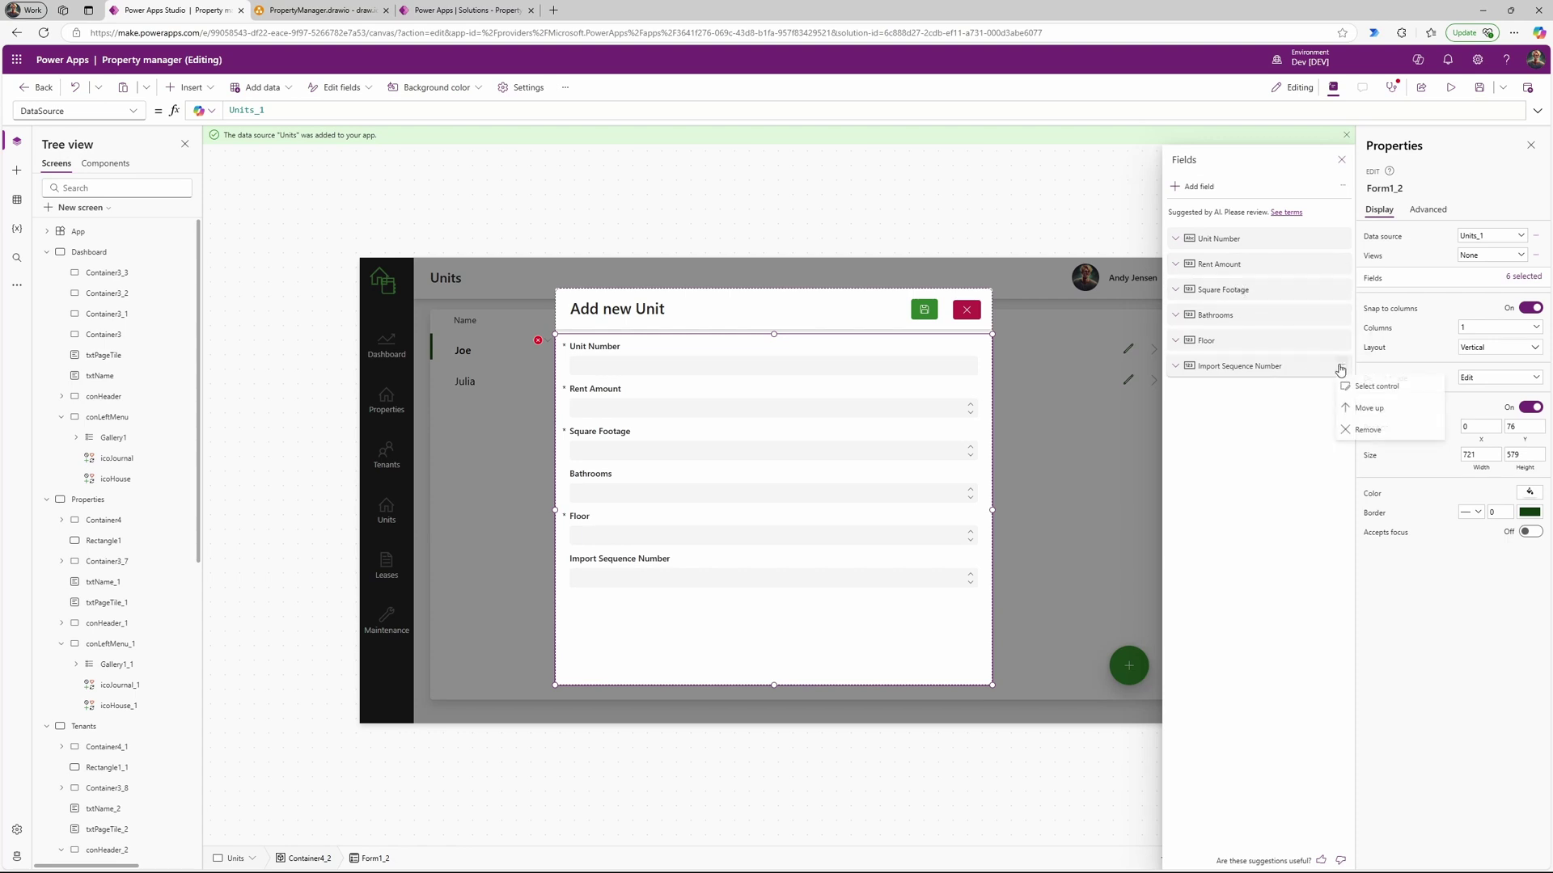
pyautogui.click(1368, 434)
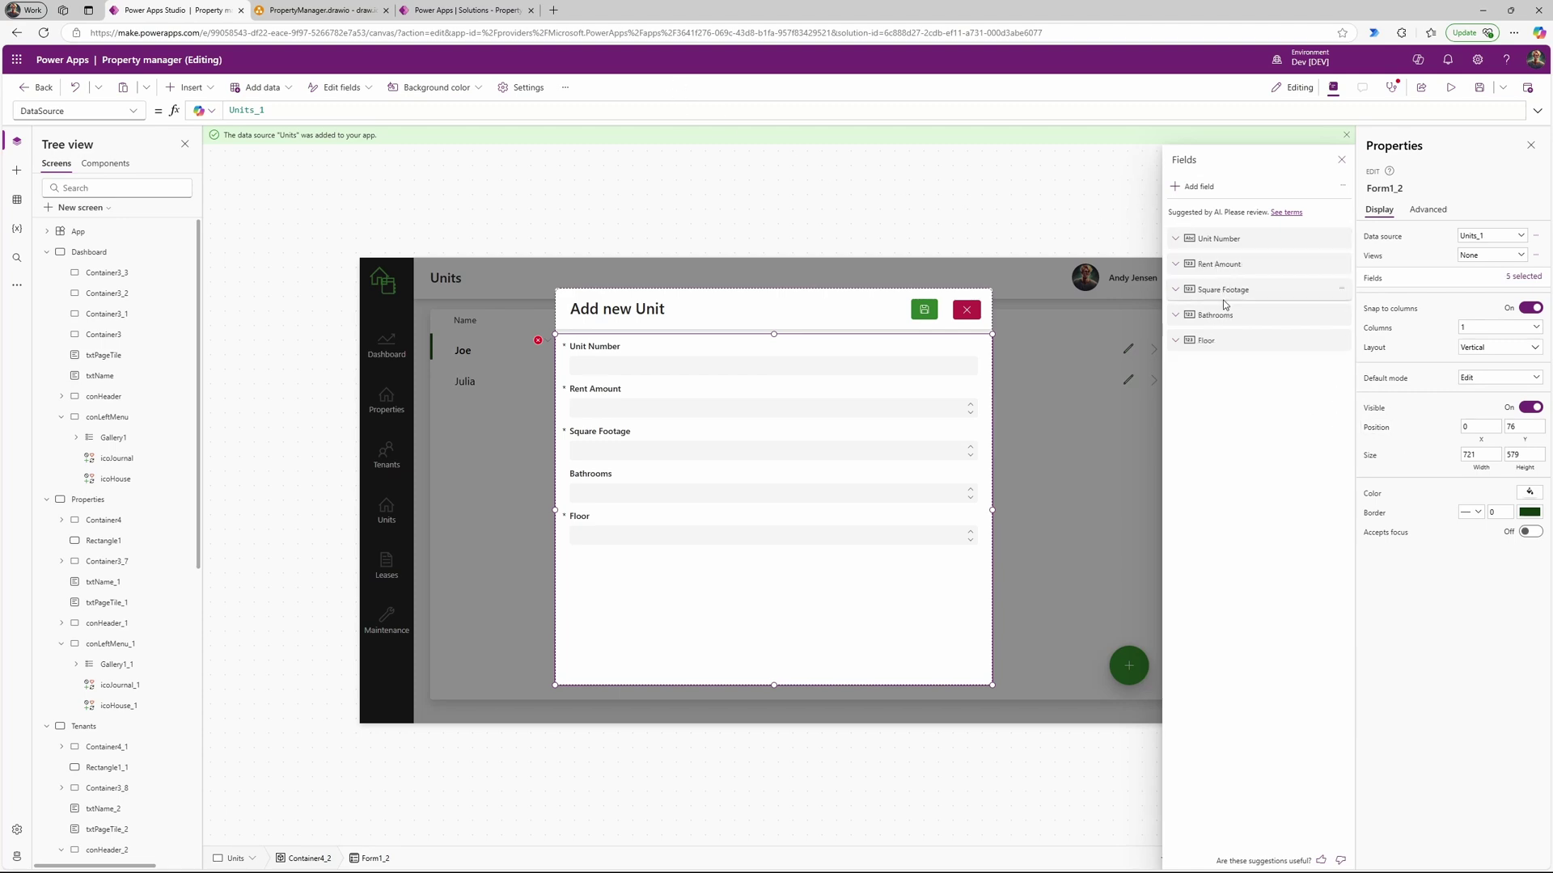
# Step: Check the form's fields against the Units table in the draw.io diagram and add the missing Beedroms field to the form
pyautogui.click(294, 11)
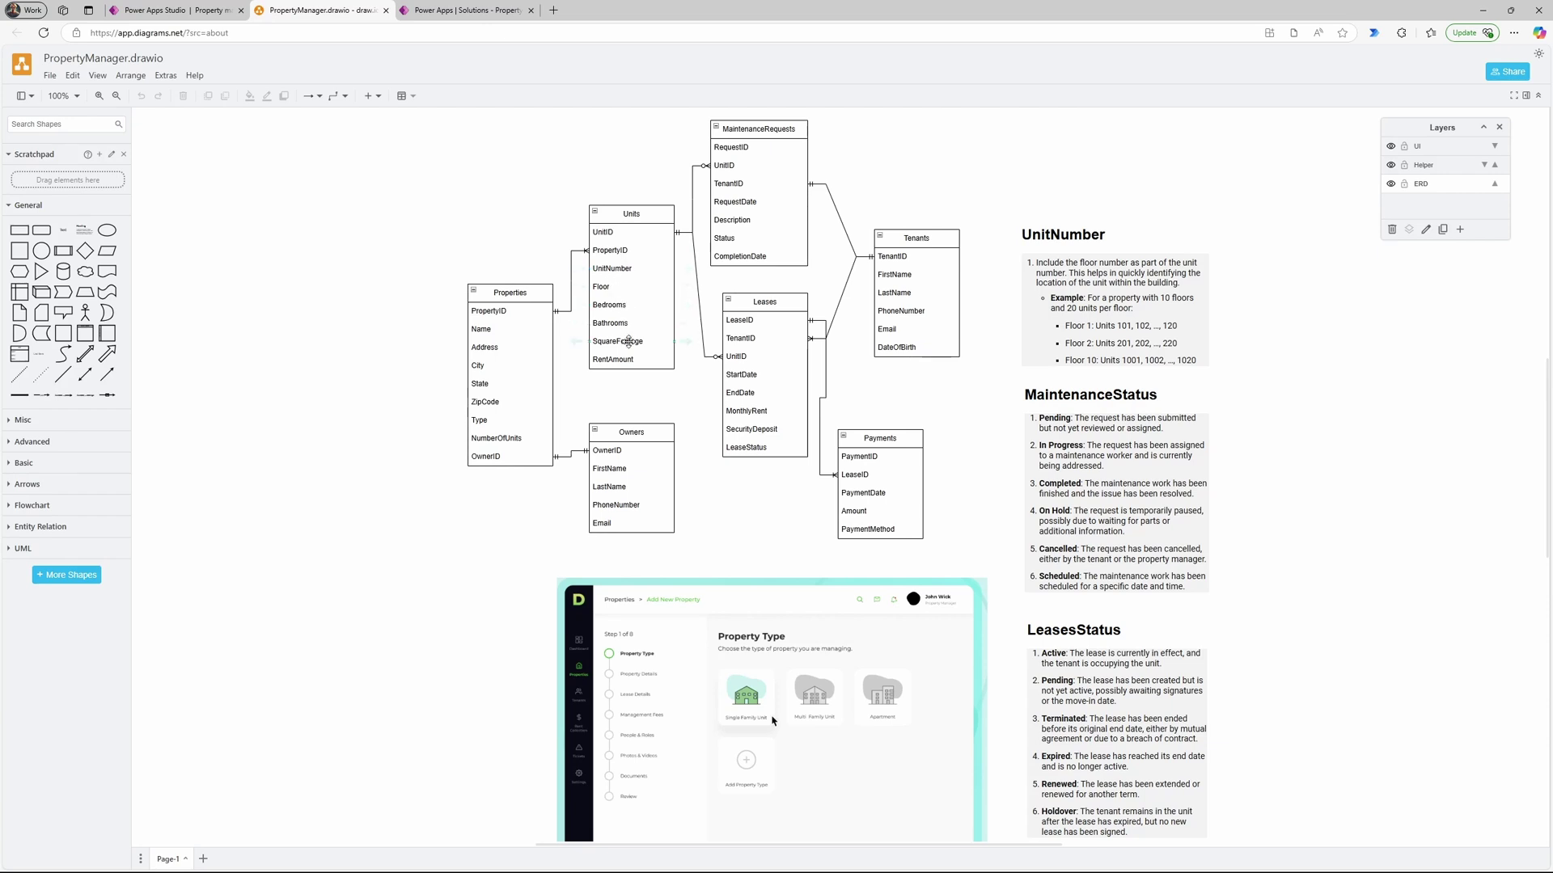
pyautogui.click(172, 12)
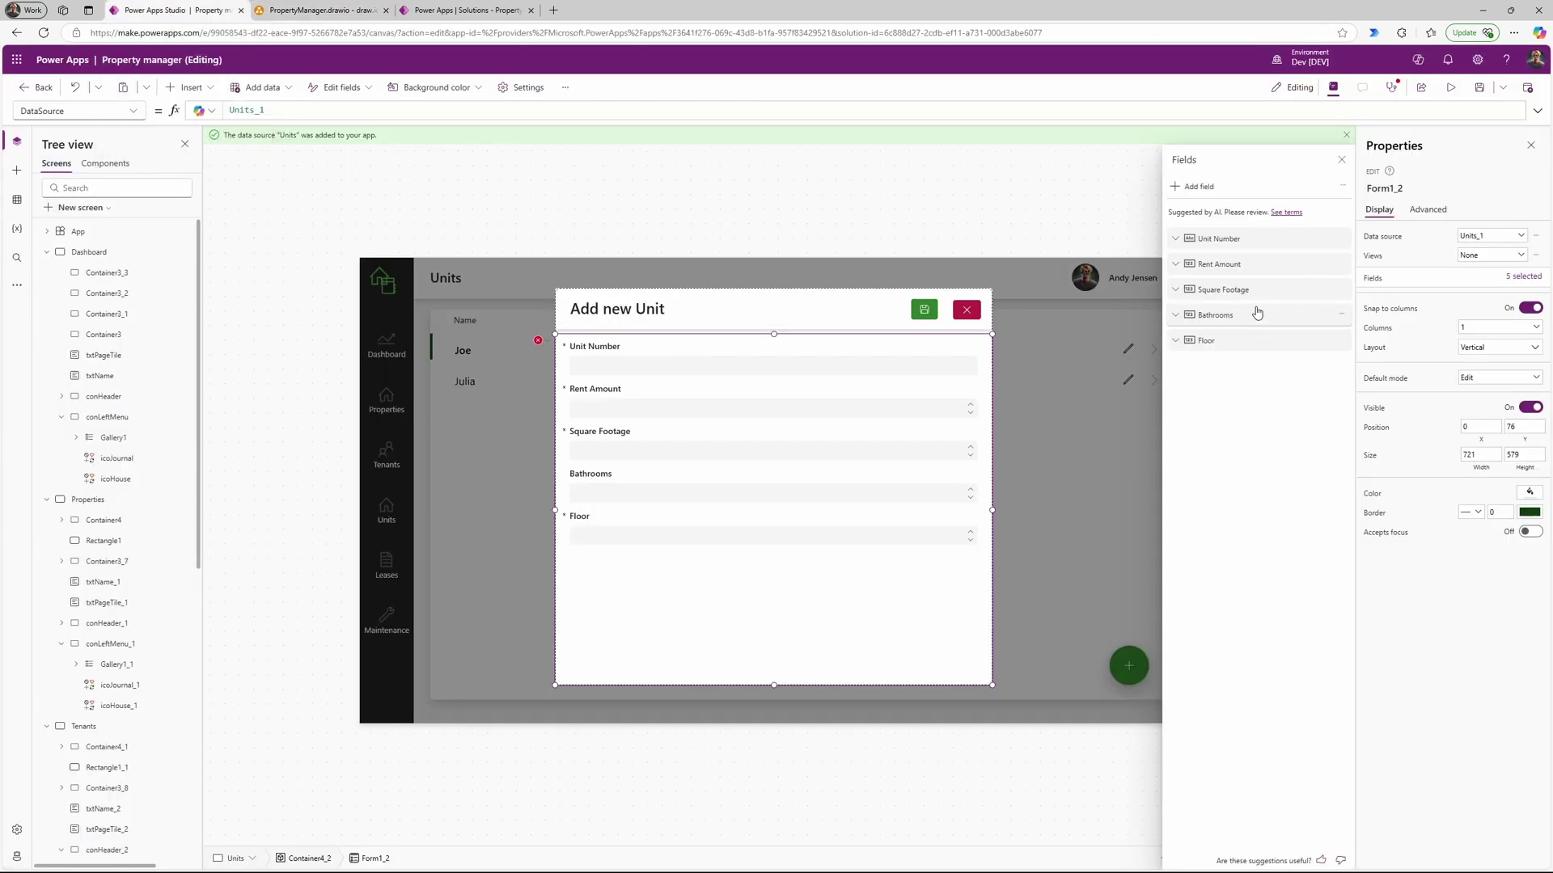
pyautogui.click(1191, 189)
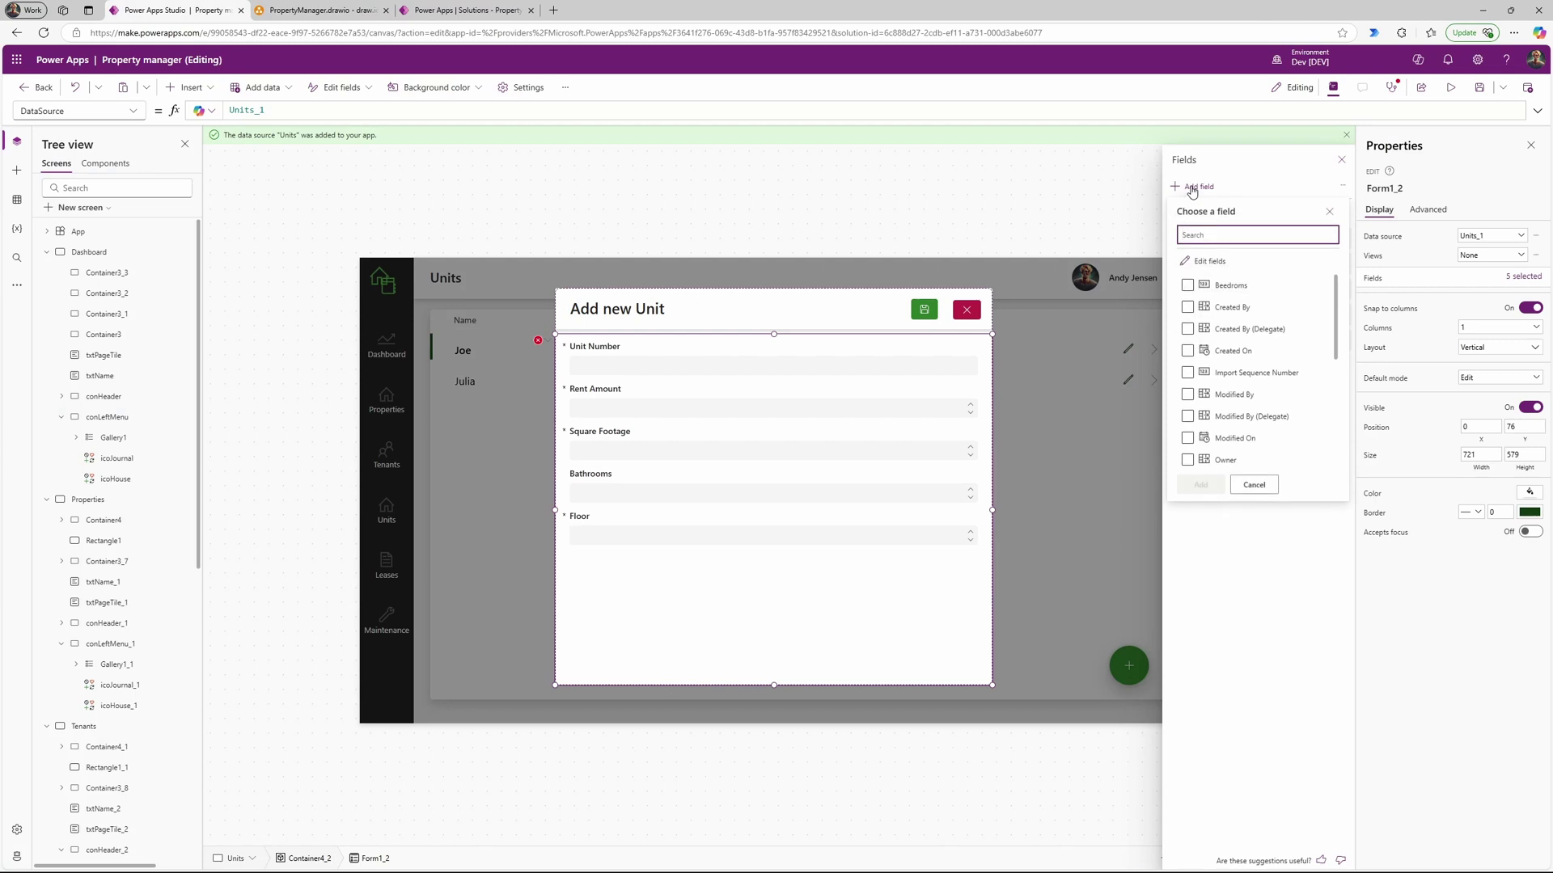
pyautogui.write('bed')
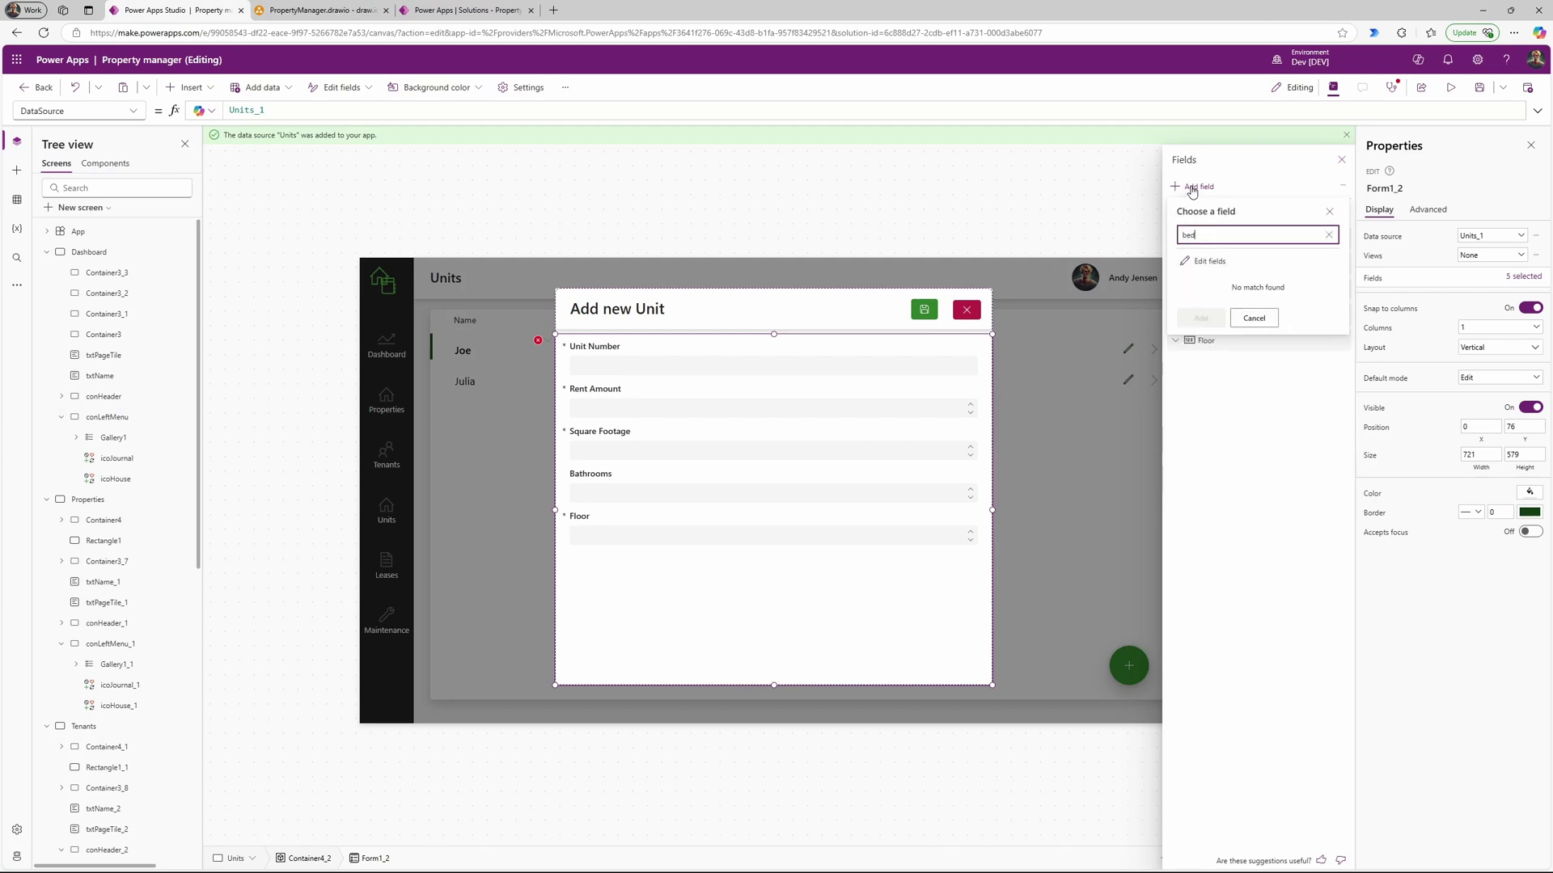
pyautogui.press('BackSpace')
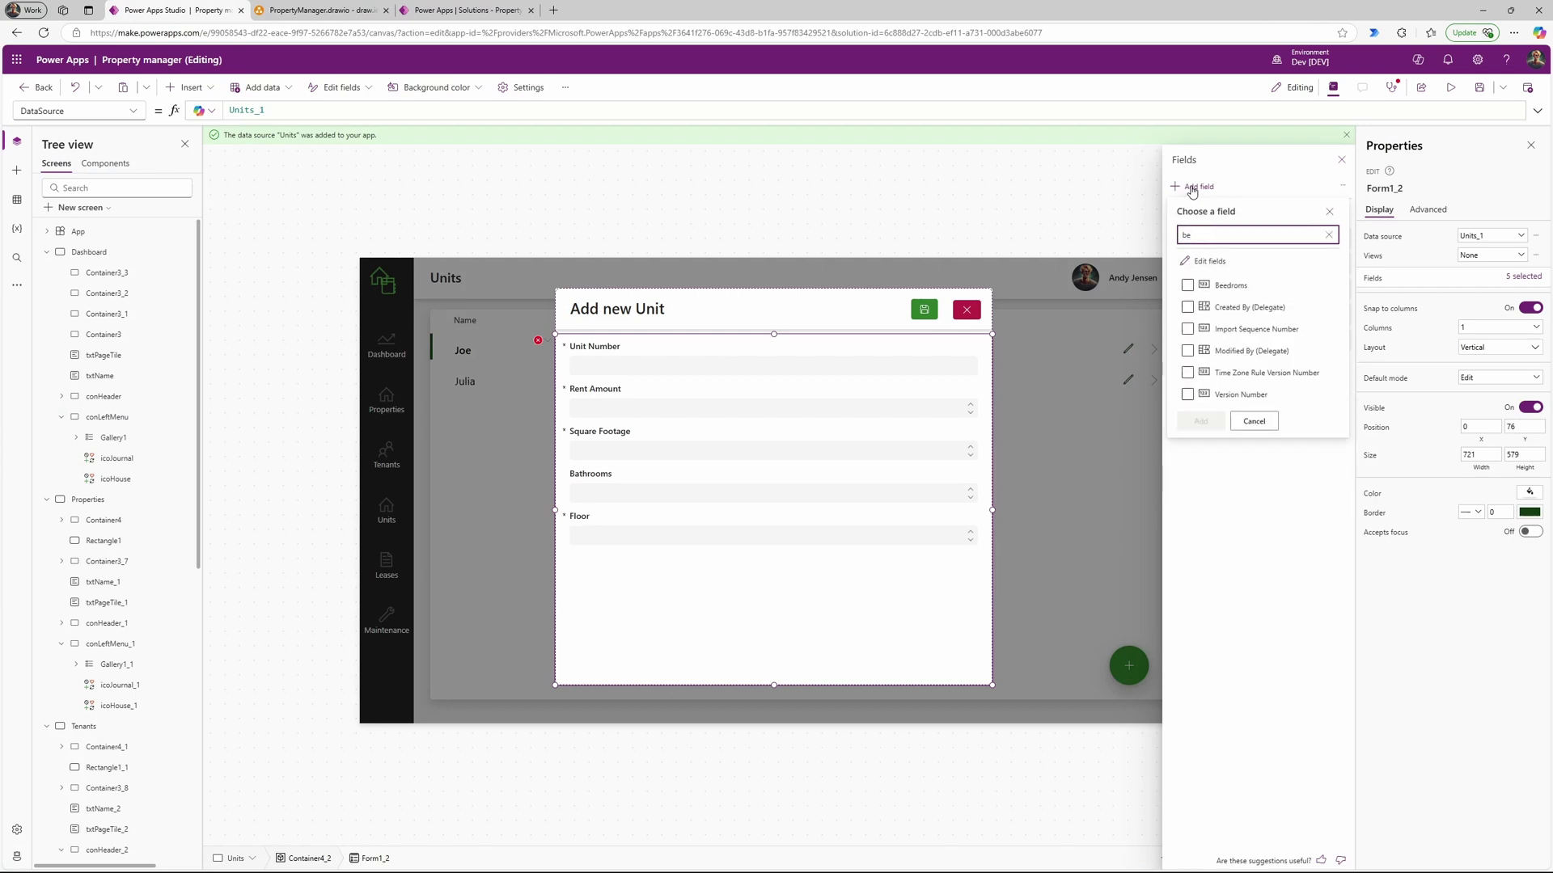
pyautogui.click(1187, 286)
pyautogui.click(1202, 422)
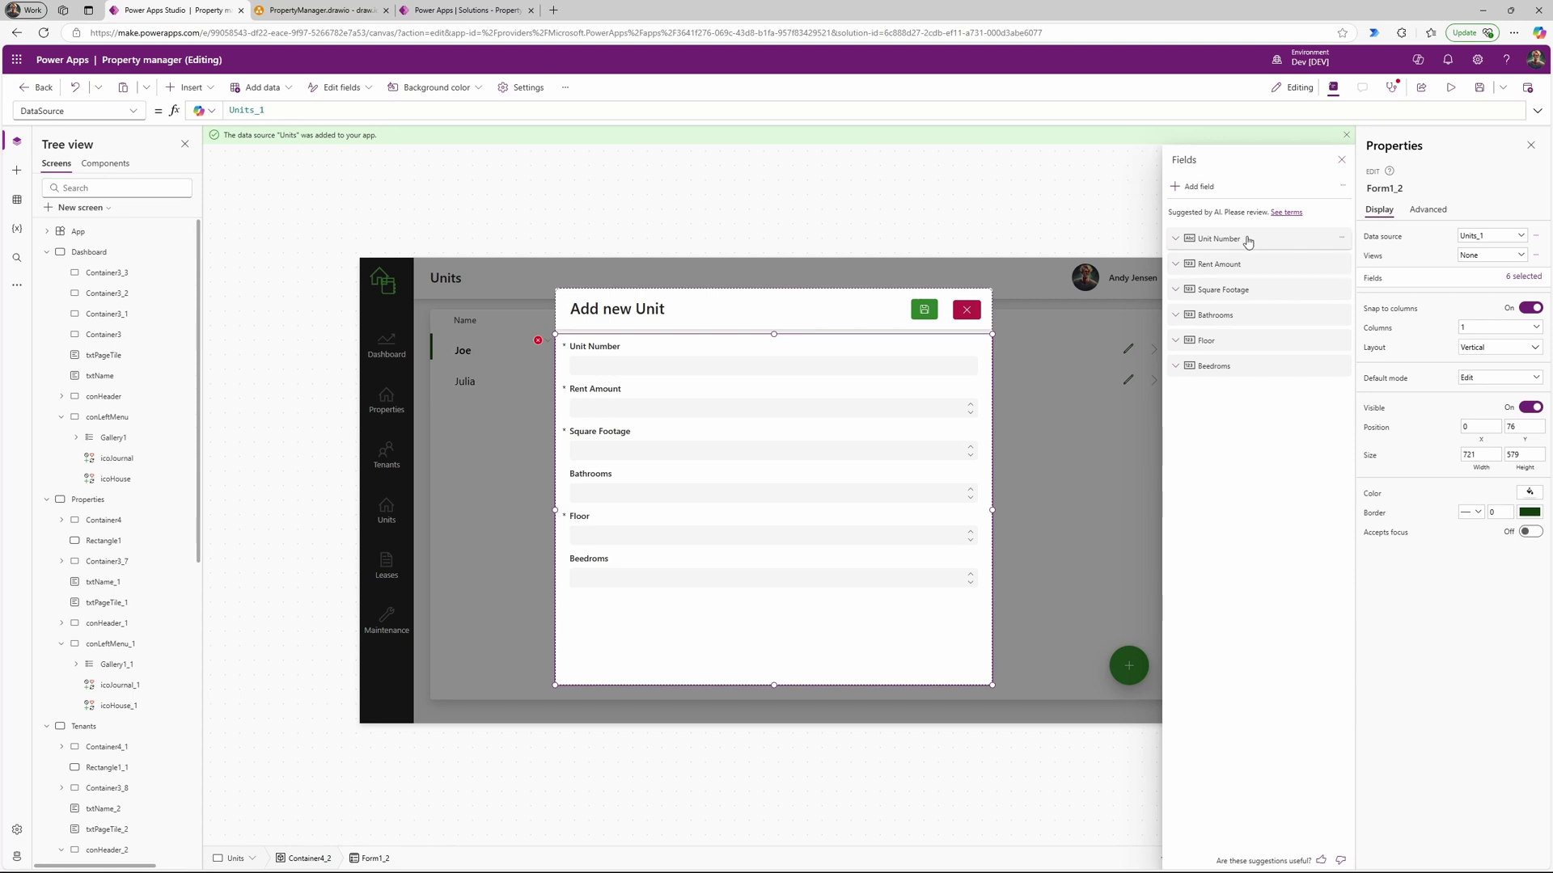
# Step: Add the Property field to the add-unit form and place it first, above Unit Number
pyautogui.click(1204, 189)
pyautogui.write('pr')
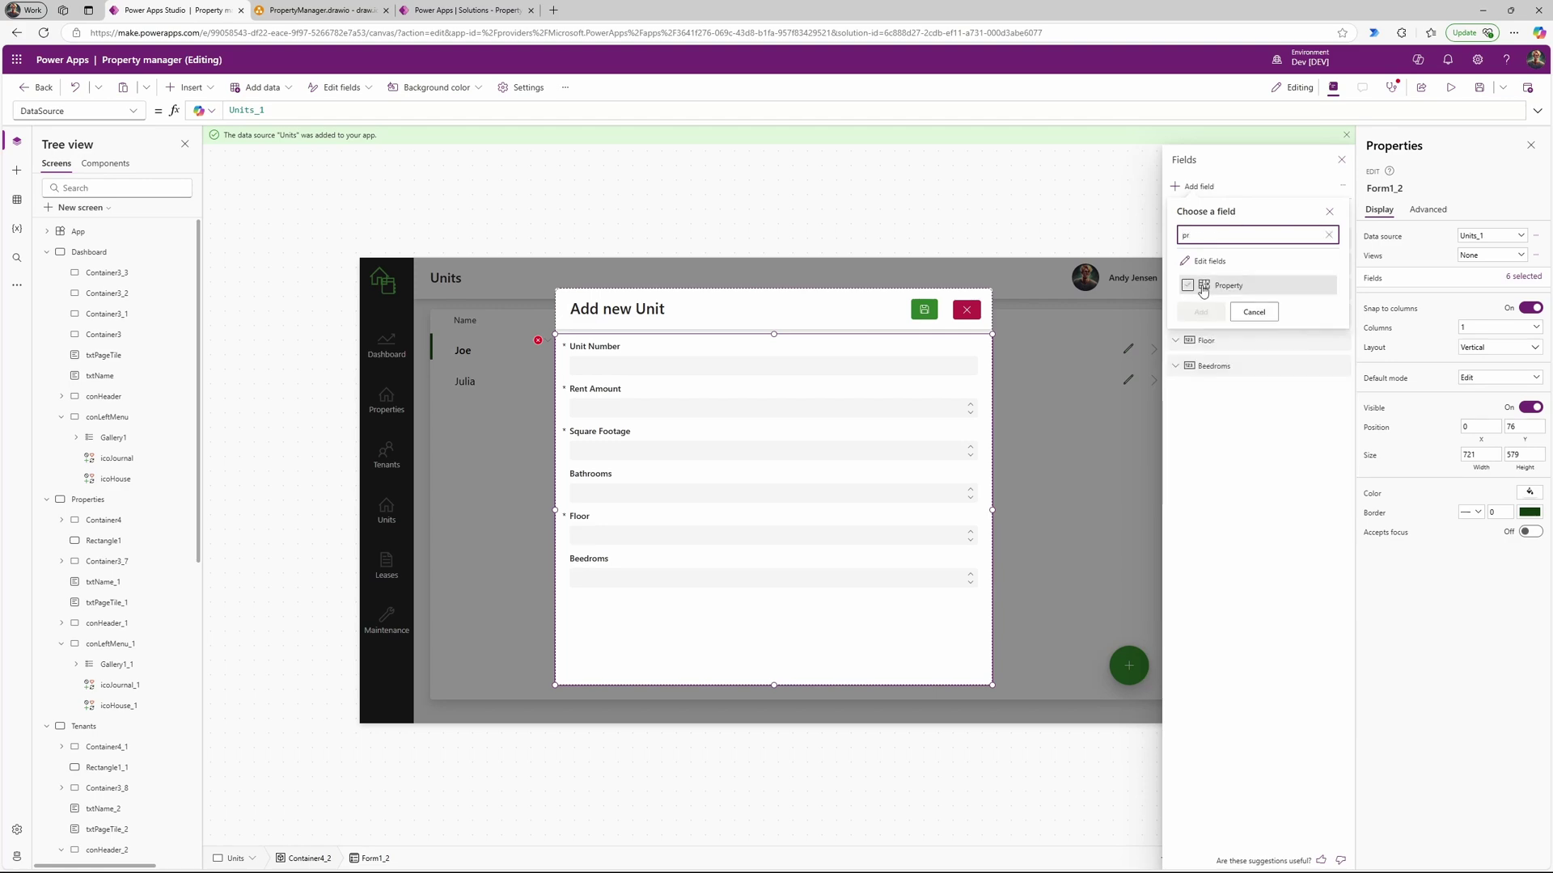
pyautogui.click(1186, 284)
pyautogui.click(1203, 313)
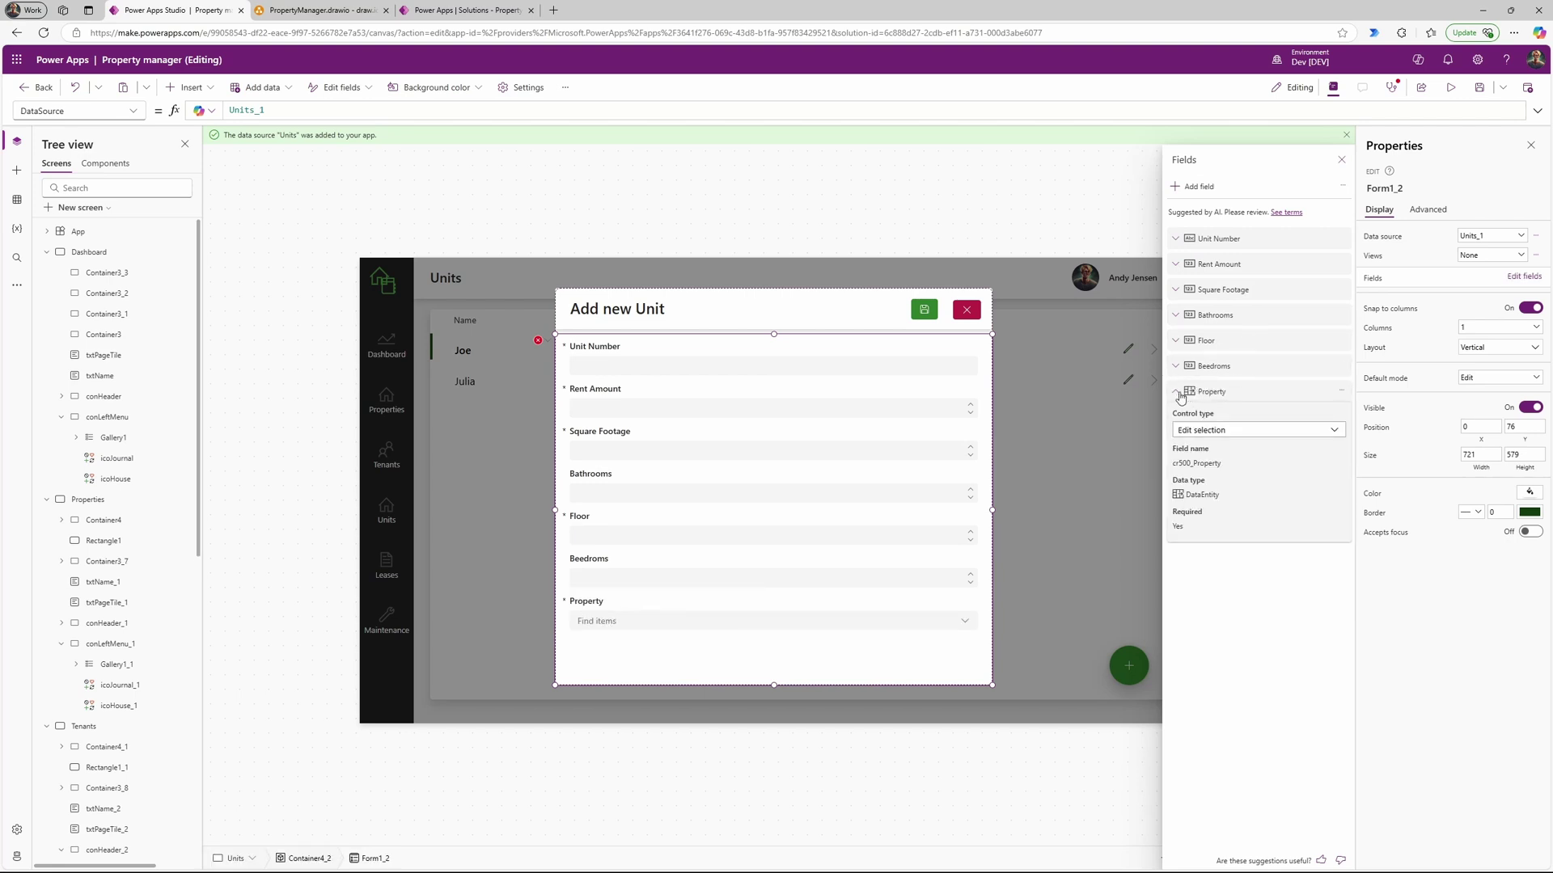
pyautogui.click(1177, 392)
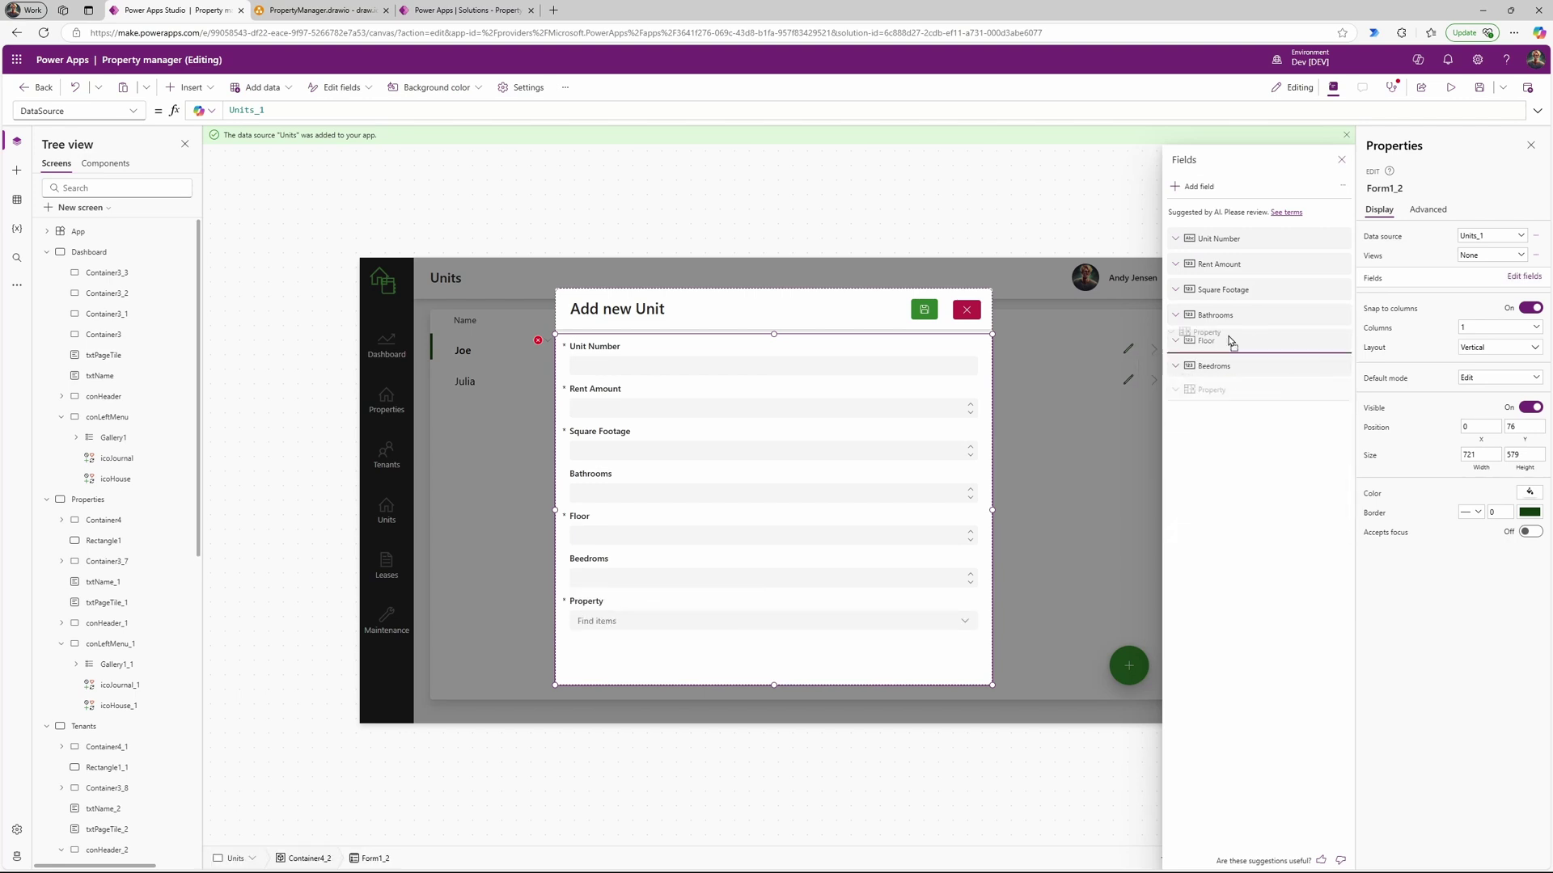
pyautogui.moveTo(1240, 241); pyautogui.dragTo(1238, 238)
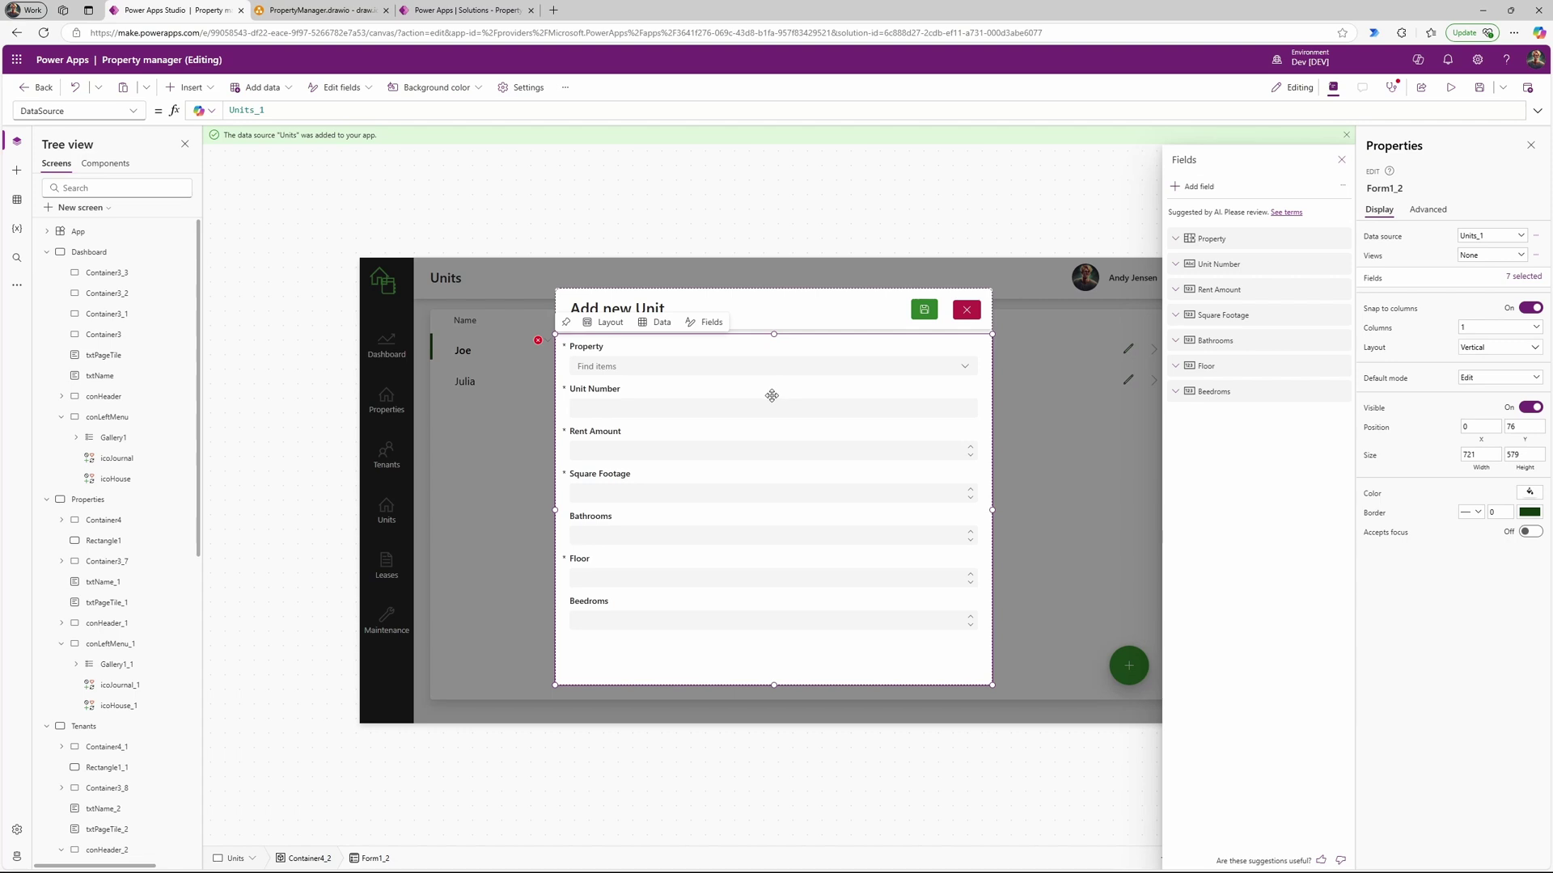
# Step: Preview the app and start filling in the new unit with property Lakewood community and unit number 101
pyautogui.click(1450, 86)
pyautogui.click(1057, 278)
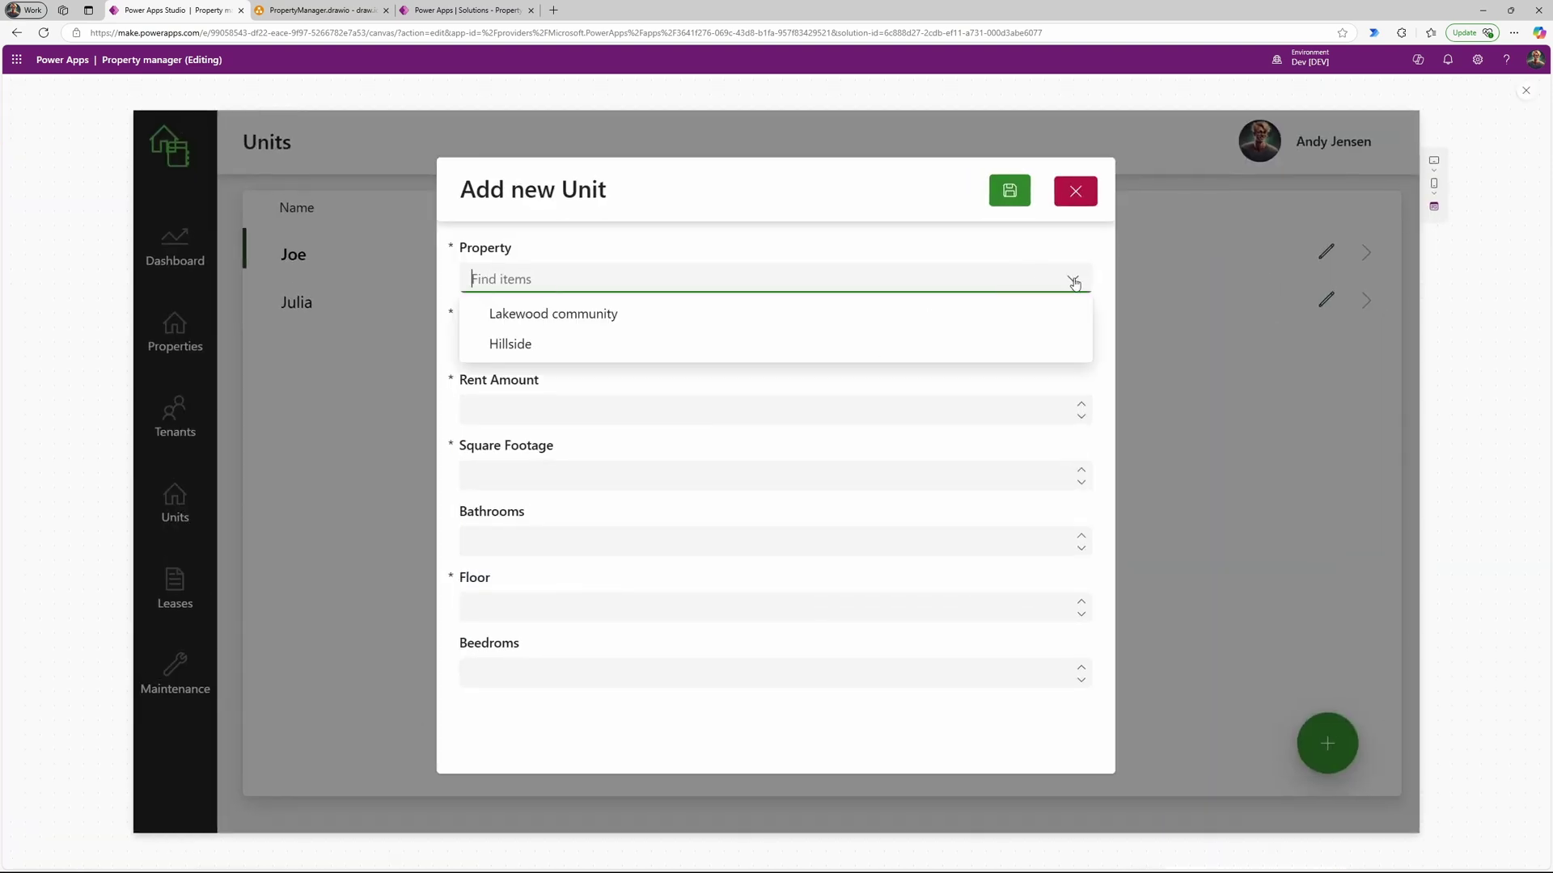
pyautogui.click(550, 324)
pyautogui.click(530, 345)
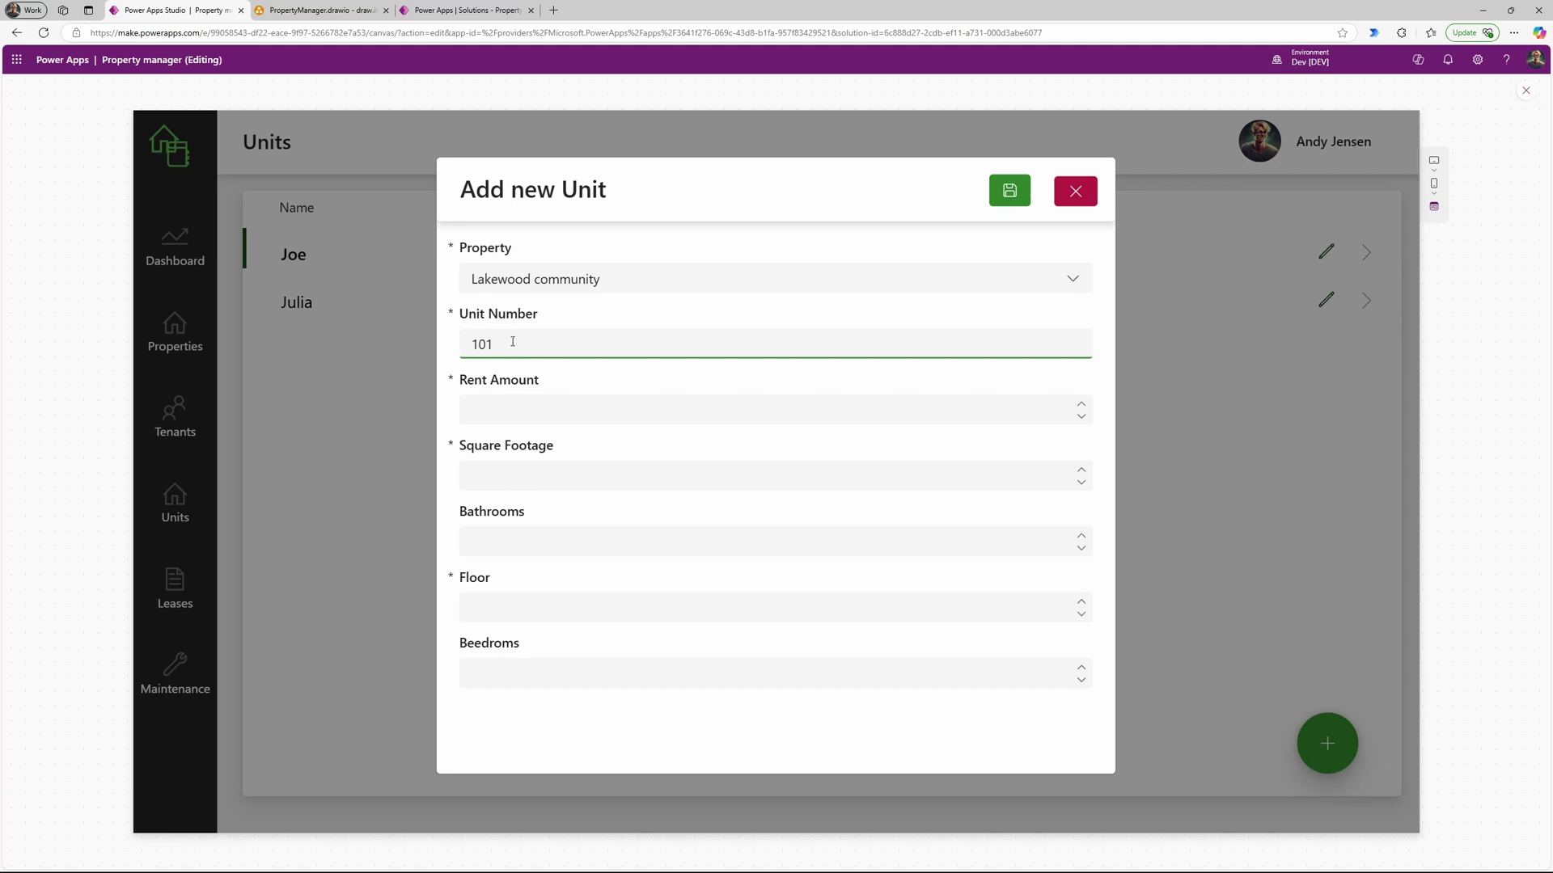
pyautogui.click(524, 404)
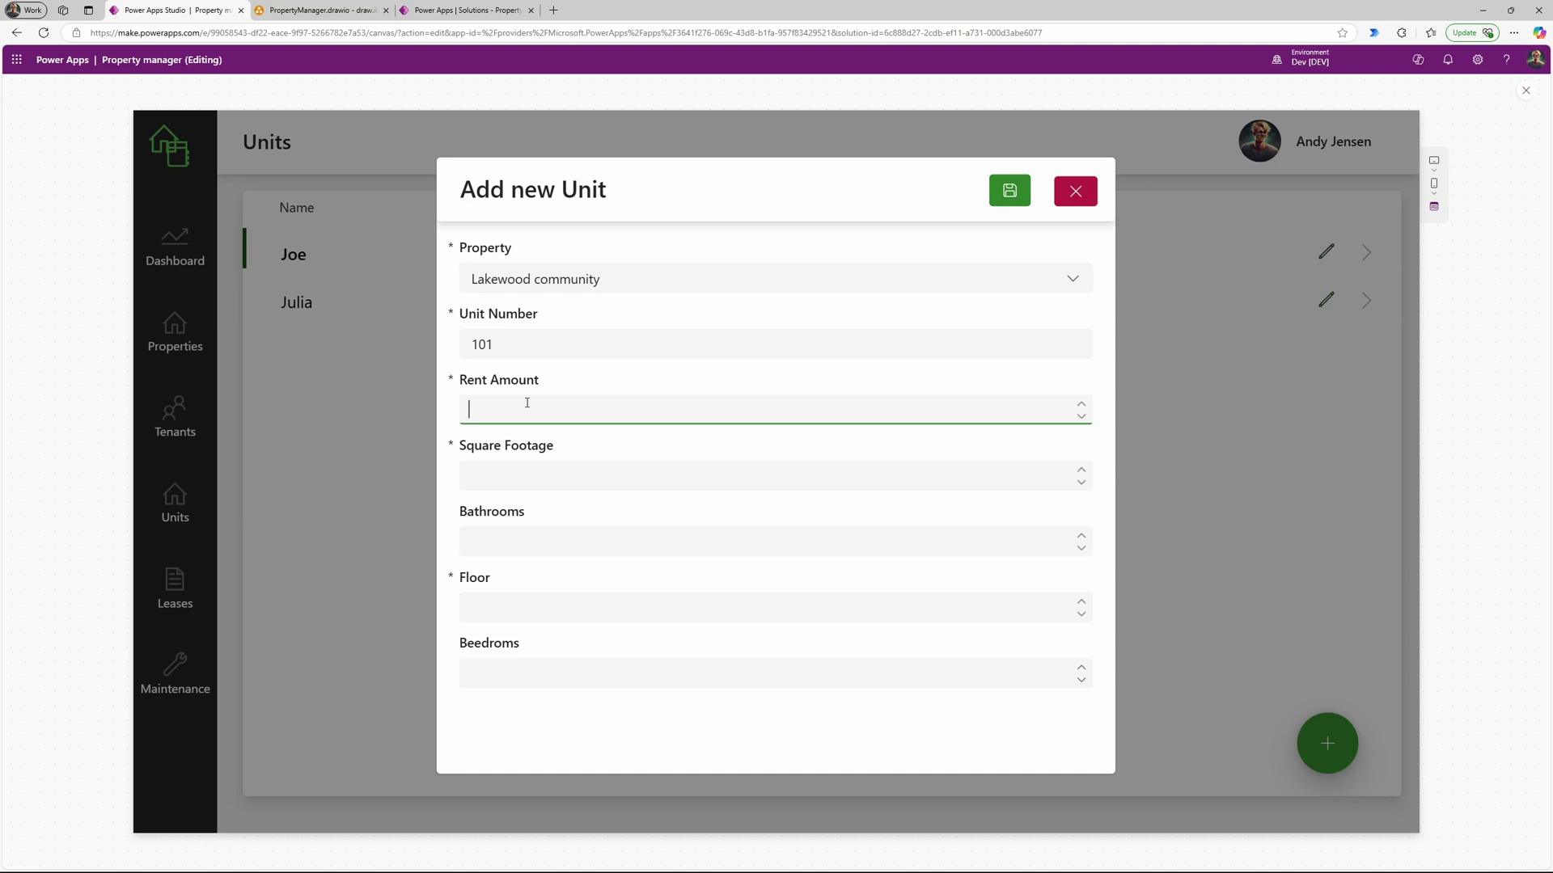
# Step: Complete unit 101 with rent amount 1000, square footage 120, 2 bathrooms, floor 1 and 4 bedrooms, and save it
pyautogui.write('1000')
pyautogui.click(537, 482)
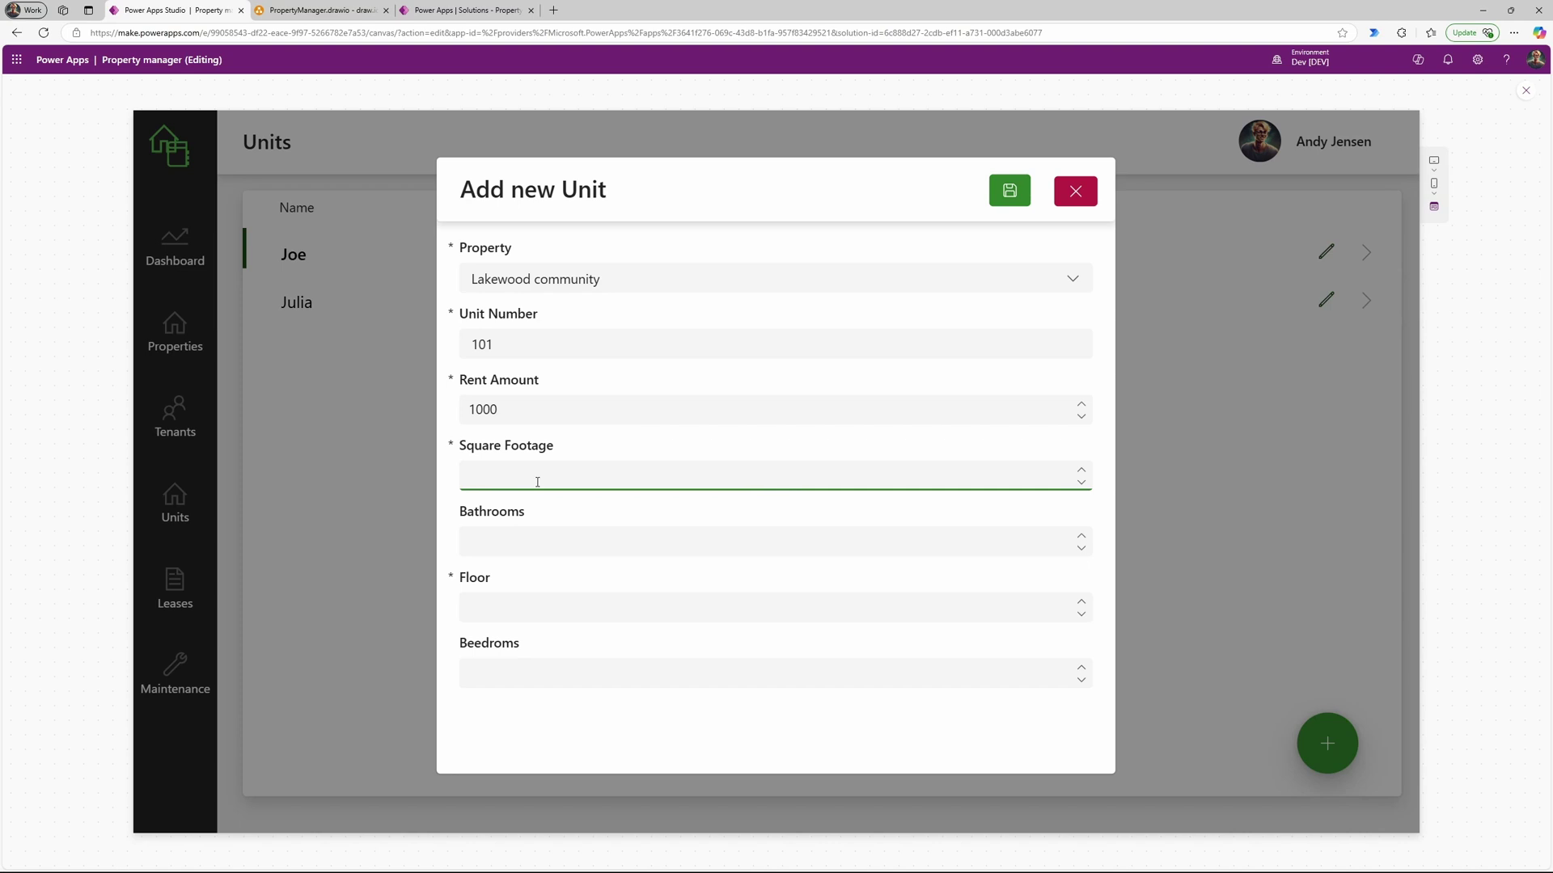
pyautogui.write('120')
pyautogui.click(553, 539)
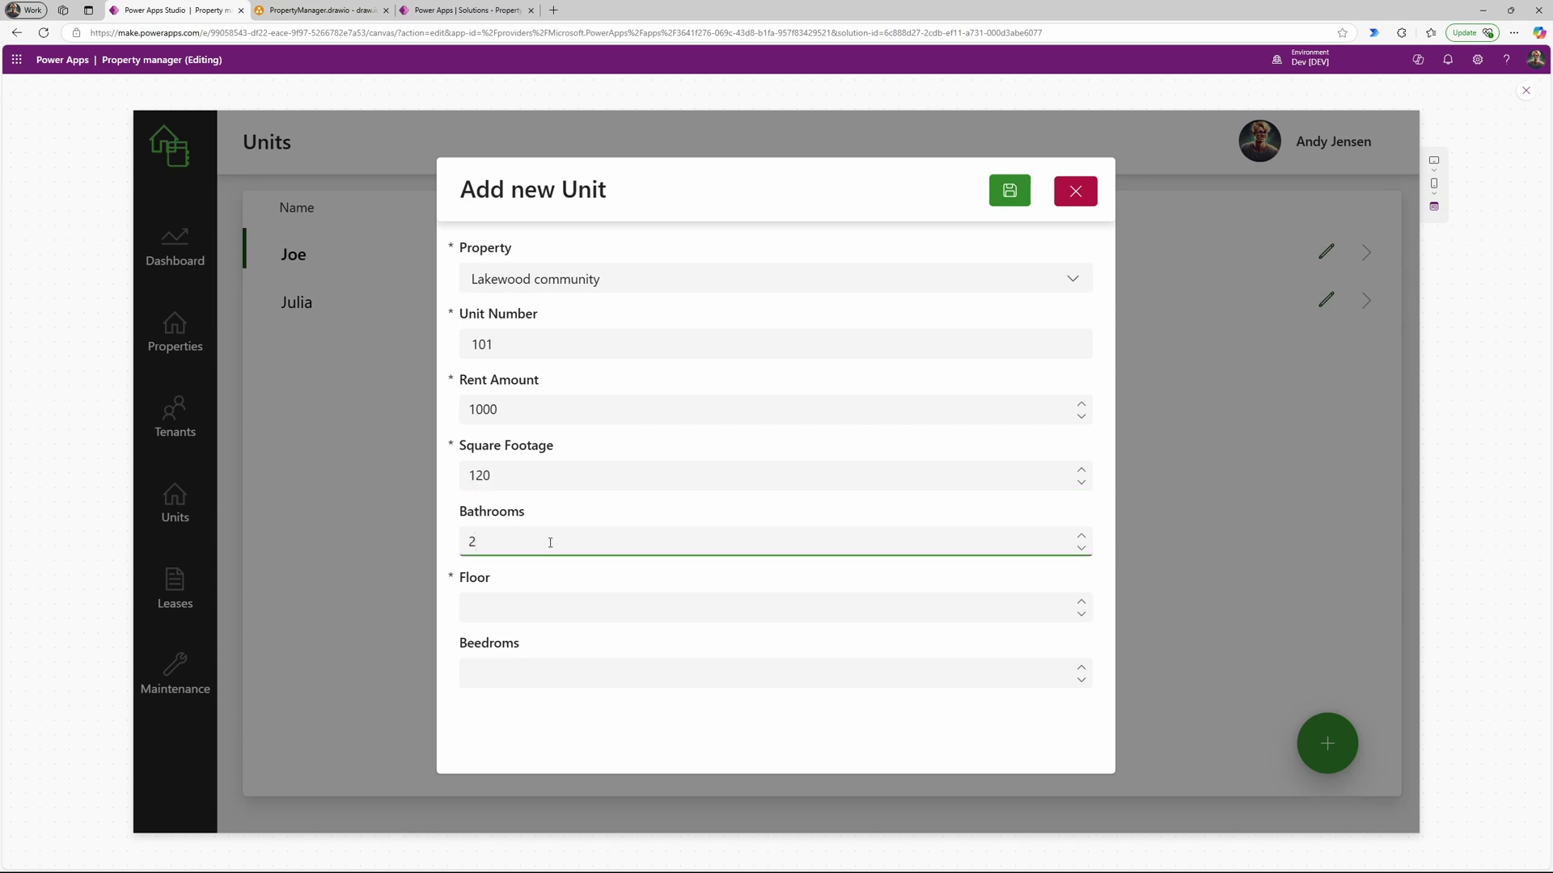
pyautogui.click(517, 602)
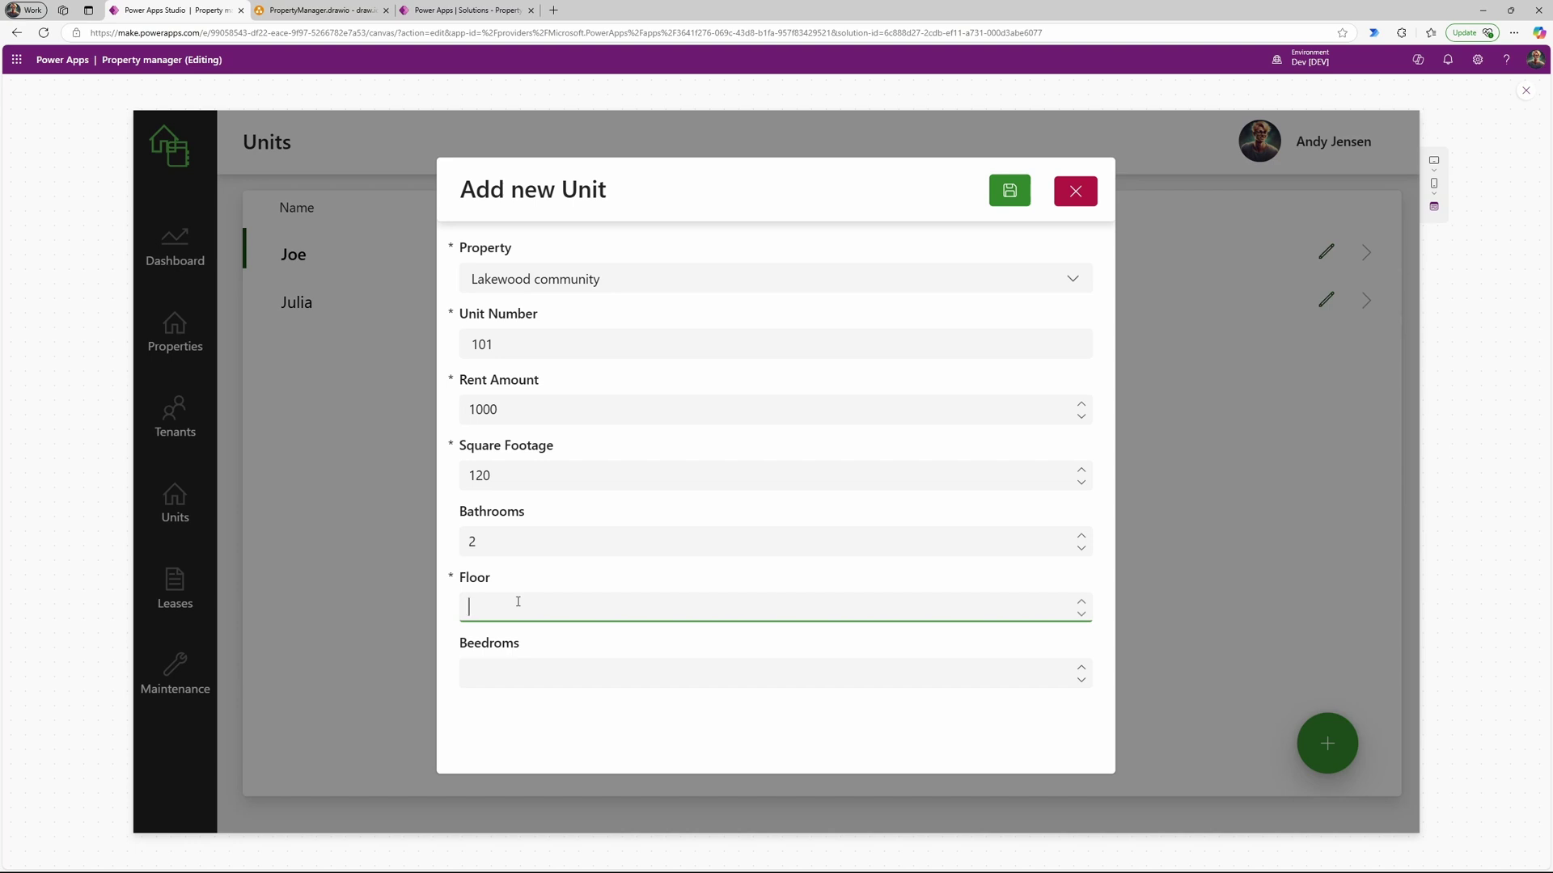
pyautogui.write('1')
pyautogui.click(514, 672)
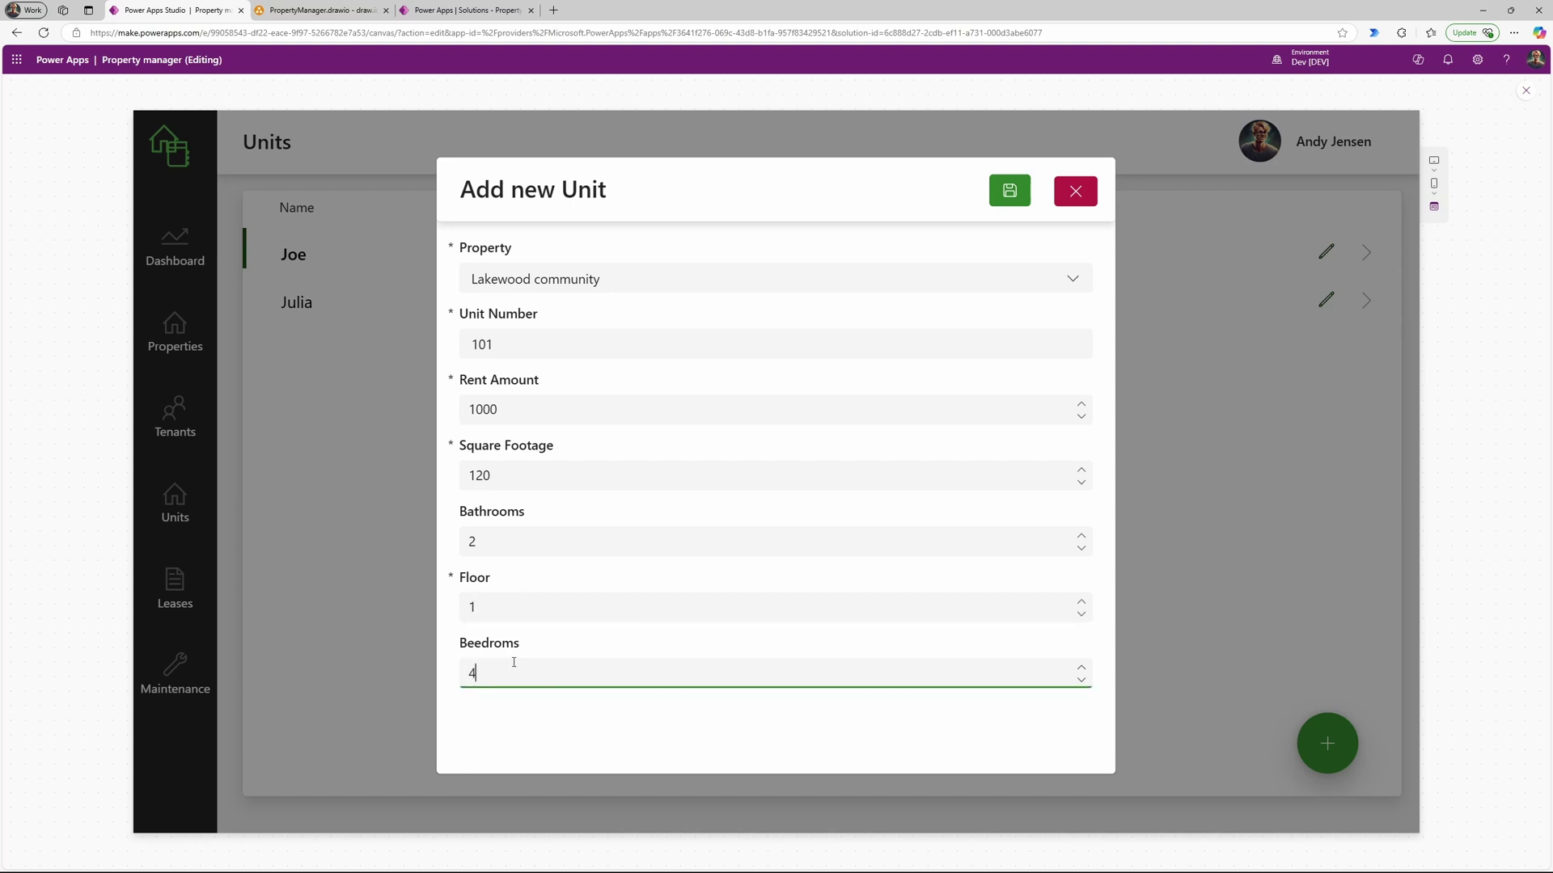
pyautogui.click(1007, 194)
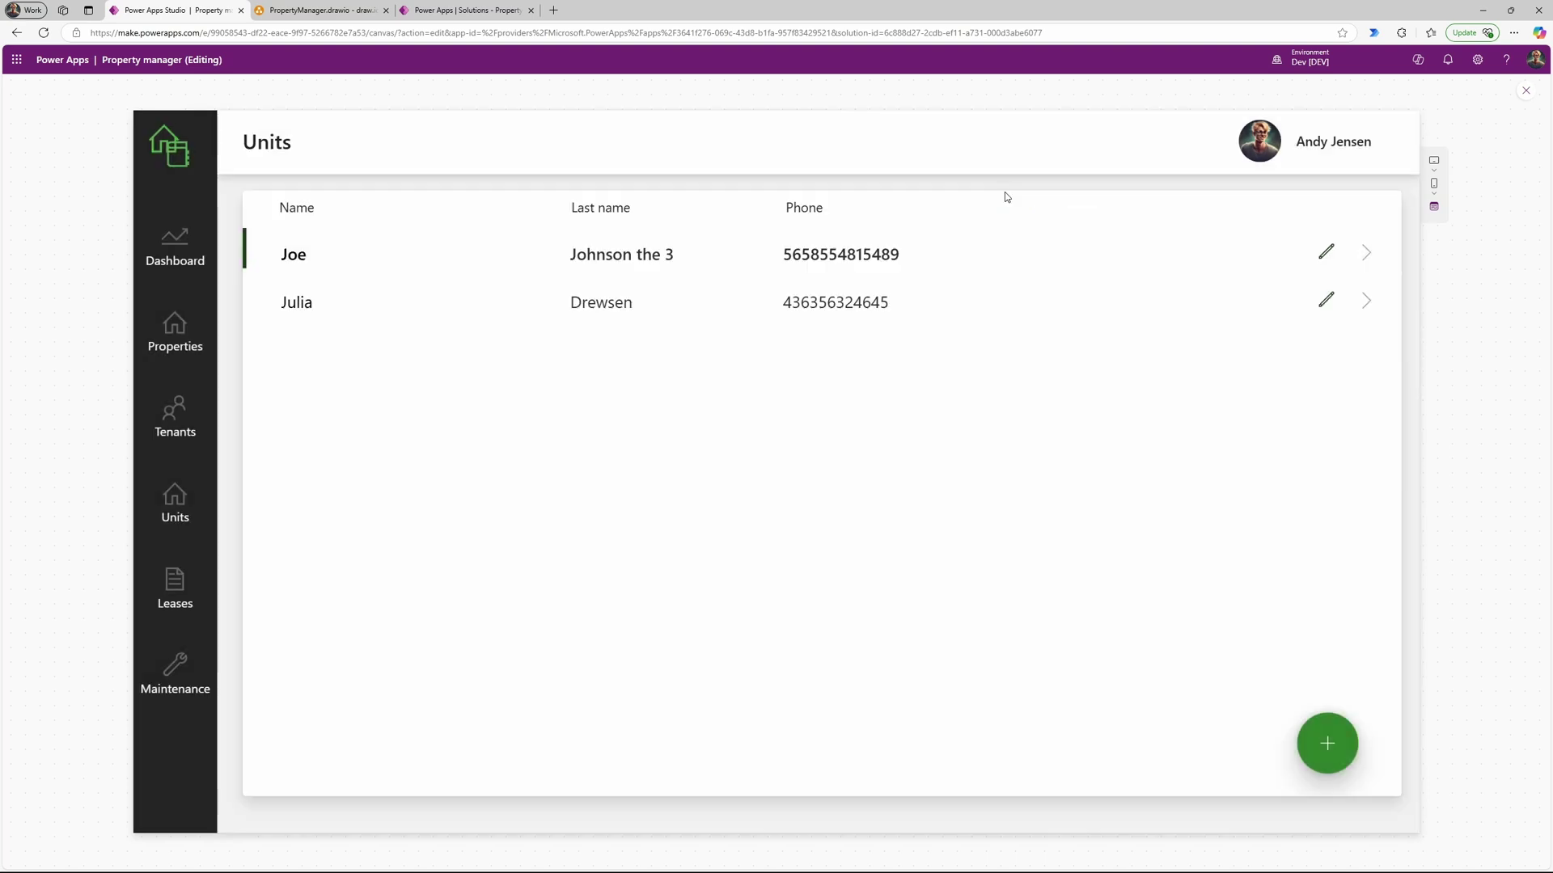
# Step: Check the Unit table's records in the Property Manager solution, and return to the app preview
pyautogui.click(455, 11)
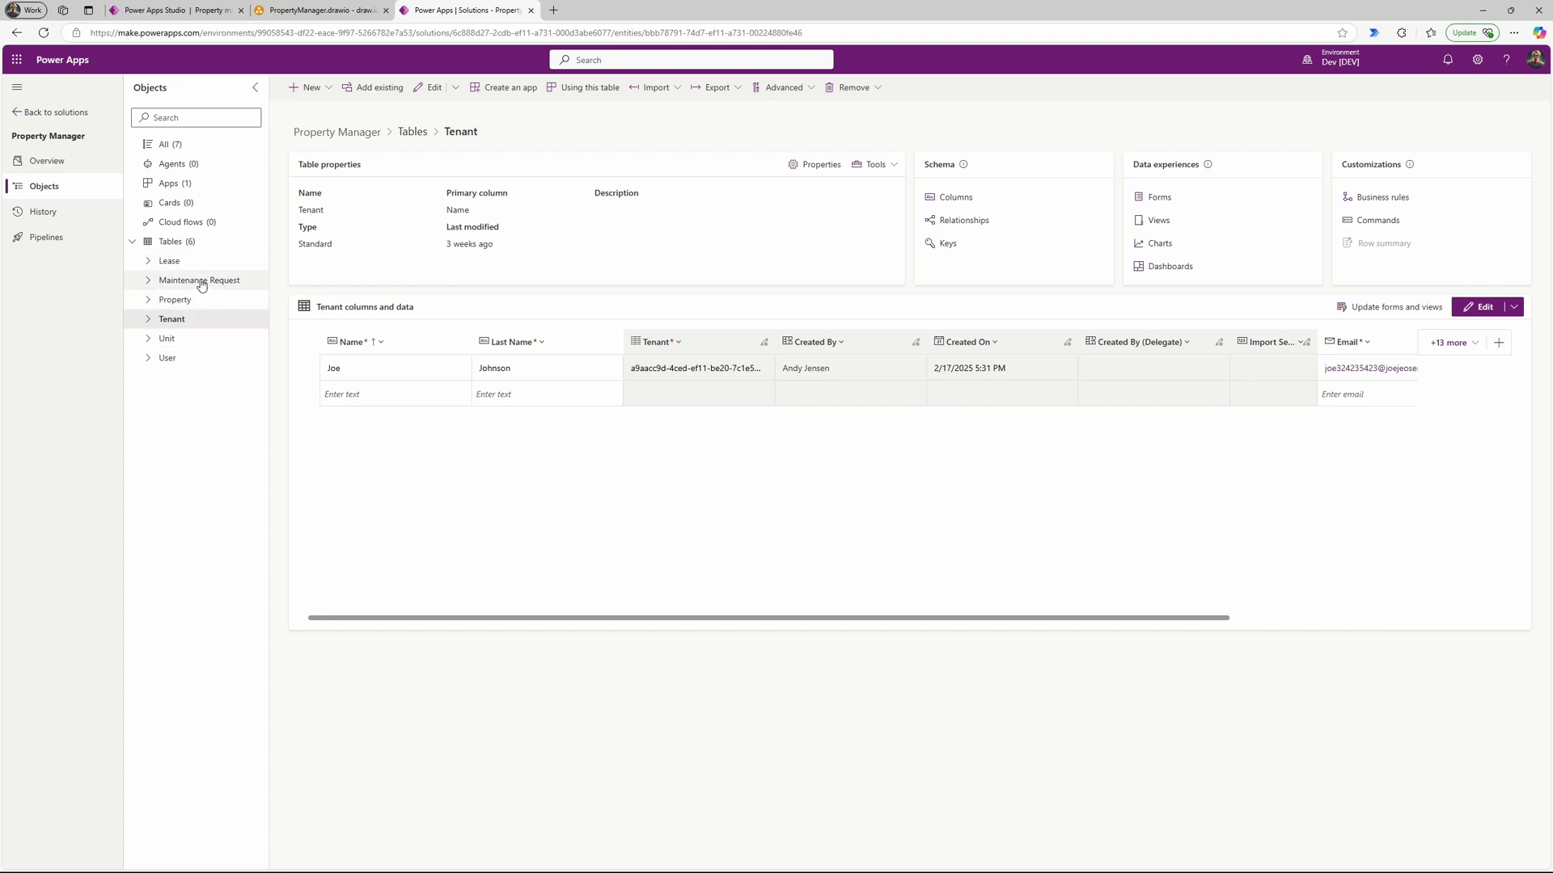
pyautogui.click(191, 339)
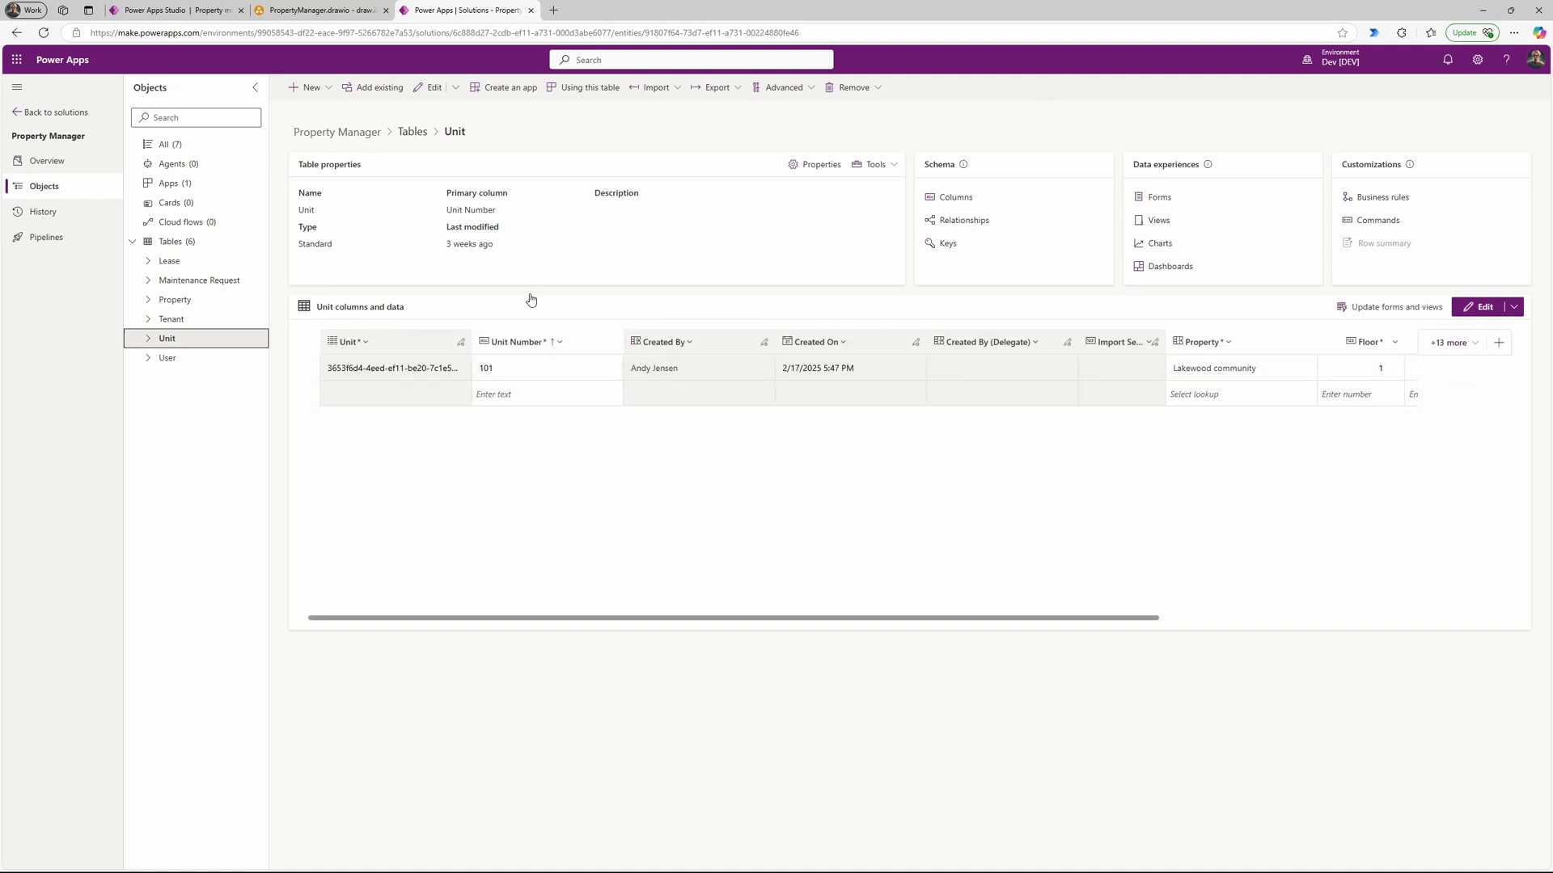
pyautogui.click(172, 11)
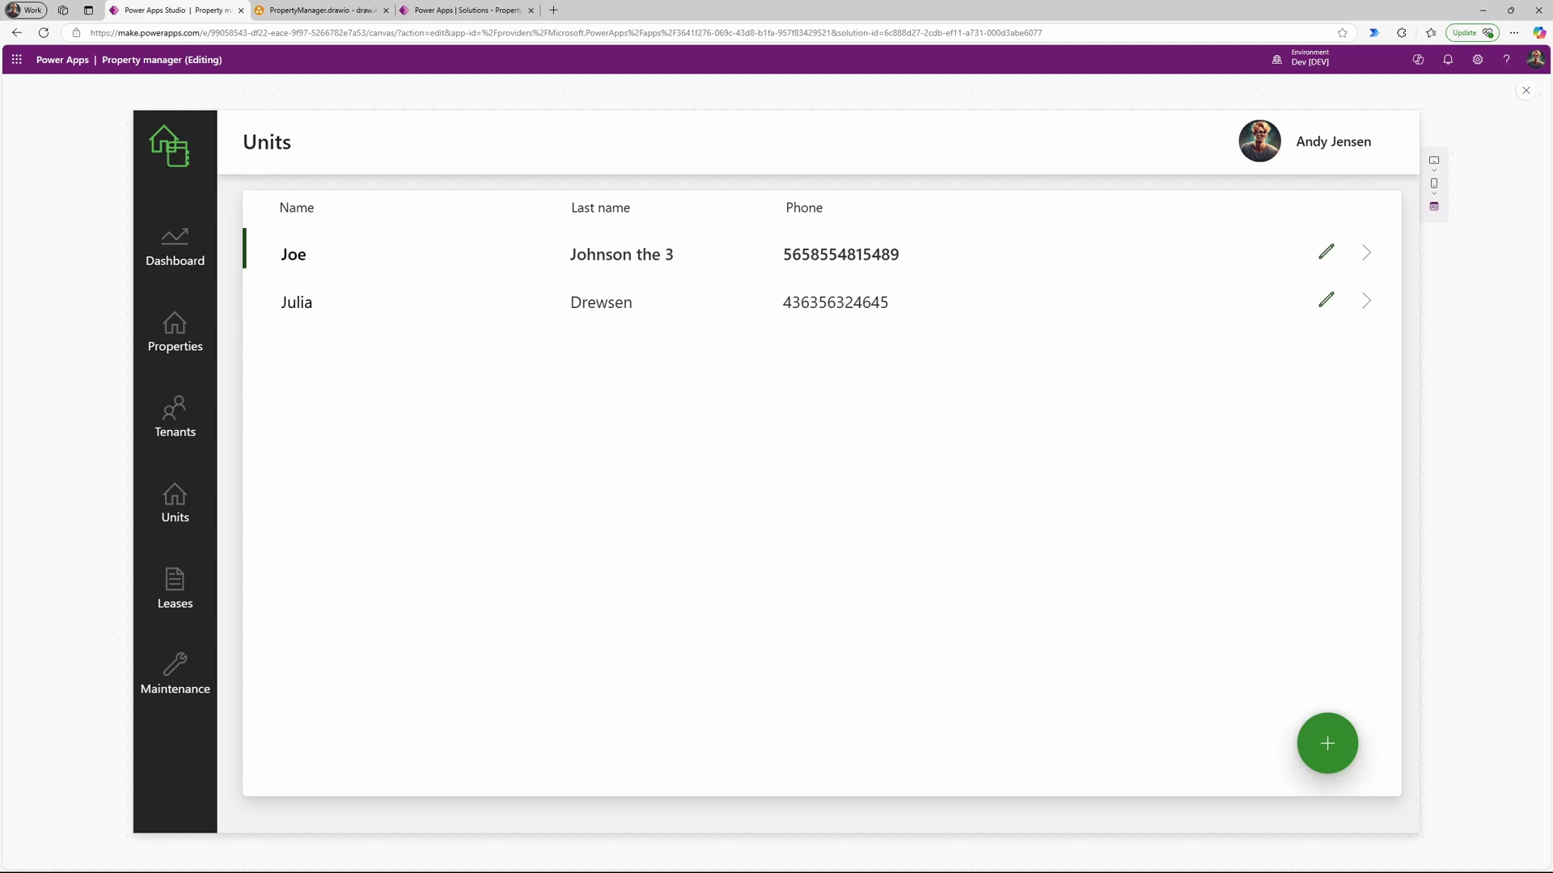
# Step: Leave the preview and set the Items of the Units screen's gallery to Units_1
pyautogui.click(1525, 90)
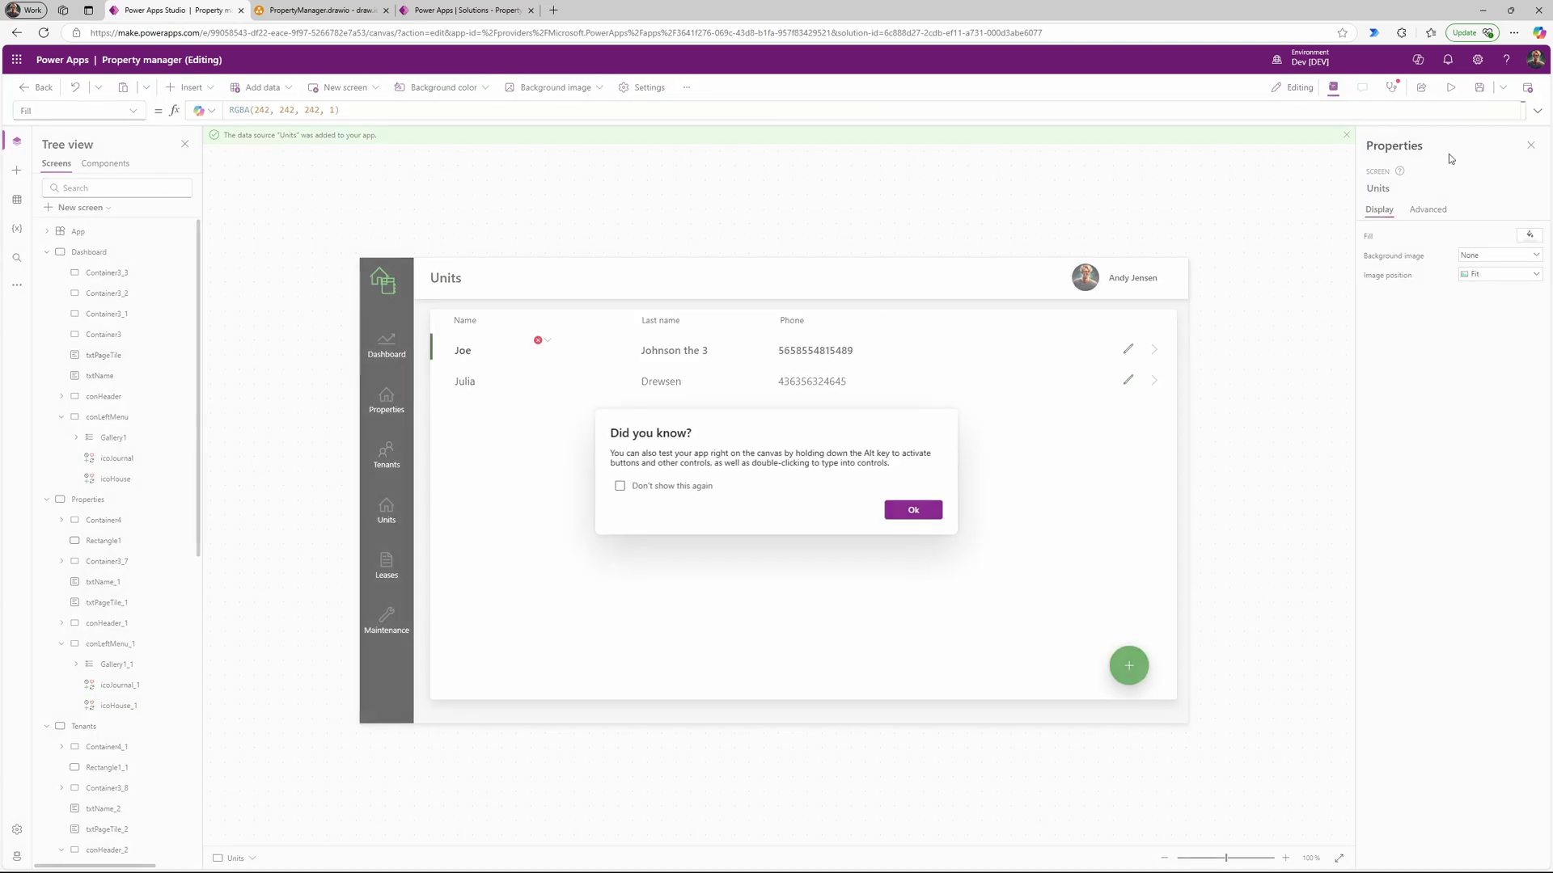
pyautogui.click(889, 508)
pyautogui.click(724, 458)
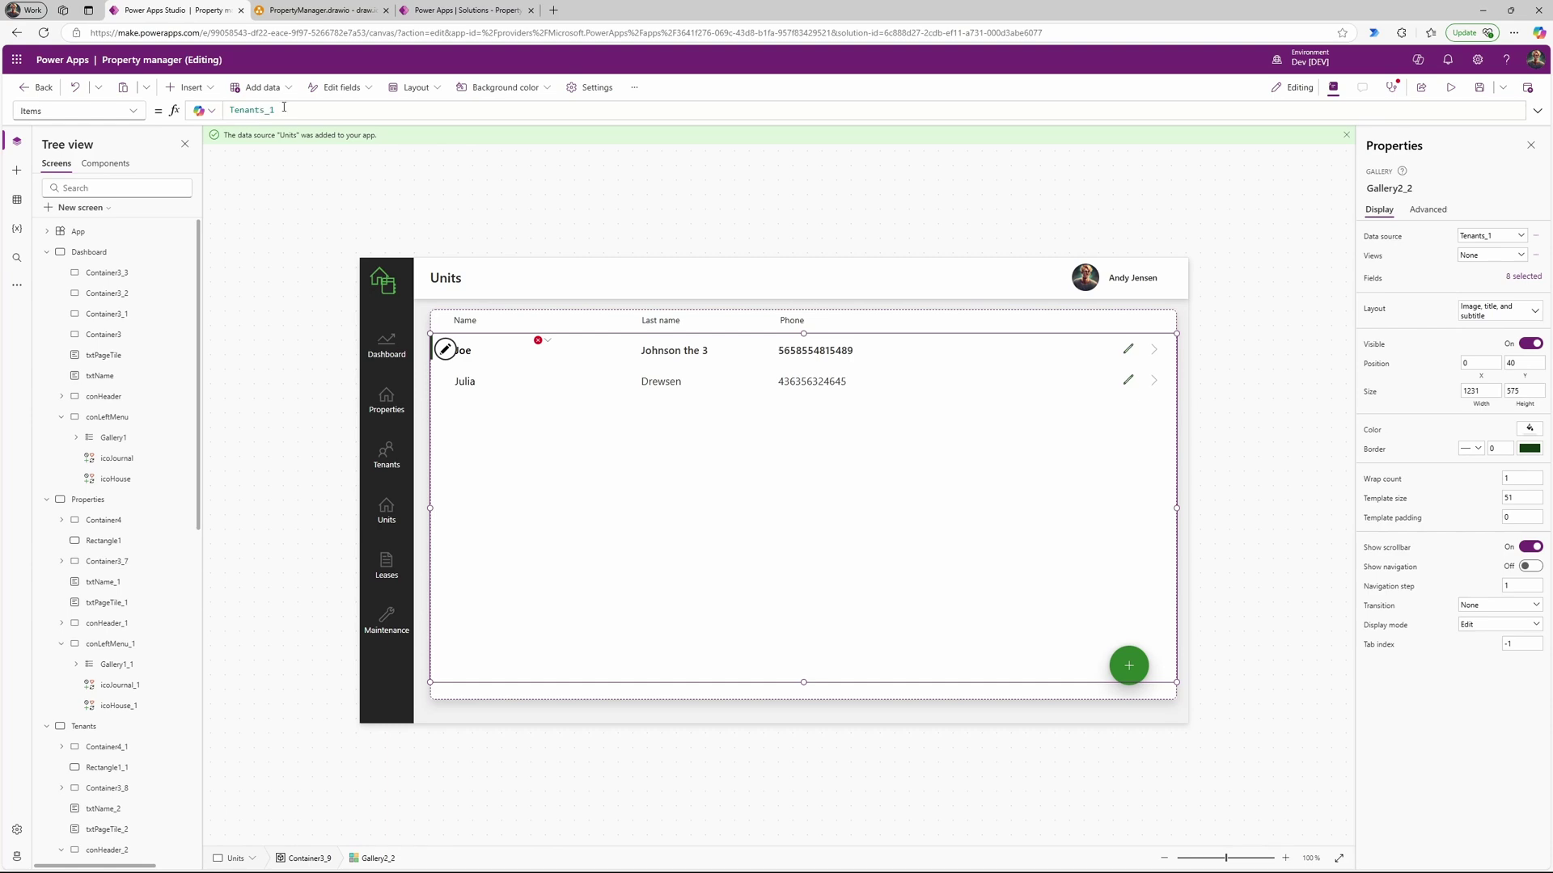
pyautogui.moveTo(284, 107); pyautogui.dragTo(214, 107)
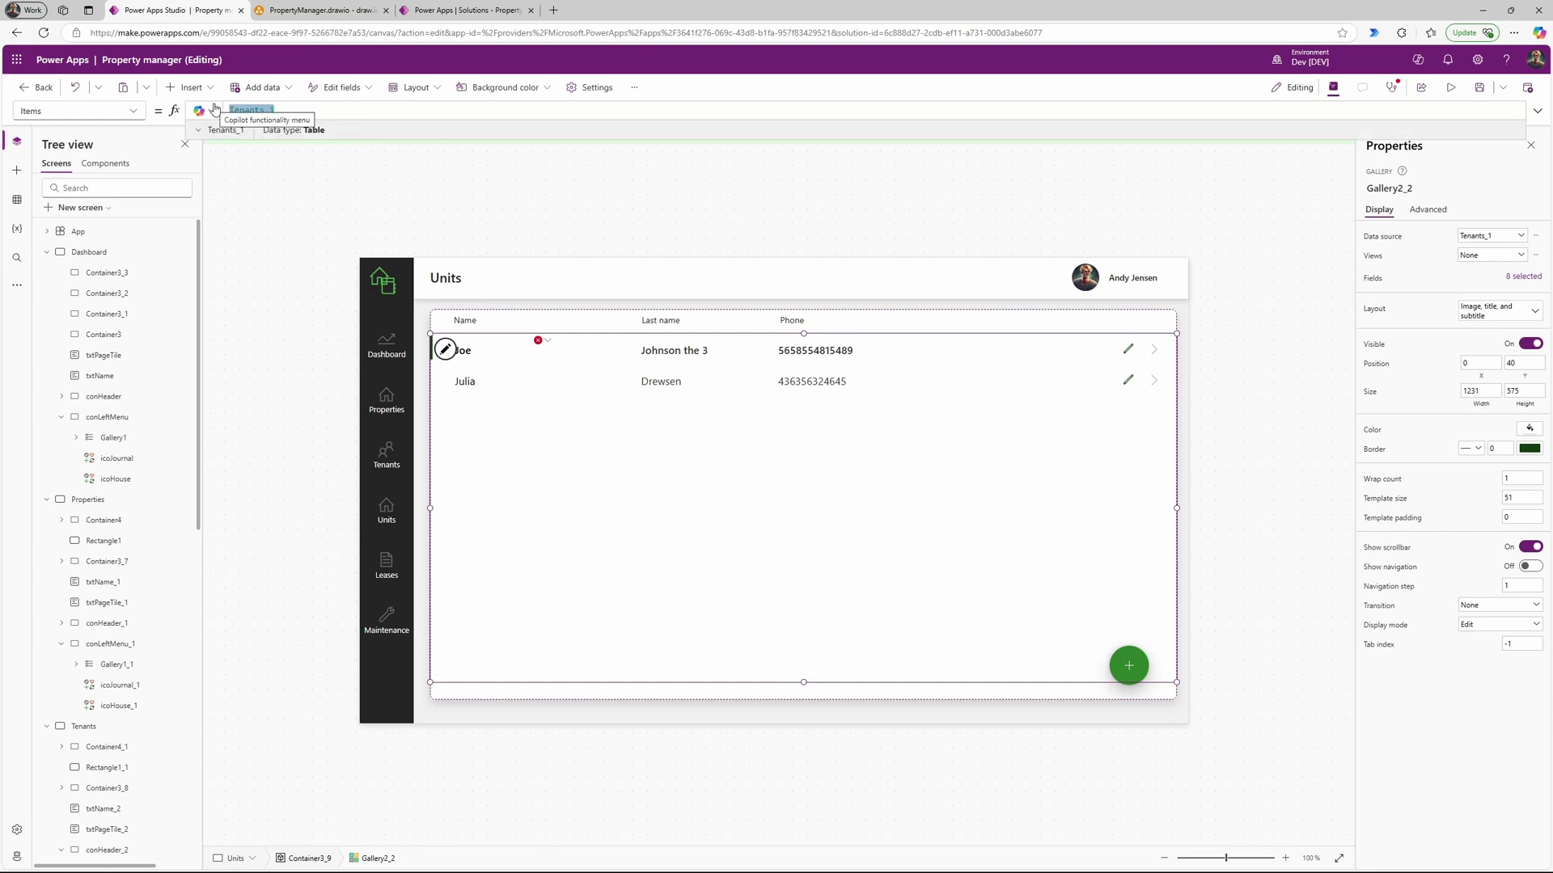
pyautogui.write('unit')
pyautogui.press('Tab')
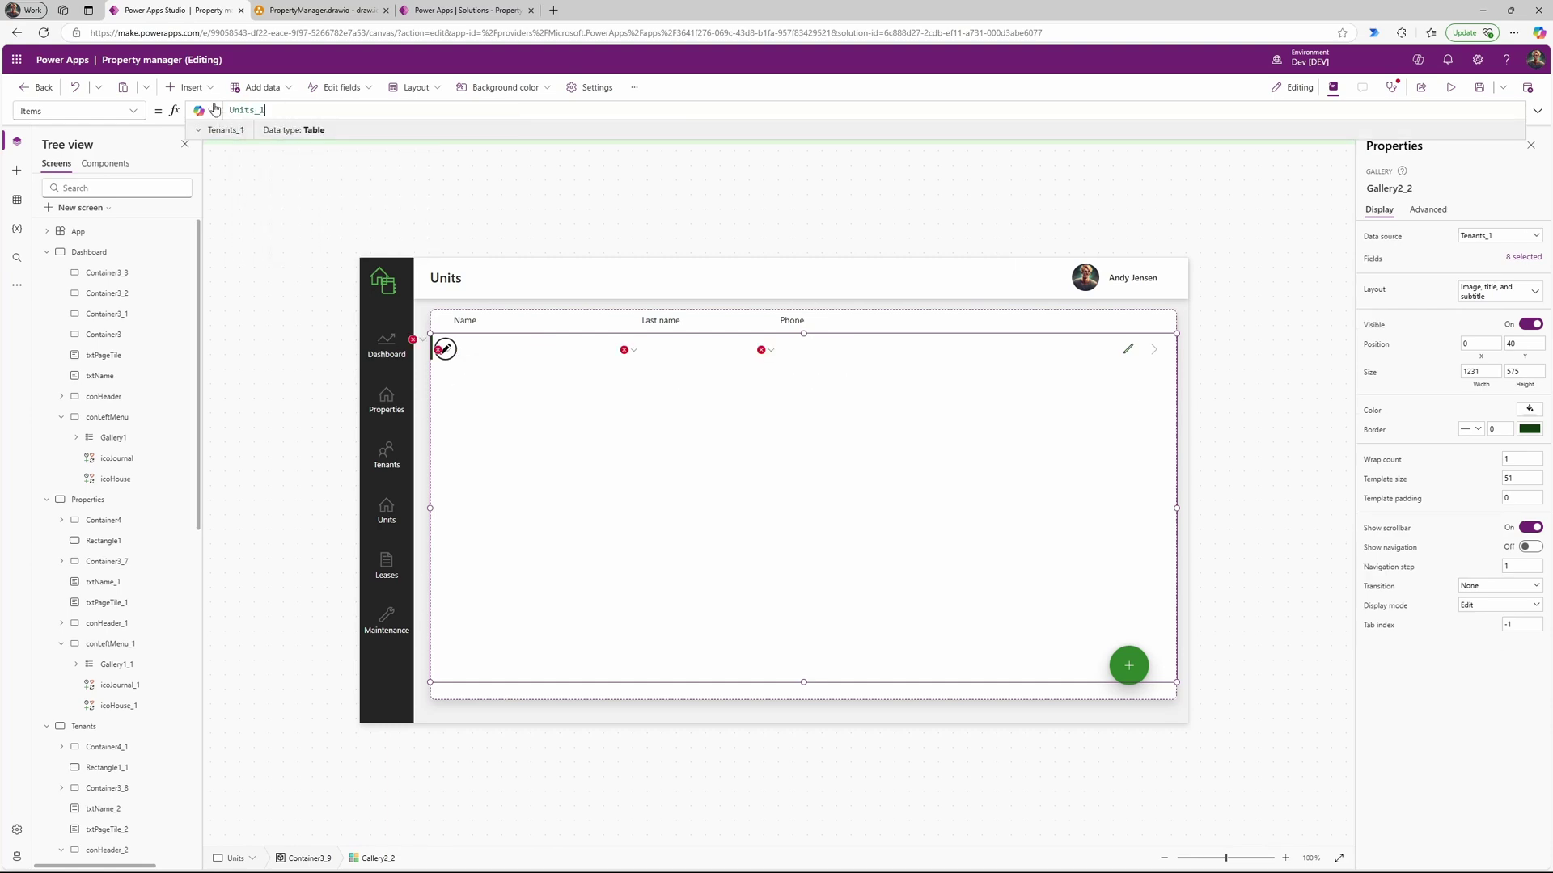
# Step: Set the gallery's first label to ThisItem.Unit and widen it to about 333
pyautogui.click(440, 349)
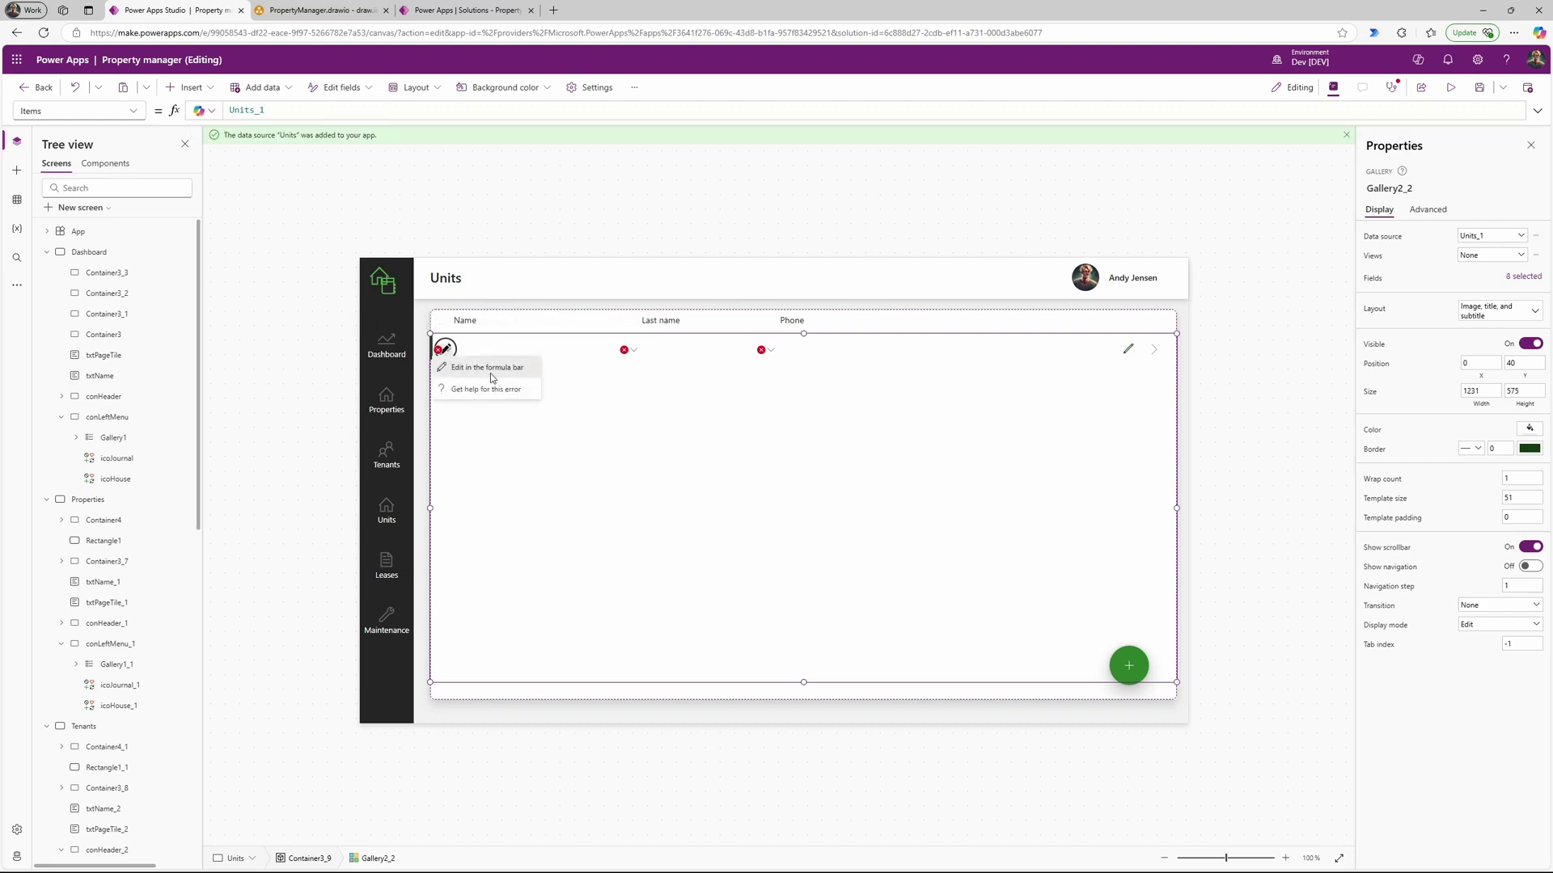
pyautogui.click(489, 369)
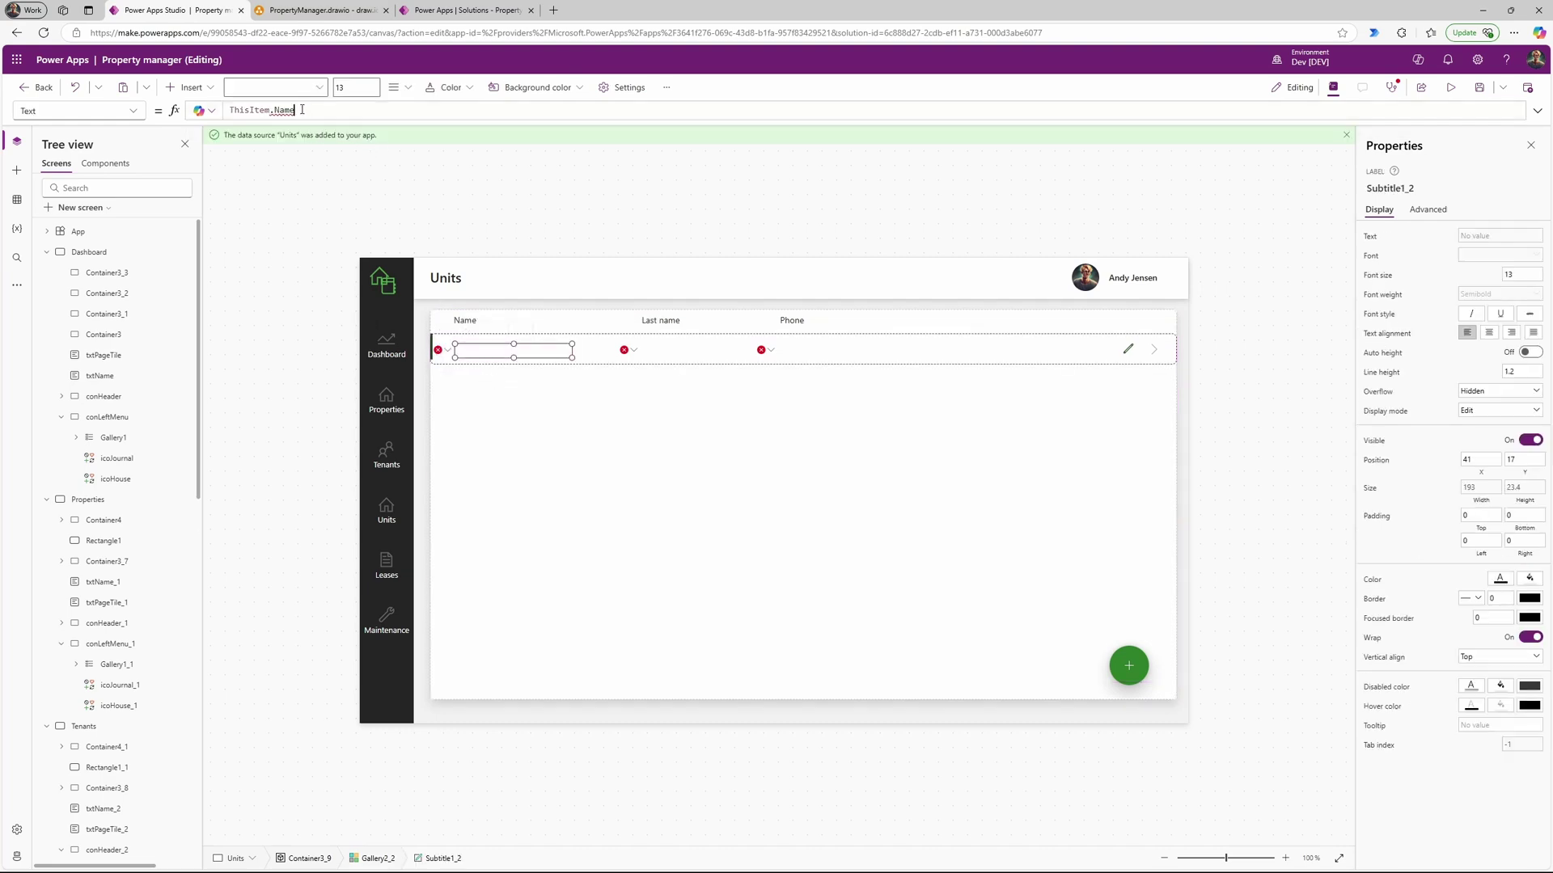
pyautogui.press('BackSpace')
pyautogui.press('BackSpace')
pyautogui.write('unit')
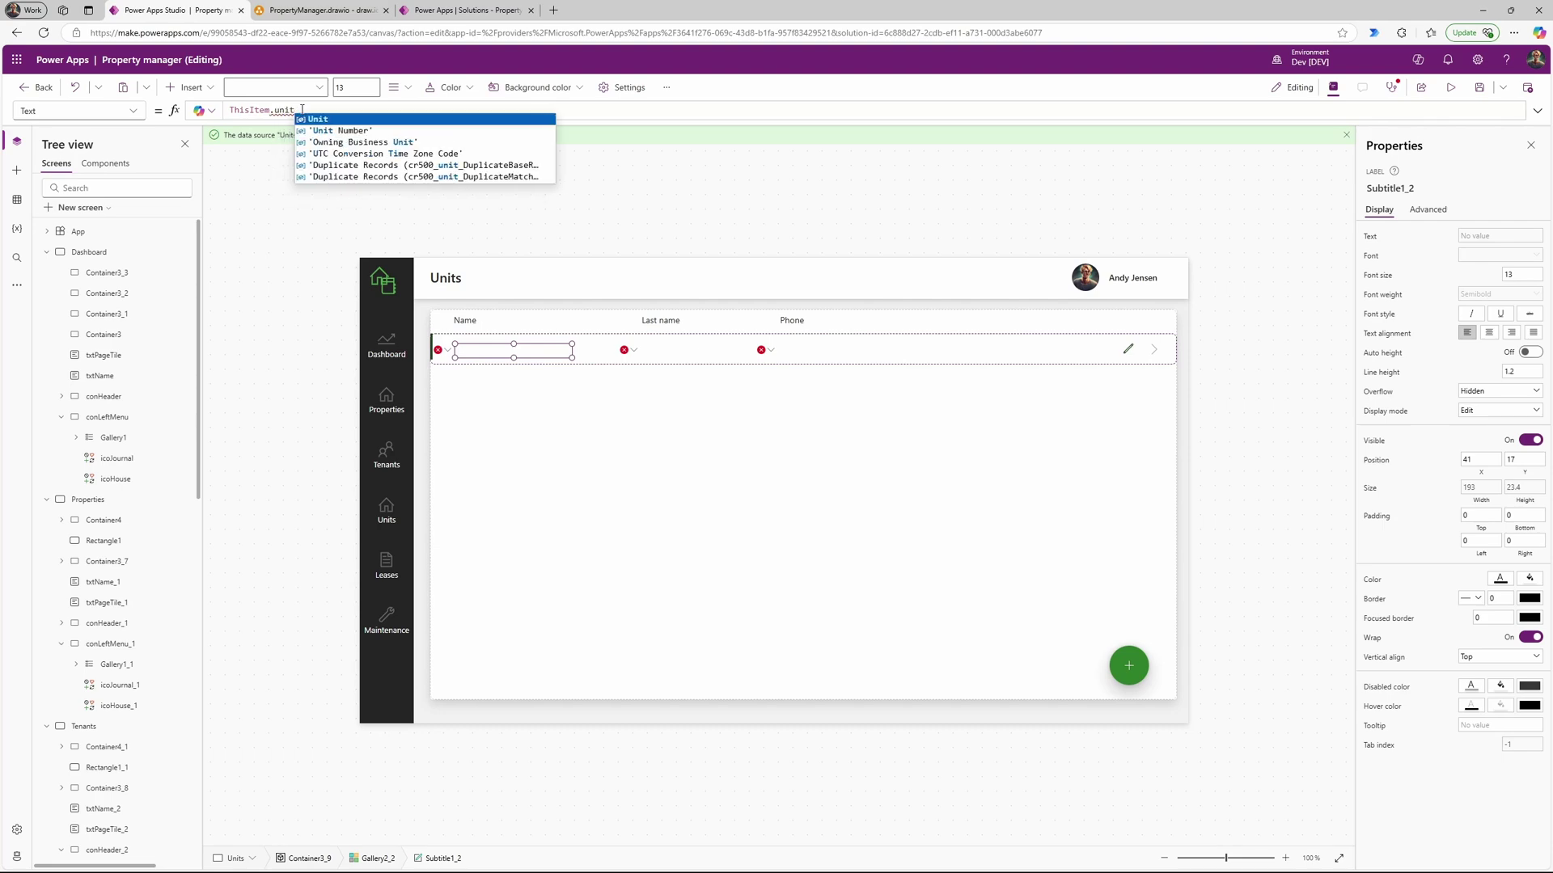
pyautogui.press('Return')
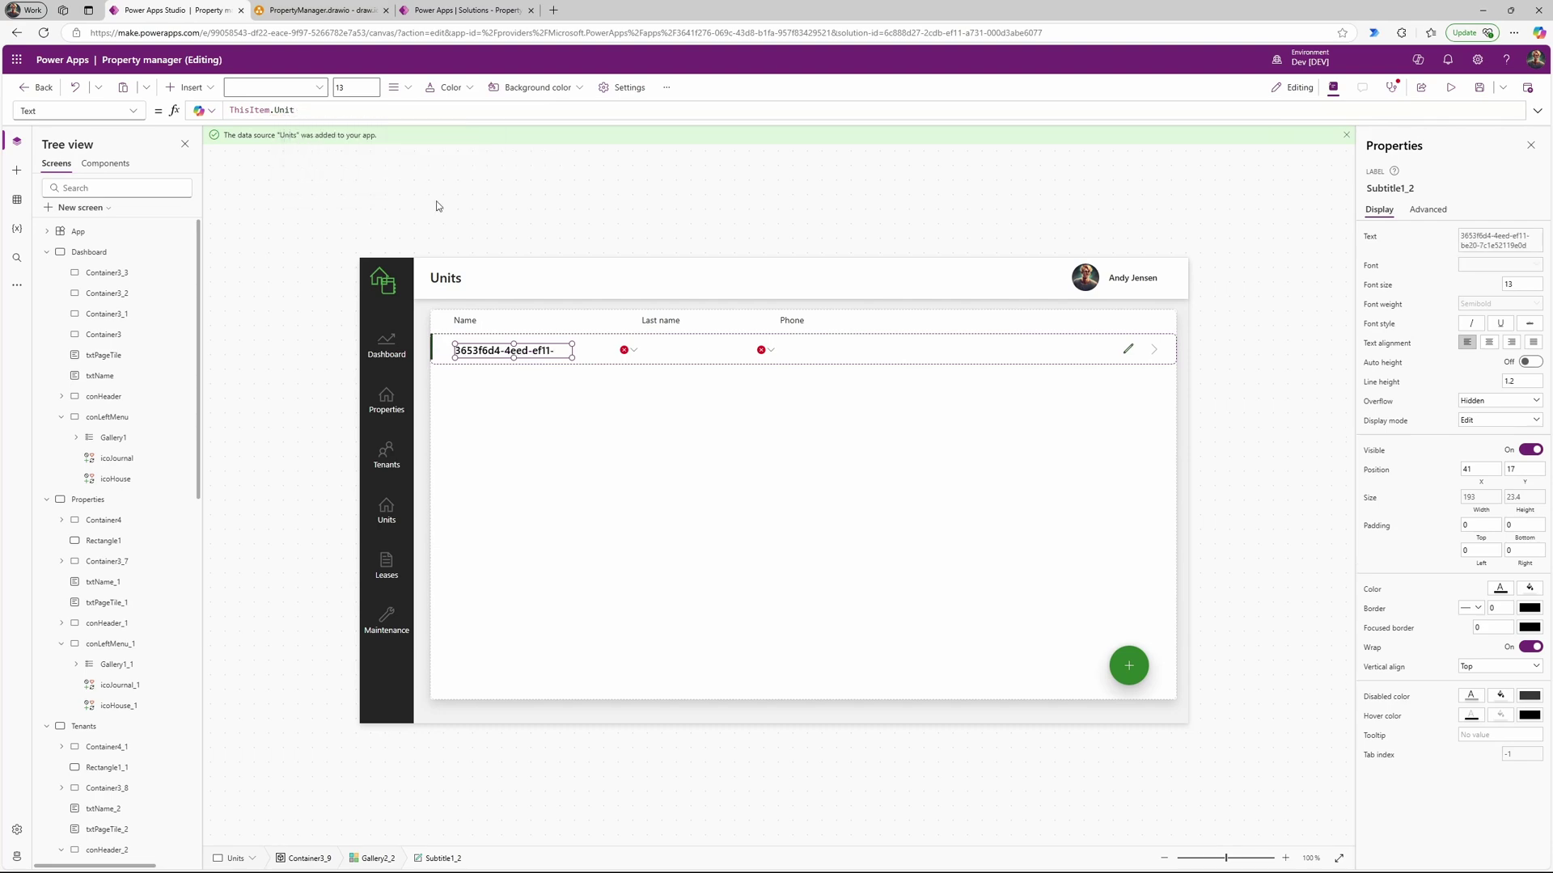
pyautogui.moveTo(573, 356); pyautogui.dragTo(659, 351)
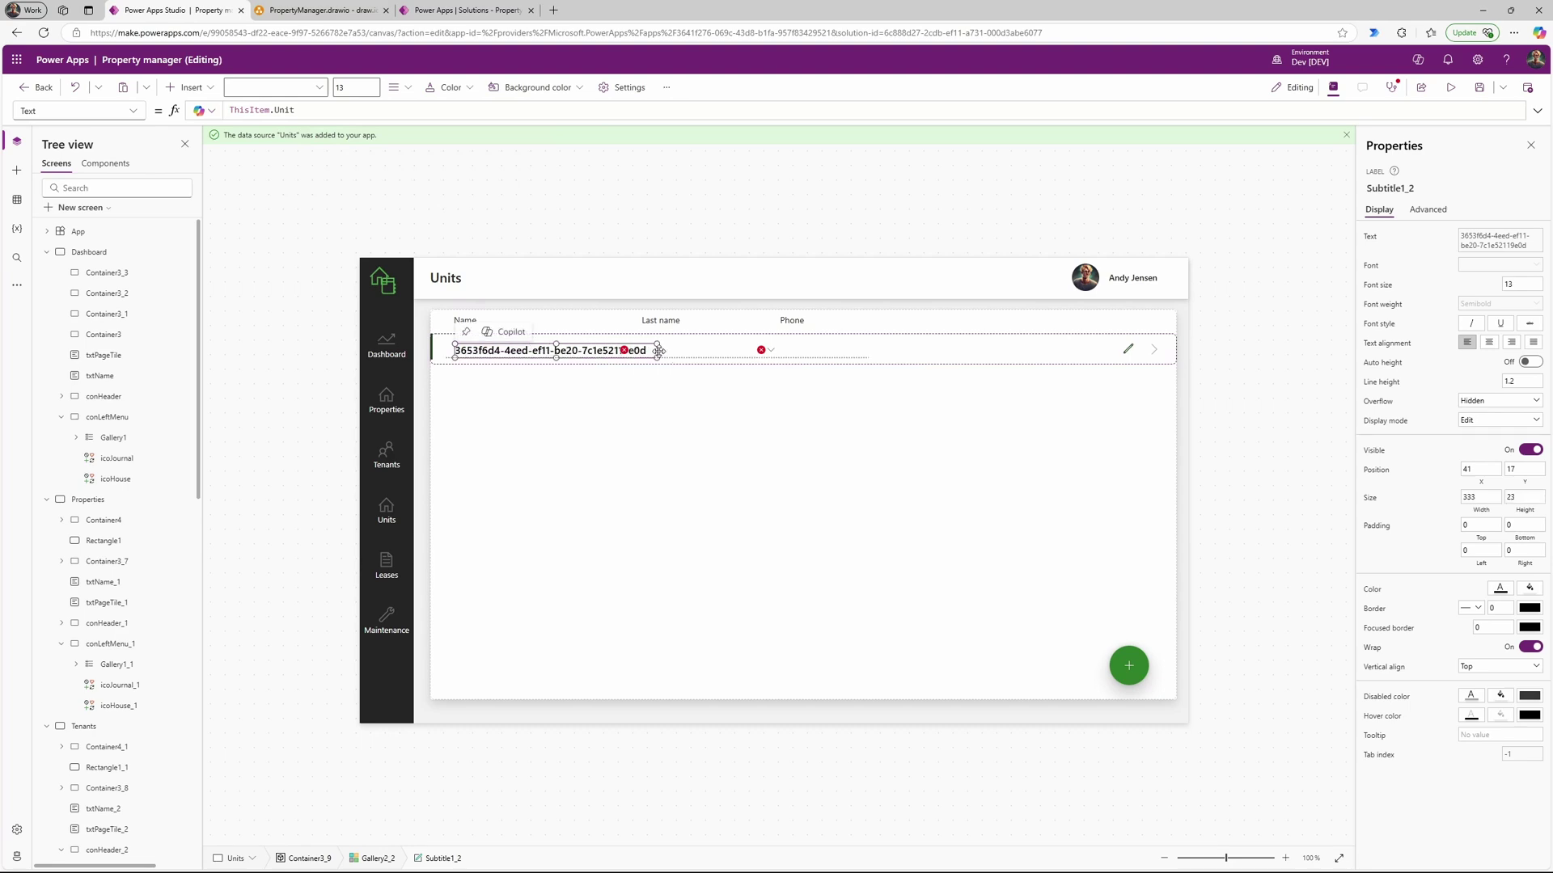
# Step: Change the Name column header's text to "Unit ID"
pyautogui.click(471, 320)
pyautogui.doubleClick(254, 110)
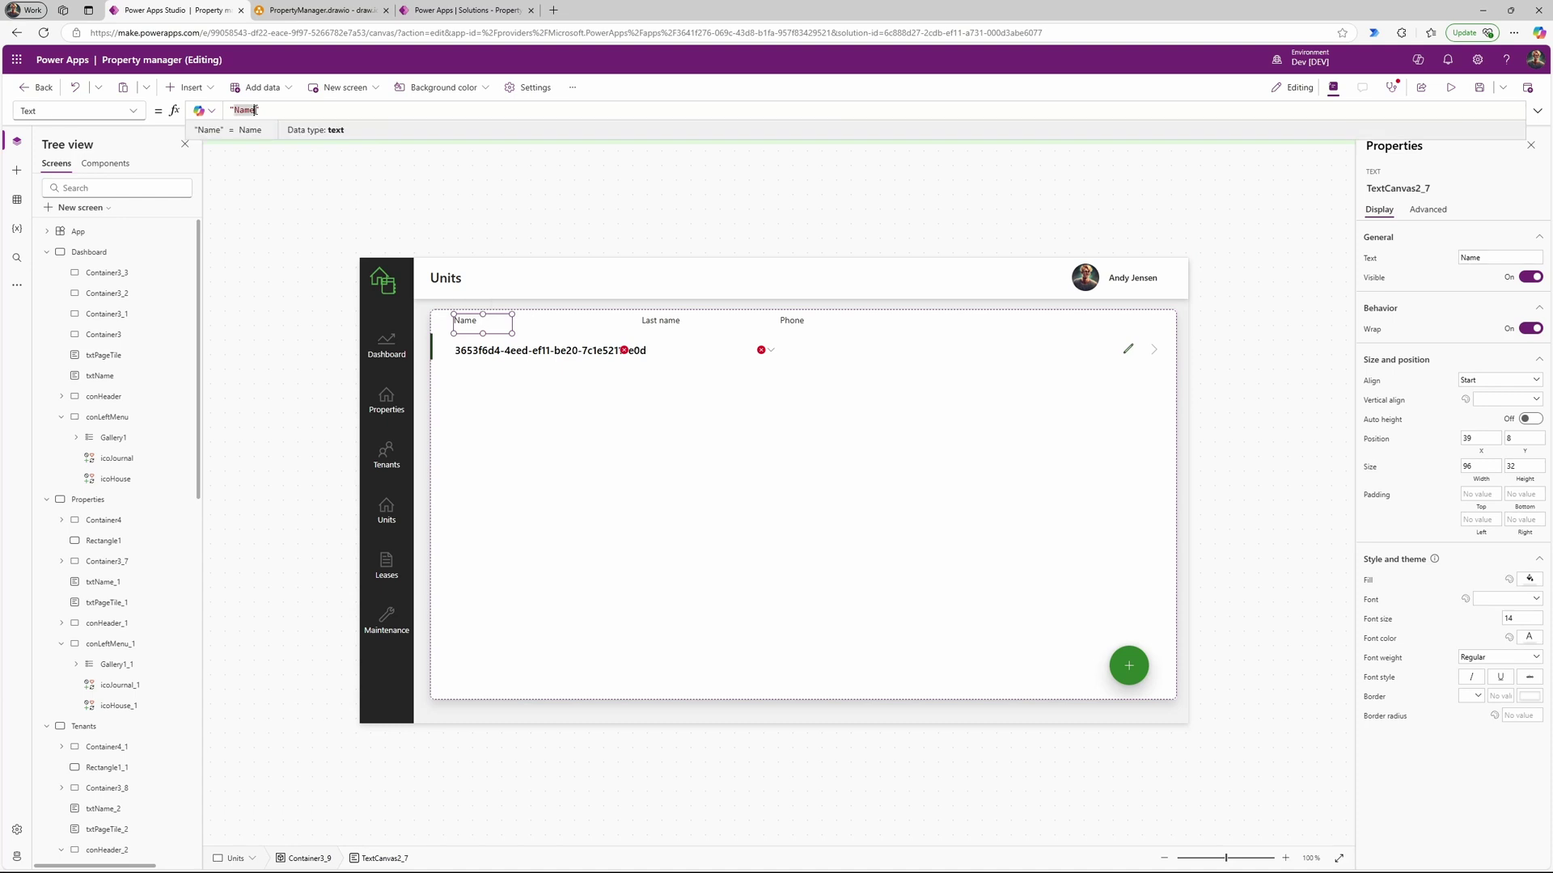
pyautogui.write('Unit ID')
# Step: Shift the gallery's Last Name label to about X 381 and move the Phone Number label further right
pyautogui.click(628, 350)
pyautogui.click(624, 350)
pyautogui.click(635, 366)
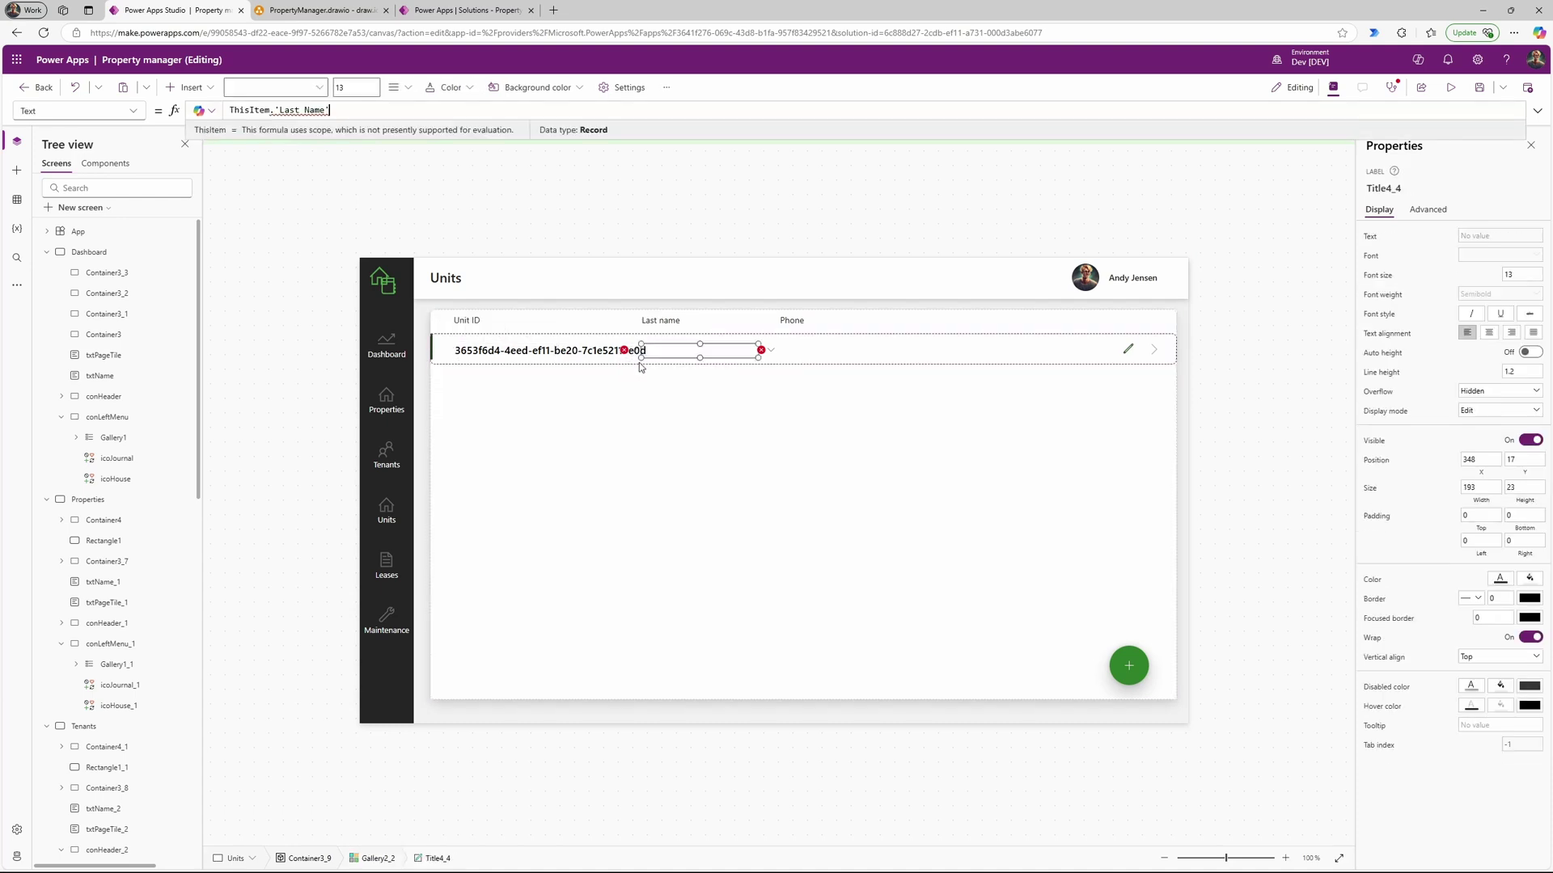
pyautogui.click(689, 353)
pyautogui.moveTo(692, 359); pyautogui.dragTo(678, 359)
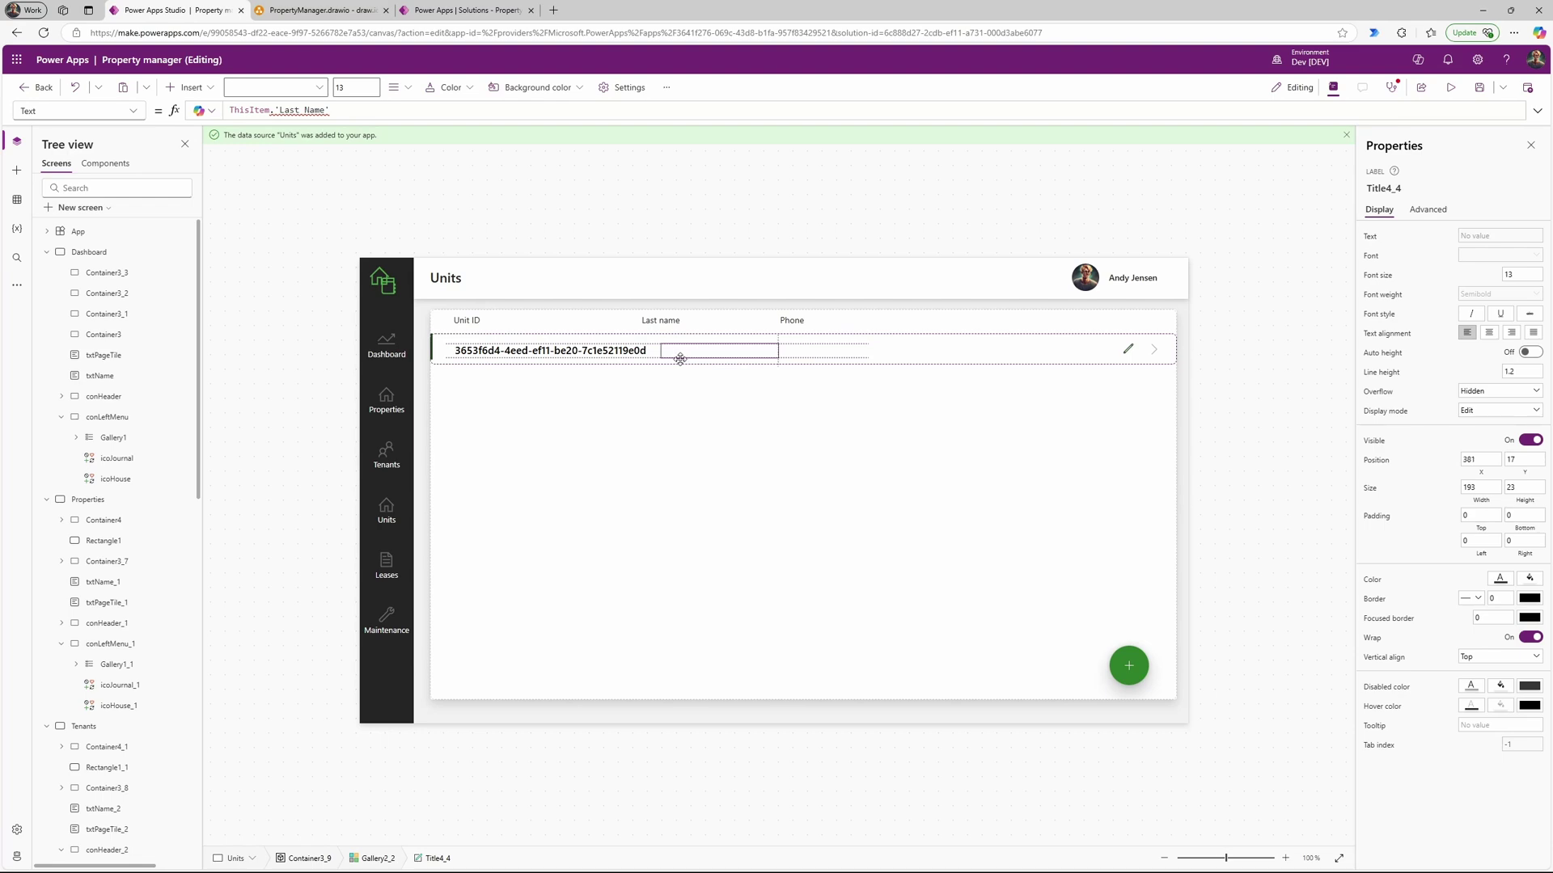
pyautogui.click(771, 351)
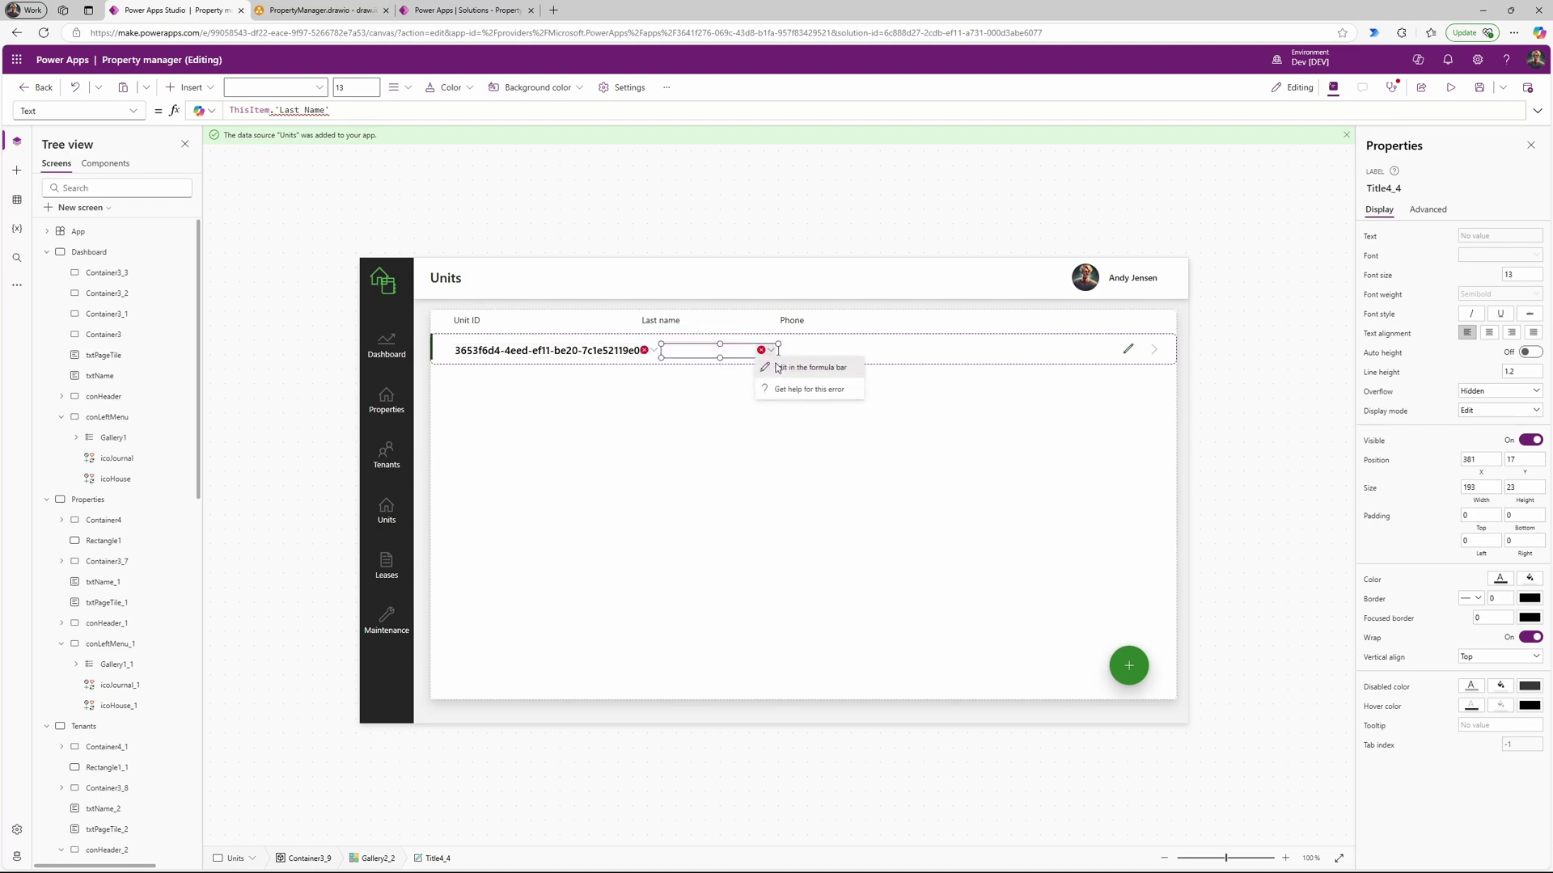
pyautogui.click(797, 352)
pyautogui.moveTo(805, 361); pyautogui.dragTo(839, 361)
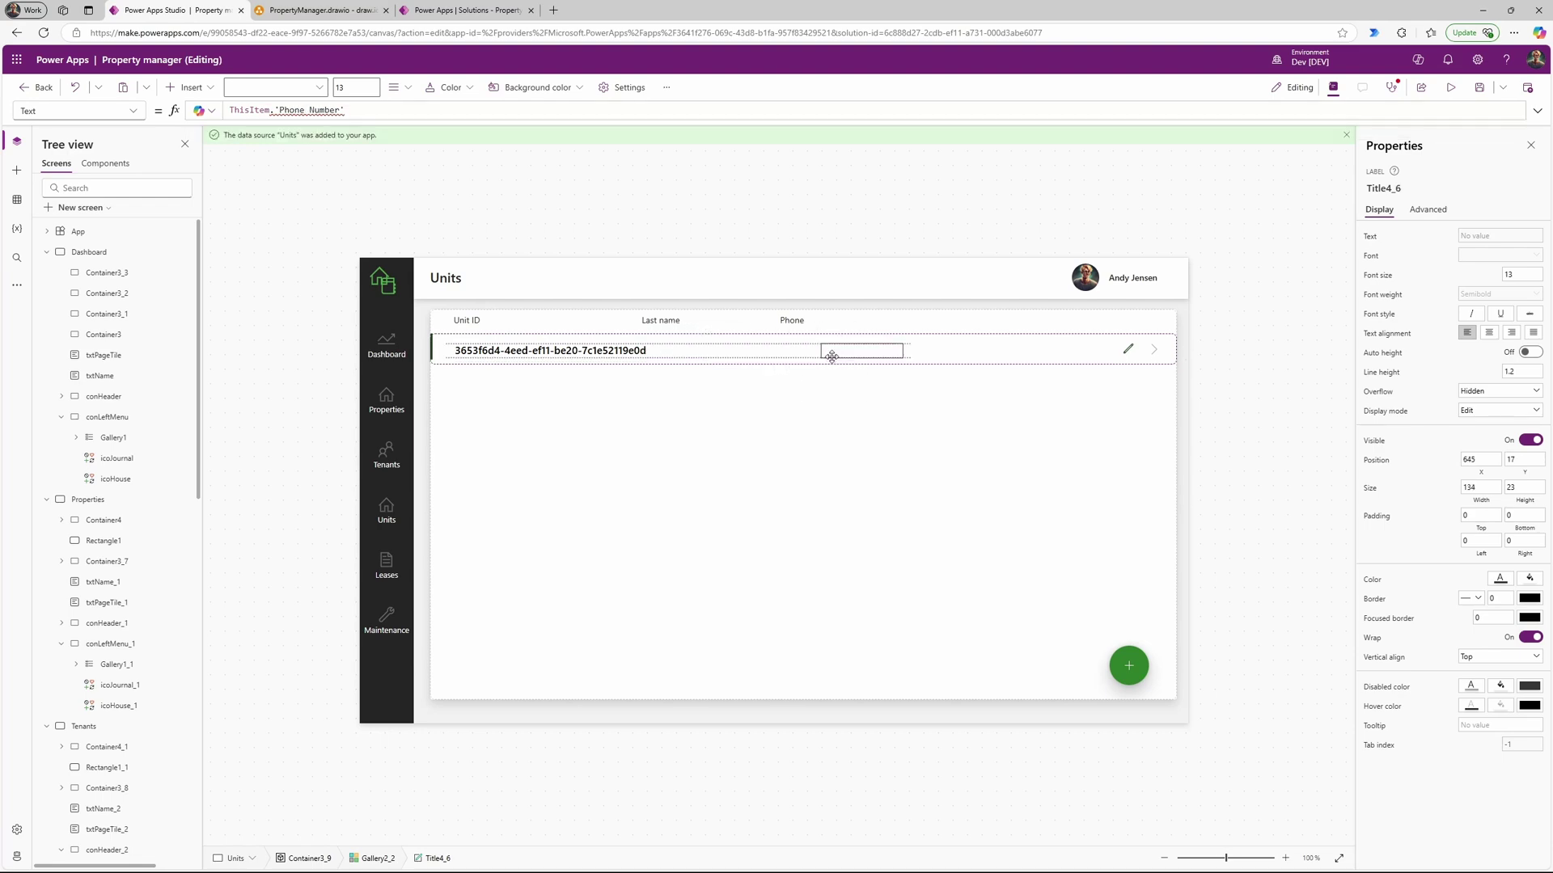
# Step: Set the gallery's Last Name label to the formula ThisItem.Property.Name
pyautogui.click(664, 355)
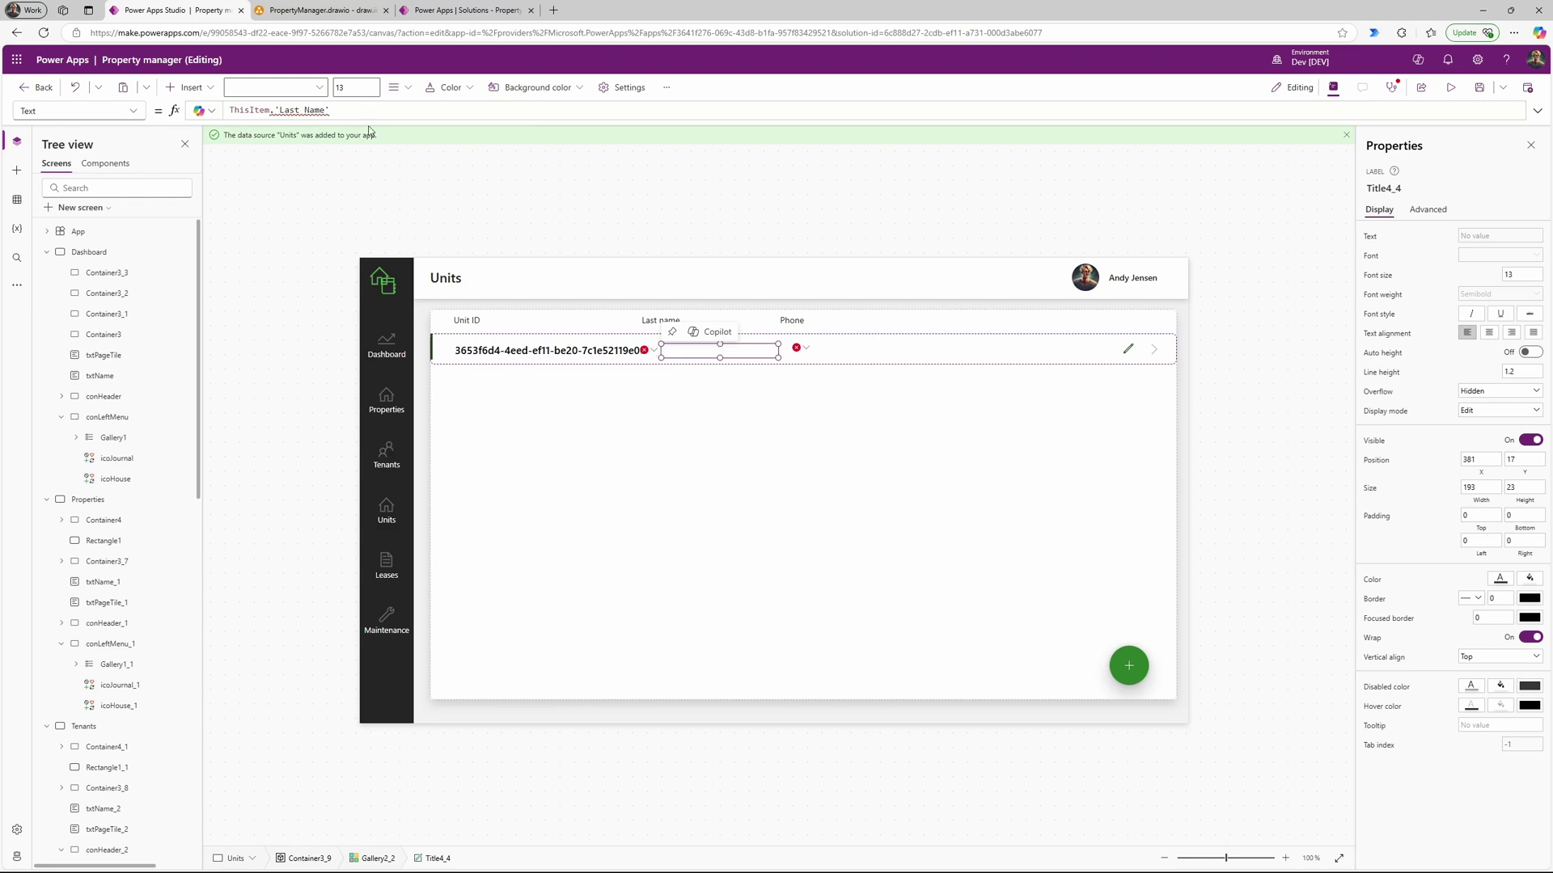
pyautogui.click(345, 110)
pyautogui.press('BackSpace')
pyautogui.press('BackSpace')
pyautogui.press('BackSpace')
pyautogui.write('Pr')
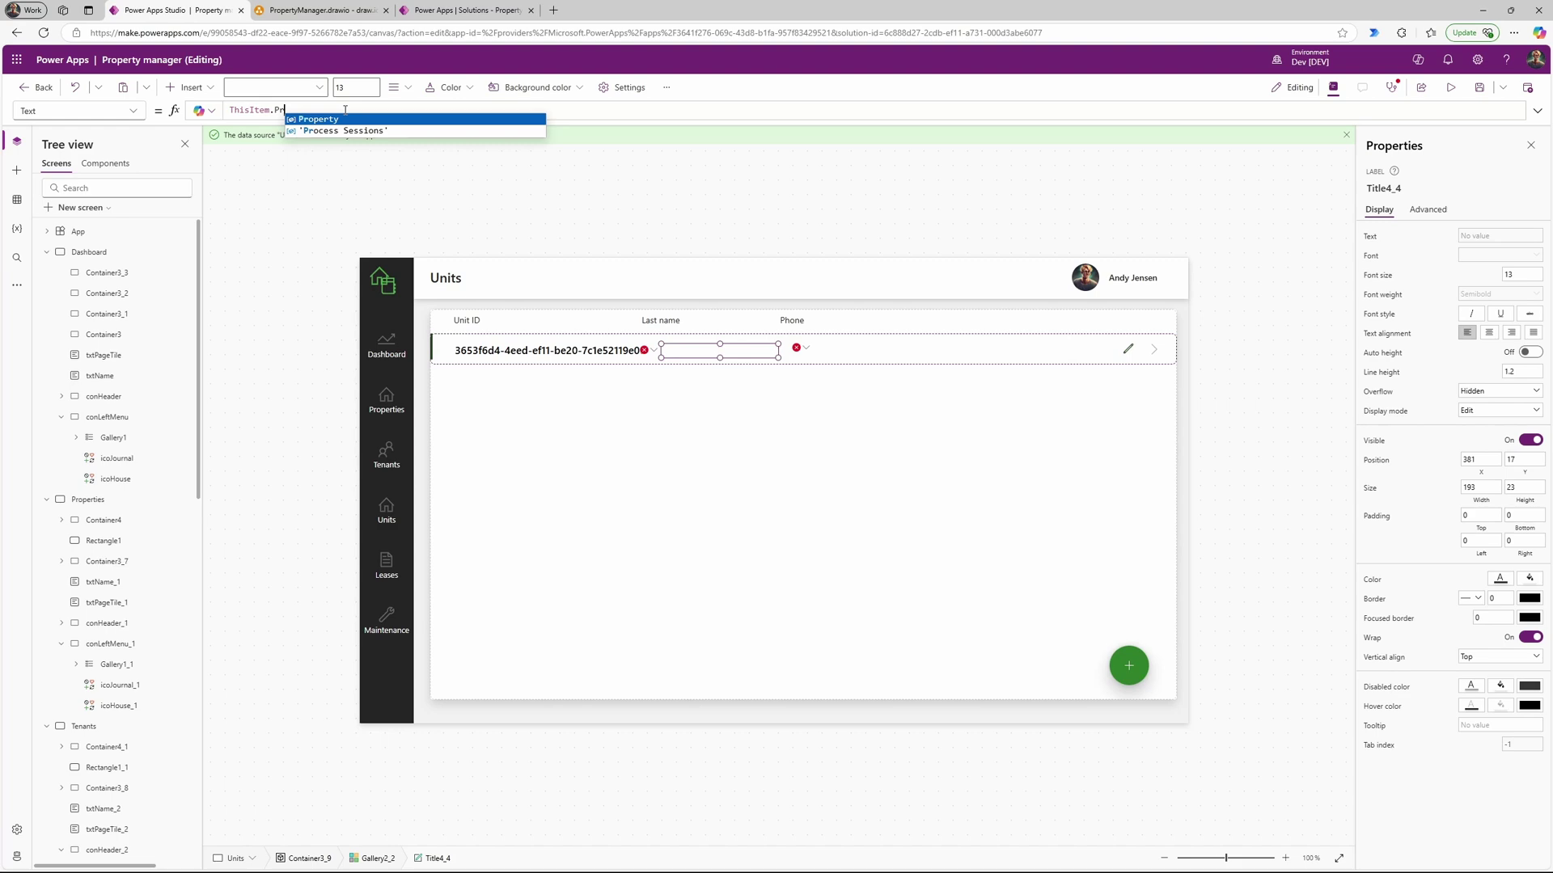
pyautogui.press('Tab')
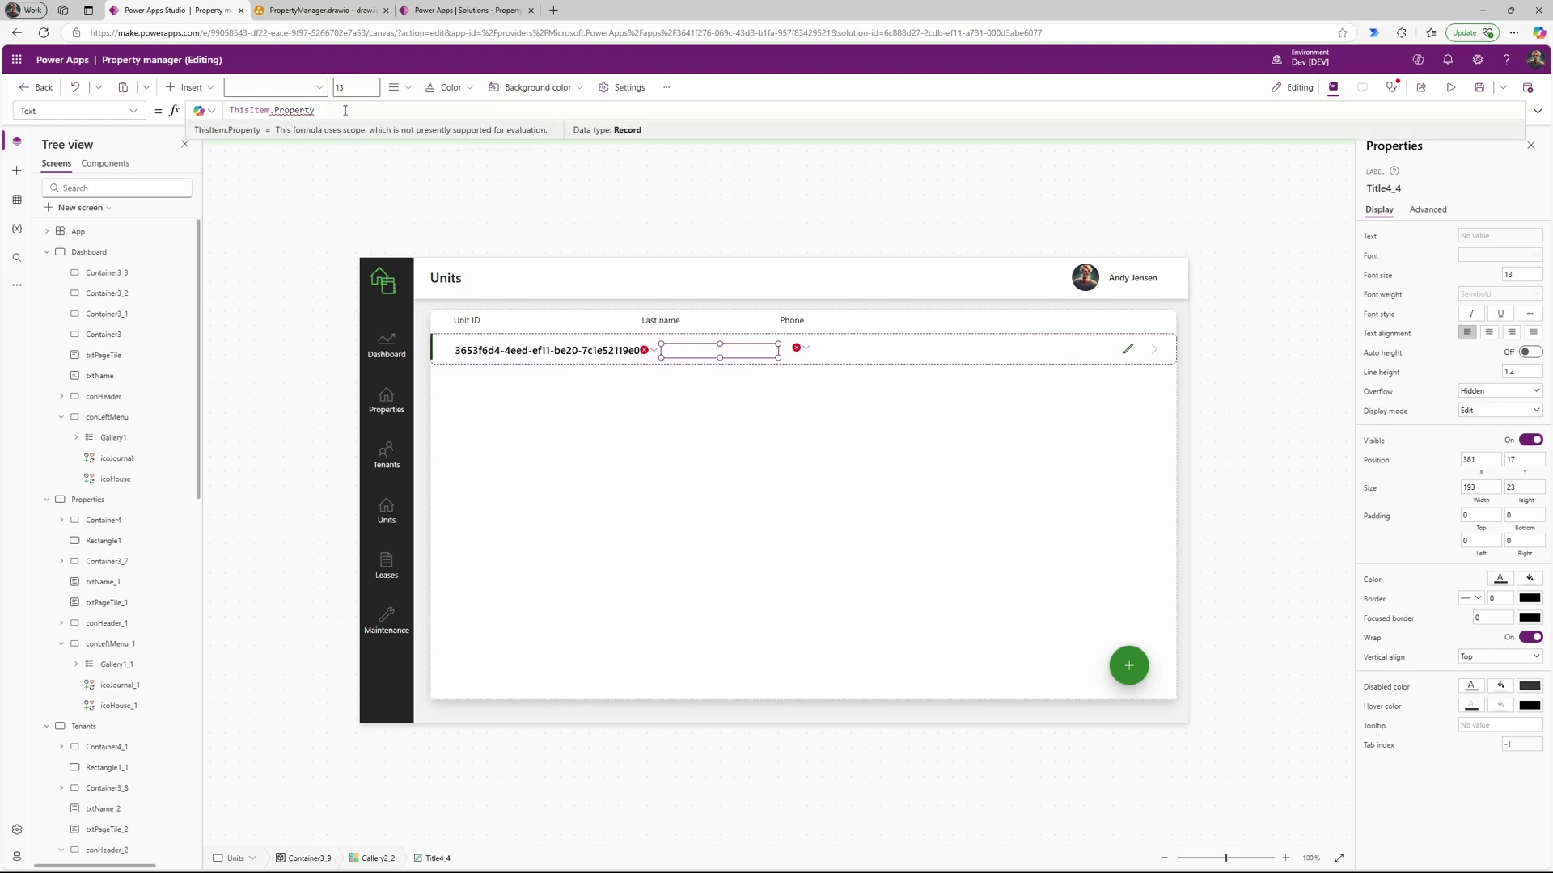
pyautogui.write('.')
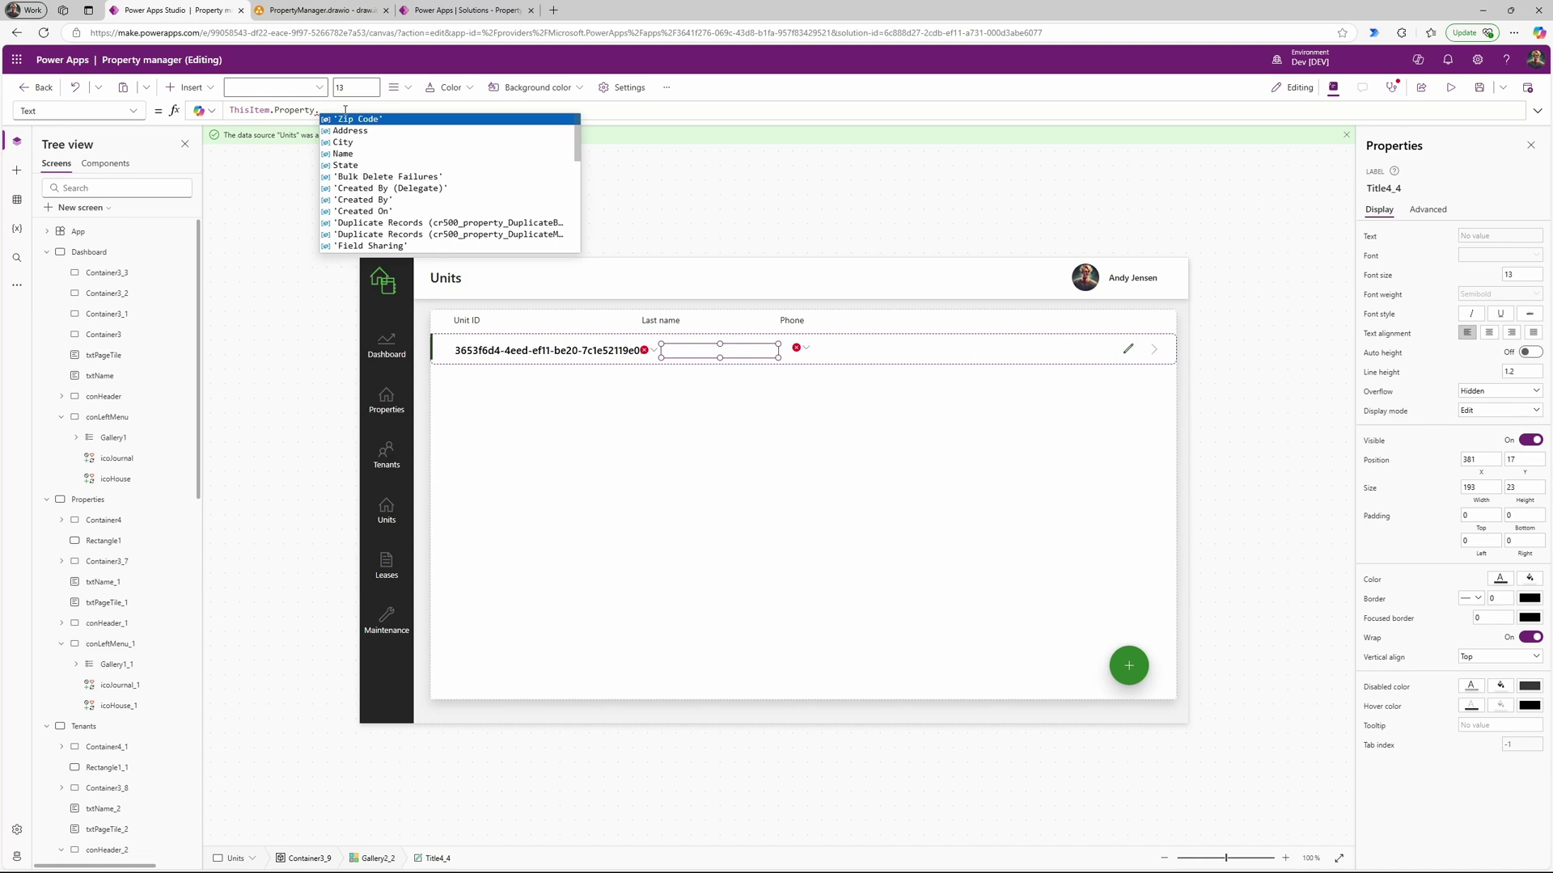
pyautogui.press('Down')
pyautogui.press('Down')
pyautogui.press('Down')
pyautogui.press('Down')
pyautogui.press('Down')
pyautogui.press('Down')
pyautogui.press('Down')
pyautogui.press('Down')
pyautogui.press('Down')
pyautogui.press('Down')
pyautogui.press('Down')
pyautogui.press('Down')
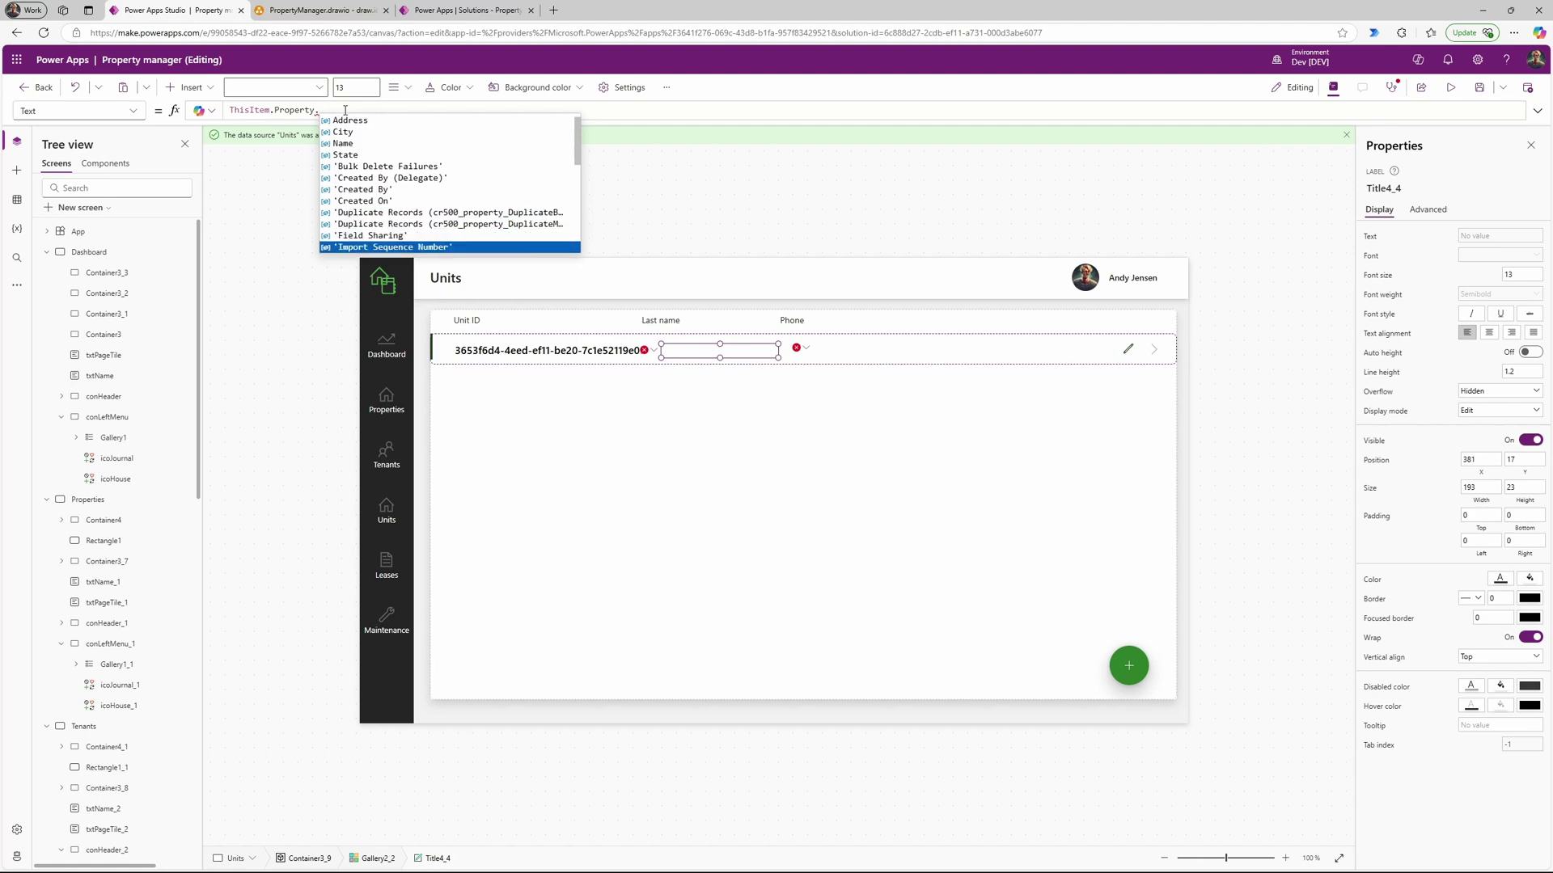
pyautogui.press('Down')
pyautogui.press('Down')
pyautogui.press('Down')
pyautogui.press('Down')
pyautogui.press('Down')
pyautogui.press('Down')
pyautogui.press('Down')
pyautogui.press('Down')
pyautogui.press('Down')
pyautogui.press('Down')
pyautogui.press('Down')
pyautogui.press('Down')
pyautogui.press('Down')
pyautogui.press('Down')
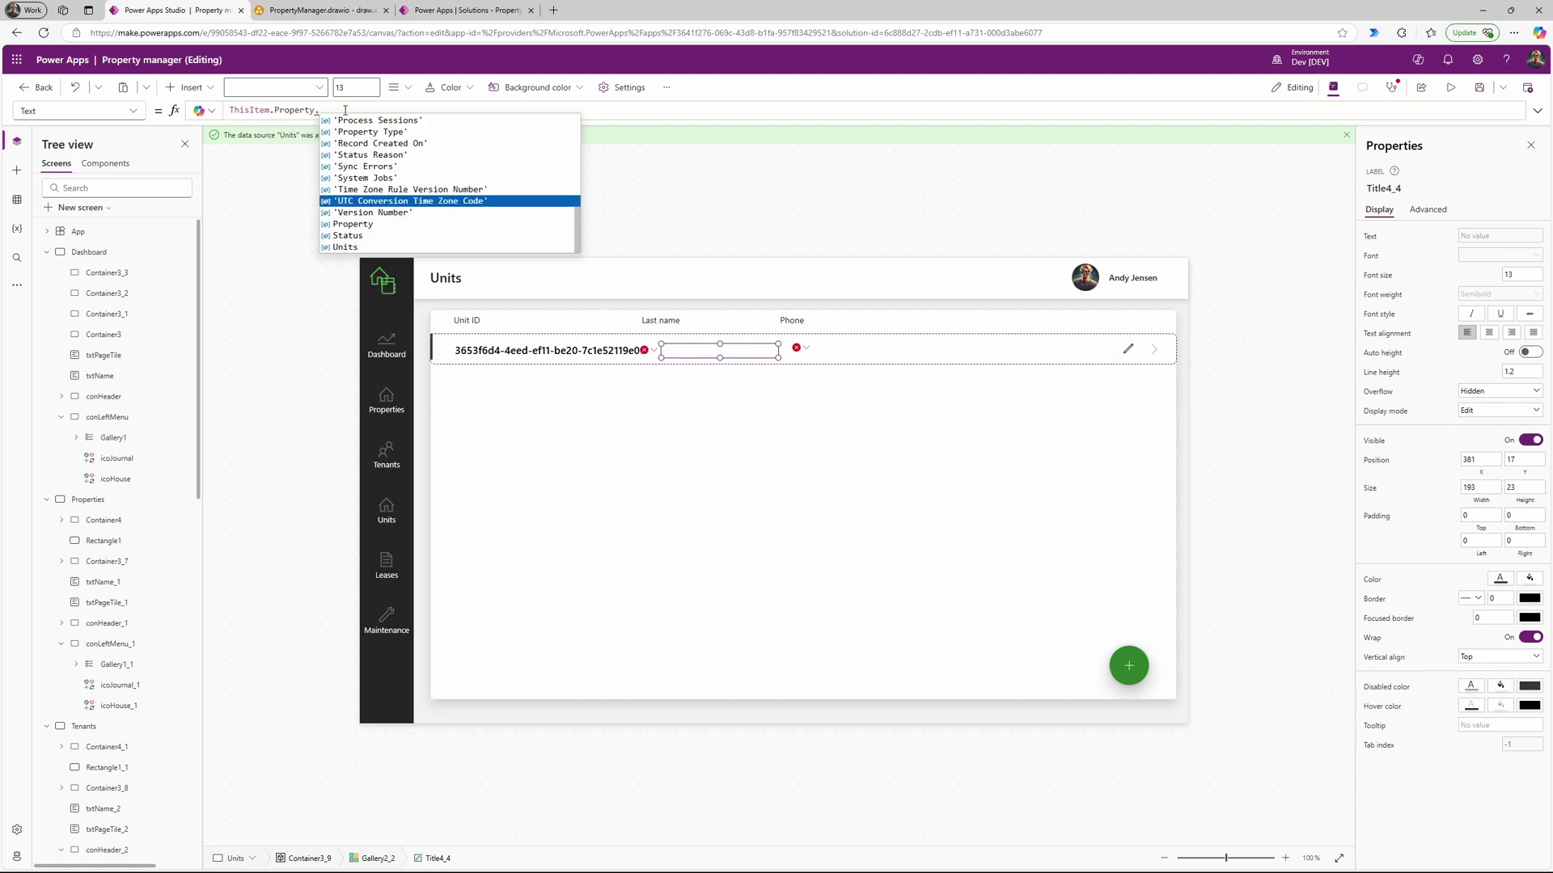
pyautogui.press('Down')
pyautogui.press('Down')
pyautogui.press('Down')
pyautogui.press('Down')
pyautogui.press('Down')
pyautogui.press('Down')
pyautogui.press('Down')
pyautogui.press('Down')
pyautogui.press('Tab')
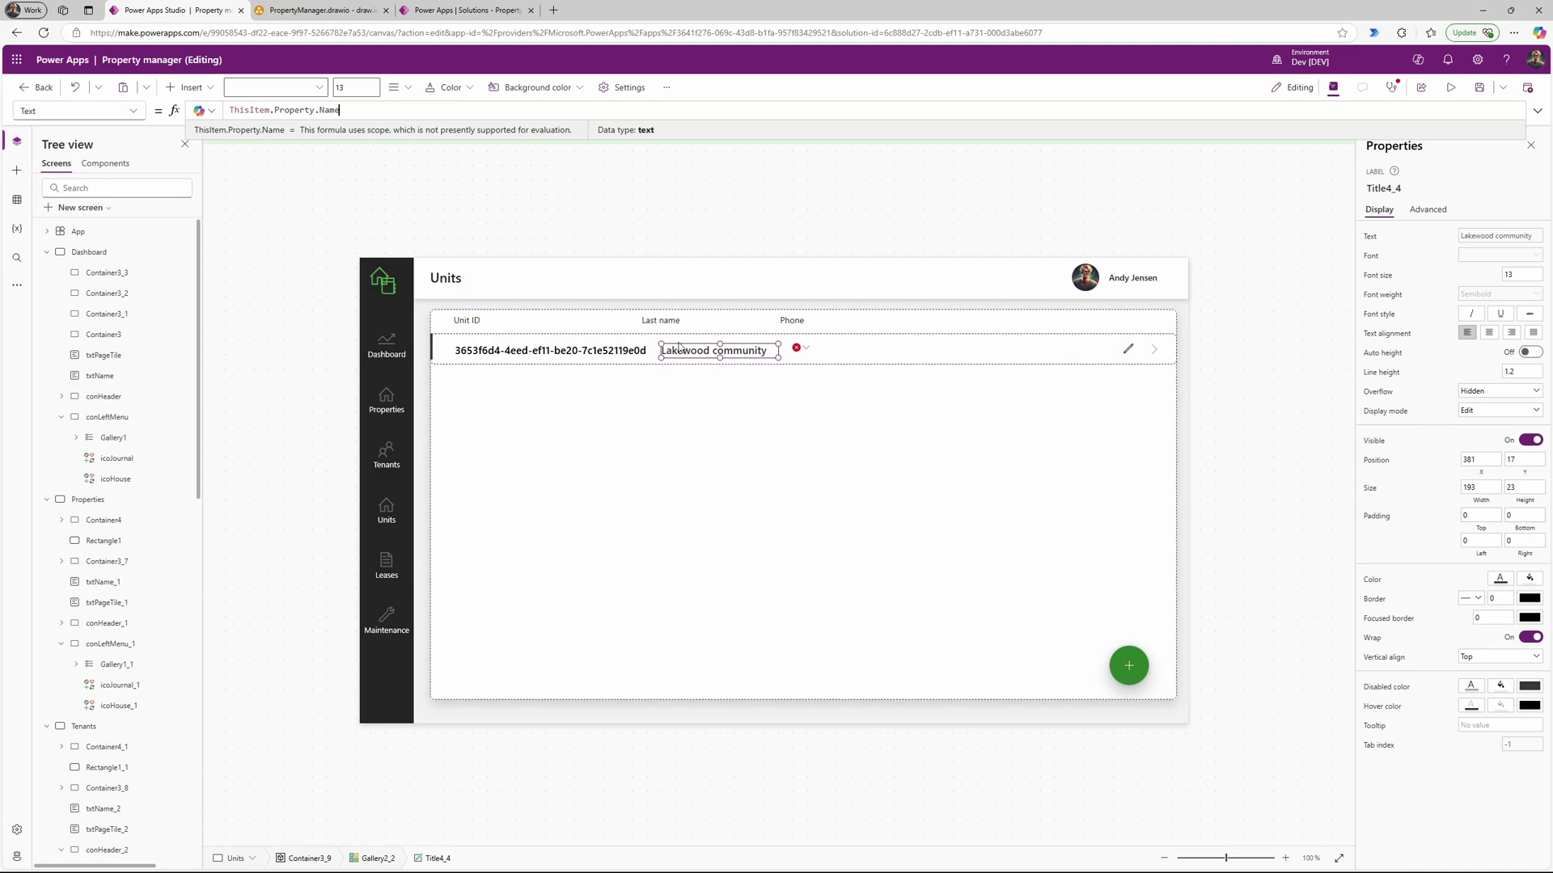
# Step: Align the Last name header with the property label at about X 382 and change its text to "Property"
pyautogui.click(650, 321)
pyautogui.moveTo(651, 321); pyautogui.dragTo(672, 321)
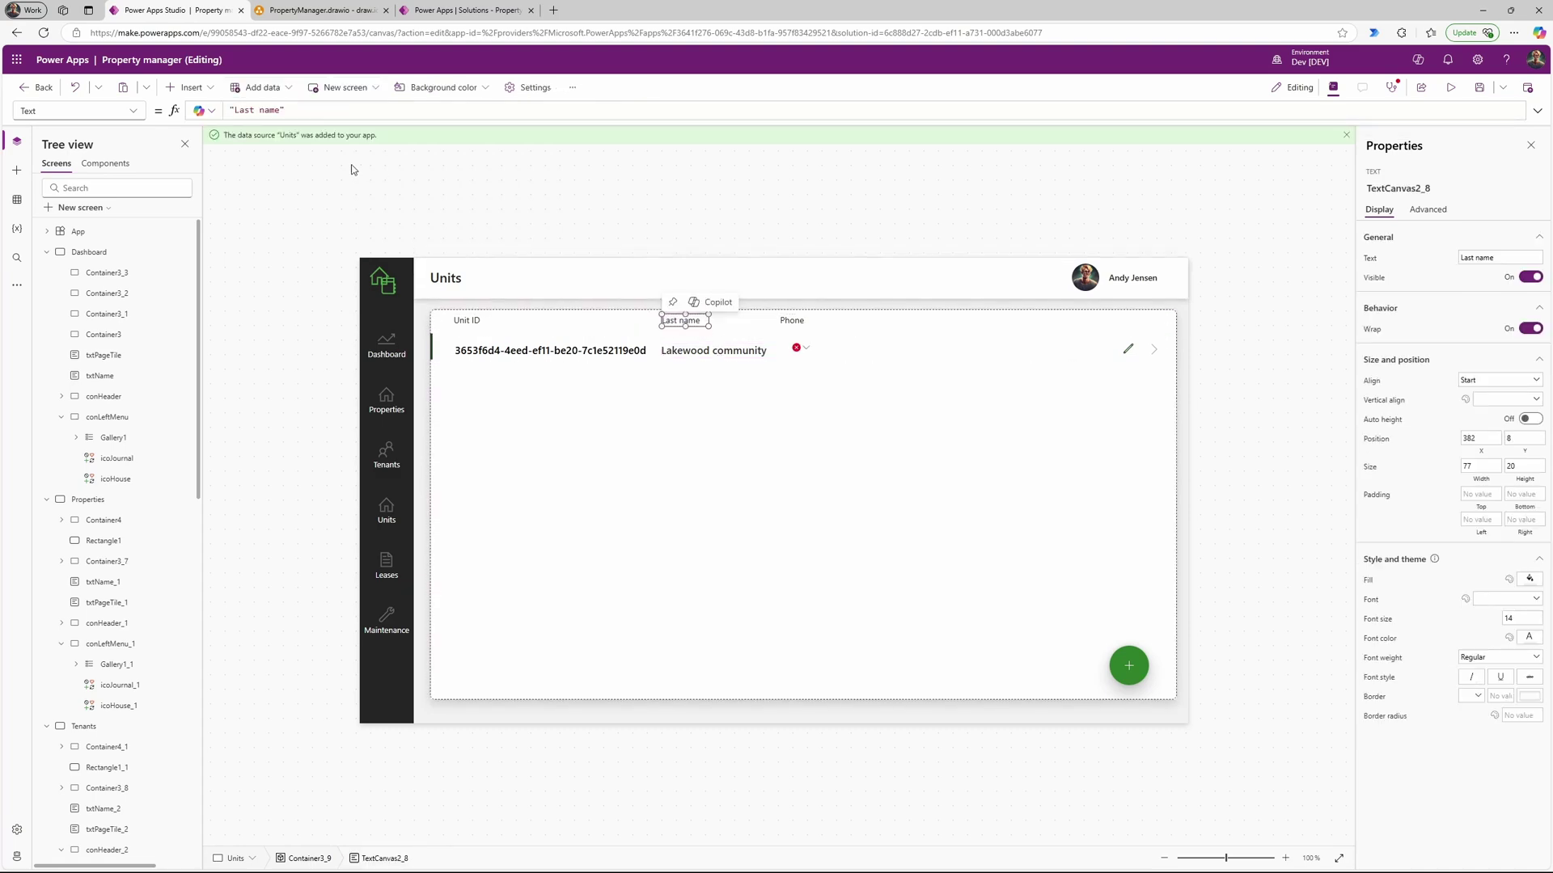
pyautogui.click(285, 110)
pyautogui.press('BackSpace')
pyautogui.press('BackSpace')
pyautogui.press('BackSpace')
pyautogui.press('BackSpace')
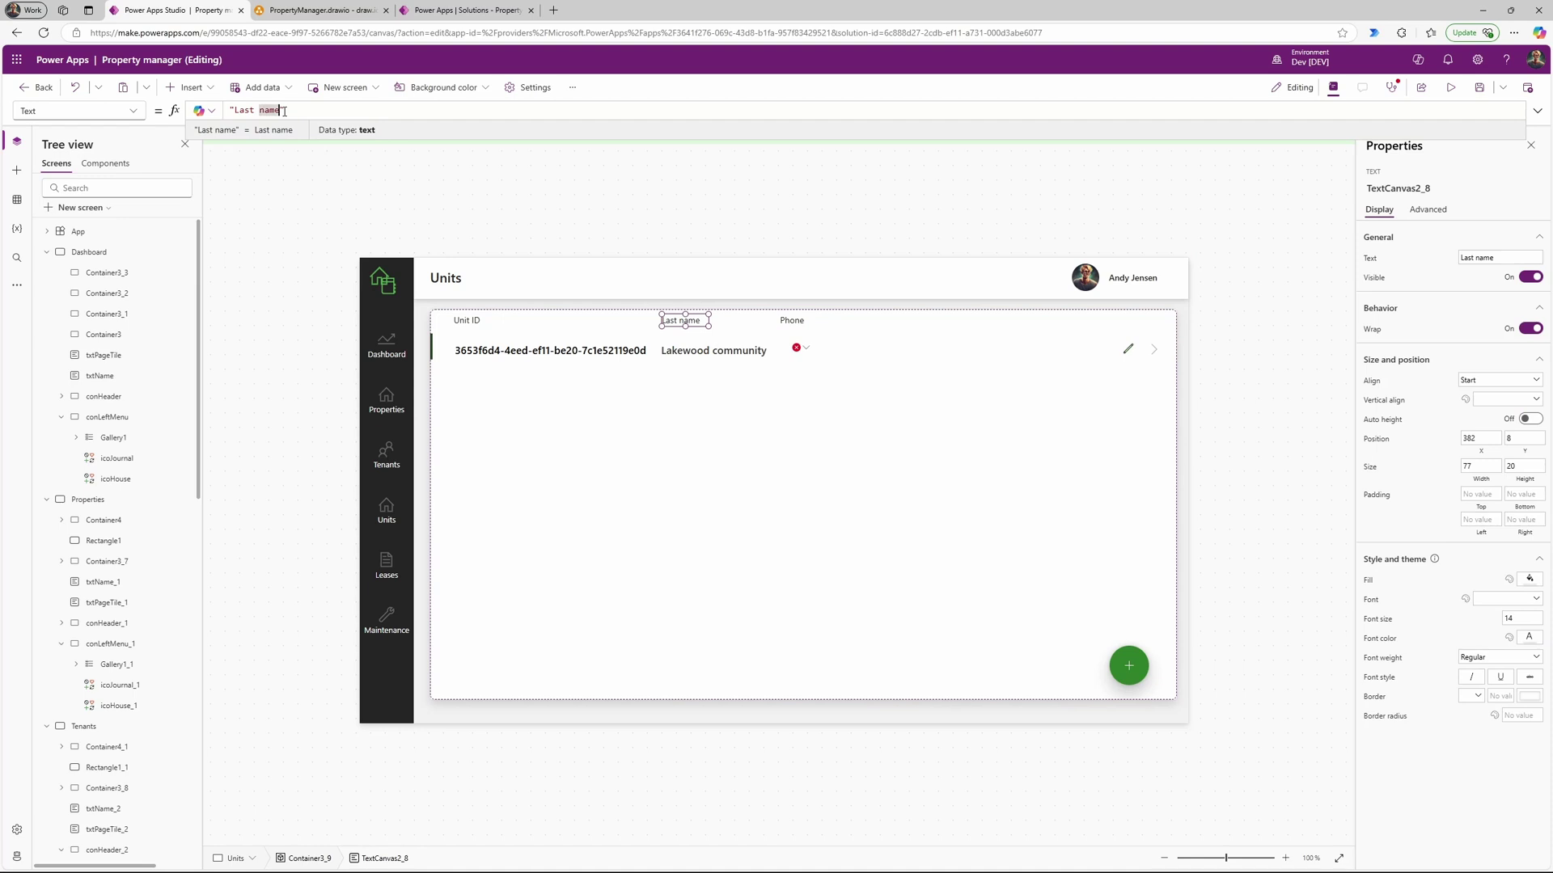
pyautogui.write('Property')
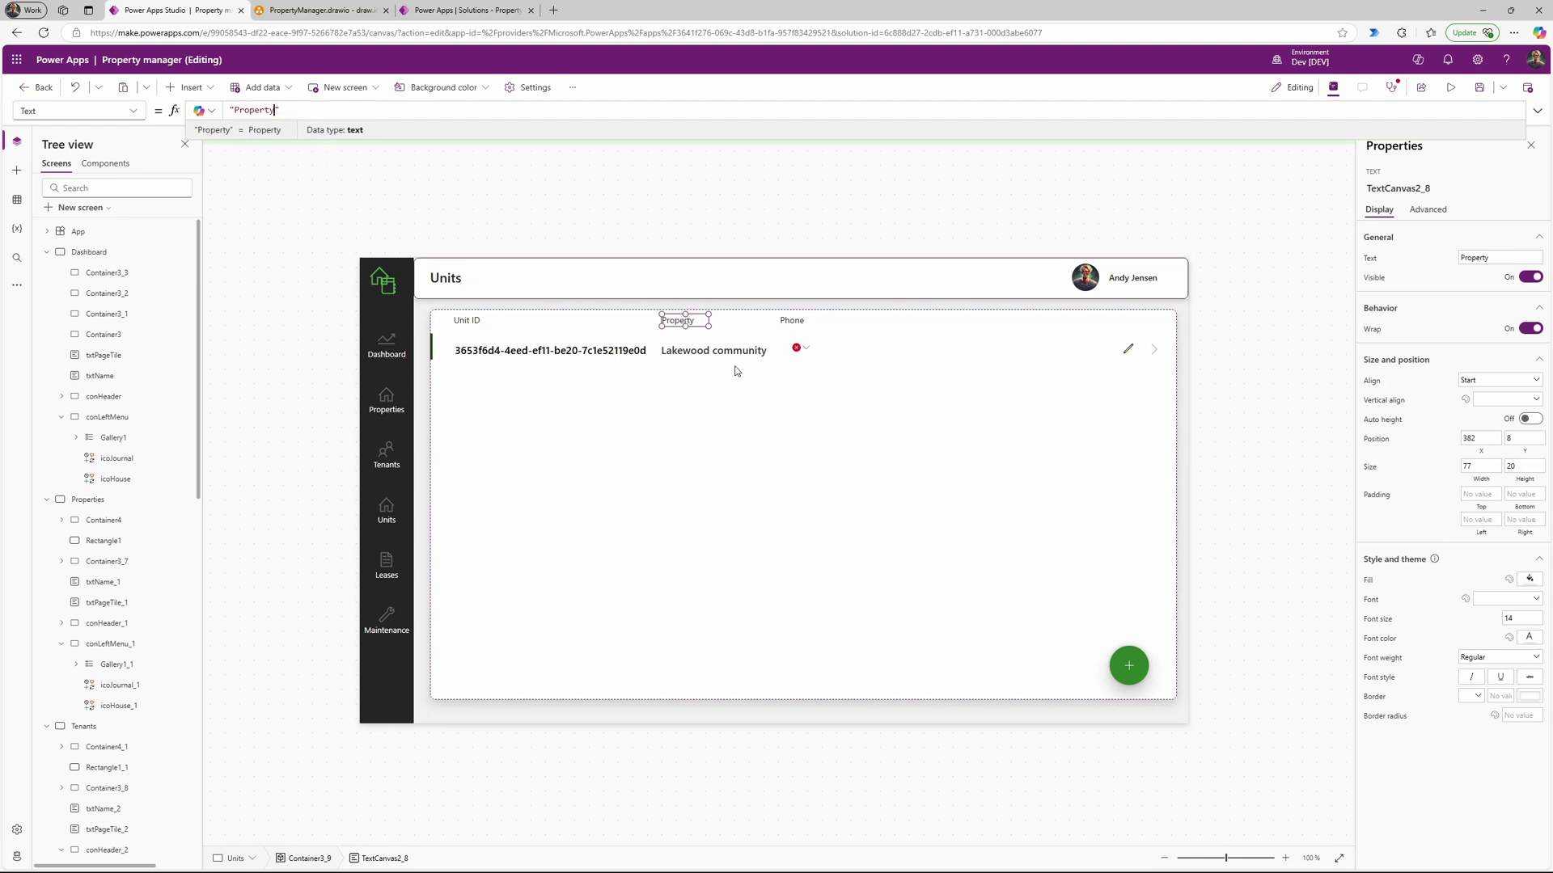
# Step: Move the Phone header to about X 589 and change its text to "Square Footage"
pyautogui.click(801, 323)
pyautogui.moveTo(801, 324); pyautogui.dragTo(808, 324)
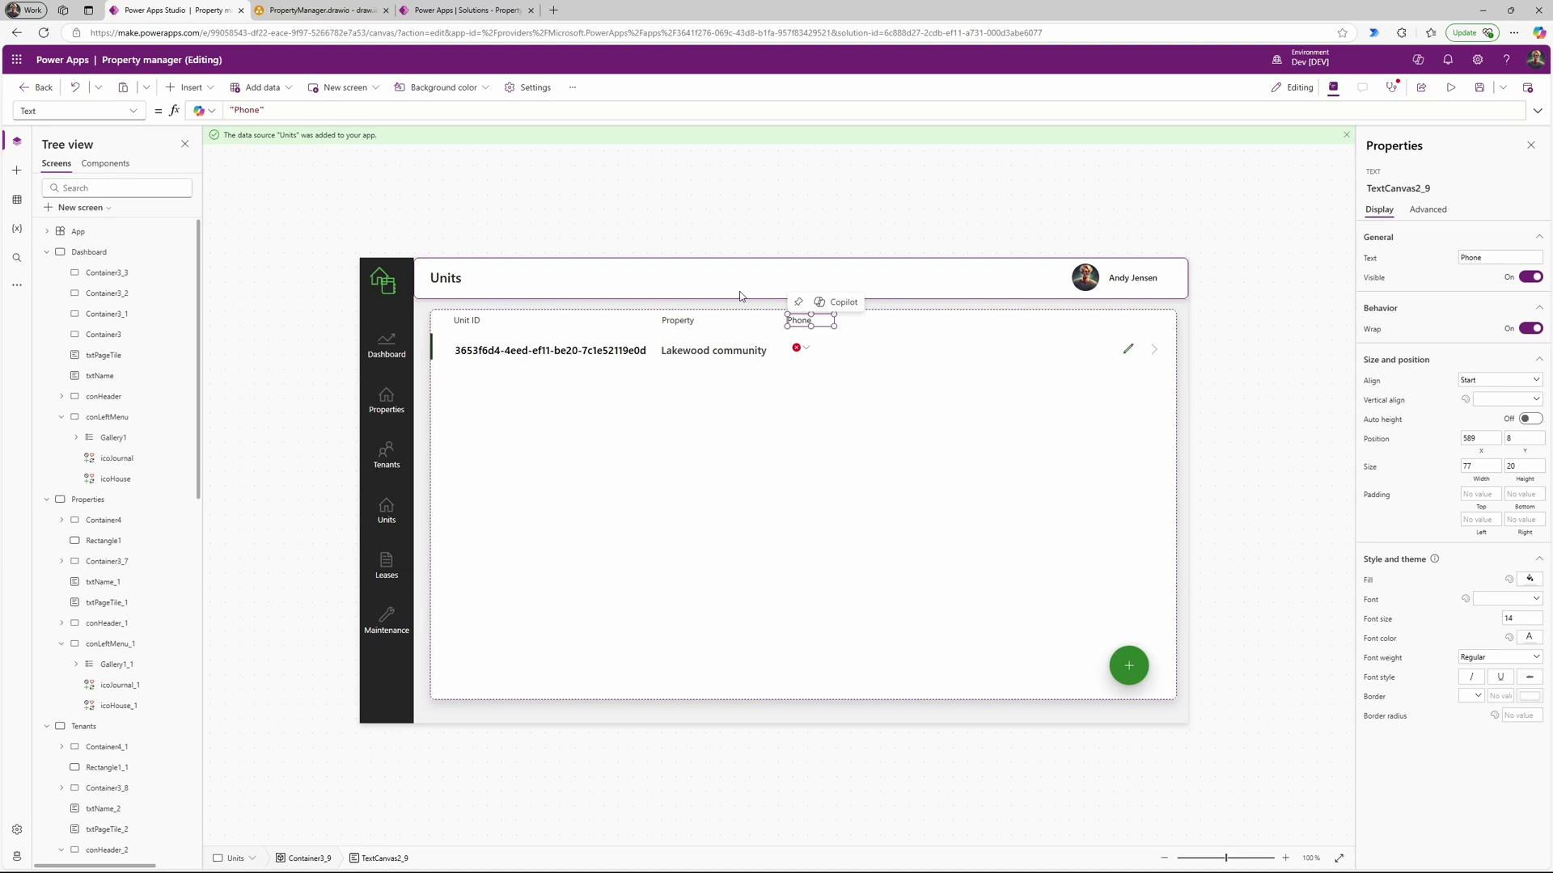
pyautogui.doubleClick(262, 109)
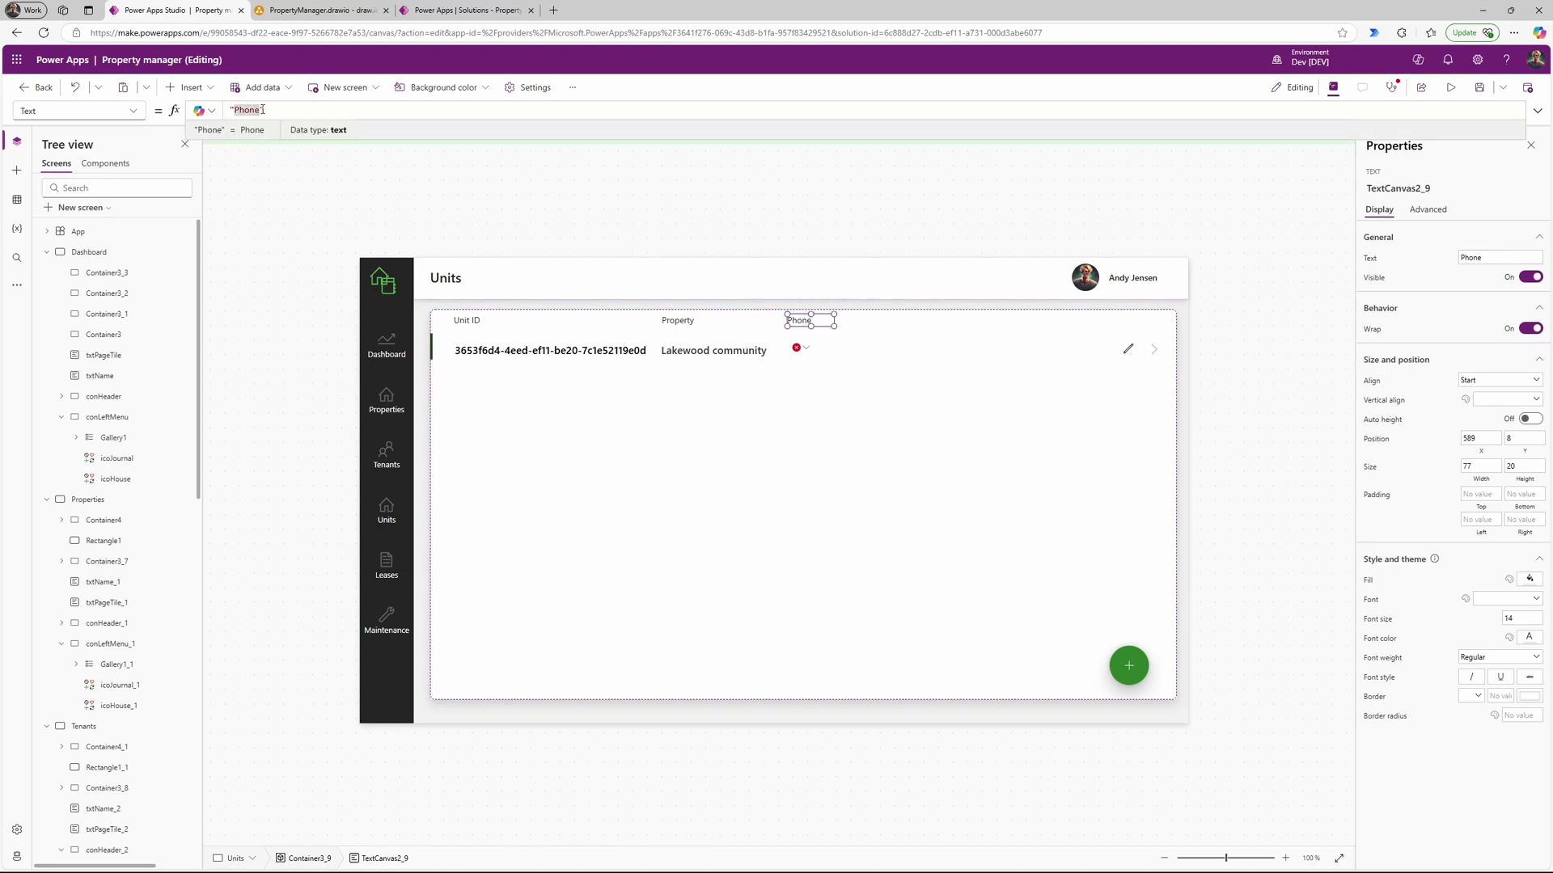
pyautogui.write('Pho')
pyautogui.write('quare Footag')
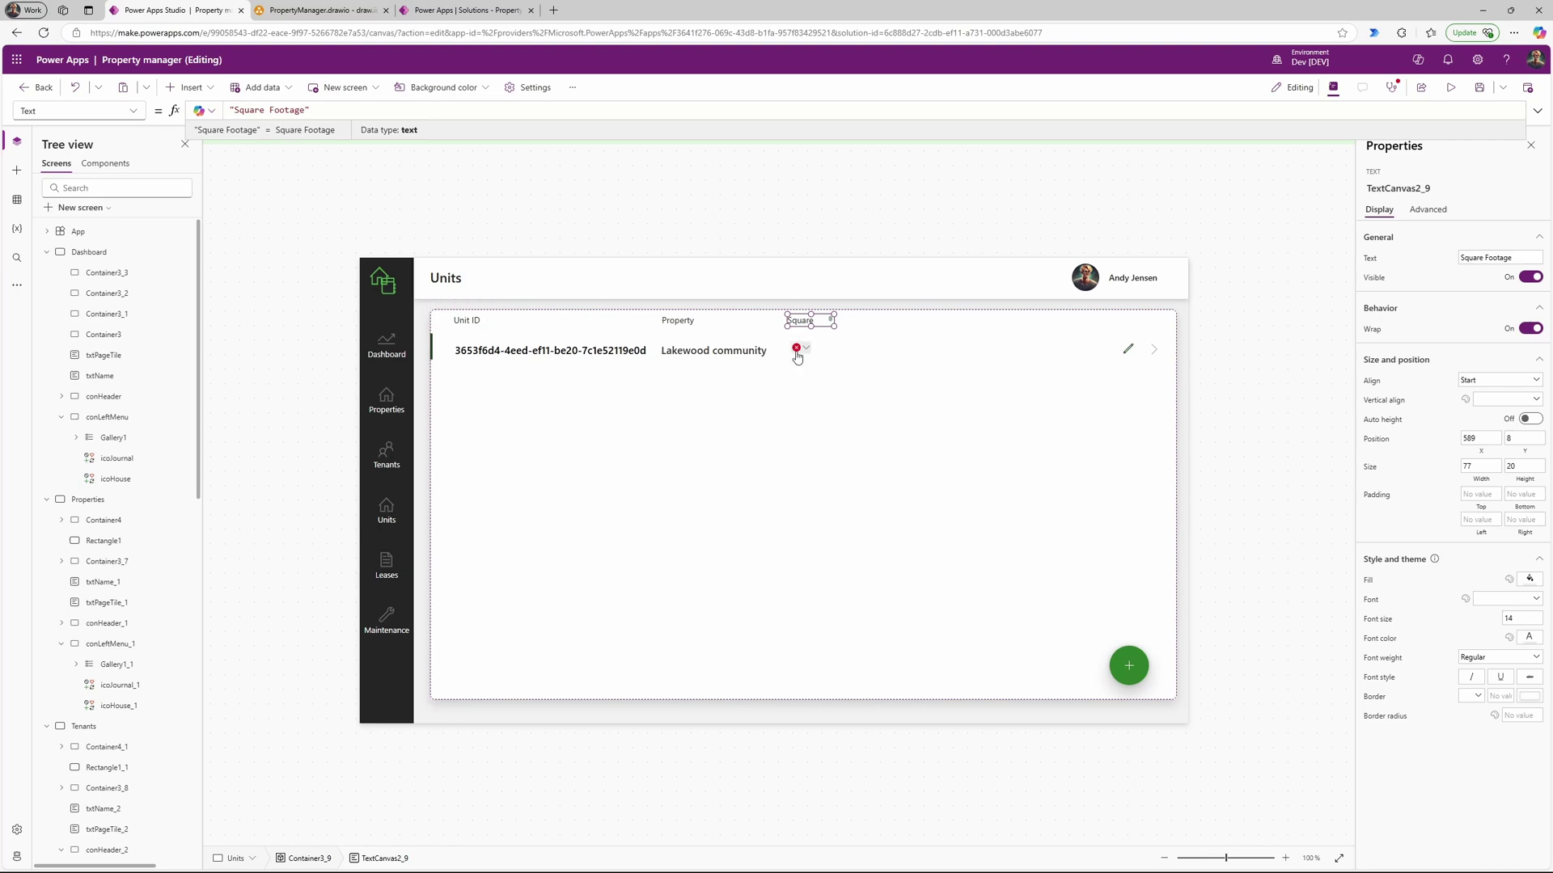
# Step: Set the gallery label beneath the Square Footage header to the formula ThisItem.'Square Footage'
pyautogui.click(824, 350)
pyautogui.moveTo(346, 110); pyautogui.dragTo(276, 110)
pyautogui.write('Sq')
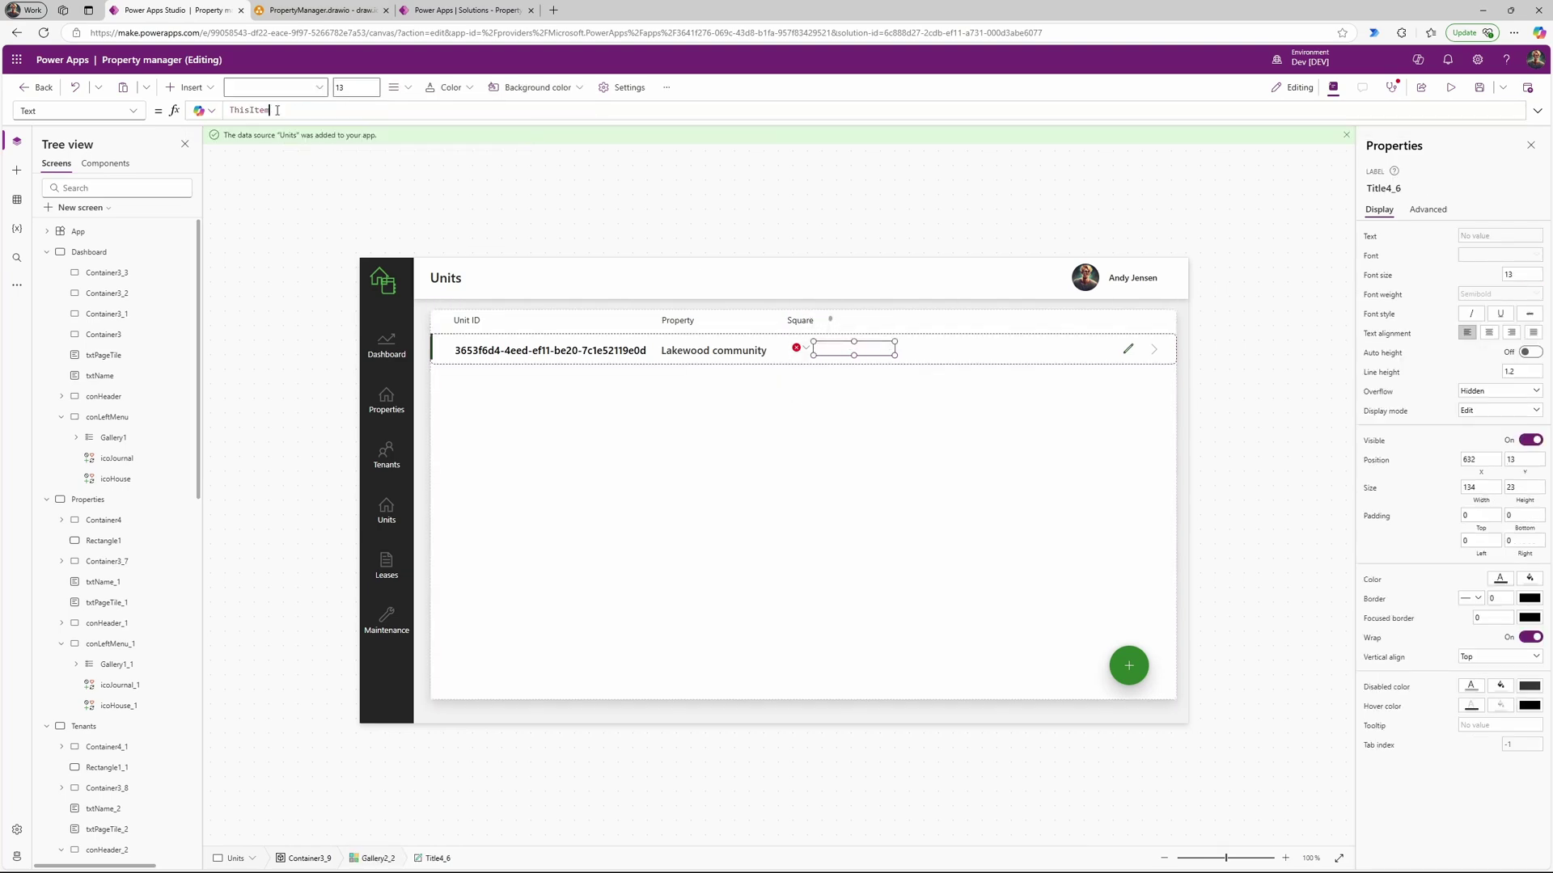
pyautogui.press('Tab')
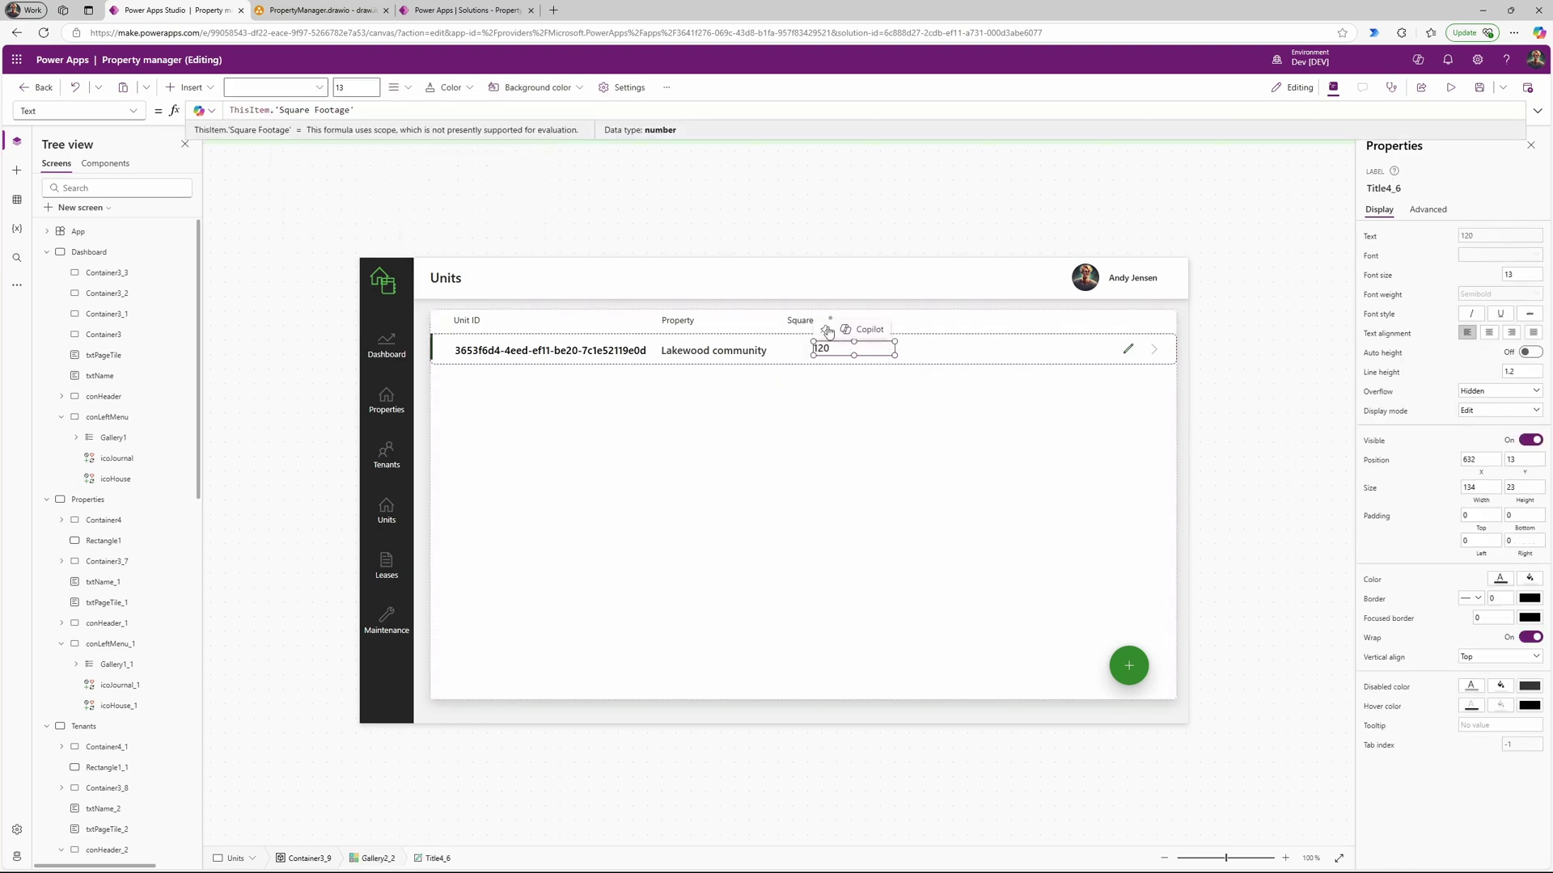
# Step: Enlarge the Square Footage header to about 141 by 32 and align its gallery value label at about X 589, Y 17
pyautogui.click(825, 321)
pyautogui.moveTo(834, 321); pyautogui.dragTo(874, 333)
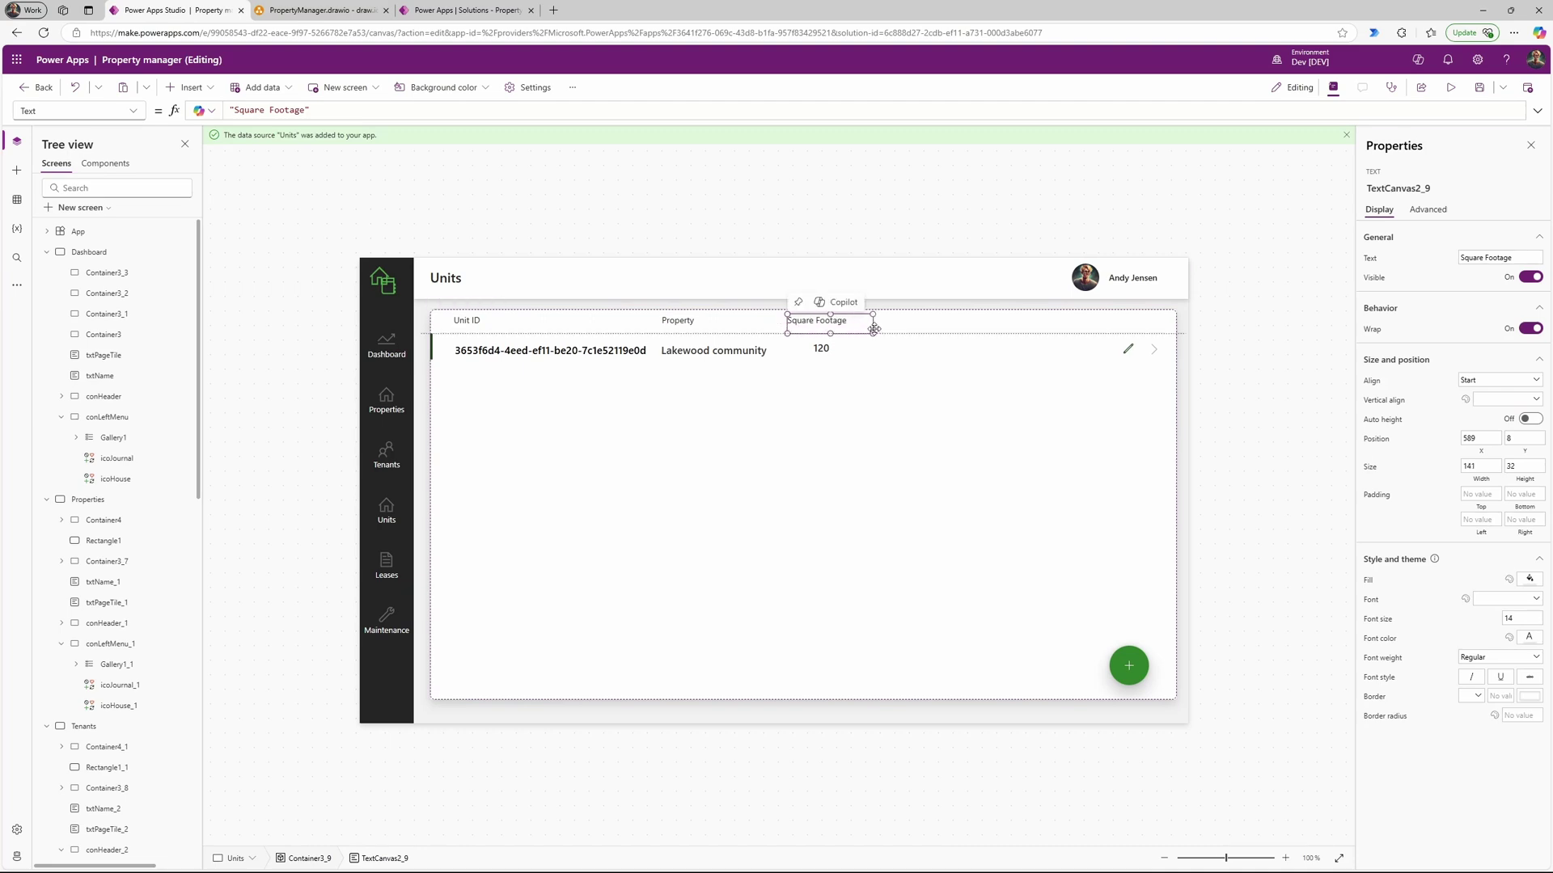
pyautogui.click(809, 350)
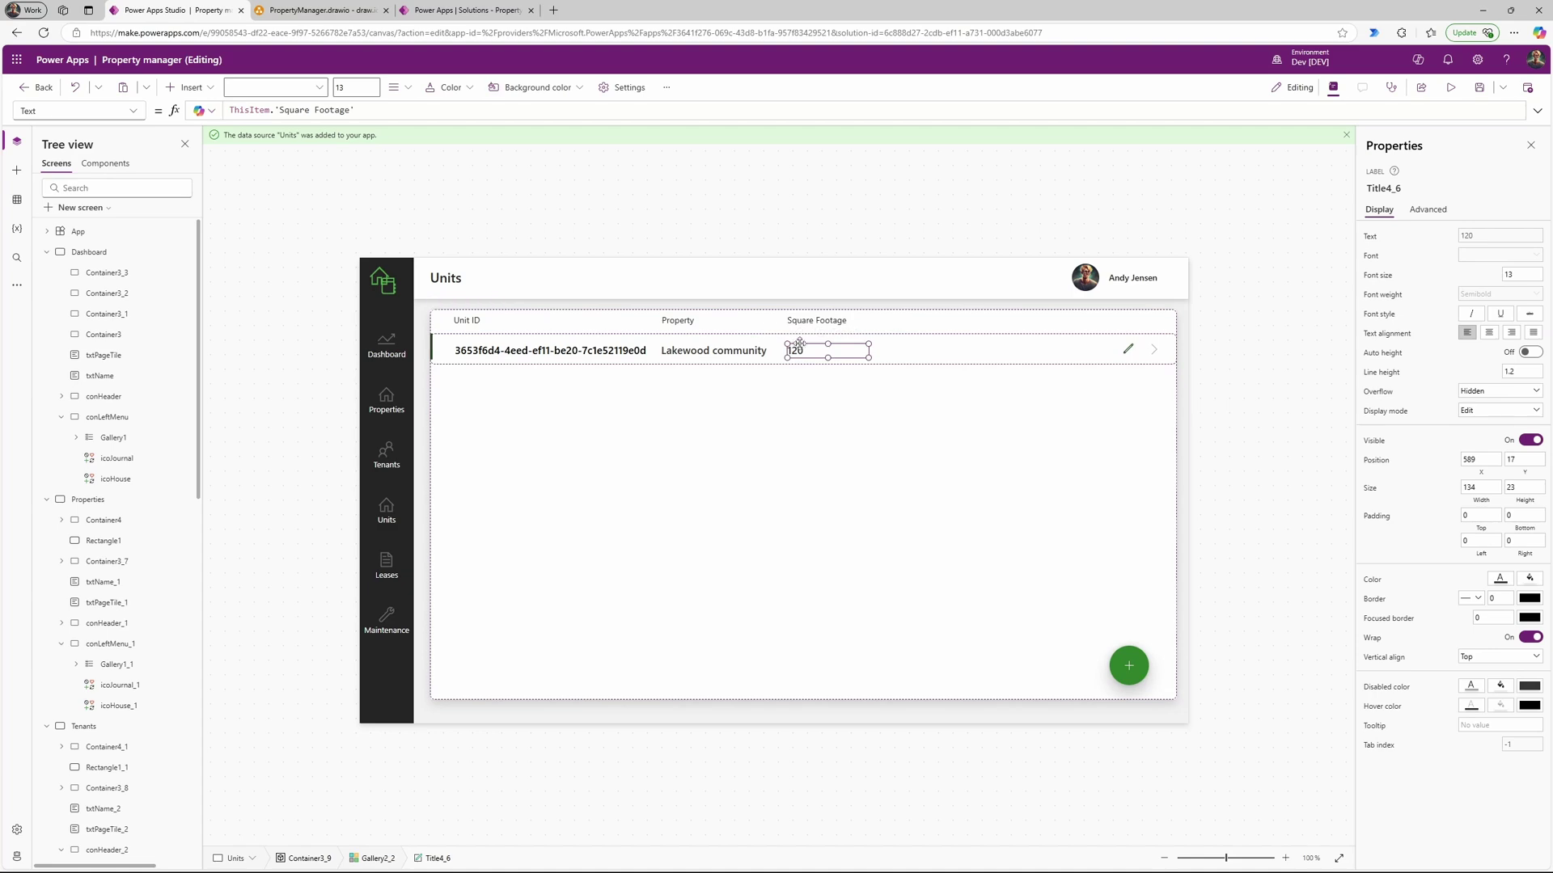
pyautogui.click(884, 391)
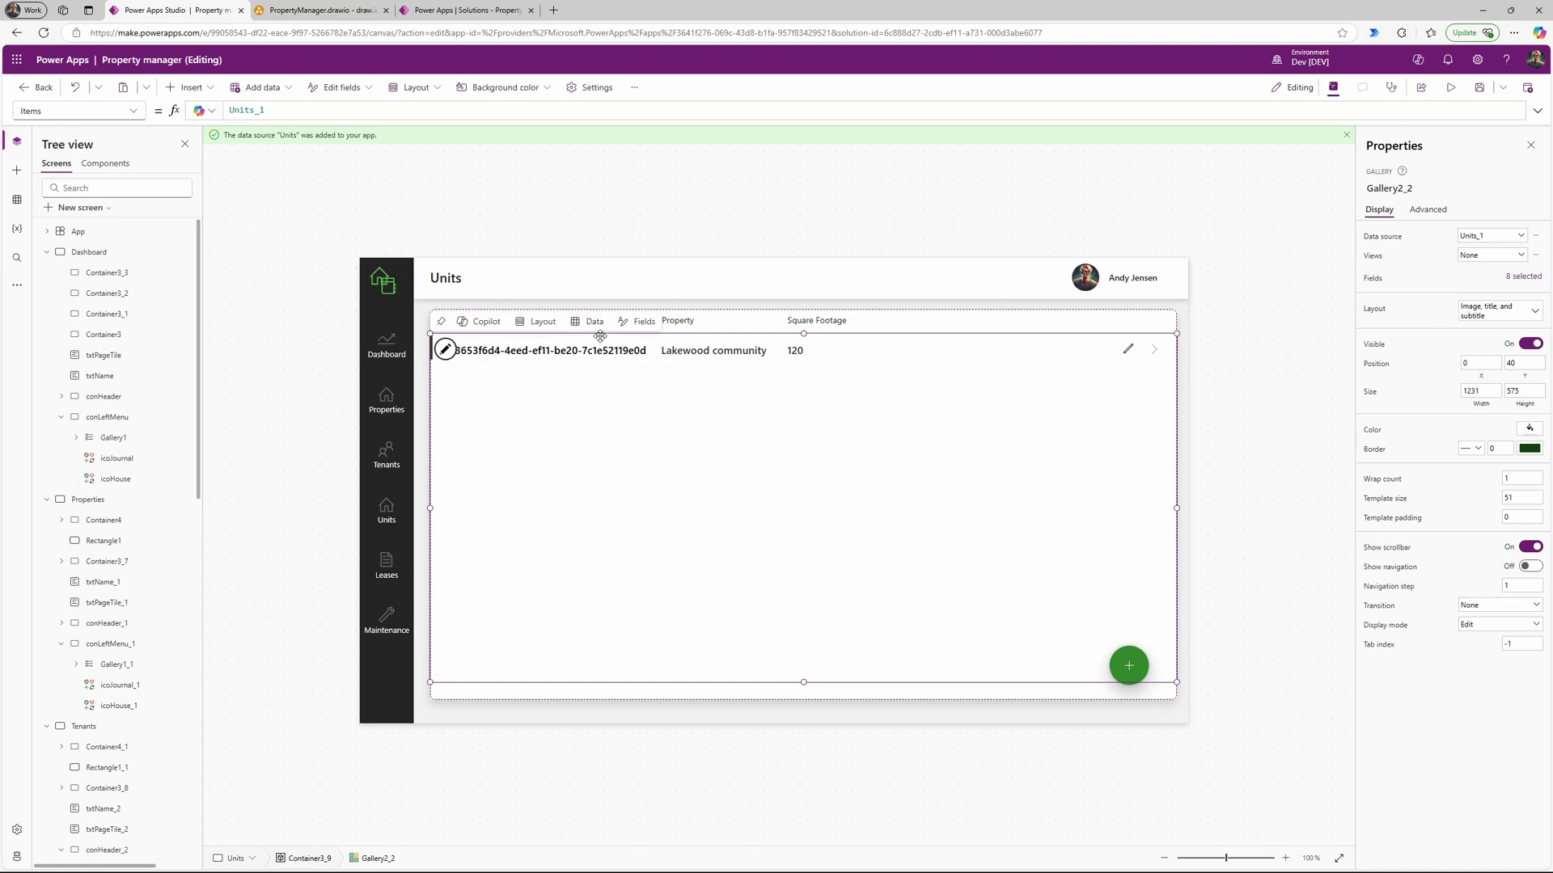
# Step: Try to change the Lakewood community unit's Rent Amount to 1200 through the edit form in preview, and return to the editor
pyautogui.keyDown('alt'); pyautogui.click(1128, 350); pyautogui.keyUp('alt')
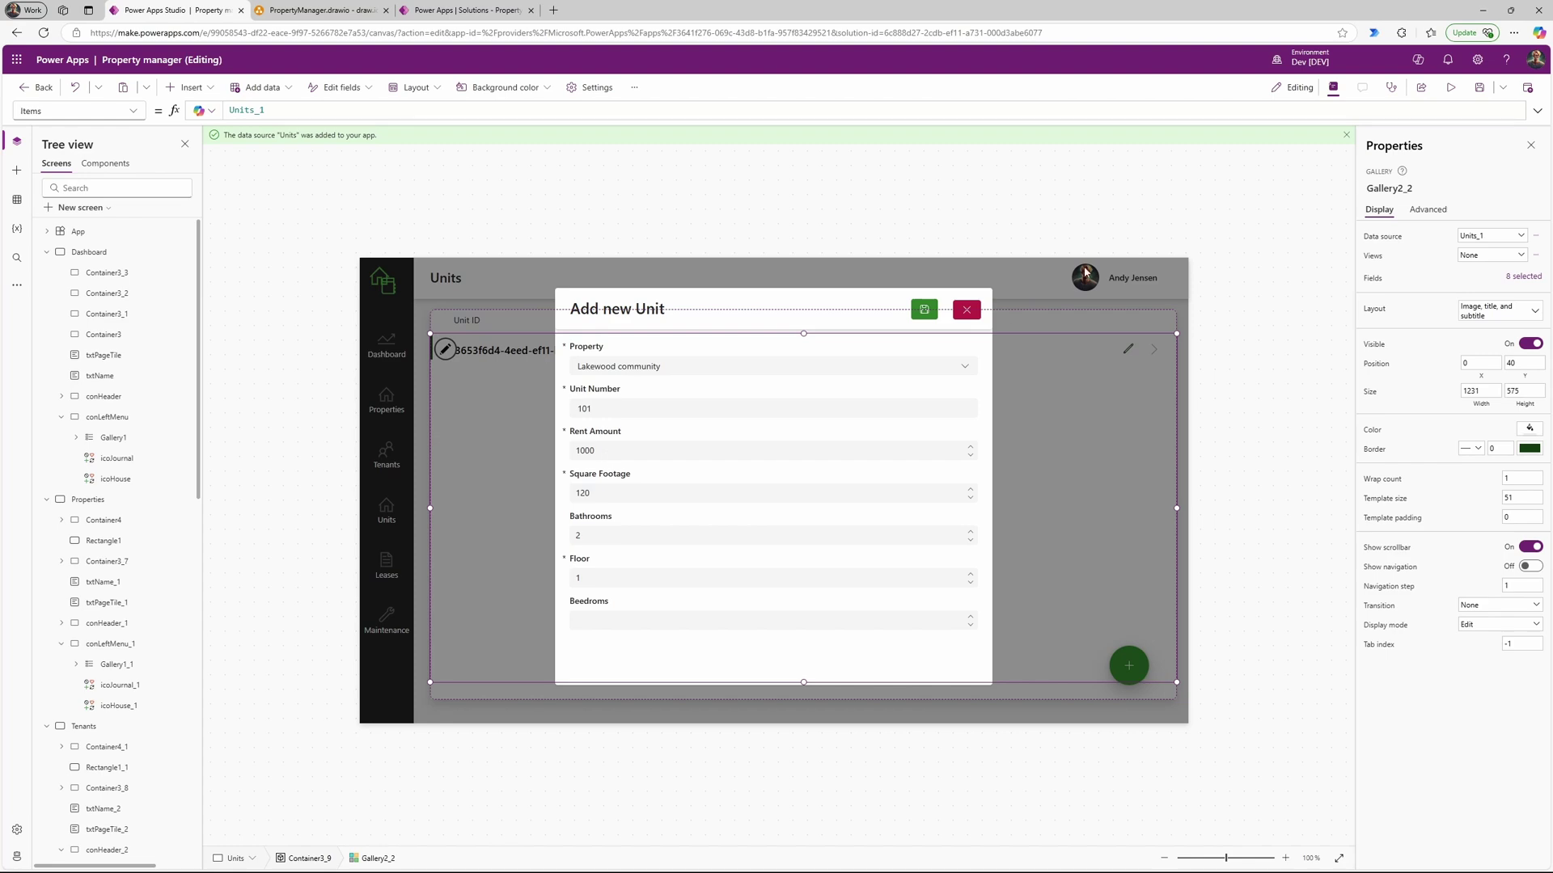
pyautogui.click(1451, 87)
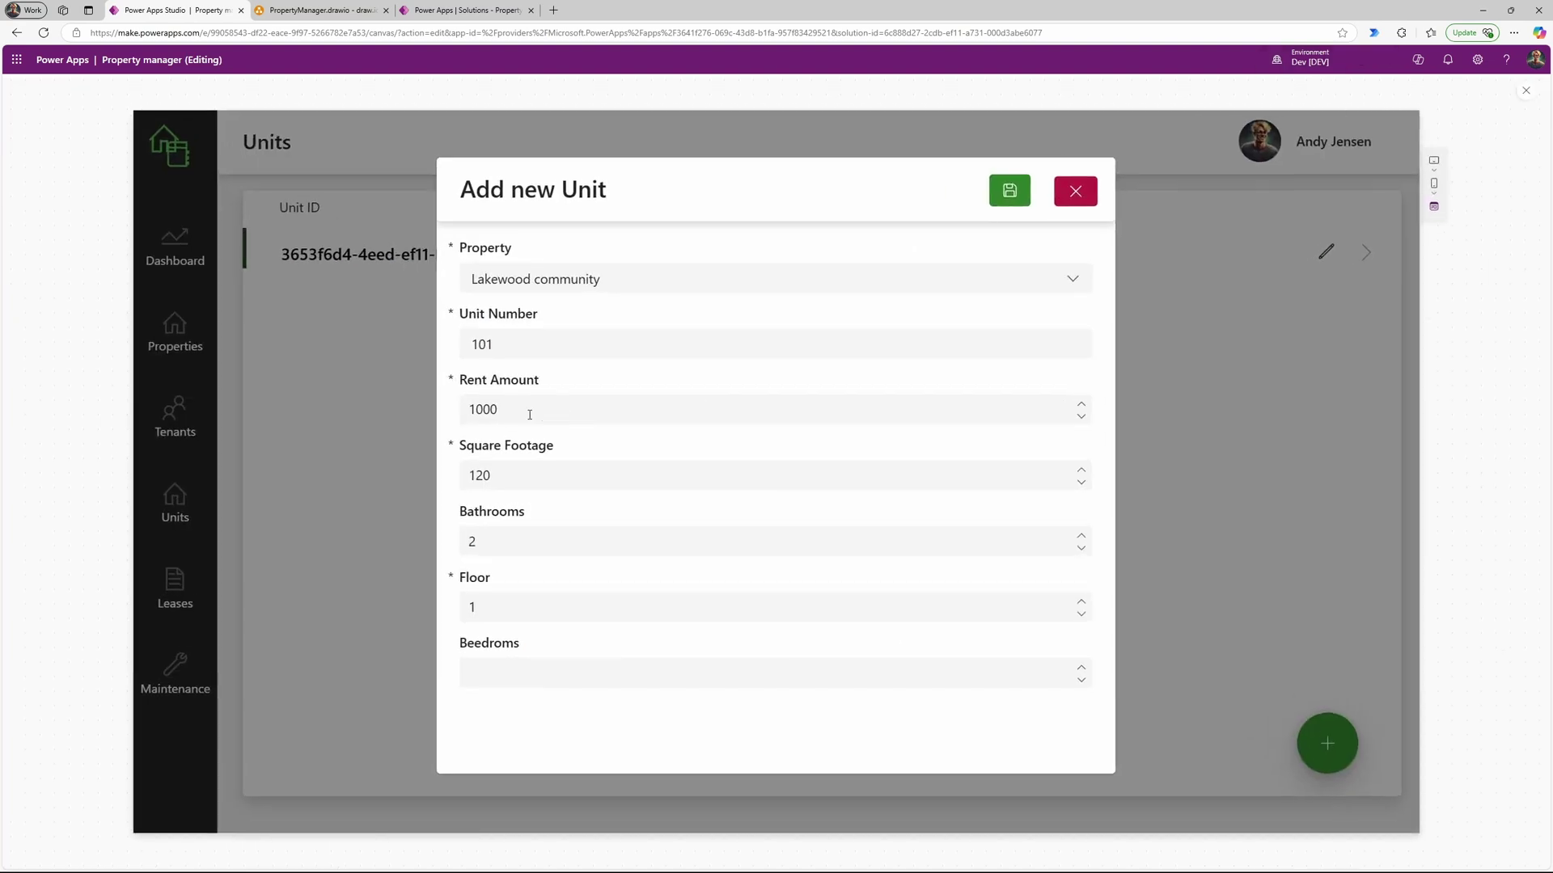
pyautogui.click(529, 415)
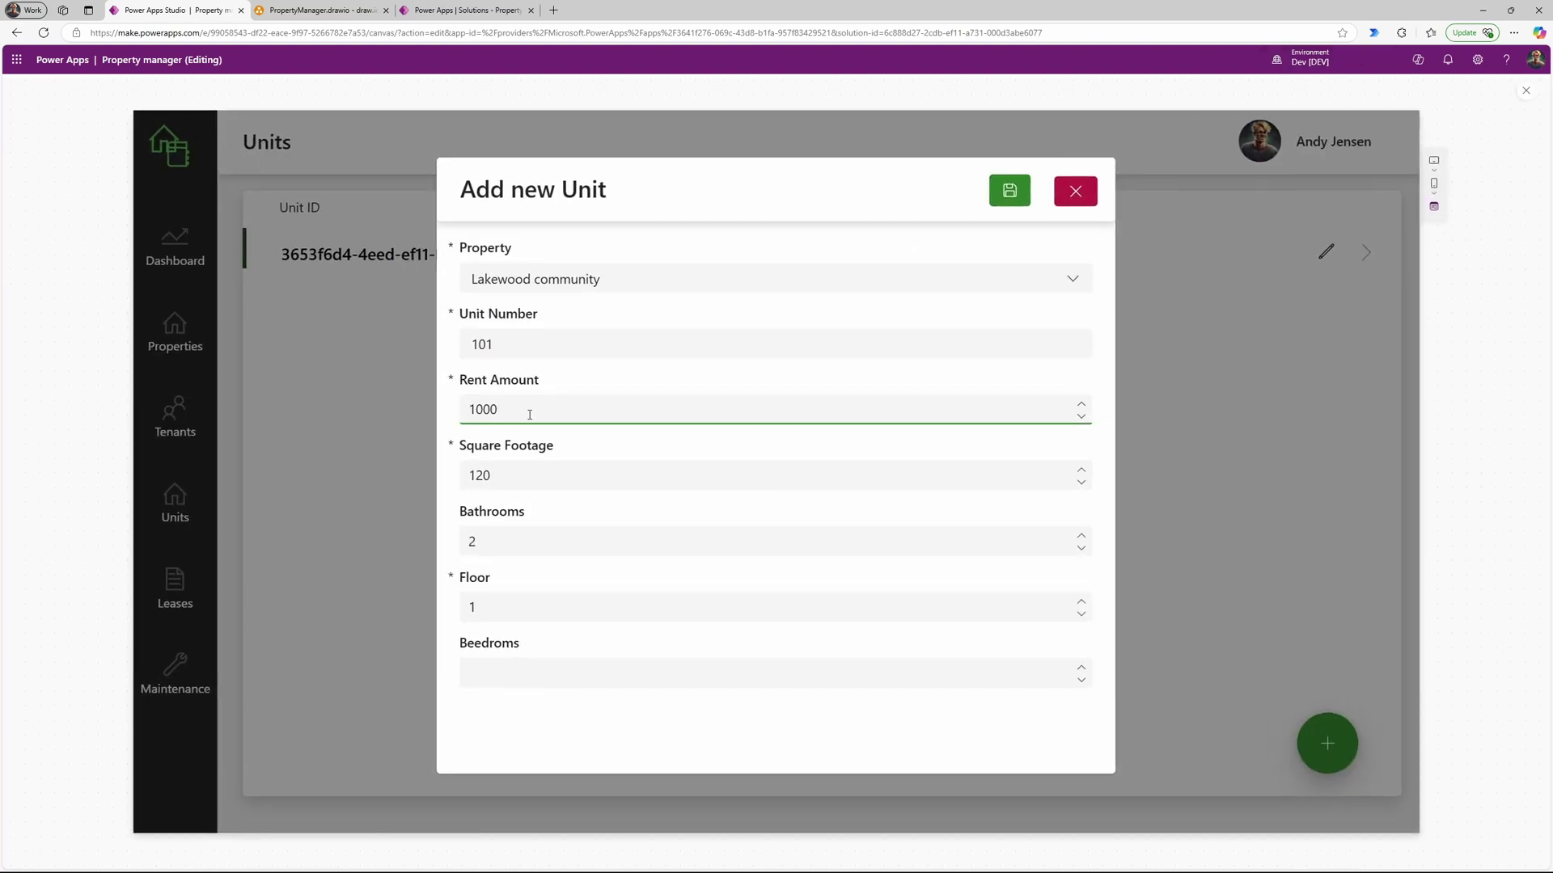
pyautogui.press('BackSpace')
pyautogui.press('BackSpace')
pyautogui.press('BackSpace')
pyautogui.write('200')
pyautogui.click(1009, 191)
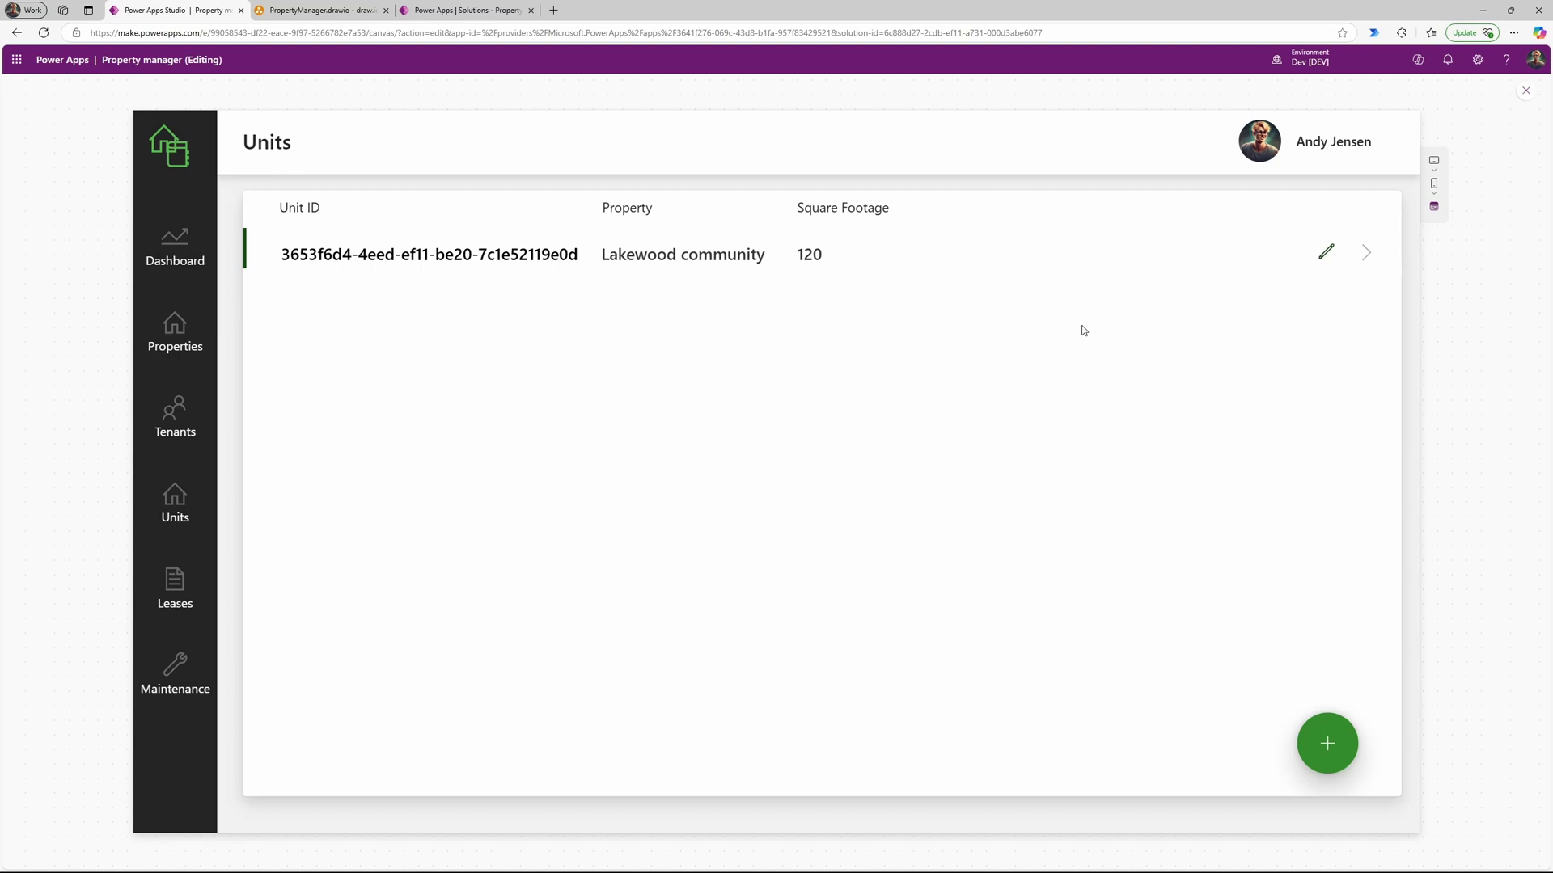
pyautogui.click(1527, 93)
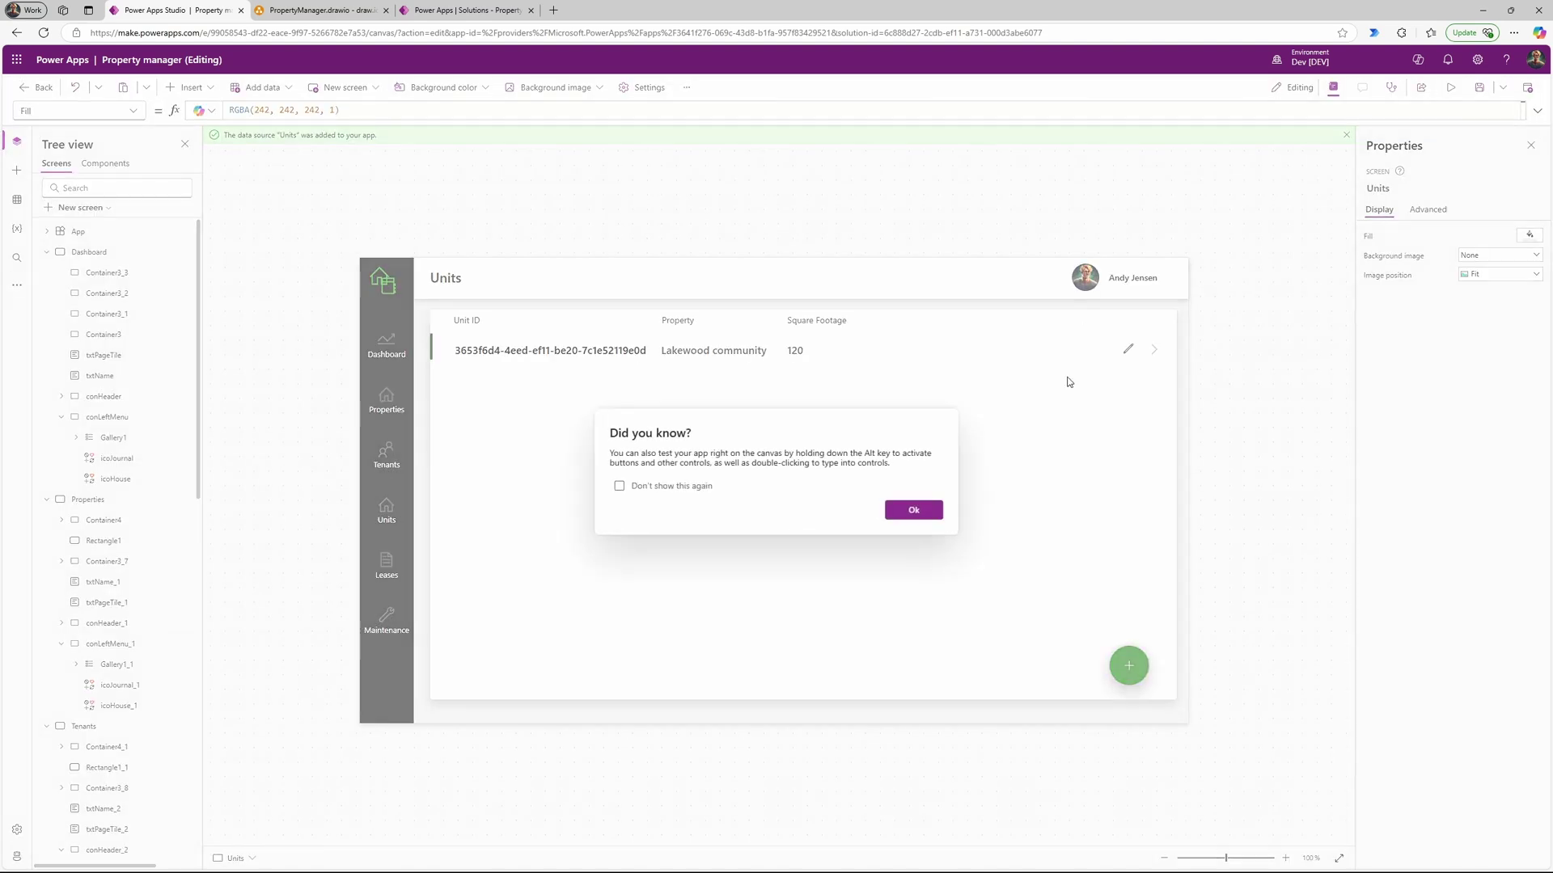
pyautogui.click(910, 511)
# Step: Add a "Rent amount" header at about X 733, Y 8 and a matching rent value label in the gallery
pyautogui.click(806, 352)
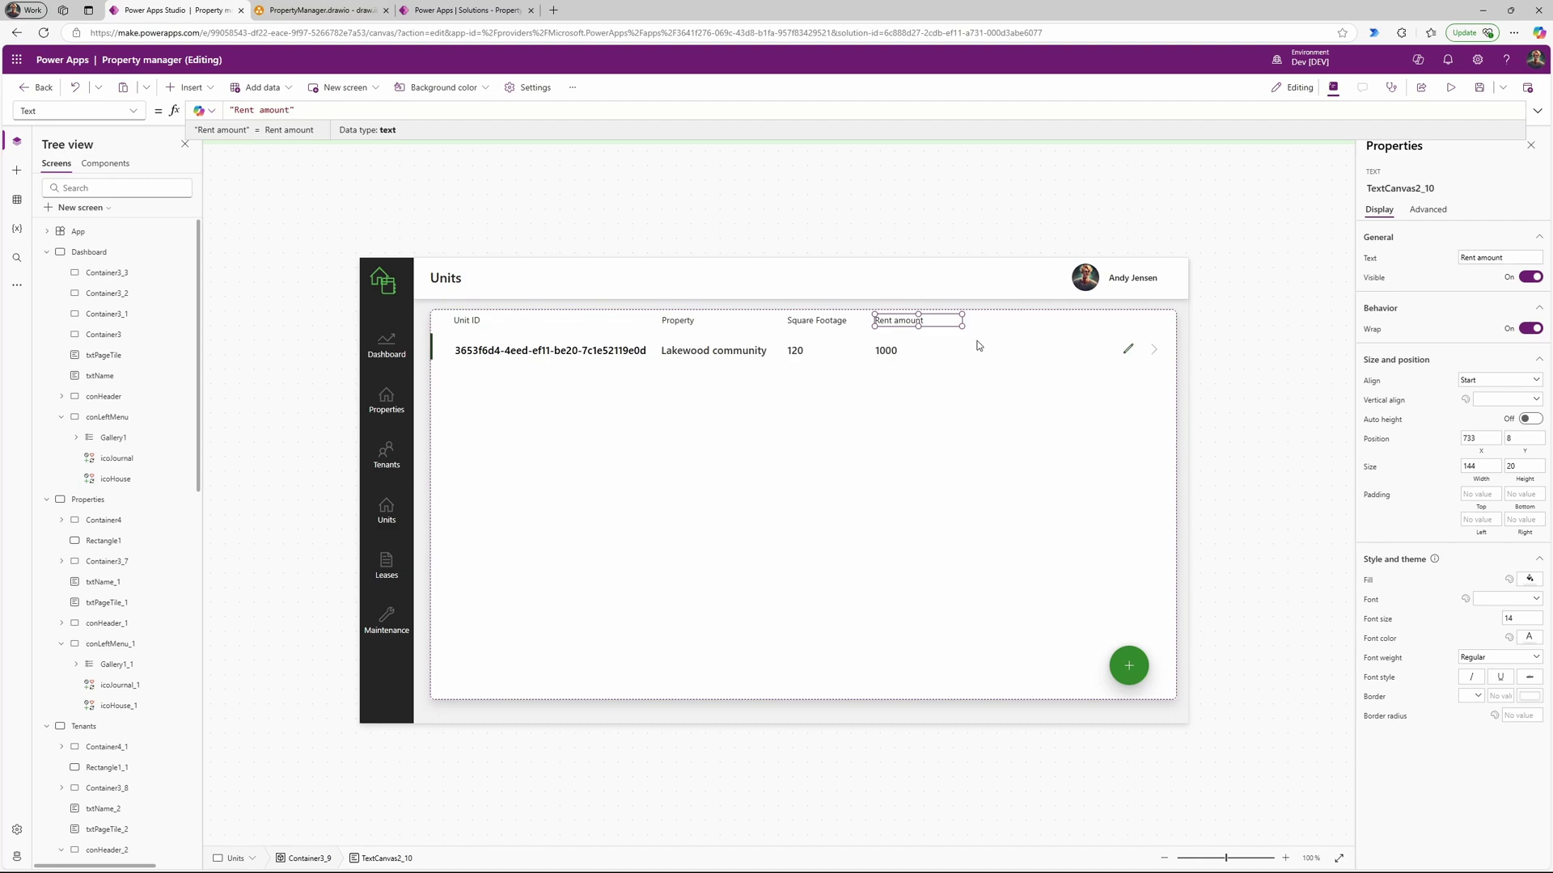
pyautogui.keyDown('alt'); pyautogui.click(1128, 350); pyautogui.keyUp('alt')
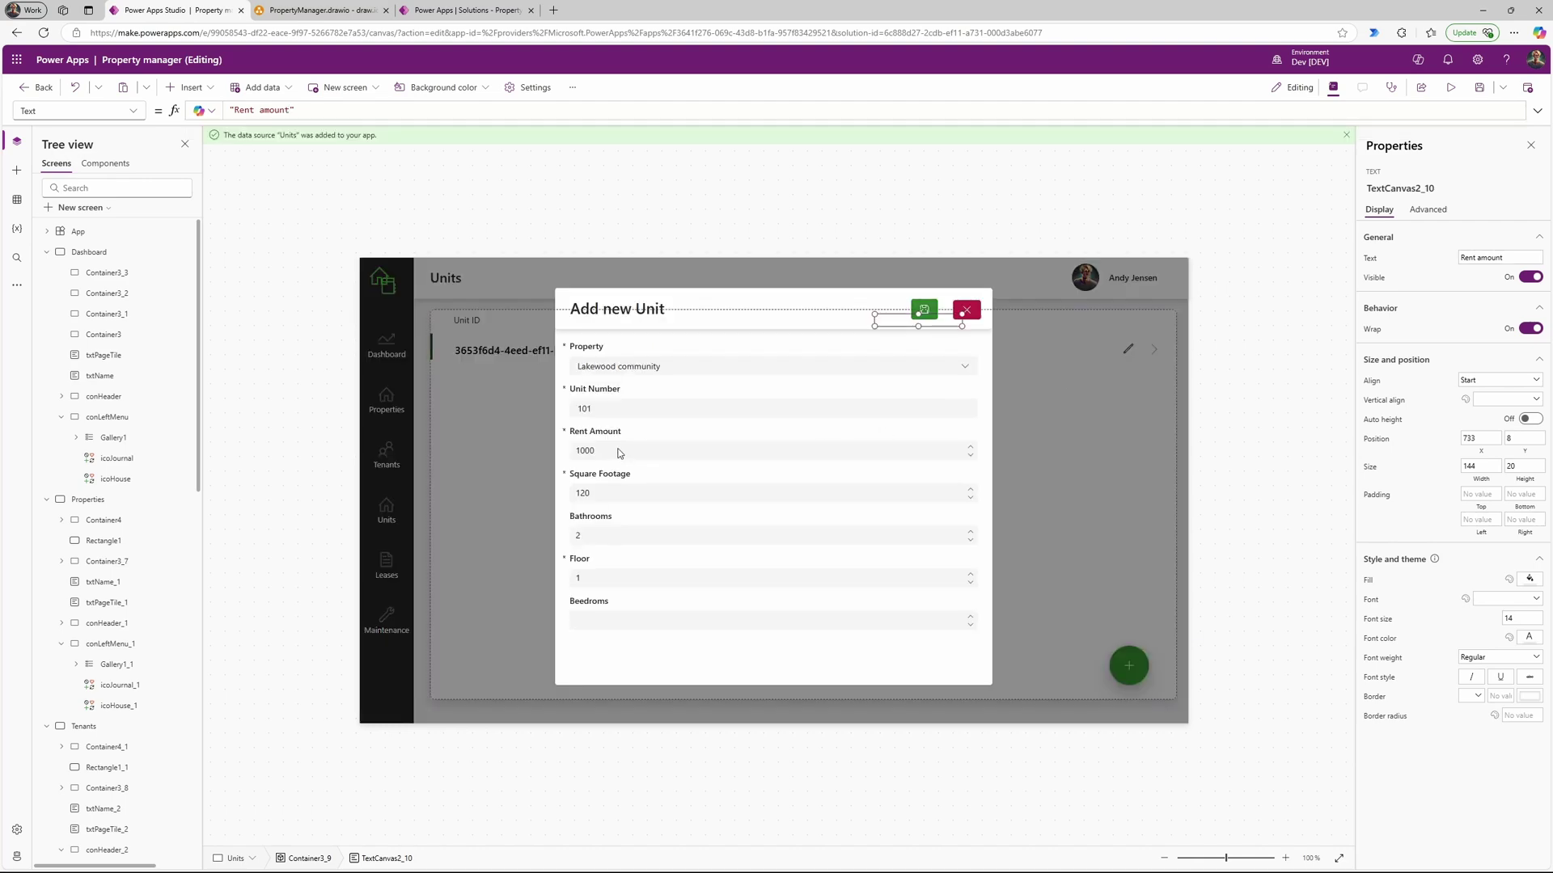
pyautogui.press('F5')
pyautogui.click(525, 417)
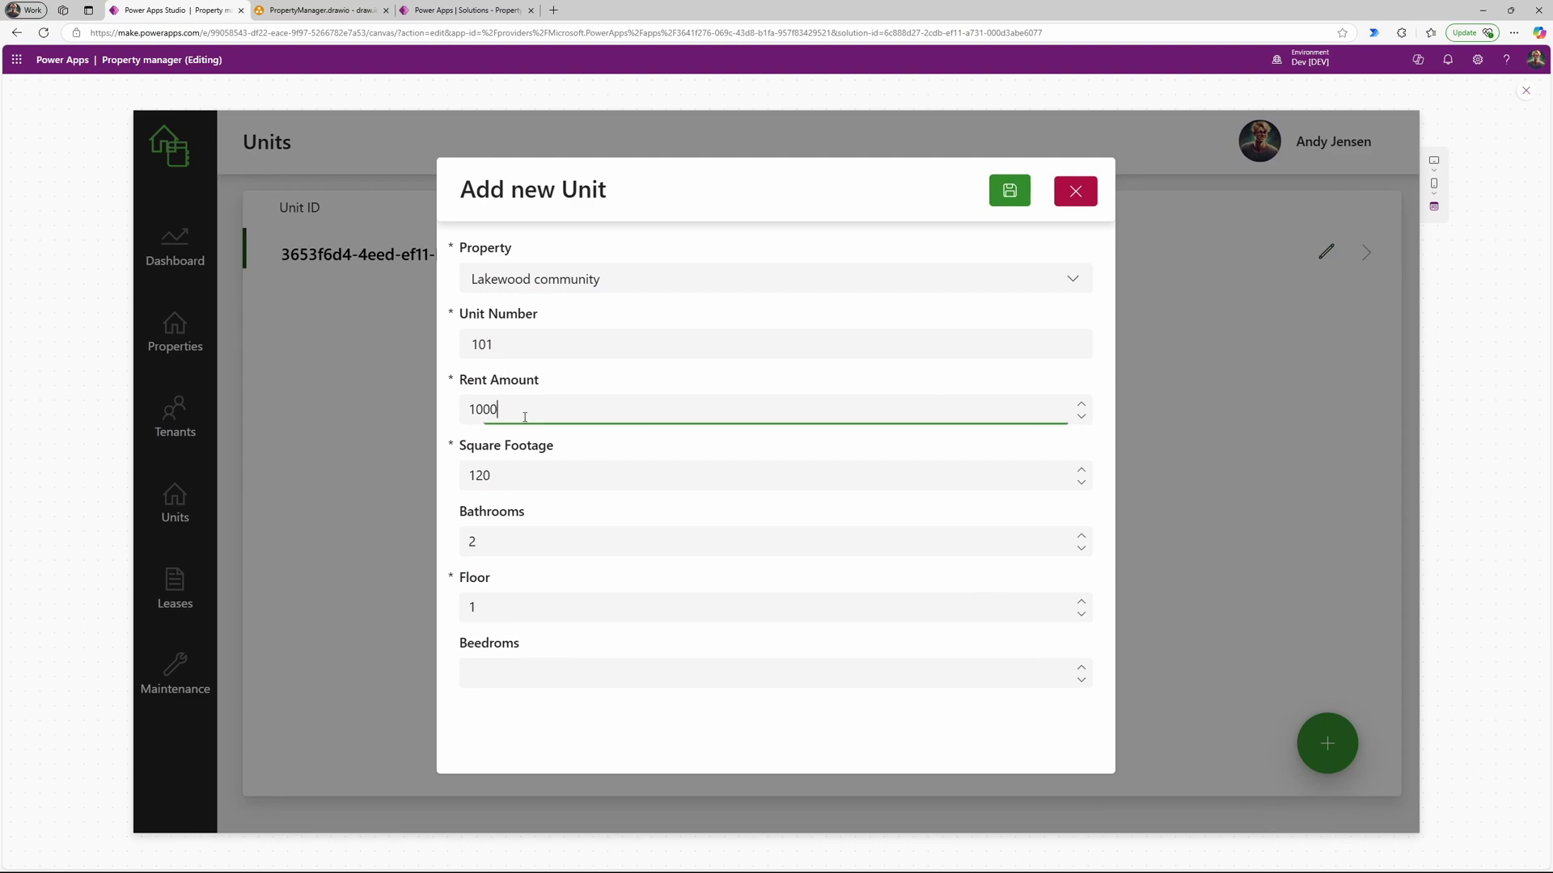
pyautogui.press('BackSpace')
pyautogui.press('BackSpace')
pyautogui.write('0')
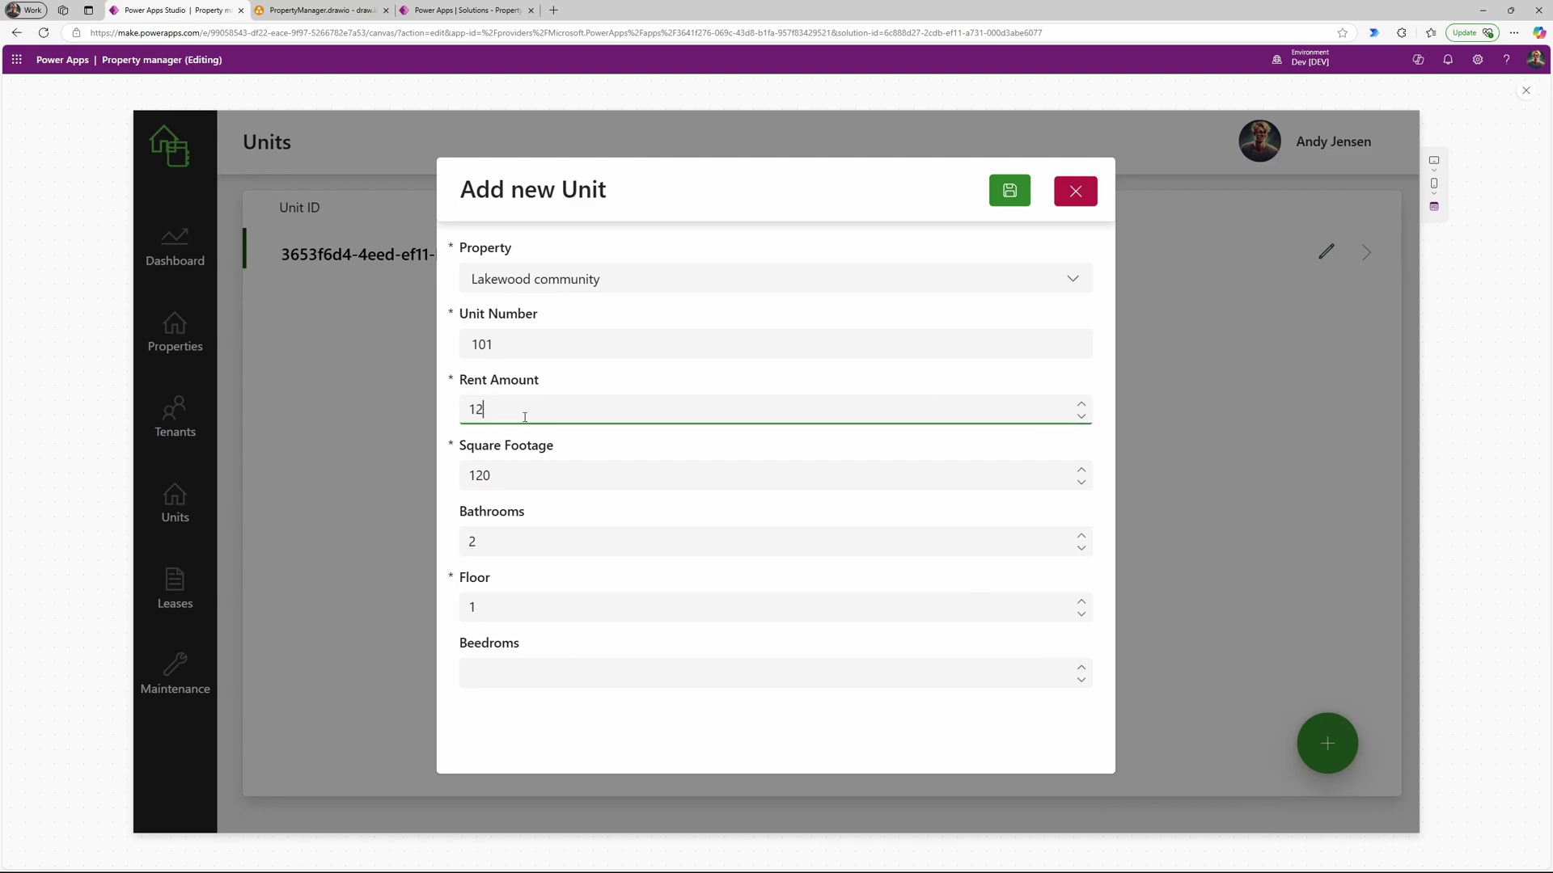
pyautogui.write('00')
pyautogui.click(485, 672)
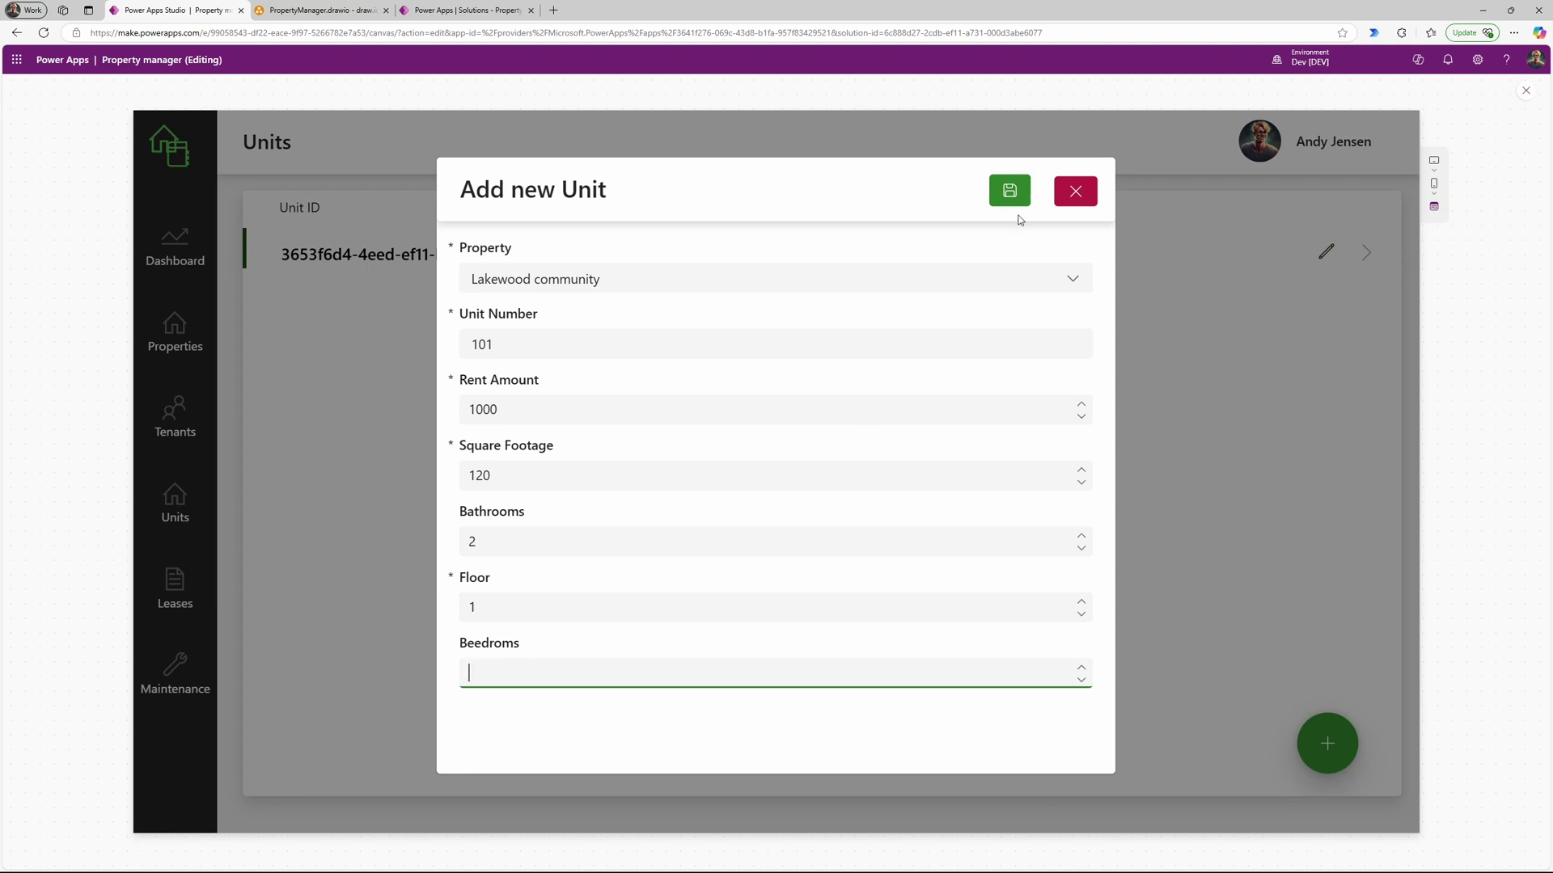
pyautogui.click(1074, 194)
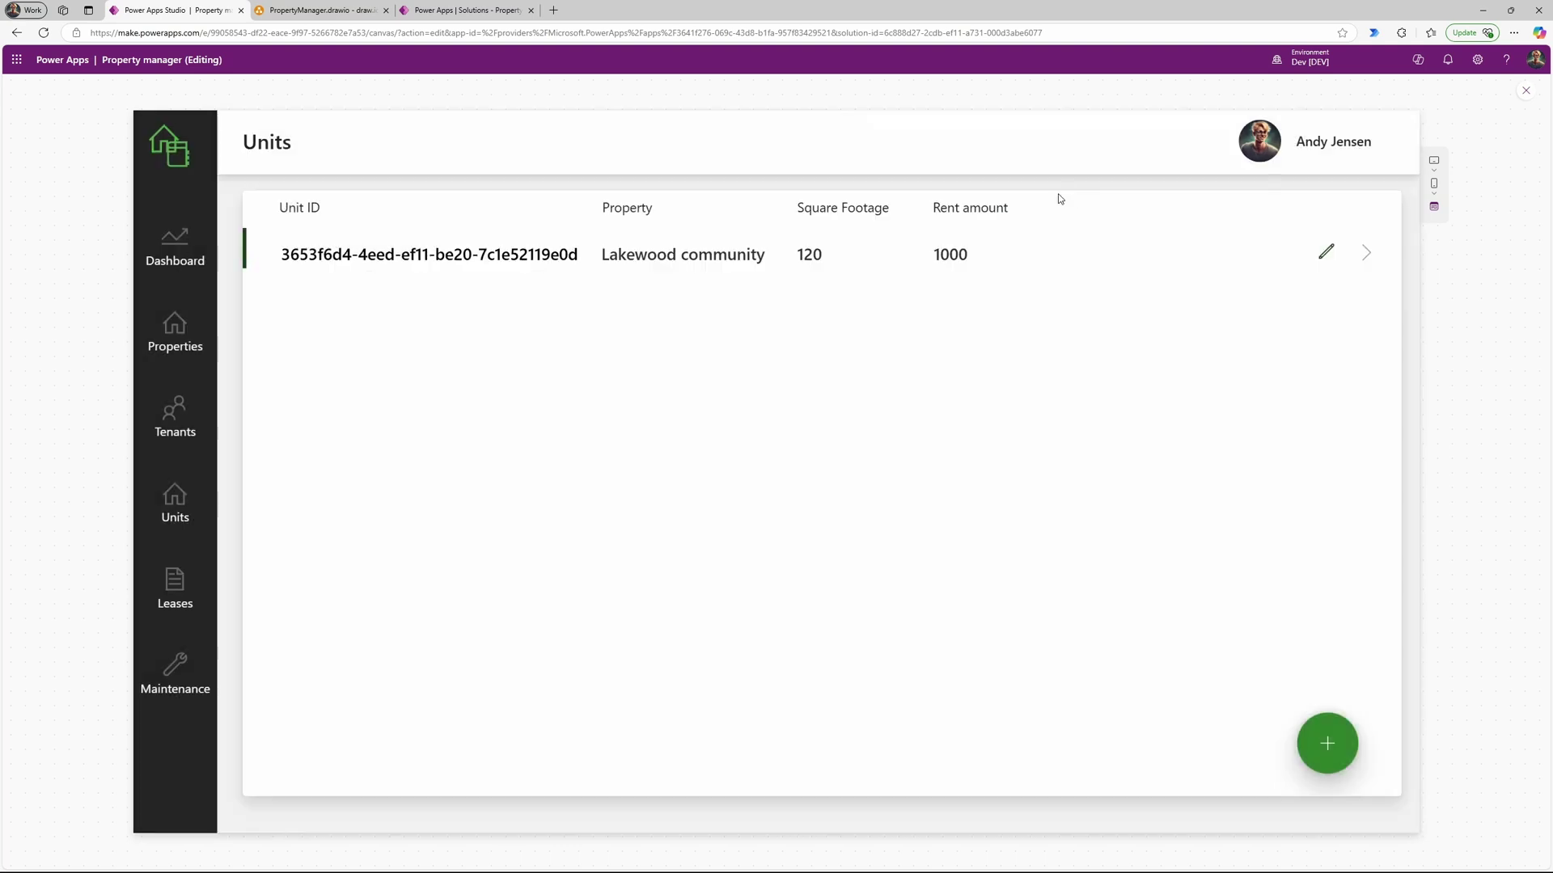
# Step: Switch to the Property Manager solution's Unit table and correct the Beedroms column's display name to "Bedrooms"
pyautogui.click(530, 9)
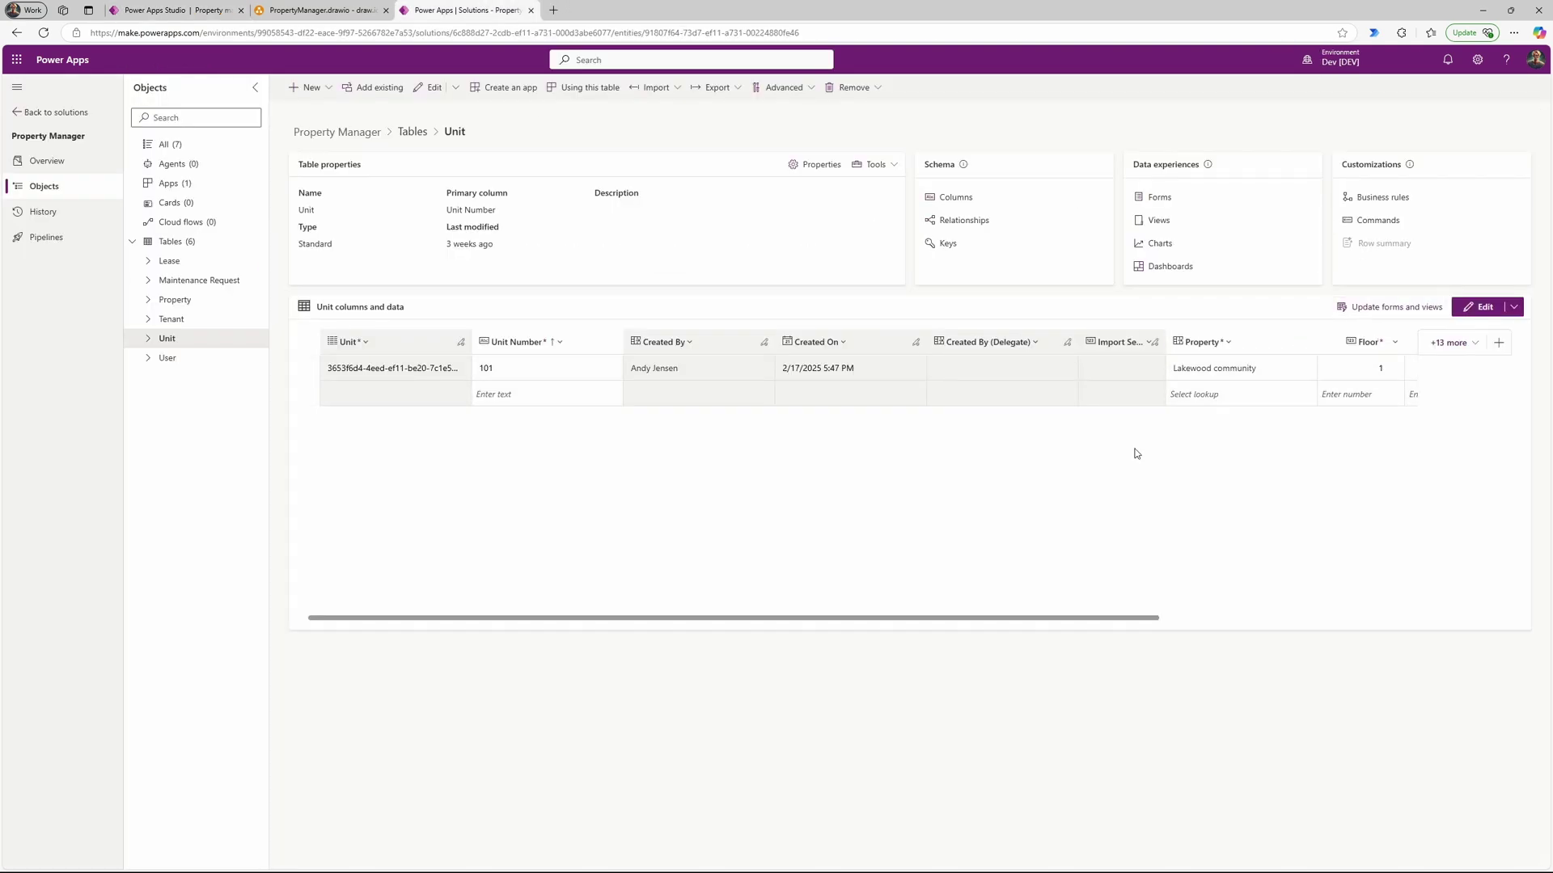
pyautogui.moveTo(1066, 617); pyautogui.dragTo(1385, 606)
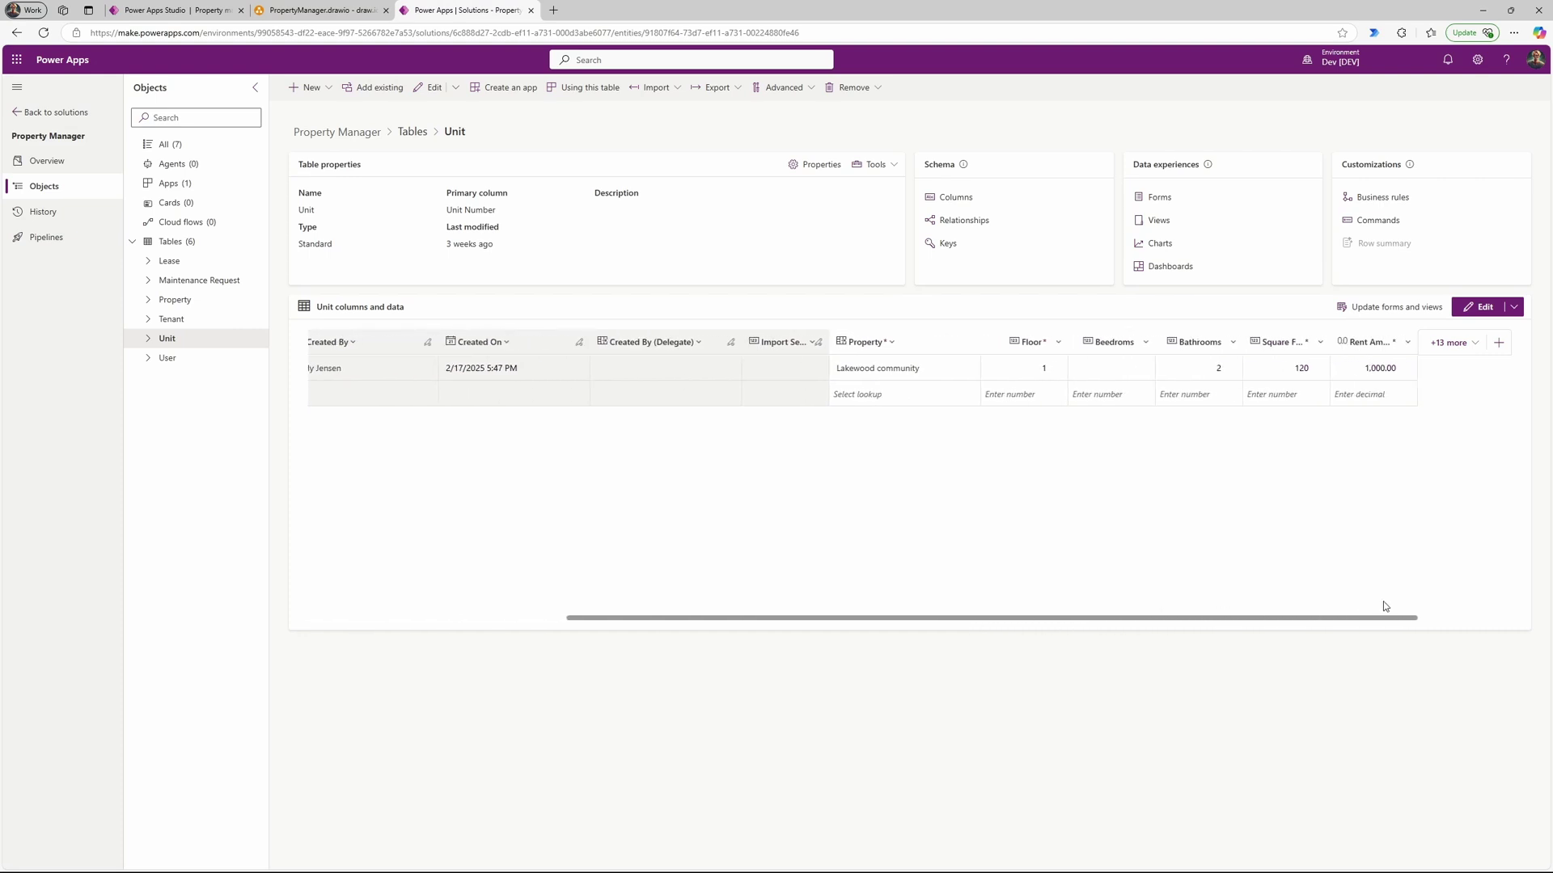
pyautogui.click(1138, 348)
pyautogui.click(1105, 366)
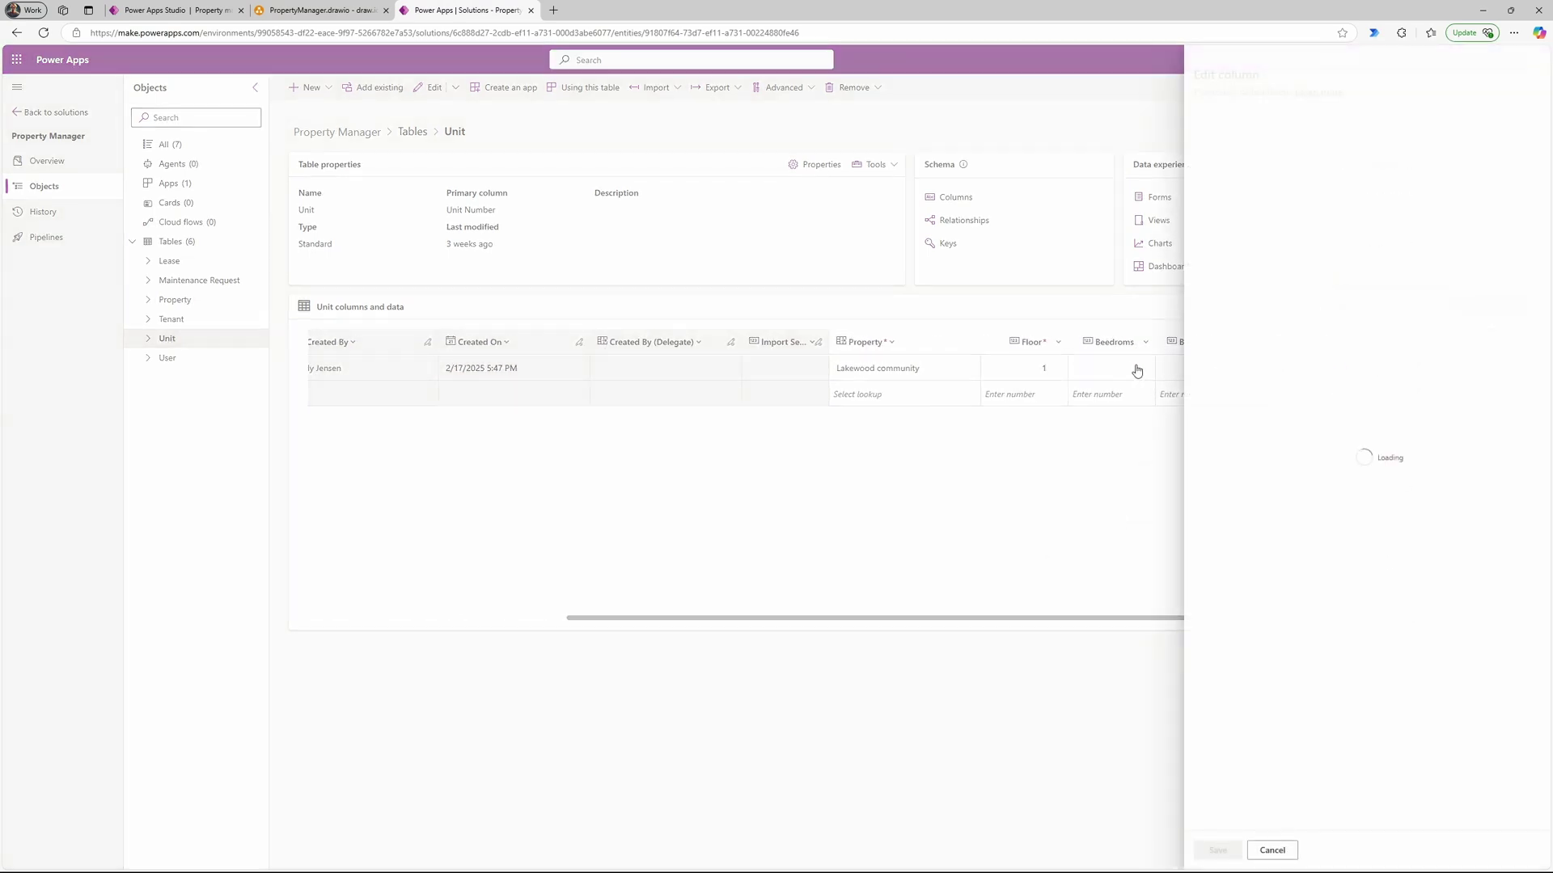
pyautogui.click(1189, 142)
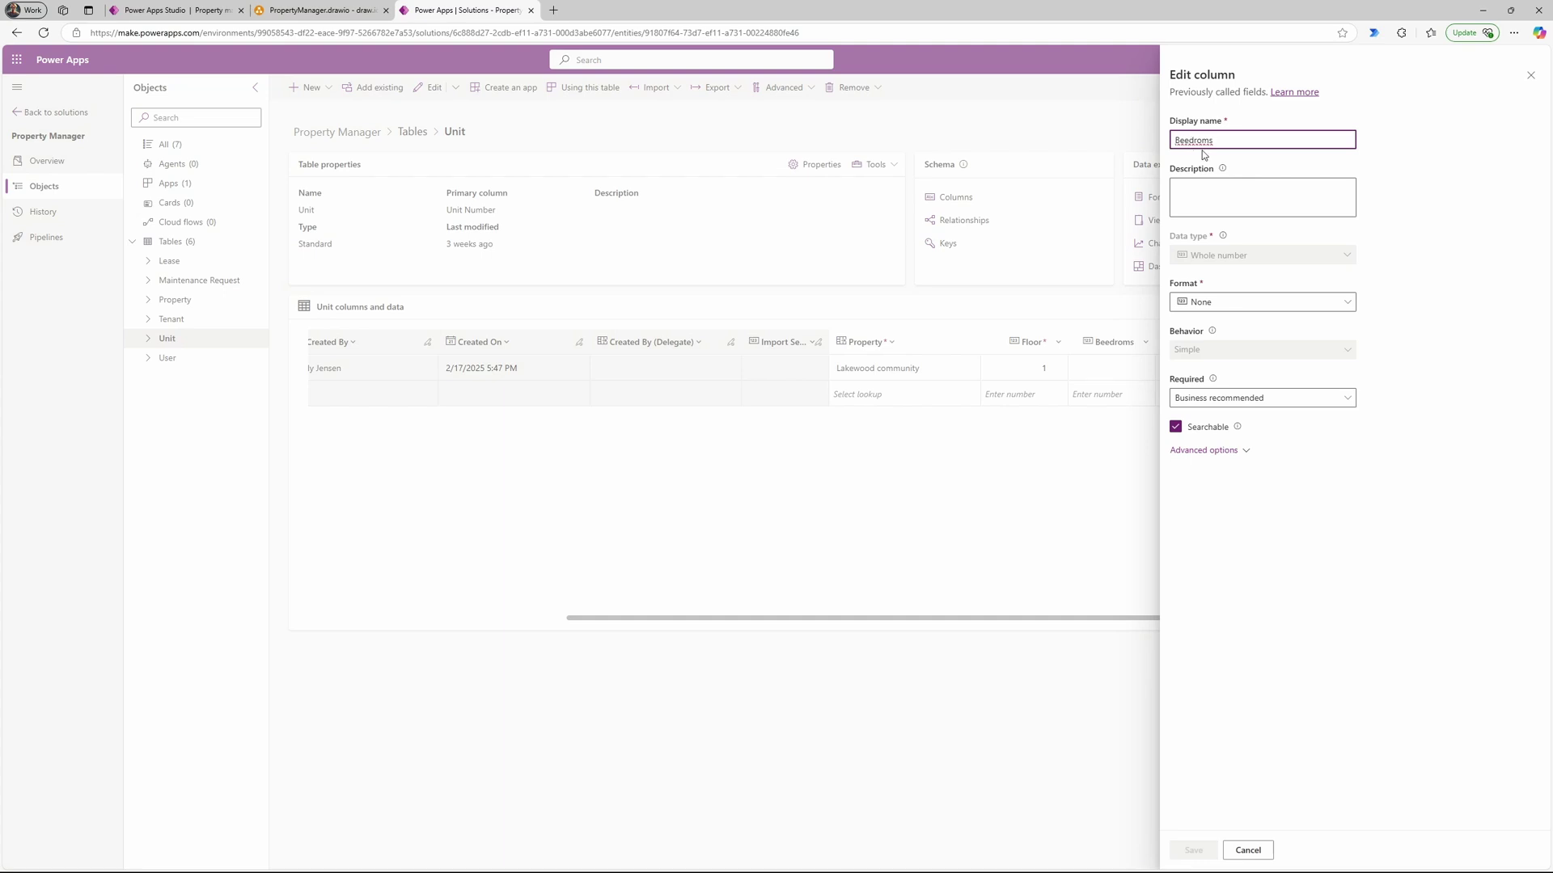
pyautogui.press('BackSpace')
pyautogui.click(1205, 852)
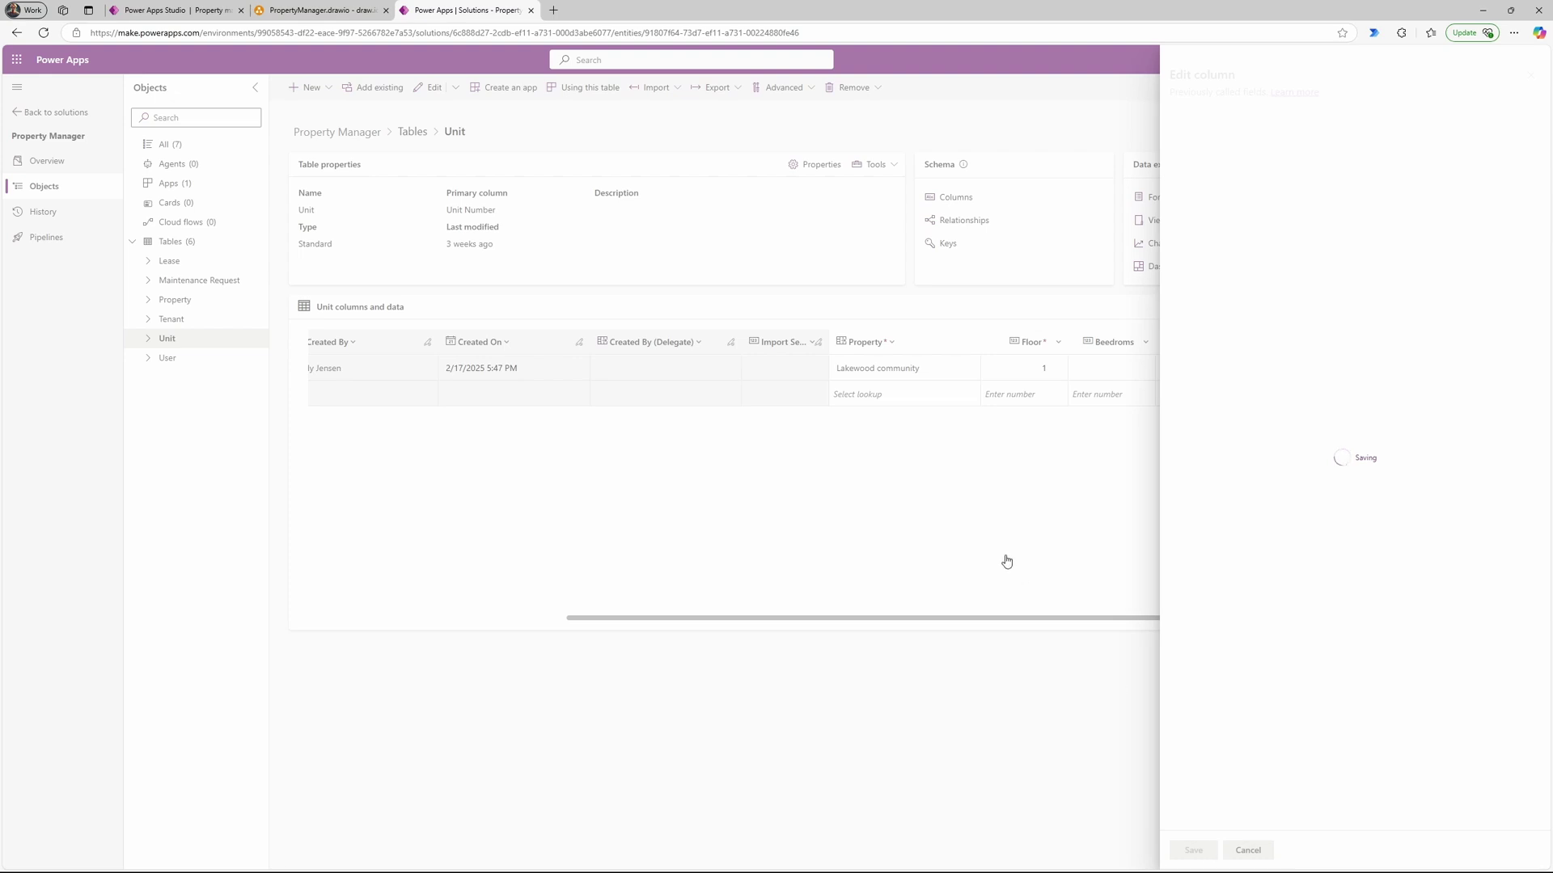
# Step: Return to the Property manager app editor, leave preview and refresh the Units_1 data source
pyautogui.click(181, 11)
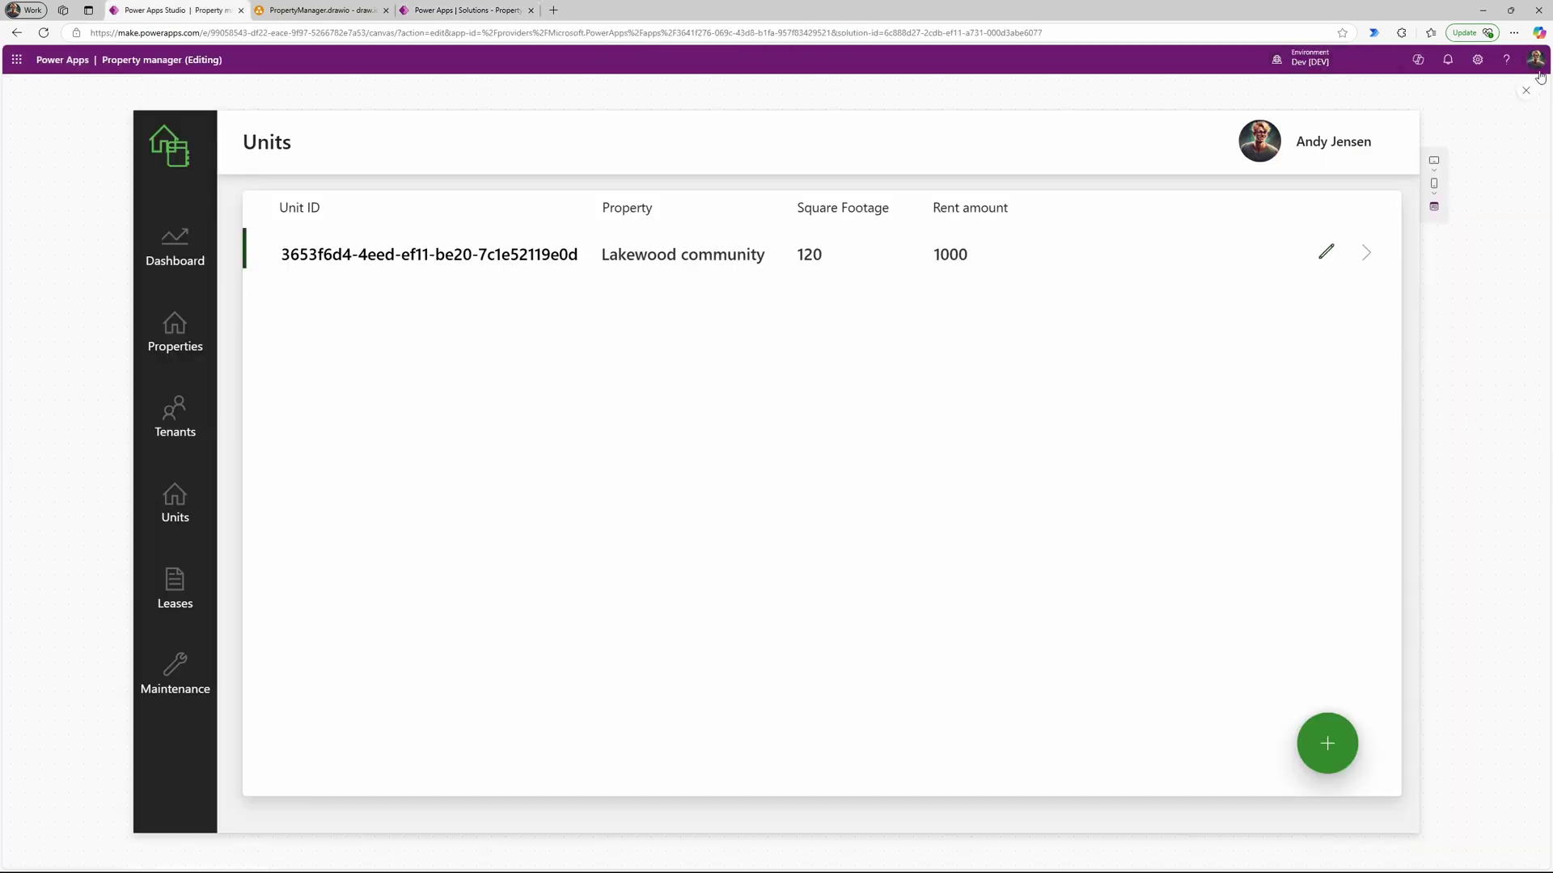
pyautogui.click(1526, 90)
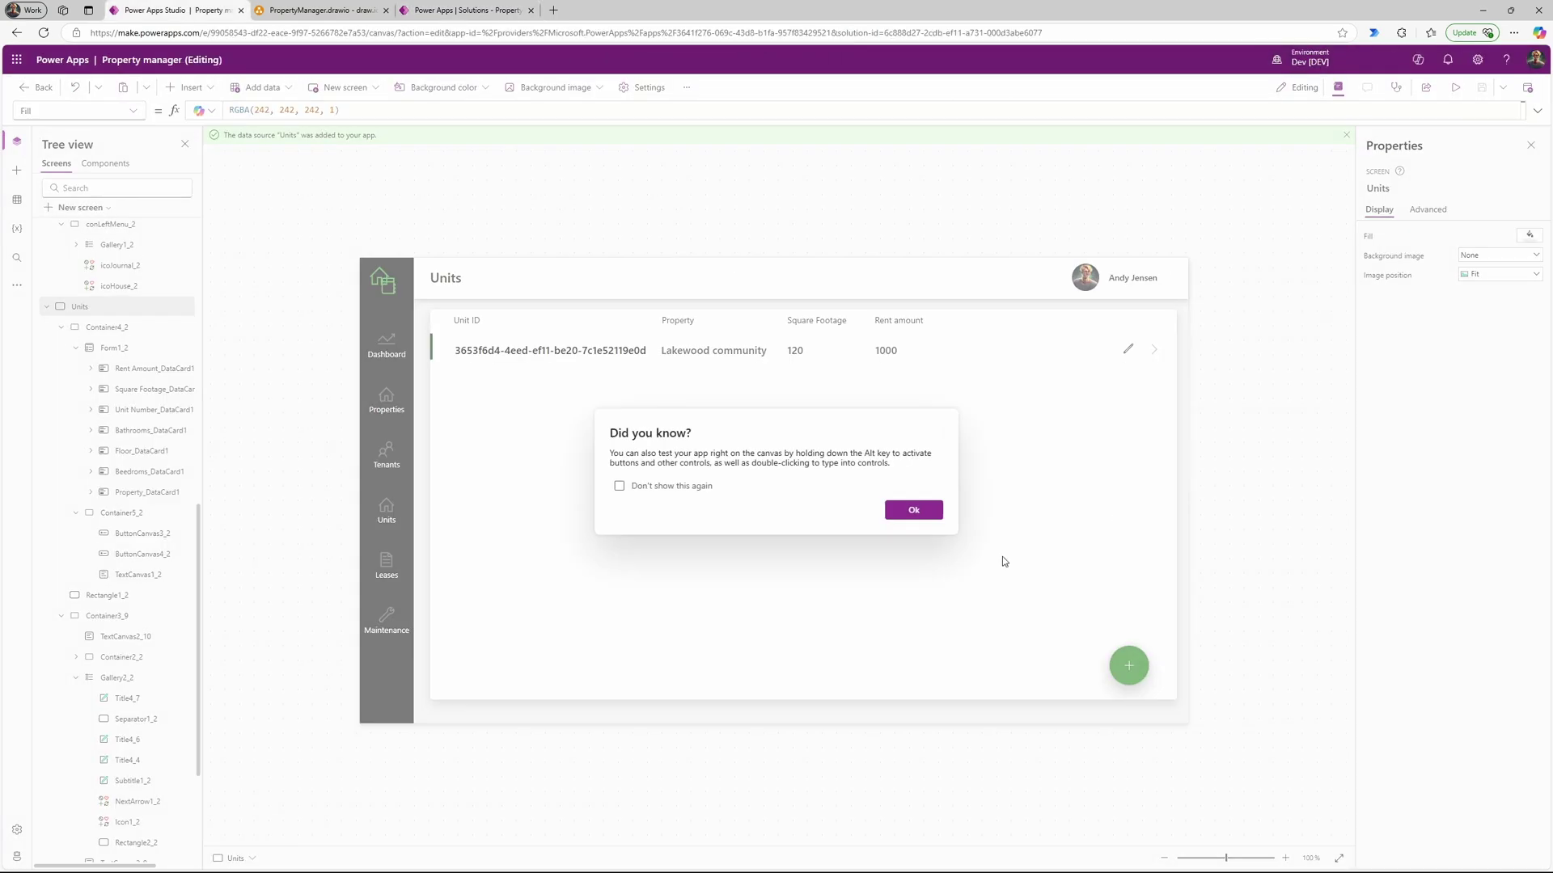
pyautogui.click(913, 511)
pyautogui.click(17, 199)
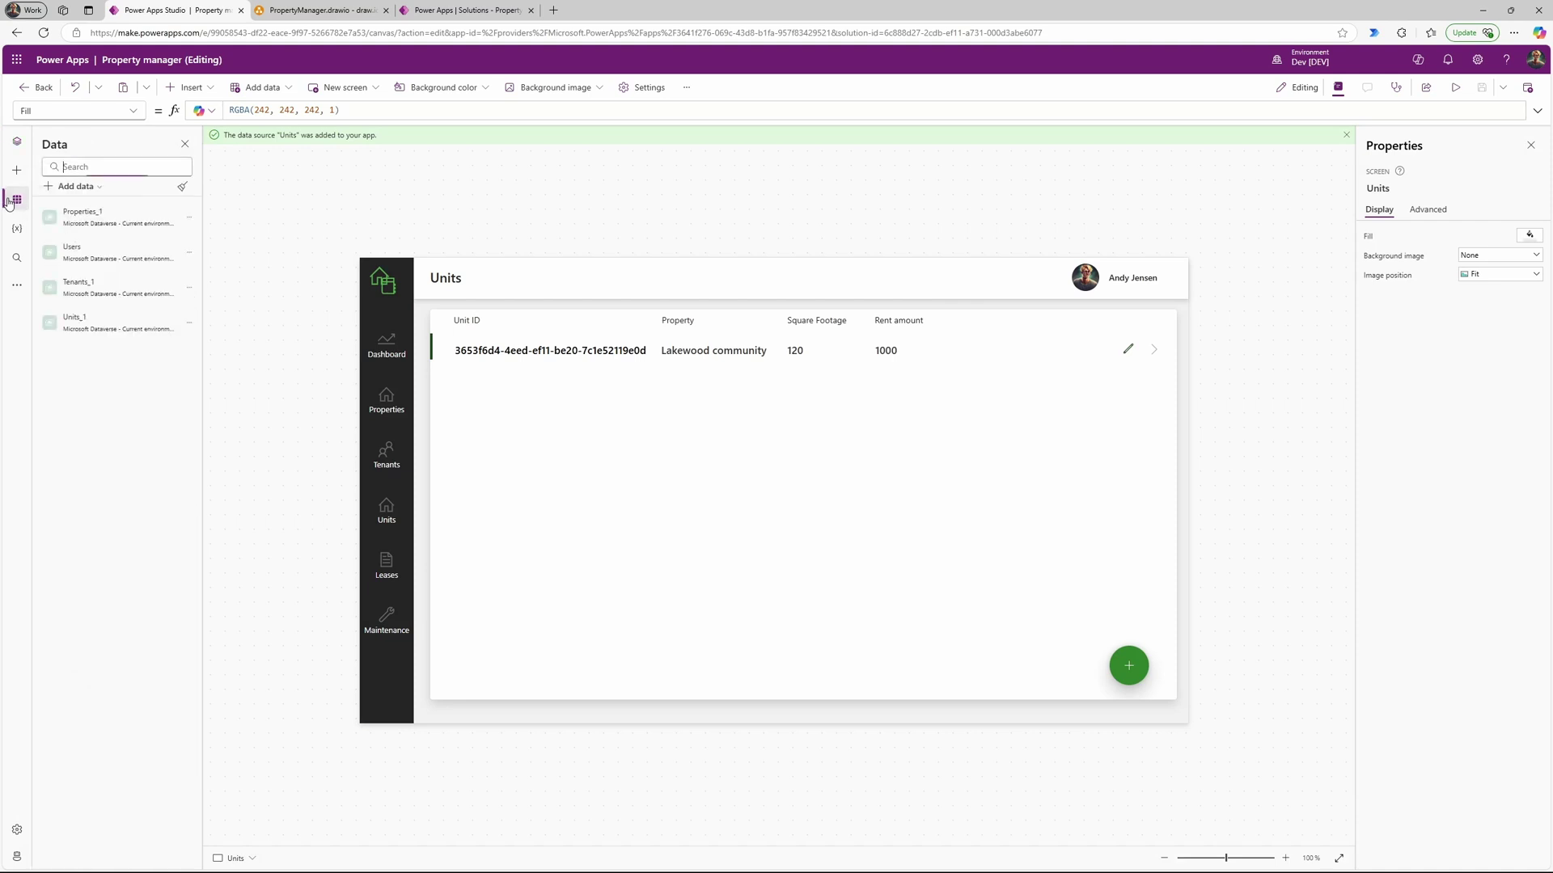
pyautogui.moveTo(149, 269)
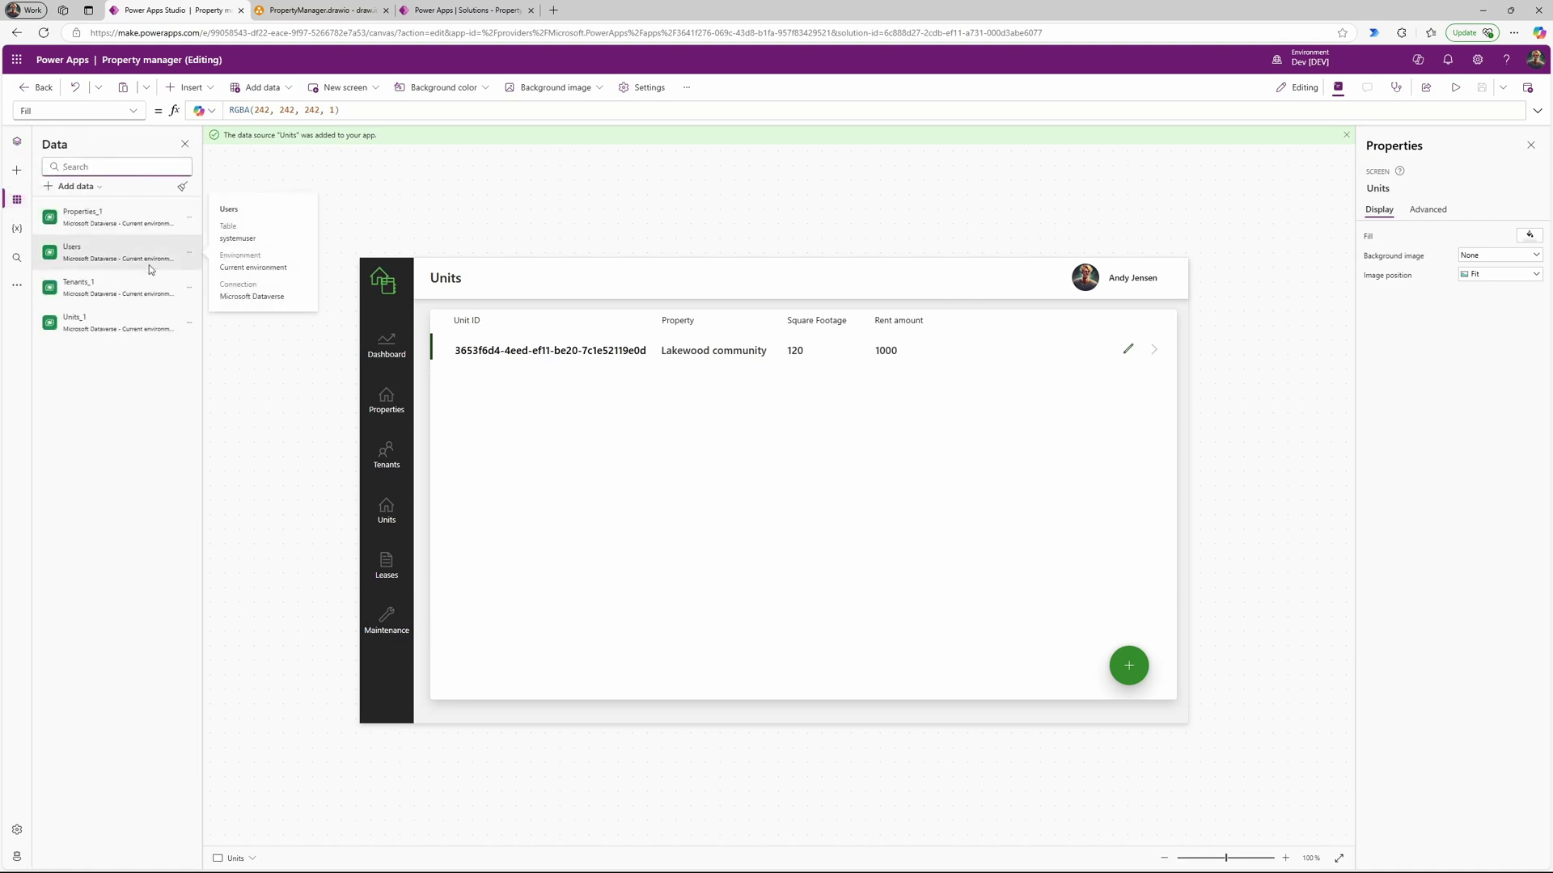
pyautogui.click(189, 328)
pyautogui.click(213, 367)
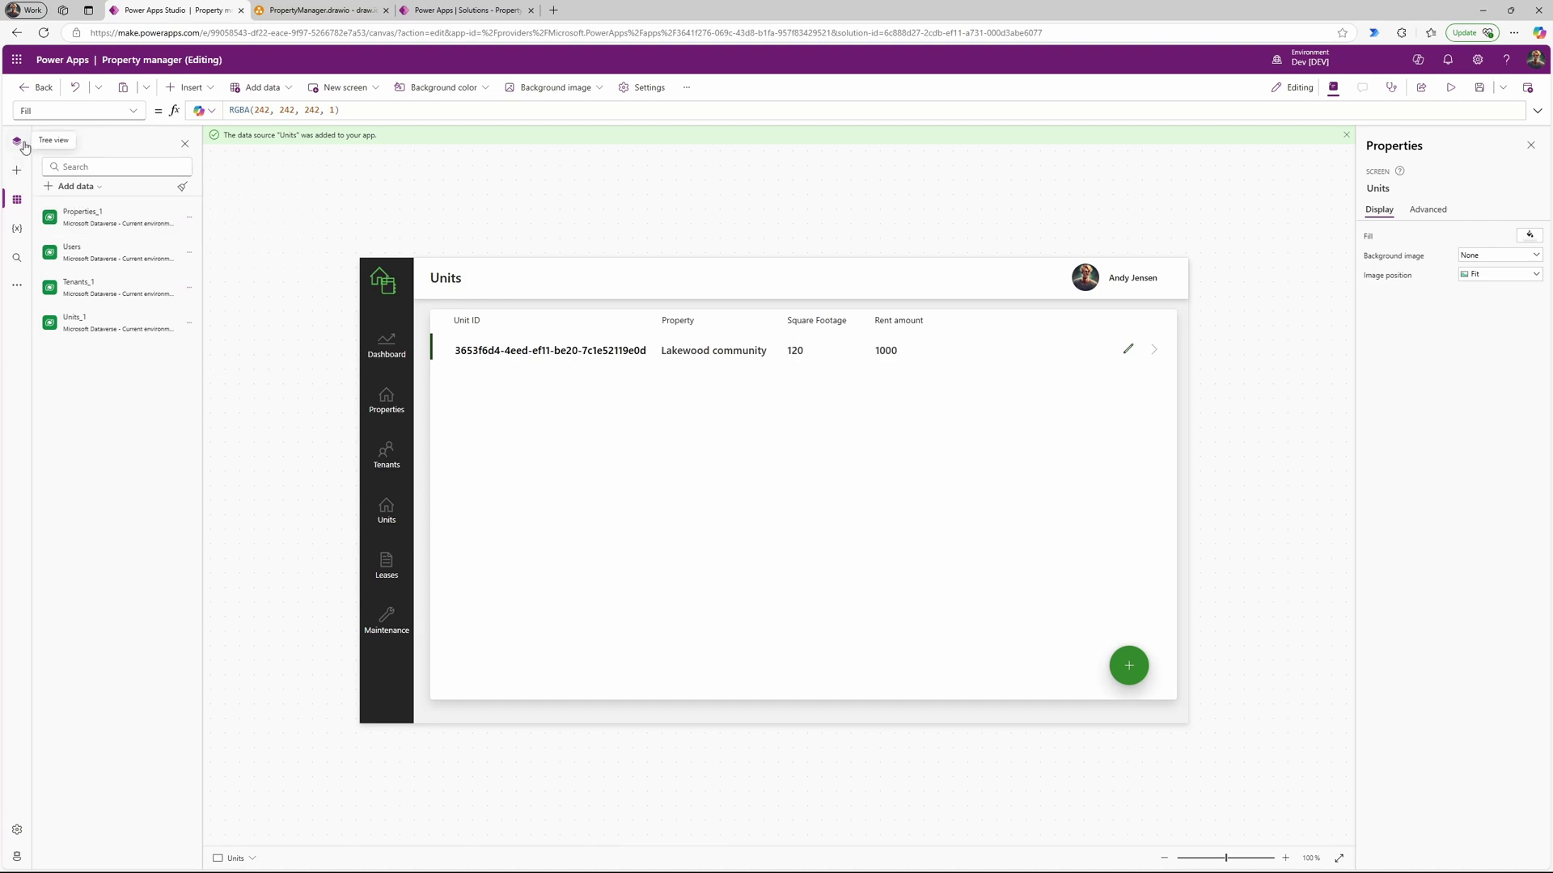
# Step: Edit the Lakewood community unit in preview, setting Bedrooms to 4 and Rent Amount to 1200, and save the record
pyautogui.click(1130, 351)
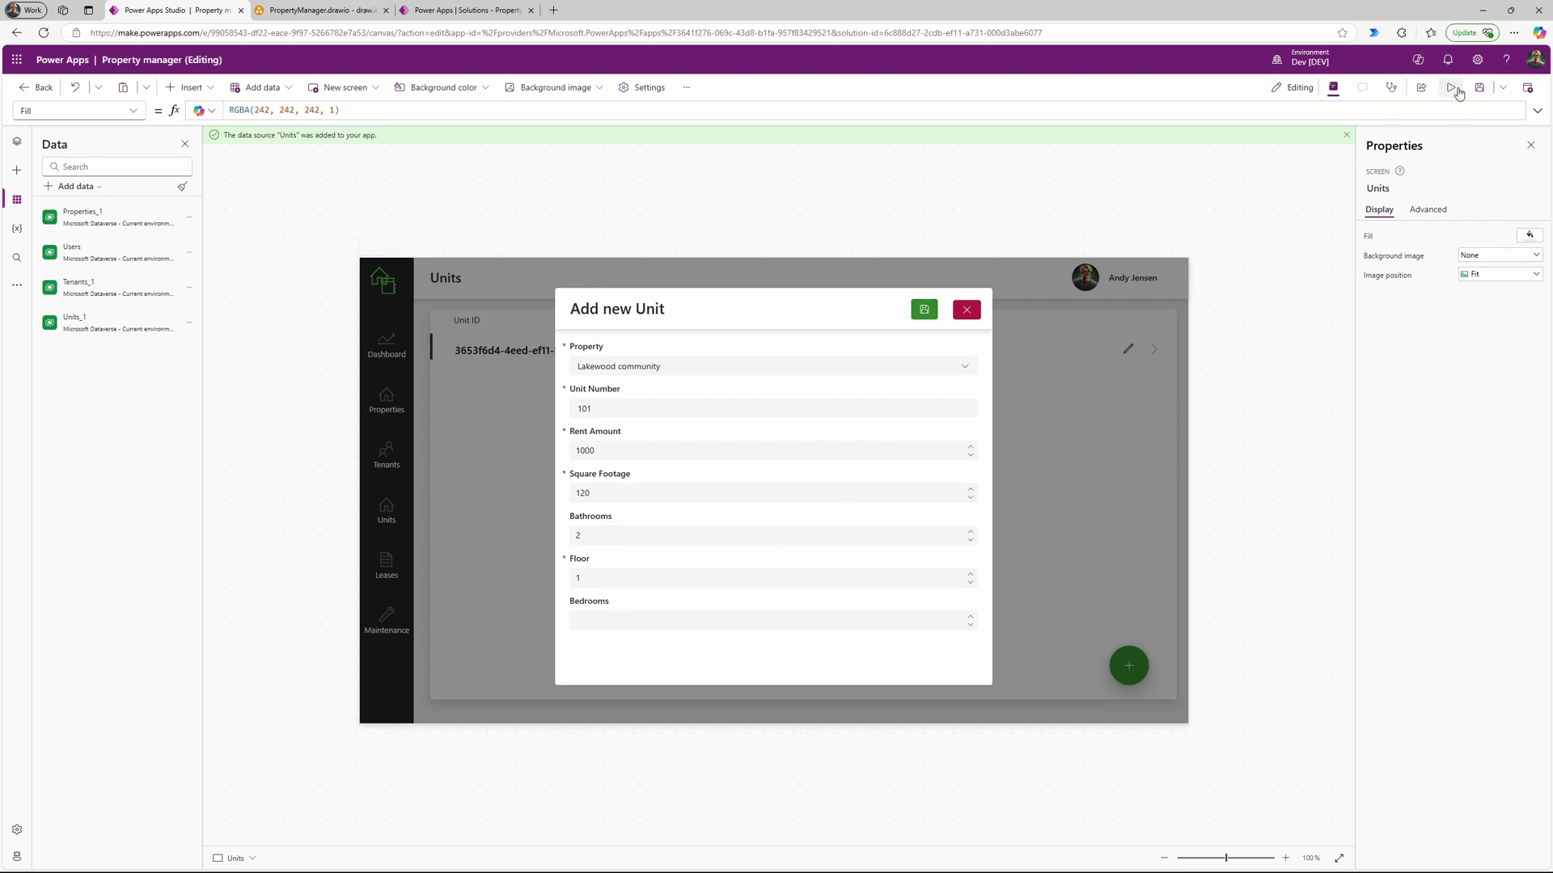
pyautogui.press('F5')
pyautogui.click(502, 684)
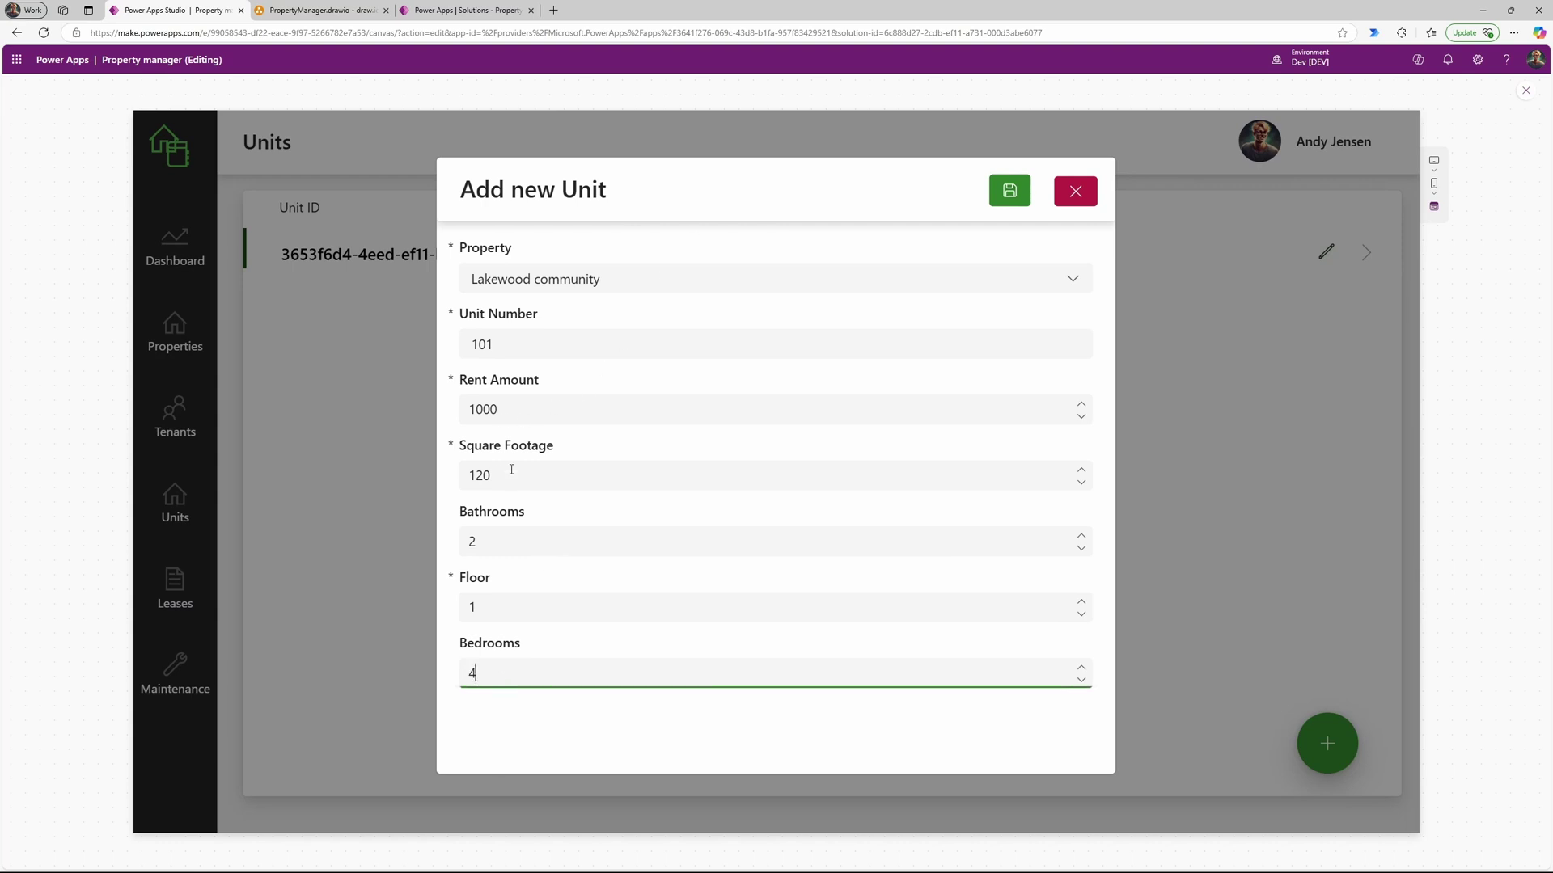
pyautogui.click(482, 408)
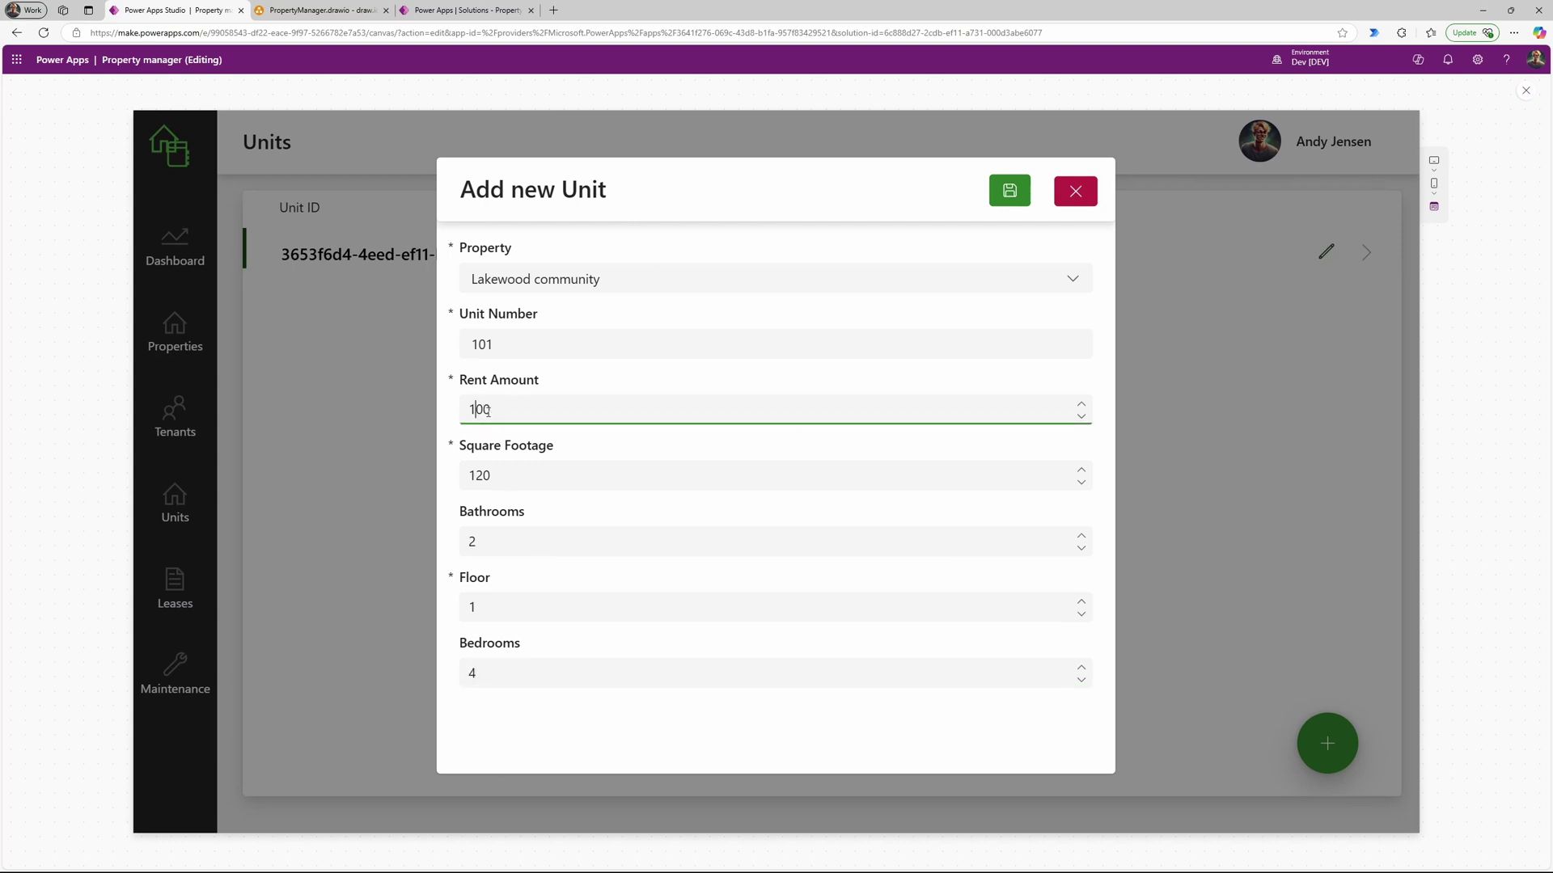
pyautogui.write('2')
pyautogui.click(1008, 192)
pyautogui.press('Escape')
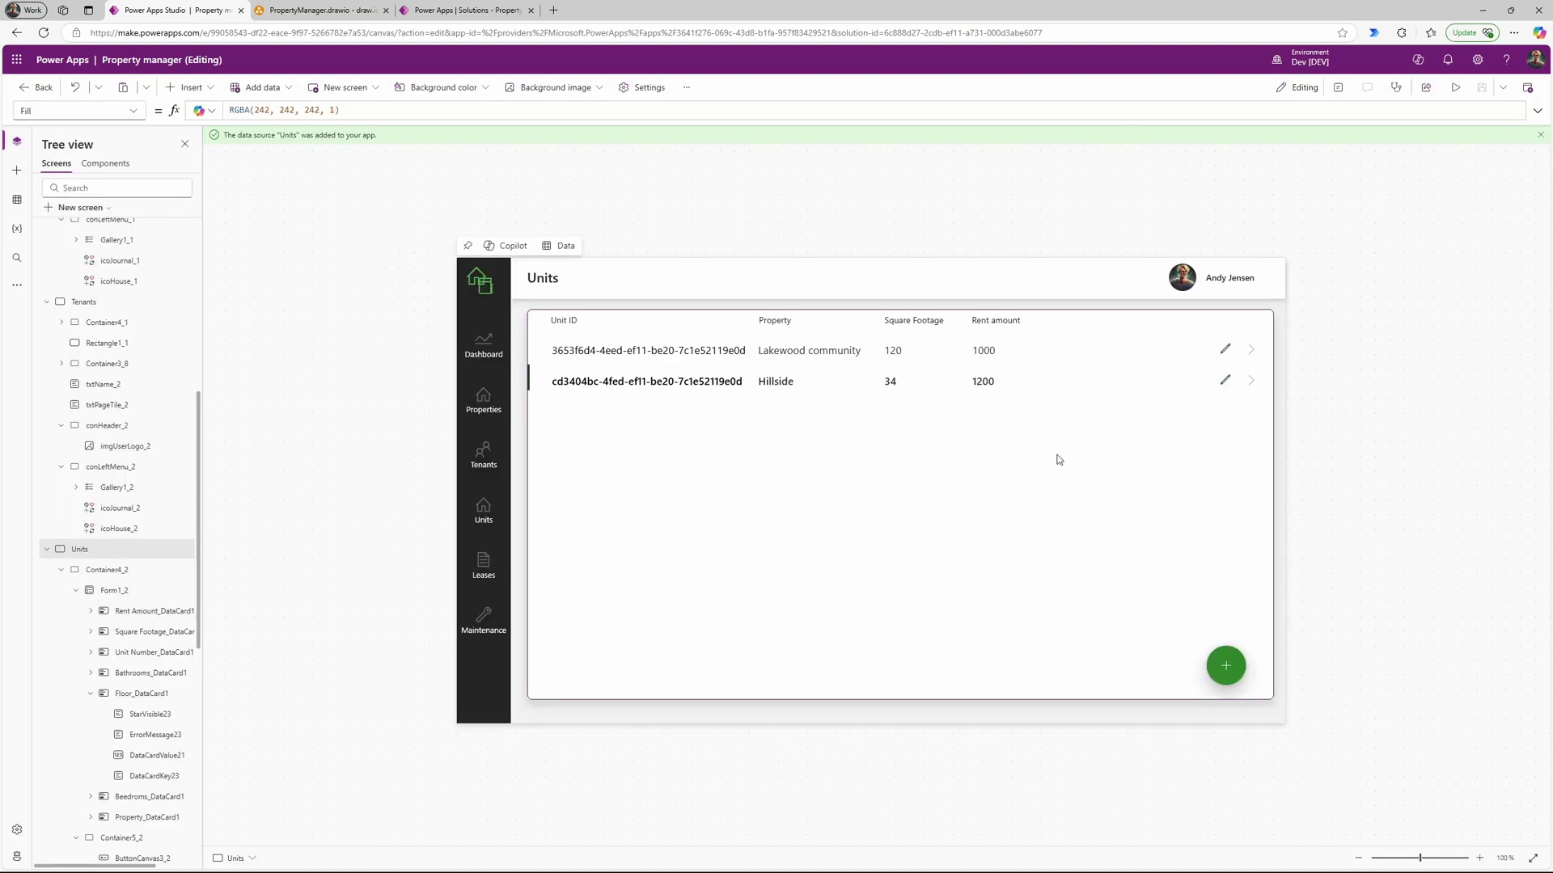
pyautogui.click(1527, 86)
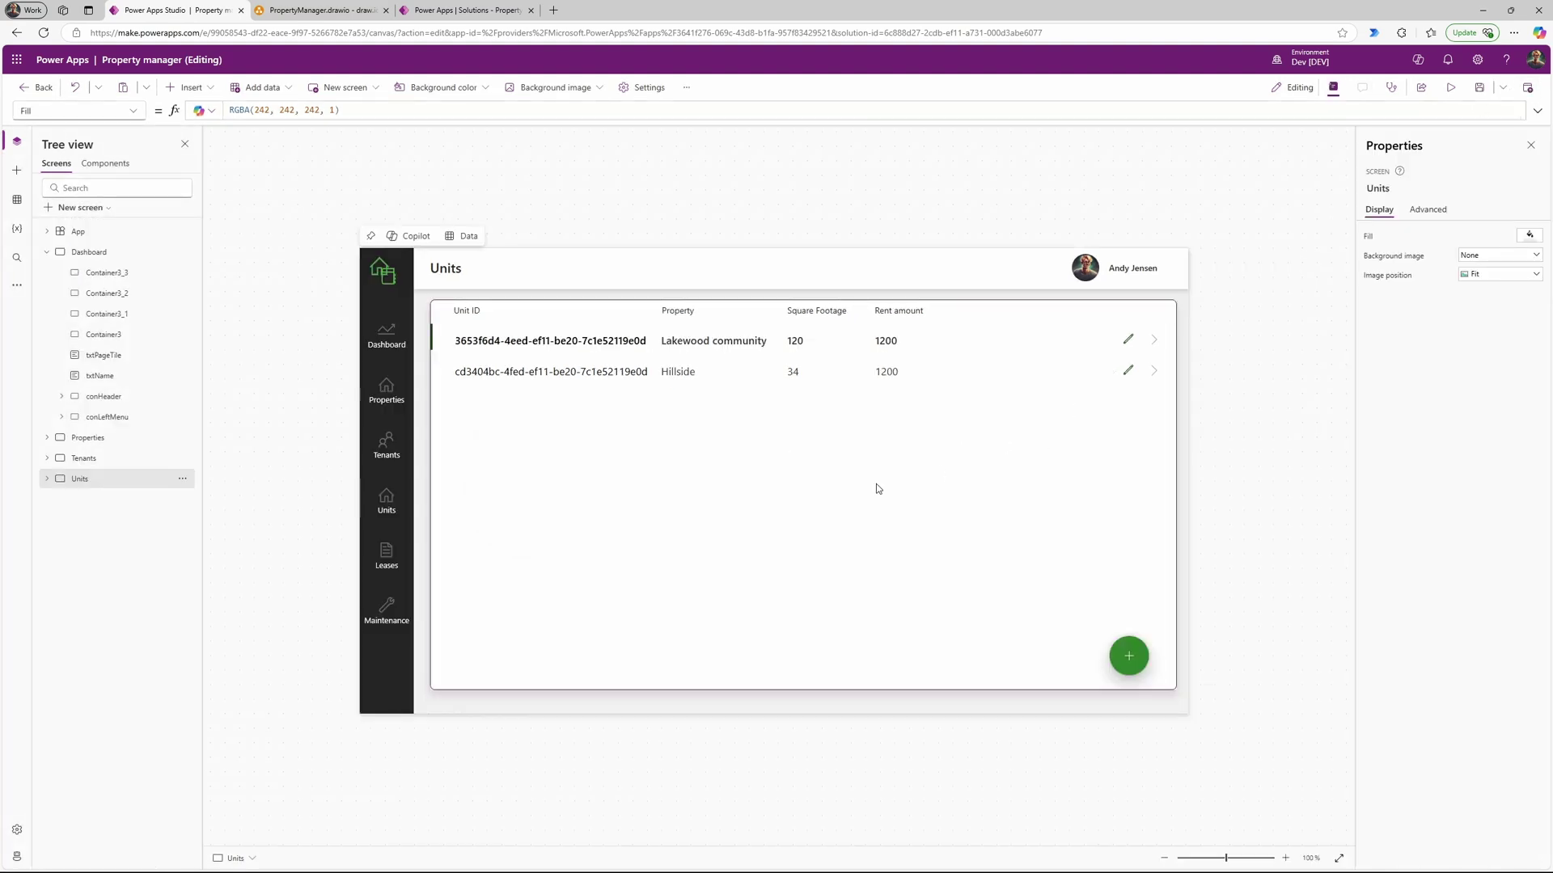
# Step: Edit the Hillside unit in preview, set its Square Footage to 340, save the record and return to the editor
pyautogui.click(1128, 370)
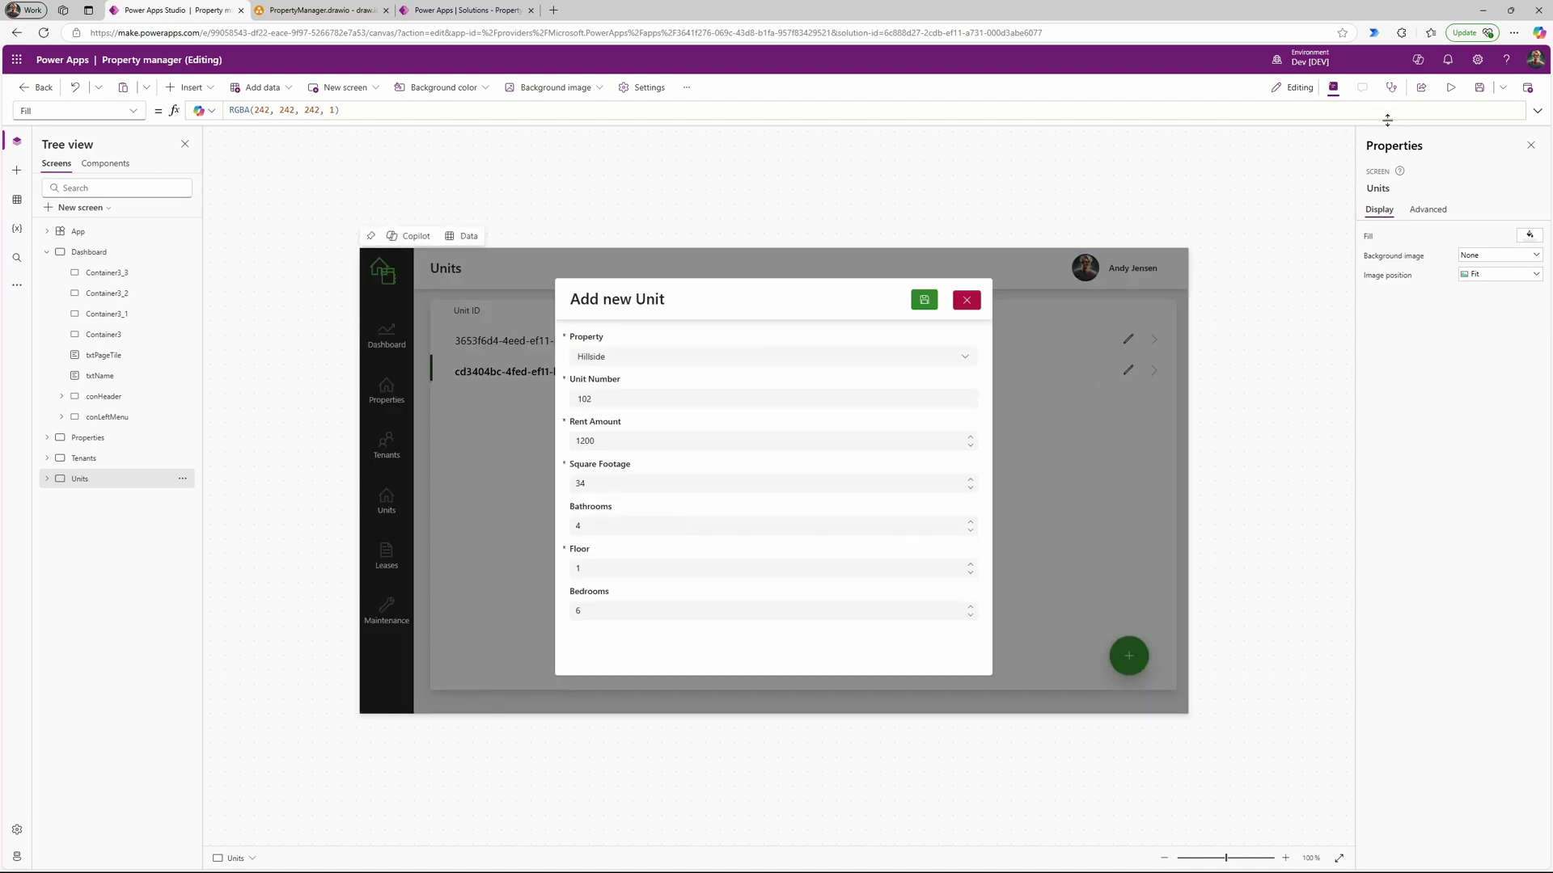
pyautogui.click(1451, 87)
pyautogui.click(510, 484)
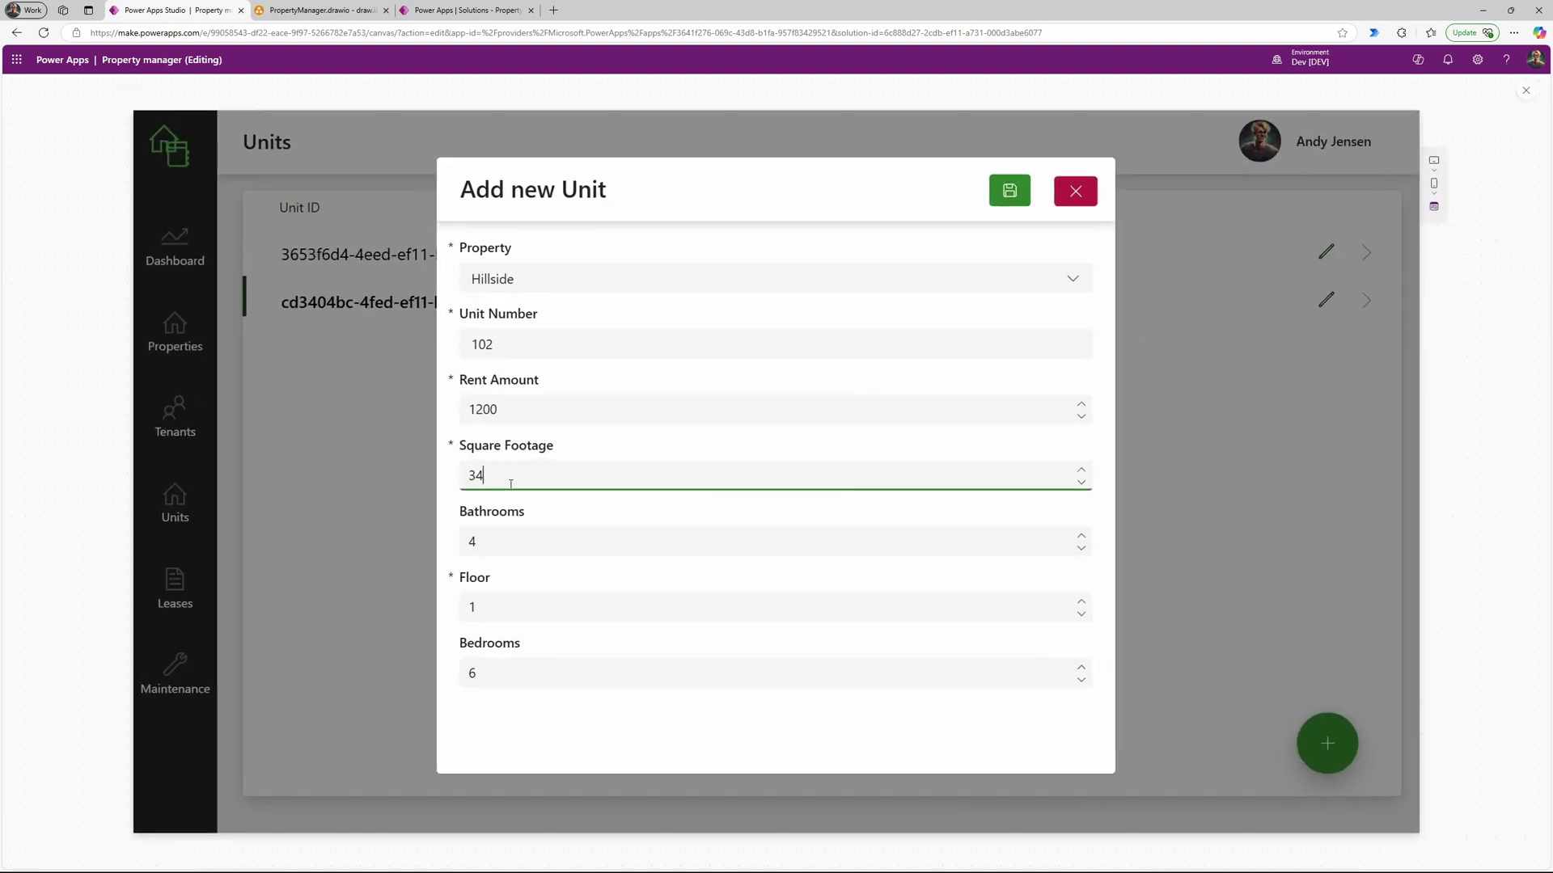
pyautogui.click(1009, 192)
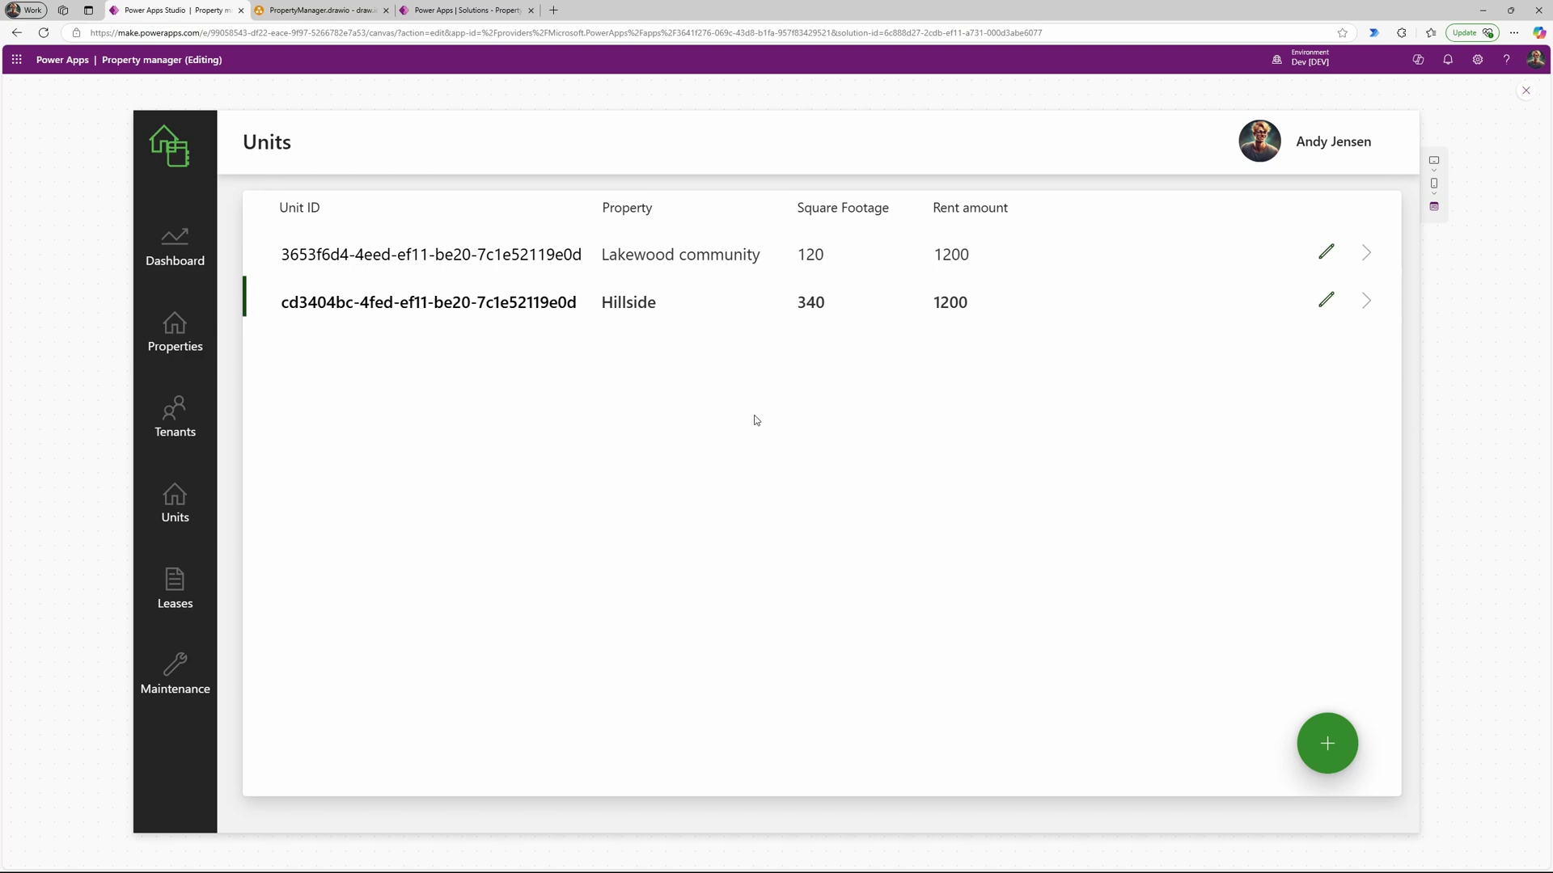
pyautogui.press('Escape')
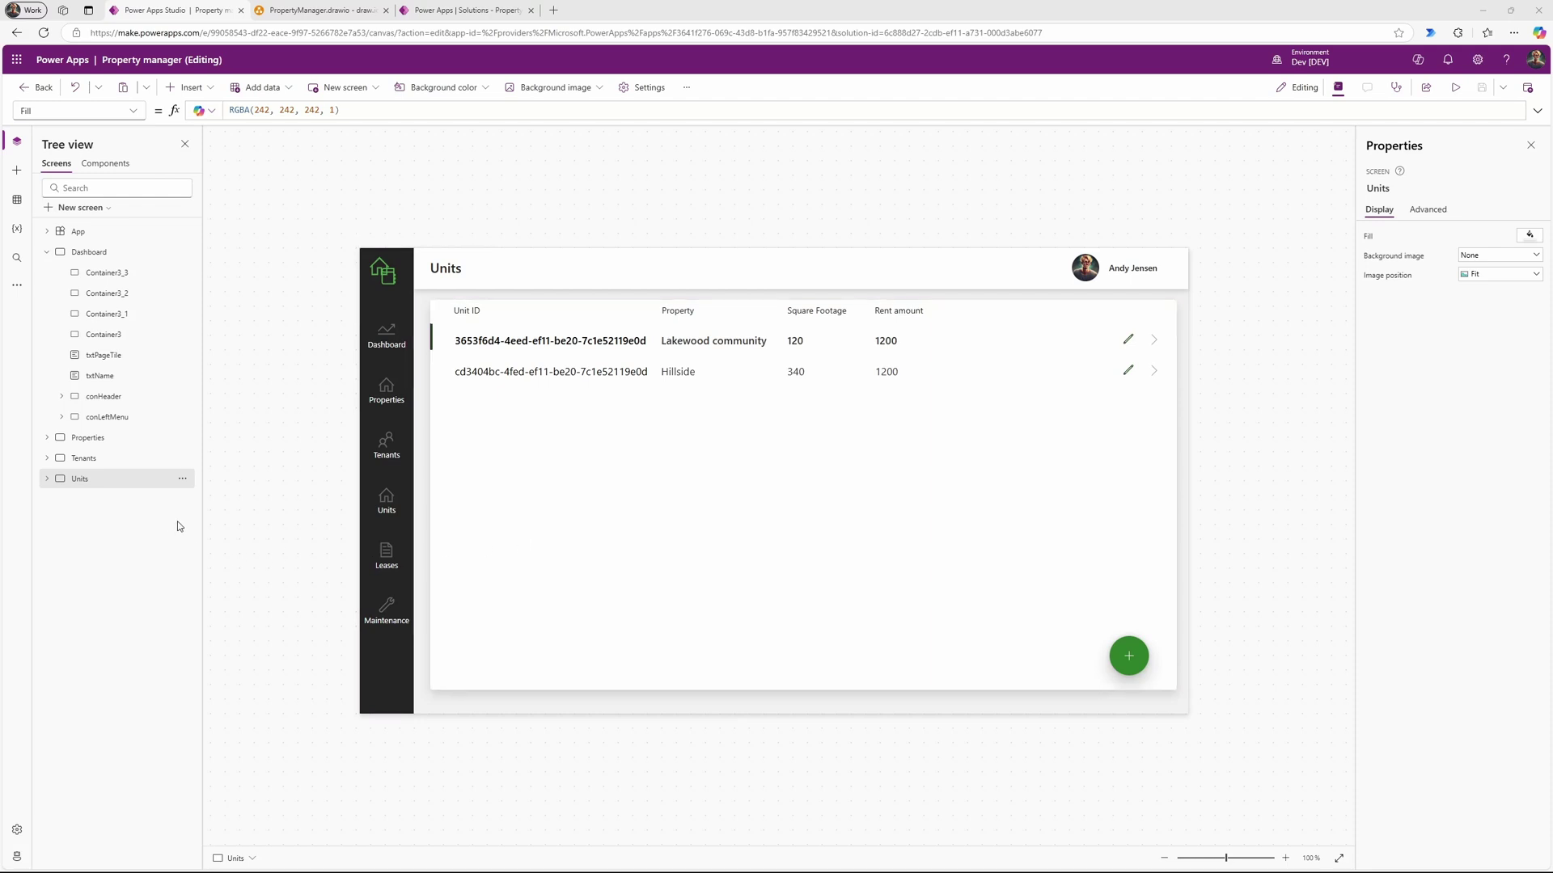
# Step: Duplicate the Units screen and rename the copy to Leases
pyautogui.click(182, 478)
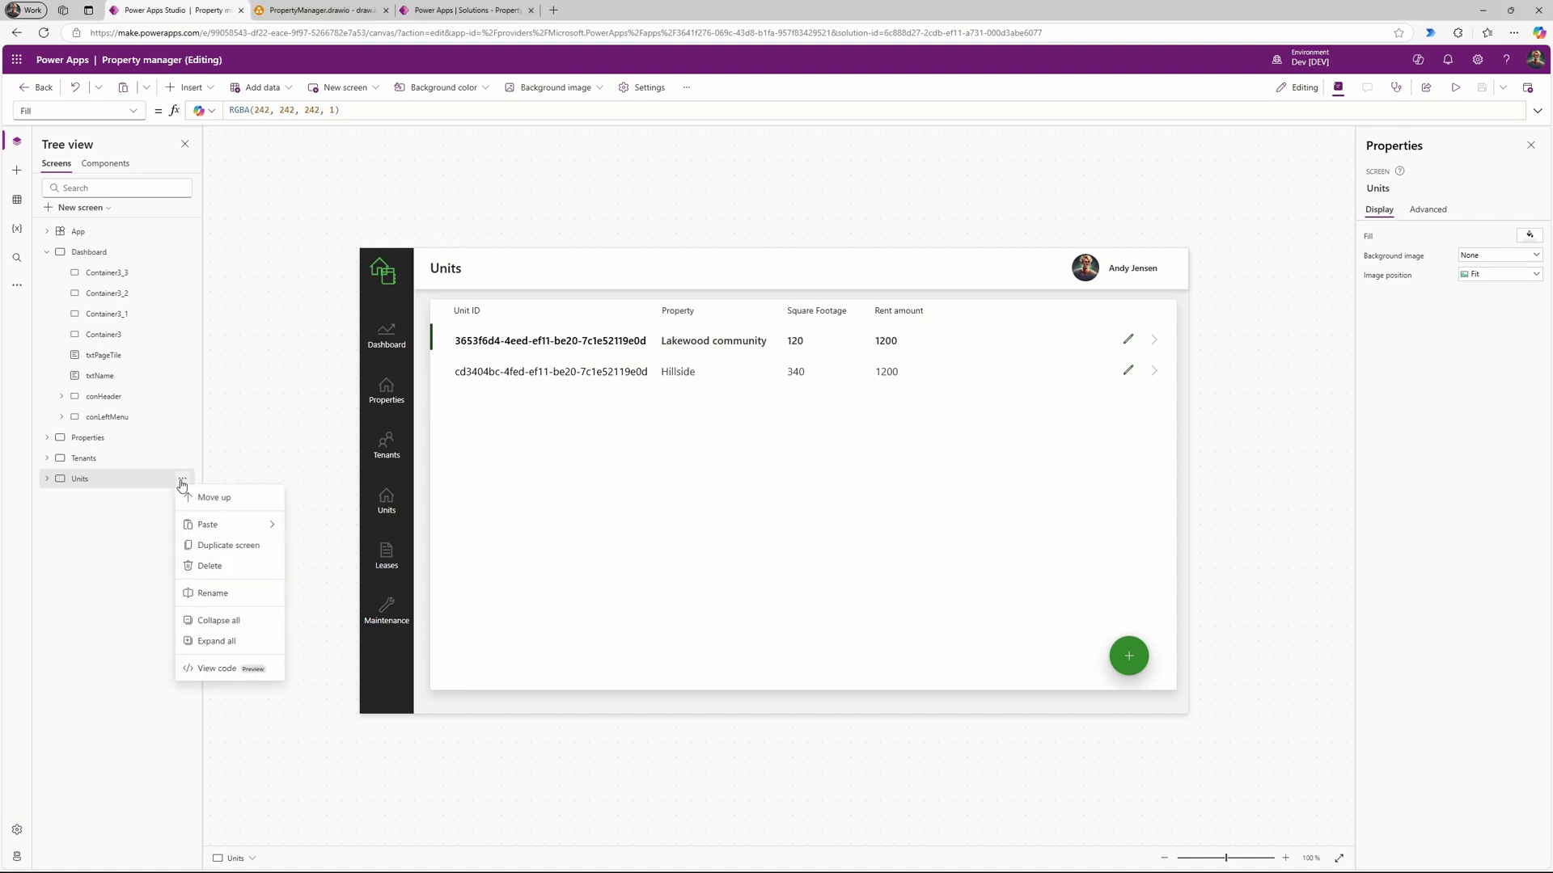
pyautogui.click(240, 550)
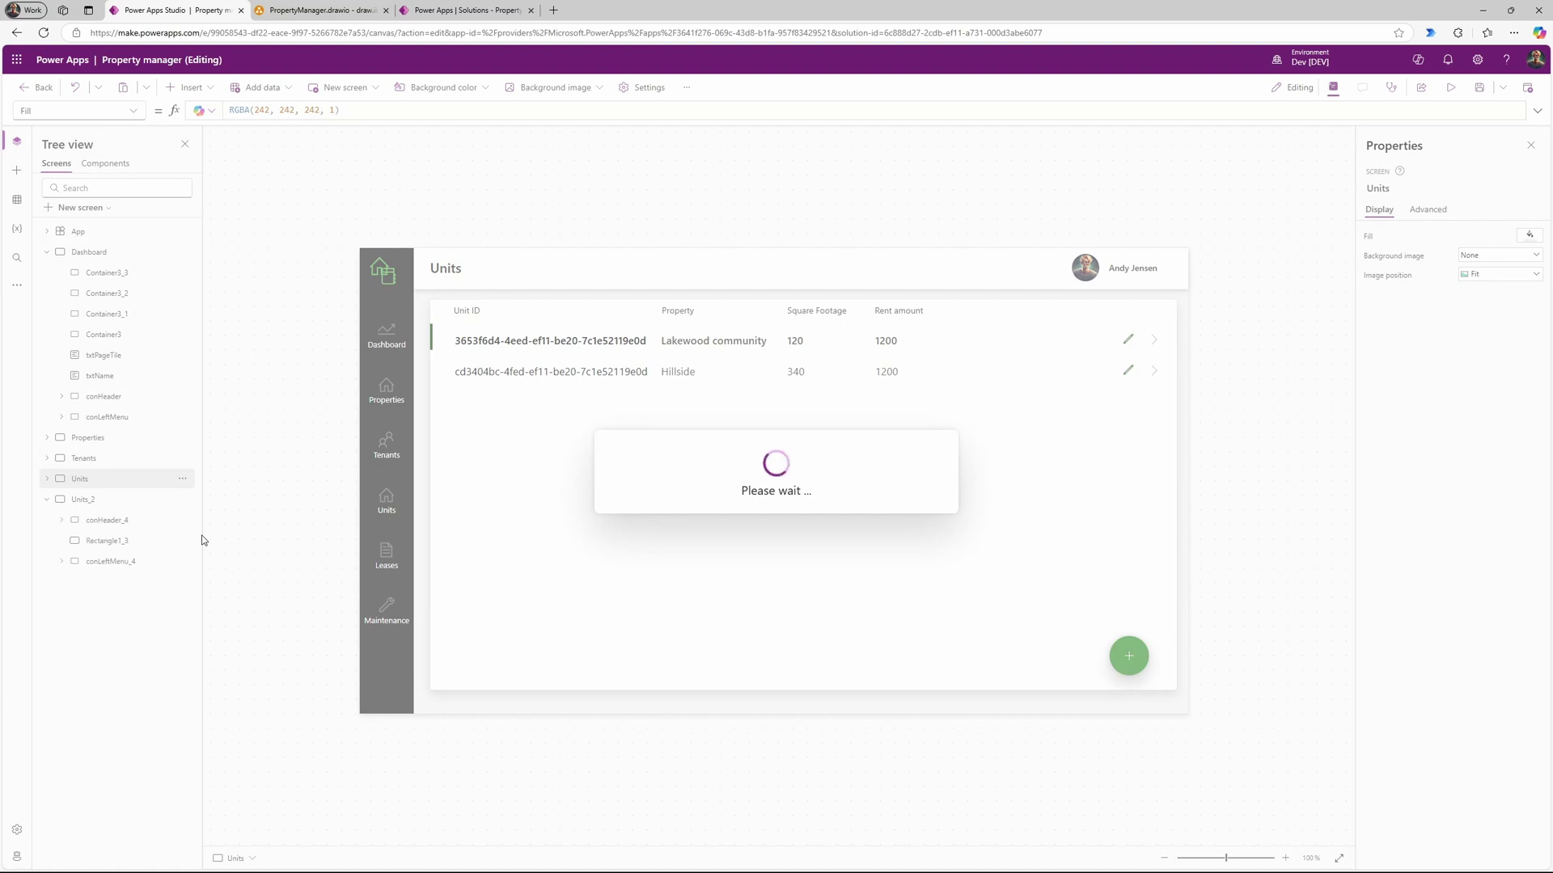
pyautogui.click(135, 502)
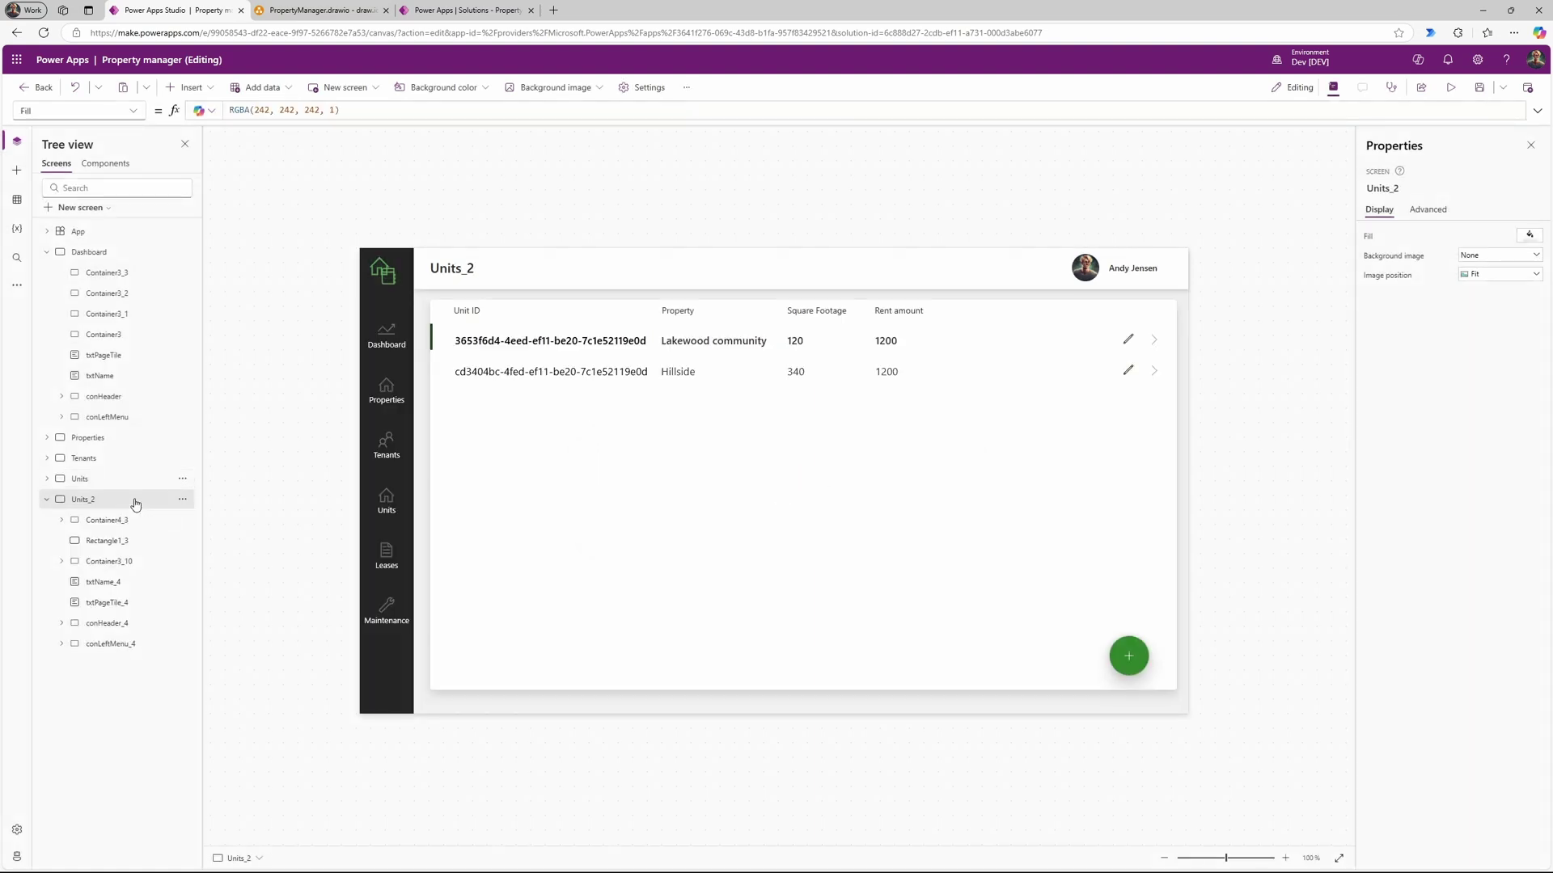
pyautogui.click(183, 499)
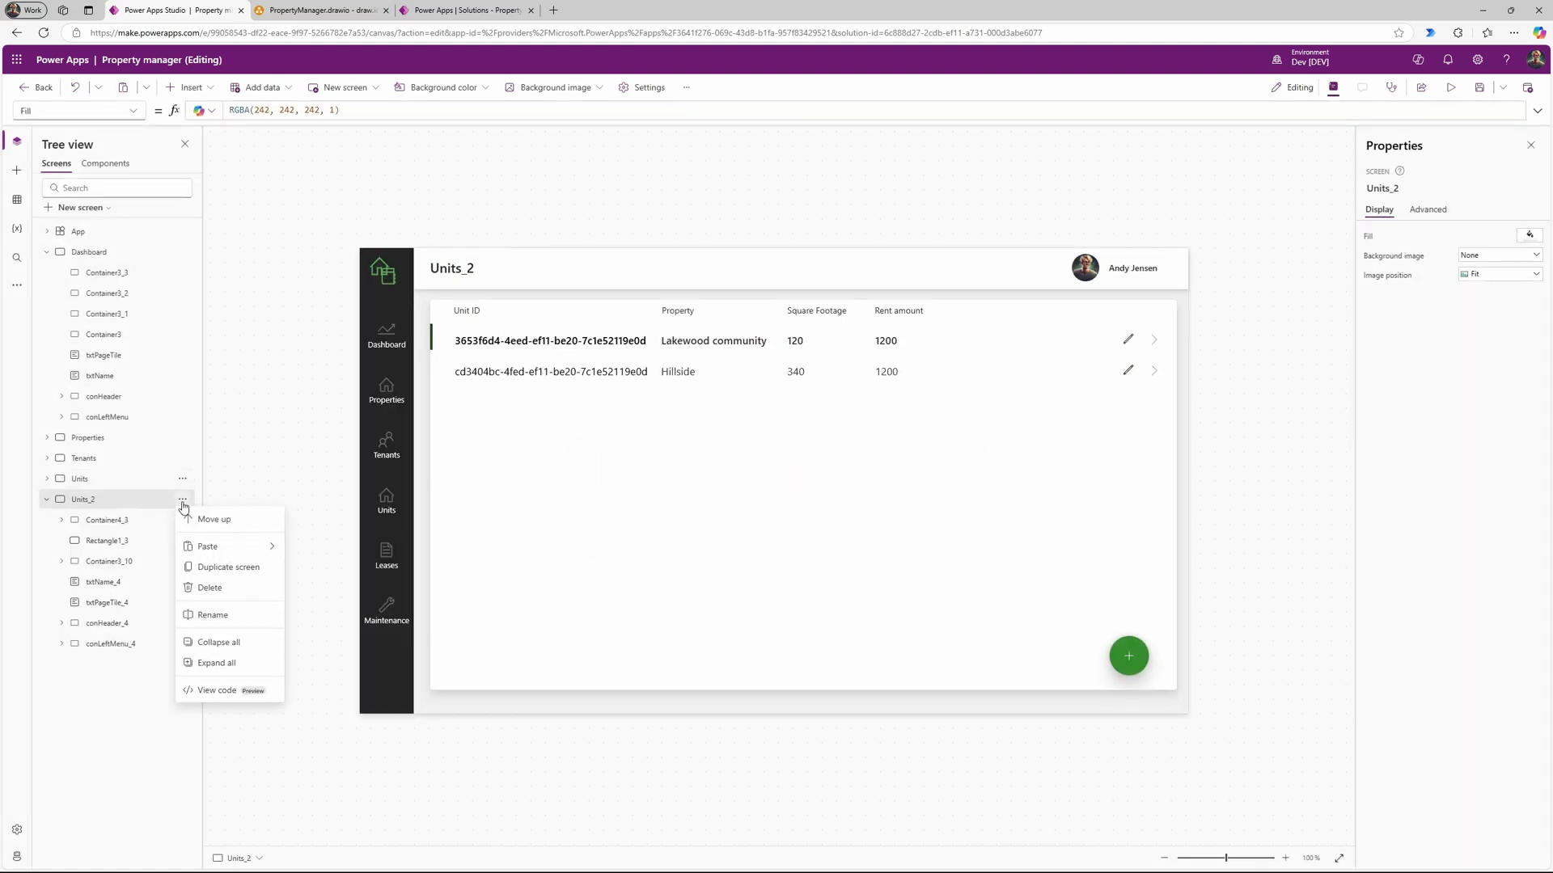
pyautogui.click(212, 615)
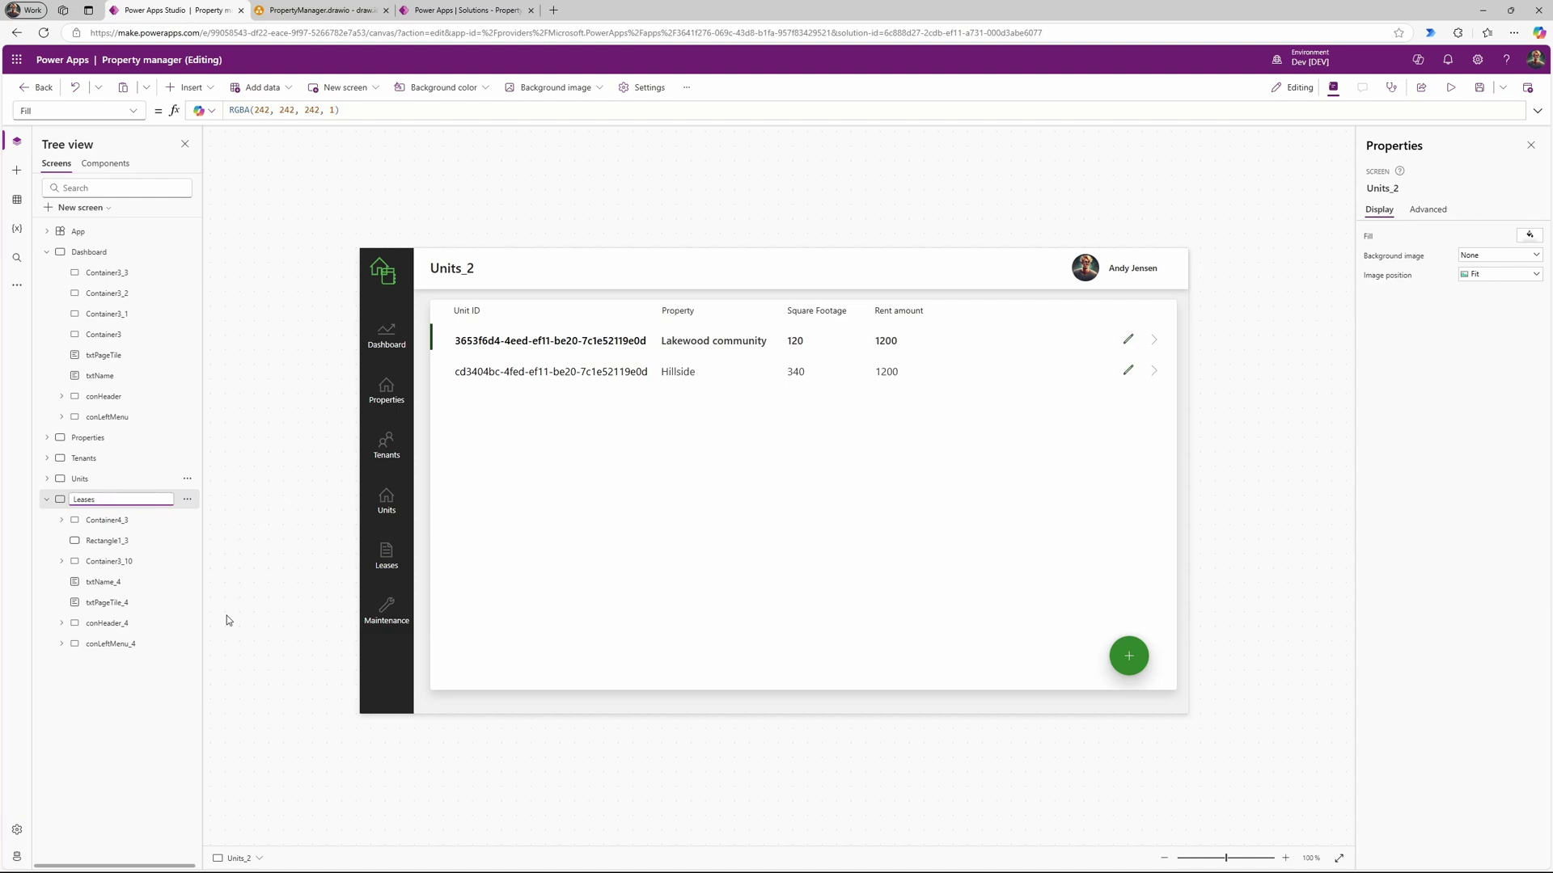
pyautogui.press('Return')
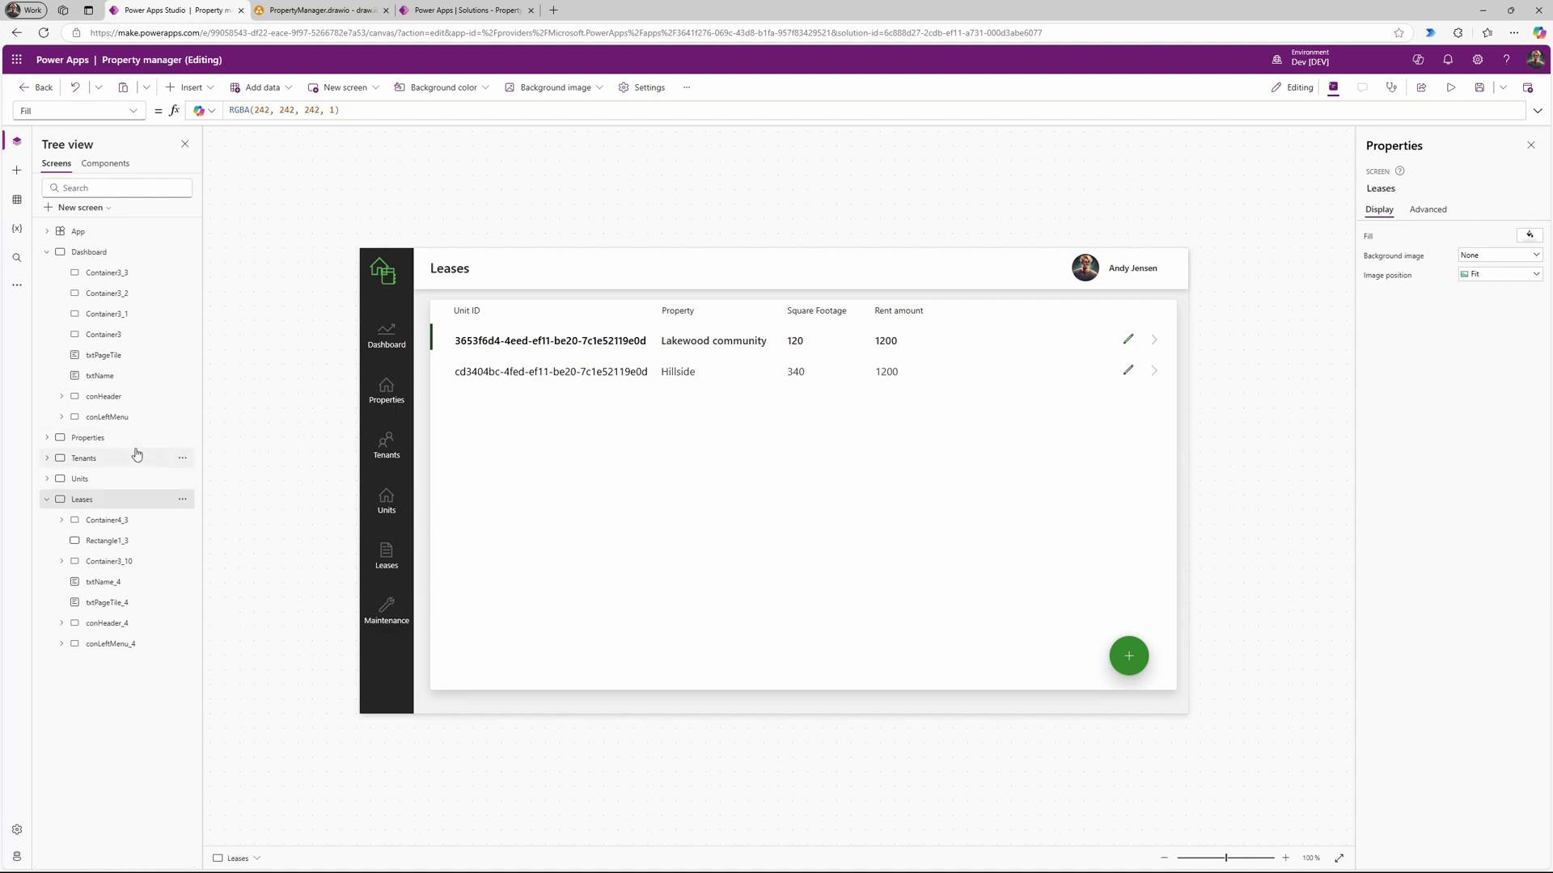
# Step: In the App object's Formulas property, extend the Leases record of varLeftMenu with "screen: Leases"
pyautogui.click(120, 231)
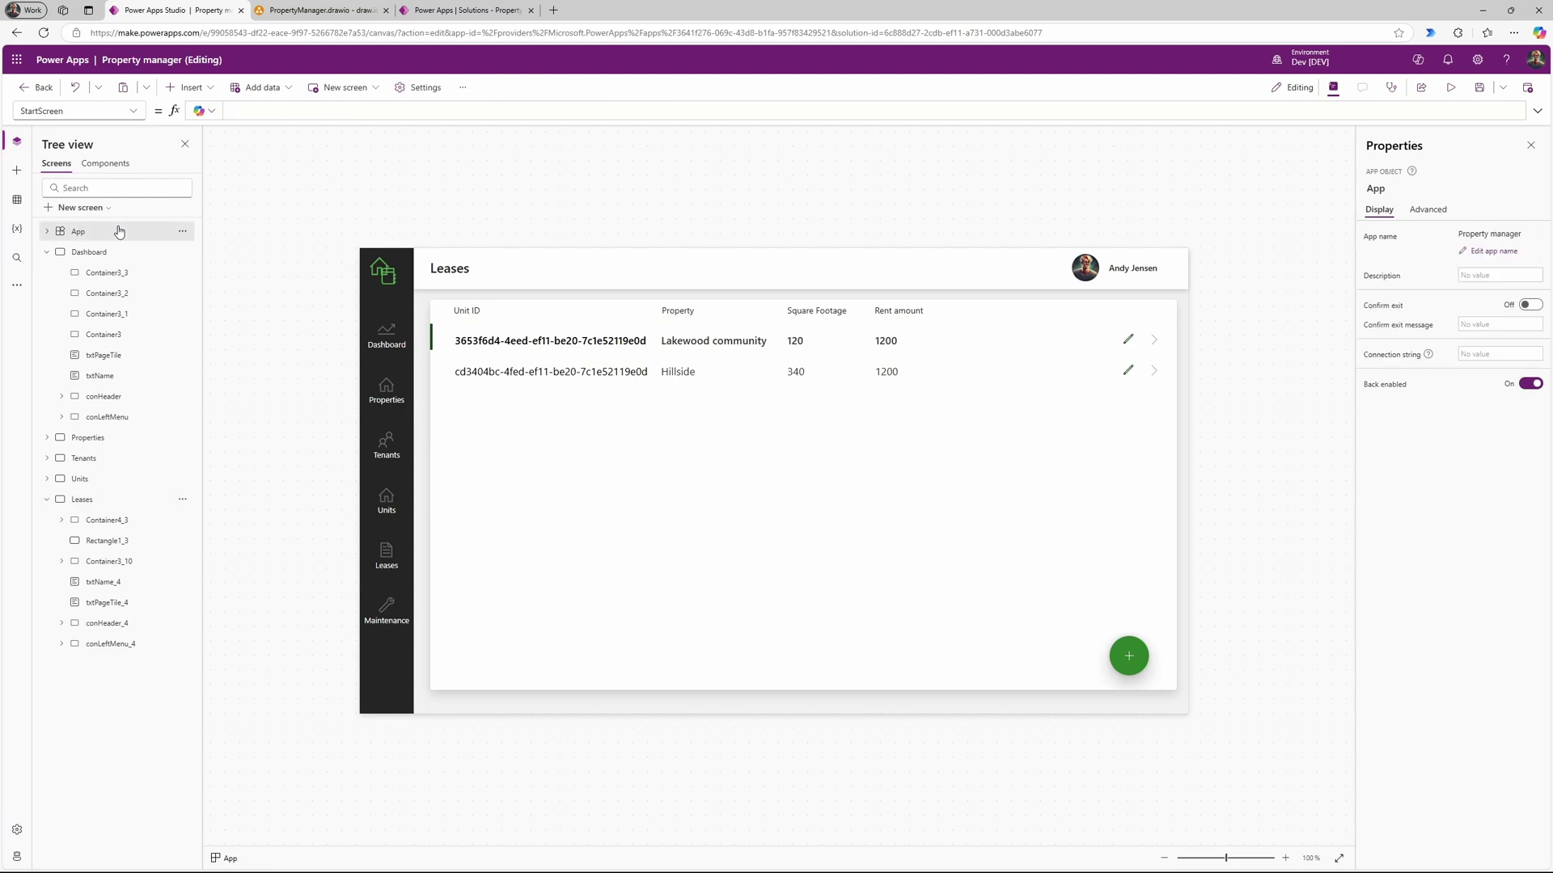
pyautogui.click(133, 111)
pyautogui.click(84, 196)
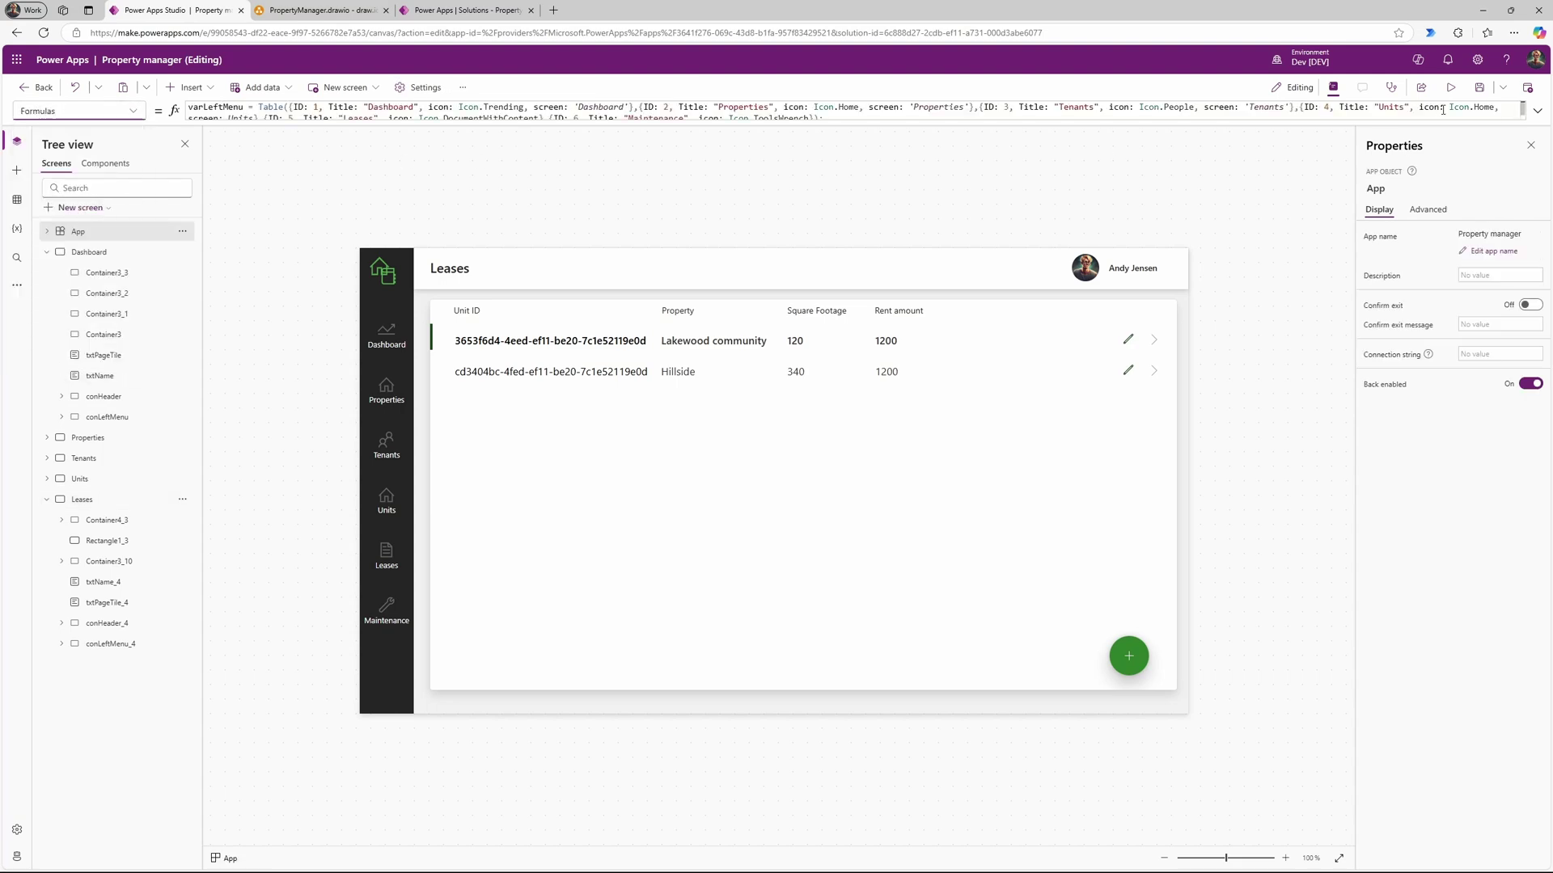
pyautogui.click(1534, 115)
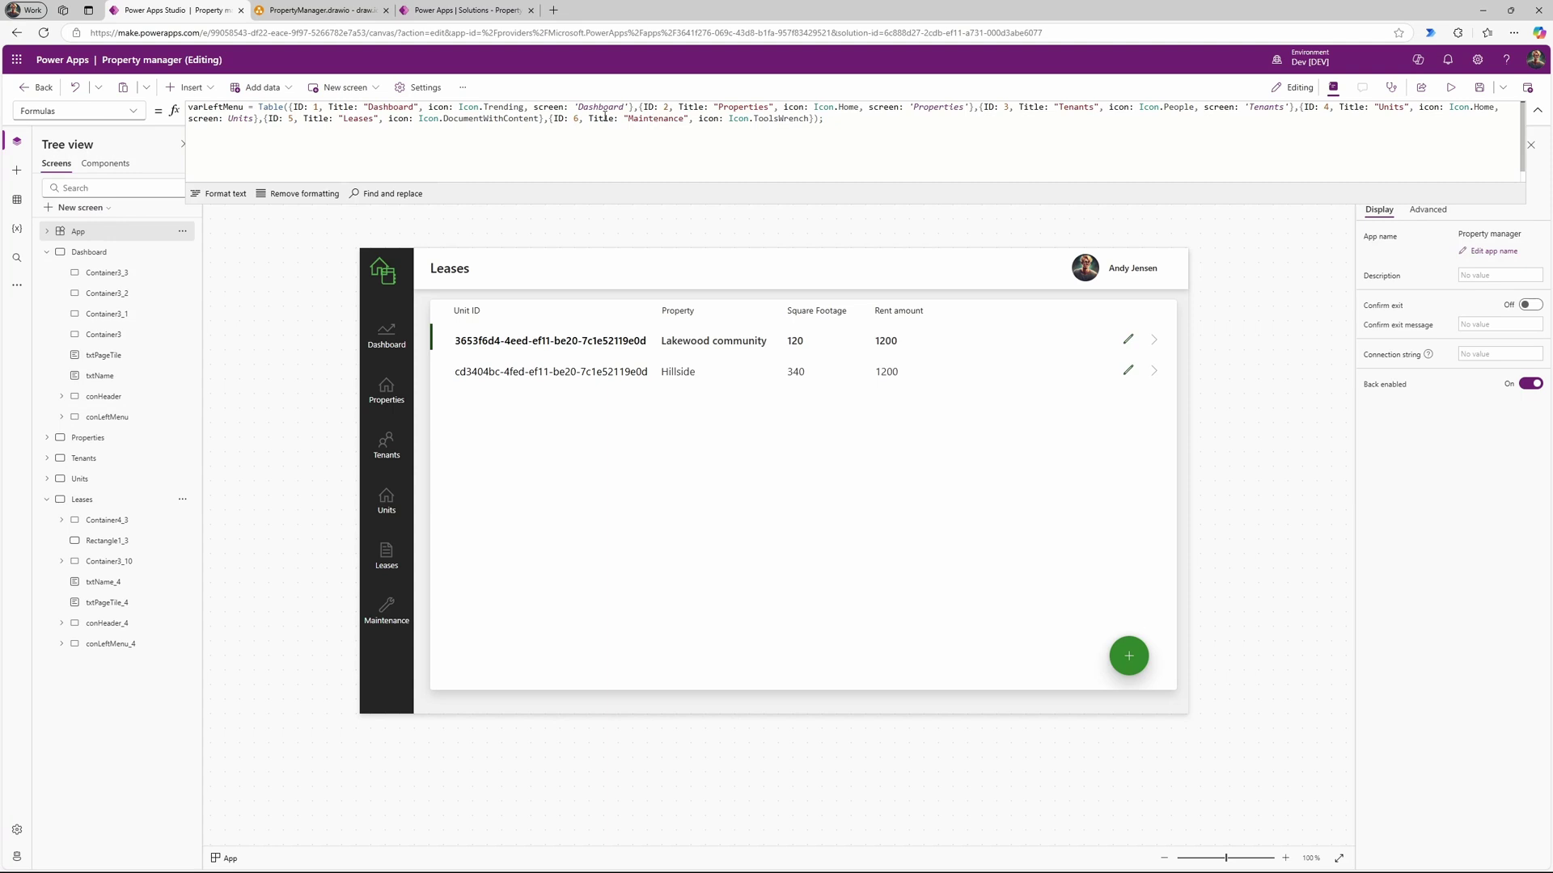
pyautogui.click(539, 119)
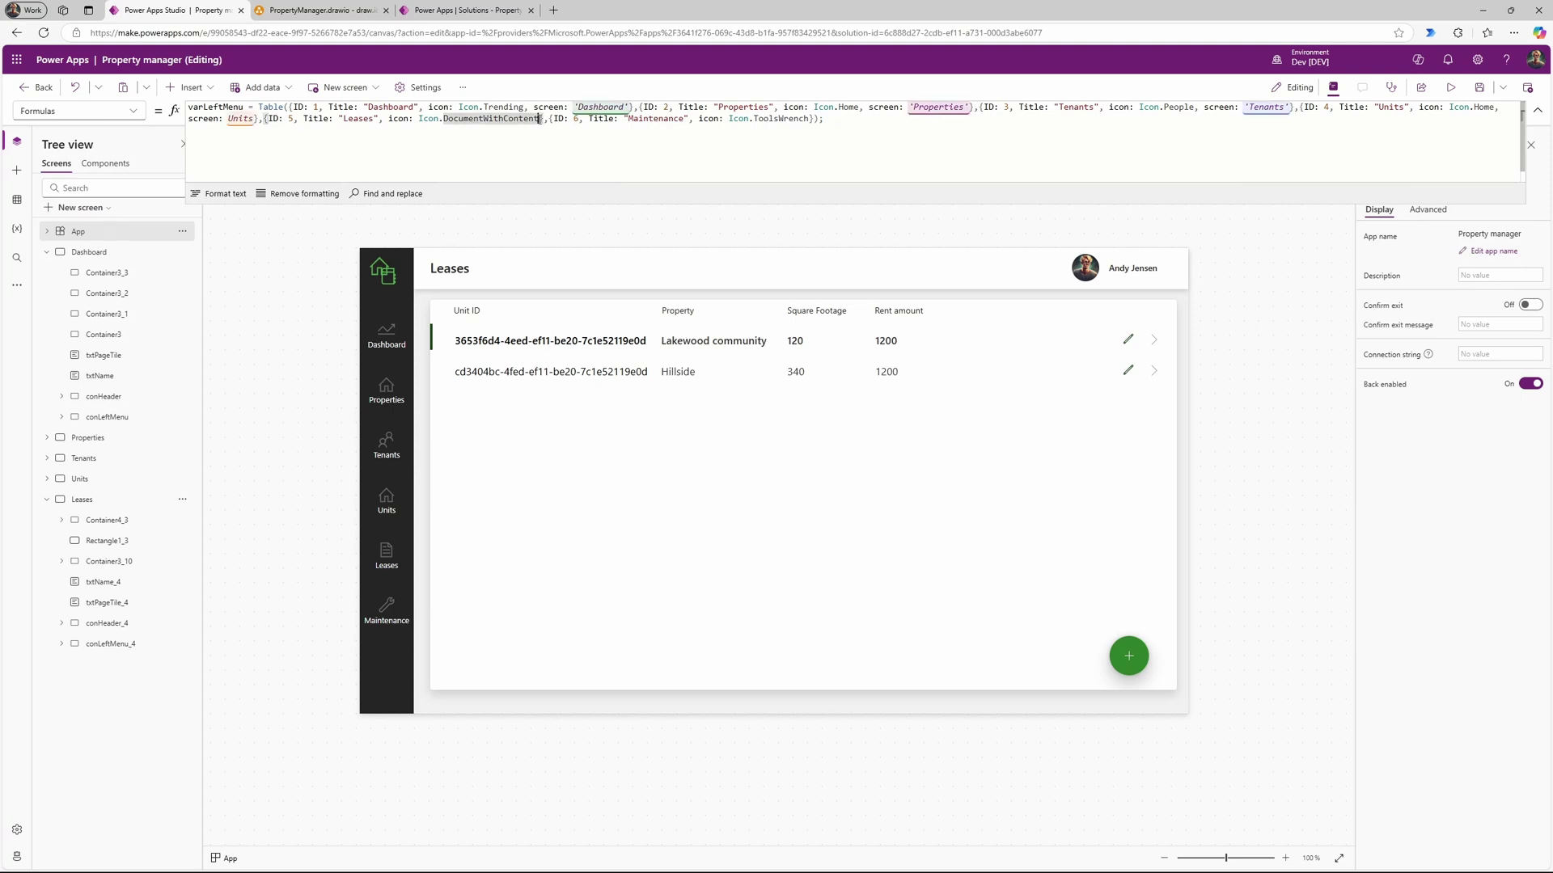
pyautogui.write(', screen: Leases')
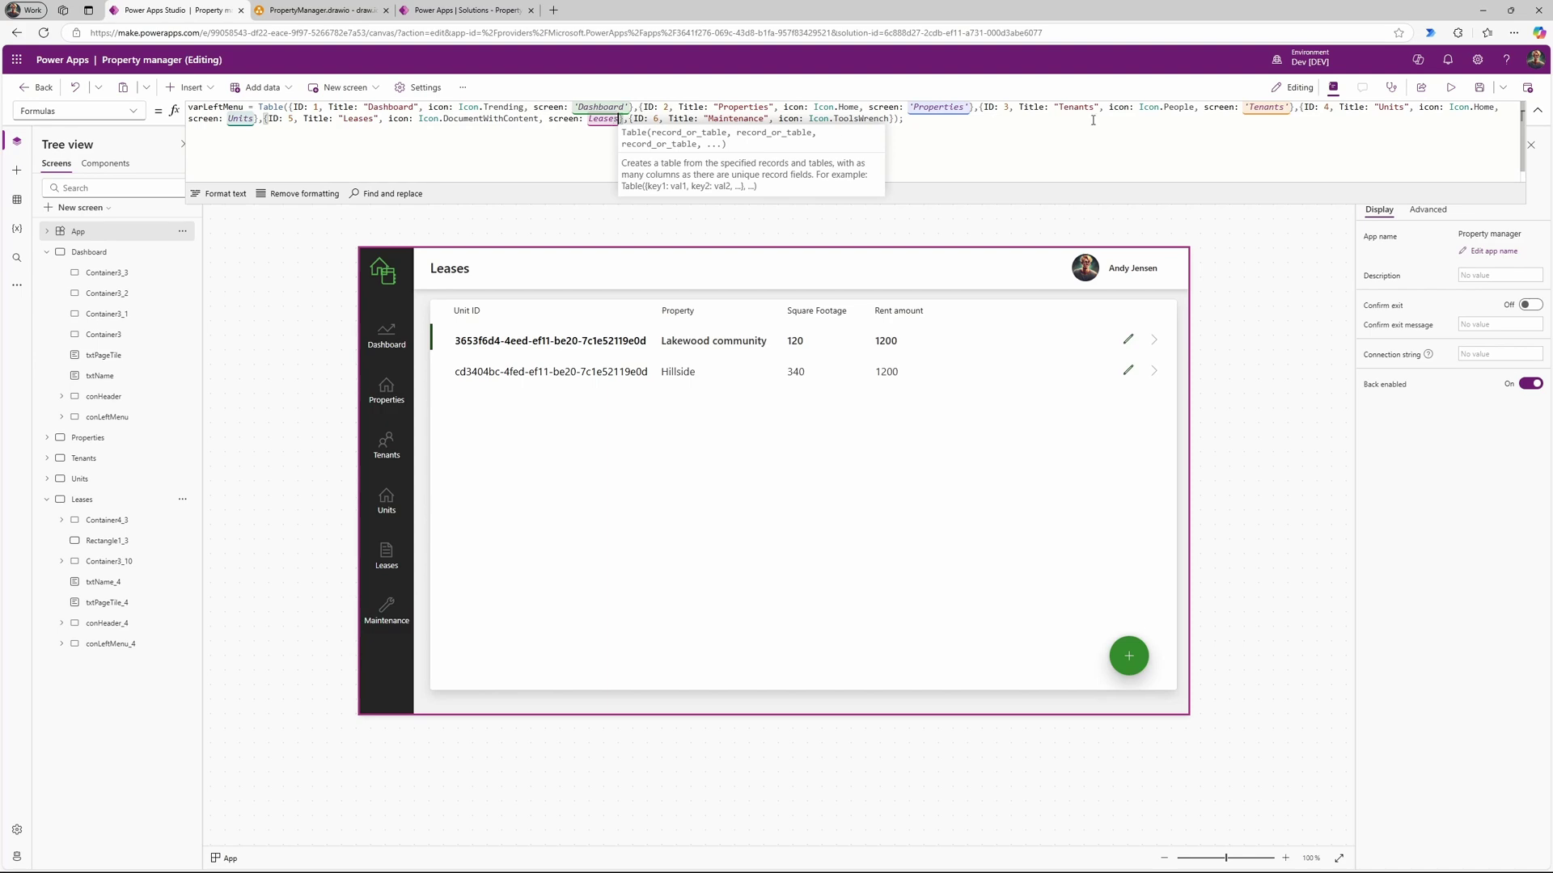
pyautogui.click(1537, 110)
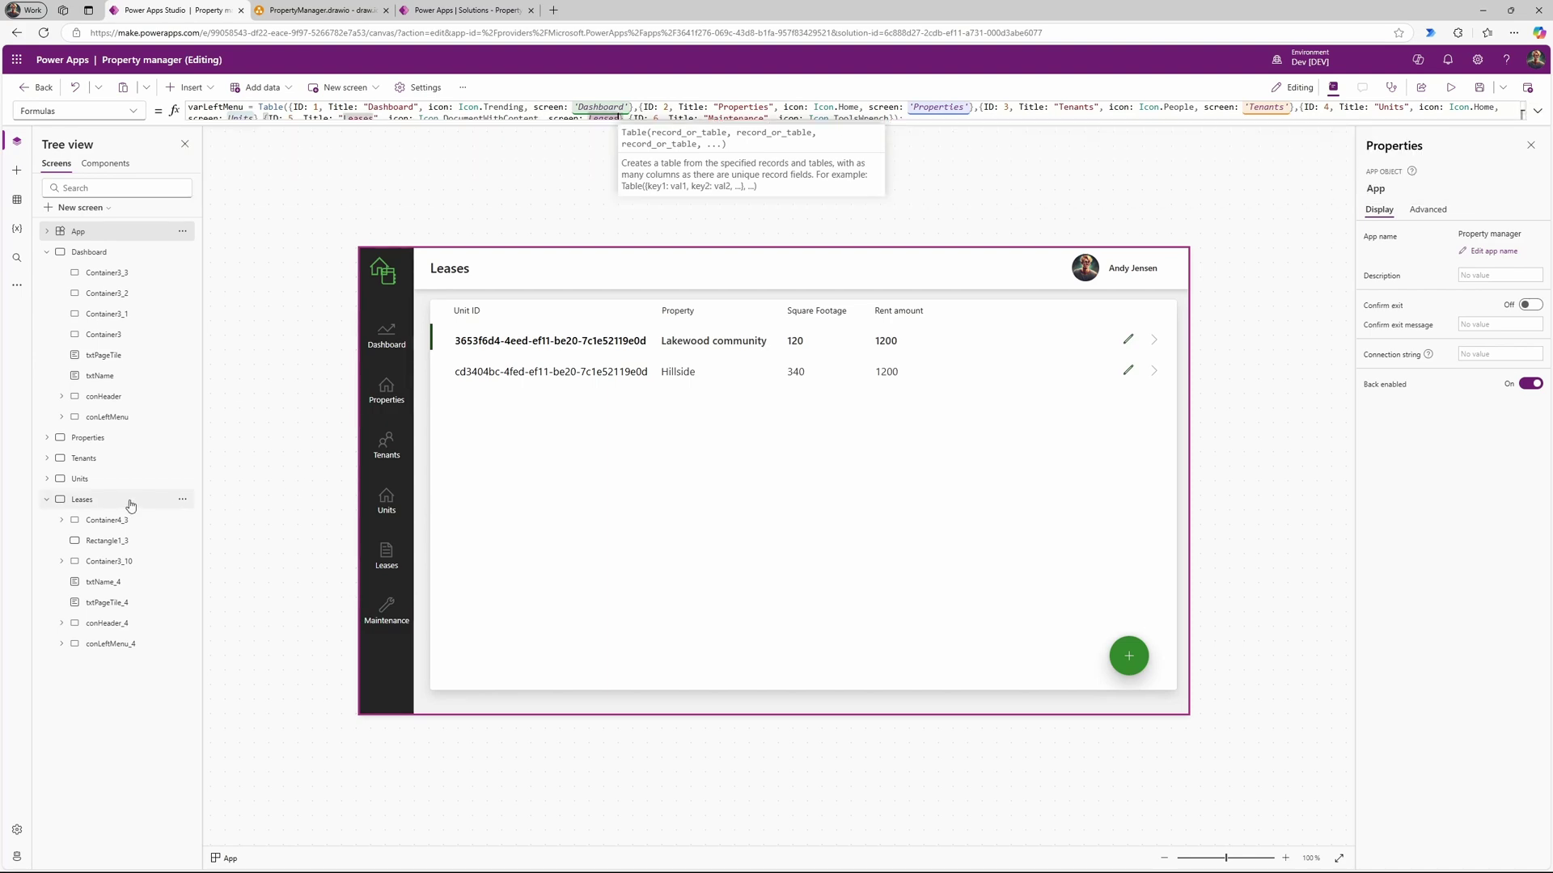
# Step: Test the left menu by navigating to the Units screen and on to the Leases screen
pyautogui.keyDown('alt'); pyautogui.click(386, 503); pyautogui.keyUp('alt')
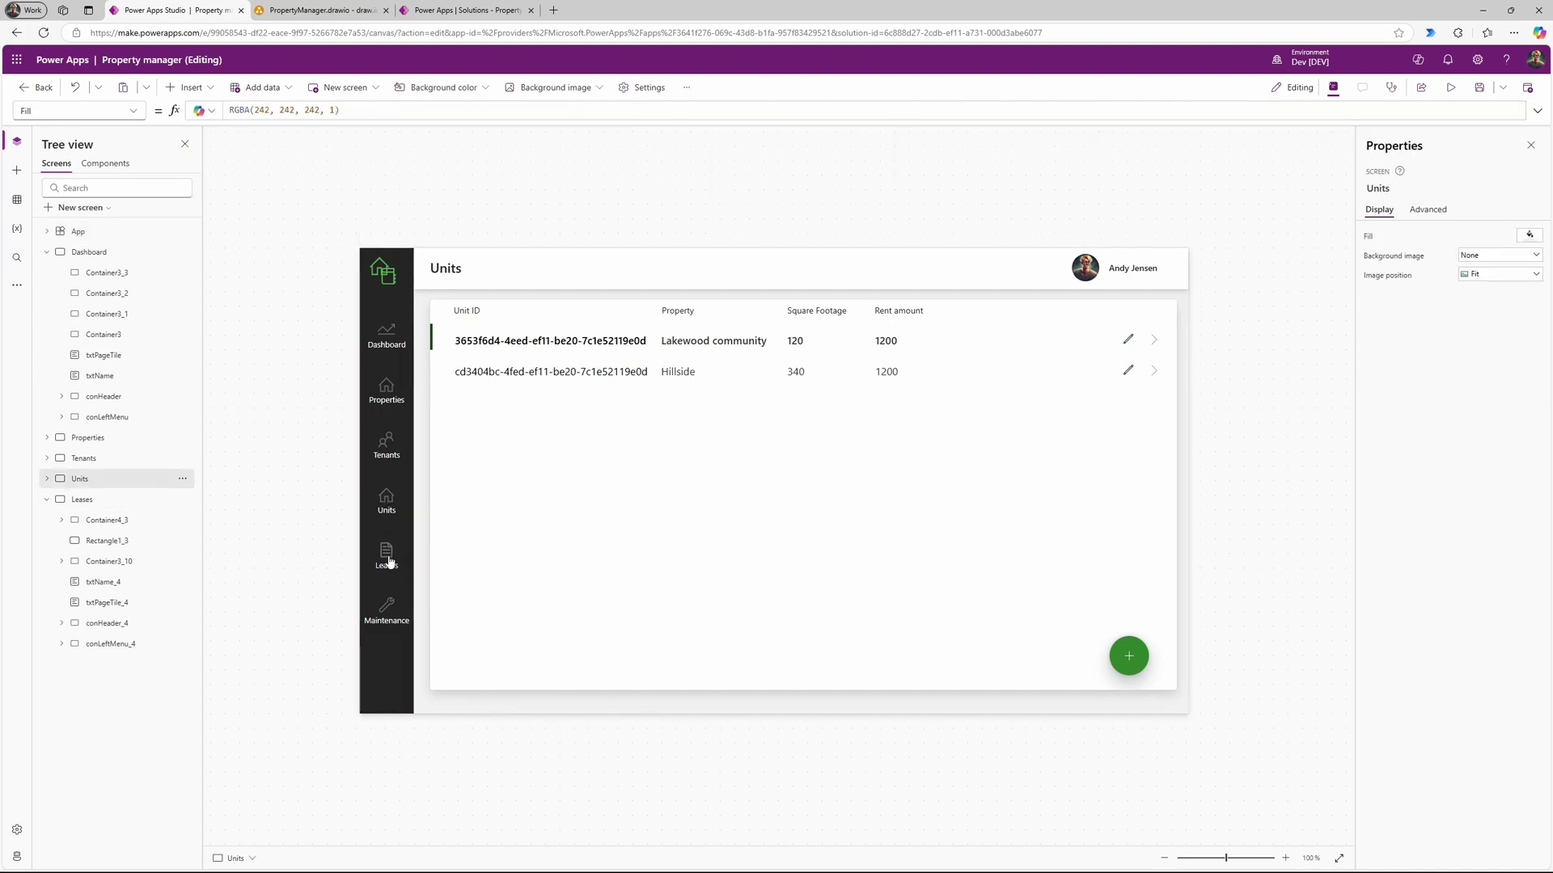
pyautogui.keyDown('alt'); pyautogui.click(389, 561); pyautogui.keyUp('alt')
pyautogui.keyDown('alt'); pyautogui.click(389, 561); pyautogui.keyUp('alt')
pyautogui.keyDown('alt'); pyautogui.click(389, 561); pyautogui.keyUp('alt')
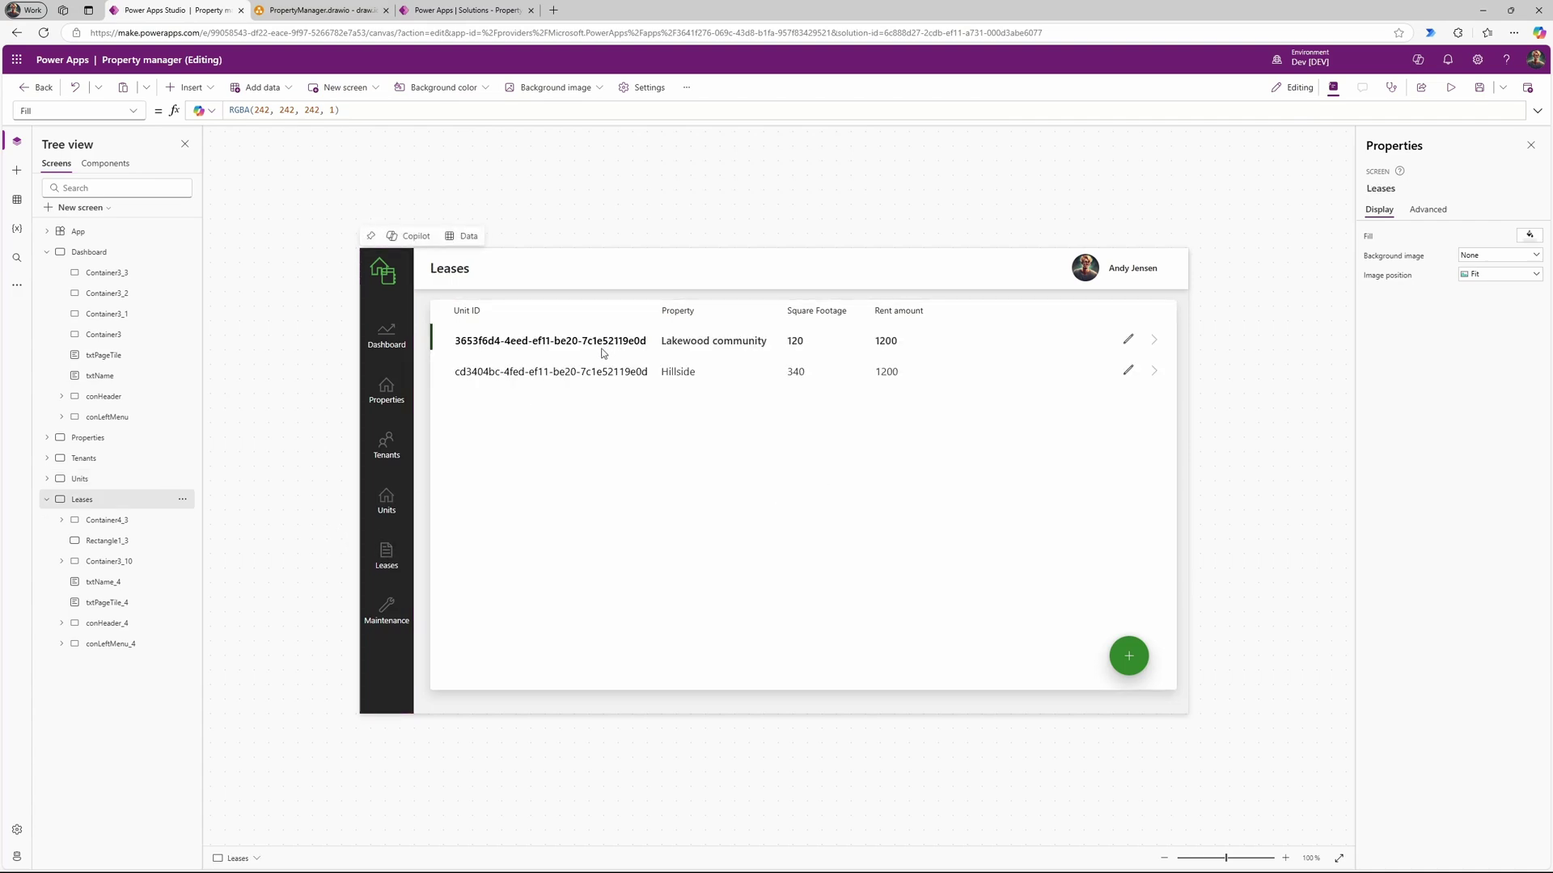
# Step: Inspect the Leases screen's popup container, overlay rectangle and gallery container, and test opening and closing the add form
pyautogui.click(123, 524)
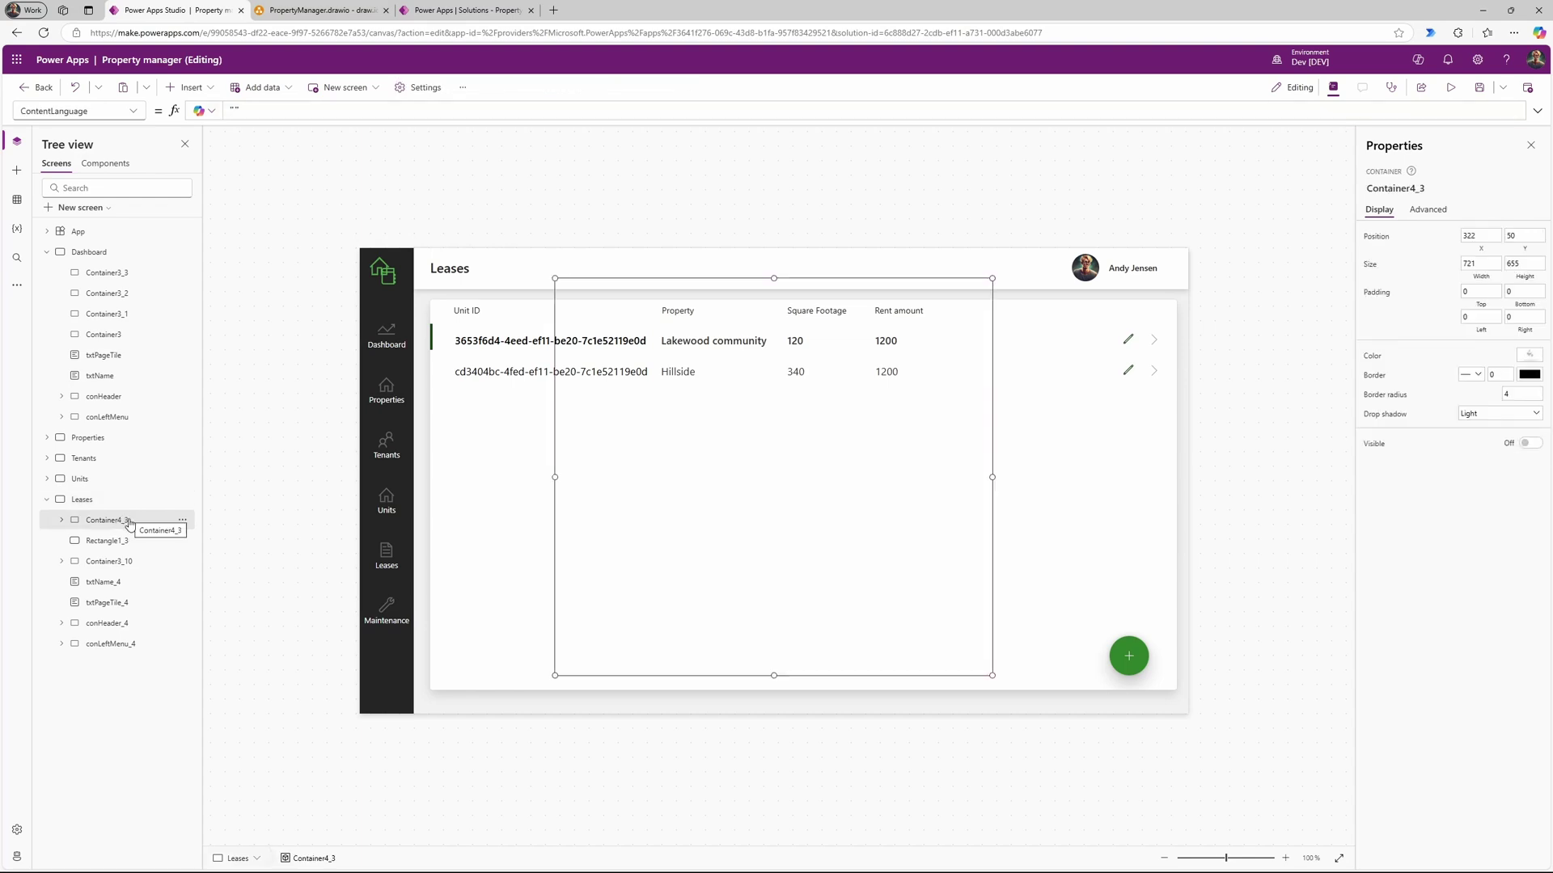
pyautogui.click(123, 540)
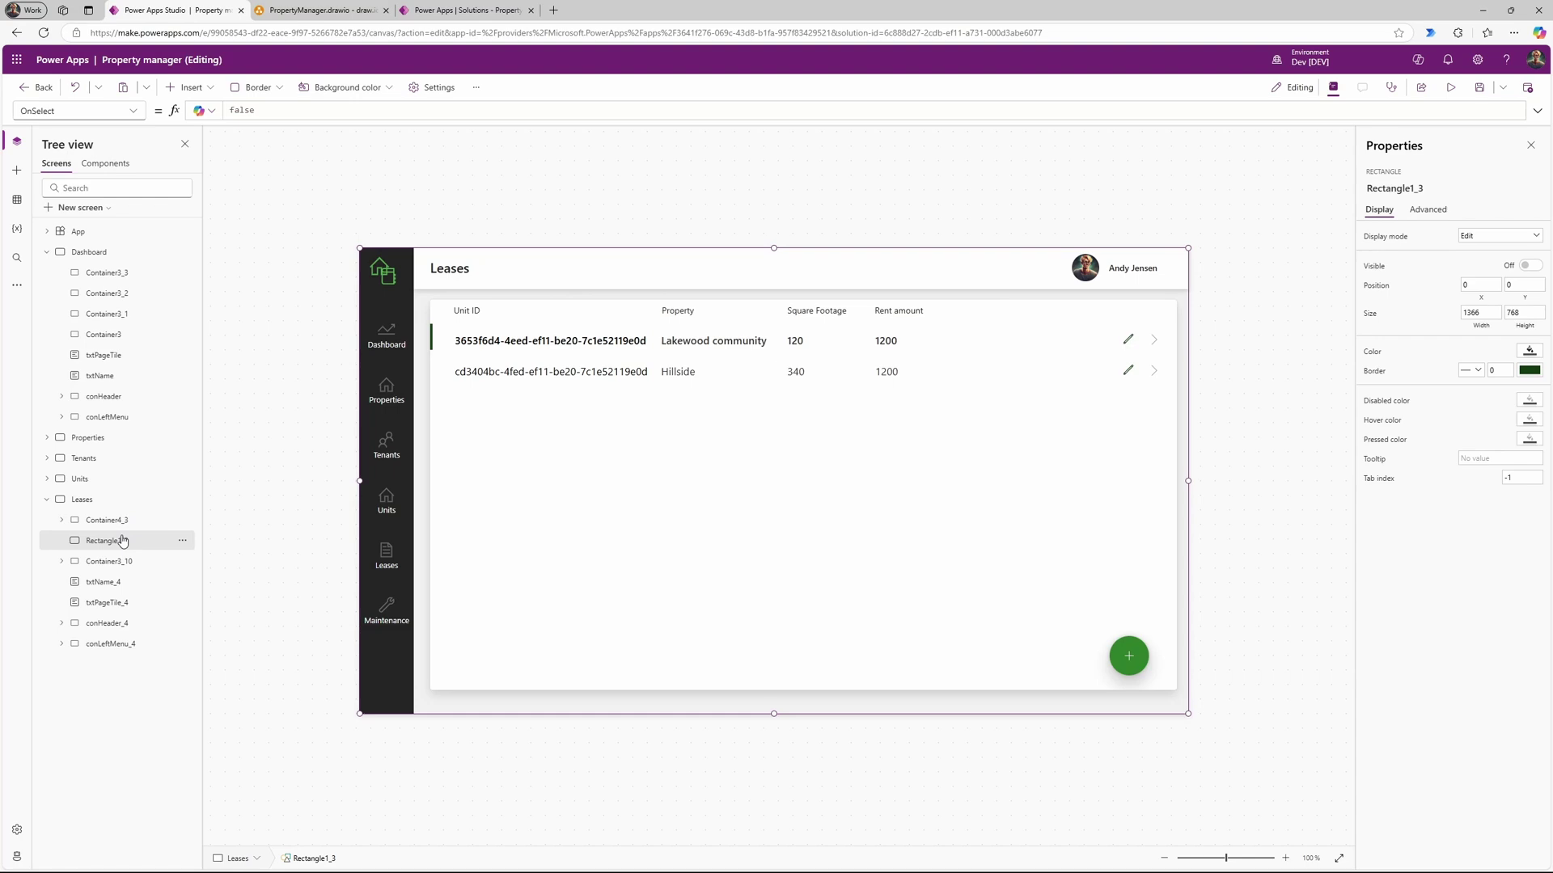
pyautogui.click(121, 561)
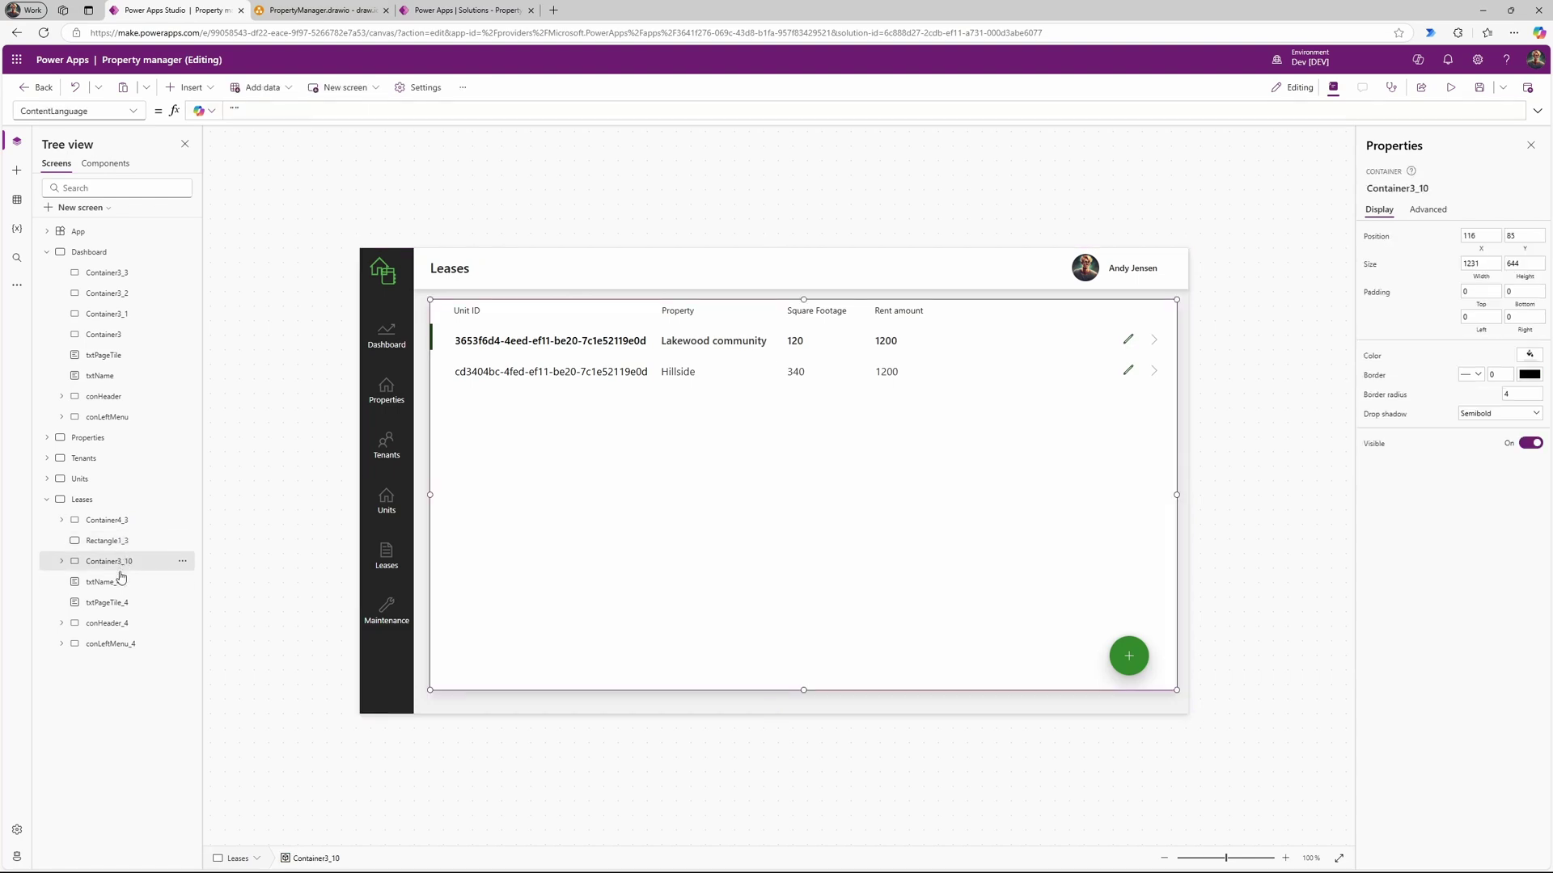
pyautogui.keyDown('alt'); pyautogui.click(1137, 663); pyautogui.keyUp('alt')
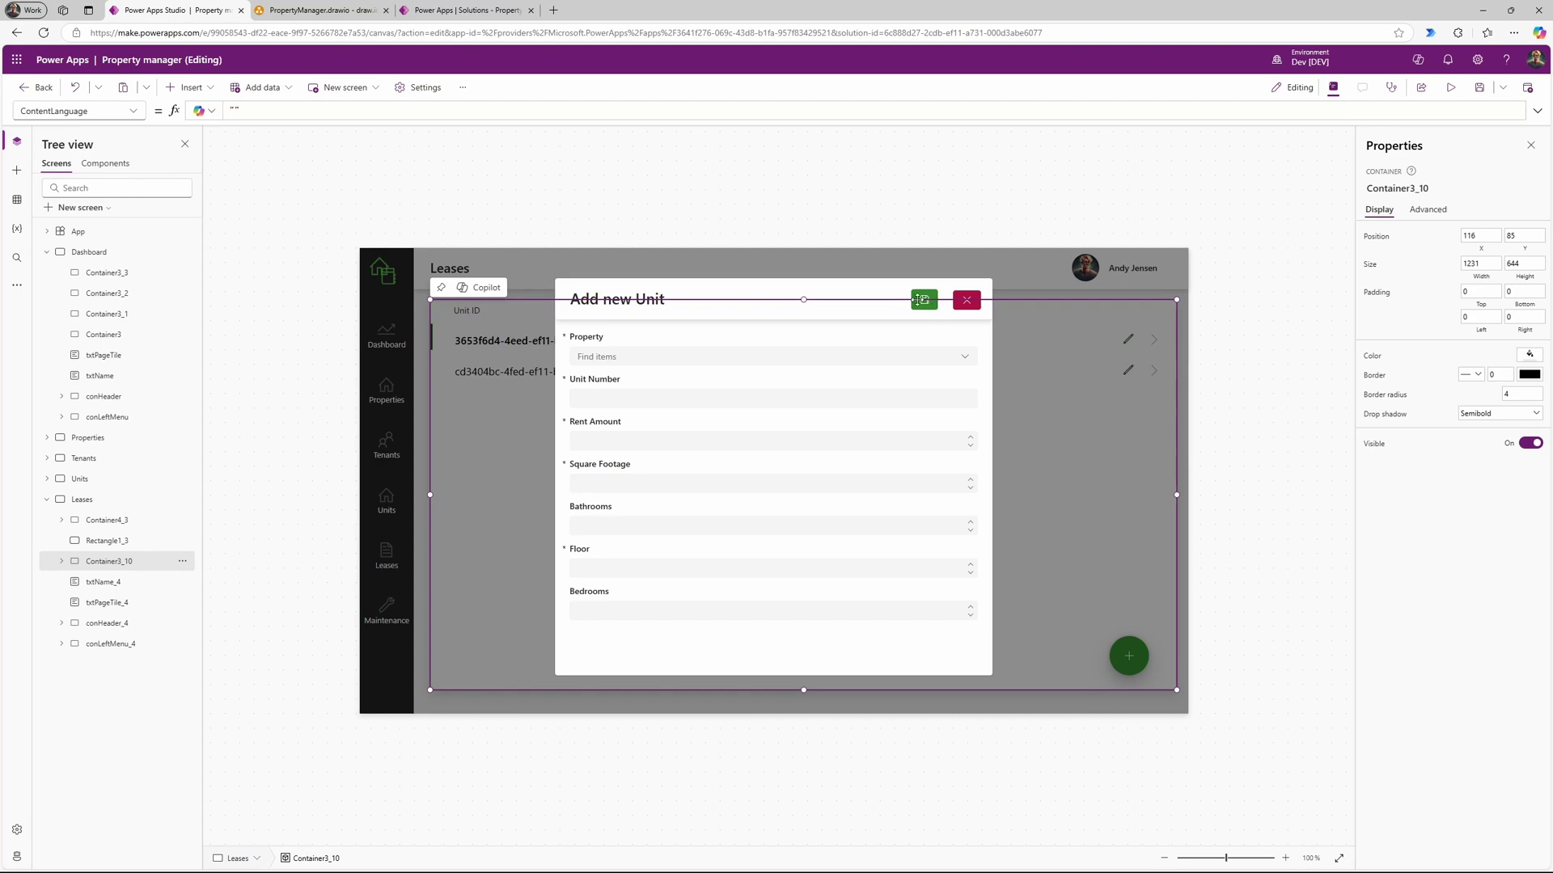
pyautogui.click(1292, 364)
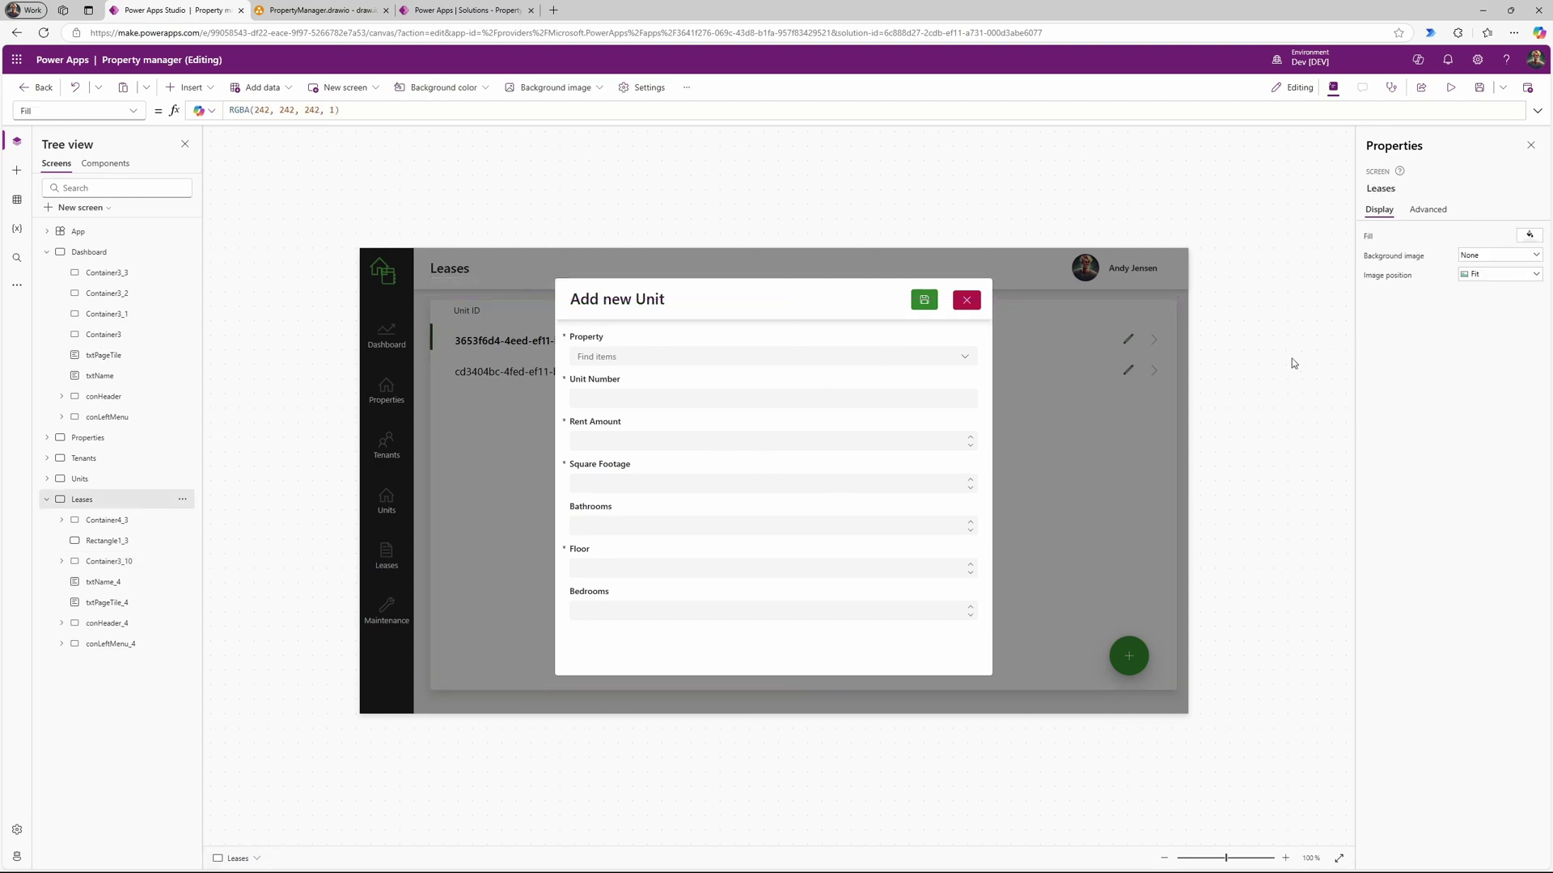
pyautogui.keyDown('alt'); pyautogui.click(964, 302); pyautogui.keyUp('alt')
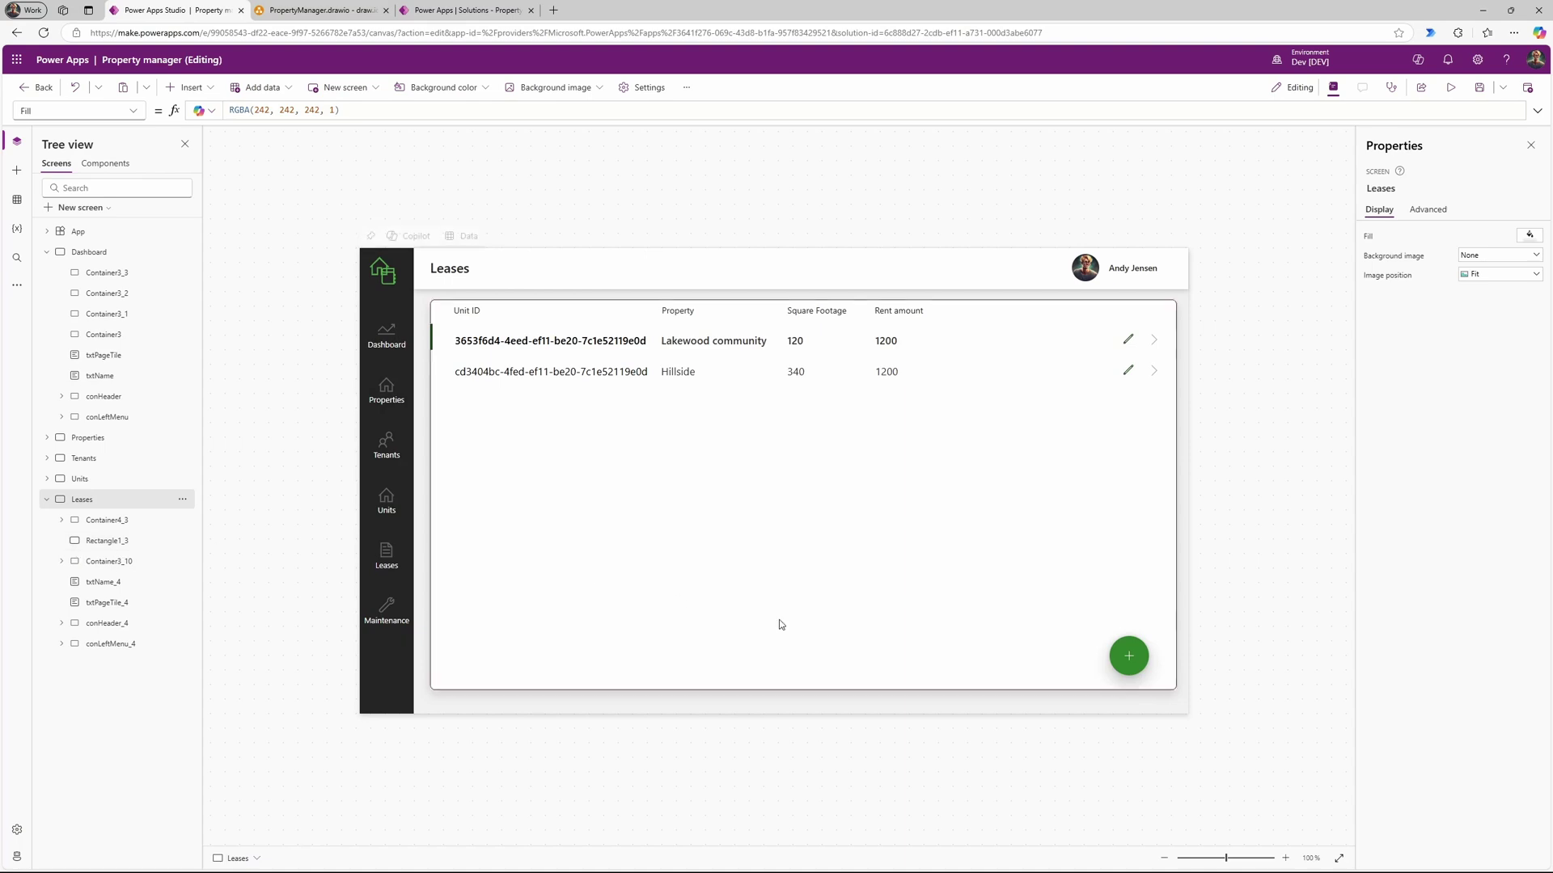
# Step: Show the add popup on the Leases screen and delete all the unit data cards from Form1_3
pyautogui.keyDown('alt'); pyautogui.click(1131, 660); pyautogui.keyUp('alt')
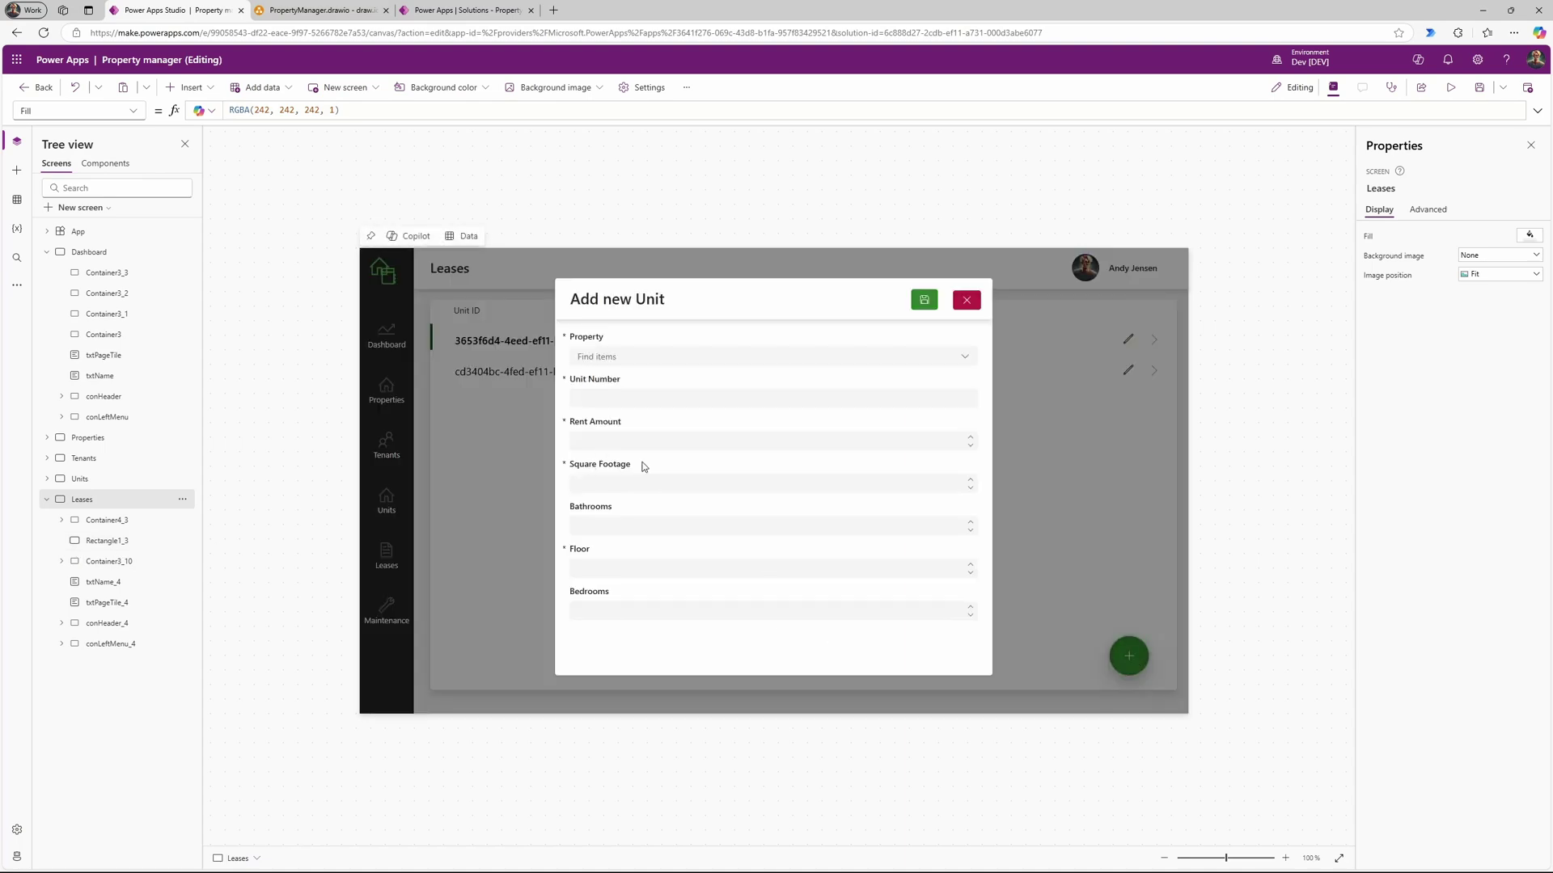
pyautogui.click(61, 561)
pyautogui.click(61, 561)
pyautogui.click(61, 520)
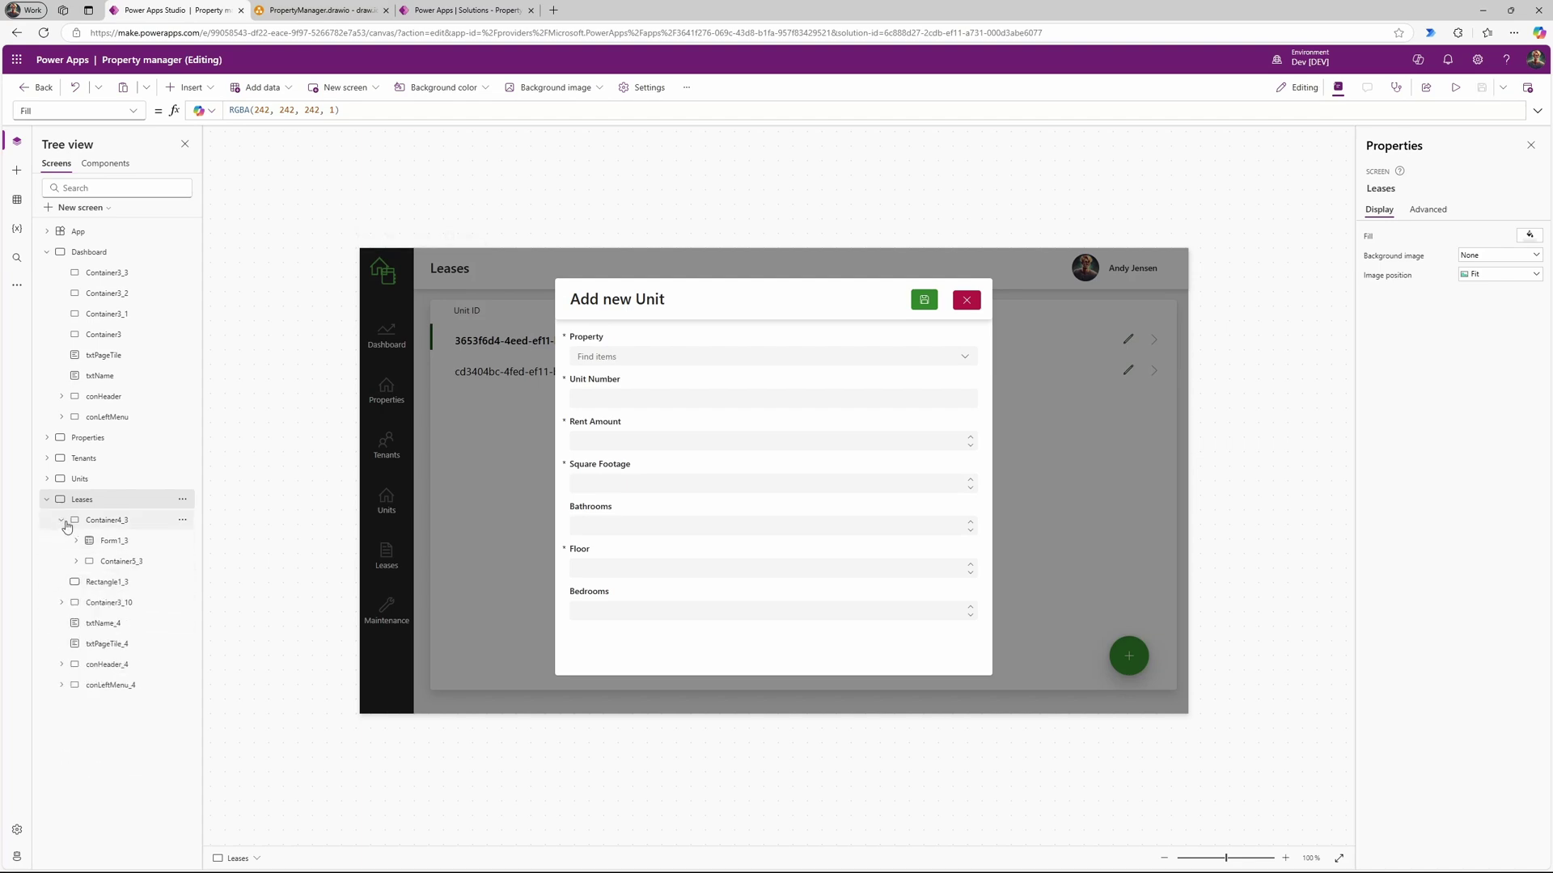
pyautogui.click(76, 540)
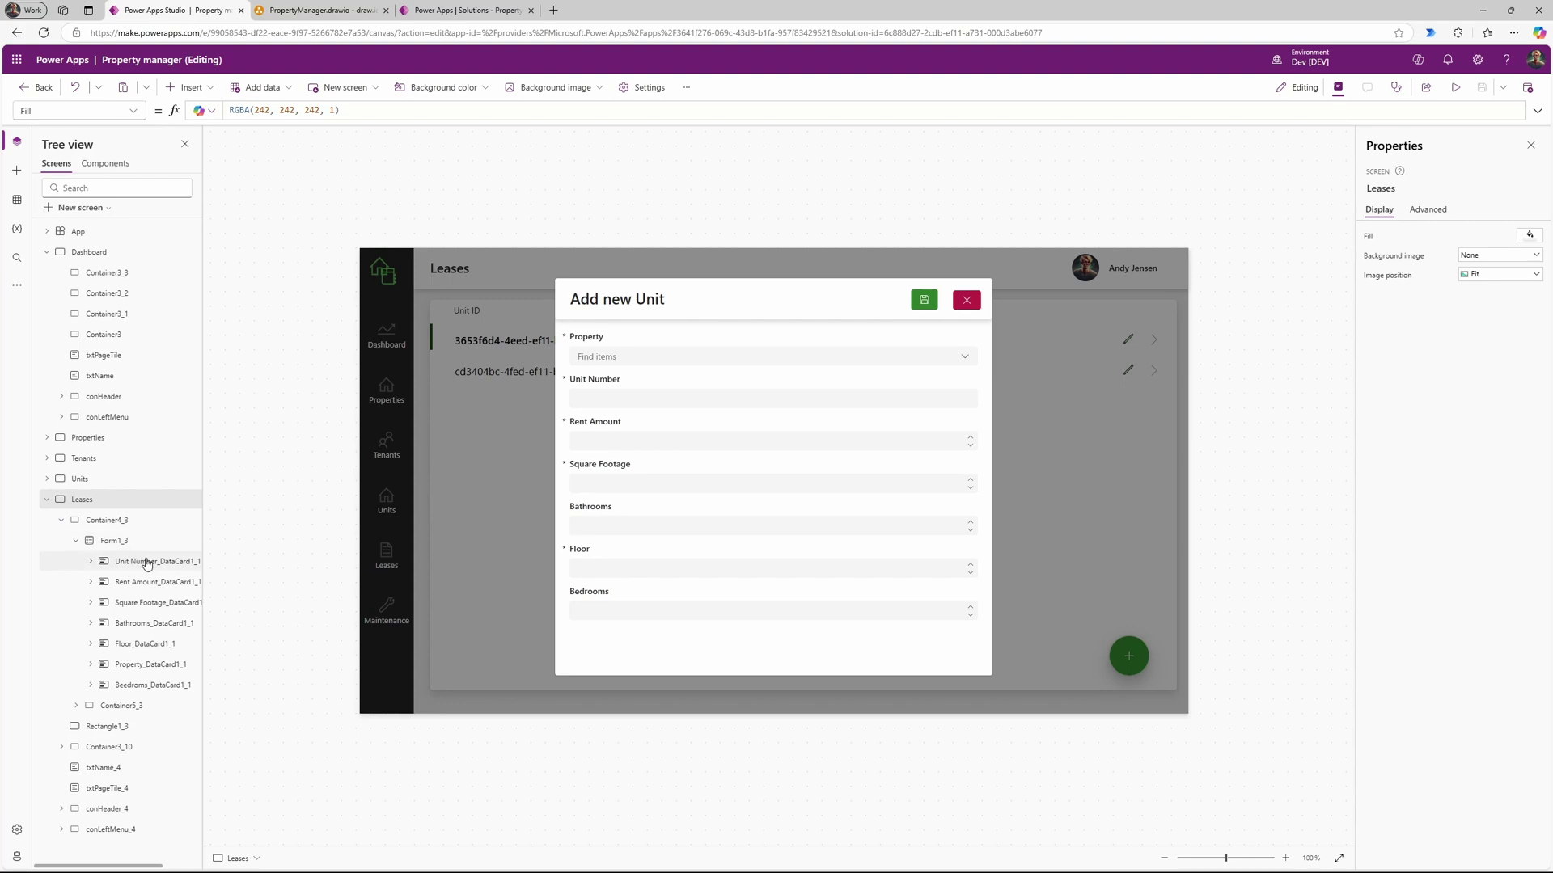
pyautogui.click(147, 564)
pyautogui.rightClick(145, 563)
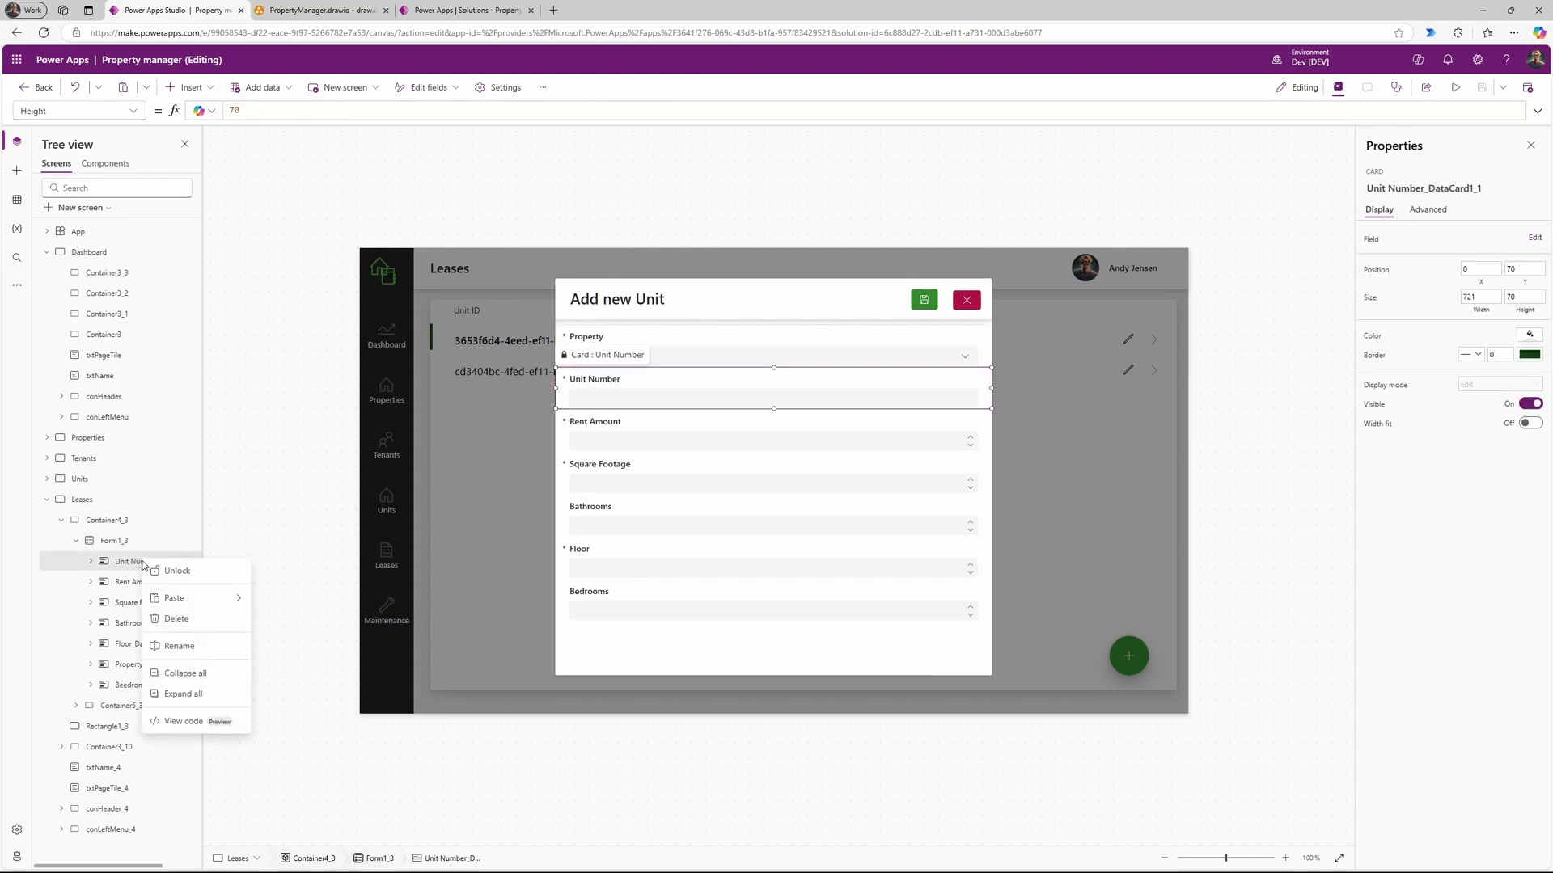
pyautogui.click(187, 630)
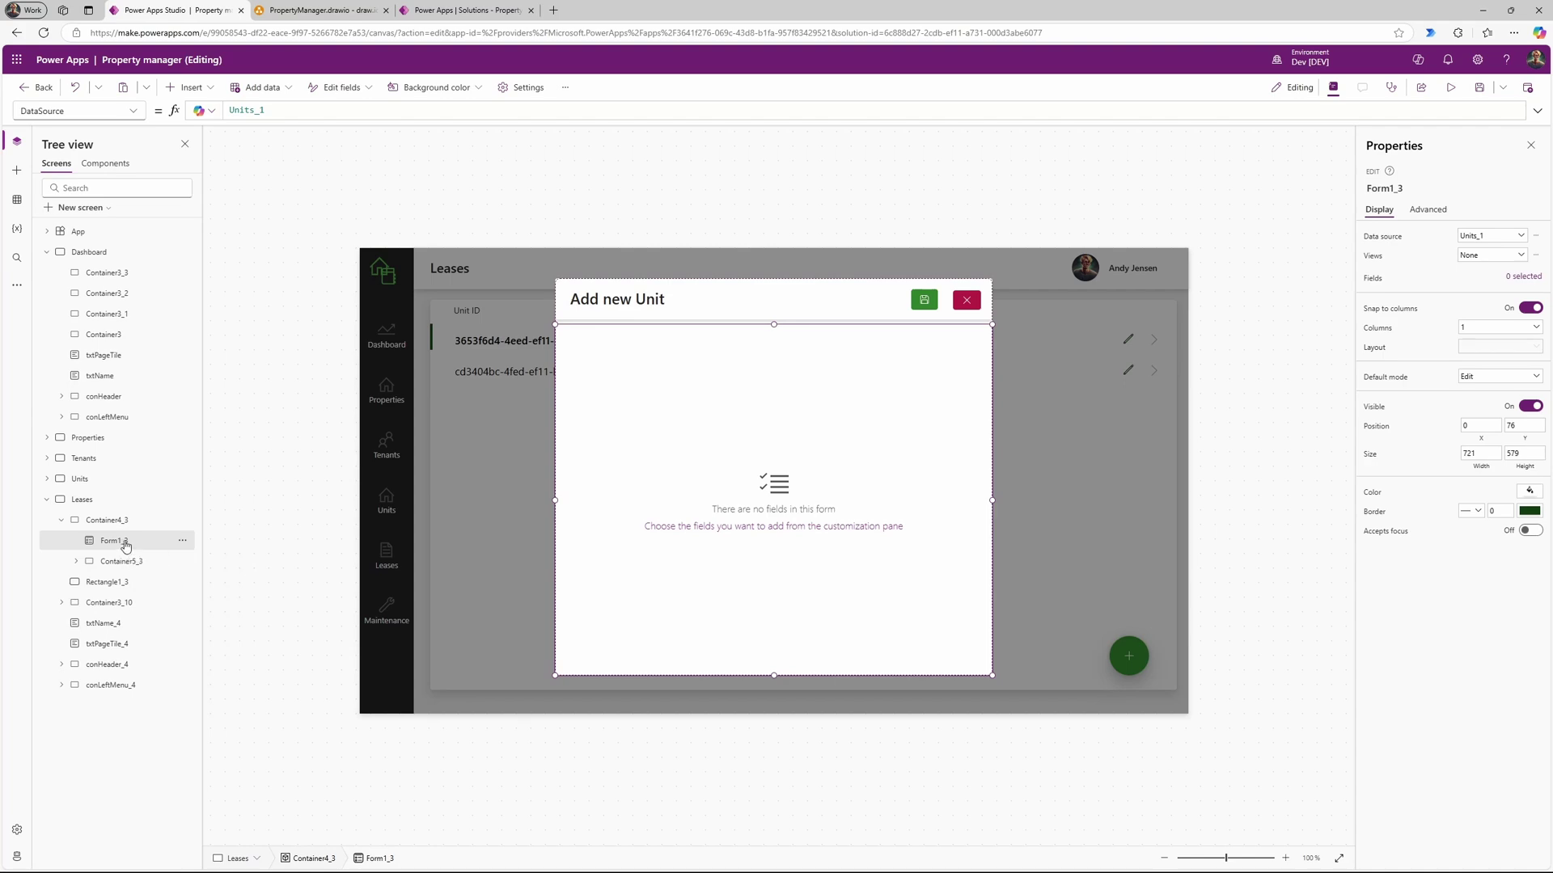
# Step: Change the Leases popup's heading text to "Add new Lease"
pyautogui.click(641, 304)
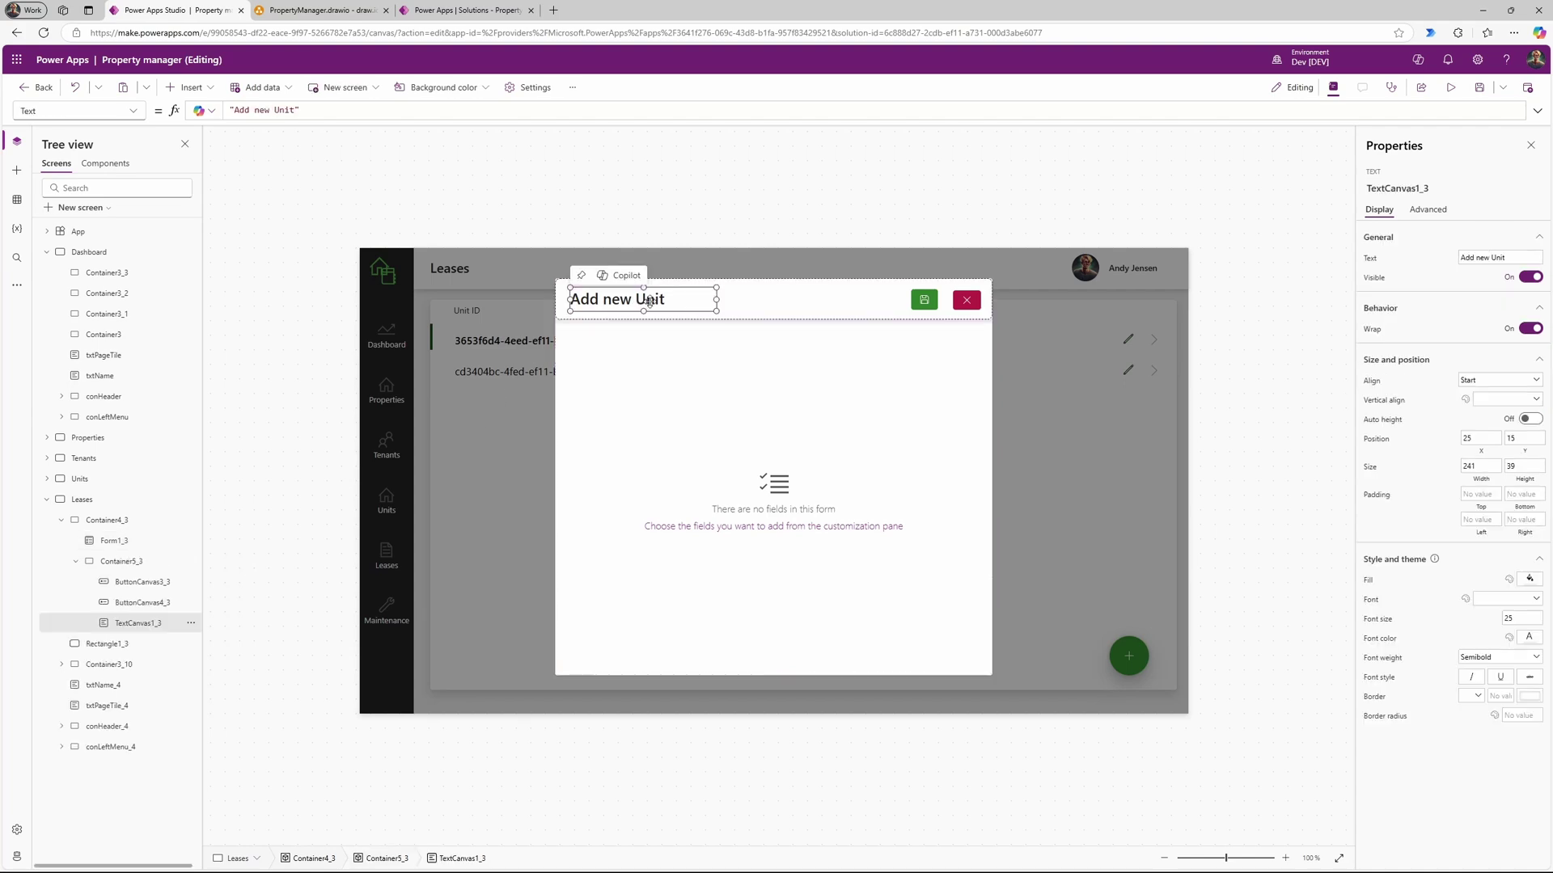
pyautogui.doubleClick(294, 111)
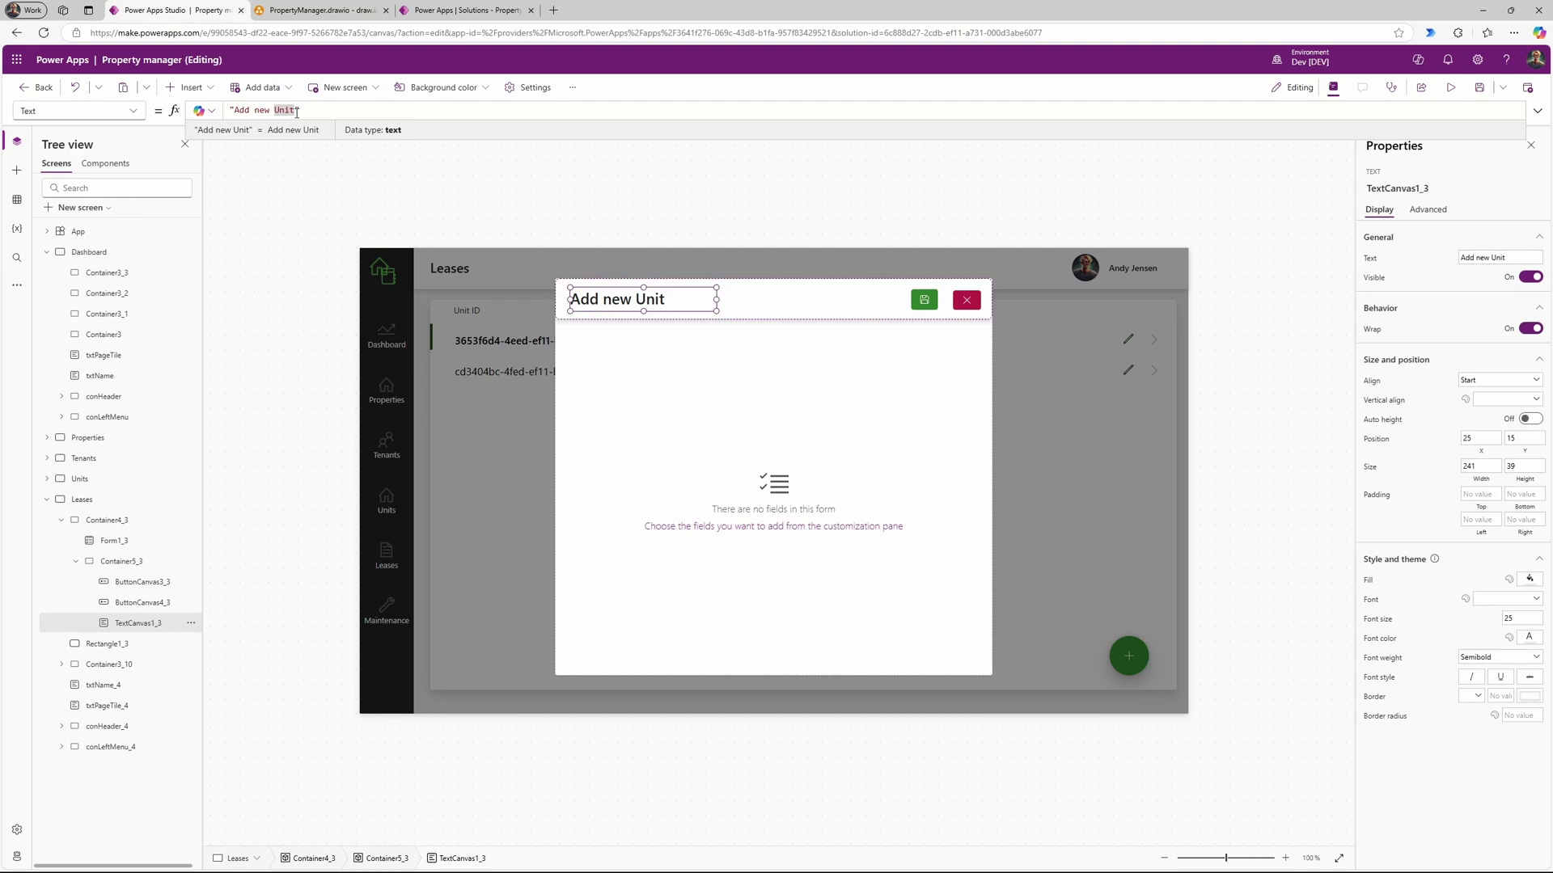
pyautogui.write('Lease')
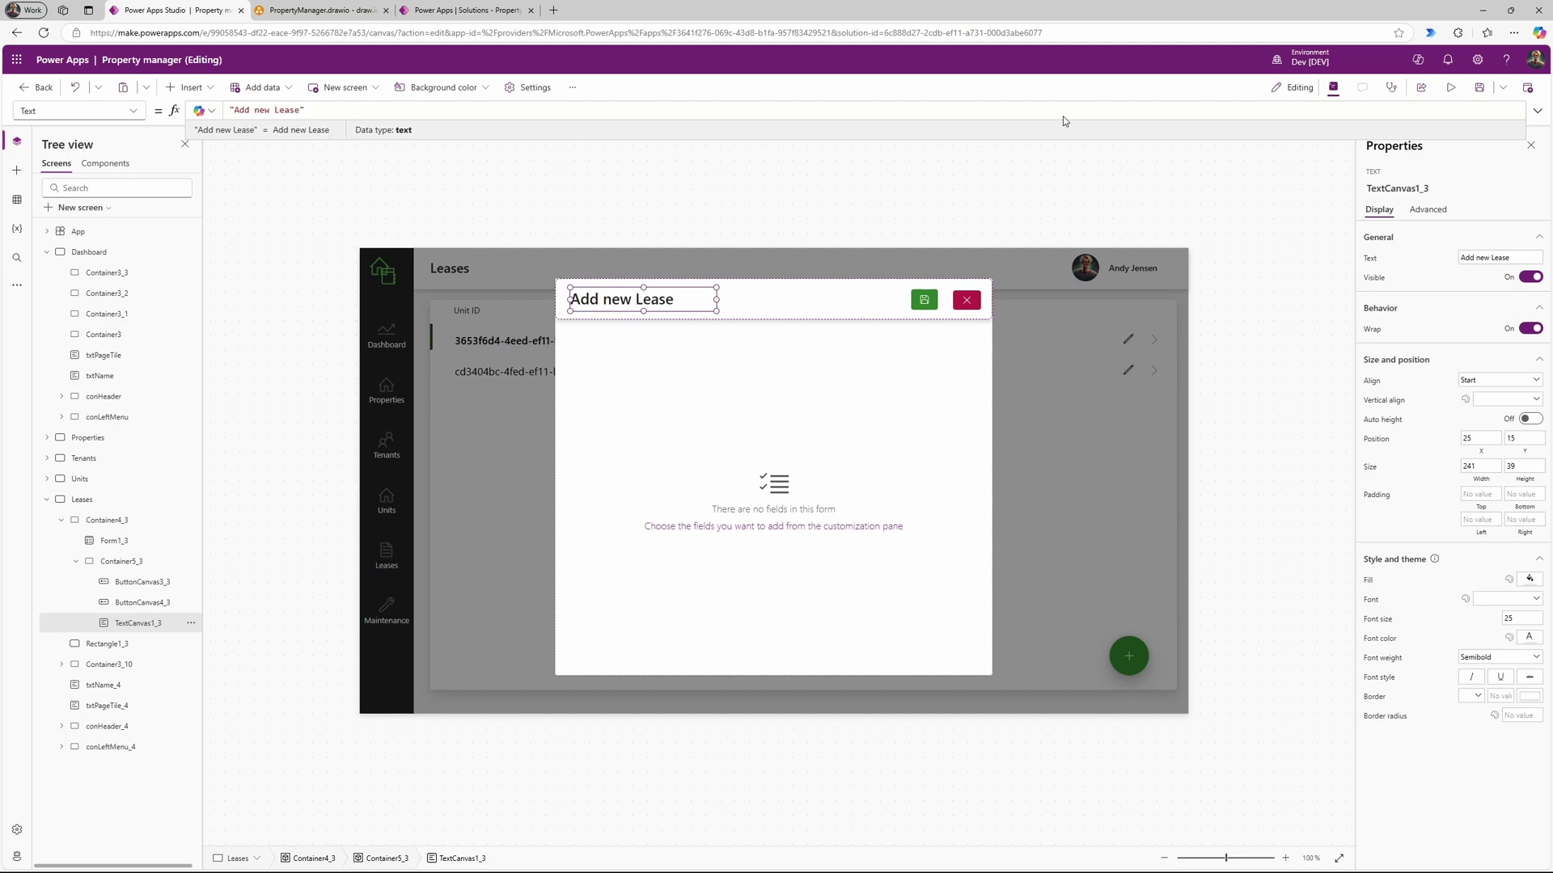
# Step: Save the app, add the Dataverse Leases table as a data source, and select the empty lease form
pyautogui.click(870, 437)
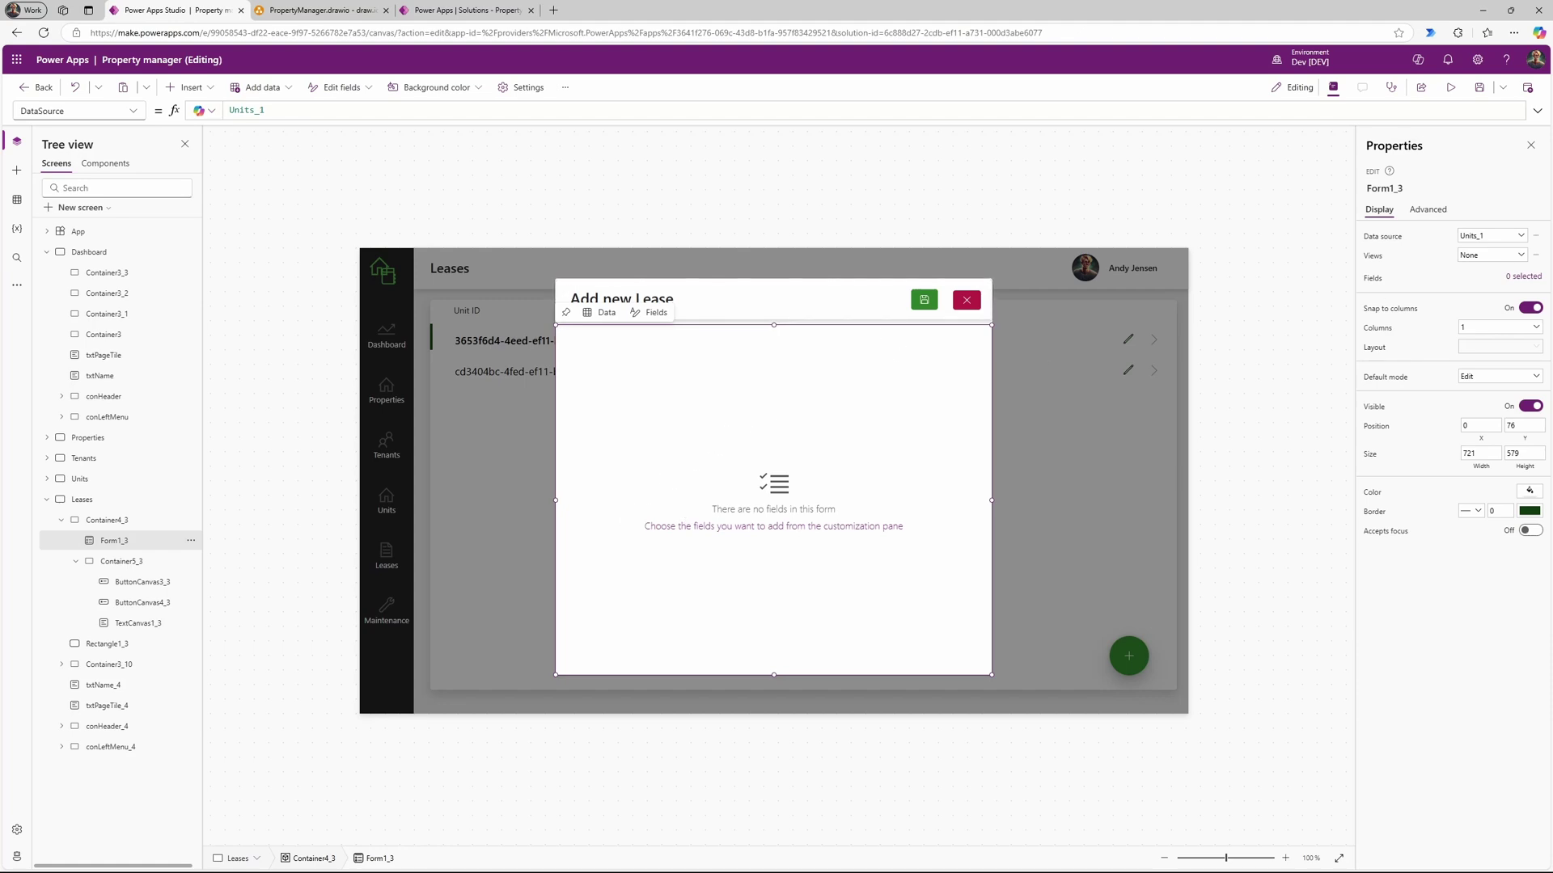
pyautogui.click(1520, 236)
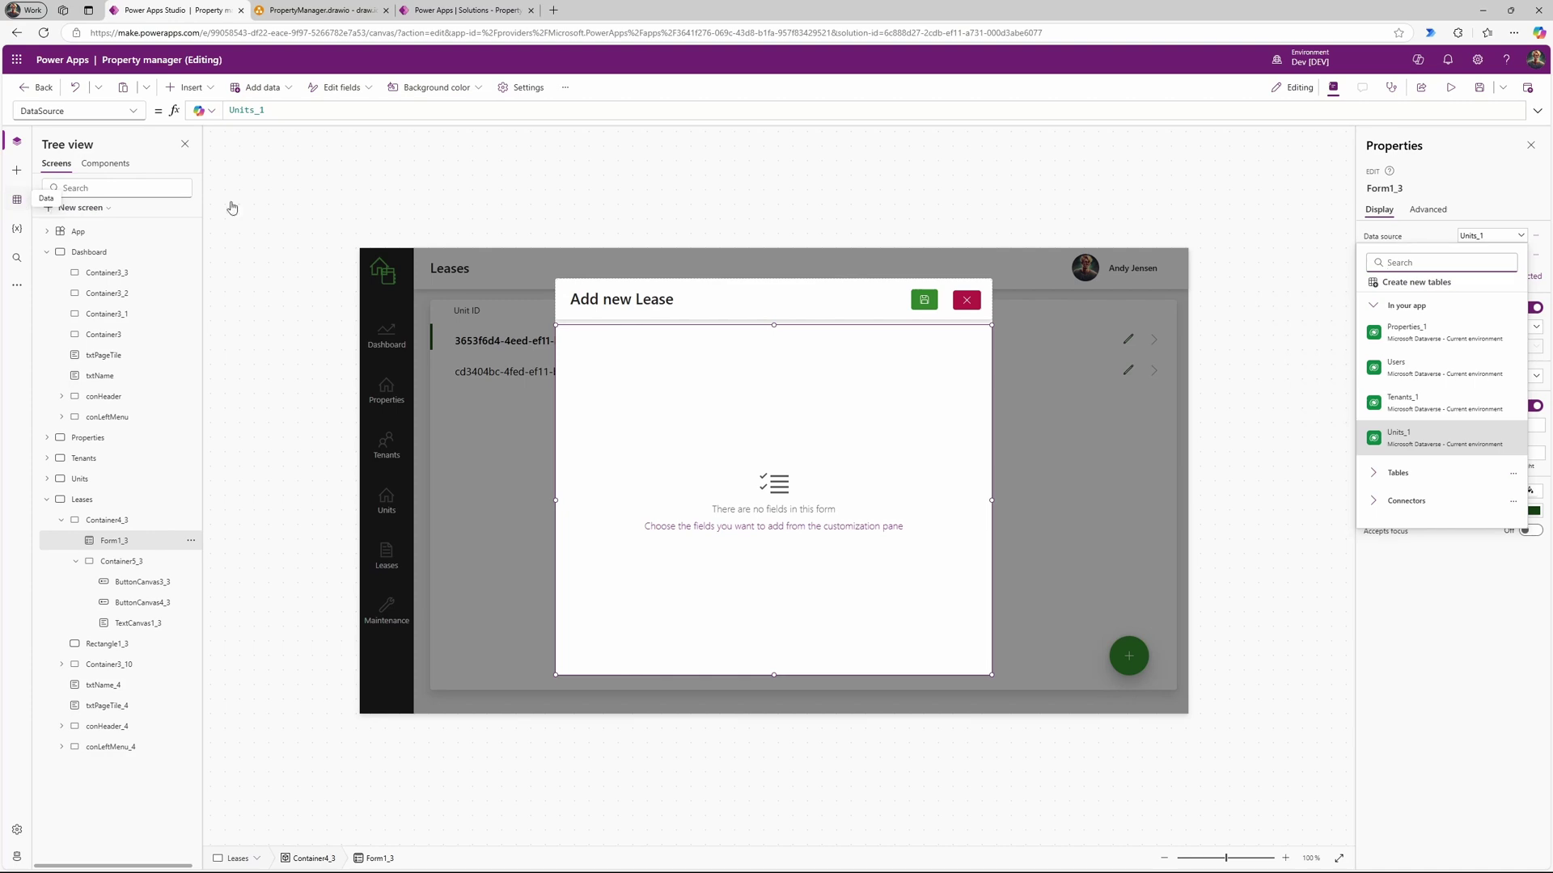
pyautogui.click(1480, 89)
pyautogui.click(1480, 89)
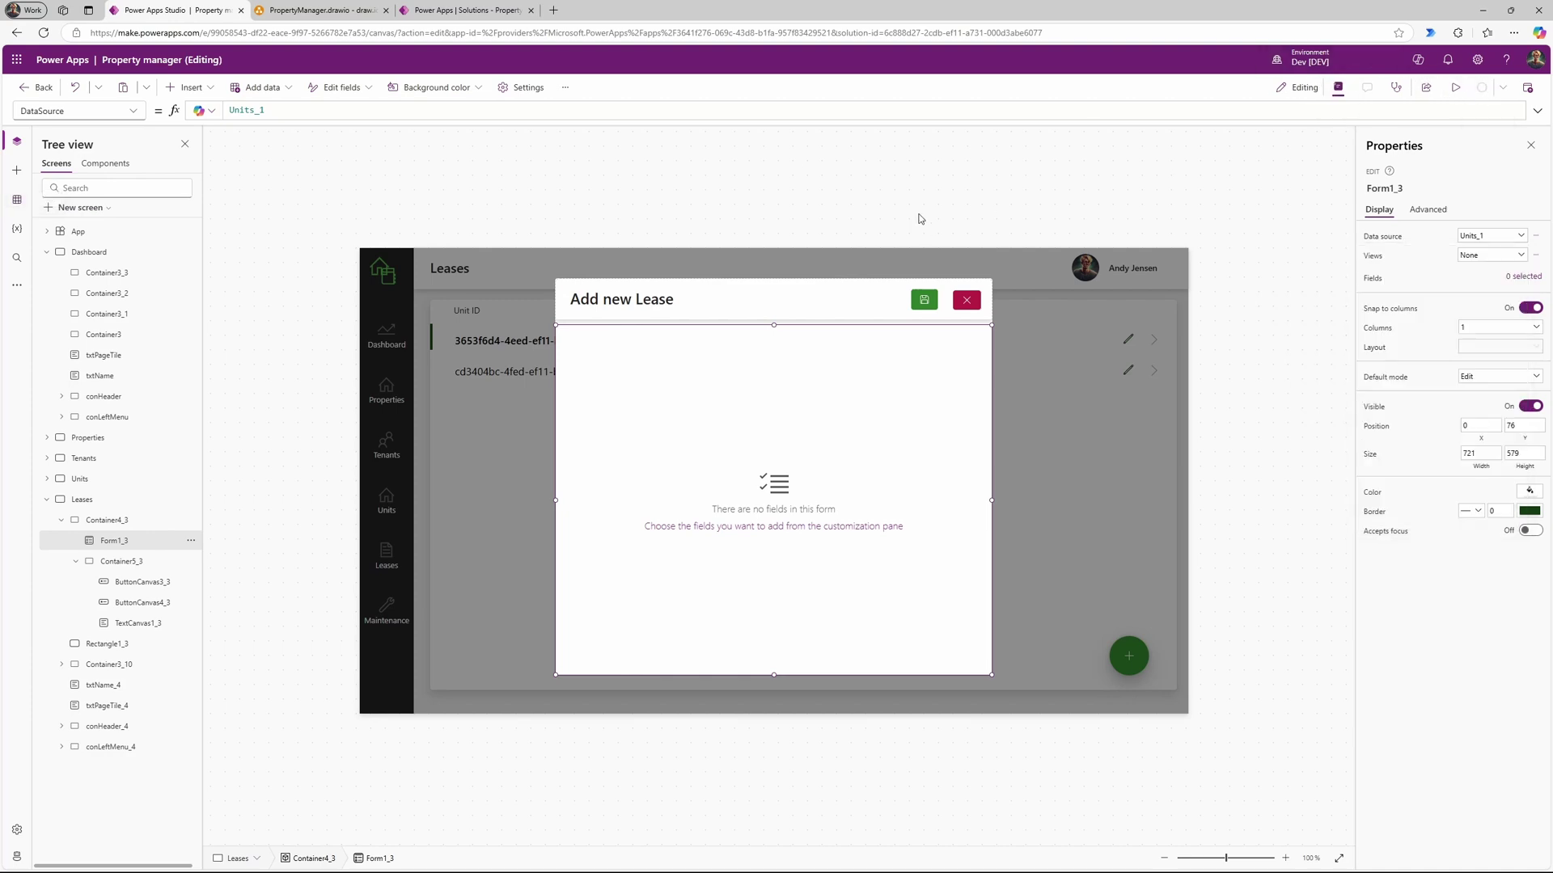
pyautogui.click(16, 200)
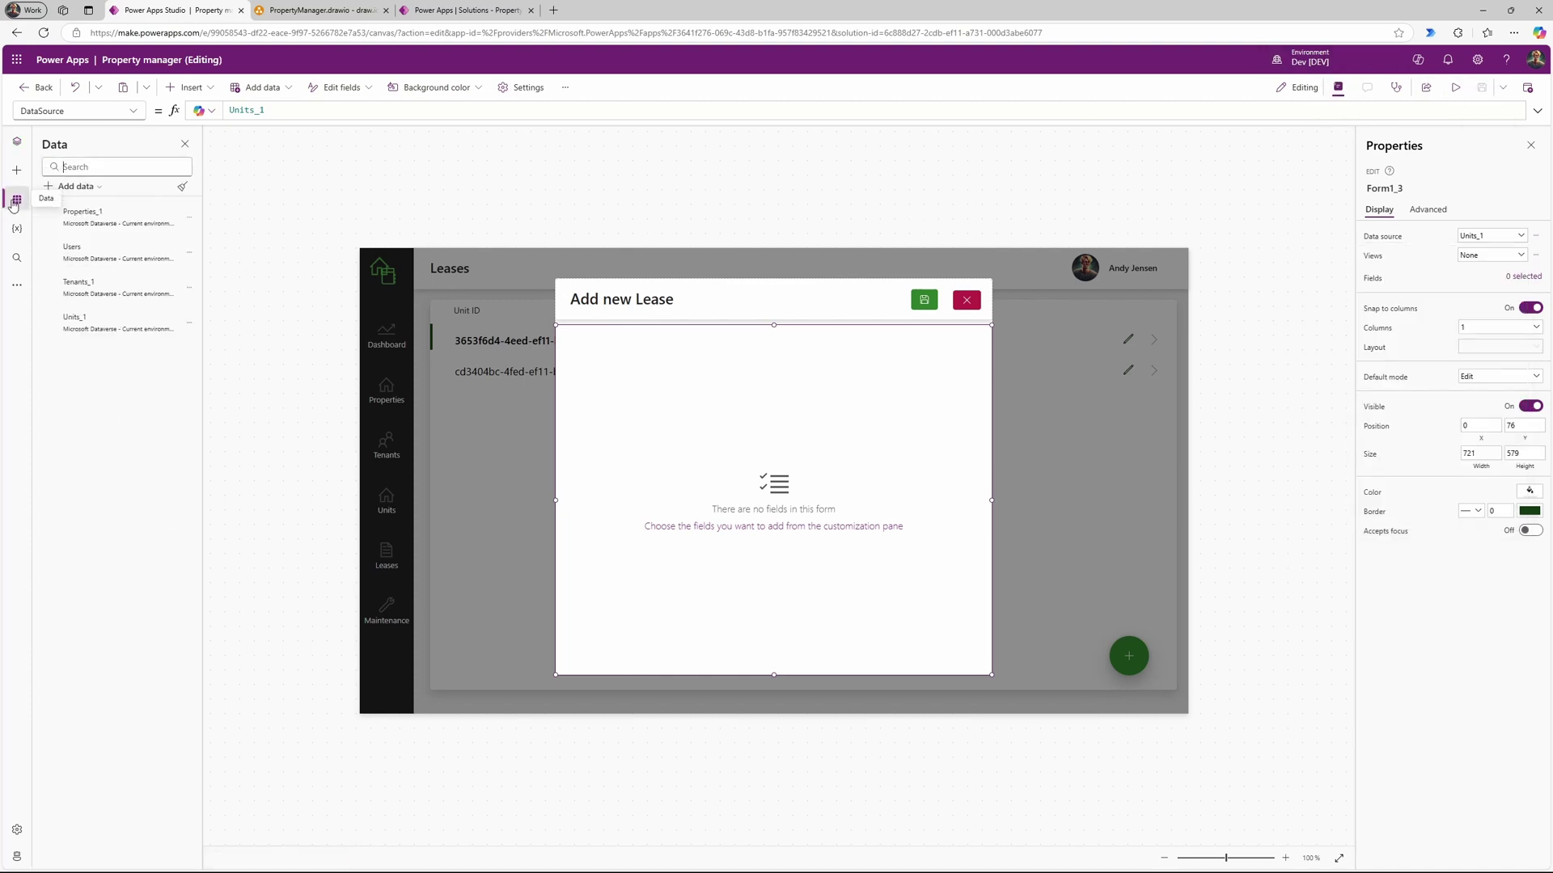
pyautogui.click(99, 188)
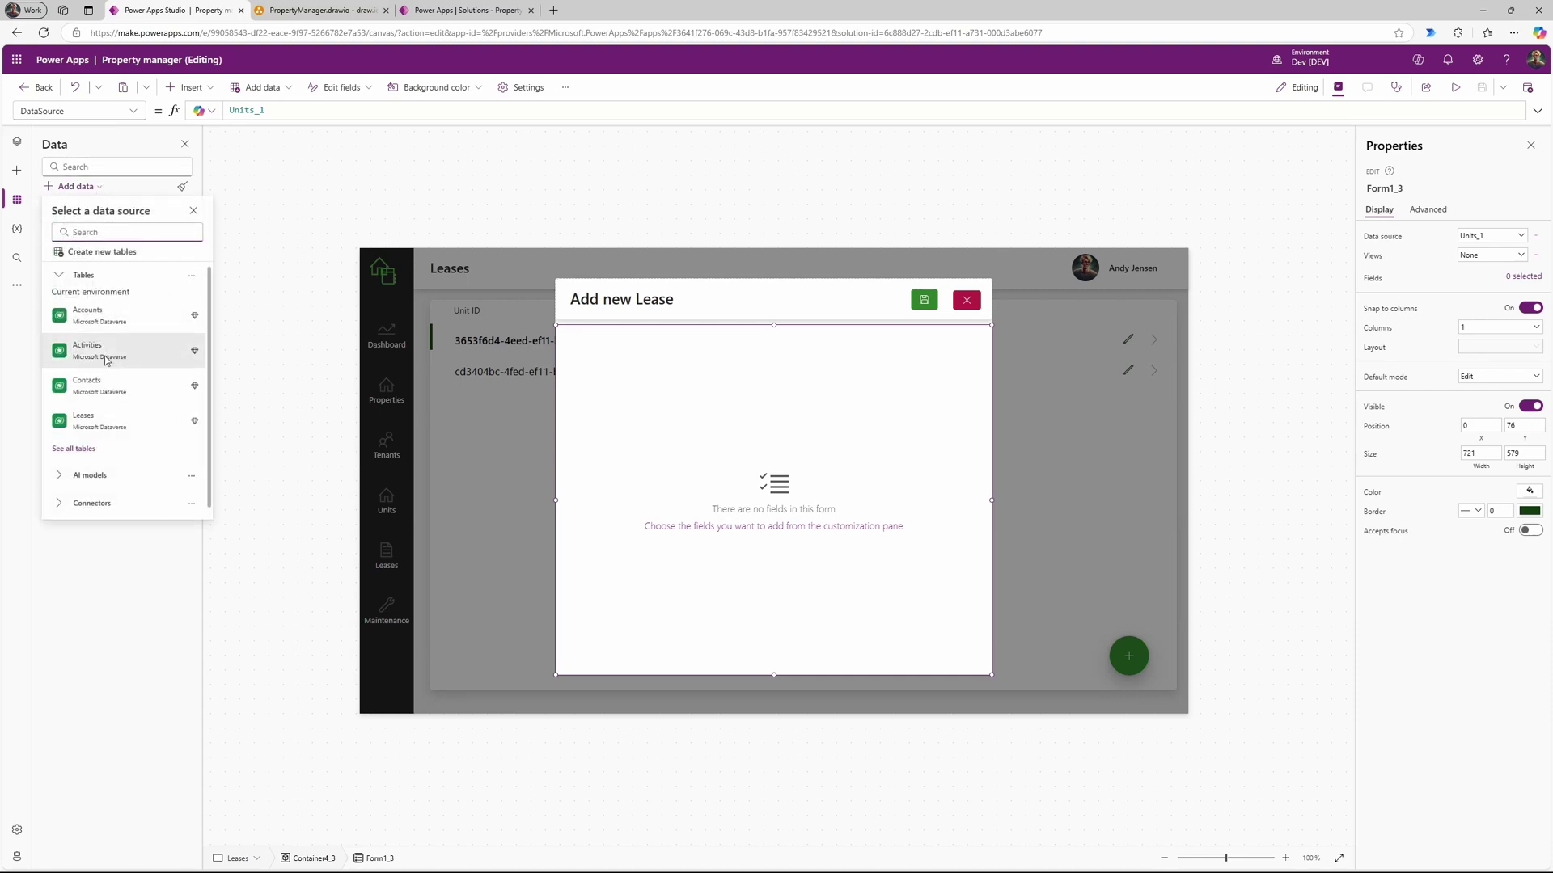
pyautogui.click(103, 422)
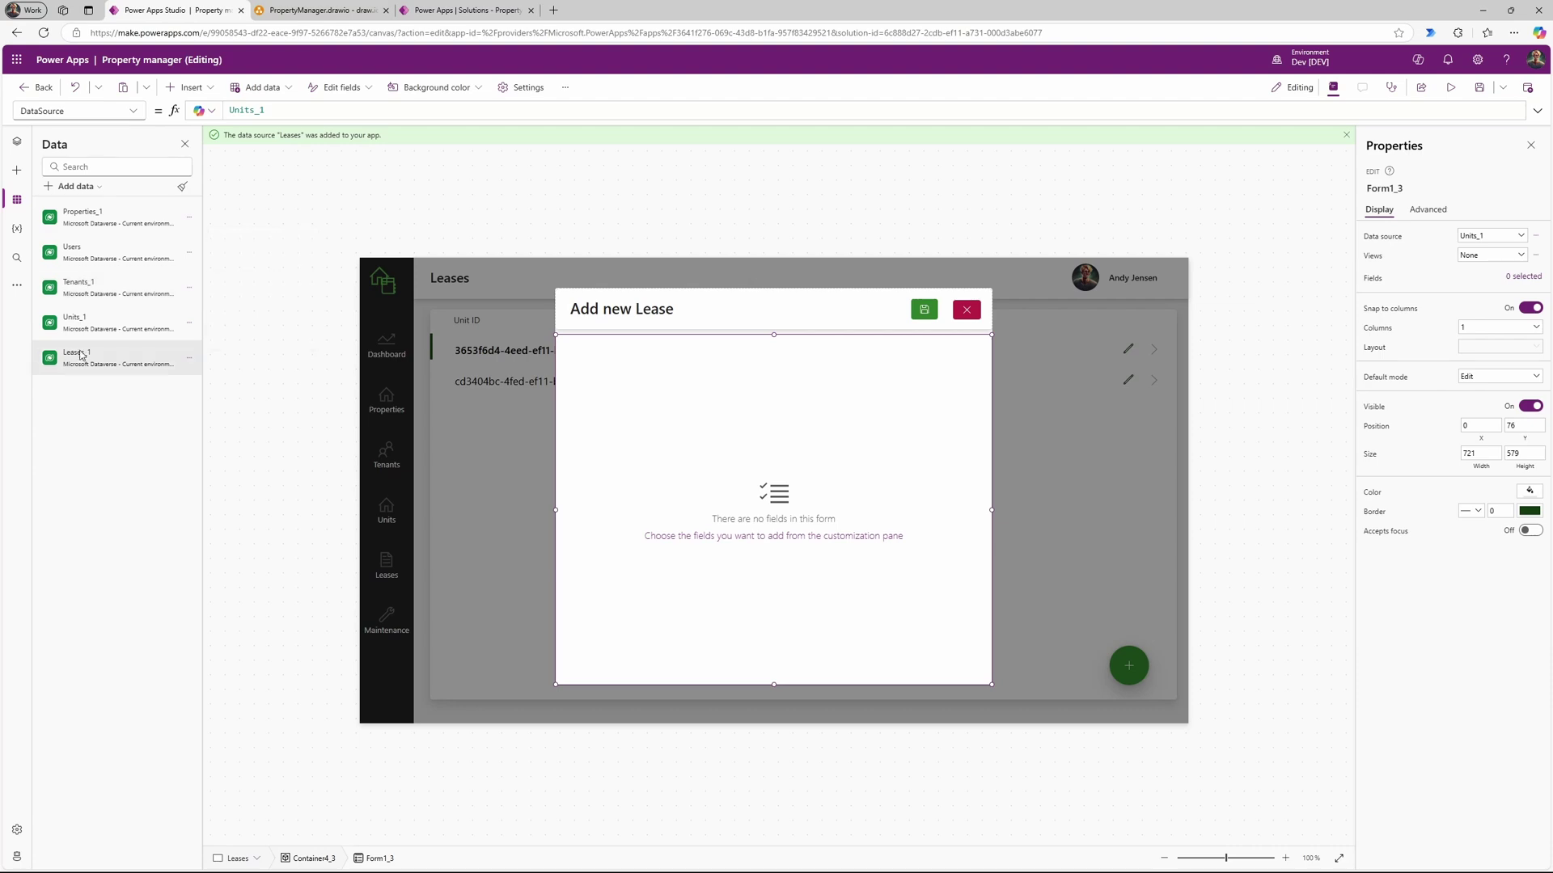
pyautogui.click(944, 361)
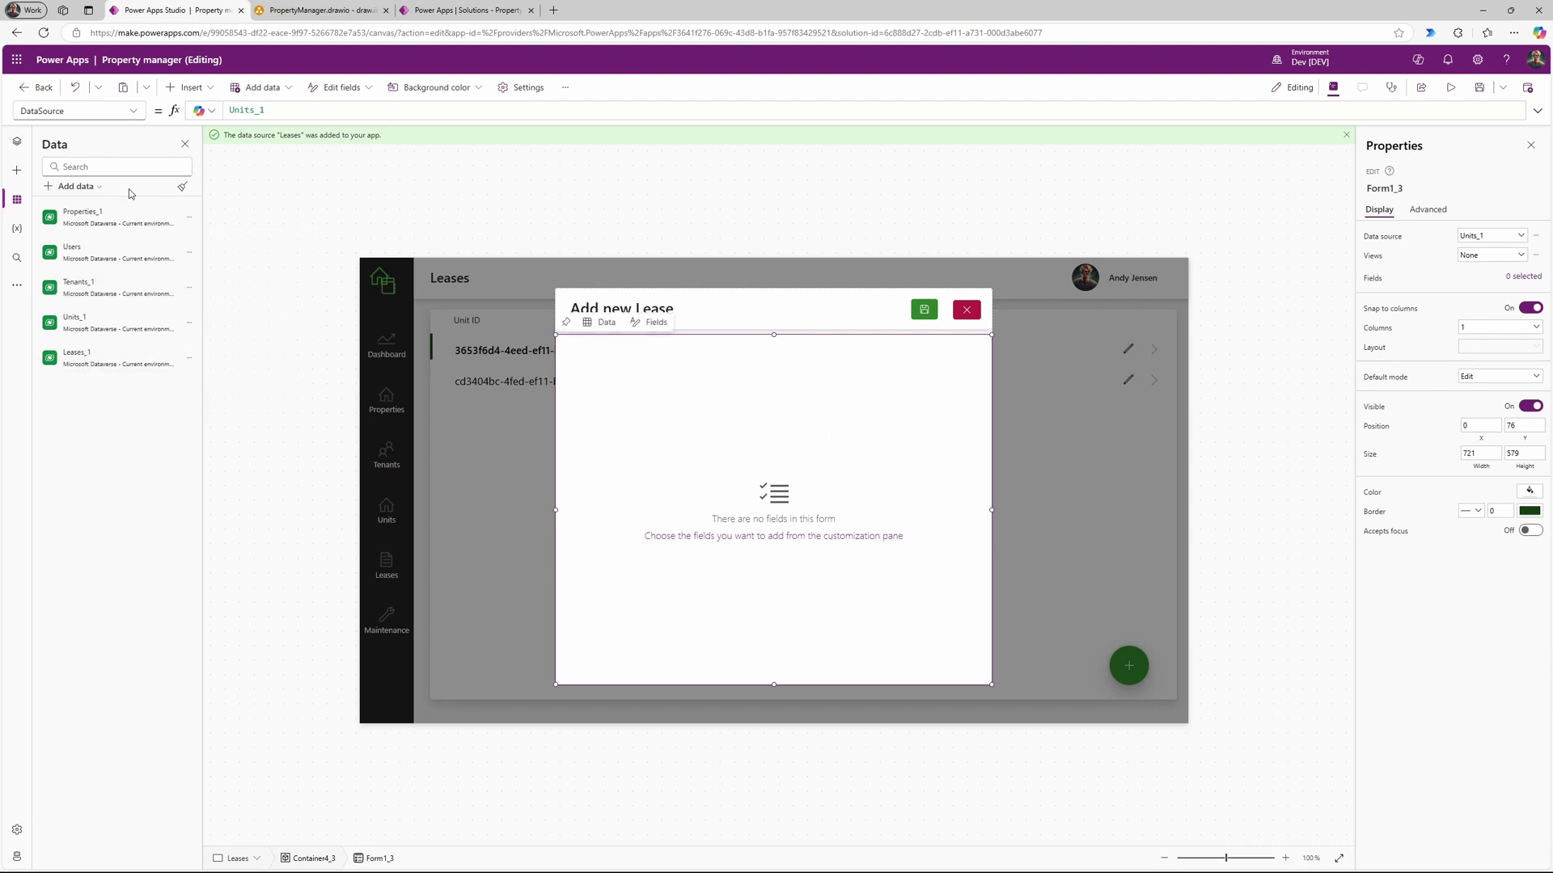
# Step: Set the data source of Form1_3 on the Leases screen to Leases_1 and open the form's field list
pyautogui.click(17, 141)
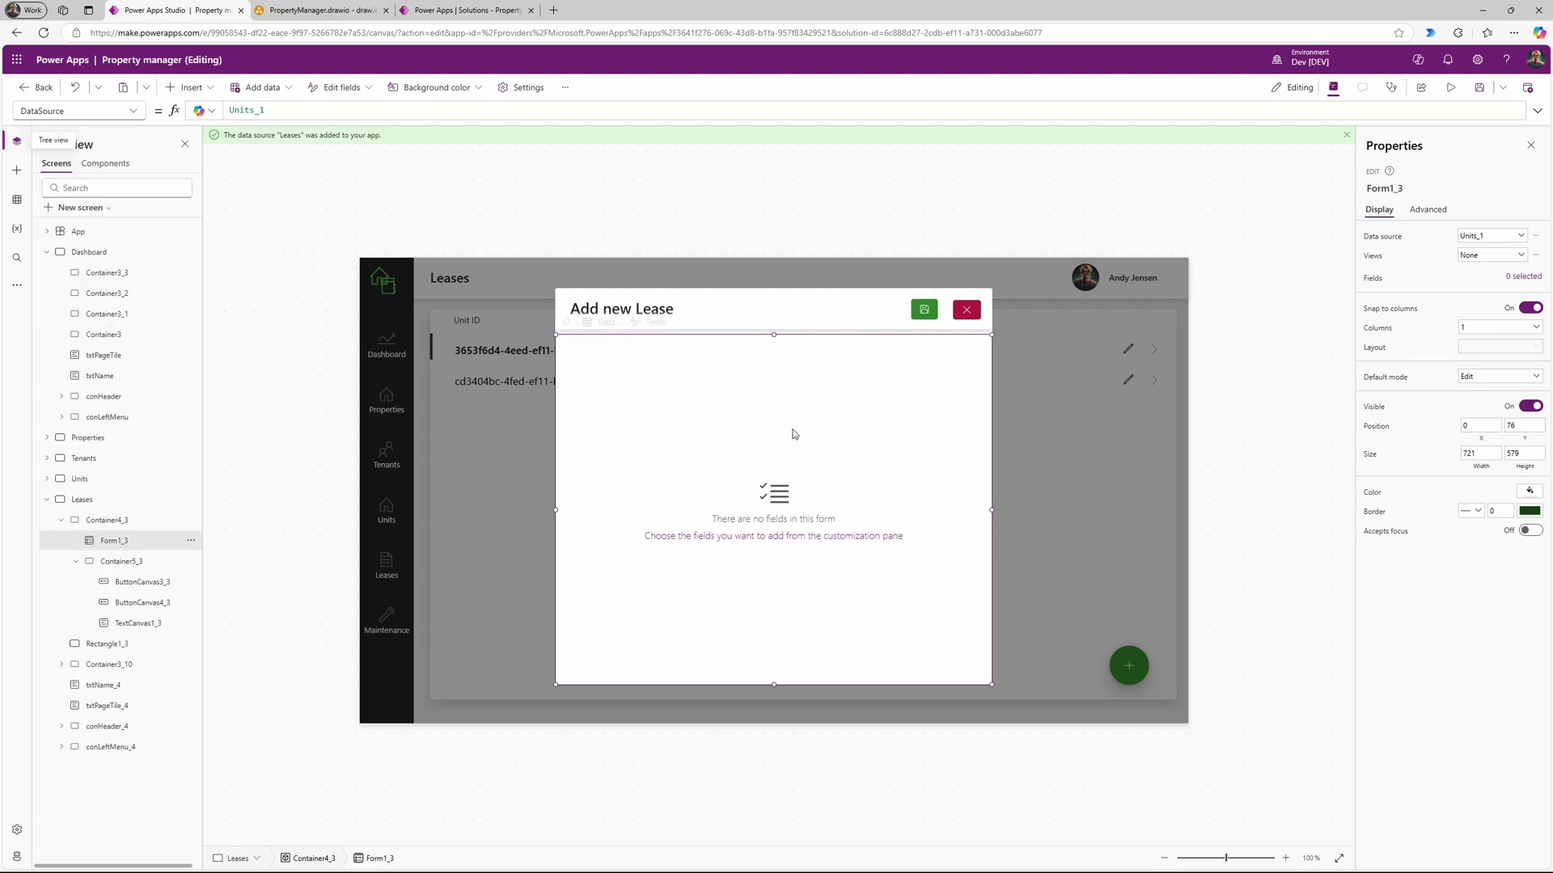
pyautogui.click(1520, 236)
pyautogui.click(1423, 472)
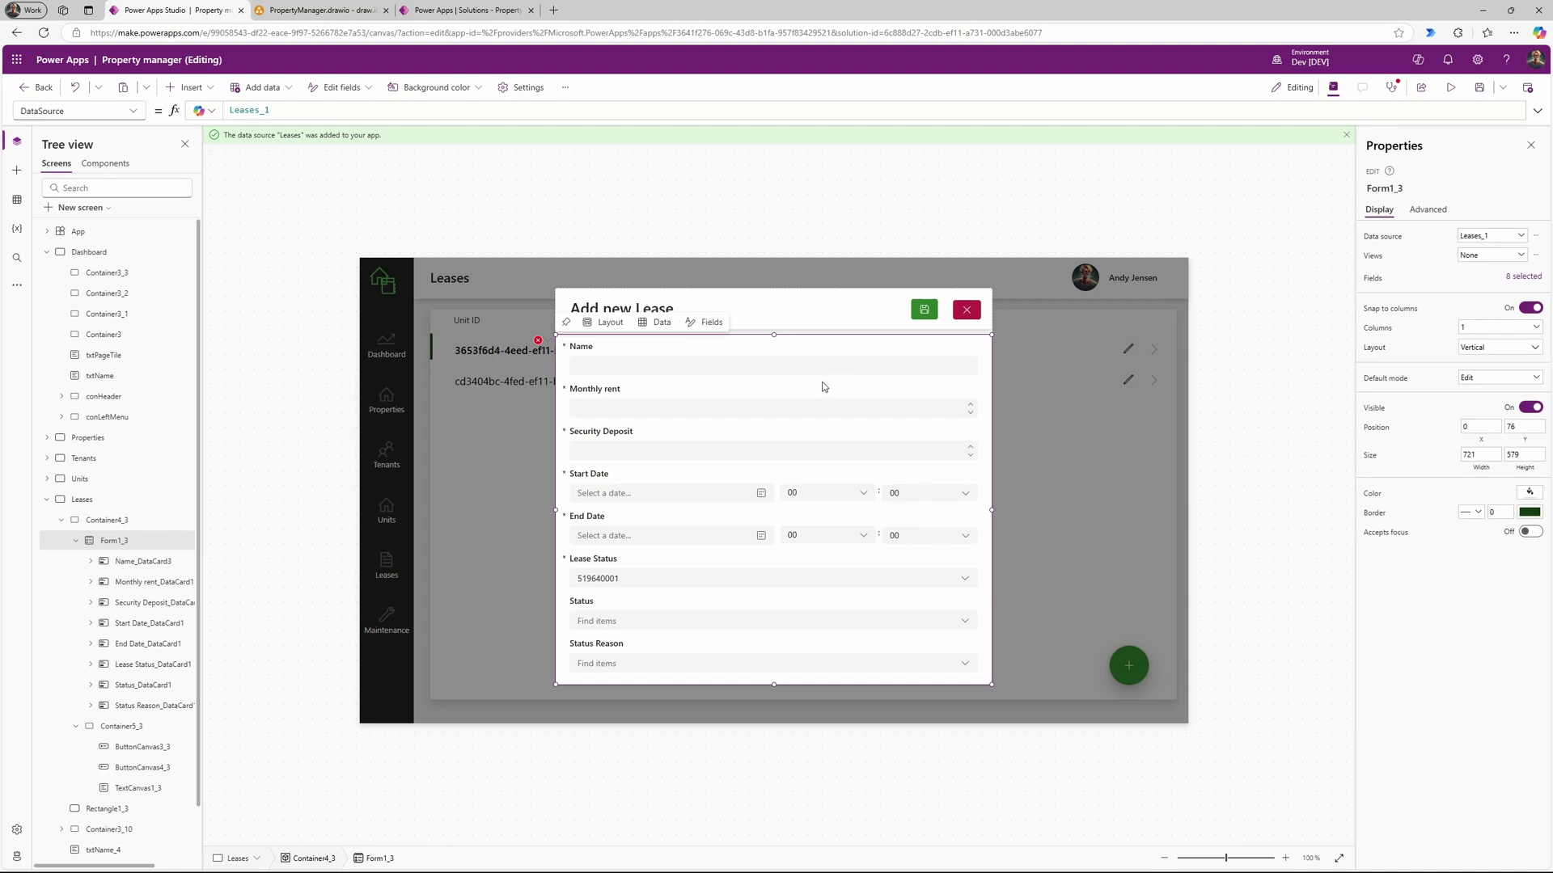
pyautogui.click(1520, 276)
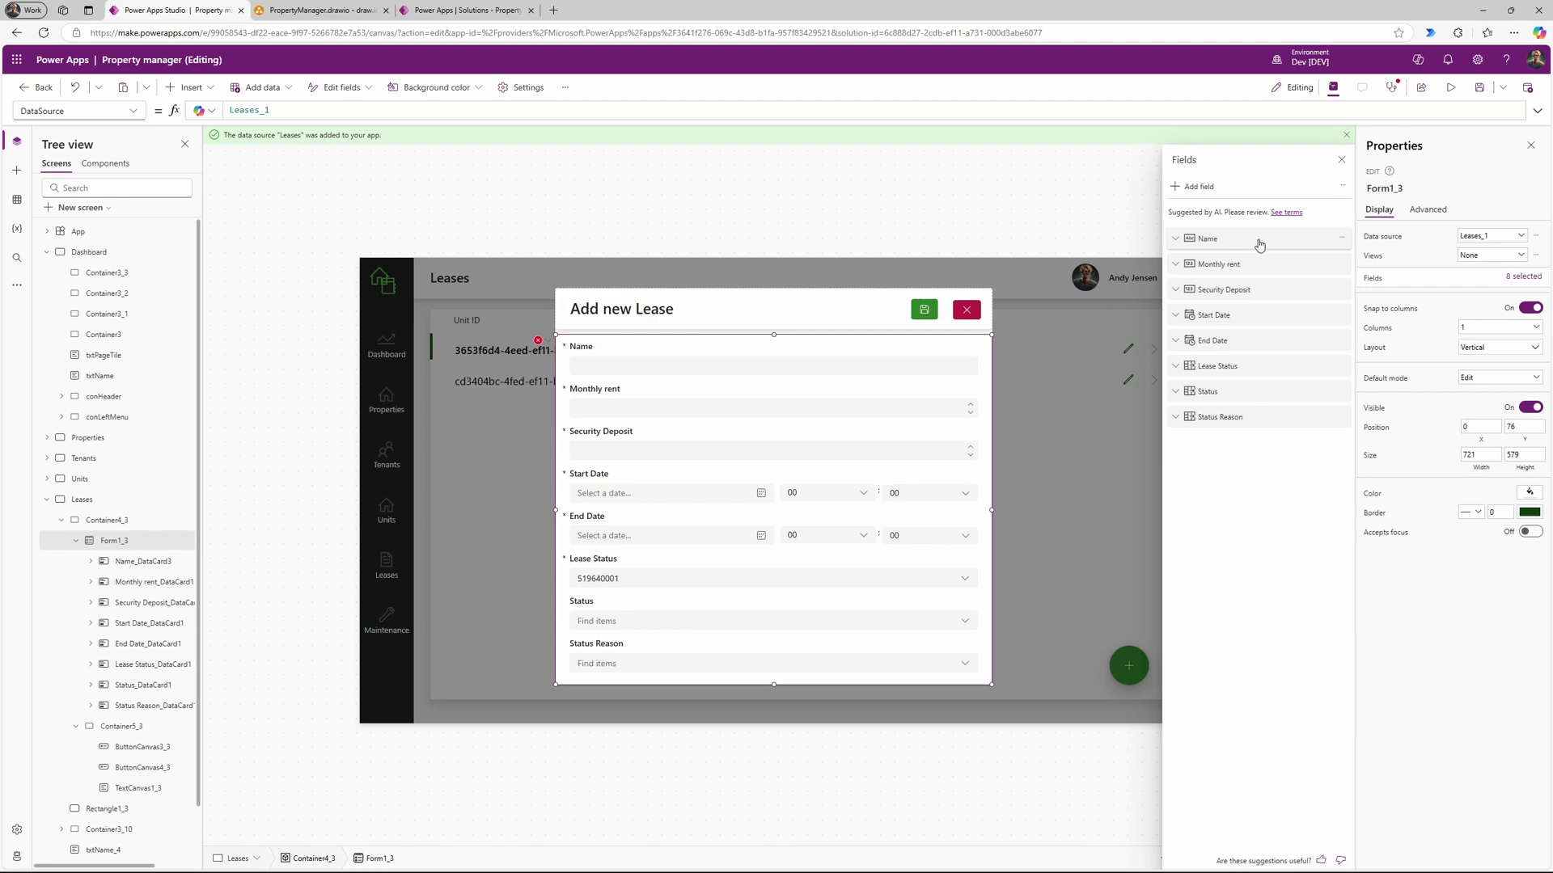
# Step: Check the Leases entity in the draw.io diagram, add the Unit field to the lease form and place it directly below Name
pyautogui.click(317, 10)
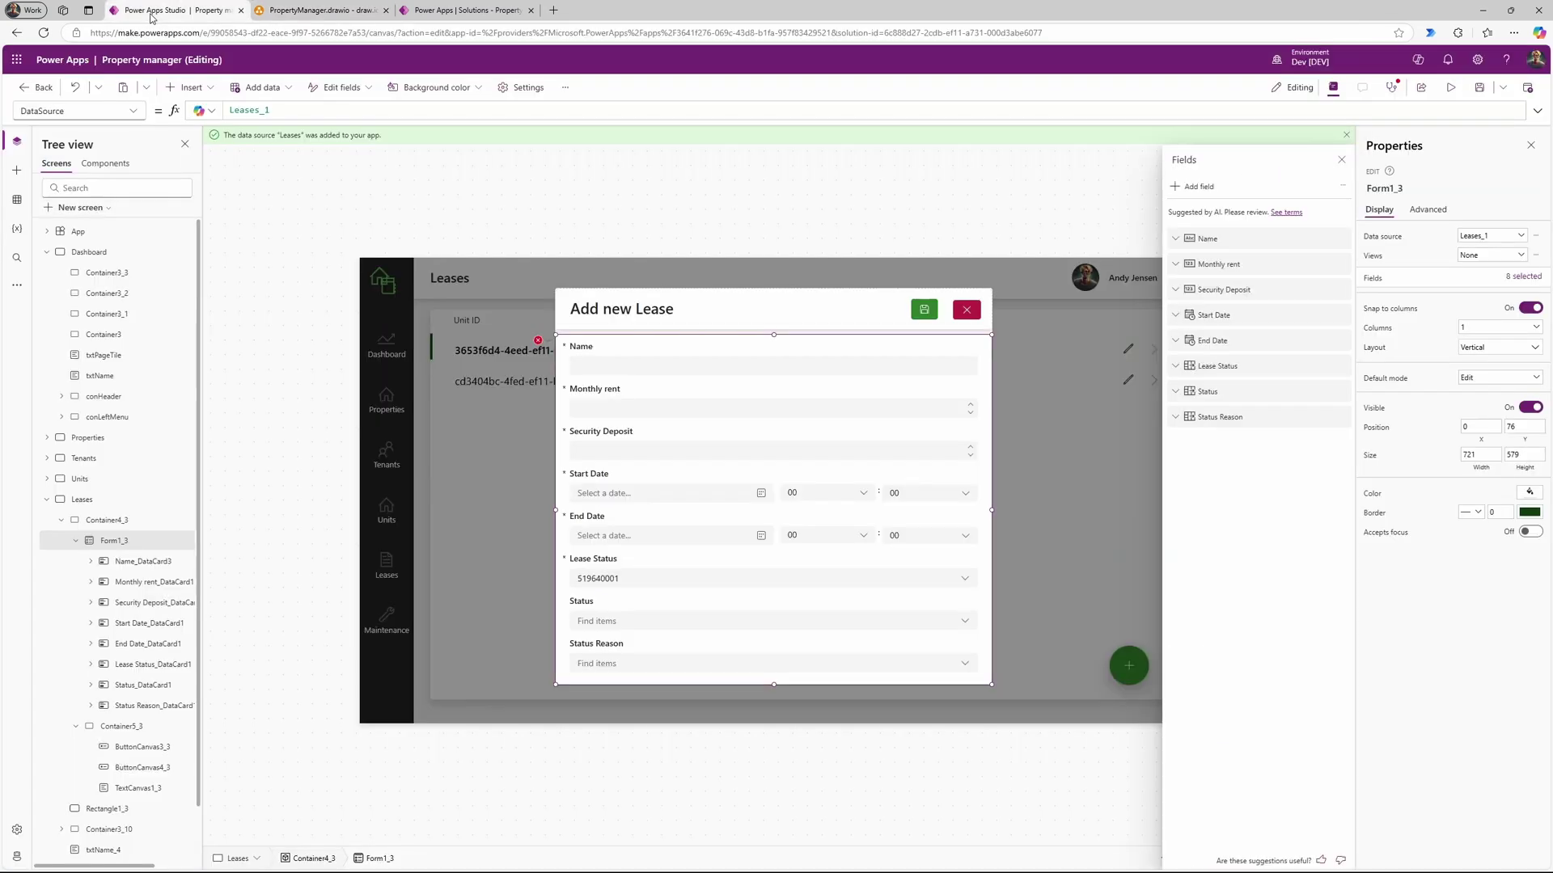
pyautogui.click(174, 10)
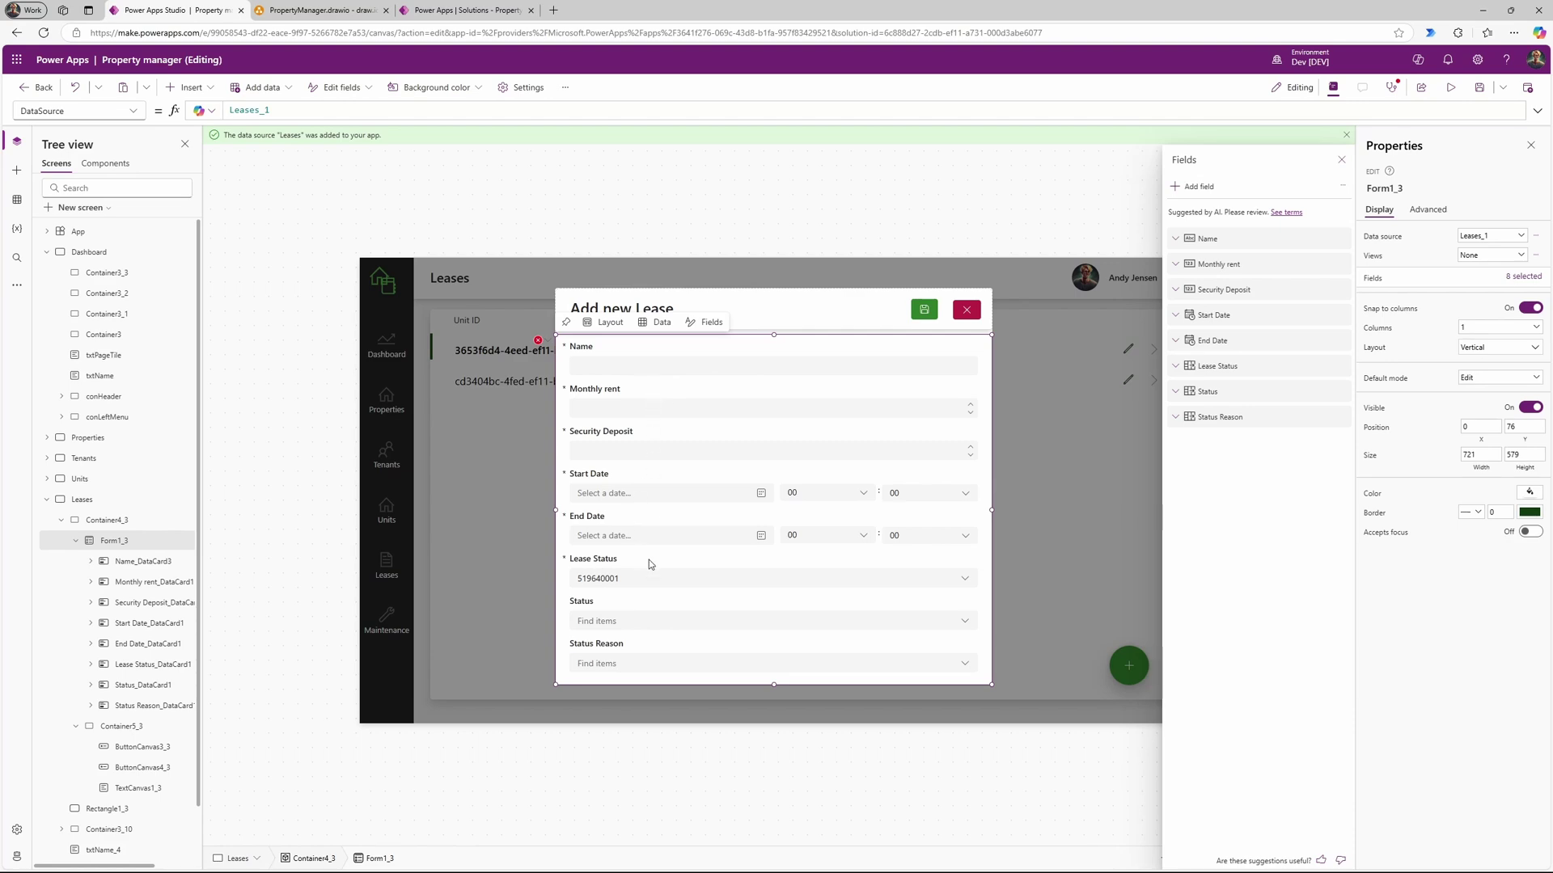
pyautogui.click(334, 18)
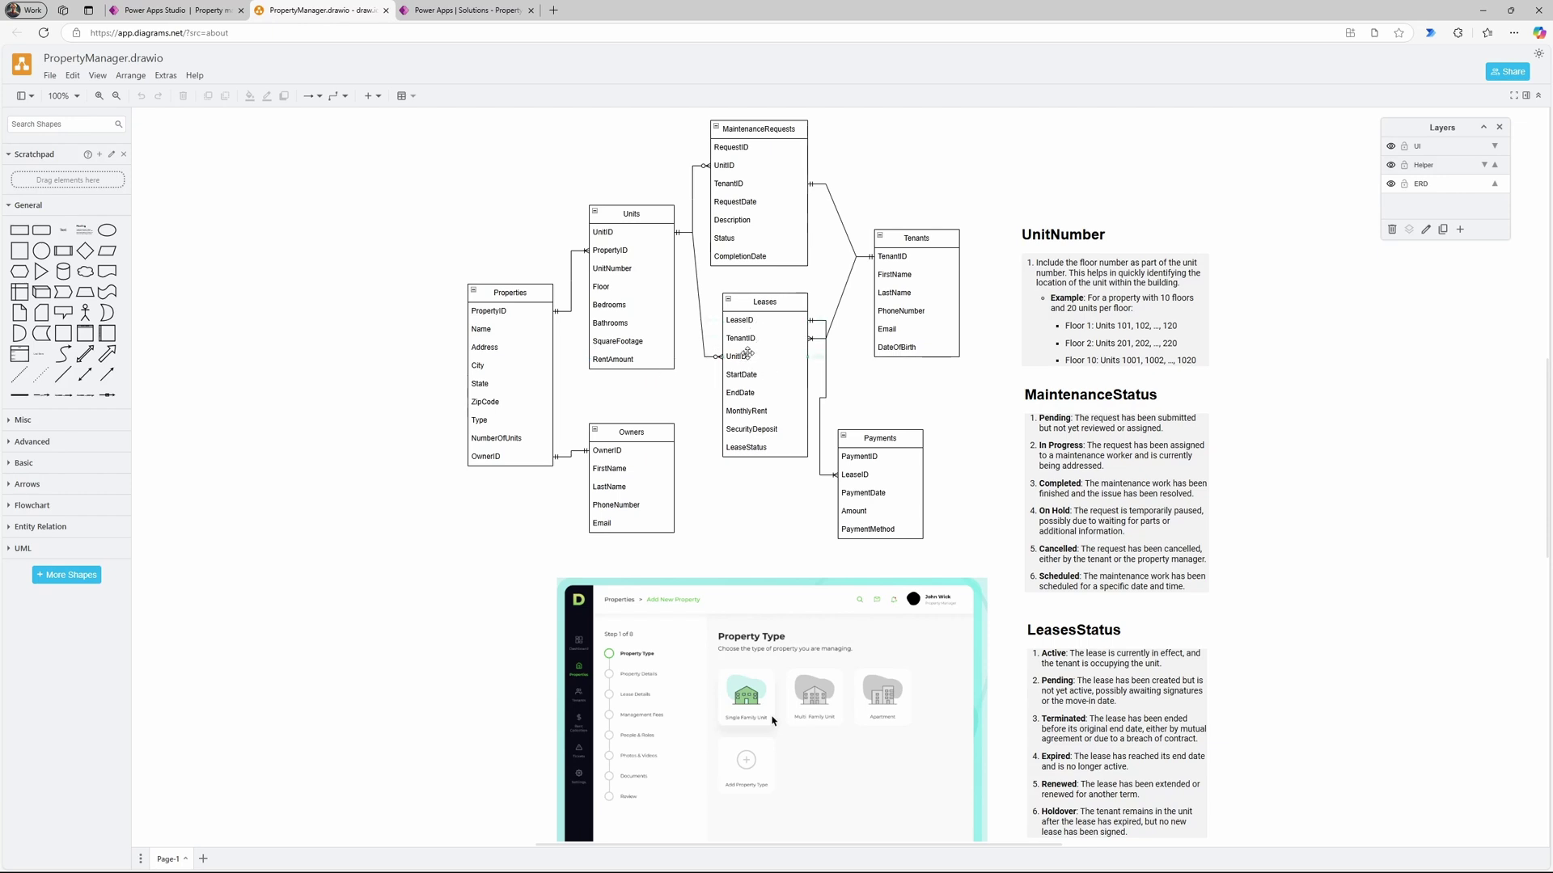
pyautogui.click(149, 15)
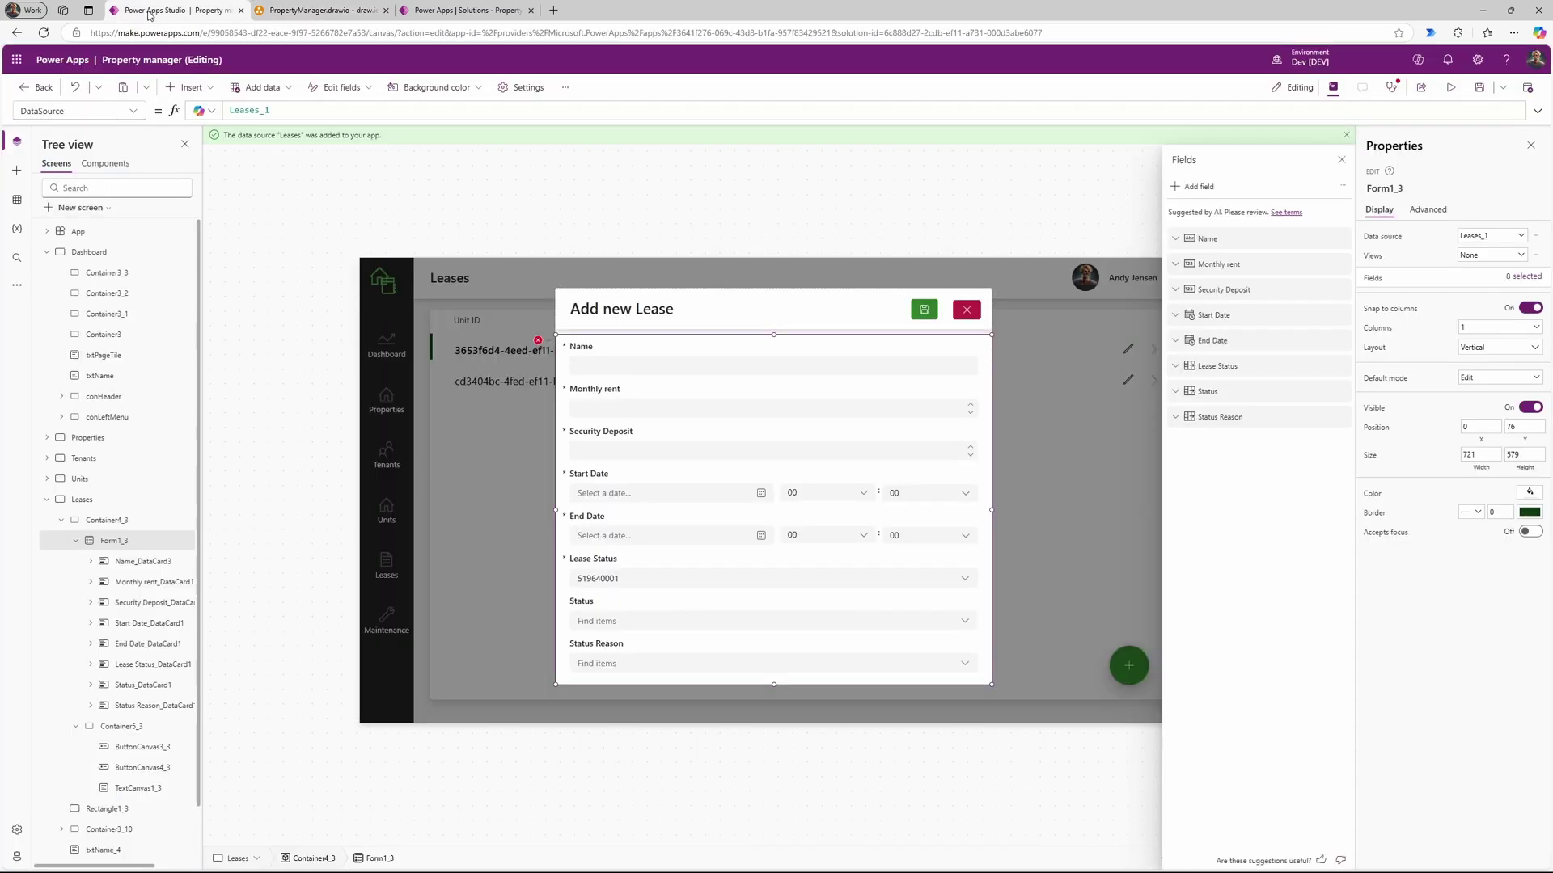
pyautogui.click(1200, 188)
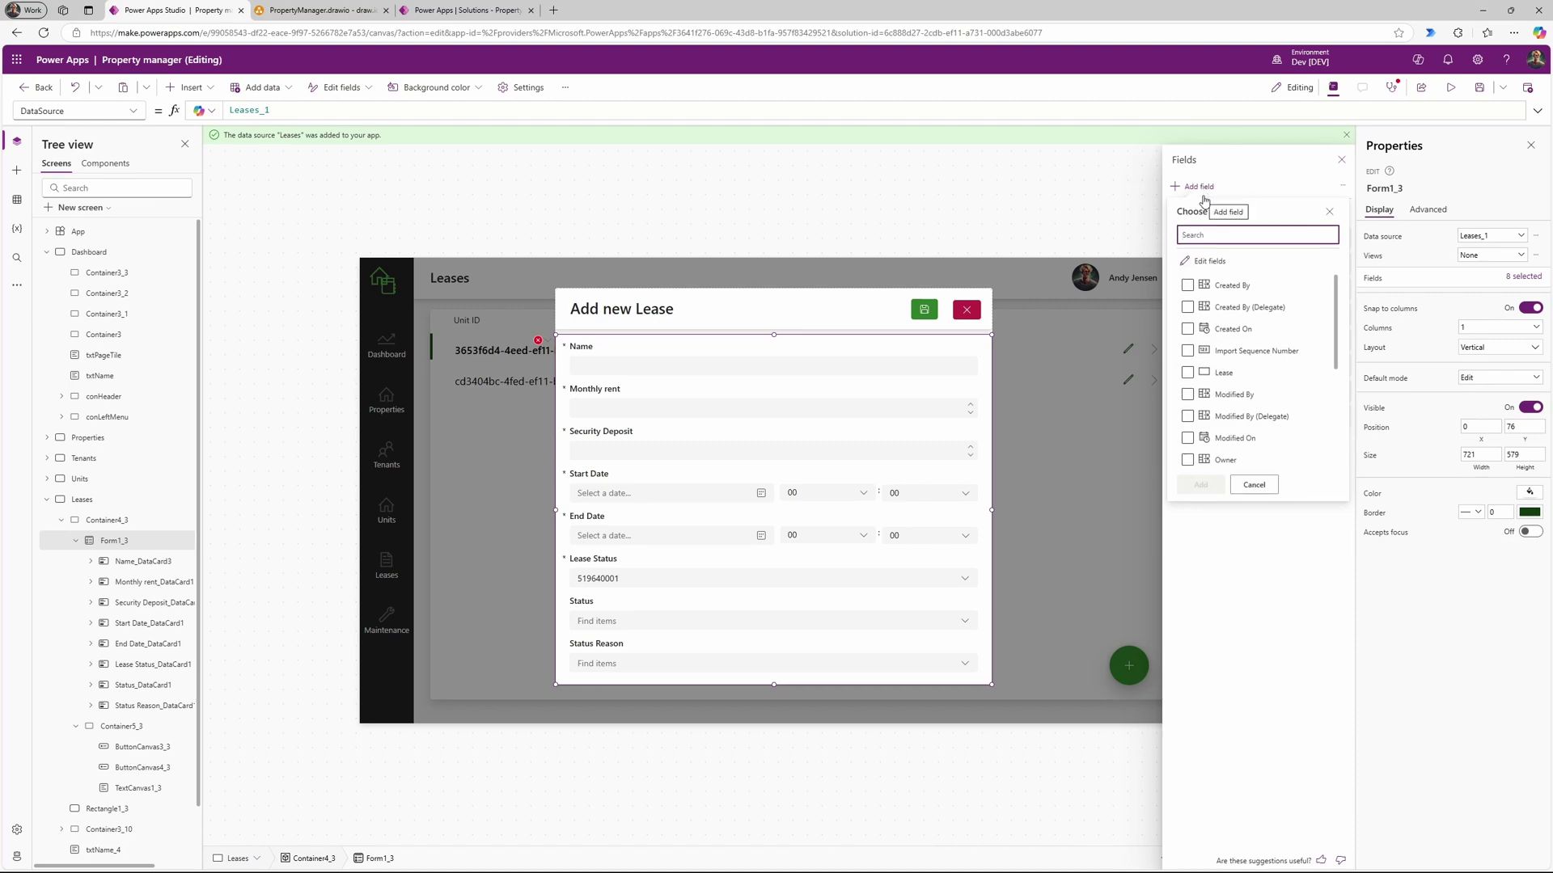
pyautogui.write('uni')
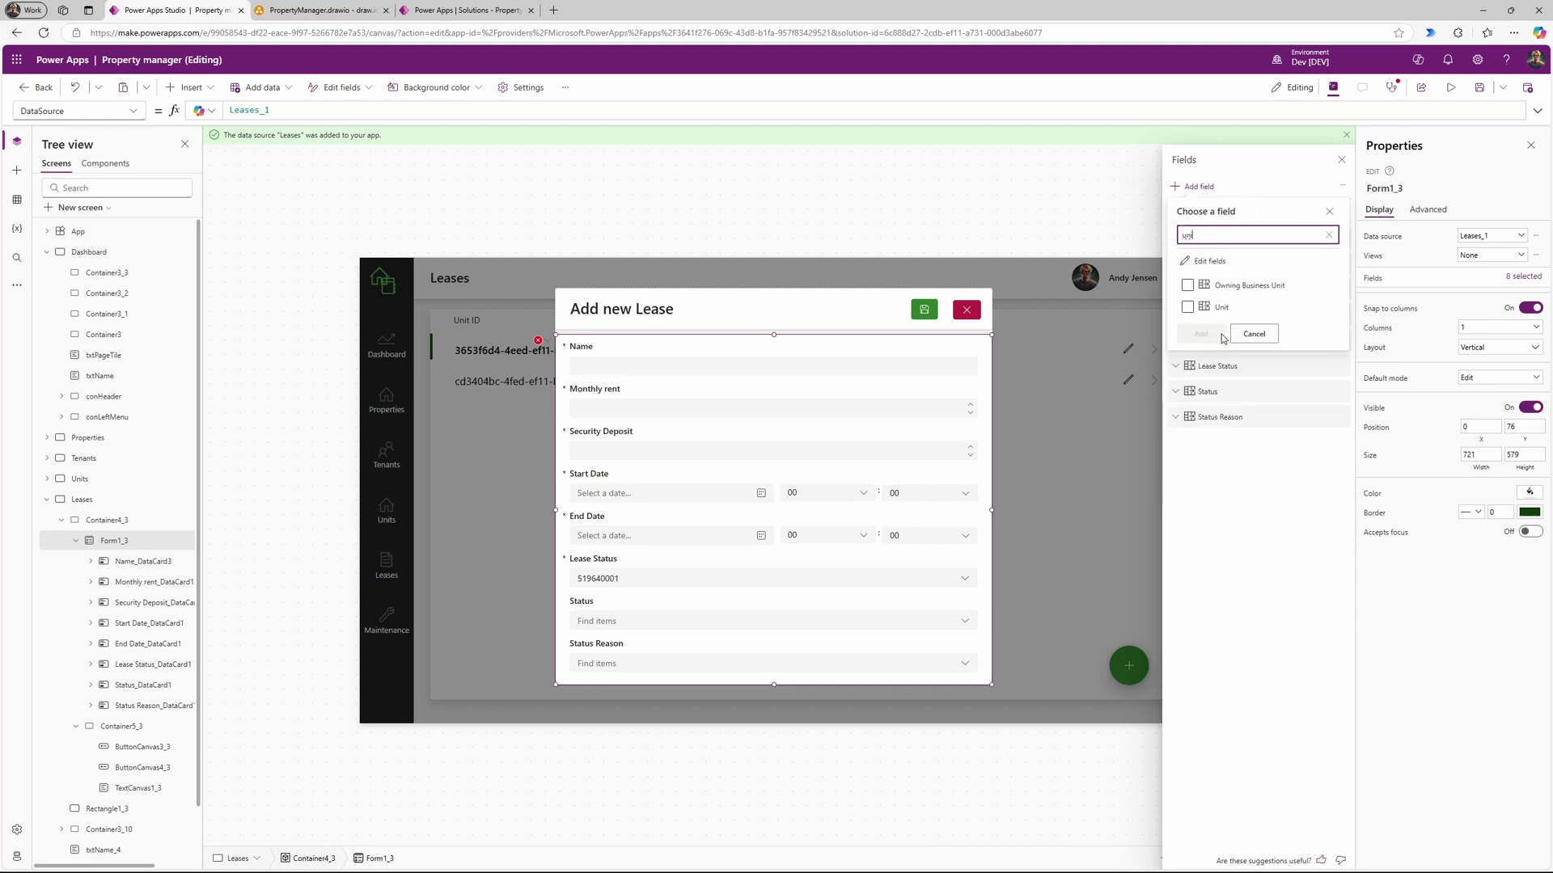
pyautogui.click(1187, 307)
pyautogui.click(1200, 335)
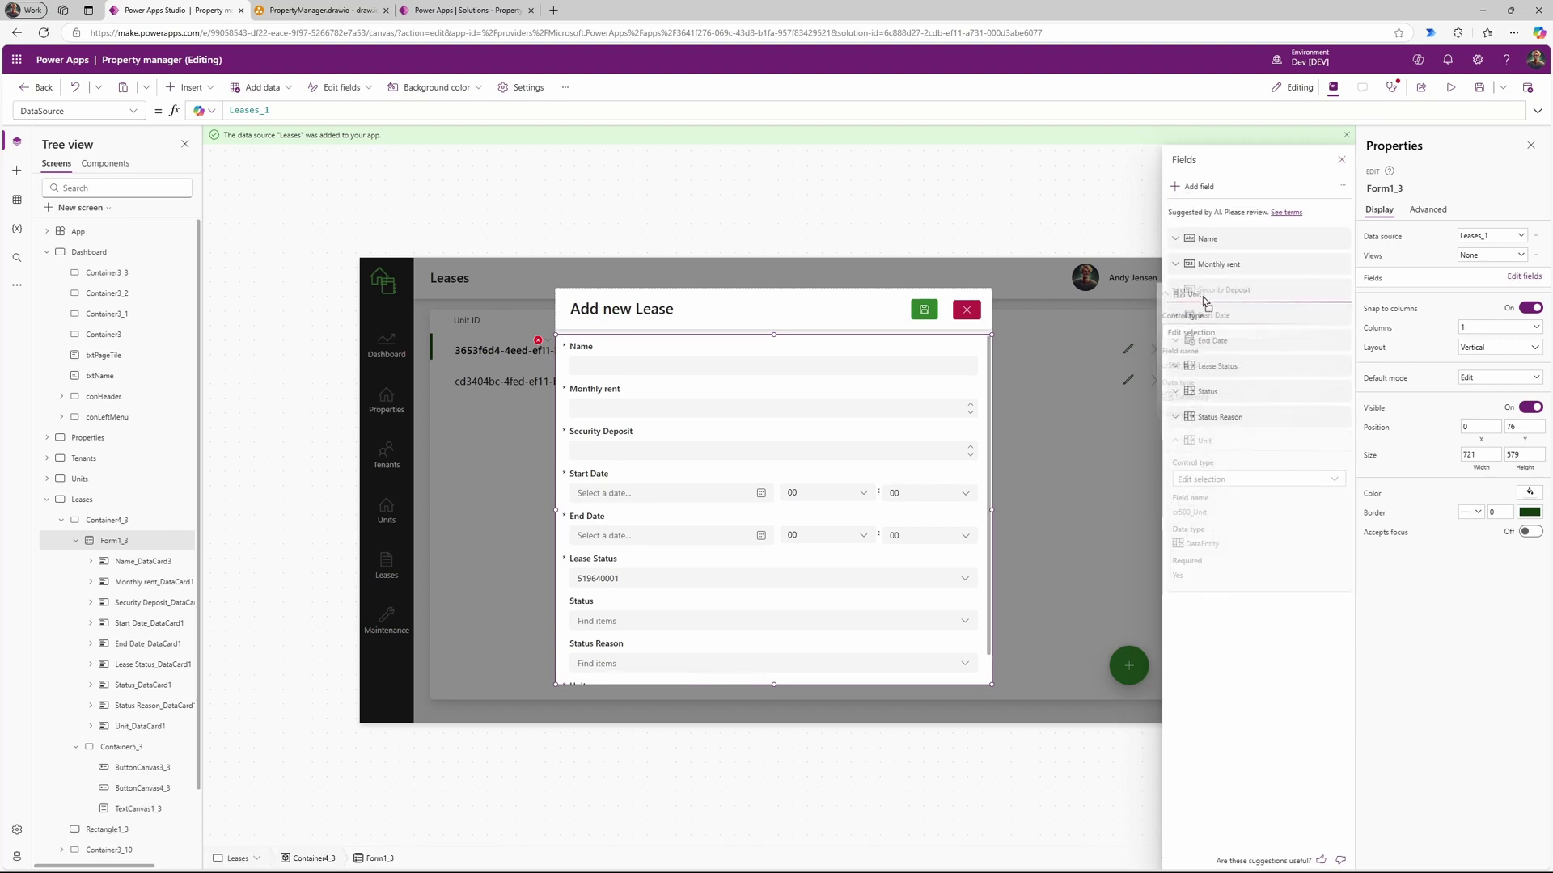
pyautogui.moveTo(1235, 270); pyautogui.dragTo(1238, 271)
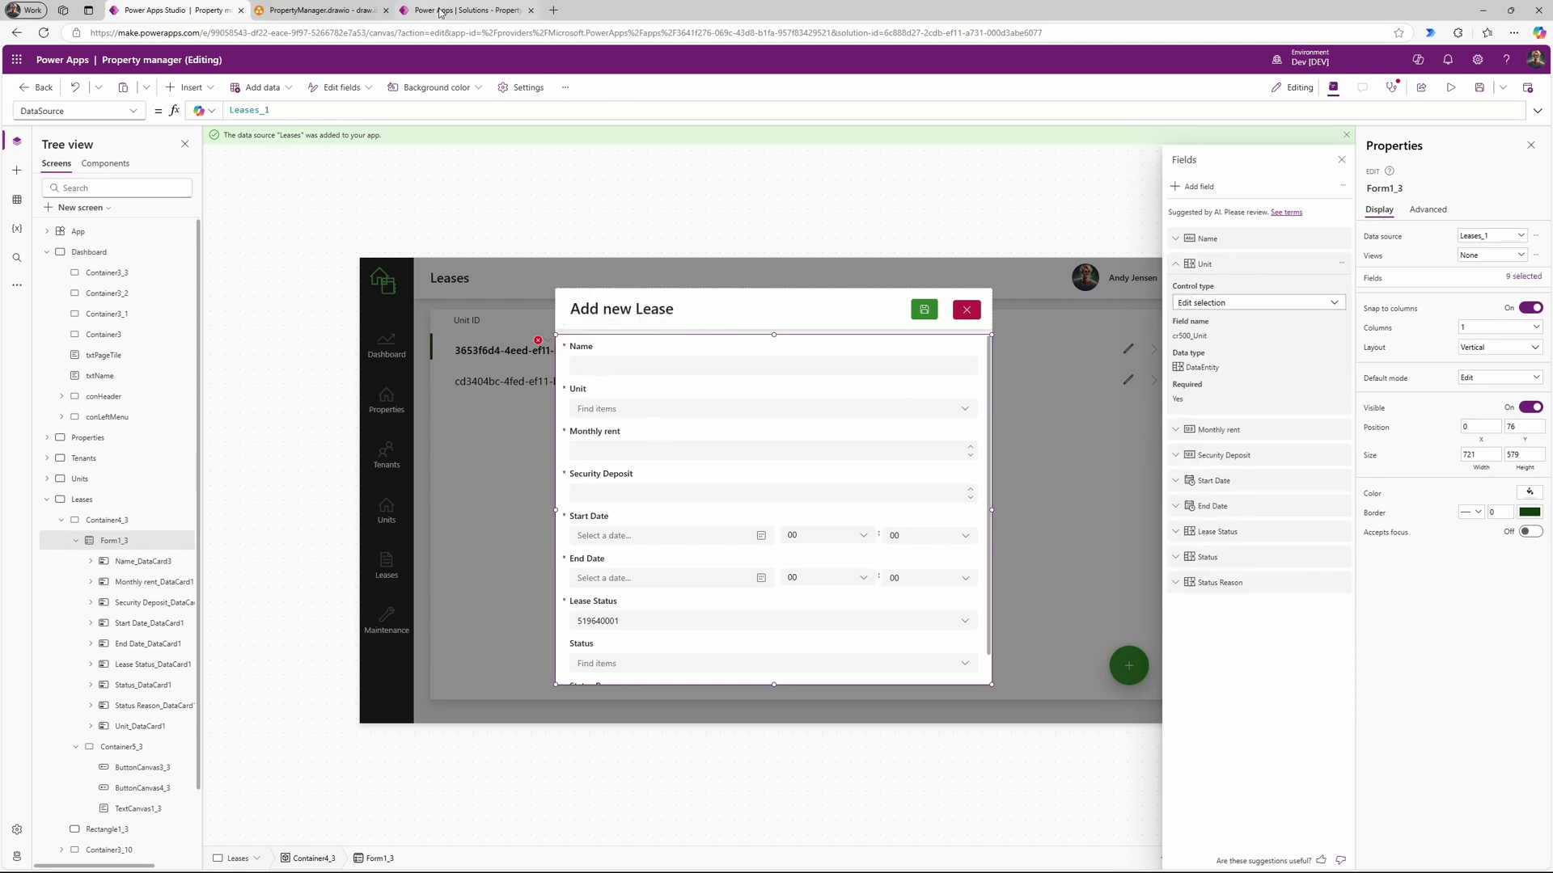
# Step: Add the Tenant field to the lease form, place it between Name and Unit, and collapse the field details
pyautogui.click(1207, 194)
pyautogui.write('te')
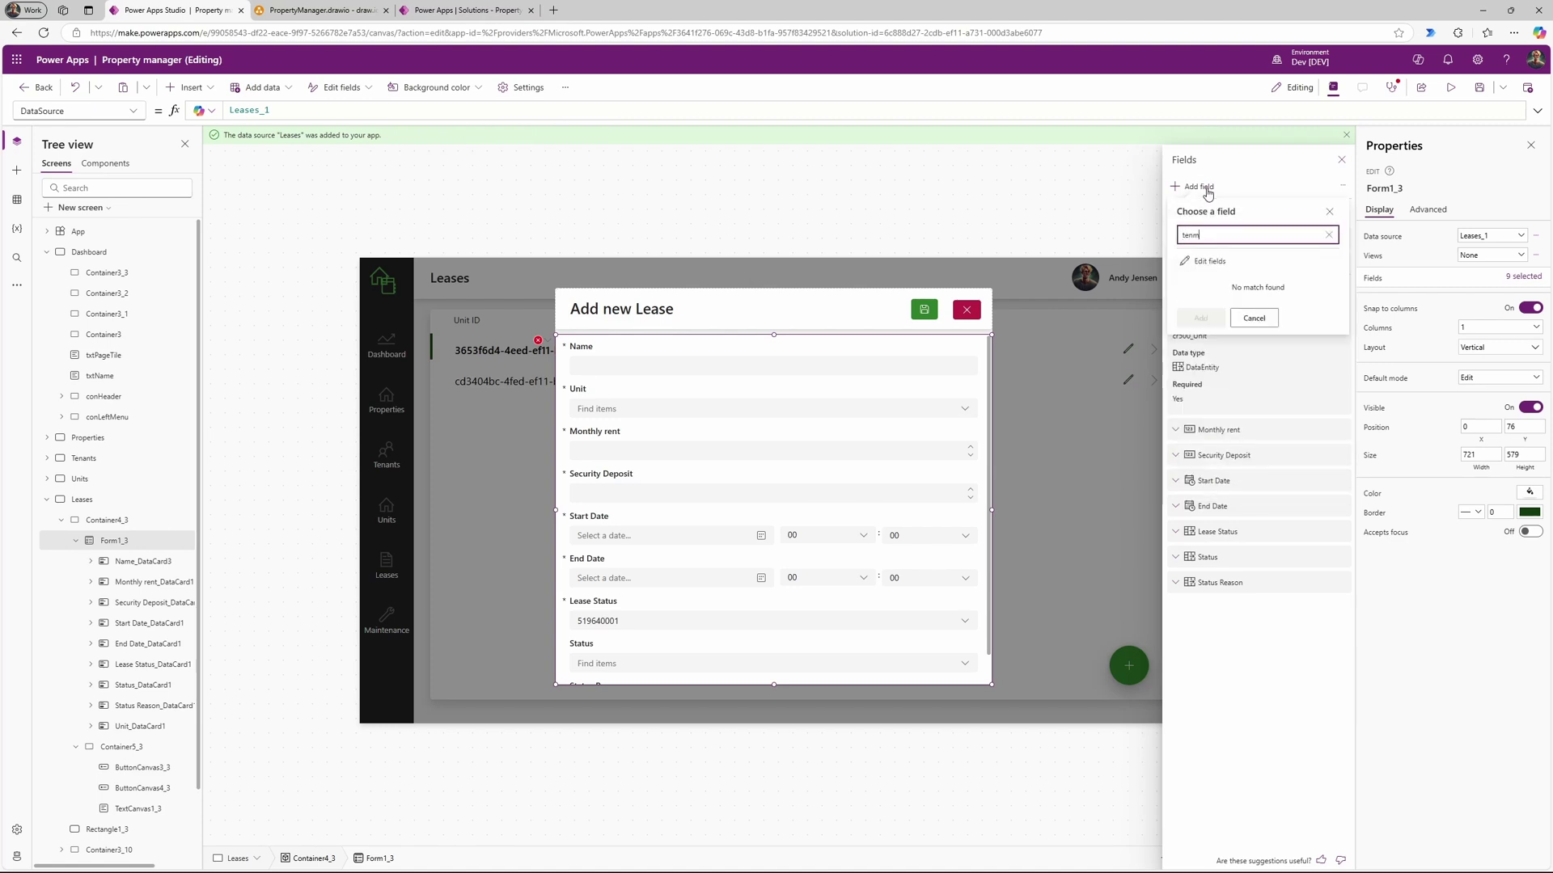
pyautogui.write('n')
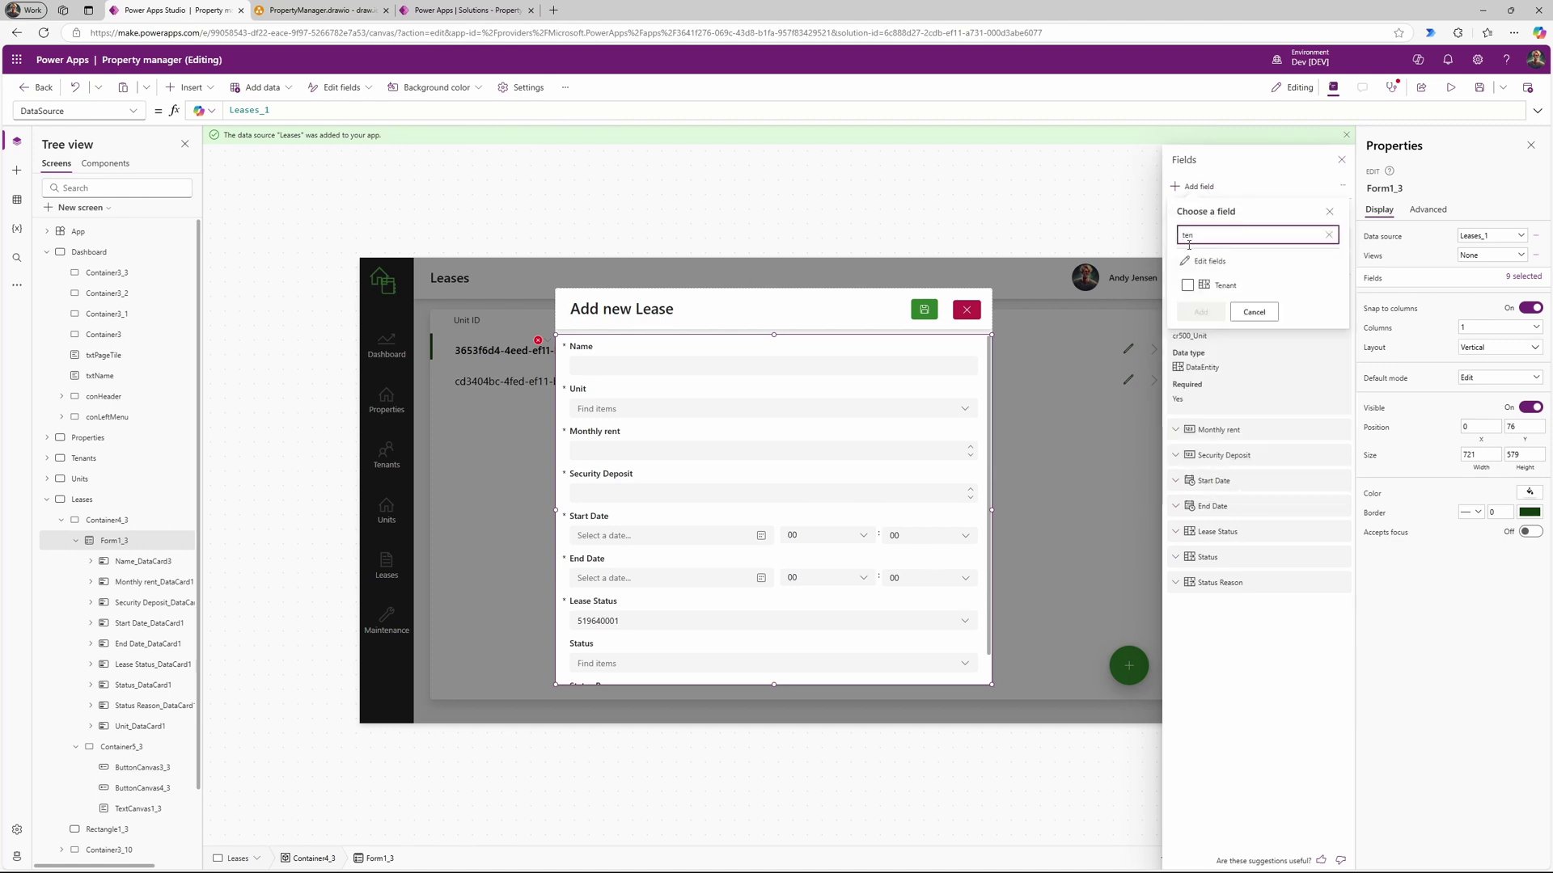
pyautogui.click(1196, 285)
pyautogui.click(1201, 313)
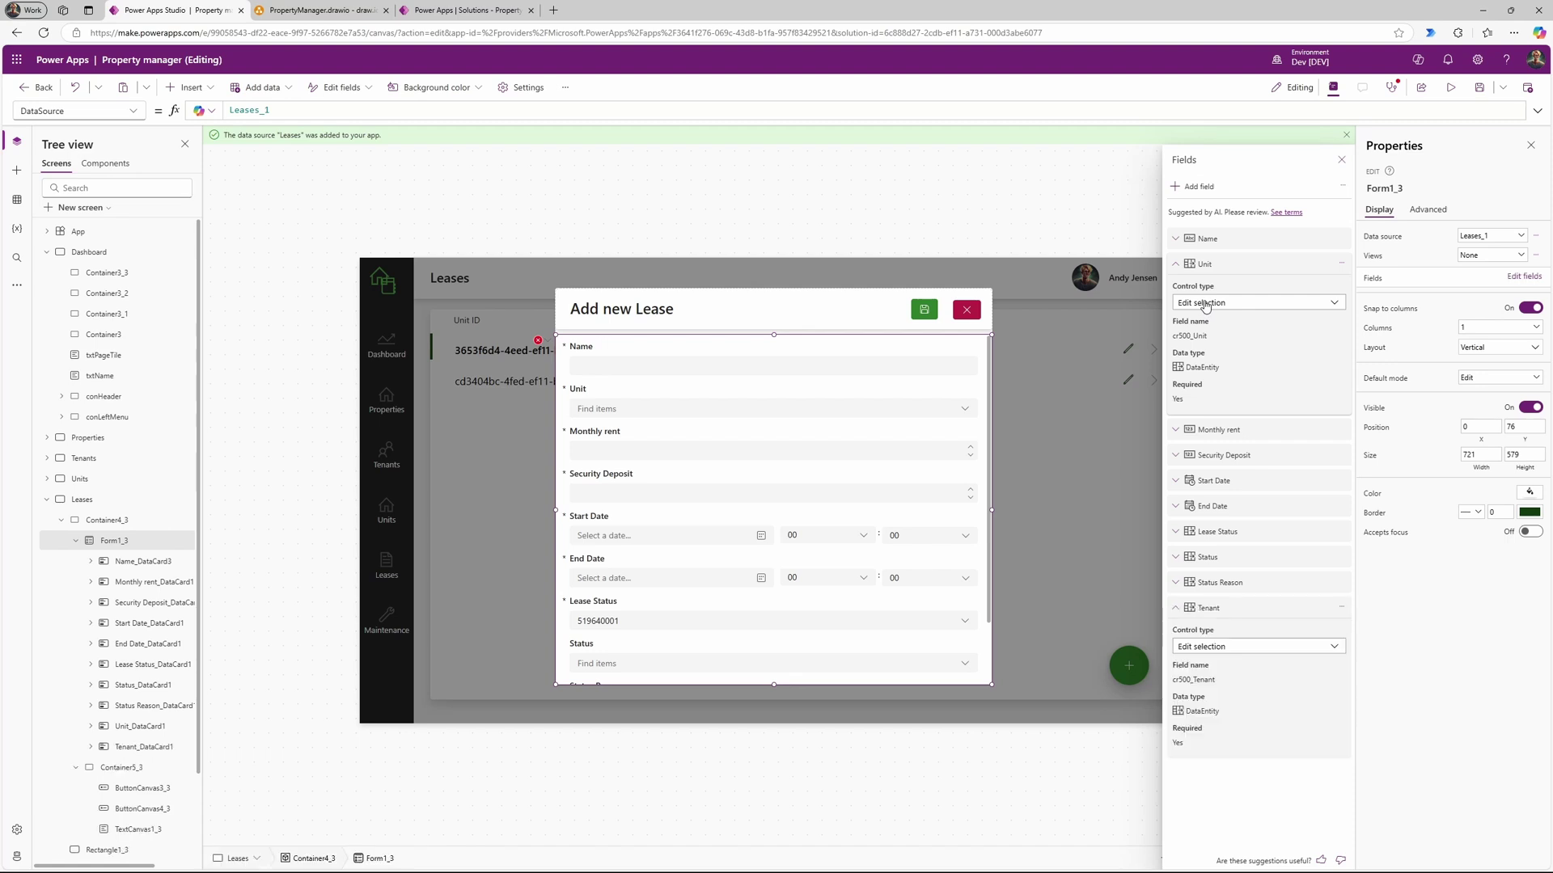
pyautogui.moveTo(1244, 614); pyautogui.dragTo(1244, 427)
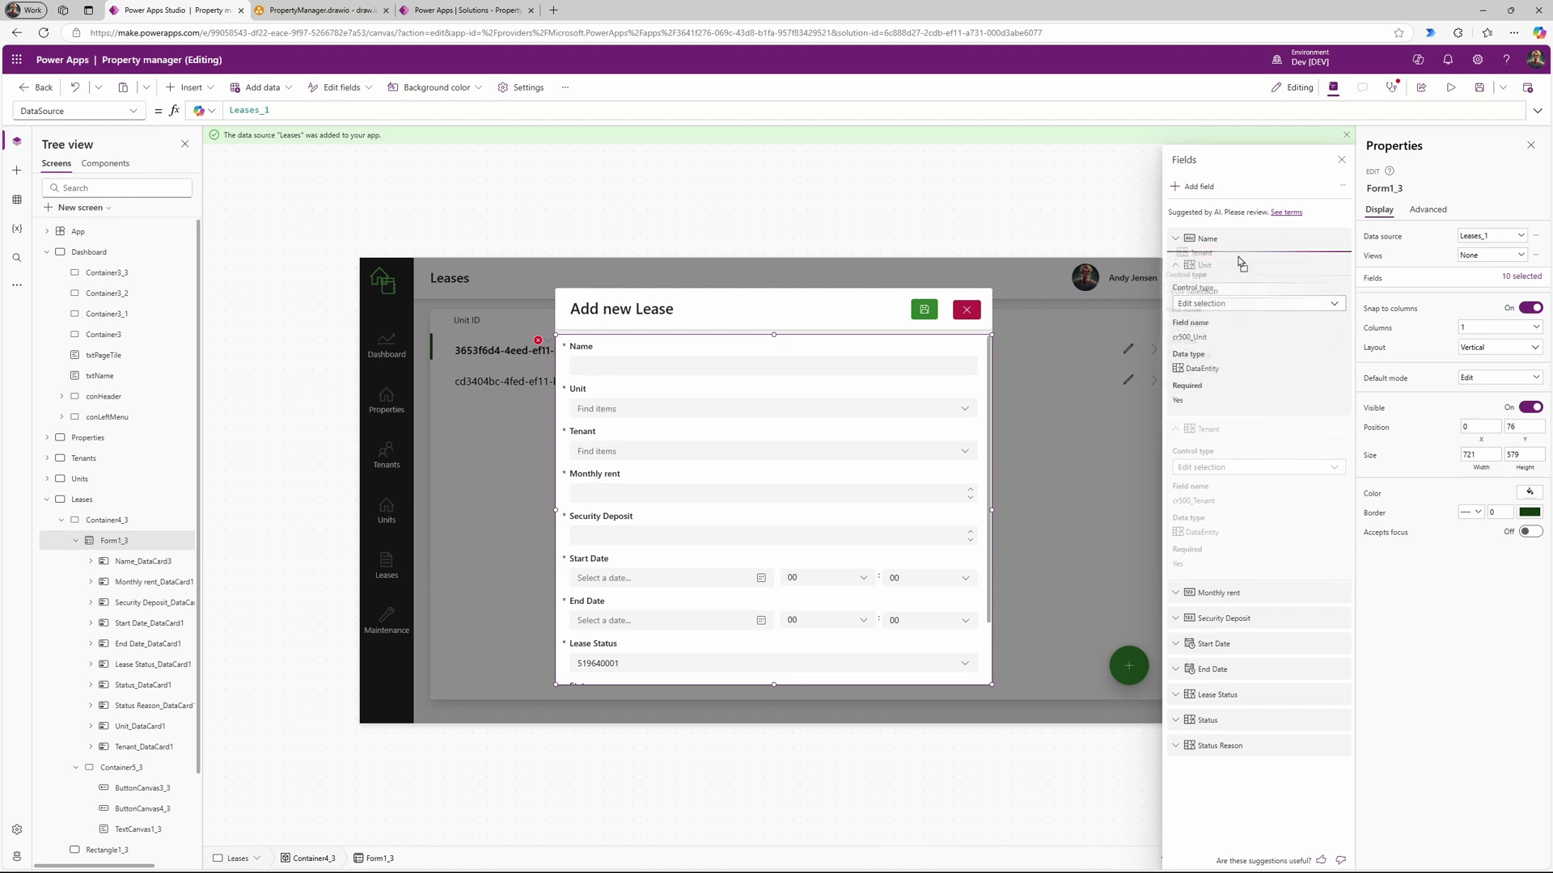
pyautogui.moveTo(1236, 263); pyautogui.dragTo(1181, 307)
pyautogui.click(1176, 290)
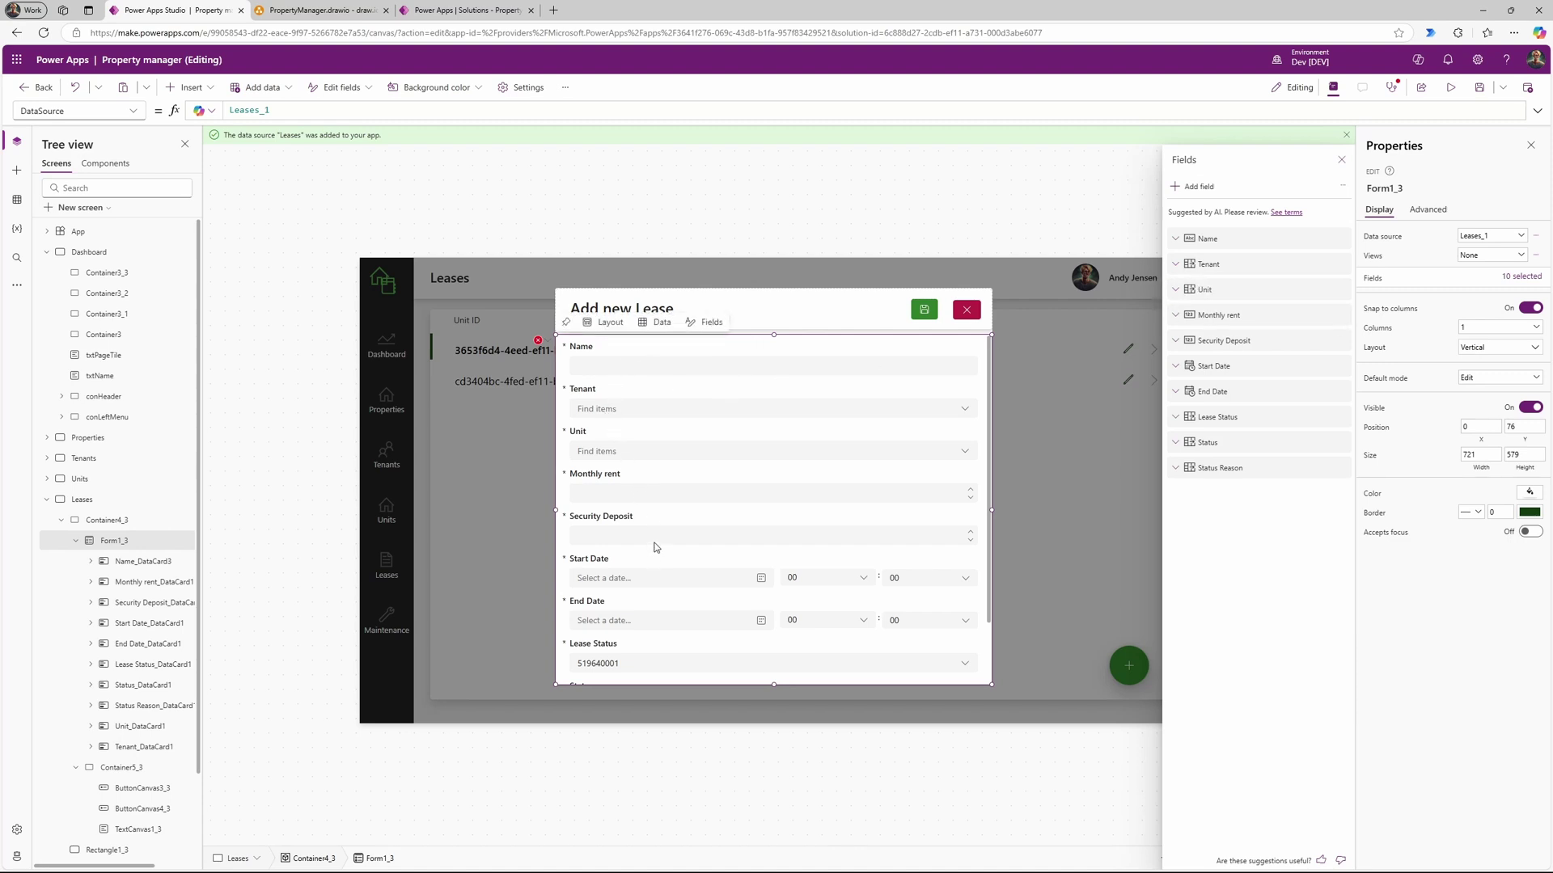
# Step: Remove the Status and Status Reason fields from the lease form, keeping Lease Status as the last field
pyautogui.scroll(-2, 676, 595)
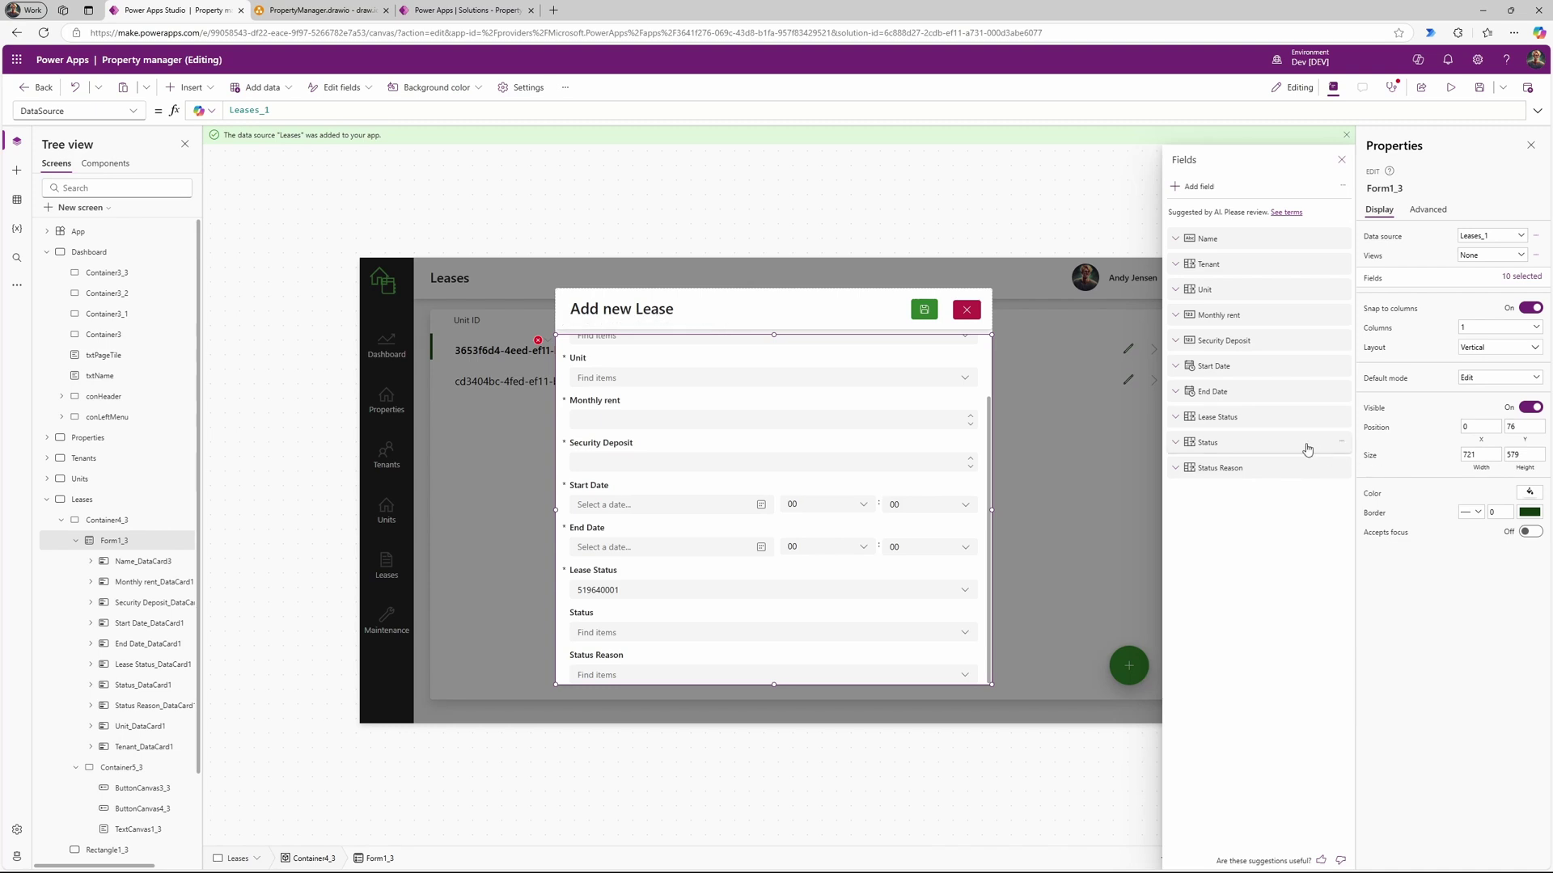
pyautogui.click(1344, 443)
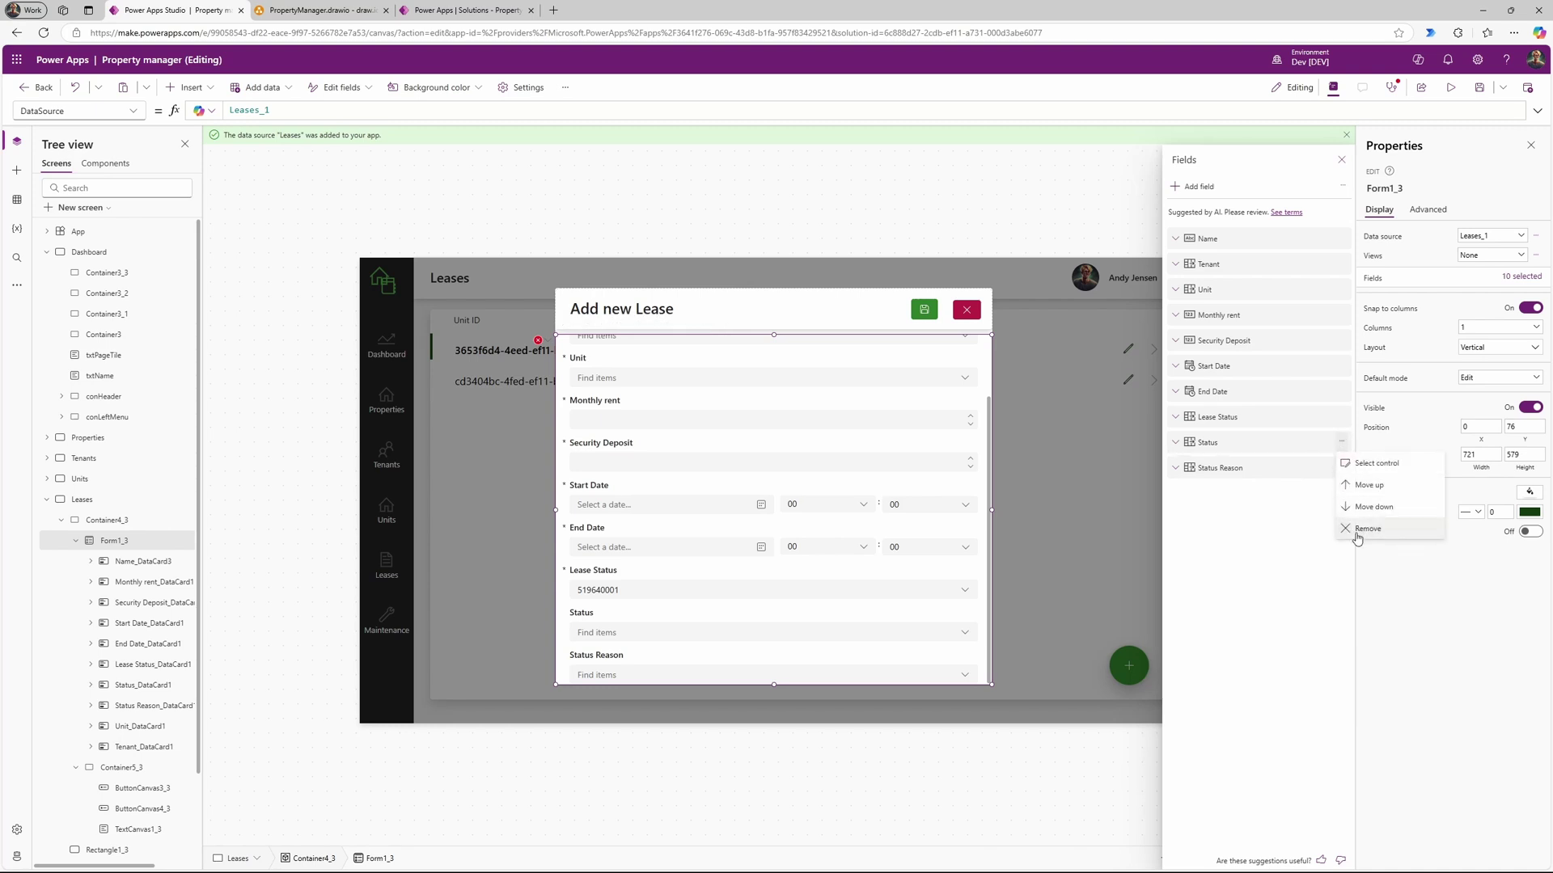
pyautogui.click(1326, 455)
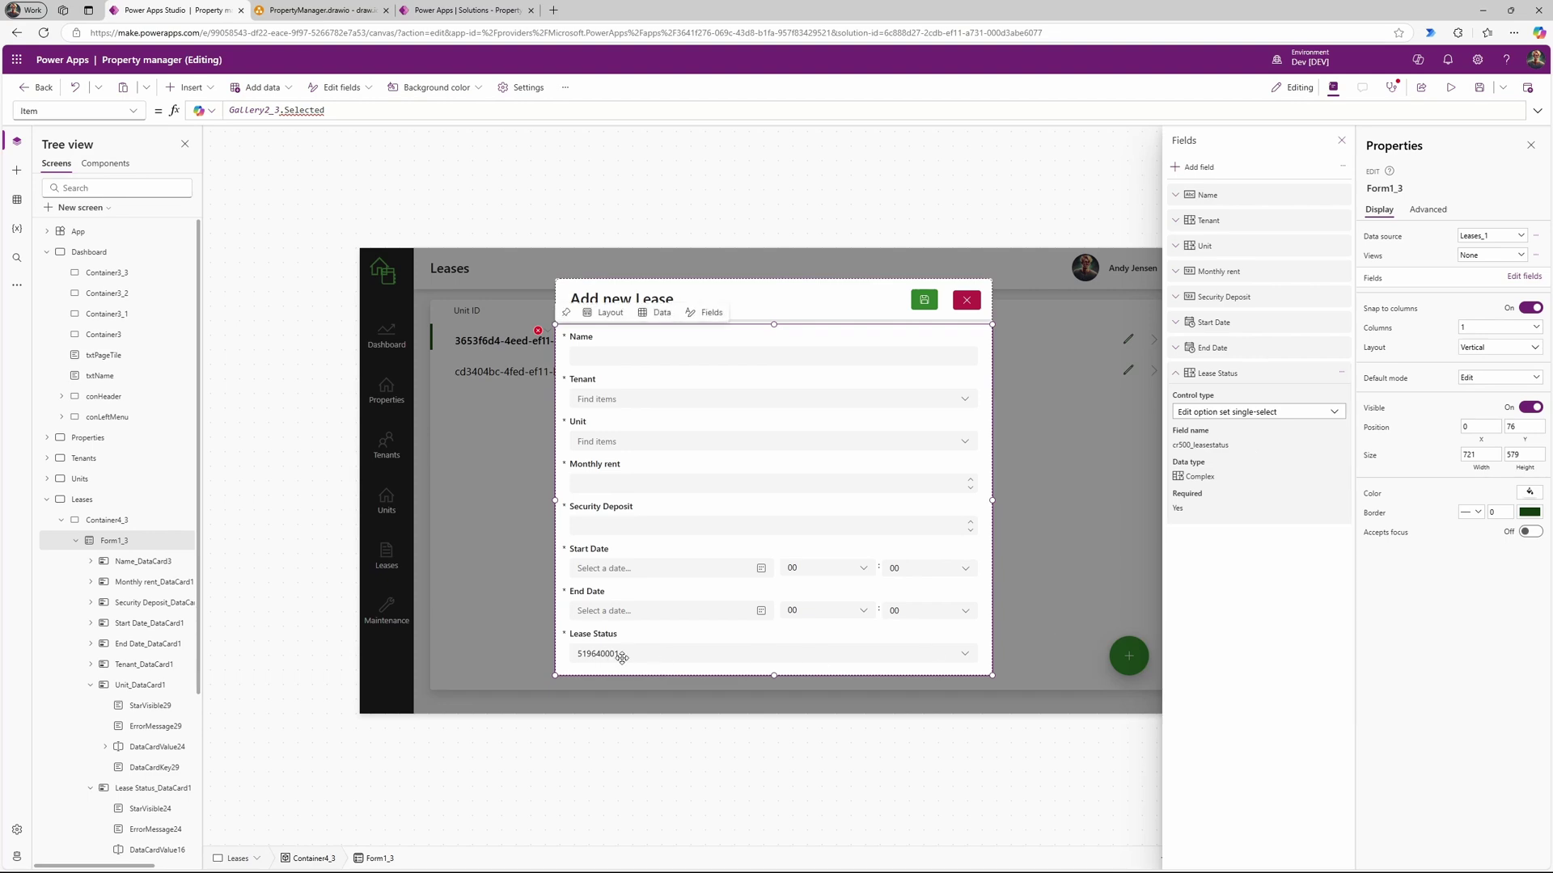
# Step: Compare the Lease Status column's choice values in the Property Manager solution with the form's options and pick Pending in the form
pyautogui.click(455, 11)
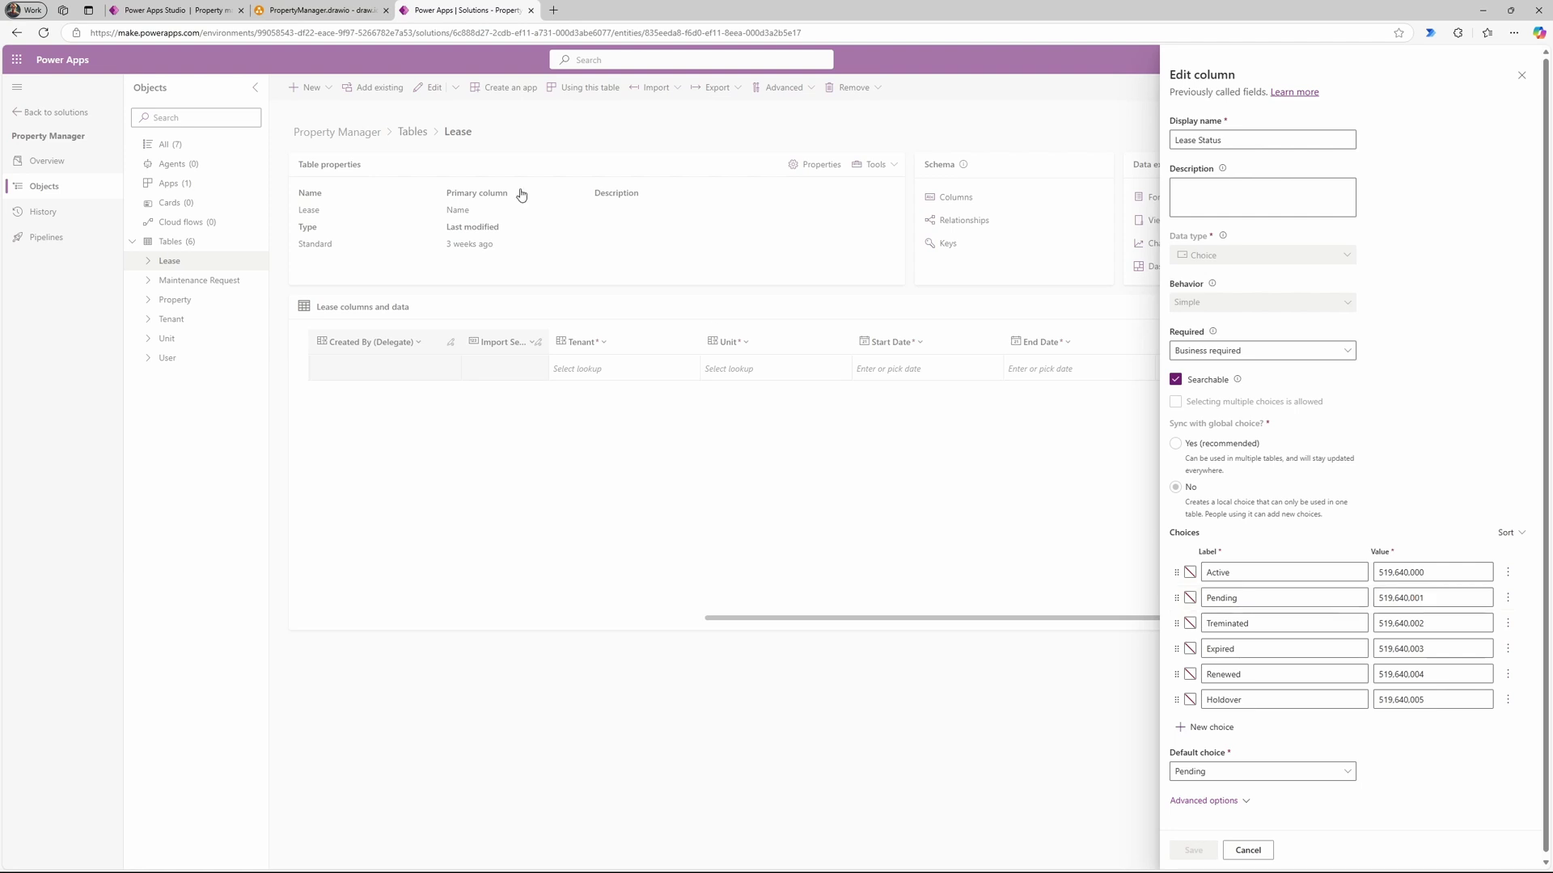
pyautogui.click(178, 11)
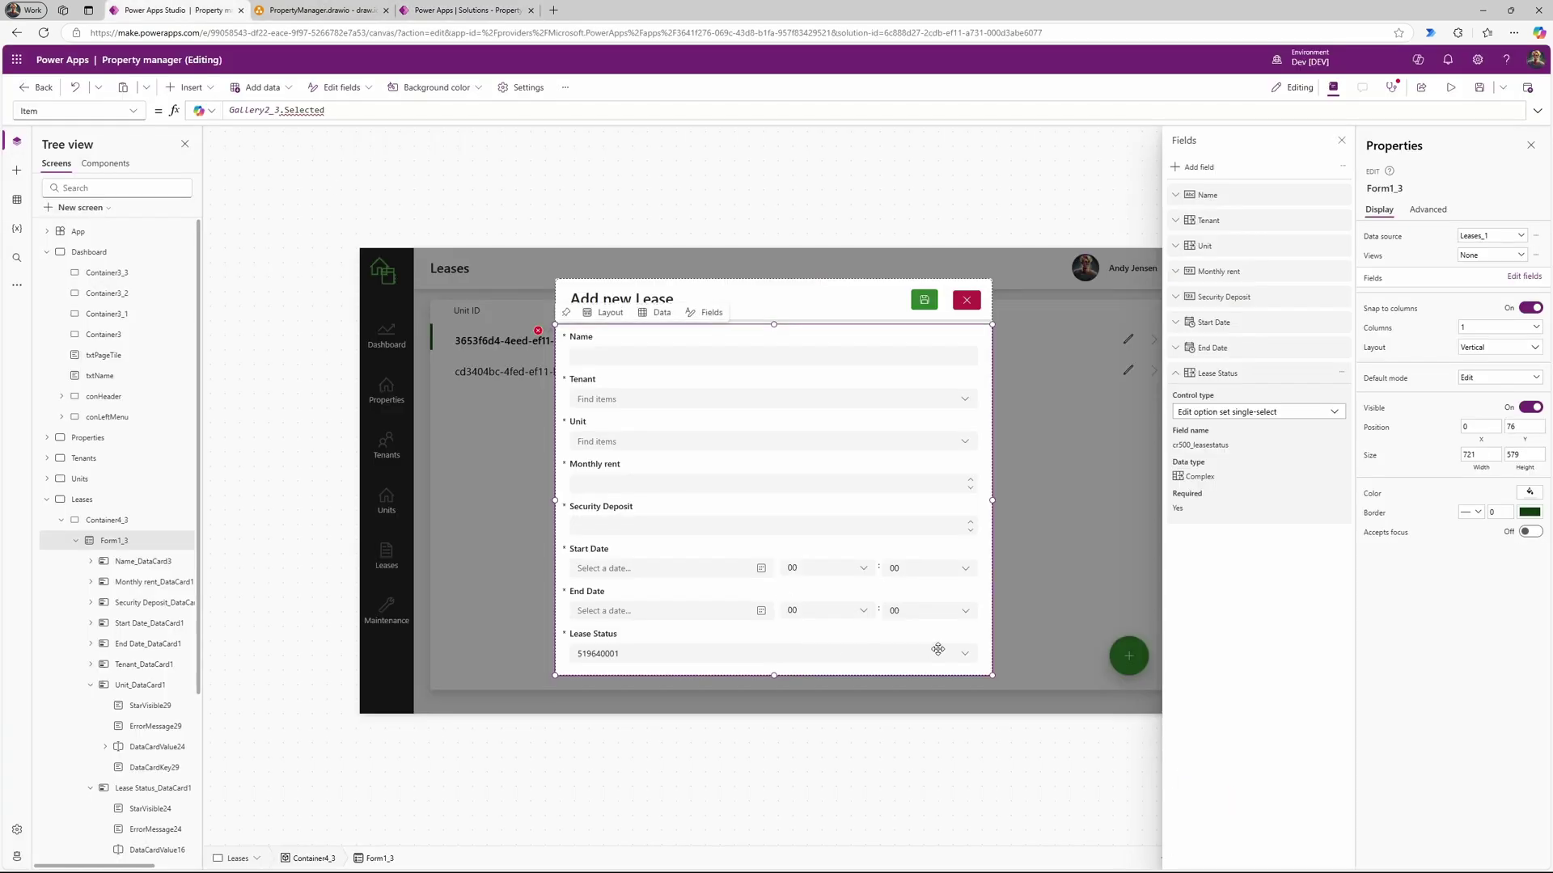
pyautogui.click(965, 657)
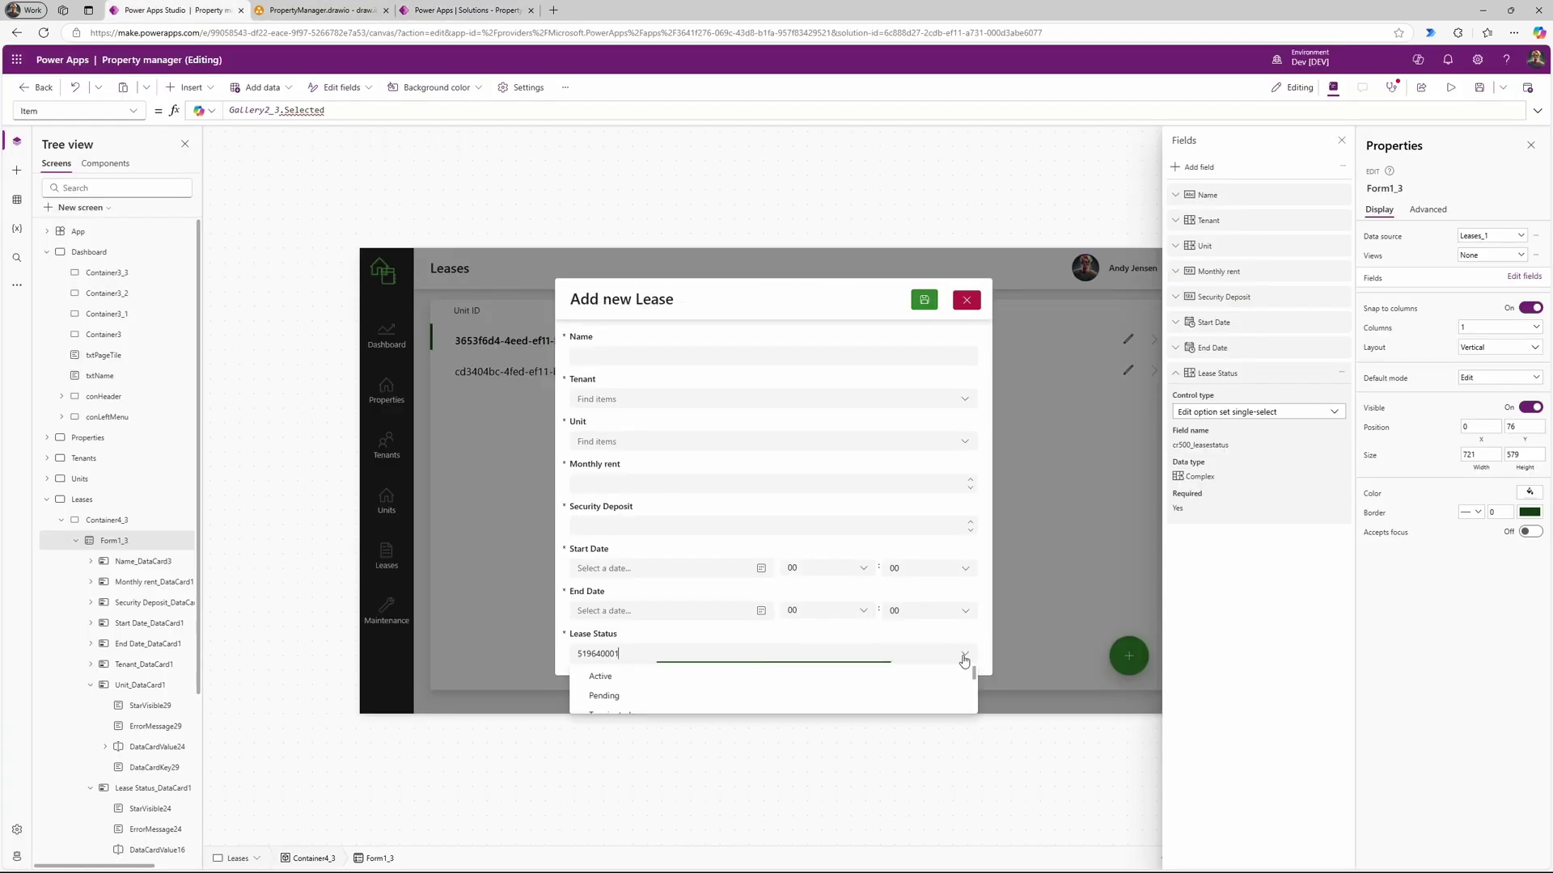
pyautogui.click(694, 696)
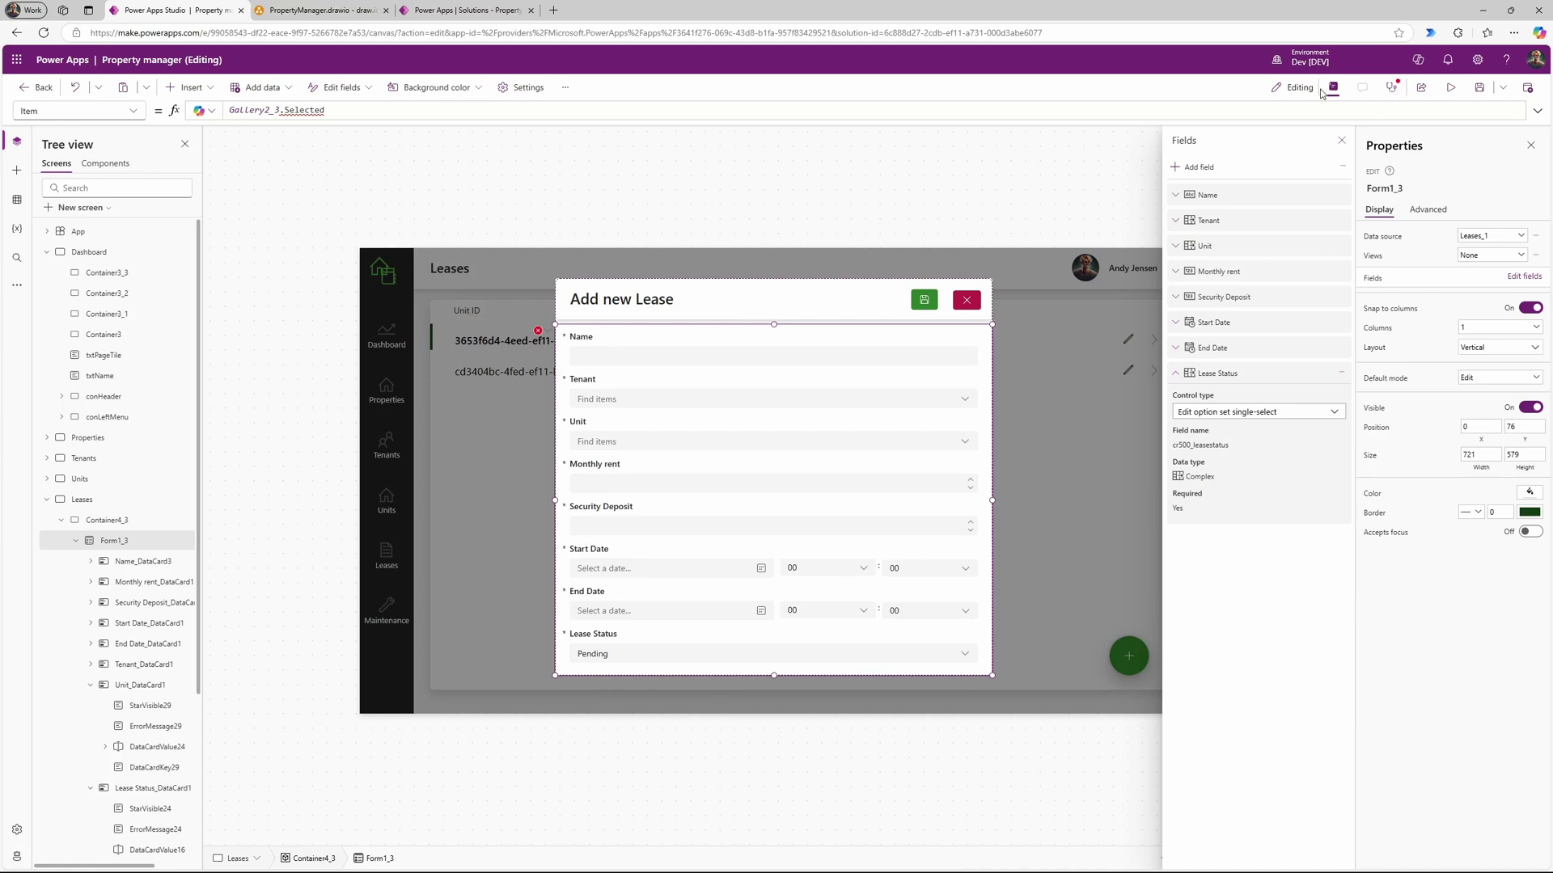
# Step: Preview the app, reopen the Add new Lease form, test the Lease Status selection with Renewed, and close the form
pyautogui.click(1451, 88)
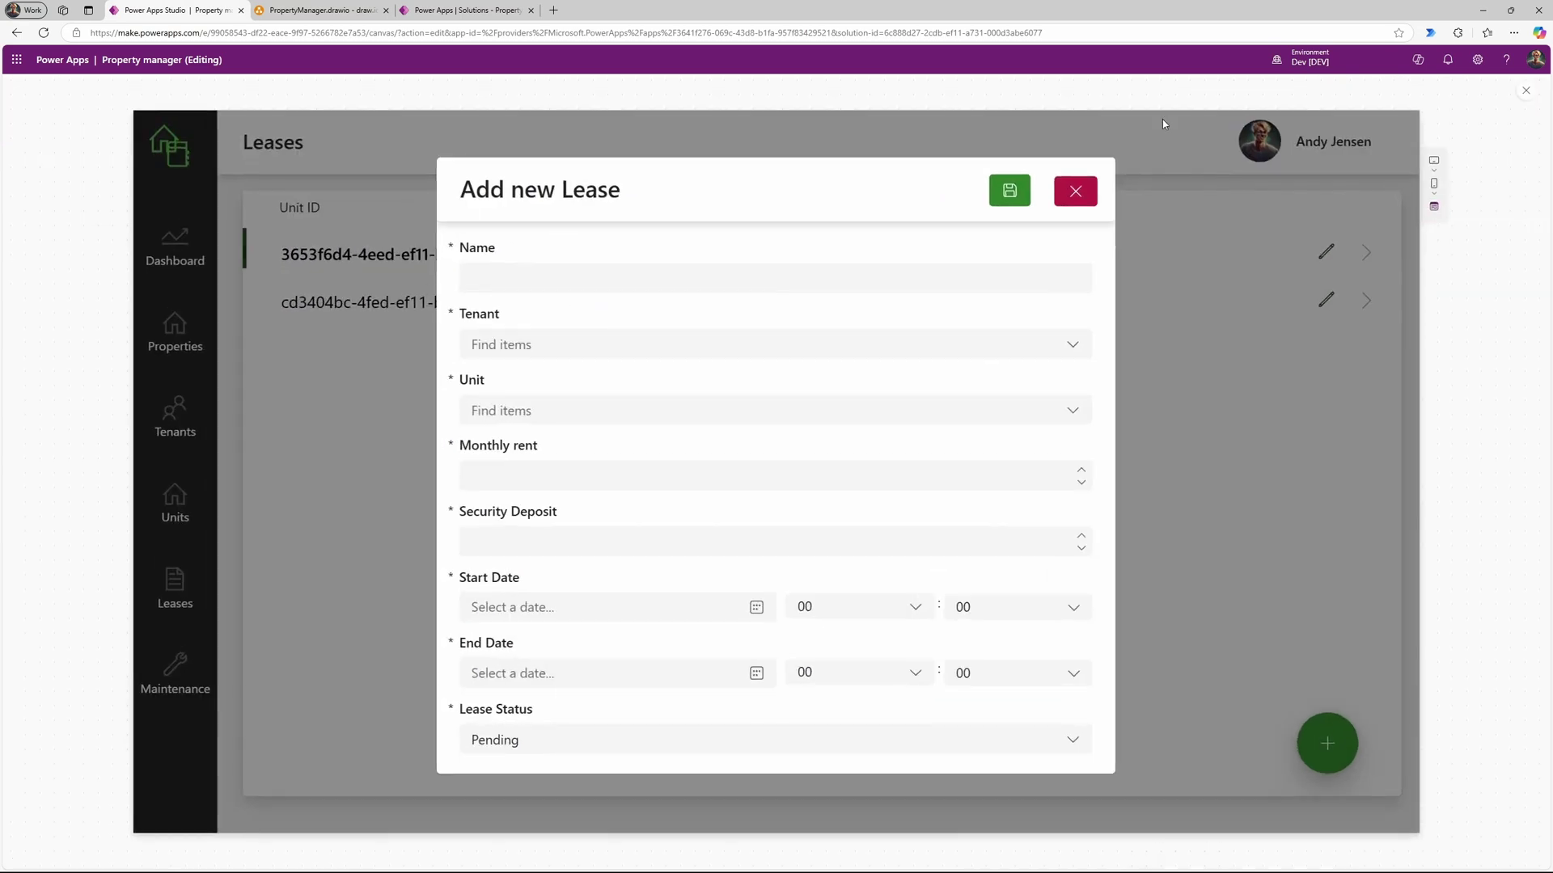
pyautogui.click(1075, 191)
pyautogui.click(1335, 720)
pyautogui.click(1073, 738)
pyautogui.click(558, 643)
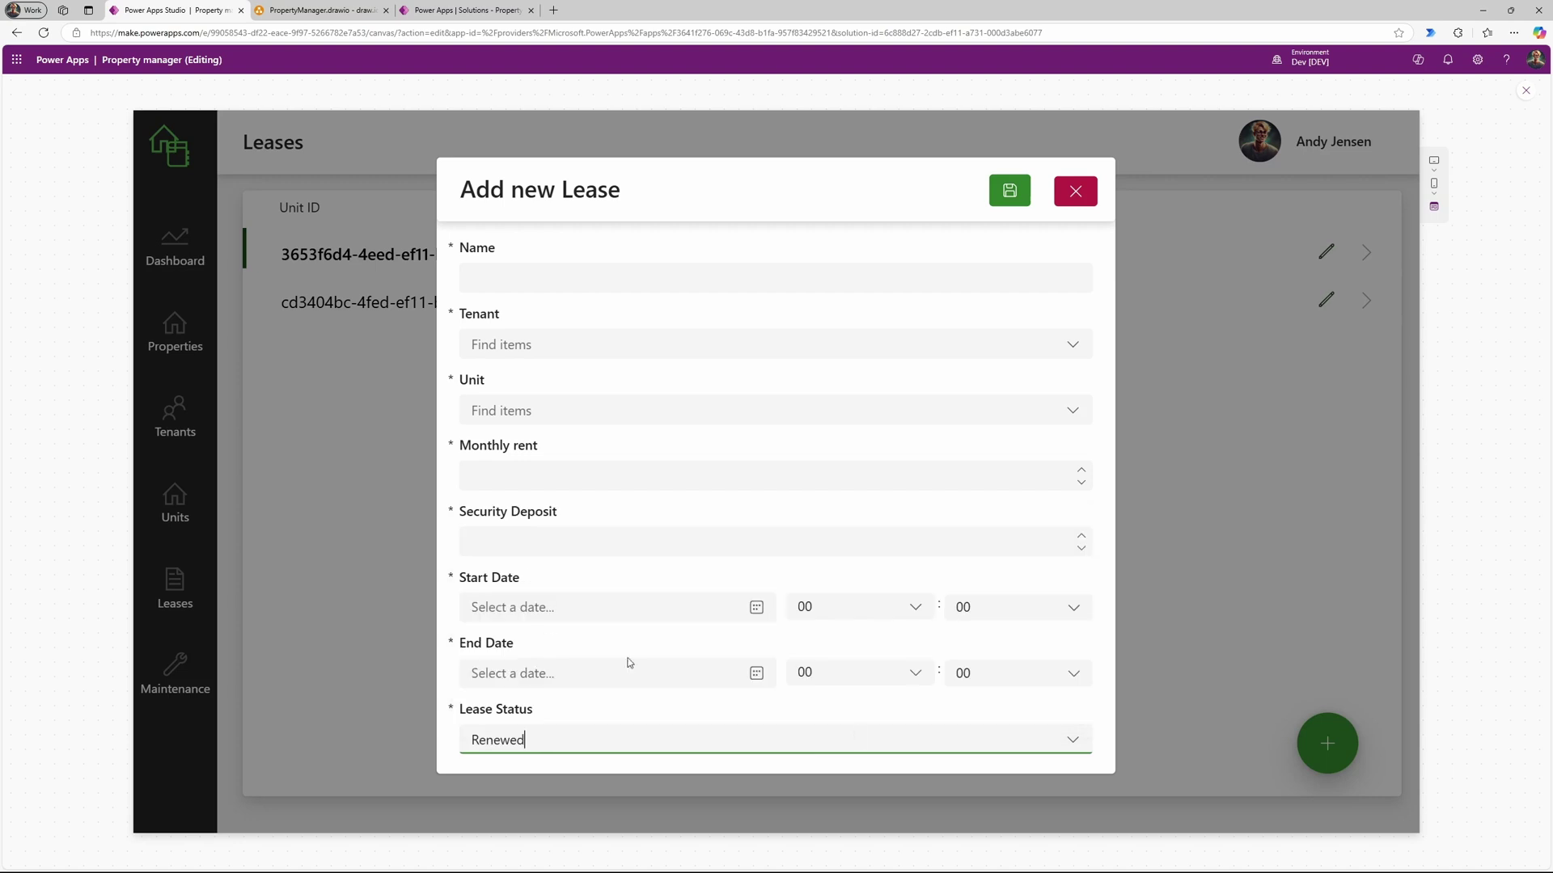
pyautogui.click(1076, 193)
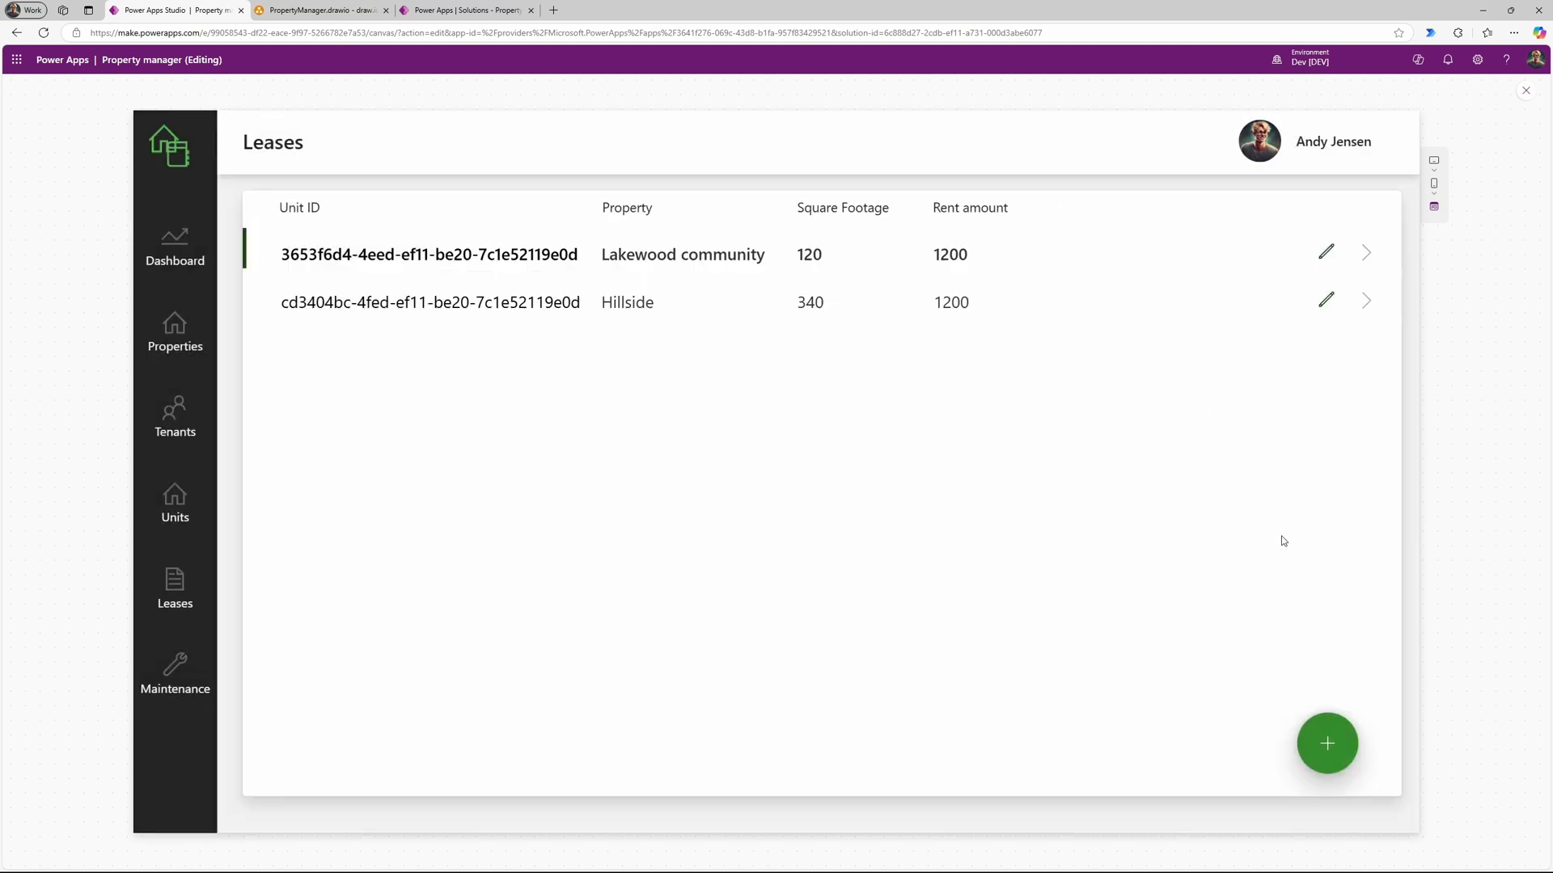
# Step: Reopen the lease form, examine its Lease Status options and default against the Dataverse column's choices, and close the column editor without changes
pyautogui.click(1343, 745)
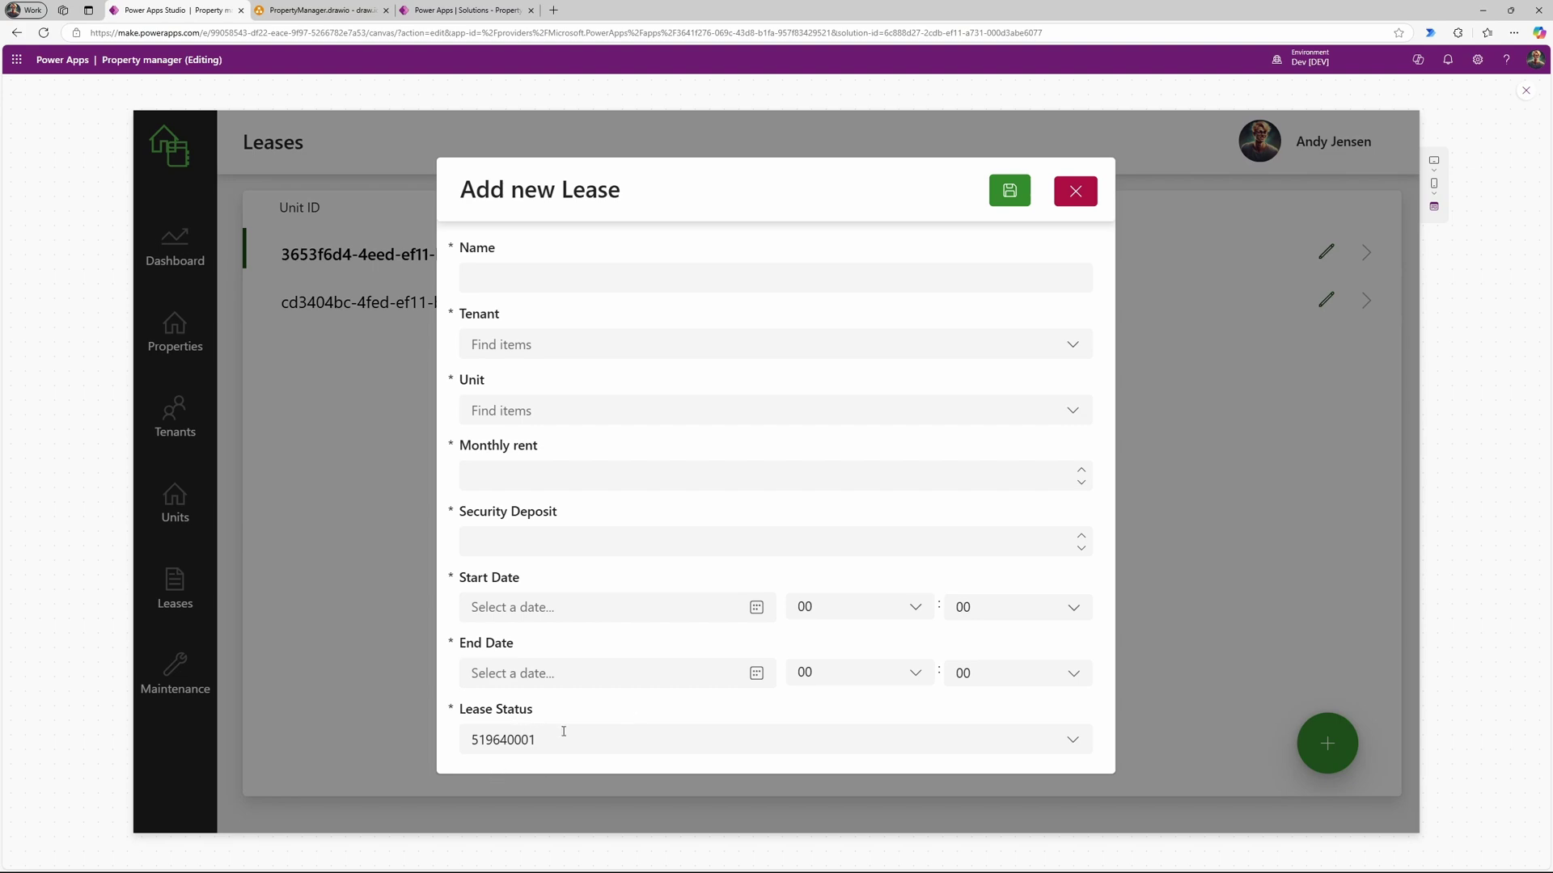
pyautogui.click(884, 736)
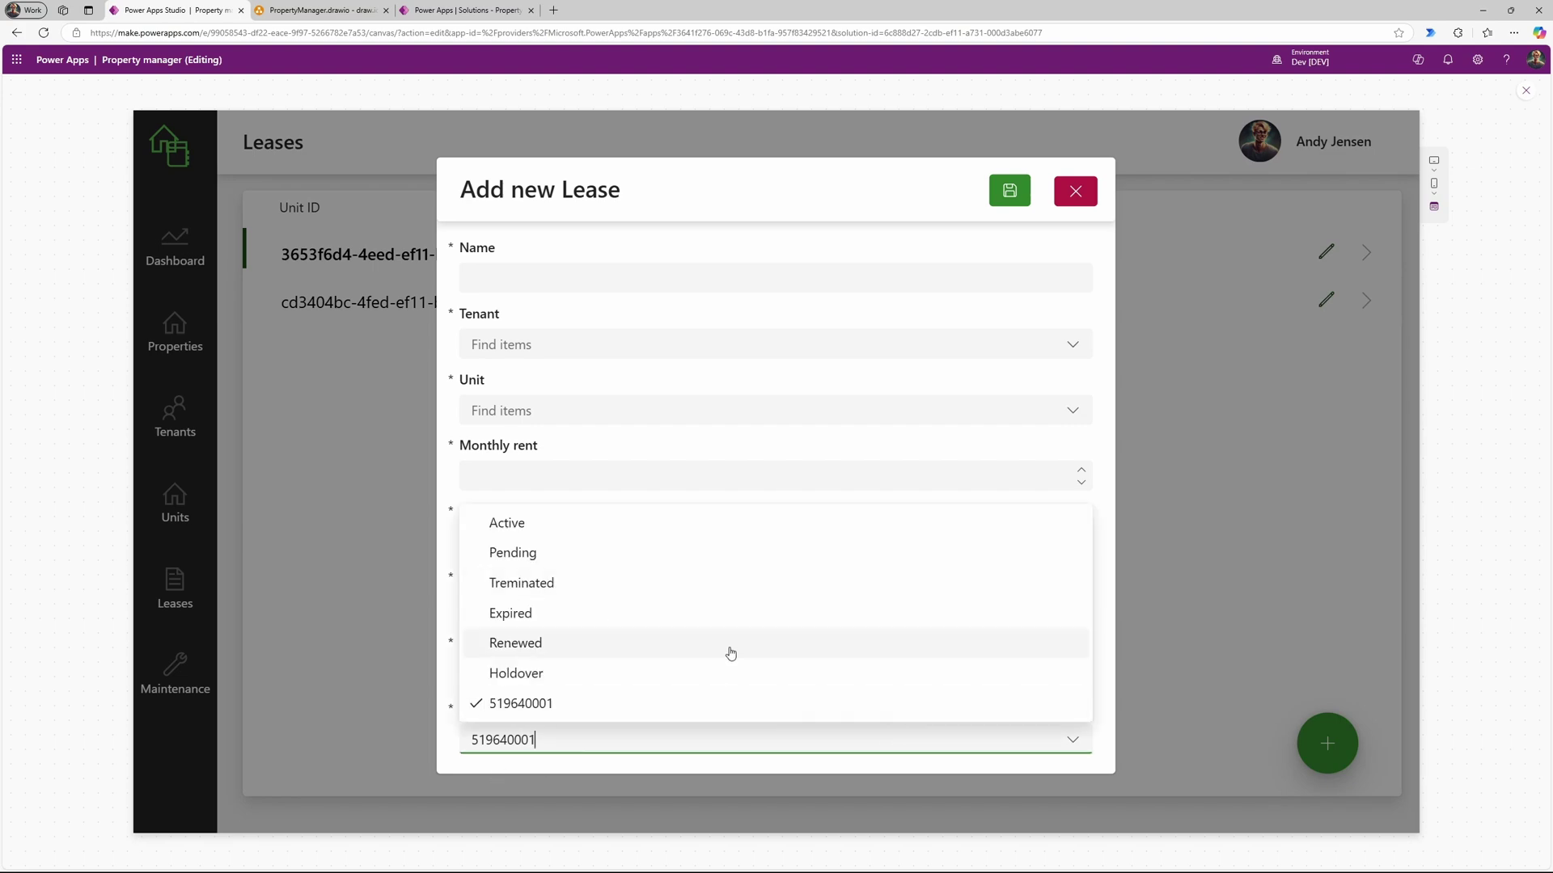
pyautogui.click(689, 736)
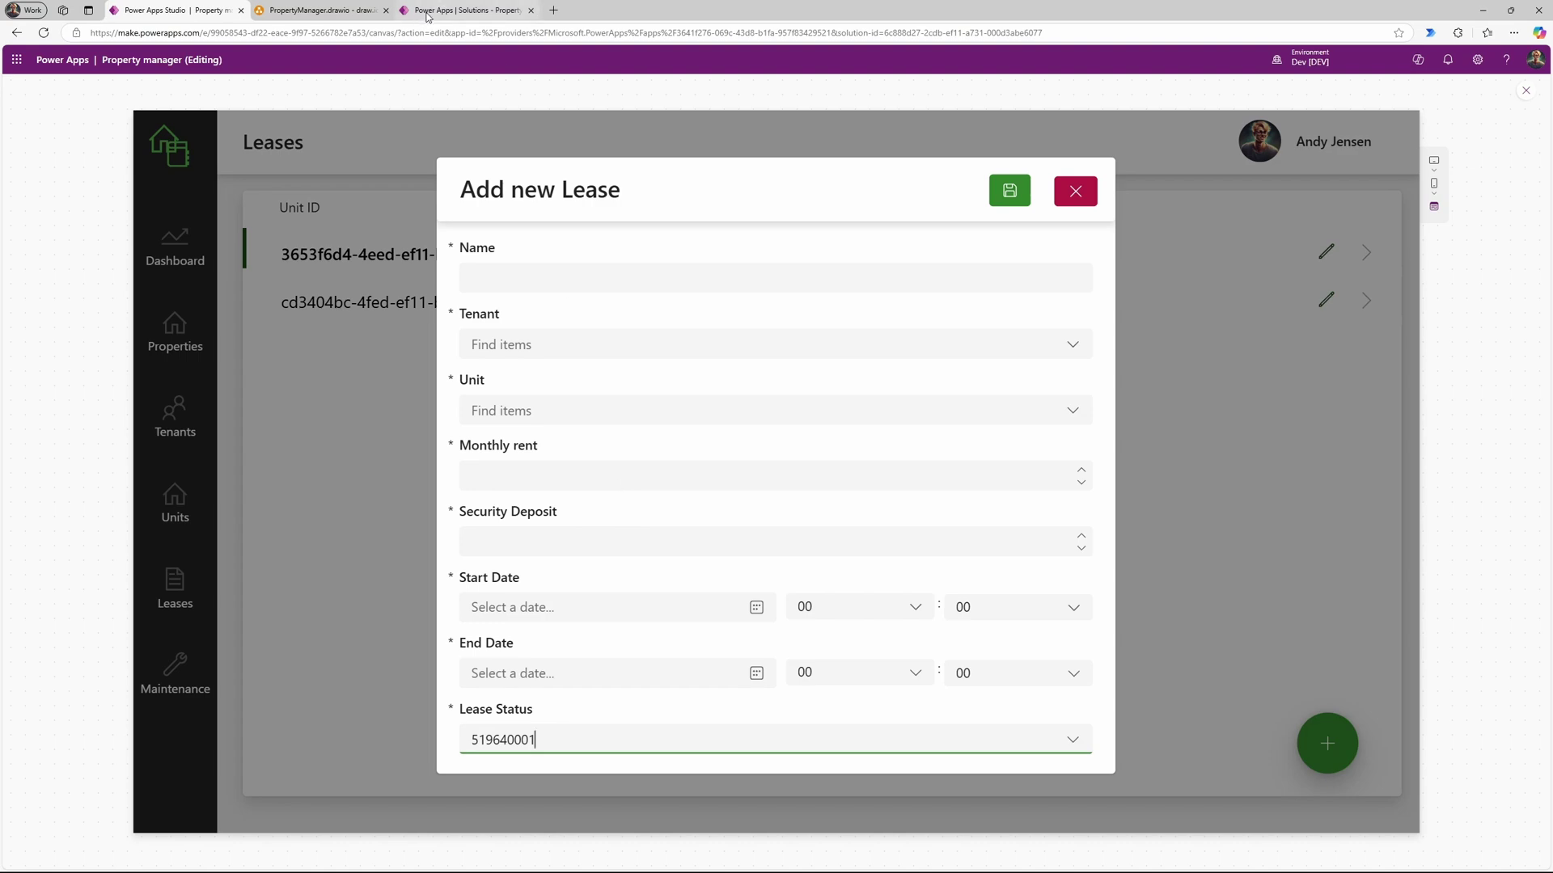
pyautogui.click(464, 11)
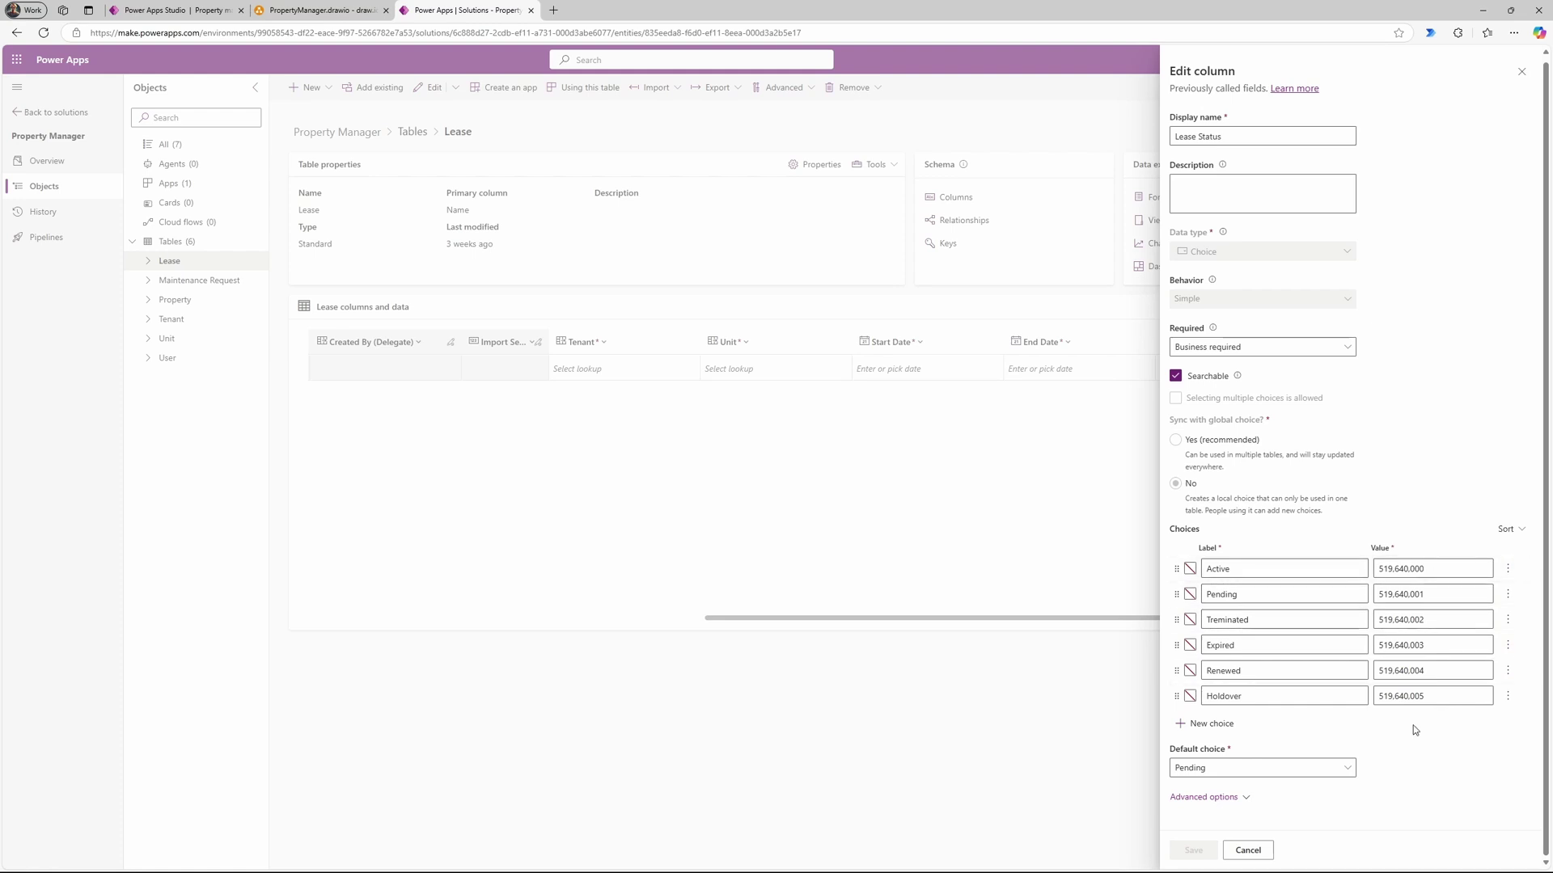
pyautogui.click(1248, 850)
pyautogui.click(167, 8)
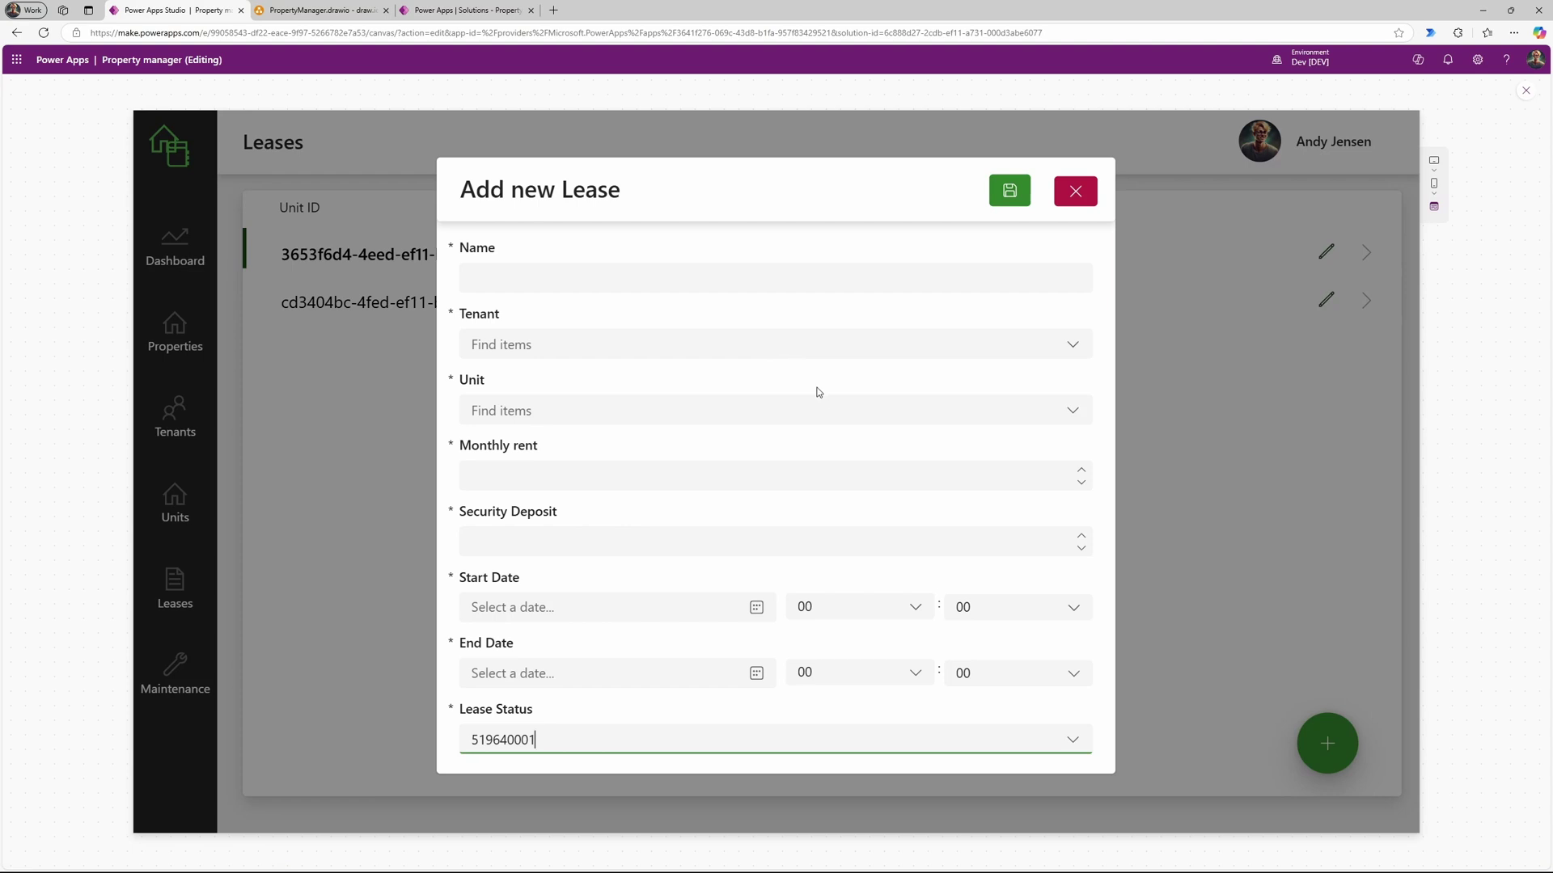
# Step: Save "First lease" with a tenant, unit 102, rent 1500, deposit 2000 and dates Feb 12 to Feb 21, 2025, and reload the Dataverse Lease table
pyautogui.click(565, 279)
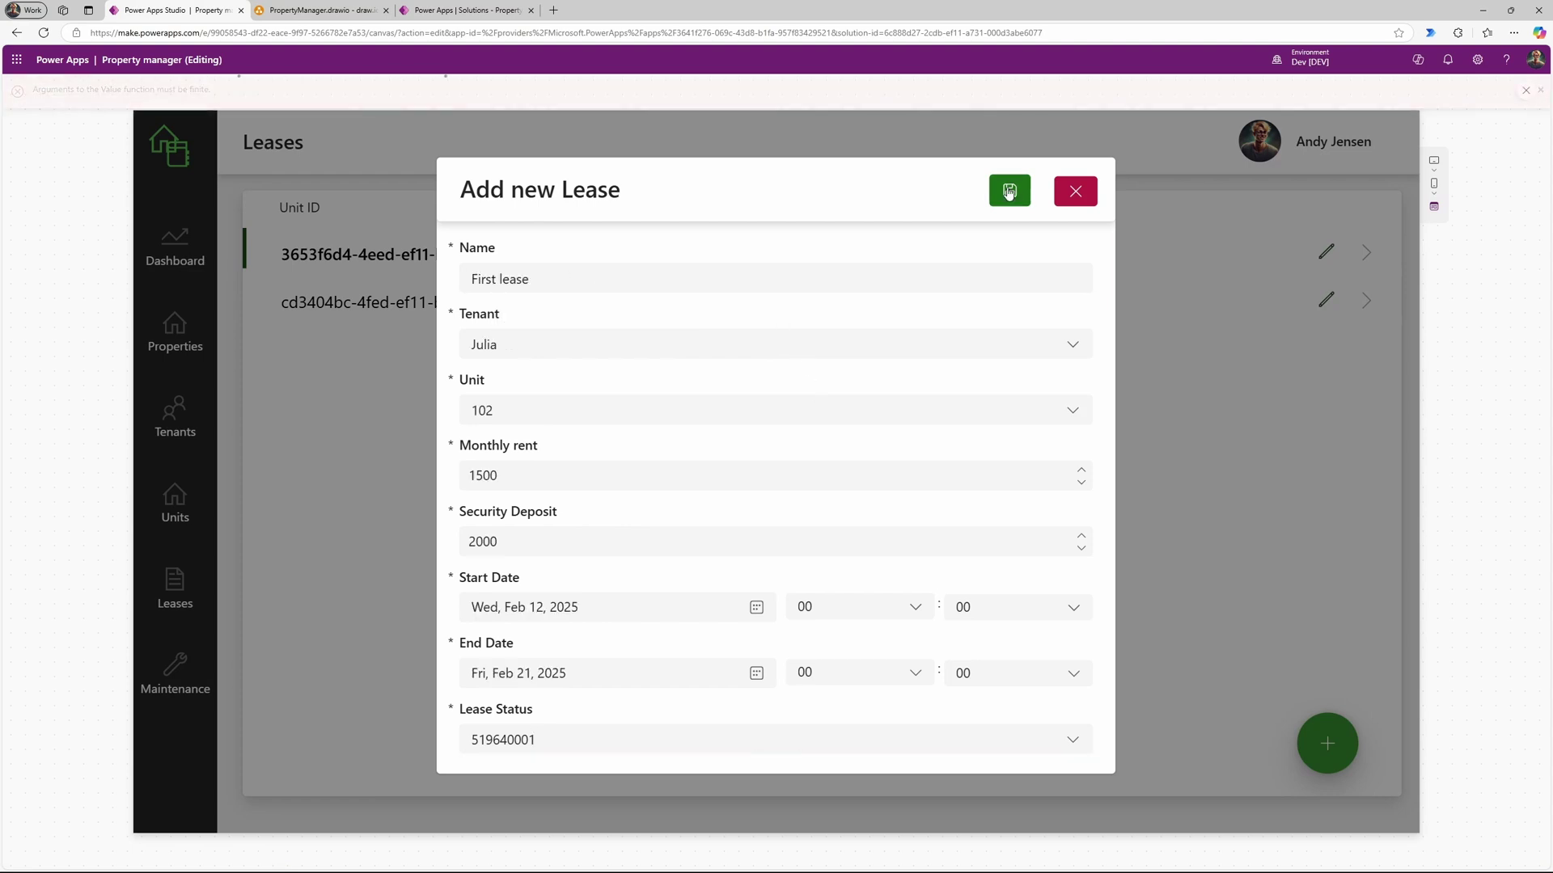
pyautogui.click(1008, 190)
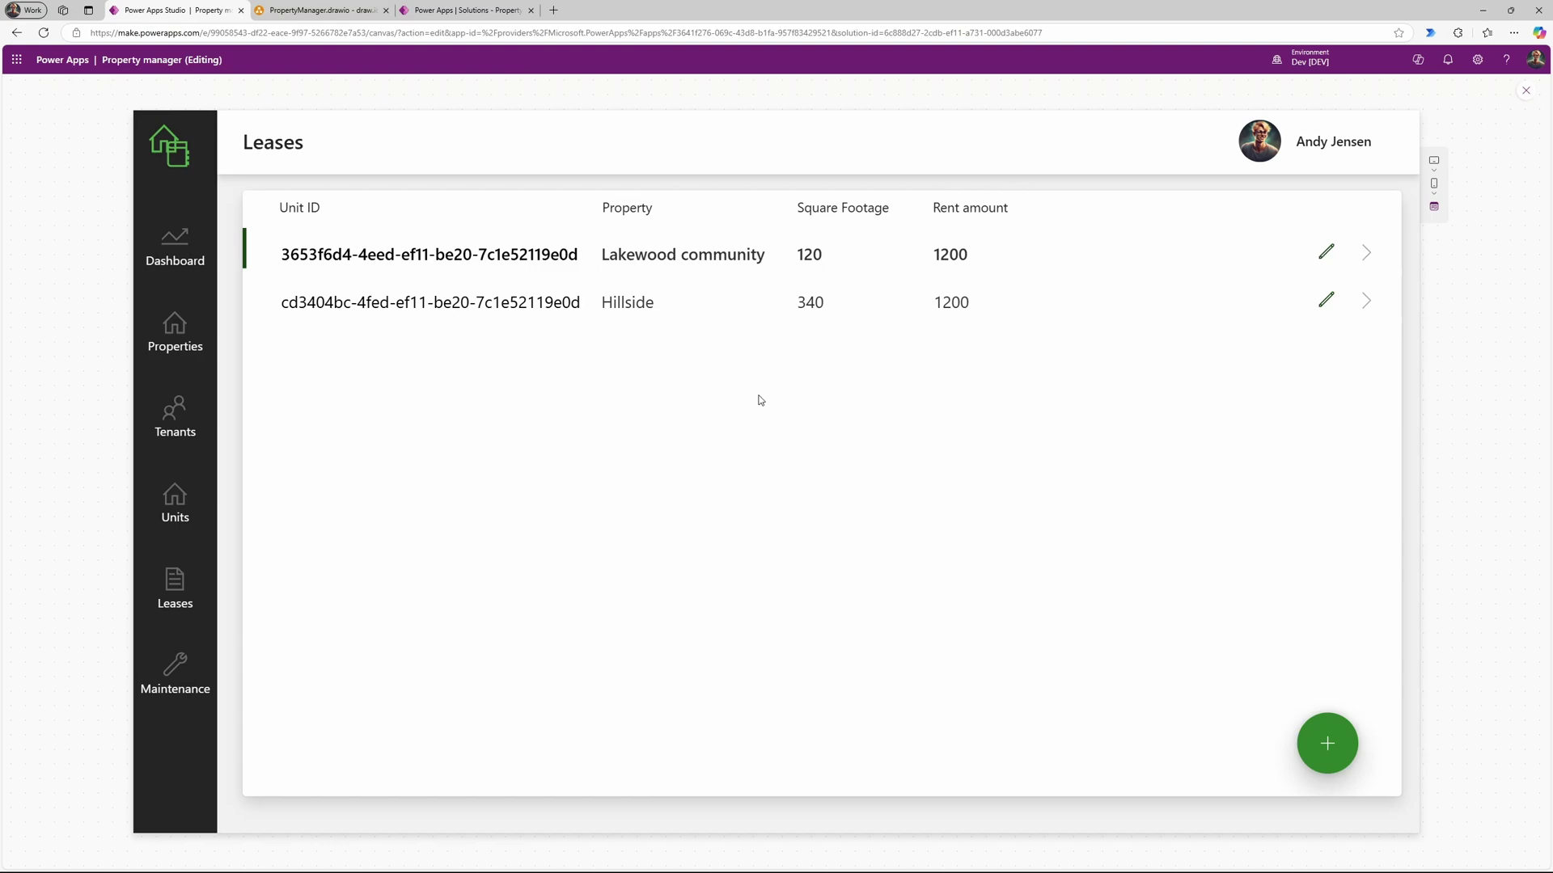
pyautogui.click(456, 10)
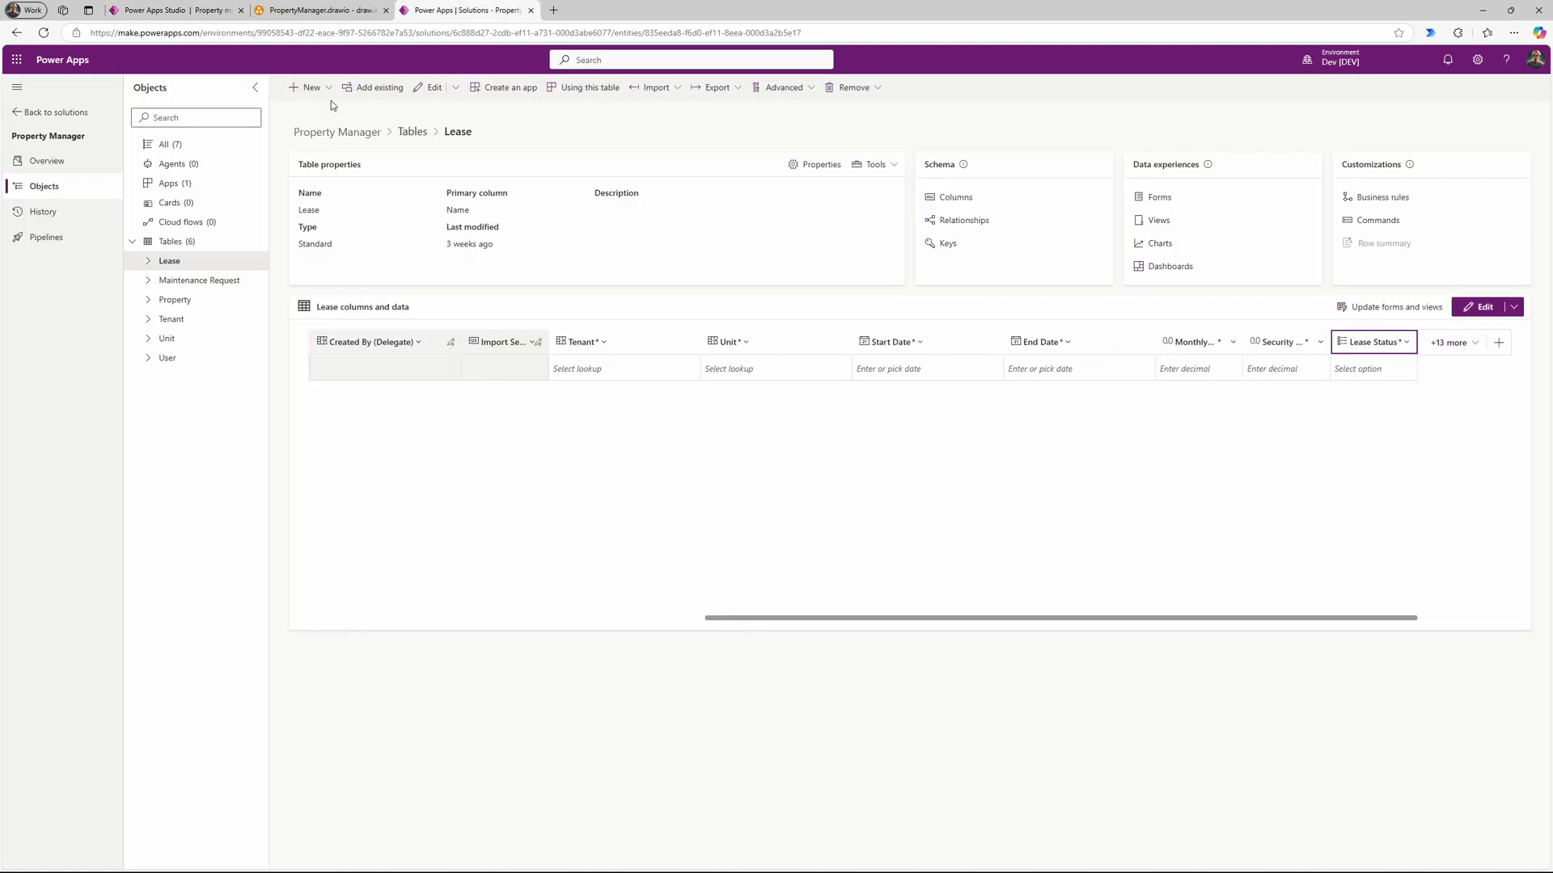
pyautogui.click(43, 32)
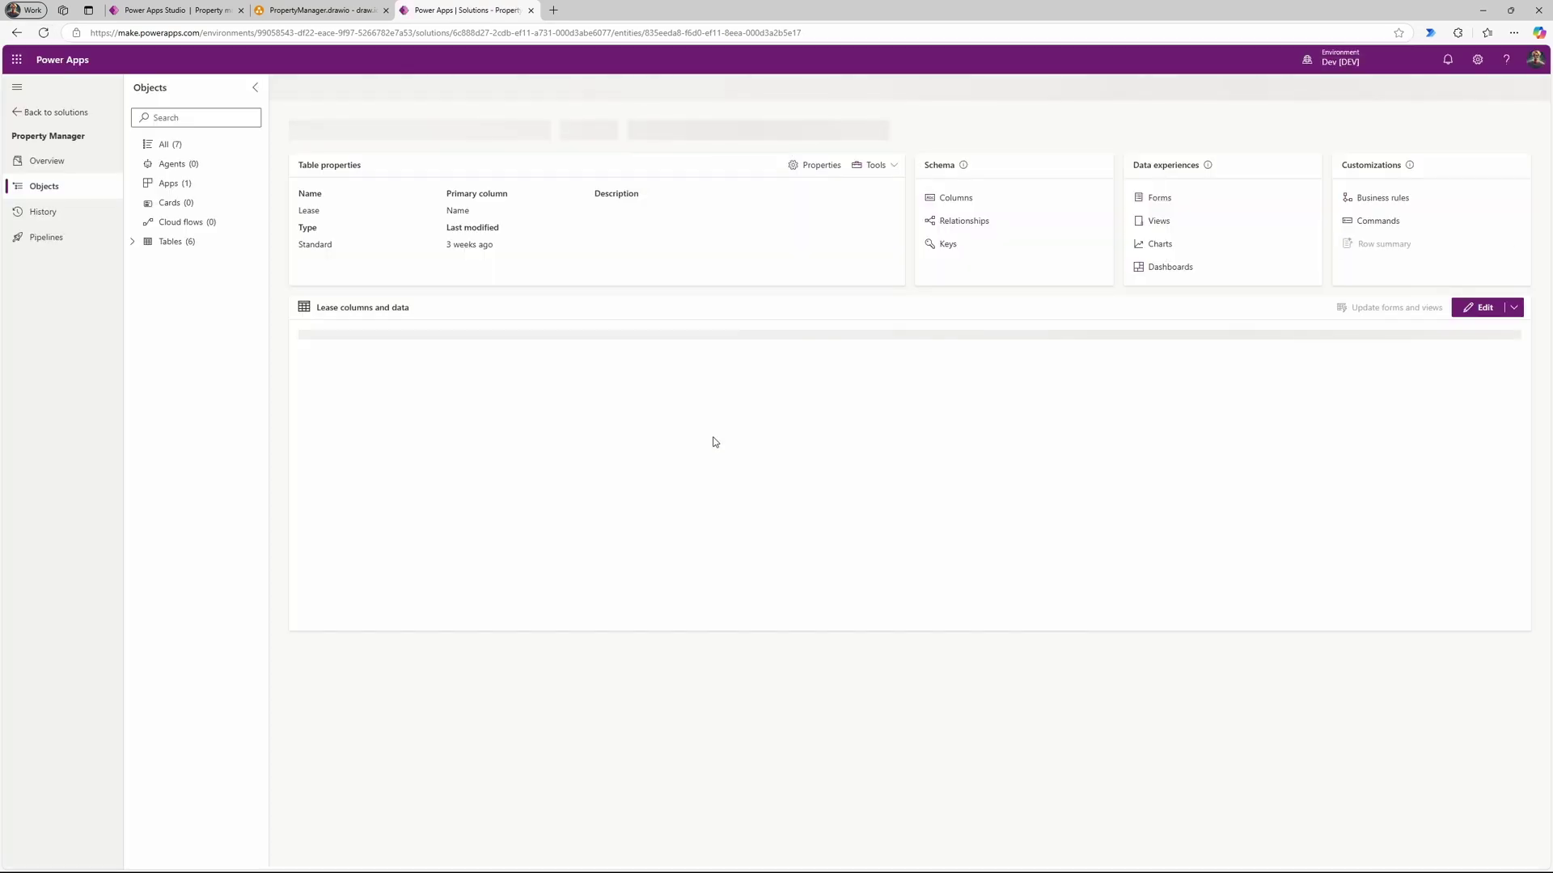
# Step: Examine the saved lease's tenant, unit, date, amount and status columns in the Dataverse table, and return to editing the Property manager app
pyautogui.moveTo(525, 619); pyautogui.dragTo(959, 617)
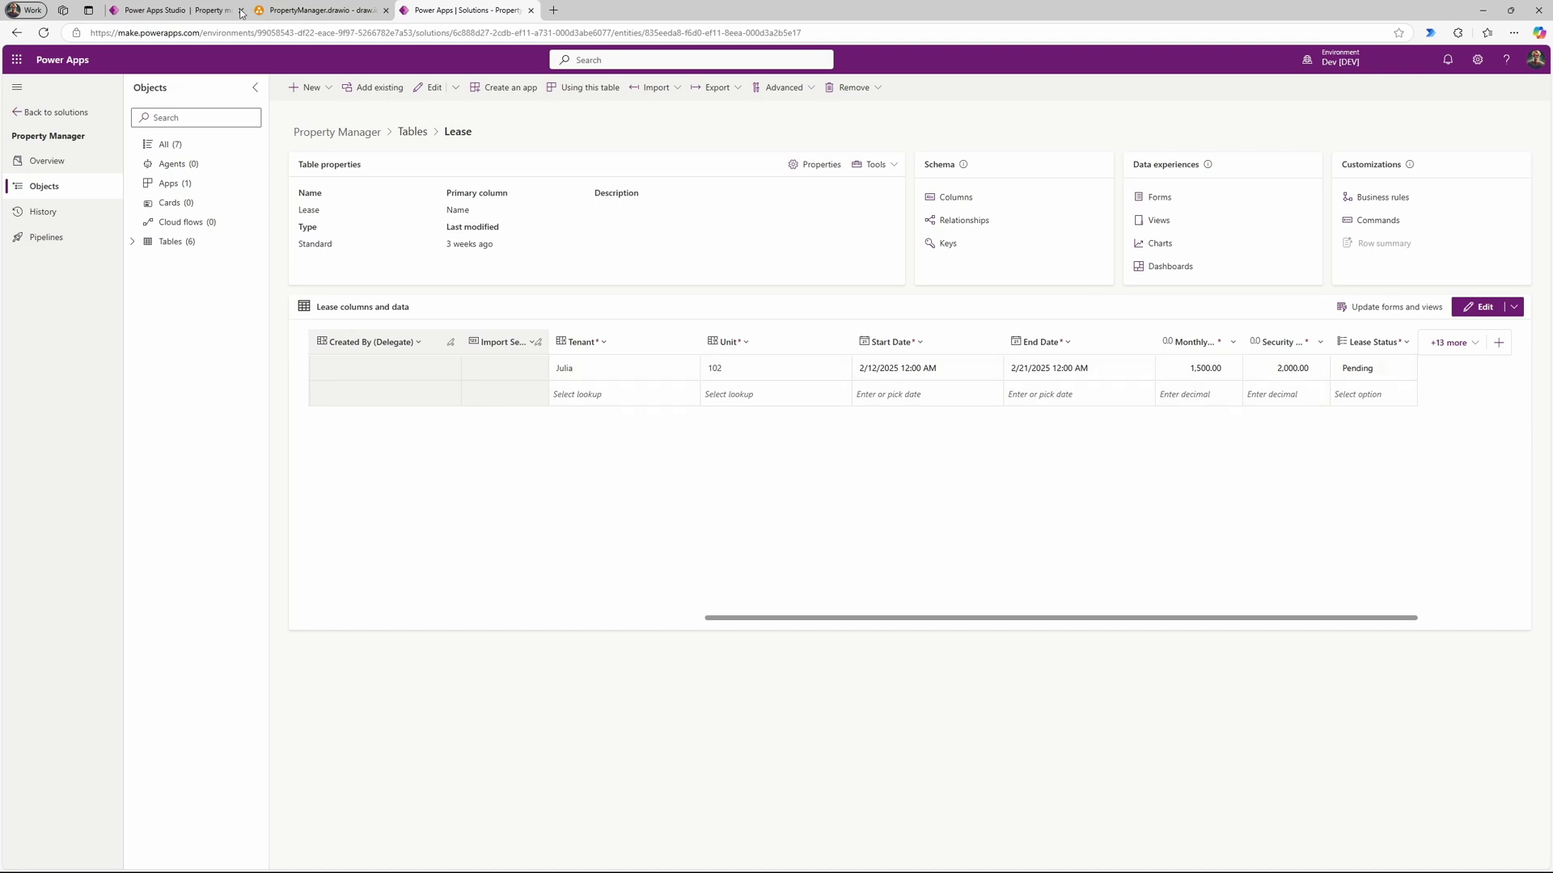
pyautogui.click(181, 10)
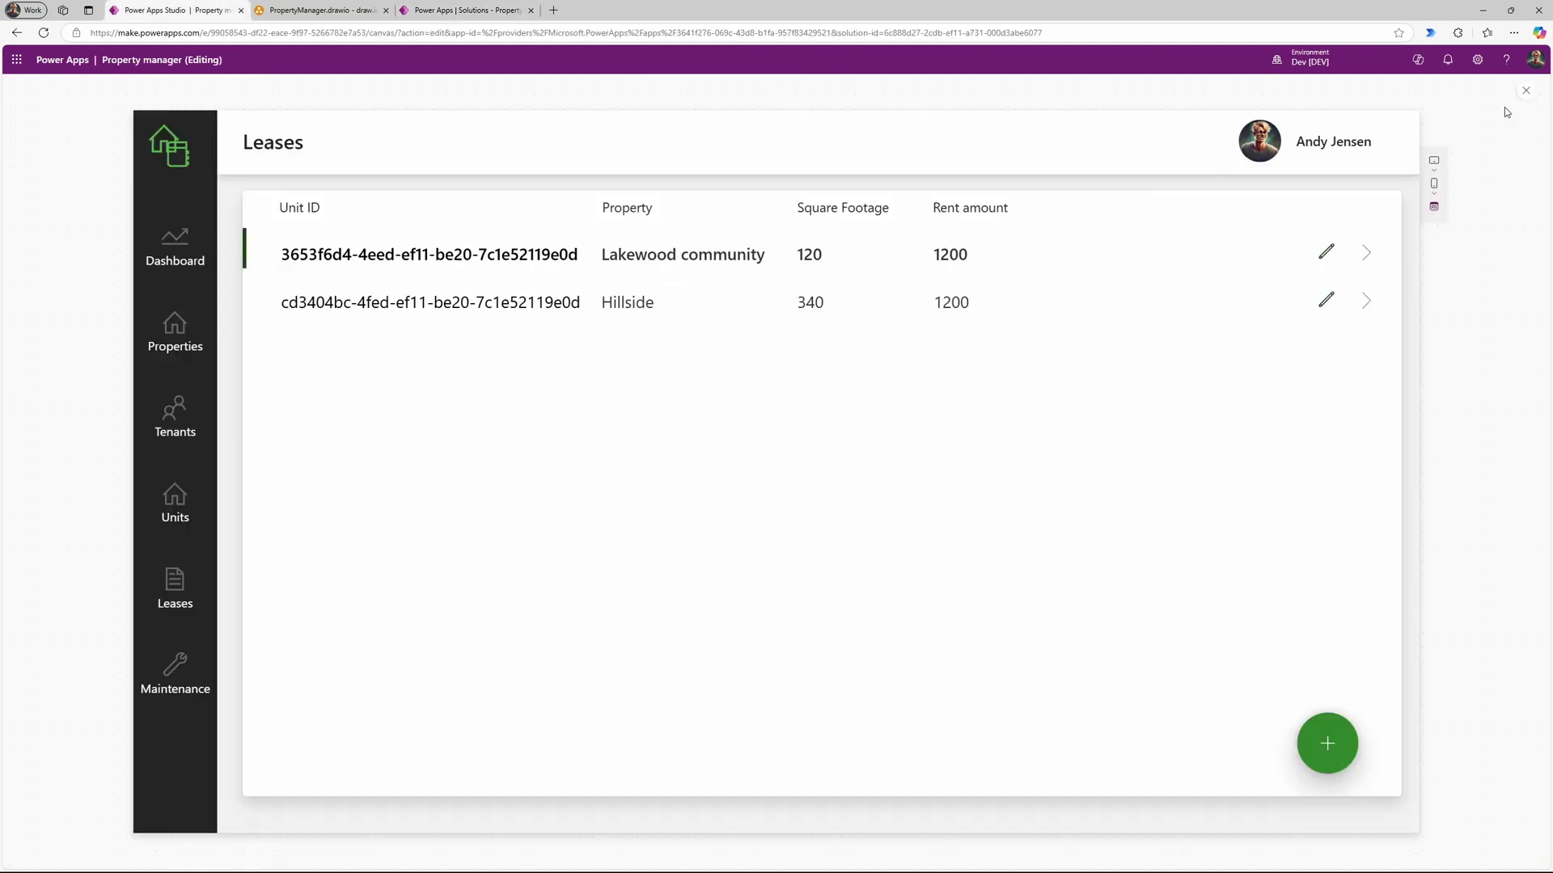
pyautogui.click(1527, 95)
# Step: Switch the data source of the gallery on the Leases screen to Leases_1
pyautogui.click(904, 509)
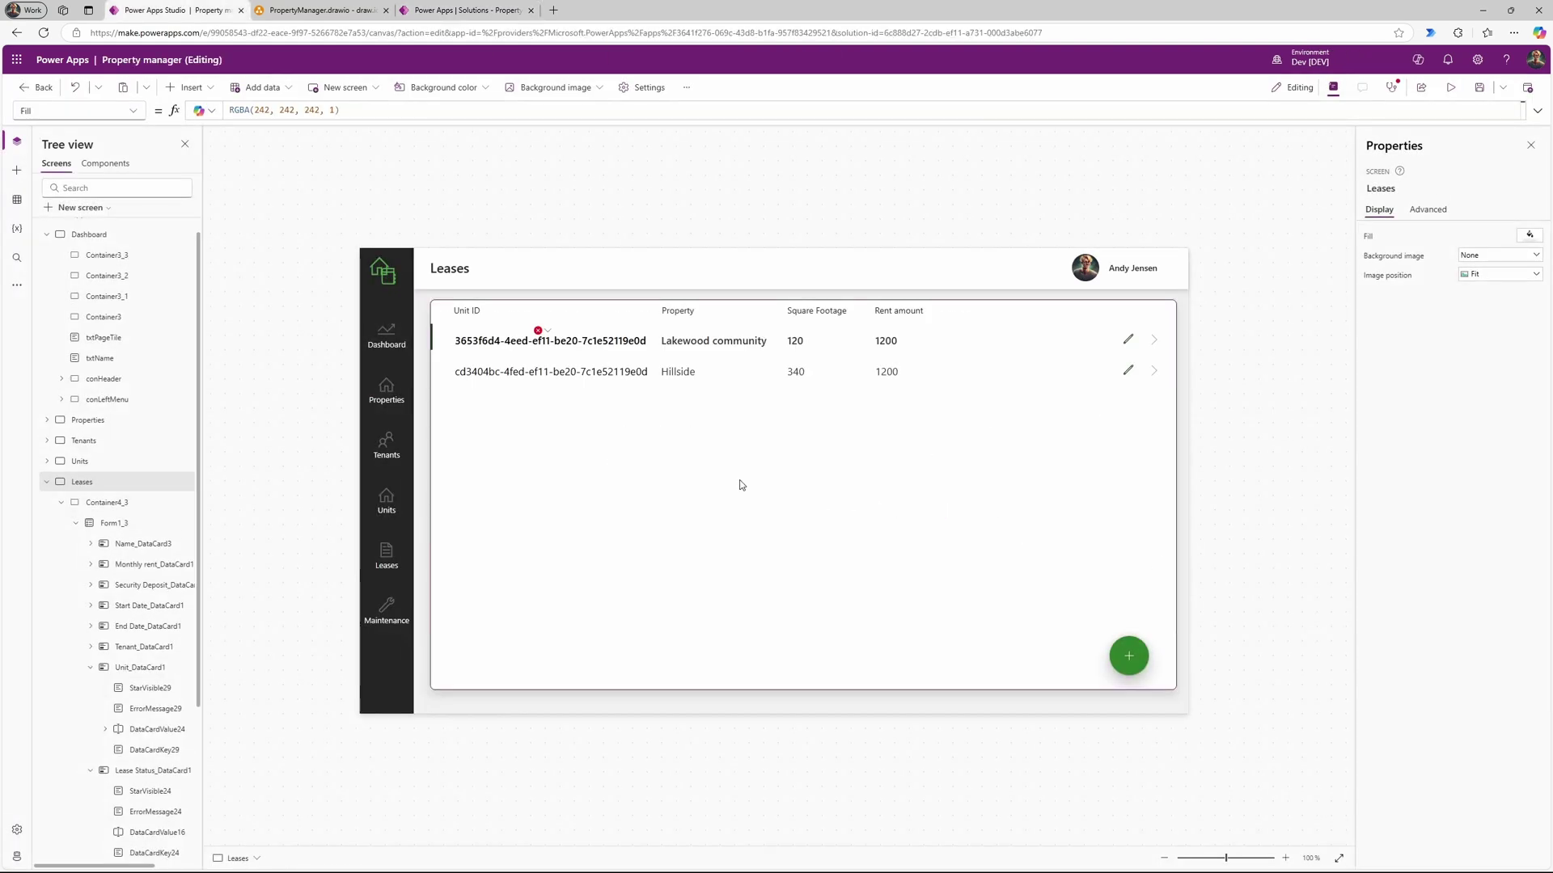
pyautogui.click(738, 481)
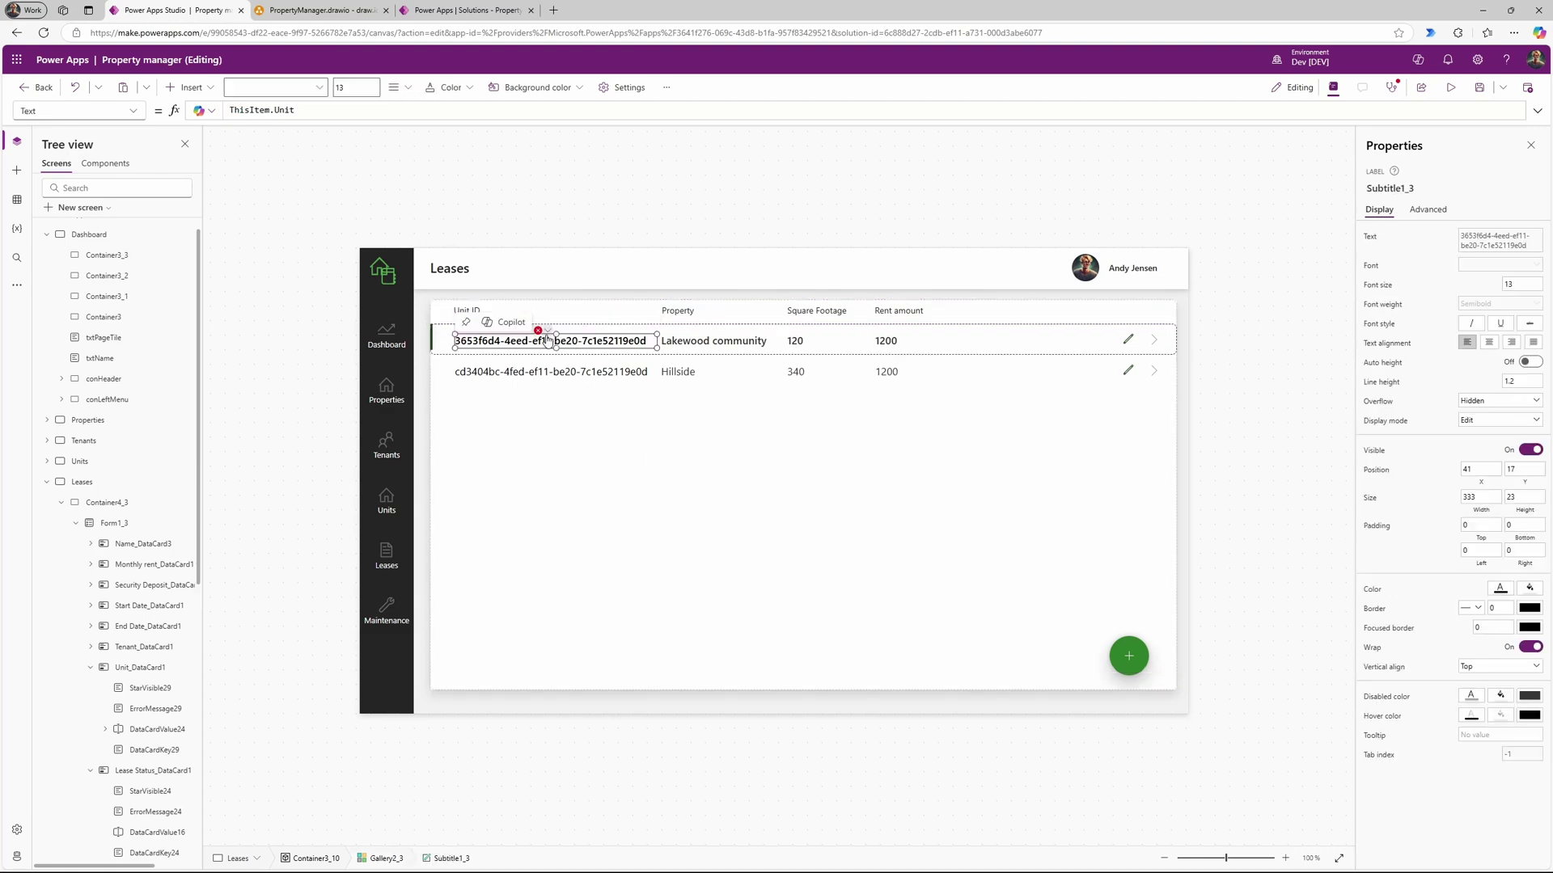
pyautogui.click(548, 338)
pyautogui.click(583, 347)
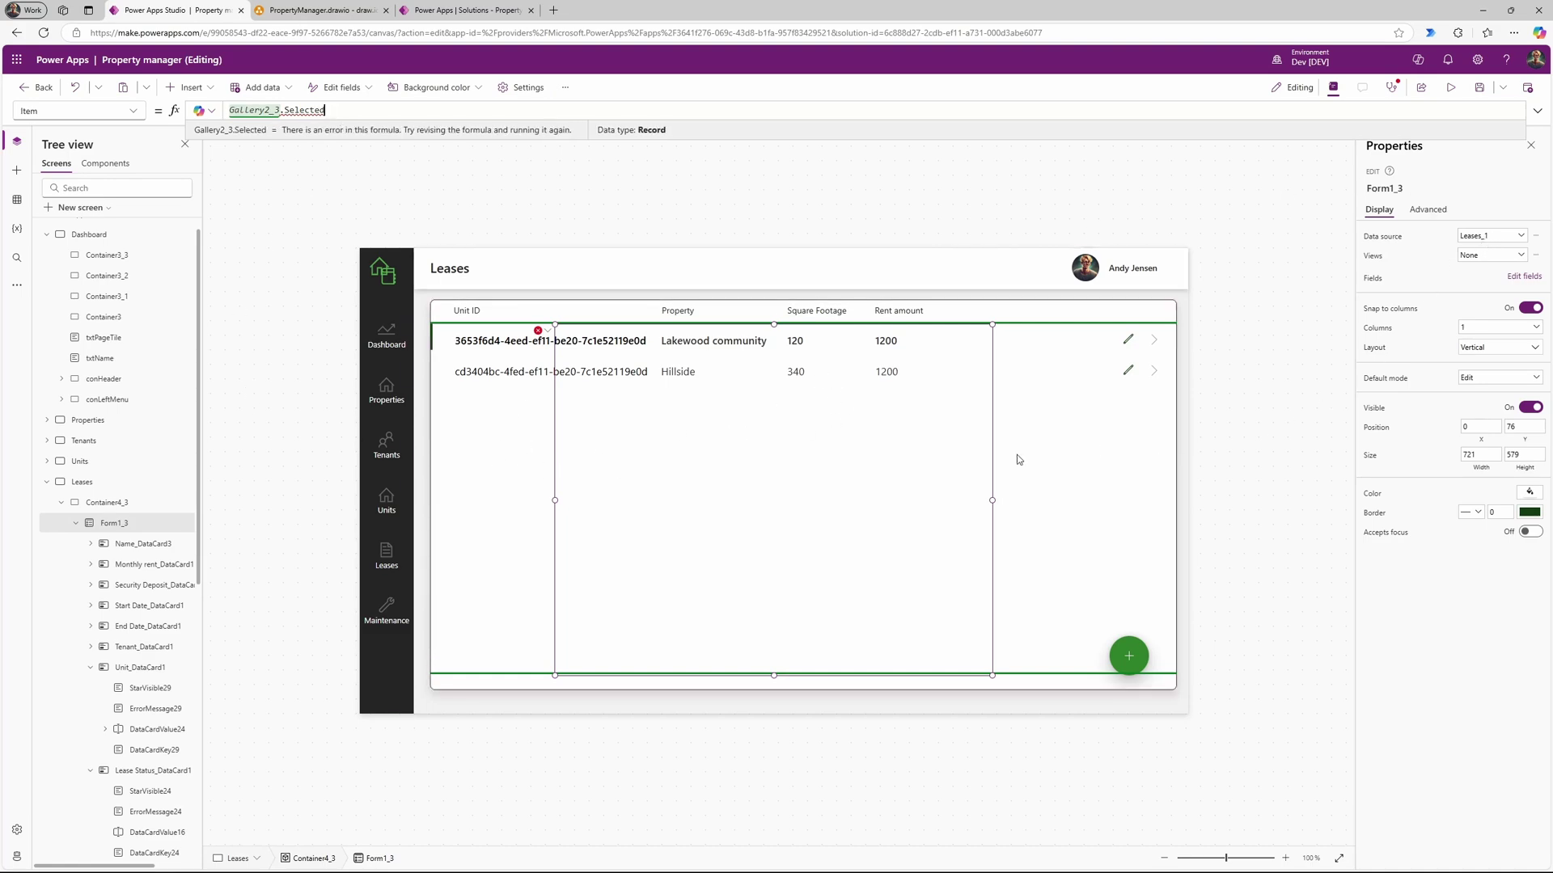
pyautogui.click(76, 522)
pyautogui.scroll(-2, 69, 595)
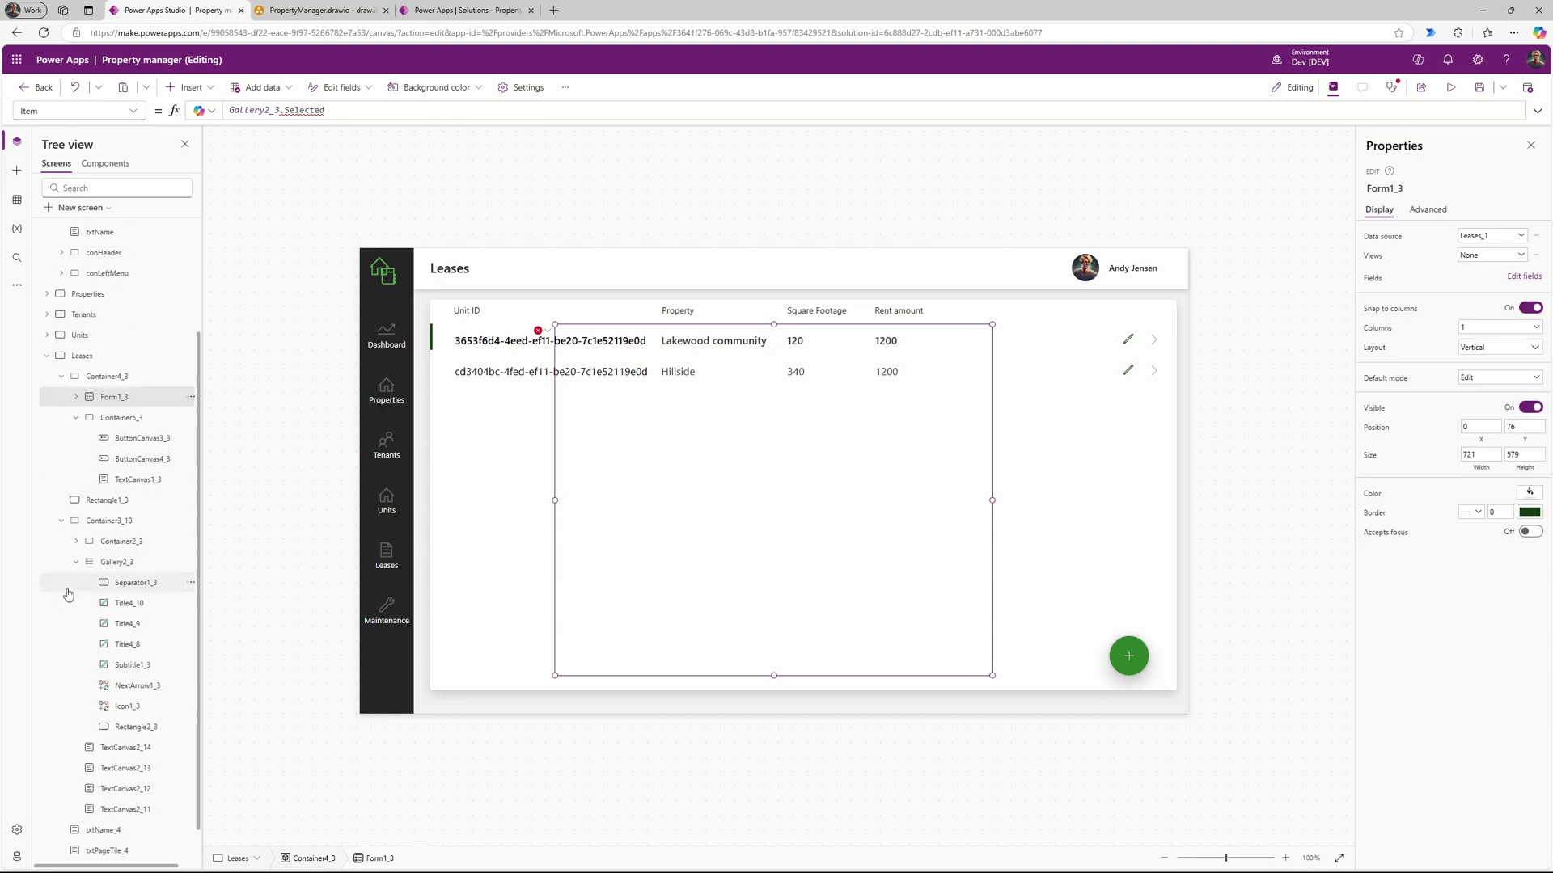
pyautogui.scroll(-1, 68, 595)
pyautogui.click(117, 522)
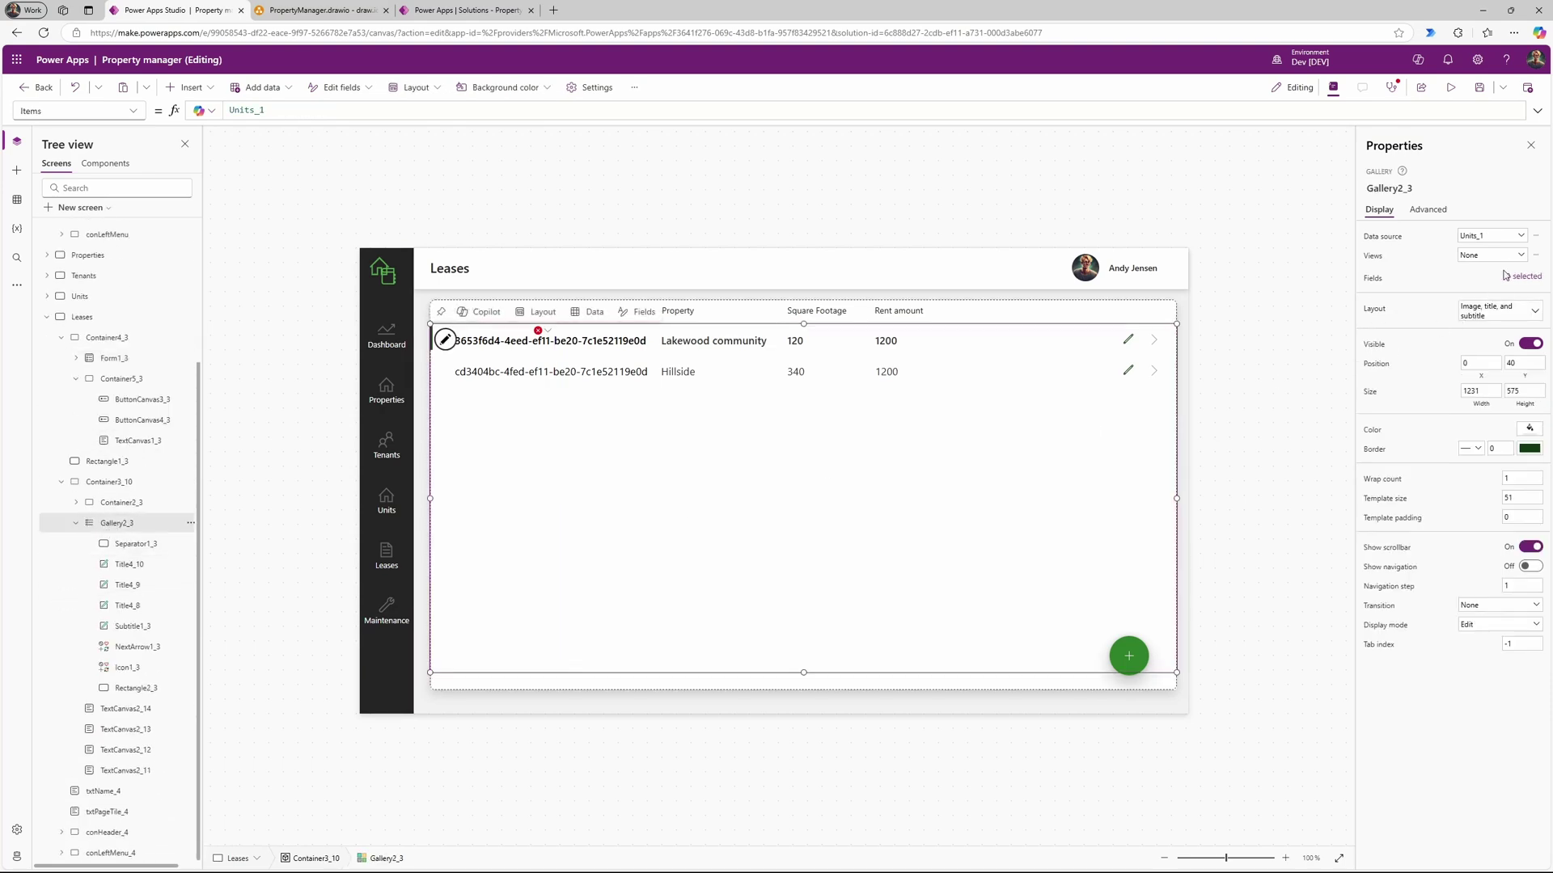
pyautogui.click(1523, 239)
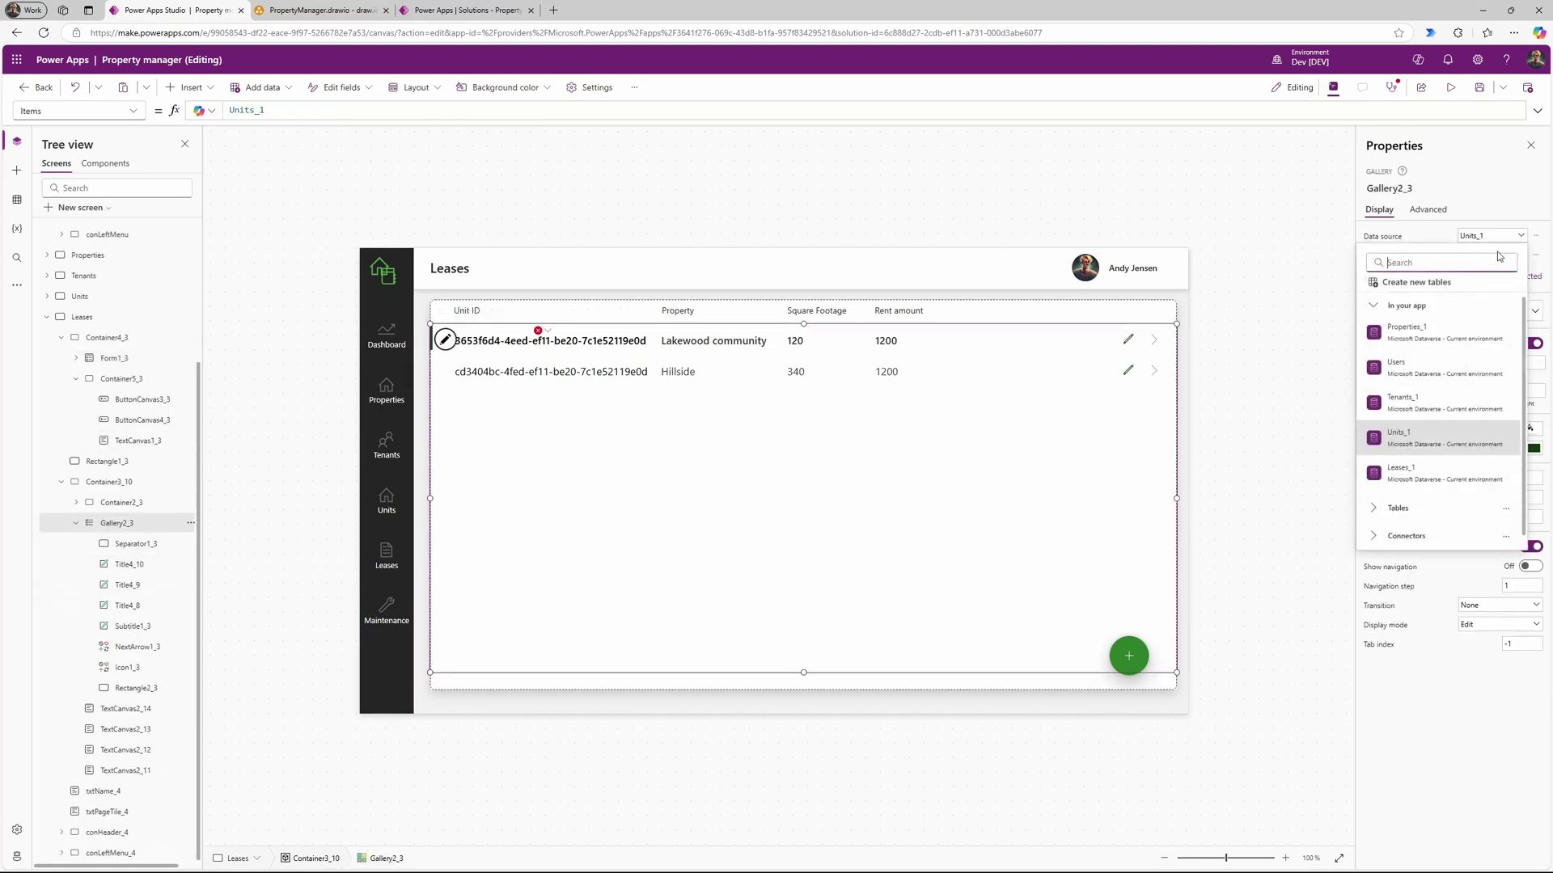
pyautogui.click(1429, 475)
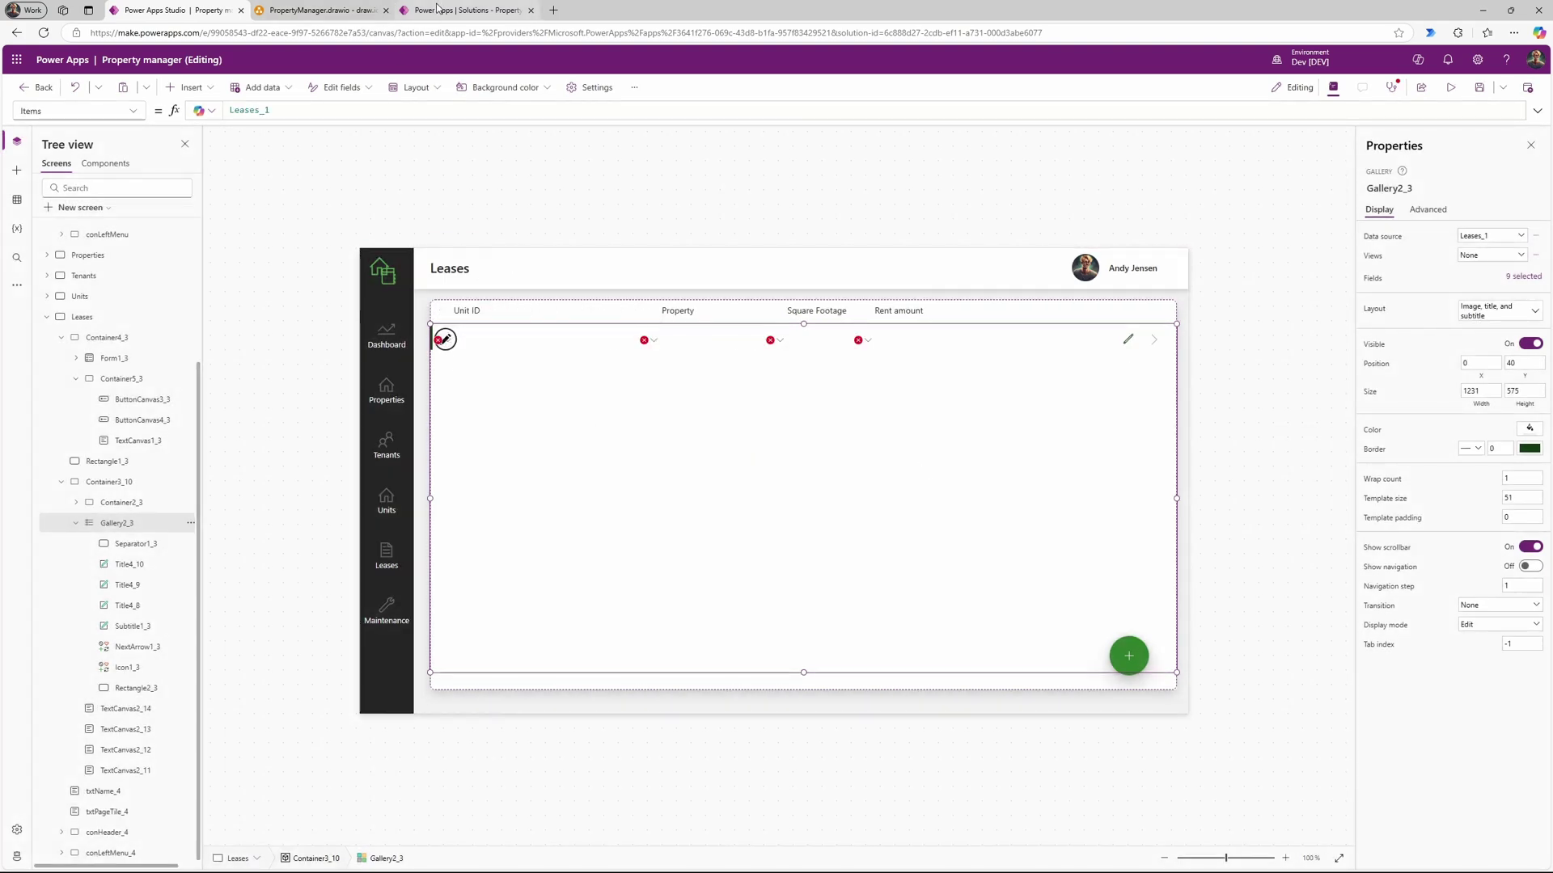
# Step: Check the Leases fields in the PropertyManager diagram and set the gallery's first label, under Unit ID, to ThisItem.Lease
pyautogui.click(339, 10)
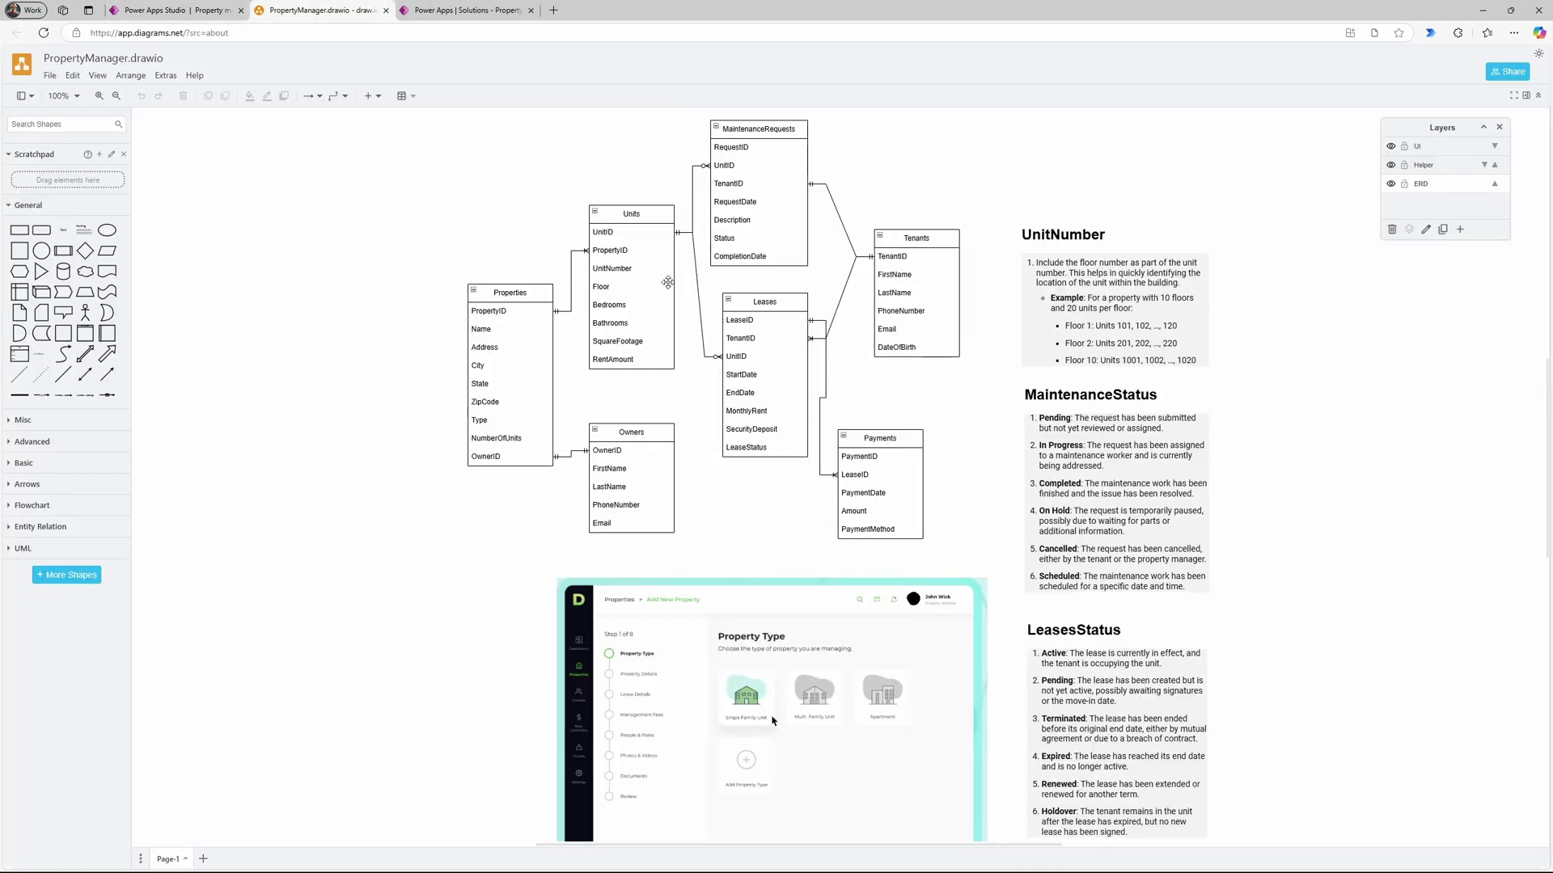
pyautogui.click(166, 9)
pyautogui.click(443, 340)
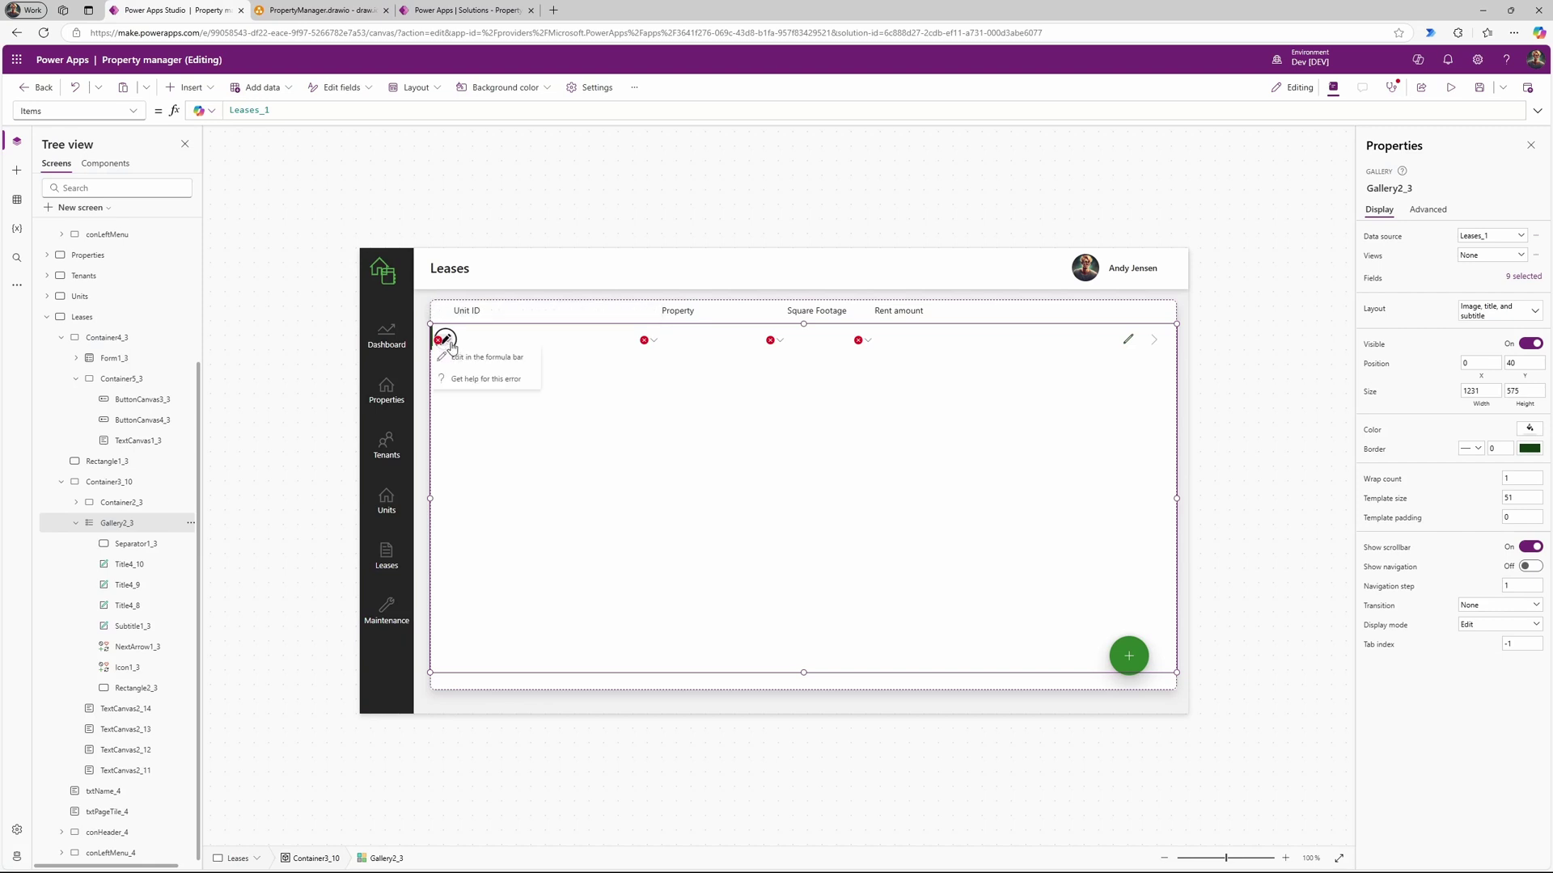
pyautogui.click(485, 357)
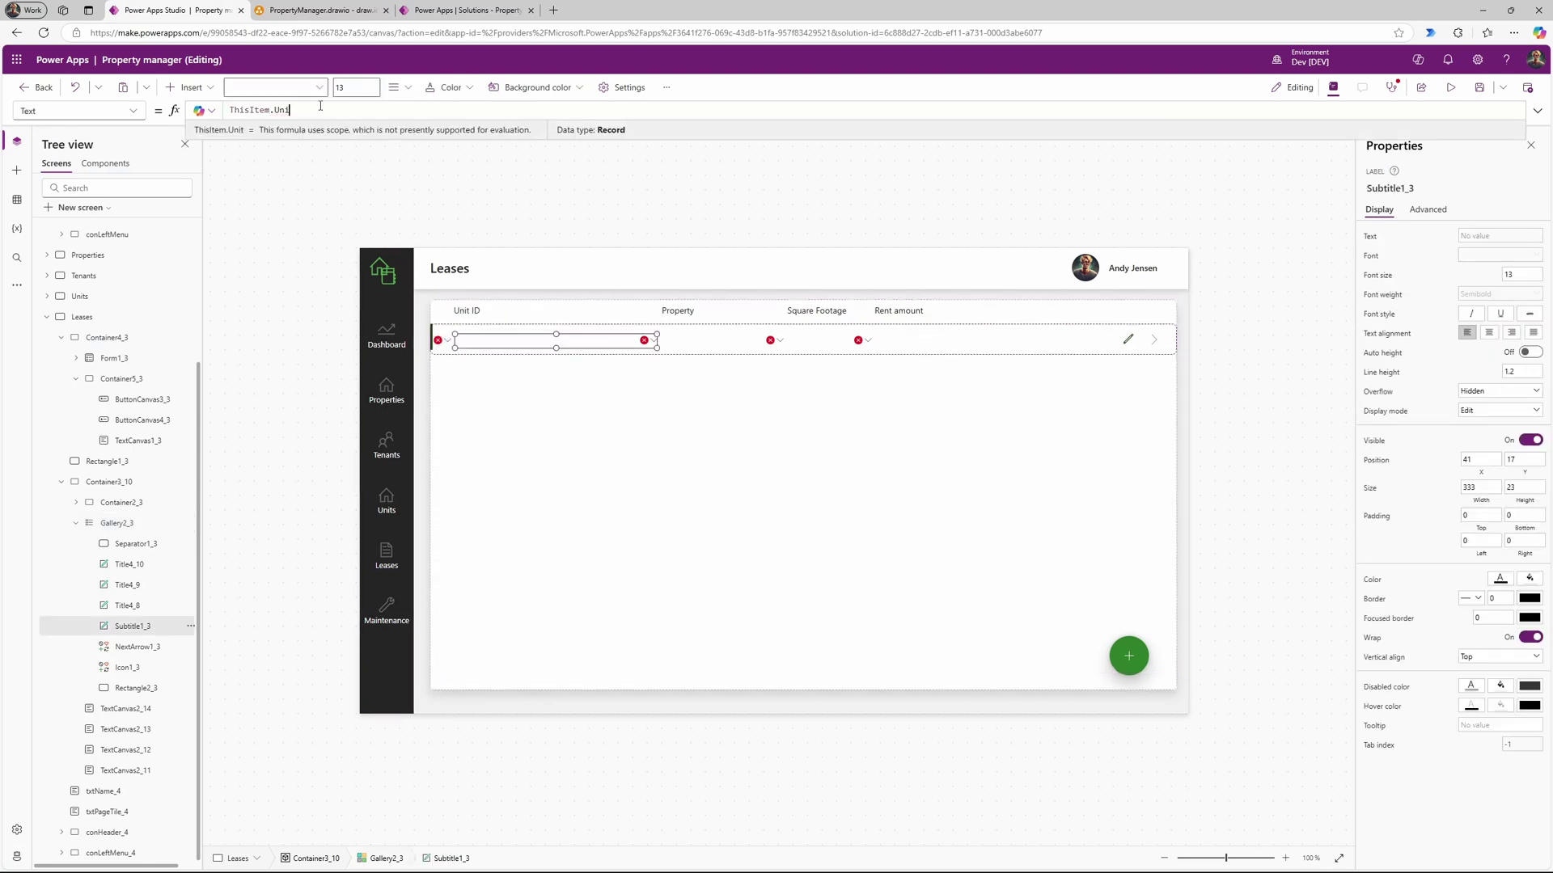
pyautogui.write('lease')
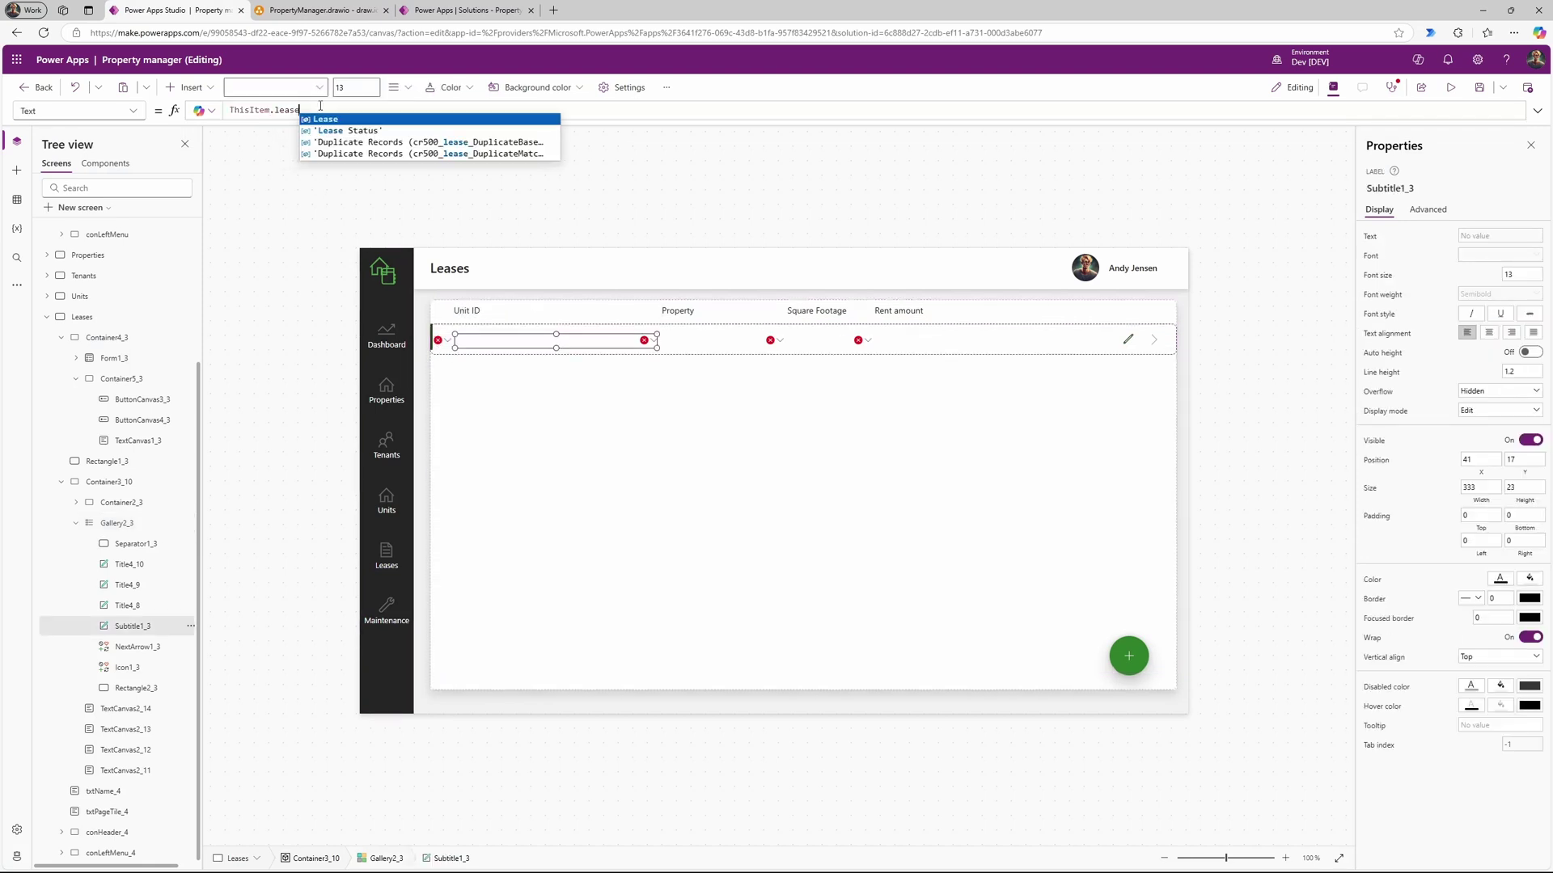
pyautogui.click(377, 120)
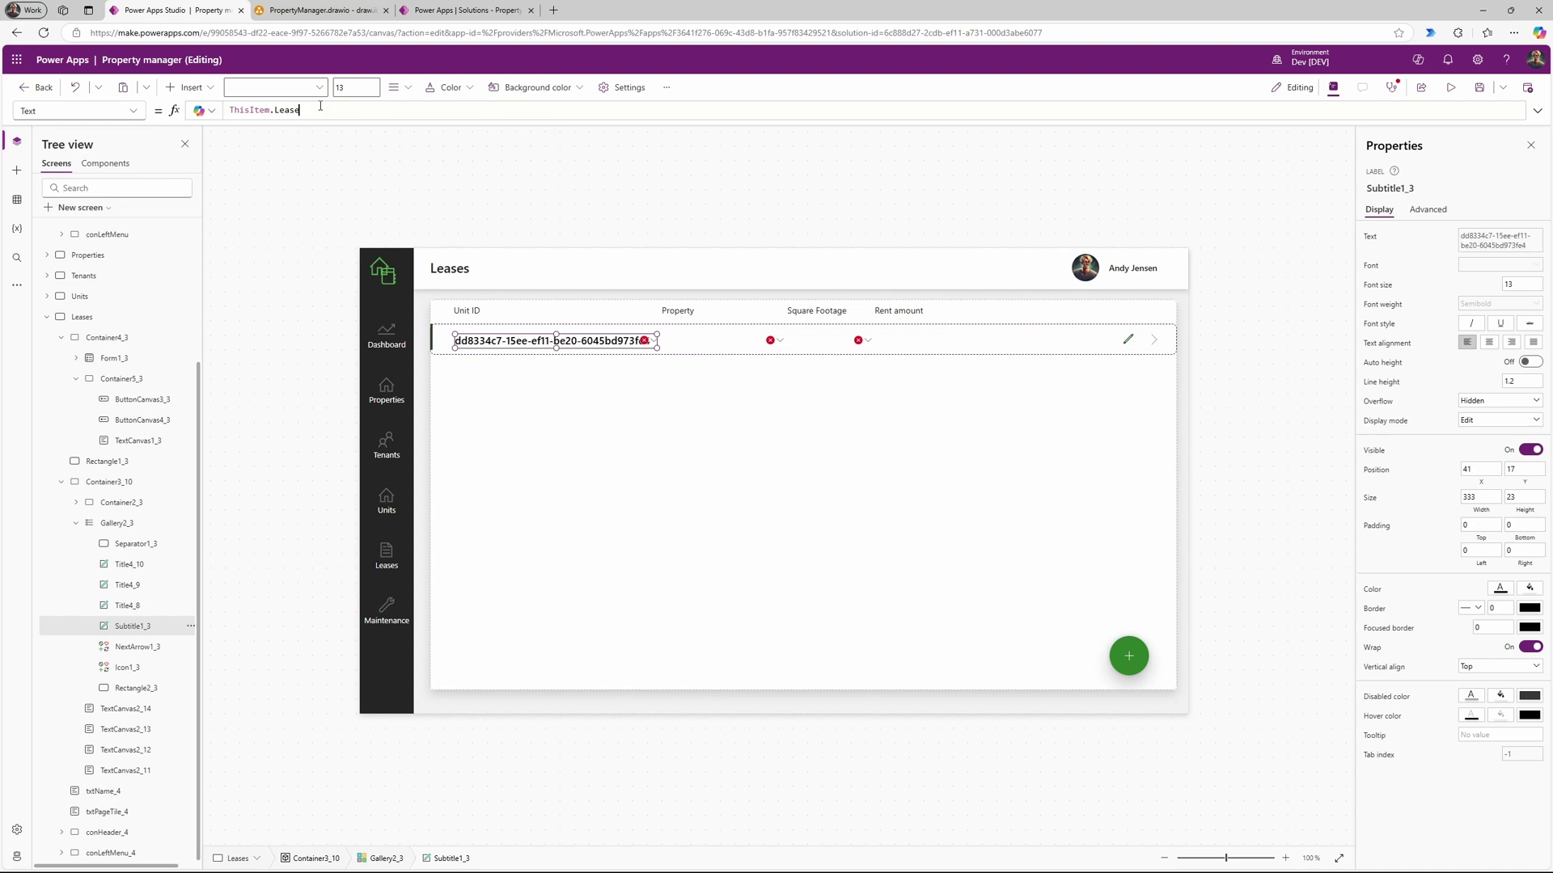
# Step: Set the text of the gallery label under the Property header to ThisItem.Tenant.Name
pyautogui.click(644, 341)
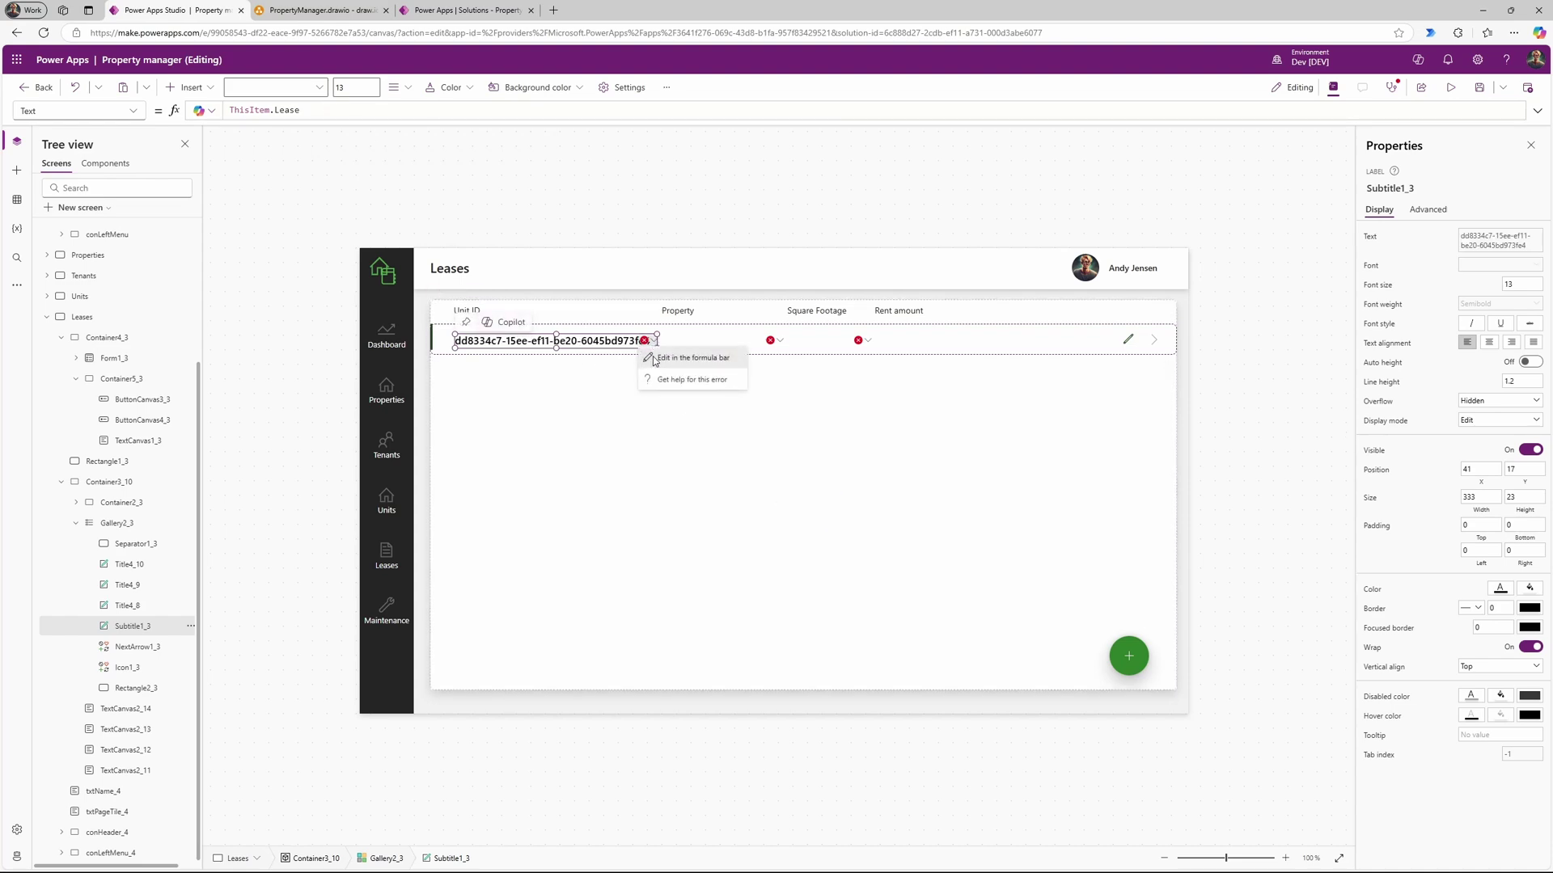
pyautogui.click(704, 341)
pyautogui.press('BackSpace')
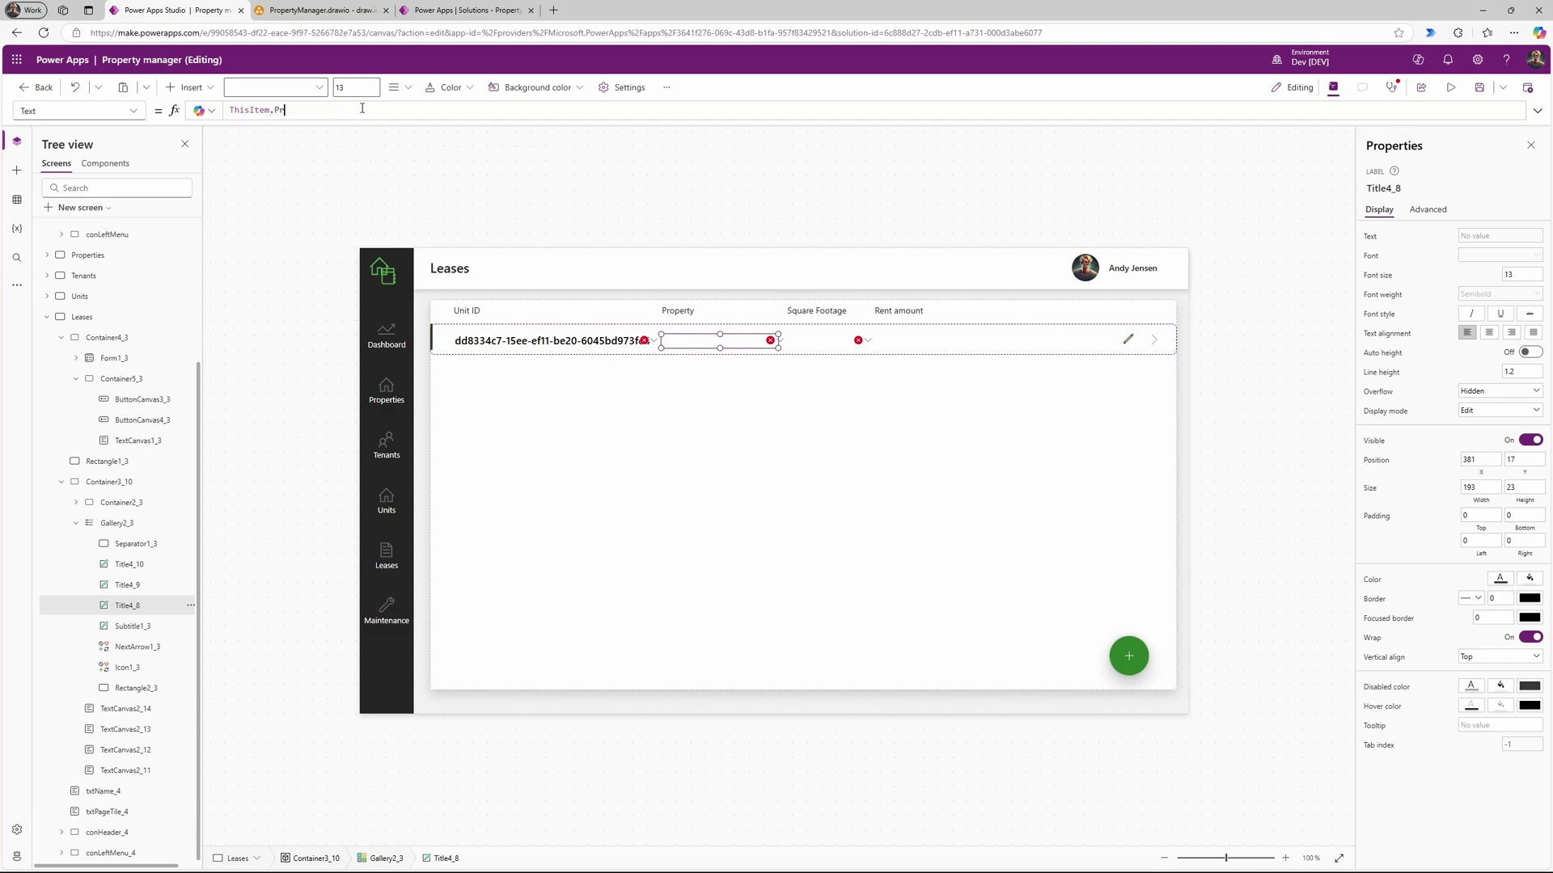
pyautogui.write('te')
pyautogui.press('Tab')
pyautogui.write('.')
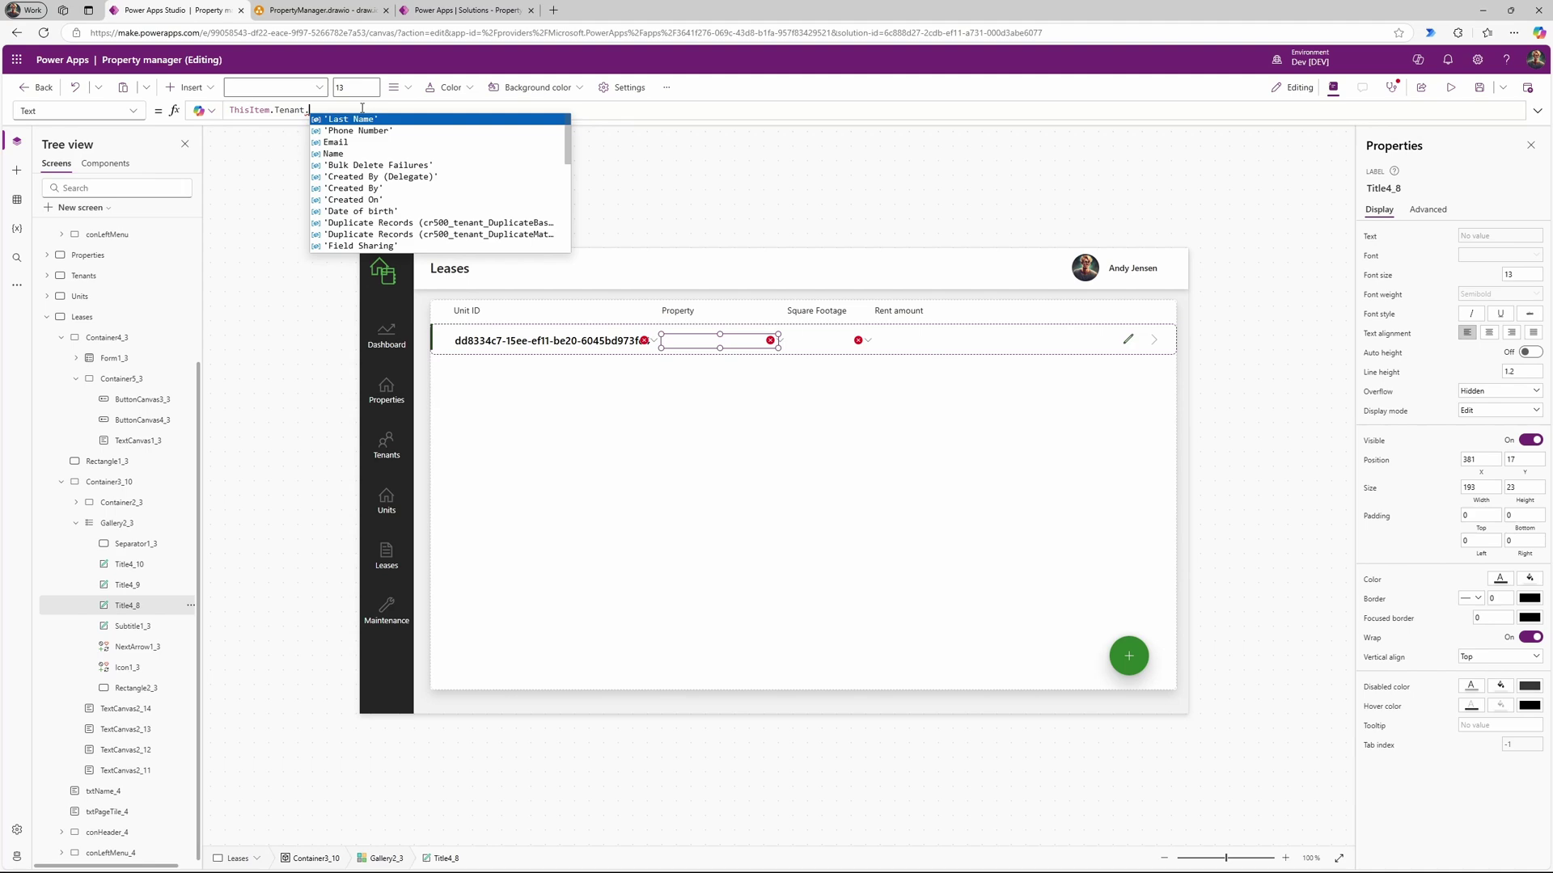
pyautogui.press('Down')
pyautogui.press('Down')
pyautogui.press('Down')
pyautogui.press('Tab')
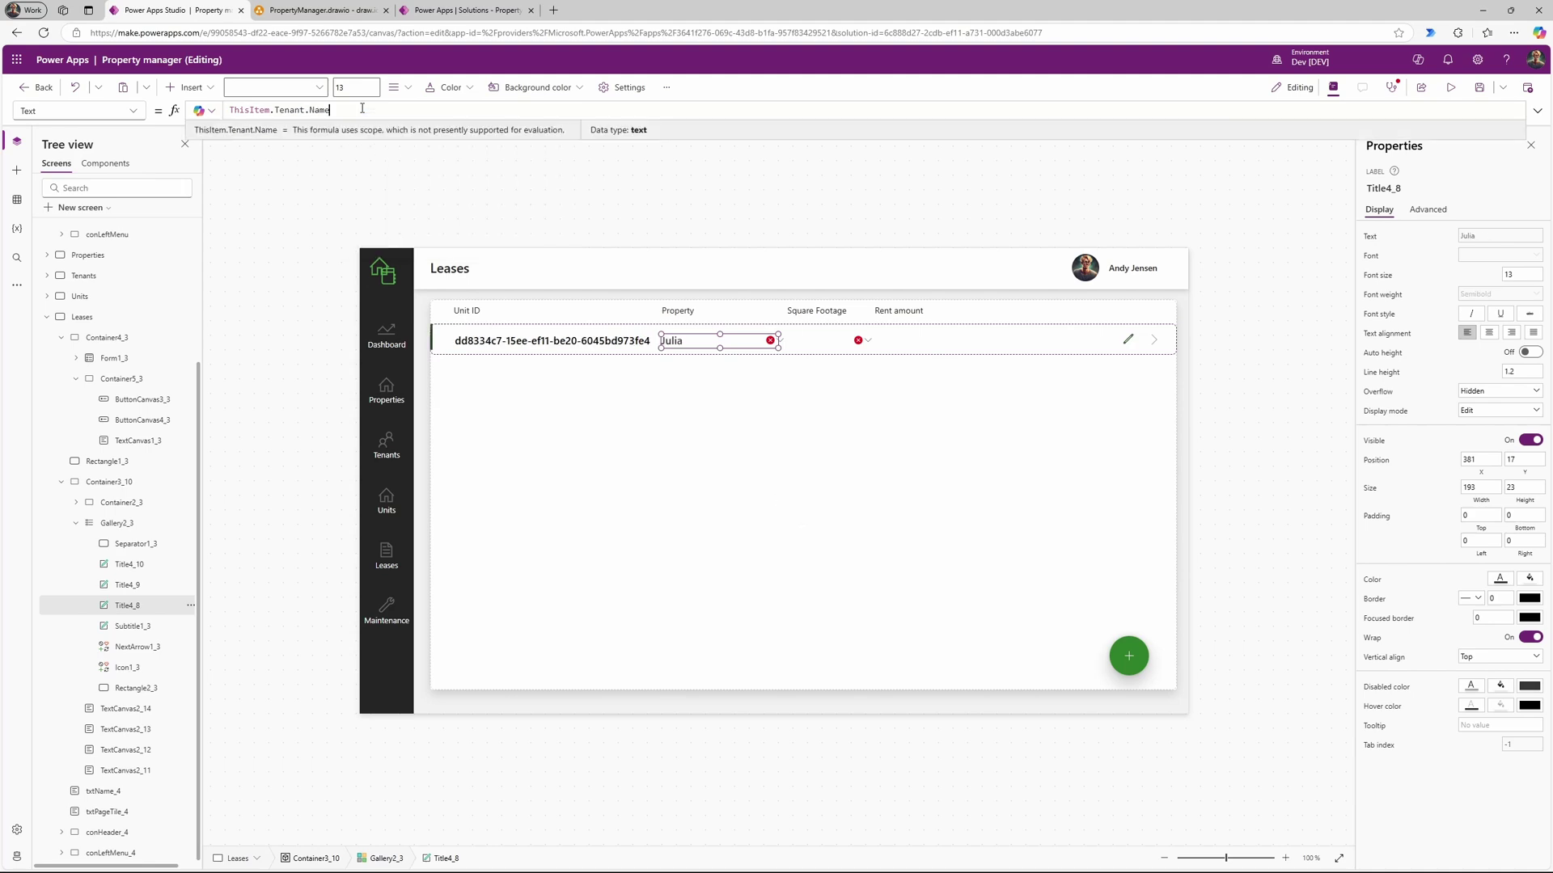
# Step: Set the text of the gallery label under the Square Footage header to ThisItem.'Monthly rent'
pyautogui.click(782, 341)
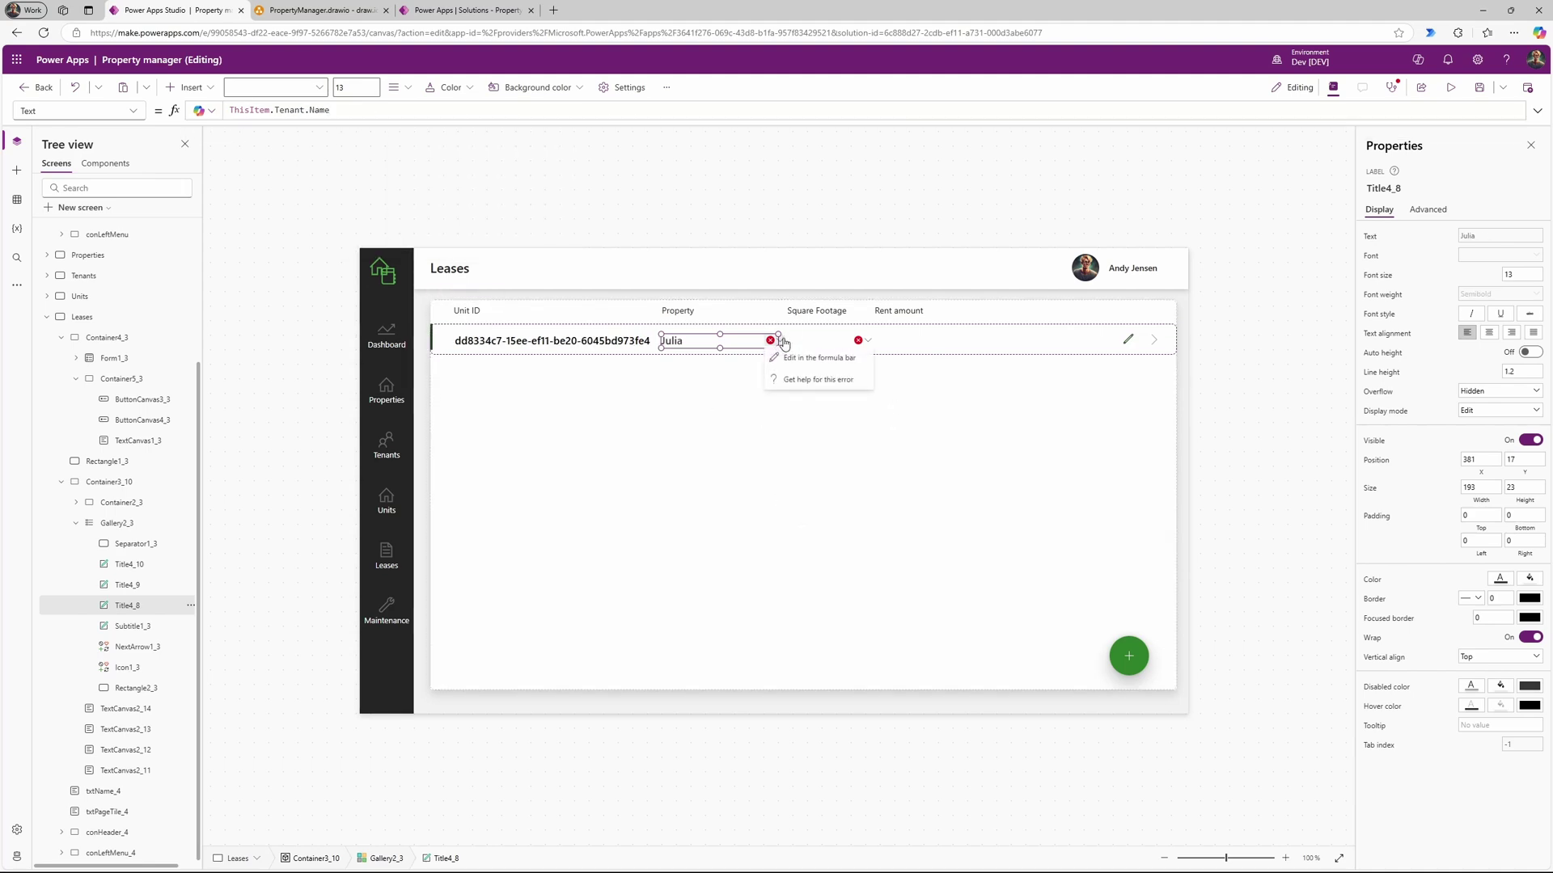
pyautogui.click(816, 358)
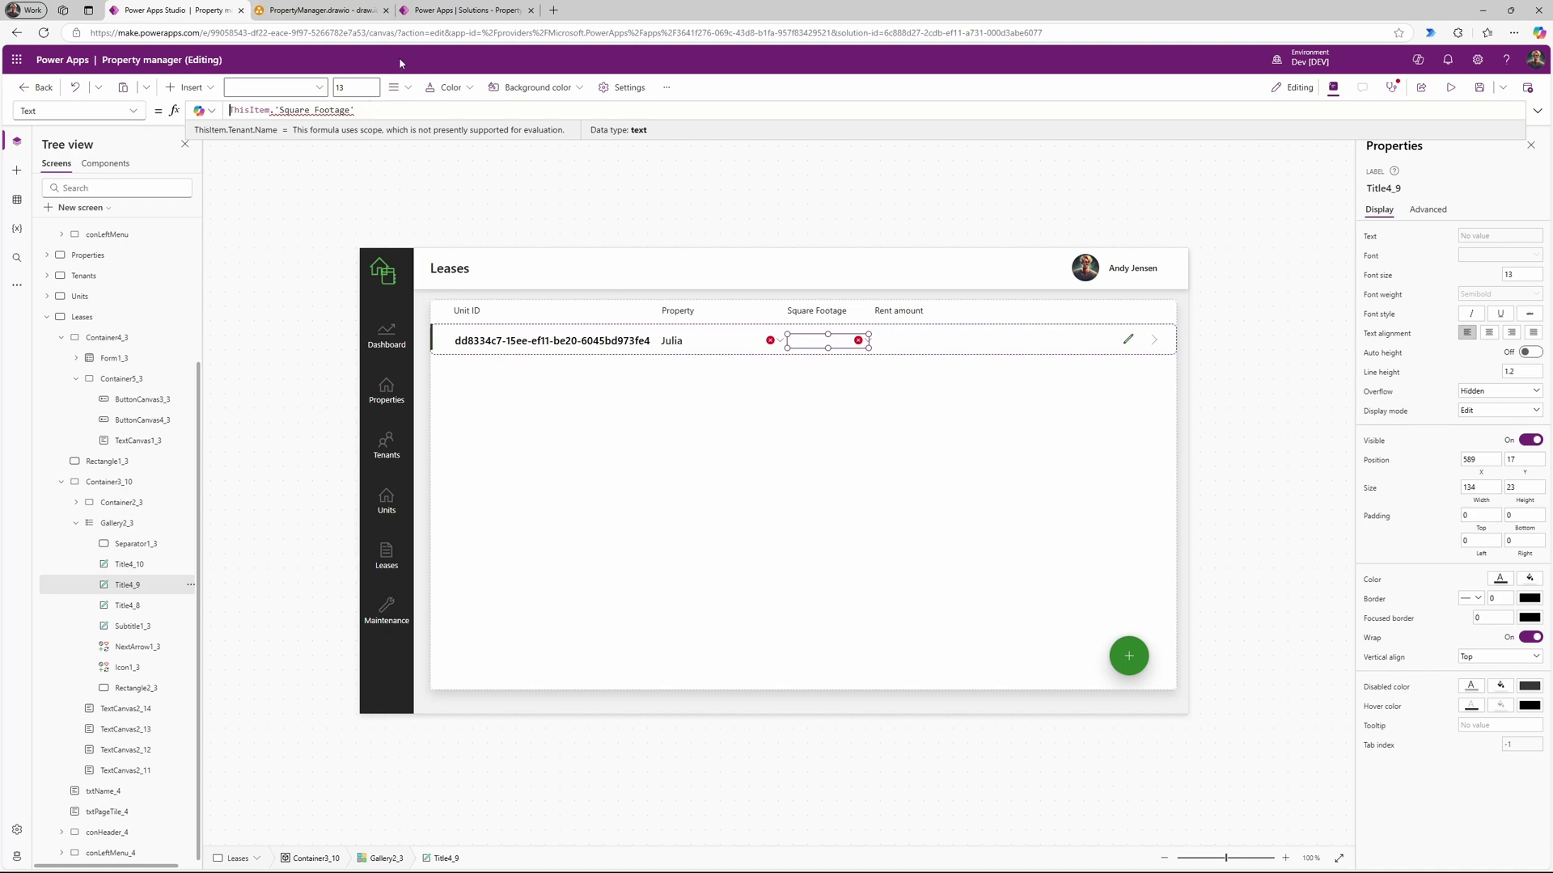
pyautogui.click(277, 109)
pyautogui.hotkey('shift', 'End')
pyautogui.write('re')
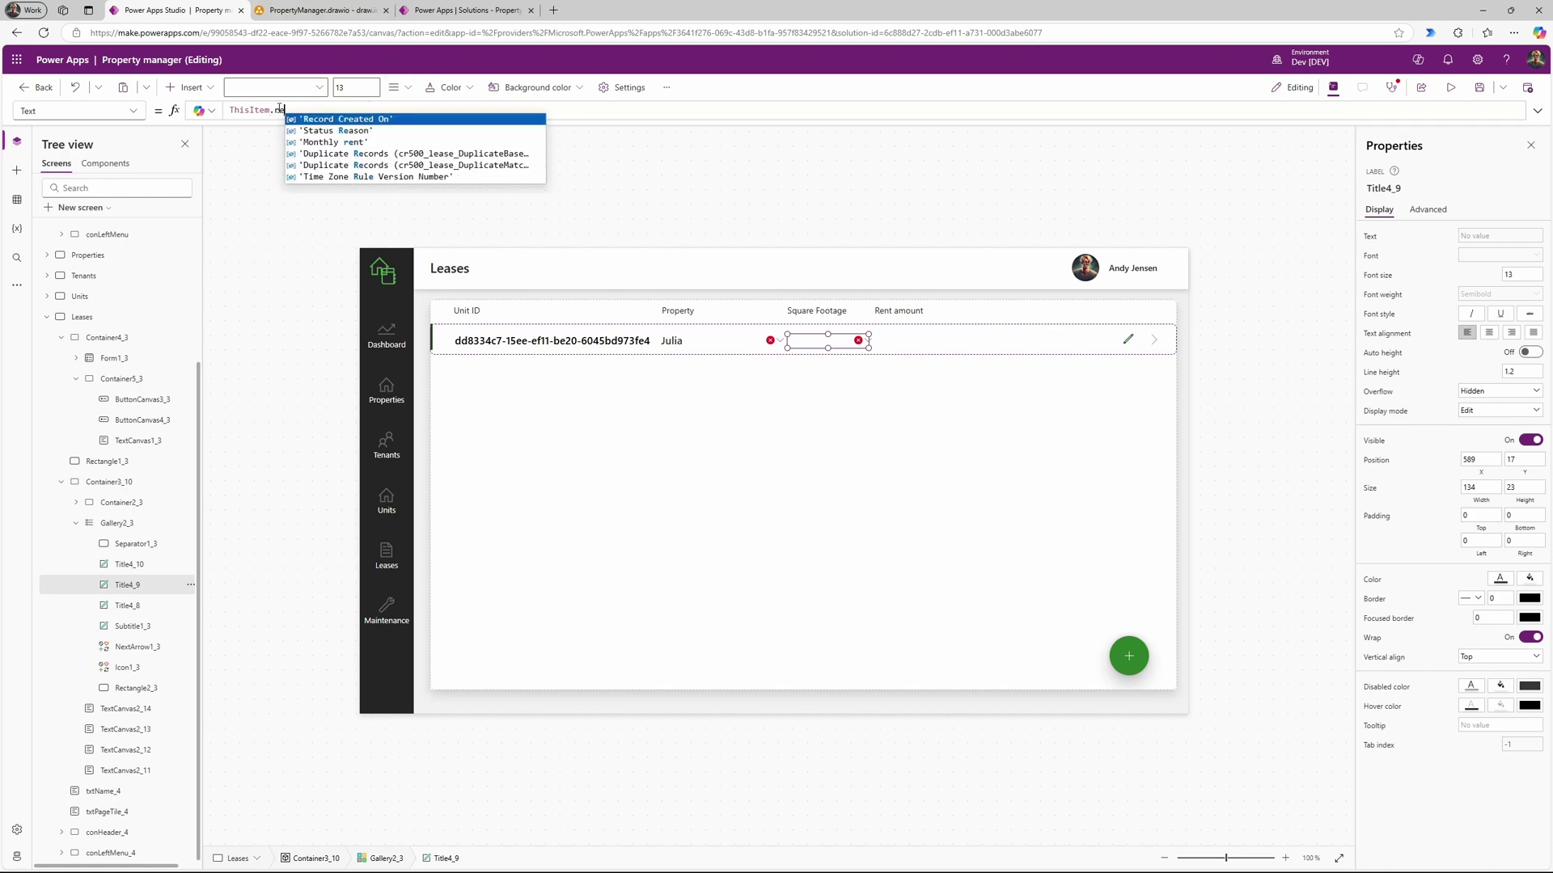
pyautogui.press('BackSpace')
pyautogui.press('BackSpace')
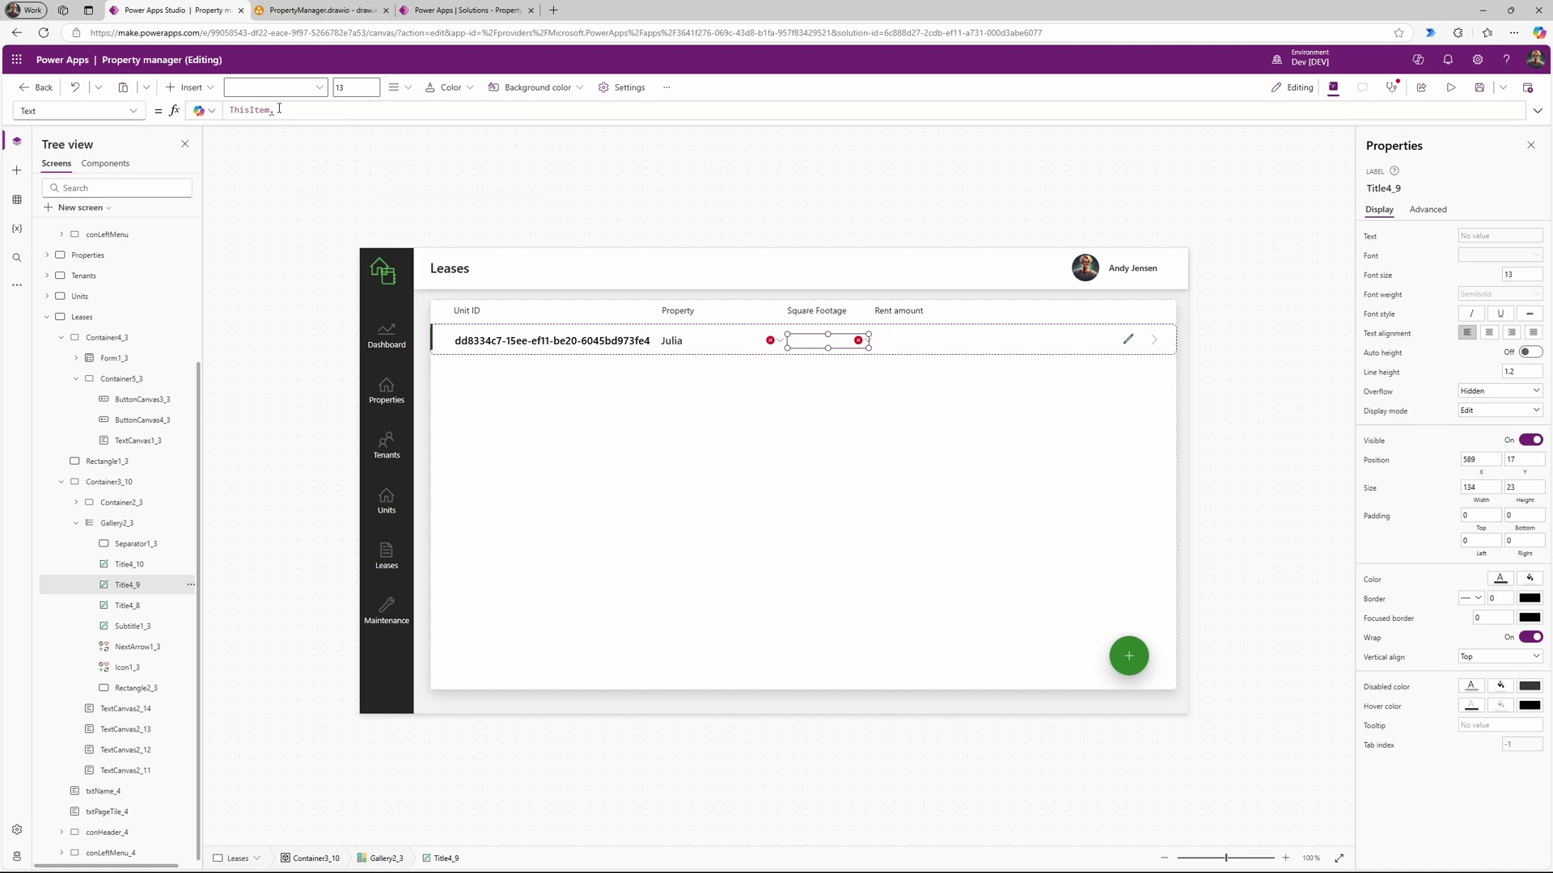
pyautogui.write('mon')
pyautogui.press('Tab')
# Step: Set the text of the gallery label under the Rent amount header to ThisItem.'Lease Status'
pyautogui.click(859, 340)
pyautogui.click(877, 364)
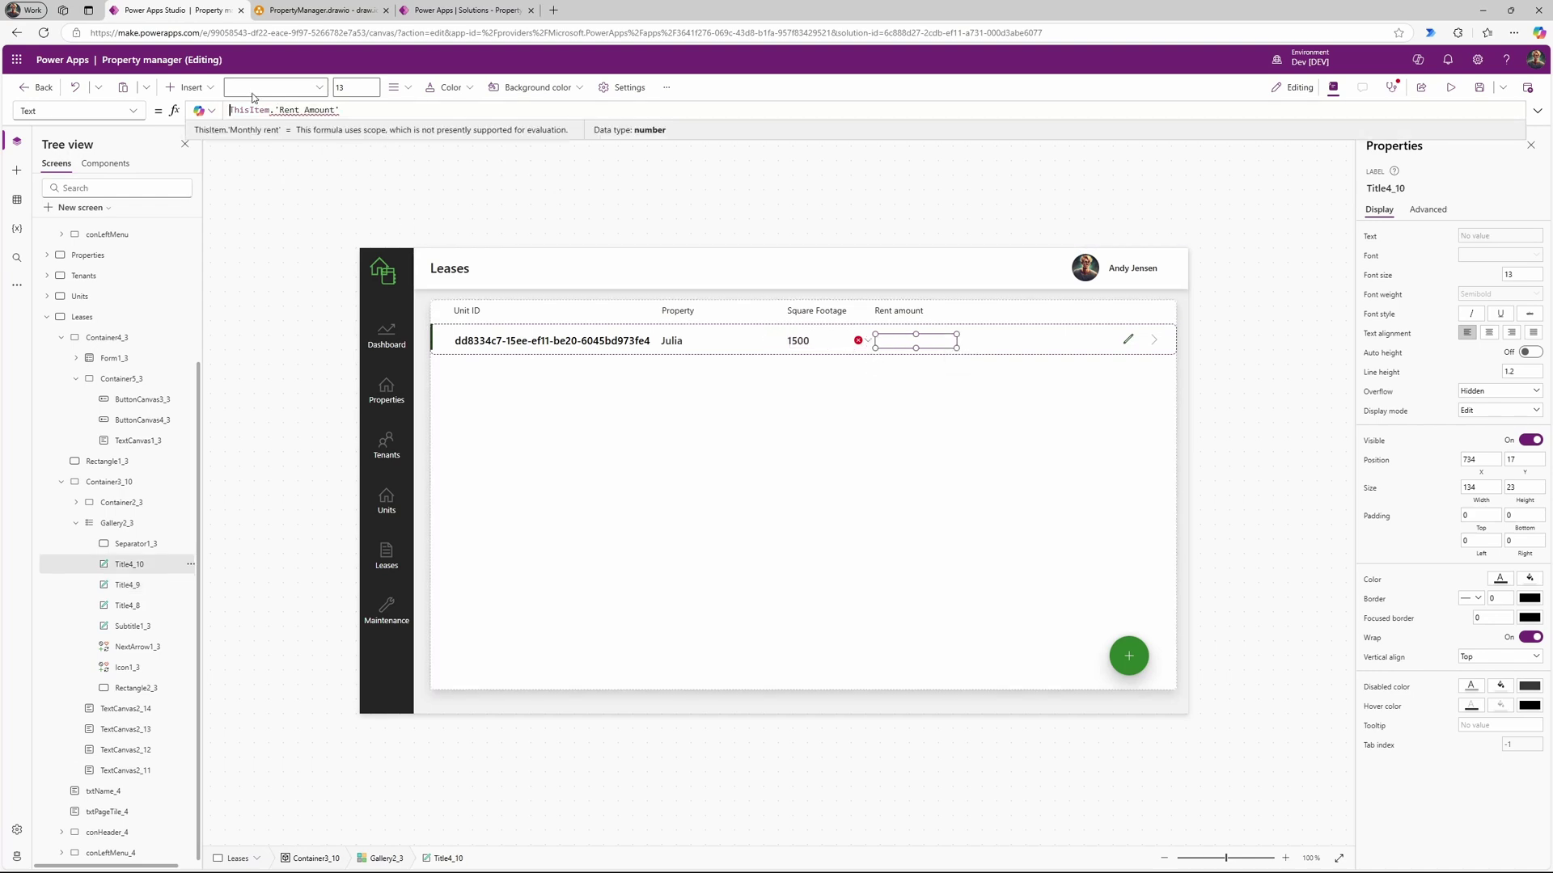
pyautogui.press('BackSpace')
pyautogui.press('BackSpace')
pyautogui.press('BackSpace')
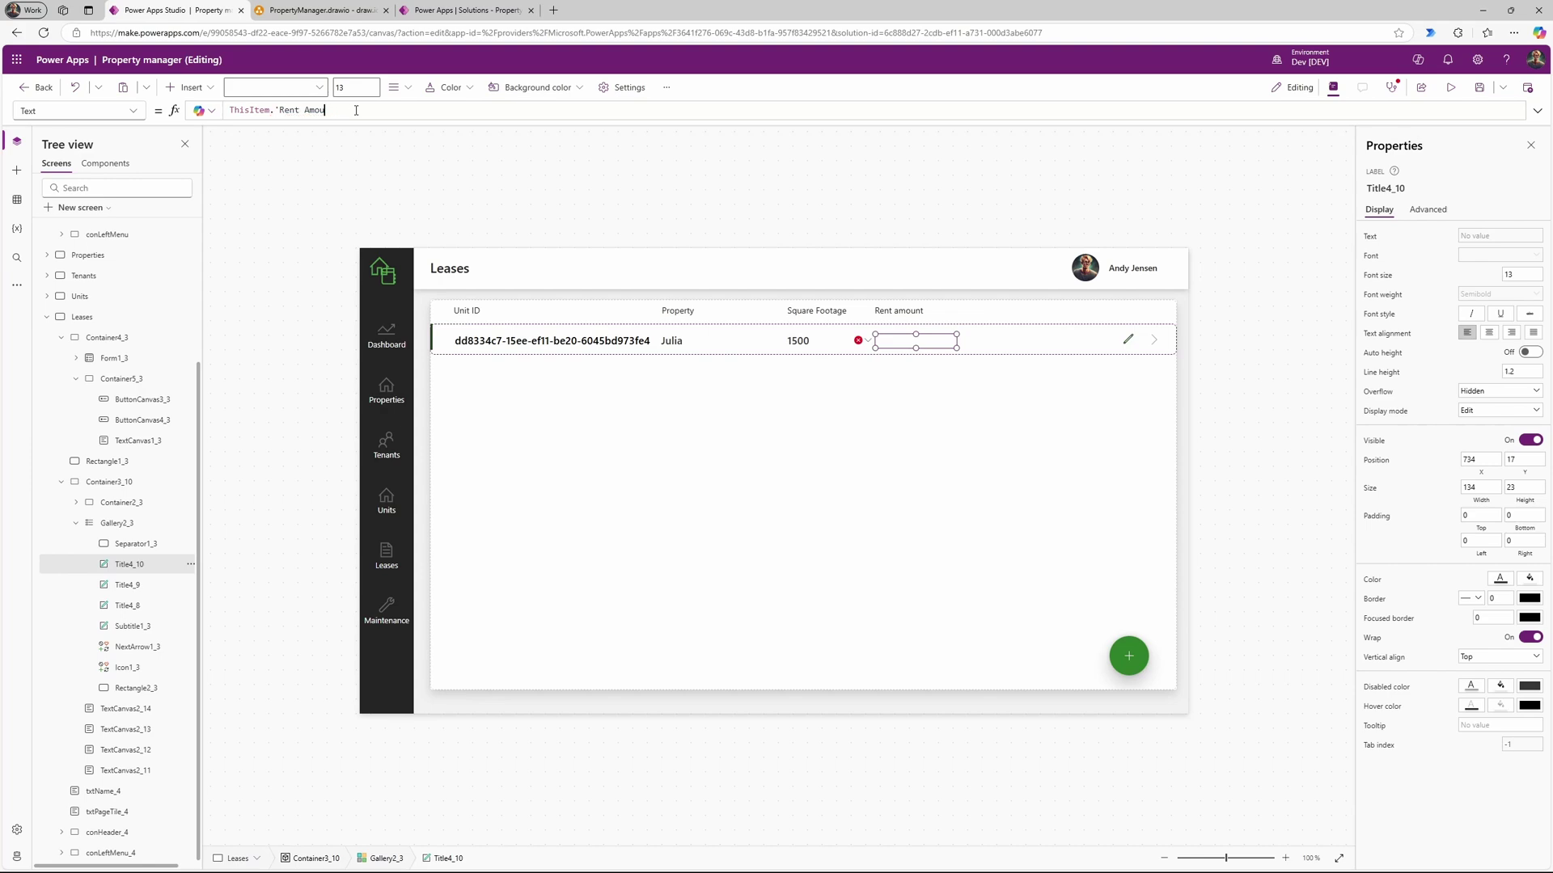
pyautogui.press('BackSpace')
pyautogui.press('BackSpace')
pyautogui.press('BackSpace')
pyautogui.press('BackSpace')
pyautogui.press('BackSpace')
pyautogui.press('BackSpace')
pyautogui.write("Lease Status'")
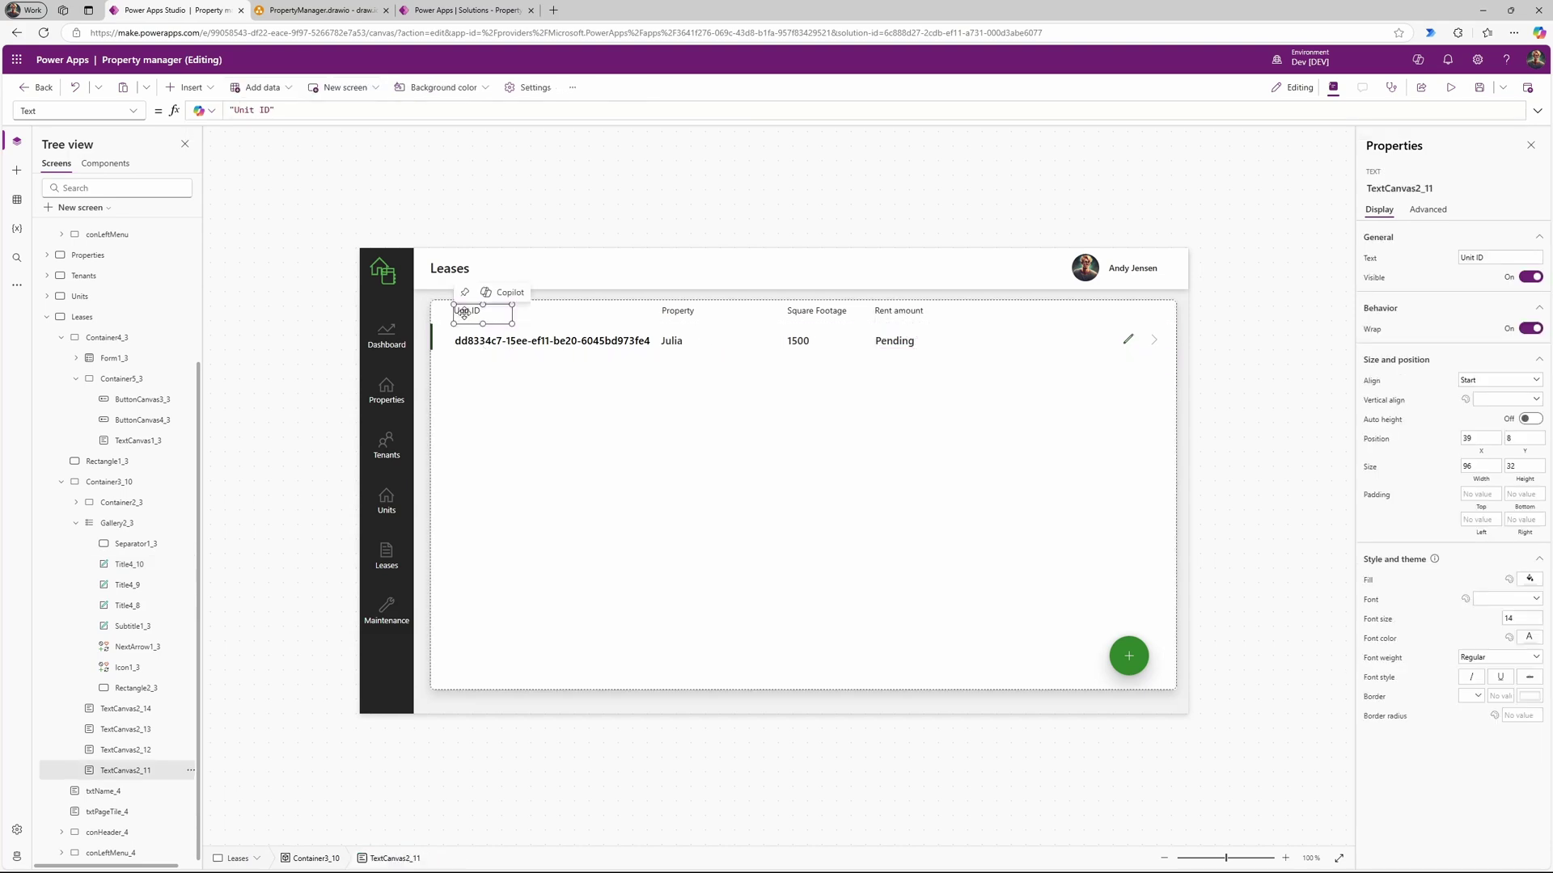
# Step: Rename the gallery's column headers to Lease ID, Tenant, Monthly Rent and Lease status, and save the app
pyautogui.click(899, 456)
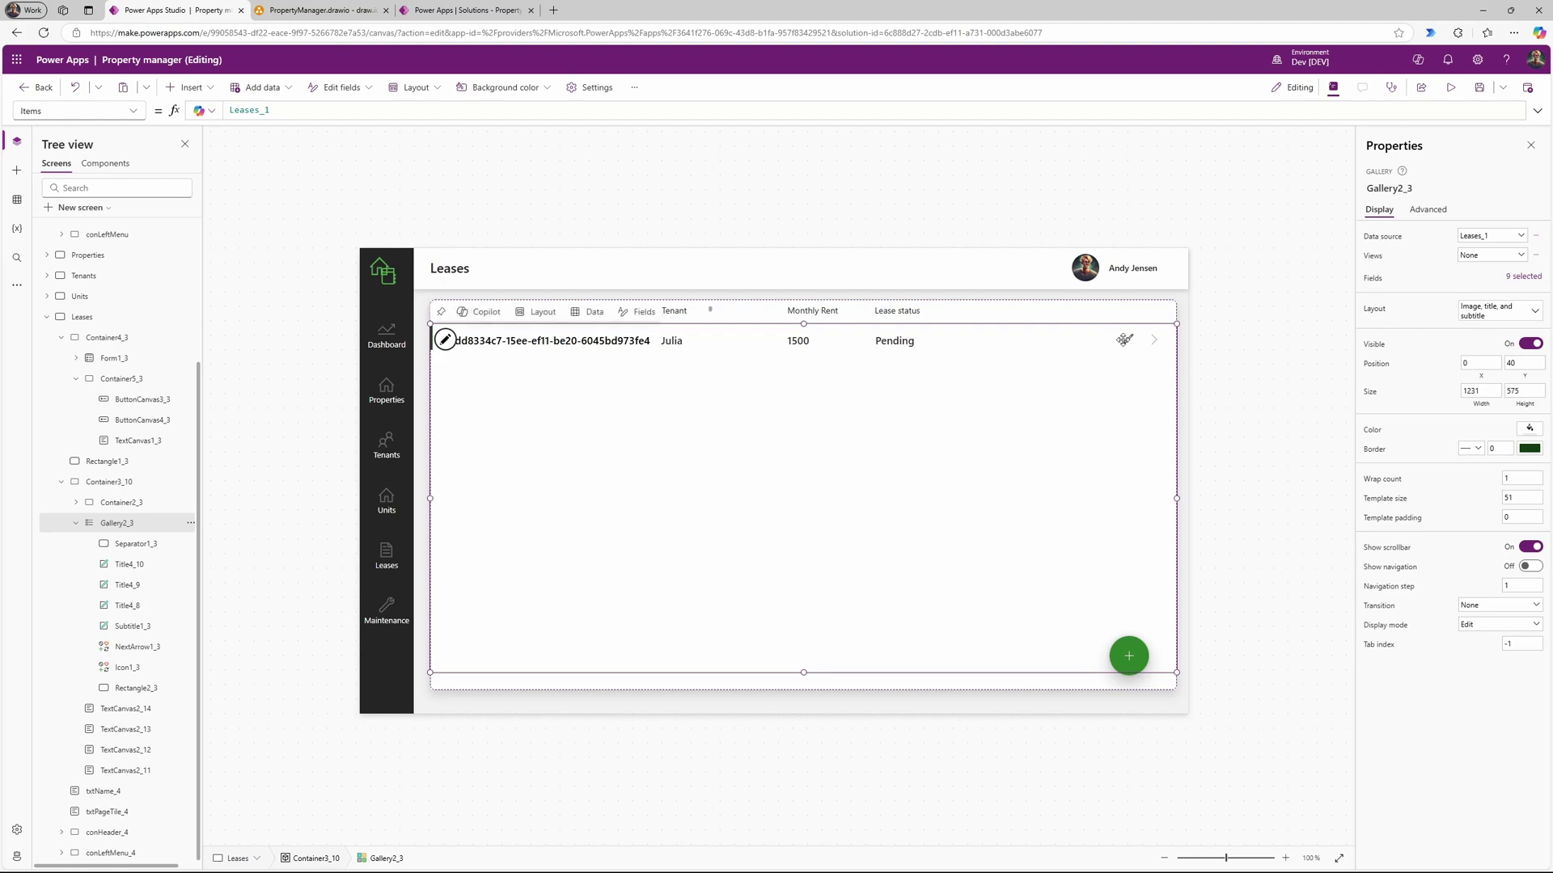
pyautogui.press('alt')
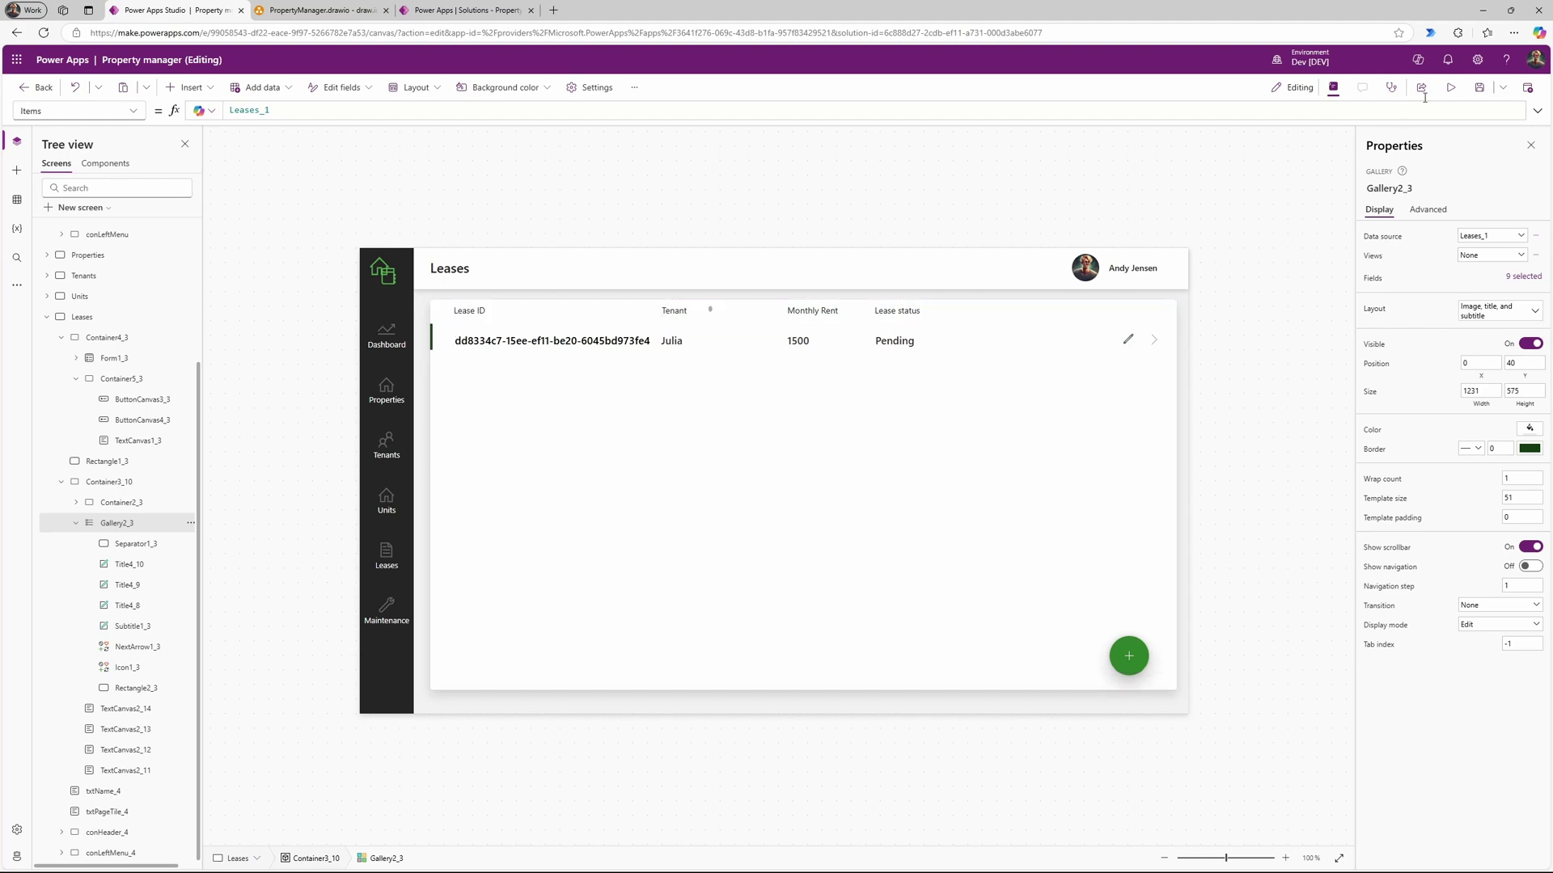
pyautogui.click(1479, 88)
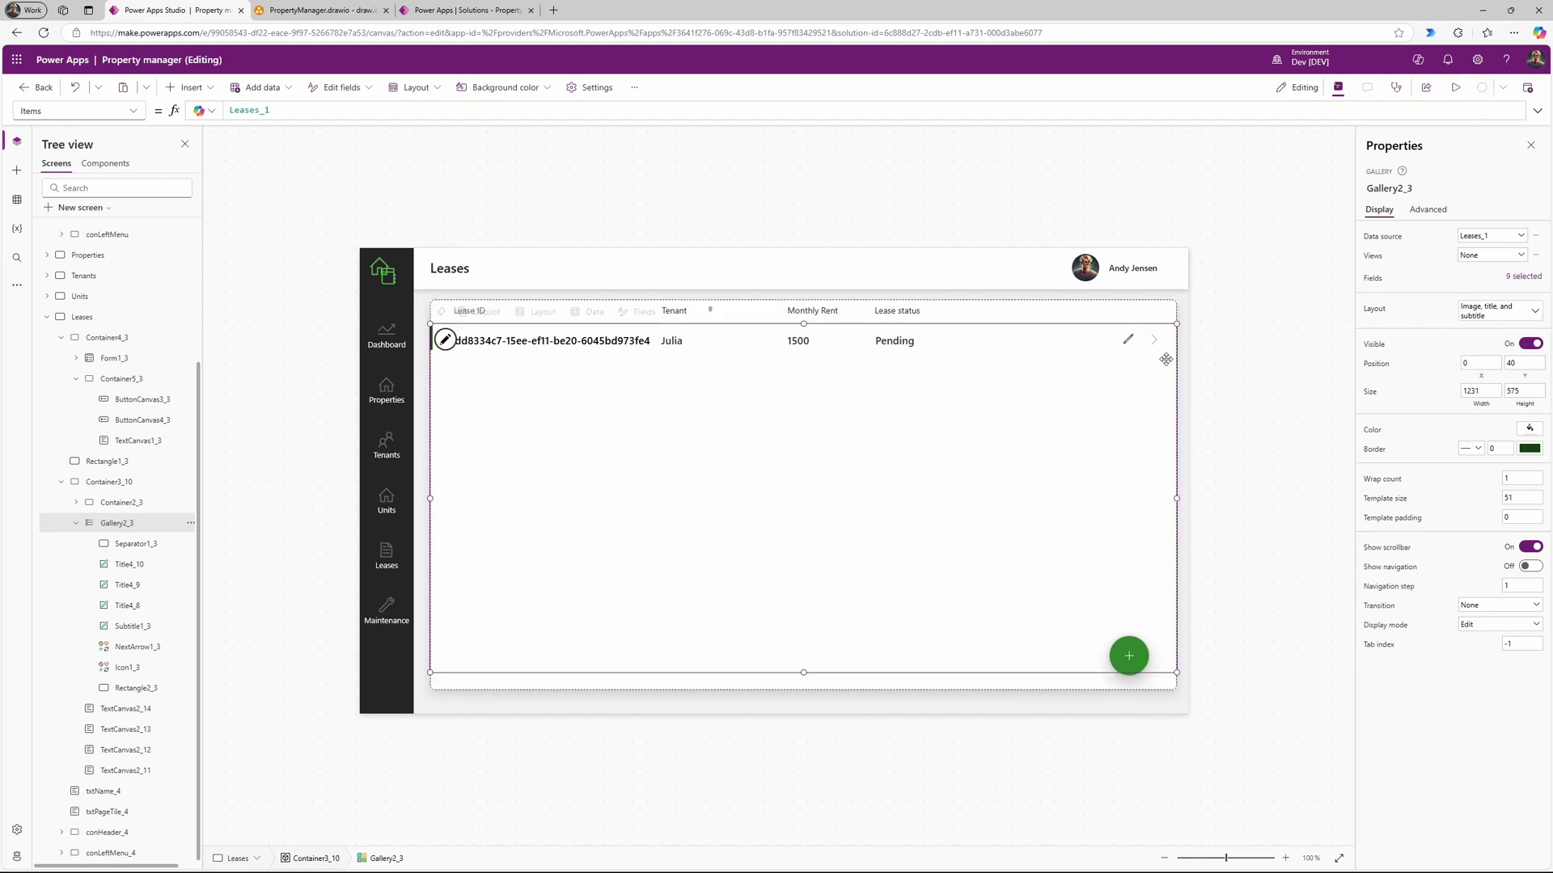
# Step: Open "First lease" for editing, preview the app, edit the lease's Monthly rent and save the form
pyautogui.keyDown('alt'); pyautogui.click(1129, 339); pyautogui.keyUp('alt')
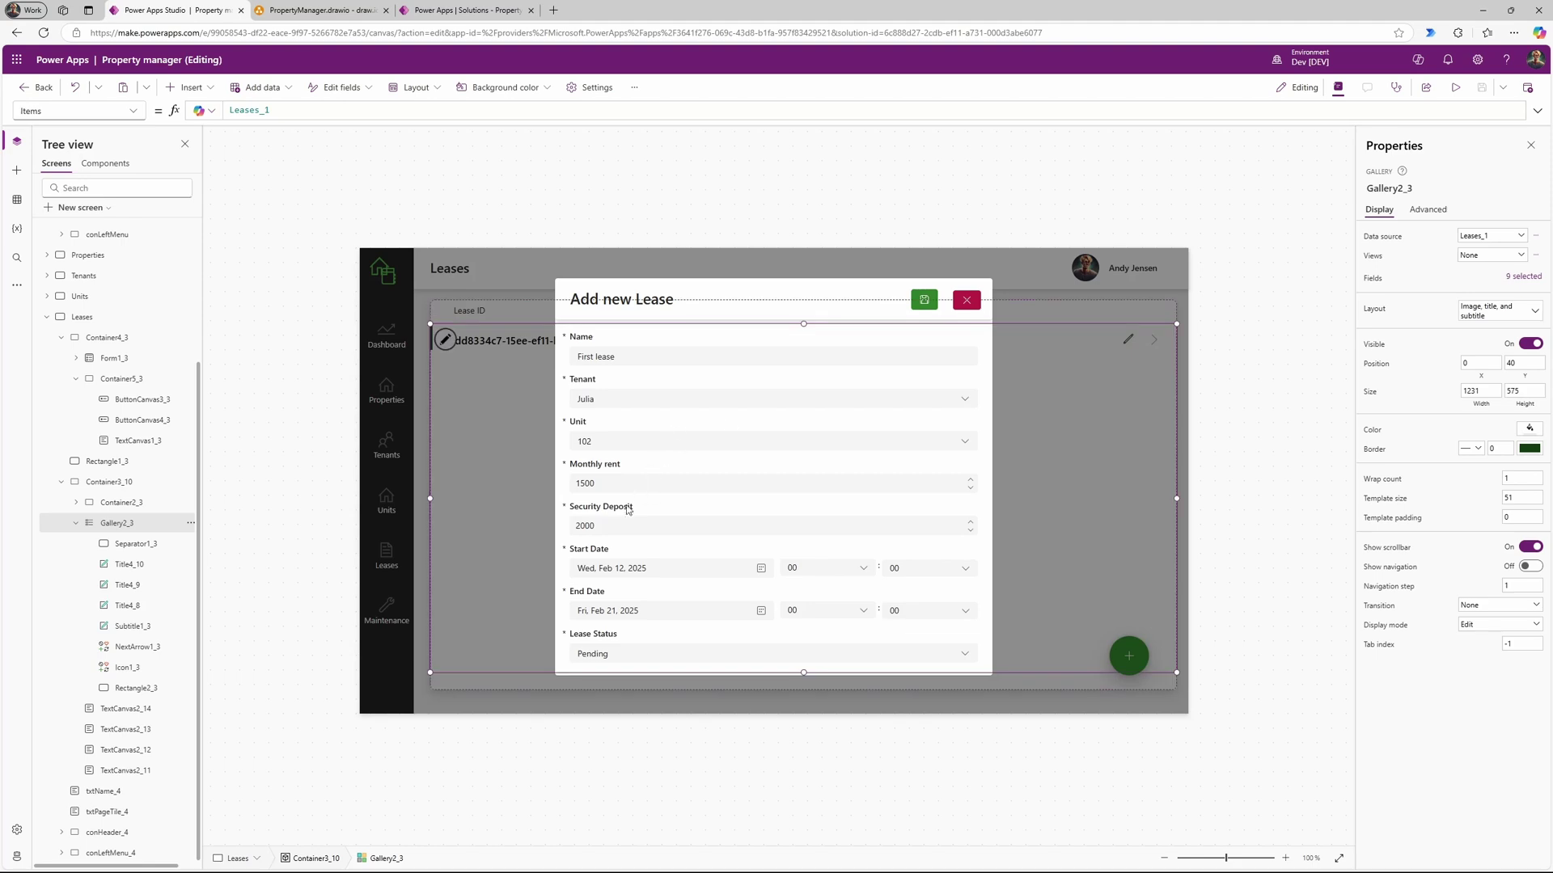
pyautogui.click(1455, 87)
pyautogui.click(483, 475)
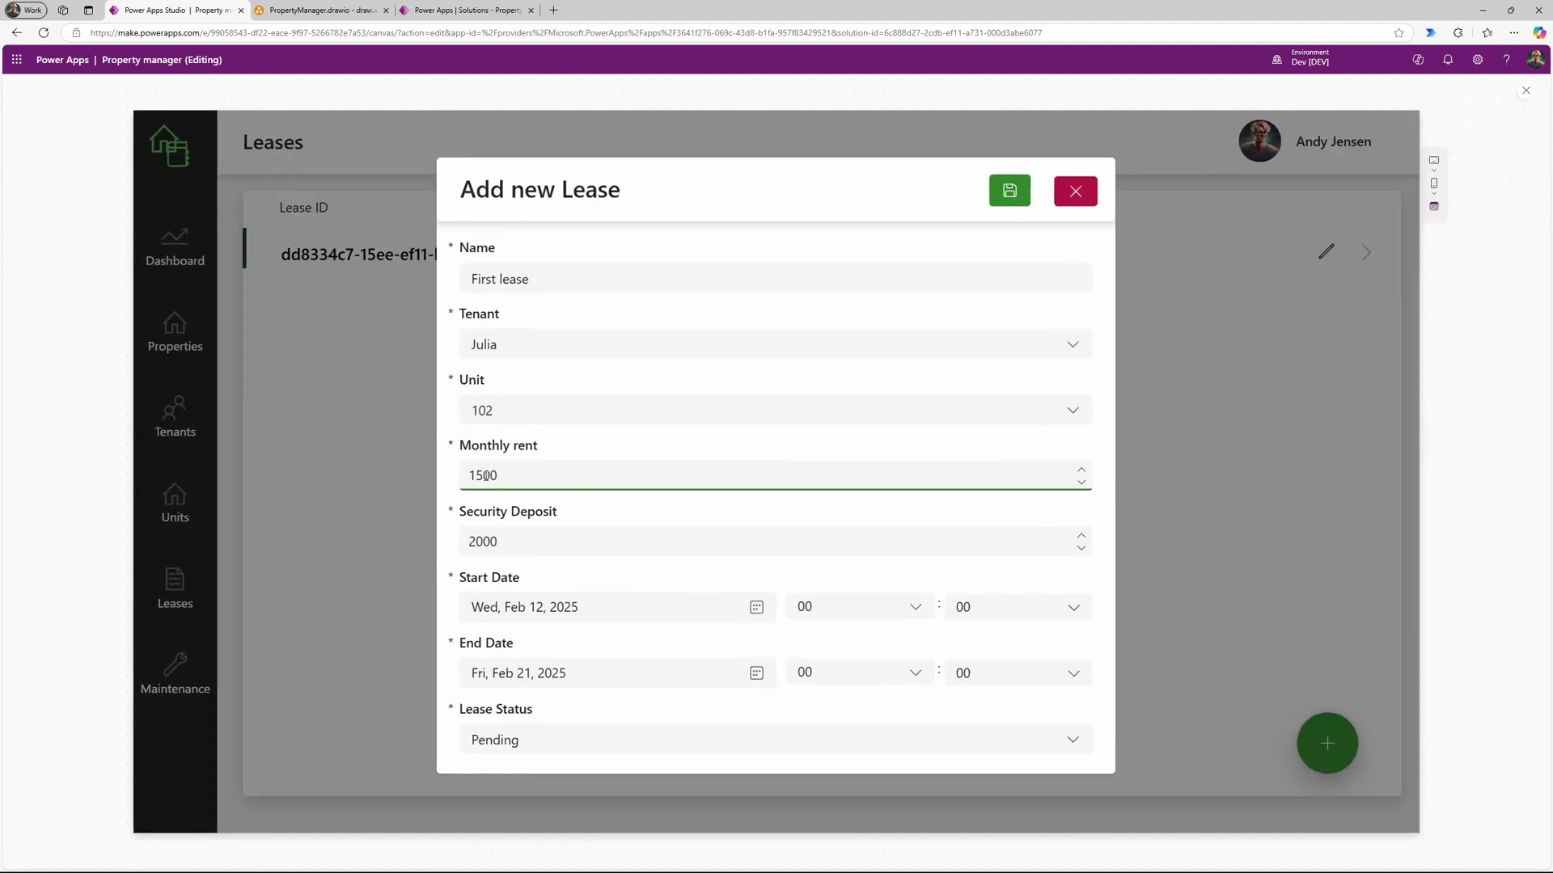
pyautogui.press('BackSpace')
pyautogui.click(1005, 192)
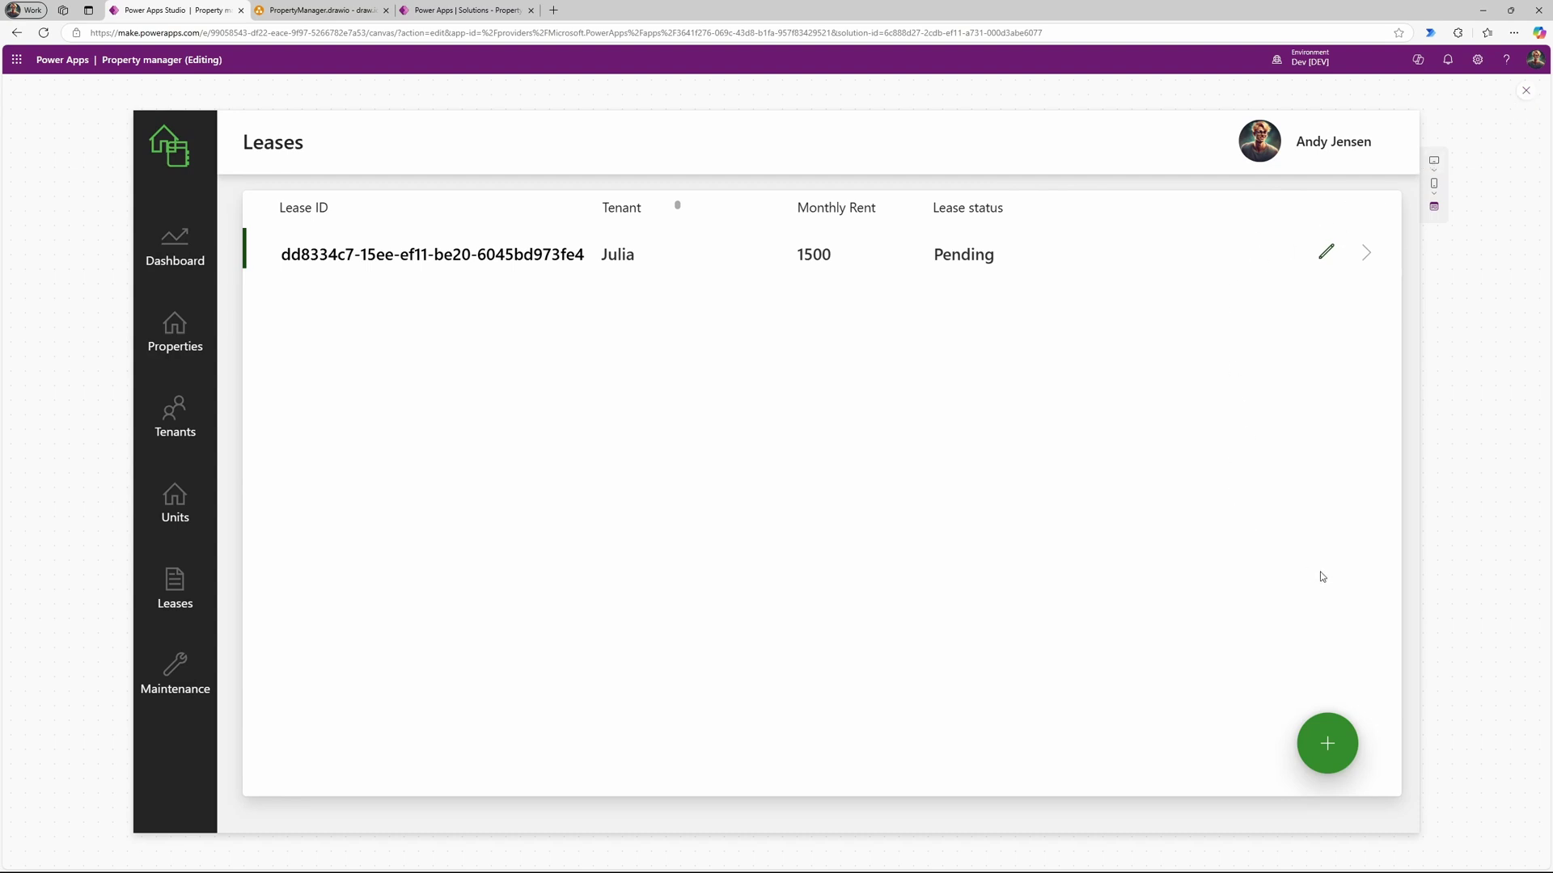
# Step: Add "second lease" with a tenant, unit 102, rent 2000, deposit 4666, dates Feb 3 to May 19, 2025 and Active status, and save it
pyautogui.click(1330, 739)
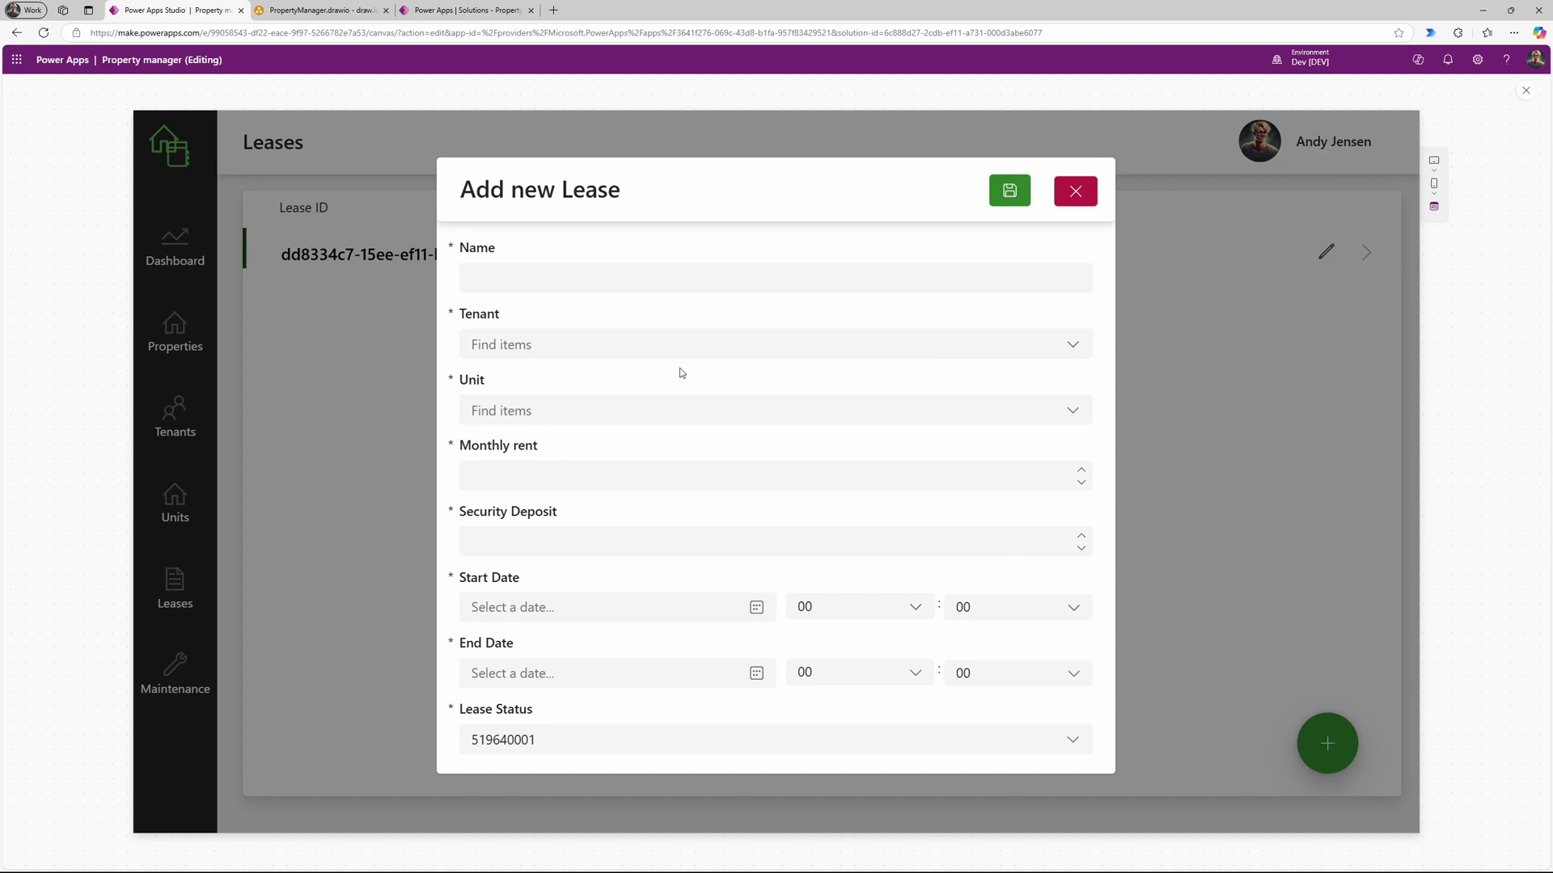
pyautogui.click(569, 278)
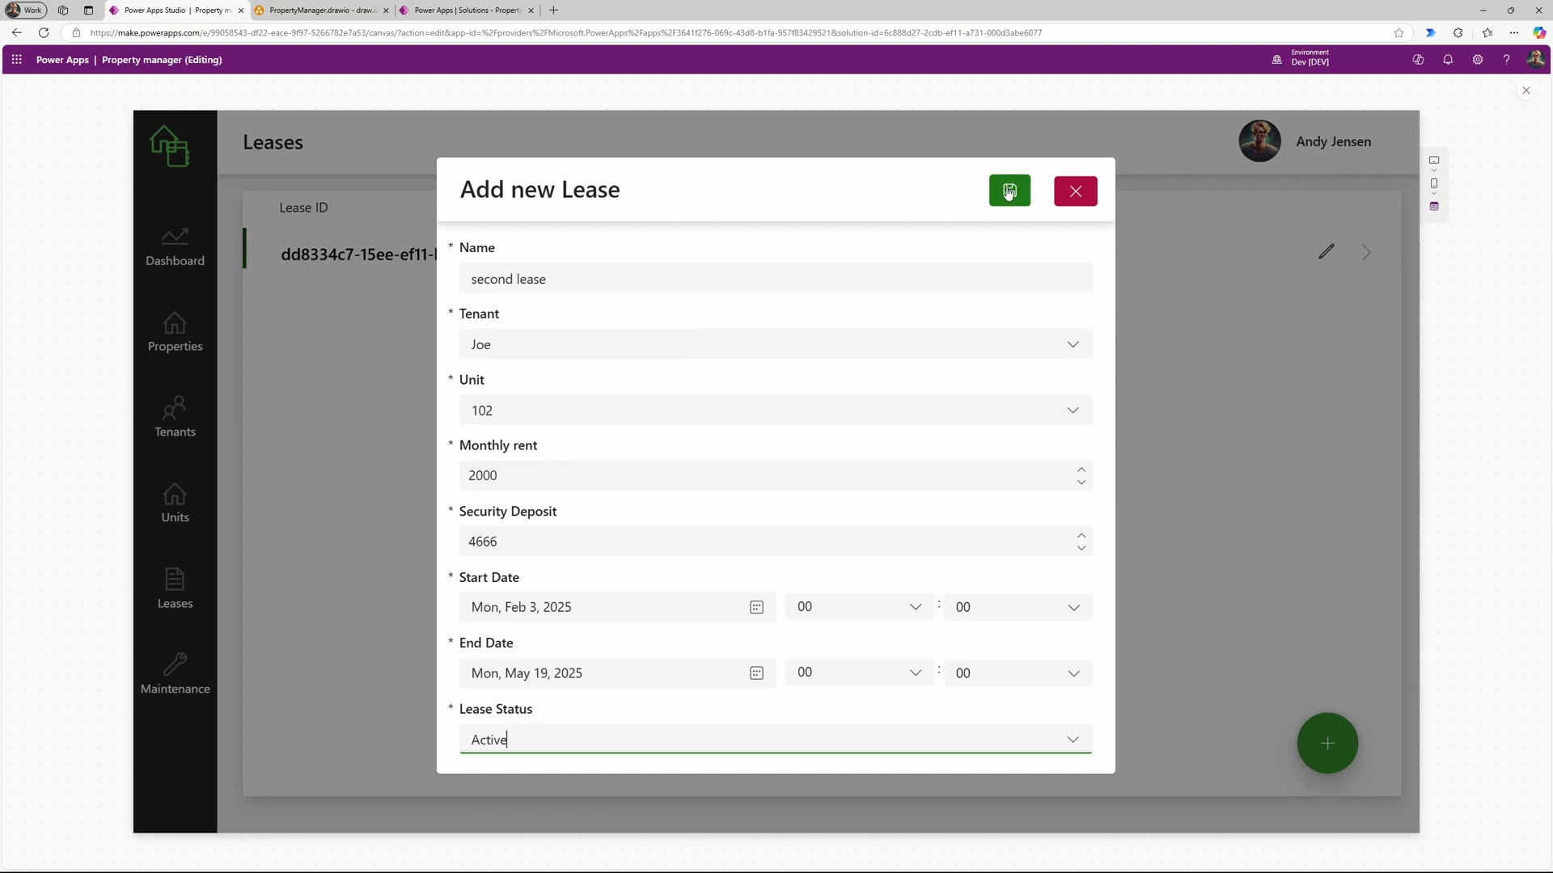
pyautogui.click(1009, 191)
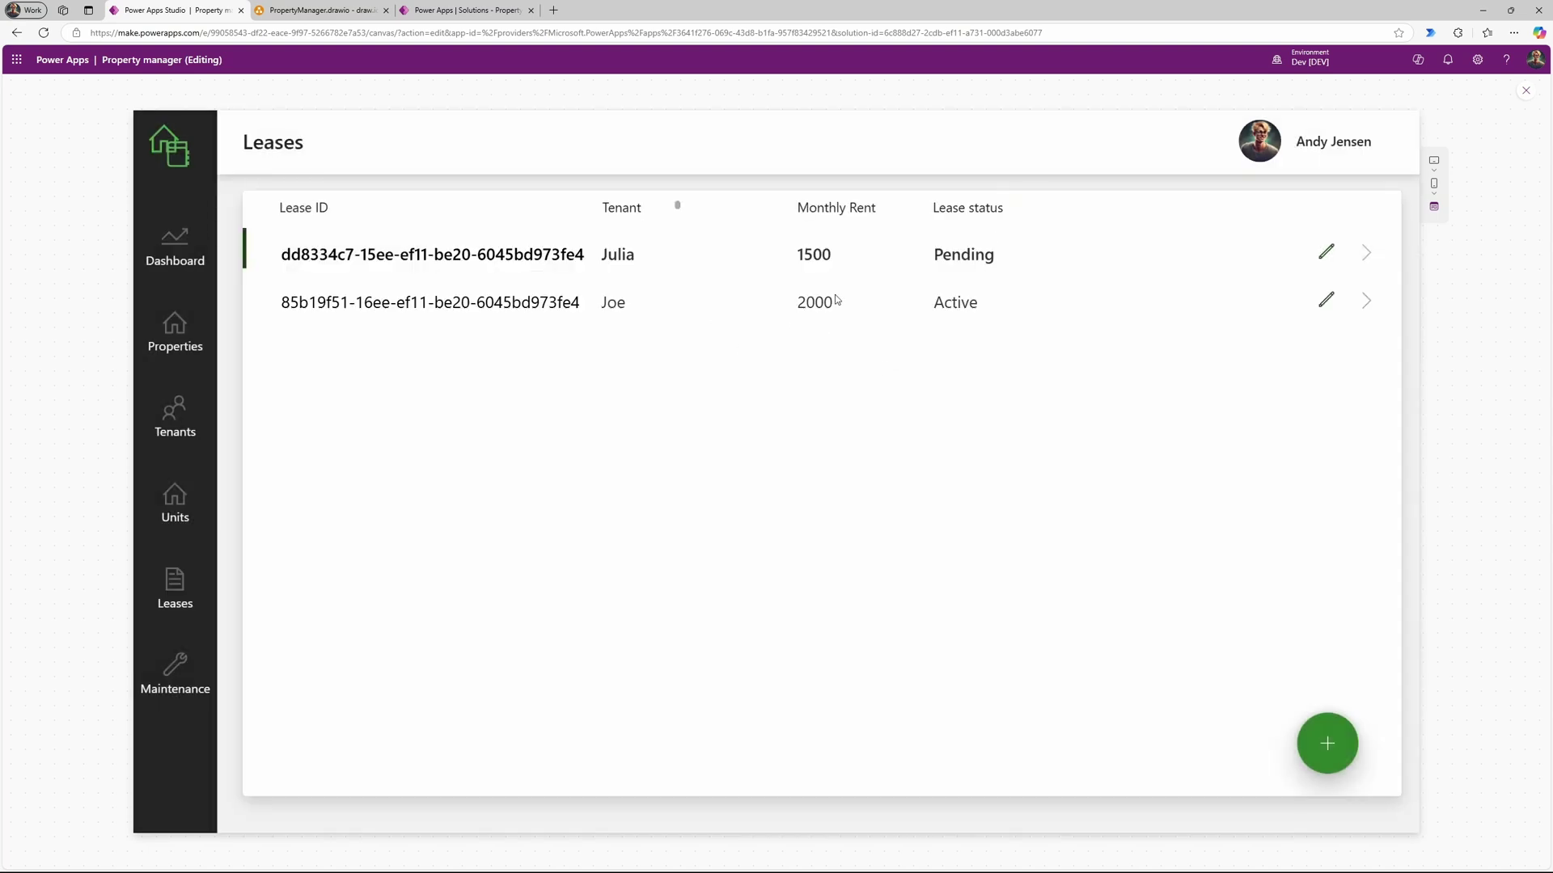
# Step: Try to change the second lease's Monthly rent to 2100 and save the form, and close the app preview
pyautogui.click(1325, 300)
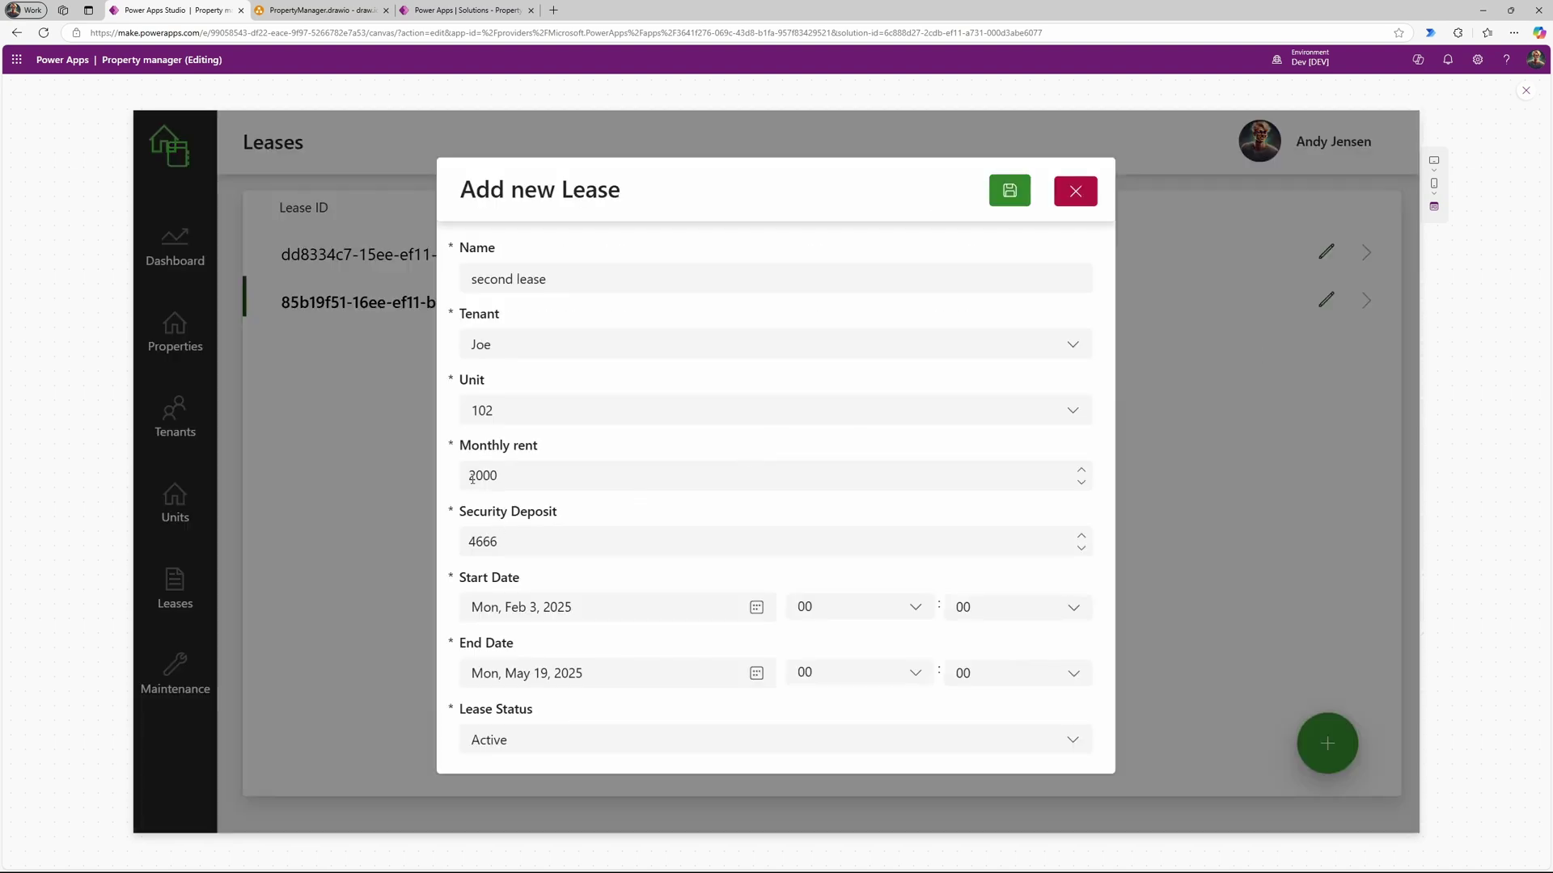
pyautogui.click(483, 477)
pyautogui.press('BackSpace')
pyautogui.write('1')
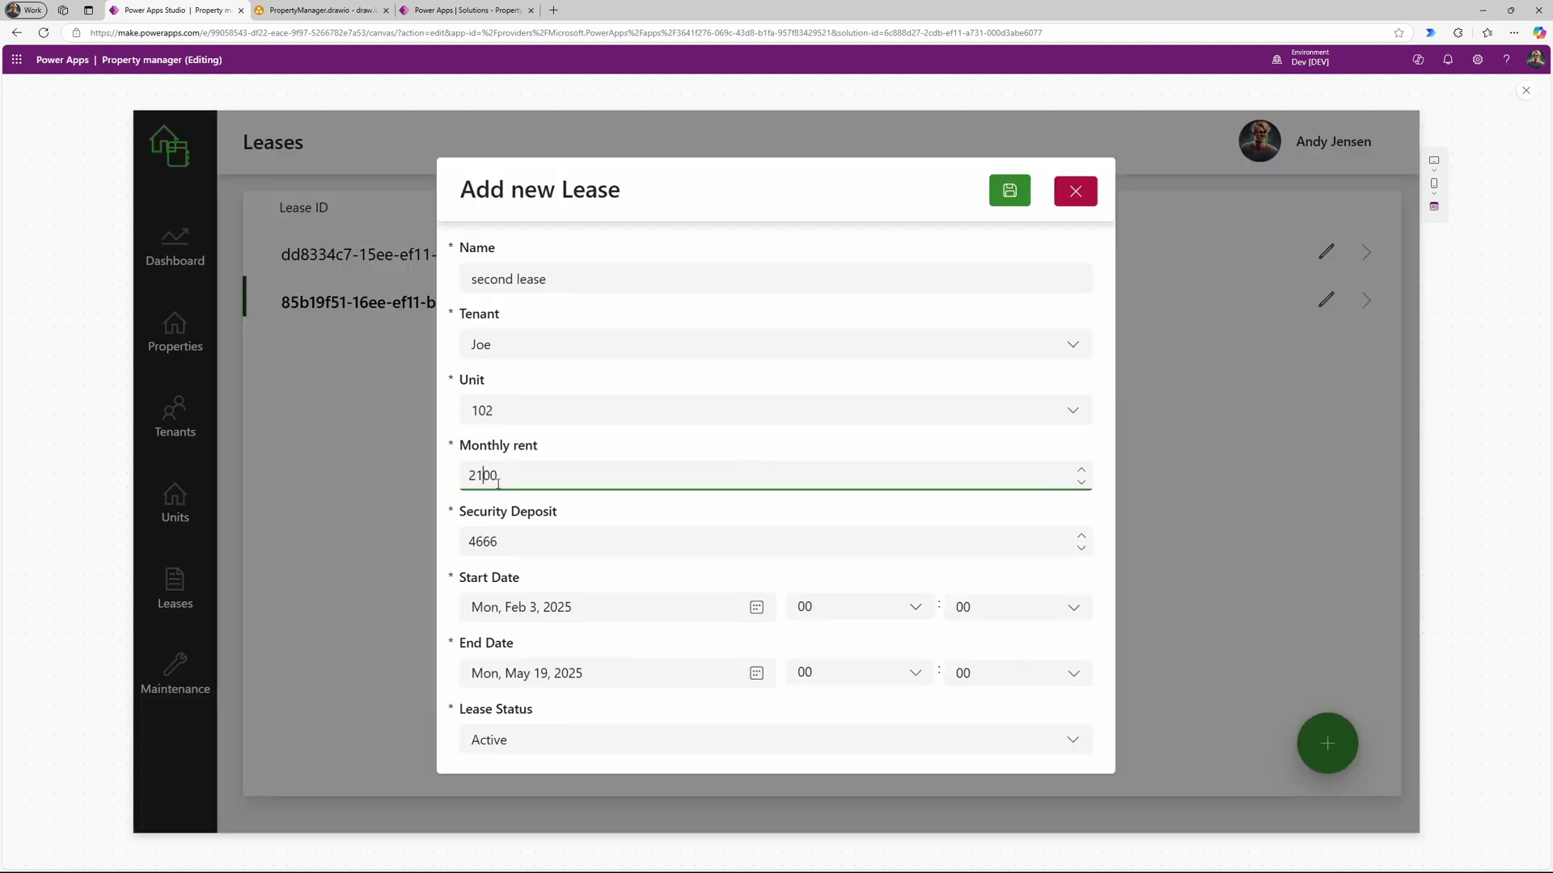
pyautogui.click(994, 202)
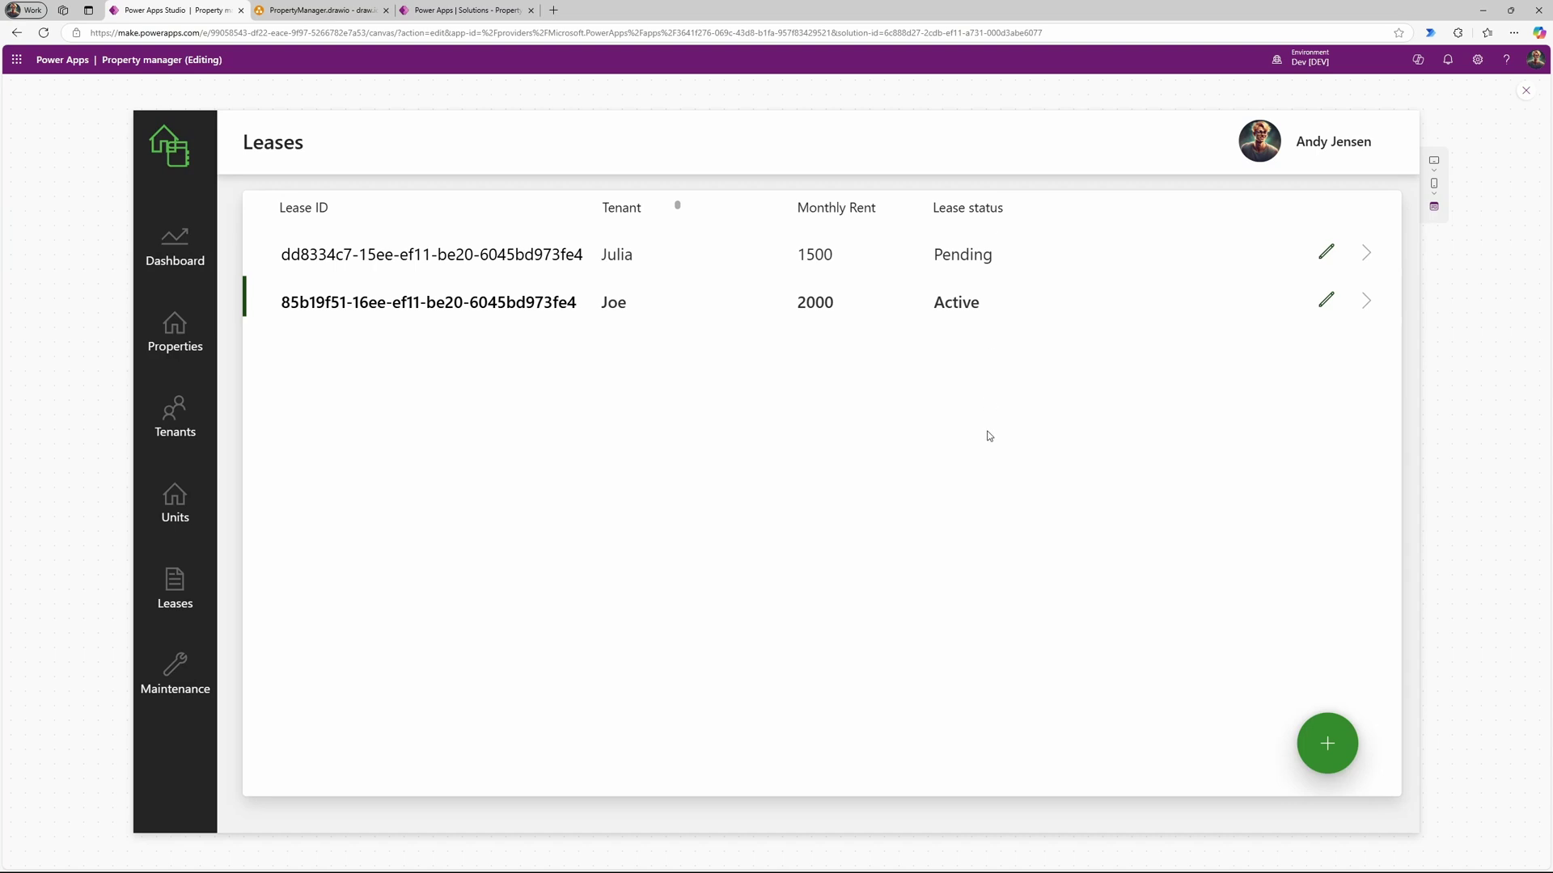
pyautogui.click(1525, 91)
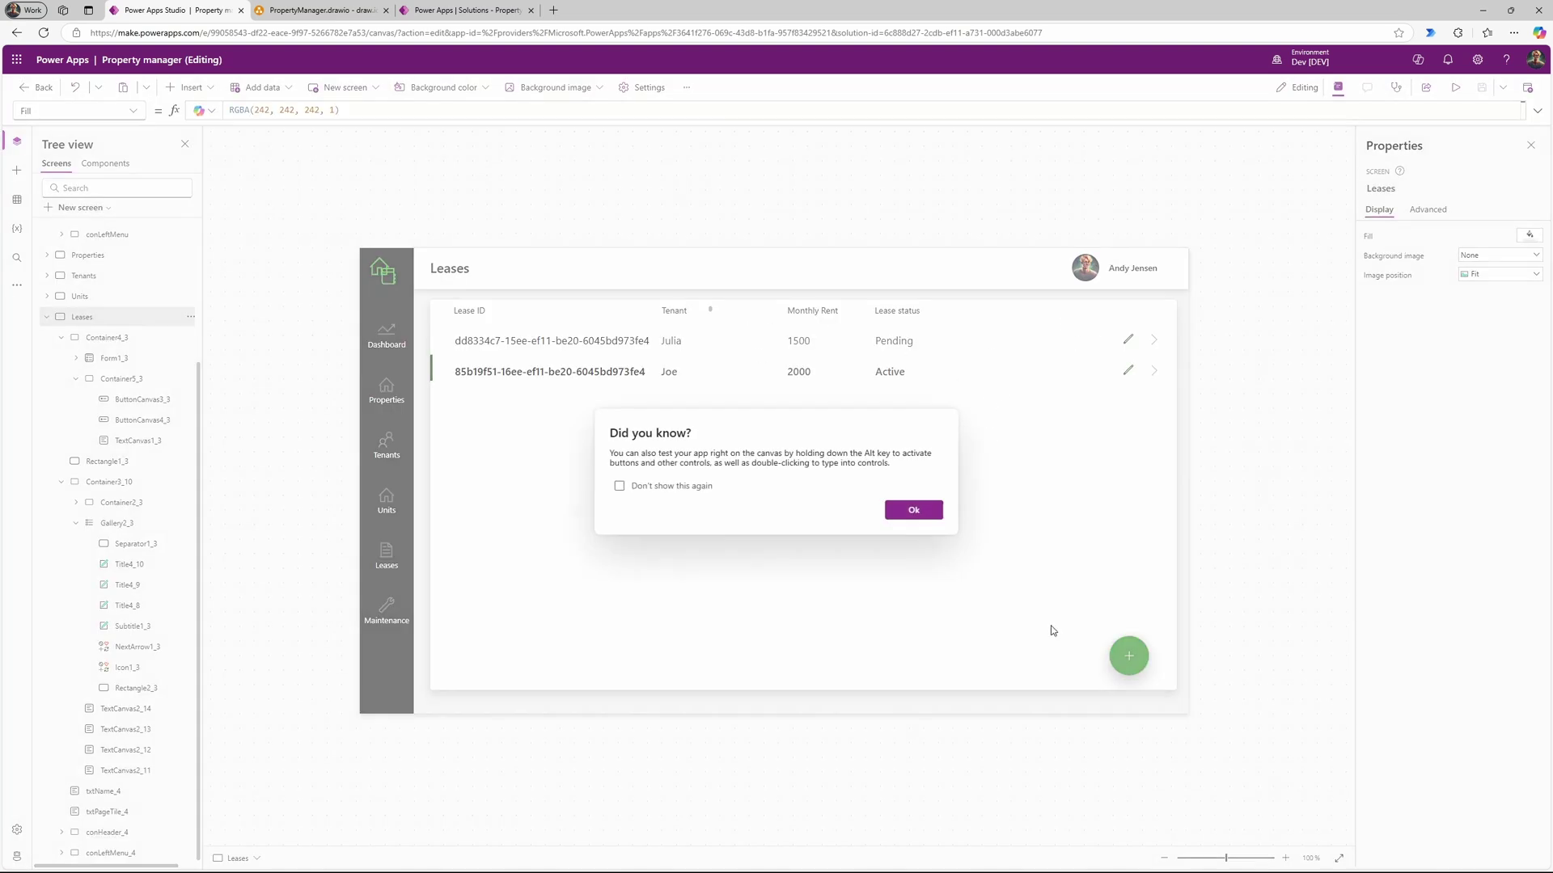
pyautogui.click(889, 516)
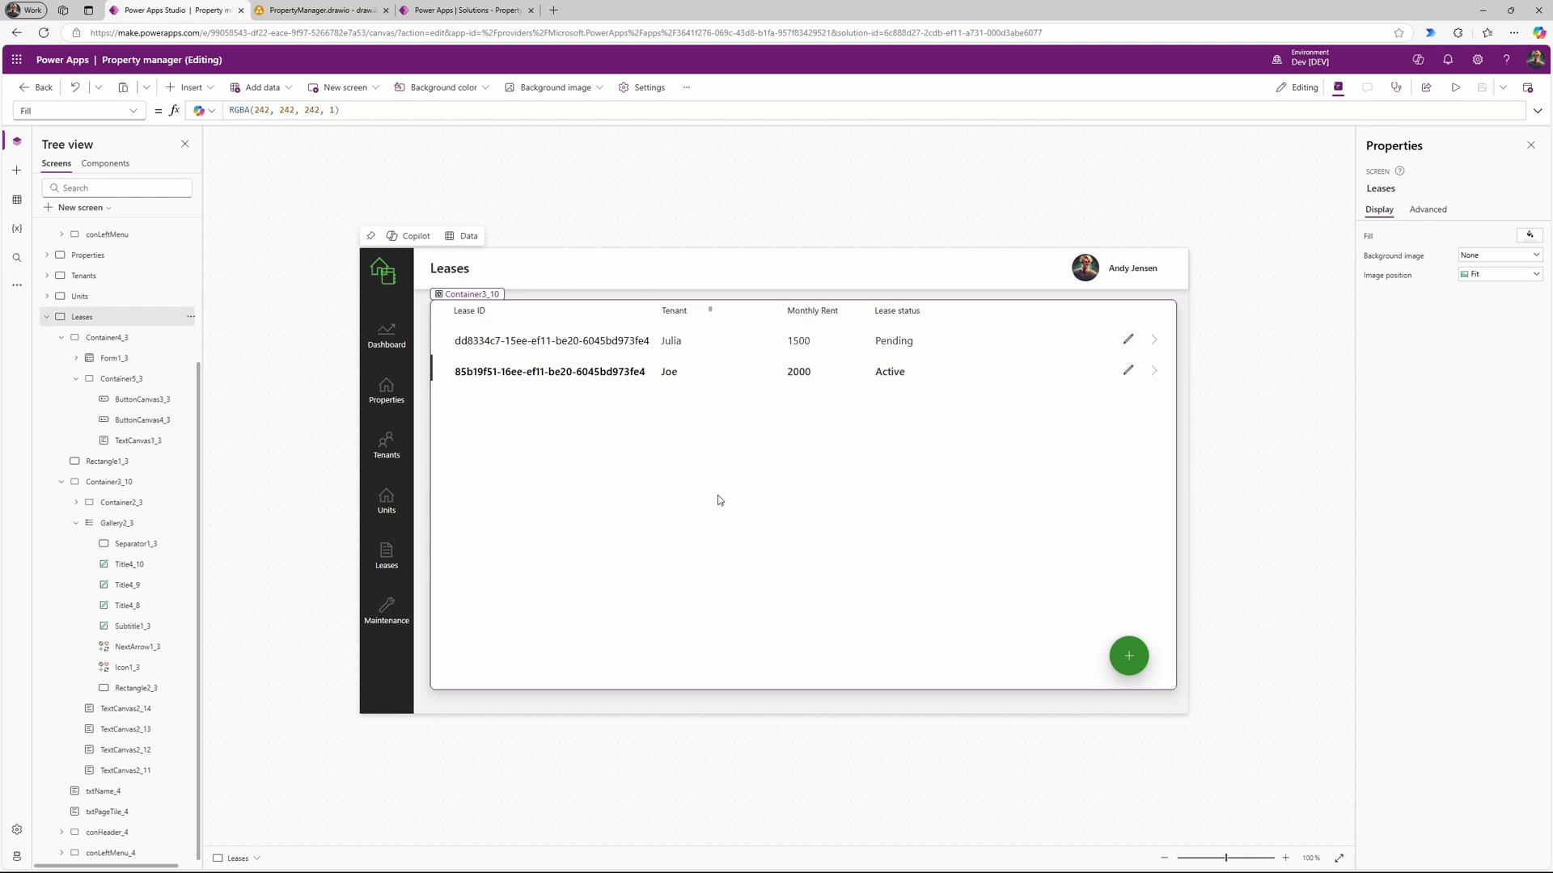
# Step: Test the side menu's navigation on the canvas with the Properties, Dashboard and Maintenance entries
pyautogui.keyDown('alt'); pyautogui.click(388, 391); pyautogui.keyUp('alt')
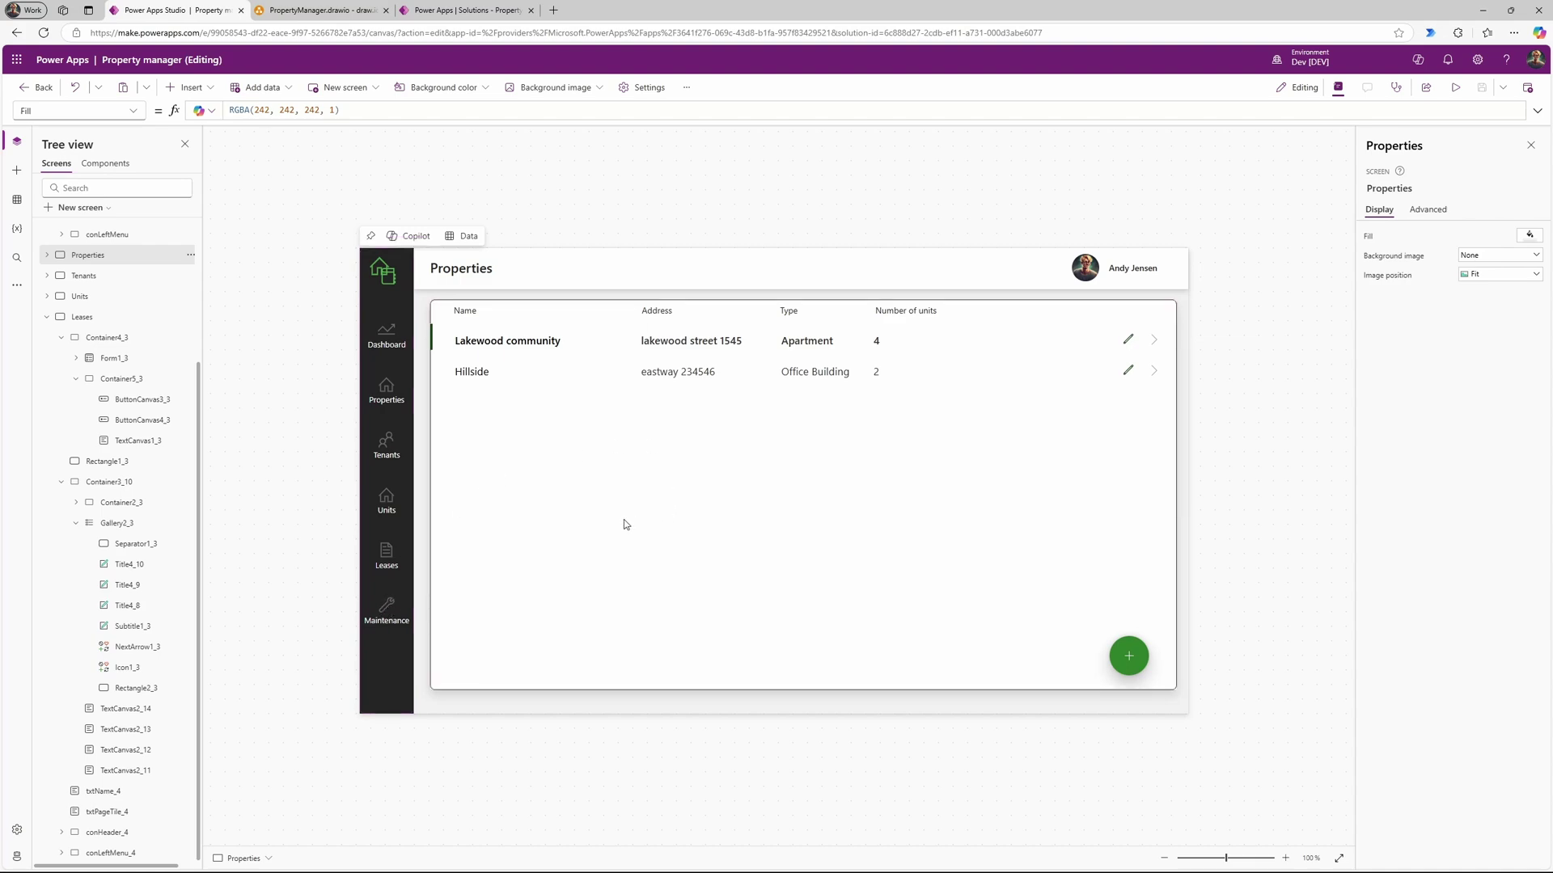
pyautogui.keyDown('alt'); pyautogui.click(386, 327); pyautogui.keyUp('alt')
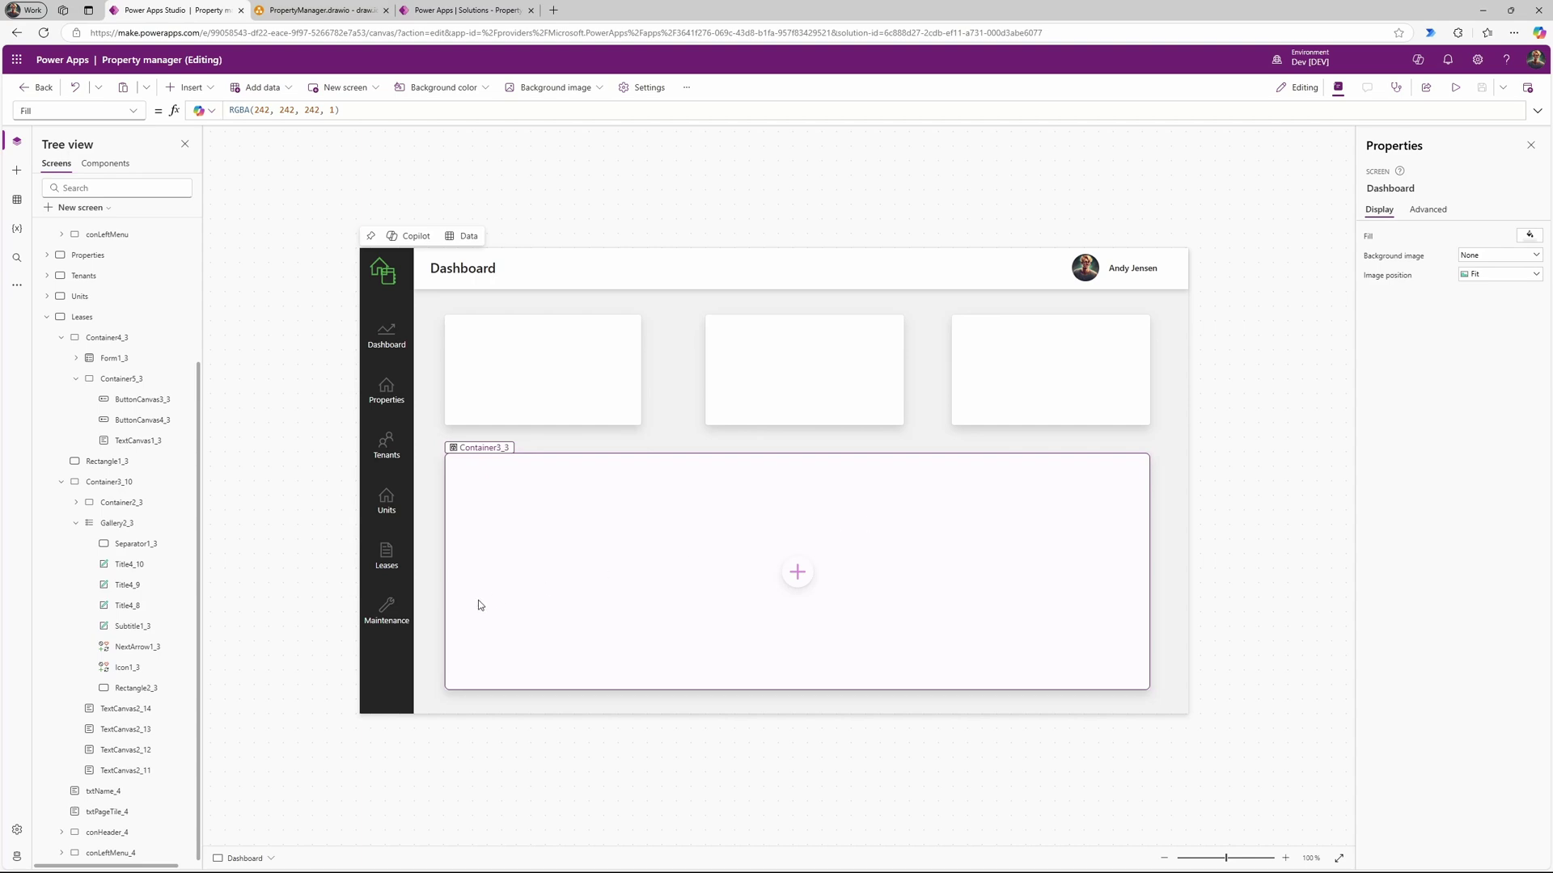
pyautogui.keyDown('alt'); pyautogui.click(385, 613); pyautogui.keyUp('alt')
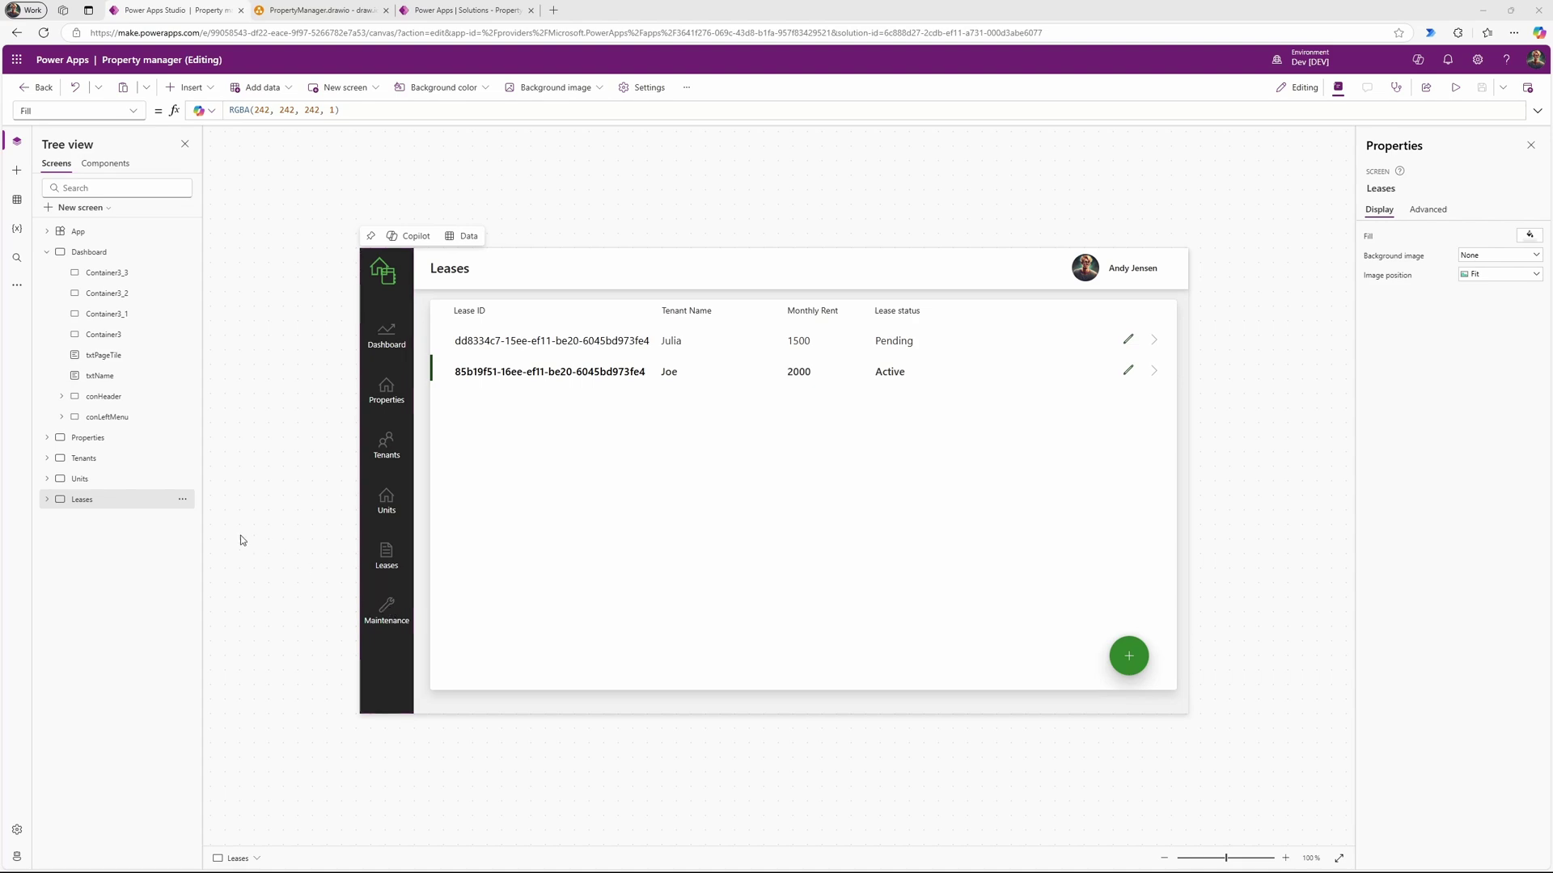
# Step: Duplicate the Leases screen and rename the copy to Maintenance
pyautogui.click(182, 500)
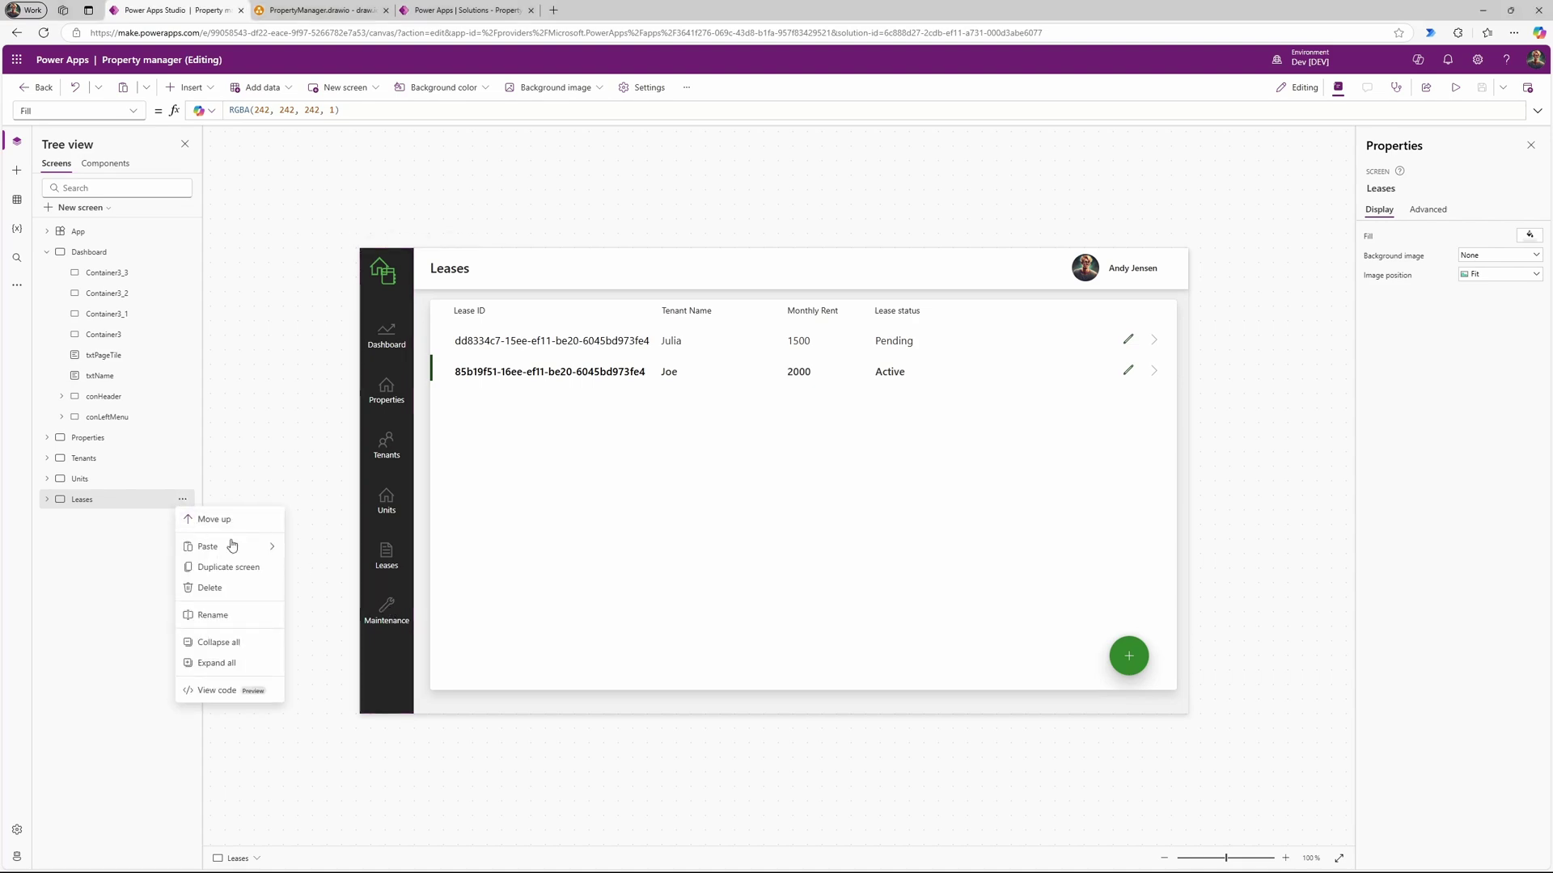
pyautogui.click(257, 571)
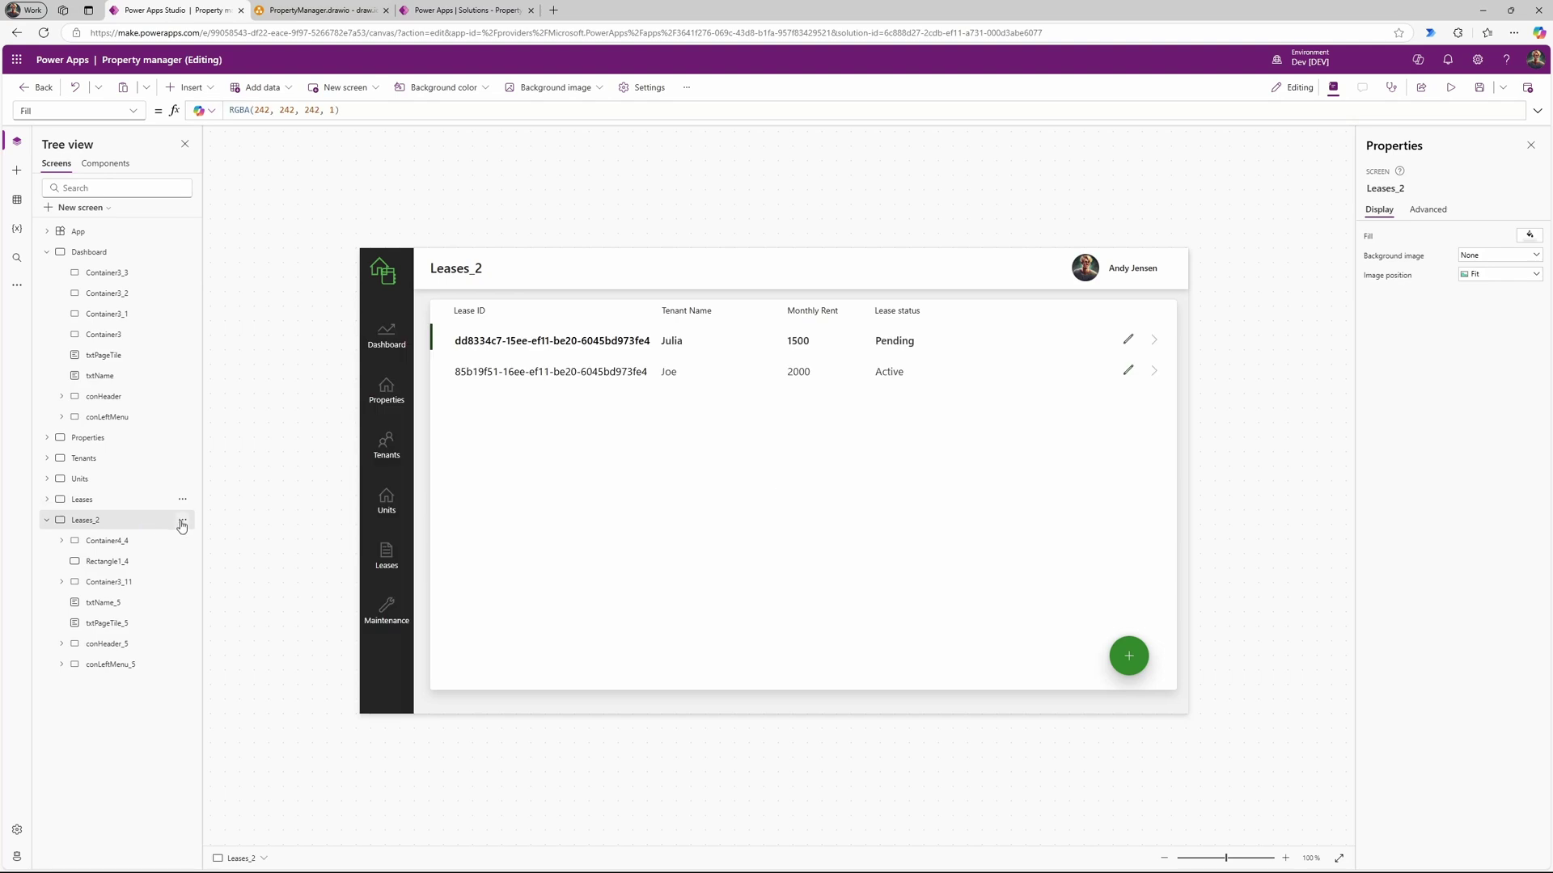
pyautogui.click(182, 521)
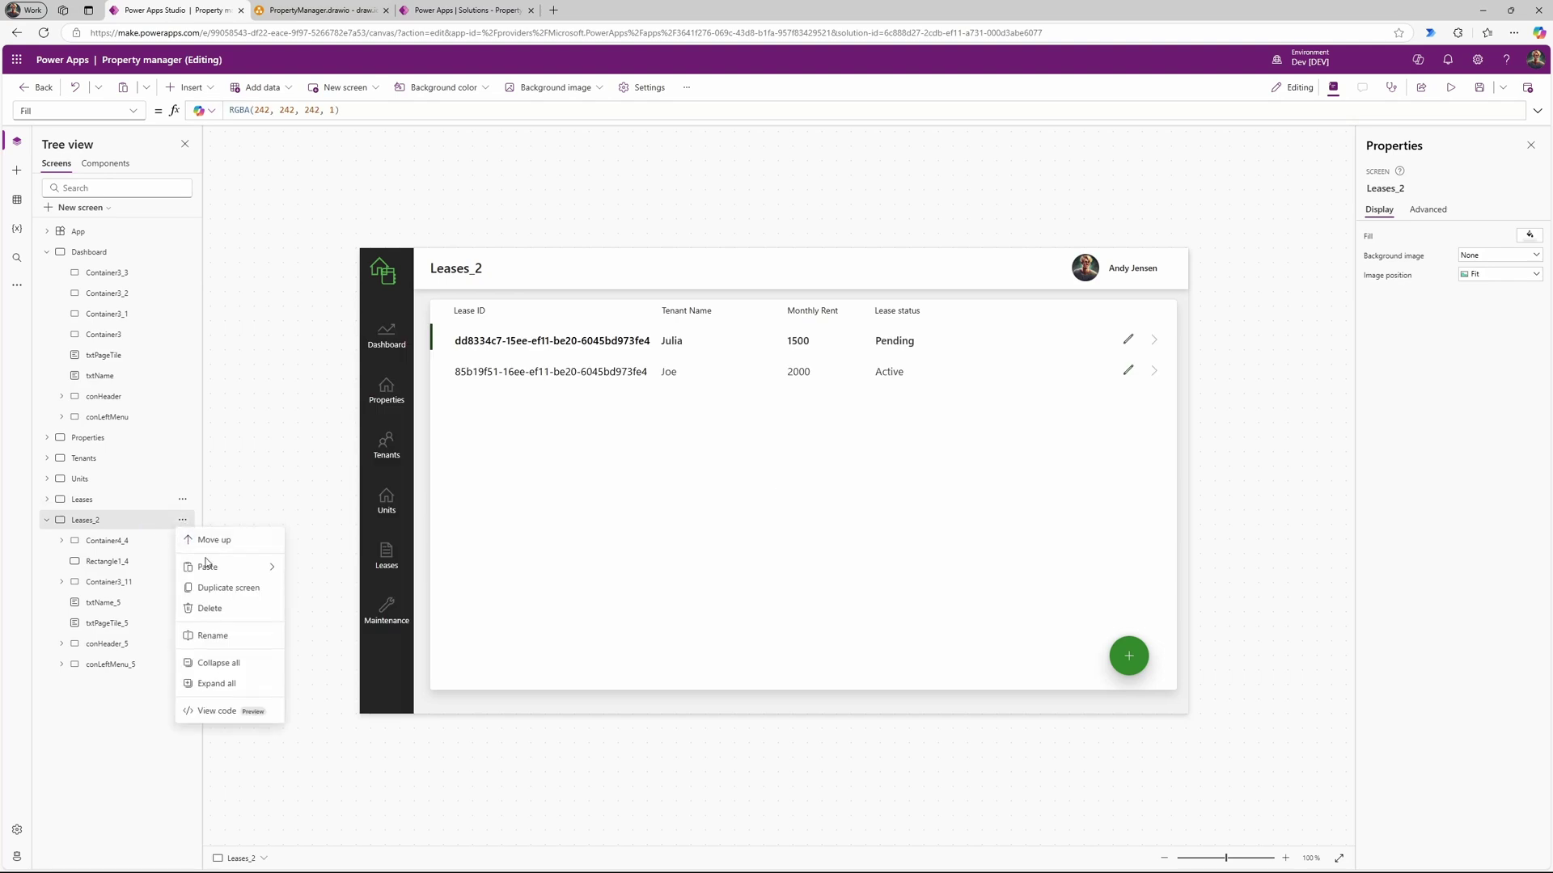
pyautogui.click(232, 635)
pyautogui.write('Maintenance')
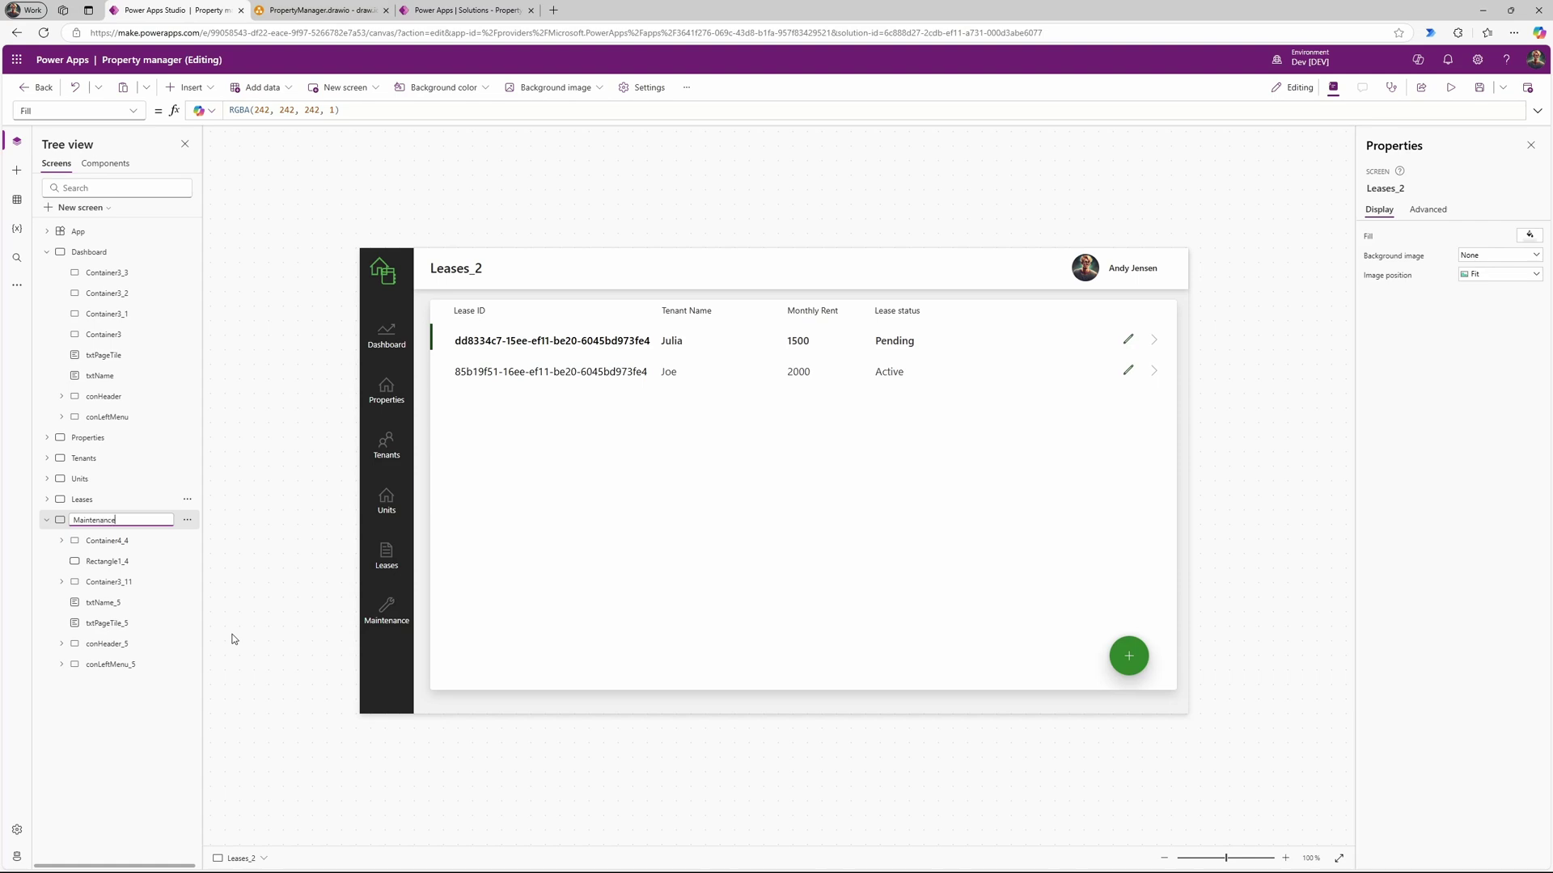
pyautogui.press('Return')
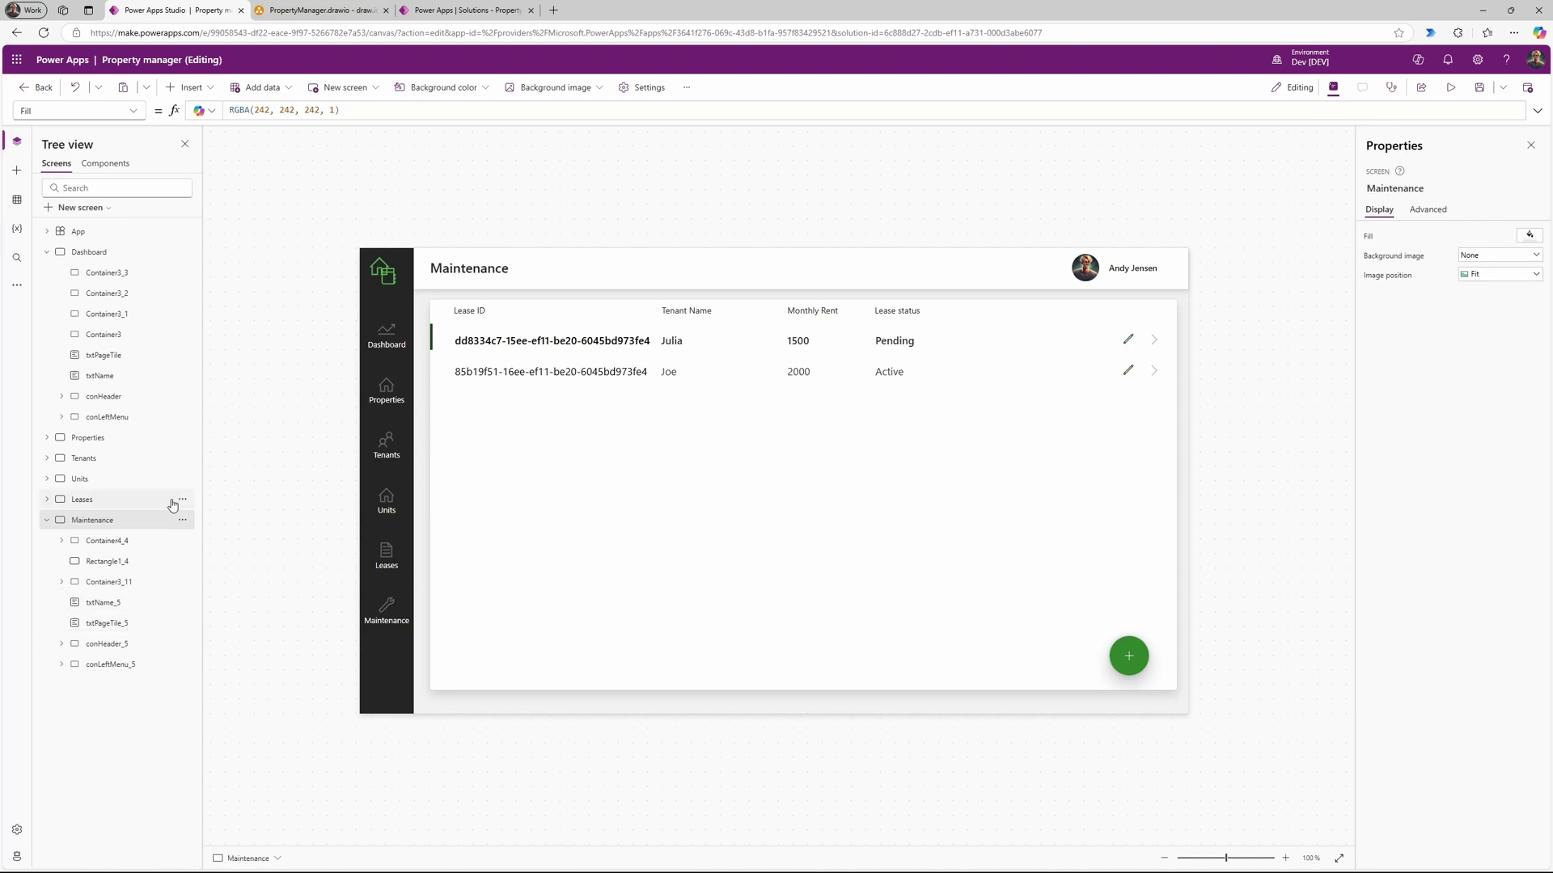
# Step: In the App's Formulas property, add screen: Maintenance to the Maintenance record of the varLeftMenu table
pyautogui.click(133, 233)
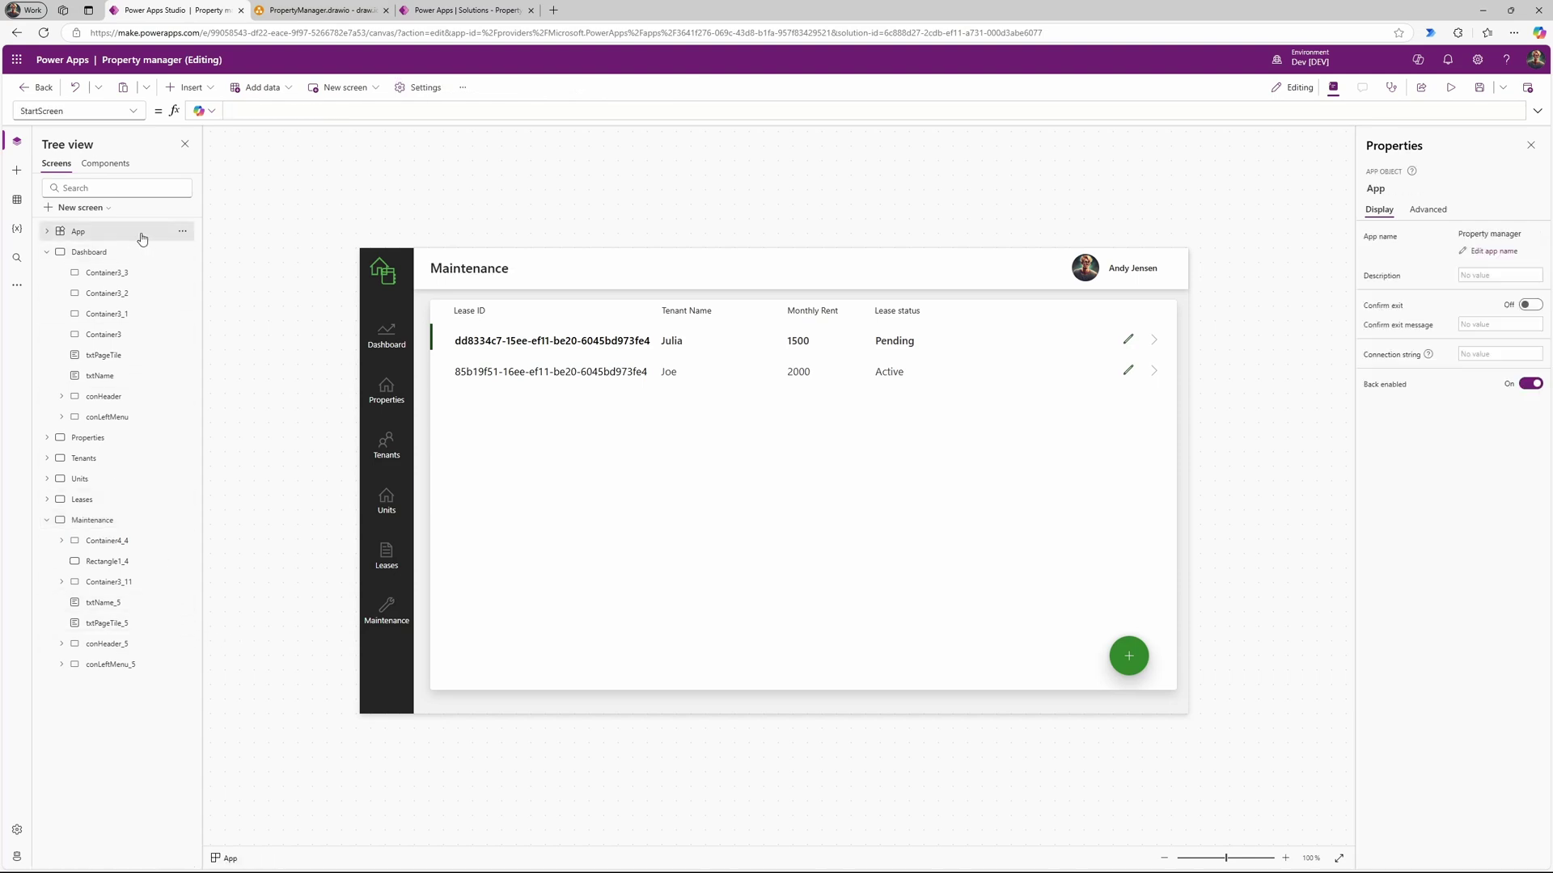
pyautogui.click(138, 117)
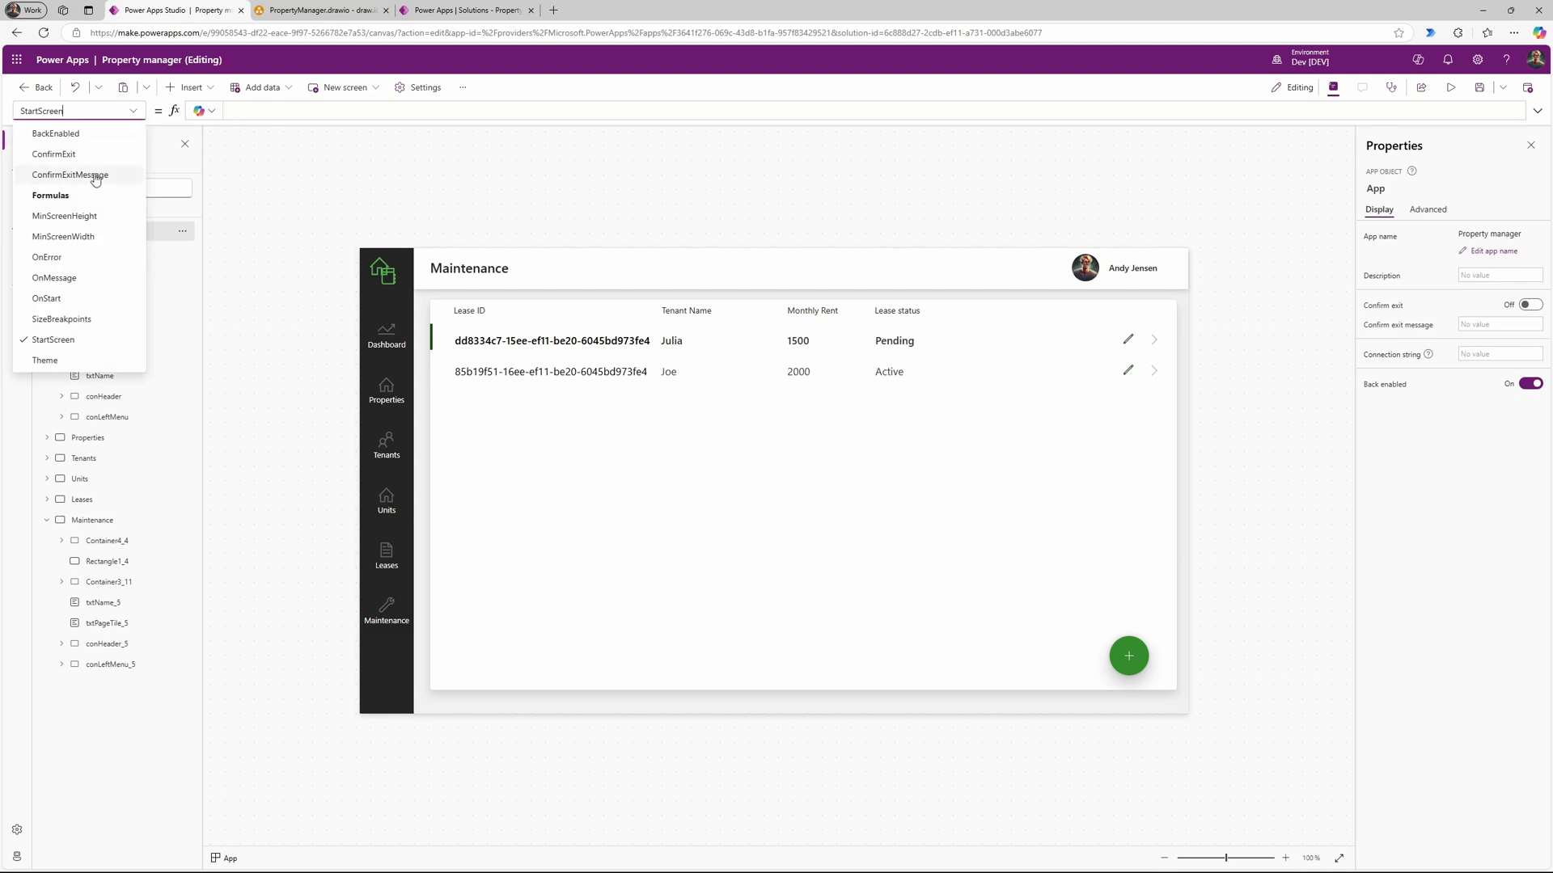
pyautogui.click(86, 194)
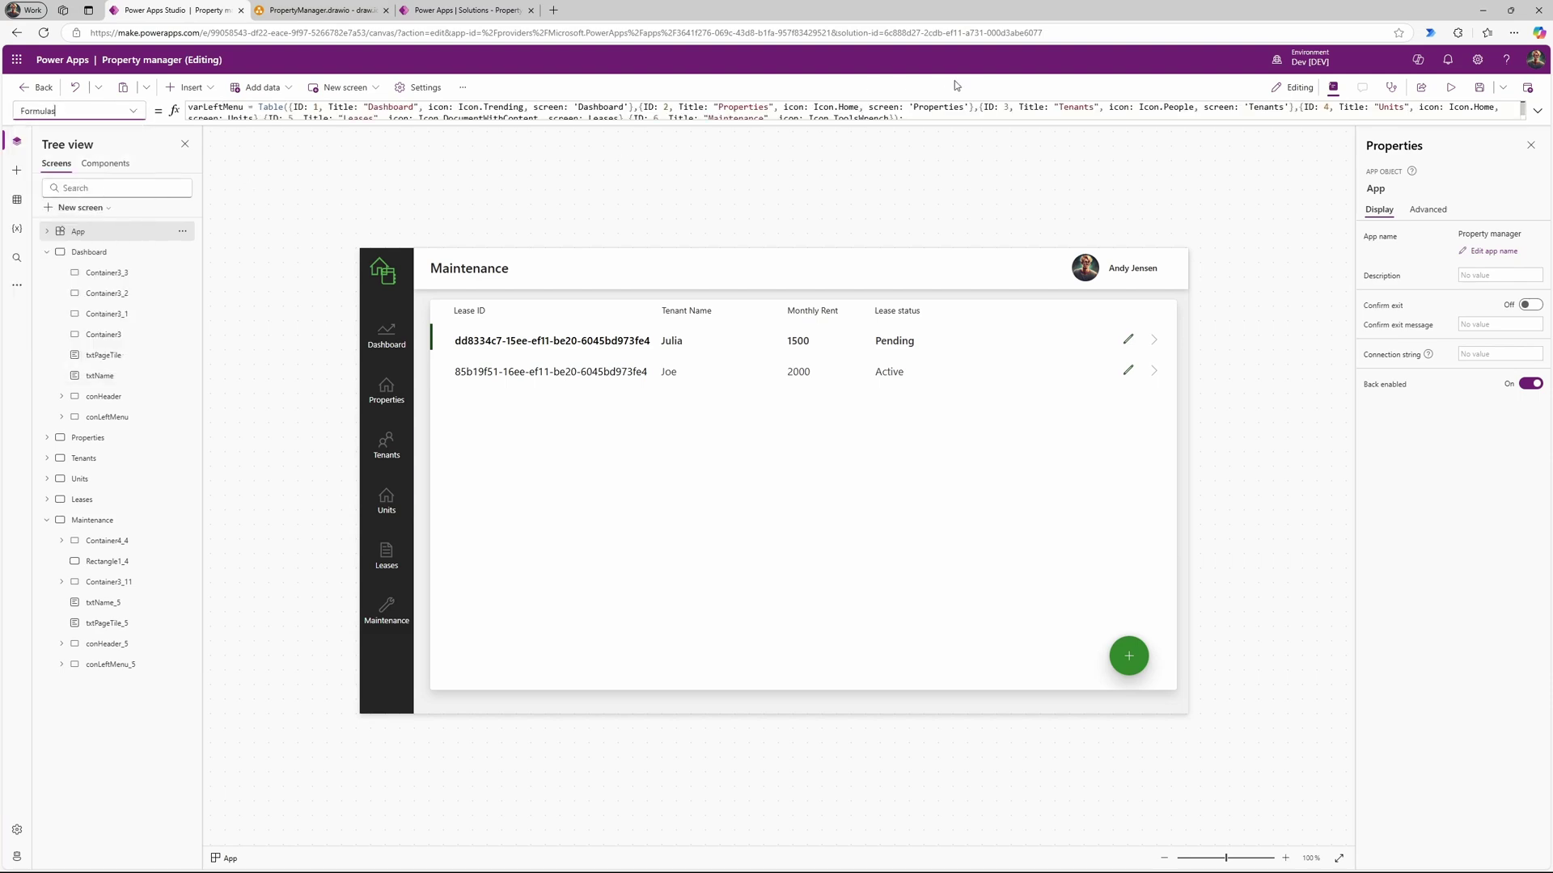
pyautogui.click(1537, 111)
pyautogui.click(889, 119)
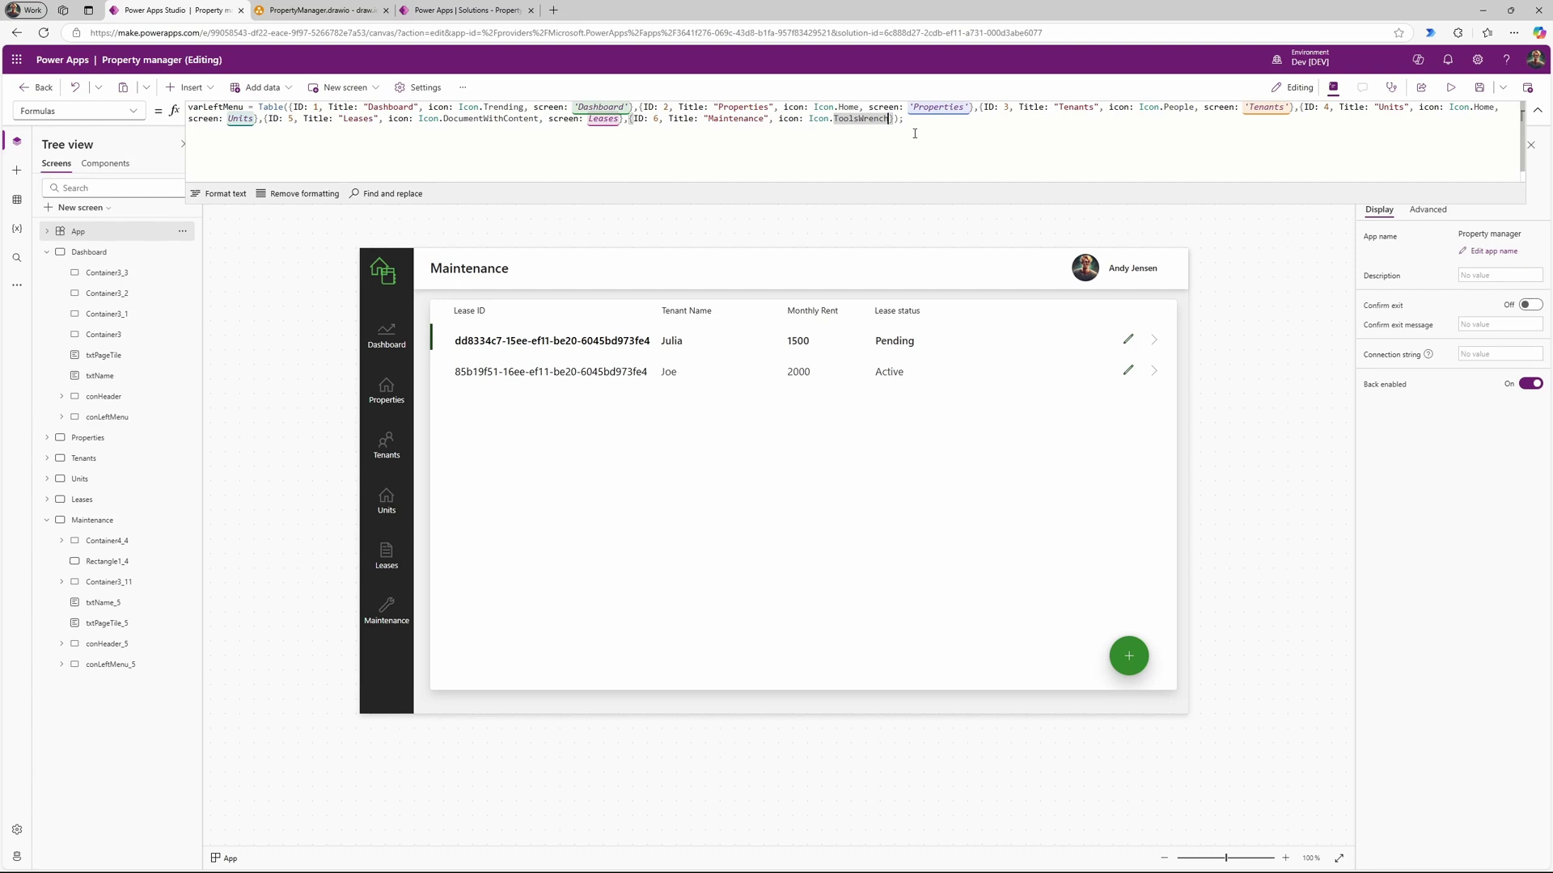
pyautogui.write(', screen: Maintenance')
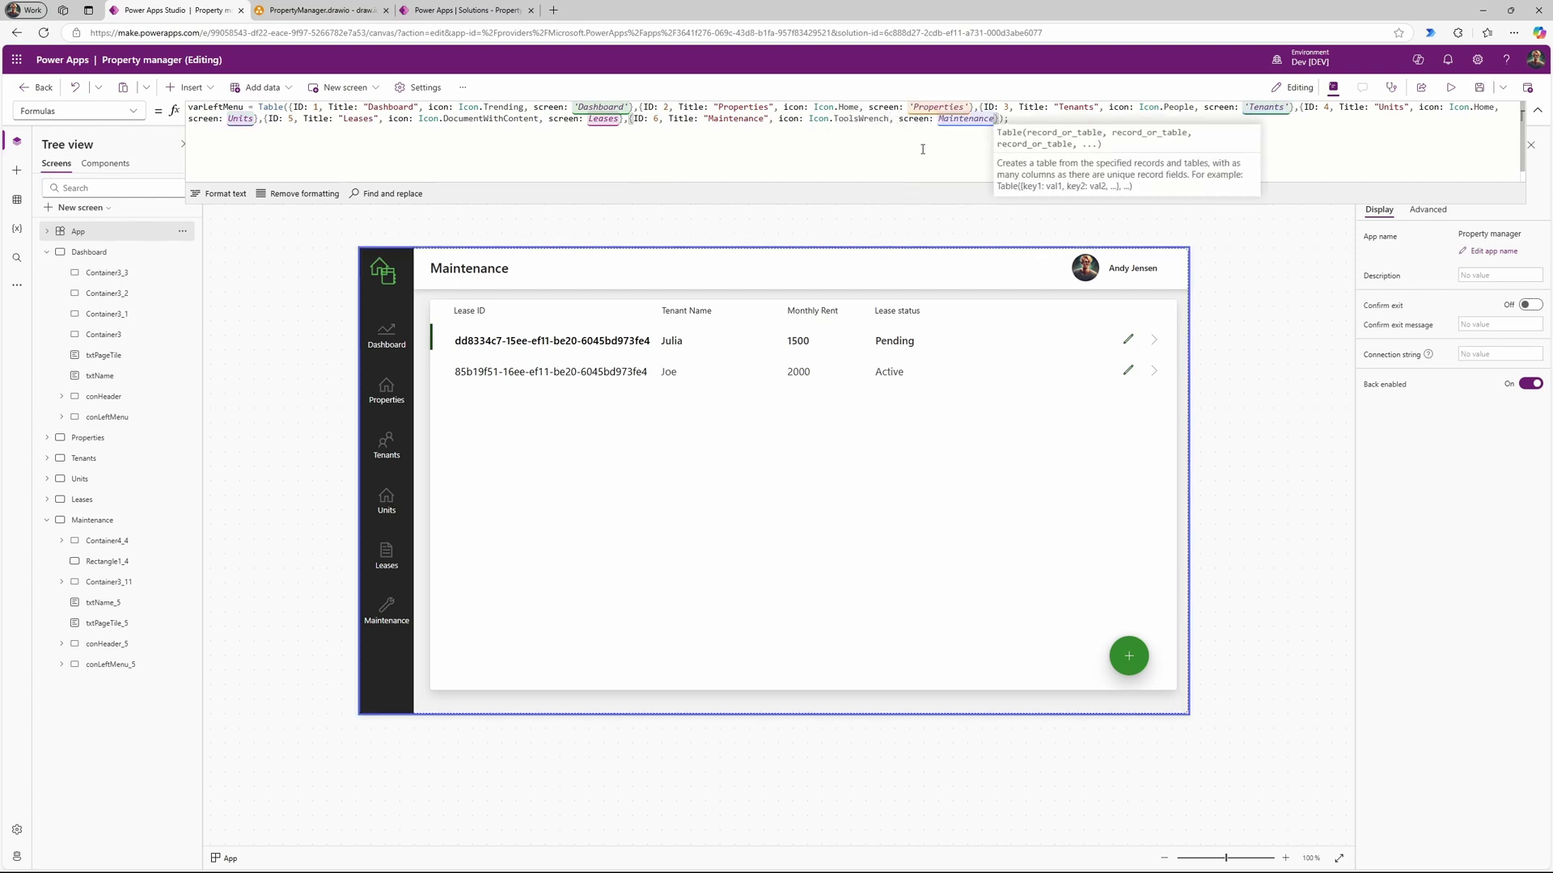
pyautogui.click(336, 519)
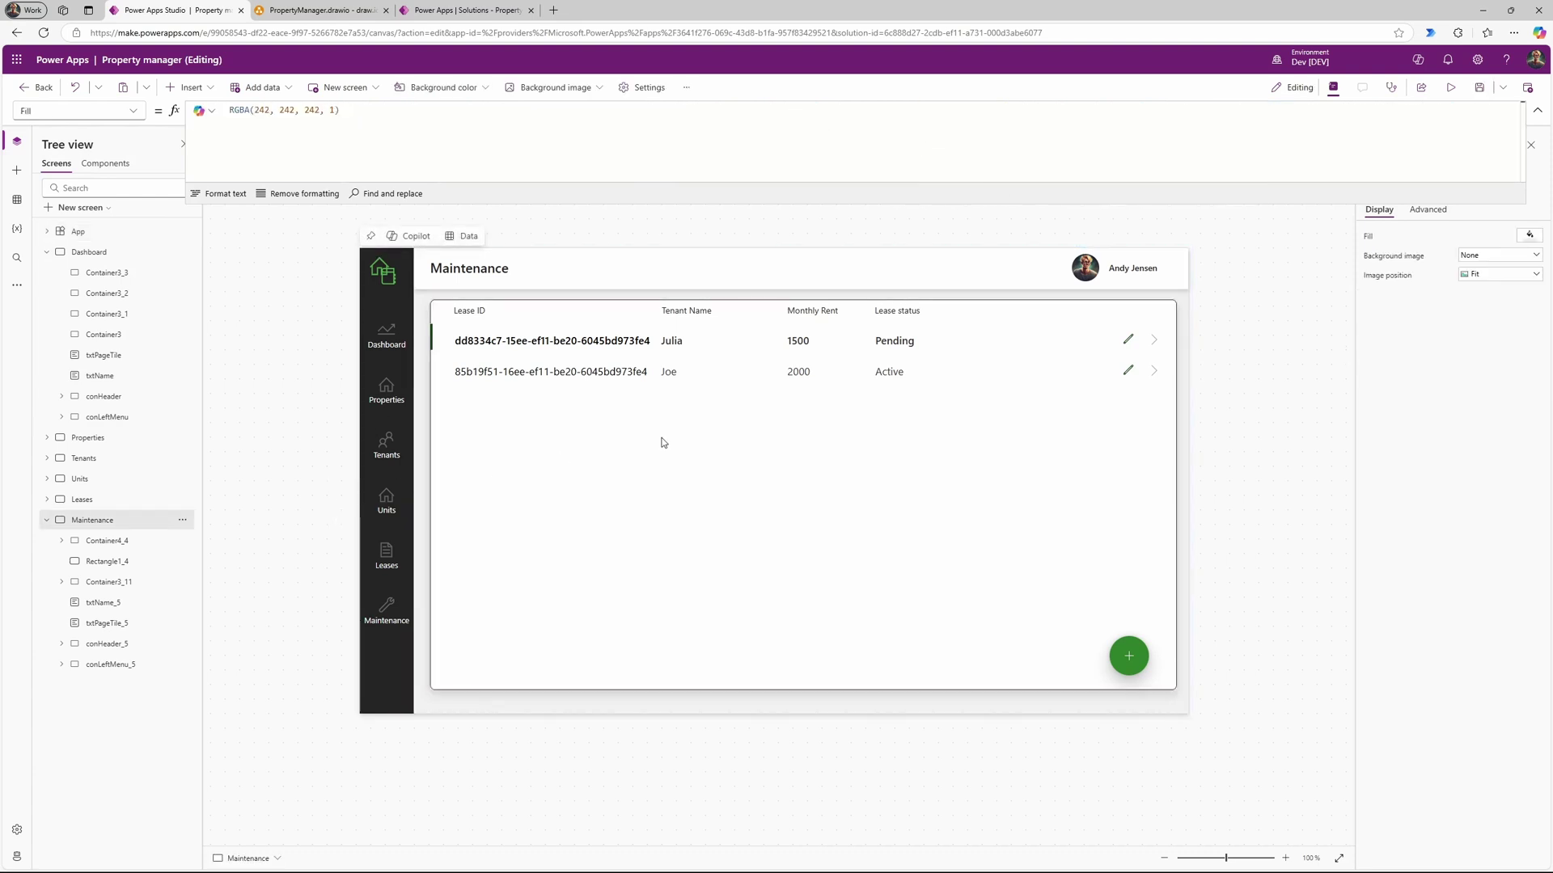
# Step: Open the Maintenance screen's new-record form, set its title to "Add new Maintenance" and widen the title label to about 281
pyautogui.keyDown('alt'); pyautogui.click(1136, 652); pyautogui.keyUp('alt')
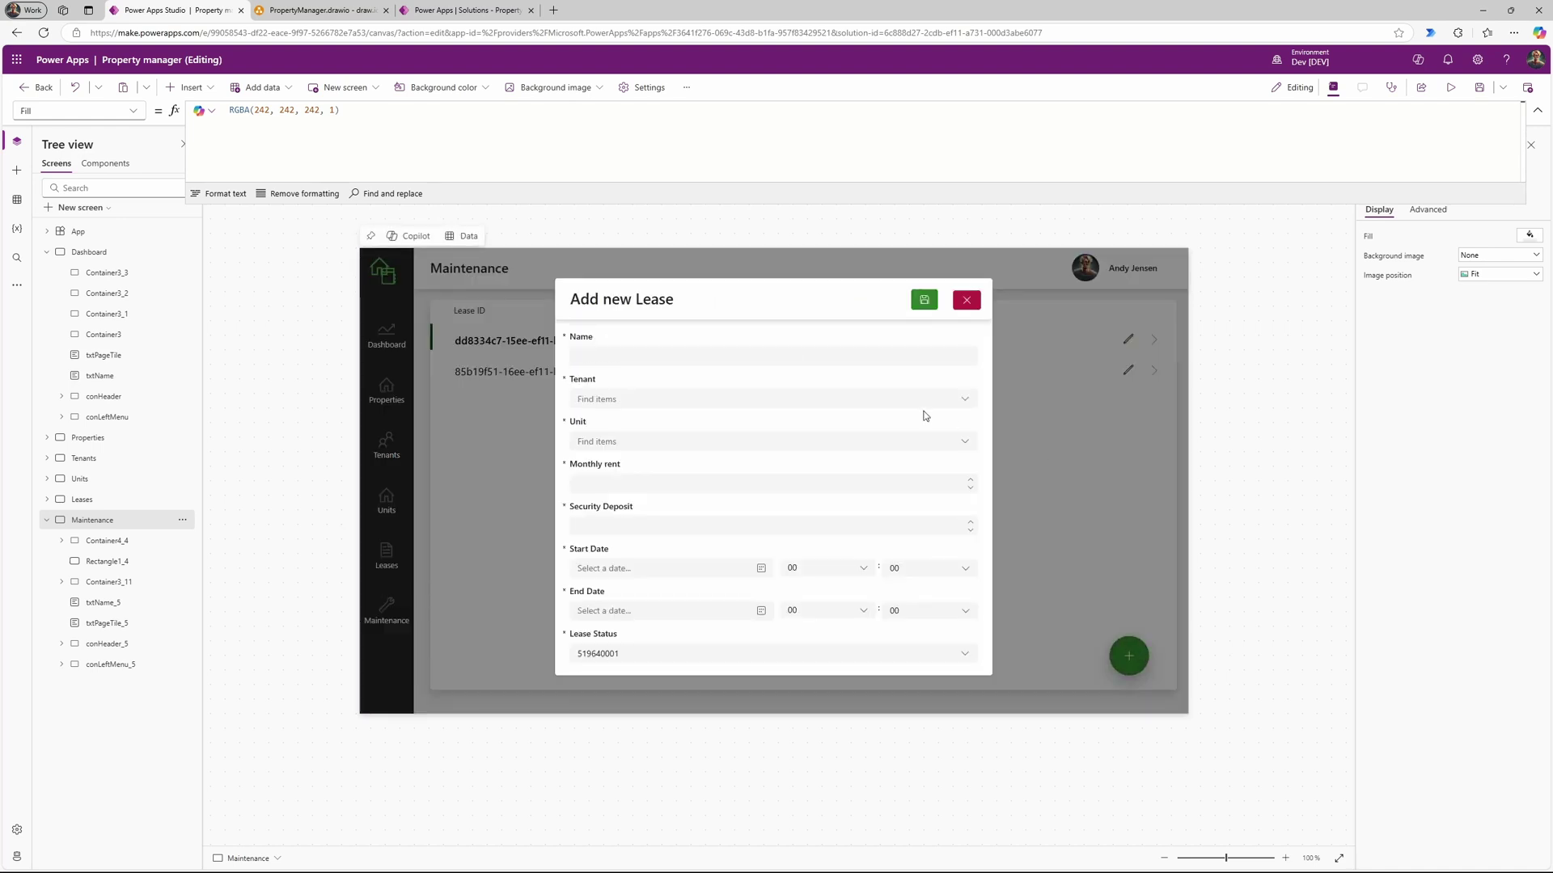
pyautogui.click(663, 299)
pyautogui.doubleClick(301, 110)
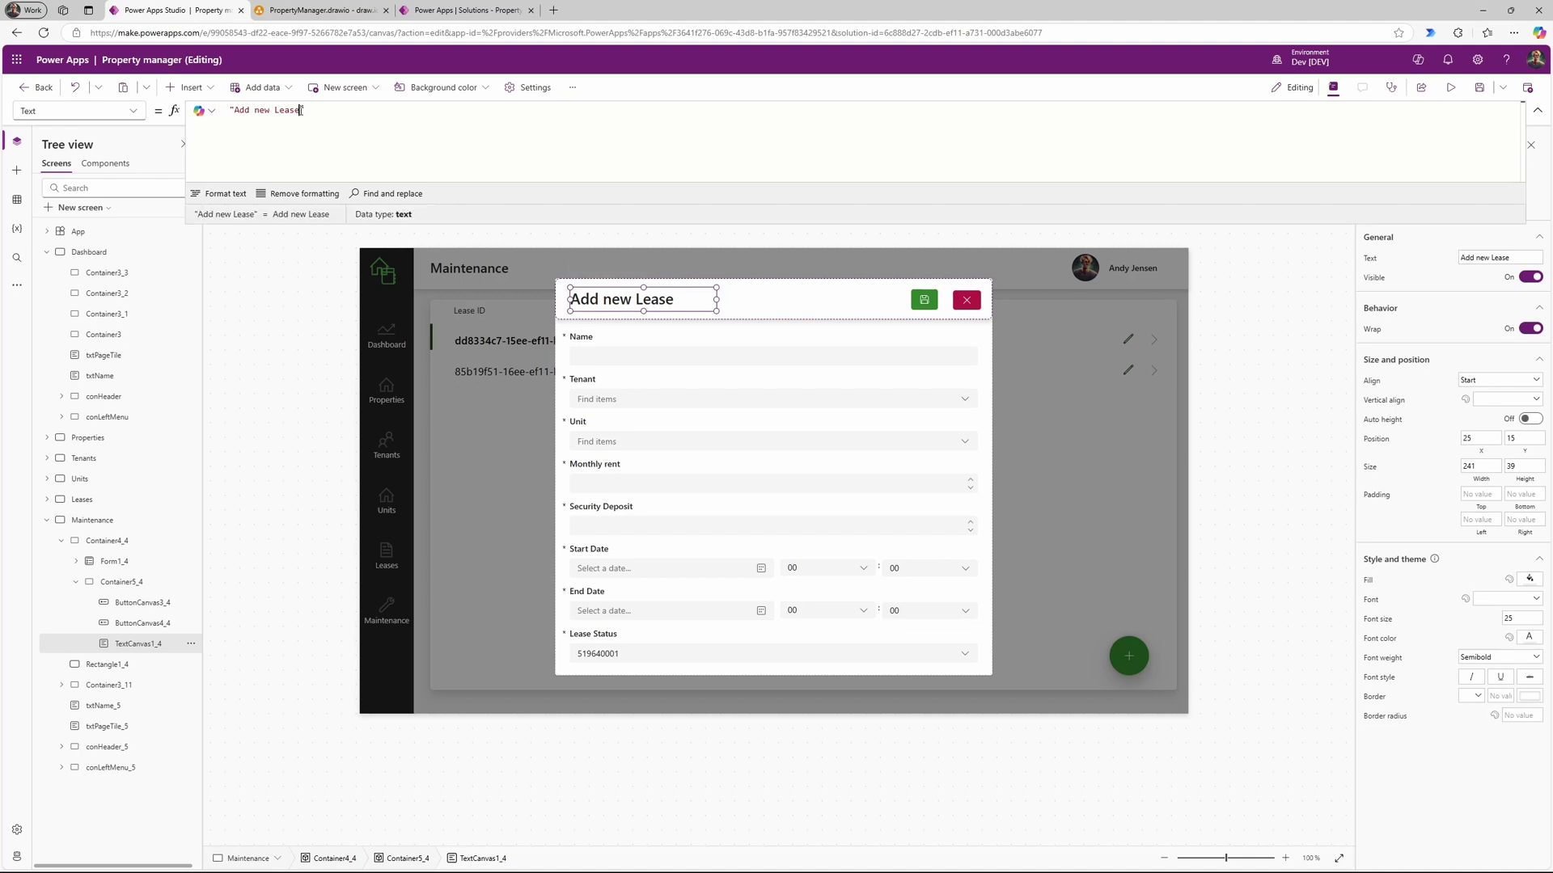
pyautogui.press('BackSpace')
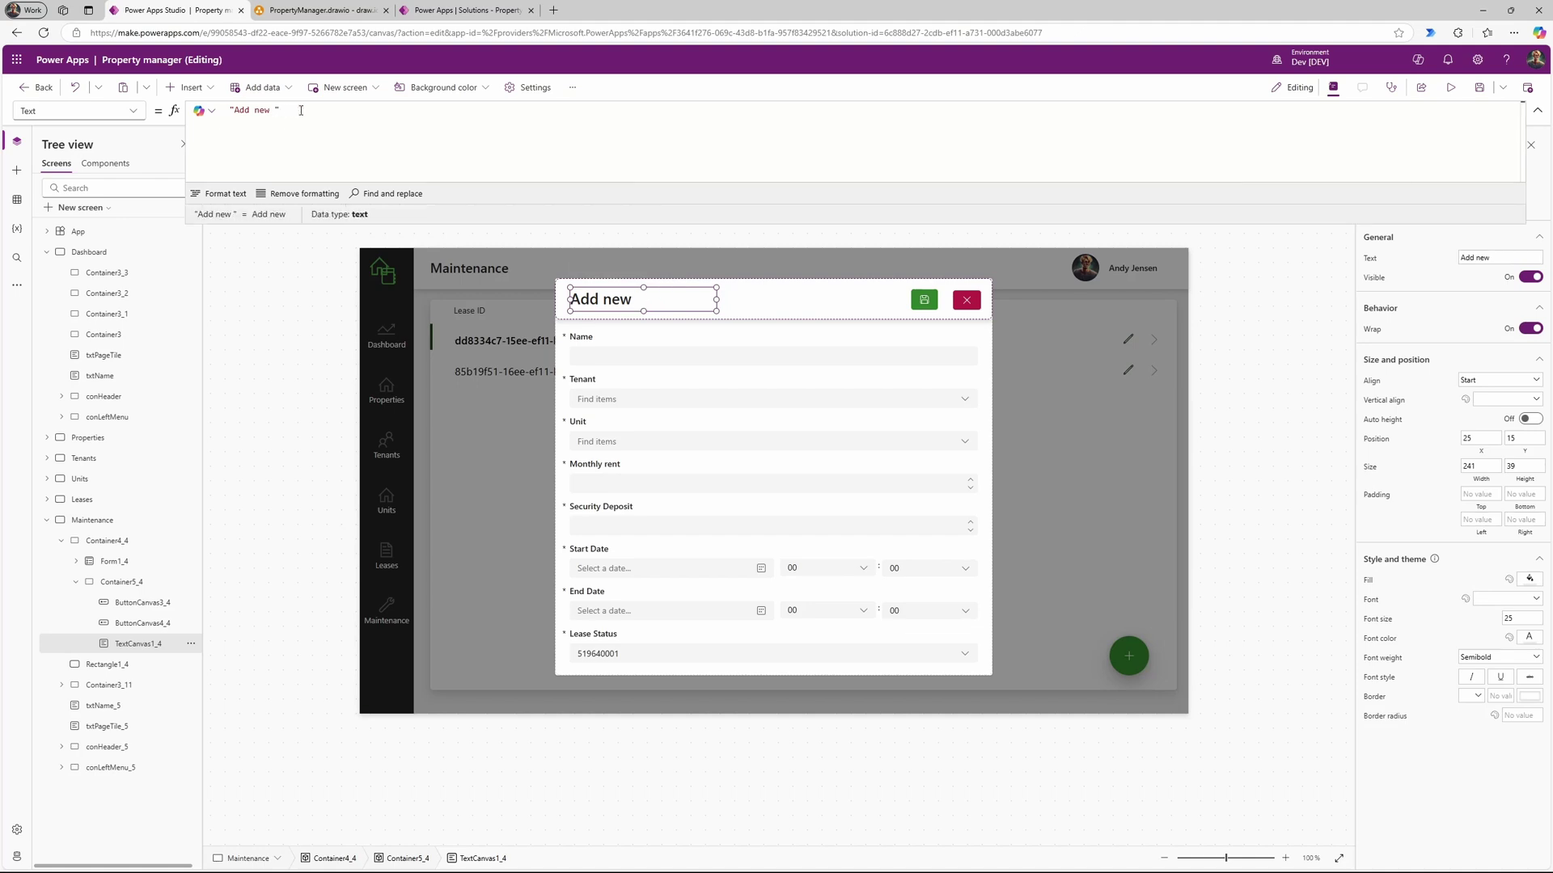
pyautogui.write('Maintenance')
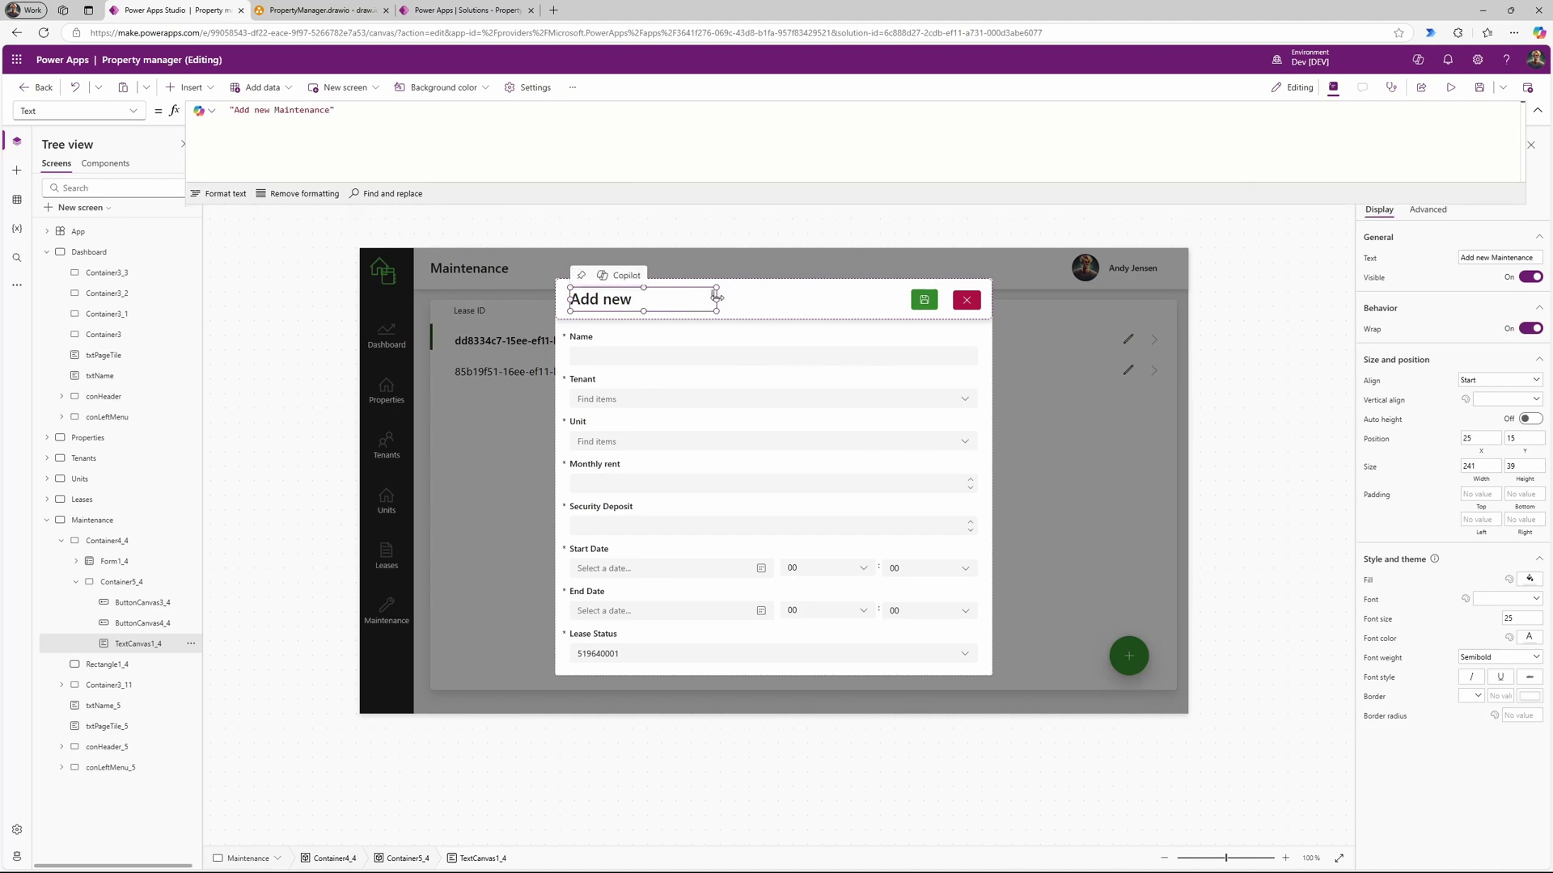
pyautogui.moveTo(747, 300); pyautogui.dragTo(740, 300)
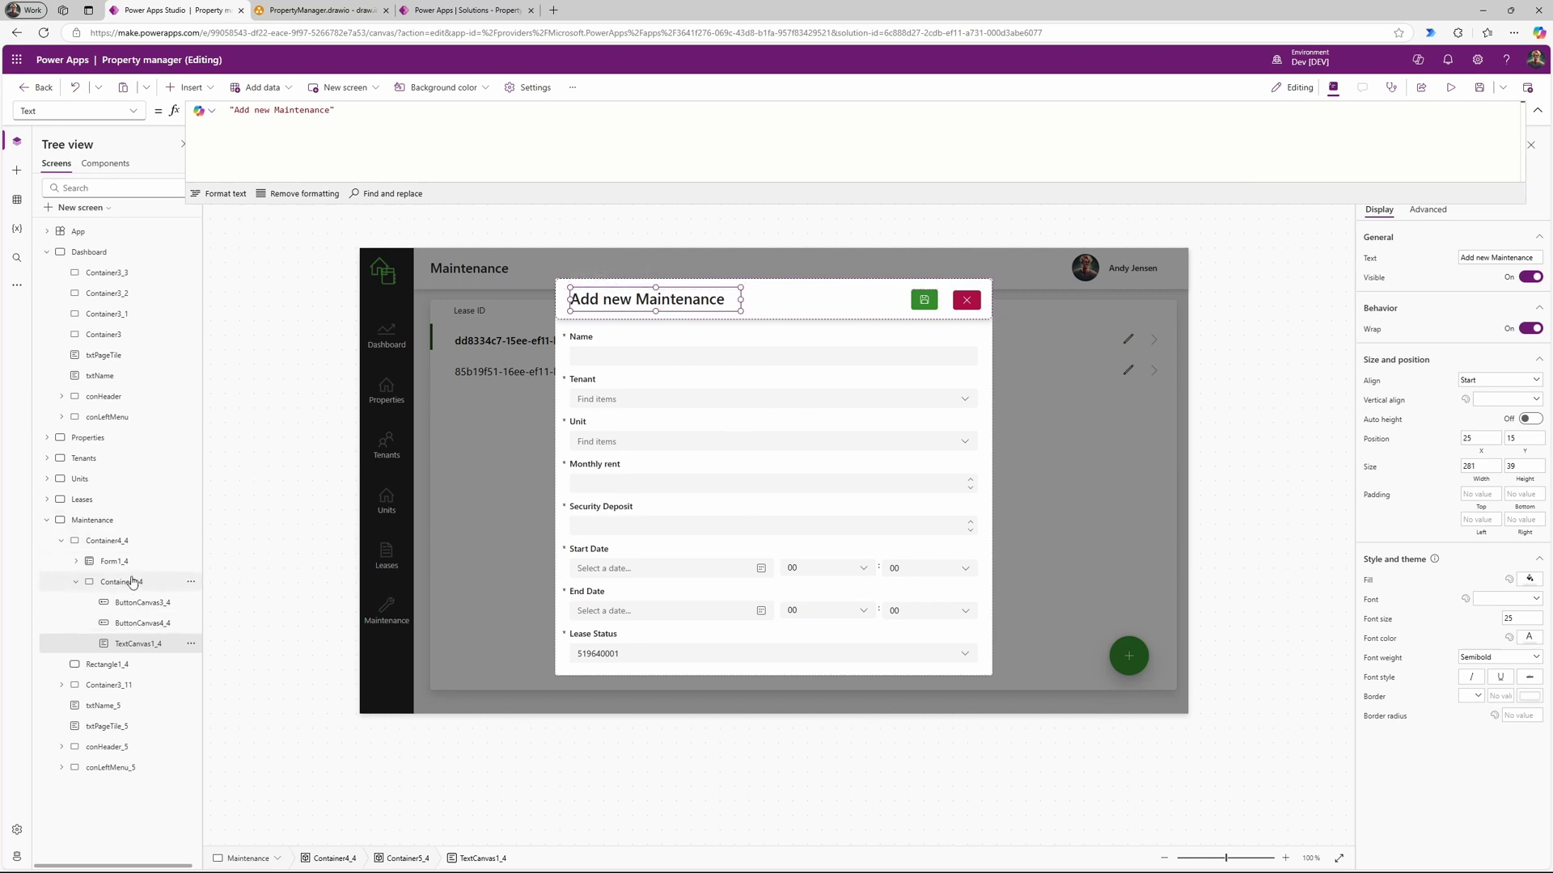
# Step: Remove all the lease fields from the form on the Maintenance screen
pyautogui.click(106, 564)
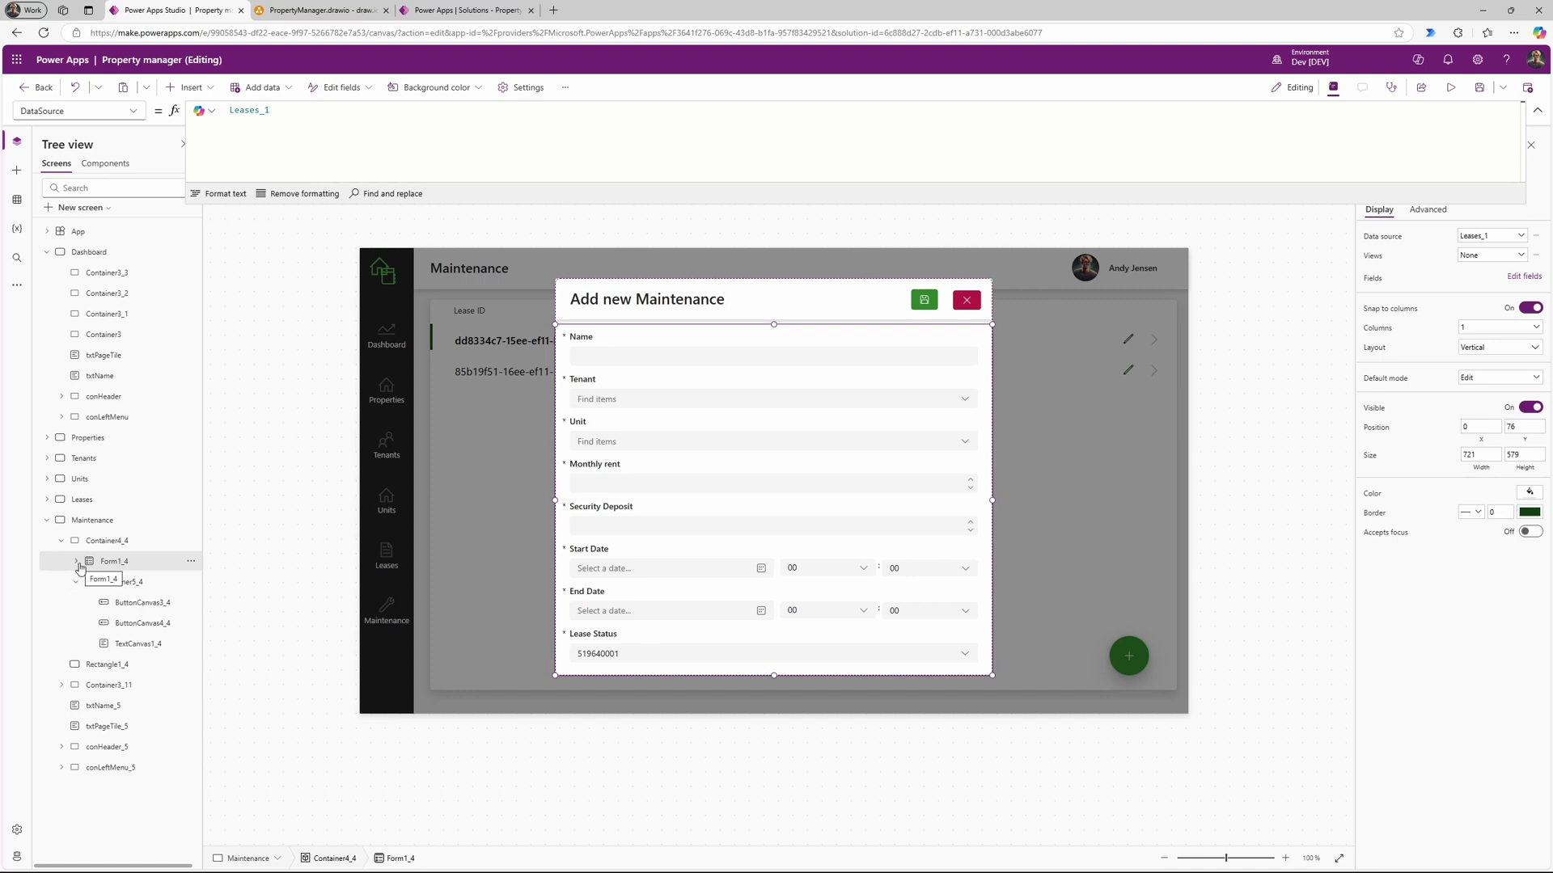
pyautogui.click(76, 561)
pyautogui.click(1524, 276)
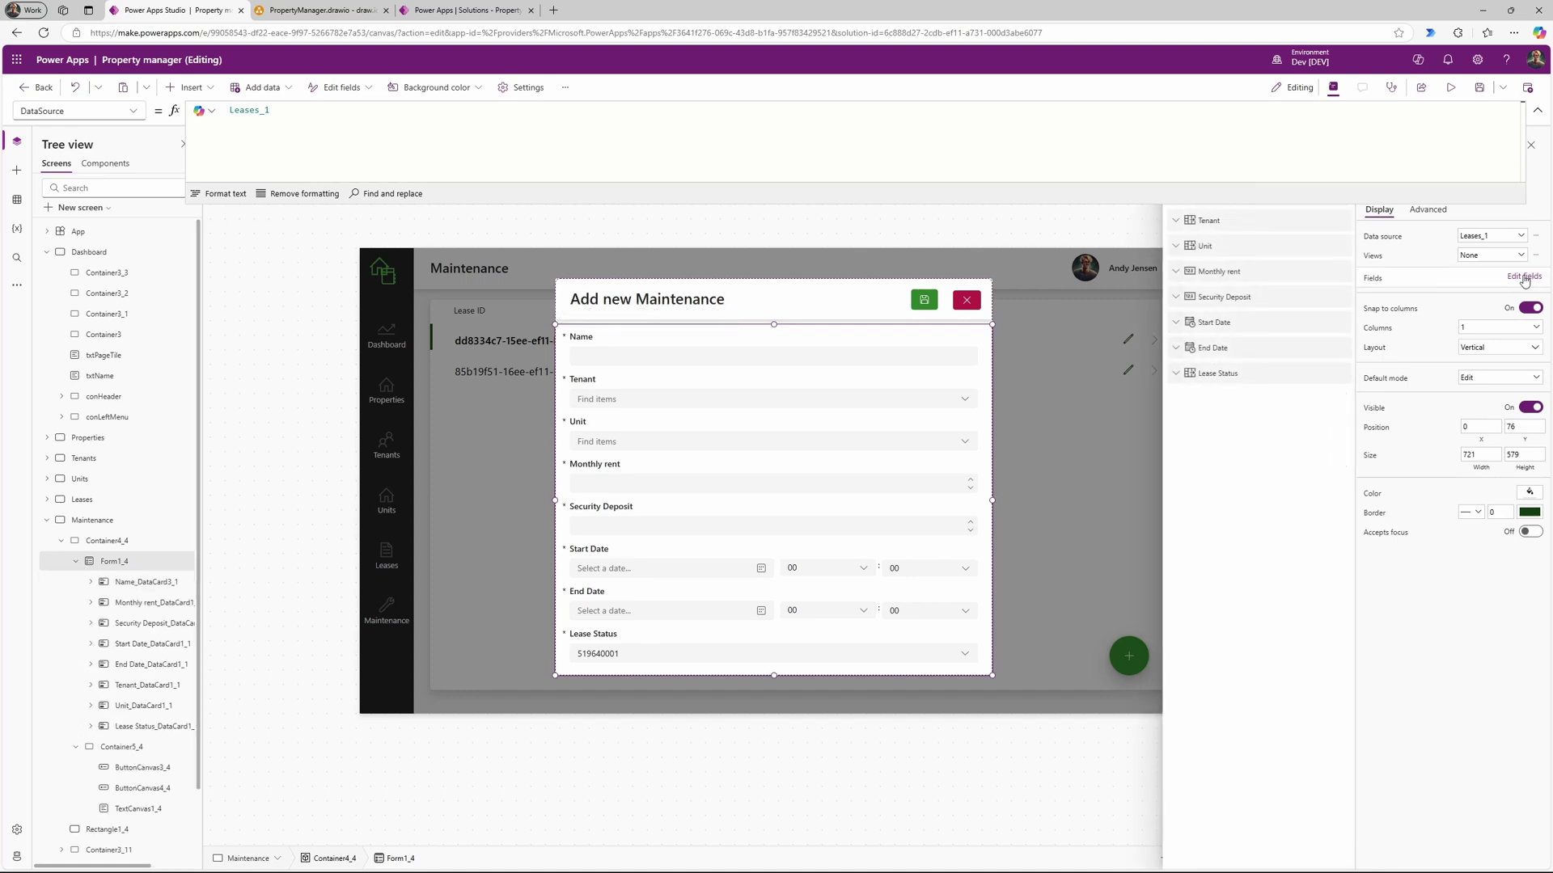
pyautogui.click(1536, 112)
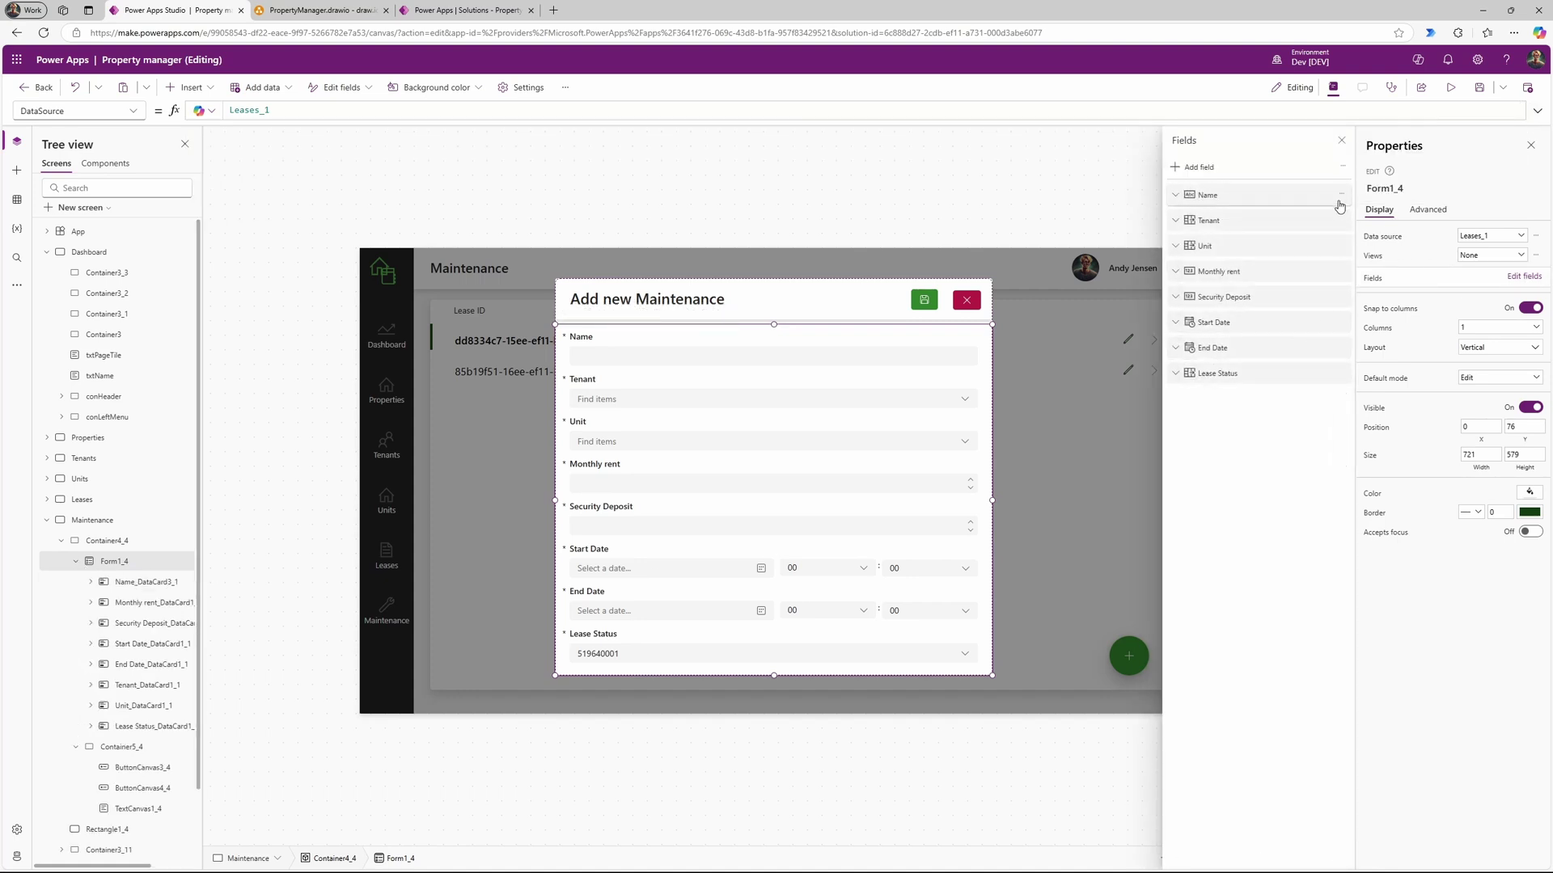
pyautogui.click(1341, 194)
pyautogui.click(1361, 258)
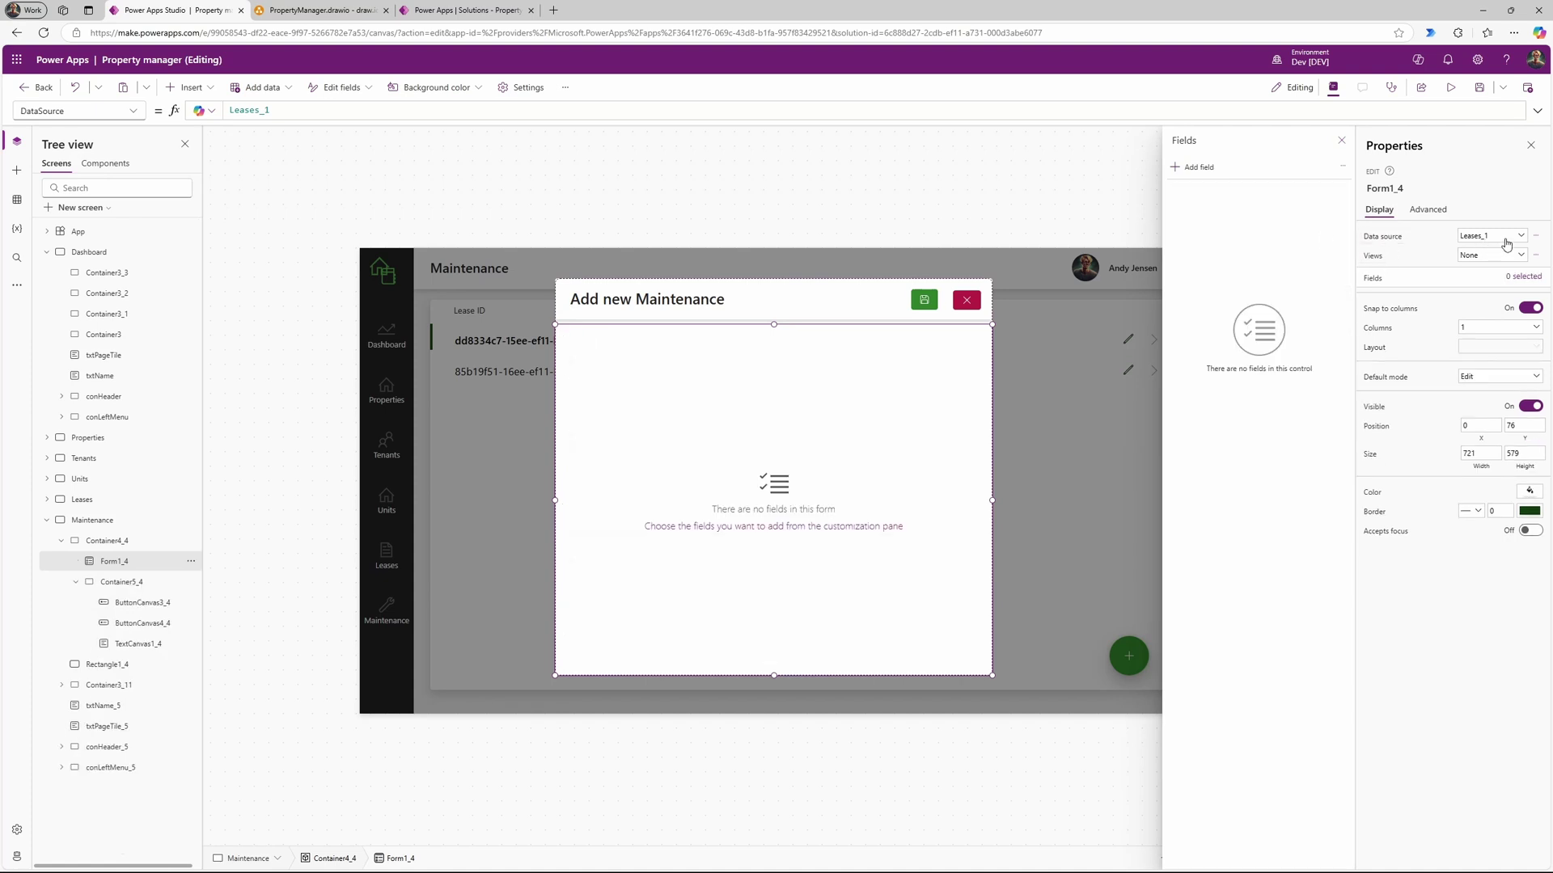
# Step: Add the Maintenance Requests Dataverse table to the app's data sources and save the app
pyautogui.click(1521, 236)
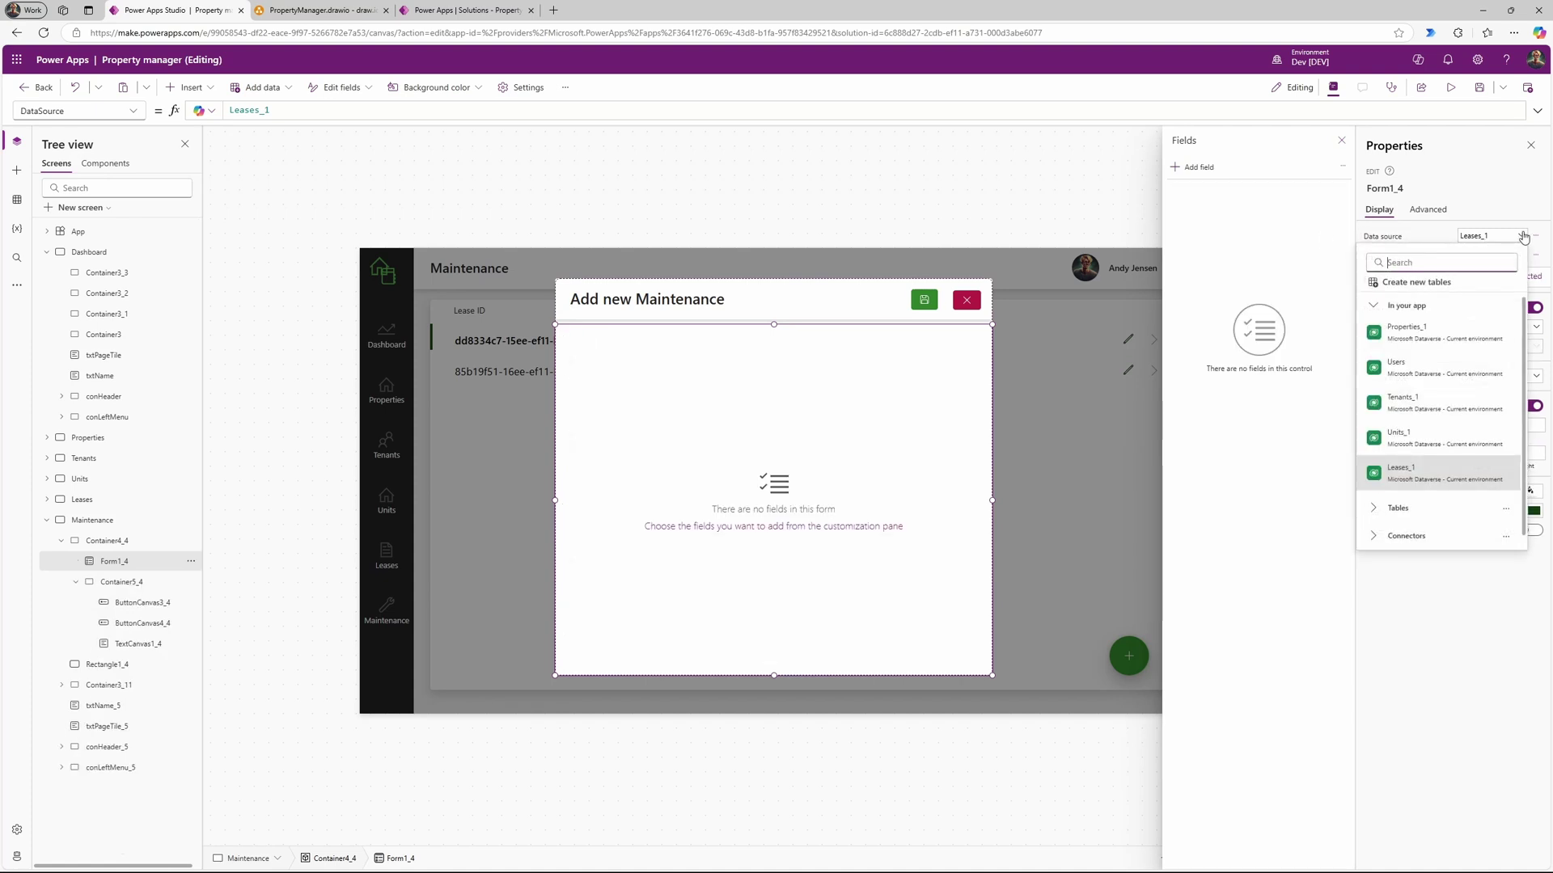
pyautogui.click(1524, 236)
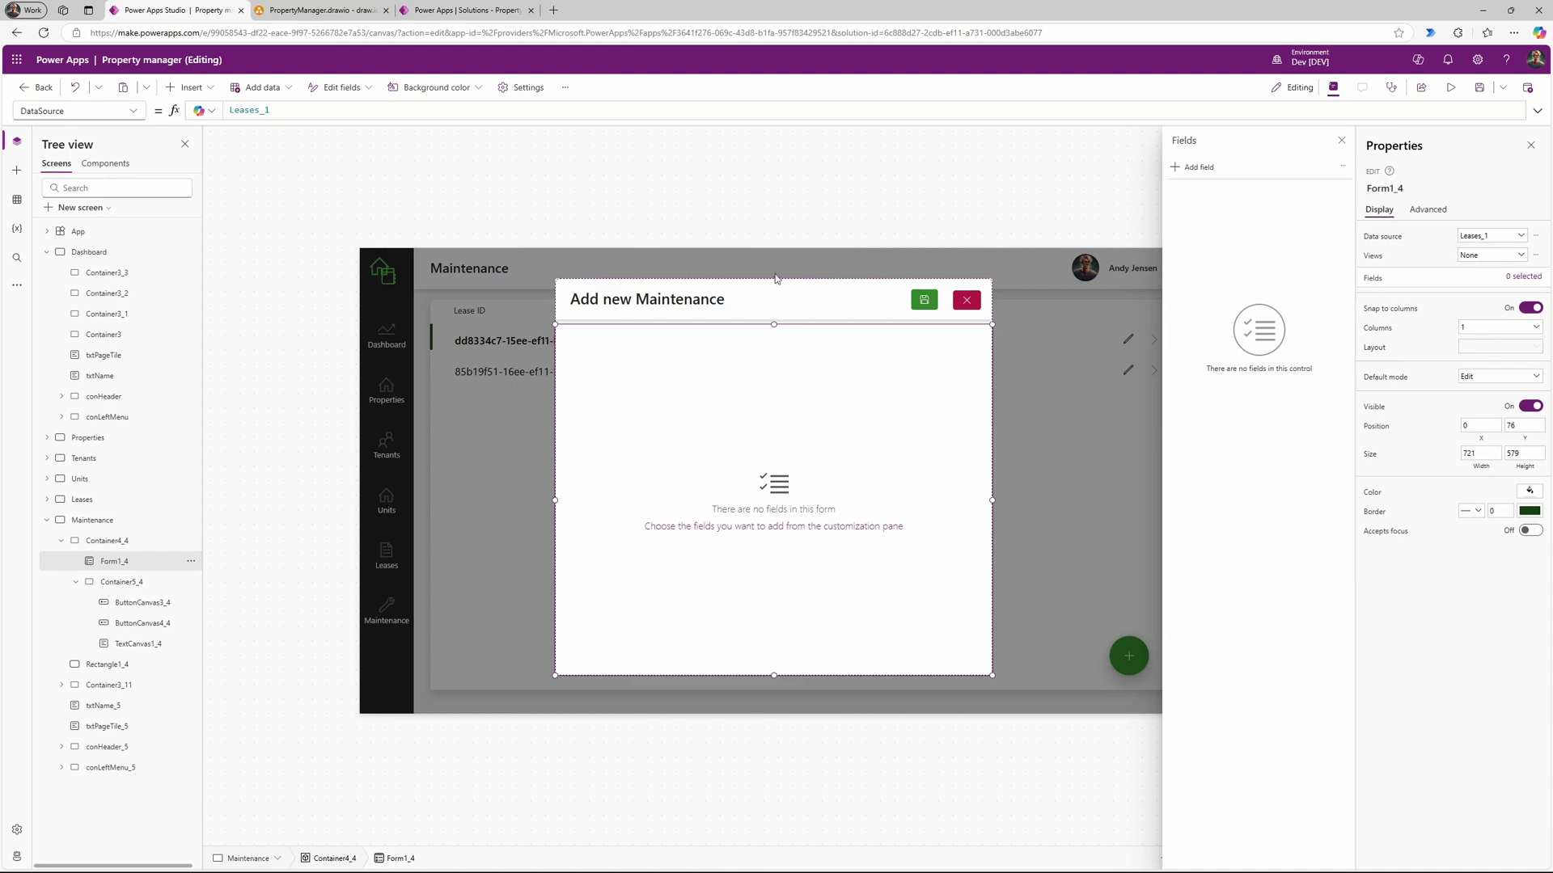
pyautogui.click(18, 199)
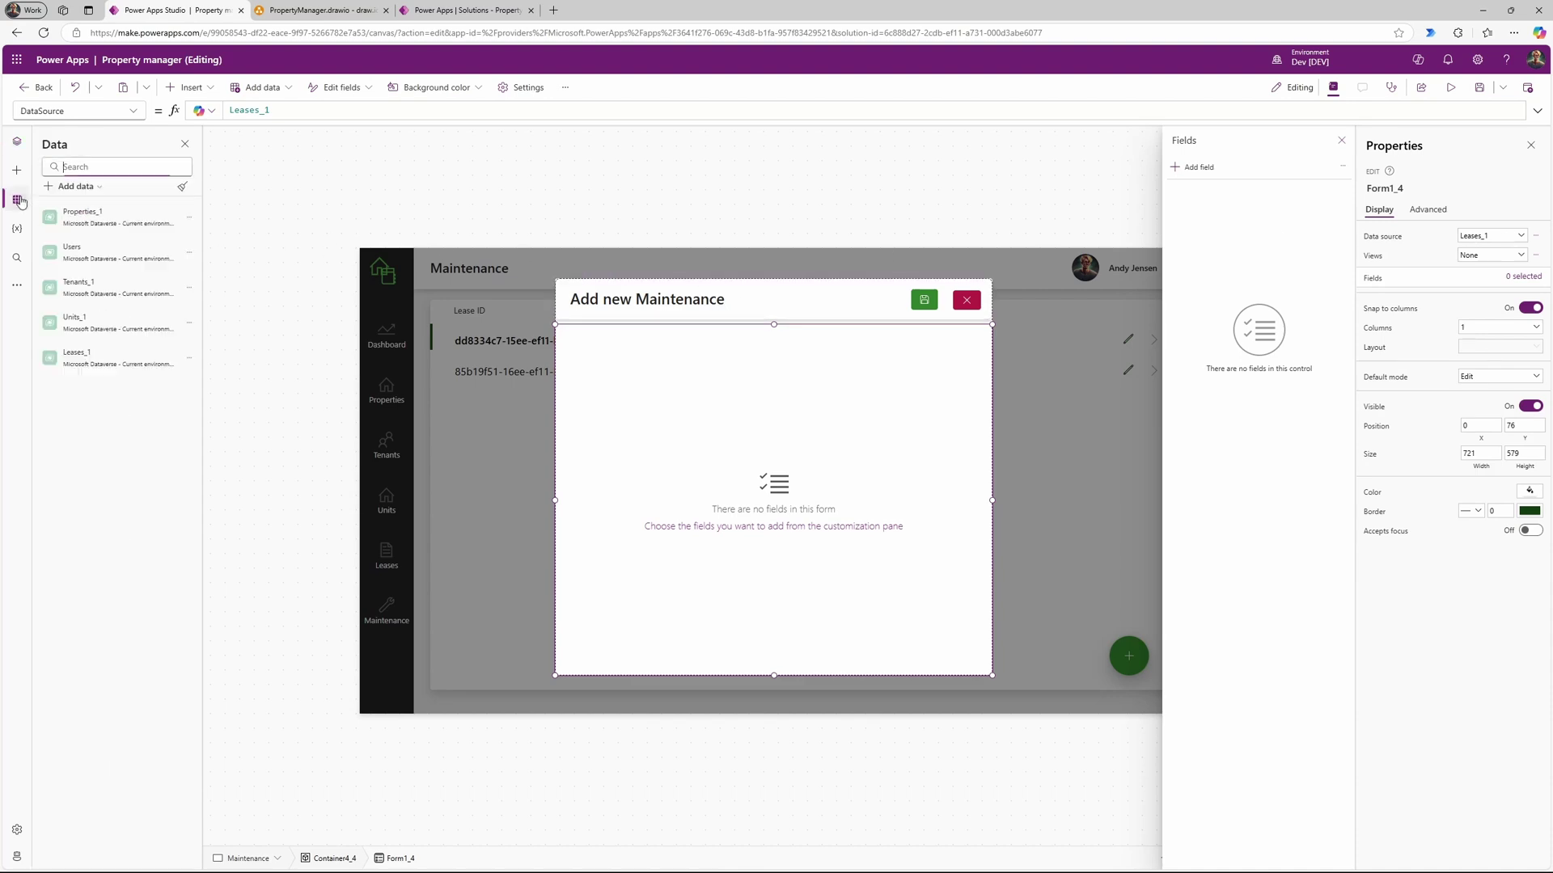
pyautogui.click(98, 191)
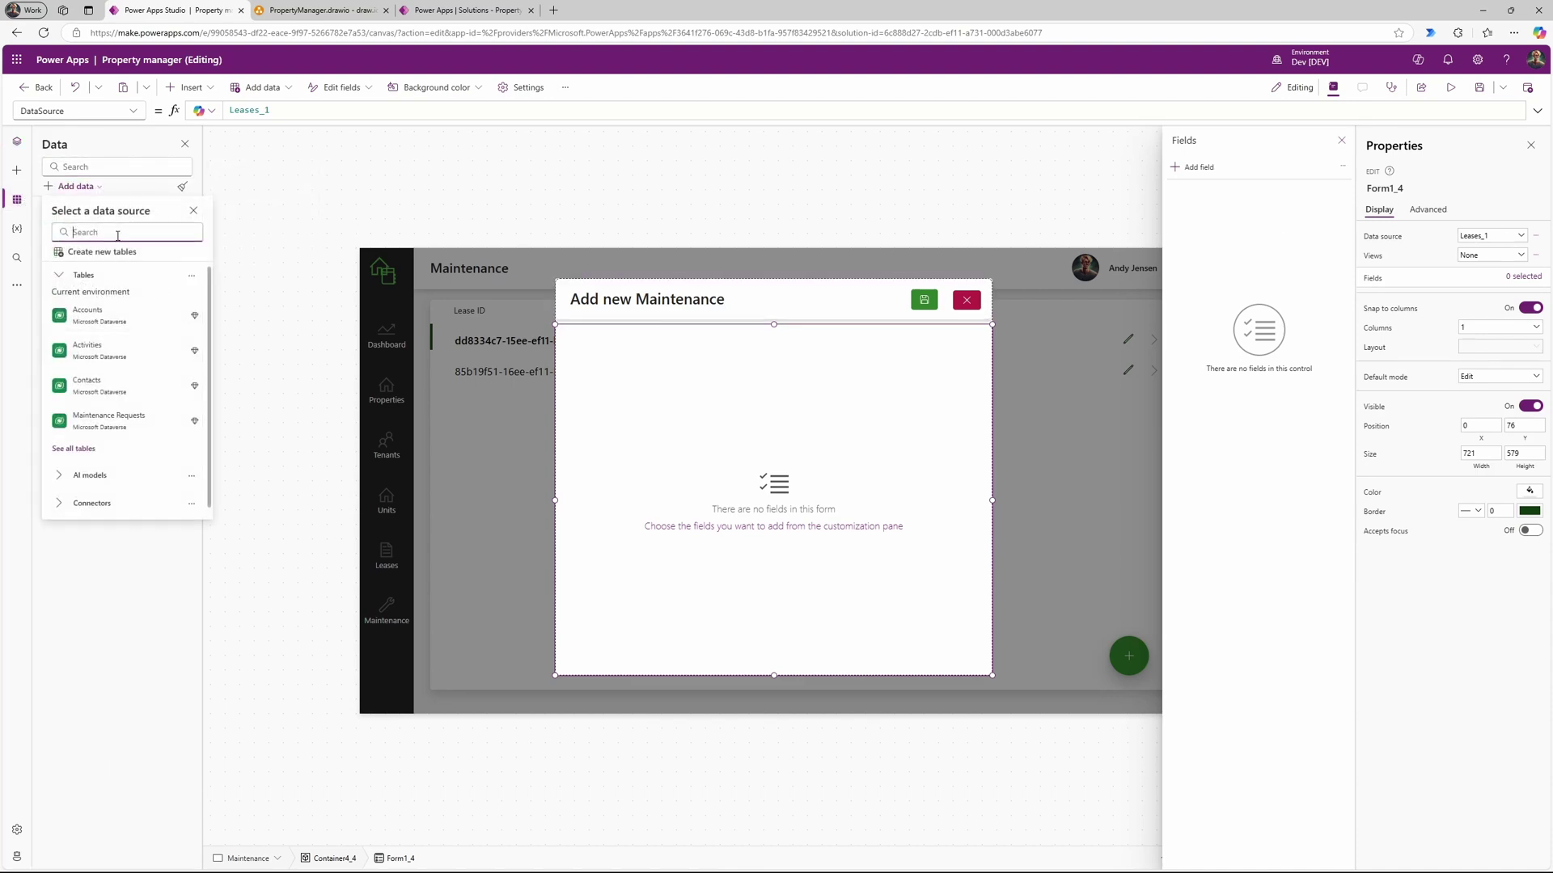
pyautogui.click(108, 416)
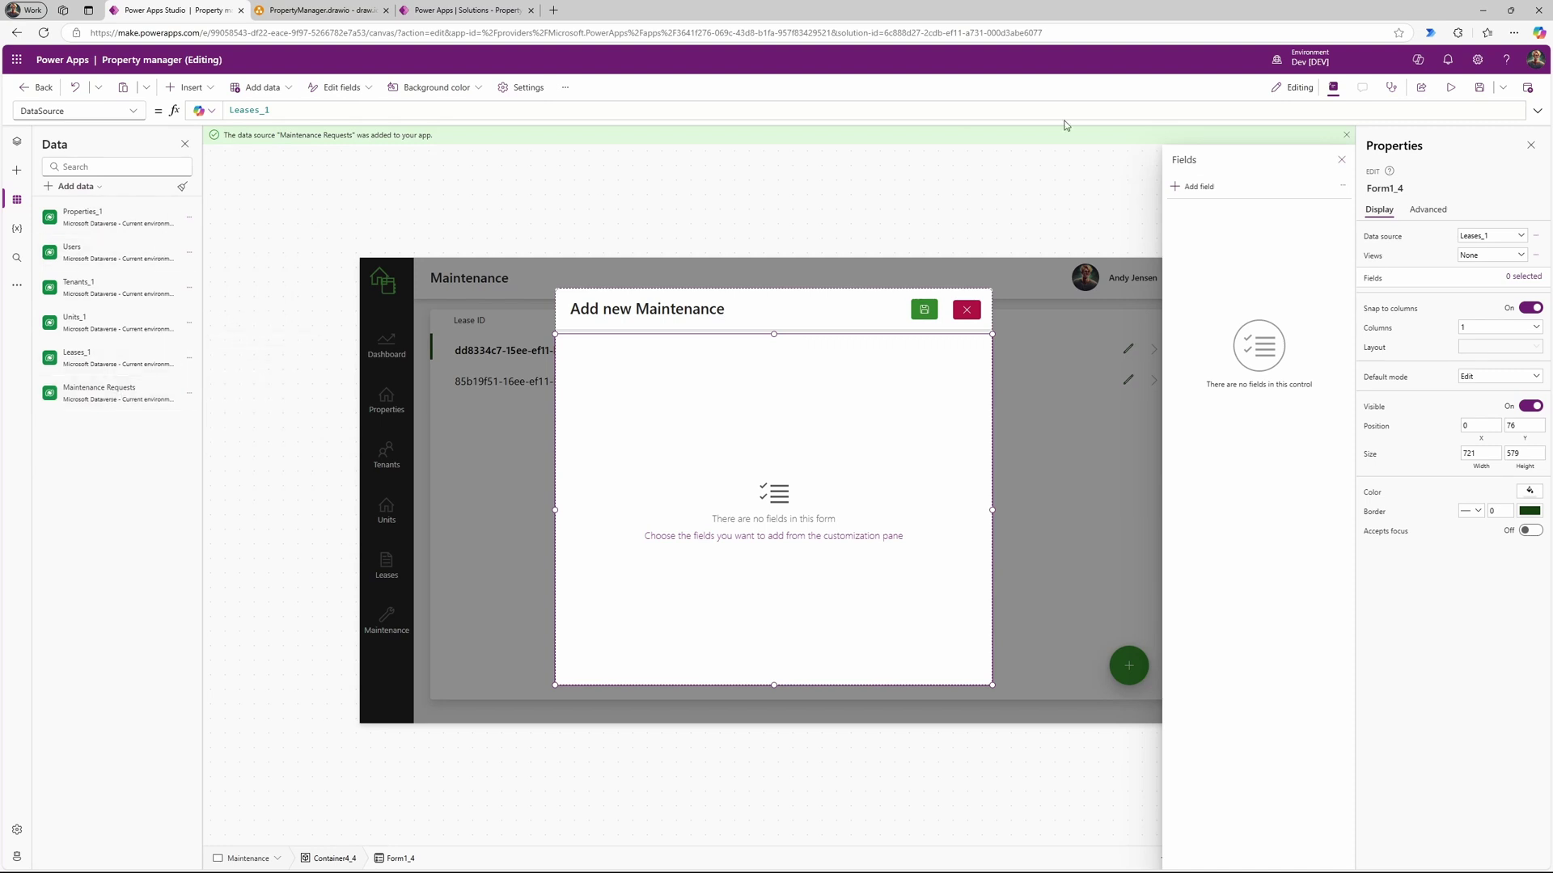
pyautogui.click(1479, 88)
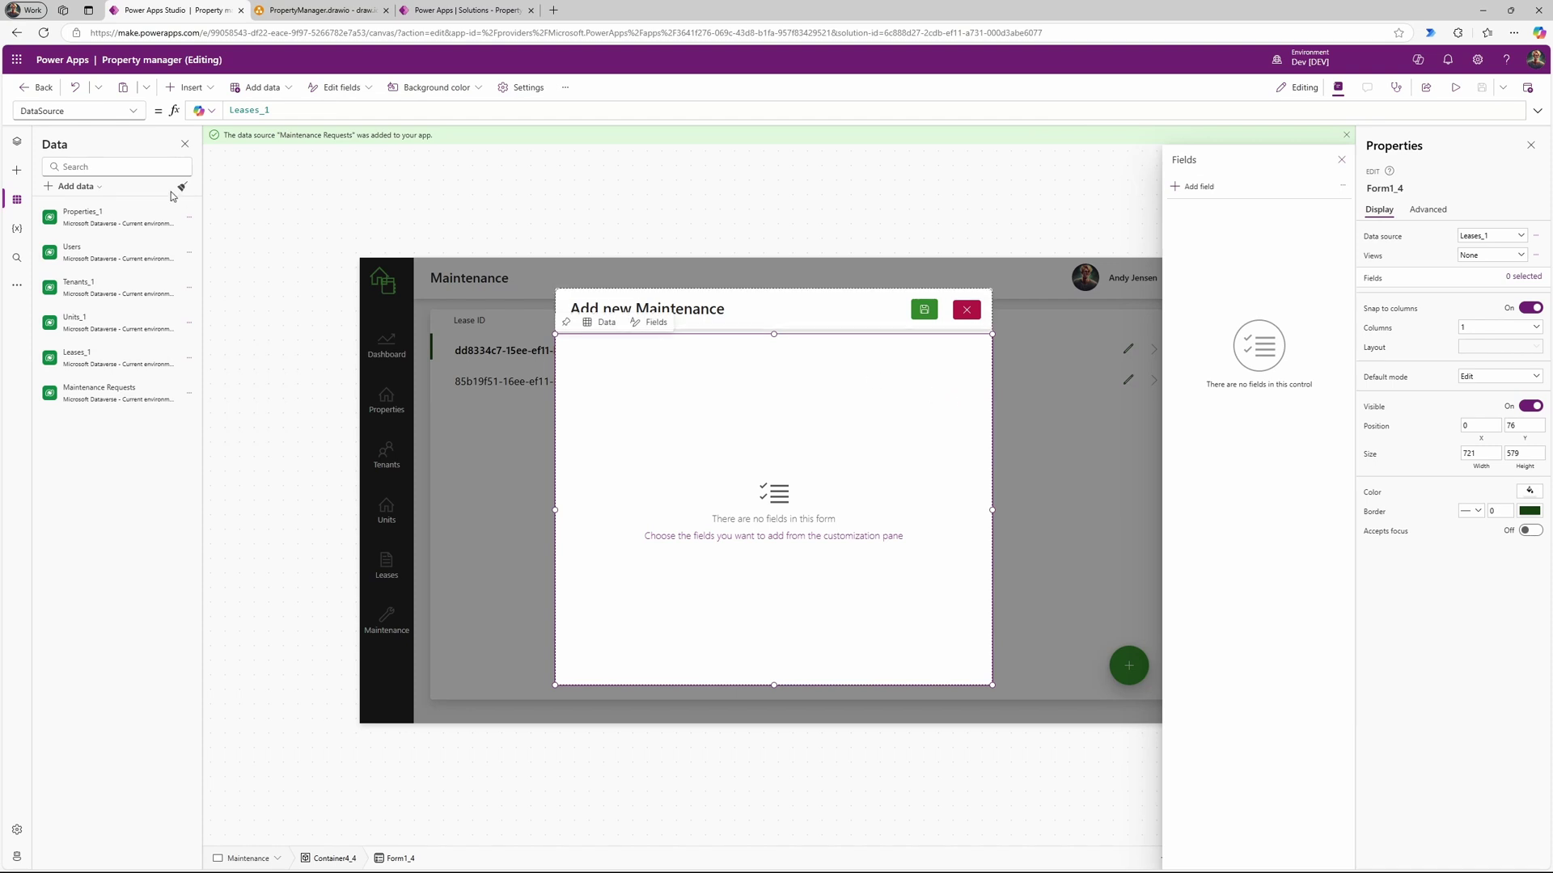
pyautogui.click(17, 142)
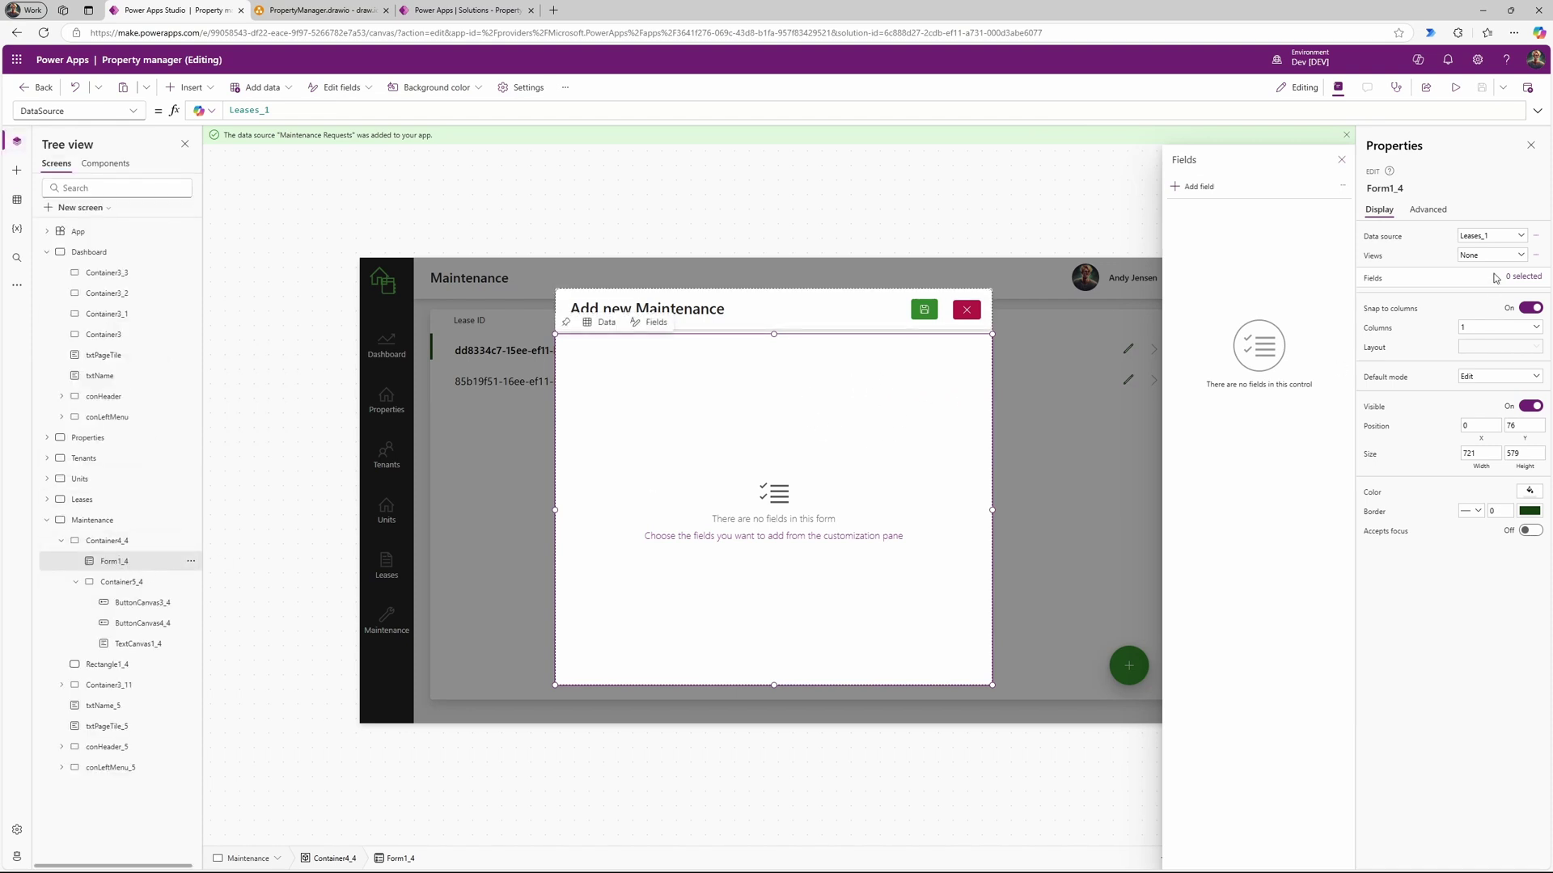
# Step: Set the data source of the Maintenance screen's form to Maintenance Requests and close the form dialog
pyautogui.click(1521, 236)
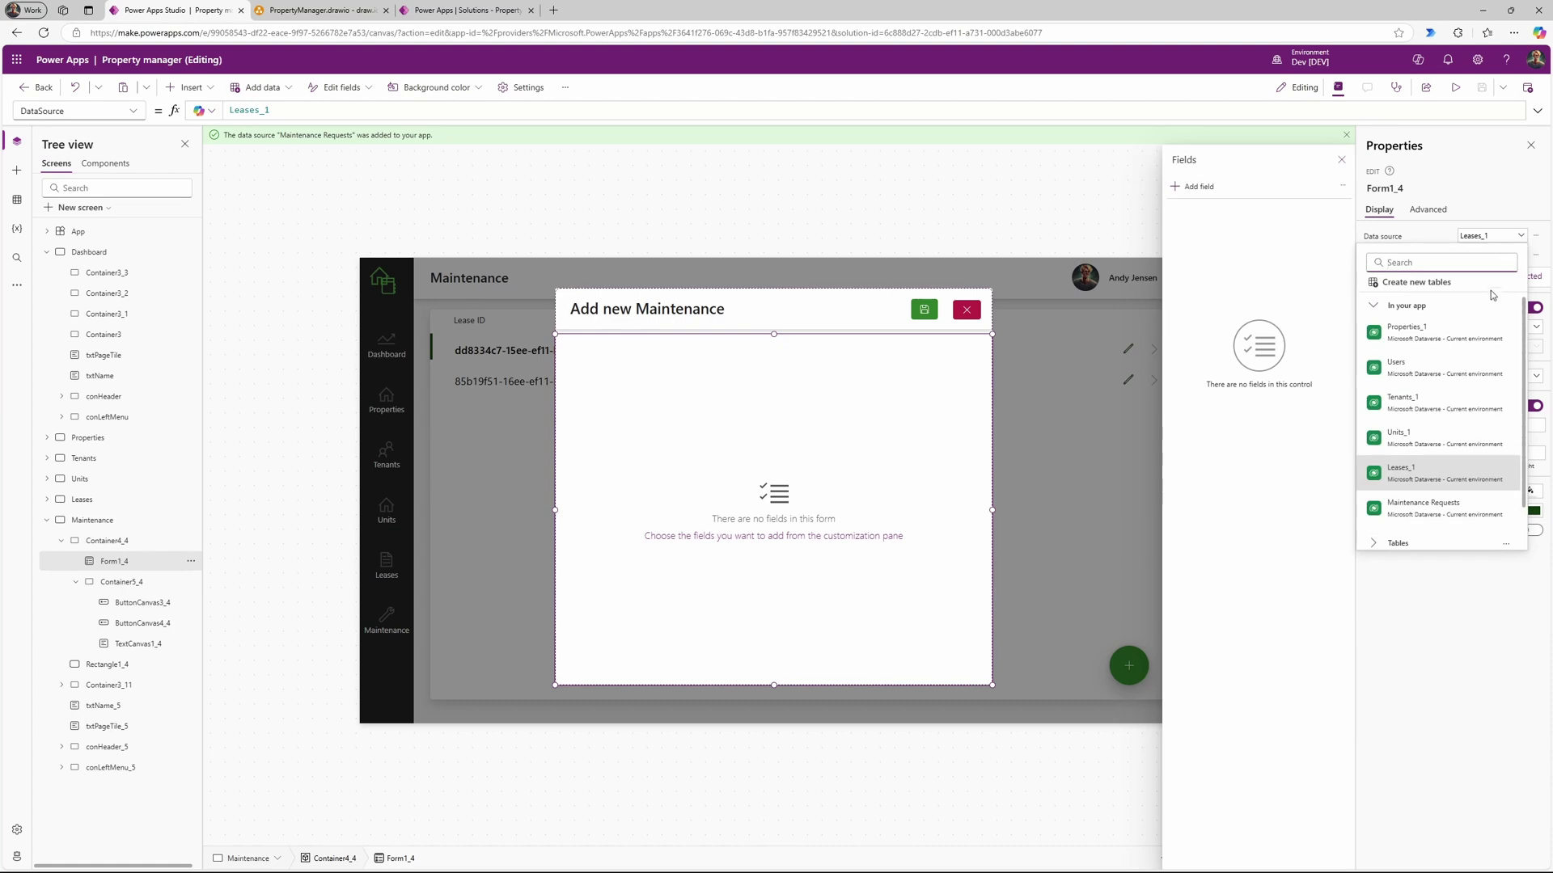
pyautogui.click(1436, 510)
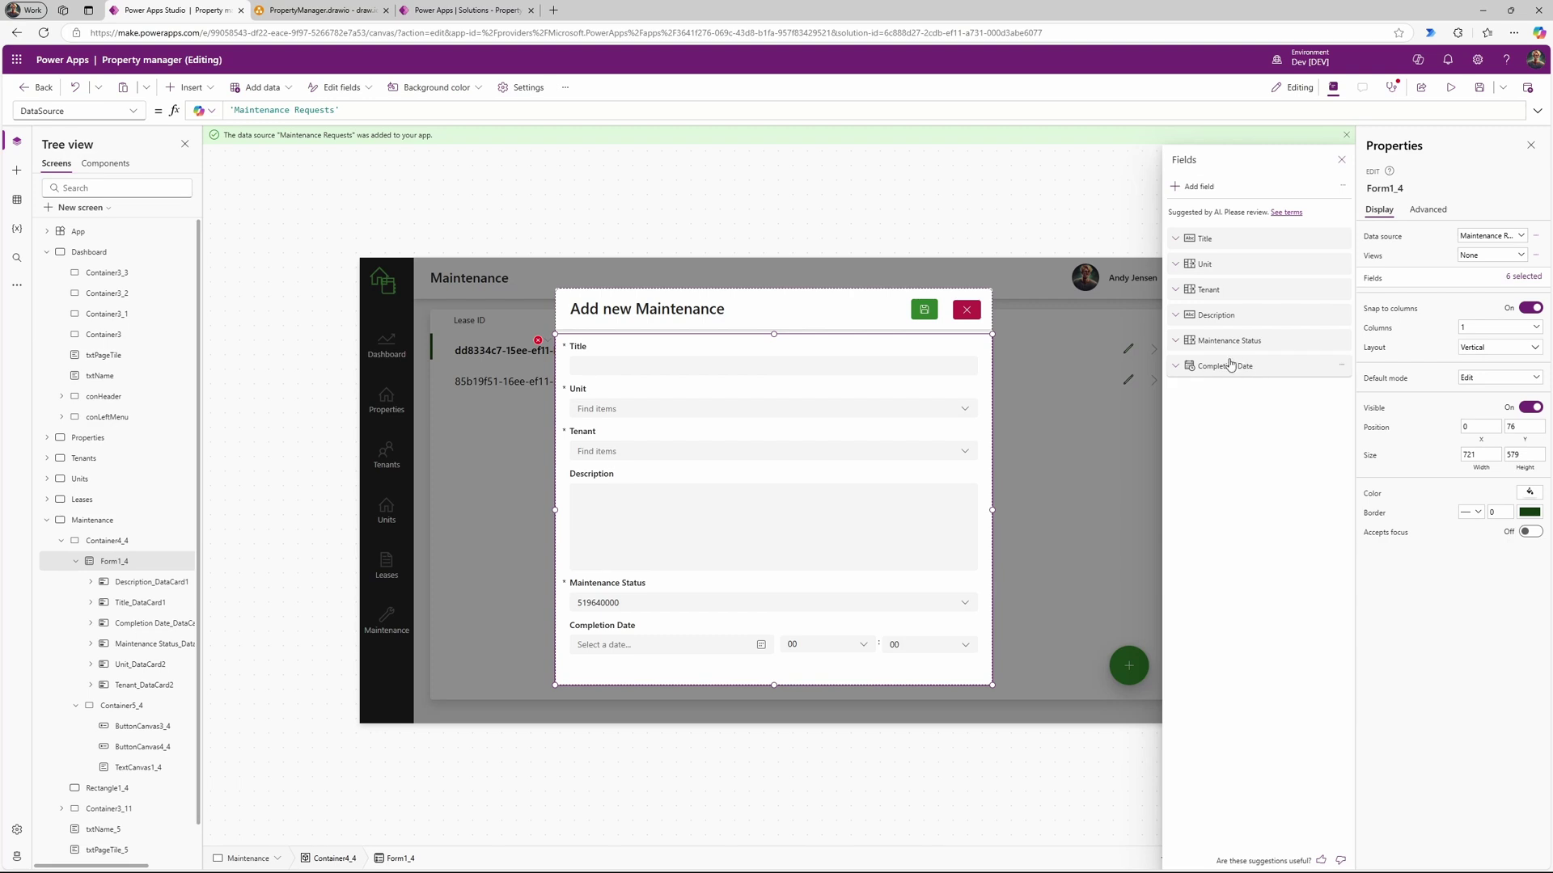
pyautogui.keyDown('alt'); pyautogui.click(968, 312); pyautogui.keyUp('alt')
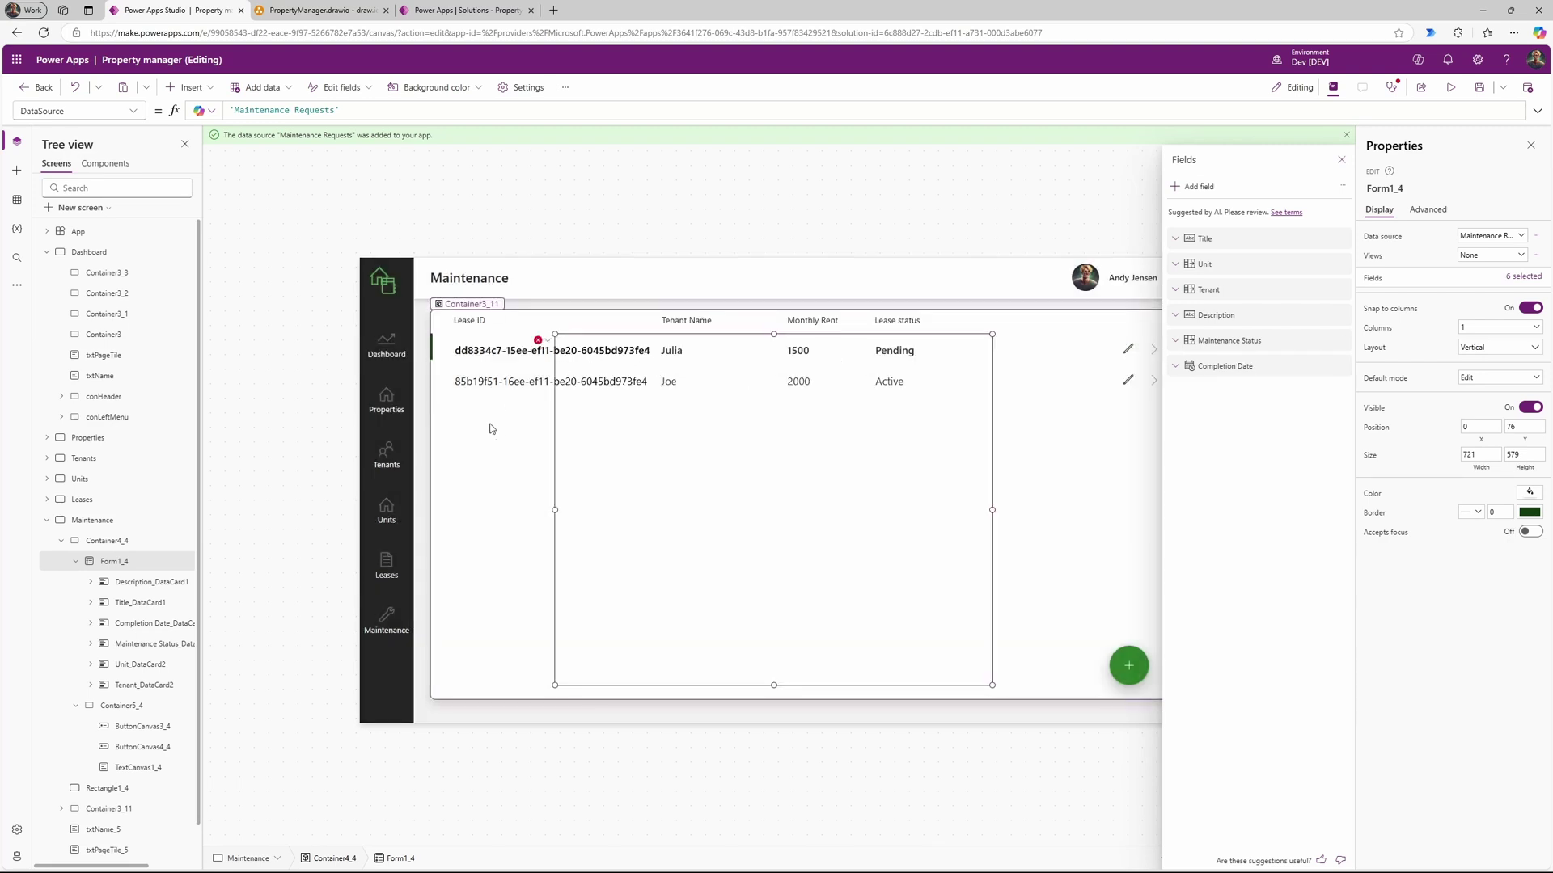
# Step: Check the form's Item formula error, and set the data source of the gallery it references, Gallery2_4, to Maintenance Requests
pyautogui.click(547, 343)
pyautogui.click(557, 359)
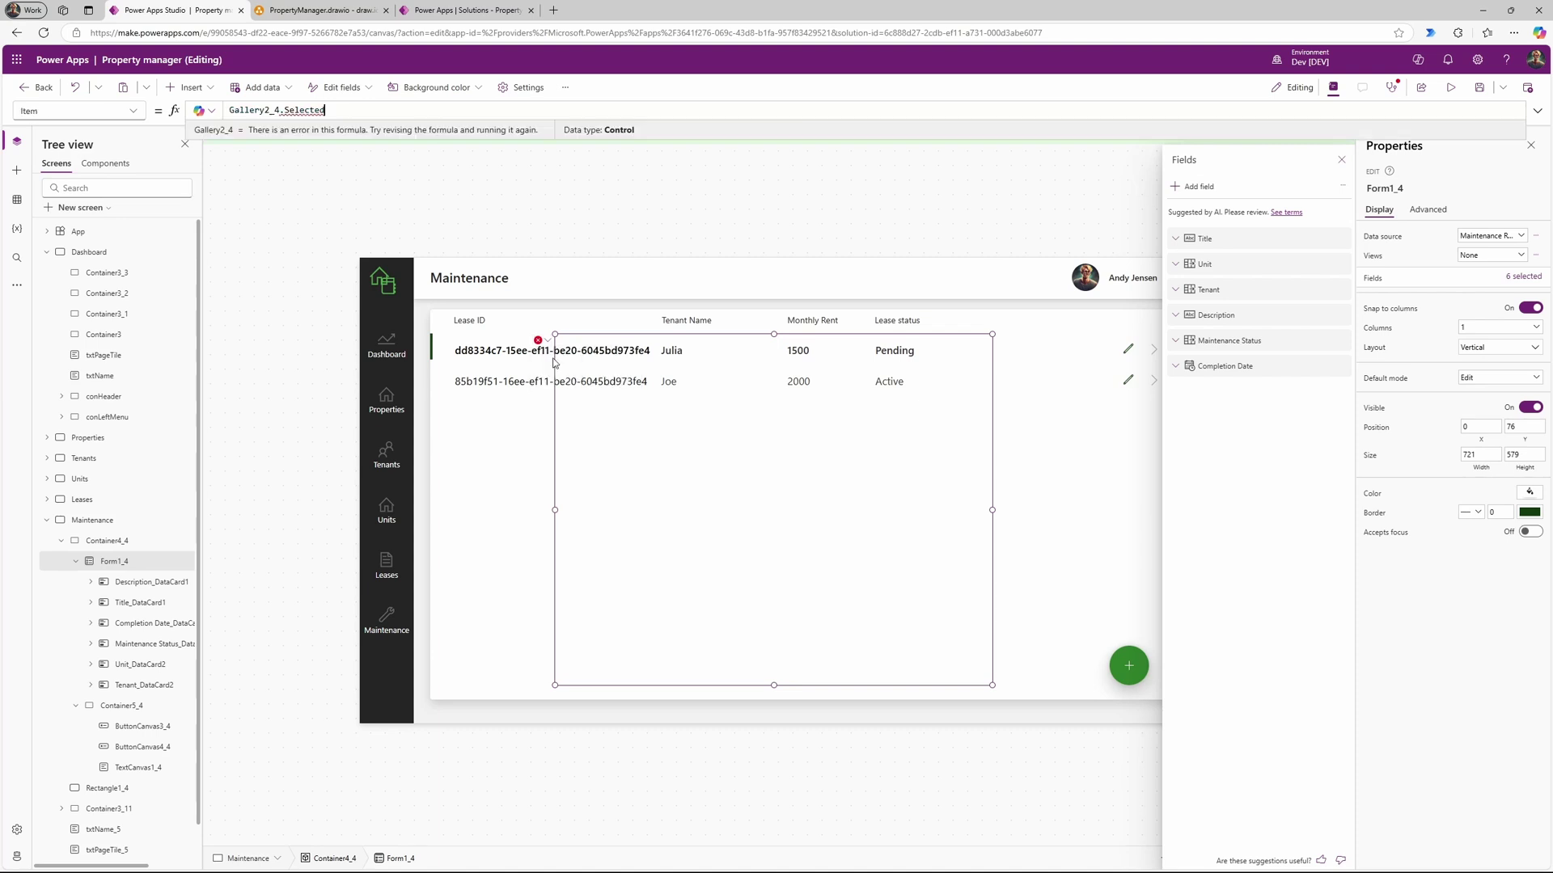
pyautogui.click(406, 114)
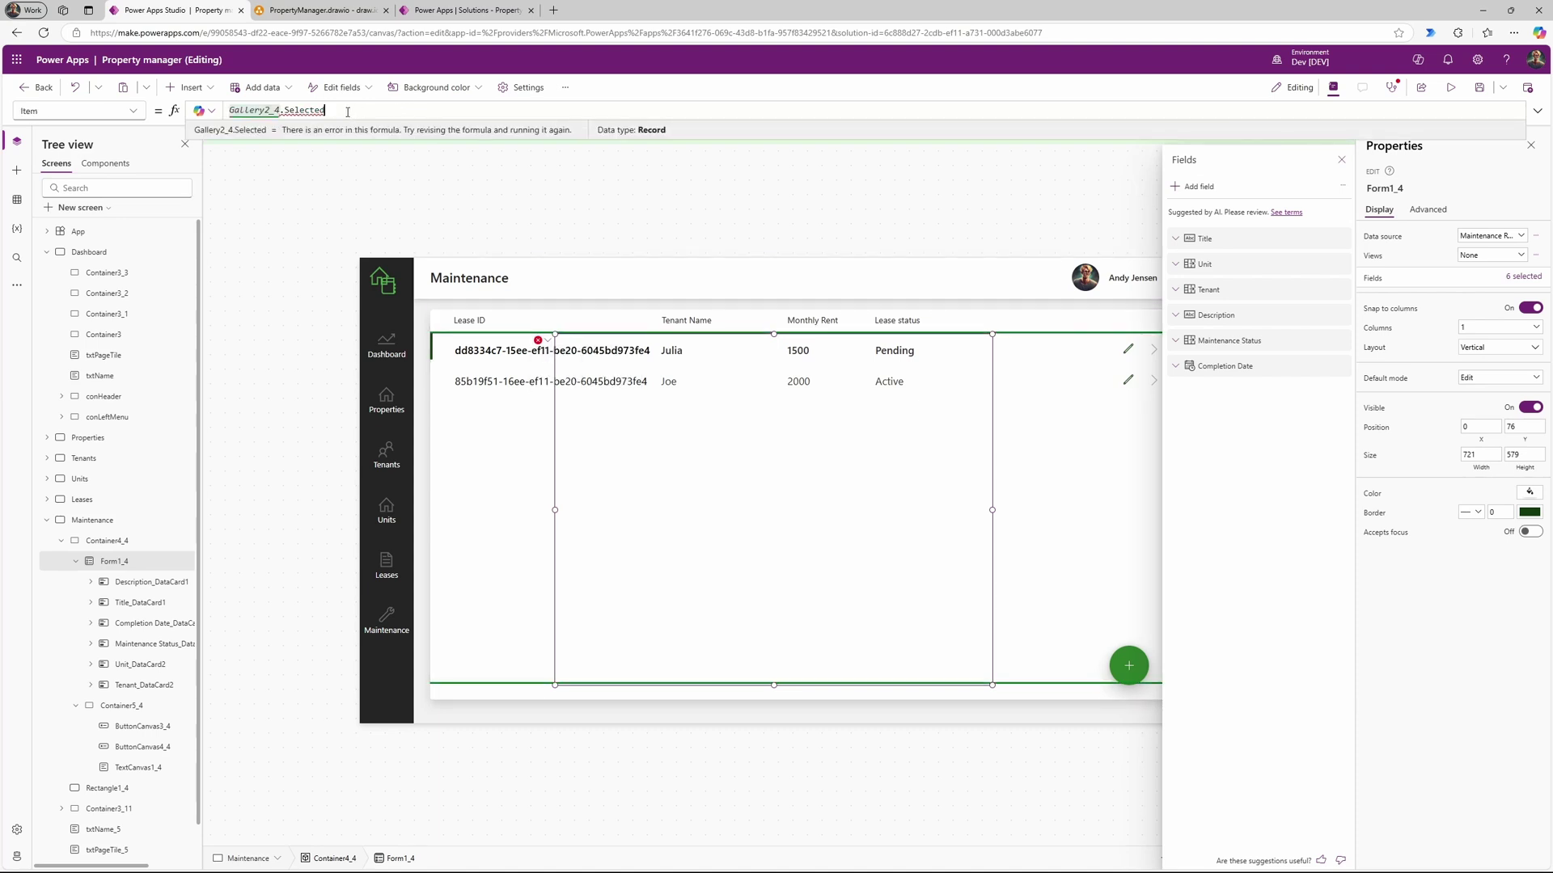
pyautogui.moveTo(316, 111)
pyautogui.scroll(-1, 63, 573)
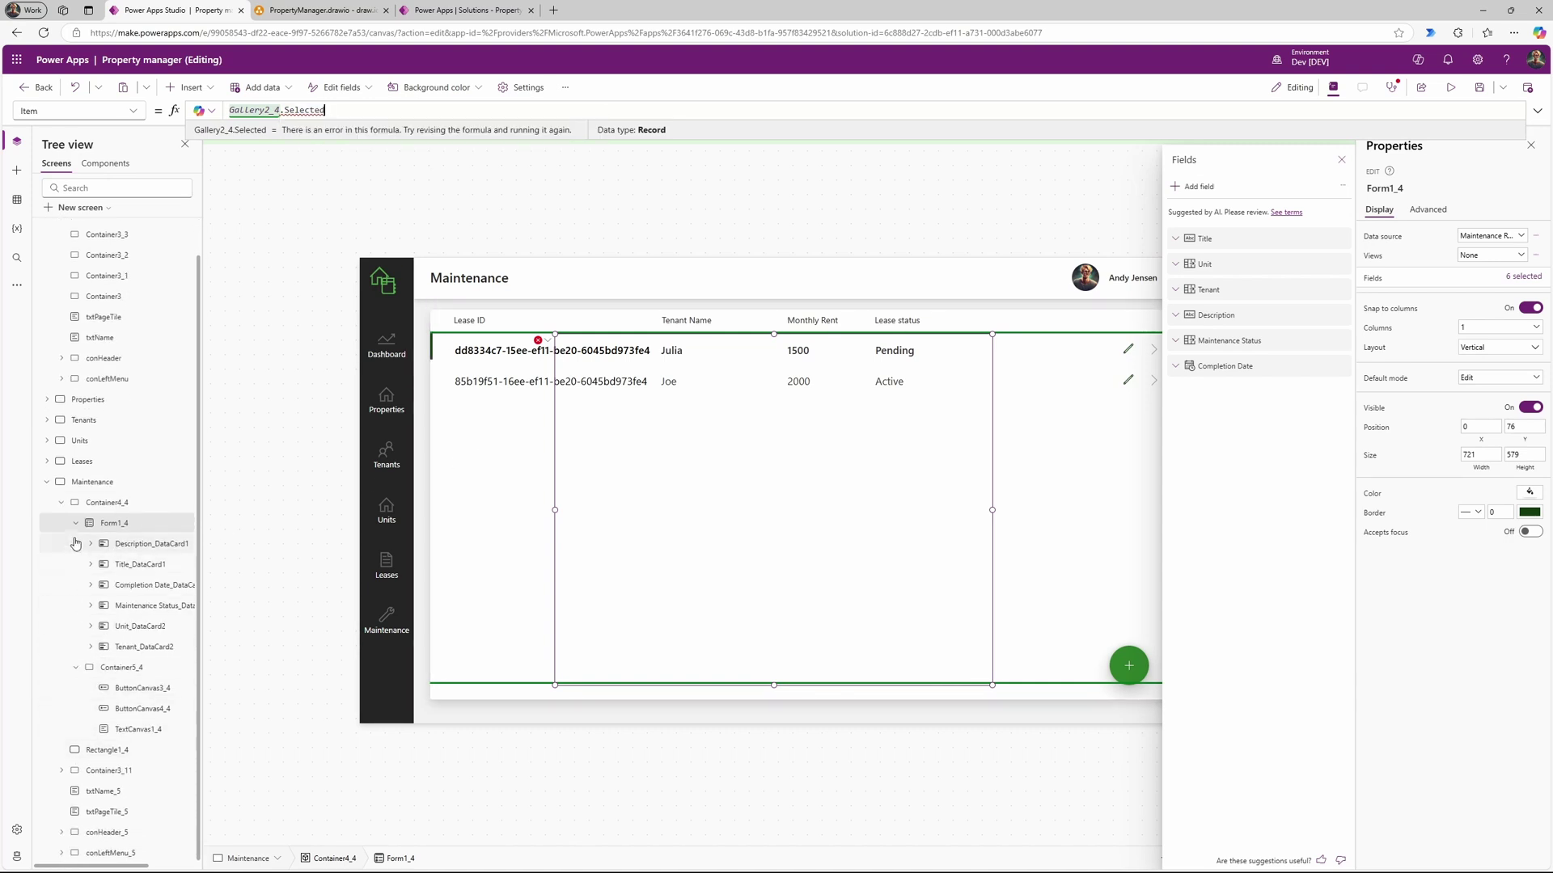
pyautogui.click(75, 529)
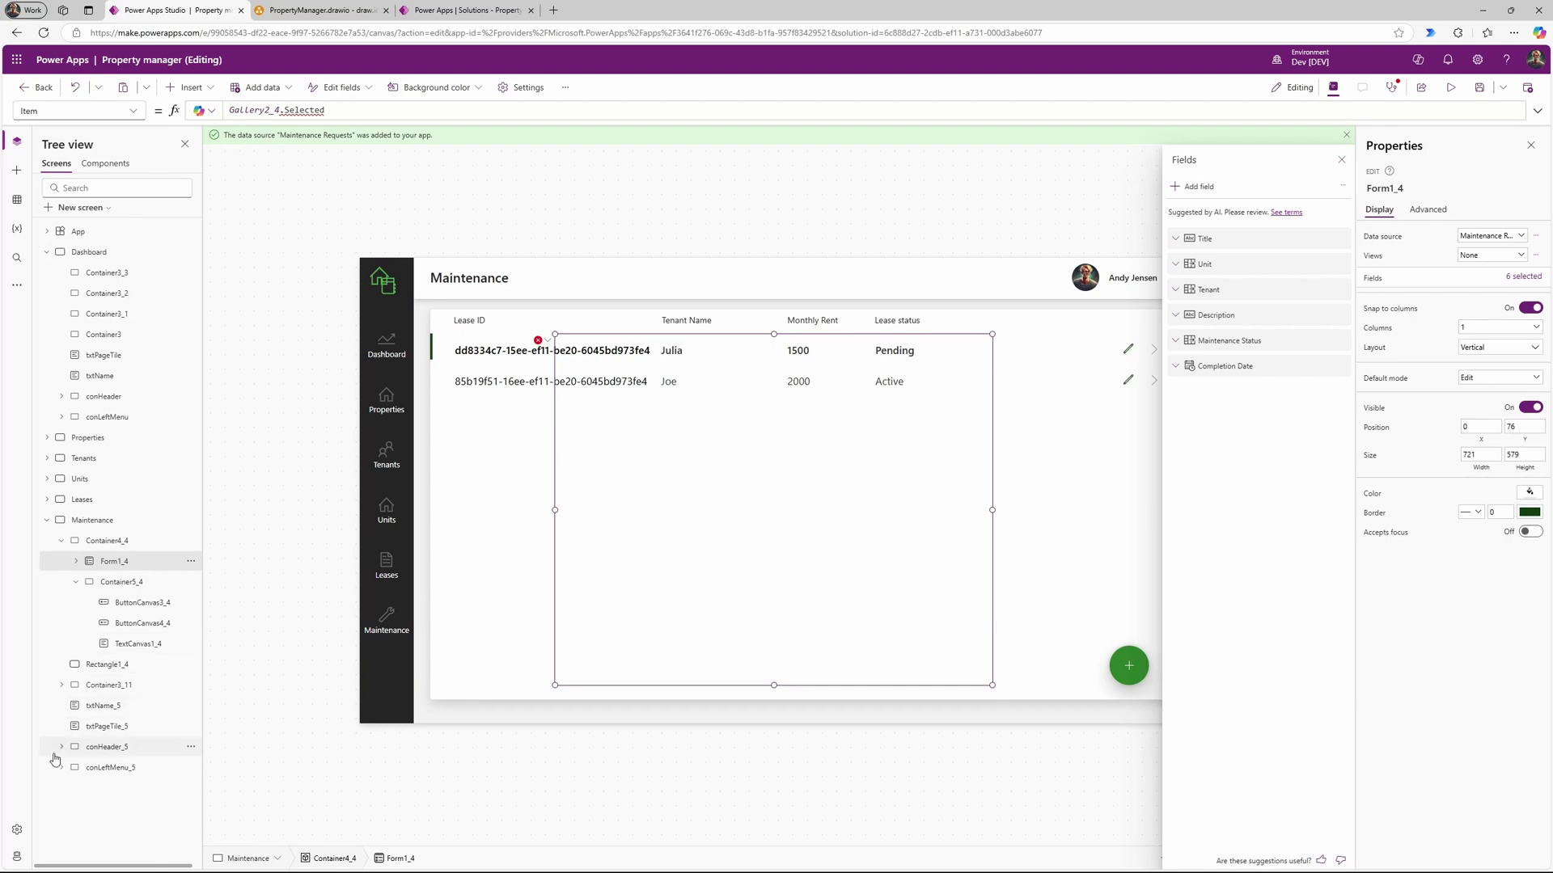
pyautogui.click(61, 685)
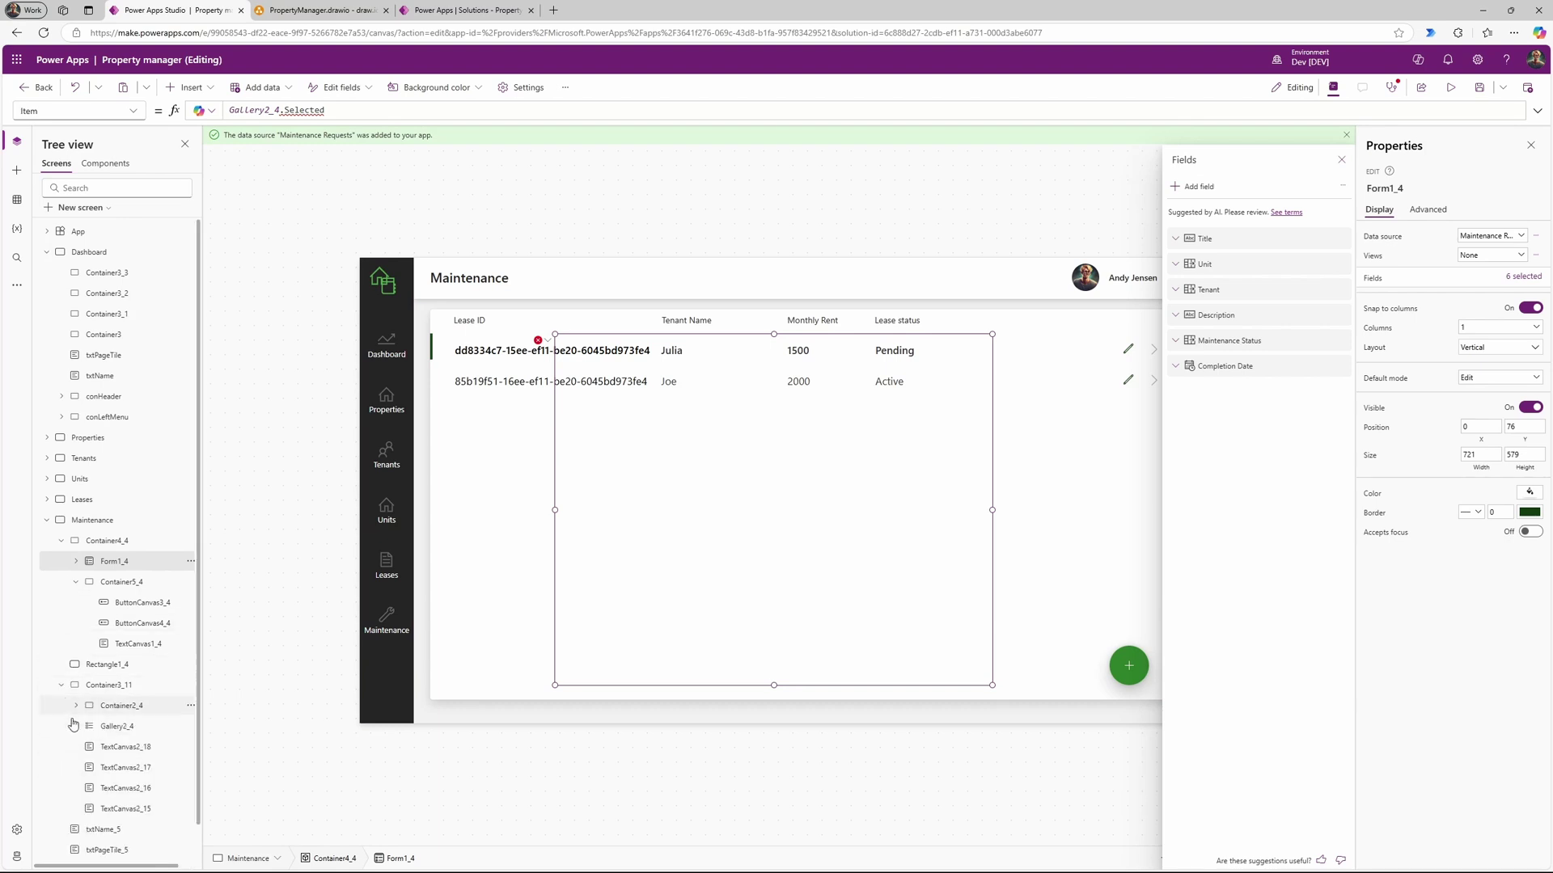
pyautogui.click(113, 726)
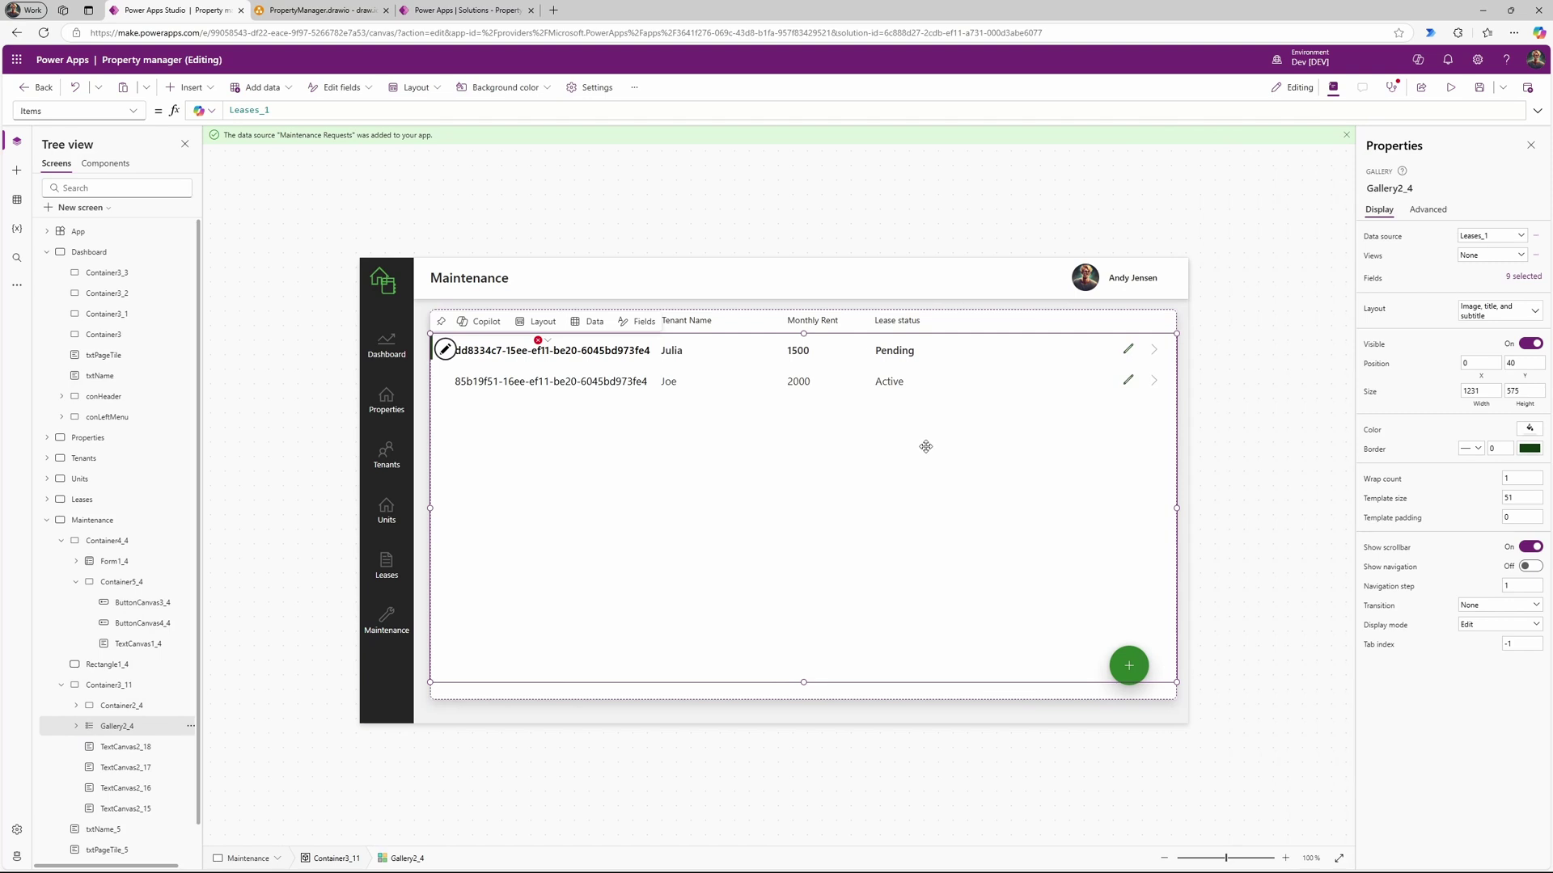
pyautogui.click(1513, 237)
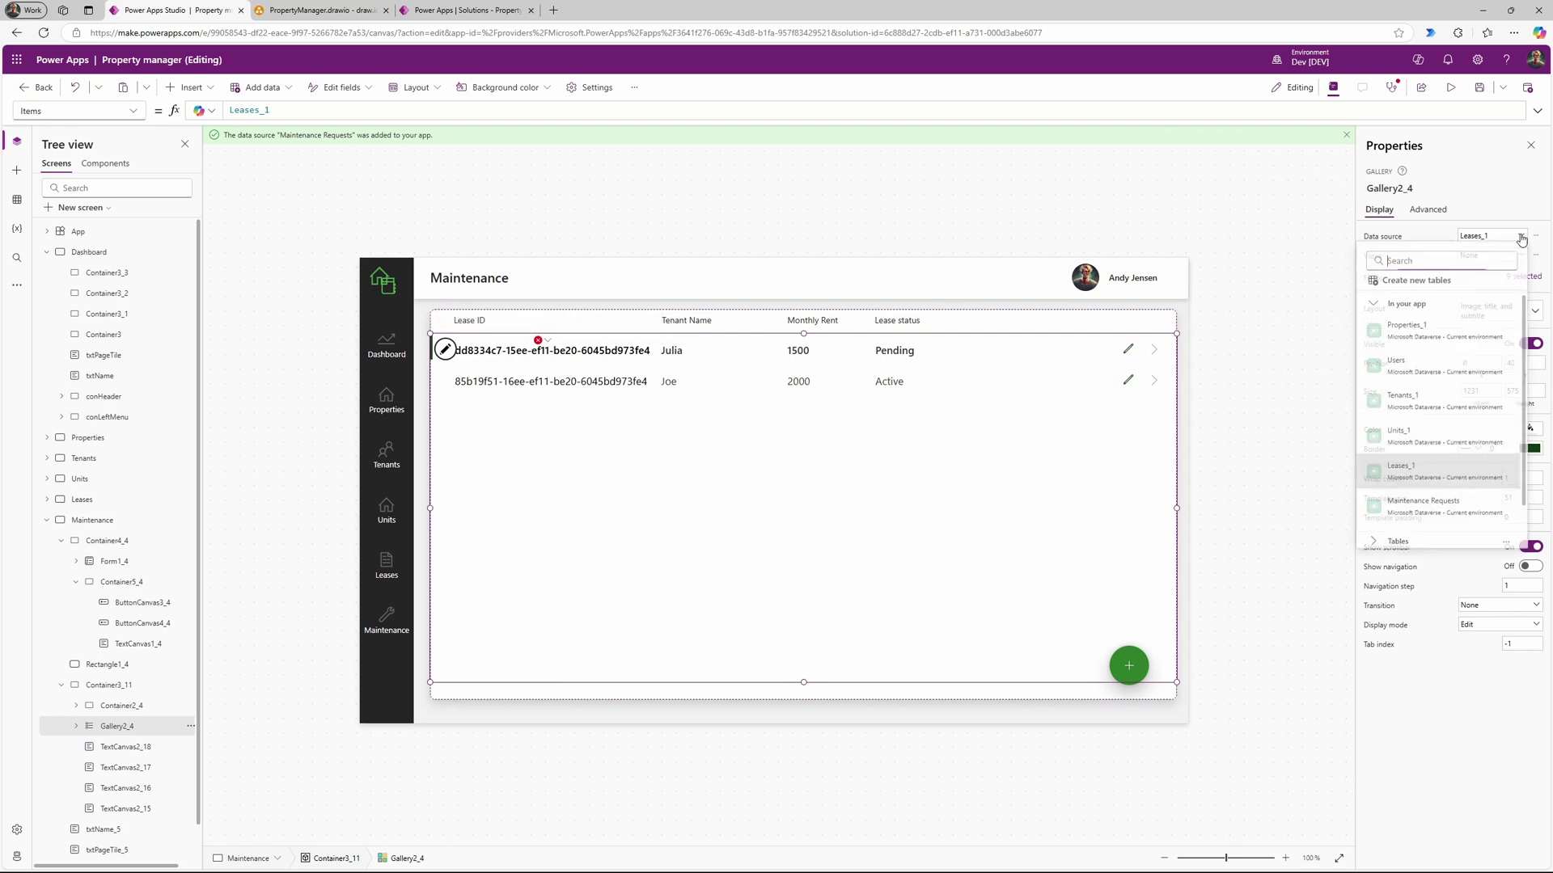
pyautogui.click(1427, 508)
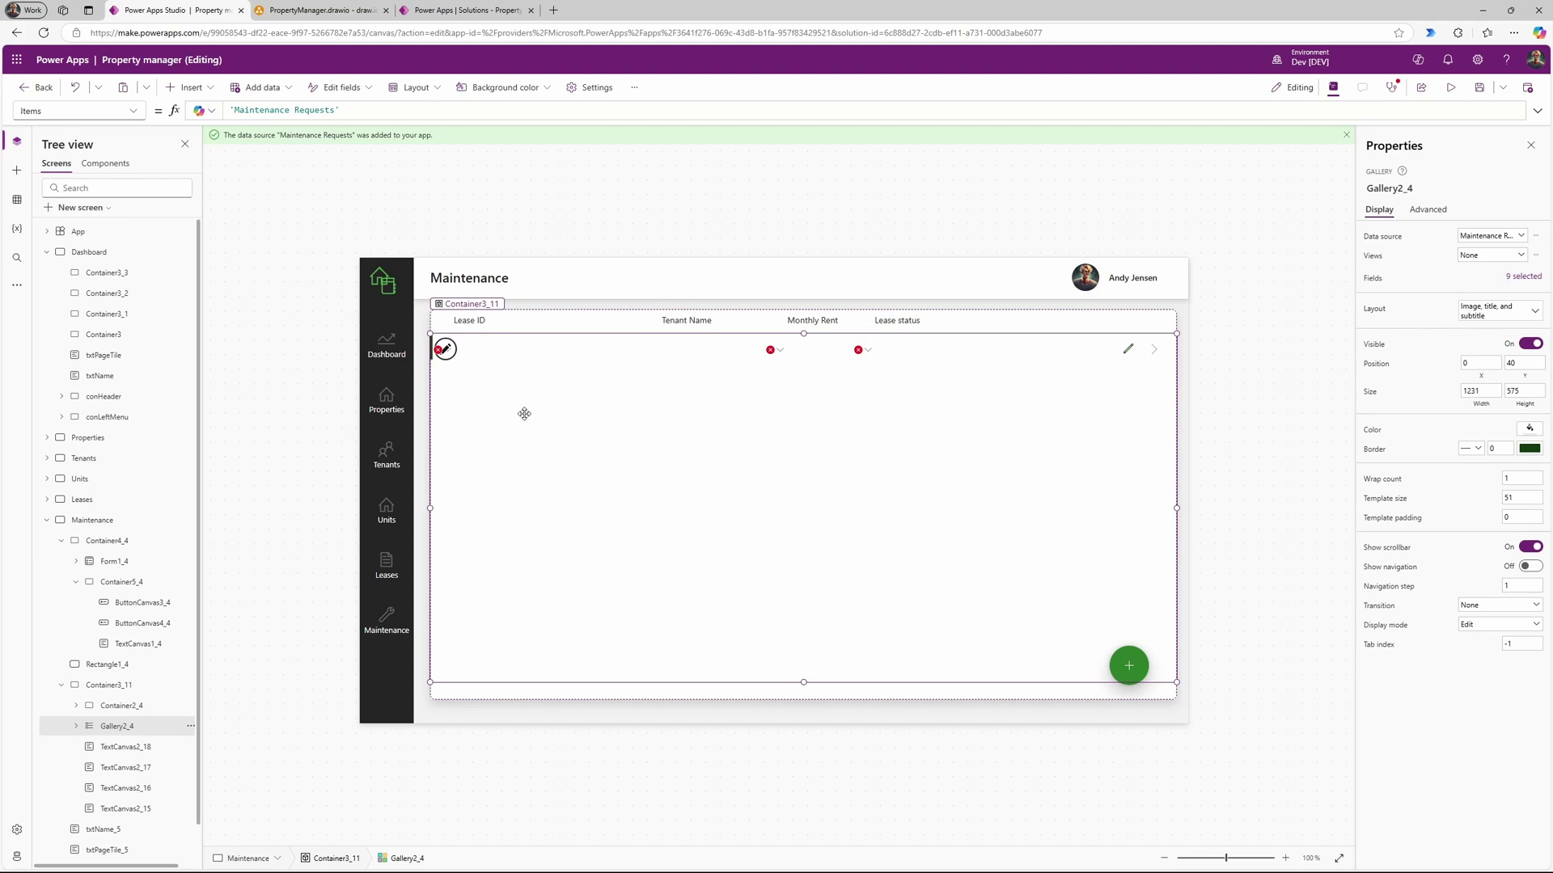
# Step: Set the Text of the gallery label under the Lease ID heading to ThisItem.'Maintenance Request'
pyautogui.click(486, 367)
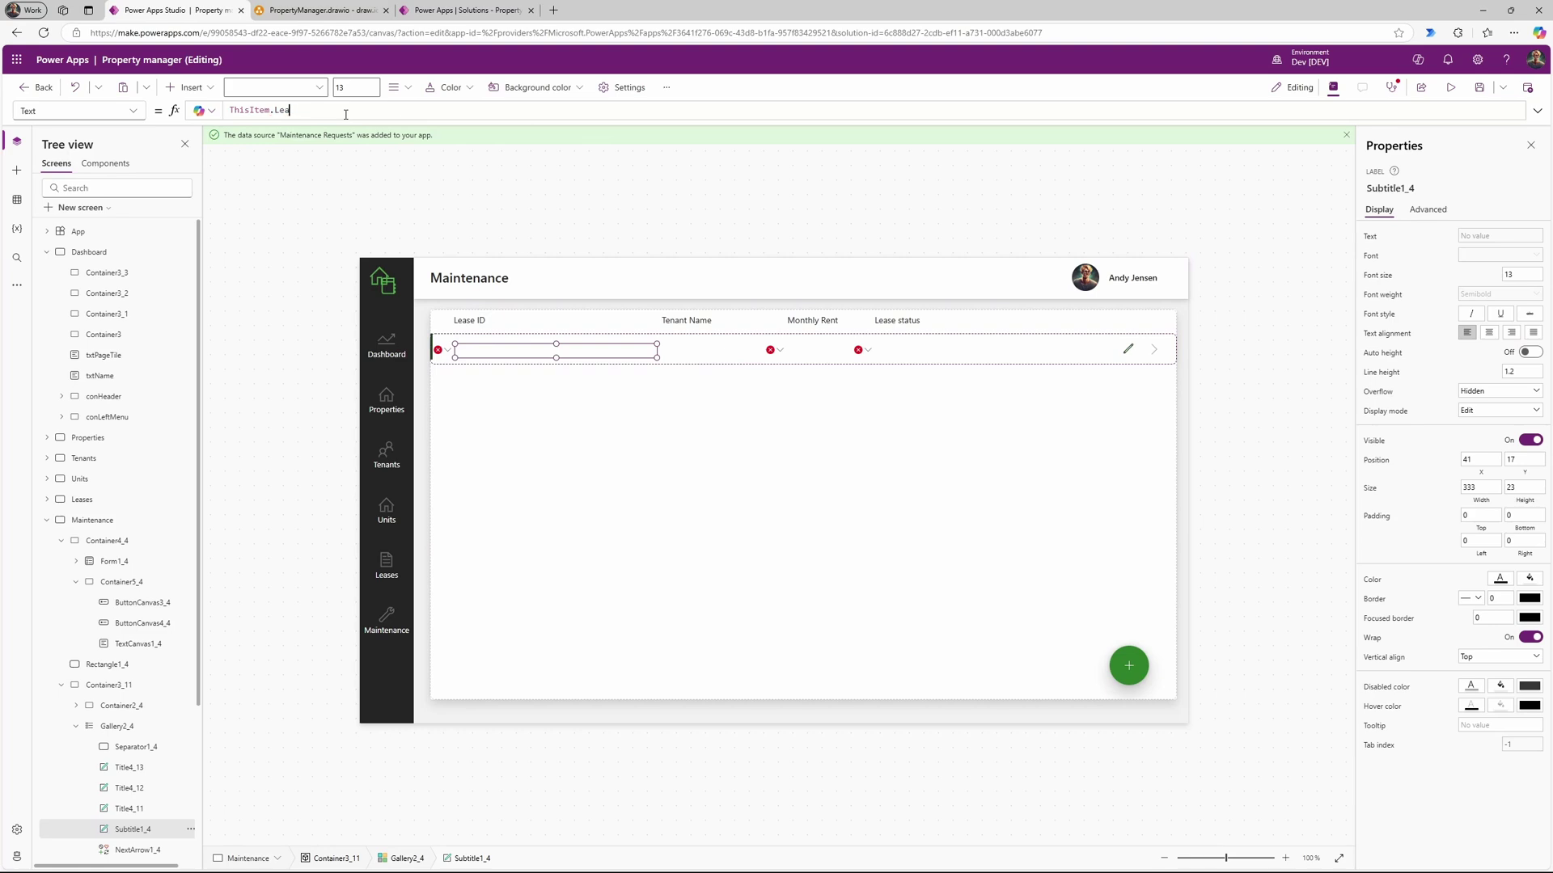
pyautogui.press('BackSpace')
pyautogui.press('BackSpace')
pyautogui.press('BackSpace')
pyautogui.click(453, 159)
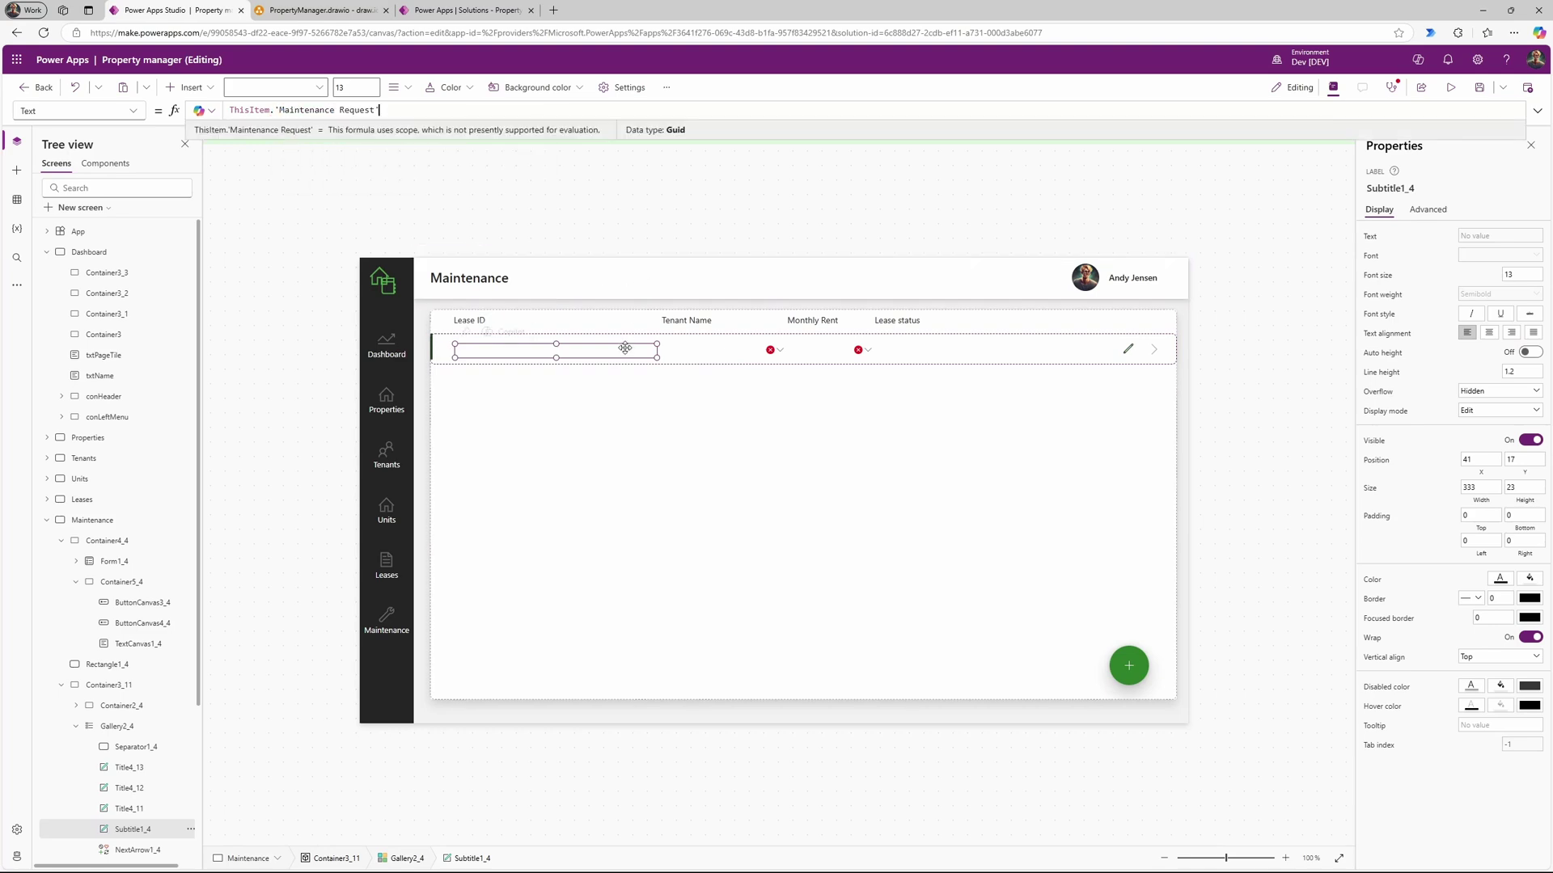
# Step: Change the Text formula of the gallery label under the Monthly Rent heading to ThisItem.Title
pyautogui.click(771, 350)
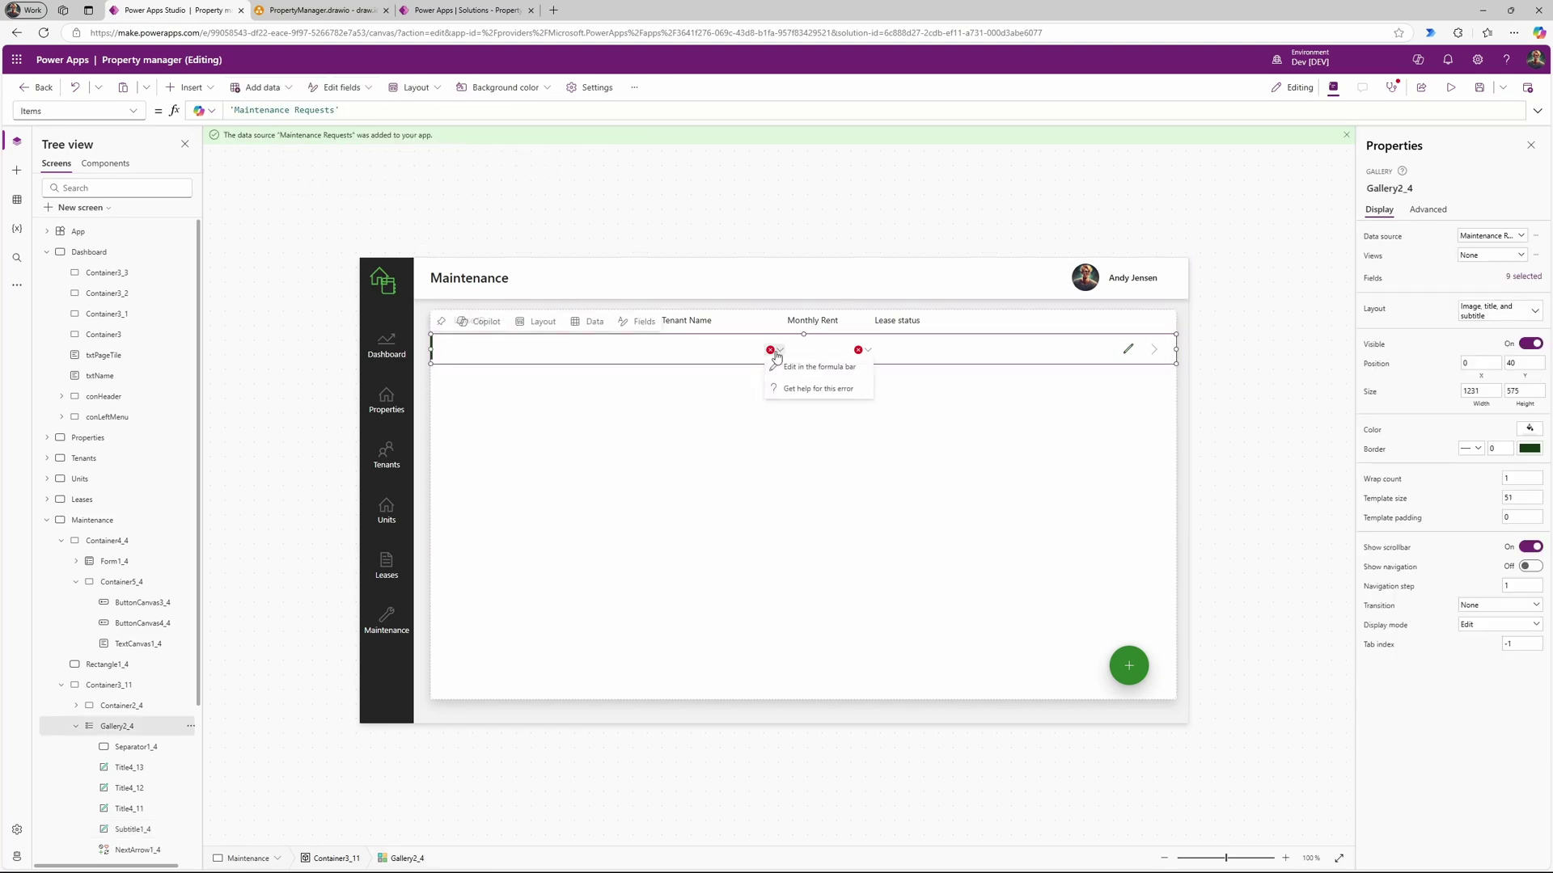
pyautogui.click(819, 366)
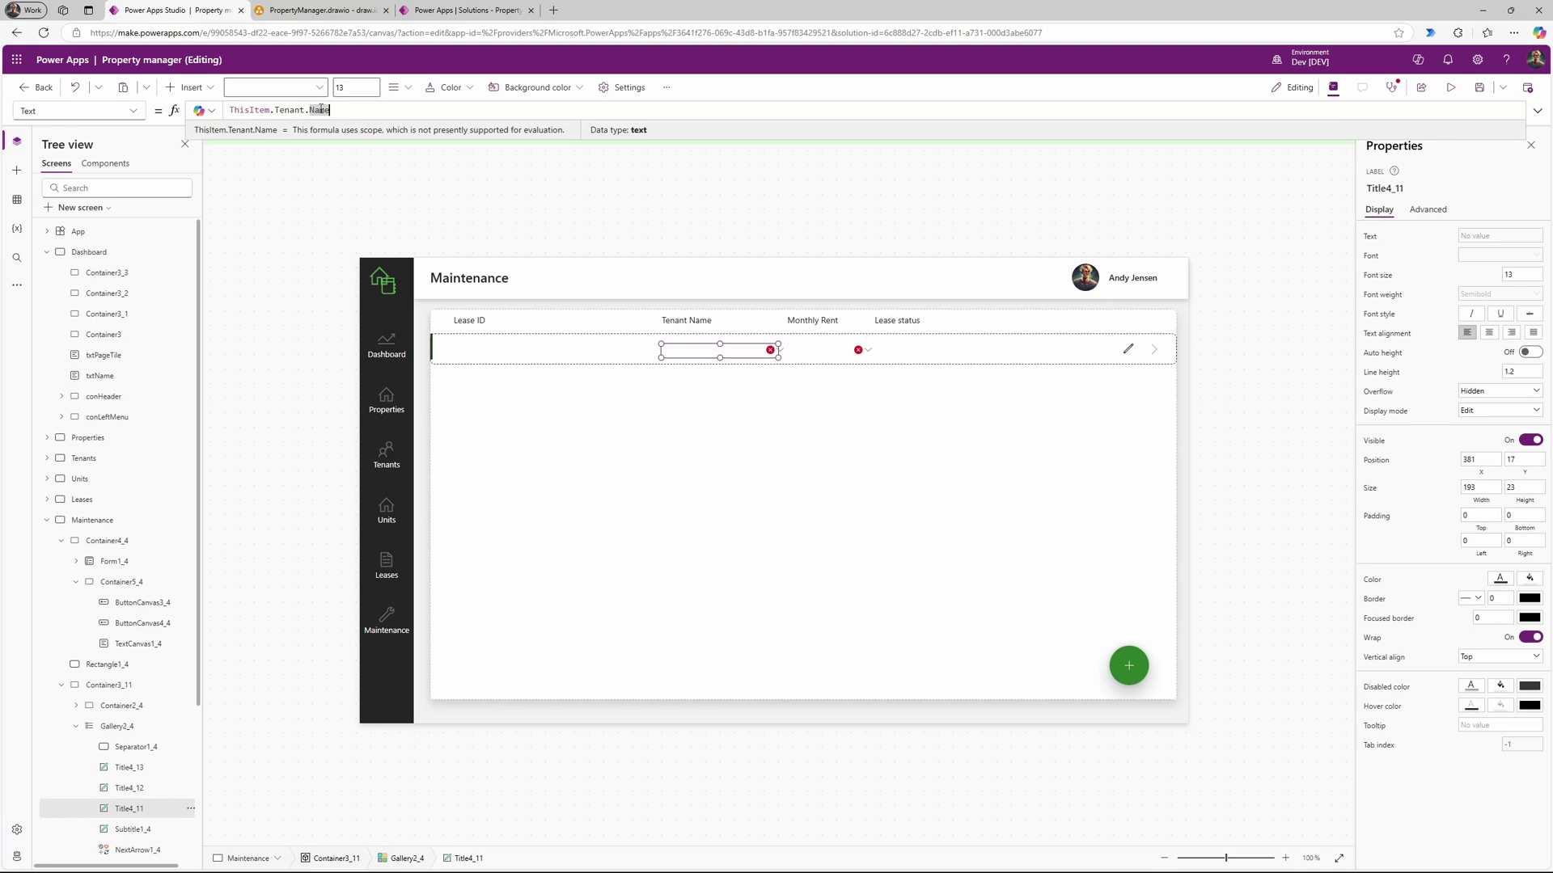
pyautogui.click(789, 352)
pyautogui.write("ThisItem.'Monthly rent'")
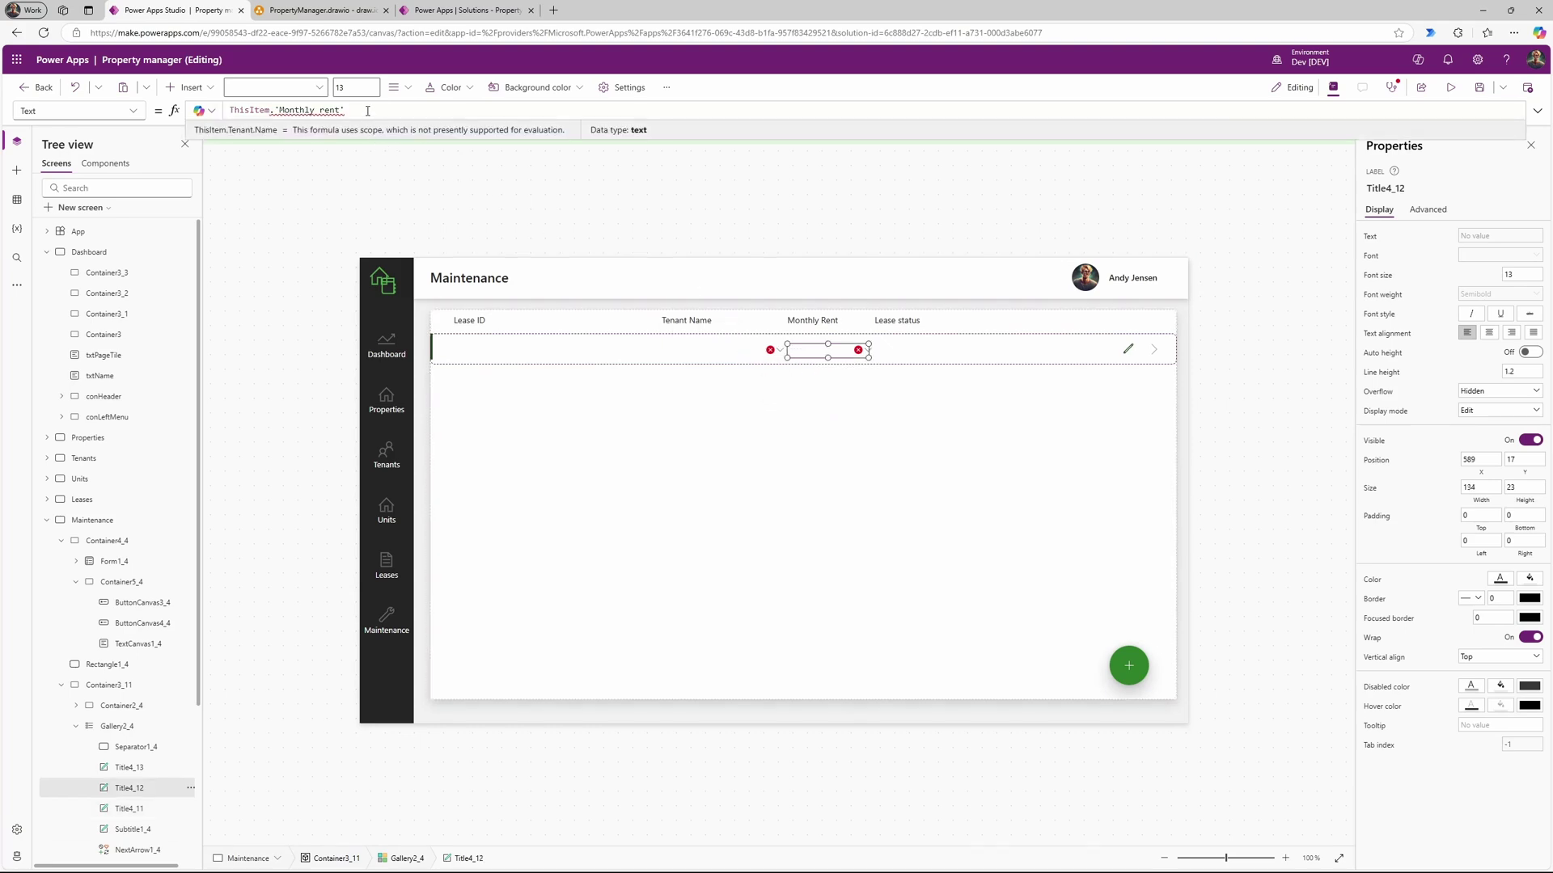
pyautogui.moveTo(344, 110); pyautogui.dragTo(272, 111)
pyautogui.write('tit')
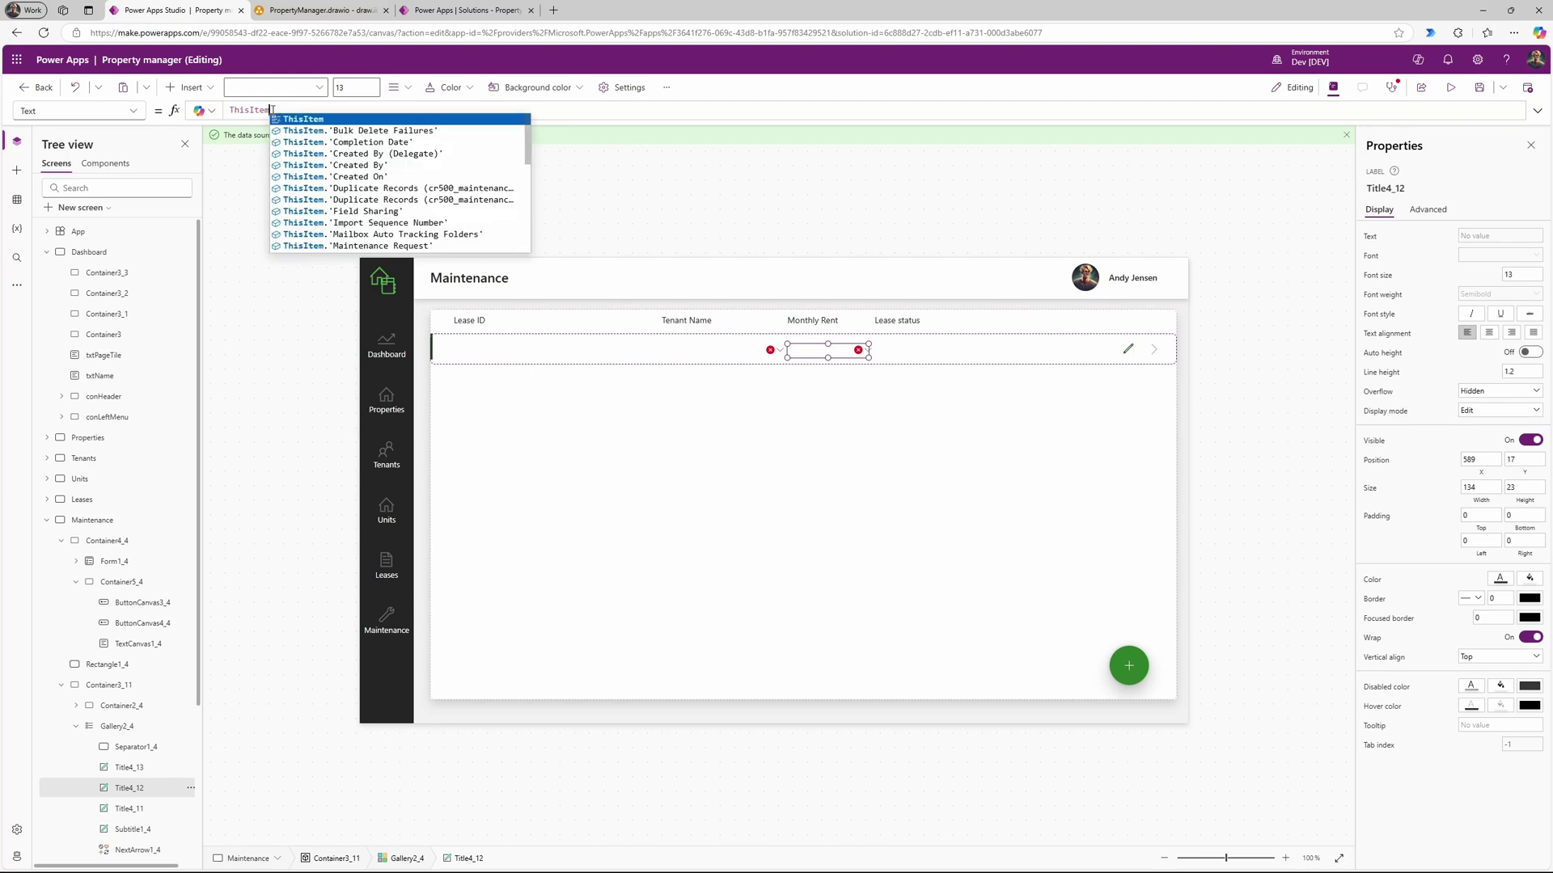
pyautogui.press('Tab')
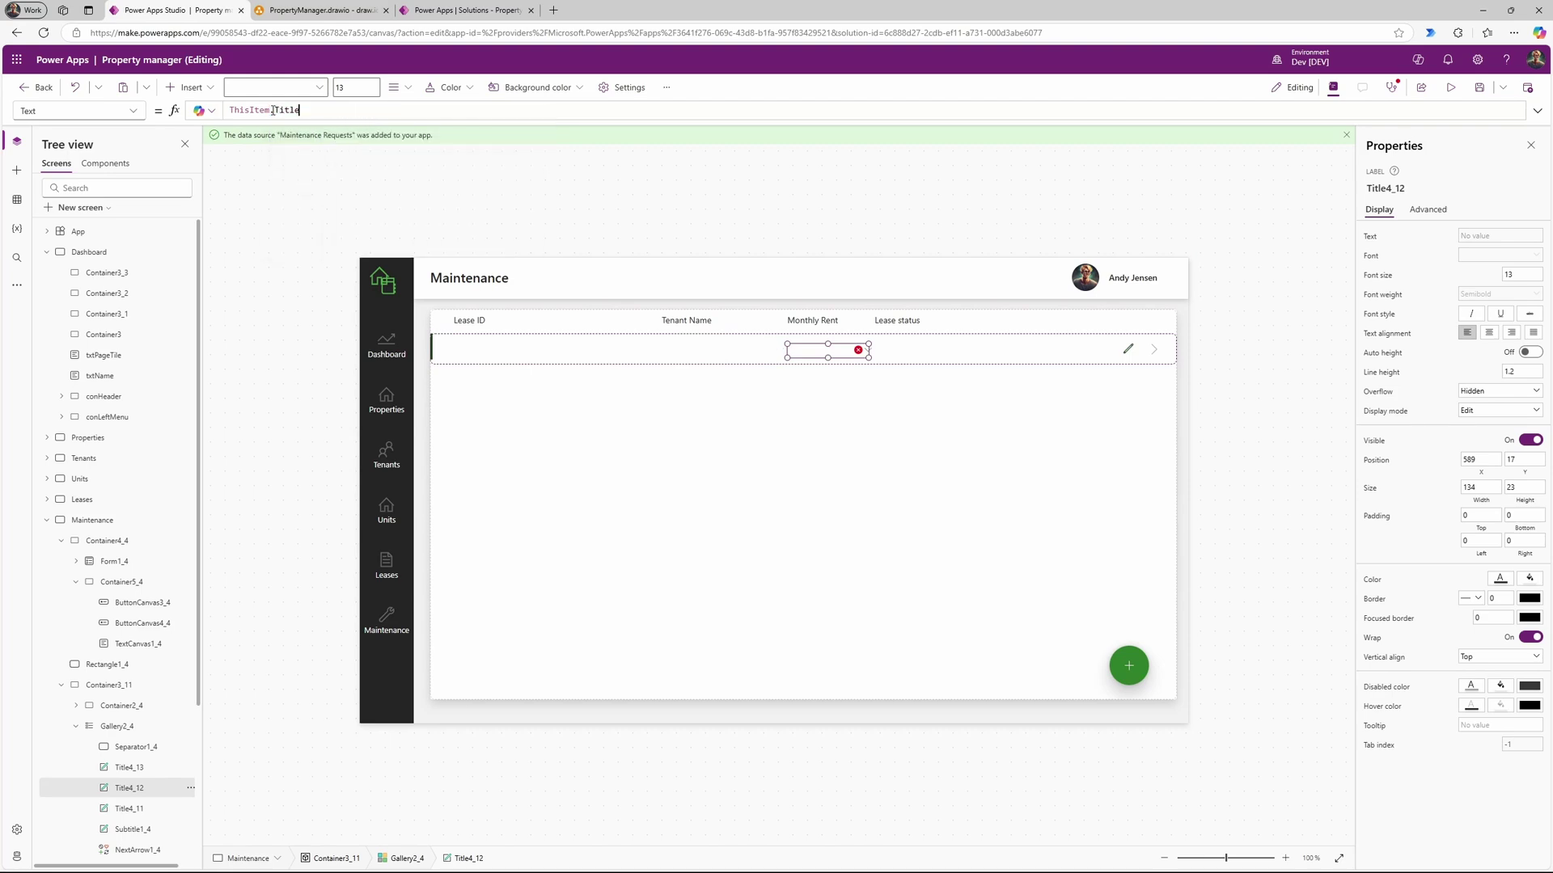
# Step: Change the Text formula of the gallery label under the Lease status heading to ThisItem.'Maintenance Status'
pyautogui.click(870, 356)
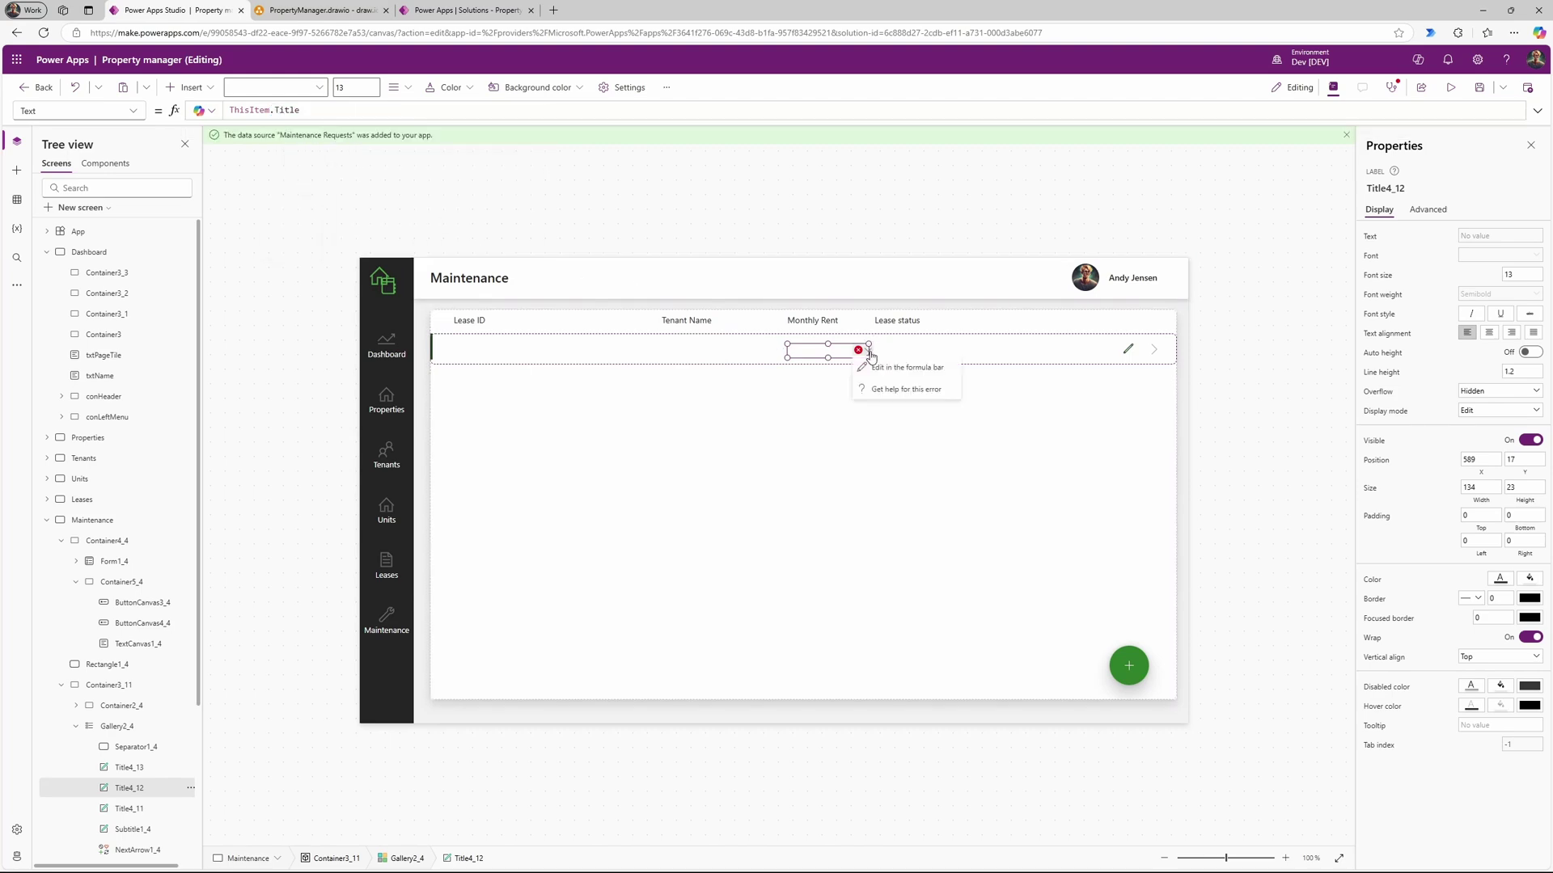
pyautogui.click(885, 361)
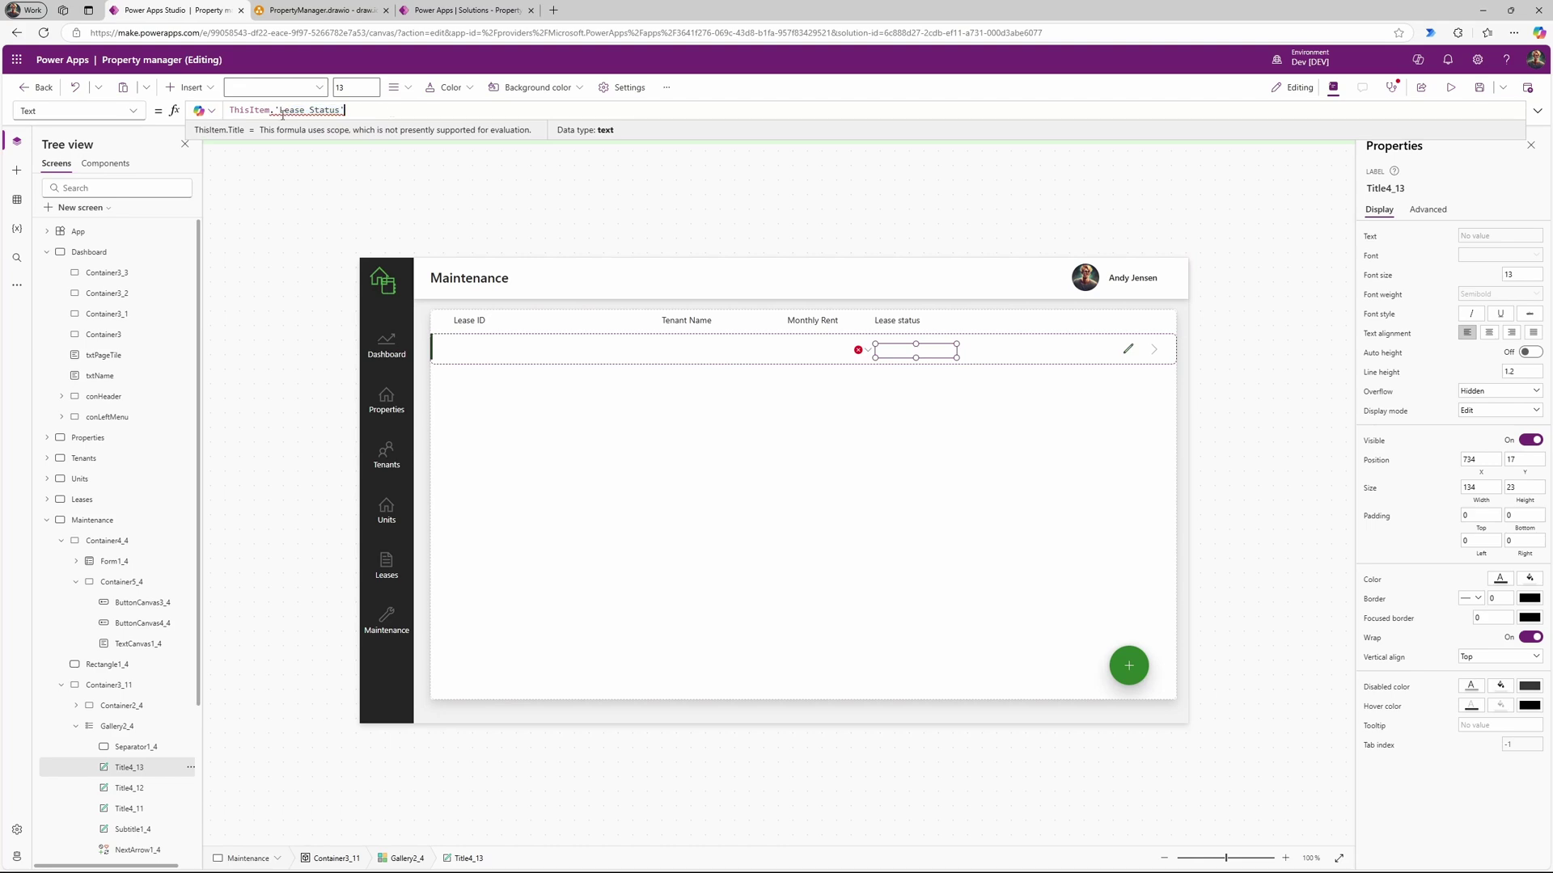
pyautogui.doubleClick(275, 111)
pyautogui.write('Ma')
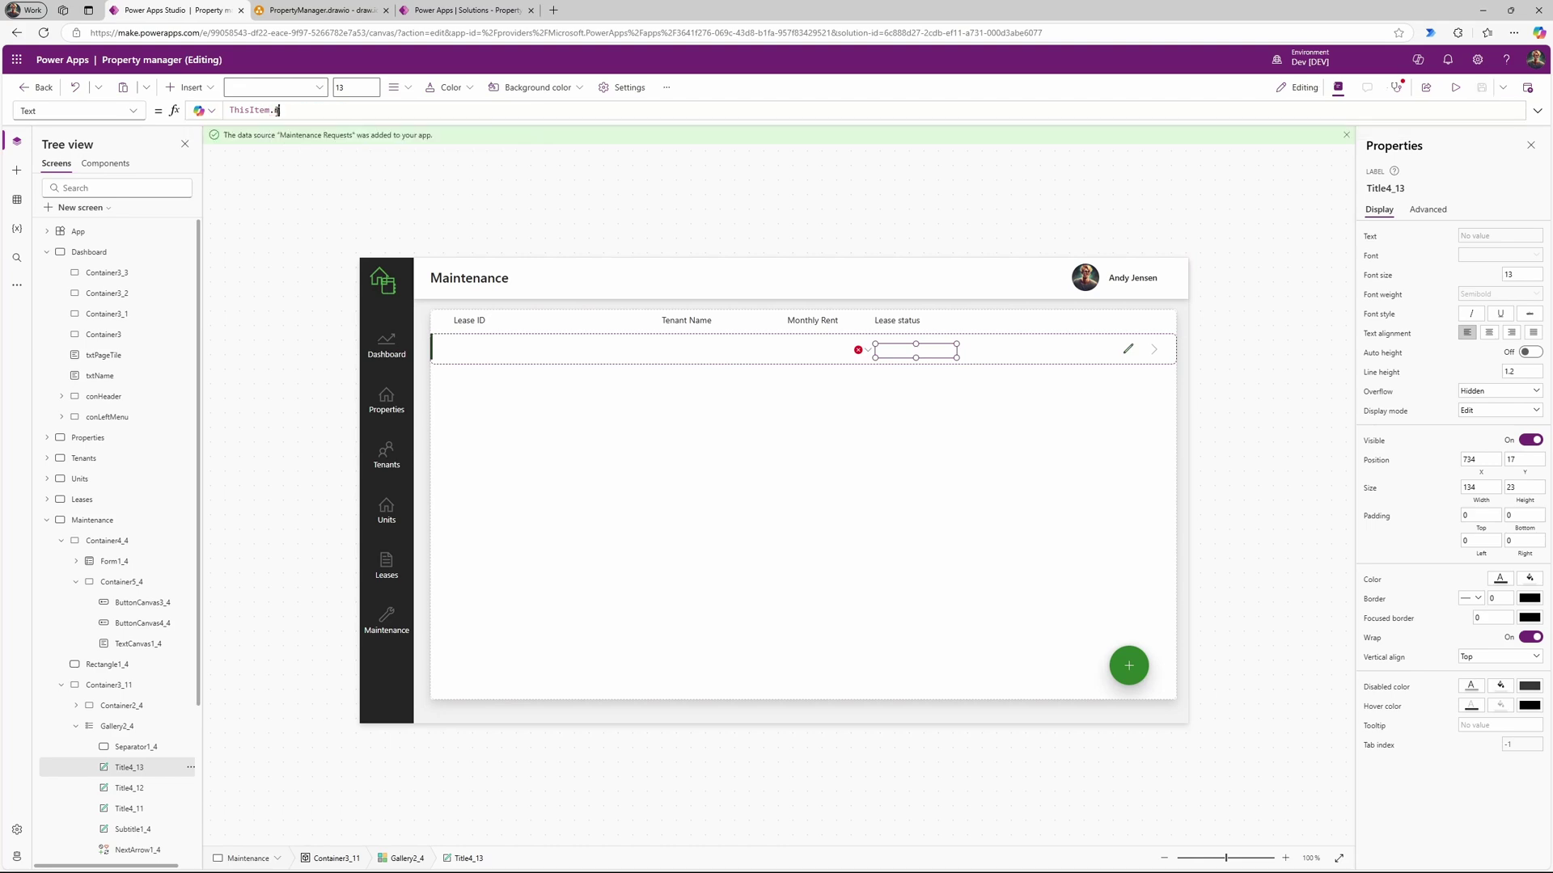
pyautogui.press('Down')
pyautogui.press('Down')
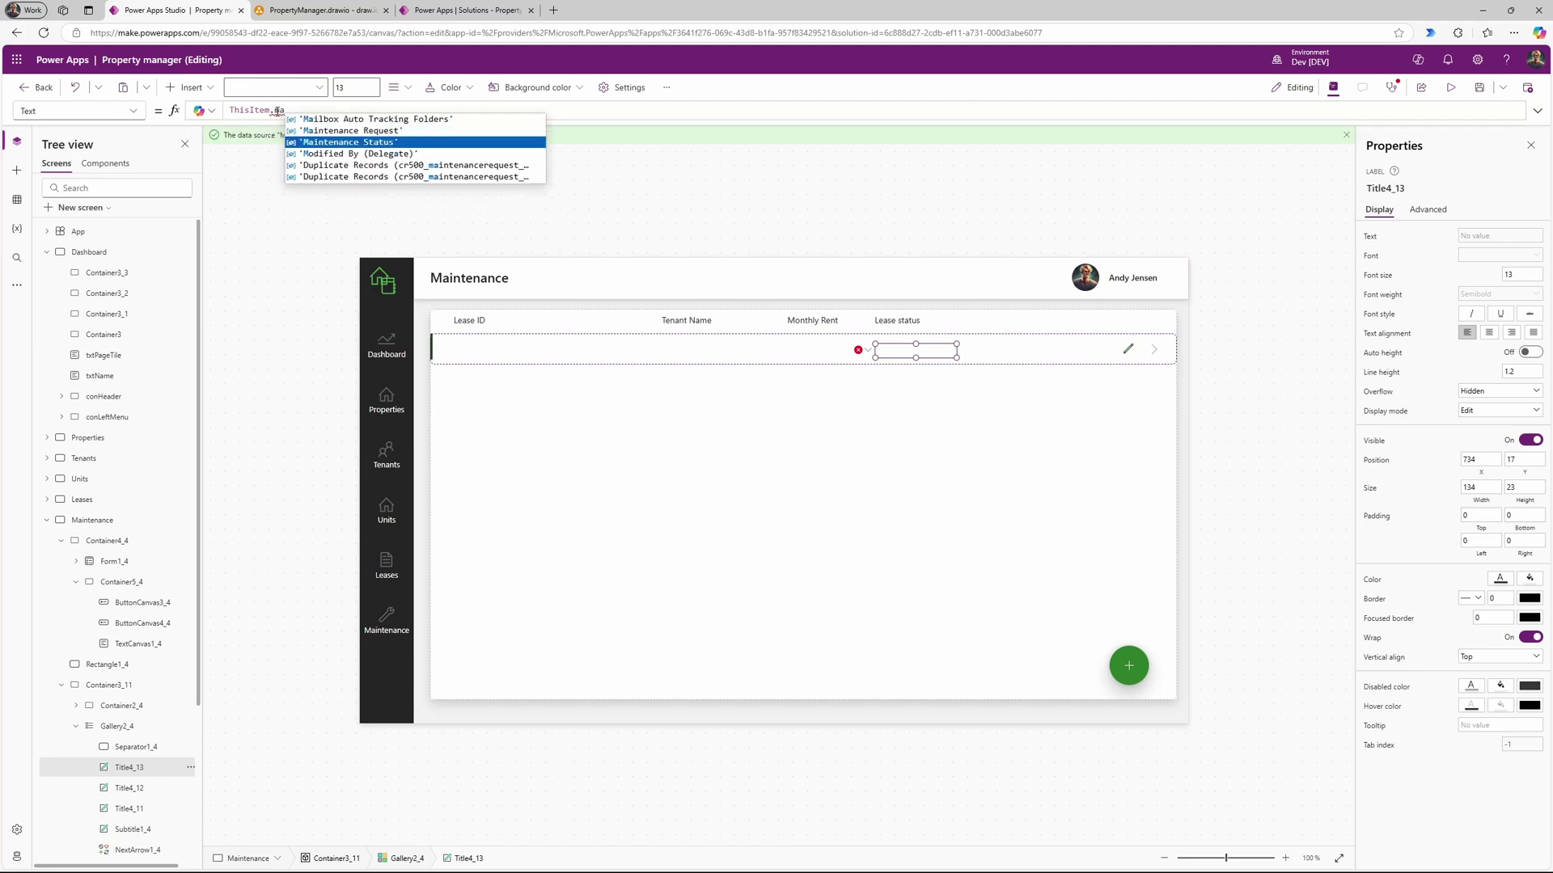
pyautogui.press('Tab')
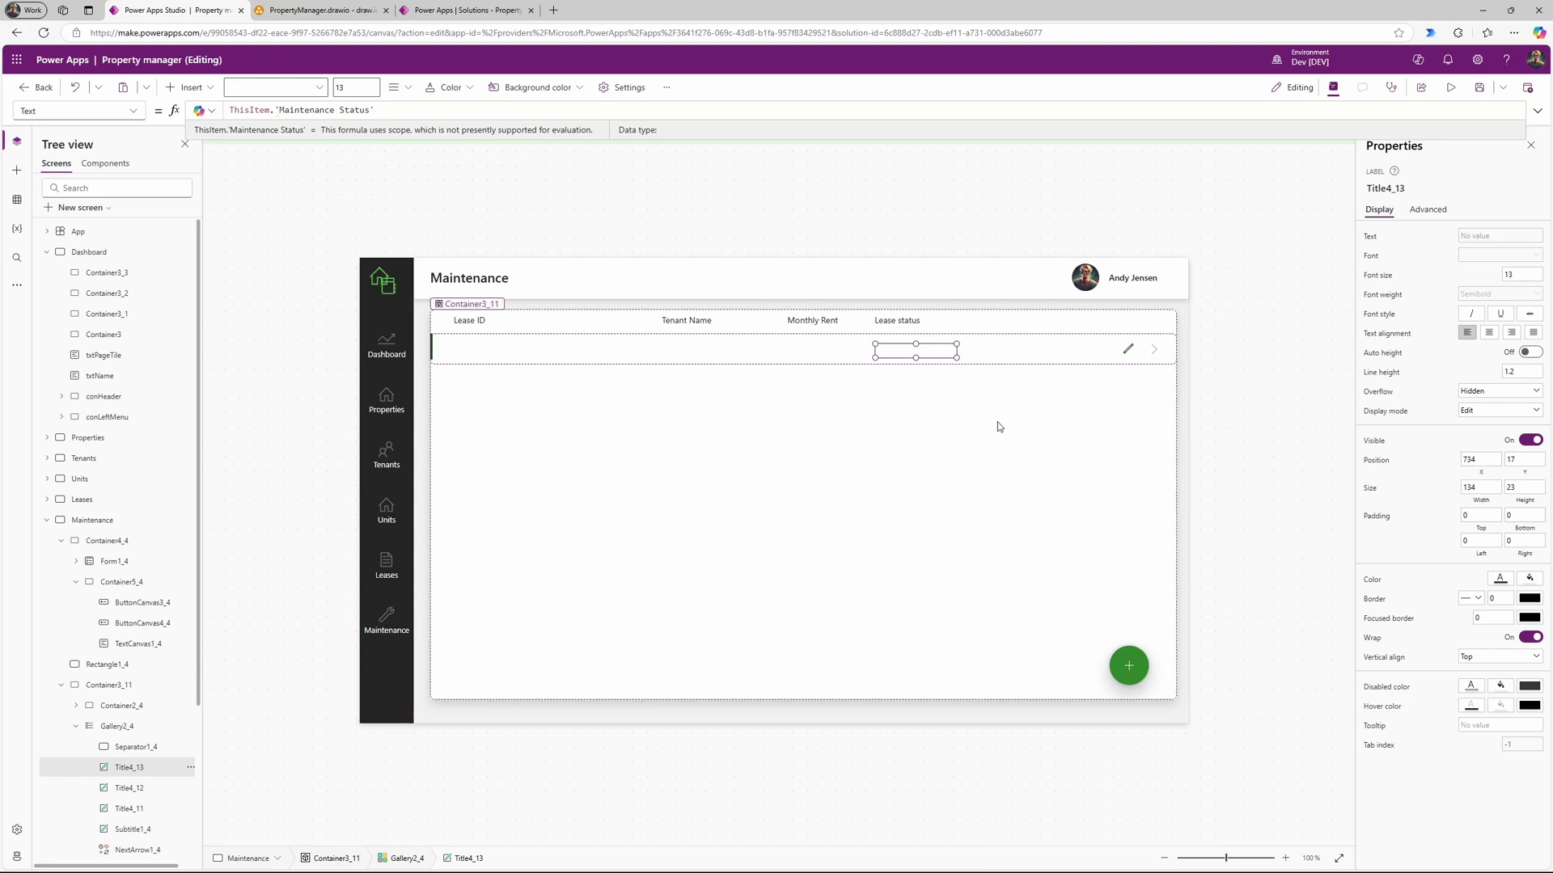
# Step: Preview the app and save a request titled "Broke door handøe" for unit 102 with tenant, description "My door handle on the front door is broken" and status Pending
pyautogui.keyDown('alt'); pyautogui.click(1132, 668); pyautogui.keyUp('alt')
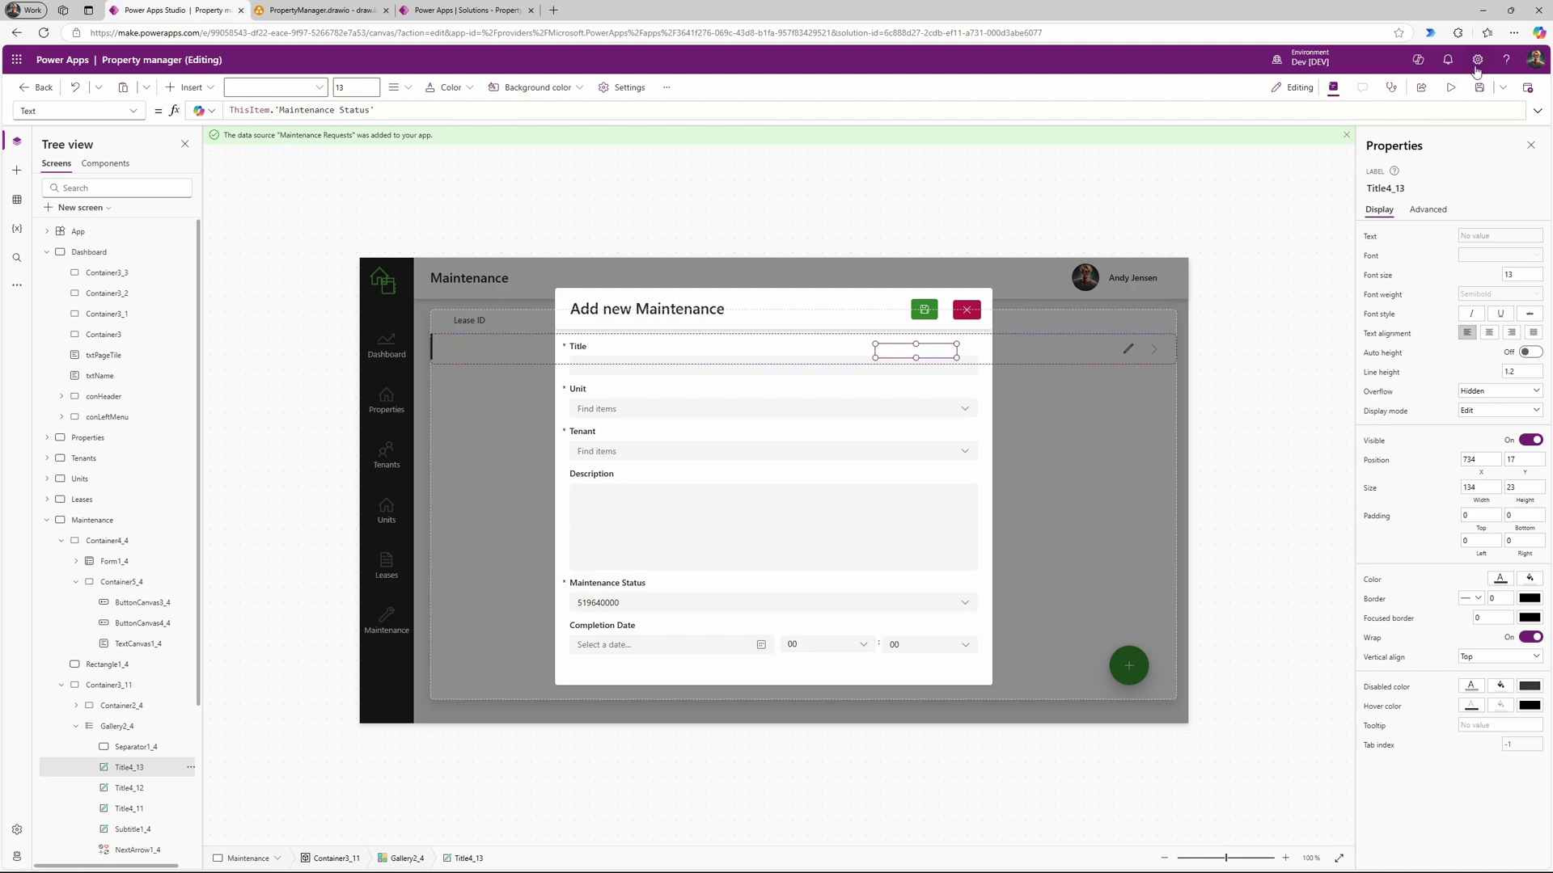
pyautogui.click(1453, 87)
pyautogui.click(550, 273)
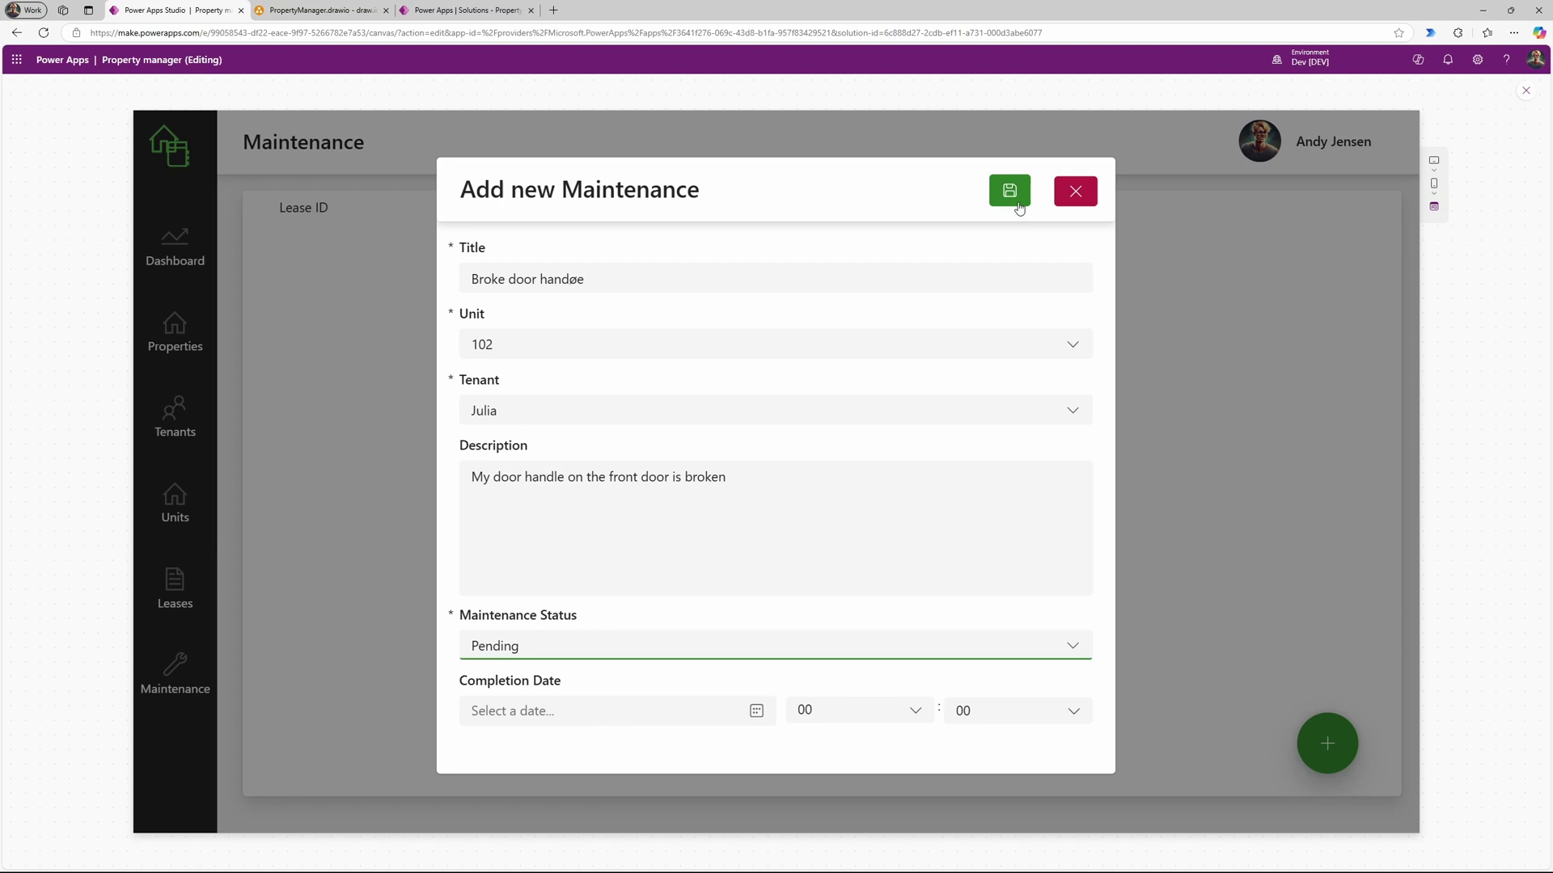
pyautogui.click(1014, 197)
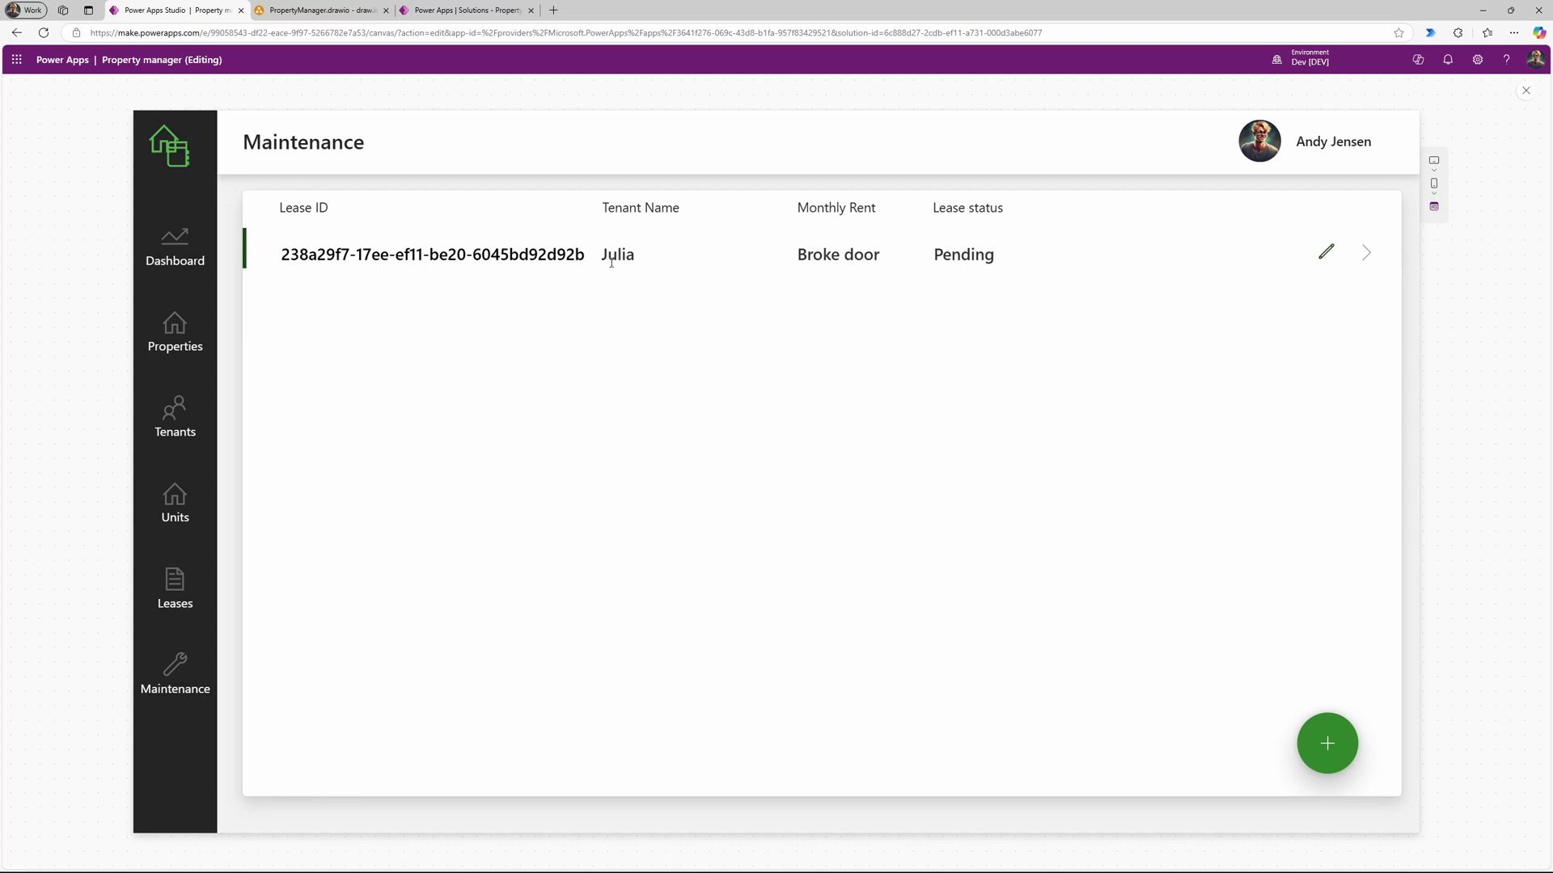
# Step: Leave the preview and rename the Maintenance gallery headings to Request ID, Short Description and Status
pyautogui.click(1524, 92)
pyautogui.click(911, 509)
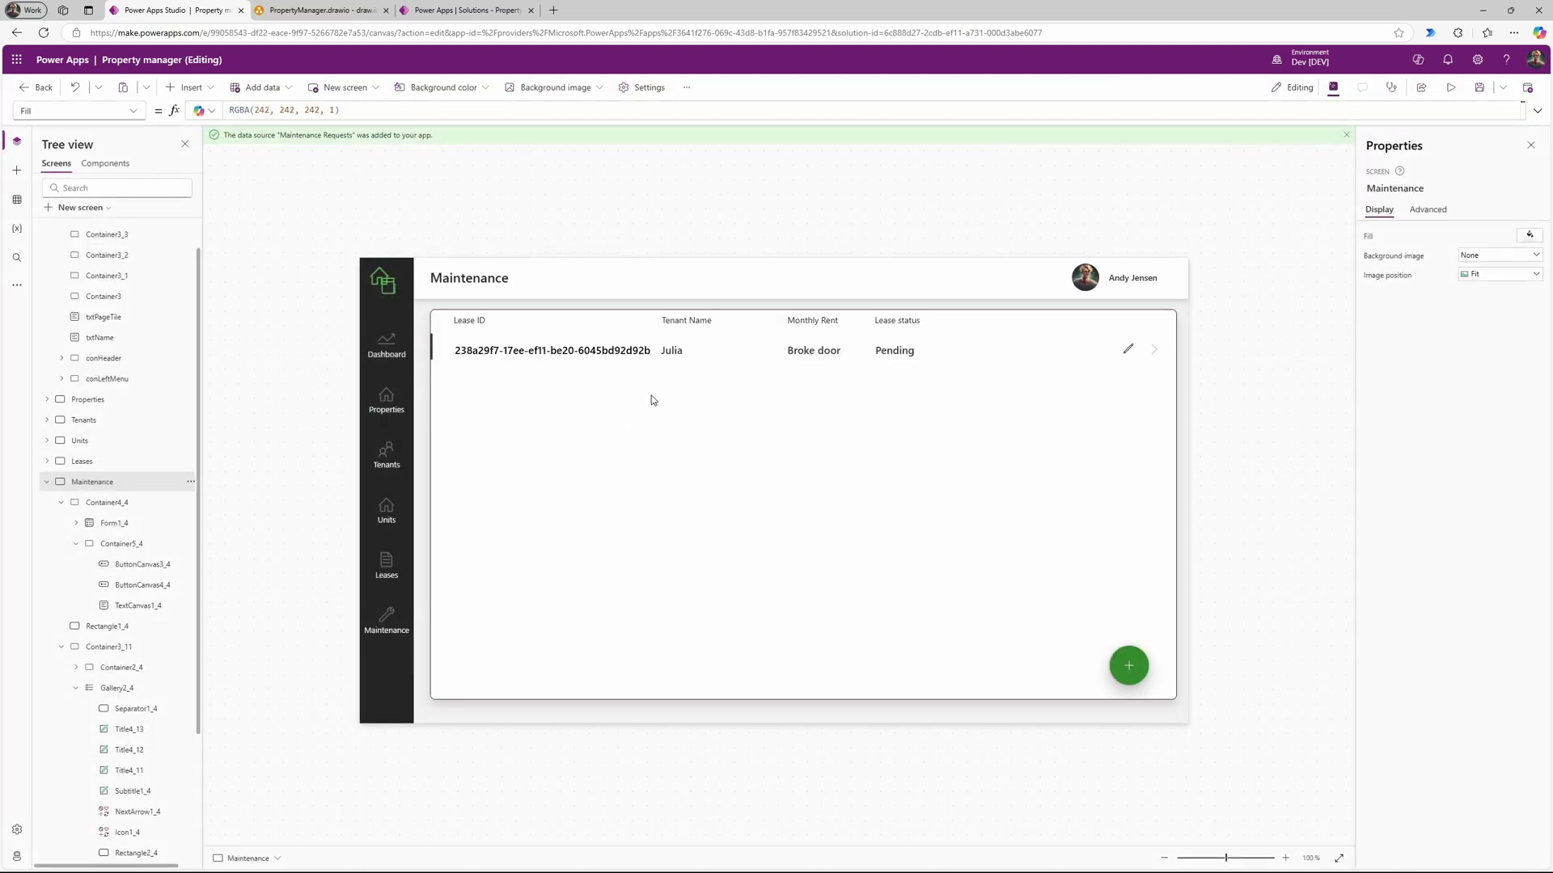
pyautogui.click(483, 320)
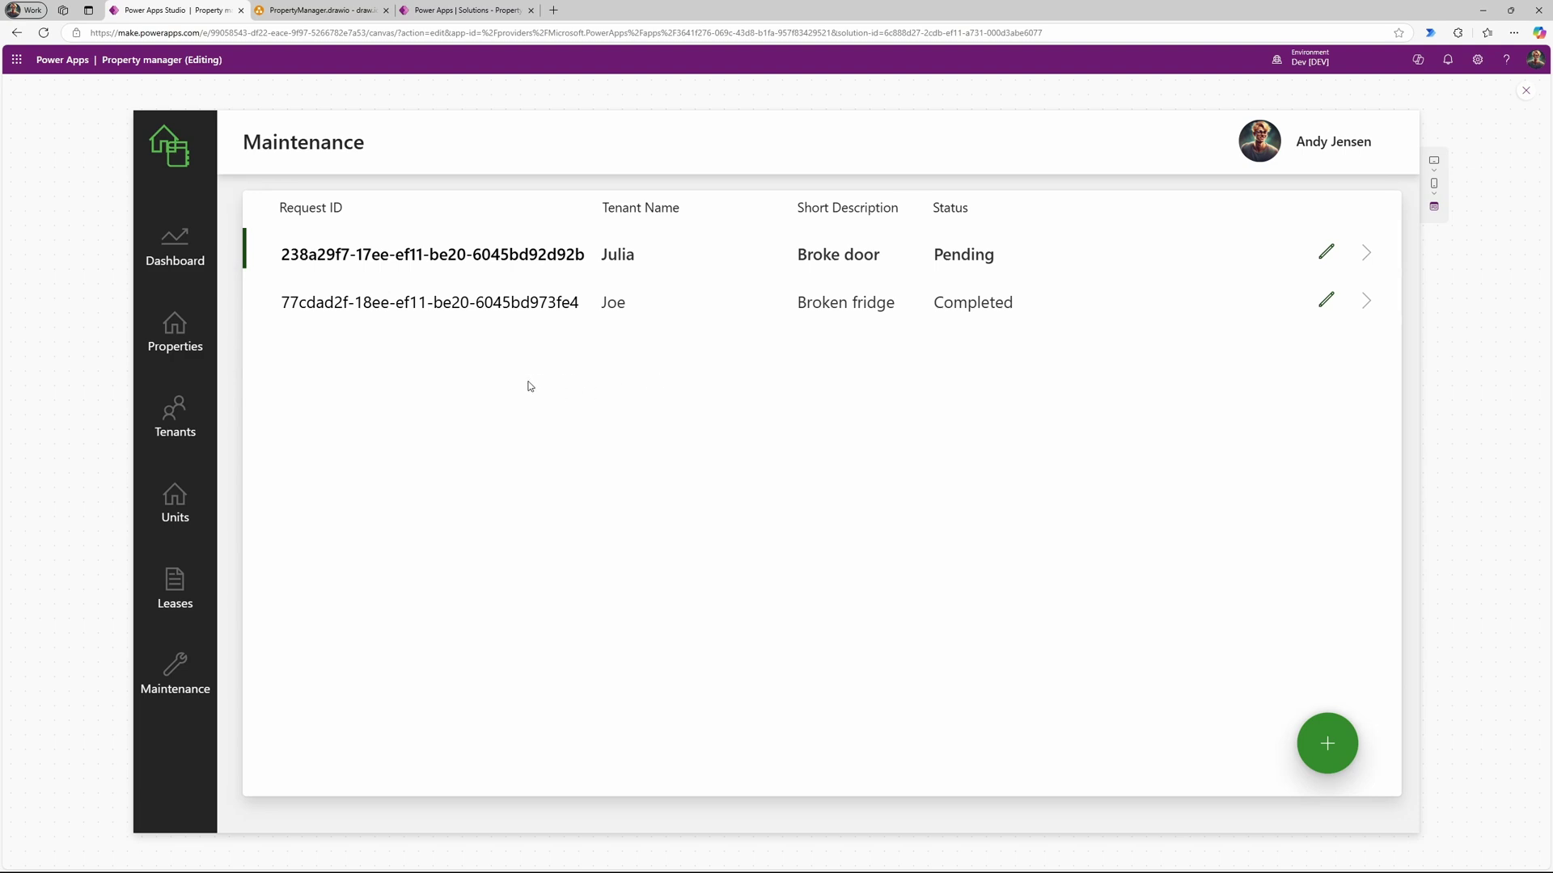
# Step: Test the left menu navigation between the Properties and Dashboard screens in preview, and return to editing on Properties
pyautogui.click(179, 333)
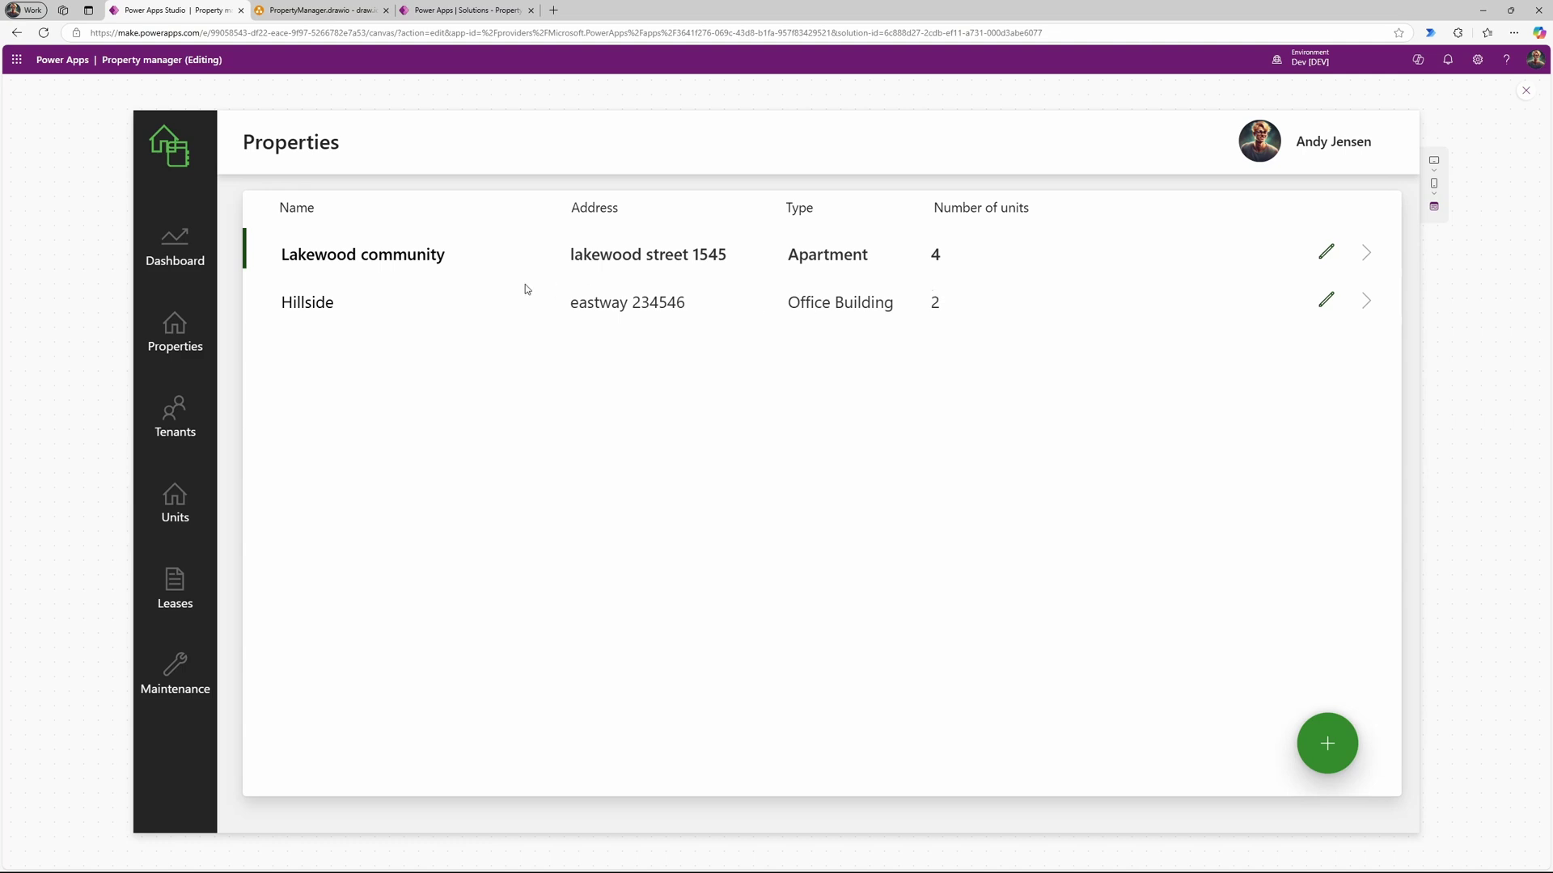
pyautogui.click(177, 252)
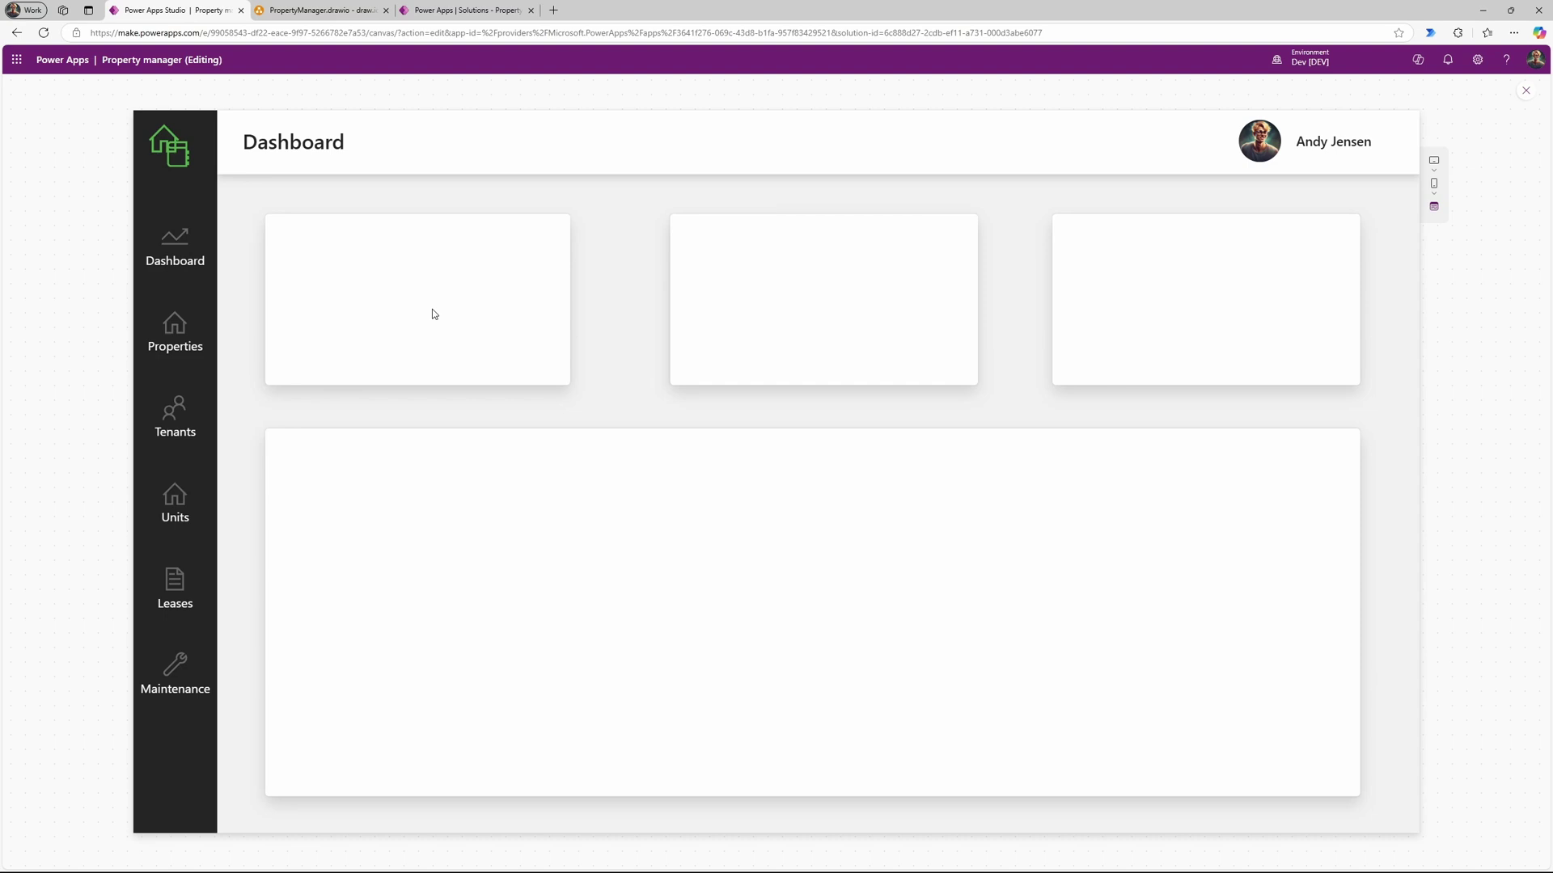
pyautogui.click(191, 330)
pyautogui.press('Escape')
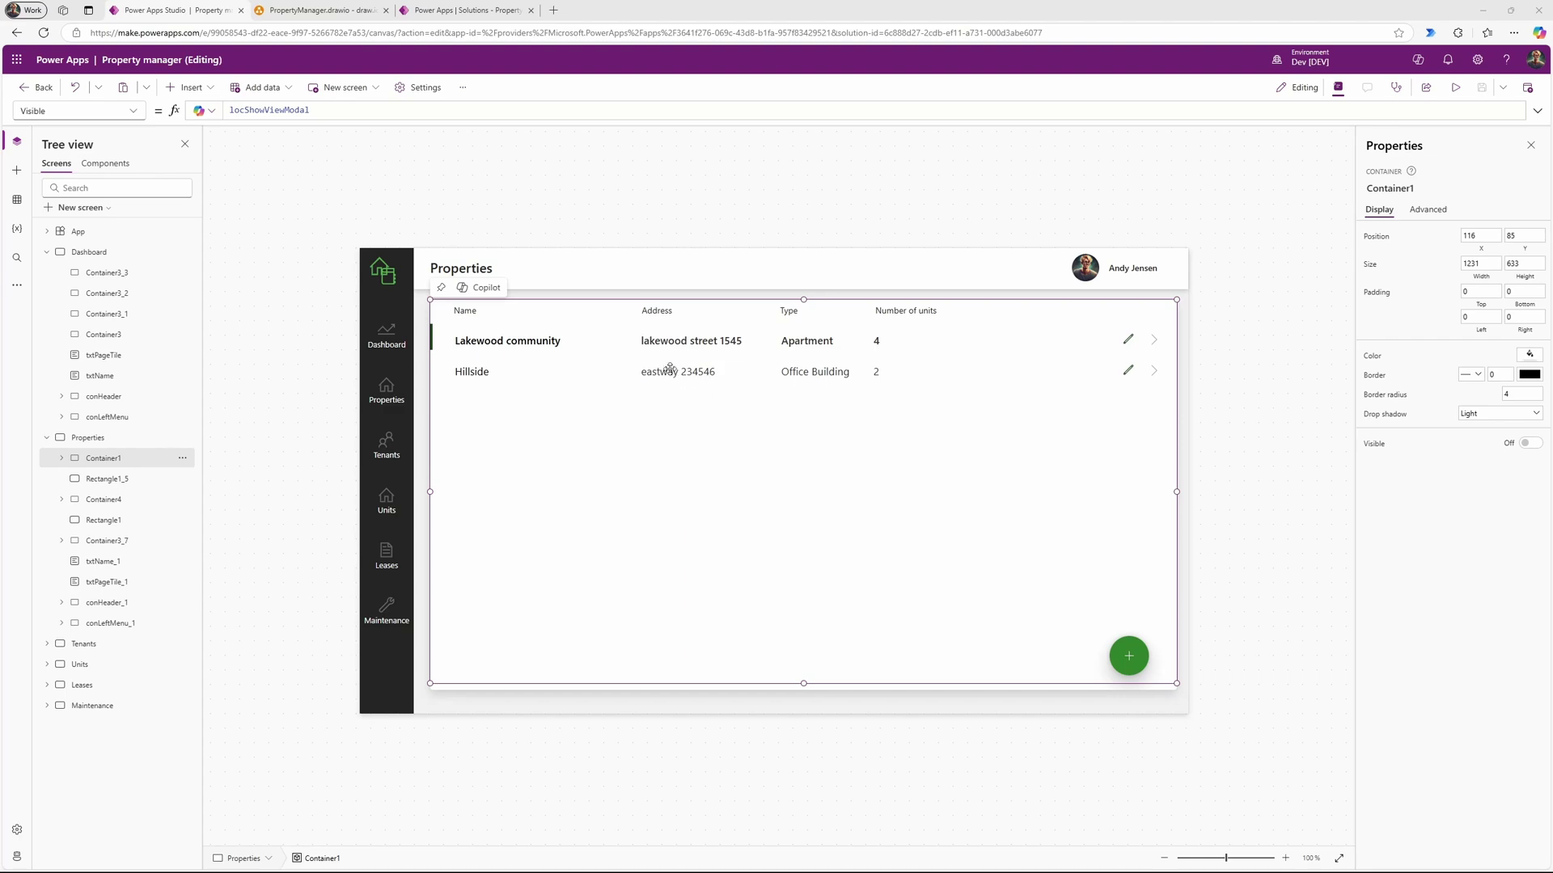
# Step: Select the gallery listing the properties and examine how its OnSelect formula uses the locShowViewModal variable
pyautogui.click(1255, 433)
pyautogui.click(748, 354)
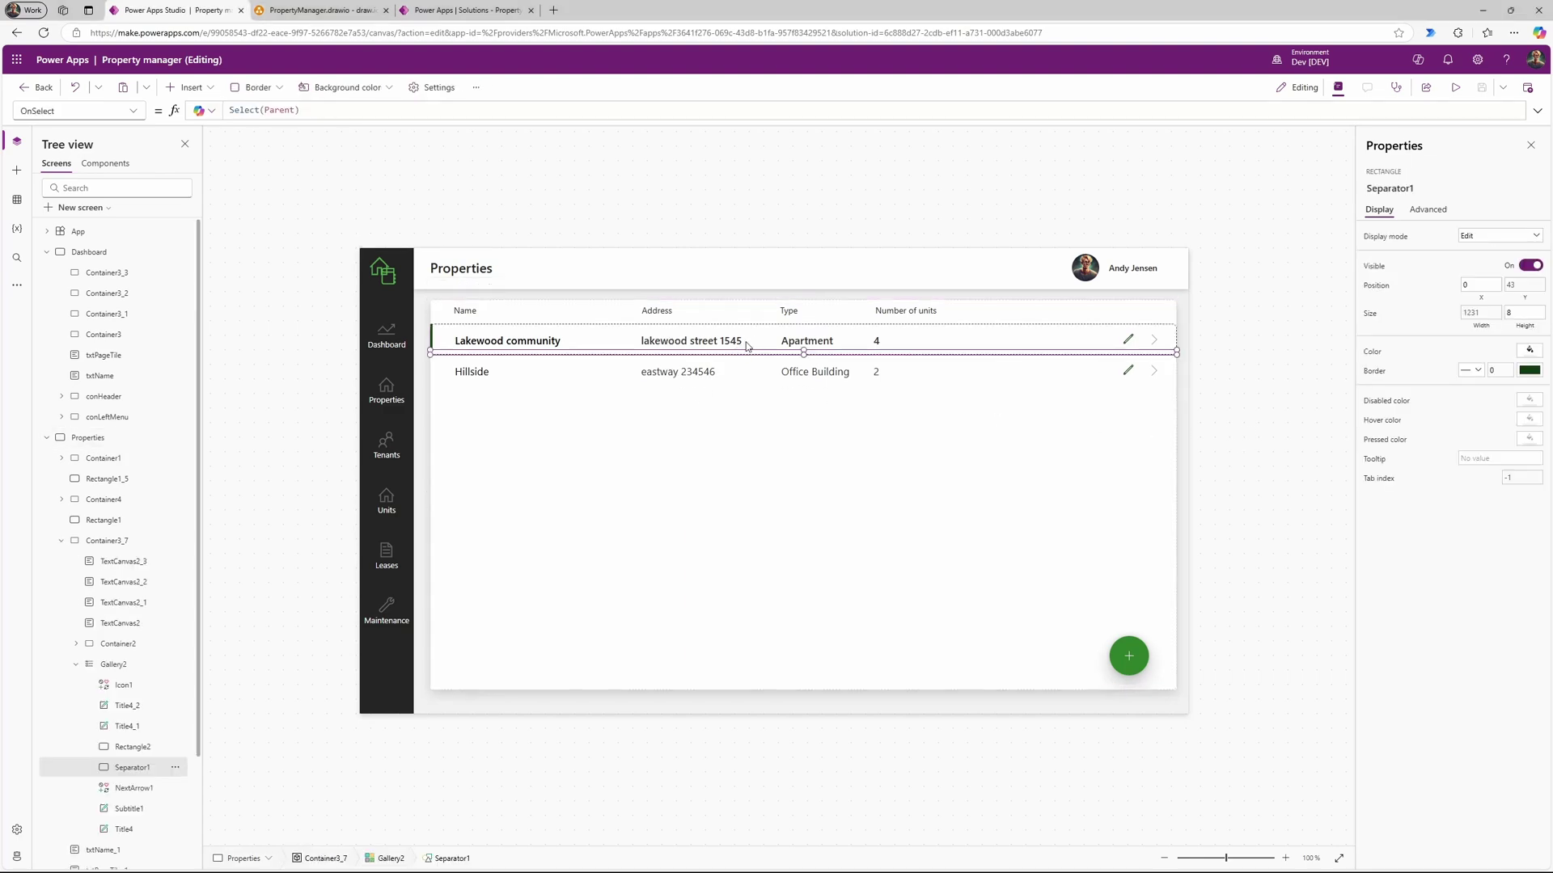
pyautogui.click(756, 341)
pyautogui.click(962, 343)
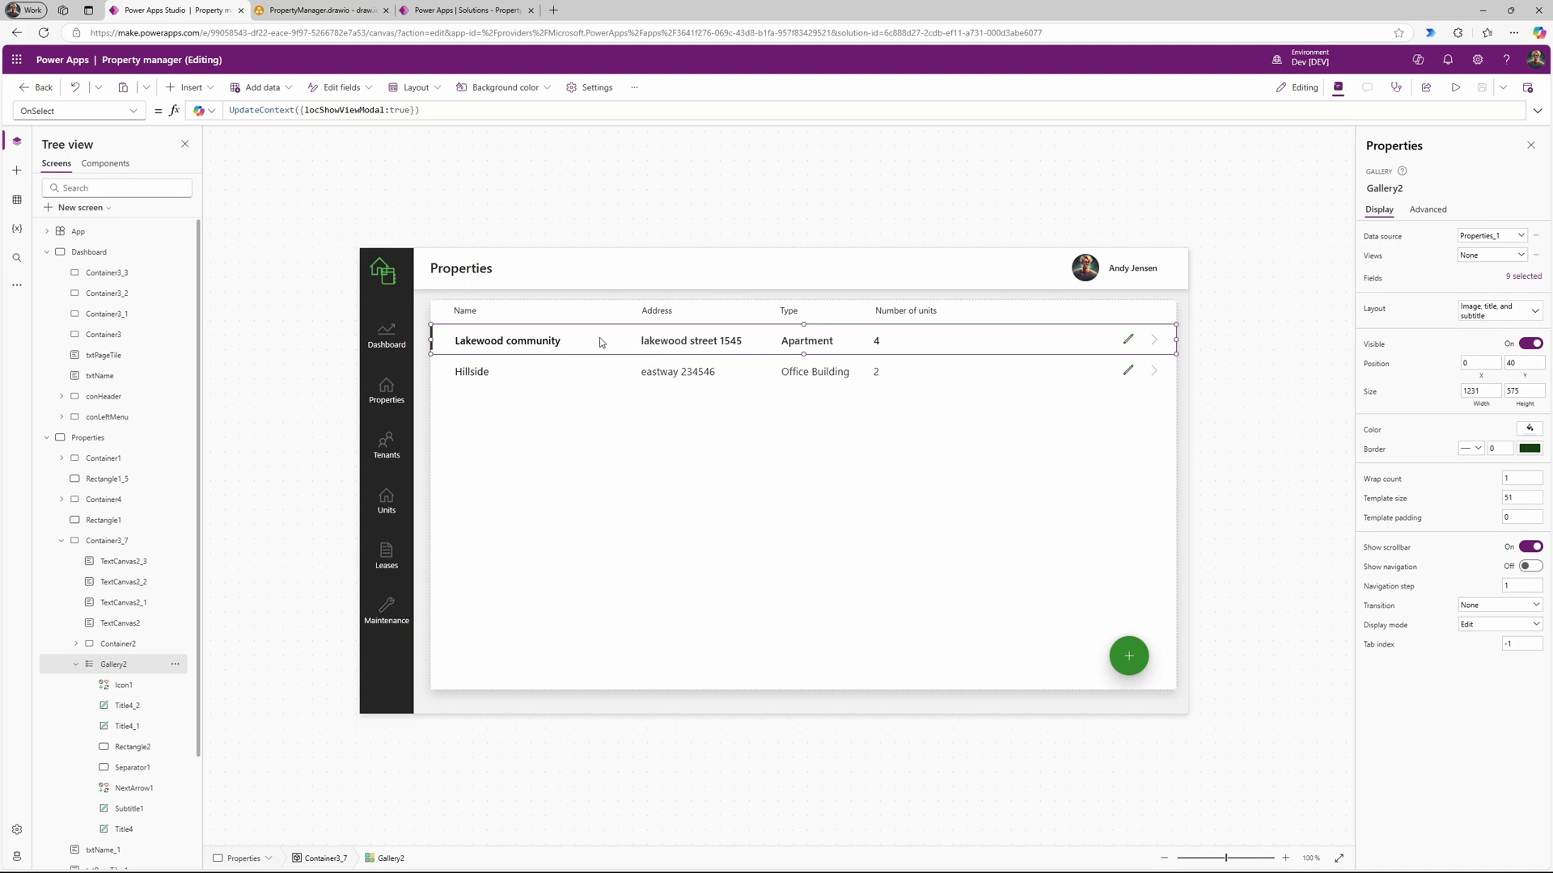
pyautogui.click(460, 112)
pyautogui.moveTo(460, 112); pyautogui.dragTo(206, 113)
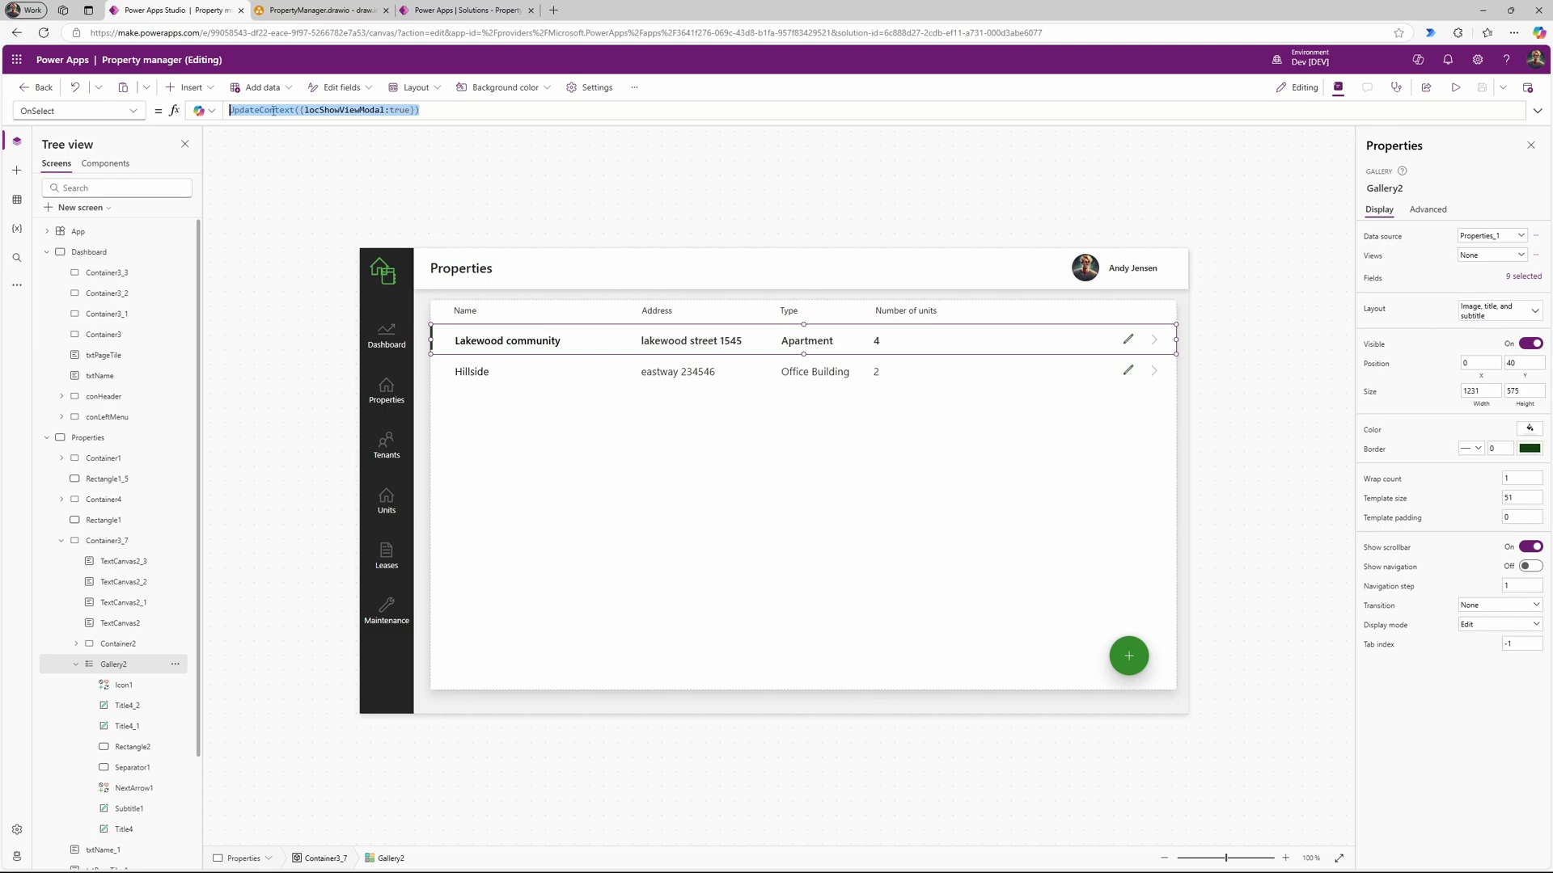
pyautogui.doubleClick(326, 110)
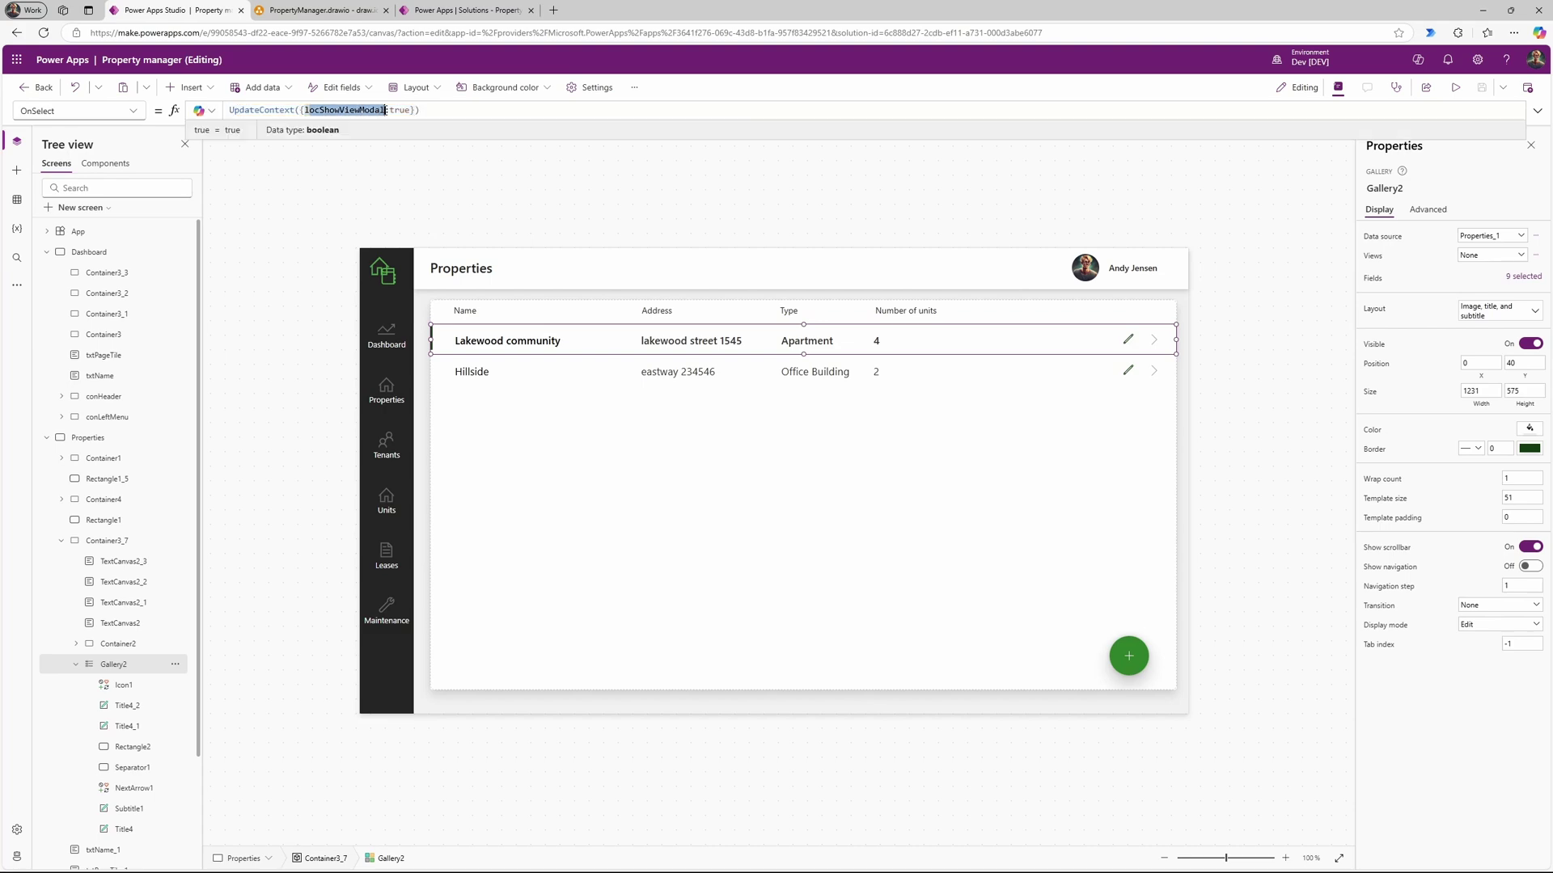
pyautogui.moveTo(389, 112); pyautogui.dragTo(410, 111)
# Step: Collapse the gallery's container in the tree and examine the Visible formulas of Rectangle1_5 and Container1 on the Properties screen
pyautogui.click(76, 666)
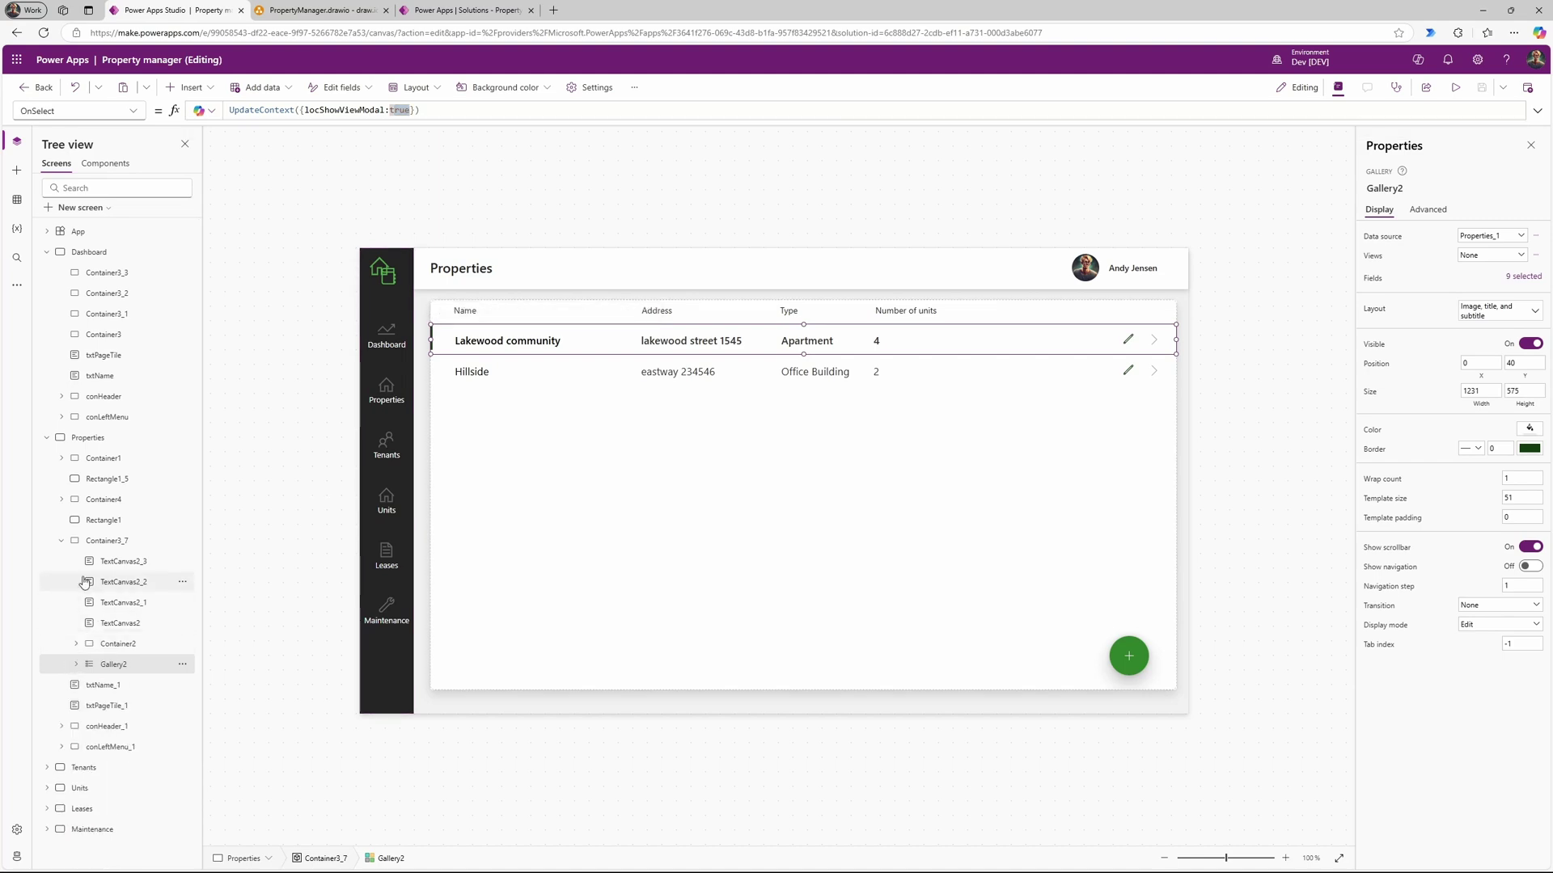
pyautogui.click(60, 543)
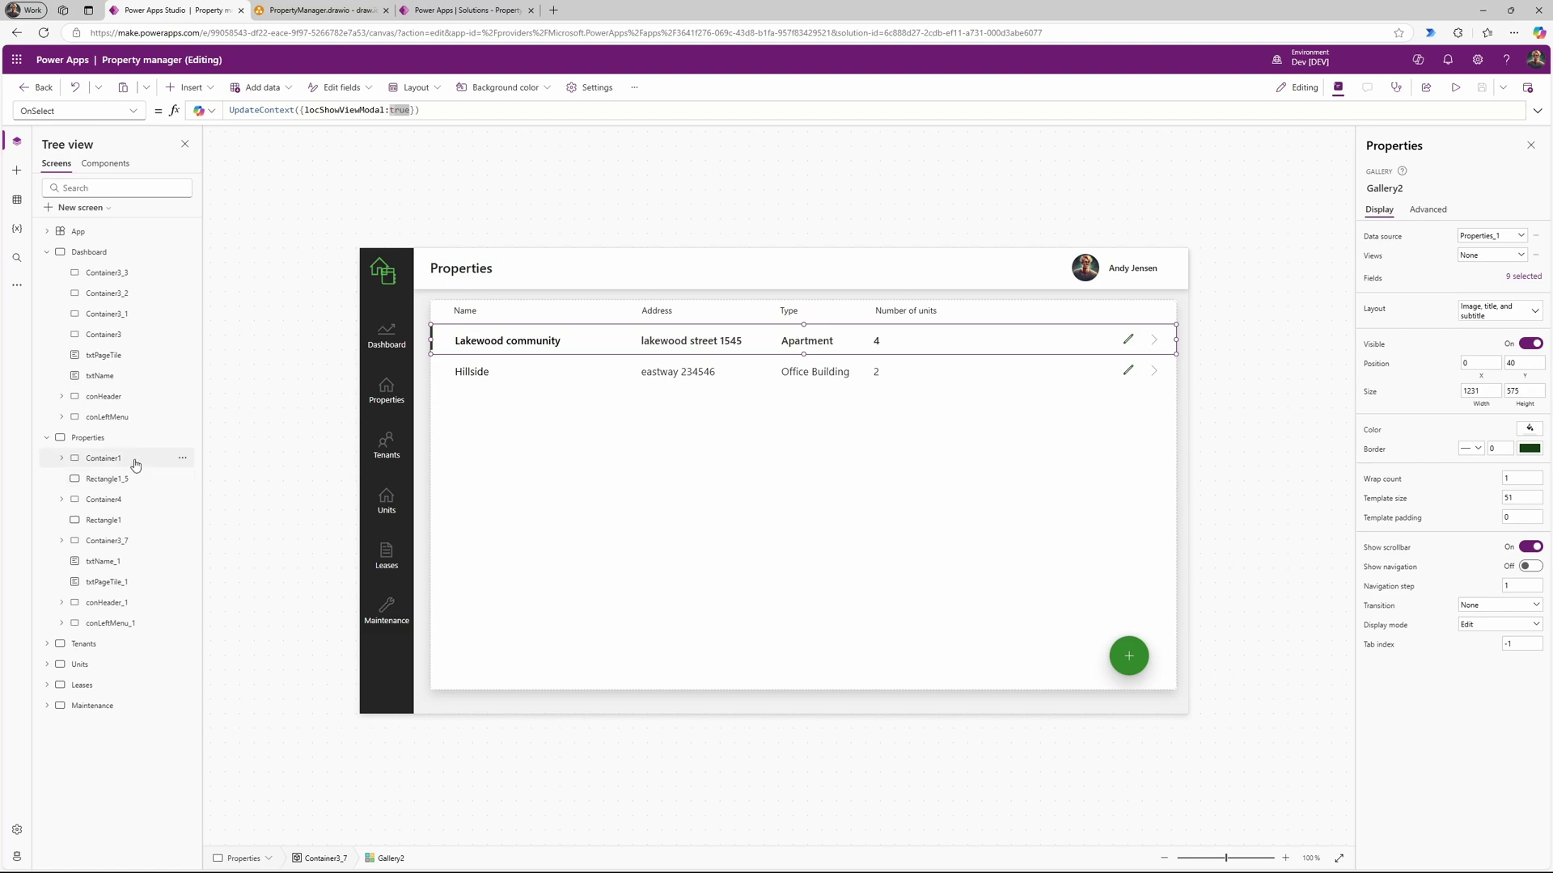
pyautogui.click(129, 528)
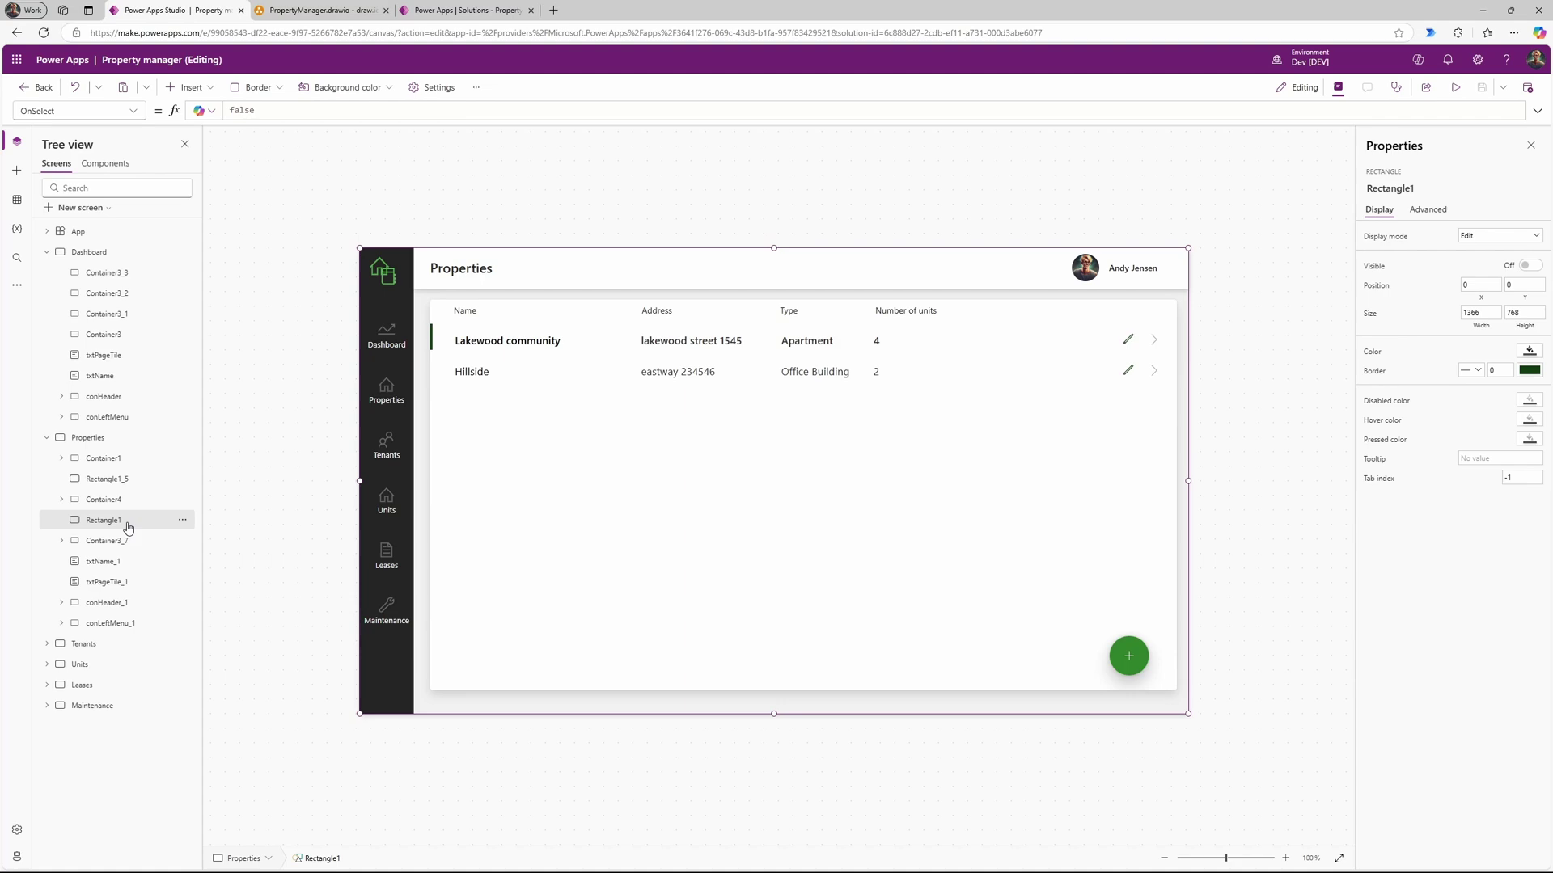
pyautogui.click(133, 479)
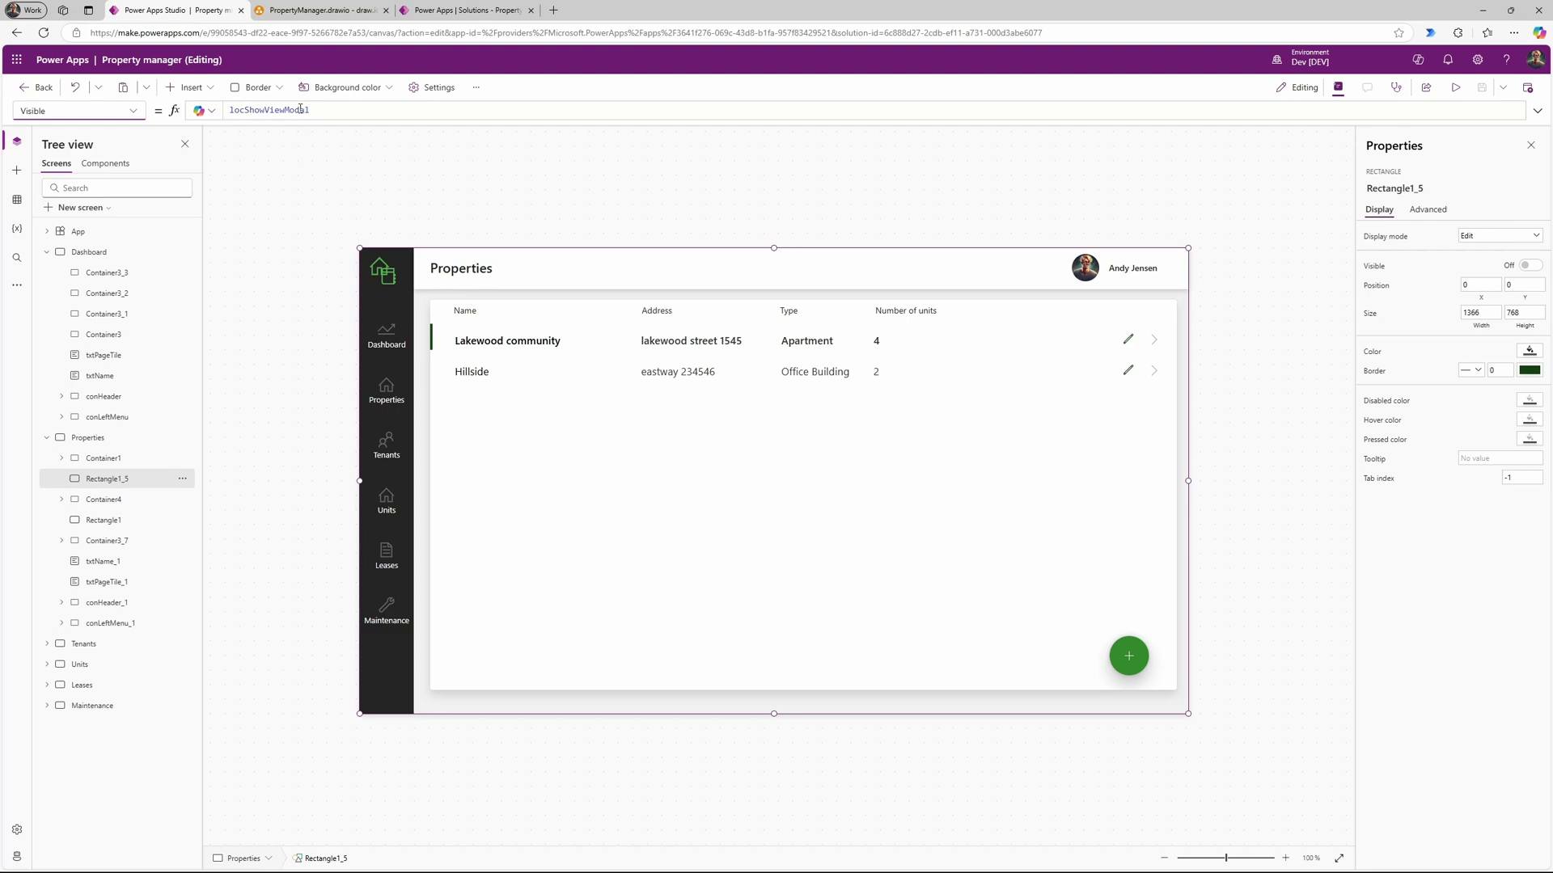
pyautogui.moveTo(300, 110); pyautogui.dragTo(228, 114)
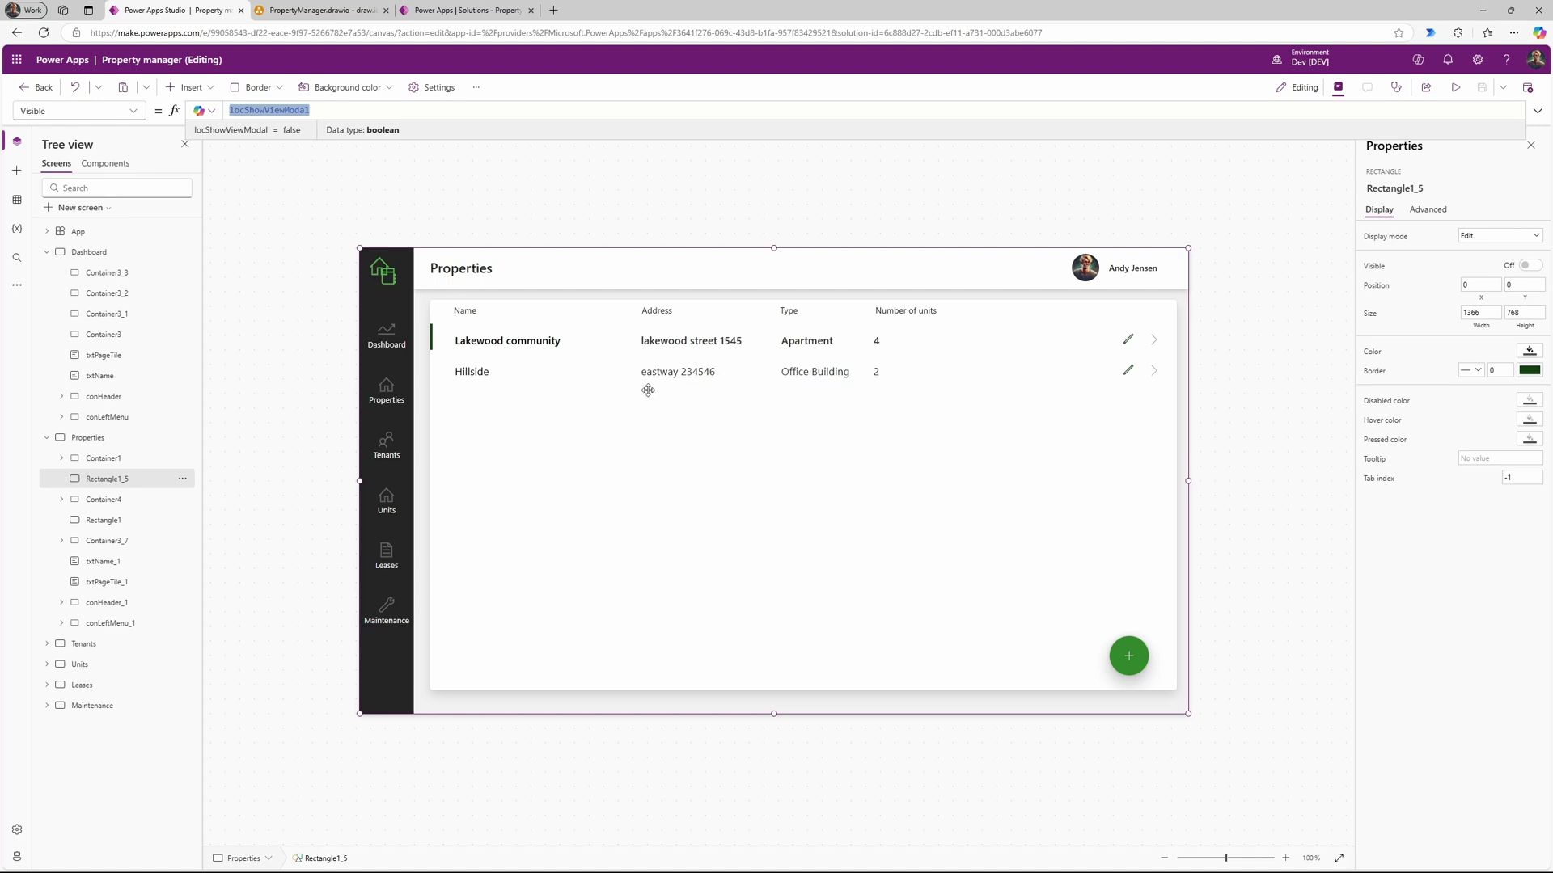
pyautogui.click(139, 463)
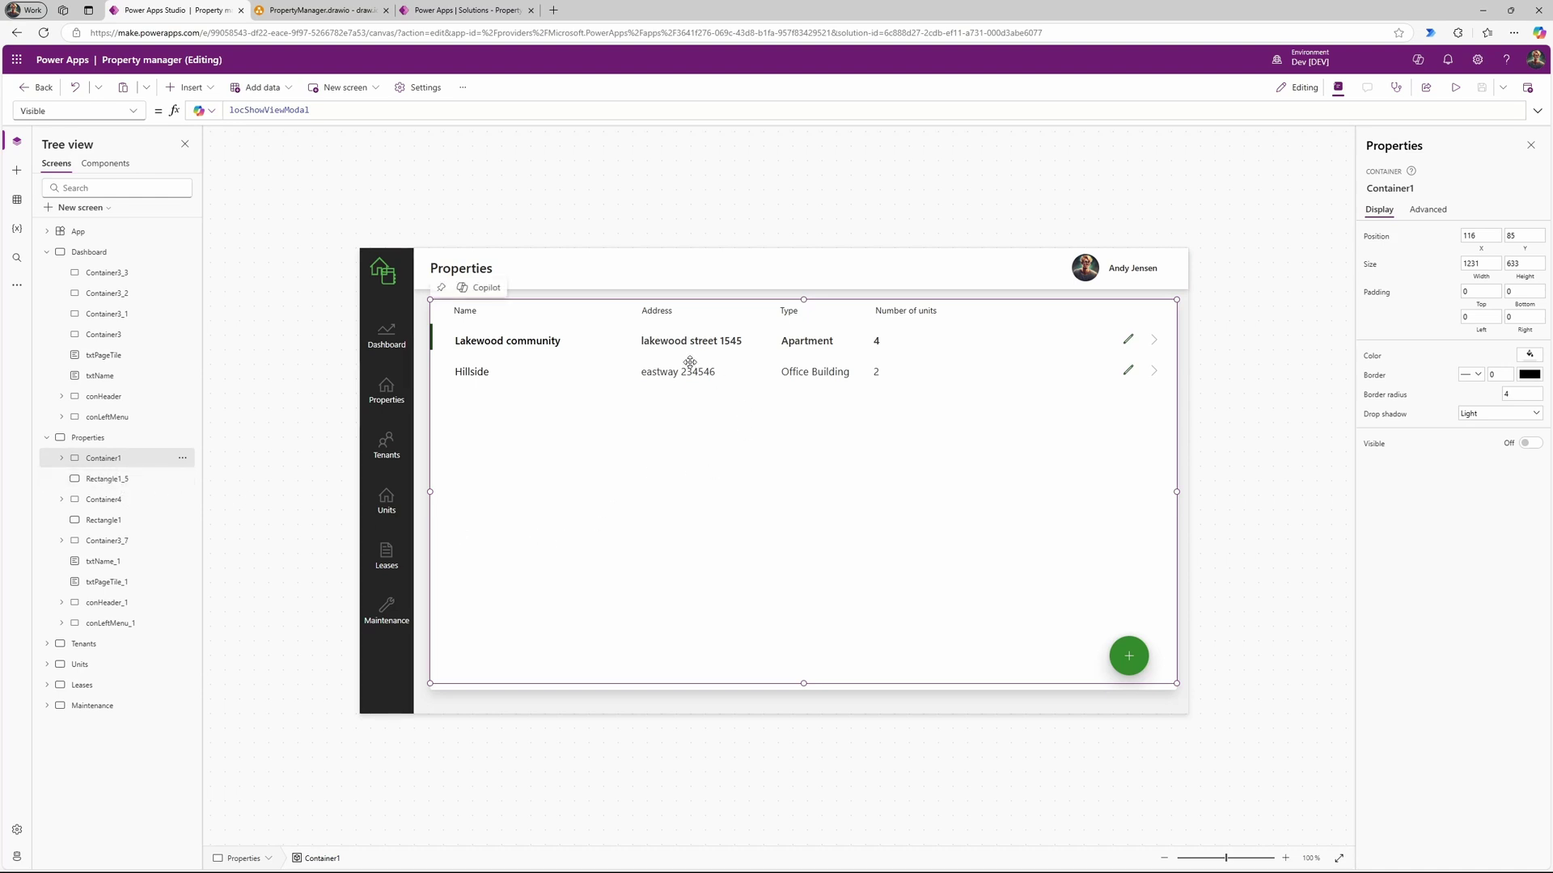
# Step: Open the view modal for the Lakewood community property and examine Container1's contents and Visible formula
pyautogui.keyDown('alt'); pyautogui.click(609, 344); pyautogui.keyUp('alt')
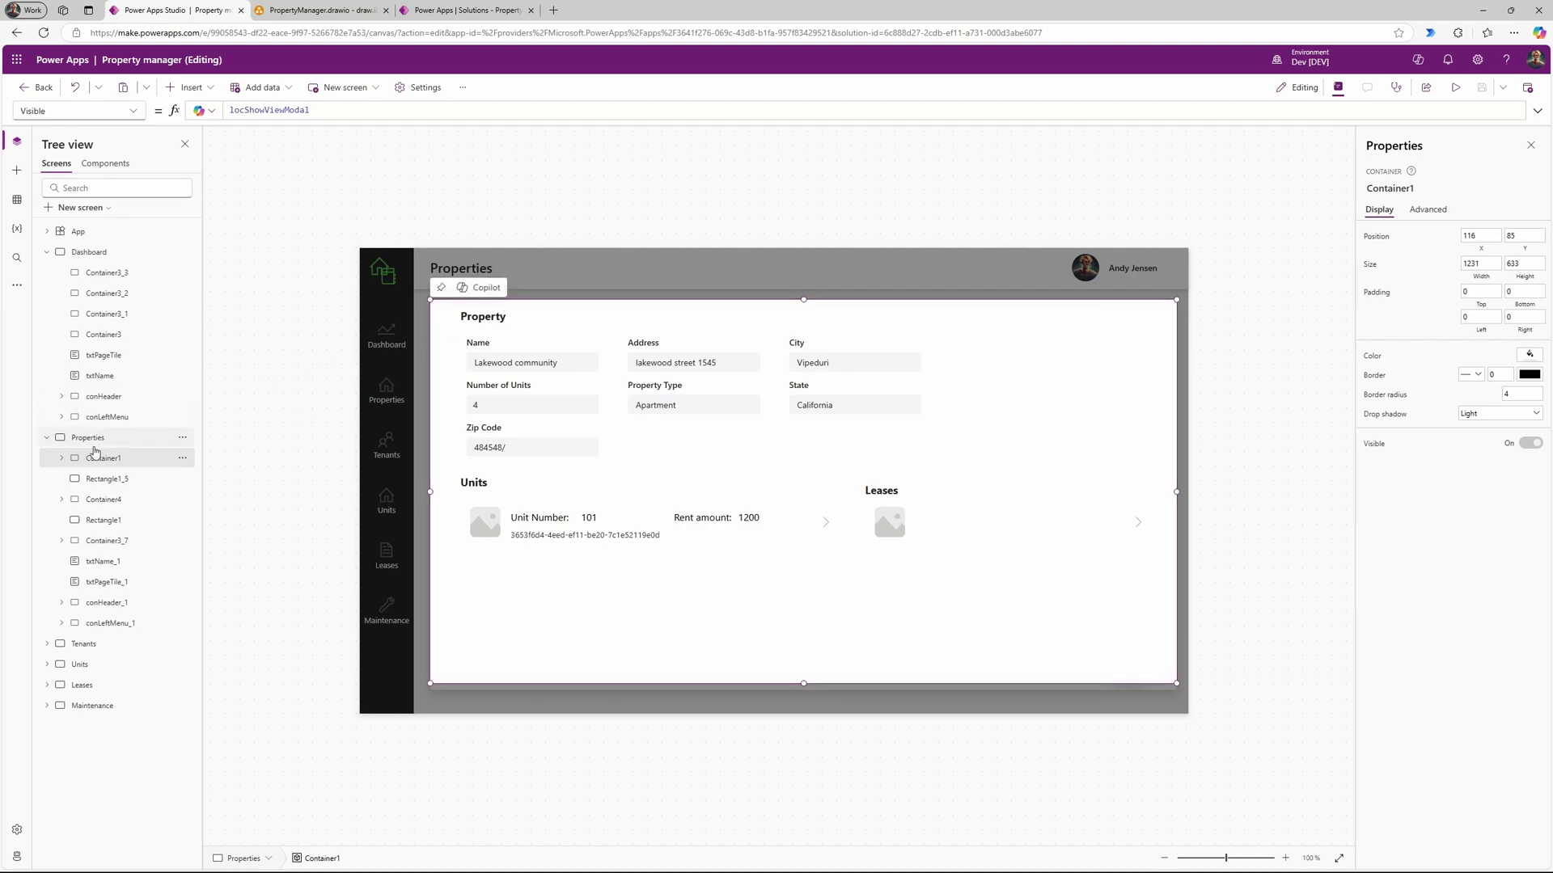
pyautogui.click(62, 458)
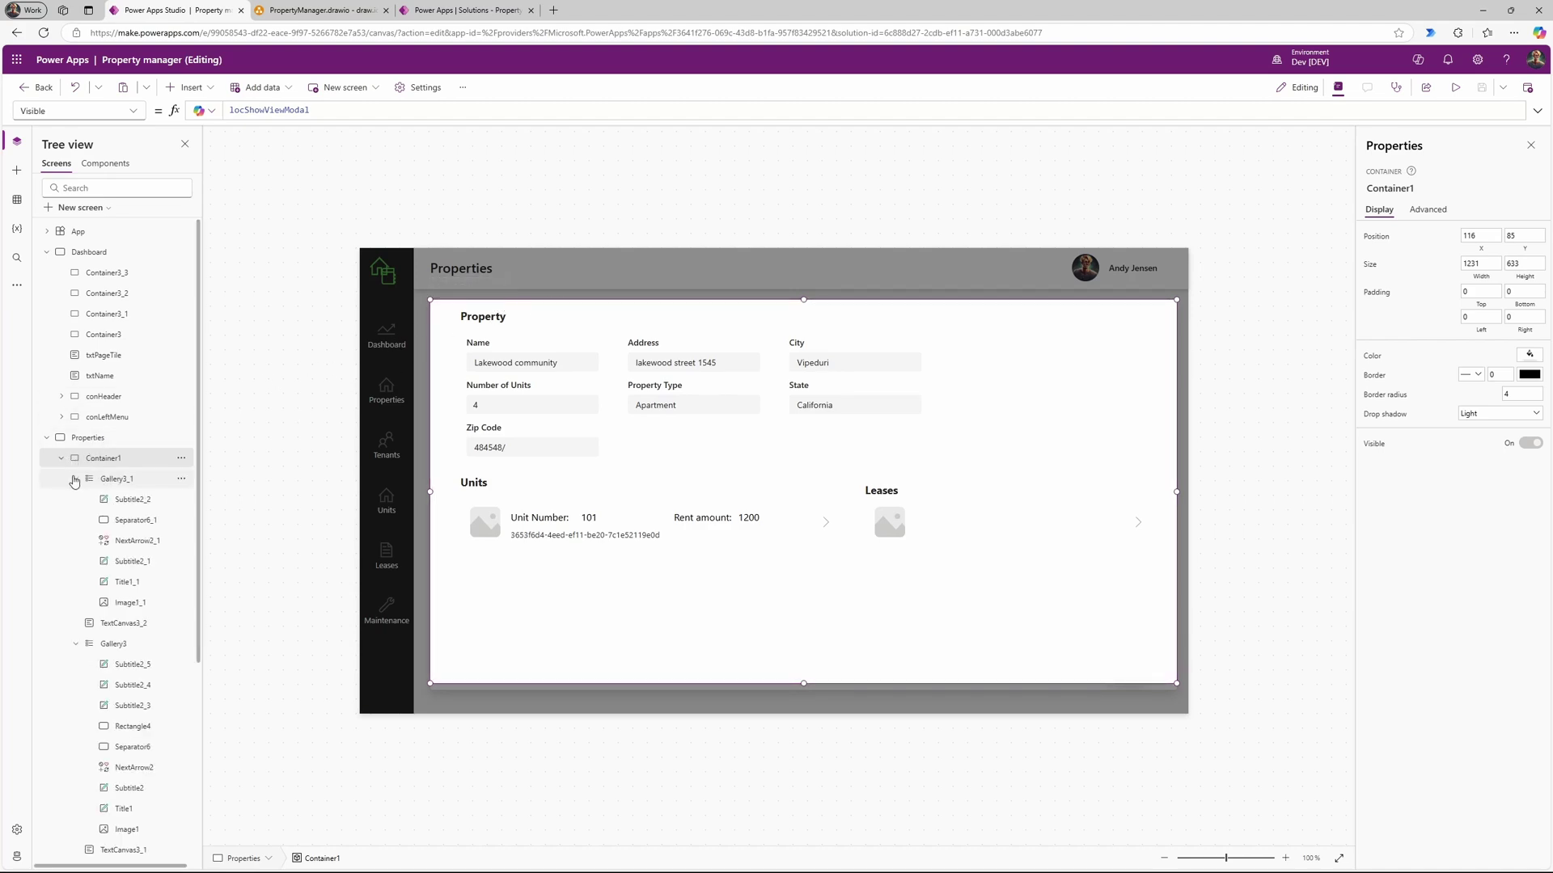
pyautogui.click(76, 479)
pyautogui.click(75, 520)
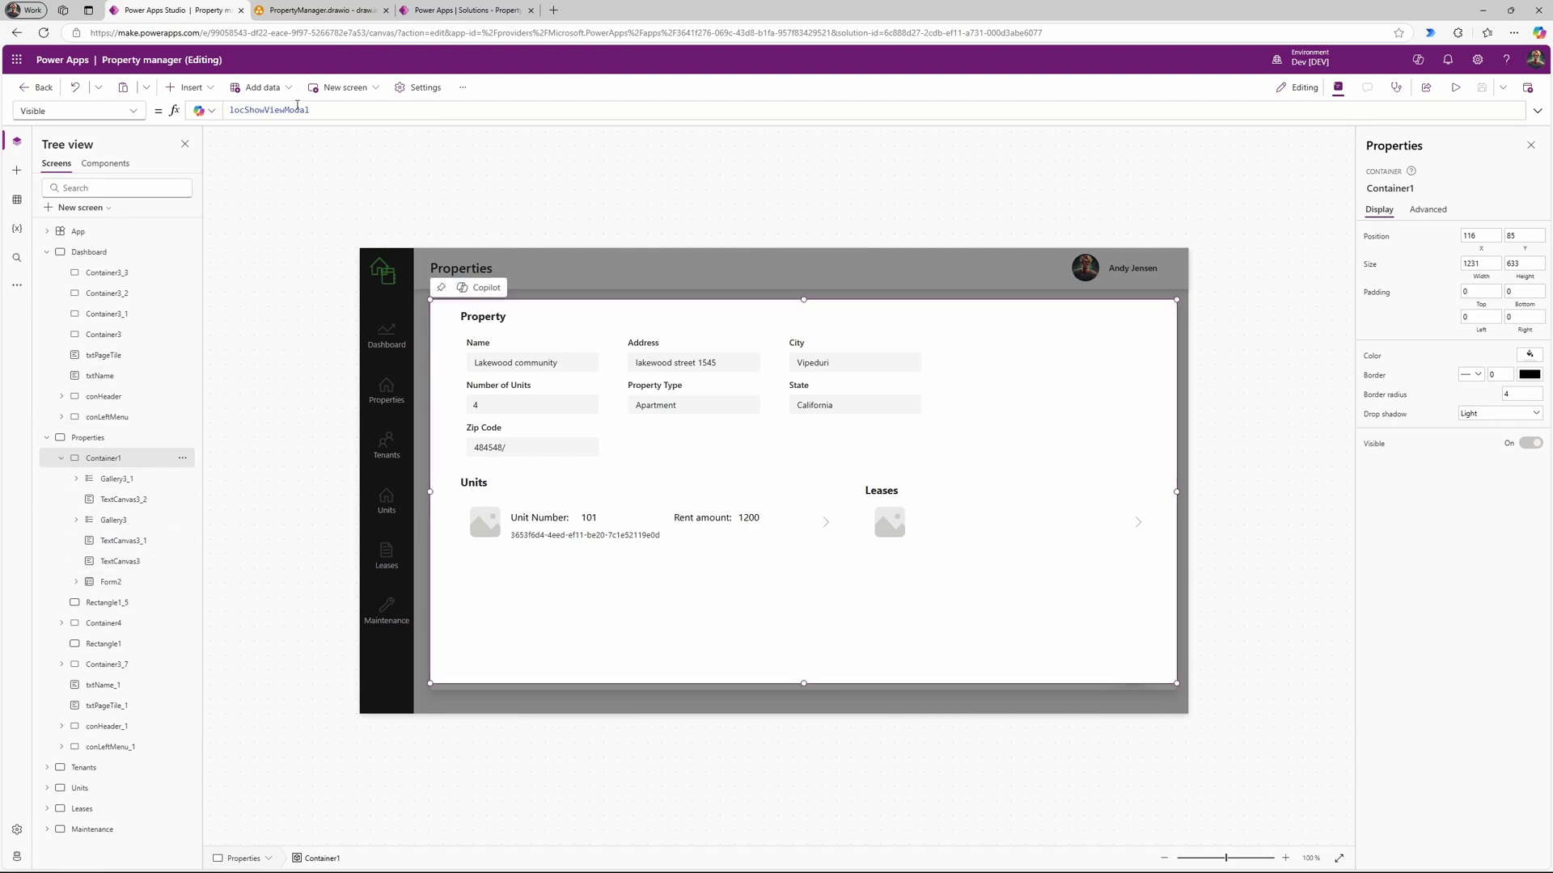
pyautogui.click(332, 112)
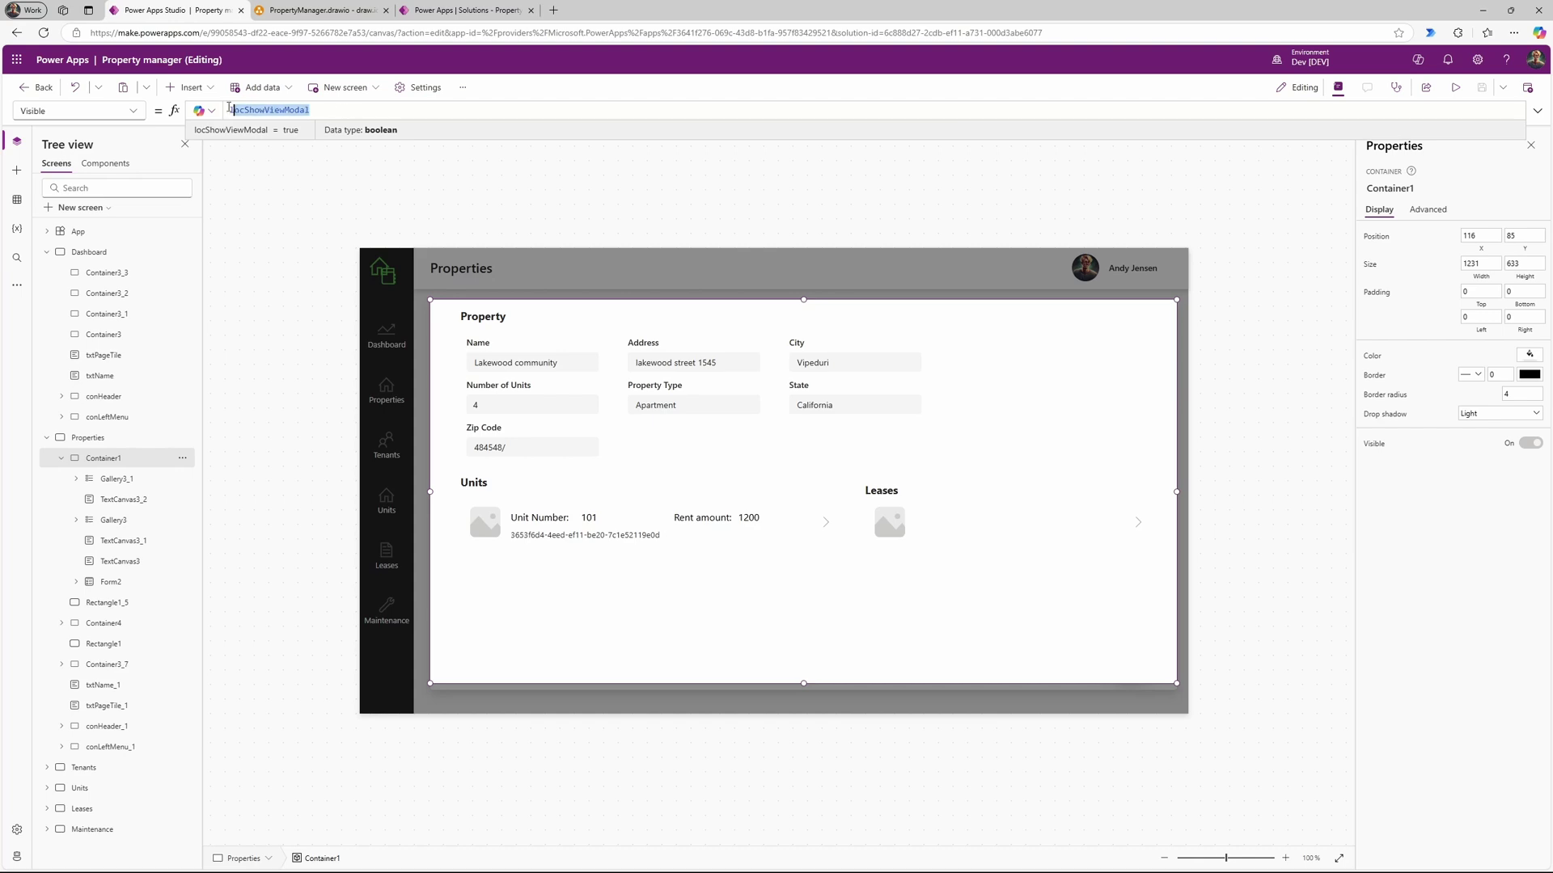
pyautogui.doubleClick(231, 110)
# Step: Examine the Items formula and child controls of the Leases gallery in the view modal
pyautogui.click(136, 480)
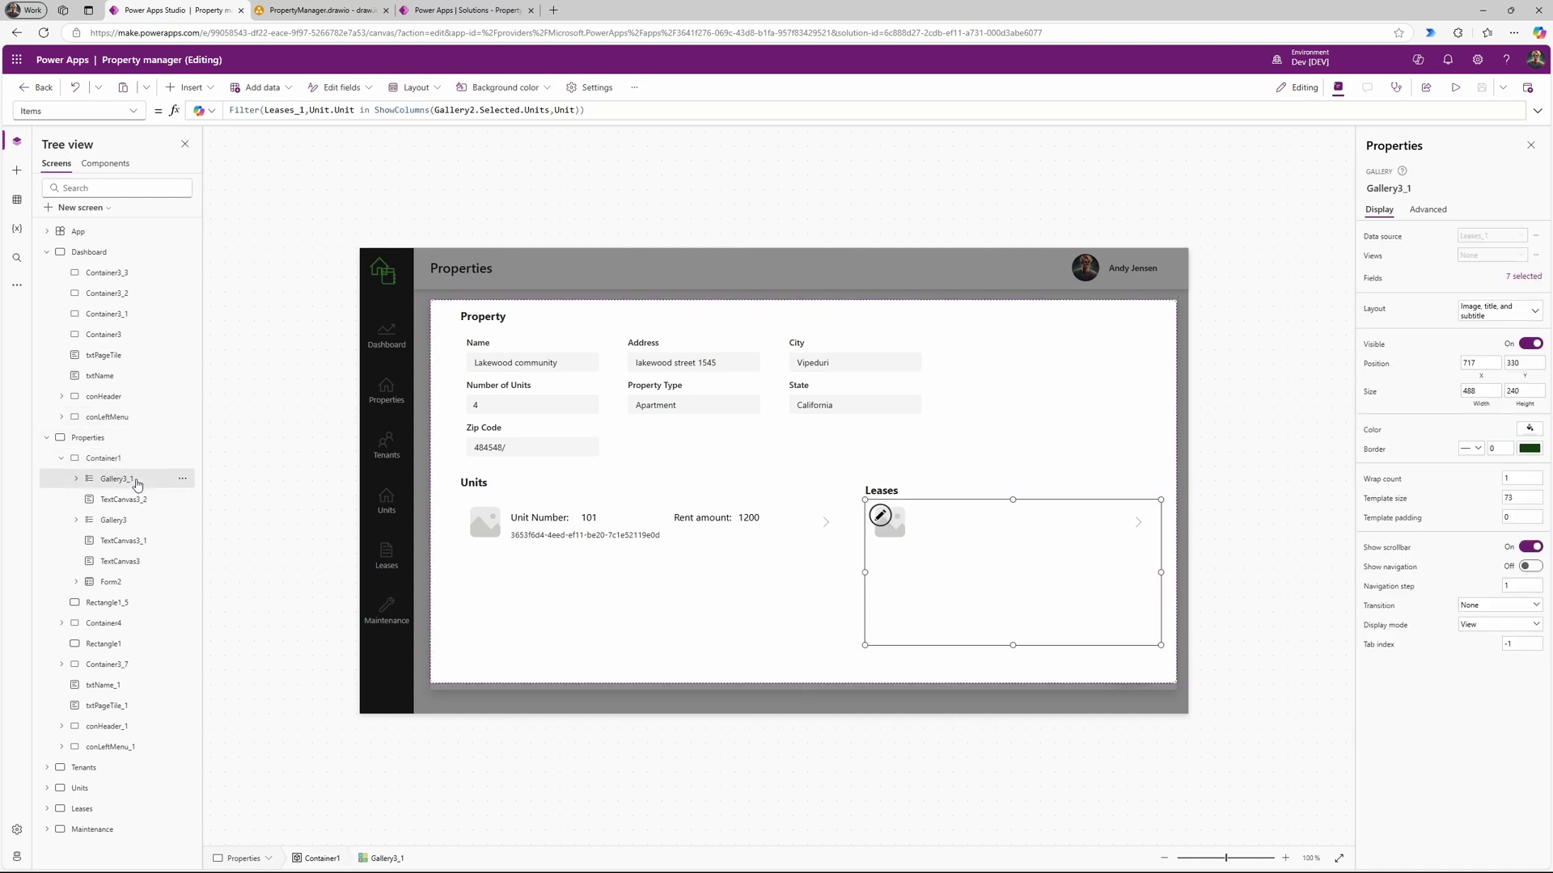
pyautogui.click(77, 481)
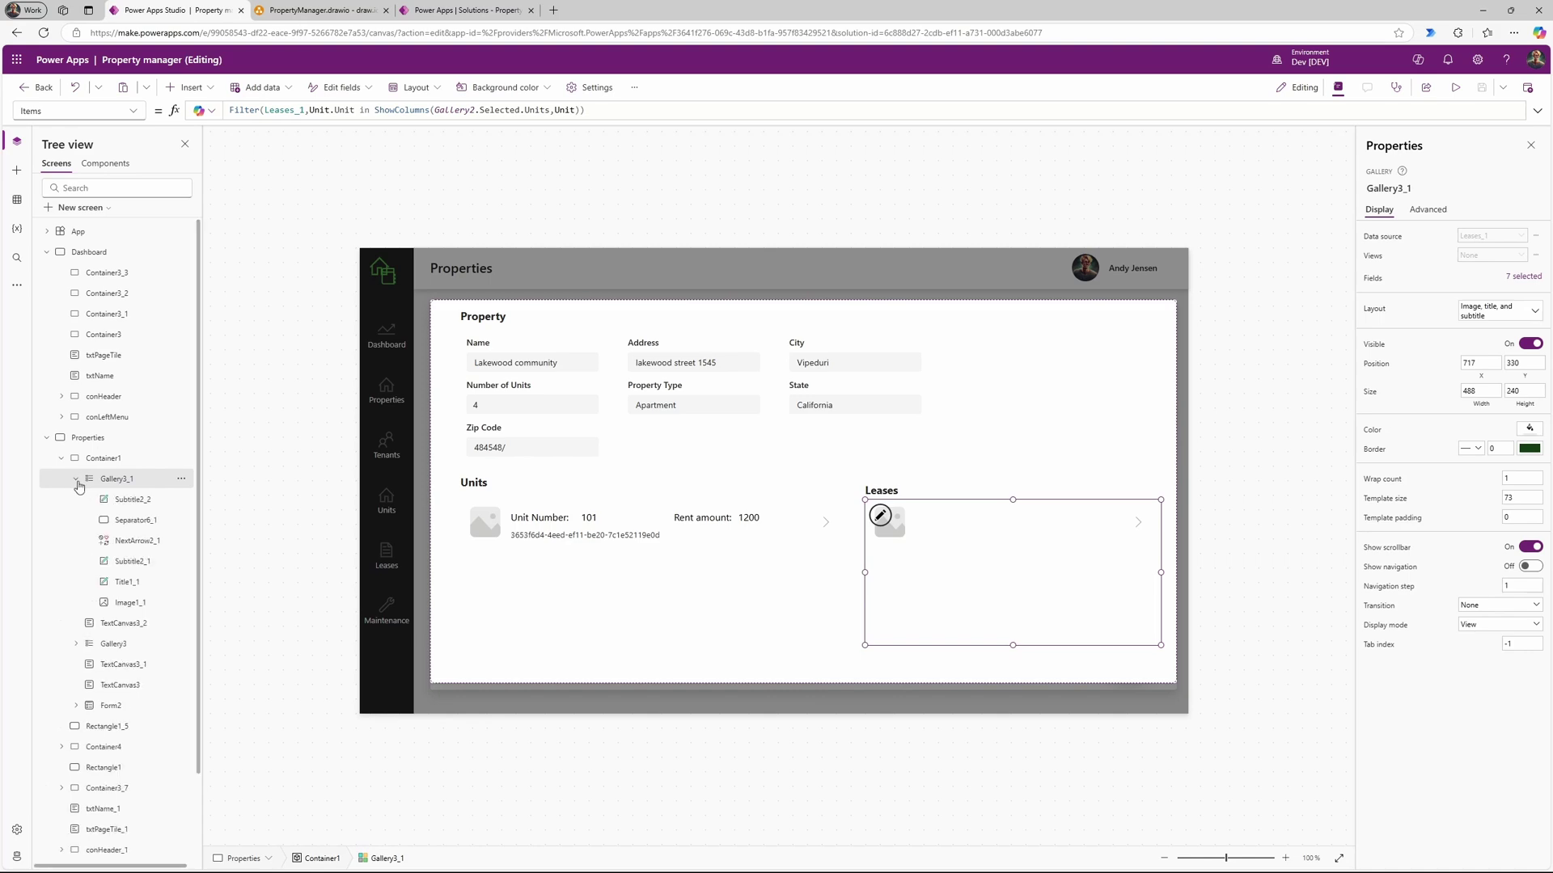
pyautogui.click(76, 479)
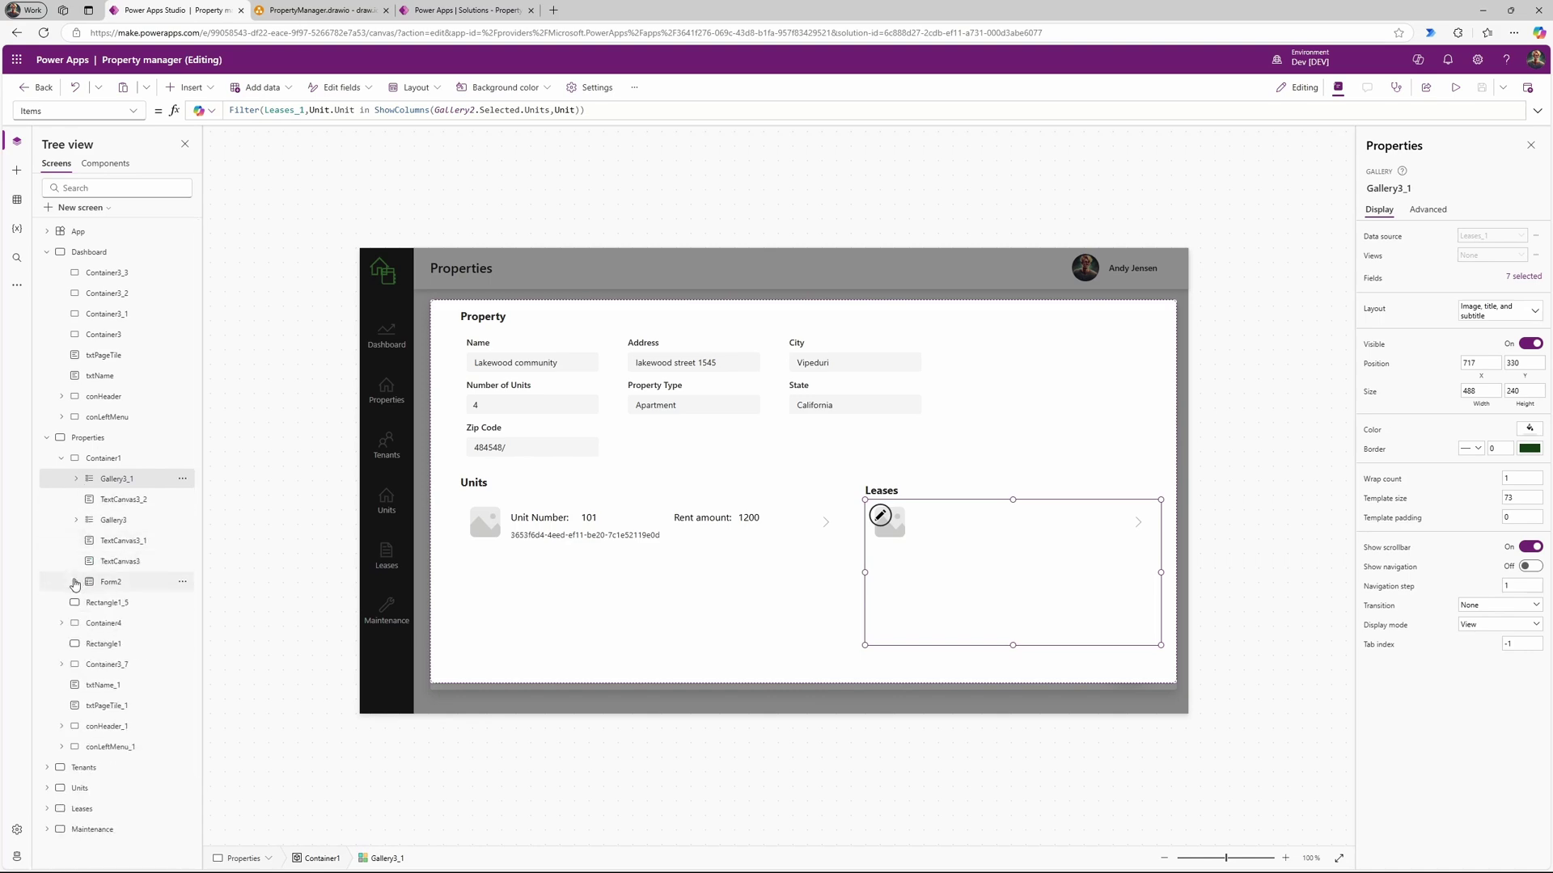
# Step: Examine Form2's data cards, Item and DataSource formulas, and keep its default mode set to View
pyautogui.click(110, 583)
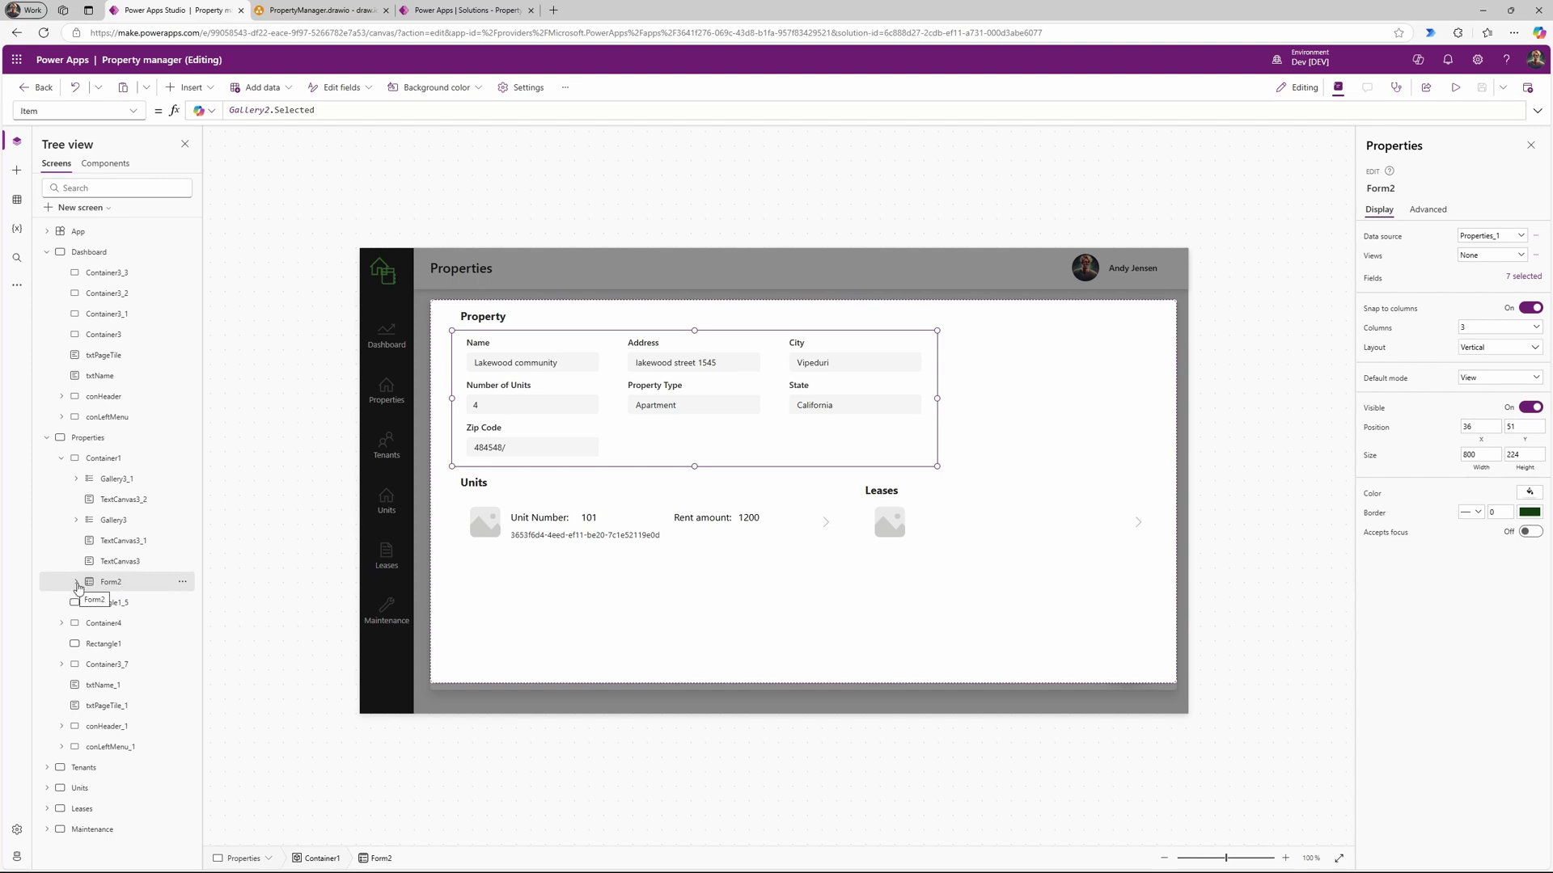
pyautogui.click(76, 583)
pyautogui.click(90, 643)
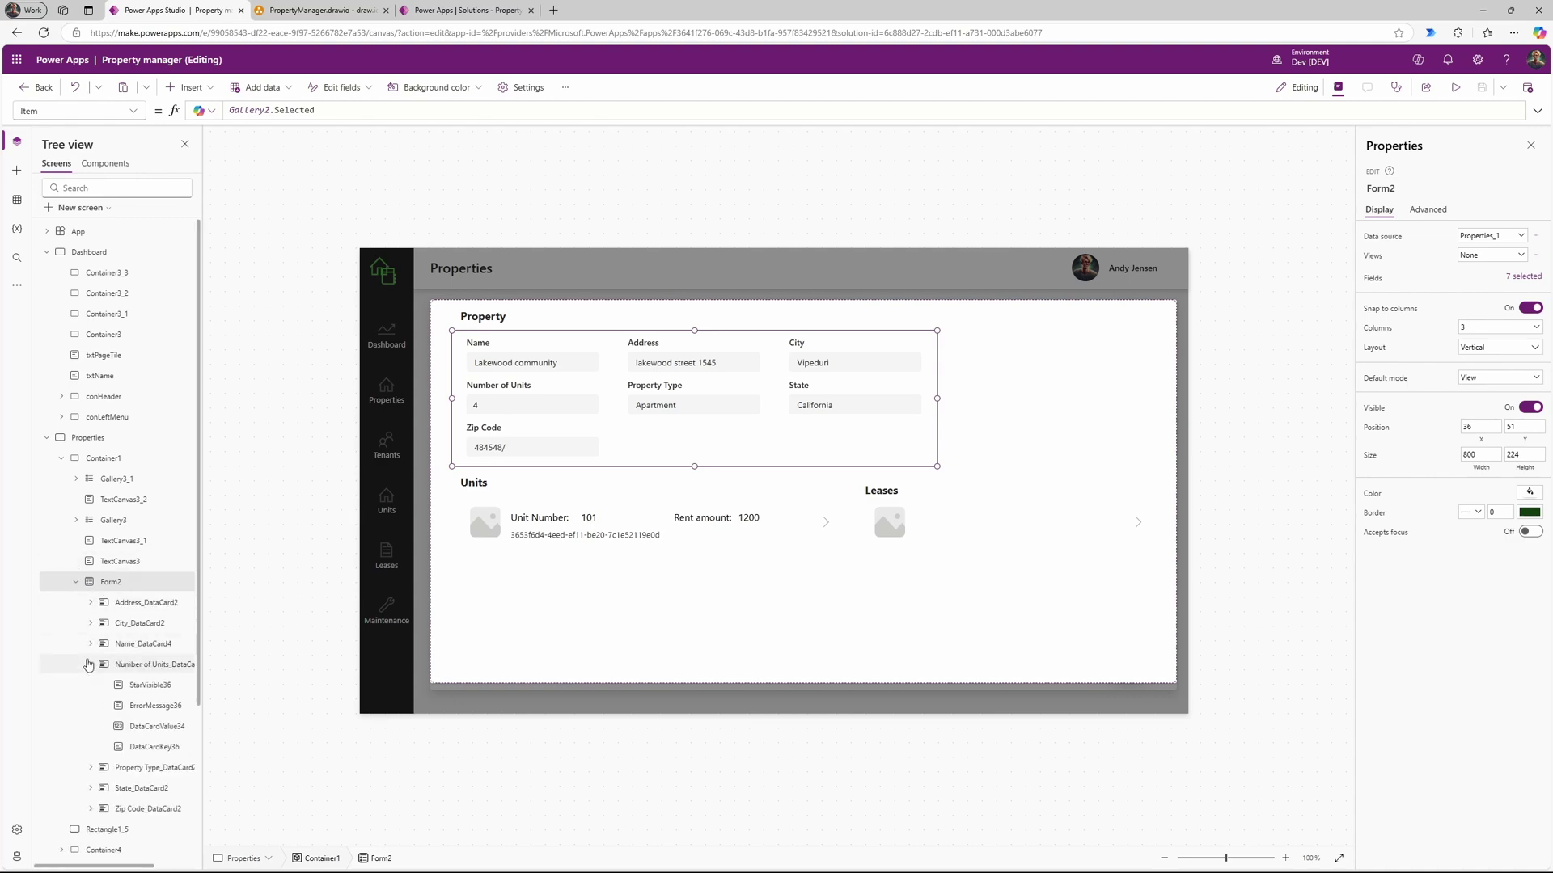
pyautogui.click(90, 664)
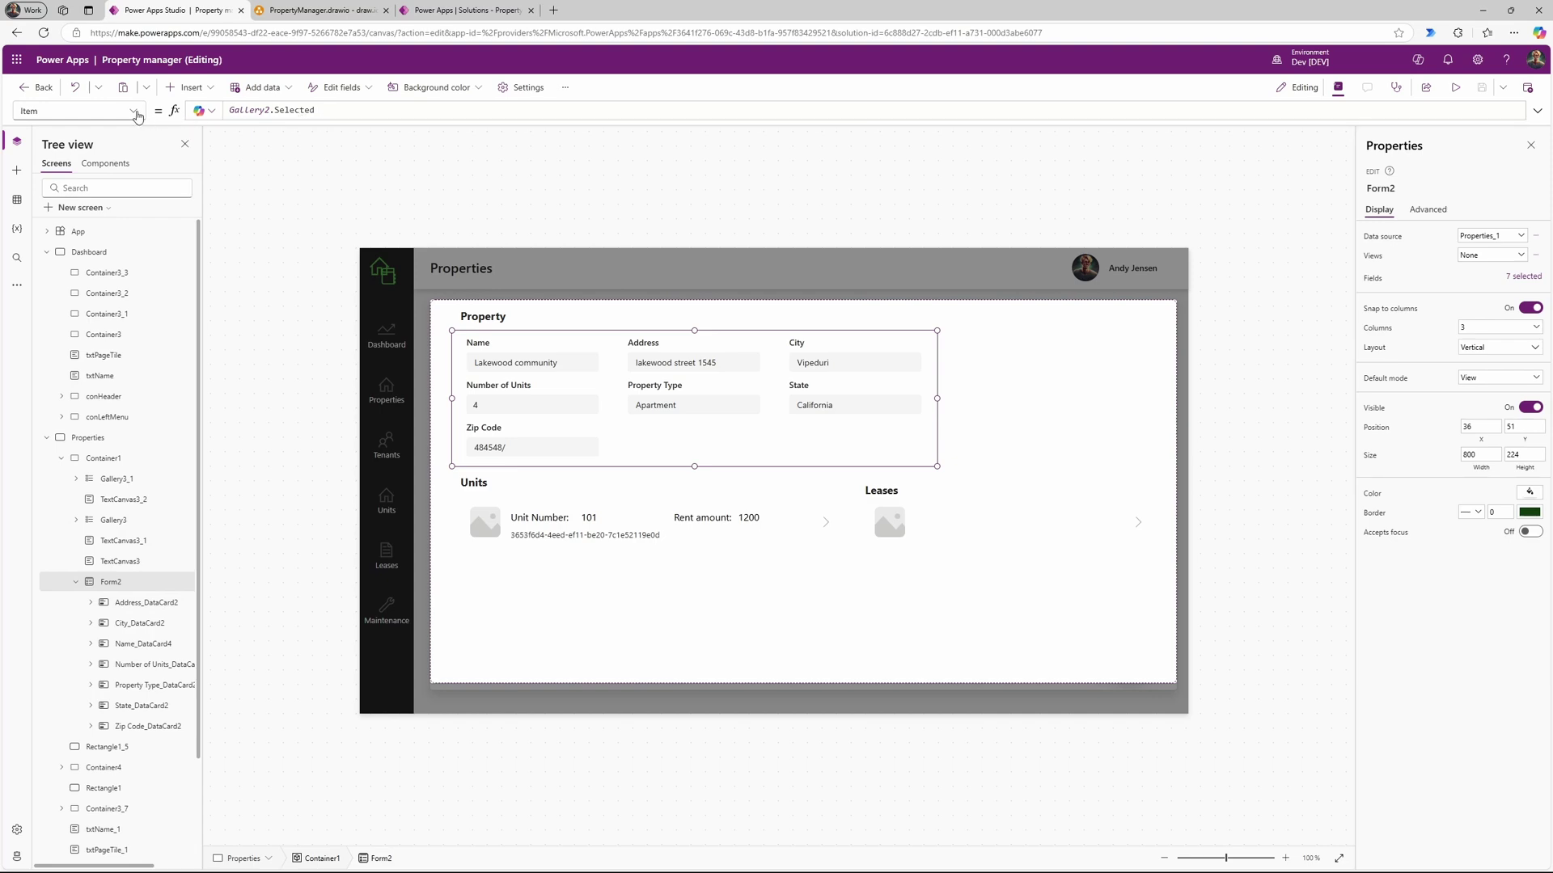
pyautogui.click(137, 117)
pyautogui.click(82, 240)
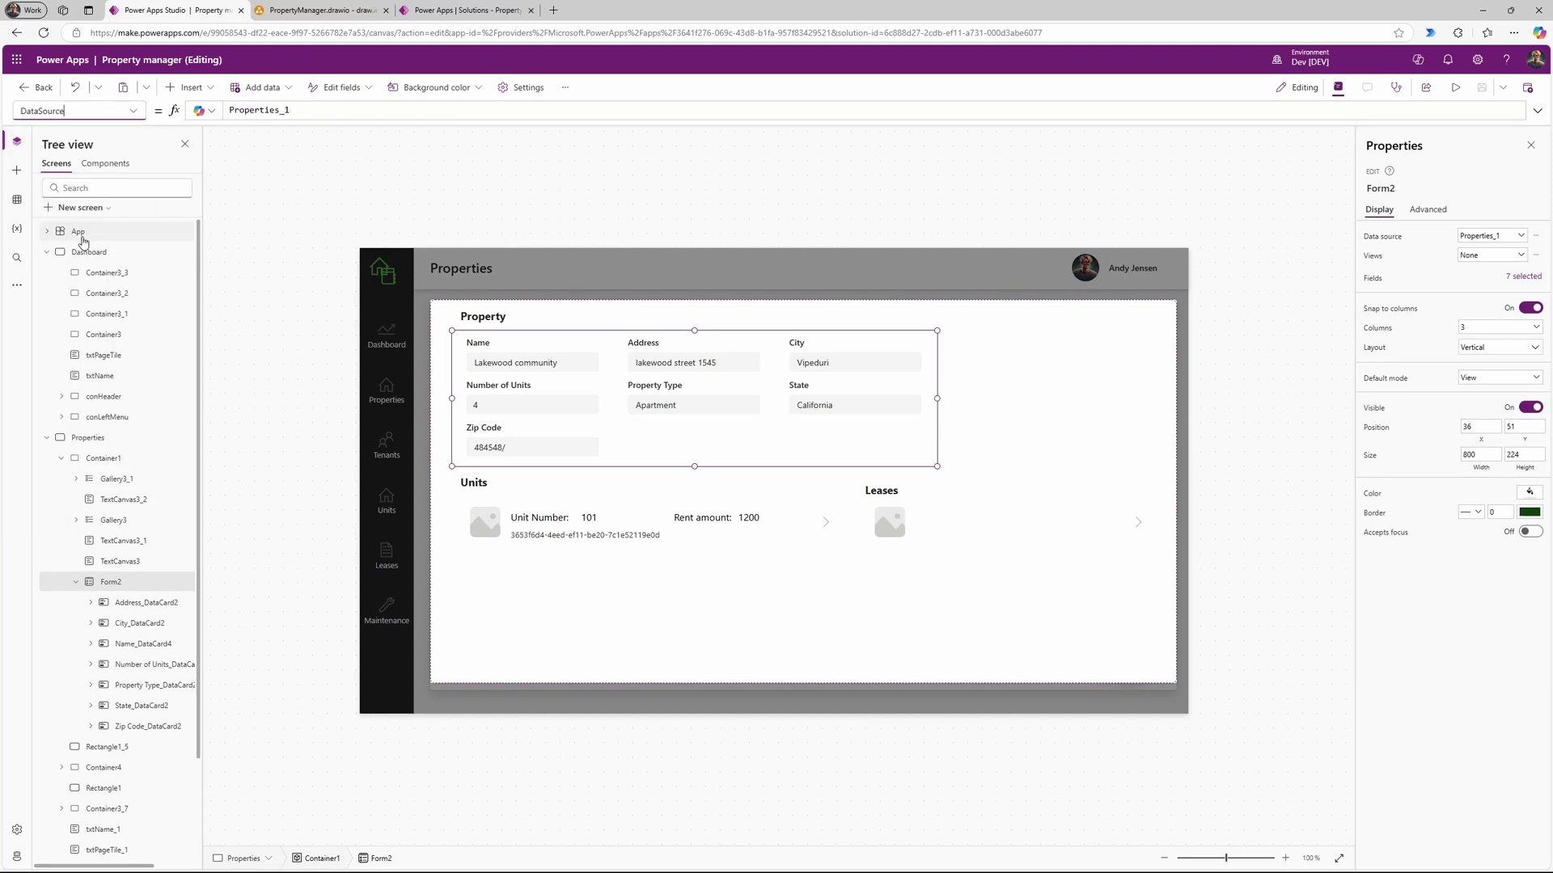
pyautogui.doubleClick(318, 113)
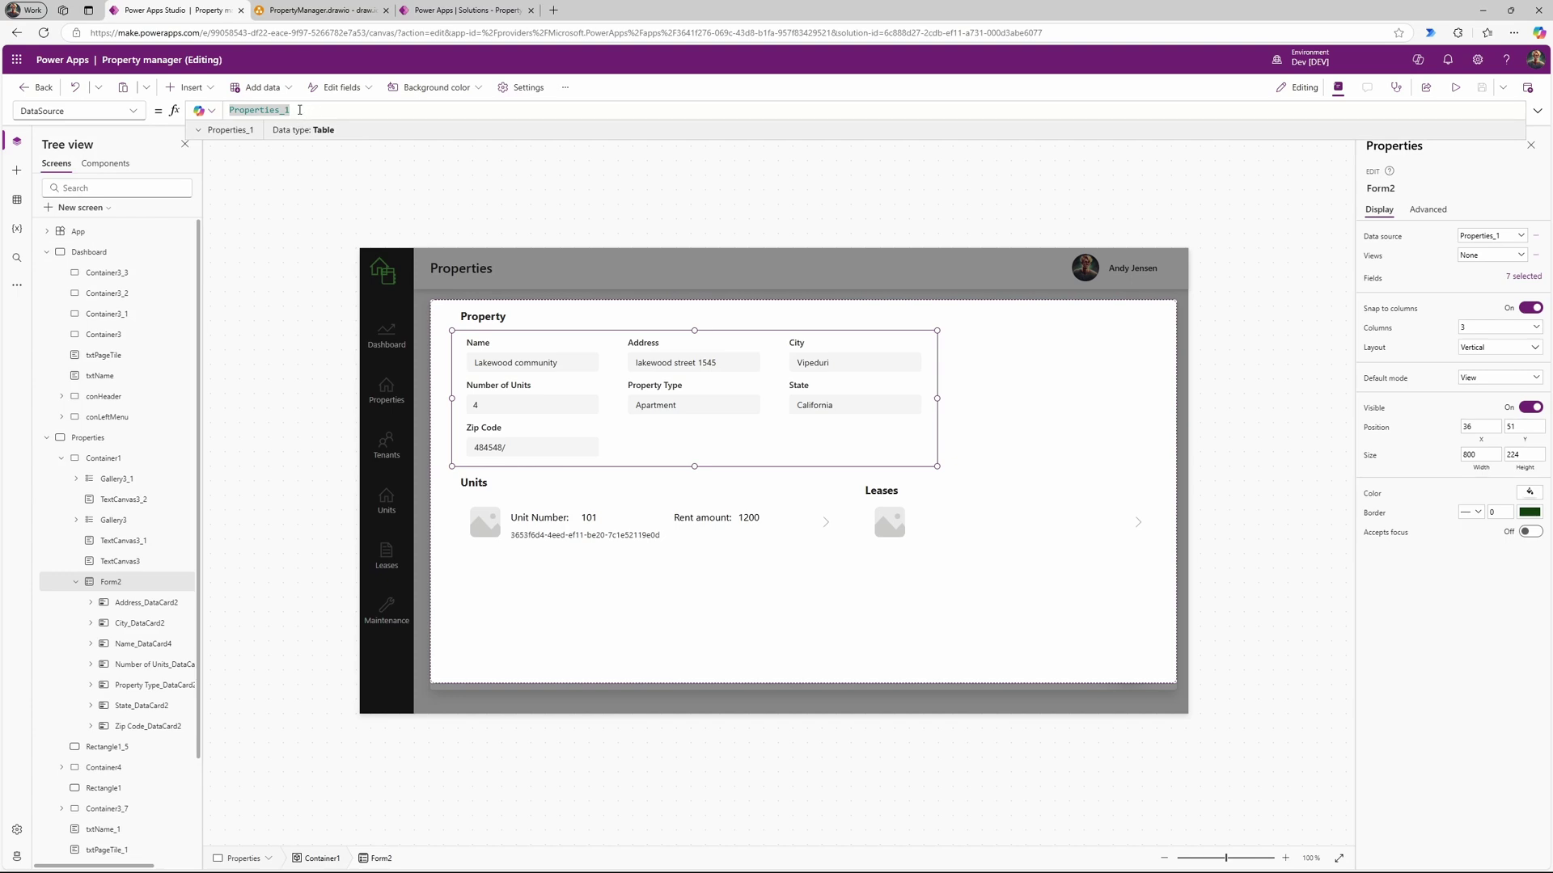
pyautogui.moveTo(521, 344)
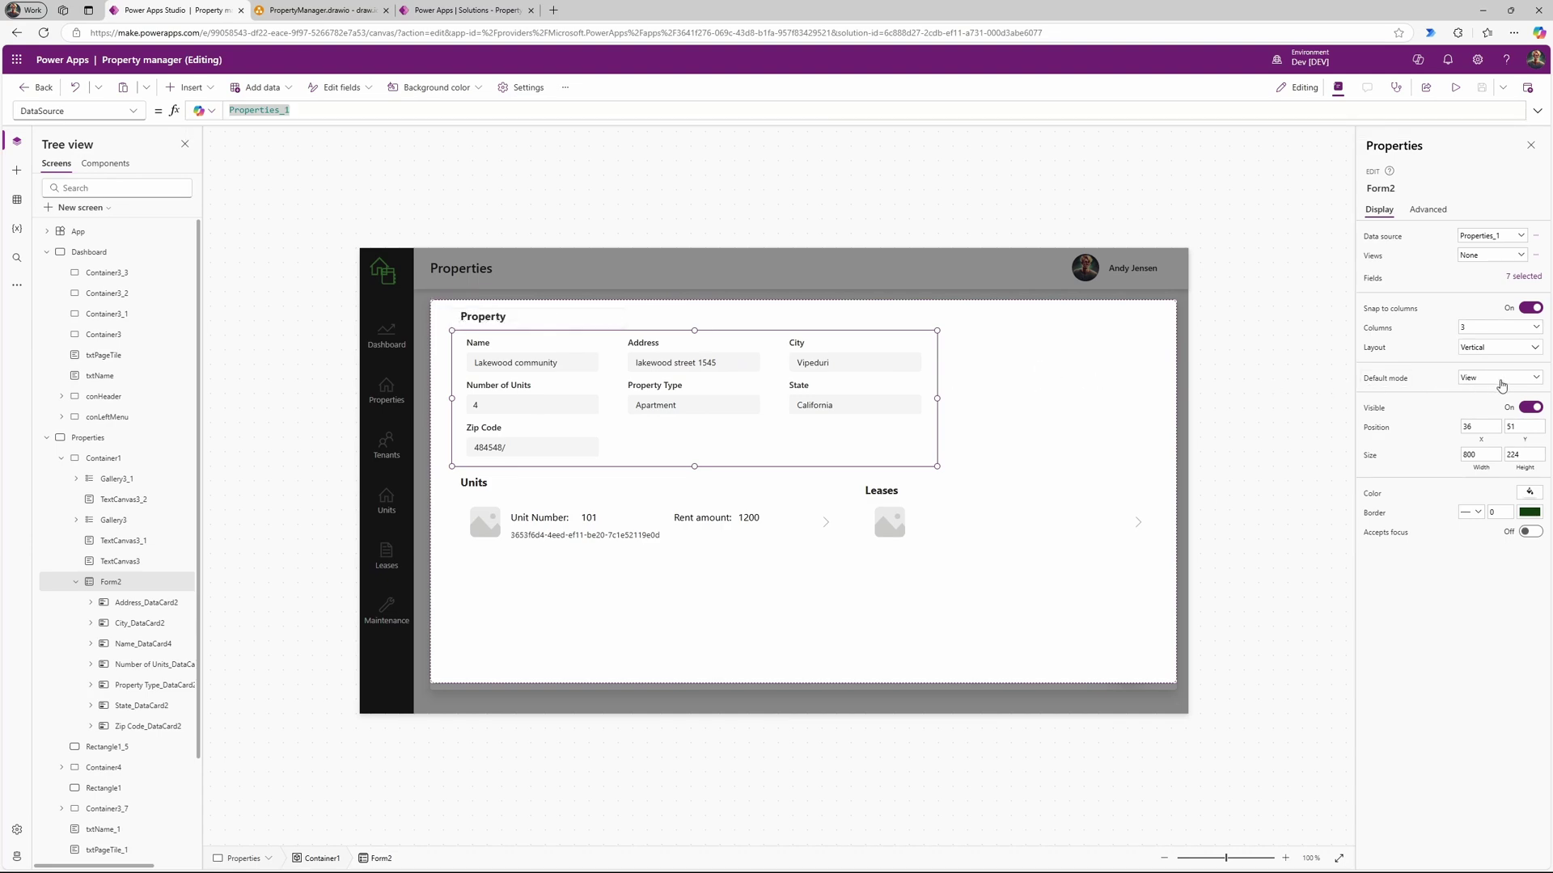
pyautogui.click(1500, 383)
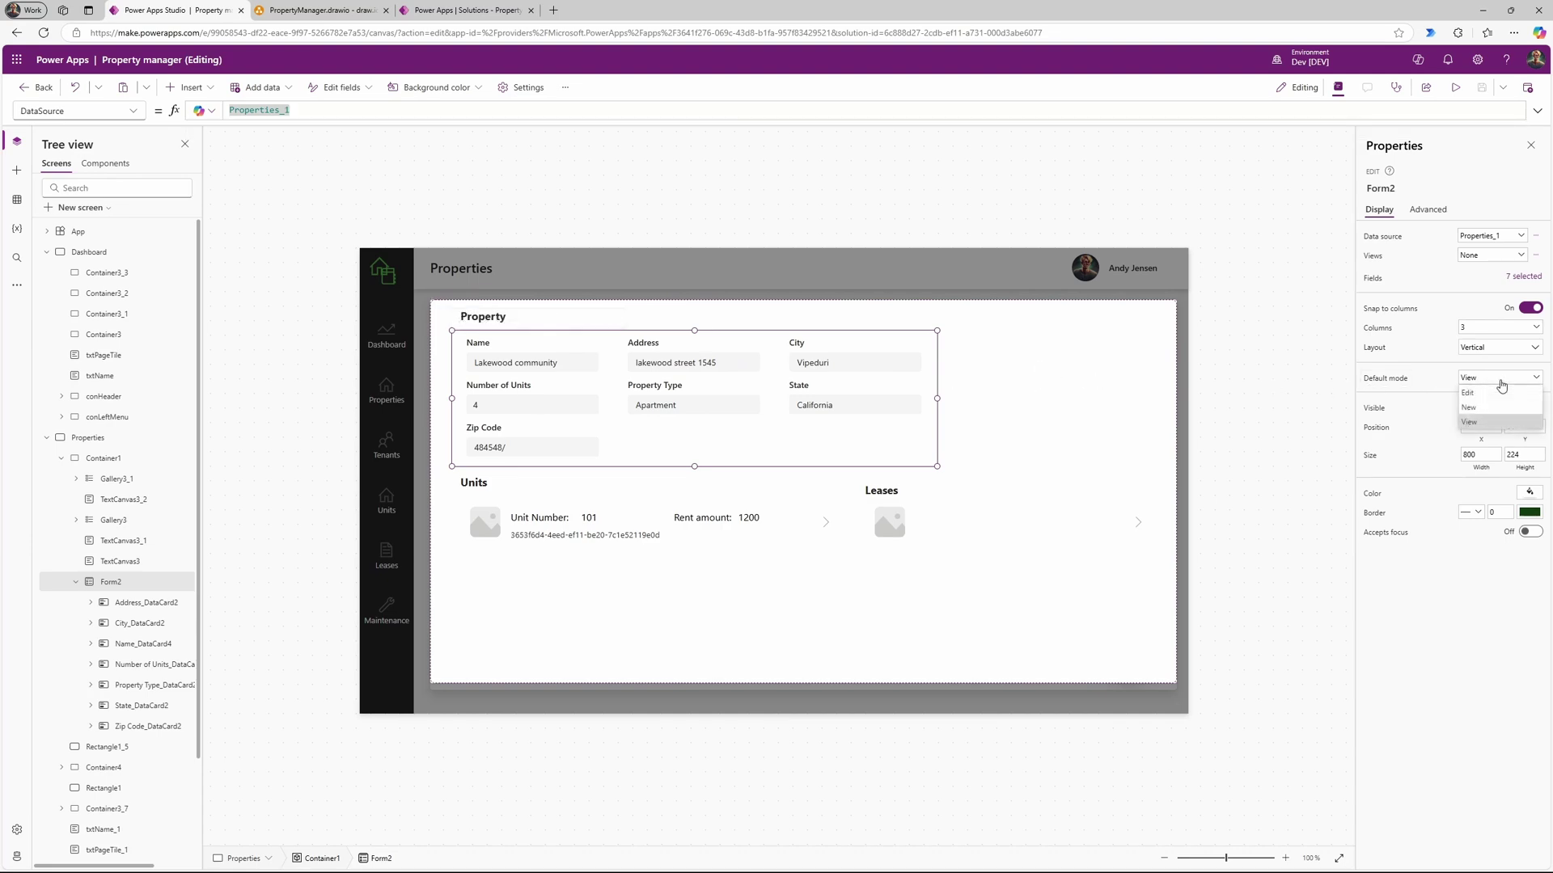
pyautogui.click(1489, 424)
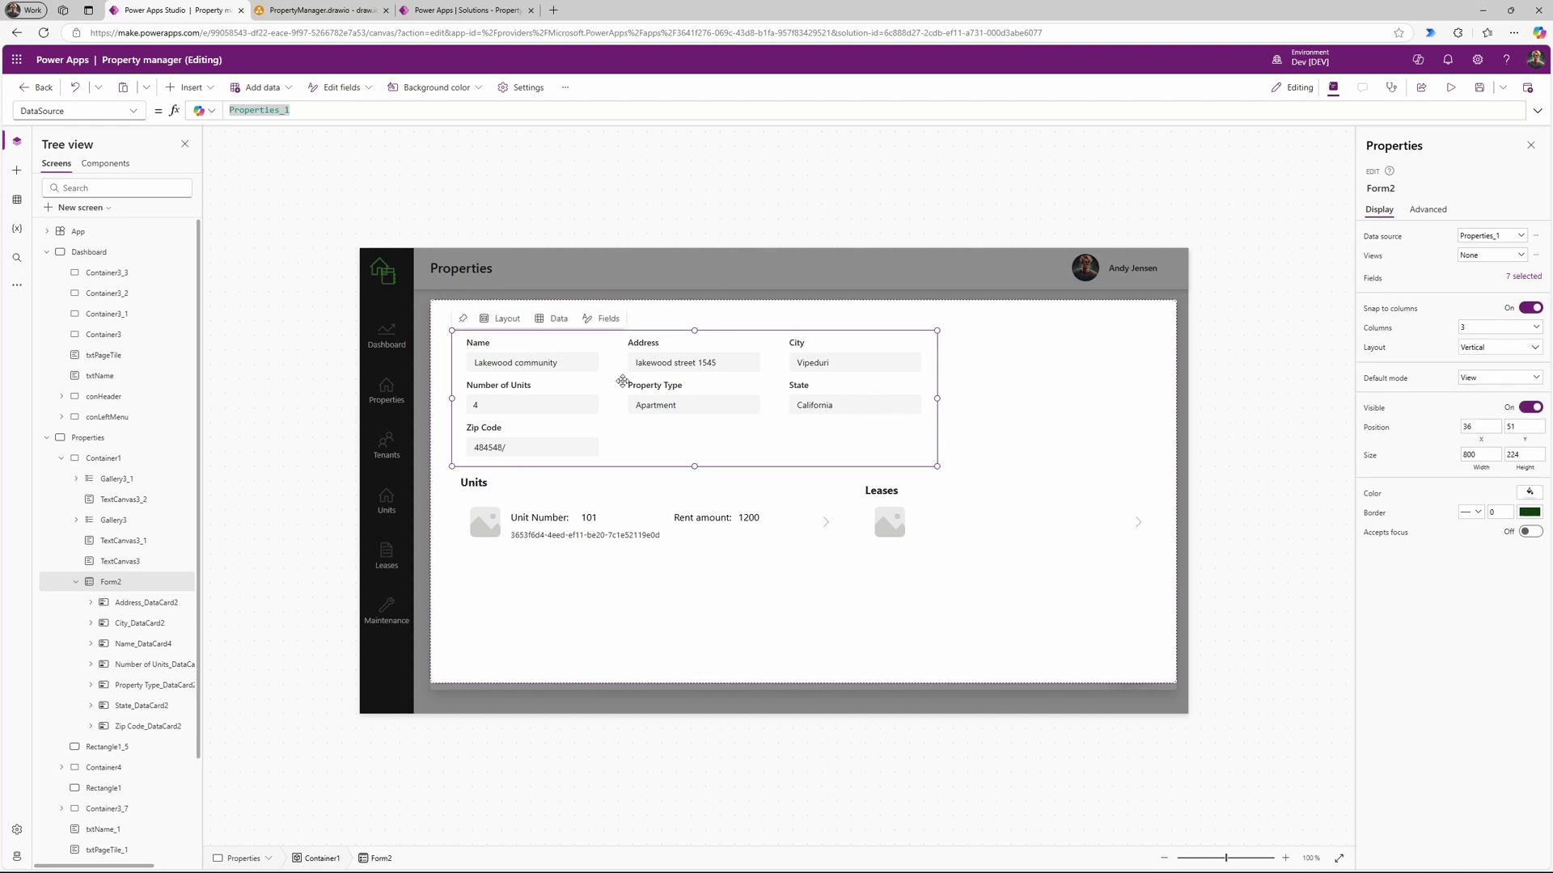
# Step: Inspect the Property, Units and Leases heading texts inside the view modal
pyautogui.click(1022, 423)
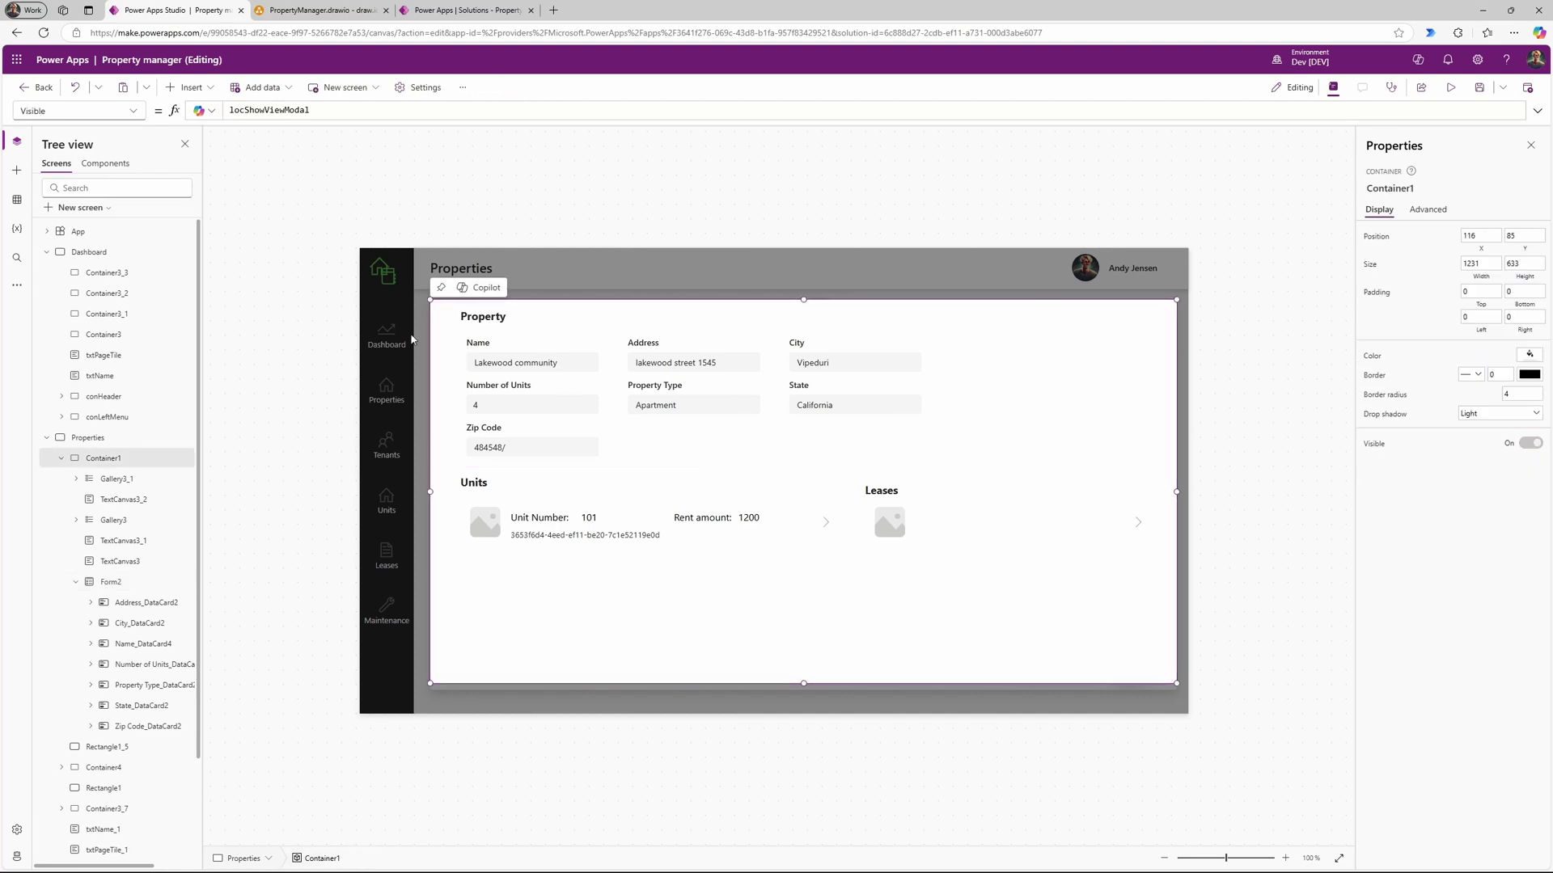
pyautogui.click(495, 317)
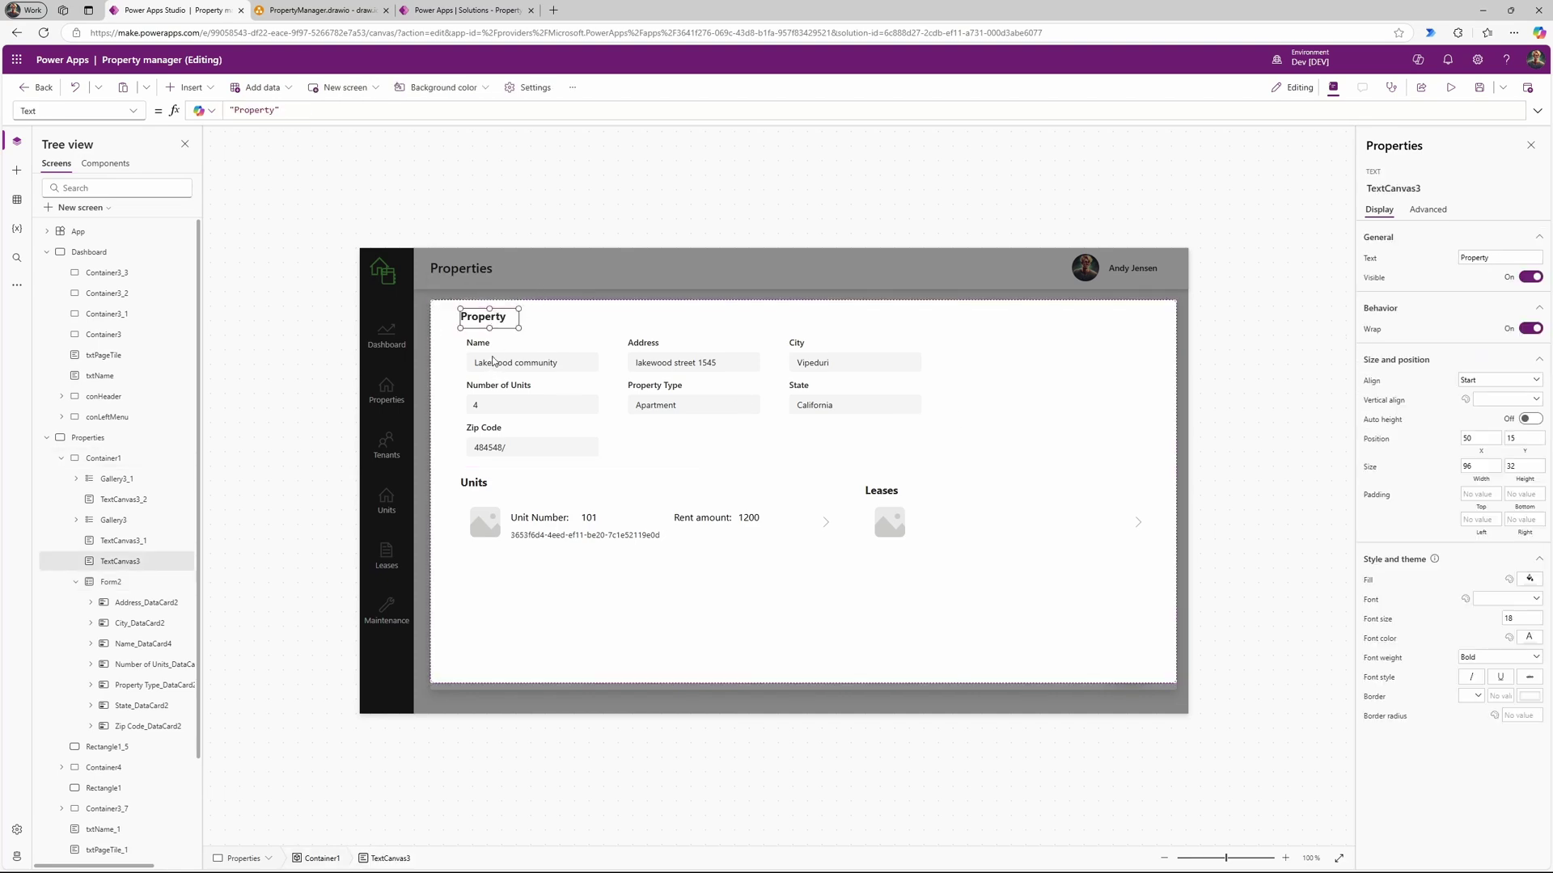
pyautogui.click(77, 584)
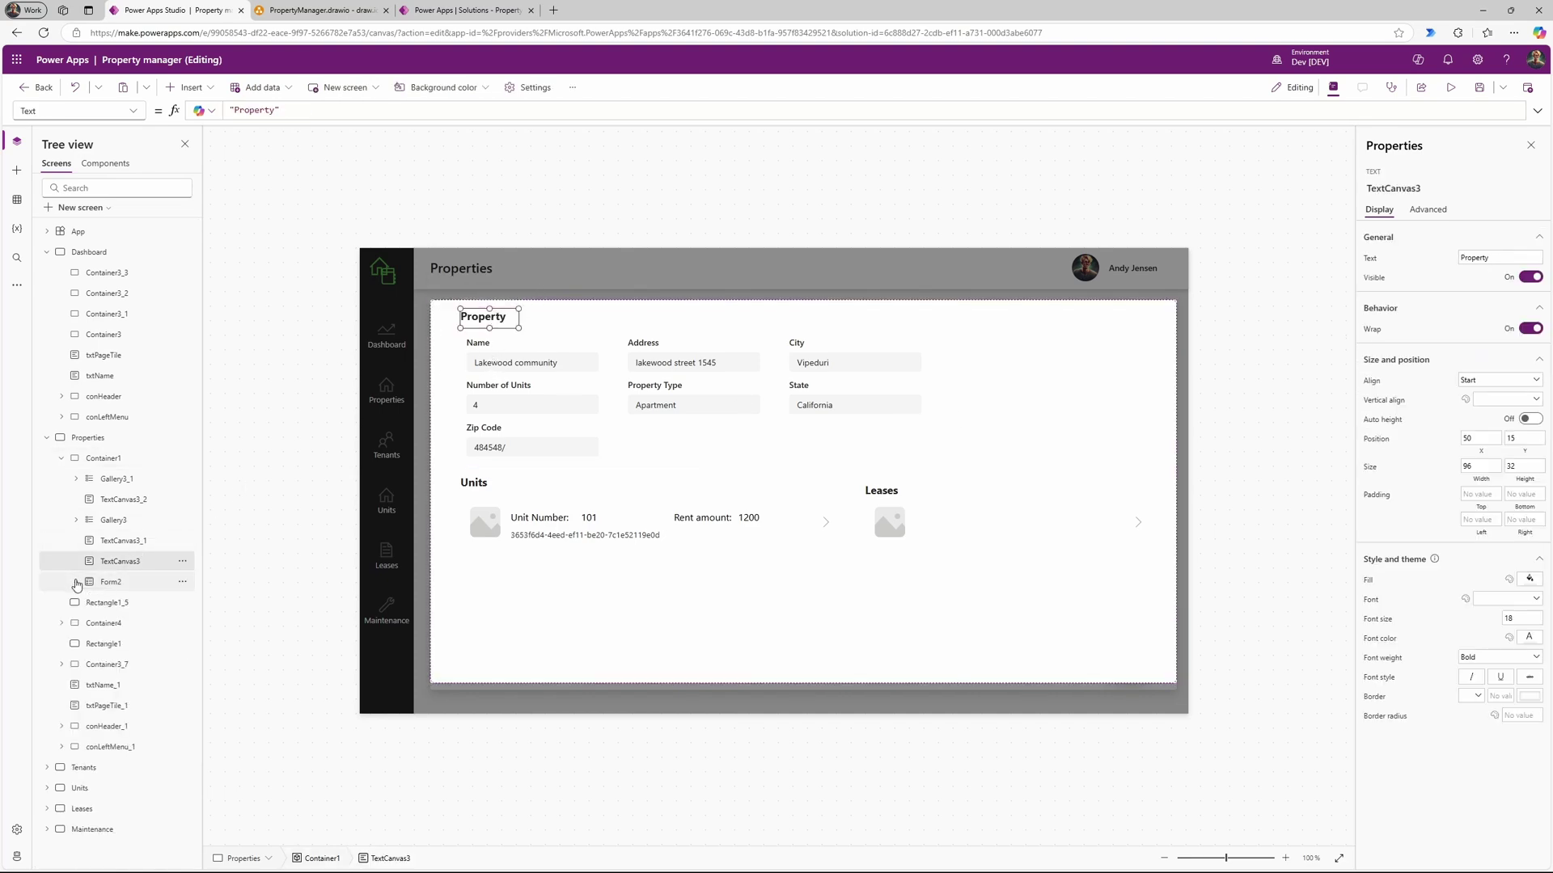
pyautogui.click(131, 542)
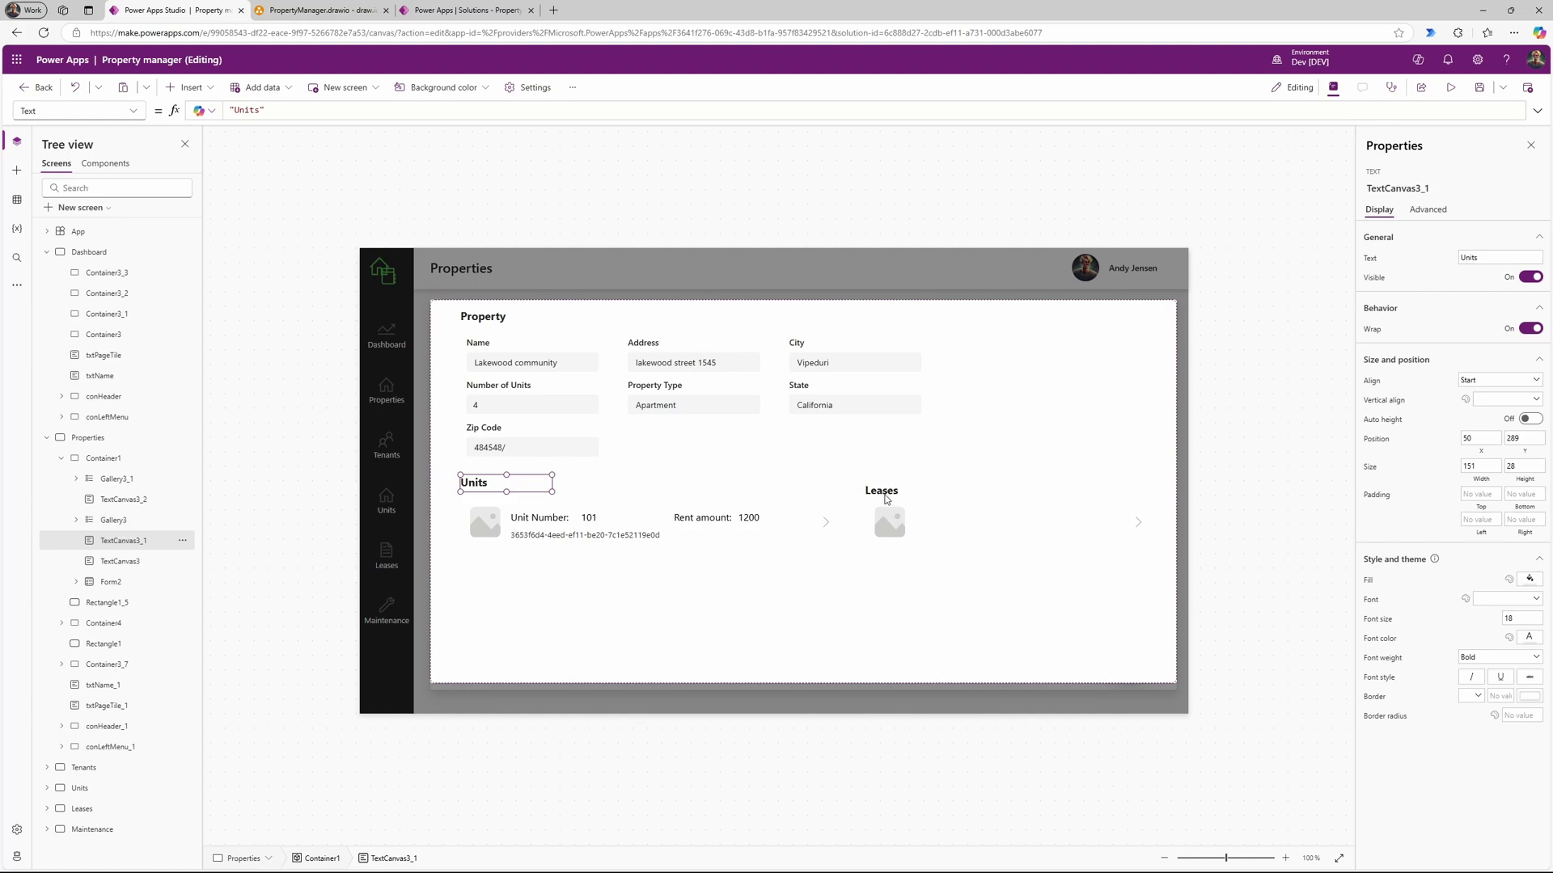
pyautogui.click(887, 493)
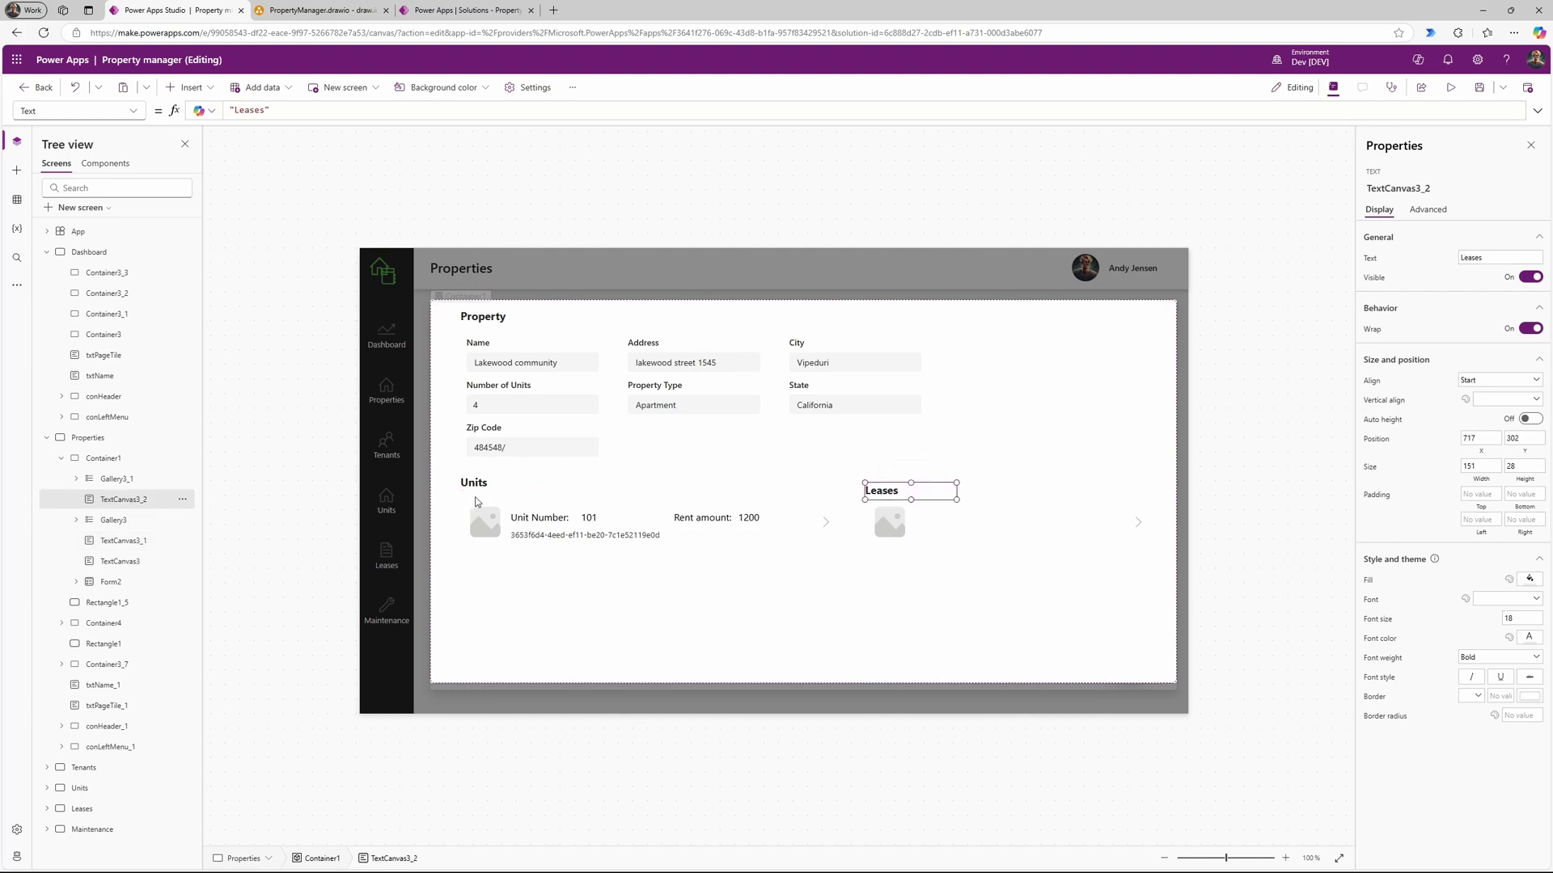
pyautogui.click(477, 484)
# Step: Examine the Items formula of the Units gallery in the view modal and expand its child controls
pyautogui.click(146, 522)
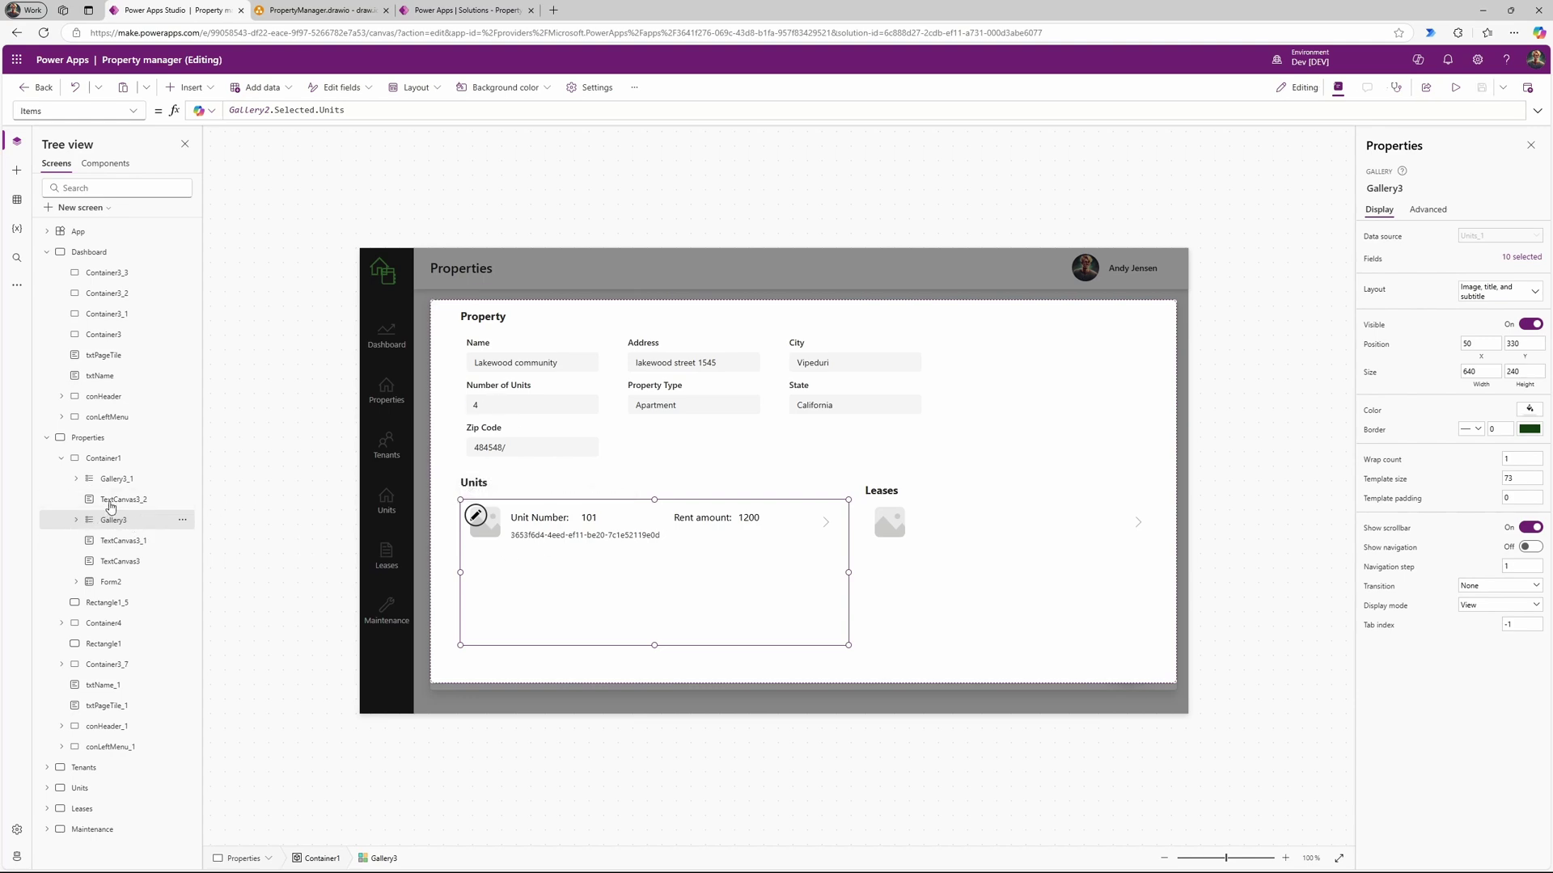
pyautogui.click(195, 87)
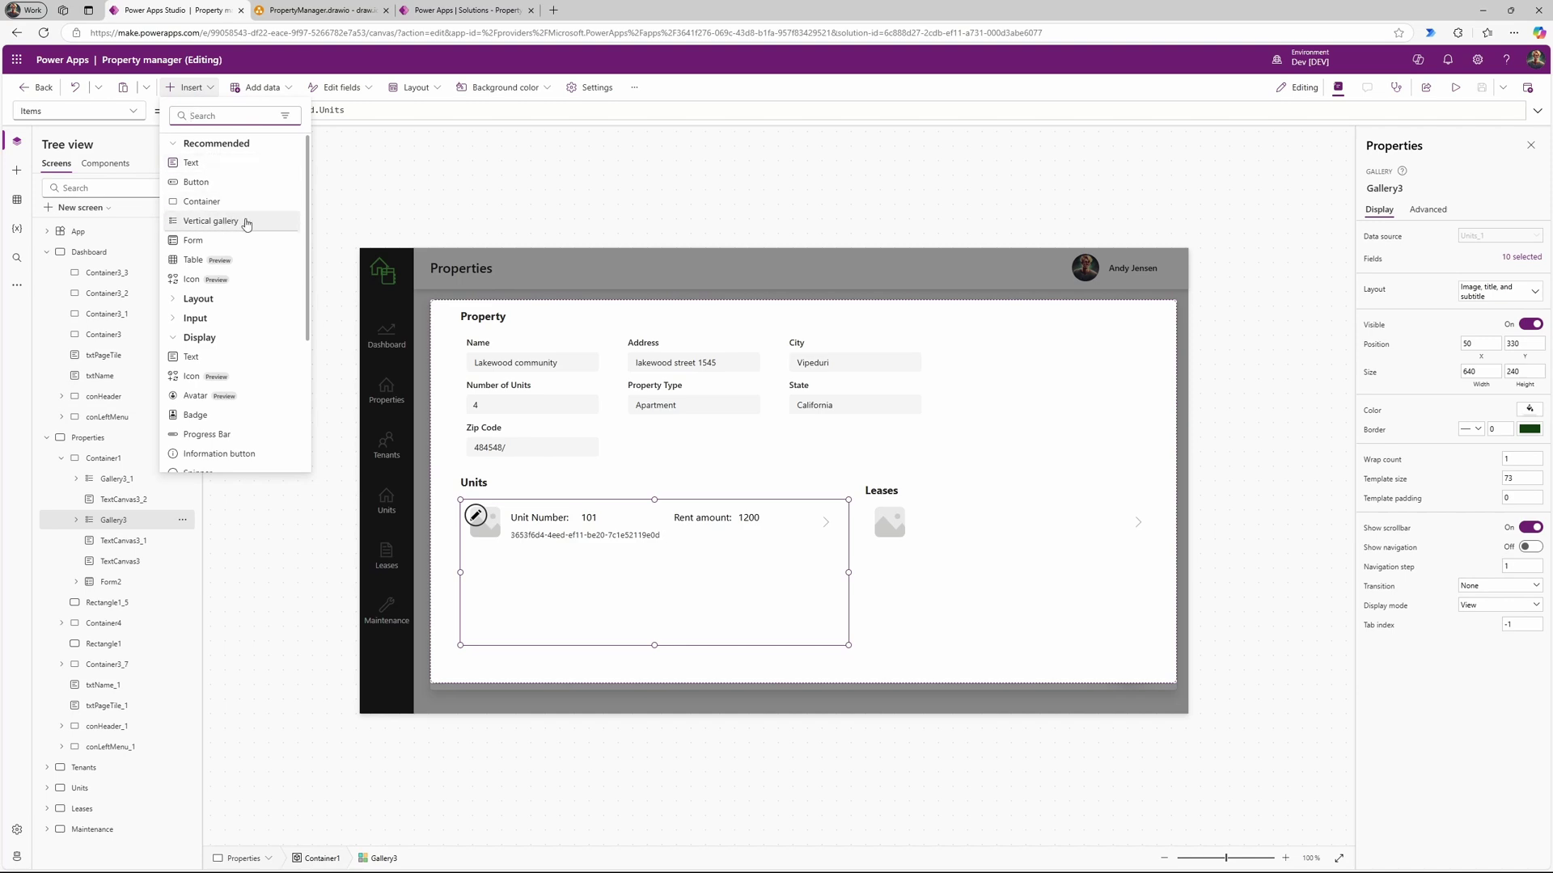
pyautogui.click(104, 527)
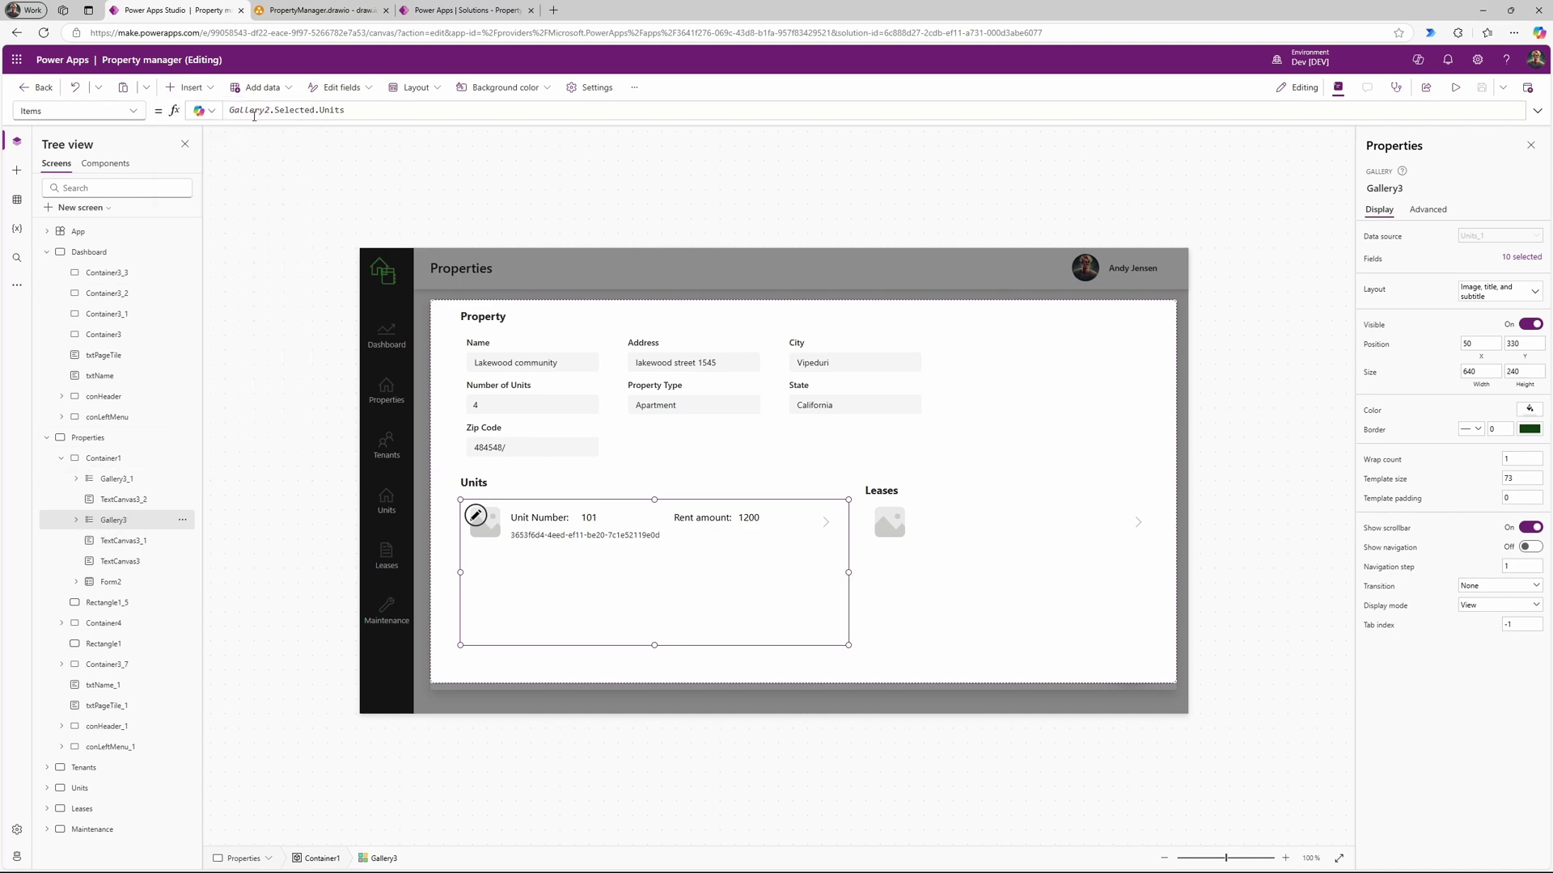
pyautogui.click(355, 114)
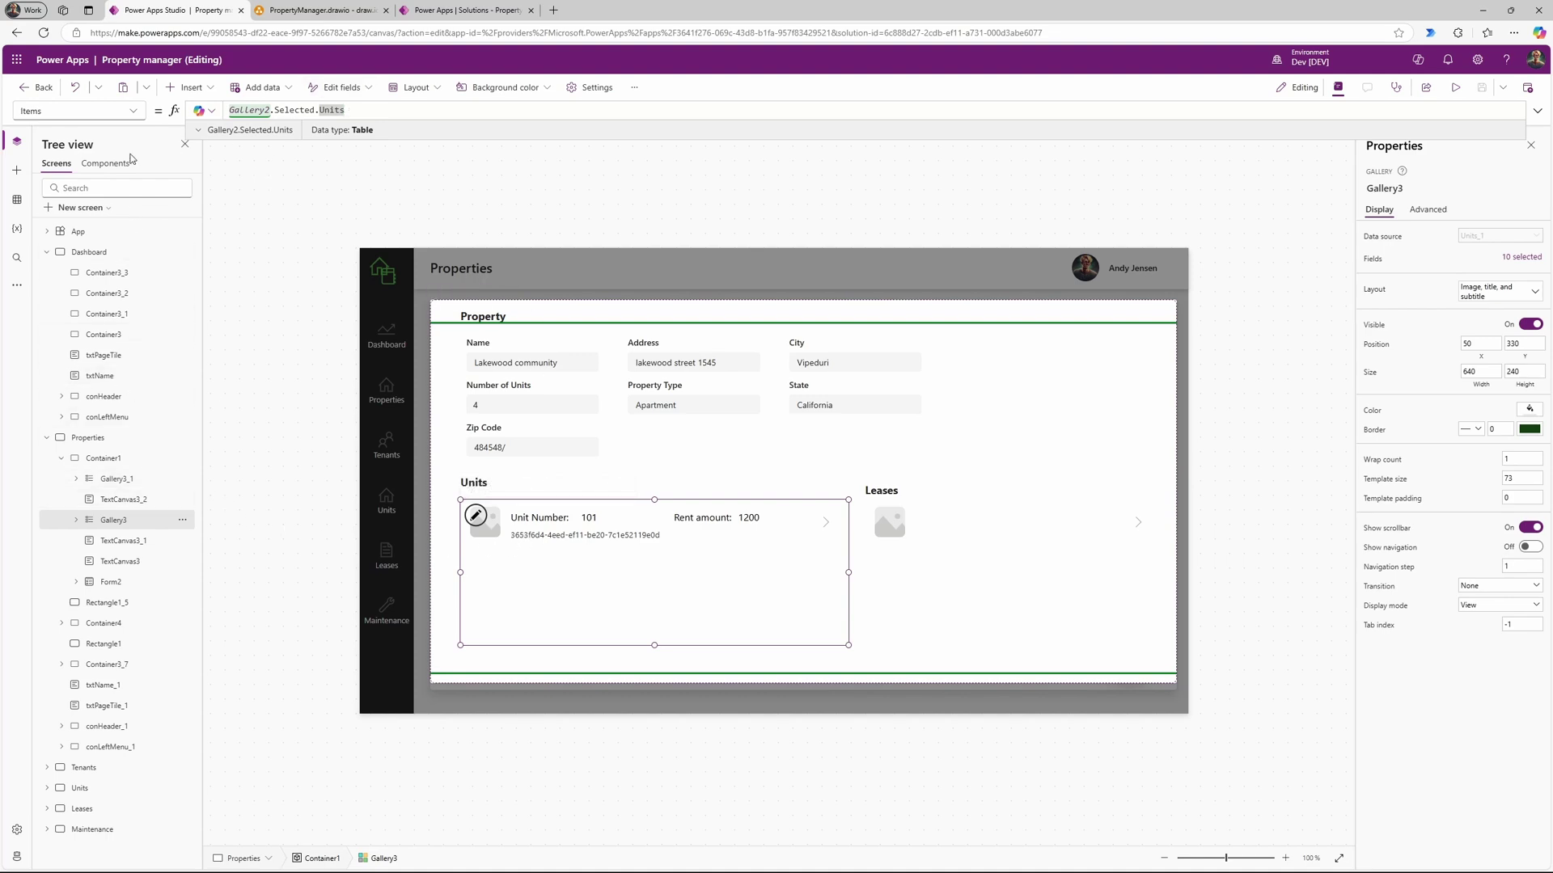
pyautogui.click(76, 520)
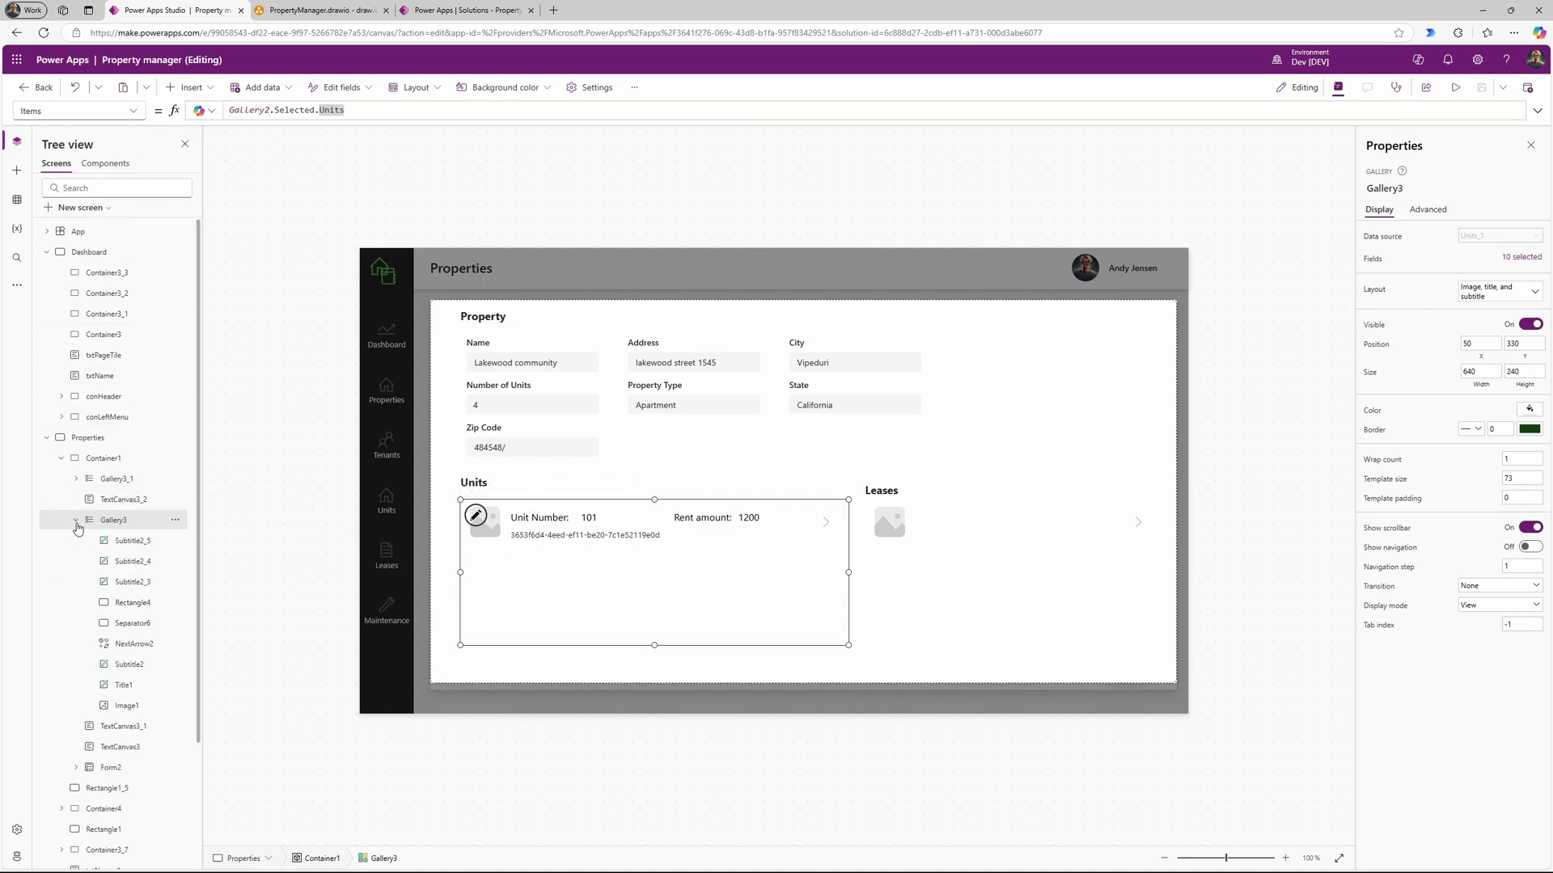
# Step: Inspect the Text formulas of the unit number and rent amount captions and values in the Units gallery
pyautogui.click(136, 543)
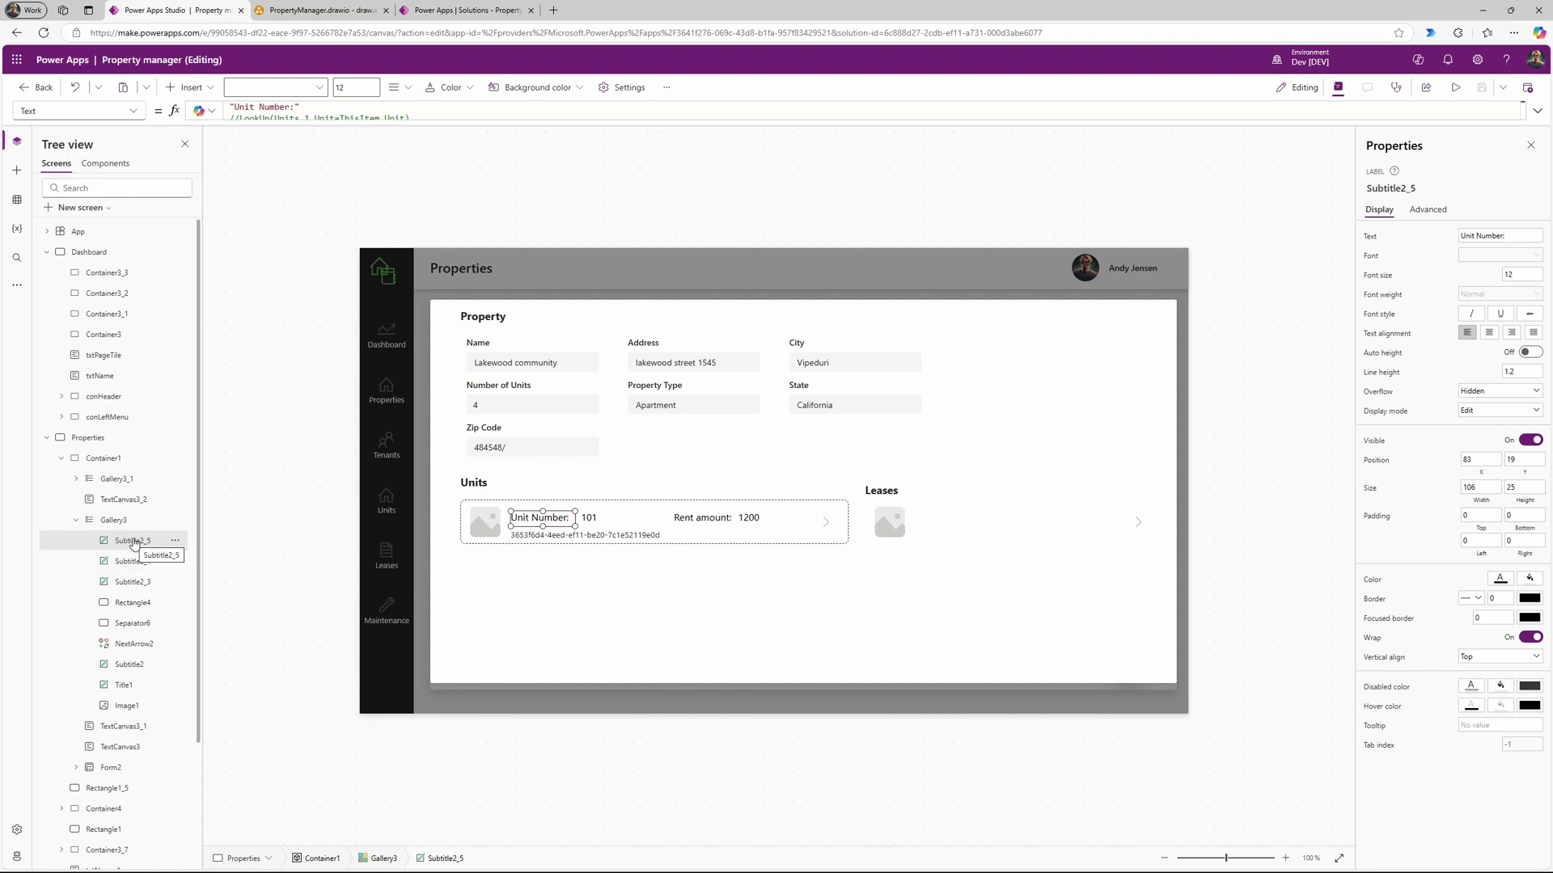
pyautogui.click(594, 524)
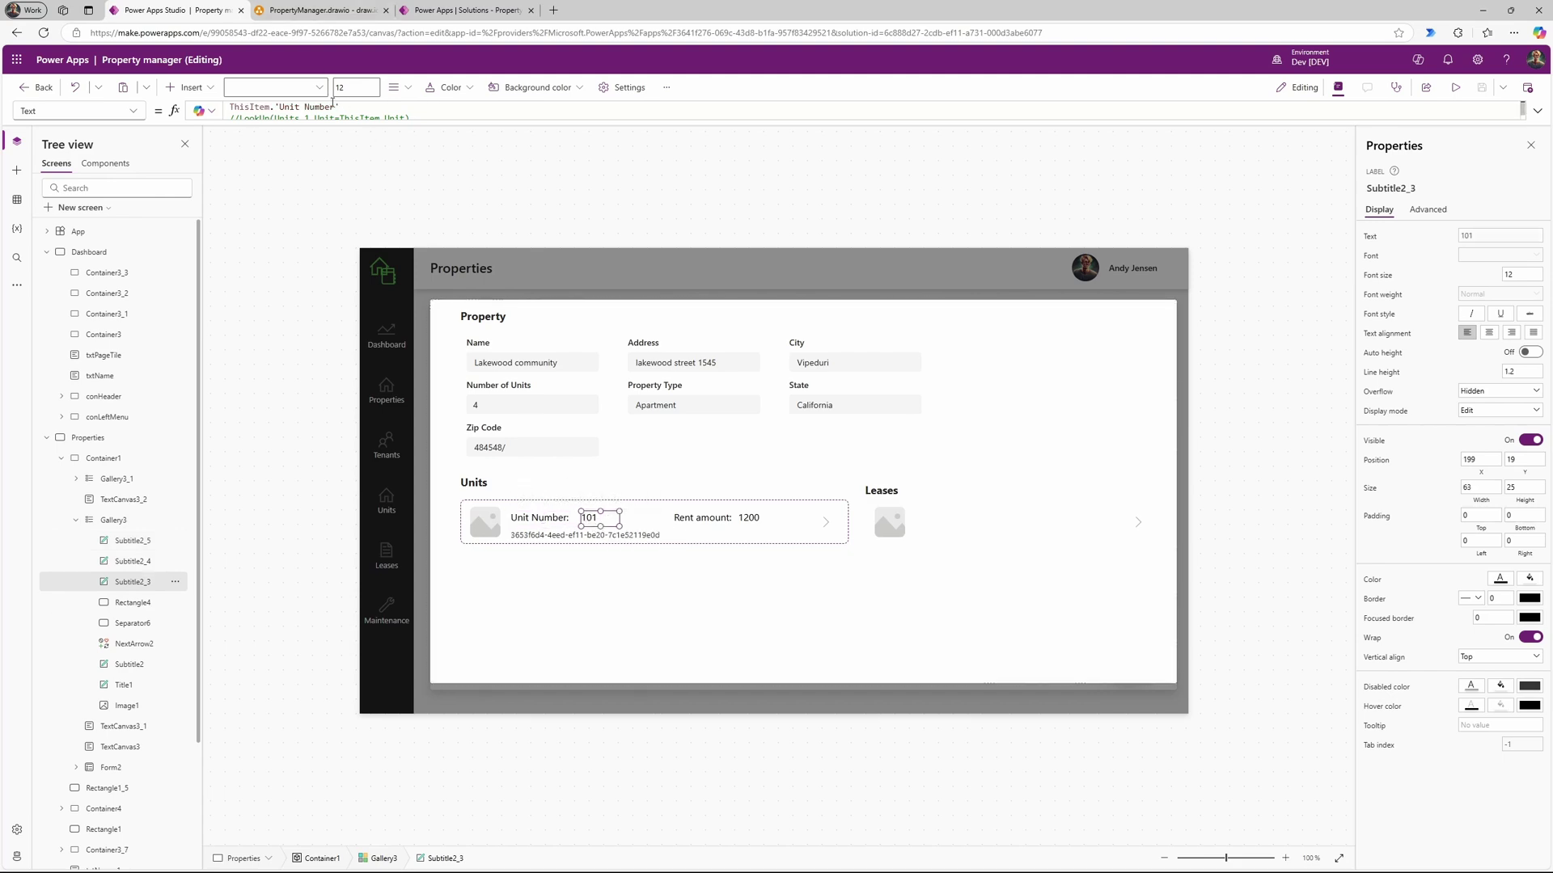
pyautogui.click(225, 110)
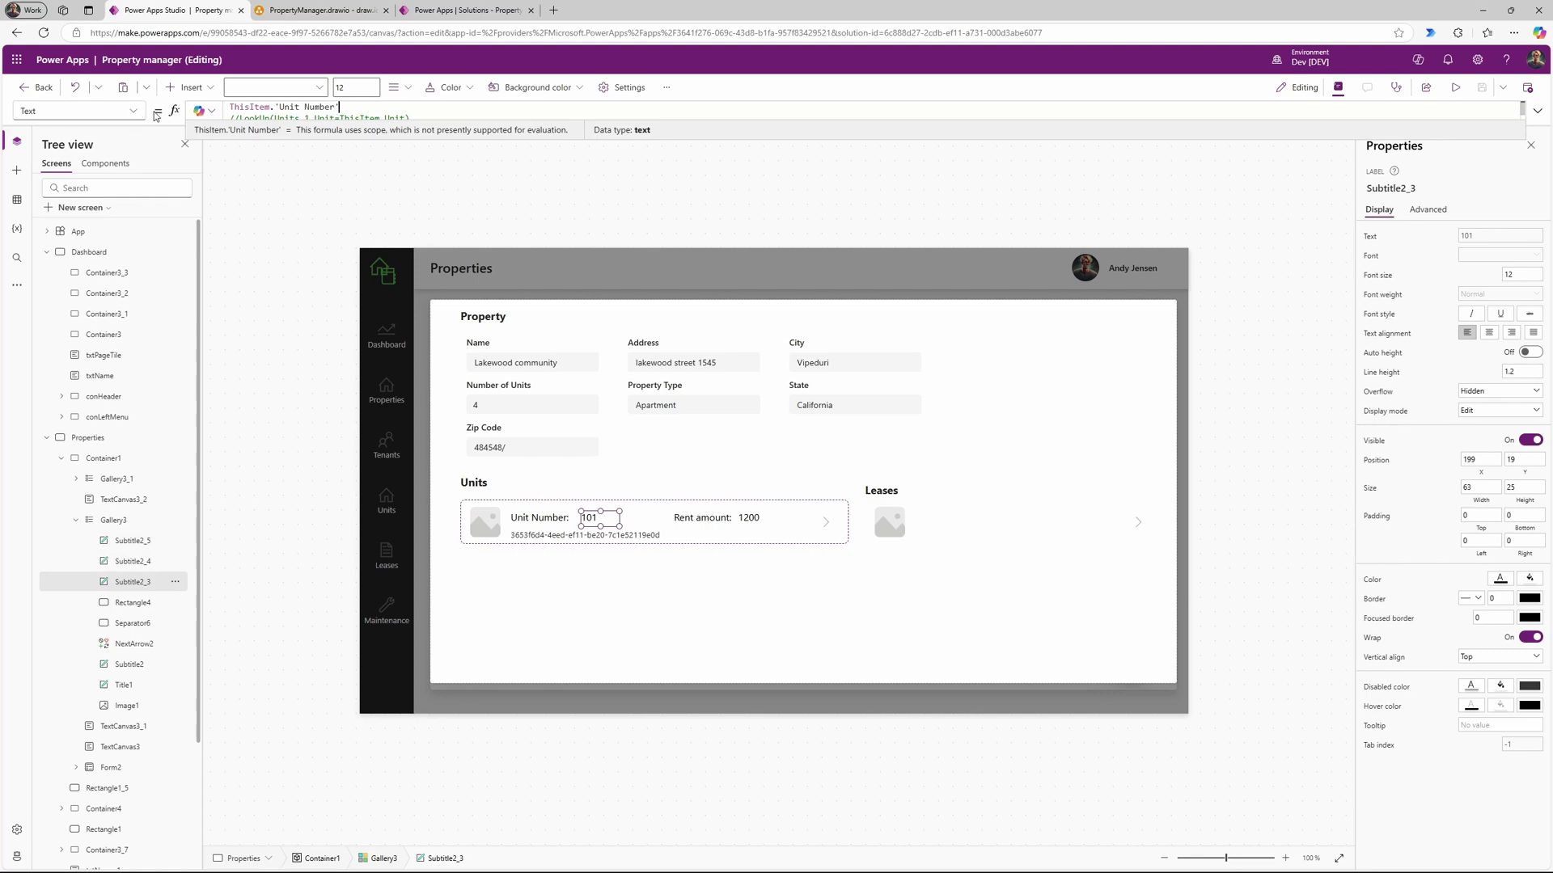
pyautogui.click(695, 519)
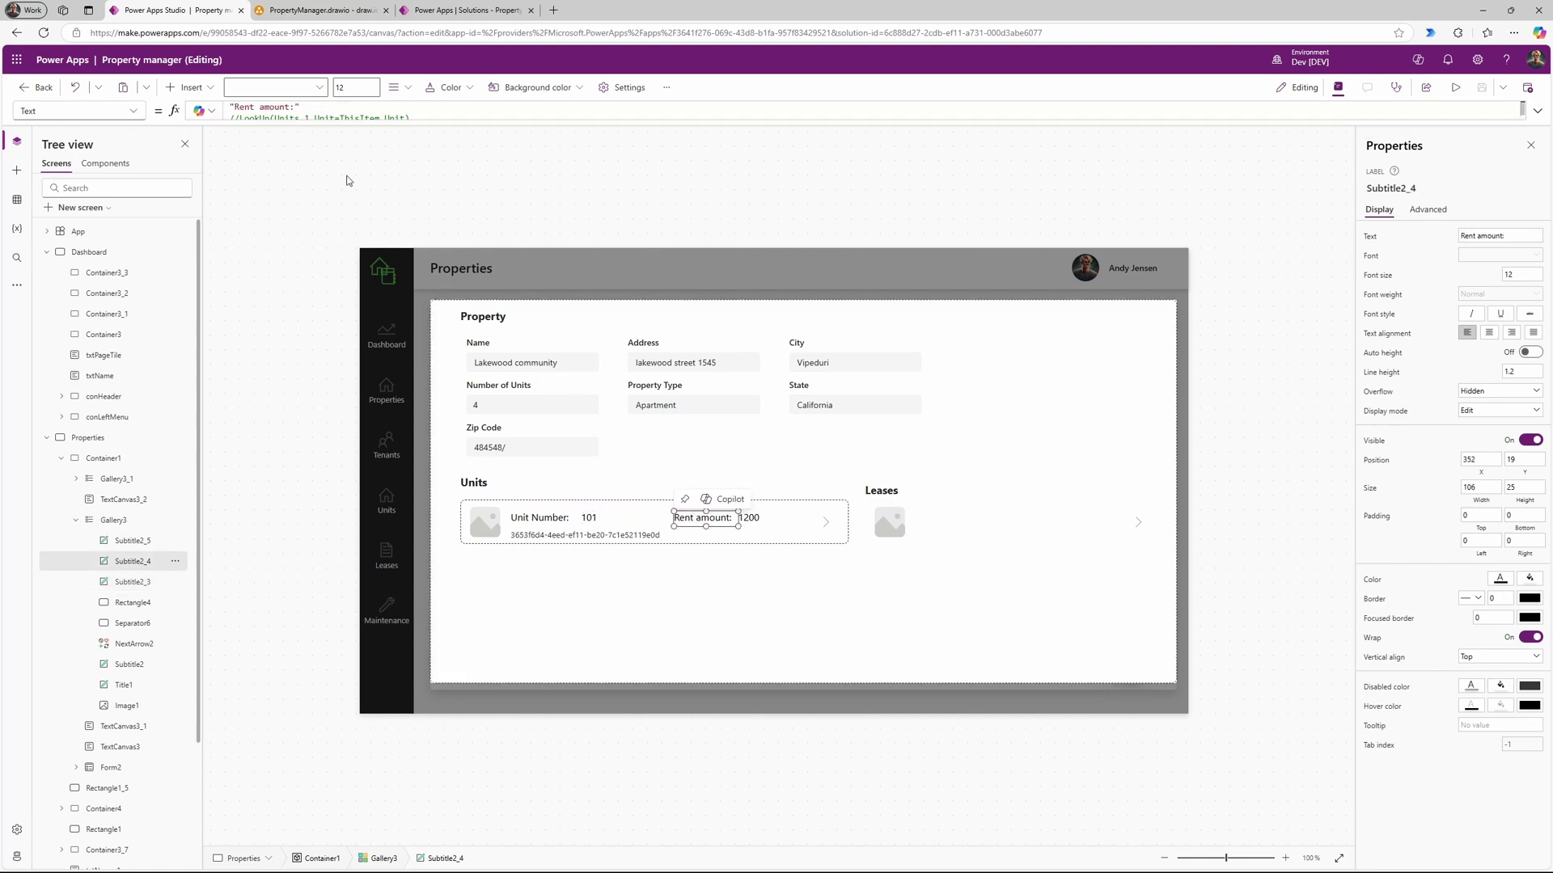
pyautogui.click(751, 522)
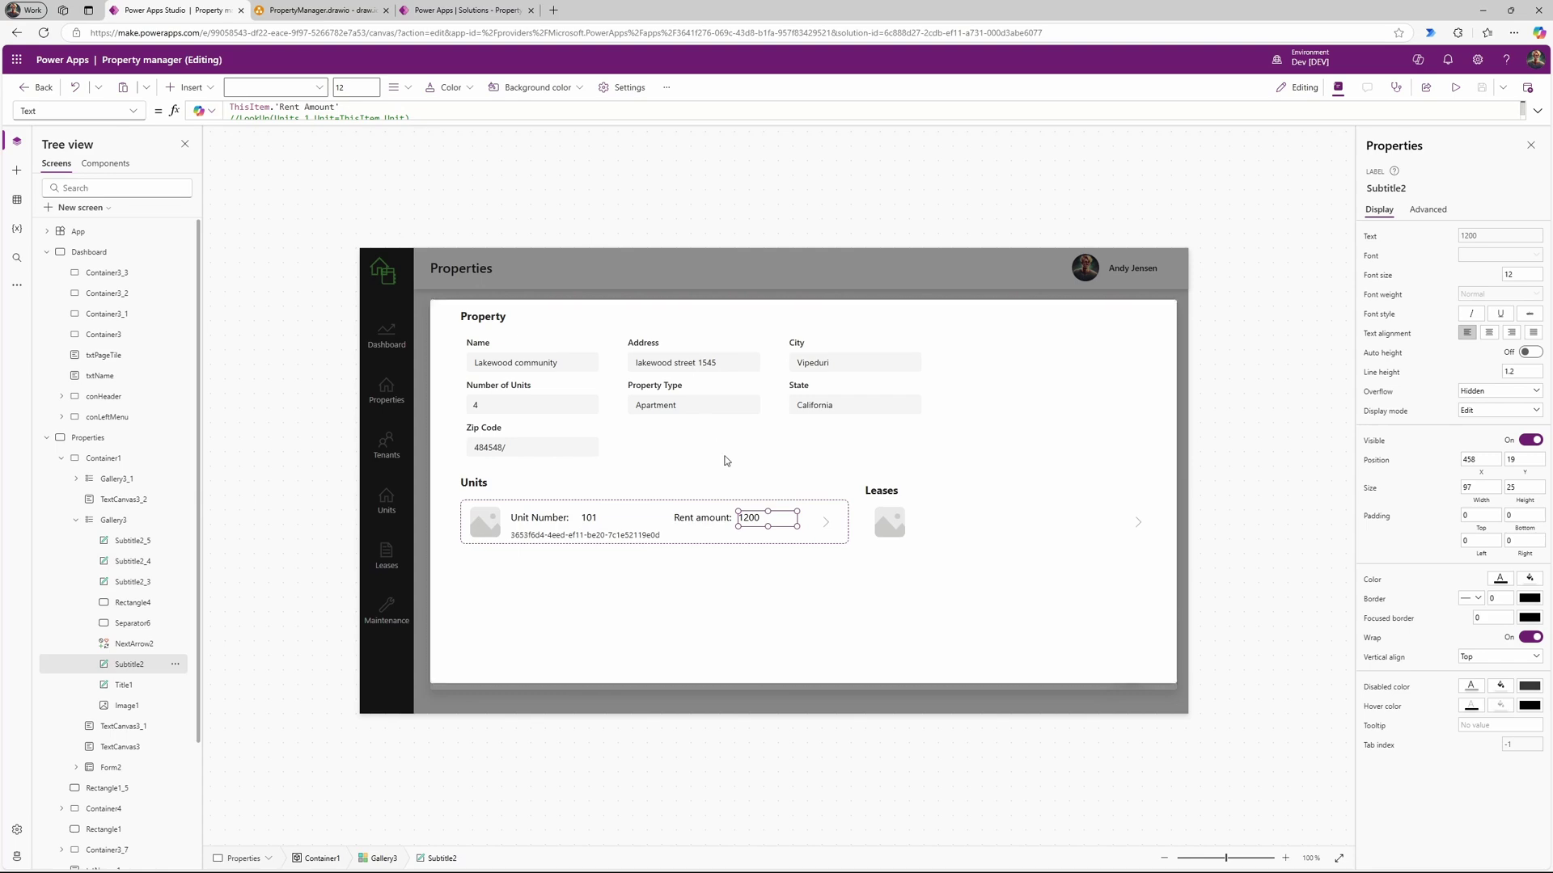
# Step: Examine the Text property formula of the unit ID label in the Units gallery
pyautogui.click(581, 535)
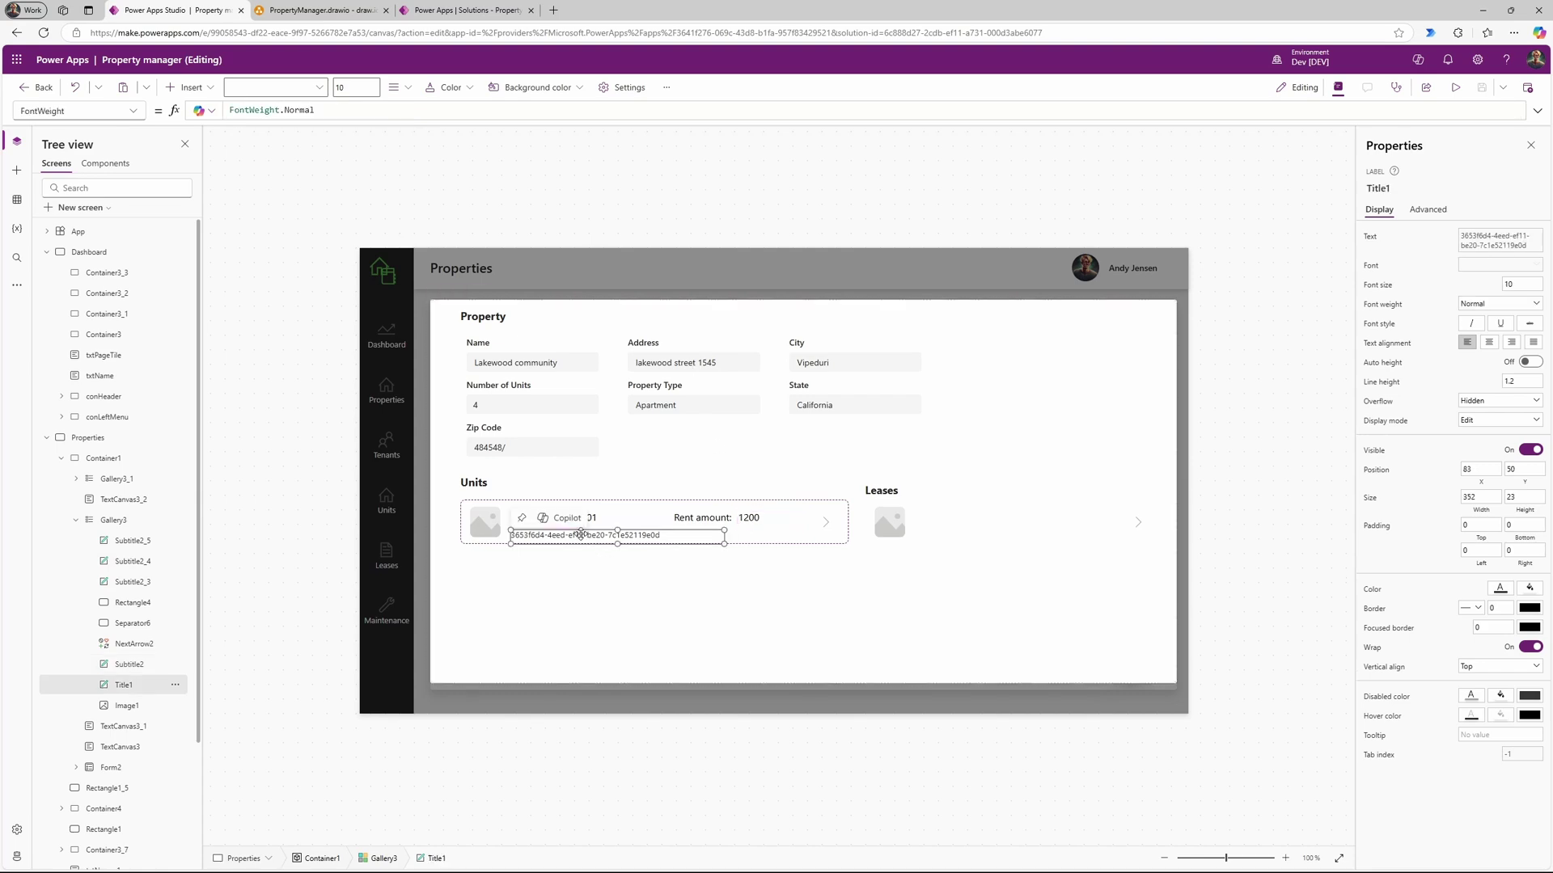
pyautogui.click(135, 114)
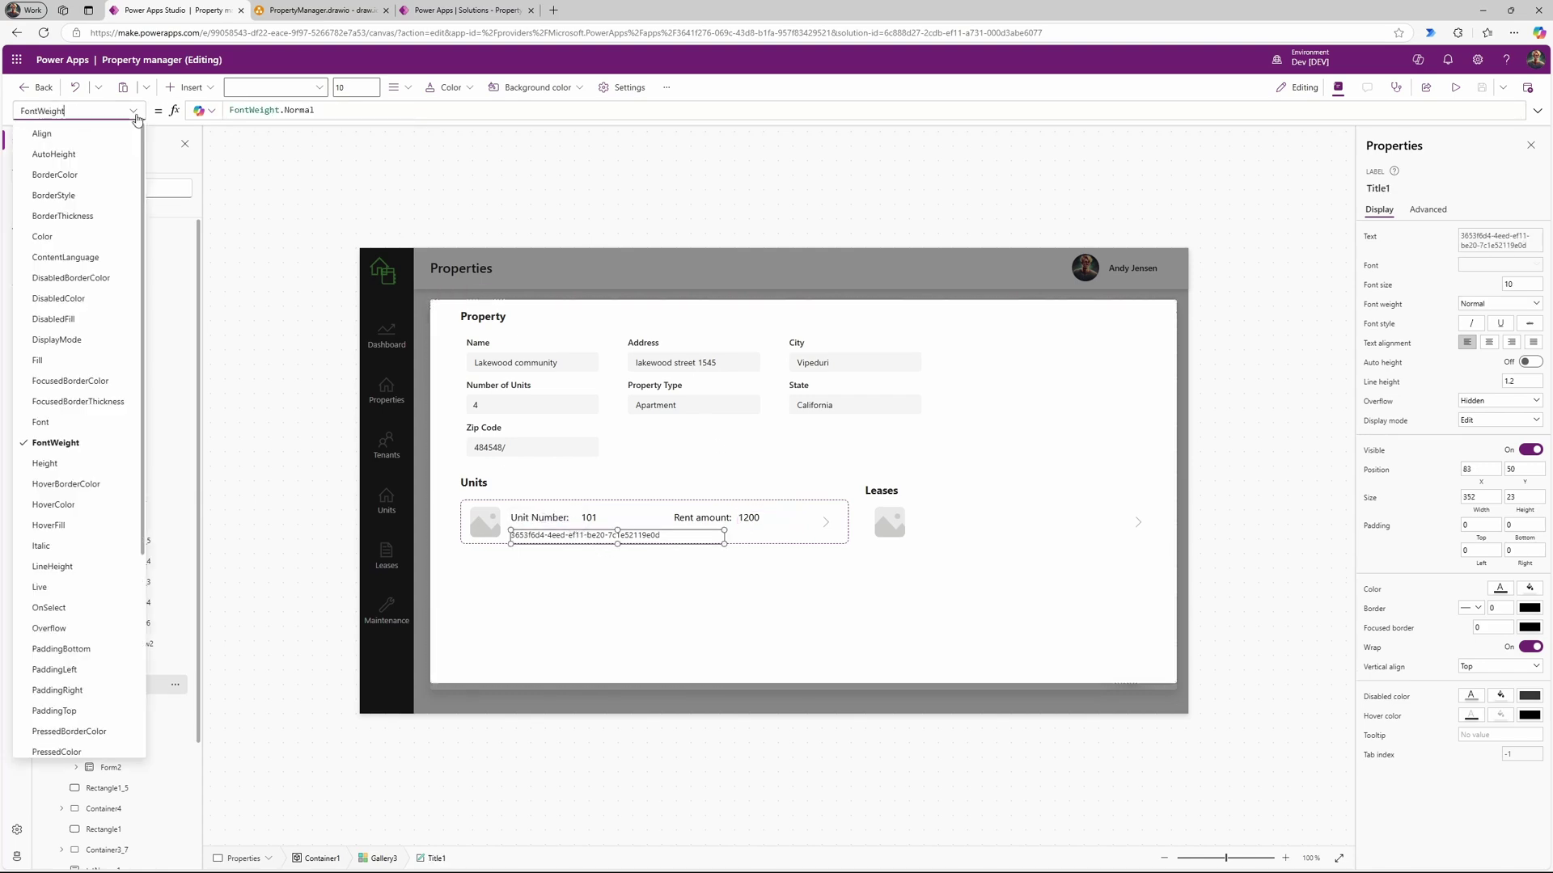
pyautogui.scroll(-3, 79, 472)
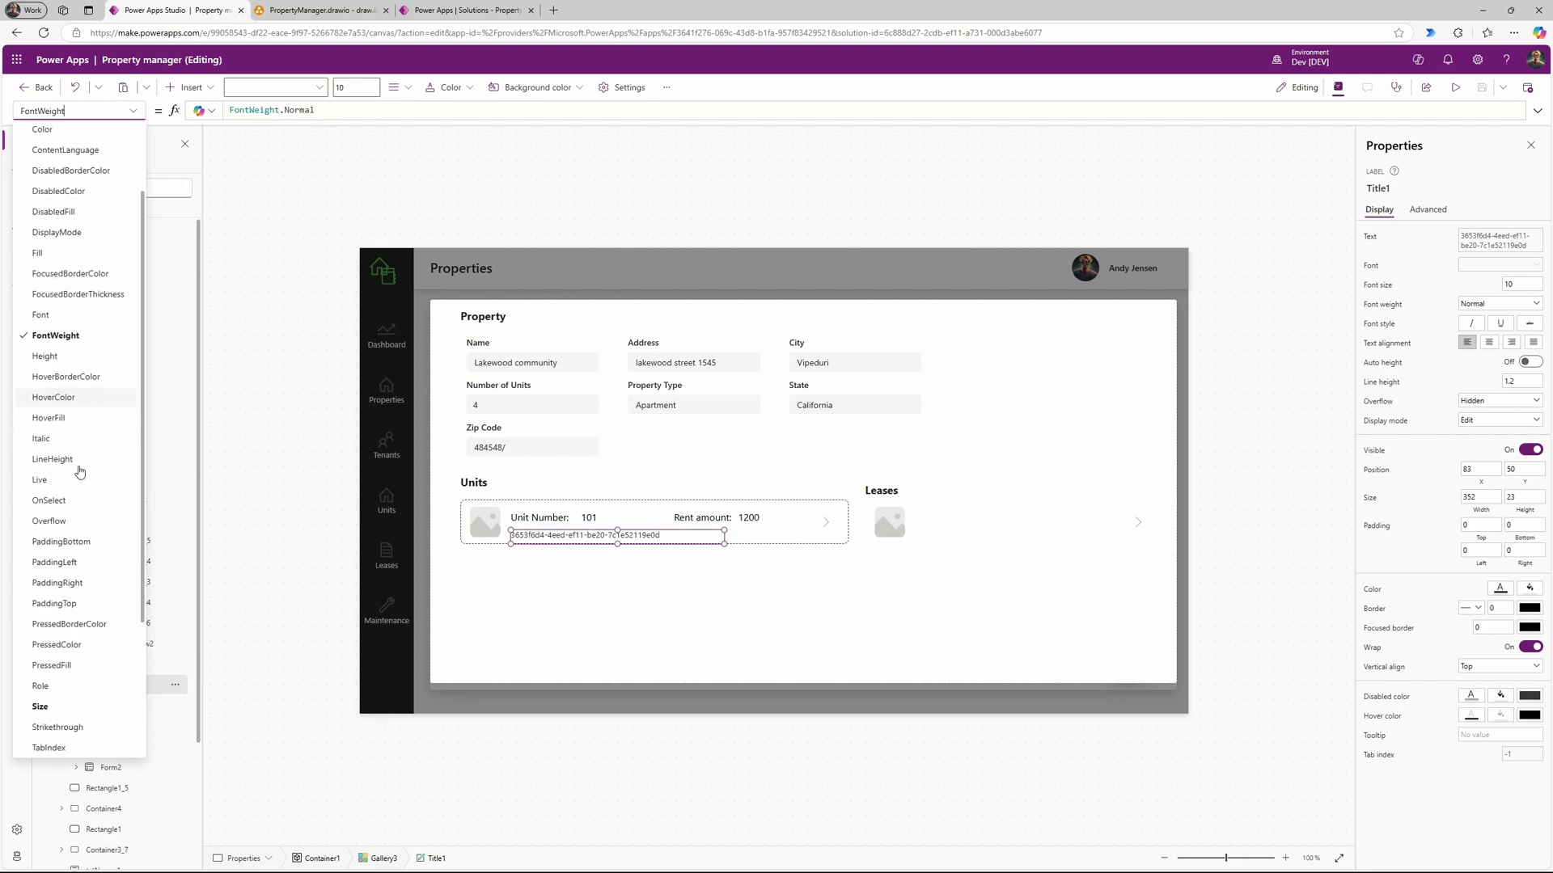
pyautogui.scroll(-2, 79, 472)
pyautogui.click(51, 637)
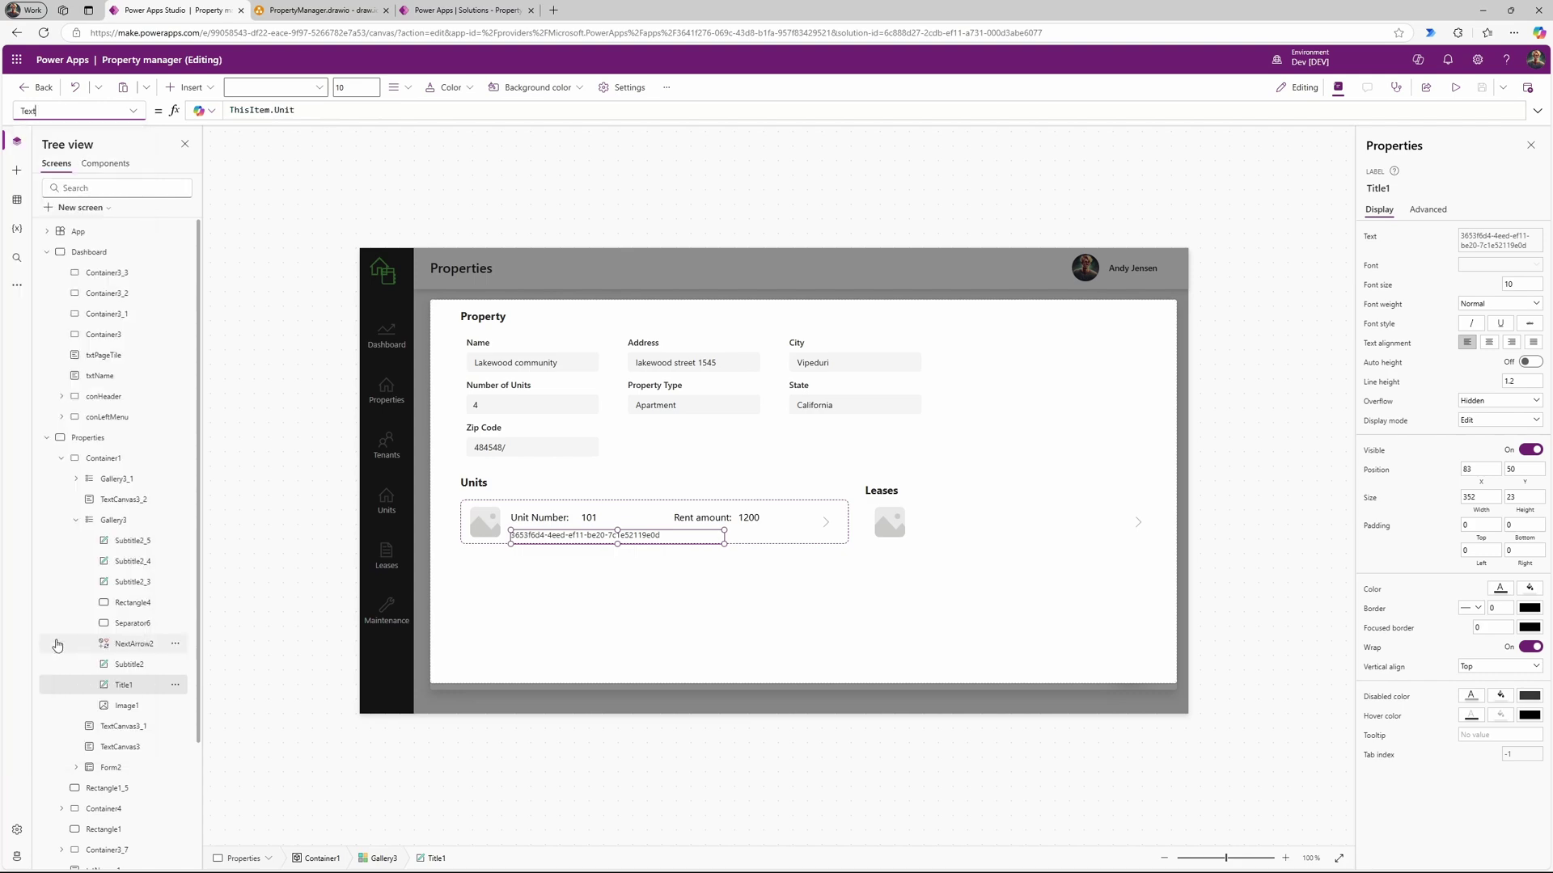
pyautogui.click(293, 113)
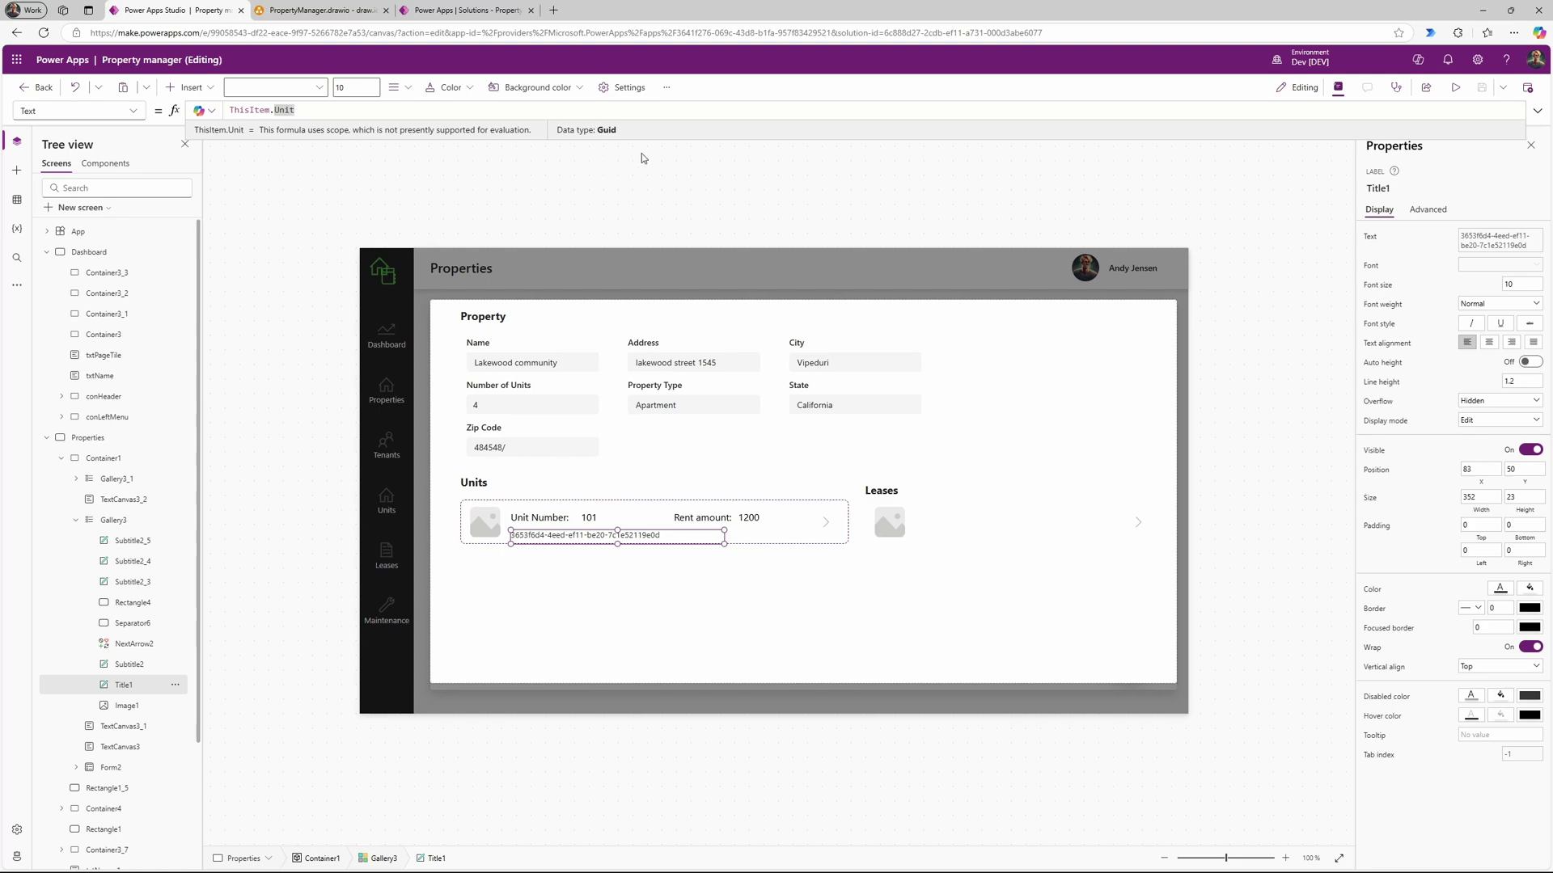
# Step: Check the Units gallery's placeholder image, collapse the gallery's child controls and select the Leases heading
pyautogui.click(490, 523)
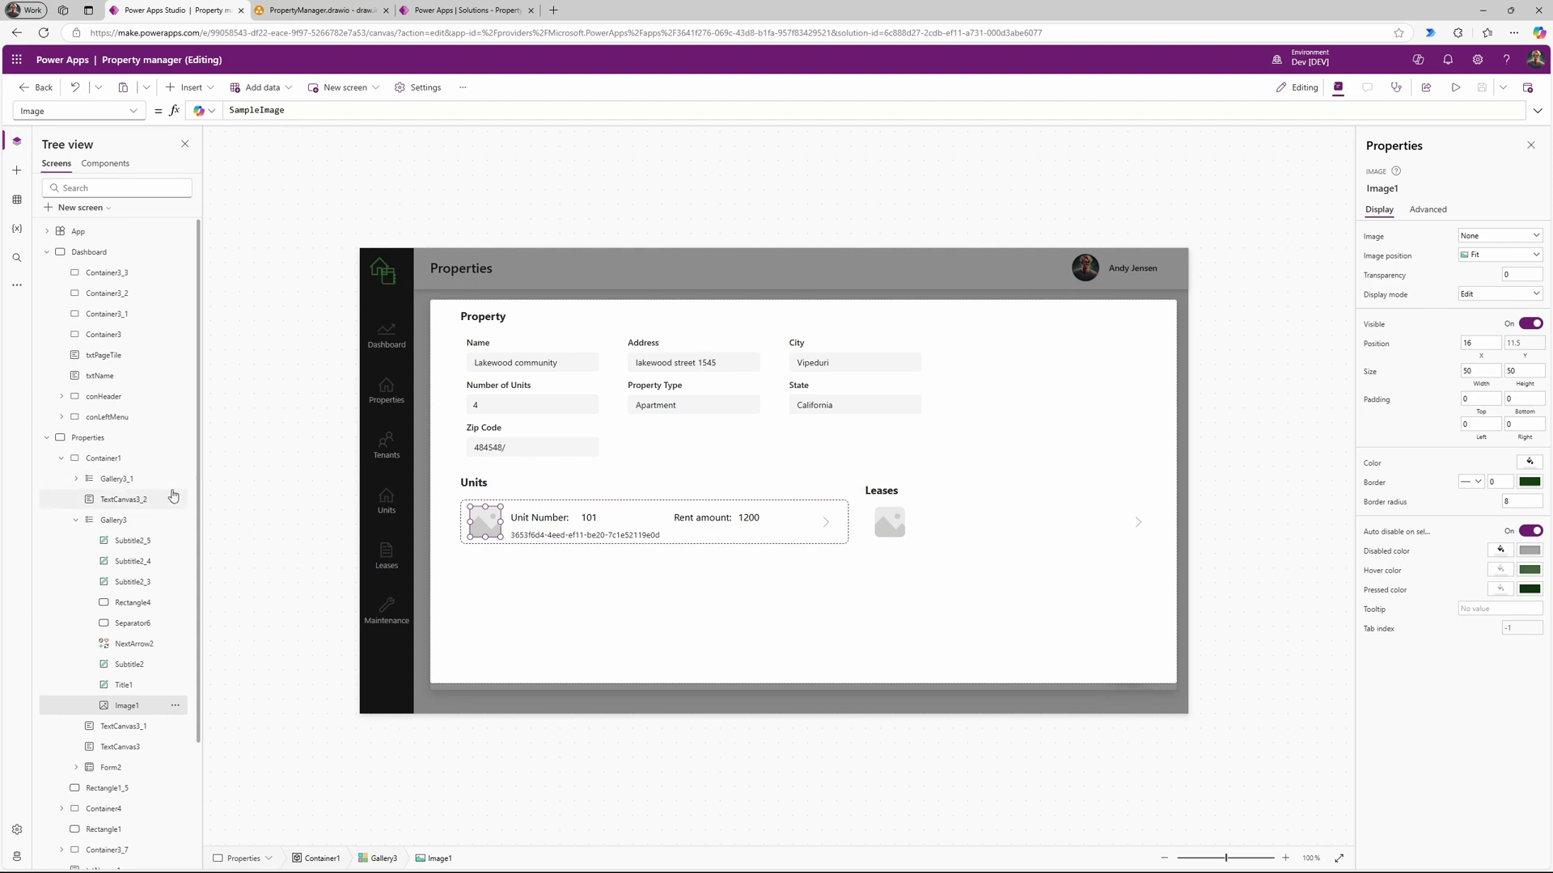
pyautogui.click(116, 521)
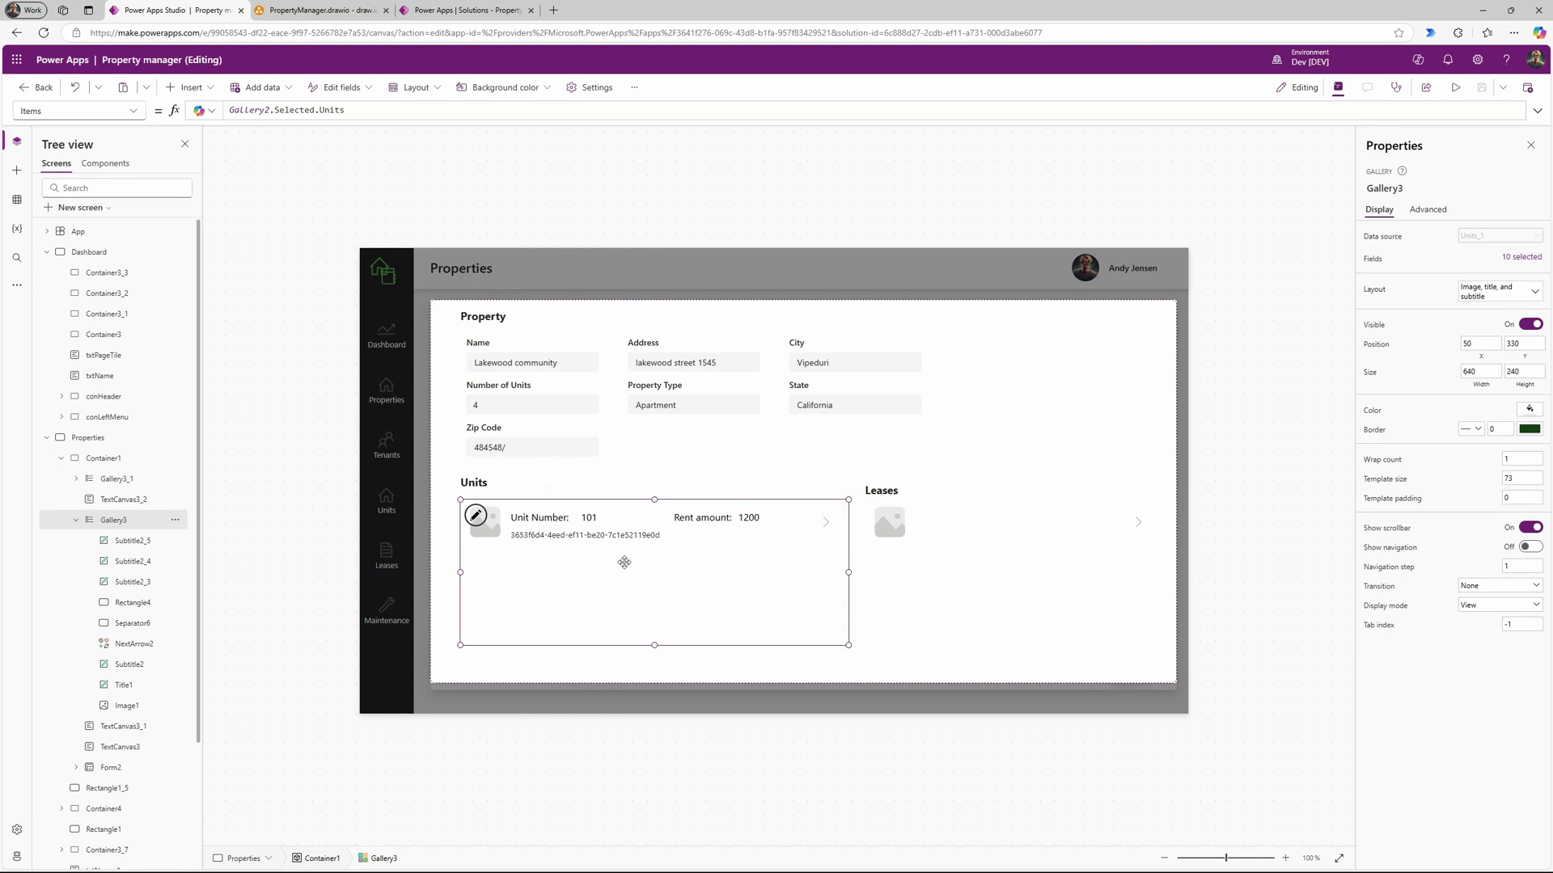
pyautogui.click(75, 522)
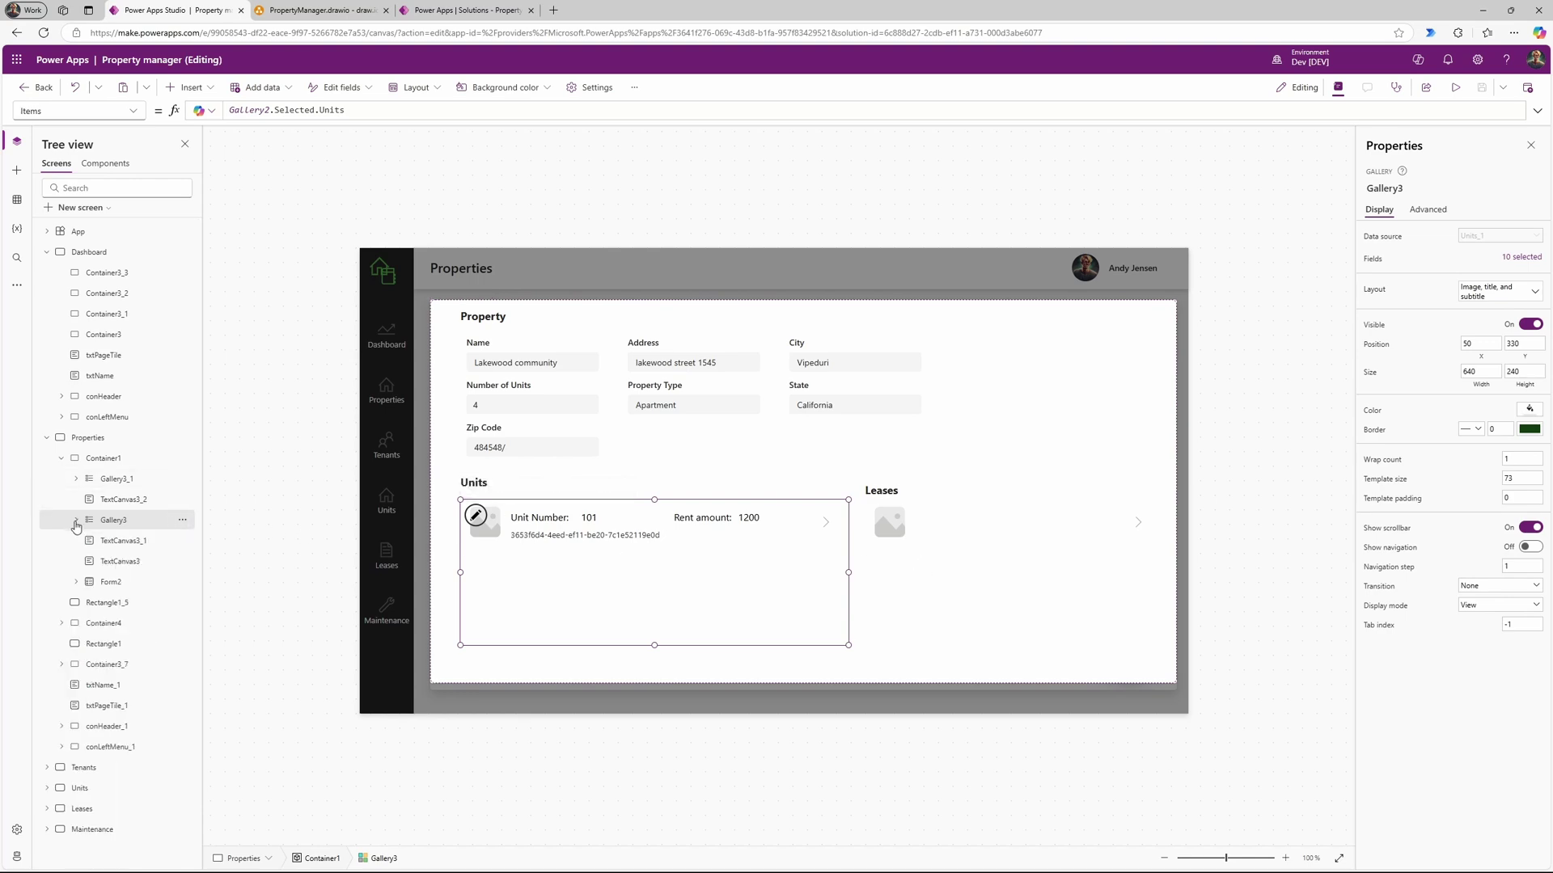
pyautogui.click(112, 501)
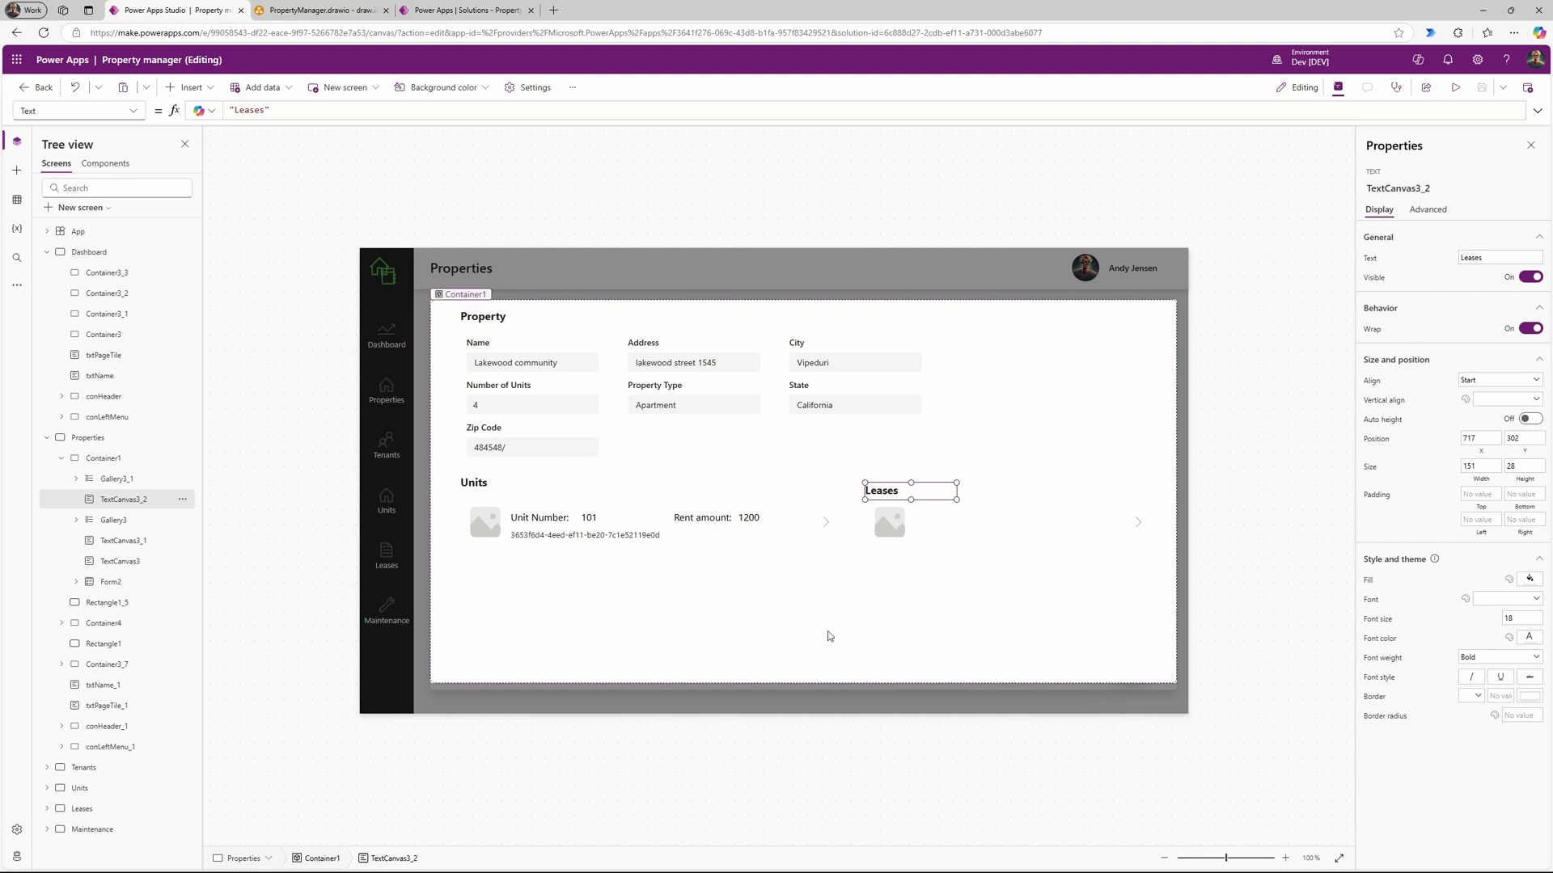
# Step: Examine the Visible and OnSelect formulas of the dimming overlay rectangle behind the view modal
pyautogui.click(478, 276)
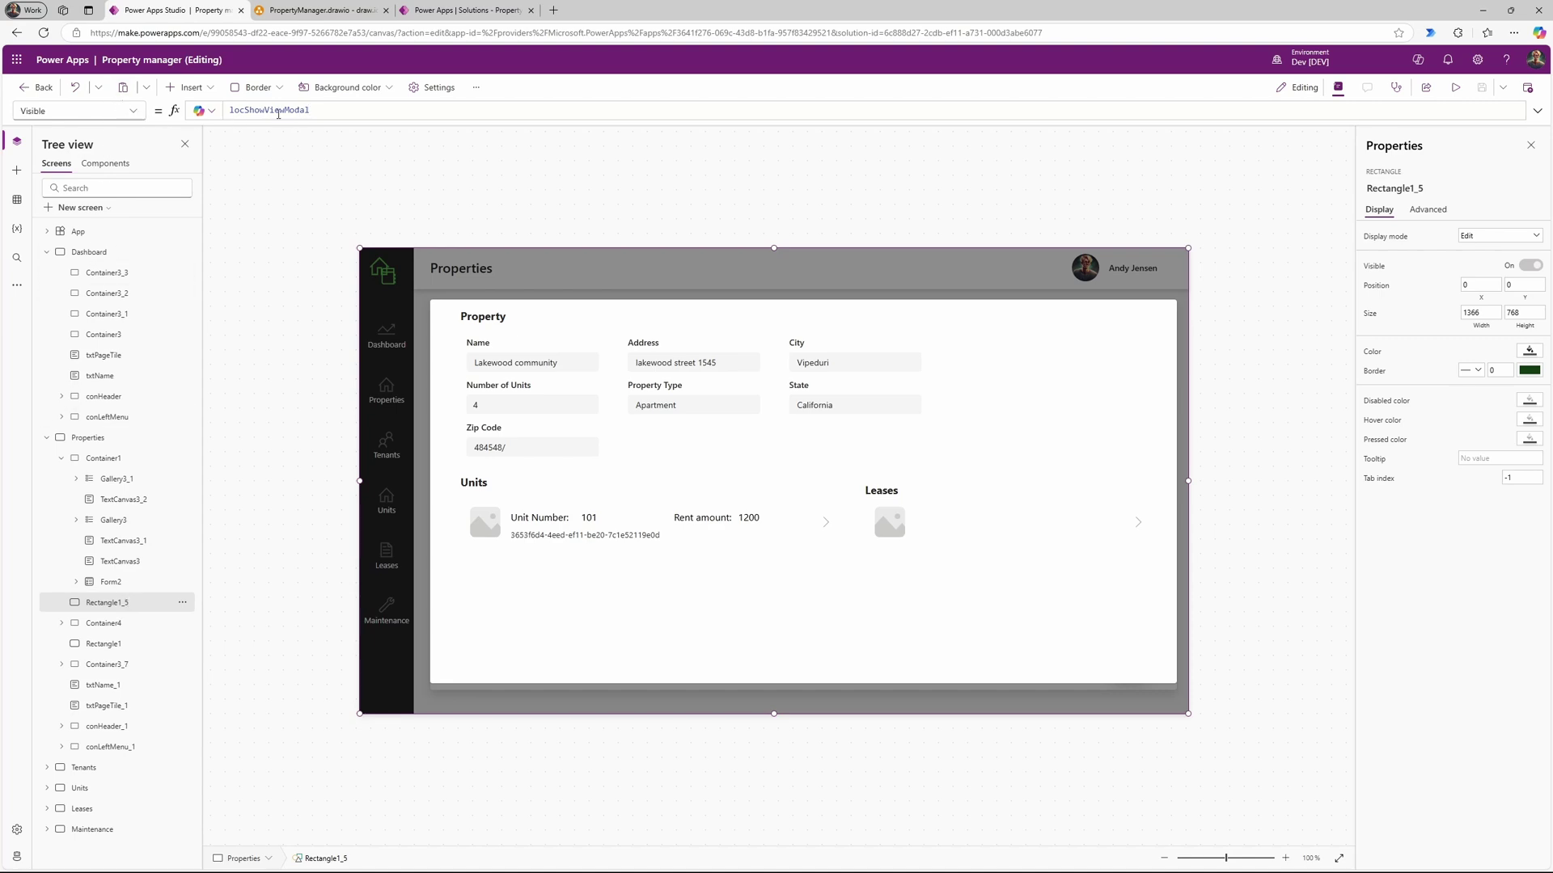
pyautogui.click(144, 111)
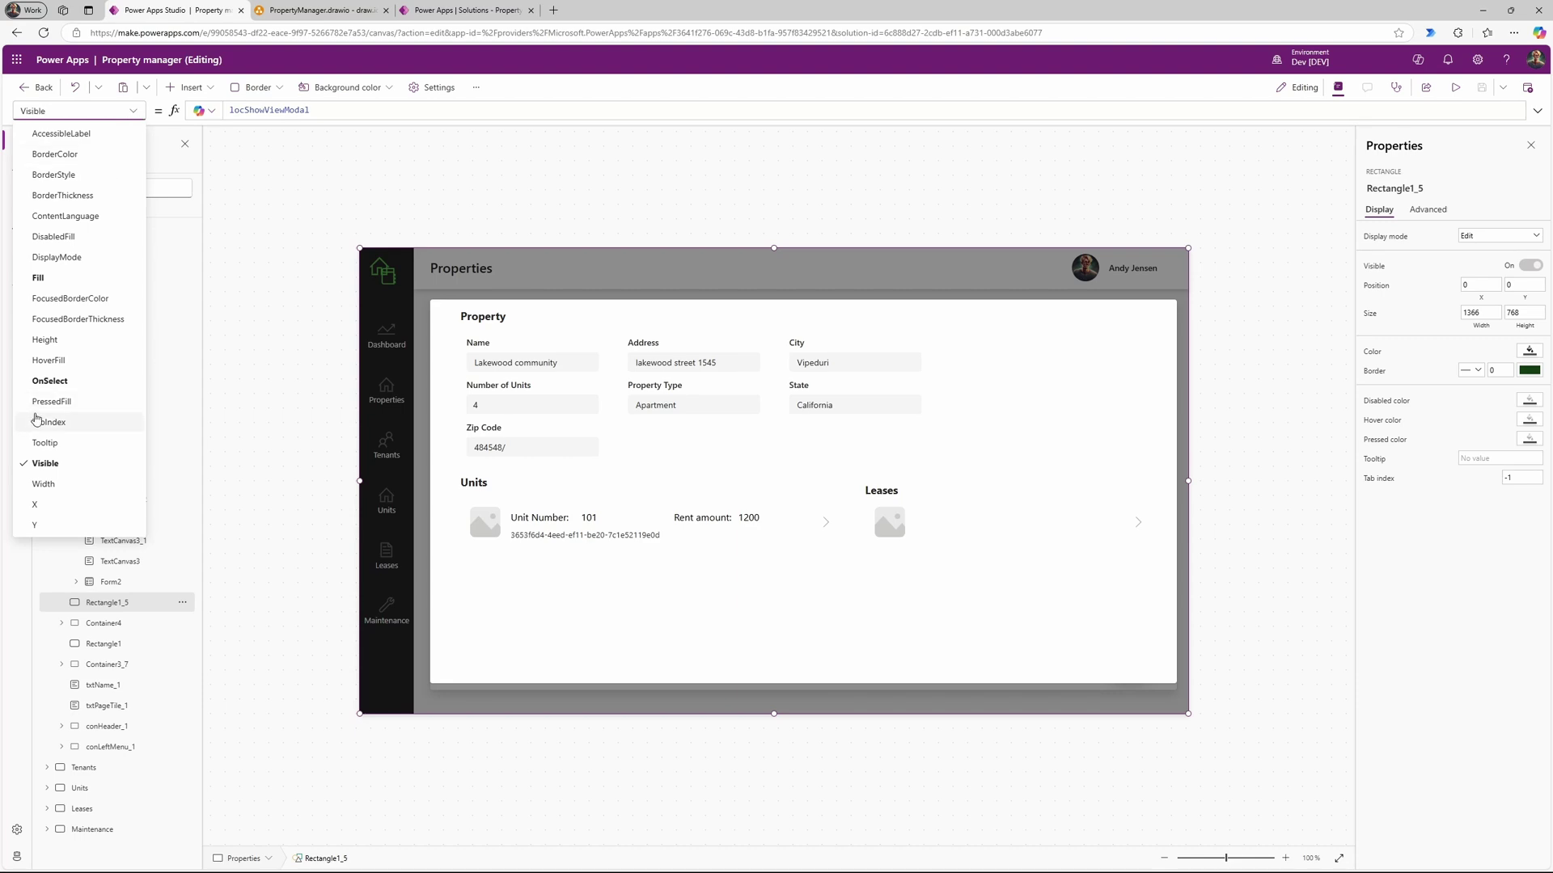
pyautogui.click(45, 382)
pyautogui.doubleClick(296, 110)
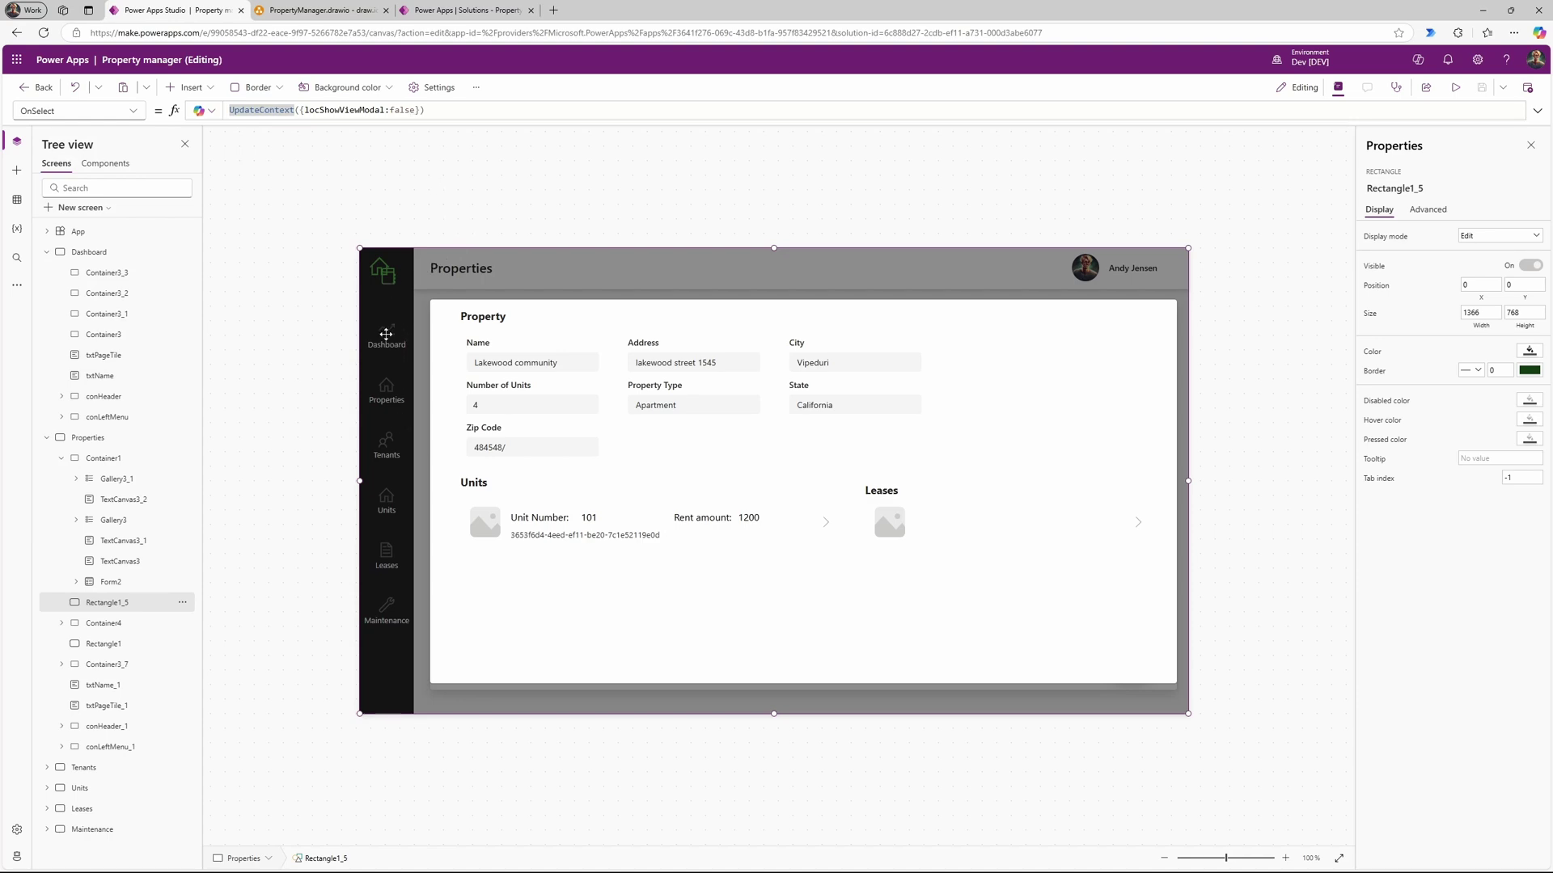
# Step: Preview the app, open the Hillside property's view modal to check its units and leases, and close the preview
pyautogui.press('F5')
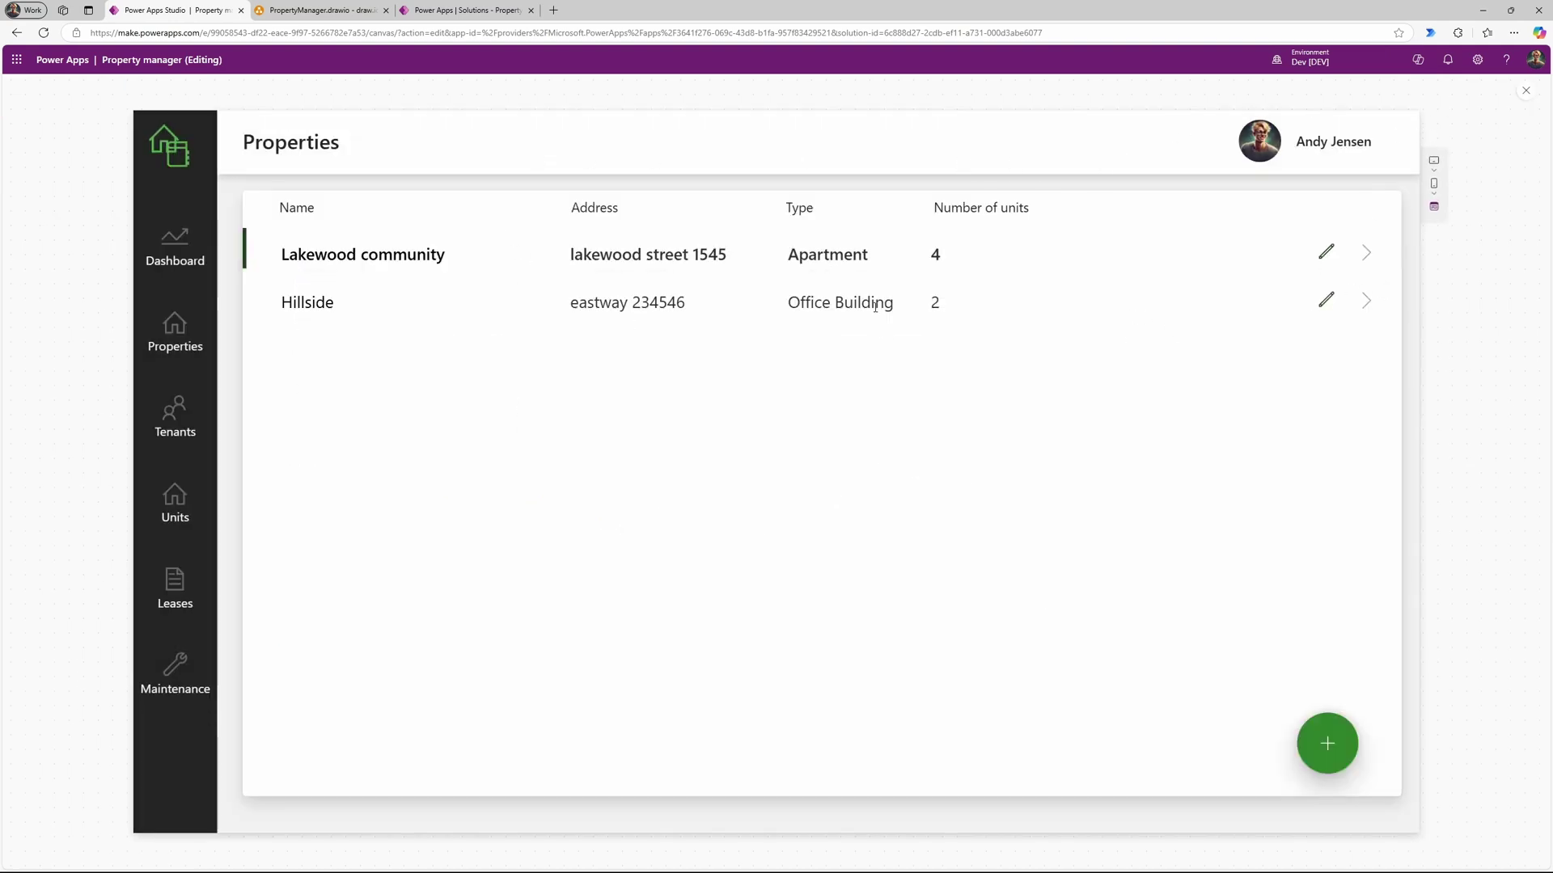
pyautogui.click(771, 309)
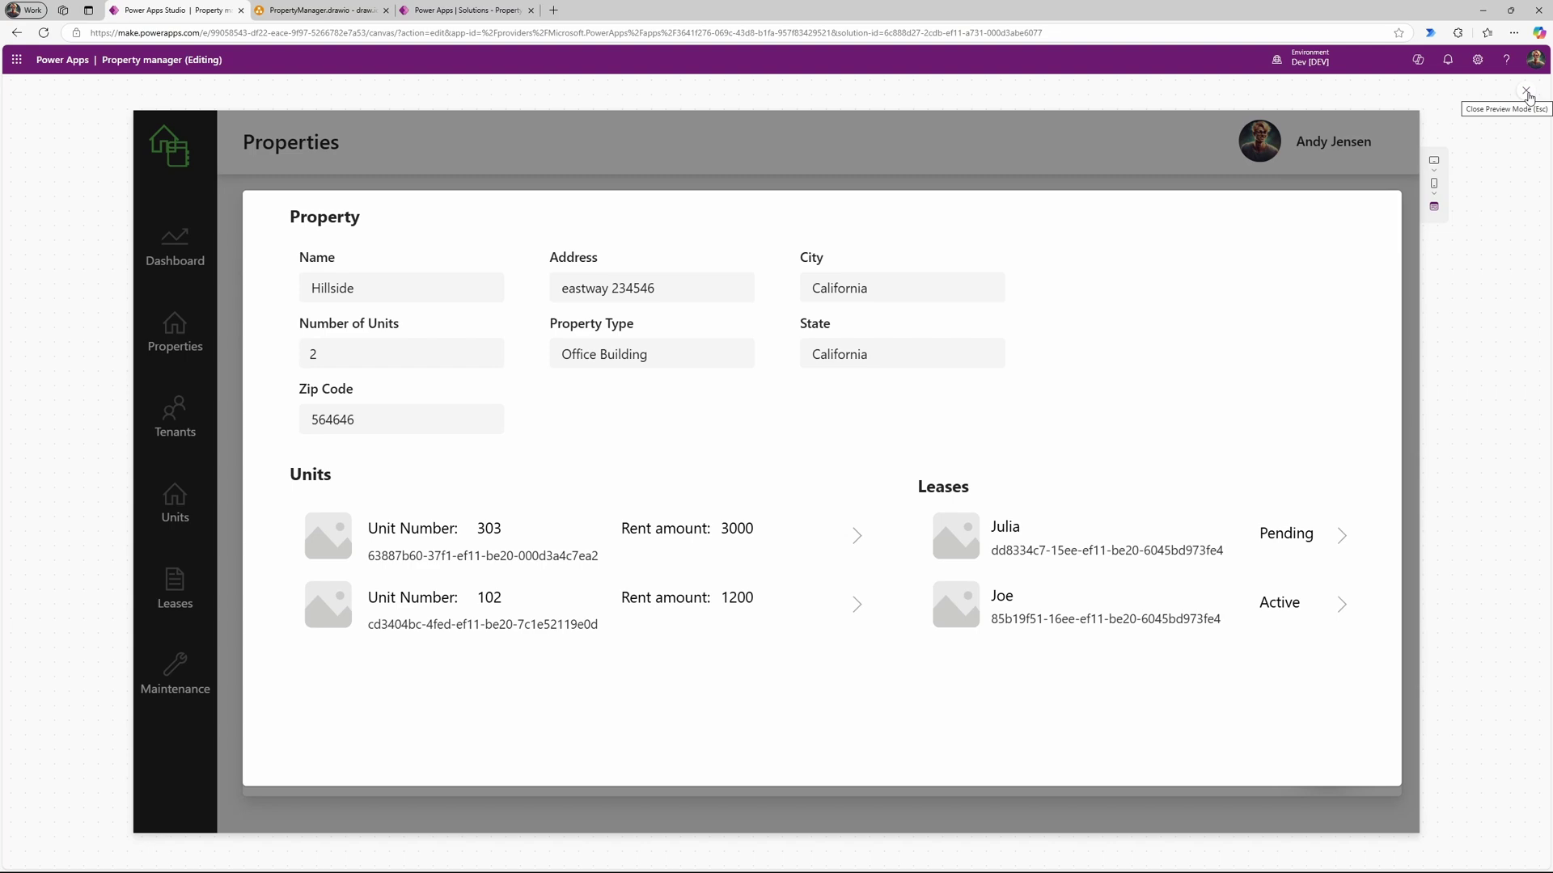
pyautogui.click(1528, 97)
# Step: Inspect the Leases gallery and the Text formulas of its tenant name and lease ID labels
pyautogui.click(919, 521)
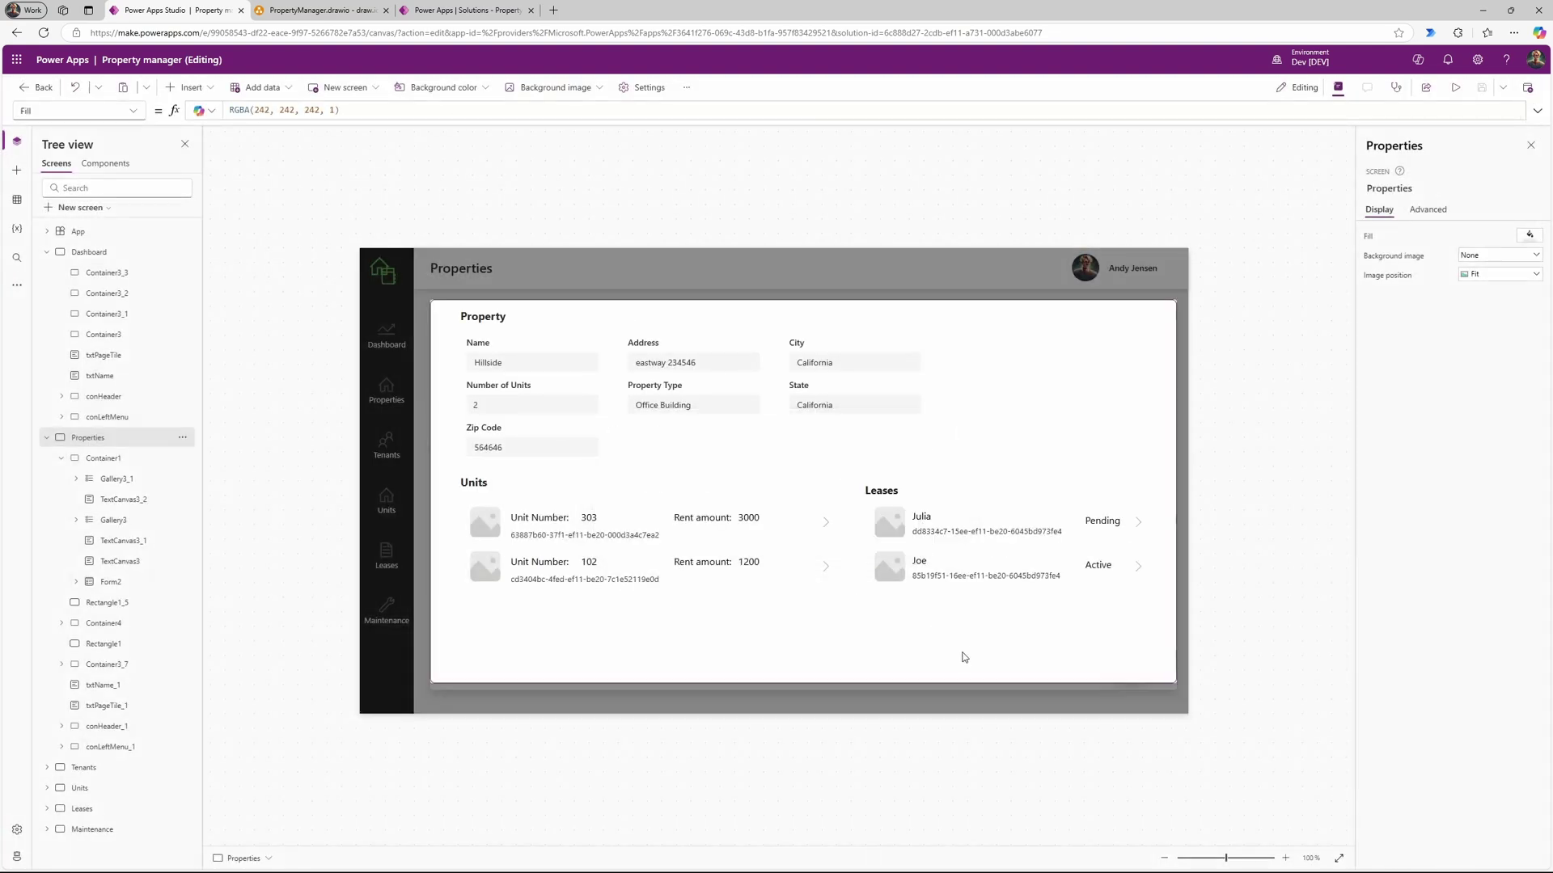
pyautogui.click(967, 619)
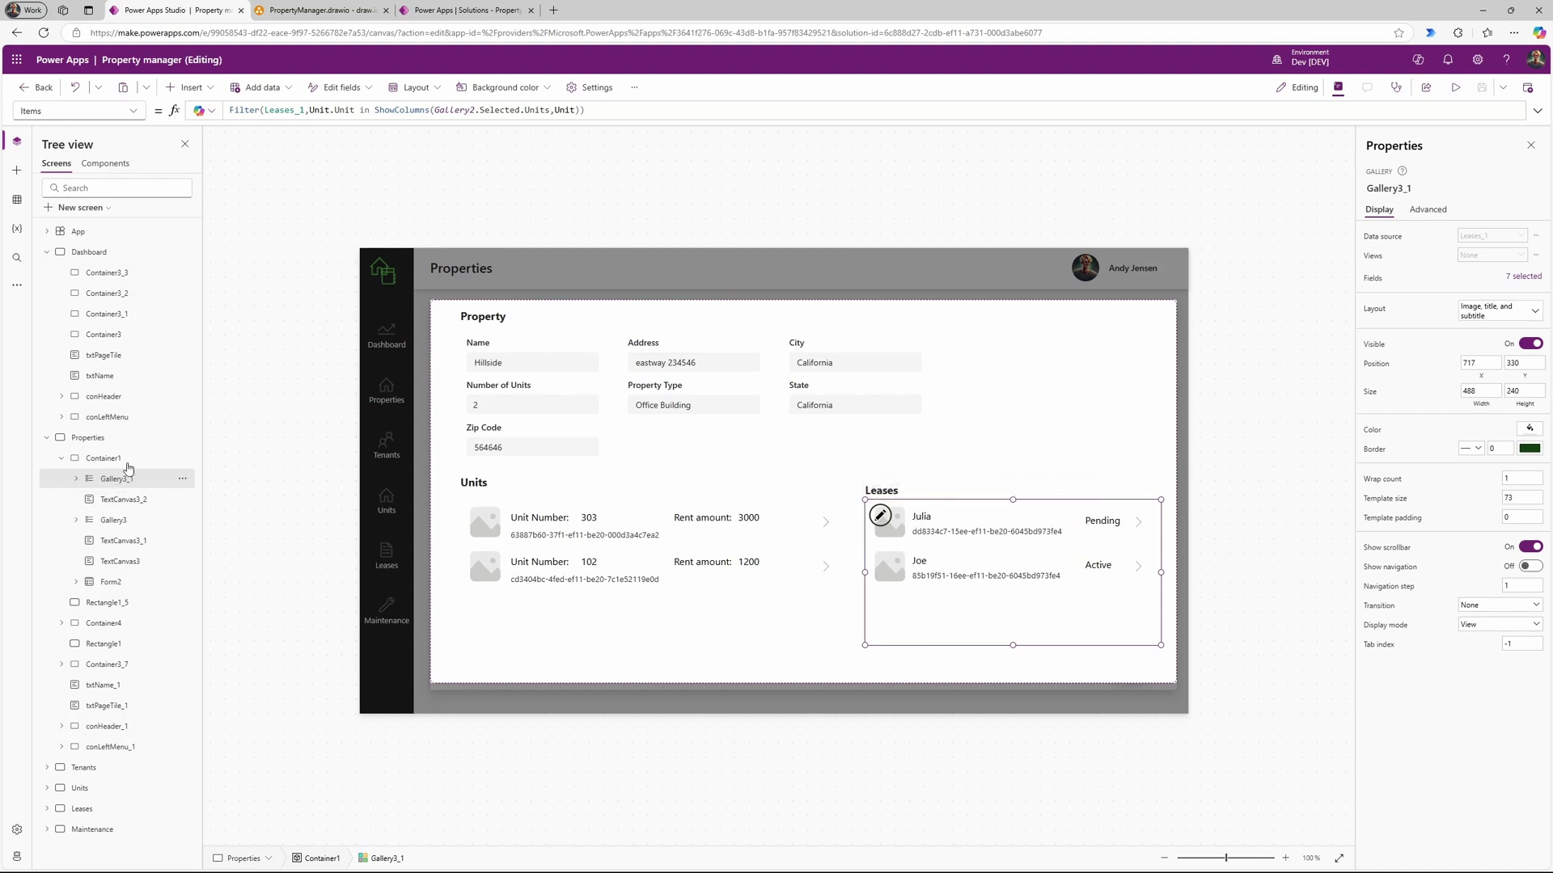
pyautogui.click(185, 88)
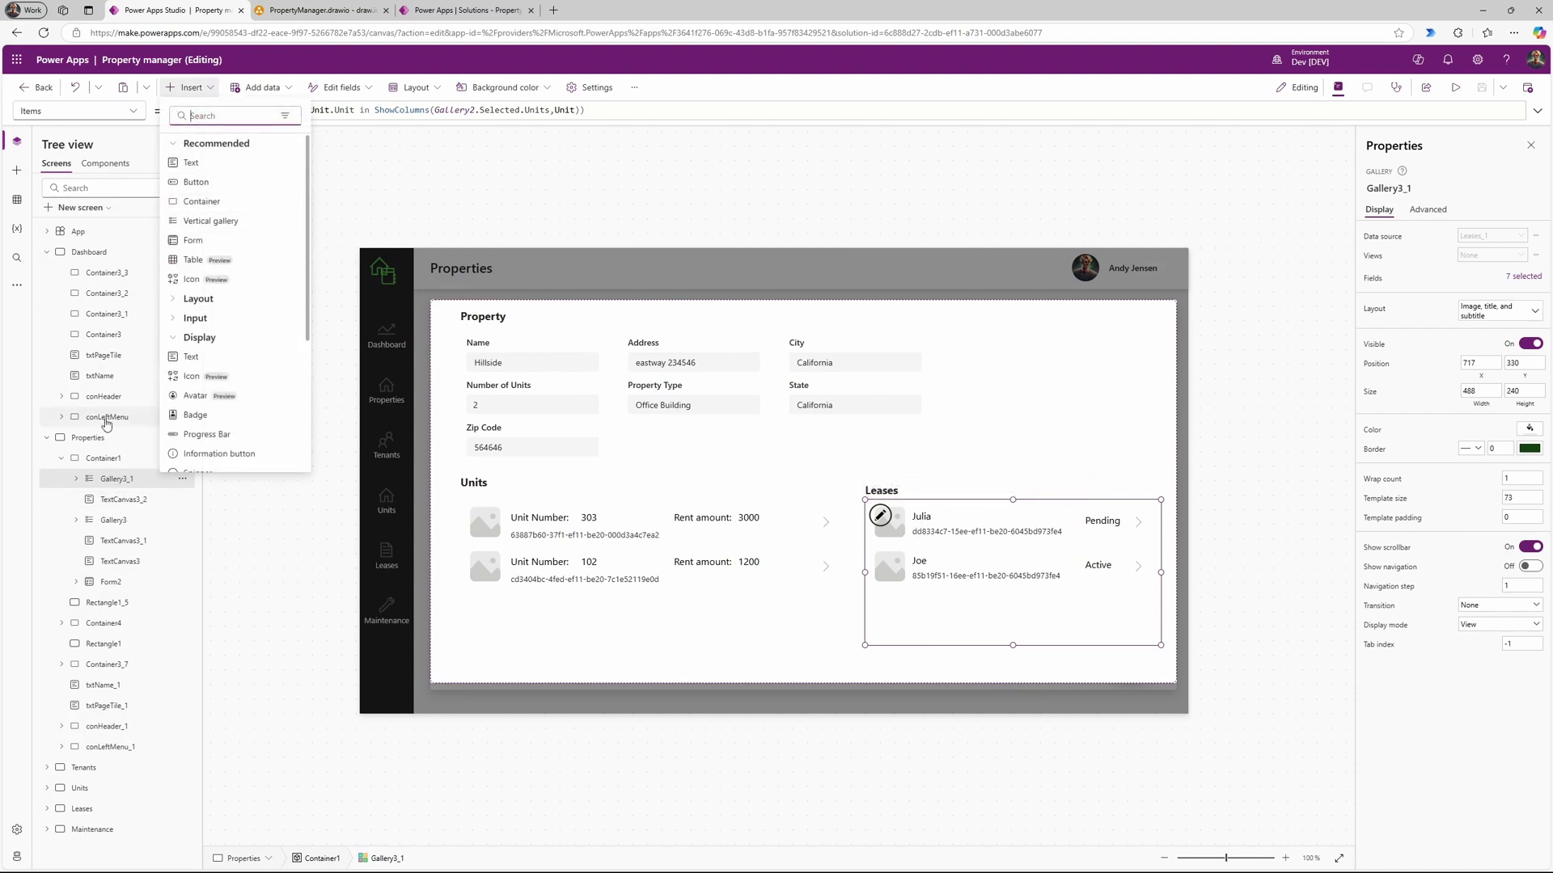
pyautogui.click(960, 532)
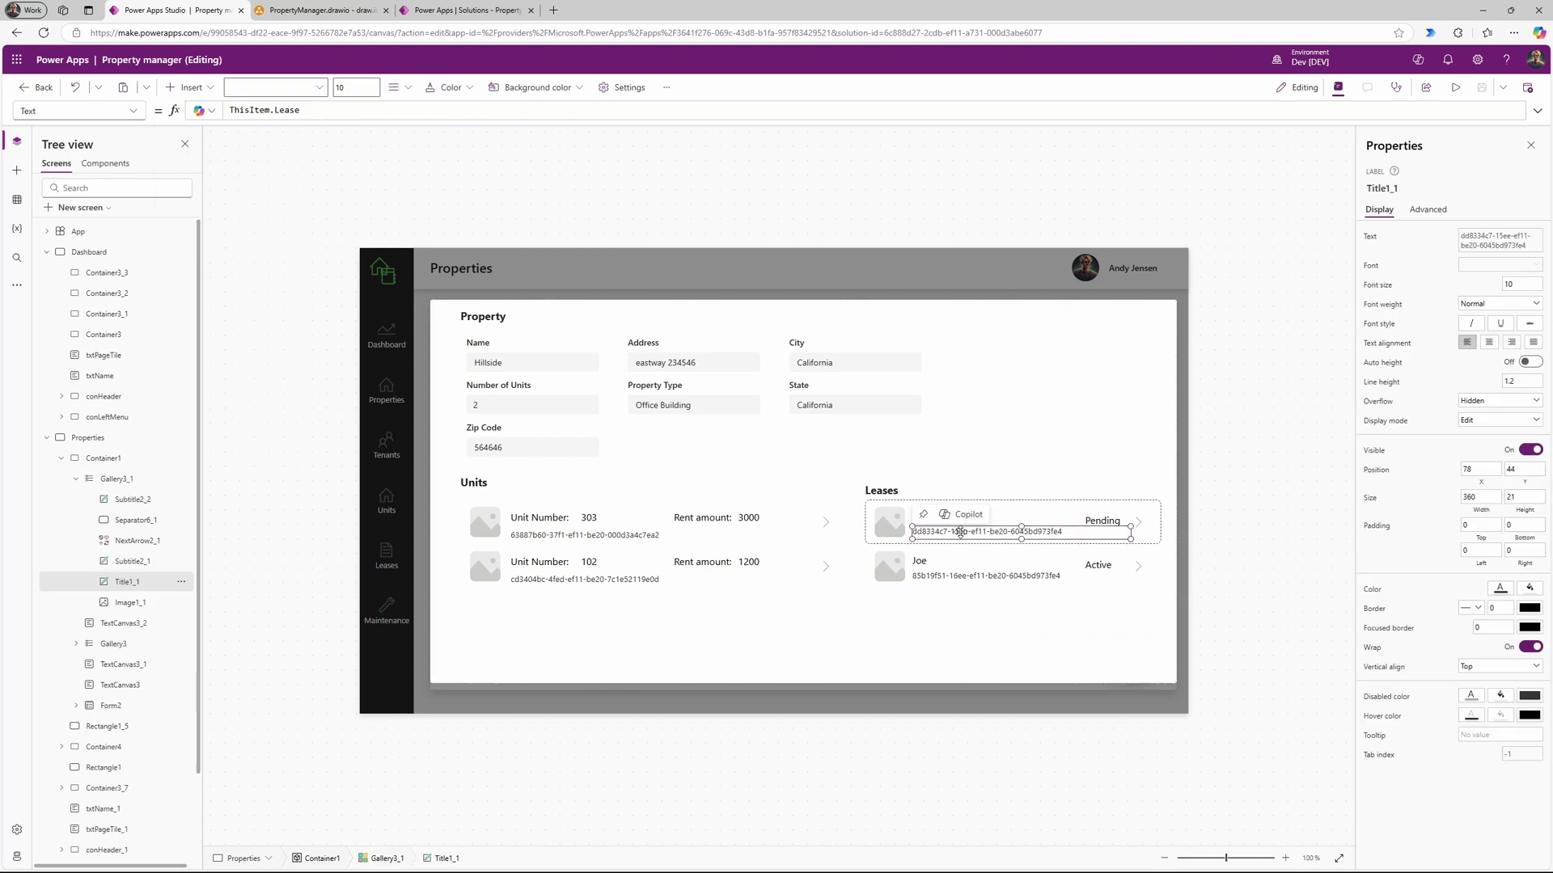
pyautogui.click(1043, 515)
pyautogui.click(924, 521)
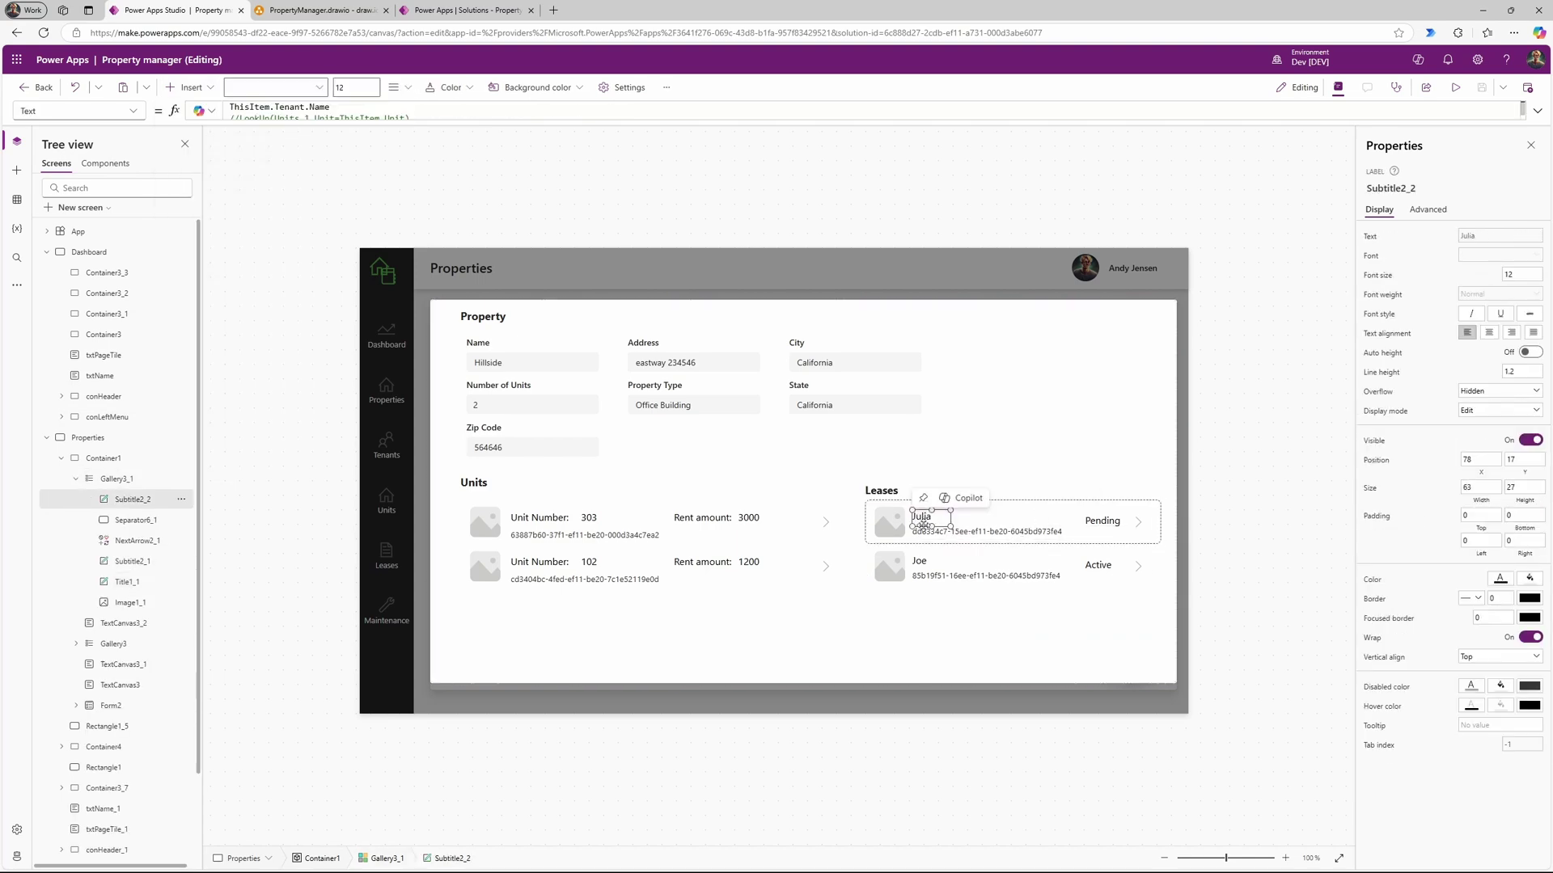
pyautogui.click(926, 533)
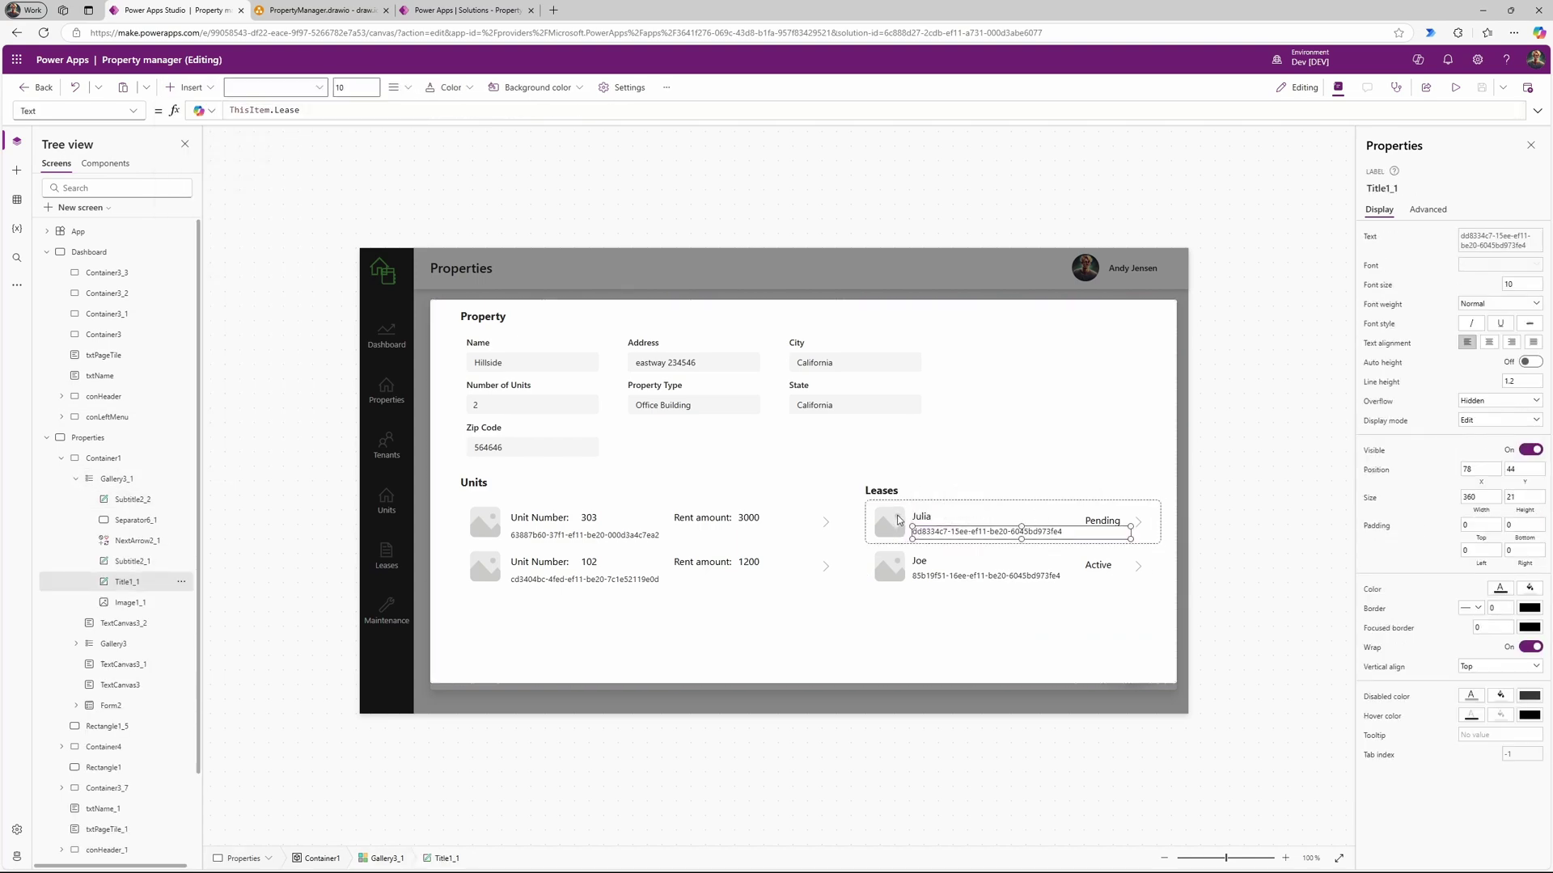
# Step: Delete the placeholder image from the Leases gallery template and select the tenant name label
pyautogui.click(892, 526)
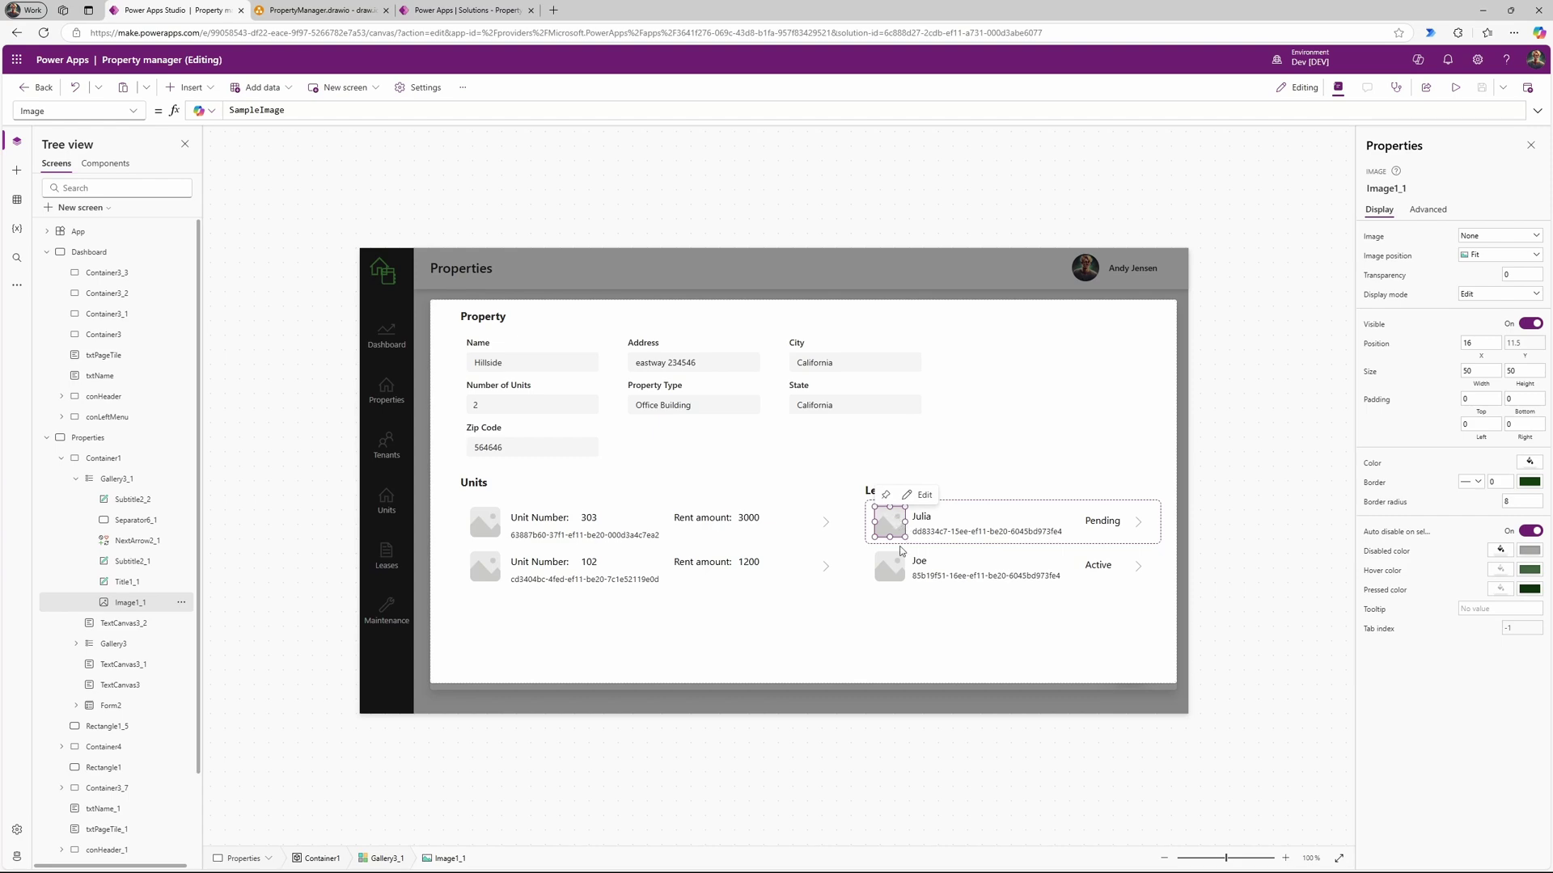
pyautogui.press('Delete')
pyautogui.click(922, 520)
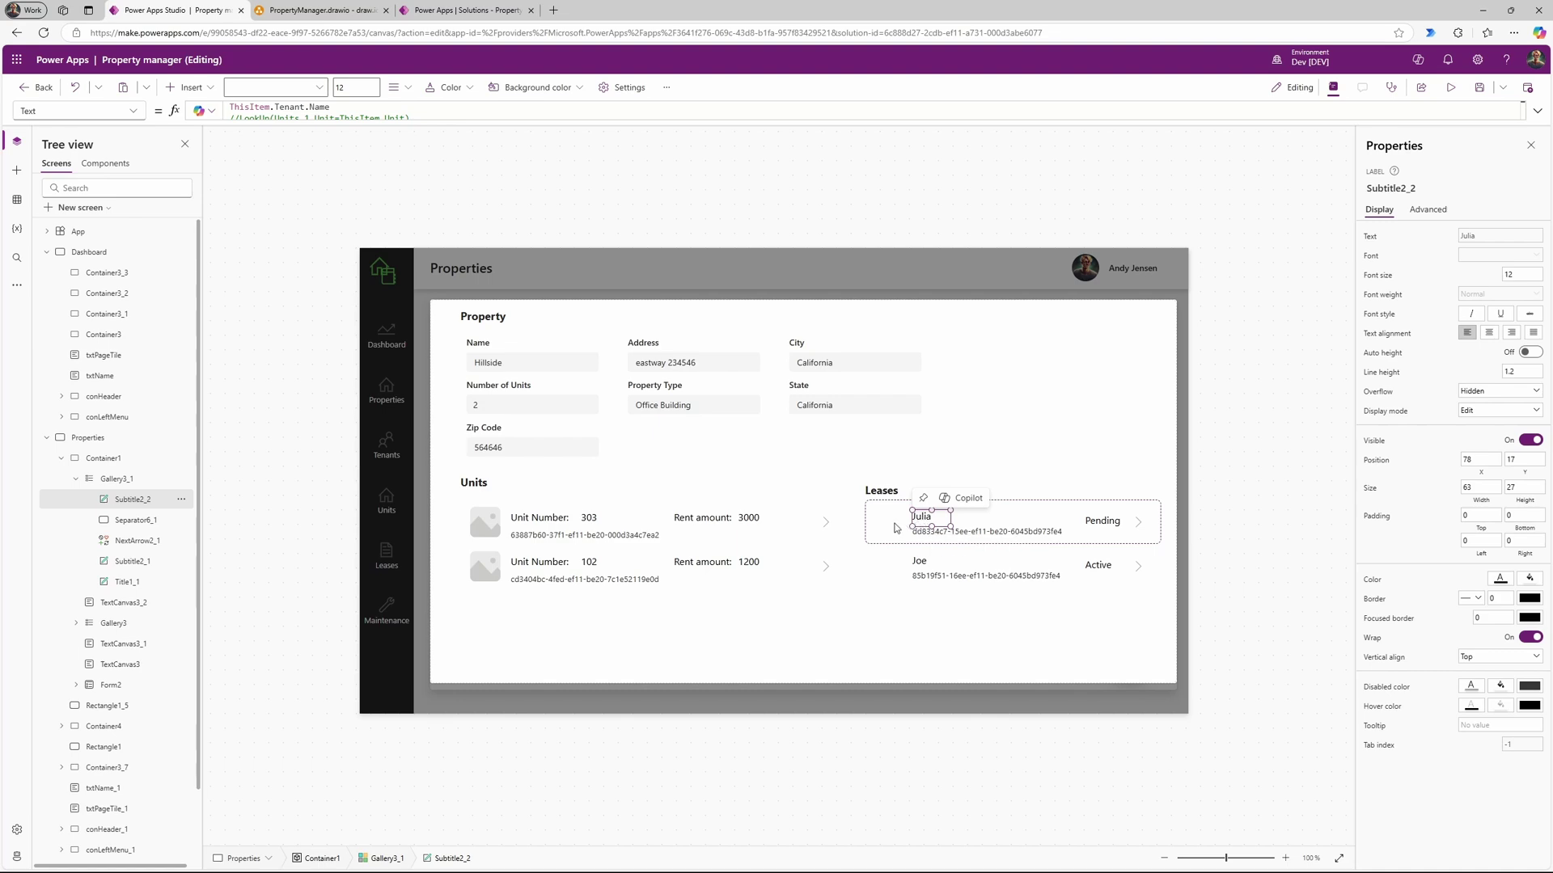
# Step: Examine the Leases_1 source and the Unit.Unit in condition of the Leases gallery's Items filter formula
pyautogui.click(886, 602)
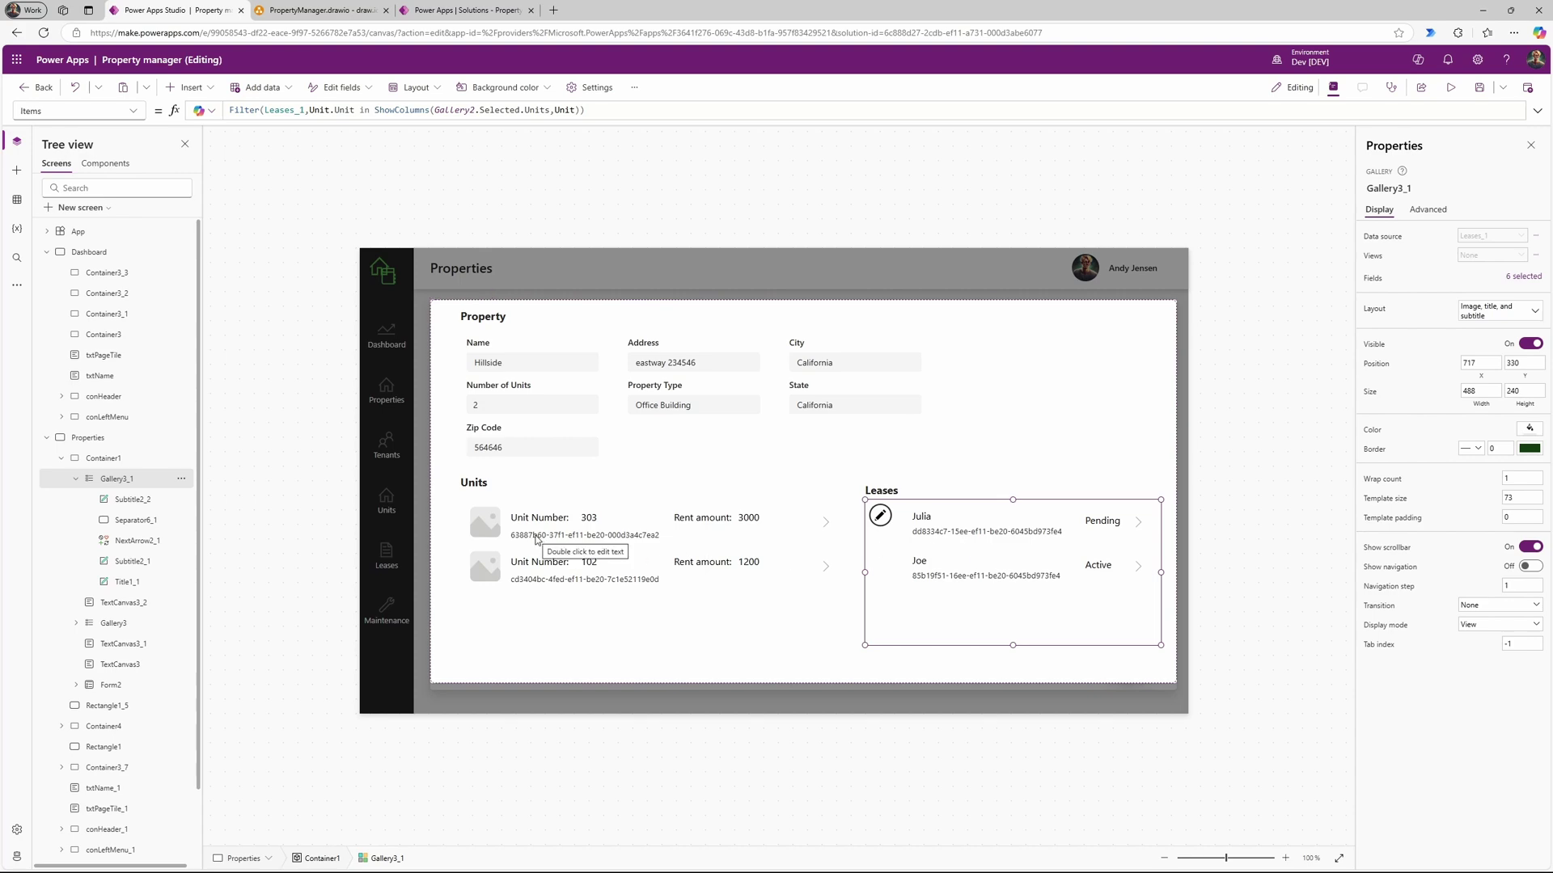
pyautogui.click(906, 572)
pyautogui.click(274, 111)
pyautogui.moveTo(305, 110); pyautogui.dragTo(267, 108)
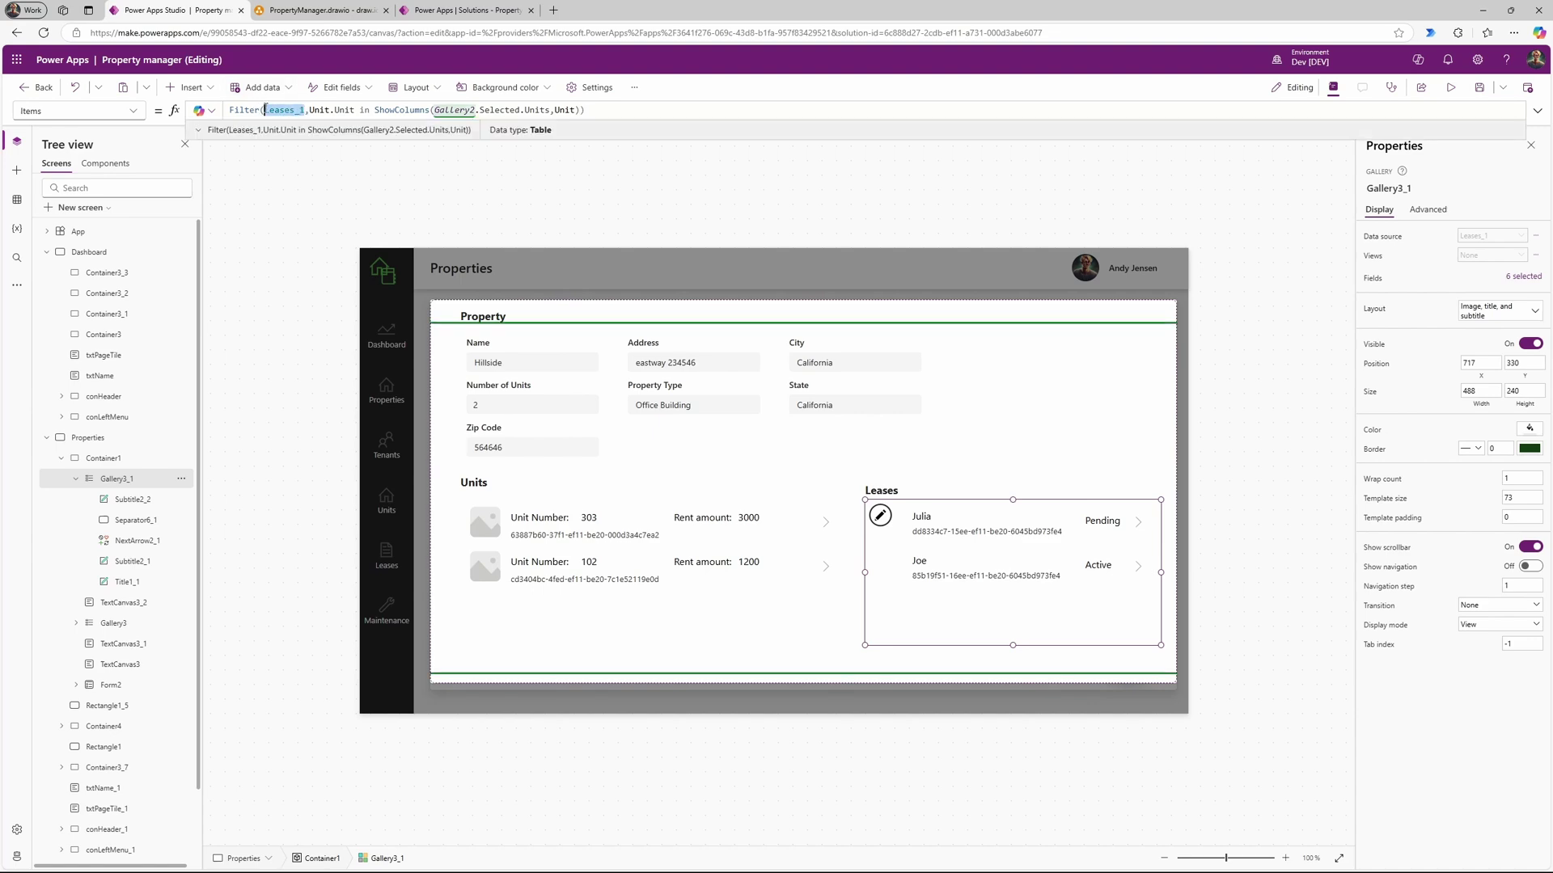
pyautogui.click(320, 110)
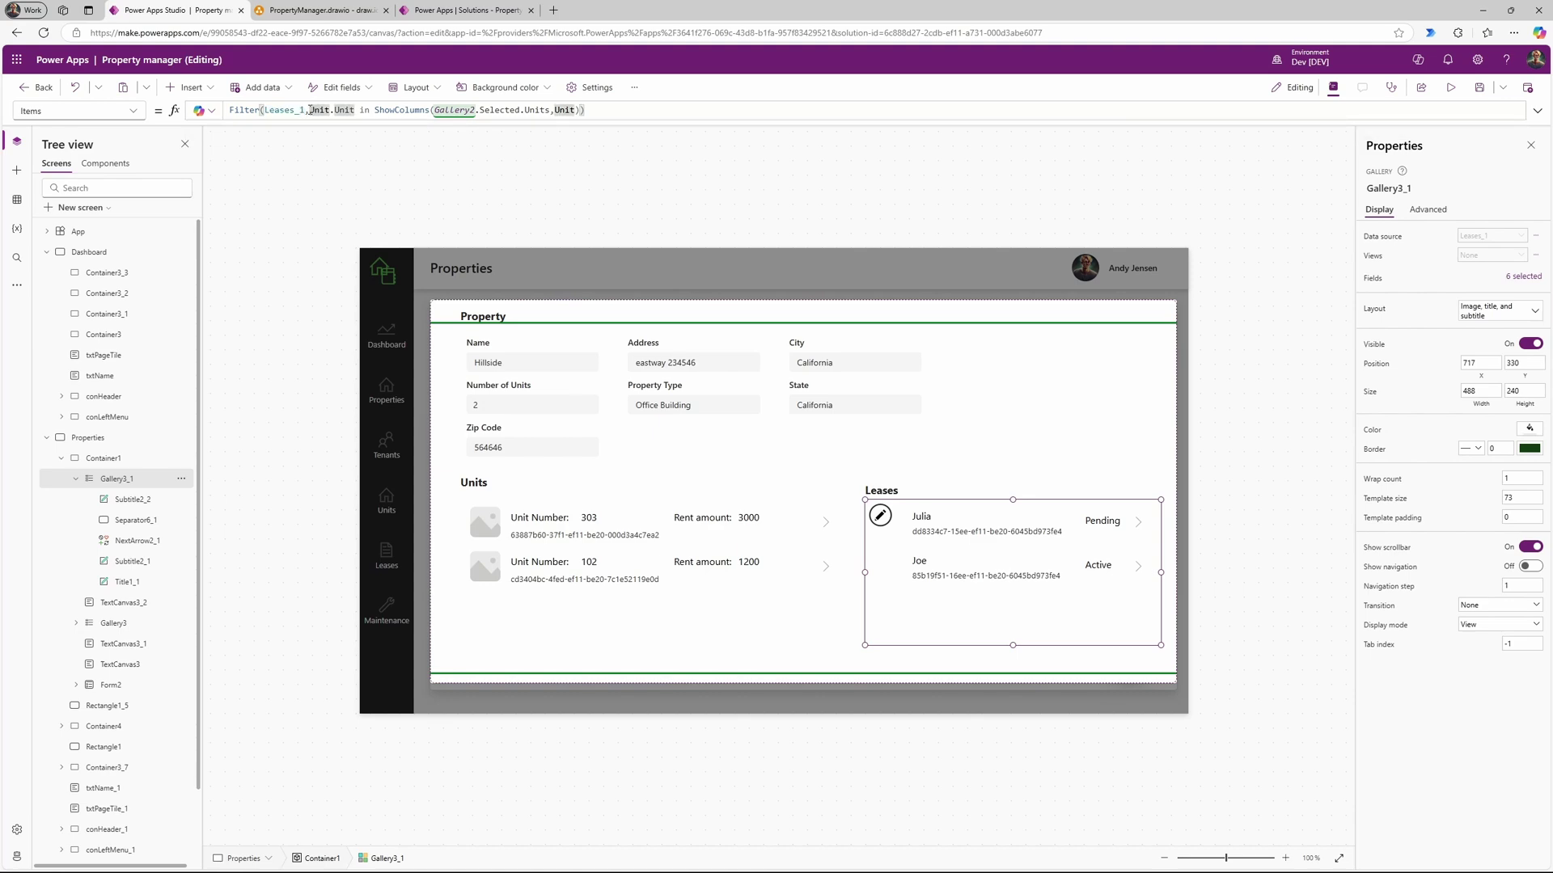
pyautogui.moveTo(310, 110); pyautogui.dragTo(355, 110)
pyautogui.click(363, 110)
pyautogui.doubleClick(364, 110)
# Step: Examine the ShowColumns expression and the complete Filter formula in the Leases gallery's Items property
pyautogui.moveTo(375, 110); pyautogui.dragTo(582, 110)
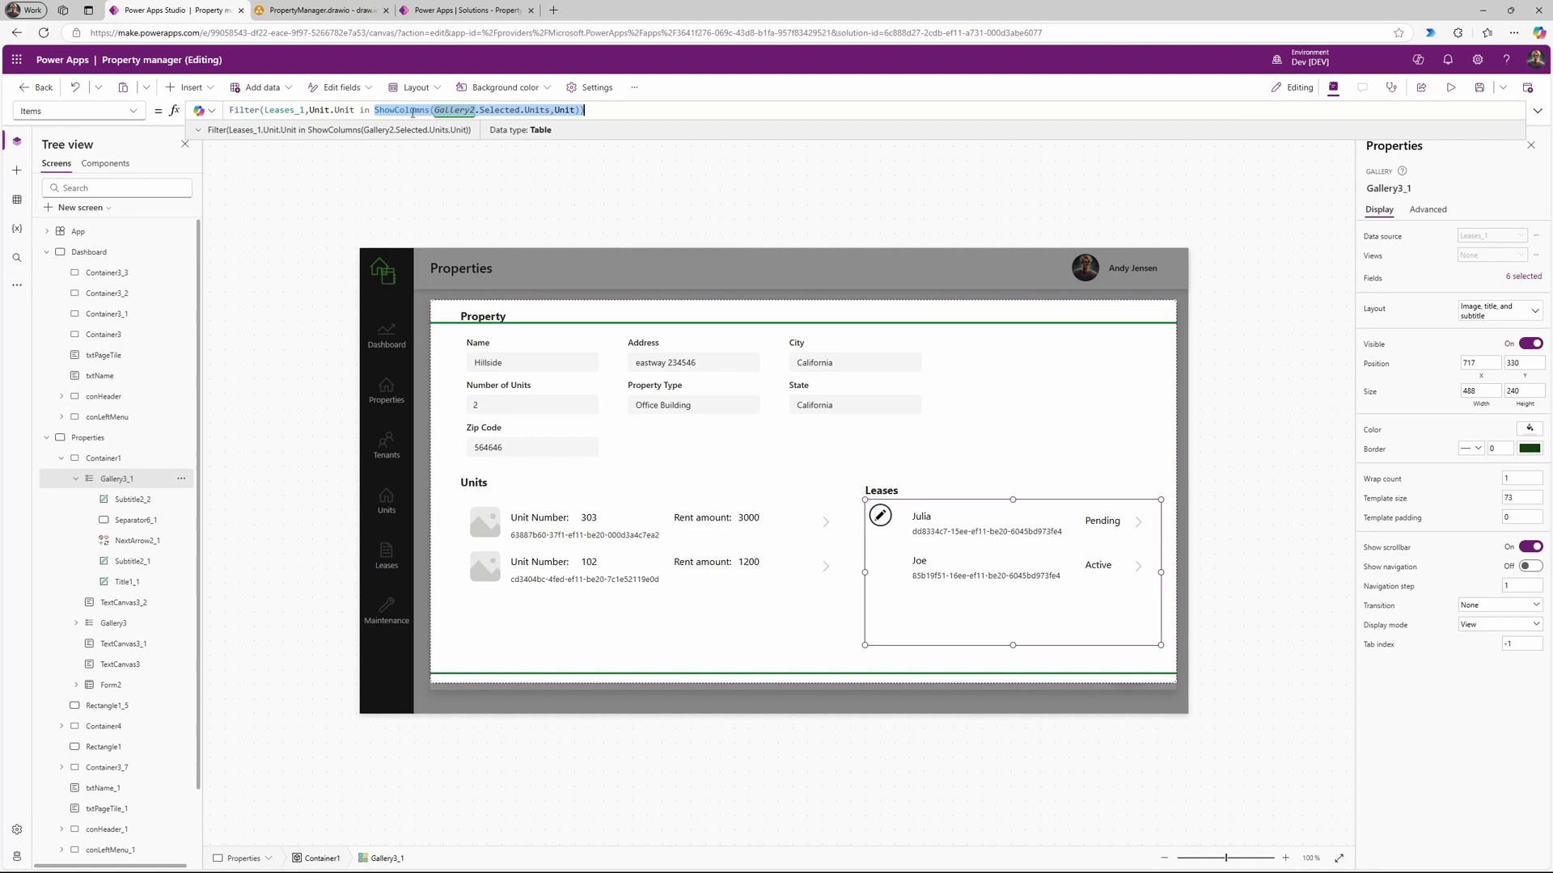
pyautogui.moveTo(375, 111); pyautogui.dragTo(589, 103)
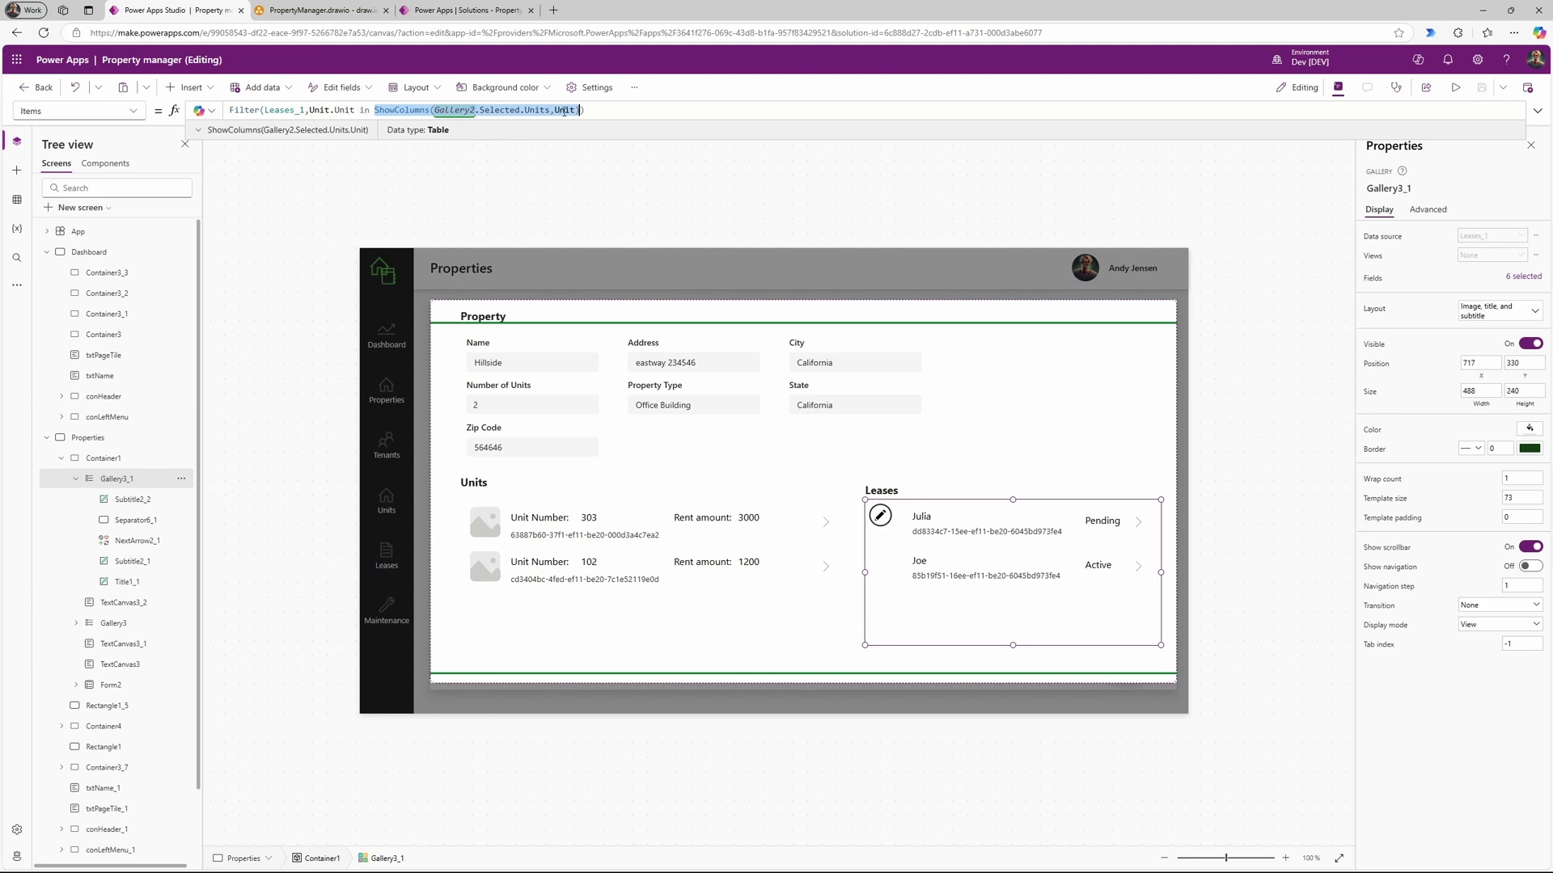
pyautogui.click(265, 110)
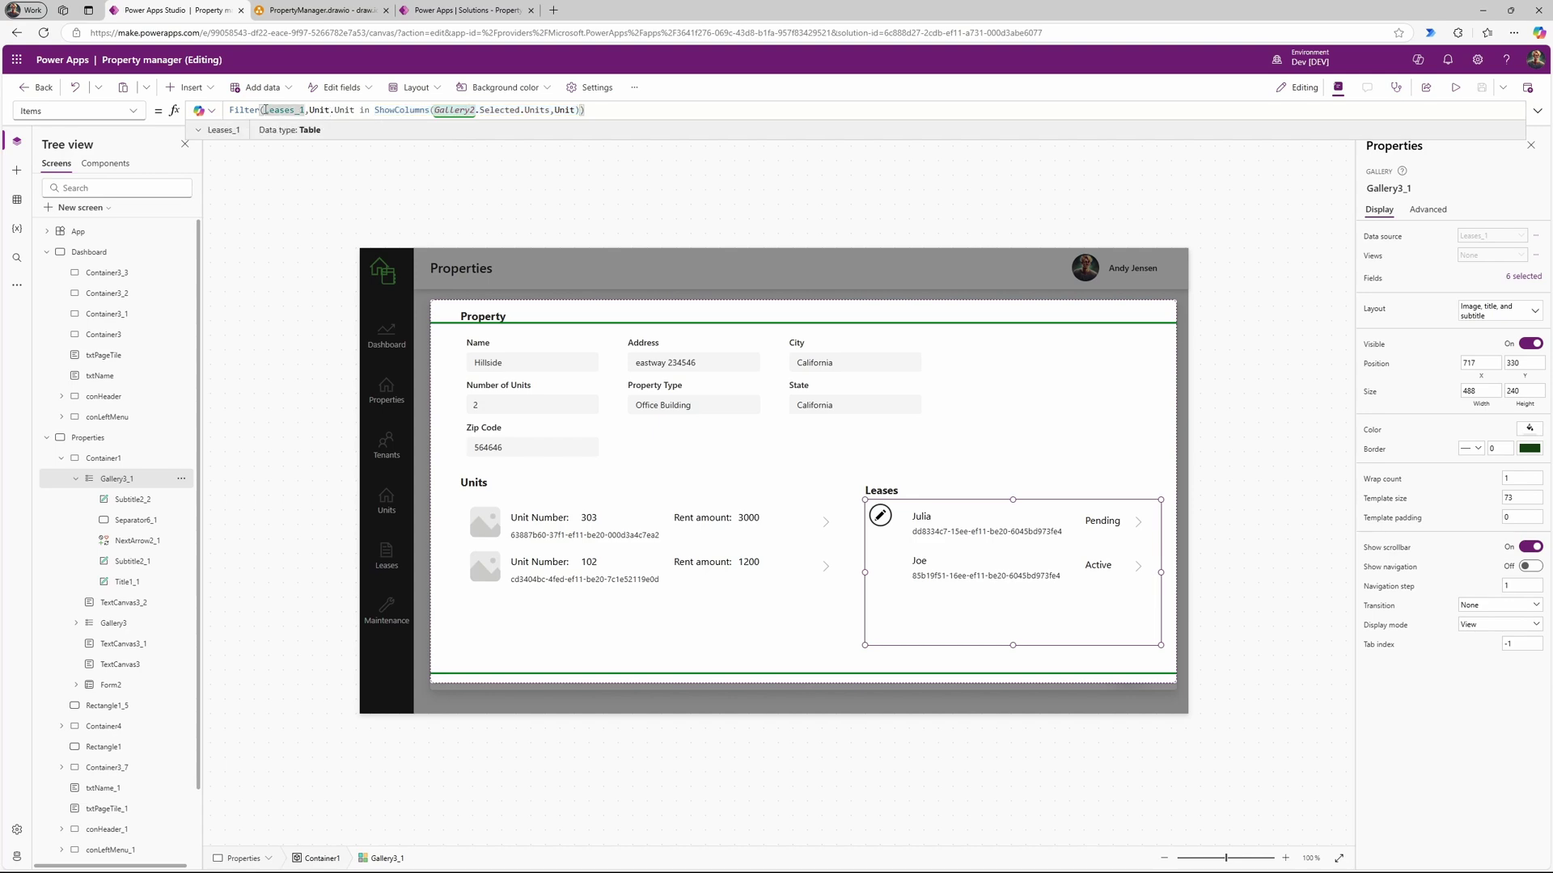
pyautogui.moveTo(229, 109); pyautogui.dragTo(622, 99)
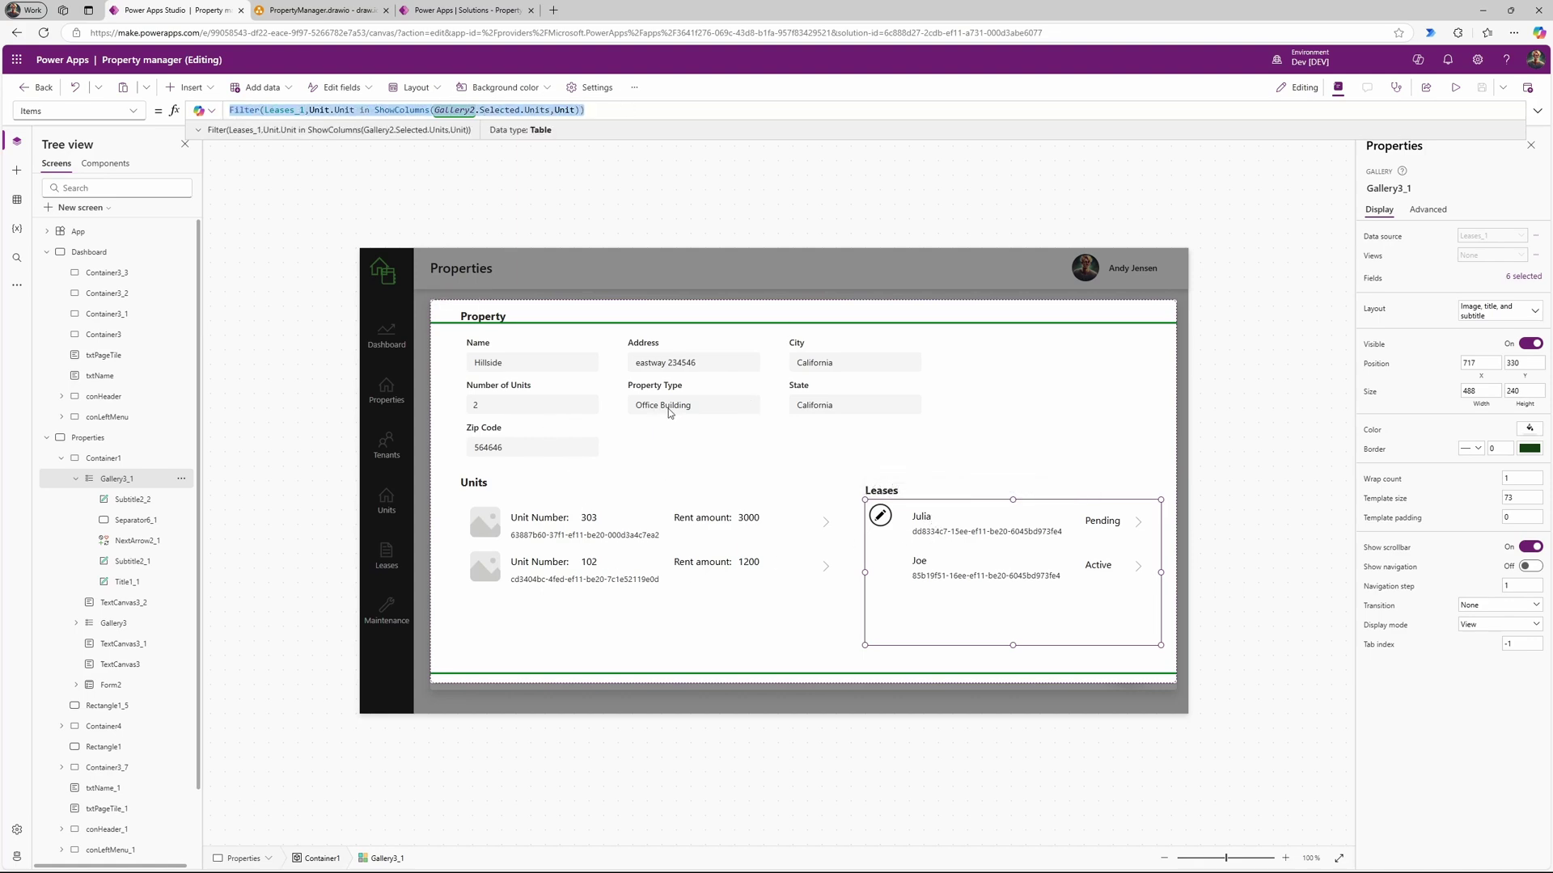
# Step: Inspect the Text formulas of the tenant name, lease ID and lease status labels in the Leases gallery
pyautogui.click(922, 518)
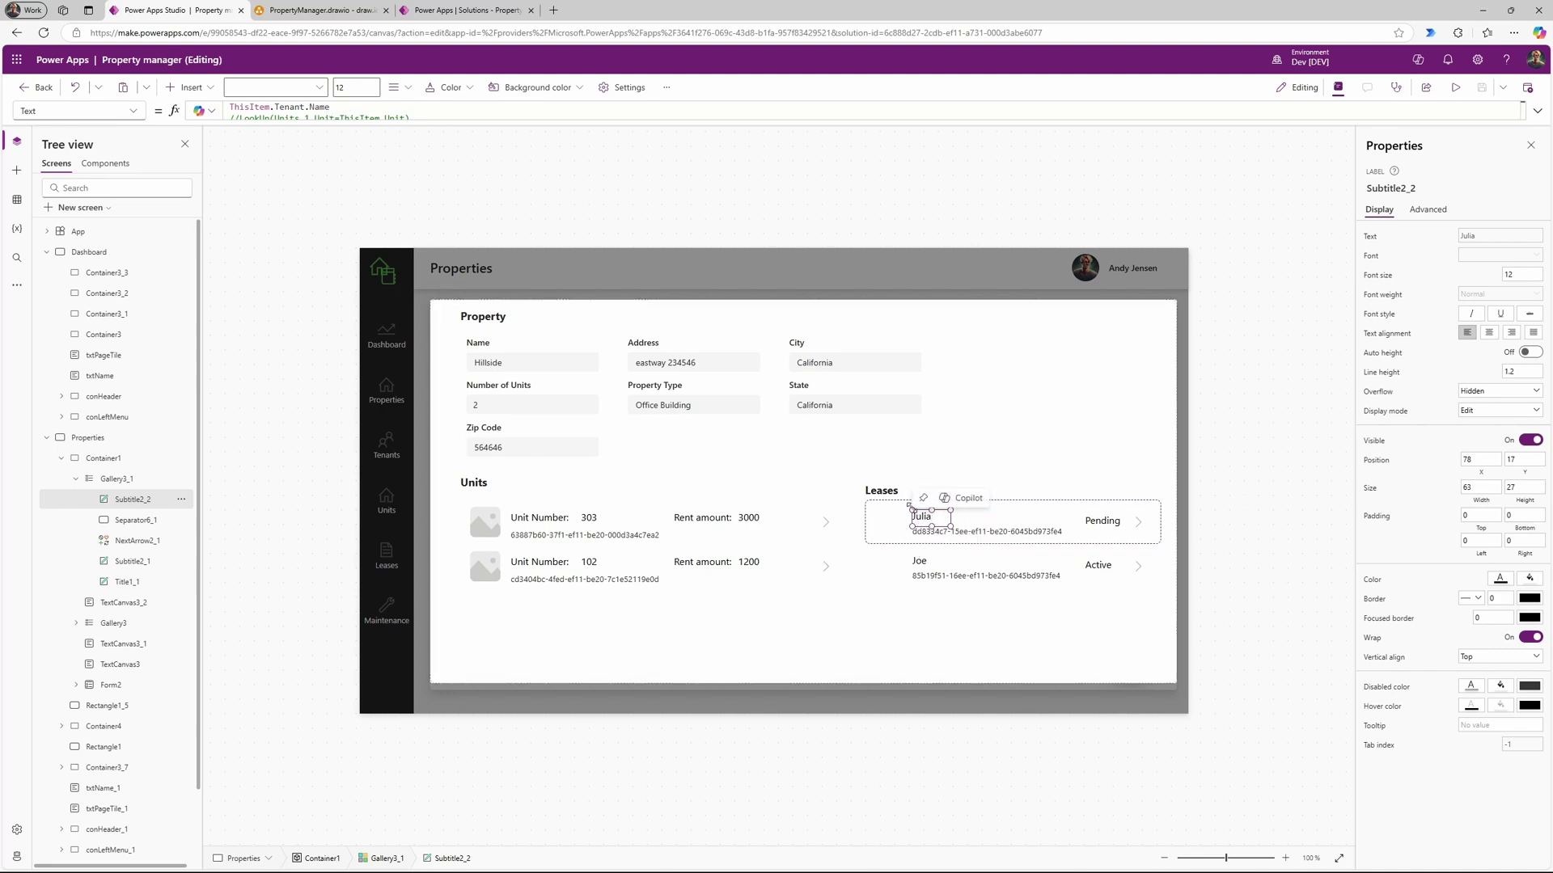
pyautogui.click(968, 532)
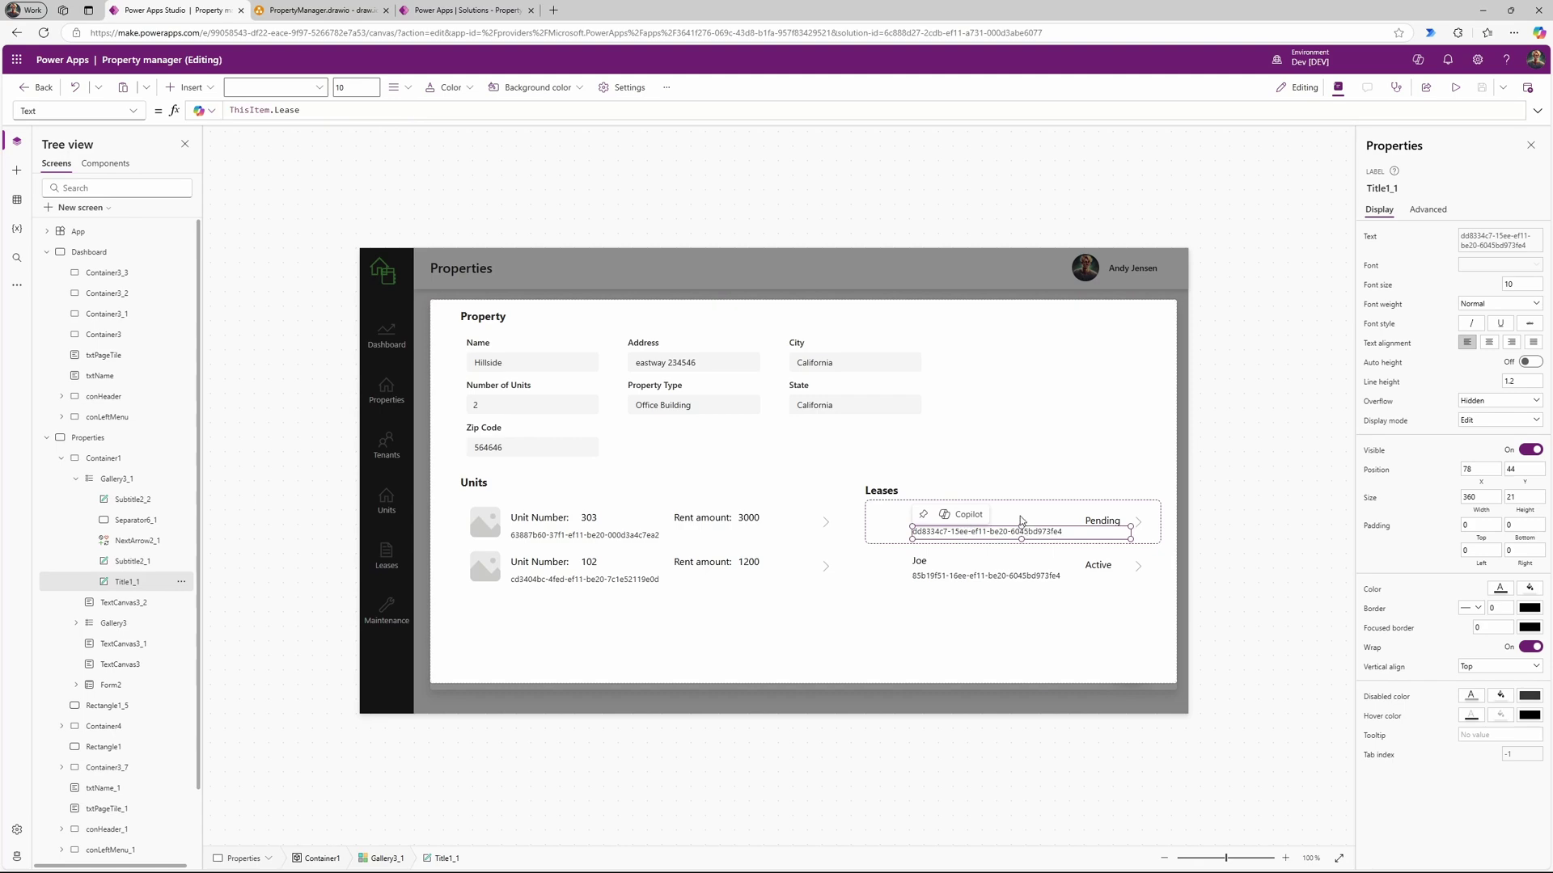
pyautogui.click(1093, 523)
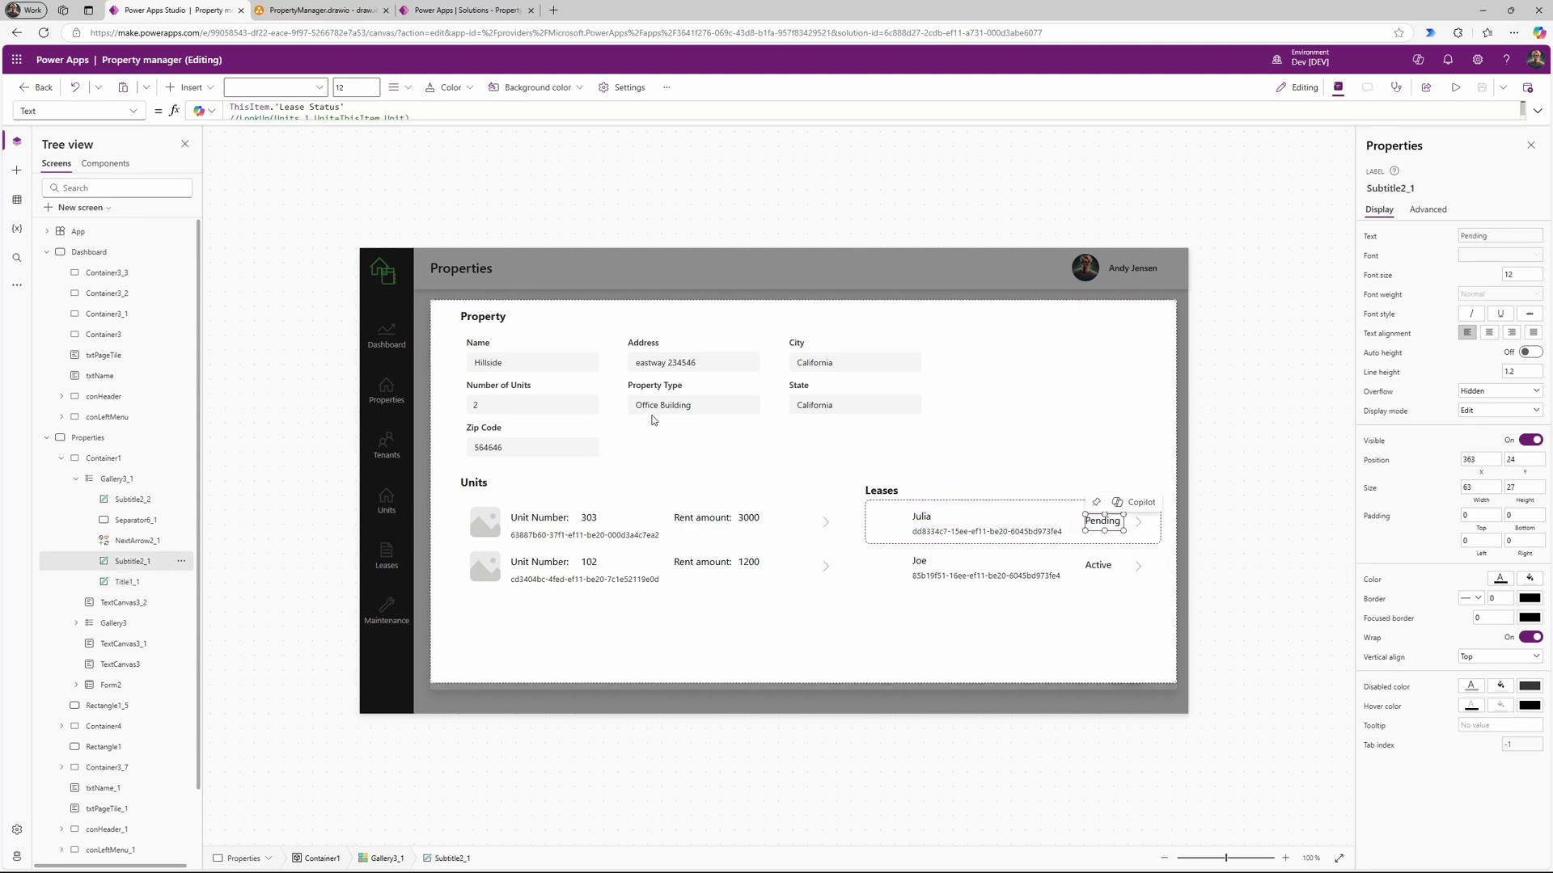
pyautogui.moveTo(370, 106); pyautogui.dragTo(253, 107)
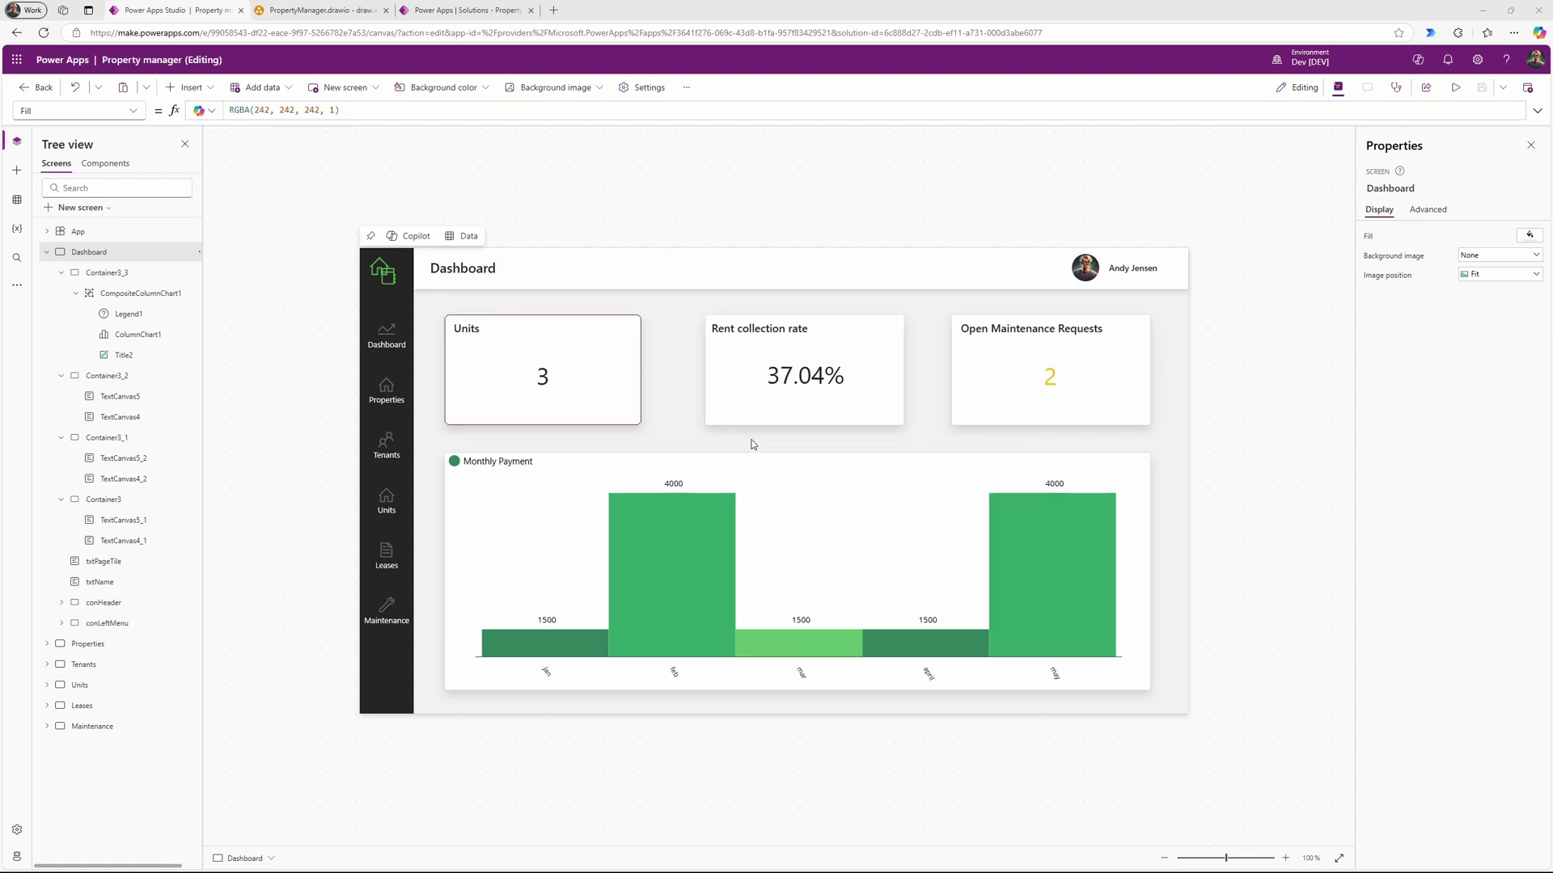
# Step: Examine the Maintenance Requests source, status condition and complete CountIf formula behind the Dashboard's Open Maintenance Requests figure
pyautogui.click(1031, 383)
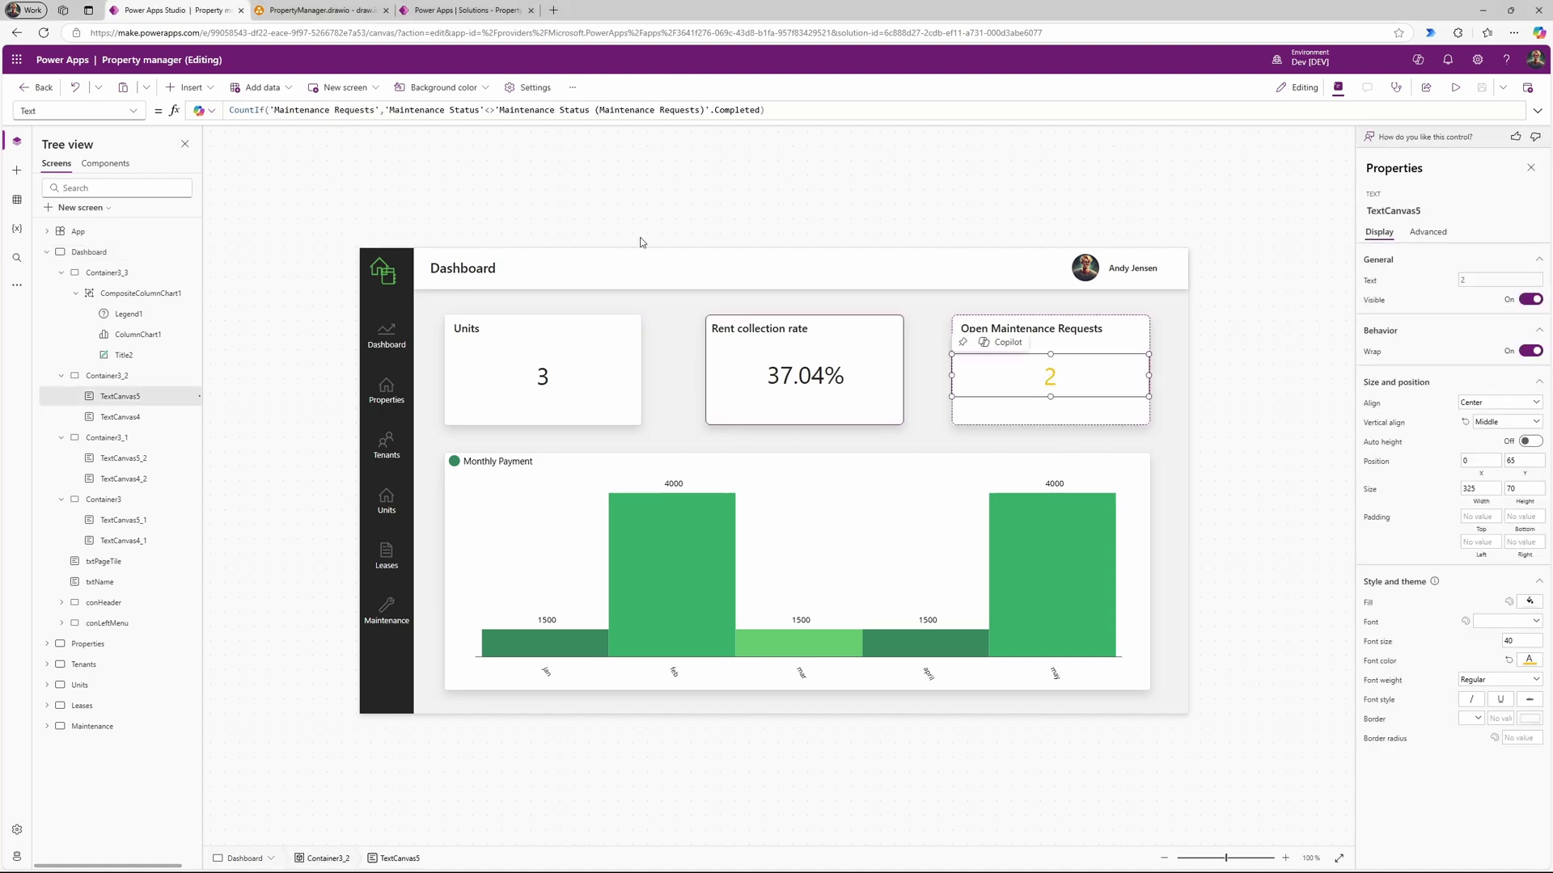
pyautogui.click(283, 109)
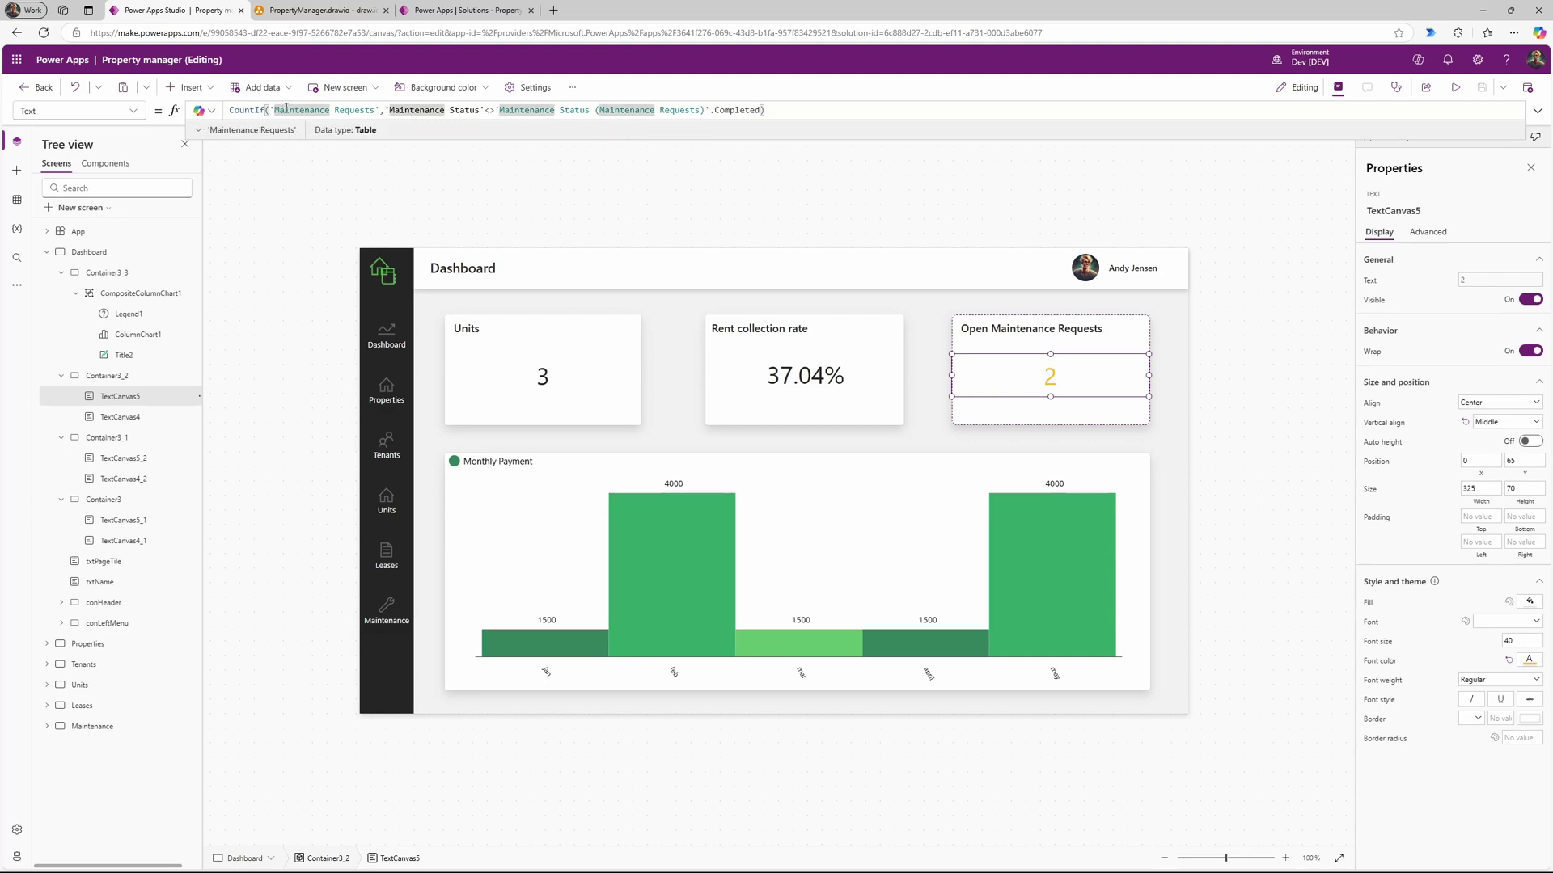
pyautogui.click(475, 109)
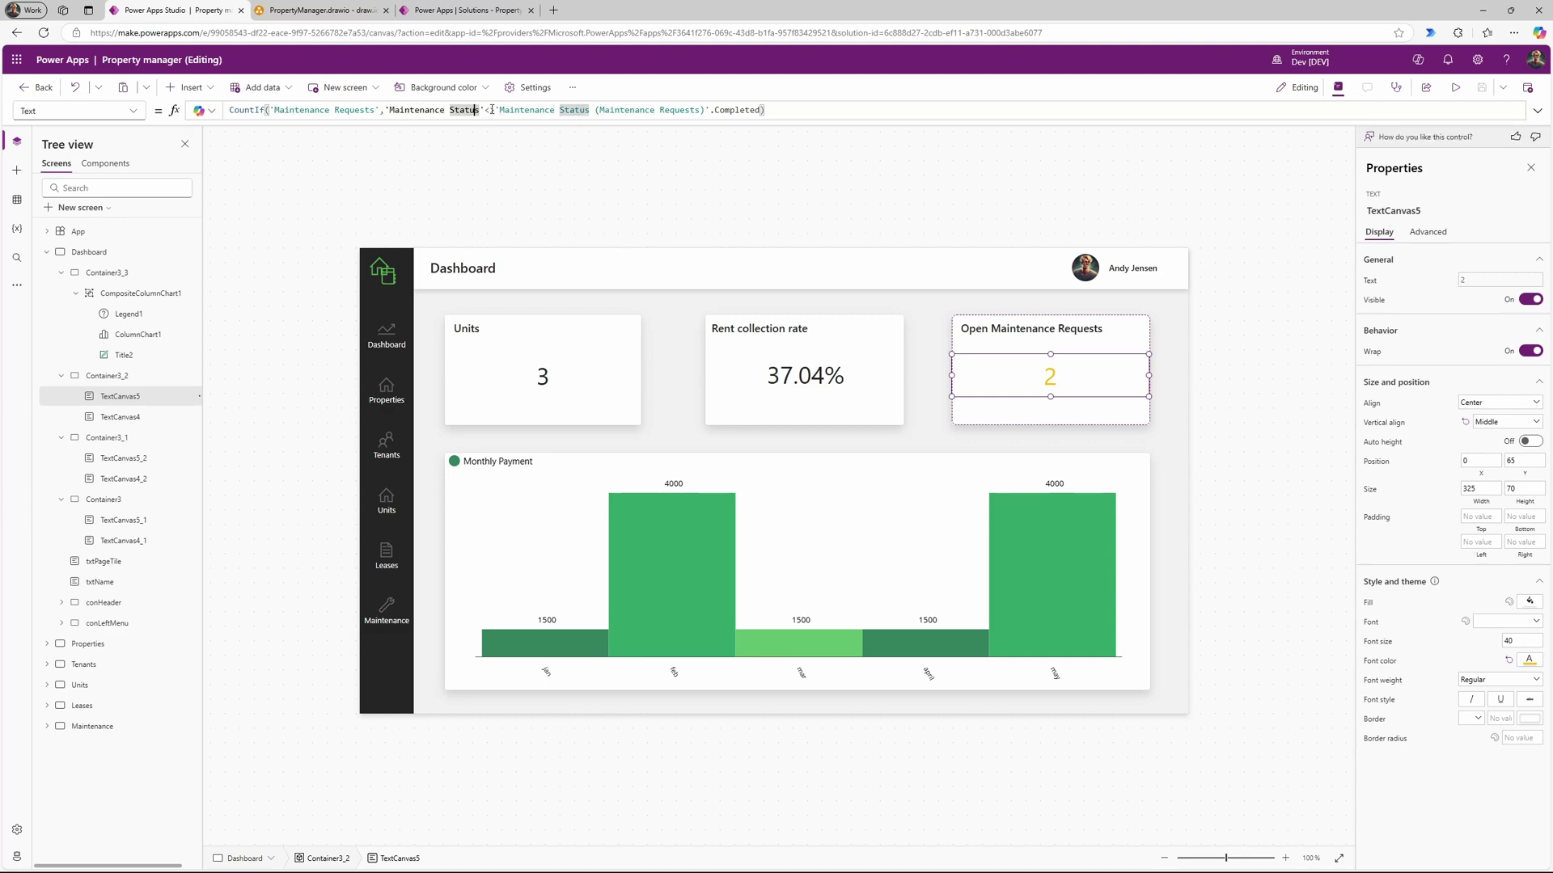
pyautogui.click(490, 109)
pyautogui.click(797, 110)
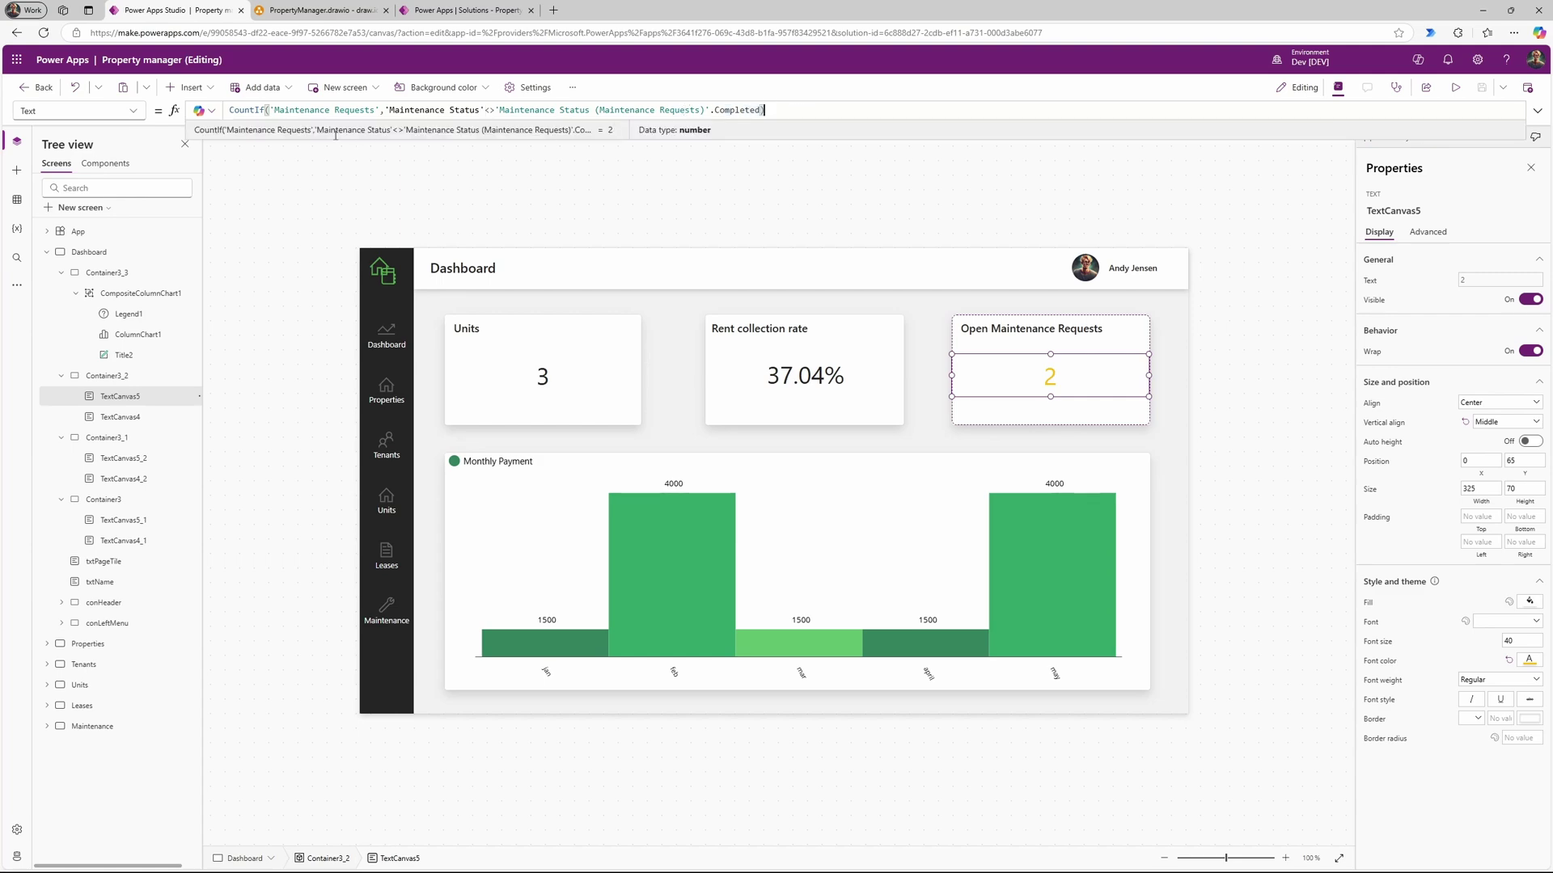
pyautogui.hotkey('ctrl', 'a')
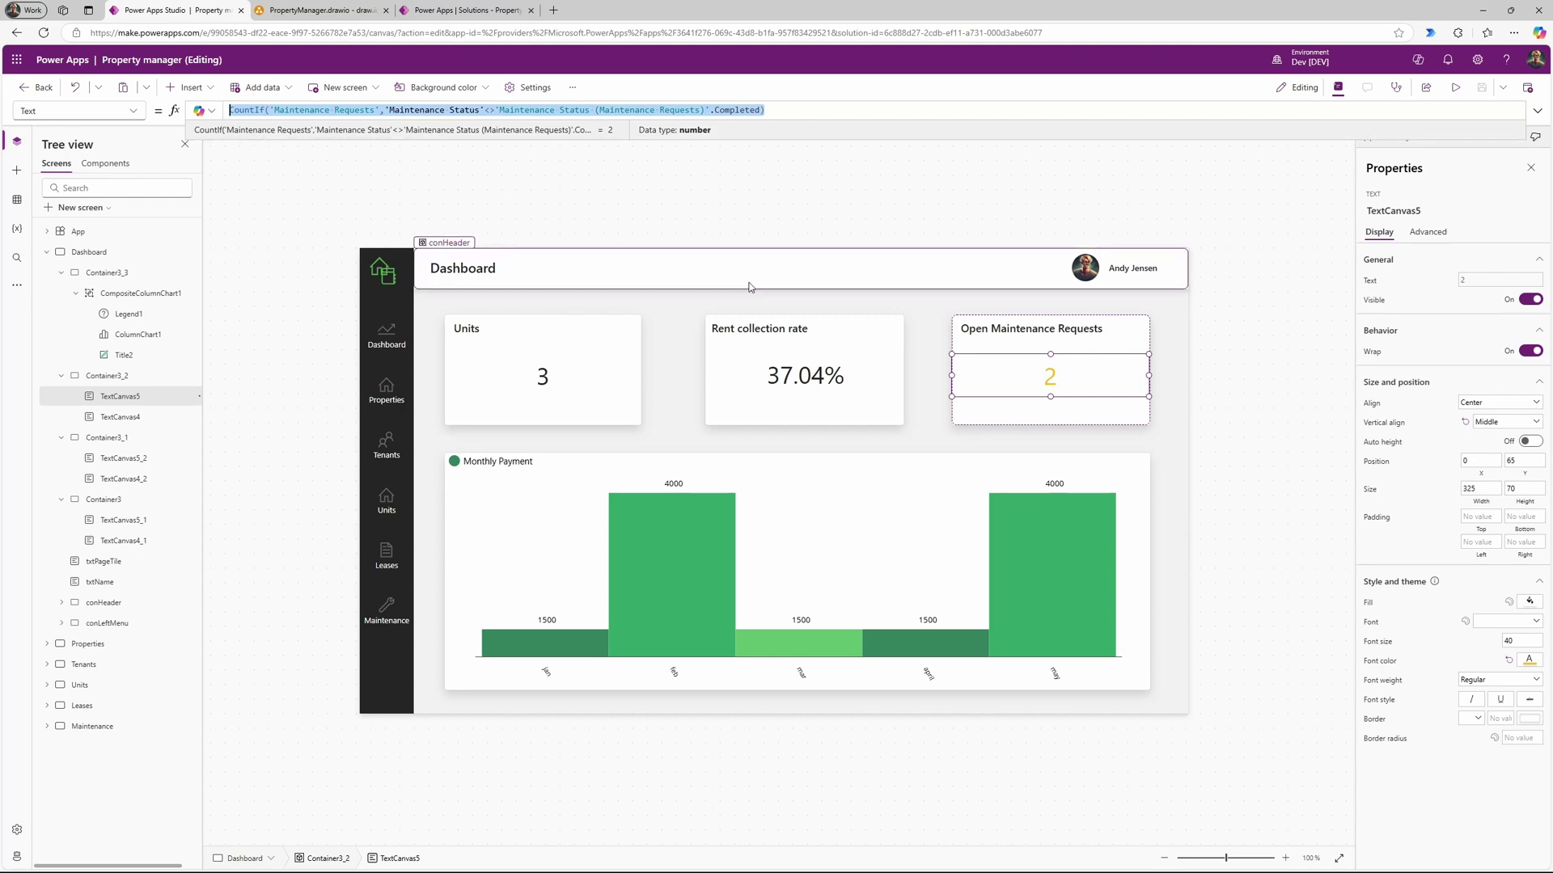
# Step: Expand the Rent collection rate formula and examine the part that sums Monthly rent over active leases
pyautogui.click(791, 374)
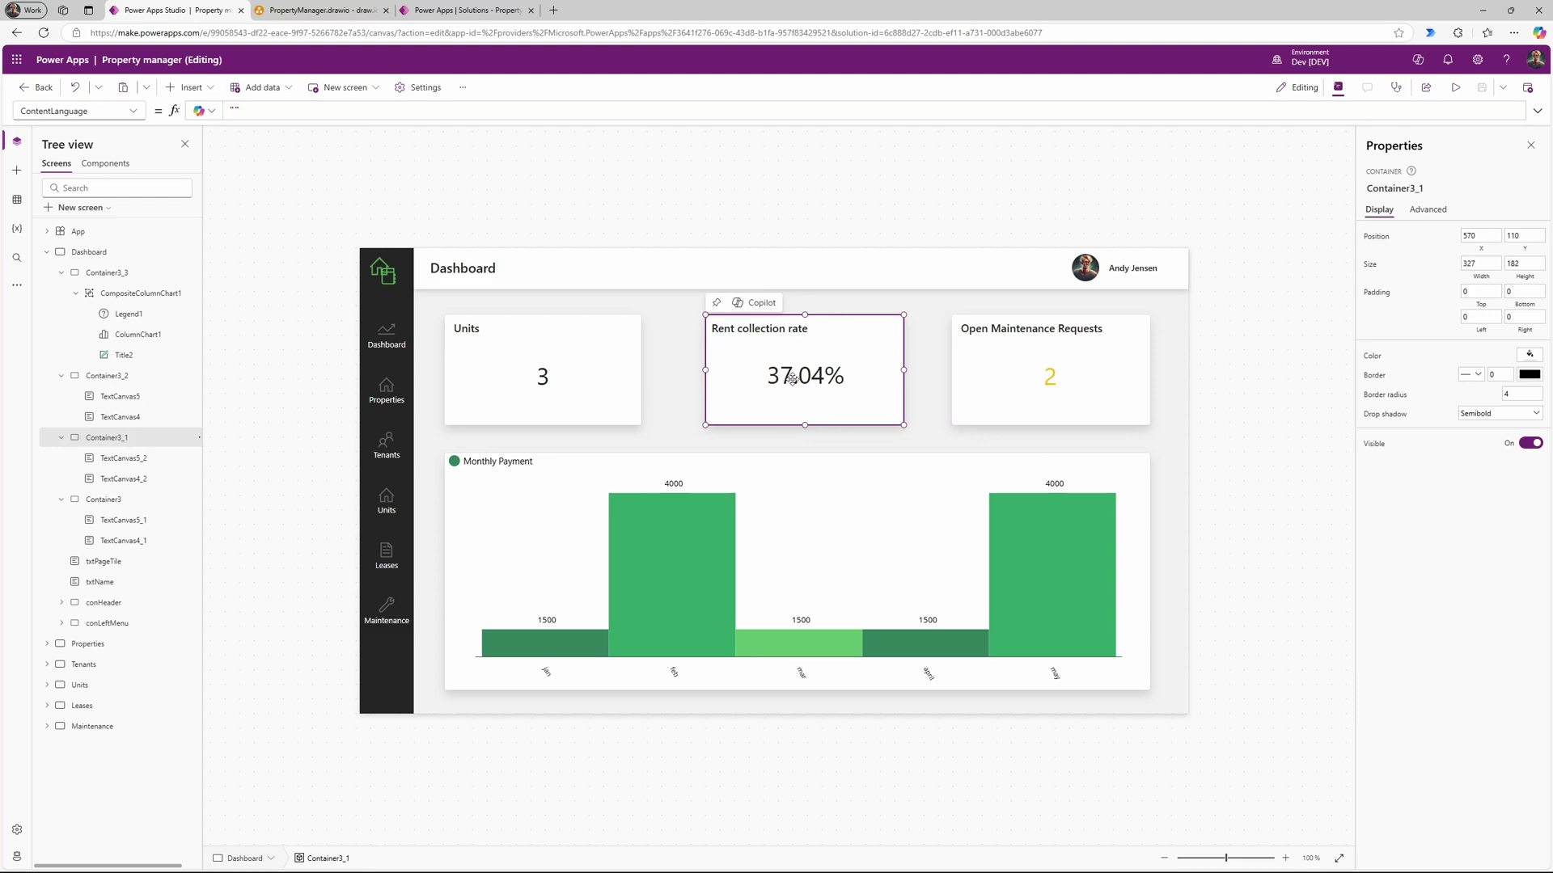
pyautogui.click(791, 376)
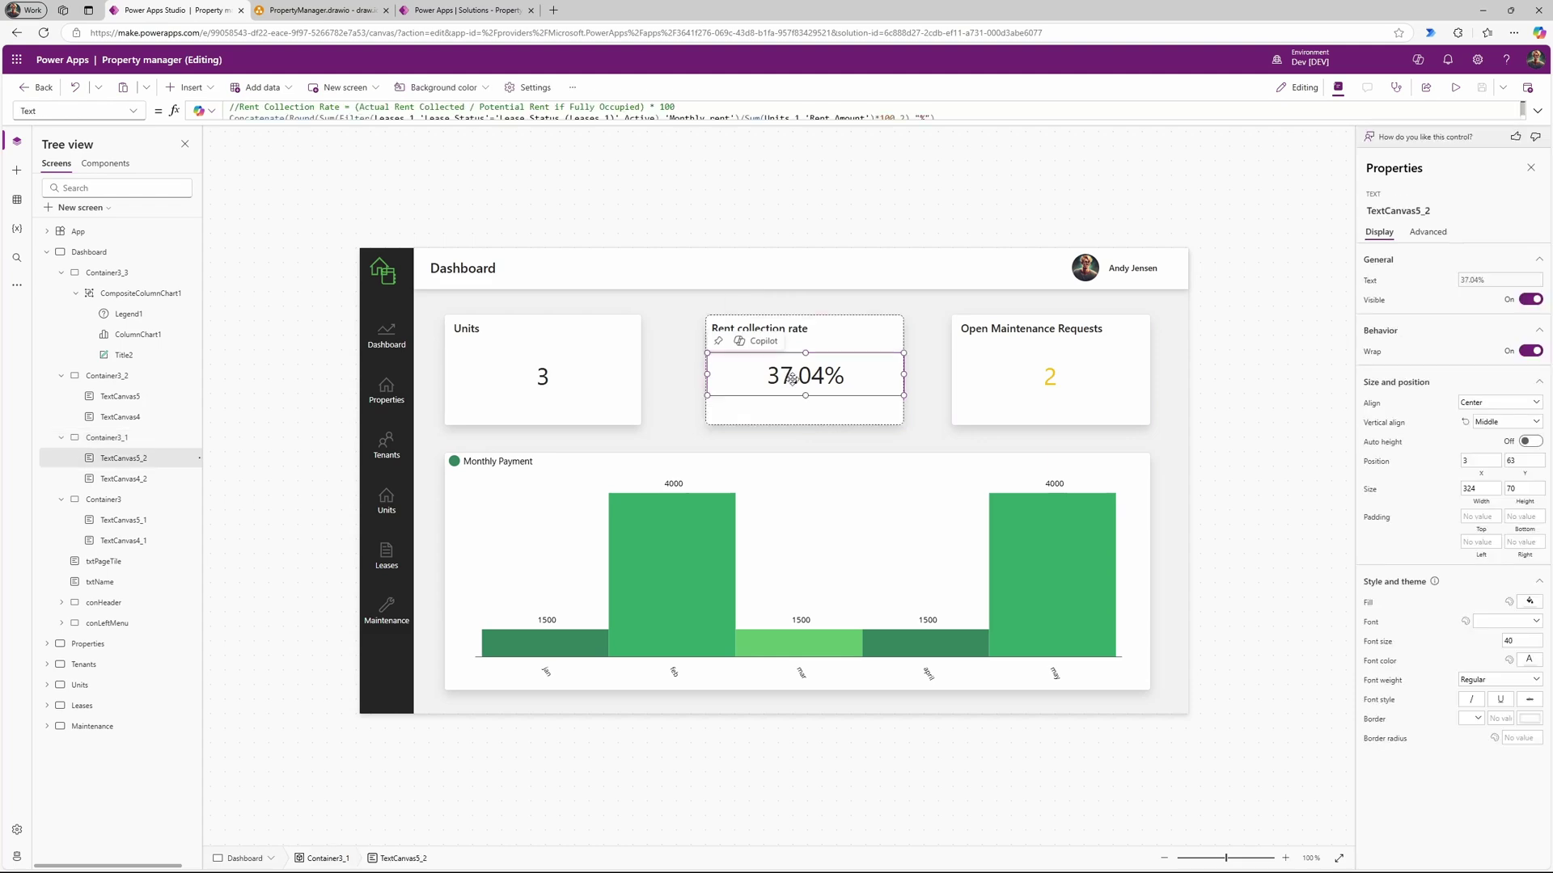
pyautogui.click(1537, 110)
pyautogui.click(408, 143)
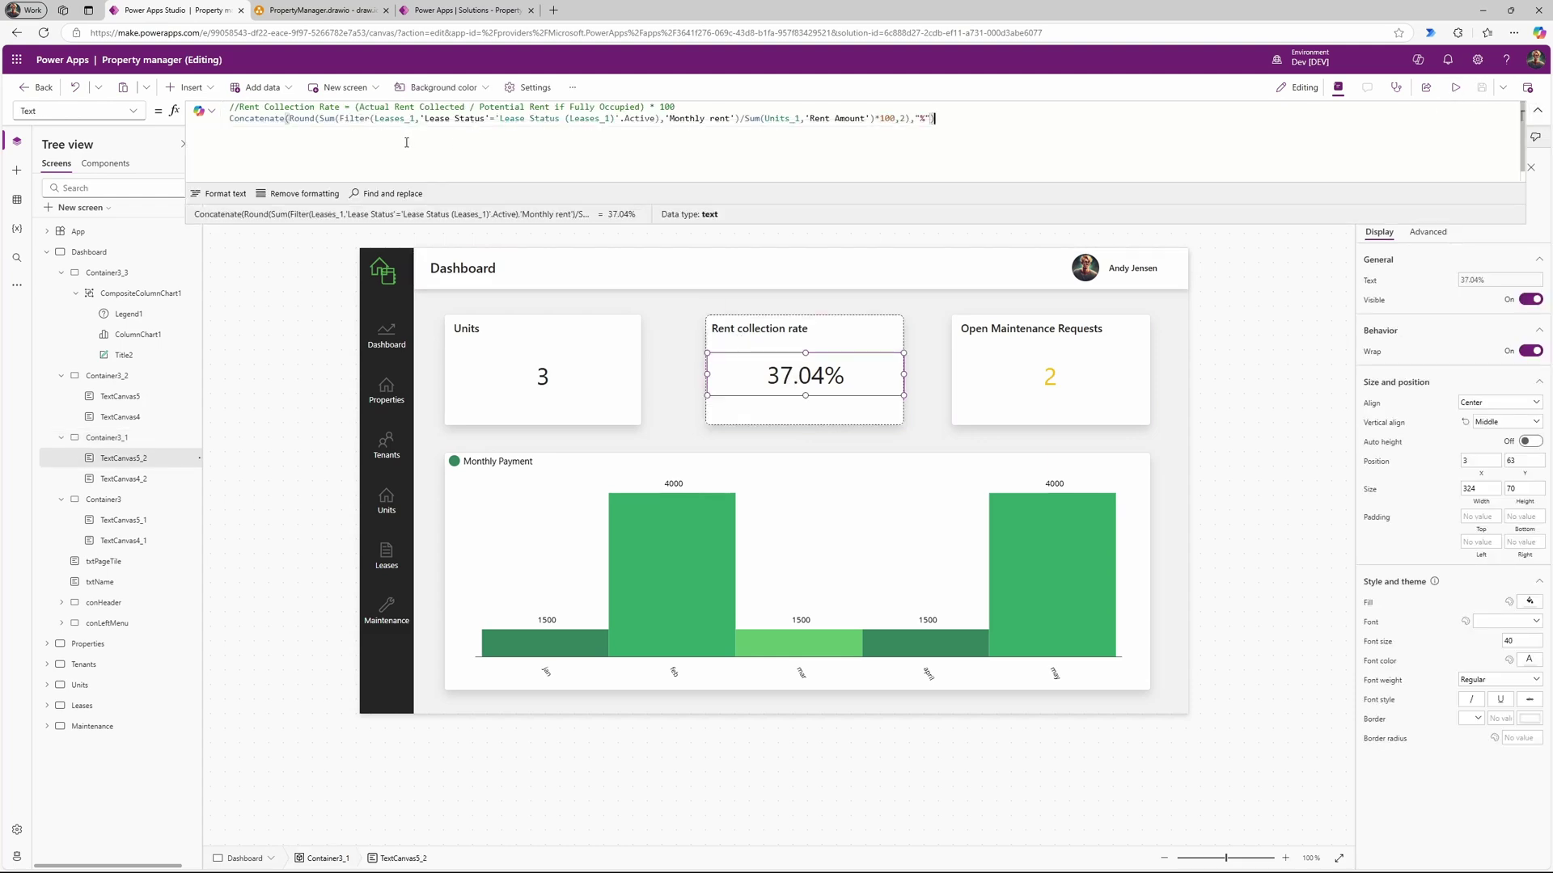
pyautogui.moveTo(341, 119); pyautogui.dragTo(739, 119)
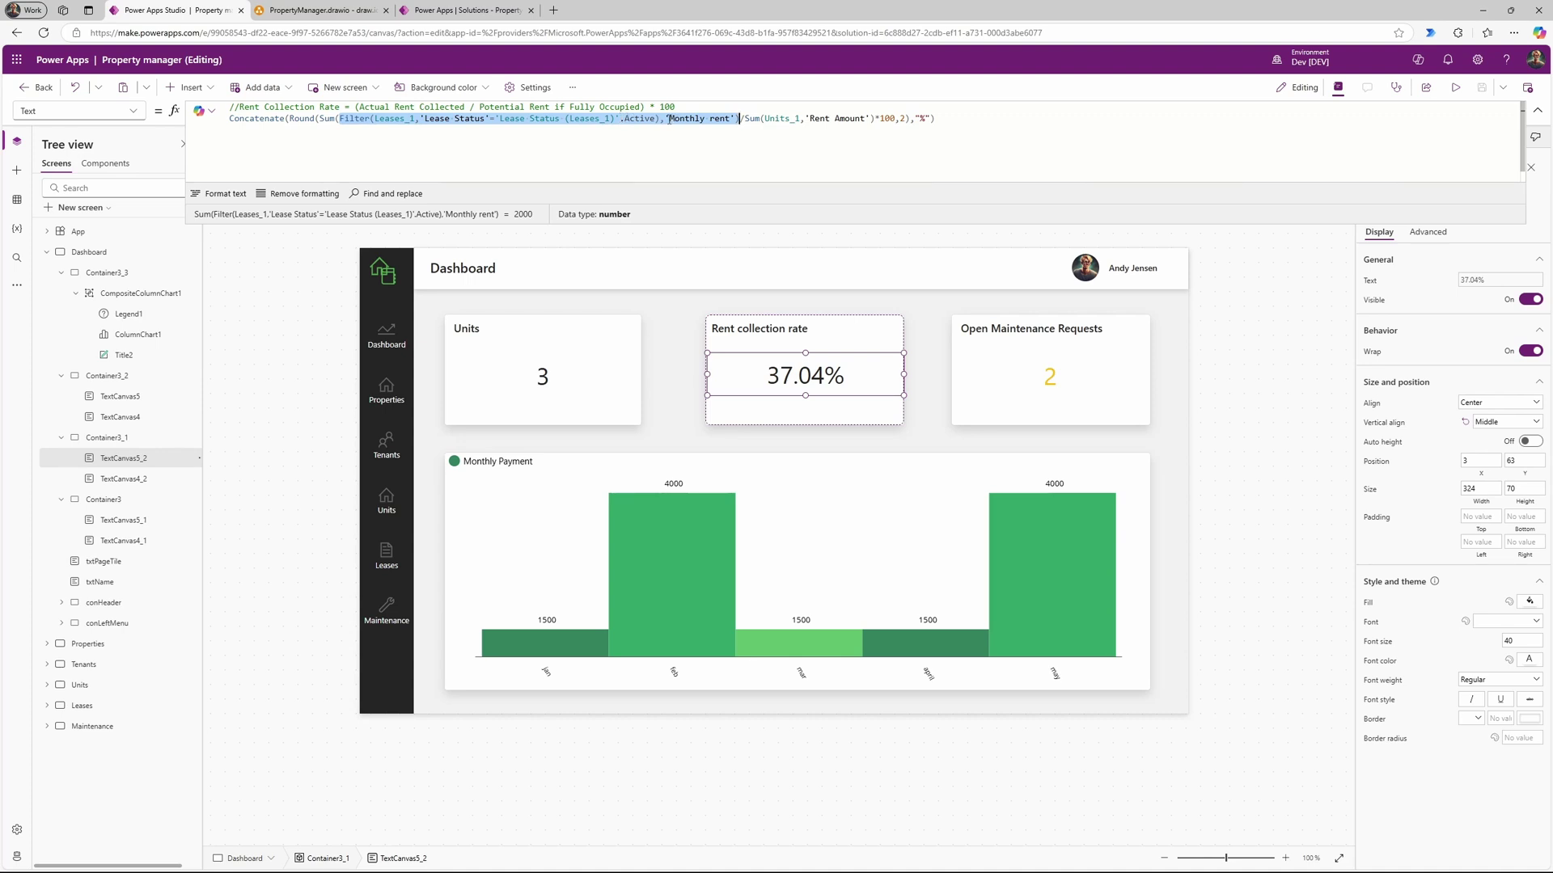
pyautogui.moveTo(319, 119); pyautogui.dragTo(738, 120)
# Step: Examine the Rent collection rate formula's Units_1 Rent Amount sum, multiplication by 100, Round expression and Concatenate function
pyautogui.doubleClick(776, 120)
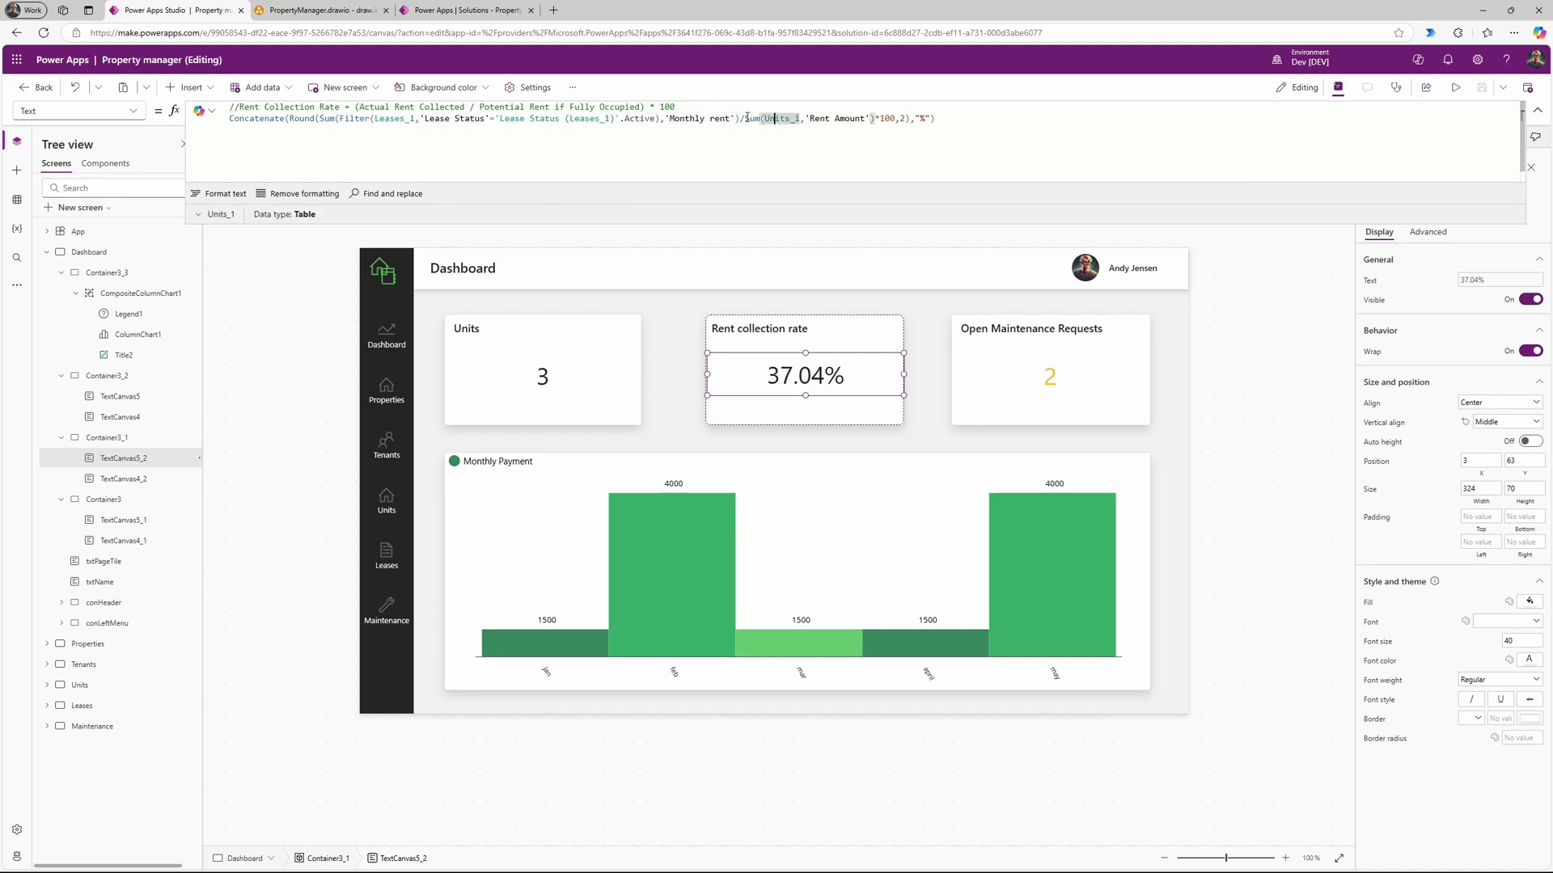
pyautogui.moveTo(745, 120); pyautogui.dragTo(874, 120)
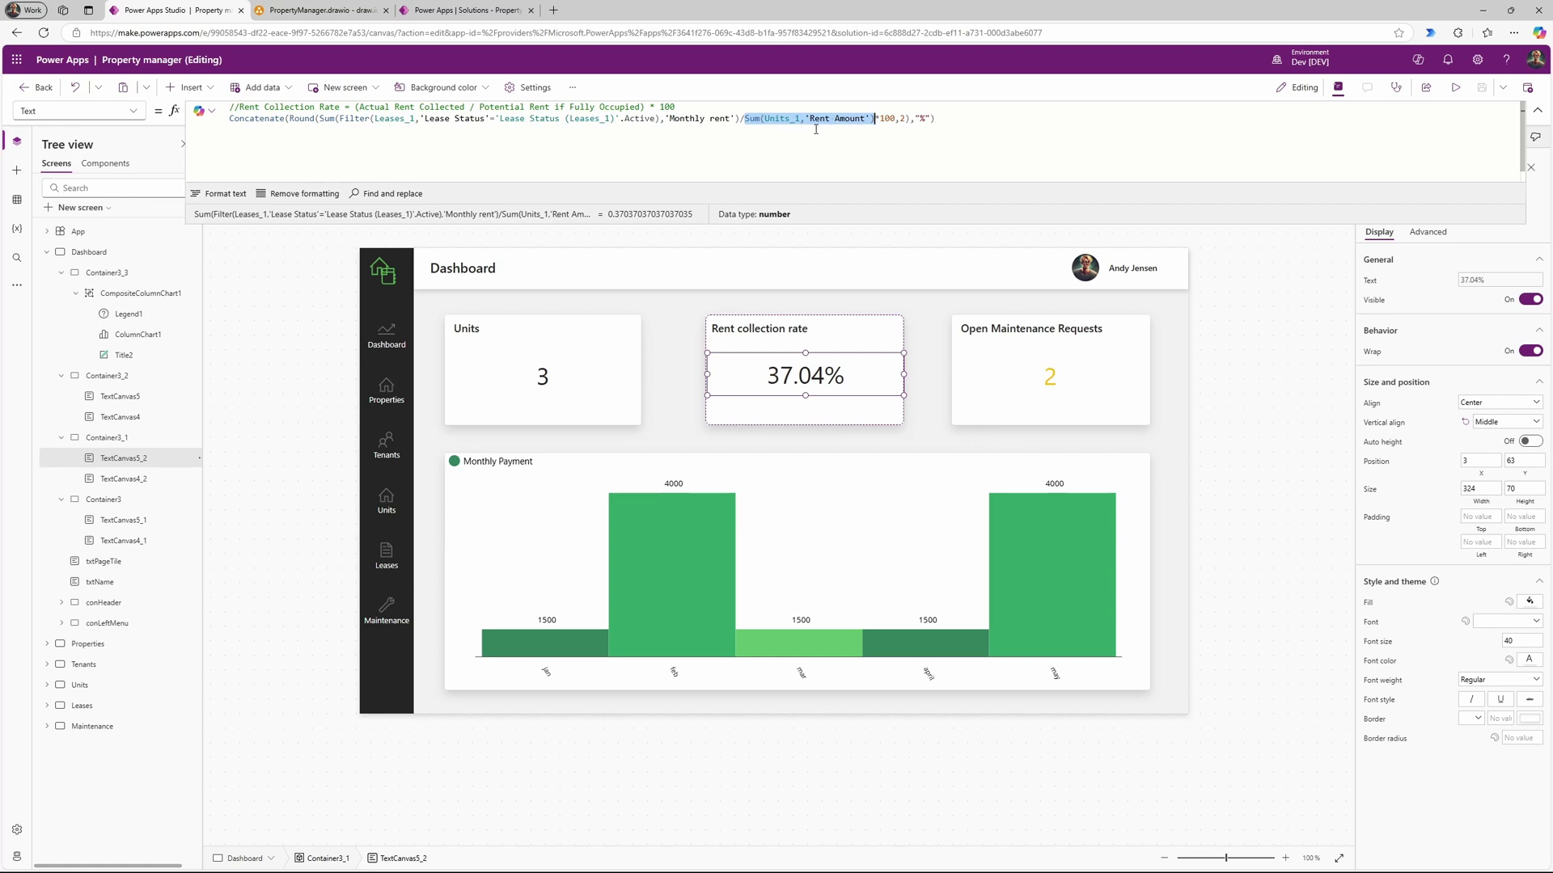
pyautogui.click(880, 119)
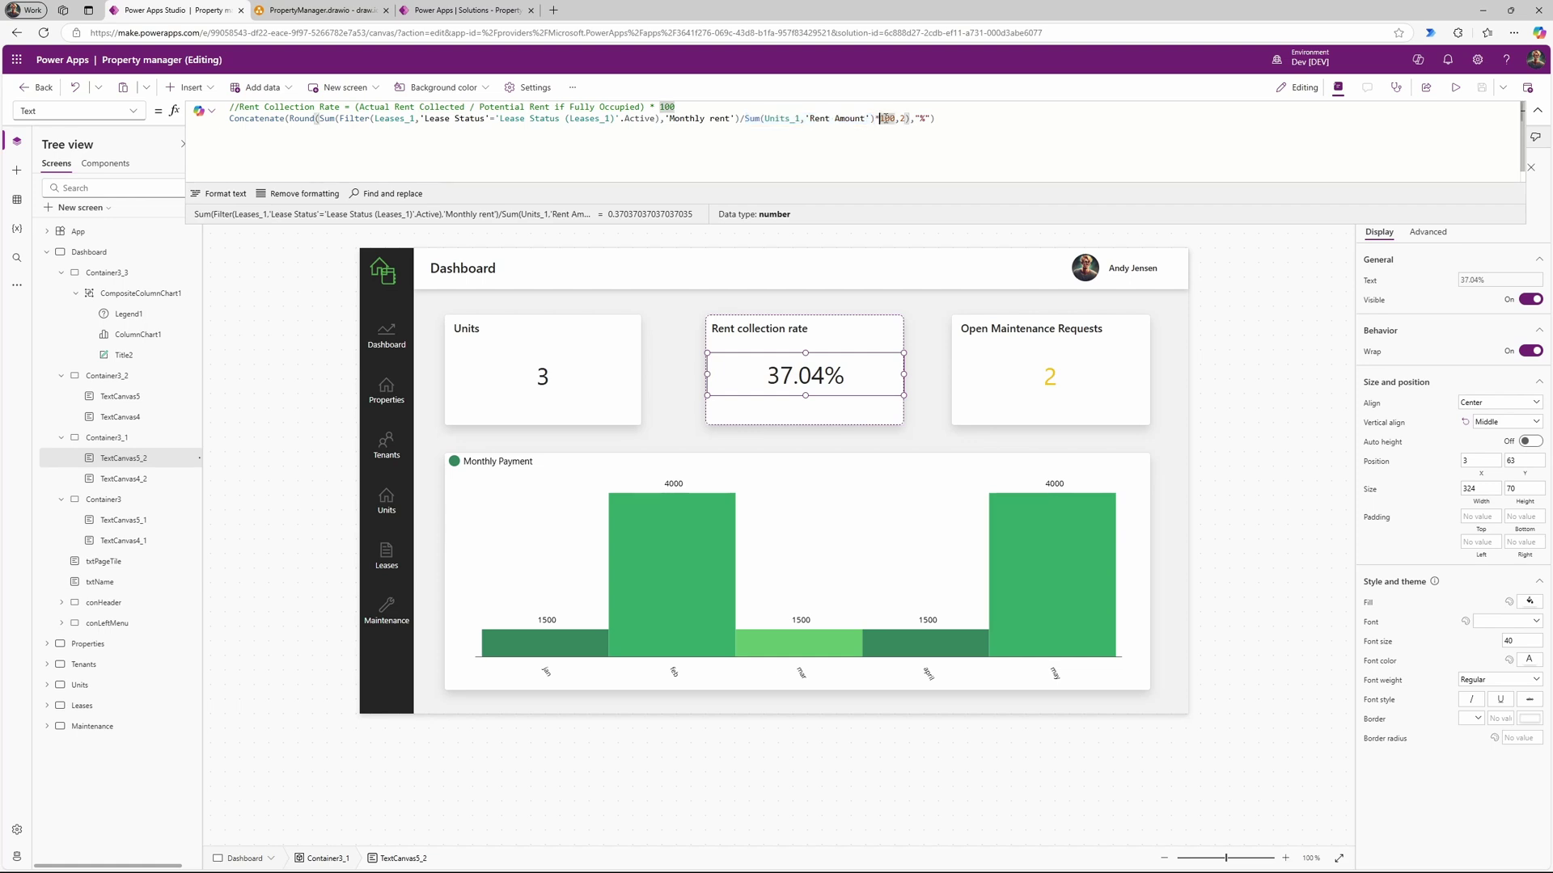
pyautogui.click(892, 120)
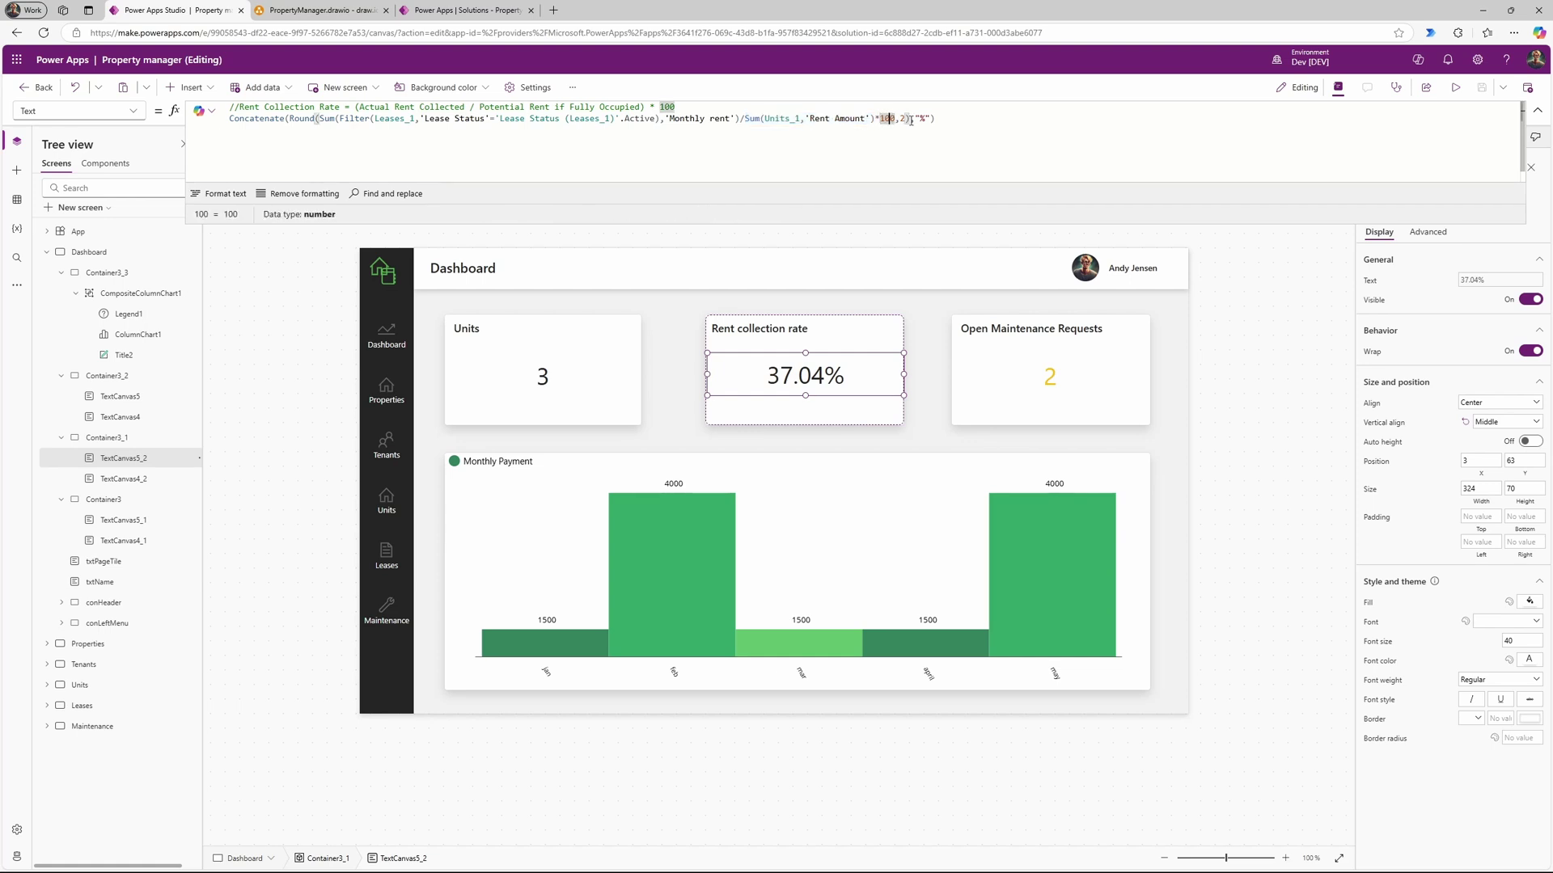
pyautogui.click(903, 120)
pyautogui.moveTo(290, 119); pyautogui.dragTo(909, 119)
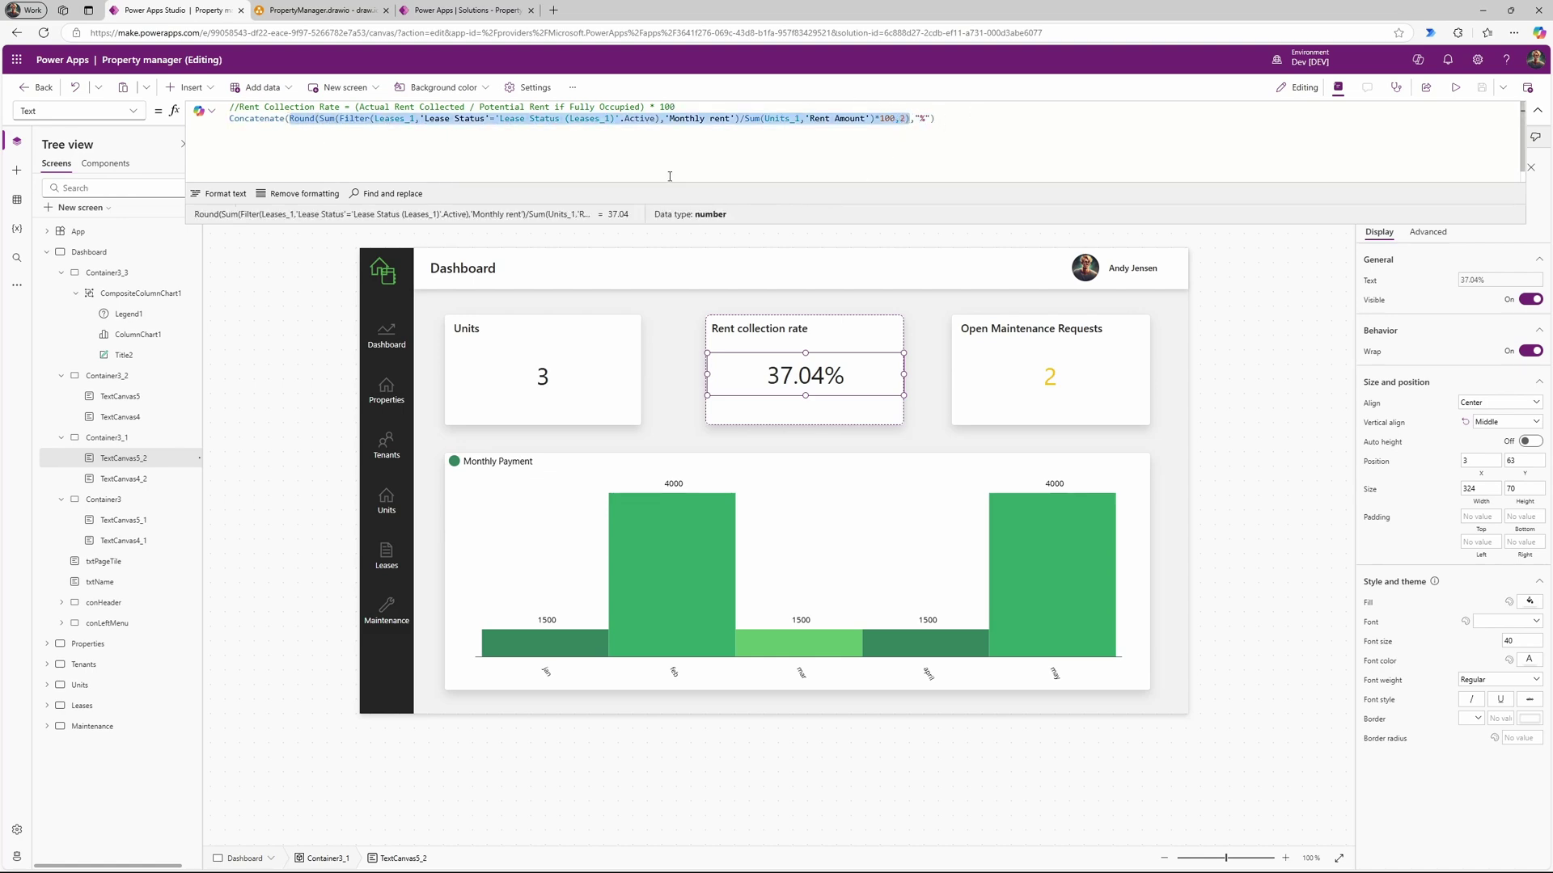
pyautogui.moveTo(737, 394)
pyautogui.doubleClick(249, 119)
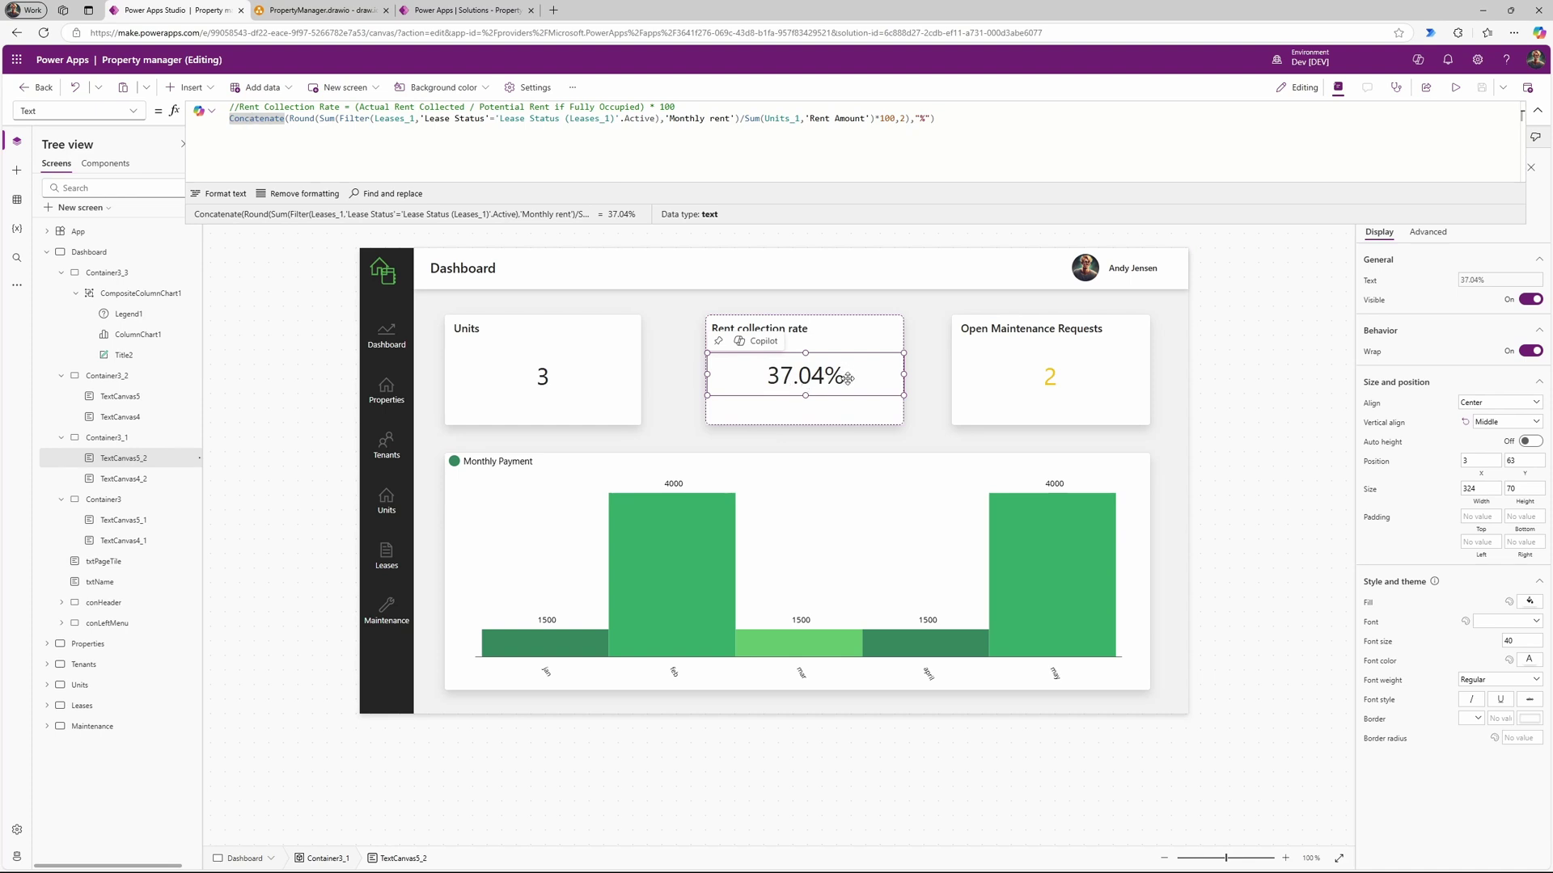
# Step: Examine the CountIf formula and its Units_1 source behind the Dashboard's Units figure
pyautogui.click(537, 374)
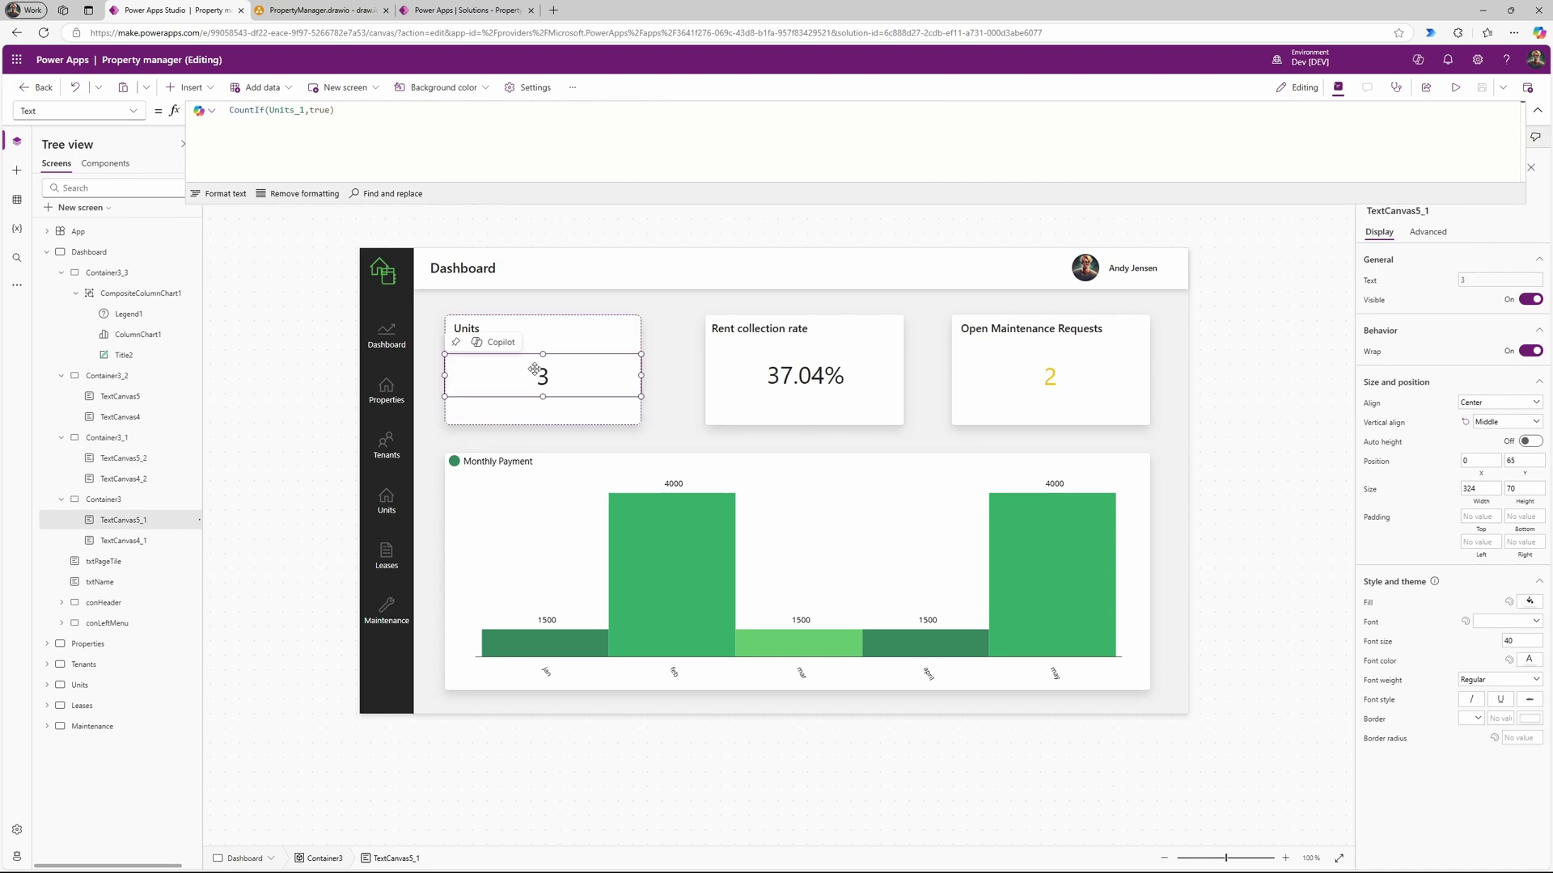
pyautogui.click(356, 125)
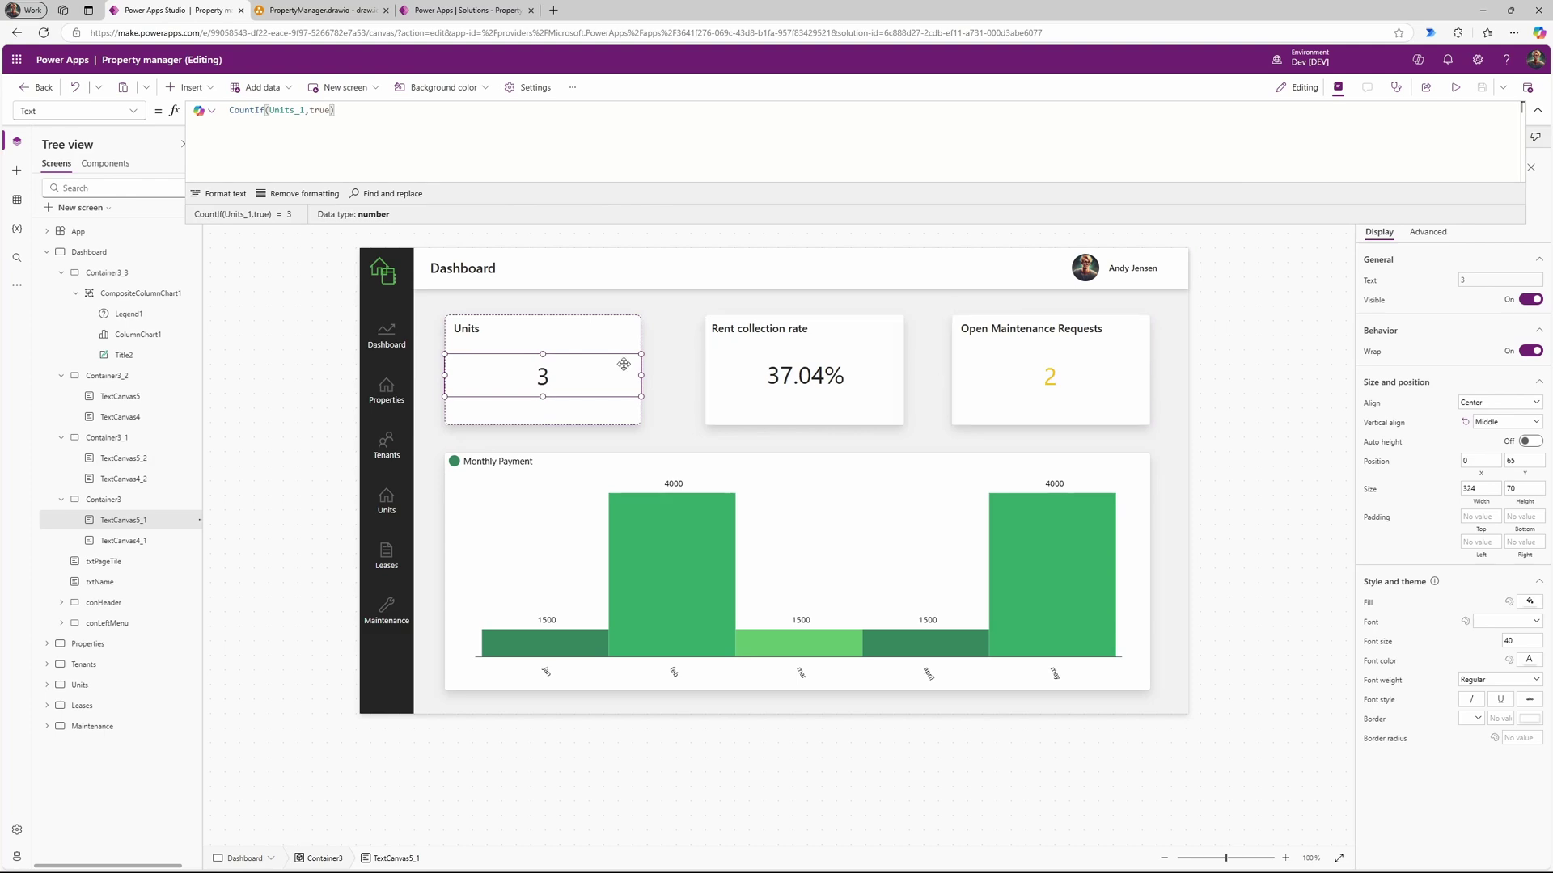
pyautogui.doubleClick(299, 111)
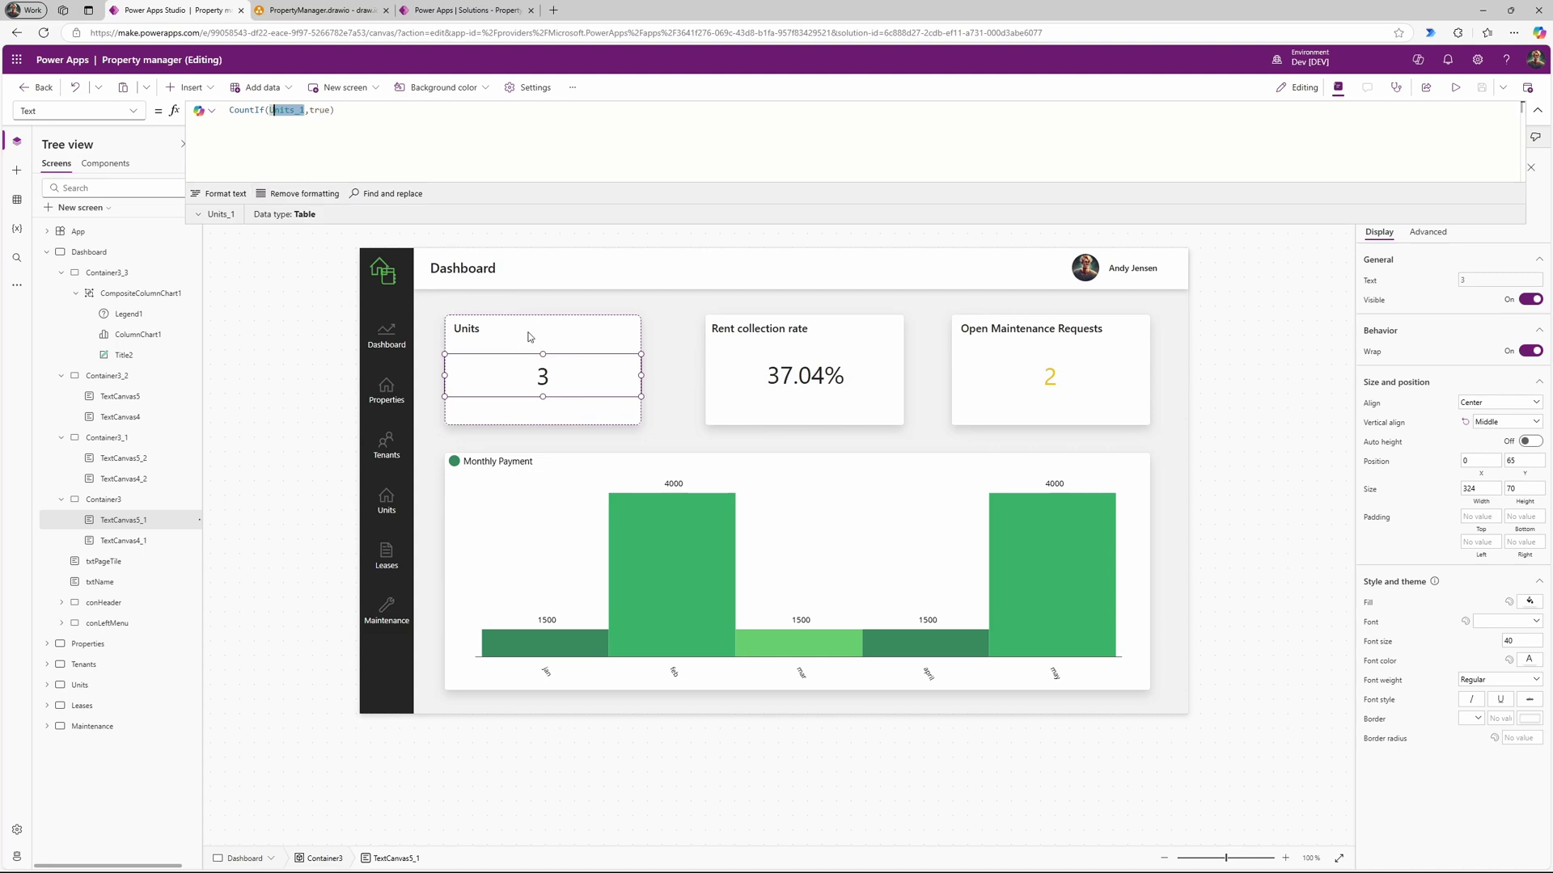
# Step: Select the Monthly Payment chart, then open the Property Manager solution's Payment table and review its lease, tenant, amount and payment columns
pyautogui.click(816, 457)
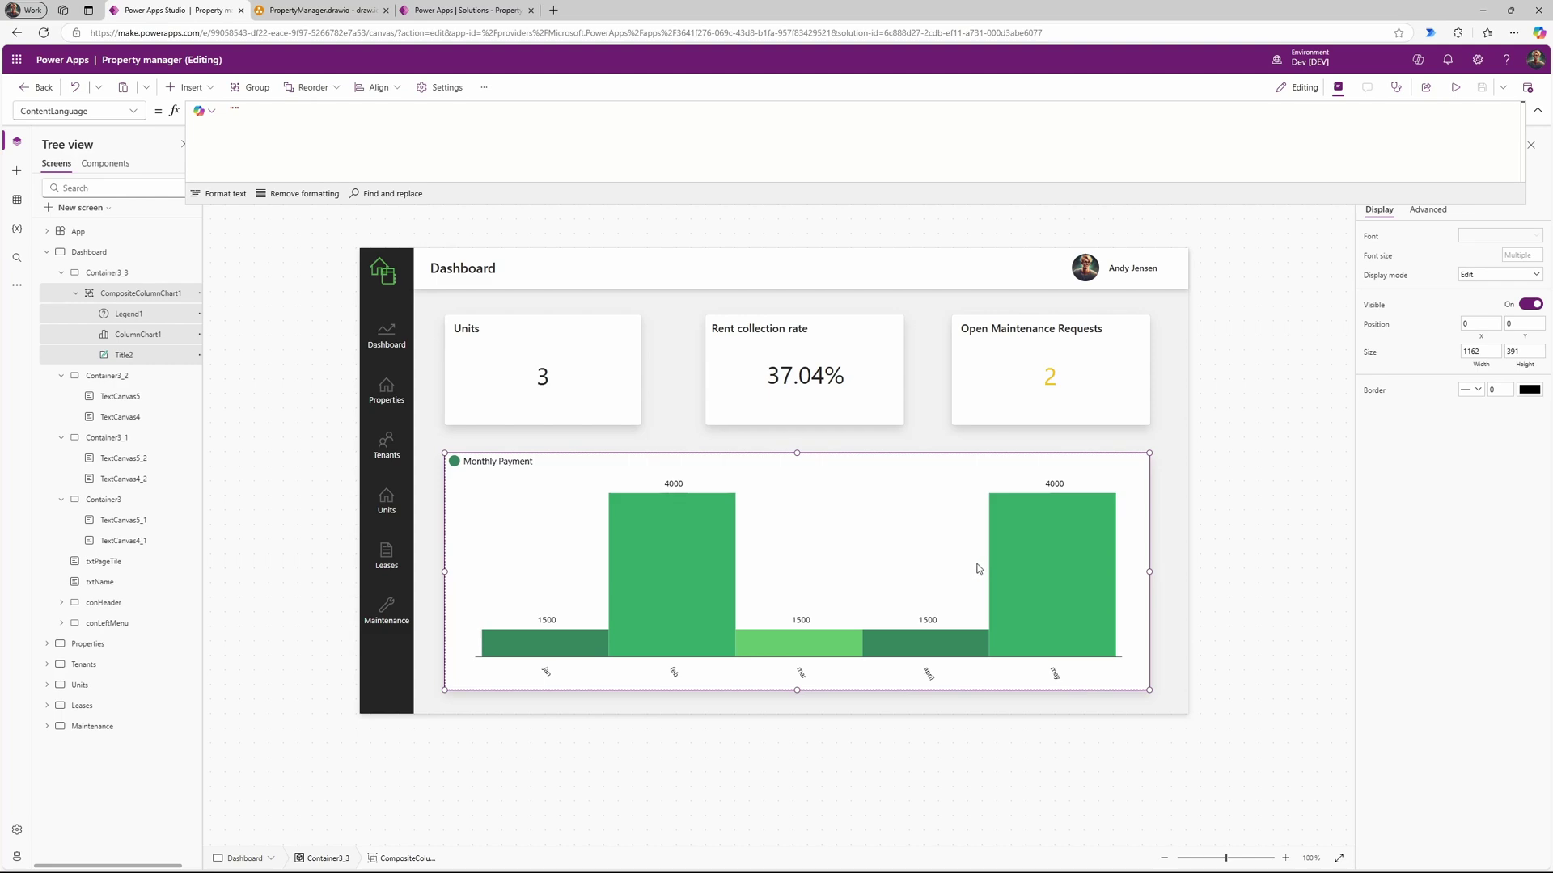
pyautogui.click(439, 16)
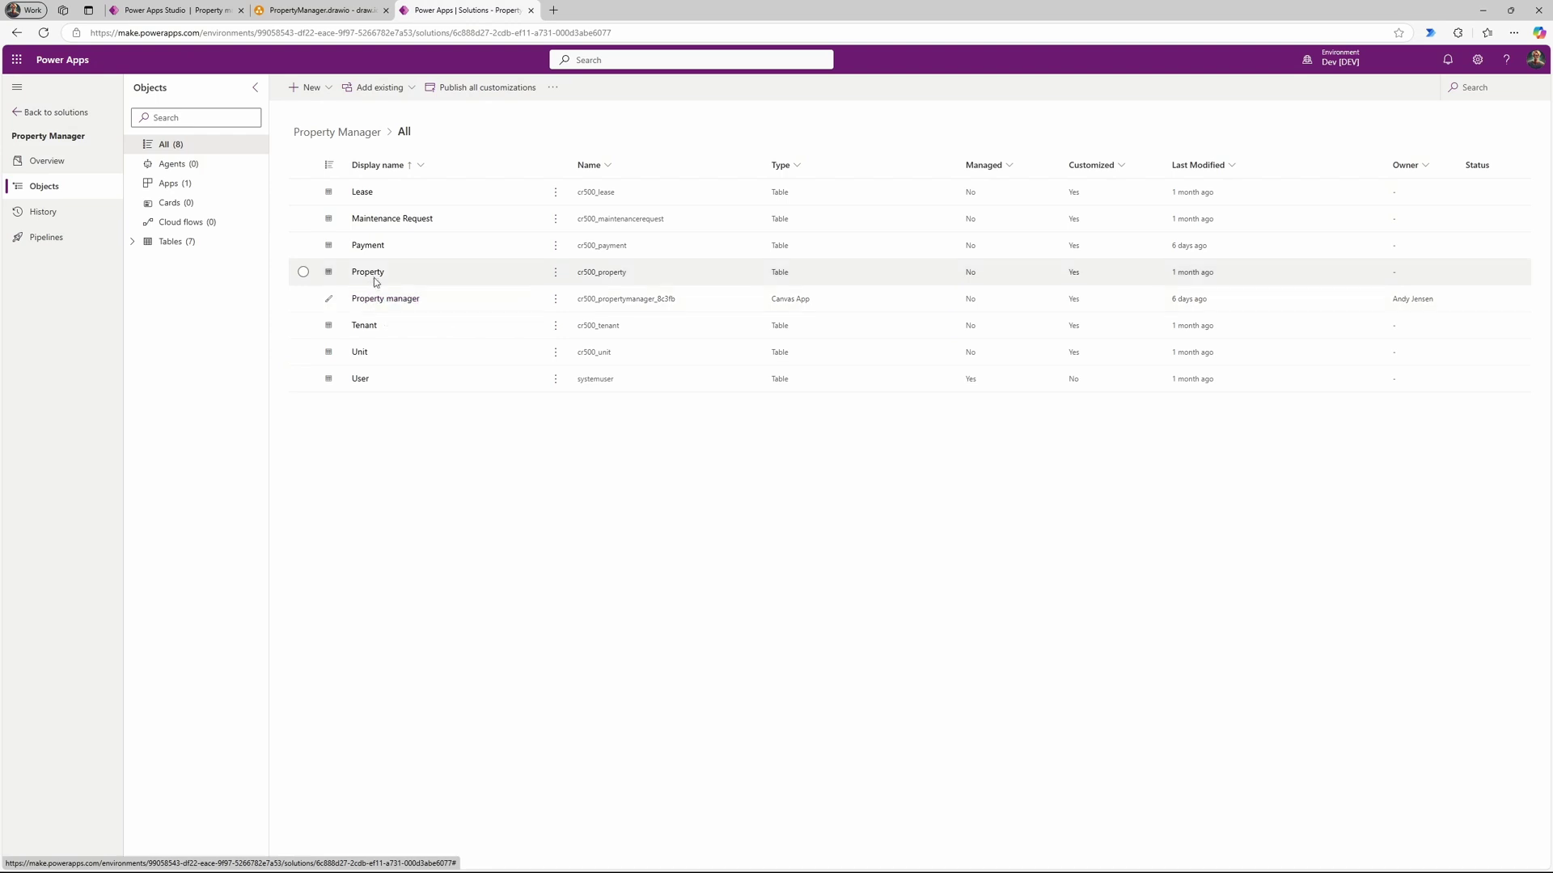
pyautogui.click(368, 245)
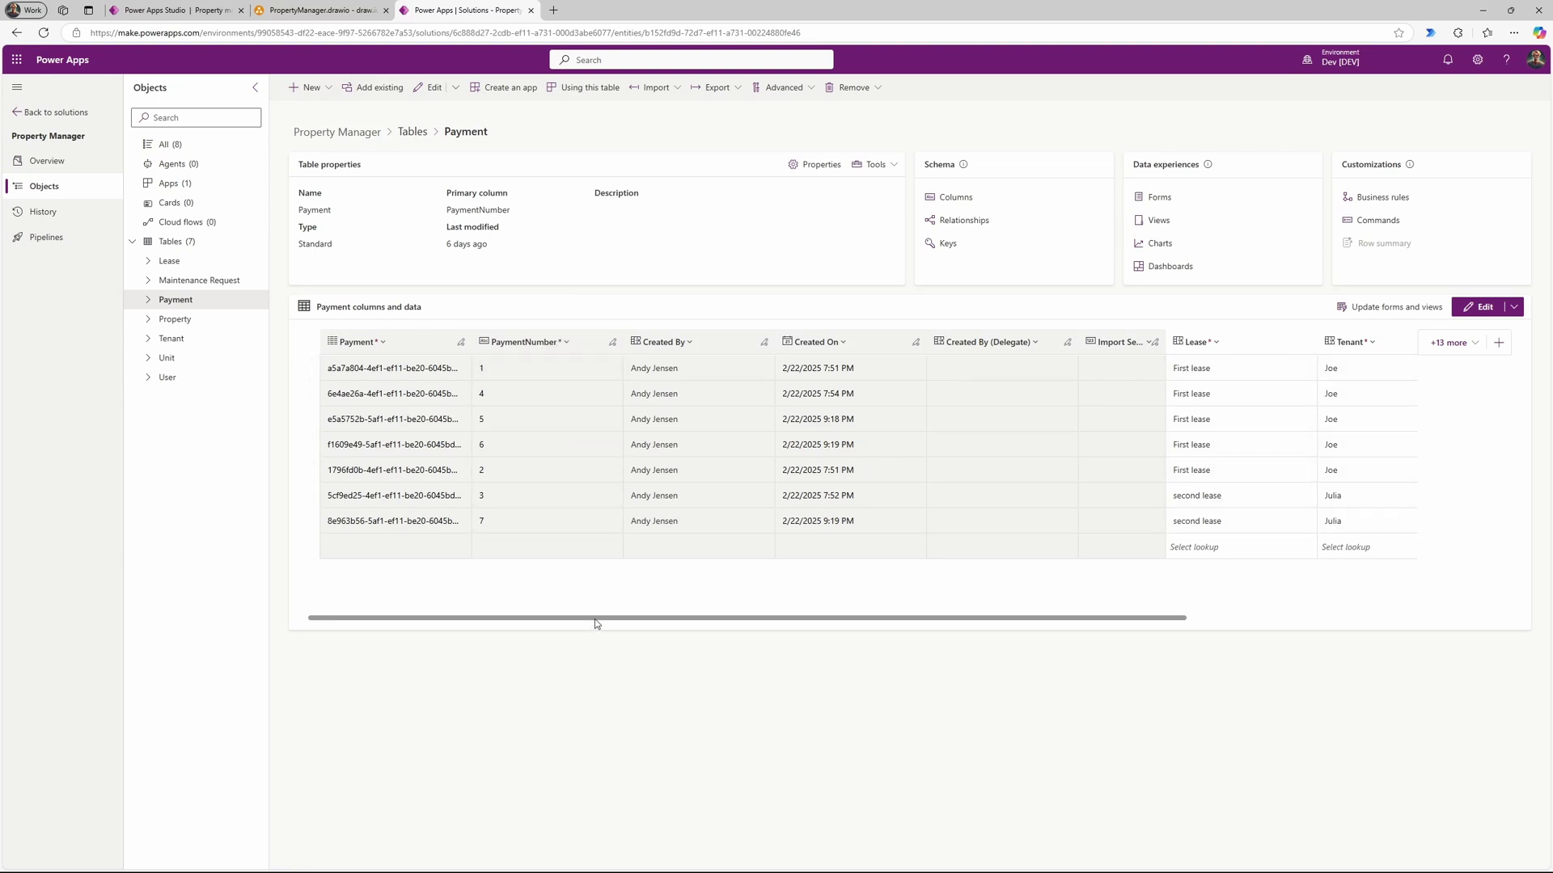
pyautogui.moveTo(595, 619); pyautogui.dragTo(832, 610)
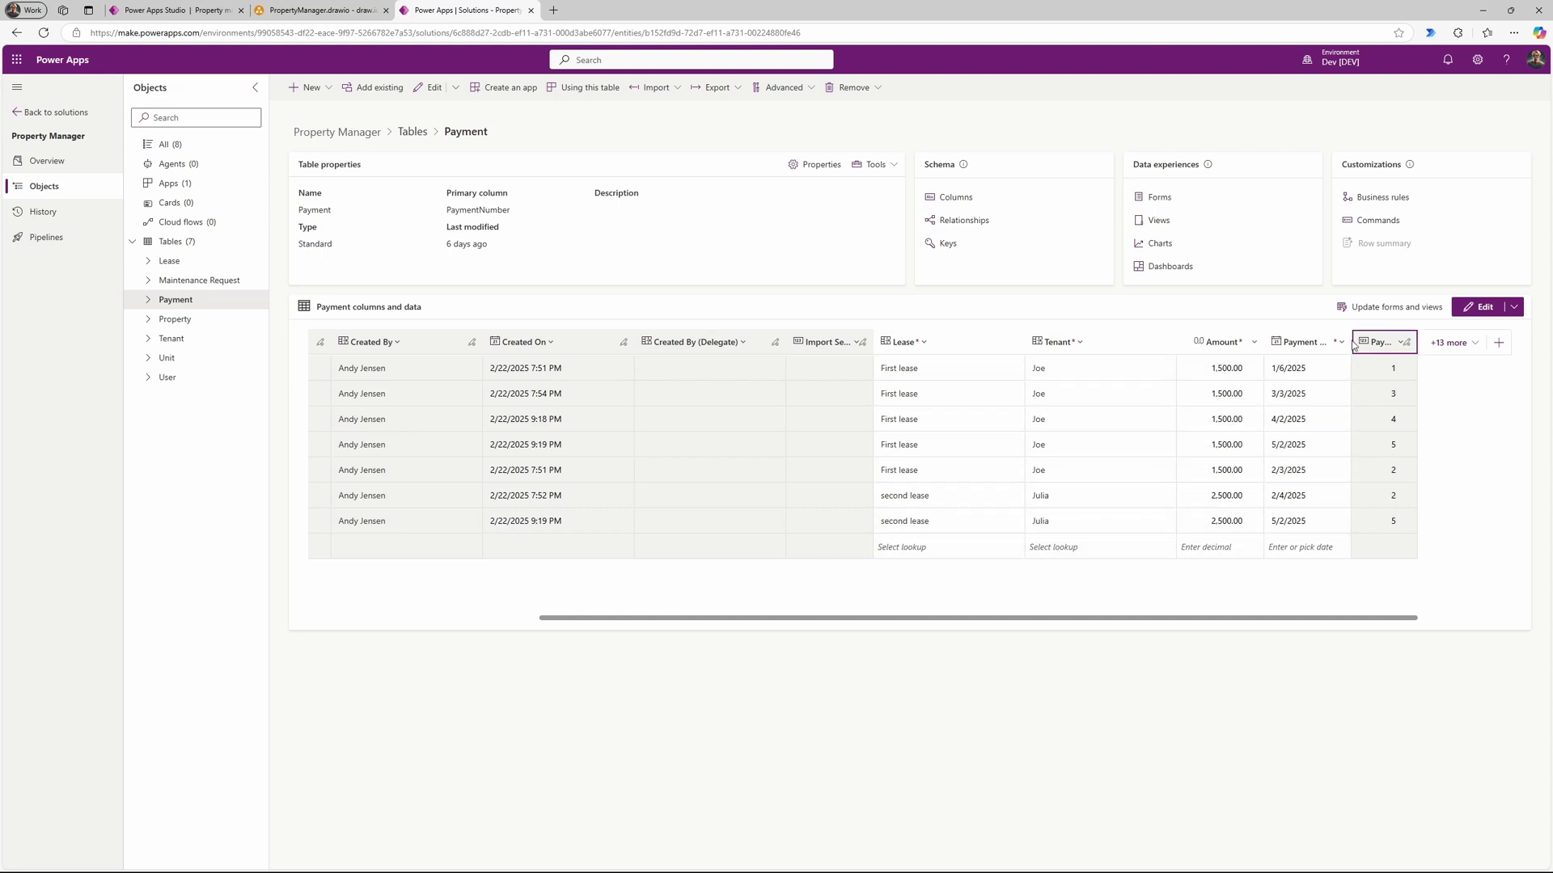
# Step: Adjust the Payment Date and Payment Month column widths in the Payment table to read the full Payment Month header
pyautogui.moveTo(1350, 341); pyautogui.dragTo(1370, 341)
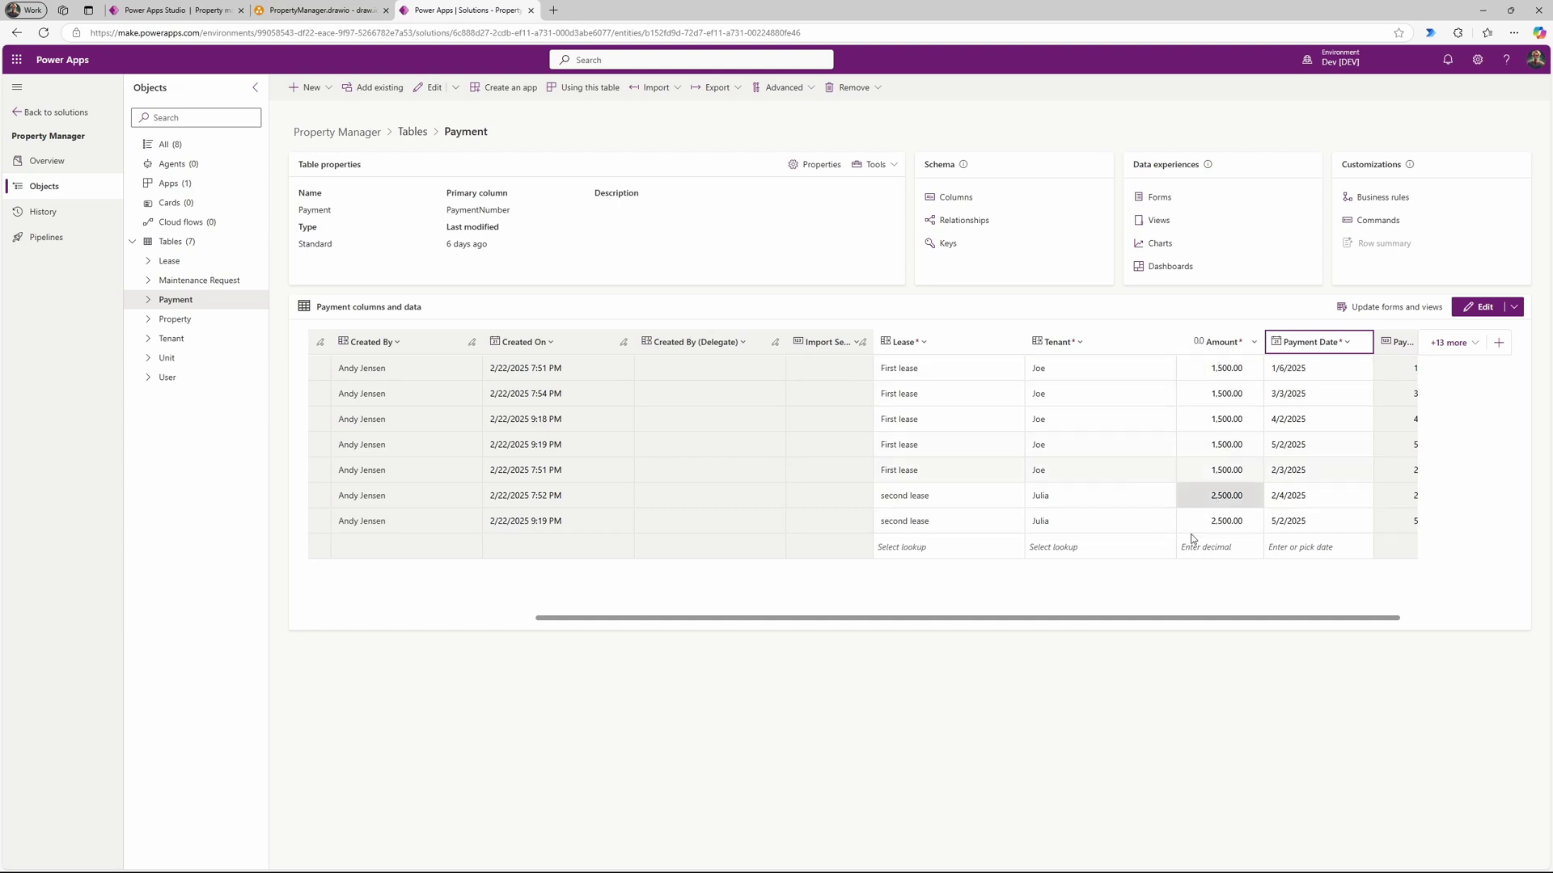
pyautogui.hscroll(1, 1141, 623)
pyautogui.click(1414, 342)
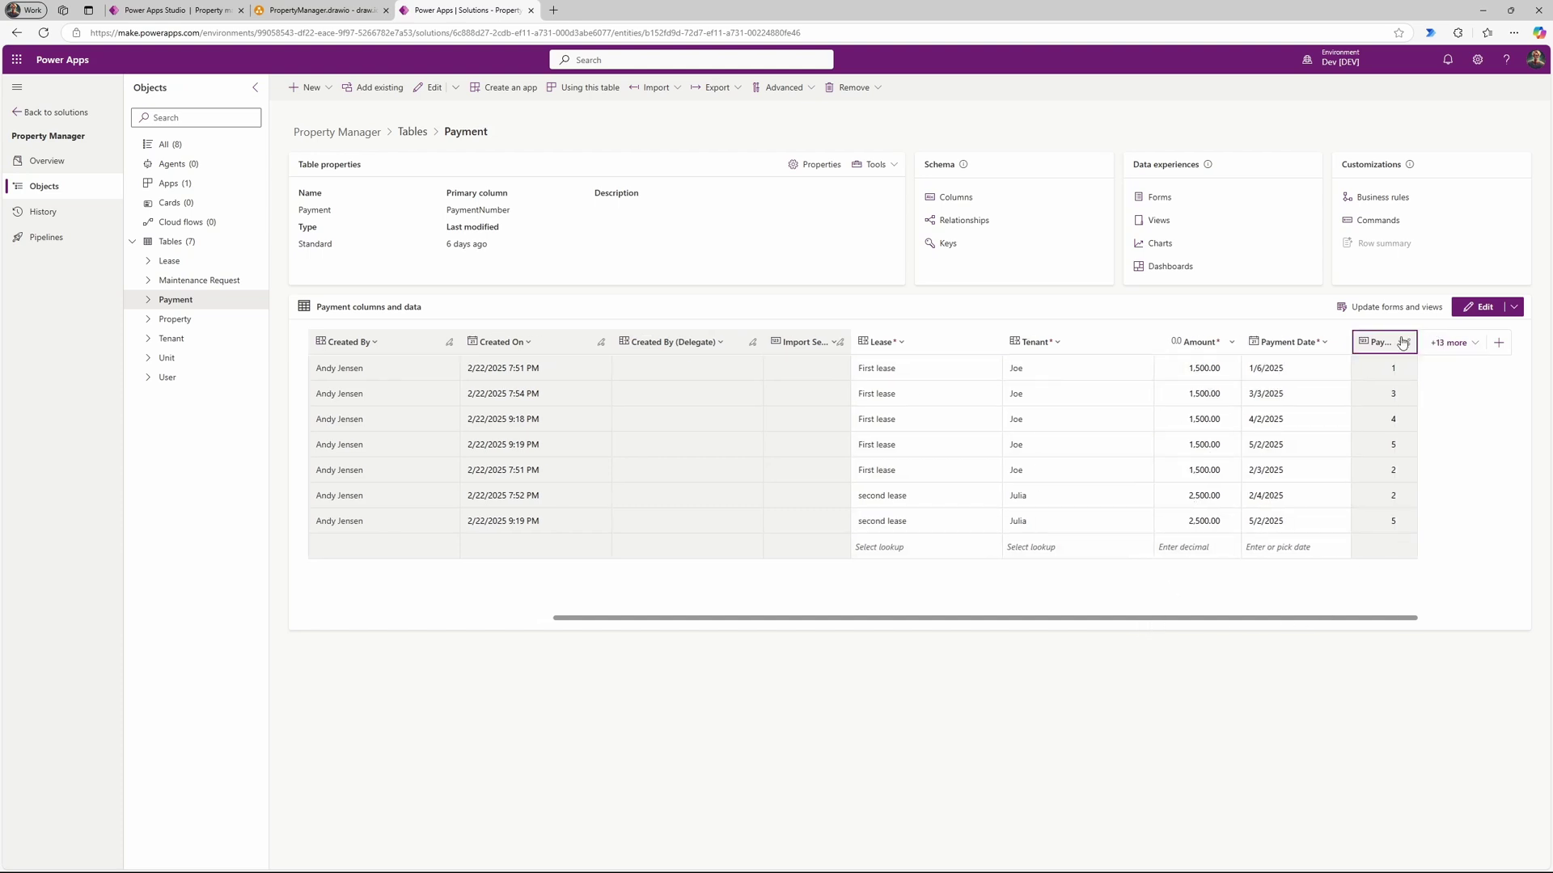
pyautogui.moveTo(1416, 338); pyautogui.dragTo(1269, 343)
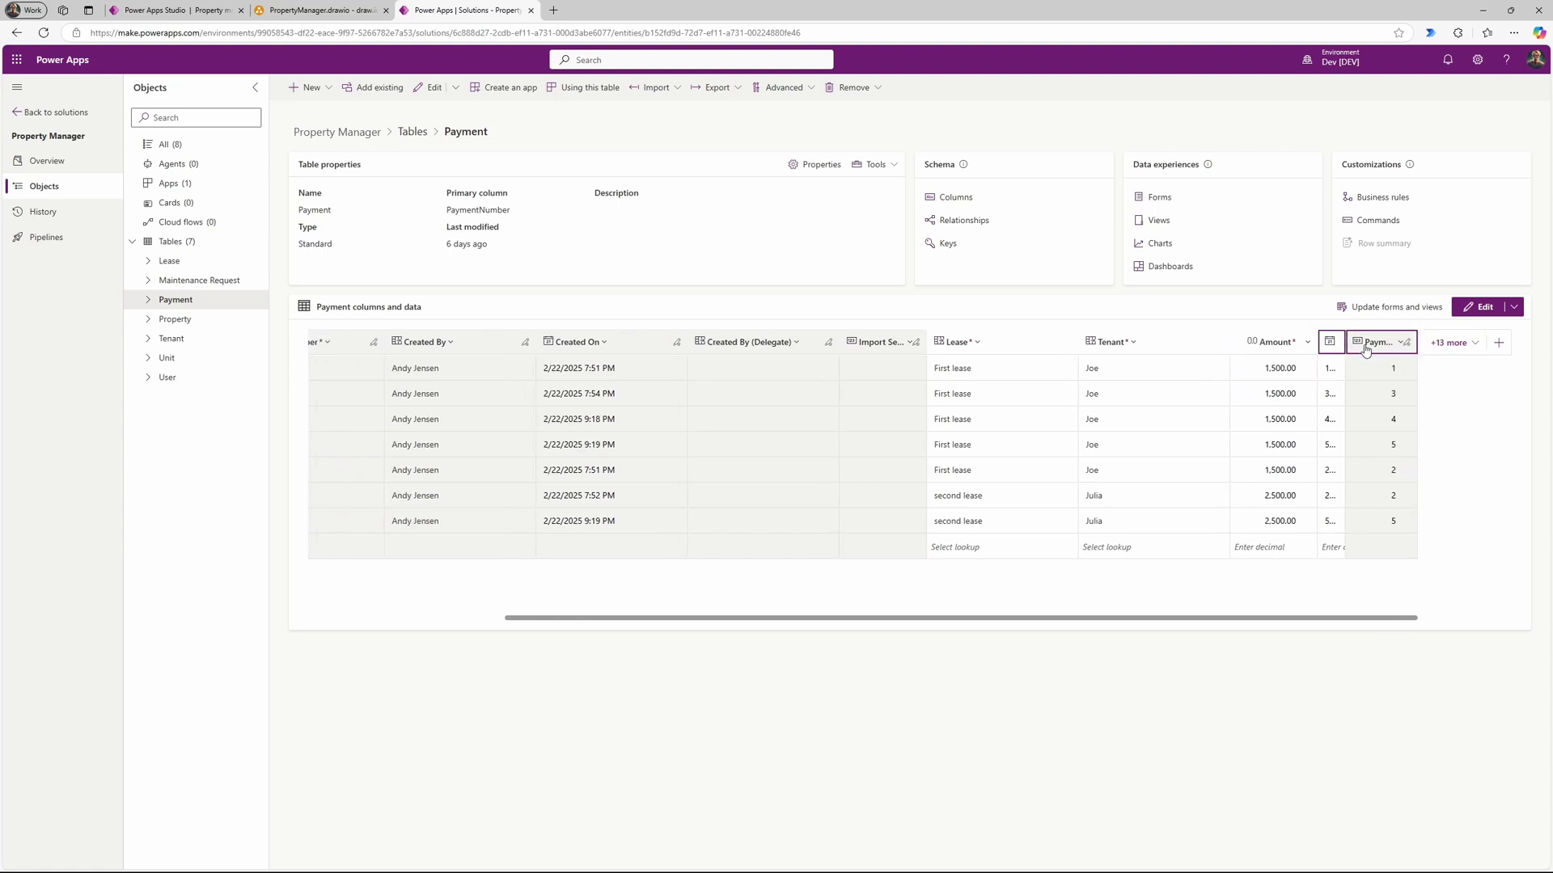
pyautogui.moveTo(1422, 343); pyautogui.dragTo(1496, 349)
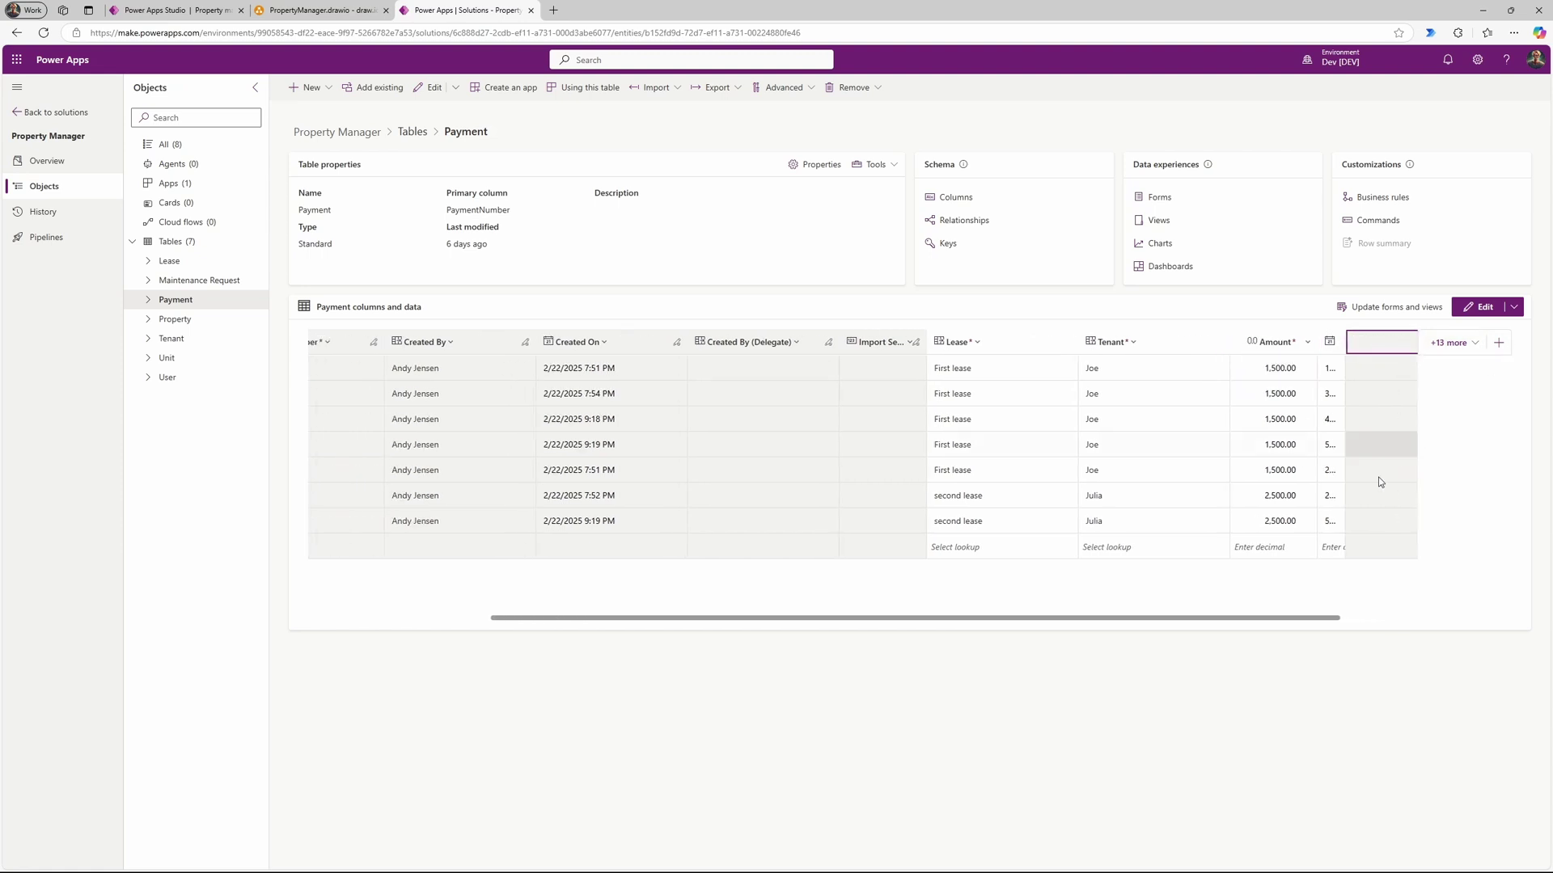
pyautogui.moveTo(1309, 619); pyautogui.dragTo(1466, 544)
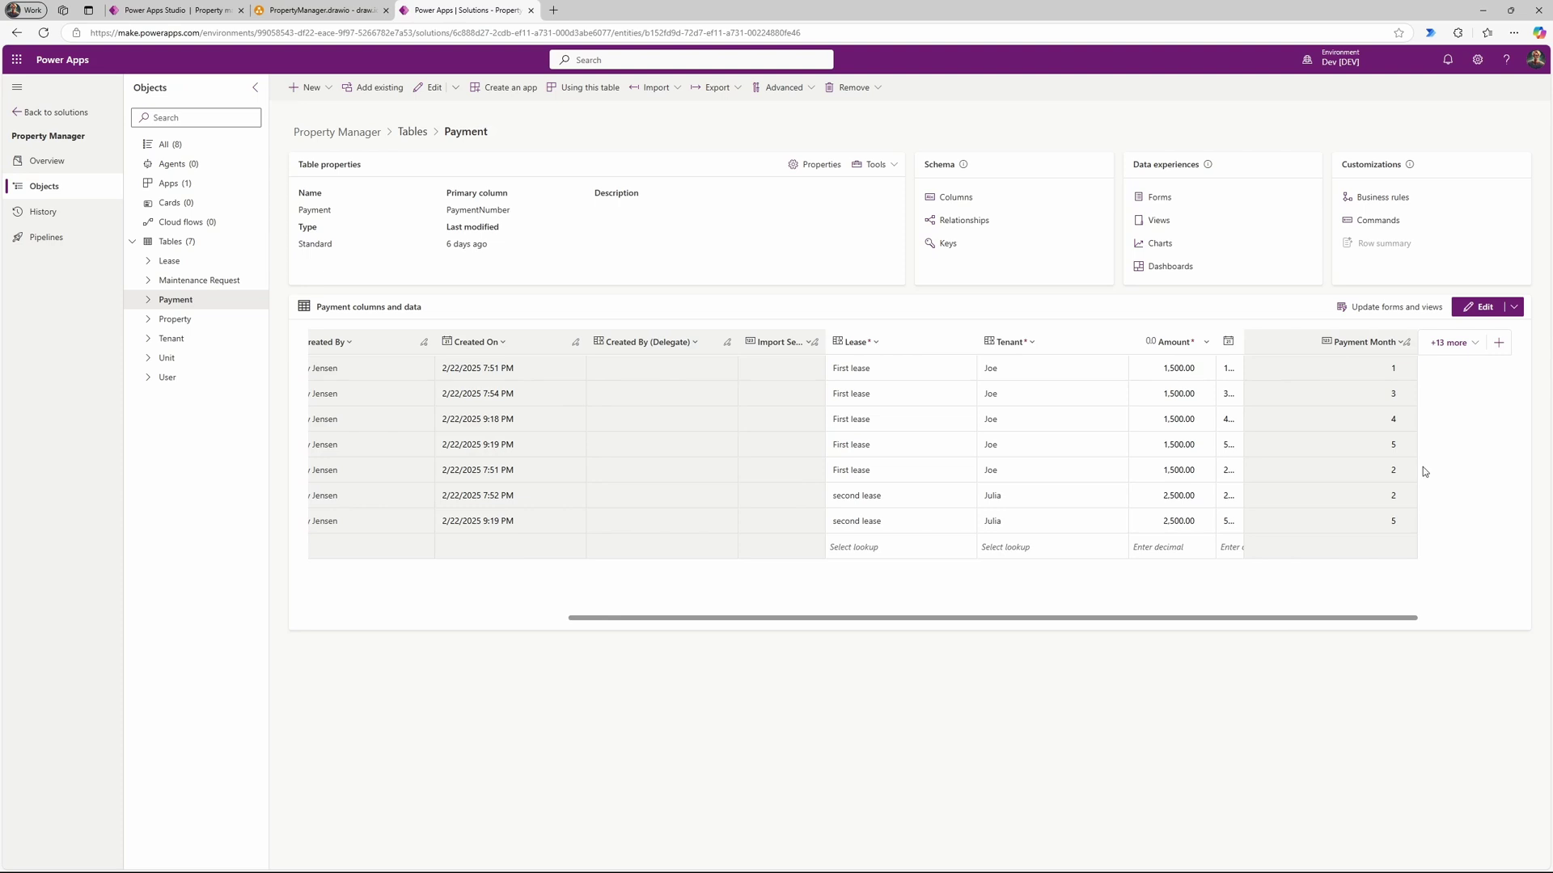
# Step: Examine the Payment Month column's formula, widen Payment Date to review its values, and return to the app's Dashboard in Power Apps Studio
pyautogui.click(1400, 344)
pyautogui.click(1365, 366)
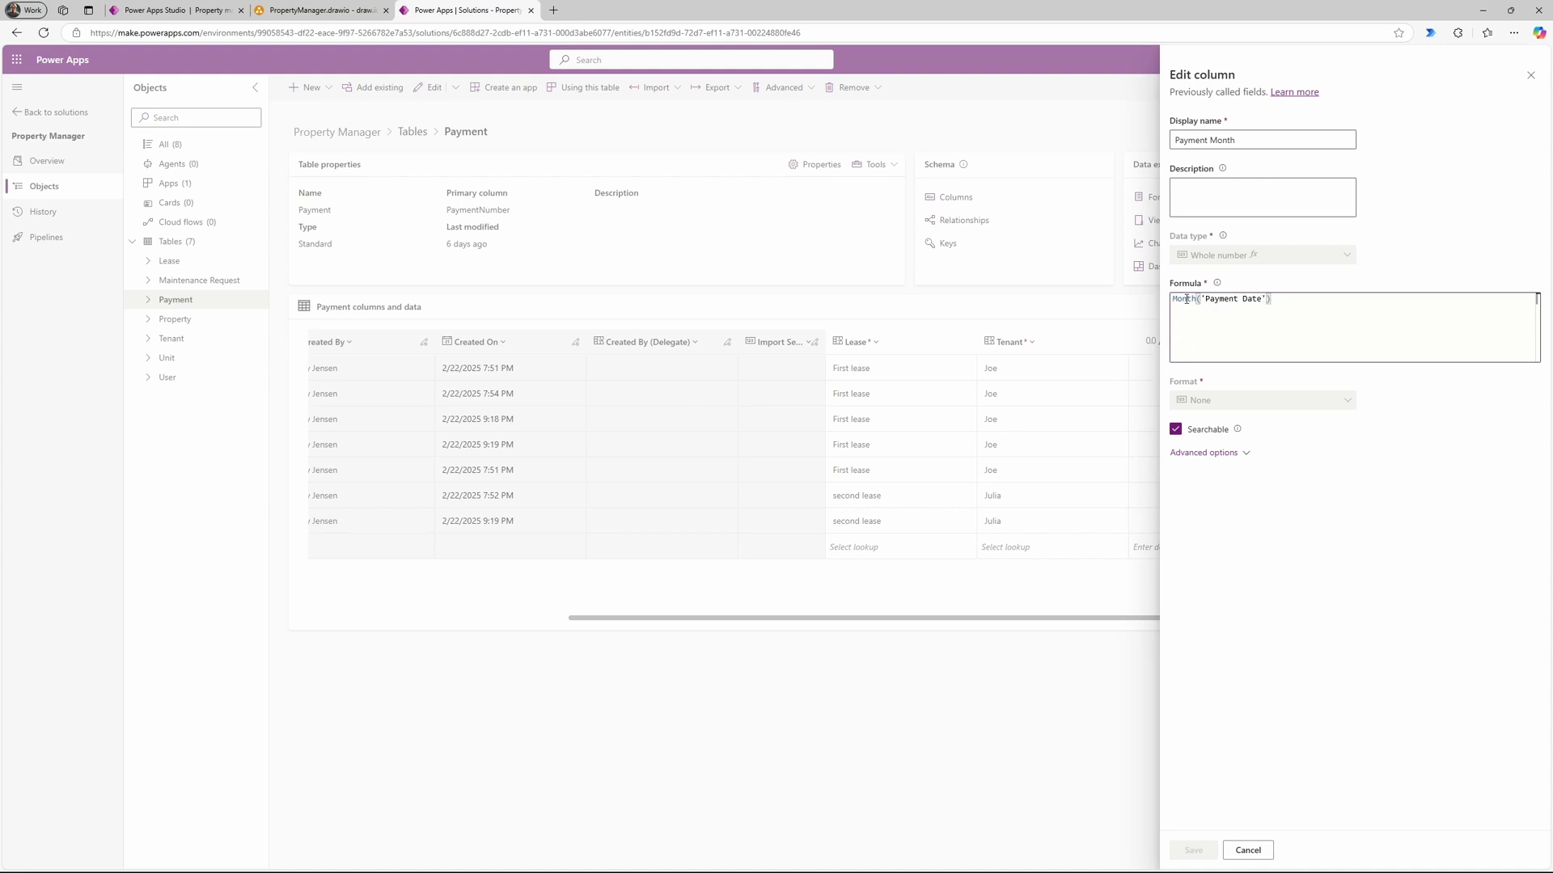
pyautogui.click(1531, 77)
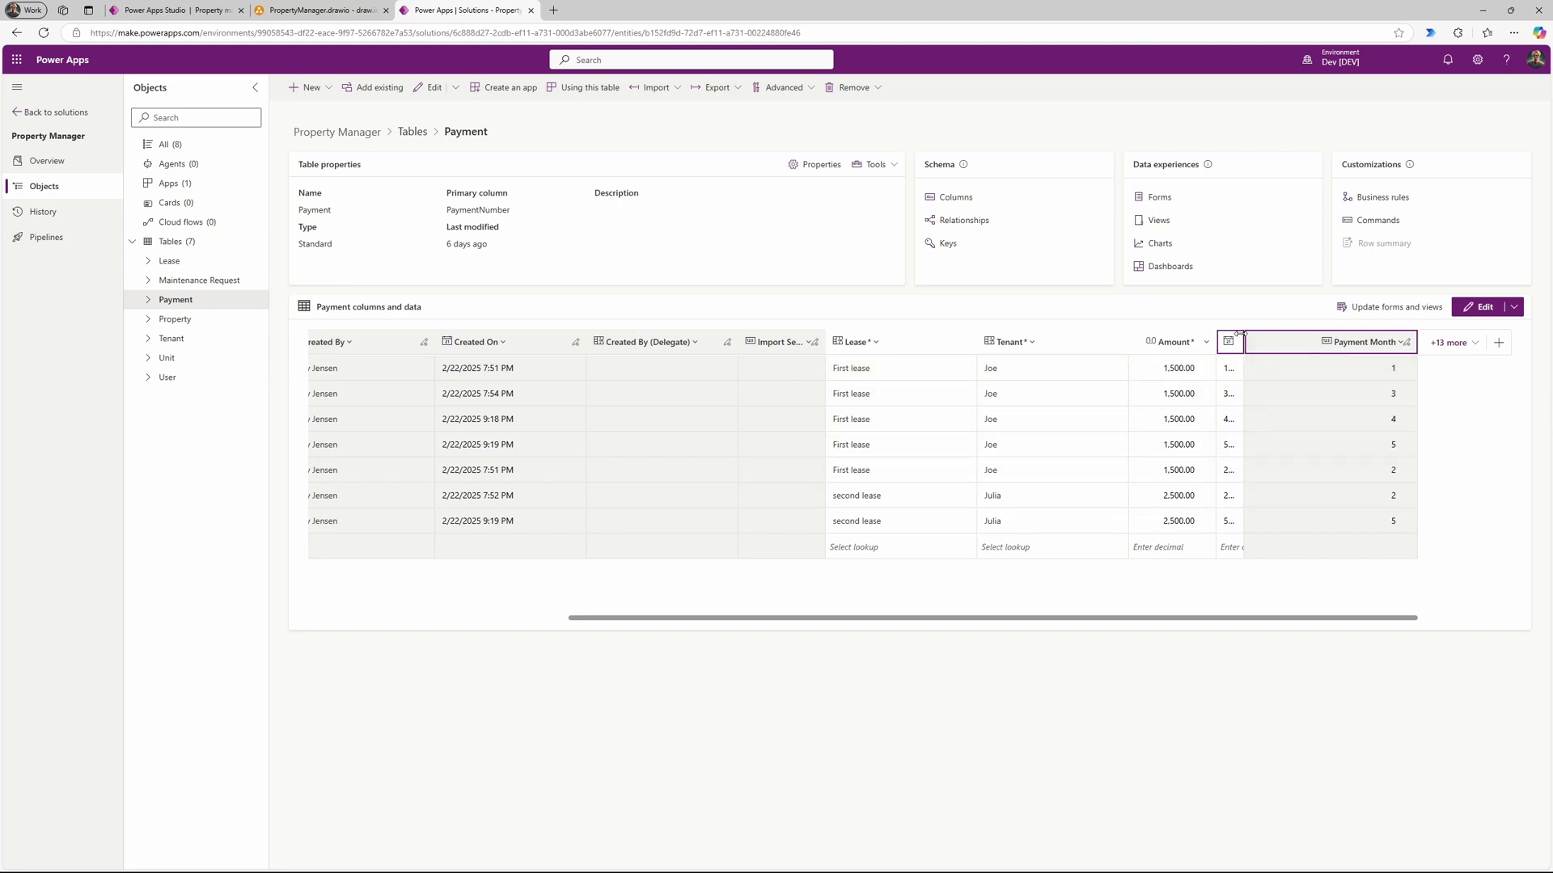
pyautogui.moveTo(1244, 342); pyautogui.dragTo(1317, 346)
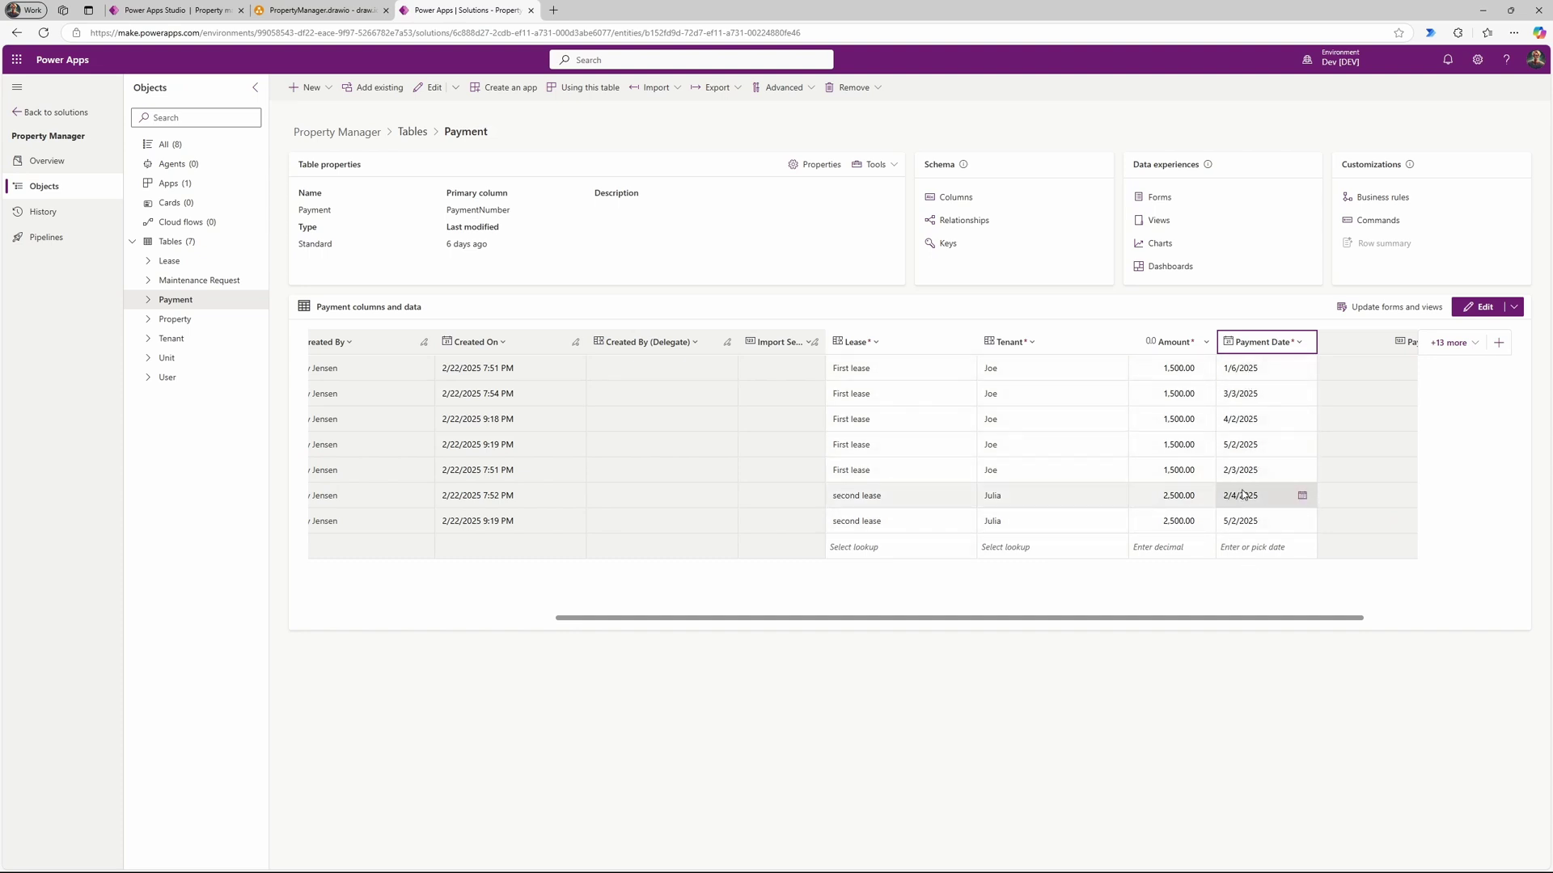
pyautogui.hotkey('ctrl', '1')
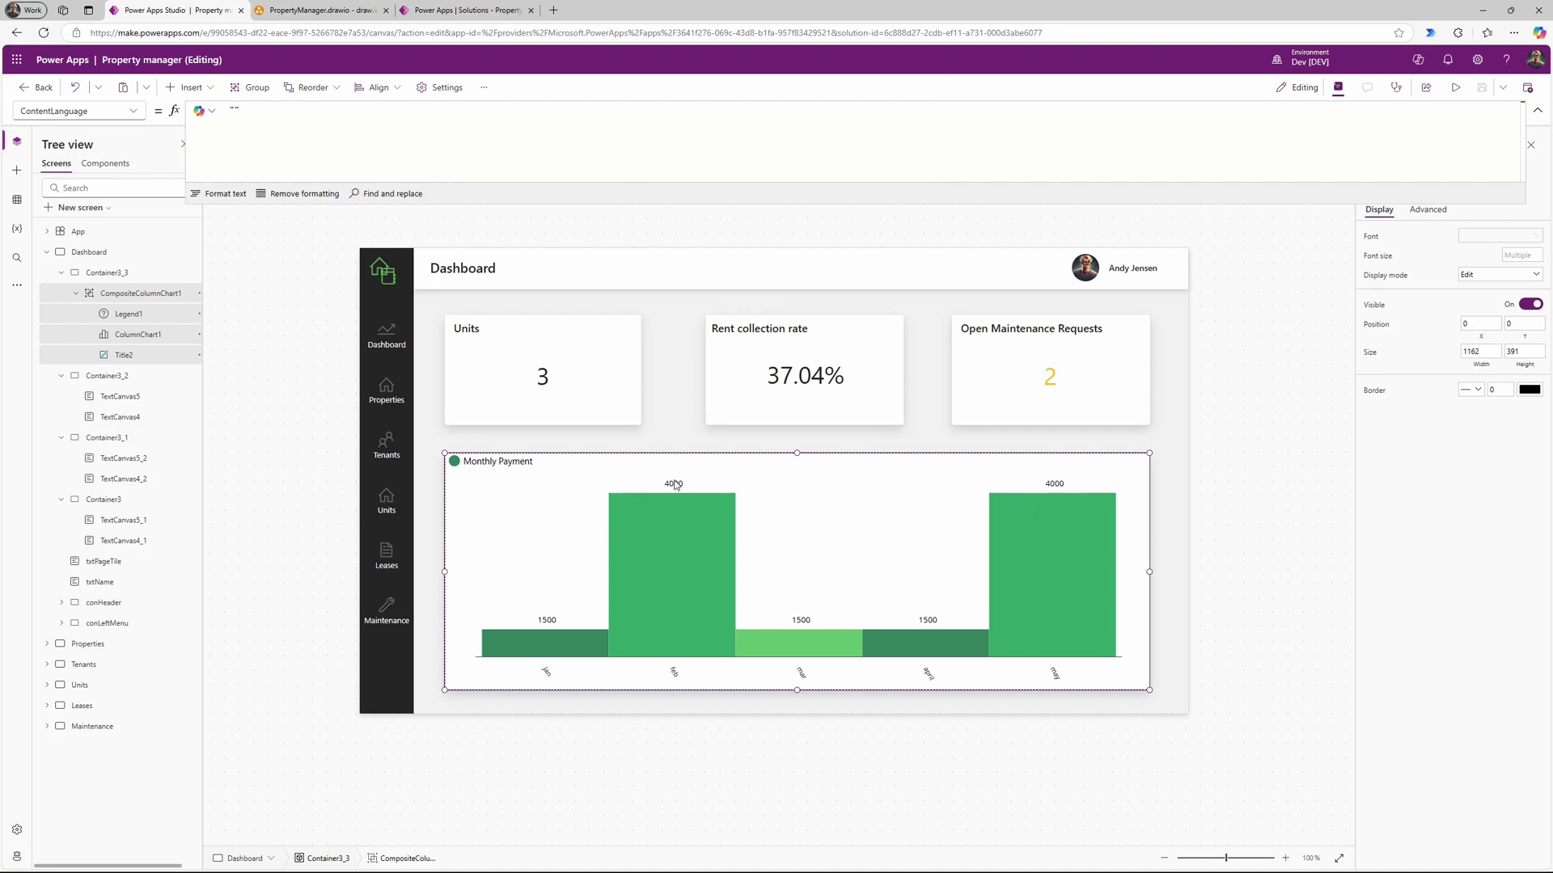
# Step: Open the App's OnStart formula and examine the current-year Payment Date filter and the columns kept by ShowColumns
pyautogui.click(118, 233)
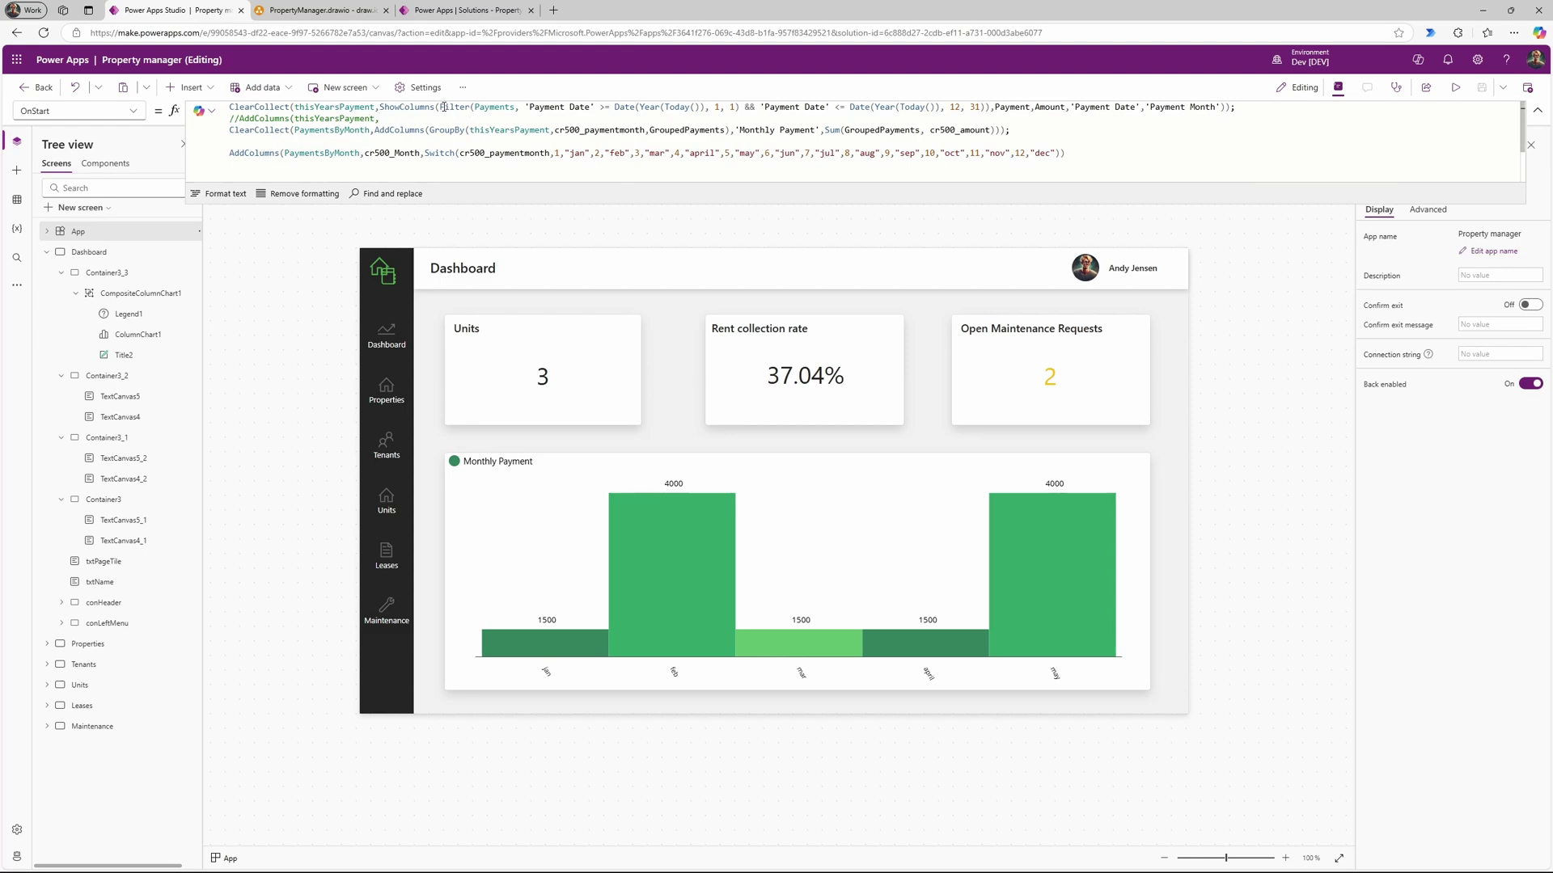
pyautogui.moveTo(438, 107); pyautogui.dragTo(991, 112)
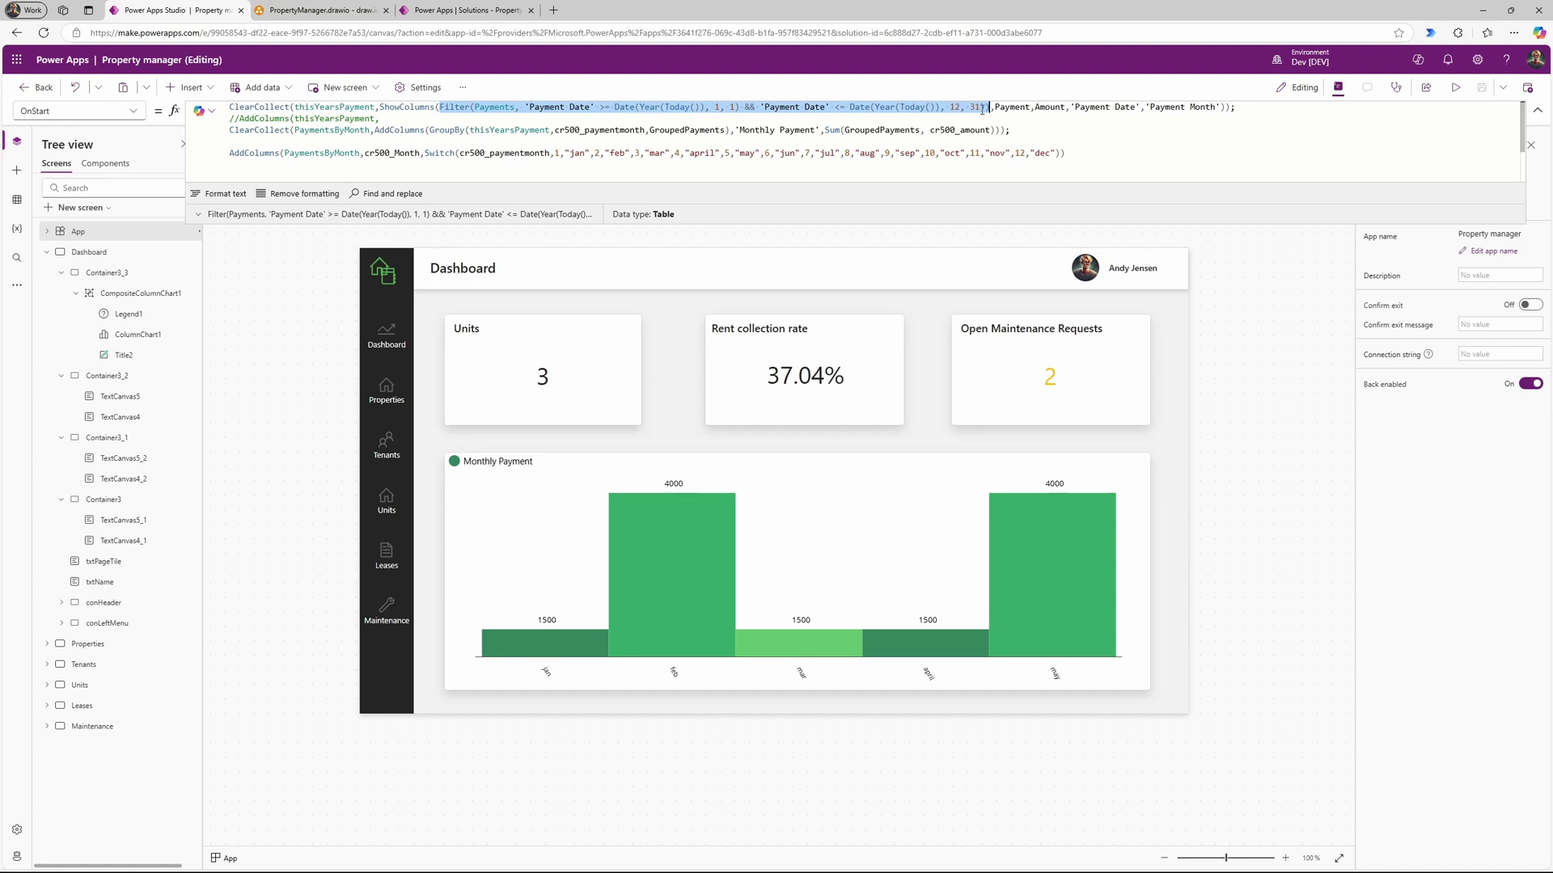
pyautogui.click(1016, 109)
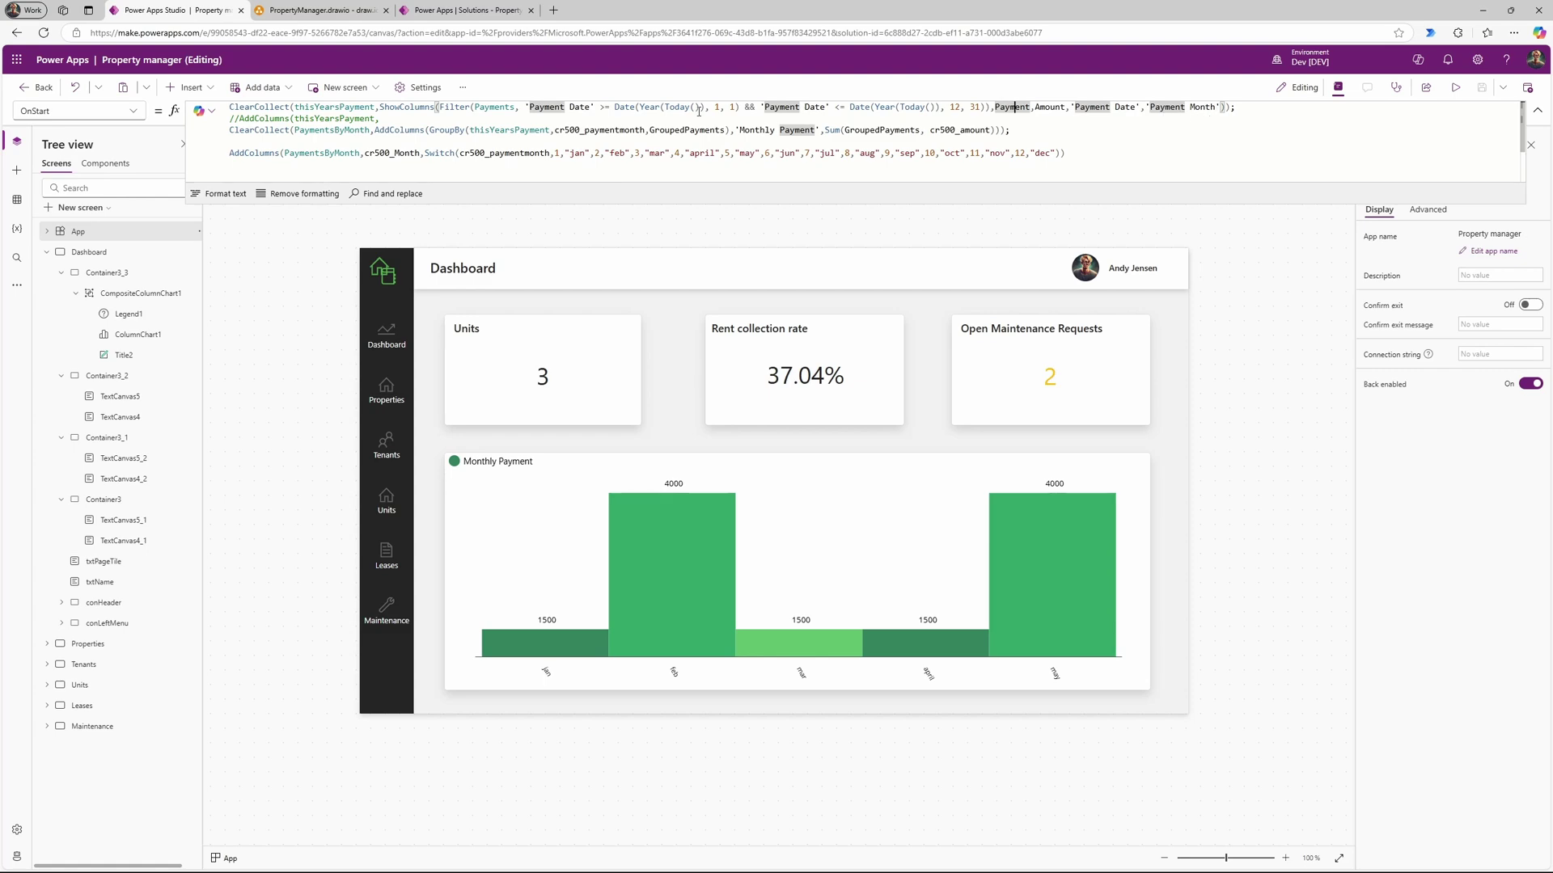
# Step: Preview the thisYearsPayment collection from the OnStart formula and review its amount, payment date and payment month columns
pyautogui.click(330, 107)
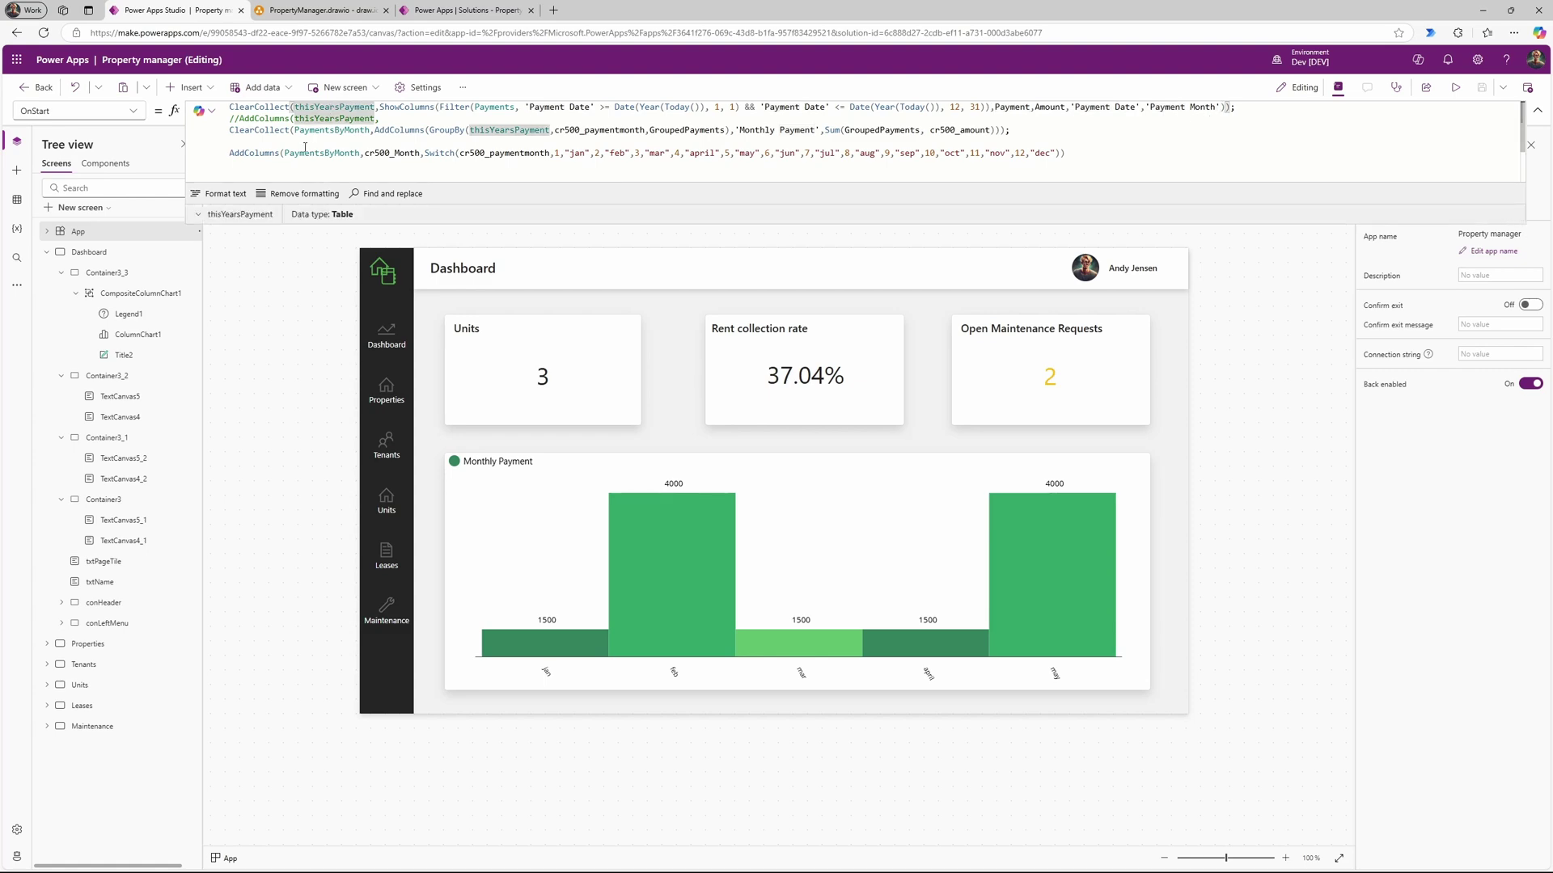
pyautogui.click(197, 216)
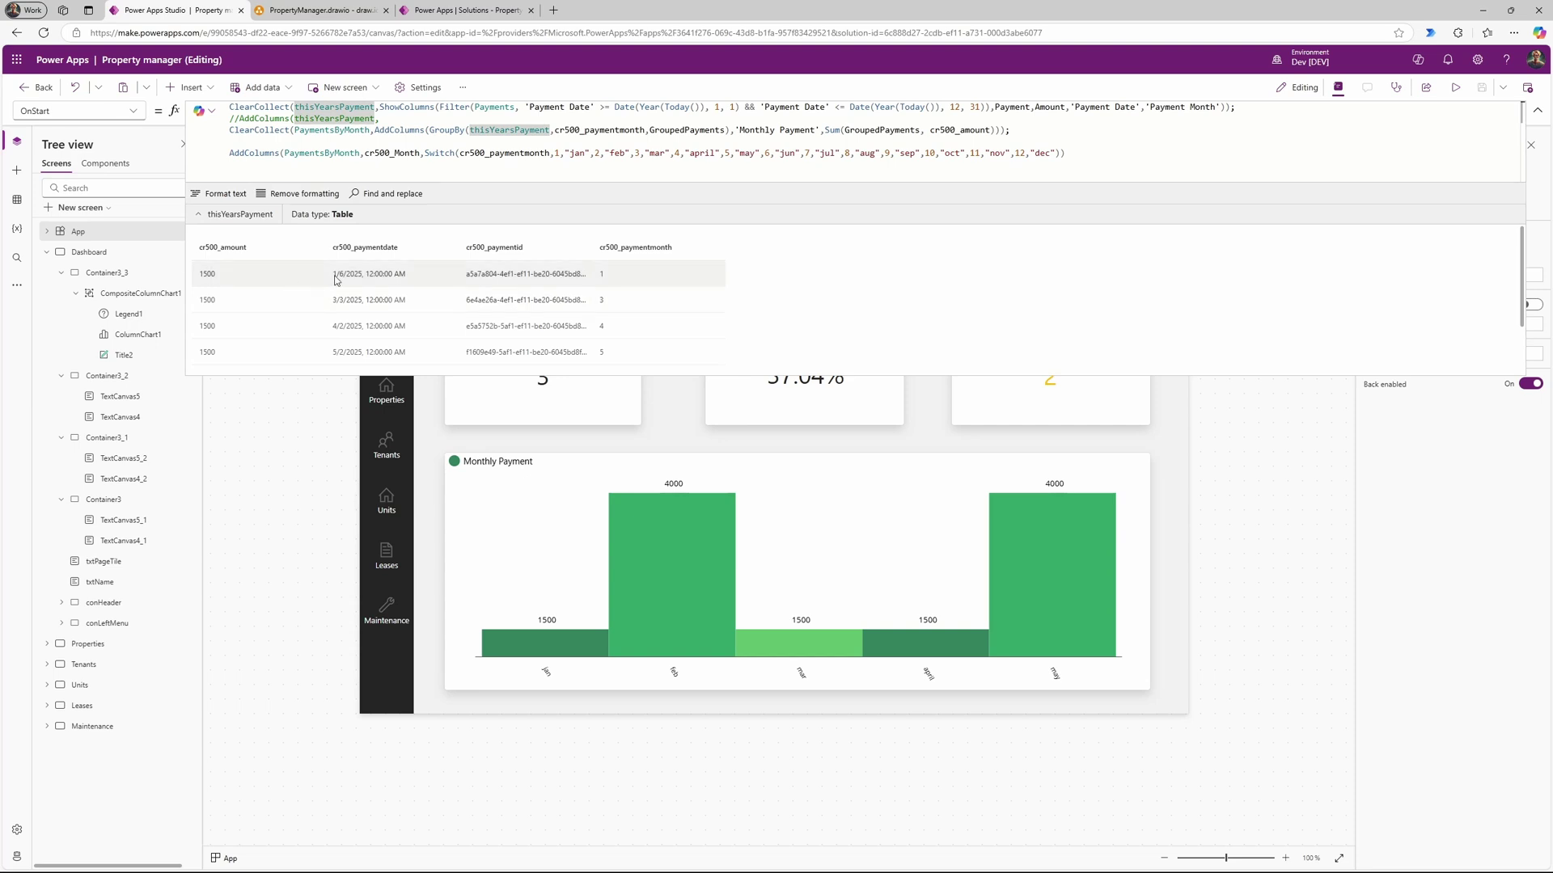
pyautogui.scroll(-1, 330, 285)
pyautogui.scroll(1, 331, 285)
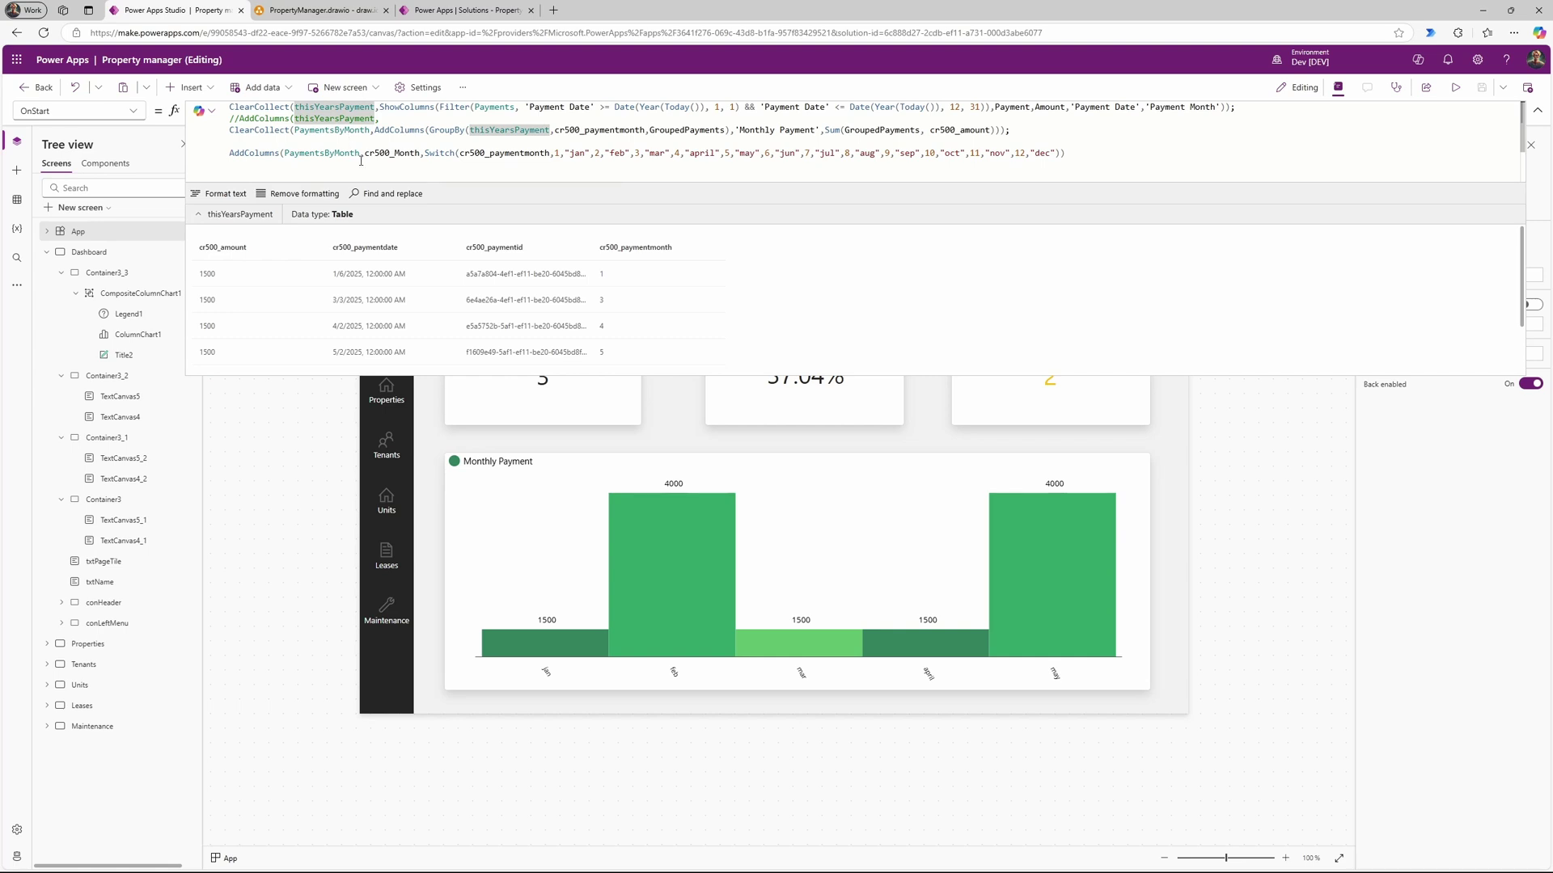
pyautogui.scroll(-1, 621, 304)
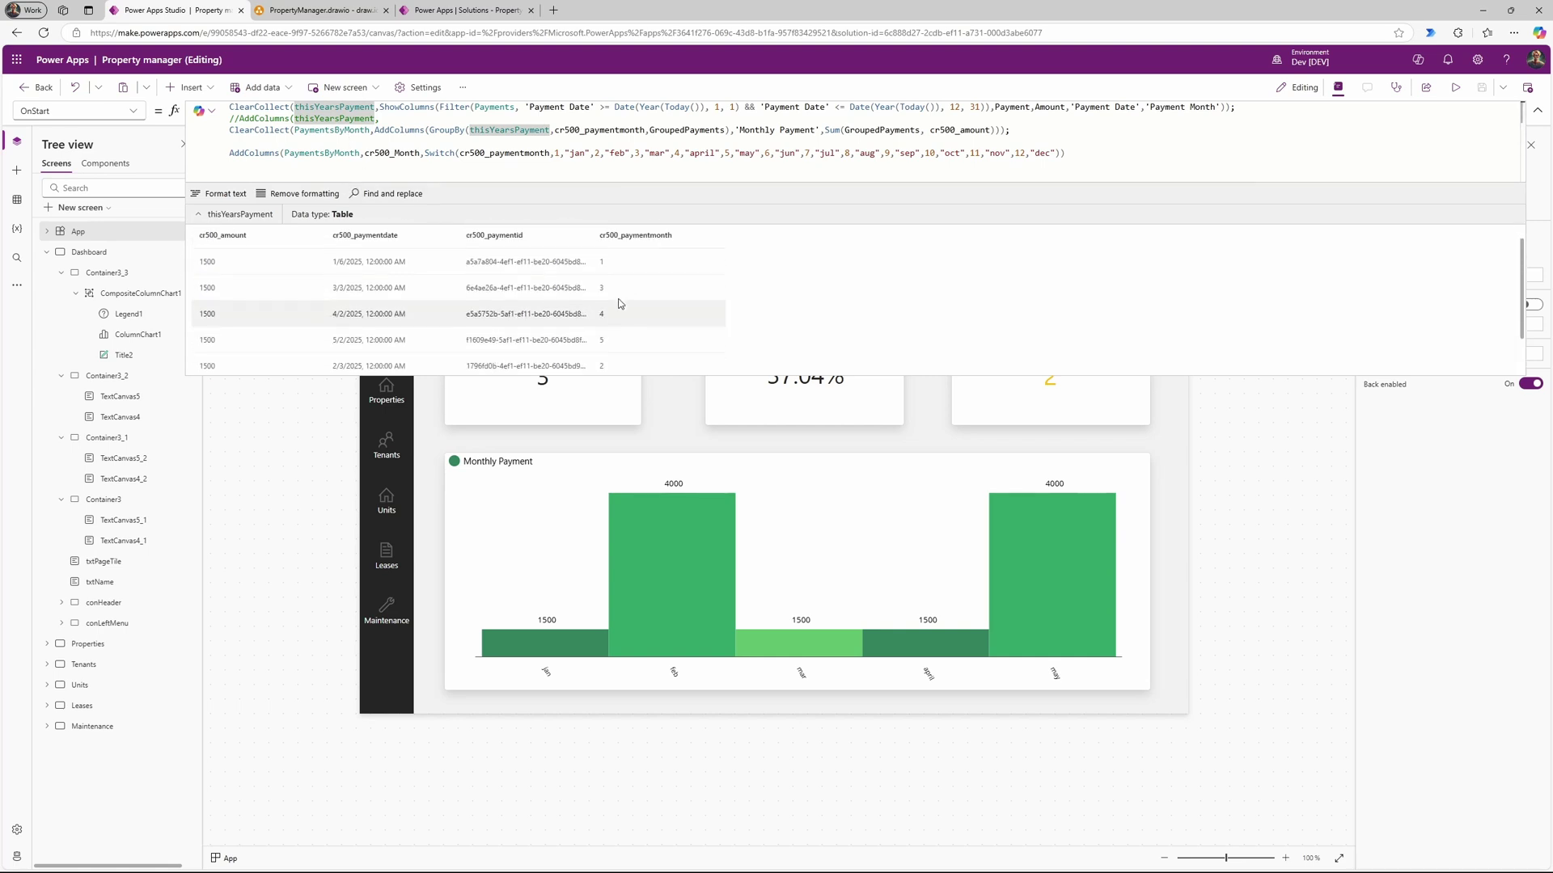
pyautogui.scroll(1, 624, 299)
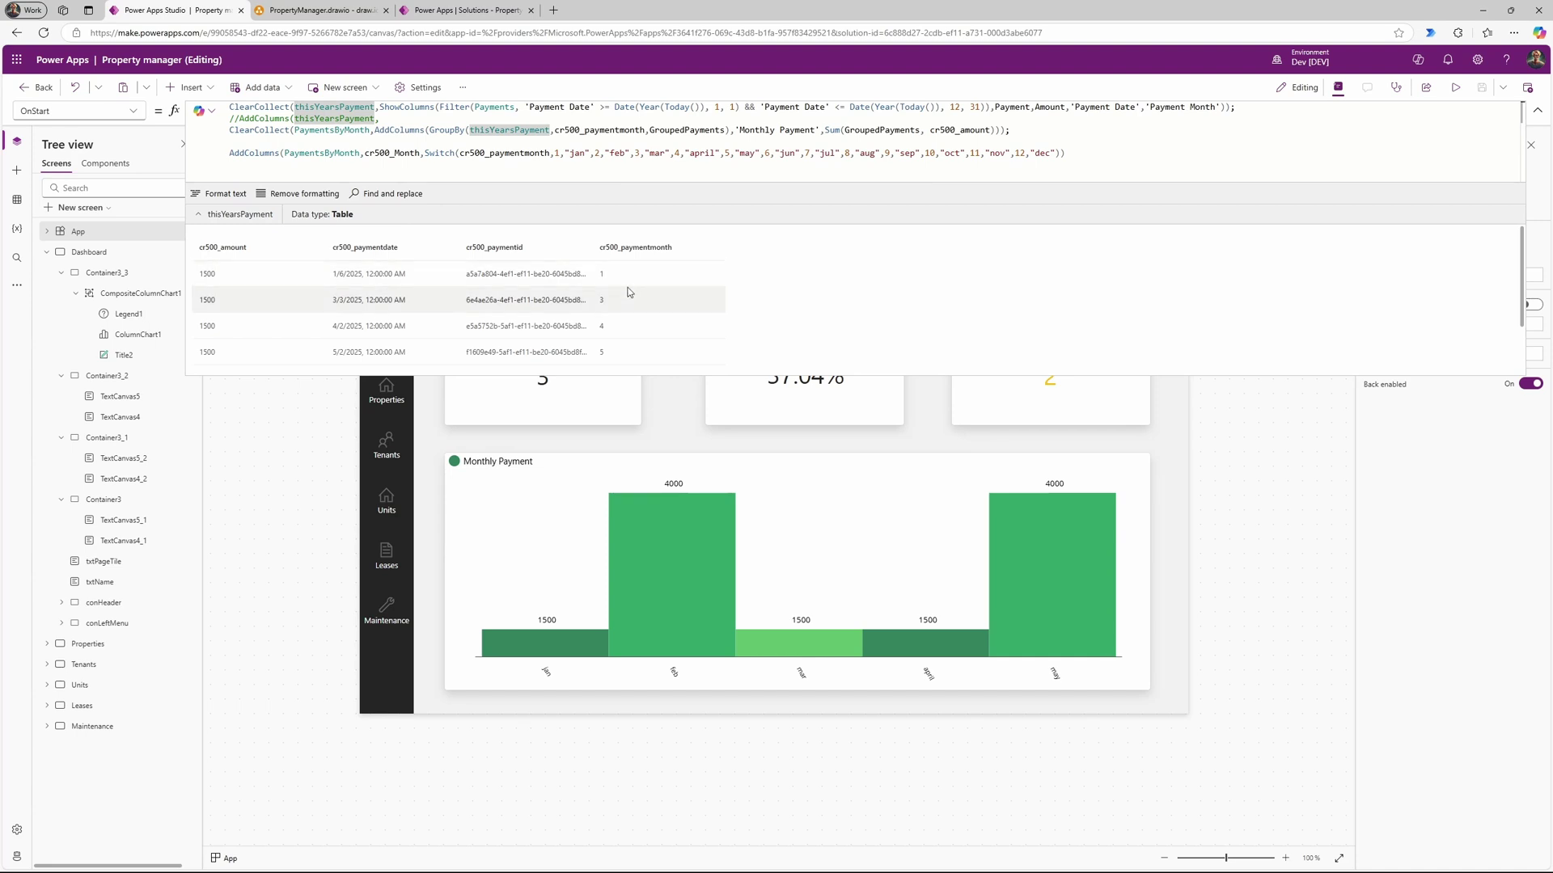
# Step: Examine the GroupBy call that groups thisYearsPayment by cr500_paymentmonth into GroupedPayments
pyautogui.click(434, 131)
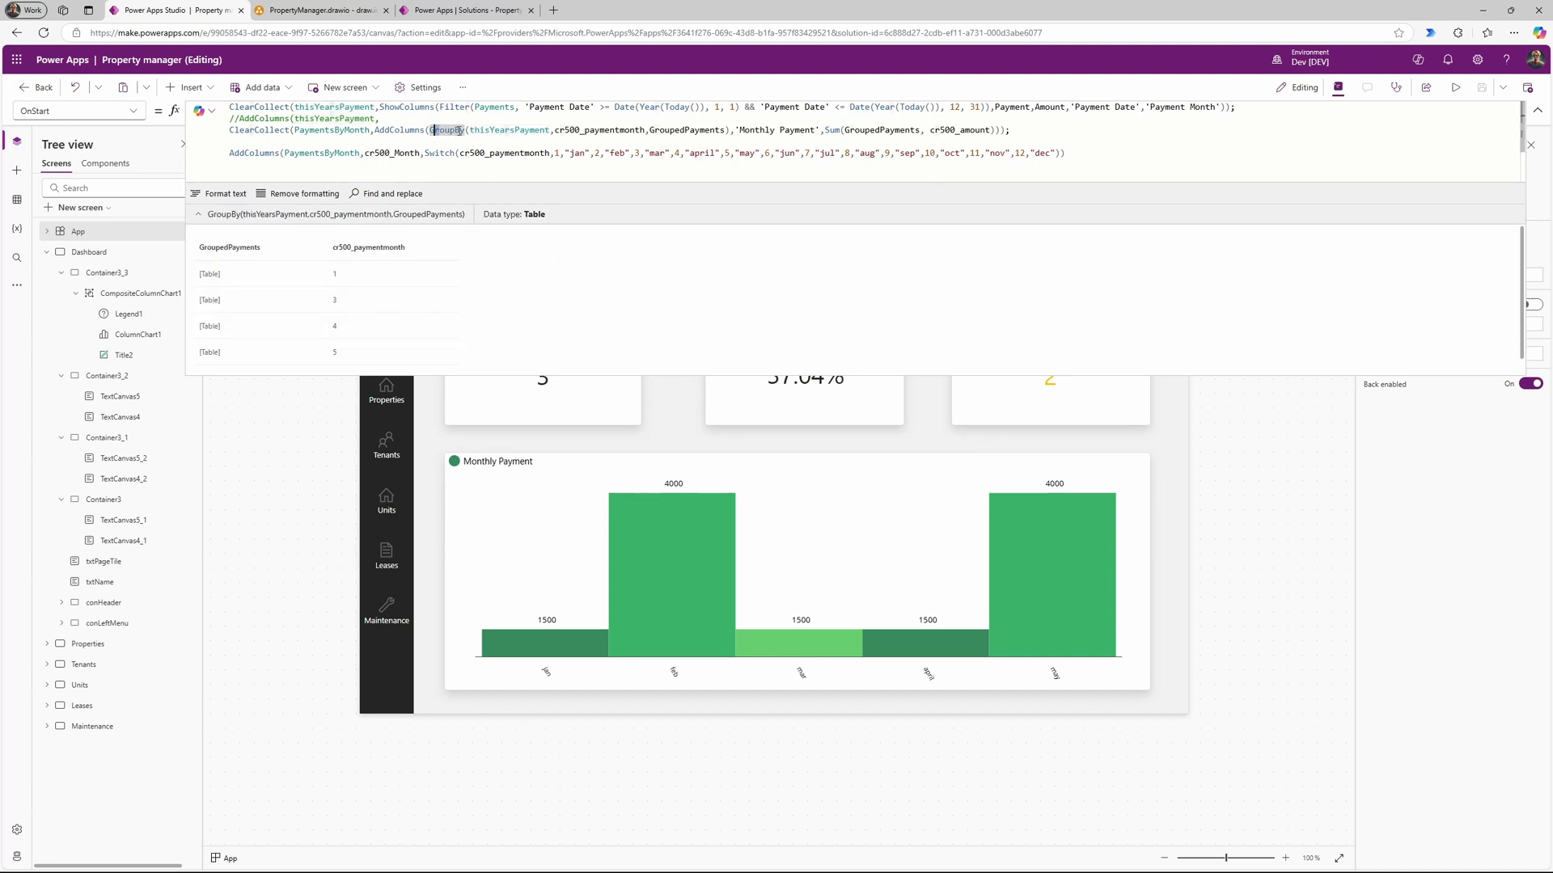
pyautogui.click(488, 130)
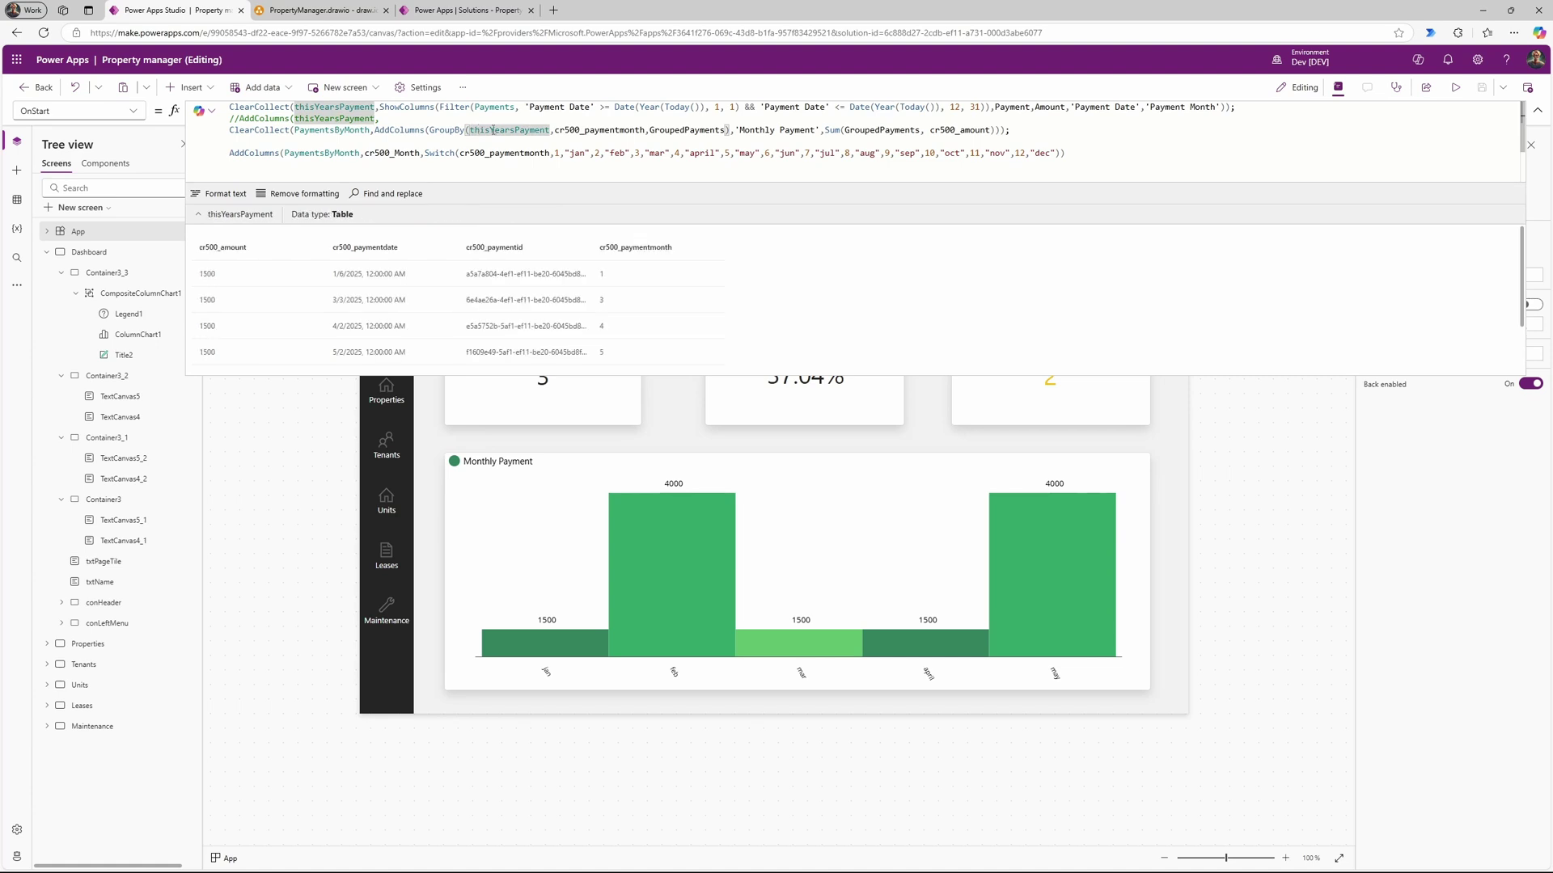
pyautogui.click(589, 130)
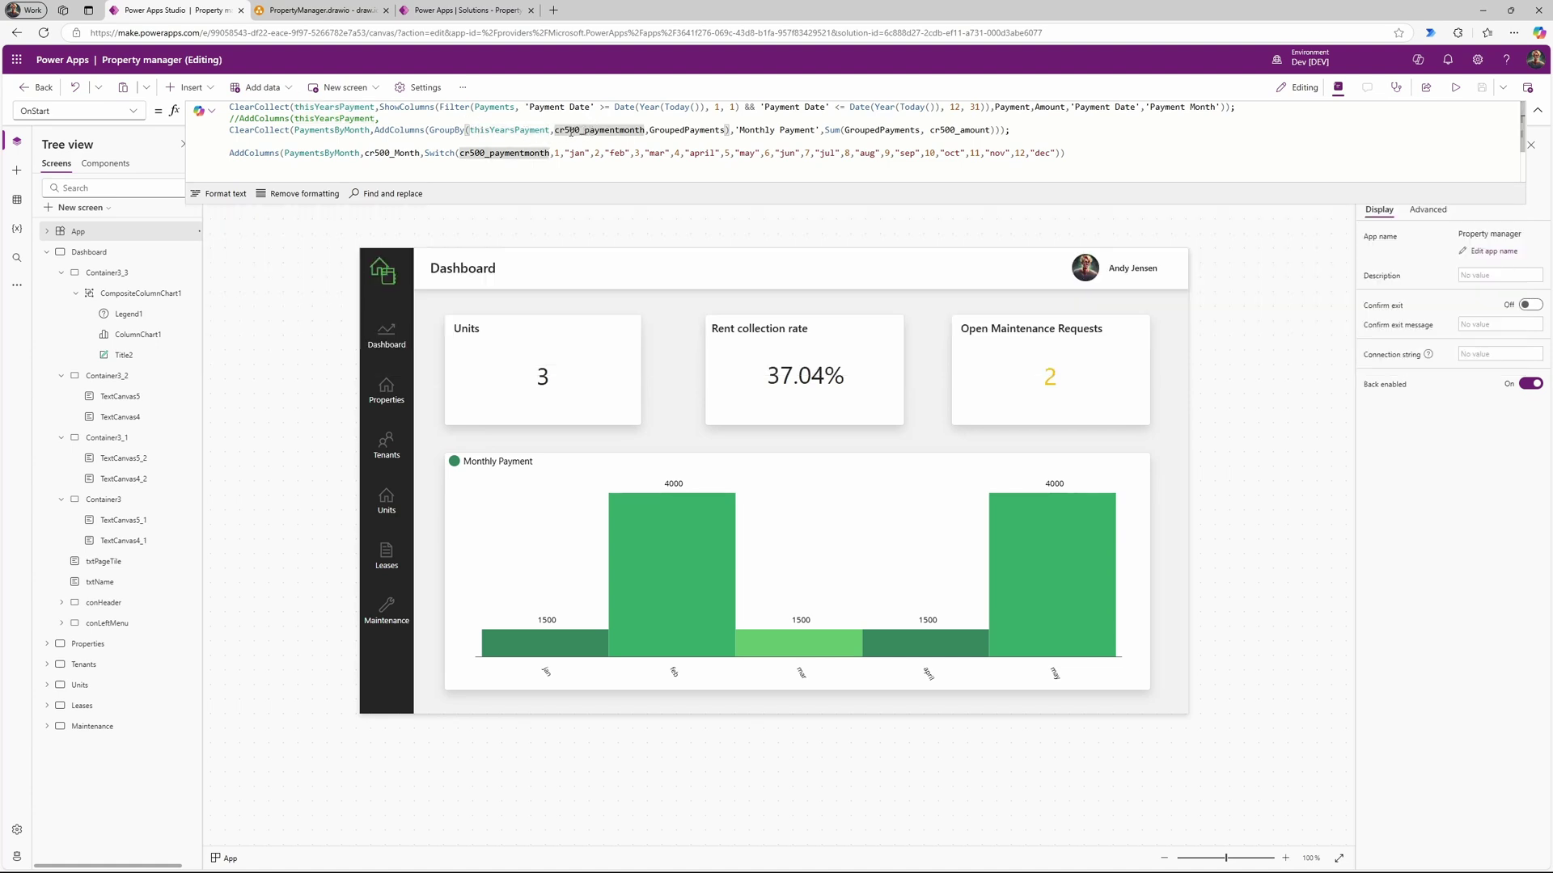
pyautogui.click(661, 130)
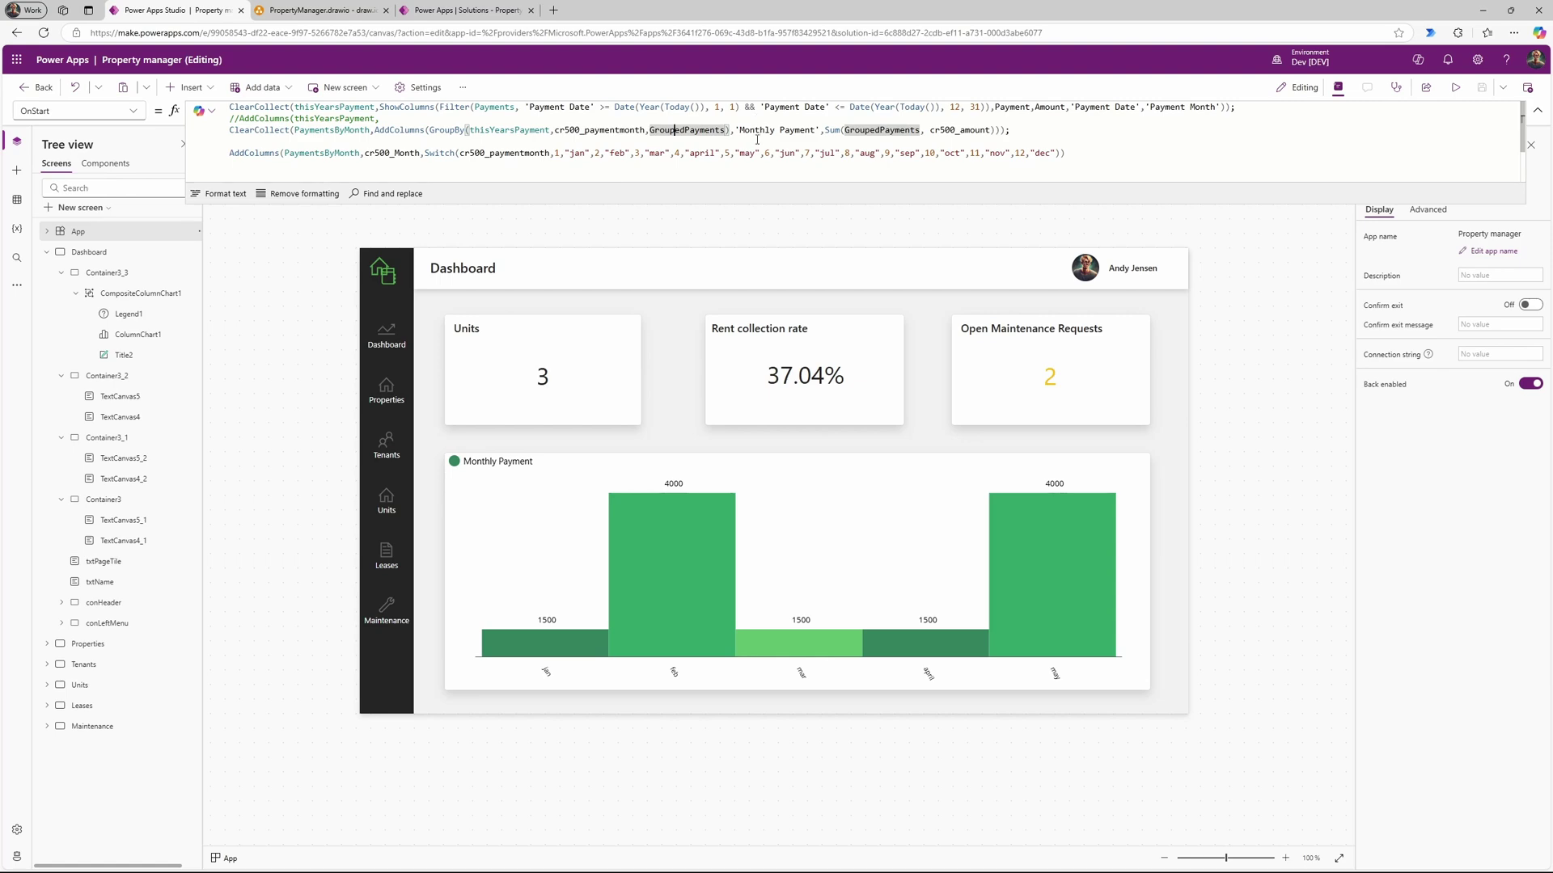
# Step: Preview the AddColumns result with the Monthly Payment sum, and examine the Switch expression that maps cr500_paymentmonth to month names
pyautogui.click(407, 130)
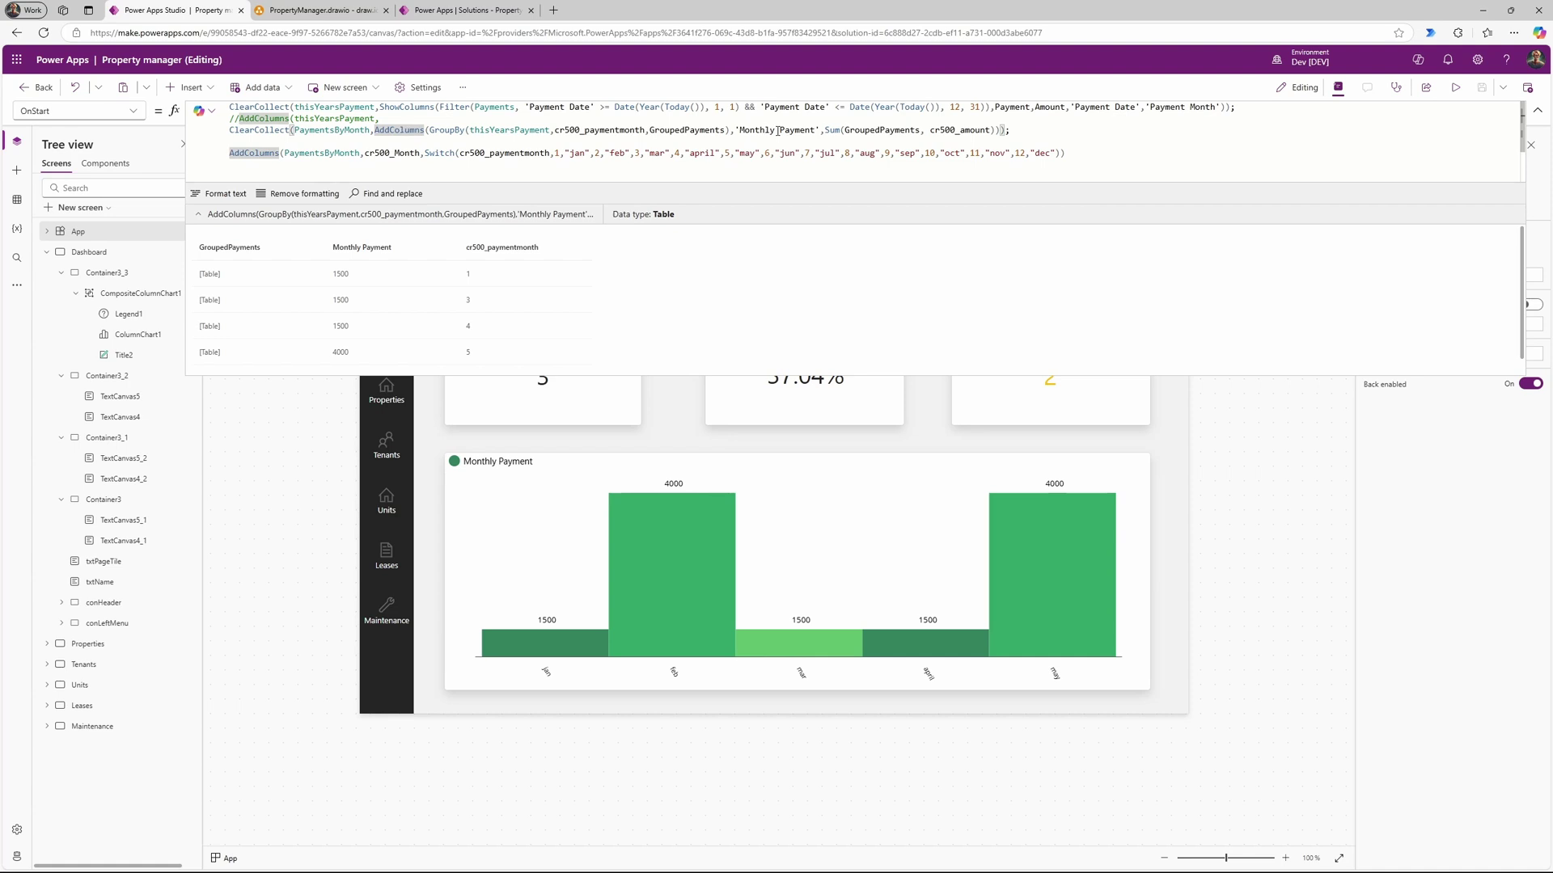
pyautogui.scroll(-1, 362, 298)
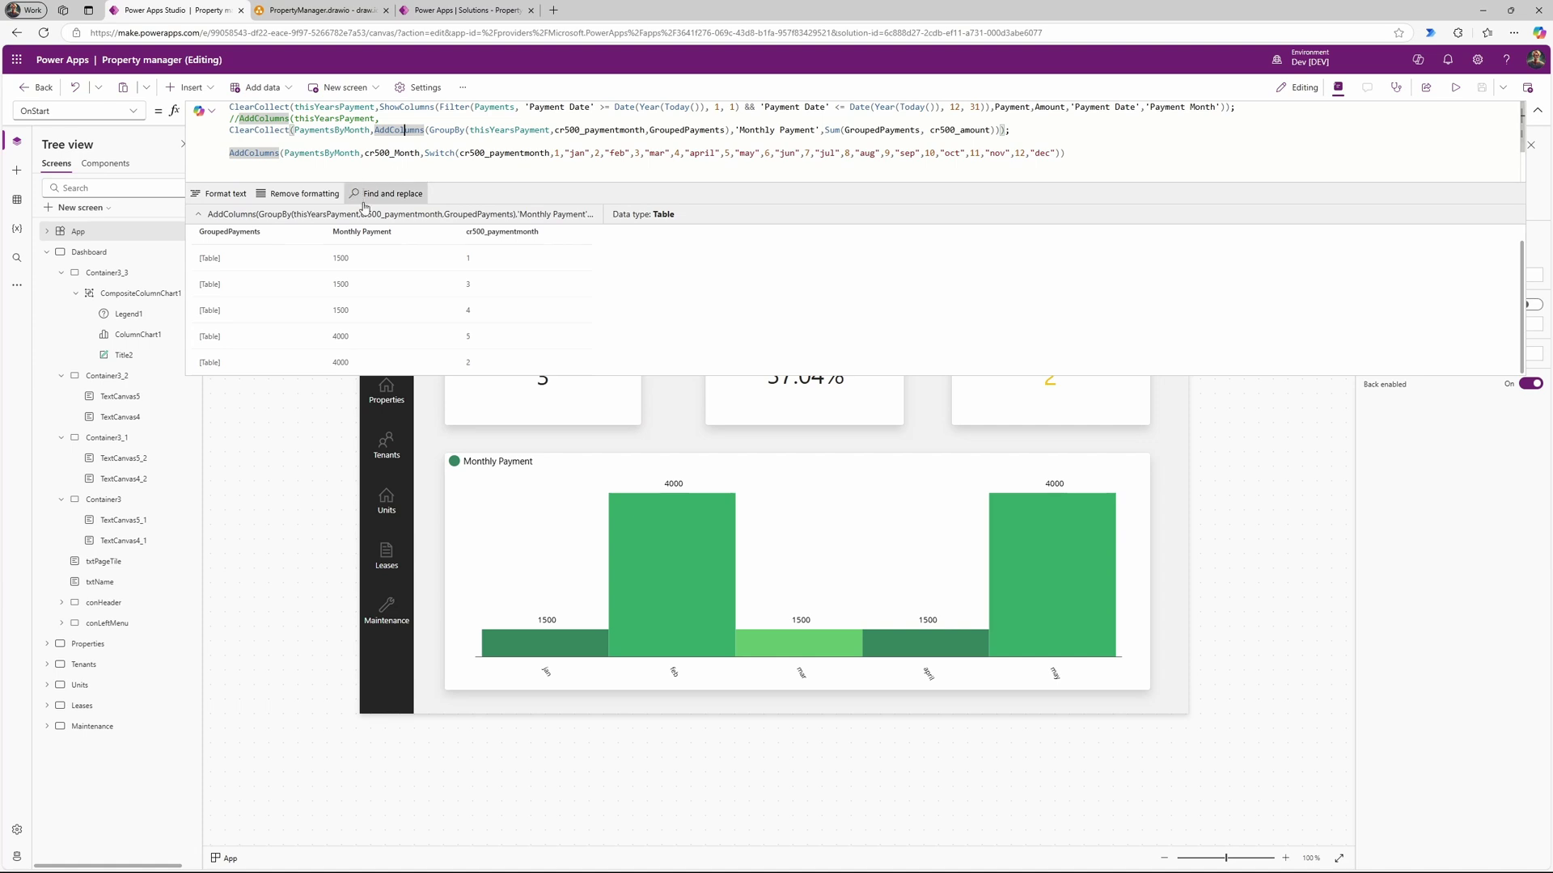
pyautogui.click(558, 153)
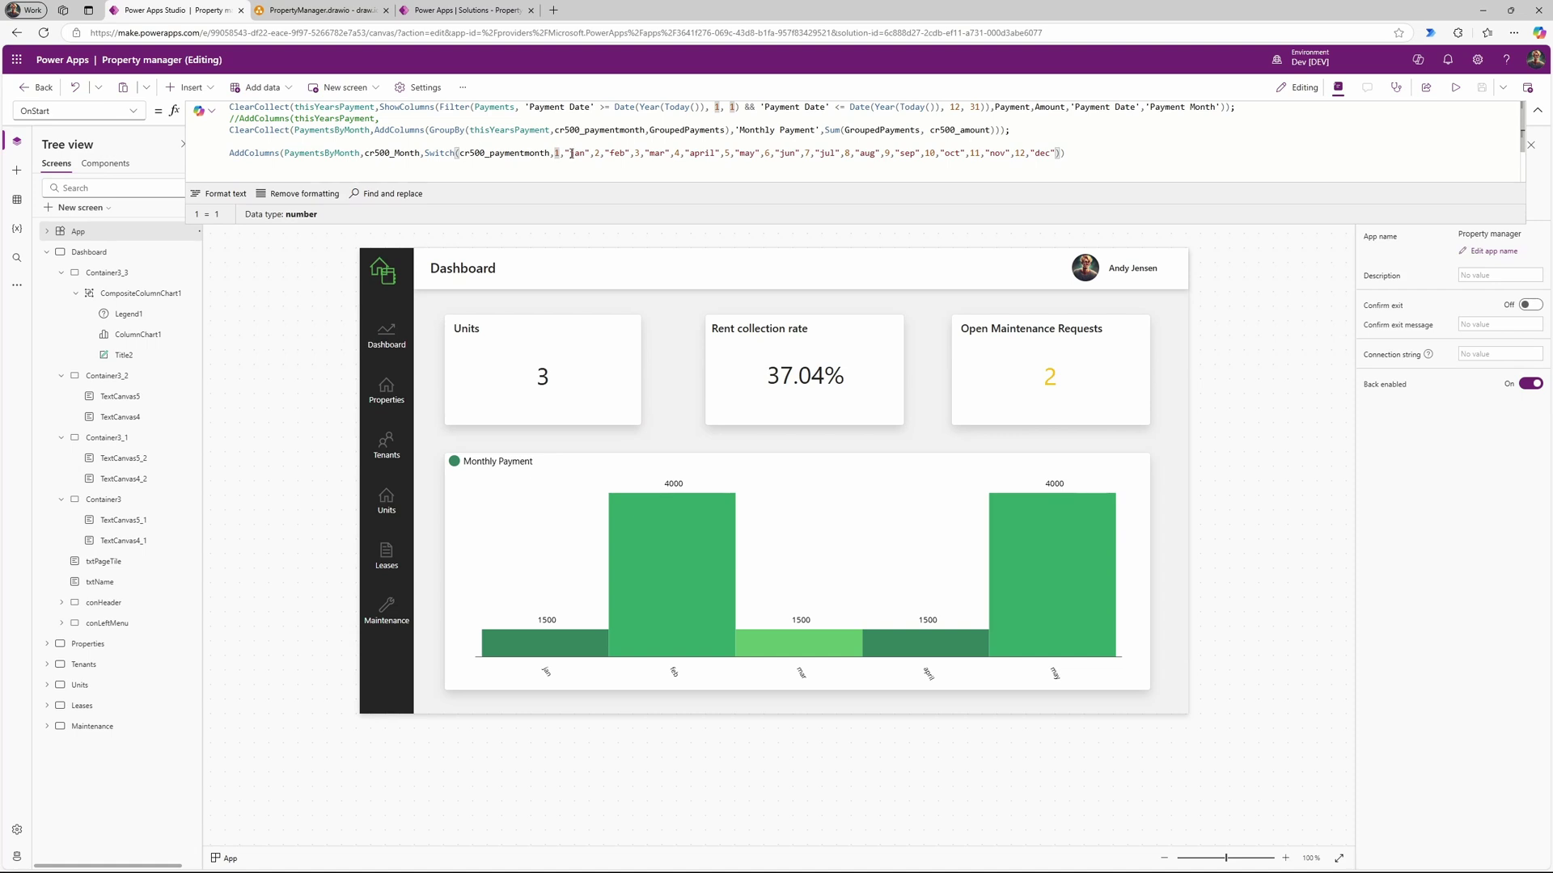
pyautogui.click(479, 153)
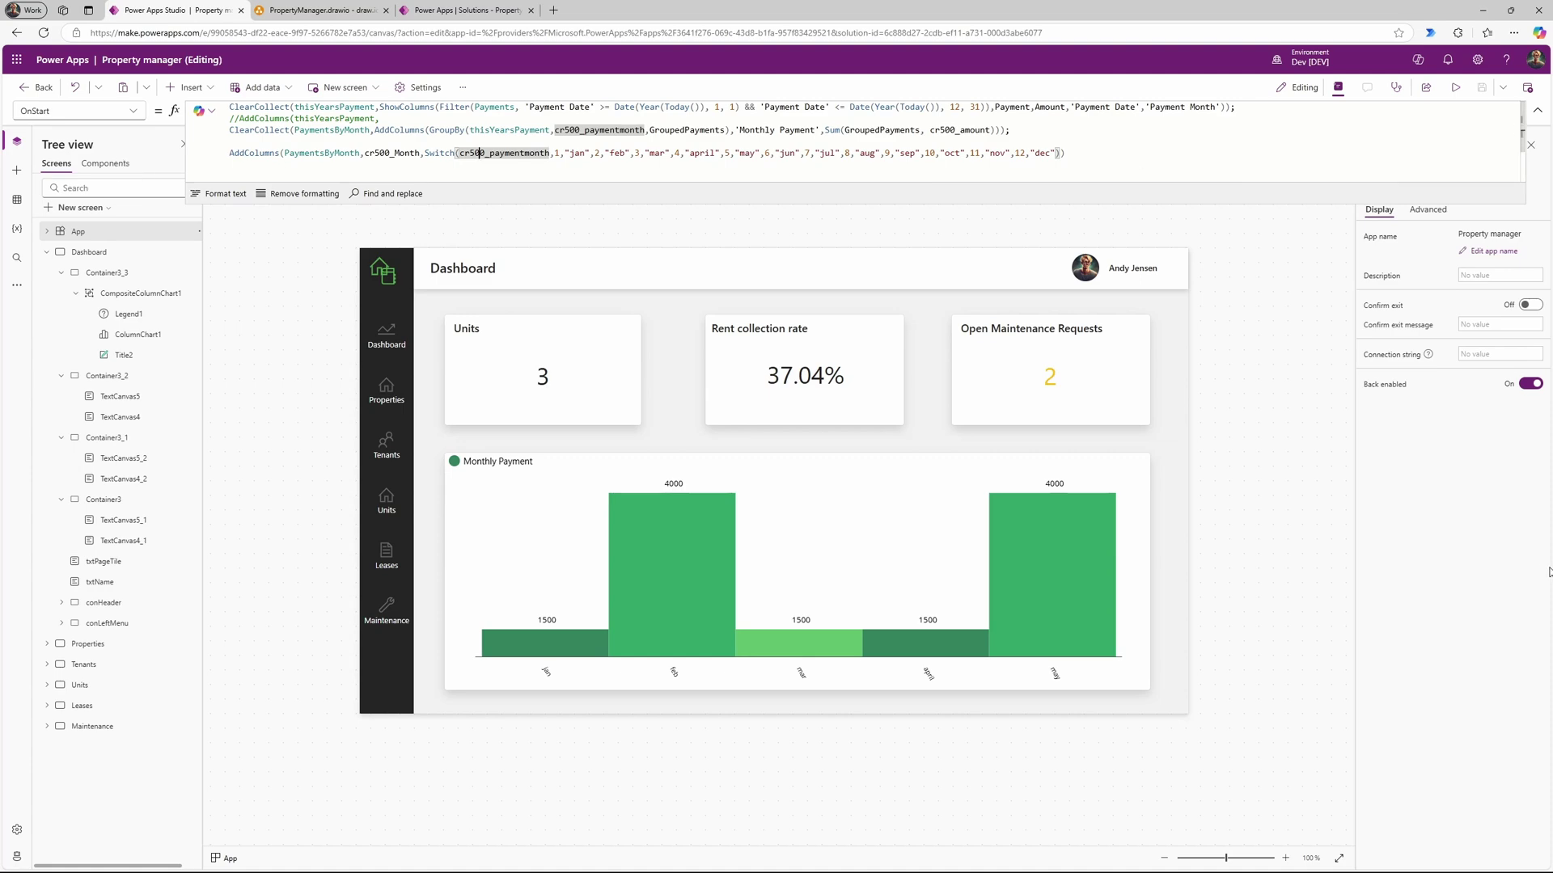
# Step: Check the insertable chart types, then select ColumnChart1 in the Monthly Payment chart and show its full Items formula
pyautogui.click(542, 551)
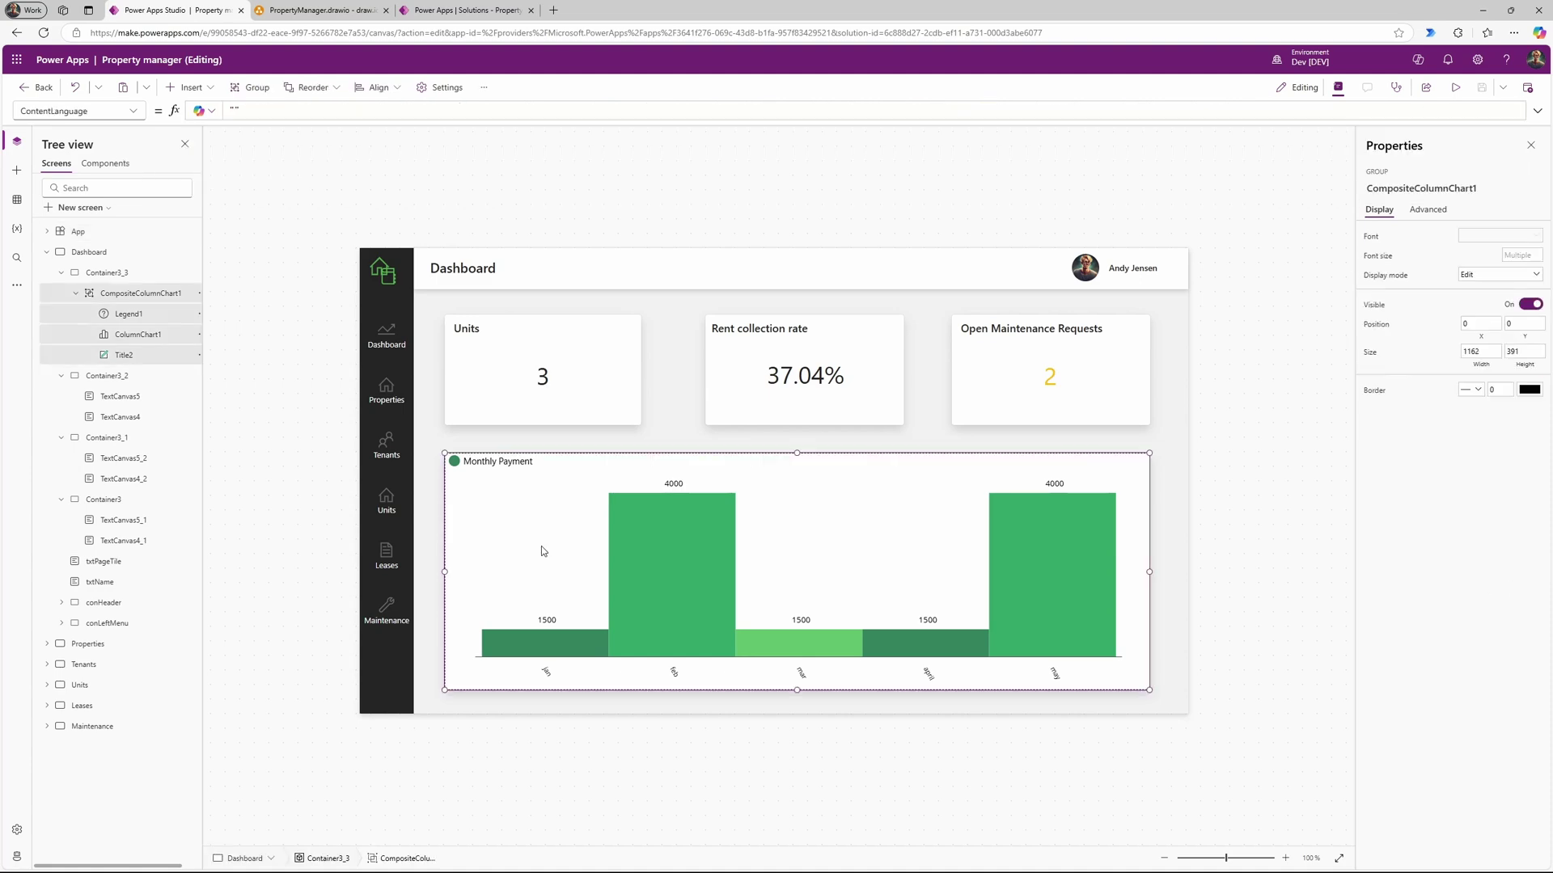
pyautogui.click(187, 87)
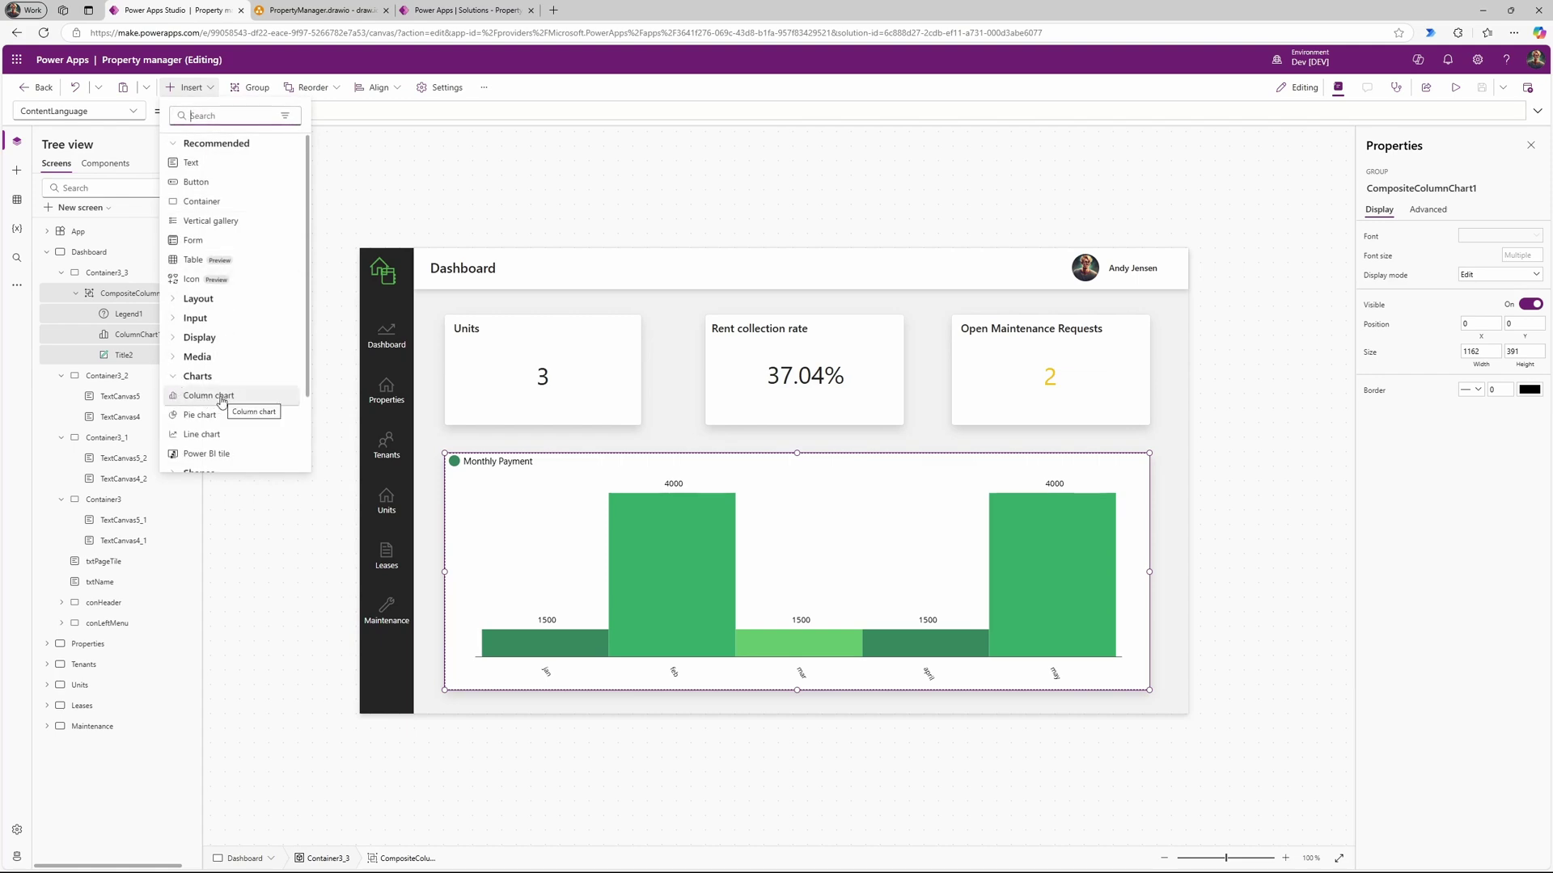
pyautogui.click(129, 340)
pyautogui.click(129, 338)
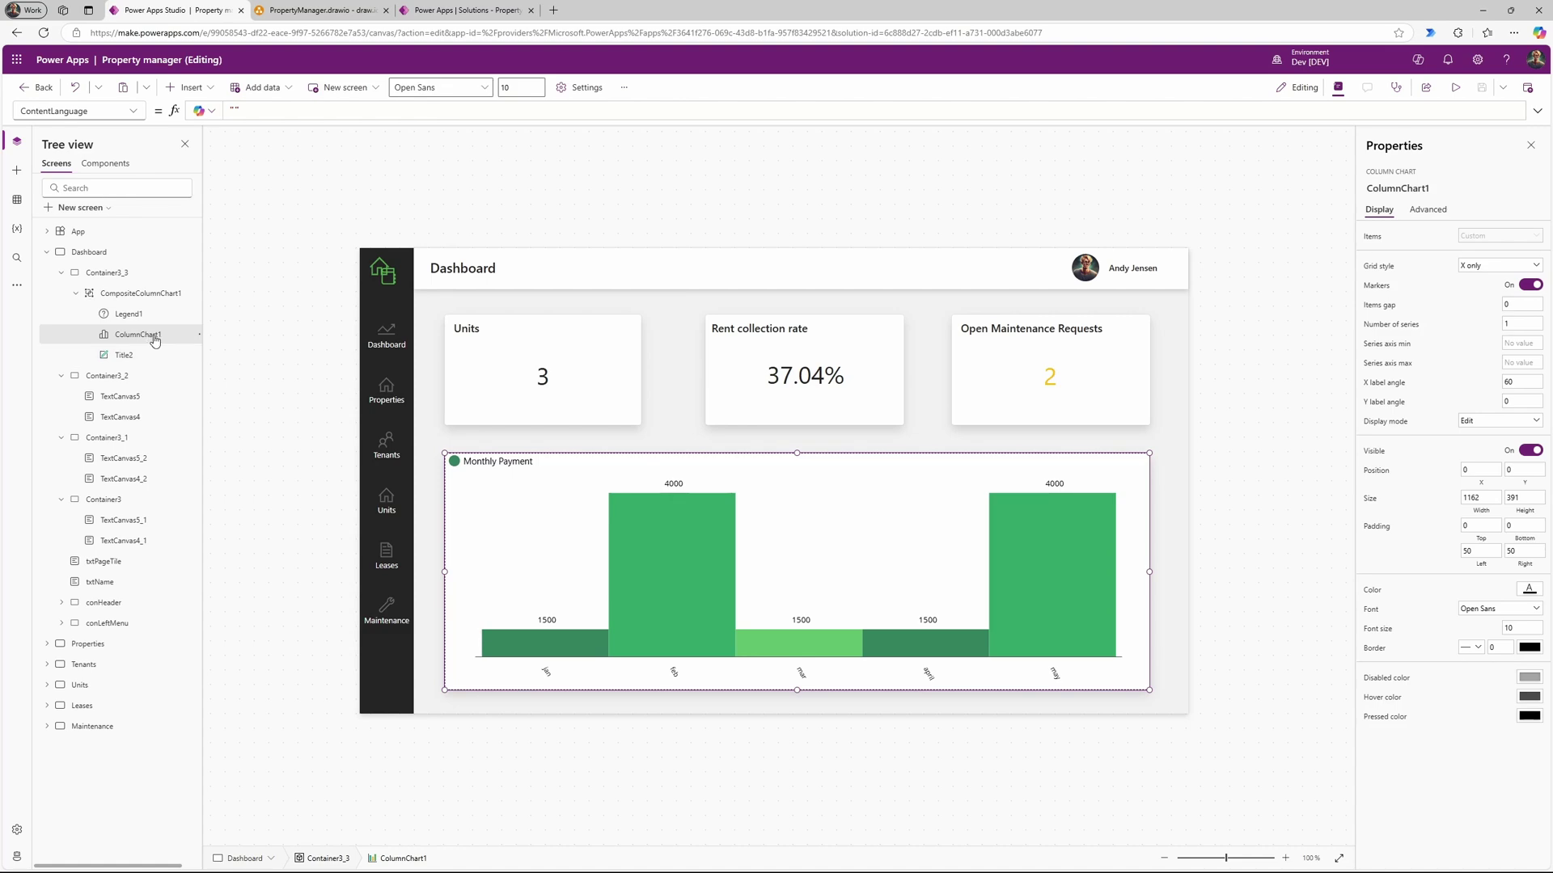
pyautogui.click(132, 111)
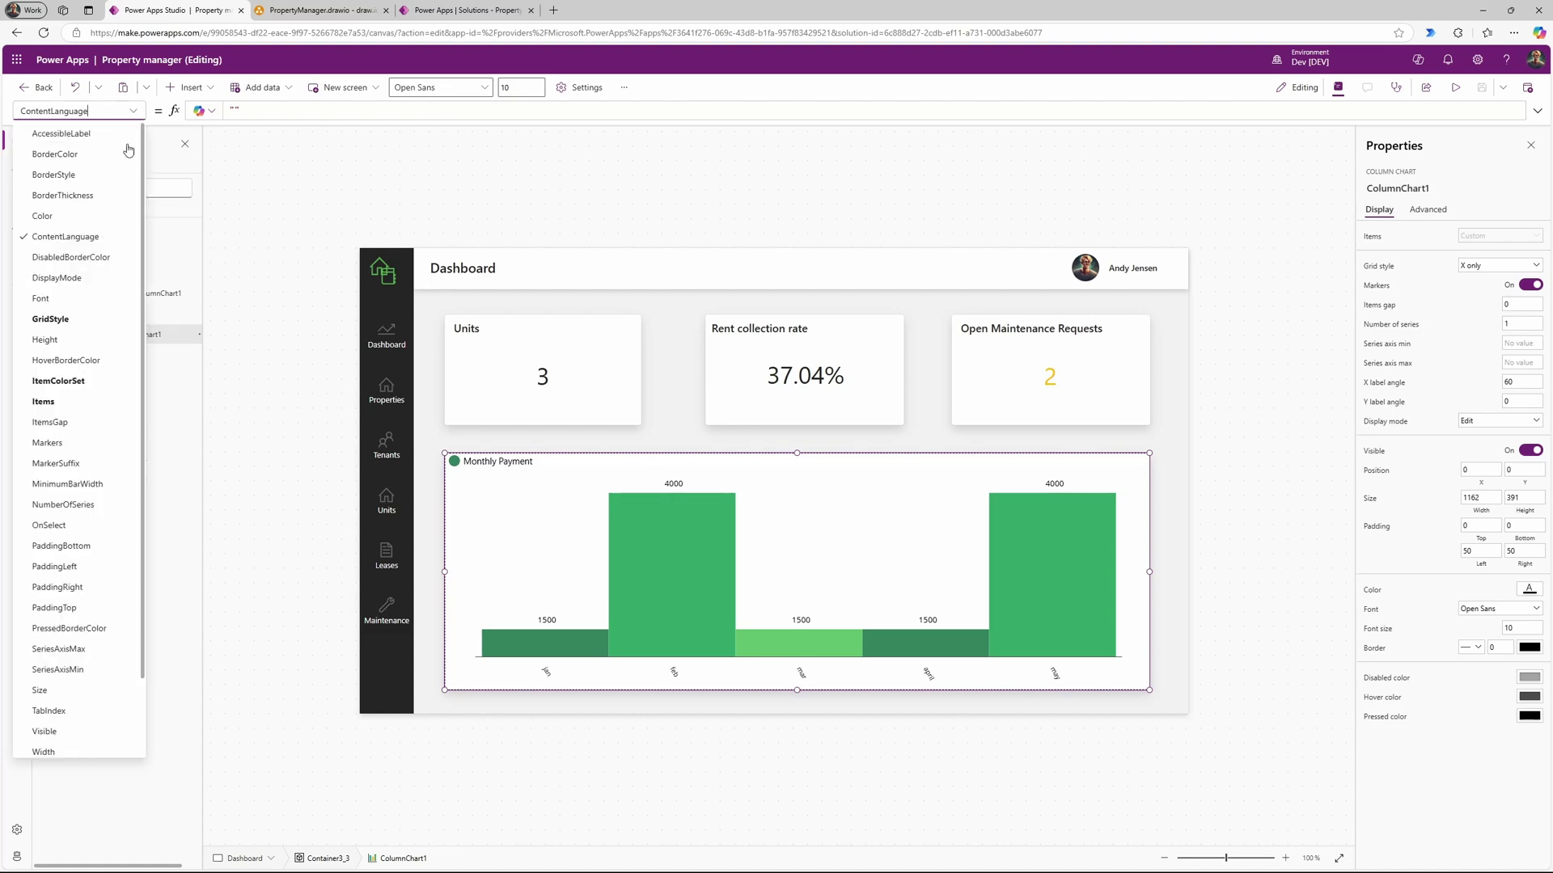
pyautogui.click(45, 401)
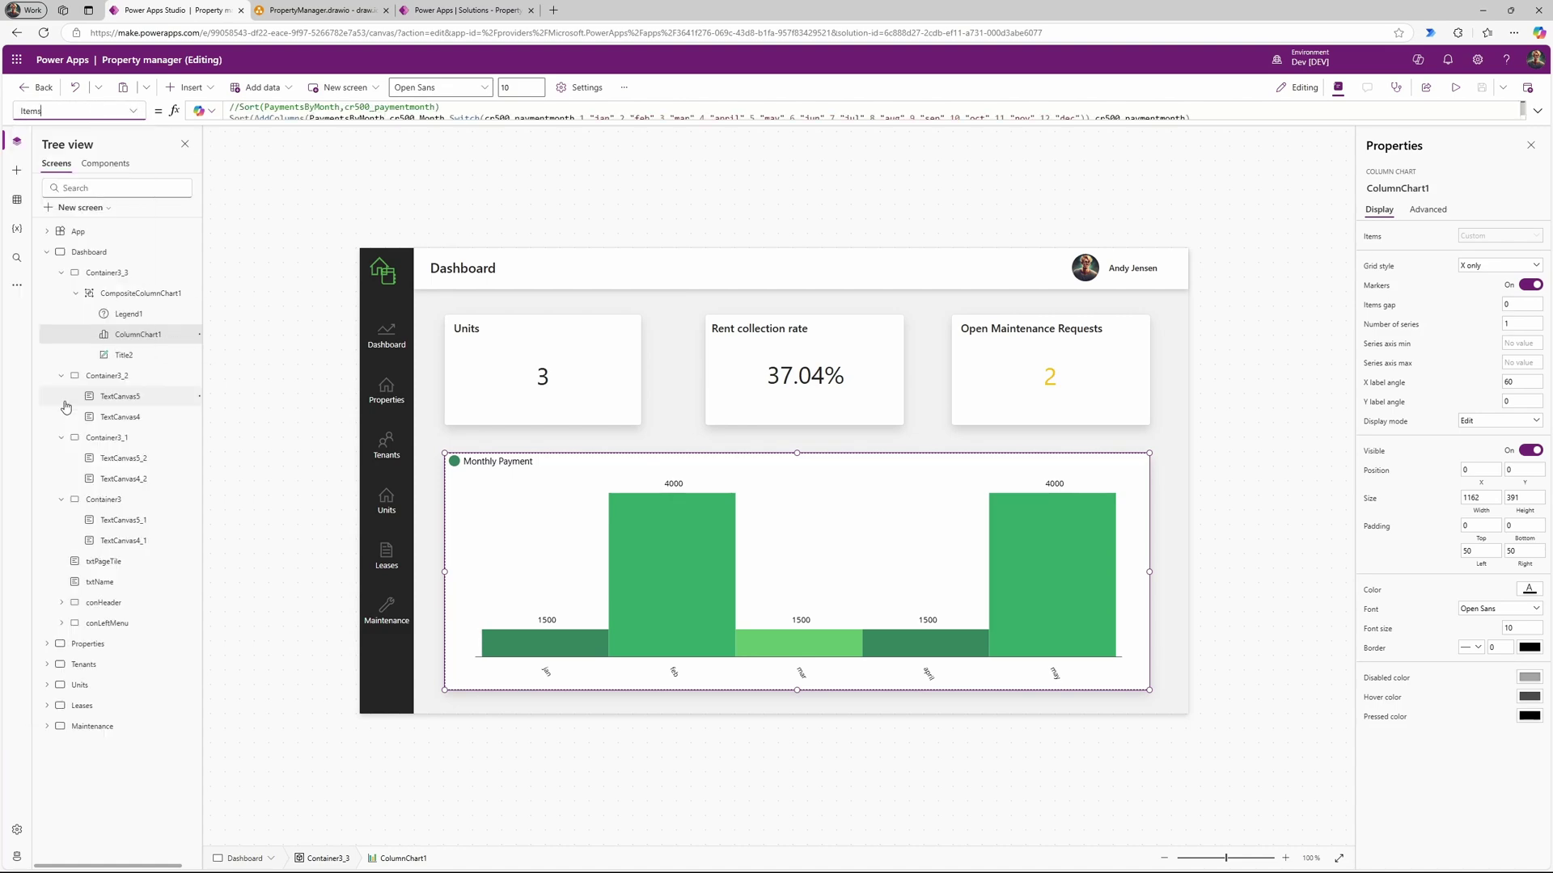
pyautogui.click(1537, 113)
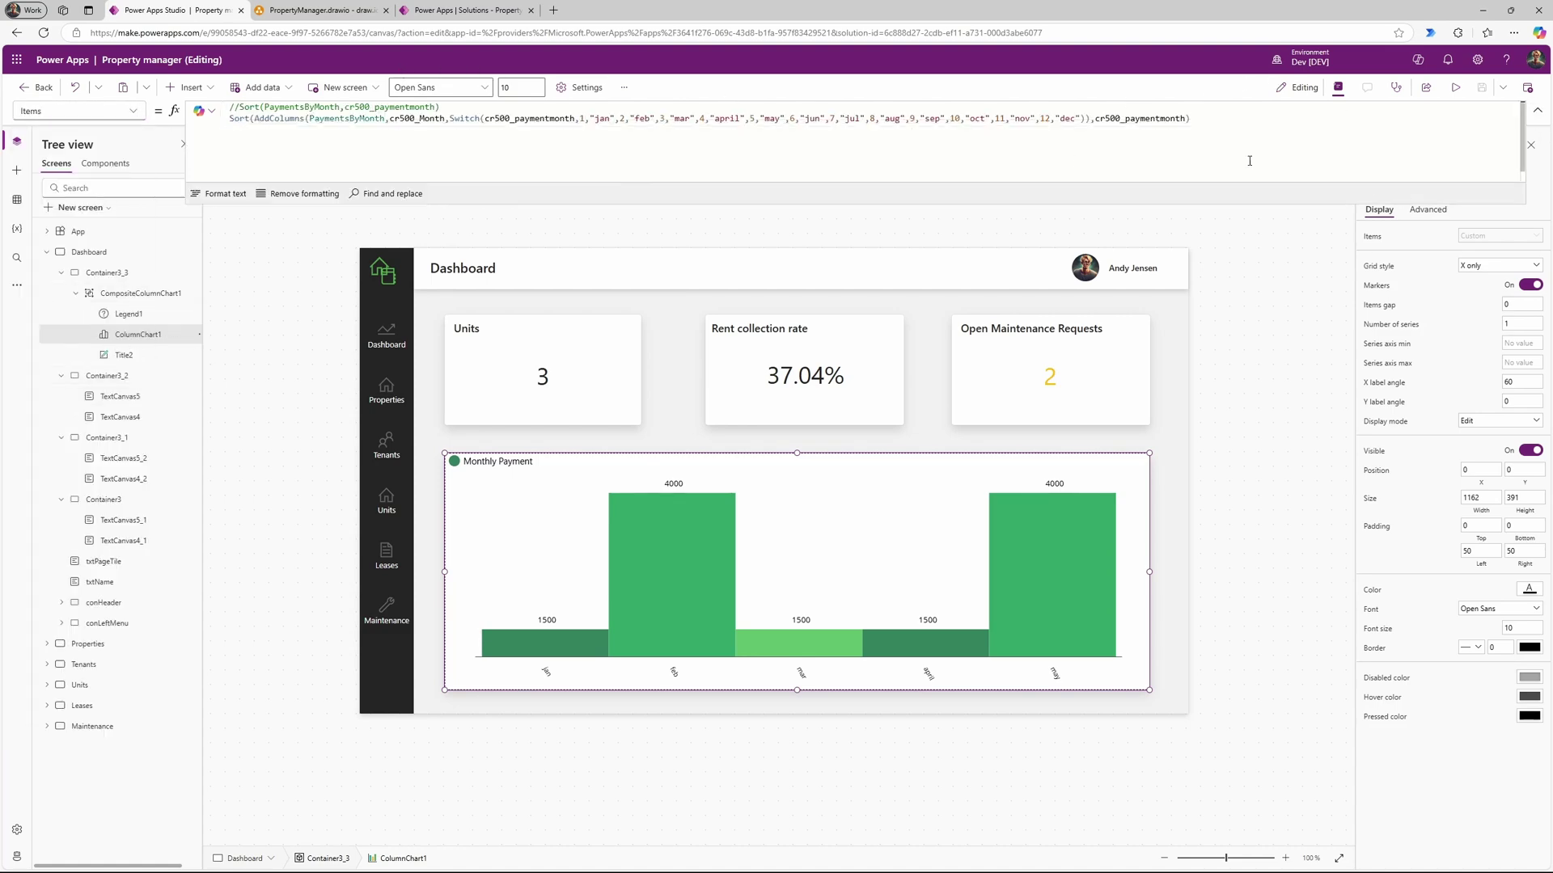
# Step: Examine the PaymentsByMonth source in ColumnChart1's Items formula and preview the sorted table with its month name column
pyautogui.click(349, 119)
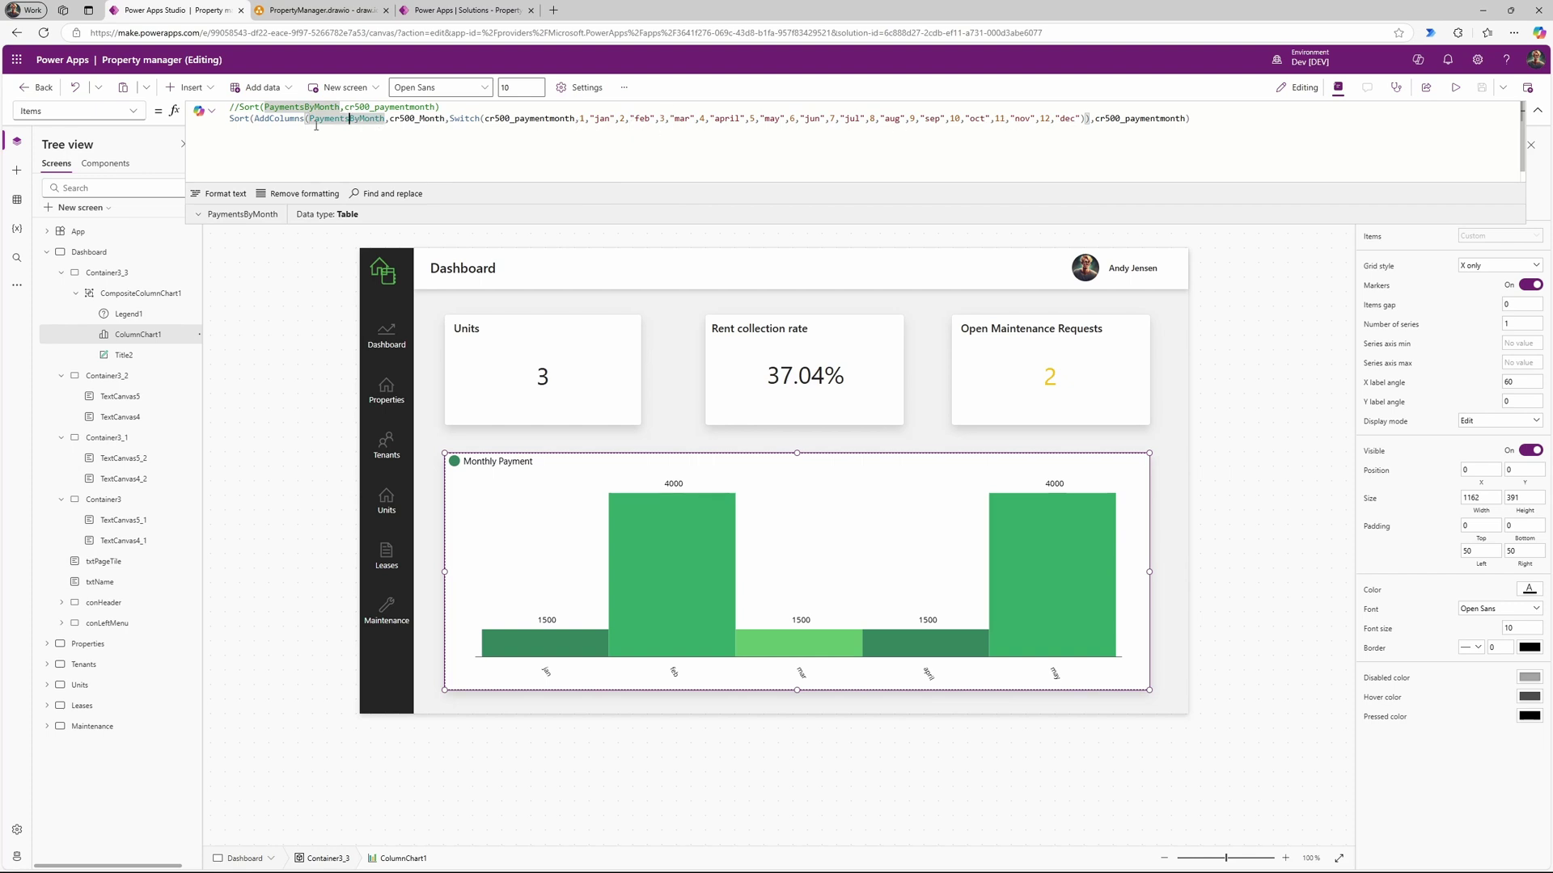
pyautogui.click(231, 119)
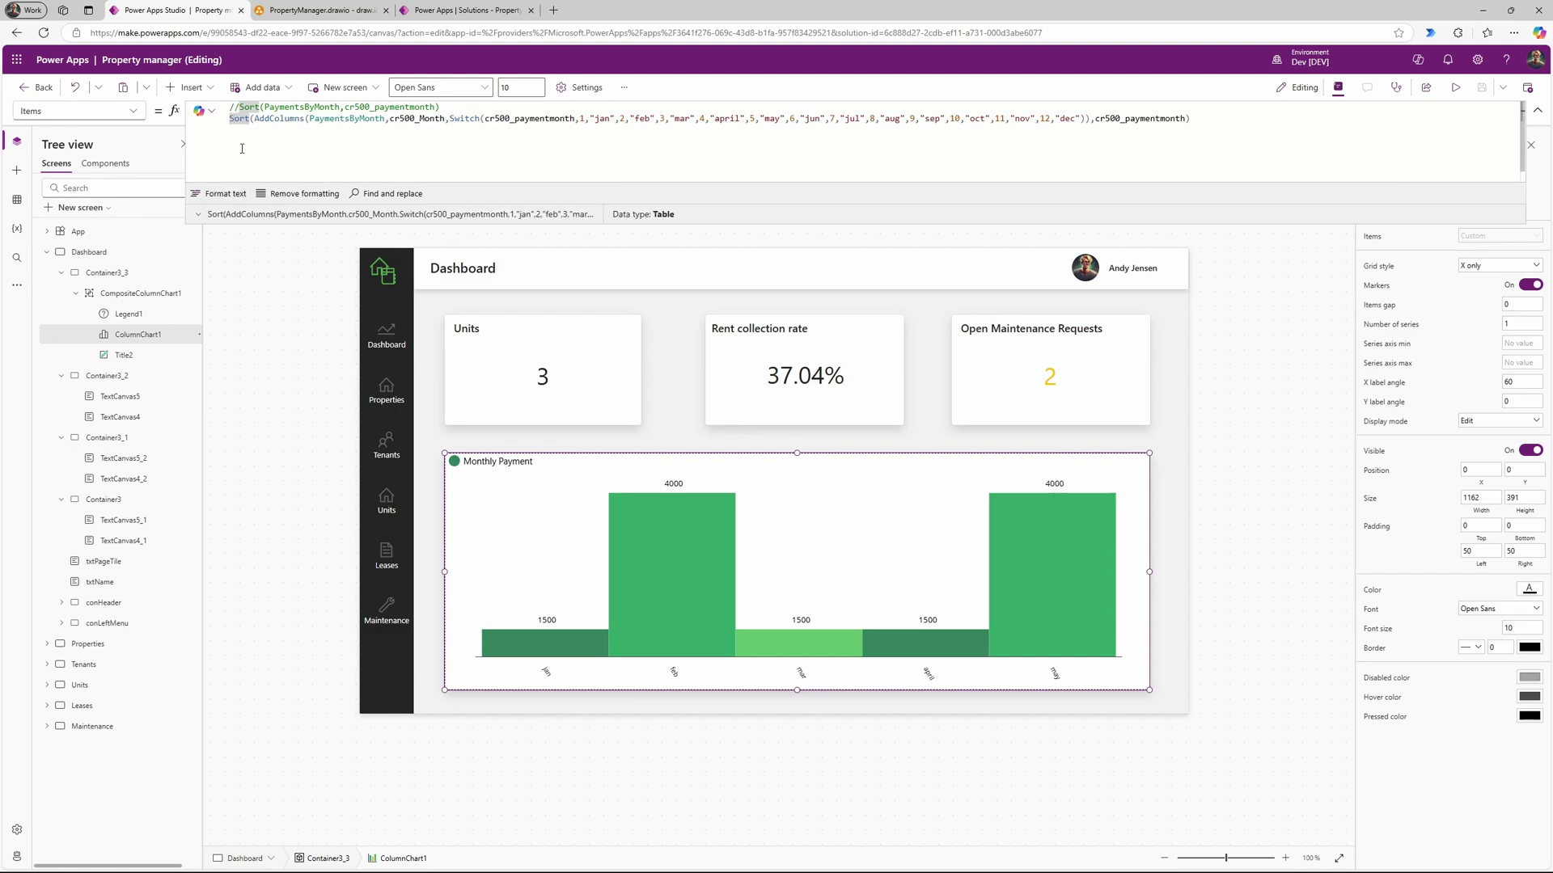
pyautogui.click(198, 214)
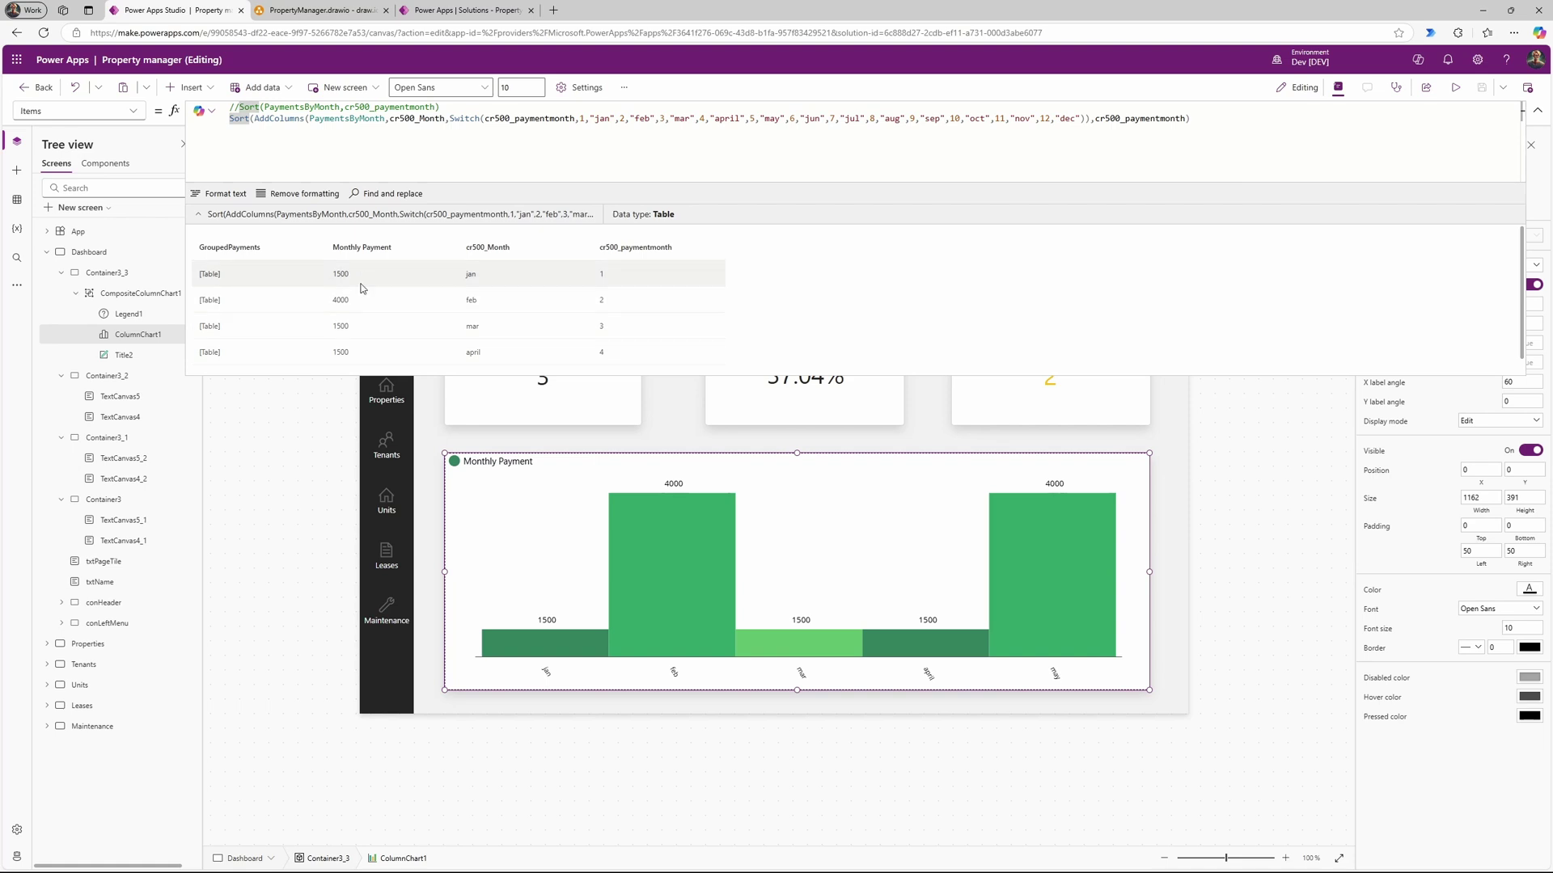
pyautogui.scroll(-1, 361, 269)
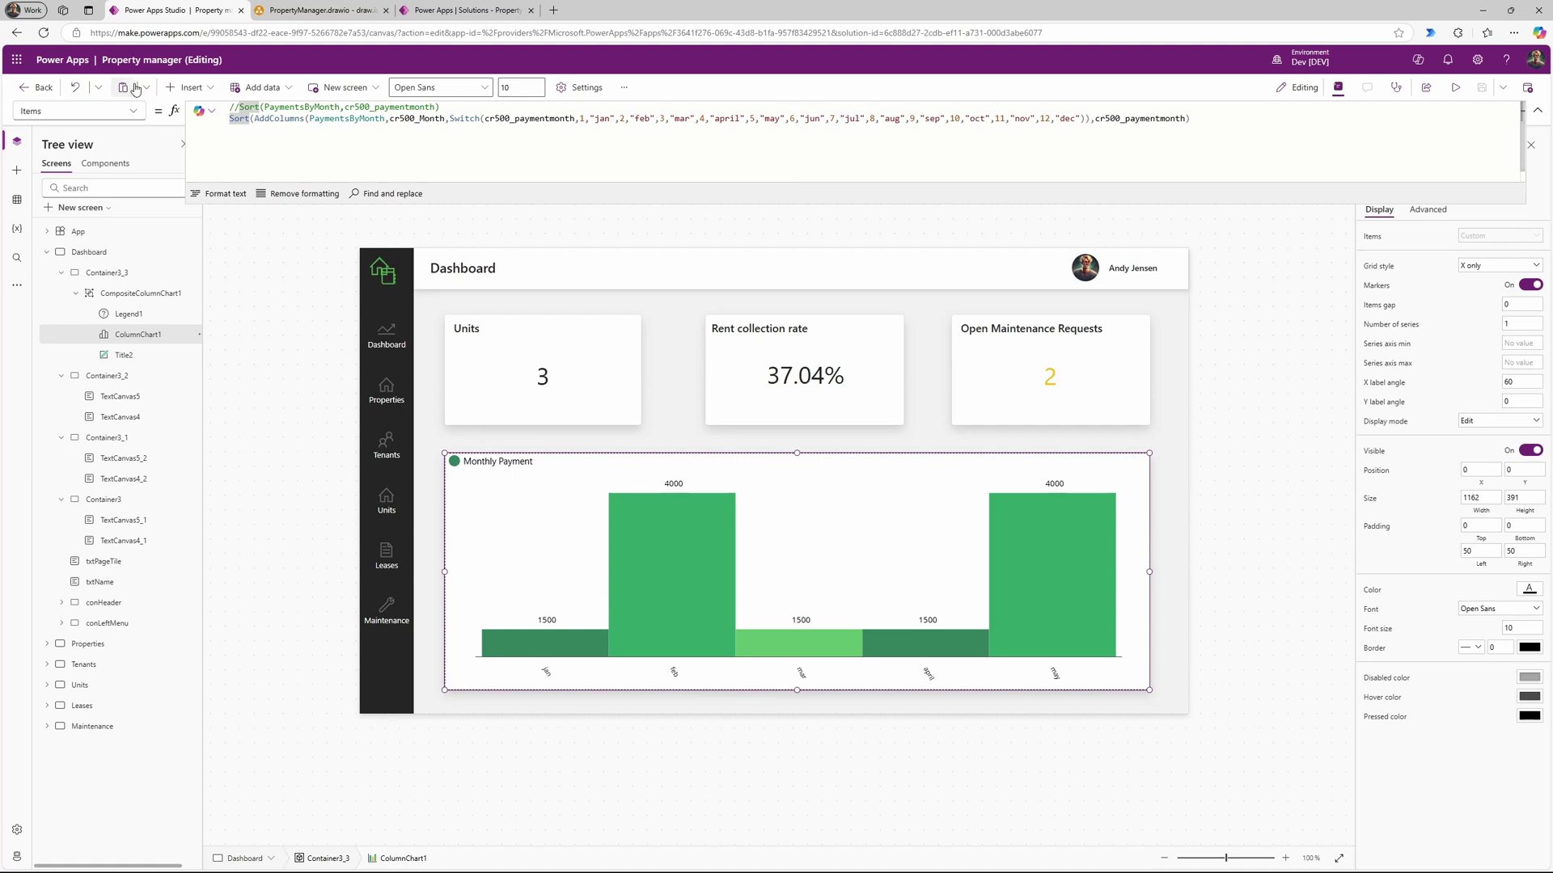
# Step: Open ColumnChart1's ItemColorSet property and examine its list of three RGBA colors
pyautogui.click(134, 110)
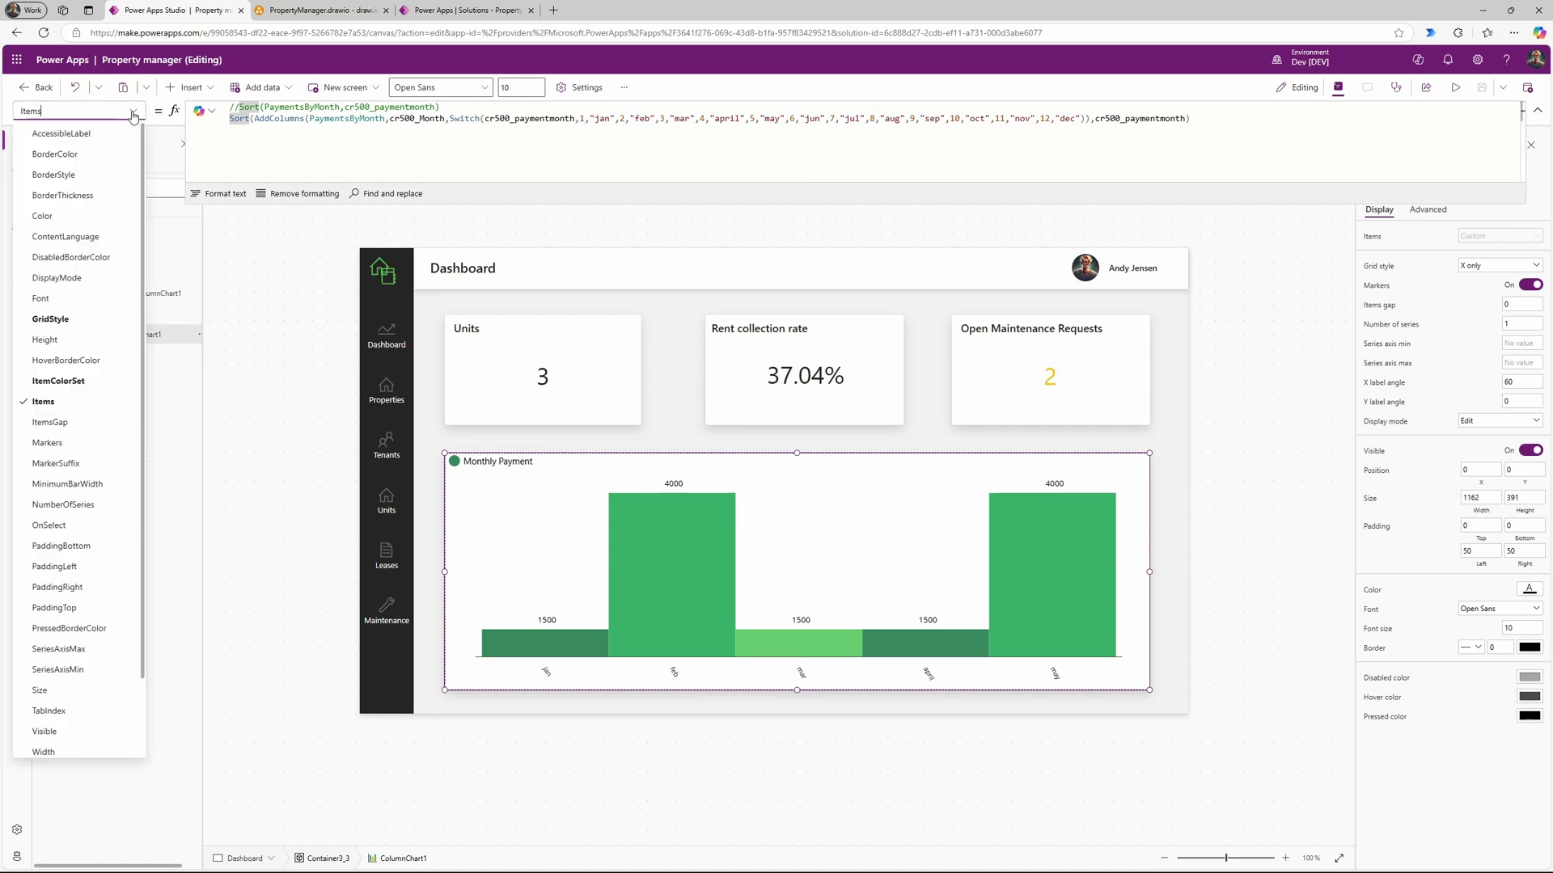
pyautogui.click(89, 378)
pyautogui.click(317, 107)
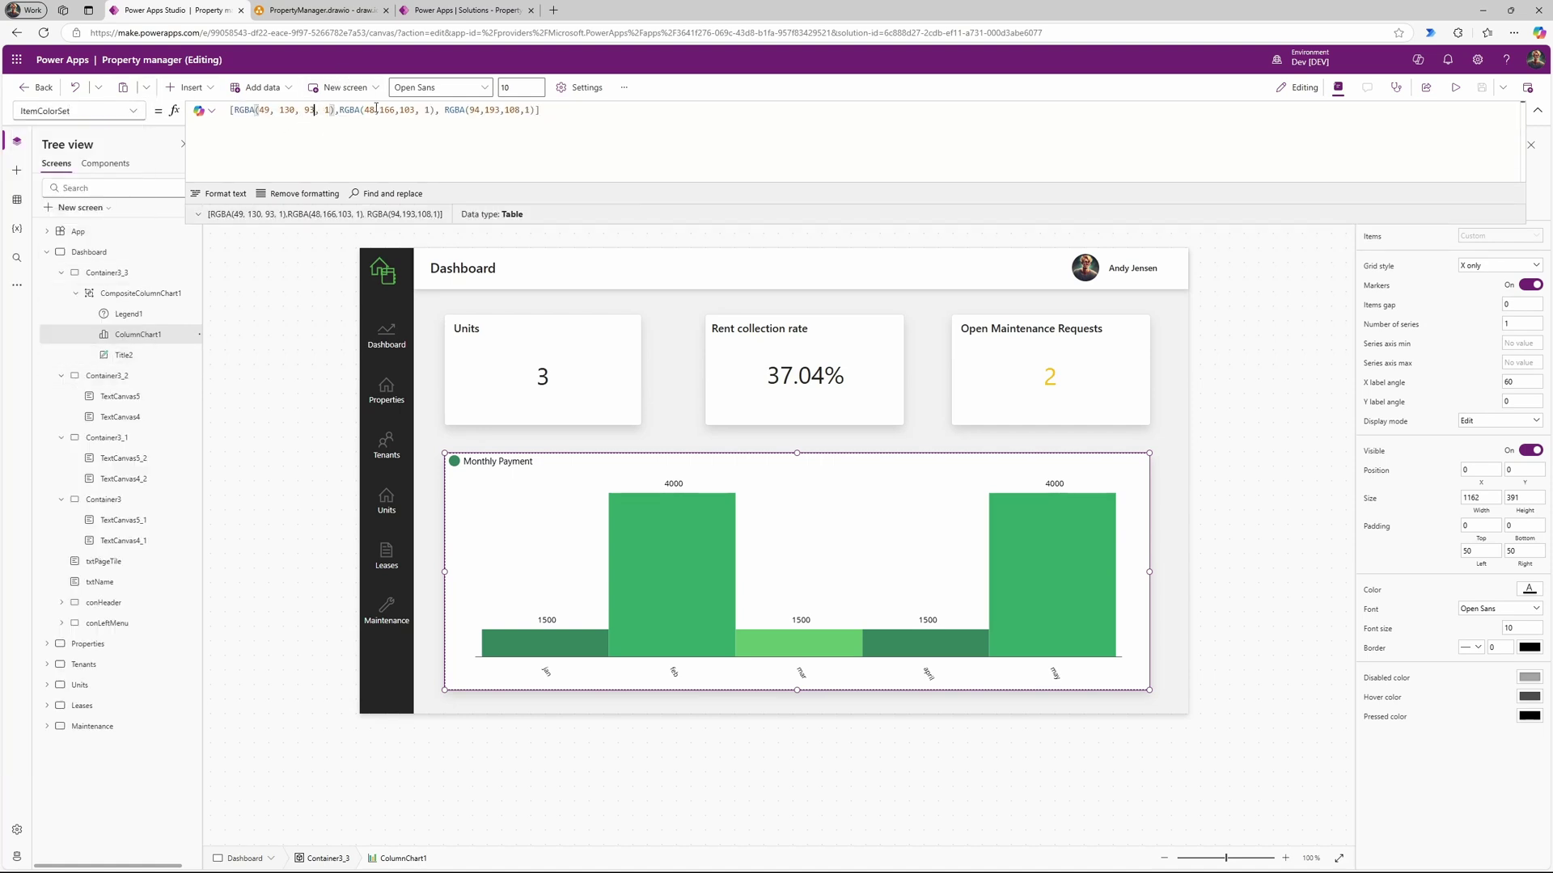
pyautogui.moveTo(539, 109); pyautogui.dragTo(202, 114)
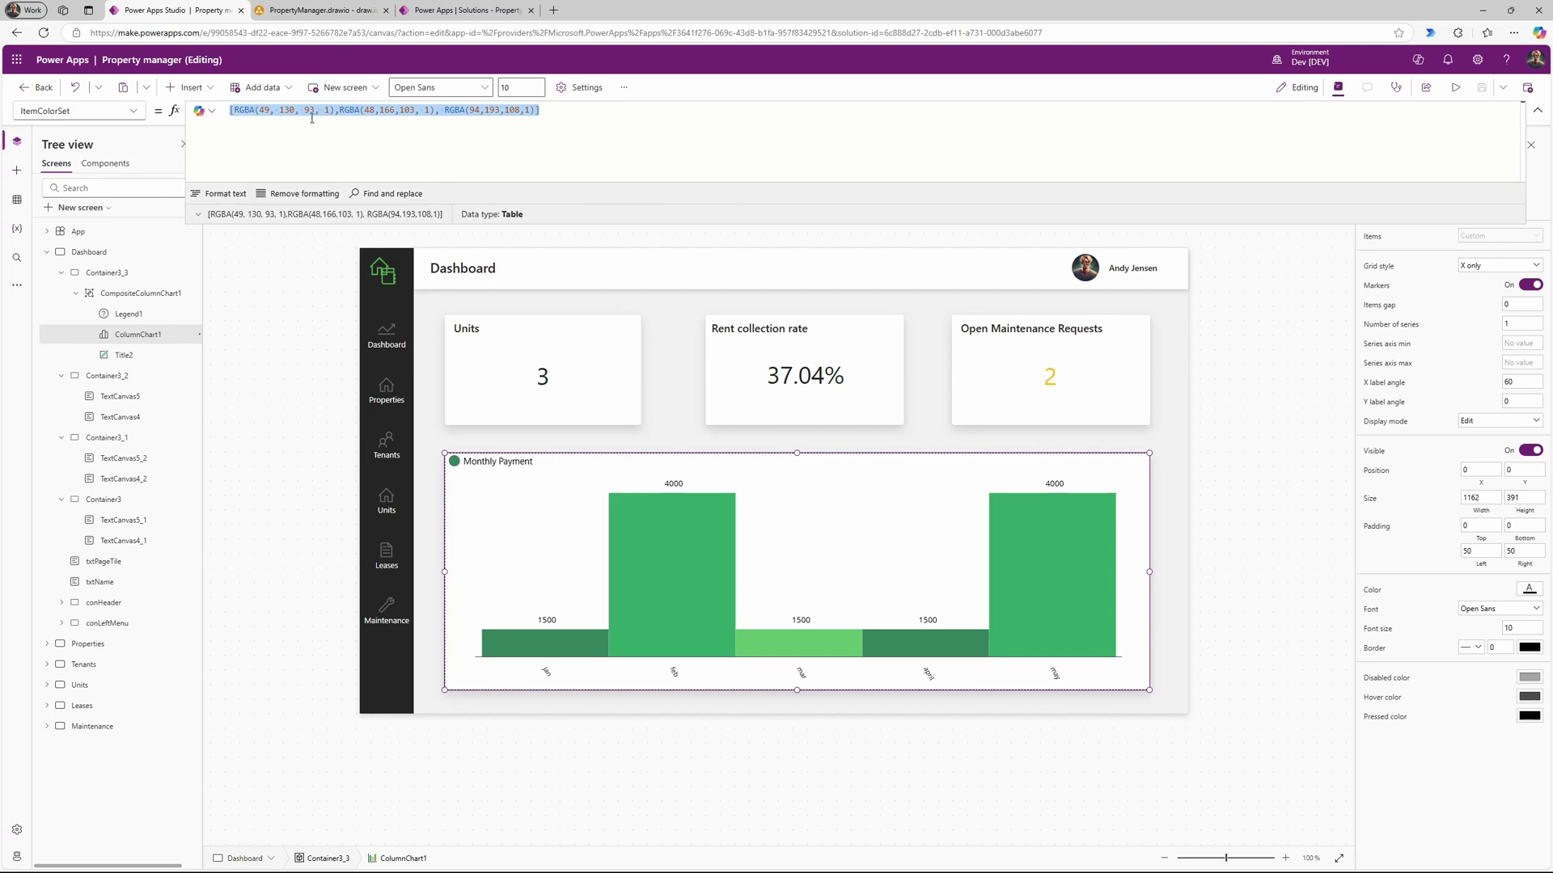
# Step: Open ColumnChart1's GridStyle property and examine its XOnly value
pyautogui.click(132, 111)
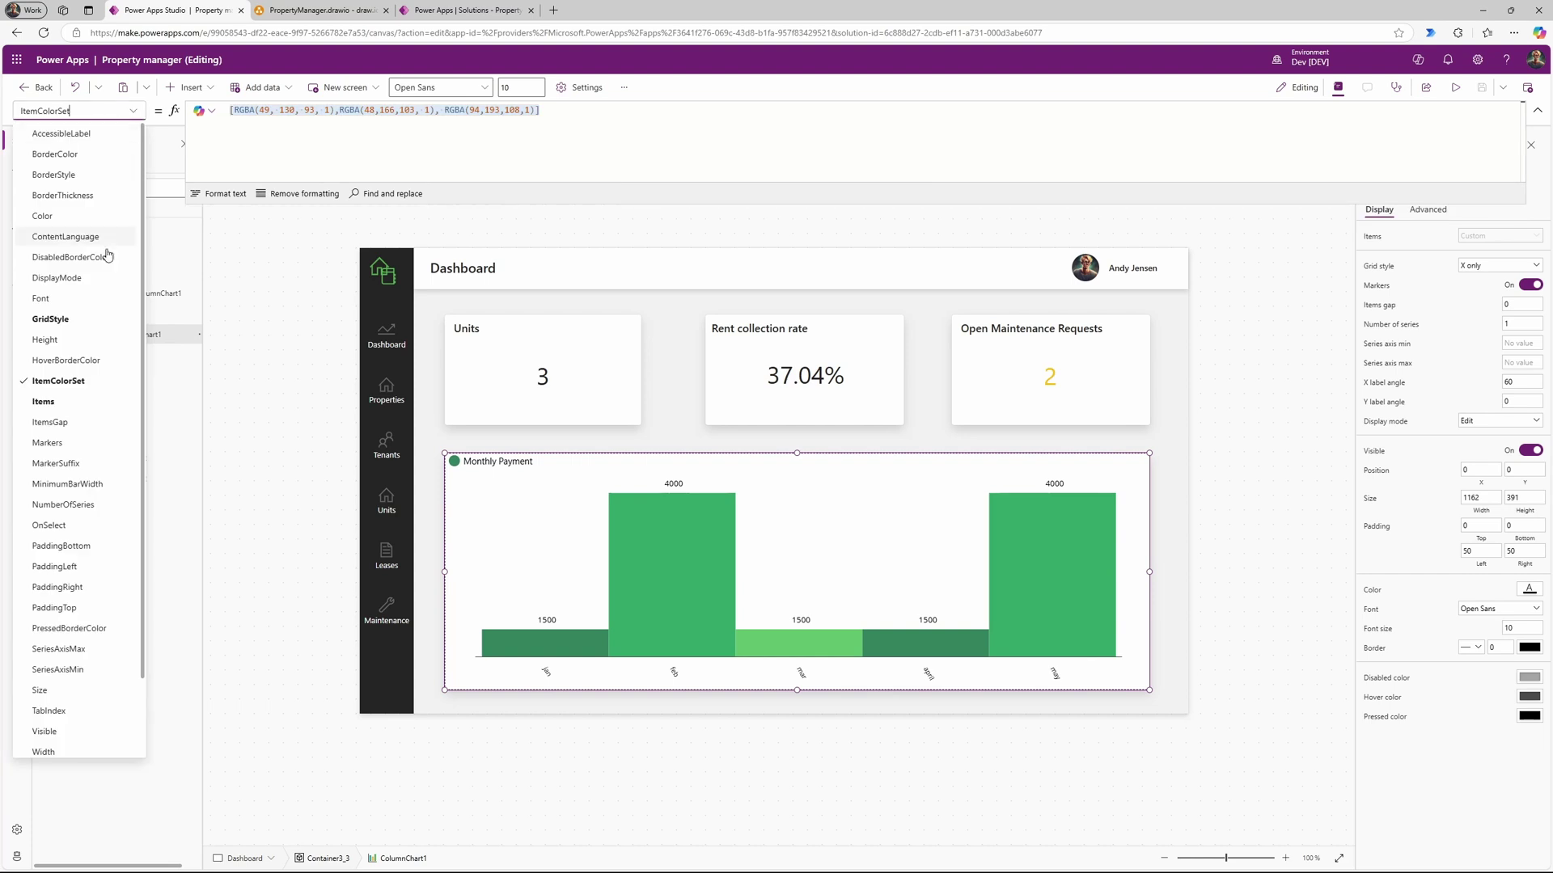
pyautogui.click(50, 319)
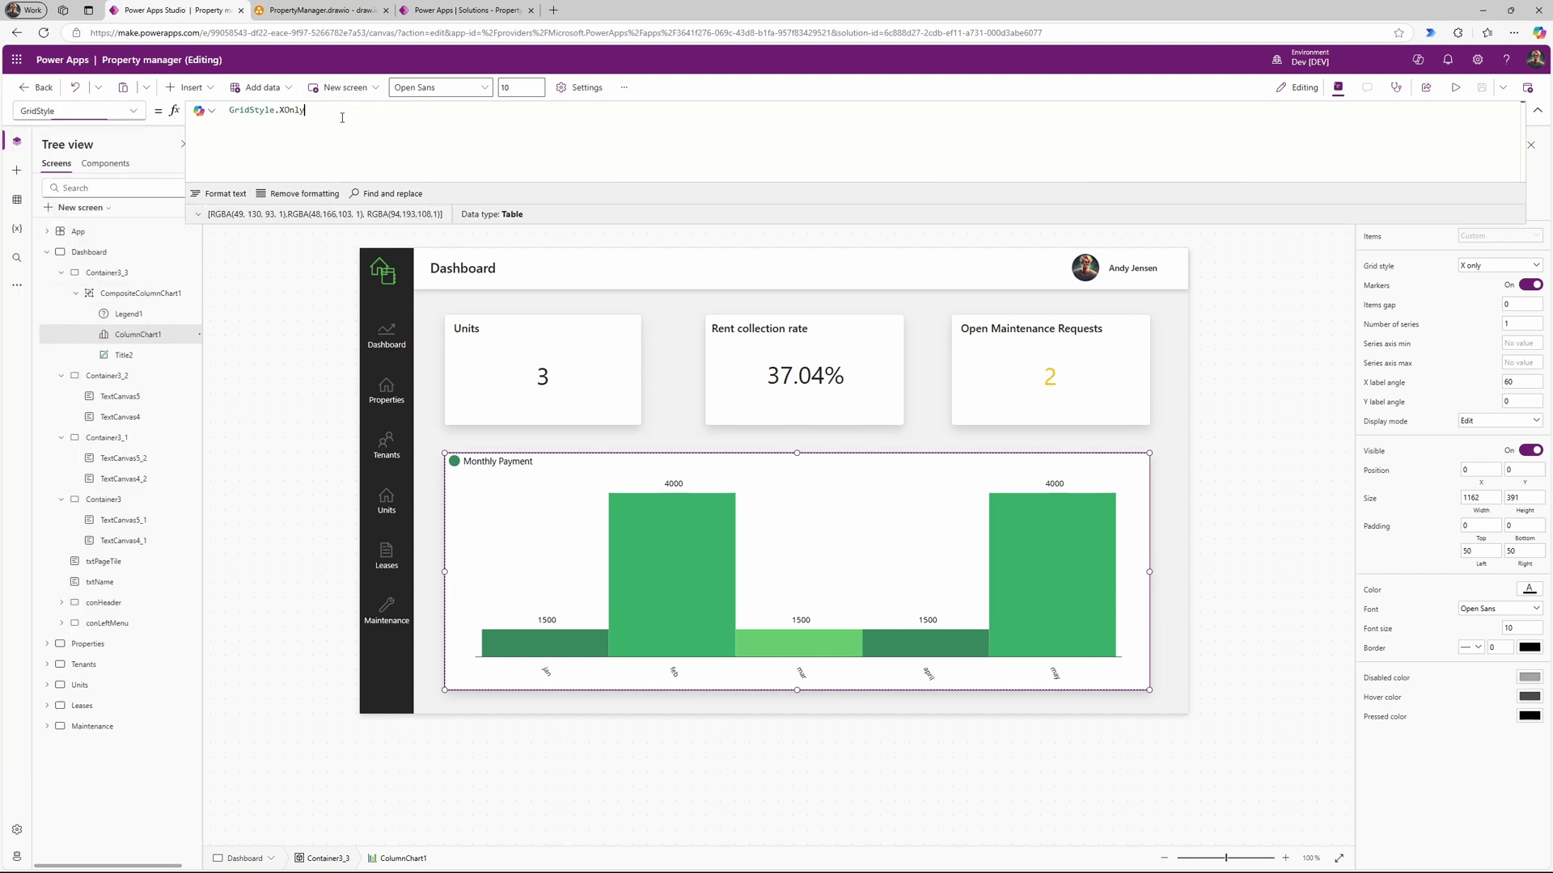
pyautogui.doubleClick(317, 117)
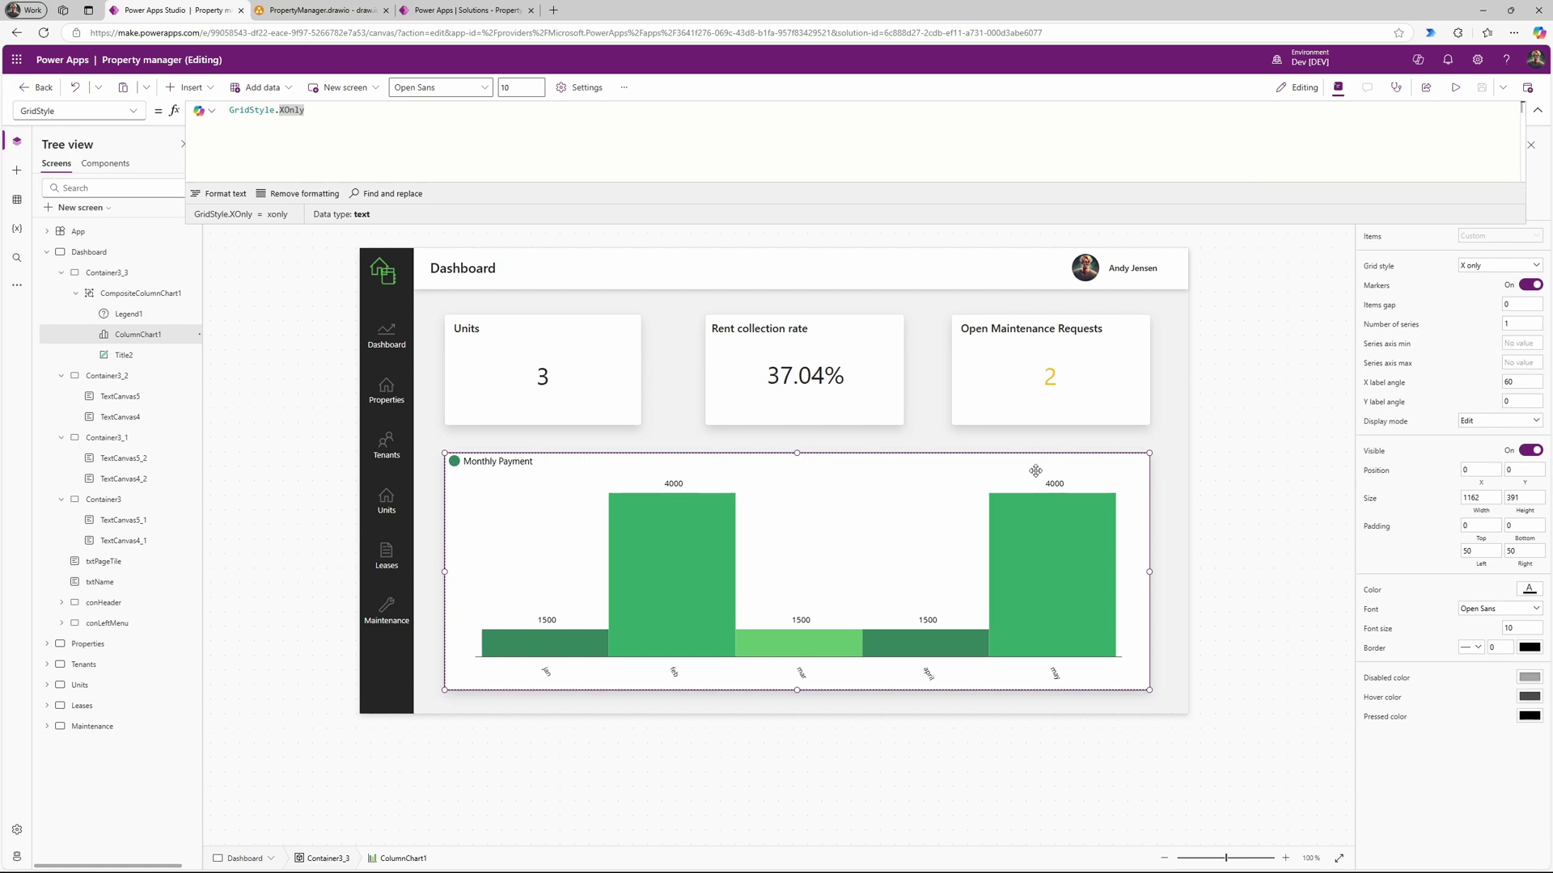
# Step: Browse ColumnChart1's remaining properties and view its advanced settings for the label and series fields under Items
pyautogui.click(125, 116)
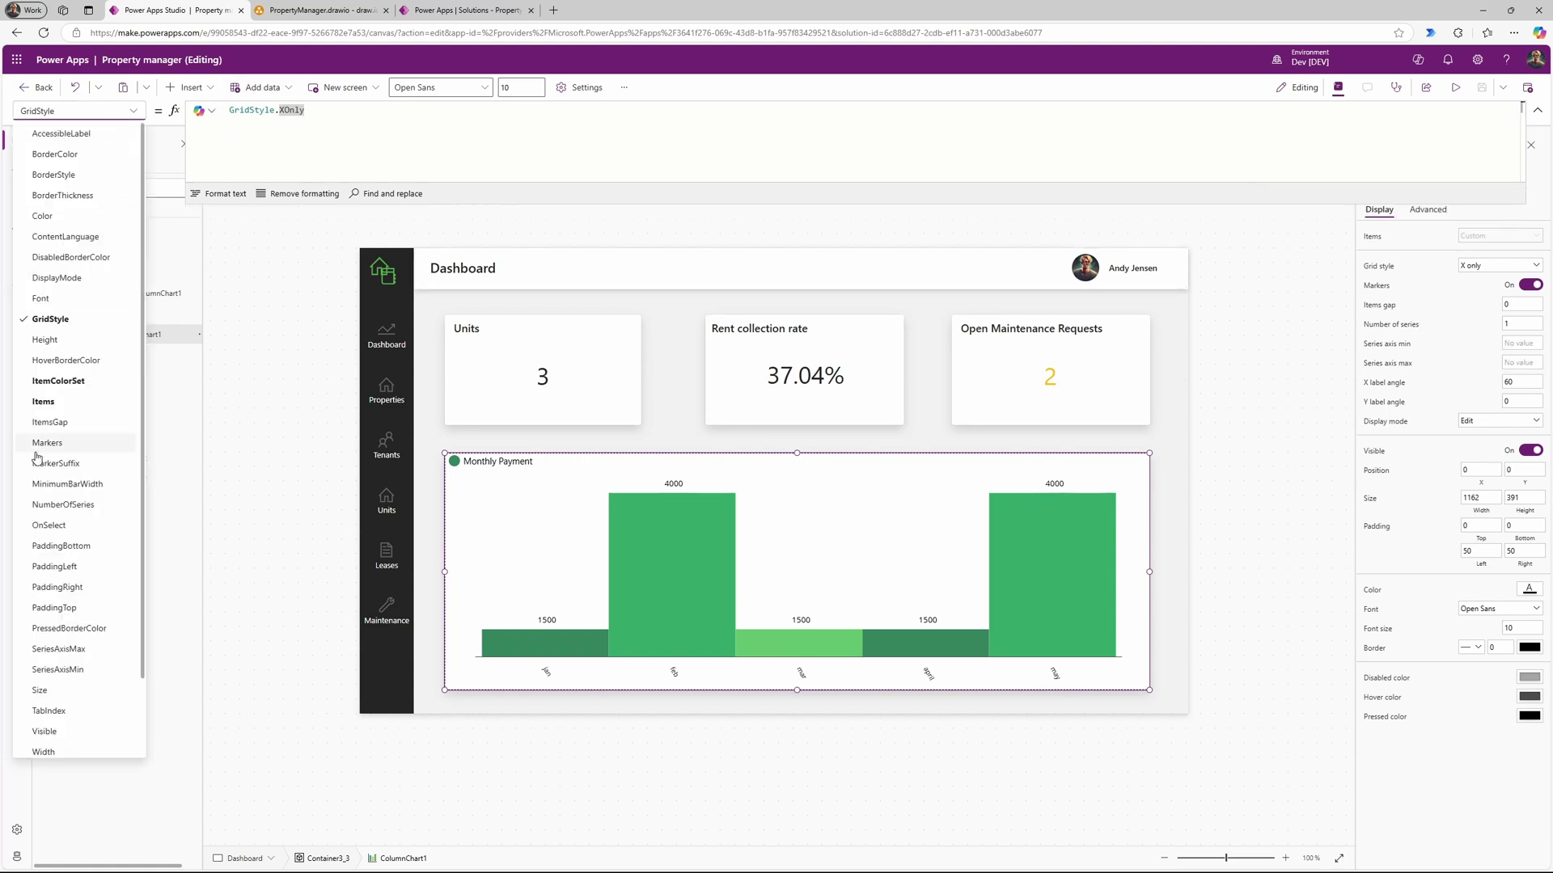
pyautogui.scroll(-3, 114, 451)
pyautogui.scroll(2, 72, 324)
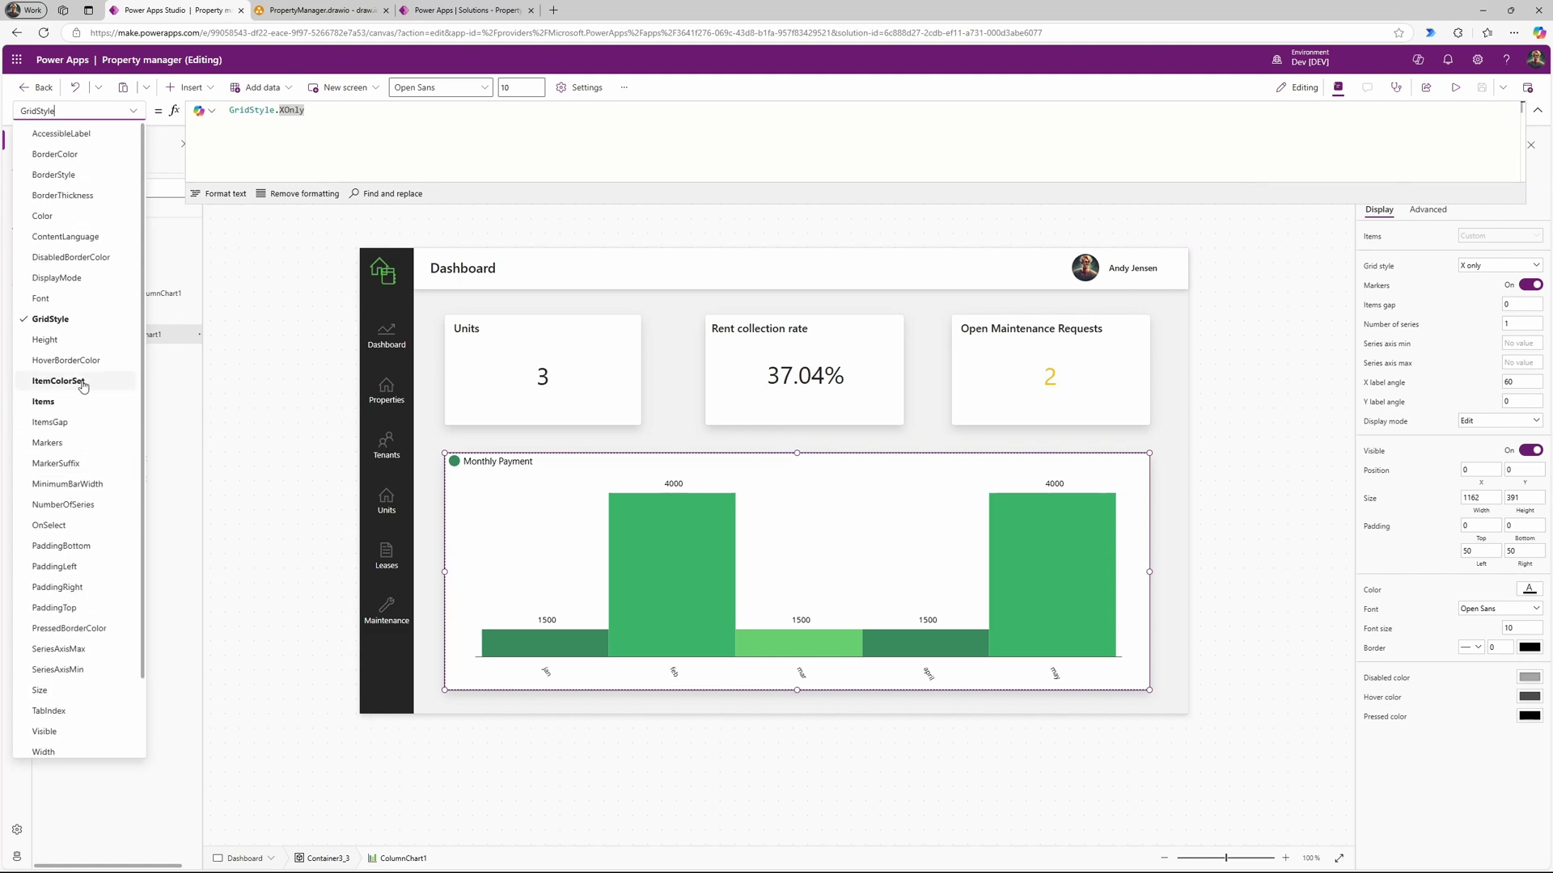
pyautogui.click(794, 477)
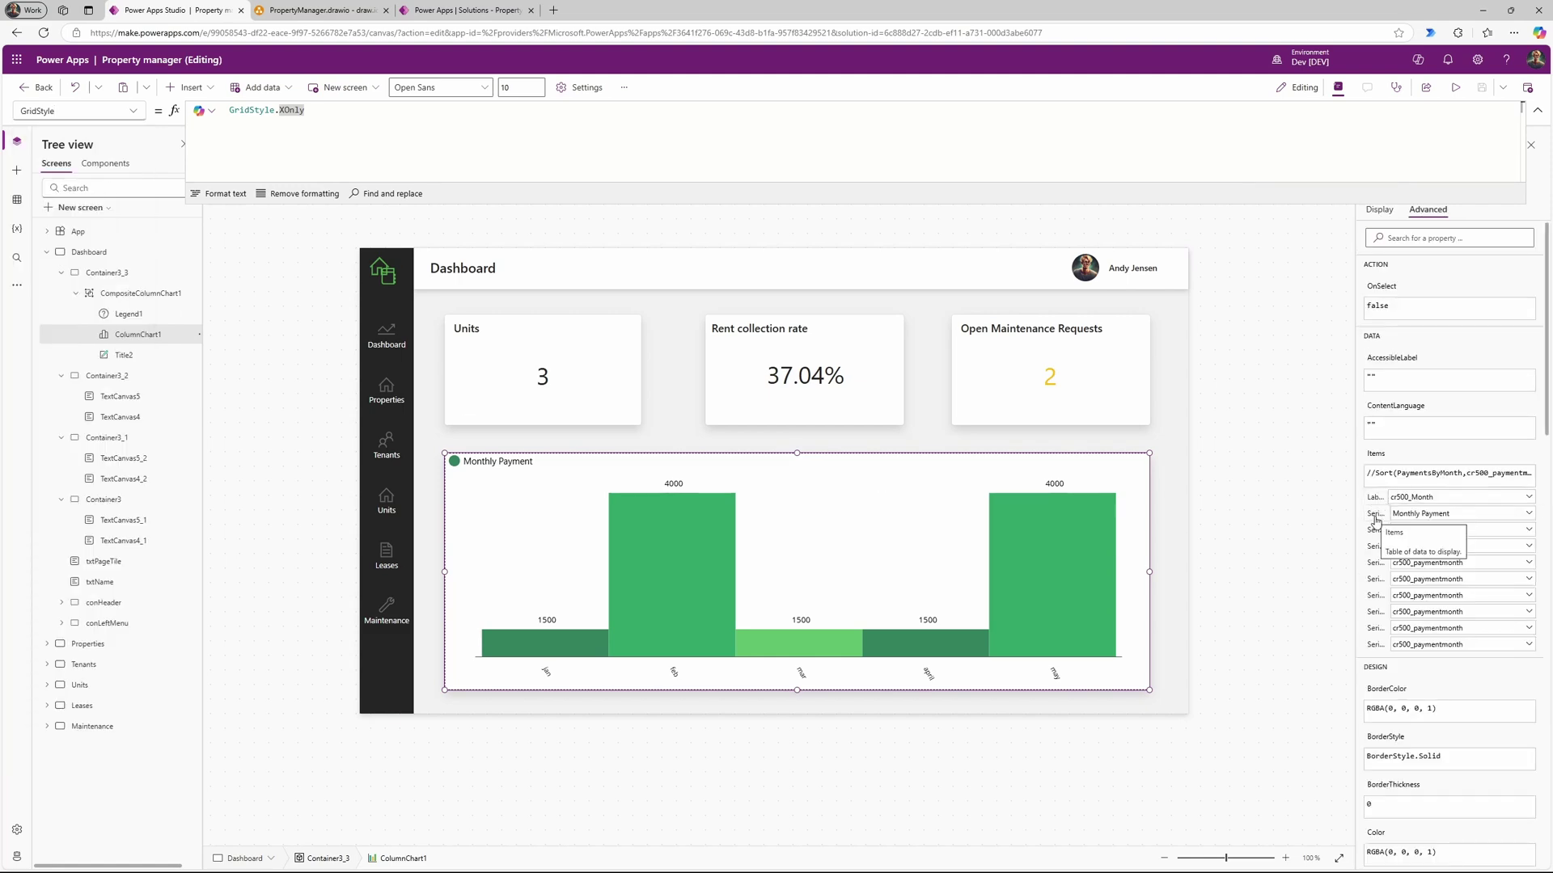
# Step: Collapse the expanded formula bar, preview the Property manager app and view its Properties screen
pyautogui.click(1537, 110)
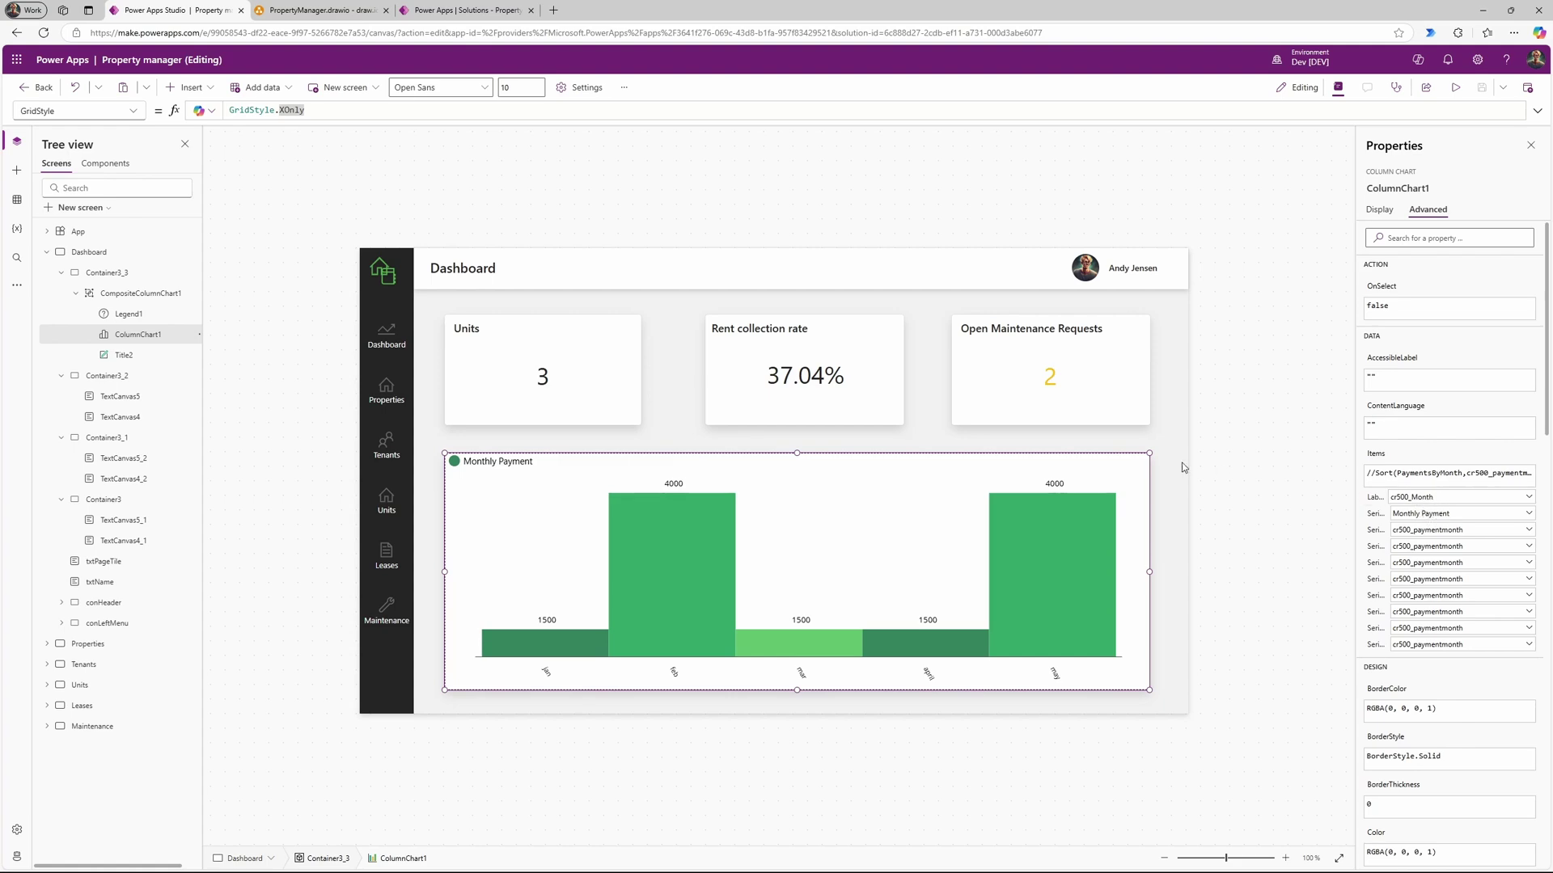
pyautogui.press('F5')
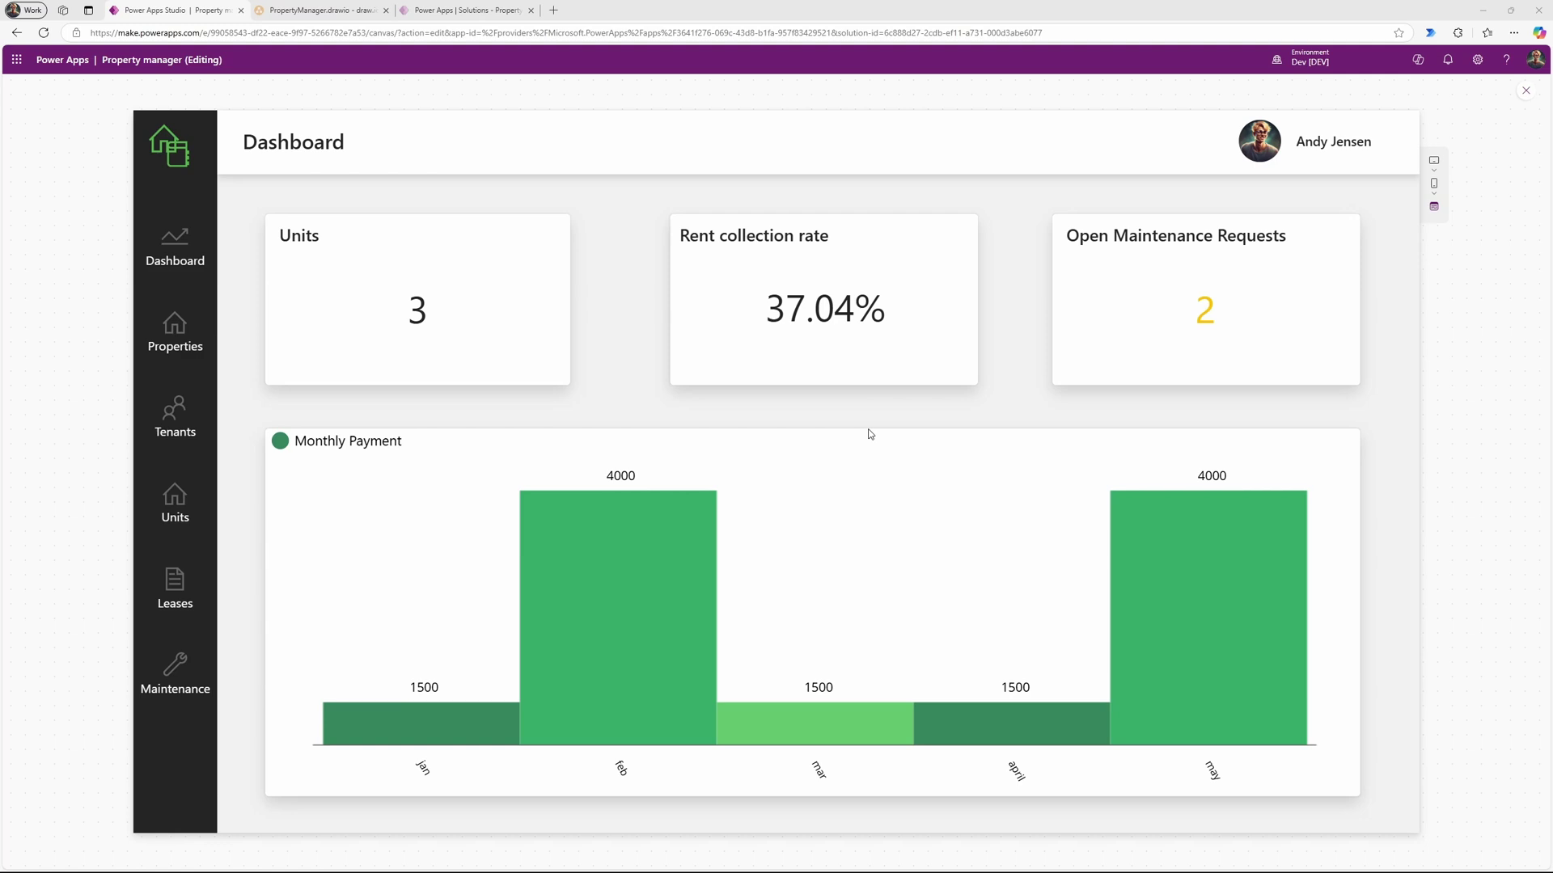
pyautogui.click(173, 331)
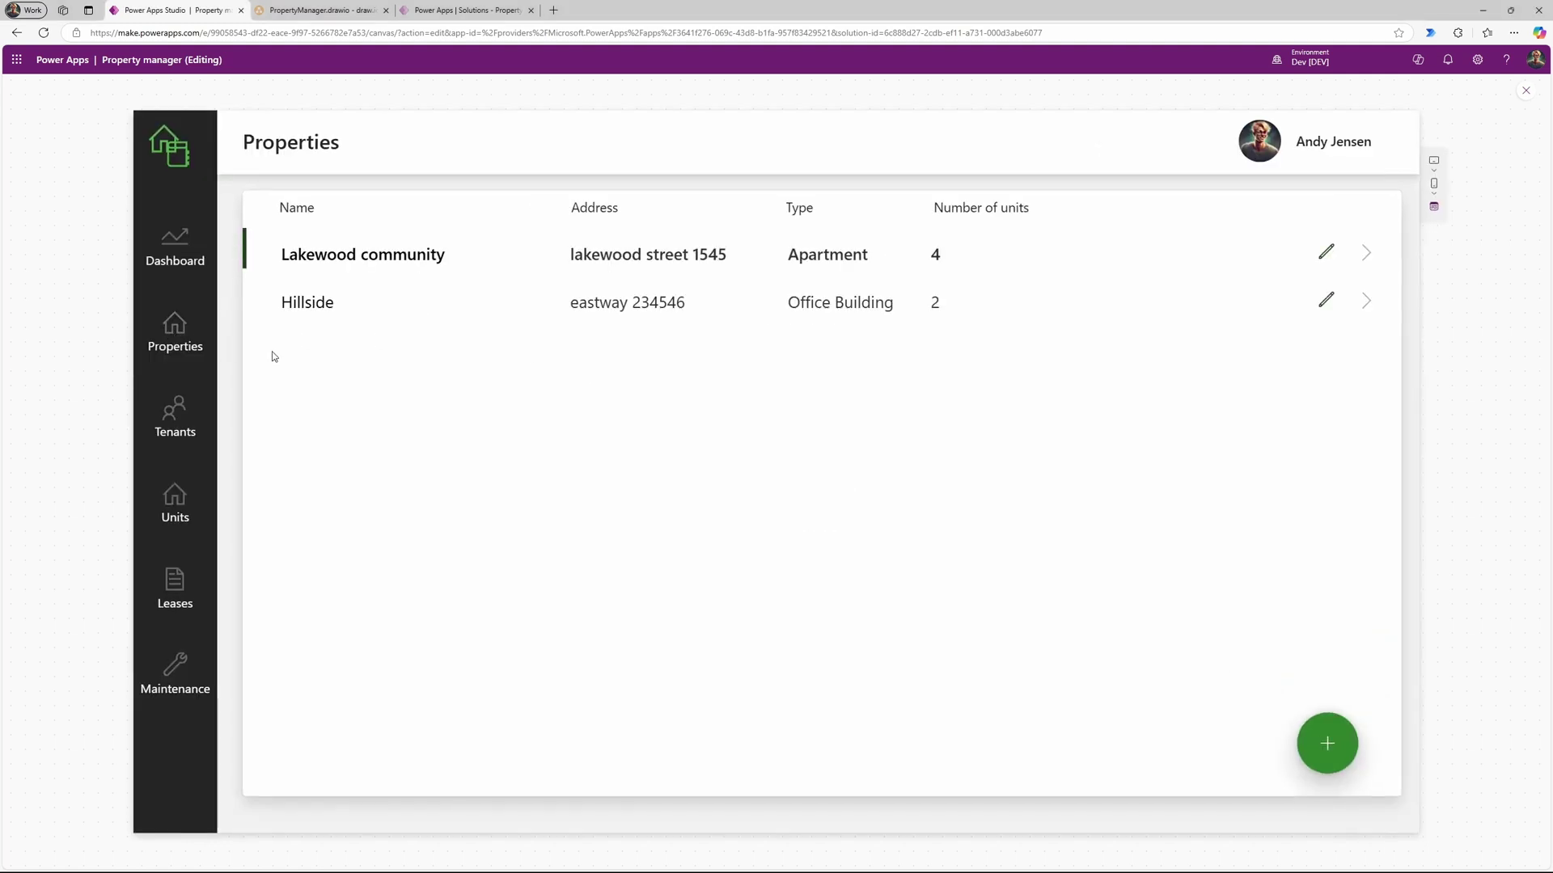
# Step: View the Units screen's Add new Unit form, close it without saving and return to the Dashboard
pyautogui.click(174, 507)
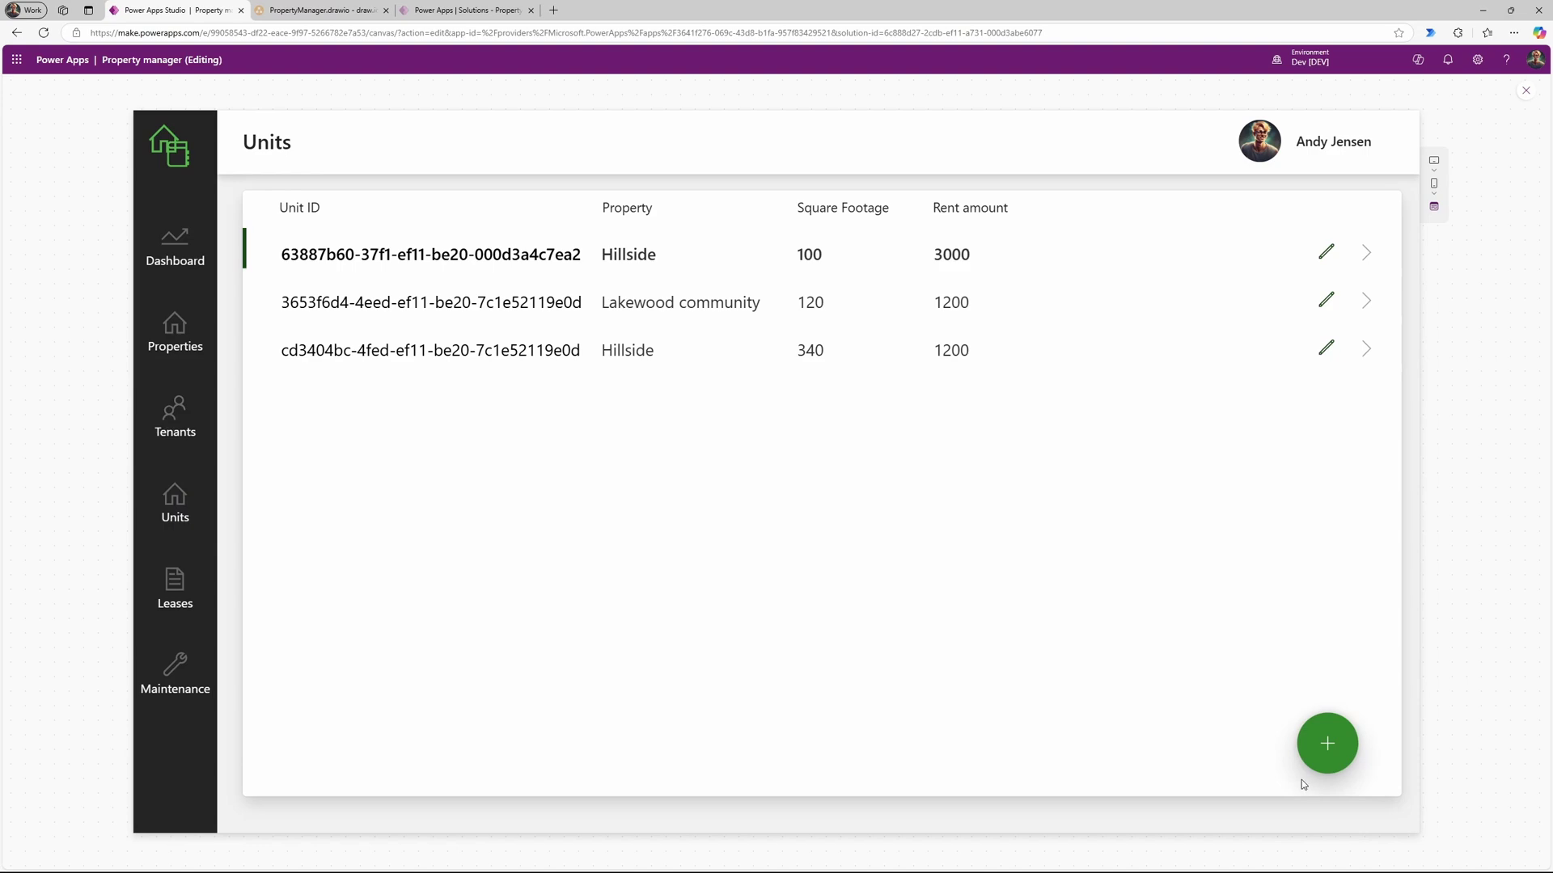
pyautogui.click(1327, 743)
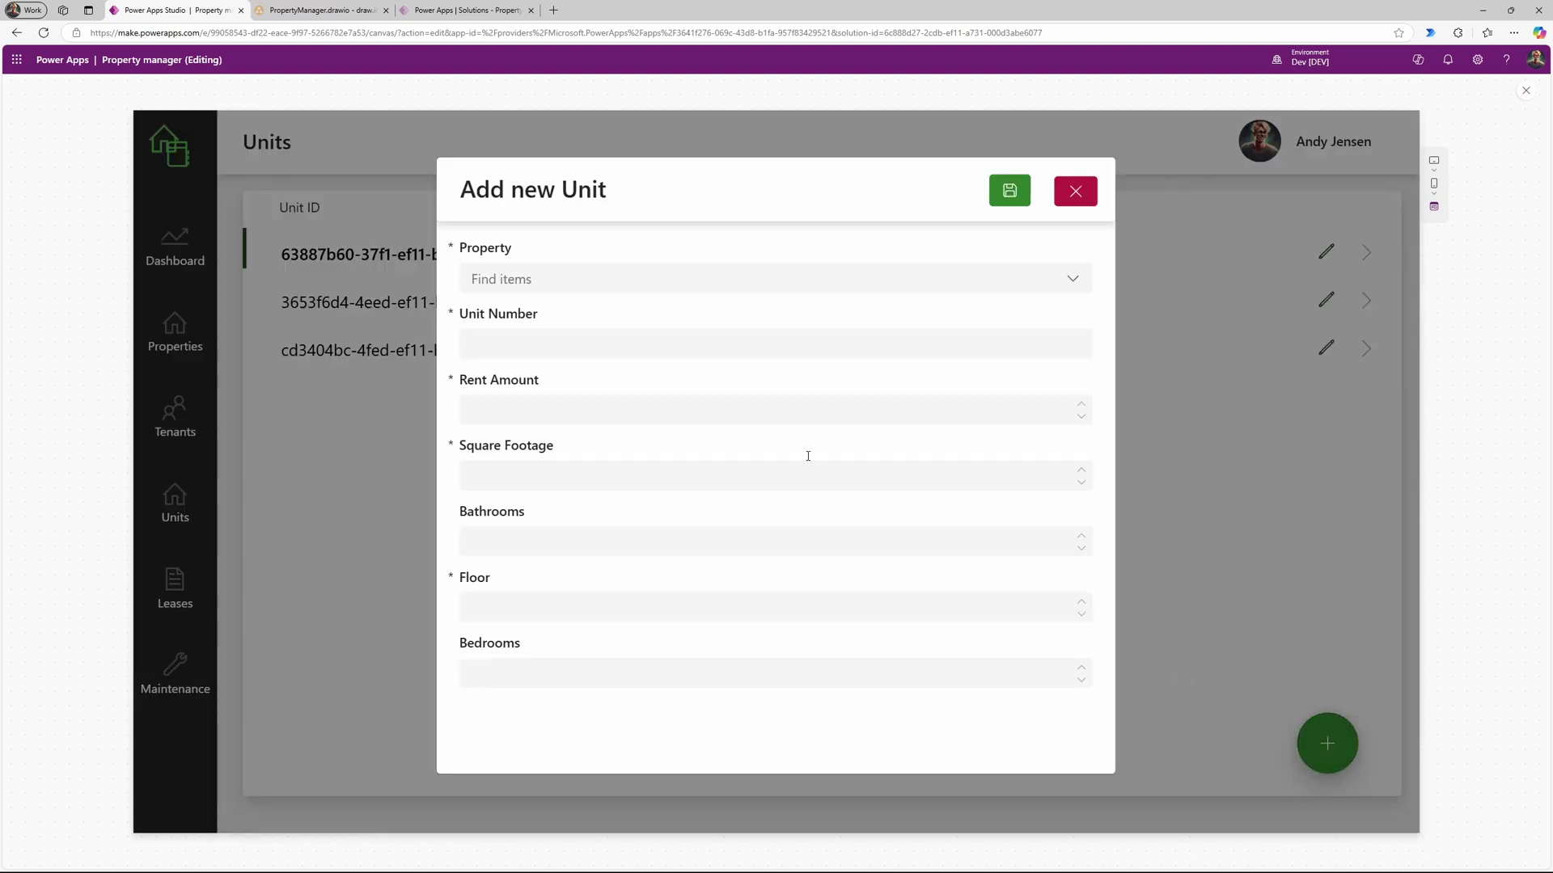
pyautogui.click(1076, 195)
pyautogui.click(173, 238)
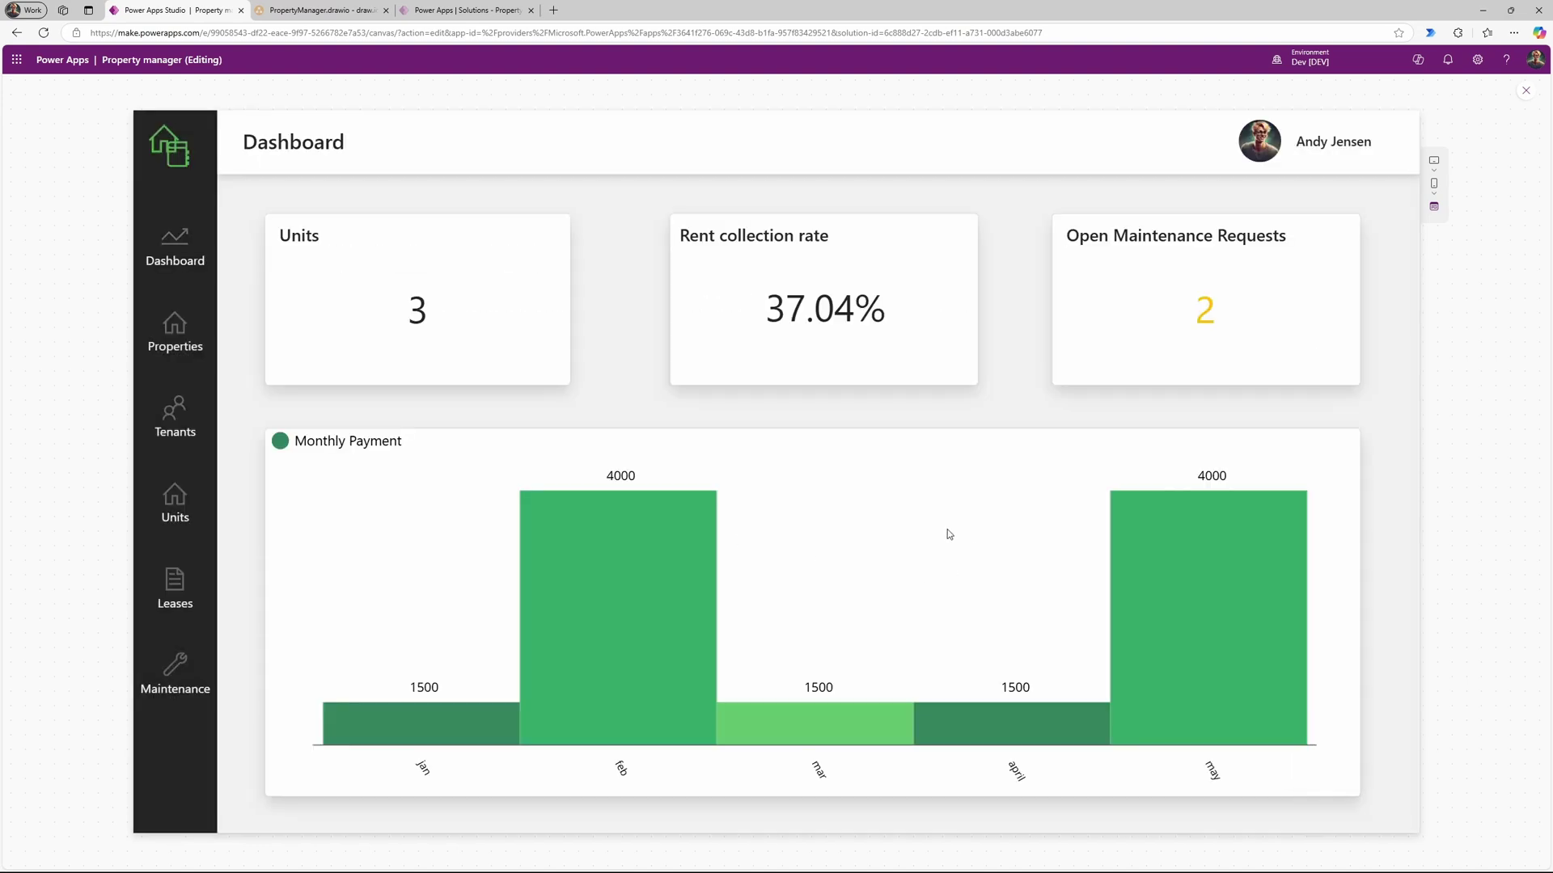